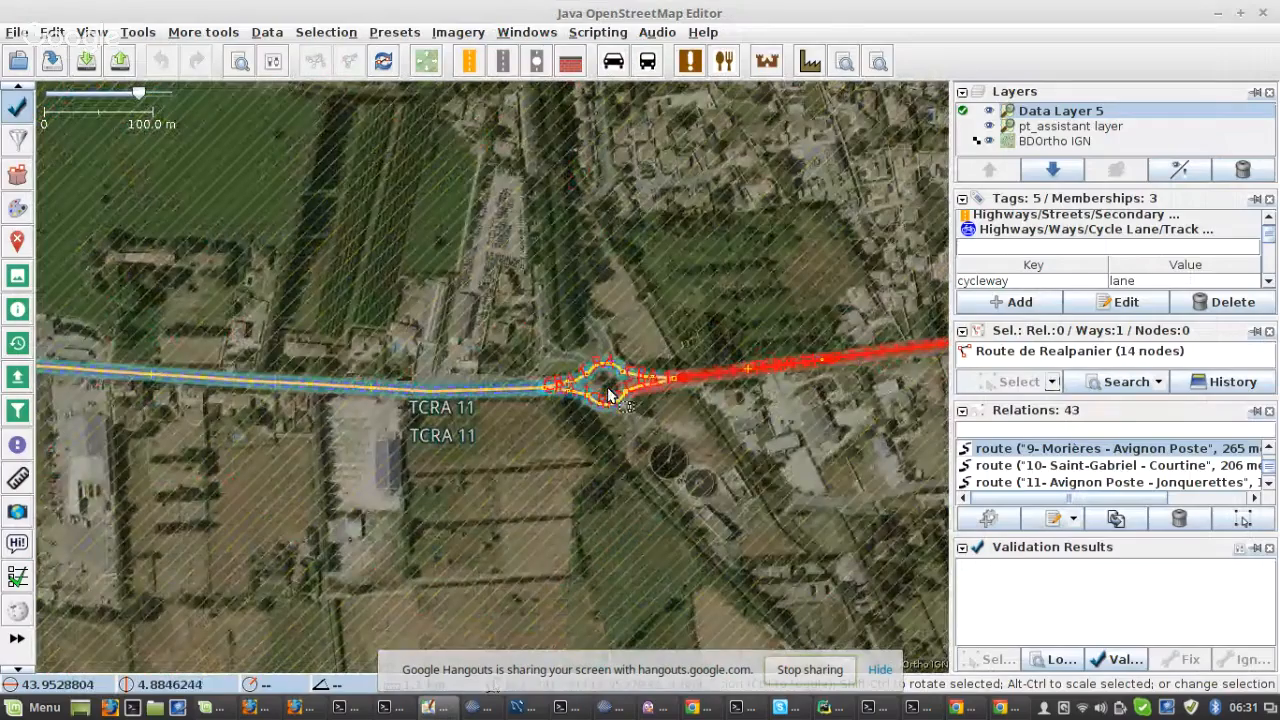
- Start an Overpass API download and rebuild its query from route=bus
left_click(25, 32)
mouse_move(52, 32)
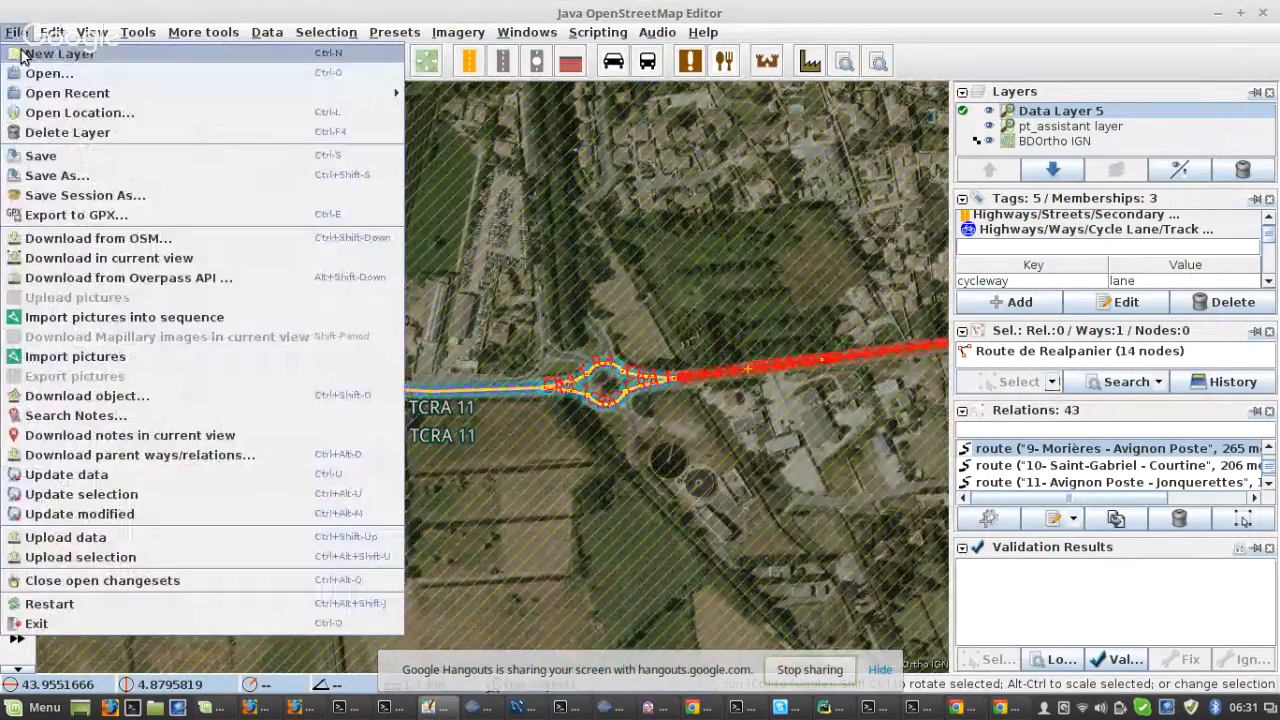
left_click(51, 277)
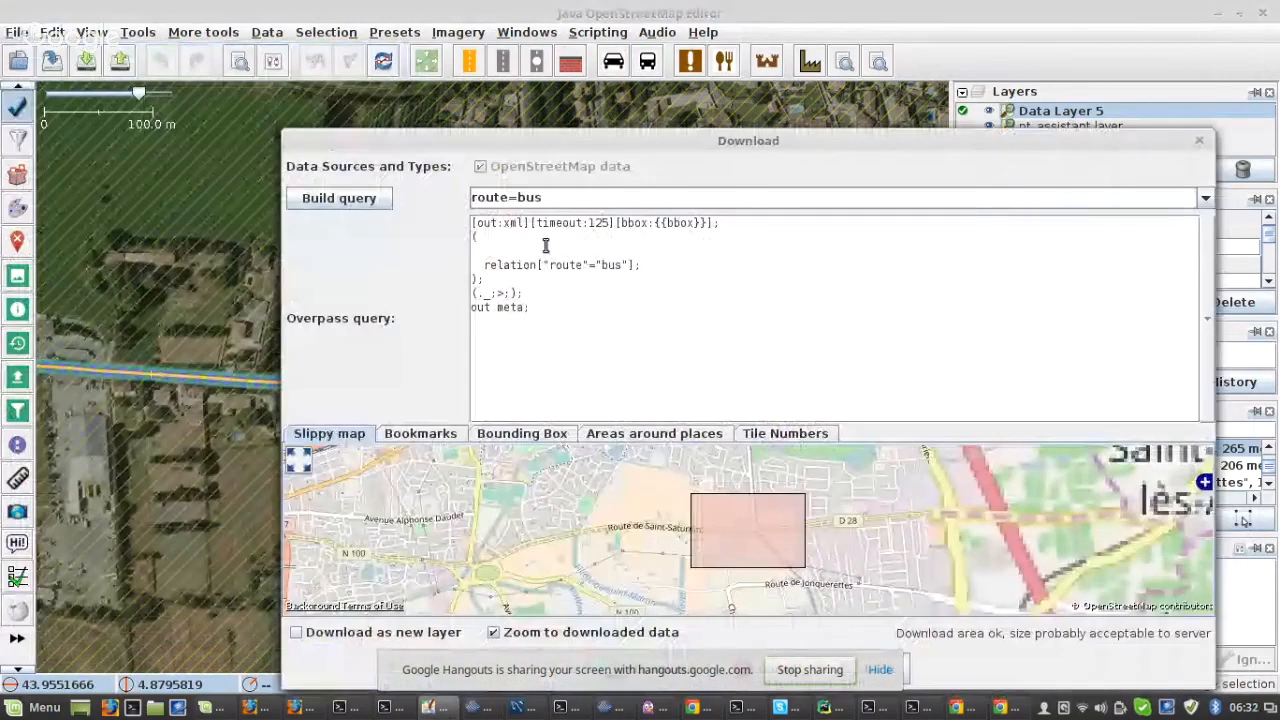
triple_click(598, 205)
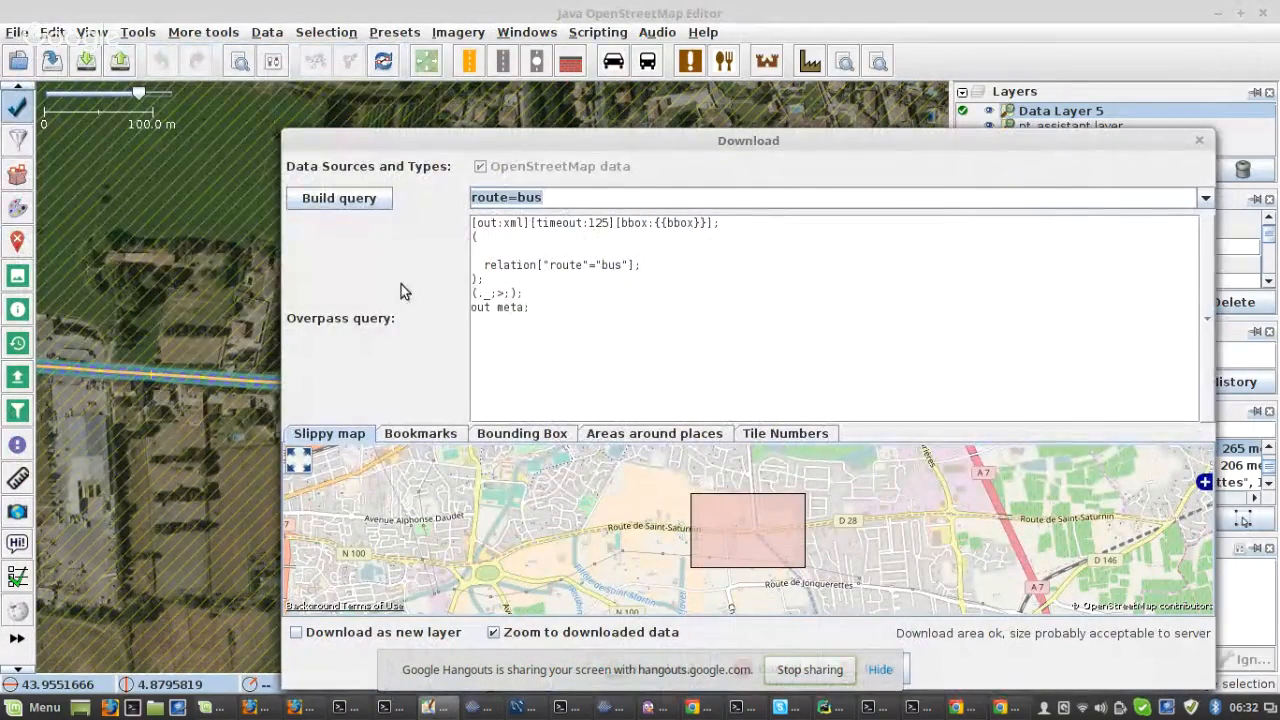
left_click(330, 199)
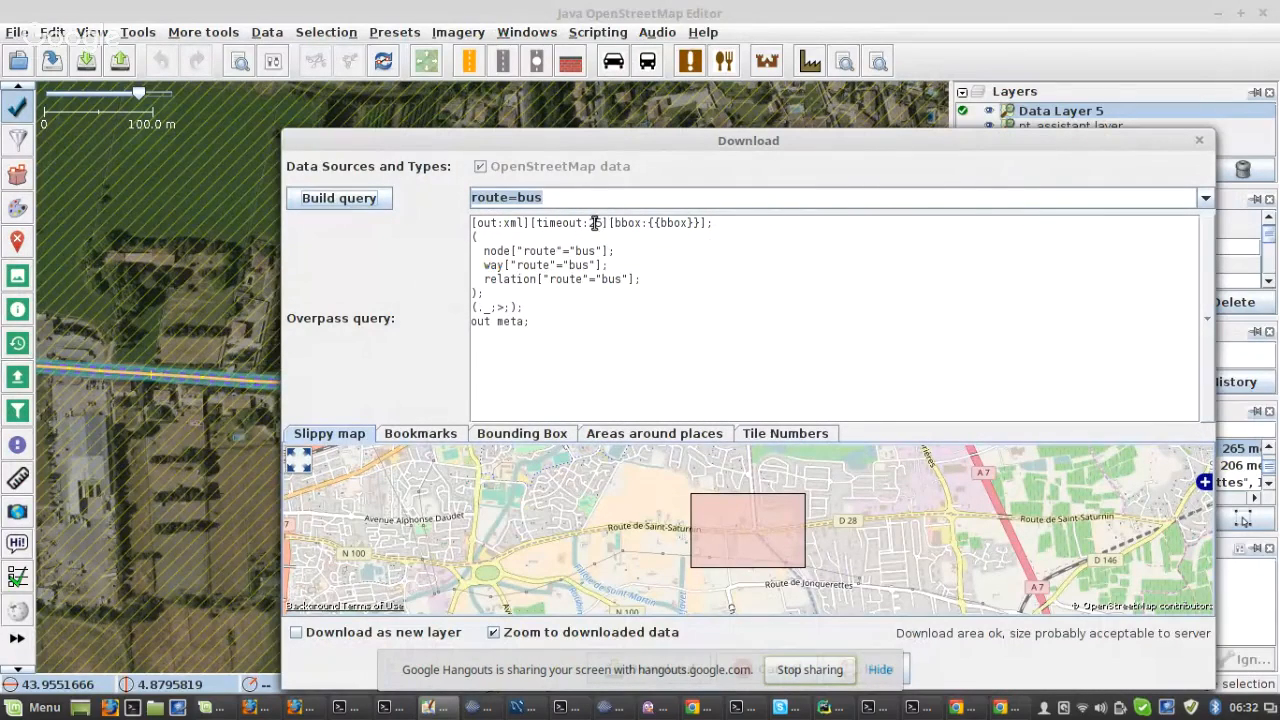
- Set the Overpass query timeout to 125, remove its node and way lines, and close the dialog without downloading
type("1")
left_click_drag(474, 252, 723, 266)
key("Delete")
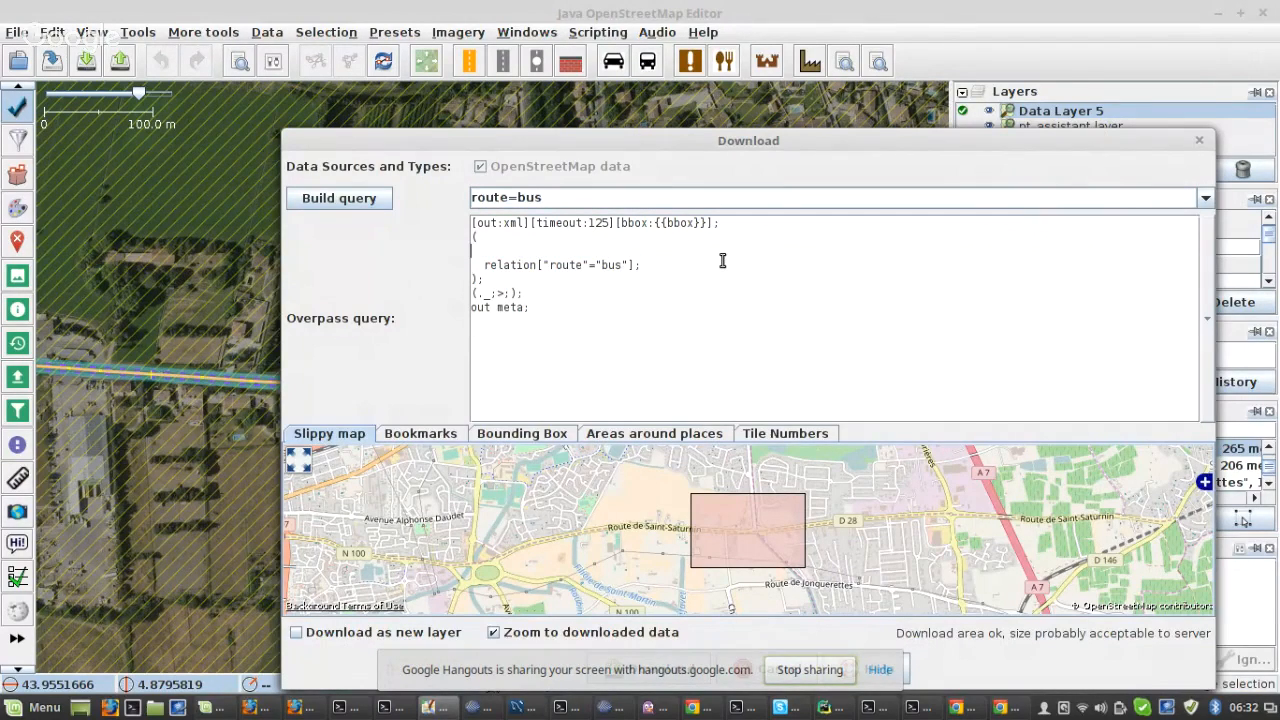
key("BackSpace")
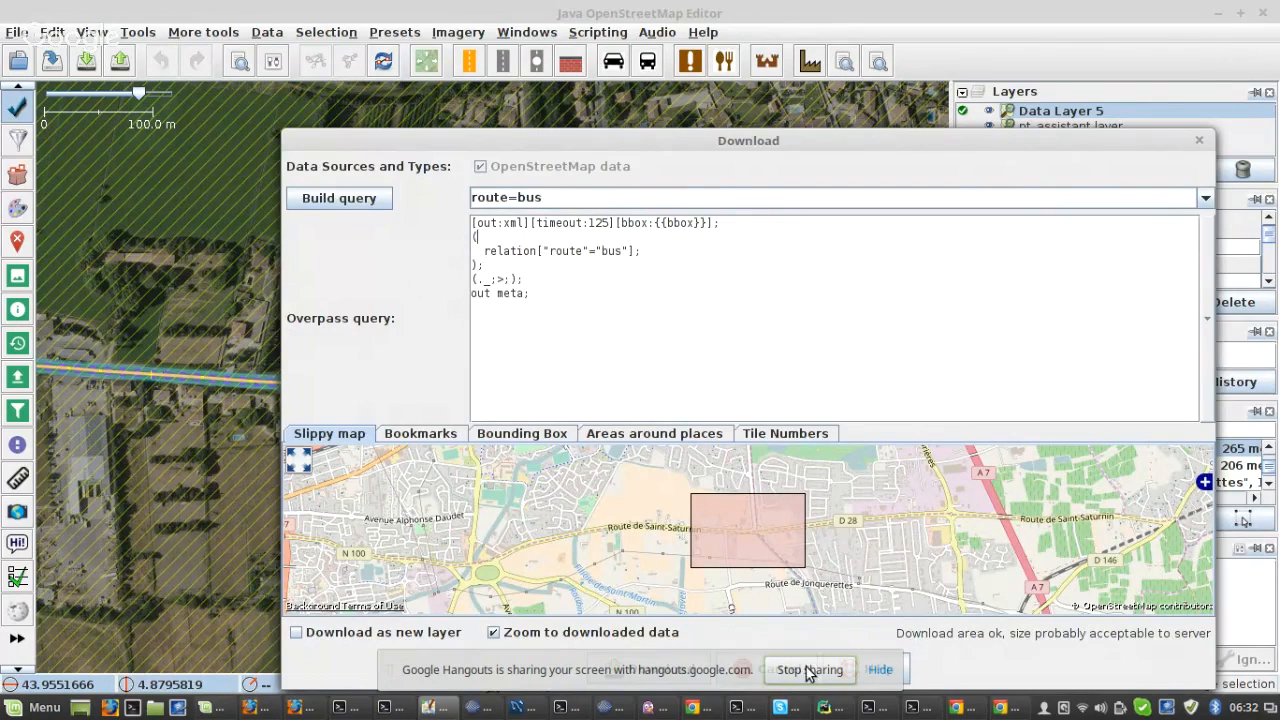
left_click_drag(885, 145, 826, 91)
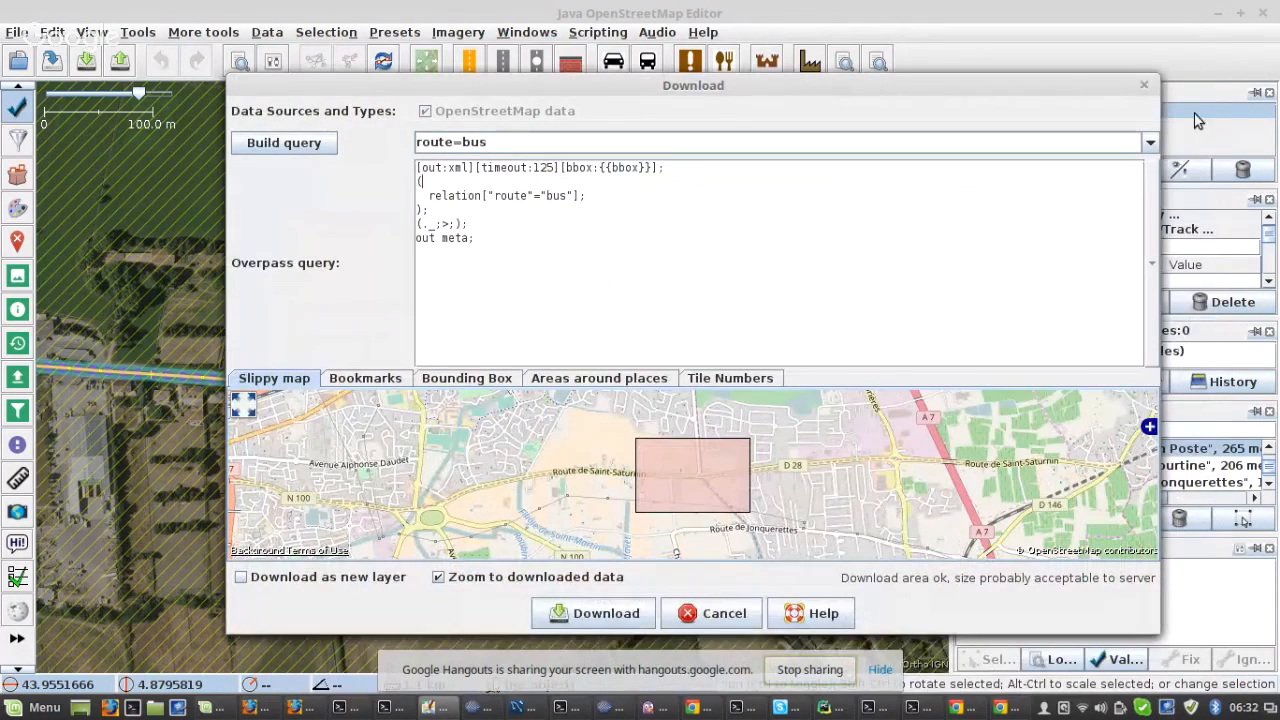
left_click(1141, 87)
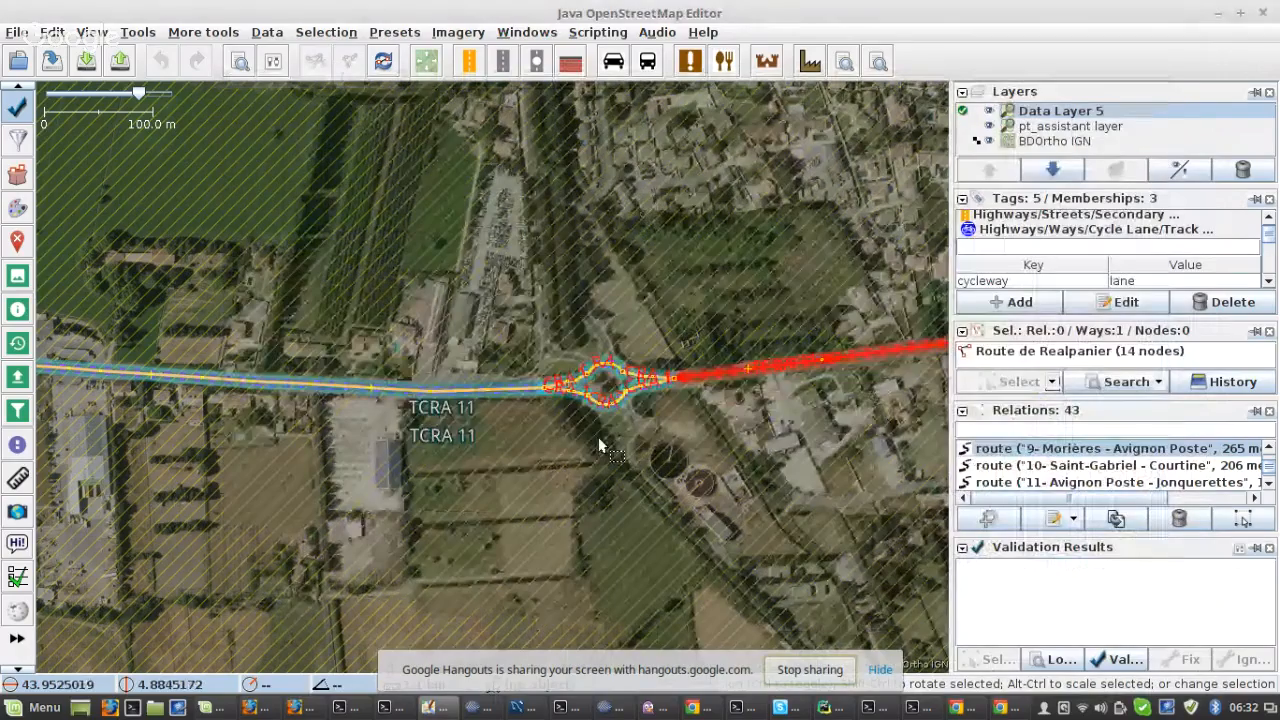
- Open the "9- Morières - Avignon Poste" route relation for editing and set its public_transport:version to 2
scroll(600, 445, "up", 4)
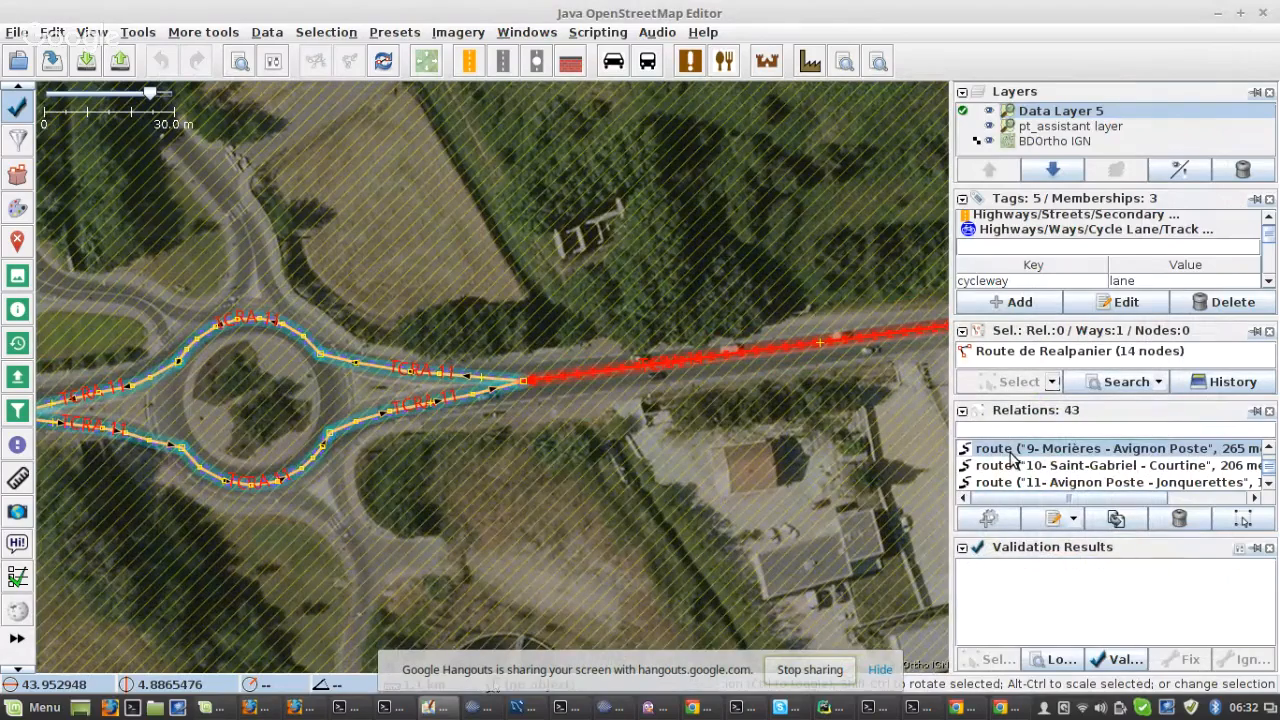
left_click(1054, 520)
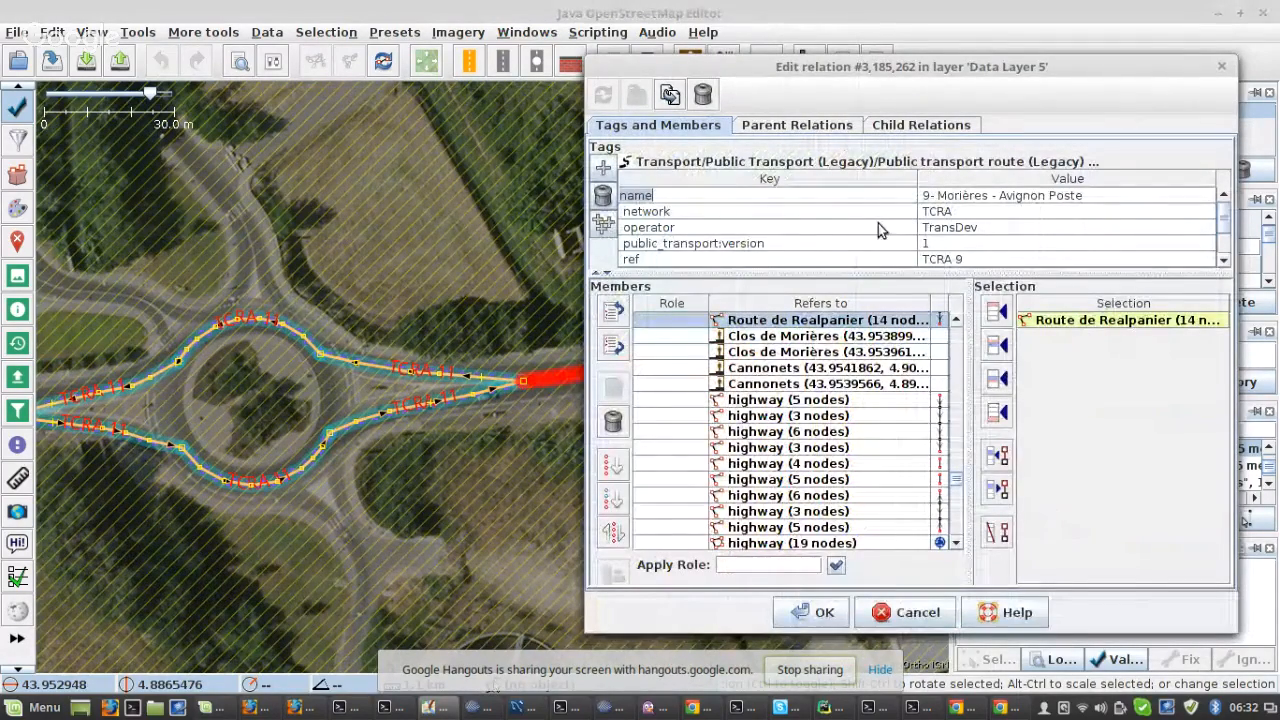
left_click(966, 244)
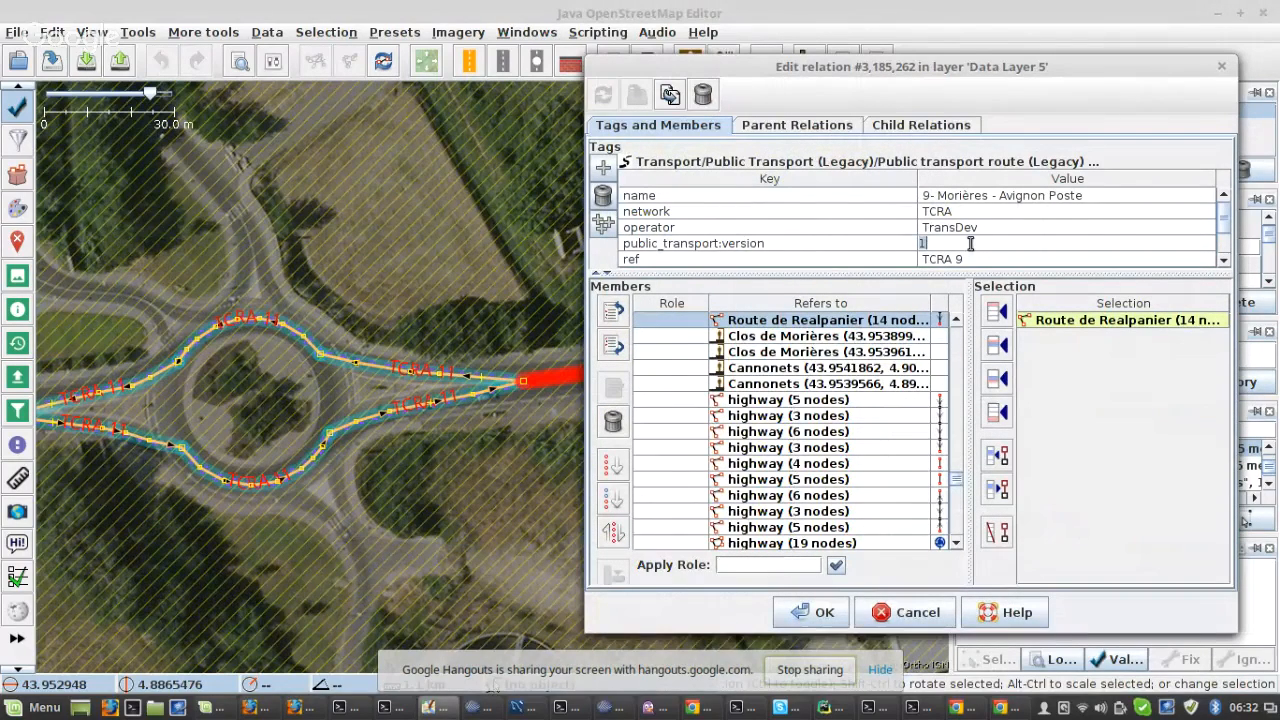
type("2")
- Add a from tag with the value Morières to the relation, reusing text copied from its name
left_click(967, 196)
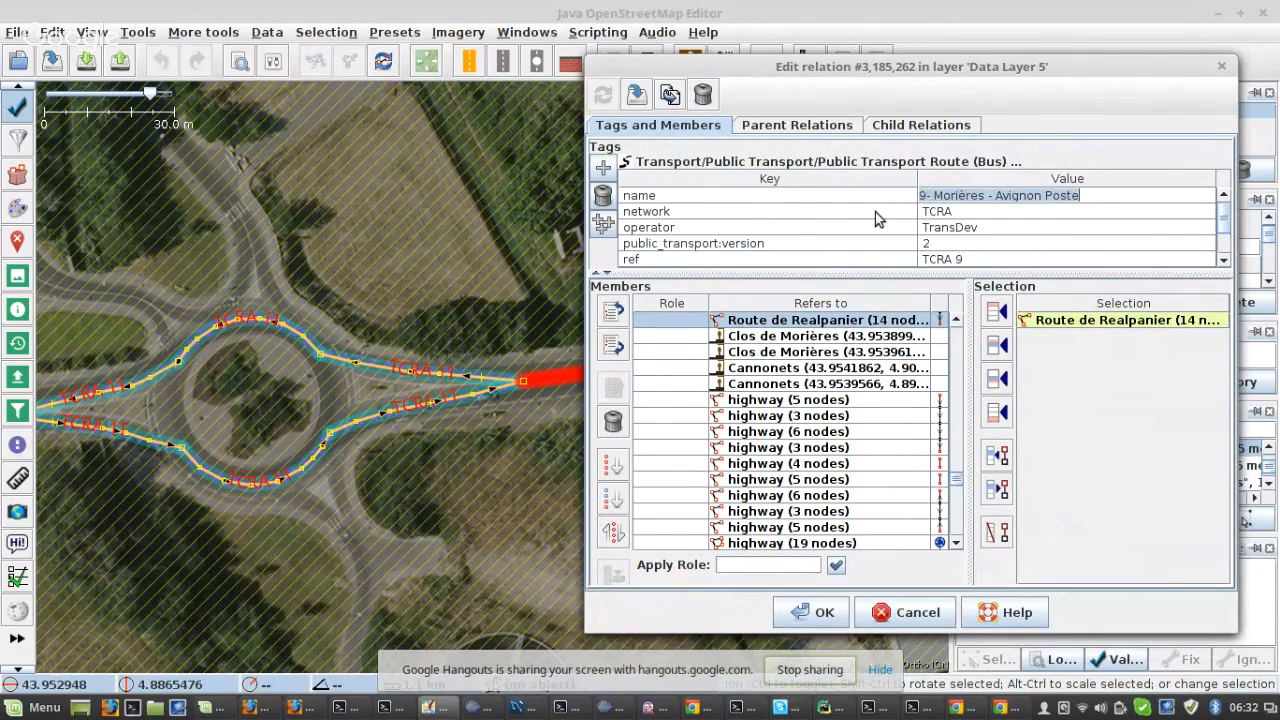
scroll(875, 214, "down", 2)
left_click(692, 258)
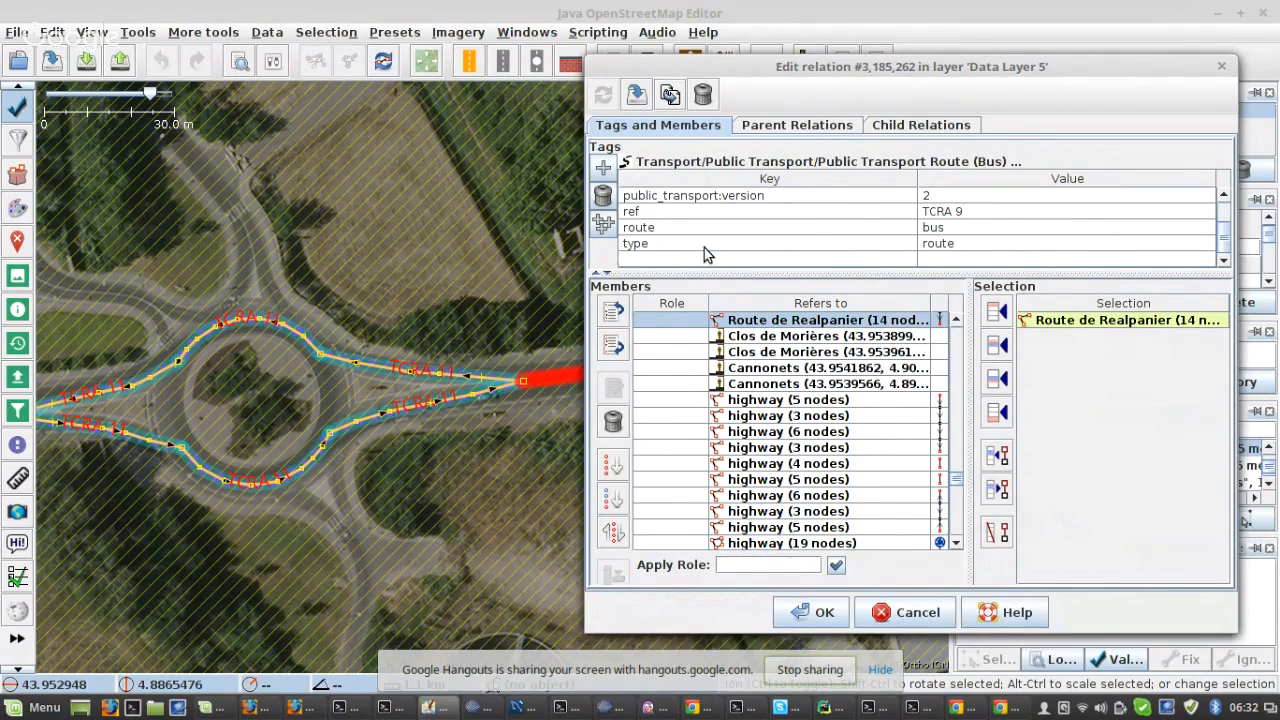
type("from")
key("Tab")
type("9- Morières - Avignon Poste")
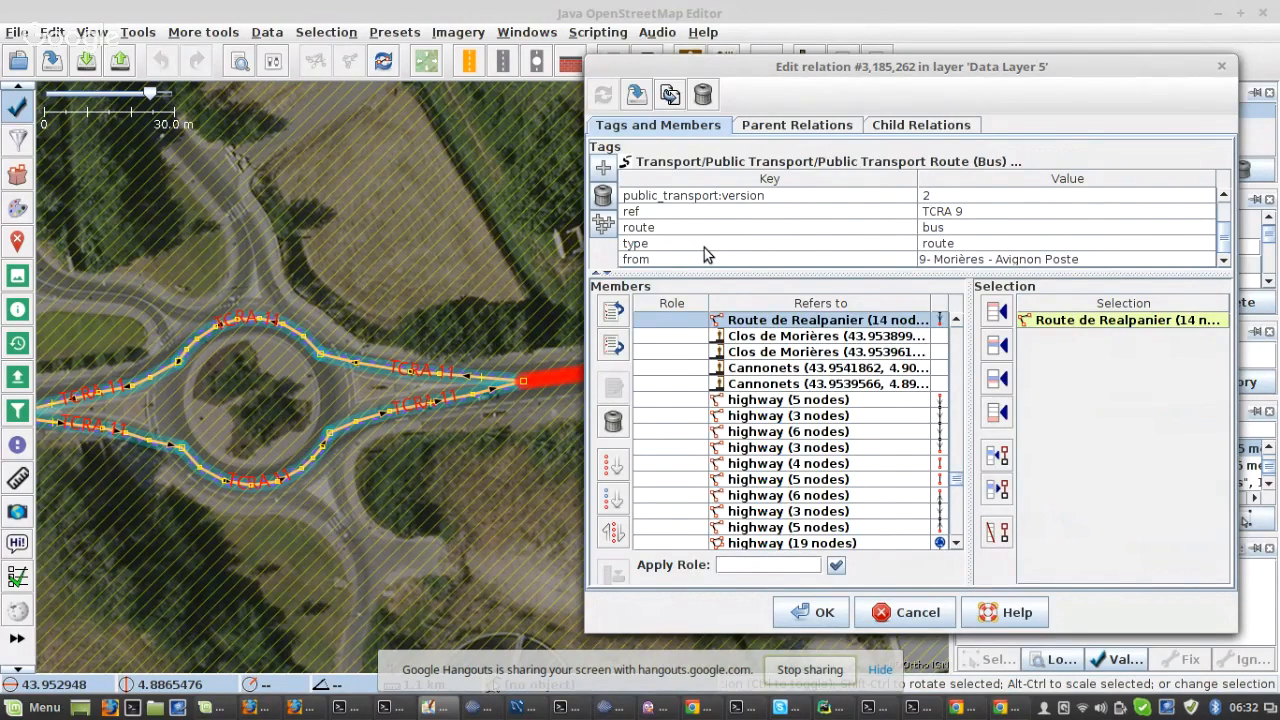
key("ctrl+shift+Left")
key("ctrl+shift+Left")
key("ctrl+shift+Left")
key("BackSpace")
key("Home")
key("Delete")
key("Delete")
key("Delete")
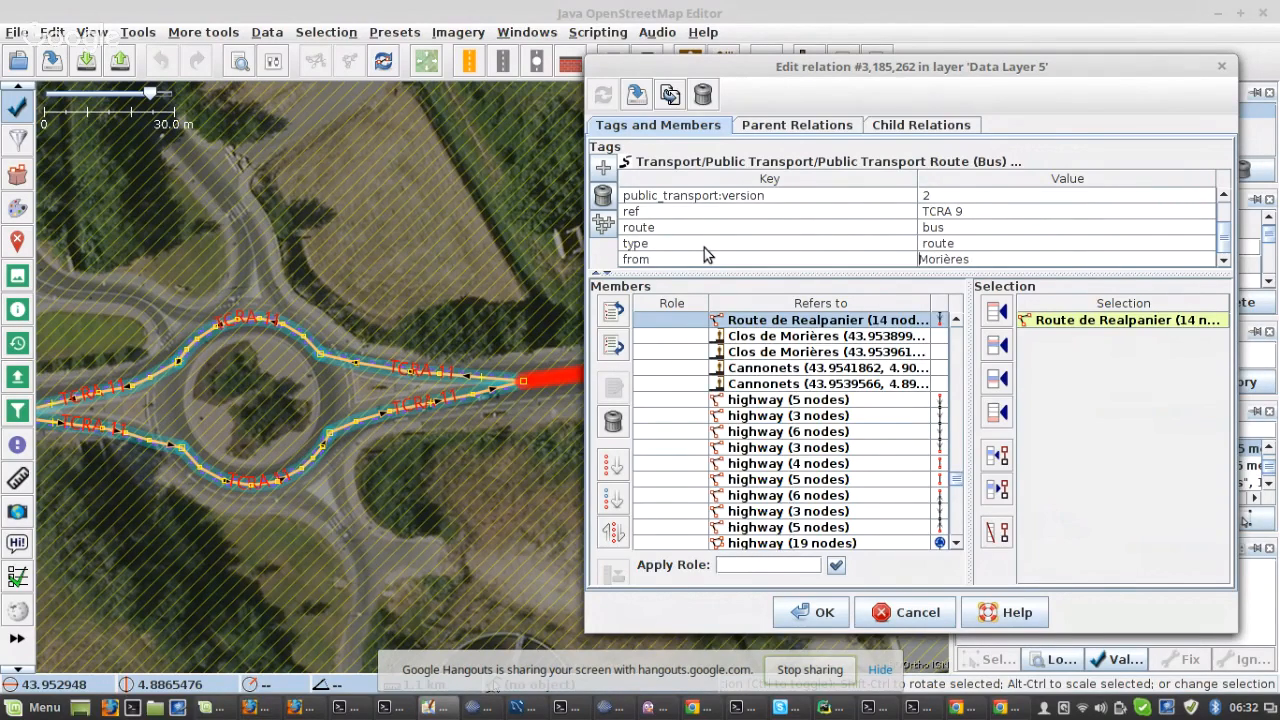
- Add a to tag with the value Avignon Poste to the relation, reusing the copied name
key("Return")
type("to")
key("Tab")
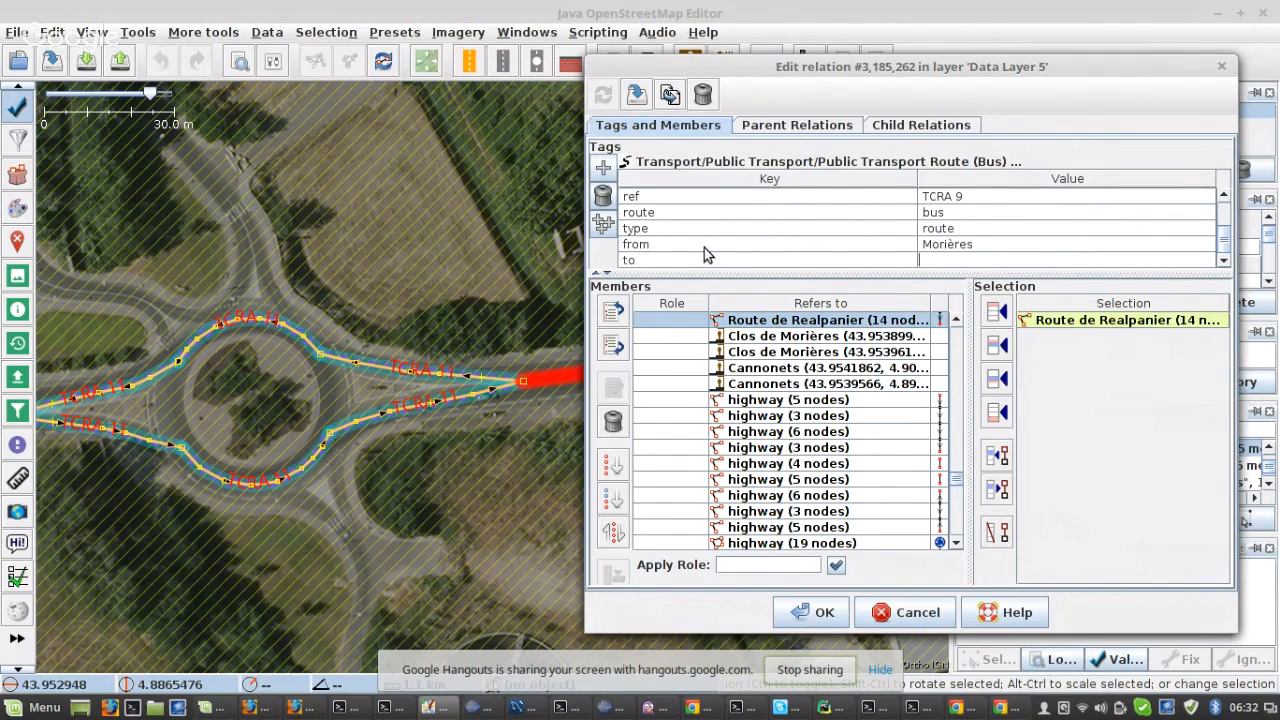
type("9- Morières - Avignon Poste")
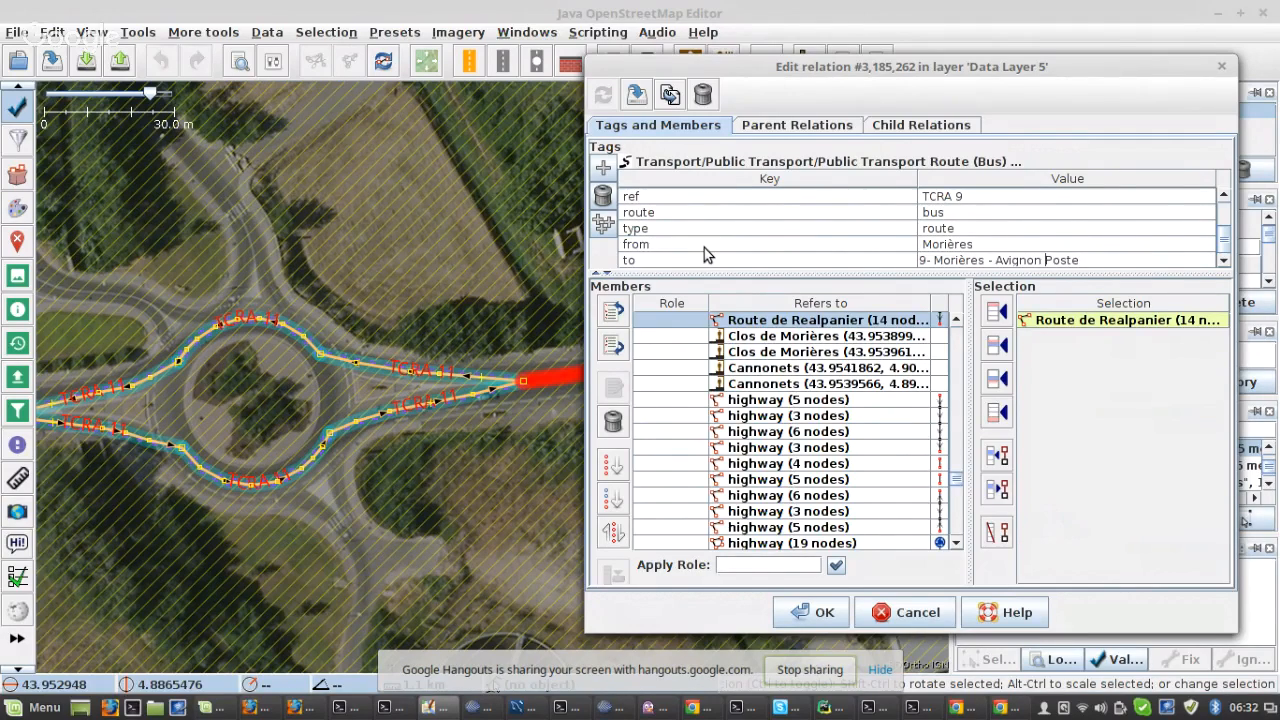
key("ctrl+shift+Left")
key("ctrl+shift+Left")
key("ctrl+shift+Left")
key("ctrl+shift+Left")
key("BackSpace")
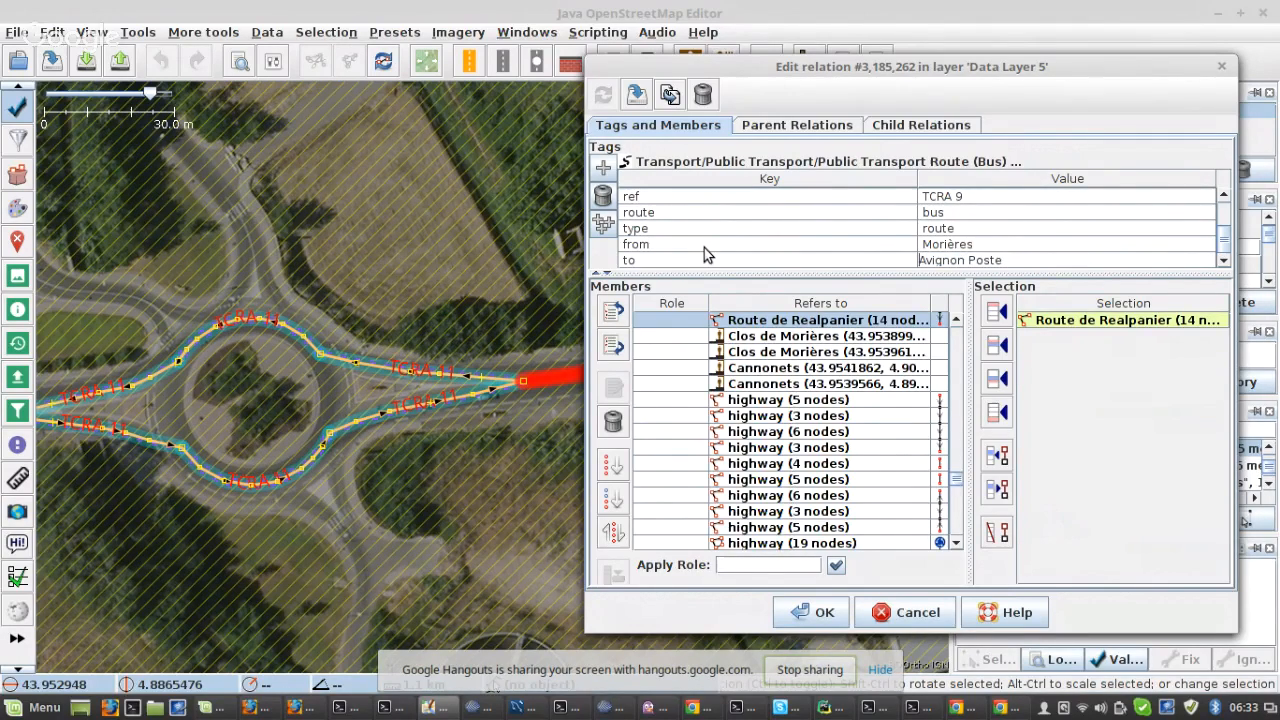
- Review the relation's tags and apply the changes while keeping its editor open
left_click(745, 244)
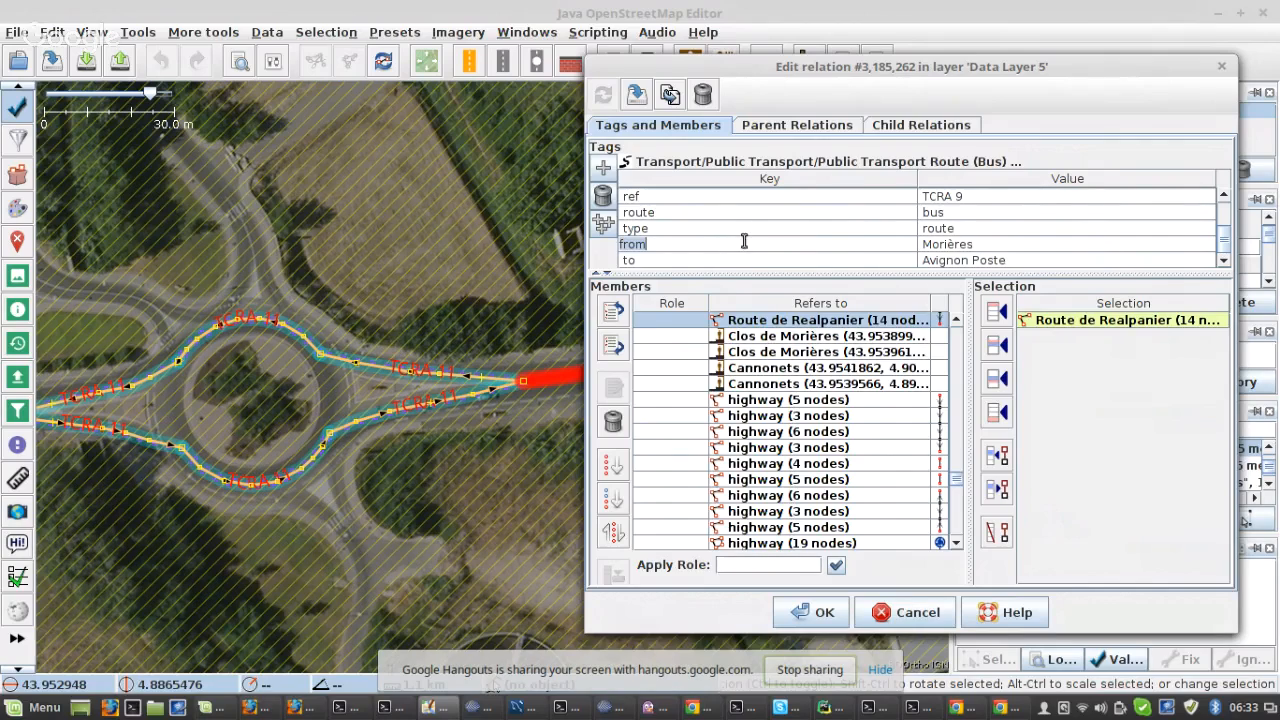
scroll(988, 252, "up", 2)
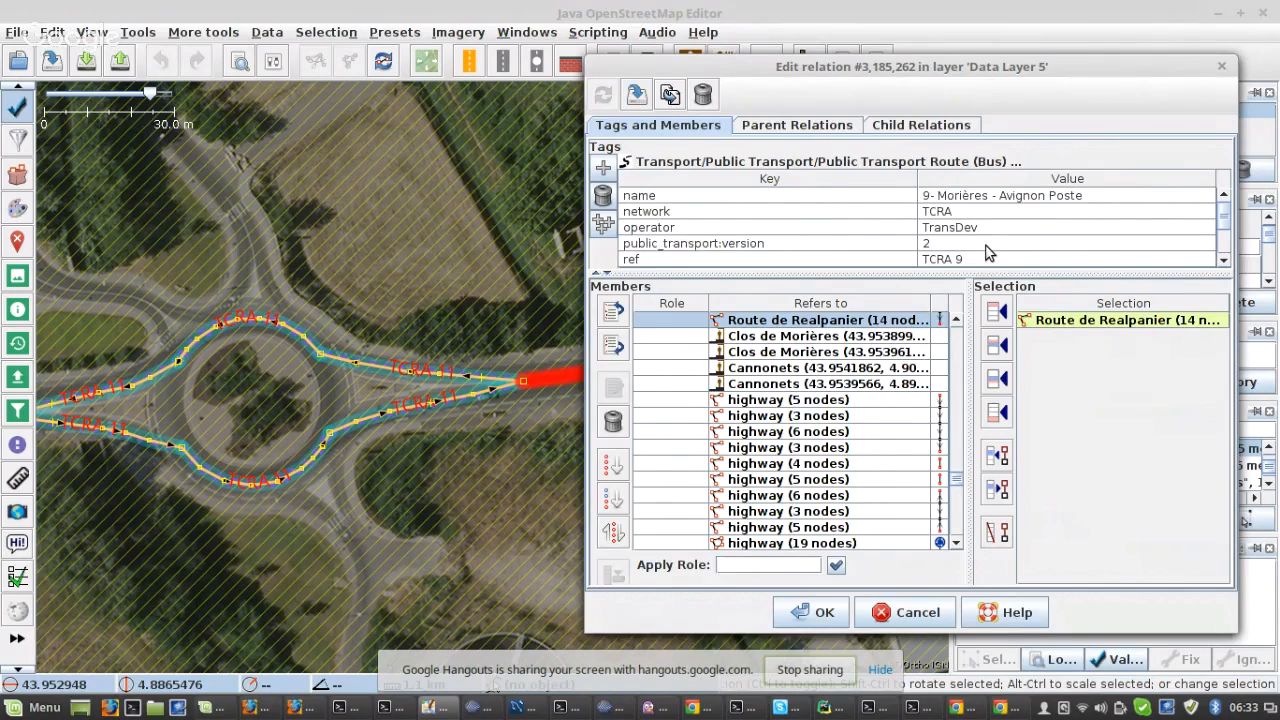
scroll(988, 252, "down", 3)
left_click(638, 95)
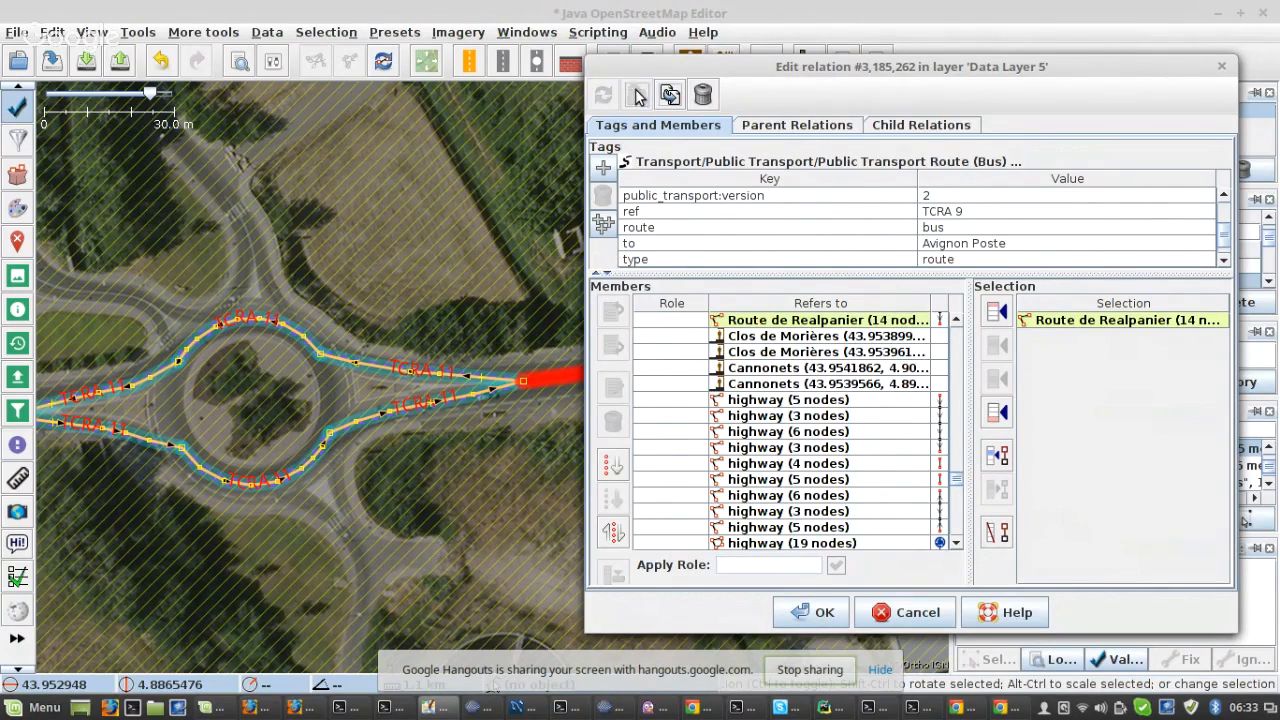
- Highlight all members of the bus route relation and close the relation editor
left_click(817, 415)
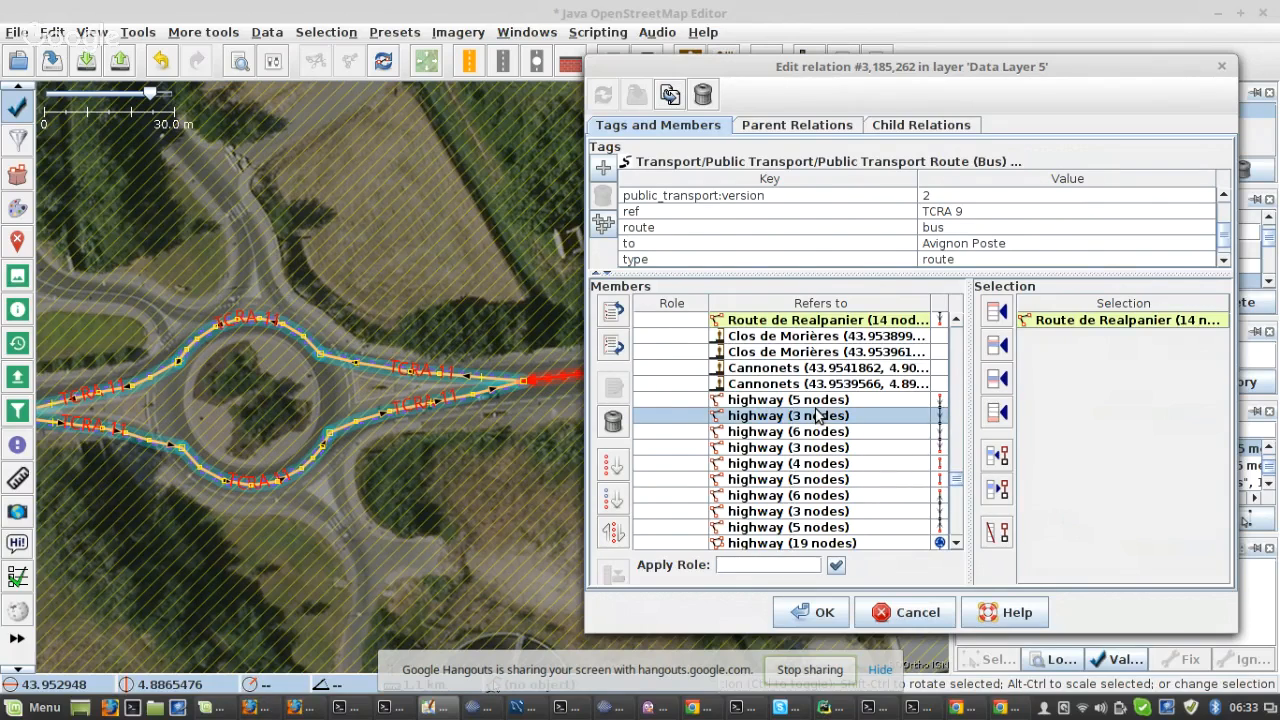
key("ctrl+a")
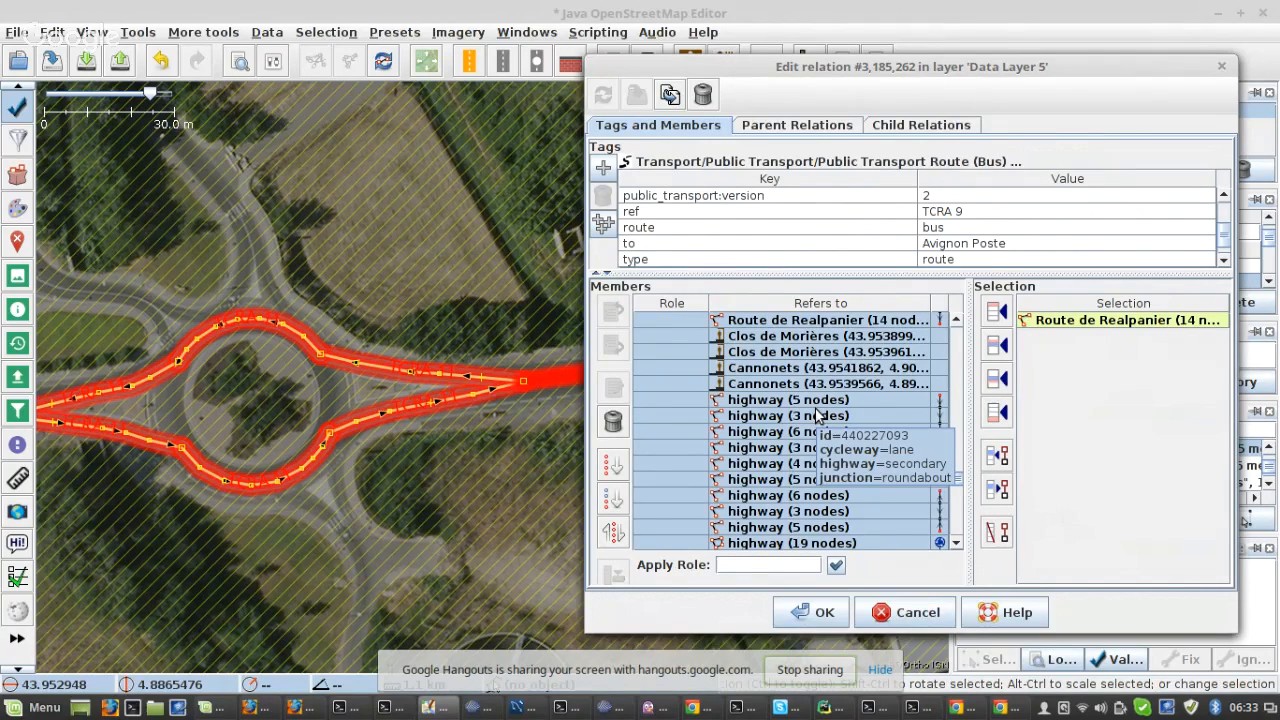
key("Escape")
- Search the map data with the expression "selected bus_stop public_transport", replacing the current selection
key("ctrl+f")
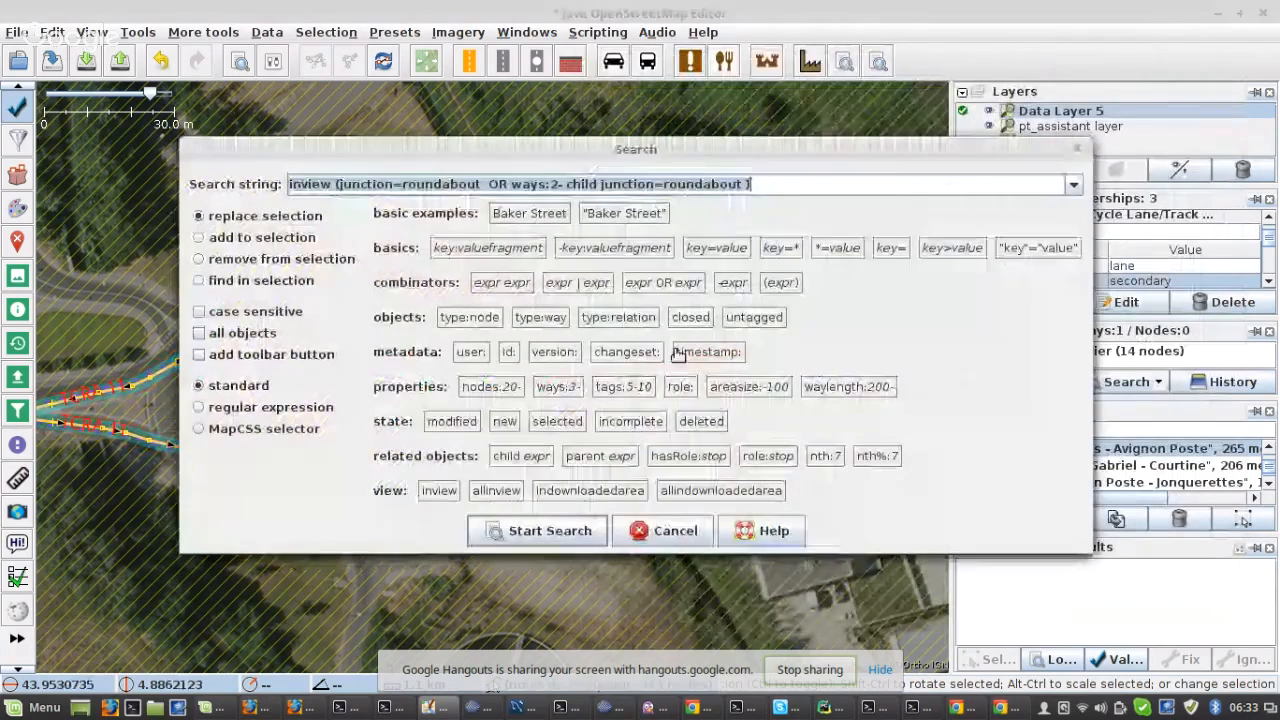
left_click(1073, 184)
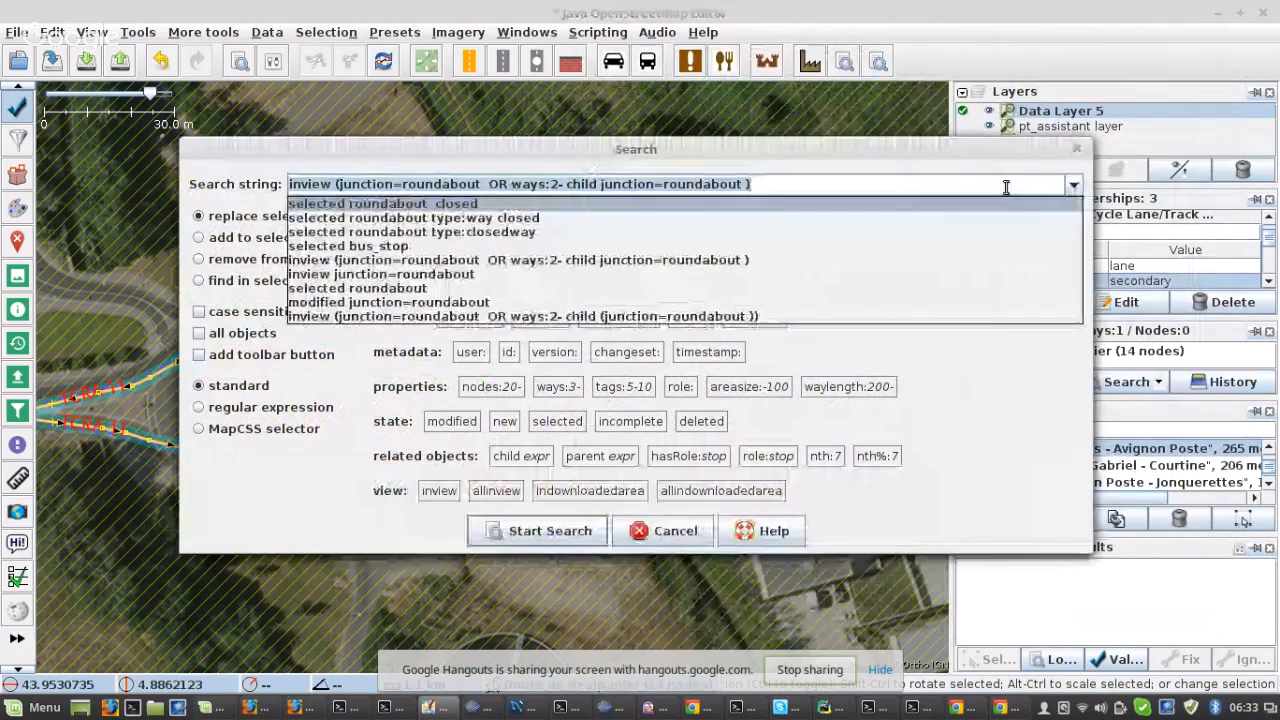
left_click(392, 245)
left_click(462, 189)
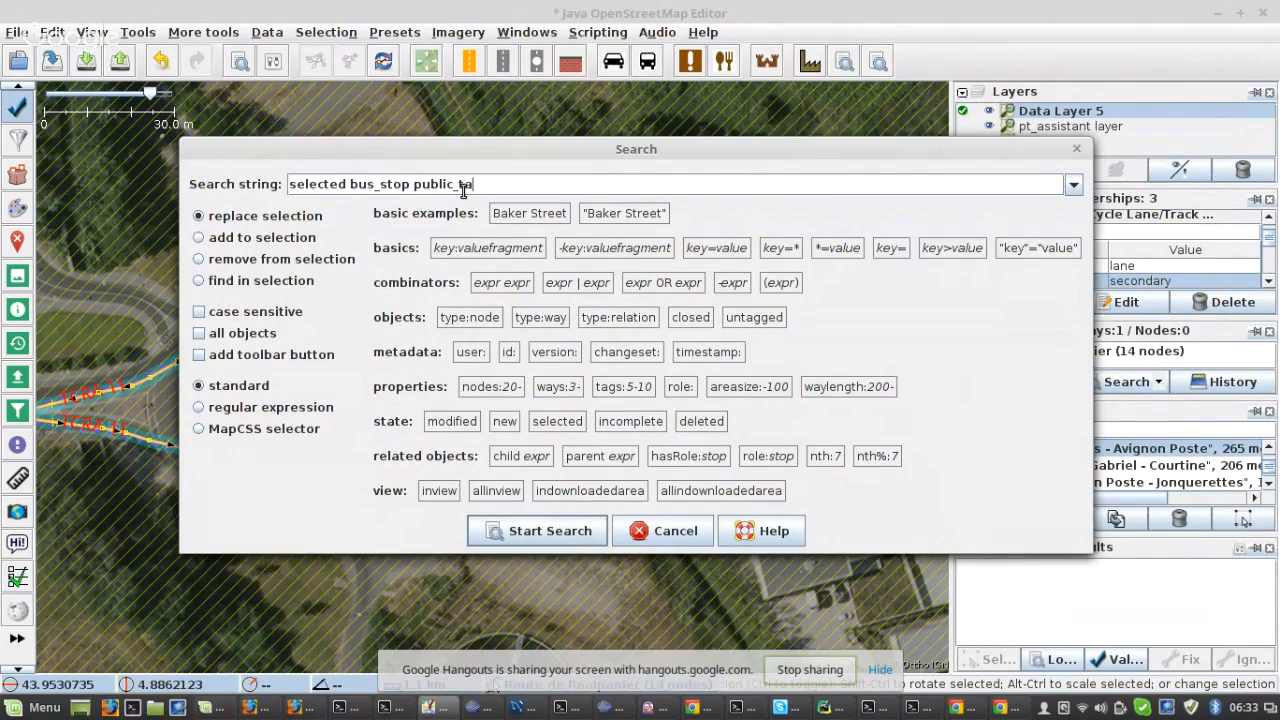
type("public_tan")
key("BackSpace")
key("BackSpace")
key("BackSpace")
type("transpo")
double_click(312, 187)
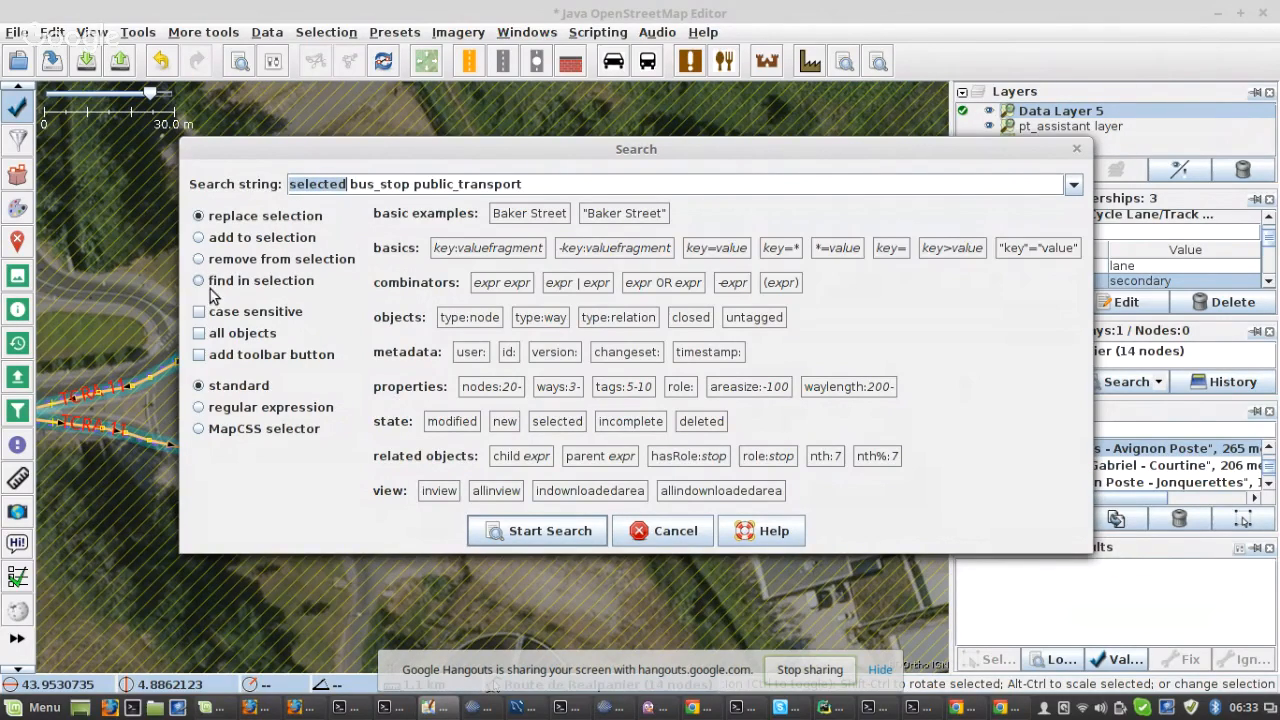
left_click(557, 538)
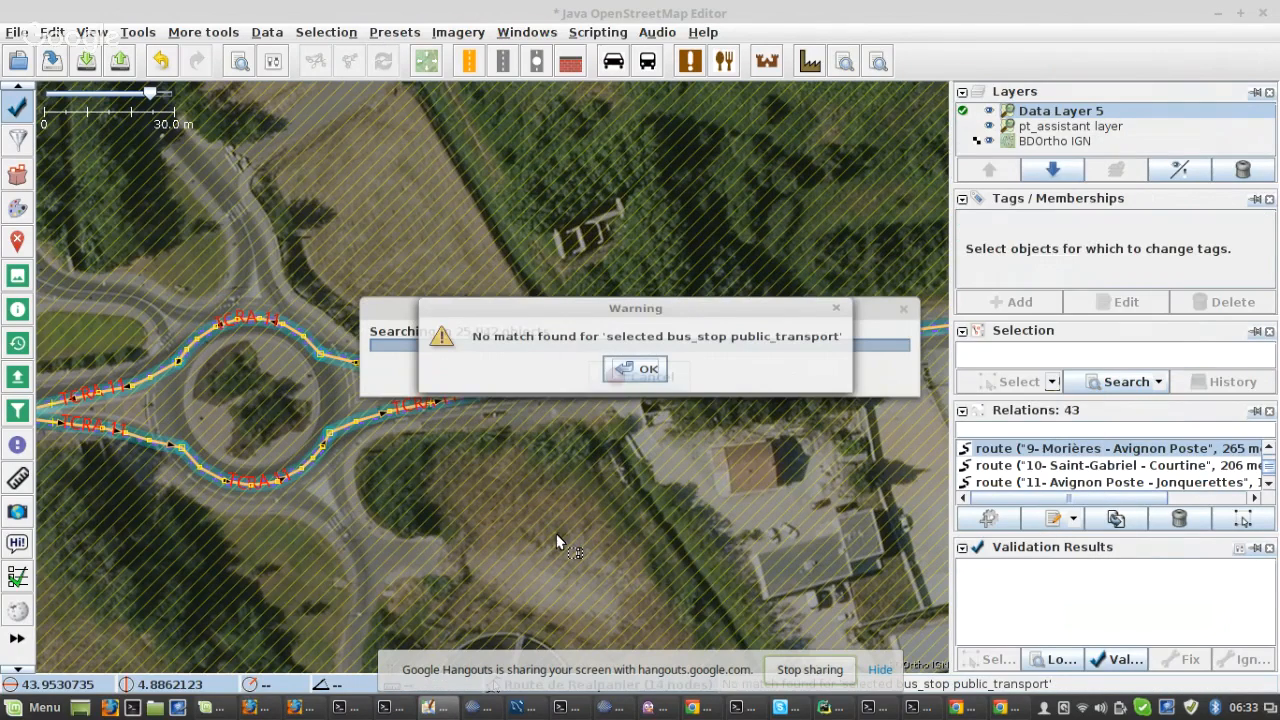
left_click(635, 375)
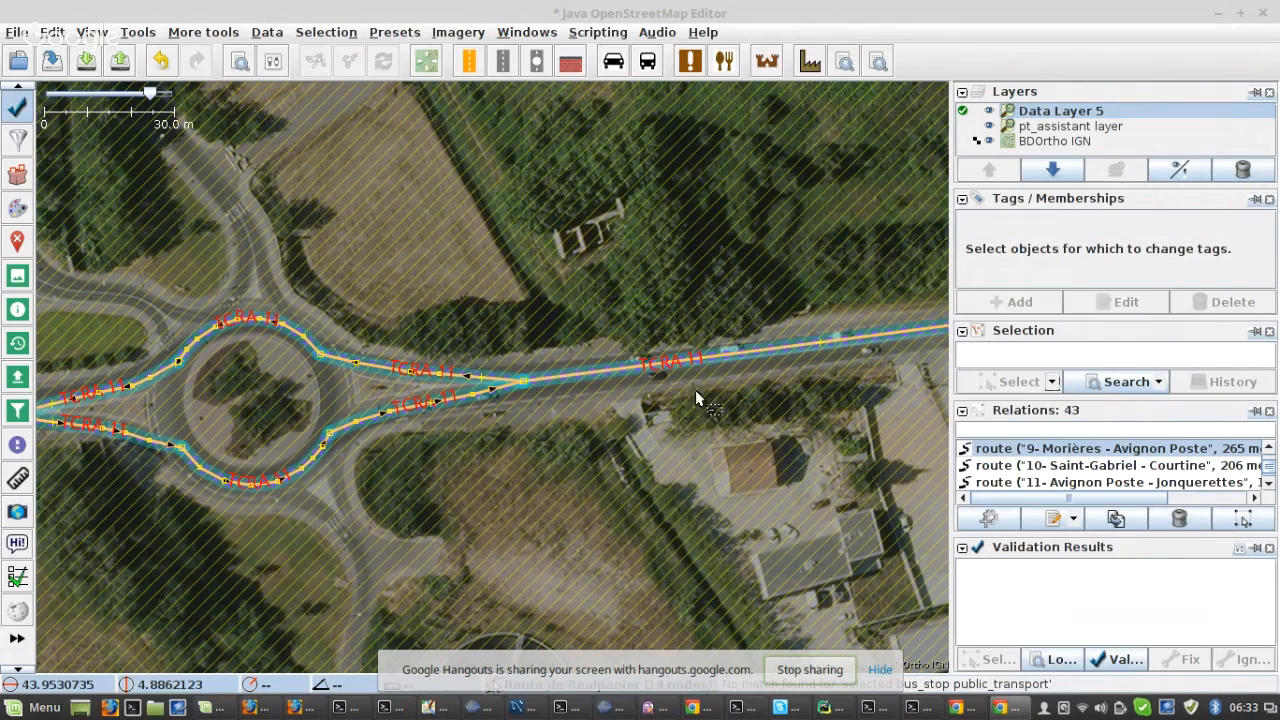
- Select the members of the 9- Morières - Avignon Poste route and try searching them with "selected (bus_stop || public_transport)"
right_click(1002, 450)
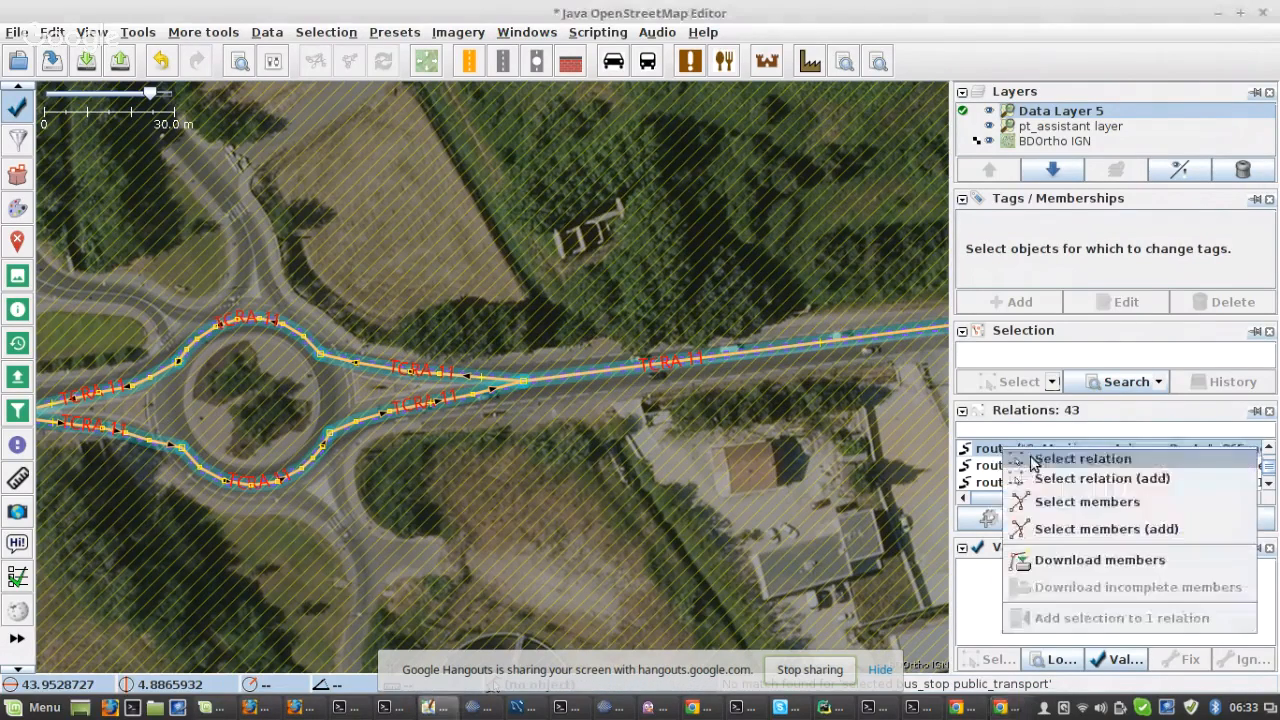
left_click(1052, 506)
key("ctrl+f")
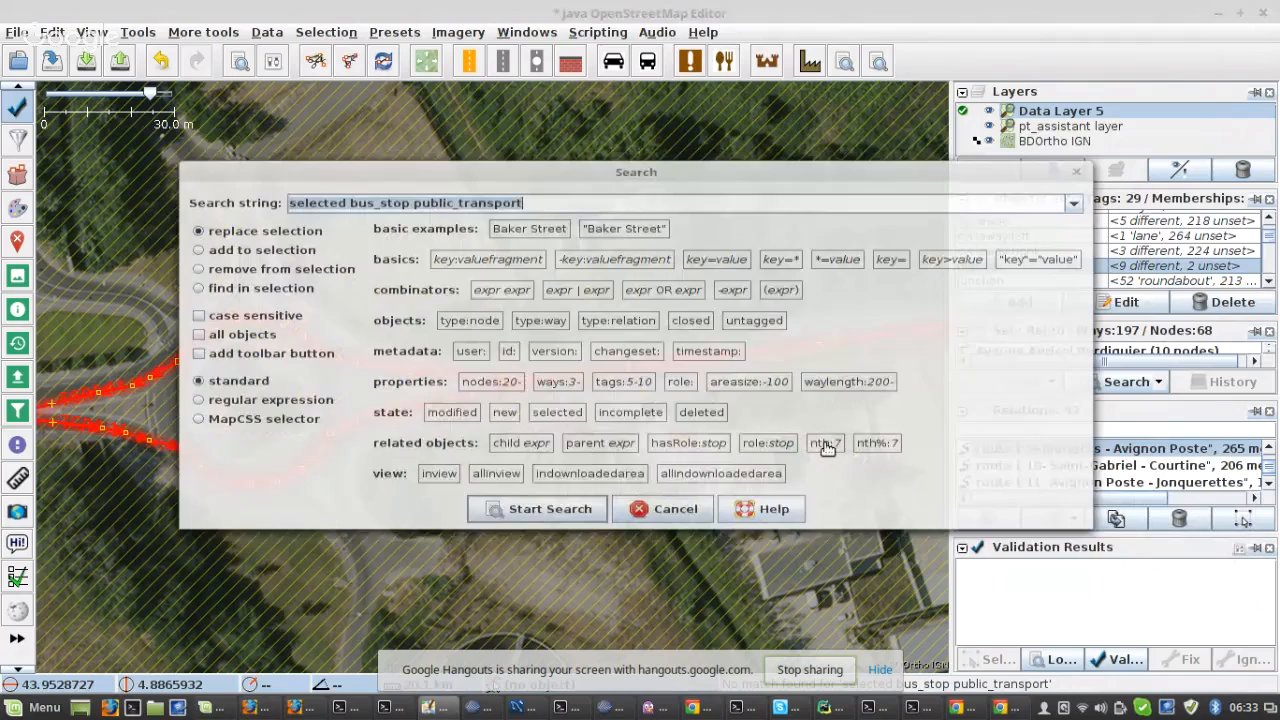
left_click(349, 184)
type("(")
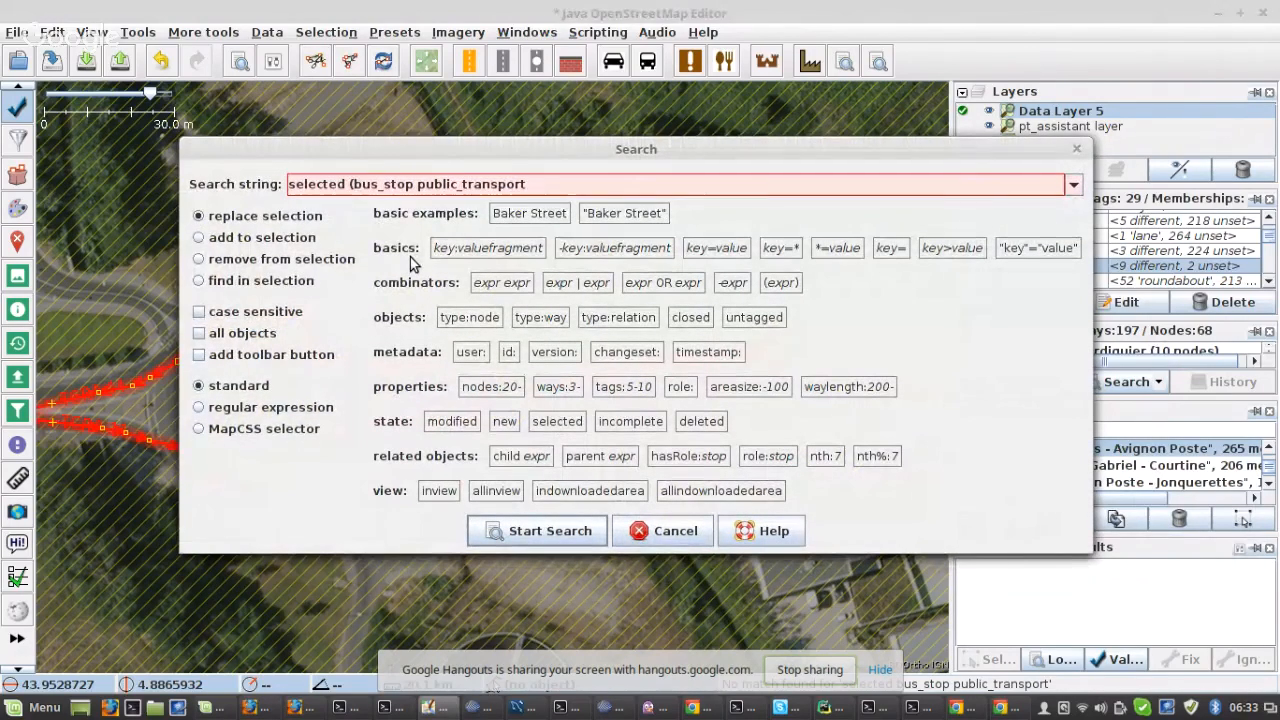
key("End")
key("ctrl+Left")
type("||")
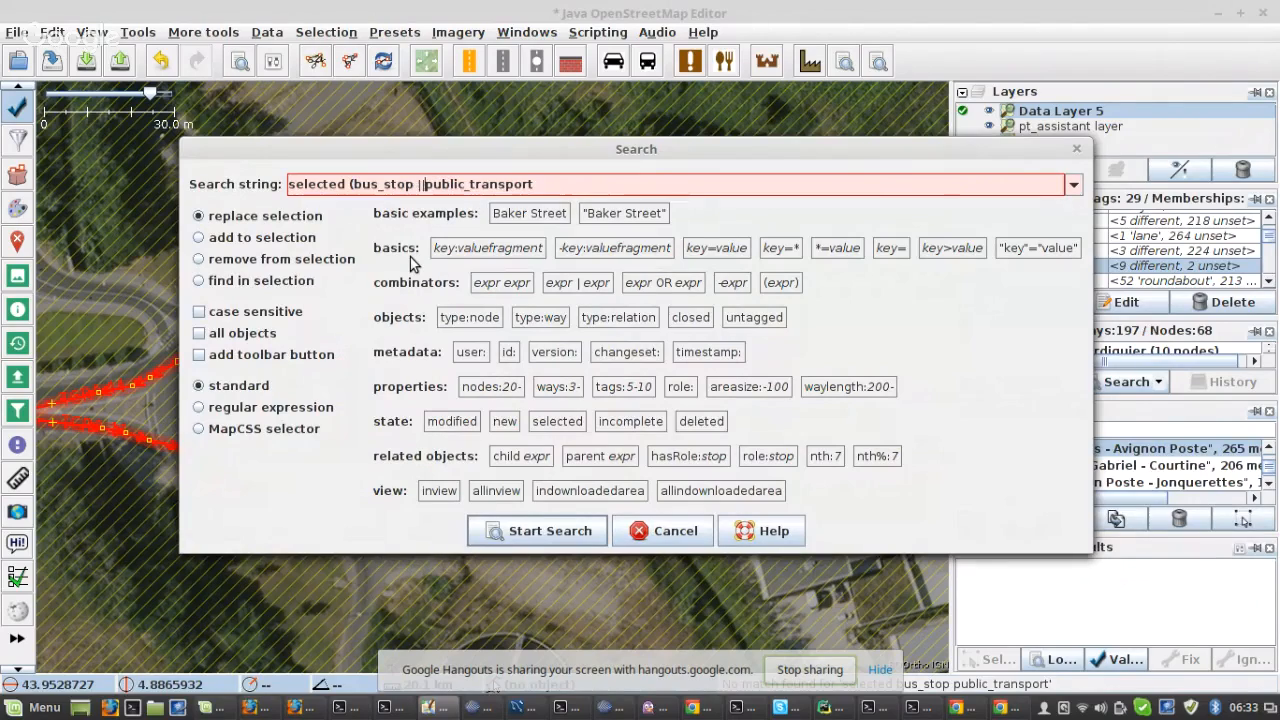
key("End")
type(")")
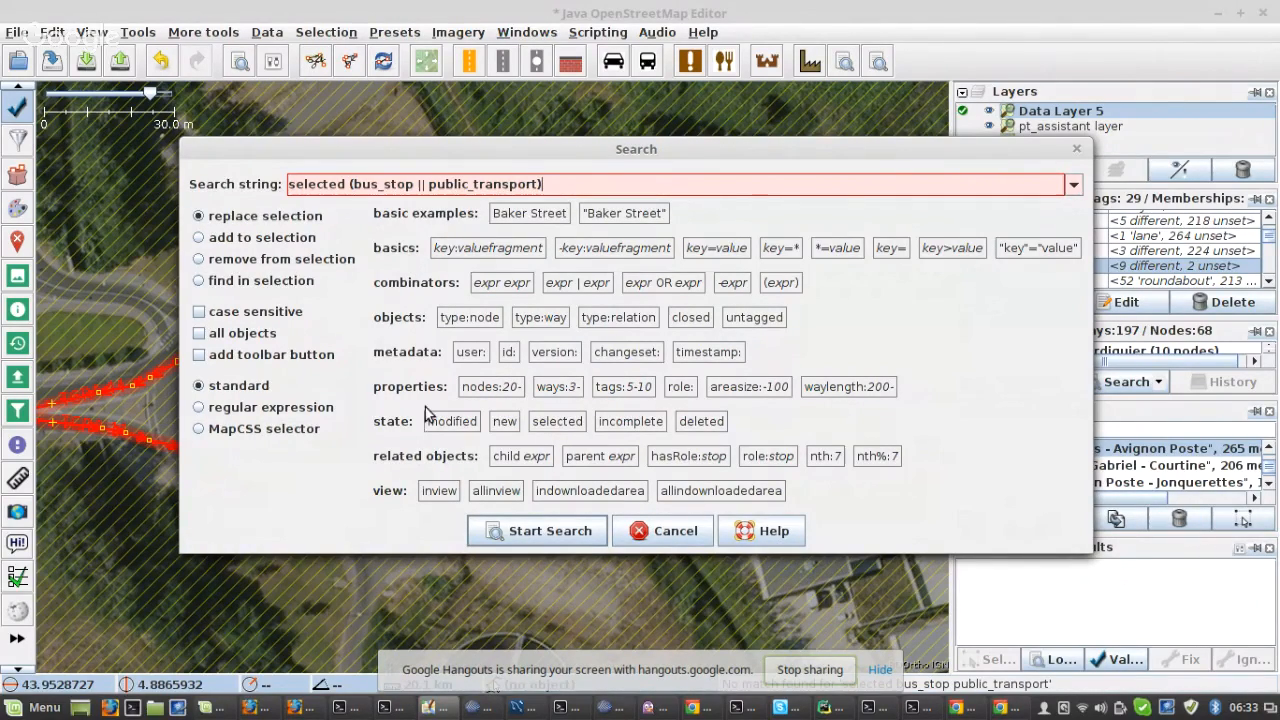
left_click(518, 532)
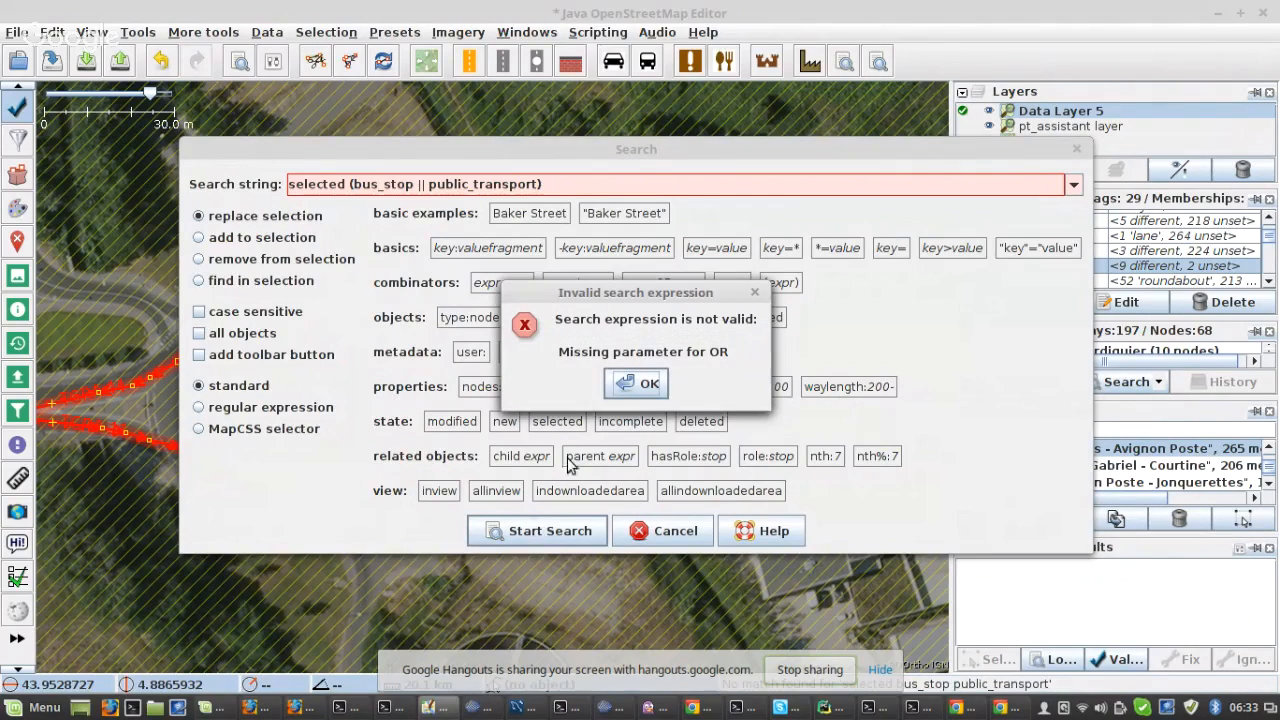
left_click(620, 384)
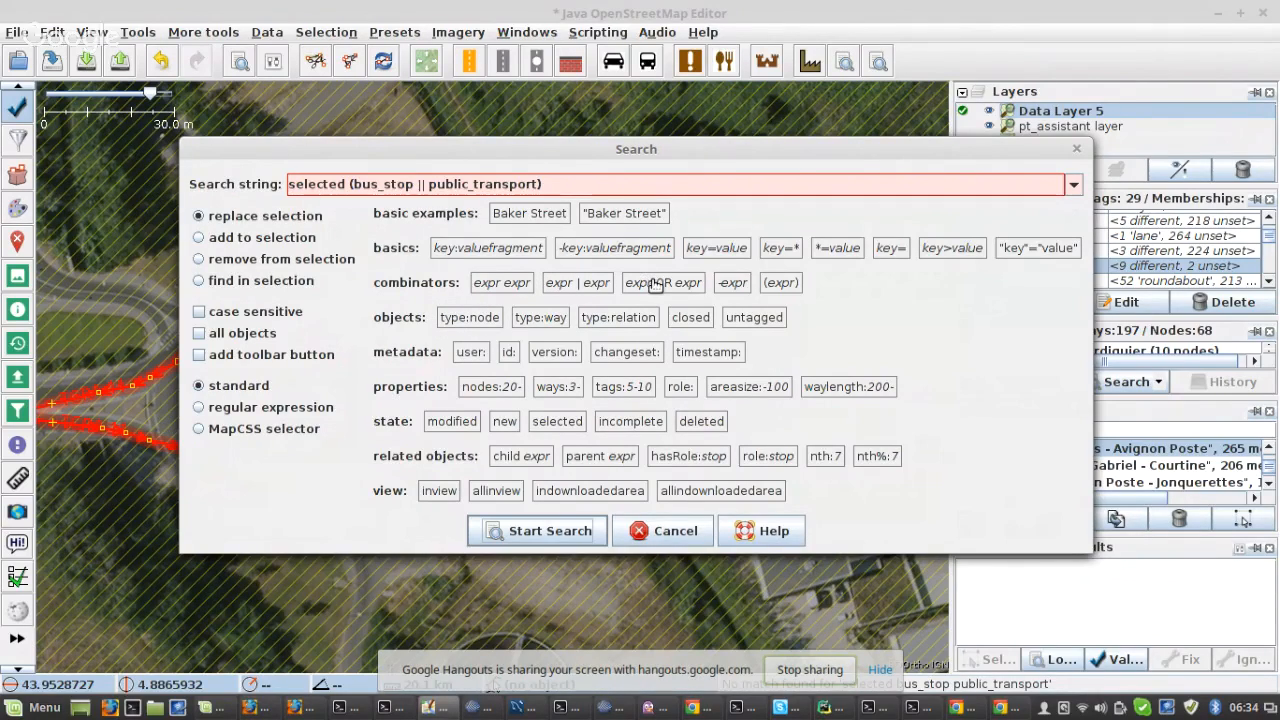
- Change the search expression to "selected (bus_stop OR public_transport)" and run it, replacing the current selection
triple_click(437, 186)
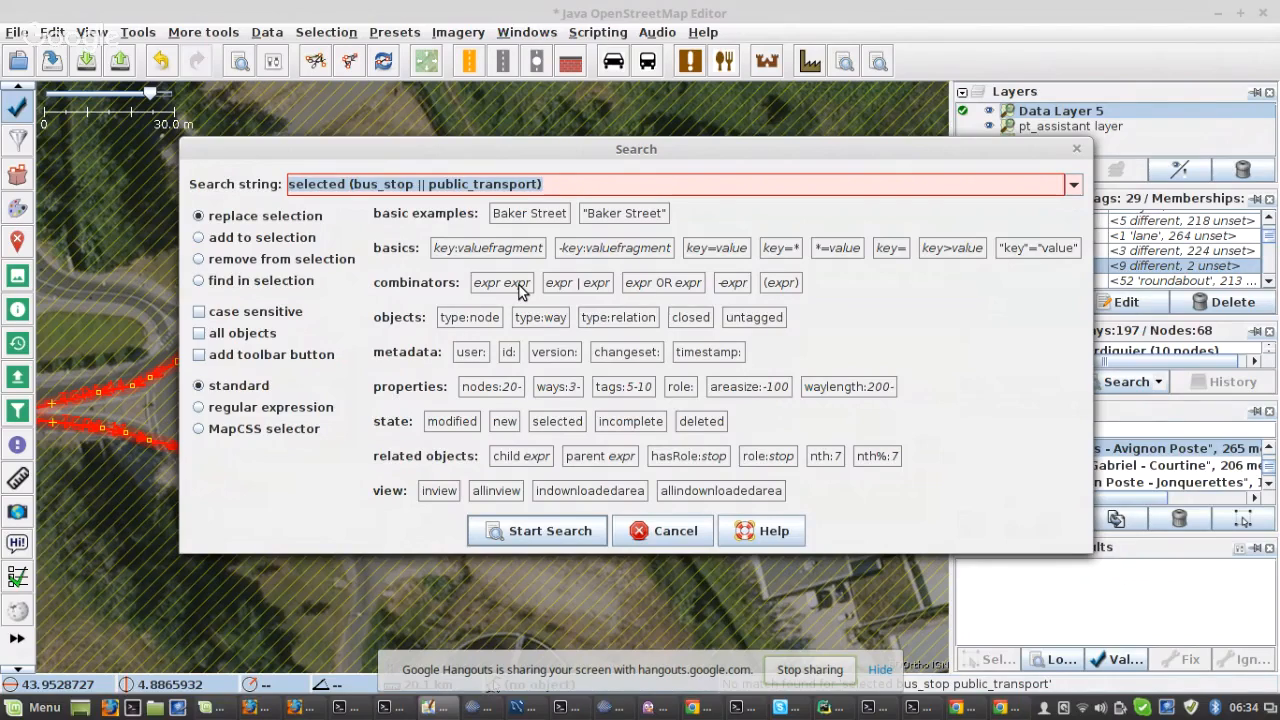
key("Left")
key("Left")
key("Left")
key("Left")
key("Left")
key("Left")
key("Left")
key("Left")
key("Left")
key("Left")
key("Left")
key("Left")
key("Left")
key("Left")
key("Left")
key("Left")
key("Left")
key("Left")
key("BackSpace")
key("BackSpace")
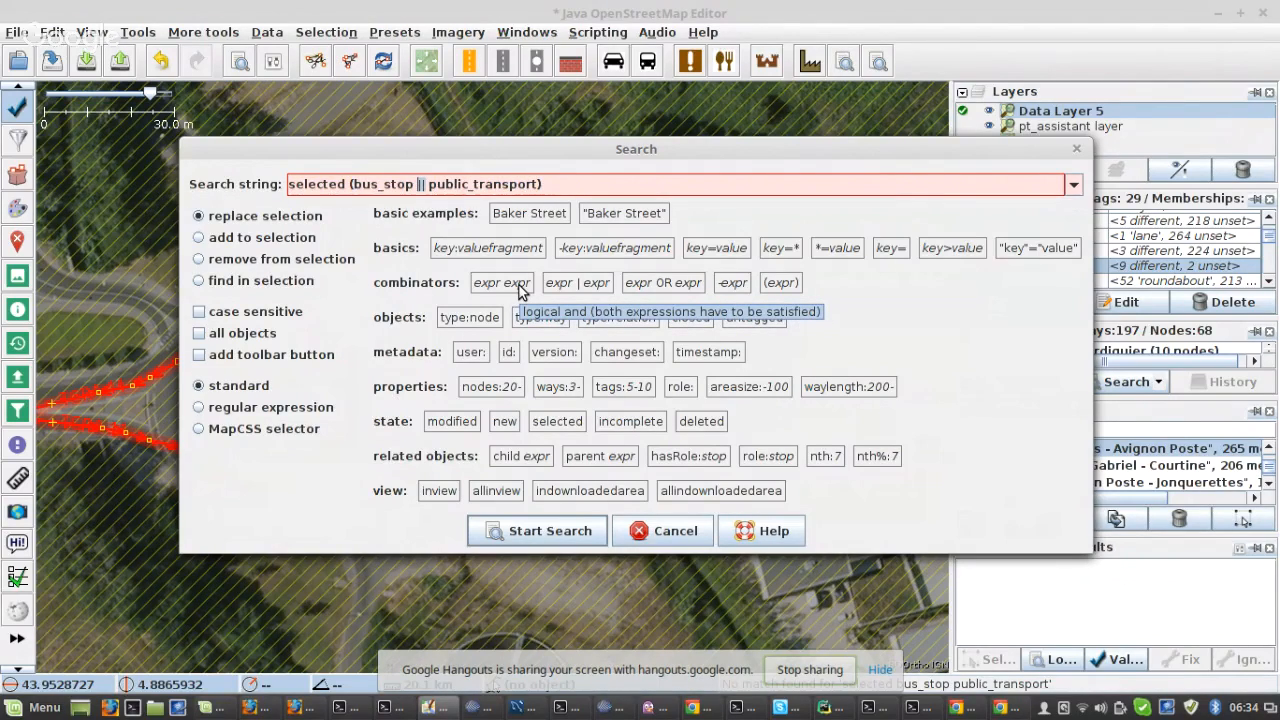
type("OR")
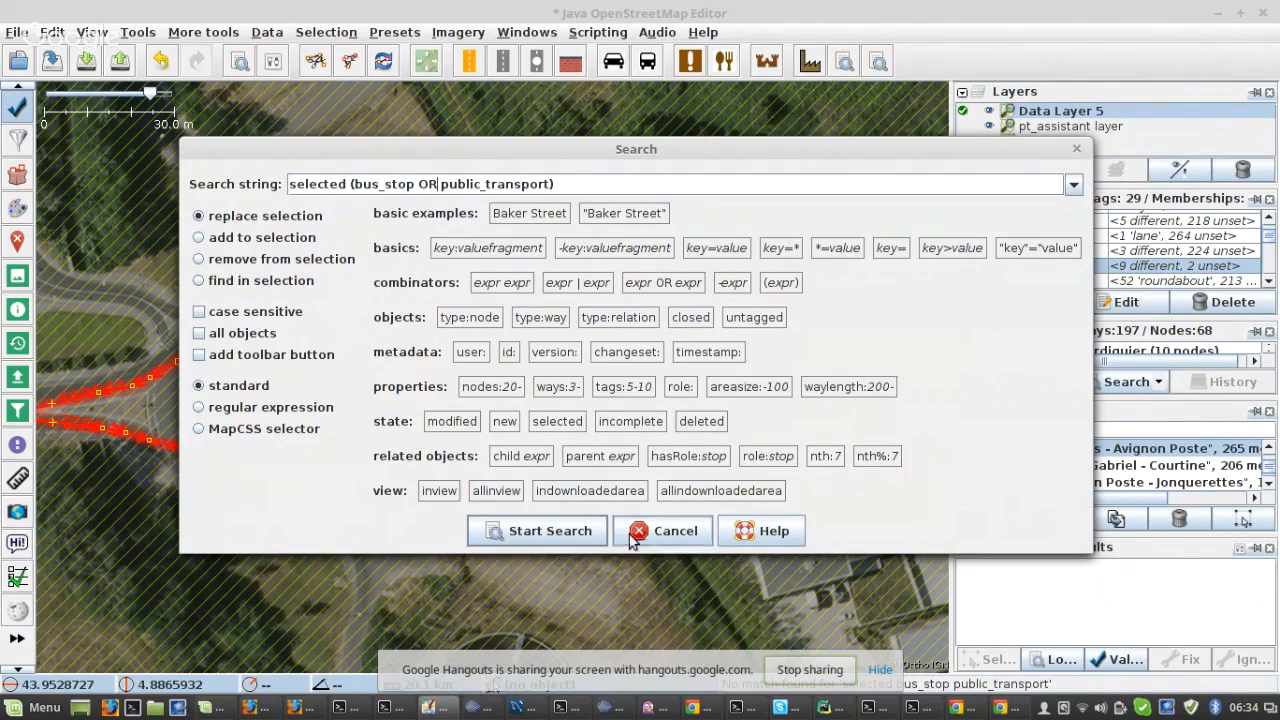
left_click(556, 537)
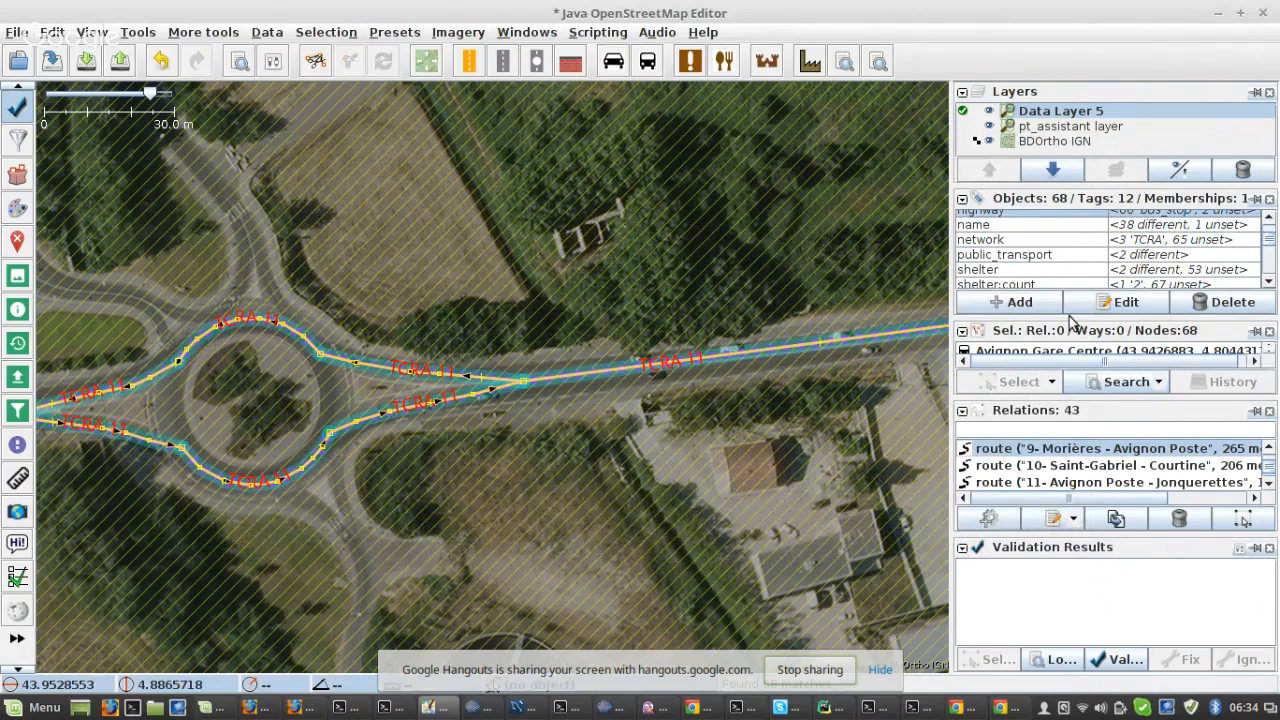
- Open the 9- Morières - Avignon Poste relation for editing and remove its highlighted stop members
left_click(1049, 520)
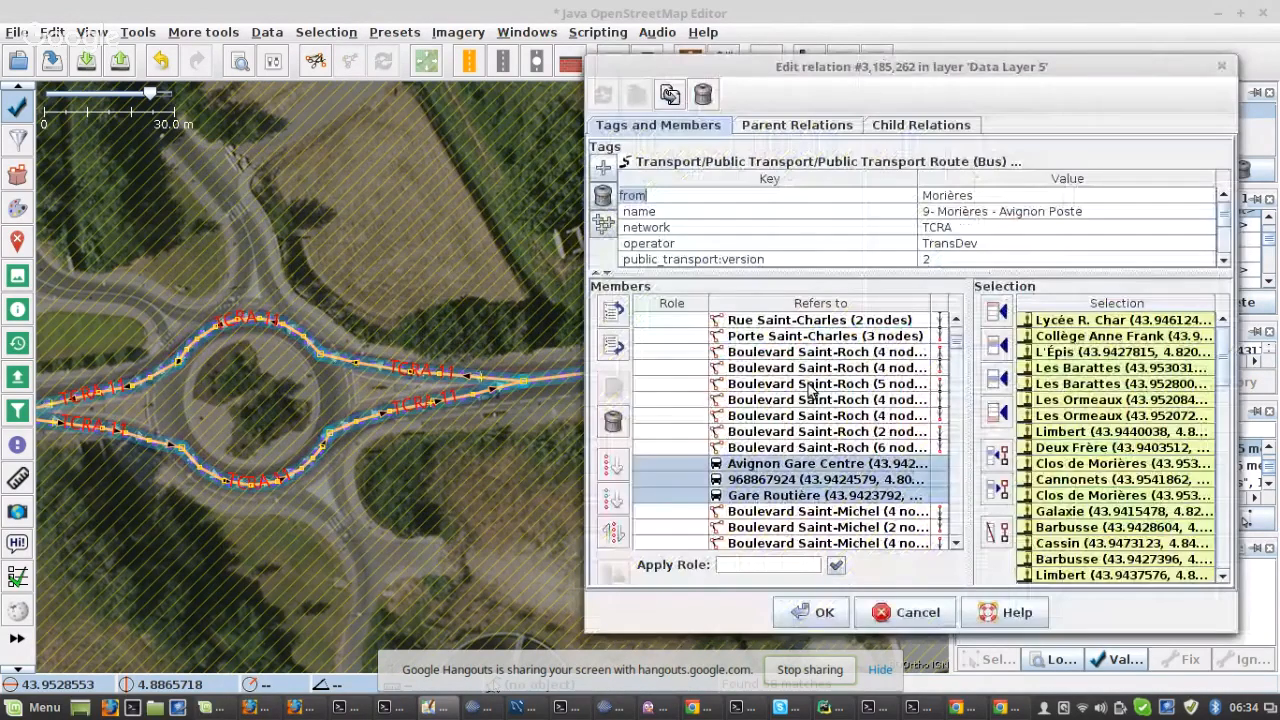
scroll(812, 390, "down", 10)
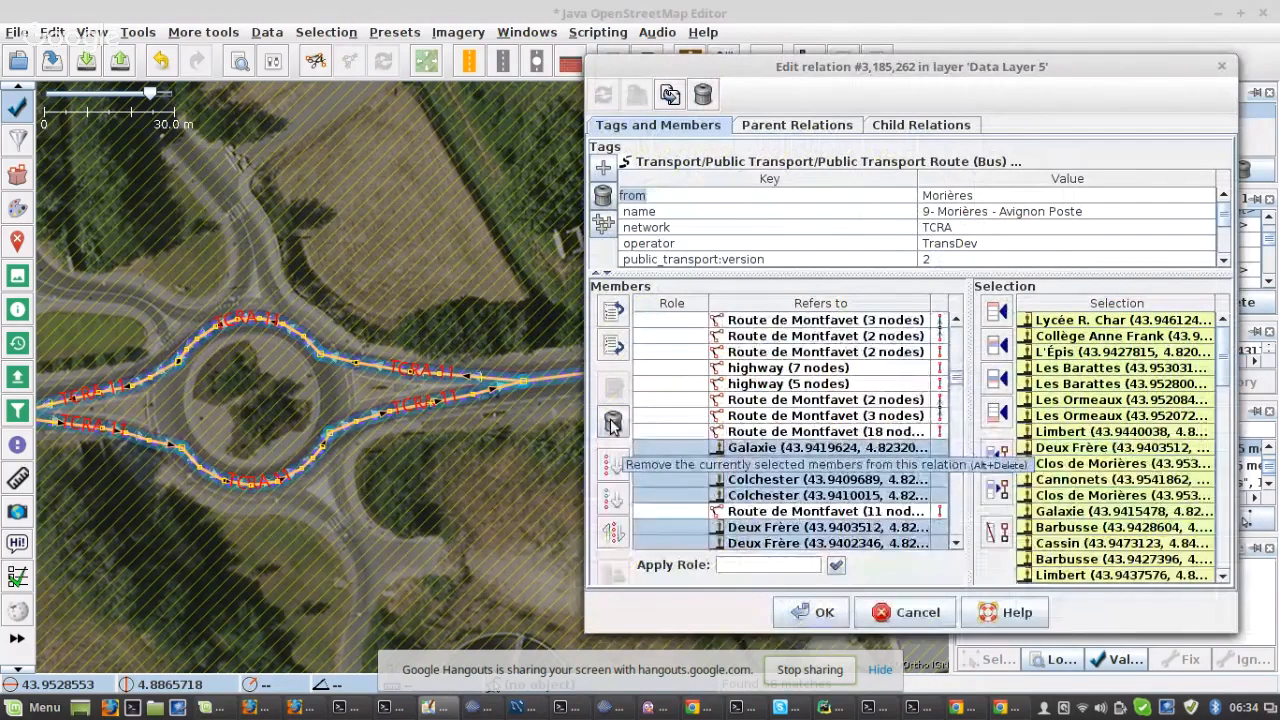
left_click(612, 421)
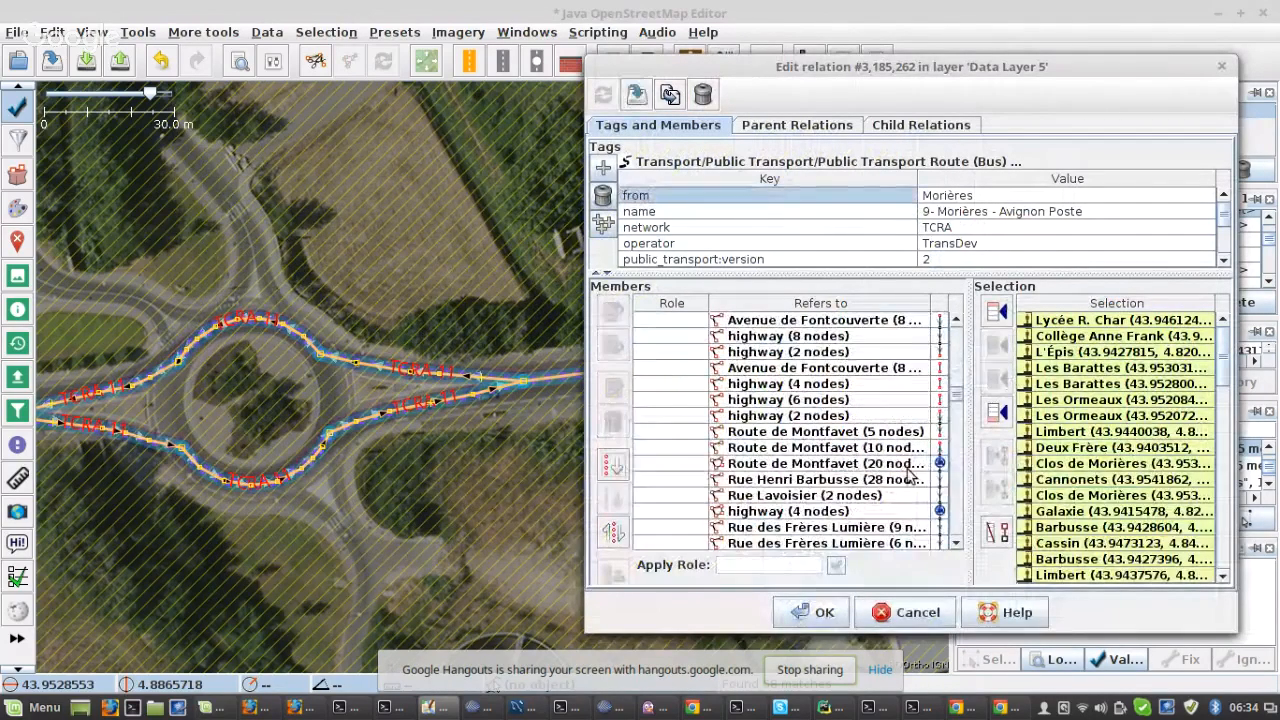
- Add the selected stops back at the beginning of the relation's member list and check their platform and stop roles
left_click(995, 318)
scroll(718, 370, "down", 5)
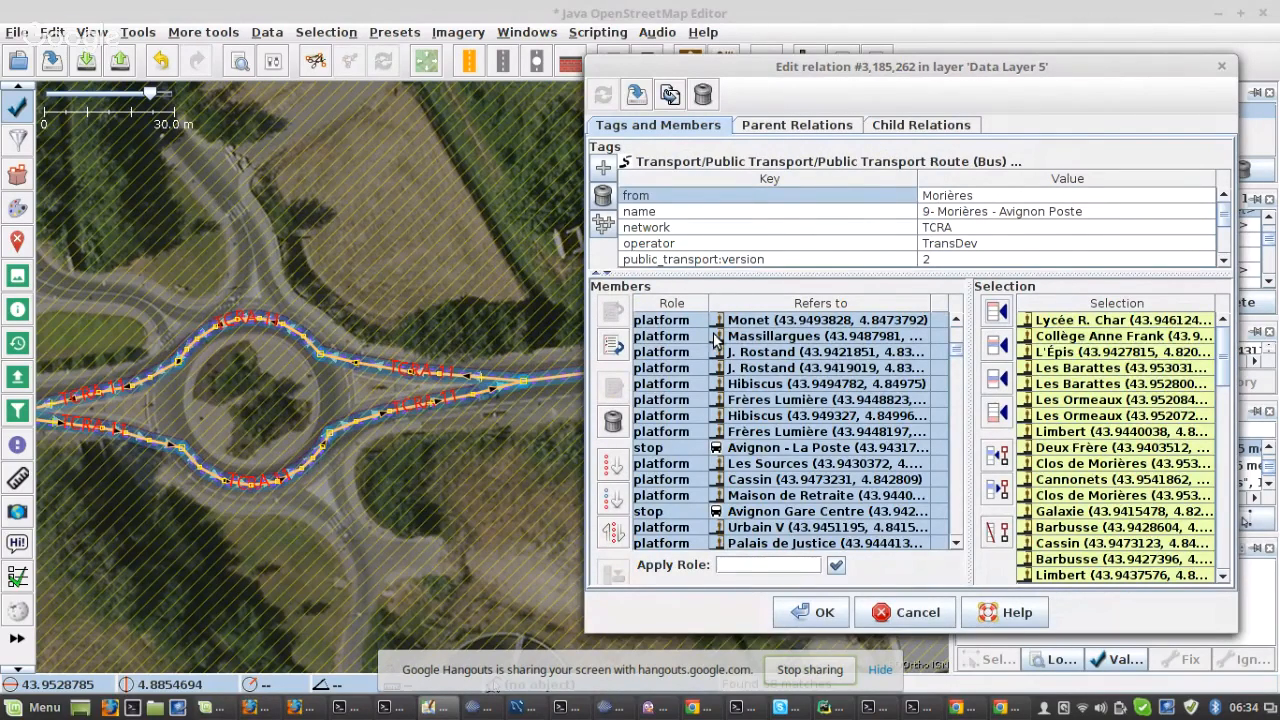
scroll(735, 388, "down", 20)
scroll(736, 421, "up", 20)
- Sort the relation's way members from the first highway below the stops downwards and apply the changes with the editor kept open
left_click(761, 353)
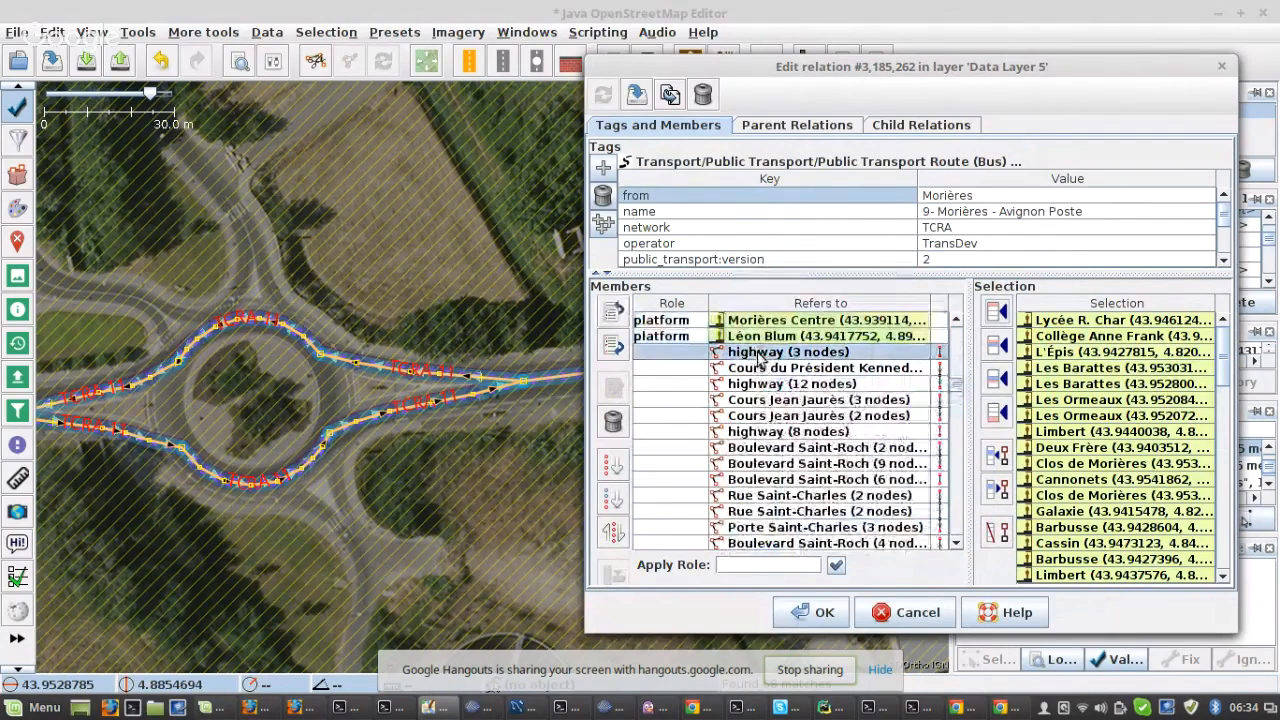
left_click(615, 499)
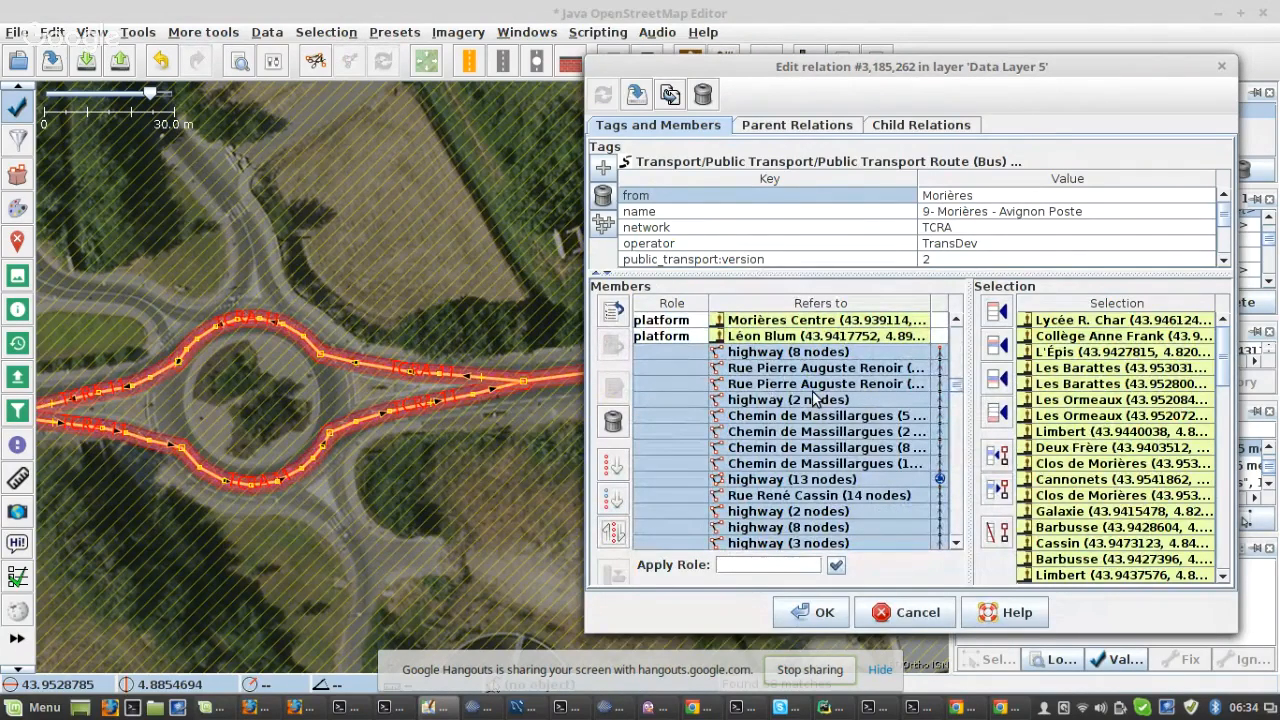
scroll(812, 402, "down", 10)
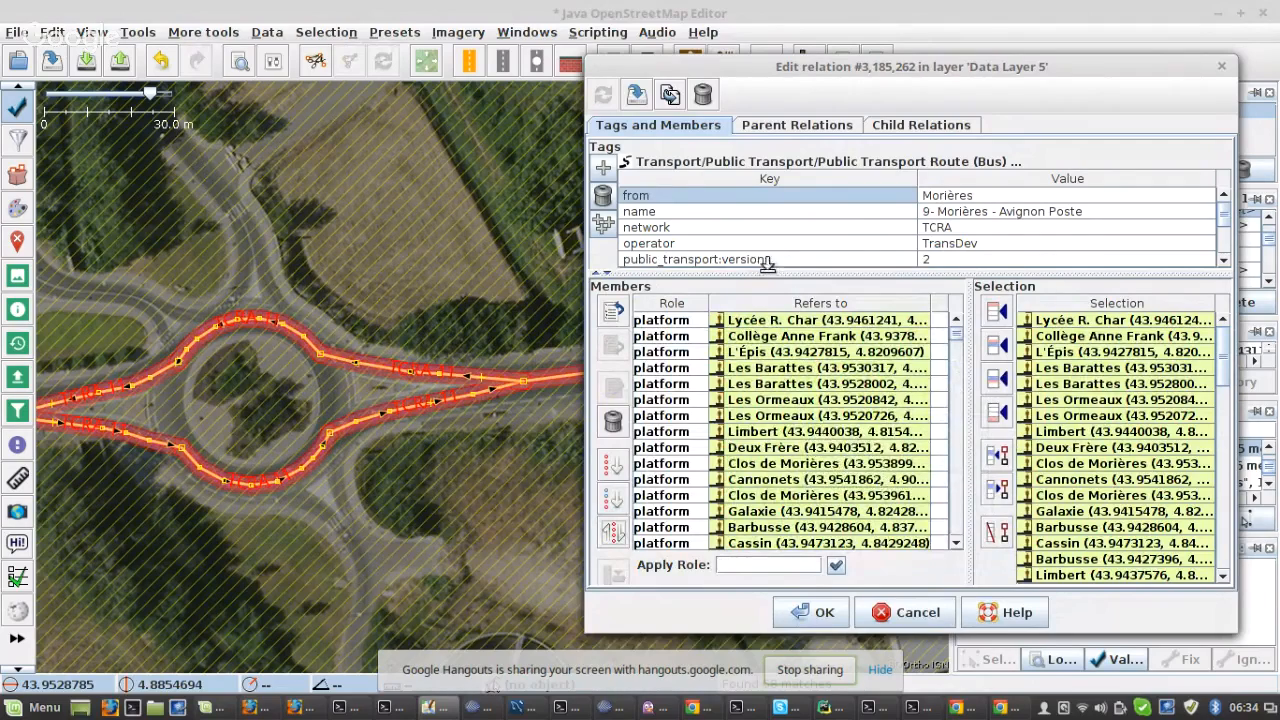
left_click(636, 94)
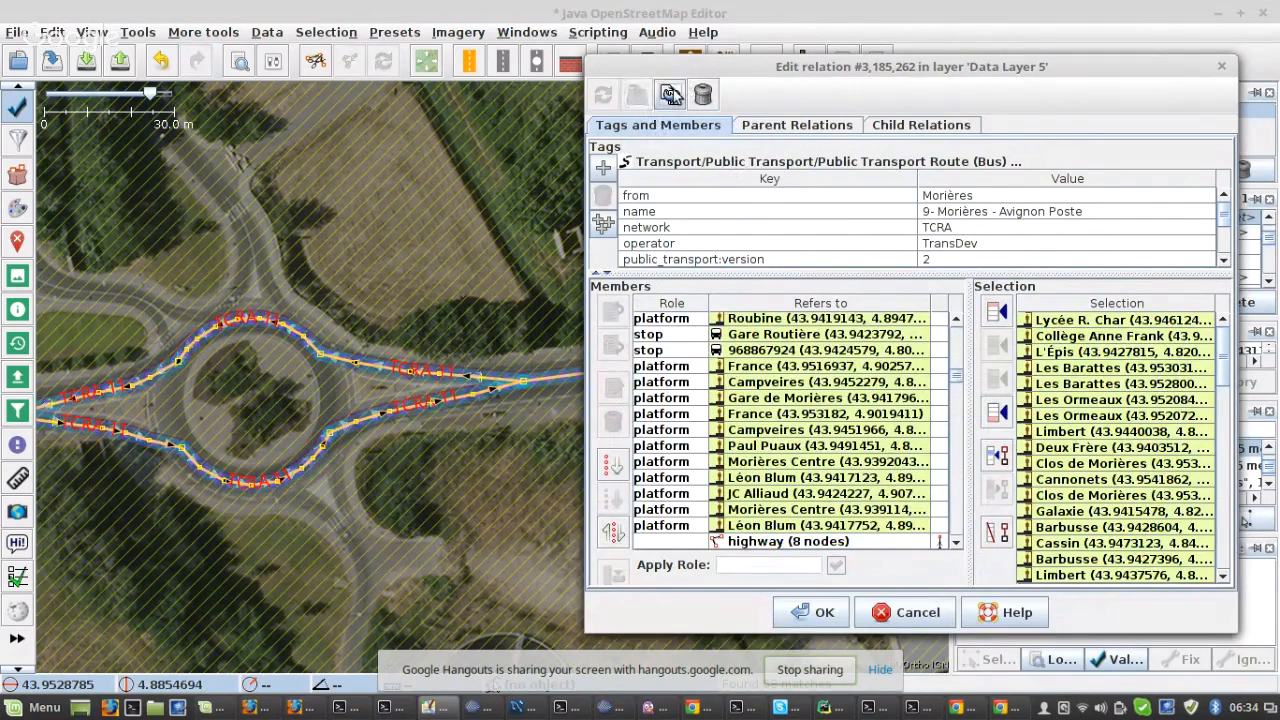
- Duplicate the relation and swap the copy's direction tags, making Morières the to value and Avignon Poste the from value
left_click(670, 94)
left_click_drag(815, 70, 54, 43)
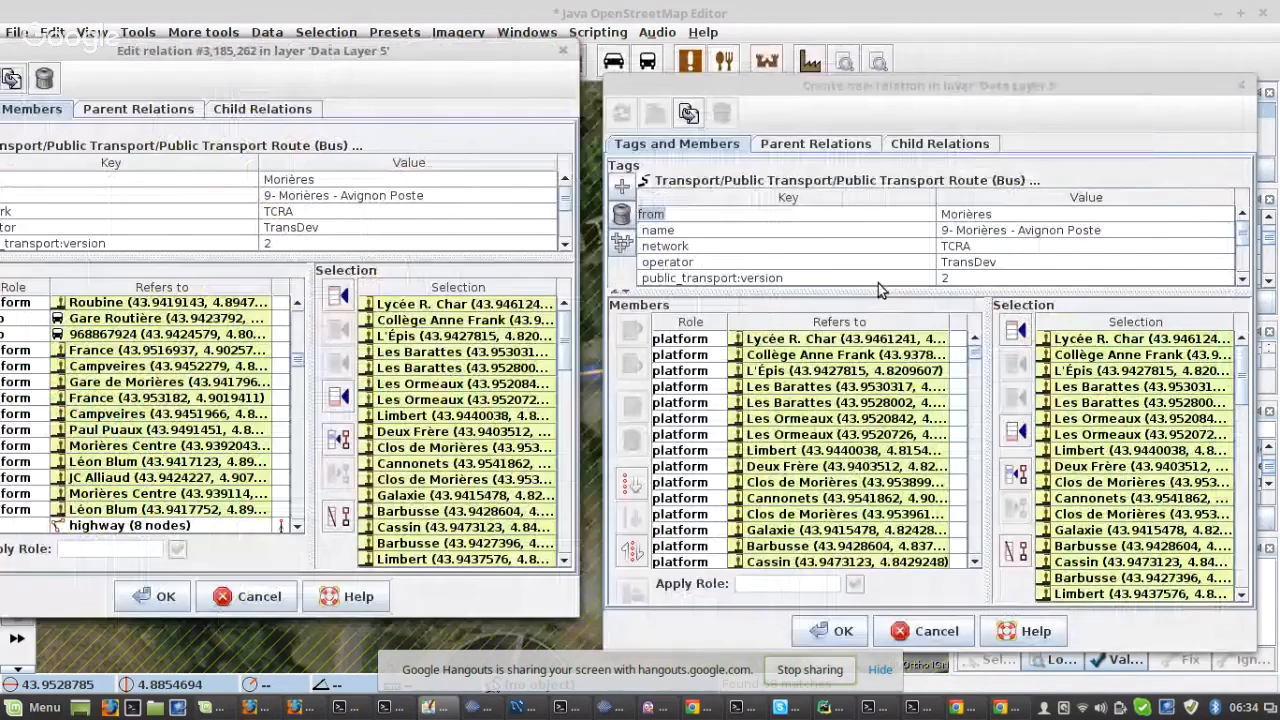
left_click(733, 203)
double_click(757, 211)
type("to")
key("Delete")
key("Return")
double_click(689, 251)
type("from")
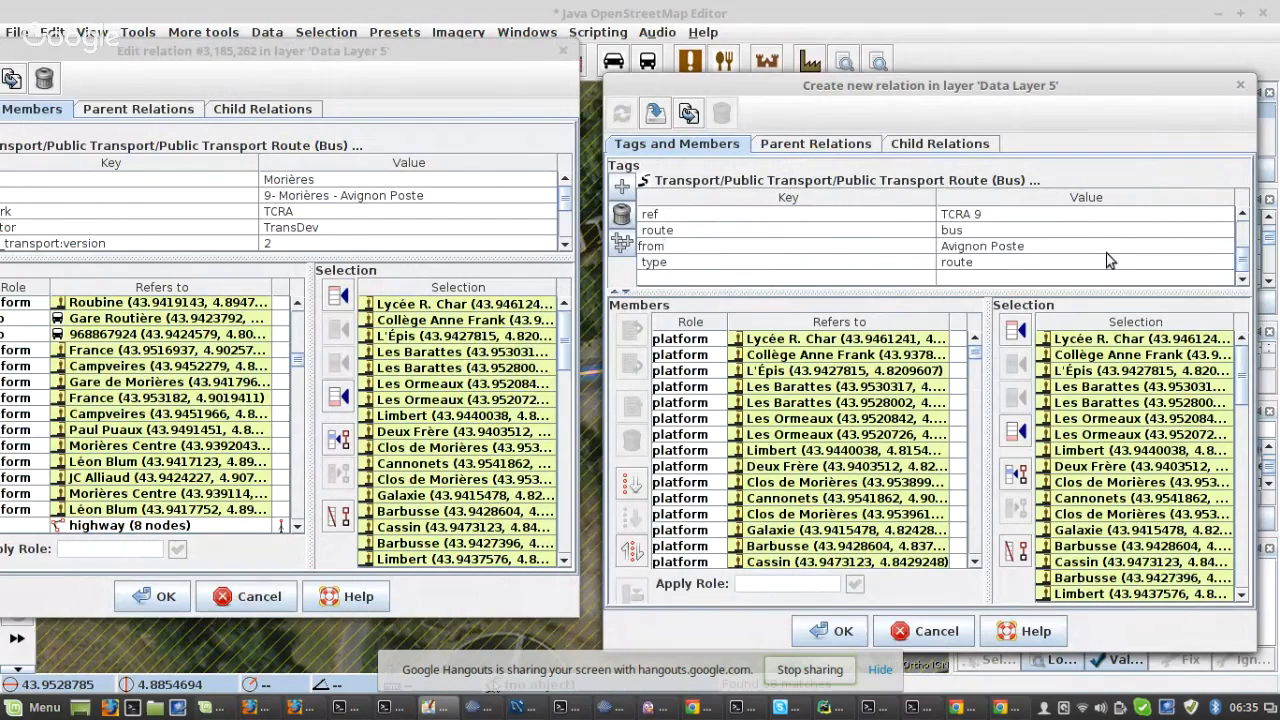
key("Return")
- Rename the duplicated relation as "9- Avignon Poste - Morières" and save it
double_click(1031, 230)
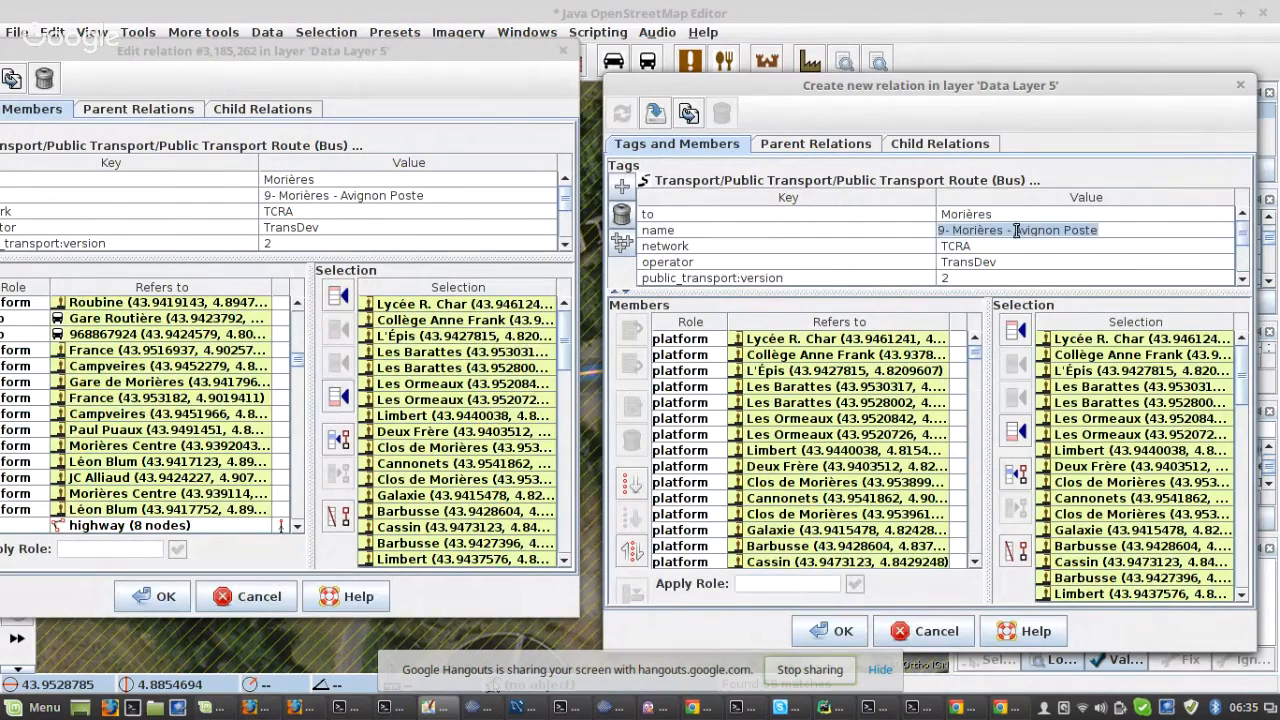
left_click_drag(1014, 230, 1175, 230)
key("ctrl+c")
key("BackSpace")
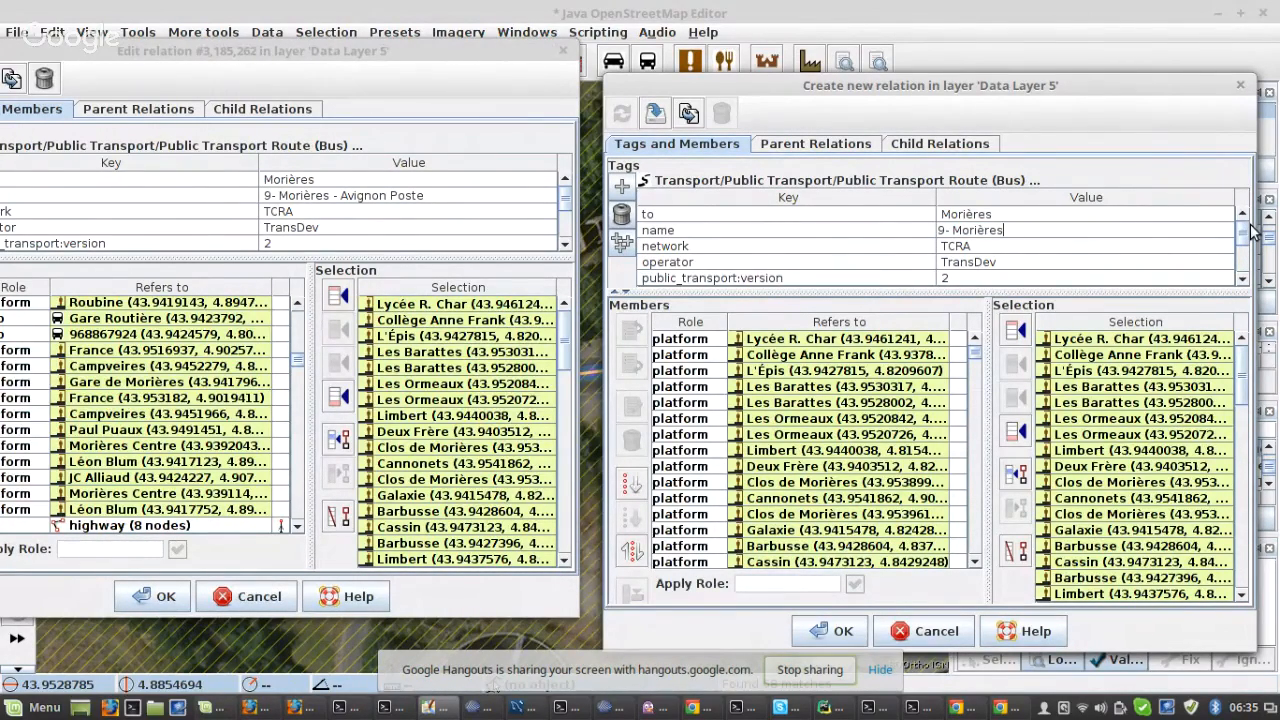
key("ctrl+v")
key("Delete")
key("Delete")
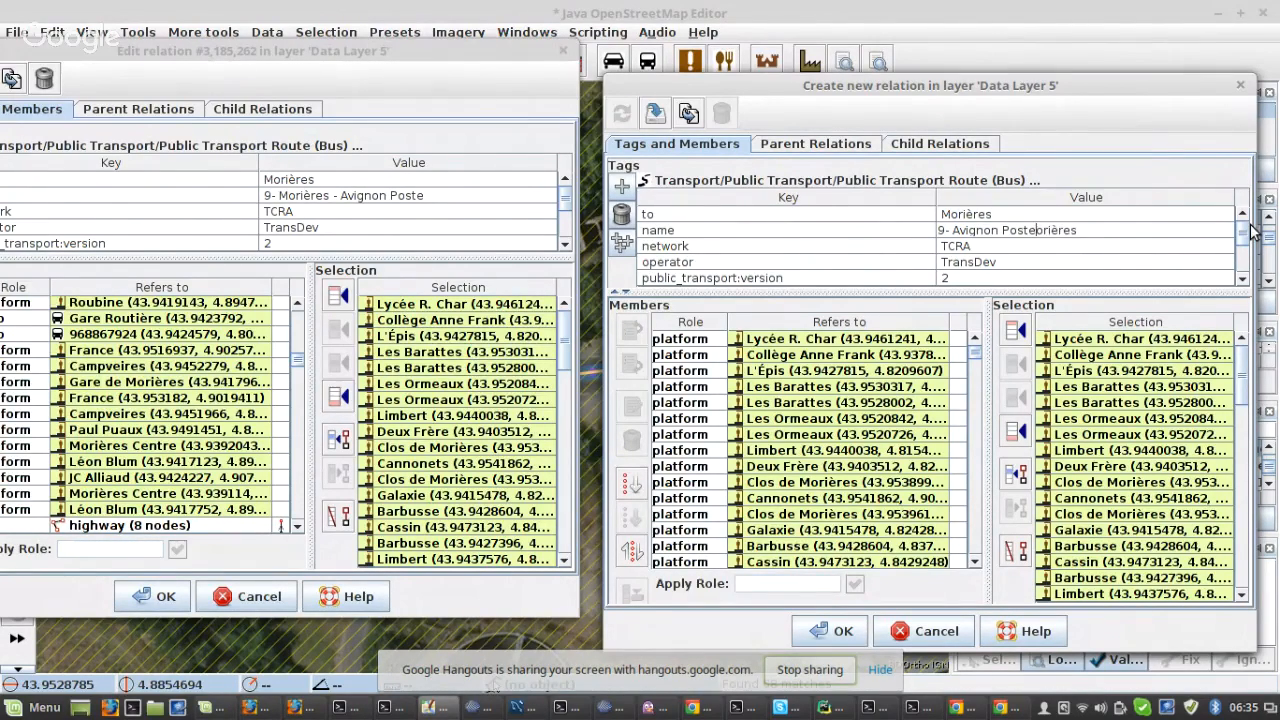
type("-")
type("Mo")
scroll(1060, 265, "down", 2)
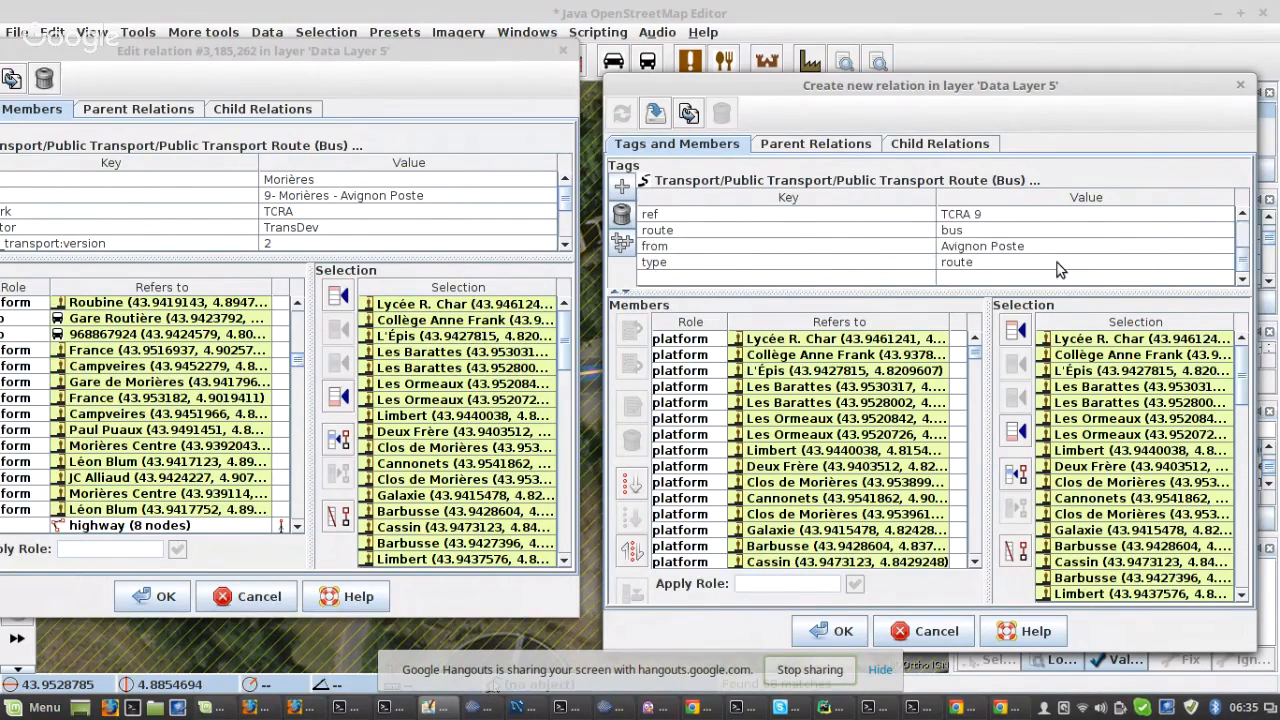
left_click(829, 631)
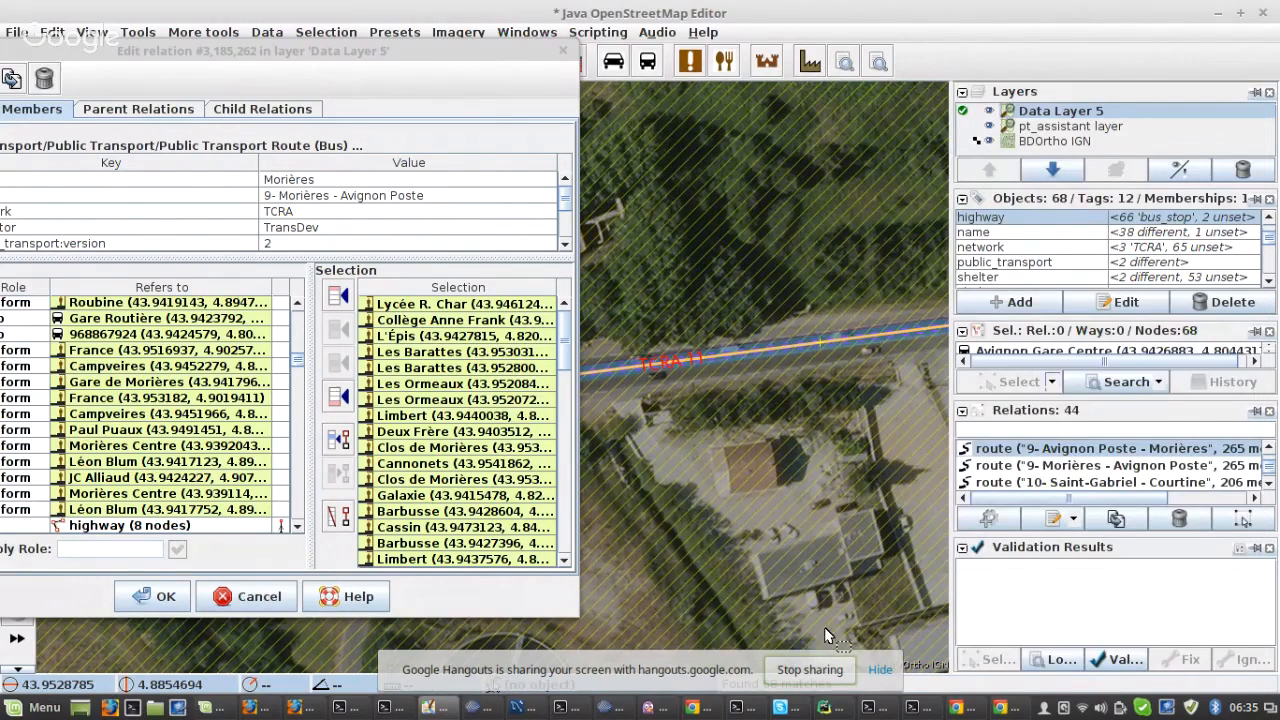
- Select all members of the original Morières - Avignon Poste relation on the map and close its editor
left_click_drag(309, 53, 884, 47)
scroll(748, 428, "down", 6)
scroll(748, 428, "down", 10)
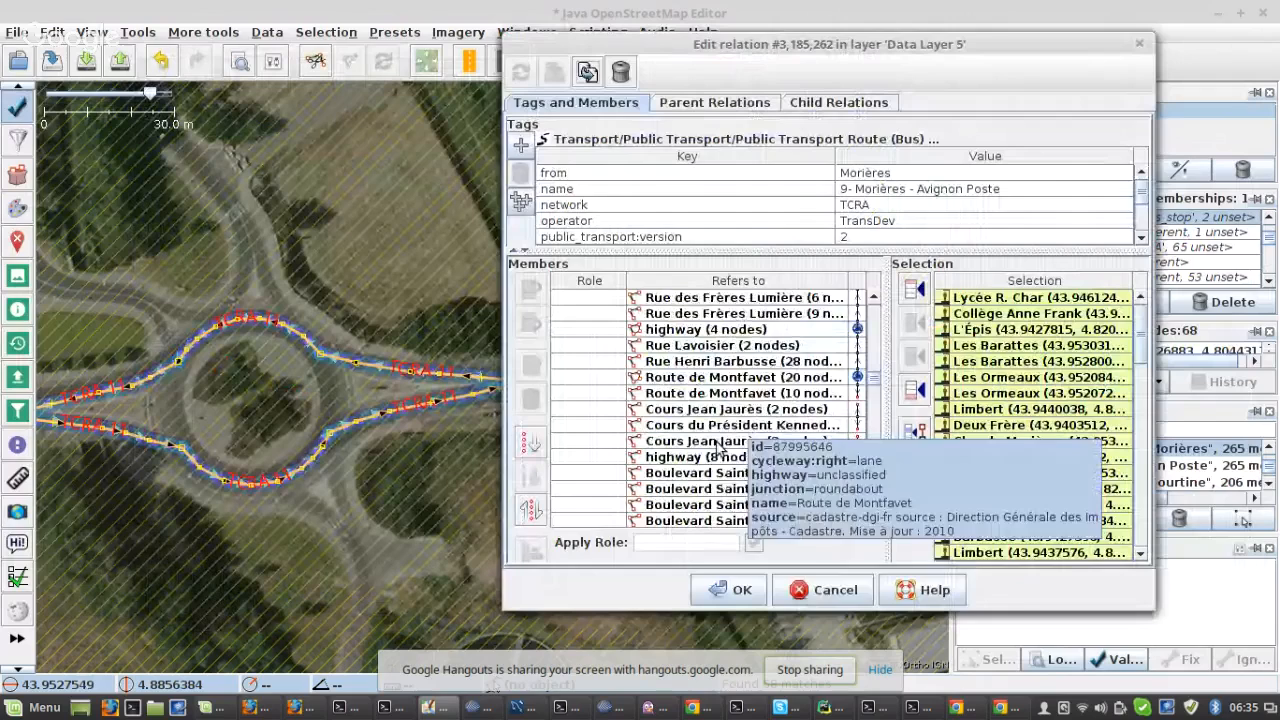
scroll(727, 452, "down", 10)
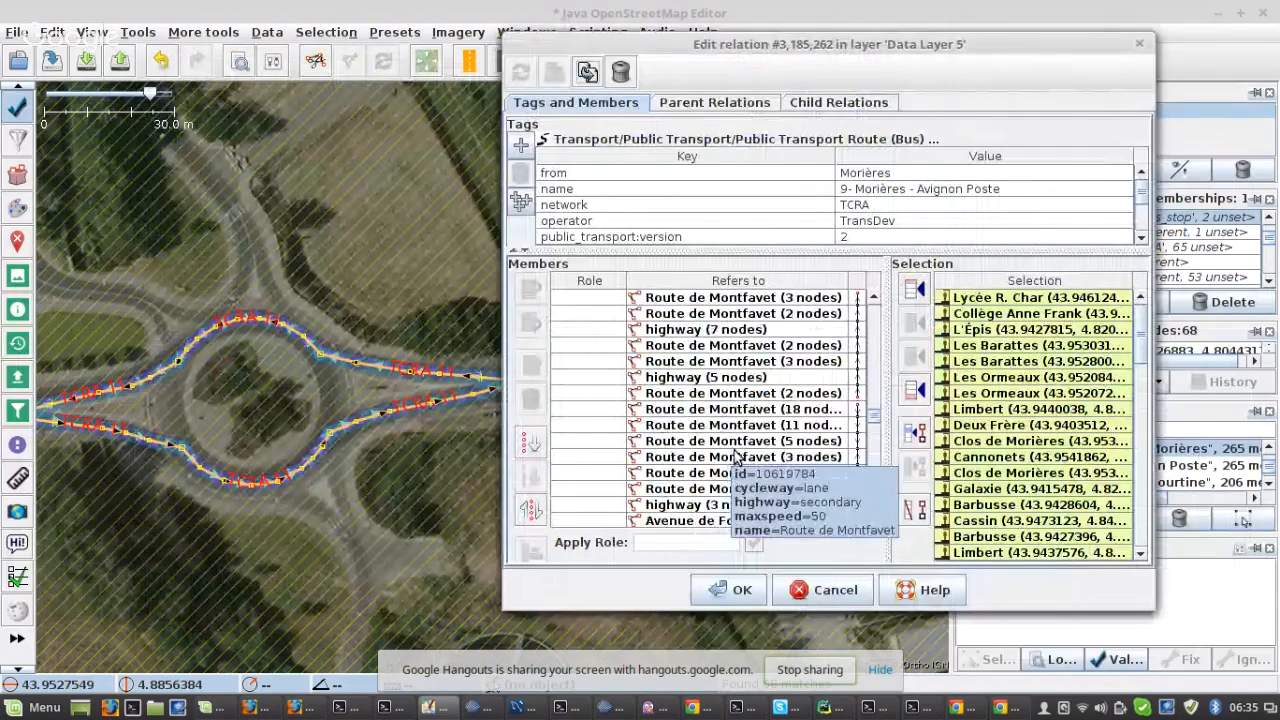
scroll(766, 472, "down", 8)
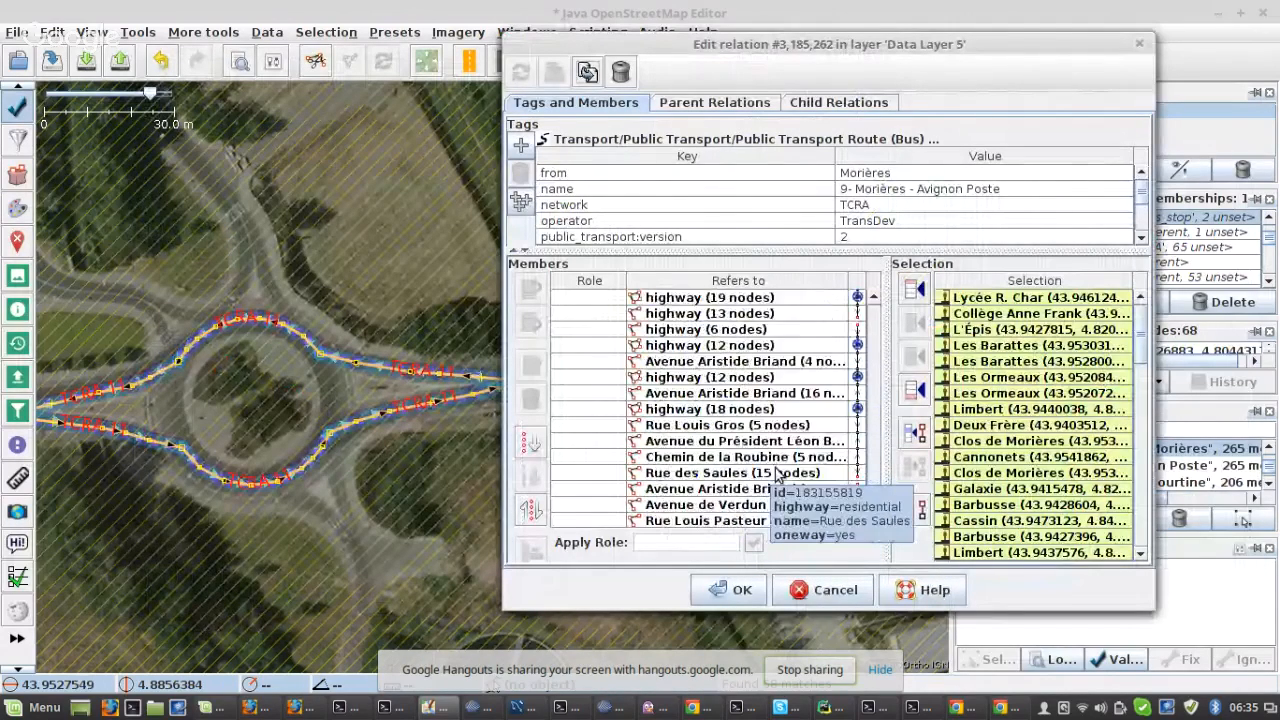
left_click(735, 446)
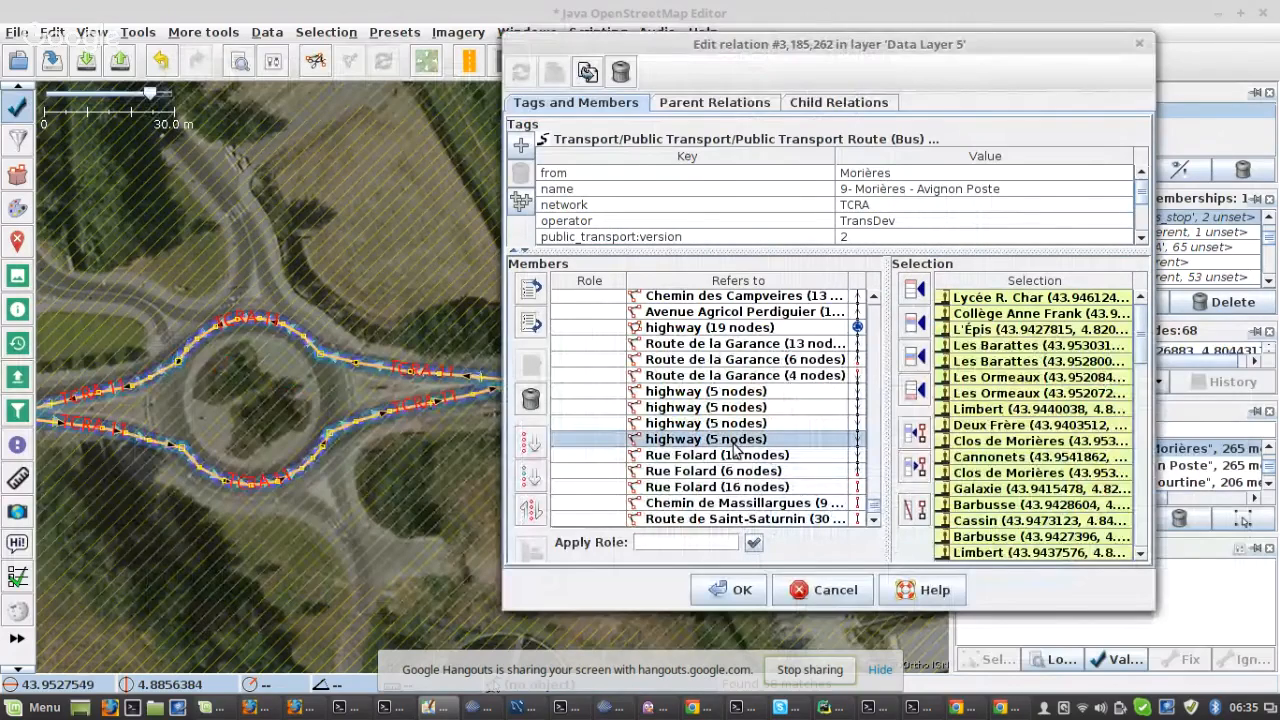
key("ctrl+a")
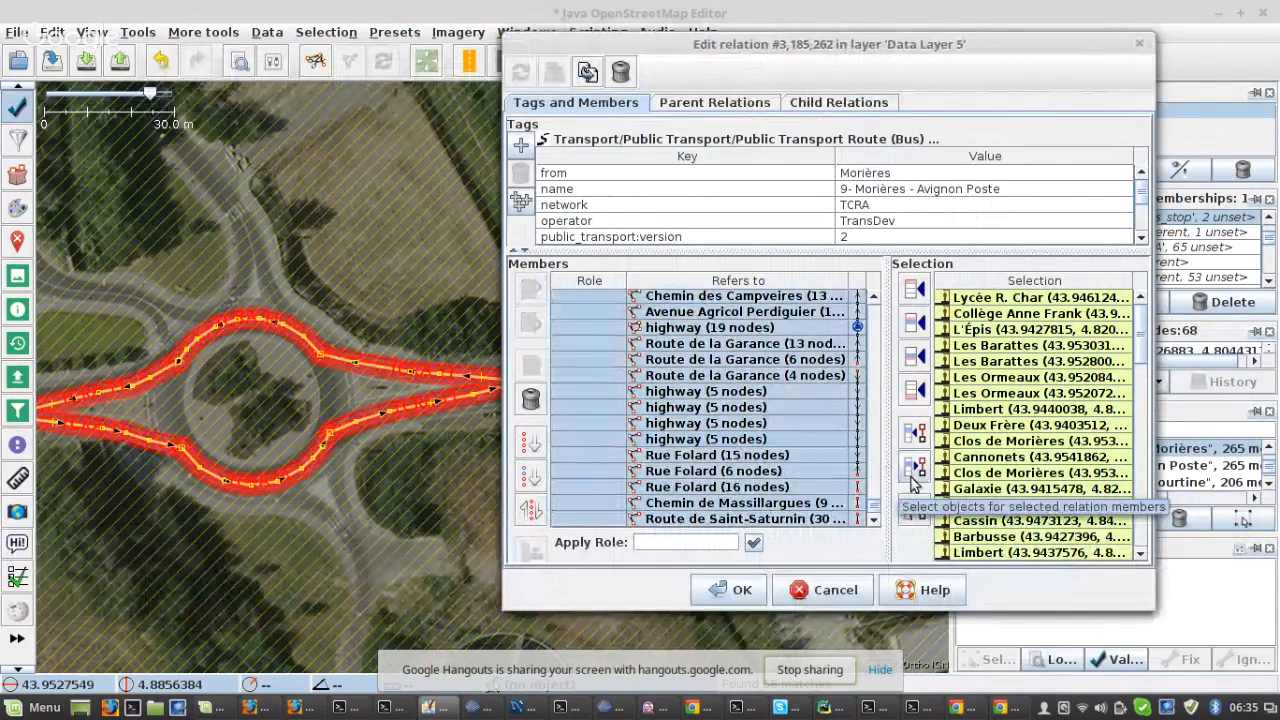
left_click(914, 468)
left_click(757, 592)
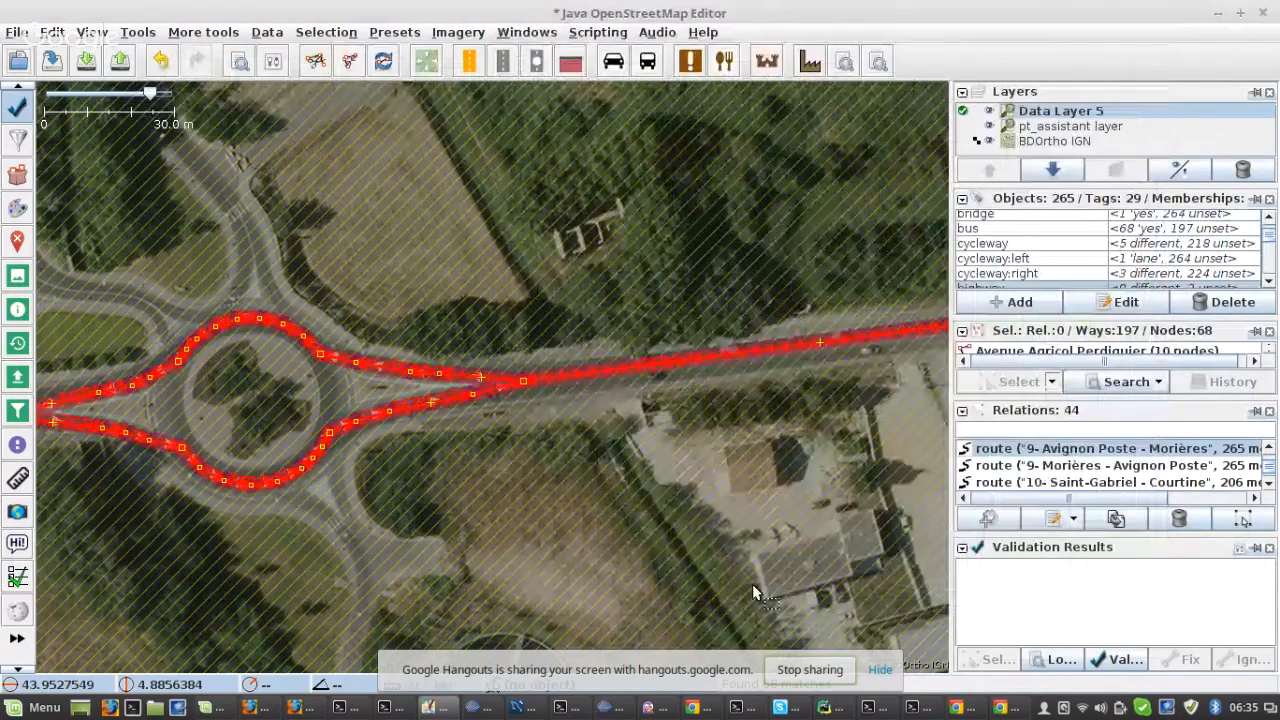
- Reuse the earlier search "selected roundabout" to narrow the selection to the route's roundabout ways
key("ctrl+f")
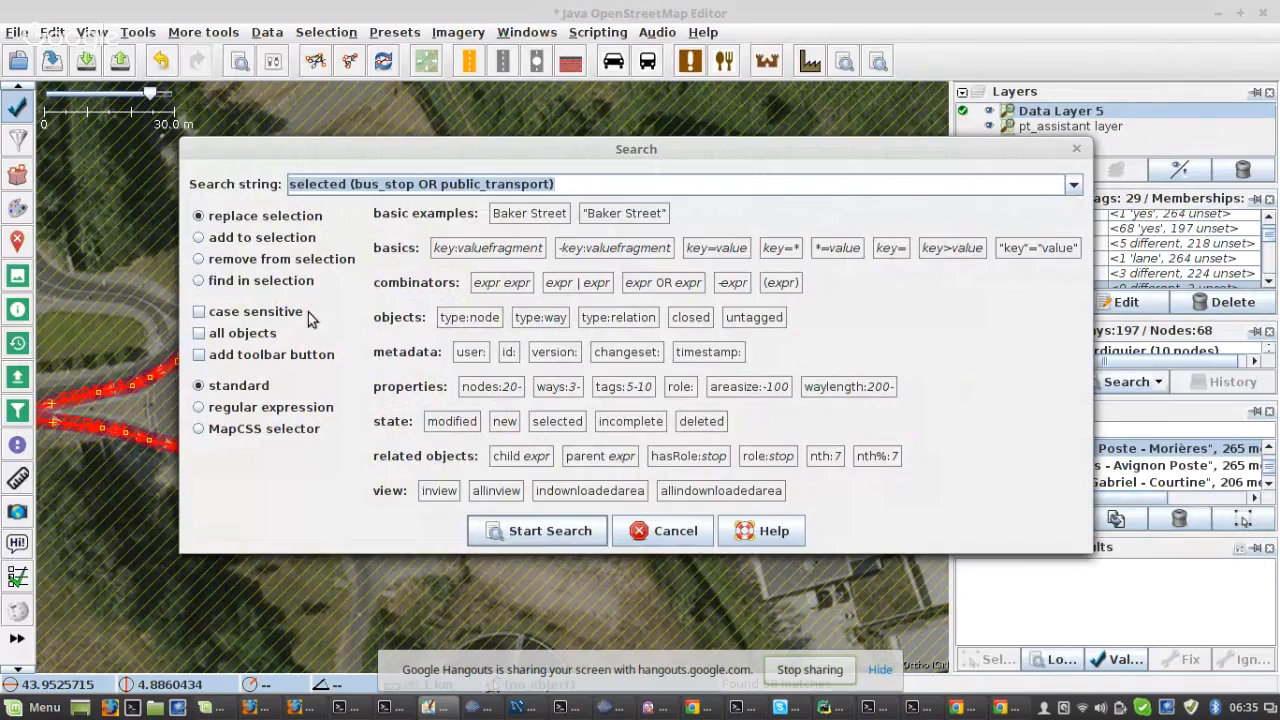
left_click(1073, 184)
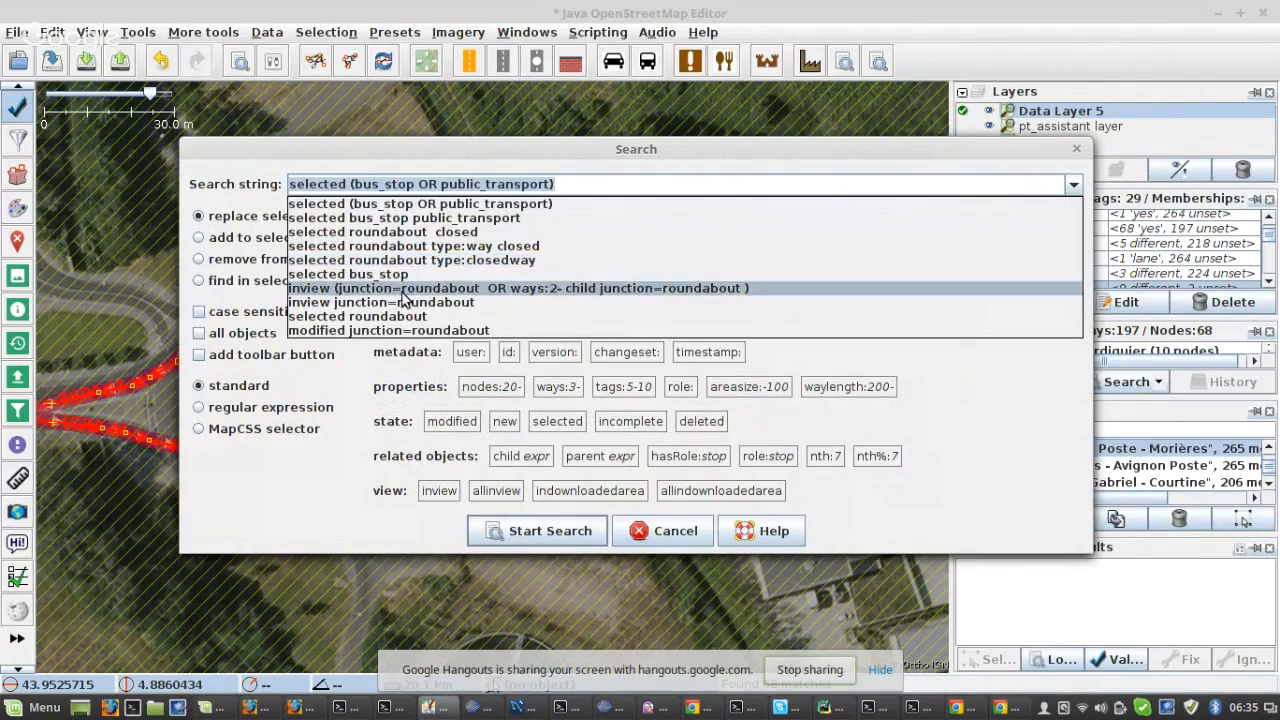
left_click(388, 318)
left_click(523, 531)
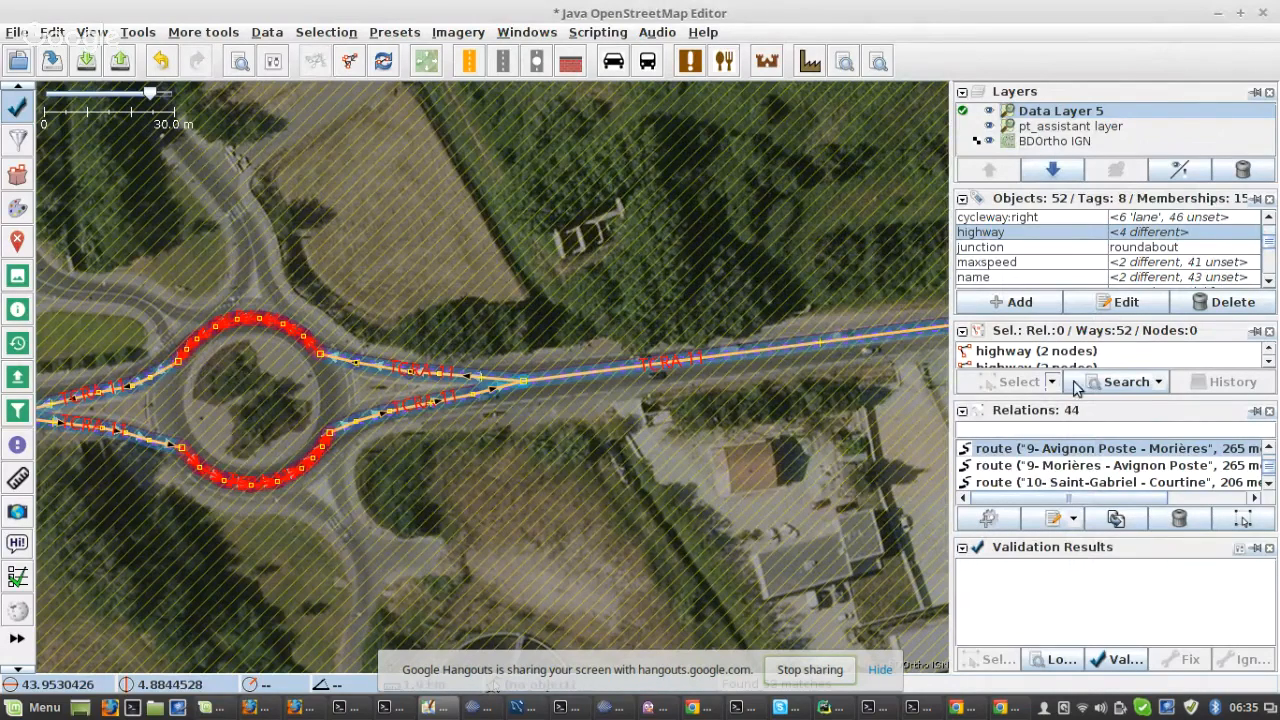
- Select the members of both route 9 relations and narrow them with the search "selected roundabout type:way closed"
left_click(1040, 465, "shift")
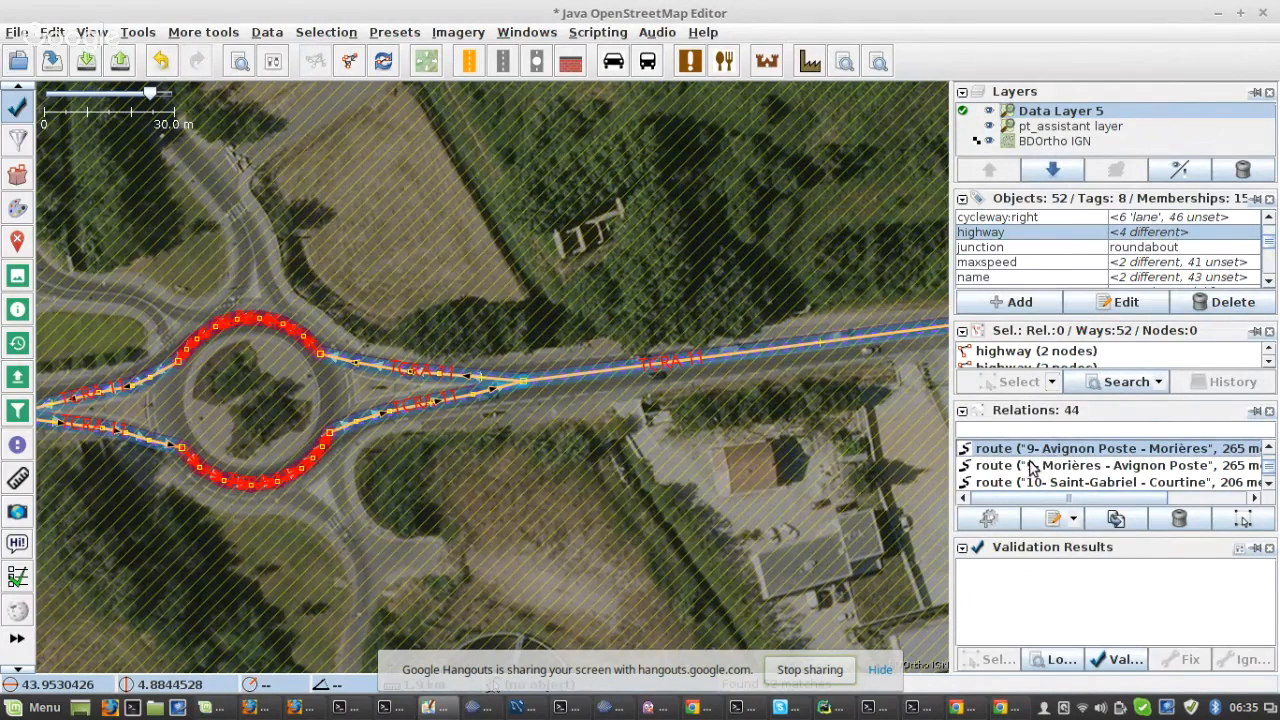
right_click(1032, 468)
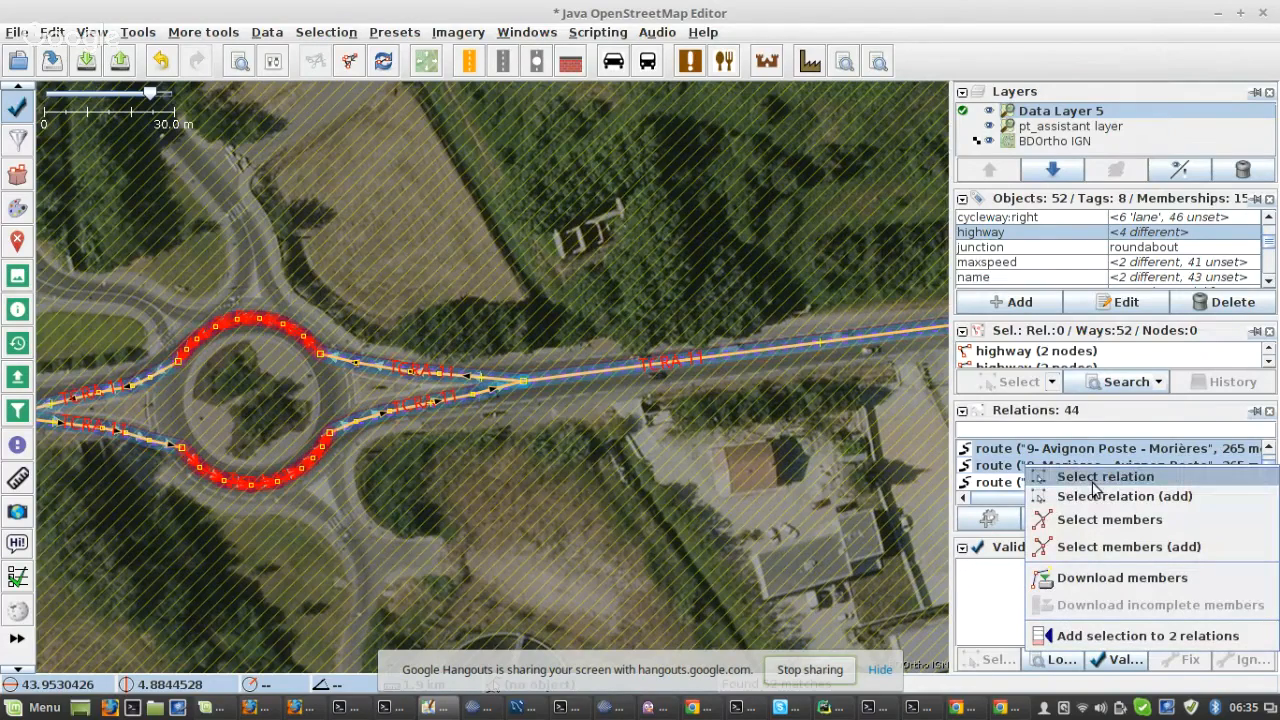
left_click(1080, 519)
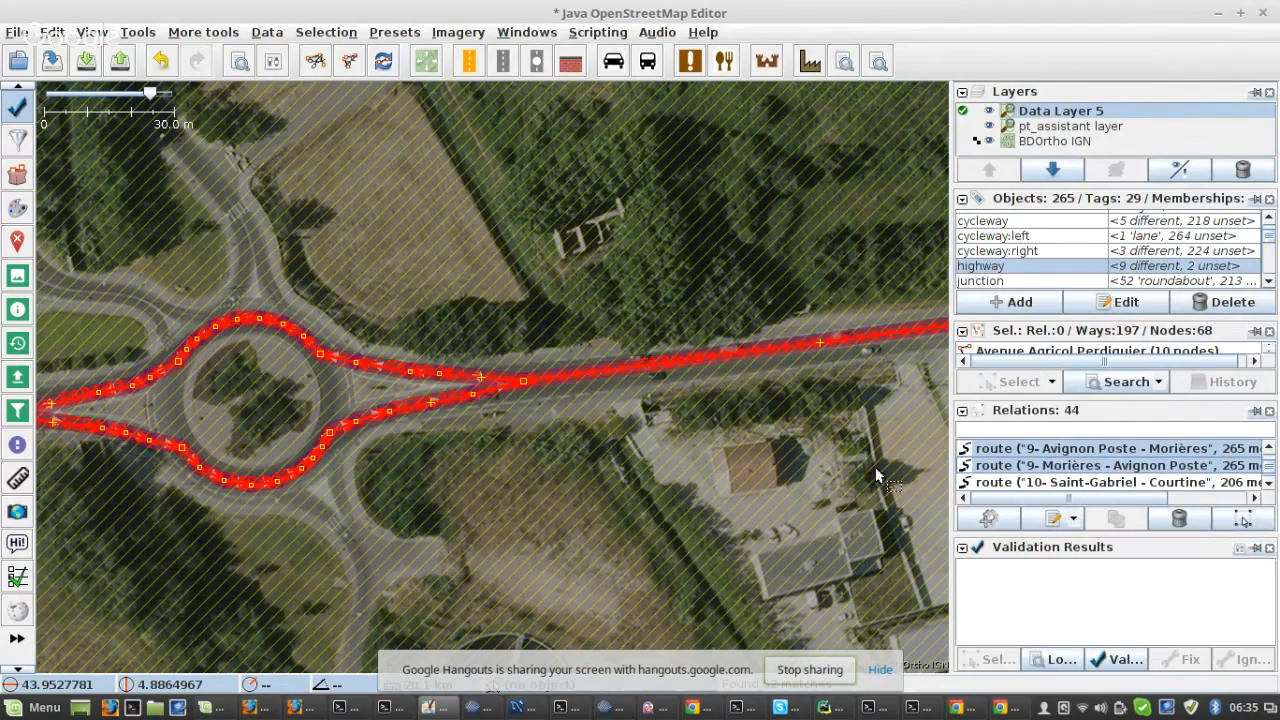
key("ctrl+f")
left_click(1073, 187)
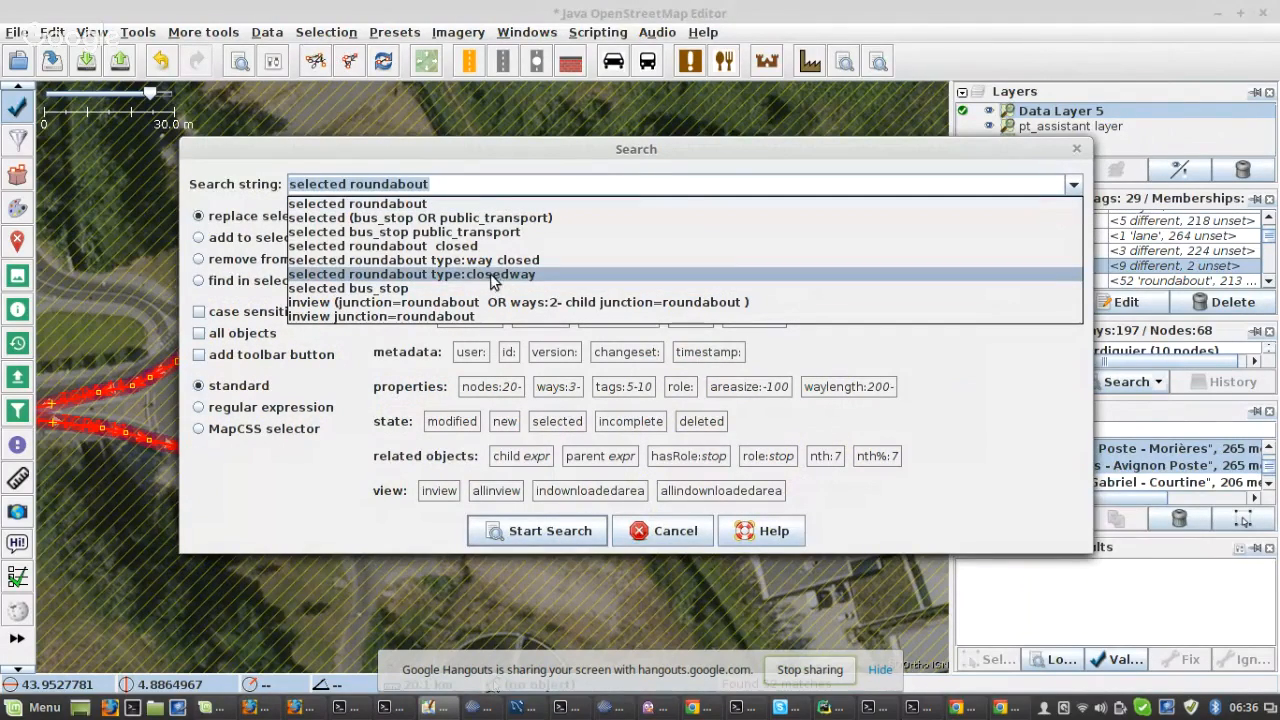
left_click(490, 261)
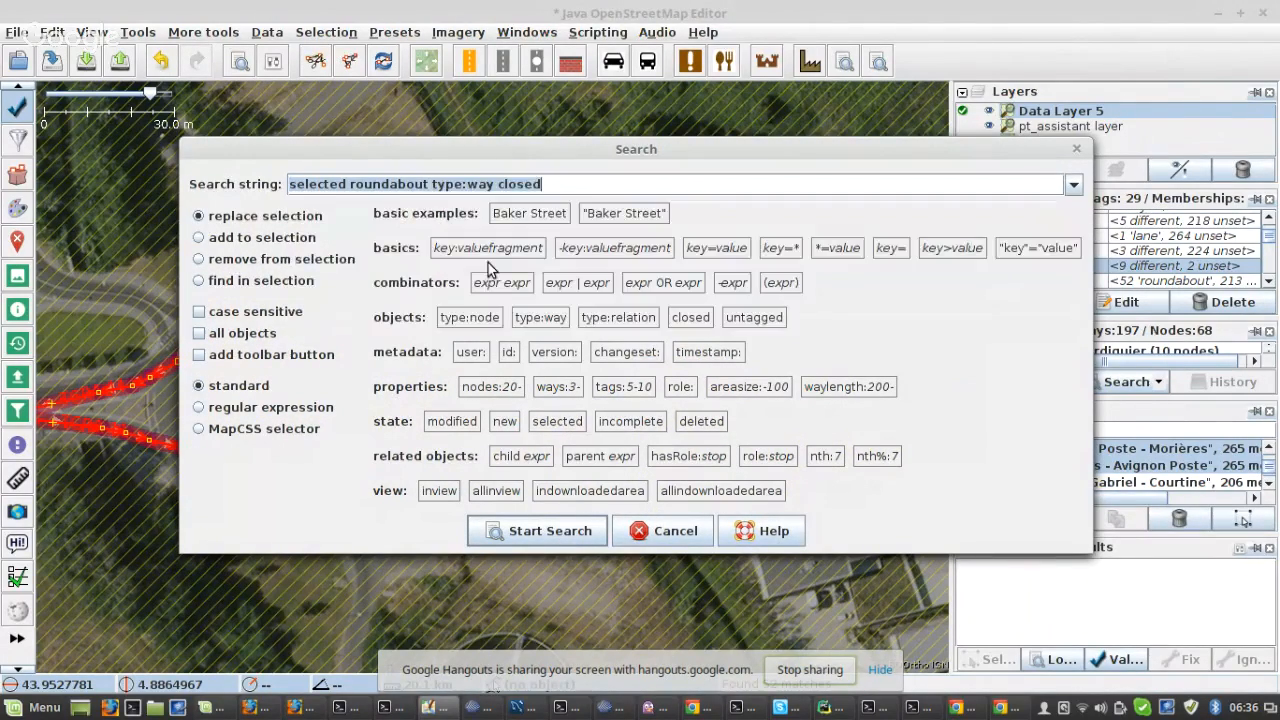
left_click(545, 537)
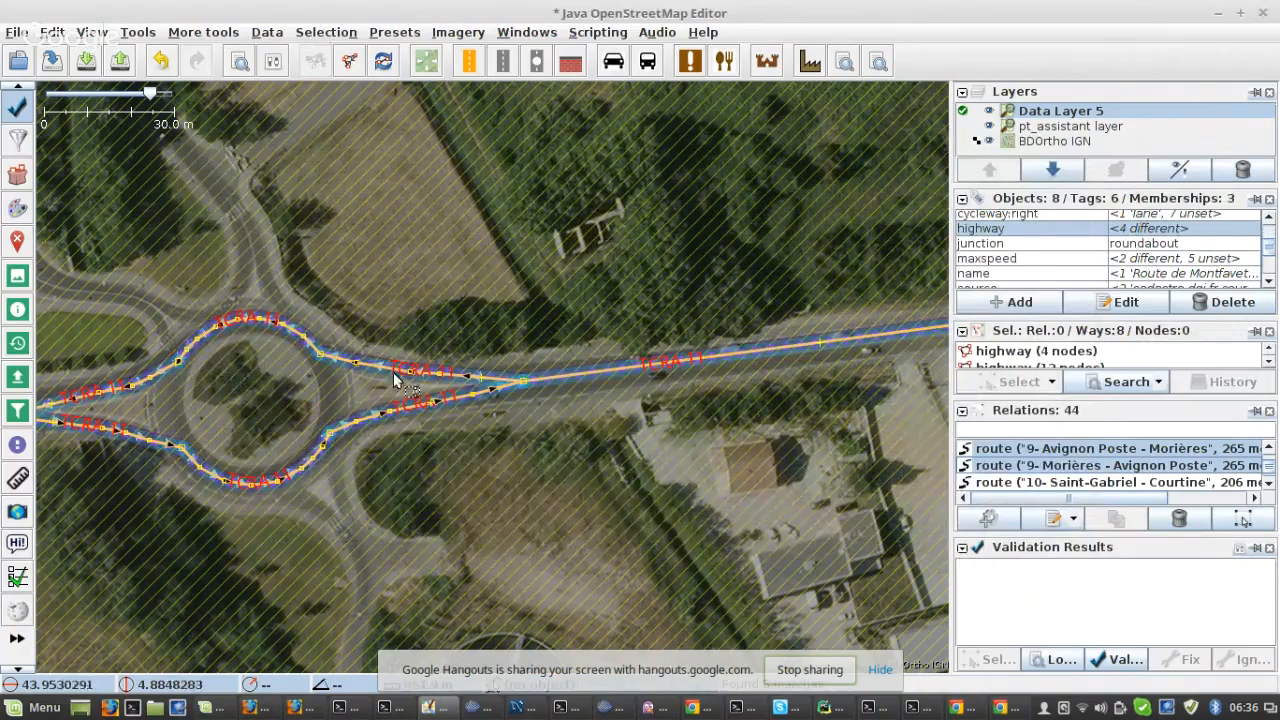
- Remove the selected closed roundabouts from both the "9- Avignon Poste - Morières" and "9- Morières - Avignon Poste" relations
scroll(455, 378, "down", 3)
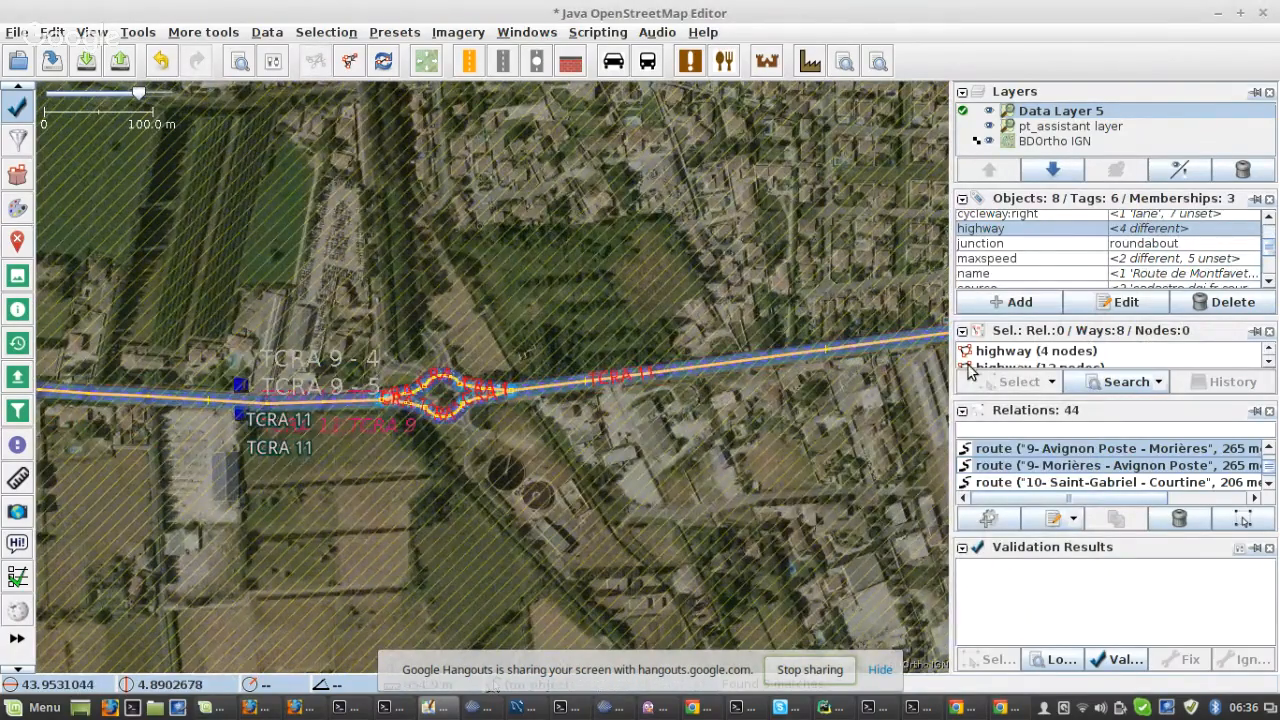
scroll(617, 363, "down", 4)
scroll(828, 522, "up", 8)
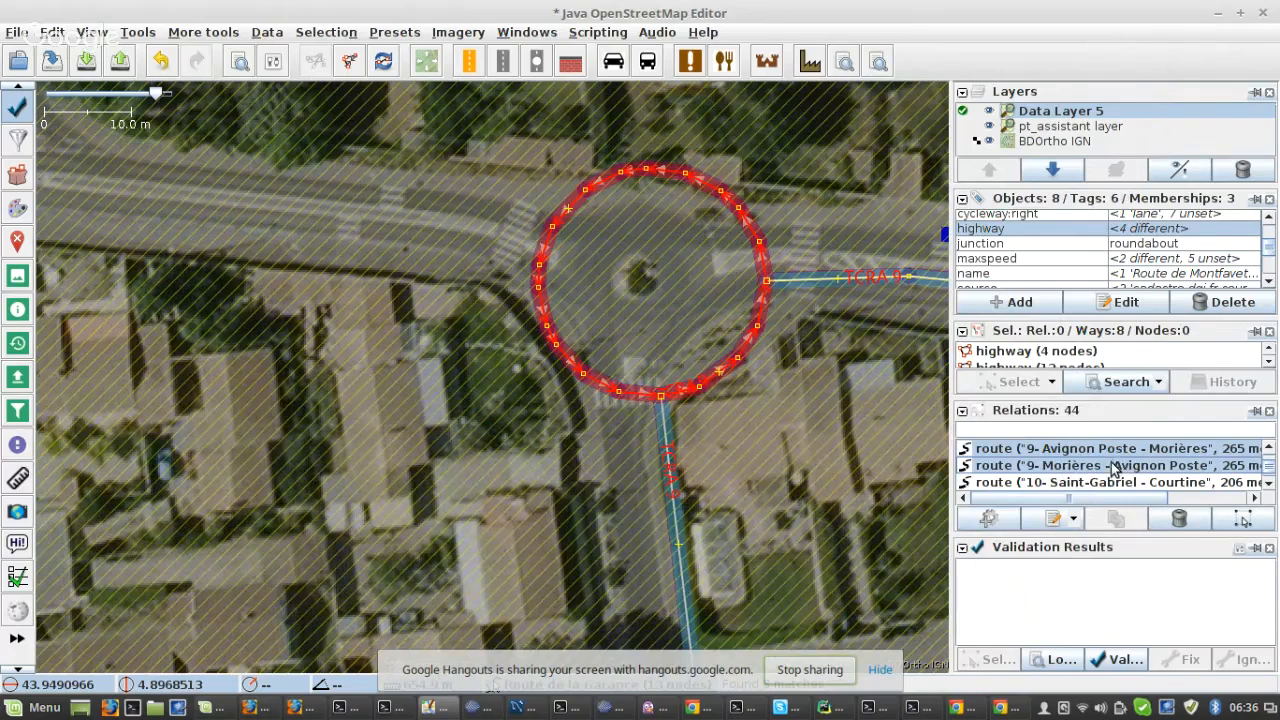
scroll(1061, 226, "down", 3)
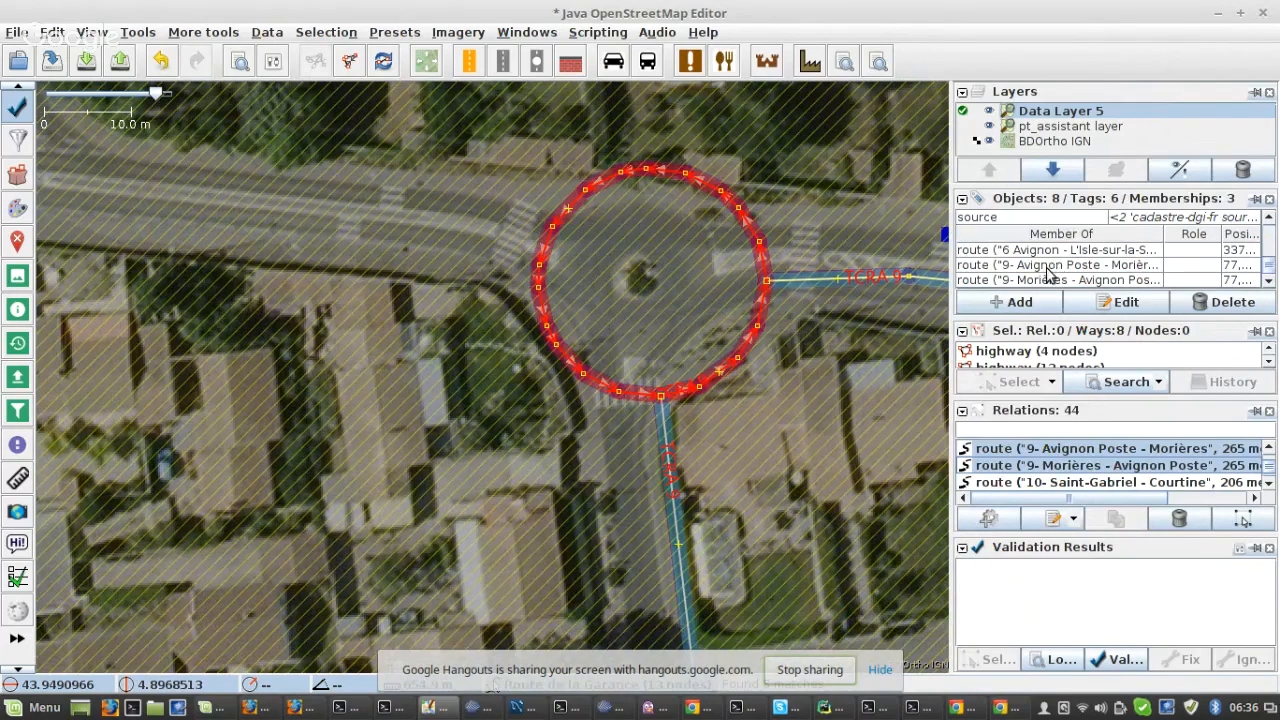
left_click(1039, 268)
left_click(1037, 281, "ctrl")
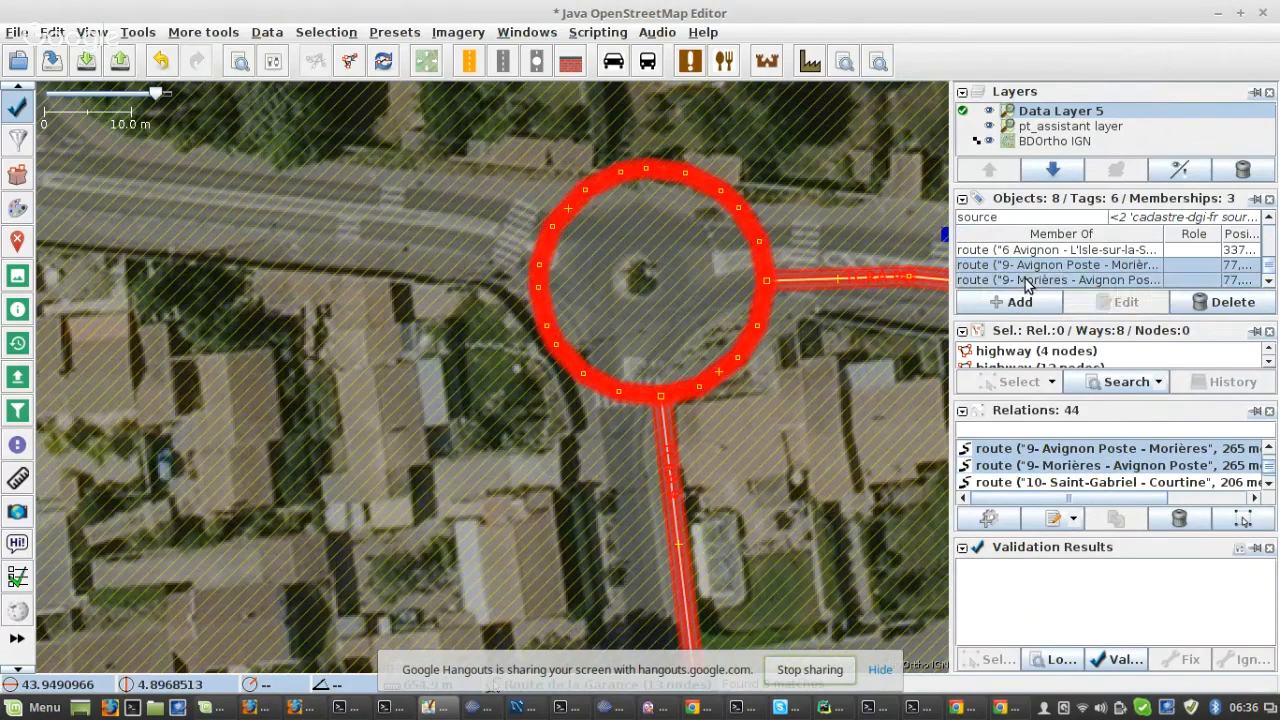
left_click(1234, 303)
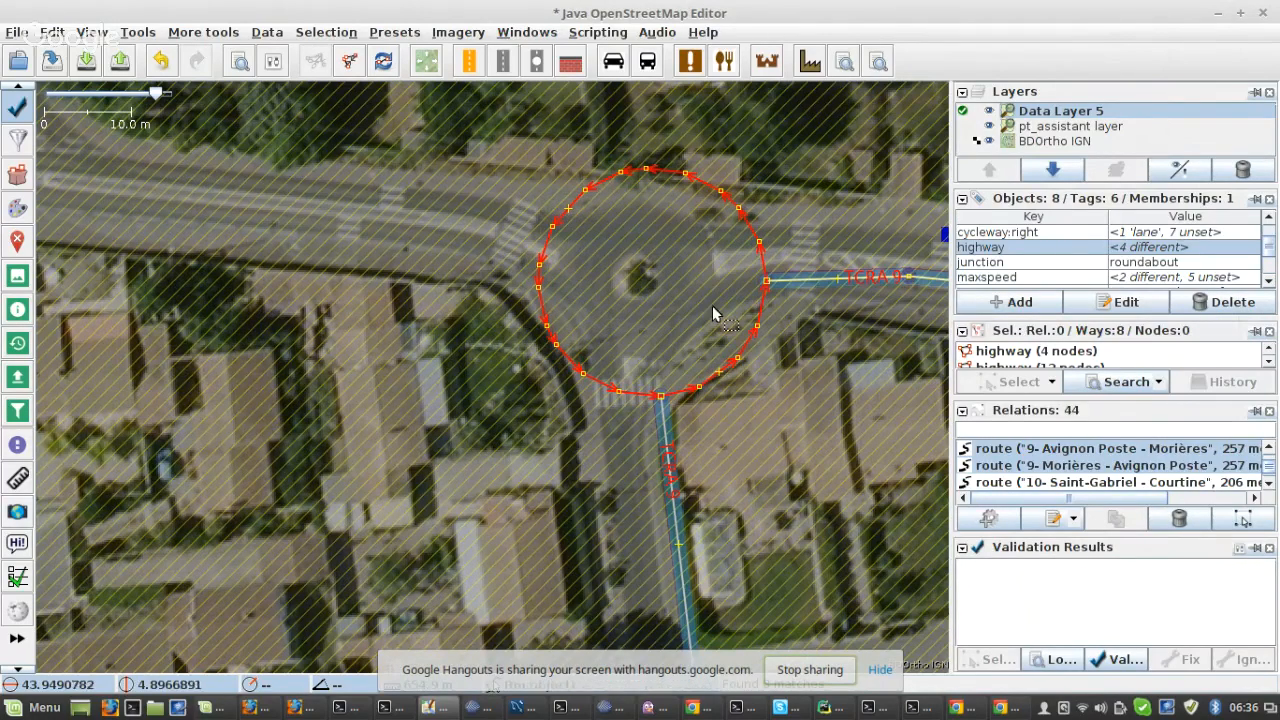
- Add the selected roundabouts to the todo list and zoom to its first item
left_click(17, 577)
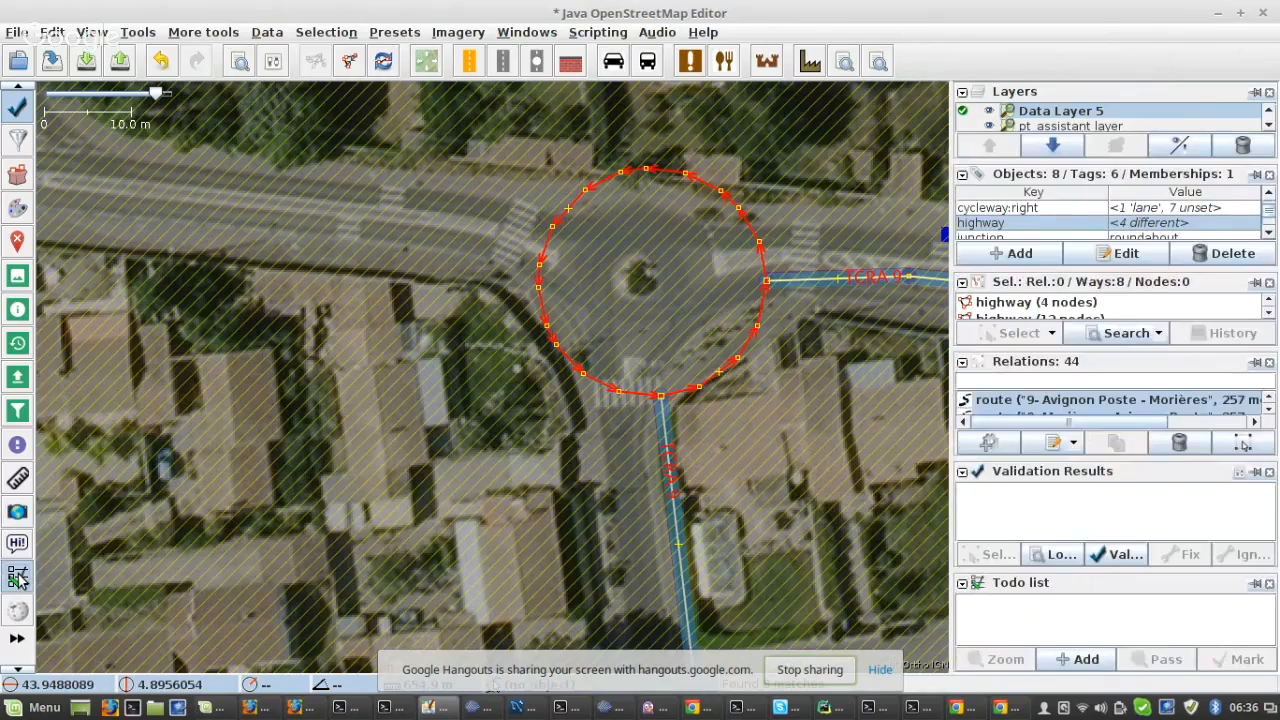
left_click(1084, 659)
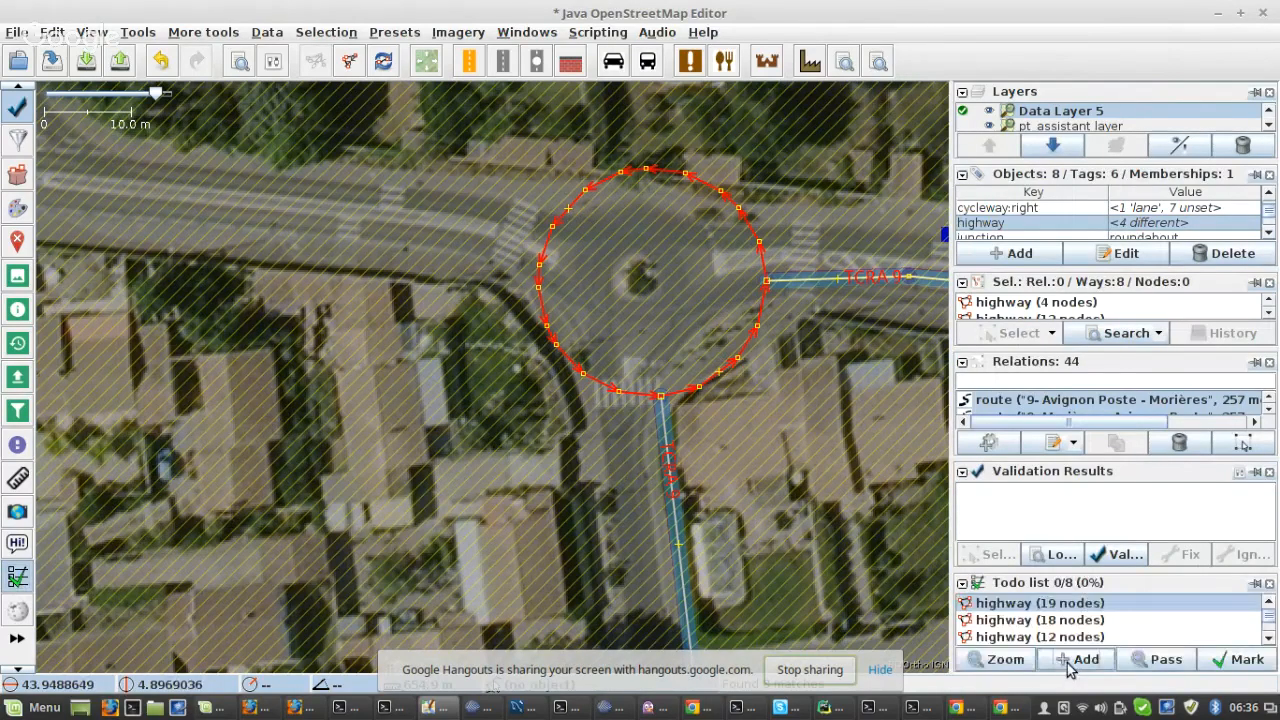
left_click(1003, 660)
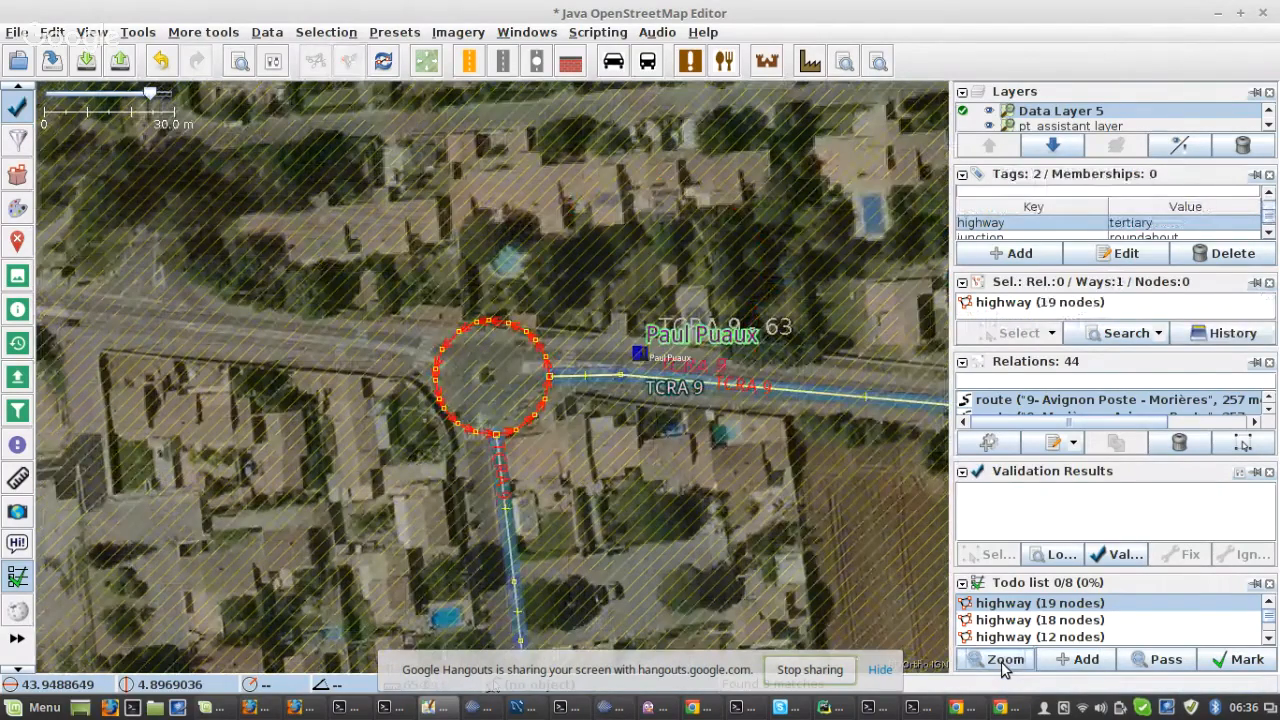
scroll(533, 385, "up", 4)
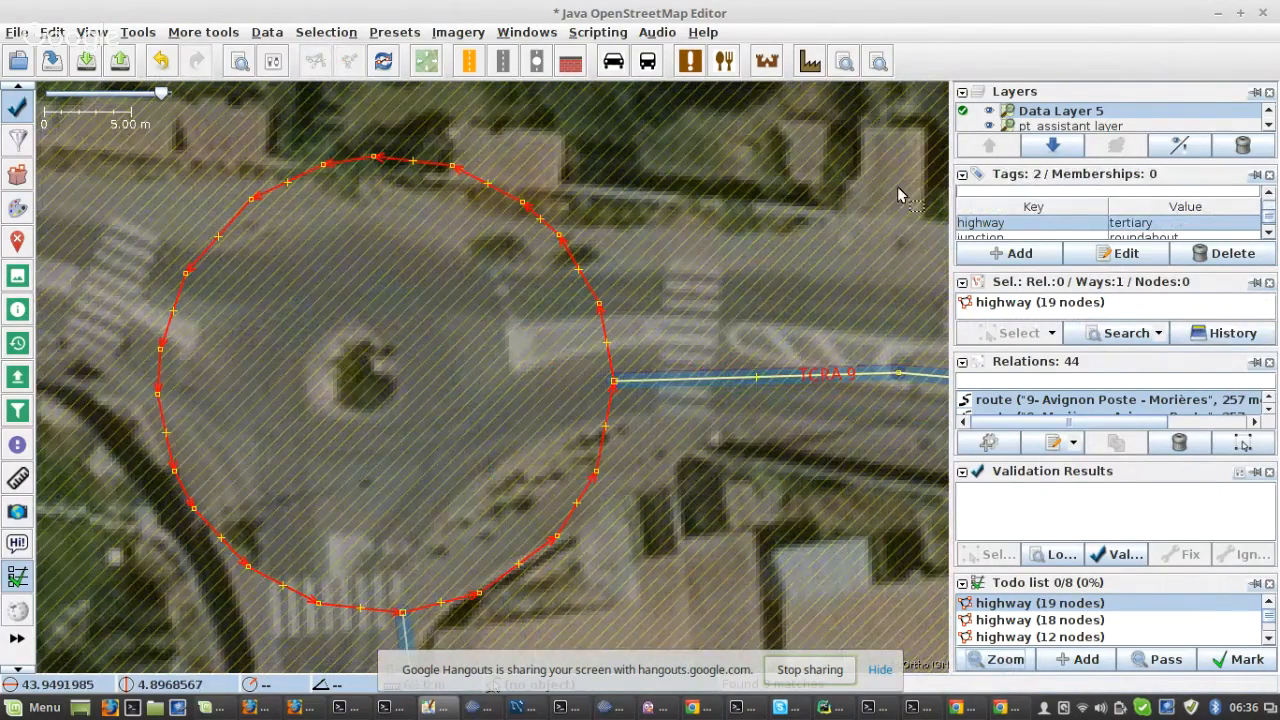
- Run the search "selected roundabout type:way closed" and save it as a toolbar button
left_click(845, 64)
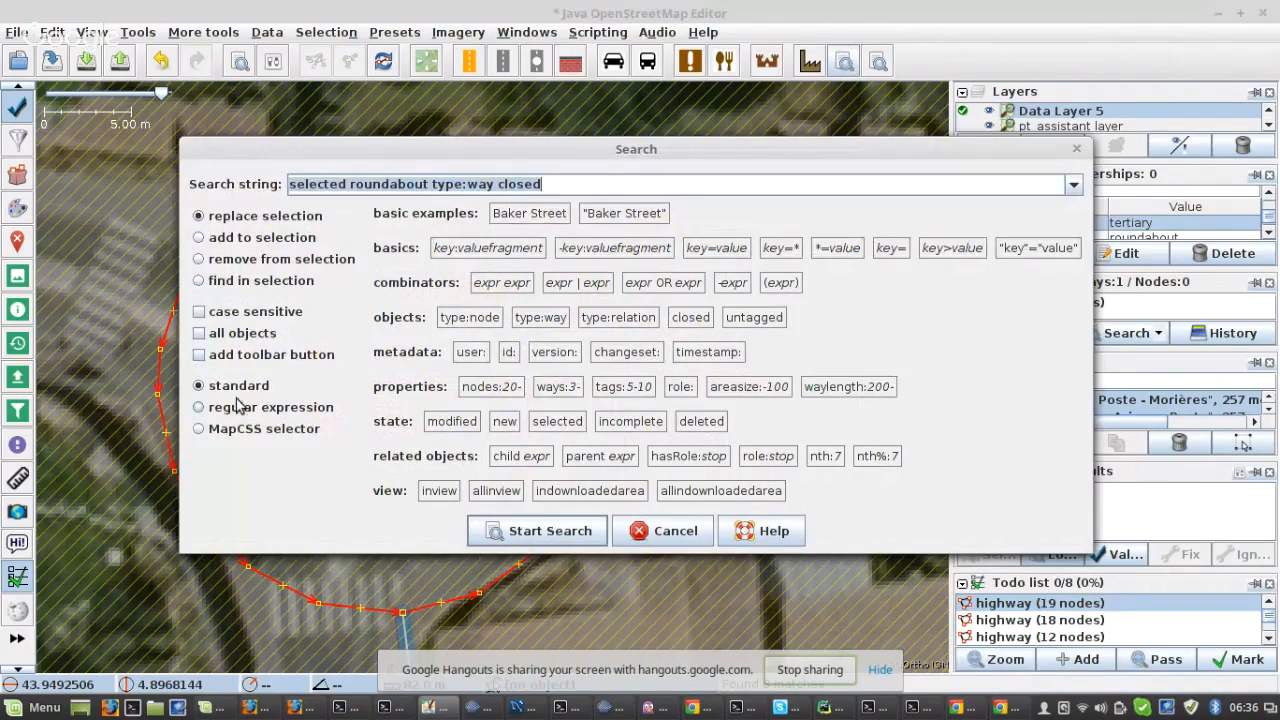
left_click(199, 354)
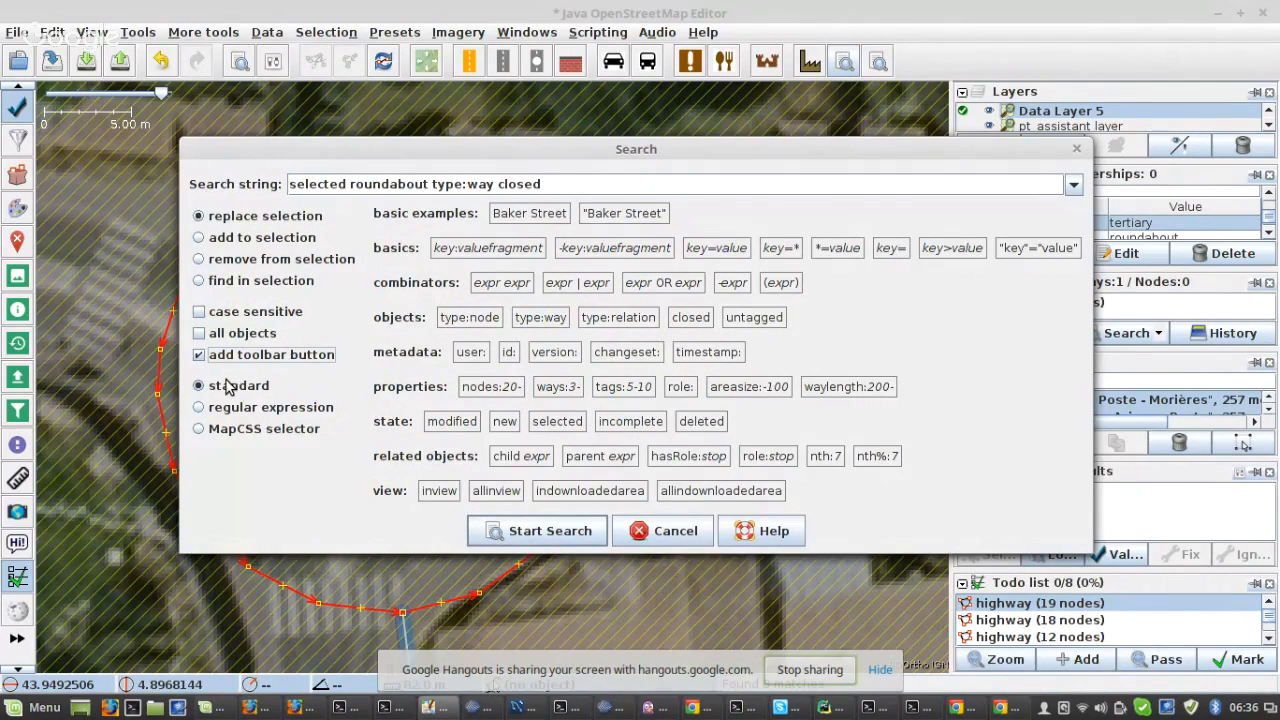
left_click(560, 531)
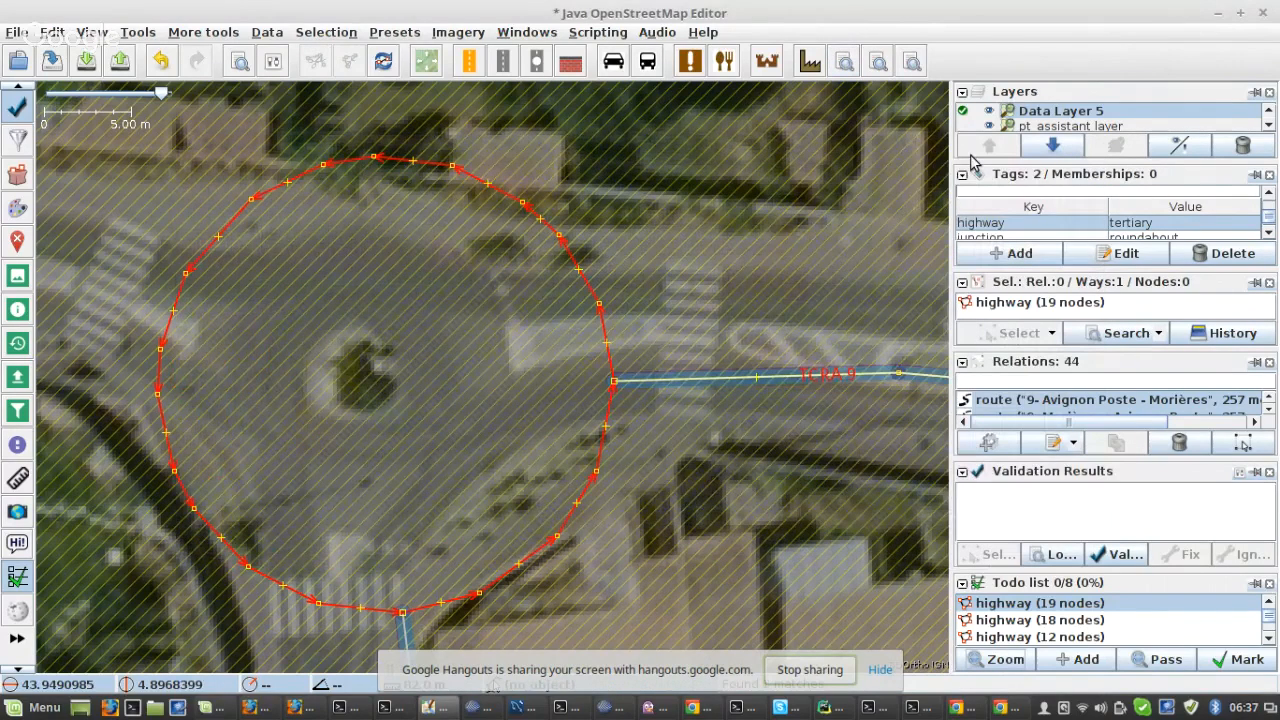
- Select the visible roundabout and its connecting nodes with the search "inview (junction=roundabout OR ways:2- child junction=roundabout)", reviewing each term of the expression
left_click(845, 62)
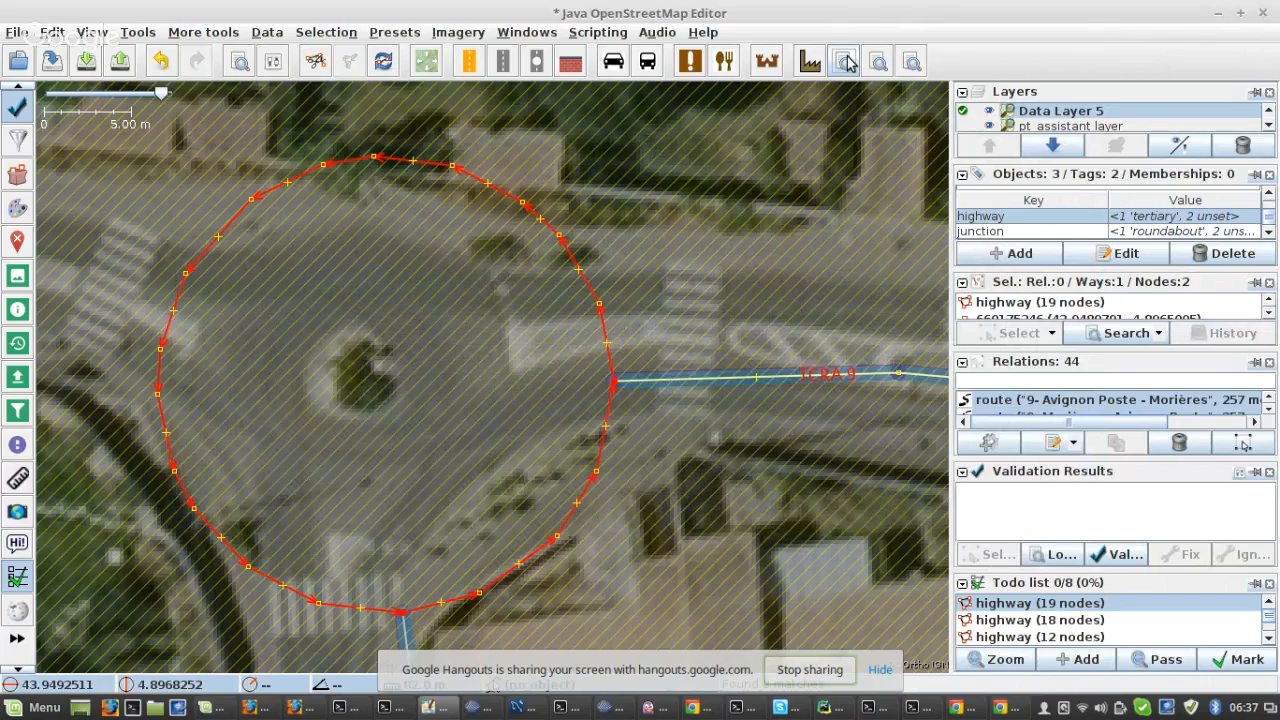
key("ctrl+f")
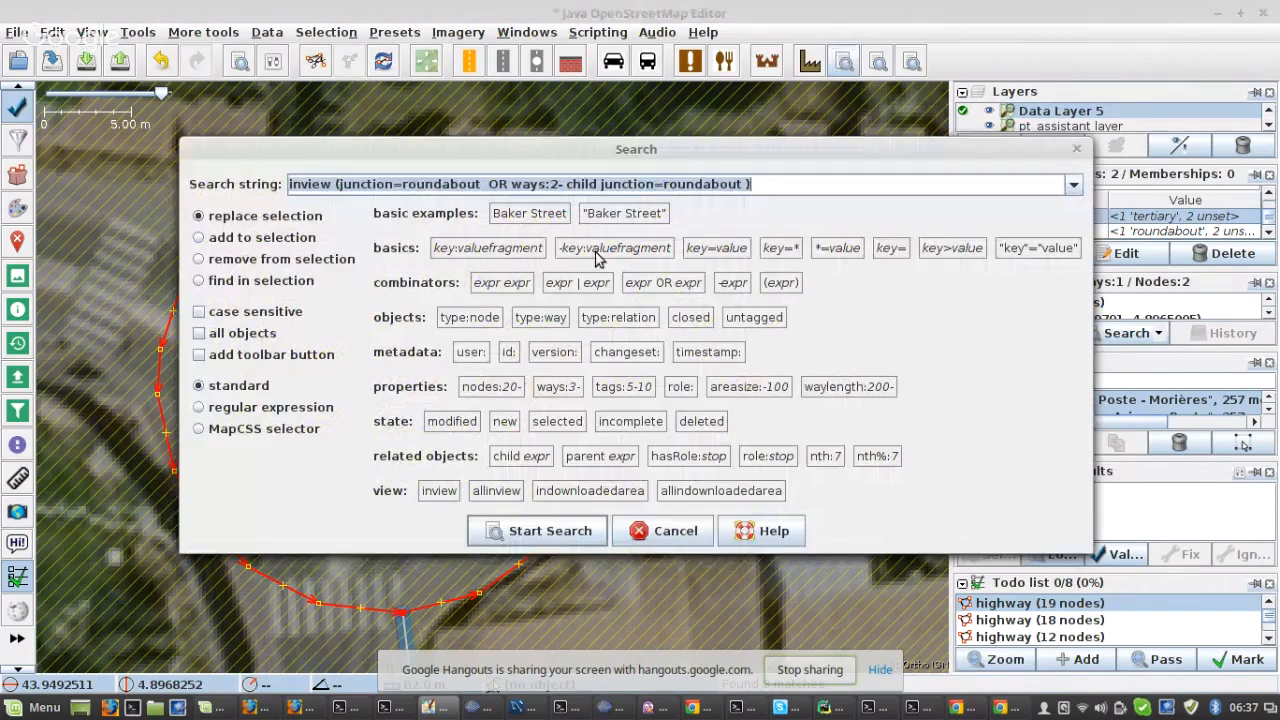
double_click(310, 184)
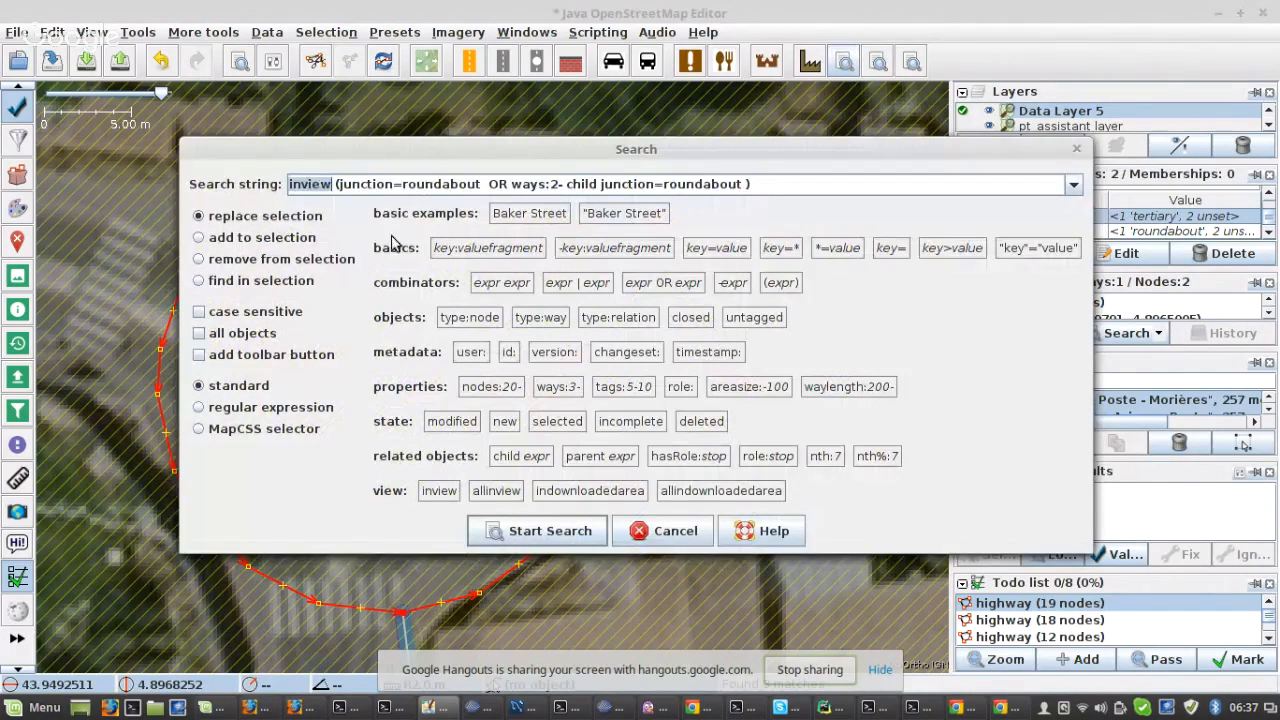
double_click(370, 184)
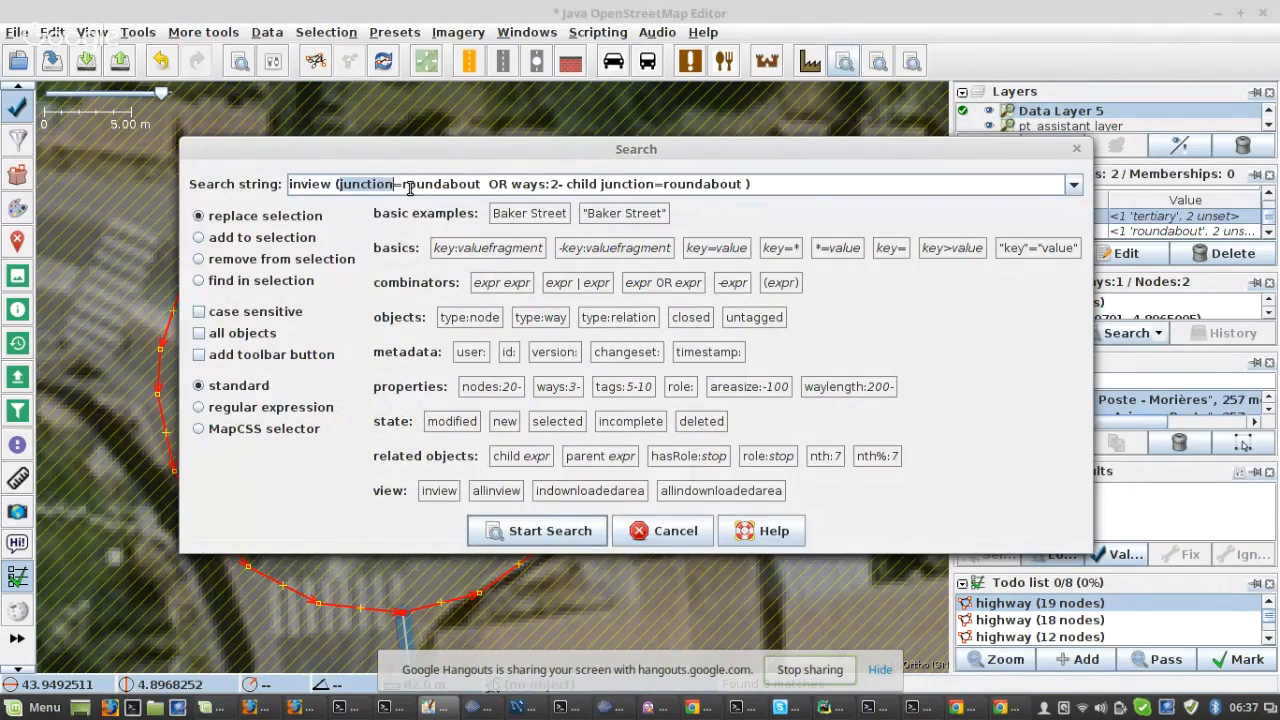
left_click(409, 185)
double_click(446, 185)
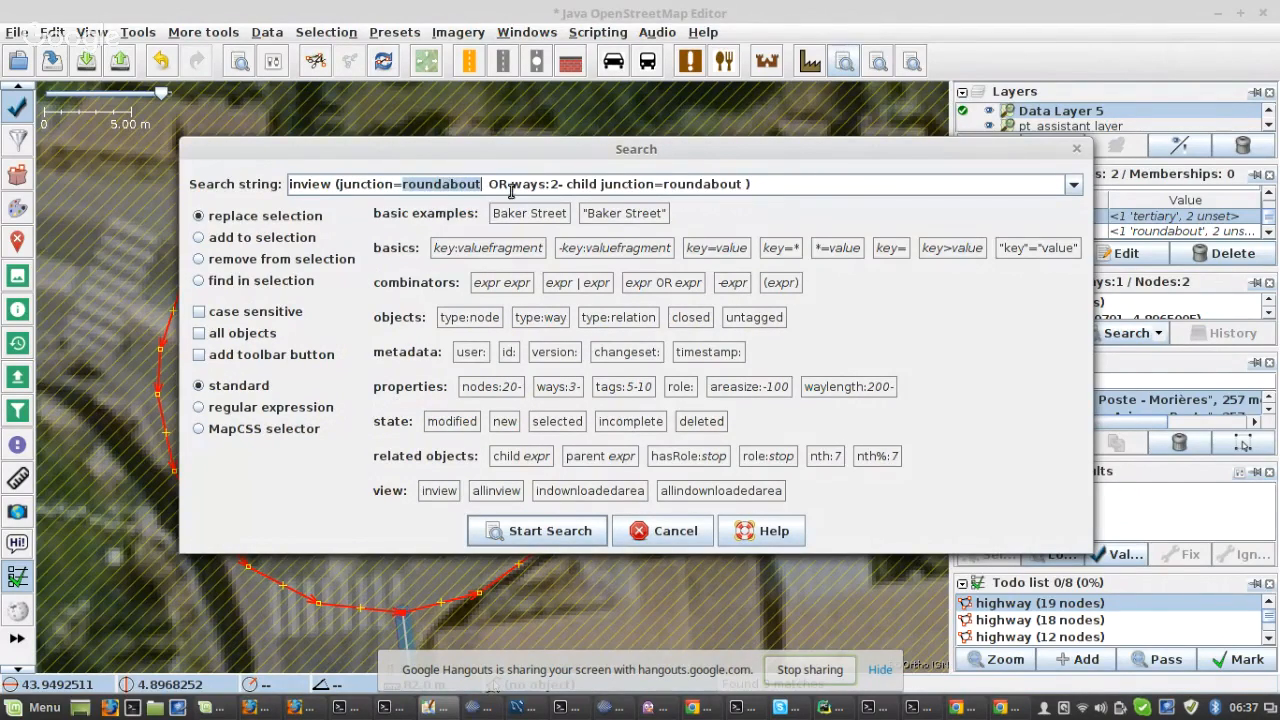
left_click(552, 185)
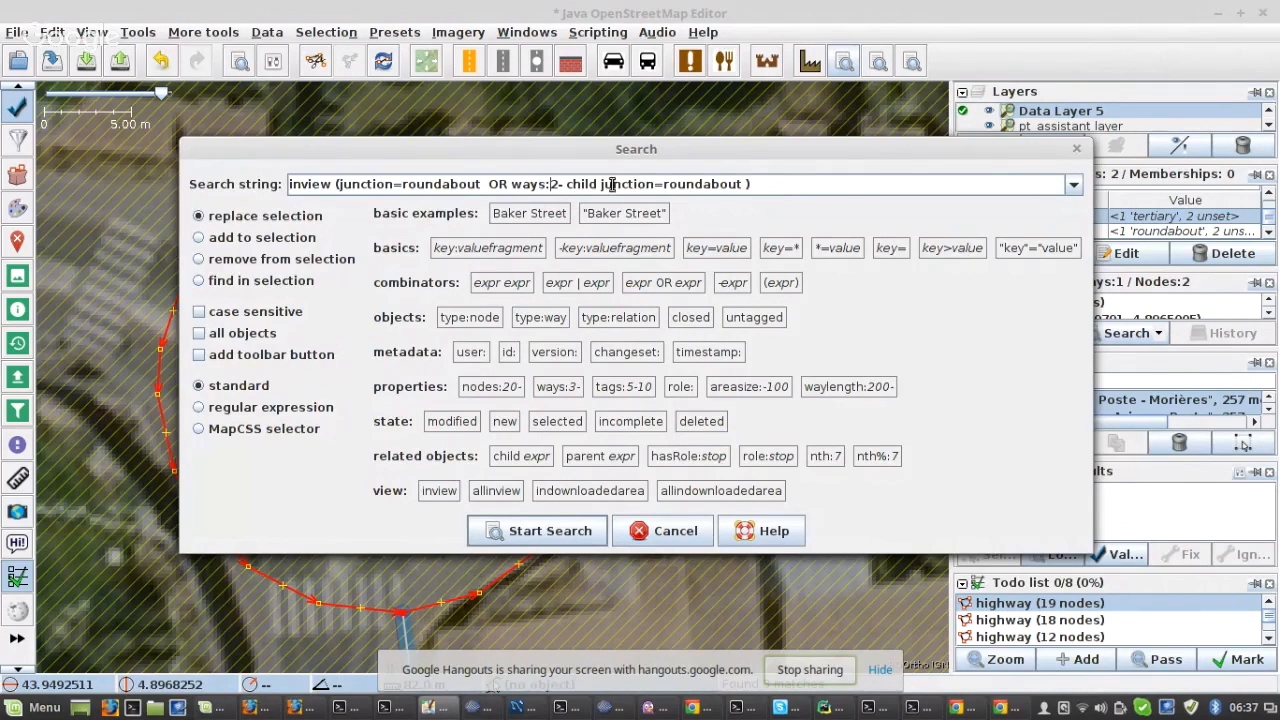
key("BackSpace")
left_click(555, 540)
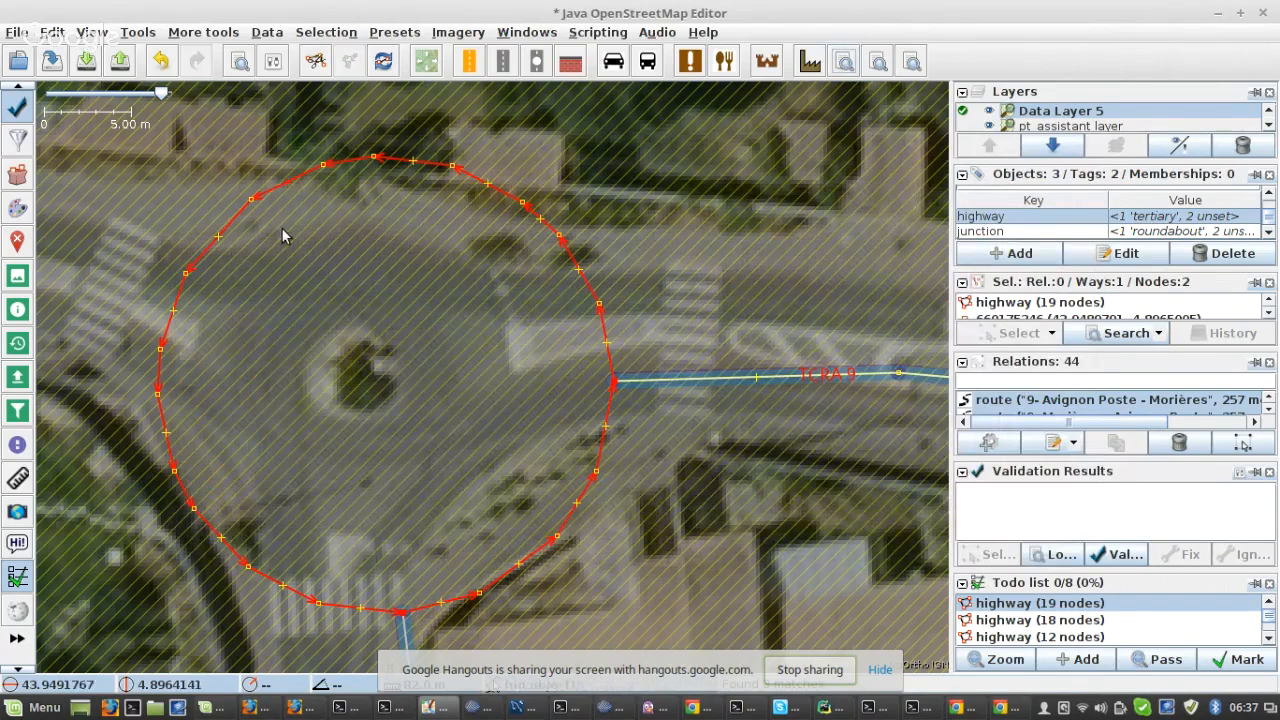
- Download the map data around the roundabout and split it at the selected nodes, keeping the history on the 16-node segment
left_click(84, 61)
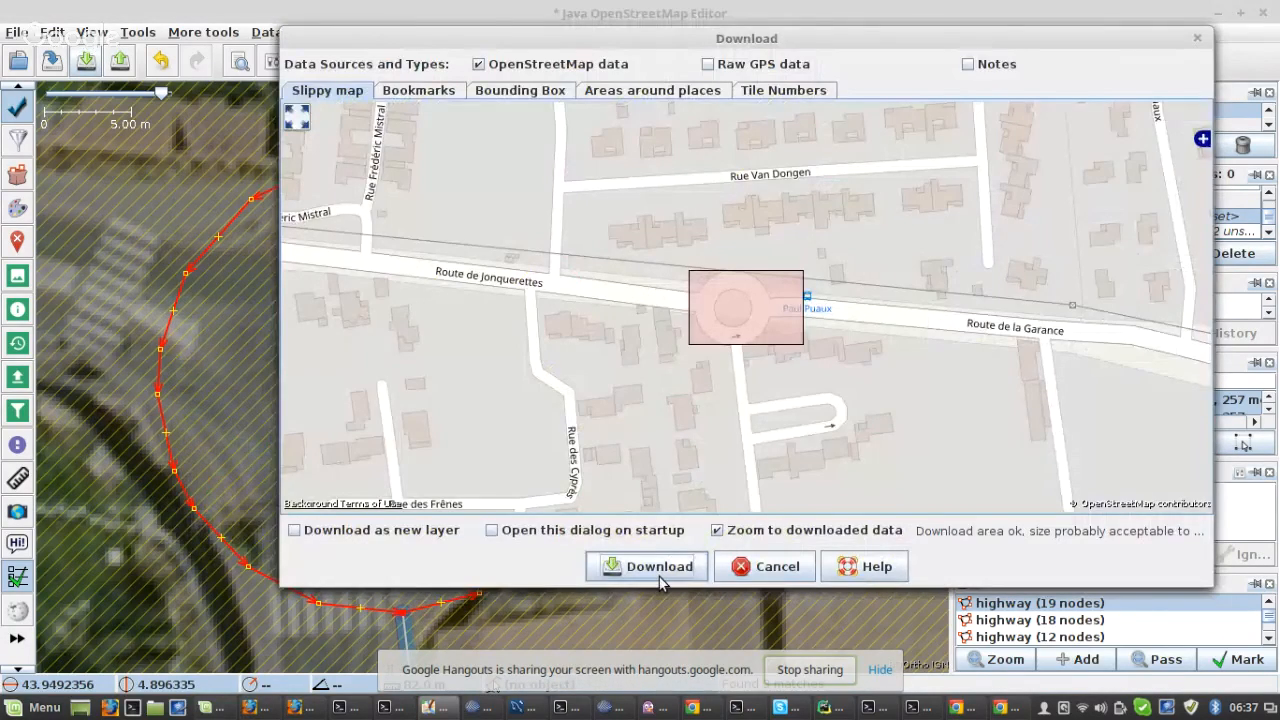
left_click(658, 567)
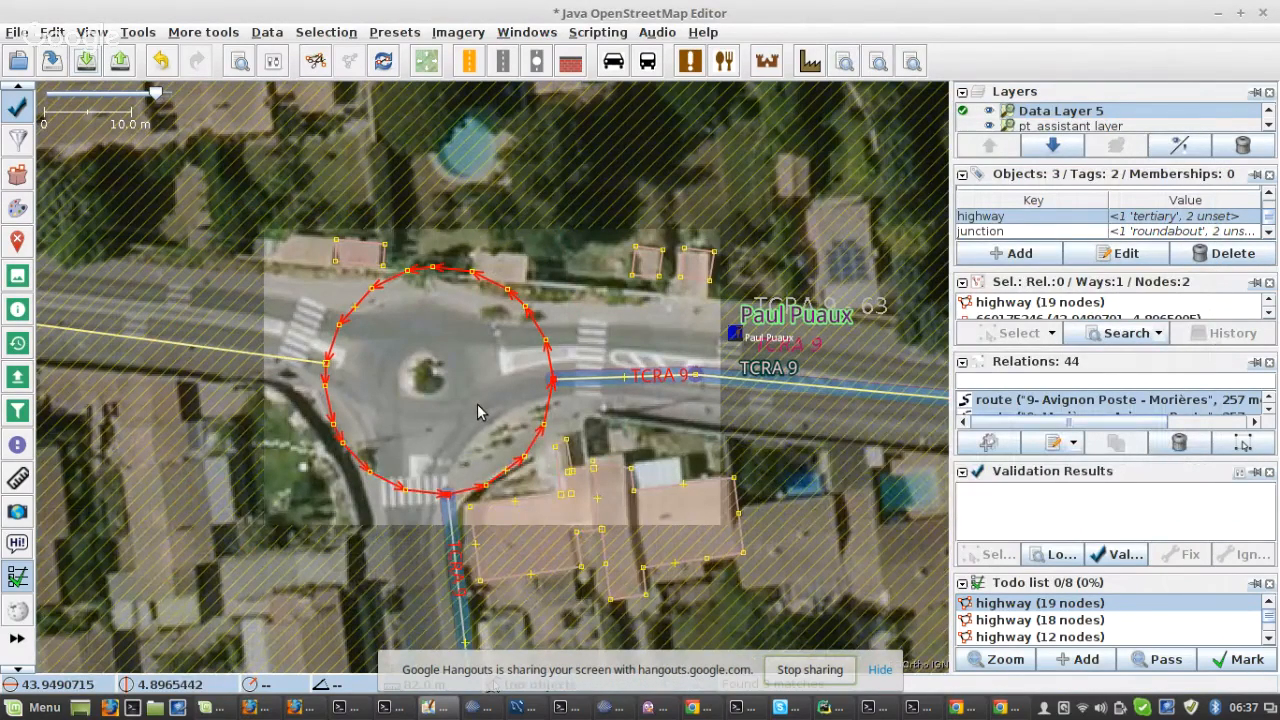
key("p")
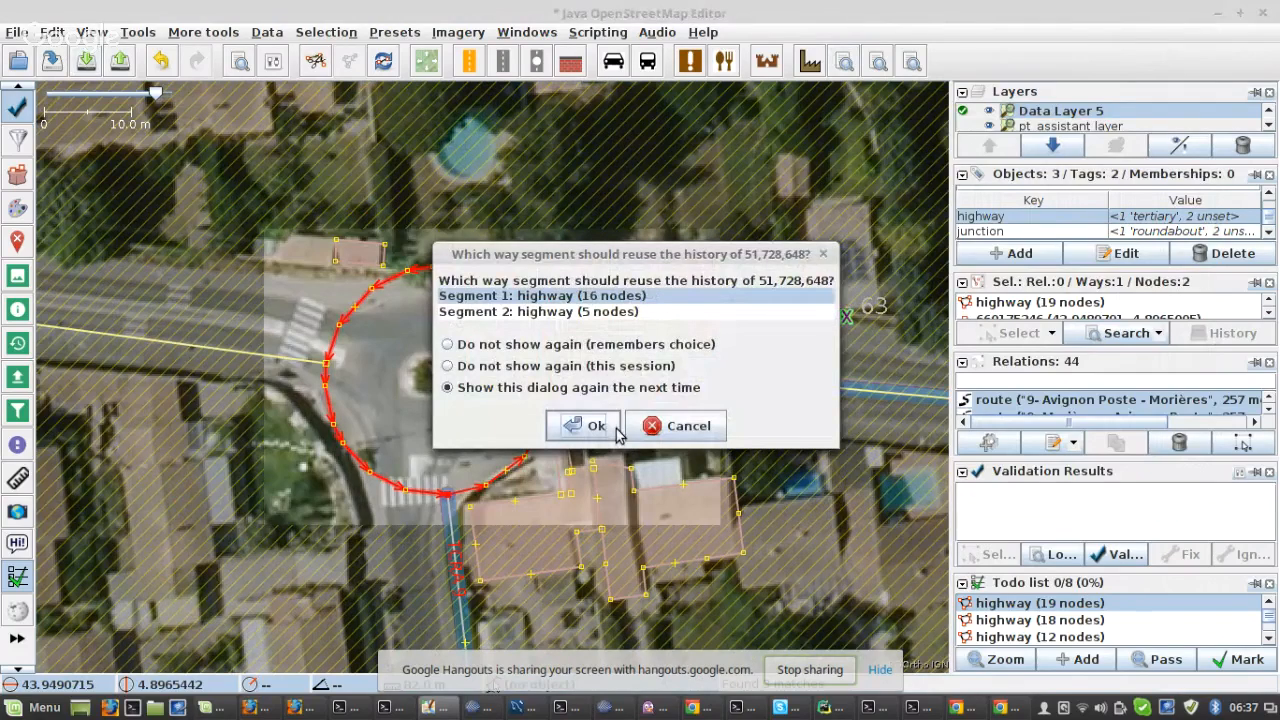
left_click(596, 426)
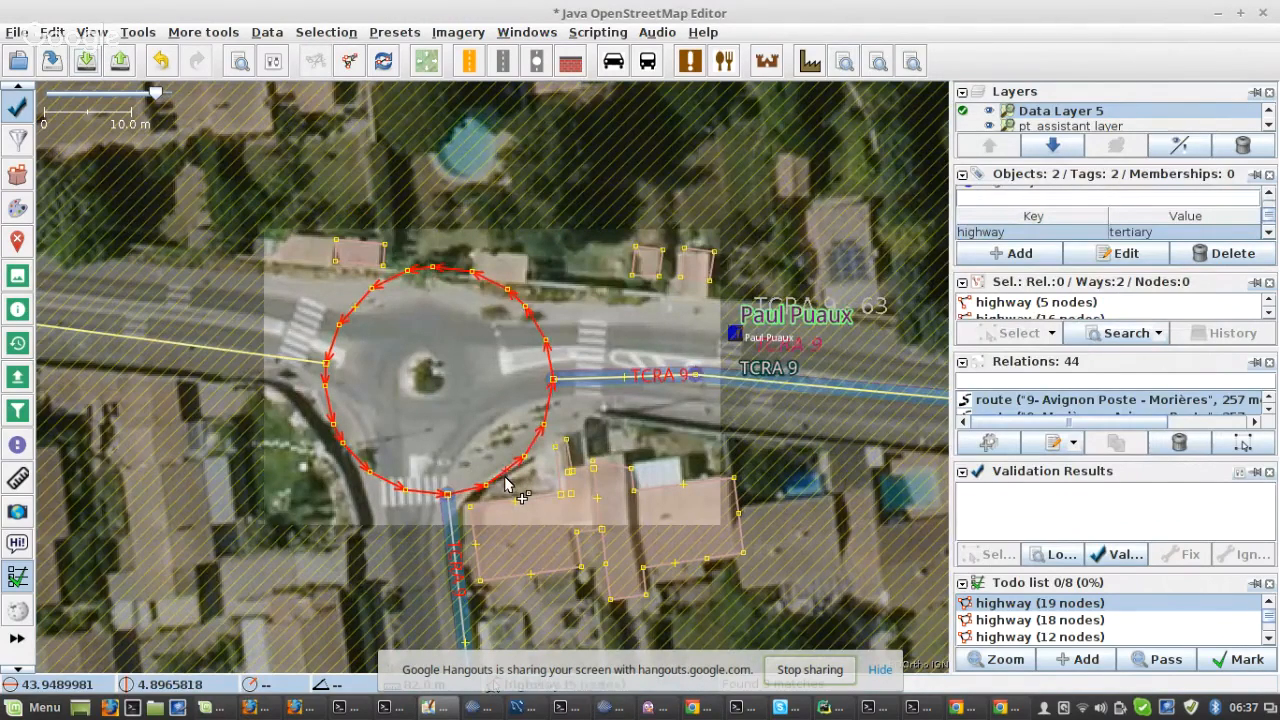
- Check the extent of the two split roundabout segments by selecting each in turn
scroll(505, 485, "up", 2)
left_click(585, 428)
left_click(567, 416)
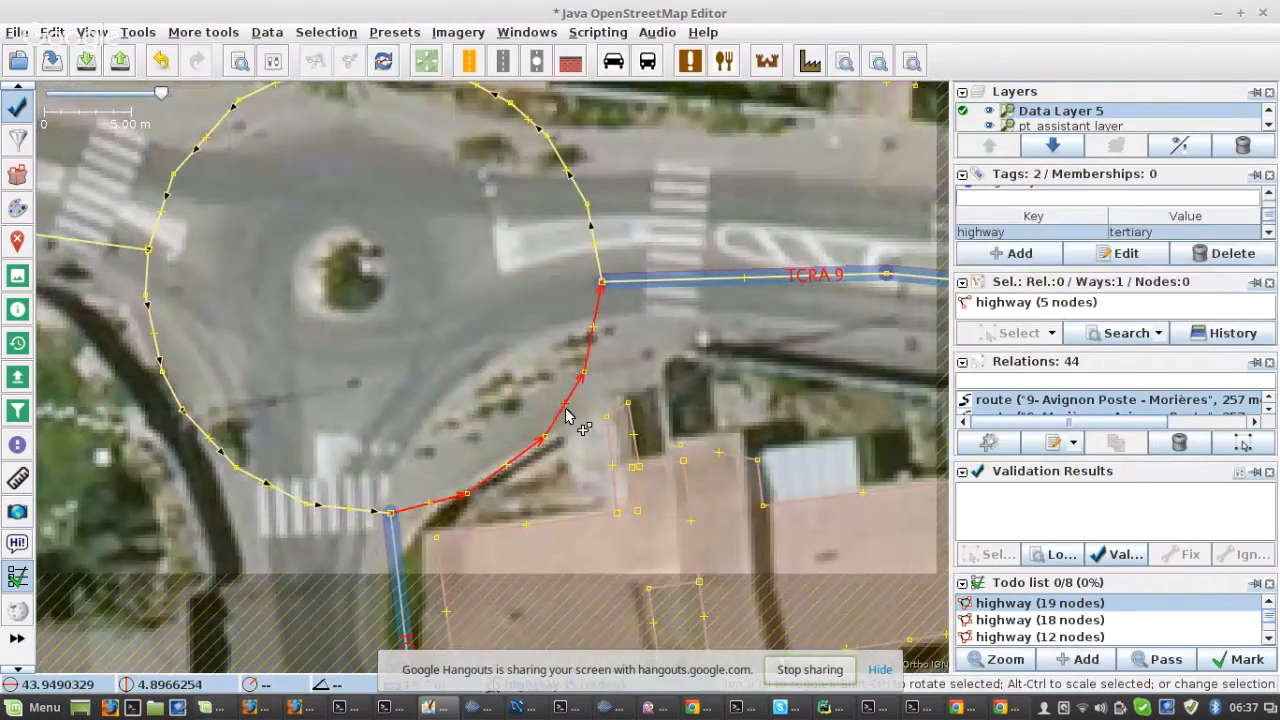
left_click(593, 236)
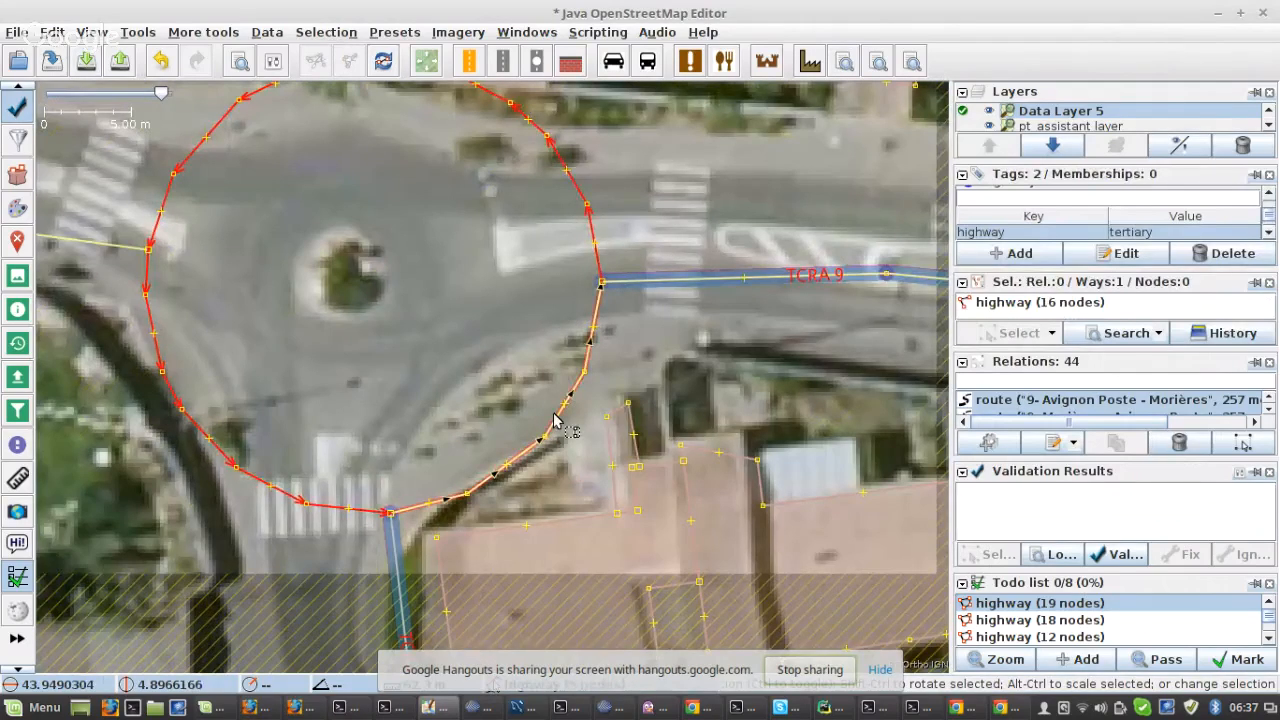
scroll(556, 420, "down", 3)
scroll(480, 345, "up", 2)
scroll(557, 415, "up", 1)
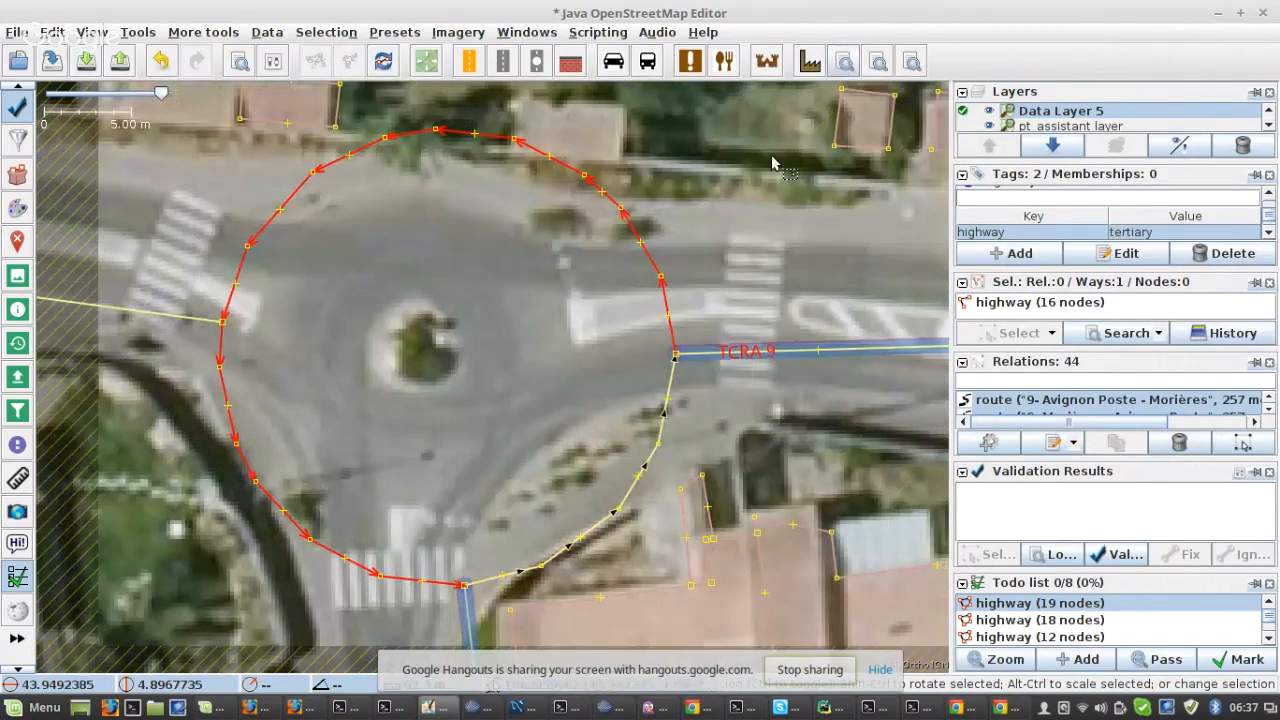
- Select both roundabout segments with their connecting nodes and scale them down to fit the circular roadway on the aerial imagery
left_click(662, 440, "shift")
left_click_drag(659, 435, 564, 373)
left_click(588, 417)
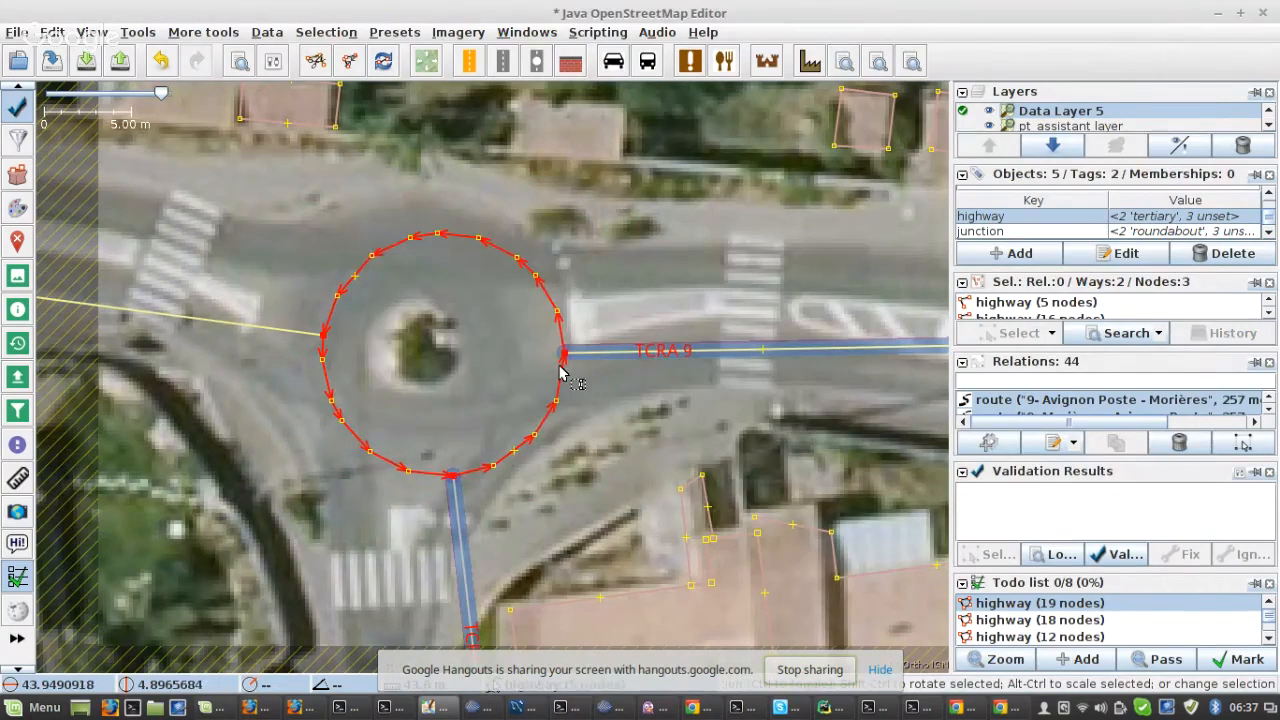
- Move the roundabout to centre it on the imagery's traffic island and bend the eastern TCRA 9 road upward at the pedestrian crossing
left_click(560, 371)
left_click(563, 340, "shift")
left_click_drag(566, 345, 538, 325)
left_click(596, 418)
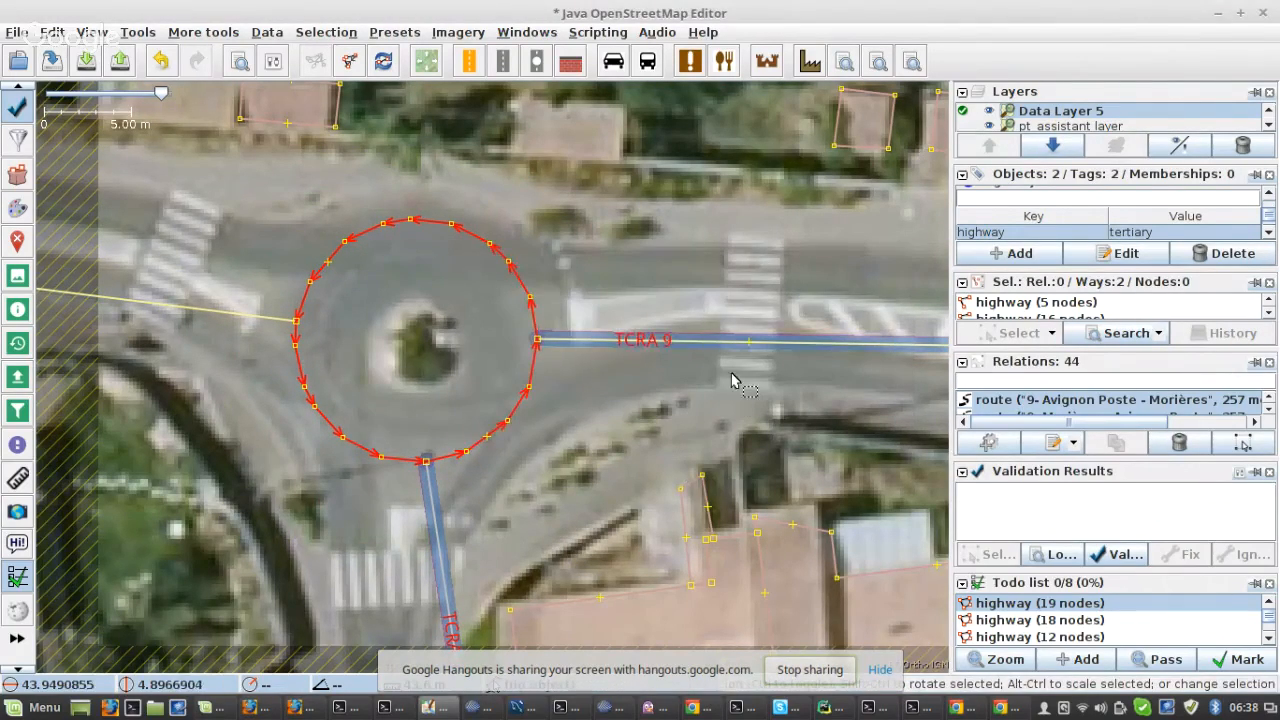
left_click_drag(742, 336, 751, 306)
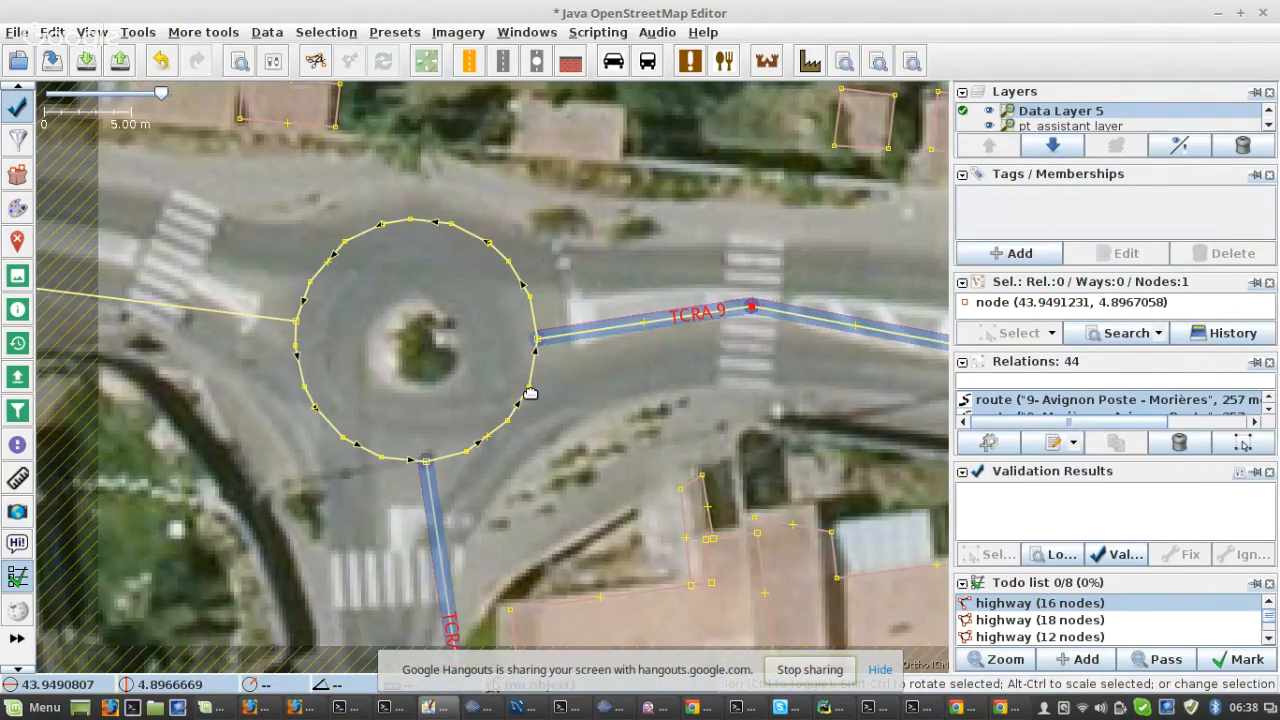
- Add a bend to the eastern TCRA 9 road between the roundabout and the pedestrian crossing so it follows the traffic island
left_click_drag(530, 392, 234, 391)
left_click_drag(486, 362, 614, 363)
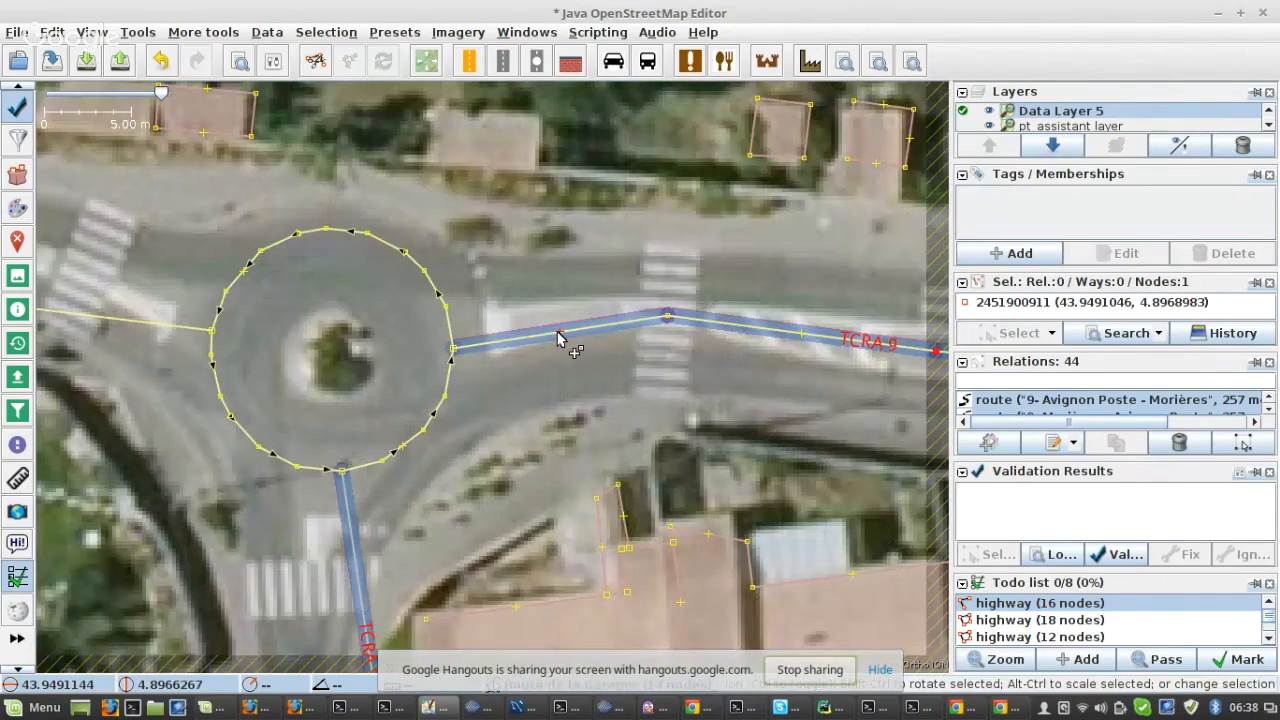
left_click_drag(560, 333, 538, 323)
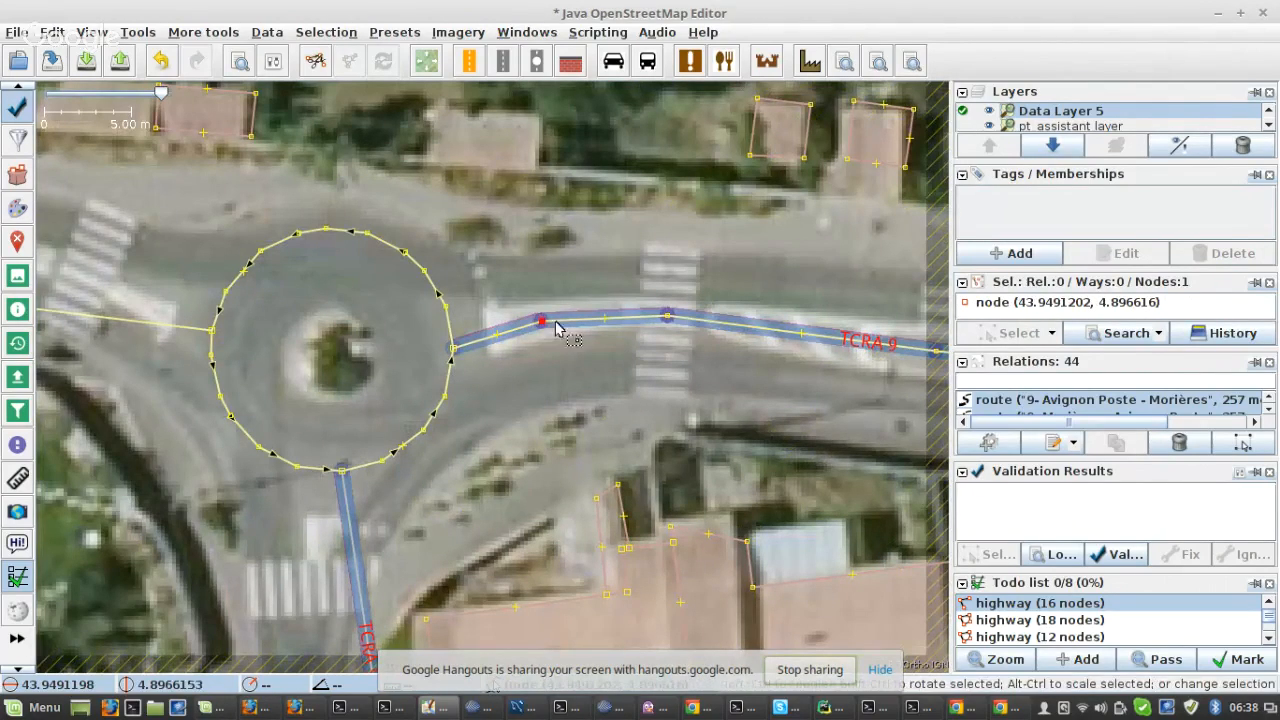
- Bend the southern TCRA 9 road to the middle of its pedestrian crossing and shift its roundabout junction node westward to match the imagery
left_click_drag(531, 454, 752, 277)
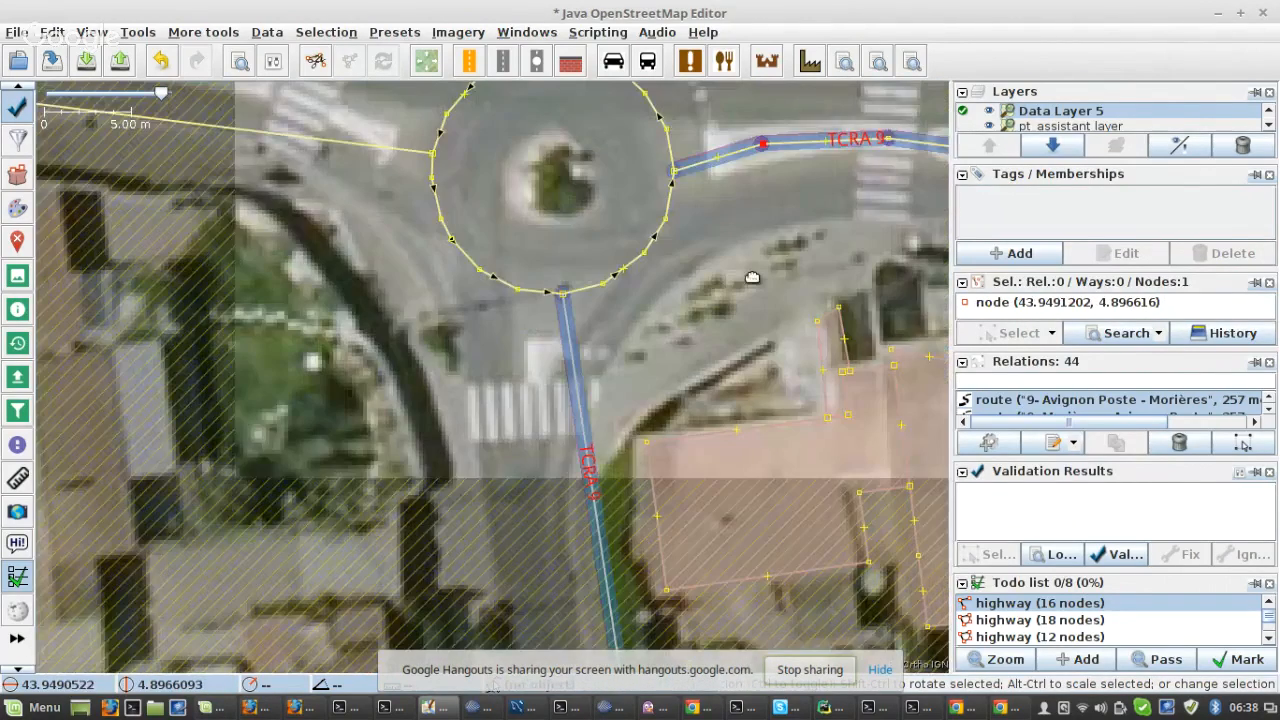
left_click(608, 363)
key("a")
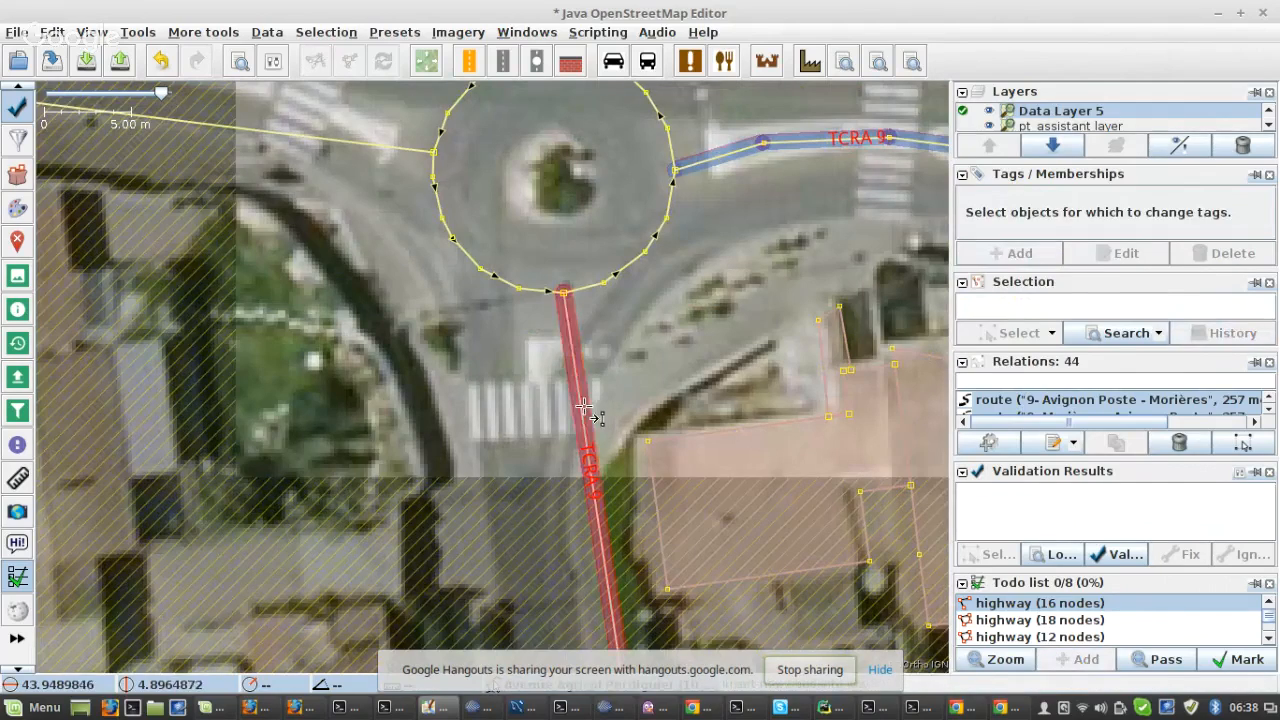
left_click(586, 407)
left_click_drag(584, 407, 526, 410)
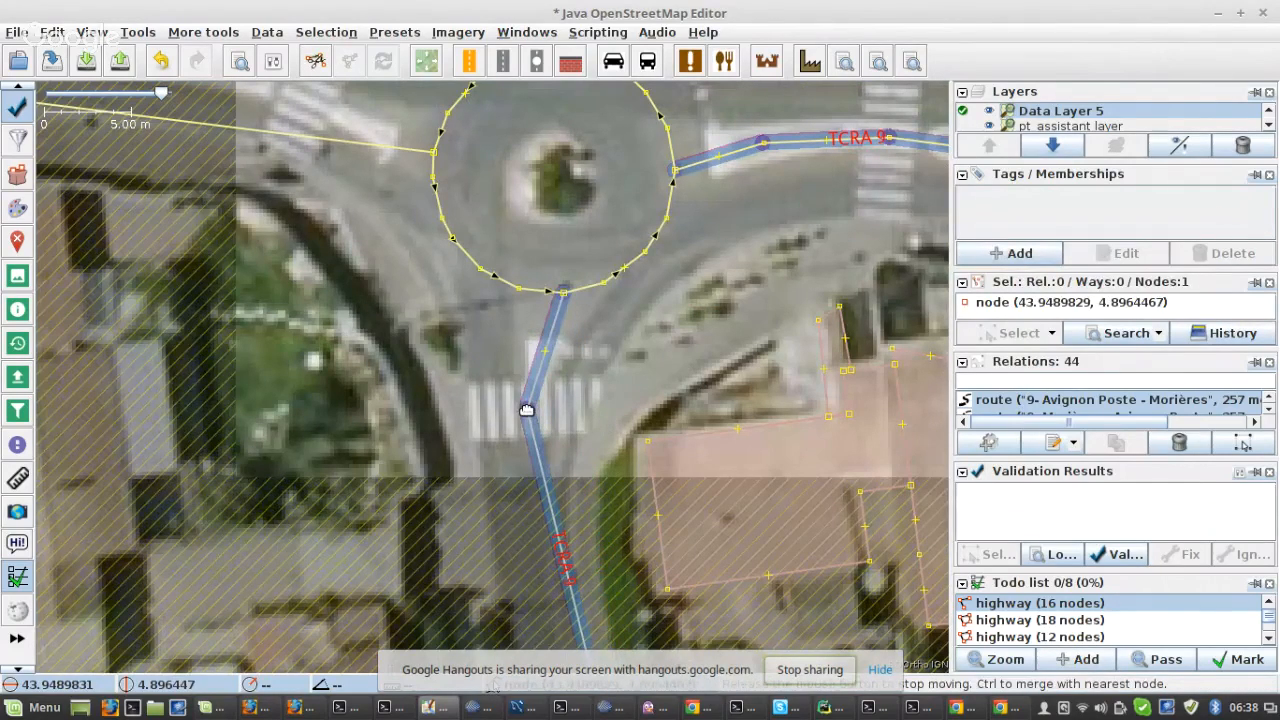
left_click_drag(565, 291, 532, 290)
- Bend the western Route de Jonquerettes along the traffic island and add a node where it meets the pedestrian crossing
left_click_drag(416, 252, 657, 531)
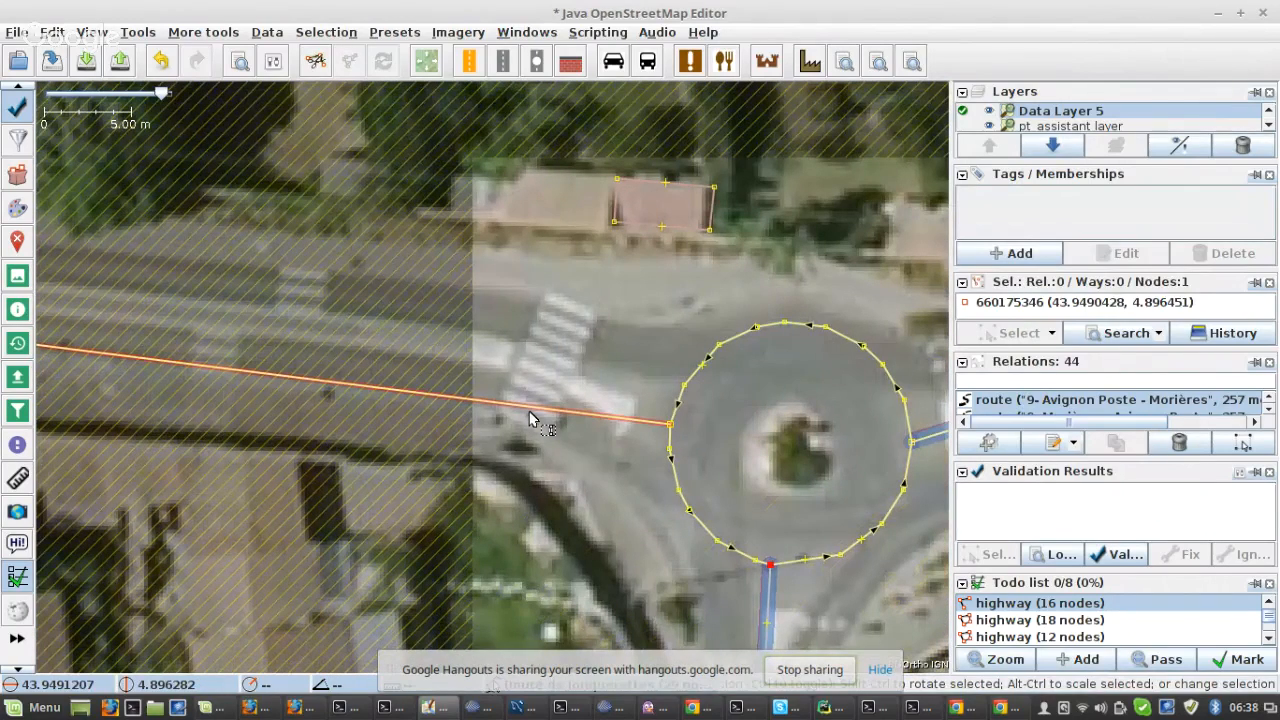
left_click(514, 357)
left_click(508, 408)
left_click_drag(508, 408, 456, 340)
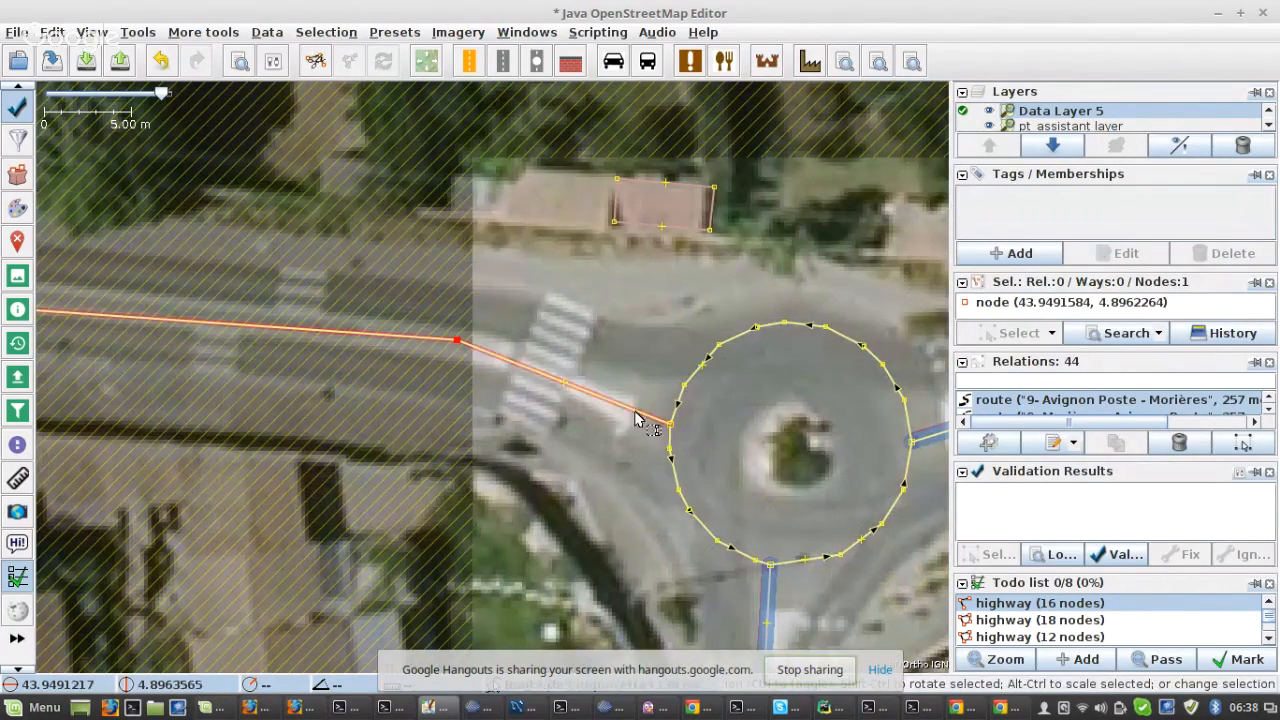
left_click(541, 378)
left_click_drag(563, 400, 288, 325)
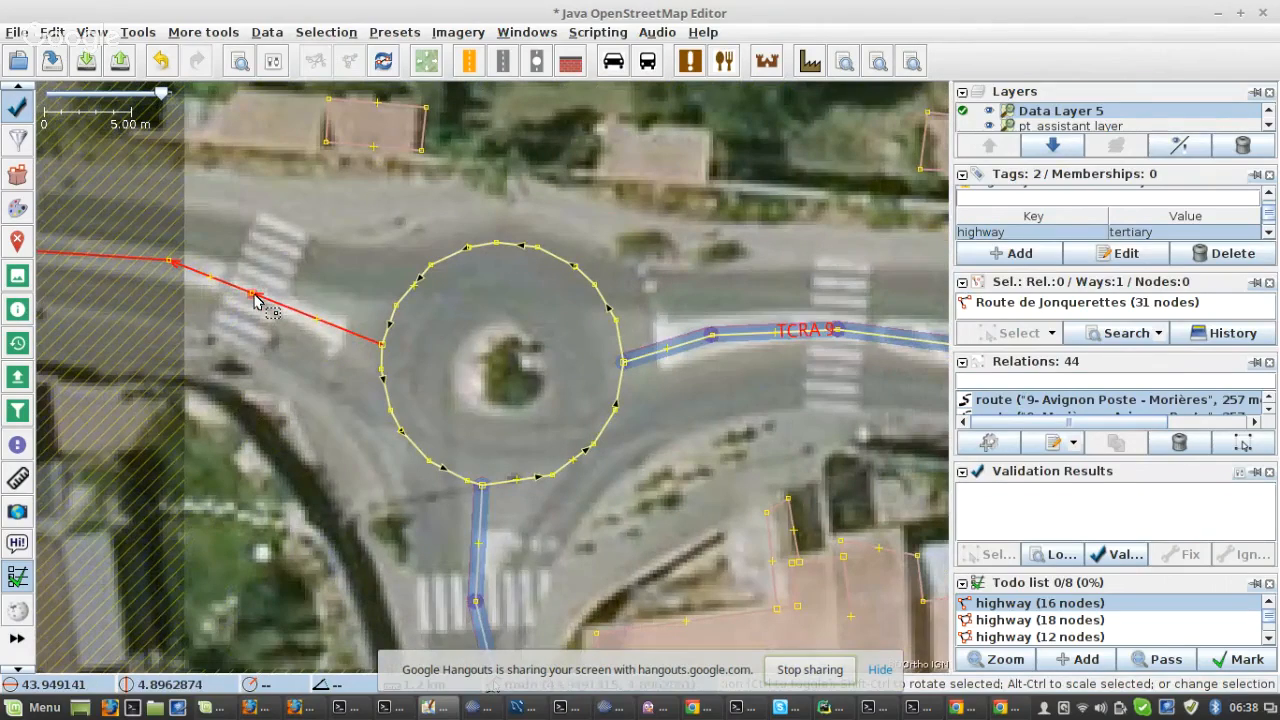
- Select the nodes at the western, eastern and southern pedestrian crossings and tag all three with highway=crossing
left_click(252, 293)
left_click(711, 335, "shift")
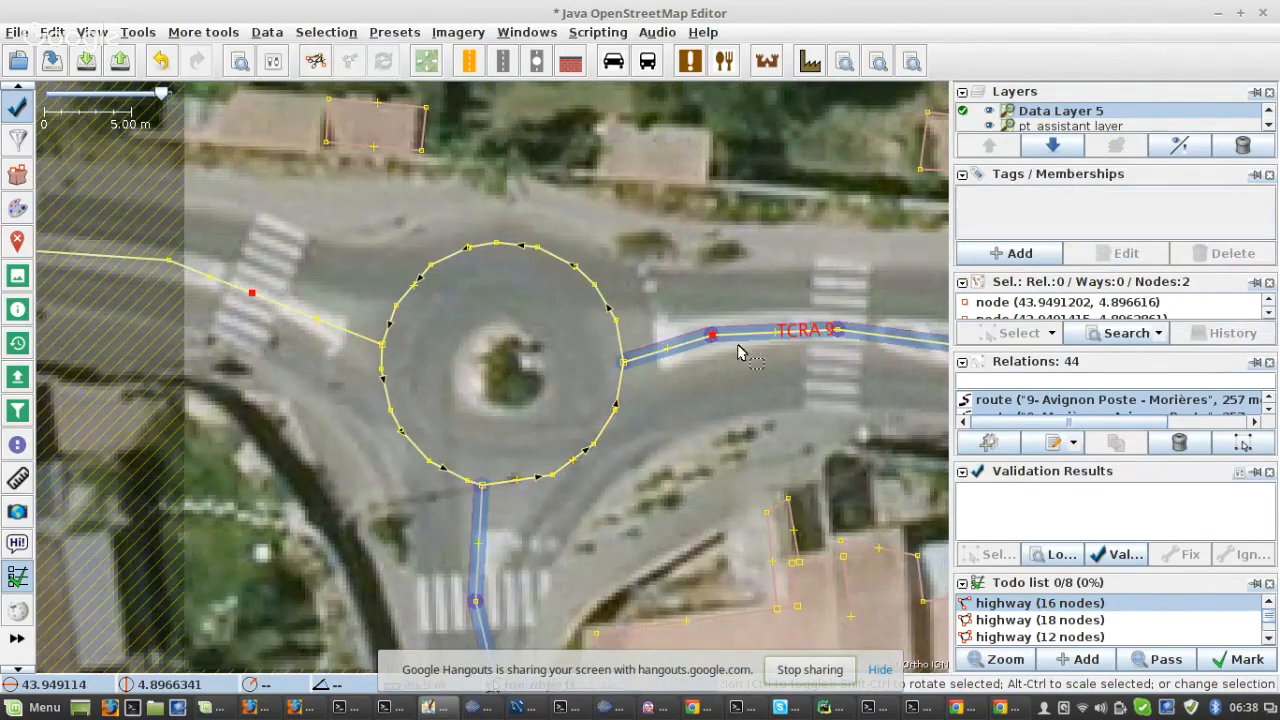
left_click(252, 293)
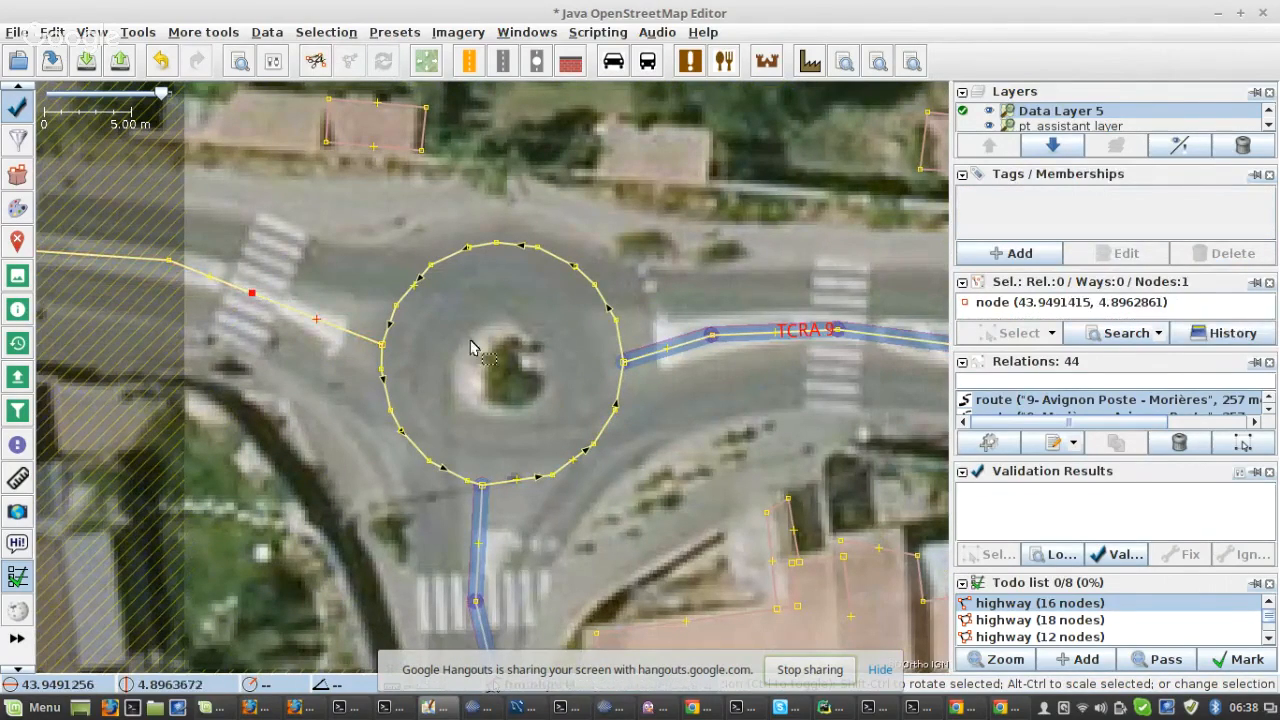
left_click(836, 331, "shift")
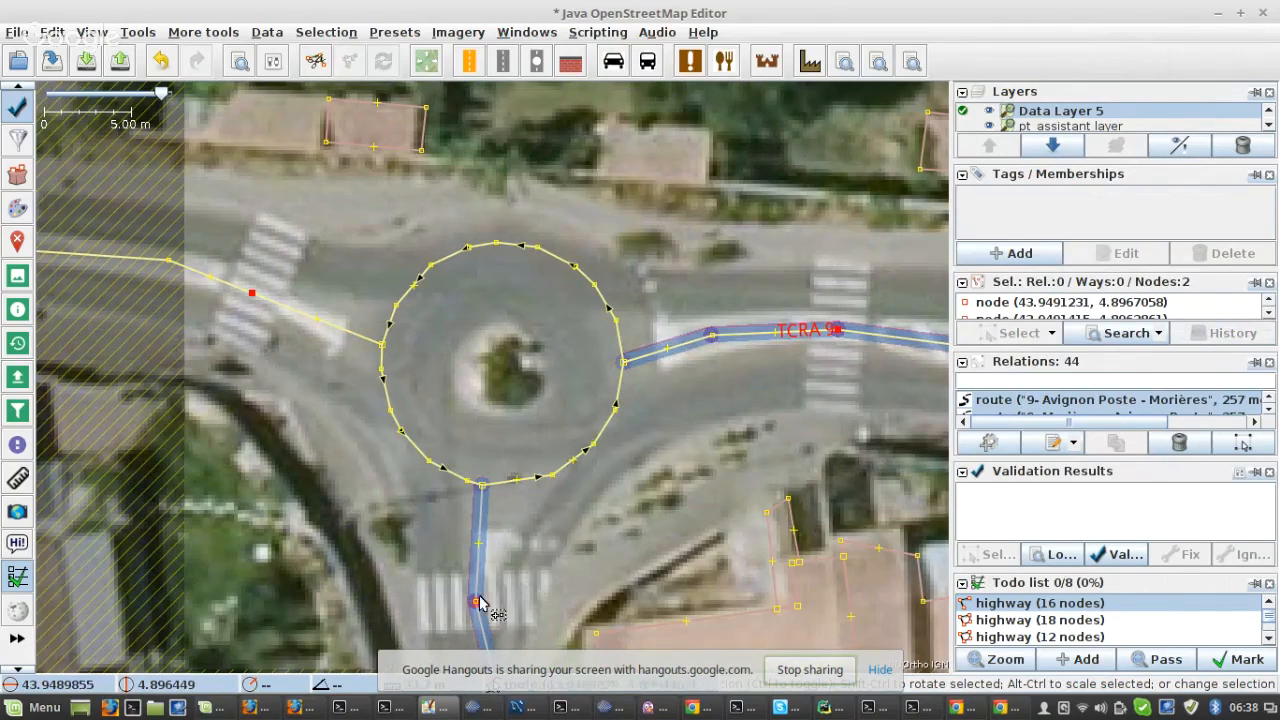
left_click(477, 601, "shift")
left_click(1020, 253)
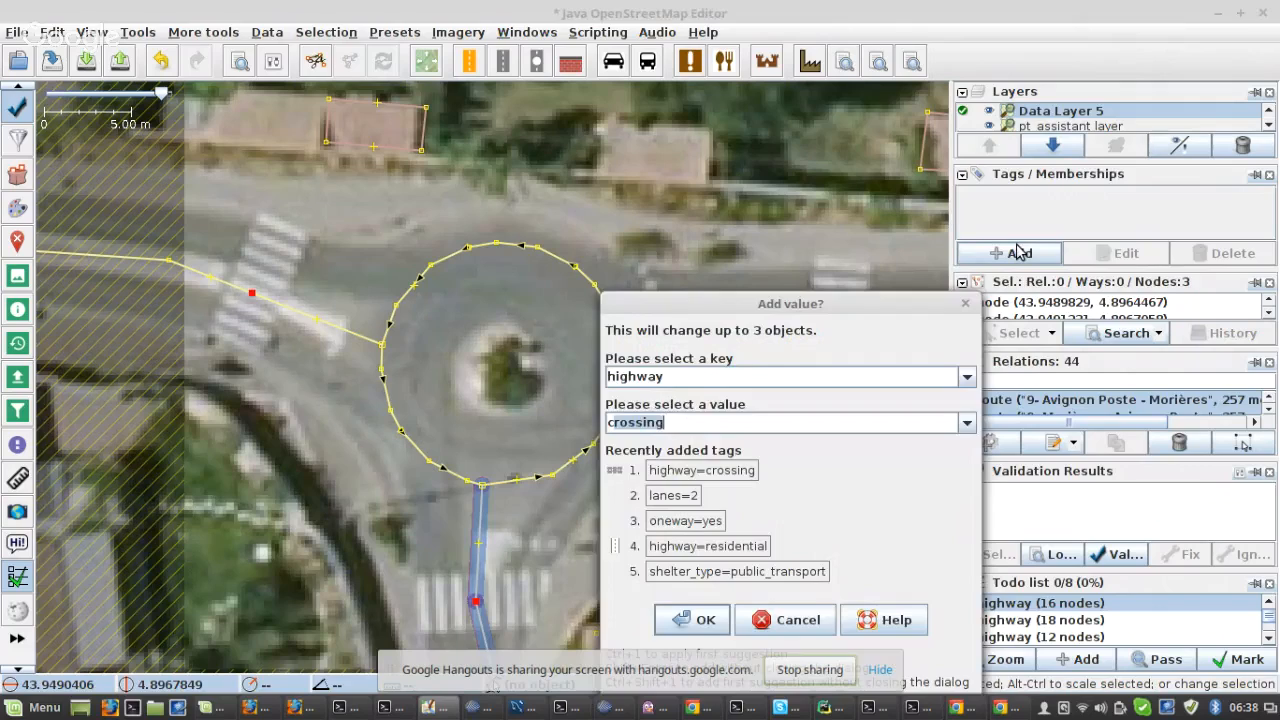
key("Return")
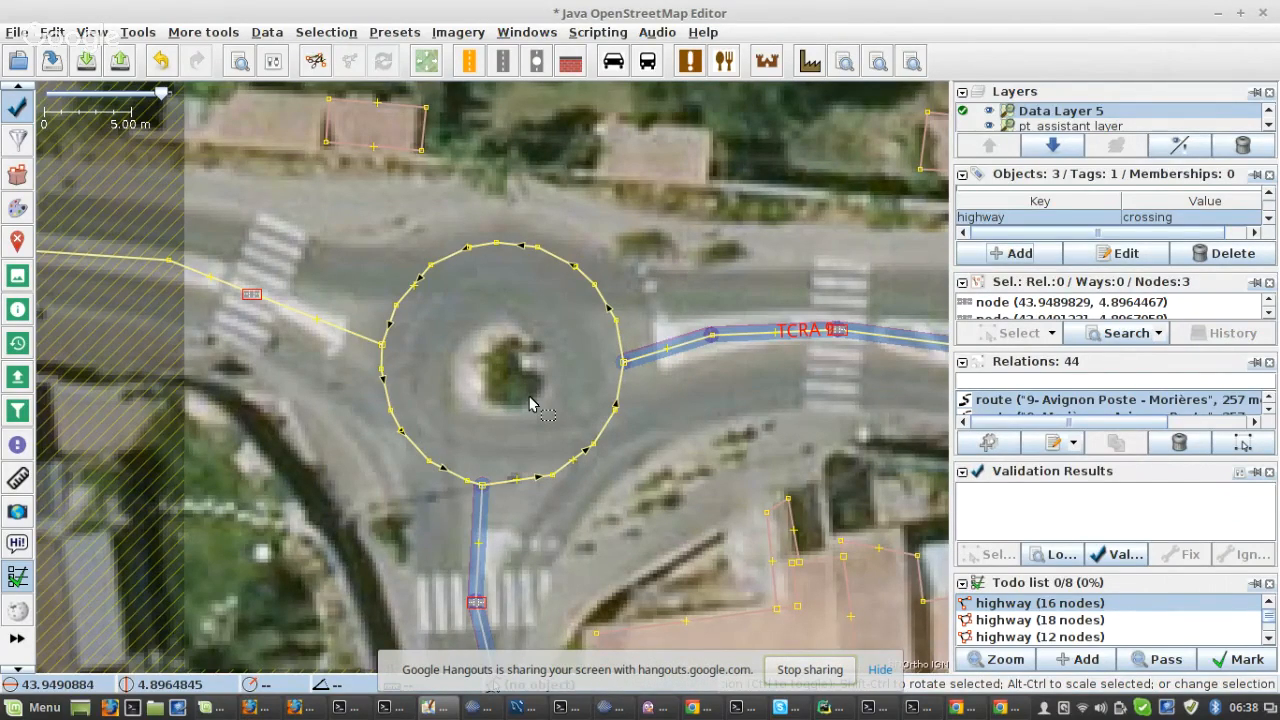
- Move two nodes of the TCRA 9 road south of the roundabout westward to align it with the roadway on the imagery
left_click(569, 362)
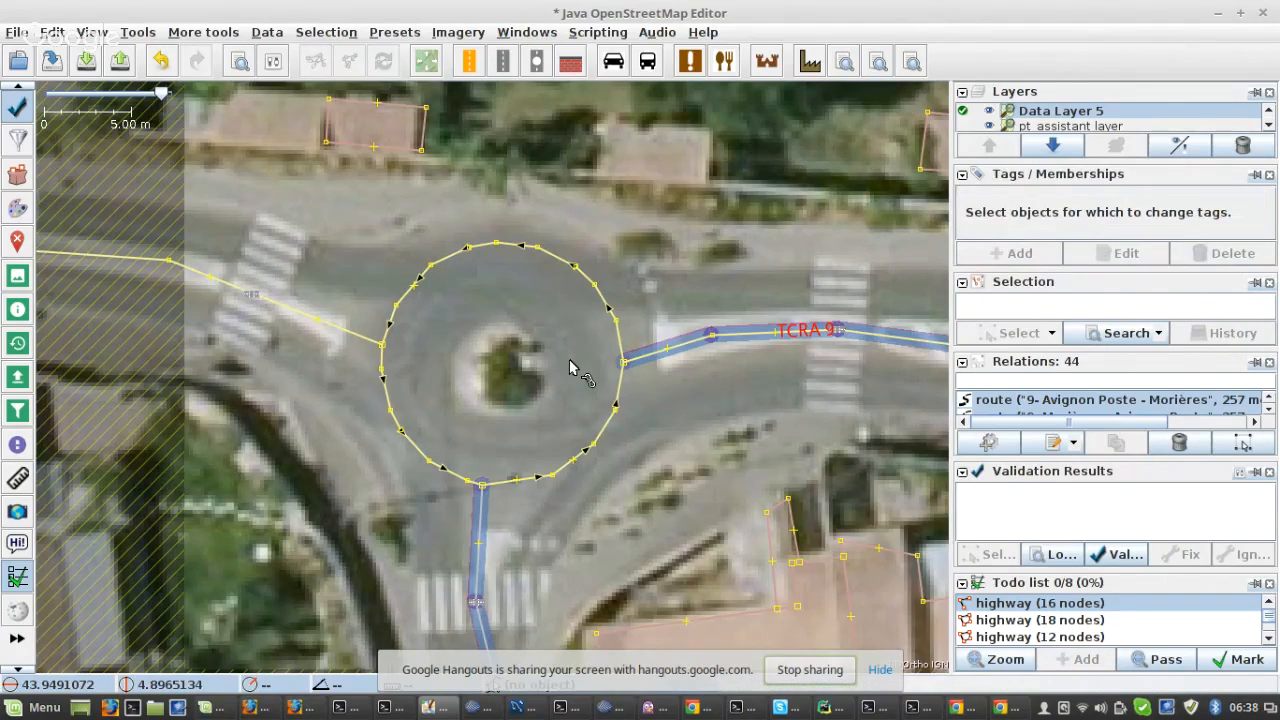
scroll(569, 362, "down", 2)
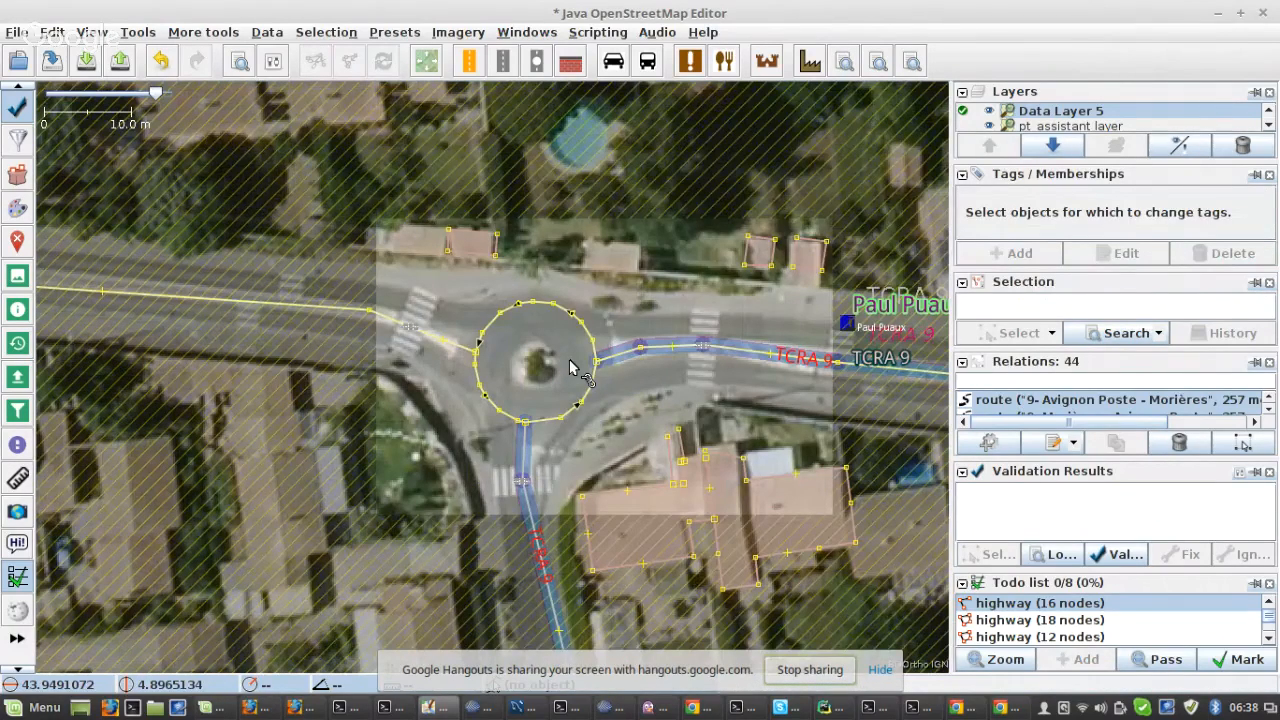
left_click_drag(569, 362, 547, 174)
left_click(548, 593)
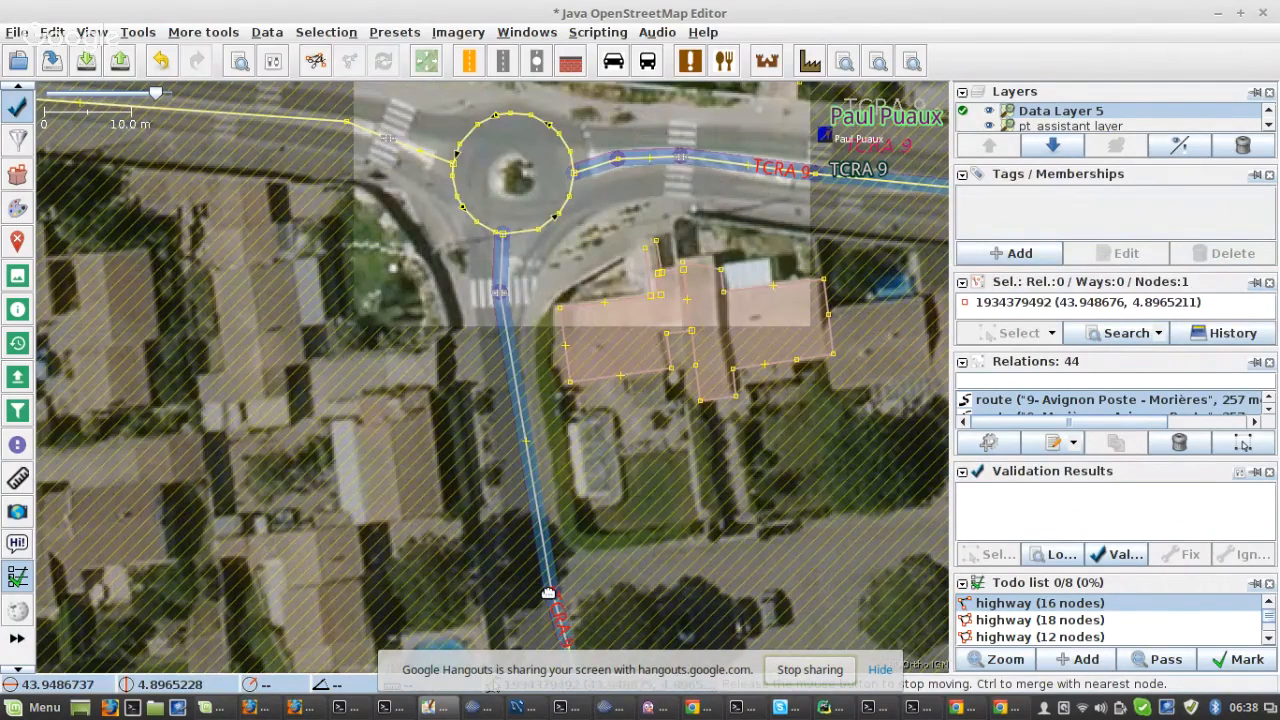
left_click_drag(548, 593, 529, 589)
left_click_drag(584, 558, 518, 97)
left_click_drag(517, 248, 484, 260)
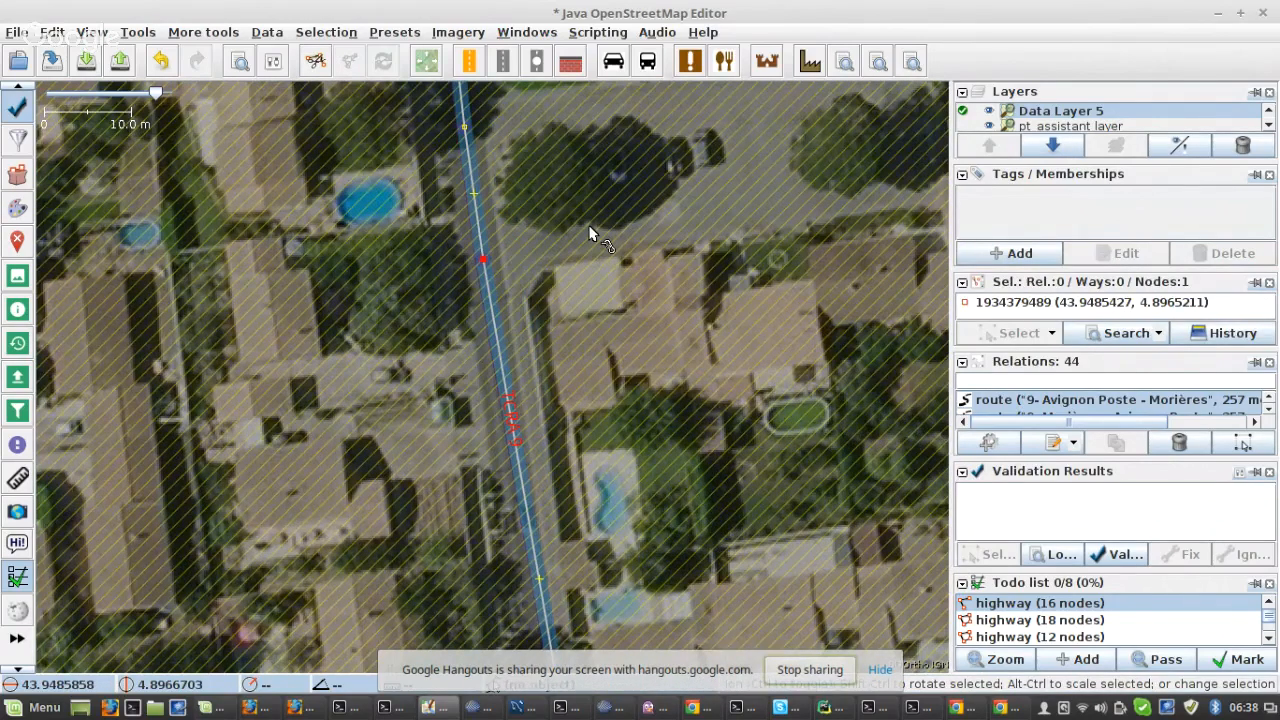
- Mark the 16-node roundabout as done in the to-do list and select the next, 18-node roundabout with its connecting nodes
left_click_drag(590, 235, 545, 627)
left_click_drag(730, 250, 558, 388)
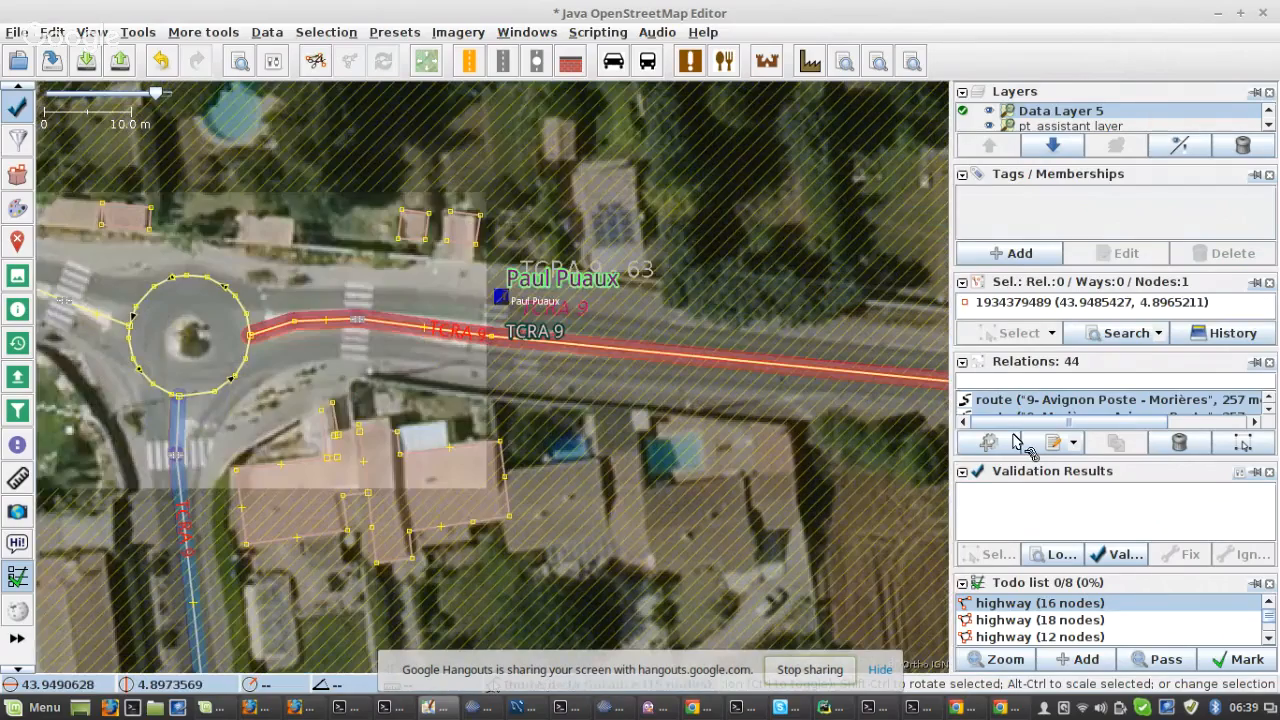
left_click(1258, 666)
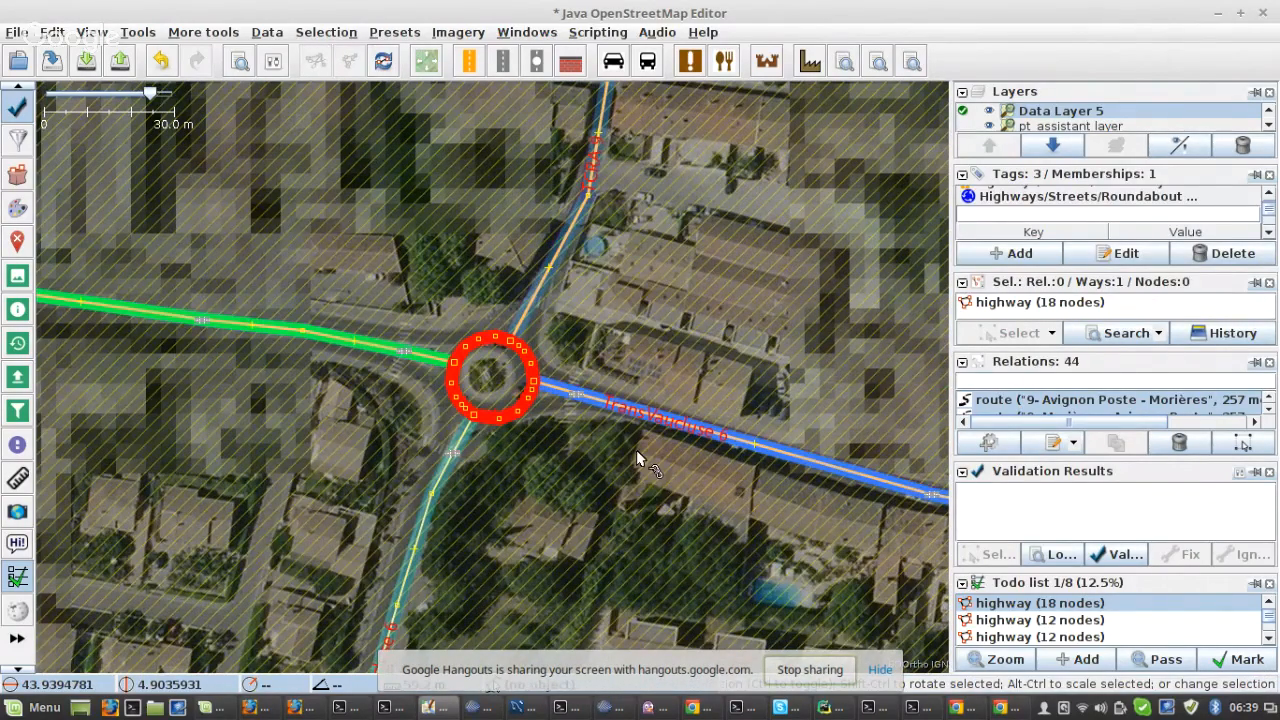
left_click(845, 62)
left_click(845, 62)
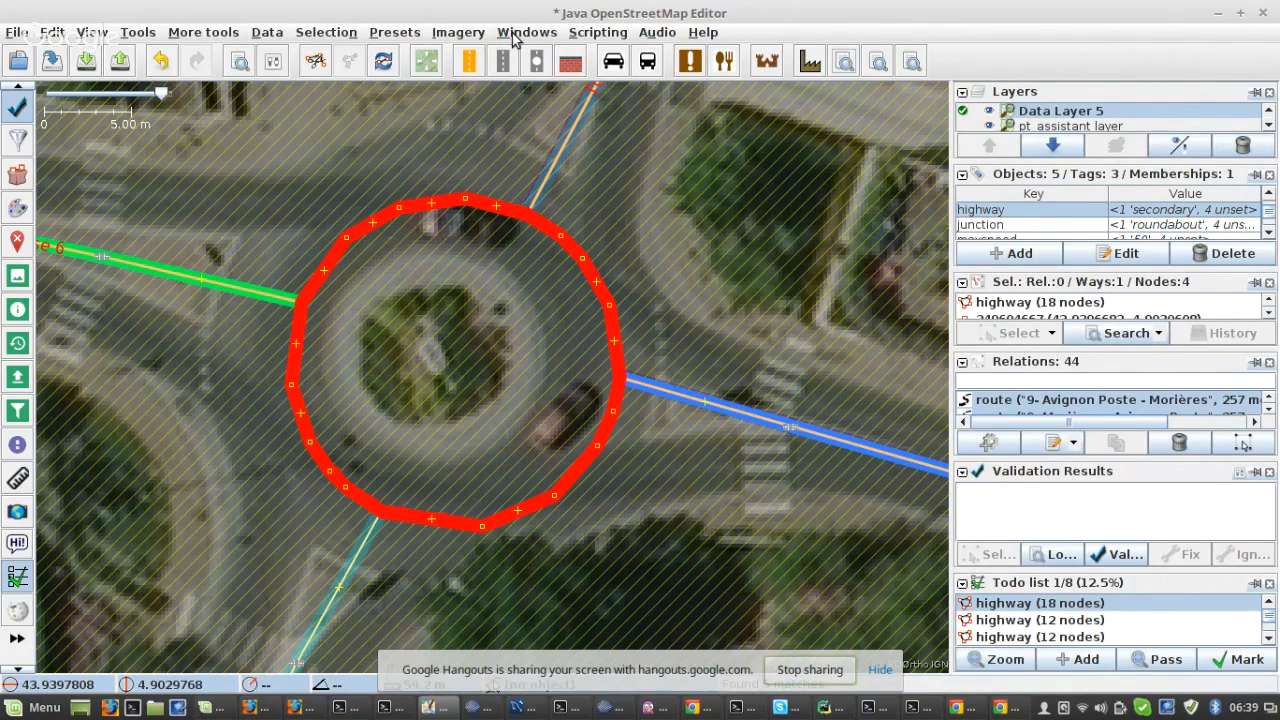
- Return to the earlier view of the finished roundabout and select its two segments together with their connecting nodes
left_click(100, 35)
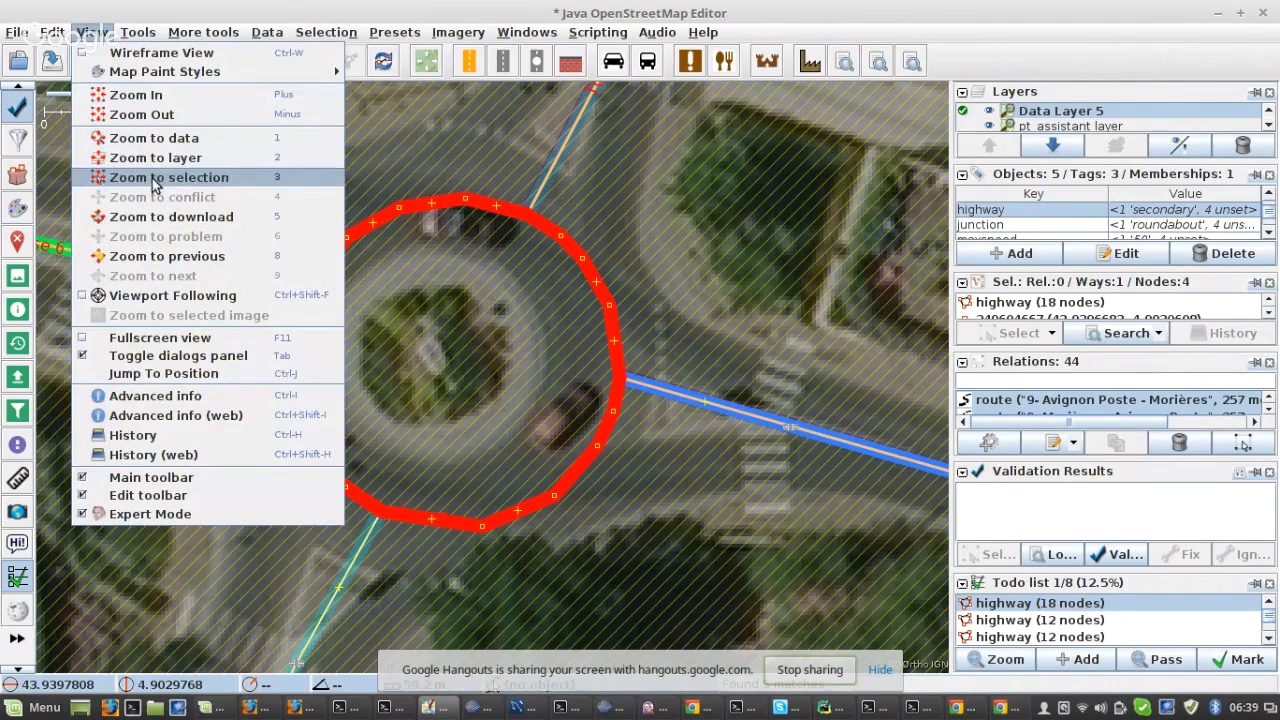
left_click(166, 258)
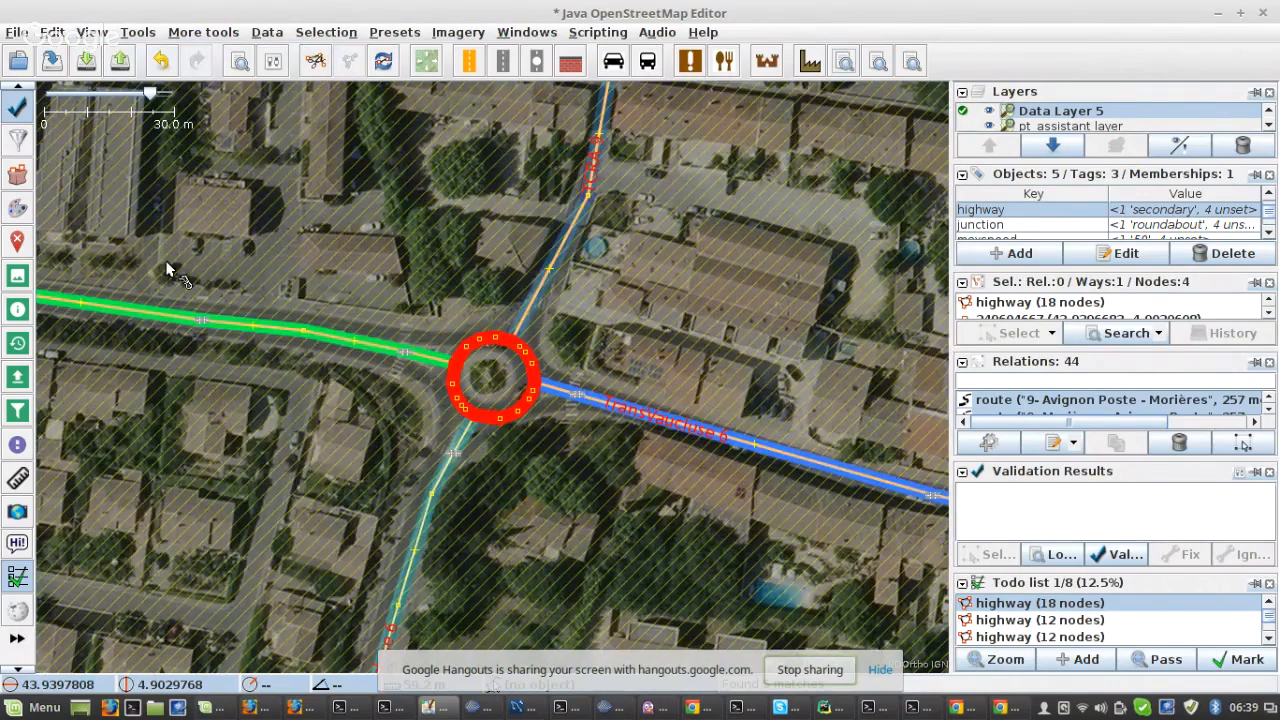
scroll(509, 408, "up", 3)
key("alt+v")
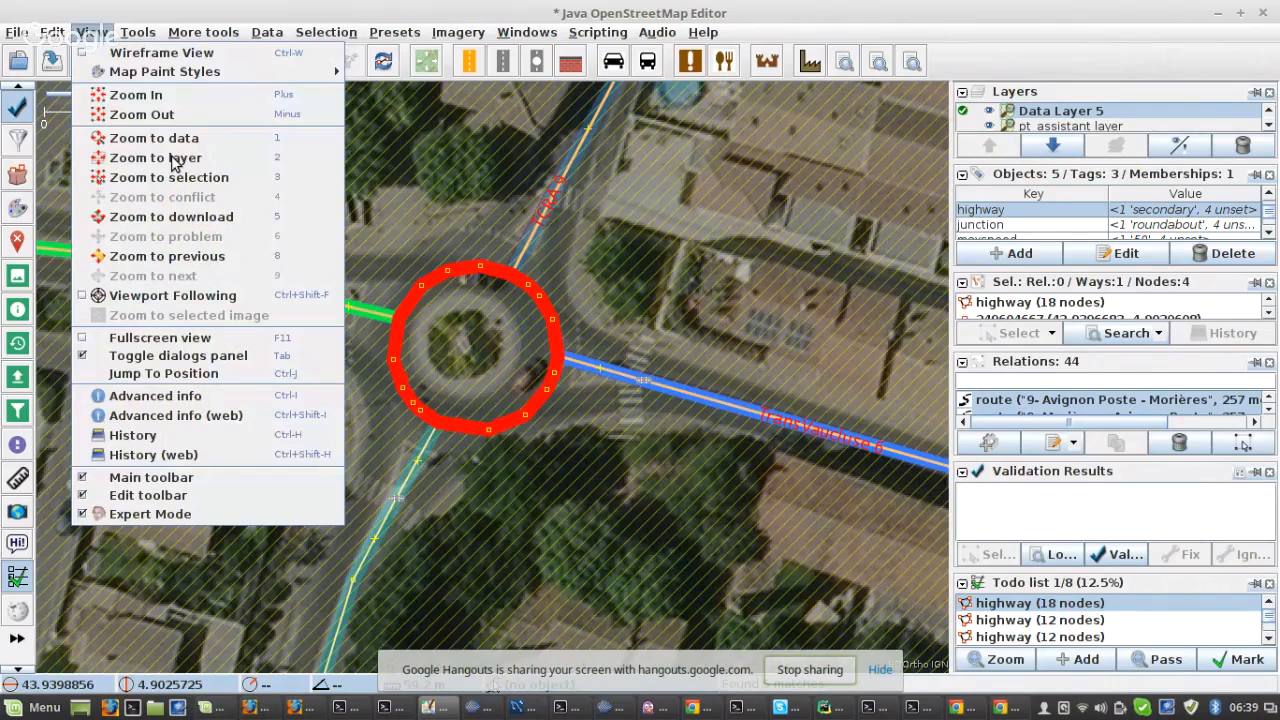
left_click(195, 259)
key("8")
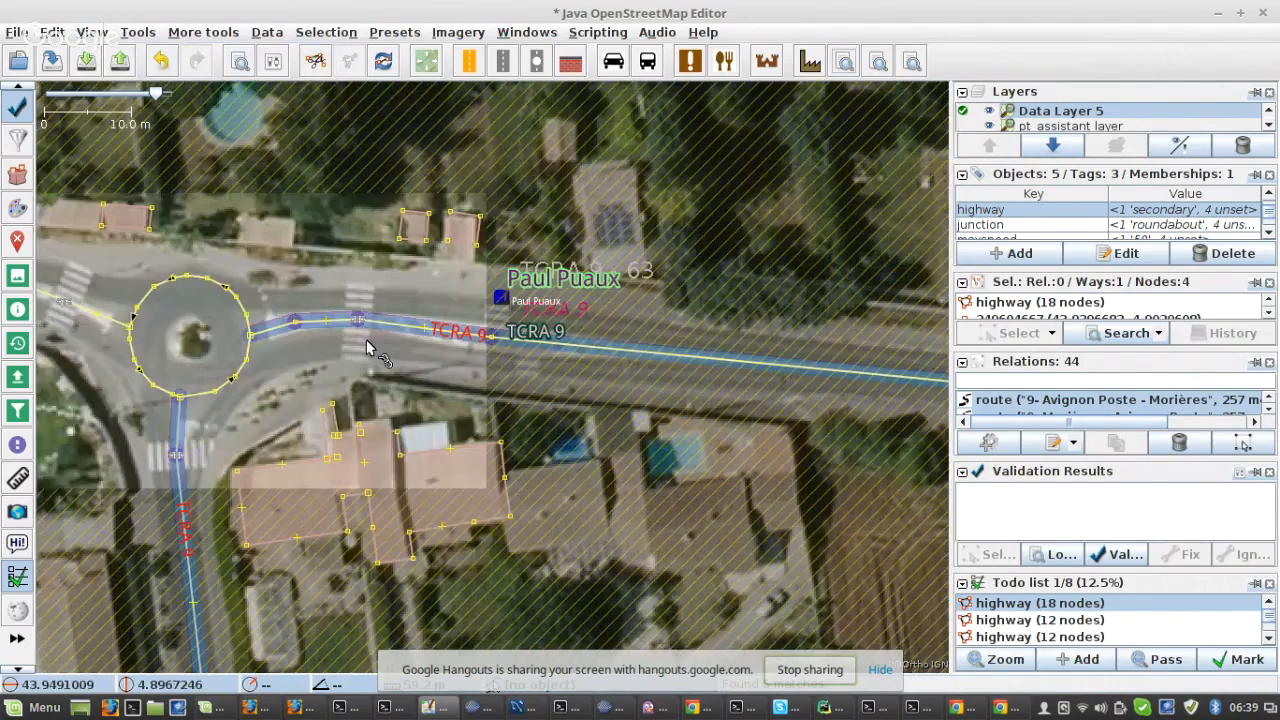
key("3")
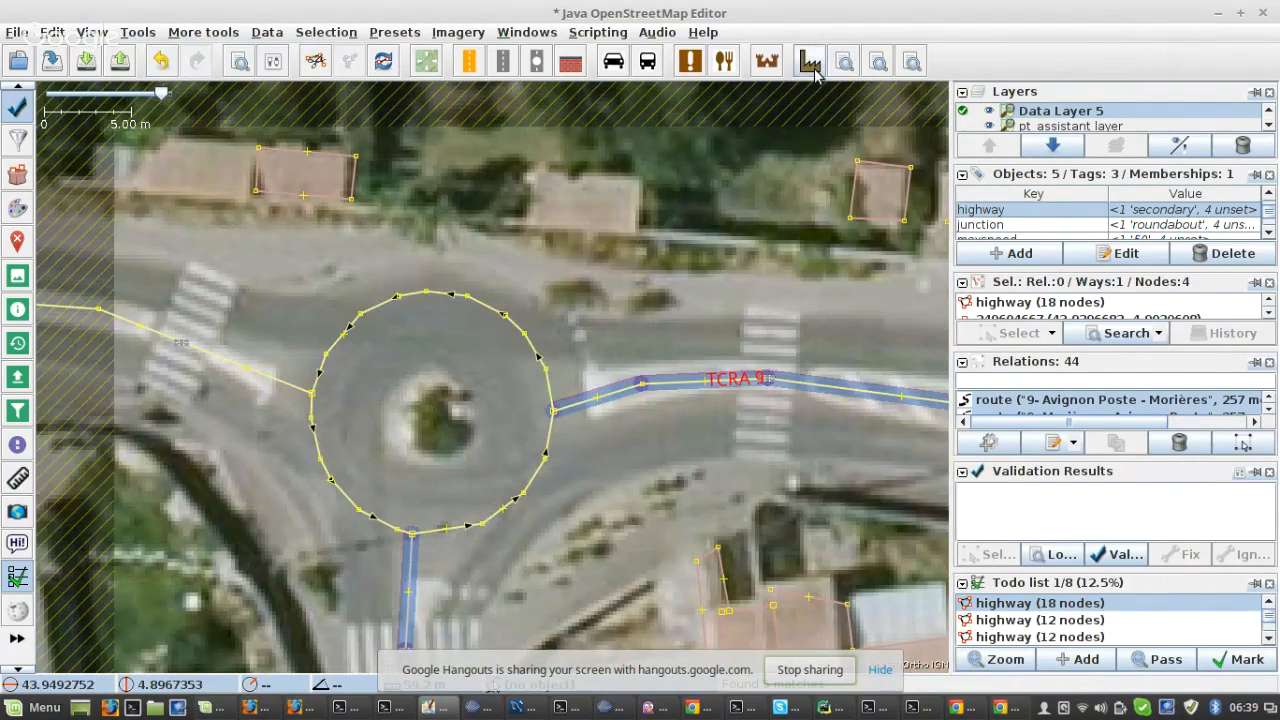
left_click(811, 66)
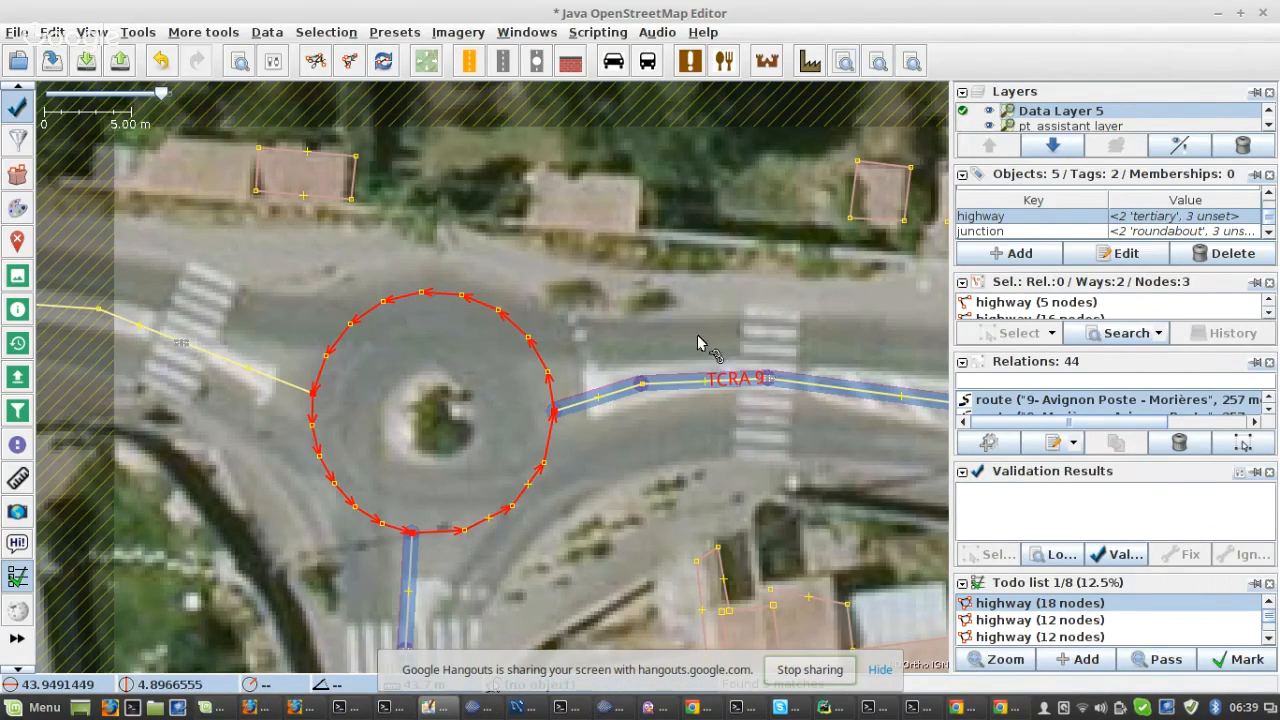
- Go back to the 18-node roundabout from the to-do list and select it together with its connecting nodes
scroll(515, 370, "down", 2)
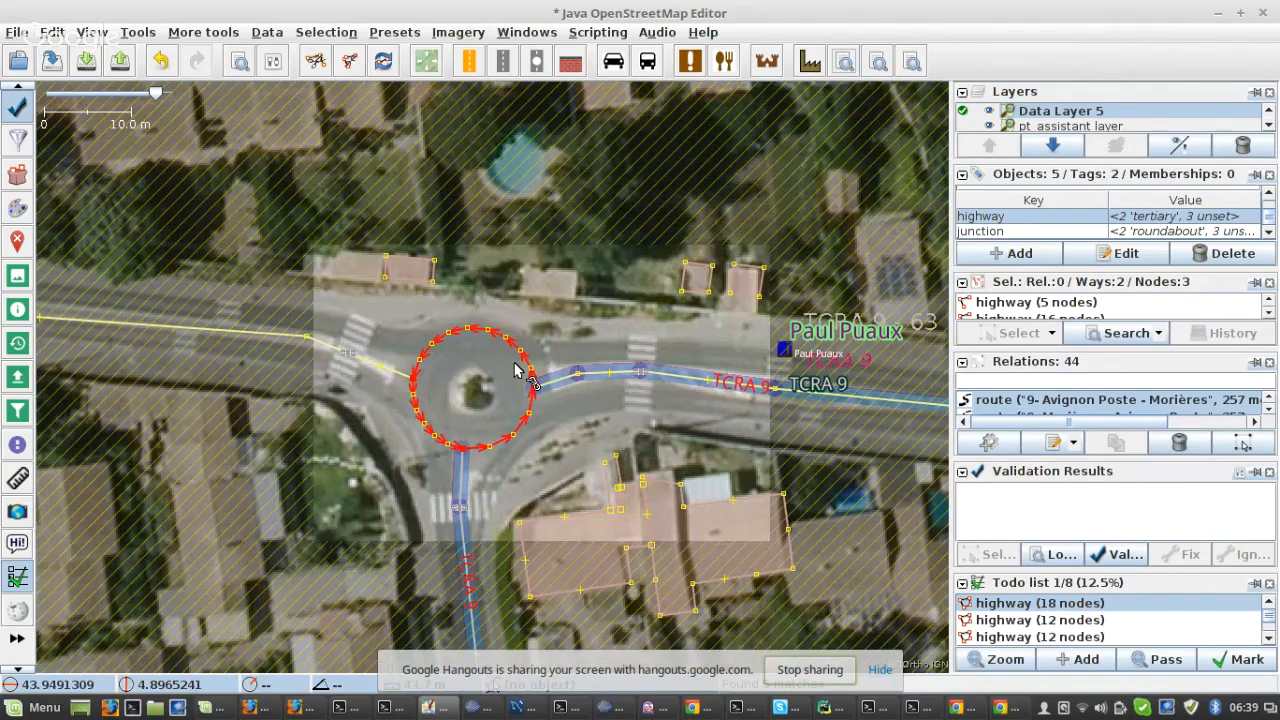
left_click(1030, 662)
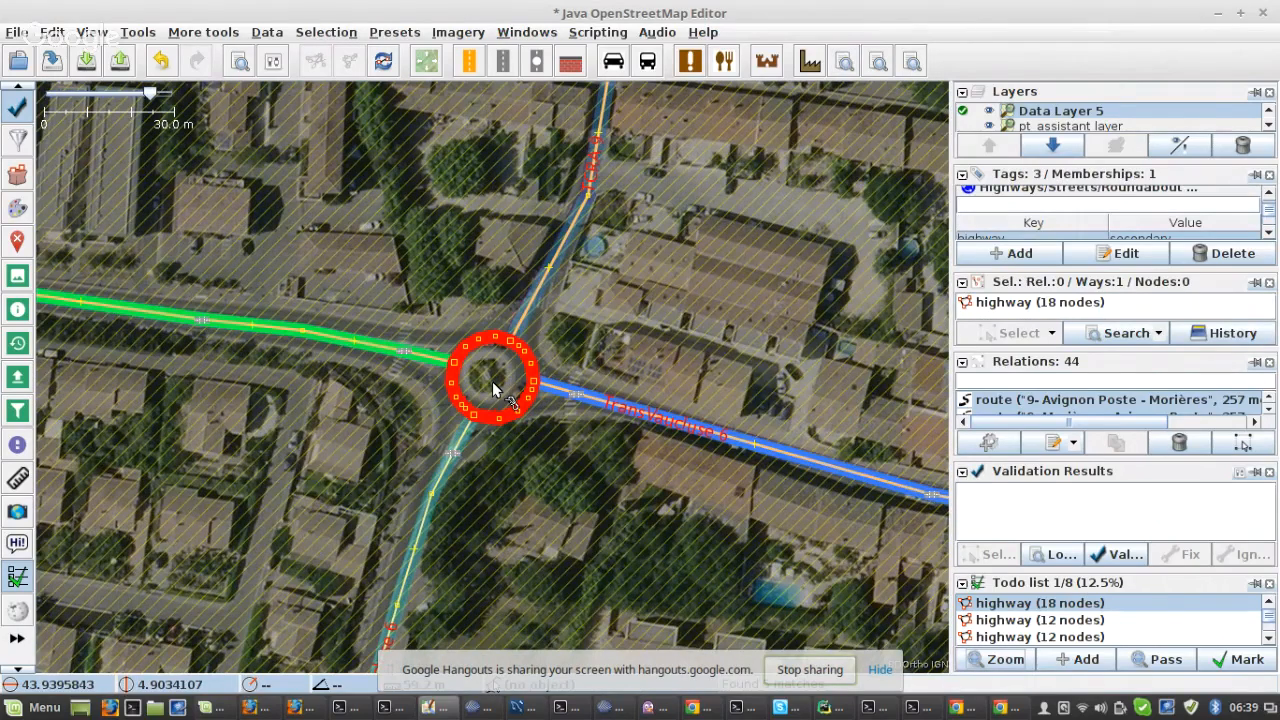
scroll(468, 377, "up", 4)
left_click(845, 62)
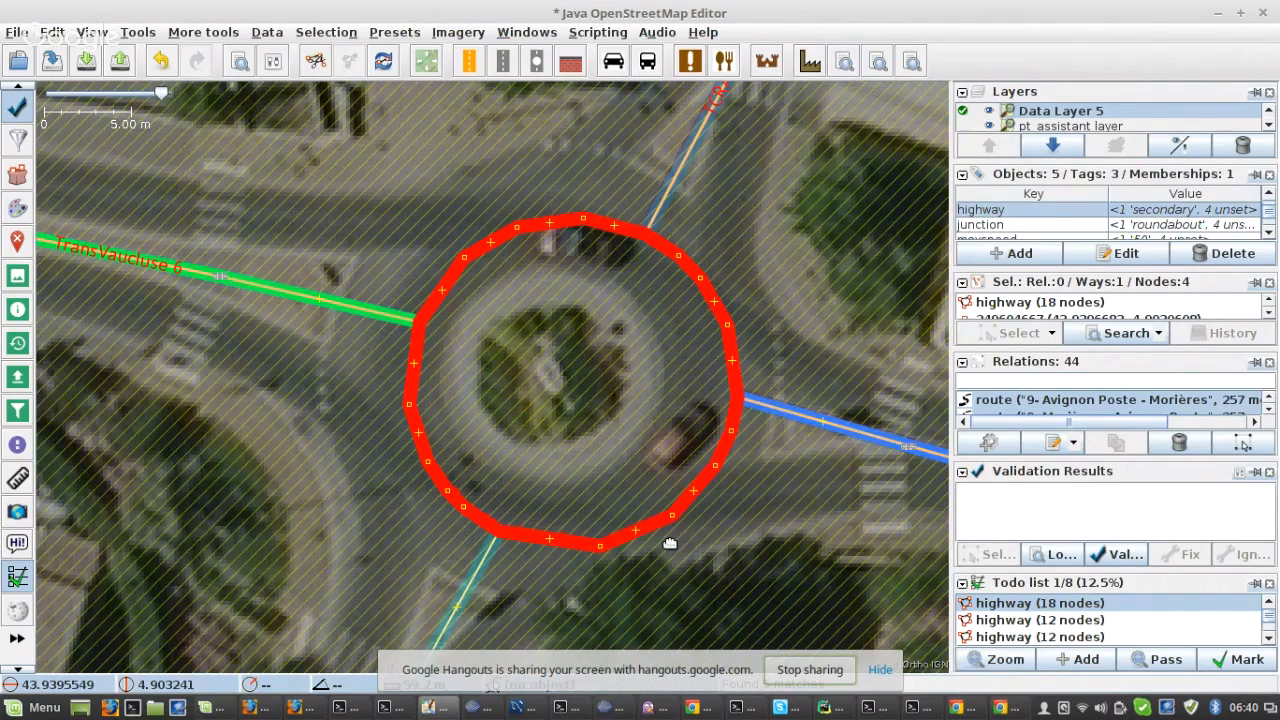
left_click_drag(663, 537, 586, 468)
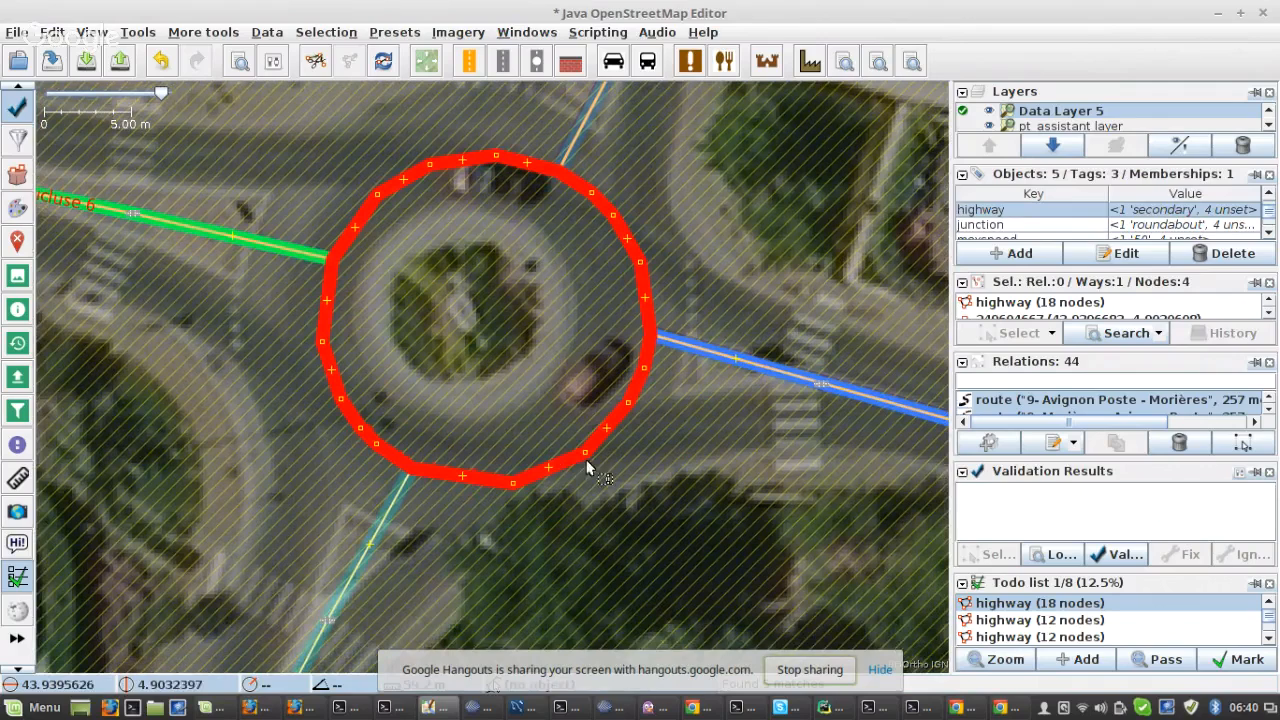
- Download the map data around the 18-node roundabout and split it at the selected nodes, keeping the history on segment 2 (6 nodes)
left_click(87, 61)
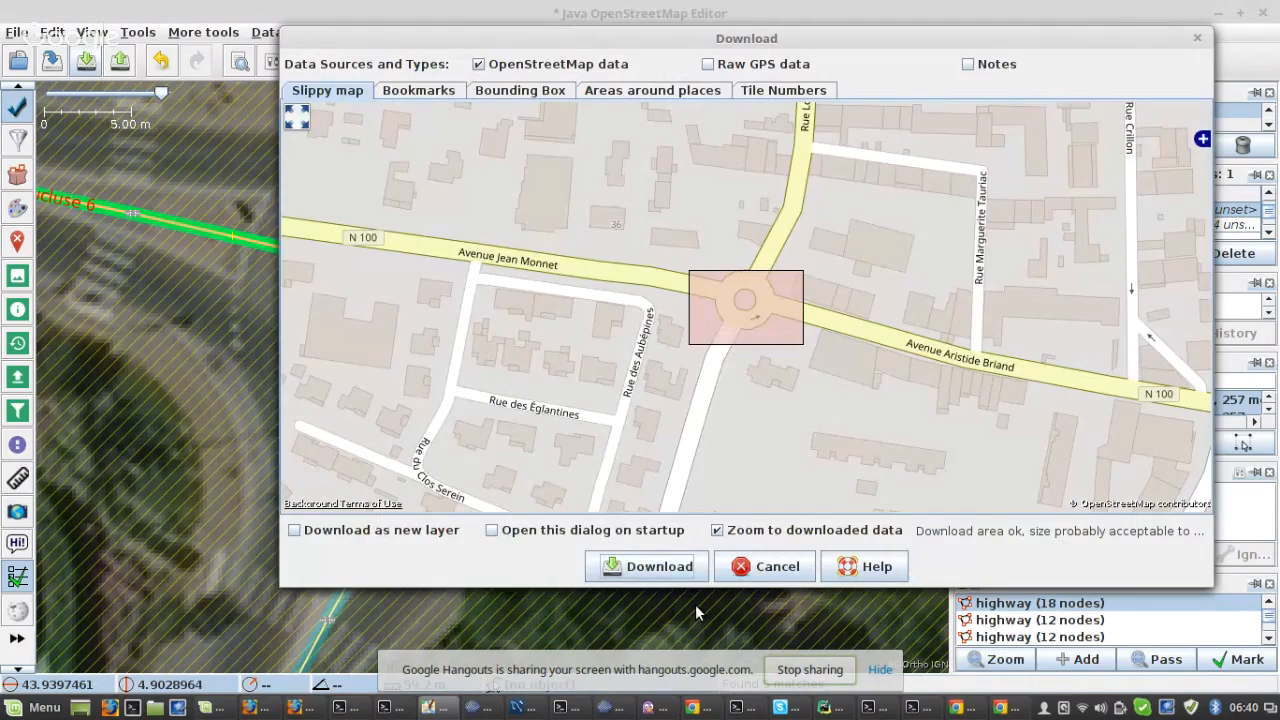
left_click(671, 568)
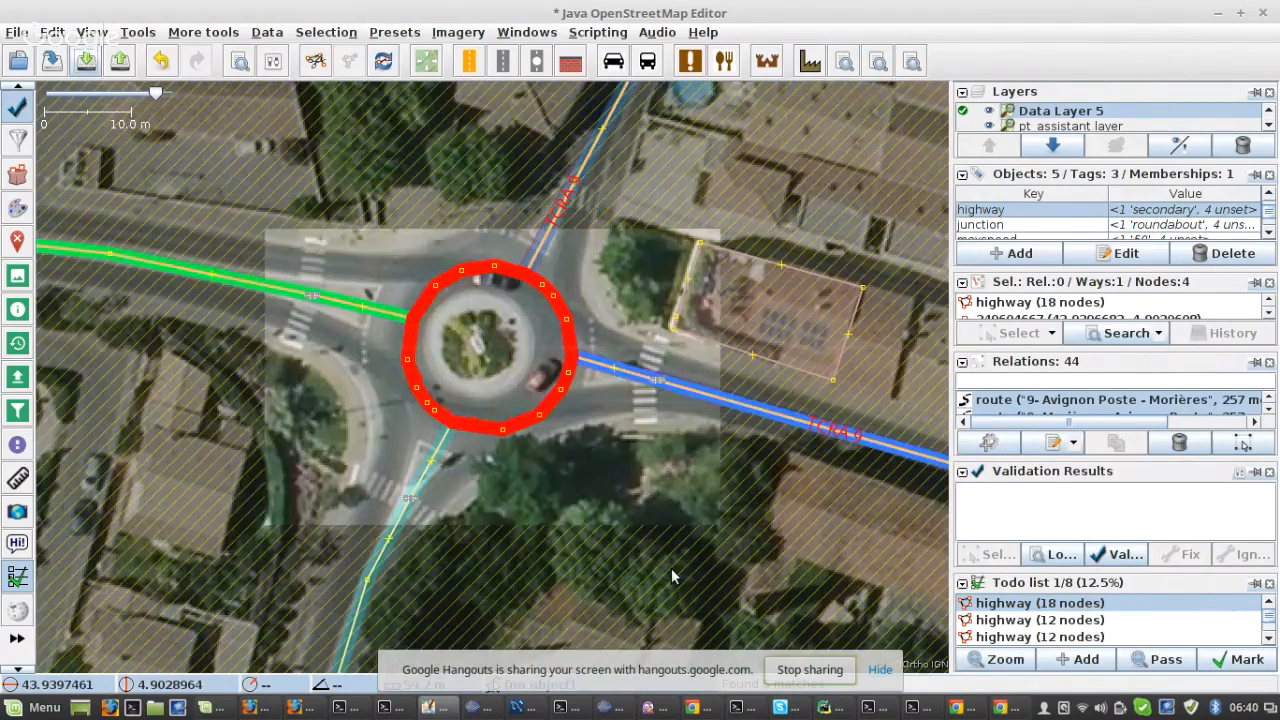
scroll(430, 355, "up", 2)
key("p")
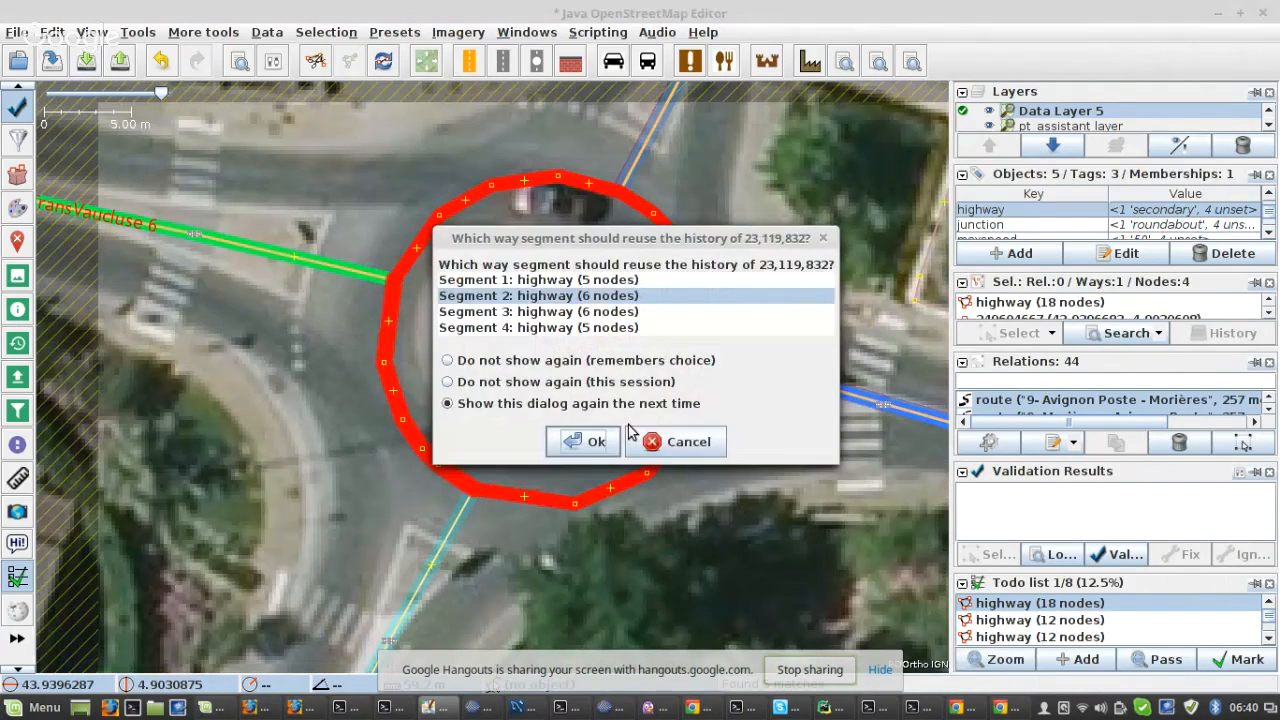
left_click(592, 442)
- Align the 18-node roundabout's four segments in a circle and shift the whole roundabout to match the imagery, confirming the large move
key("o")
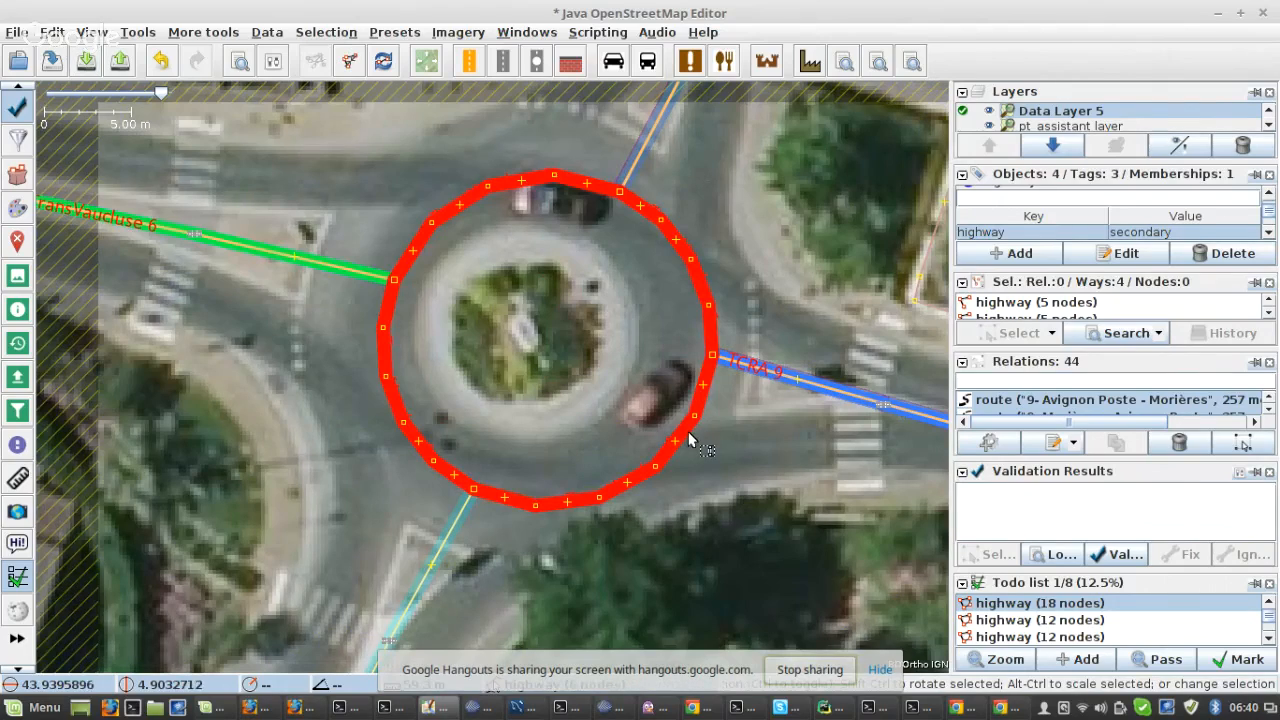
left_click_drag(679, 433, 665, 423)
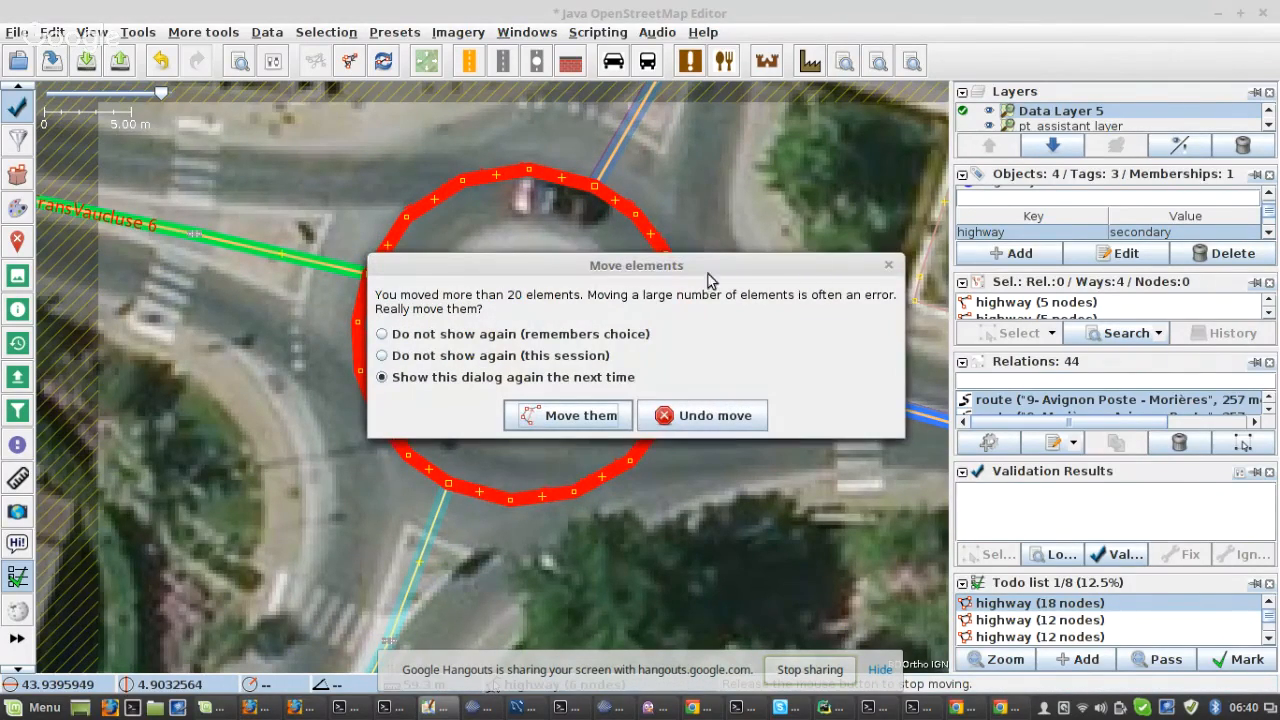
left_click(563, 414)
- Move the crossing nodes on Avenue Jean Monnet and the southern approach road onto their zebra crossings in the imagery
left_click_drag(802, 398, 628, 356)
left_click_drag(421, 398, 934, 454)
left_click_drag(473, 258, 459, 250)
left_click_drag(613, 466, 537, 190)
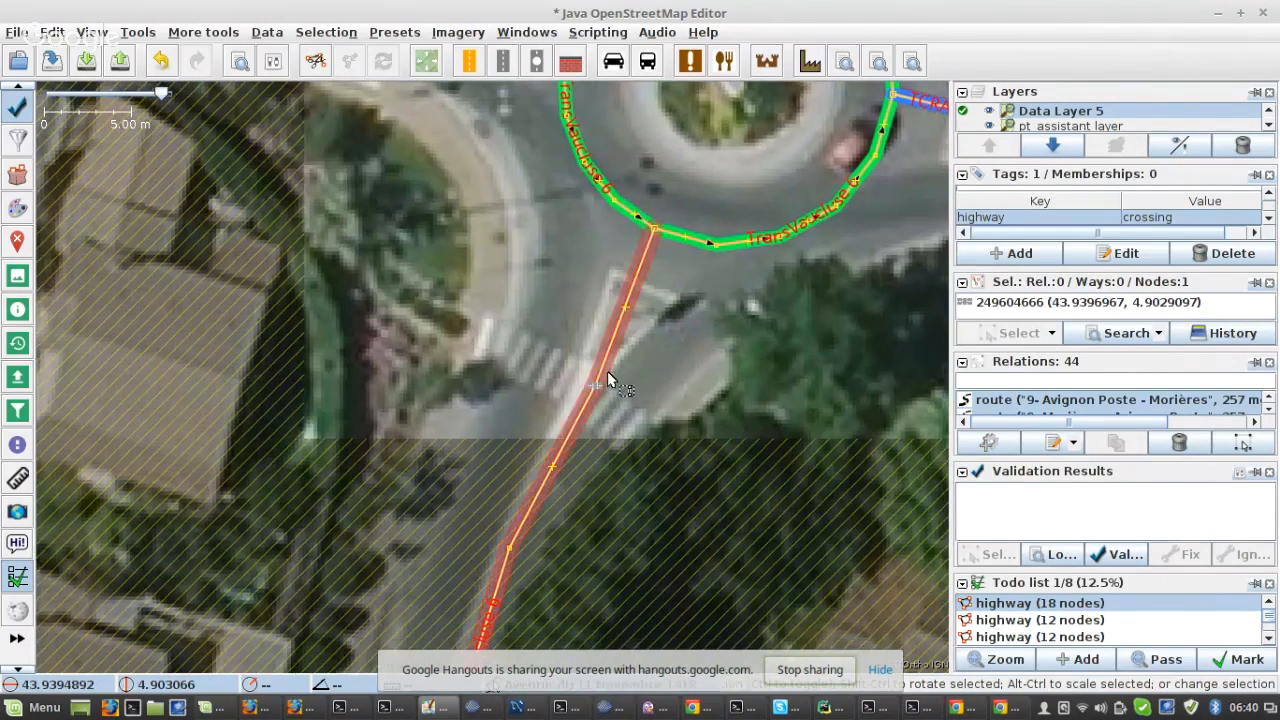
left_click_drag(598, 388, 579, 397)
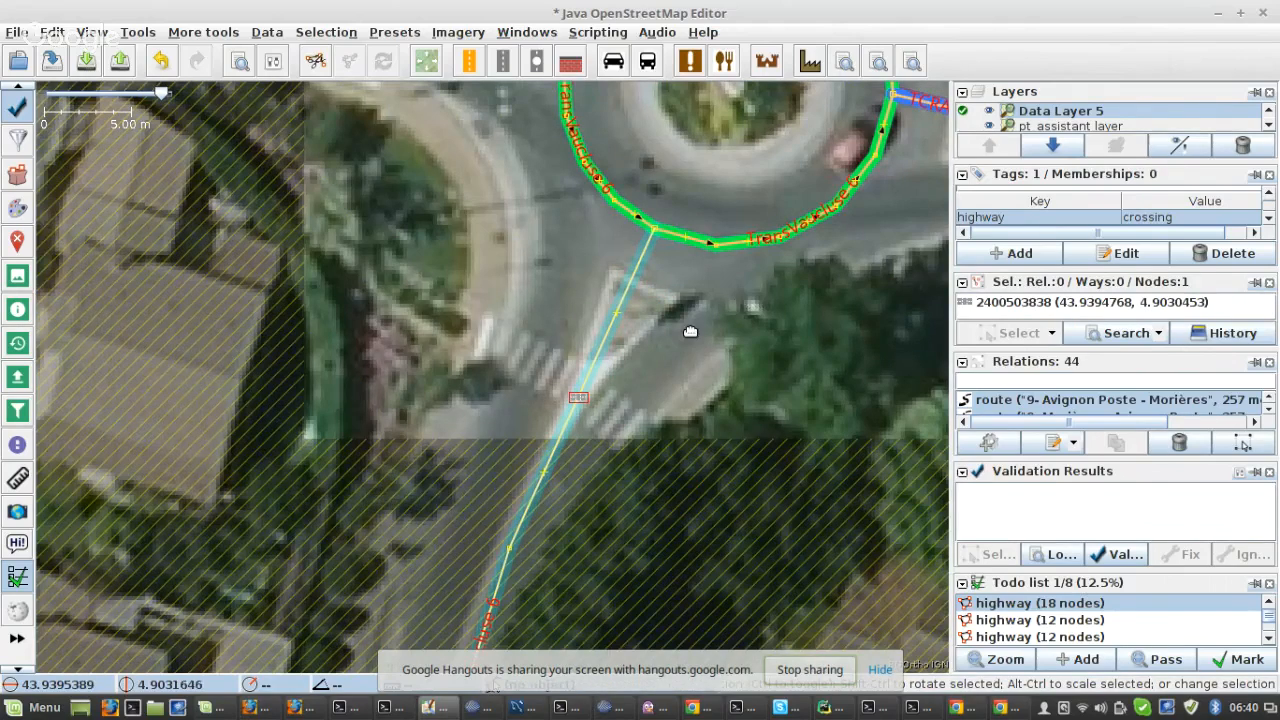
- Move the first bend node of Rue Louis Gros north of the roundabout onto the roadway and download the surrounding map data
left_click_drag(690, 332, 352, 717)
left_click_drag(503, 272, 425, 719)
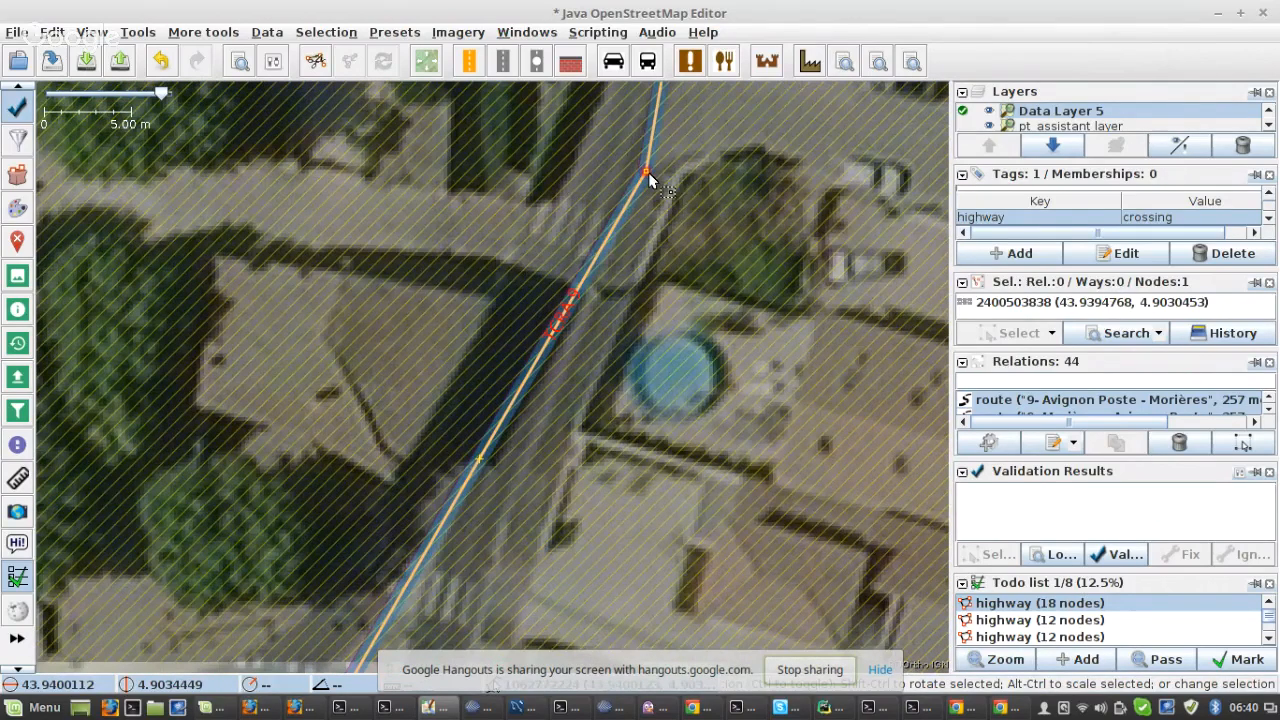
left_click_drag(647, 173, 579, 218)
scroll(548, 394, "down", 2)
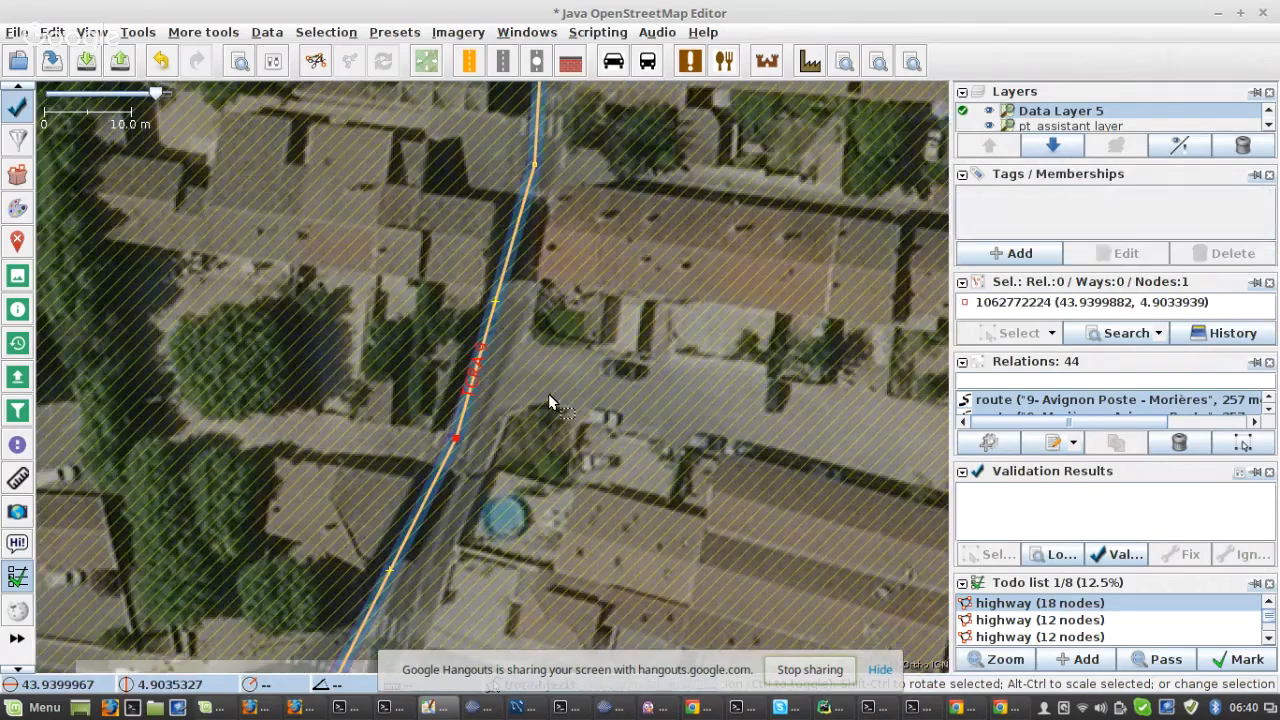
key("ctrl+shift+Down")
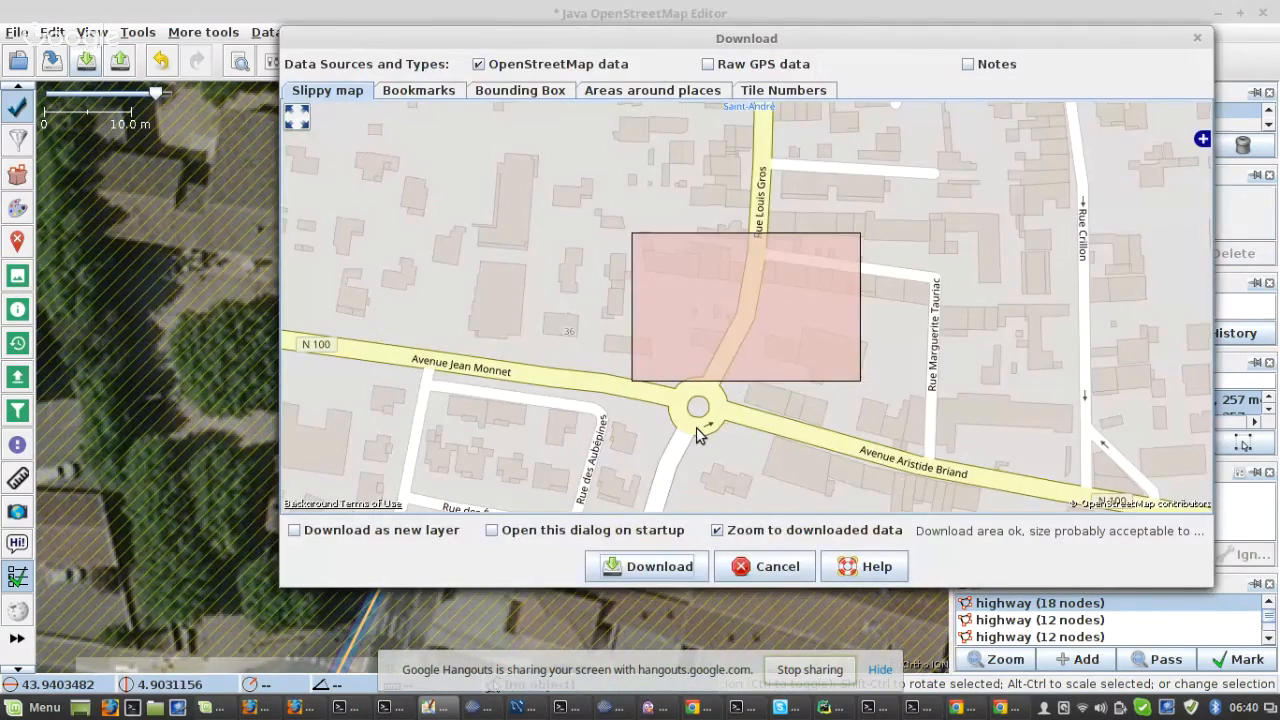
key("Return")
- Add a node to Rue Louis Gros at the zebra crossing nearest the roundabout and shift the bend node onto the next crossing
scroll(483, 370, "up", 2)
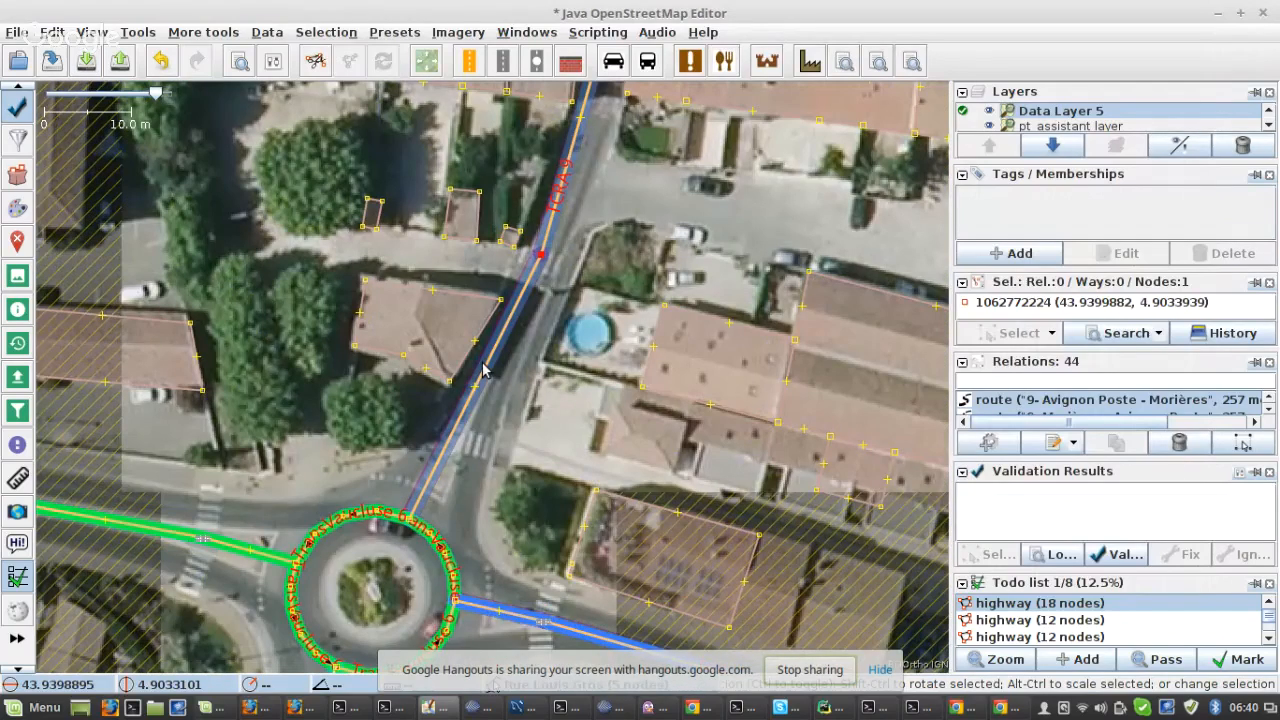
scroll(469, 445, "up", 2)
left_click_drag(481, 327, 451, 440)
left_click_drag(514, 411, 351, 637)
left_click_drag(451, 295, 450, 306)
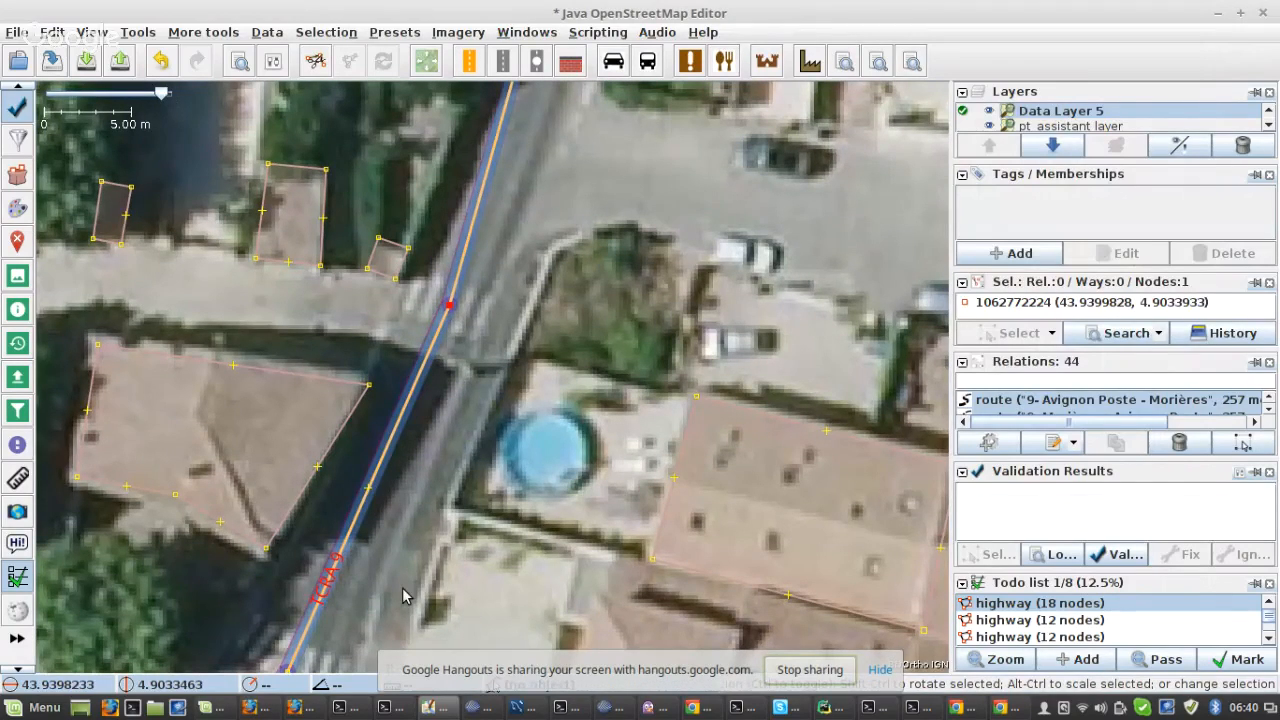
- Select both crossing-position nodes on Rue Louis Gros and tag them highway=crossing
left_click_drag(402, 587, 448, 289)
left_click(365, 340, "shift")
left_click(1007, 255)
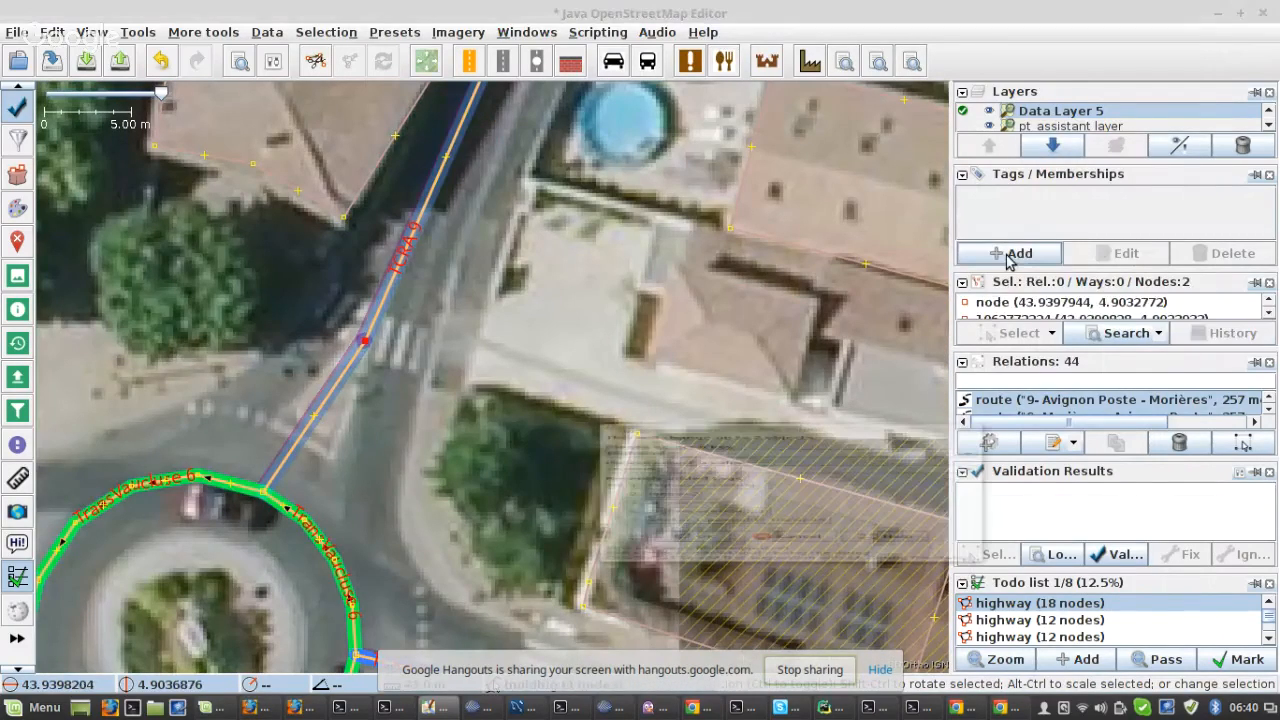
key("Return")
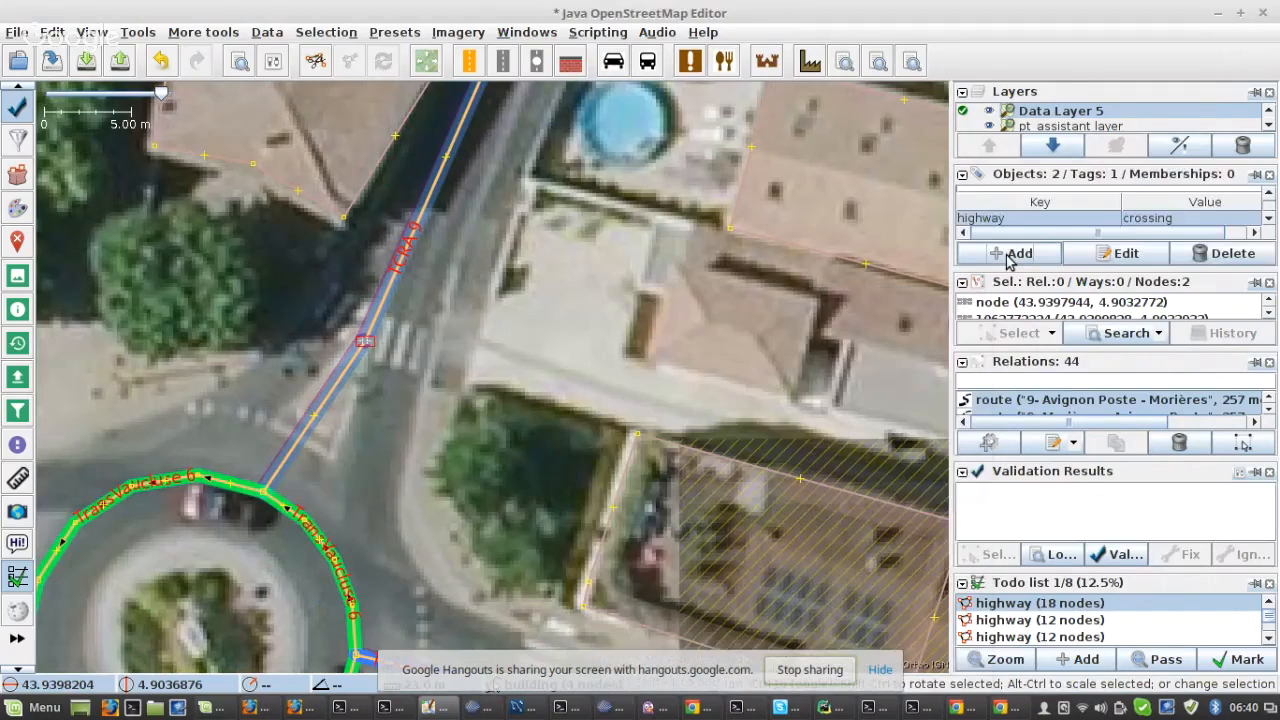
- Check the split roundabout by selecting its four segments with their connecting nodes, and clear the selection
left_click_drag(353, 546, 623, 299)
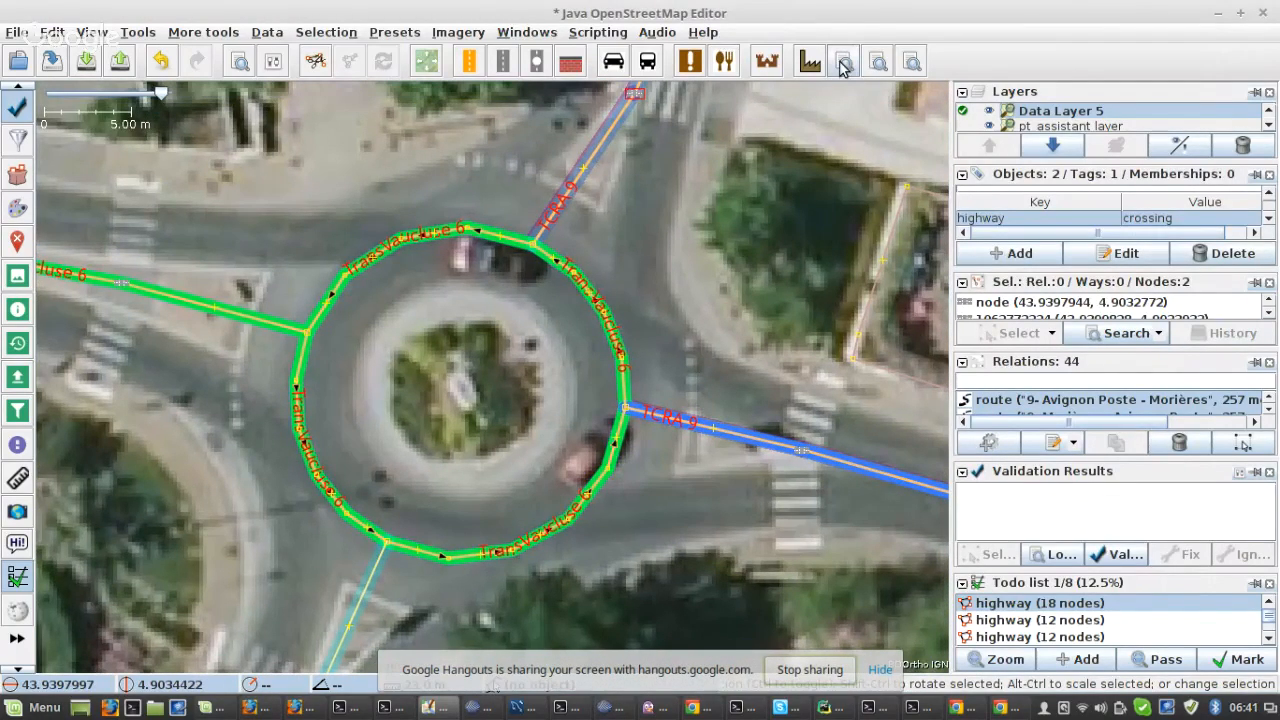
left_click(841, 65)
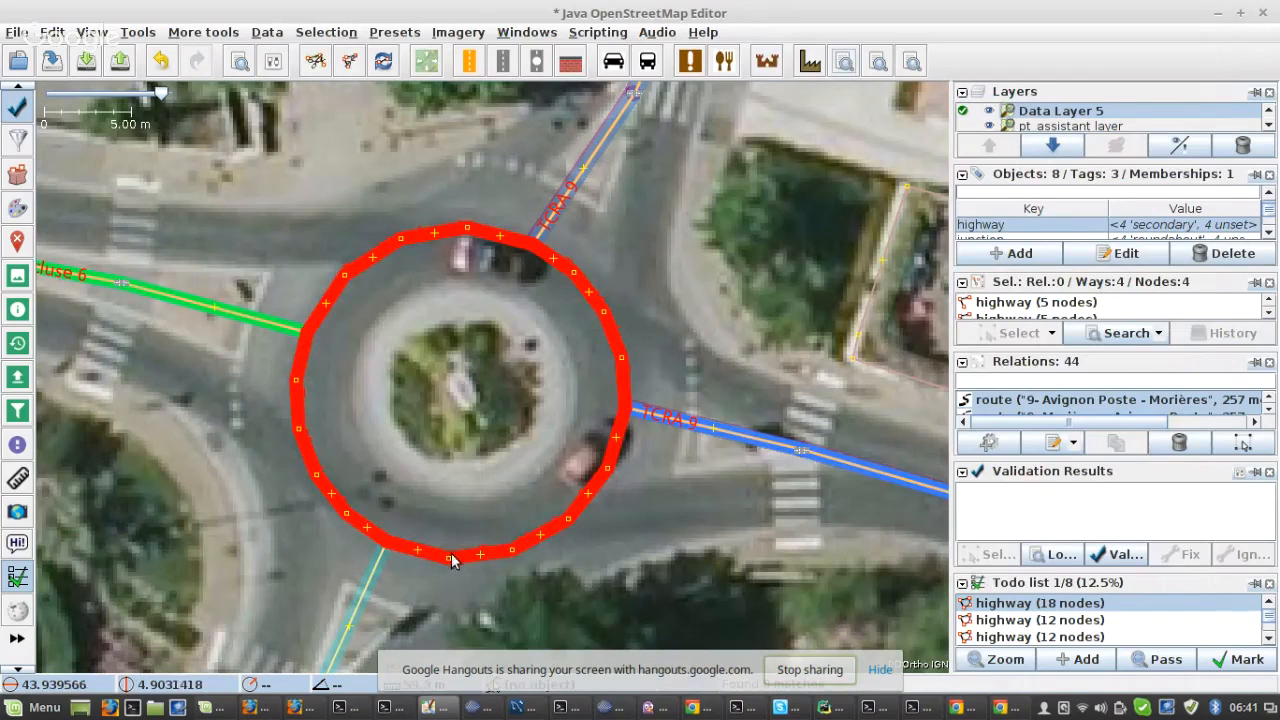
left_click(541, 458)
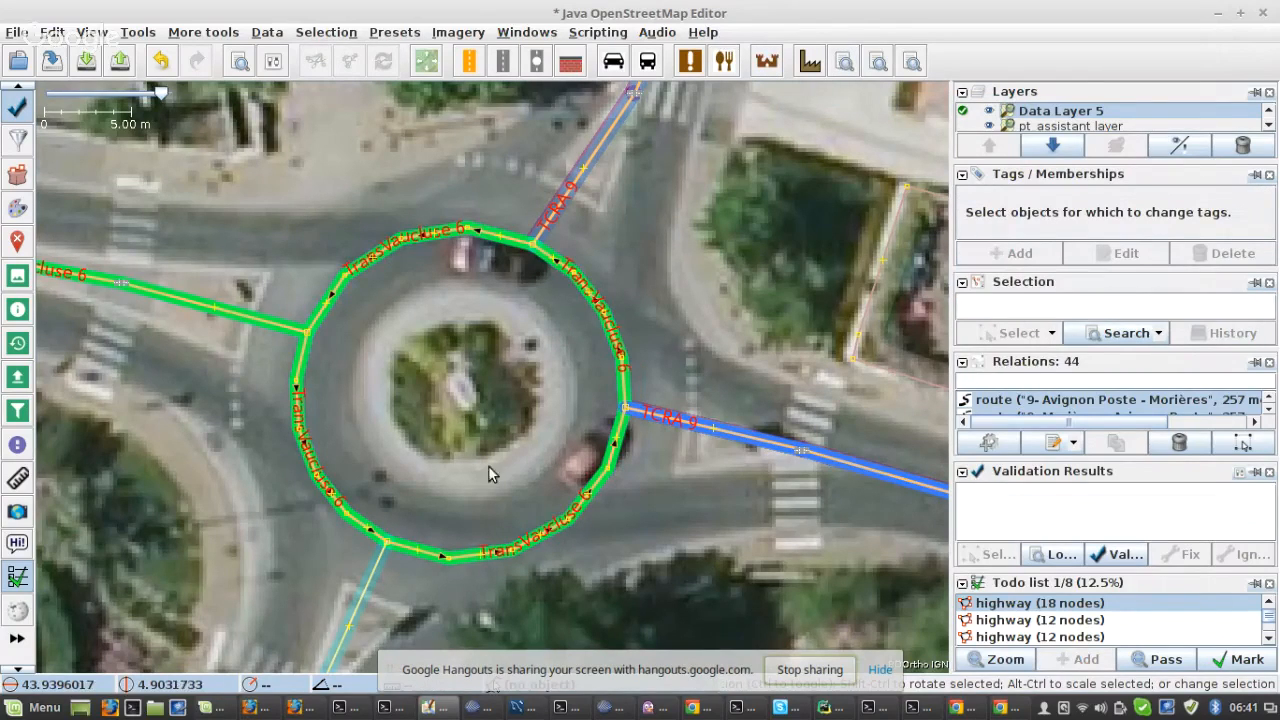
scroll(600, 500, "down", 2)
left_click_drag(654, 508, 666, 460)
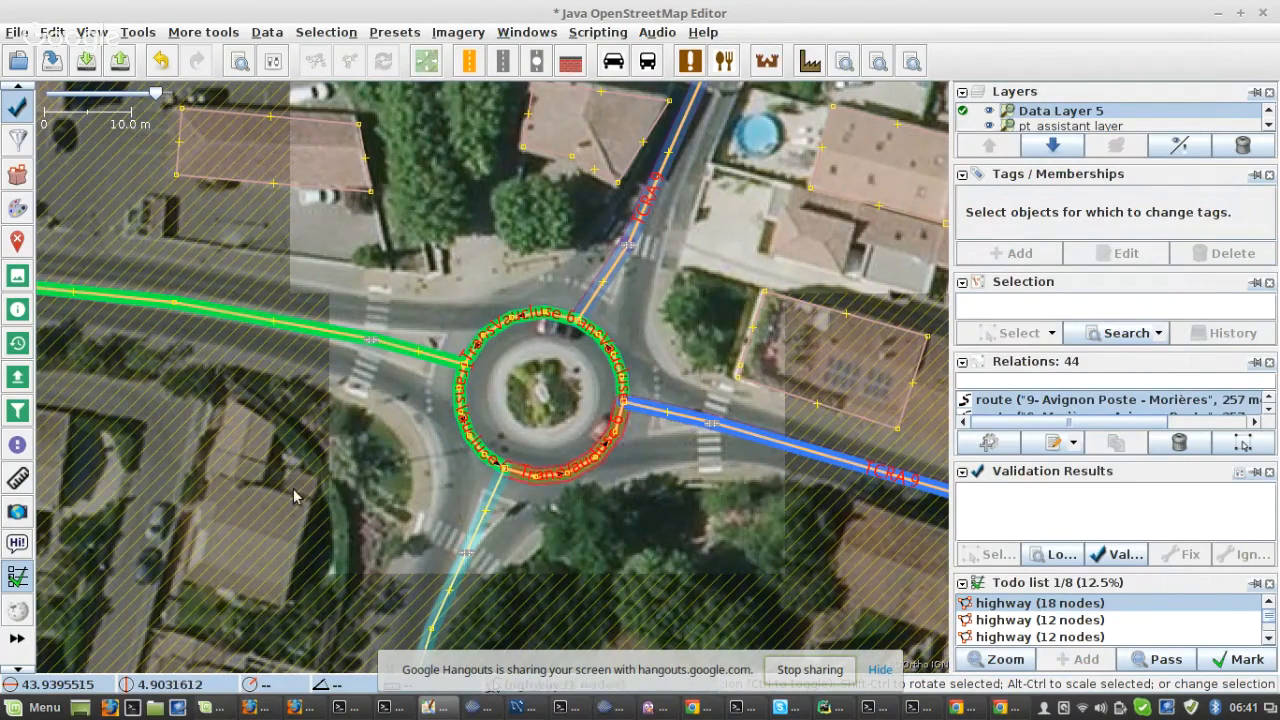
- Show the map paint styles and turn off Lit, Maxspeed, Numbered Cycle Node Networks and Numbered Walking Node Networks
scroll(20, 555, "down", 3)
scroll(20, 540, "up", 10)
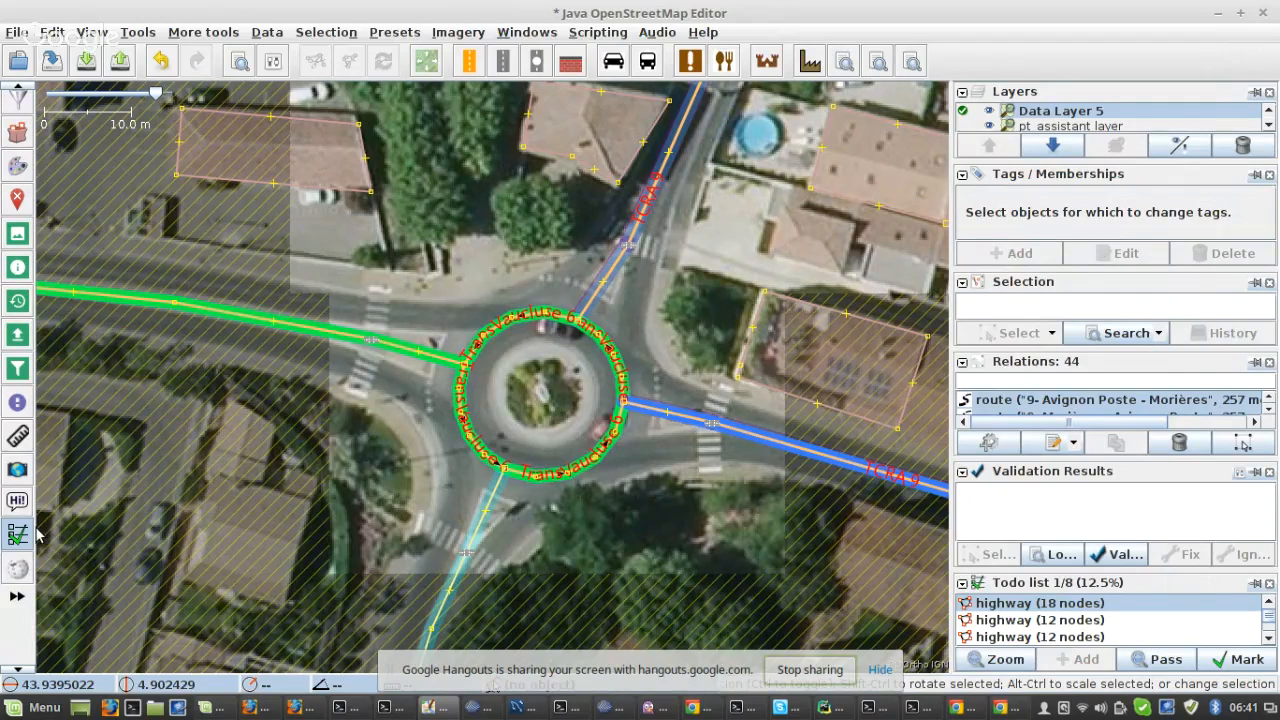
scroll(22, 430, "up", 5)
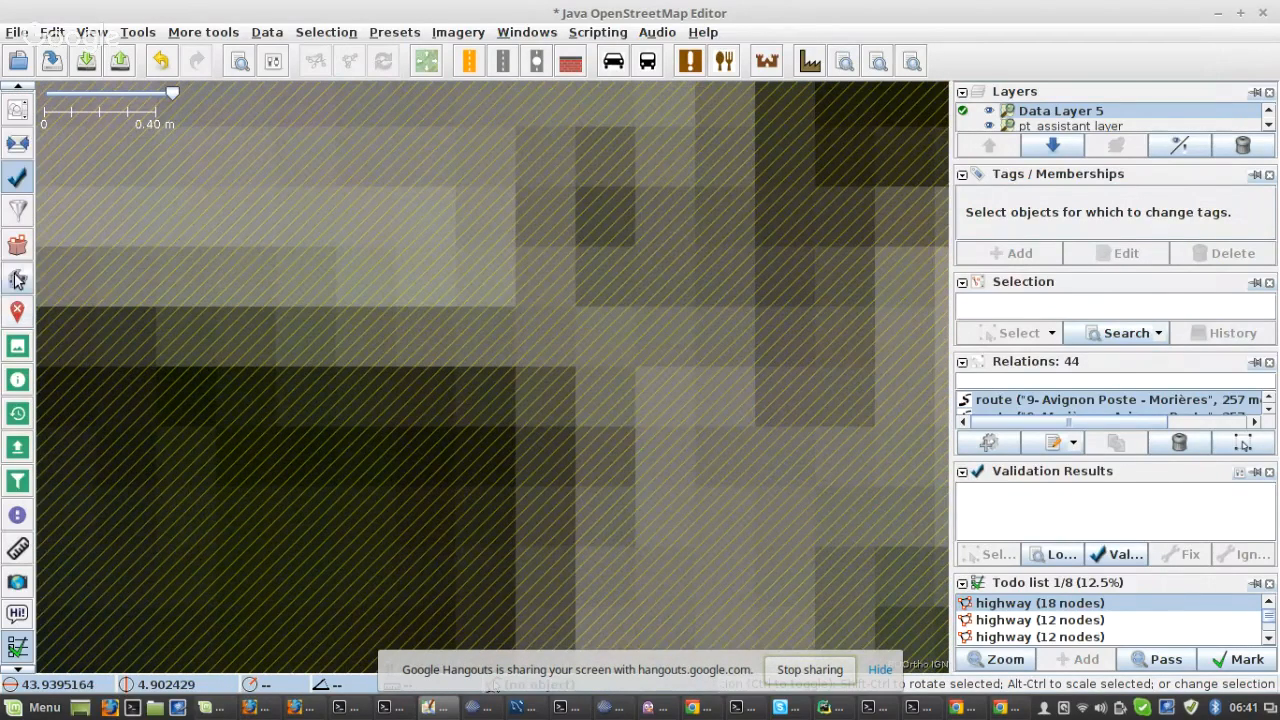
left_click(17, 277)
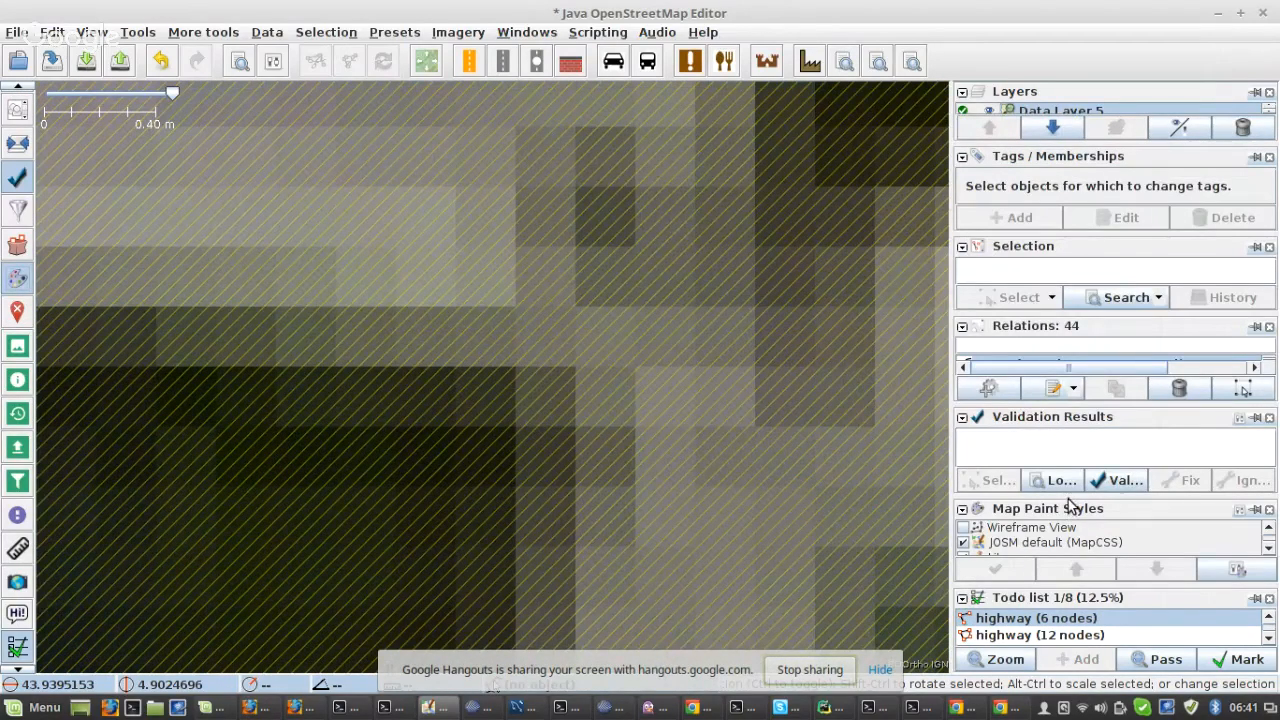
left_click_drag(1068, 497, 1079, 451)
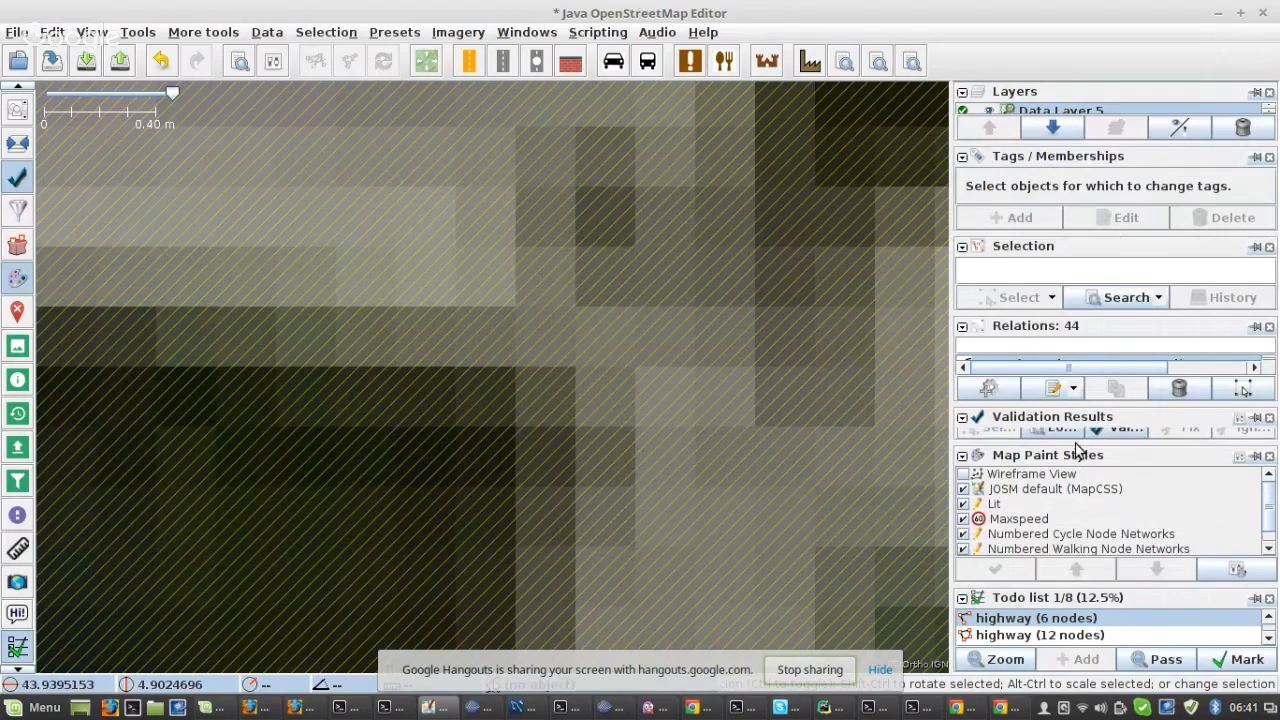
scroll(1017, 513, "down", 1)
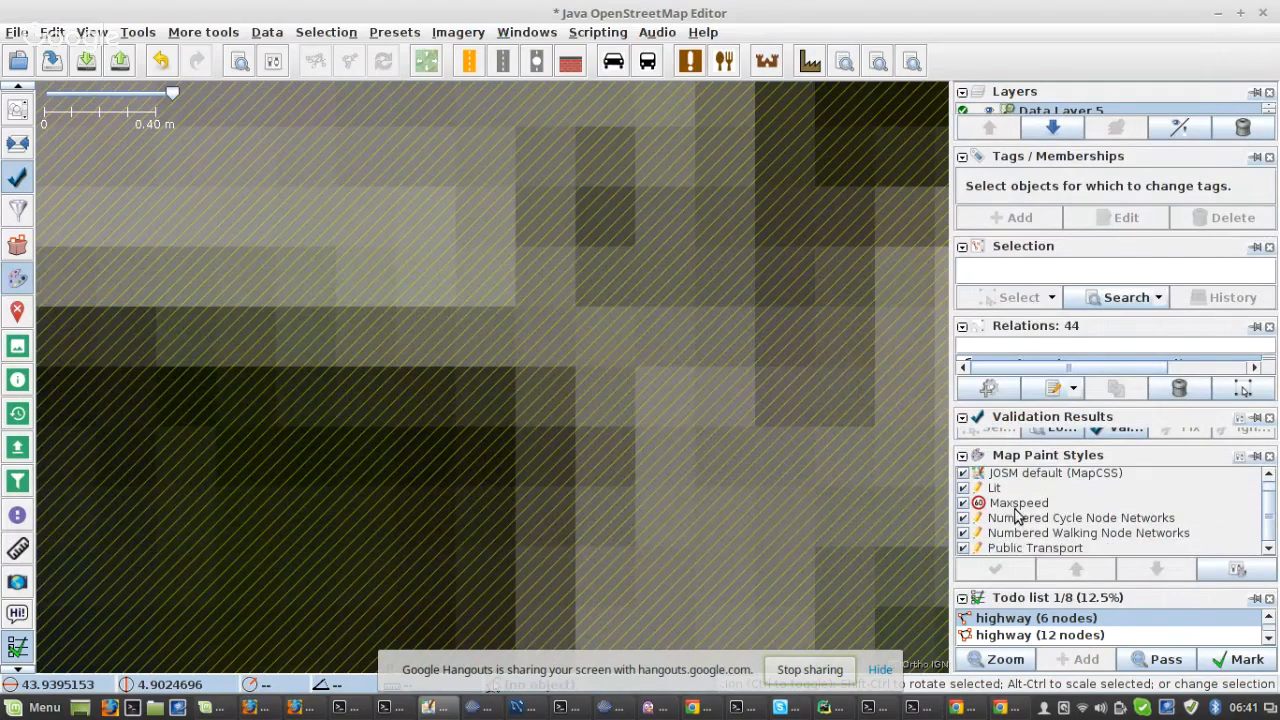
left_click(962, 488)
left_click(962, 503)
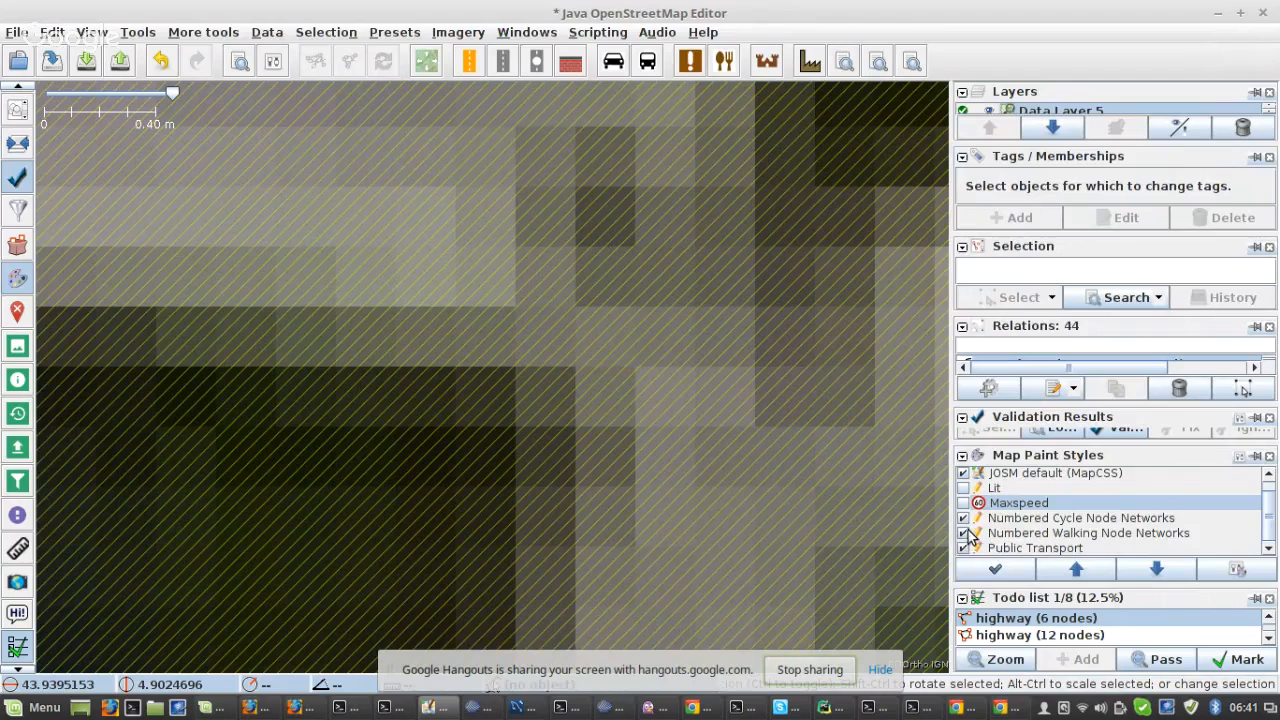
left_click(962, 518)
left_click(962, 533)
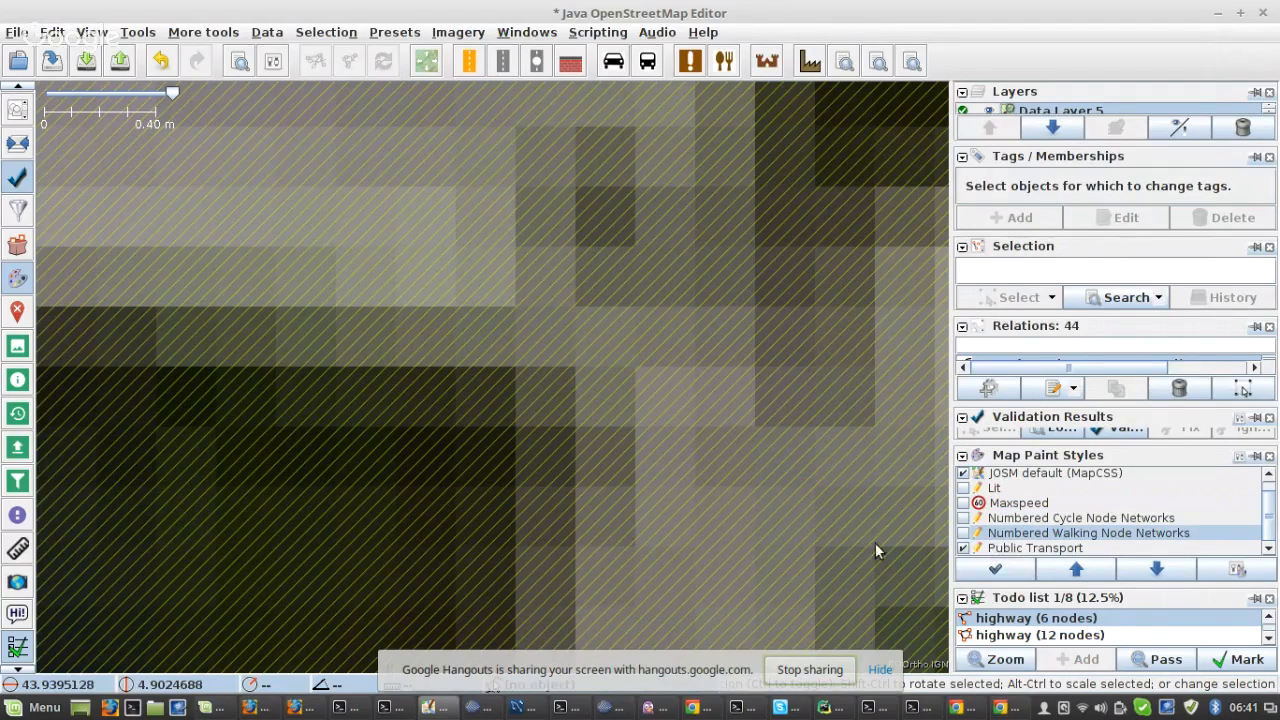
- Zoom to the current 6-node to-do segment and examine the route memberships of Avenue Aristide Briand where it joins the roundabout
scroll(782, 527, "down", 2)
scroll(614, 517, "down", 1)
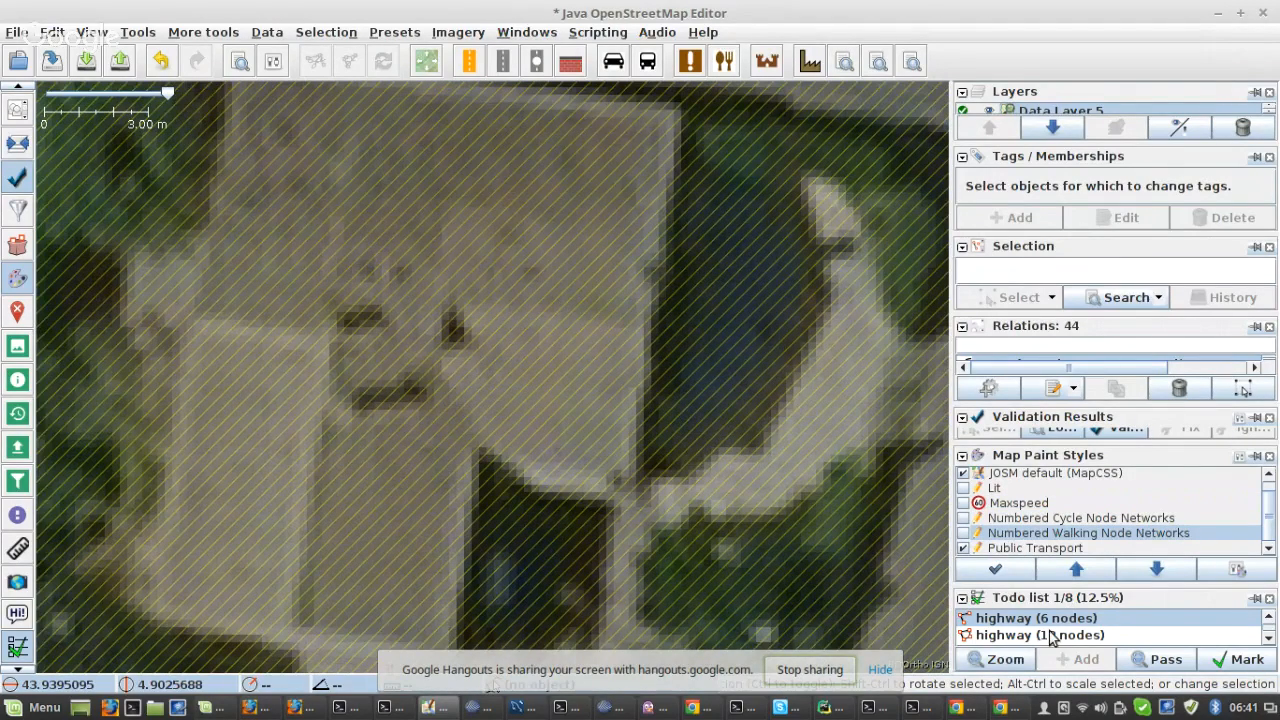
left_click(1004, 663)
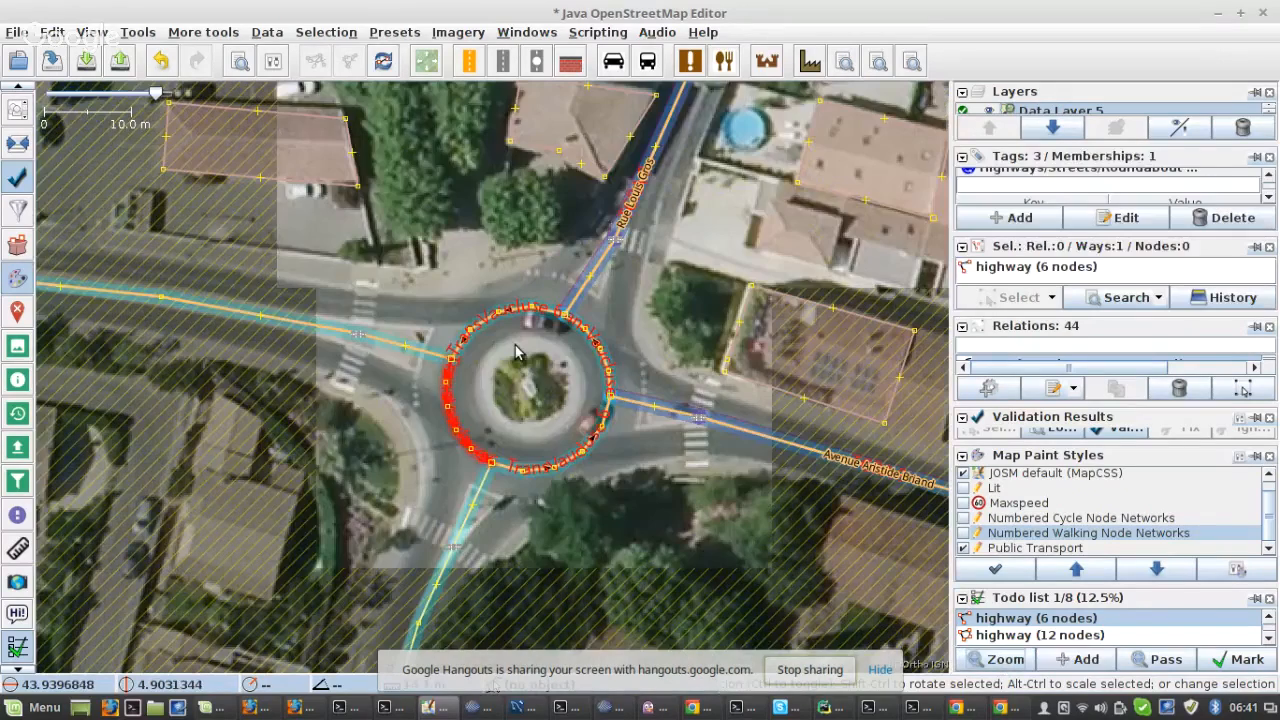
scroll(515, 345, "up", 2)
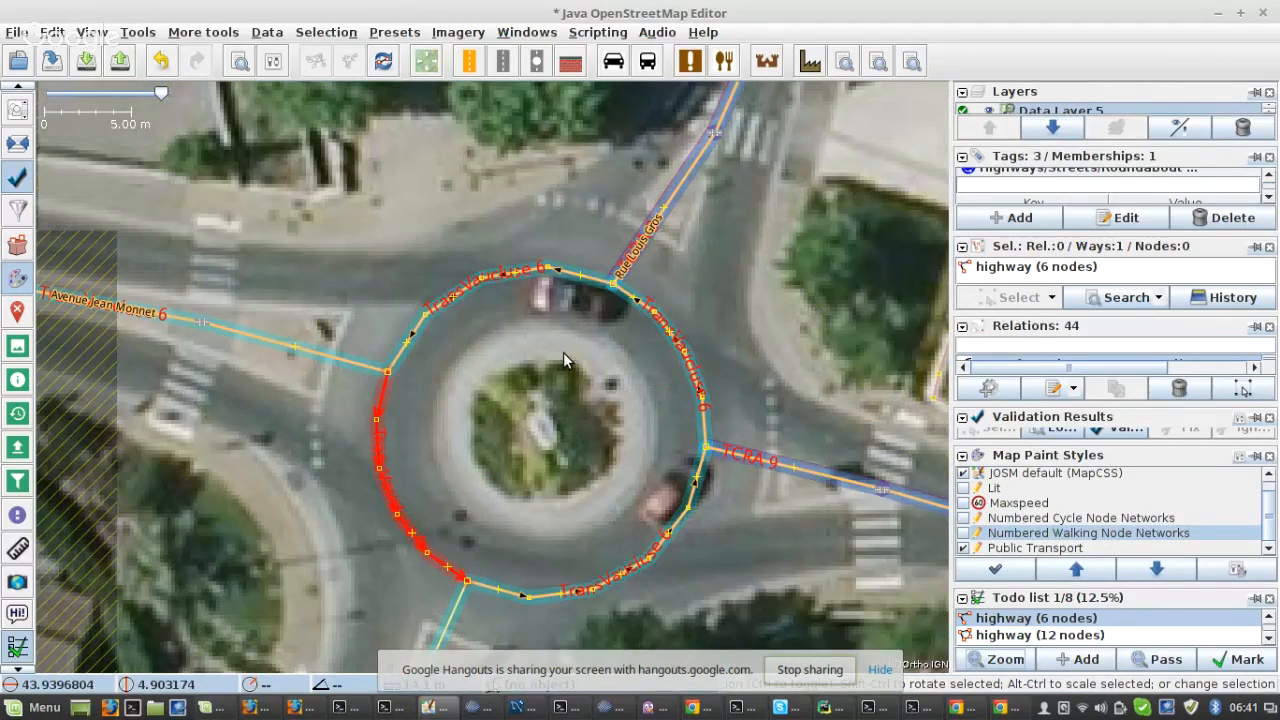
left_click(825, 478)
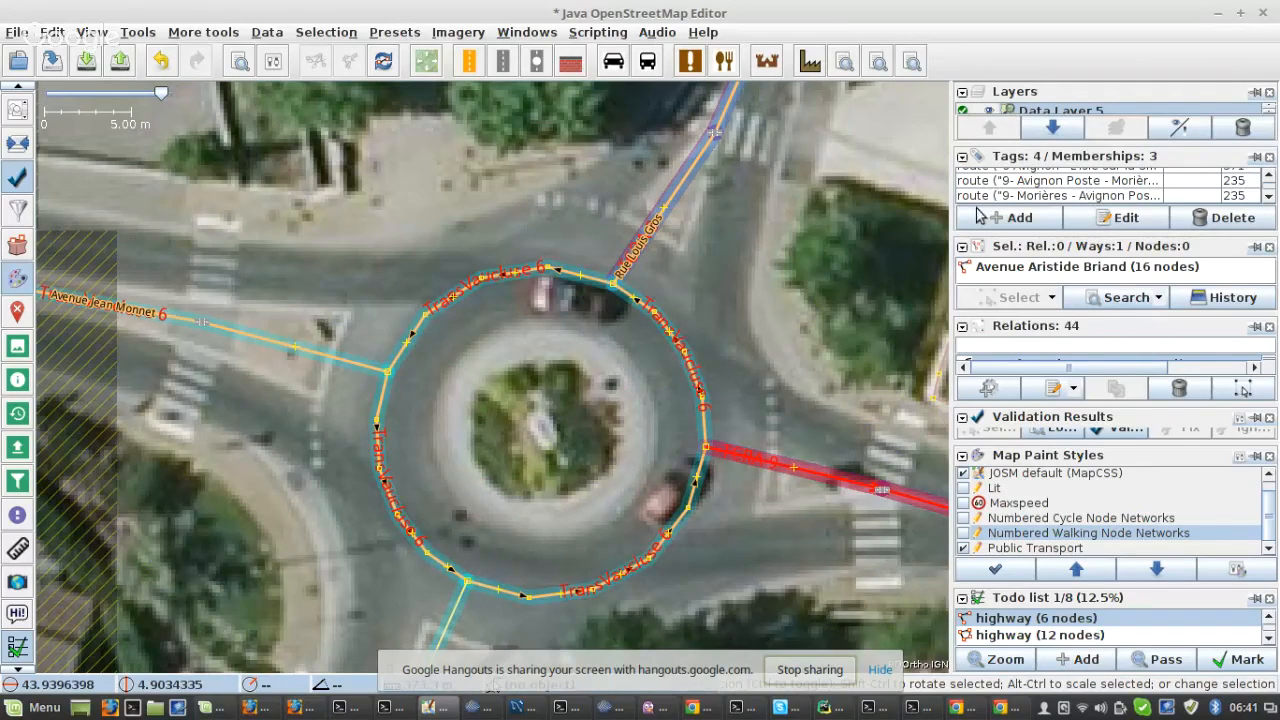
scroll(615, 311, "down", 2)
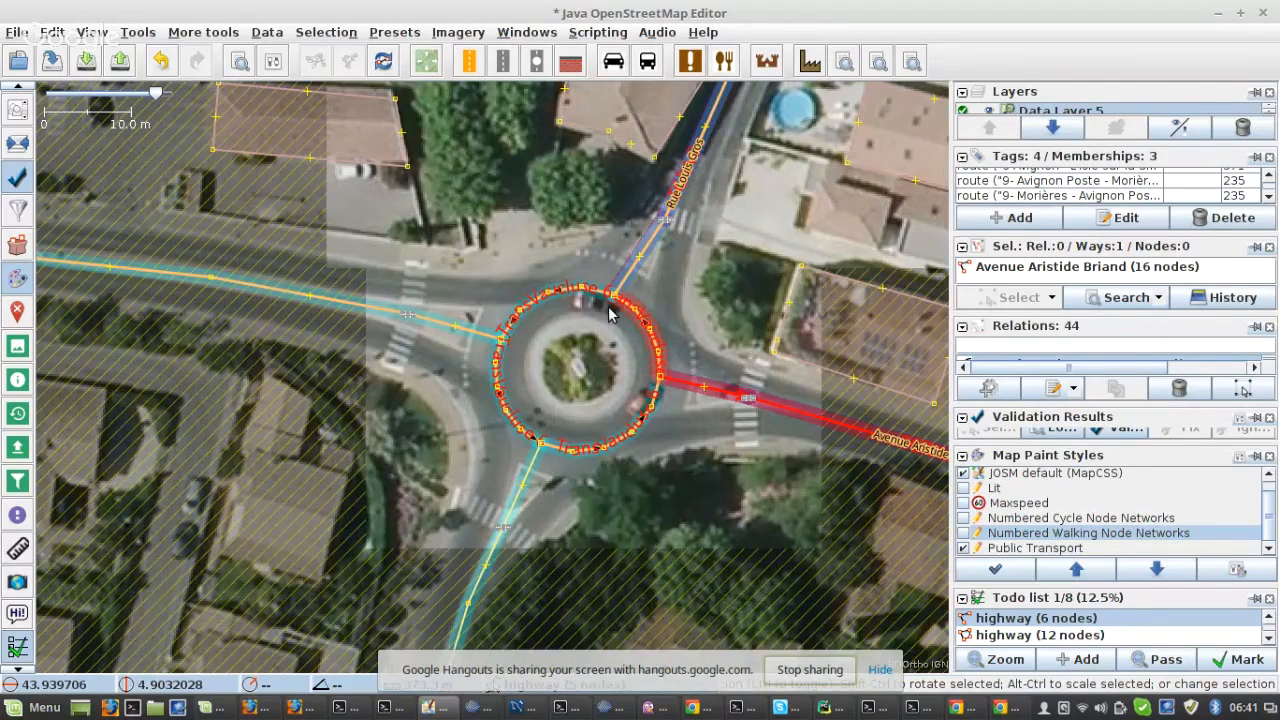
scroll(587, 386, "up", 4)
scroll(727, 441, "down", 2)
left_click_drag(821, 461, 619, 446)
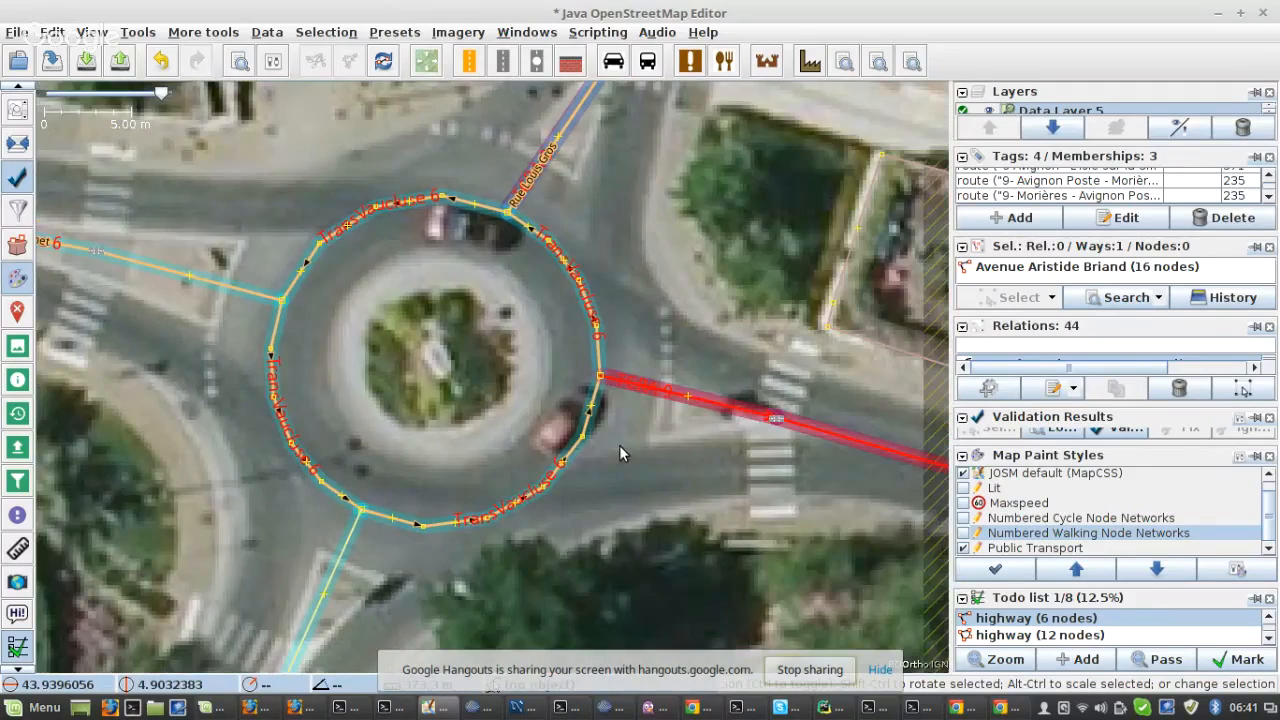
- Mark the 6-node roundabout segment as done in the to-do list and bring up the next, 12-node roundabout
left_click(1243, 662)
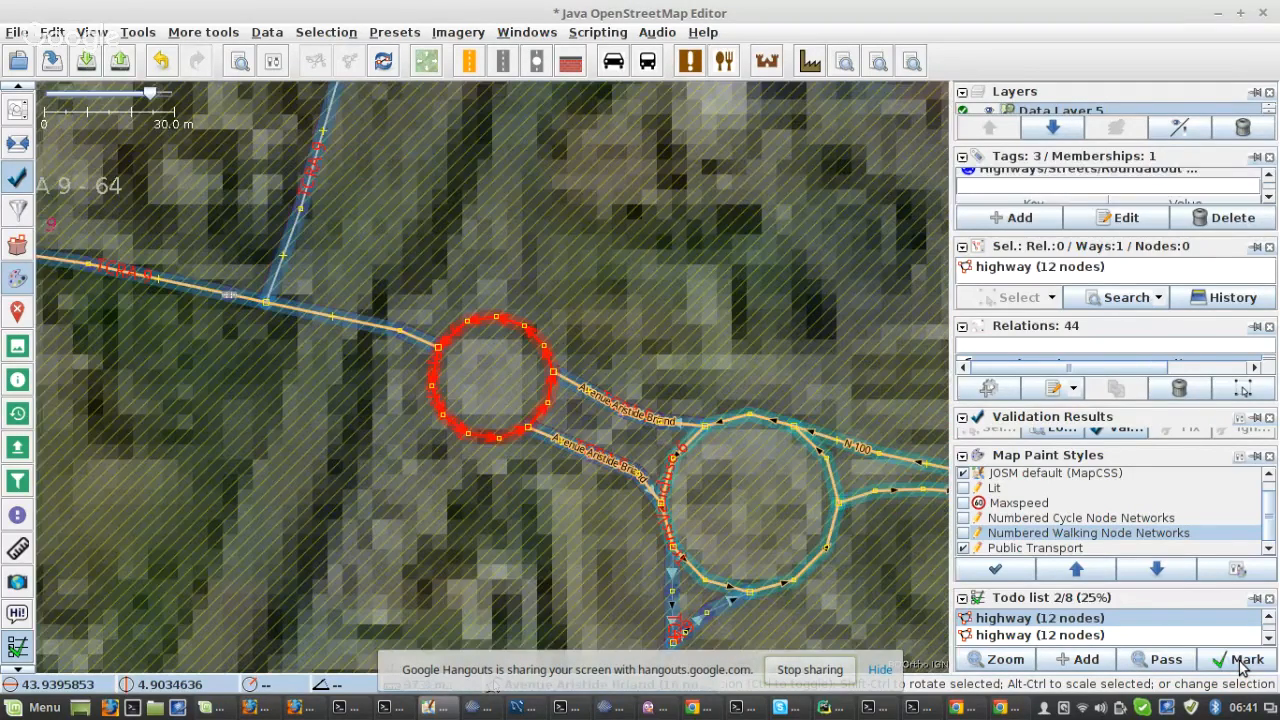
scroll(604, 420, "up", 2)
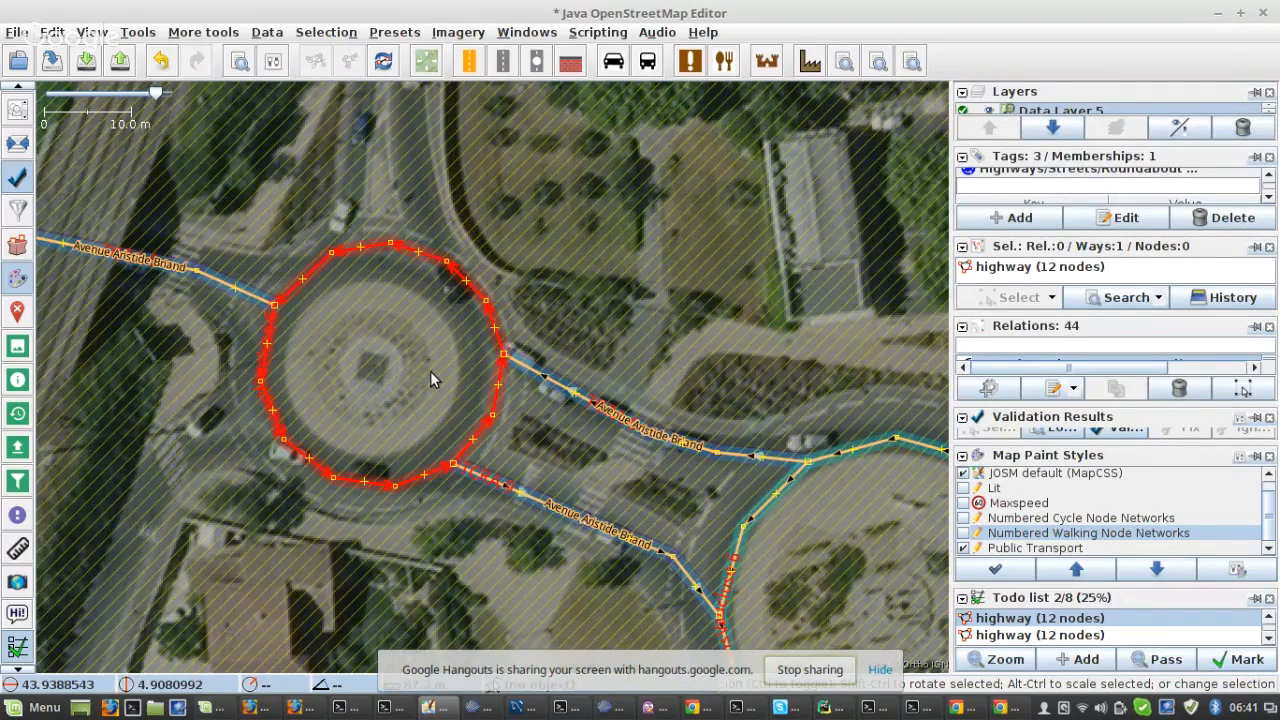
scroll(430, 378, "up", 2)
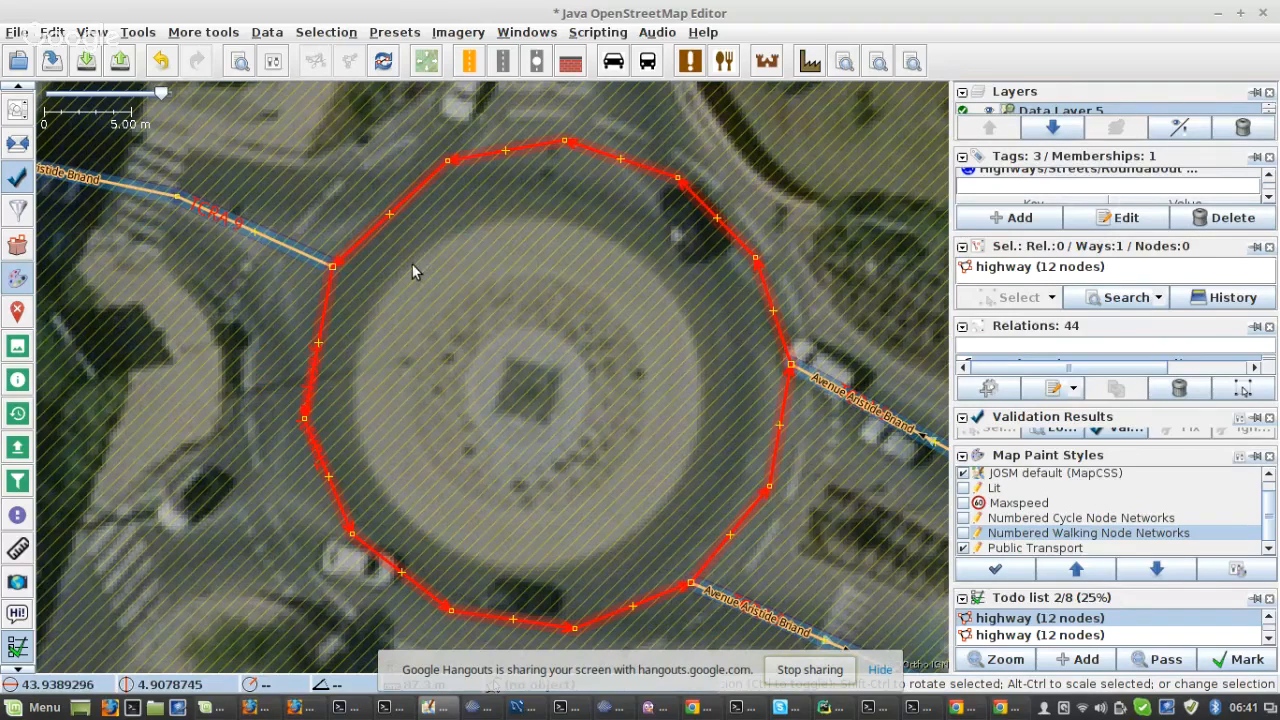
- Select the 12-node roundabout together with its connecting nodes and download the map data around it
left_click(838, 70)
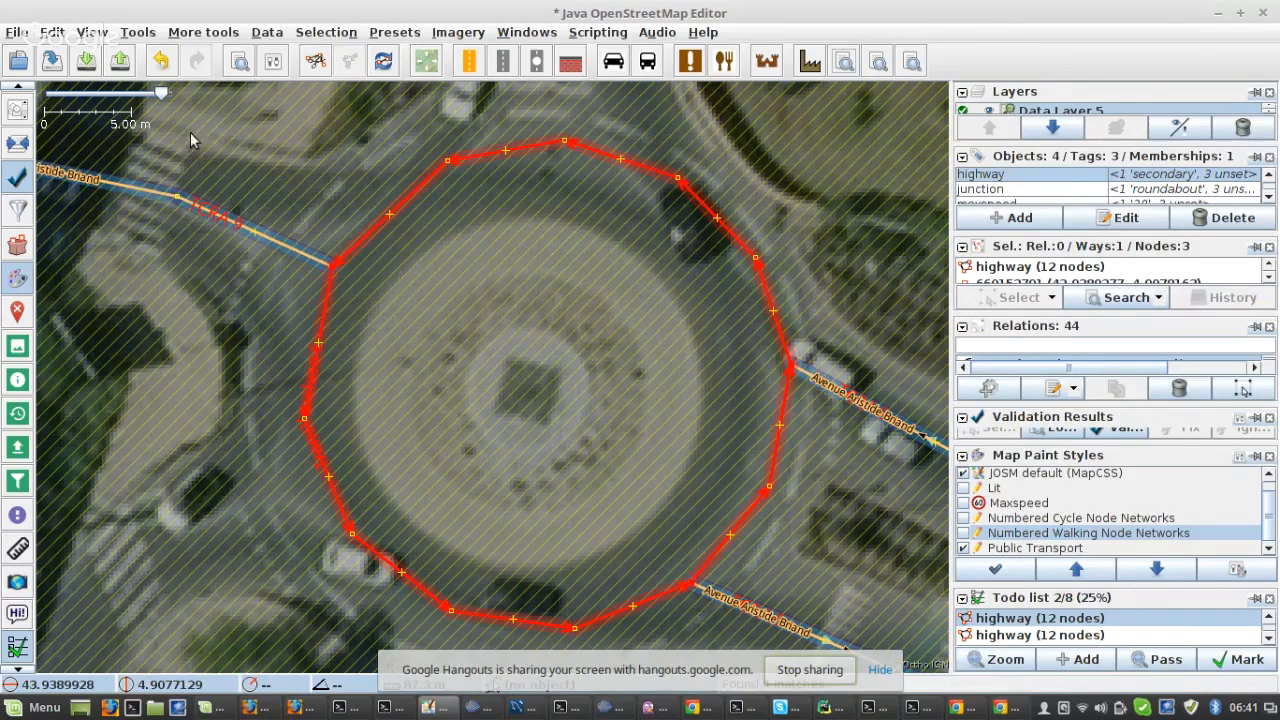
key("ctrl+shift+Down")
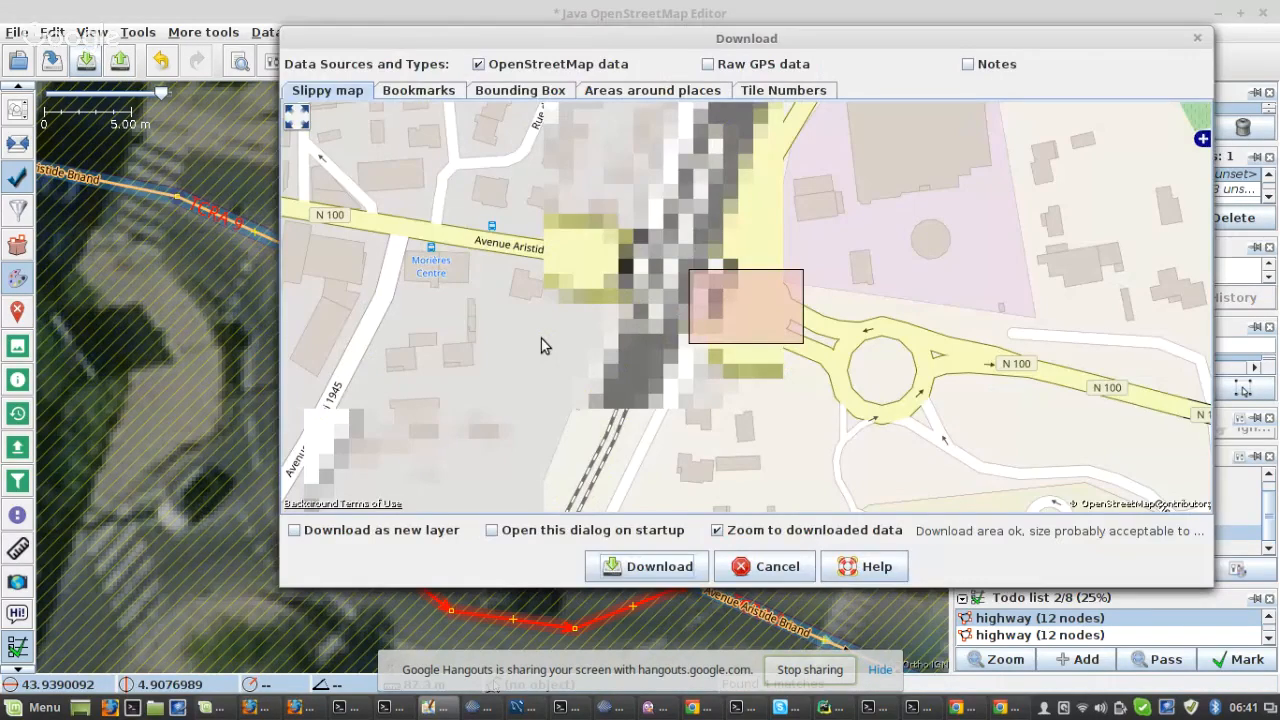
left_click(668, 568)
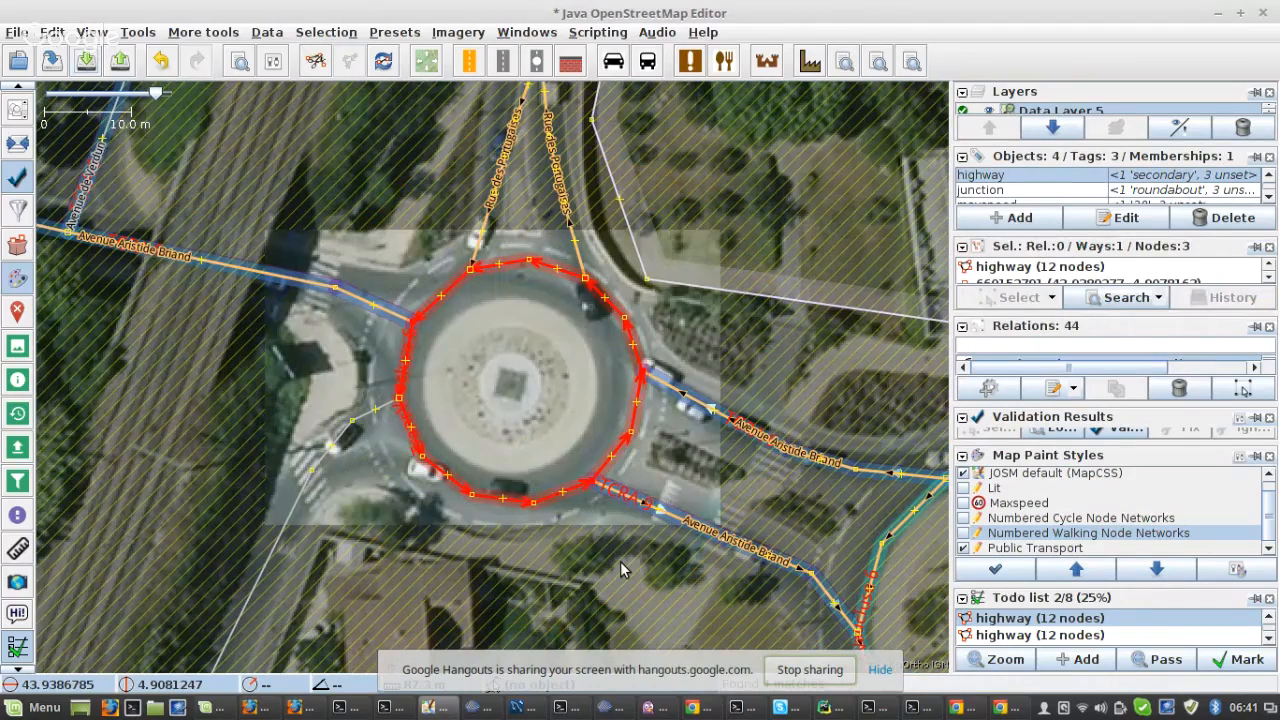
scroll(458, 349, "up", 2)
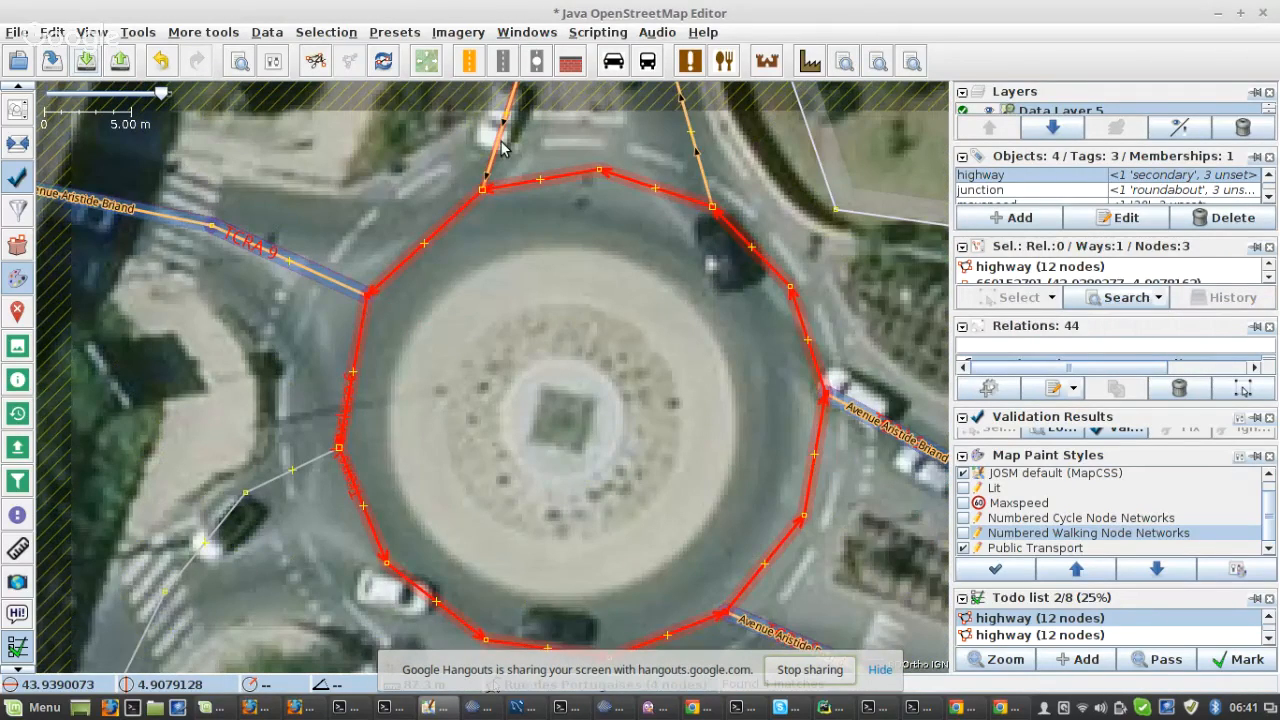
- Split the 12-node roundabout at its three selected connecting nodes
scroll(583, 480, "down", 2)
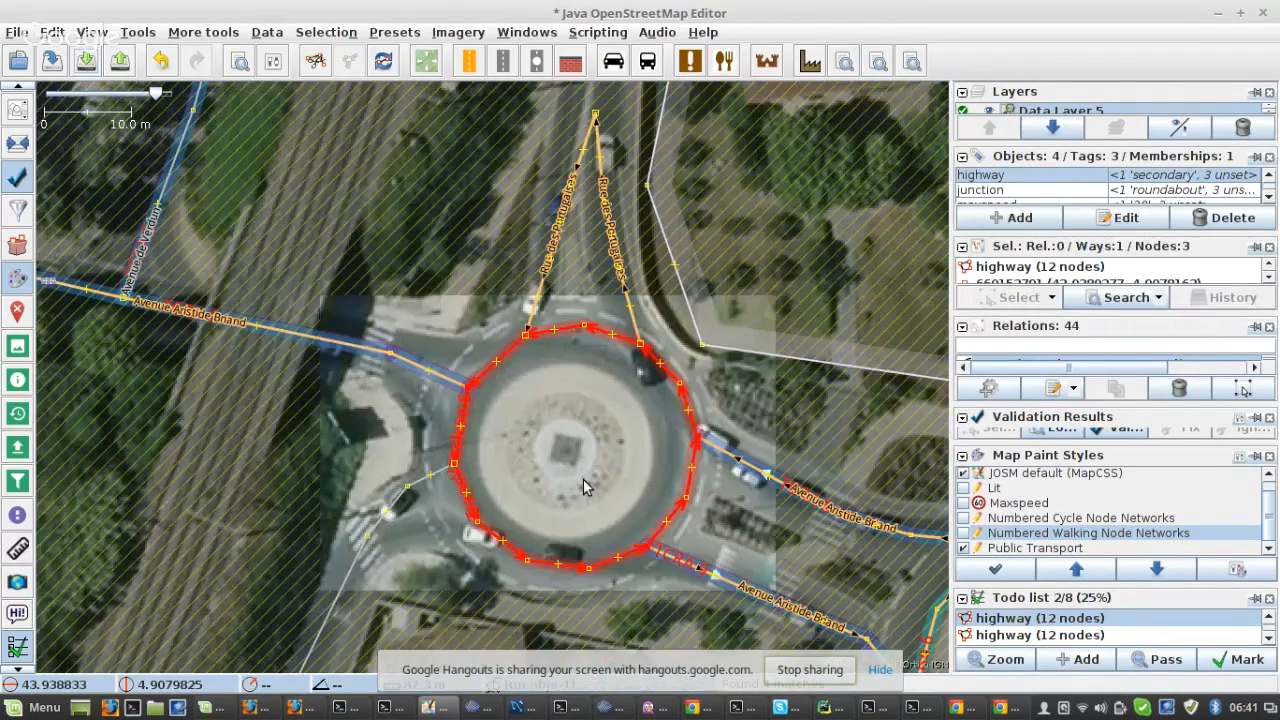
key("p")
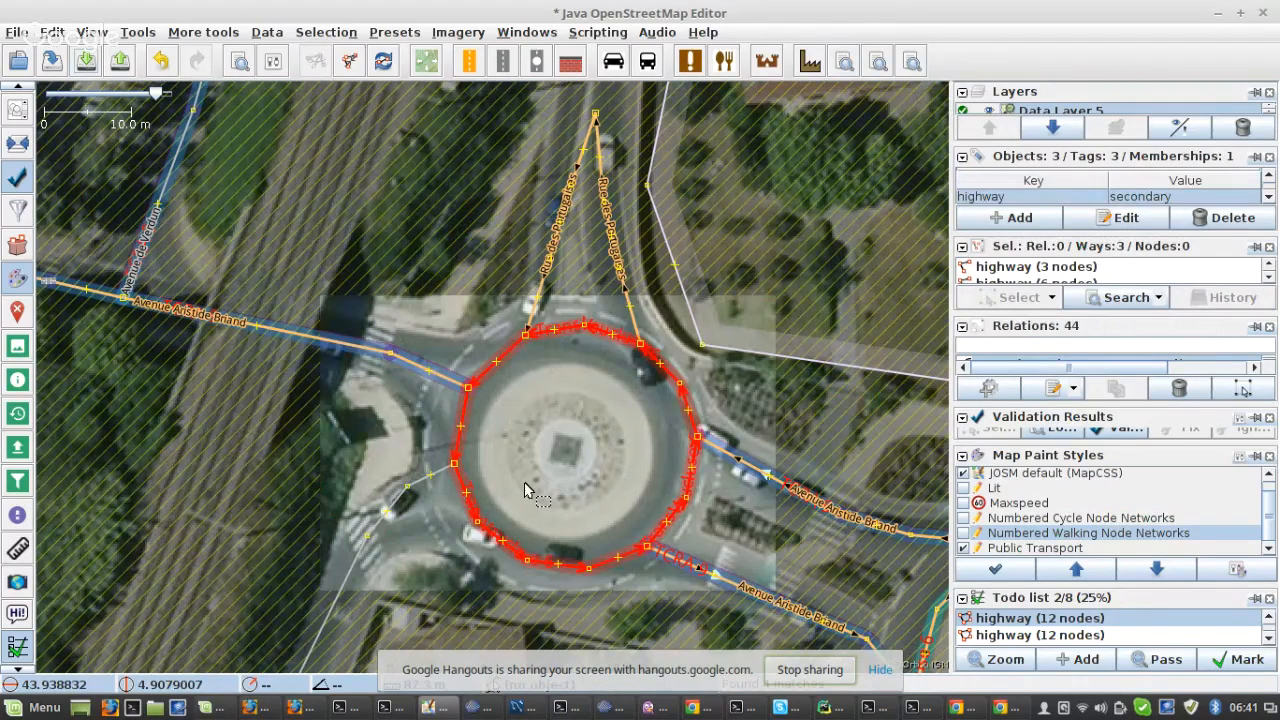
- Add five extra nodes around the split roundabout, on its northwest, west, south, southeast and north stretches
scroll(528, 490, "up", 2)
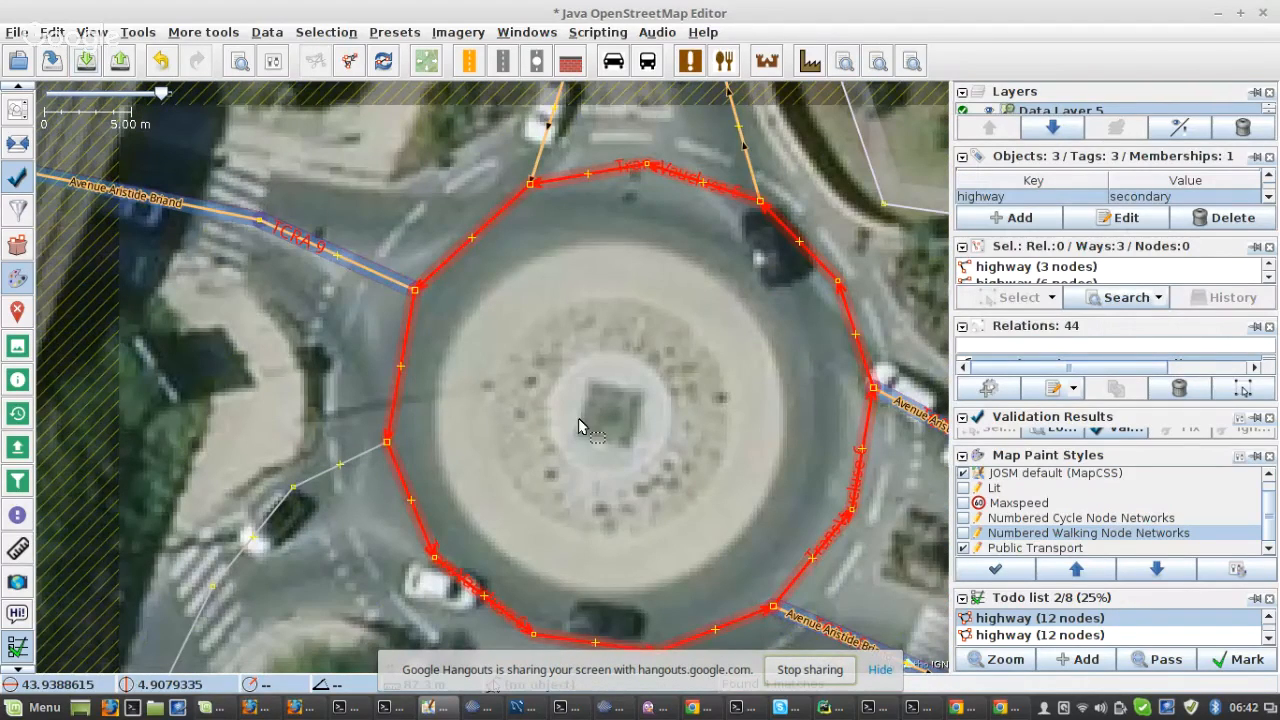
left_click(480, 235)
left_click(402, 380)
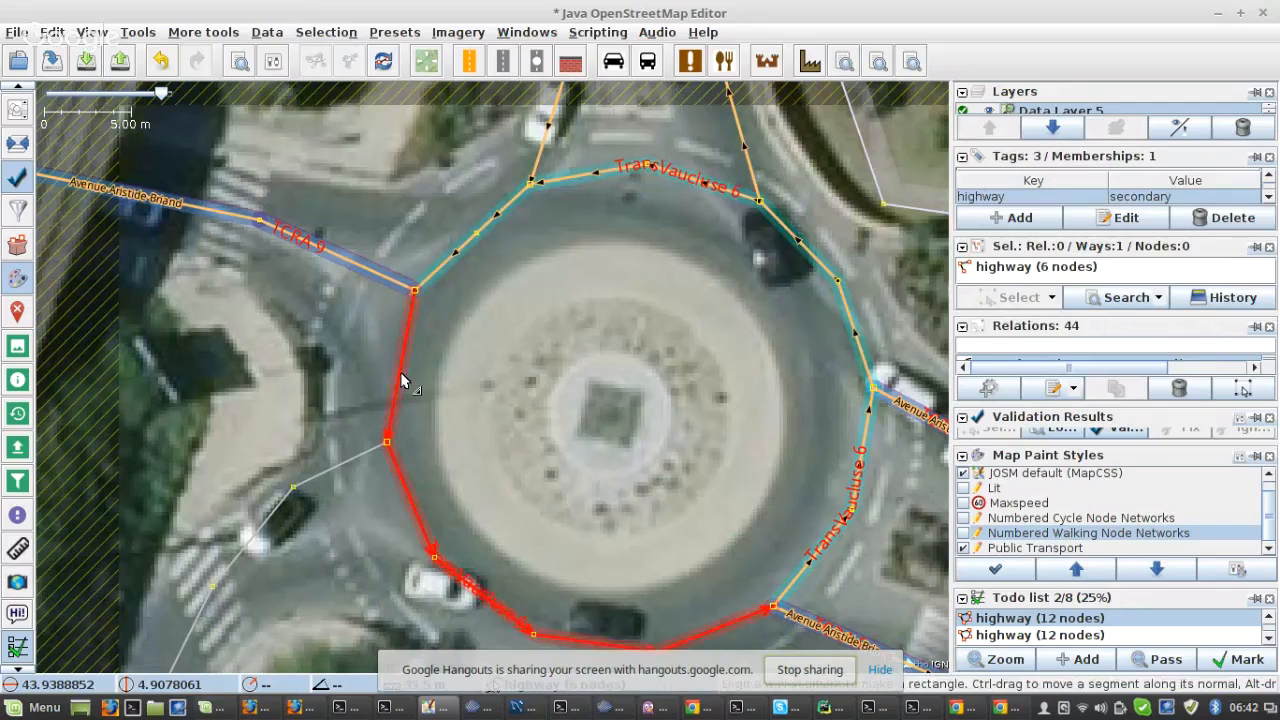
double_click(401, 377)
scroll(430, 378, "down", 1)
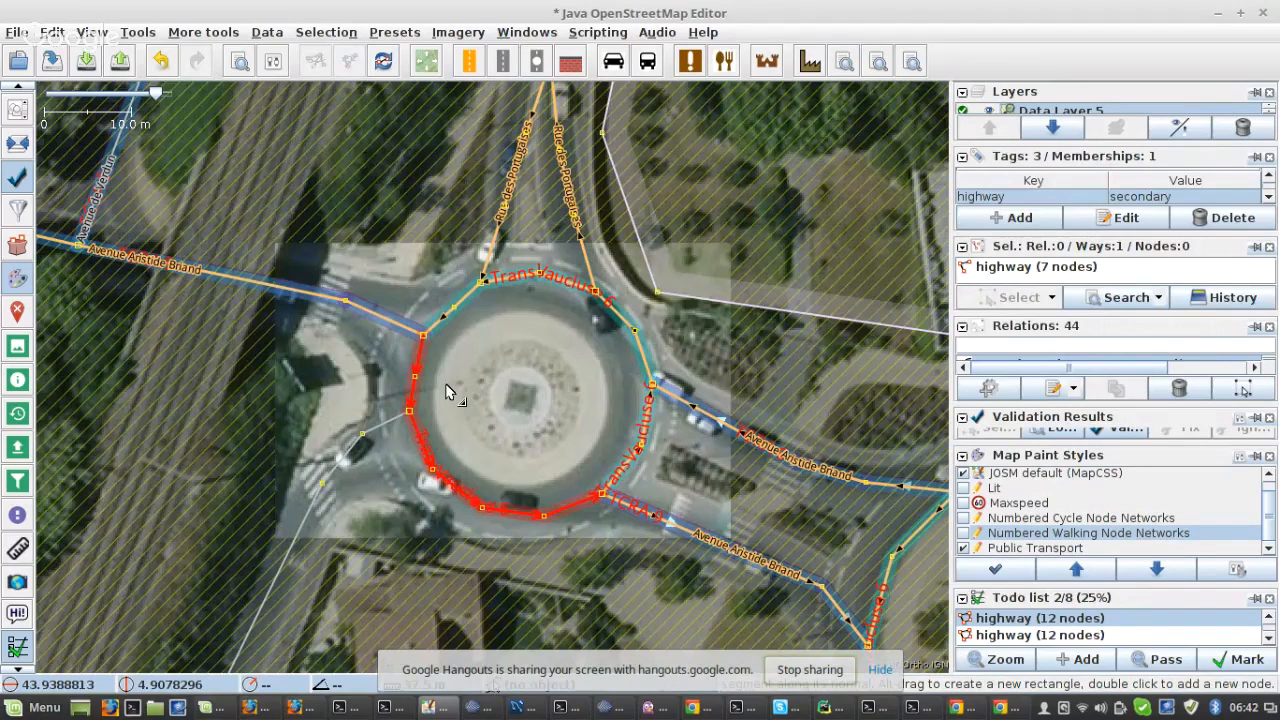
scroll(695, 382, "up", 2)
left_click_drag(496, 437, 577, 370)
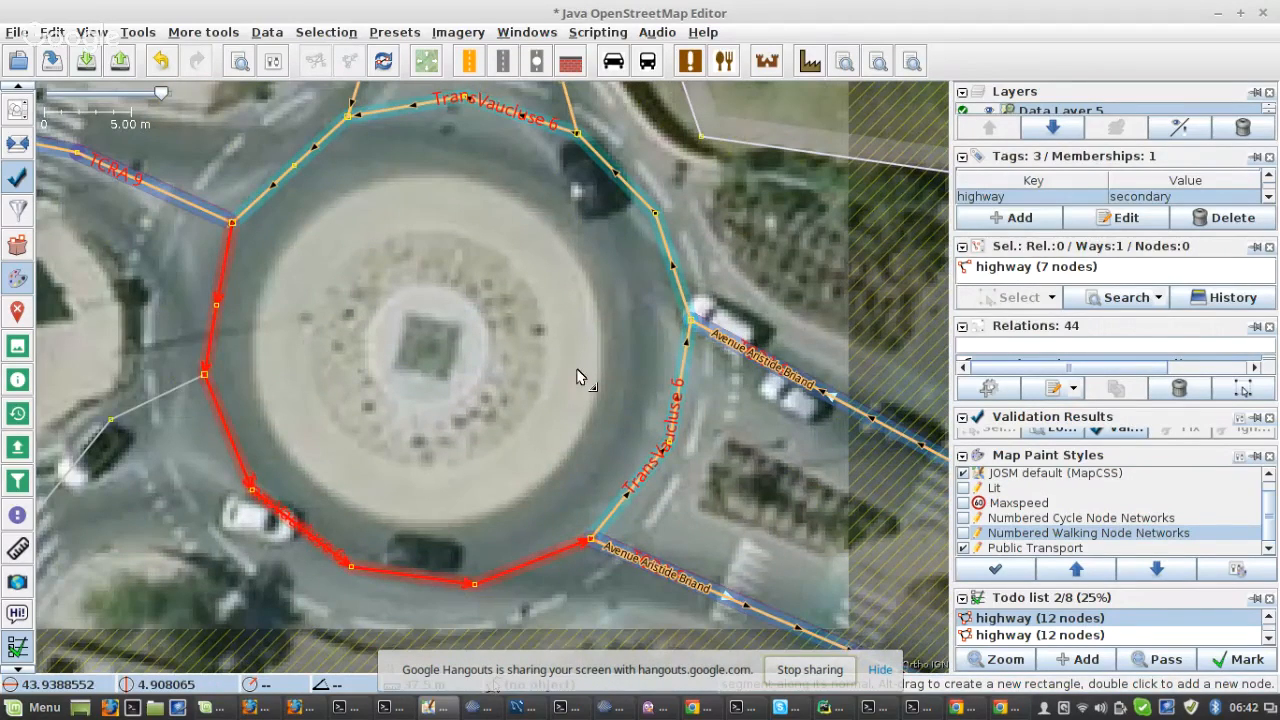
double_click(535, 560)
left_click(648, 482)
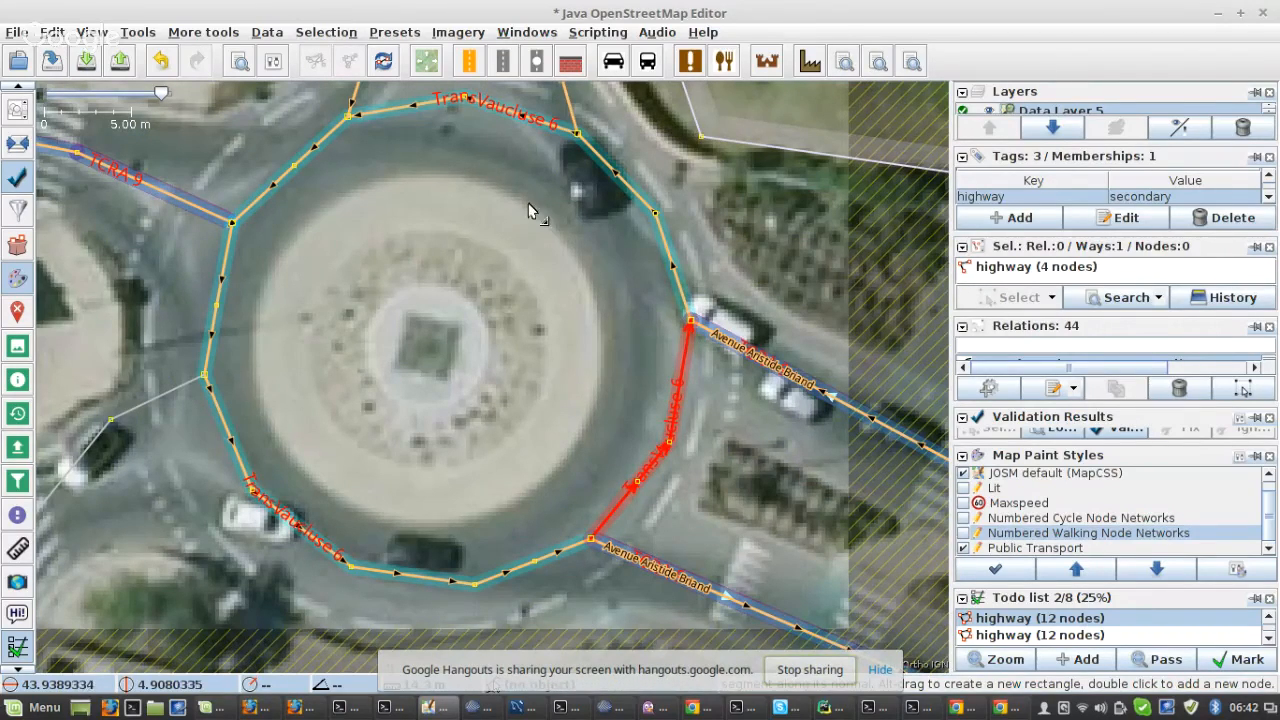
left_click(516, 129)
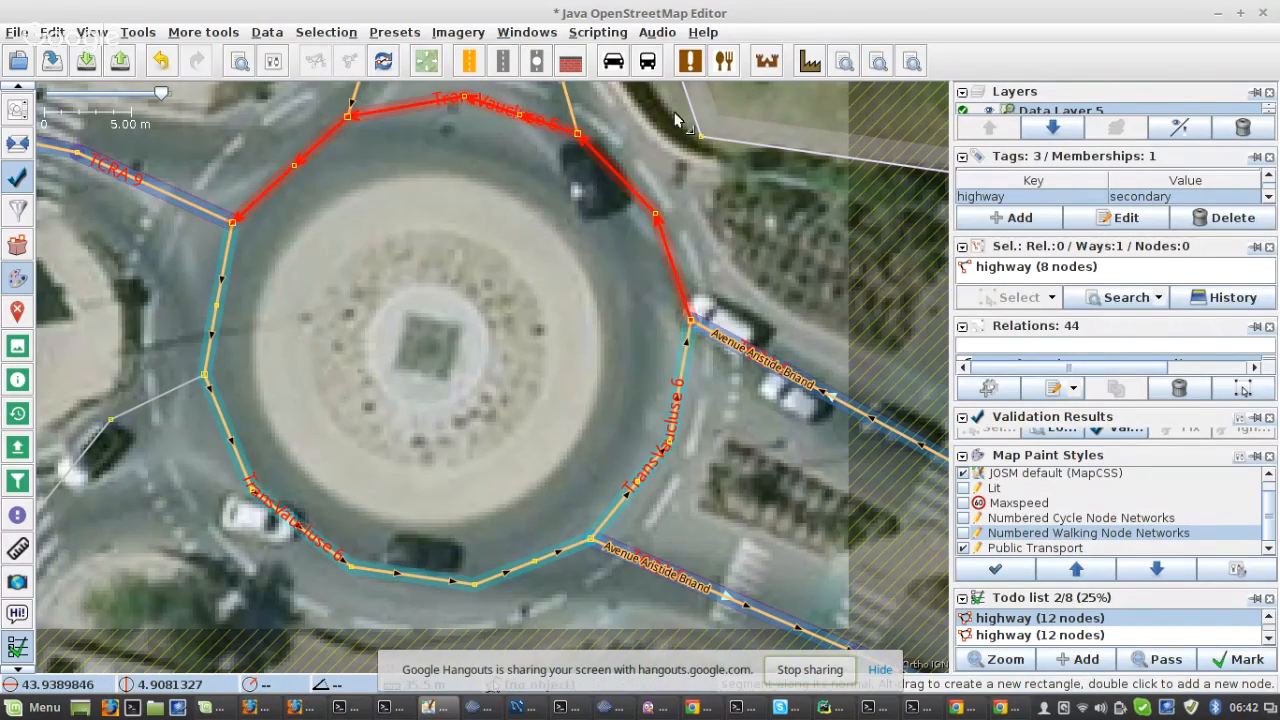
- Align all the roundabout's nodes in a circle and move the whole ring west to centre it on the island in the imagery
left_click(844, 61)
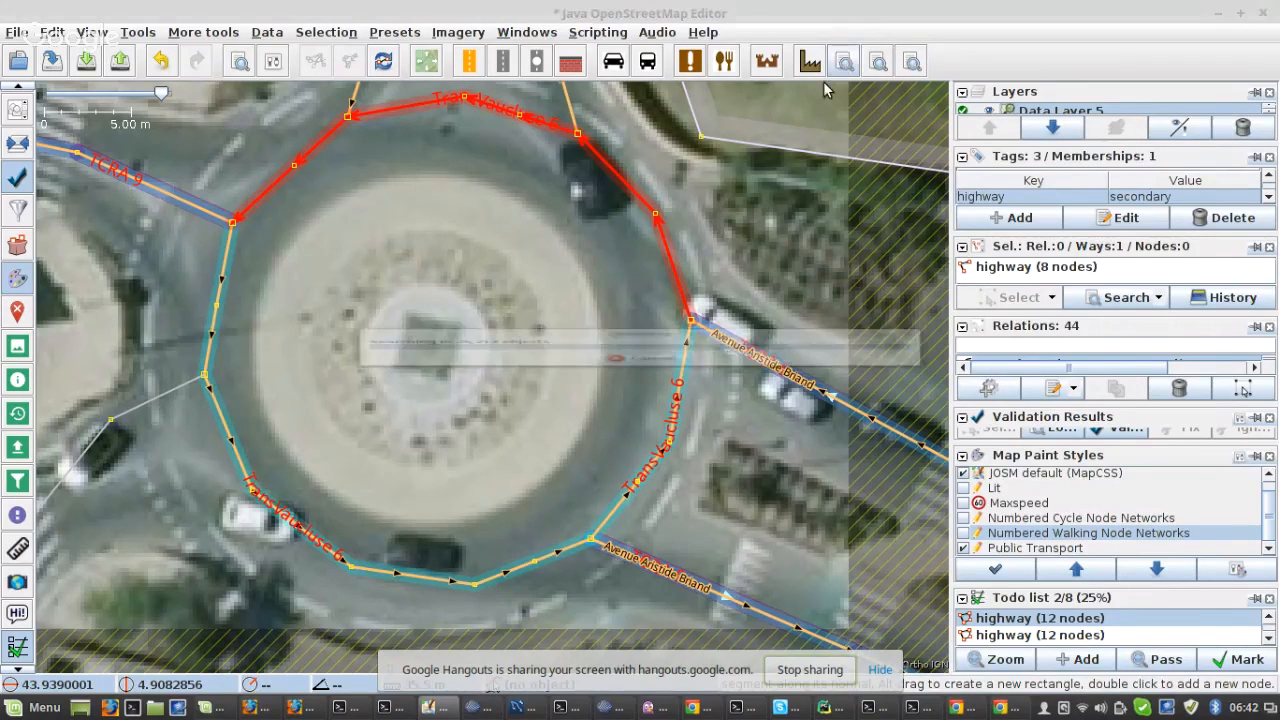
key("o")
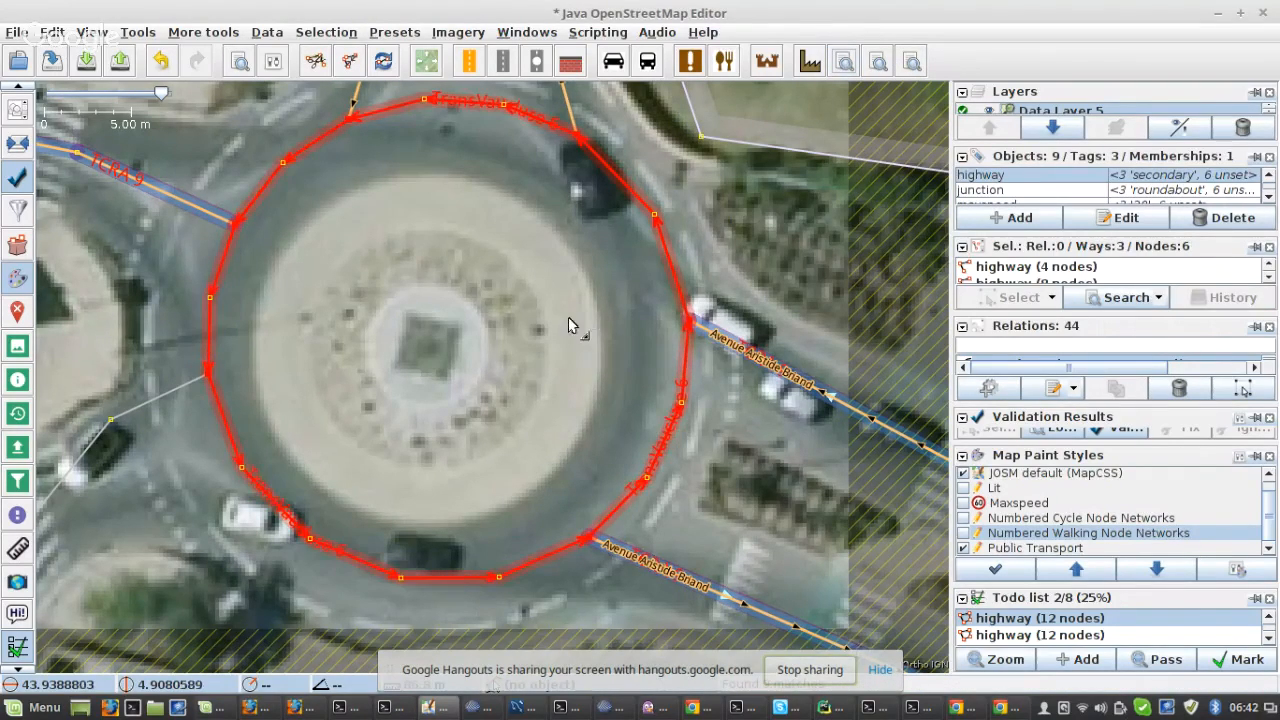
scroll(403, 439, "down", 2)
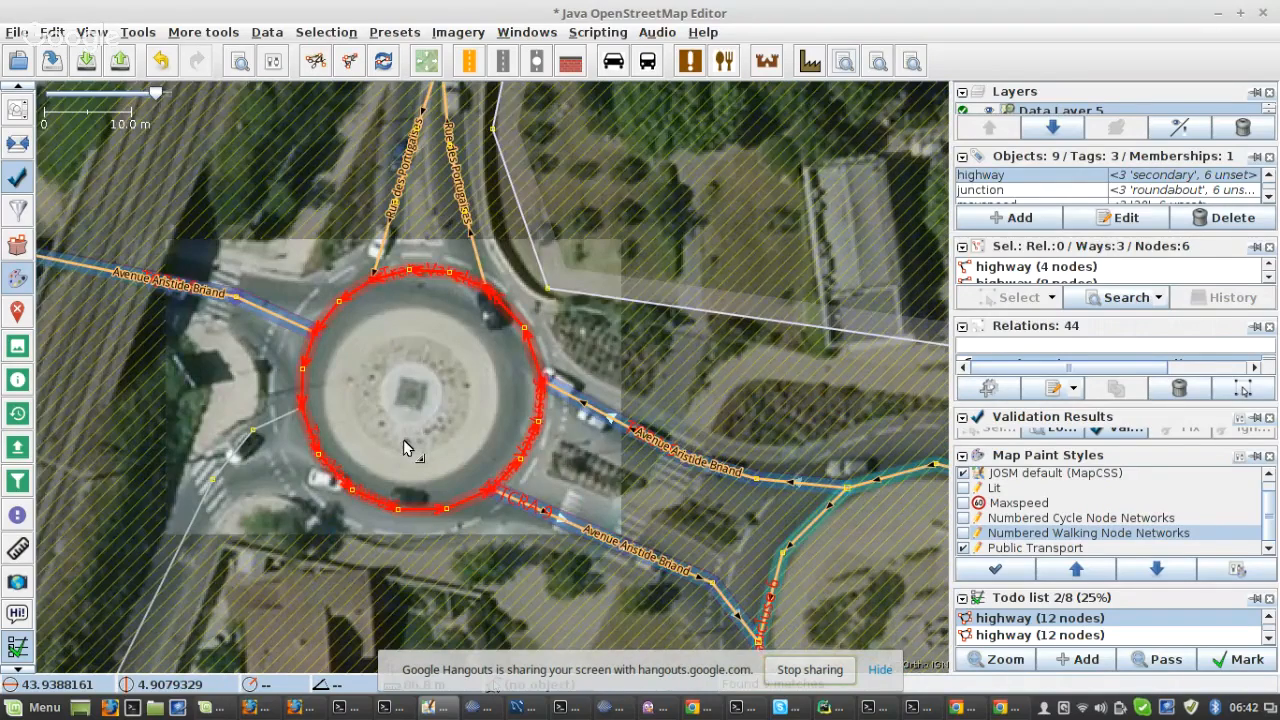
scroll(500, 435, "up", 2)
left_click_drag(633, 413, 611, 418)
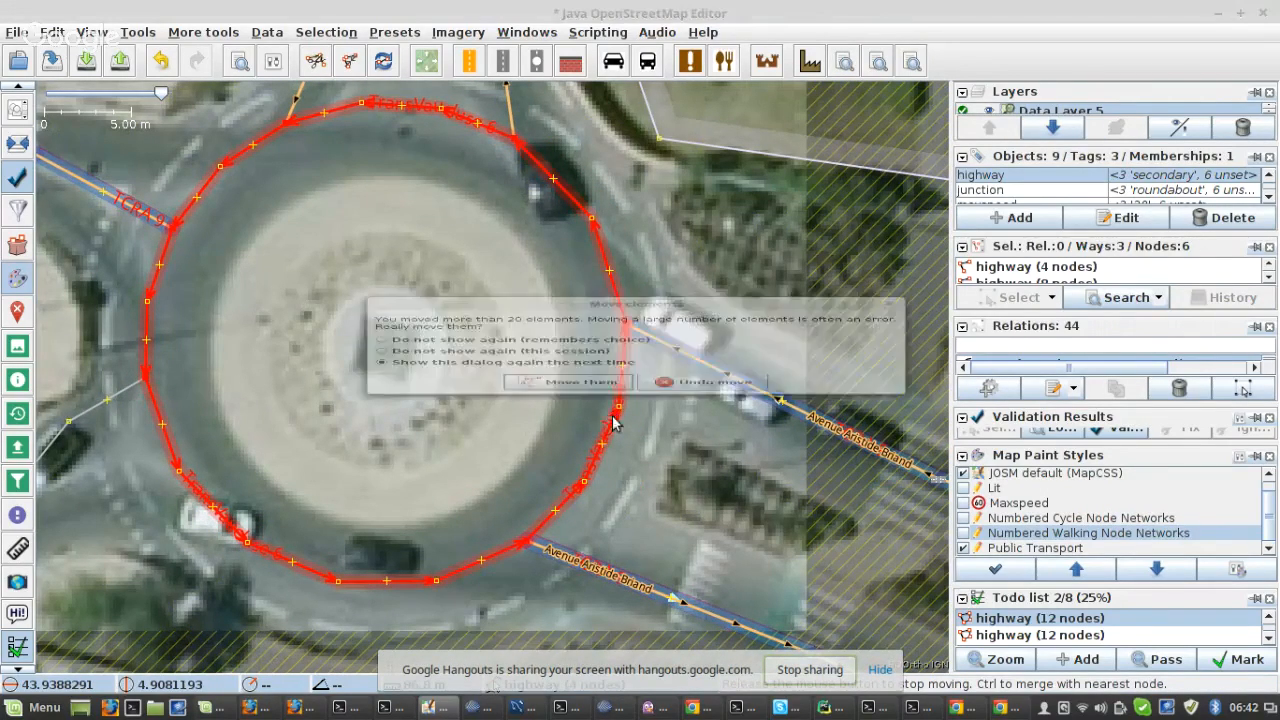
left_click(606, 413)
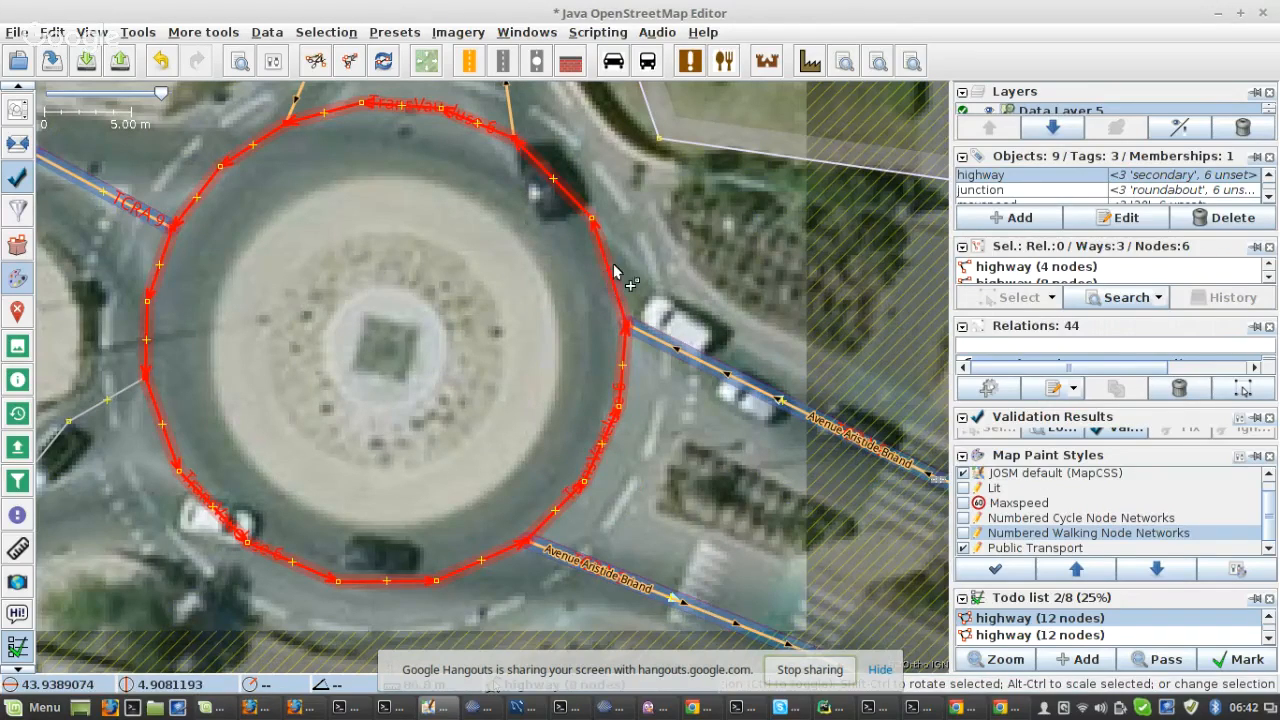
- Realign the roundabout in a circle to even out its northeastern nodes, and mark it as done in the to-do list
left_click(610, 268)
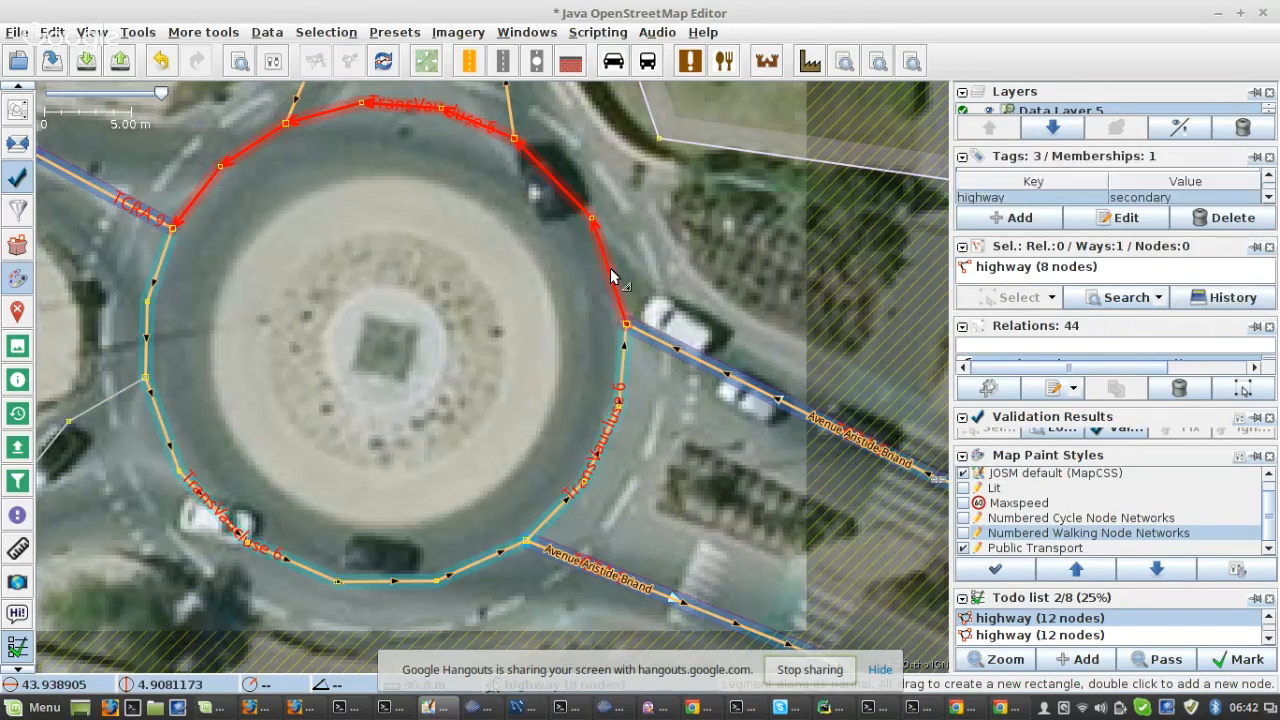
left_click(844, 61)
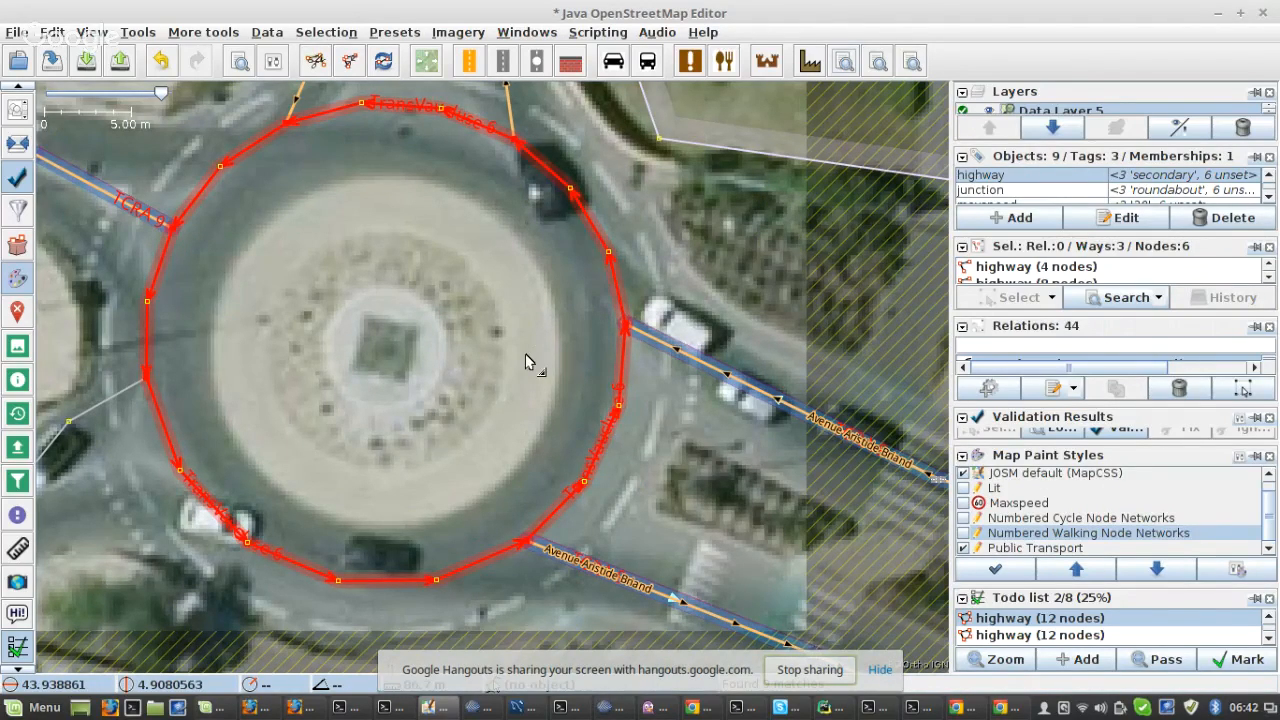
scroll(525, 353, "down", 2)
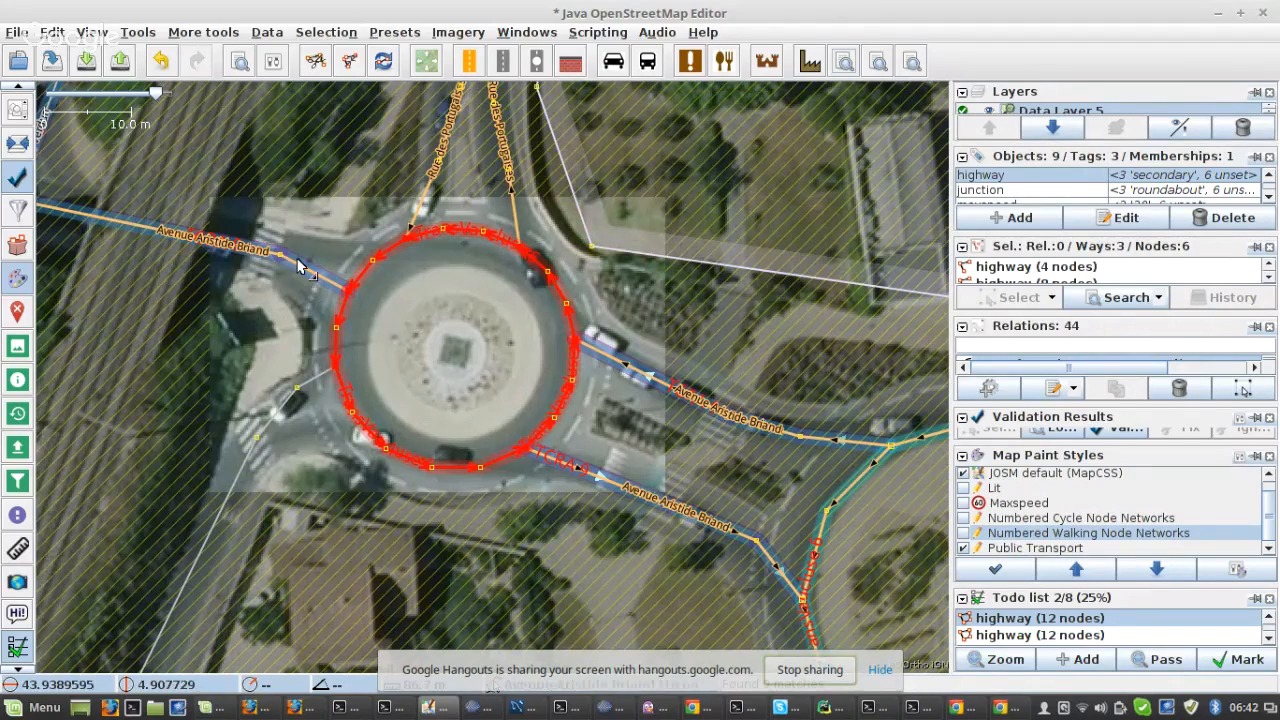
scroll(298, 266, "up", 2)
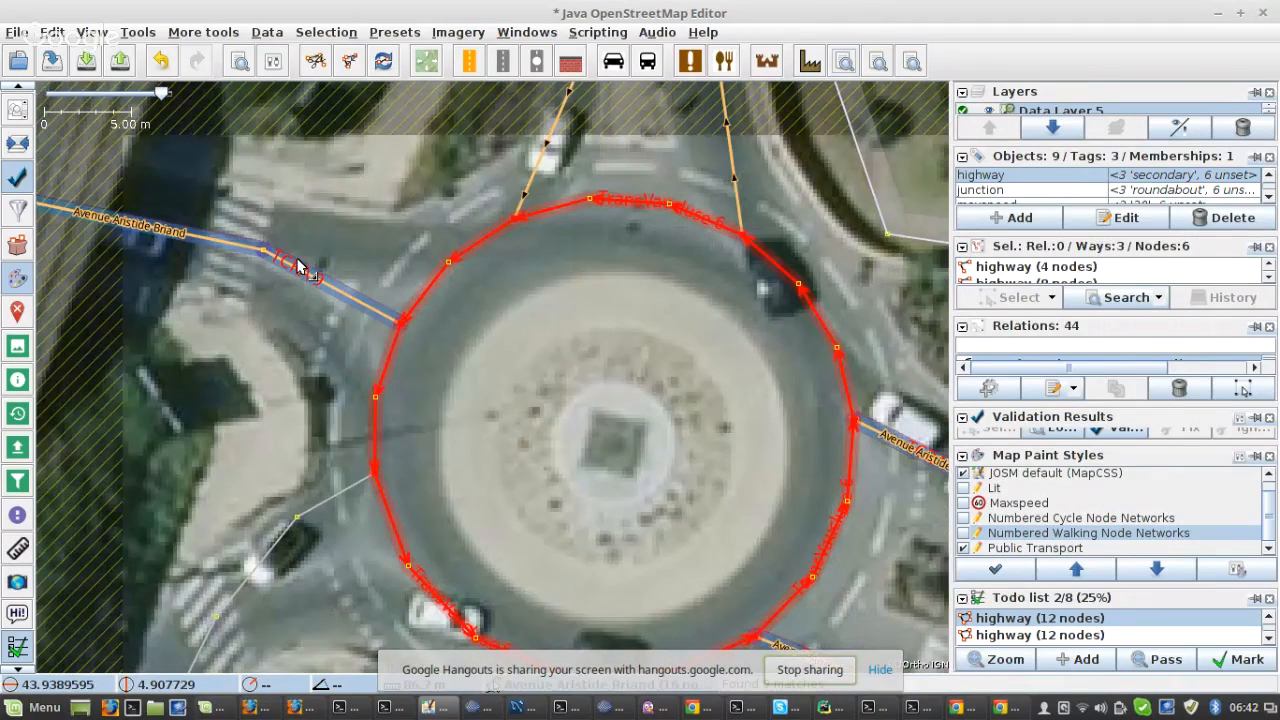
scroll(298, 266, "down", 2)
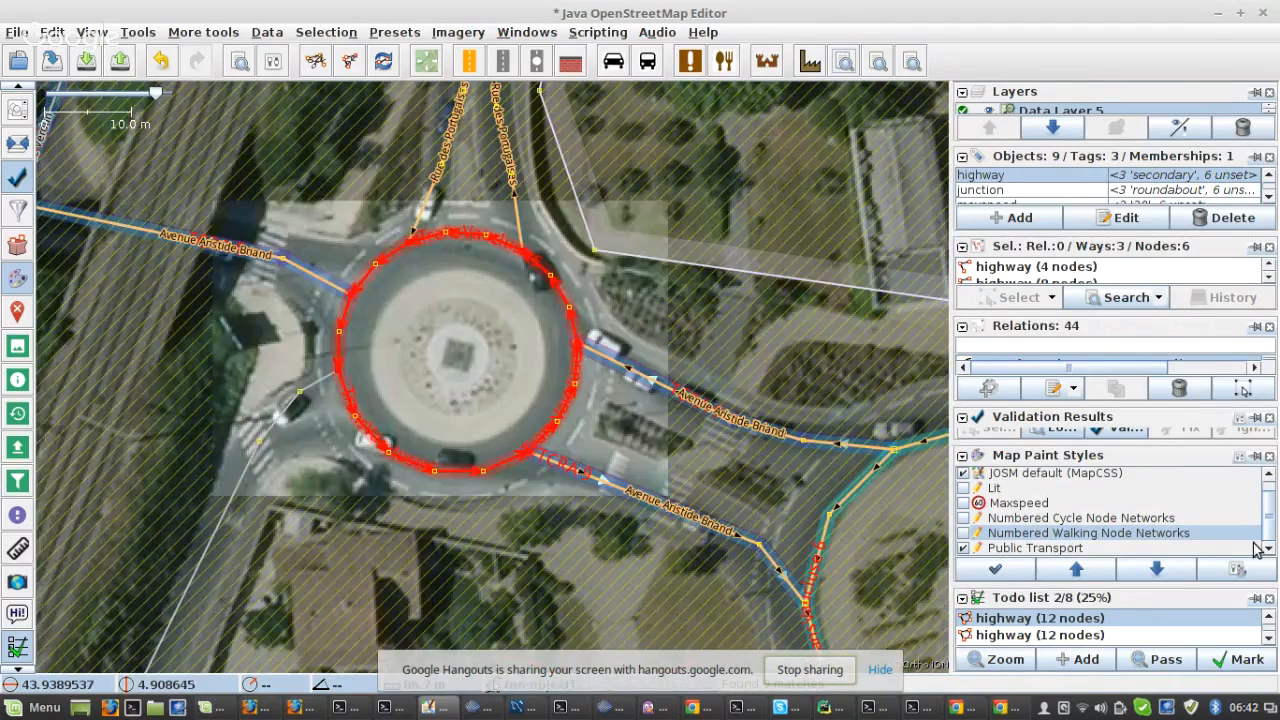
left_click(1240, 659)
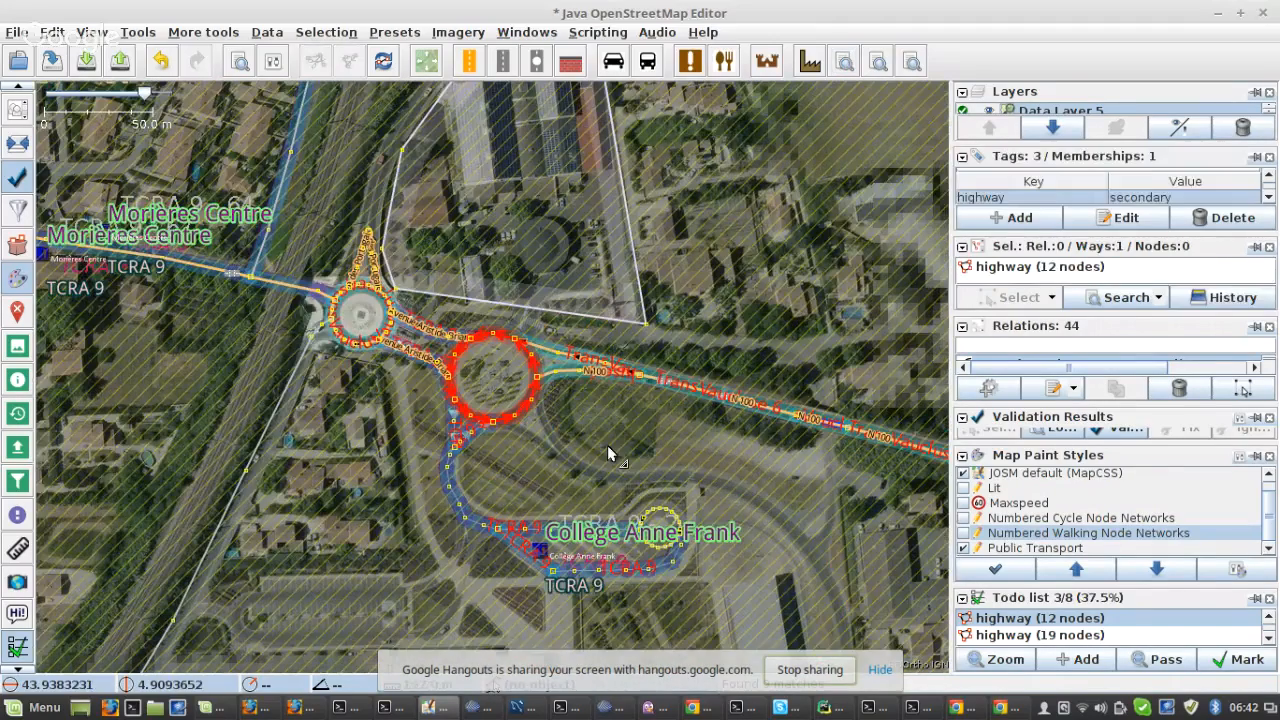
- Add five nodes to the next 12-node roundabout: two on its east side and one each on its southwest, west and north stretches
scroll(512, 365, "up", 4)
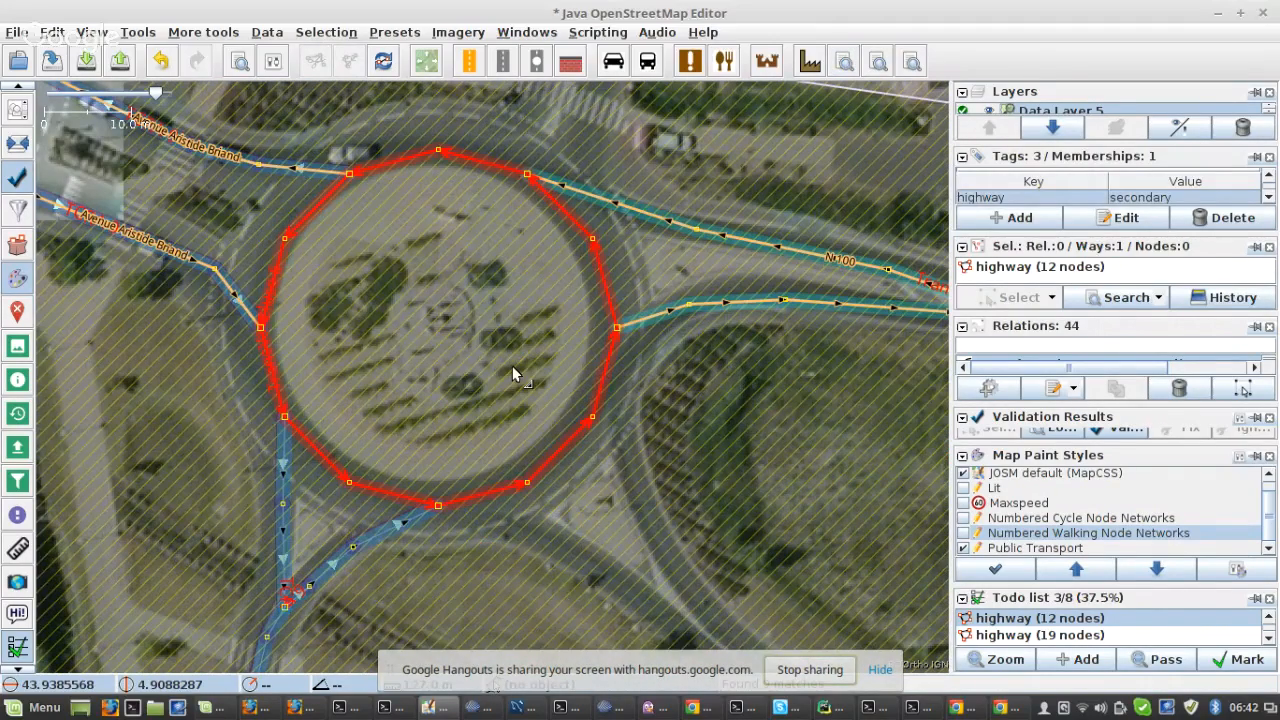
left_click_drag(127, 165, 86, 214)
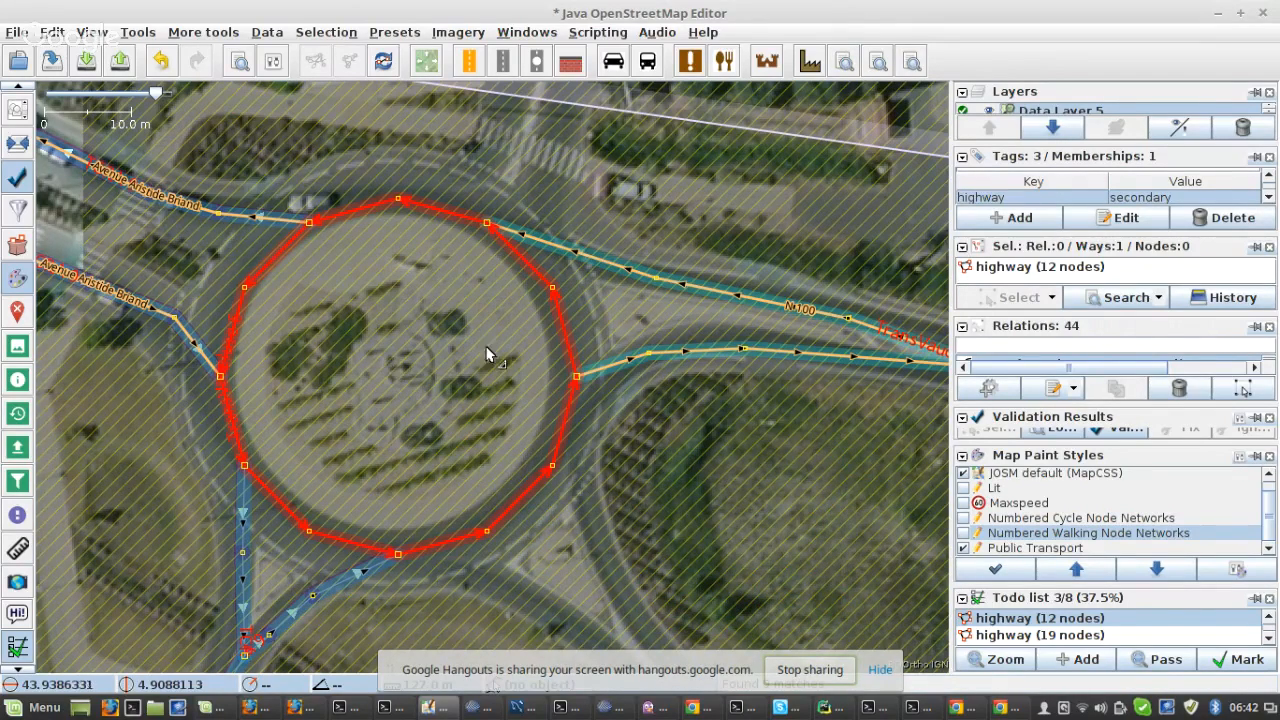
left_click(565, 335)
left_click(563, 422)
left_click(352, 541)
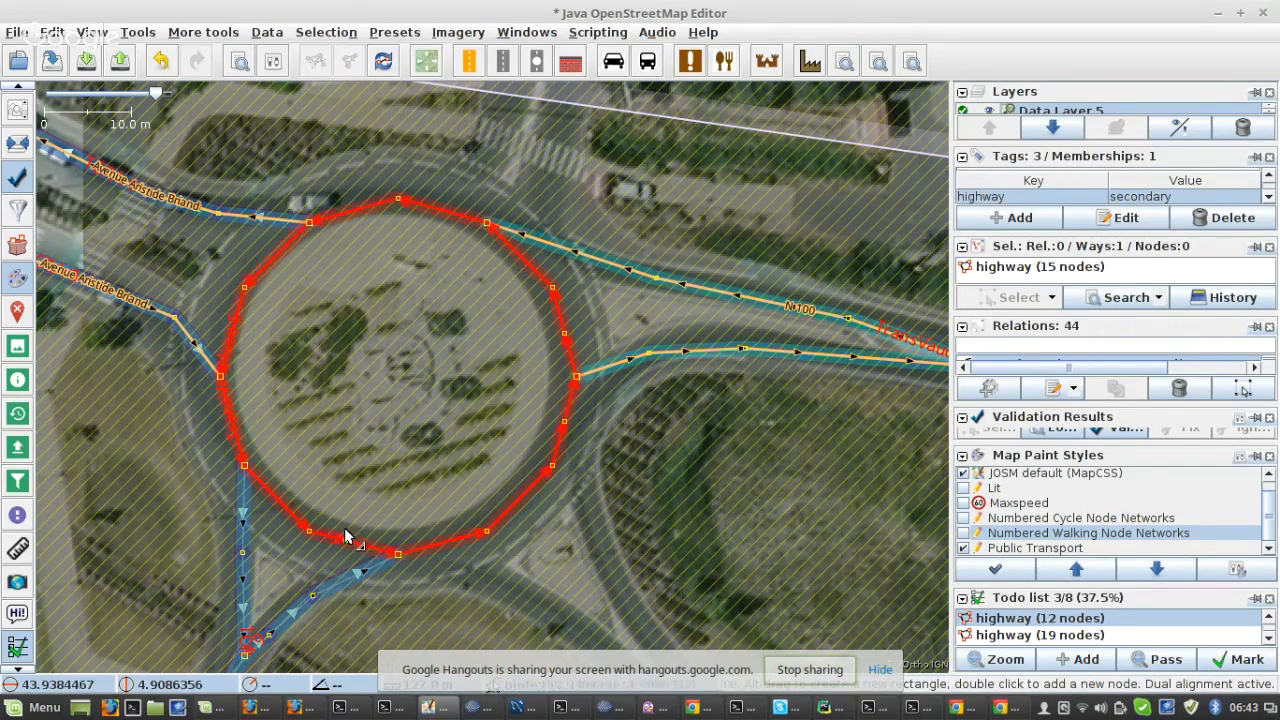
left_click(232, 322)
left_click(362, 206)
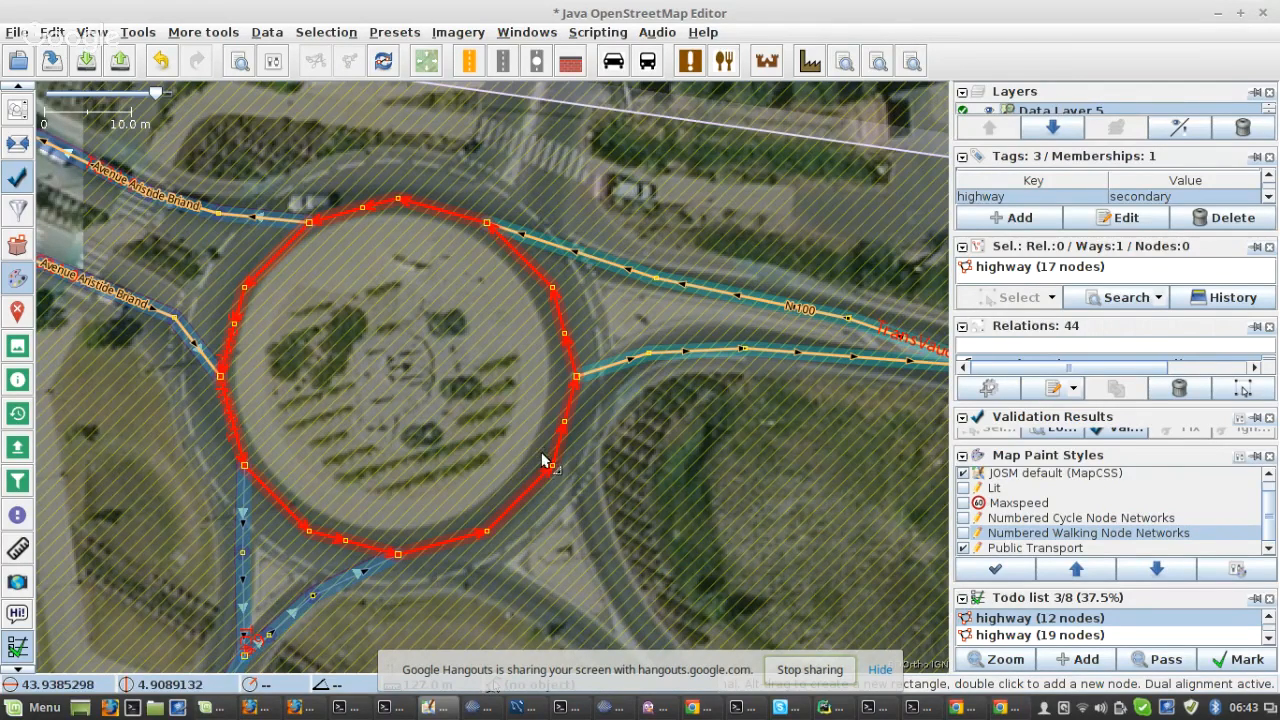
- Scale the 17-node roundabout up slightly so that it follows the carriageway in the imagery
scroll(548, 462, "up", 2)
left_click_drag(559, 491, 552, 483)
scroll(596, 490, "down", 2)
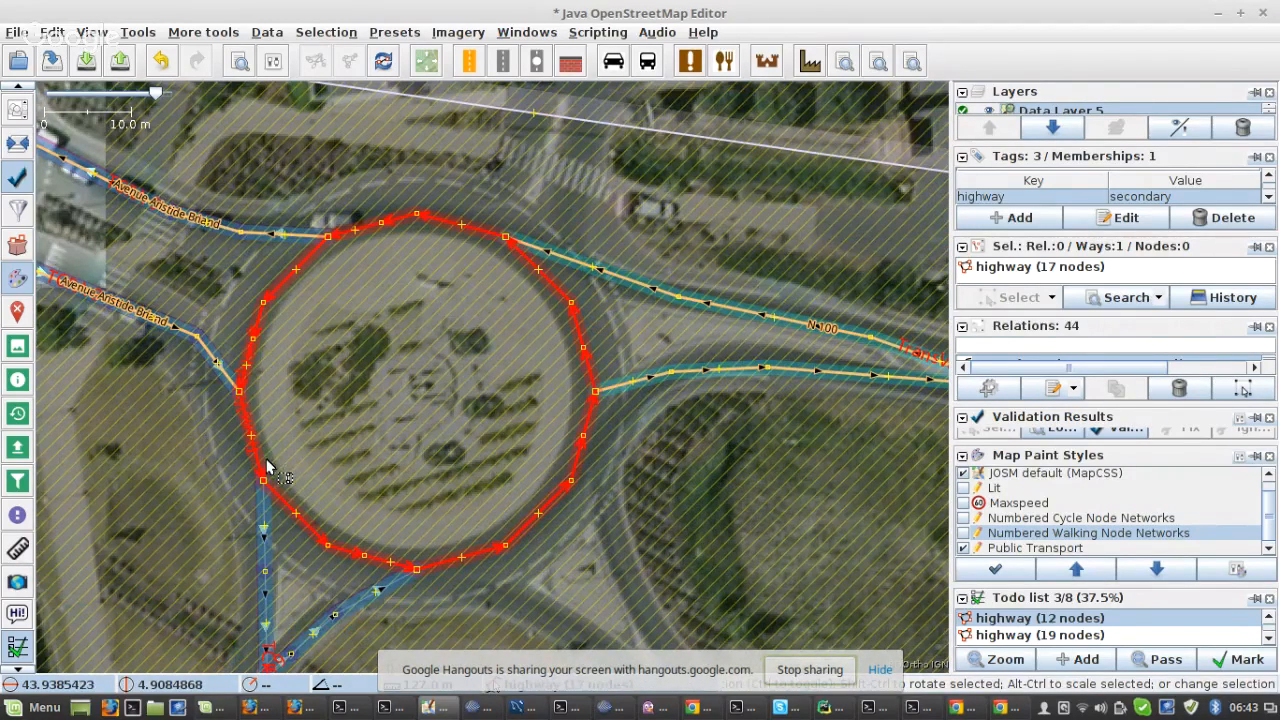
left_click_drag(530, 522, 534, 538)
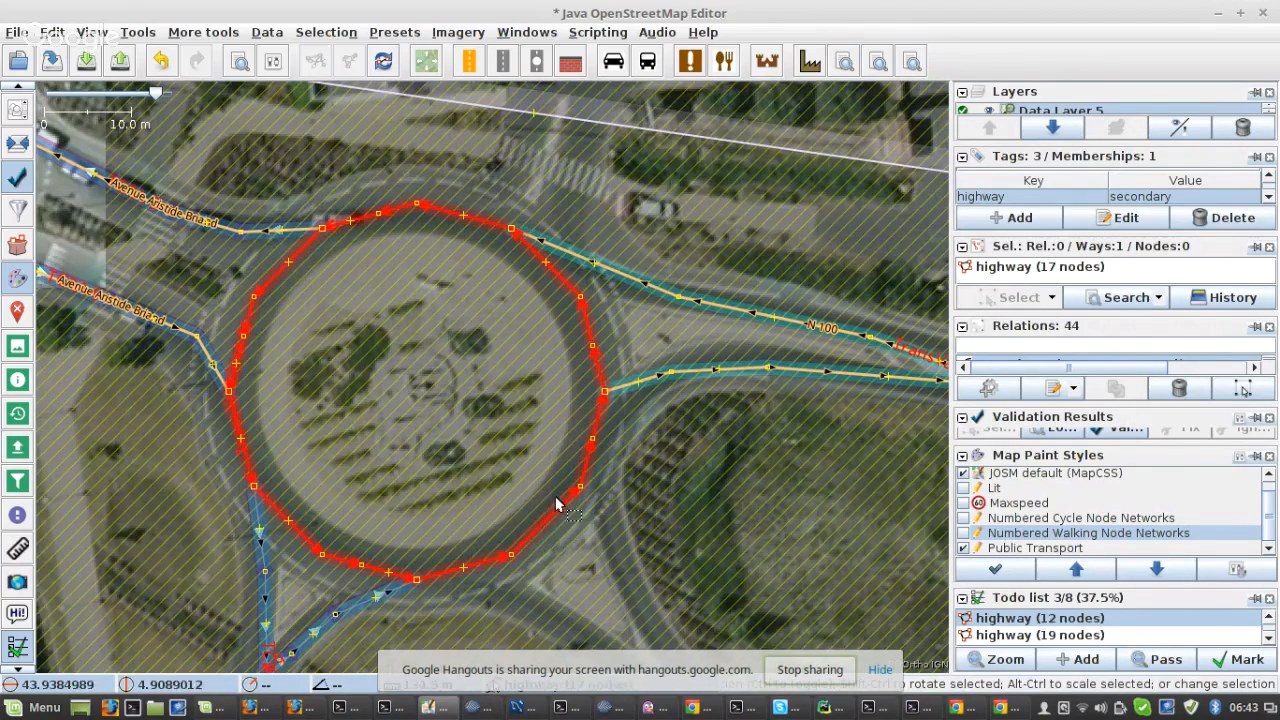
scroll(572, 503, "up", 2)
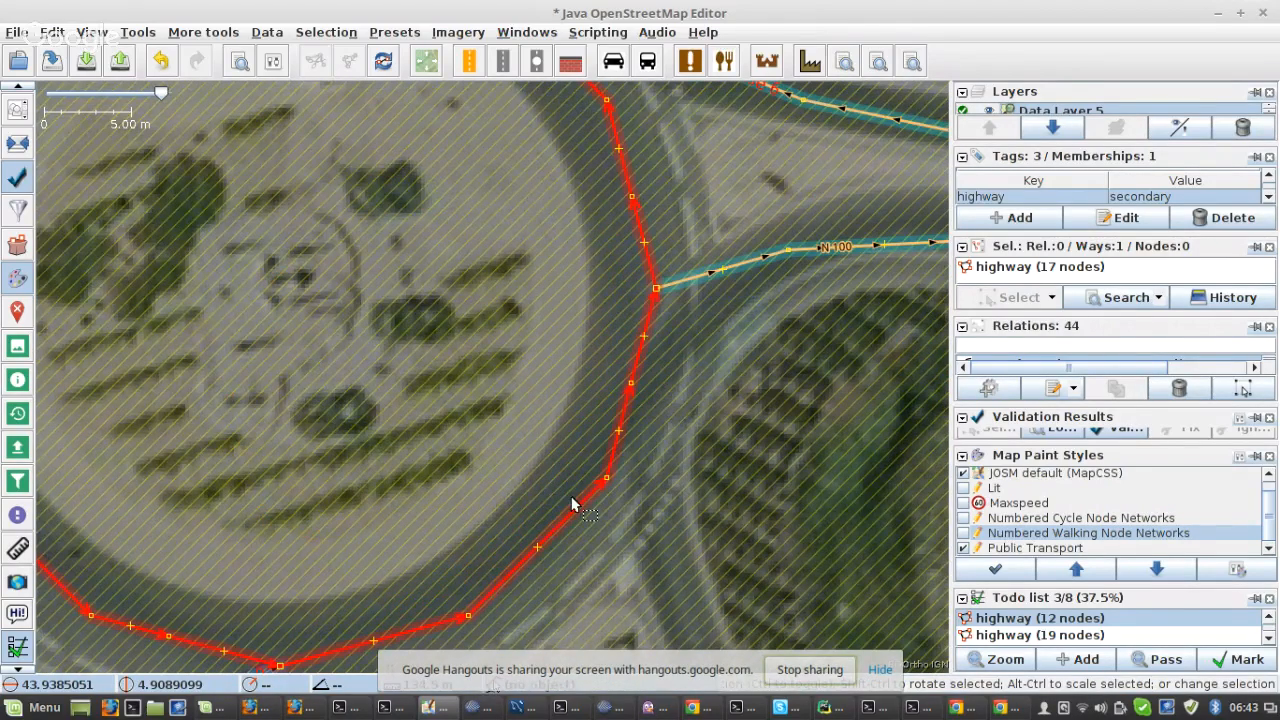
scroll(572, 503, "down", 2)
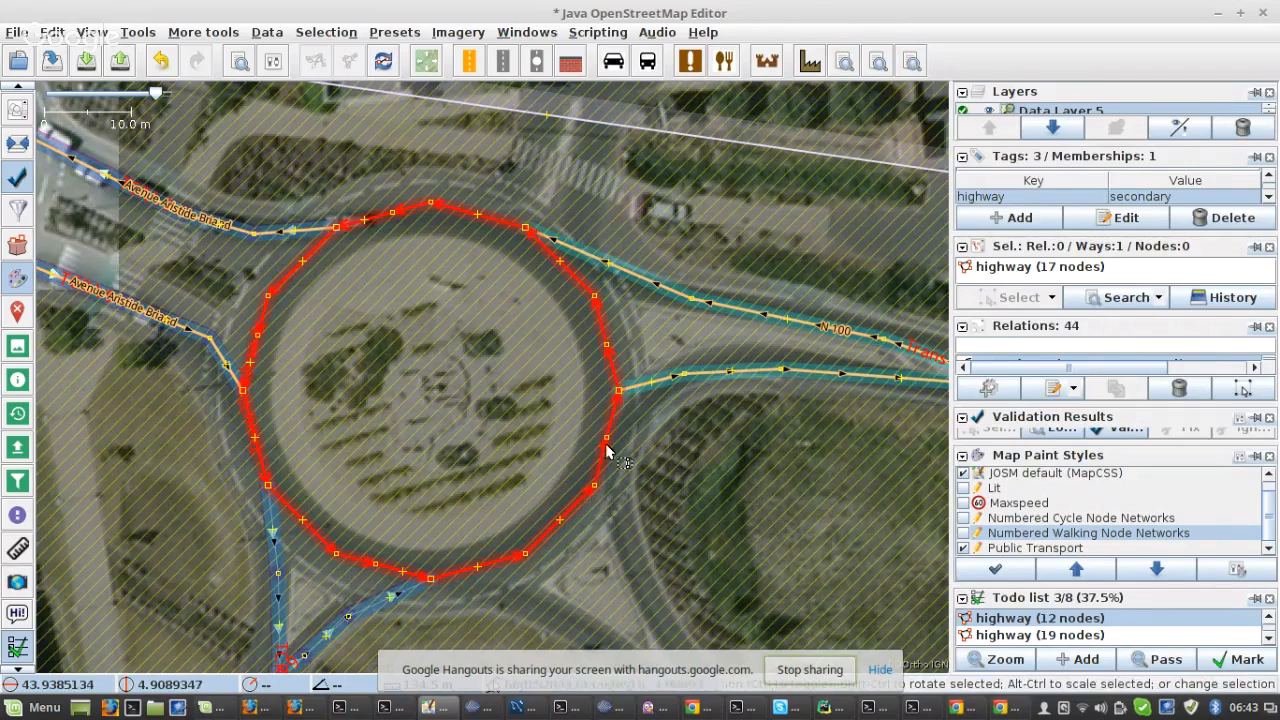
- Unglue the incoming N 100 road from the roundabout's northeast node, accepting the change outside the downloaded area
scroll(545, 248, "up", 2)
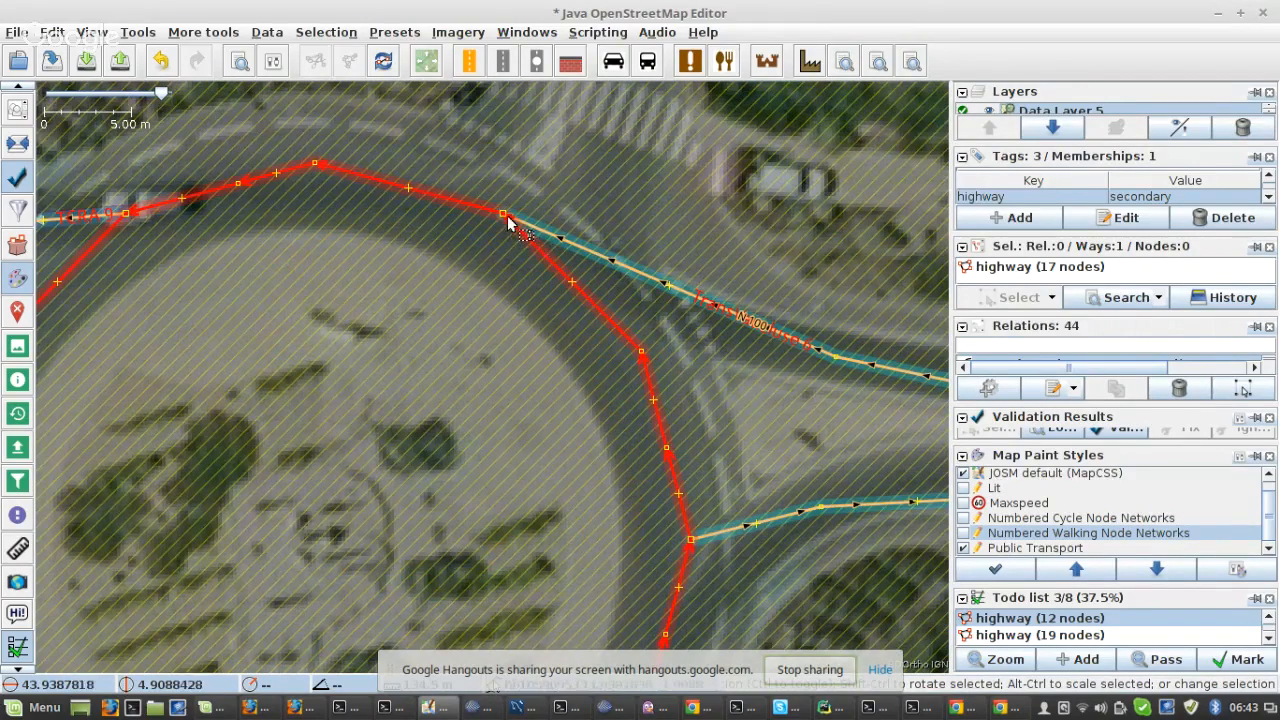
left_click(505, 218)
scroll(500, 234, "down", 1)
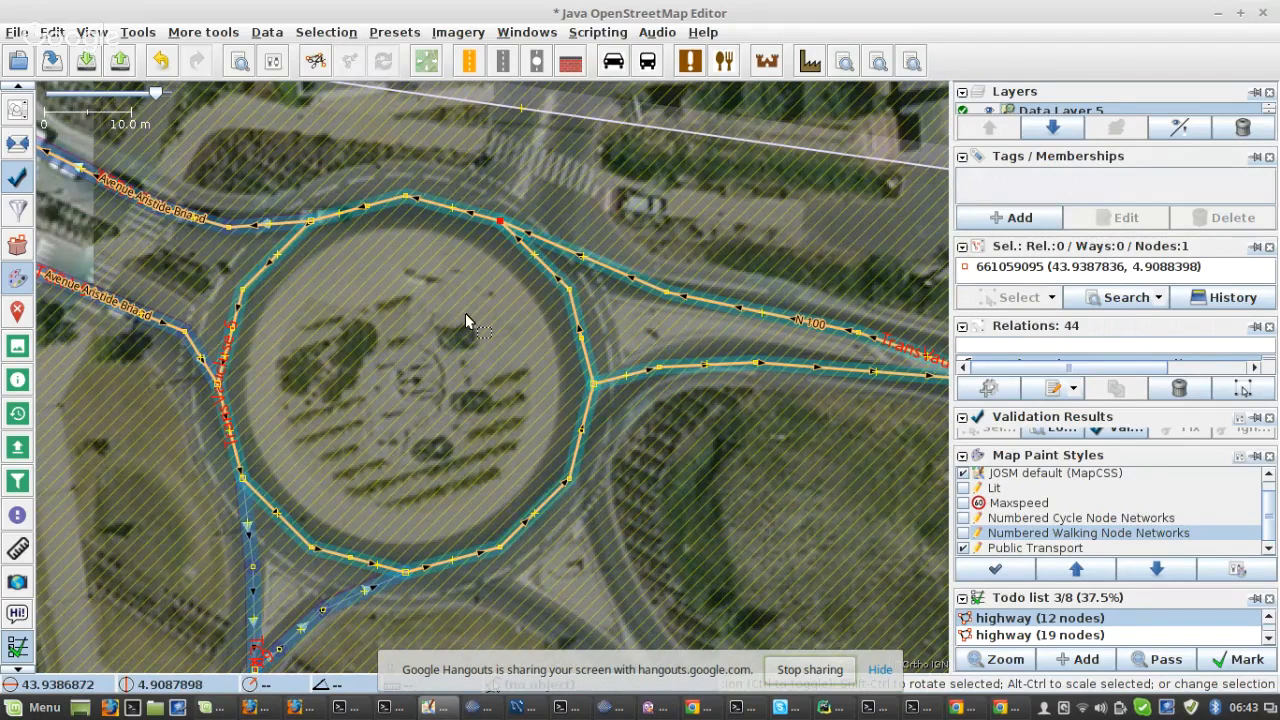
left_click(560, 250)
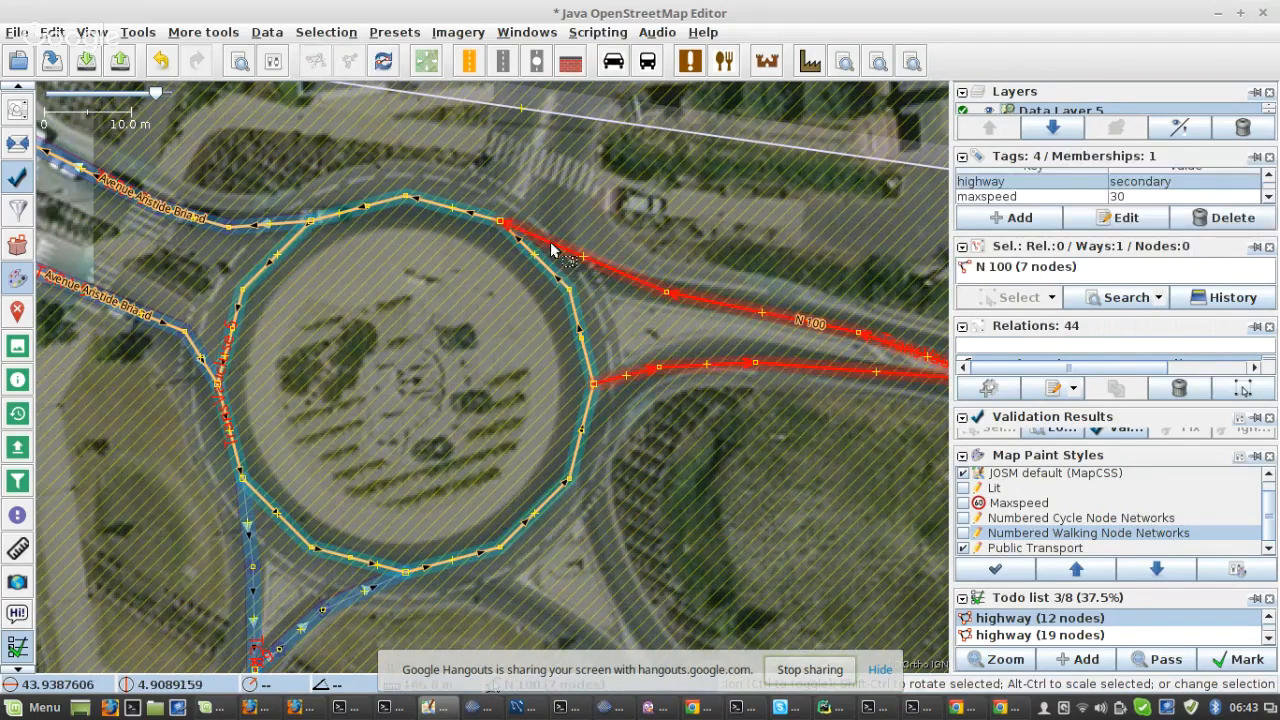
left_click(503, 222, "shift")
key("g")
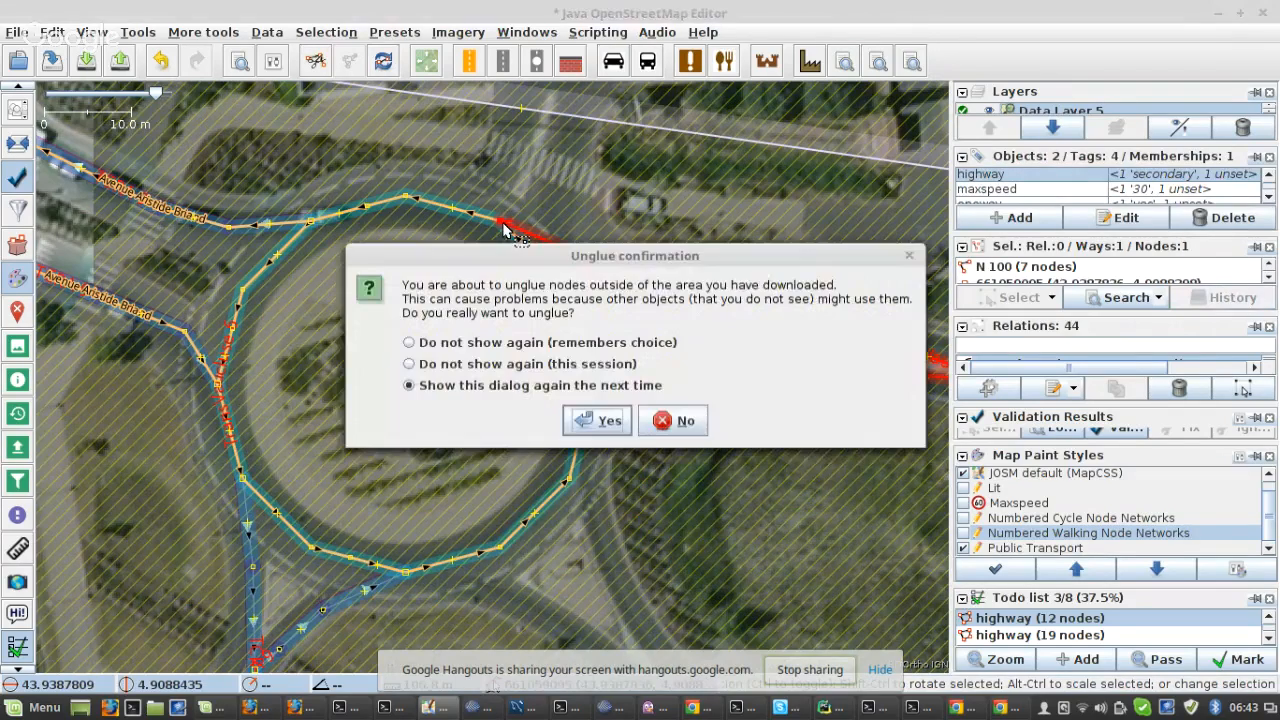
left_click(590, 421)
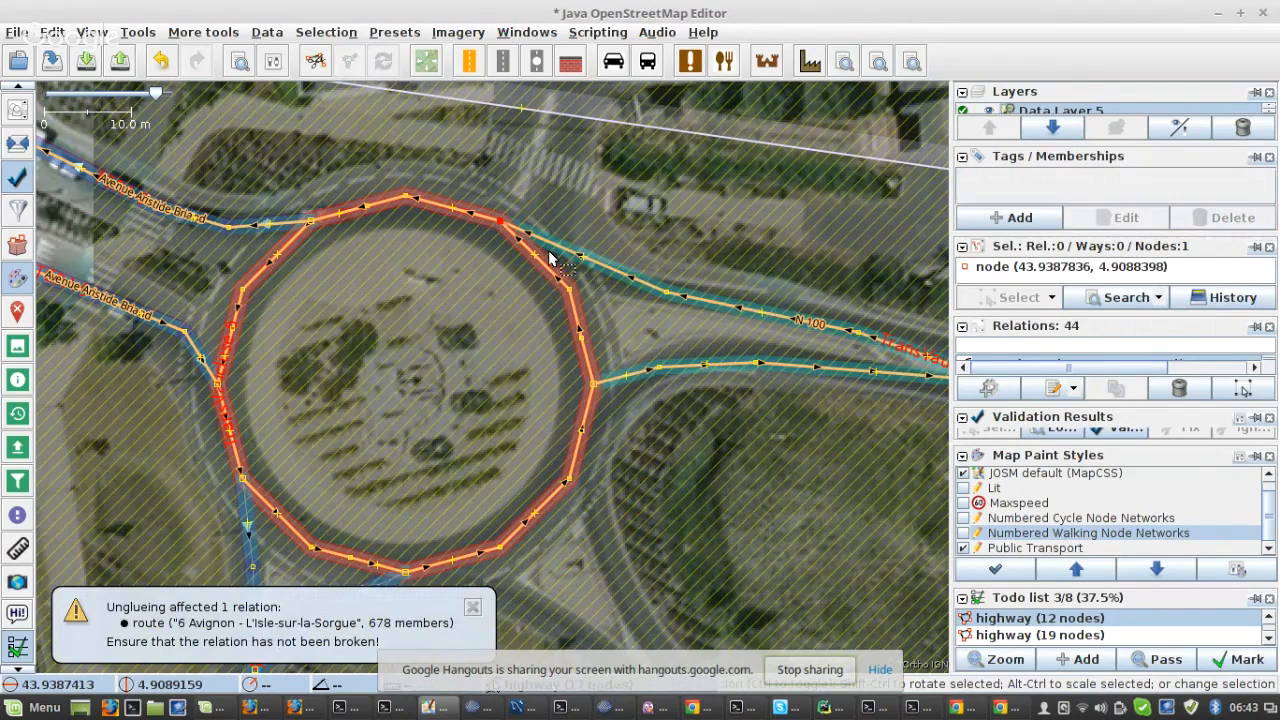
- Merge the loose N 100 end with the next roundabout node to the southeast and shift that junction slightly northwest
left_click_drag(501, 221, 606, 259)
left_click(571, 290, "shift")
key("m")
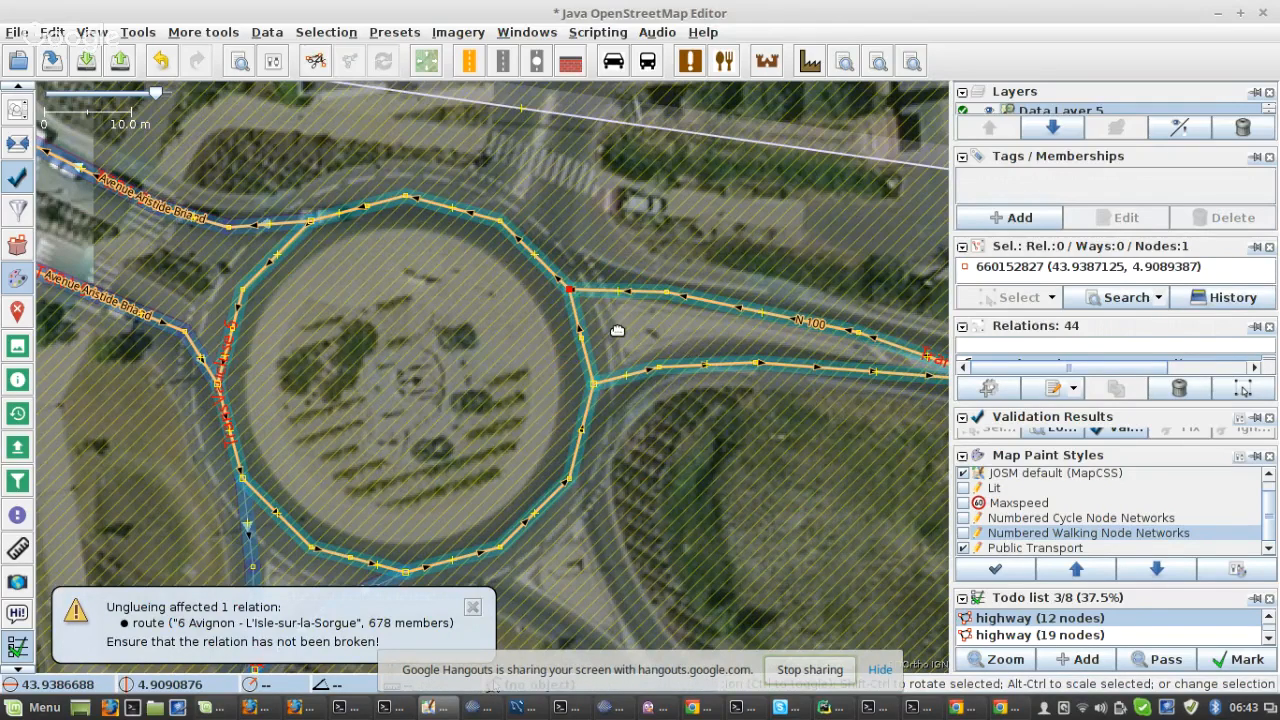
left_click_drag(671, 332, 617, 330)
scroll(516, 289, "up", 2)
left_click_drag(525, 295, 500, 253)
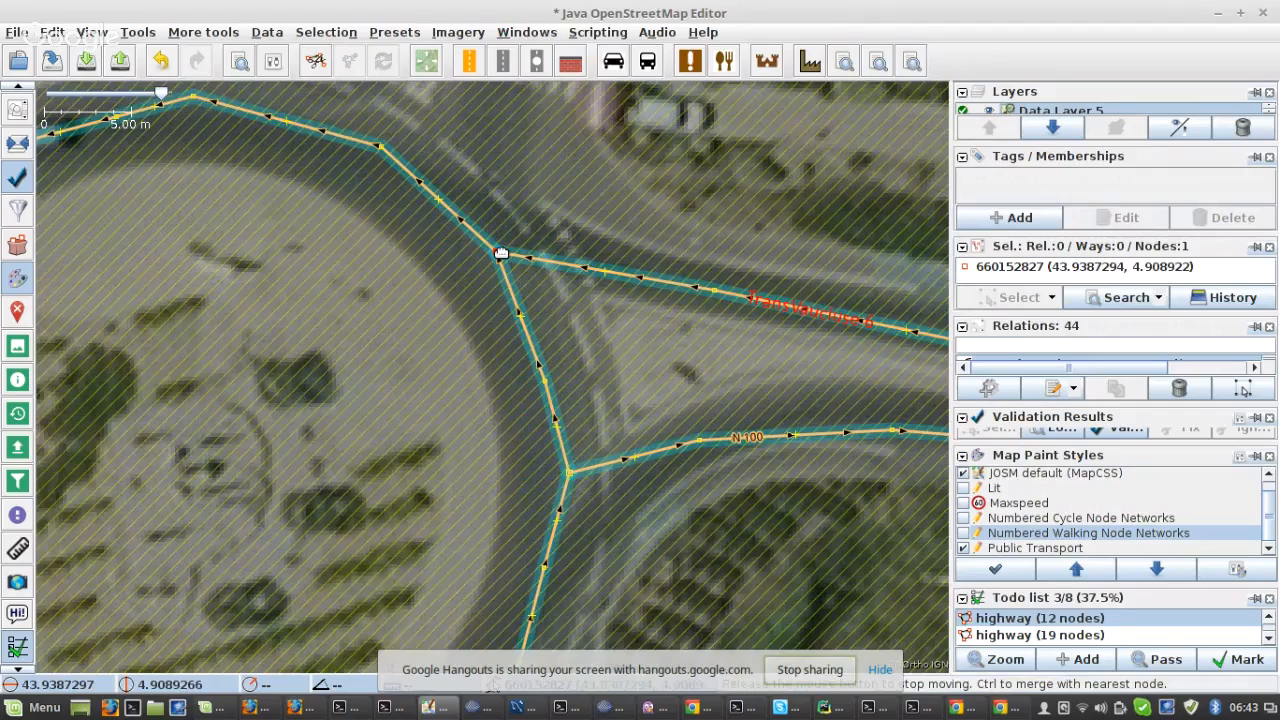
- Split the N 100 way east of the large roundabout at the node where its entry and exit branches meet
scroll(500, 253, "down", 1)
left_click(764, 351)
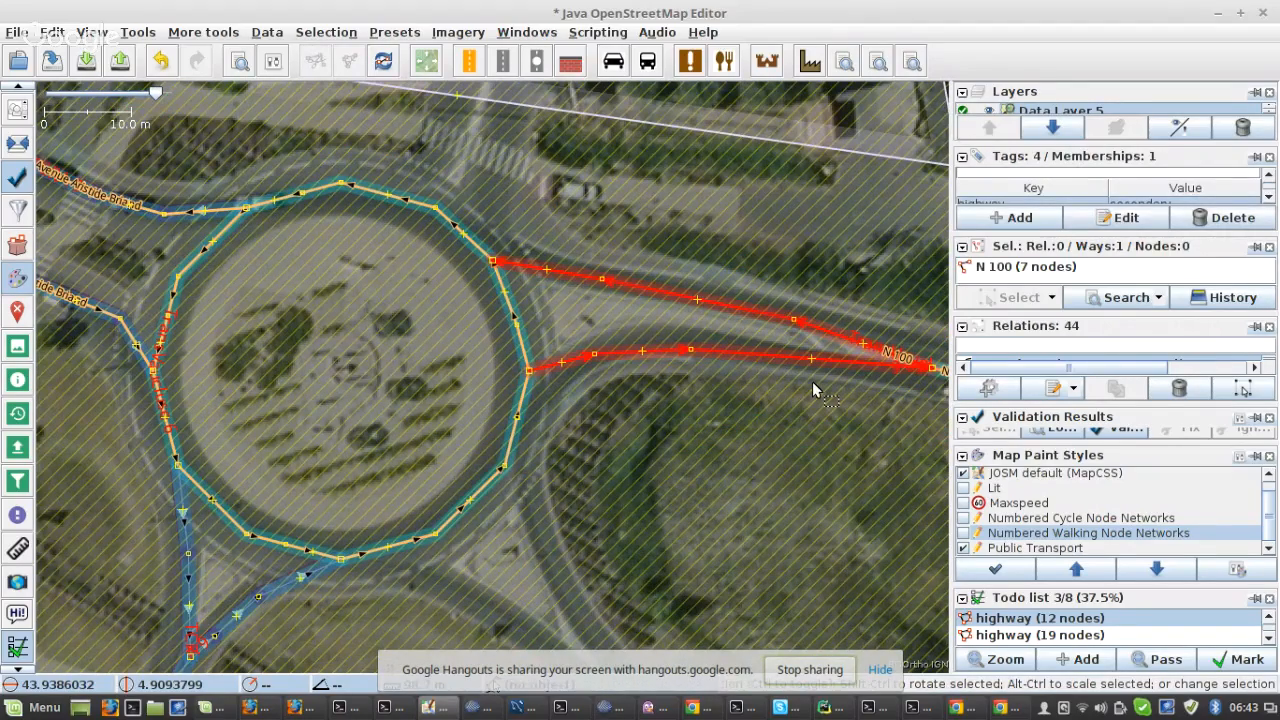
left_click_drag(932, 370, 697, 350)
left_click(697, 350, "shift")
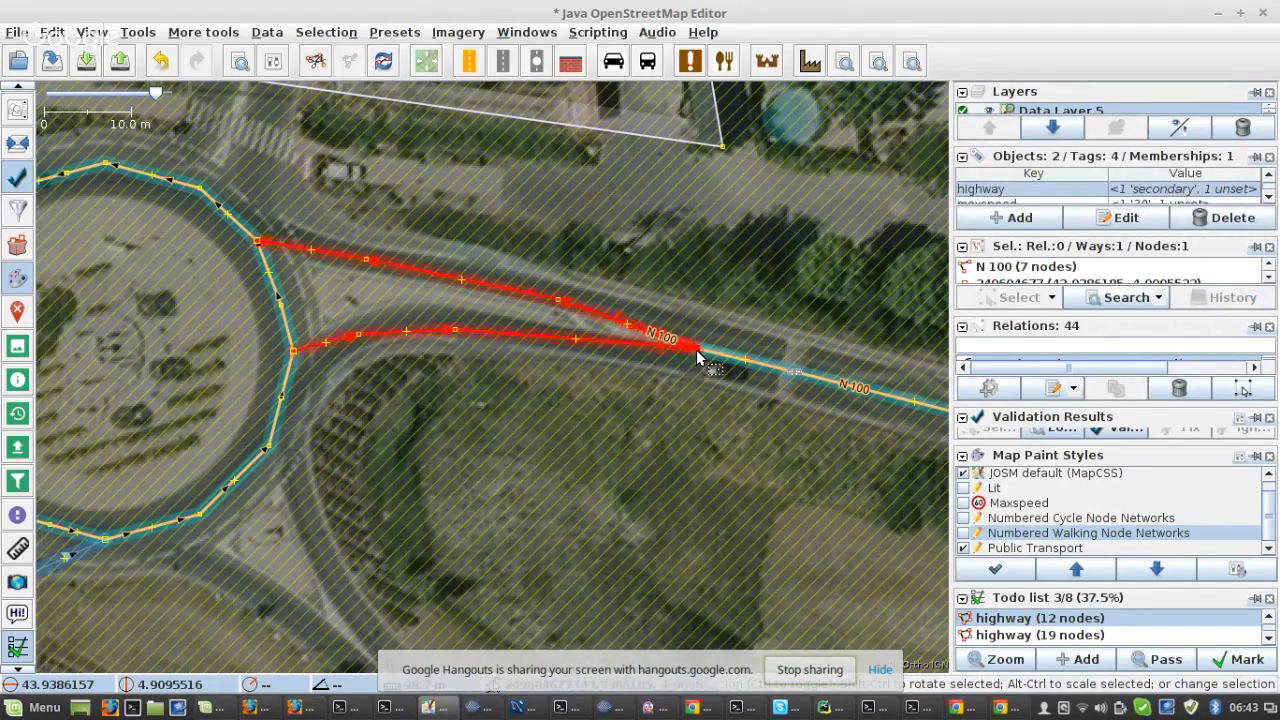
key("p")
- Split the 6-node service road south of the roundabout at the fork where its two branches meet
scroll(482, 405, "down", 1)
left_click_drag(318, 478, 612, 421)
scroll(612, 421, "up", 2)
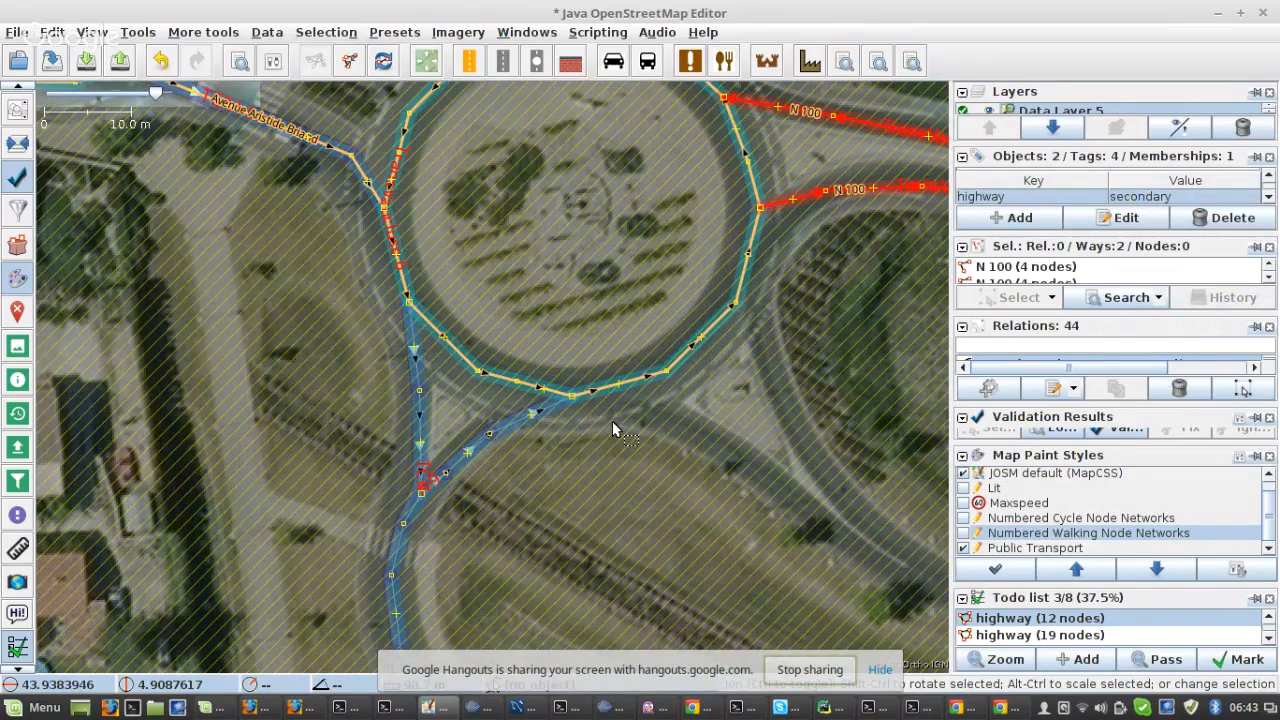
left_click(532, 412)
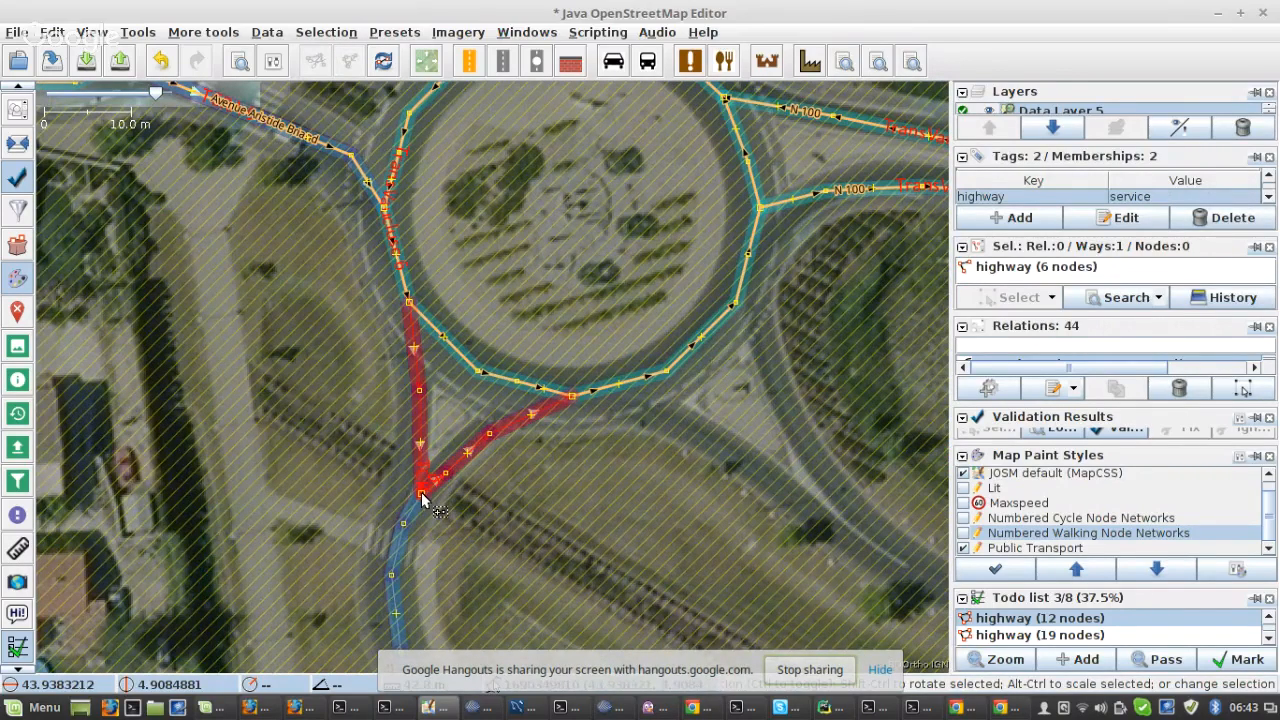
left_click(421, 498, "shift")
key("p")
left_click(555, 434)
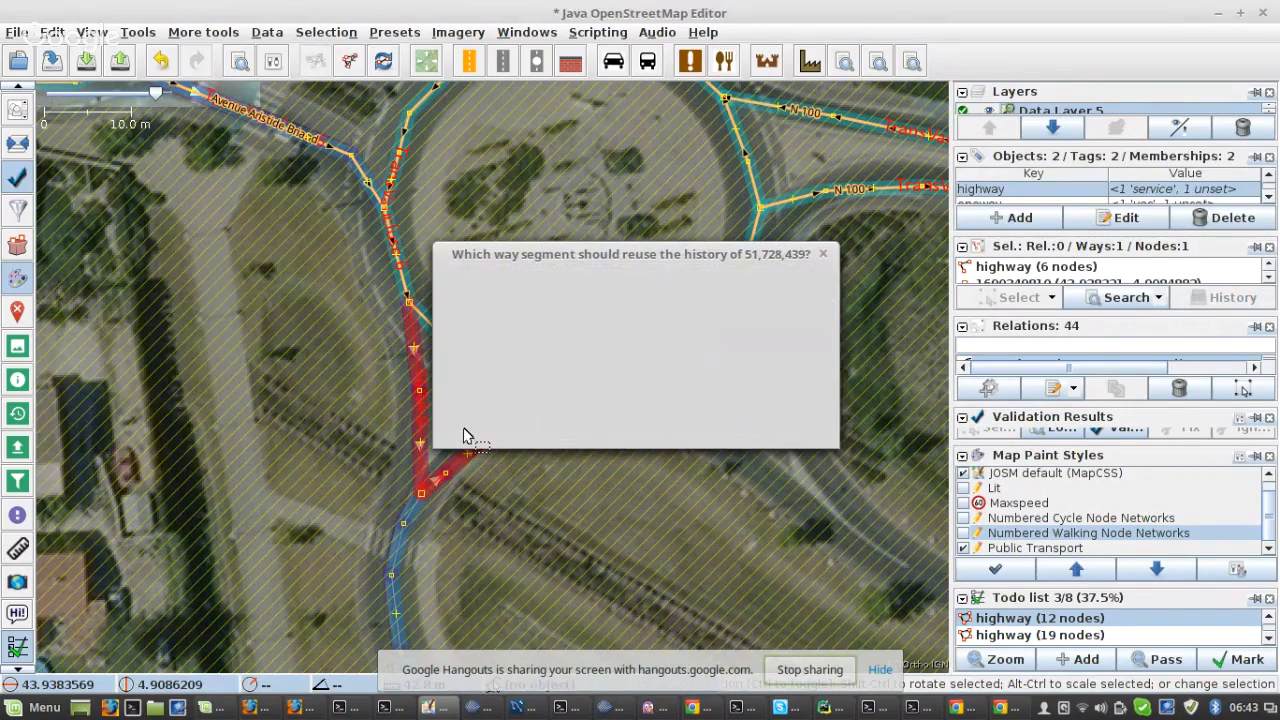
- Check how Avenue Aristide Briand and Rue des Portugaises are divided near the two roundabouts
left_click_drag(335, 293, 518, 523)
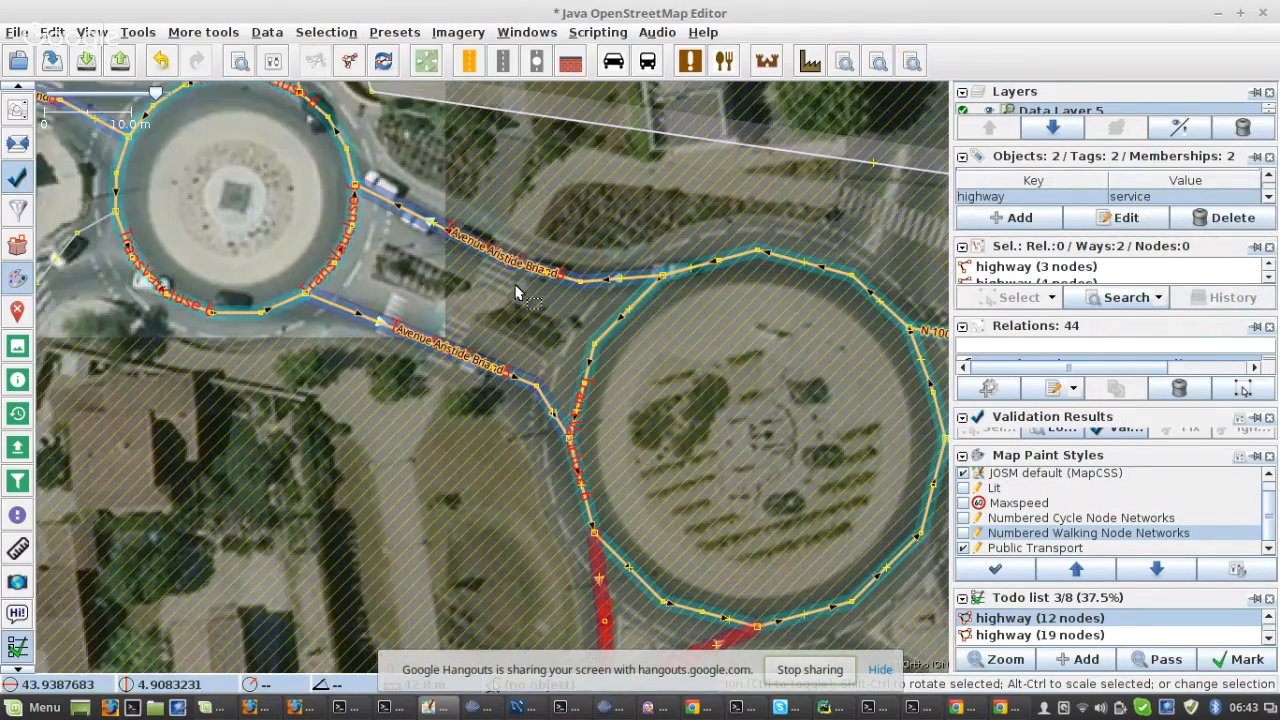
left_click(632, 287)
left_click_drag(305, 95, 346, 264)
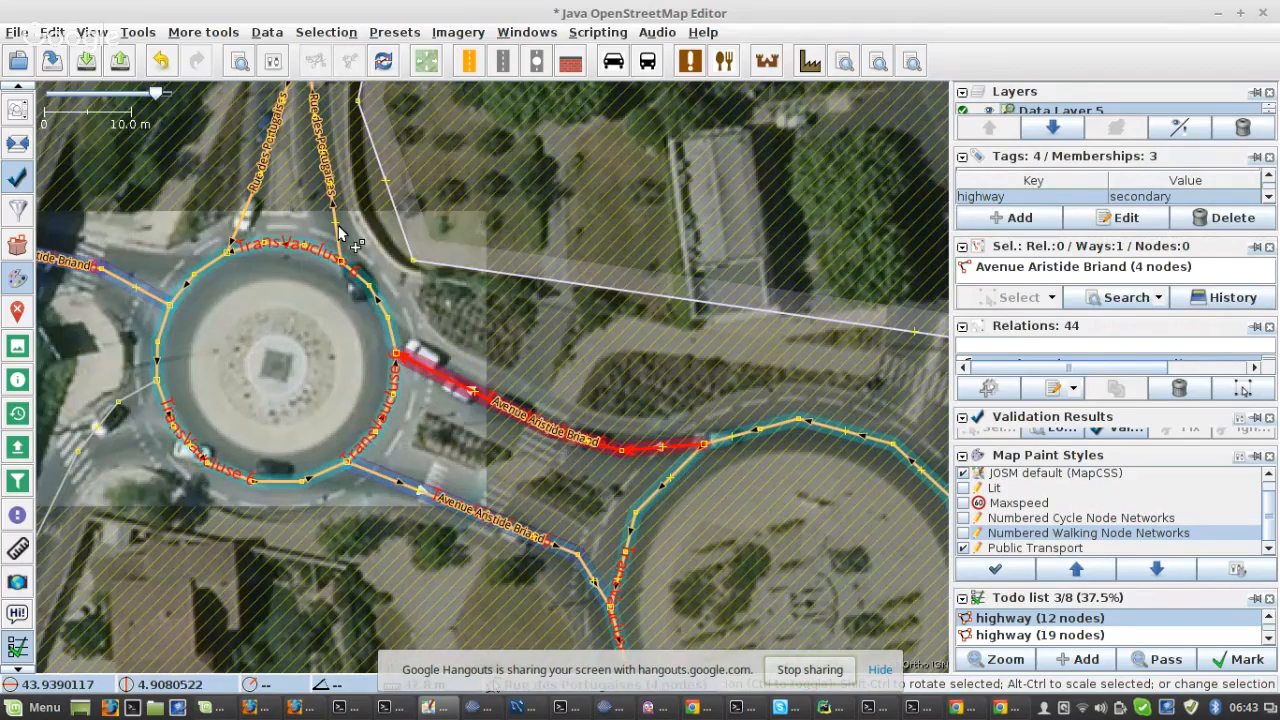
left_click(340, 233)
scroll(345, 240, "down", 2)
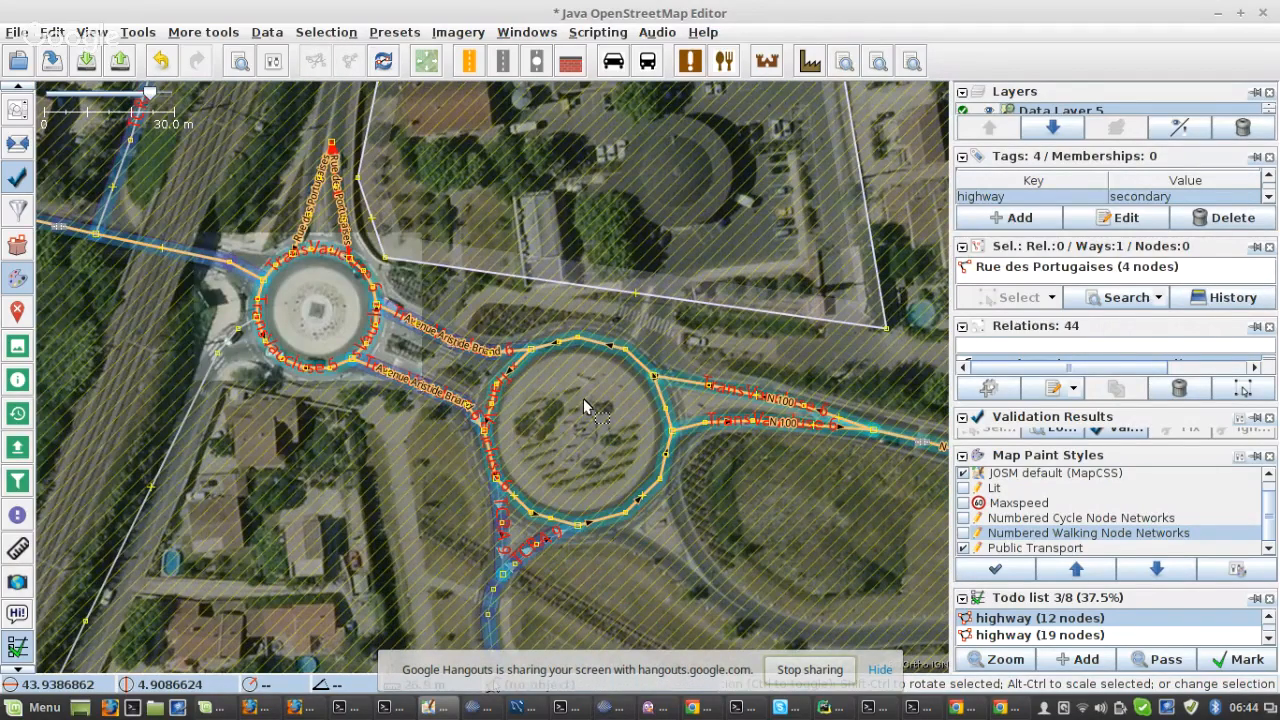
scroll(583, 398, "up", 2)
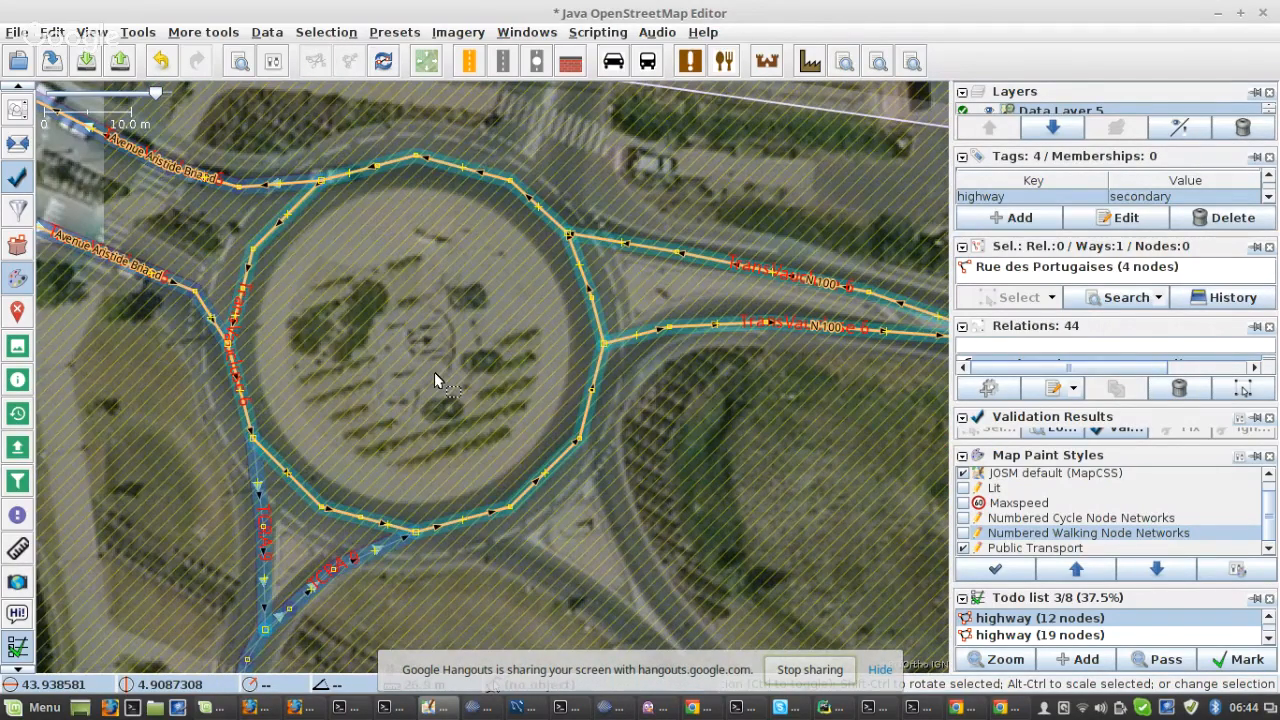
left_click_drag(434, 373, 444, 372)
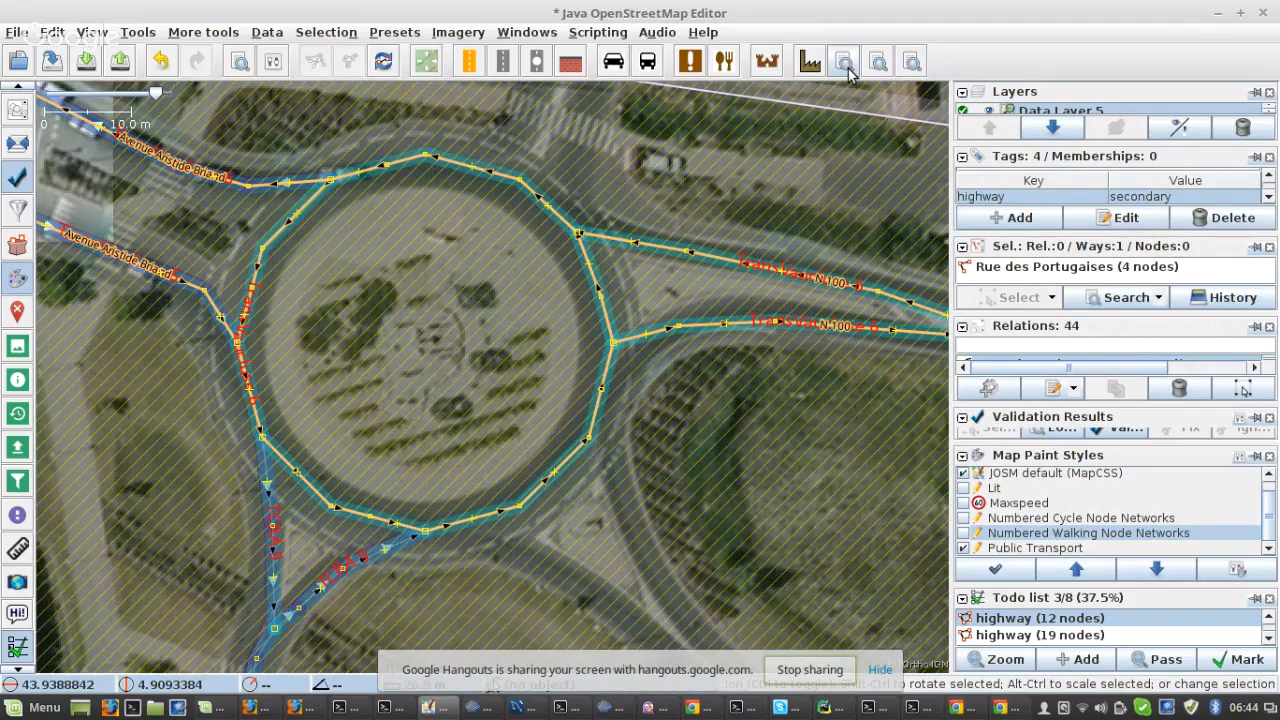
- Download the map data around the 17-node roundabout and split it at its junction nodes, with Segment 2 (5 nodes) reusing the history
left_click(846, 64)
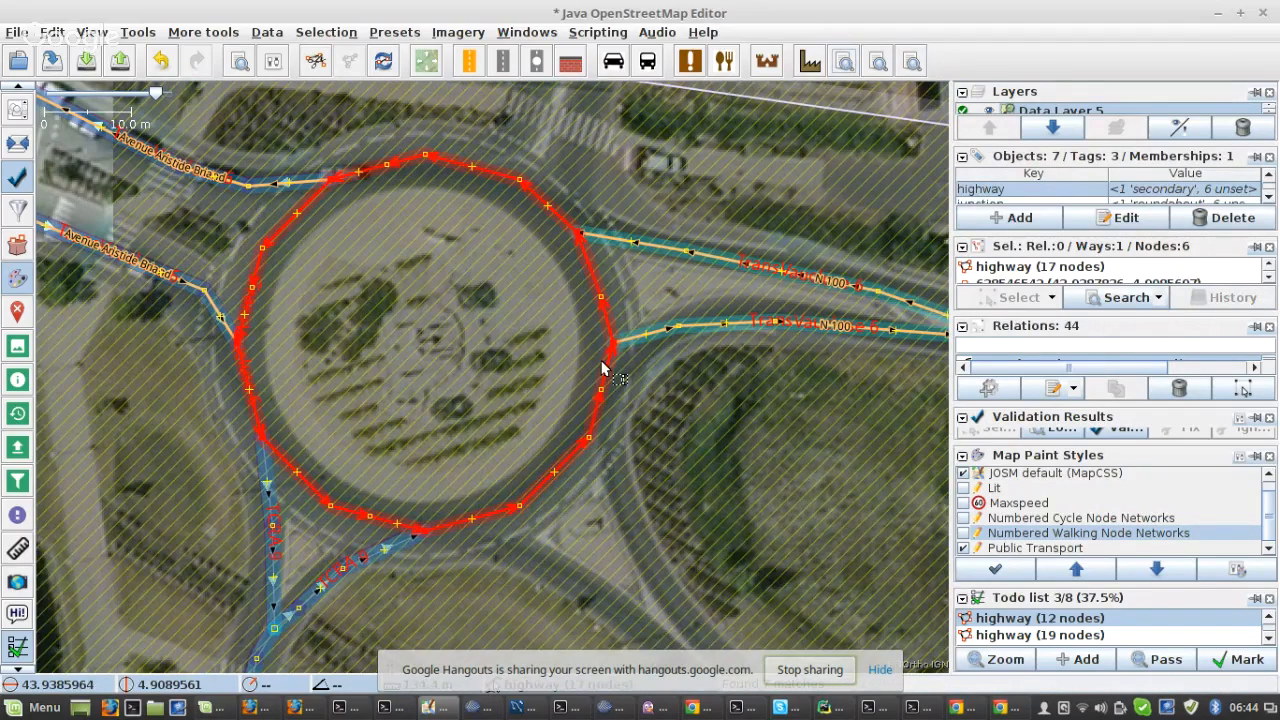
left_click(87, 61)
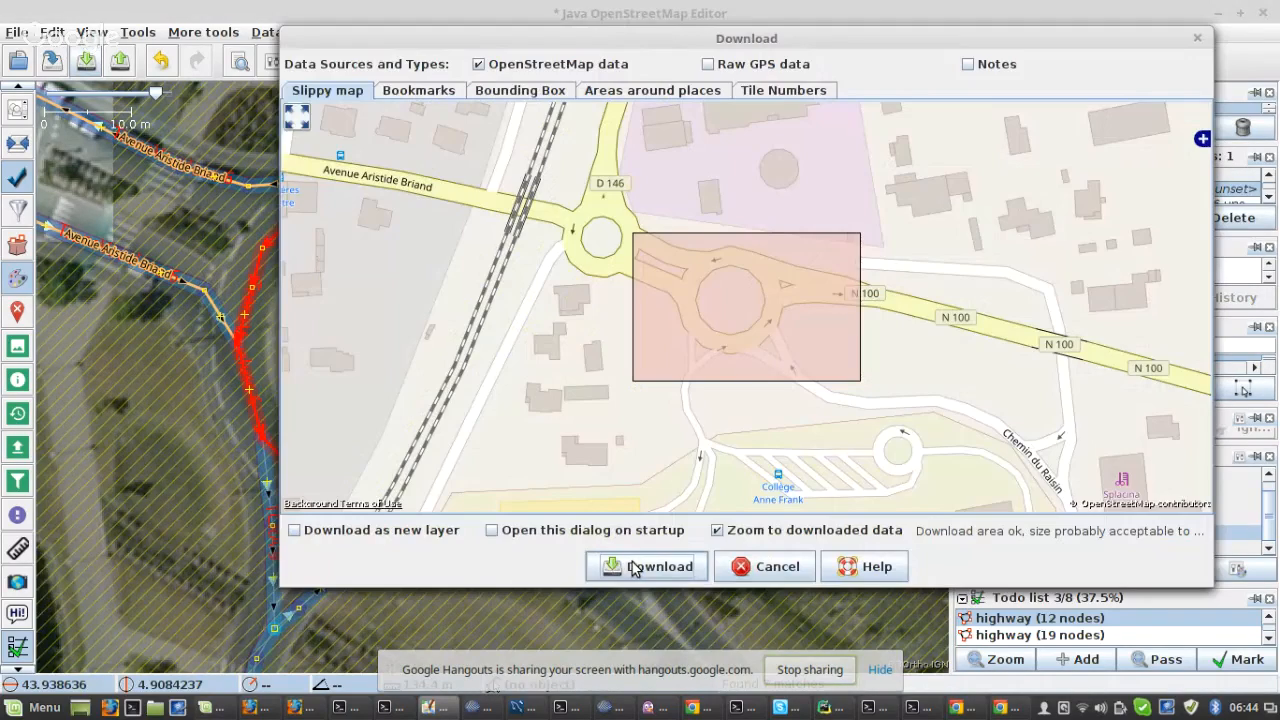
left_click(633, 567)
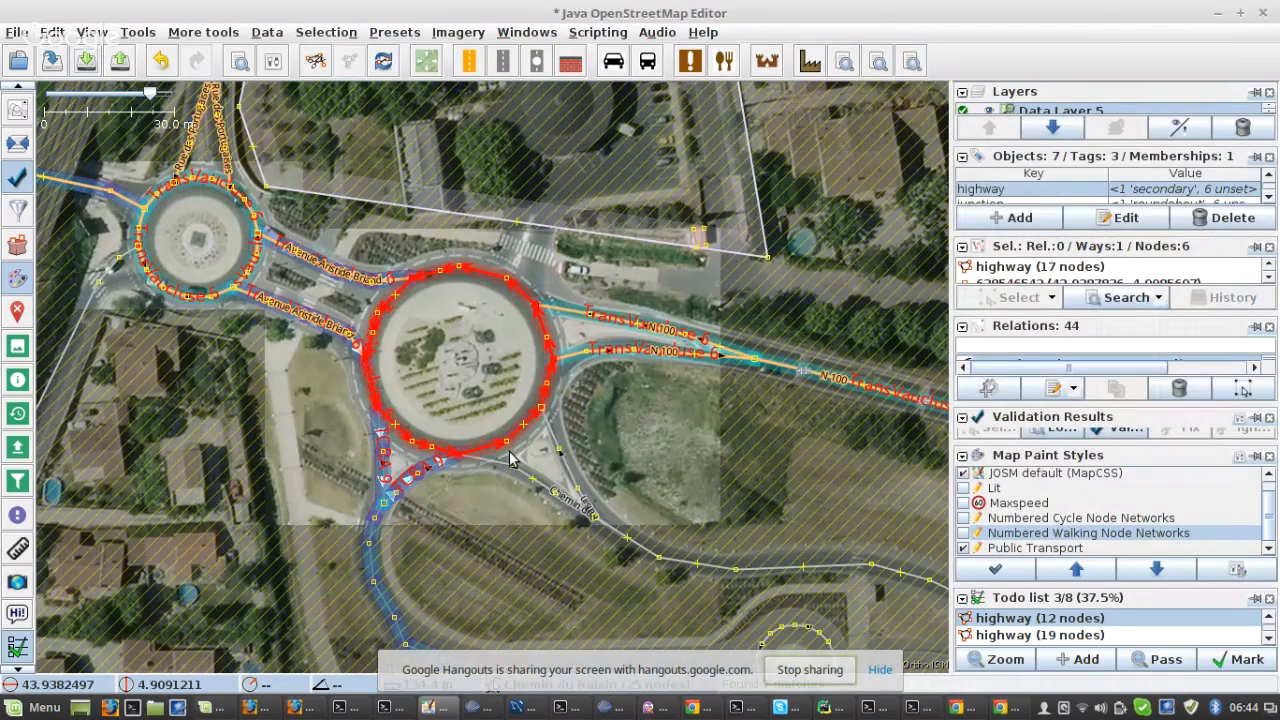
scroll(487, 407, "up", 2)
key("p")
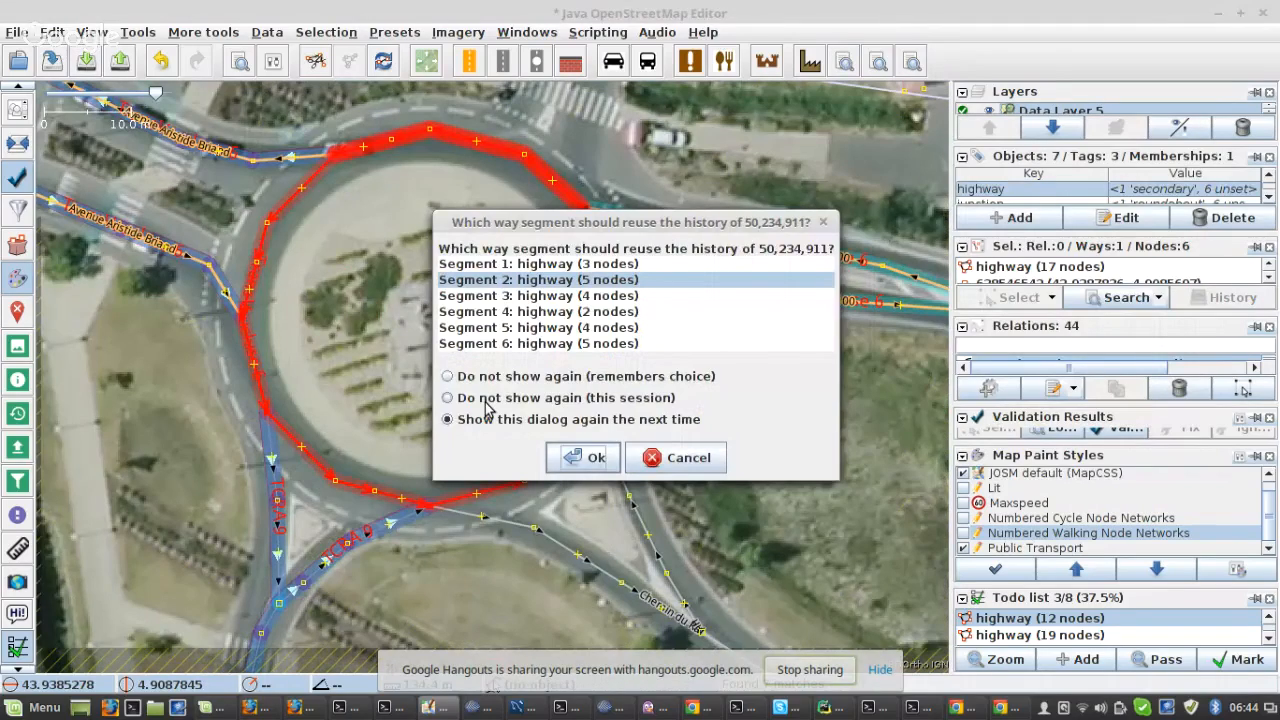
left_click(589, 460)
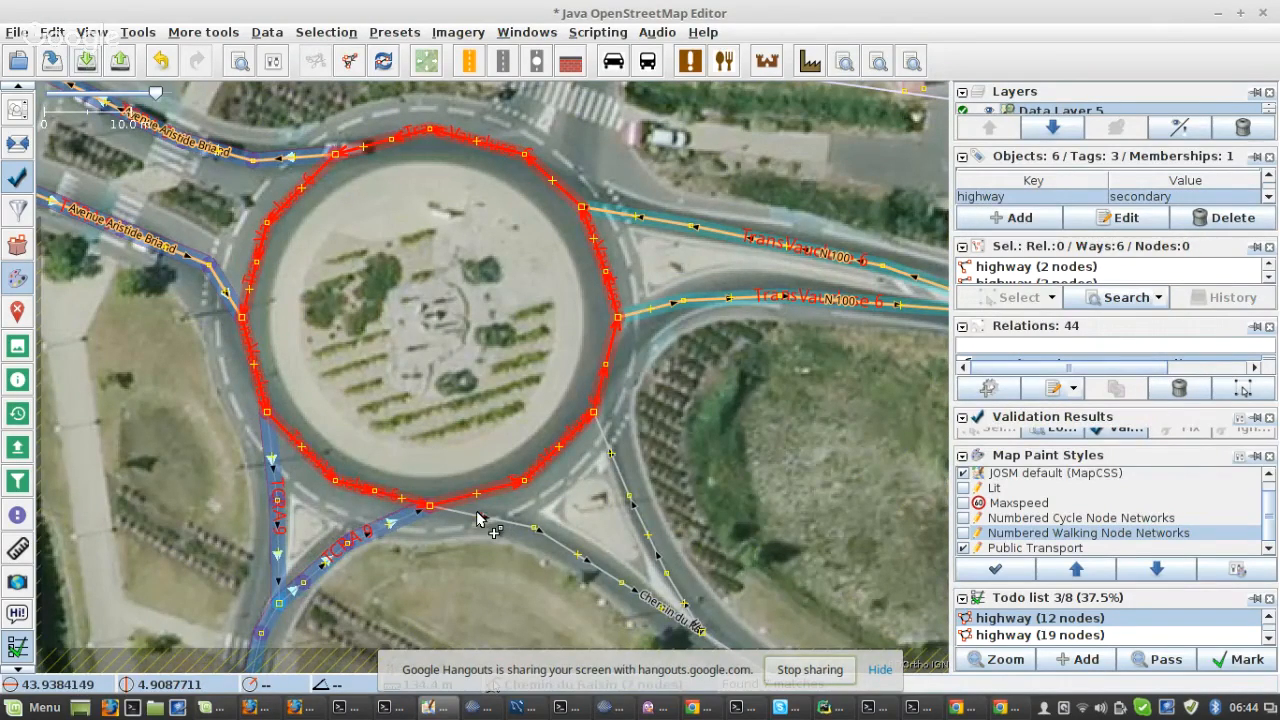
- Reconnect the start of Chemin du Raisin to the roundabout slightly farther east and split the roundabout at that node
scroll(477, 519, "up", 2)
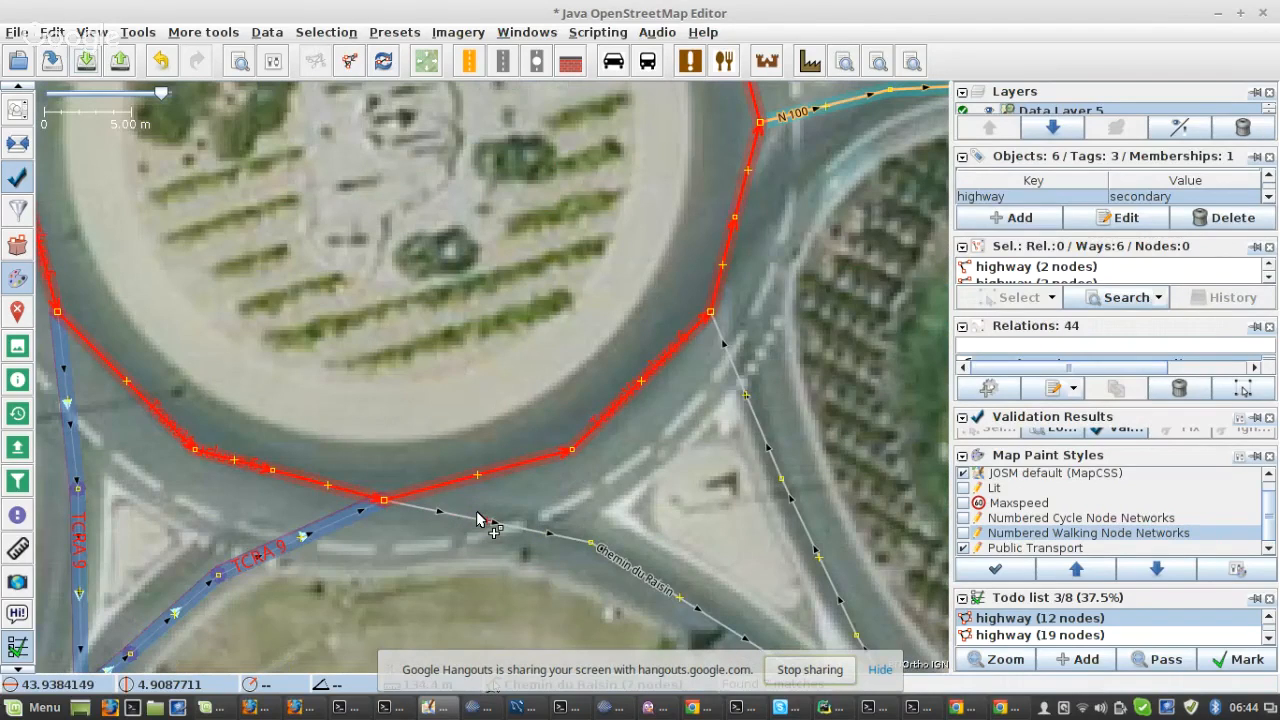
left_click(477, 519)
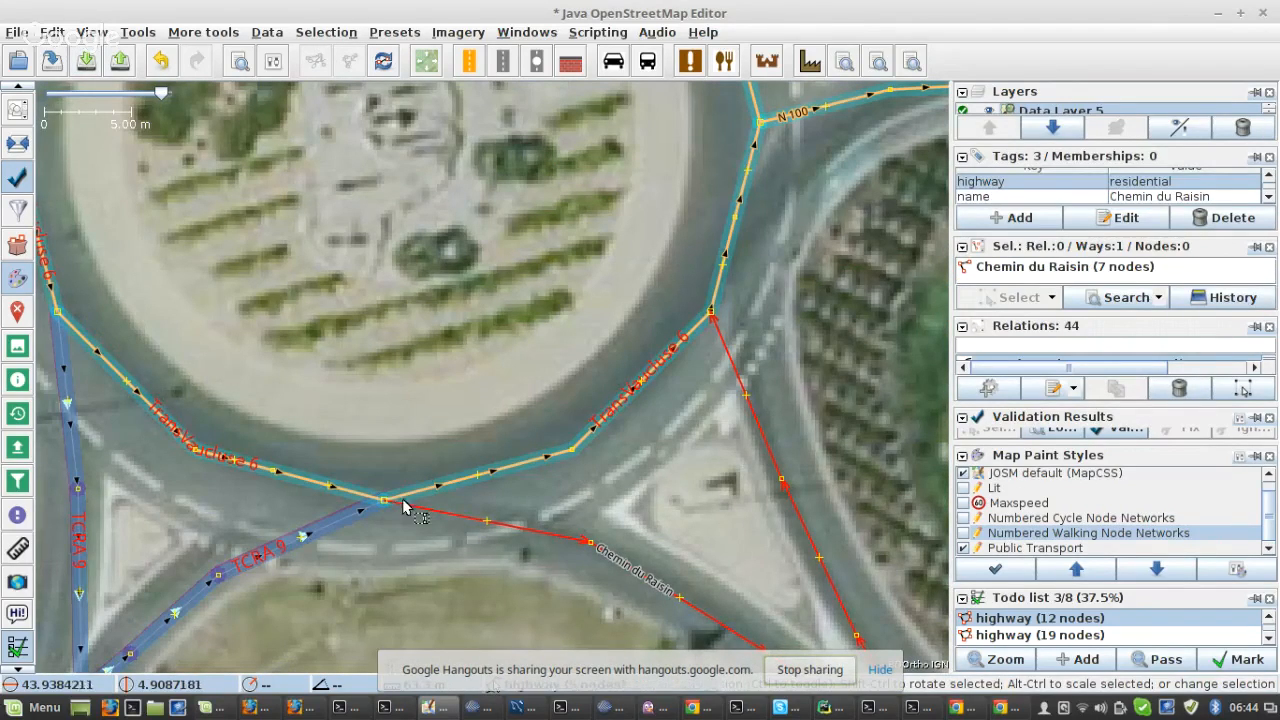
left_click(387, 503)
left_click_drag(387, 503, 465, 481)
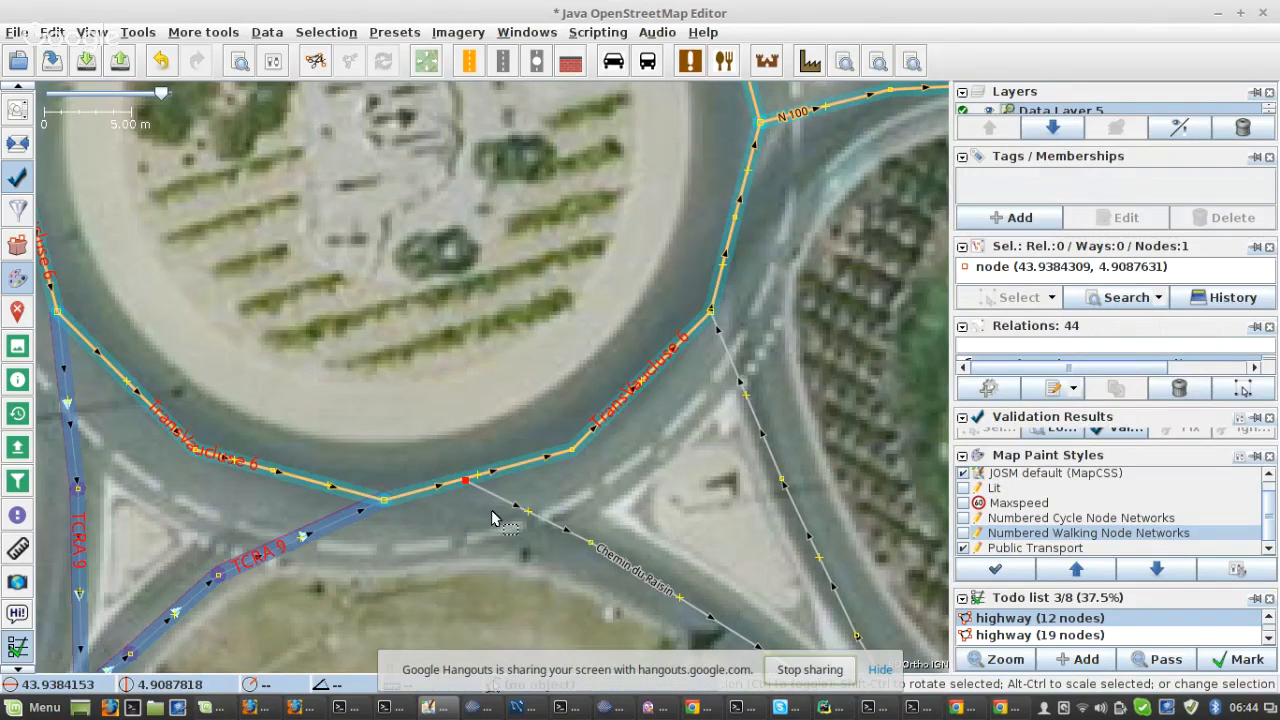
scroll(517, 530, "down", 4)
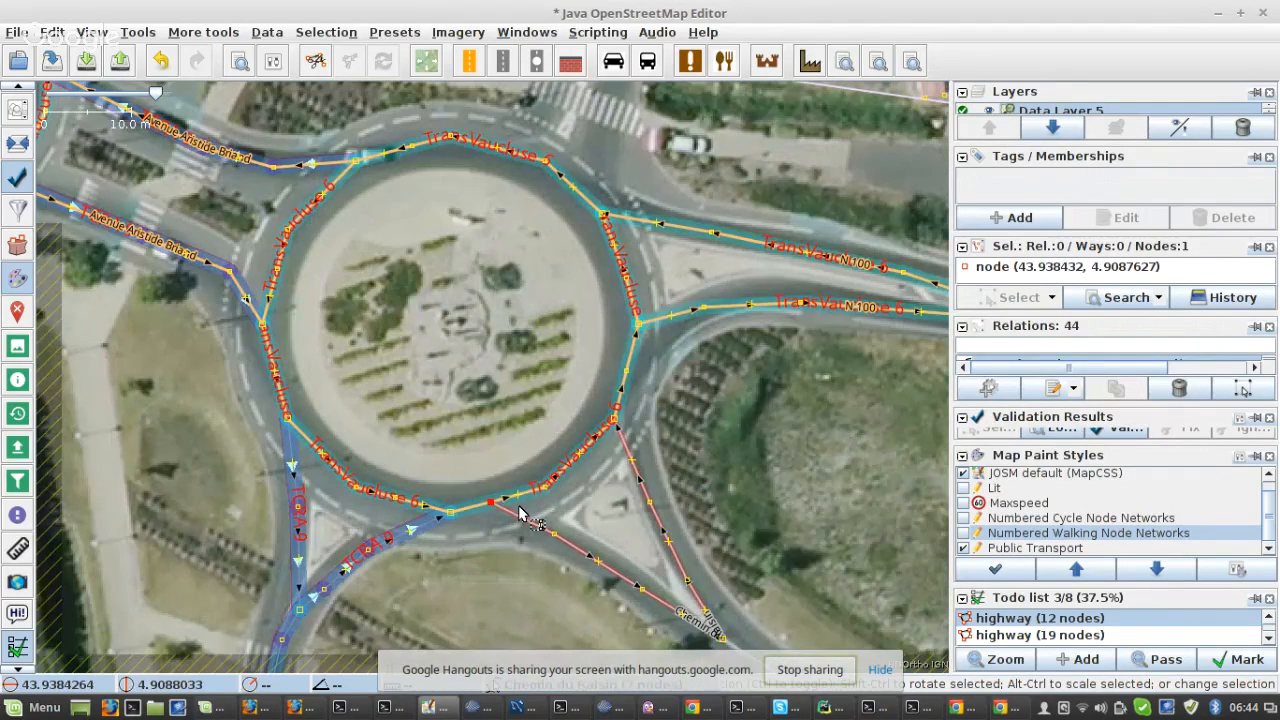
left_click(500, 505)
key("p")
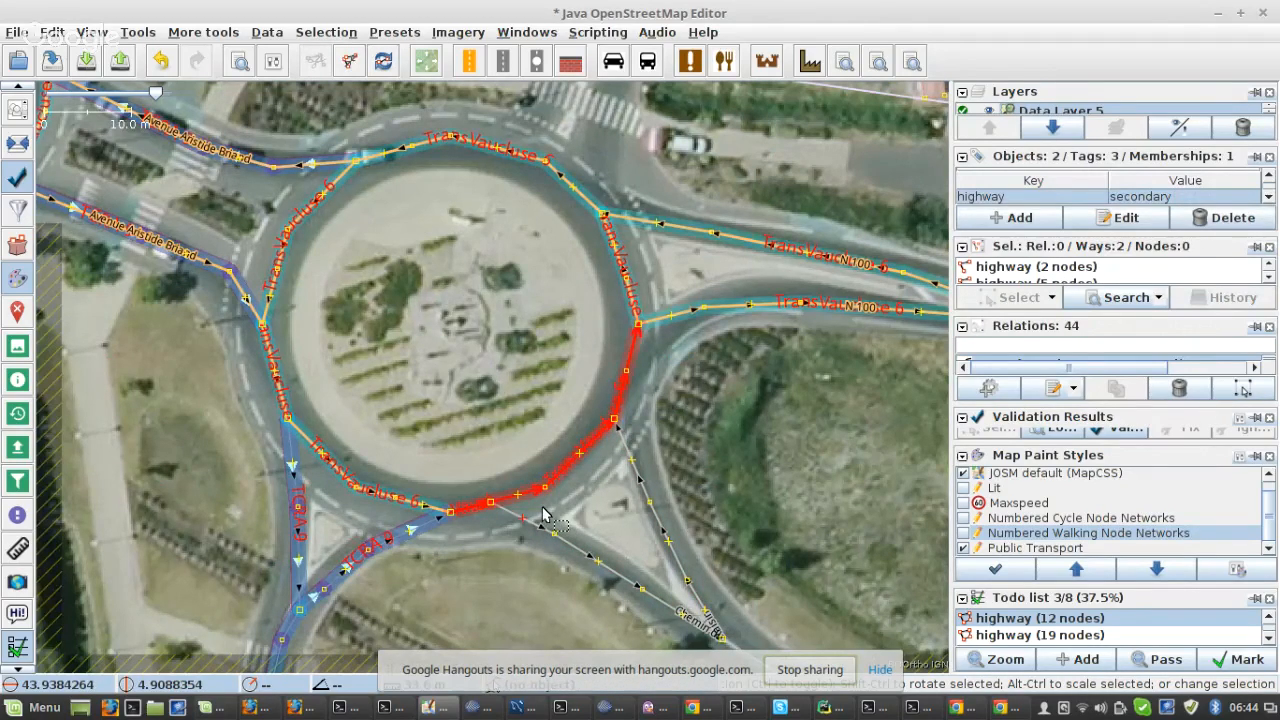
- Add one node to the roundabout's west stretch and another to its north stretch, following the carriageway
scroll(543, 515, "up", 3)
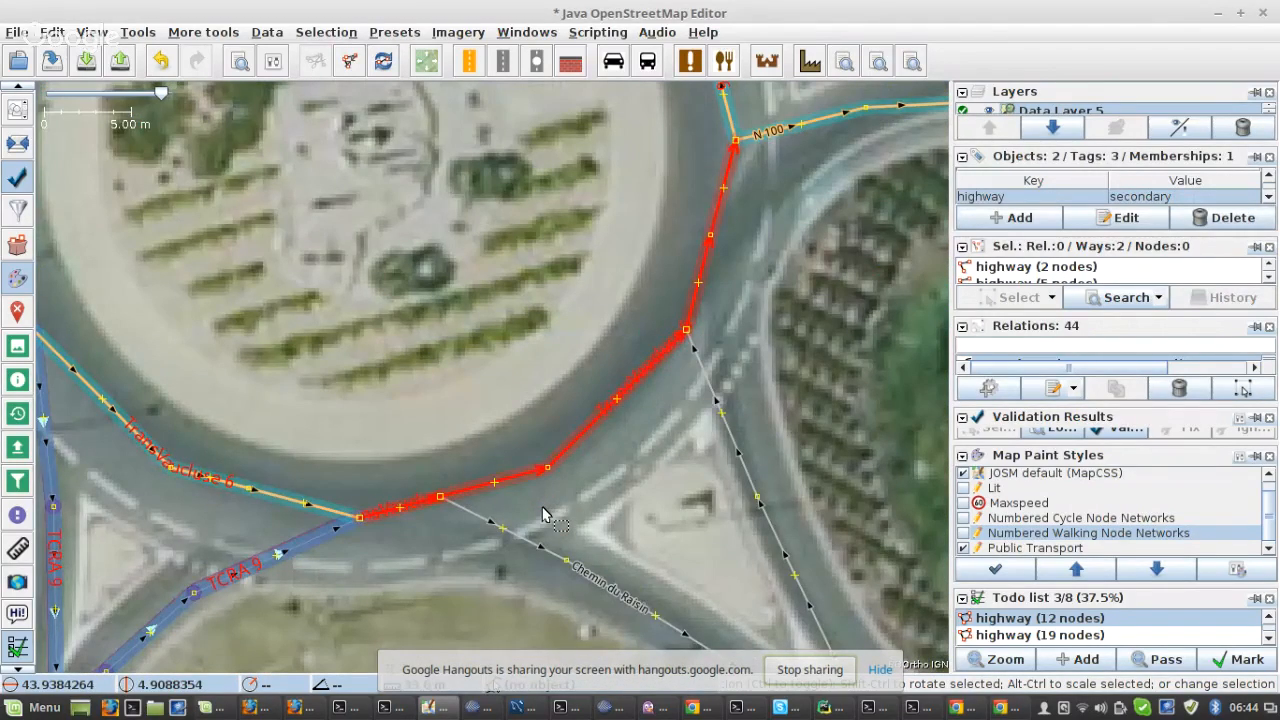
scroll(543, 515, "down", 3)
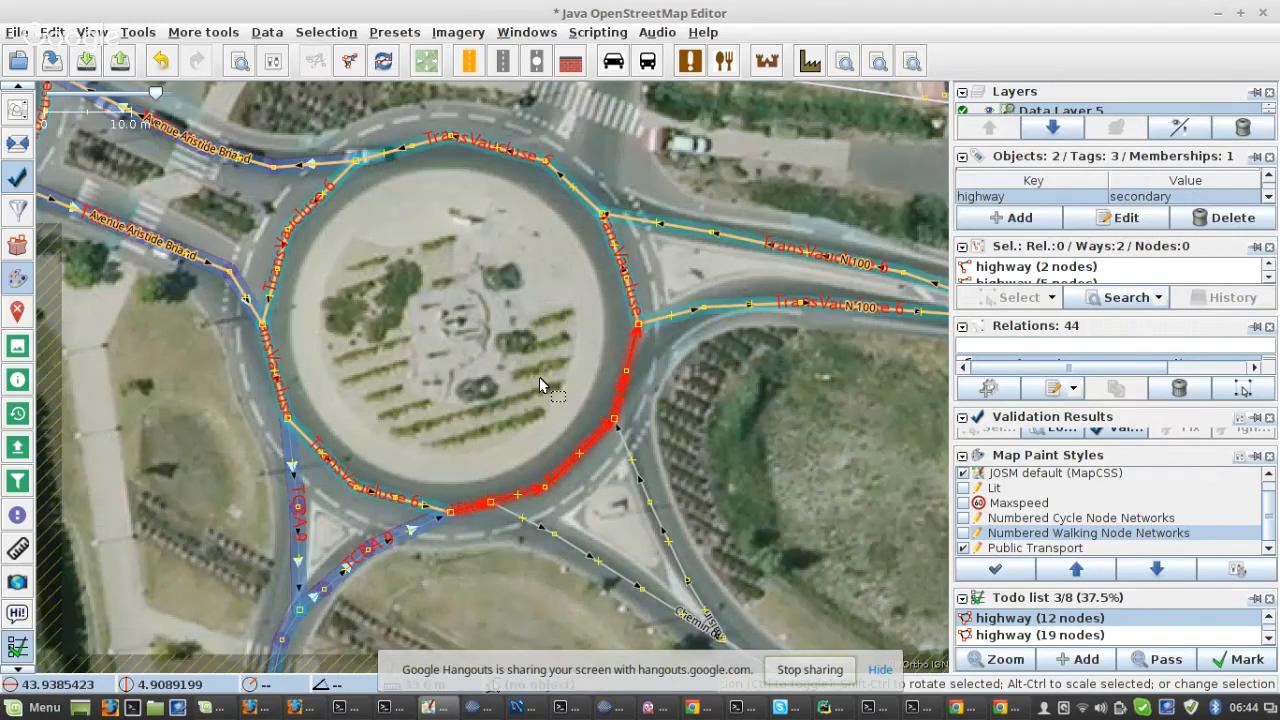
scroll(540, 385, "up", 3)
left_click(166, 499)
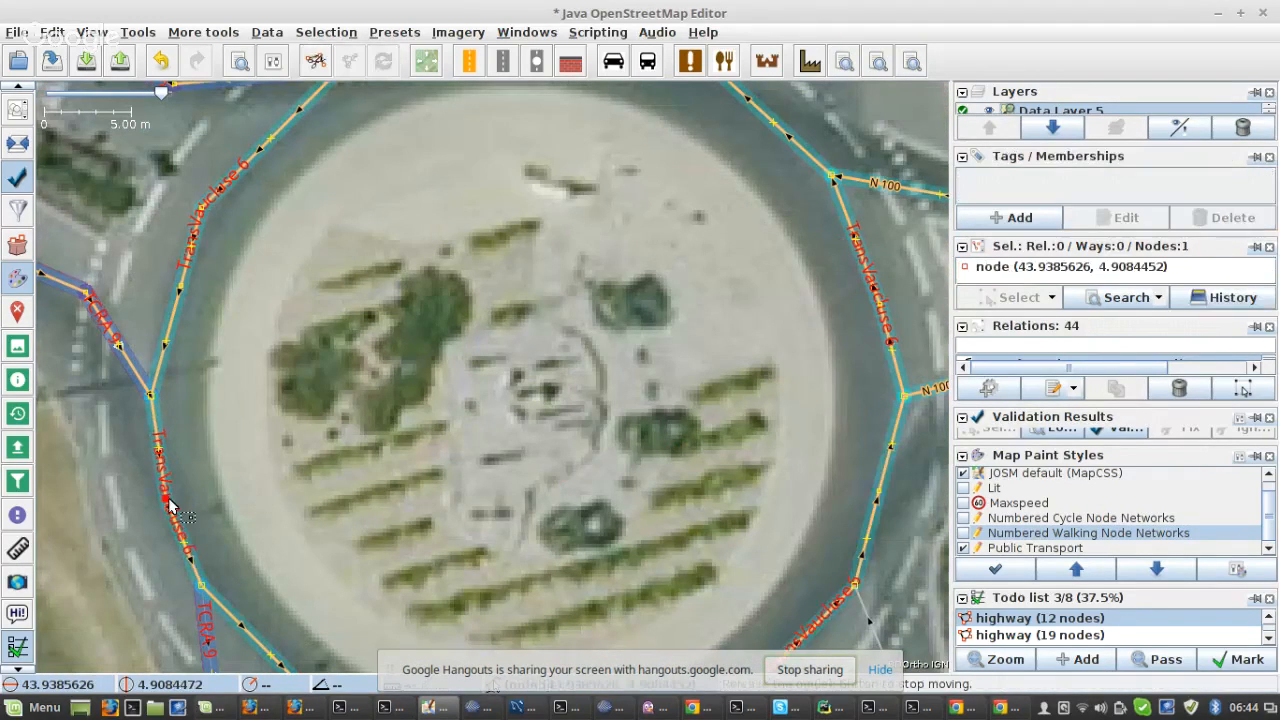
scroll(168, 507, "down", 3)
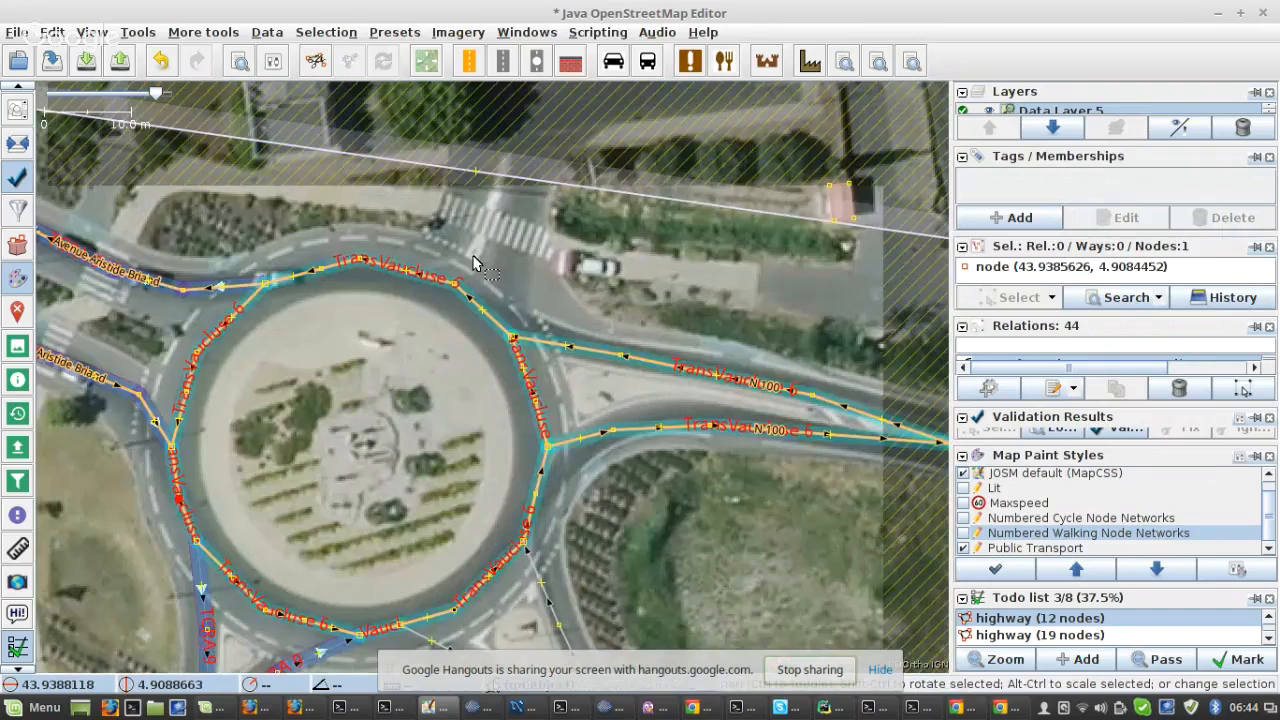
scroll(475, 263, "up", 3)
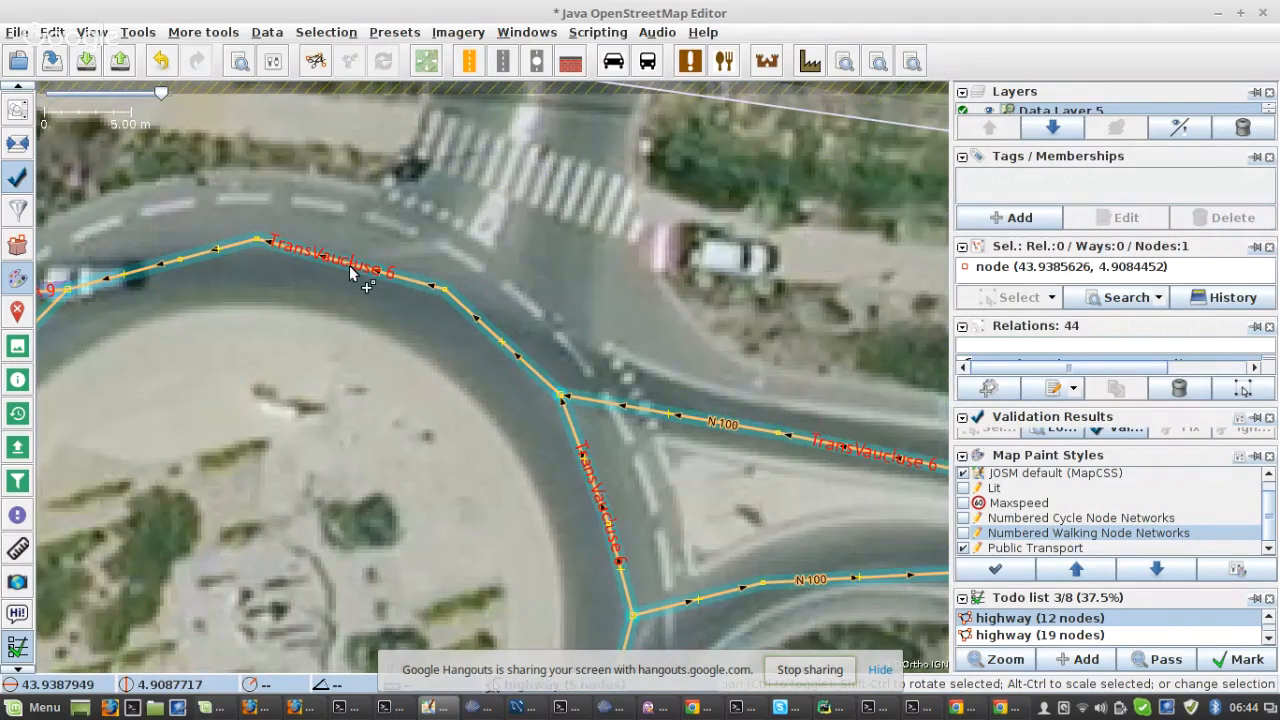
left_click(352, 270)
scroll(398, 260, "down", 3)
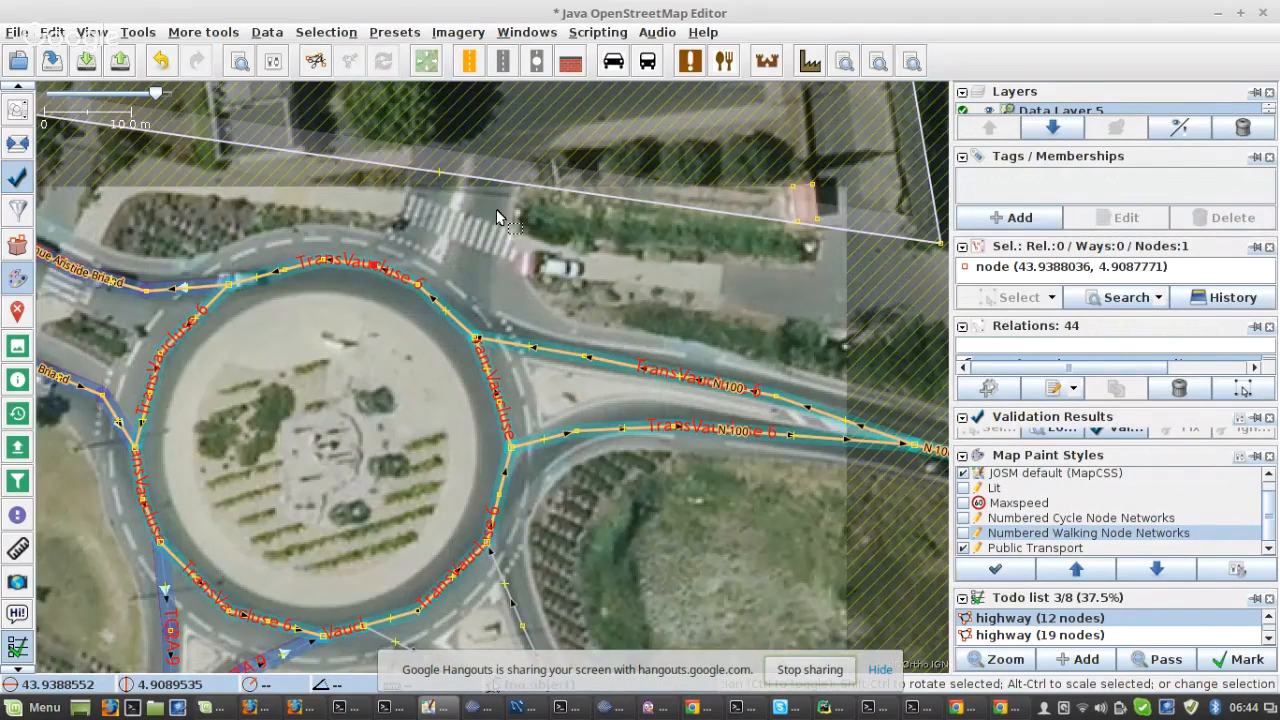
- Download the map data for the area just north of the roundabout, around the pedestrian crossing
scroll(496, 209, "up", 2)
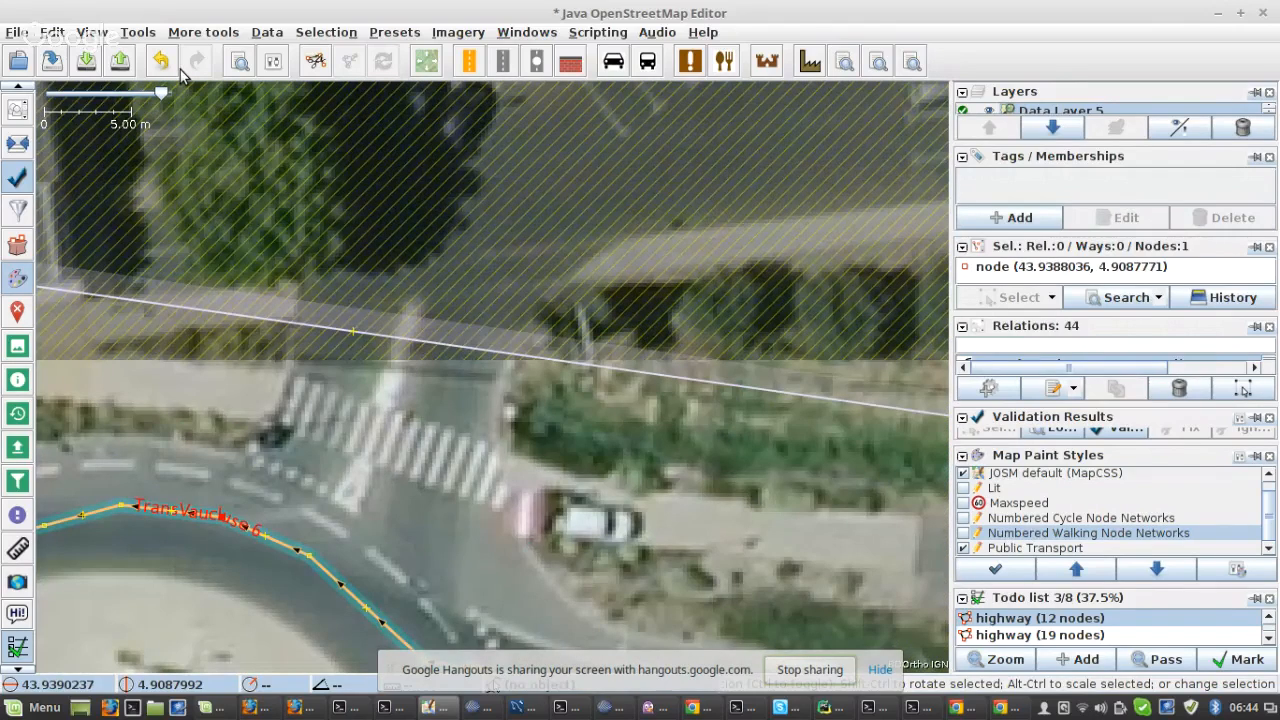
key("ctrl+shift+Down")
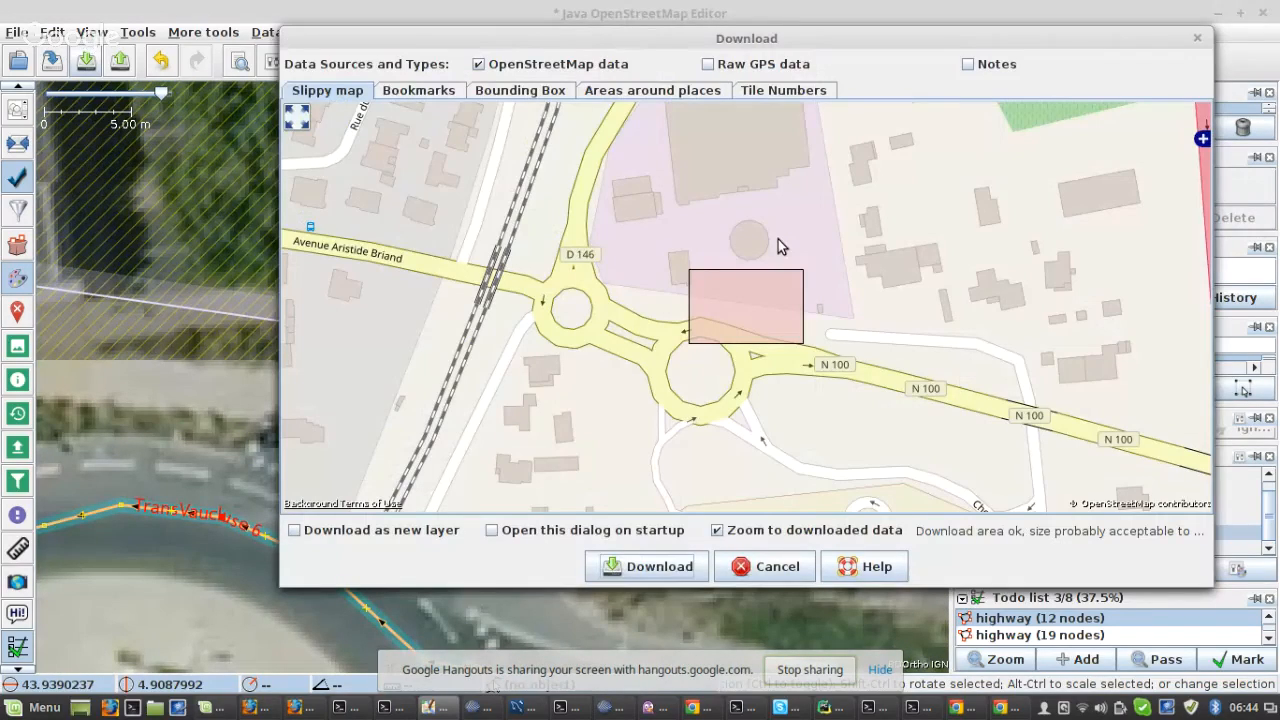
left_click(665, 566)
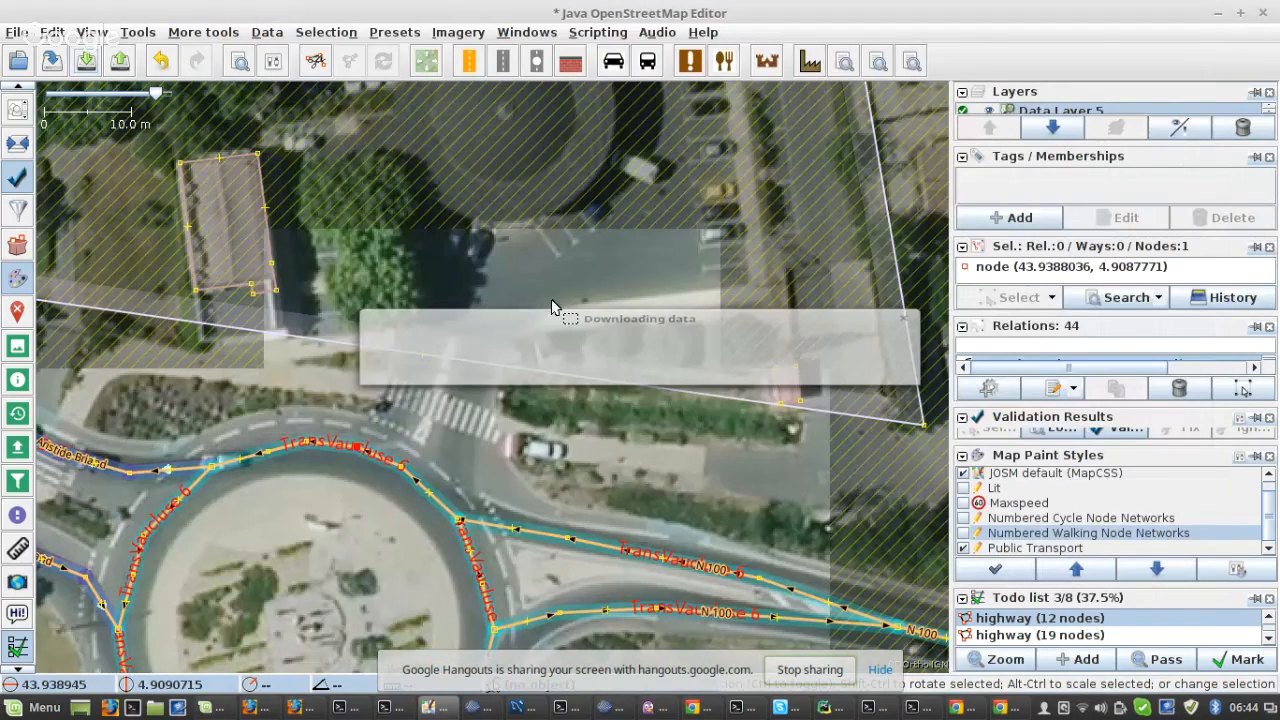
- Examine the side road and car park north of the roundabout and the roundabout's east stretch between the N 100 junctions
scroll(505, 388, "up", 2)
scroll(387, 453, "down", 2)
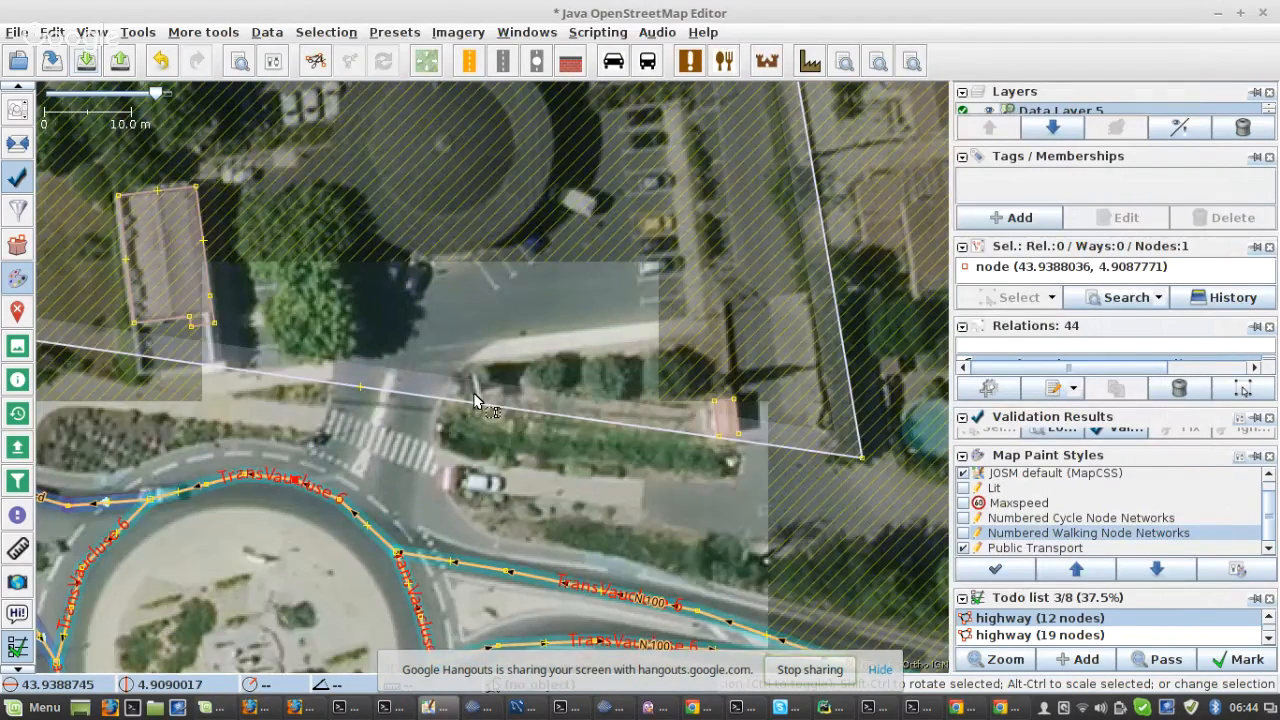
left_click_drag(477, 402, 409, 611)
scroll(446, 400, "down", 3)
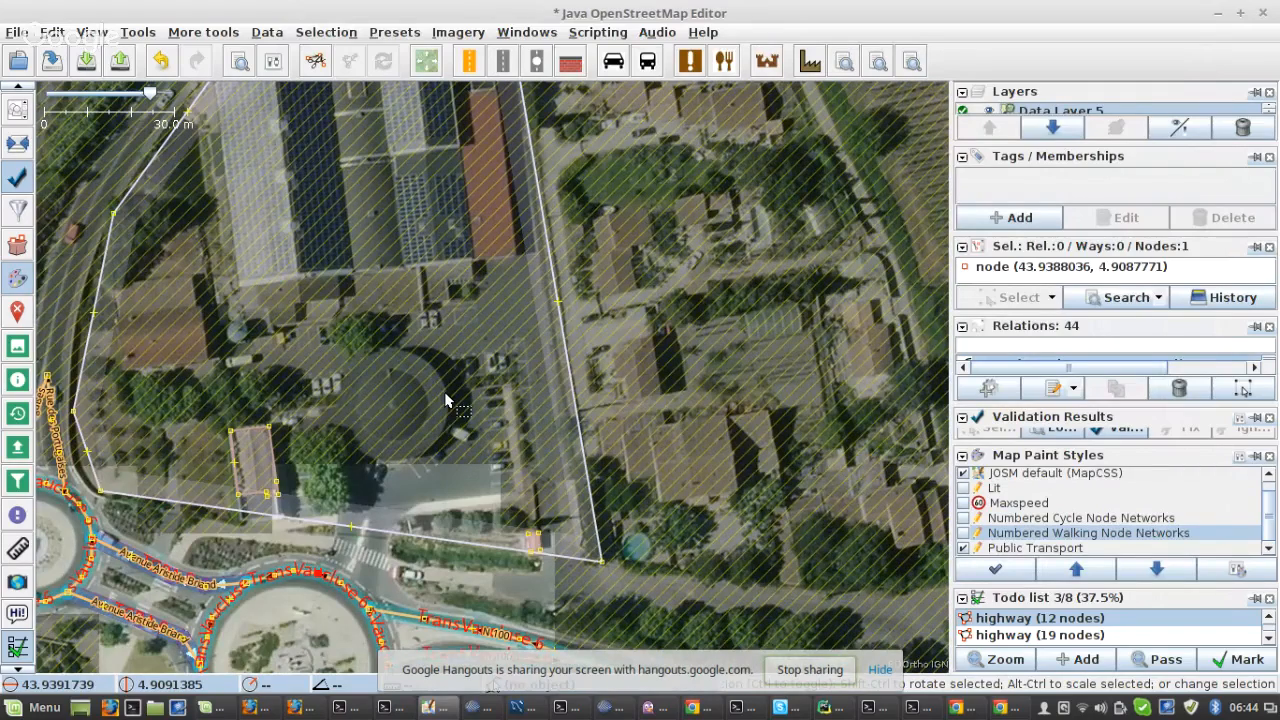
scroll(373, 526, "up", 2)
left_click_drag(368, 521, 527, 190)
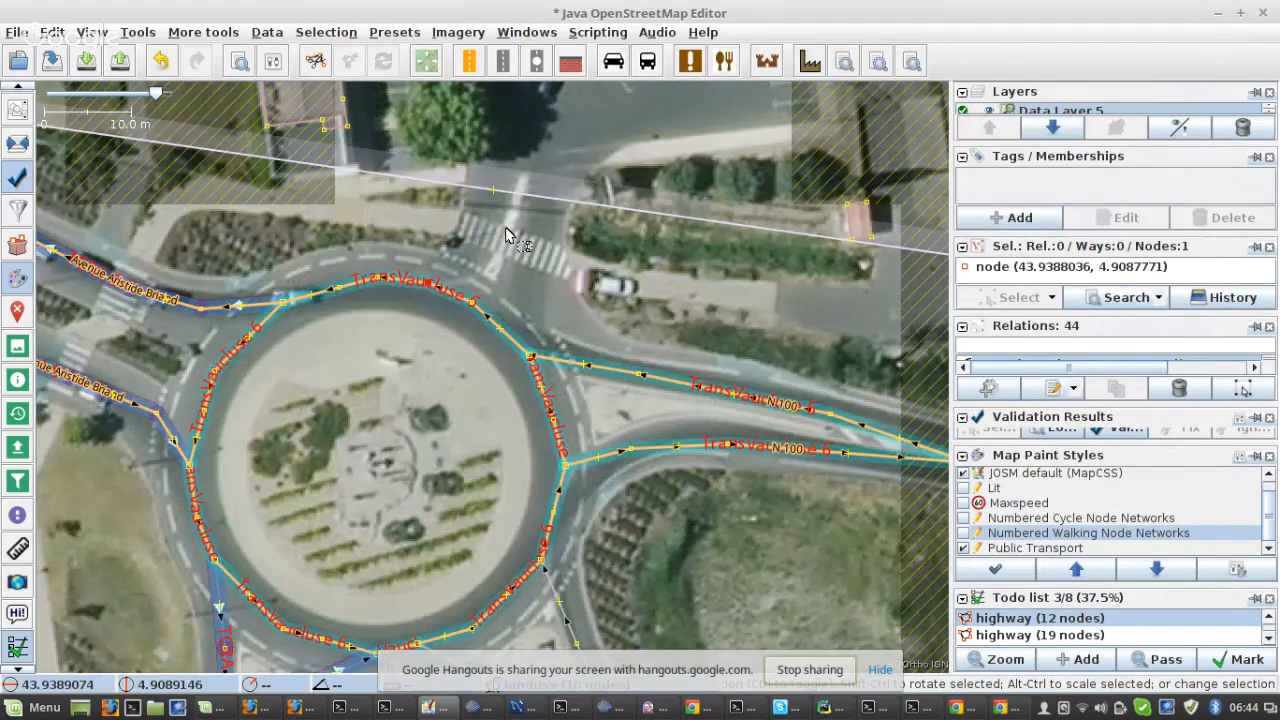
scroll(563, 209, "up", 2)
scroll(763, 343, "up", 2)
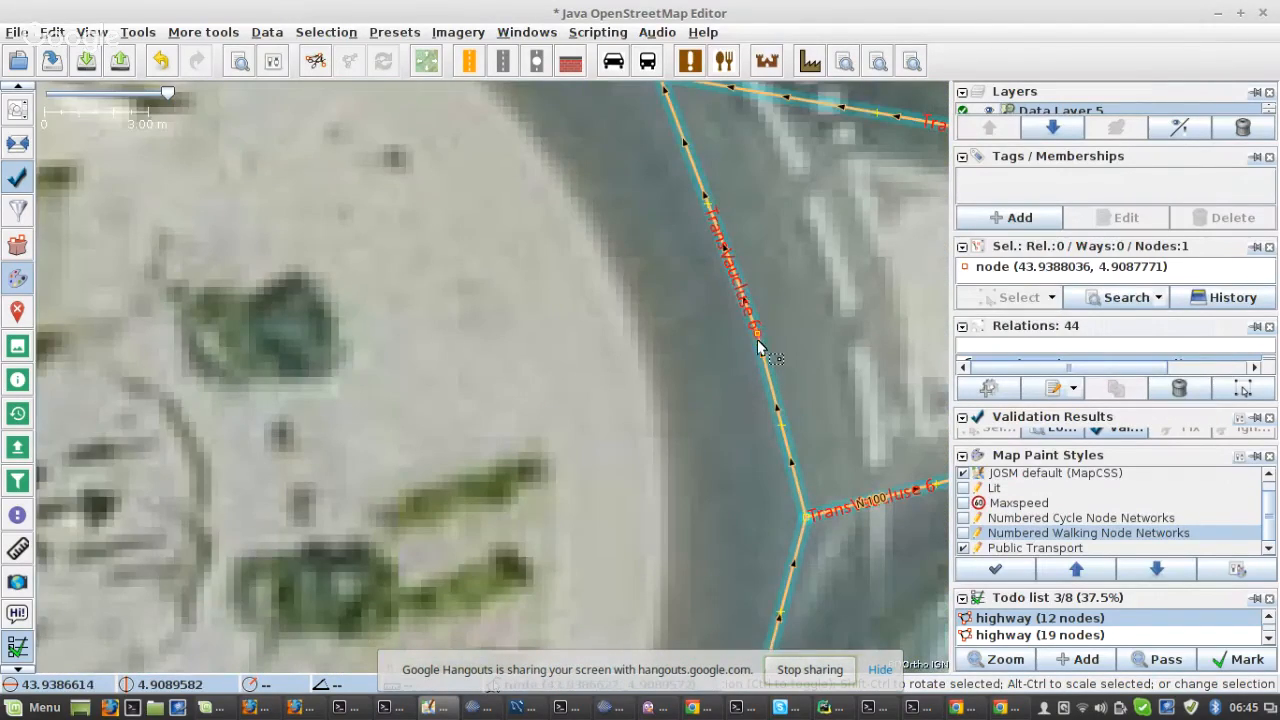
scroll(670, 334, "down", 2)
scroll(670, 334, "down", 2)
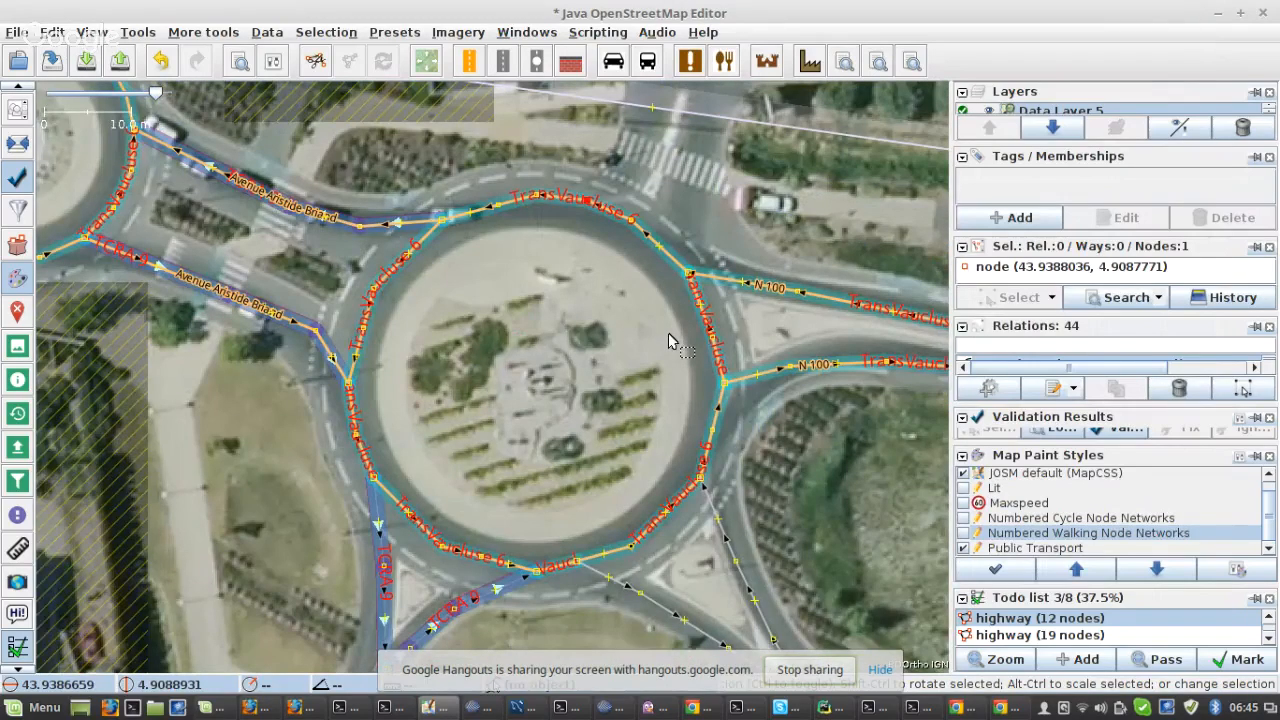
- Select all the roundabout's segments with their junction nodes and align them in a circle
left_click_drag(668, 332, 534, 324)
left_click(843, 64)
key("o")
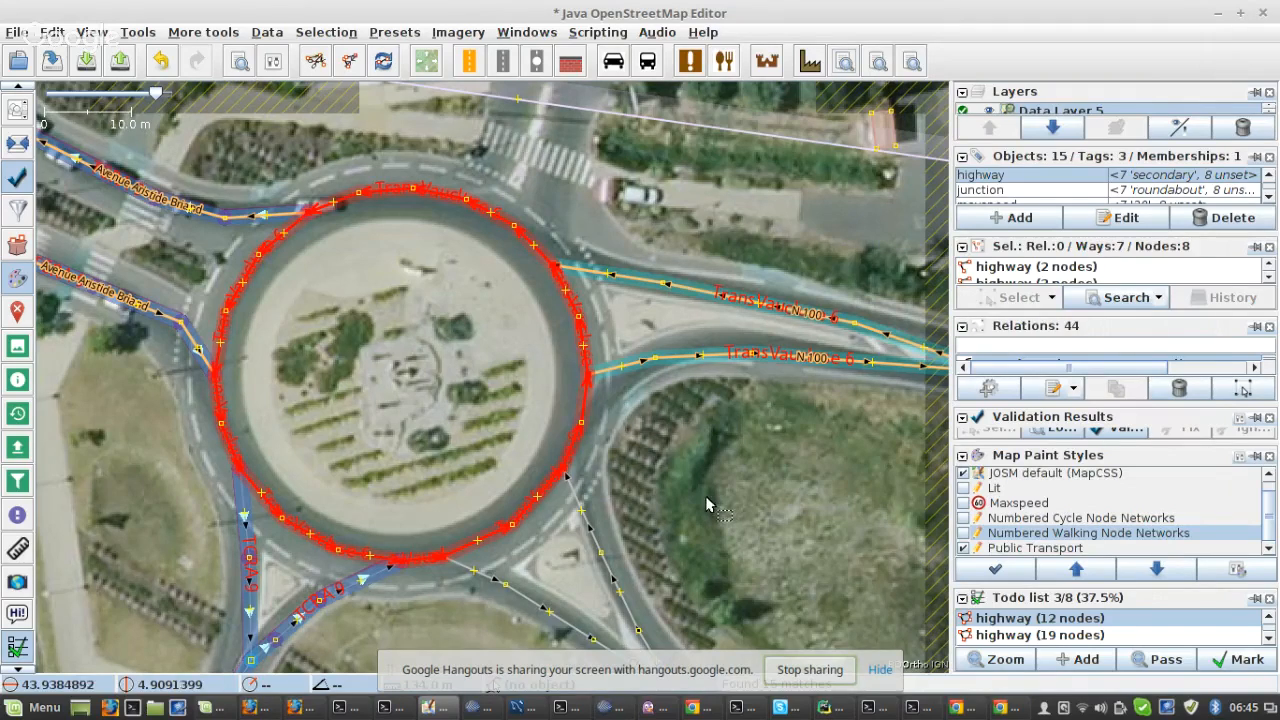
- Split the Chemin du Raisin loop at its fork southeast of the roundabout and mark the current roundabout as done in the todo list
left_click_drag(716, 516, 724, 398)
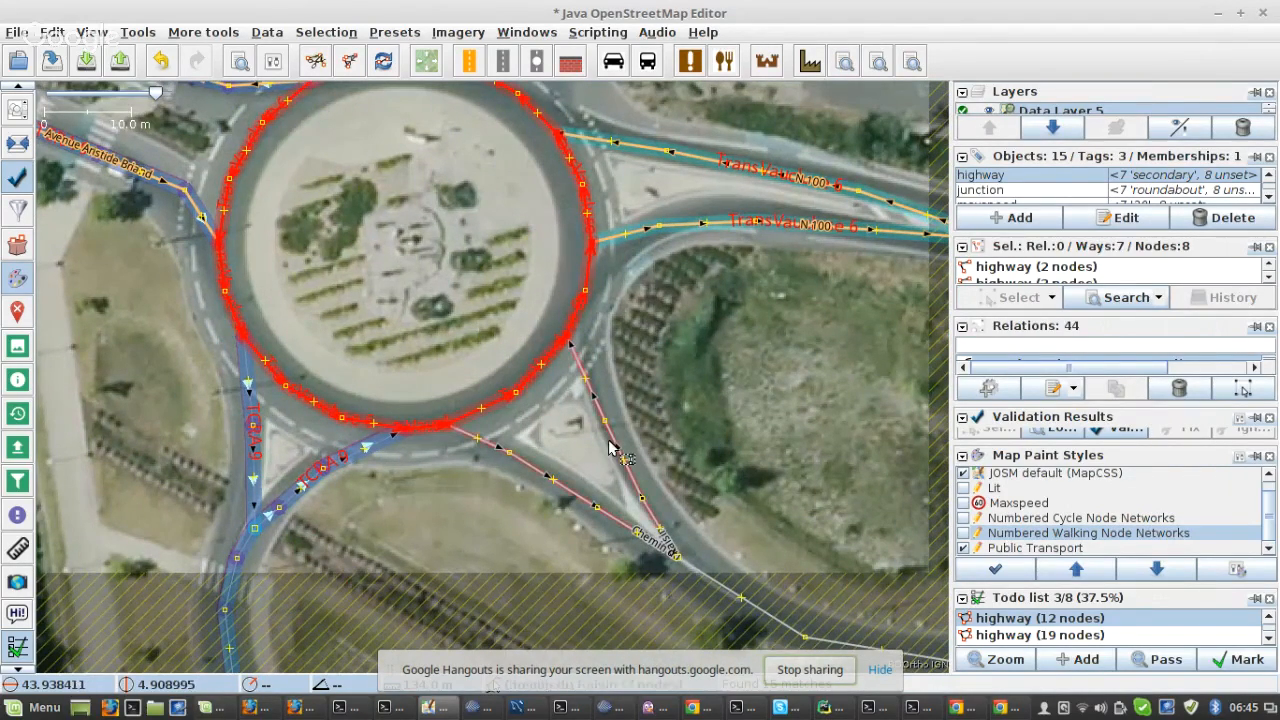
left_click(580, 368)
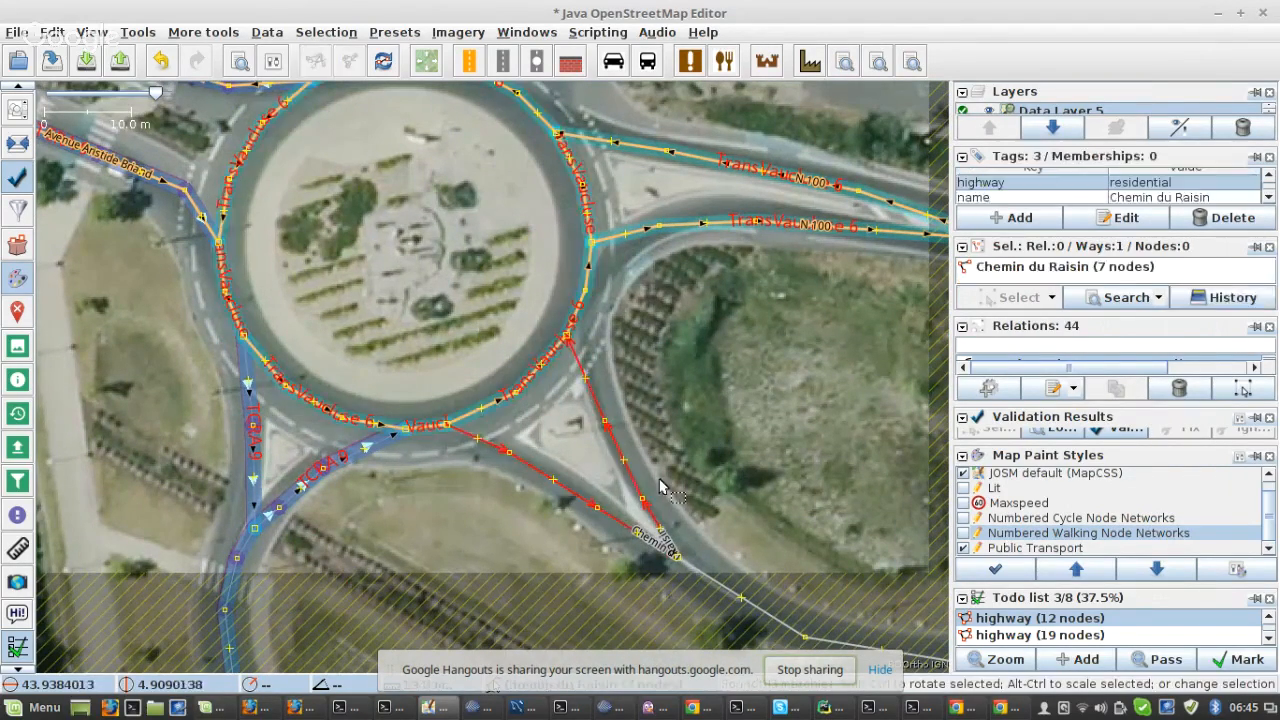
left_click(678, 560, "shift")
key("p")
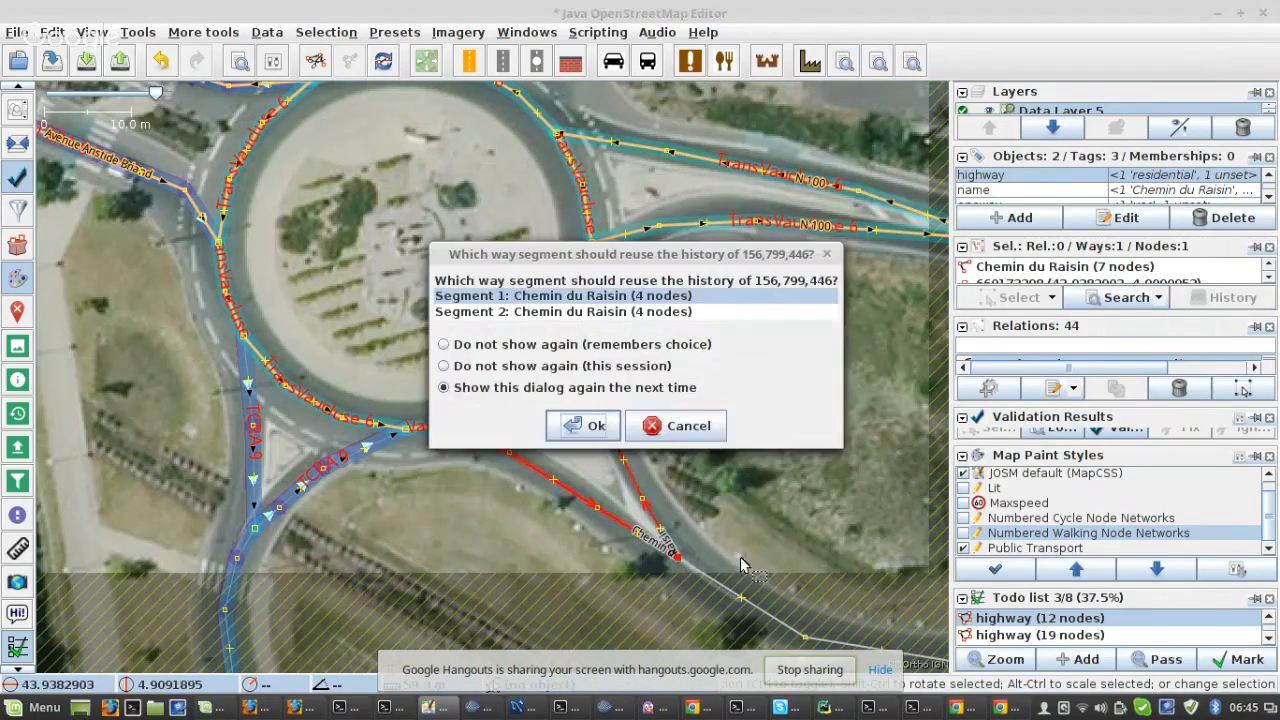
left_click(592, 428)
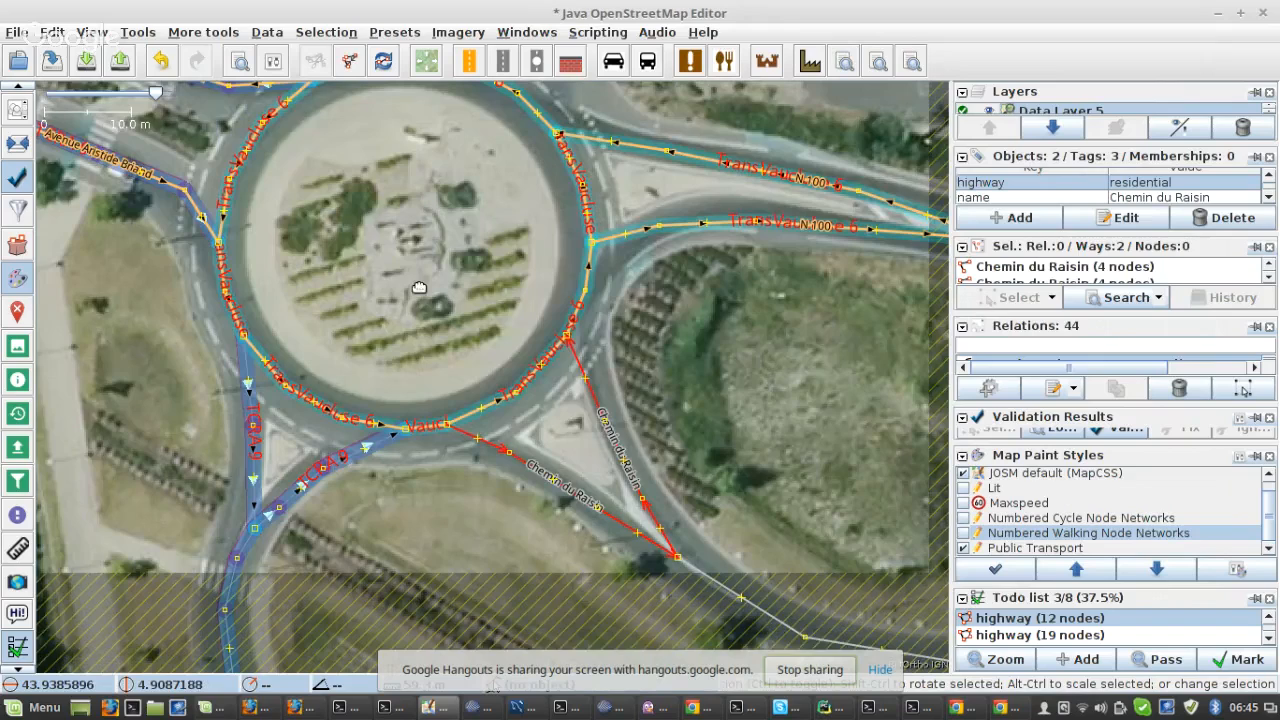
scroll(414, 286, "up", 1)
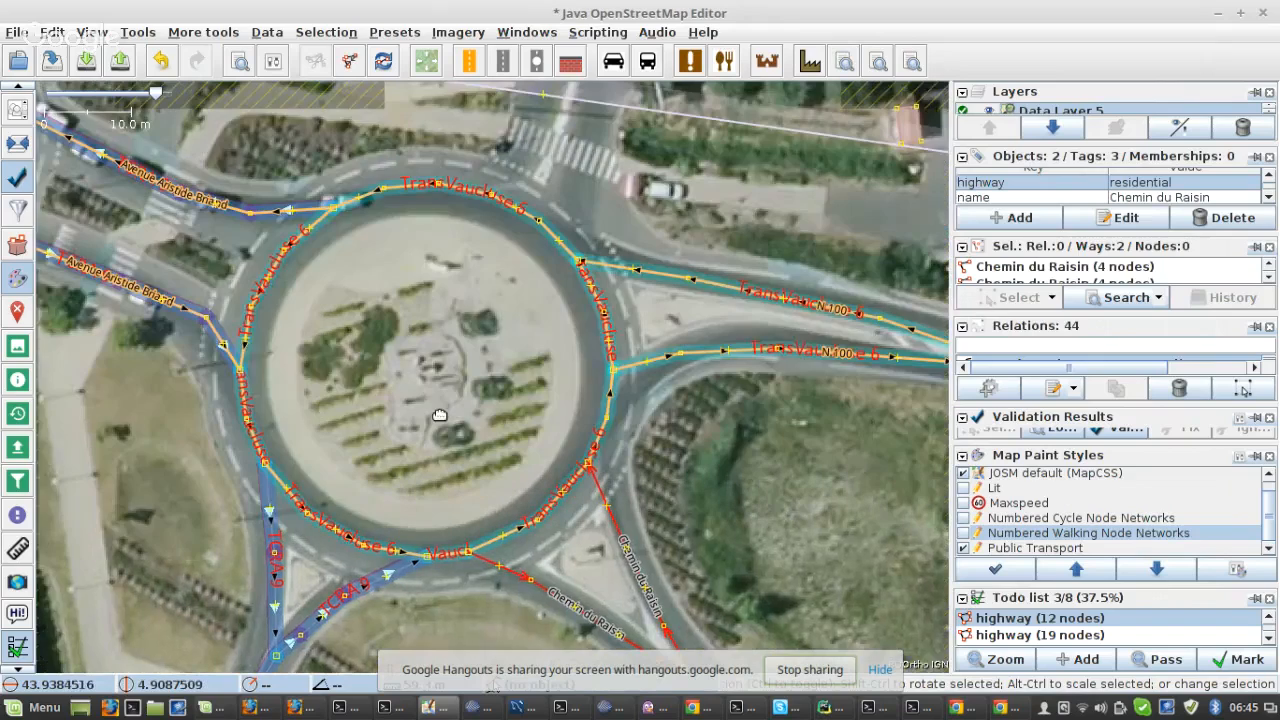
left_click(1221, 662)
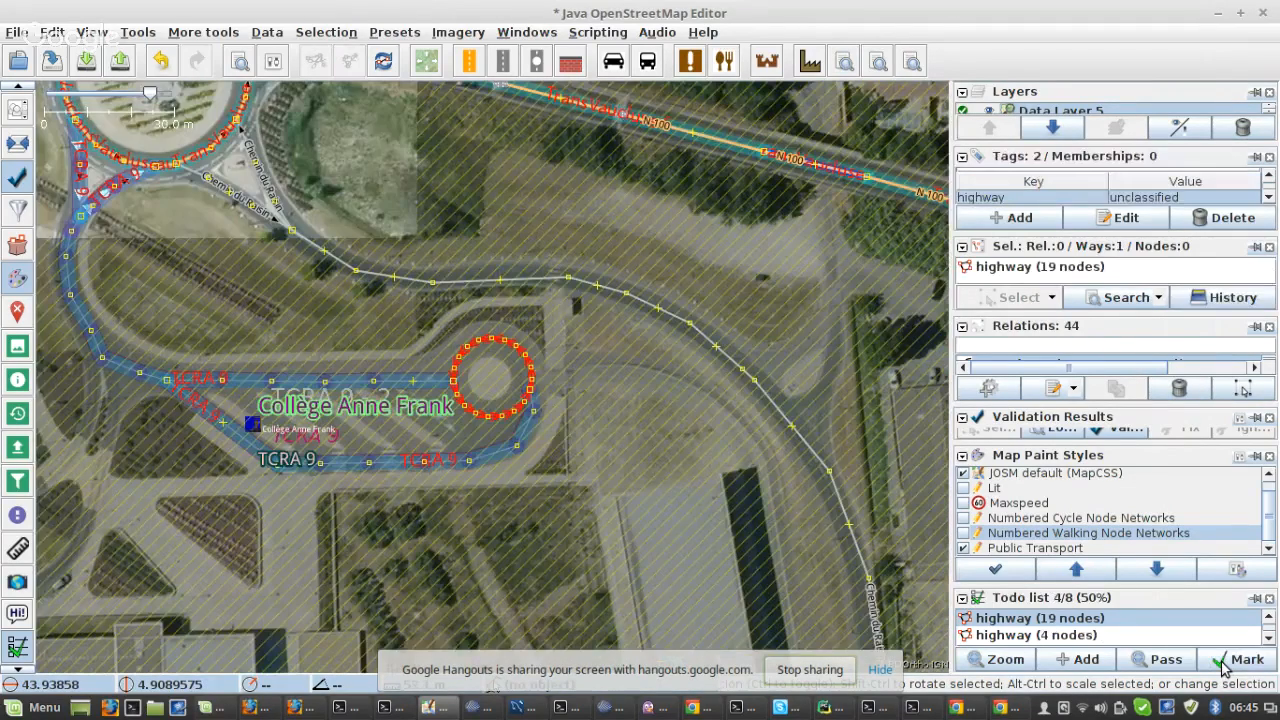
- Select the small roundabout beside Collège Anne Frank with its two bus route junction nodes and download the surrounding map data
scroll(499, 385, "up", 4)
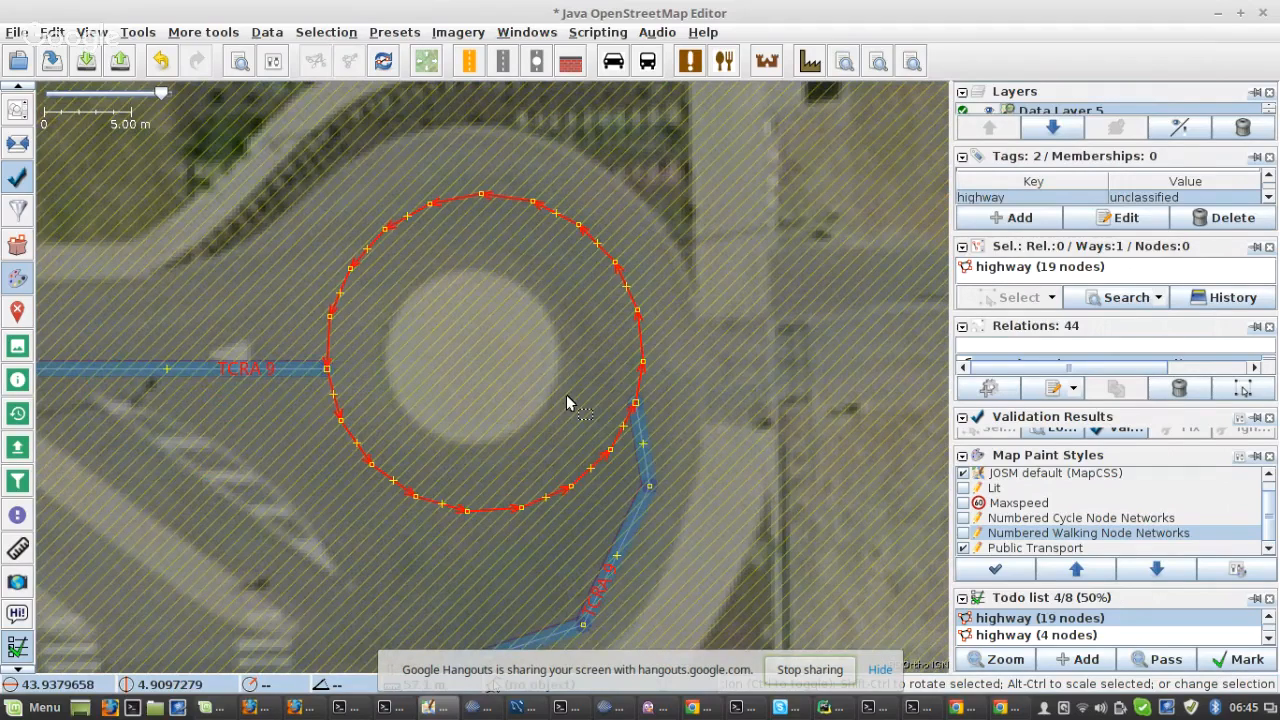
left_click_drag(543, 425, 522, 491)
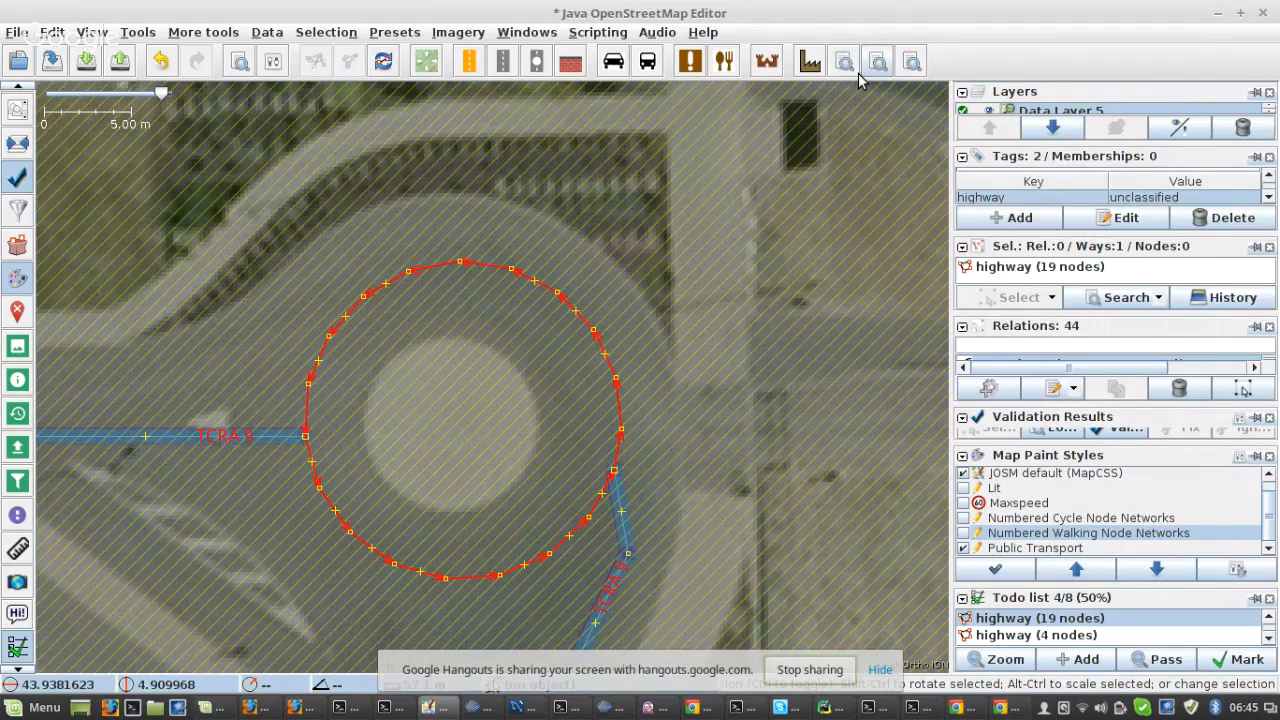
left_click(843, 65)
left_click(86, 66)
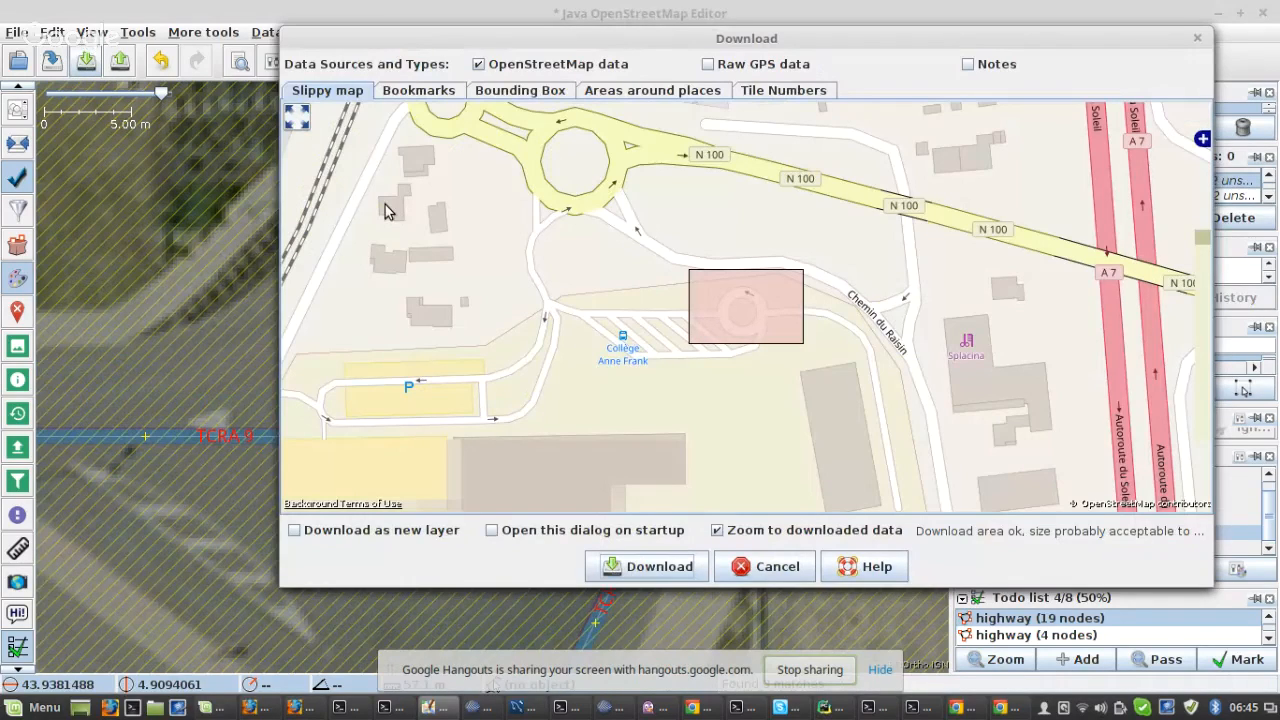
left_click(615, 567)
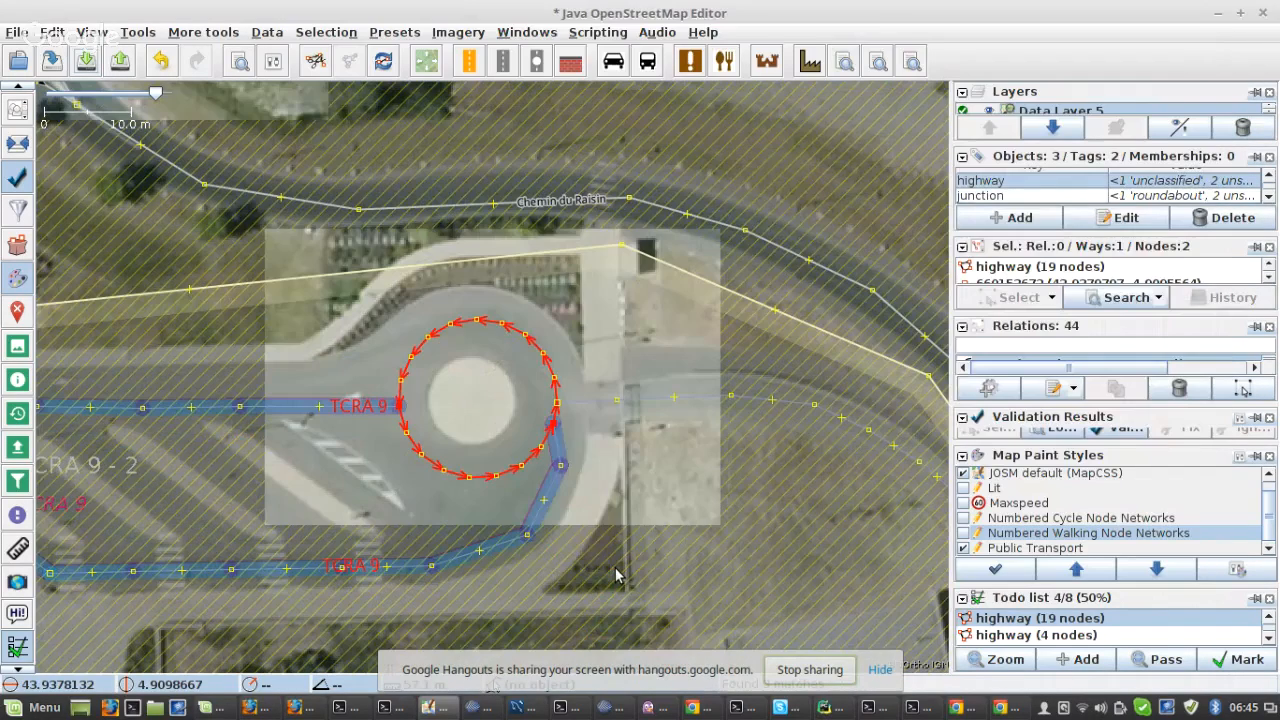
- Split the Collège Anne Frank roundabout at its two bus route junctions and mark it as done in the todo list
key("p")
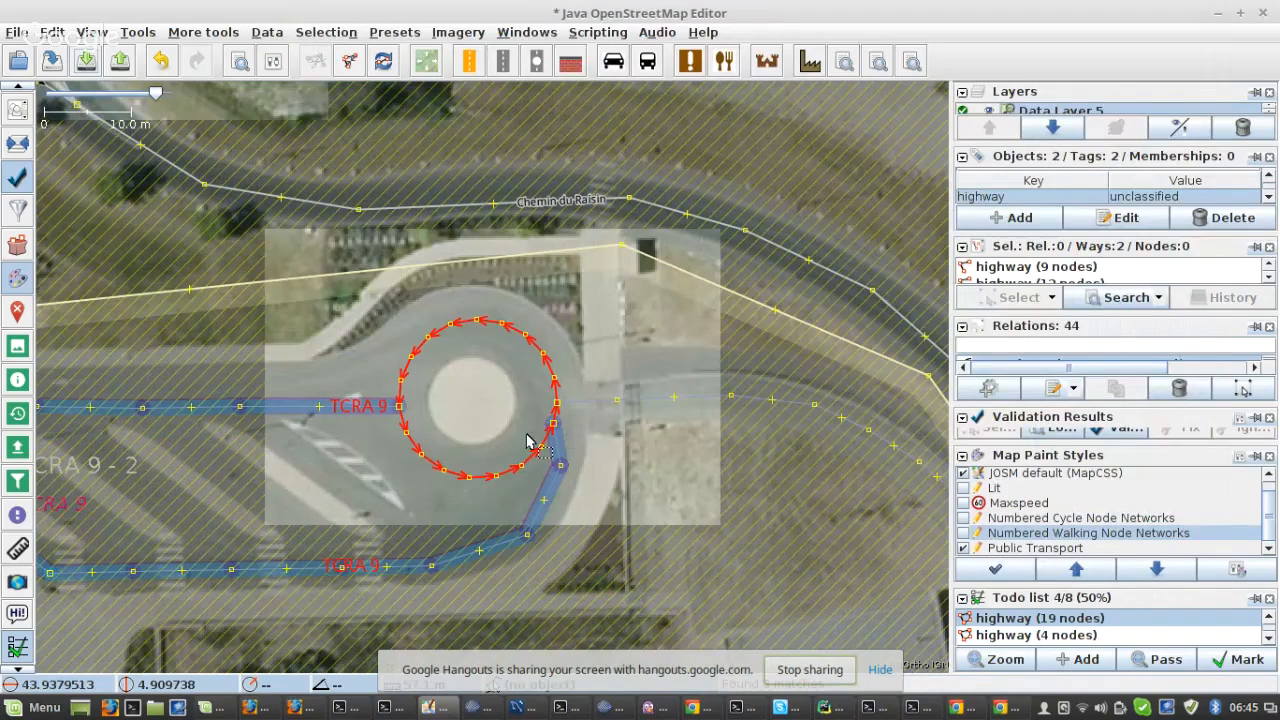
scroll(527, 441, "up", 3)
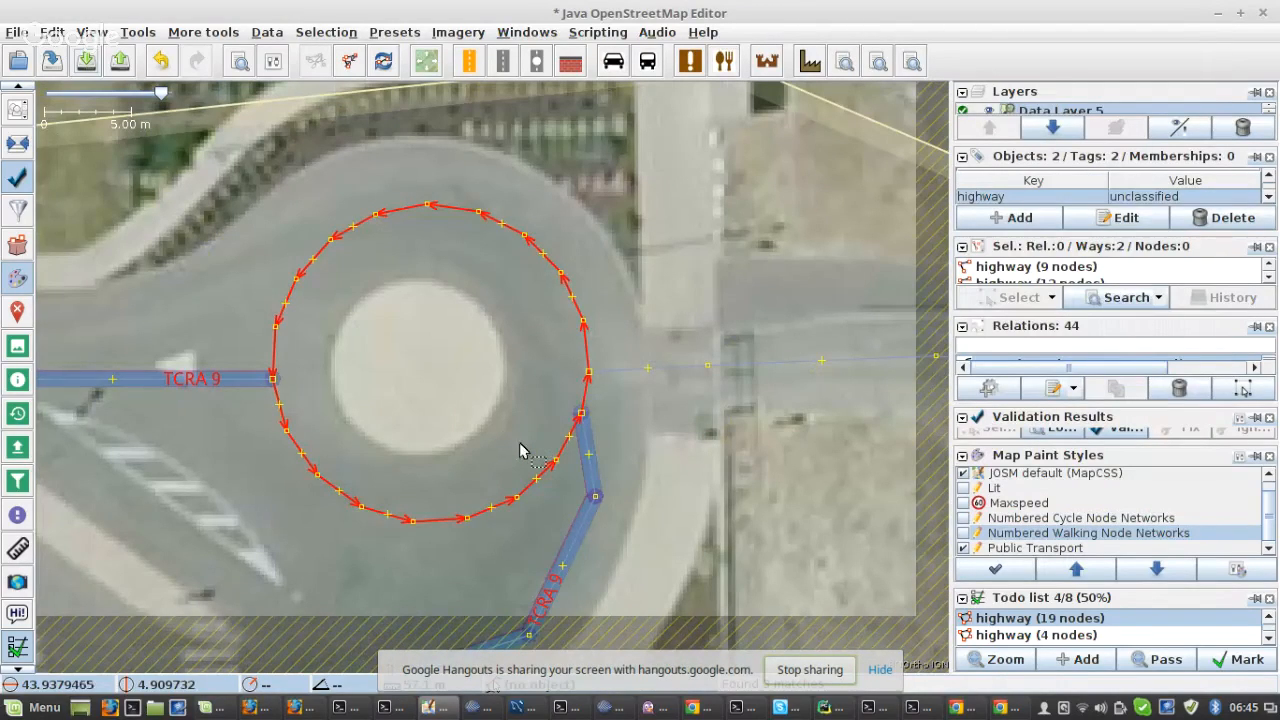
left_click(554, 460)
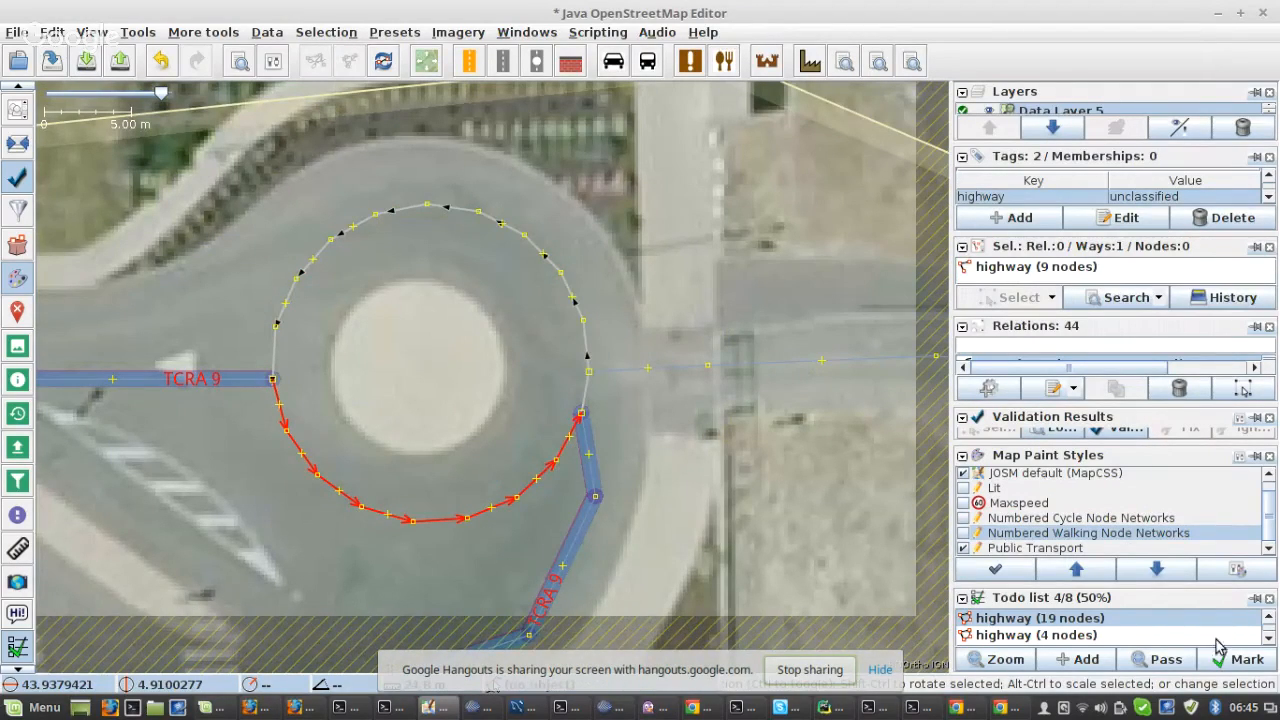
left_click(1246, 660)
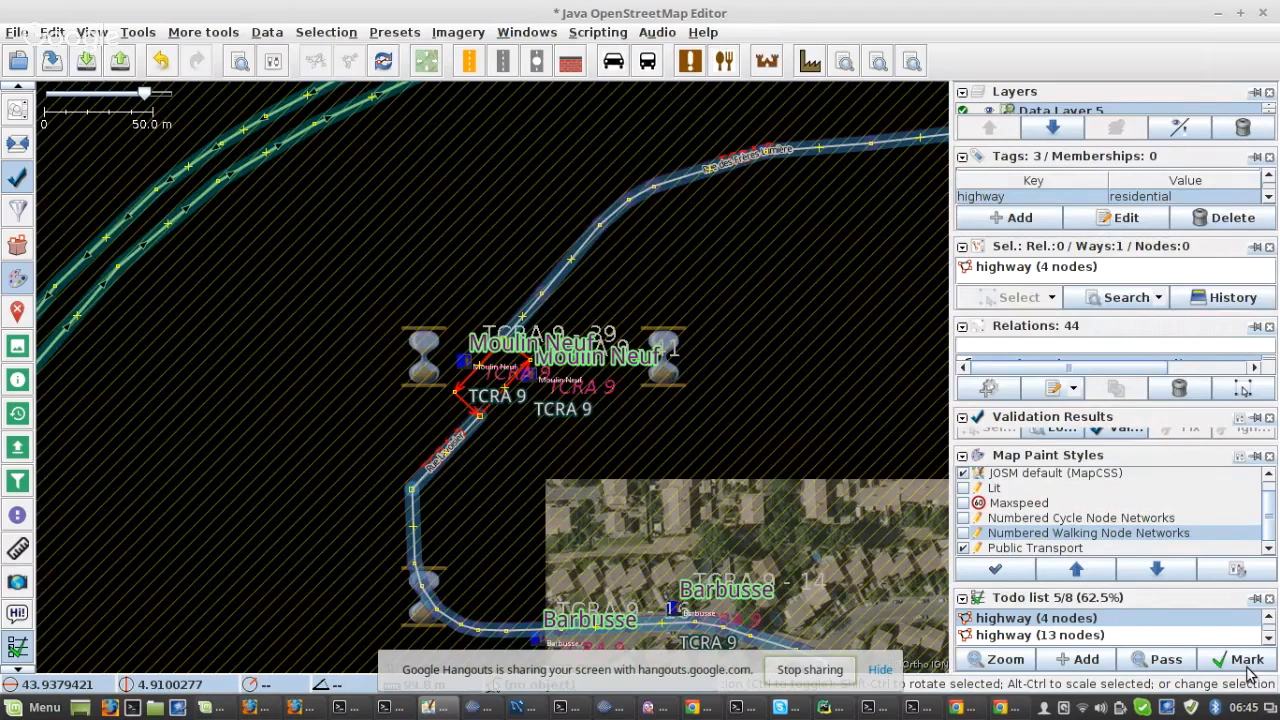
- Select the four-node roundabout at Moulin Neuf with its two bus route junction nodes and download the surrounding map data
scroll(492, 372, "up", 4)
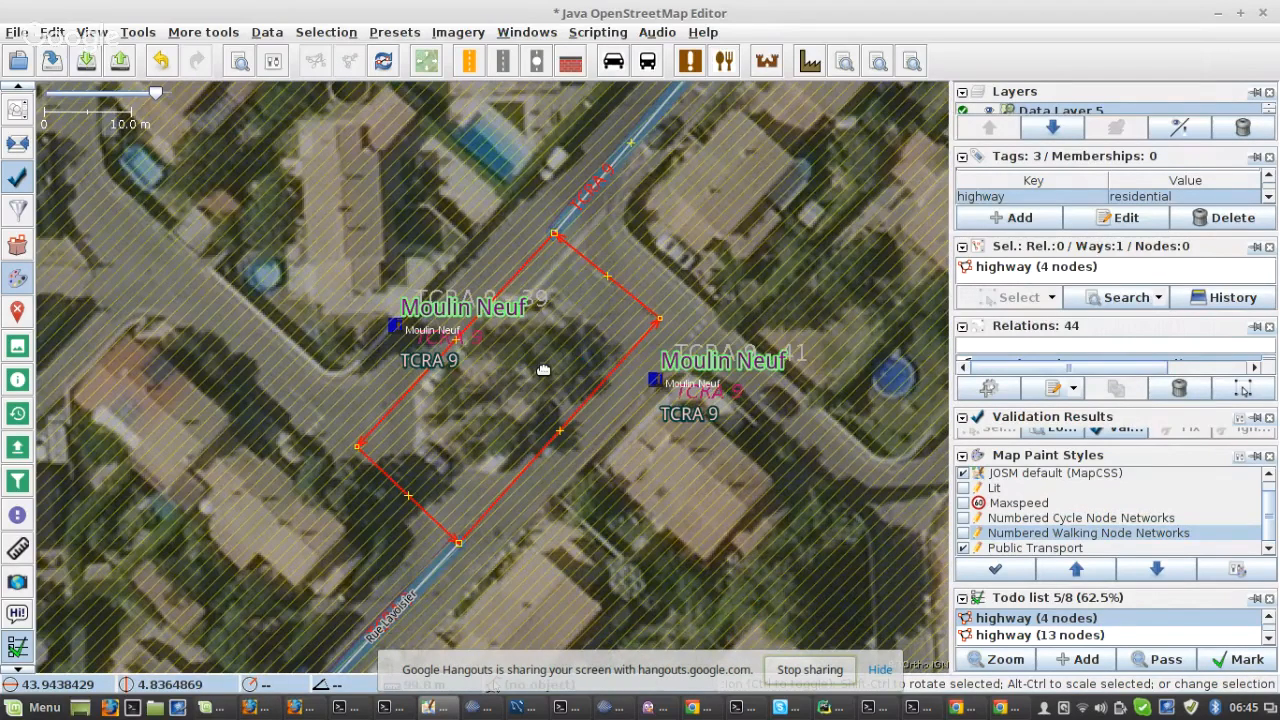
scroll(530, 414, "up", 2)
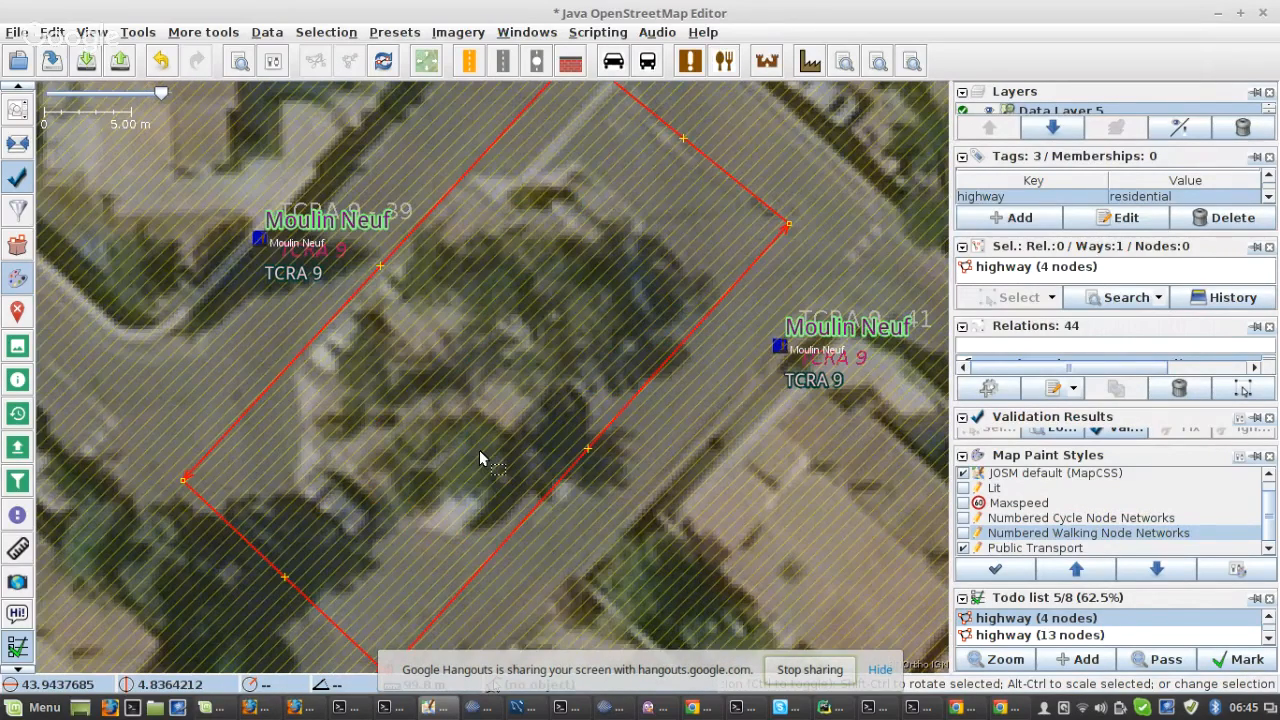
scroll(479, 450, "down", 2)
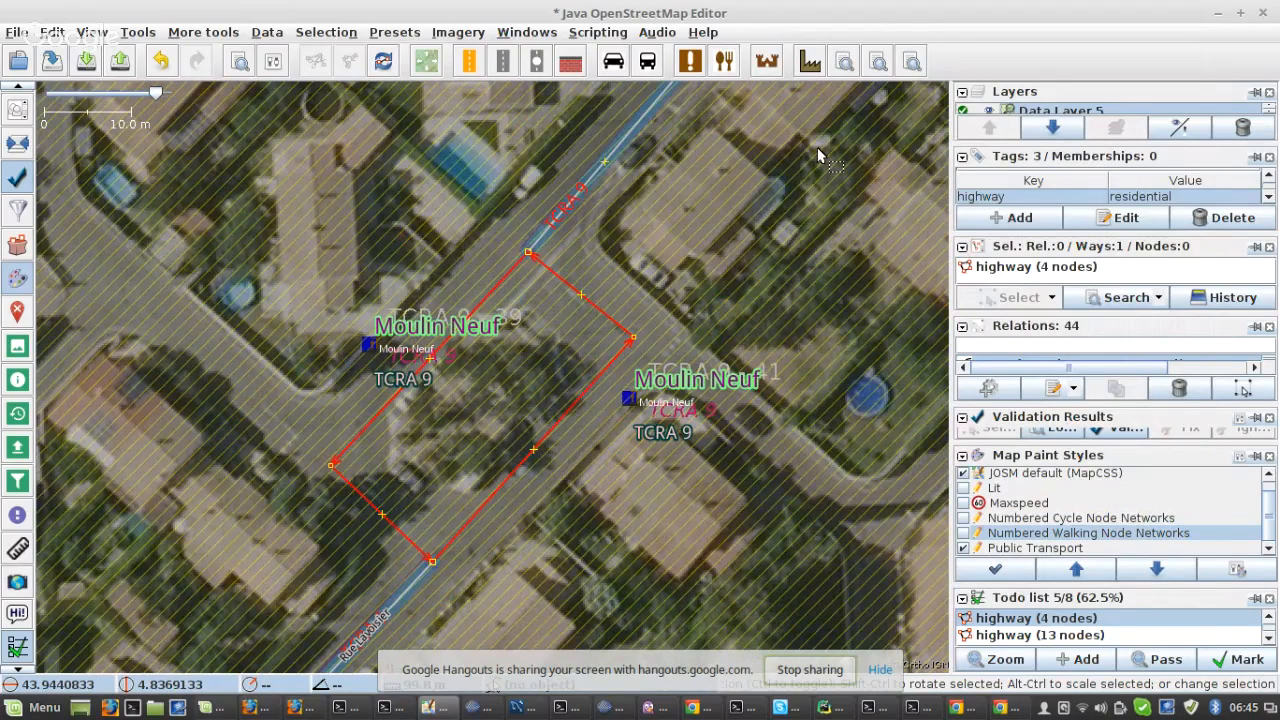
left_click(844, 62)
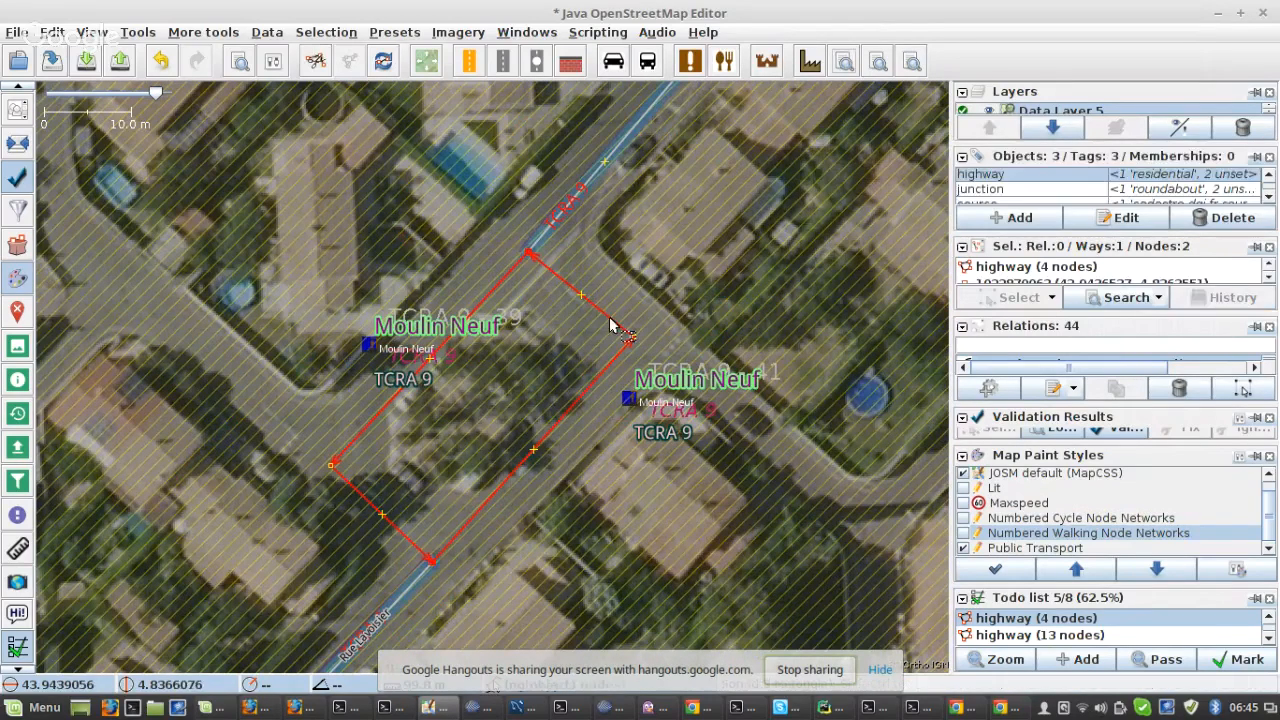
left_click(87, 61)
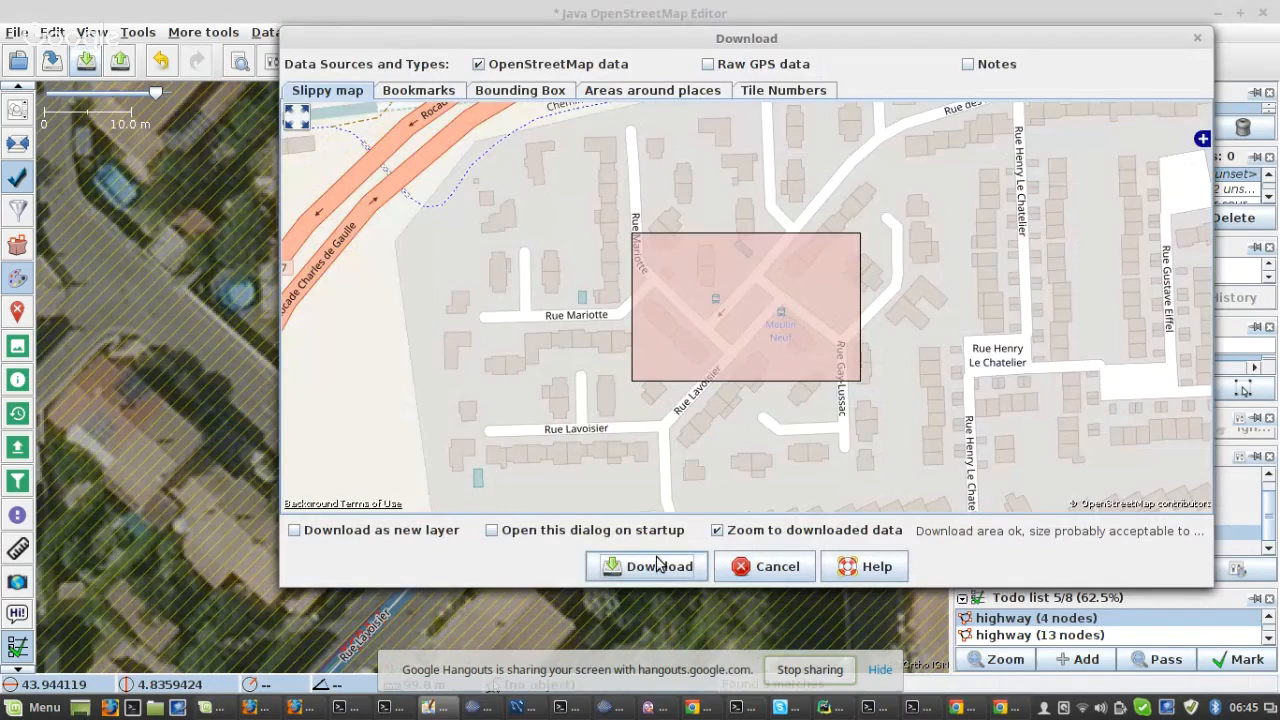
left_click(658, 566)
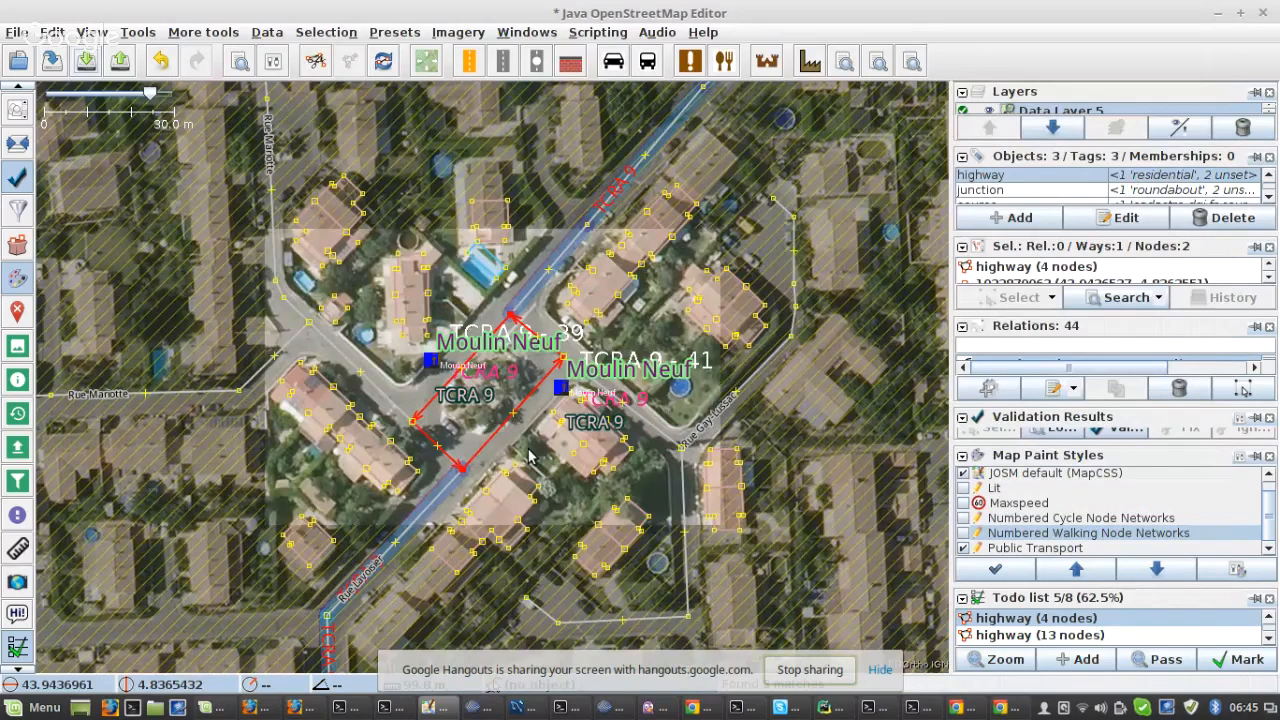
- Split the Moulin Neuf roundabout at its two bus route junctions and mark it as done in the todo list
key("p")
scroll(464, 419, "up", 2)
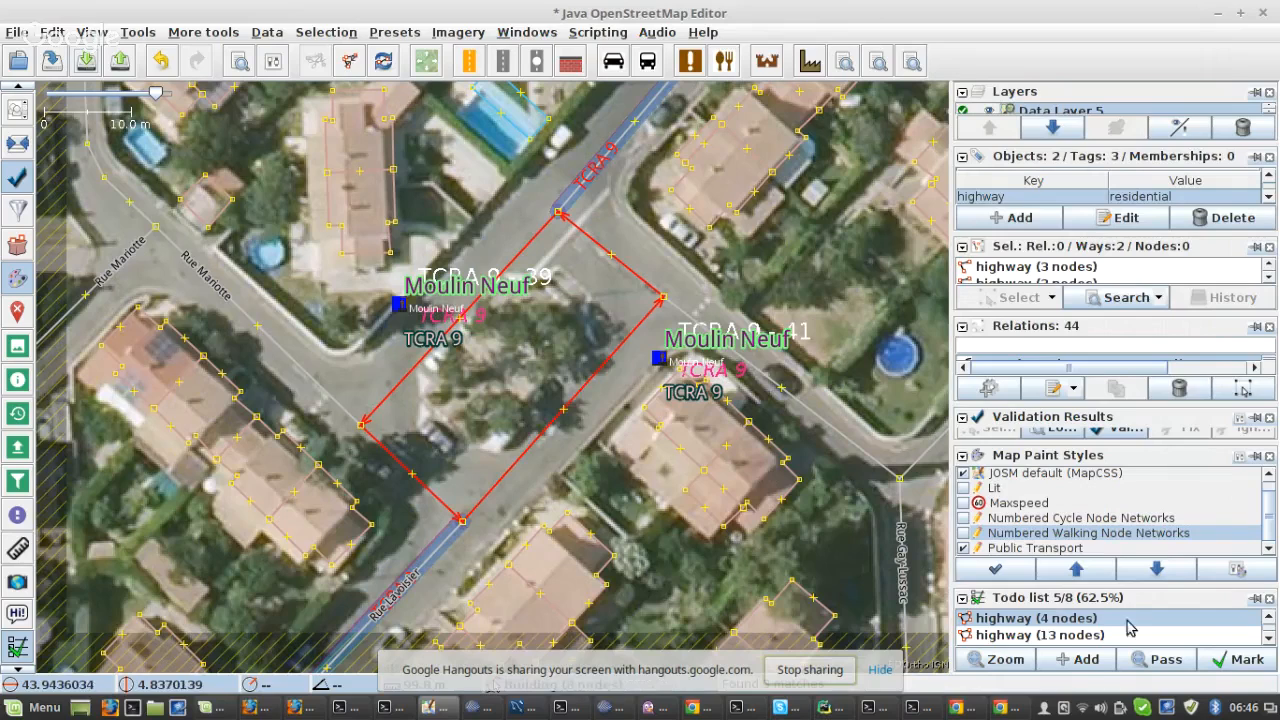
left_click(1263, 661)
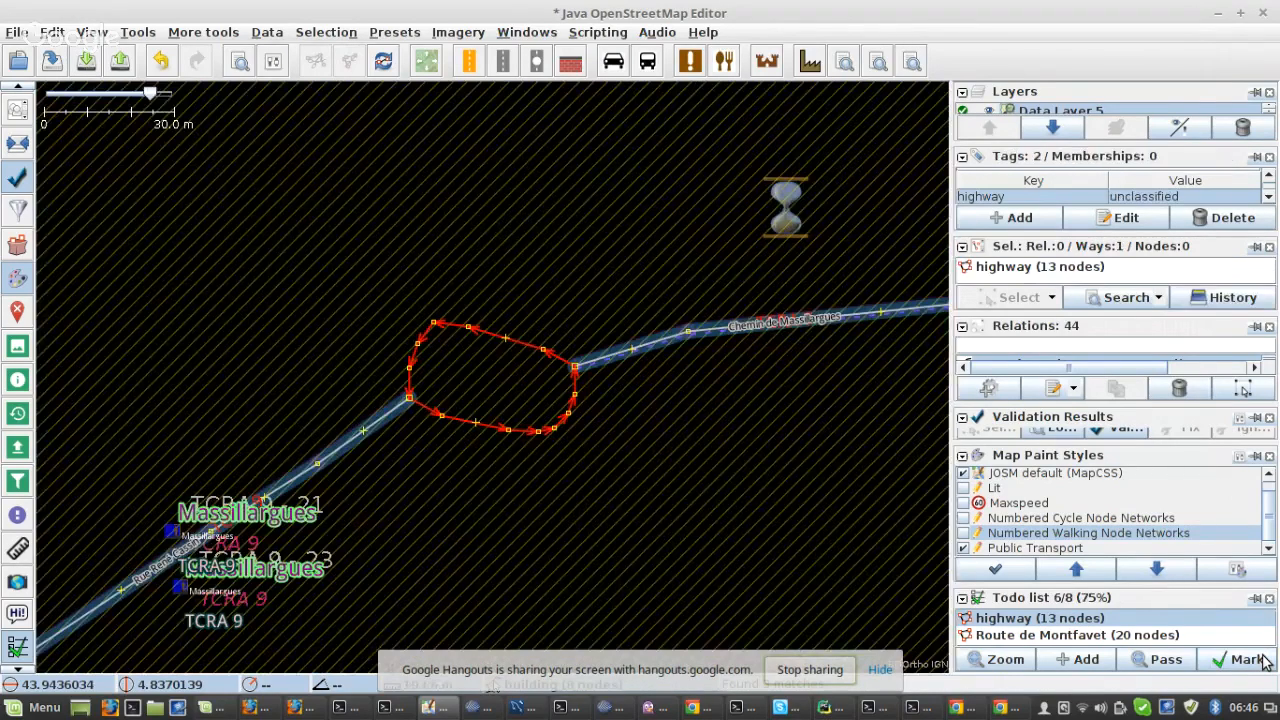
- Reshape the roundabout between Rue René Cassin and Chemin de Massillargues by moving its two bus junctions and its north and west nodes onto the carriageway
scroll(485, 355, "up", 2)
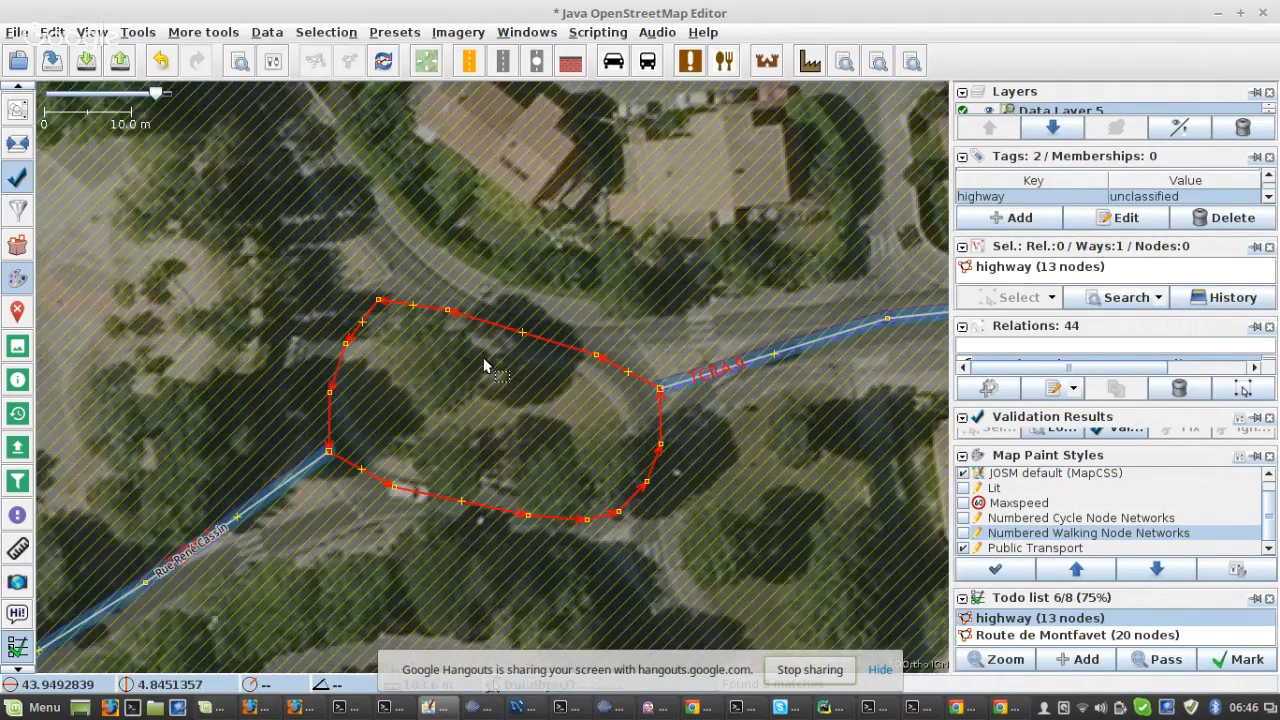
left_click_drag(660, 388, 640, 375)
left_click_drag(330, 452, 350, 456)
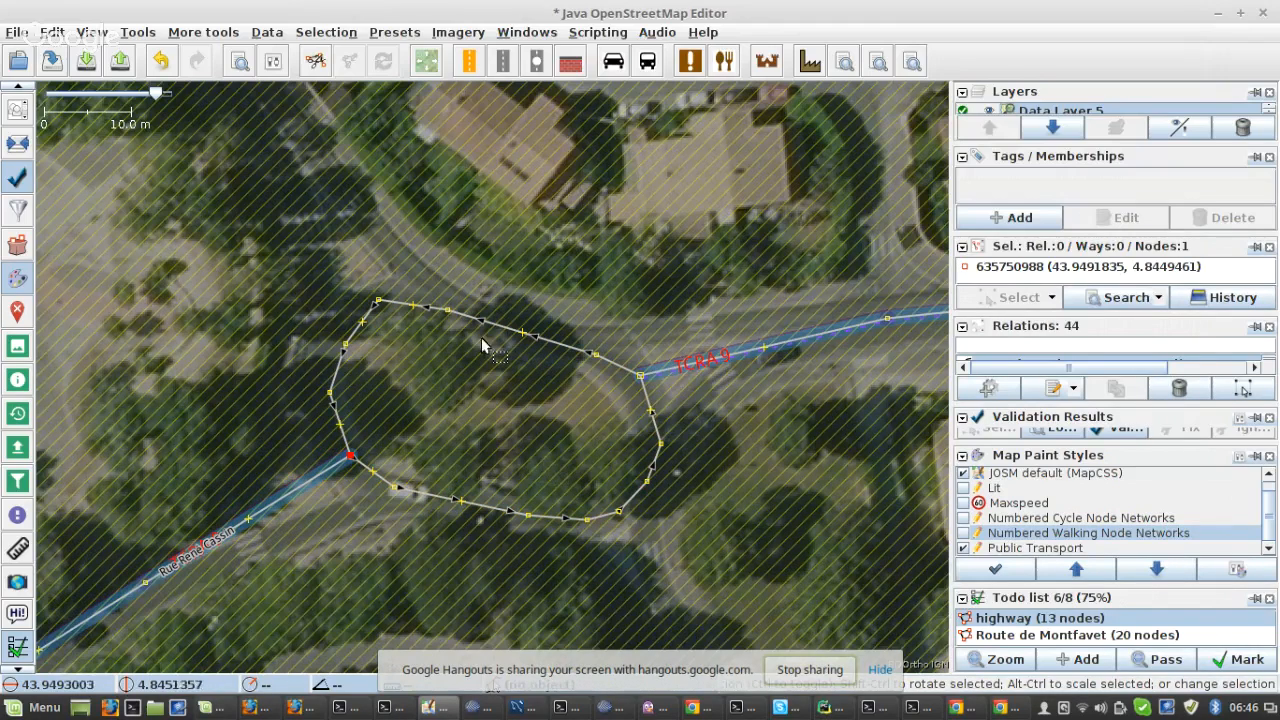
left_click_drag(447, 311, 427, 299)
left_click(346, 345)
left_click_drag(347, 343, 324, 403)
- Split the Massillargues roundabout at its two bus route junctions, keeping the history on the 8-node segment
left_click(848, 66)
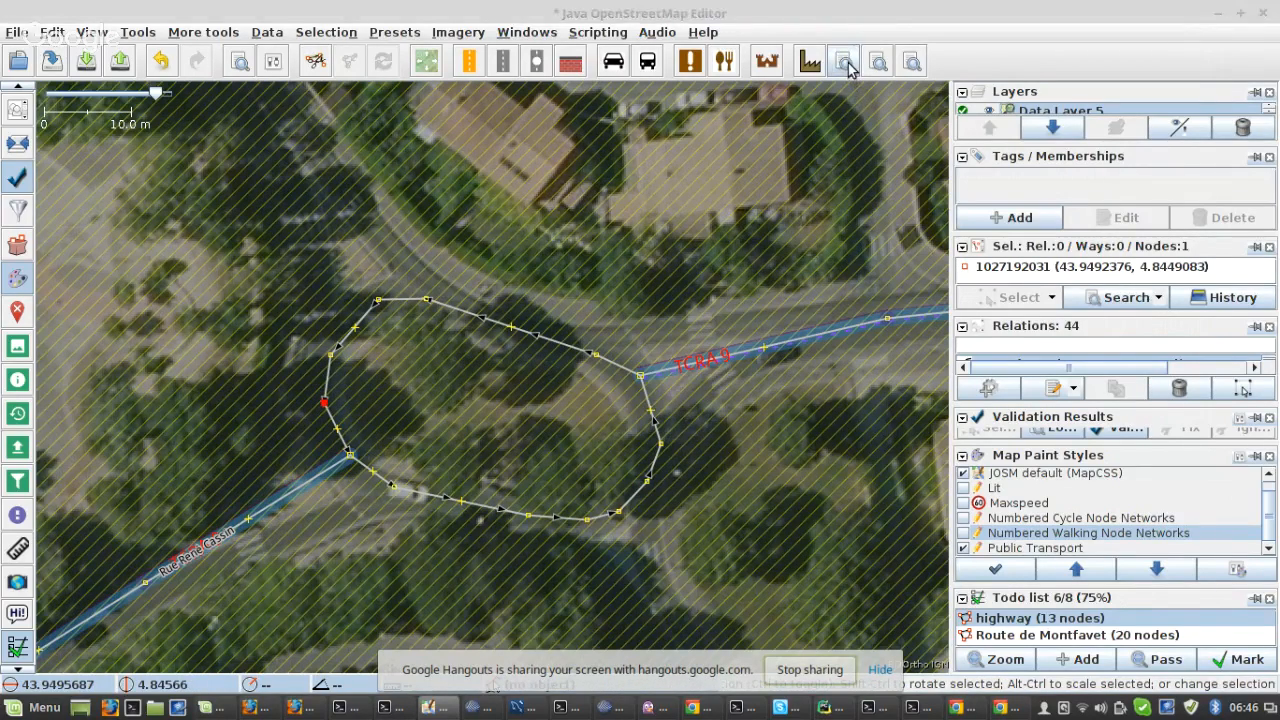
key("p")
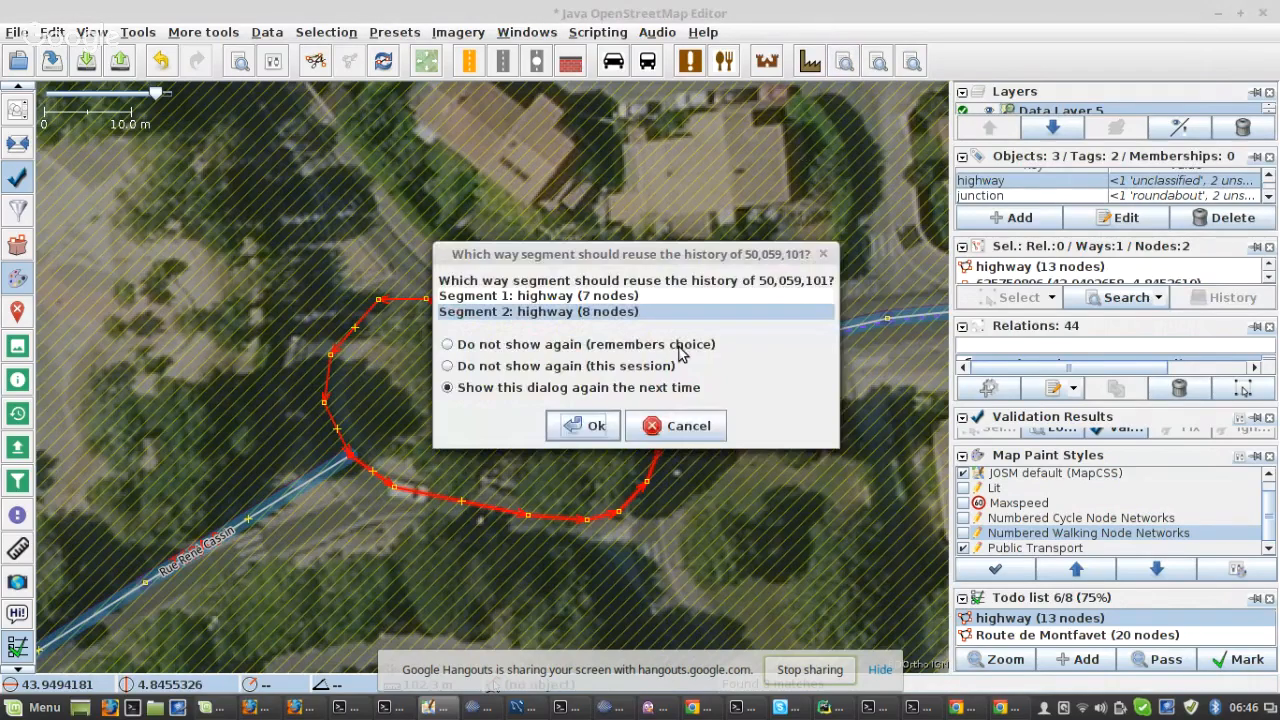
left_click(596, 425)
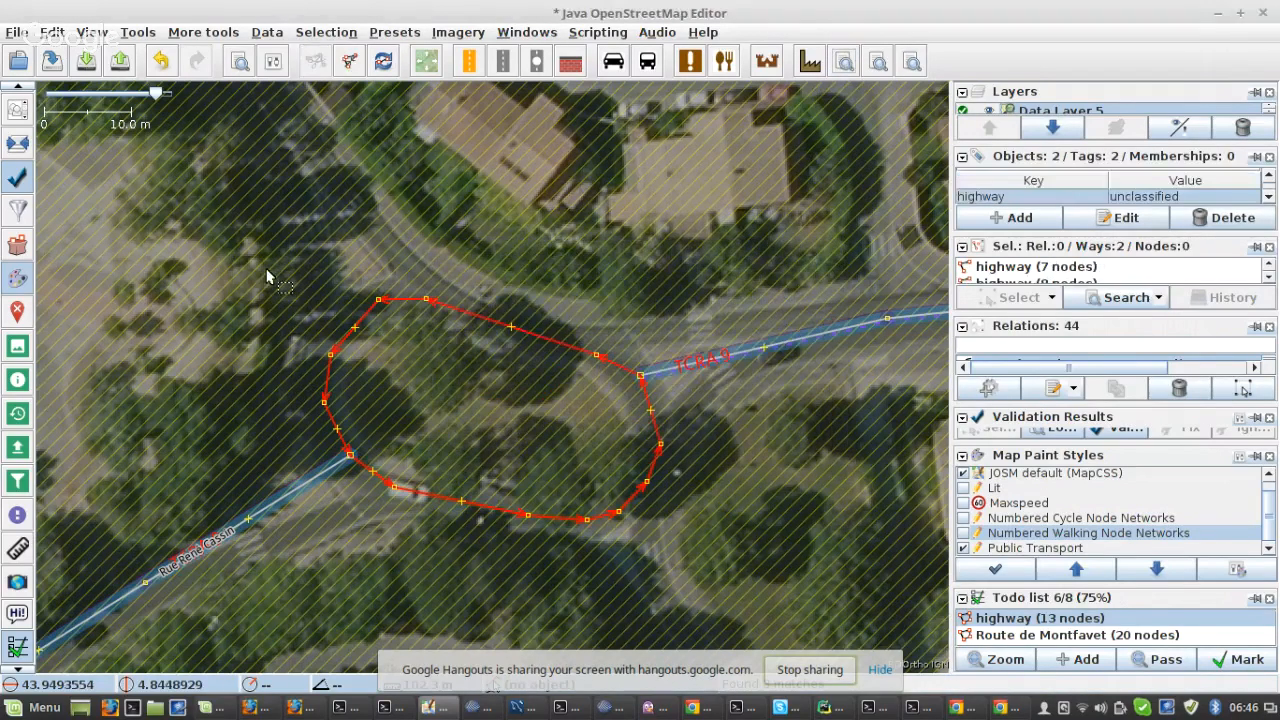
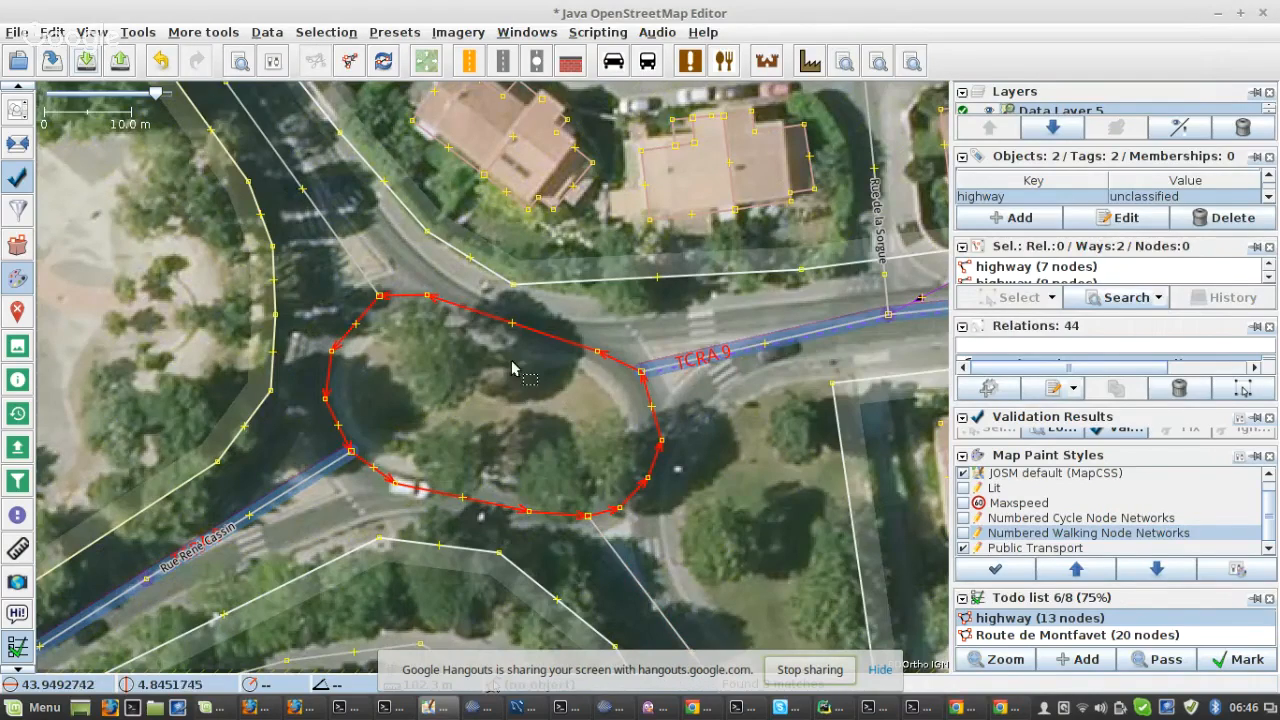
- Add a node to the roundabout's northwest curve and align the seven nodes around its west end in a circle
left_click(341, 325)
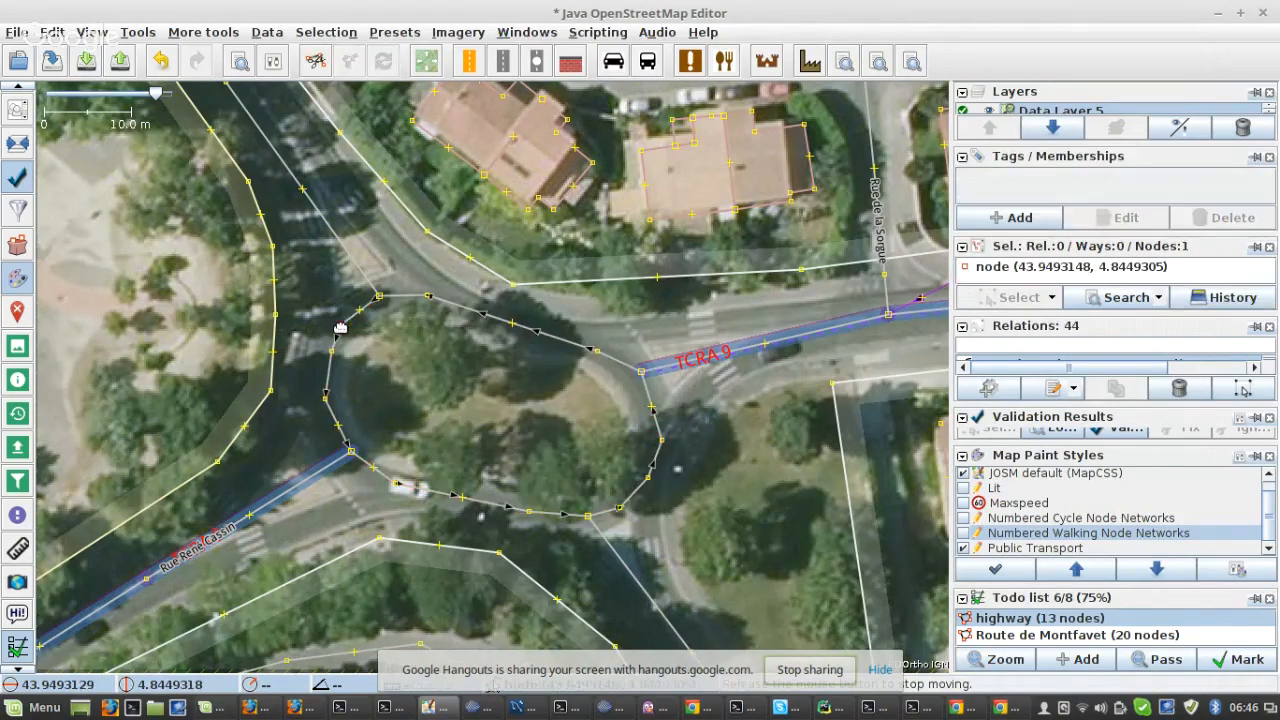
left_click(429, 297)
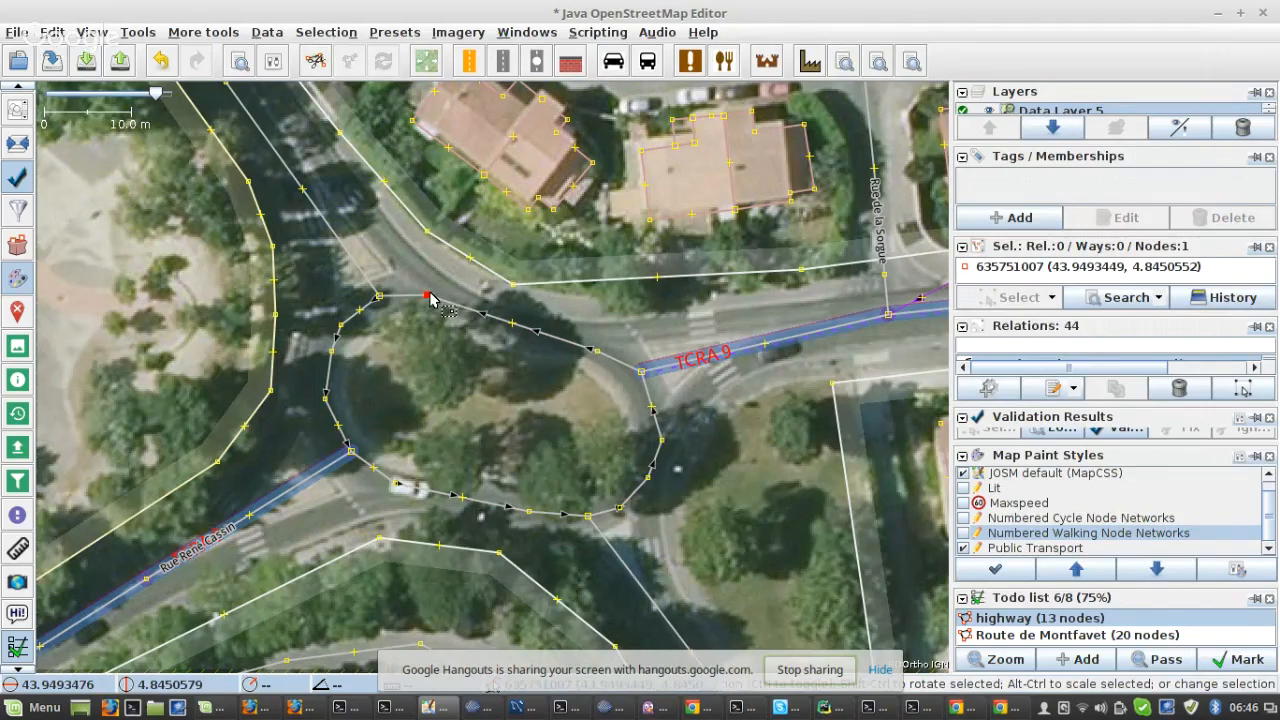
left_click(396, 485, "shift")
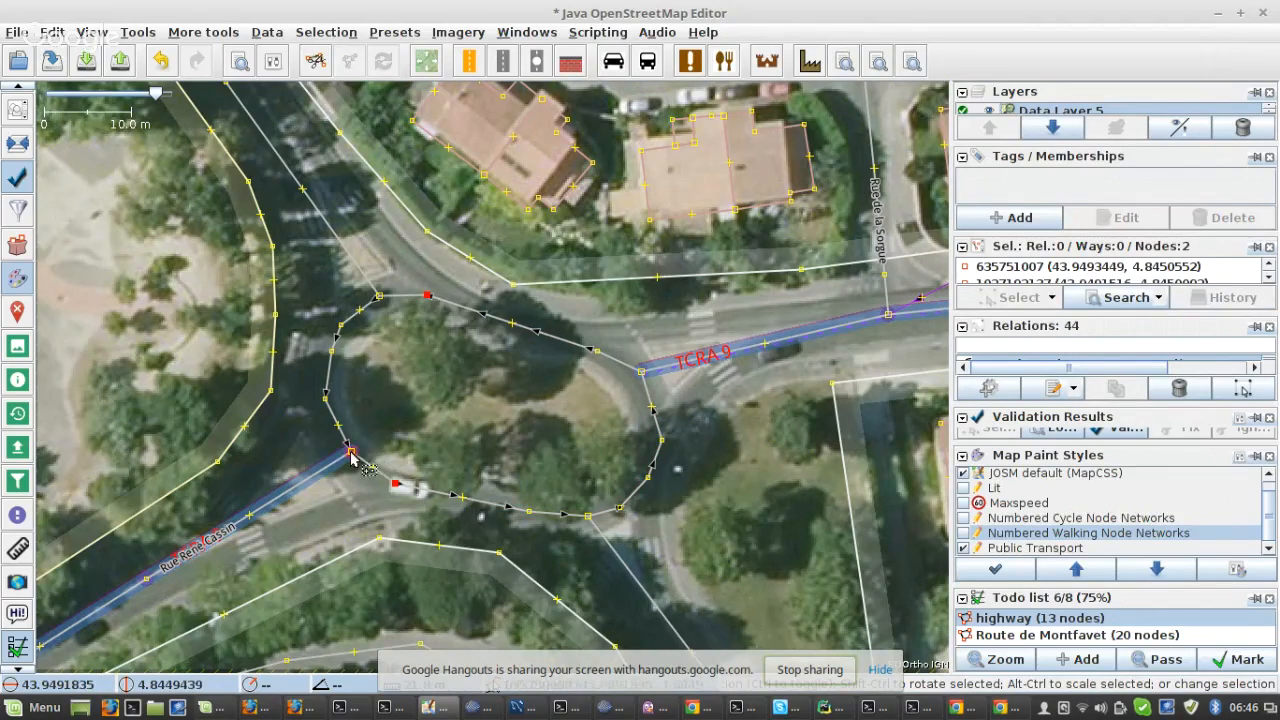
left_click(351, 452, "shift")
left_click(325, 399, "shift")
left_click(331, 350, "shift")
left_click(341, 325, "shift")
left_click(379, 297, "shift")
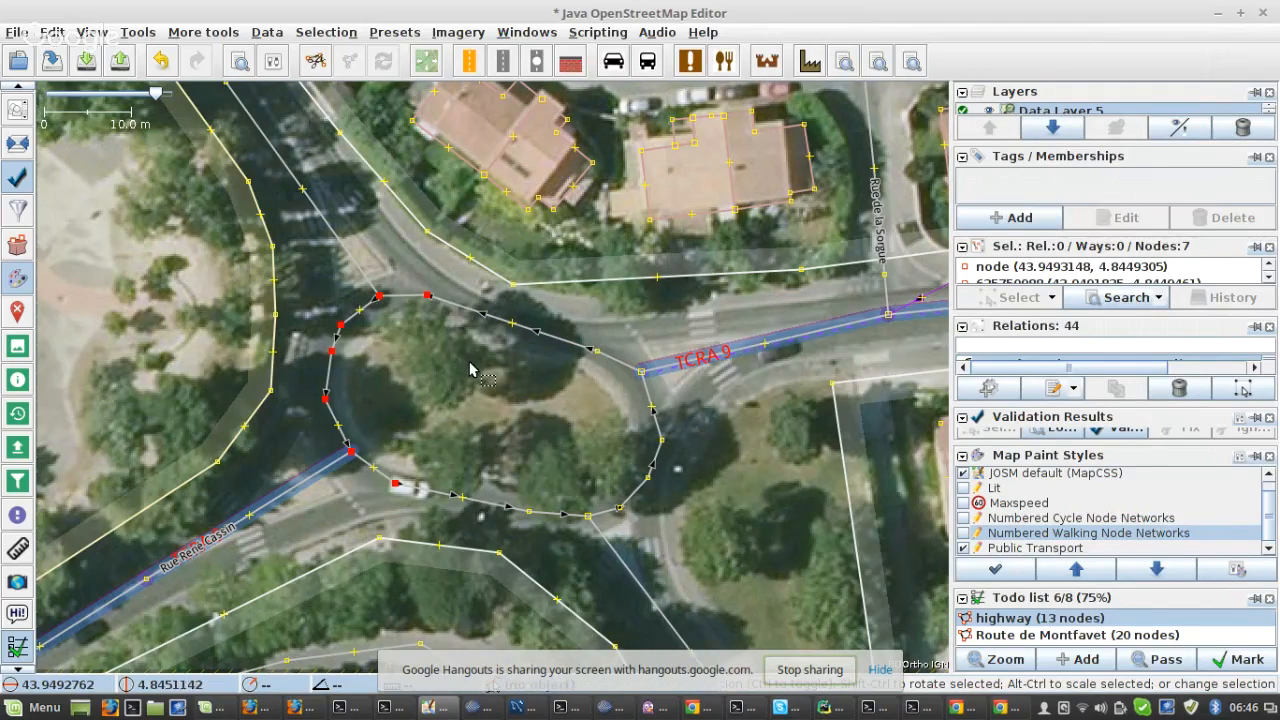
key("o")
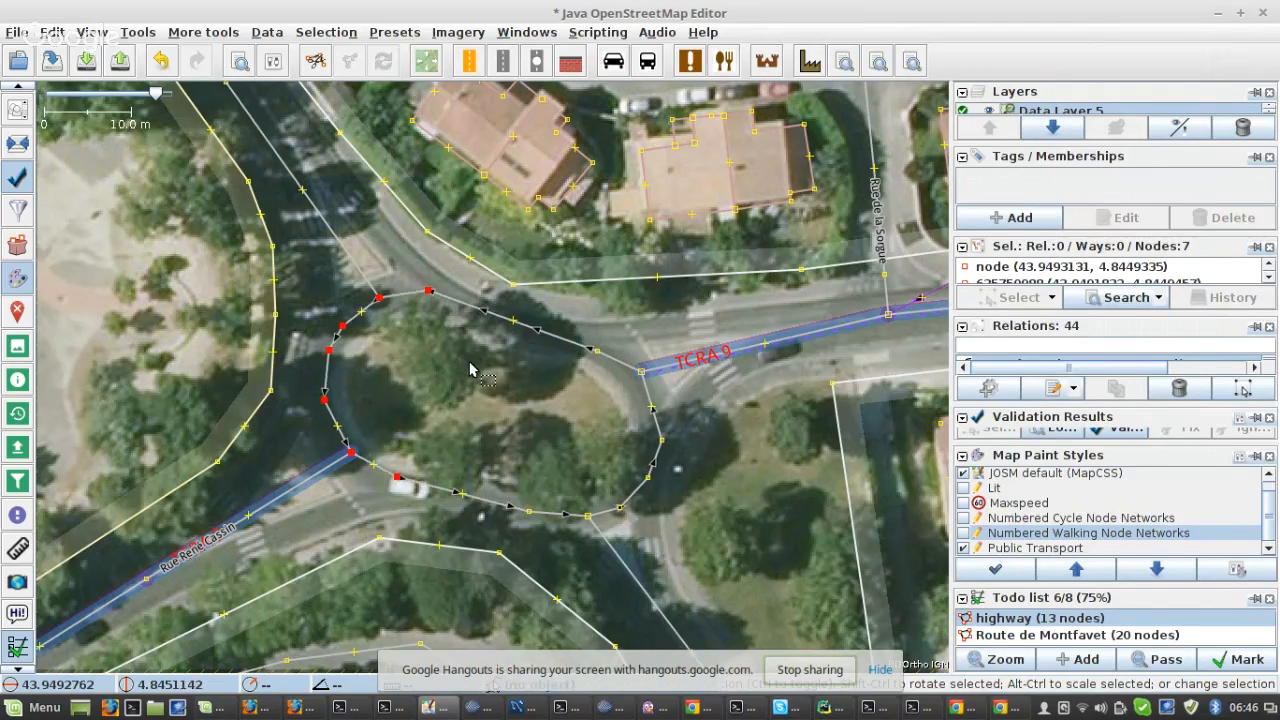
- Align the six nodes around the roundabout's east end in a circle, then nudge its easternmost node inward onto the carriageway
left_click(589, 518)
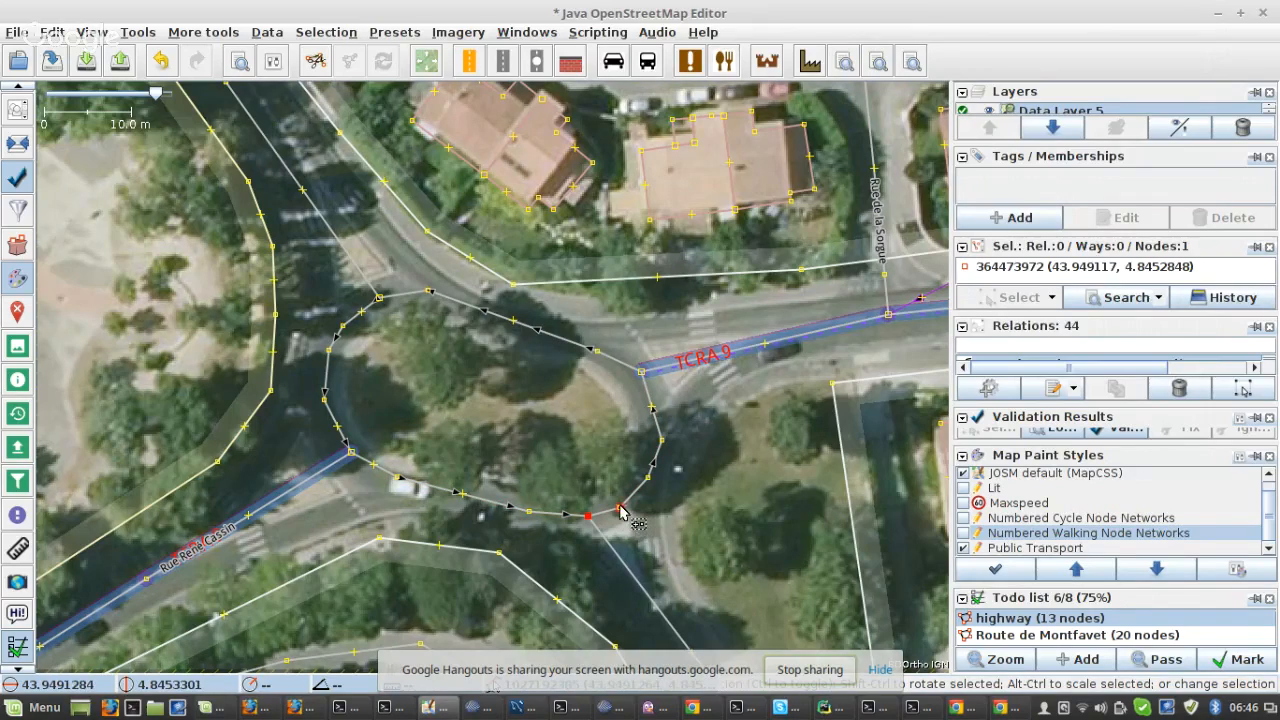
left_click(620, 509, "shift")
left_click(647, 479, "shift")
left_click(660, 440, "shift")
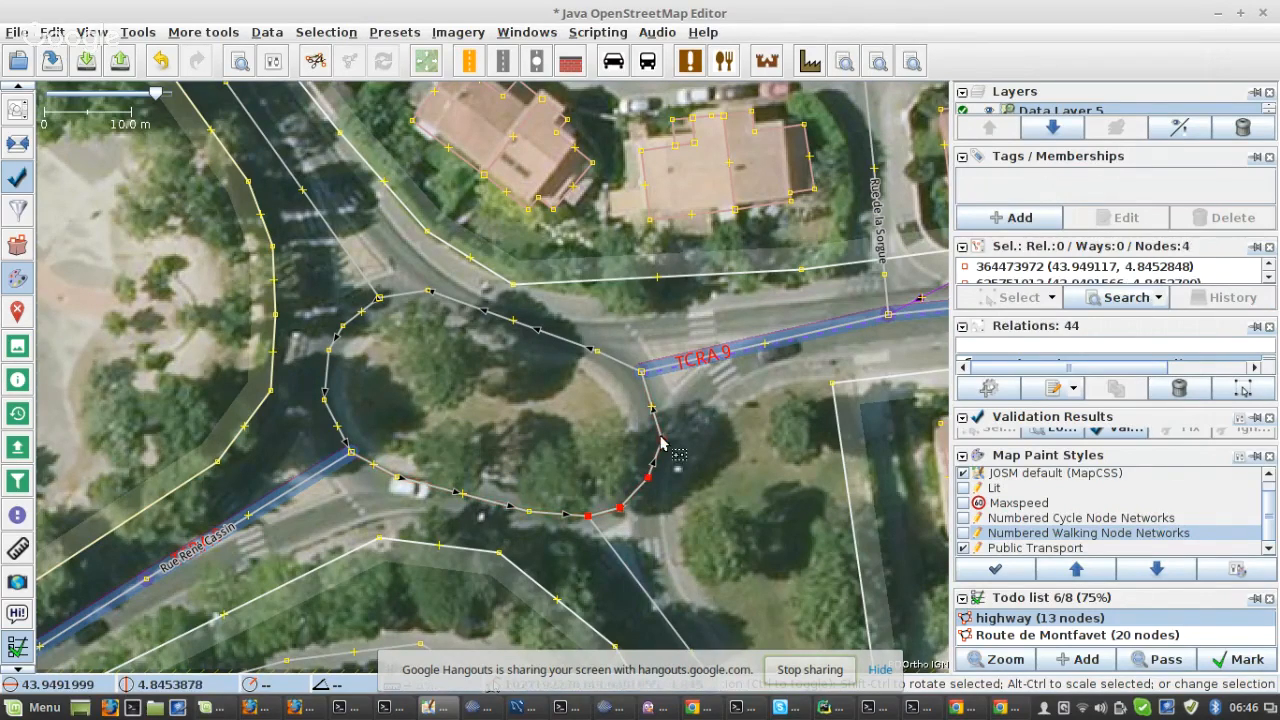
left_click(641, 372, "shift")
left_click(595, 354, "shift")
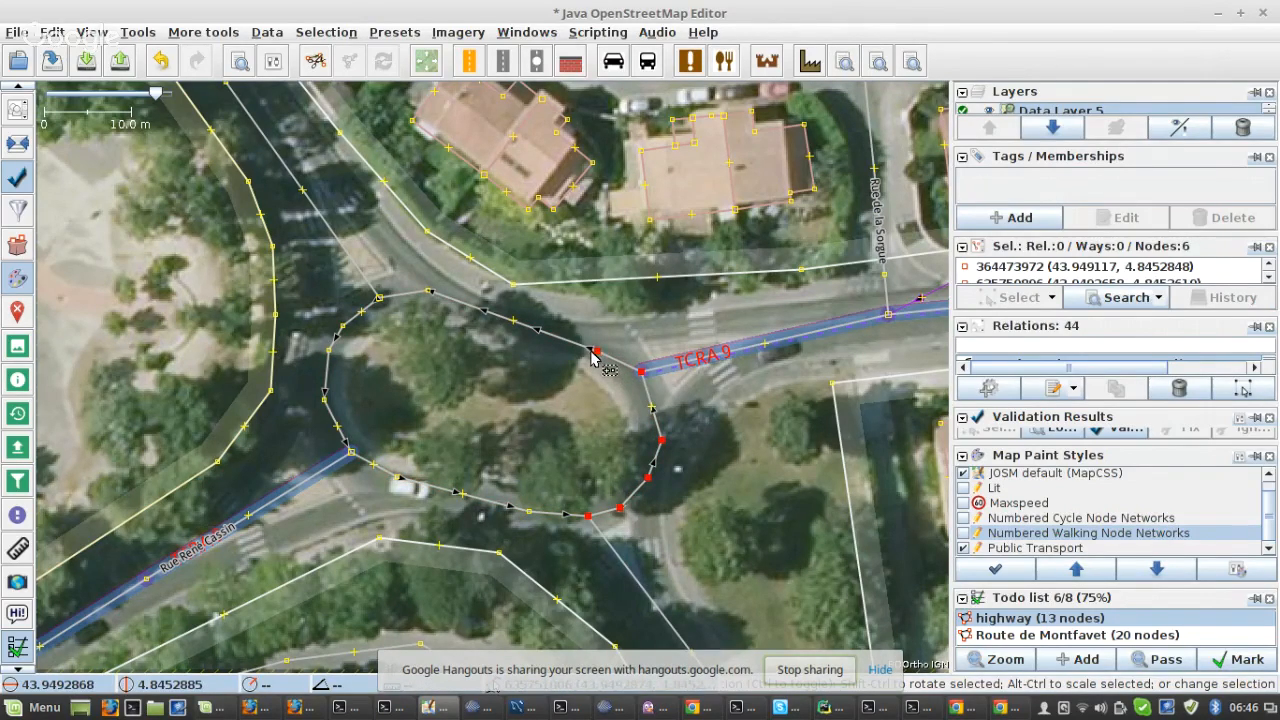
key("o")
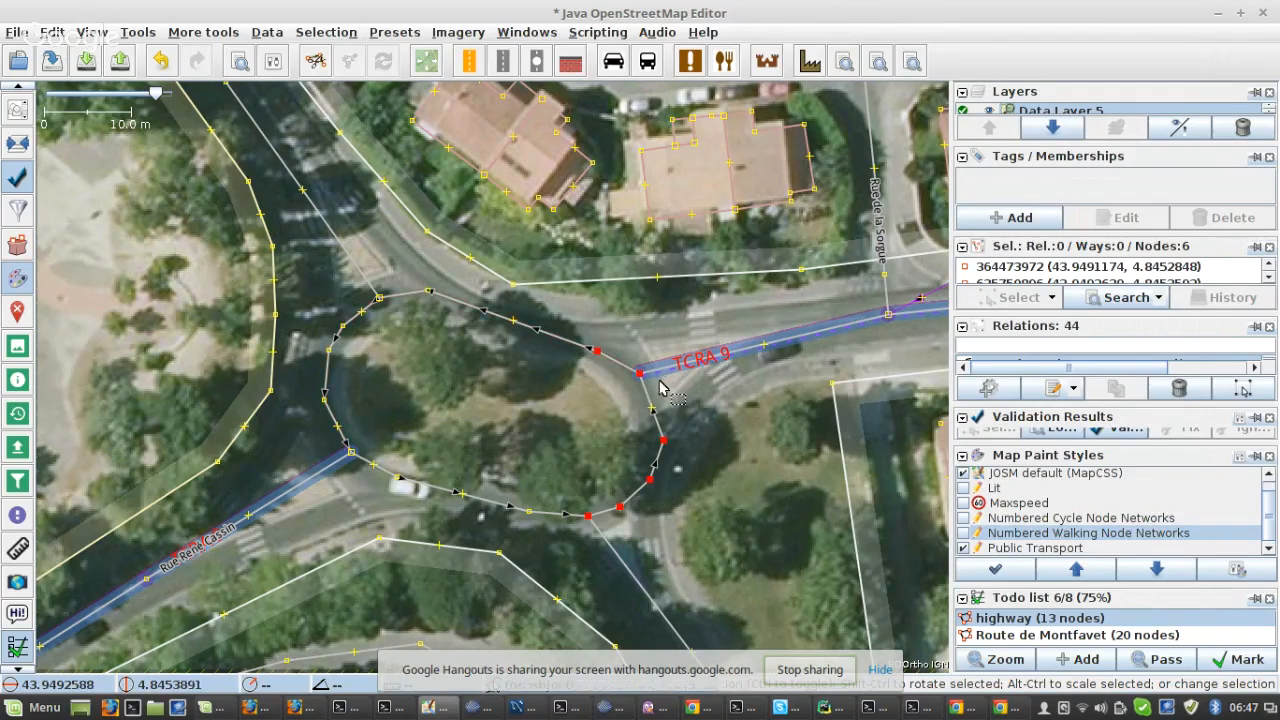
left_click(635, 444)
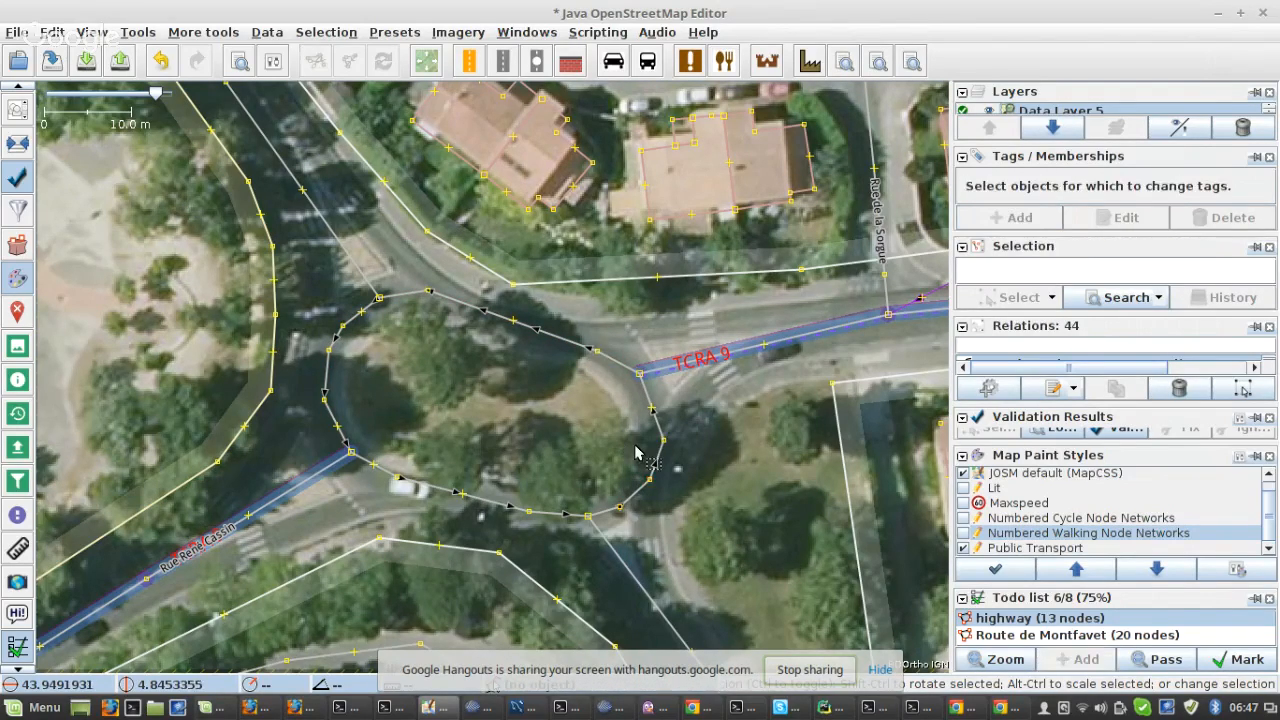
left_click(661, 440)
left_click_drag(660, 442, 653, 438)
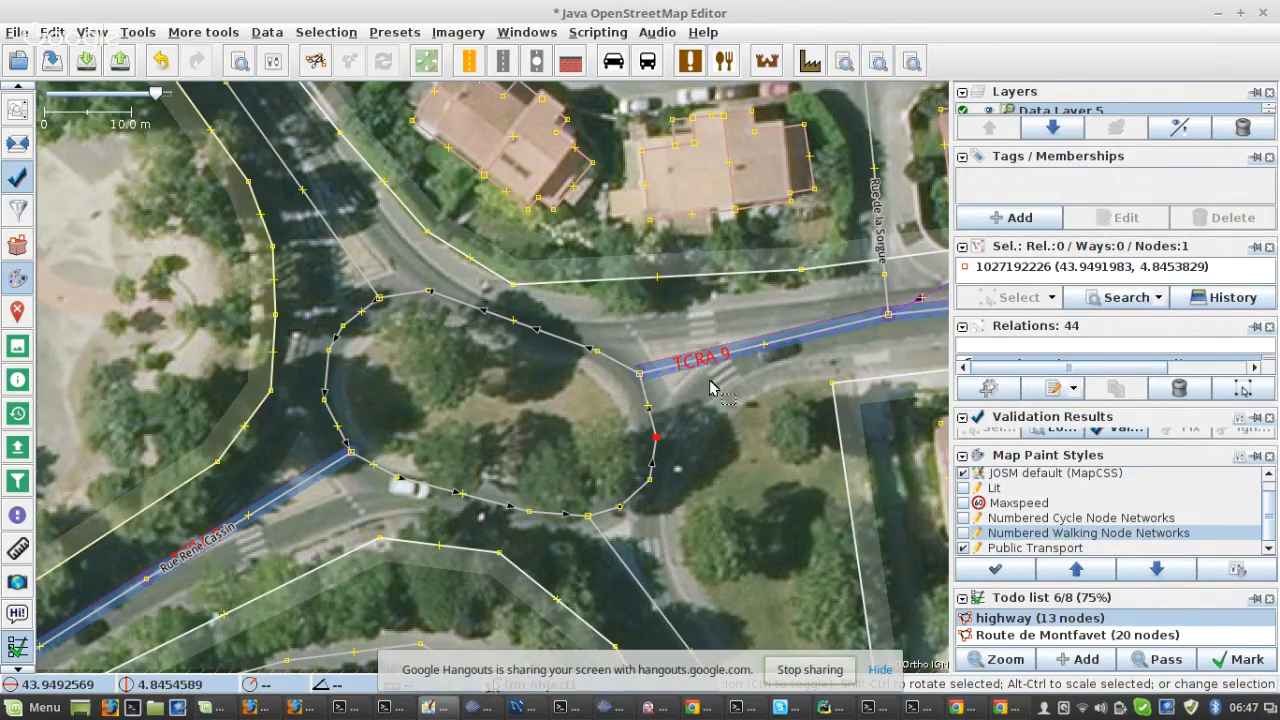
- Unglue Chemin de Massillargues from the roundabout, reconnect it along the westbound carriageway to the next roundabout node, and adjust both northeast nodes
left_click(640, 380)
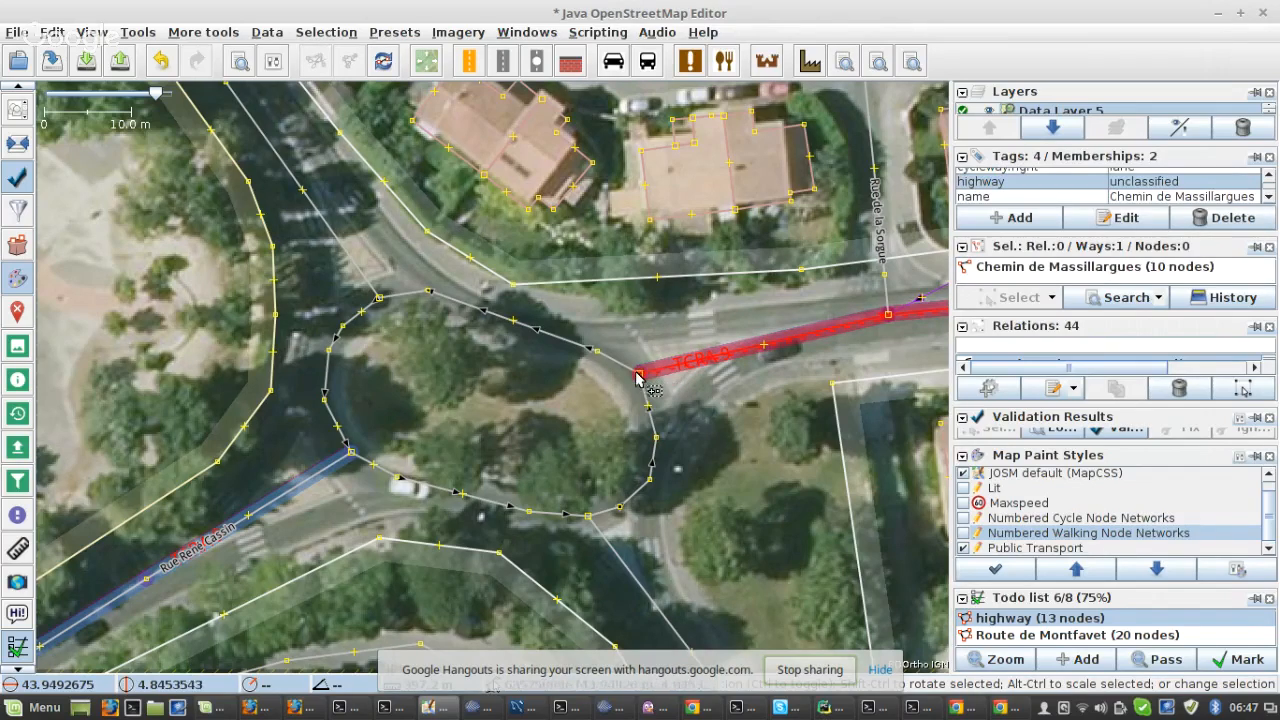
left_click(641, 377, "shift")
key("g")
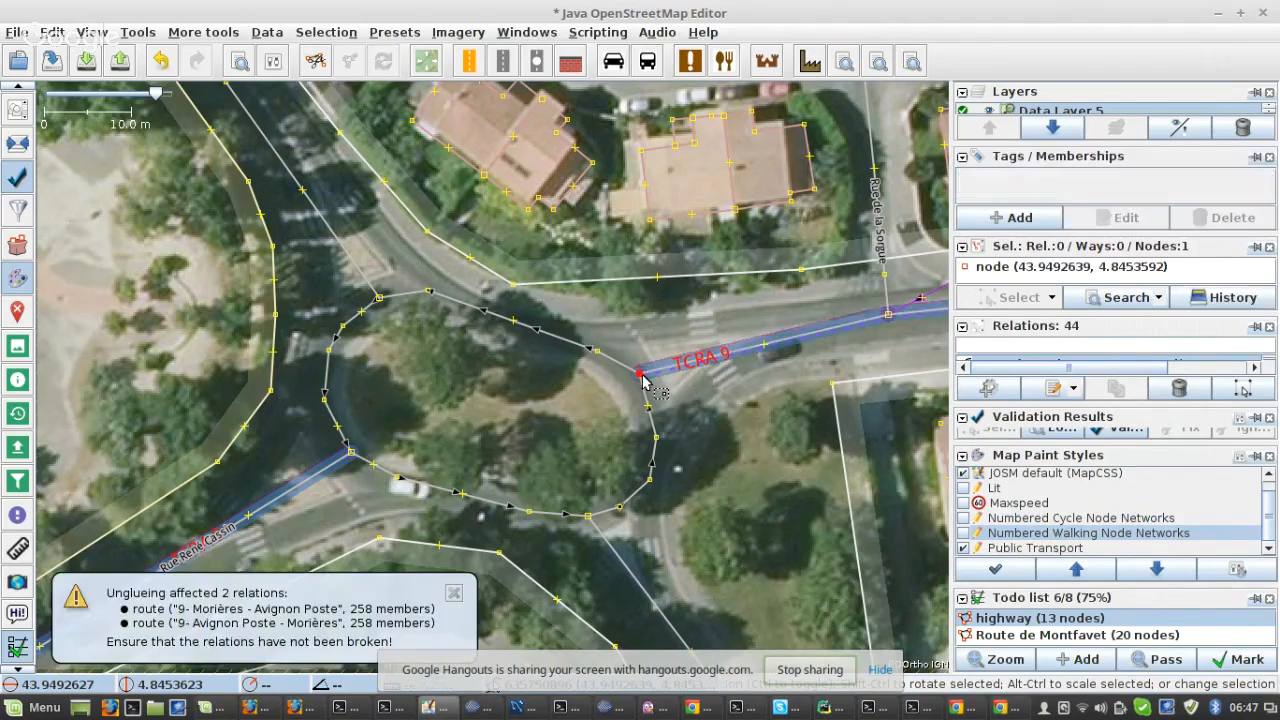
mouse_move(643, 382)
left_mouse_down()
mouse_move(700, 333)
mouse_move(750, 336)
mouse_move(703, 330)
left_mouse_up()
key("a")
left_click(596, 350)
left_click(597, 352)
left_click_drag(597, 352, 574, 336)
left_click_drag(640, 374, 634, 369)
- Combine the two roundabout segments into one closed way and shift the node between the two eastern junctions slightly inward
left_click(640, 395)
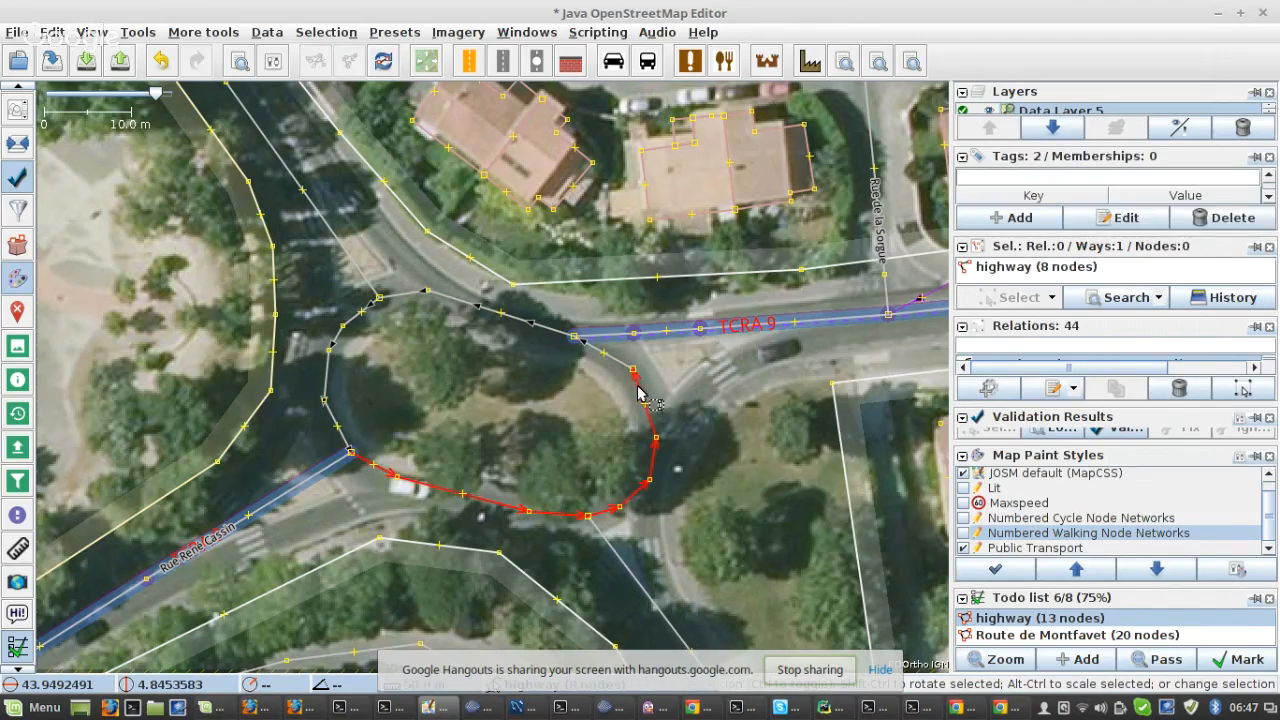
left_click(616, 368, "shift")
key("c")
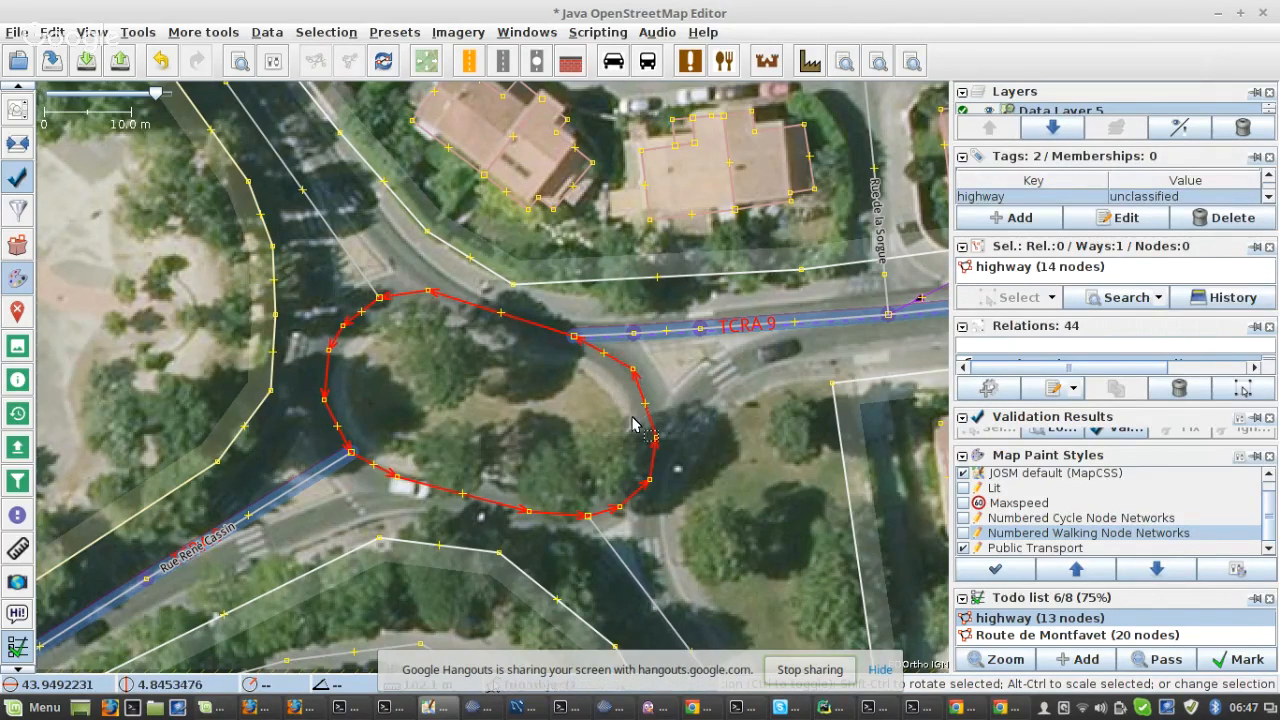
left_click(589, 412)
left_click(648, 404)
left_click_drag(638, 375, 626, 377)
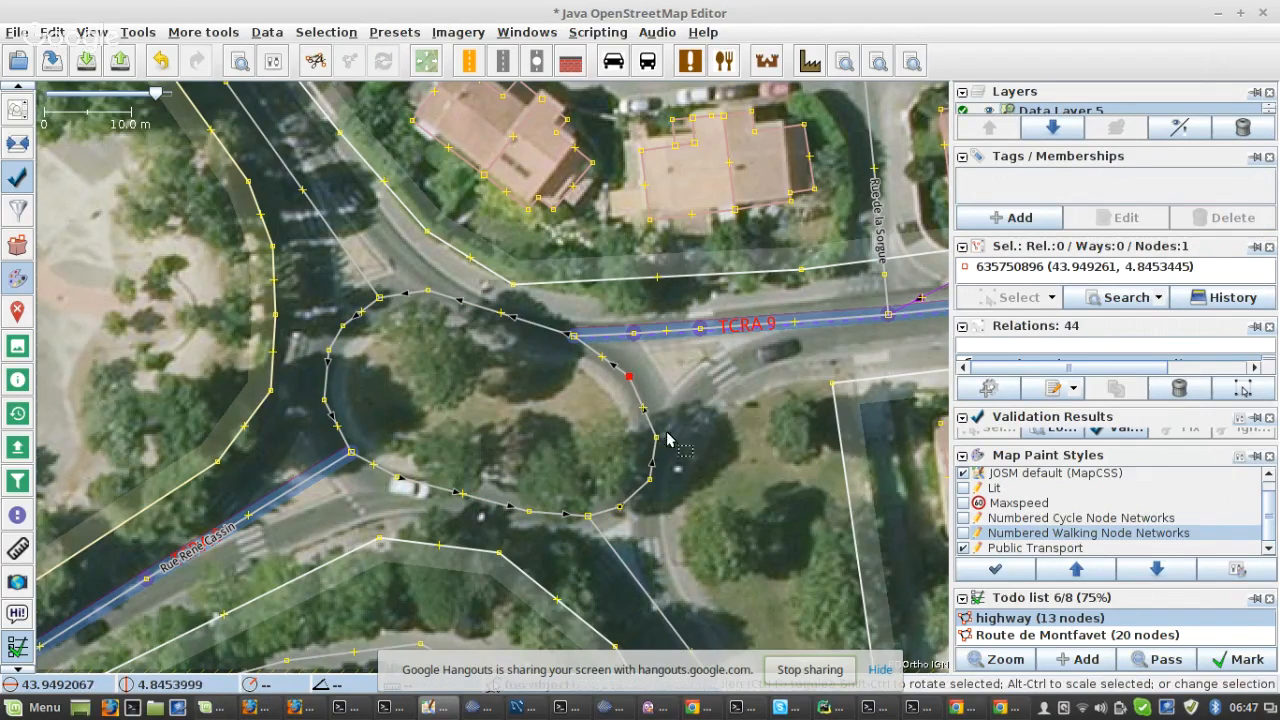
- Add a node to Chemin de Massillargues just east of the traffic island and split the road there
left_click(795, 328)
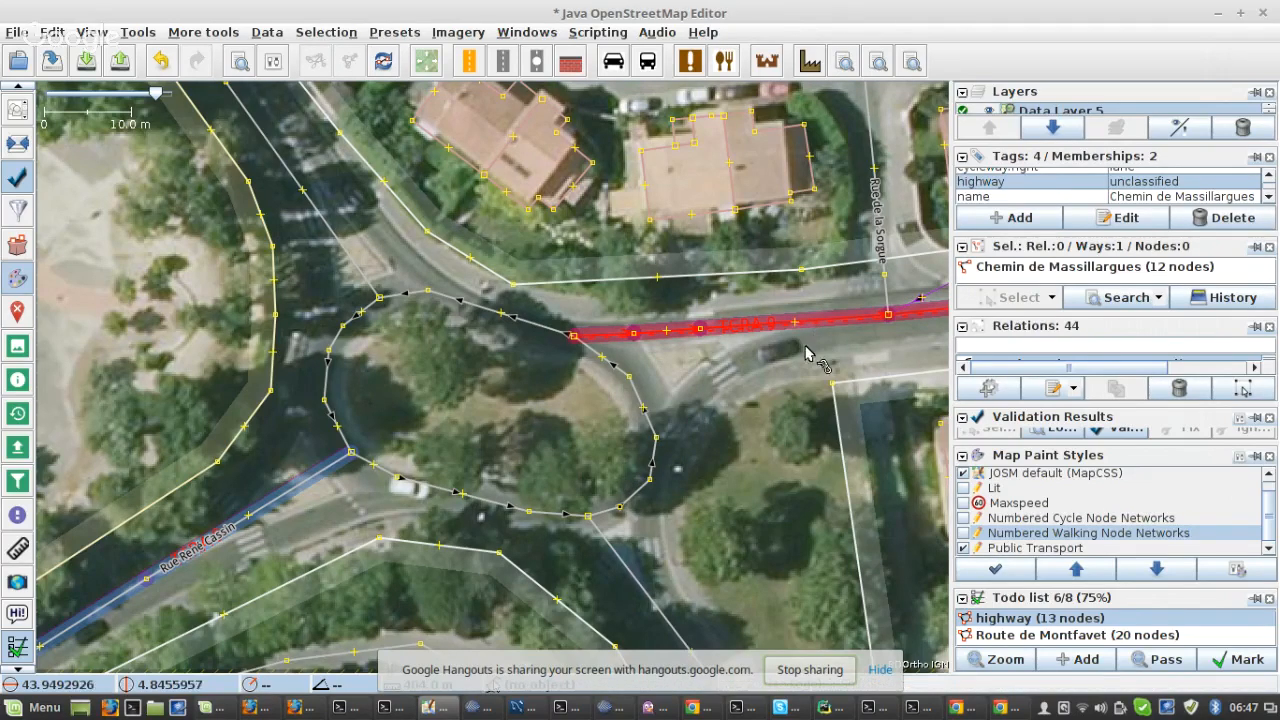
left_click_drag(799, 323, 807, 321)
key("p")
left_click(596, 426)
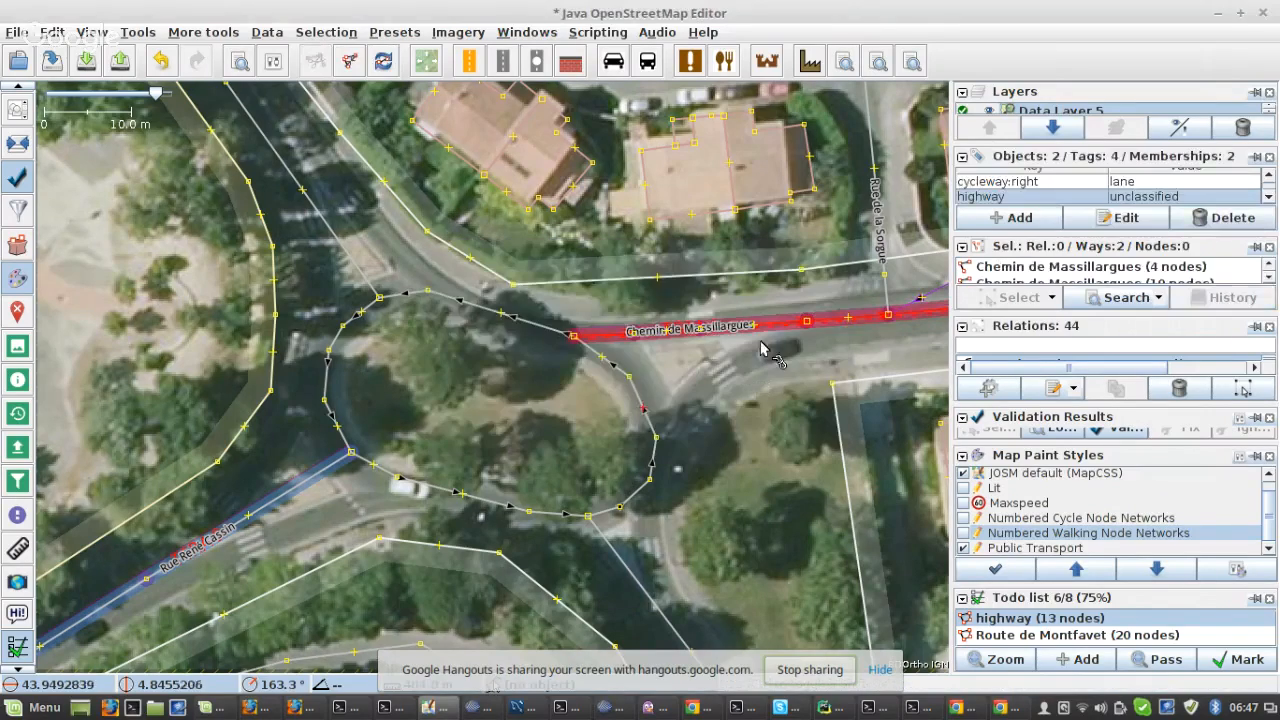
- Tag the short Chemin de Massillargues segment beside the roundabout as oneway=yes and reverse its direction without applying the suggested tag corrections
left_click(775, 332)
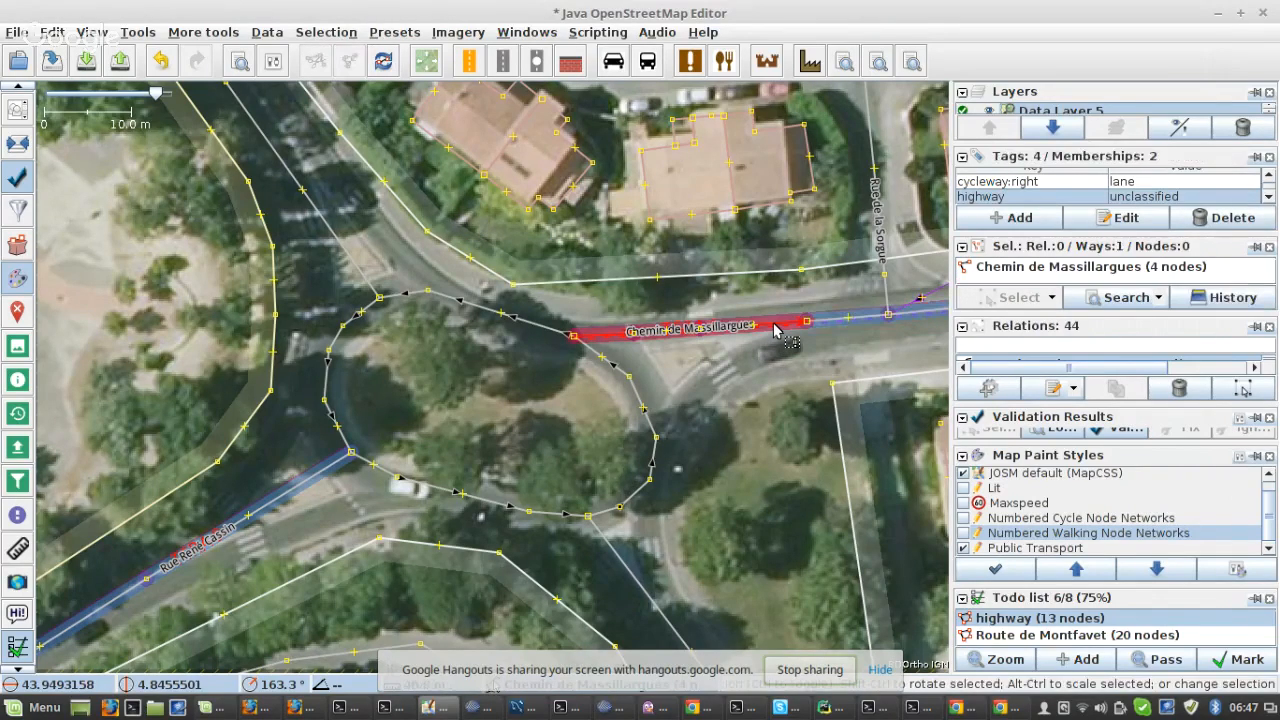
left_click(1019, 219)
type("oneway:bicycle")
key("Tab")
key("shift+Tab")
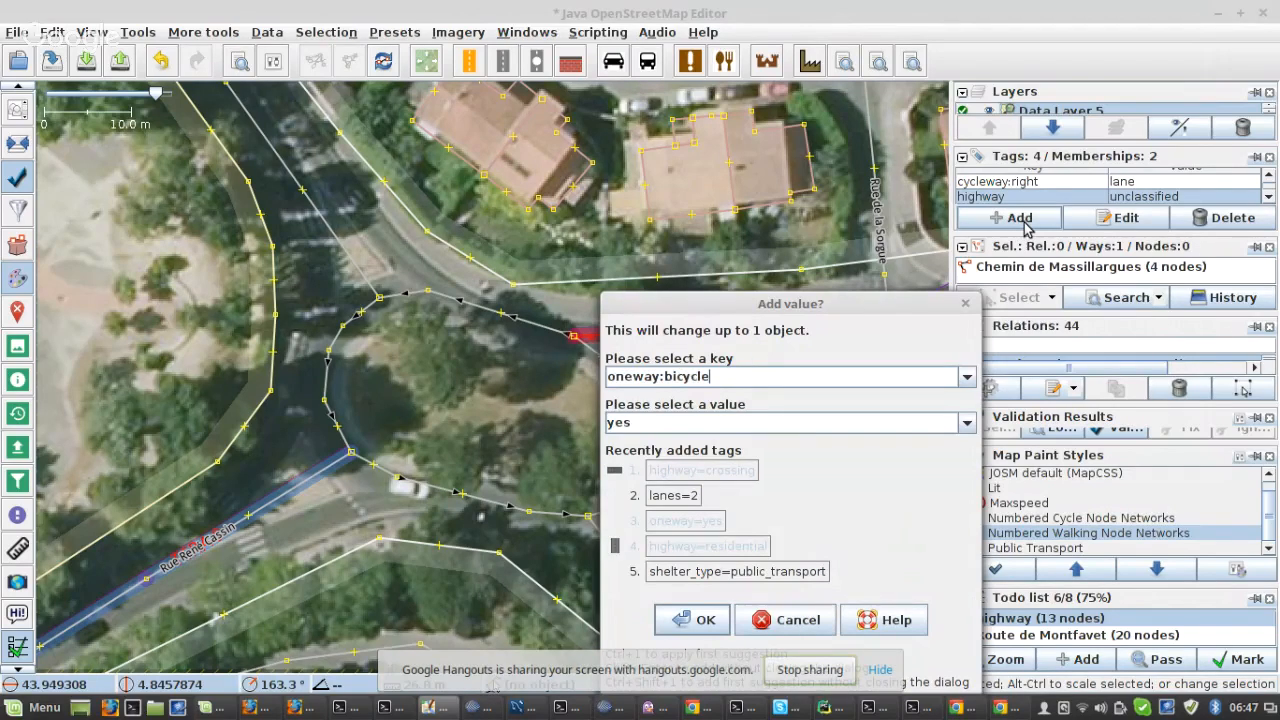
key("ctrl+shift+Left")
key("BackSpace")
key("BackSpace")
key("Return")
key("r")
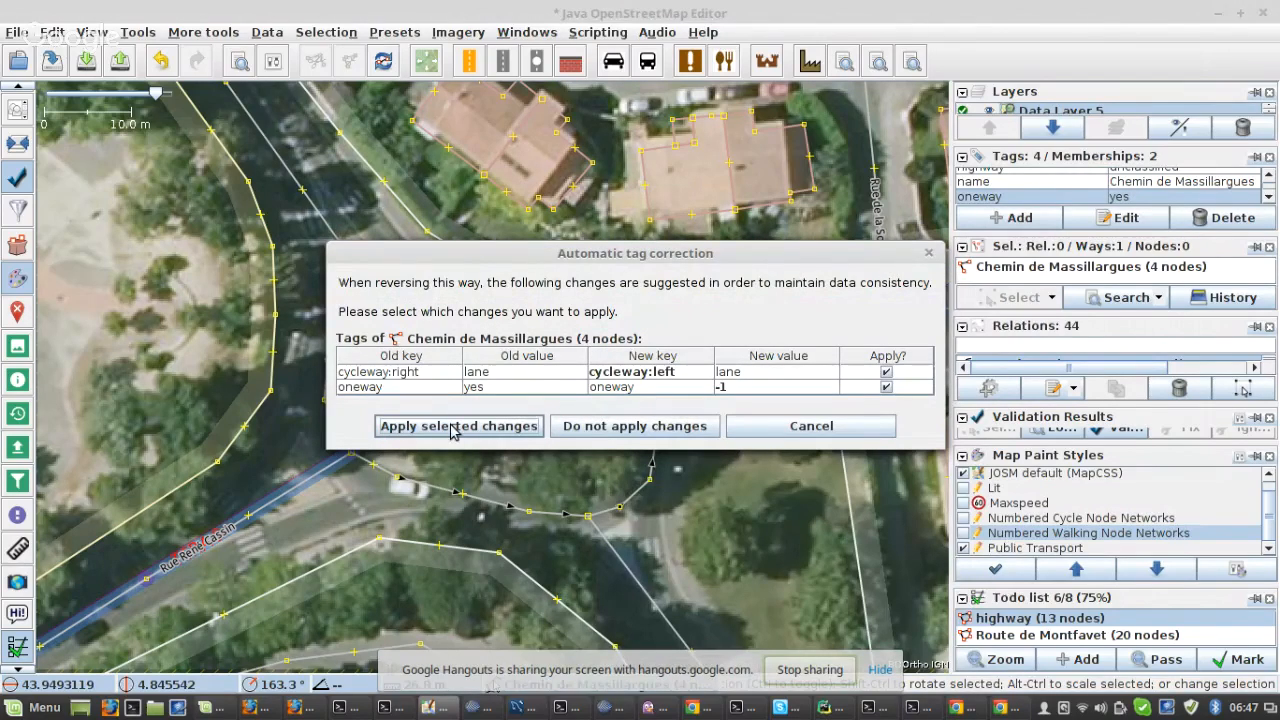
left_click(631, 446)
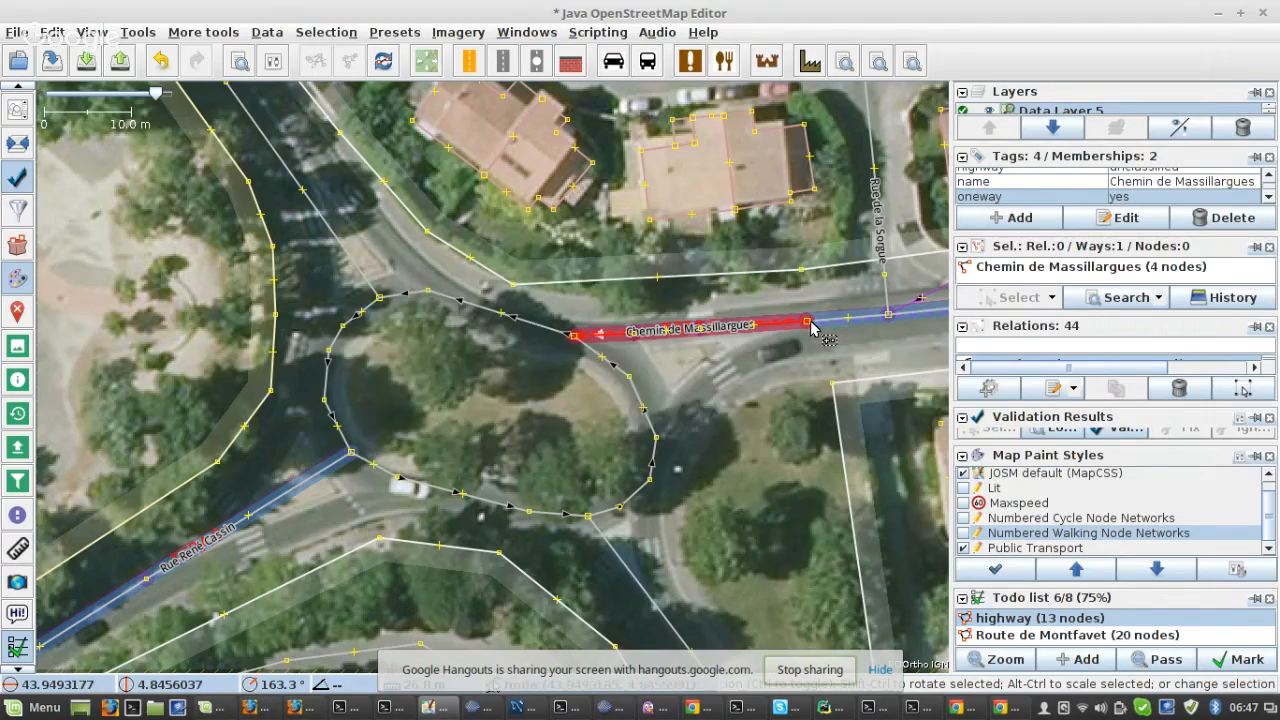
- Draw the exit branch of Chemin de Massillargues from the split node to the roundabout's east node and split it off as its own way
left_click(806, 324, "shift")
key("a")
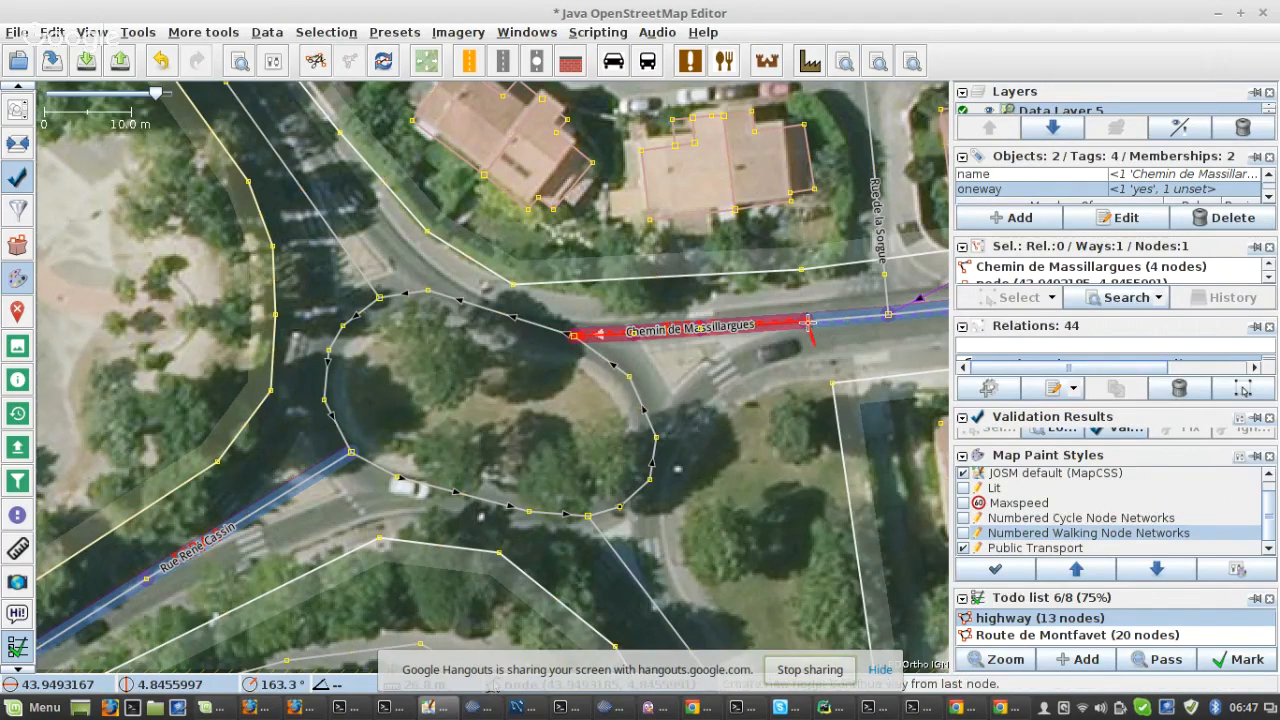
left_click(719, 368)
left_click(678, 405)
double_click(660, 437)
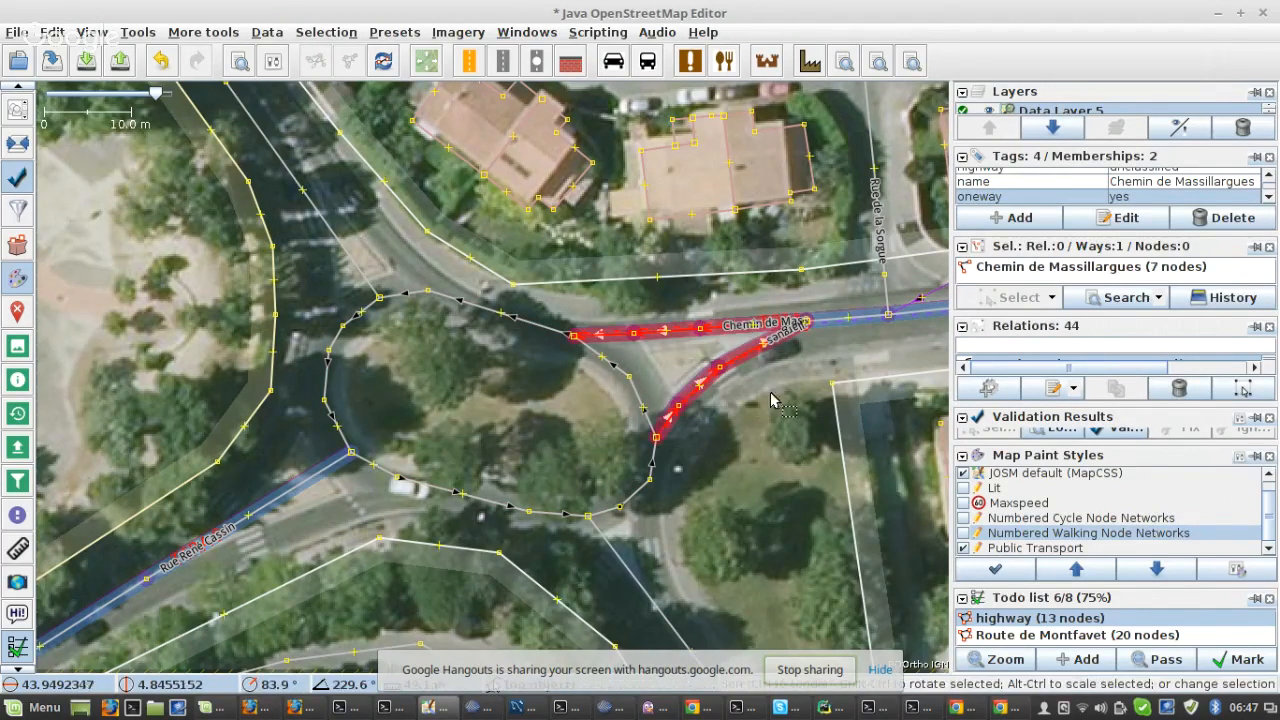
left_click(809, 328, "shift")
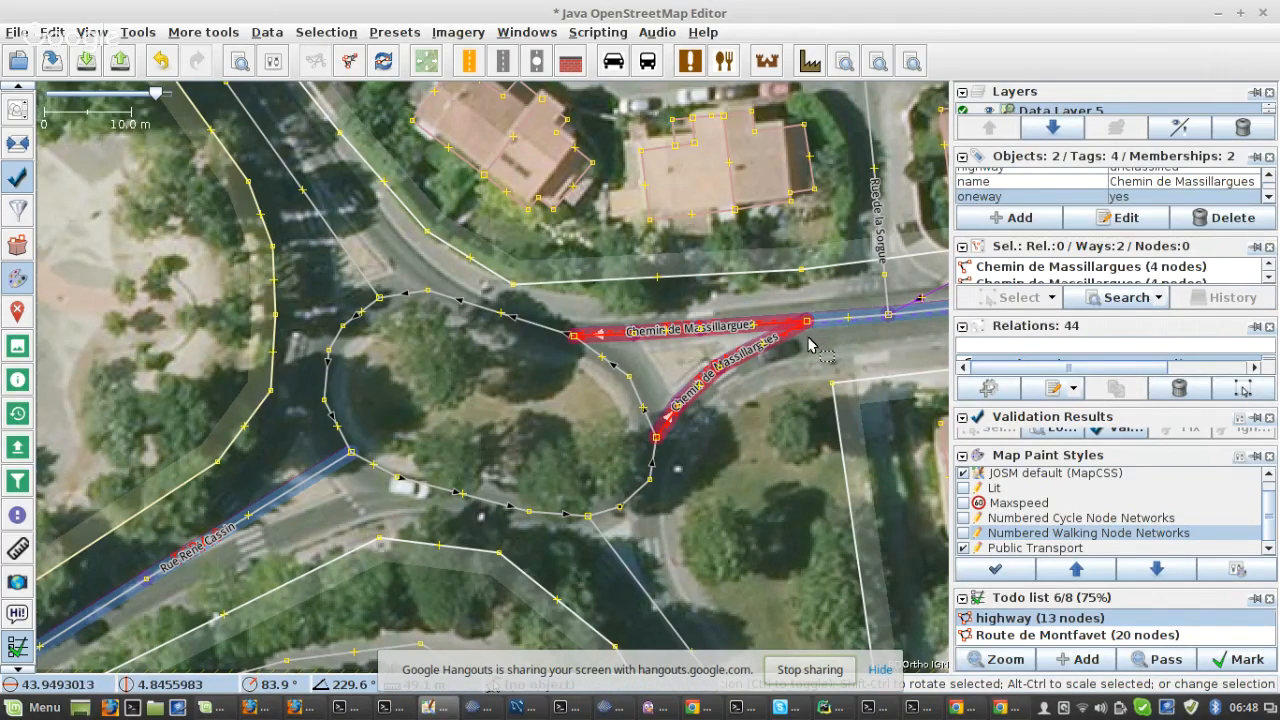
key("p")
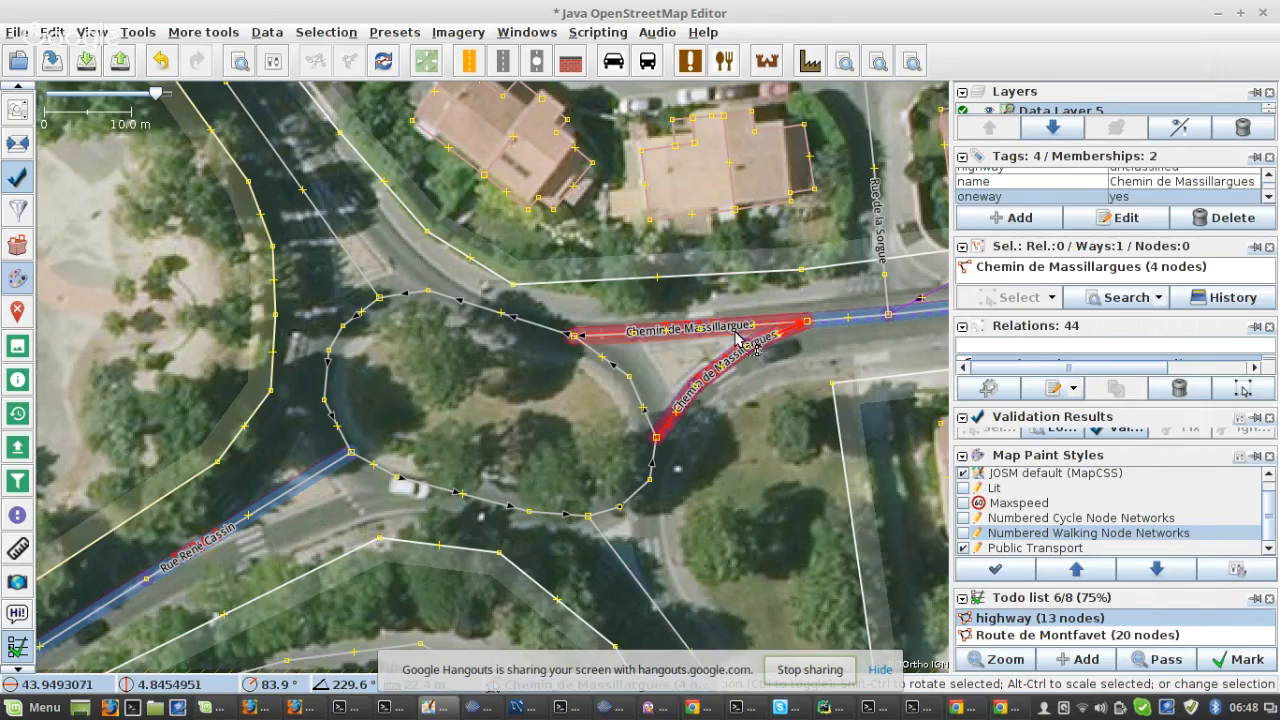
left_click(773, 328)
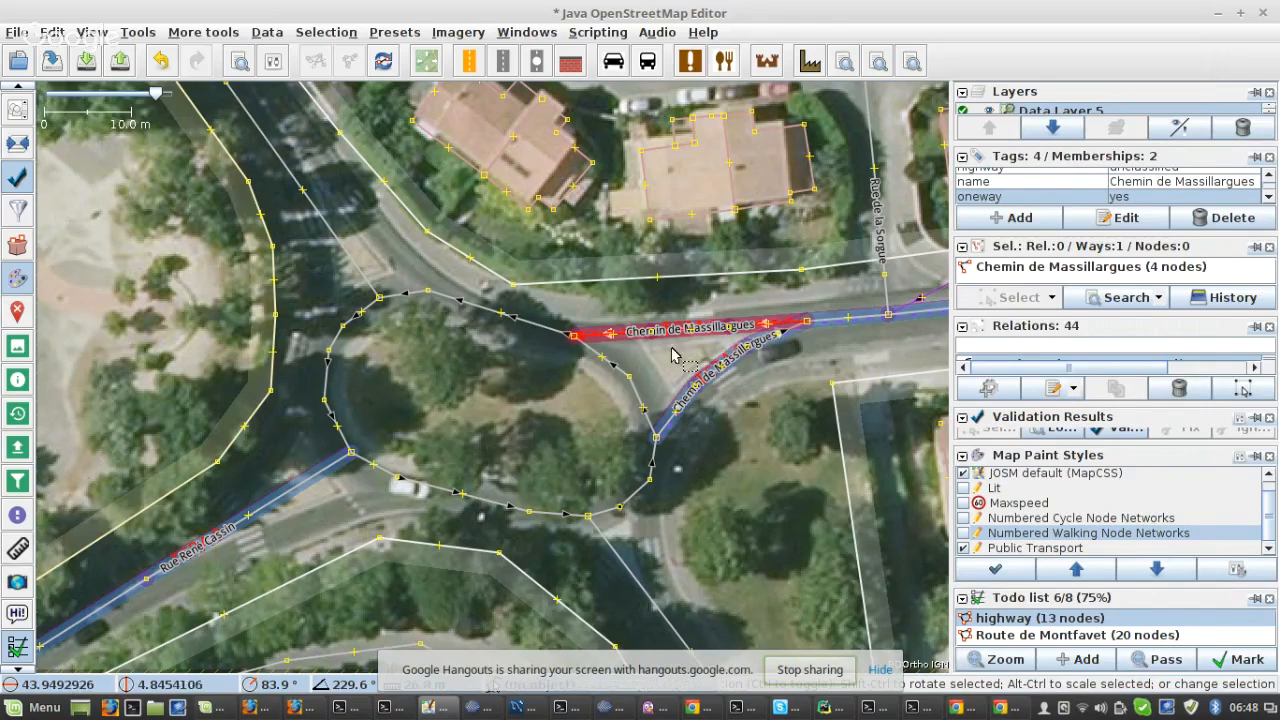
- Split the roundabout at its three bus route junctions, leaving out the north and south side-road junctions
left_click(588, 356)
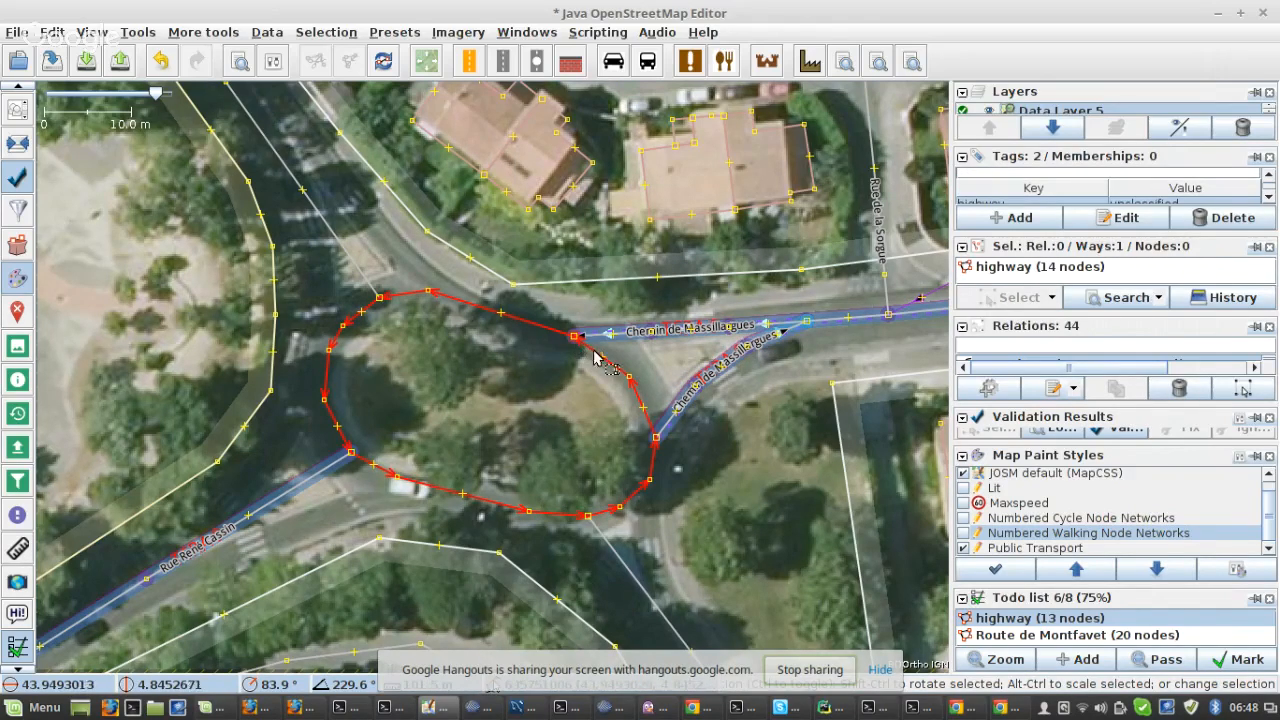
left_click(843, 63)
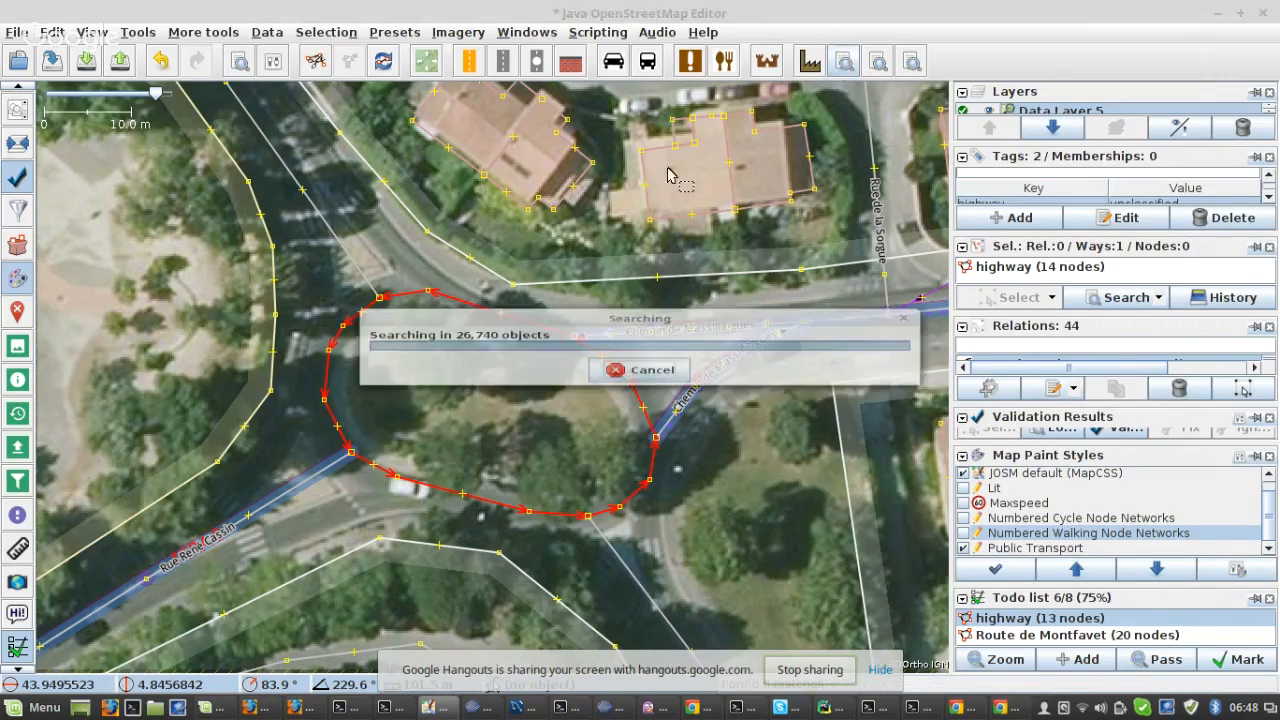
left_click(380, 297, "ctrl")
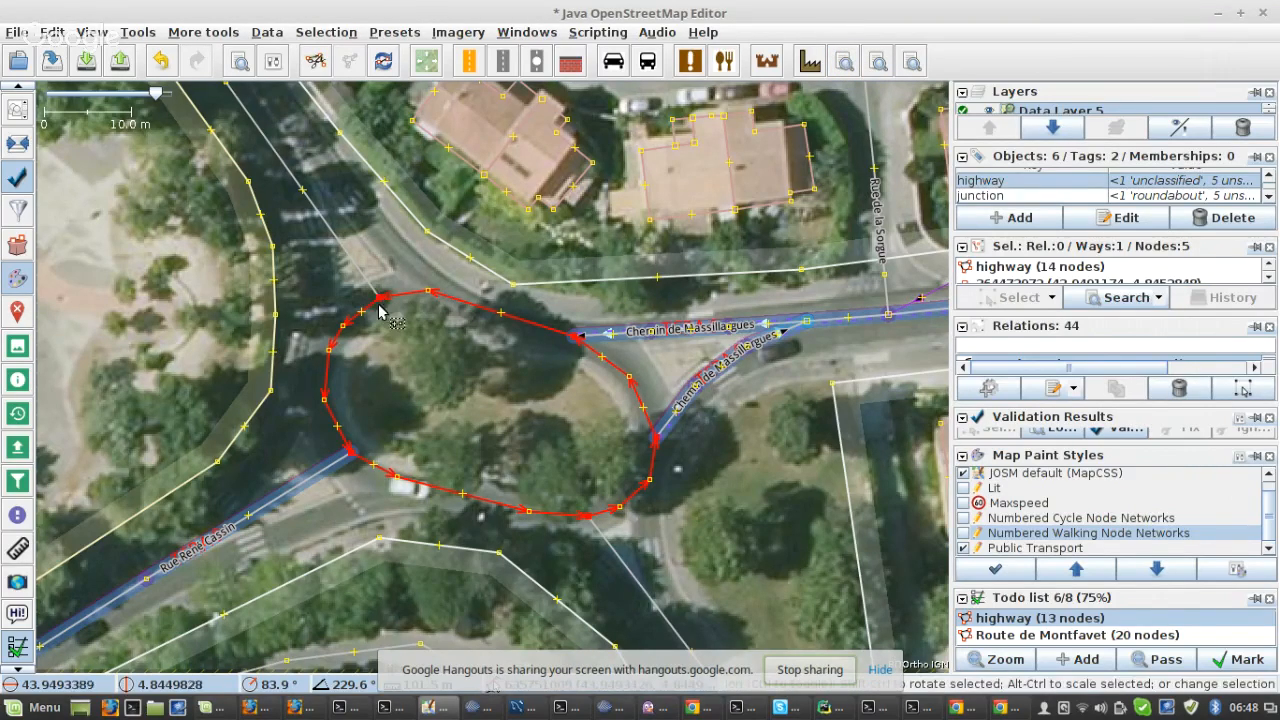
left_click(586, 515, "ctrl")
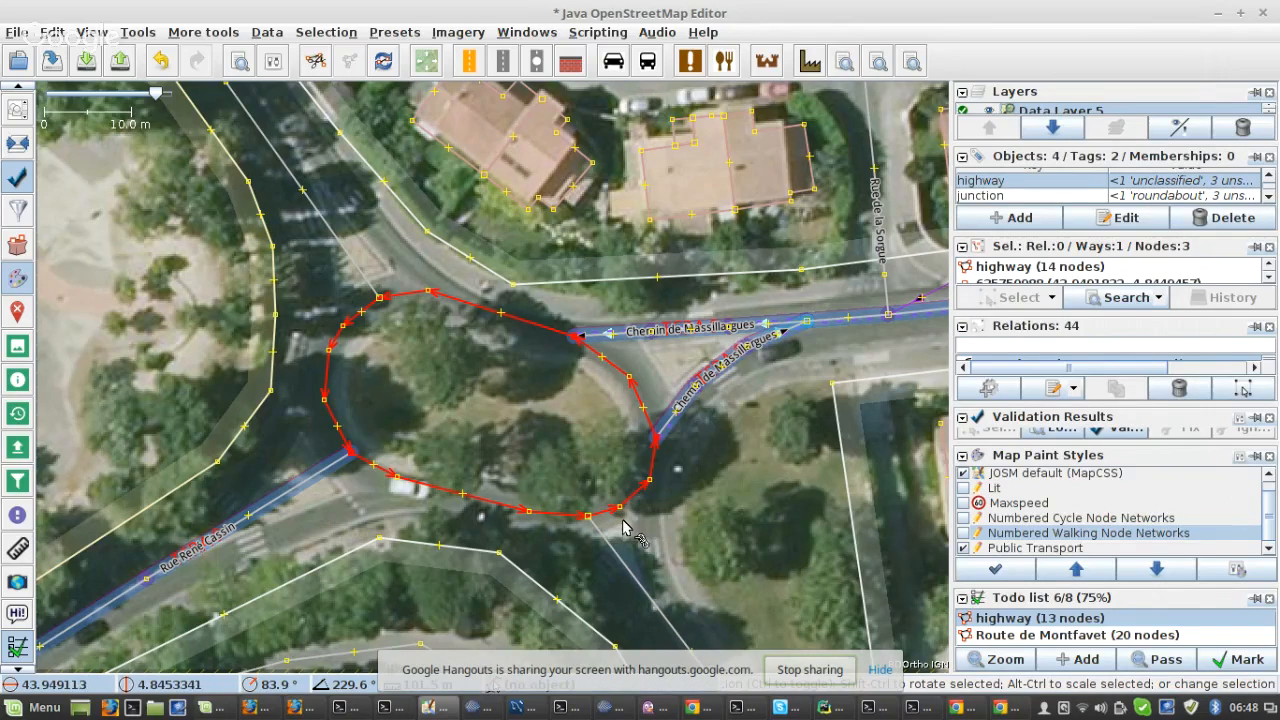
key("p")
left_click(594, 440)
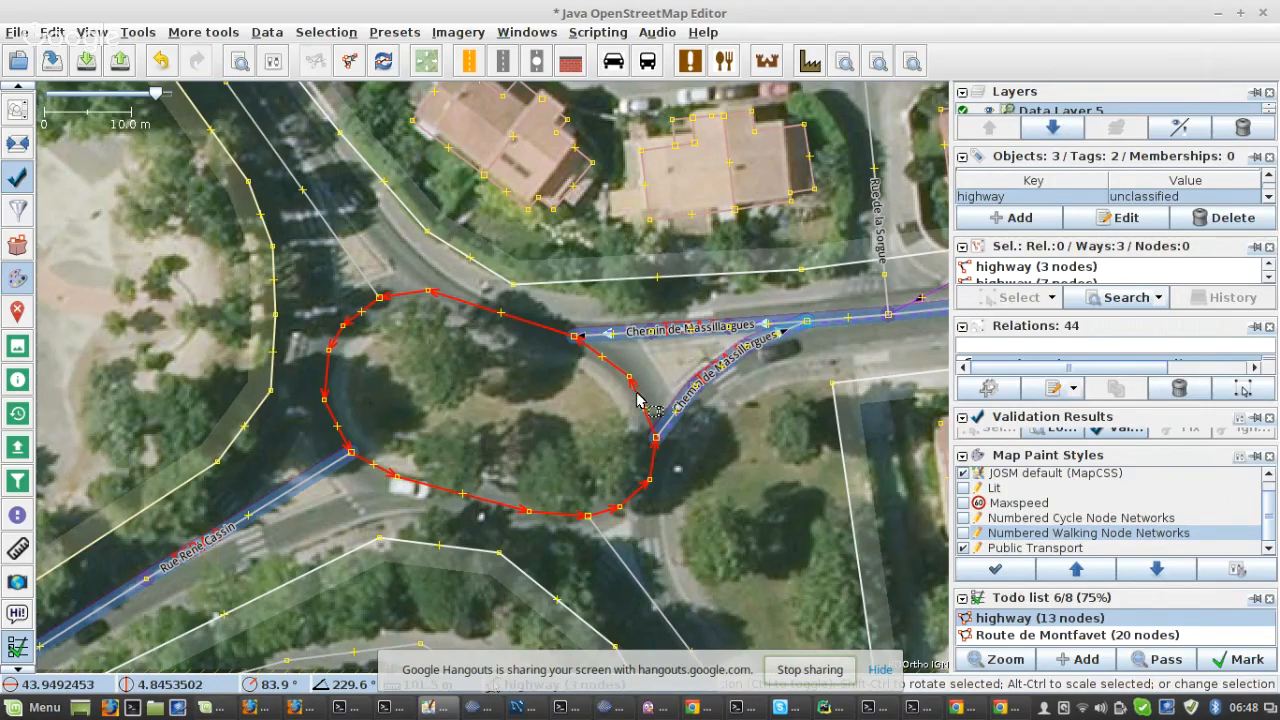
left_click(577, 340)
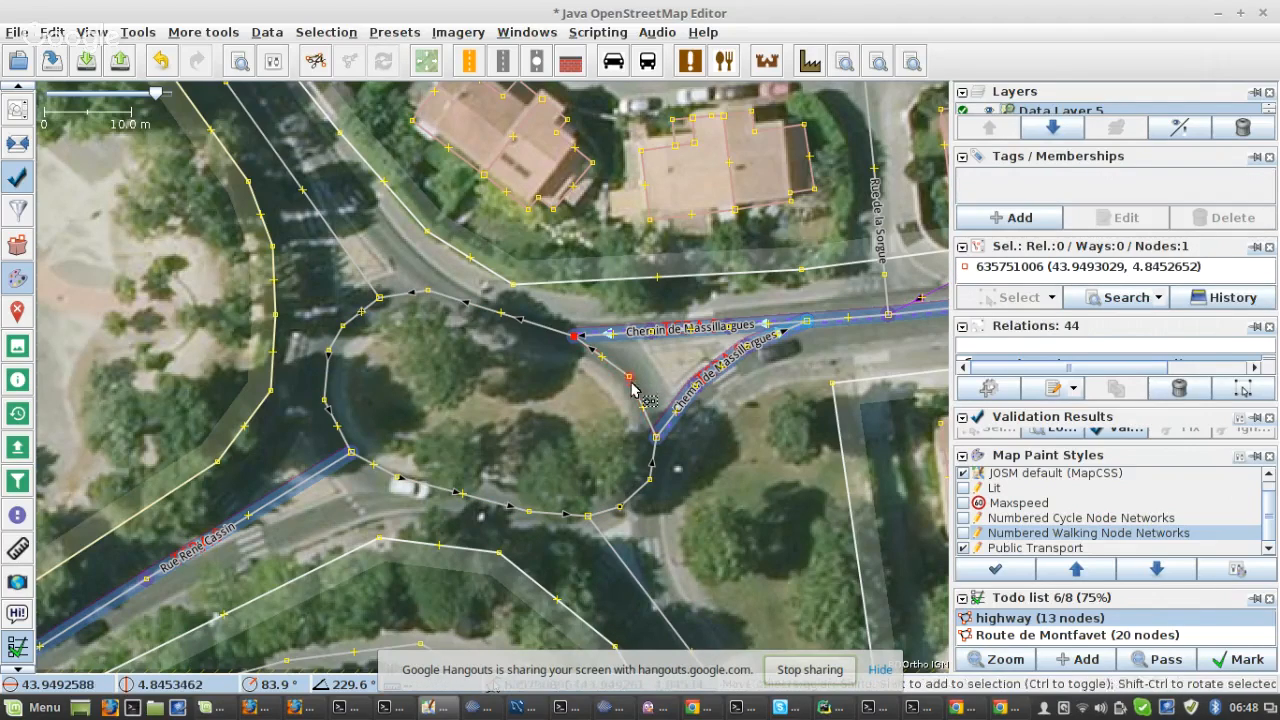
left_click(655, 437, "shift")
left_click(658, 438, "shift")
left_click(650, 480, "shift")
left_click(620, 508, "shift")
left_click(588, 516, "shift")
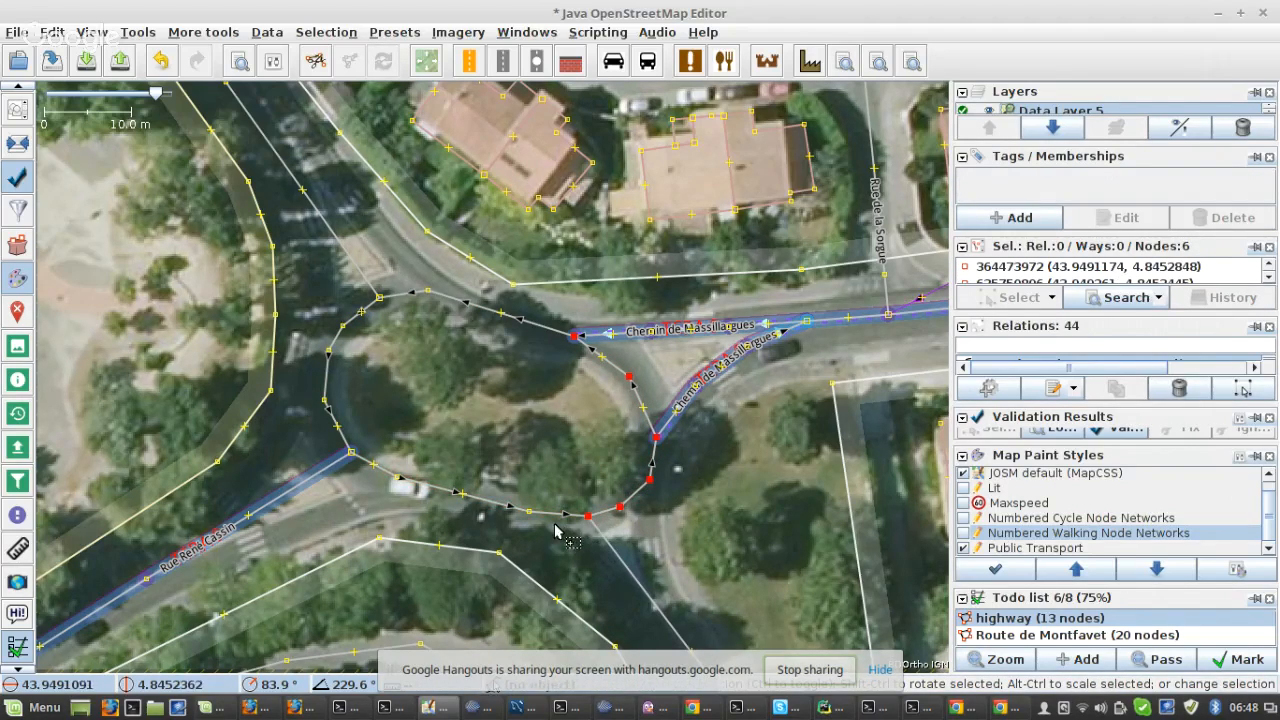
key("o")
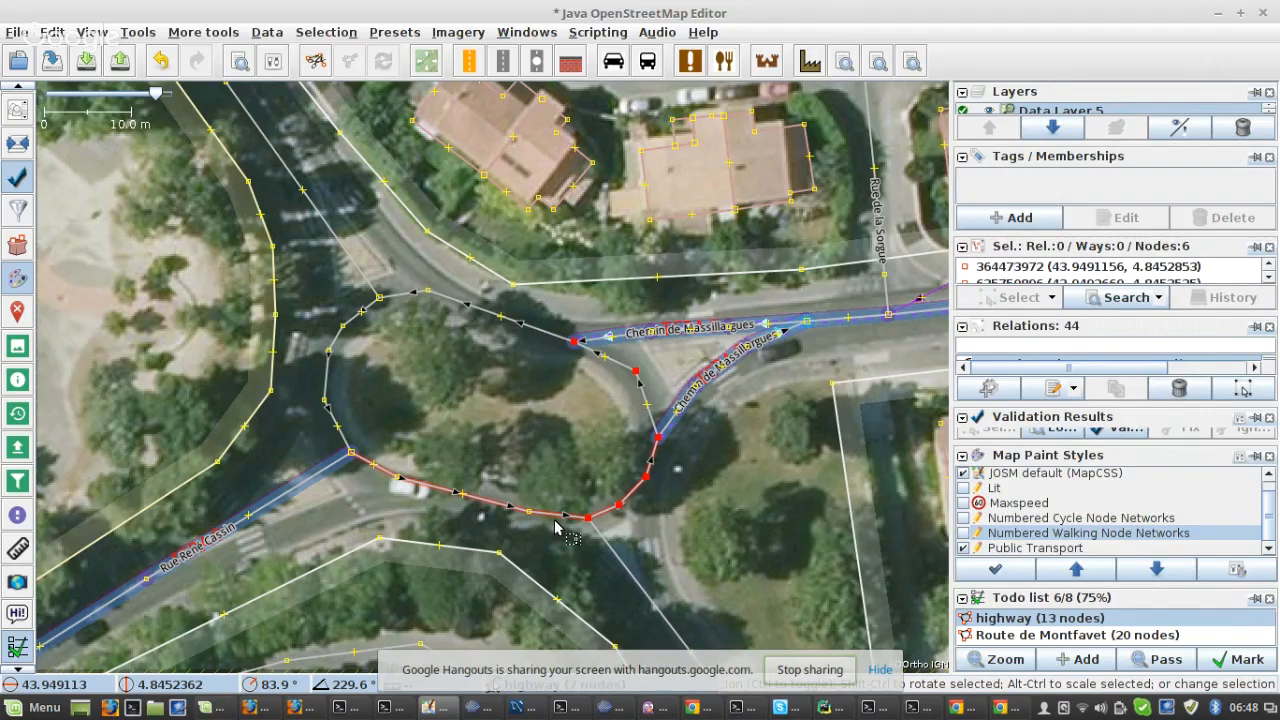
key("ctrl+z")
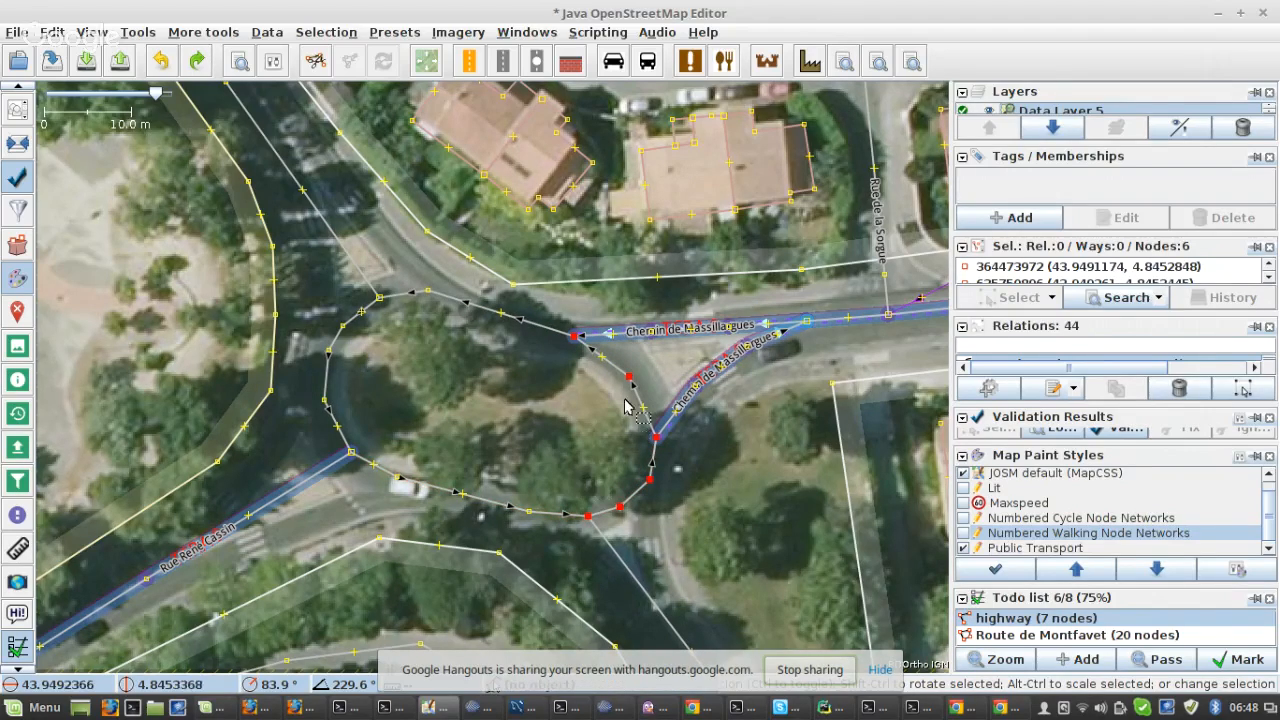
- Adjust the roundabout's northeast nodes and tag the node on the Chemin de Massillargues entry just before the roundabout as highway=give_way
mouse_move(622, 383)
left_mouse_down()
mouse_move(633, 376)
mouse_move(580, 355)
mouse_move(593, 342)
mouse_move(629, 383)
left_mouse_up()
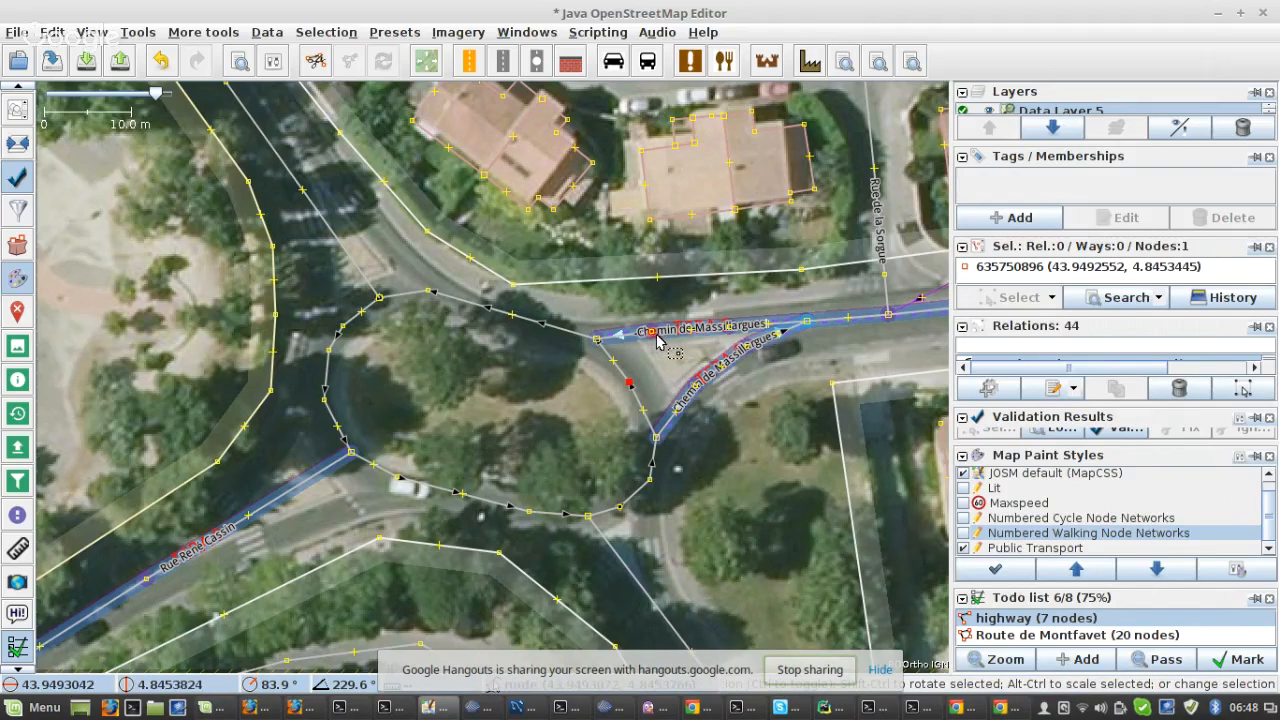
left_click(650, 330)
left_click(1012, 218)
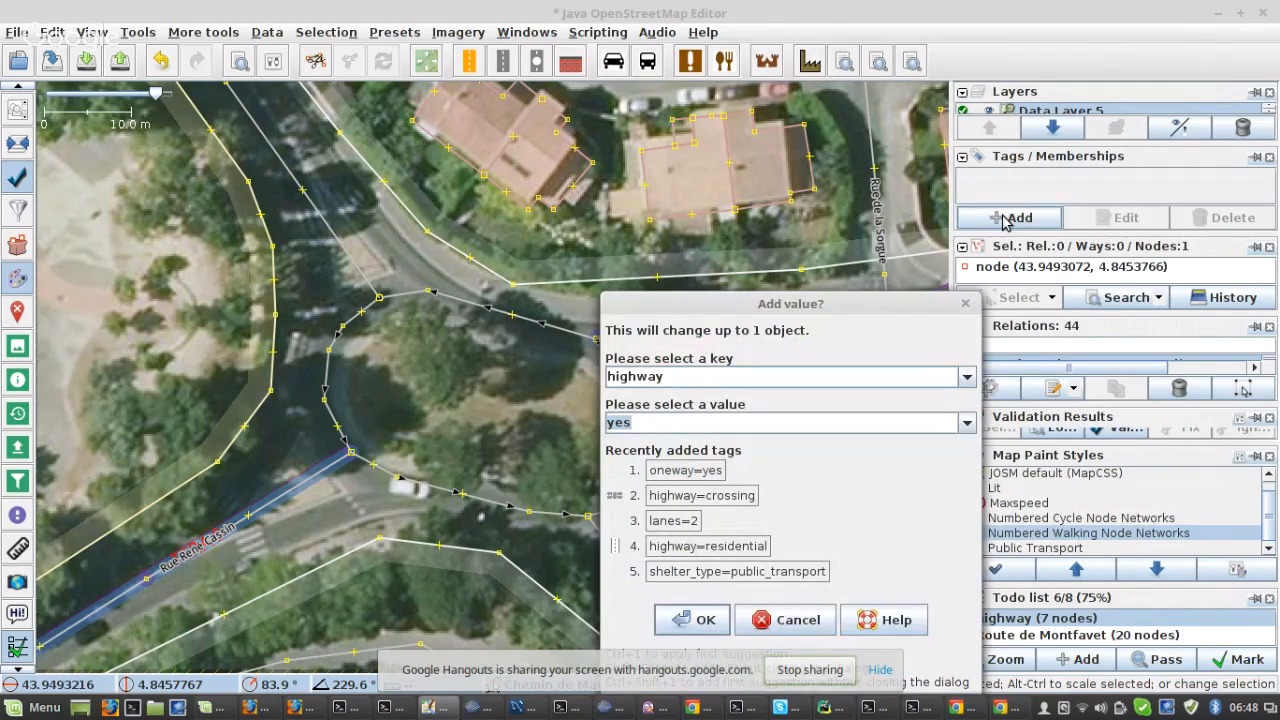
type("give_way")
key("Return")
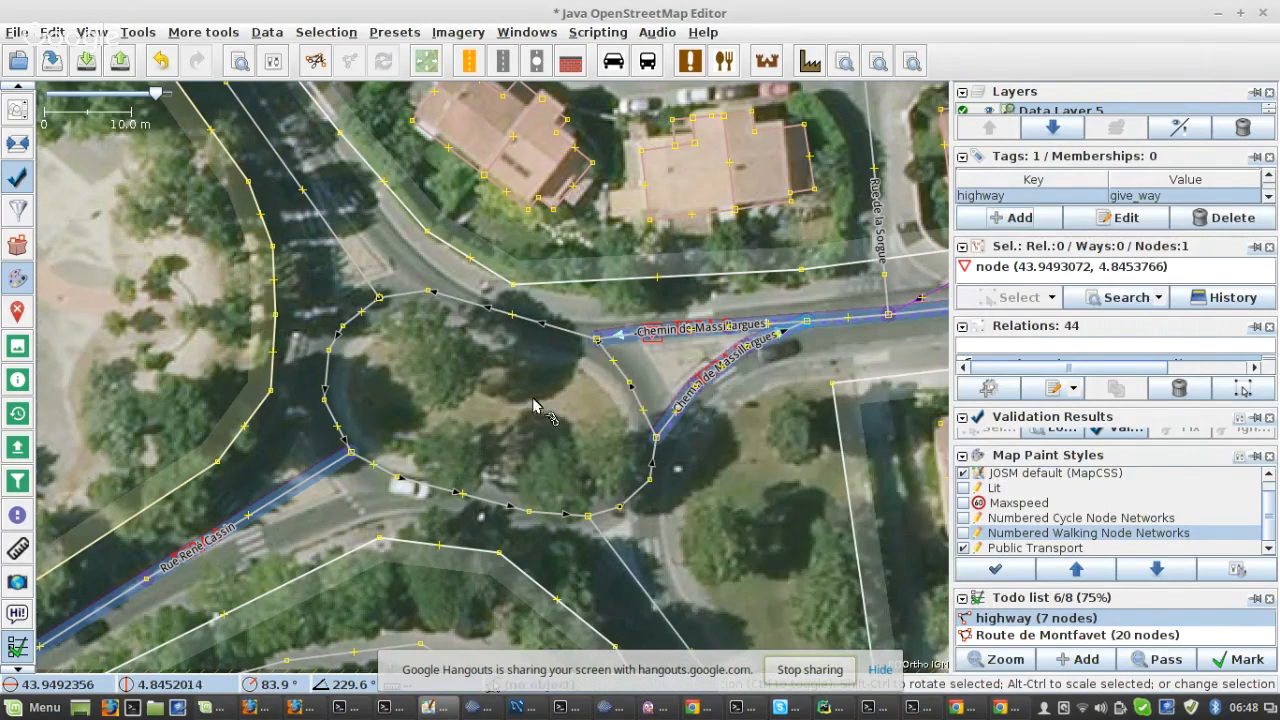
scroll(560, 408, "down", 3)
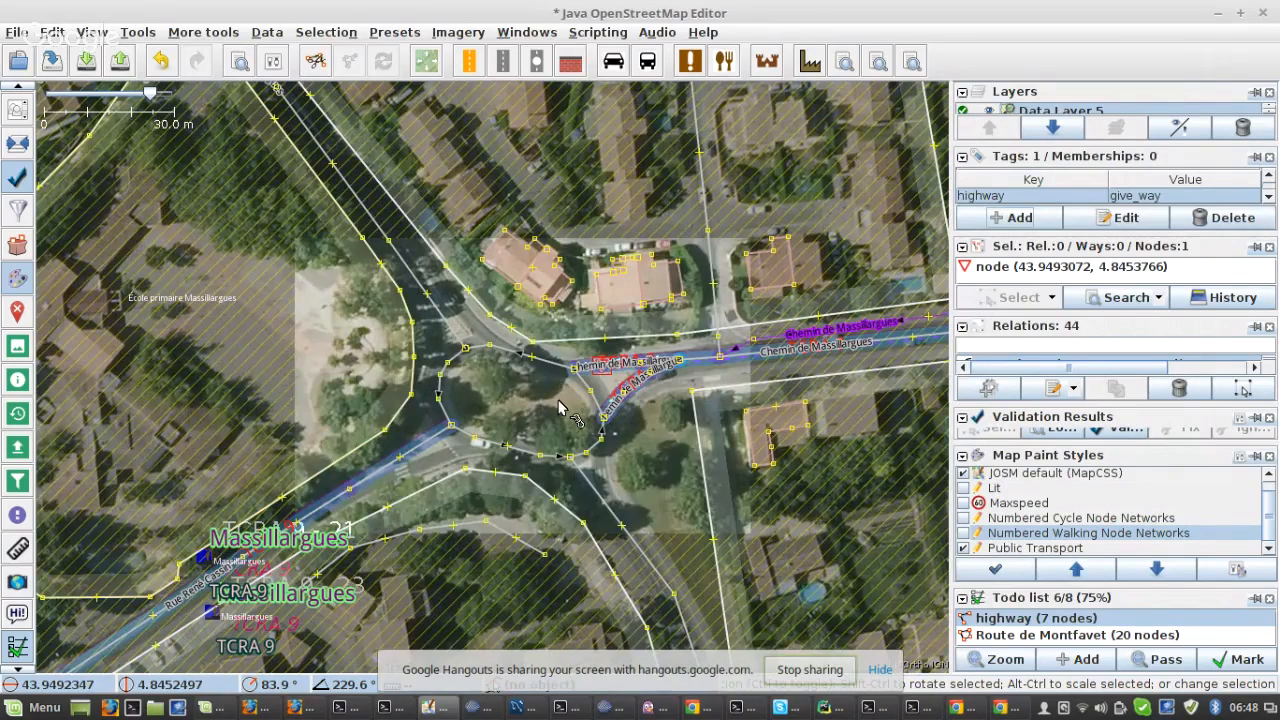
- Check the side roads around the Chemin de Massillargues roundabout and mark its highway item as done in the todo list
scroll(560, 408, "up", 3)
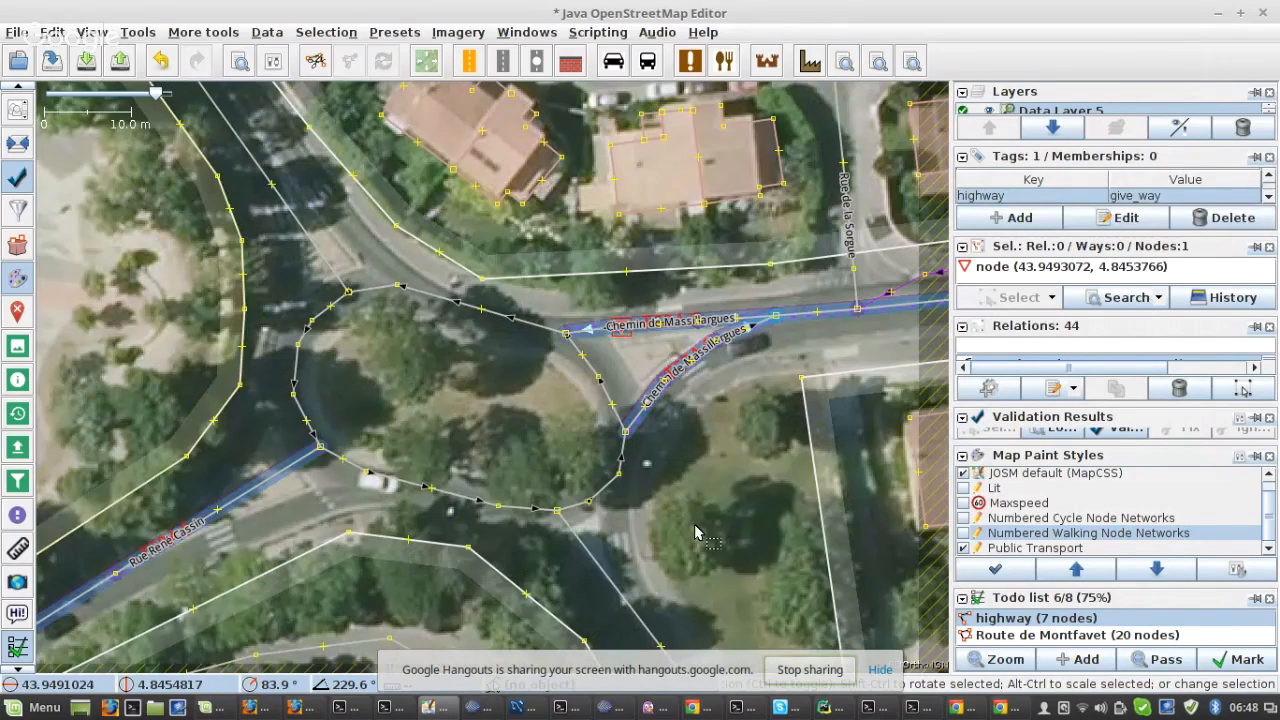
left_click_drag(697, 533, 626, 328)
left_click_drag(691, 579, 673, 597)
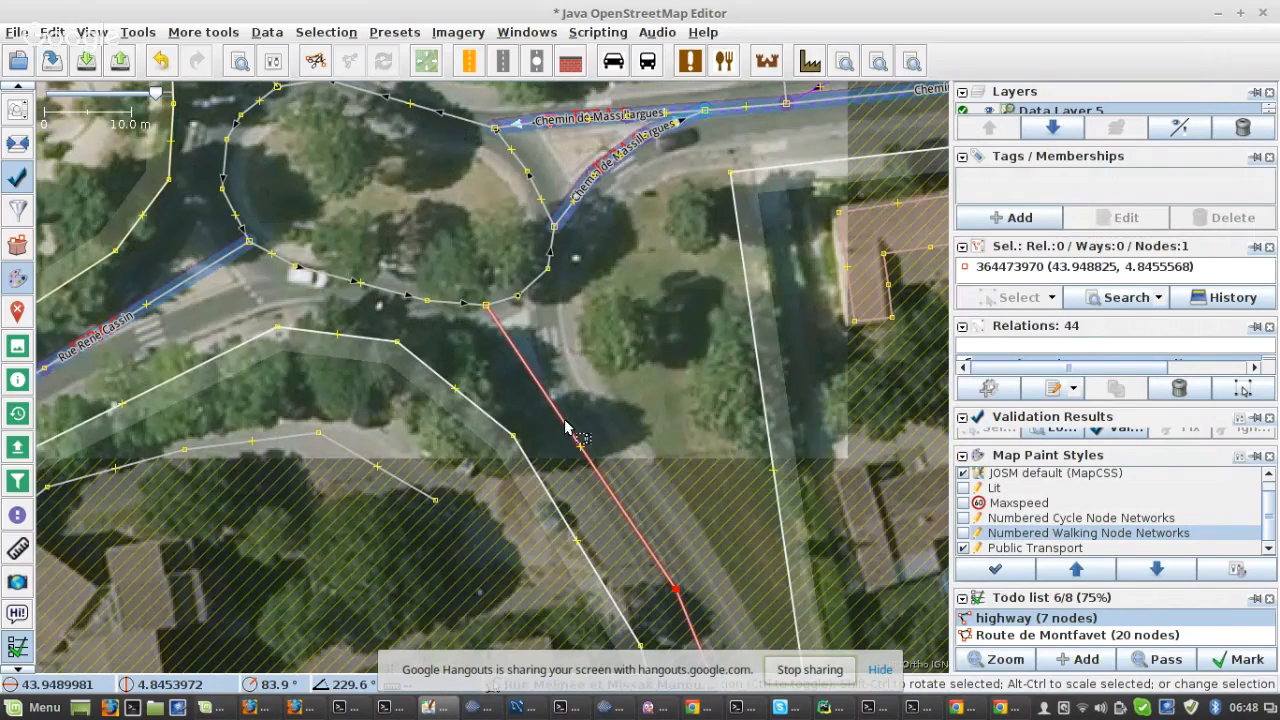
scroll(565, 428, "down", 3)
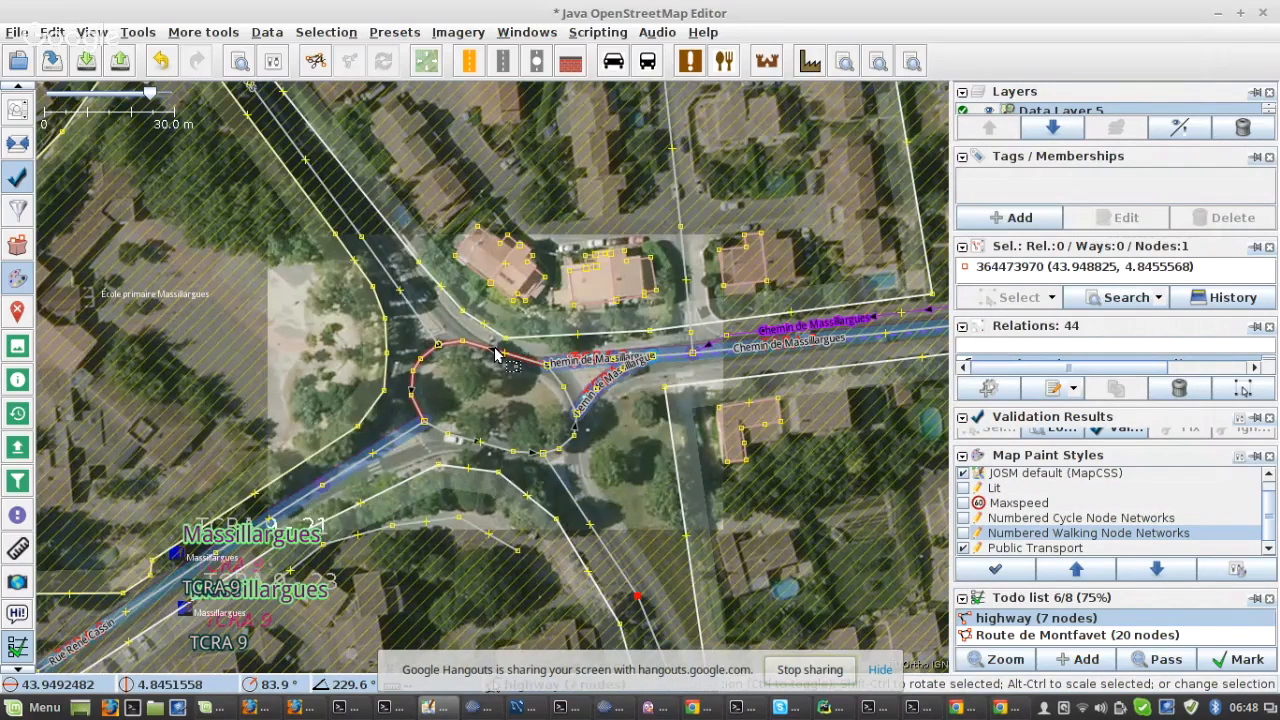
scroll(500, 355, "up", 3)
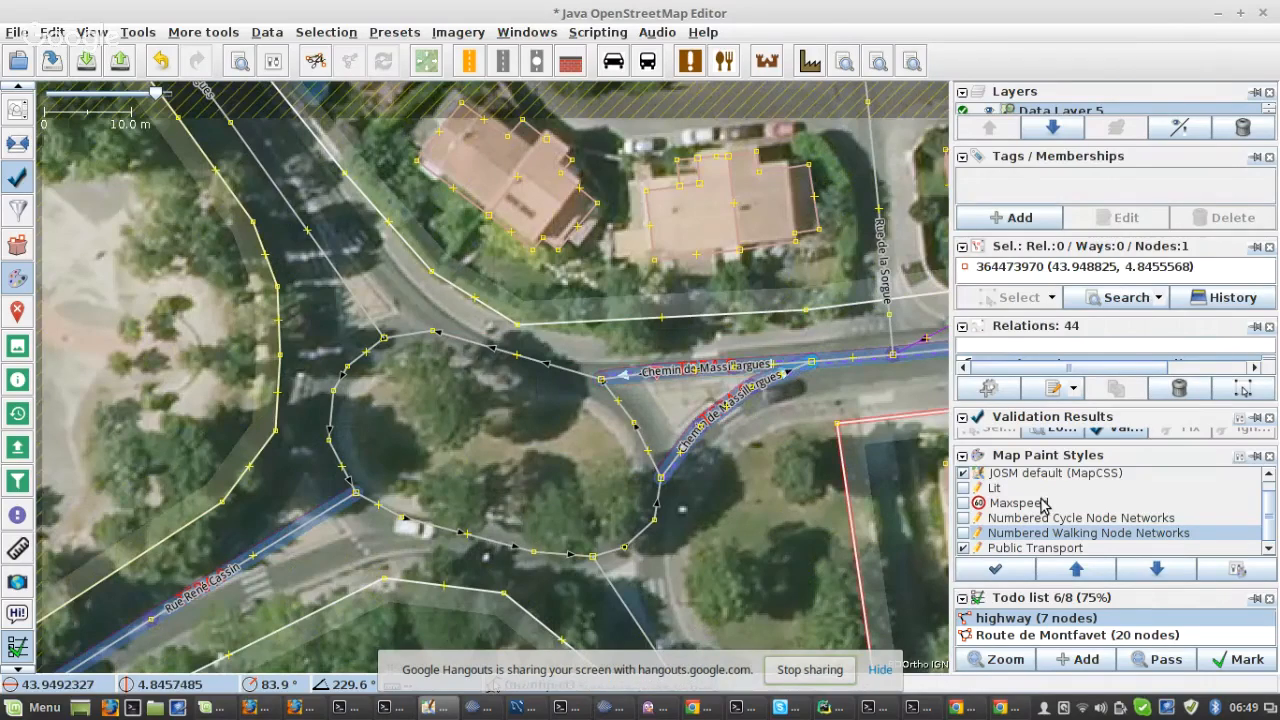
left_click(1247, 660)
- Add the Route de Montfavet roundabout's two bus route junction nodes to the selection and download the OpenStreetMap data around it
scroll(447, 379, "up", 5)
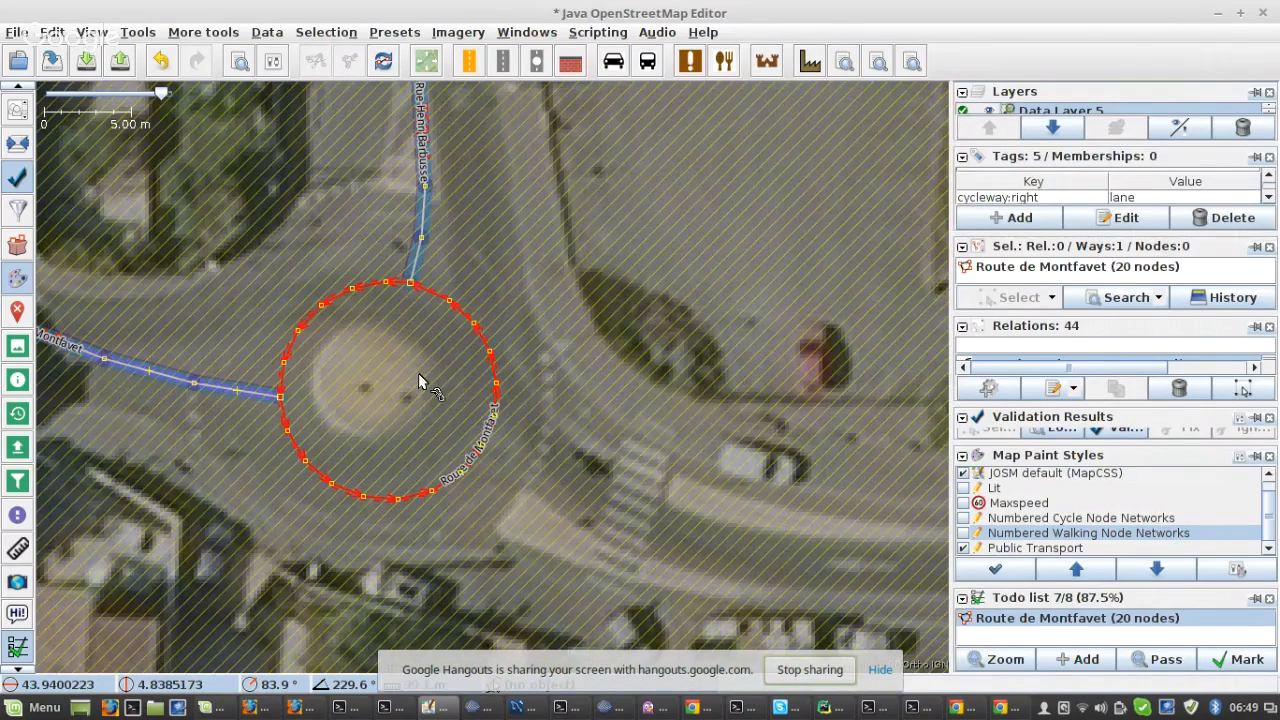
left_click_drag(418, 373, 494, 403)
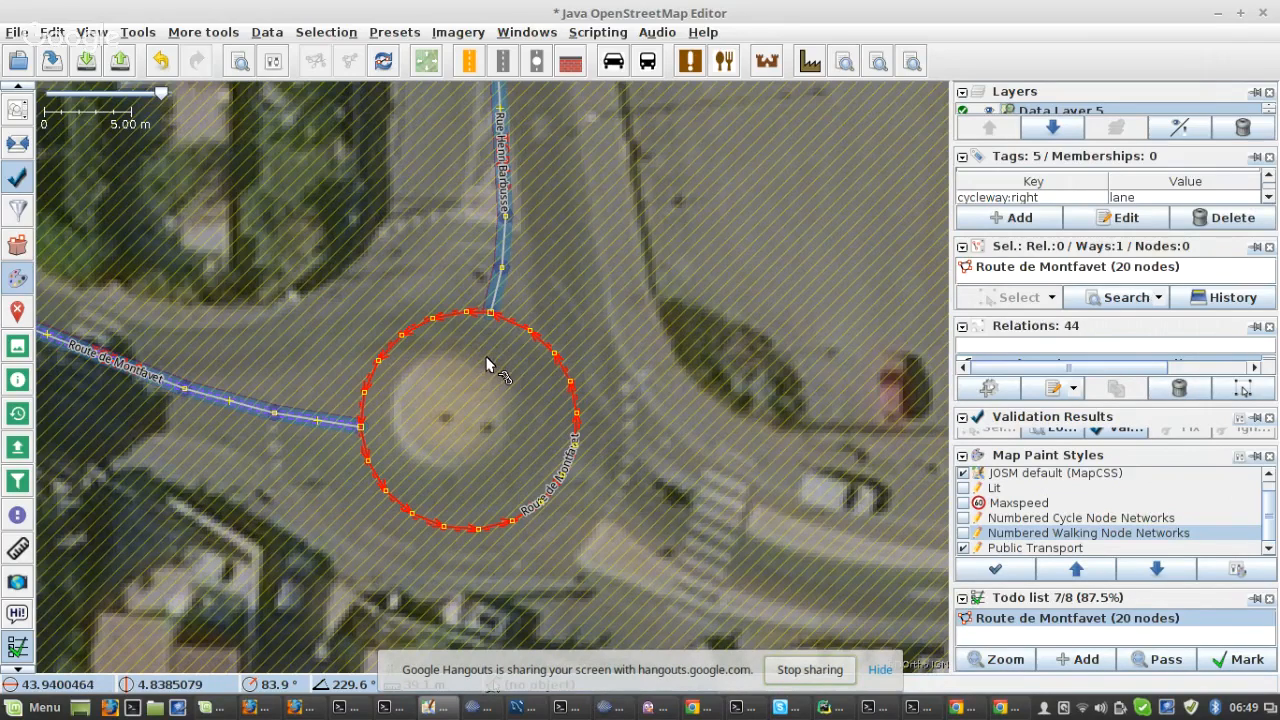
left_click(846, 60)
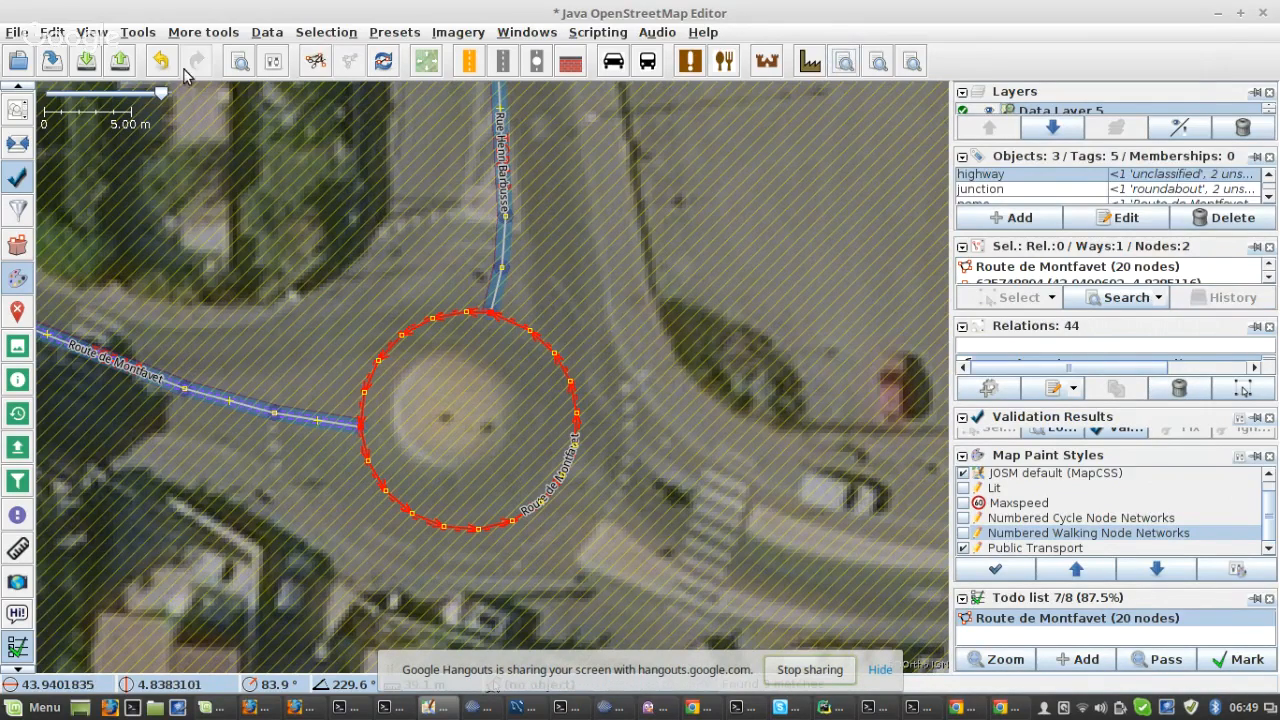
left_click(88, 62)
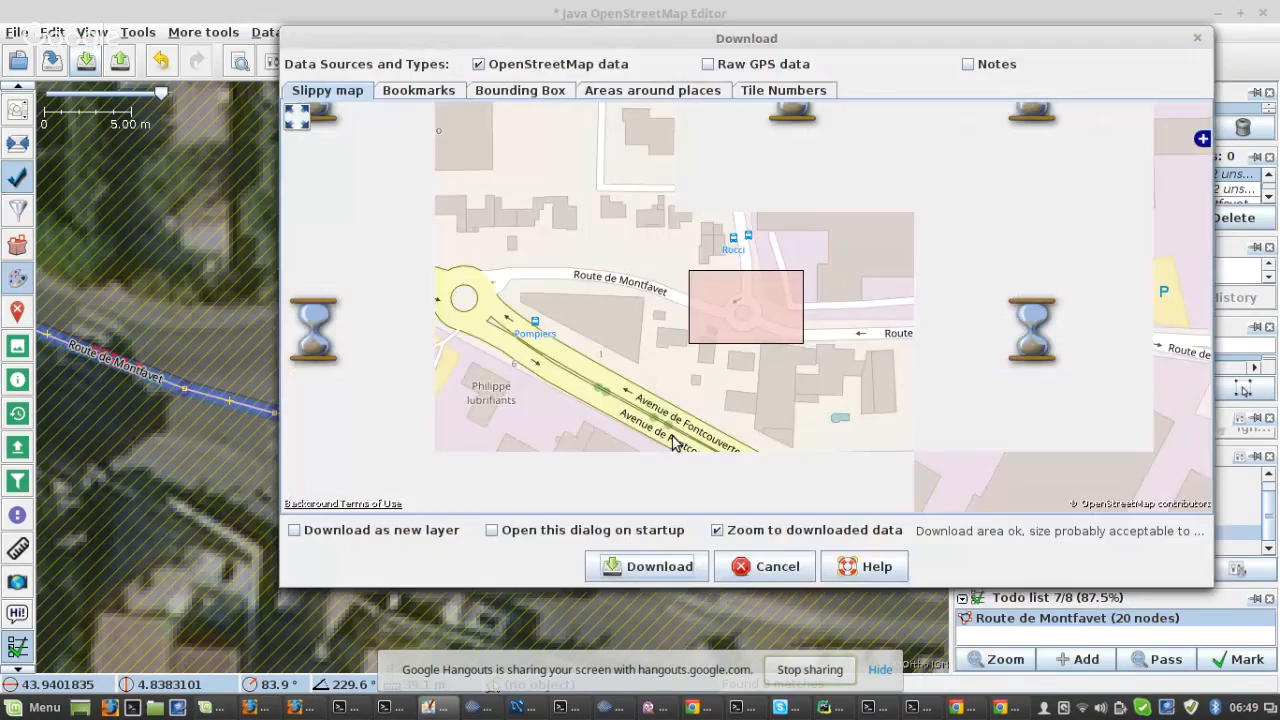
key("Escape")
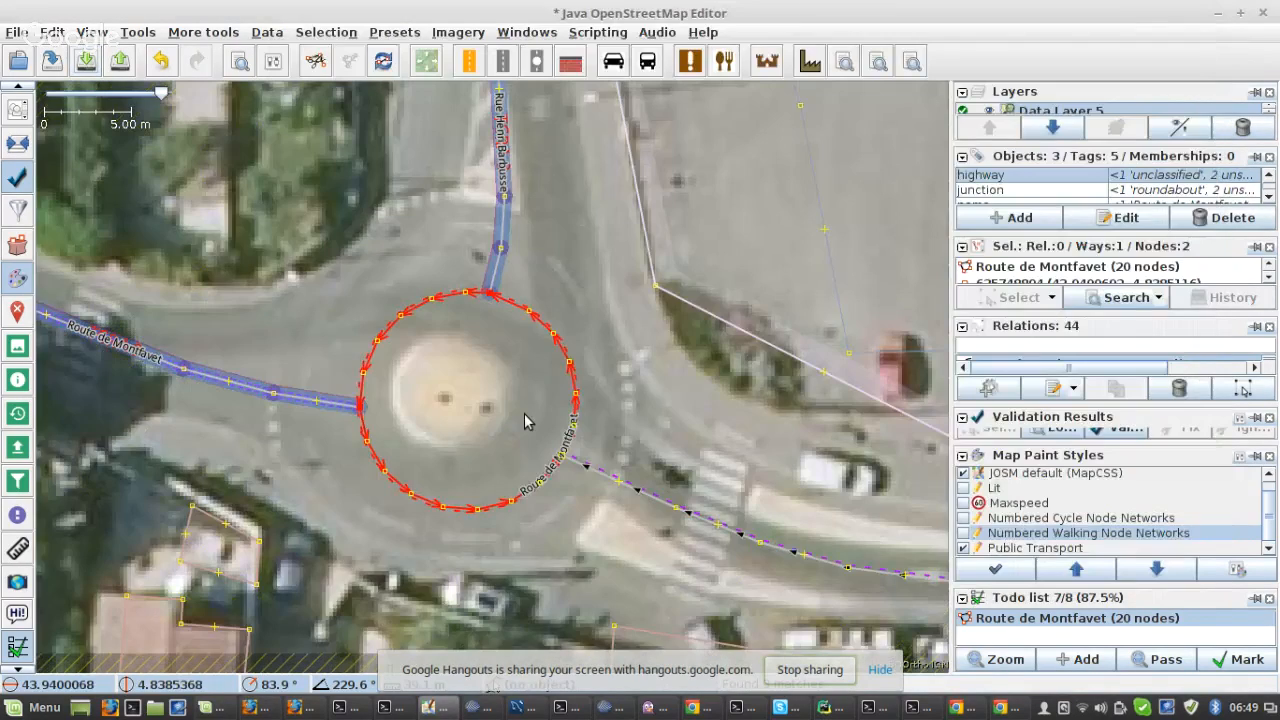
- Split the Route de Montfavet roundabout at its two selected junction nodes, keeping the way history on the 15-node segment
scroll(524, 413, "up", 2)
key("p")
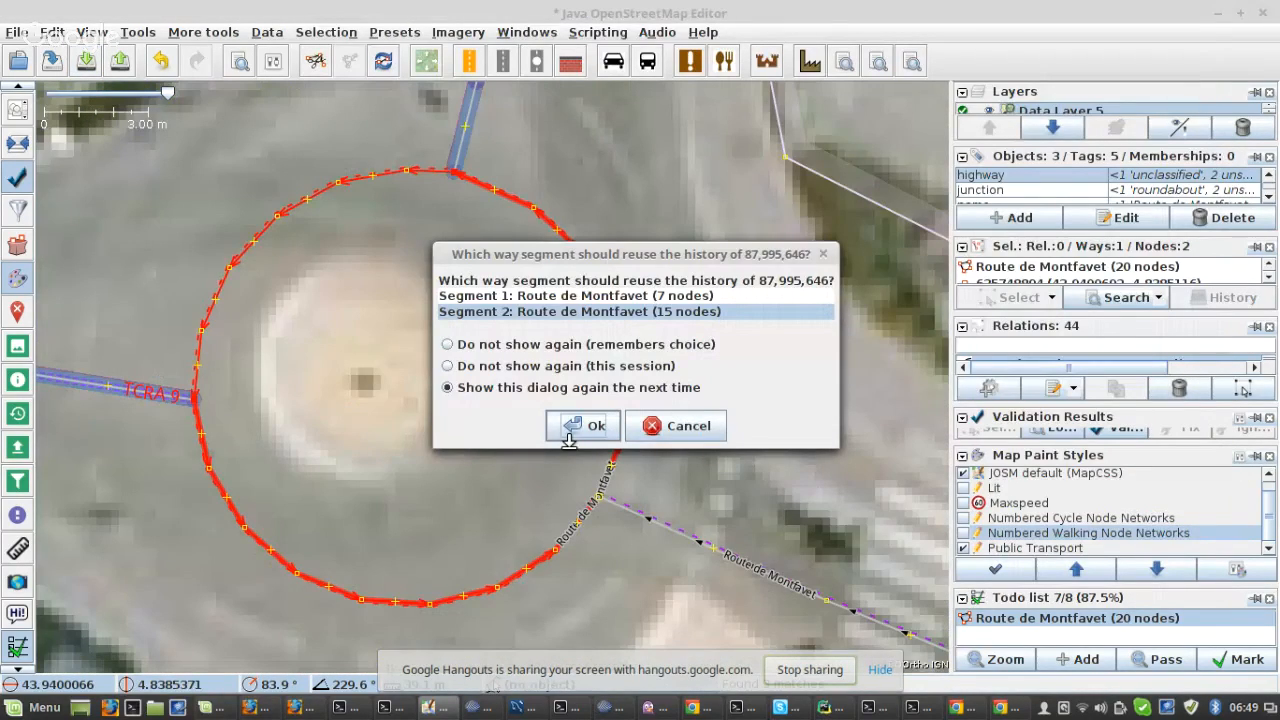
left_click(586, 426)
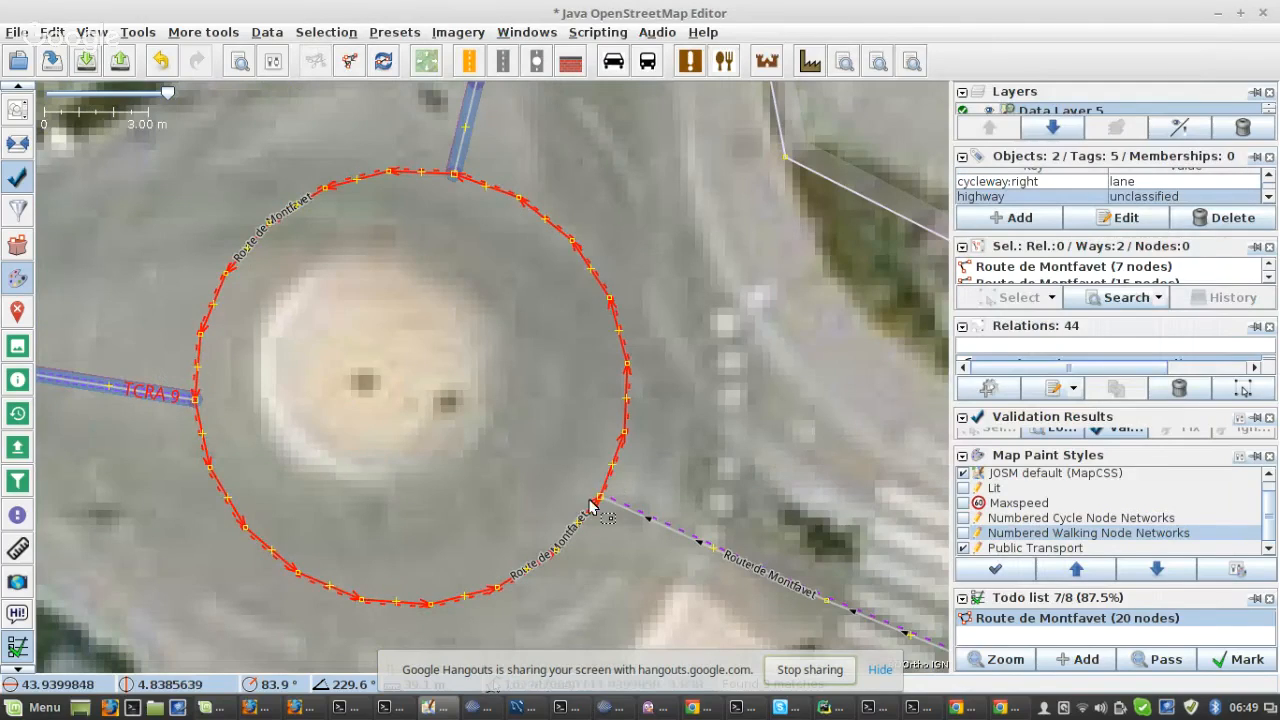
- Recentre both roundabout ways on the island in the imagery, enlarge them slightly, and realign the Rue Henri Barbusse approach nodes
scroll(592, 507, "down", 2)
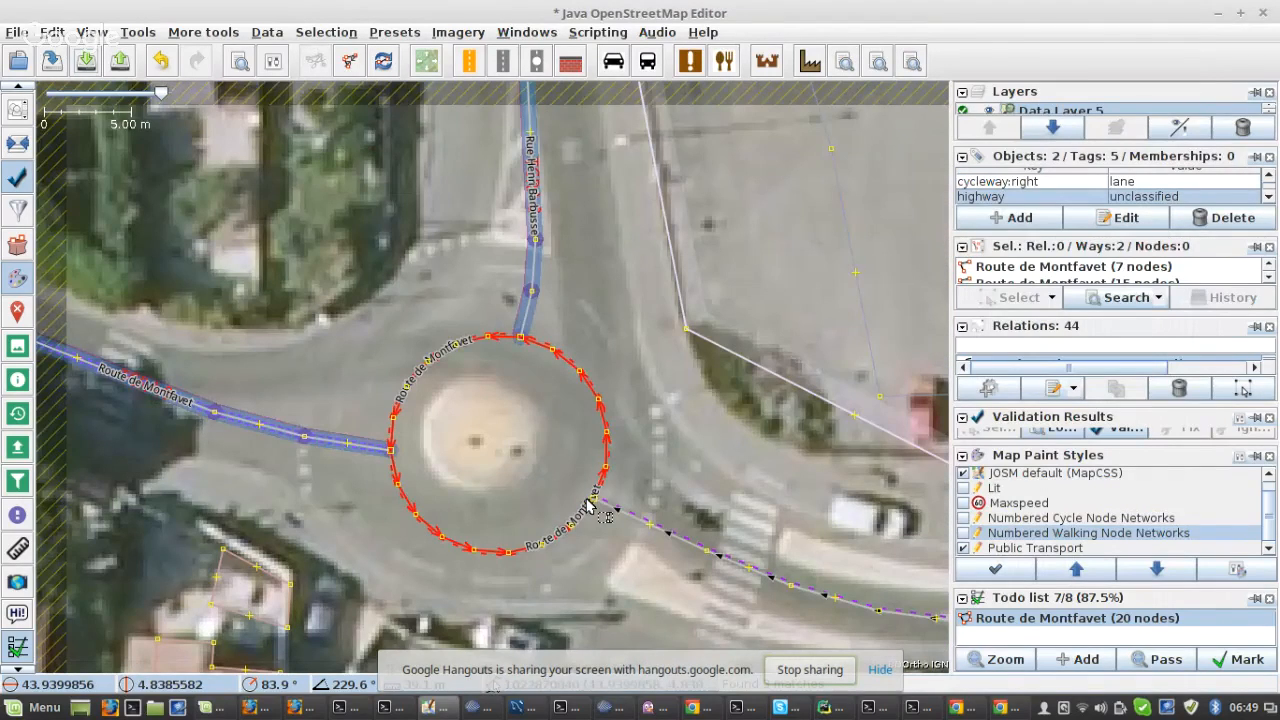
left_click_drag(615, 587, 605, 547)
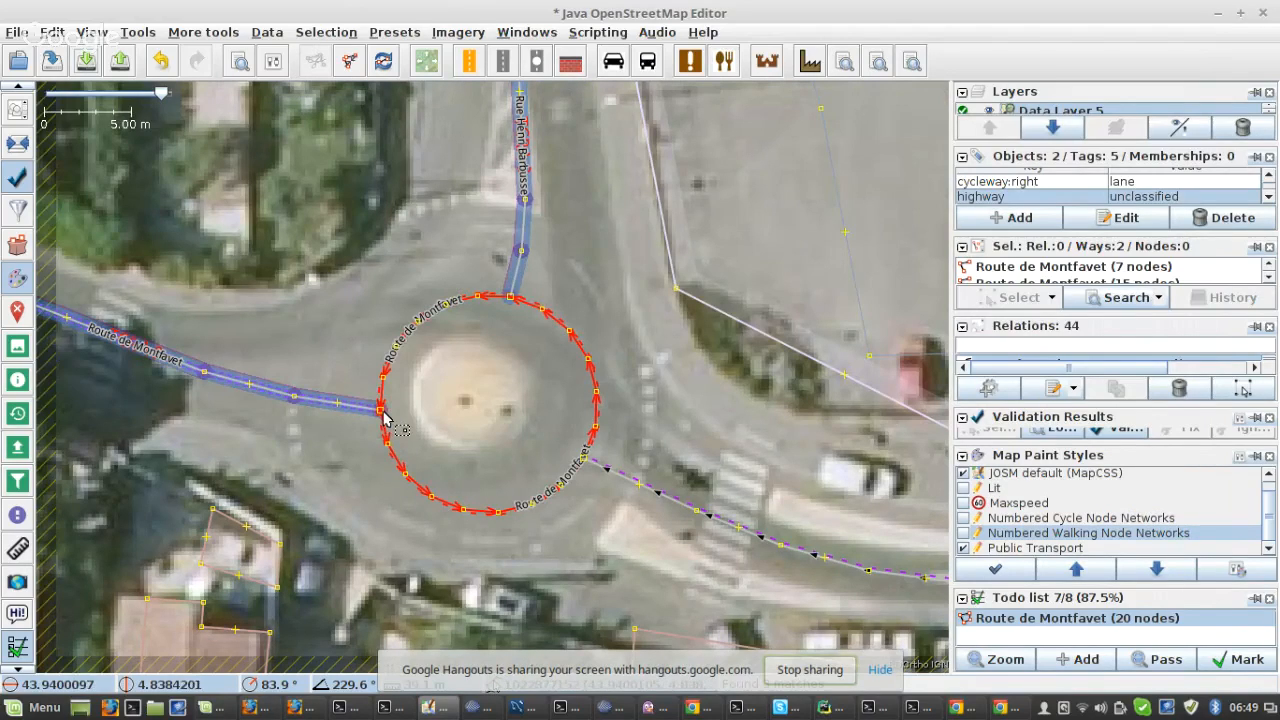
left_click_drag(598, 447, 577, 428)
left_click(564, 414)
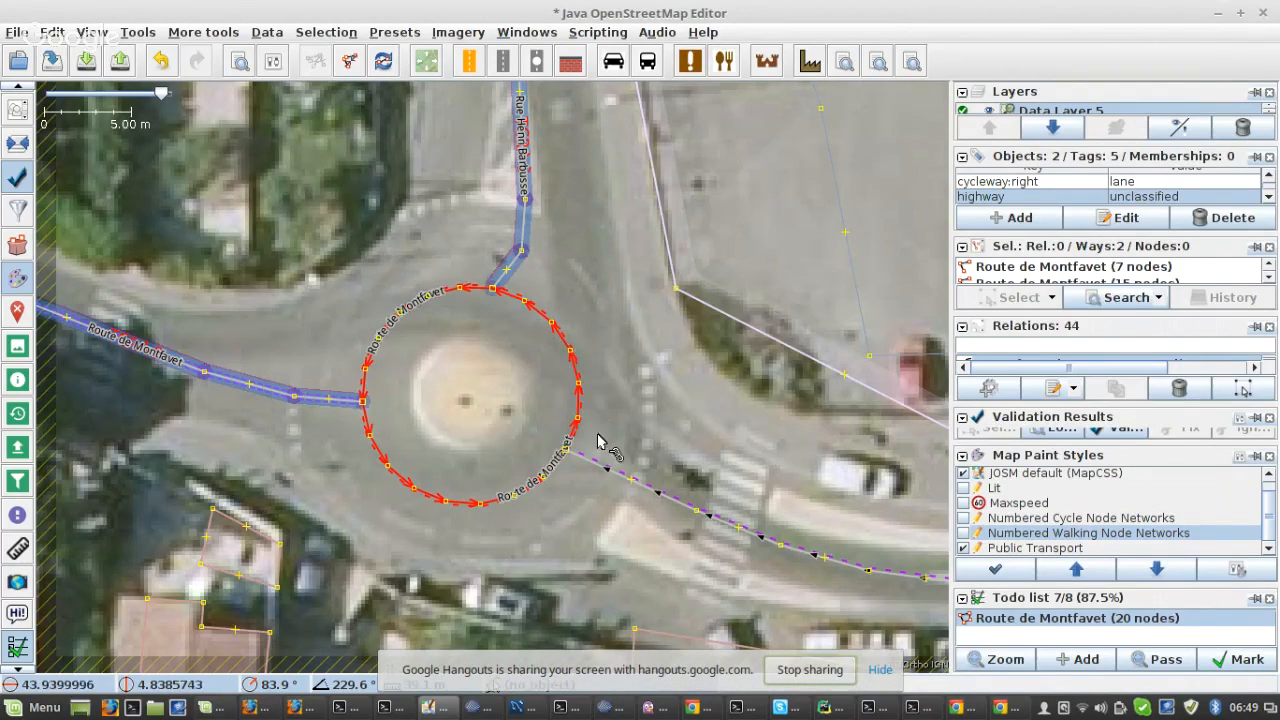
left_click_drag(578, 431, 588, 455)
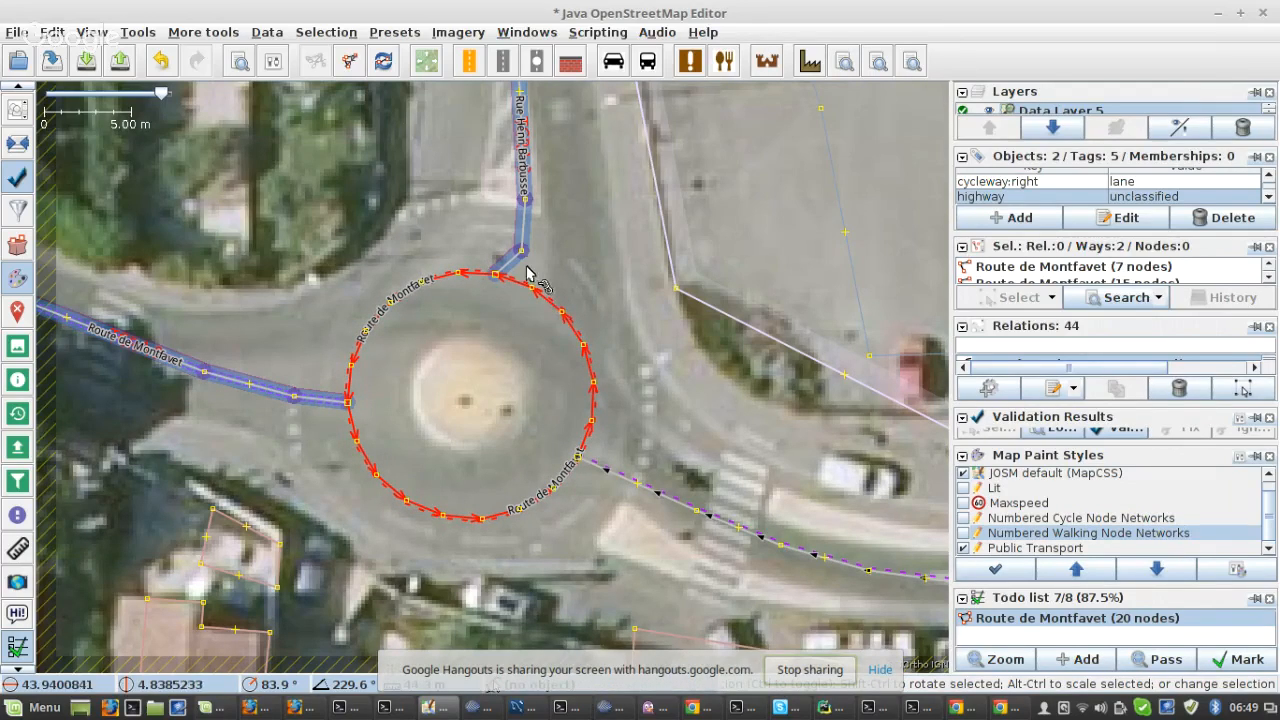
left_click_drag(521, 250, 521, 144)
left_click(576, 459)
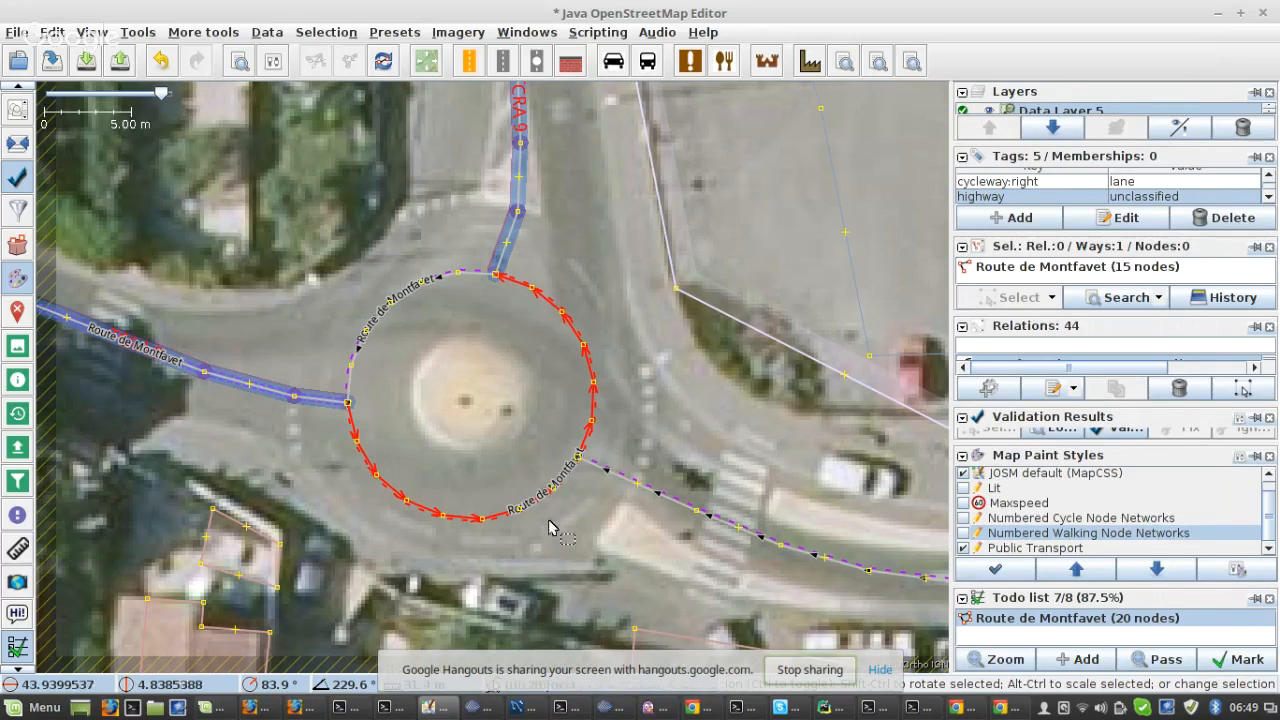
- Mark the Route de Montfavet roundabout as done in the todo list and close the list
scroll(372, 418, "down", 2)
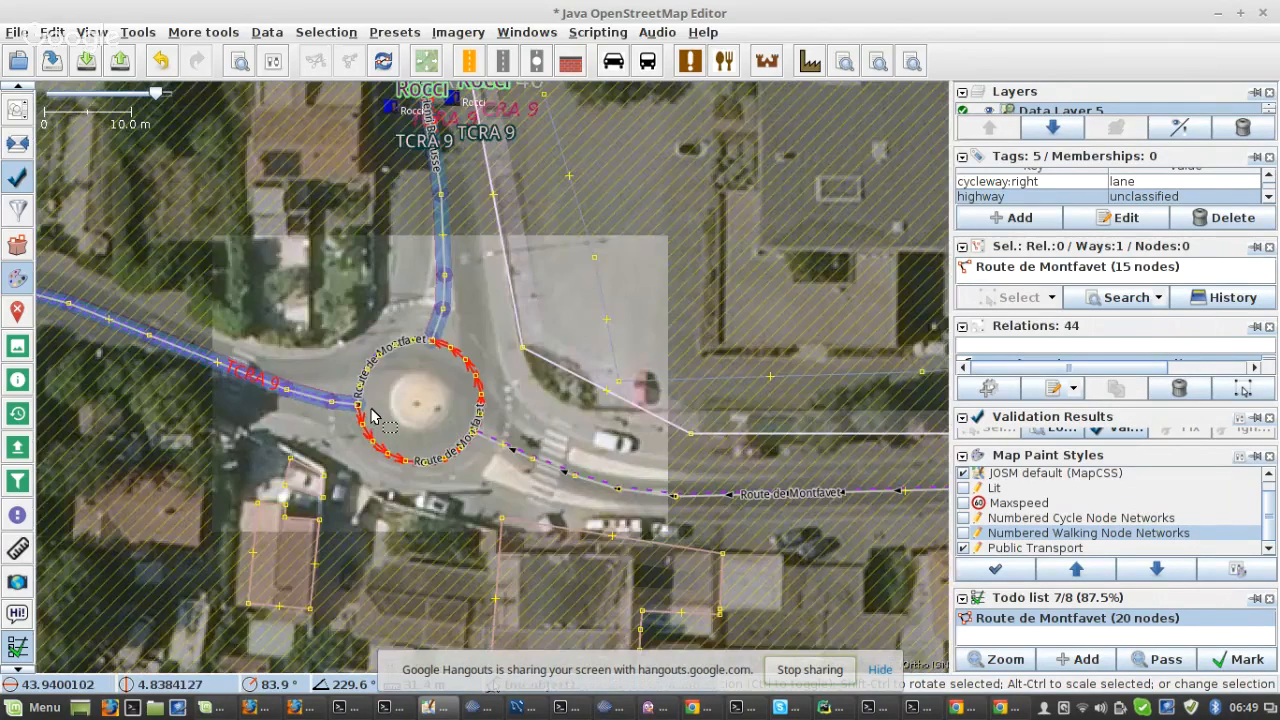
left_click(1240, 660)
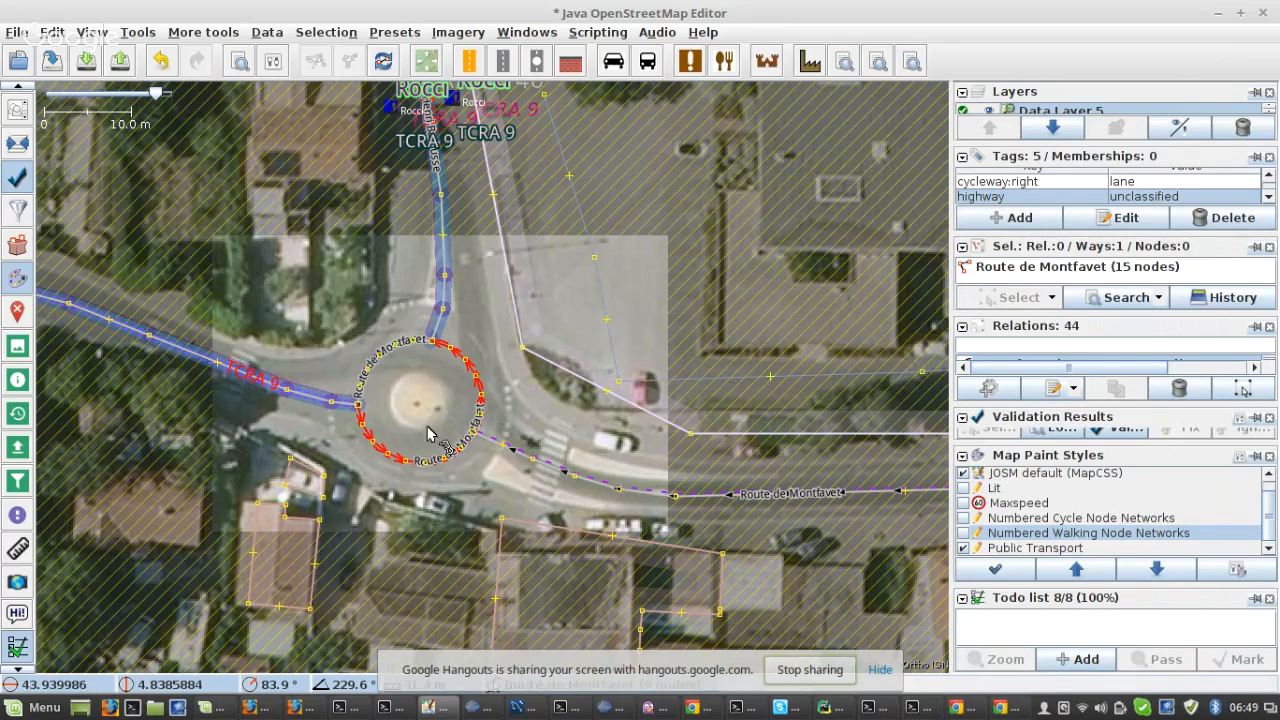
scroll(285, 378, "up", 2)
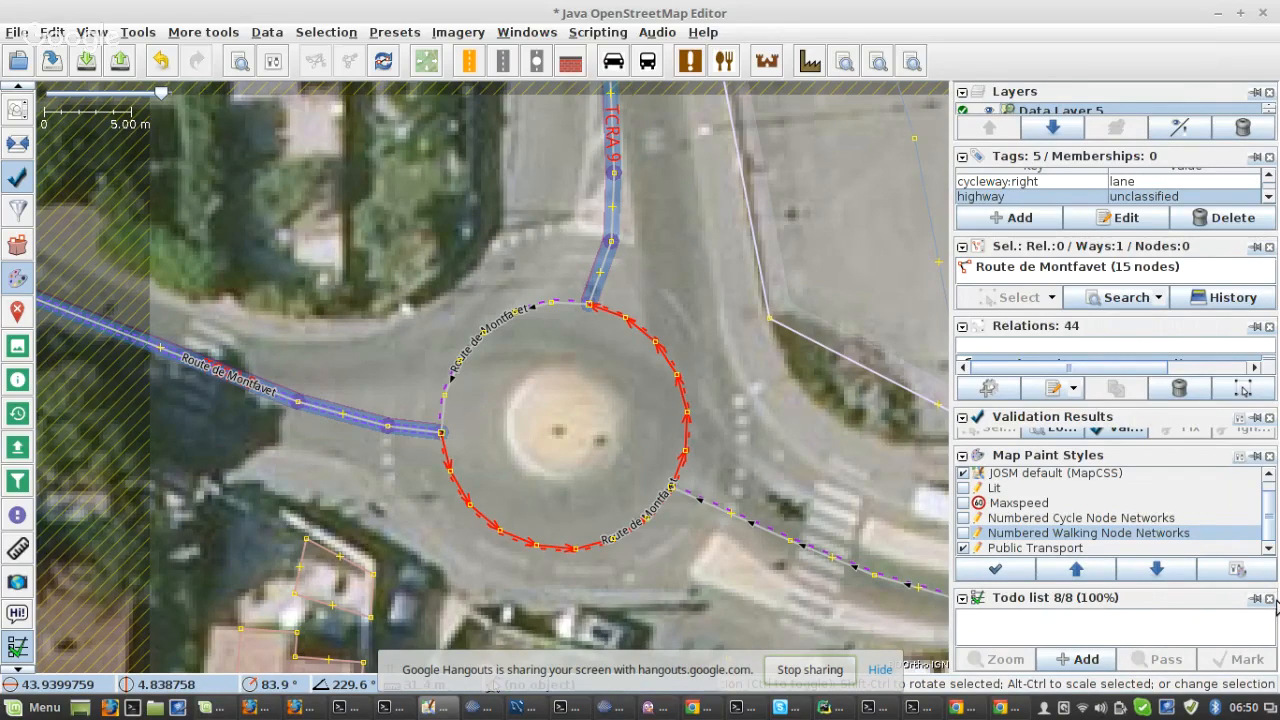
left_click(1268, 598)
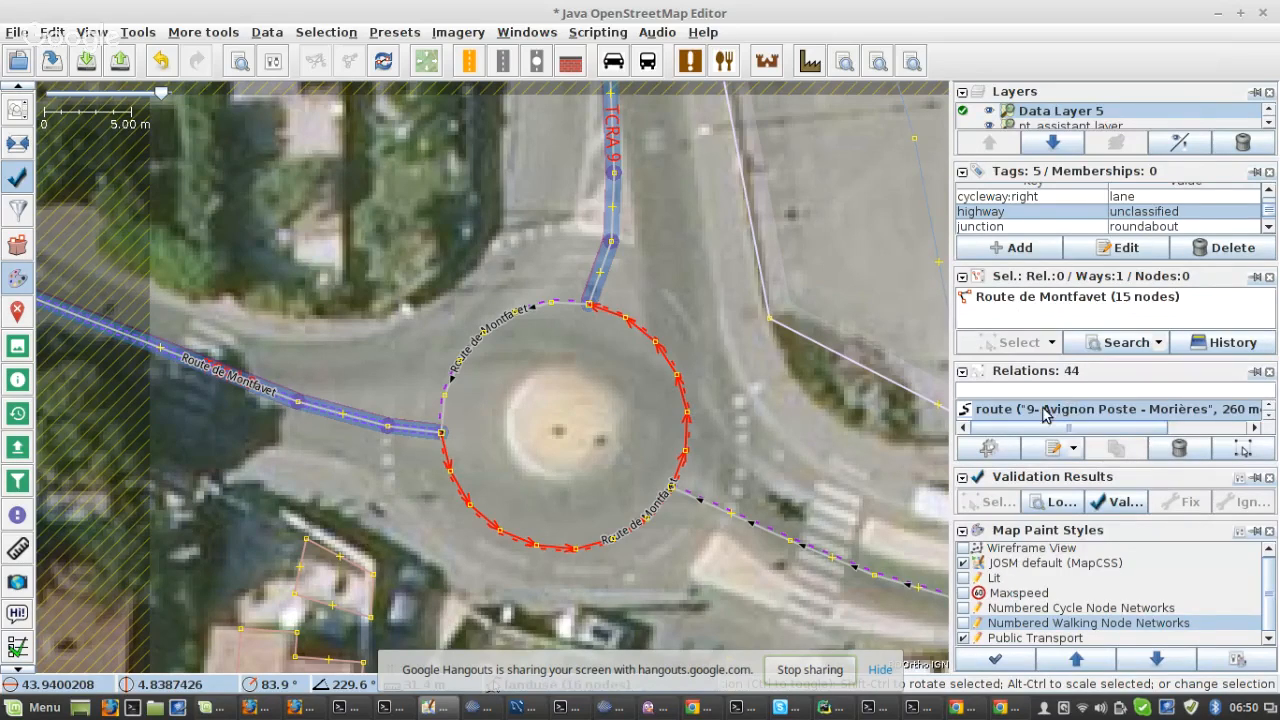
- Open the route relation "9- Avignon Poste - Morières" for editing from the Route de Montfavet way west of the roundabout
left_click(432, 430)
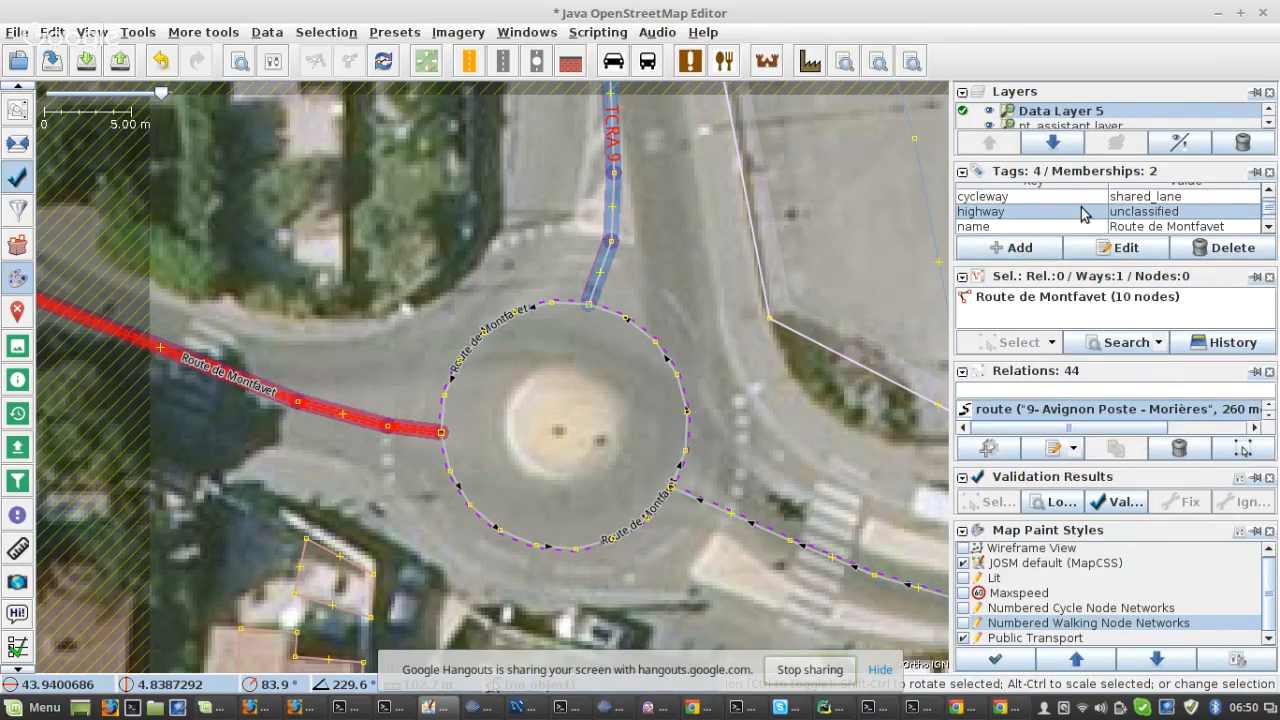
scroll(1083, 215, "down", 3)
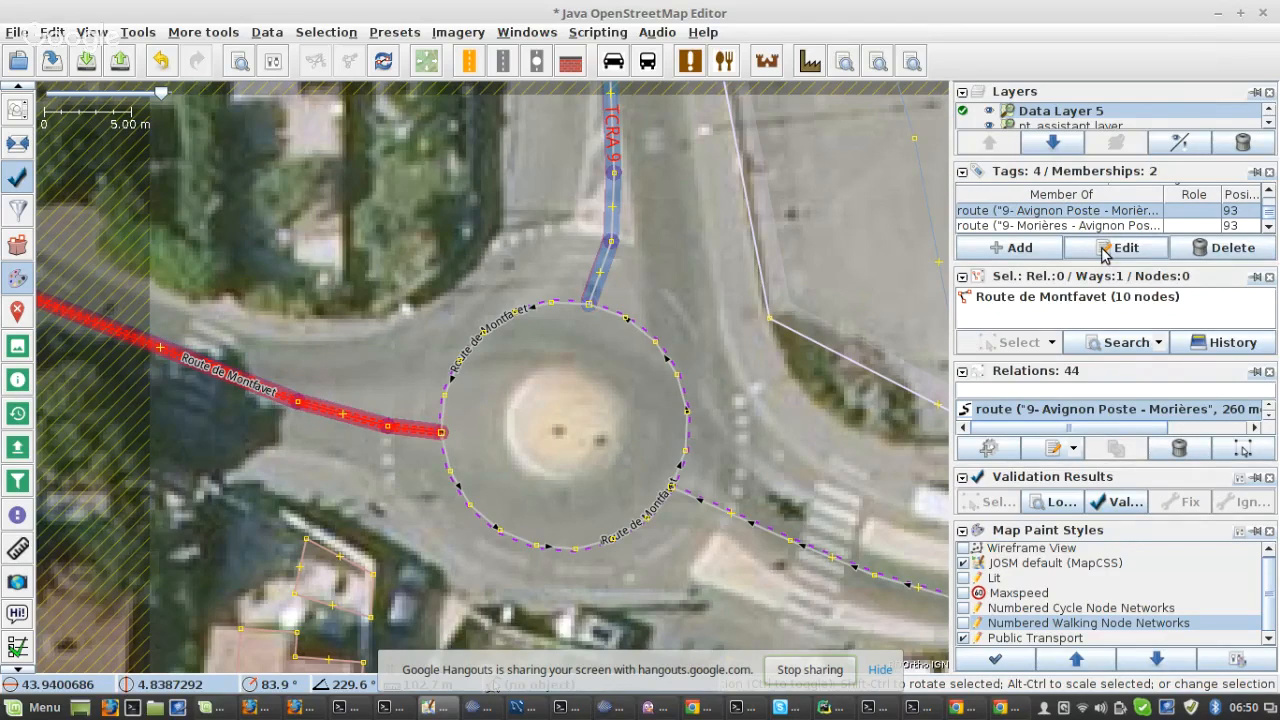
left_click(1105, 255)
- Review the relation's platform and way members and reverse the order of all members
scroll(750, 355, "up", 5)
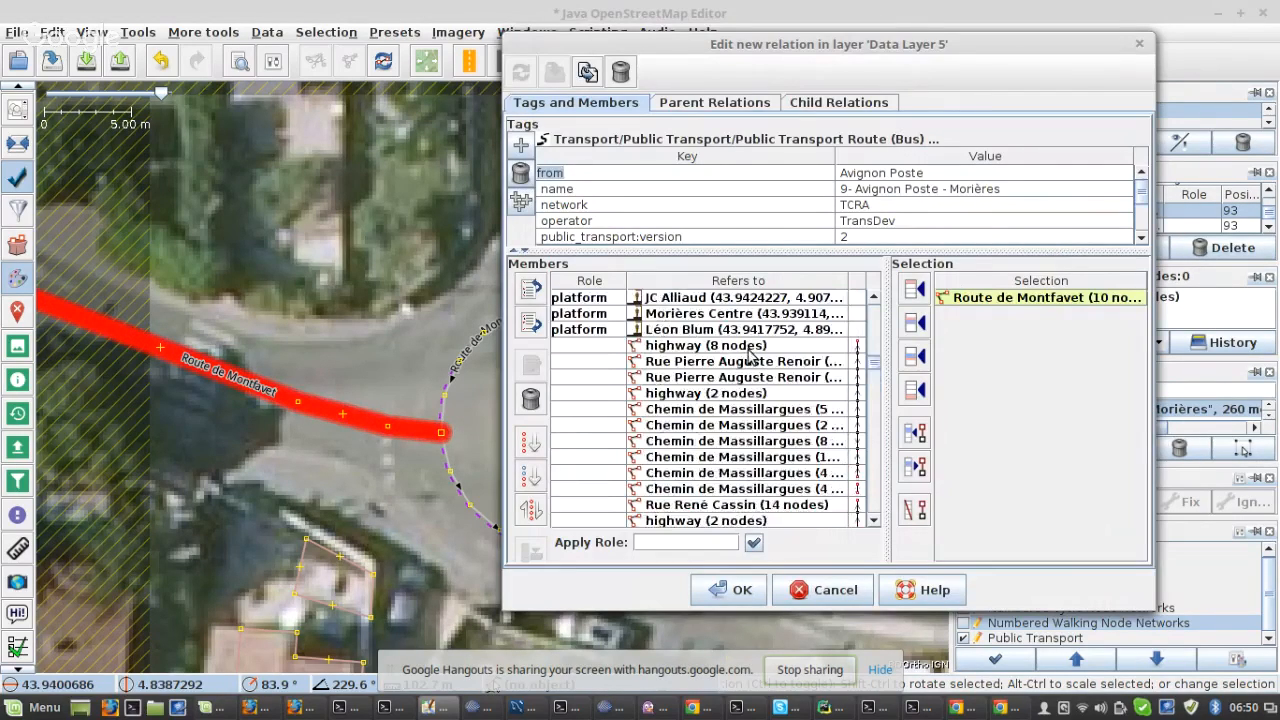
scroll(750, 355, "up", 10)
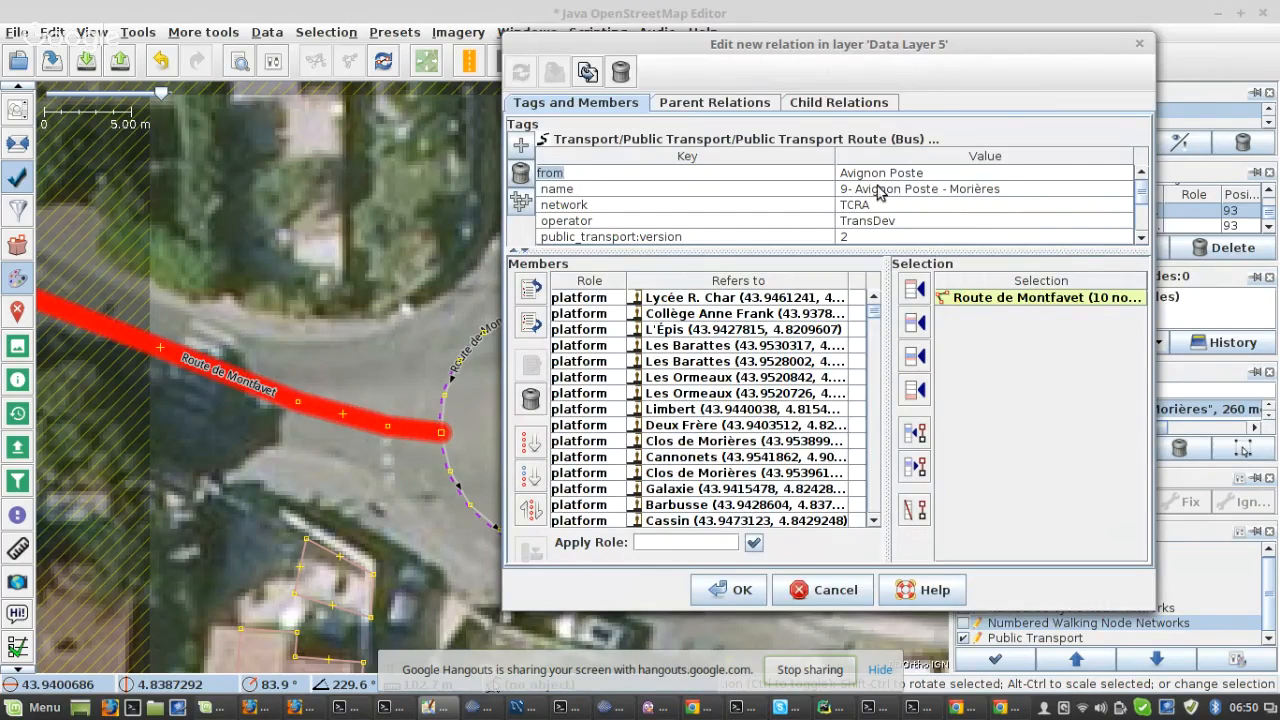
scroll(716, 405, "down", 6)
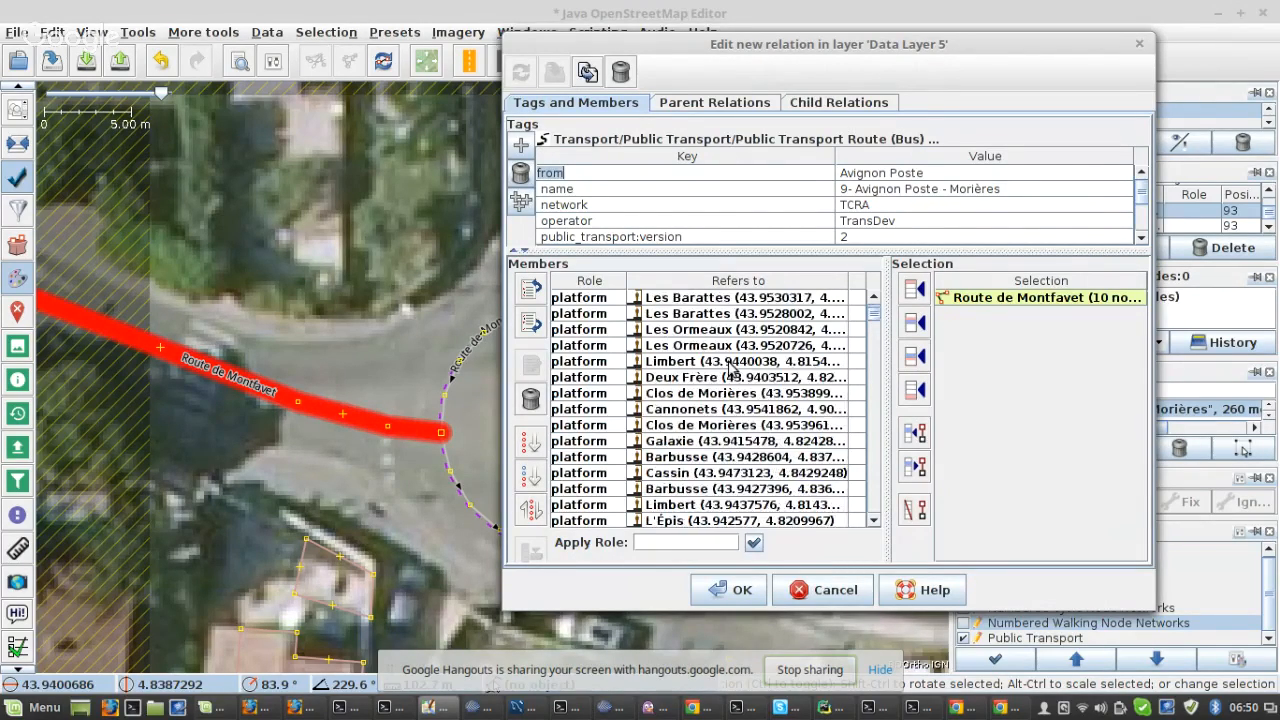
scroll(716, 416, "up", 6)
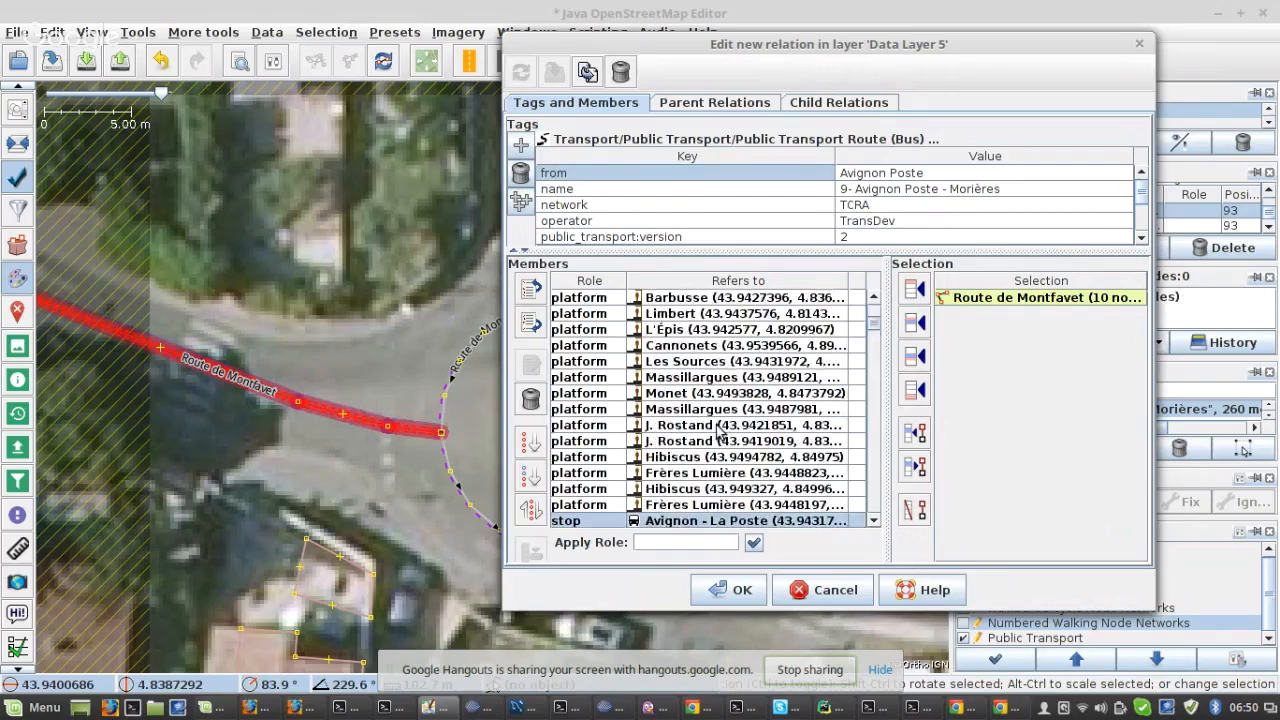
key("ctrl+a")
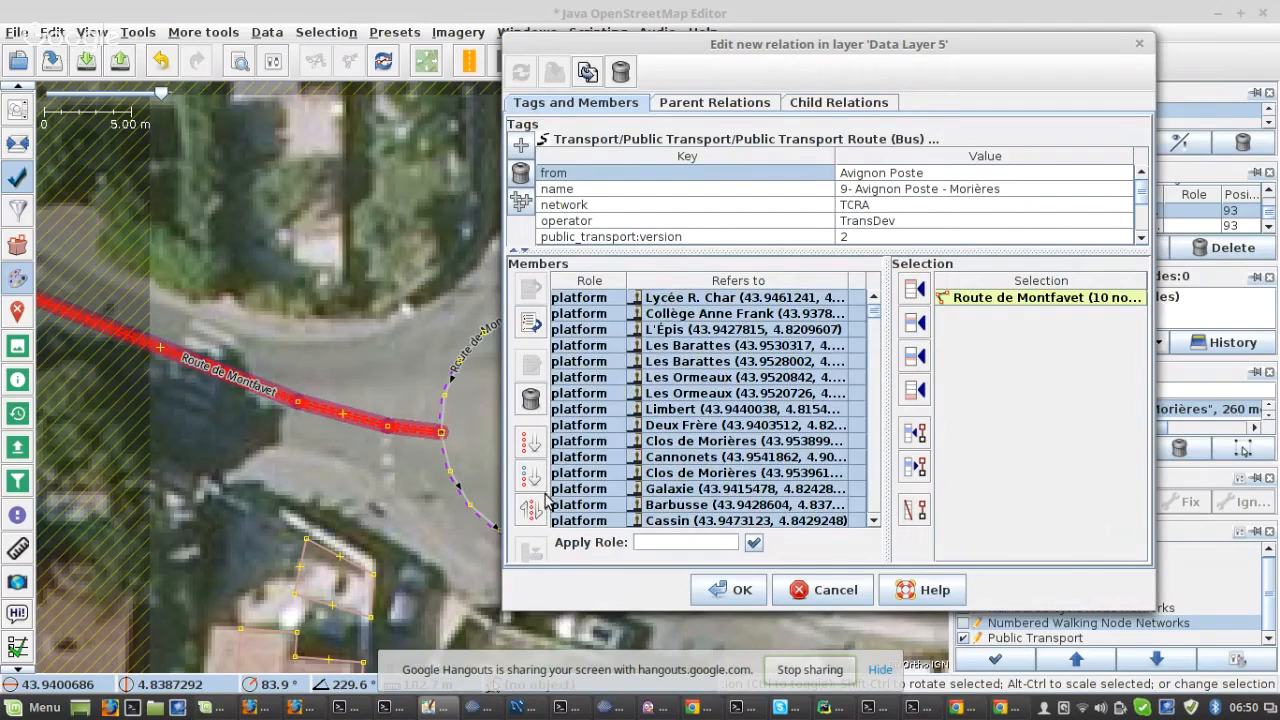
left_click(531, 509)
- Zoom to the relation's Avignon - La Poste stop and examine the stops along the 12-node highway there
right_click(686, 299)
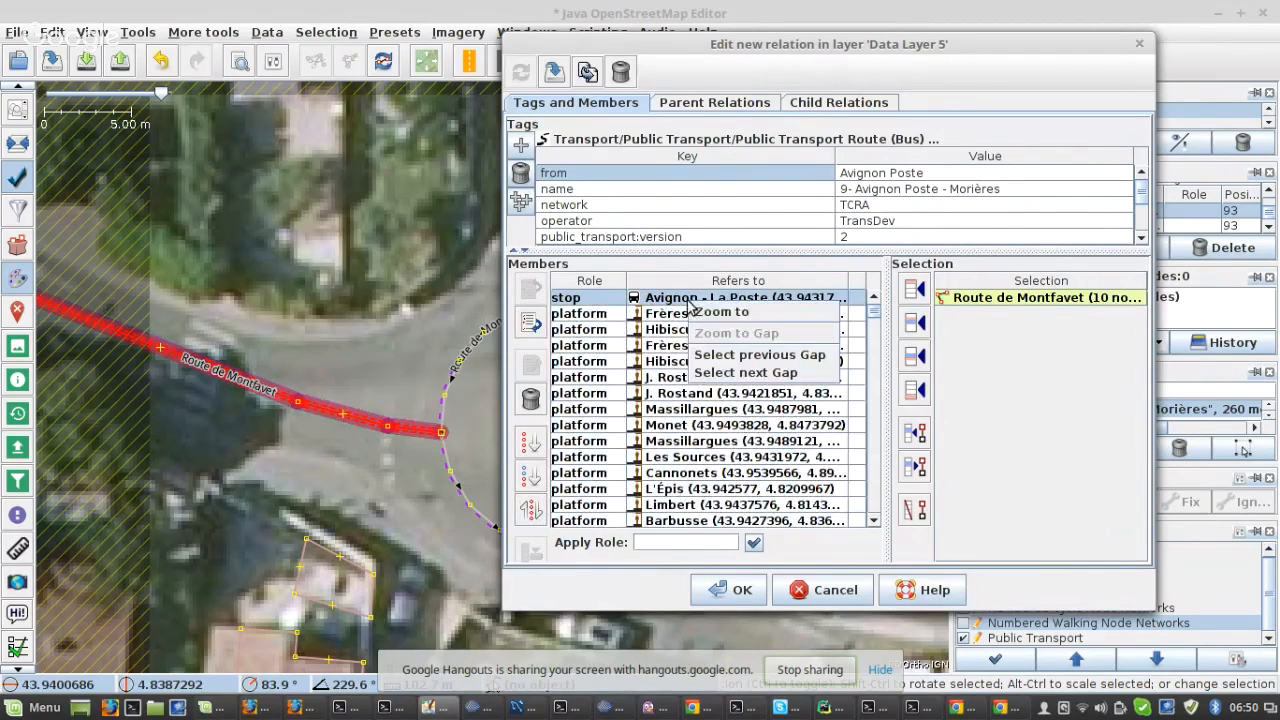
left_click(690, 331)
scroll(318, 353, "down", 2)
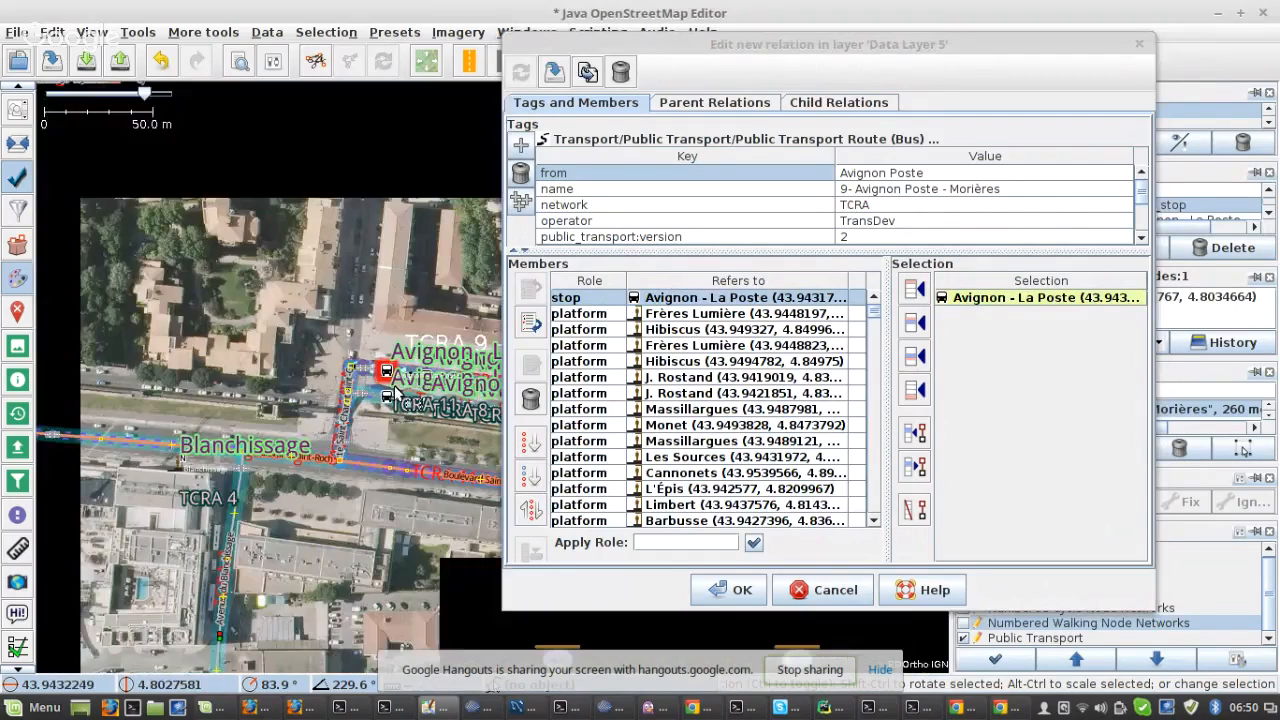
scroll(394, 391, "up", 4)
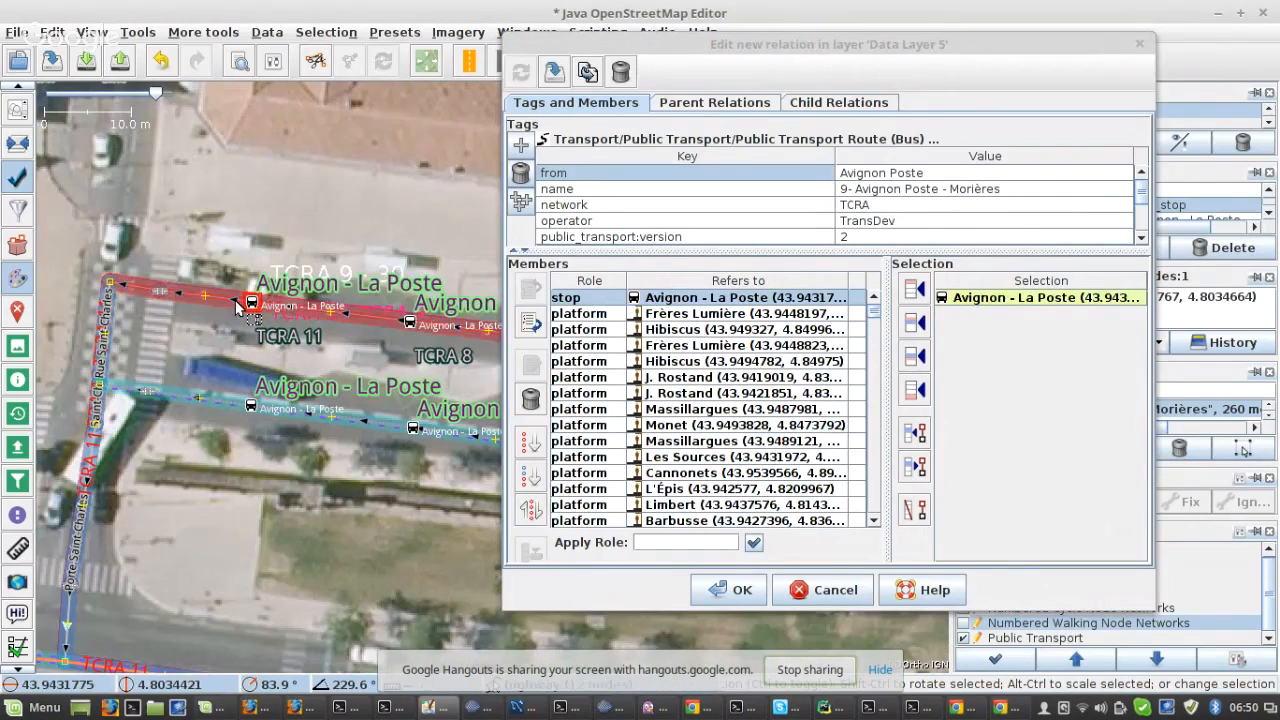
left_click(237, 305)
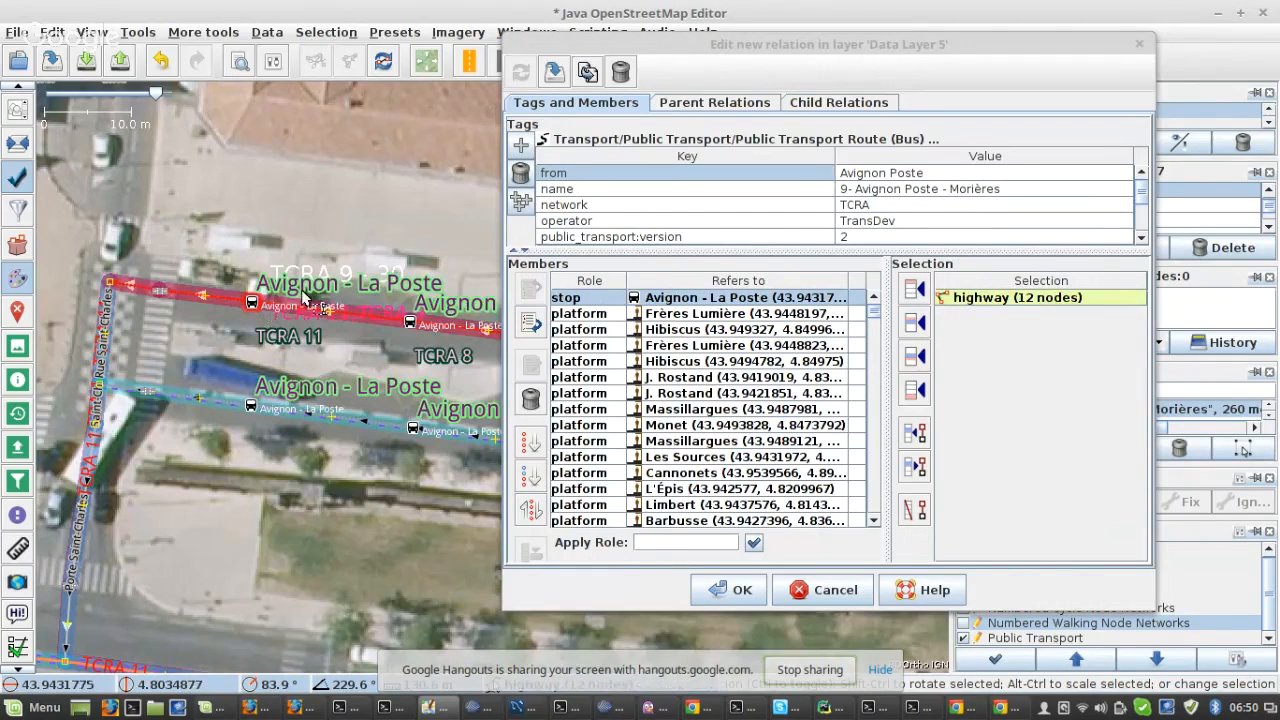
scroll(303, 296, "up", 1)
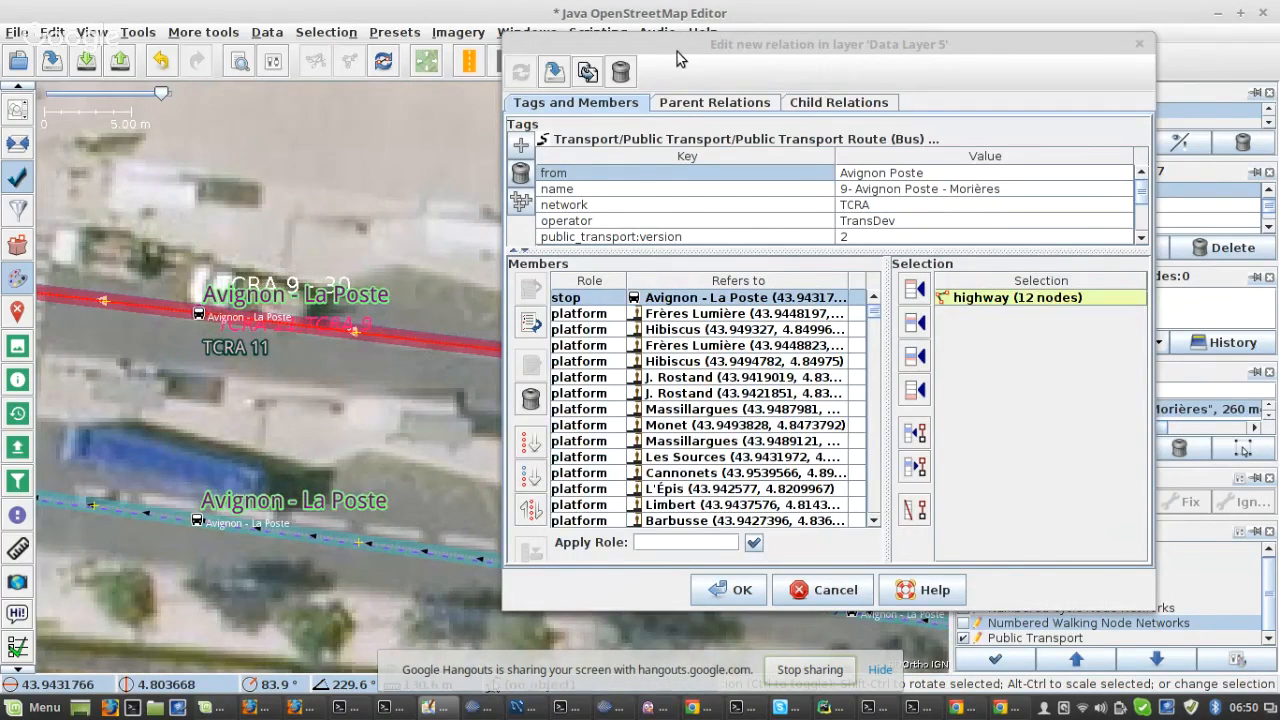
left_click_drag(677, 52, 1003, 105)
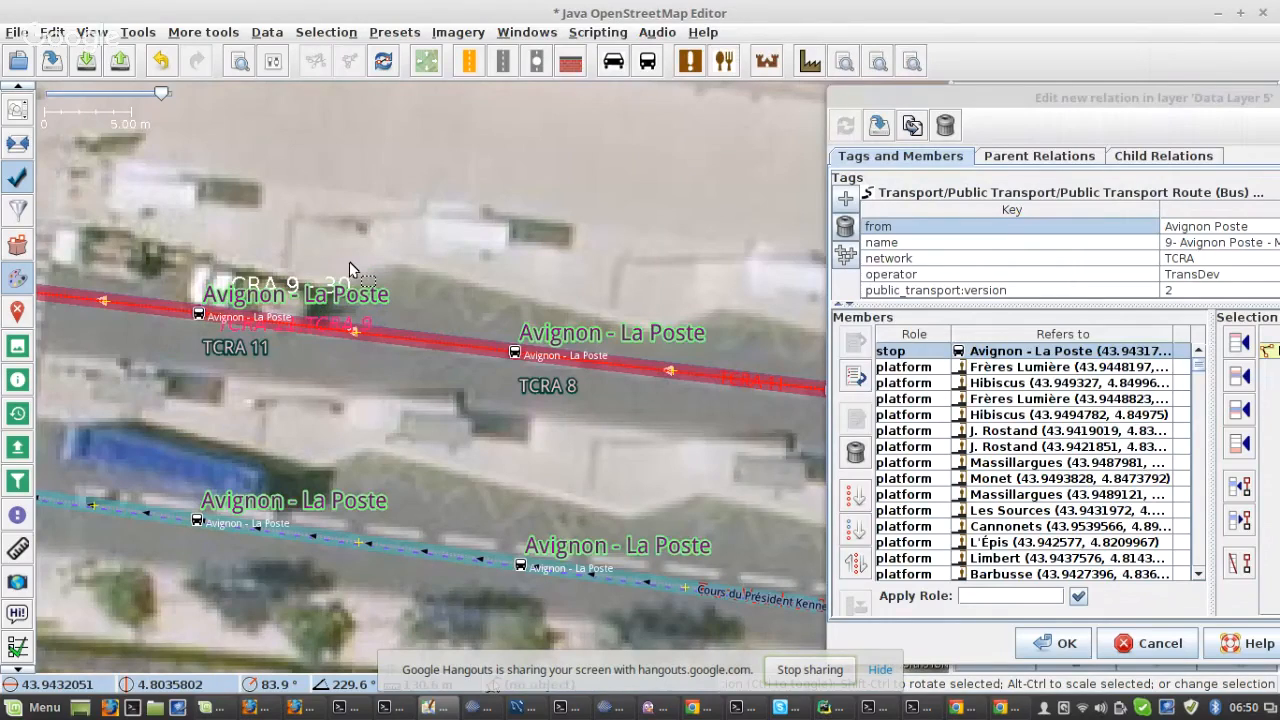
left_click_drag(349, 261, 122, 157)
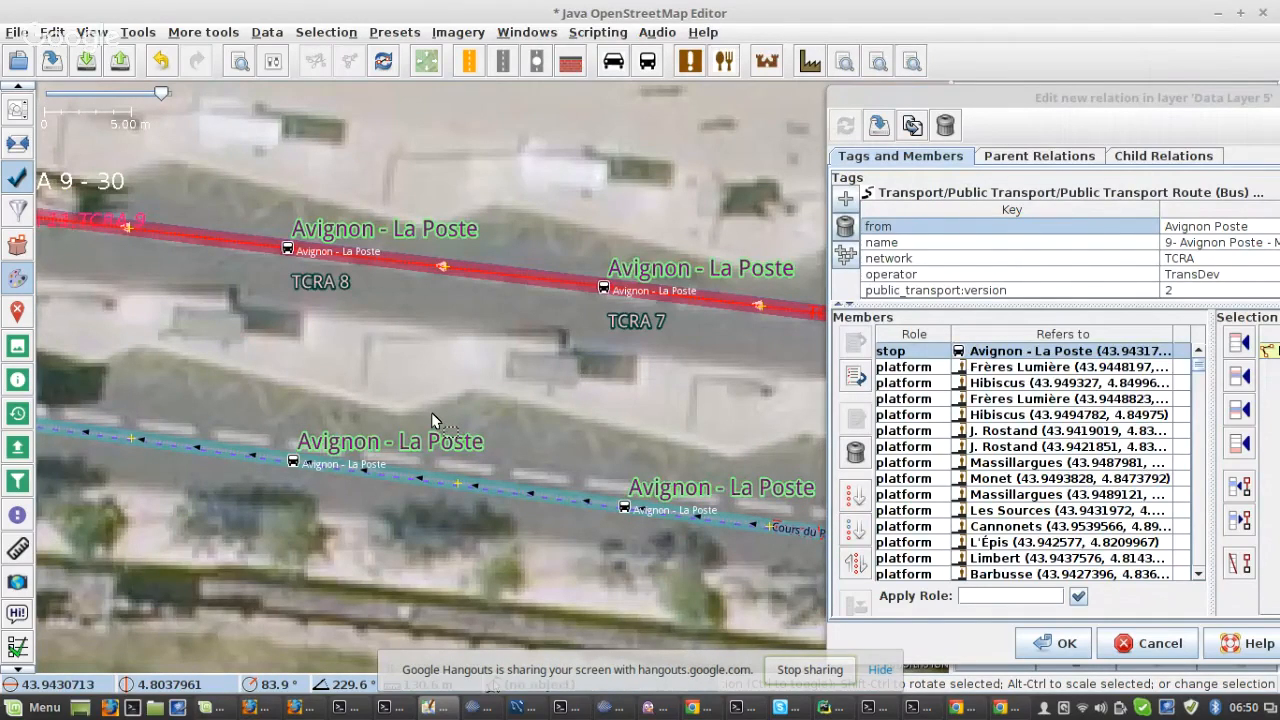
scroll(424, 408, "down", 2)
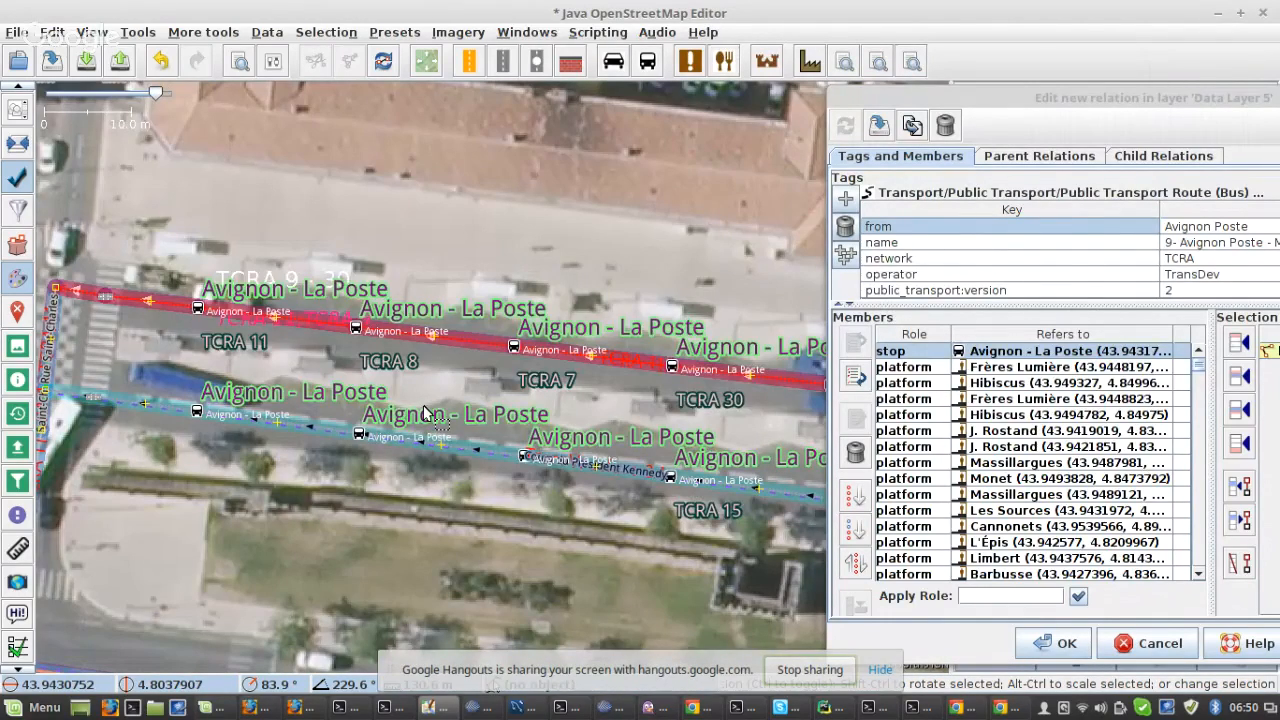
- Examine the streets and stops around Avignon - La Poste and select all relation members to highlight the route on the map
scroll(330, 385, "down", 2)
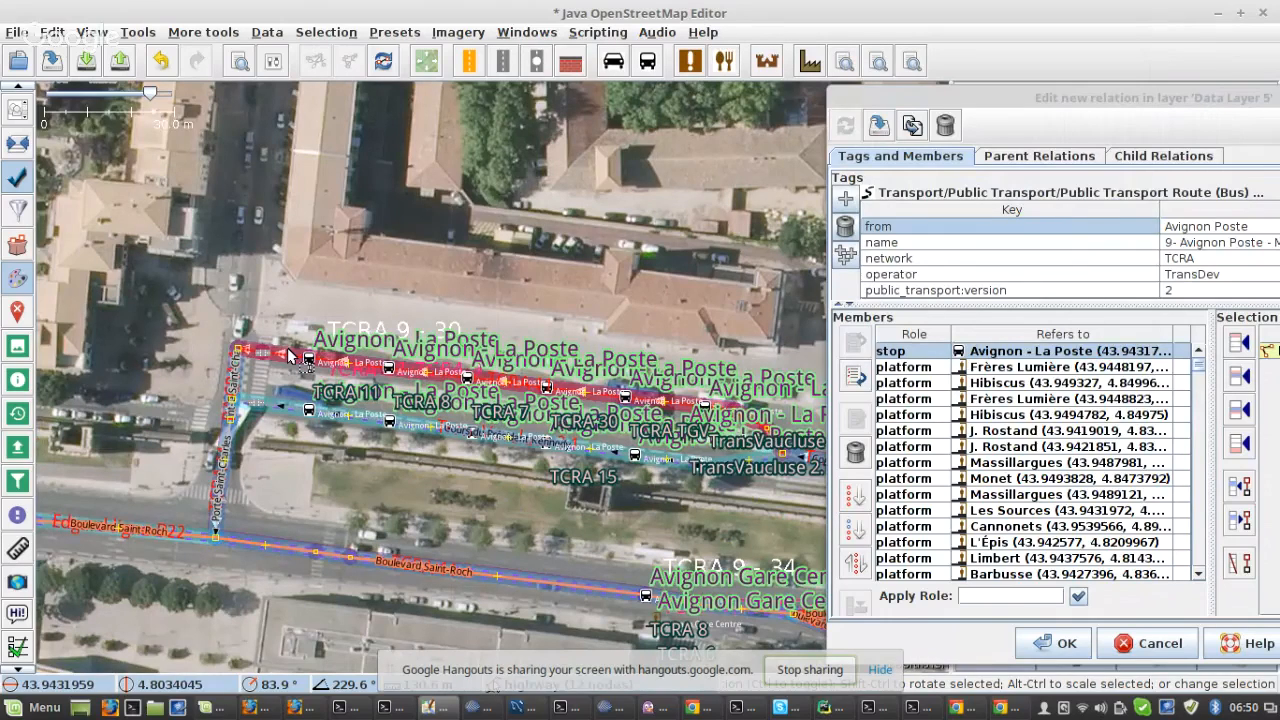
scroll(497, 457, "down", 3)
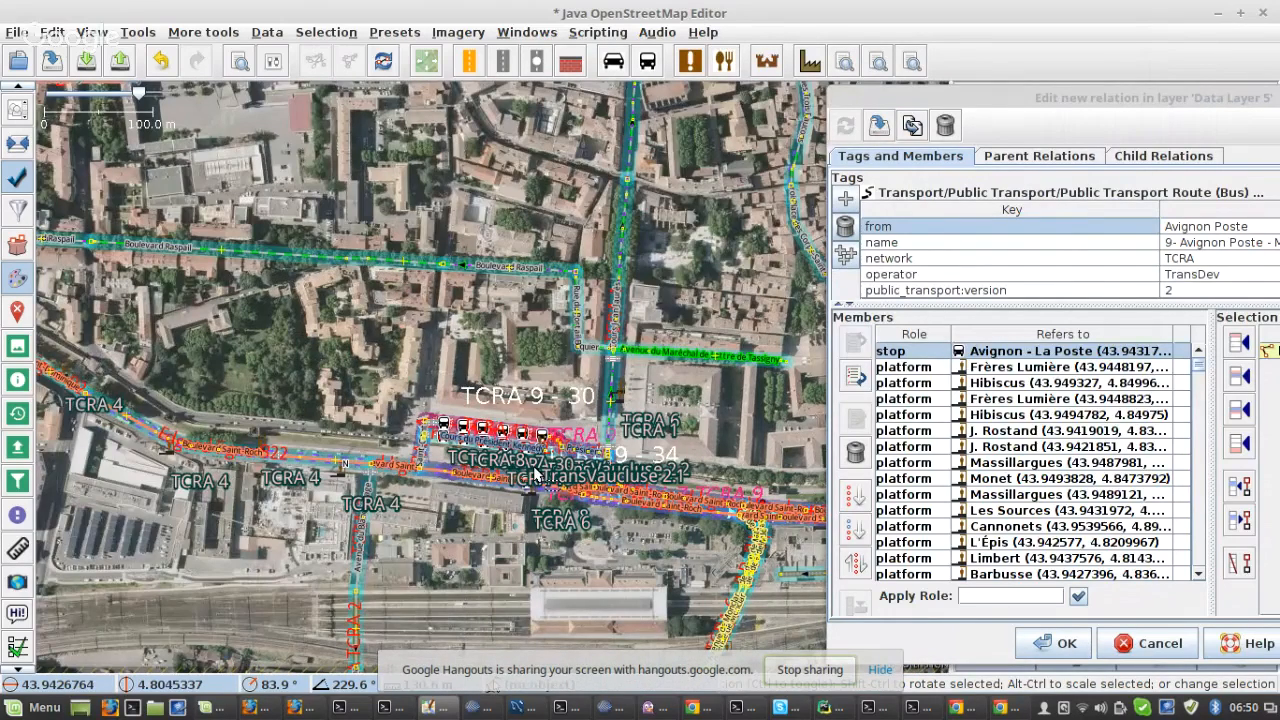
scroll(537, 475, "up", 5)
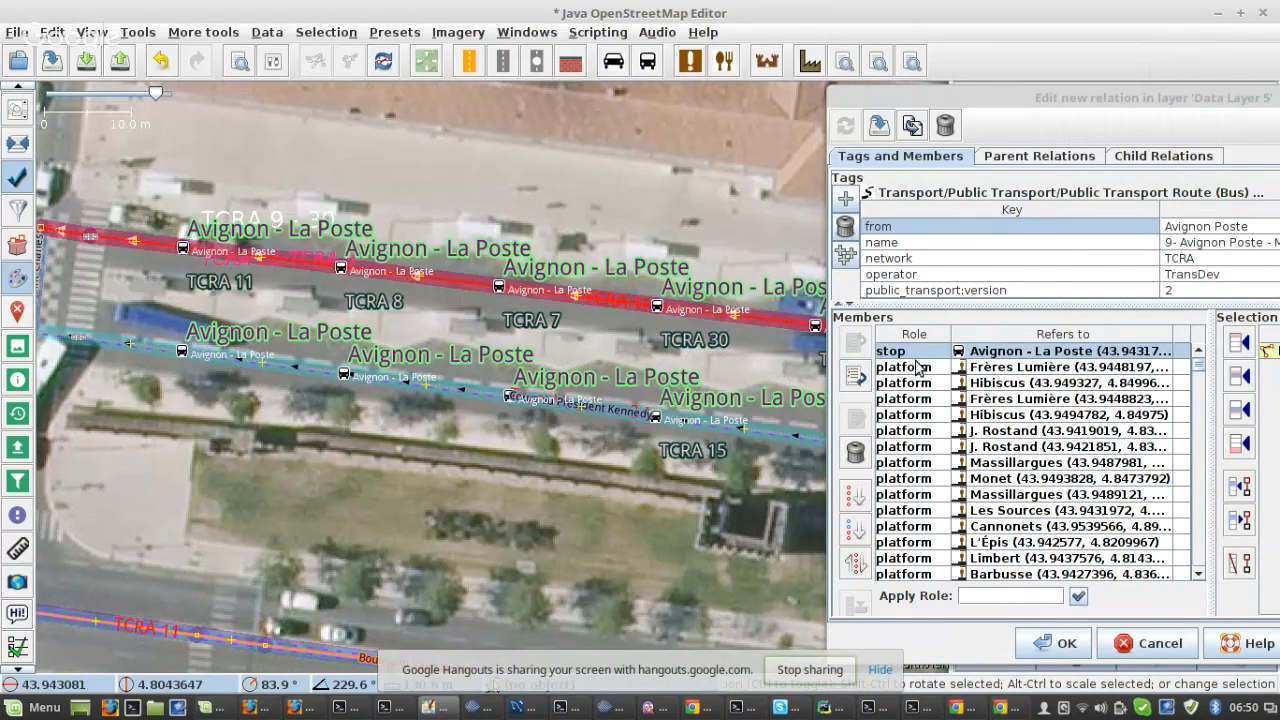
left_click_drag(388, 275, 670, 300)
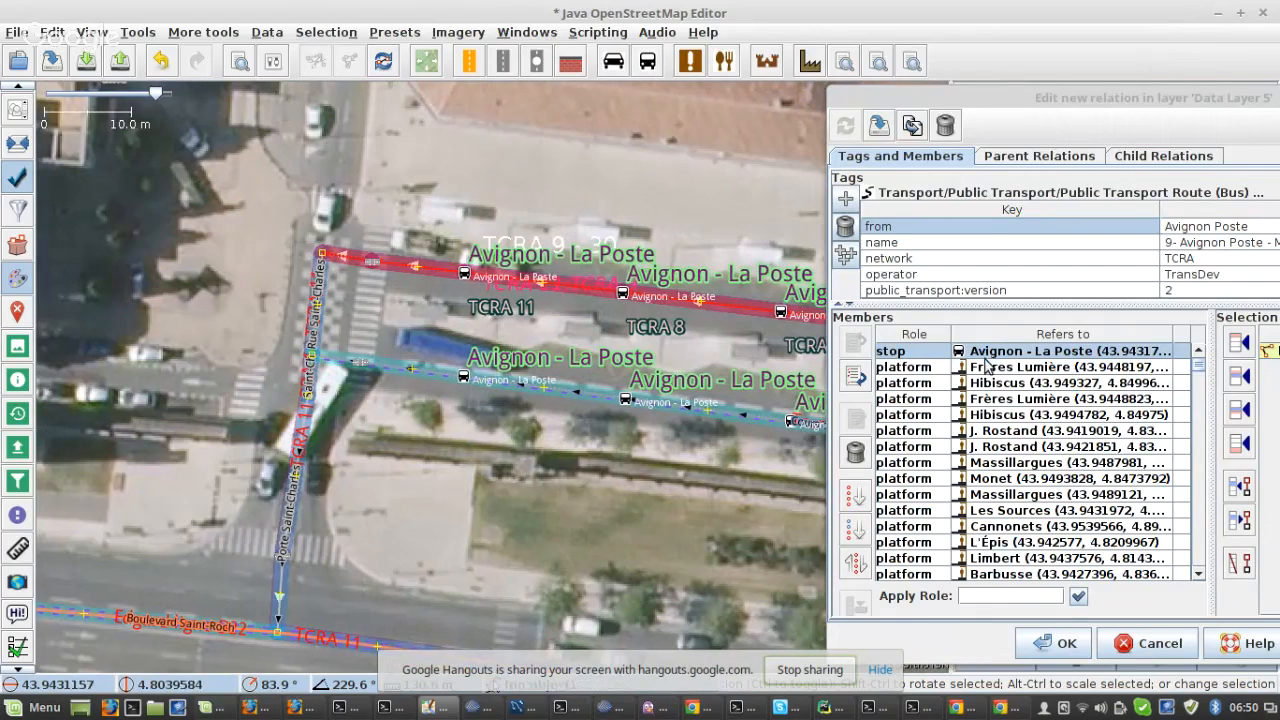
scroll(271, 363, "down", 3)
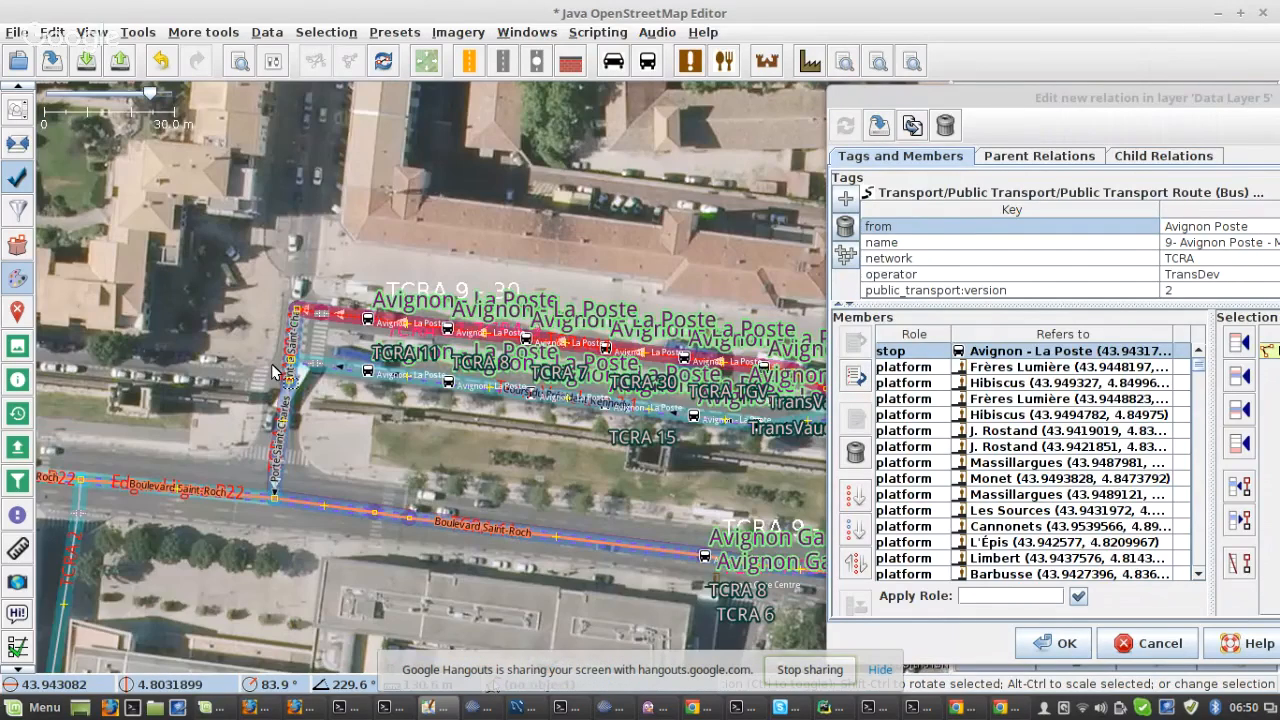
scroll(271, 370, "down", 3)
left_click(1080, 415)
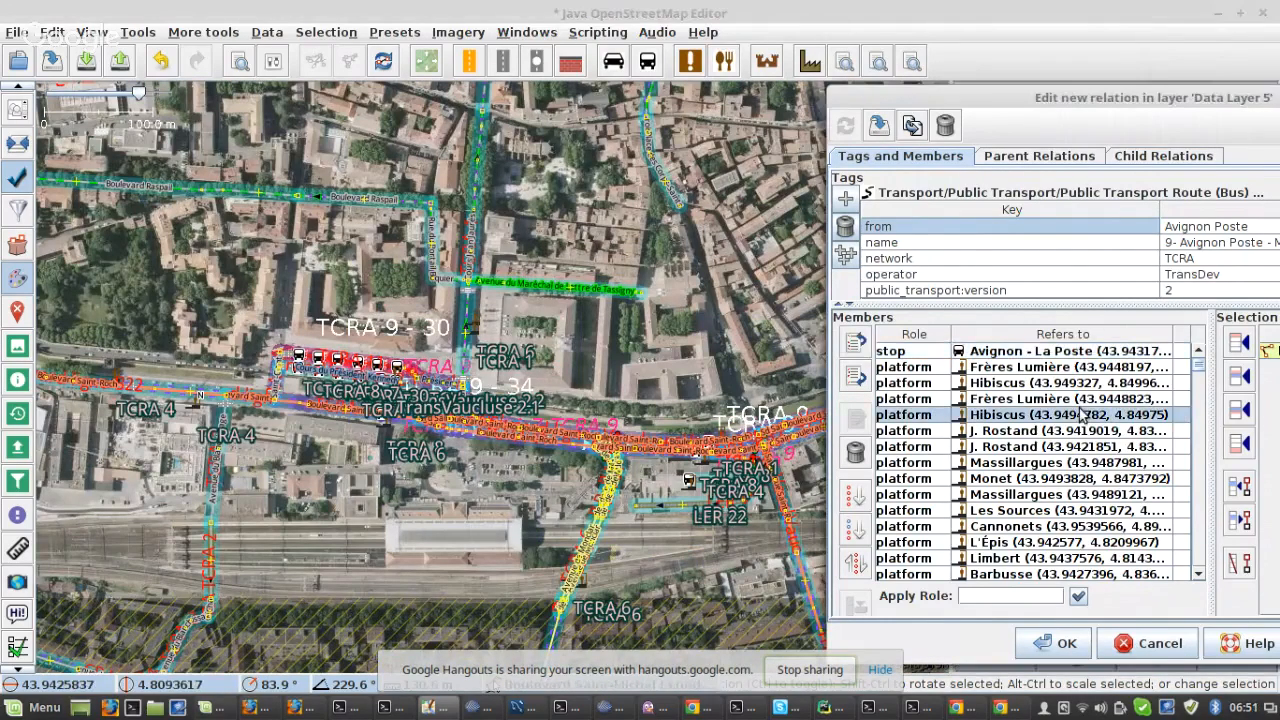
key("ctrl+a")
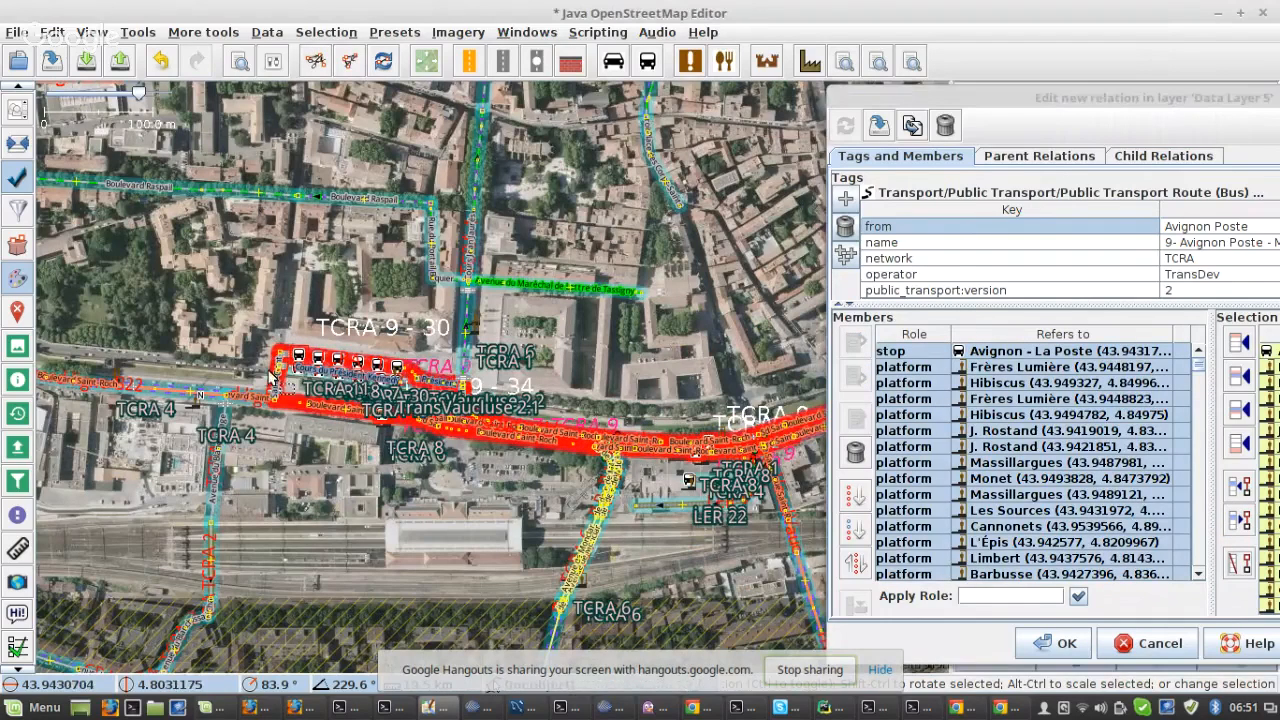
- Place the Avignon Gare Centre stop directly after Avignon - La Poste by reversing the member range from Frères Lumière through that stop
scroll(291, 388, "up", 3)
left_click_drag(291, 388, 215, 407)
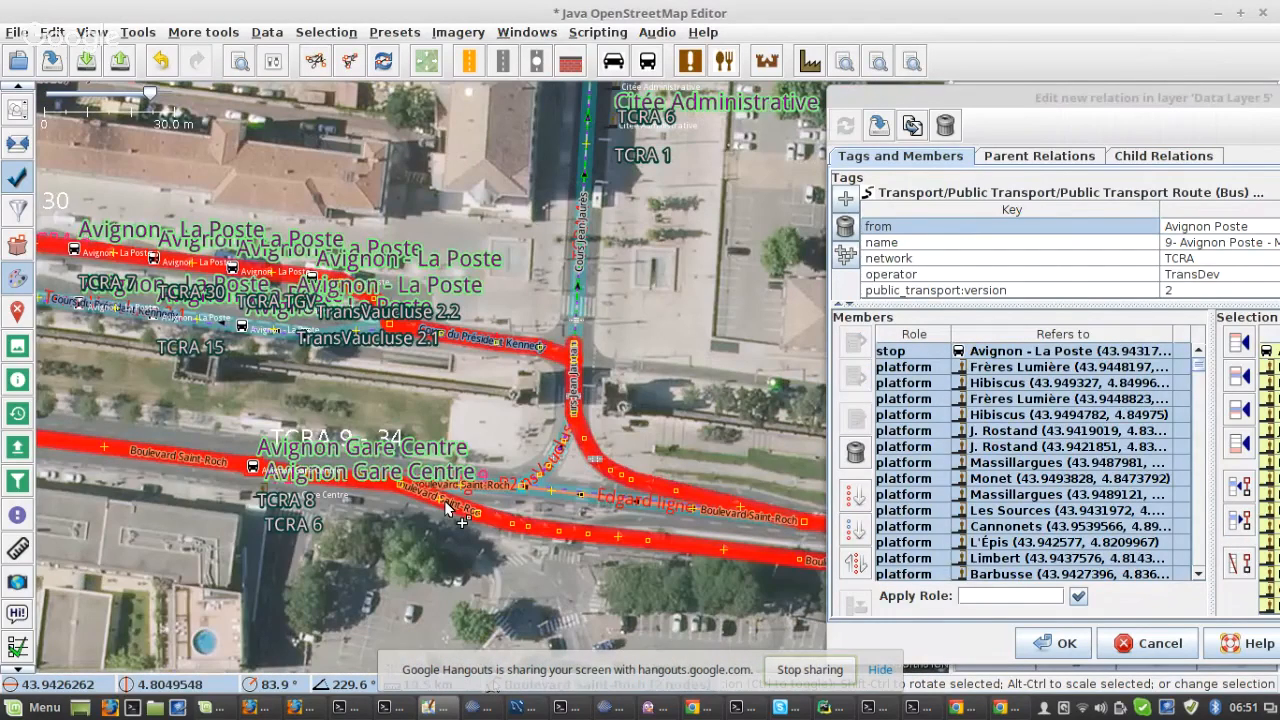
left_click(254, 469)
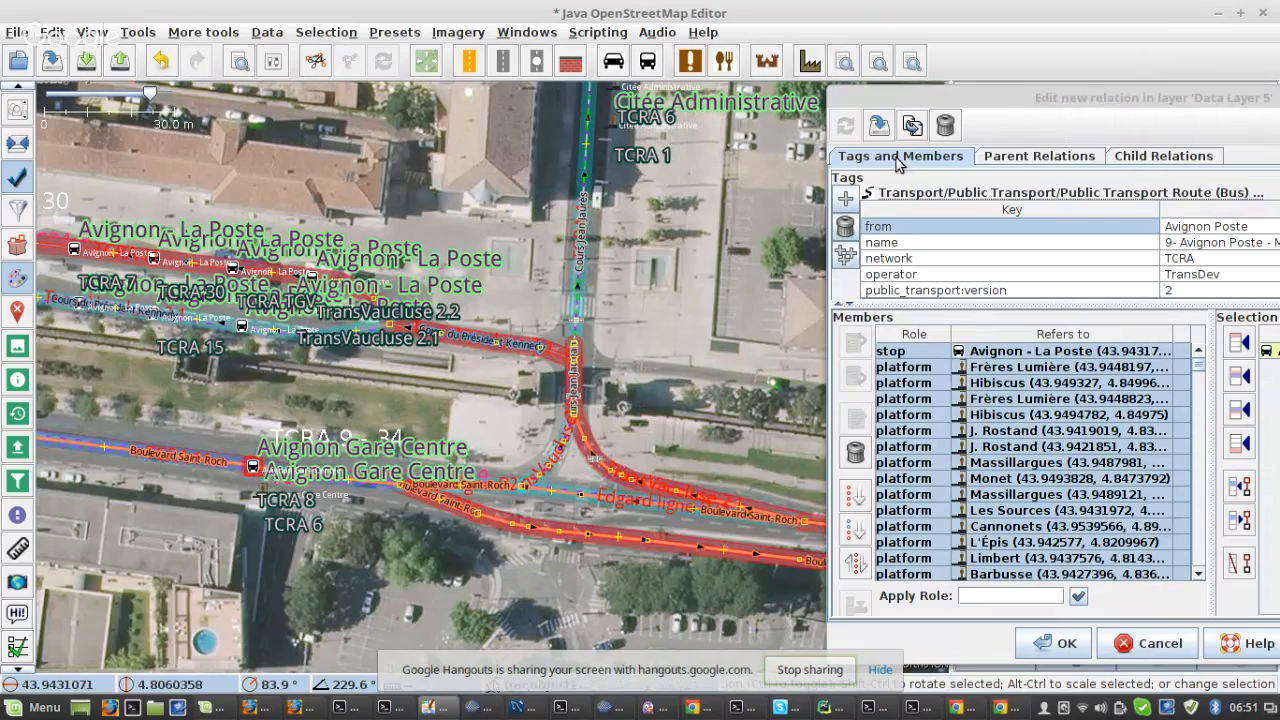
left_click_drag(1035, 101, 831, 98)
left_click(853, 368)
scroll(847, 420, "down", 8)
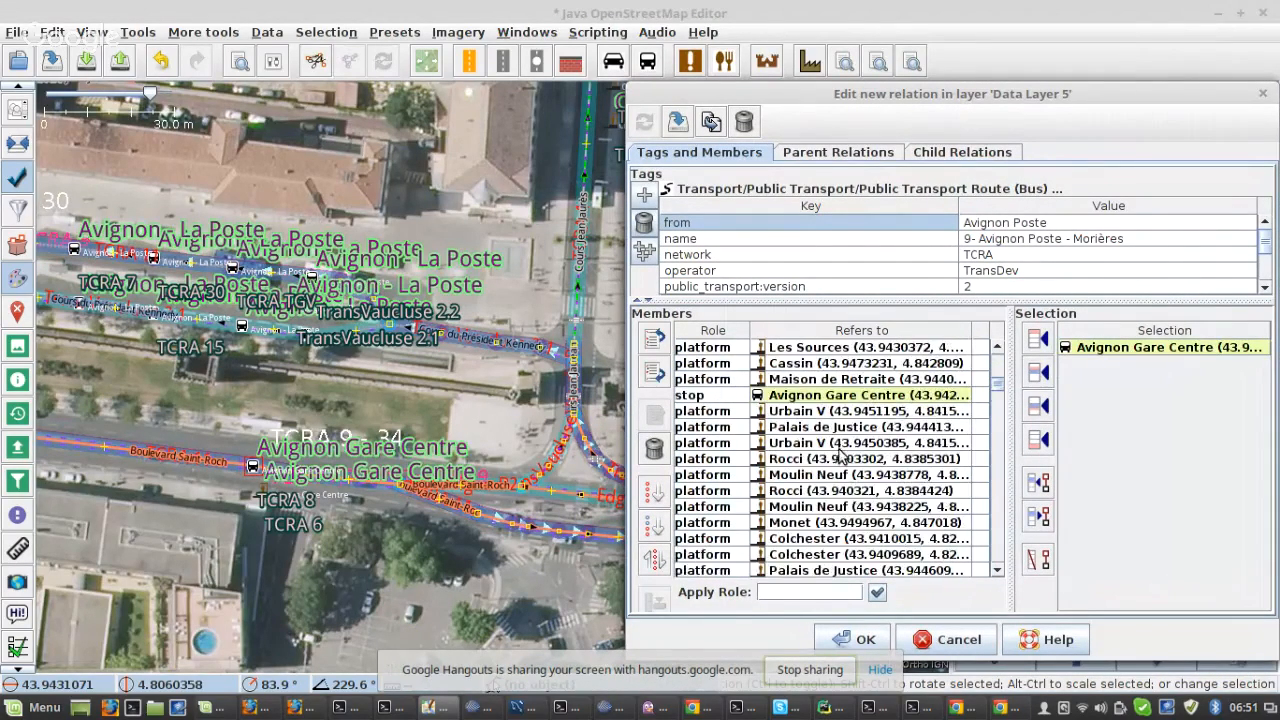
left_click(800, 405, "shift")
left_click(656, 562)
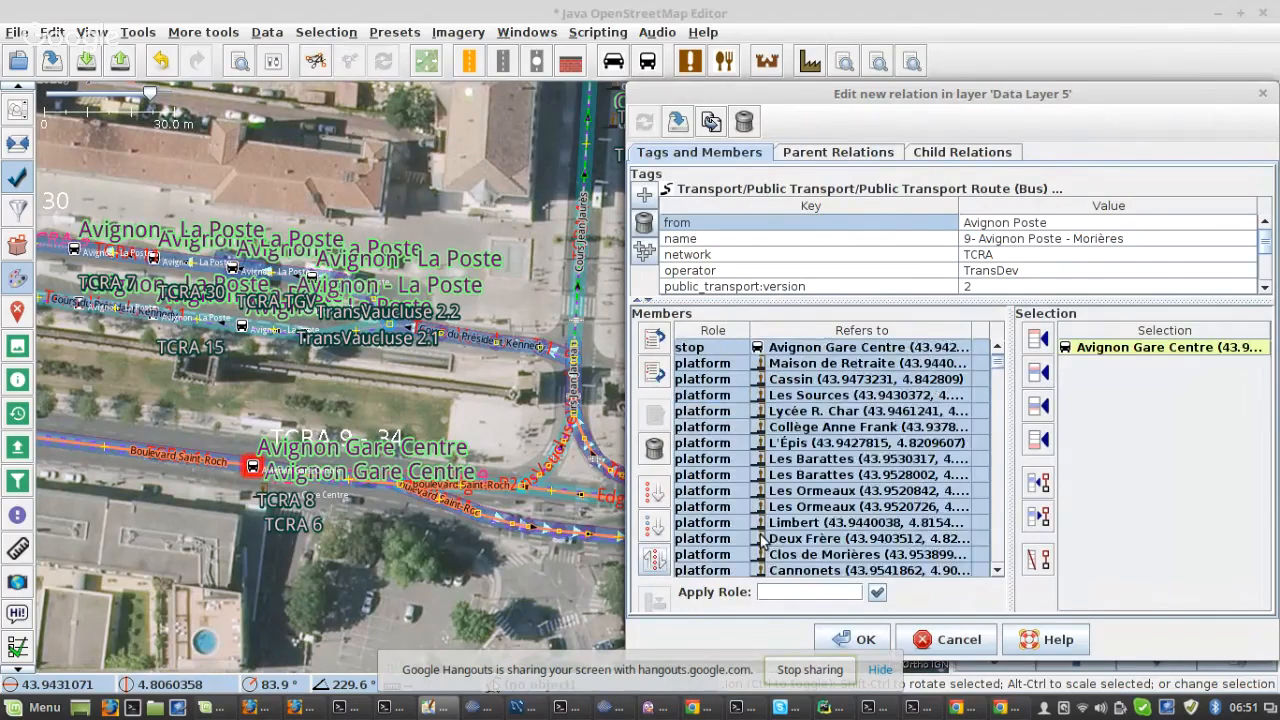
left_click(787, 381)
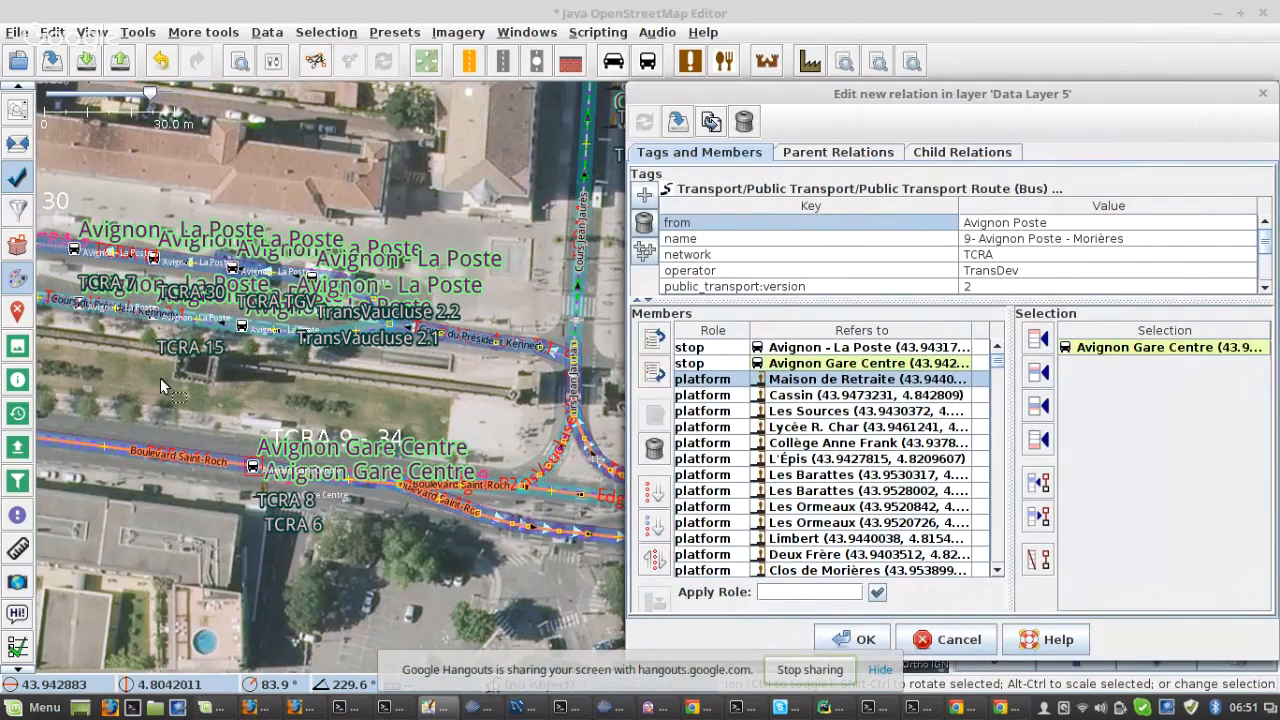
- Apply the relation's member order changes while keeping it open, with the map moved east to Boulevard Saint-Michel
scroll(160, 377, "down", 2)
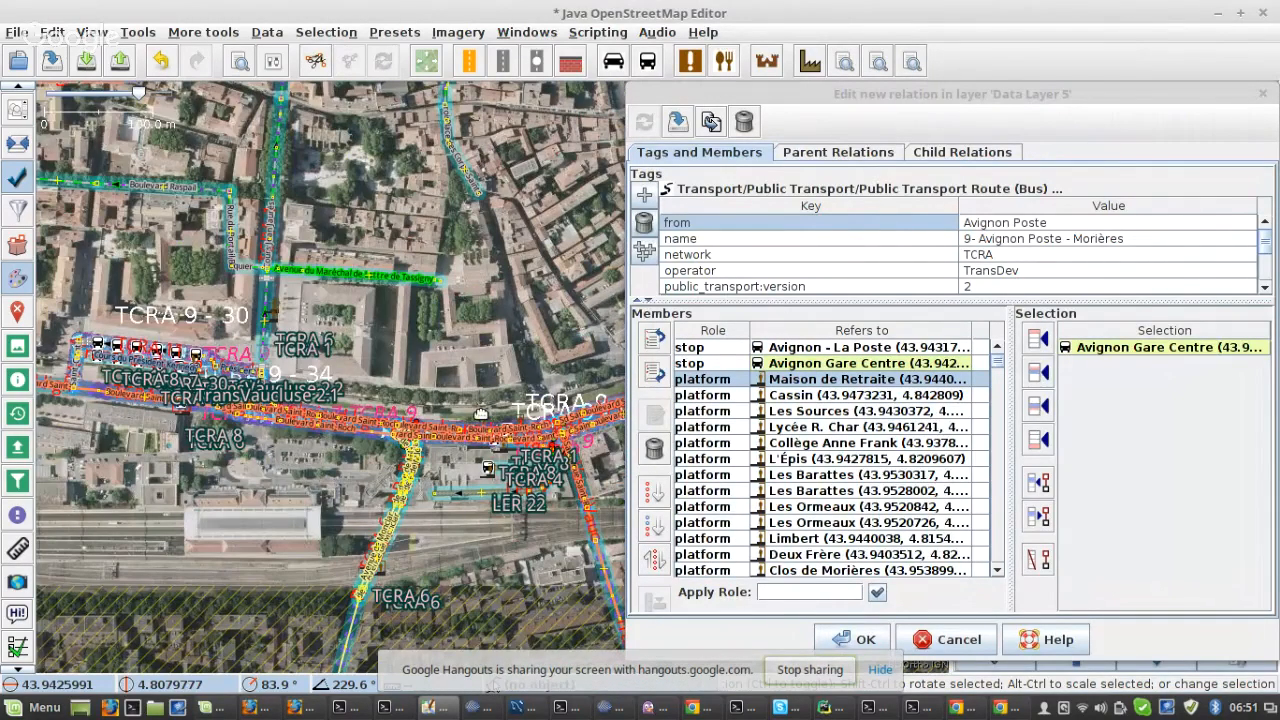
left_click_drag(481, 413, 234, 414)
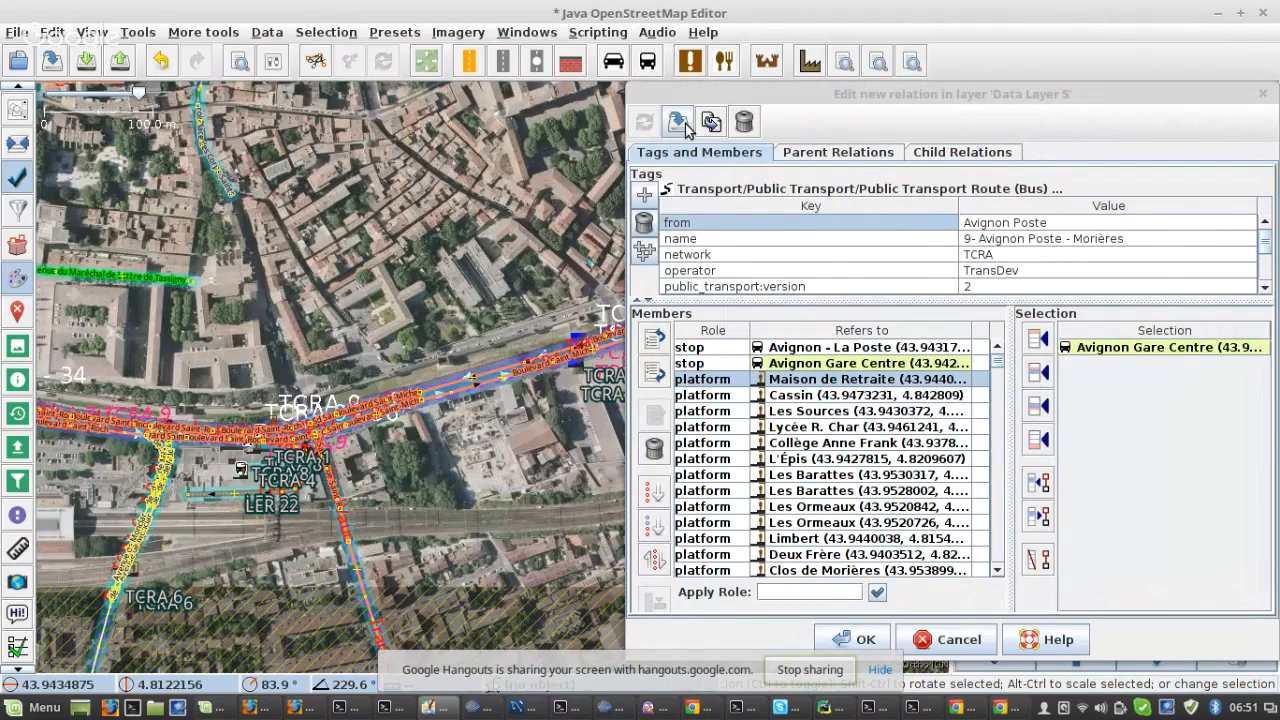
left_click(680, 124)
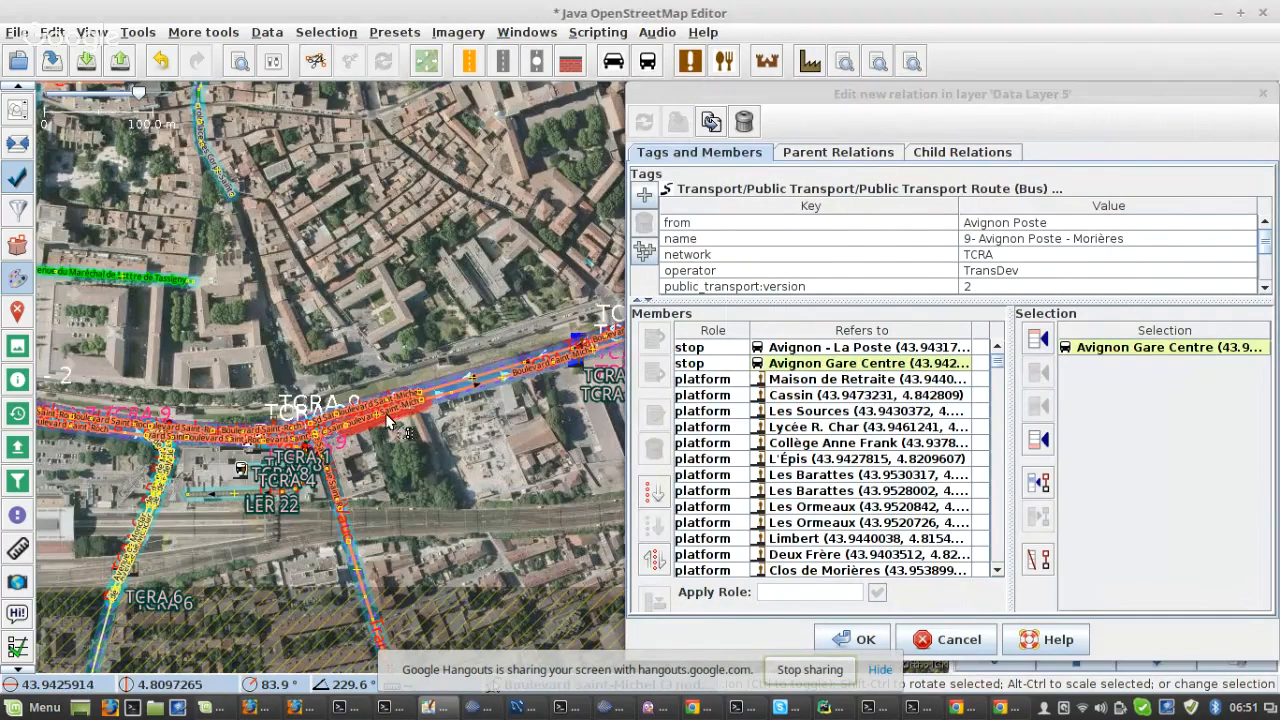
- Remove the two Gare Routière stop positions on Boulevard Saint-Roch from the route relation's members
scroll(388, 426, "down", 2)
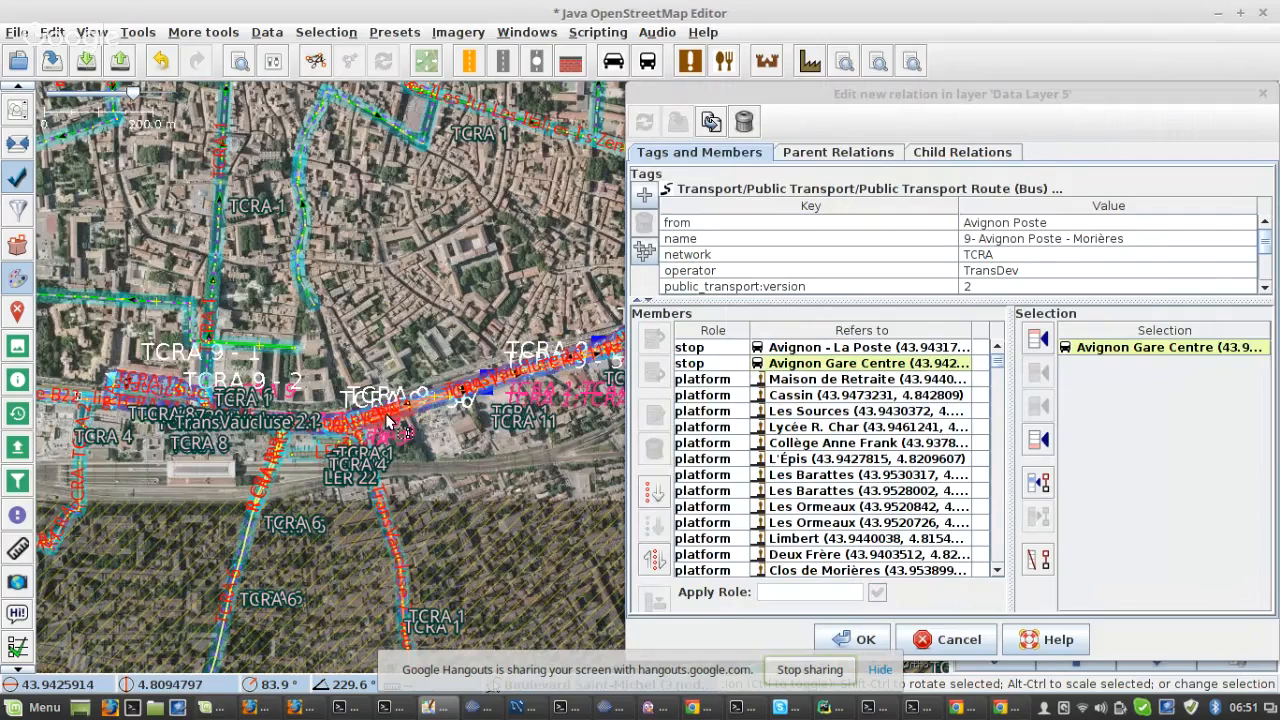
left_click_drag(480, 392, 409, 409)
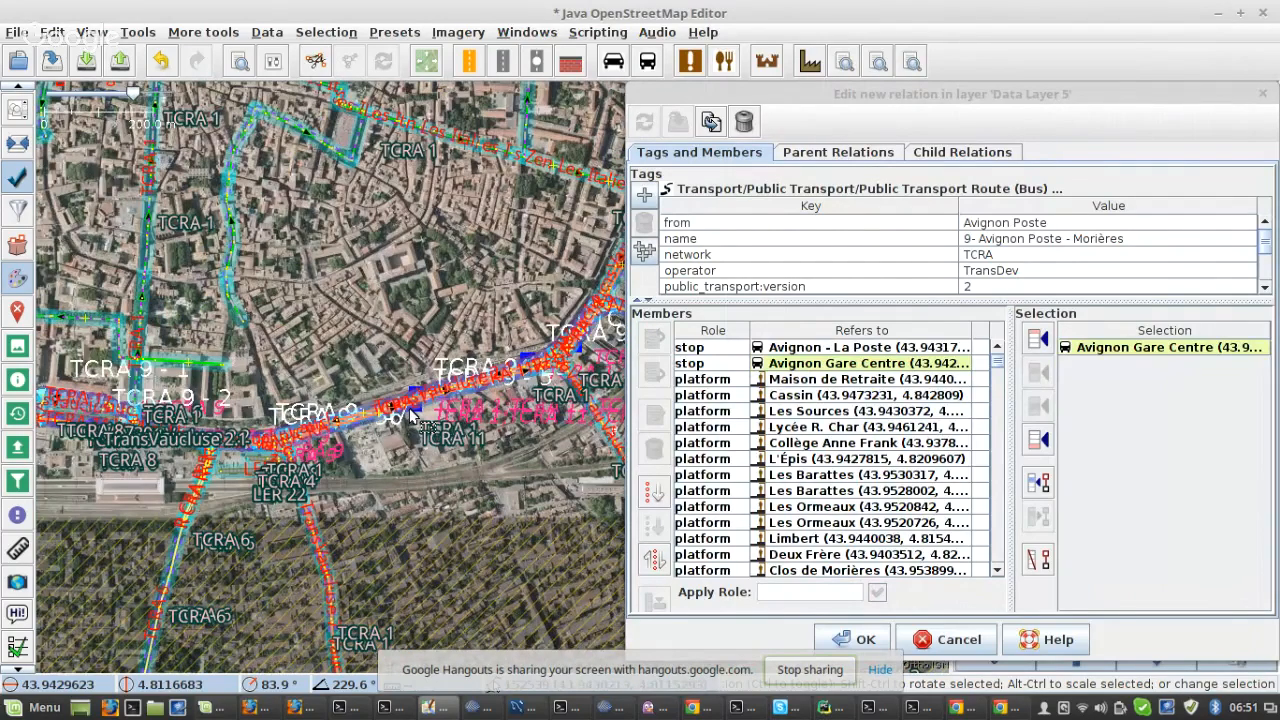
scroll(414, 417, "up", 2)
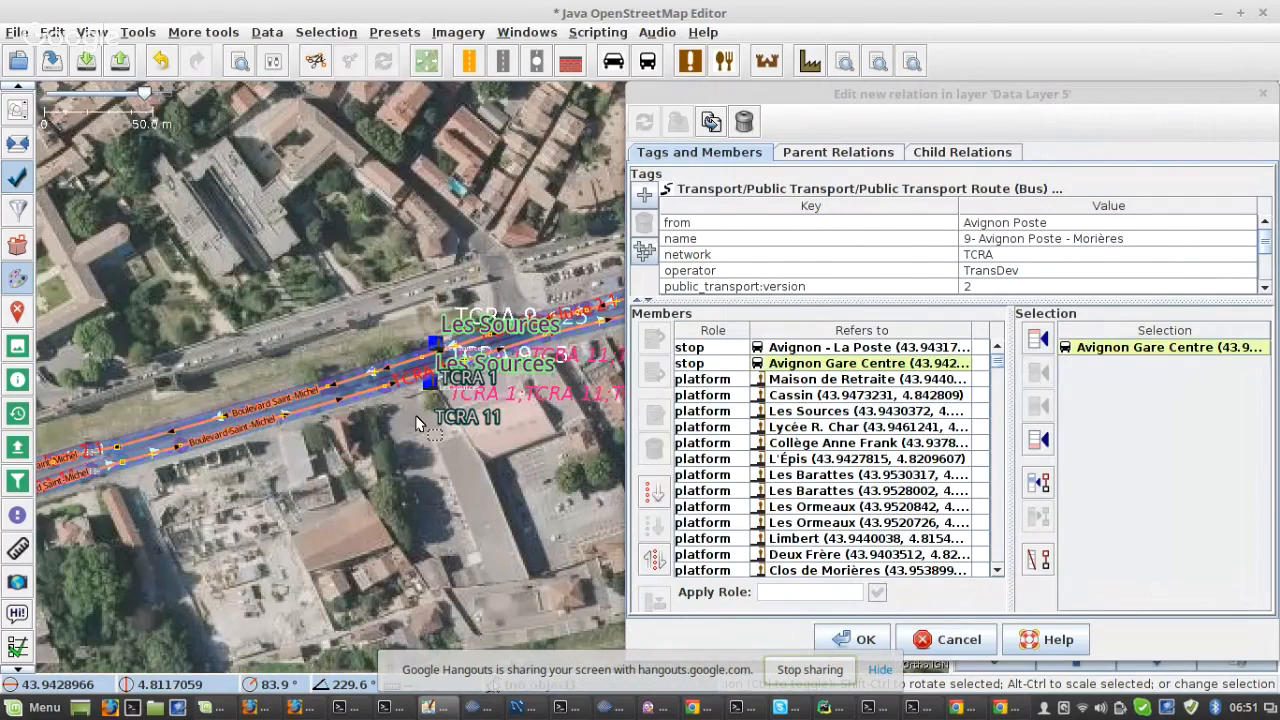
scroll(368, 460, "down", 2)
scroll(228, 505, "up", 3)
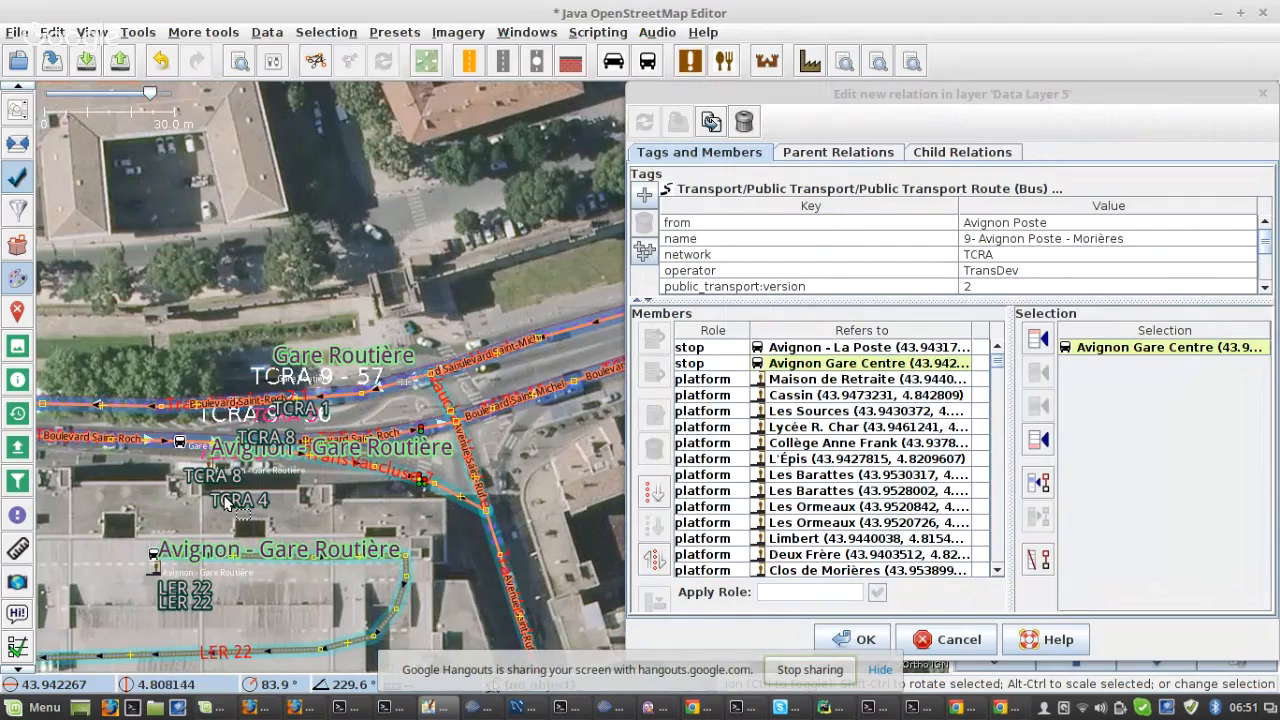
scroll(228, 505, "up", 3)
left_click(210, 498)
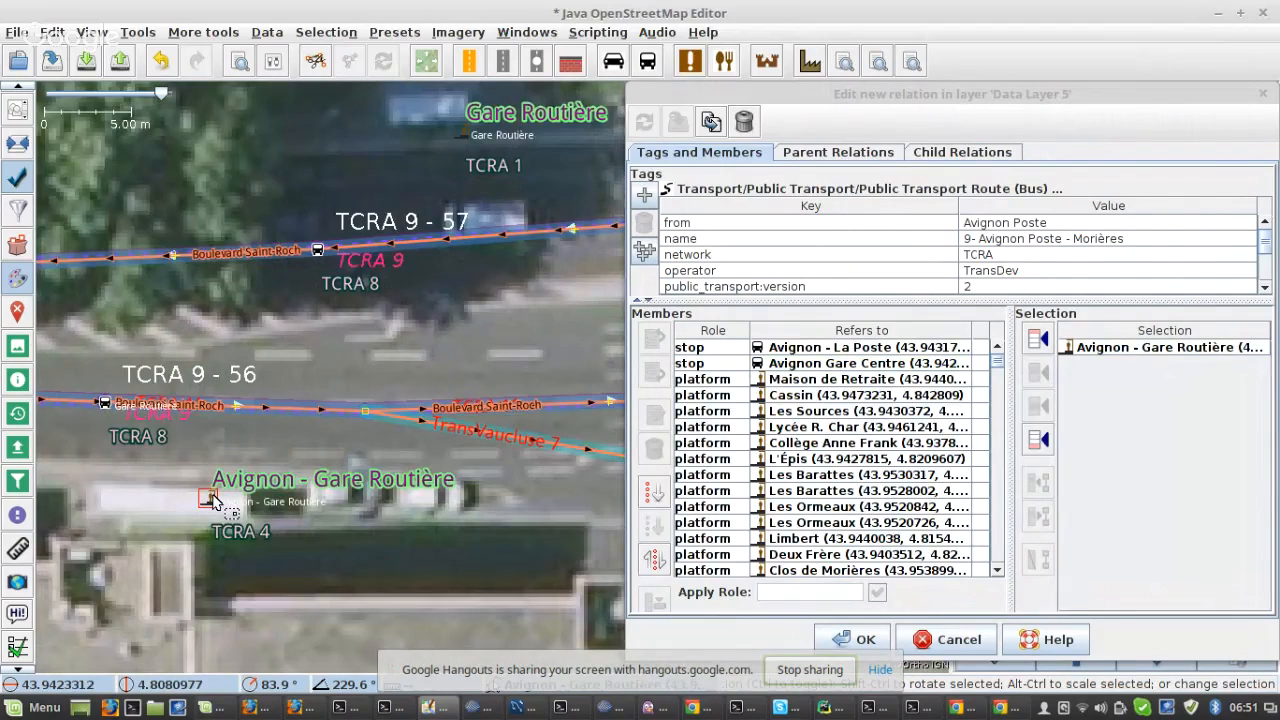
scroll(212, 498, "down", 2)
left_click(159, 451)
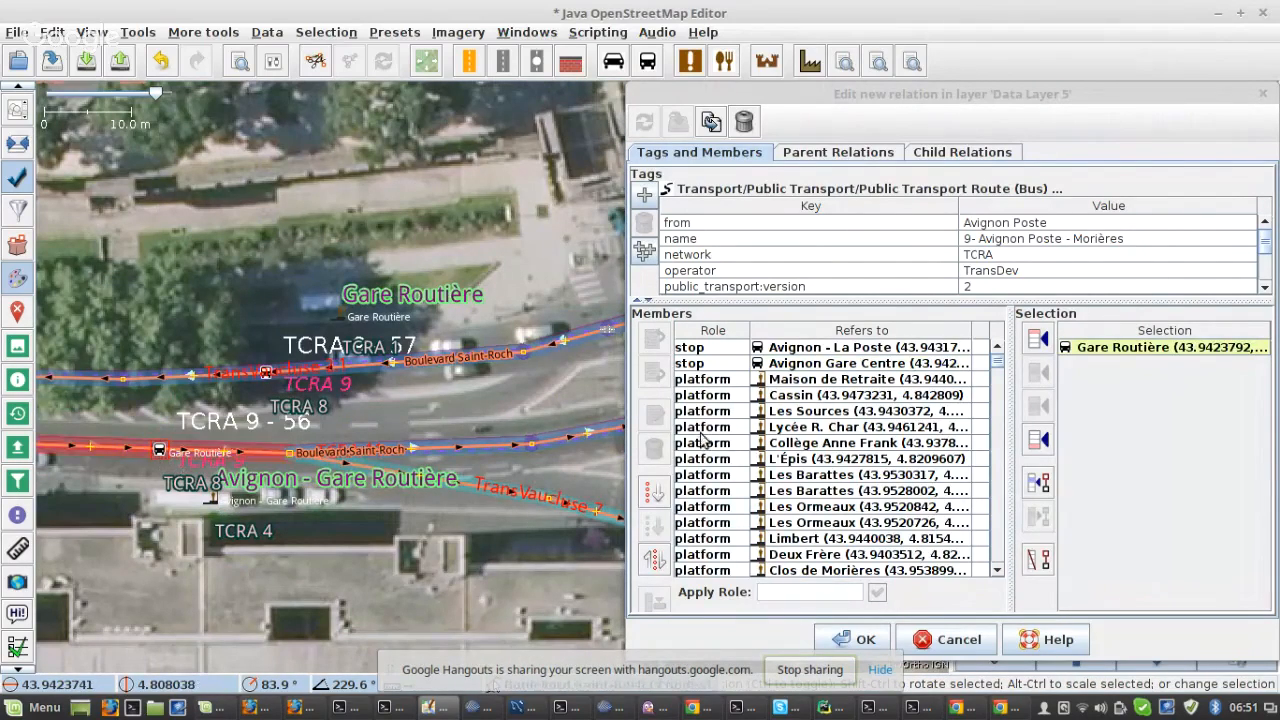
left_click(790, 382)
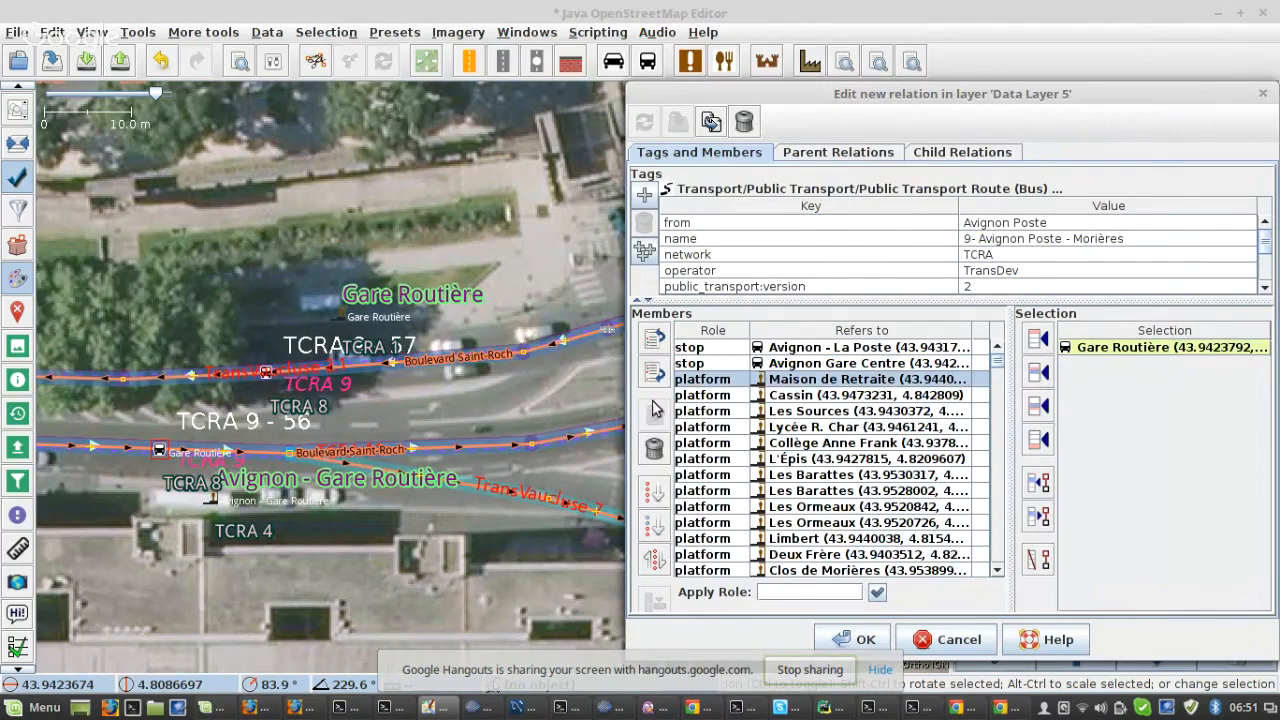
left_click(160, 450)
left_click(270, 374, "shift")
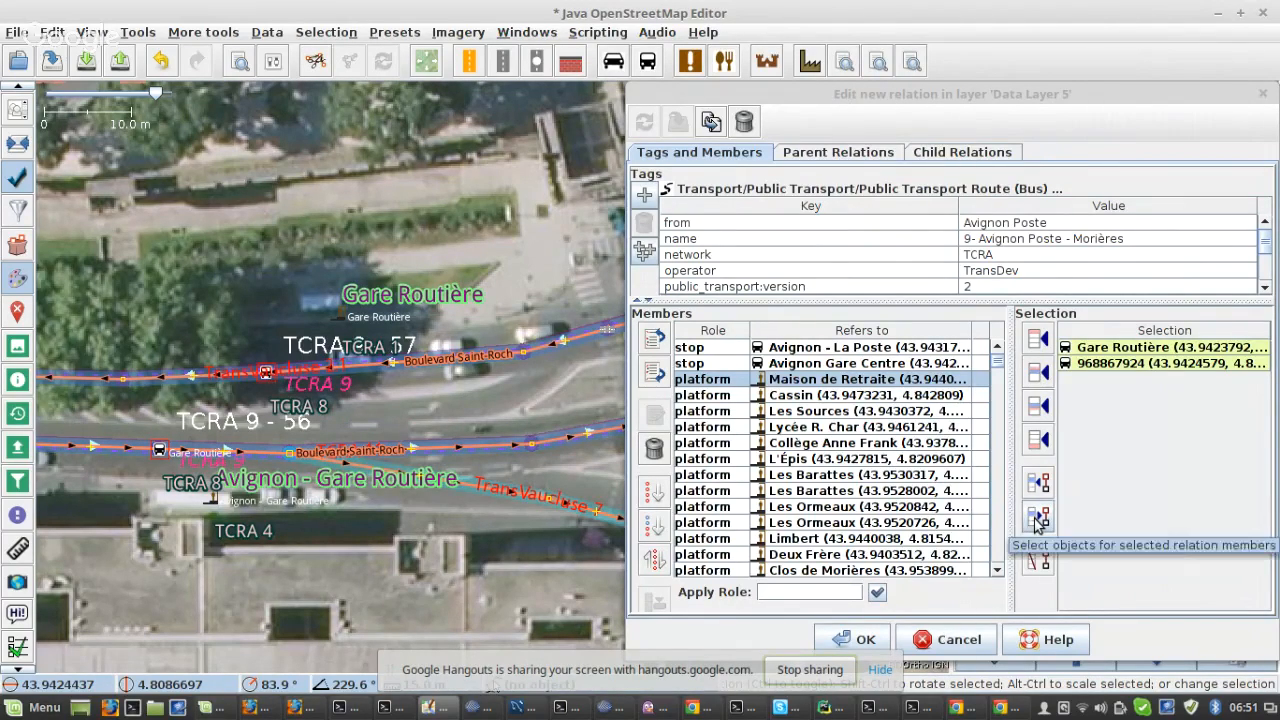
left_click(1036, 563)
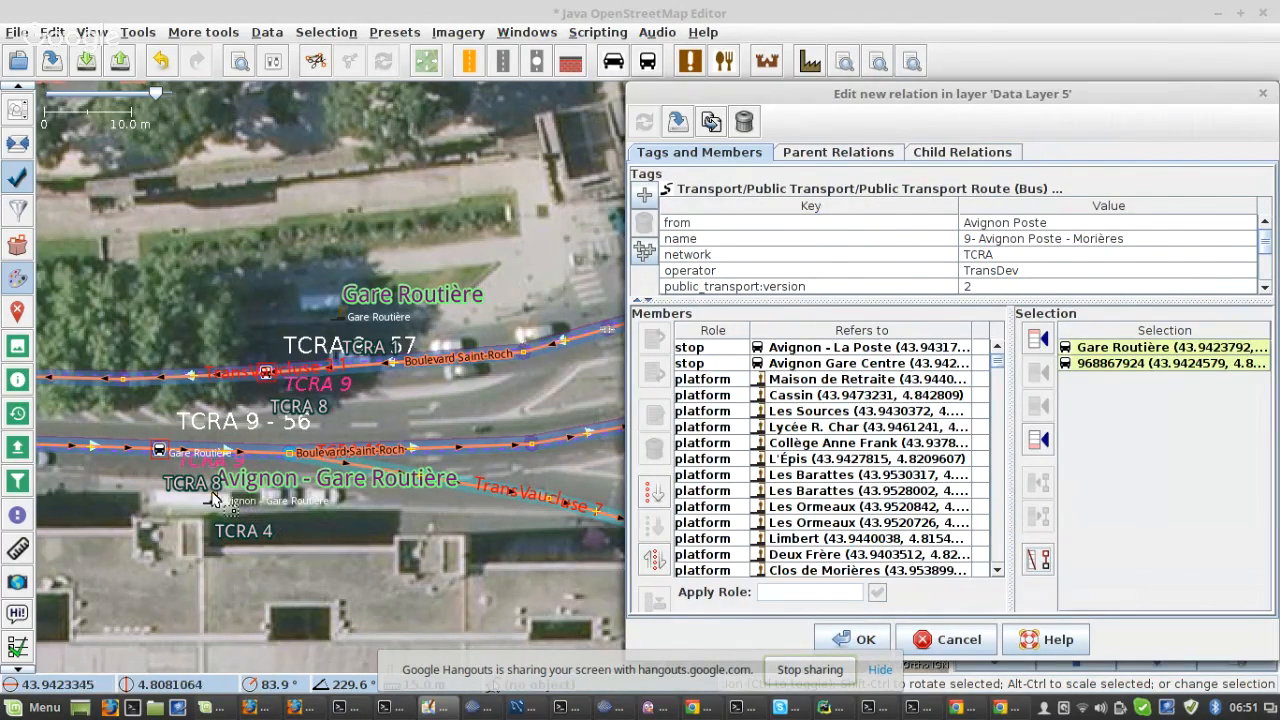
- Insert the Avignon - Gare Routière platform before Maison de Retraite in the member list and apply the change
left_click(211, 498)
left_click(887, 379)
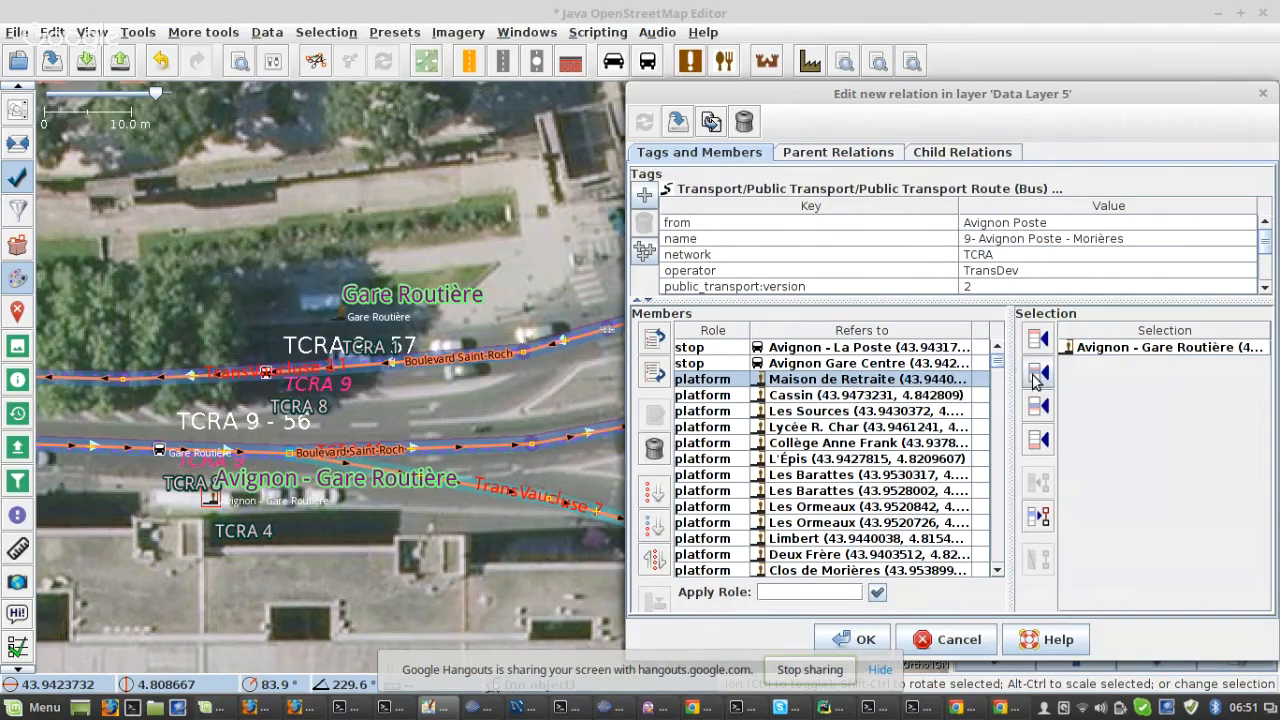
left_click(1037, 373)
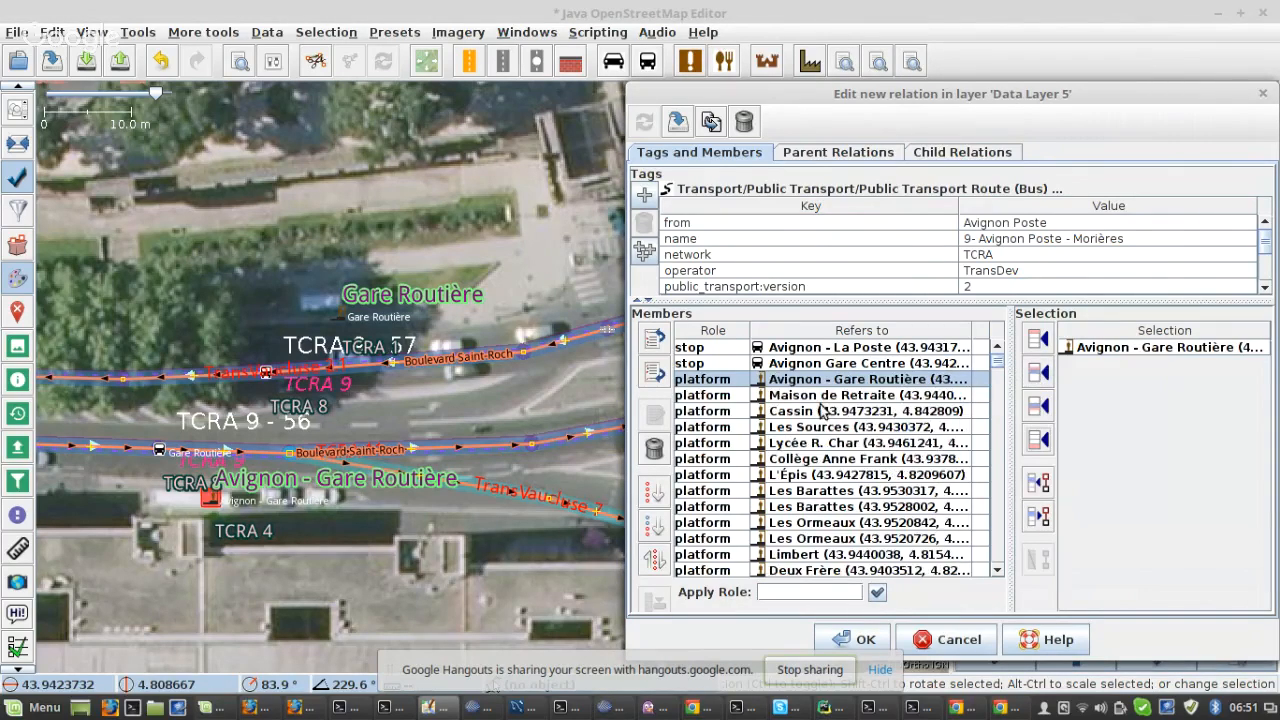
left_click(678, 122)
- Move the southern Les Sources platform directly after Avignon - Gare Routière and remove the northern Les Sources platform from the relation
scroll(14, 386, "down", 1)
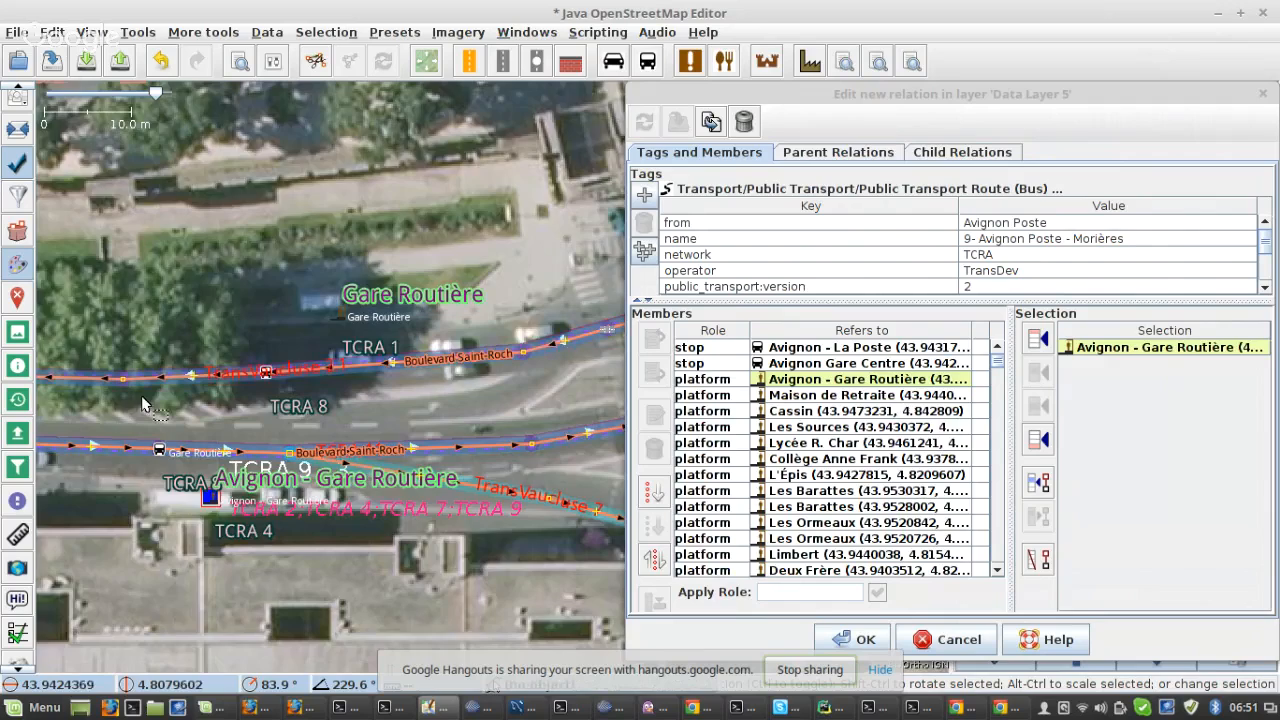
scroll(186, 410, "down", 3)
scroll(186, 410, "down", 2)
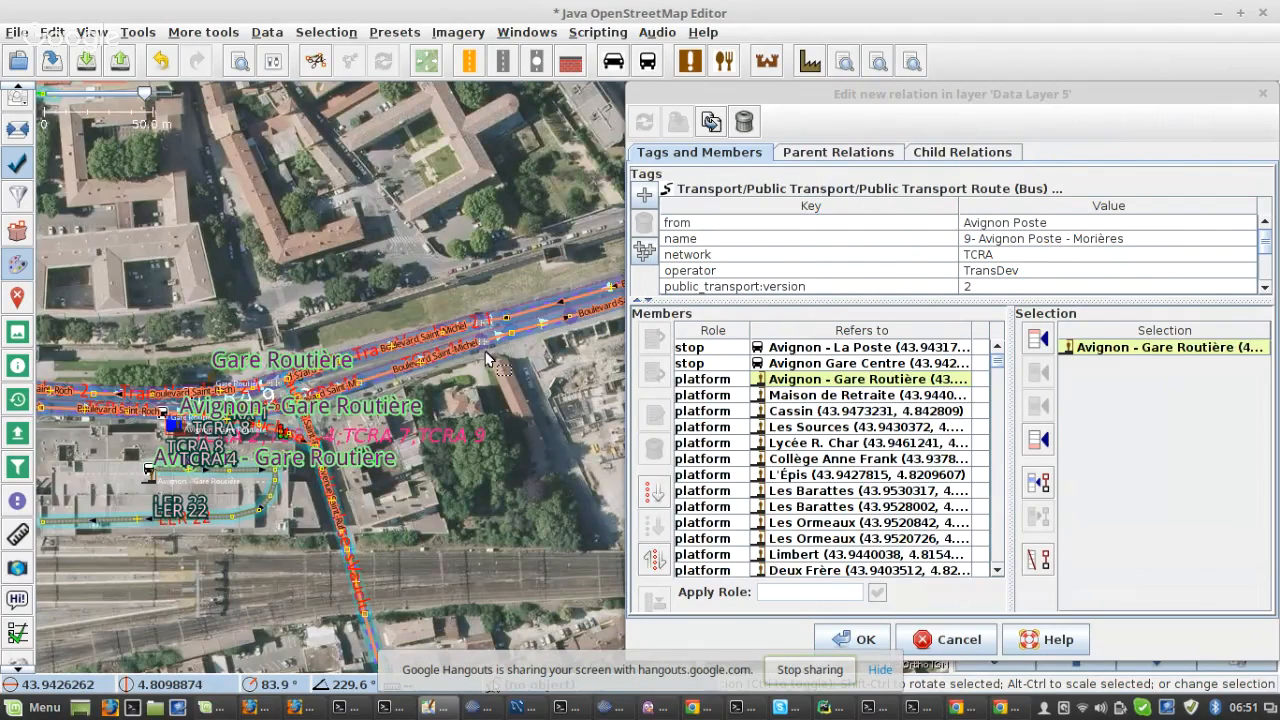
double_click(775, 427)
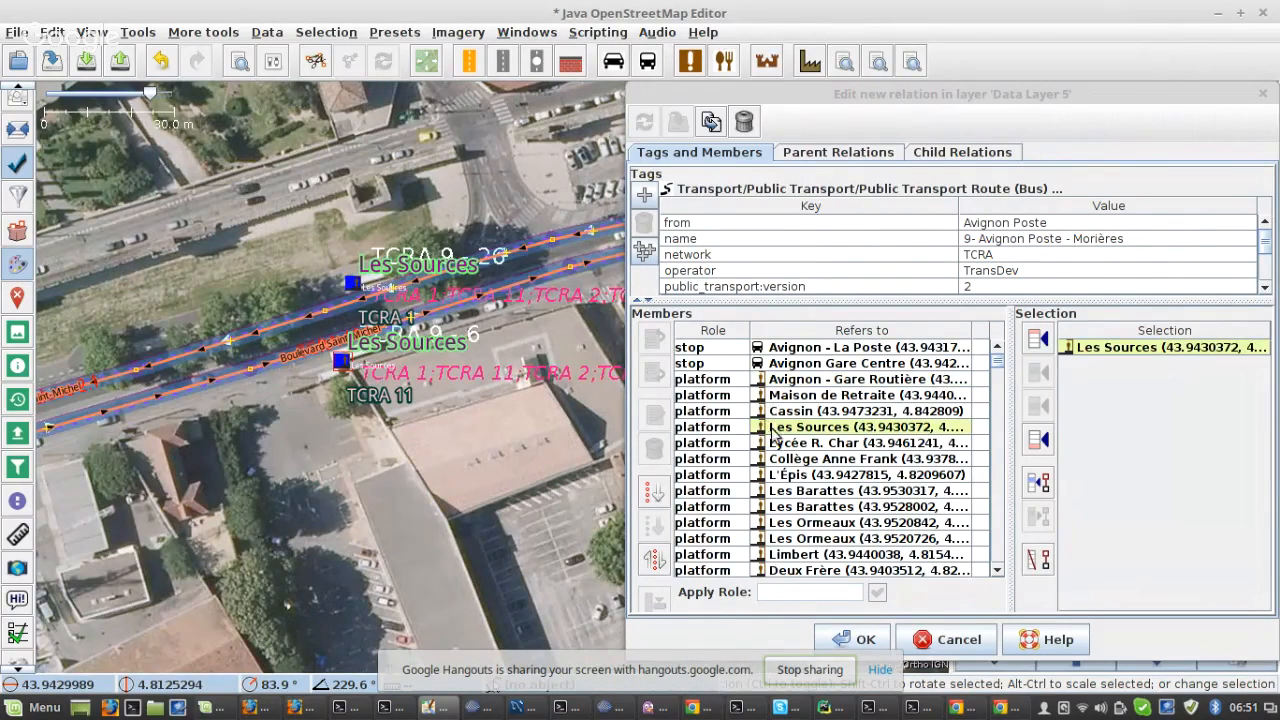
left_click(775, 432)
left_click(653, 337)
left_click(653, 337)
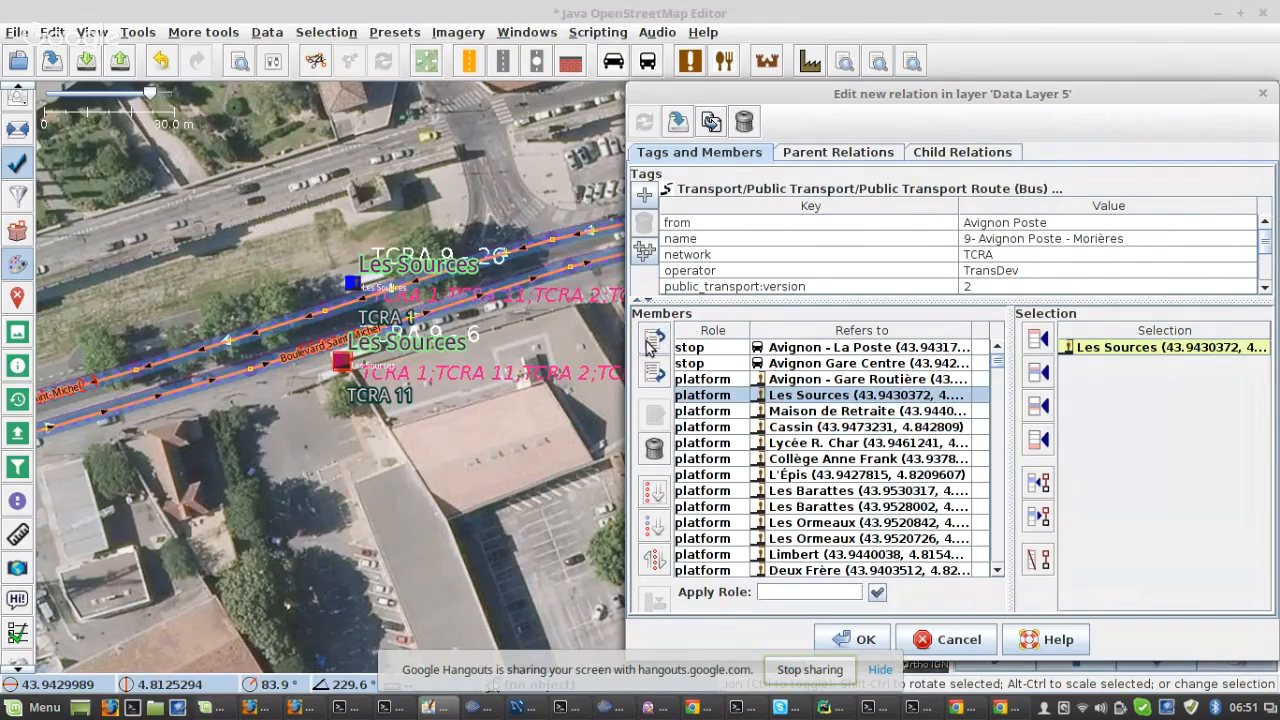
left_click(351, 282)
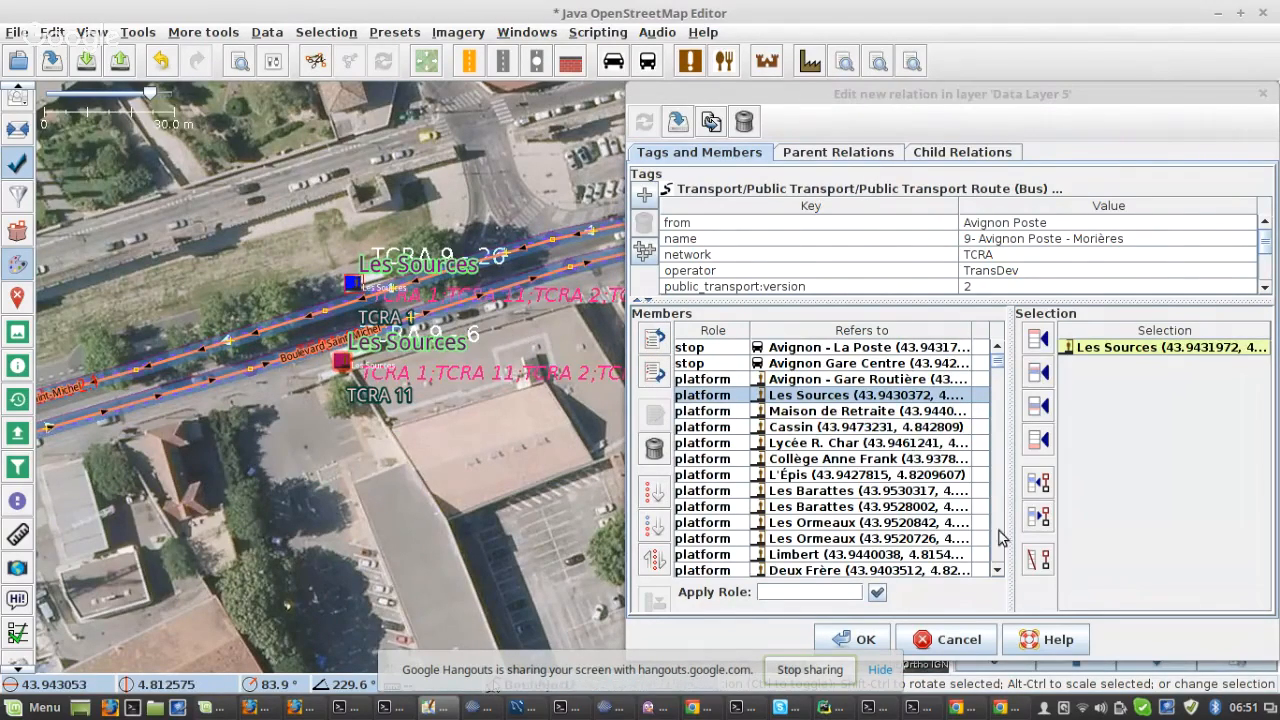
left_click(1024, 565)
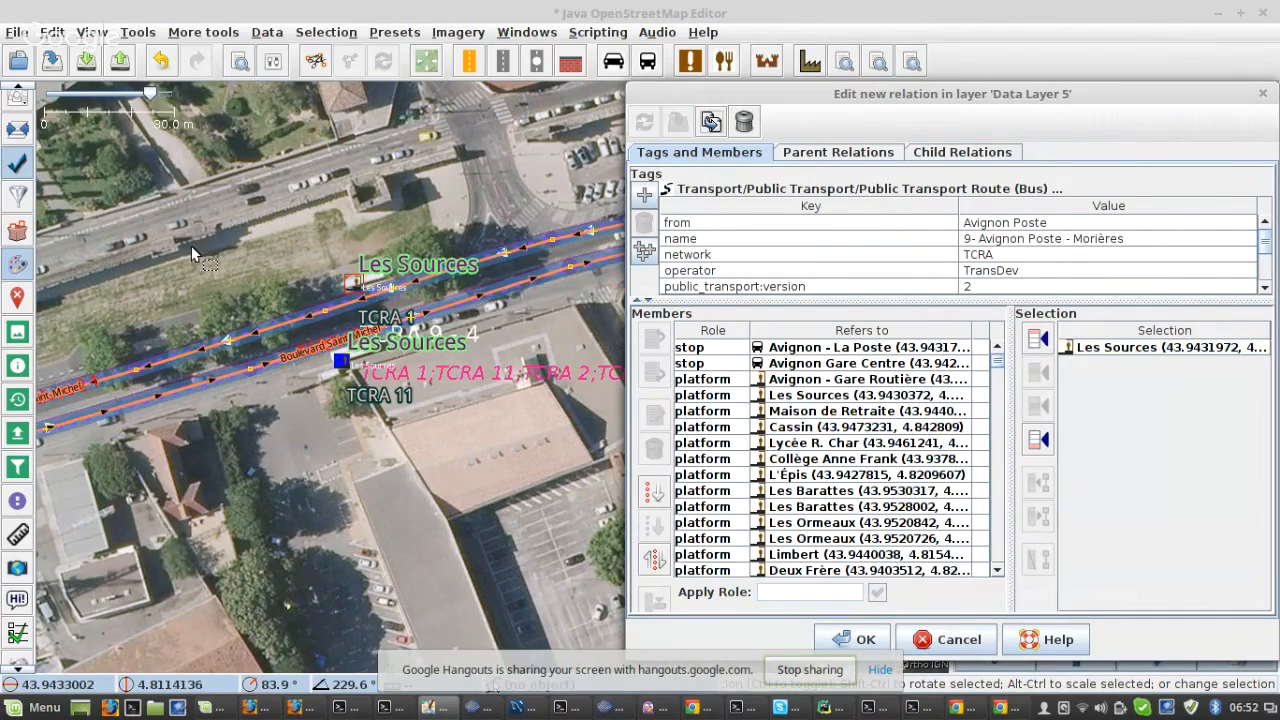
- Reverse the order of the members from Maison de Retraite to Limbert so that Limbert follows Les Sources
scroll(85, 363, "down", 2)
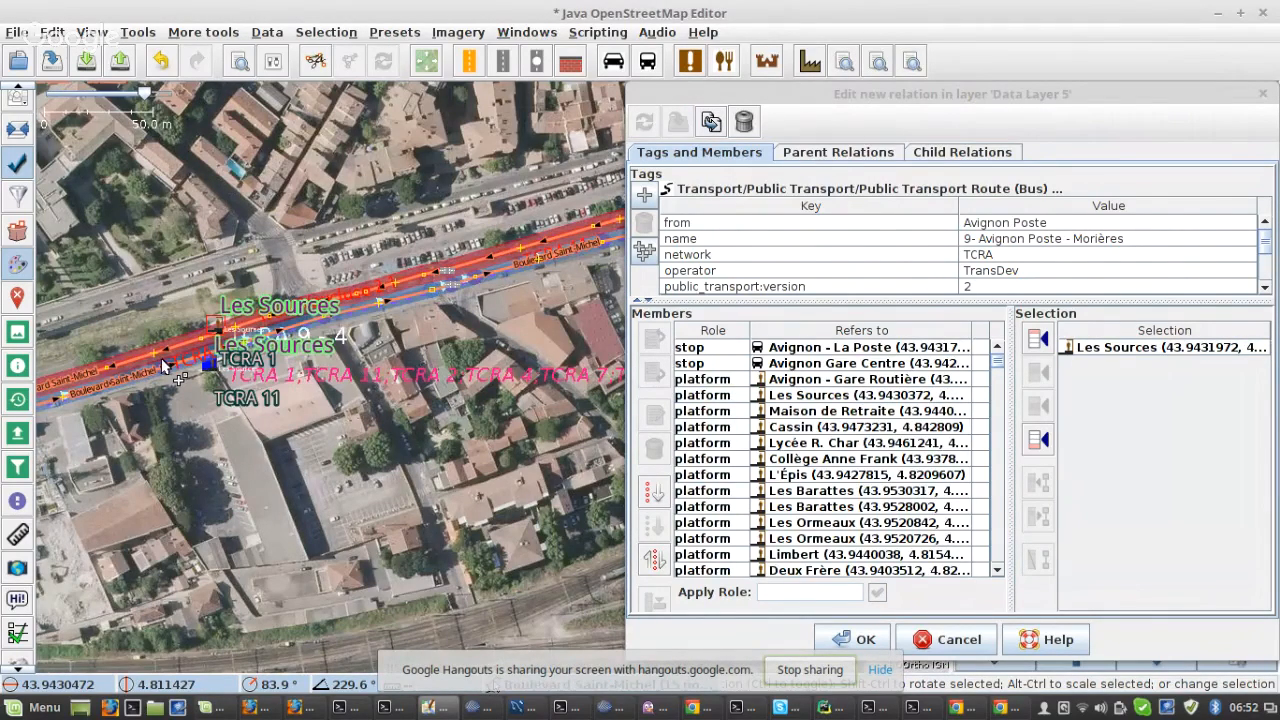
scroll(161, 358, "down", 4)
scroll(344, 290, "up", 4)
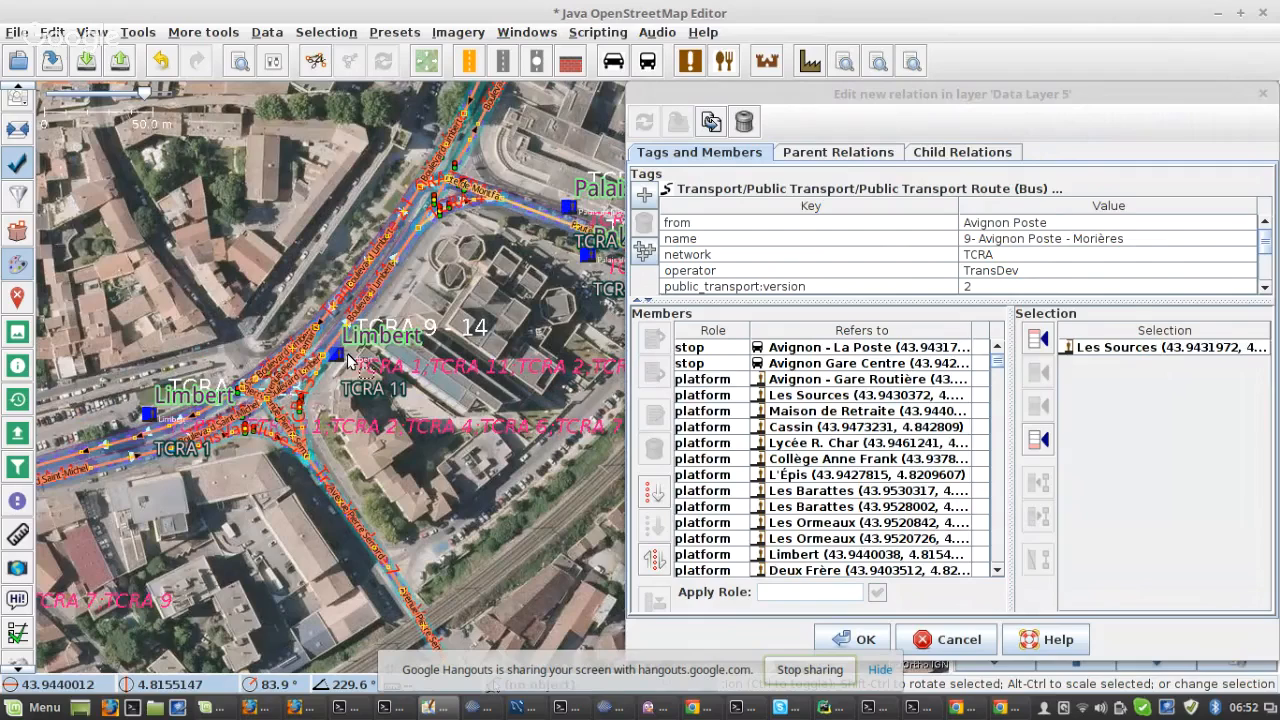
left_click(345, 359)
left_click(800, 411)
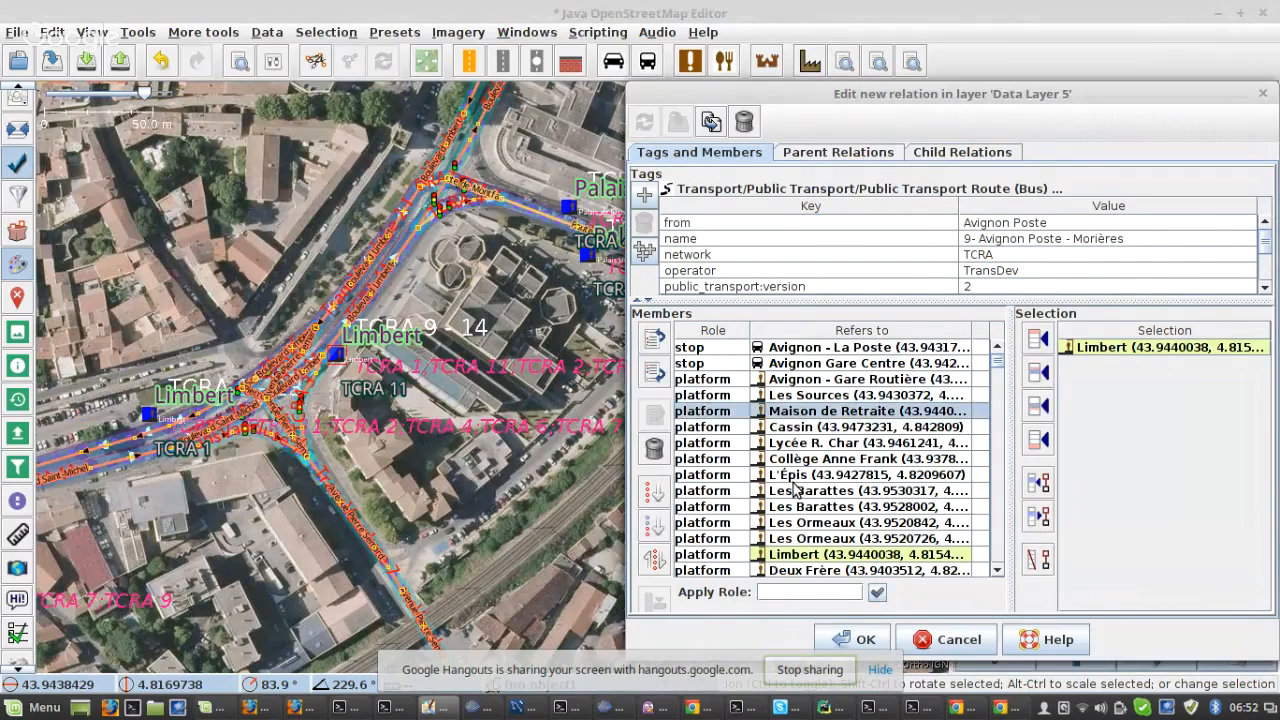
left_click(786, 556, "shift")
left_click(654, 560)
left_click(832, 444)
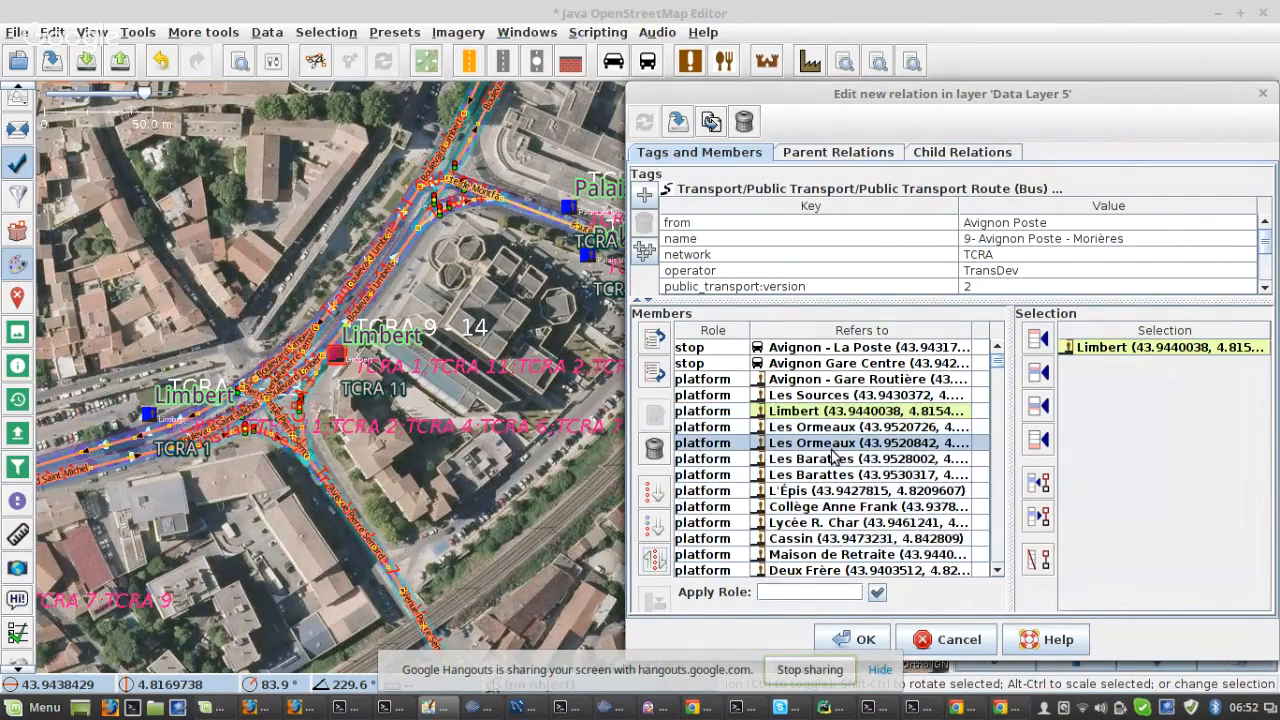
- Remove the western Limbert platform and the northern Palais de Justice platform from the relation, and apply the changes
left_click(148, 418)
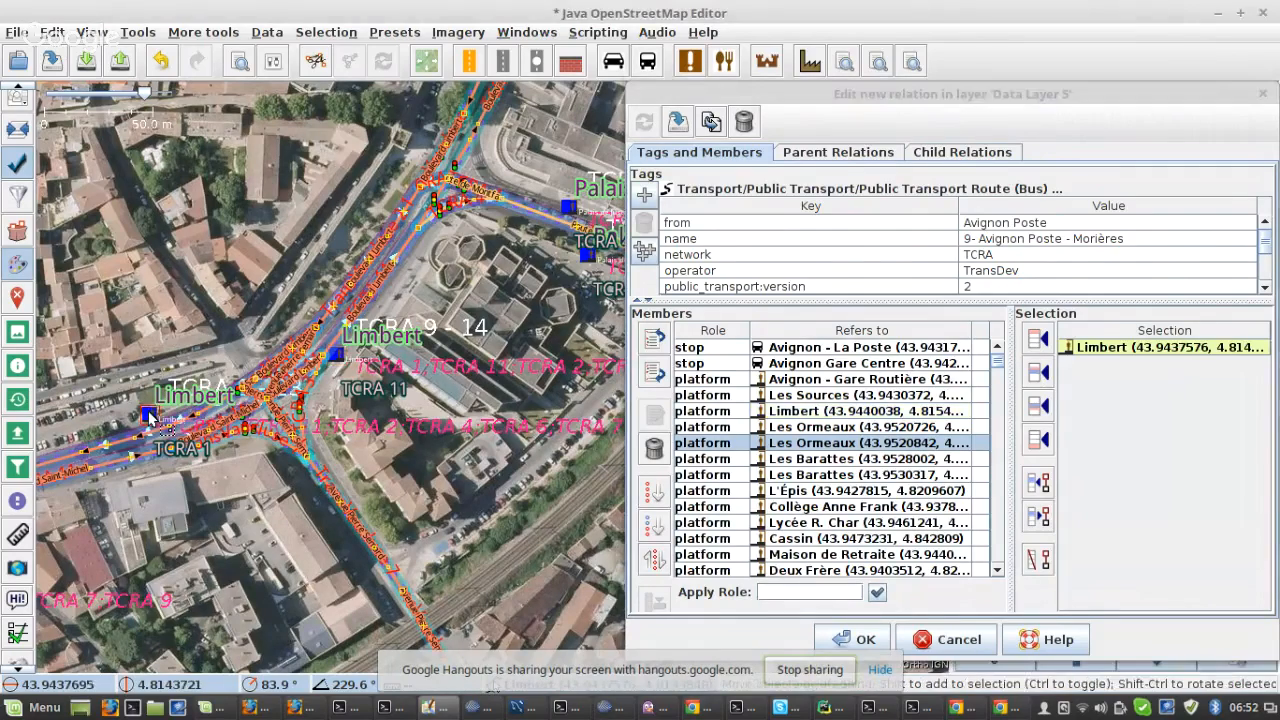
left_click(569, 208, "shift")
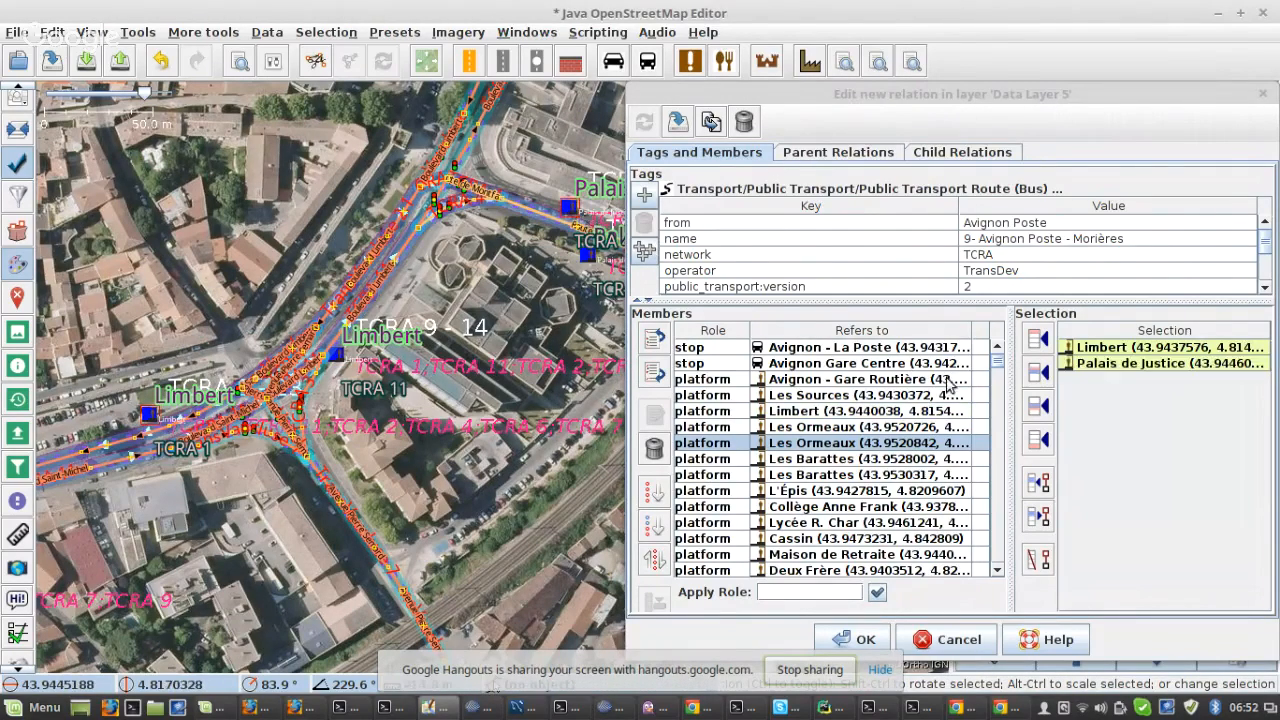
left_click(1040, 562)
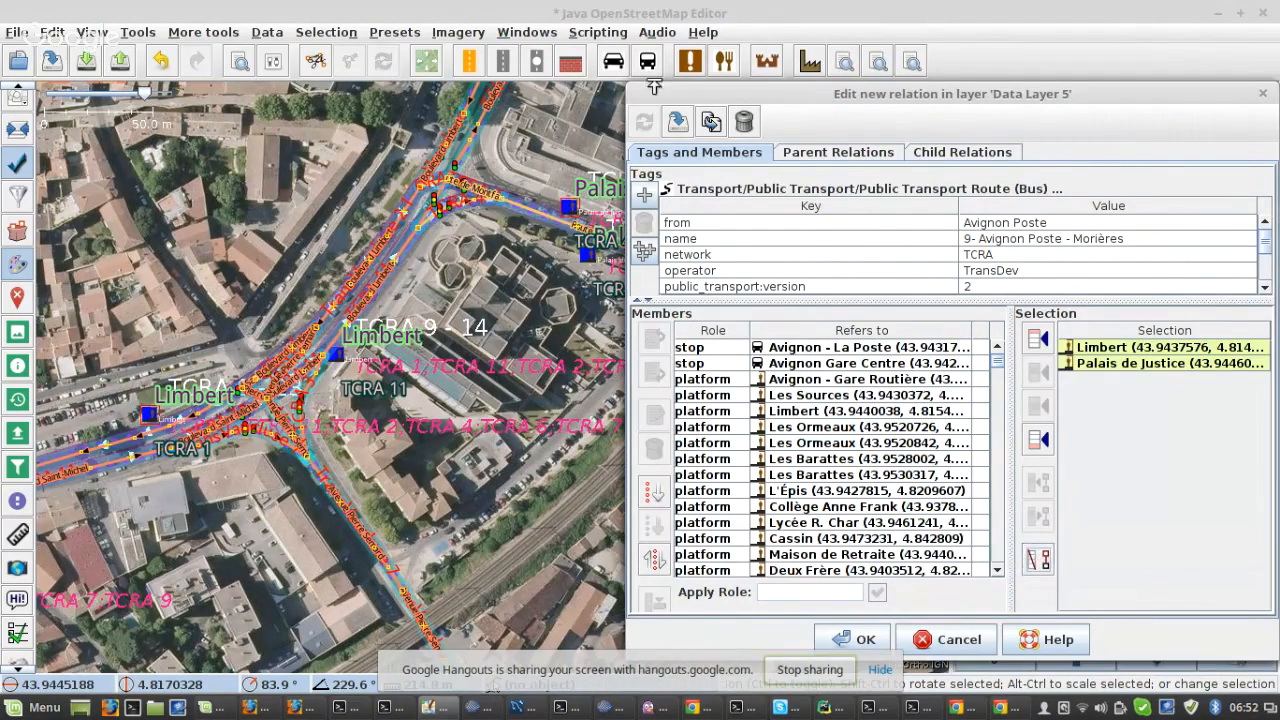
left_click(677, 122)
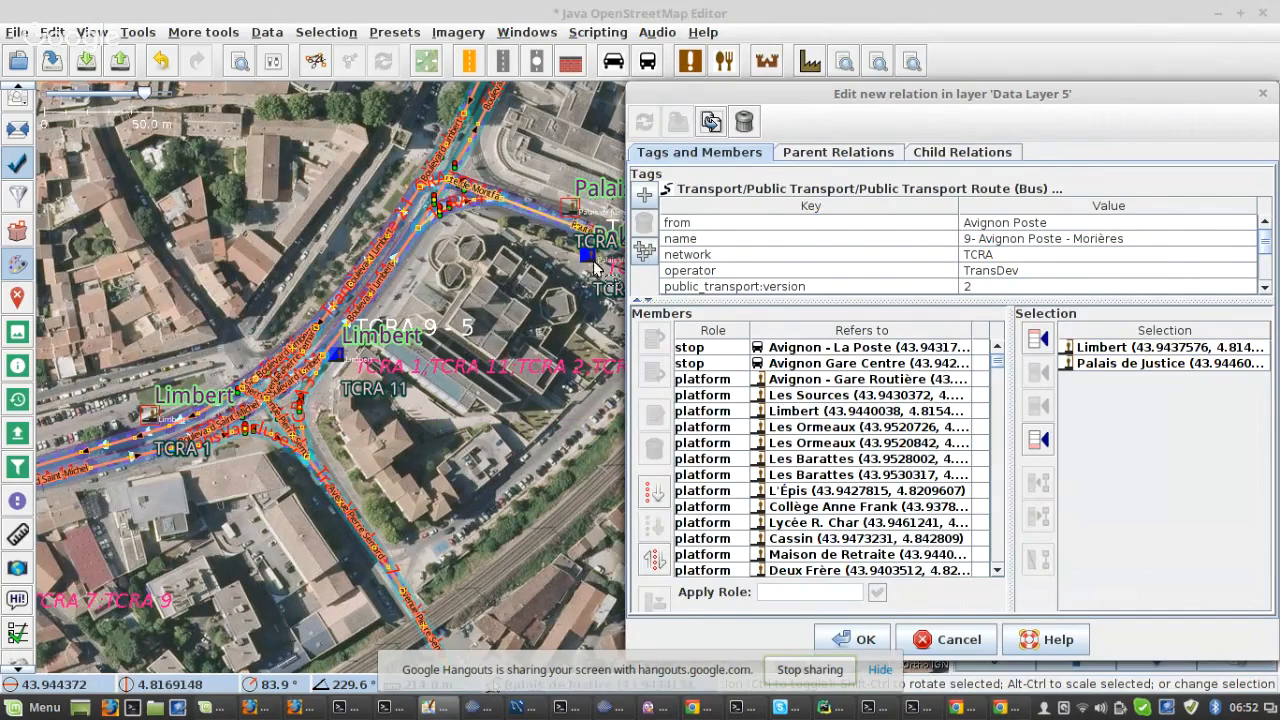
- Reverse the order of the members from Les Ormeaux to the southern Palais de Justice platform so that it follows Limbert
left_click(799, 429)
scroll(838, 446, "down", 8)
left_click_drag(838, 446, 832, 459)
scroll(826, 460, "down", 2)
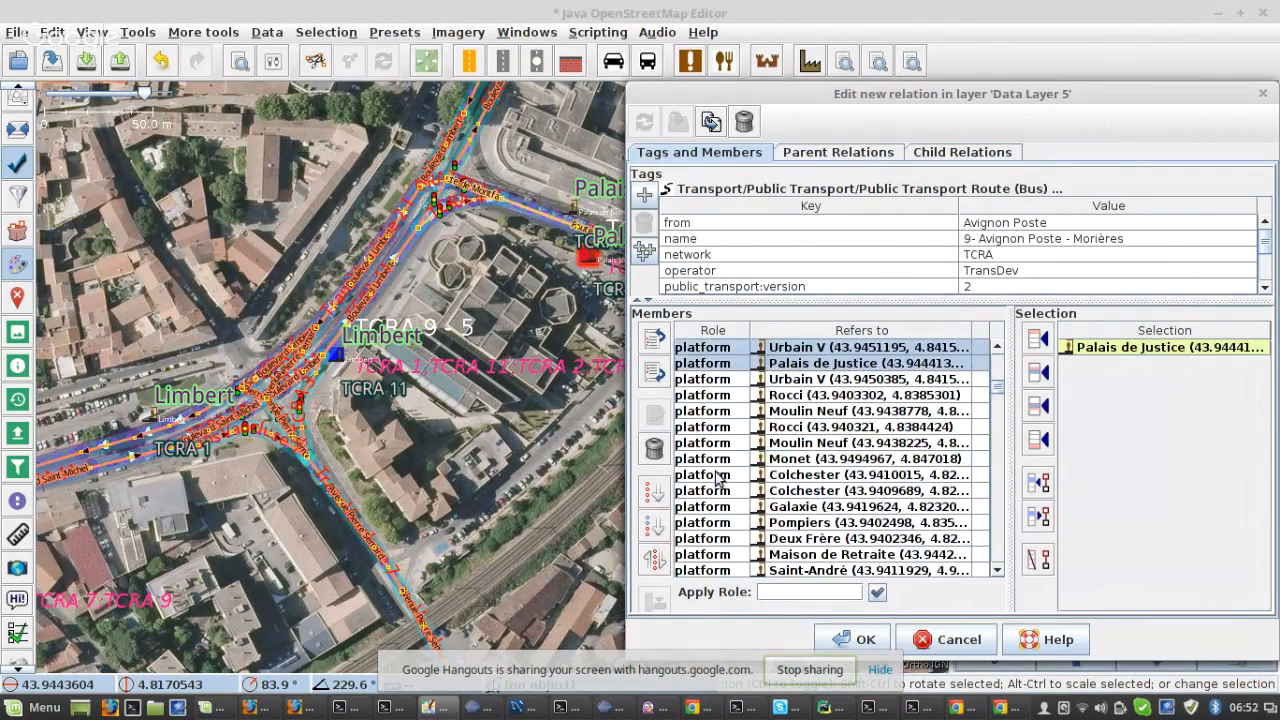
left_click(655, 560)
scroll(858, 468, "up", 2)
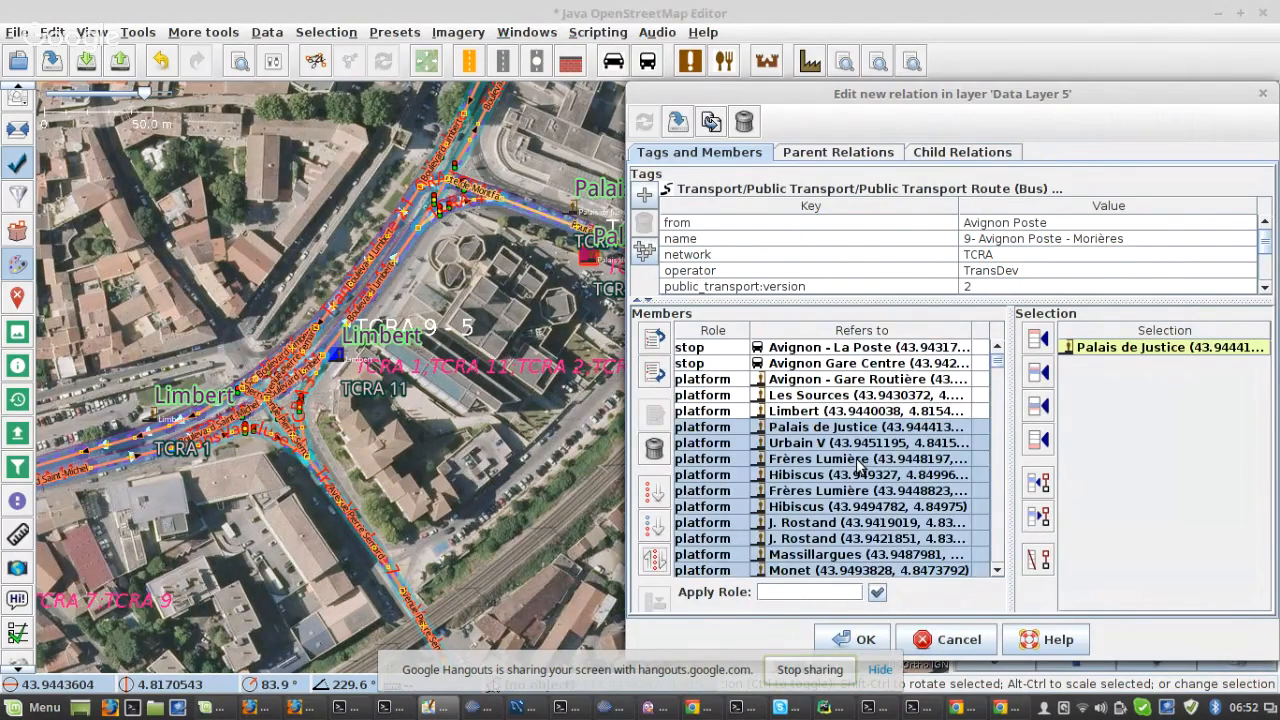
left_click(845, 443)
- Select the northern Maison de Retraite platform on the map and add the northern L'Épis platform to the selection
scroll(345, 384, "down", 3)
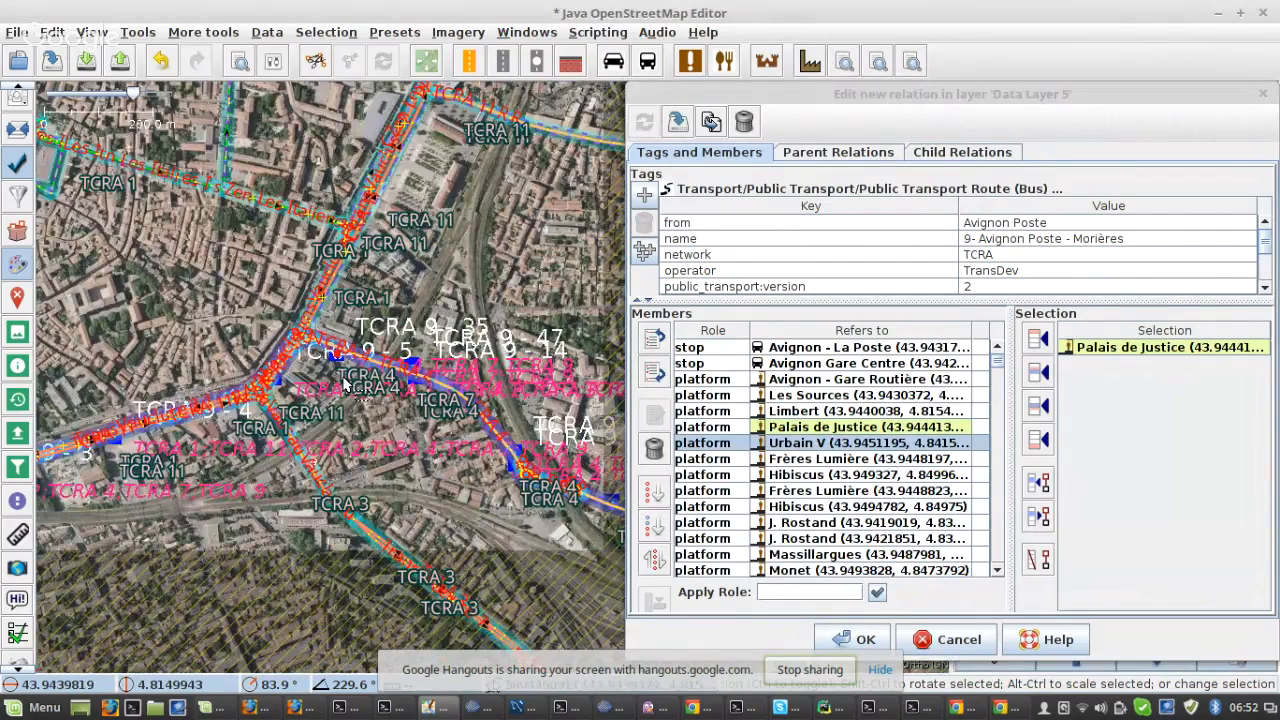
scroll(416, 382, "up", 3)
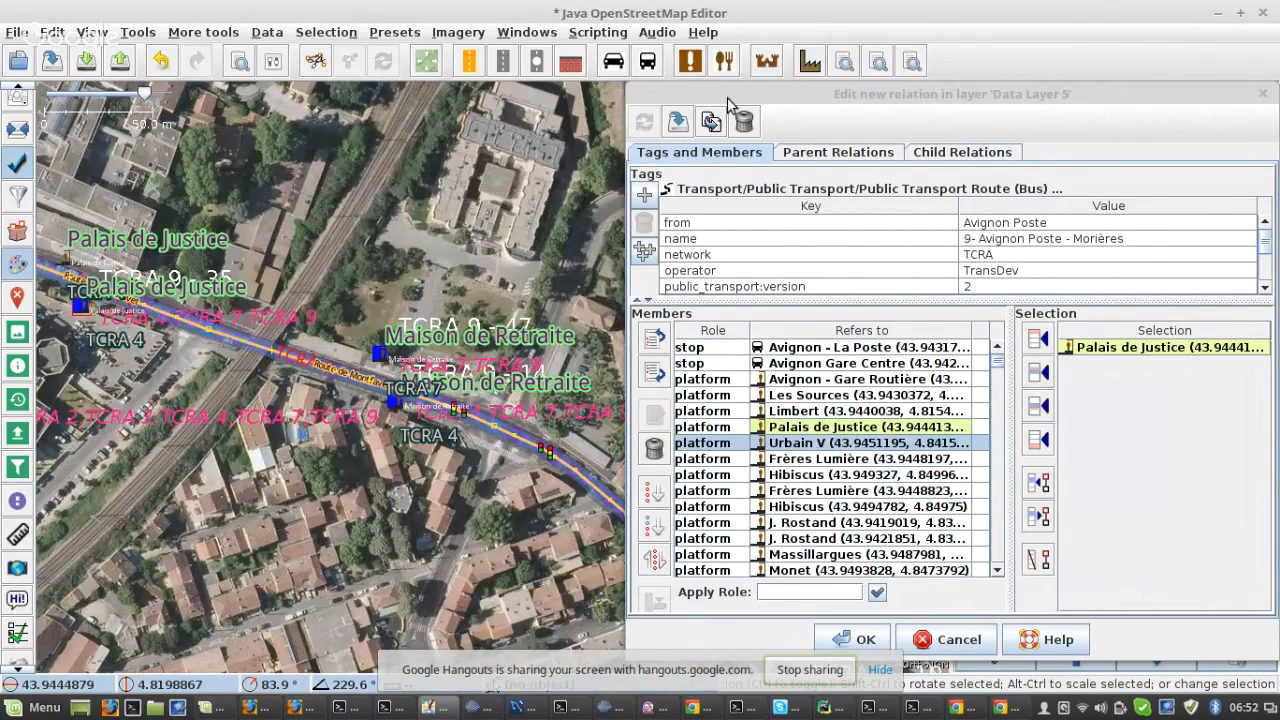
left_click(379, 353)
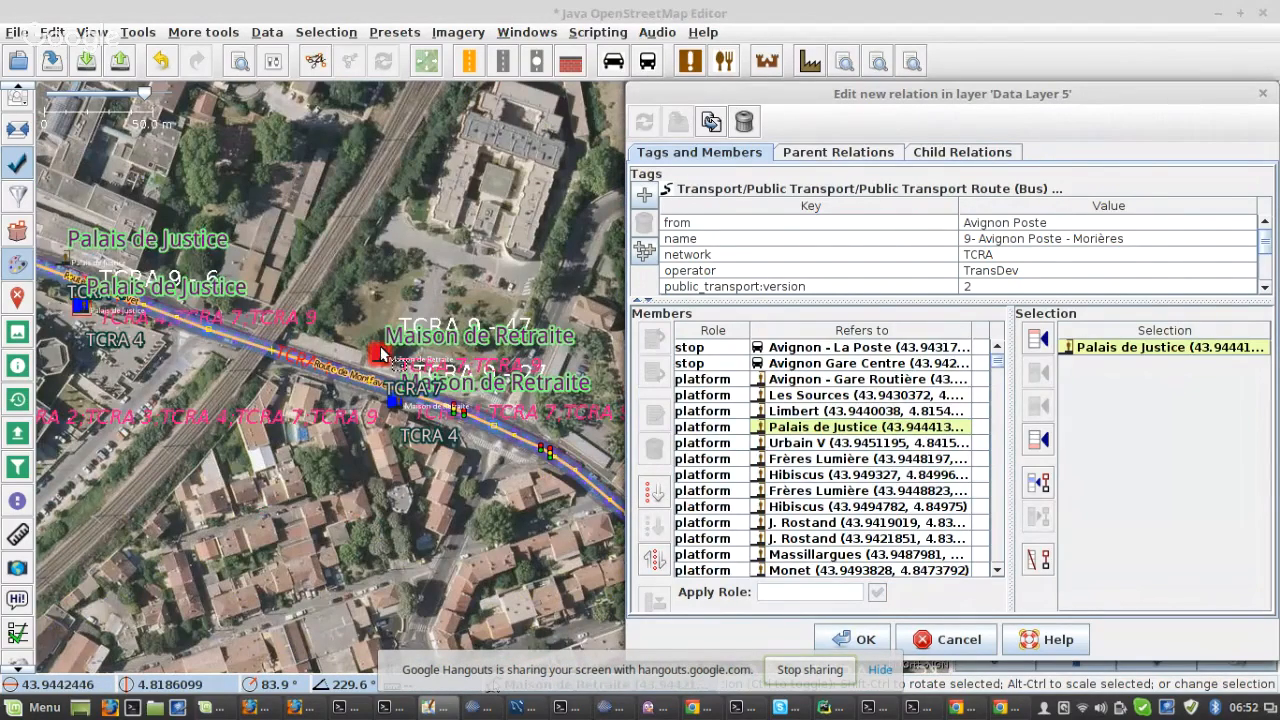
scroll(241, 366, "down", 2)
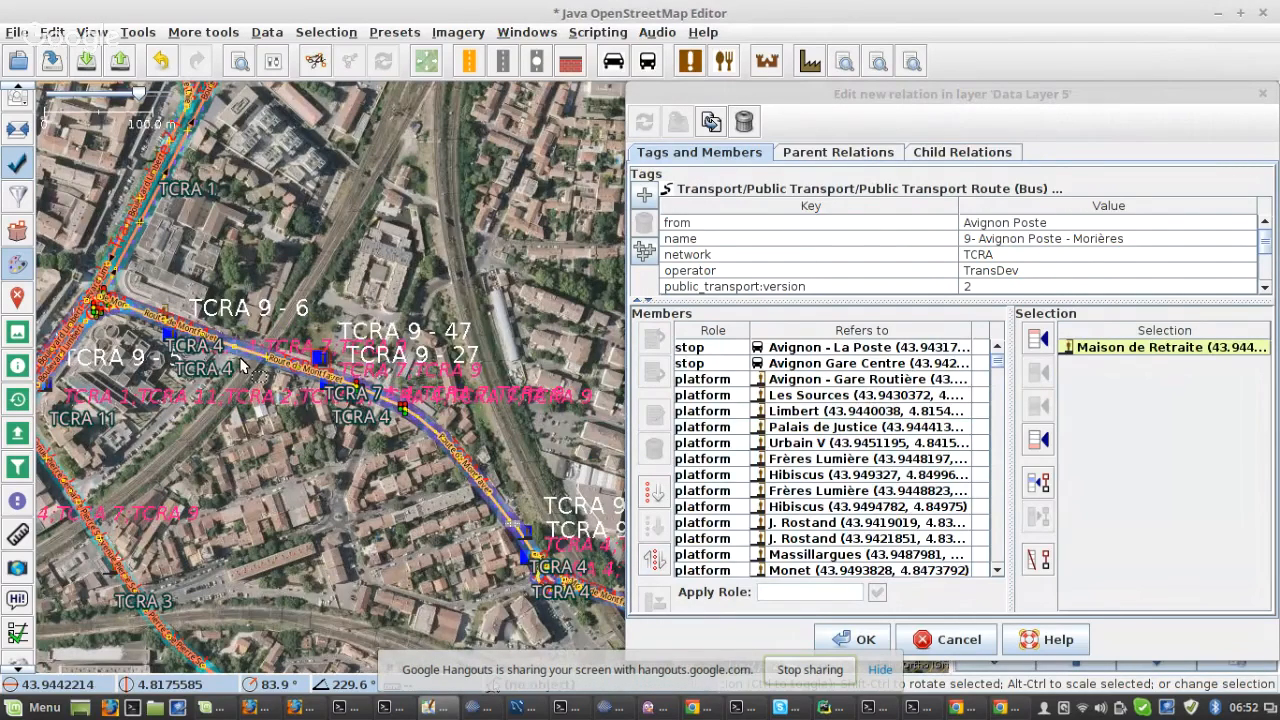
left_click_drag(545, 544, 358, 420)
scroll(358, 420, "up", 2)
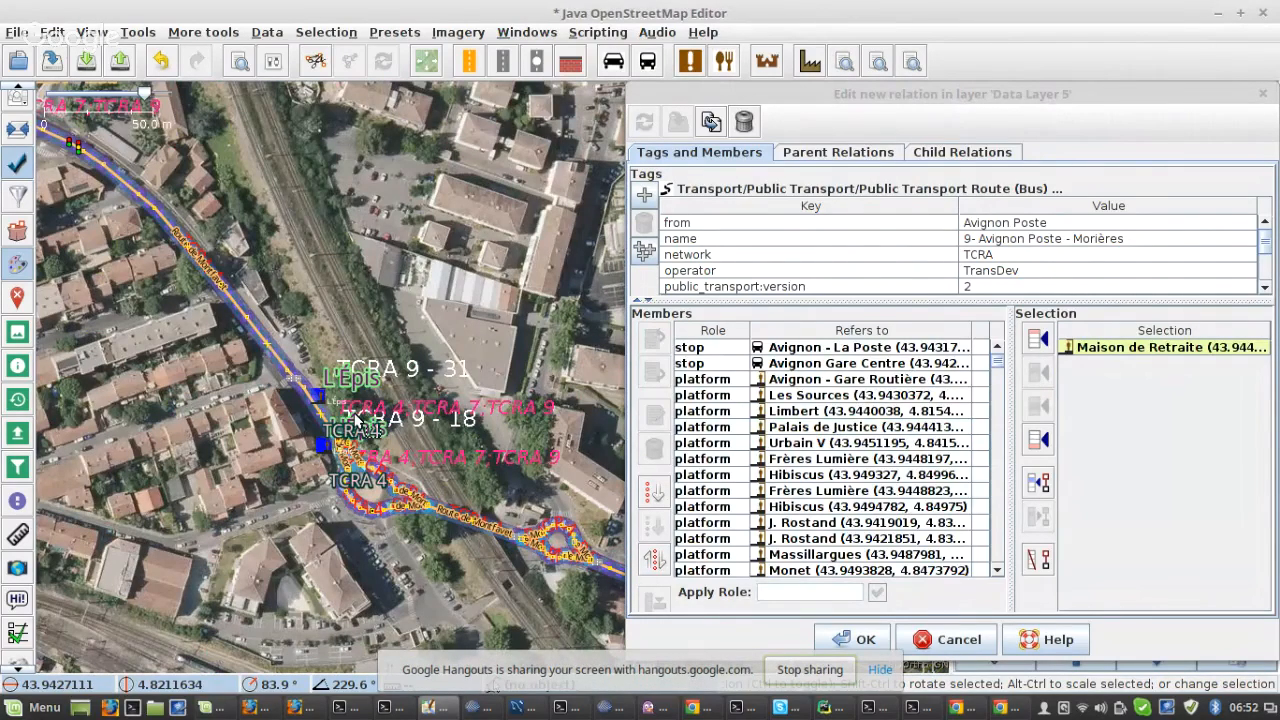
left_click(318, 396, "shift")
- Add the Galaxie and Colchester platforms on the north side of Route de Montfavet to the selection
left_click_drag(492, 504, 157, 322)
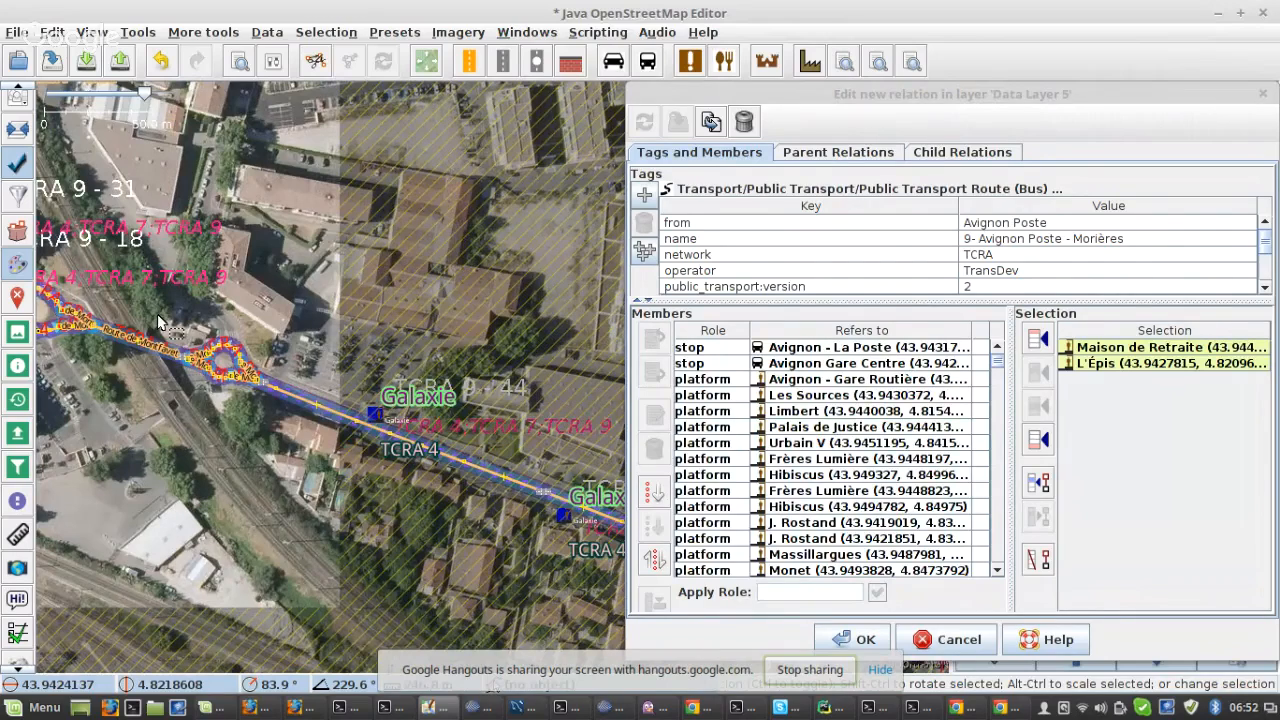
left_click(375, 413, "shift")
left_click_drag(561, 454, 80, 232)
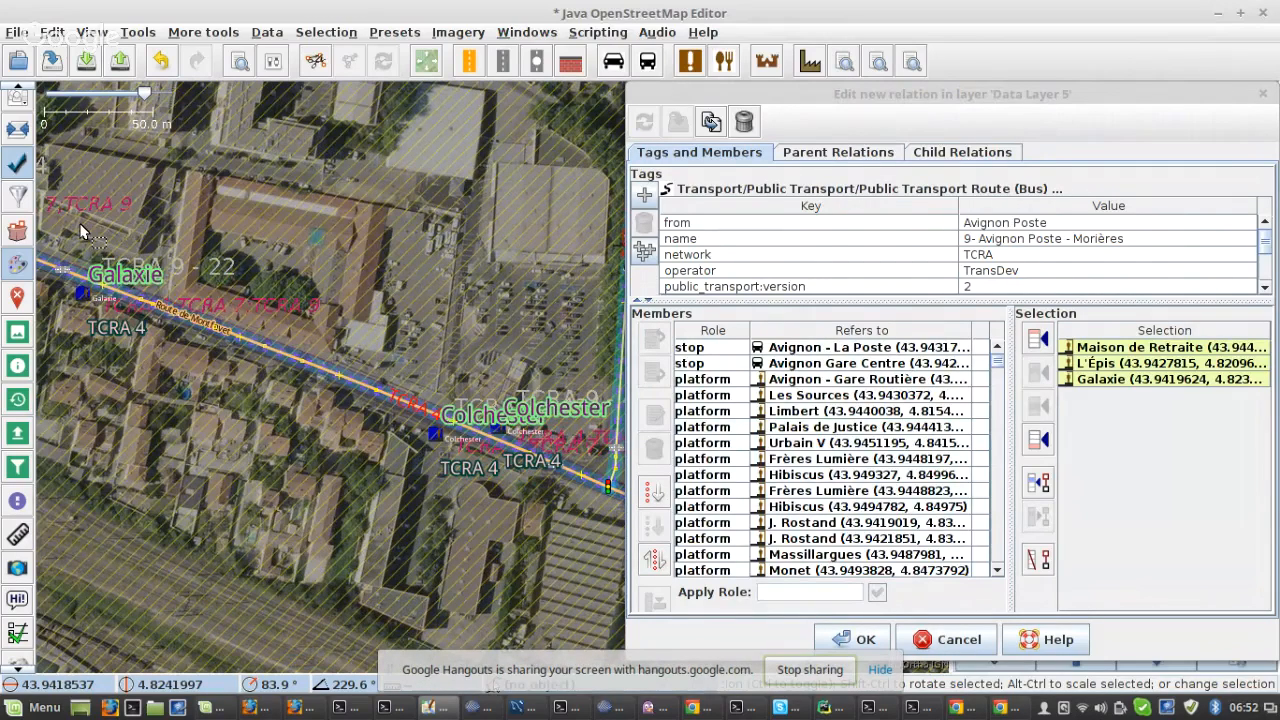
scroll(498, 430, "up", 2)
left_click_drag(498, 430, 139, 291)
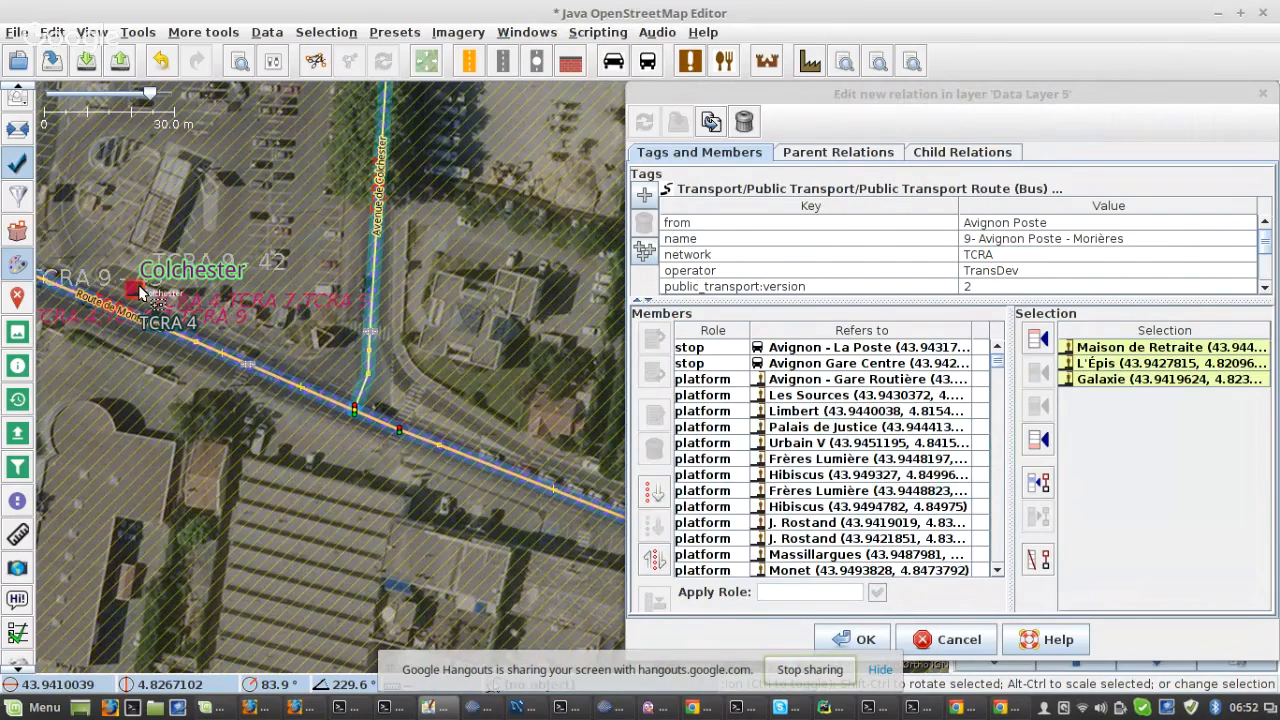
left_click(139, 291, "shift")
- Add the northern Deux Frère platform and the western Rocci platform near the roundabout to the selection
scroll(139, 291, "down", 2)
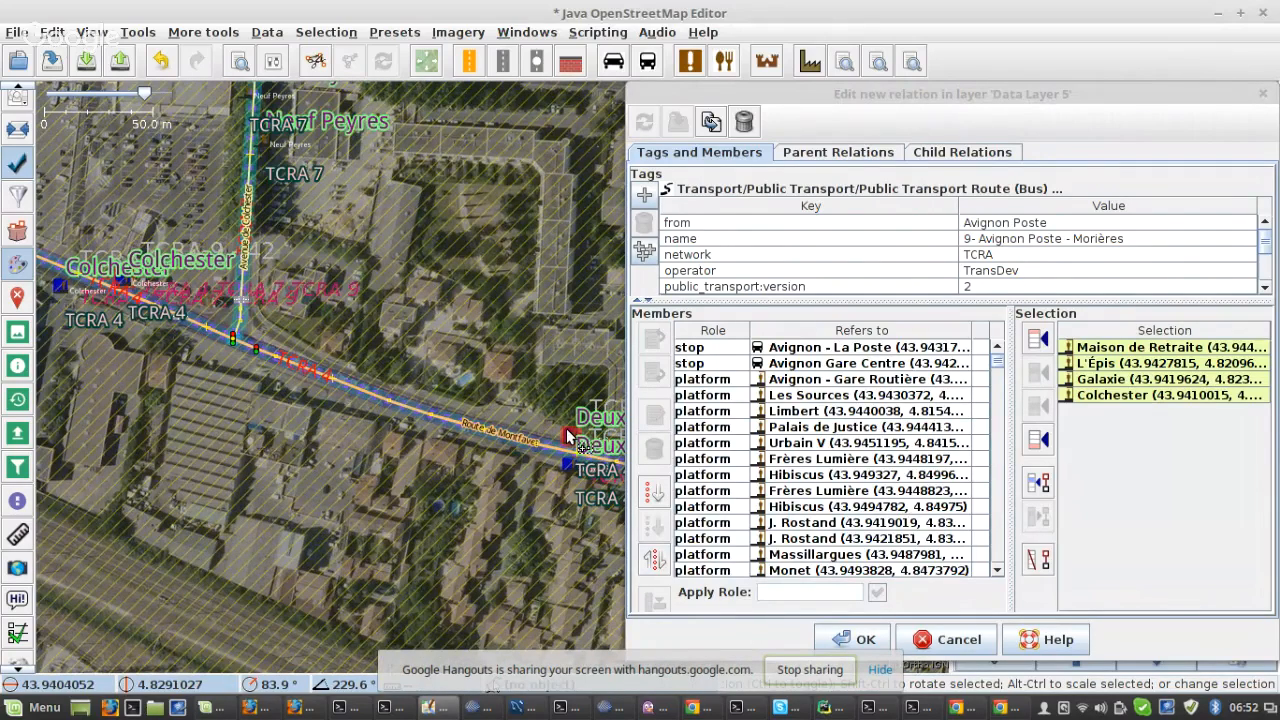
left_click(567, 437, "shift")
scroll(500, 370, "down", 2)
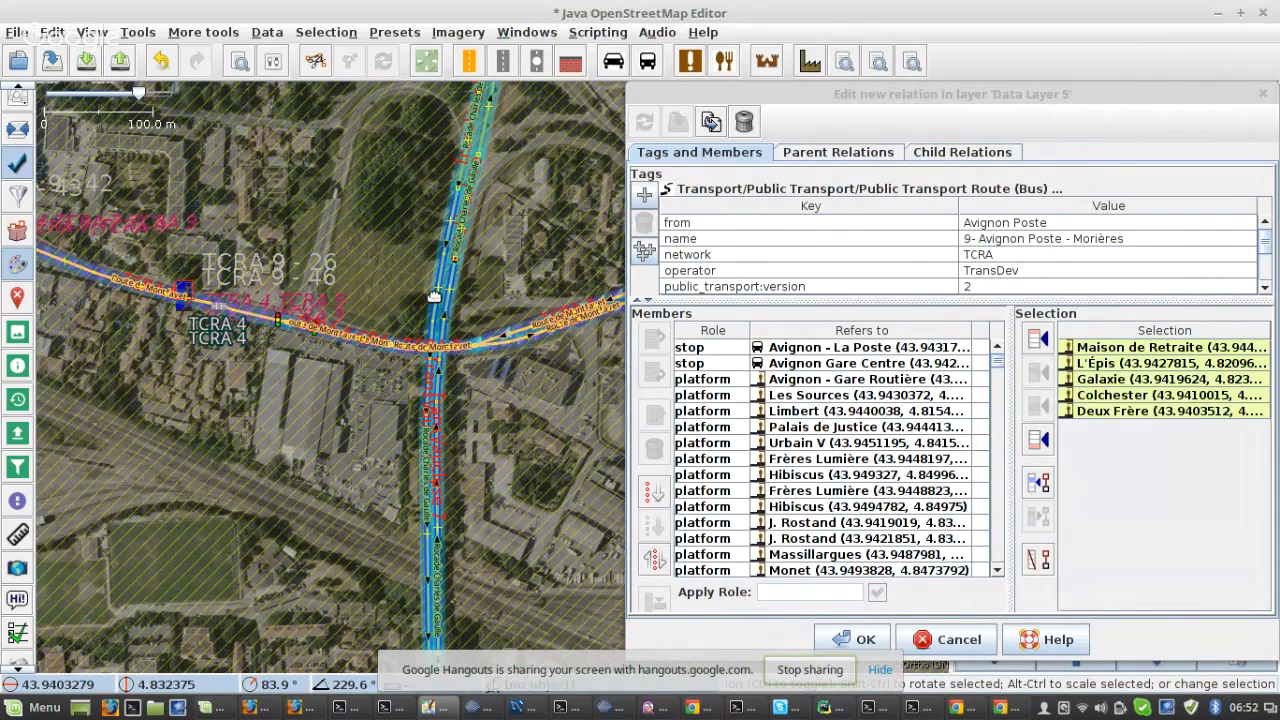
left_click_drag(434, 296, 221, 350)
scroll(516, 334, "up", 2)
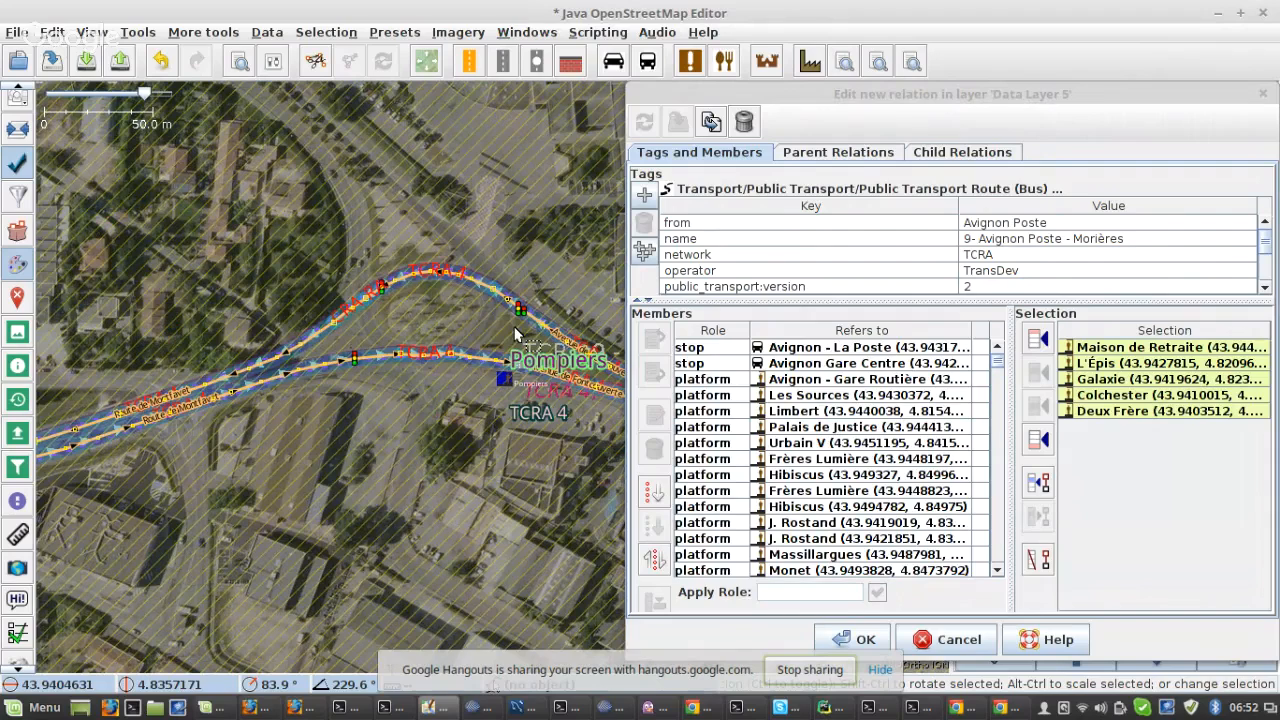
left_click_drag(514, 333, 323, 387)
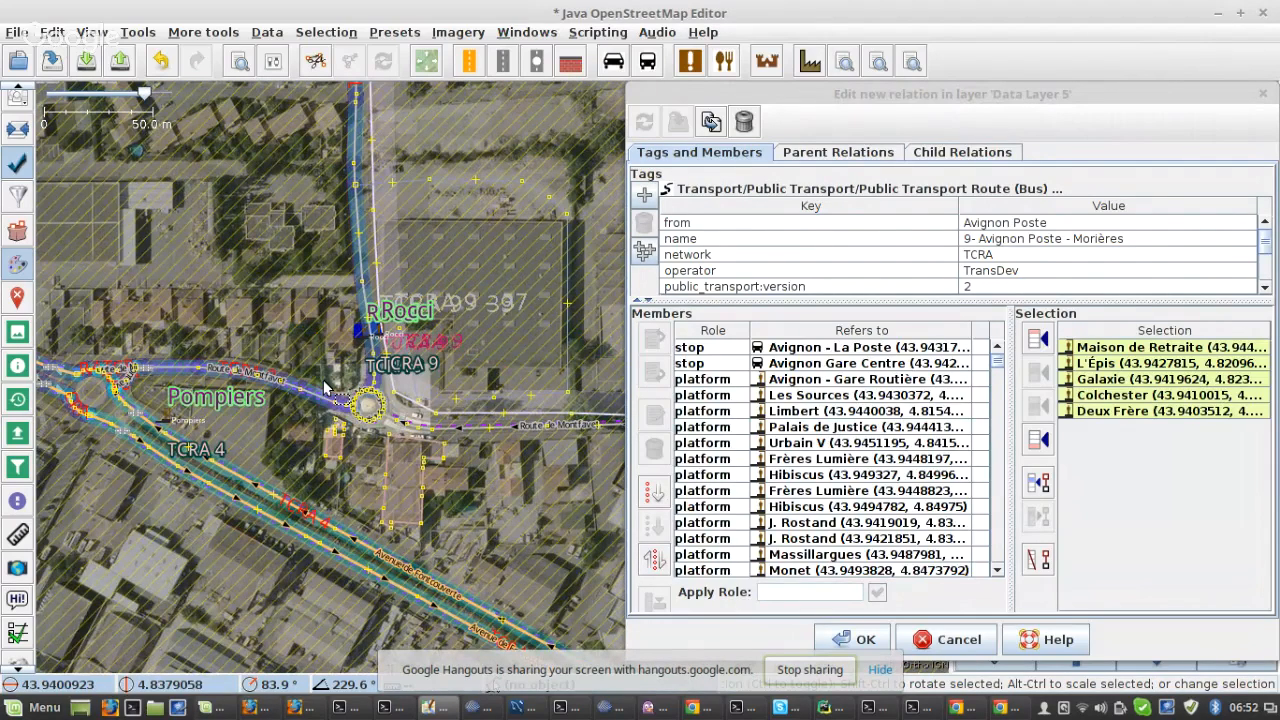
left_click(360, 331, "shift")
- Add the southern J. Rostand platform and the western Barbusse platform to the selection
scroll(390, 372, "down", 2)
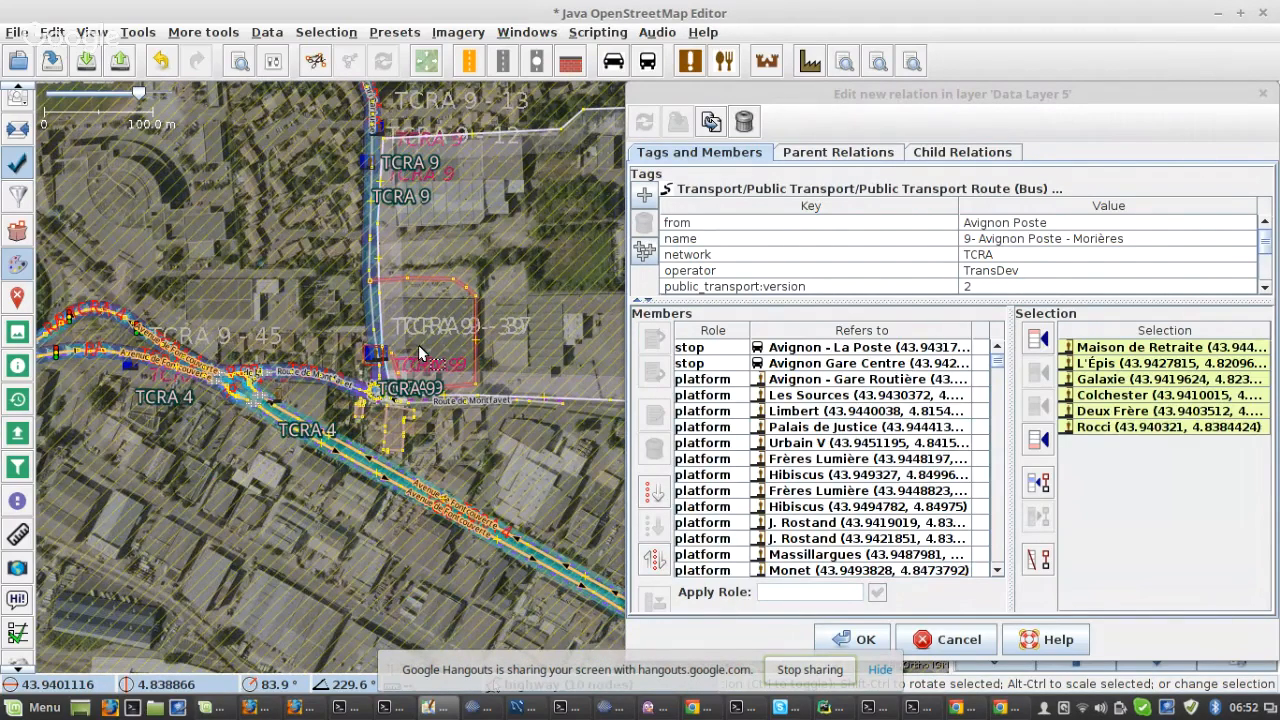
left_click(368, 161, "shift")
scroll(368, 161, "up", 2)
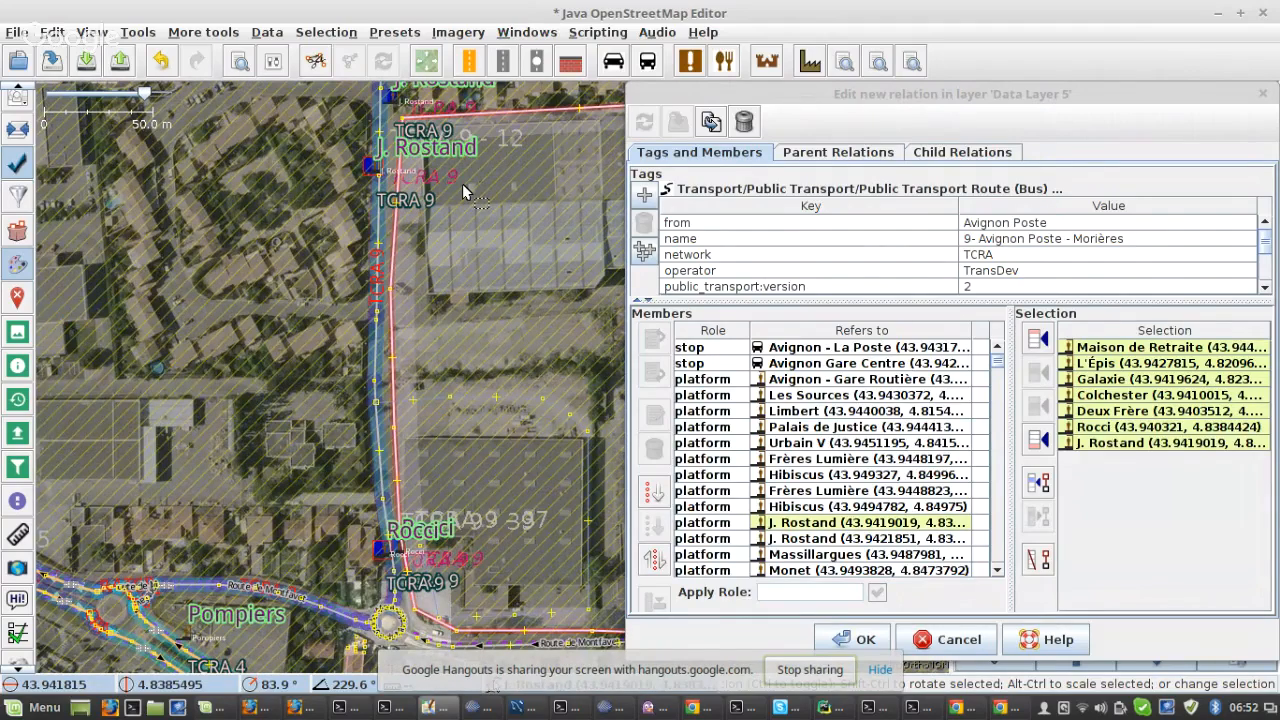
left_click_drag(463, 192, 405, 403)
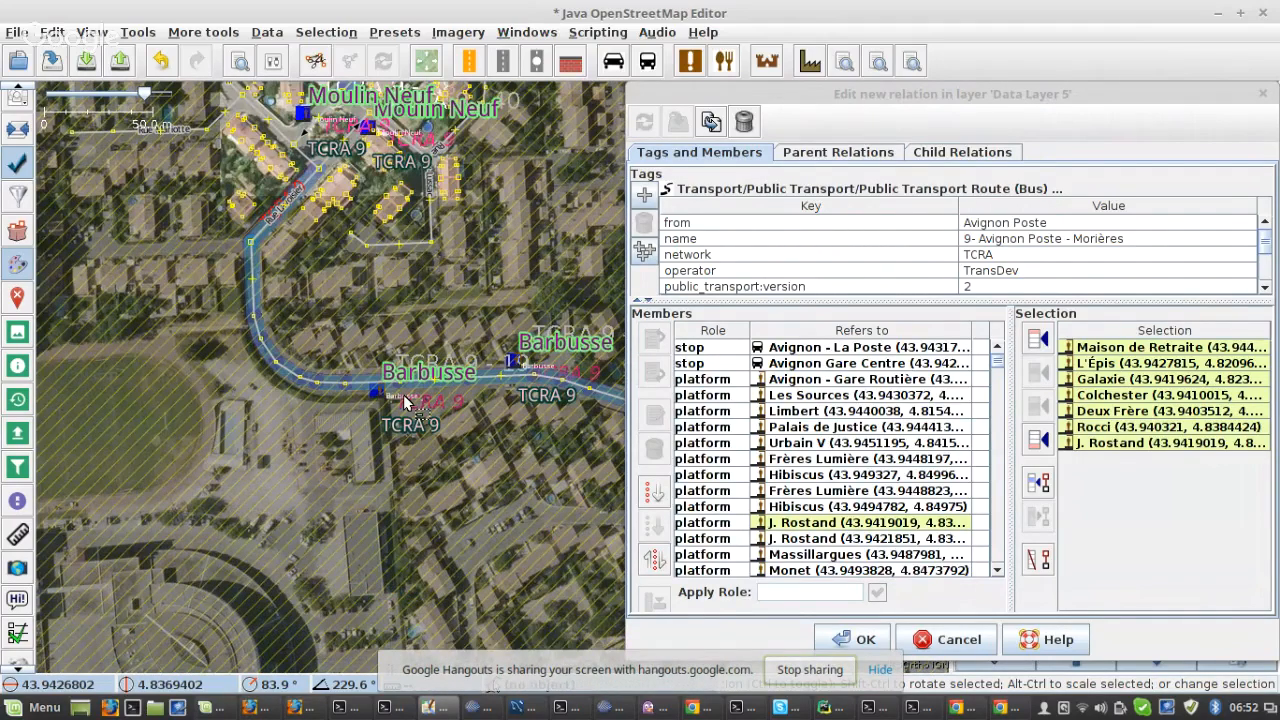
left_click(376, 391, "shift")
- Add the western Moulin Neuf platform and the northern Frères Lumière platform to the selection
left_click_drag(337, 128, 390, 353)
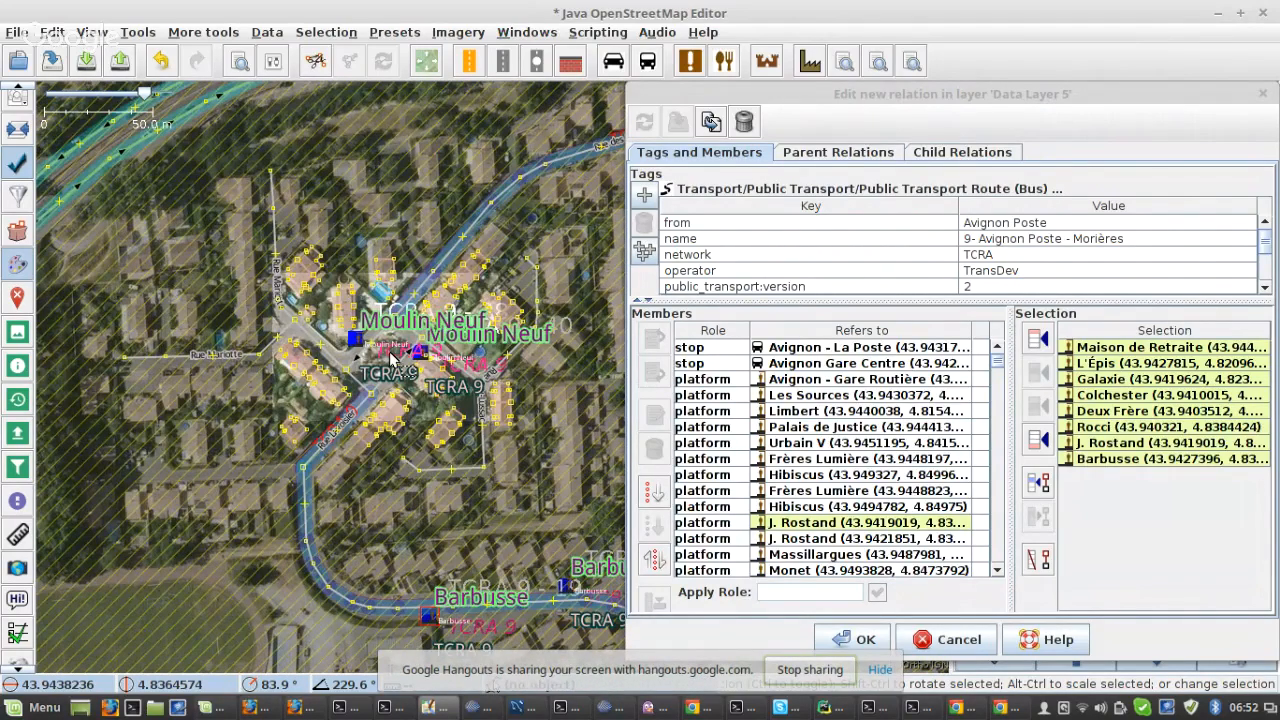
scroll(393, 360, "up", 2)
left_click(320, 326, "shift")
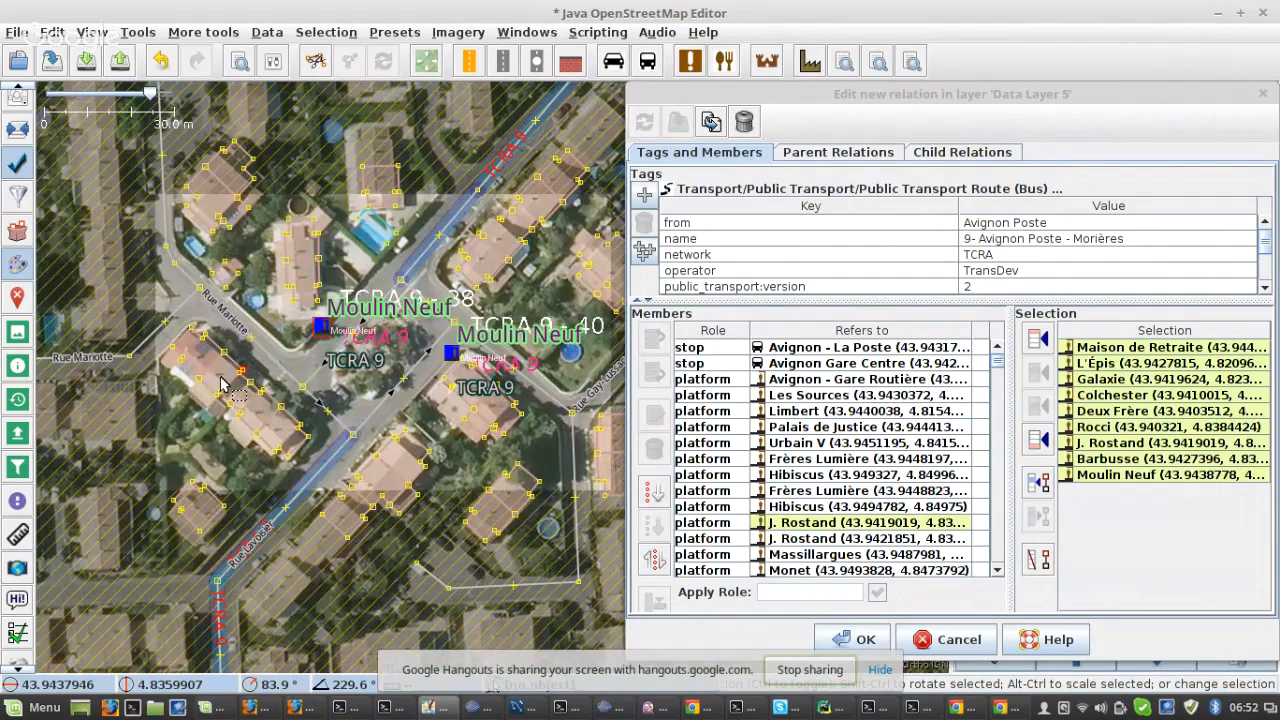
scroll(221, 379, "down", 5)
scroll(478, 278, "up", 5)
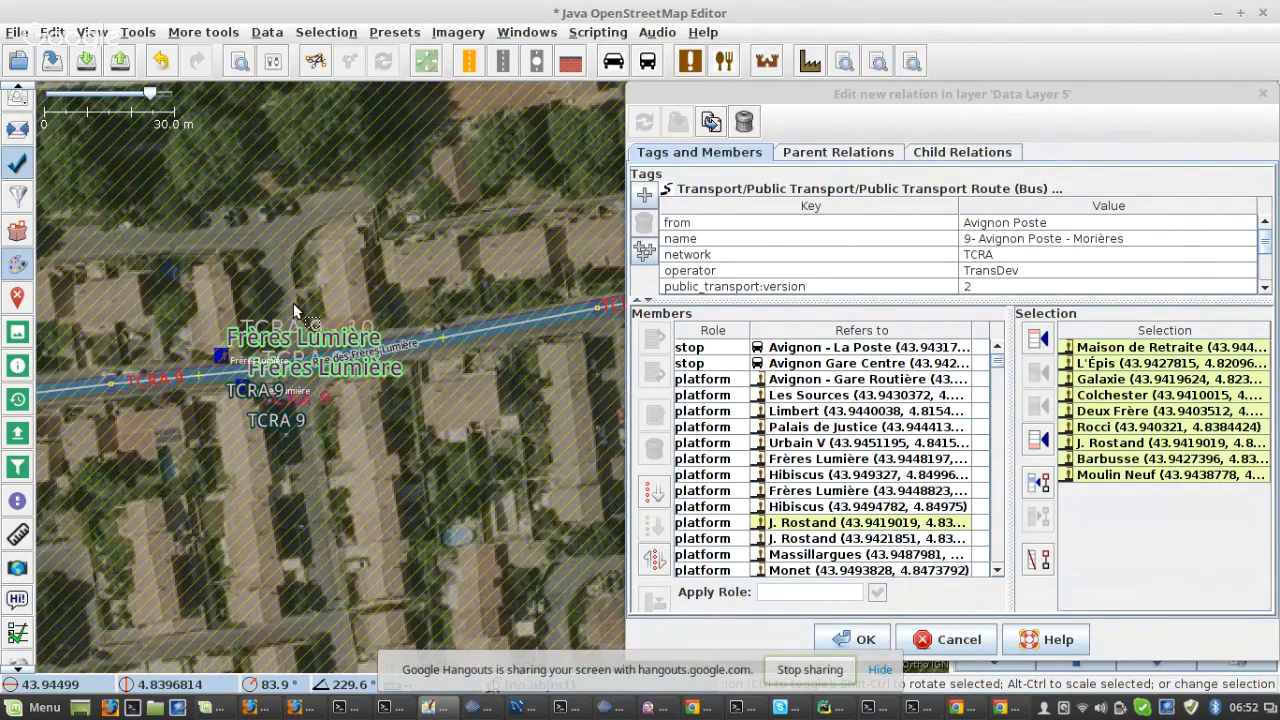
left_click(219, 358, "shift")
- Add the northern Urbain V platform at the eastern end of Rue des Frères Lumière to the selection
scroll(114, 347, "down", 2)
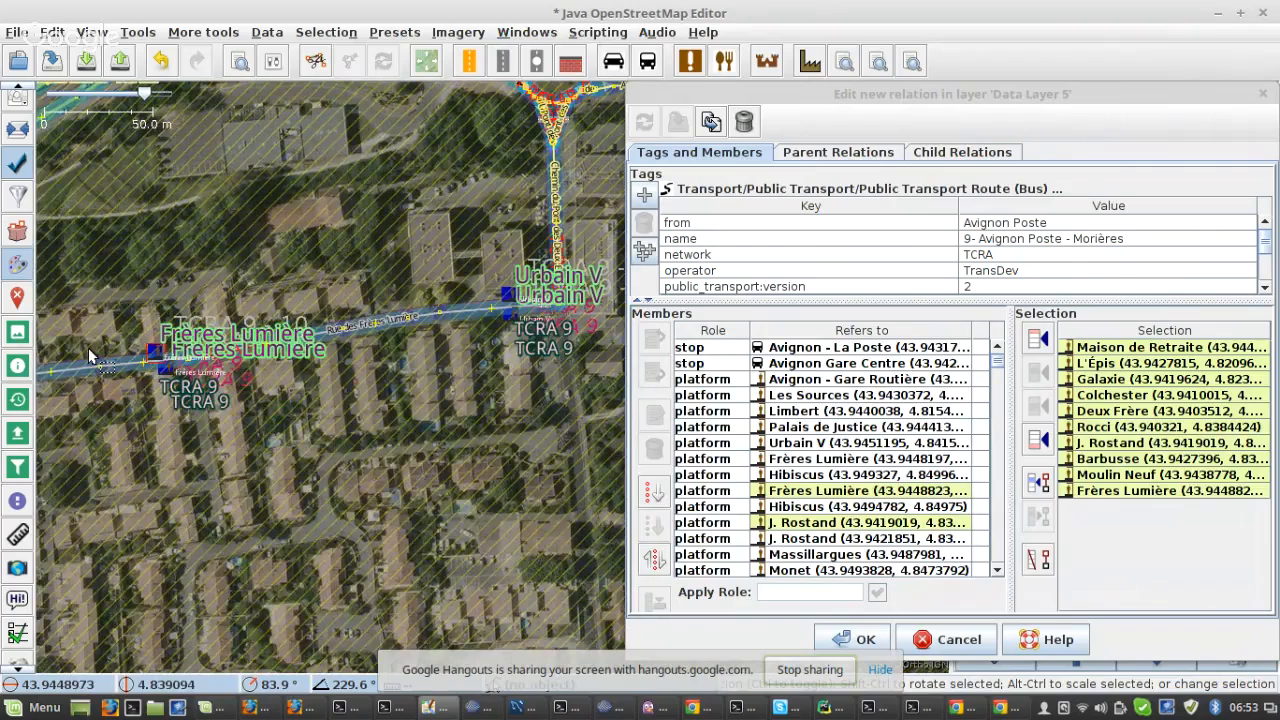
scroll(88, 355, "down", 2)
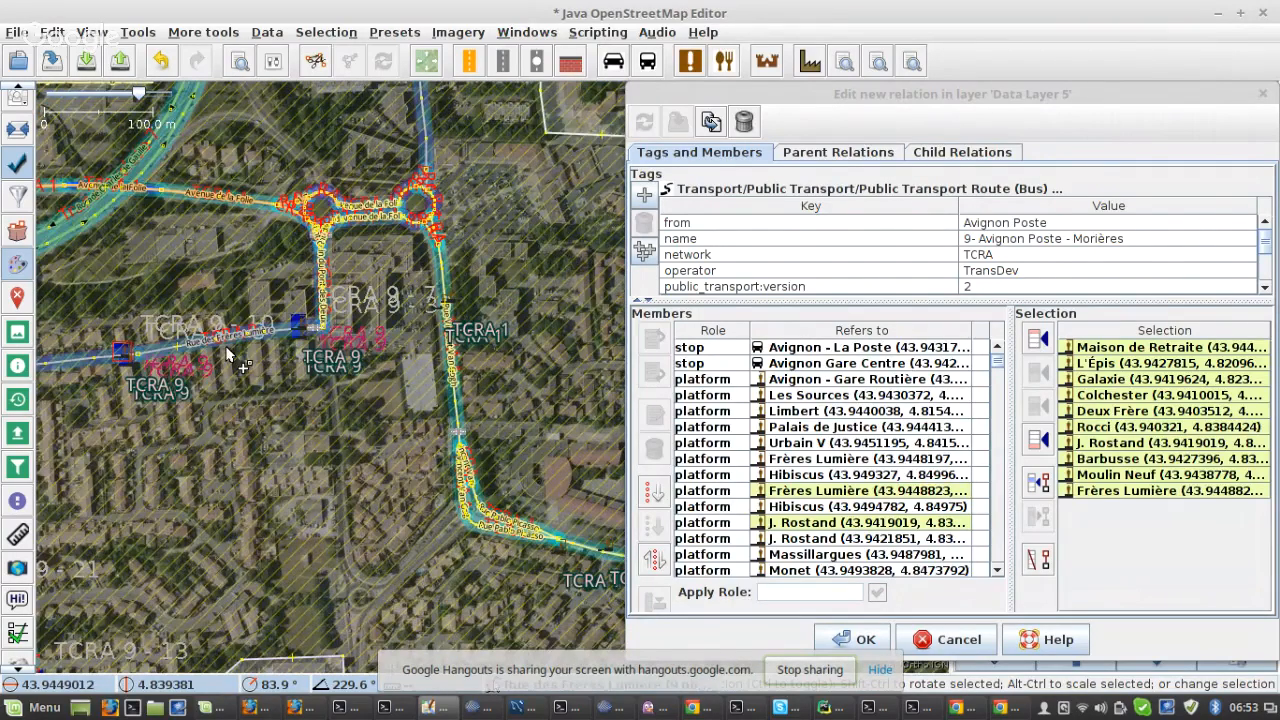
scroll(301, 281, "up", 2)
left_click(293, 365, "shift")
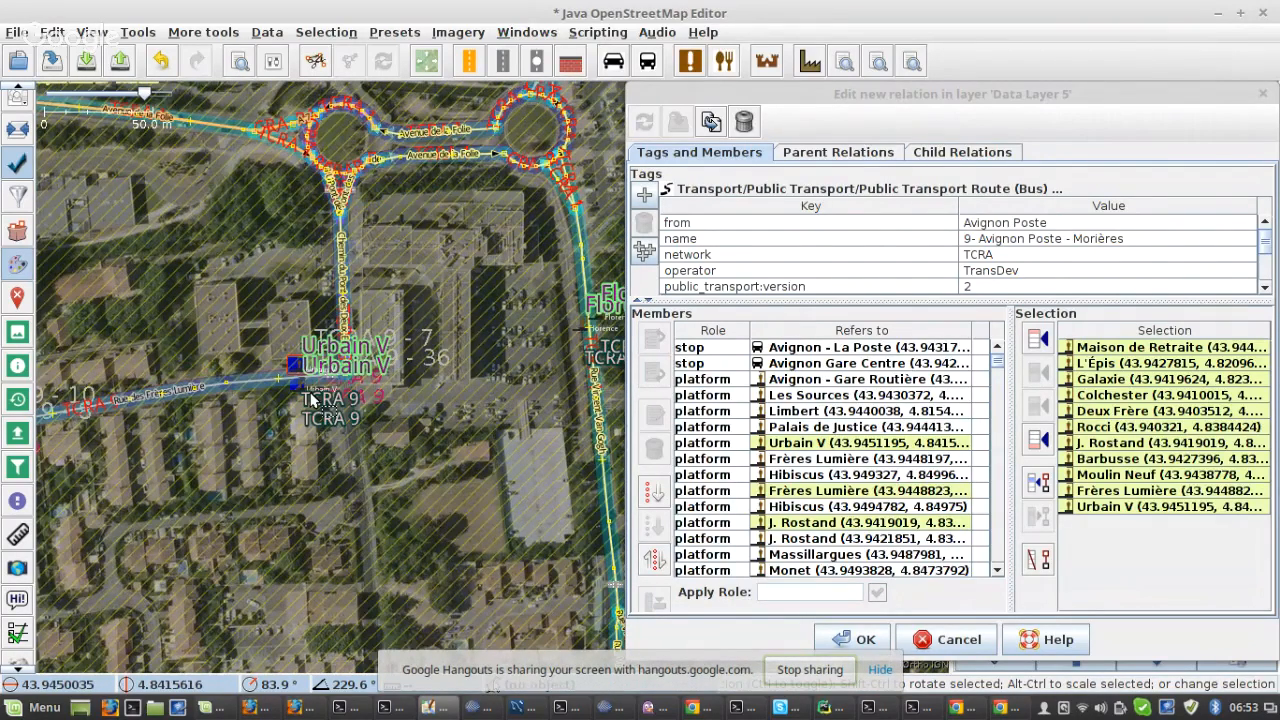
- Add the western Cassin platform on Rue René Cassin and the northern Massillargues platform to the selection
scroll(365, 260, "down", 2)
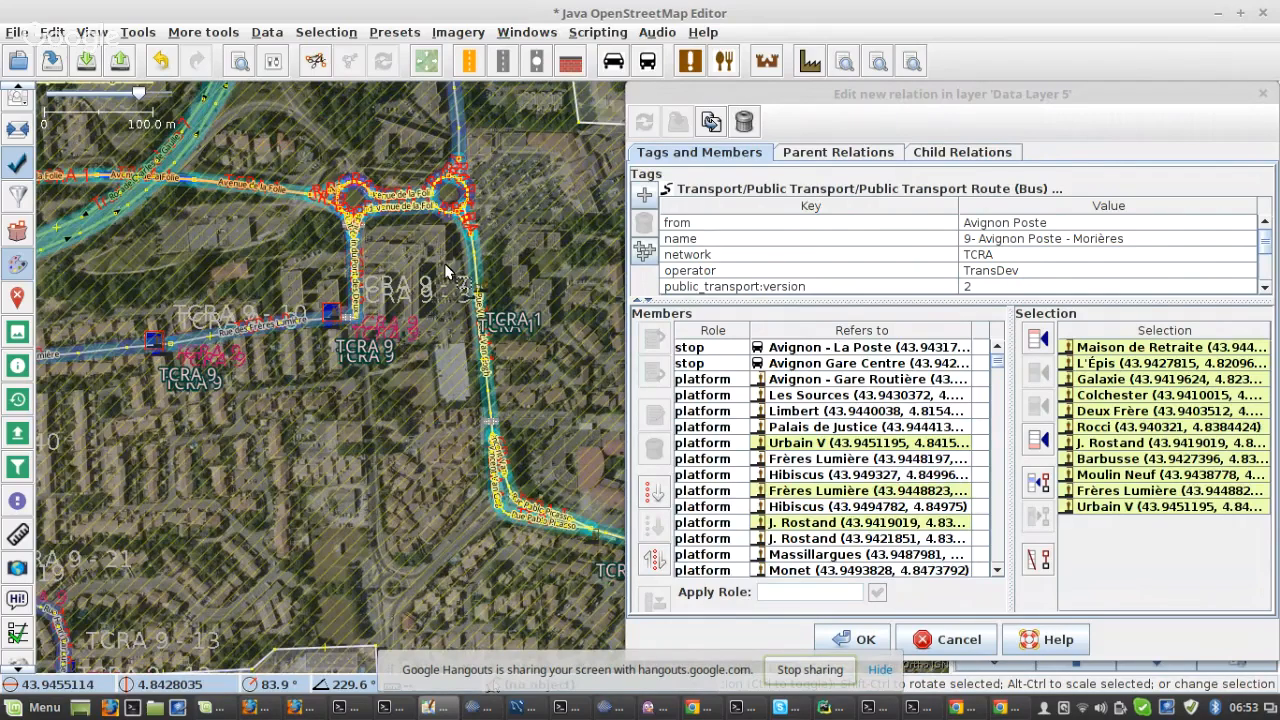
scroll(444, 263, "up", 2)
scroll(117, 360, "up", 2)
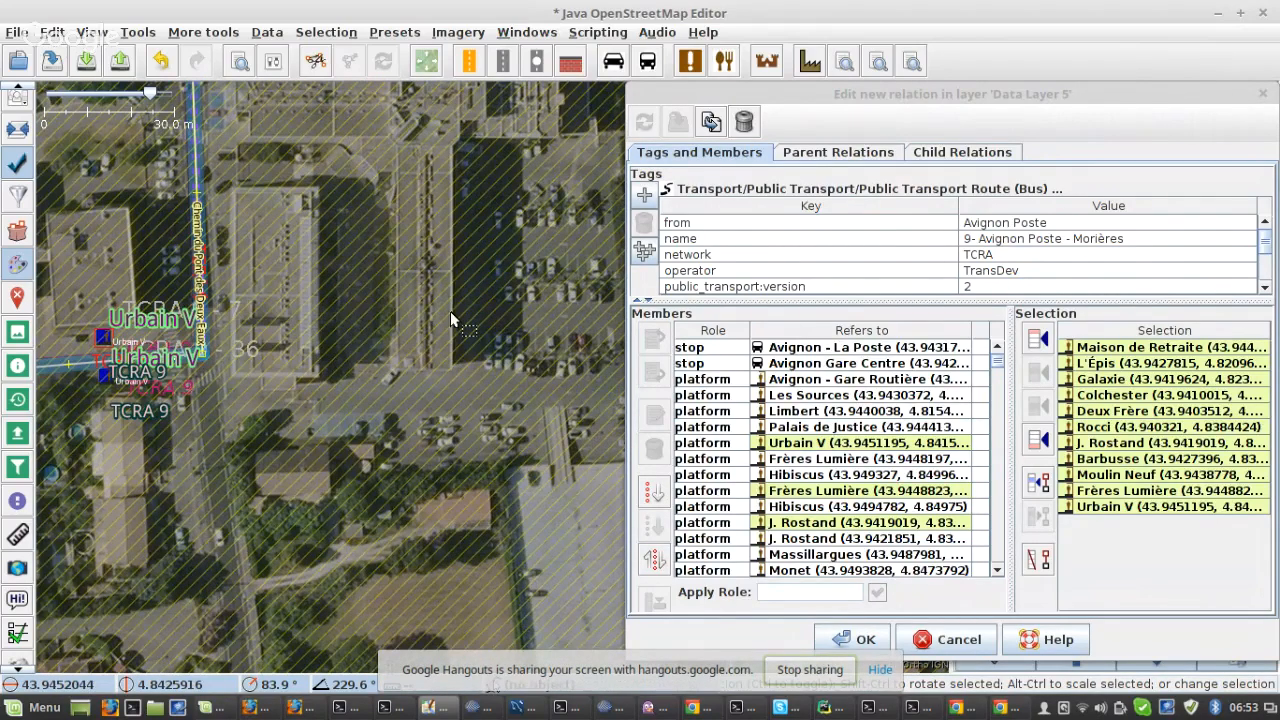
scroll(450, 311, "down", 4)
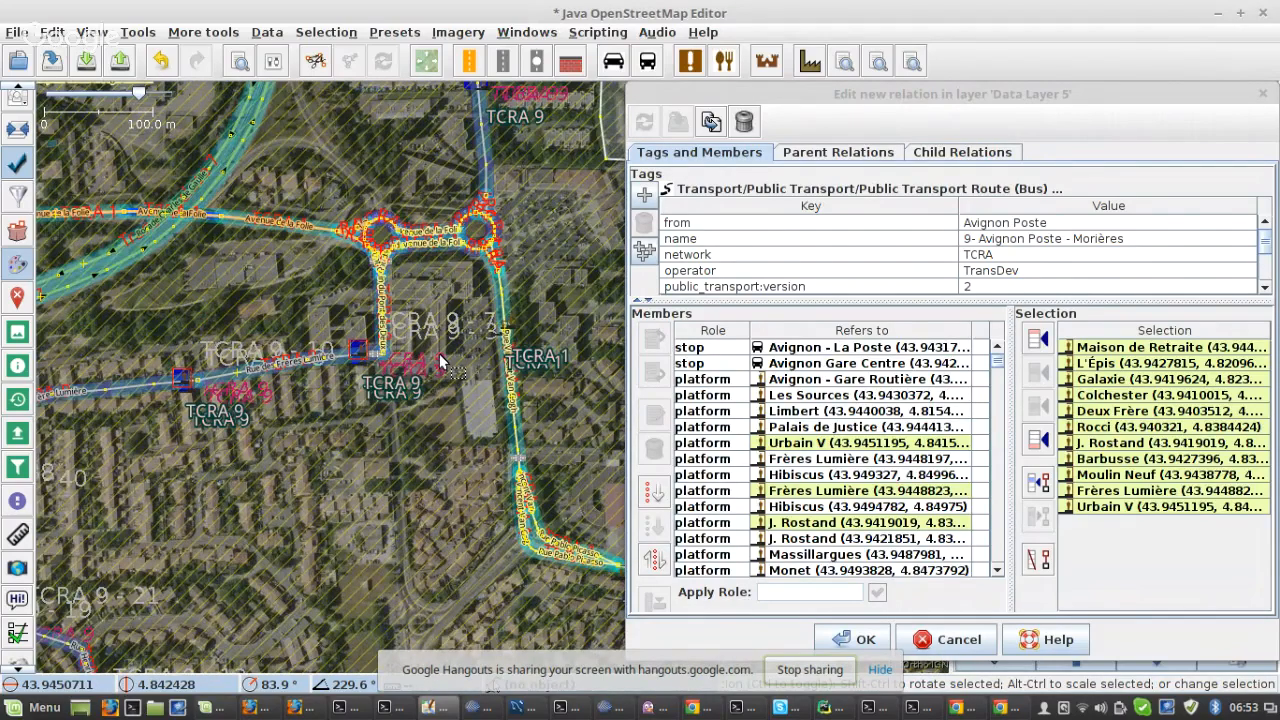
scroll(440, 362, "up", 4)
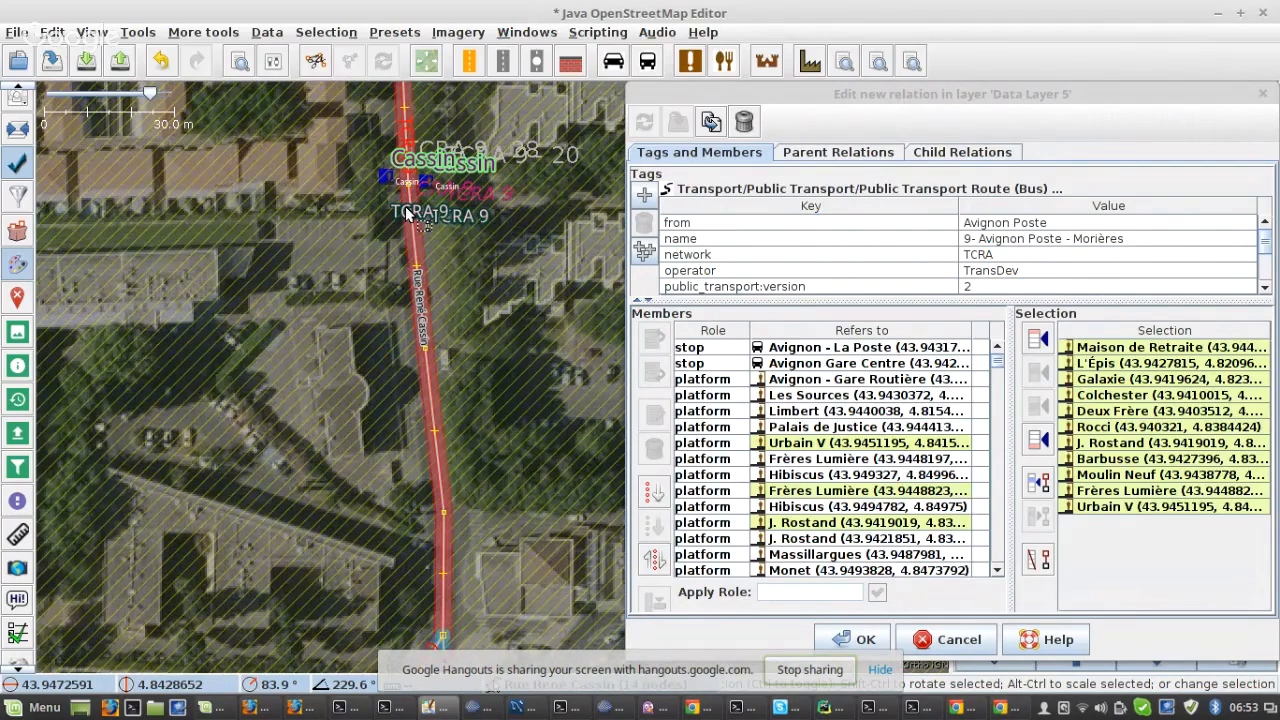
left_click(385, 177, "shift")
scroll(203, 620, "down", 4)
scroll(402, 284, "up", 4)
left_click(264, 477, "shift")
- Add the Monet and Hibiscus platforms on the north side of Chemin de Massillargues to the selection
scroll(157, 388, "down", 3)
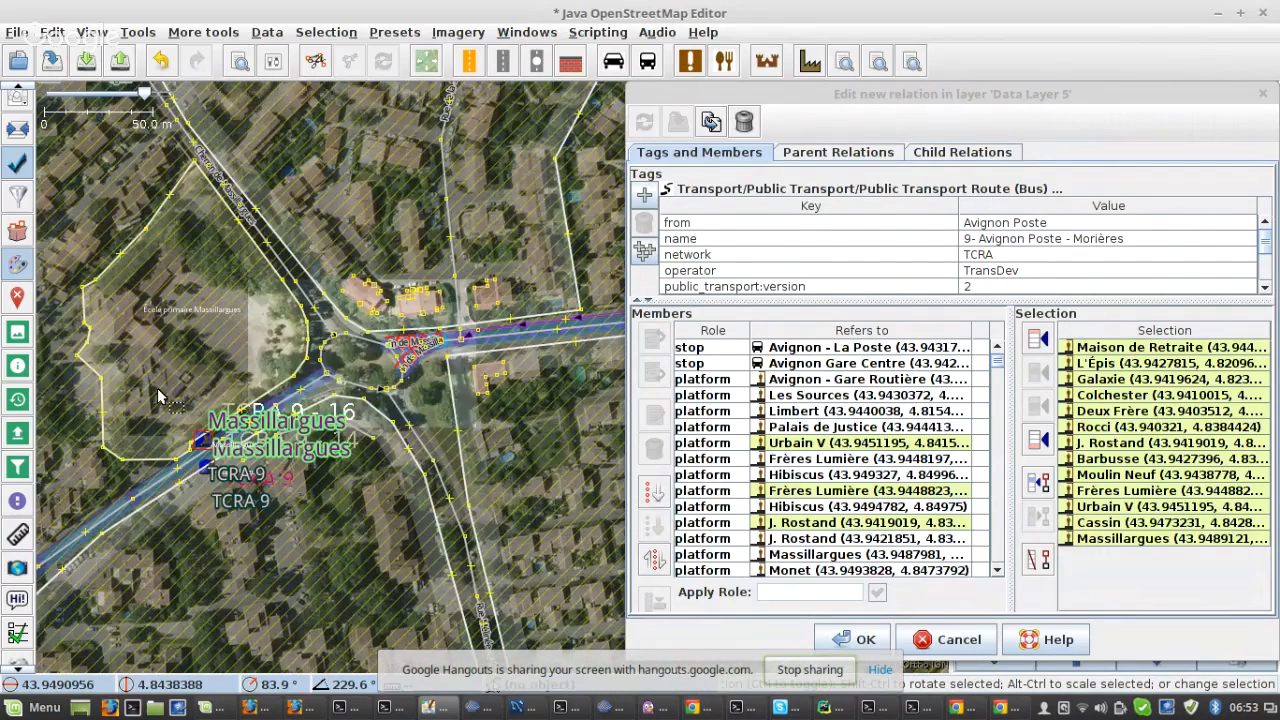
scroll(350, 340, "up", 3)
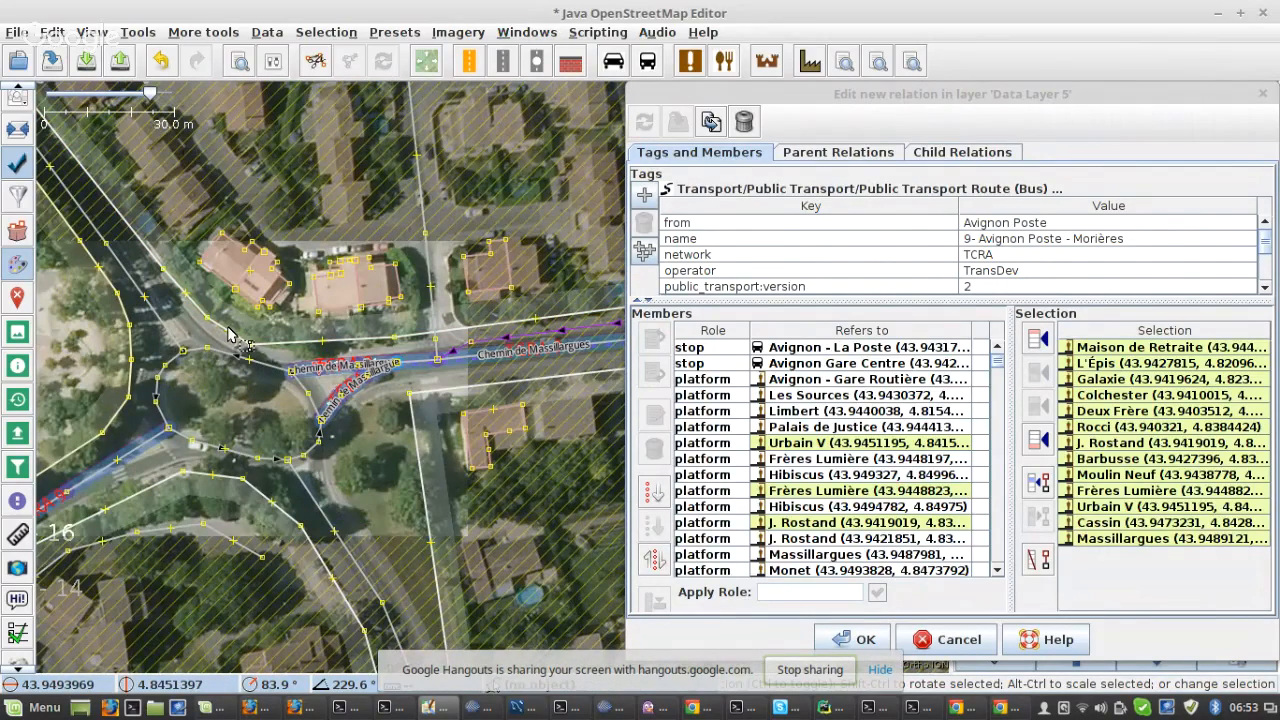
scroll(228, 327, "down", 4)
scroll(344, 324, "up", 4)
left_click(443, 325, "shift")
scroll(445, 331, "down", 4)
scroll(525, 350, "up", 4)
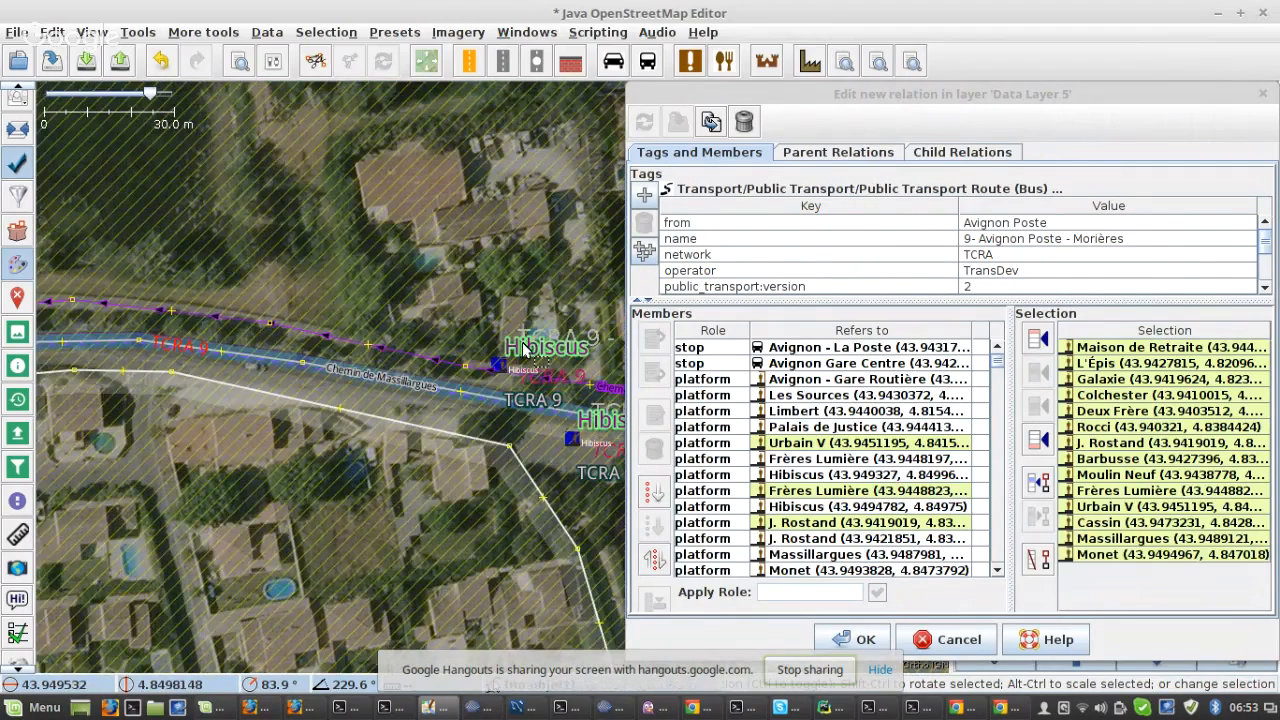
left_click(499, 366, "shift")
- Follow the route east of the Hibiscus stops to the roundabouts and check the platform at Lycée R. Char
left_click_drag(608, 404, 137, 343)
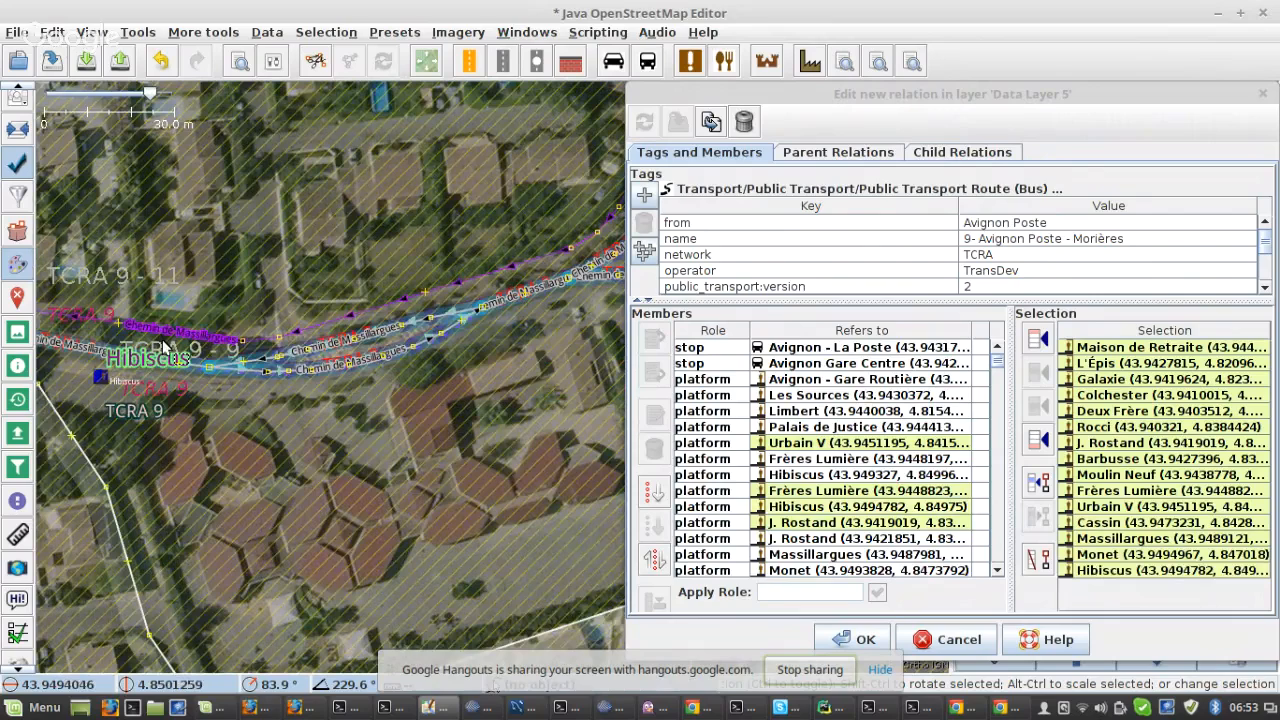
left_click_drag(618, 175, 225, 535)
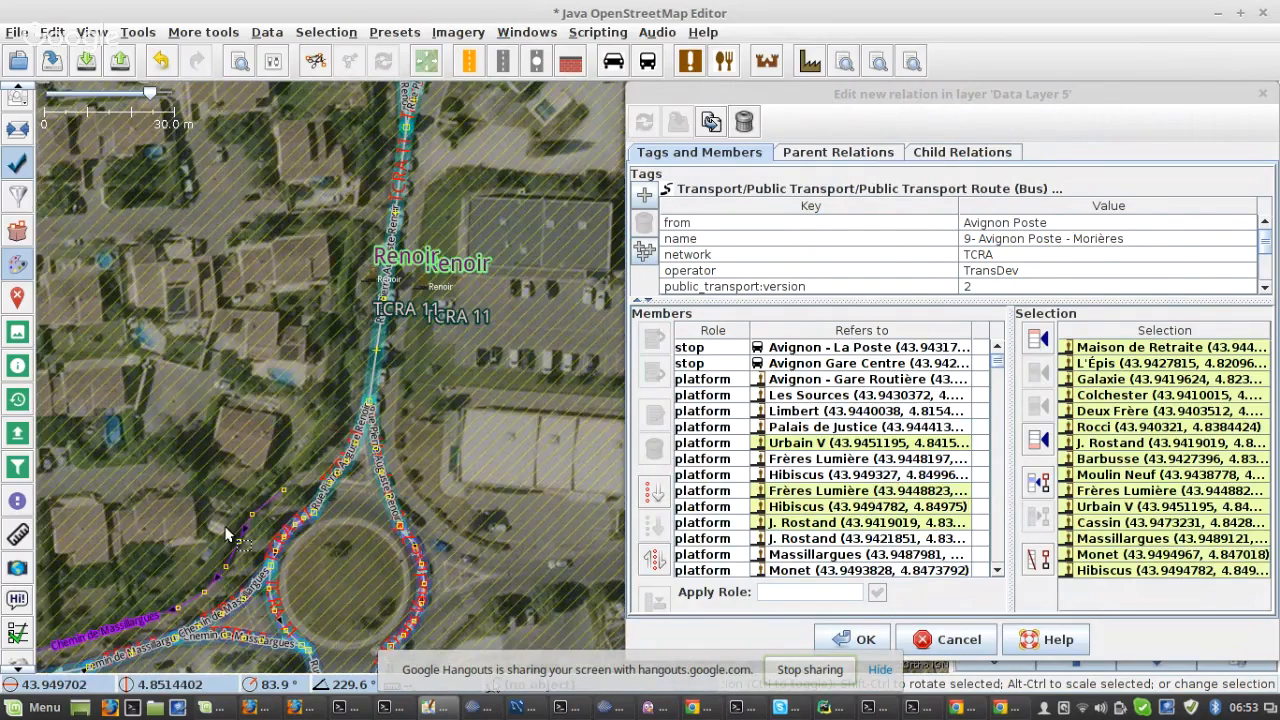
scroll(215, 482, "down", 3)
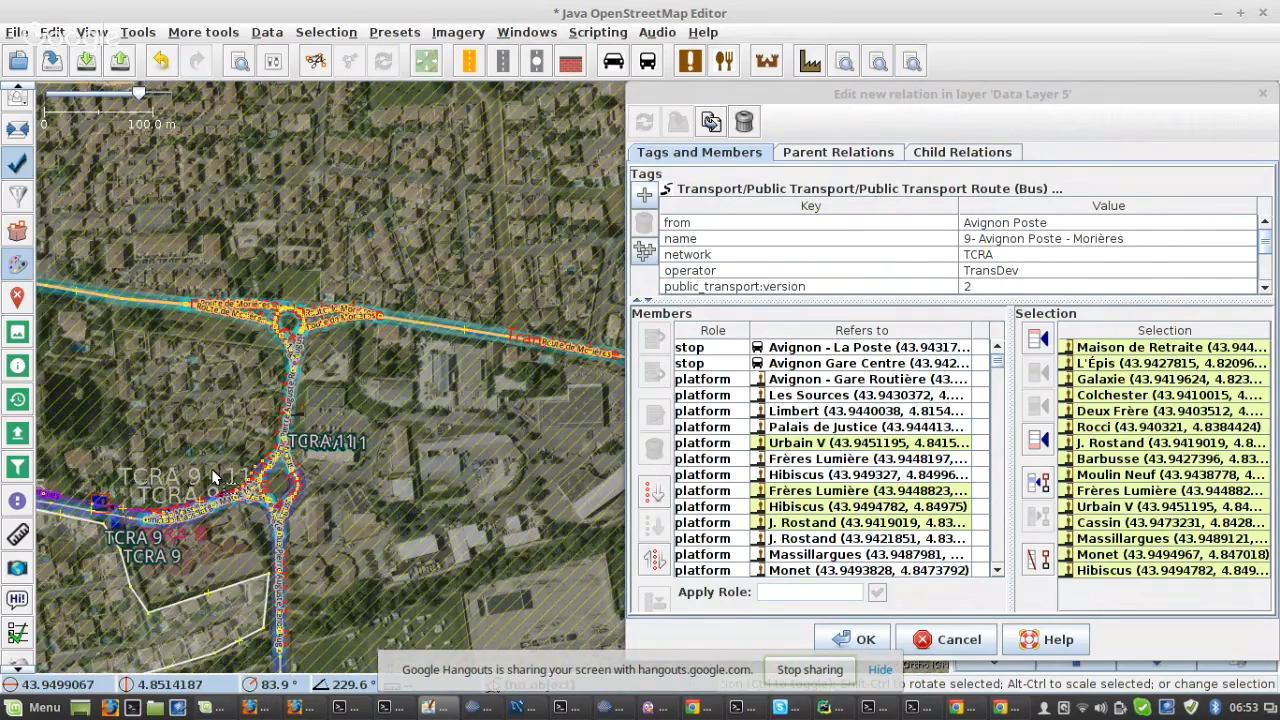
left_click_drag(212, 478, 244, 414)
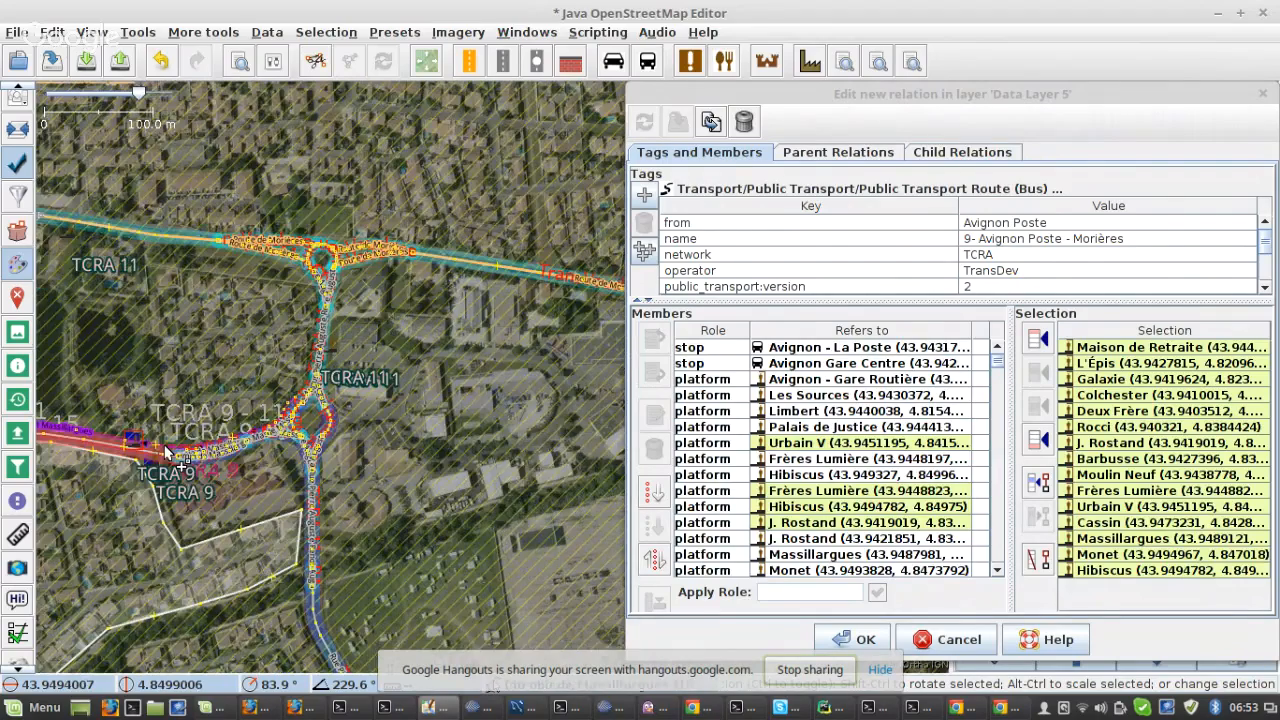
scroll(258, 480, "down", 2)
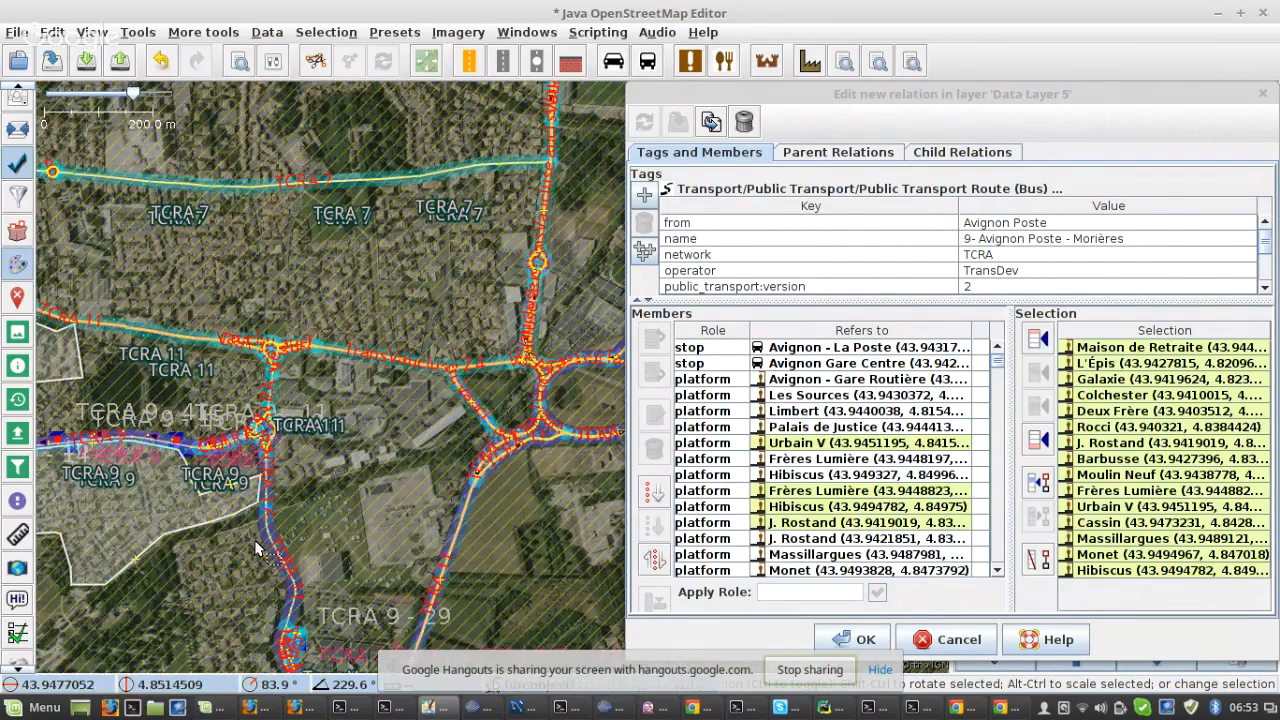
scroll(255, 548, "up", 3)
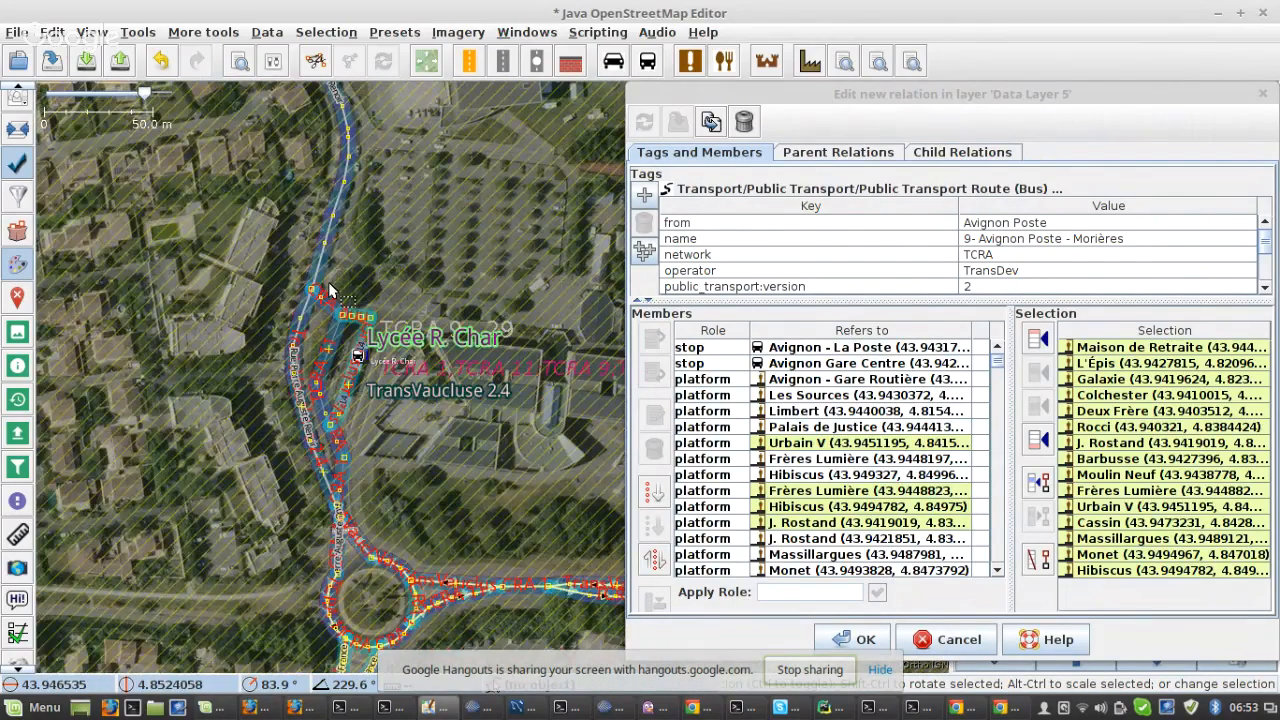
scroll(330, 290, "up", 1)
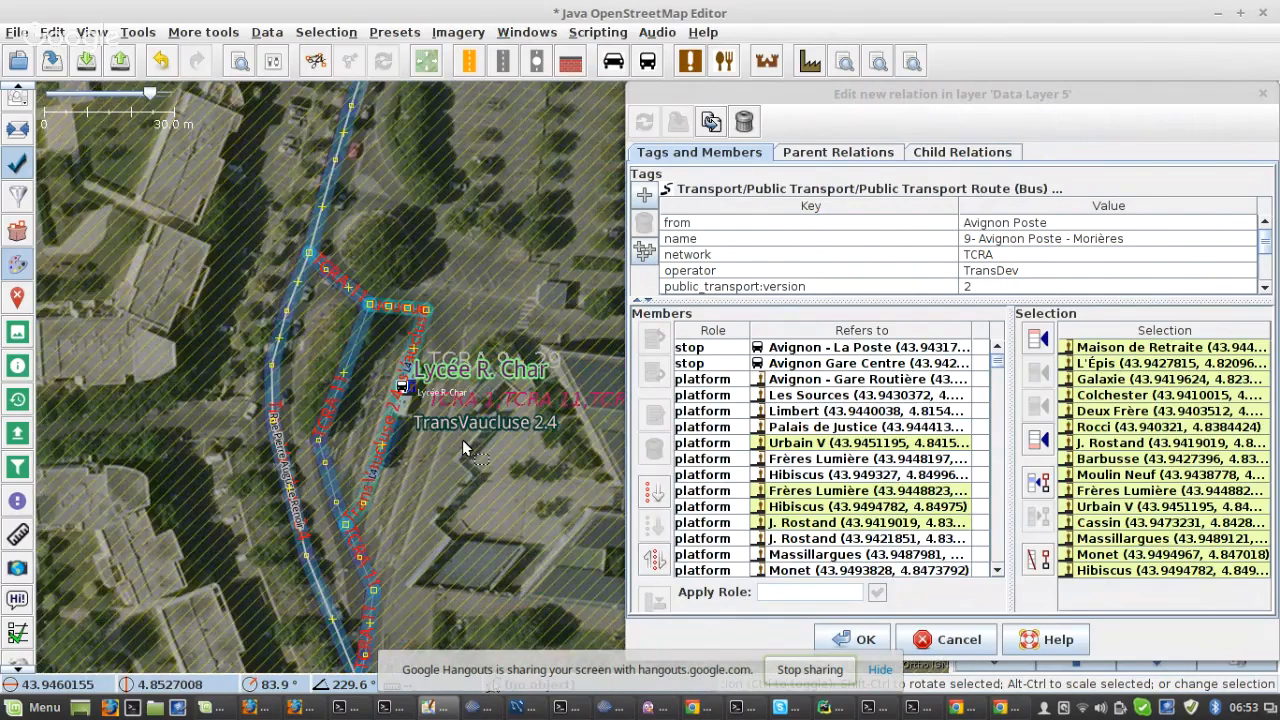
scroll(462, 439, "down", 2)
left_click_drag(462, 439, 430, 128)
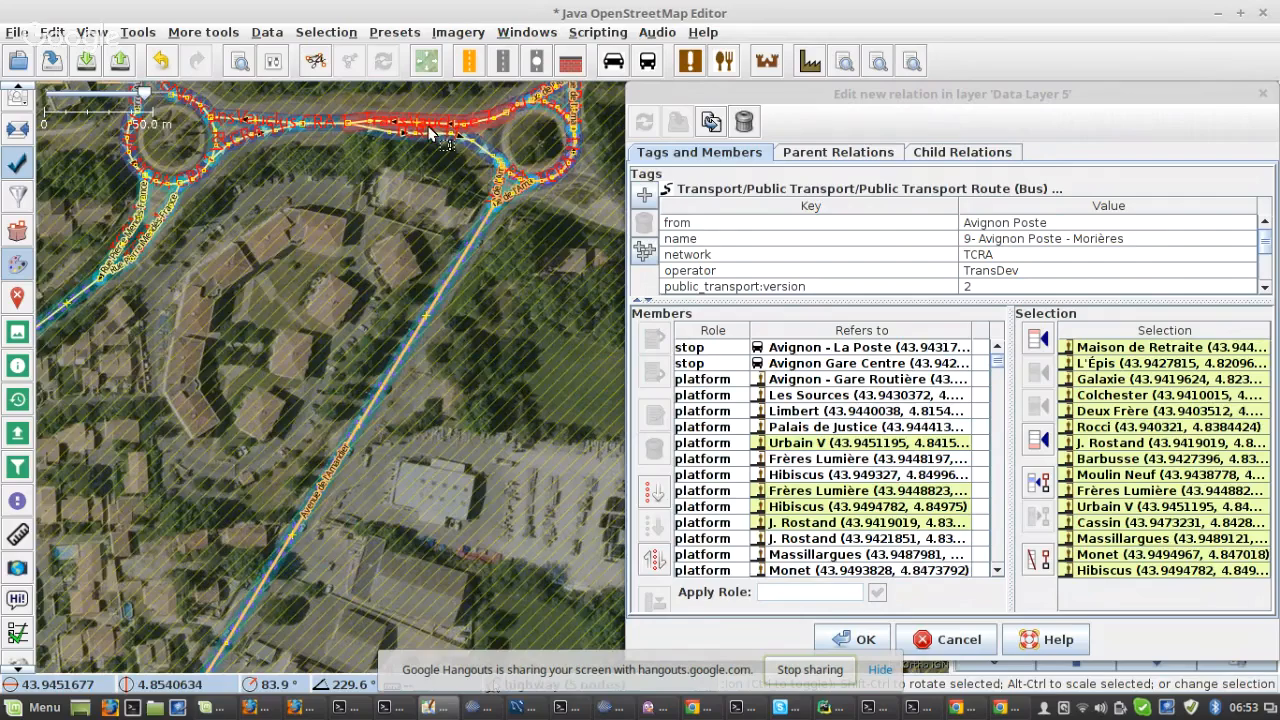
- Add the northern Les Ormeaux platform, on the westbound carriageway, to the selection
scroll(432, 133, "down", 3)
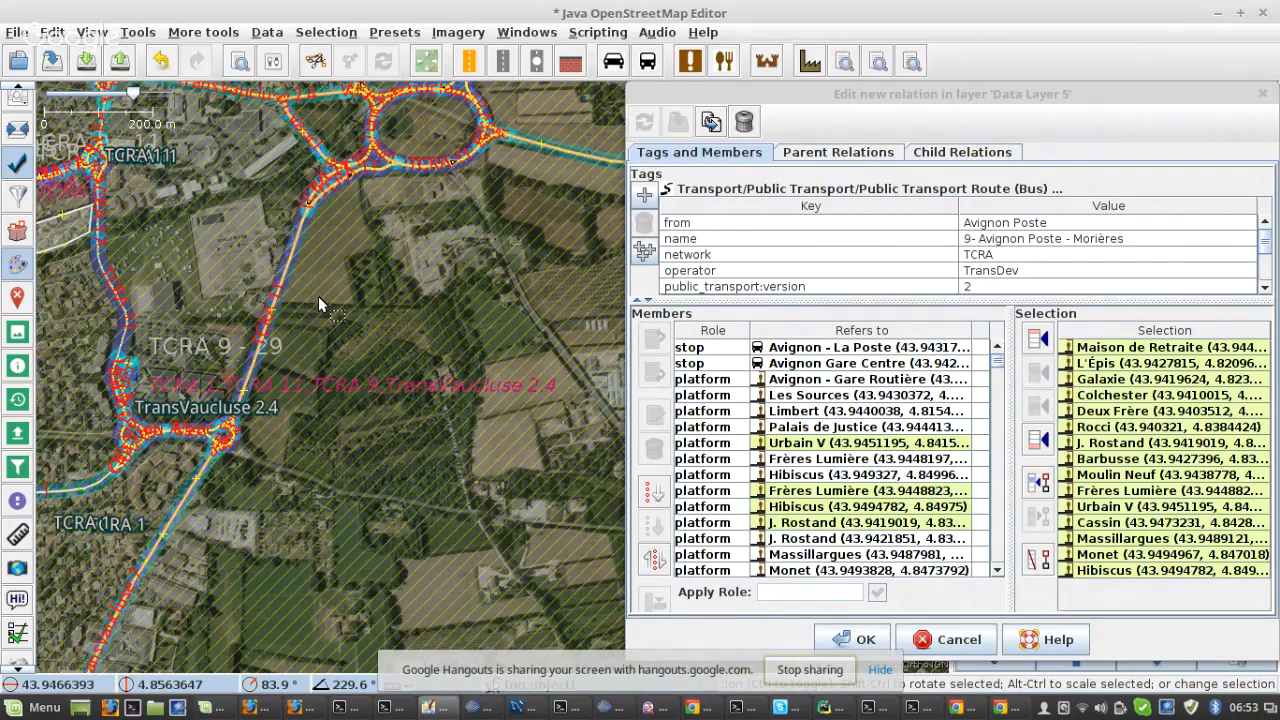
left_click_drag(318, 296, 232, 558)
scroll(407, 289, "up", 2)
left_click_drag(558, 260, 126, 429)
scroll(126, 429, "up", 2)
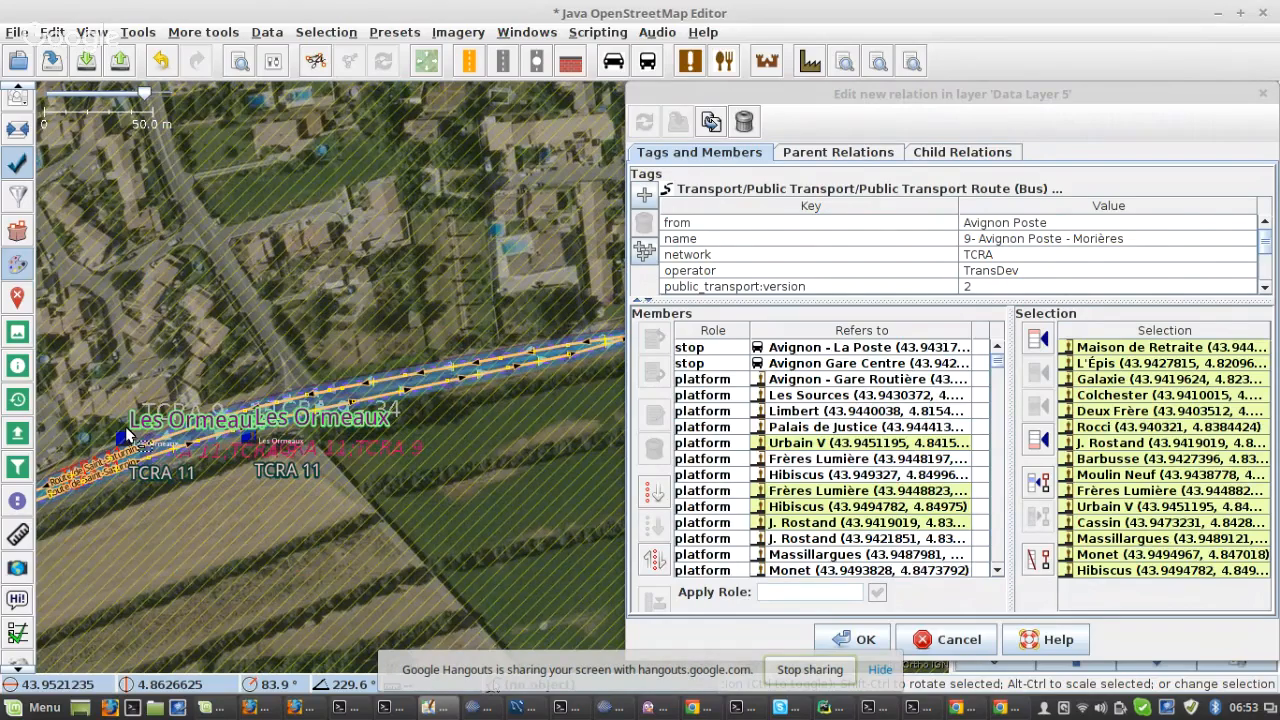
left_click(126, 433)
- Add the northern Les Barattes platform, just west of the roundabout, to the selection
scroll(474, 362, "down", 4)
scroll(474, 362, "up", 4)
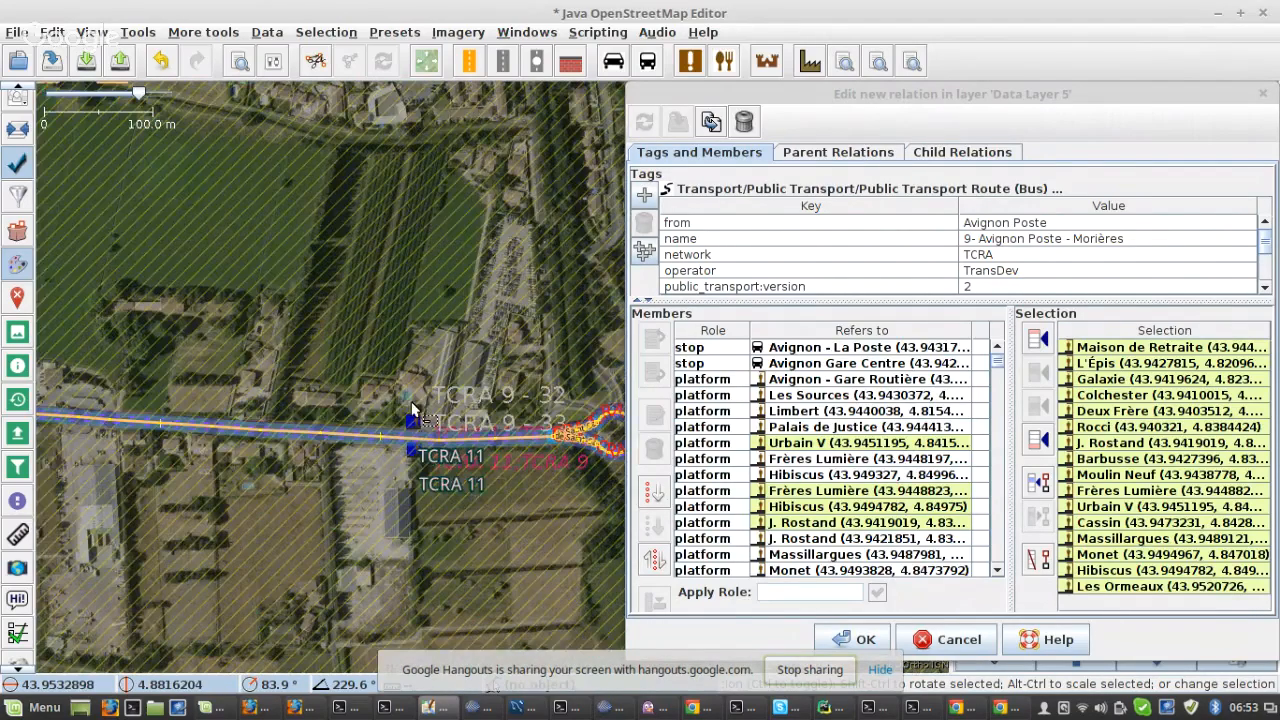
left_click(424, 425)
- Add the northern Clos de Morières platform on Route de Réalpanier to the selection
left_click_drag(424, 425, 50, 288)
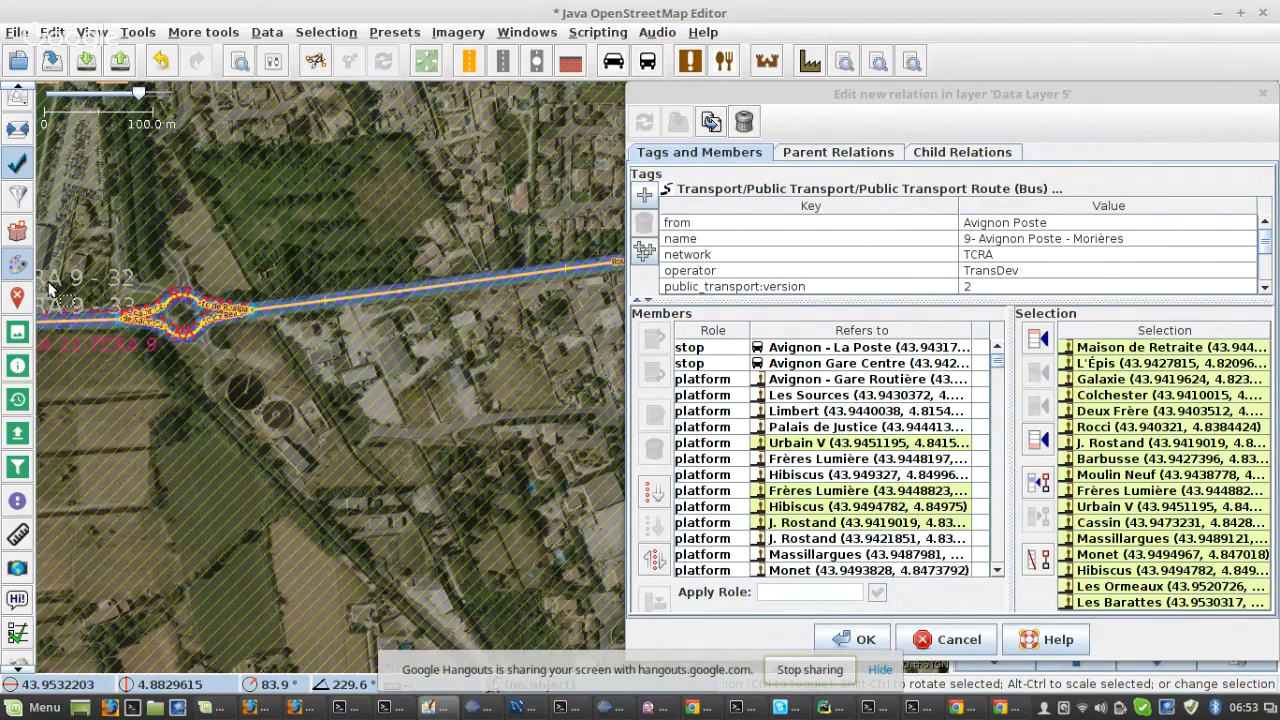
scroll(283, 301, "down", 2)
left_click_drag(612, 240, 298, 287)
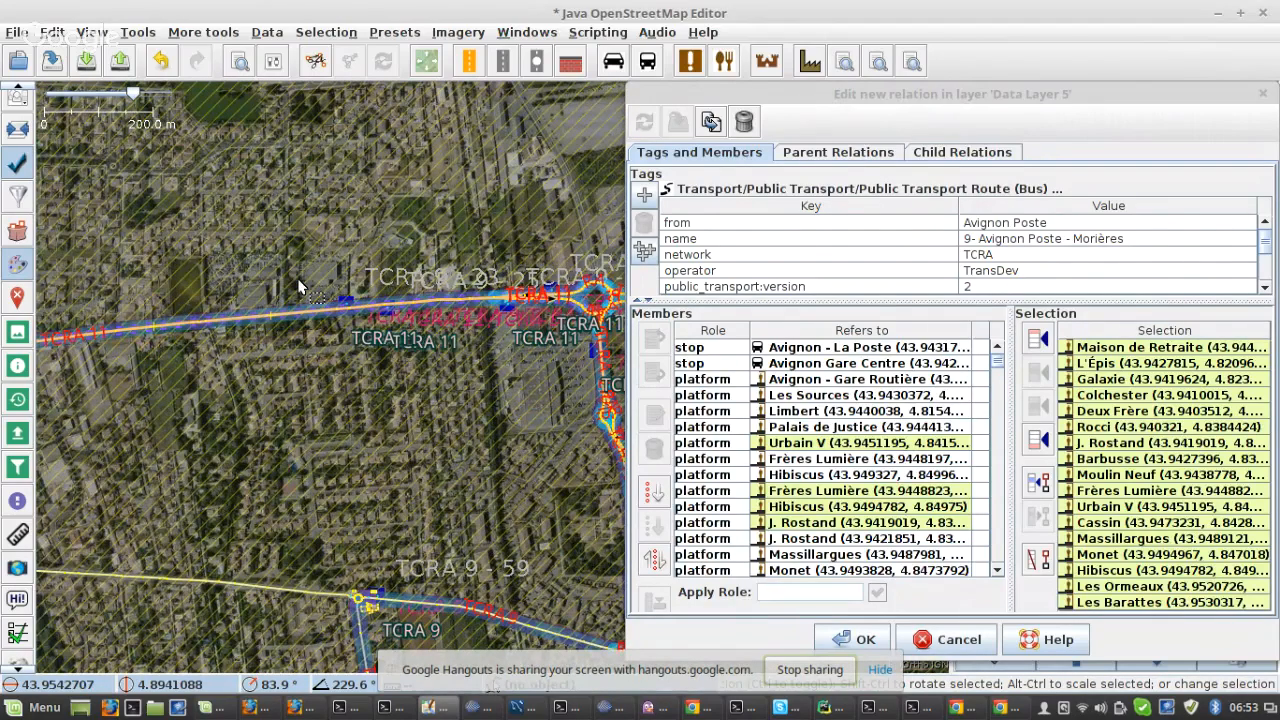
scroll(298, 287, "up", 4)
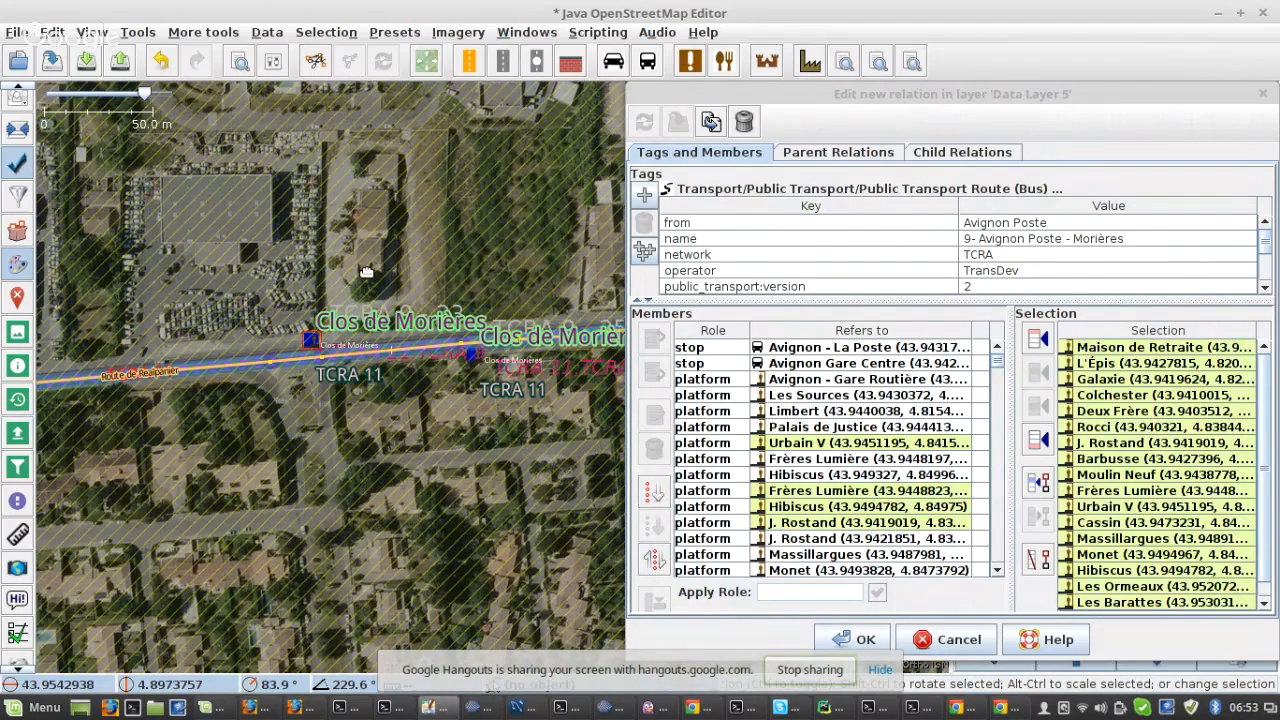
- Add the northern Cannonets platform beside the roundabout and the southern France platform to the selection
left_click_drag(367, 271, 231, 270)
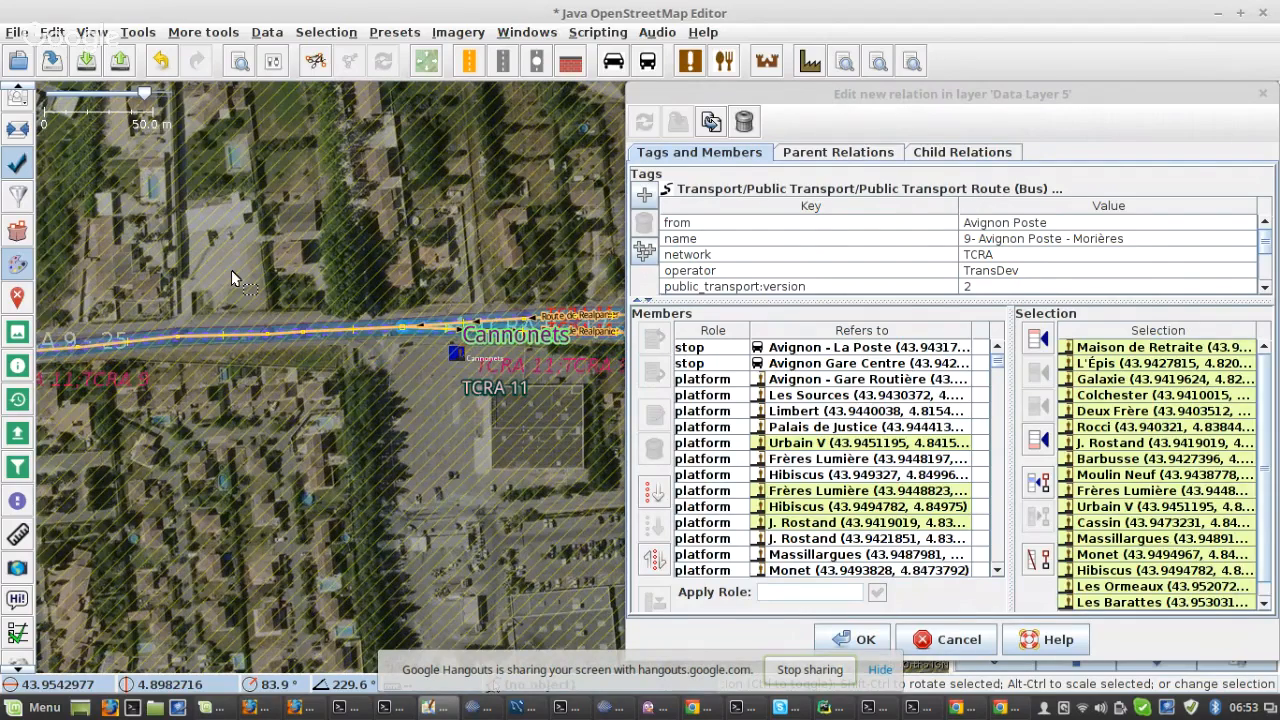
left_click_drag(593, 283, 231, 300)
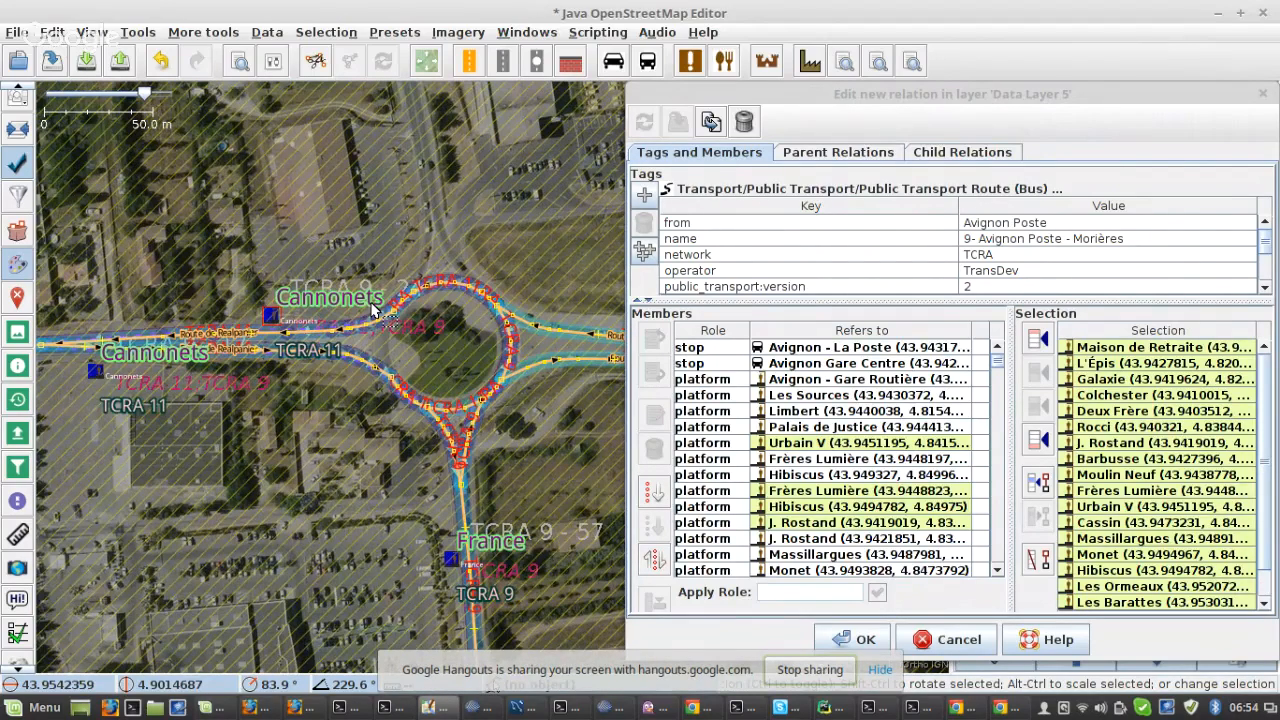
left_click_drag(467, 540, 368, 224)
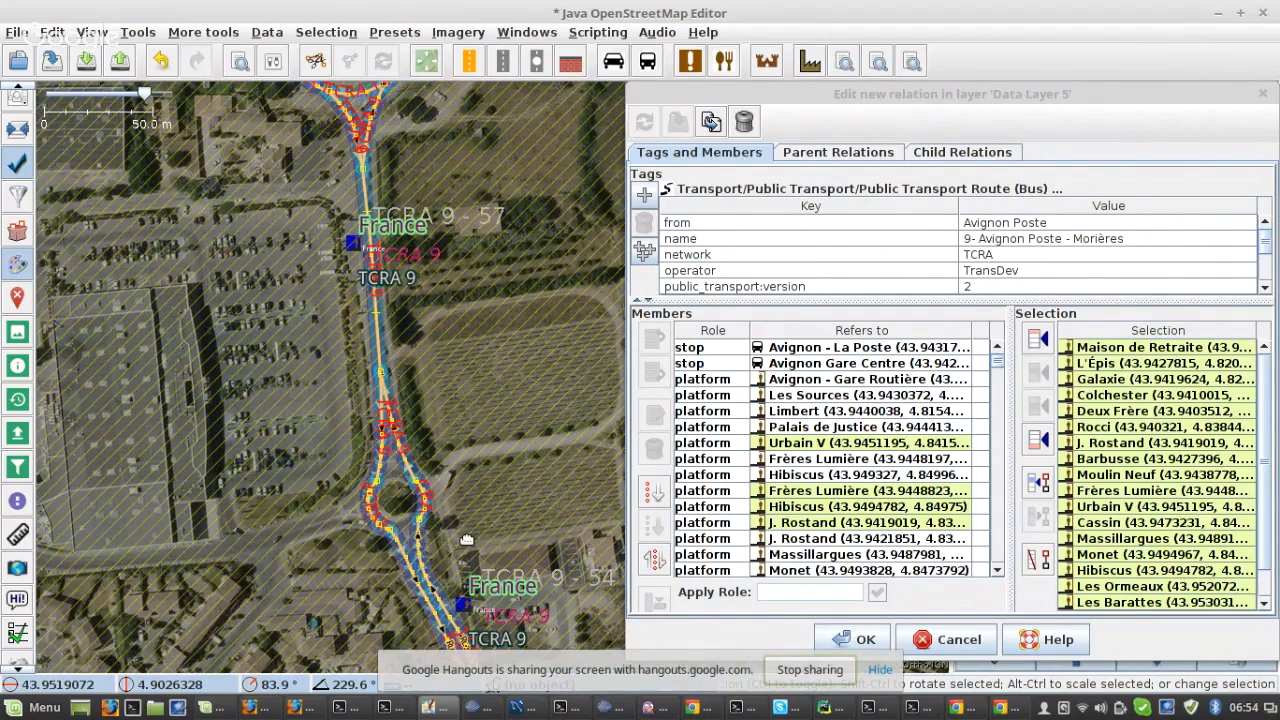
left_click_drag(467, 540, 377, 337)
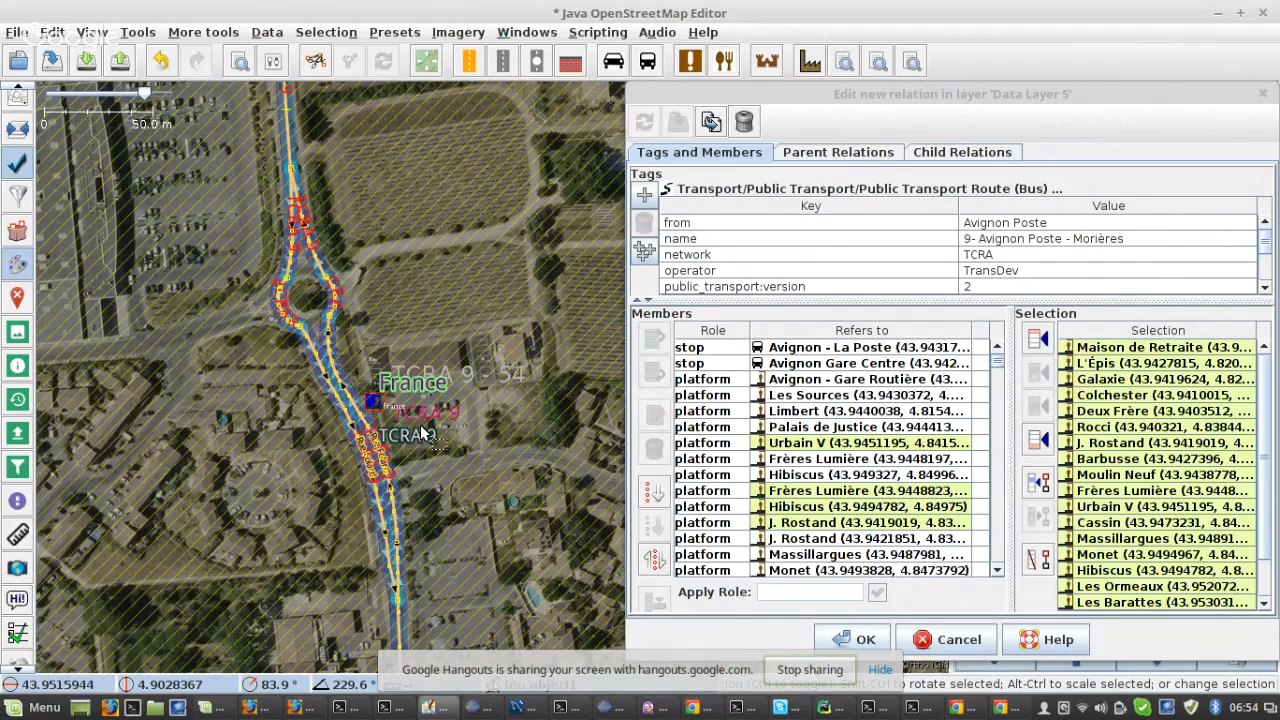
- Follow the route along Route de la Garance and check the Paul Puaux stop for an opposite-direction platform
scroll(290, 630, "up", 2)
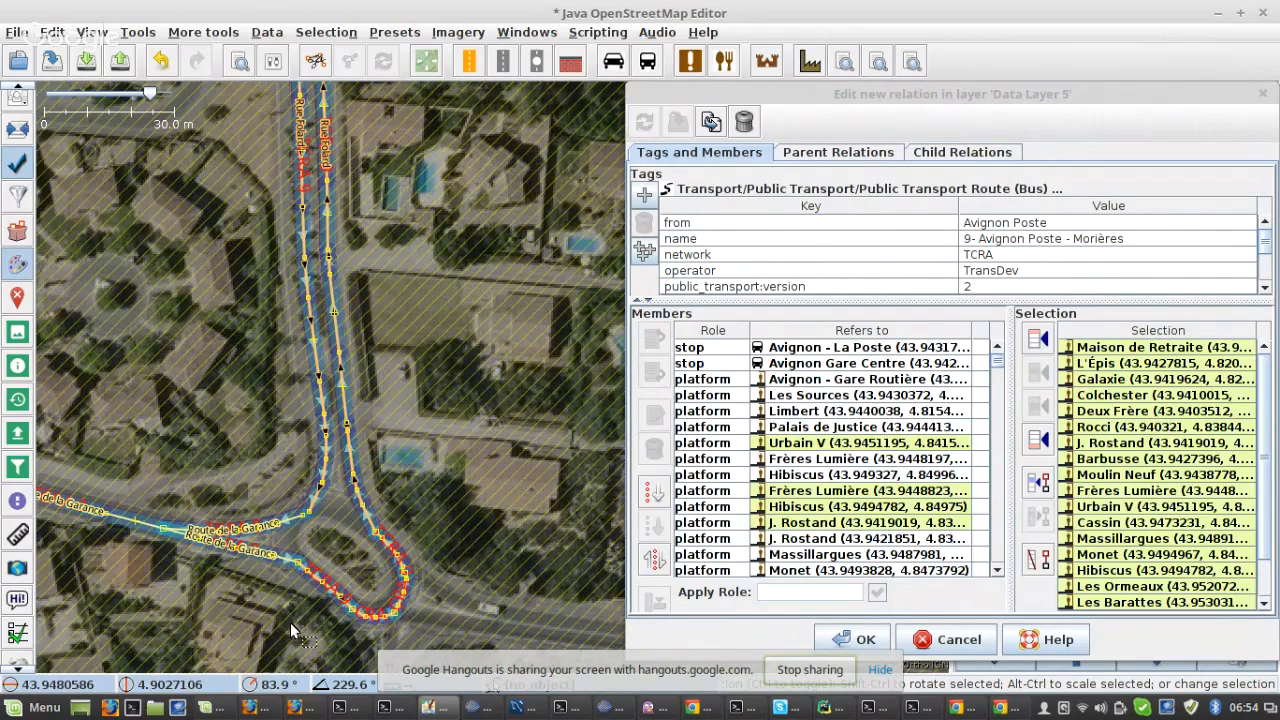
scroll(290, 625, "down", 4)
left_click_drag(188, 508, 576, 361)
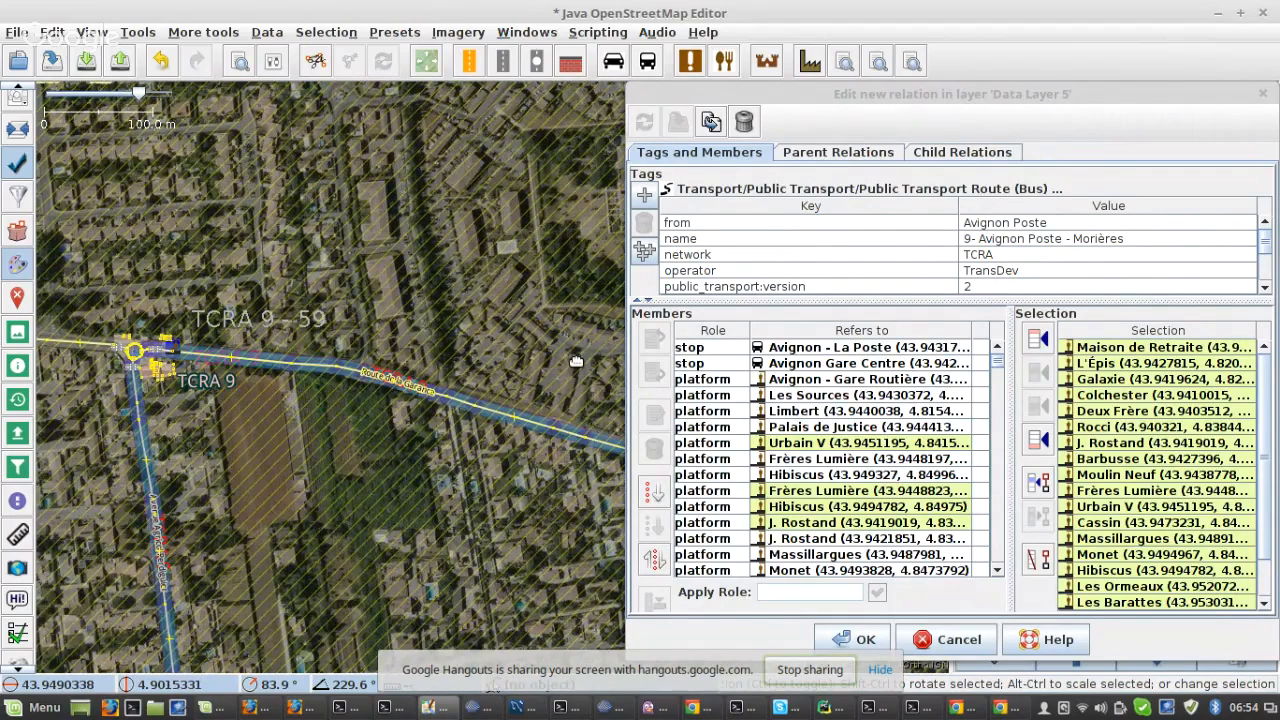
scroll(348, 330, "down", 2)
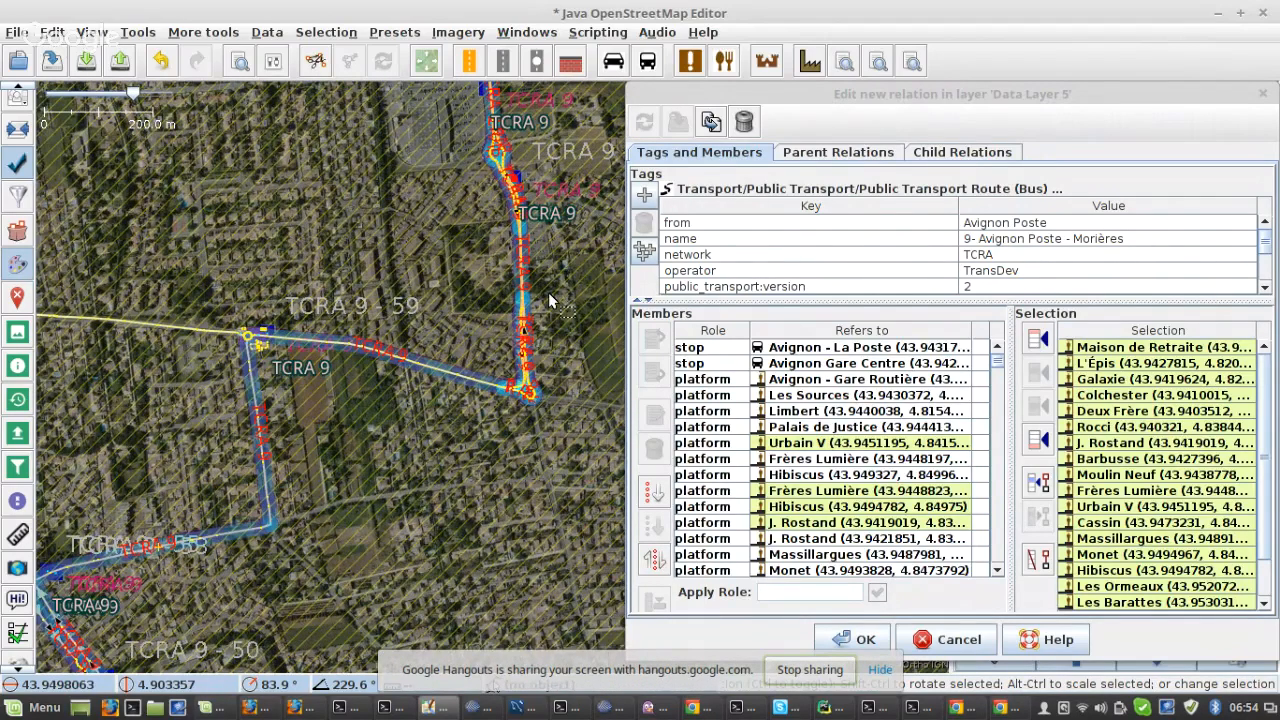
scroll(258, 375, "up", 2)
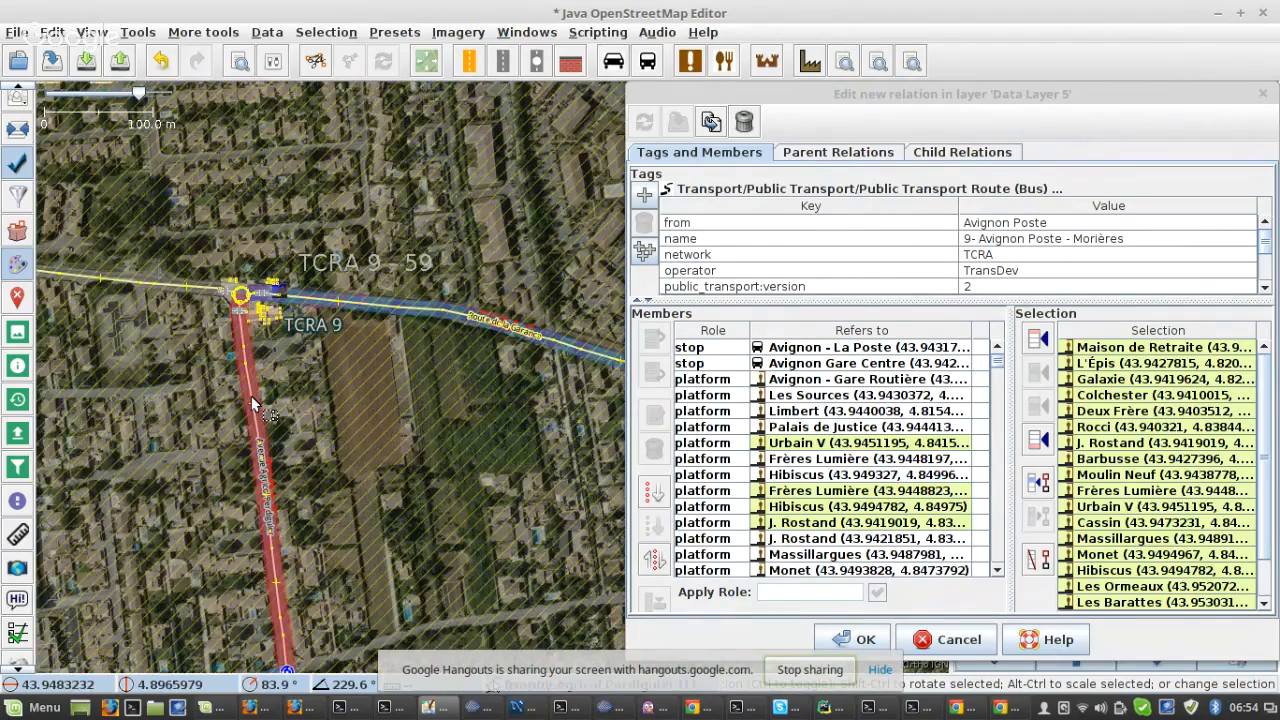
scroll(253, 405, "up", 1)
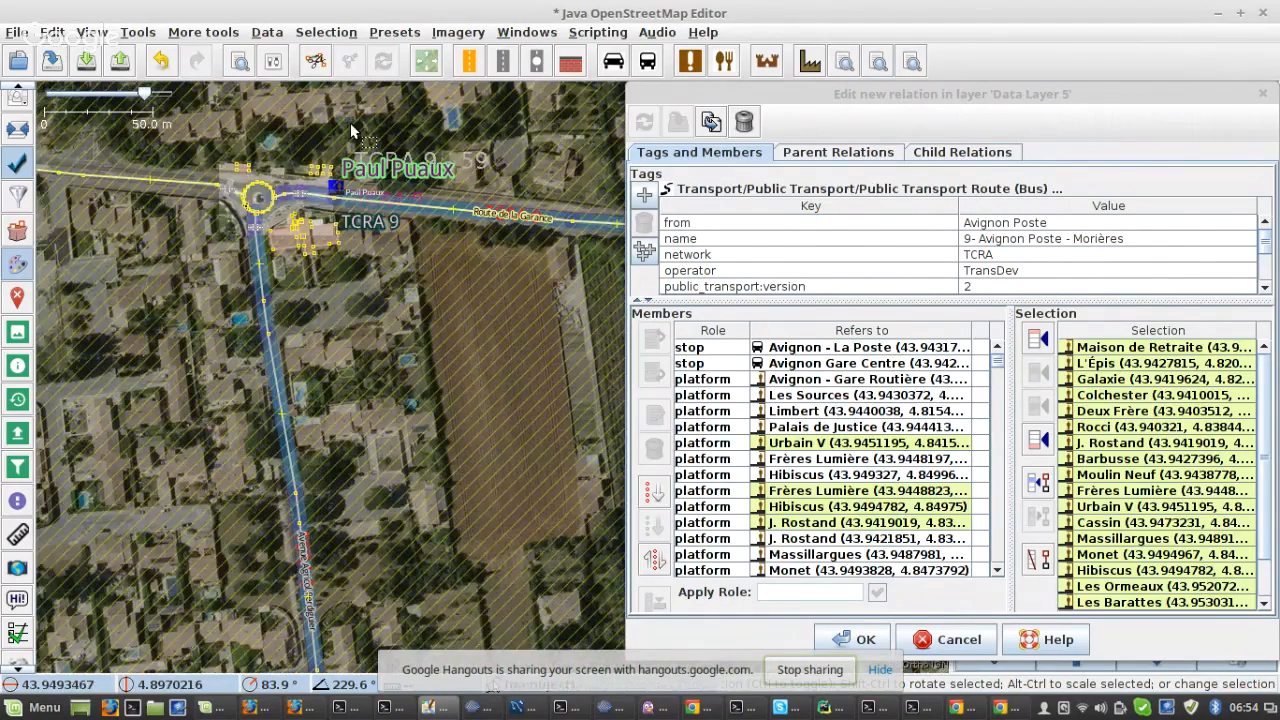
scroll(362, 190, "down", 1)
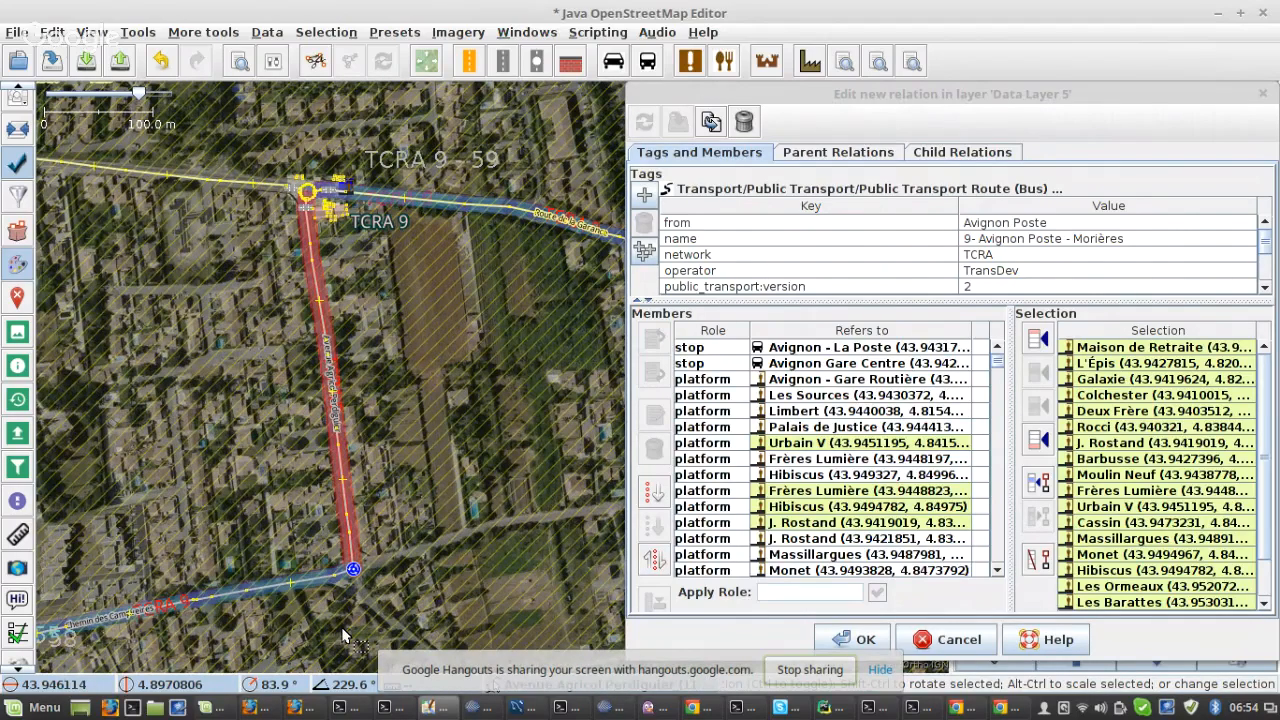
- Add the Campveires platform south of Chemin des Campveires and the northern Saules platform to the selection
left_click_drag(125, 620, 437, 334)
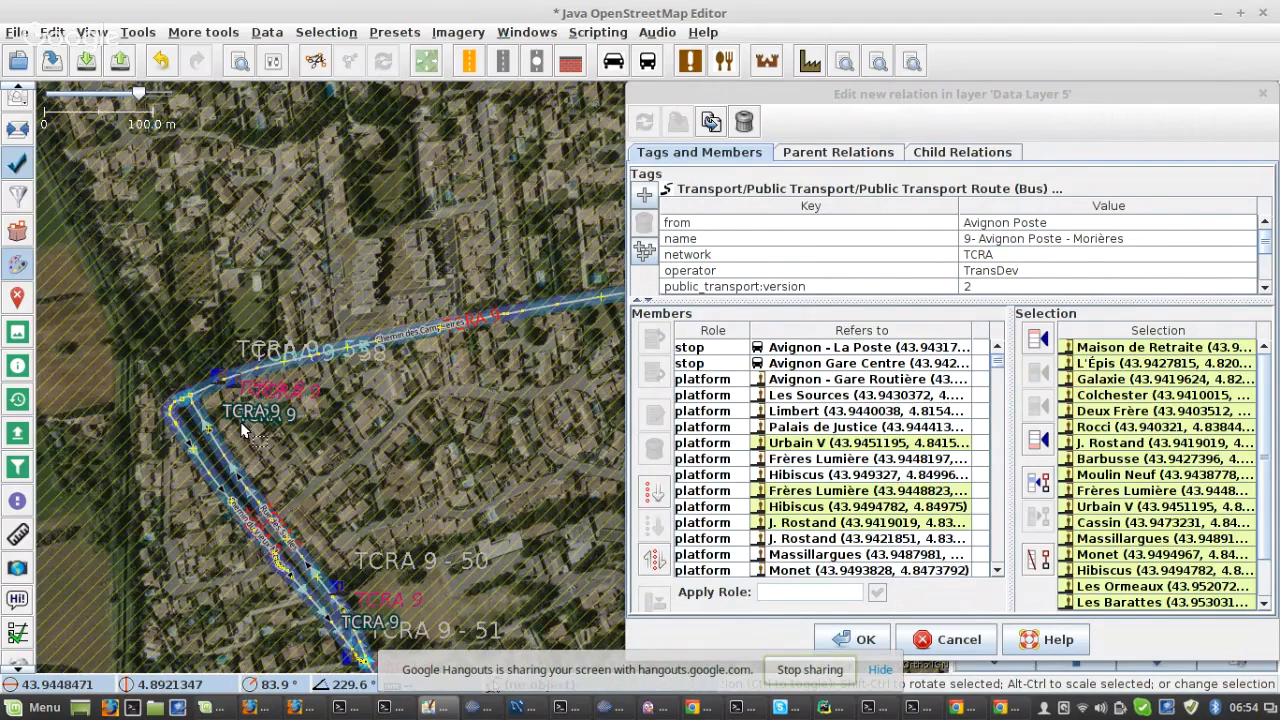
scroll(241, 430, "up", 2)
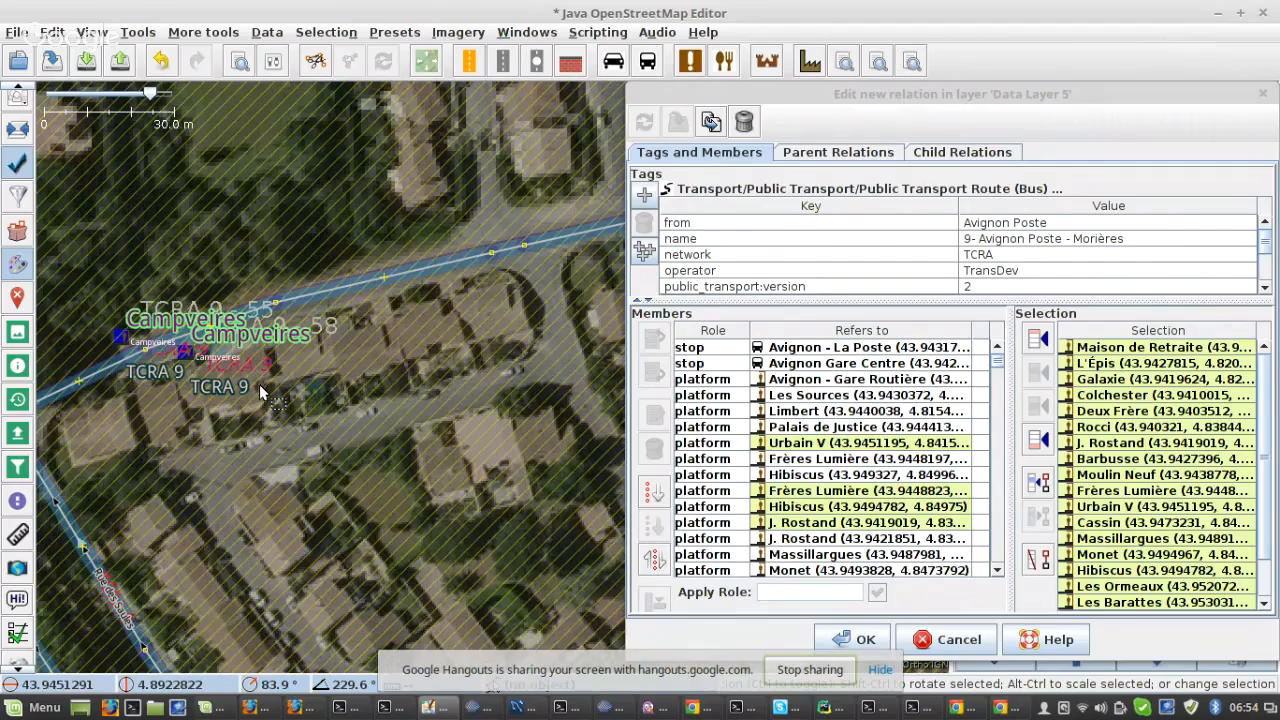
scroll(259, 384, "down", 2)
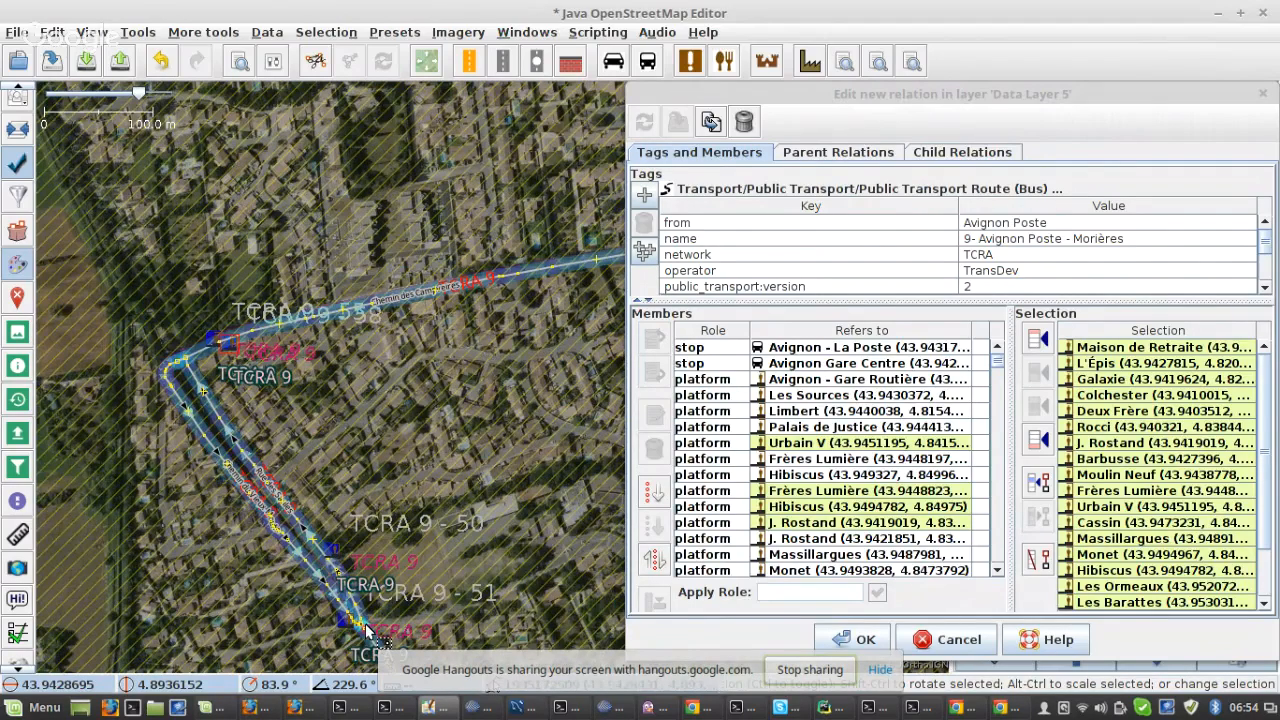
left_click_drag(368, 630, 268, 347)
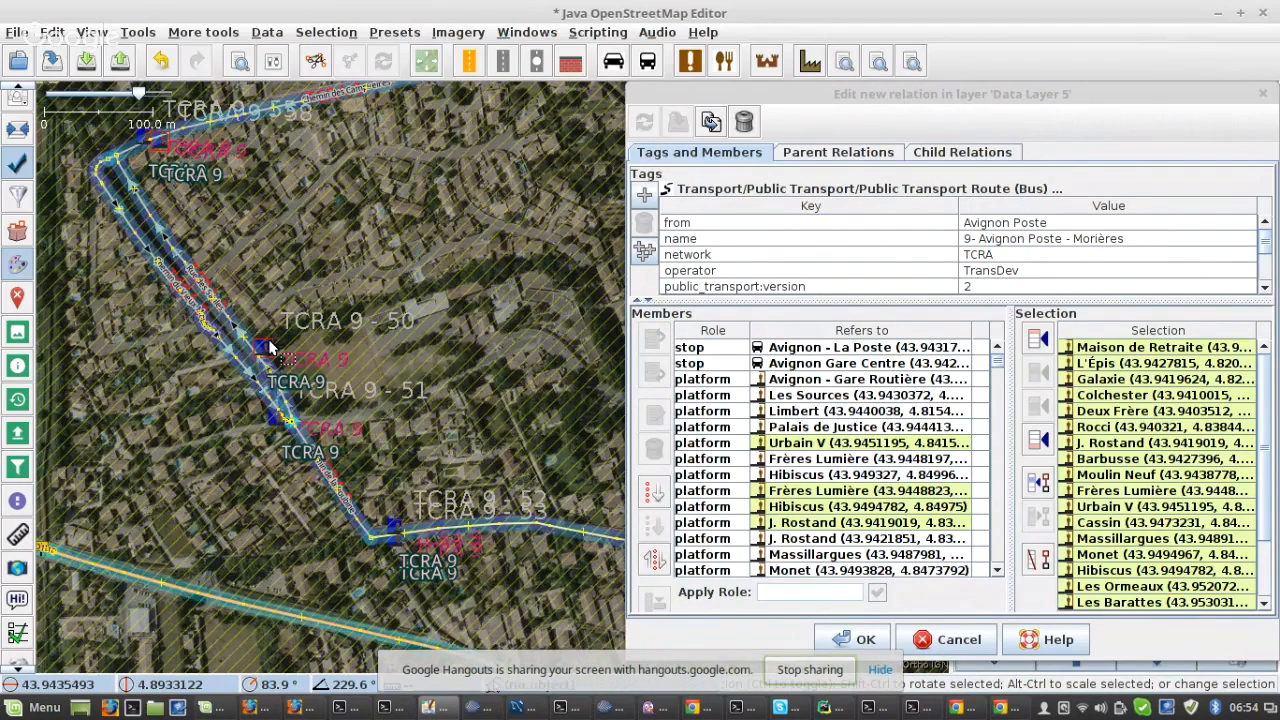
- Add the northern Roubine platform and the opposite-direction Léon Blum platform to the selection
scroll(370, 563, "up", 2)
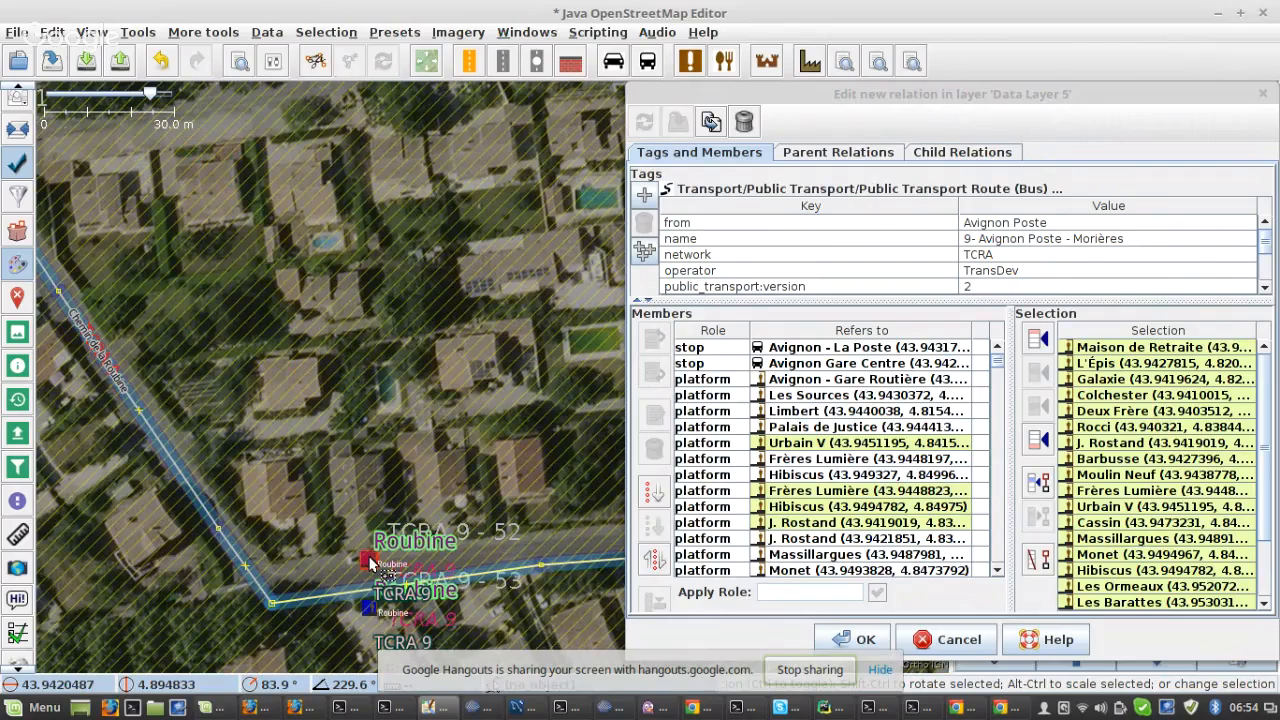
scroll(370, 563, "down", 2)
left_click_drag(578, 576, 403, 450)
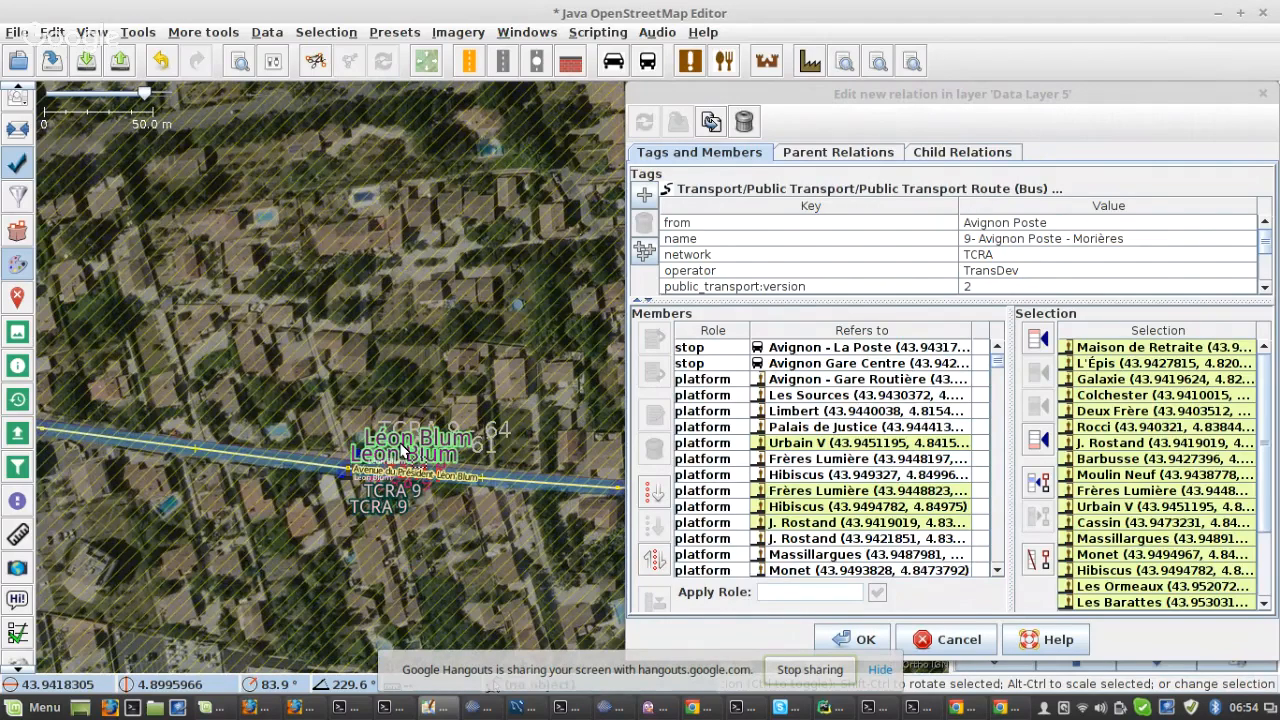
scroll(401, 447, "up", 1)
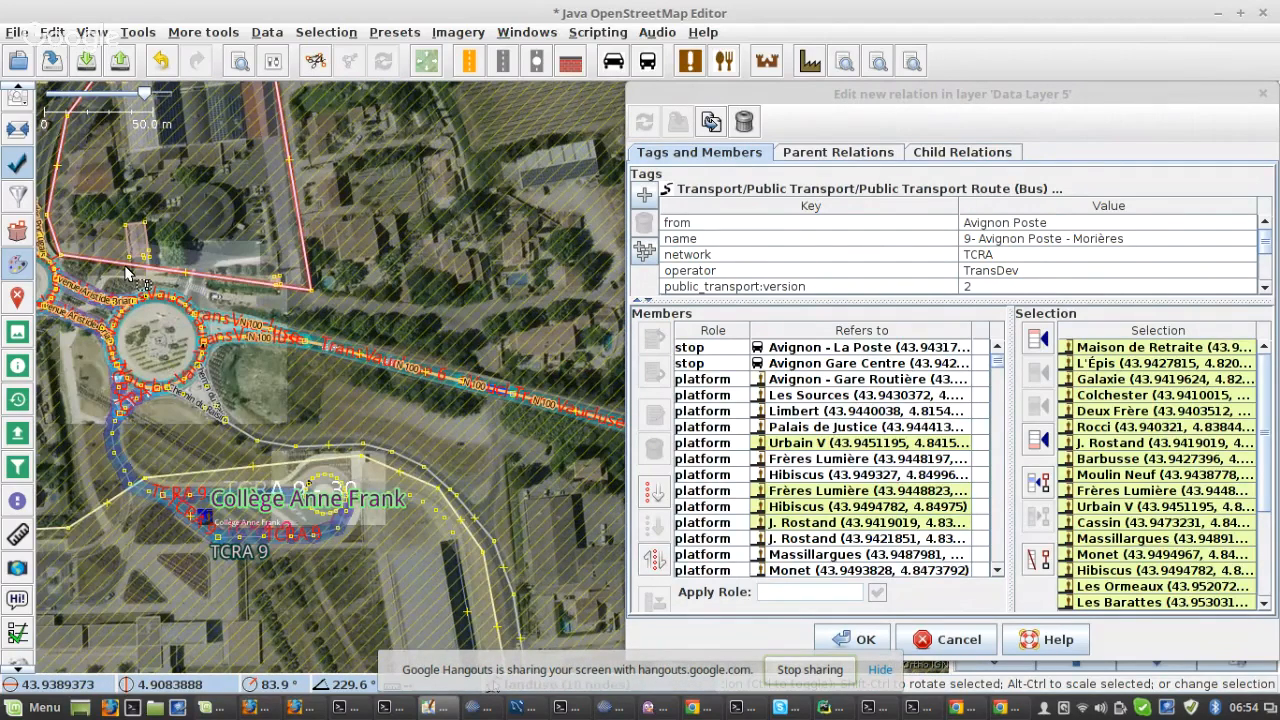
- Remove all selected opposite-direction platforms from the route relation's members and apply the relation changes
scroll(265, 540, "up", 1)
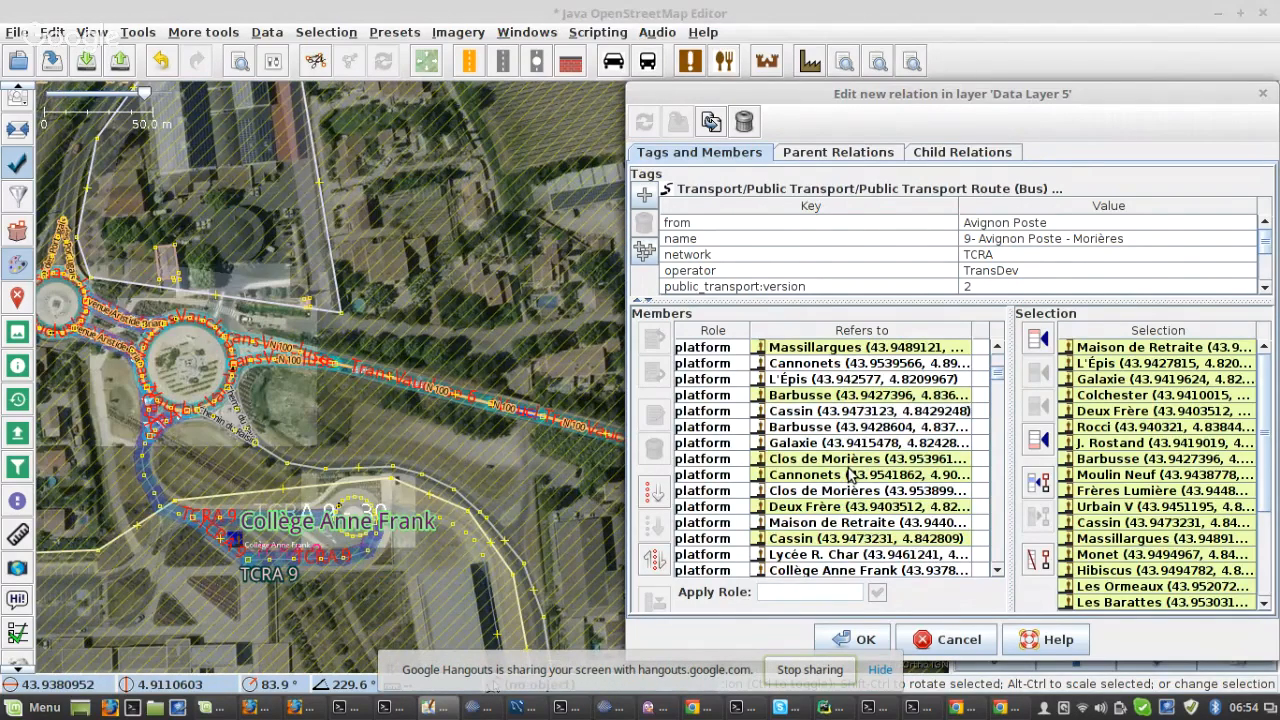
left_click(1039, 562)
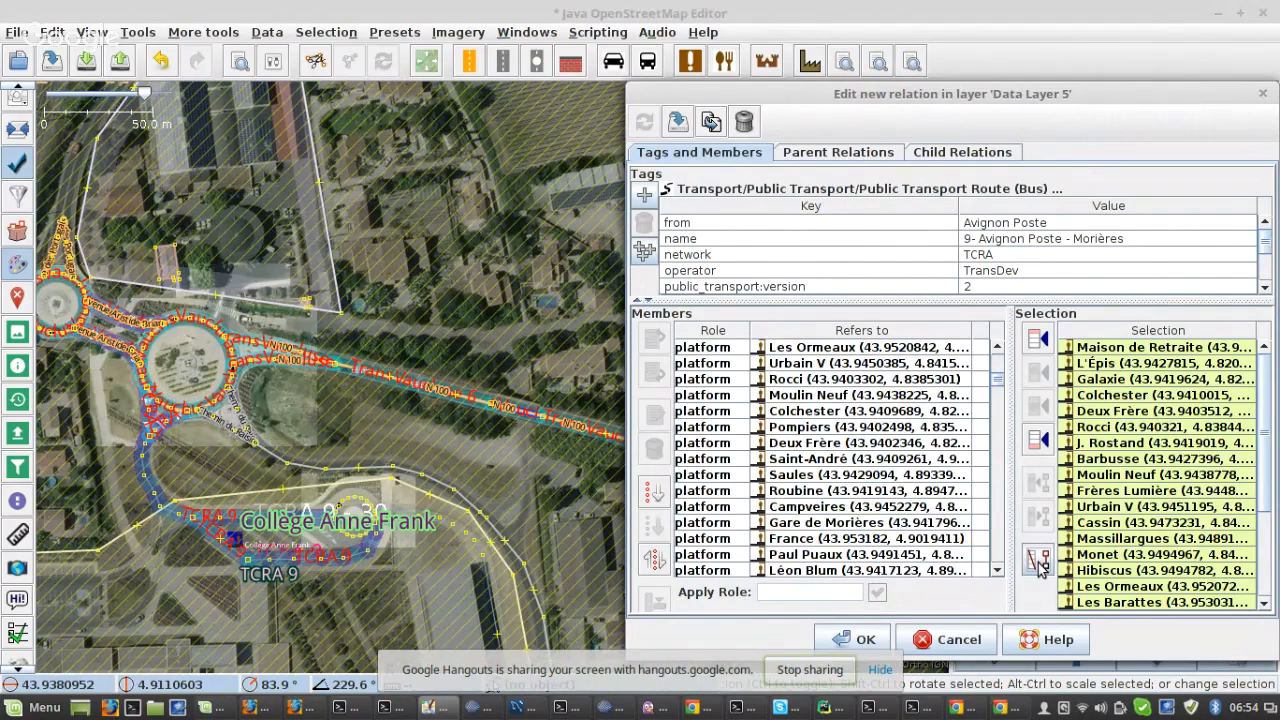
left_click(679, 124)
- Zoom the map to the Hibiscus platform from the member list and examine the route around it
scroll(818, 498, "up", 1)
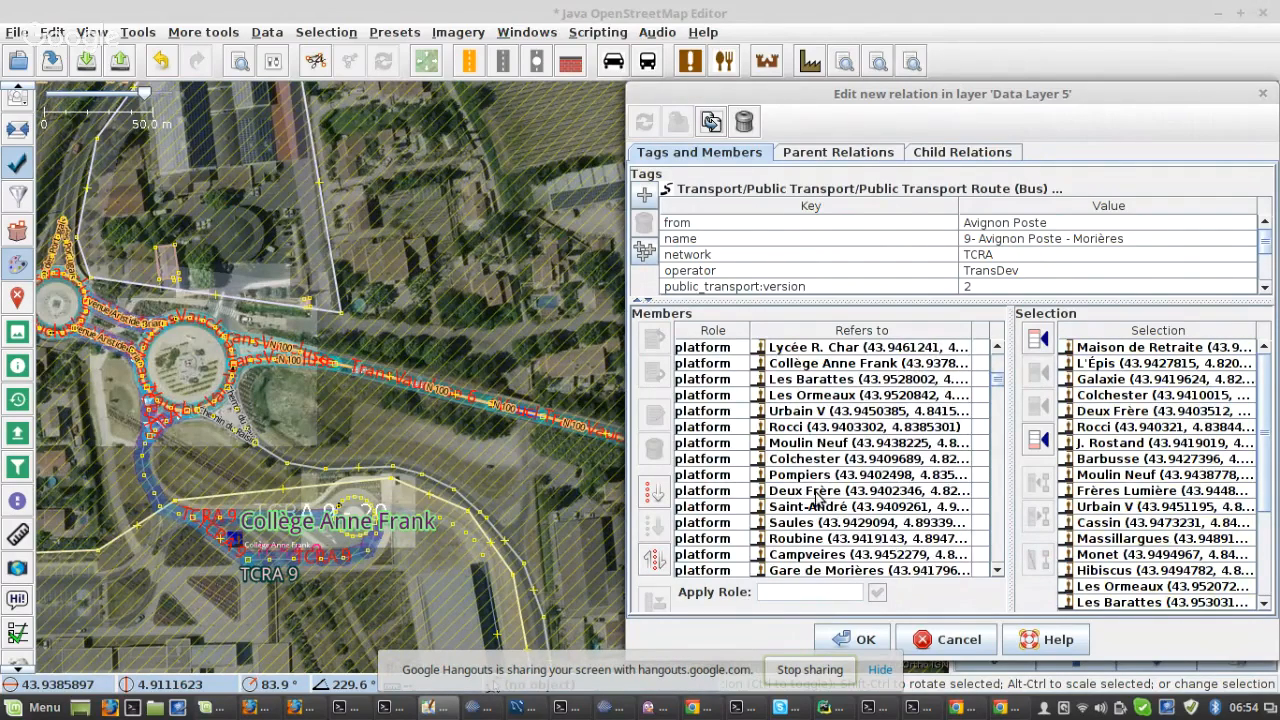
scroll(818, 498, "up", 5)
left_click(795, 461)
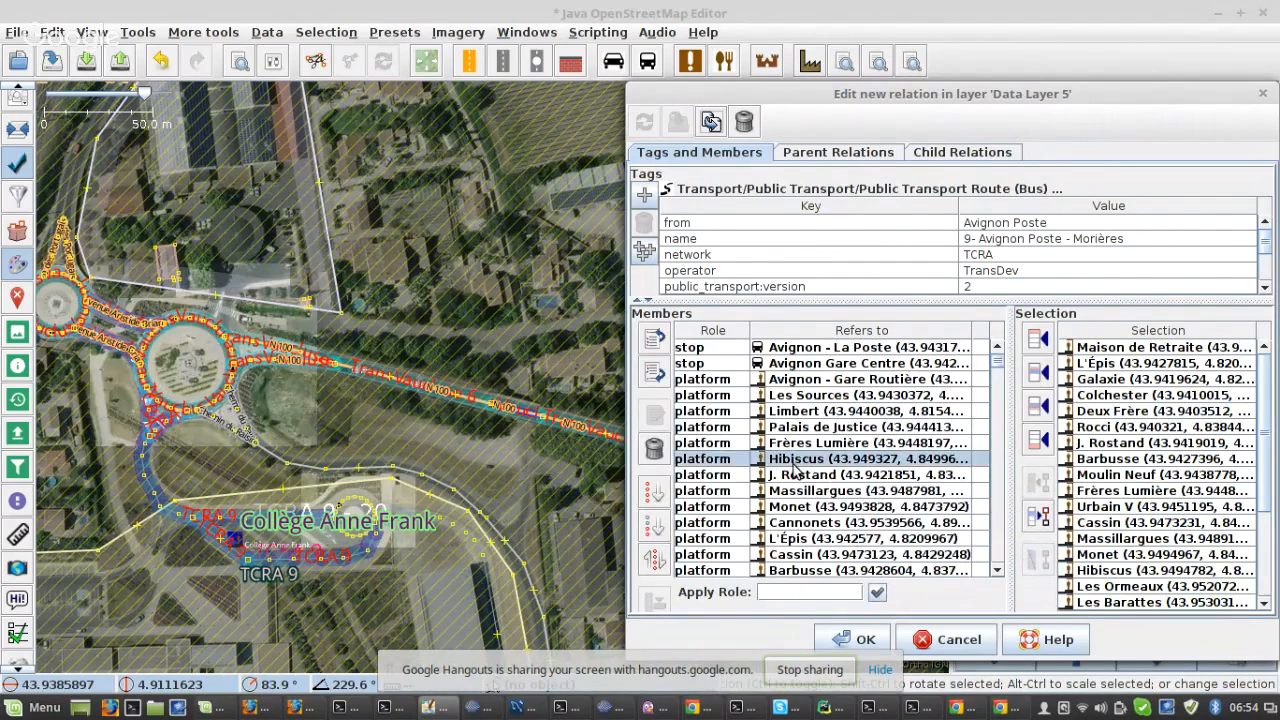
right_click(799, 470)
left_click(829, 476)
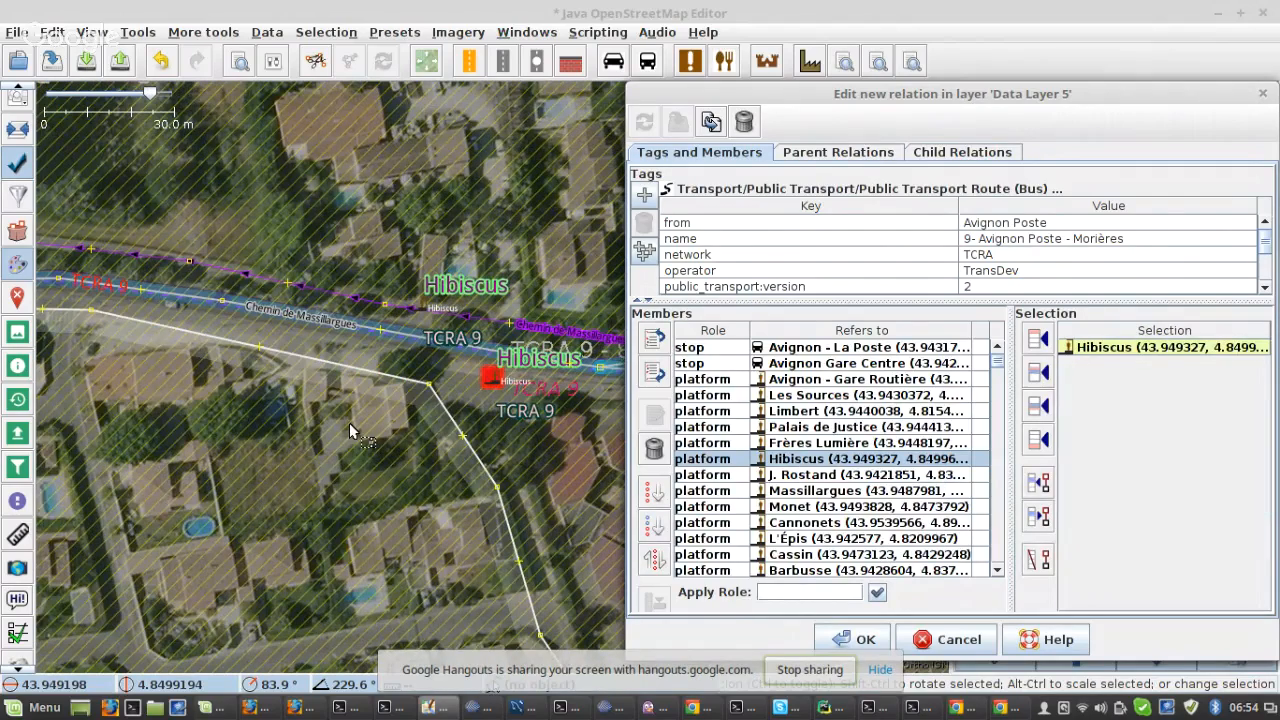
scroll(220, 320, "down", 3)
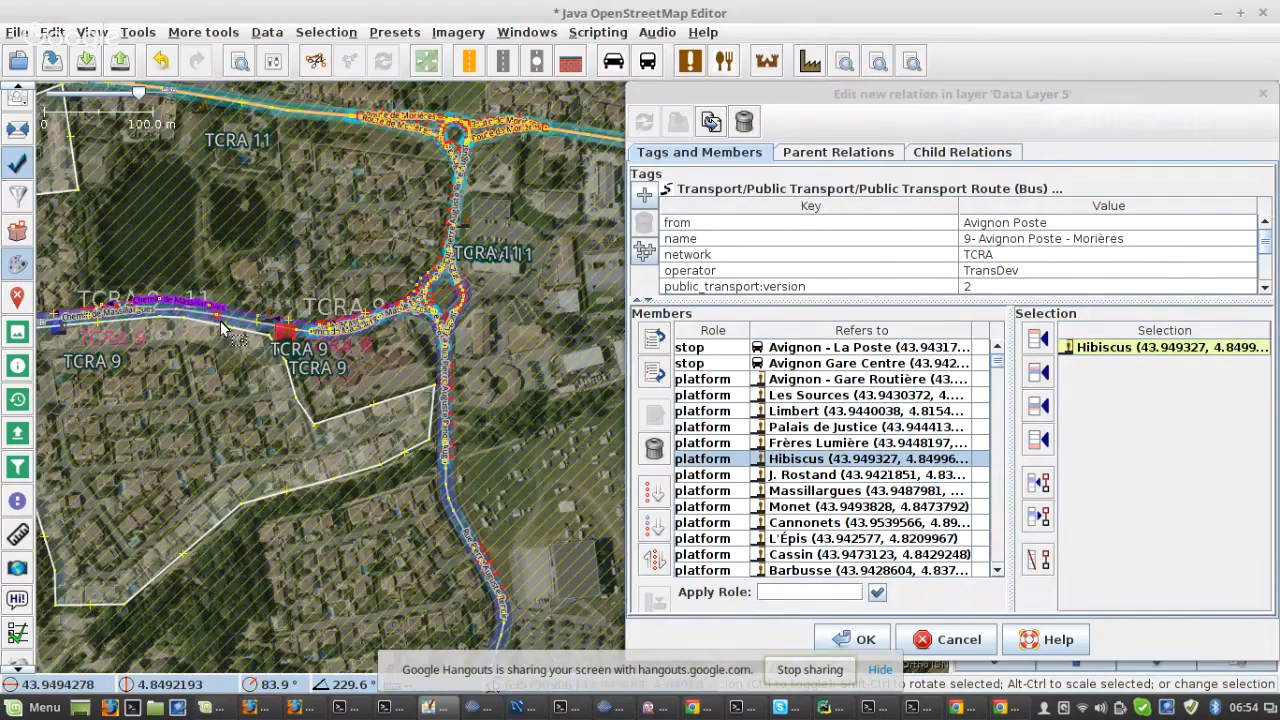
left_click_drag(220, 320, 521, 325)
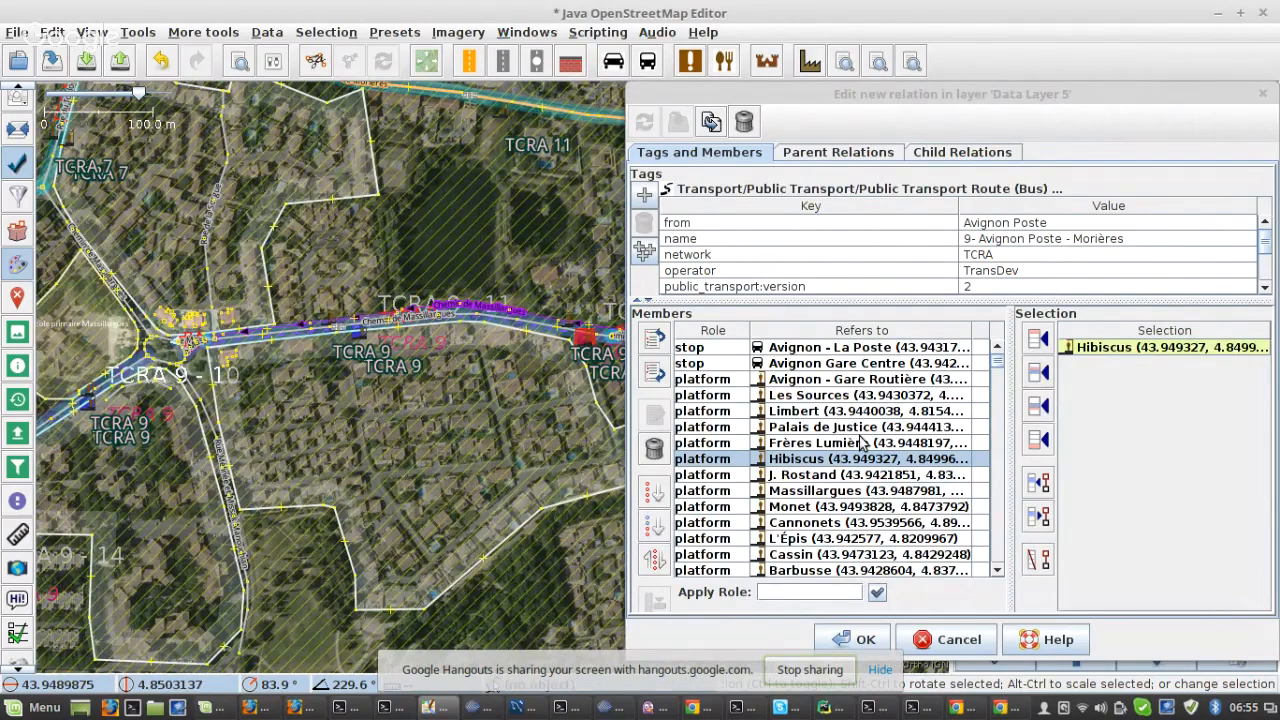
left_click(862, 444)
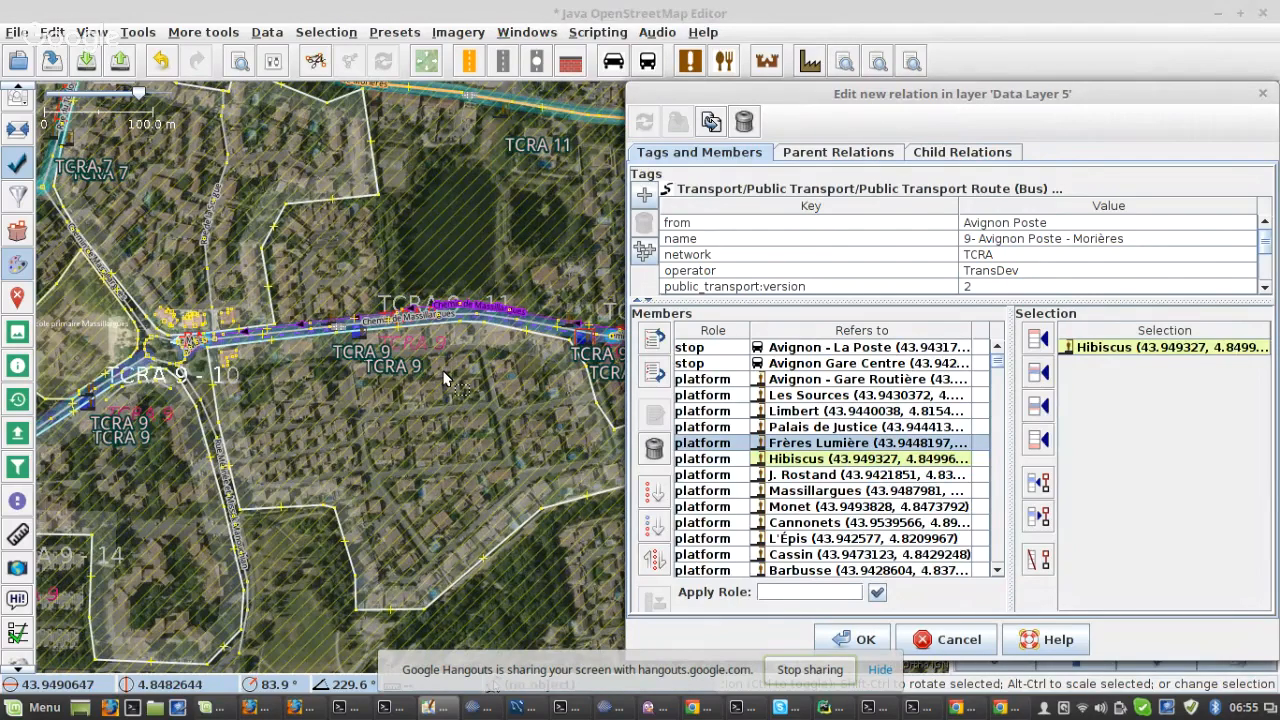
scroll(377, 488, "down", 4)
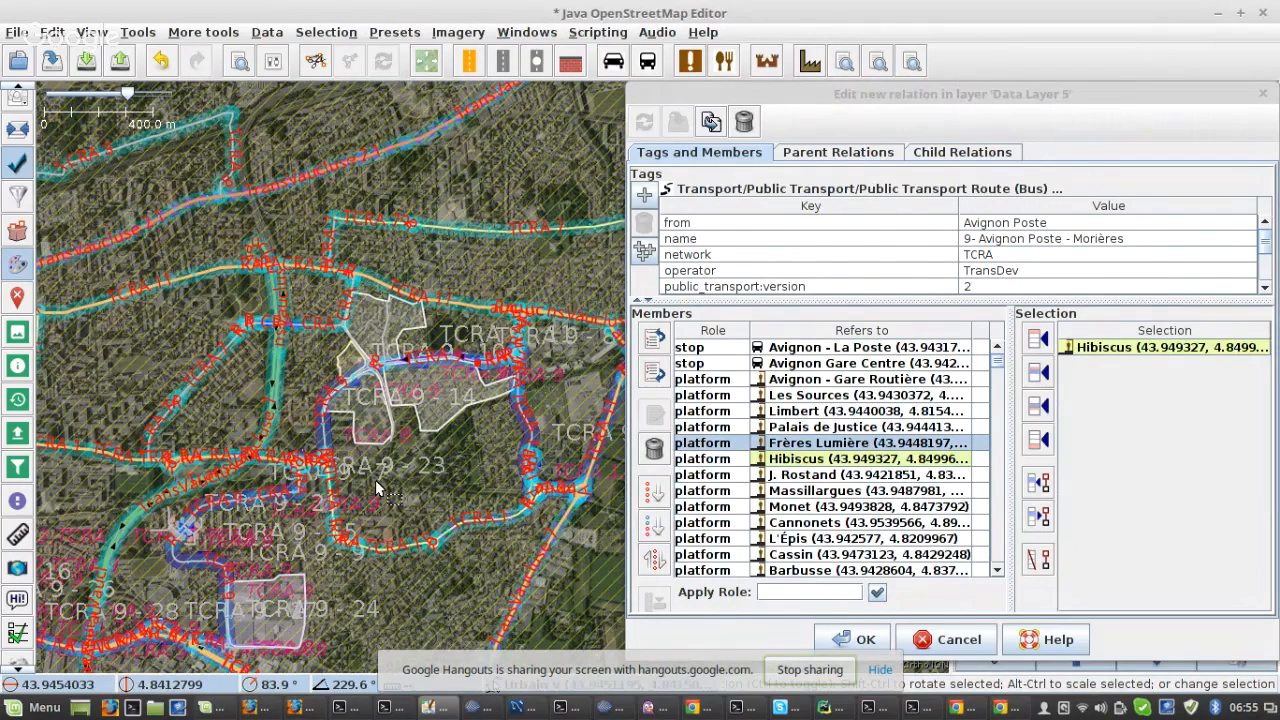
- Zoom to the Limbert platform and follow the route past Palais de Justice to Maison de Retraite to check the stop order
left_click(818, 412)
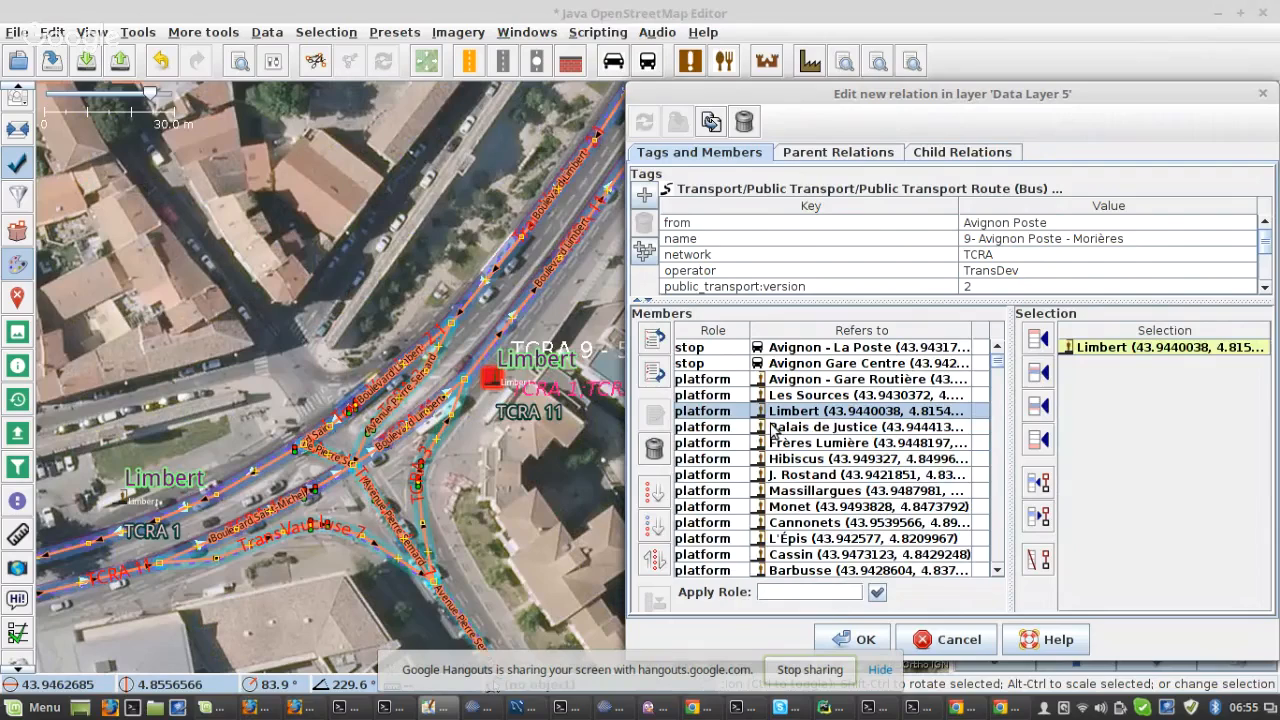
scroll(330, 440, "down", 2)
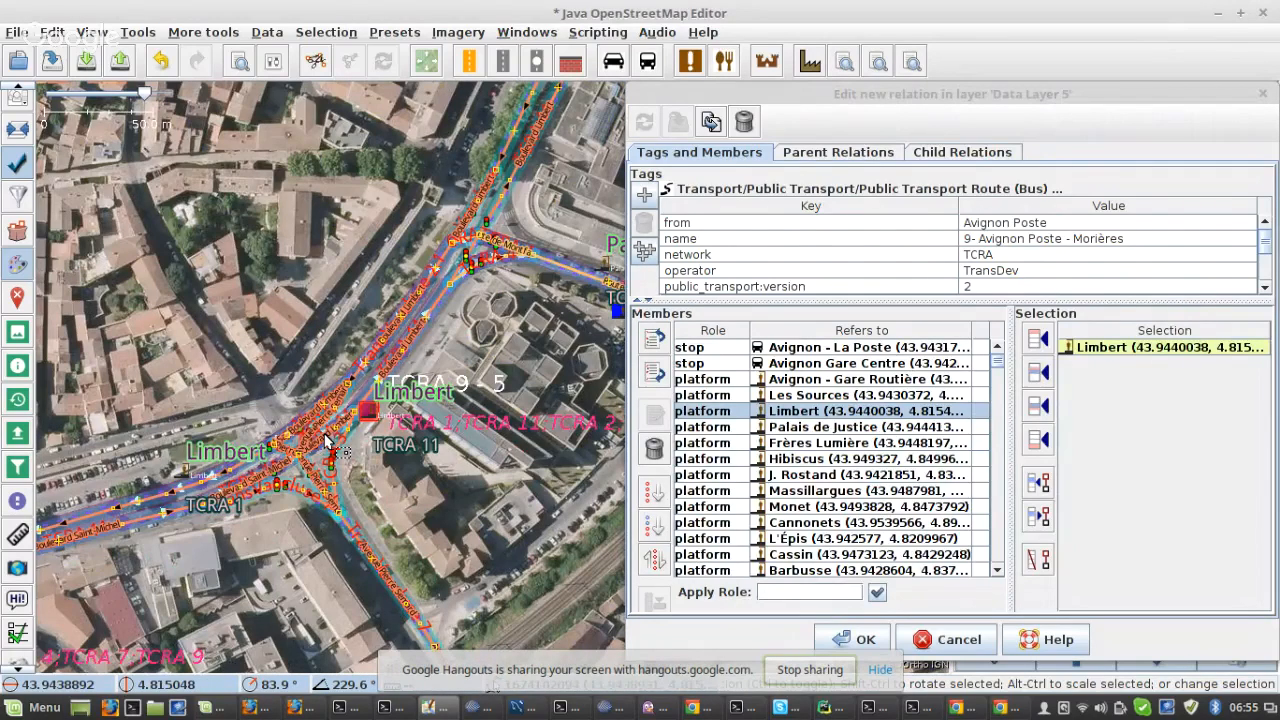
left_click_drag(600, 299, 283, 305)
scroll(362, 305, "up", 2)
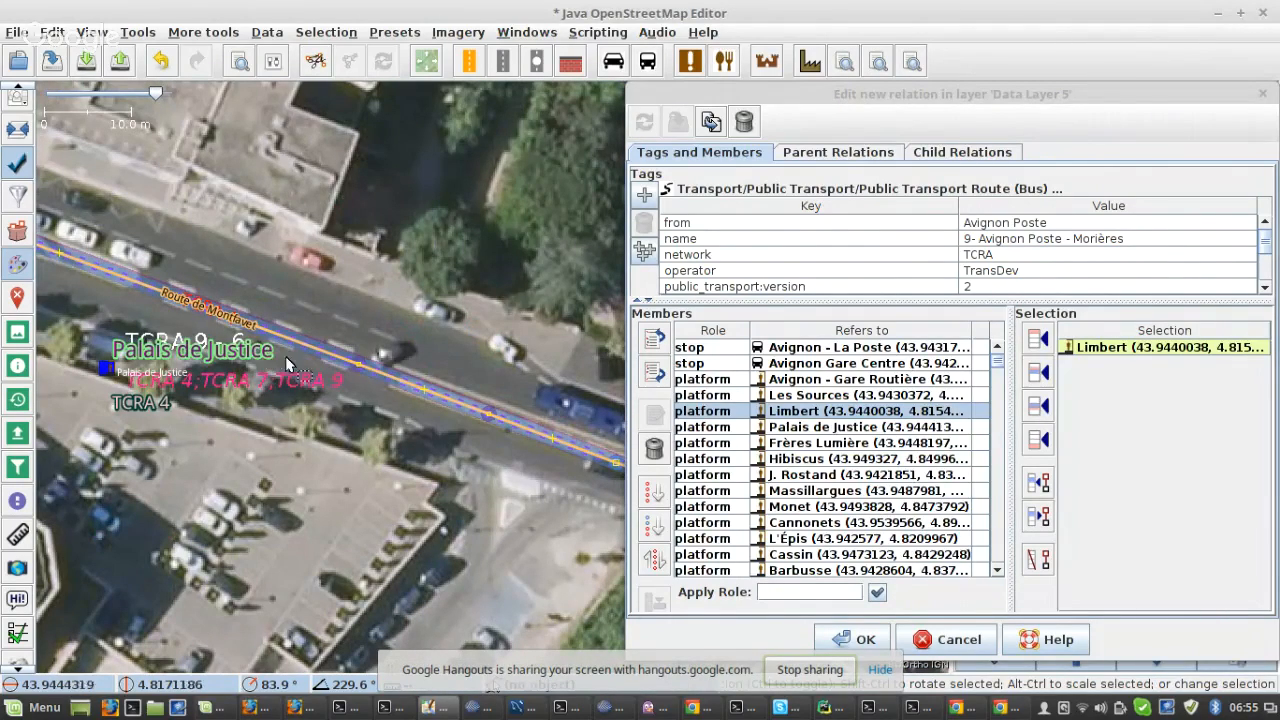
left_click_drag(507, 447, 220, 342)
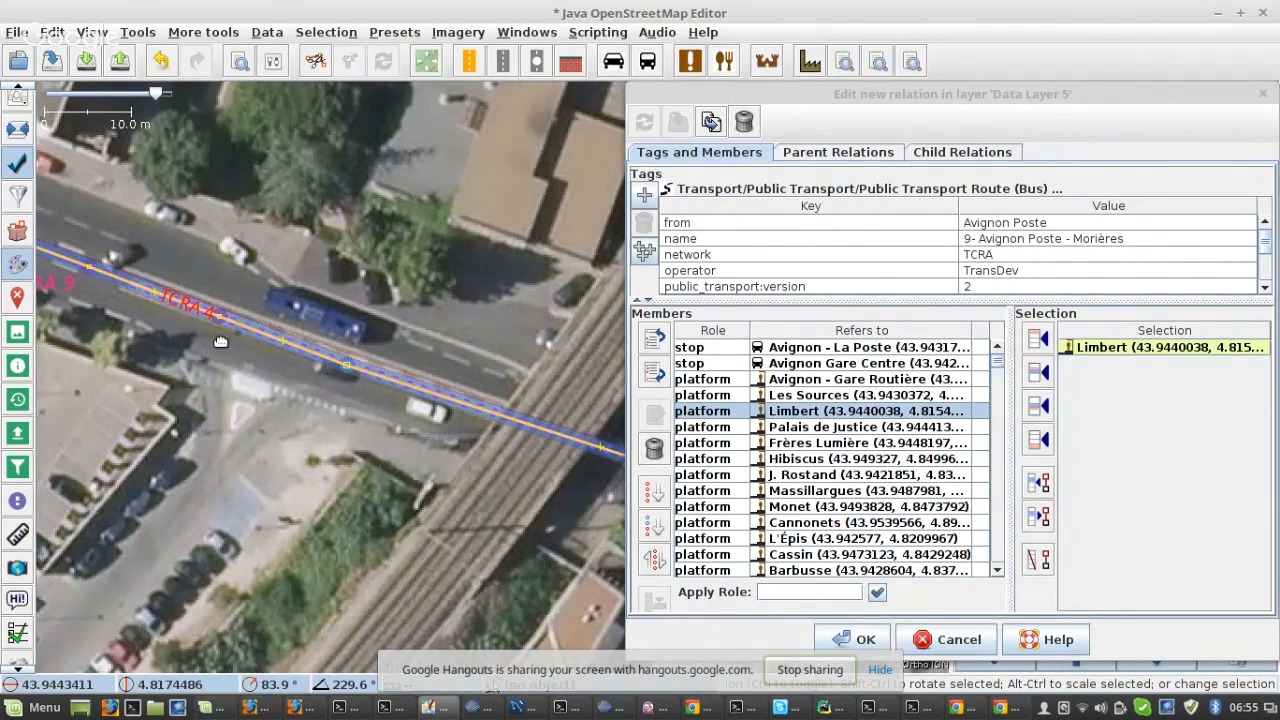
scroll(330, 410, "down", 3)
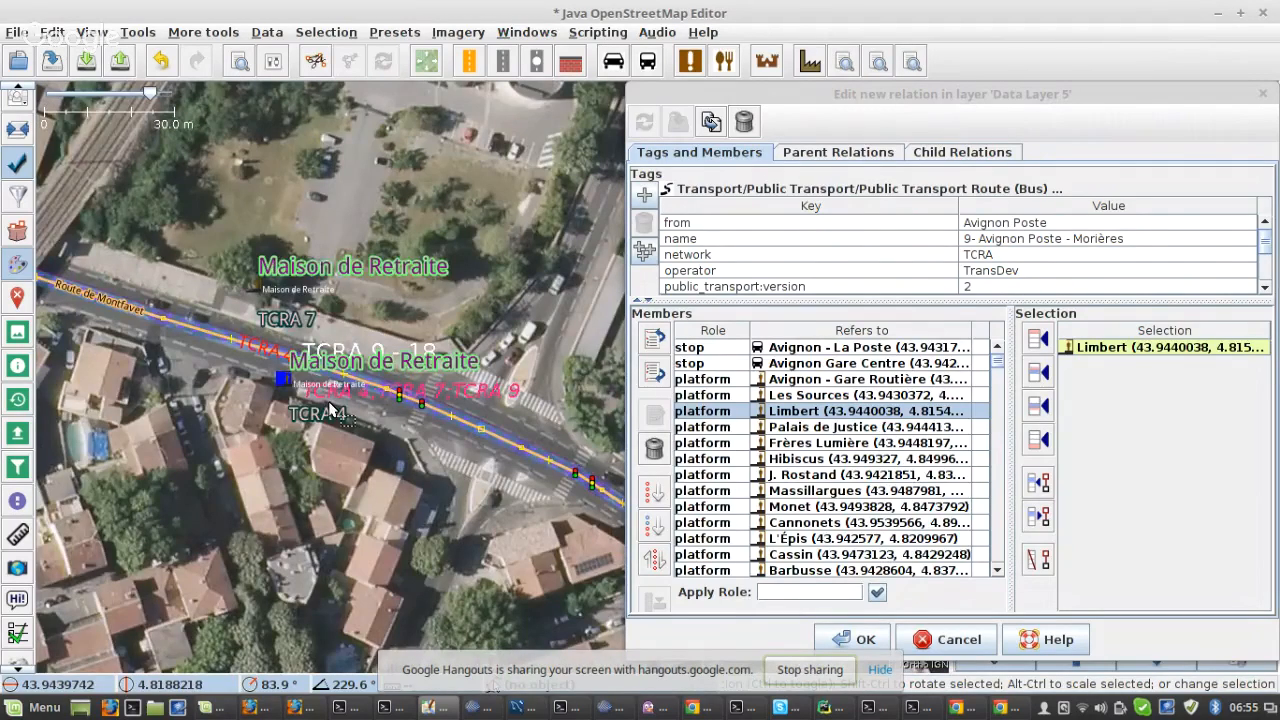
scroll(265, 386, "up", 3)
scroll(265, 386, "down", 3)
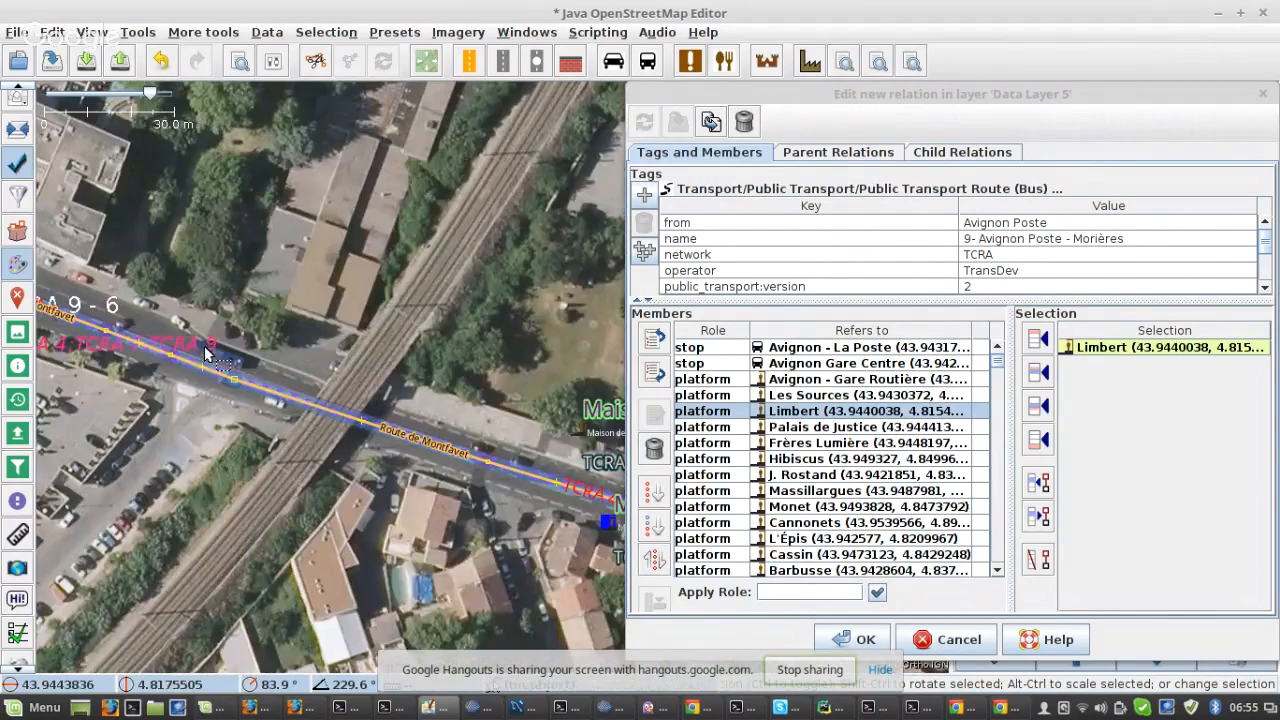
left_click_drag(205, 352, 445, 358)
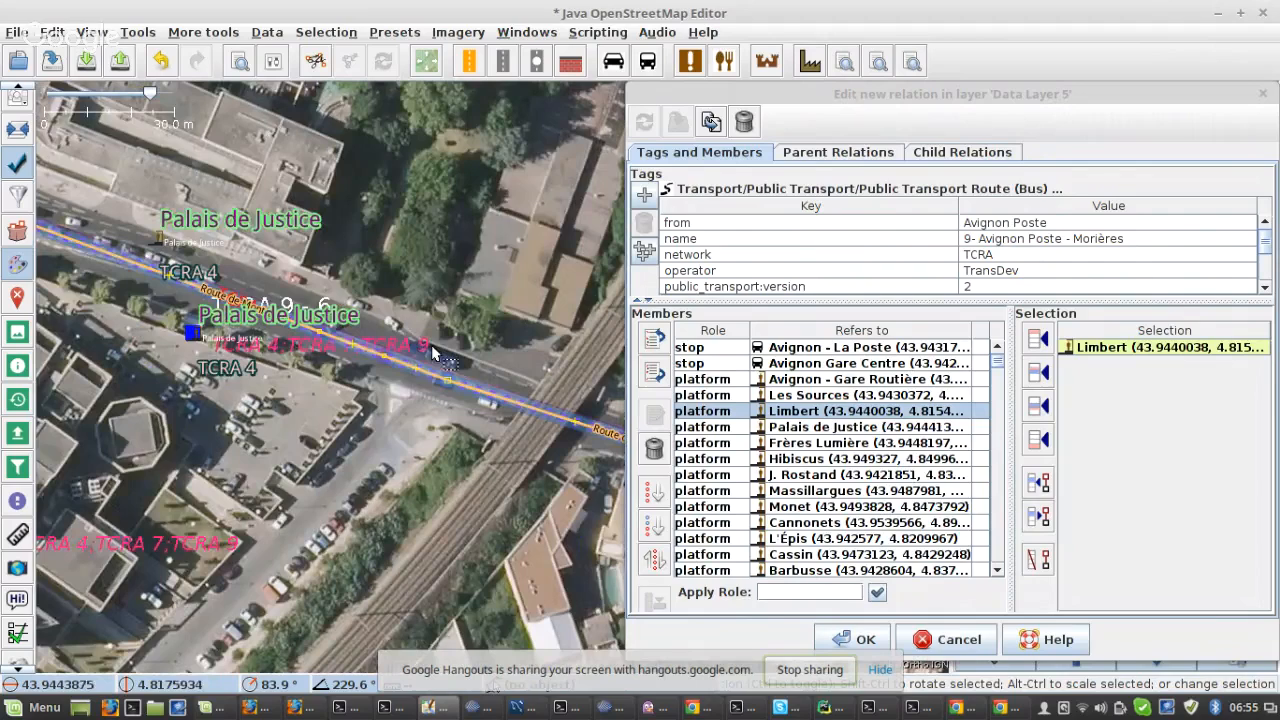
- Reverse the members from Frères Lumière through Maison de Retraite so that Maison de Retraite directly follows Palais de Justice
left_click(810, 446)
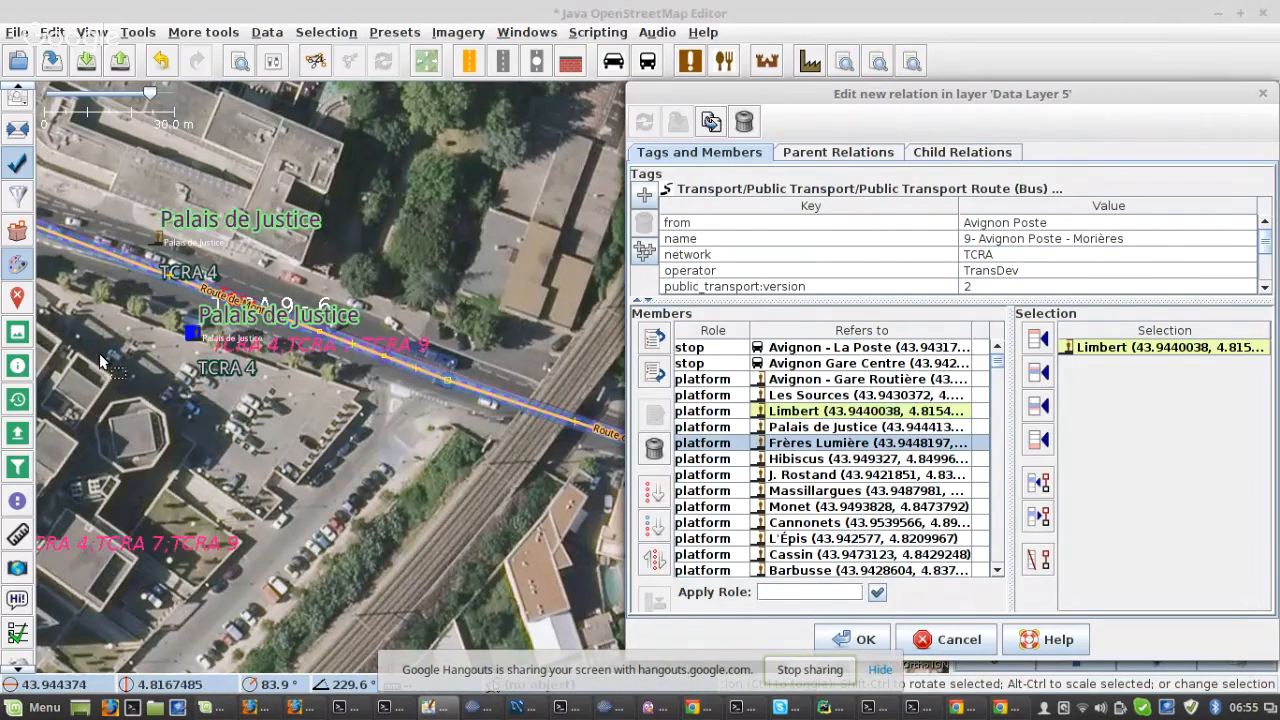
scroll(357, 365, "down", 2)
left_click_drag(272, 366, 17, 363)
scroll(510, 470, "up", 2)
left_click_drag(580, 449, 418, 436)
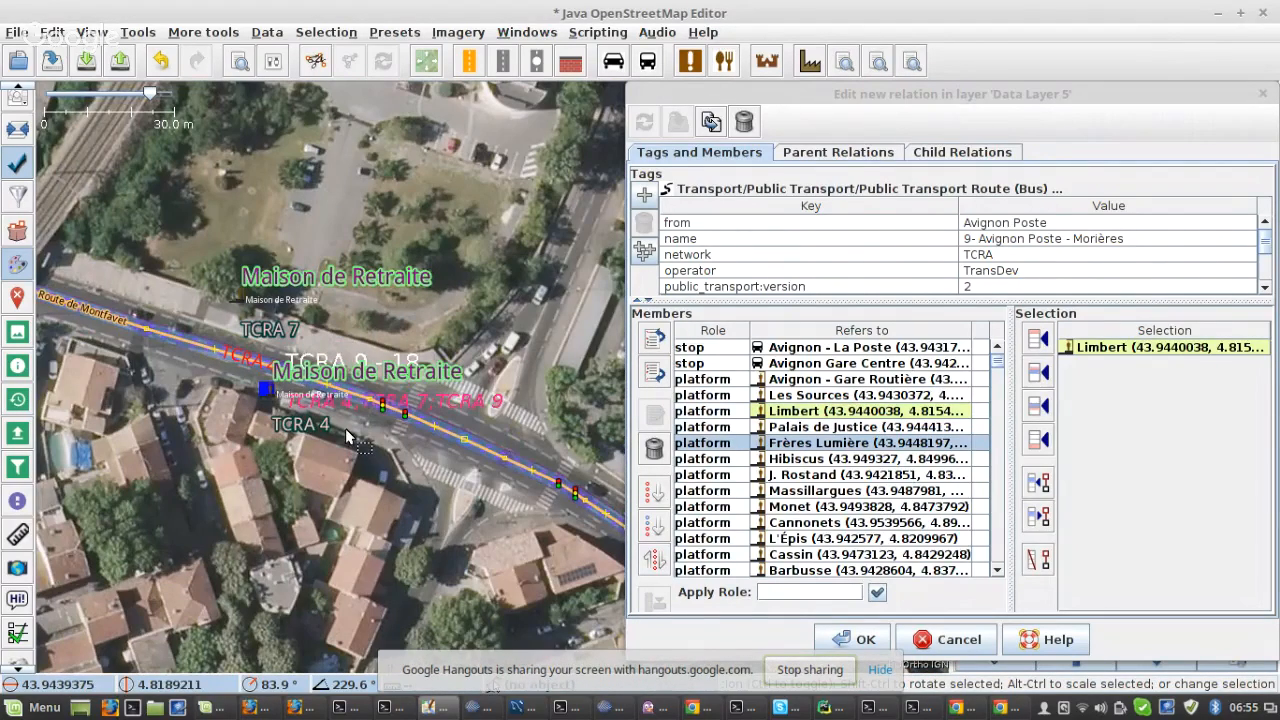
left_click(268, 392, "shift")
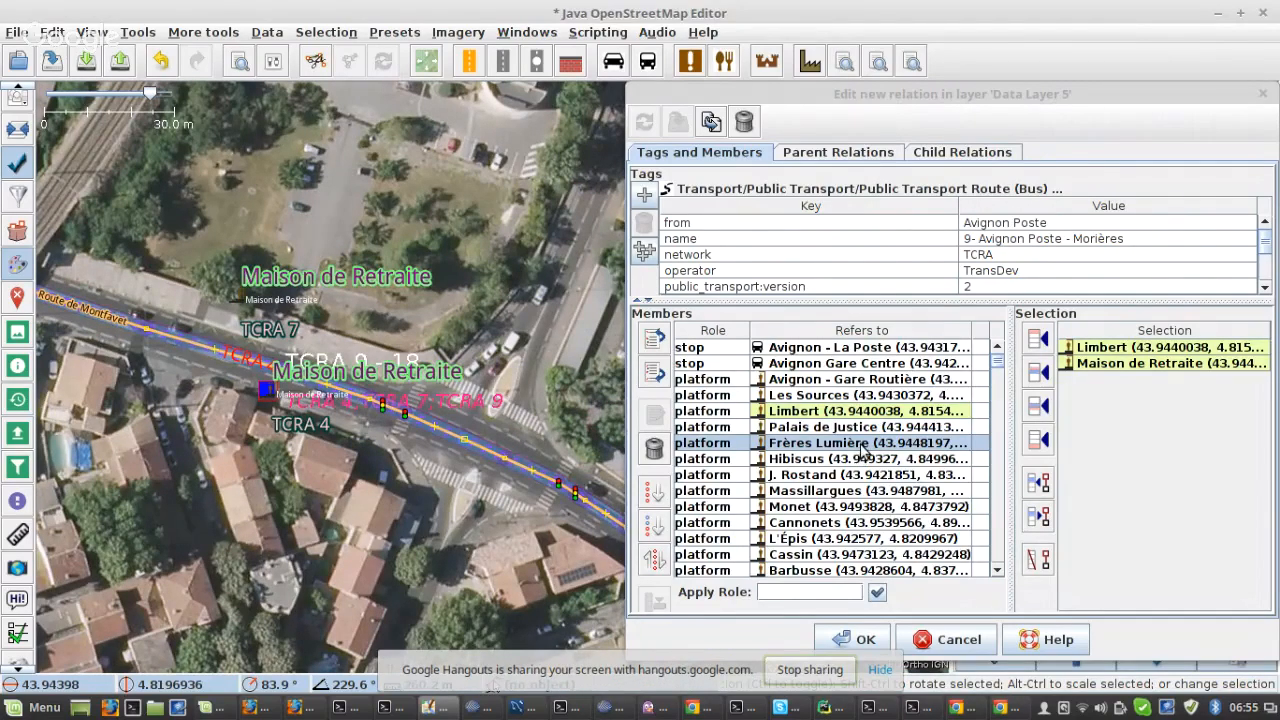
scroll(855, 458, "down", 3)
left_click(825, 476, "shift")
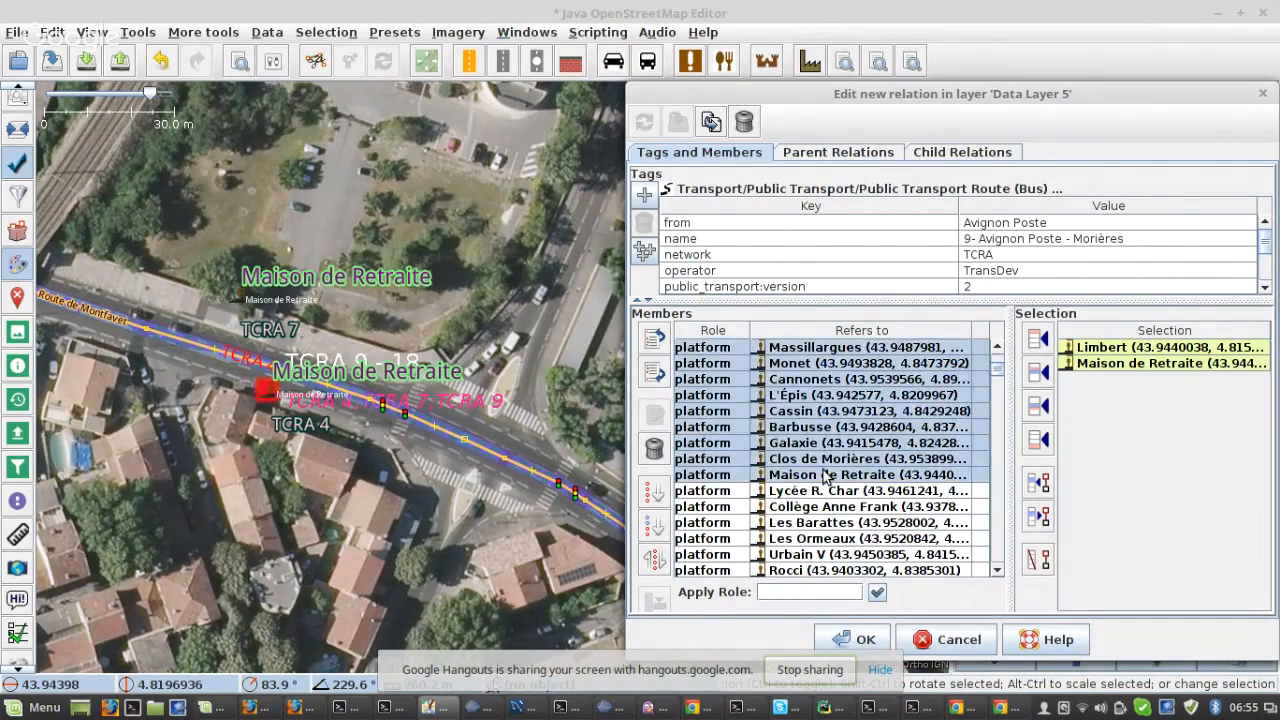
left_click(654, 561)
scroll(757, 487, "up", 1)
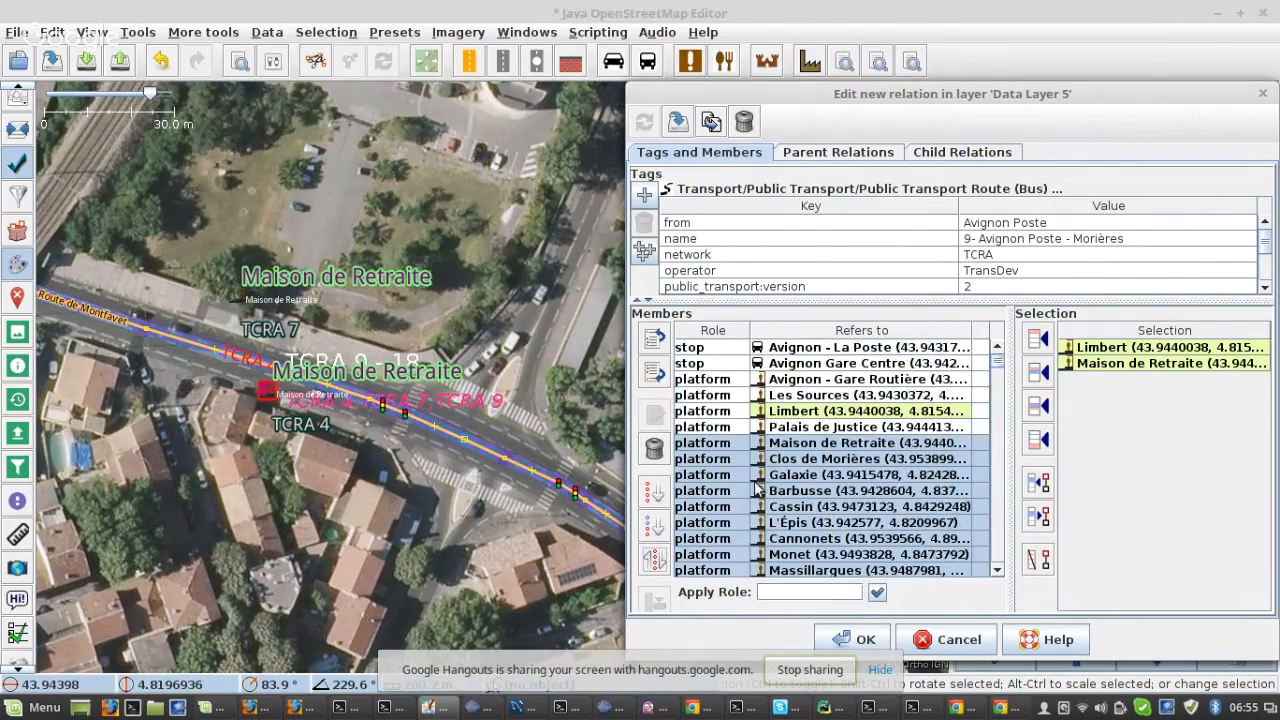
- Find the L'Épis platform on the map and reverse the members from Clos de Morières through L'Épis, placing it after Maison de Retraite
left_click(778, 459)
scroll(67, 376, "down", 2)
left_click_drag(460, 641, 197, 430)
scroll(315, 563, "up", 2)
scroll(303, 530, "up", 2)
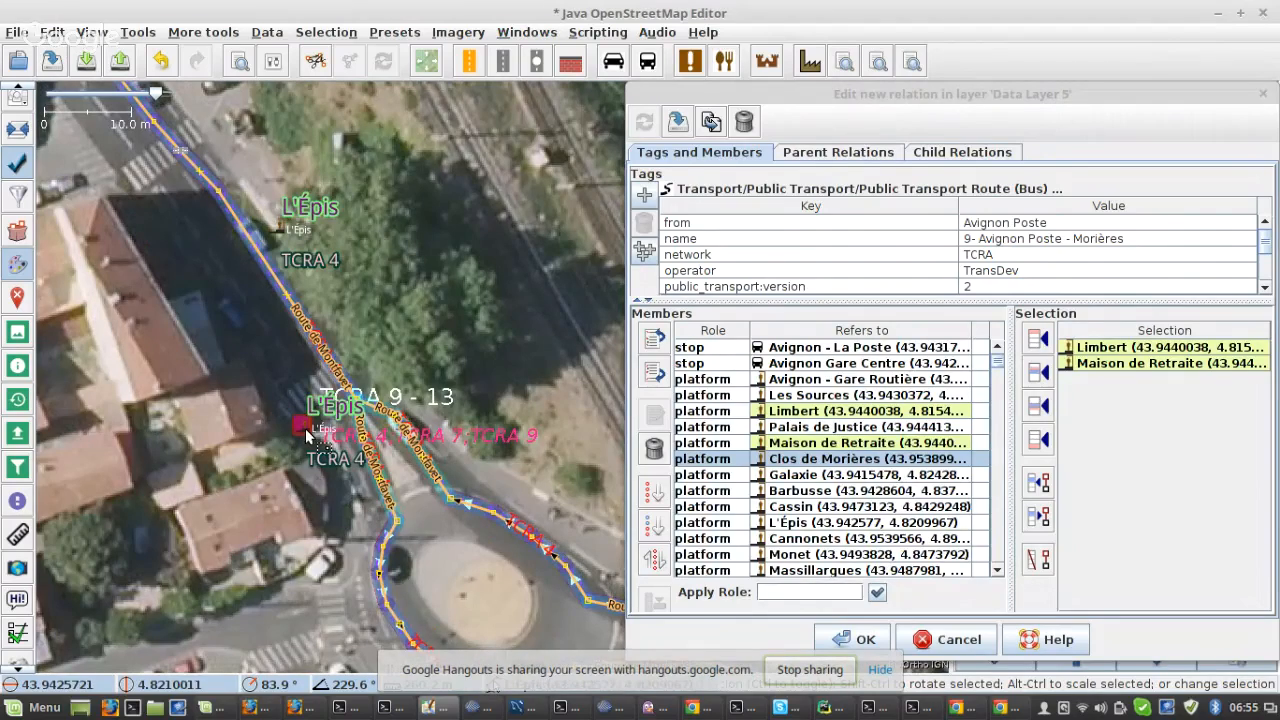
left_click(301, 424)
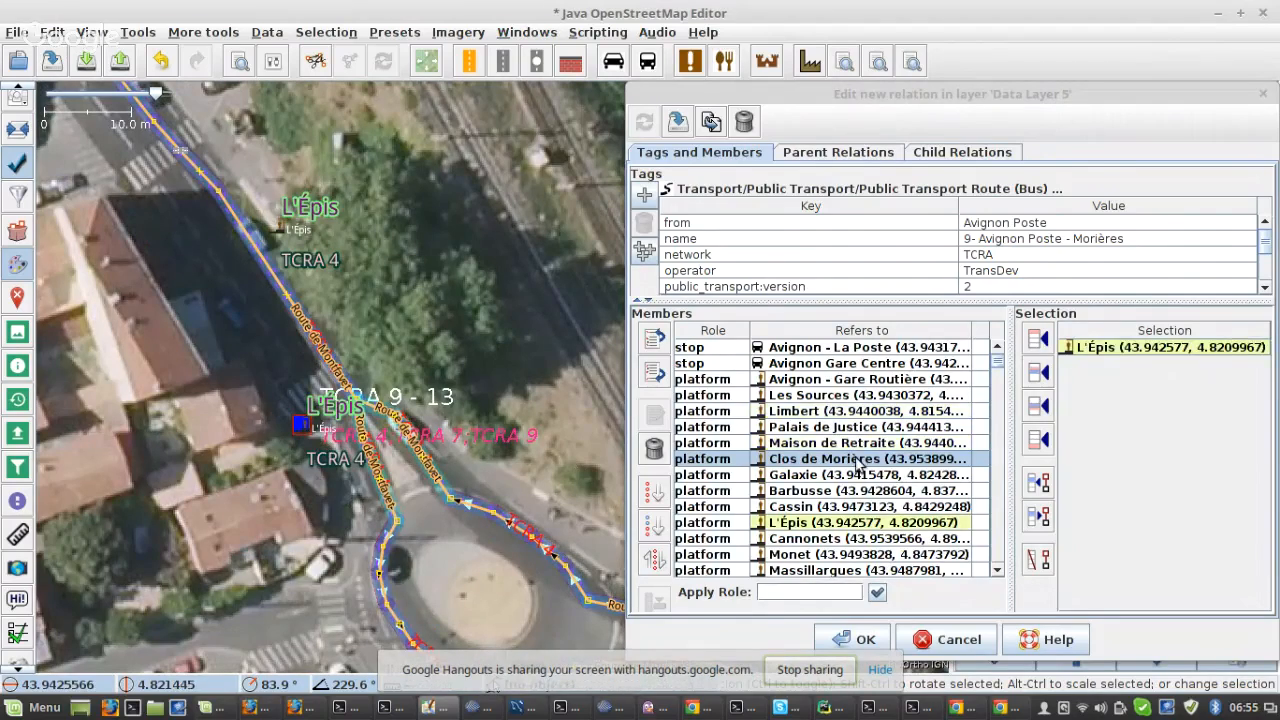
left_click(818, 523, "shift")
left_click(654, 560)
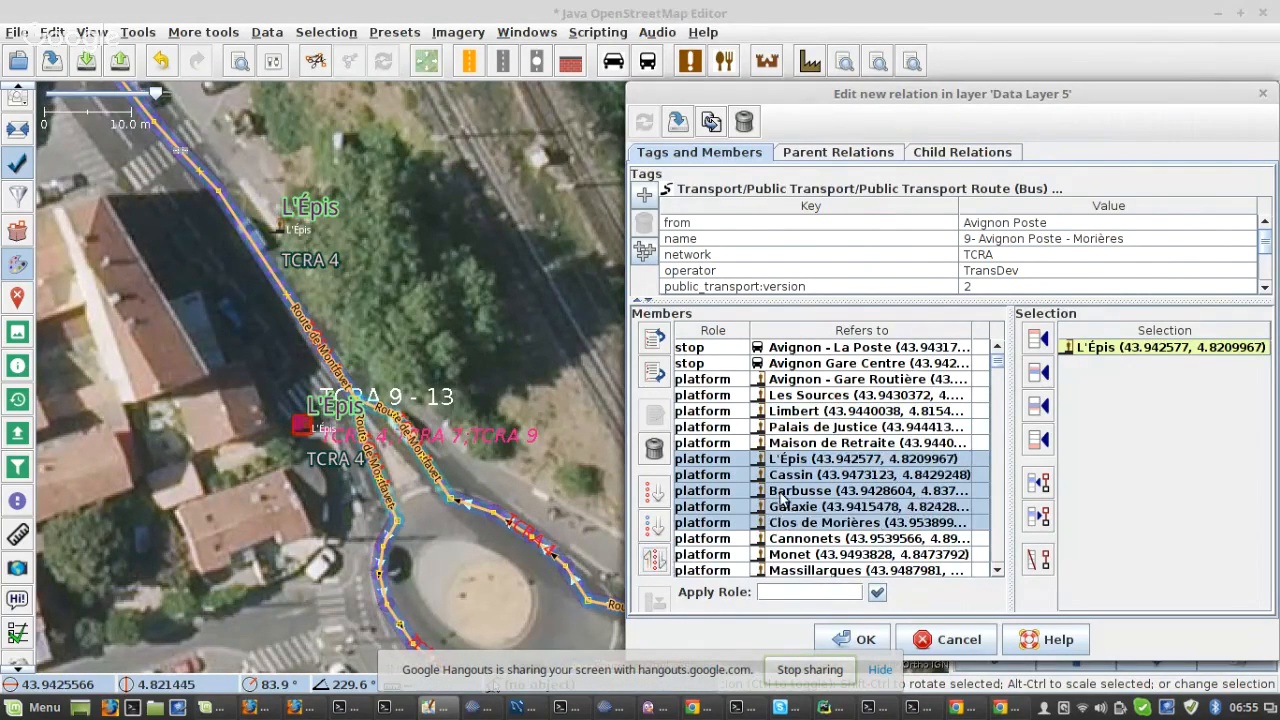
- Find the Galaxie platform along Route de Montfavet and reverse the members from Cassin through Galaxie, placing it after L'Épis
scroll(200, 395, "down", 2)
scroll(201, 397, "down", 1)
left_click_drag(434, 525, 127, 423)
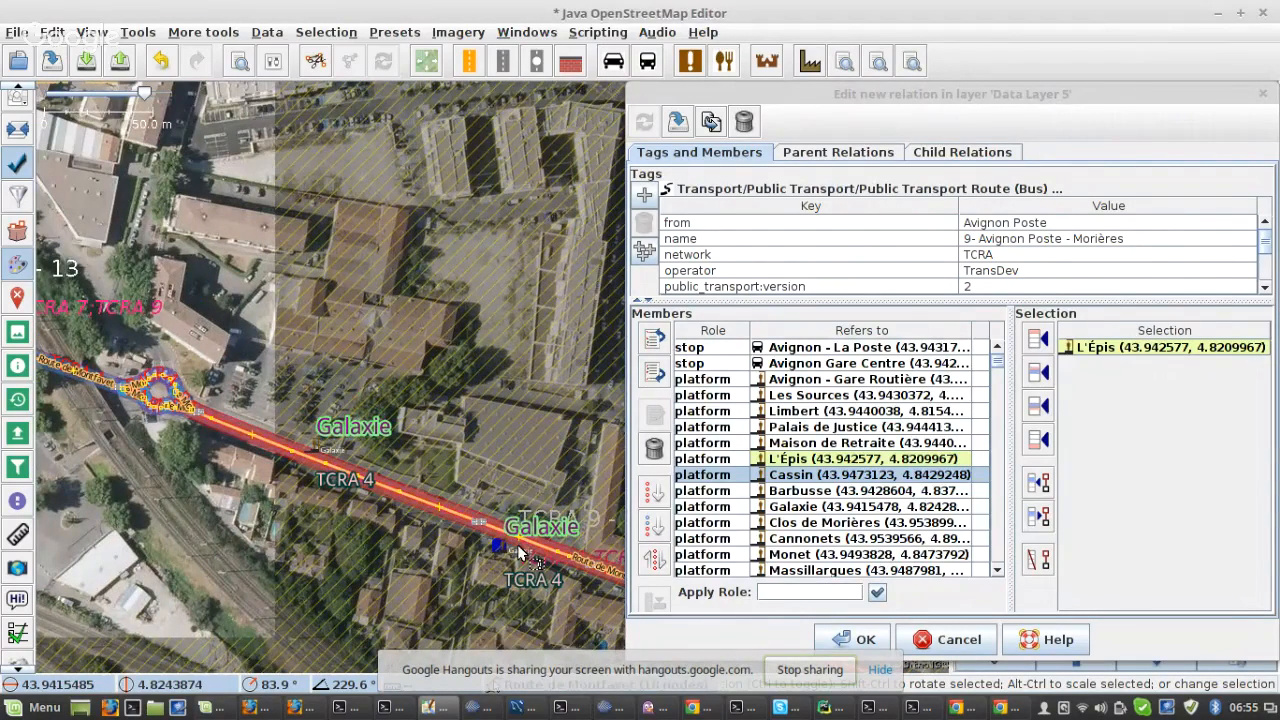
scroll(520, 553, "up", 3)
left_click(445, 545)
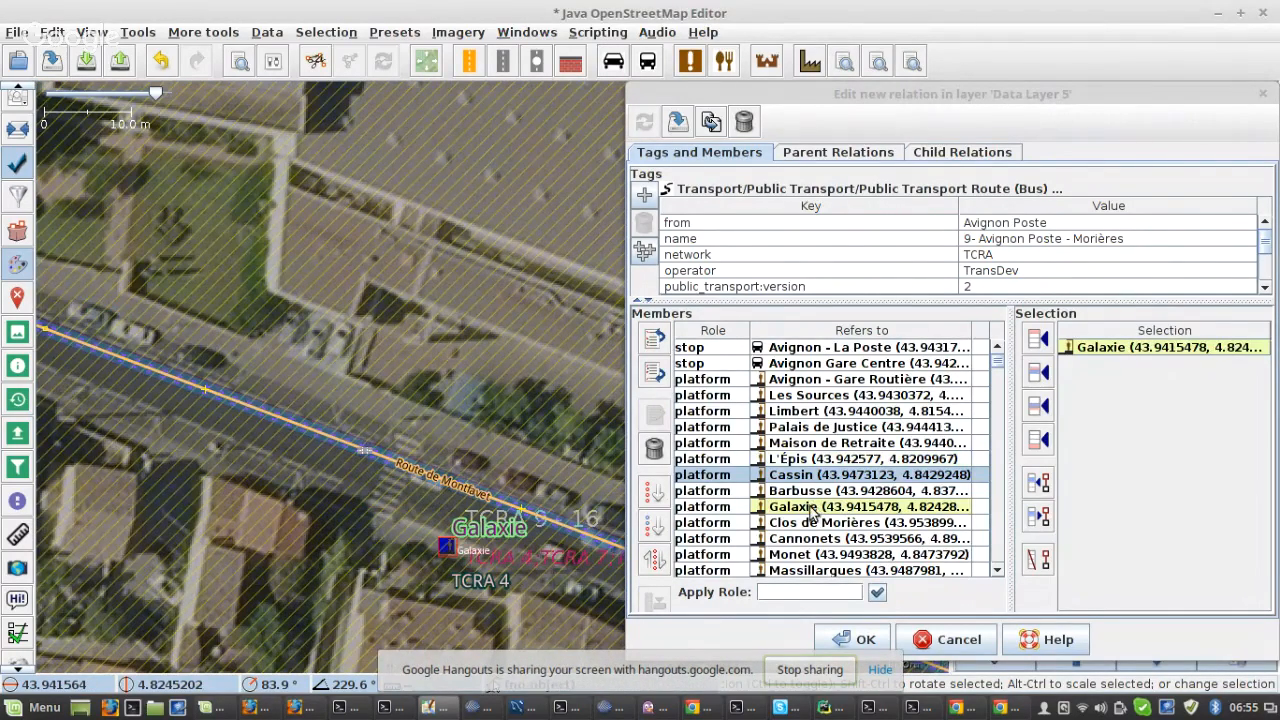
left_click(812, 512, "shift")
left_click(655, 560)
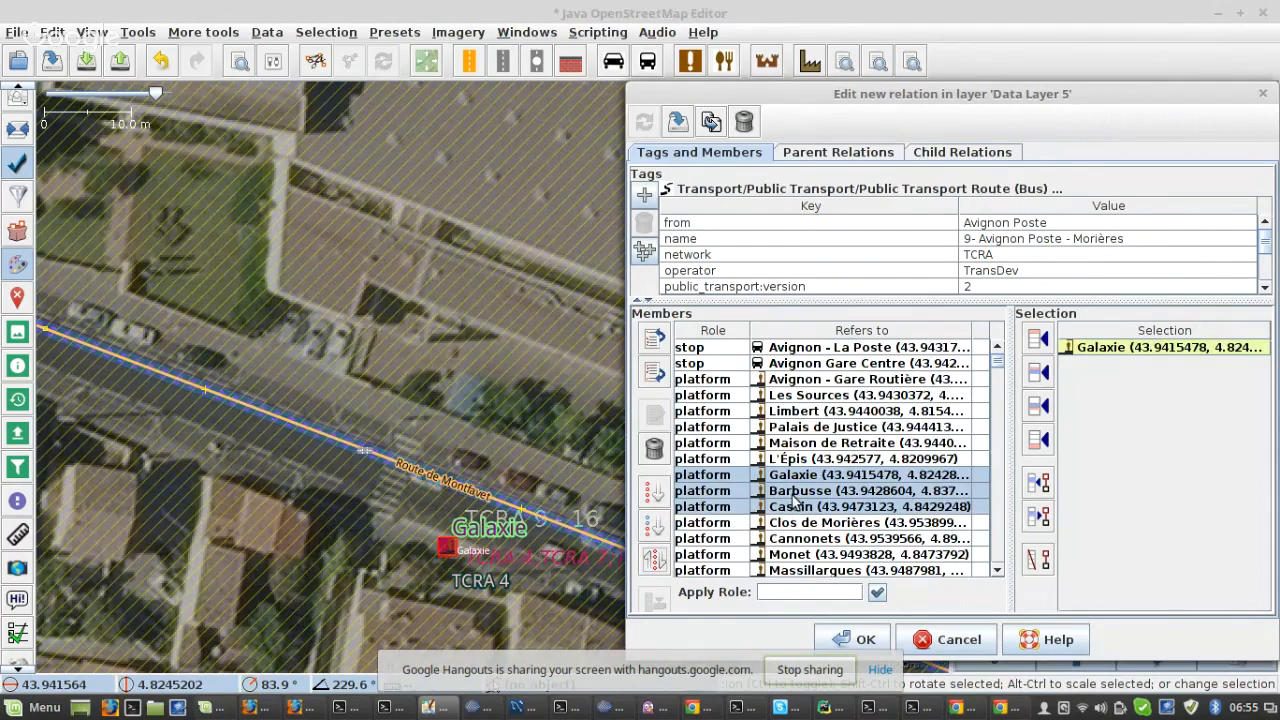
- Find the southern Colchester platform and reverse the members from Barbusse through Colchester, placing it directly after Galaxie
left_click(792, 496)
scroll(270, 446, "down", 2)
left_click_drag(396, 471, 2, 256)
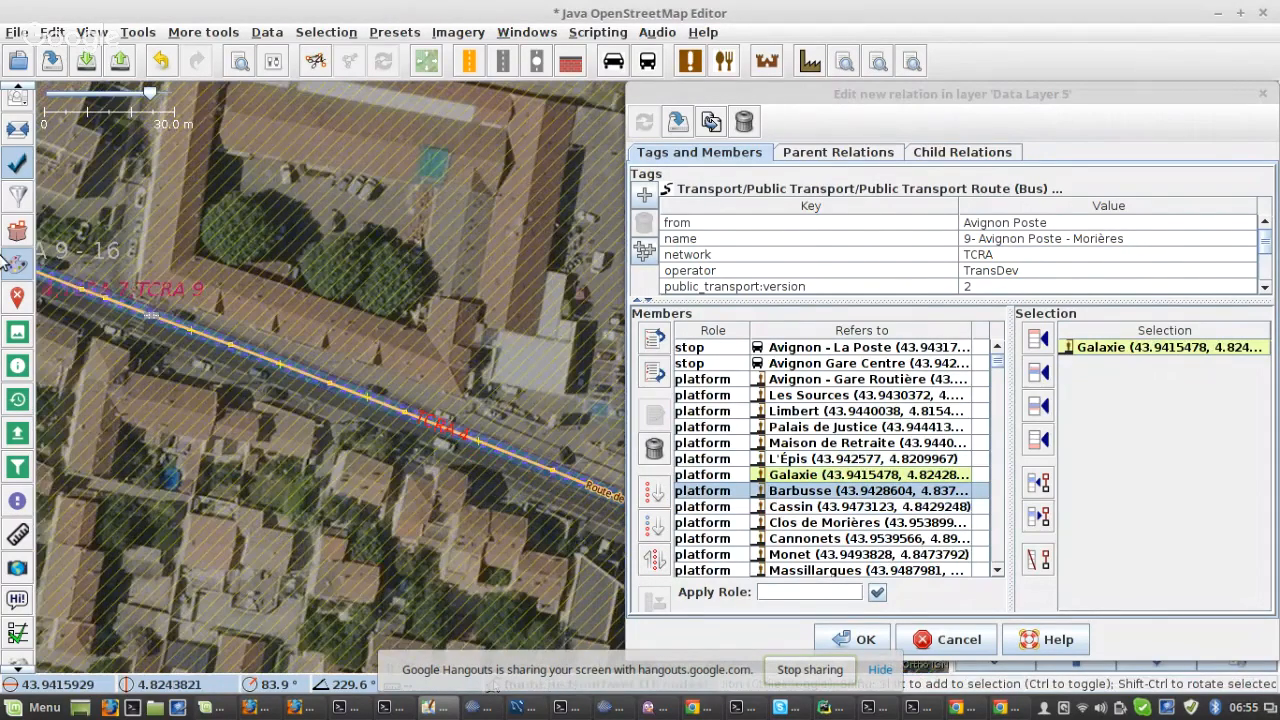
scroll(388, 444, "down", 1)
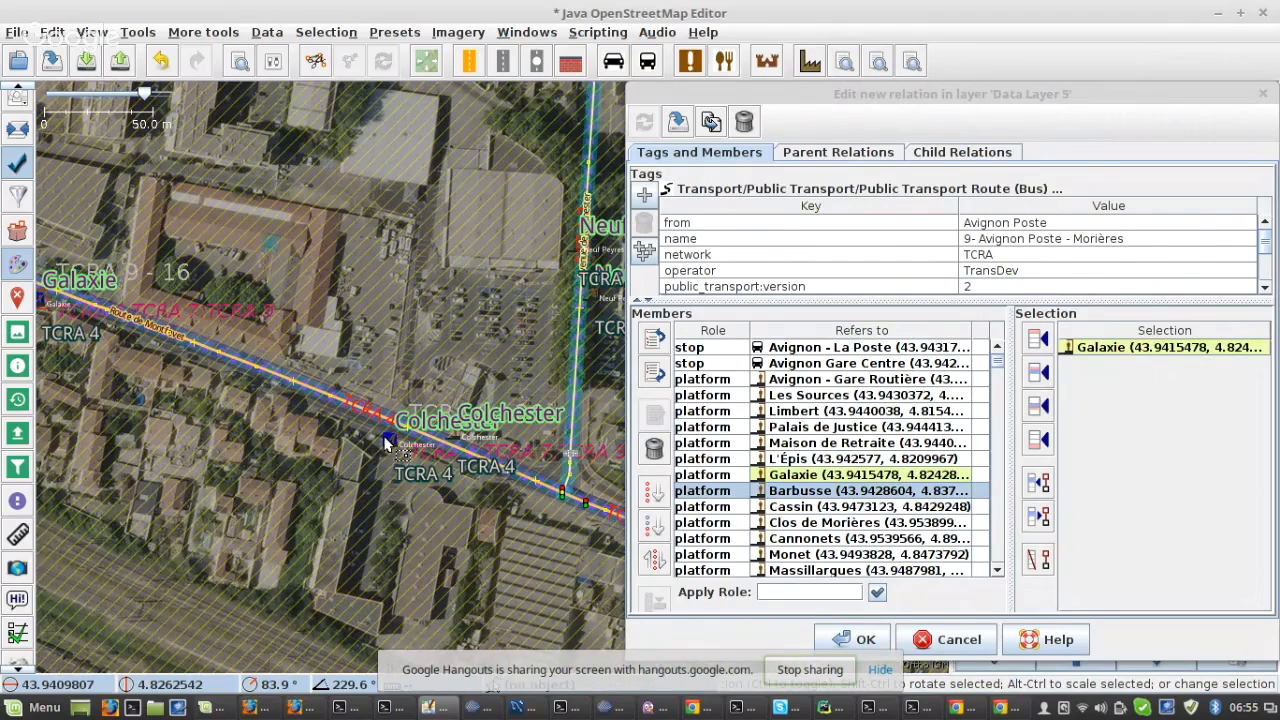
left_click(388, 444)
scroll(388, 444, "up", 1)
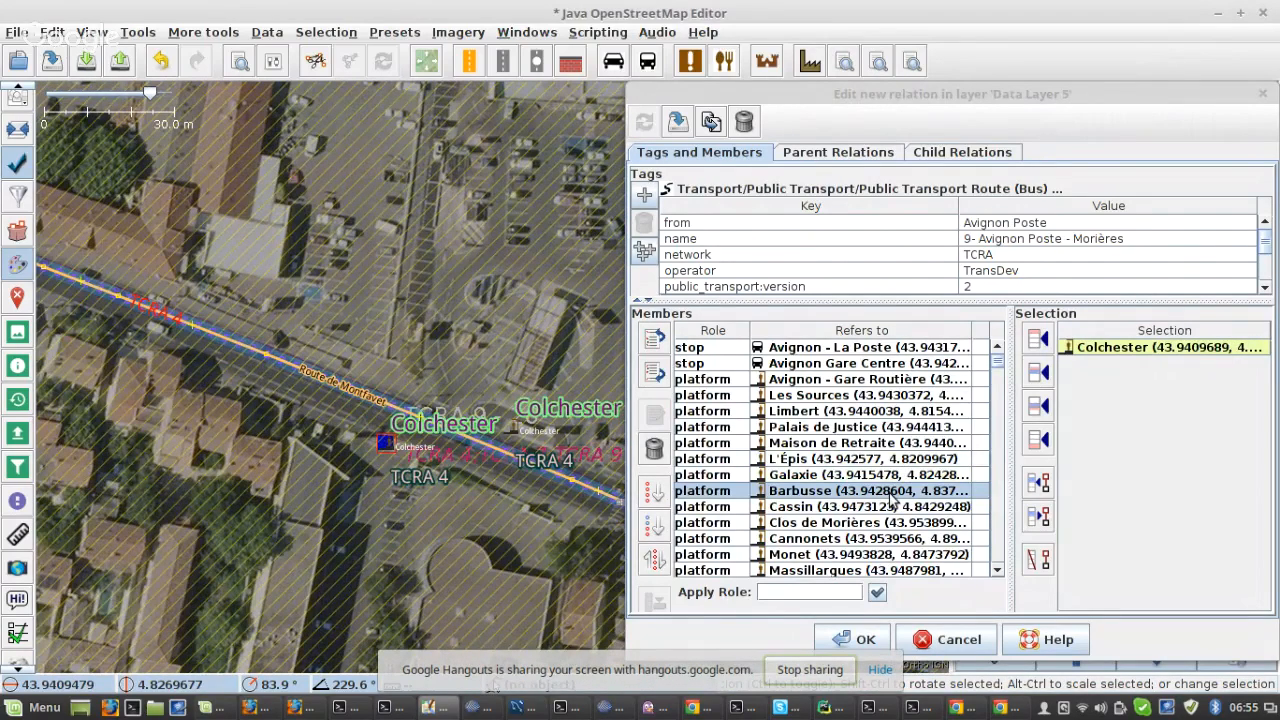
scroll(889, 496, "down", 5)
left_click(803, 463, "shift")
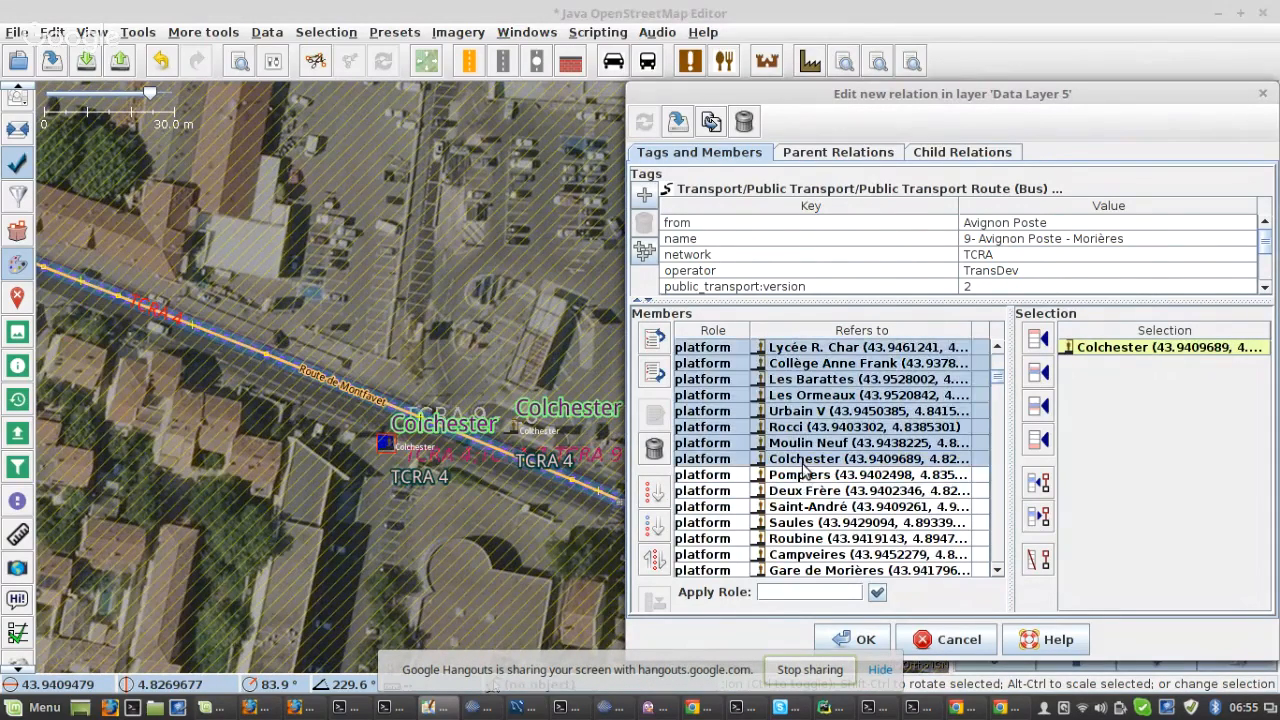
left_click(655, 560)
- Find the western Pompiers platform and reverse the members from Moulin Neuf through Pompiers, placing it directly after Colchester
left_click(860, 458)
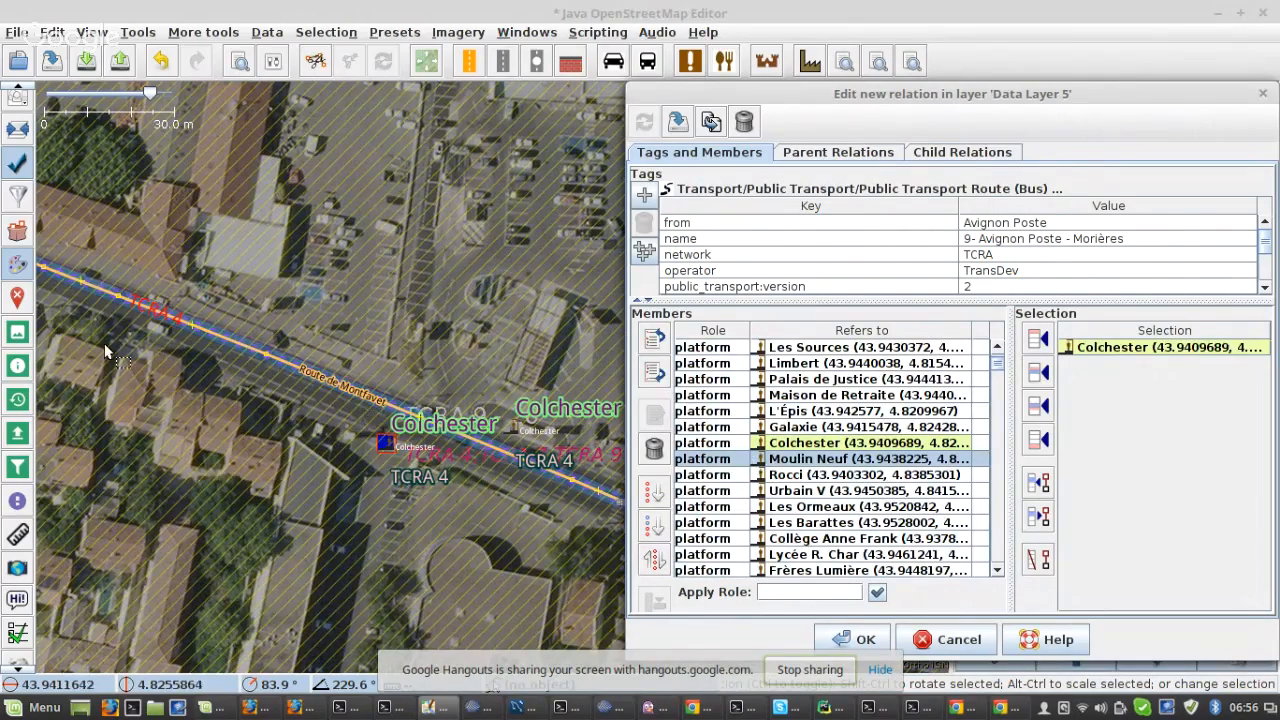
scroll(82, 347, "down", 1)
scroll(82, 347, "down", 2)
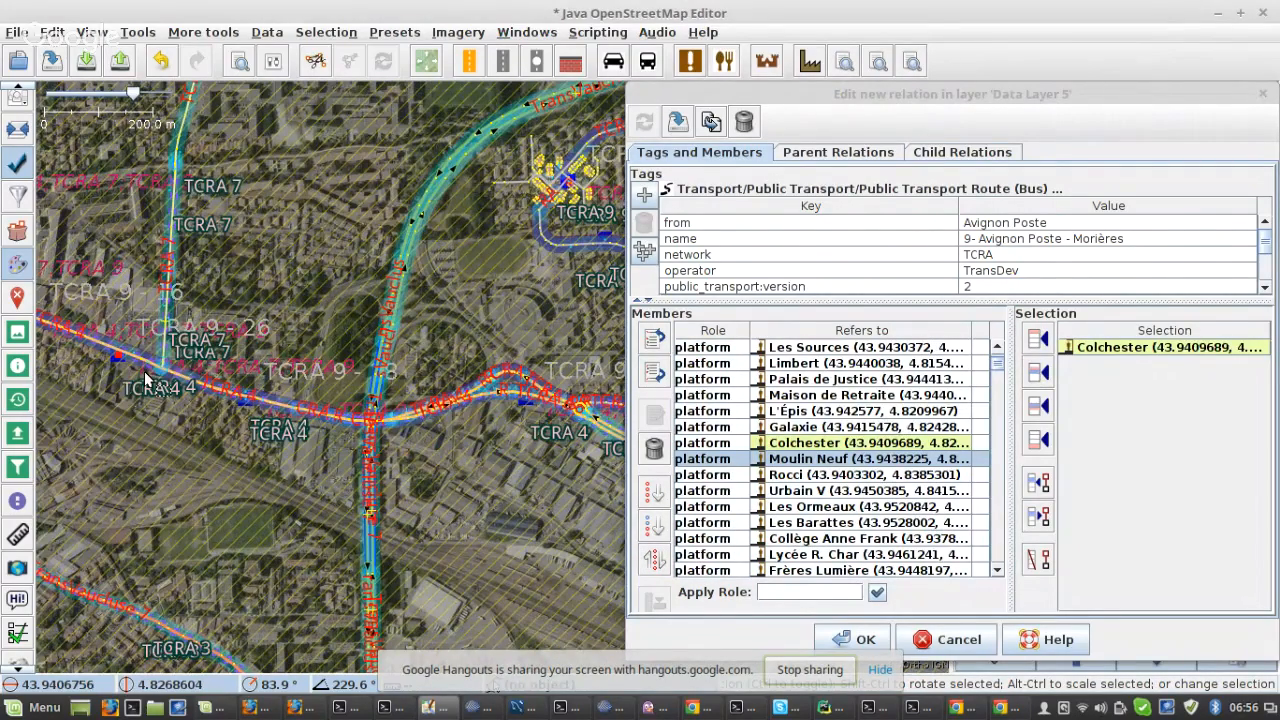
left_click_drag(596, 435, 388, 407)
scroll(390, 413, "up", 2)
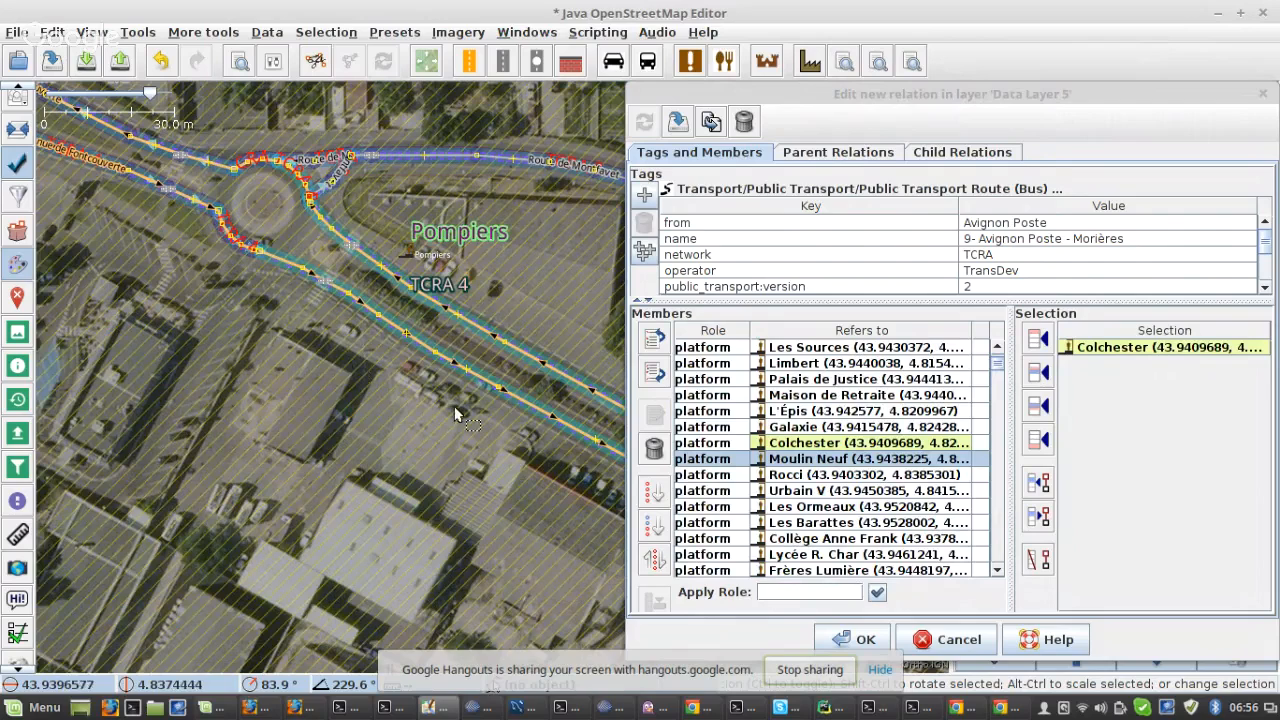
left_click(143, 262)
scroll(927, 487, "down", 4)
scroll(925, 486, "down", 1)
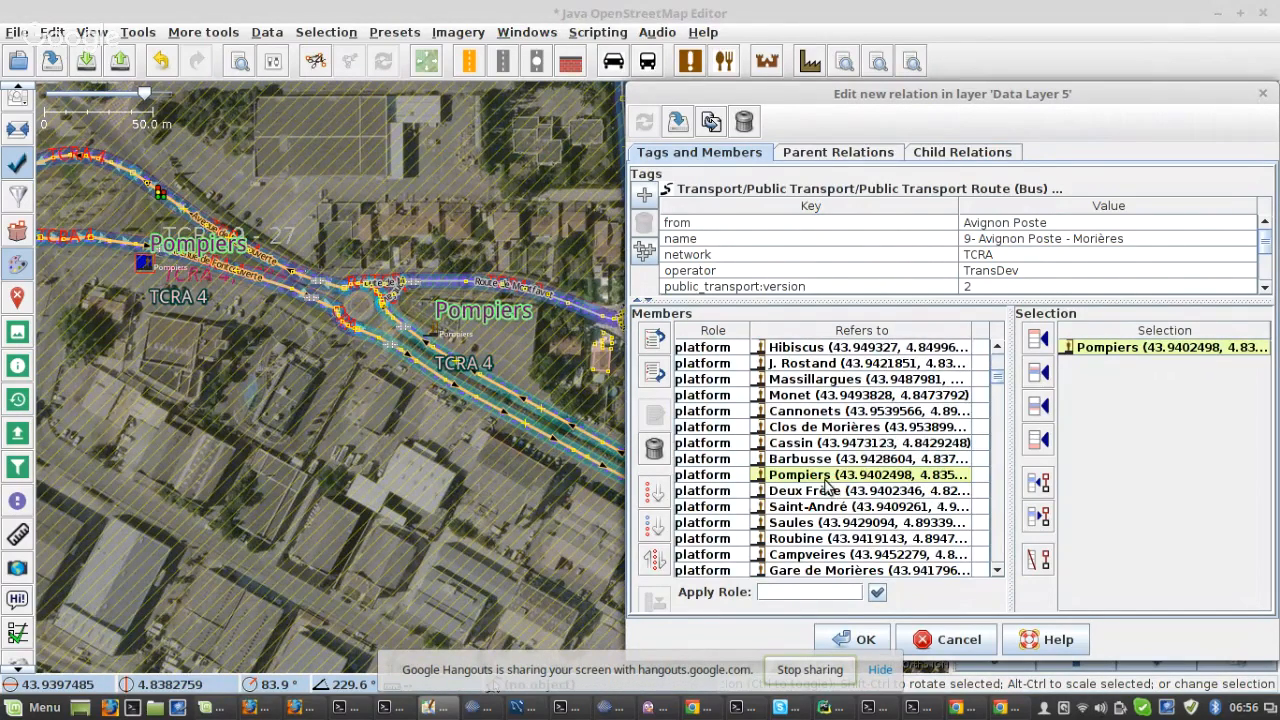
left_click(826, 477, "shift")
left_click(654, 562)
scroll(786, 466, "up", 2)
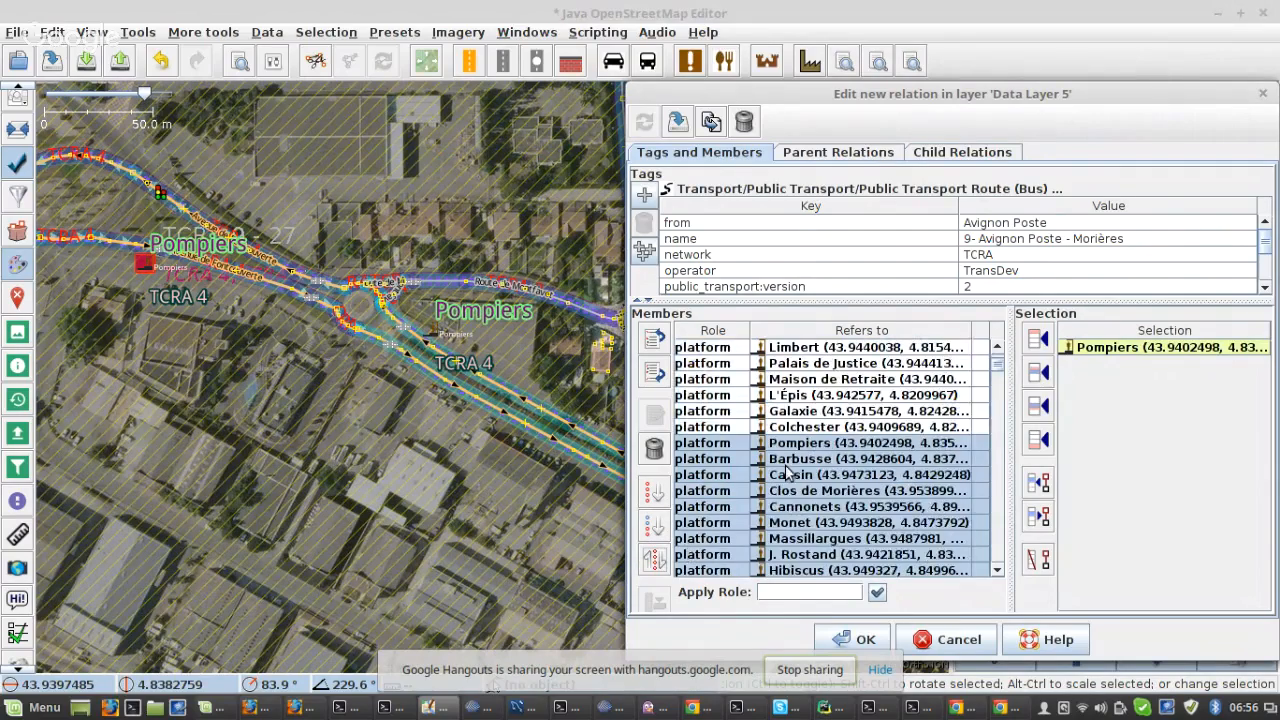
- Inspect the L'Orme Fourchu platform on Avenue de Fontcouverte and check whether it appears among the relation's platform members
left_click(787, 459)
left_click(176, 389)
scroll(176, 389, "down", 2)
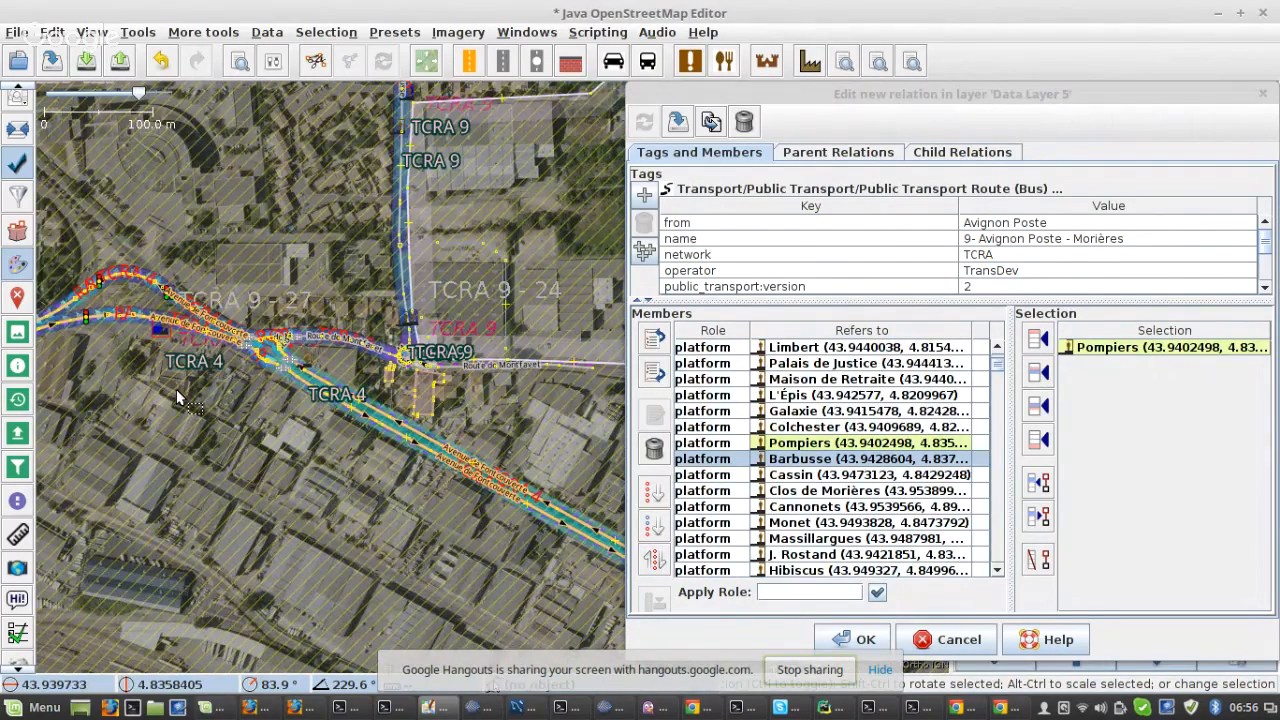
scroll(176, 389, "down", 2)
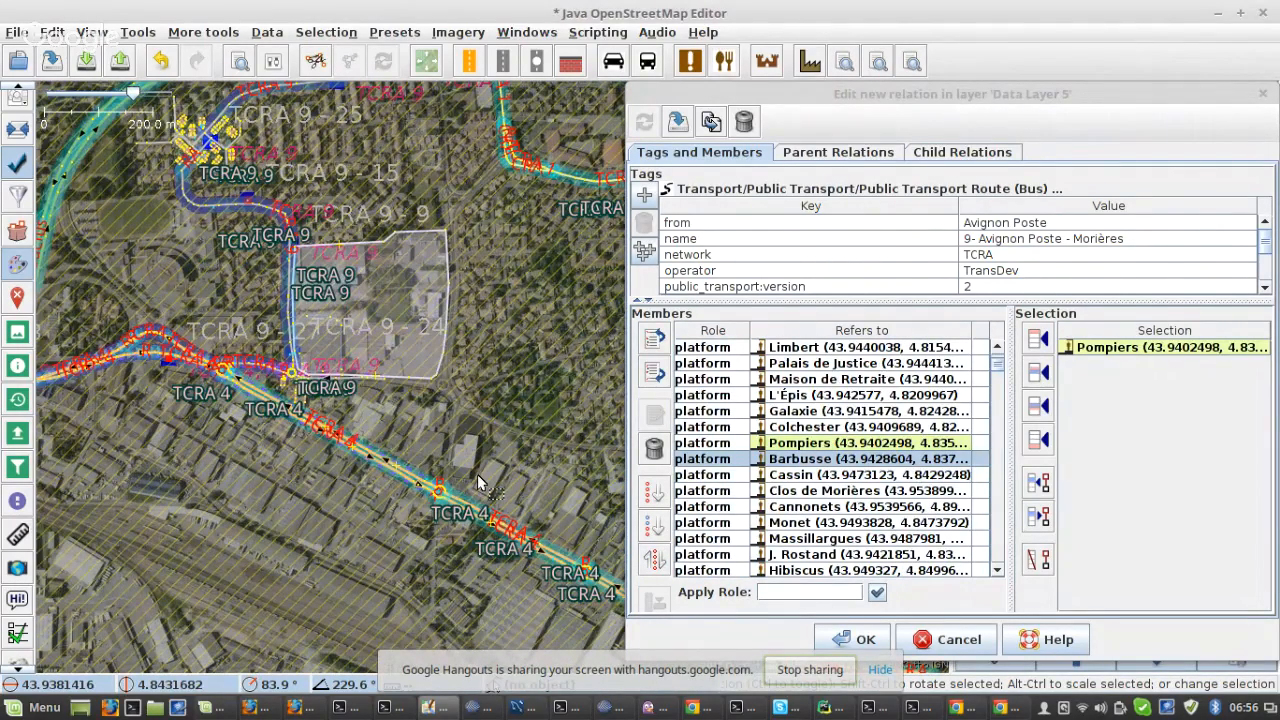
scroll(459, 508, "up", 3)
scroll(187, 393, "down", 1)
scroll(430, 527, "up", 2)
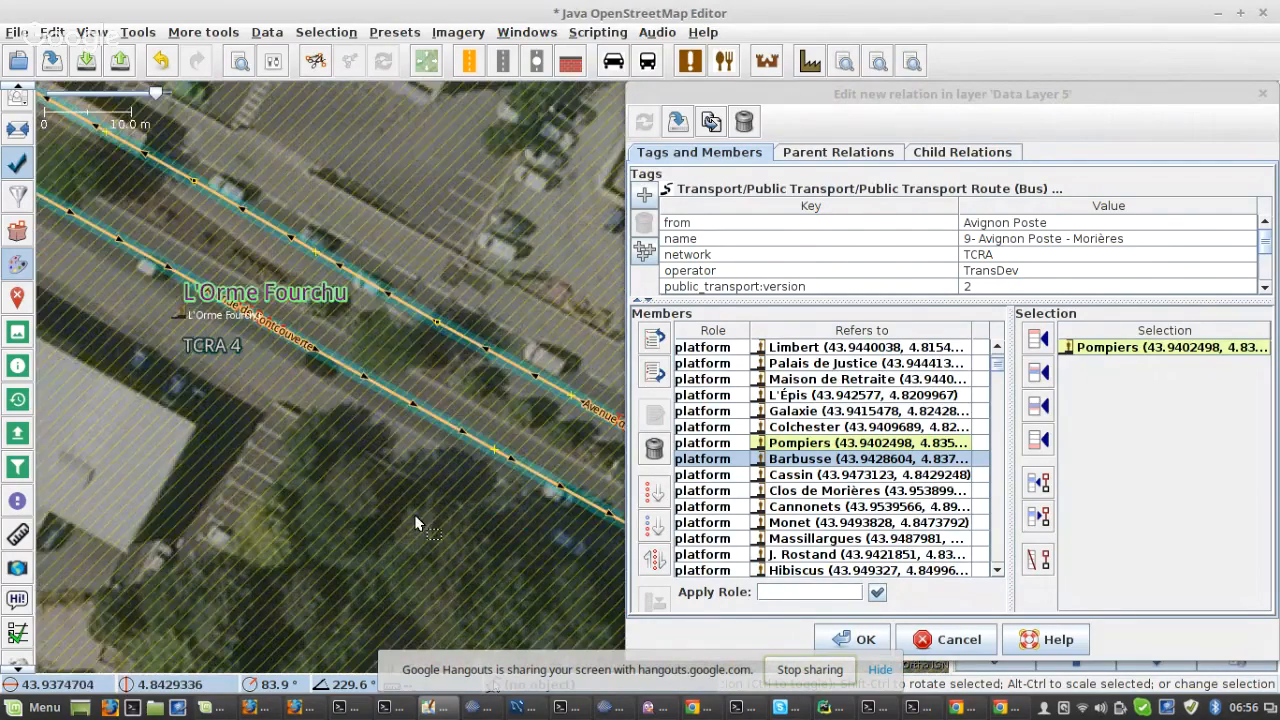
scroll(416, 522, "up", 1)
scroll(174, 341, "down", 1)
left_click(55, 199)
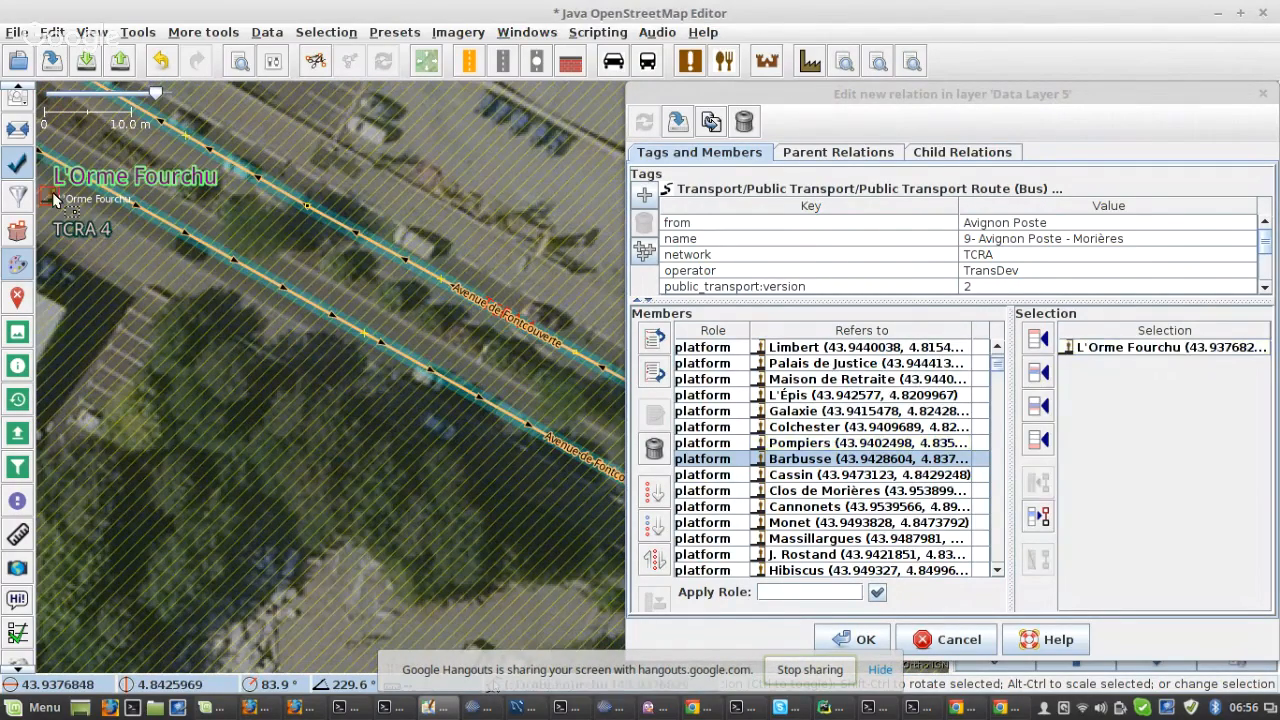
scroll(815, 452, "down", 9)
scroll(824, 478, "up", 1)
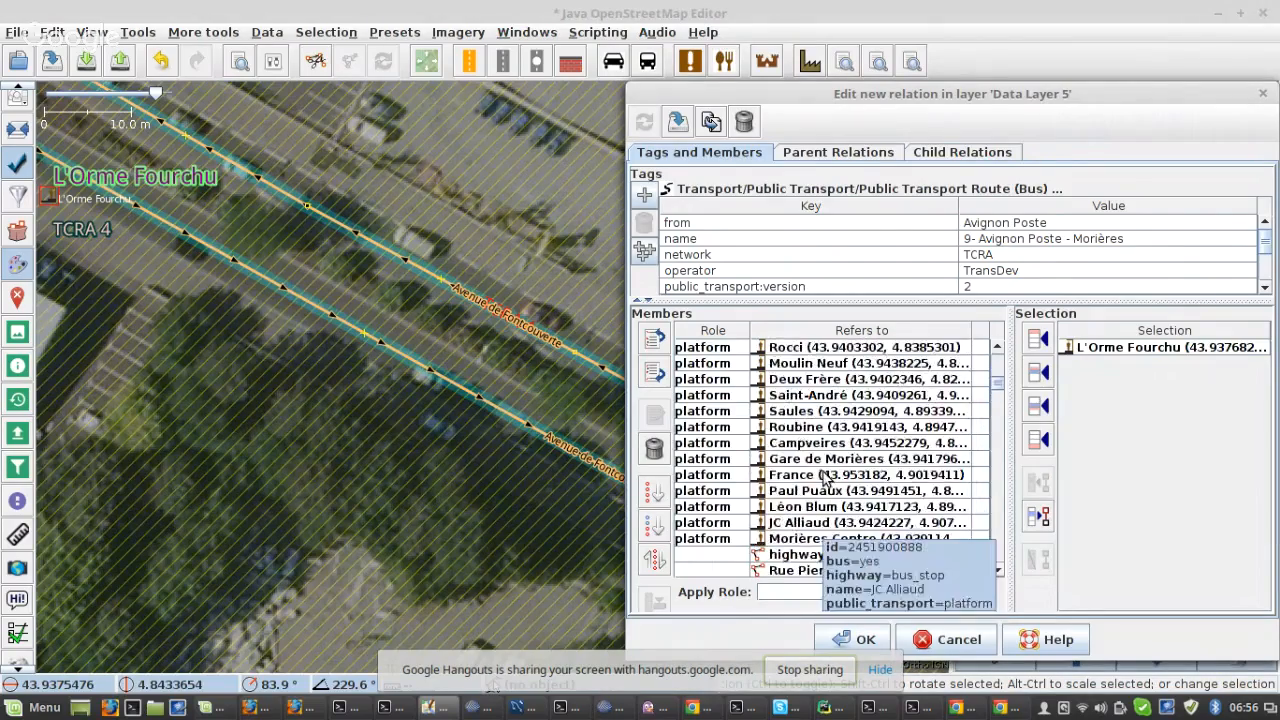
scroll(824, 478, "up", 8)
- Find the eastern Rocci platform north of the roundabout and reverse the members from Barbusse through Rocci, placing it directly after Pompiers
left_click(820, 363)
scroll(242, 338, "down", 2)
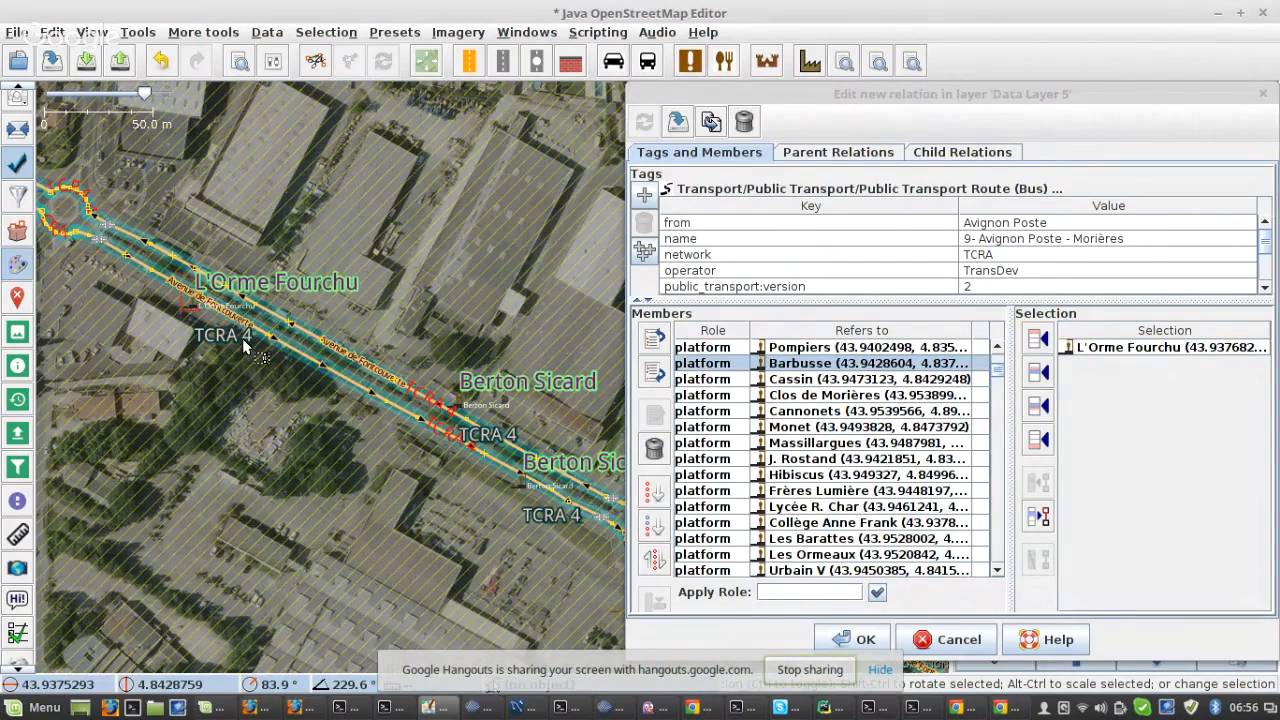
scroll(242, 338, "down", 2)
scroll(272, 348, "down", 2)
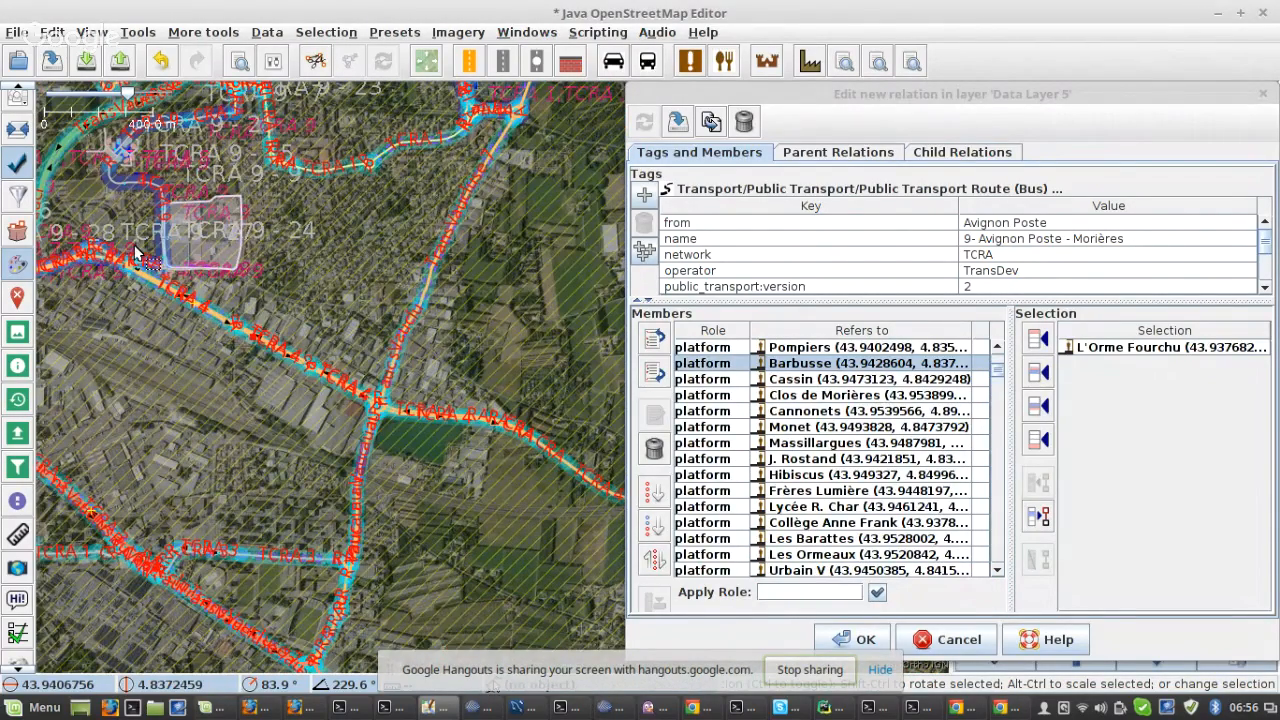
scroll(137, 252, "up", 3)
scroll(370, 412, "up", 2)
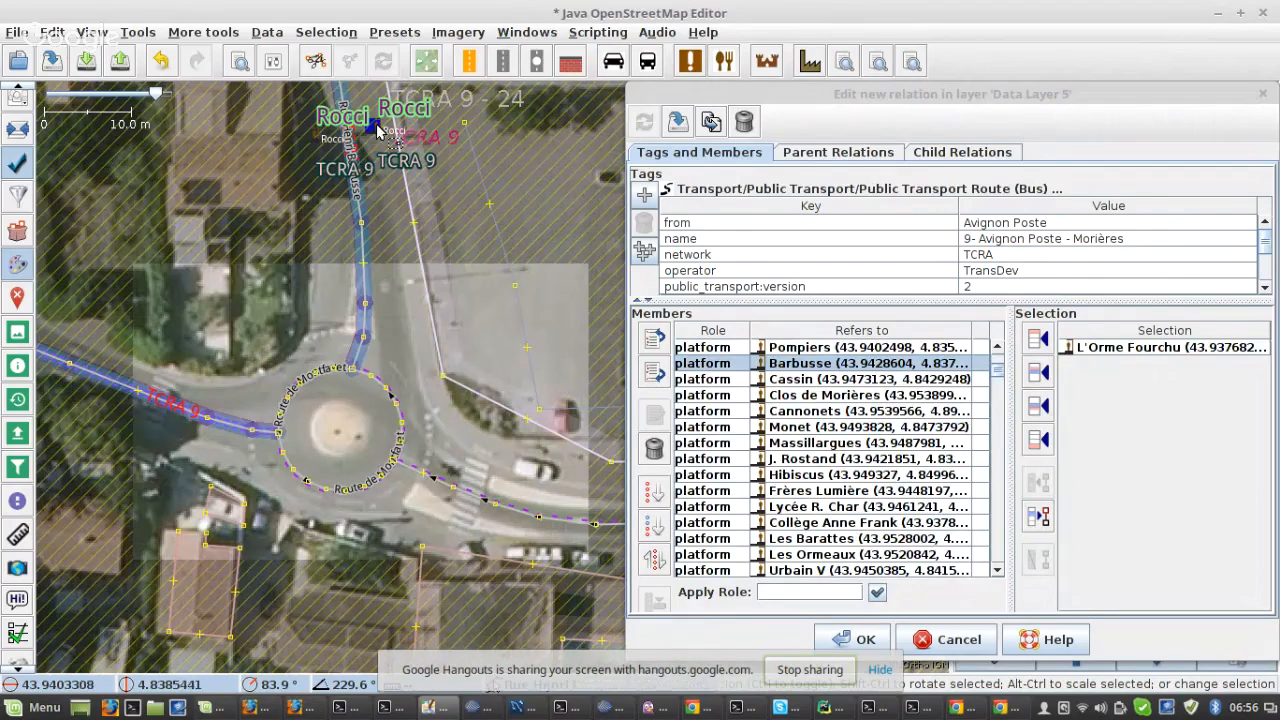
left_click(374, 129)
scroll(893, 480, "down", 4)
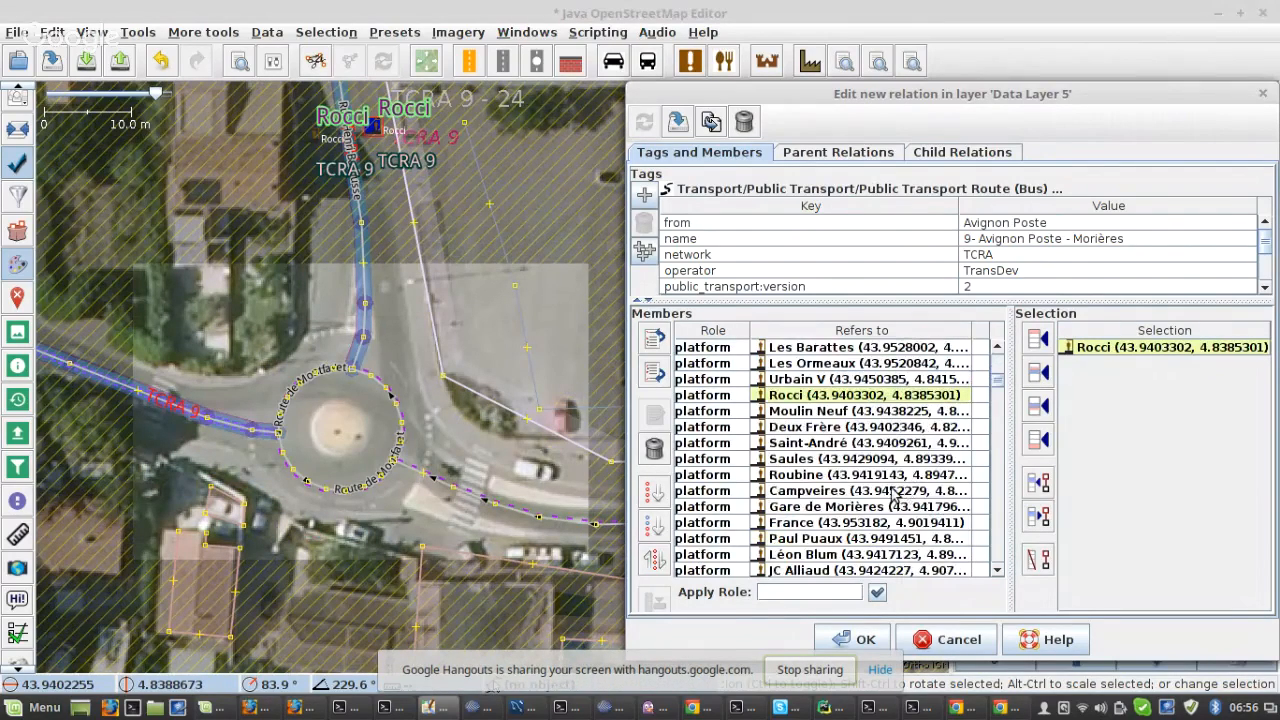
left_click(806, 400, "shift")
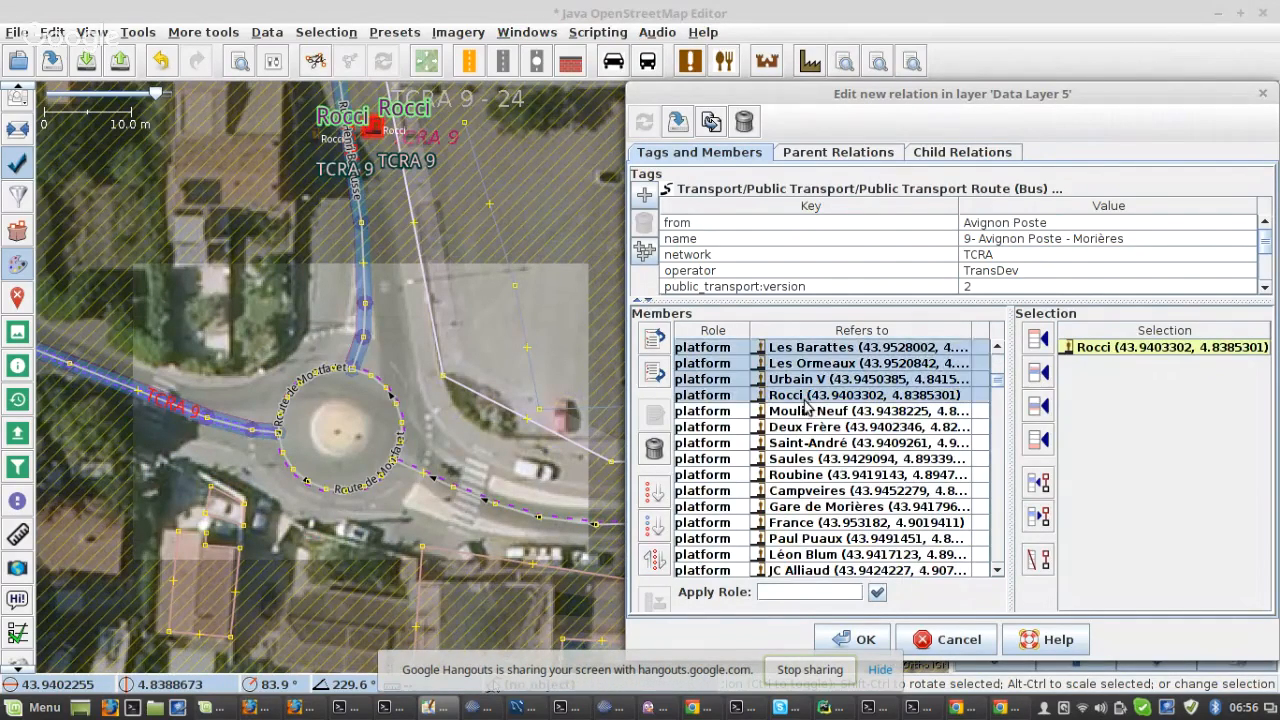
left_click(654, 559)
- Find the J. Rostand platform along Rue Henri Barbusse and reverse the members from Urbain V through J. Rostand, placing it after Rocci
left_click(825, 459)
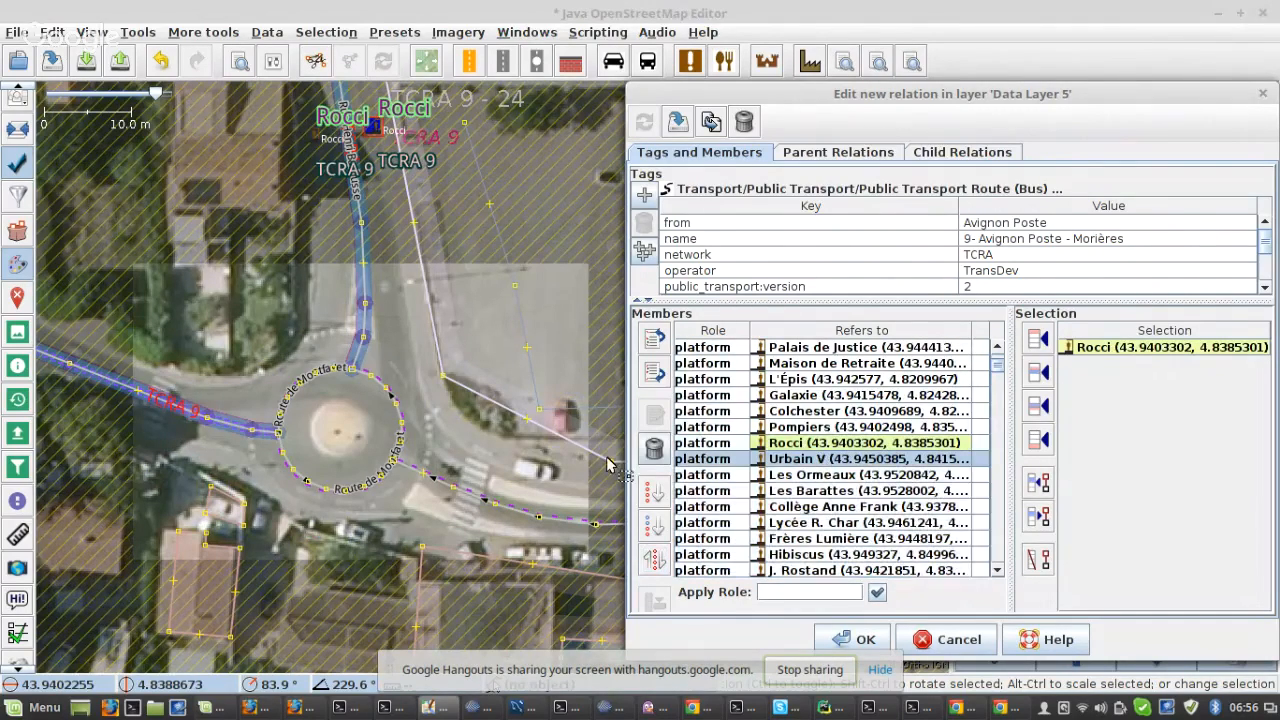
scroll(307, 486, "down", 3)
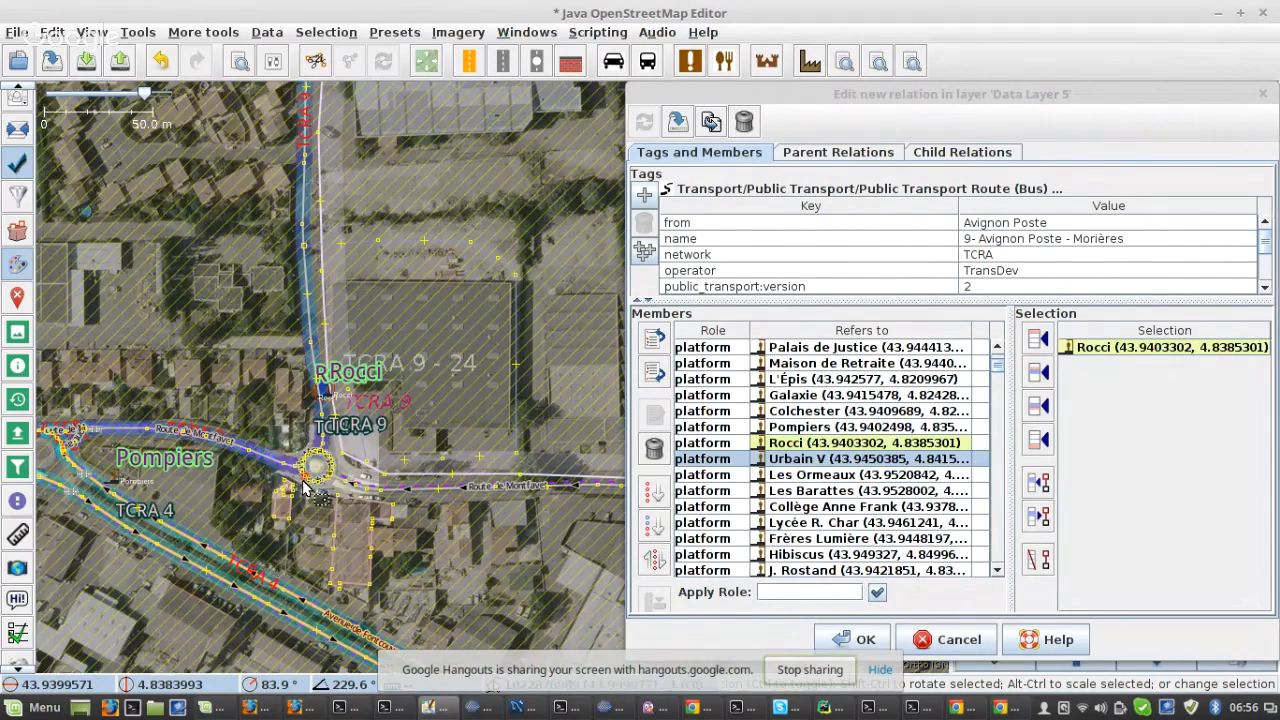
left_click_drag(316, 198, 312, 466)
scroll(330, 188, "up", 3)
left_click(347, 492)
scroll(866, 480, "down", 1)
left_click(805, 522, "shift")
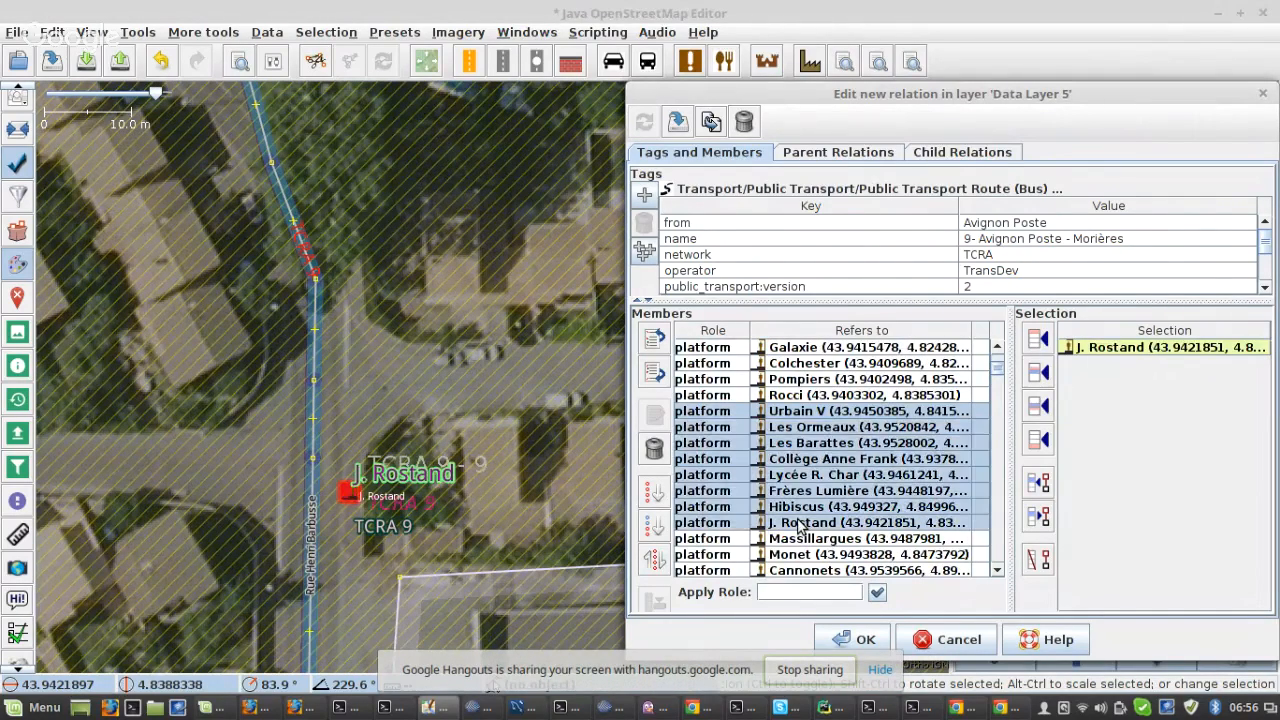
left_click(654, 558)
- Find the northern Barbusse platform and reverse the members from Hibiscus through Barbusse, placing it directly after J. Rostand
left_click(817, 428)
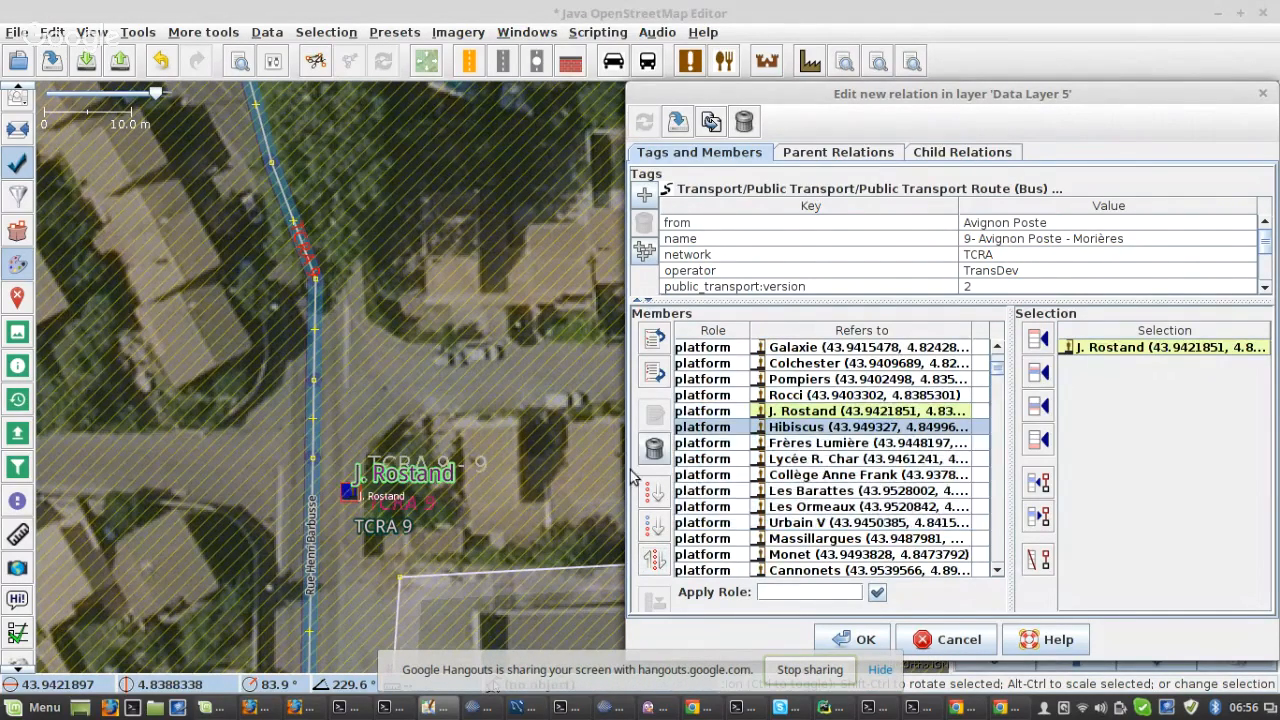
scroll(598, 497, "down", 2)
scroll(590, 513, "down", 2)
scroll(349, 337, "up", 4)
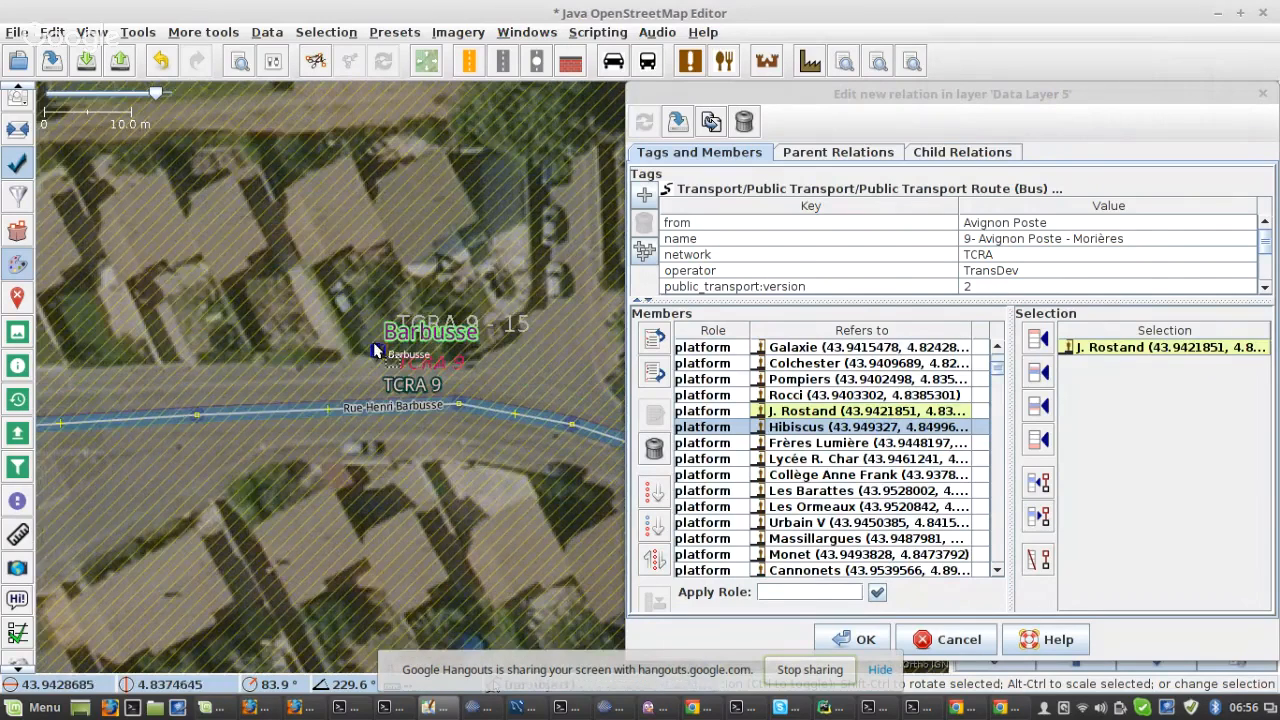
left_click(376, 350)
scroll(832, 454, "down", 4)
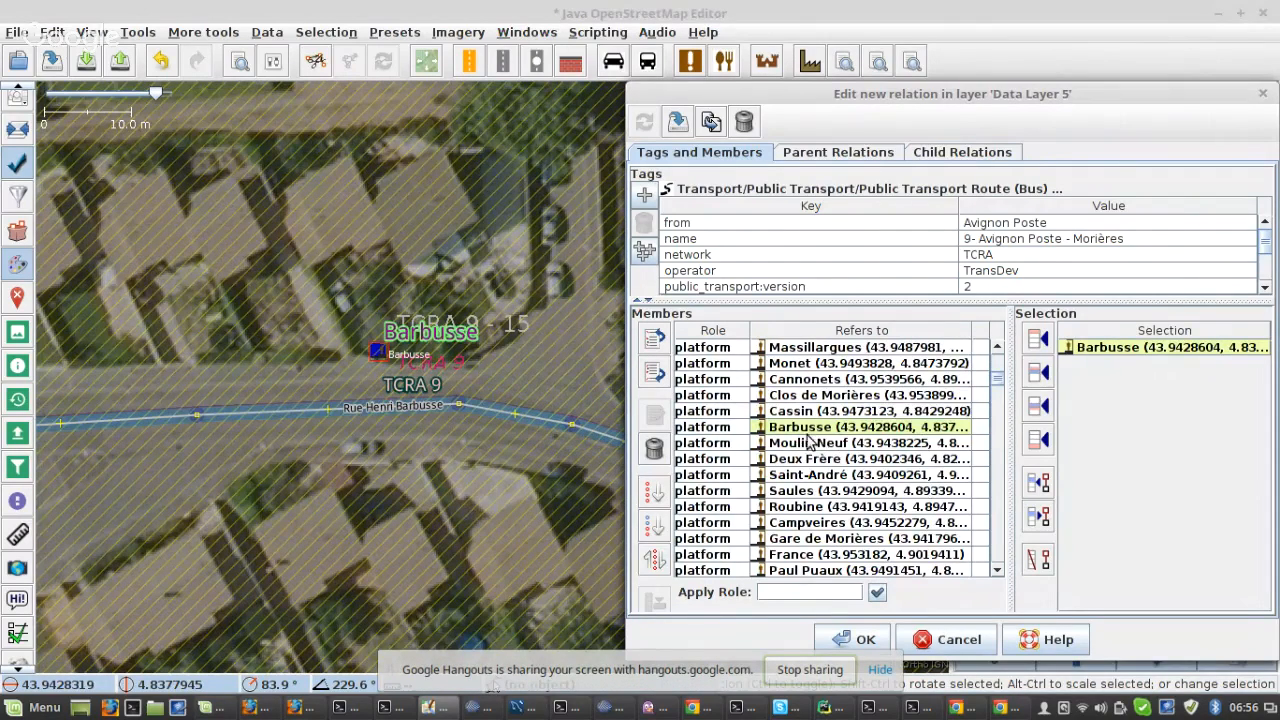
left_click(810, 428, "shift")
left_click(655, 559)
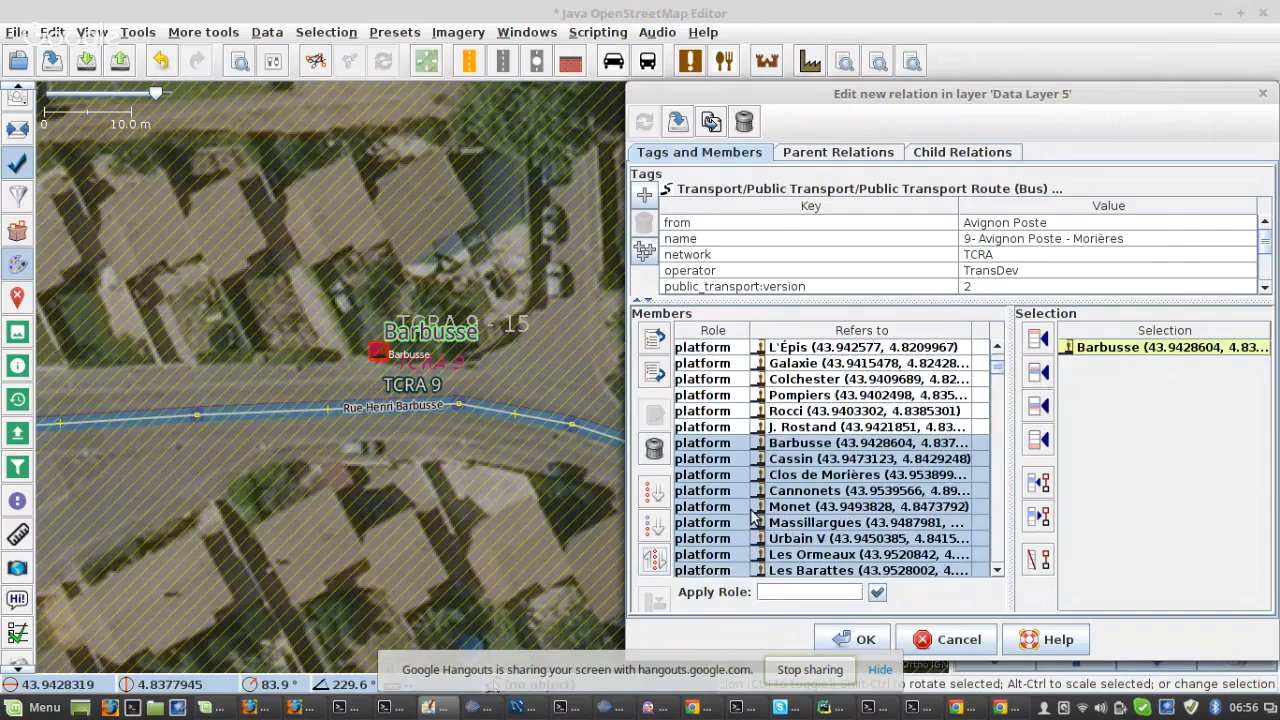
- Find the southeastern Moulin Neuf platform and reverse the members from Cassin through Moulin Neuf, placing it directly after Barbusse
left_click(785, 459)
scroll(462, 458, "down", 3)
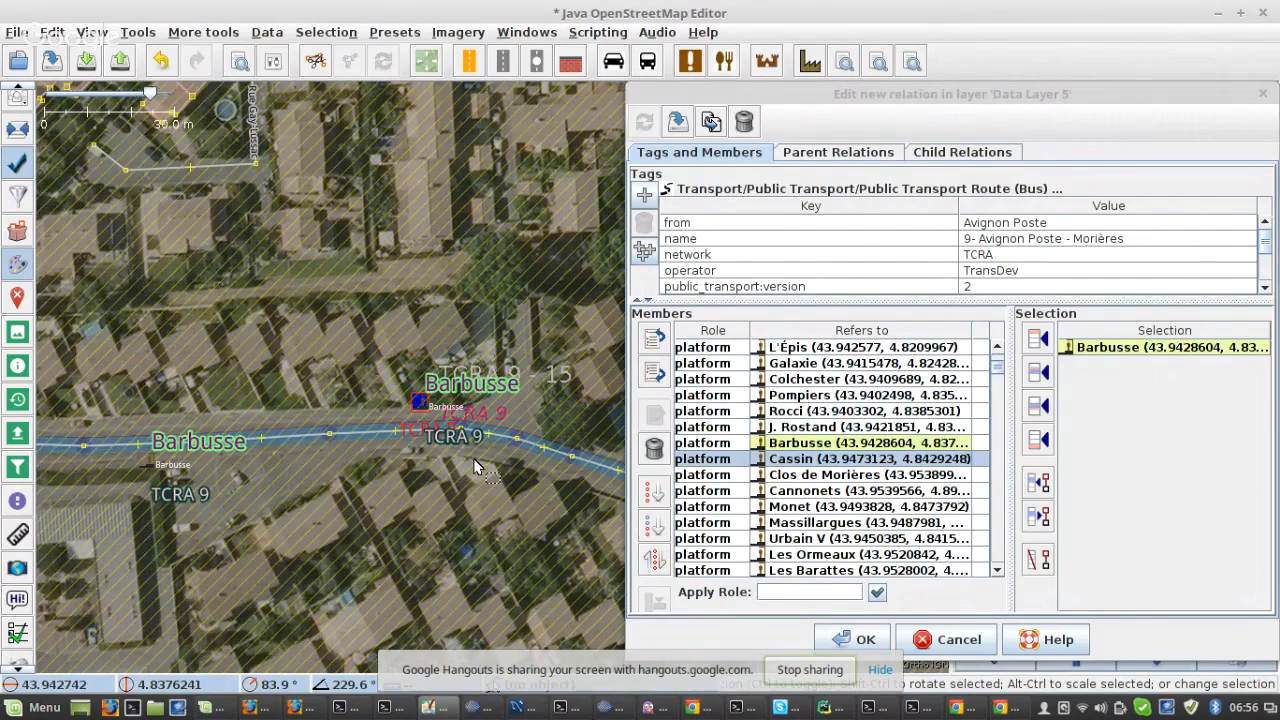
scroll(473, 458, "down", 2)
scroll(300, 200, "up", 5)
left_click(296, 163)
scroll(810, 460, "down", 4)
left_click(810, 459, "shift")
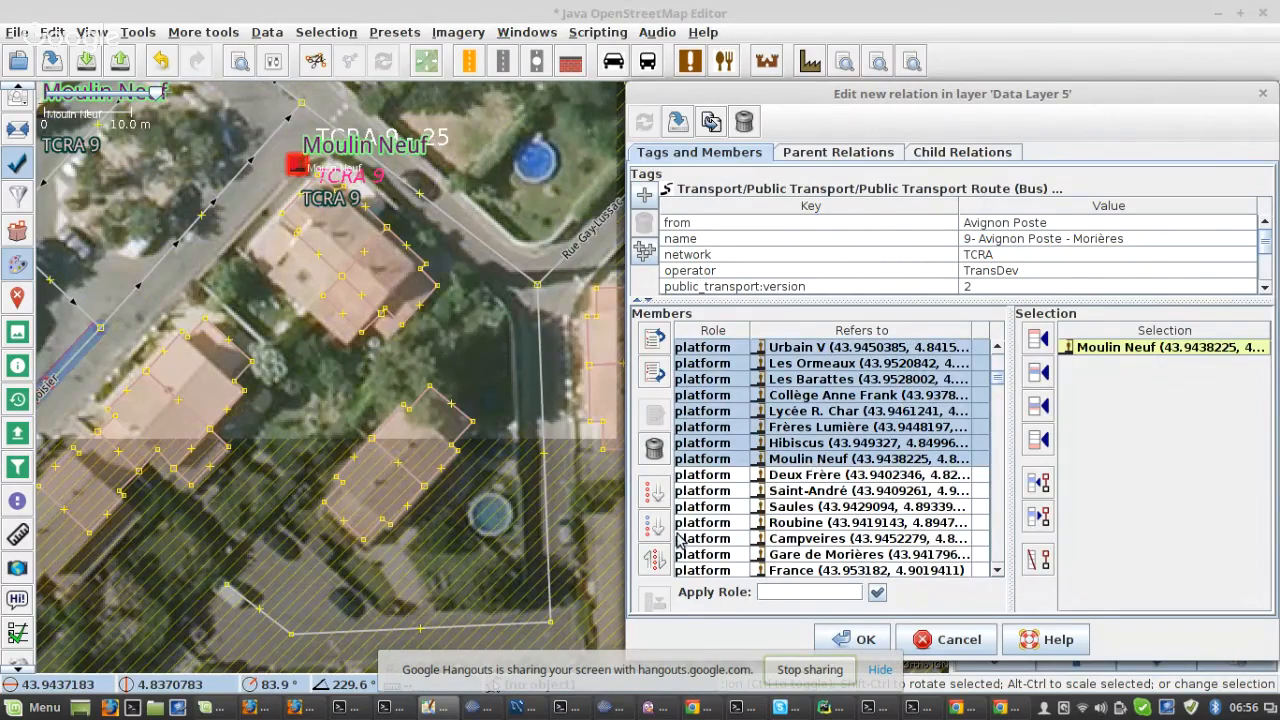
left_click(655, 559)
- Find the southern Frères Lumière platform and move Hibiscus one place down so that Frères Lumière directly follows Moulin Neuf
left_click(788, 460)
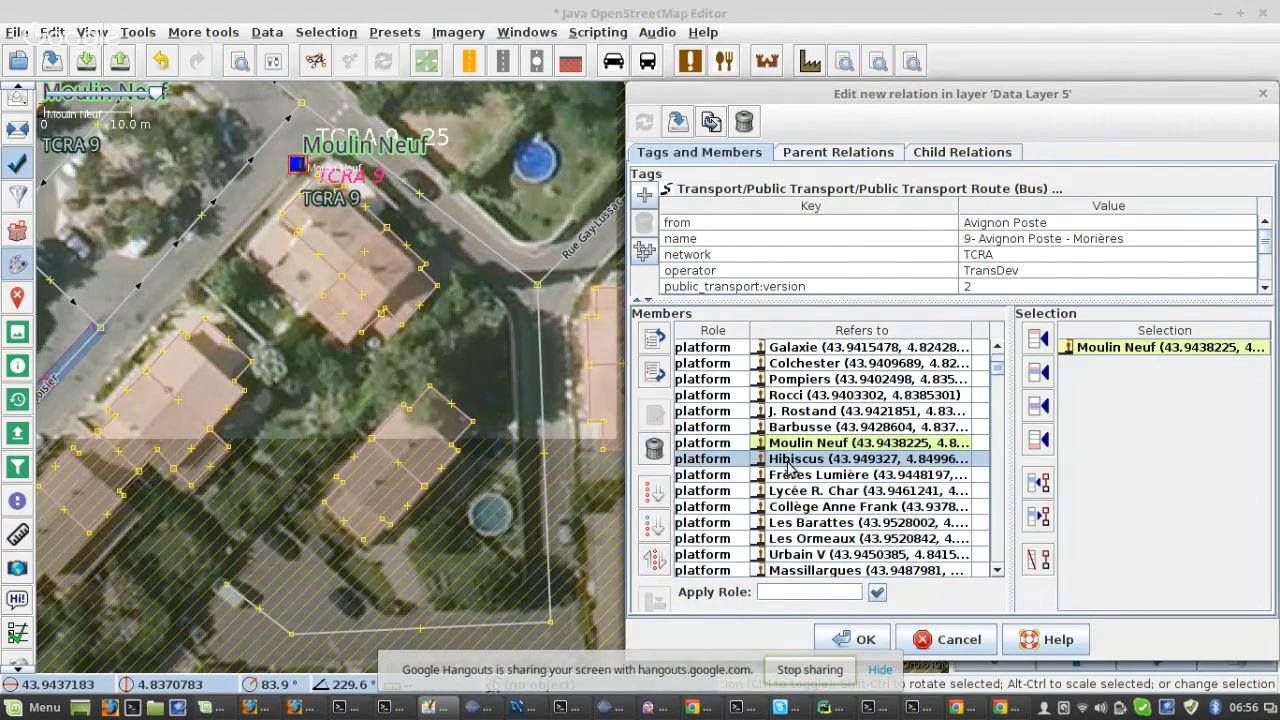
scroll(424, 480, "down", 5)
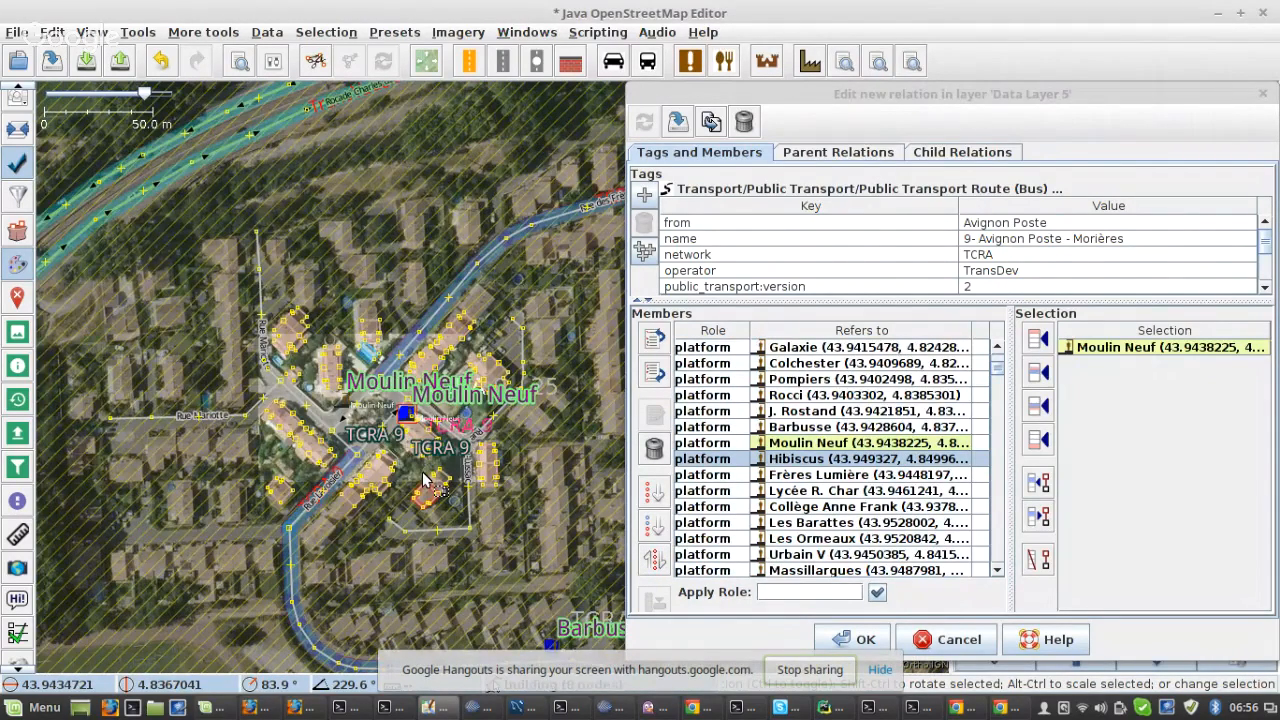
left_click_drag(588, 265, 178, 401)
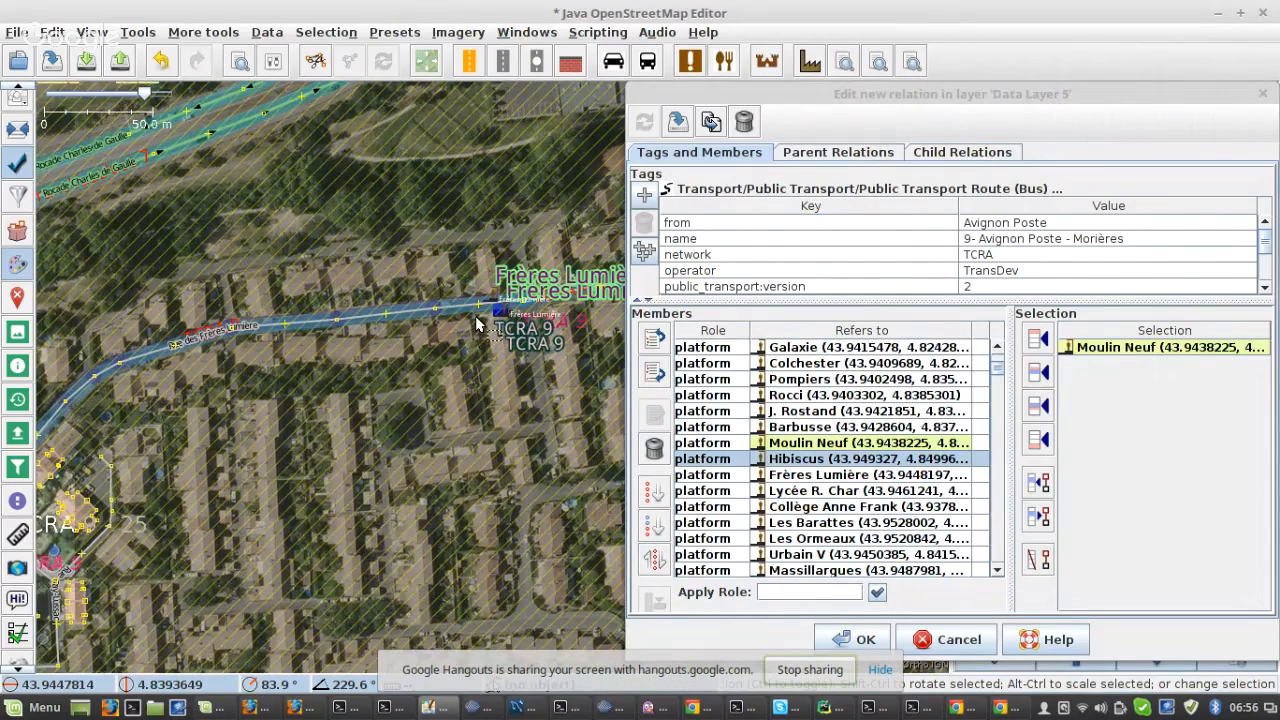
scroll(478, 325, "up", 6)
left_click(474, 297)
scroll(833, 415, "down", 2)
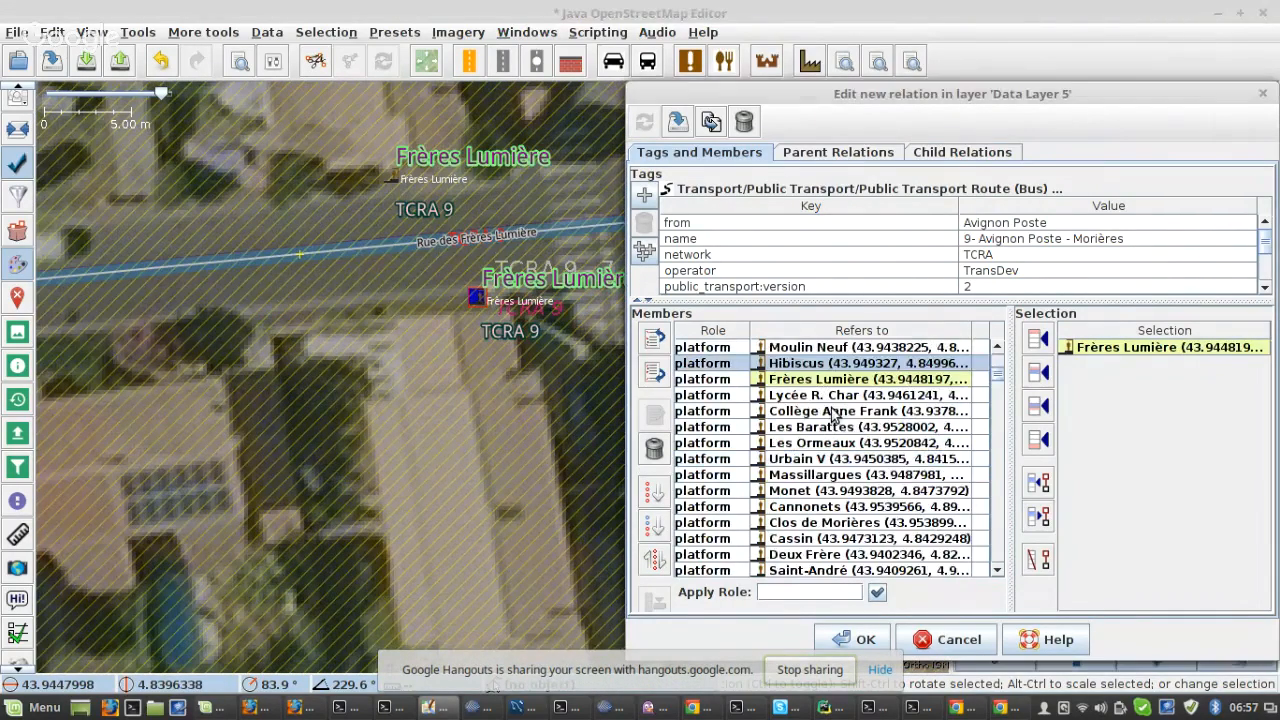
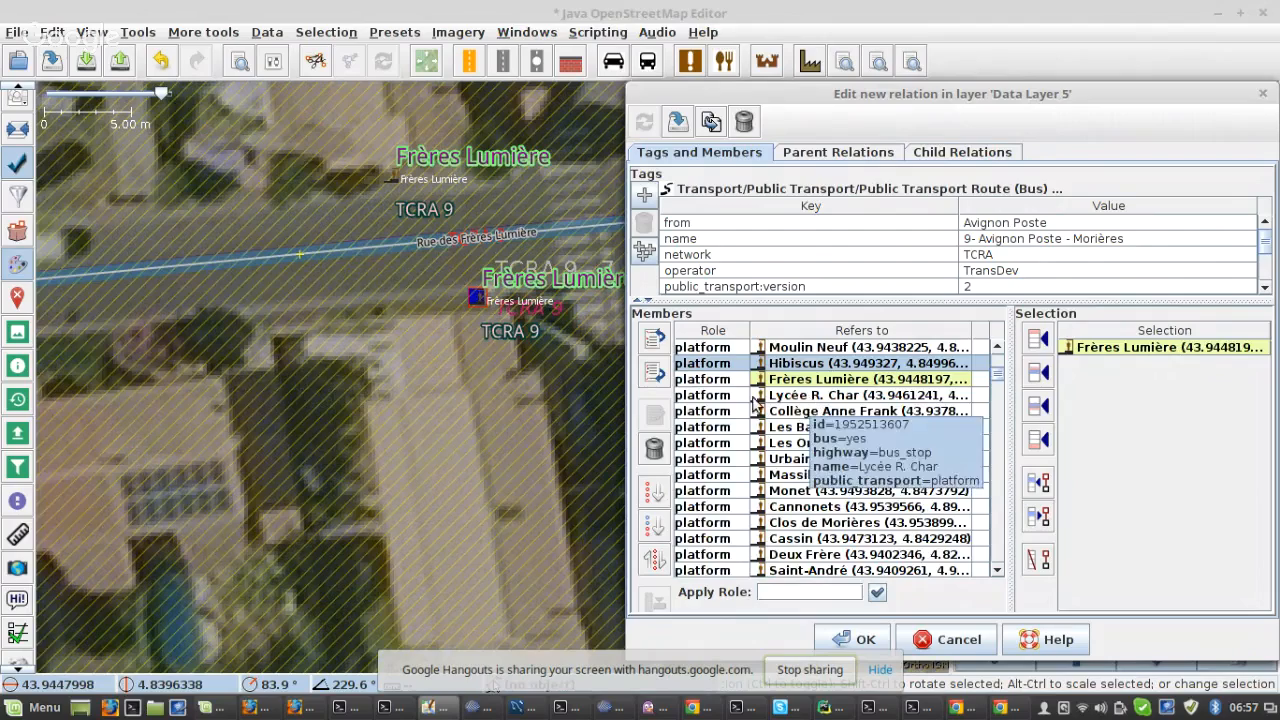
left_click(654, 372)
- Find the southern Urbain V platform and reverse the members from Hibiscus through Urbain V, placing it directly after Frères Lumière
scroll(256, 384, "down", 6)
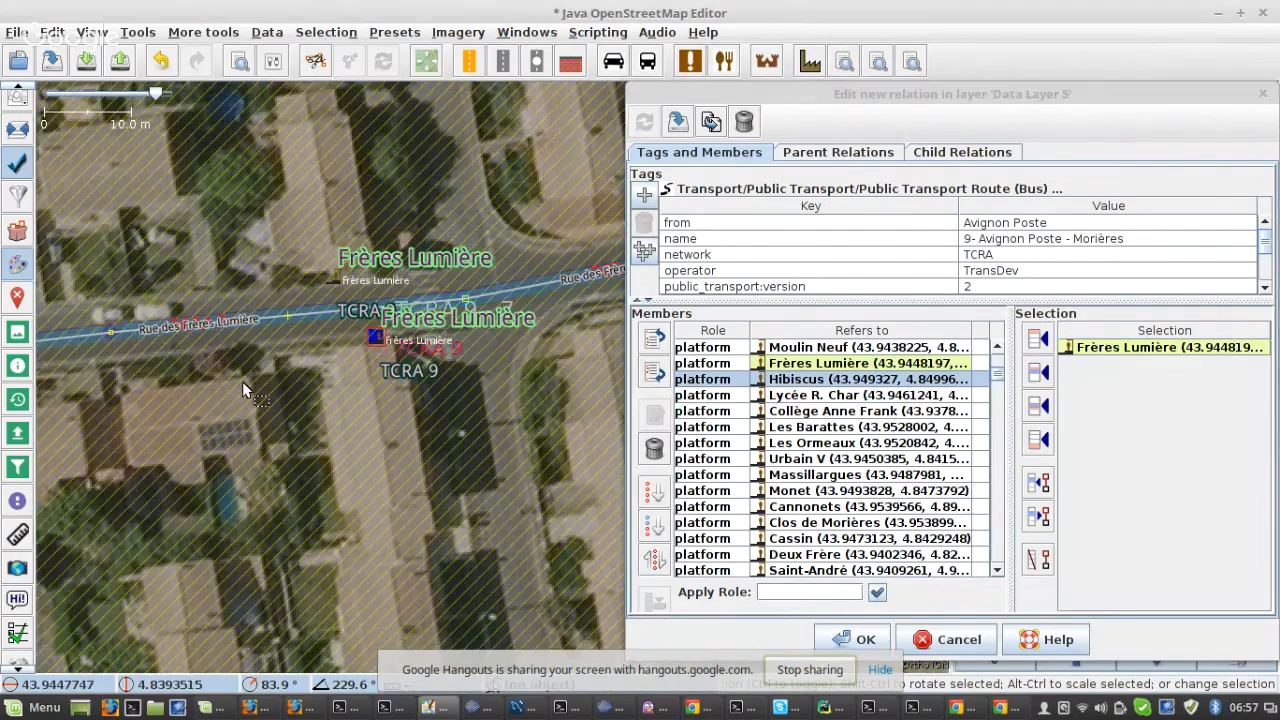
scroll(280, 390, "down", 2)
scroll(481, 361, "up", 4)
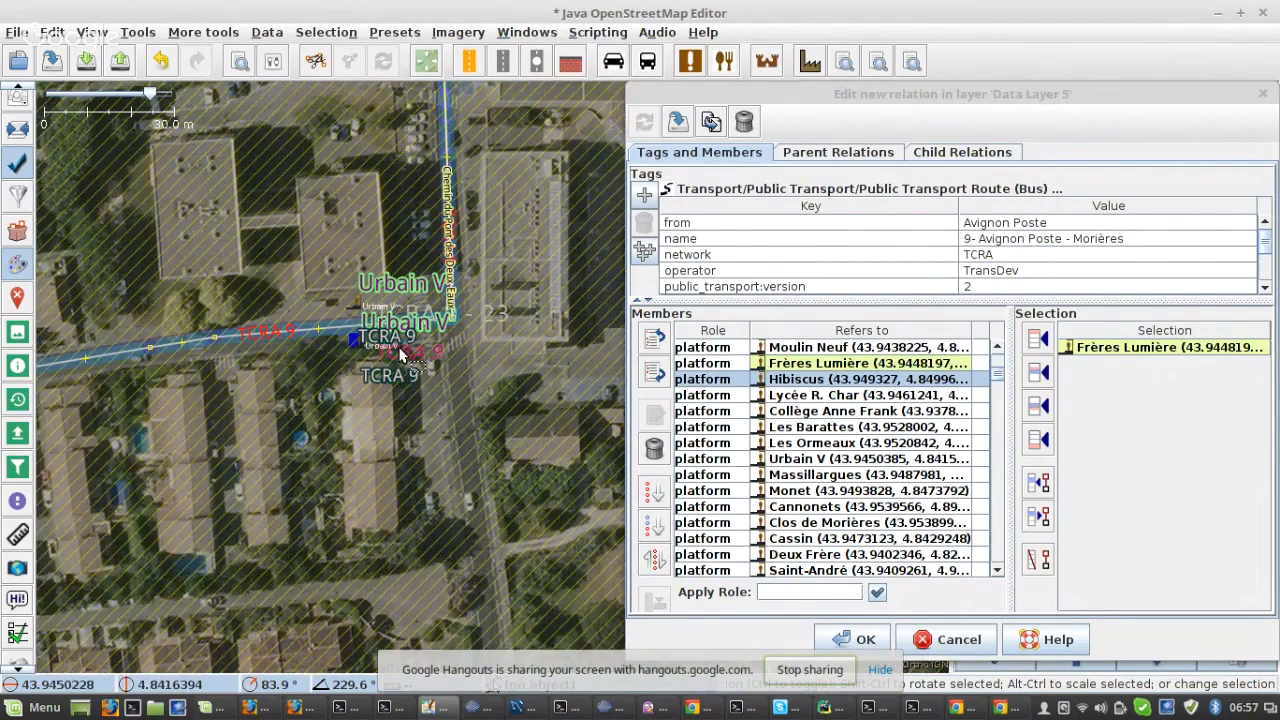
scroll(401, 355, "up", 4)
left_click(231, 322)
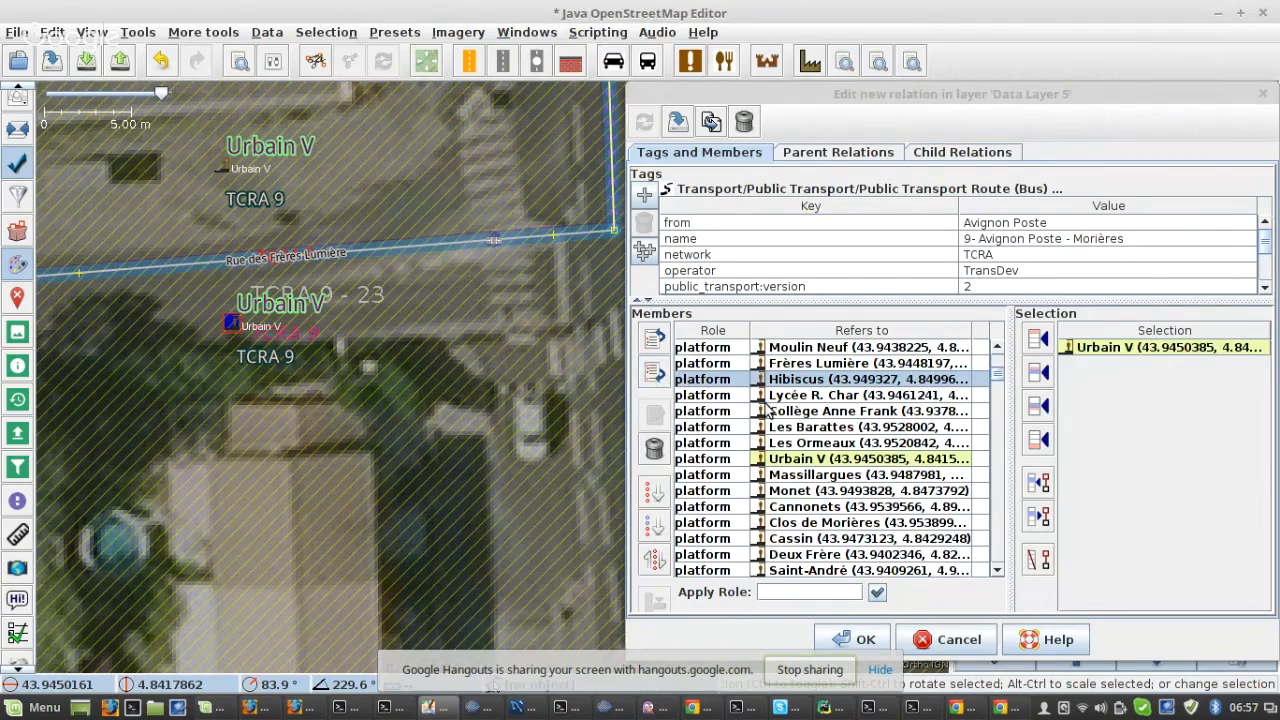
left_click(800, 465, "shift")
left_click(654, 558)
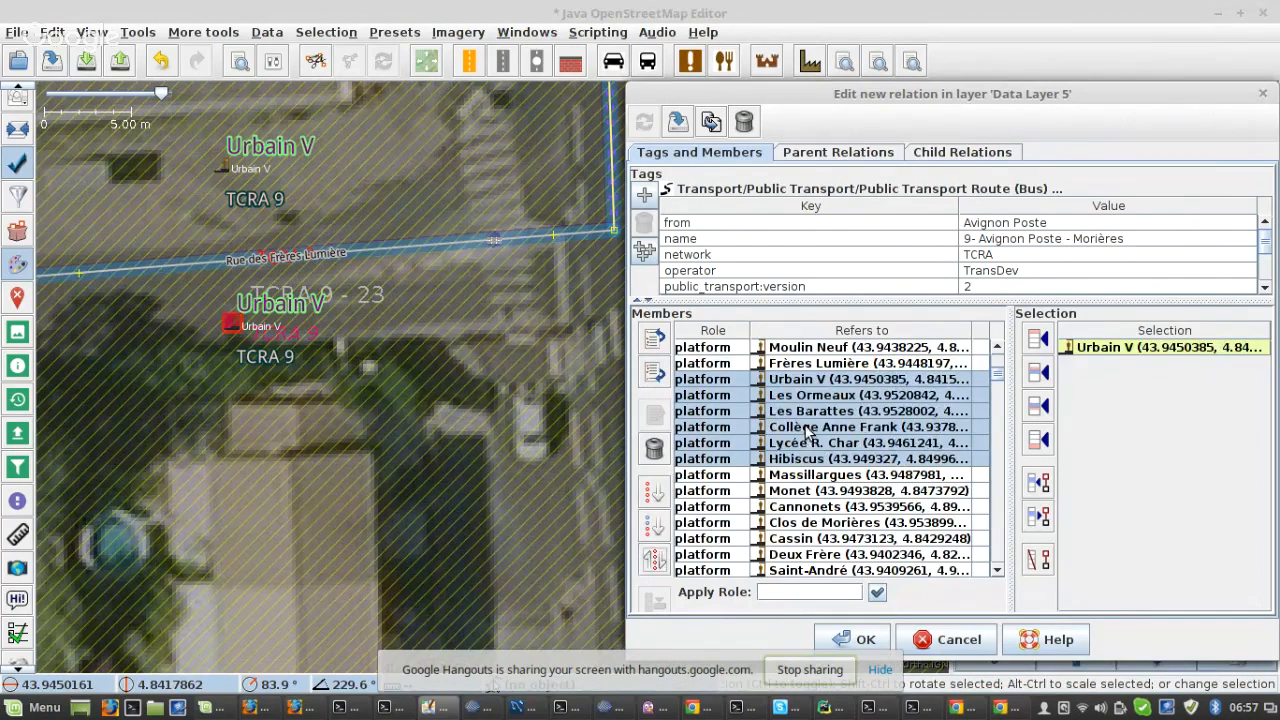
- Find the eastern Cassin platform on Rue René Cassin and reverse the members from Les Ormeaux through Cassin, placing it after Urbain V
left_click(805, 400)
scroll(212, 452, "down", 5)
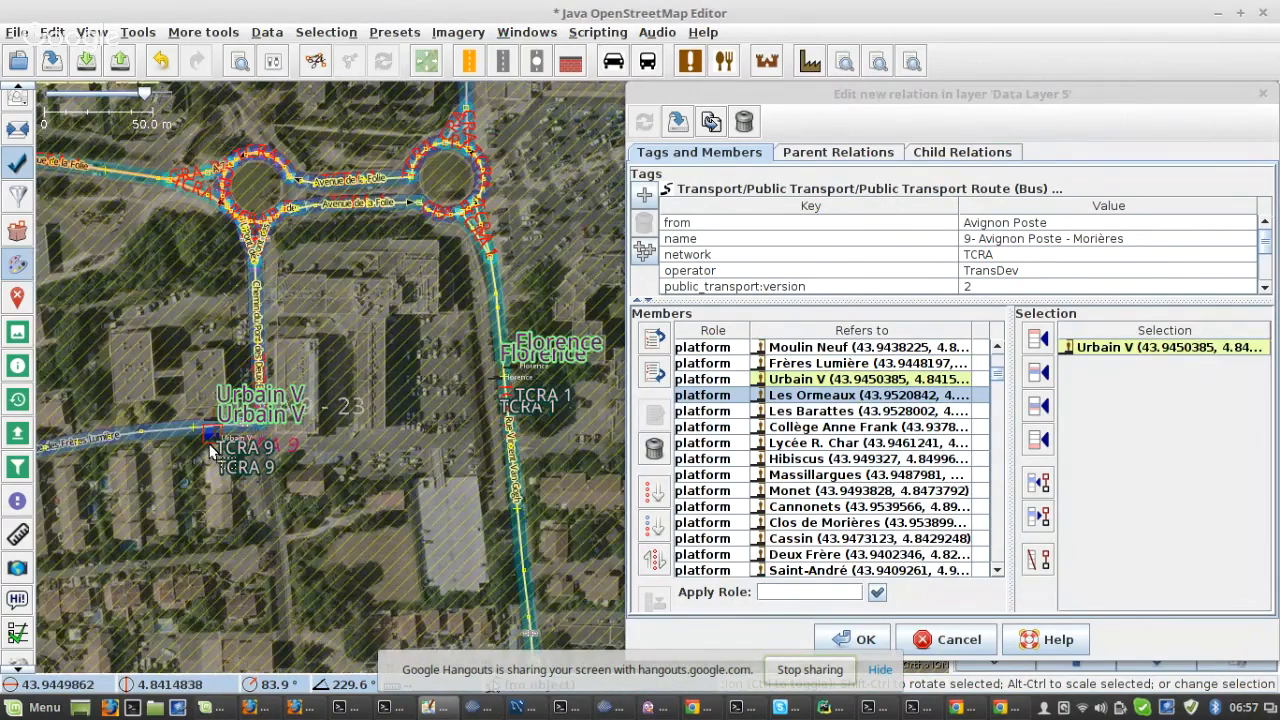
scroll(346, 375, "up", 4)
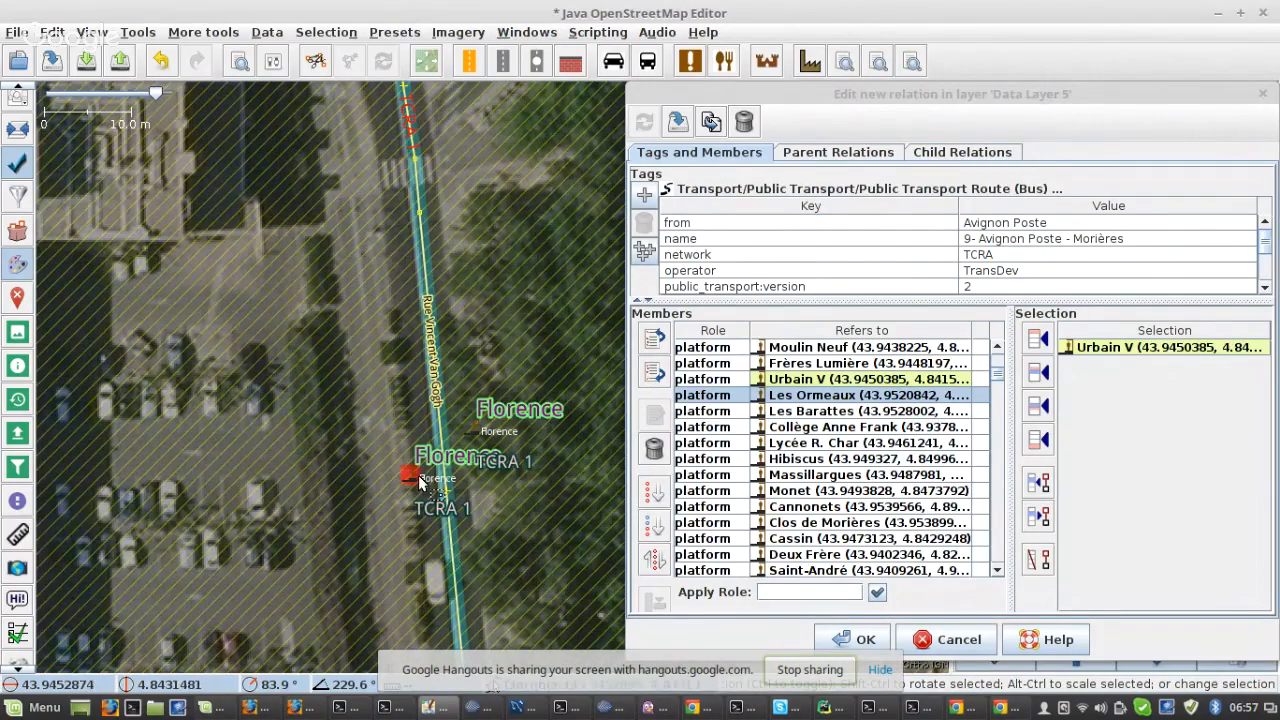
scroll(304, 413, "down", 5)
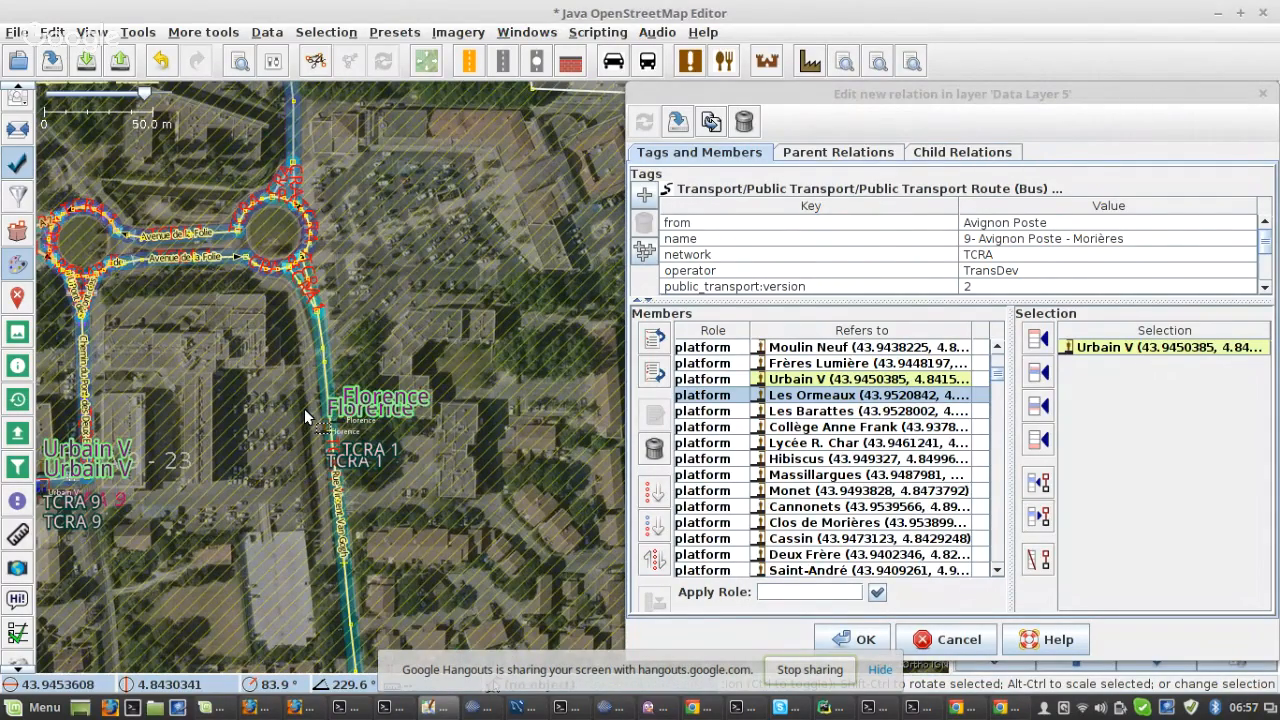
scroll(325, 255, "up", 3)
left_click_drag(333, 243, 415, 447)
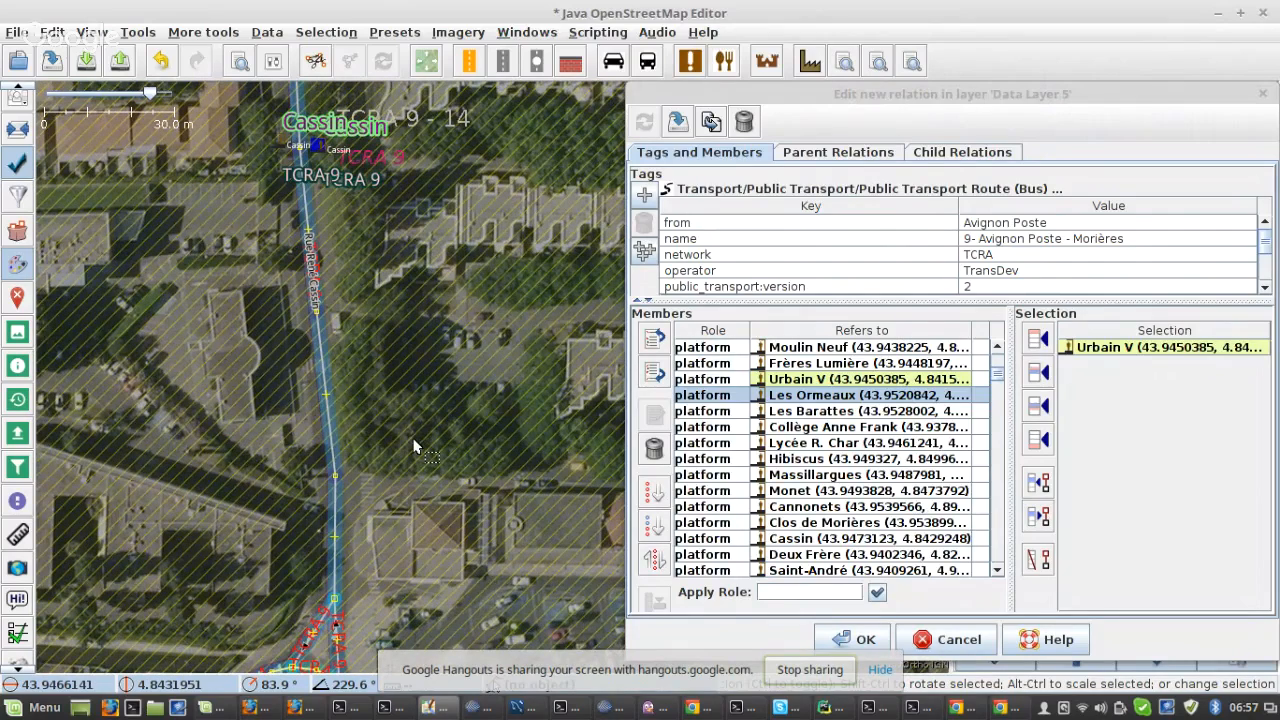
scroll(316, 146, "up", 5)
left_click(292, 295)
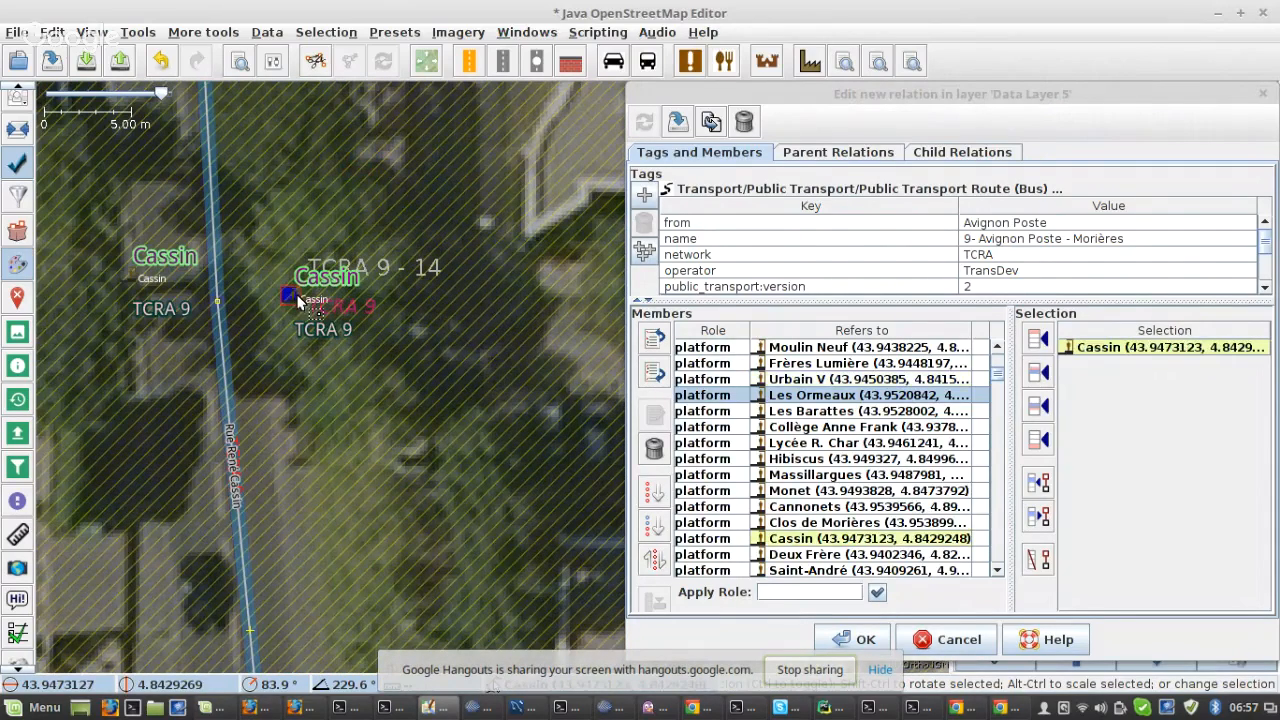
left_click(813, 541, "shift")
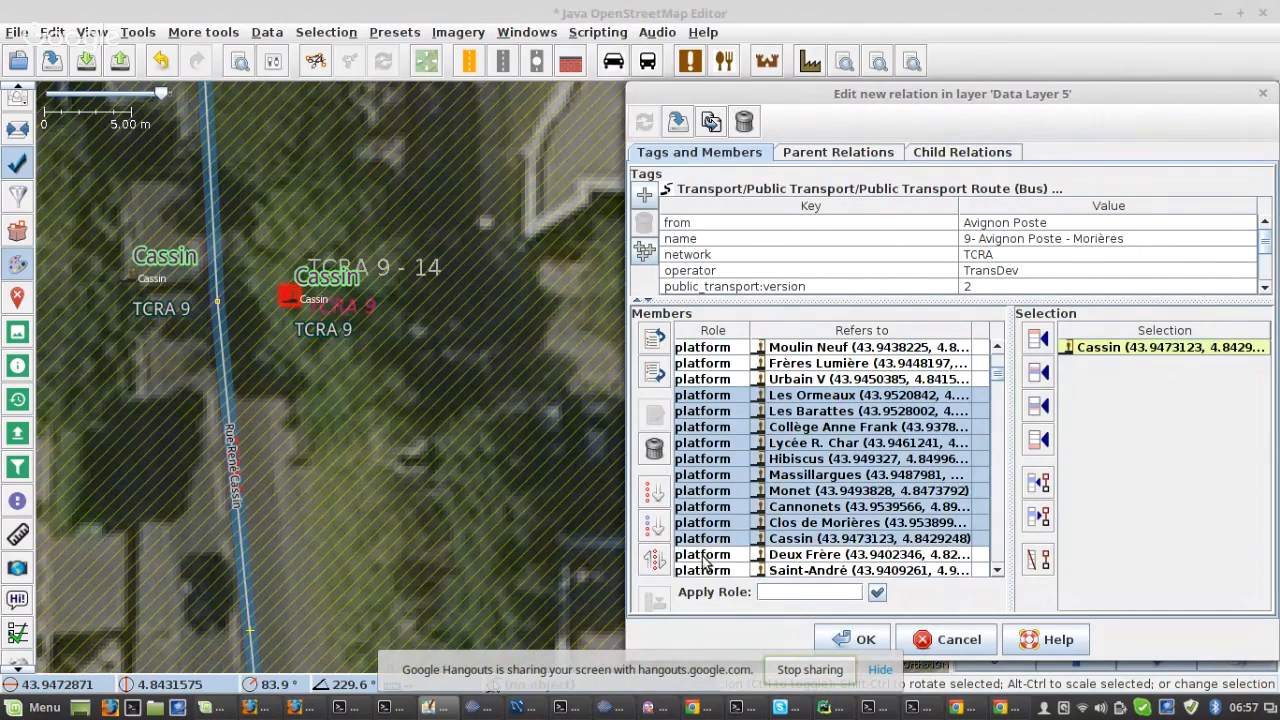
left_click(656, 559)
left_click(802, 414)
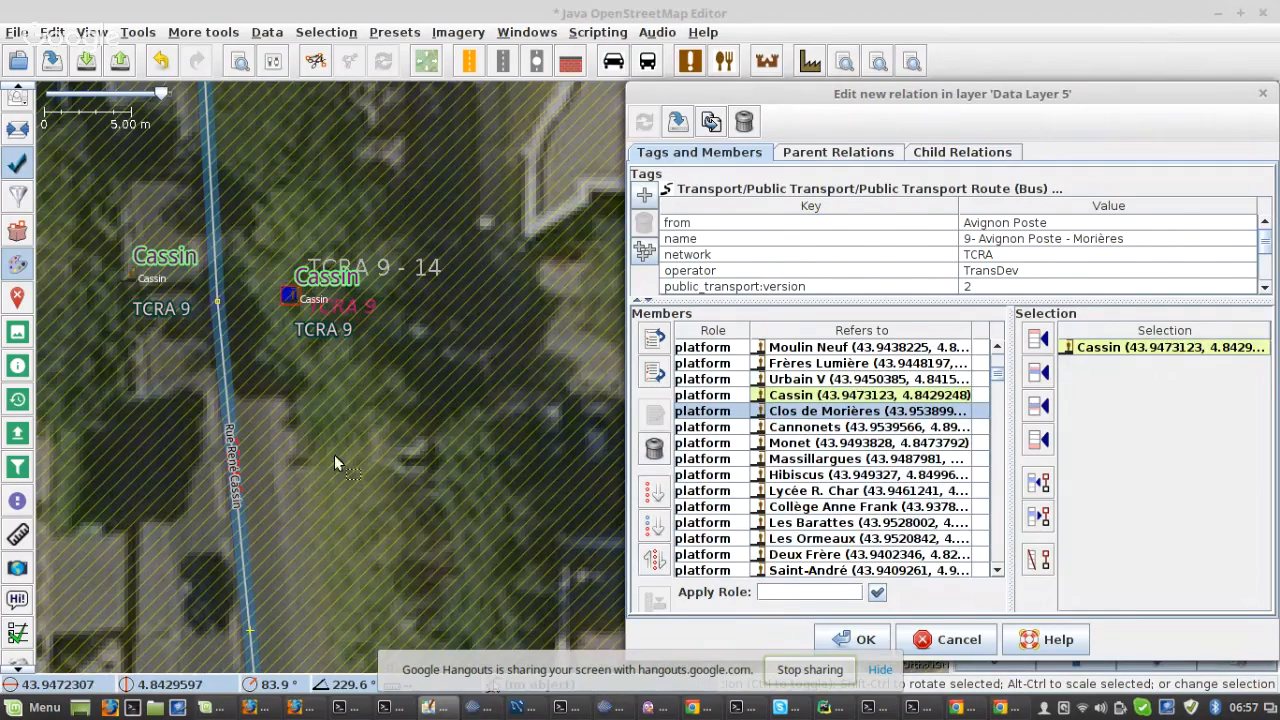
- Find the southern Massillargues platform on Rue René Cassin and reverse the members from Clos de Morières through Massillargues, placing it directly after Cassin
scroll(320, 458, "down", 7)
scroll(405, 391, "down", 1)
scroll(405, 391, "up", 3)
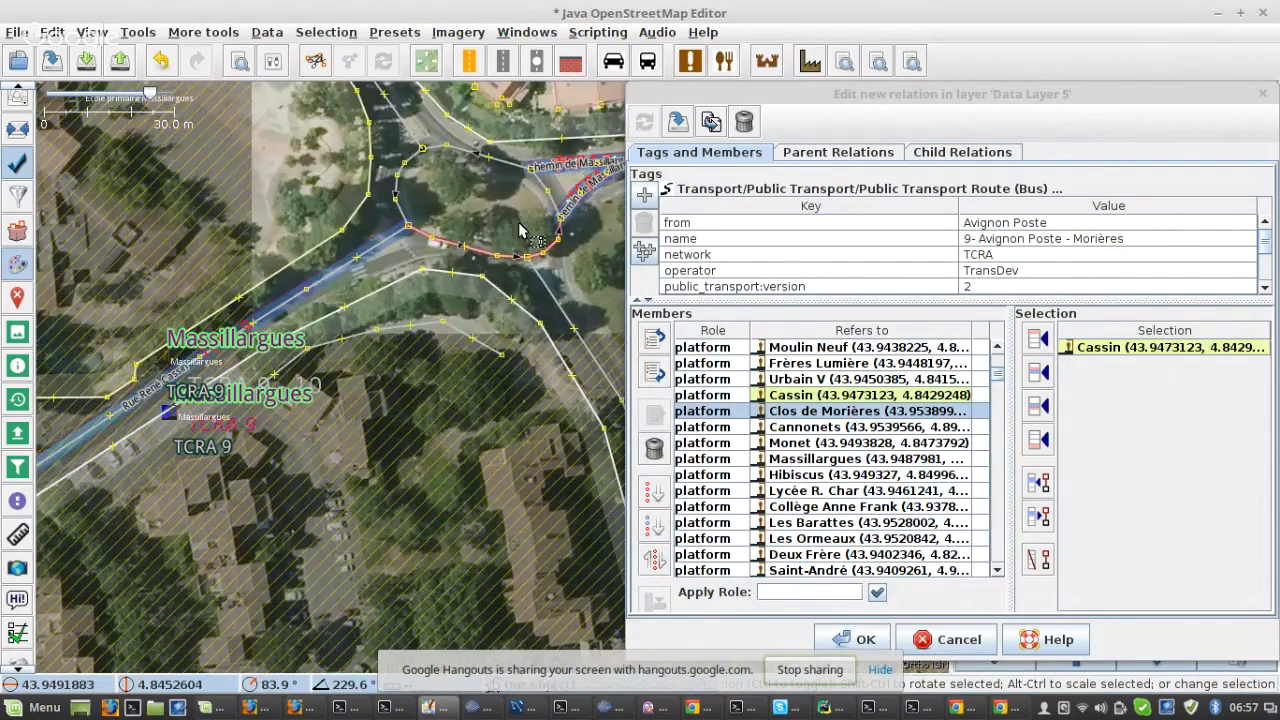
scroll(160, 368, "up", 4)
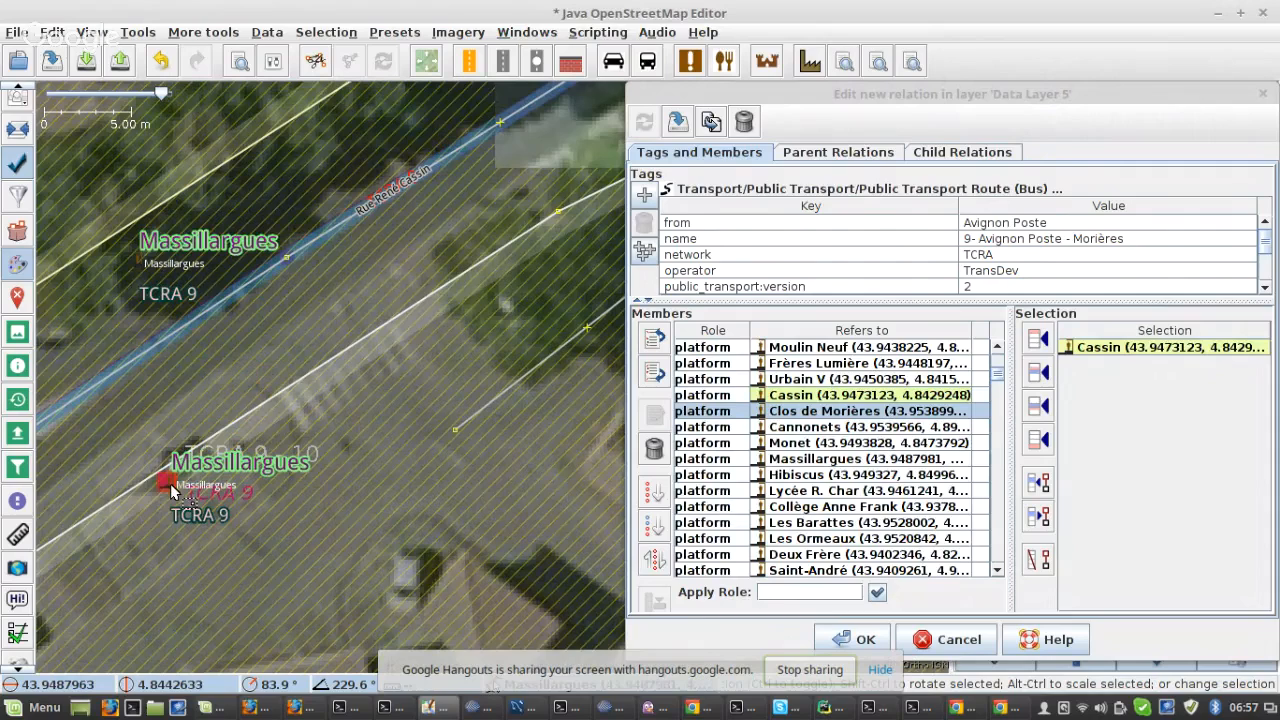
left_click(168, 484)
left_click(778, 462, "shift")
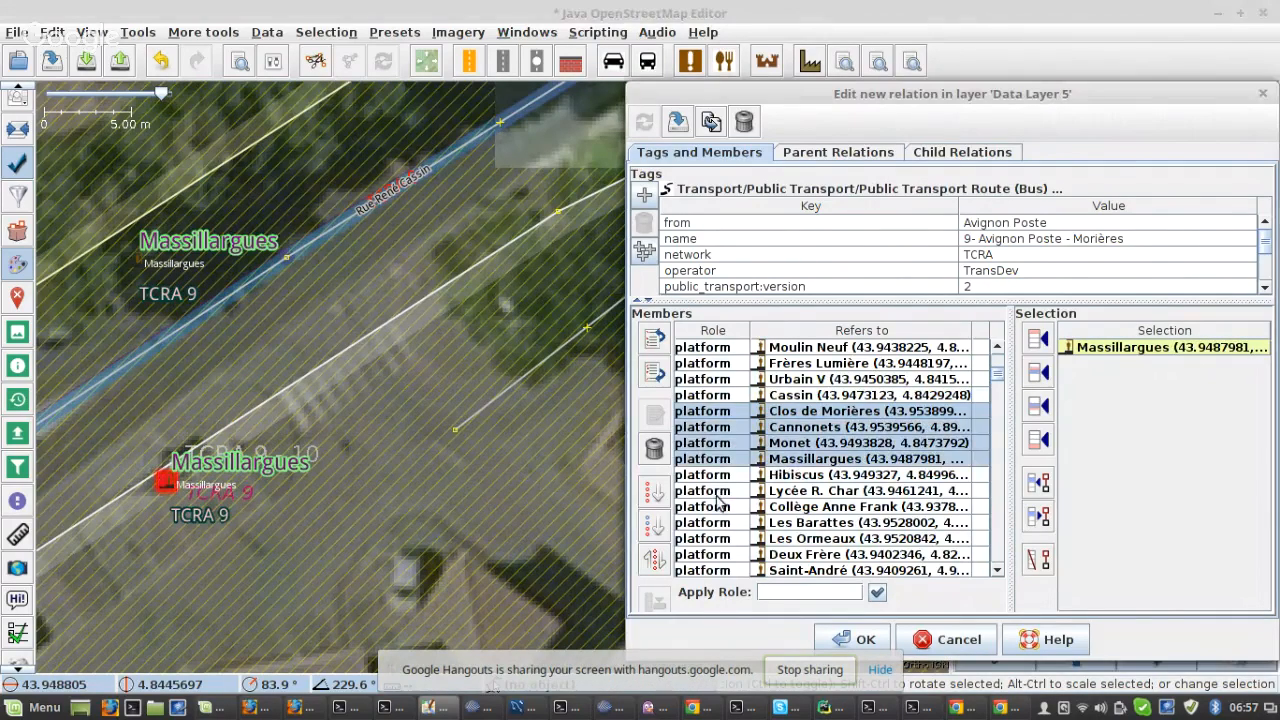
left_click(660, 558)
left_click(850, 427)
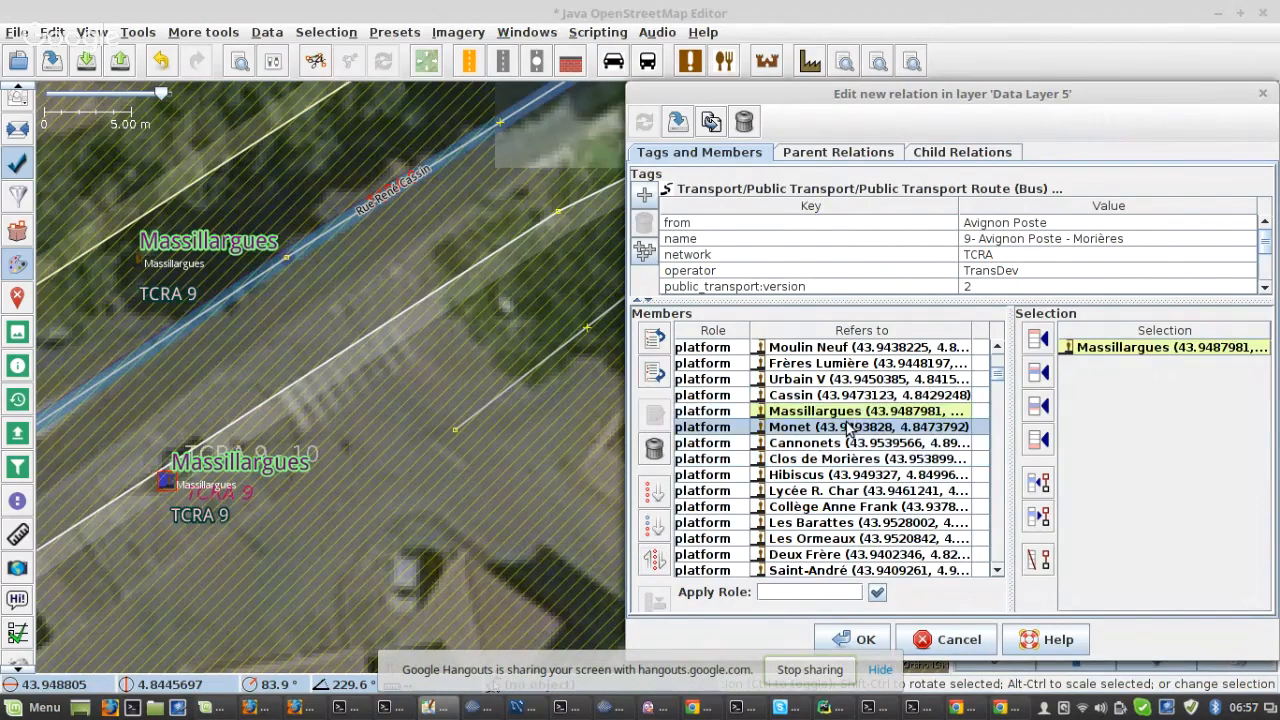
- Find the southern Monet platform on Chemin de Massillargues and check its place after Massillargues, continuing the ordering from Cannonets
scroll(237, 402, "down", 5)
left_click_drag(590, 295, 130, 420)
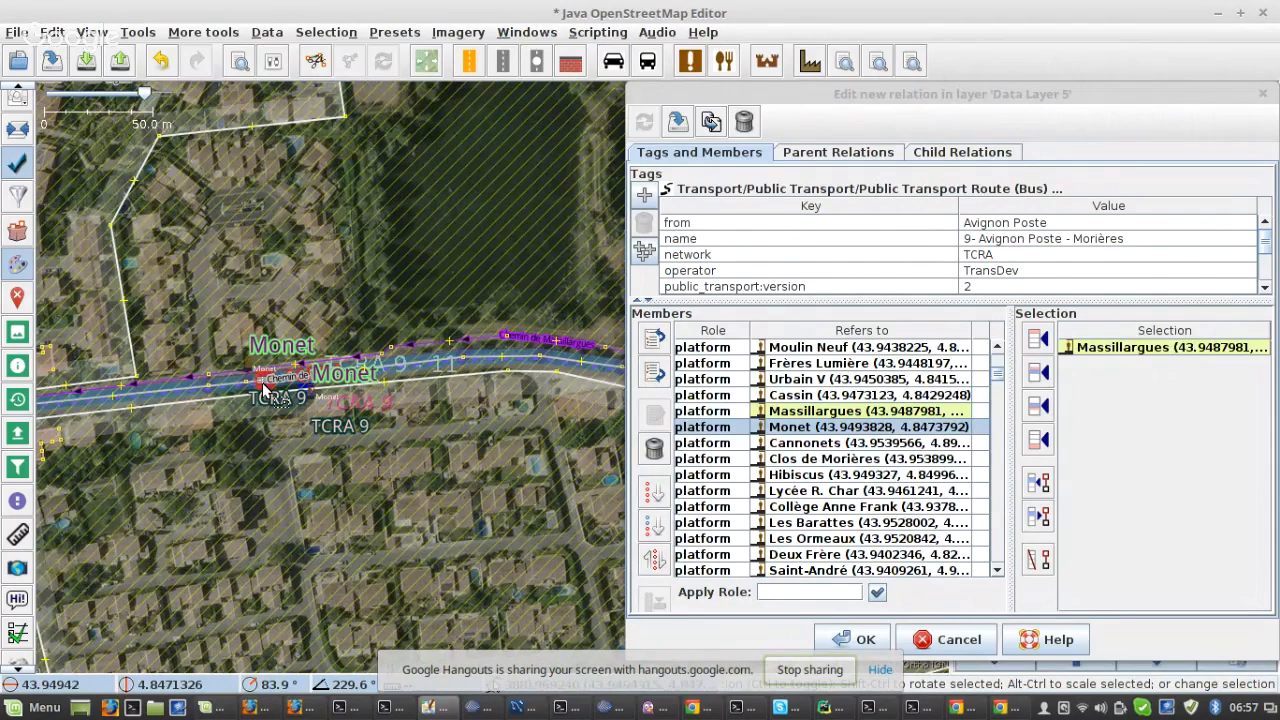
scroll(263, 388, "up", 4)
left_click(316, 408)
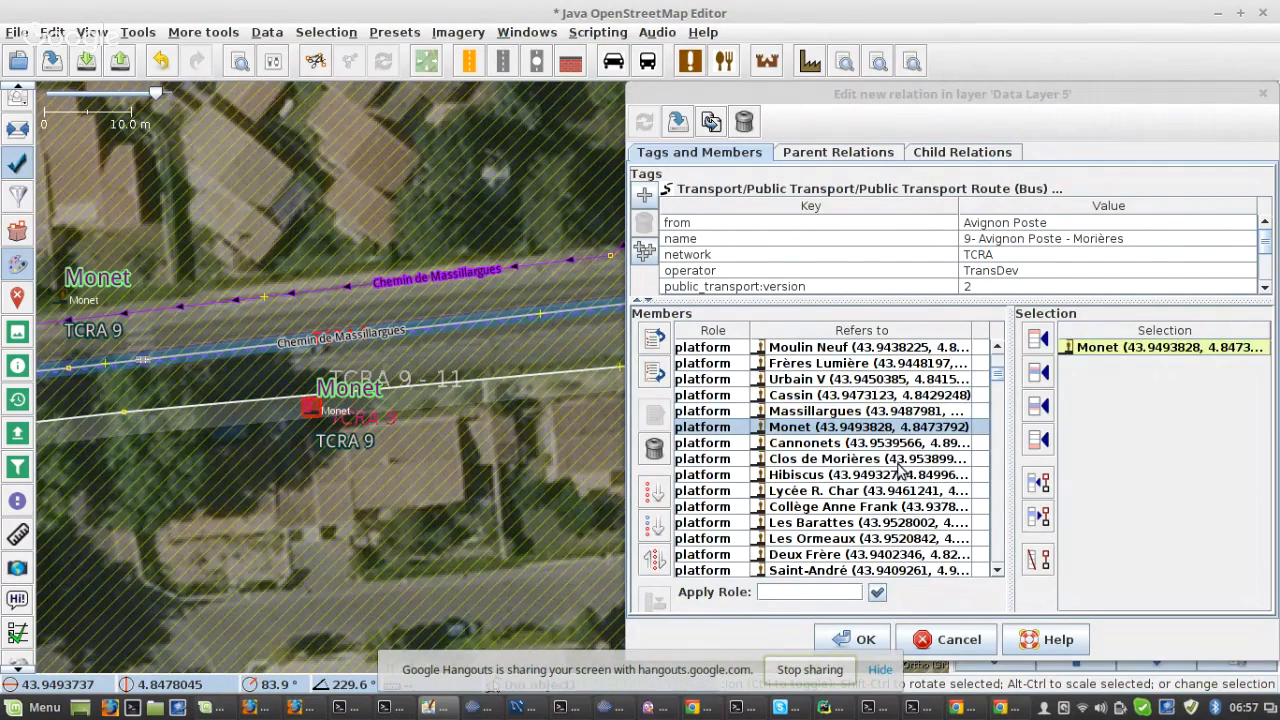
scroll(900, 470, "down", 1)
left_click(826, 398)
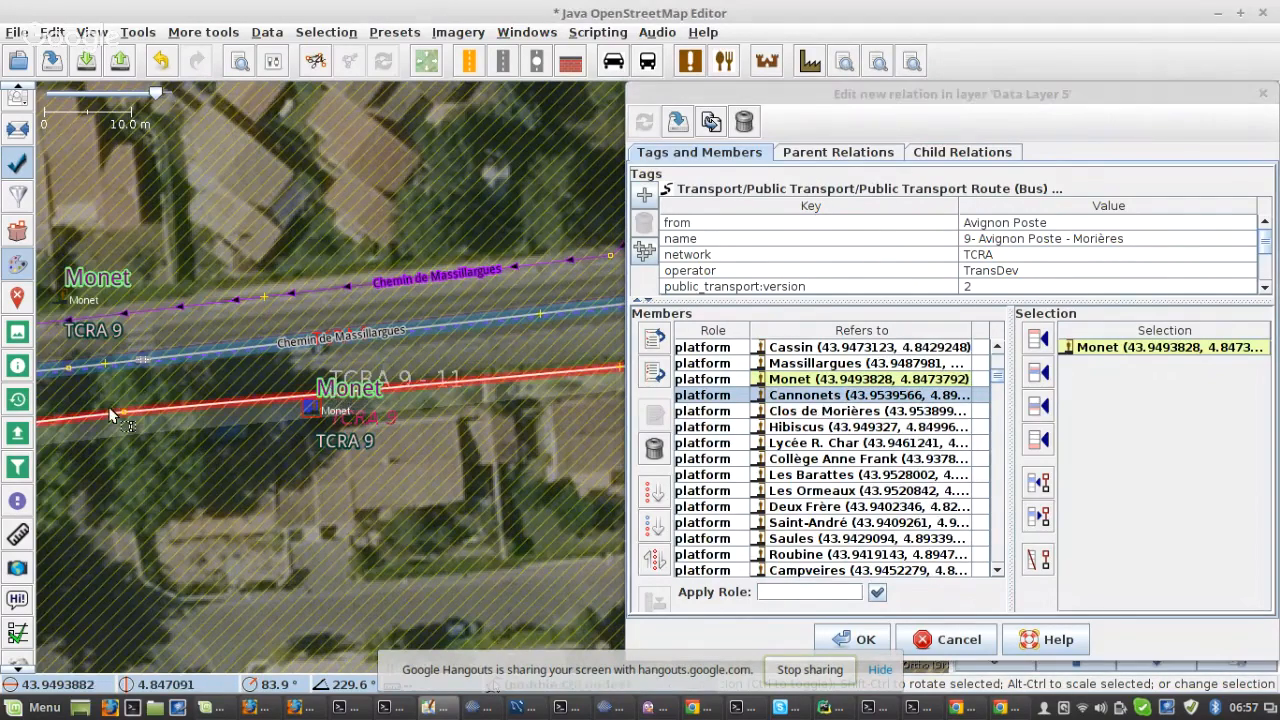
- Find the southern Hibiscus platform, move it up two places in the members to directly follow Monet, and apply the relation changes
scroll(113, 415, "down", 5)
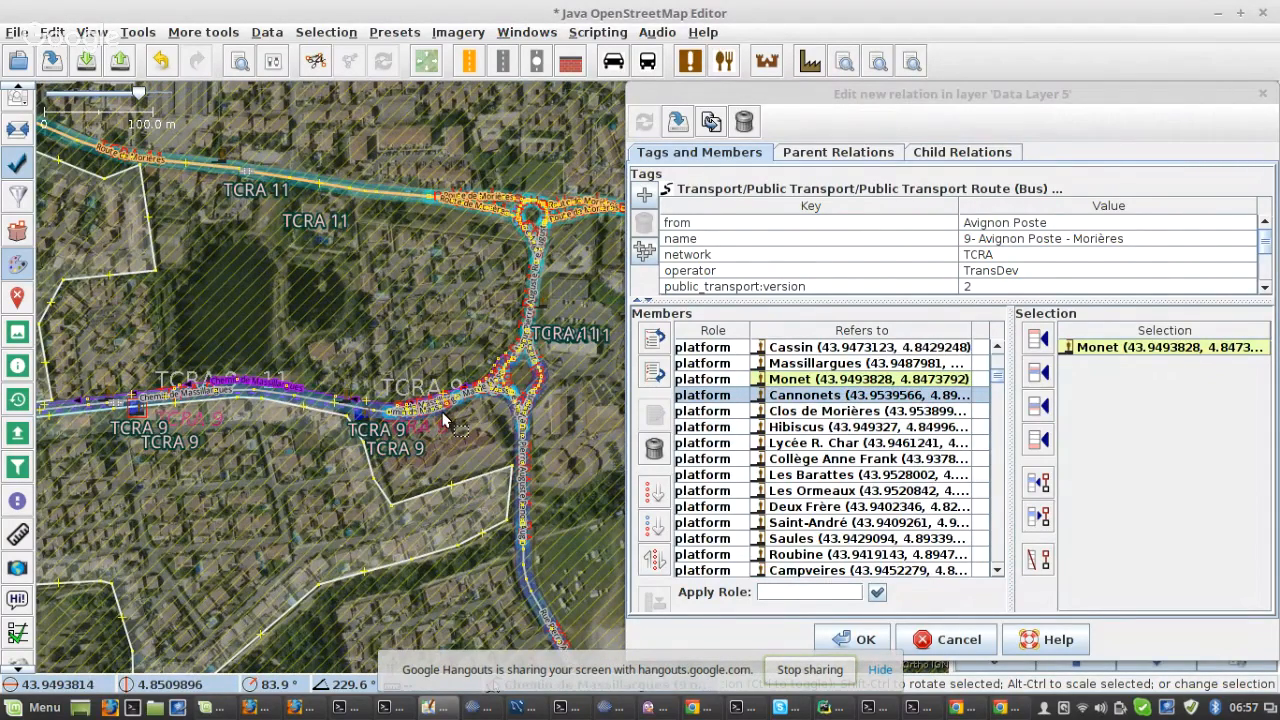
scroll(443, 417, "up", 4)
left_click(118, 422)
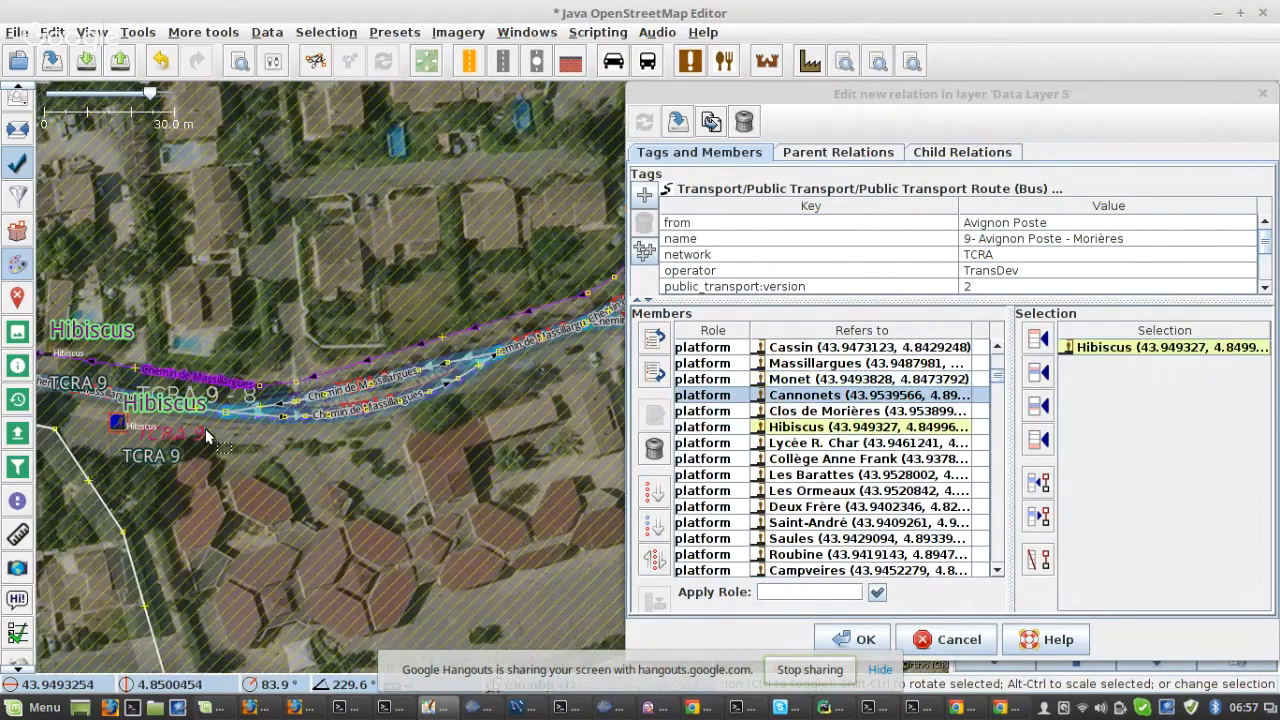
left_click(703, 427)
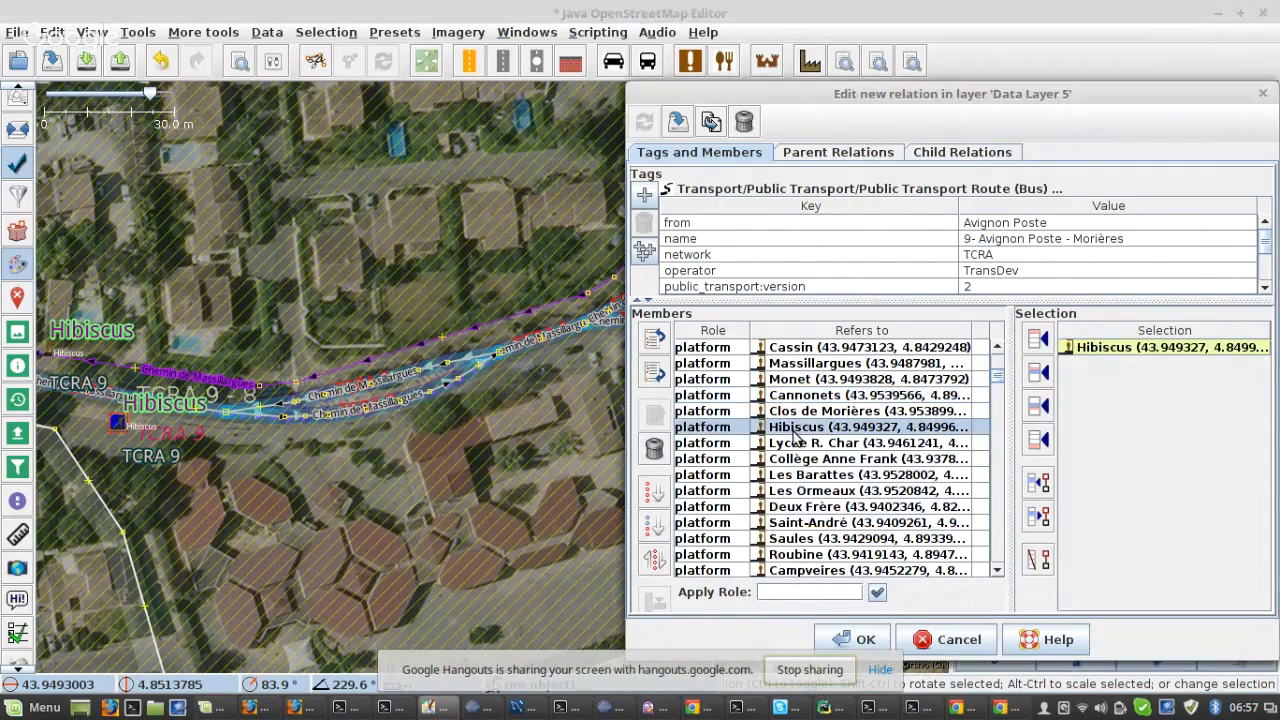
left_click(654, 340)
left_click(655, 341)
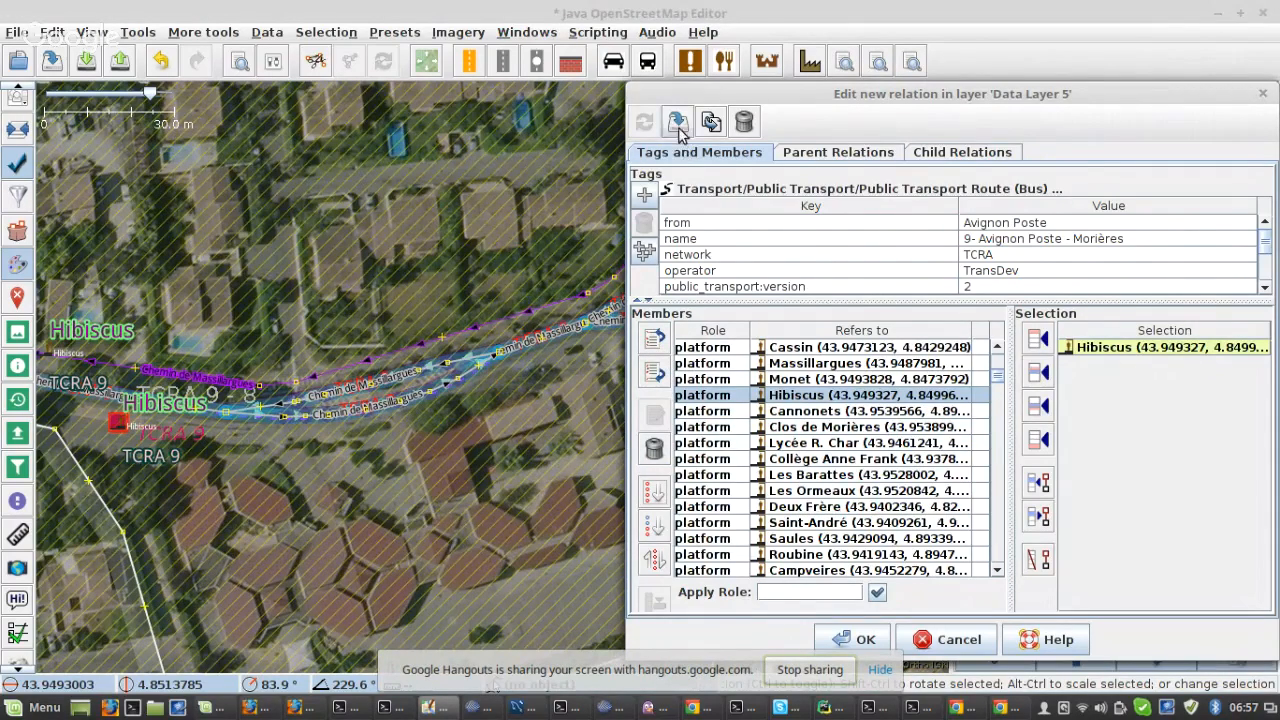
left_click(797, 413)
left_click(100, 398)
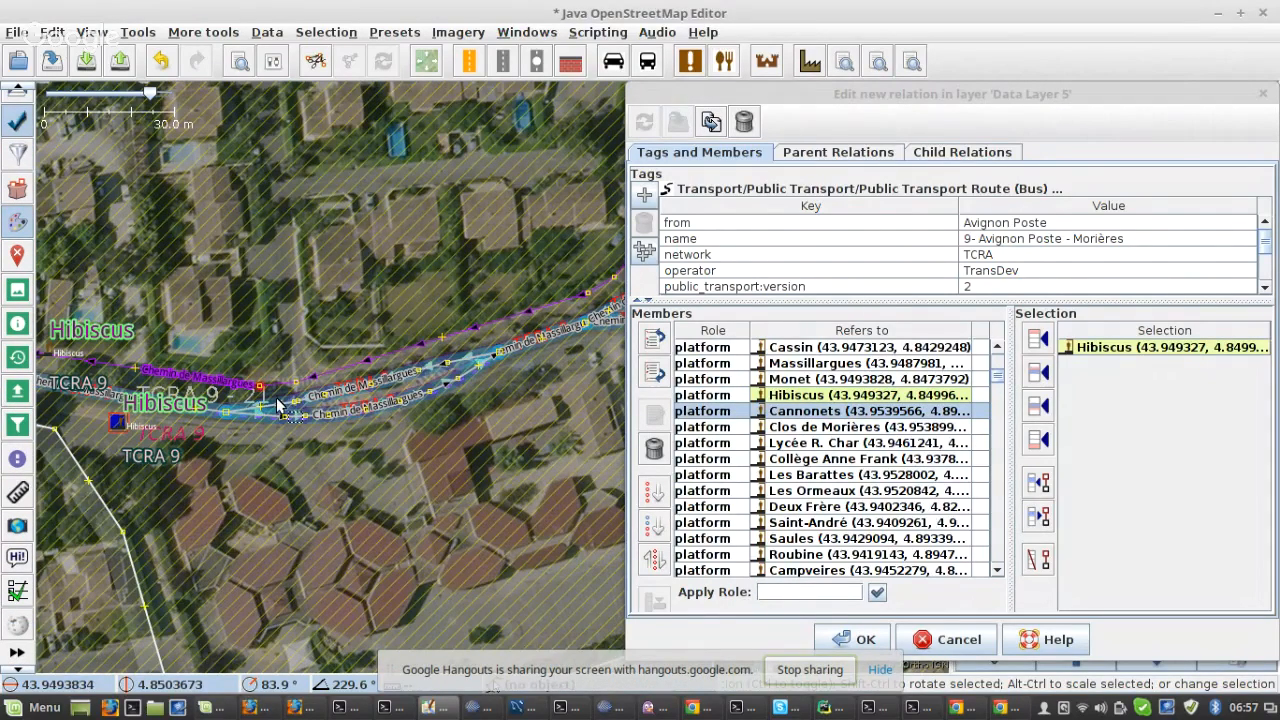
- Find the Lycée R. Char platform and reverse the members from Cannonets through Lycée R. Char, placing it directly after Hibiscus
scroll(280, 405, "down", 2)
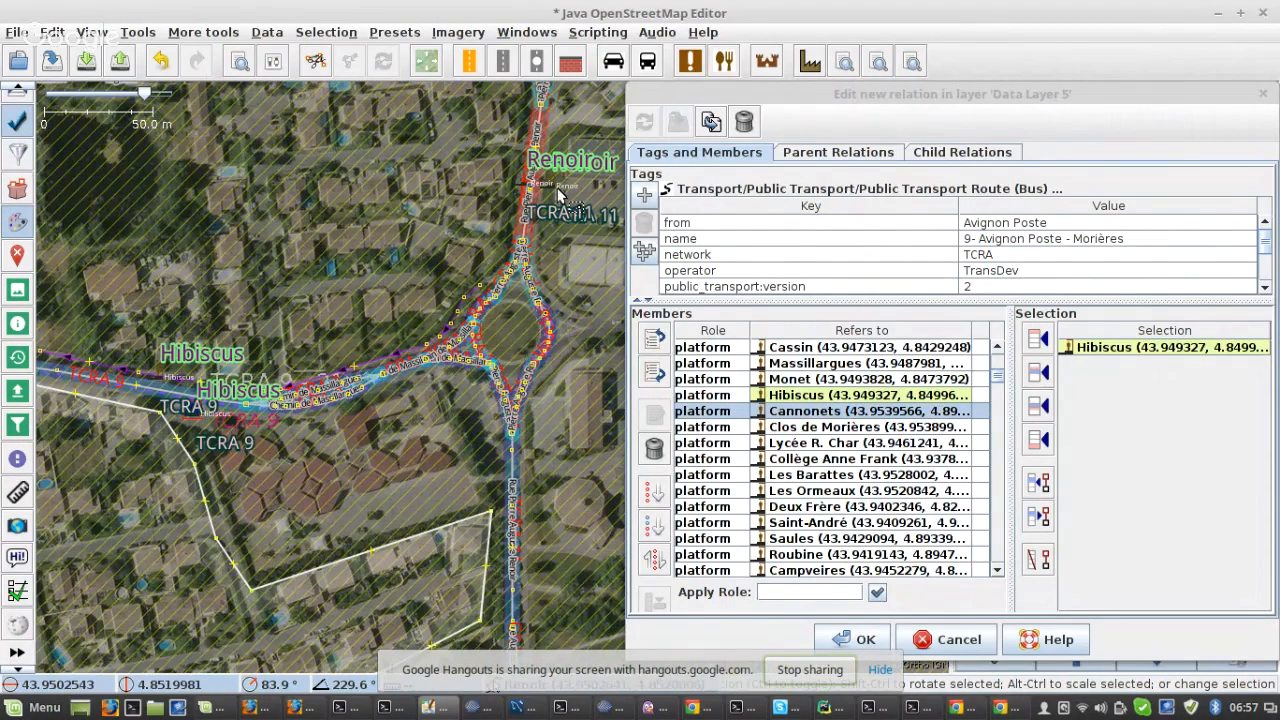
left_click_drag(560, 197, 275, 306)
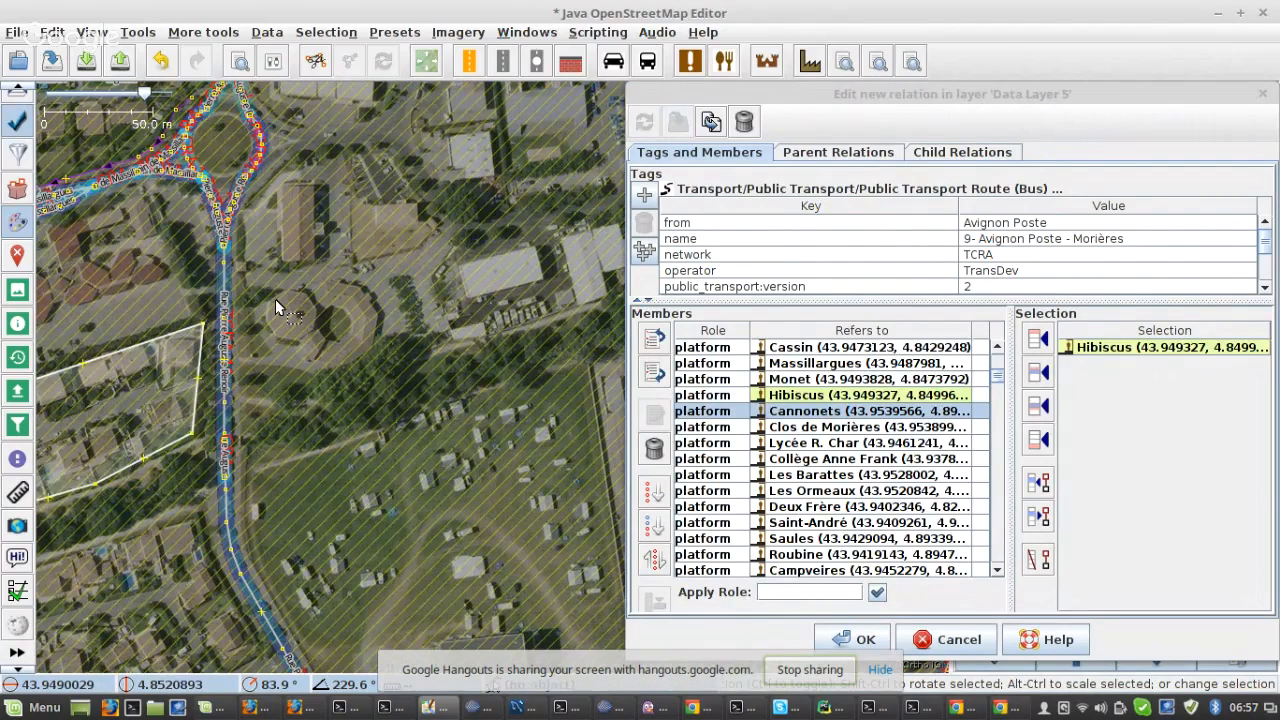
scroll(275, 299, "down", 4)
scroll(278, 502, "up", 4)
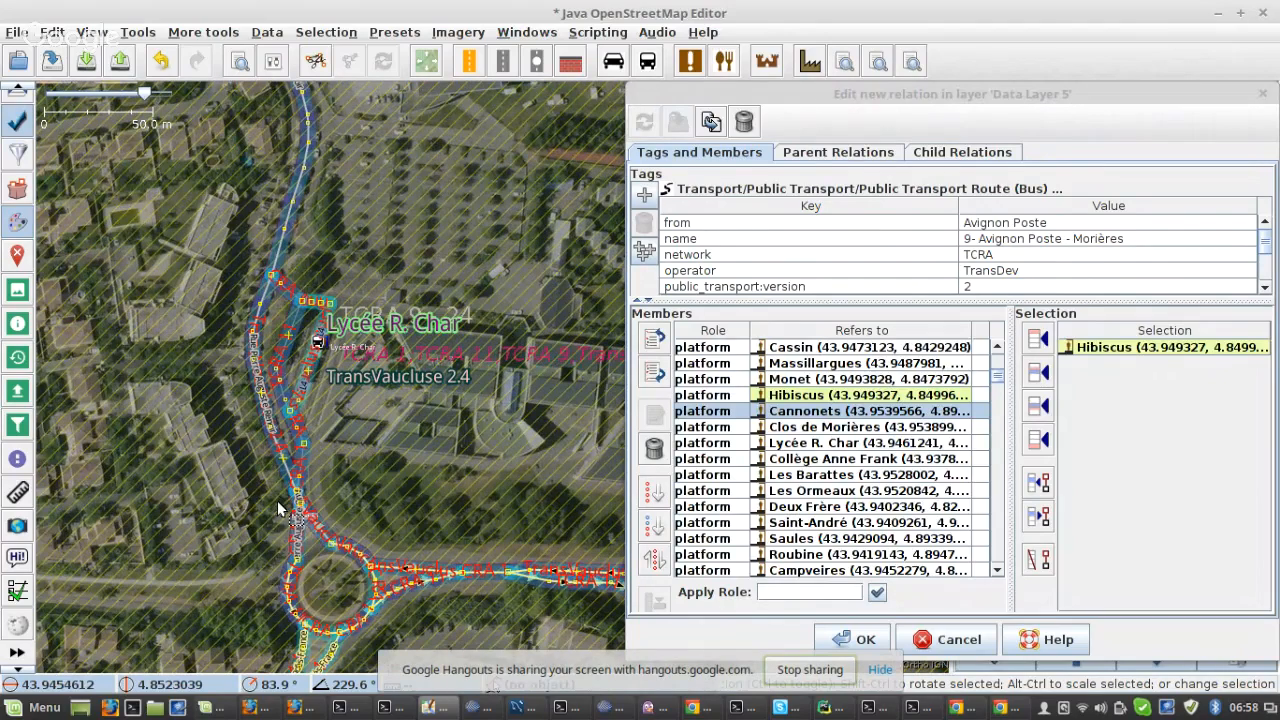
scroll(415, 352, "up", 5)
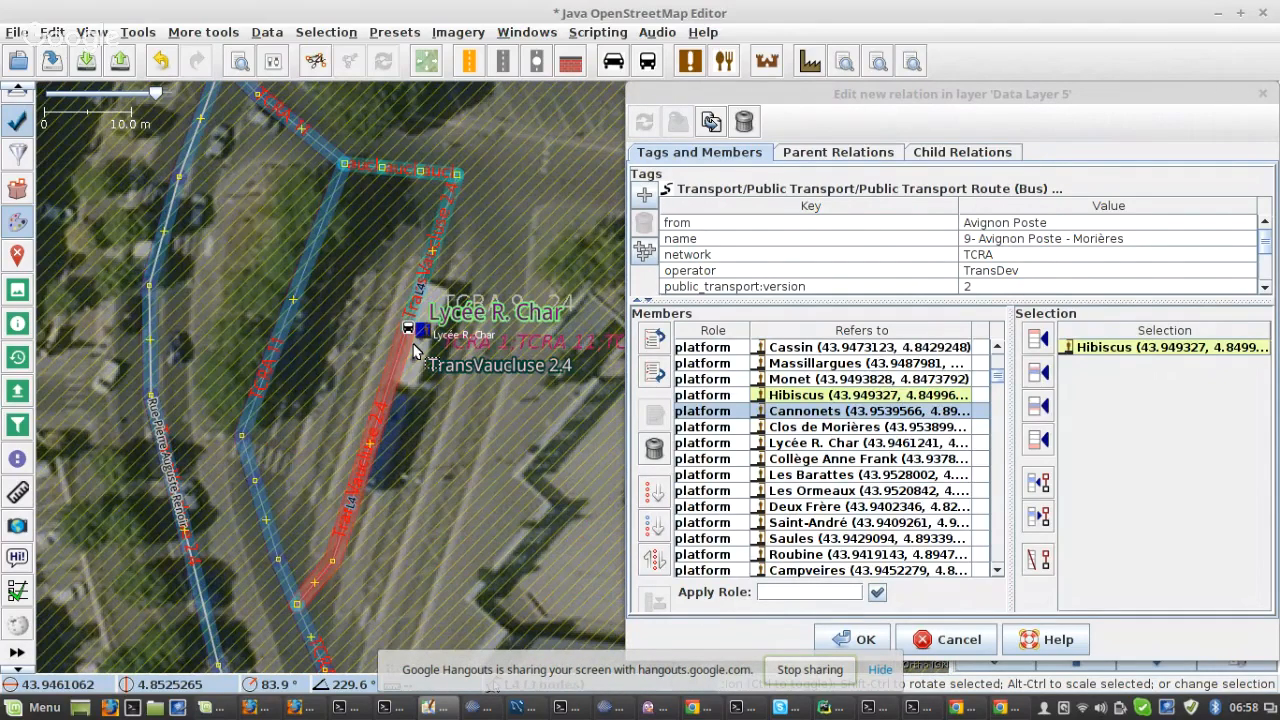
left_click(421, 334)
left_click(798, 444, "shift")
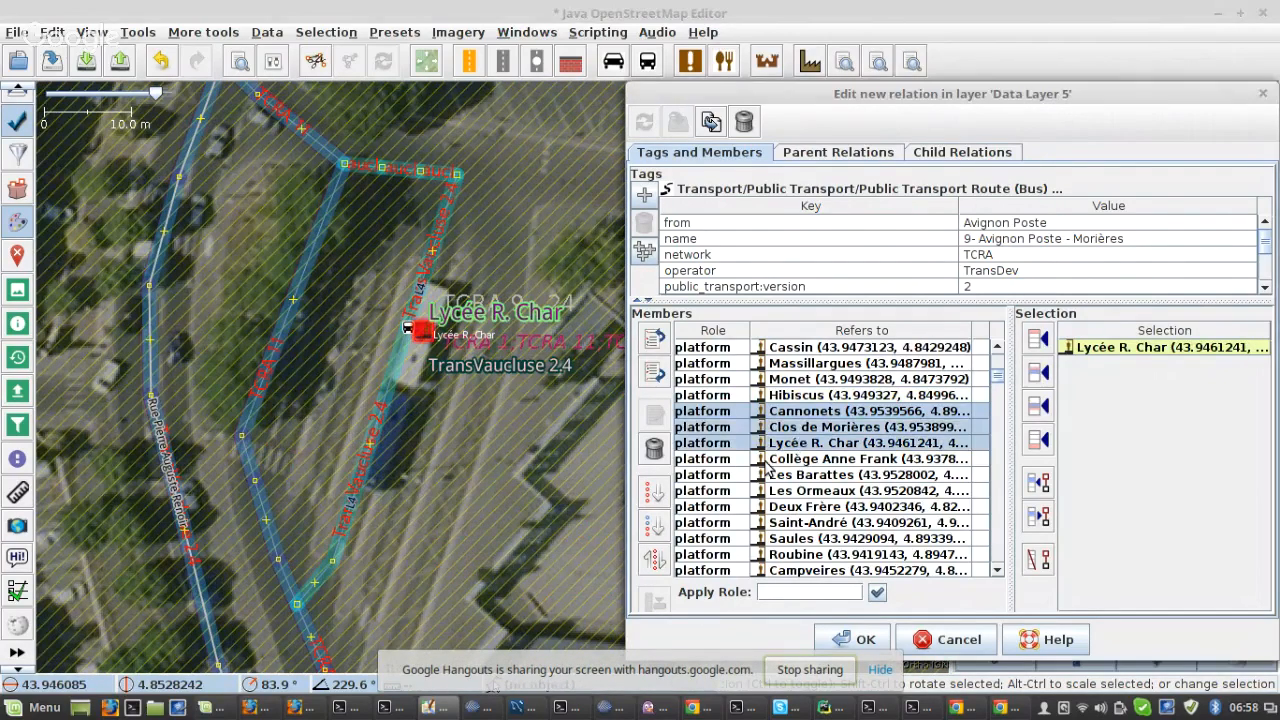
left_click(656, 562)
left_click(815, 428)
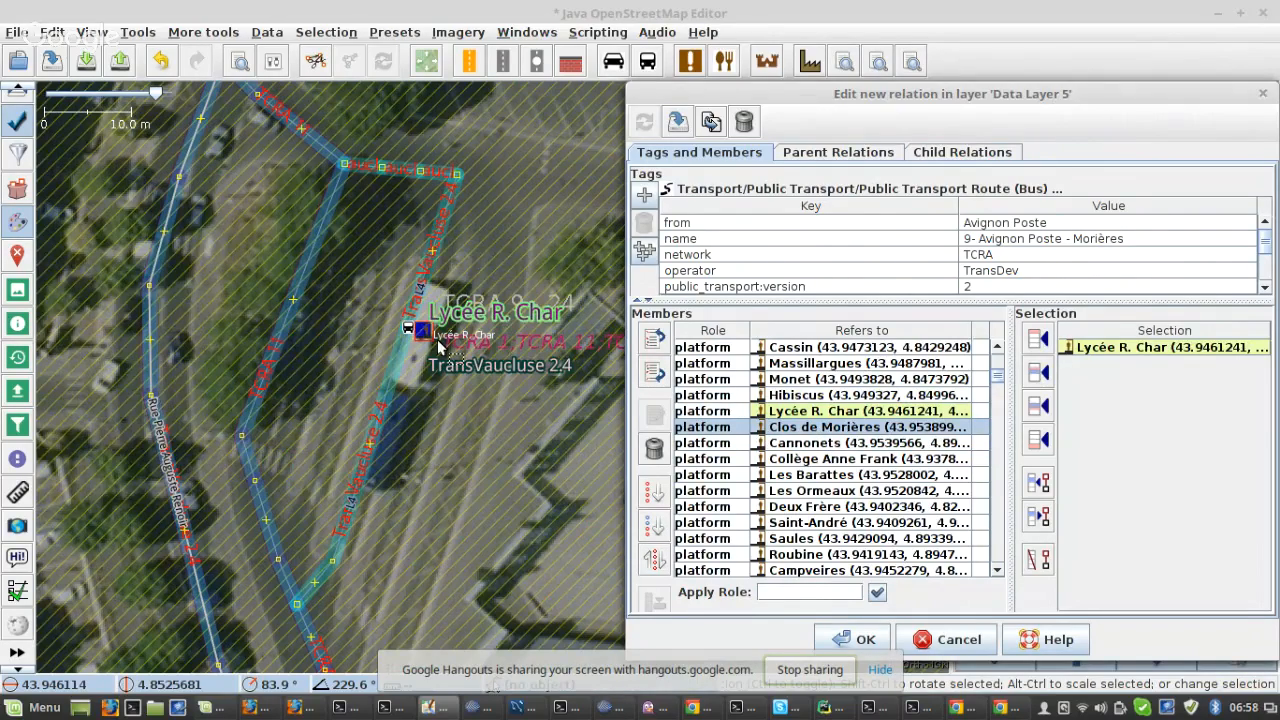
- Find the southern Les Ormeaux platform and reverse the members from Clos de Morières through Les Ormeaux, placing it directly after Lycée R. Char
scroll(433, 337, "down", 3)
scroll(433, 337, "down", 2)
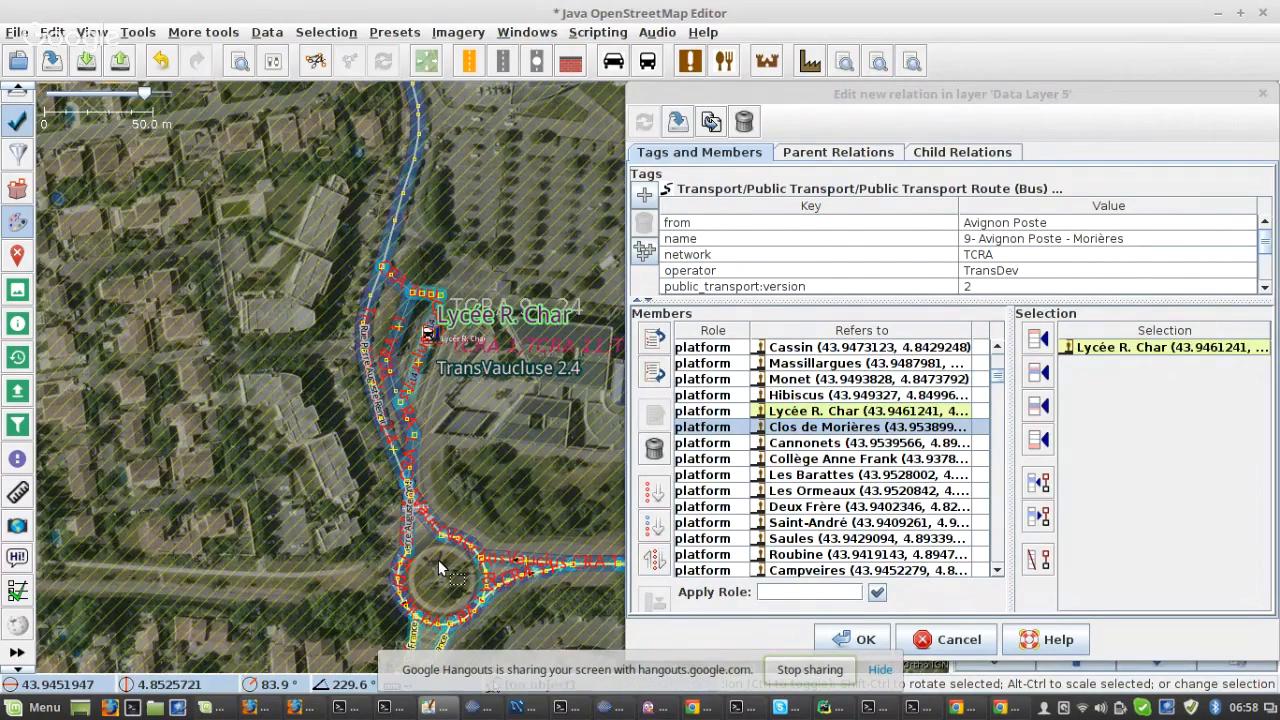
left_click_drag(438, 559, 38, 292)
scroll(300, 325, "down", 2)
left_click_drag(451, 237, 163, 488)
left_click_drag(467, 145, 181, 551)
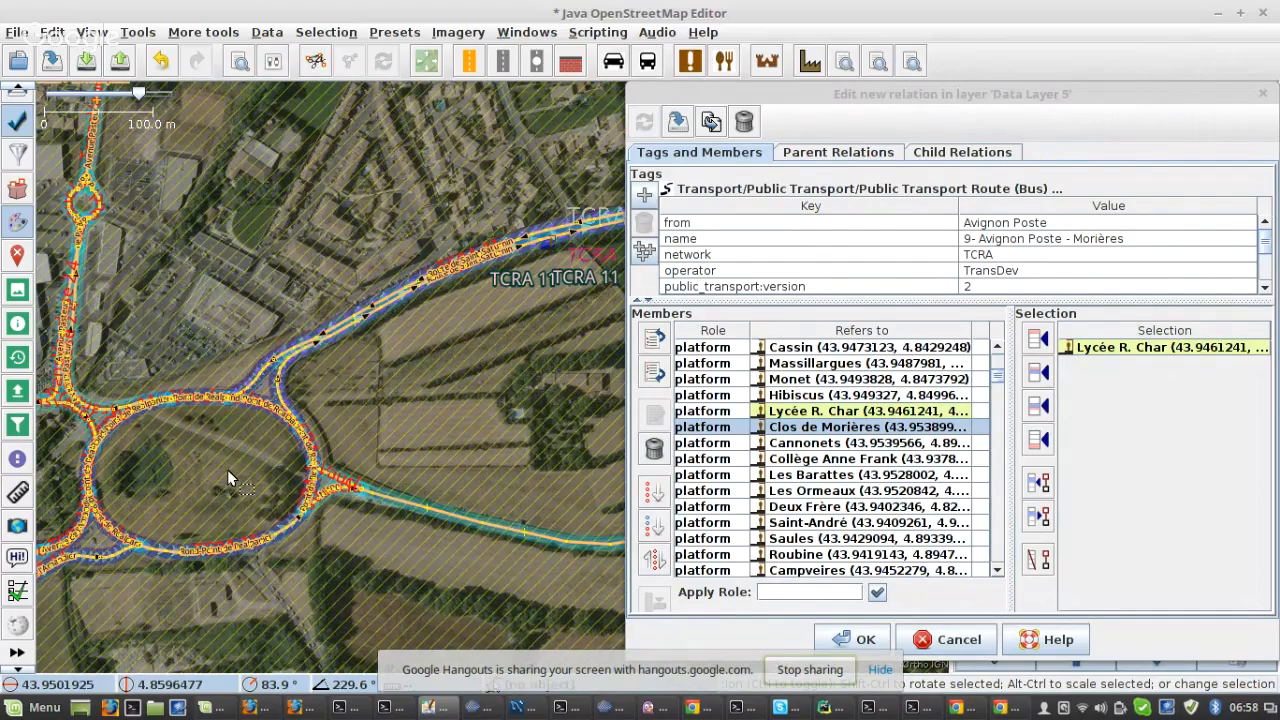
scroll(227, 469, "down", 1)
scroll(377, 396, "up", 2)
scroll(338, 245, "up", 1)
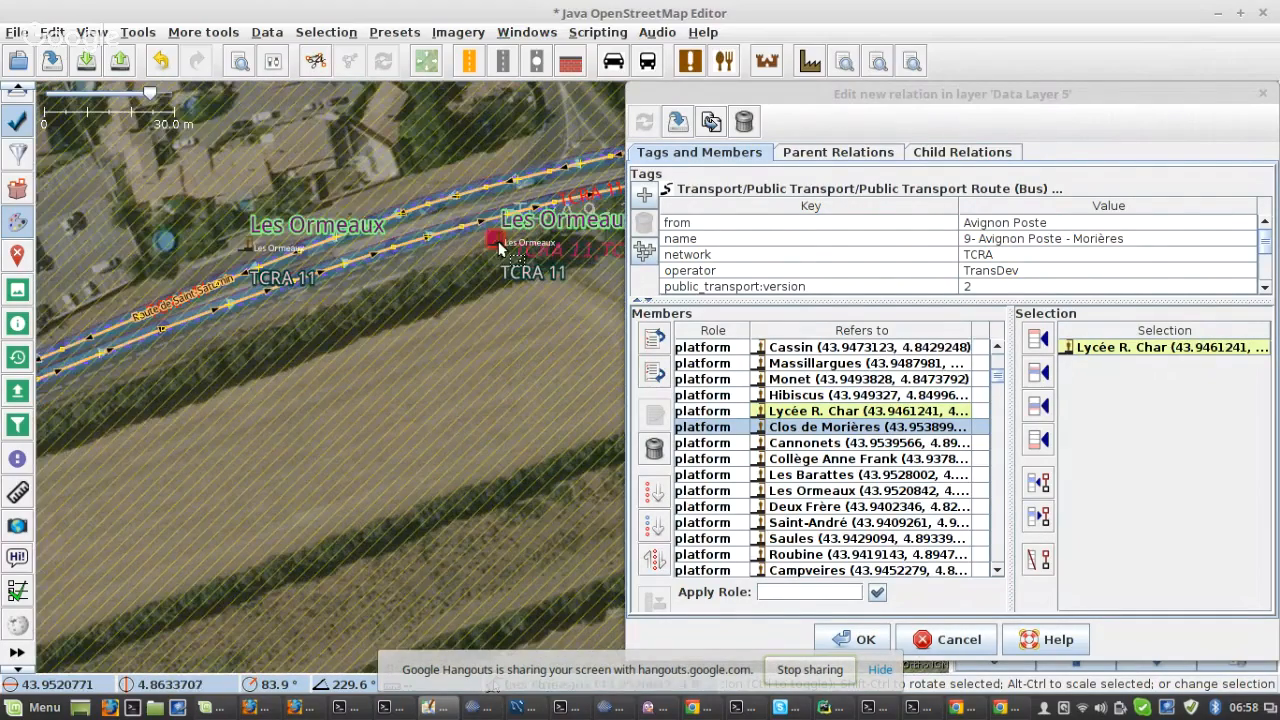
left_click(505, 248)
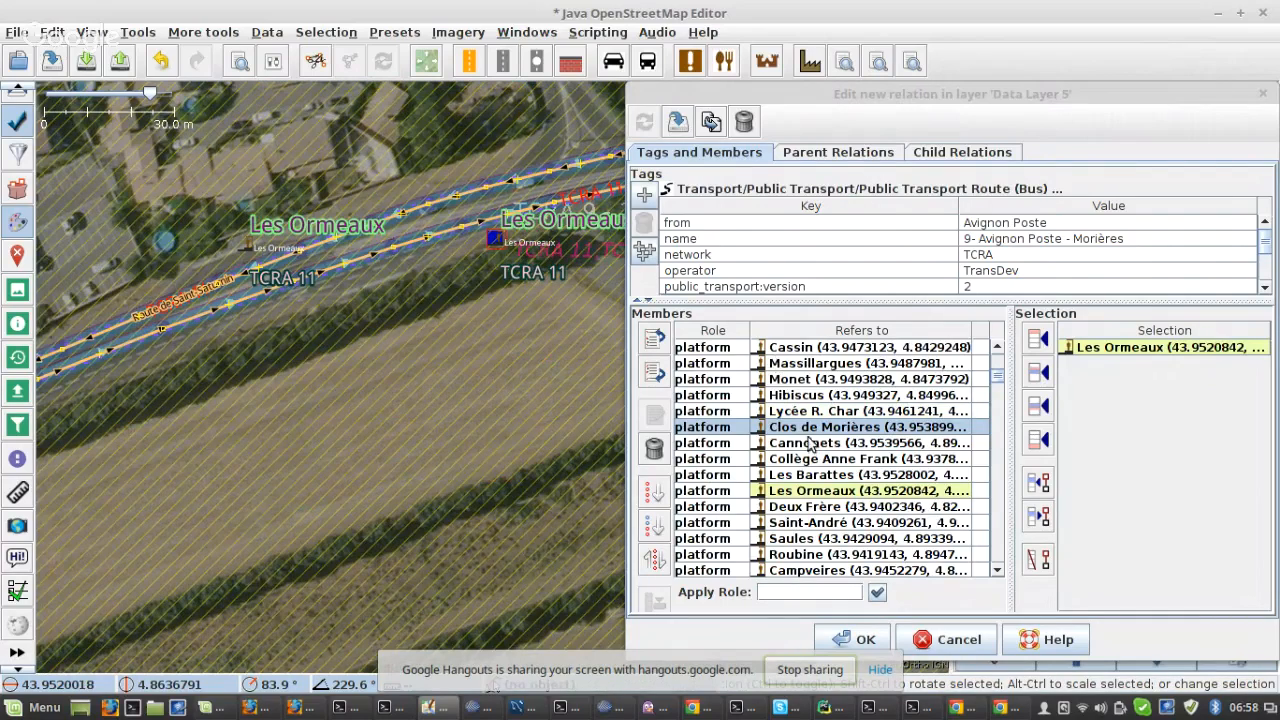
left_click(810, 492, "shift")
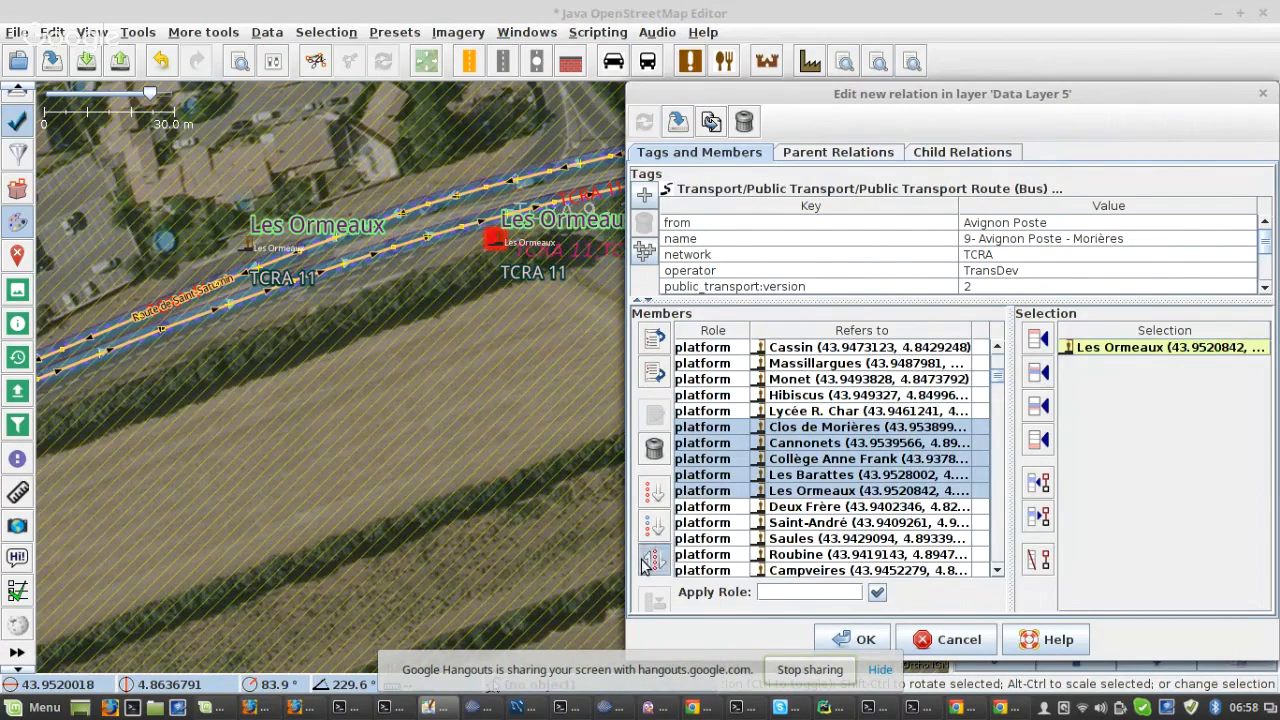
left_click(655, 560)
left_click(811, 449)
- Find the southern Les Barattes platform on Route de Saint-Saturnin and check its place after Les Ormeaux, continuing from Collège Anne Frank
scroll(225, 427, "down", 3)
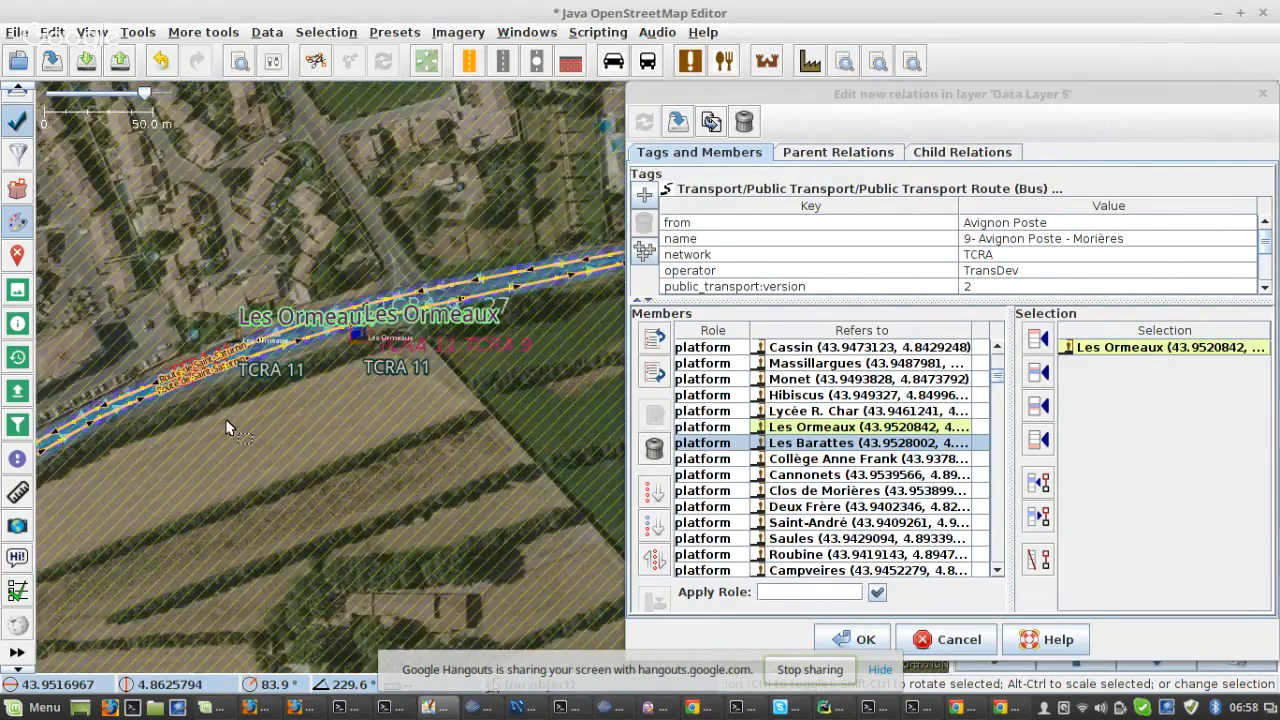
scroll(228, 427, "down", 3)
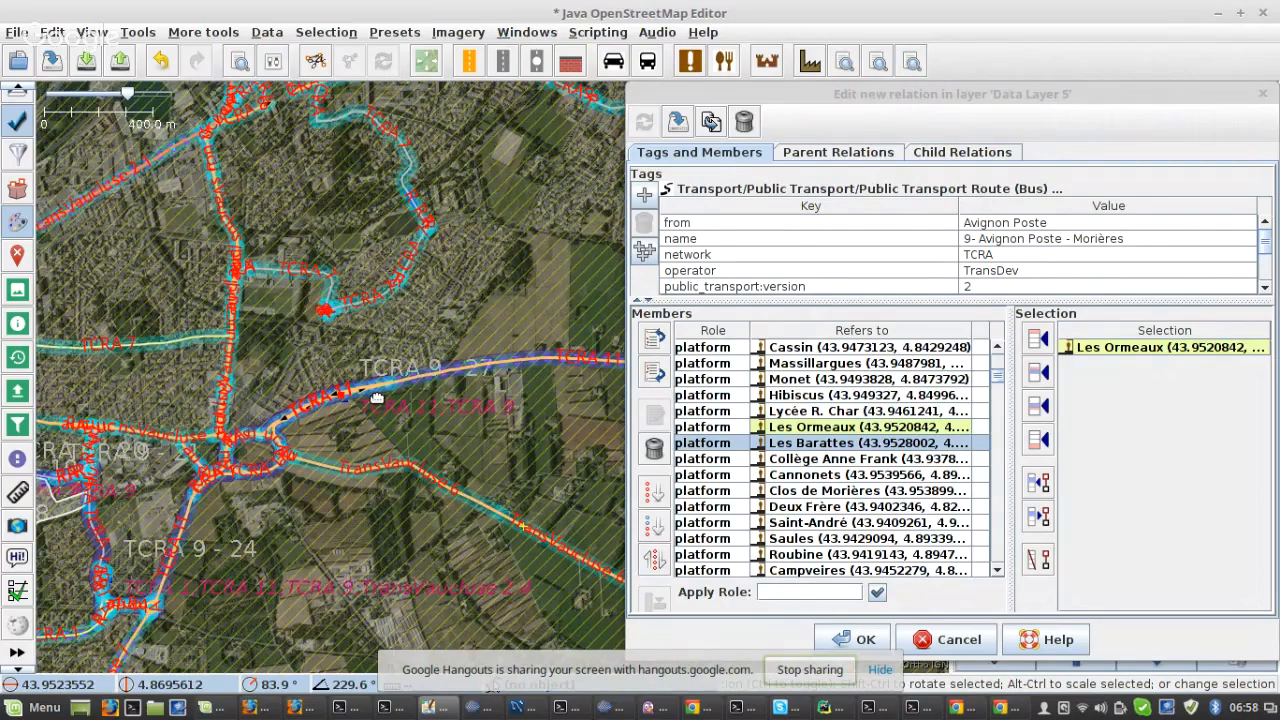
scroll(467, 401, "up", 5)
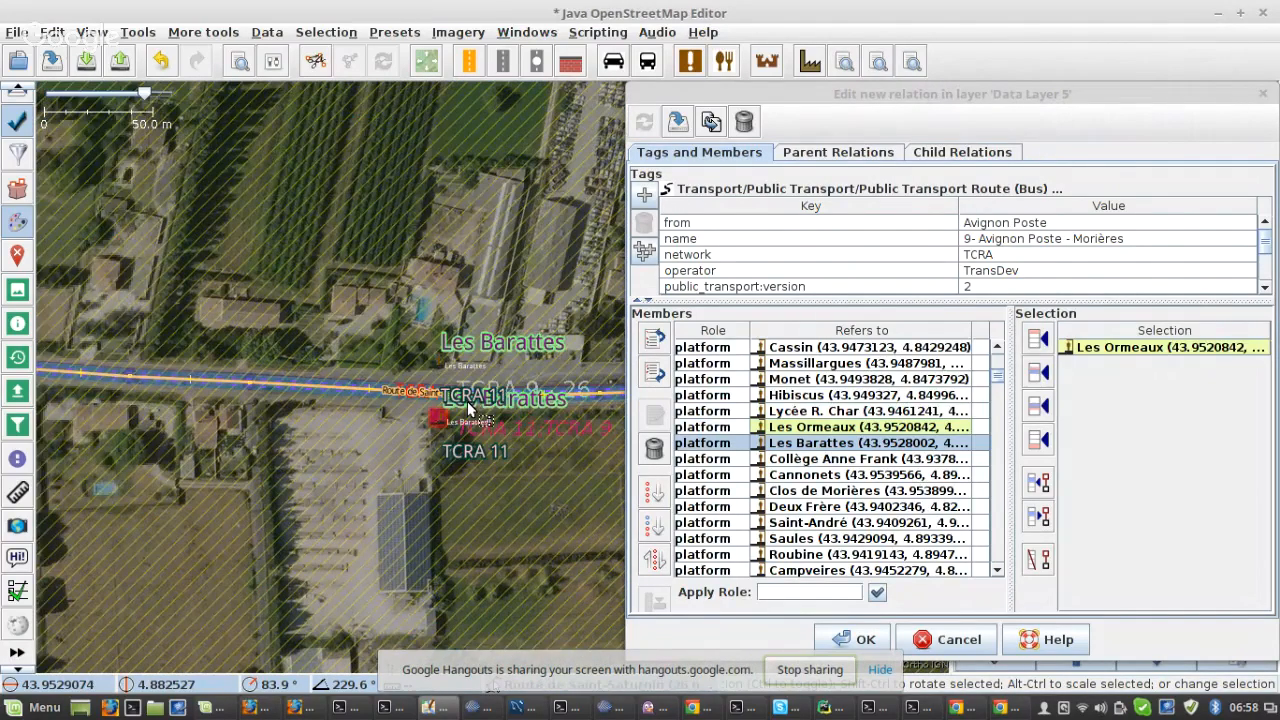
scroll(433, 365, "up", 2)
left_click(356, 467)
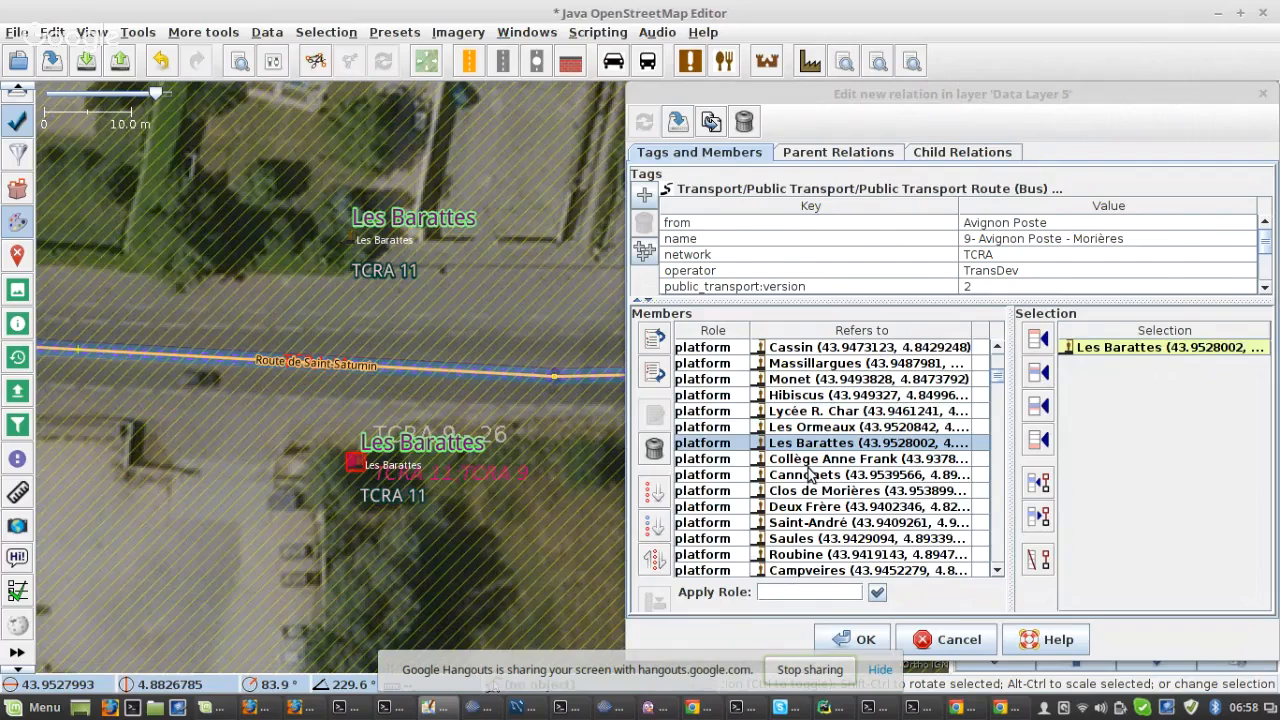
left_click(810, 459)
- Find the Clos de Morières platform and reverse the members from Collège Anne Frank through Clos de Morières, placing it directly after Les Barattes
scroll(86, 408, "down", 2)
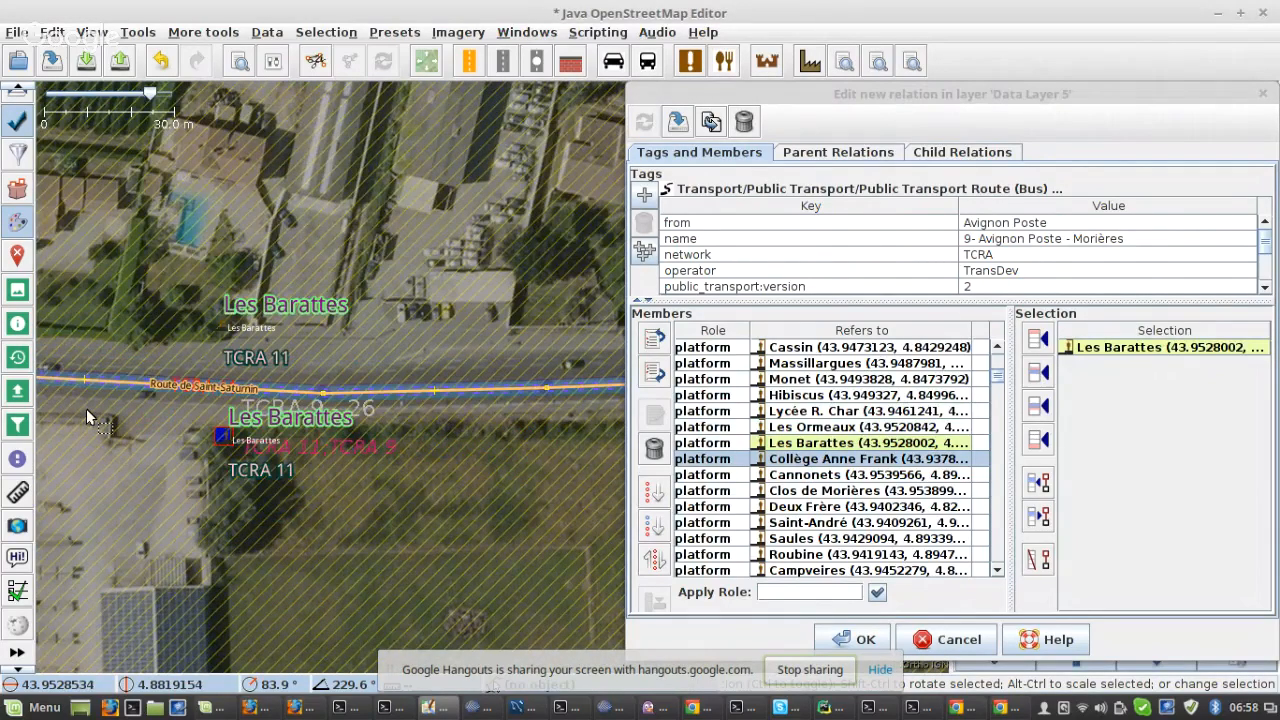
scroll(184, 424, "down", 2)
left_click_drag(580, 402, 188, 415)
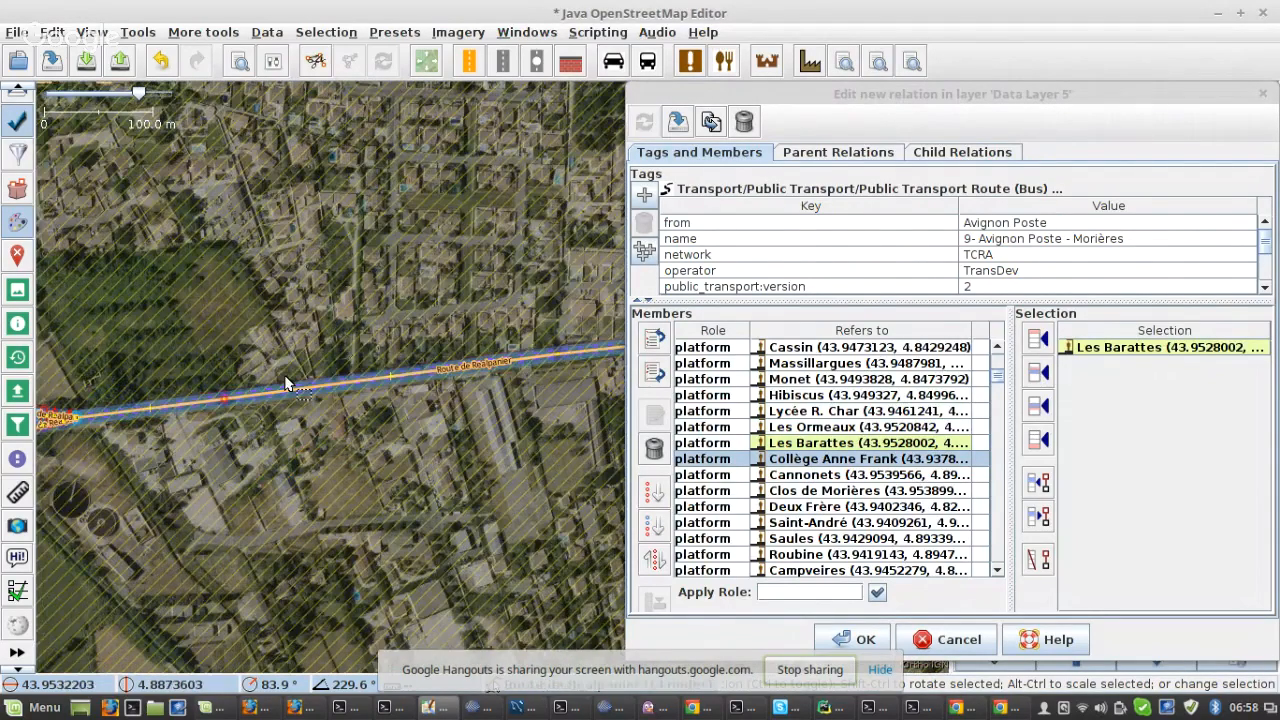
left_click_drag(595, 350, 380, 383)
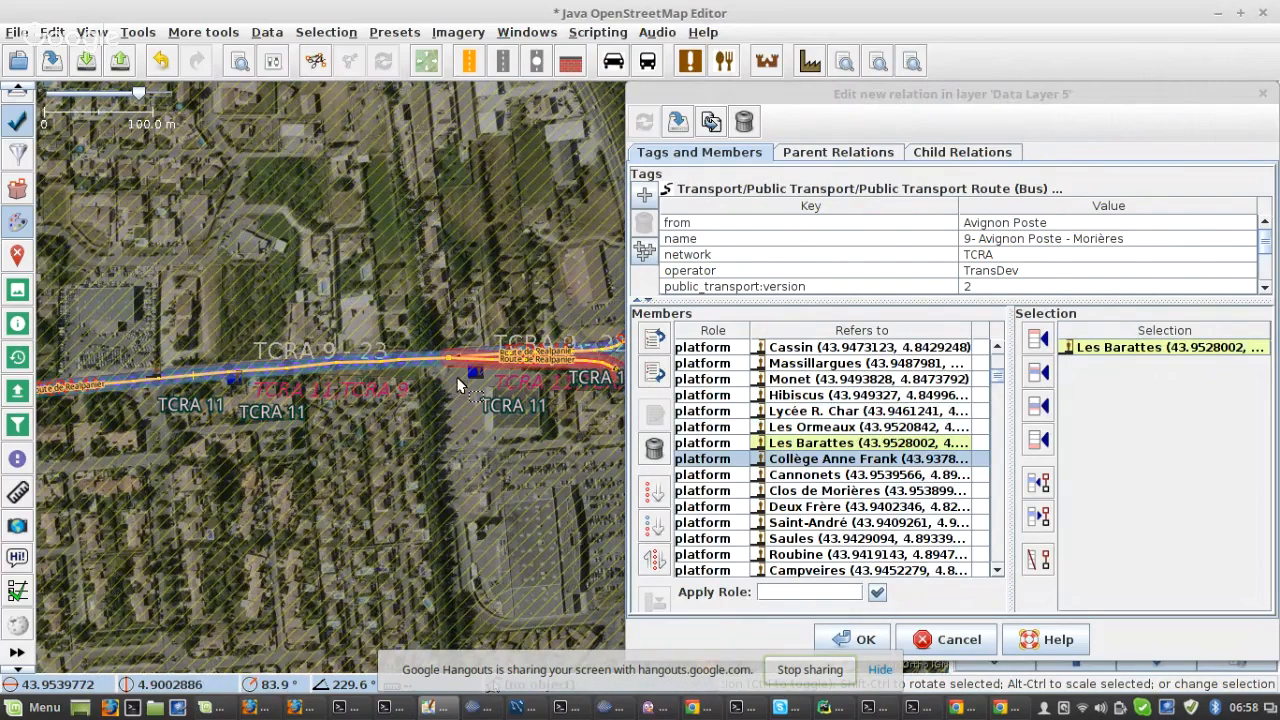
scroll(250, 382, "up", 4)
left_click(181, 365)
left_click(697, 491, "shift")
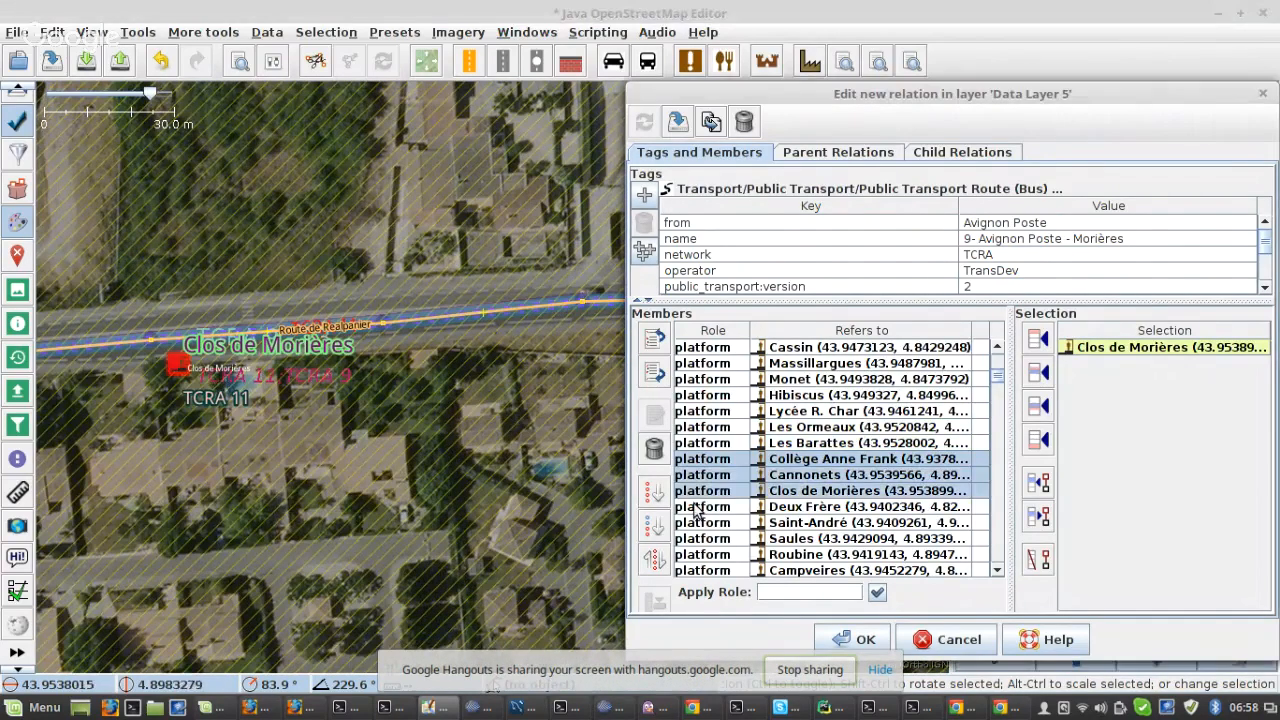
left_click(654, 559)
left_click(808, 476)
left_click(172, 429)
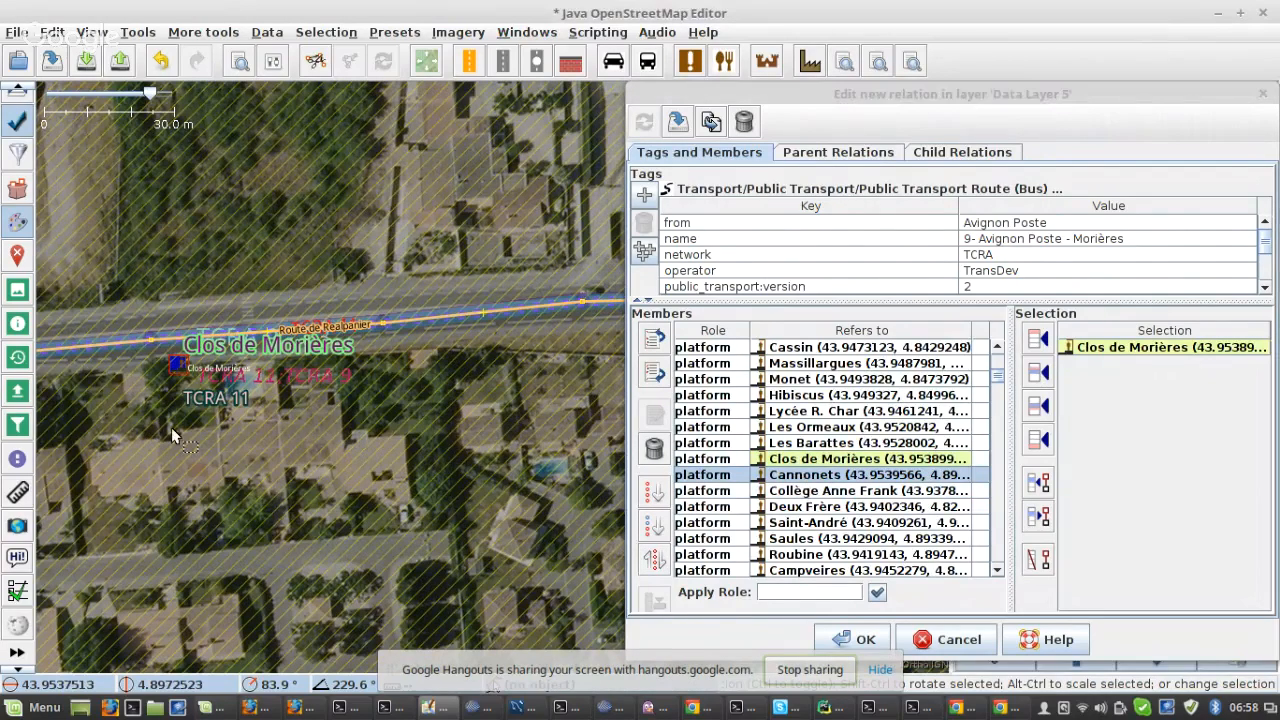
- Find the southern Cannonets platform on Route de Réalpanier and check its place after Clos de Morières, continuing from Collège Anne Frank
scroll(428, 402, "down", 2)
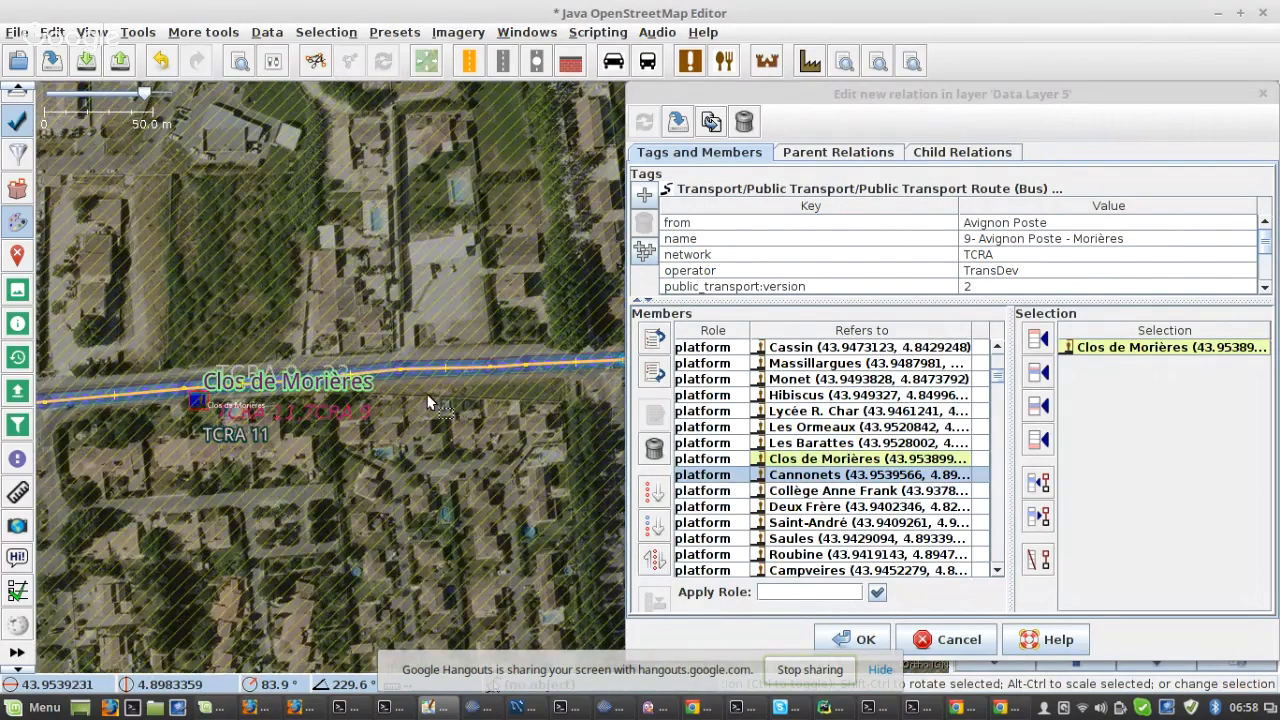
left_click_drag(428, 402, 157, 415)
scroll(157, 415, "up", 2)
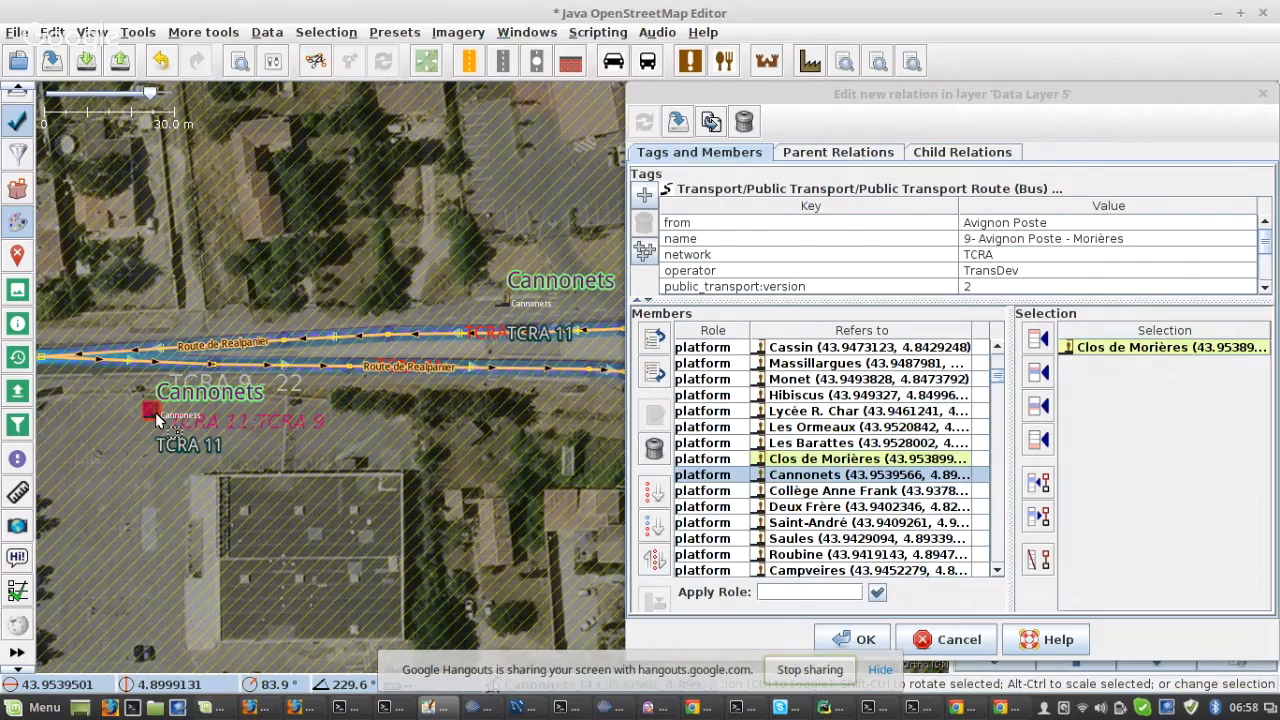
left_click(155, 415)
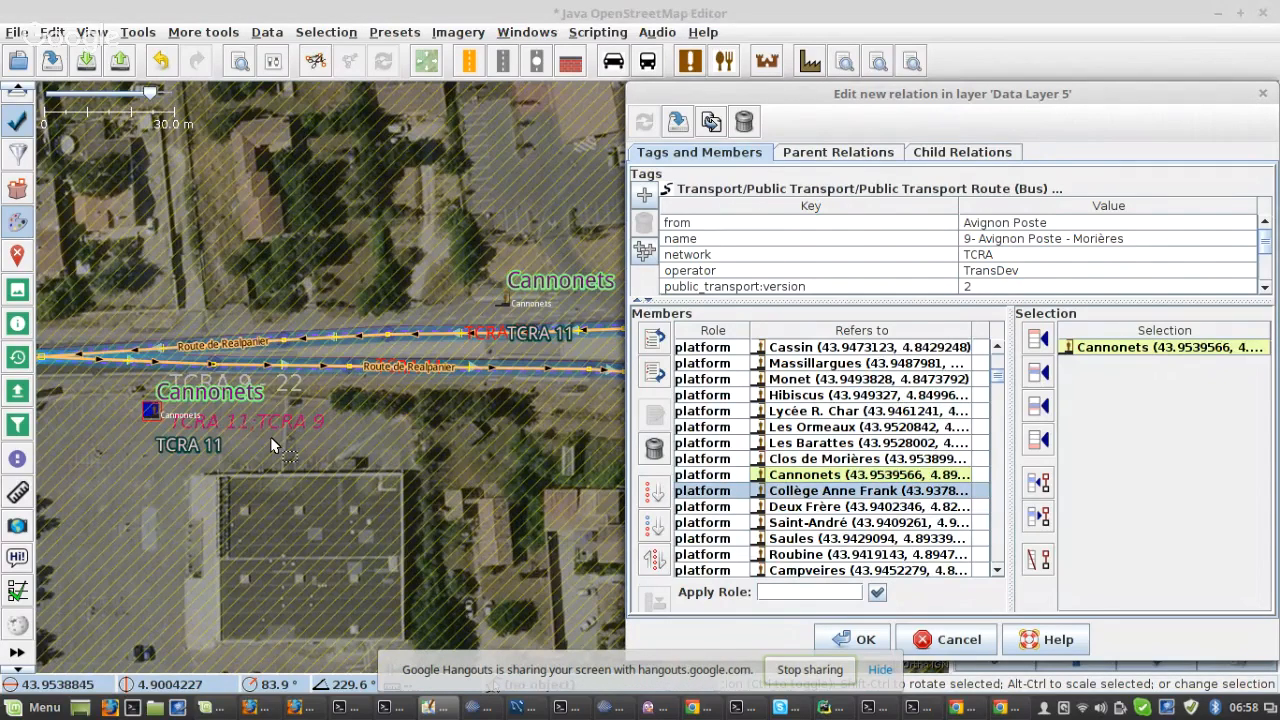
- Find the France platform south of the roundabout and reverse the members from Collège Anne Frank through France, placing it directly after Cannonets
scroll(270, 445, "down", 3)
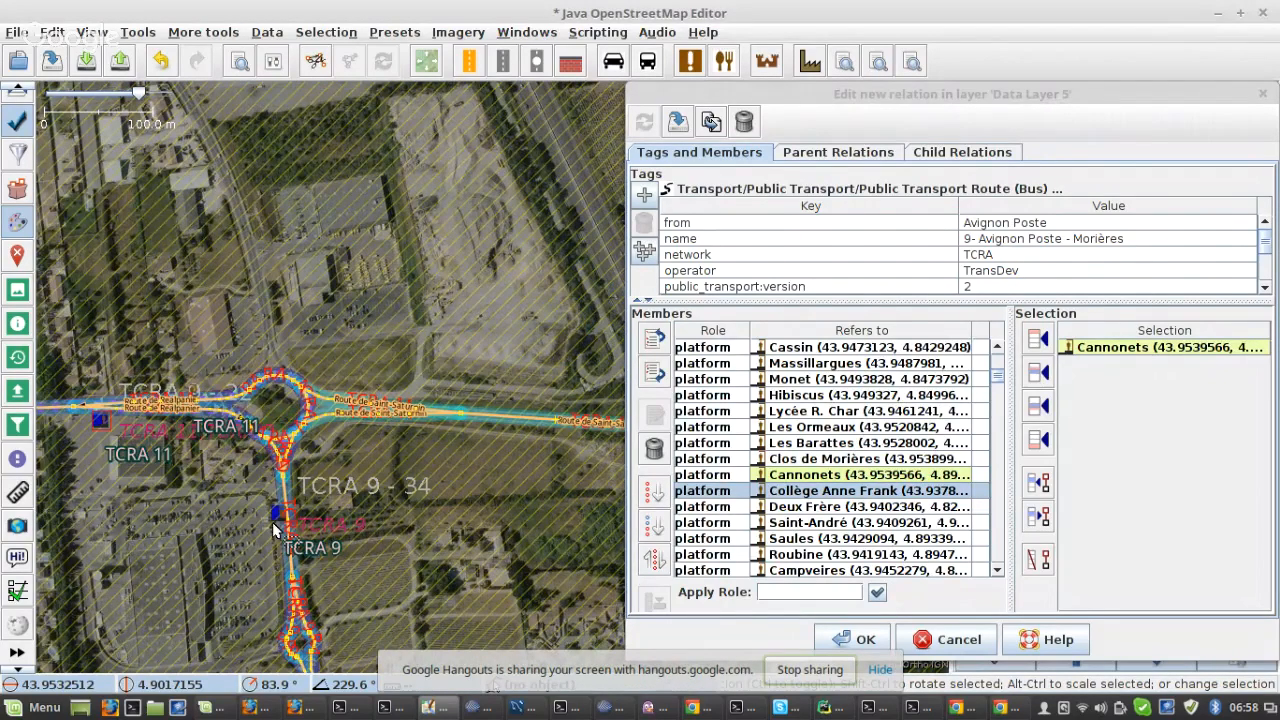
scroll(275, 530, "up", 3)
left_click(293, 458)
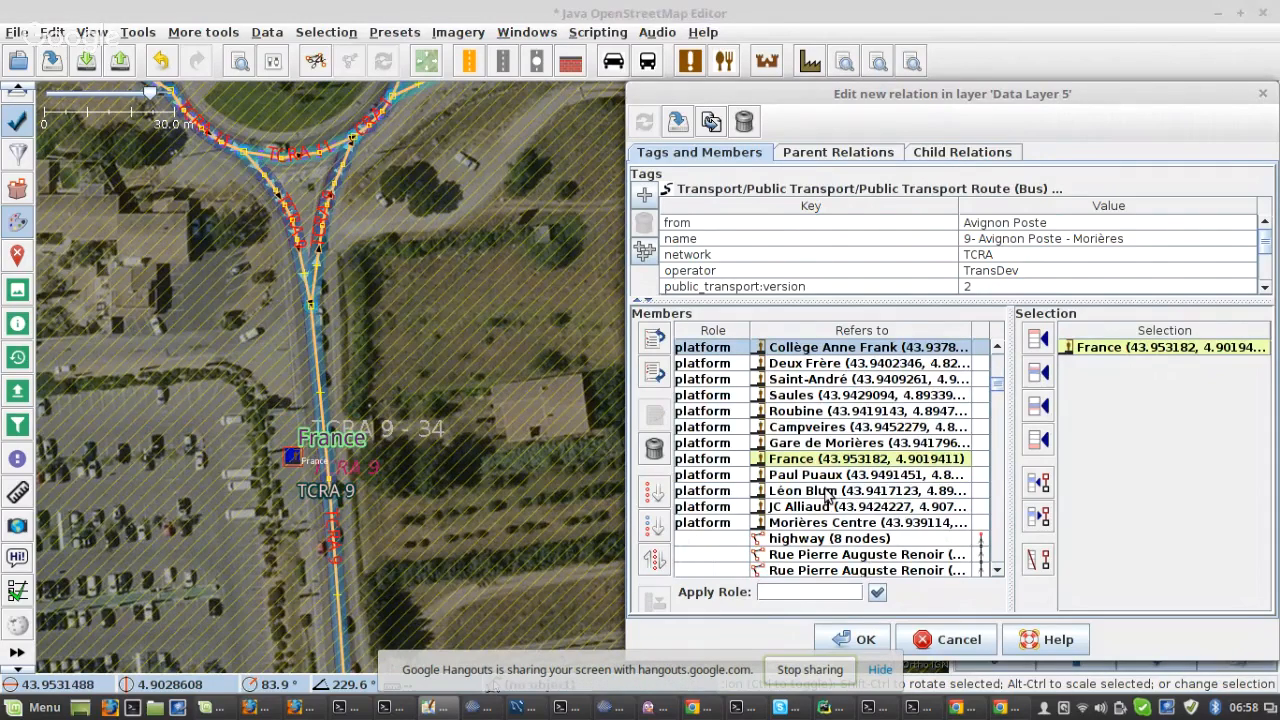
left_click(654, 561)
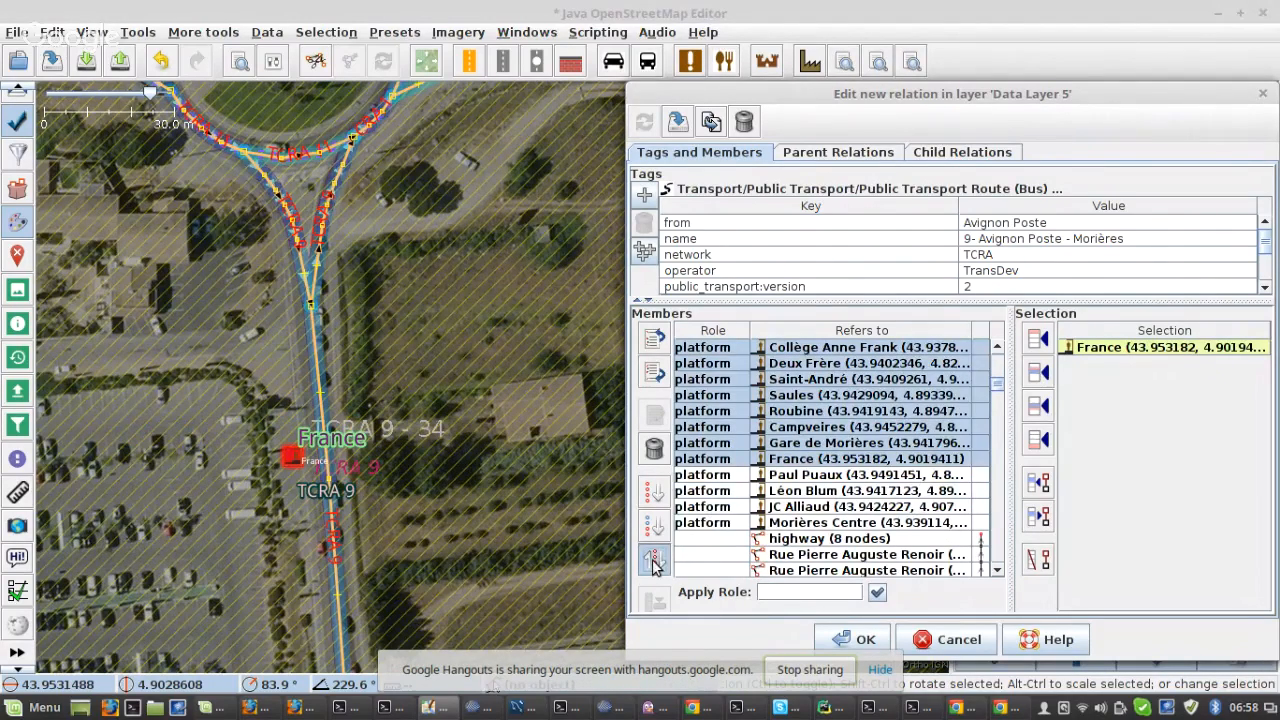
left_click(654, 561)
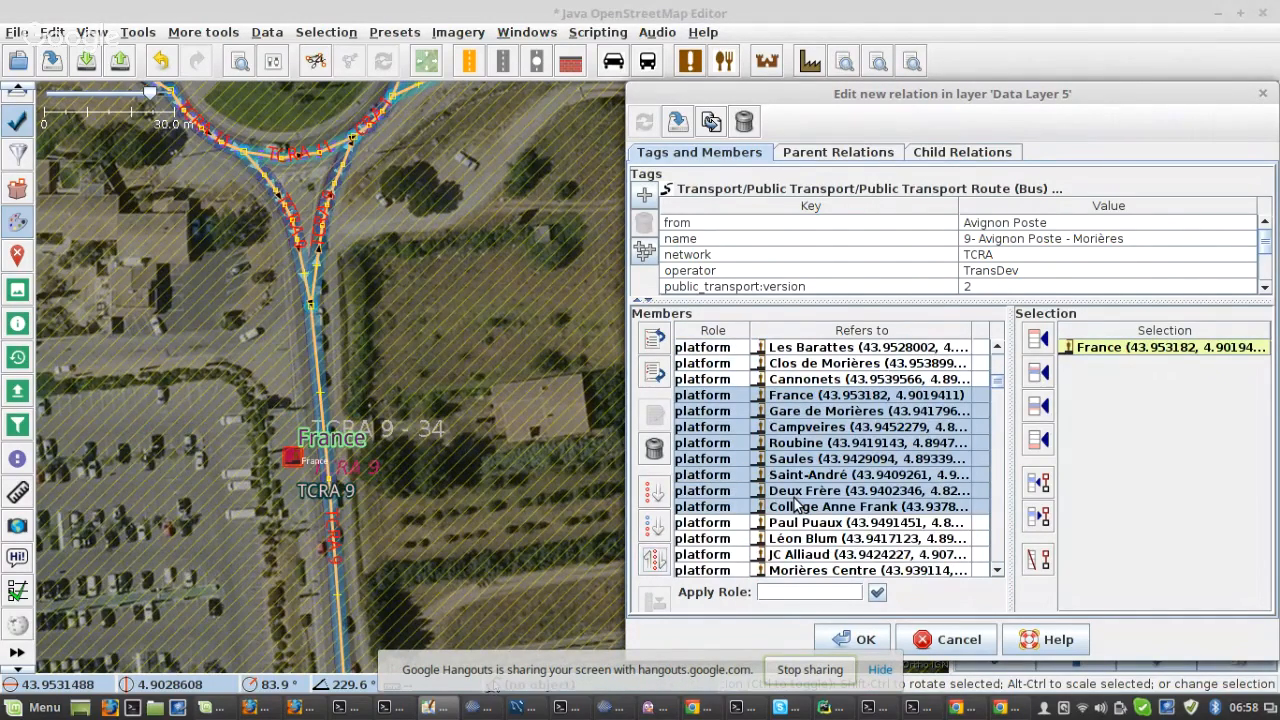
- Find the Paul Puaux platform on Route de la Garance and reverse the members from Gare de Morières through Paul Puaux, placing it directly after France
left_click(797, 411)
scroll(281, 408, "down", 4)
scroll(281, 408, "down", 2)
scroll(308, 560, "up", 4)
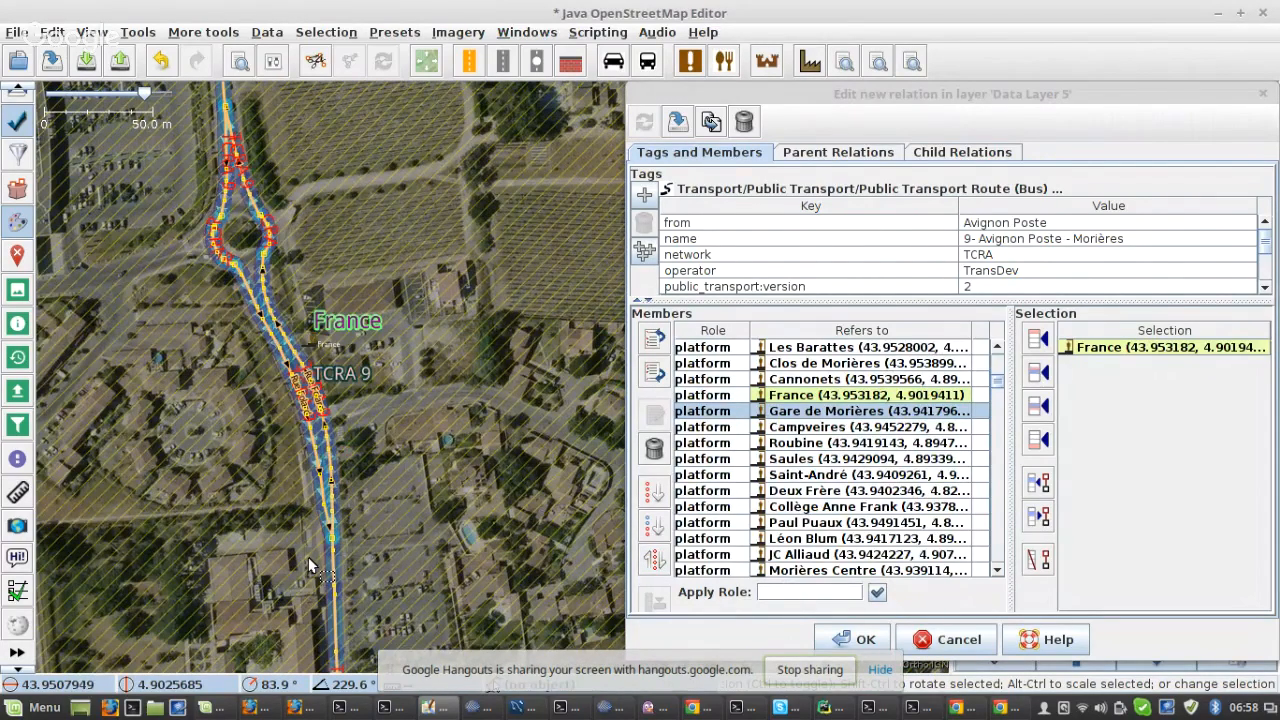
left_click_drag(308, 557, 296, 328)
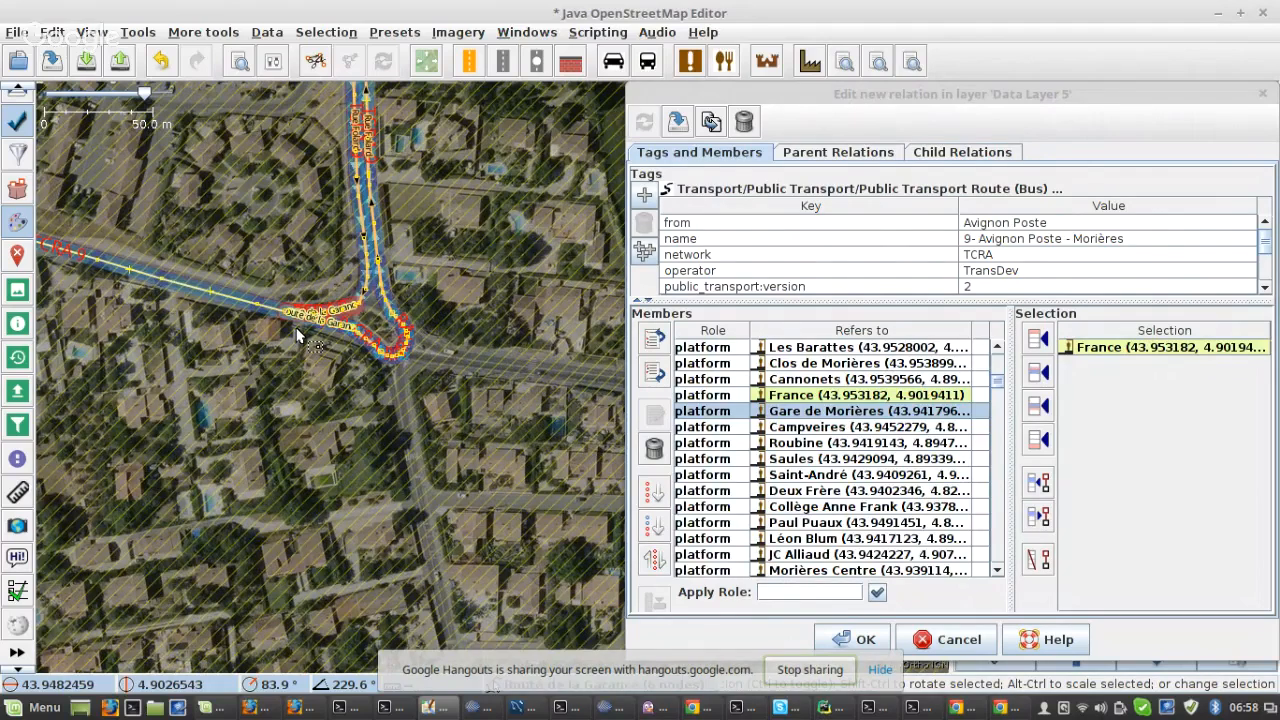
scroll(296, 334, "down", 2)
left_click_drag(84, 252, 536, 330)
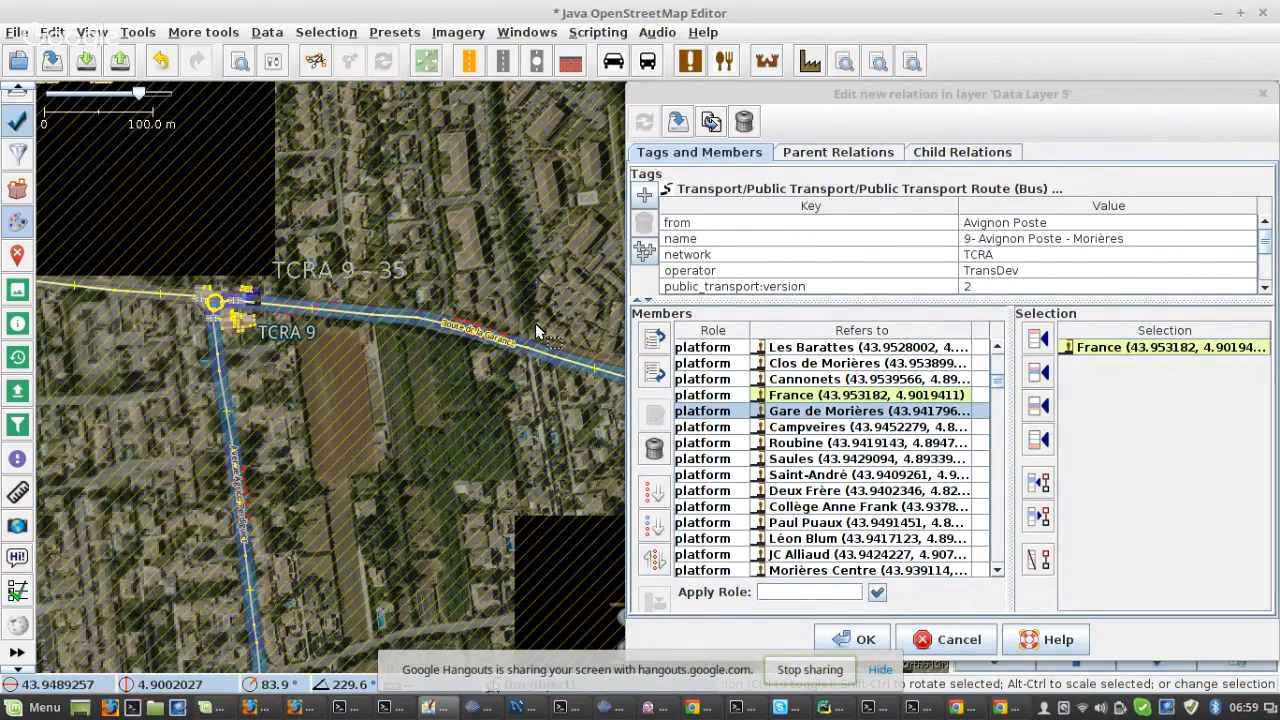
scroll(262, 313, "up", 6)
left_click(145, 199)
left_click(800, 522, "shift")
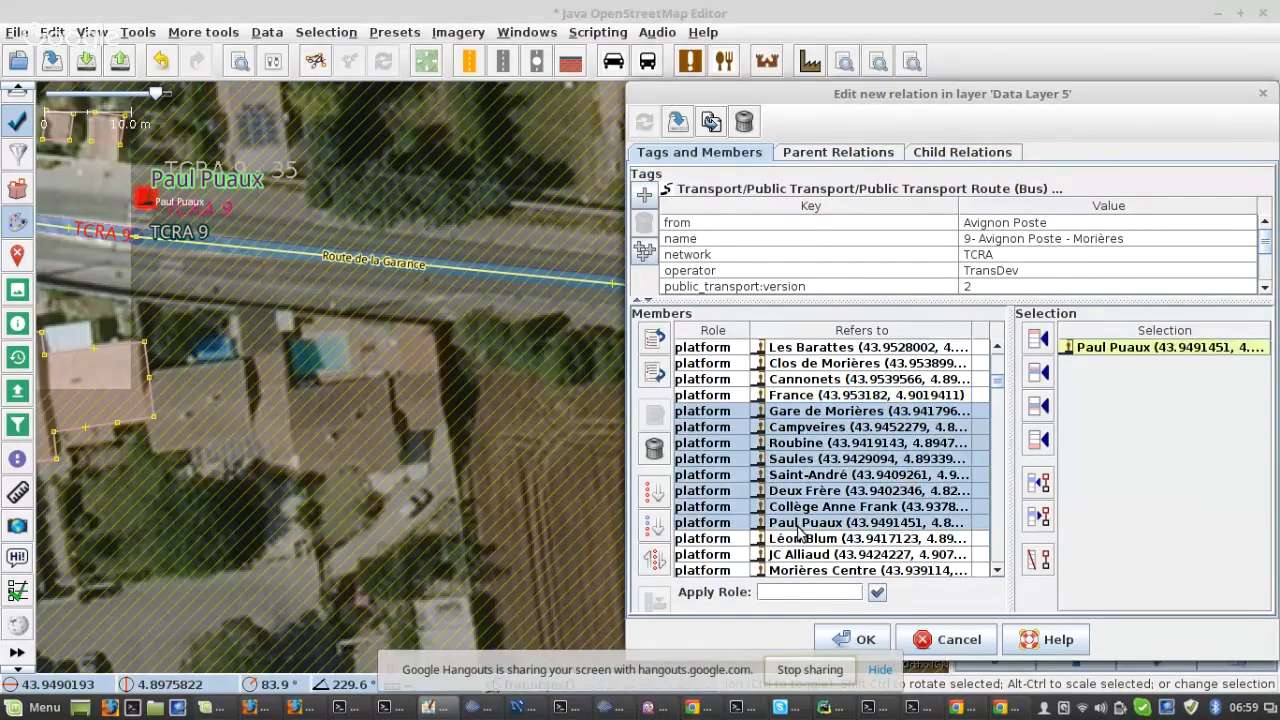
left_click(655, 559)
- Find the western Campveires platform and reverse the members from Collège Anne Frank through Campveires, placing it directly after Paul Puaux
left_click(803, 429)
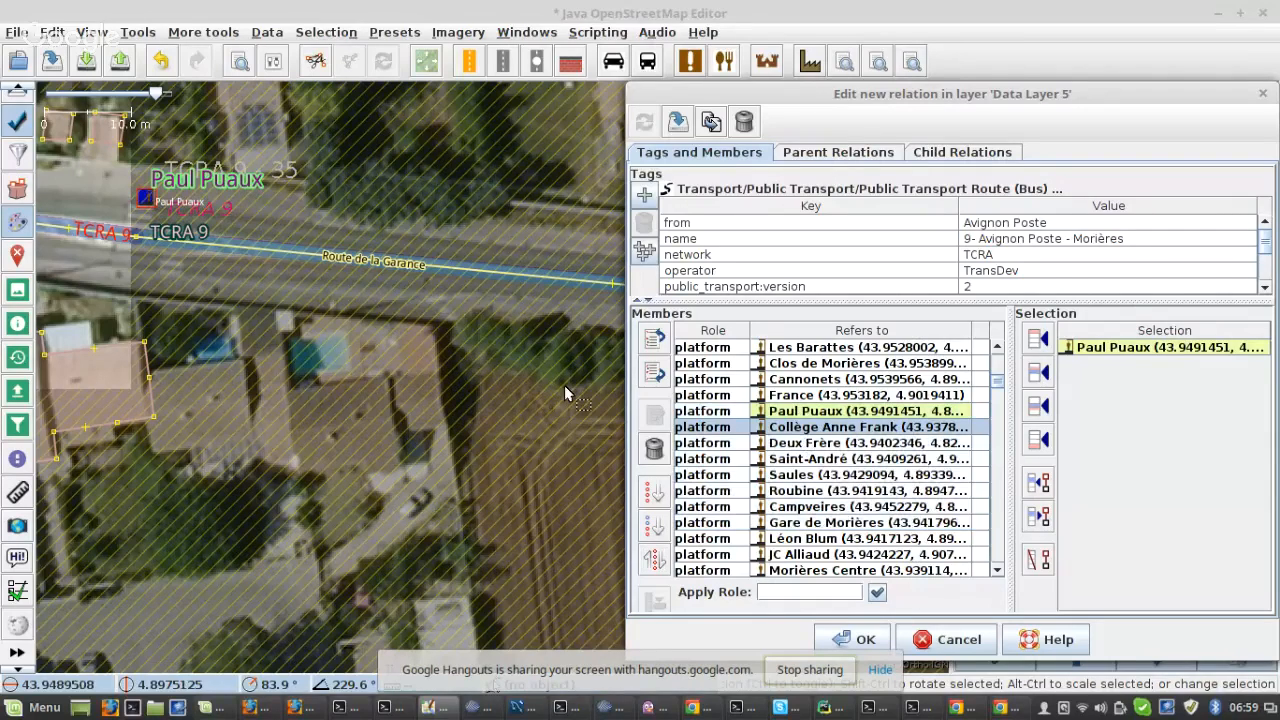
scroll(564, 385, "down", 4)
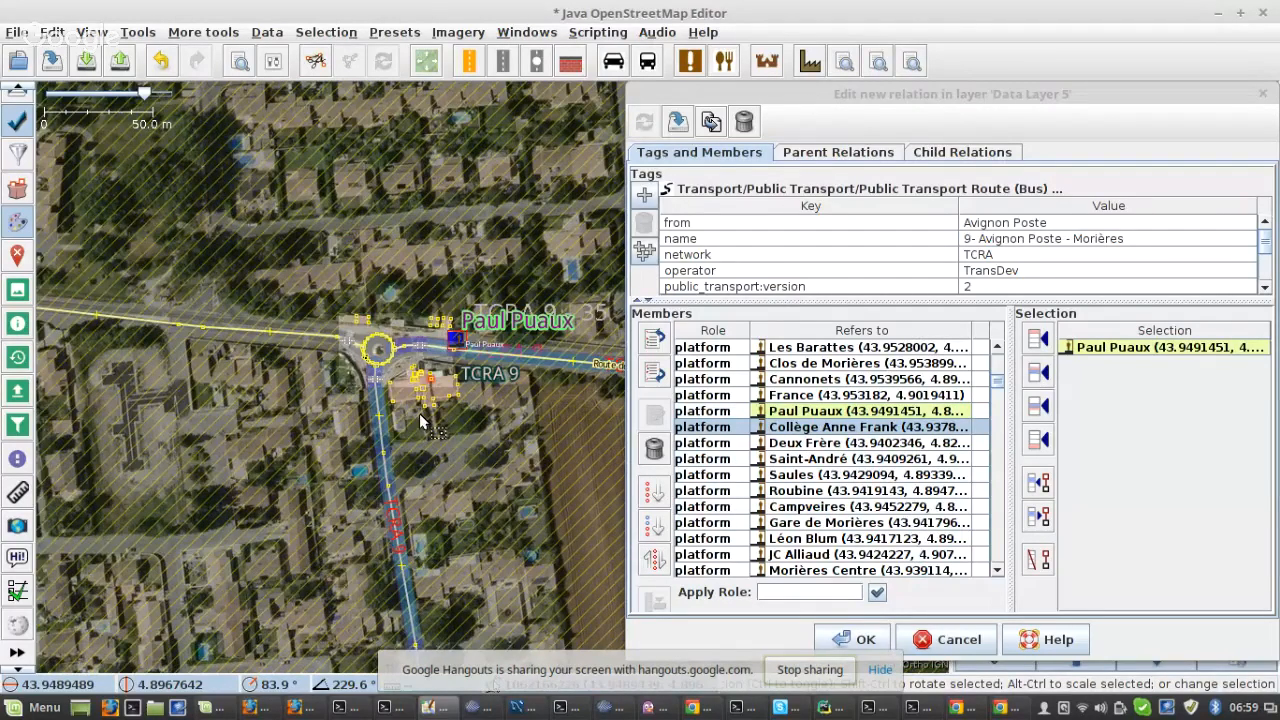
left_click_drag(419, 413, 372, 159)
scroll(372, 159, "down", 2)
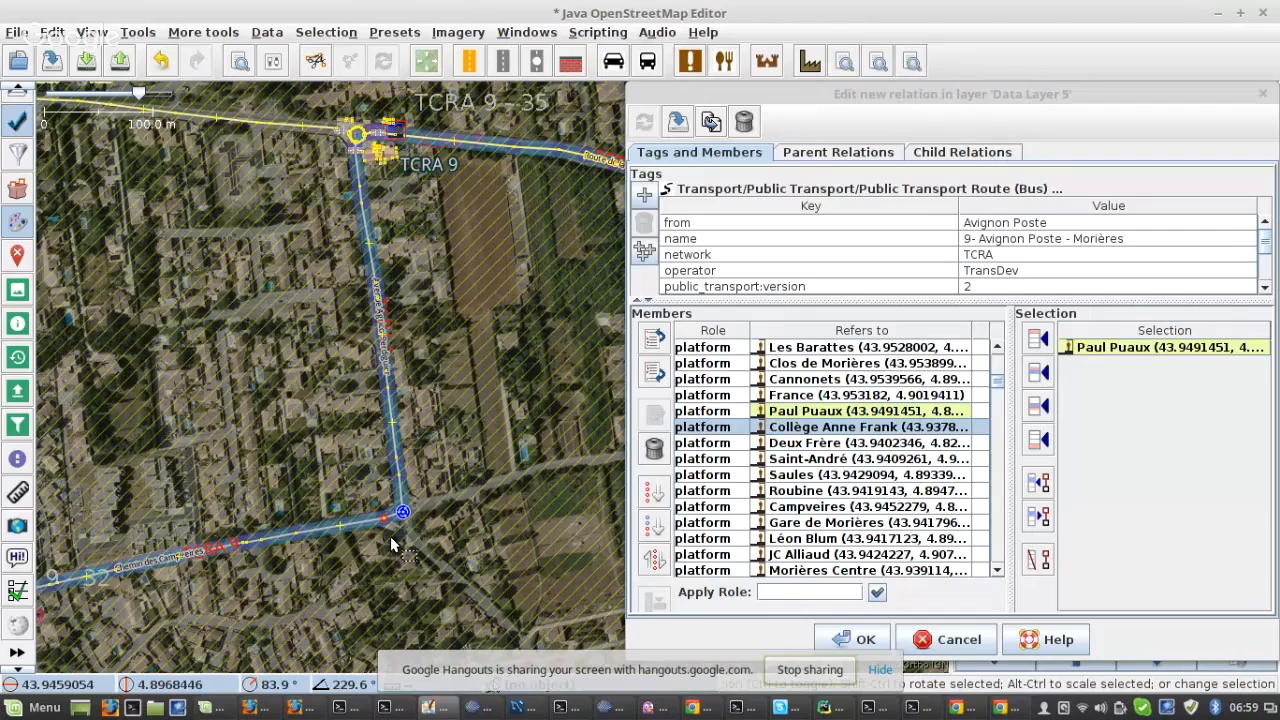
left_click_drag(58, 588, 480, 326)
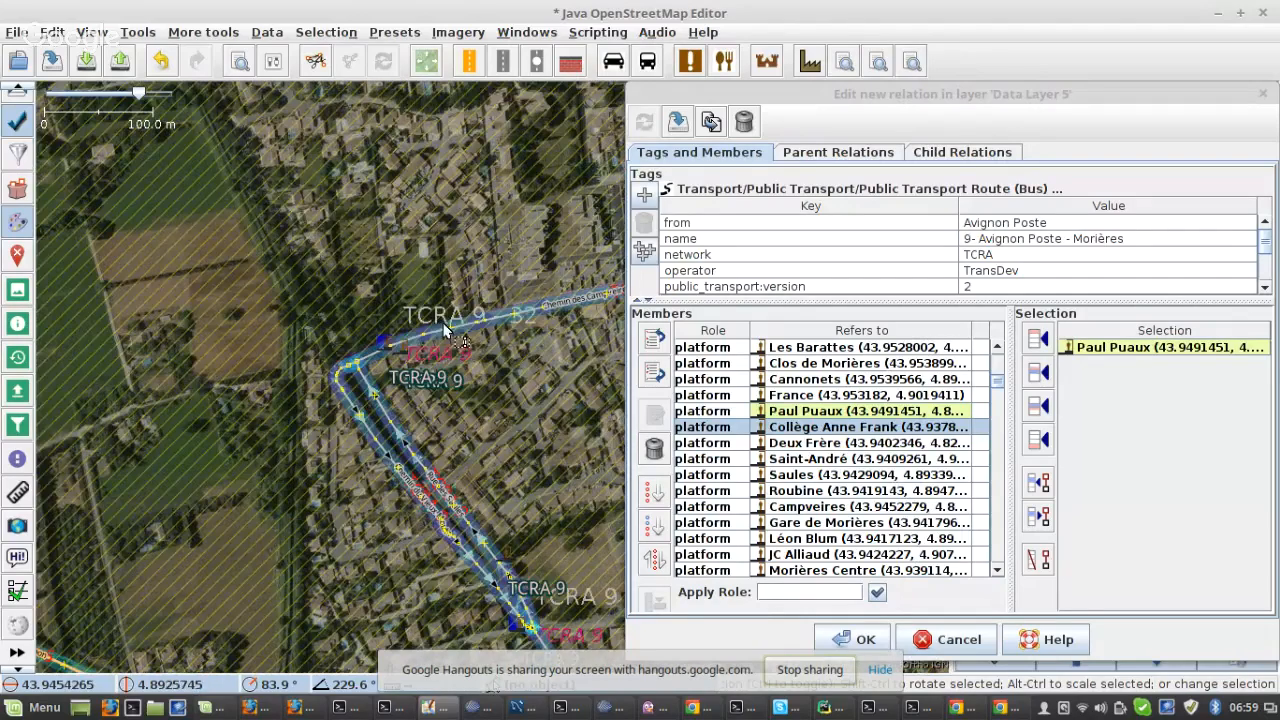
left_click(394, 339)
scroll(394, 339, "up", 4)
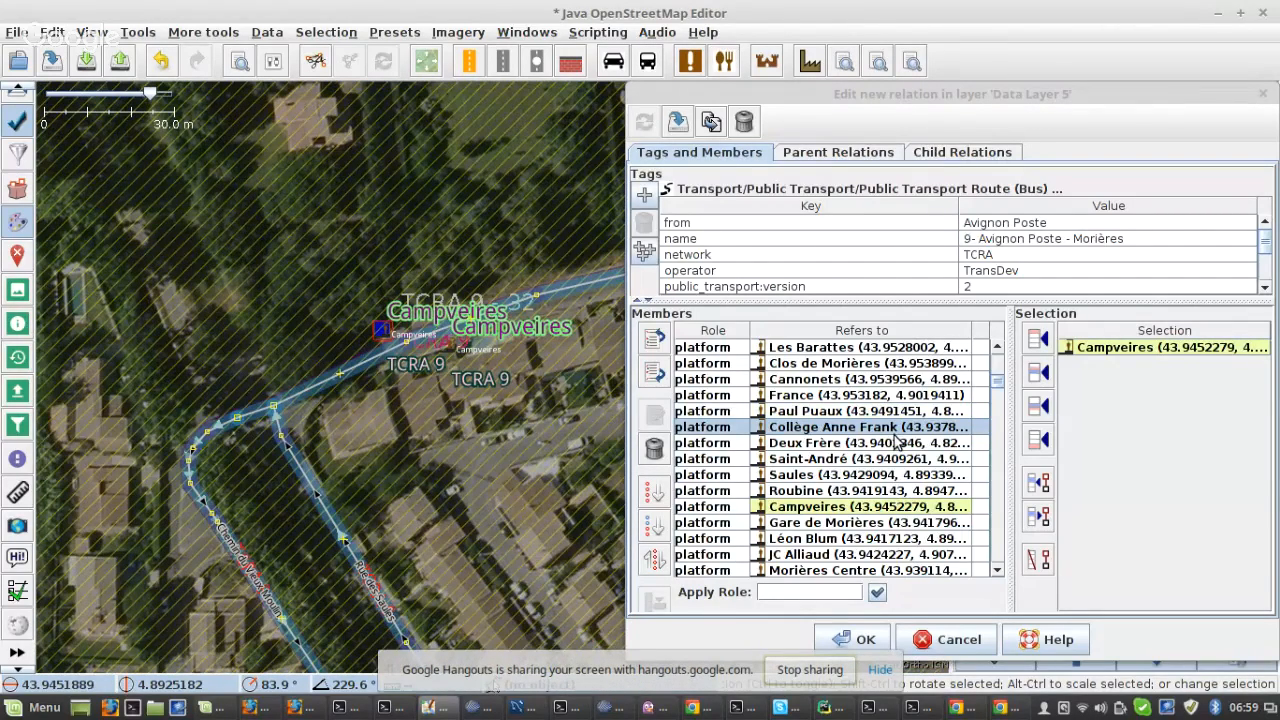
left_click(797, 508, "shift")
left_click(655, 557)
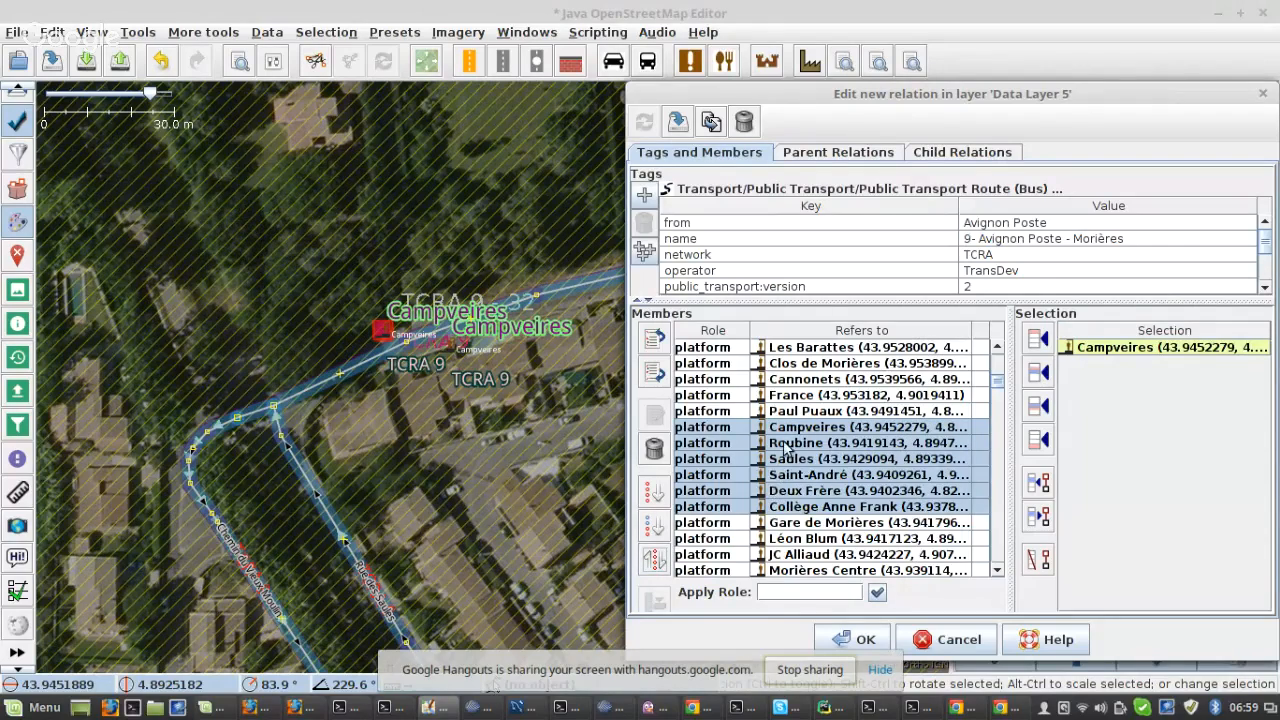
- Find the Saules platform along the route and move it up one place in the members, directly after Campveires
left_click(787, 443)
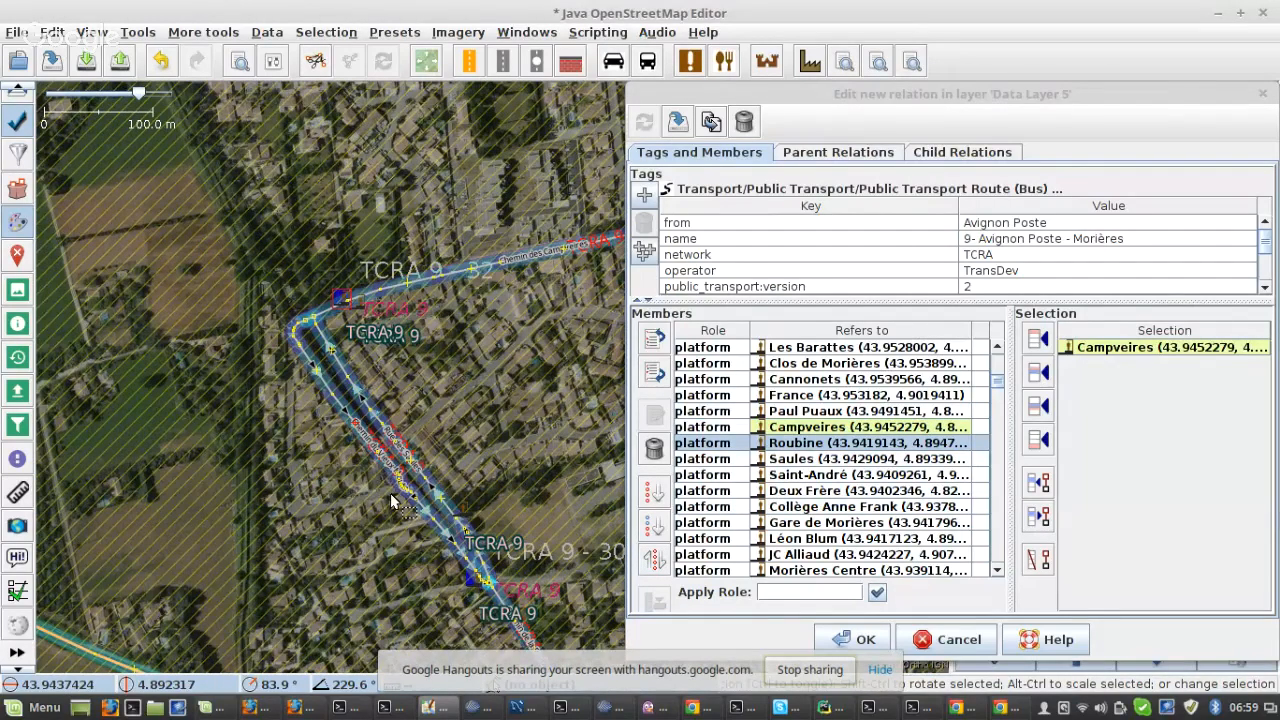
scroll(485, 592, "up", 4)
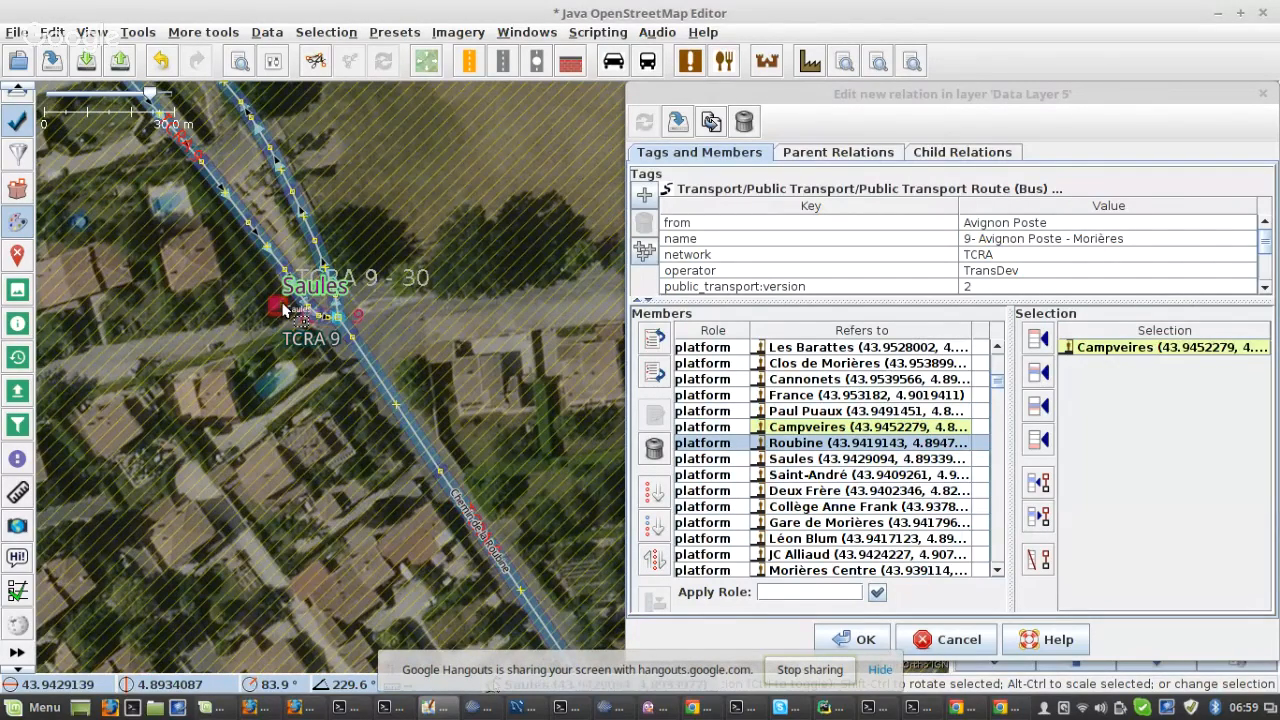
left_click(283, 311)
left_click(820, 460)
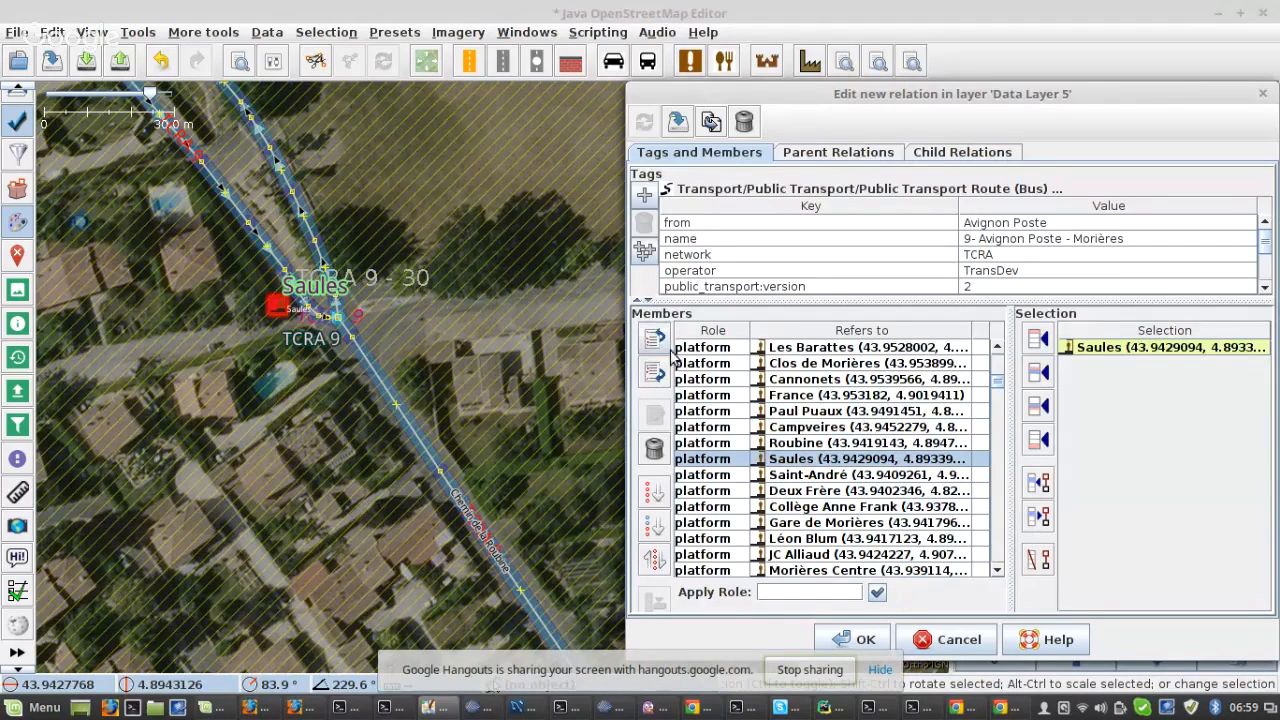
left_click(654, 340)
- Find the southern Roubine platform along the route and check its place after Saules in the members
left_click(815, 459)
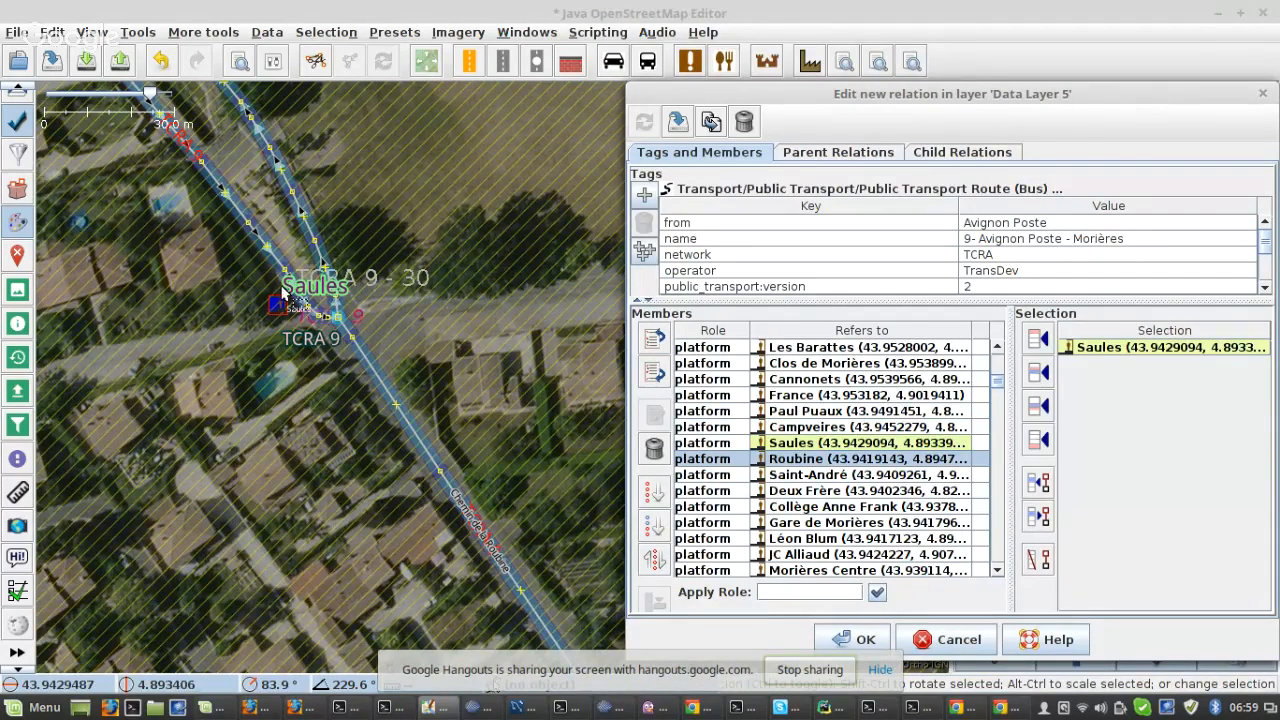
scroll(280, 300, "down", 1)
scroll(280, 296, "down", 4)
scroll(365, 376, "up", 4)
scroll(295, 281, "up", 2)
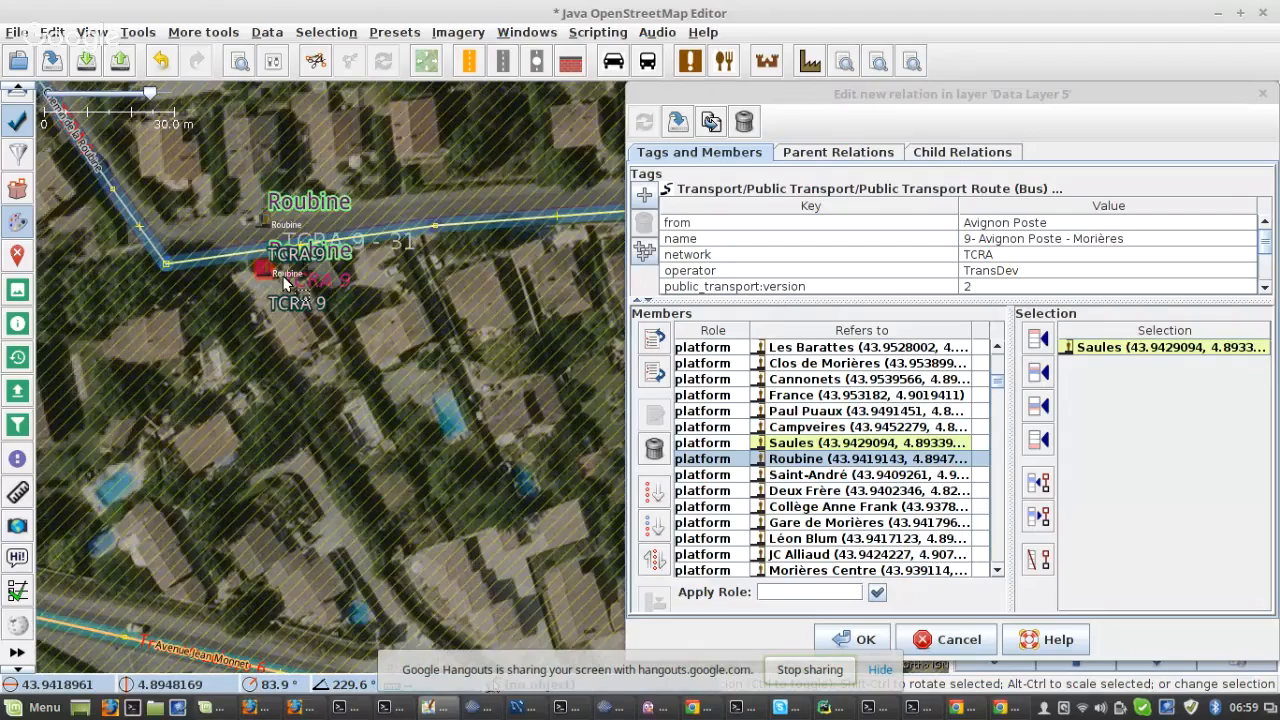
scroll(355, 296, "up", 2)
- Find the southern Léon Blum platform and reverse the members from Saint-André through Léon Blum, placing it directly after Roubine
left_click(810, 477)
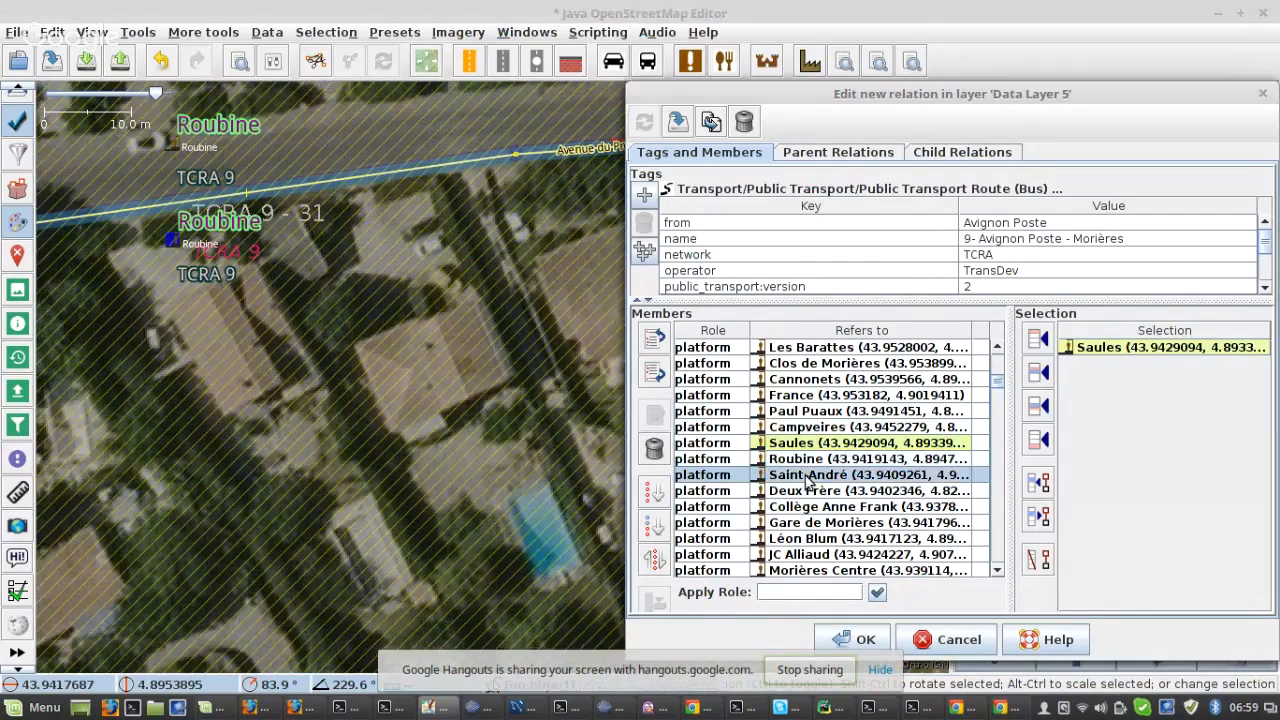
scroll(325, 325, "down", 4)
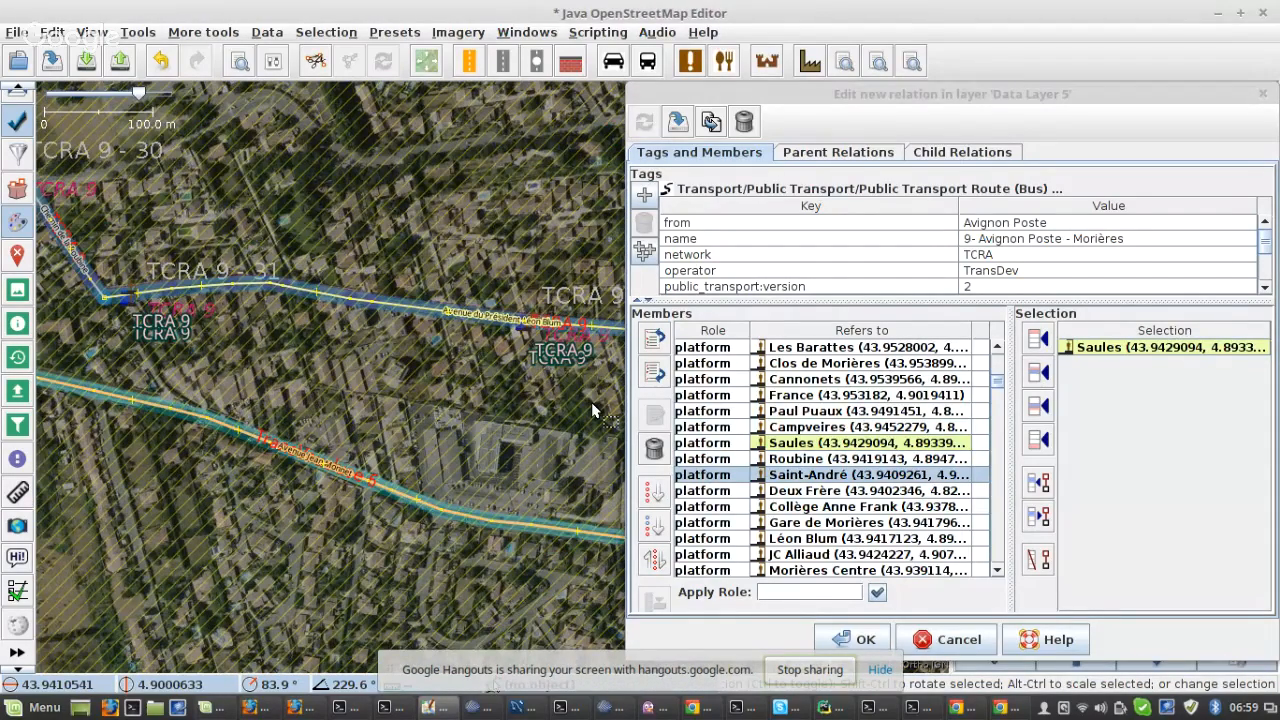
scroll(326, 326, "up", 3)
left_click(321, 263)
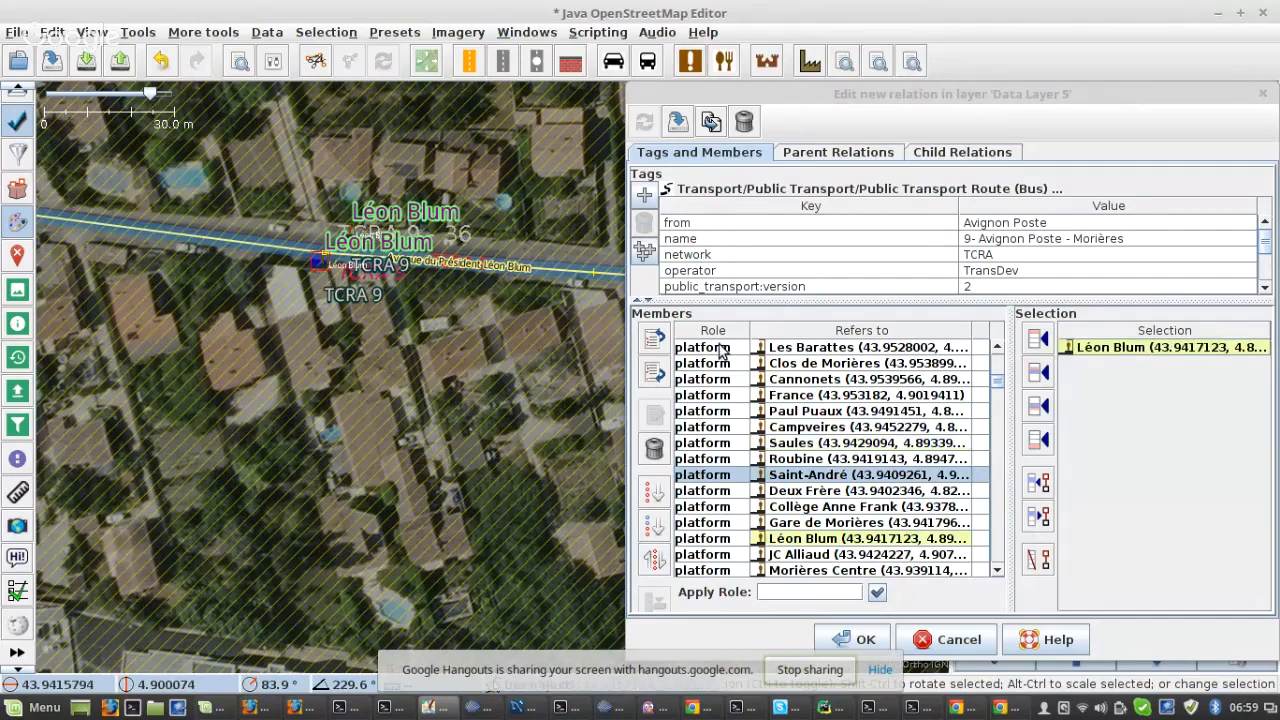
left_click(812, 540, "shift")
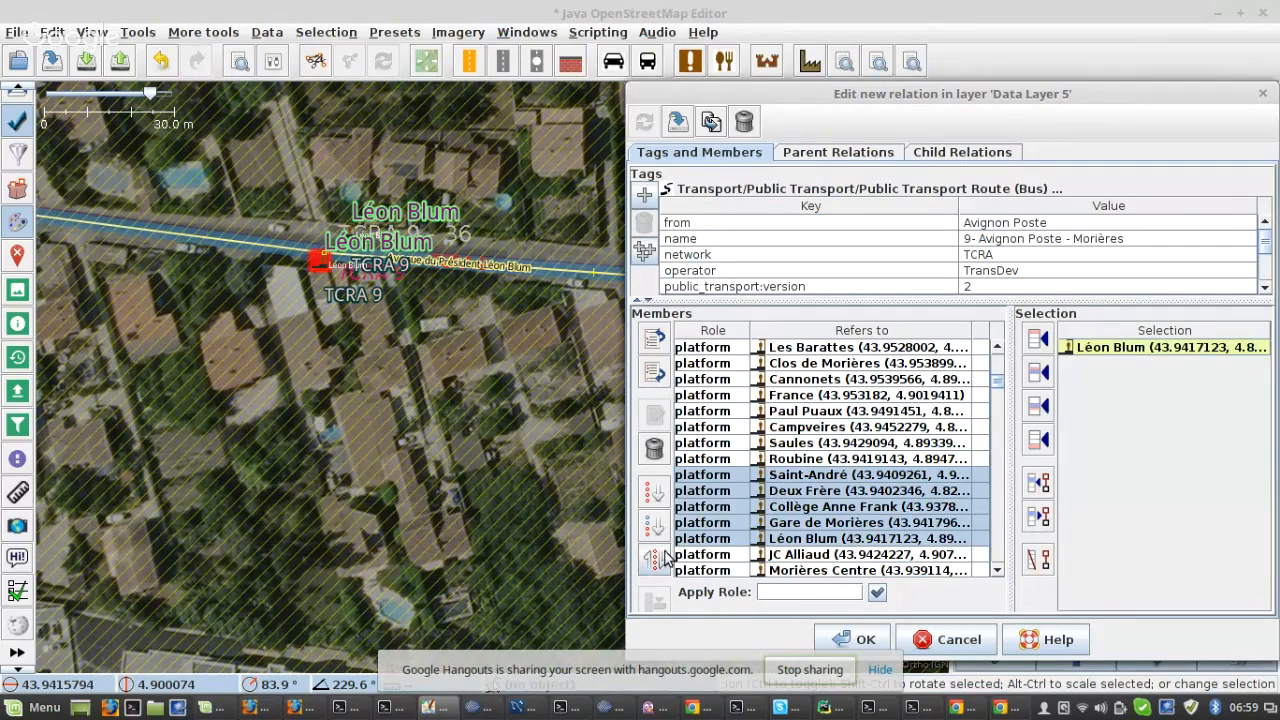
left_click(655, 559)
- Find the southern Saint-André platform and reverse the members from Gare de Morières through Saint-André, placing it directly after Léon Blum
left_click(808, 492)
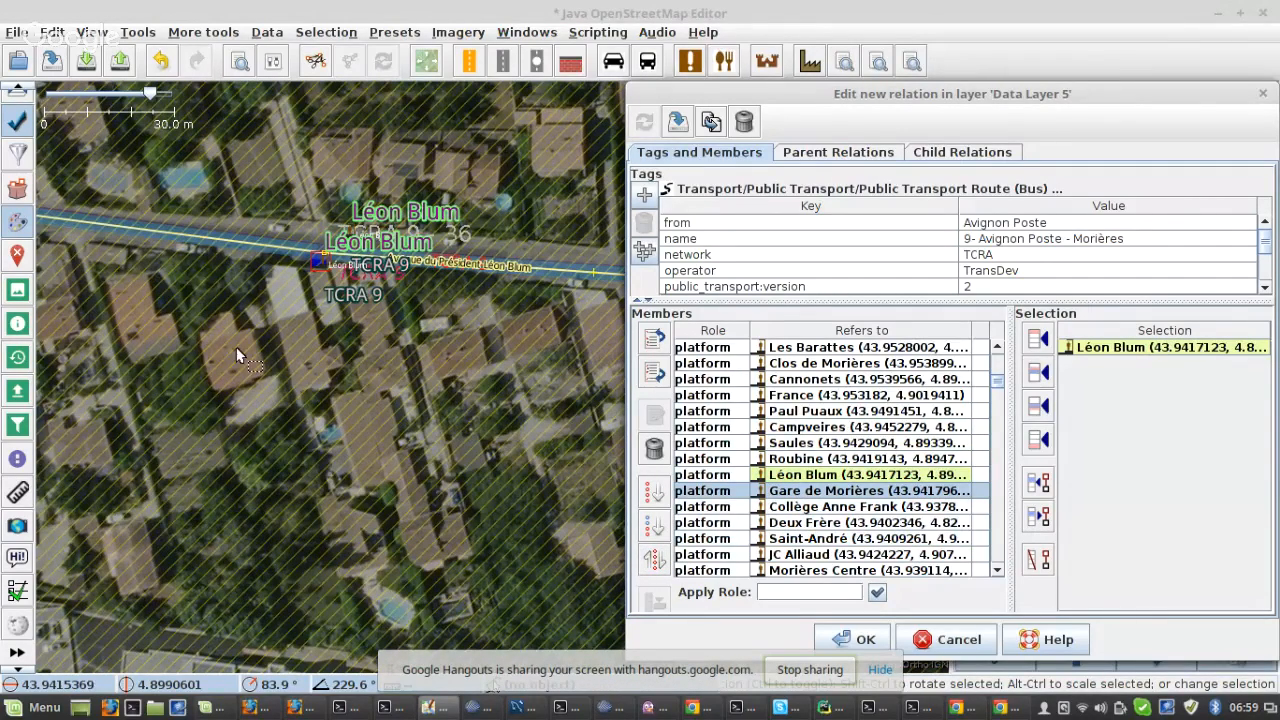
scroll(216, 349, "down", 3)
scroll(461, 405, "up", 2)
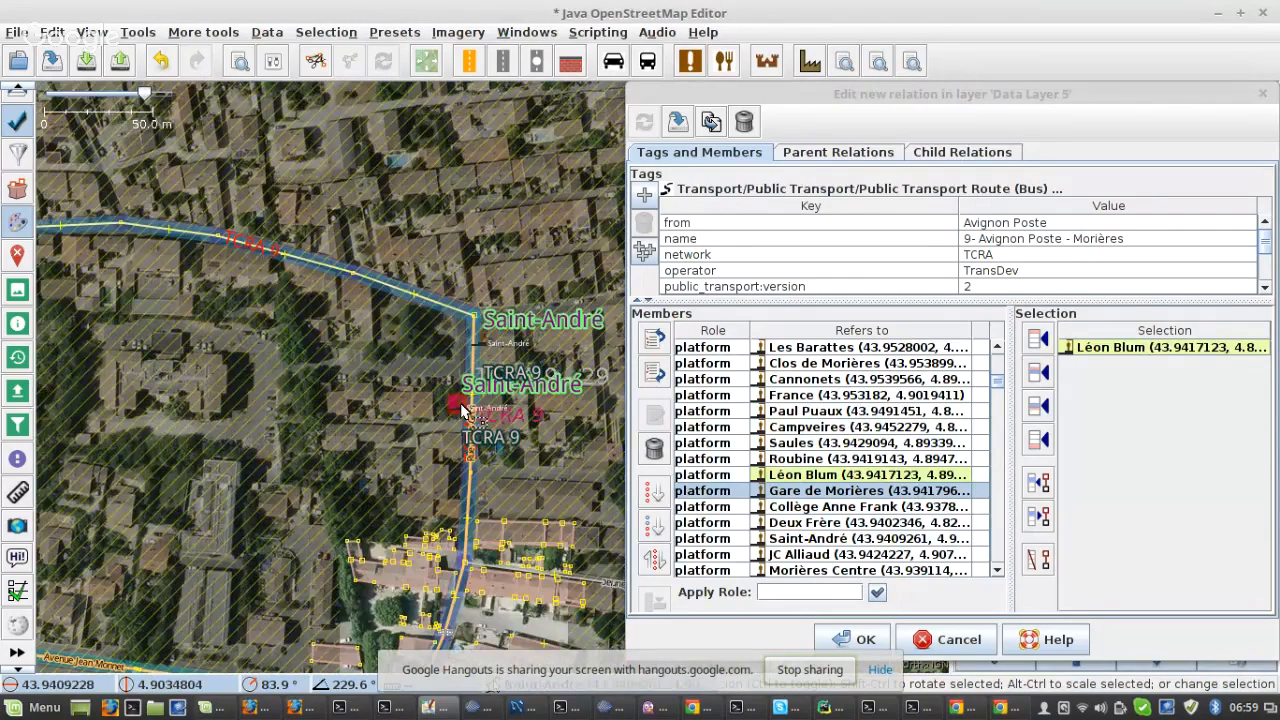
left_click(461, 410)
left_click(812, 540, "shift")
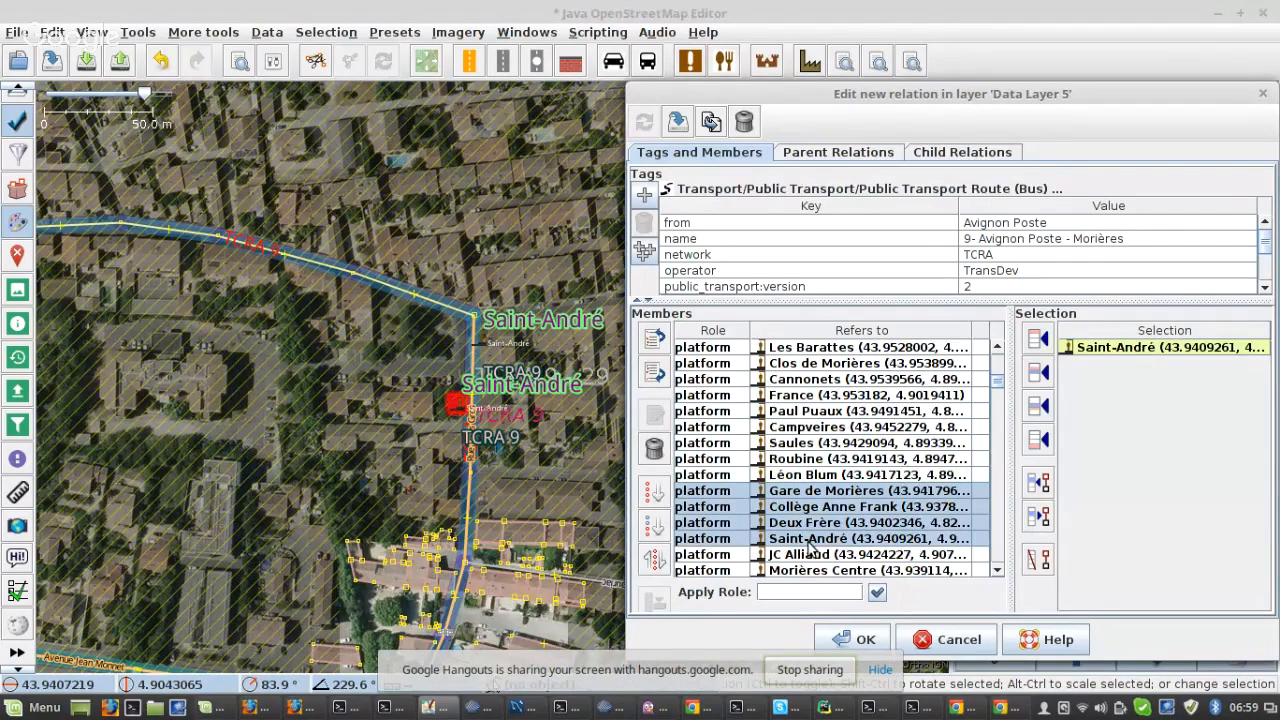
left_click(655, 559)
- Find the southern Morières Centre platform and reverse the members from Deux Frère through Morières Centre, placing it directly after Saint-André
left_click(800, 507)
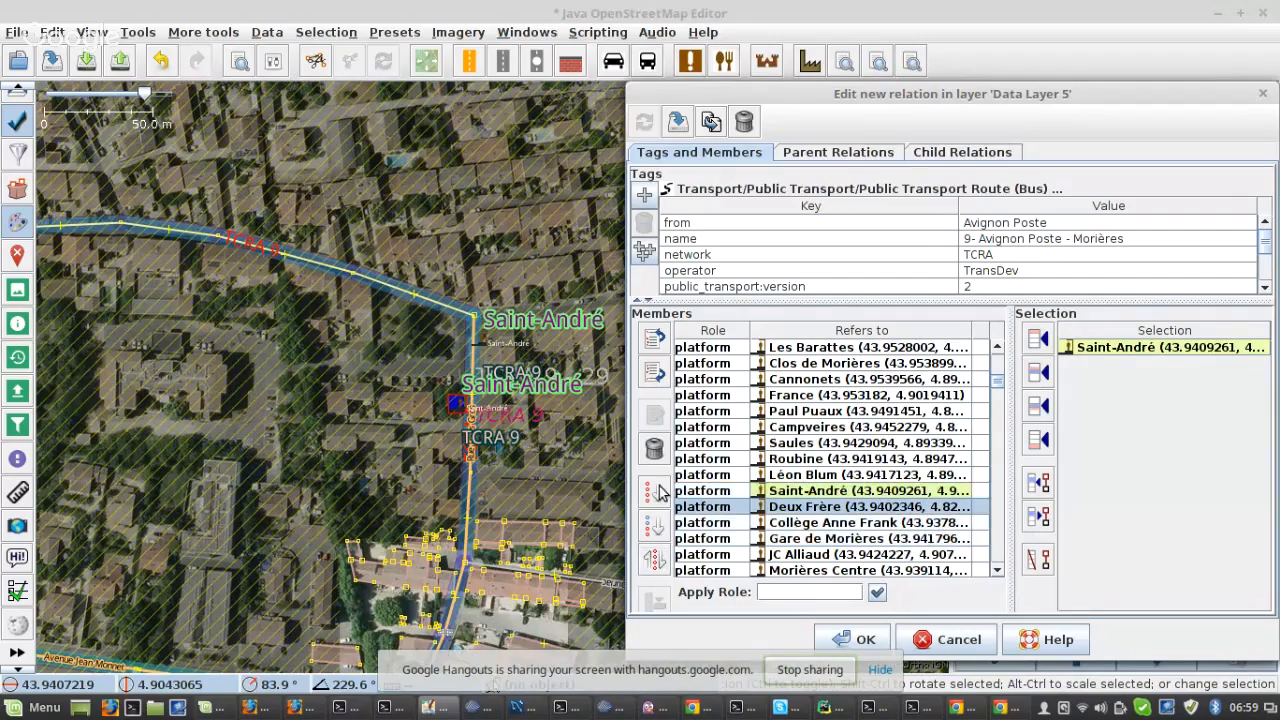
scroll(334, 360, "down", 2)
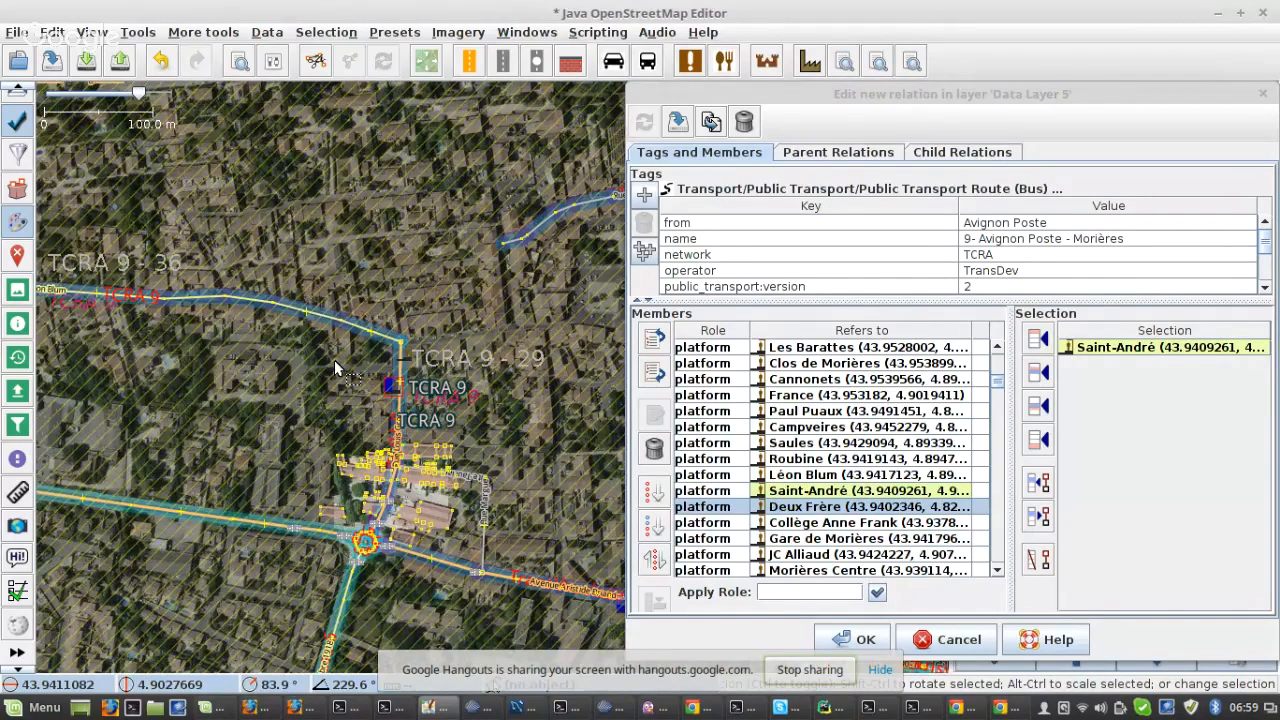
scroll(356, 540, "up", 2)
left_click_drag(356, 540, 246, 347)
scroll(246, 350, "down", 2)
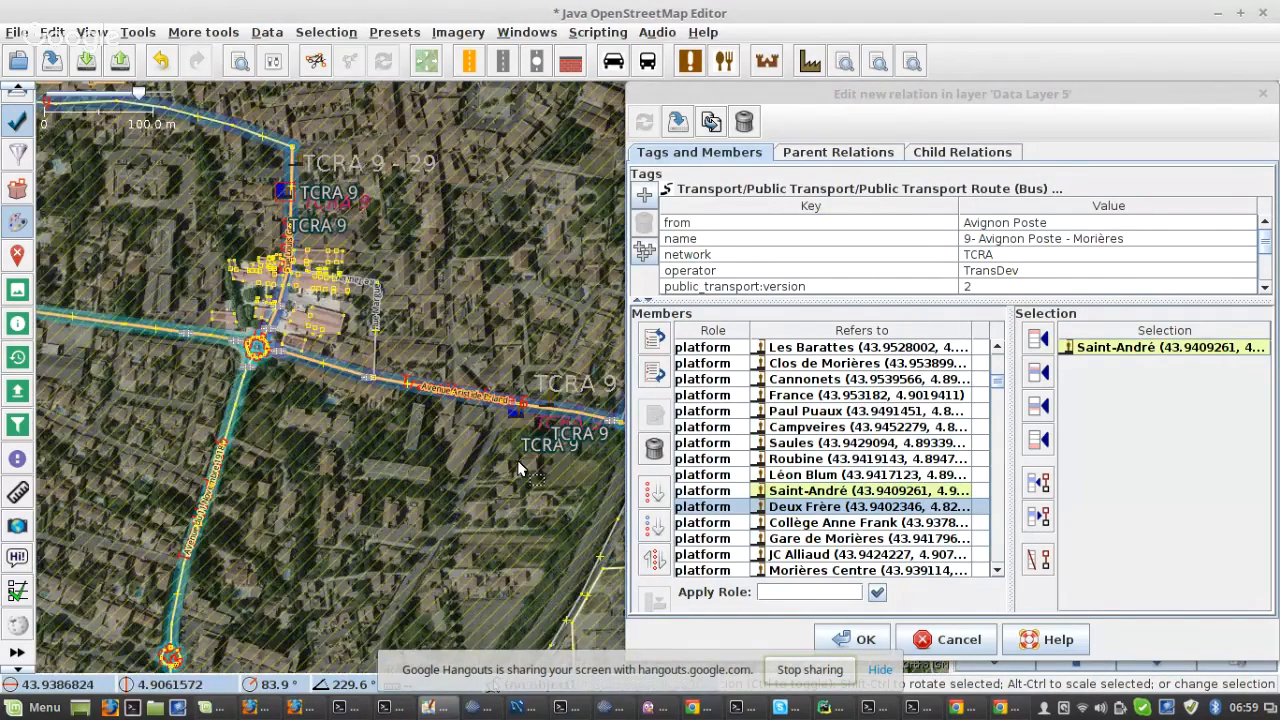
left_click_drag(514, 440, 283, 415)
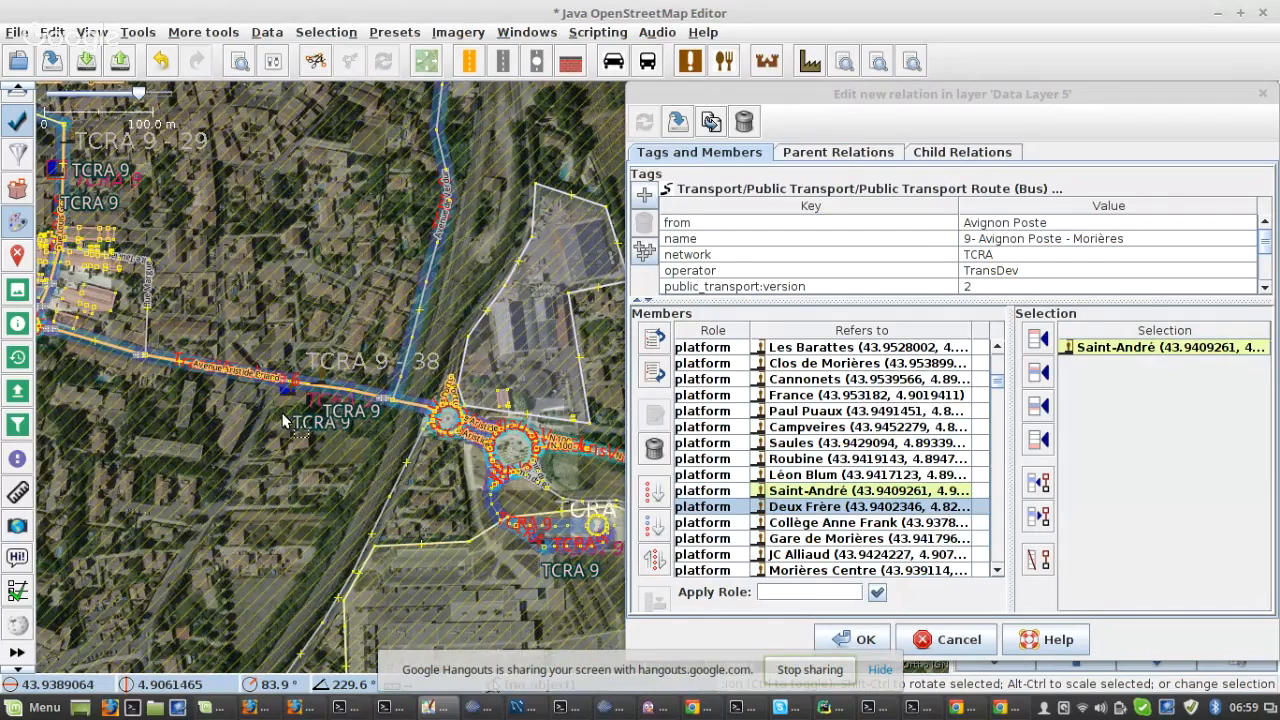
scroll(283, 420, "up", 2)
left_click(318, 367)
scroll(925, 499, "down", 1)
left_click(797, 526, "shift")
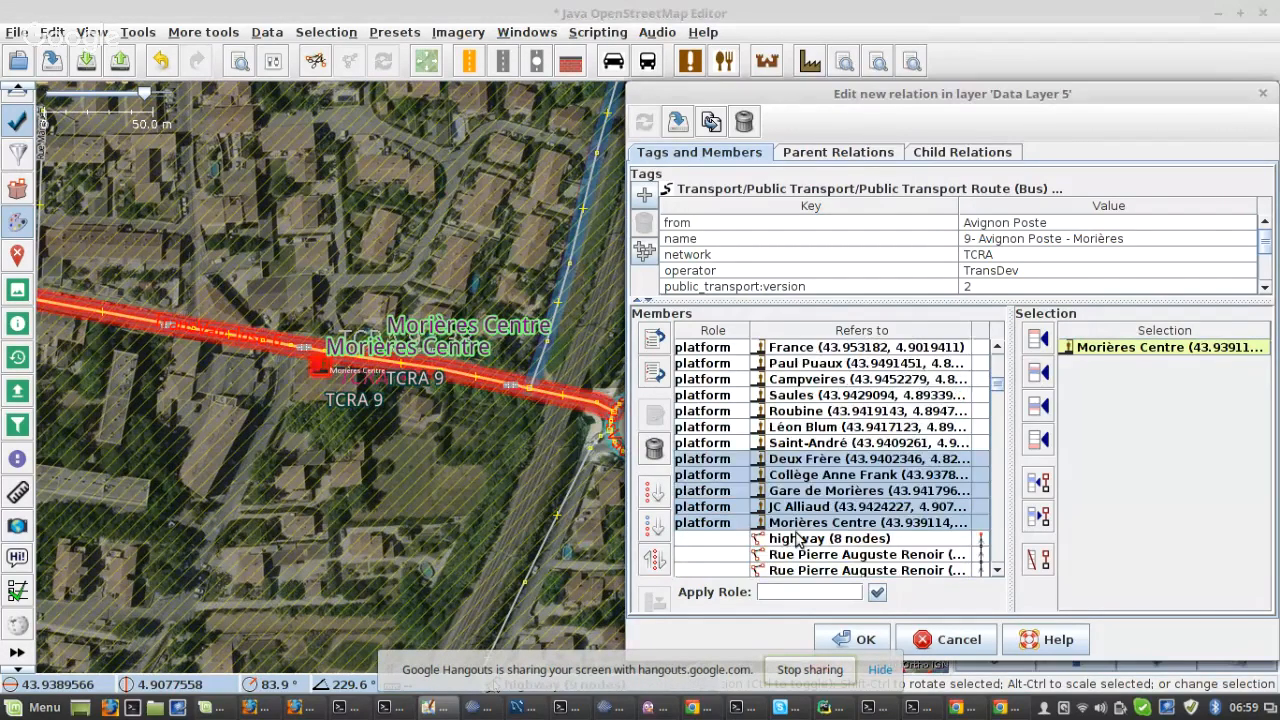
left_click(656, 561)
- Find the Collège Anne Frank platform and reverse the members from JC Alliaud through Collège Anne Frank, placing it directly after Morières Centre
left_click(803, 475)
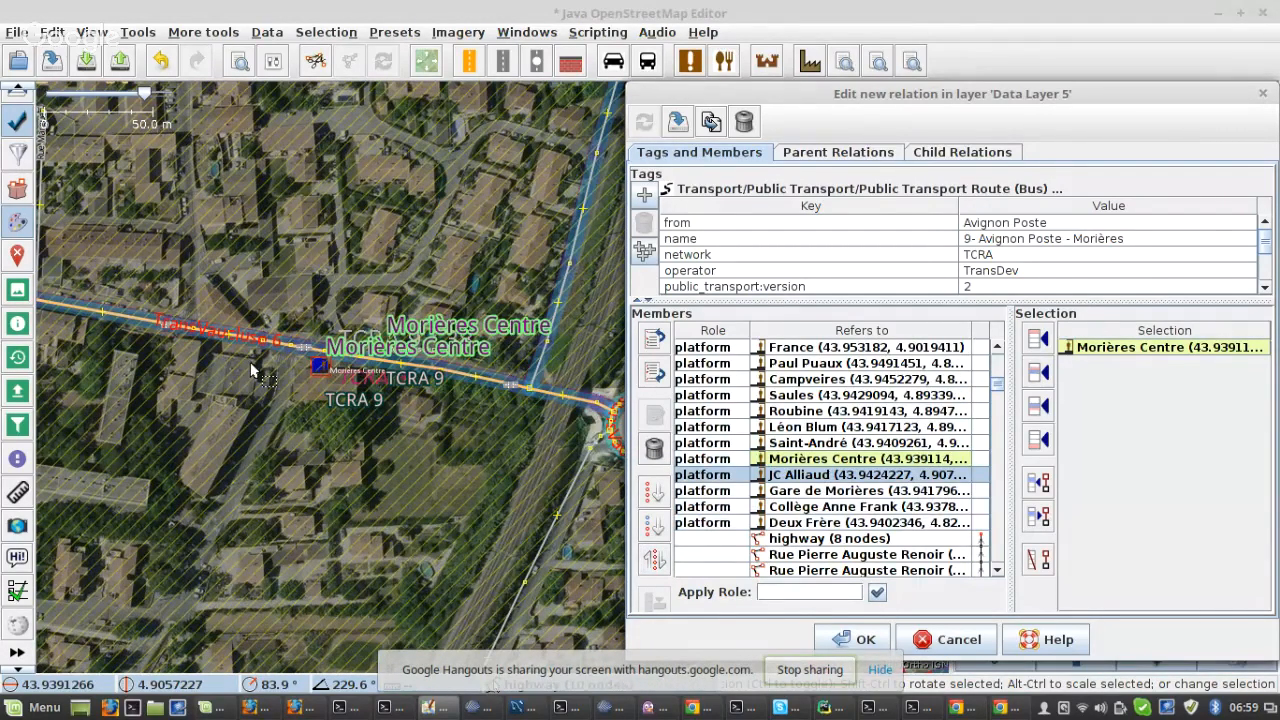
scroll(253, 370, "down", 4)
scroll(295, 392, "up", 4)
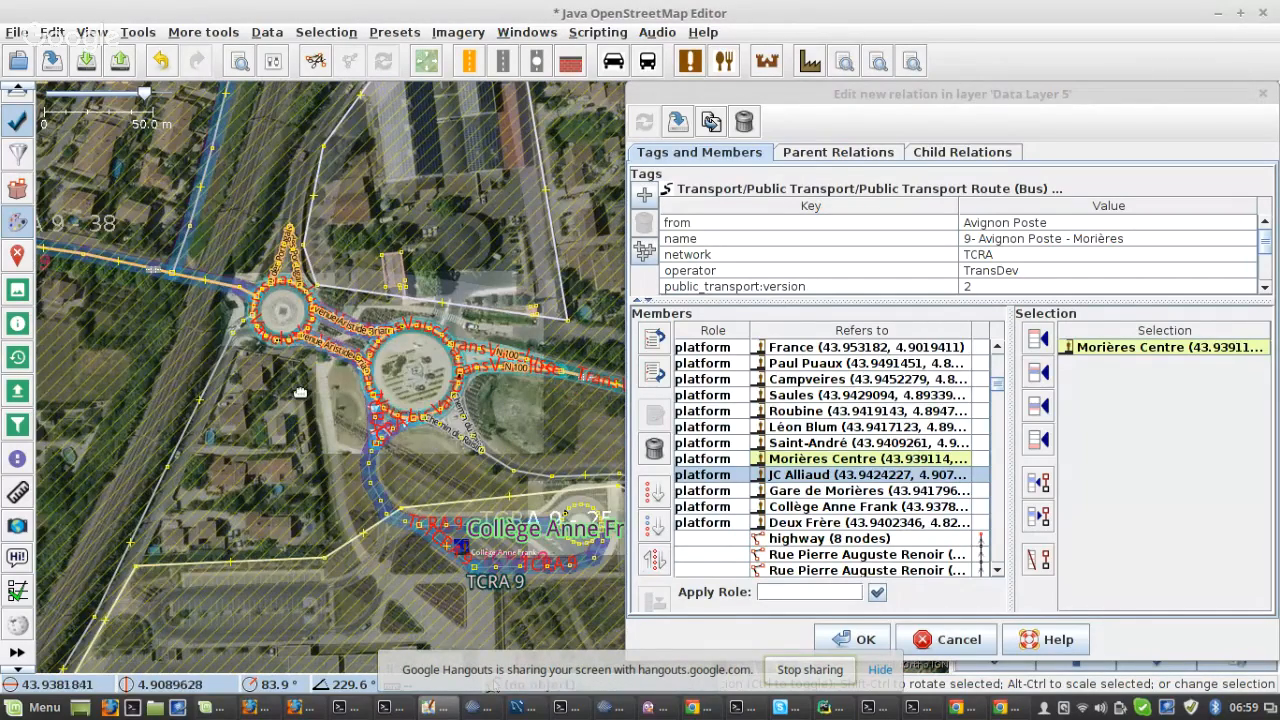
scroll(303, 478, "up", 1)
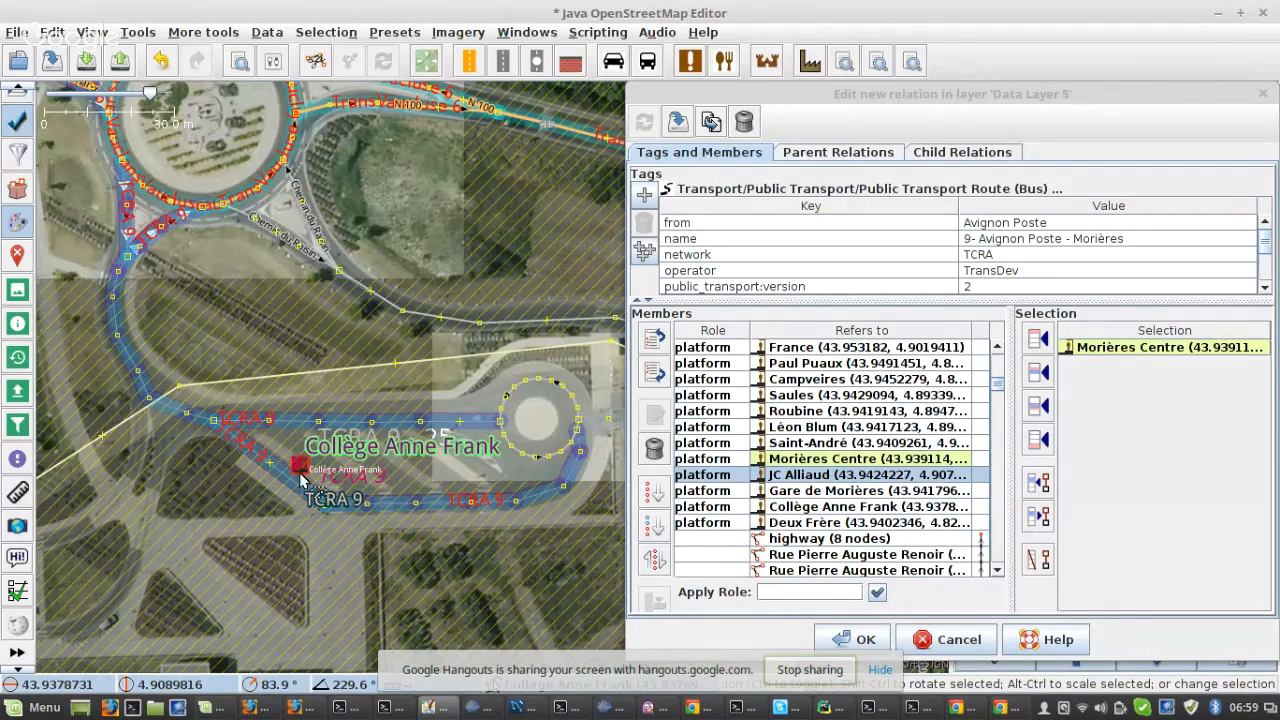
left_click(299, 470)
left_click(790, 510, "shift")
left_click(657, 558)
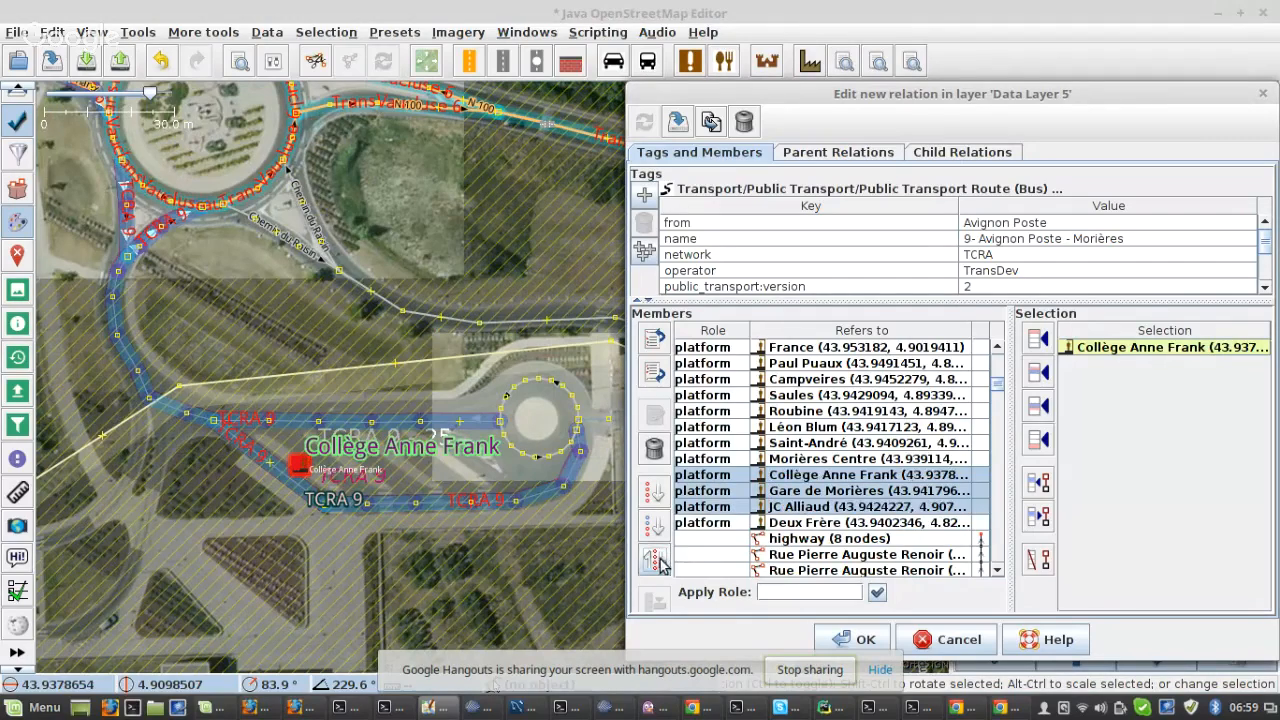
- Check the order of the last platforms, Collège Anne Frank, Gare de Morières and JC Alliaud, against the route on the map
left_click(773, 492)
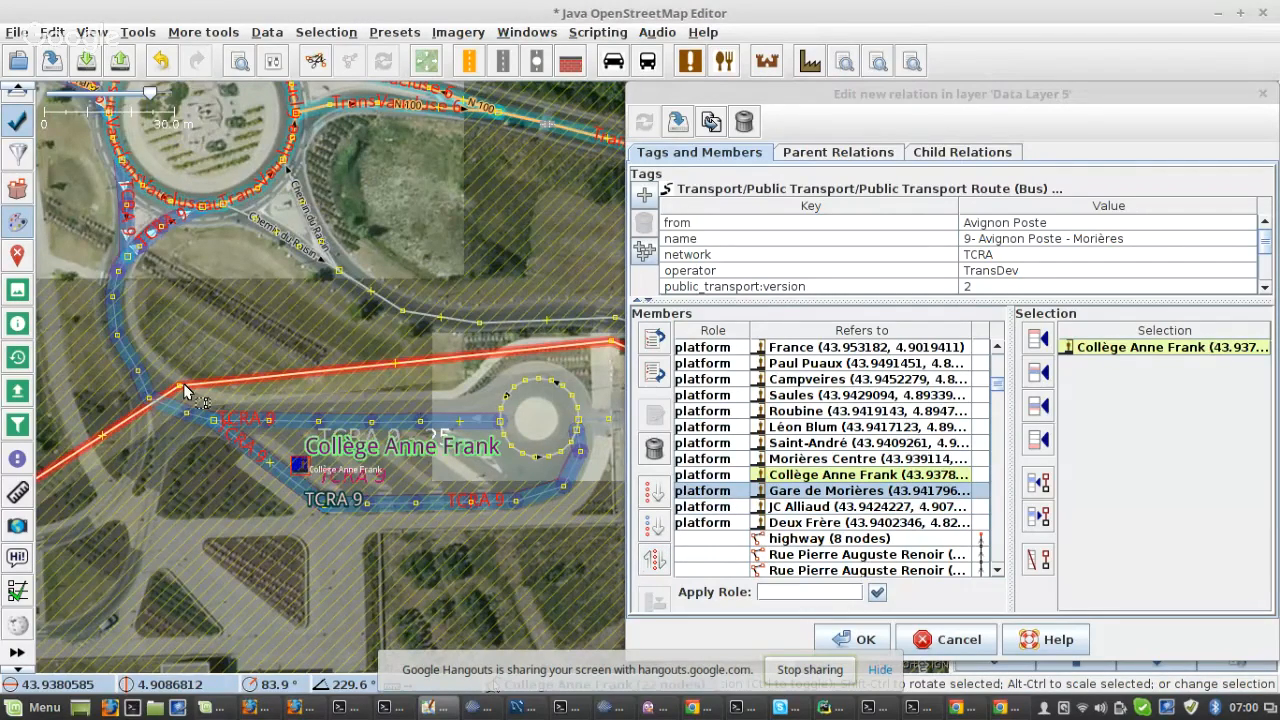
scroll(183, 383, "down", 3)
scroll(183, 390, "down", 3)
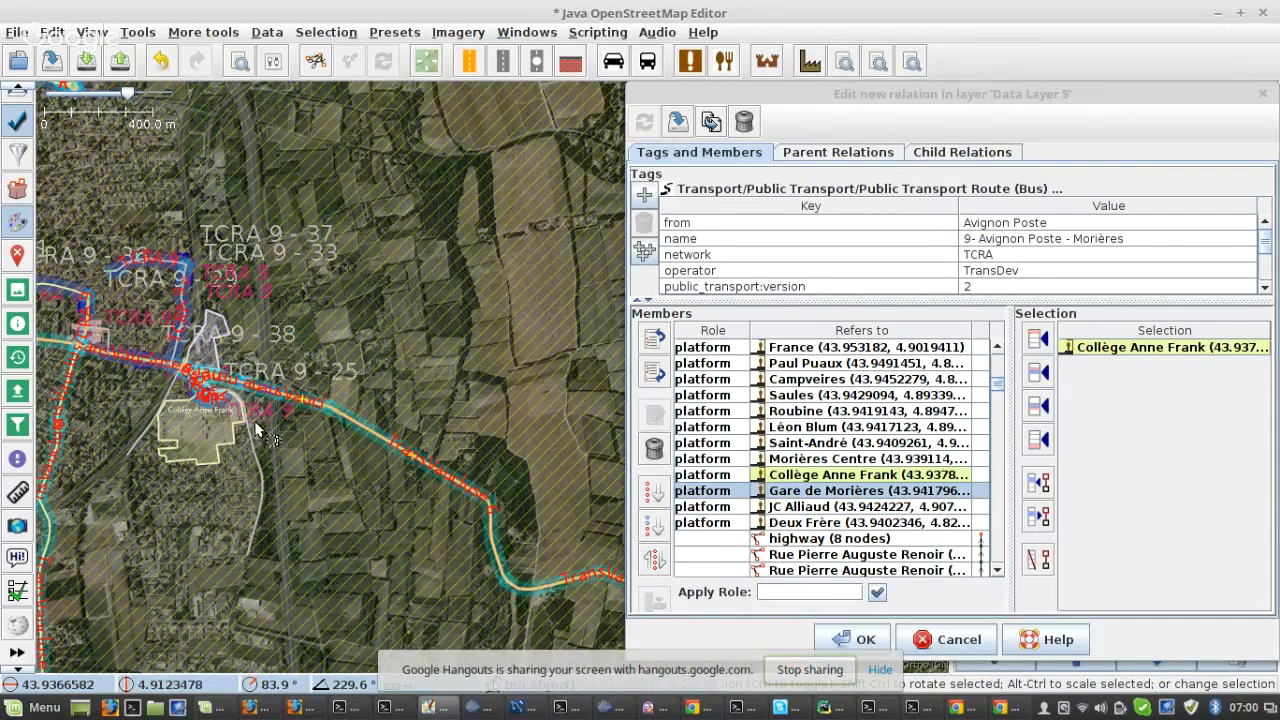
scroll(105, 266, "up", 3)
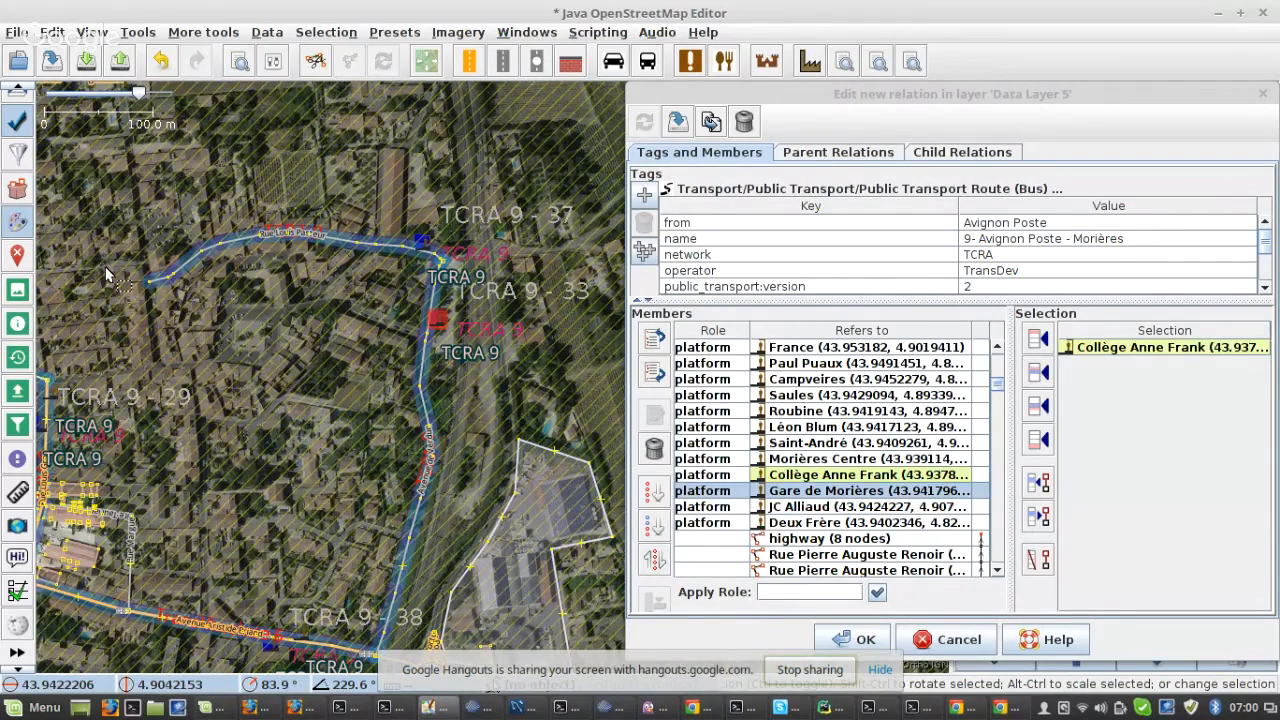
scroll(467, 257, "up", 2)
scroll(467, 257, "up", 1)
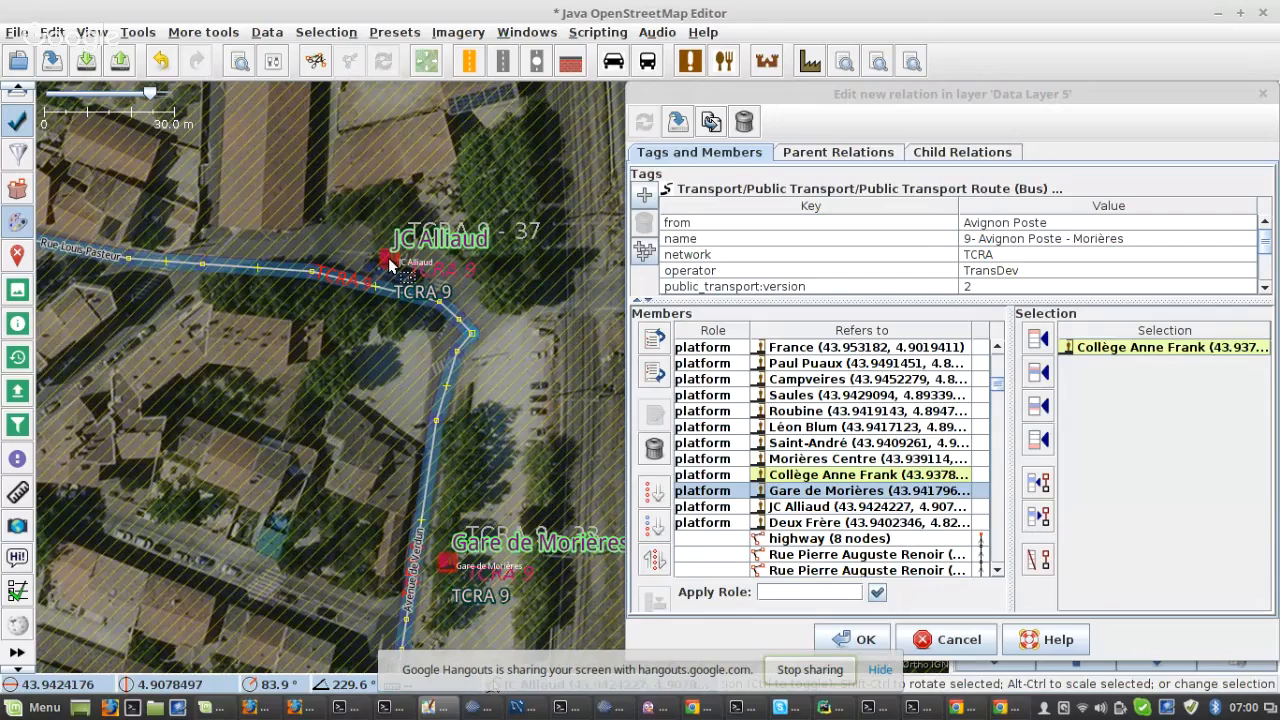
left_click(391, 259)
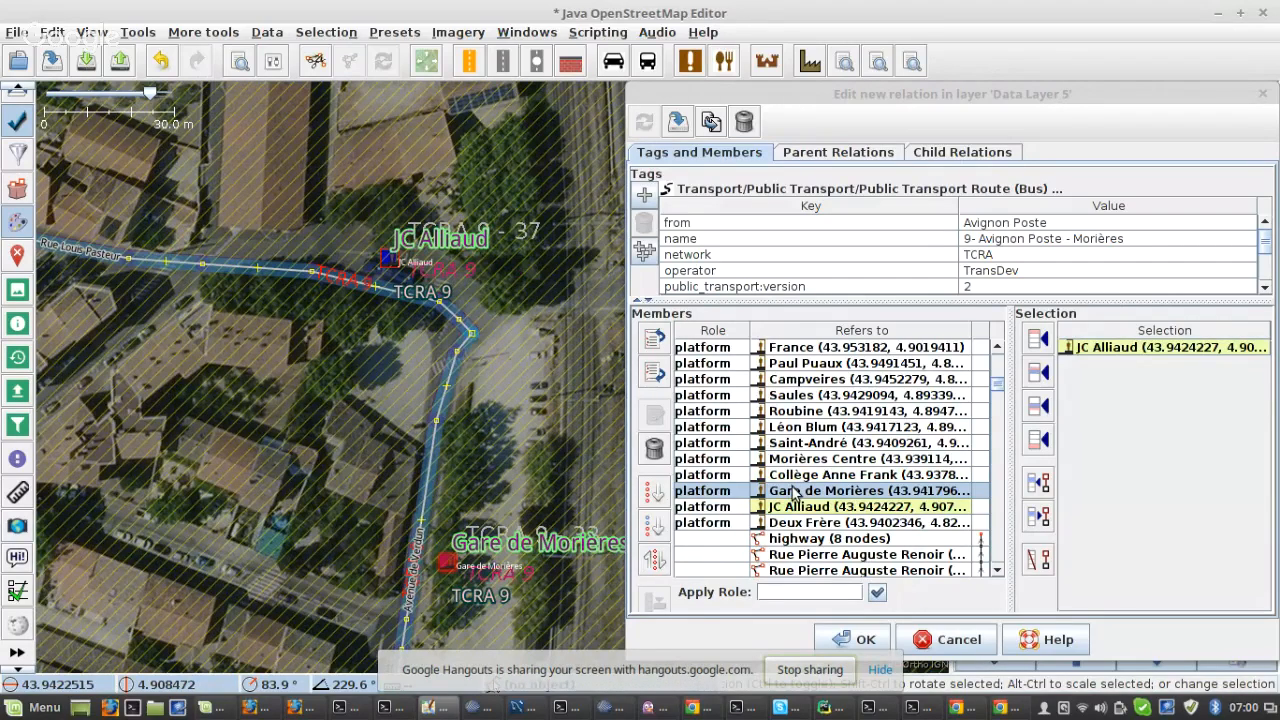
right_click(795, 494)
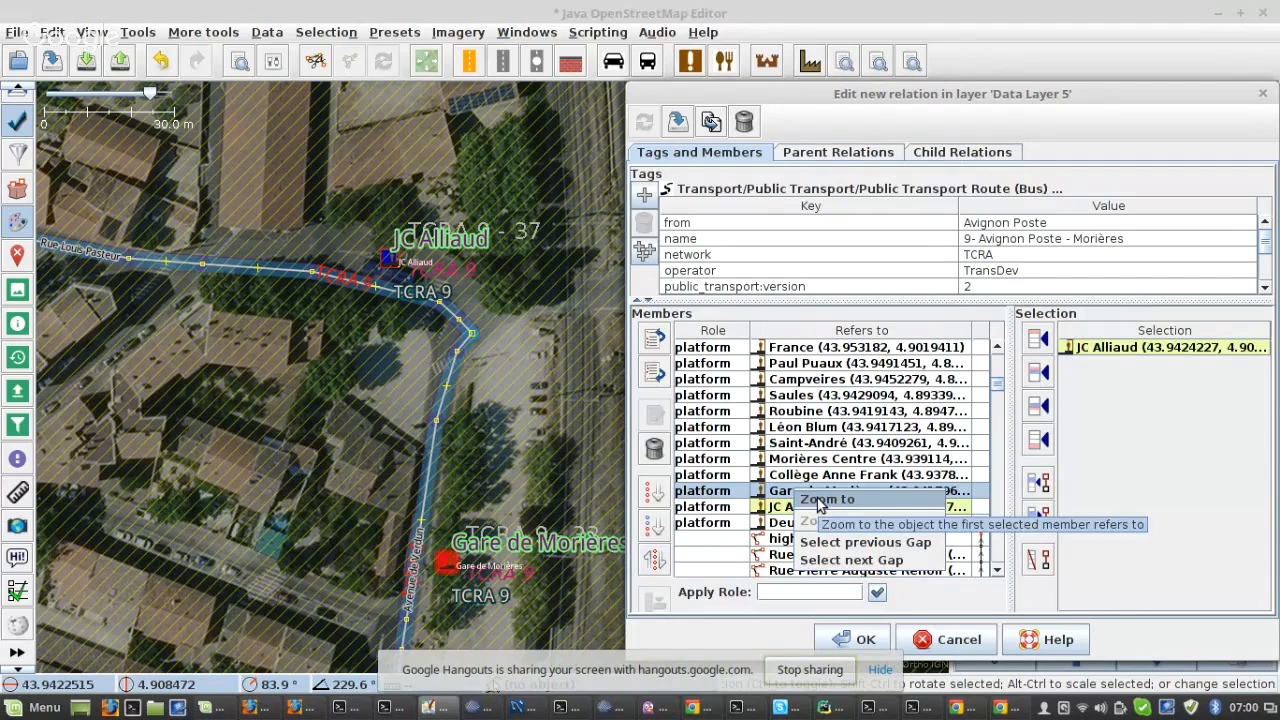
left_click(822, 500)
left_click(208, 432)
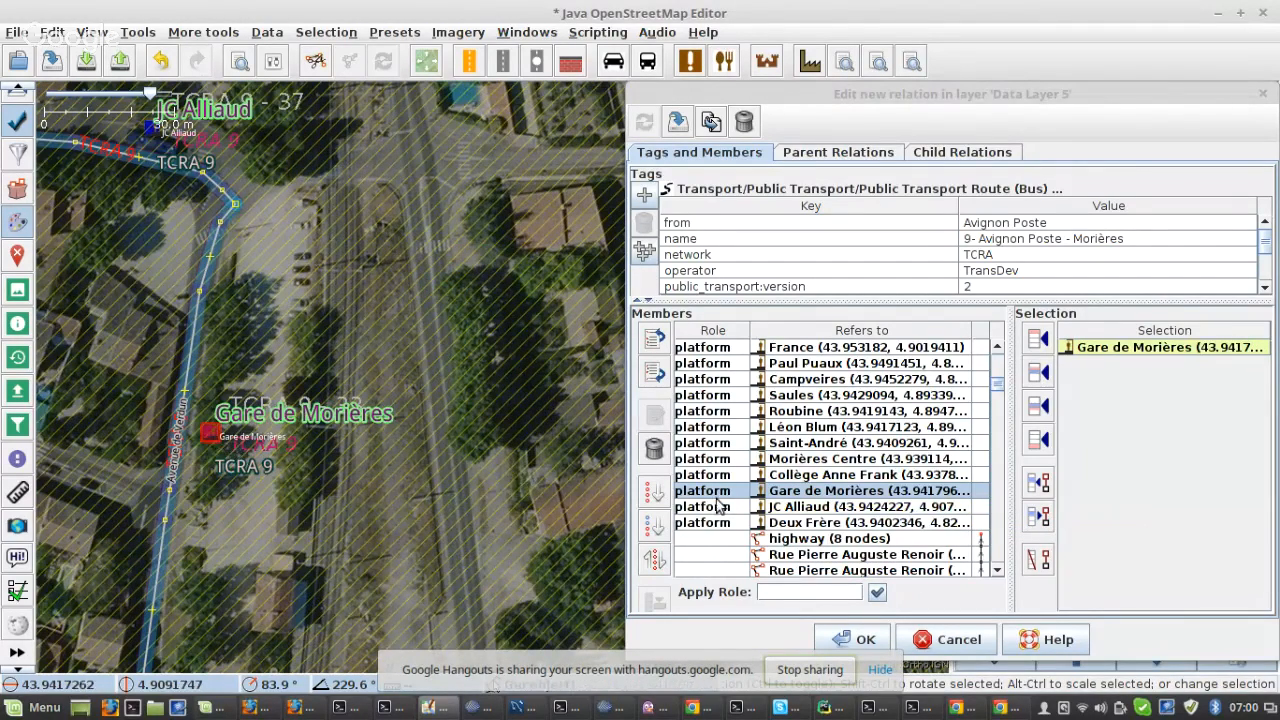
- Find the platform preceding Deux Frère, shift the members from Pompiers through JC Alliaud so Deux Frère directly follows Colchester, and apply the relation changes
left_click(782, 522)
right_click(782, 524)
left_click(840, 538)
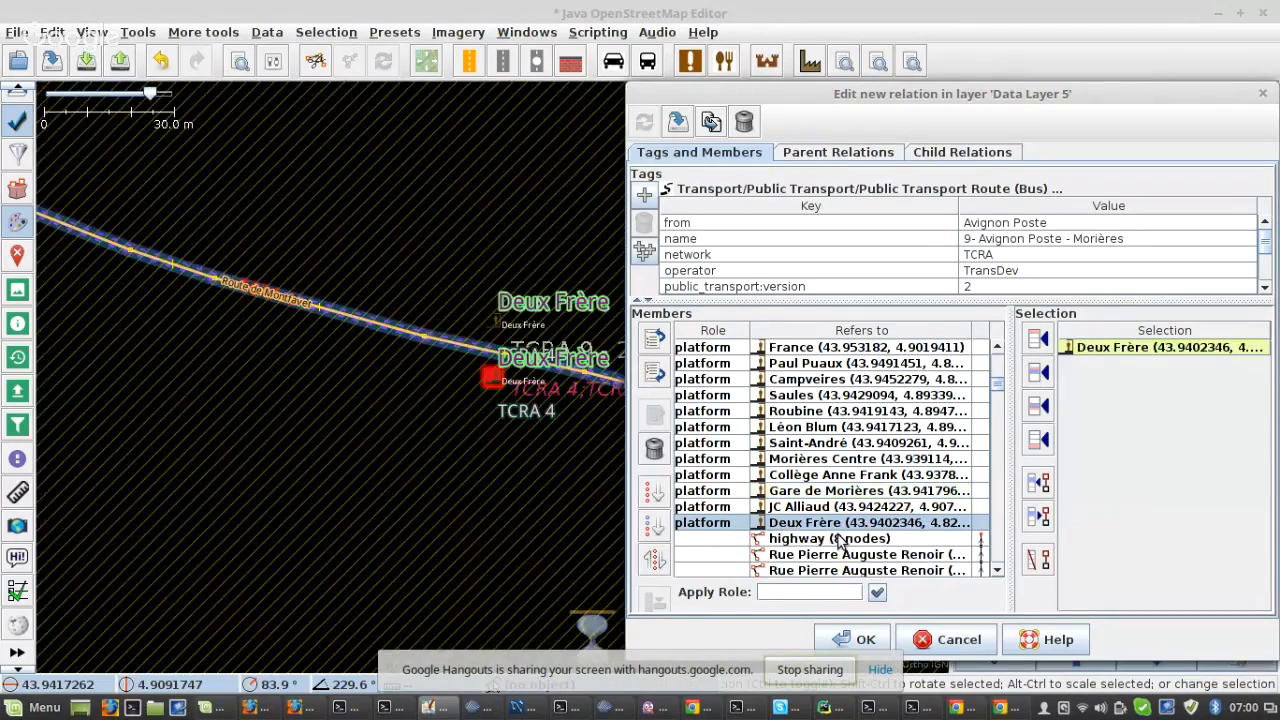
scroll(273, 309, "down", 6)
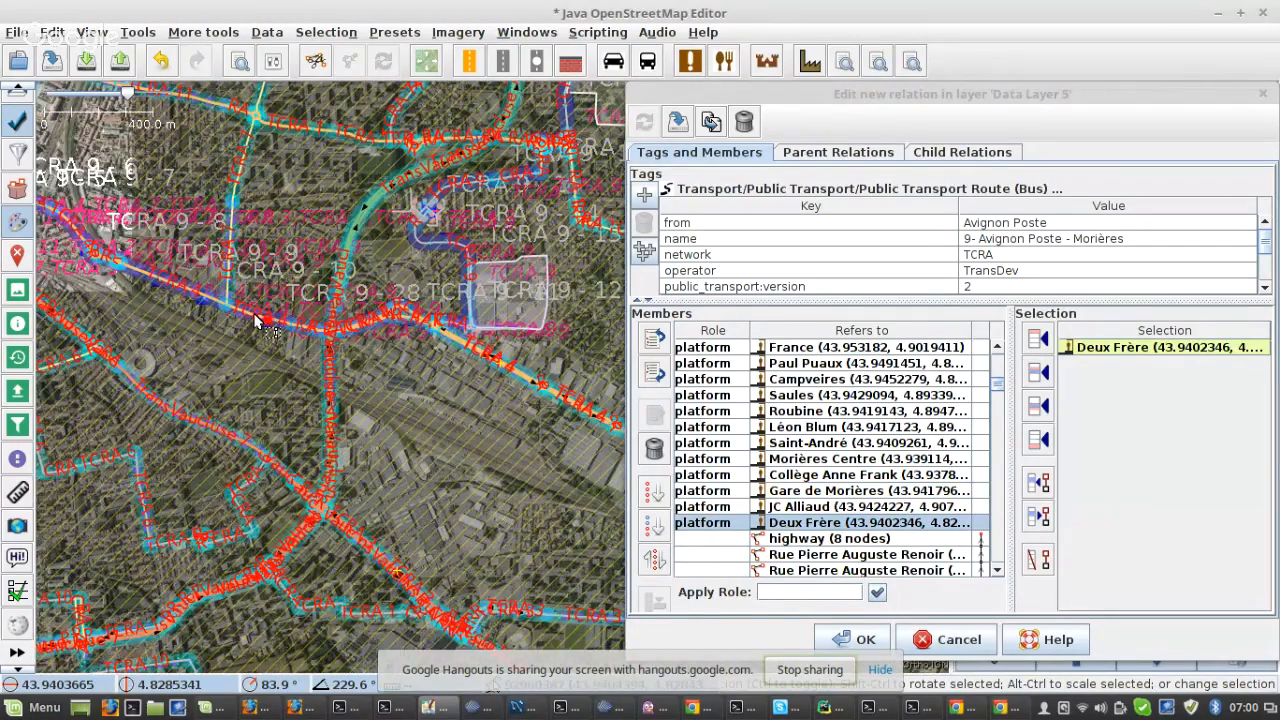
scroll(255, 320, "up", 5)
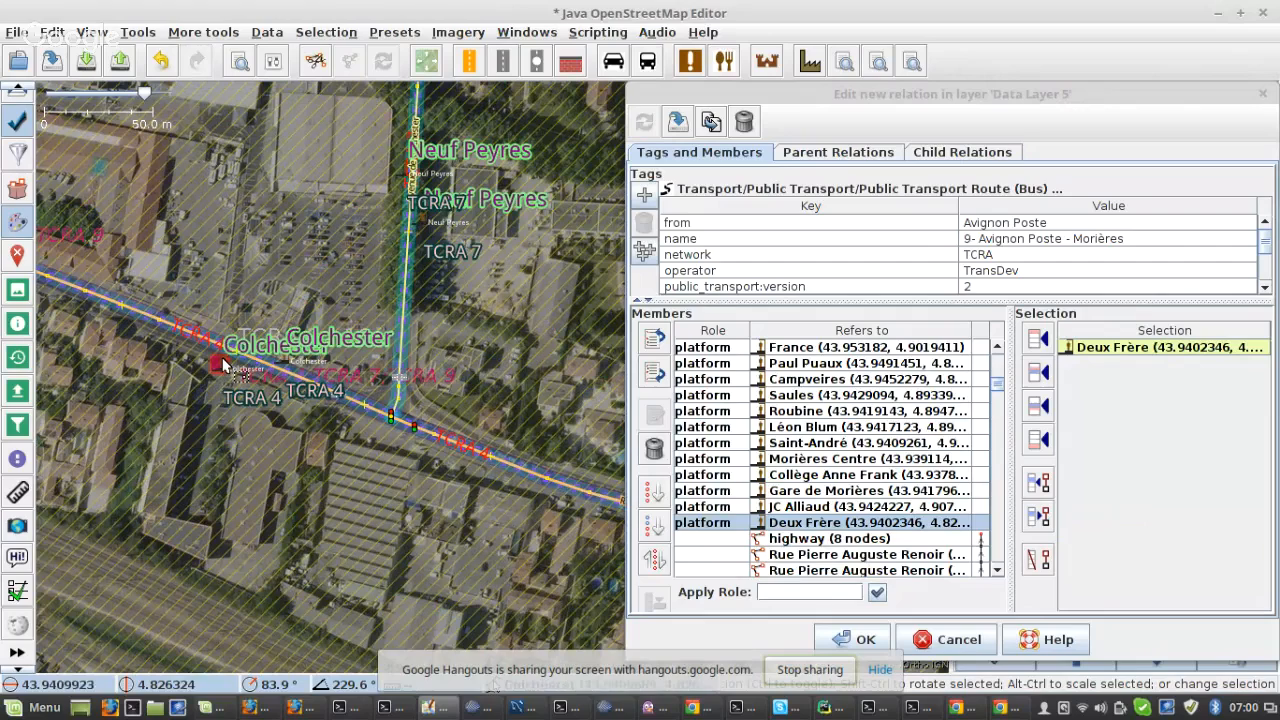
left_click(218, 364)
left_click(790, 507)
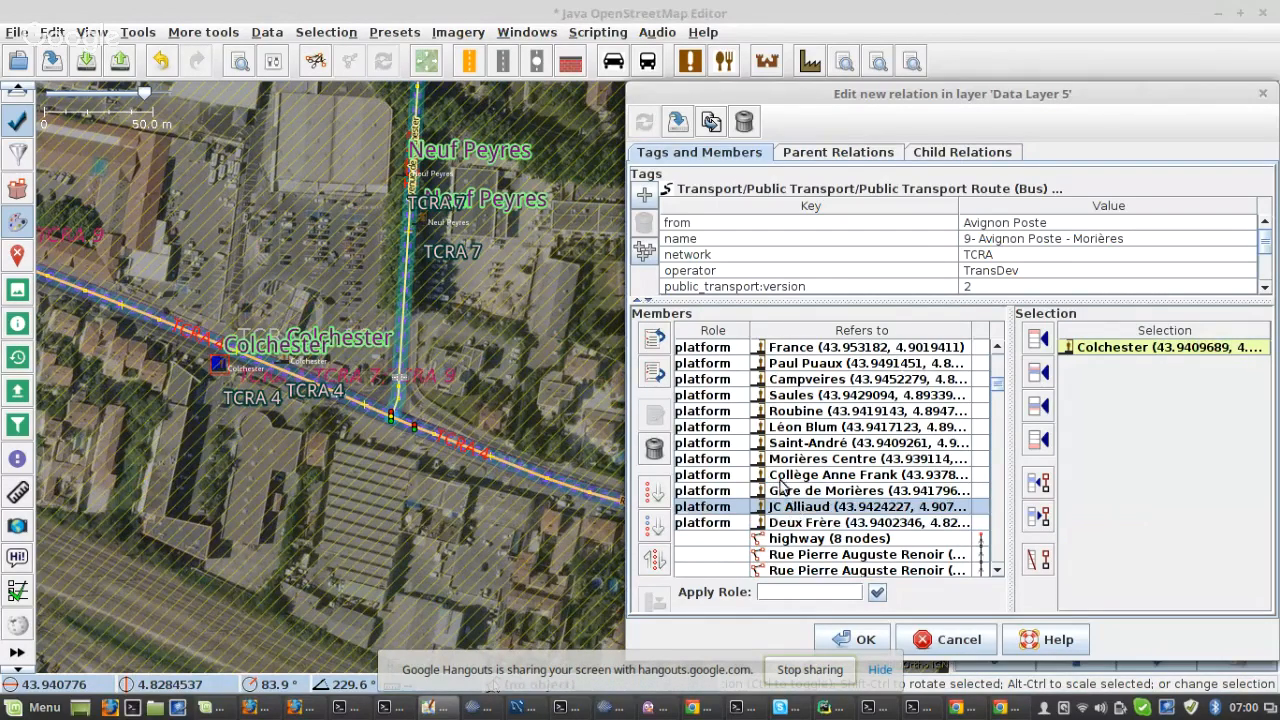
scroll(783, 462, "up", 8)
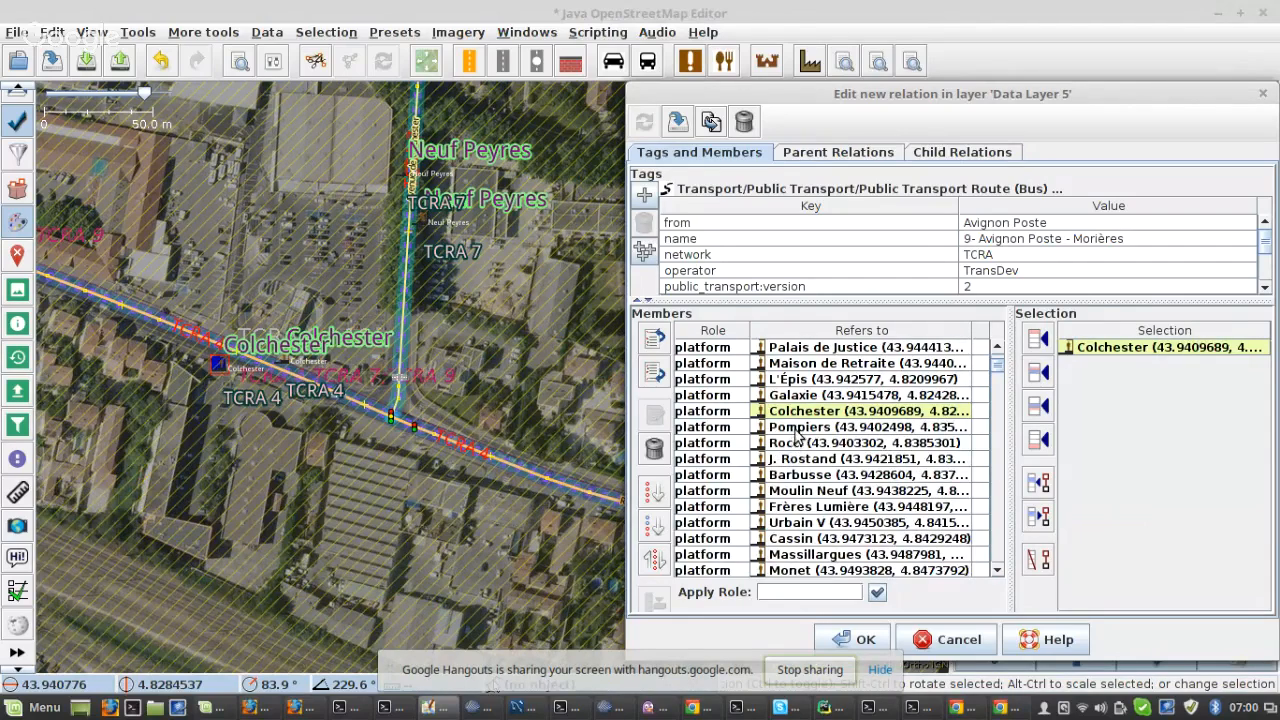
left_click(795, 428, "shift")
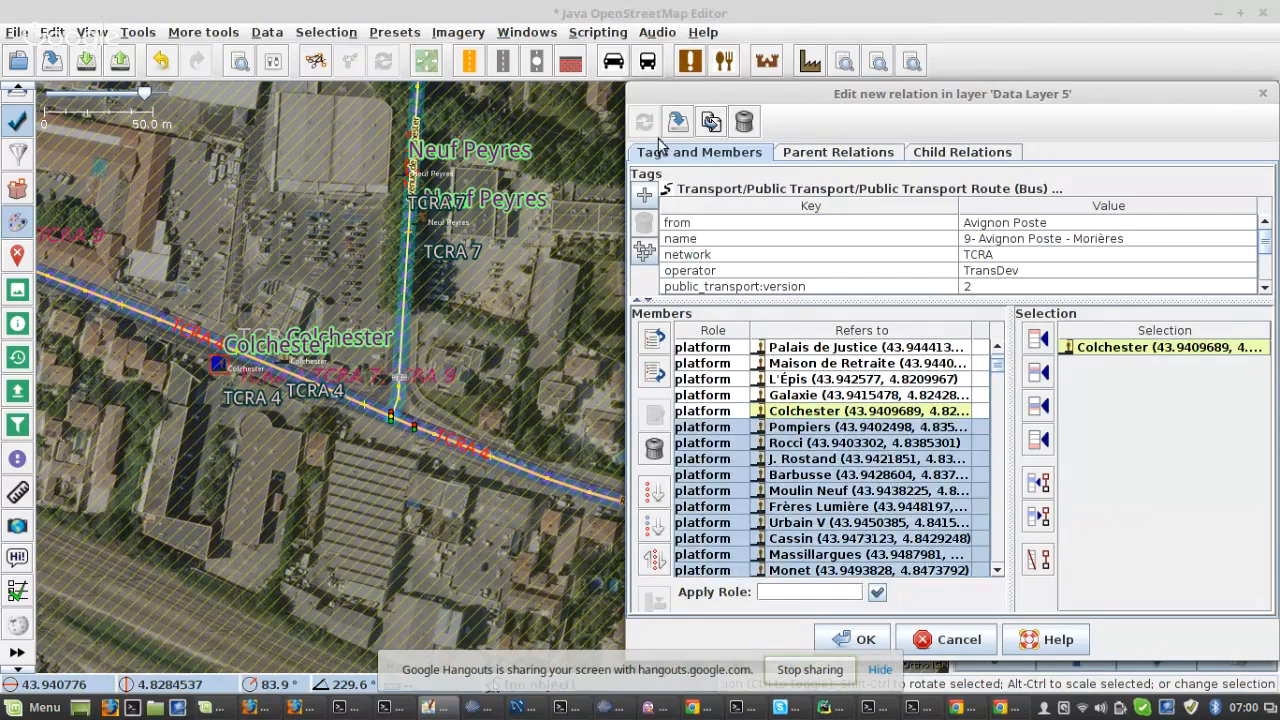
left_click(659, 376)
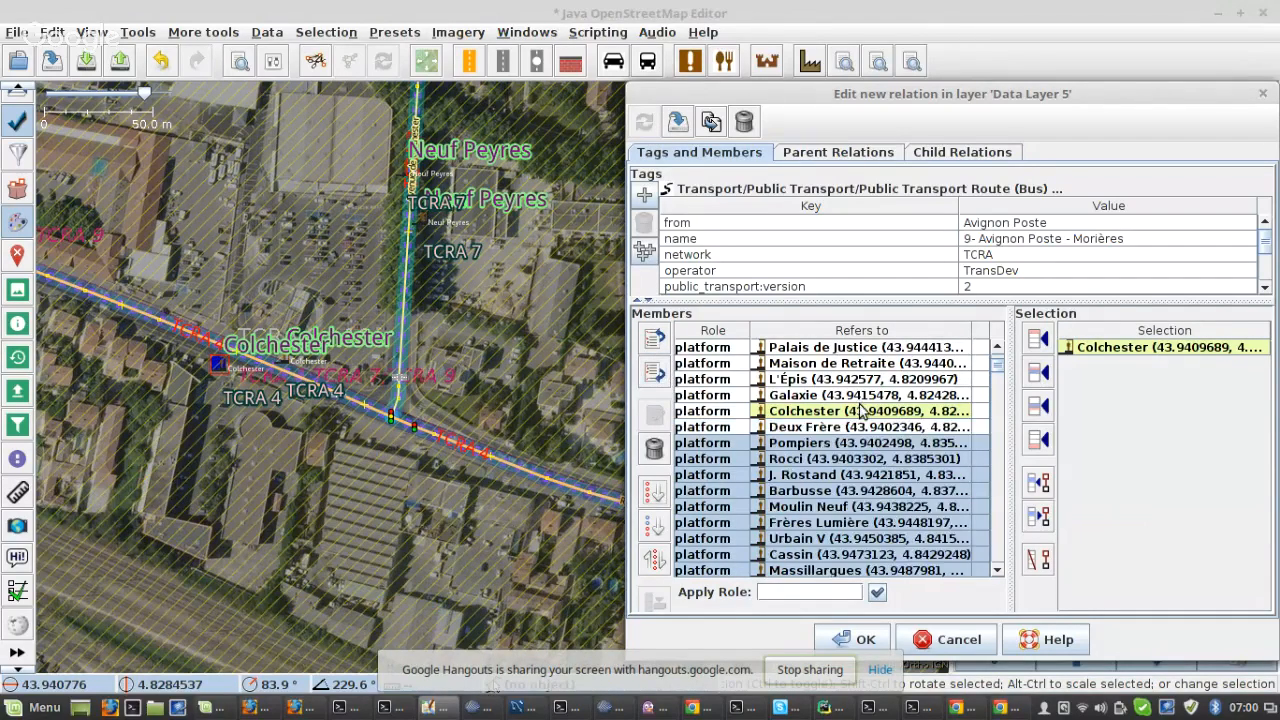
left_click(677, 121)
- Find the 12-node highway at the Avignon - La Poste stop and reverse the way members up to it, placing it directly after the platforms
scroll(243, 336, "down", 7)
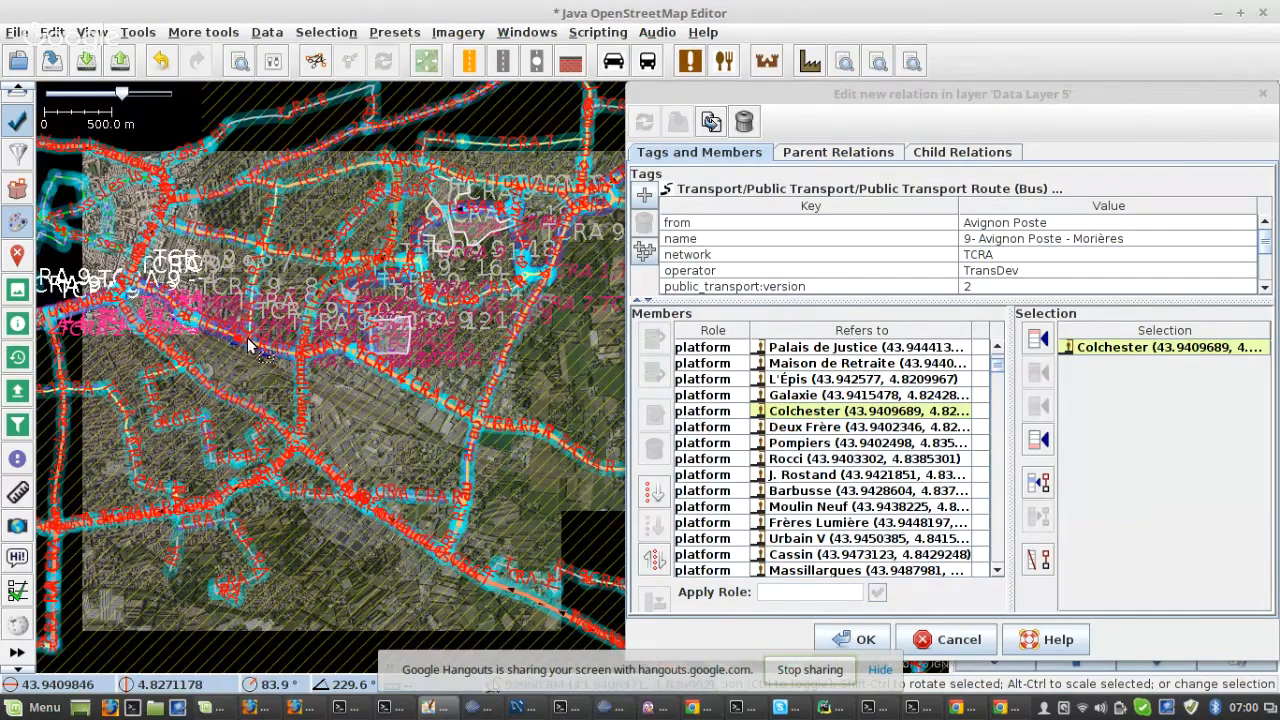
scroll(250, 345, "down", 2)
scroll(800, 432, "up", 2)
right_click(824, 352)
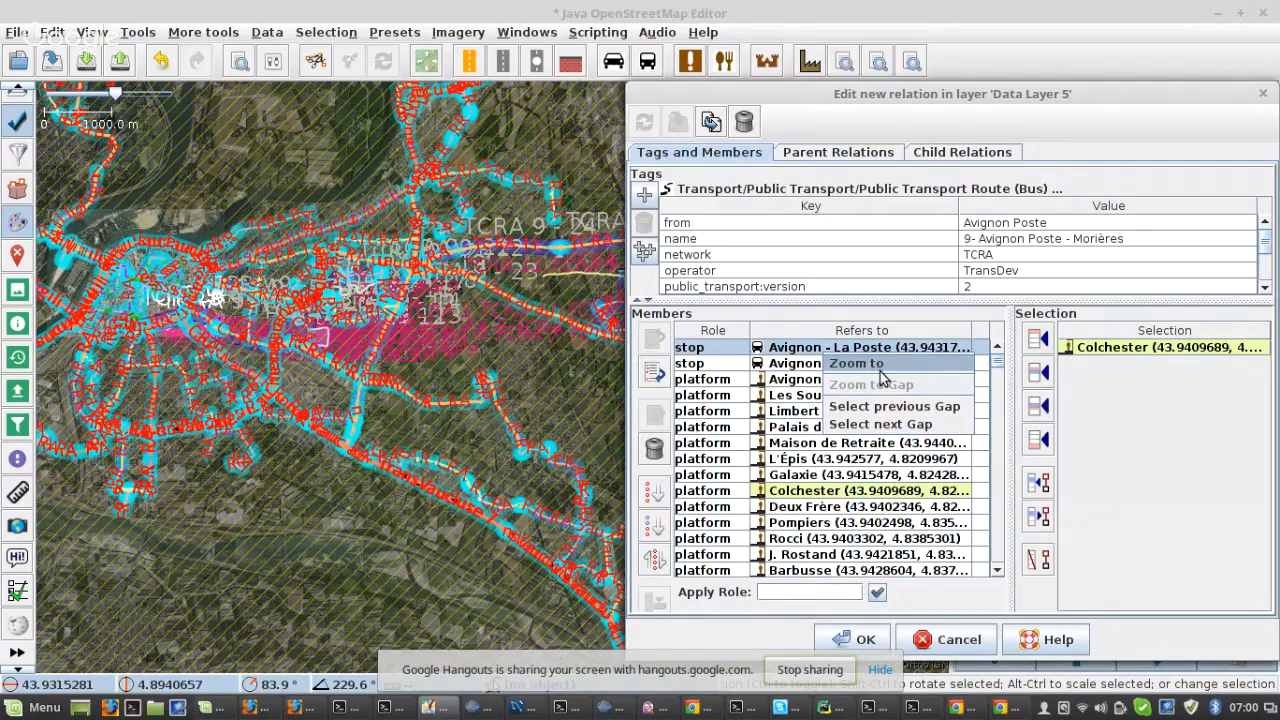
left_click(860, 364)
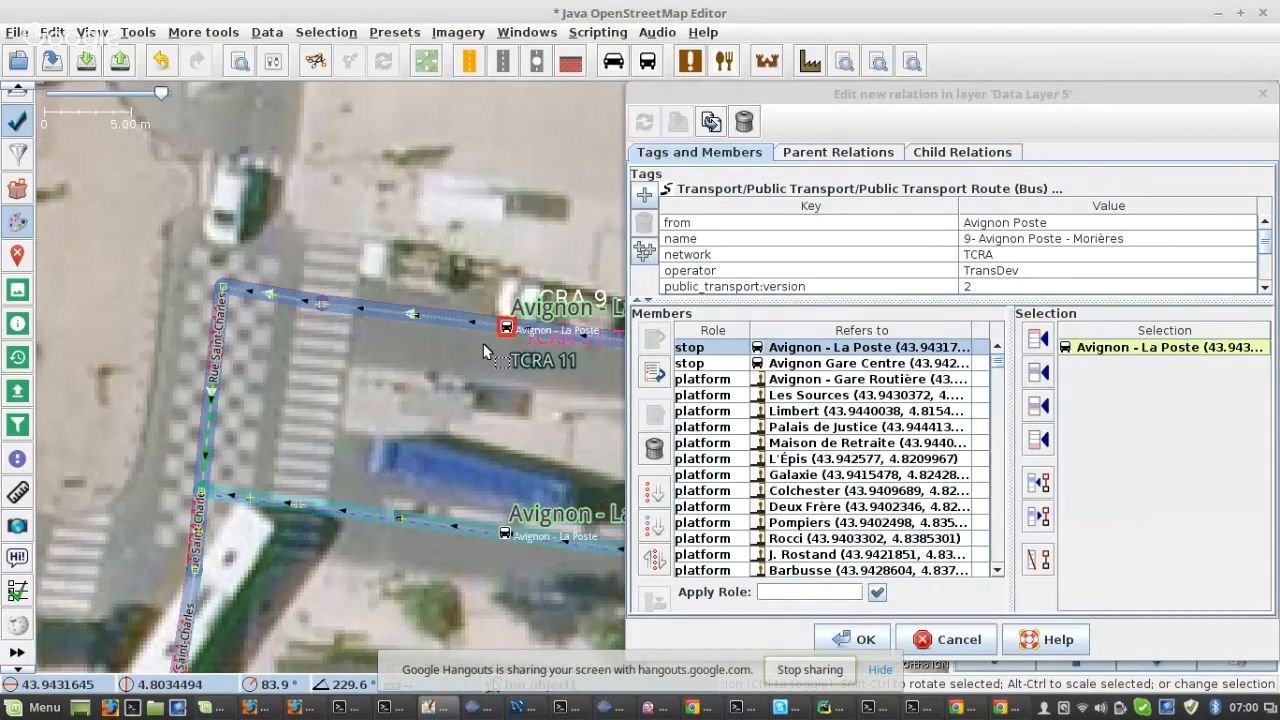
left_click(483, 343)
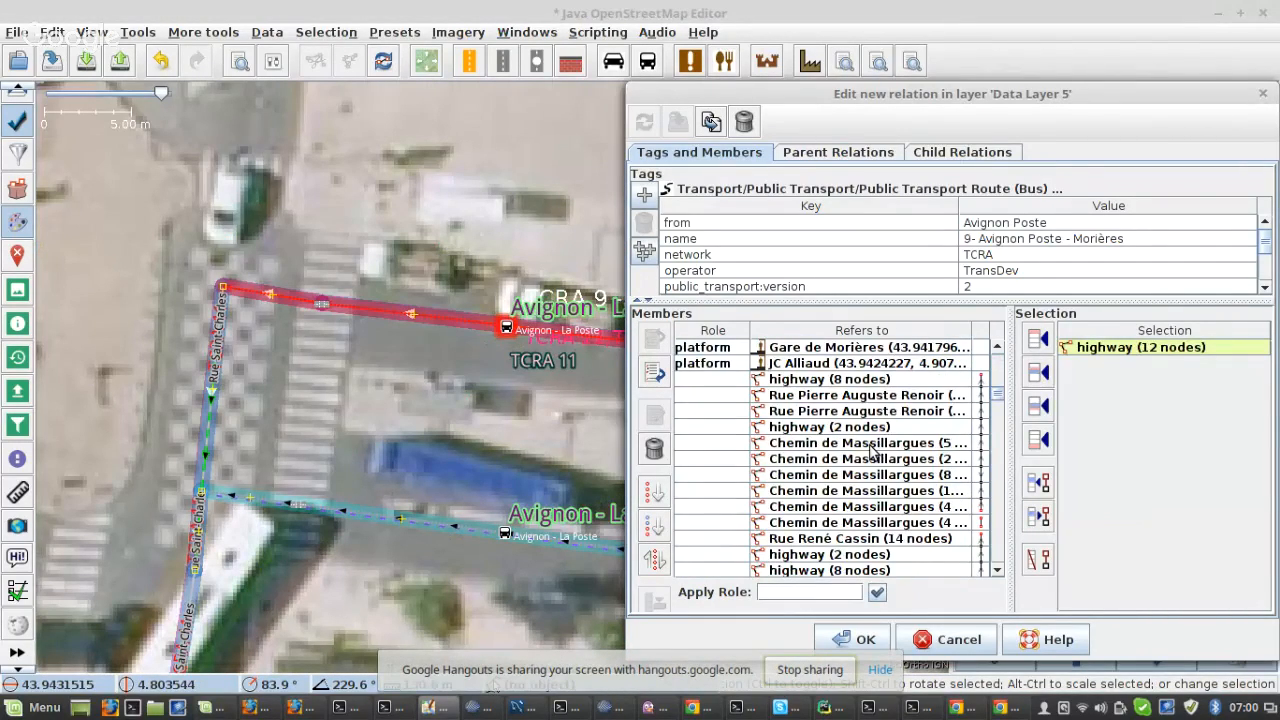
scroll(860, 445, "down", 5)
scroll(850, 441, "down", 5)
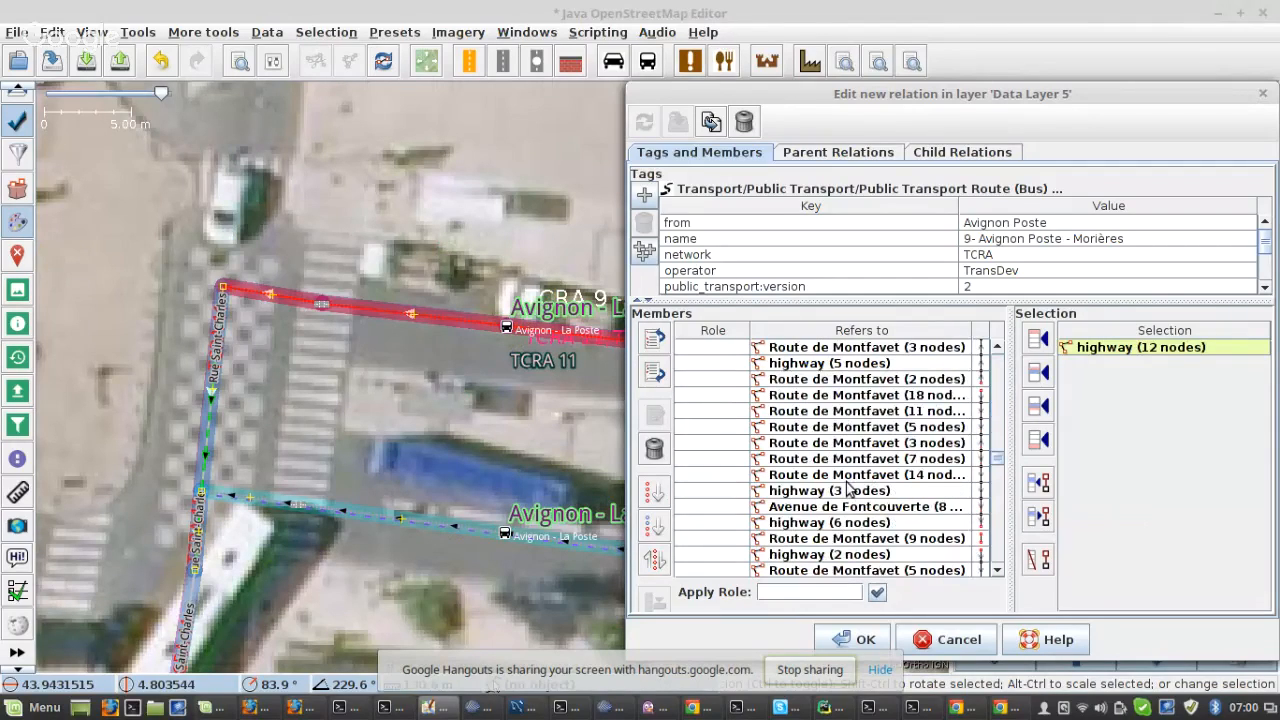
scroll(848, 488, "up", 5)
left_click(794, 397, "shift")
left_click(669, 552)
left_click(810, 445)
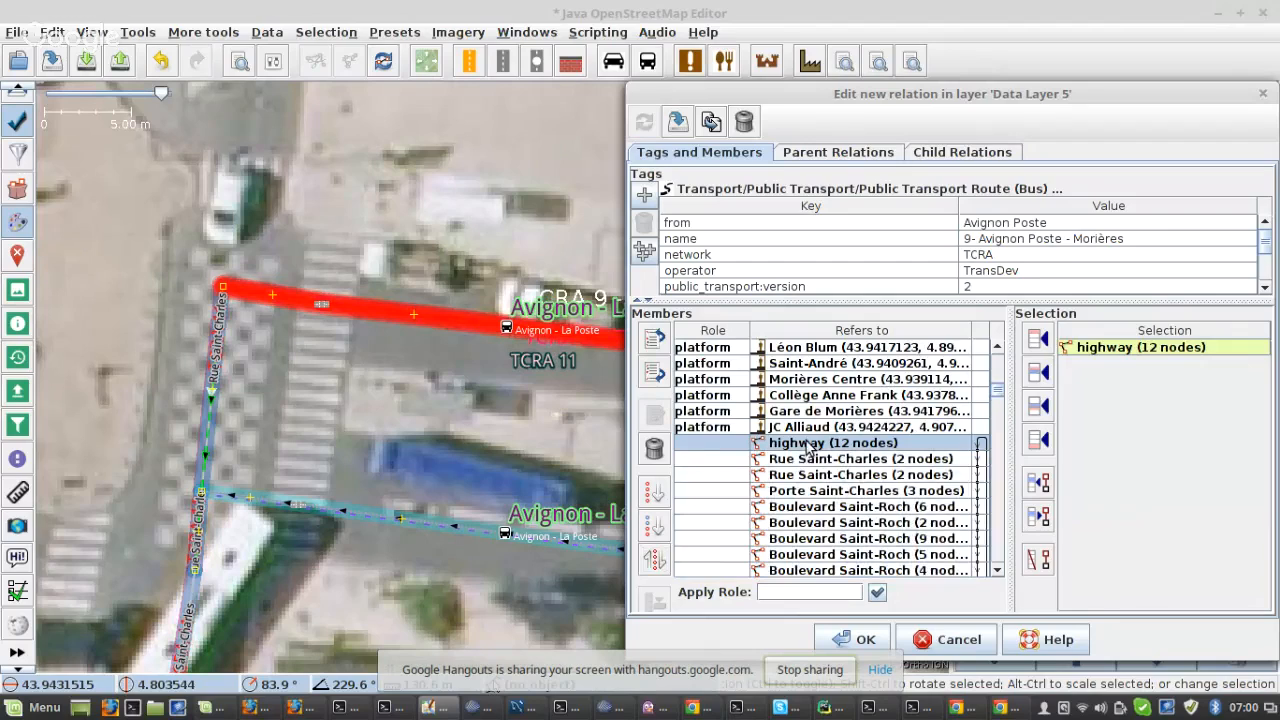
- Locate the last way of the connected sequence, Cours du Président Kennedy, in the member list and on the map
scroll(866, 480, "down", 5)
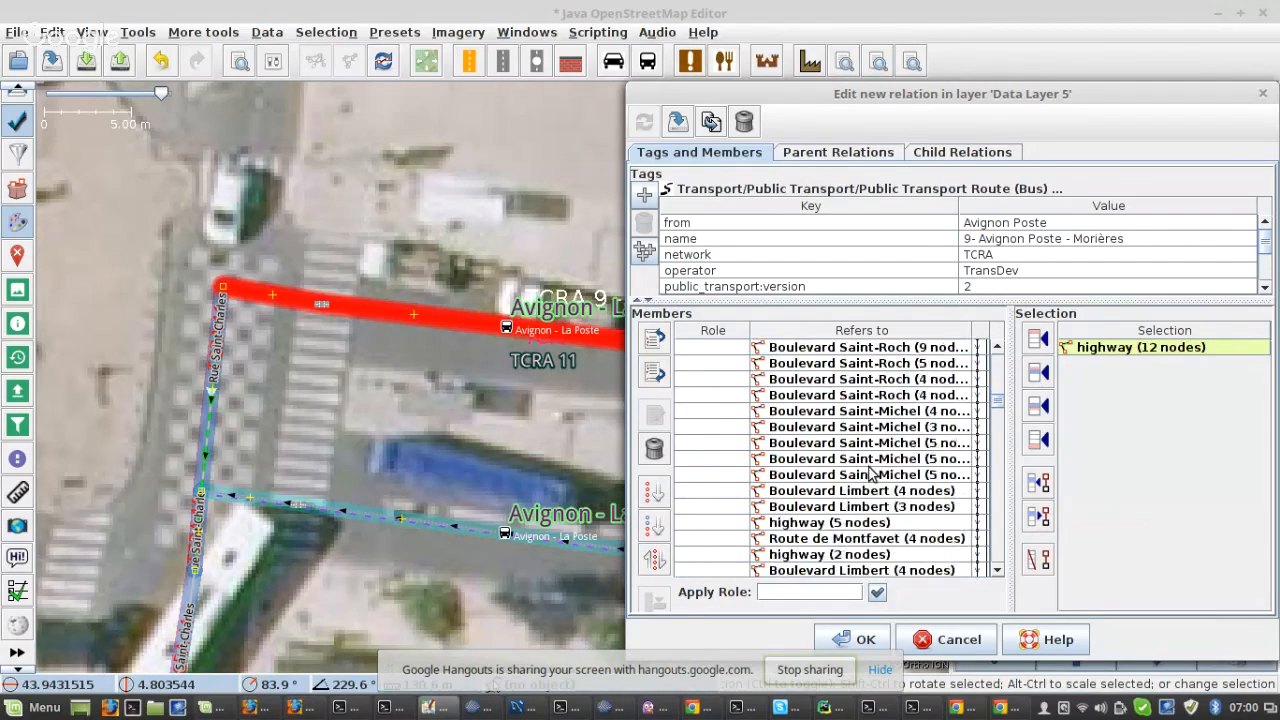
scroll(866, 480, "down", 4)
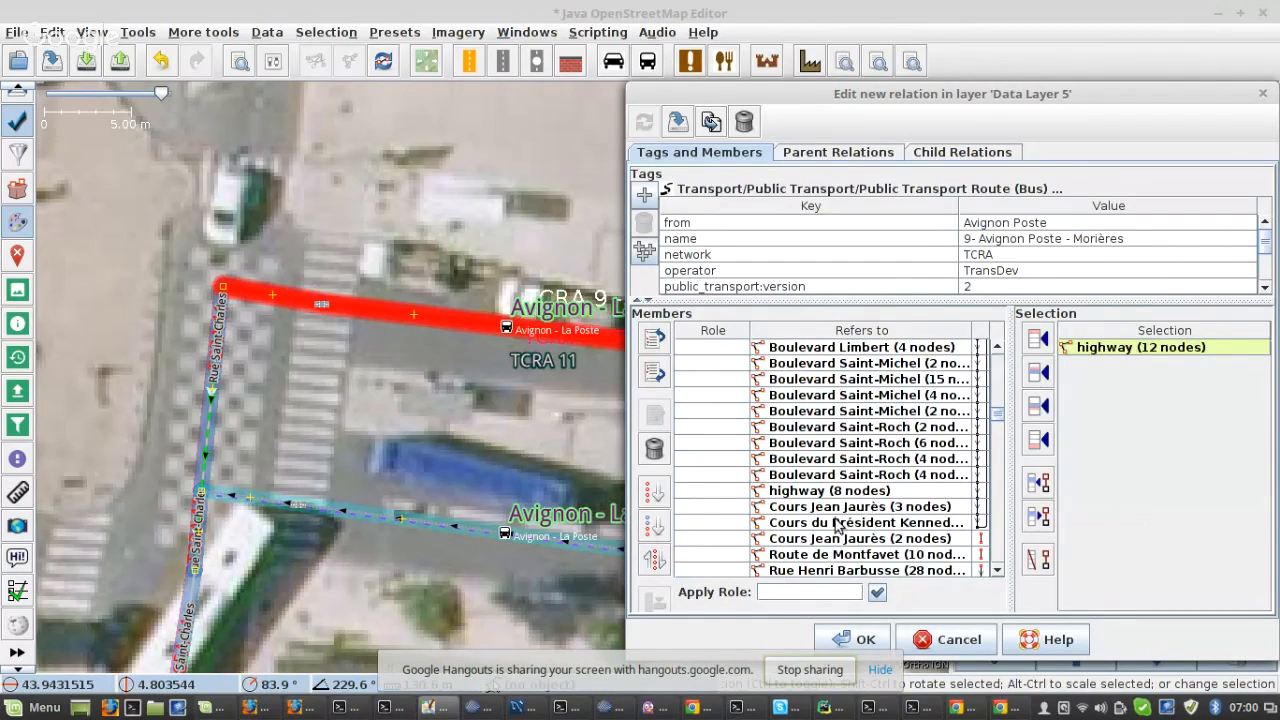
left_click(828, 522)
right_click(829, 522)
left_click(858, 531)
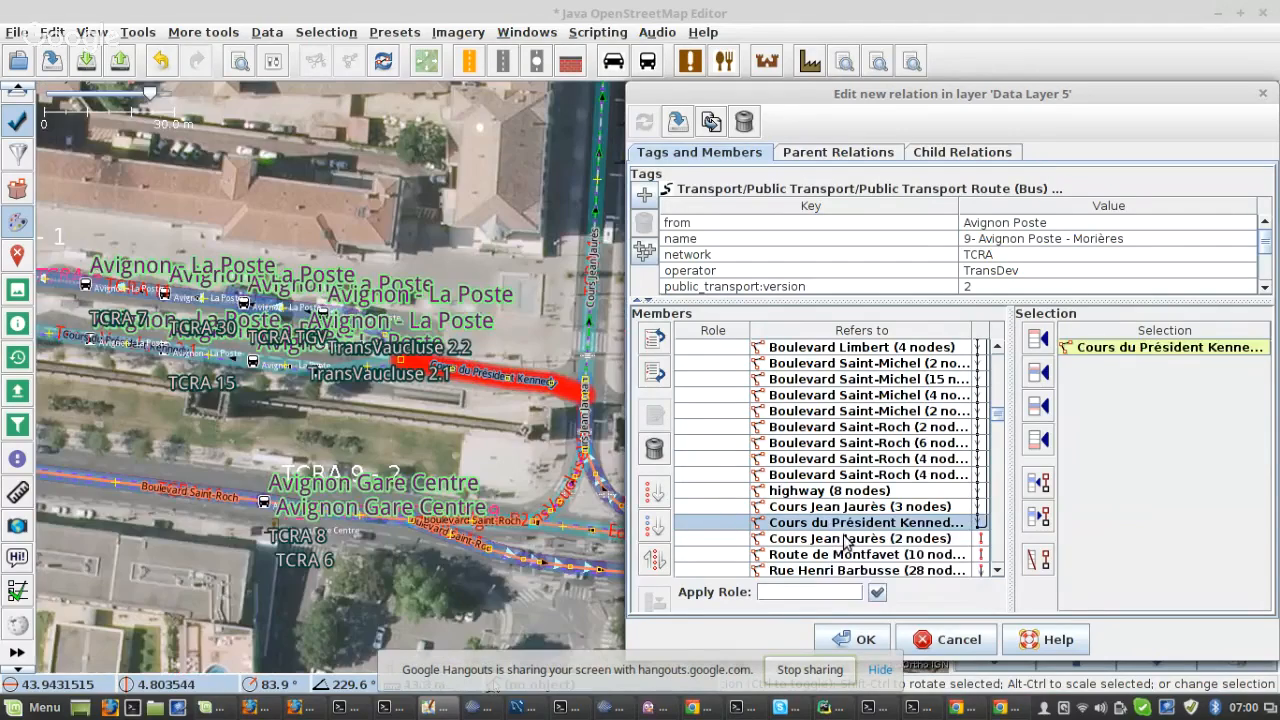
scroll(361, 408, "down", 2)
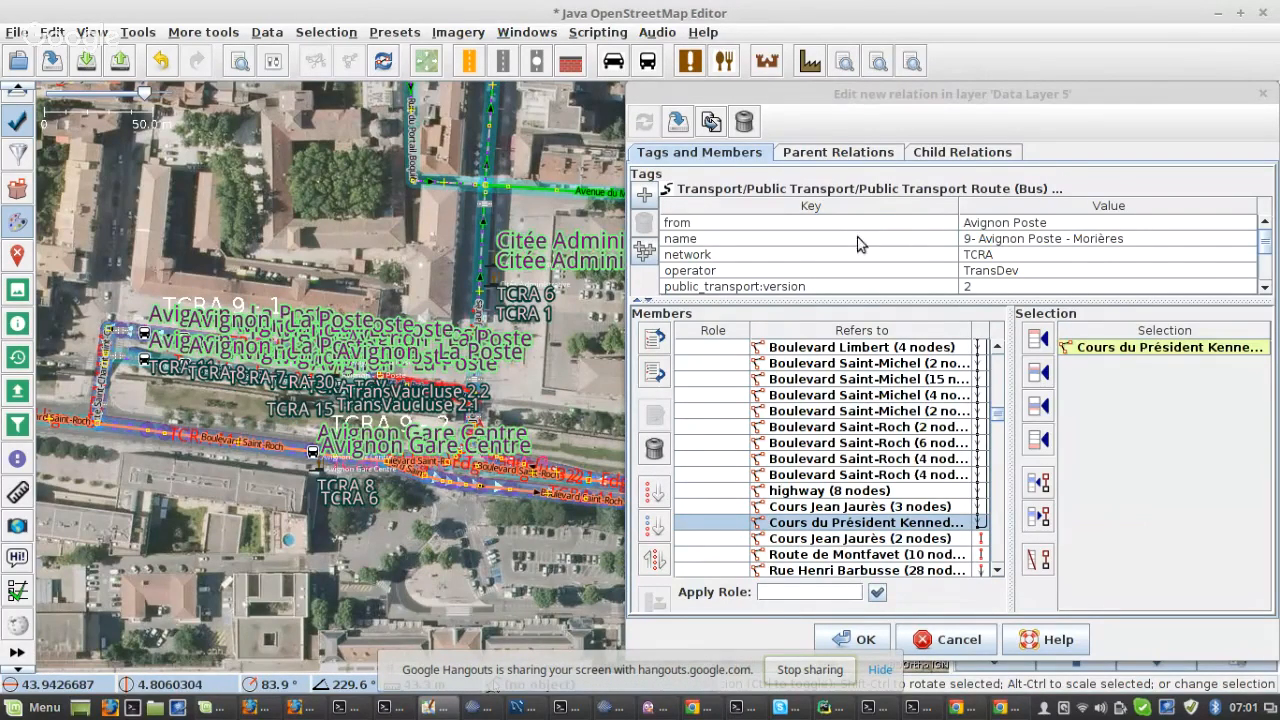
- Trace the route on the map from Avignon Poste along Boulevard Saint-Roch and Boulevard Saint-Michel to the Route de Montfavet junction near Palais de Justice
scroll(199, 401, "down", 3)
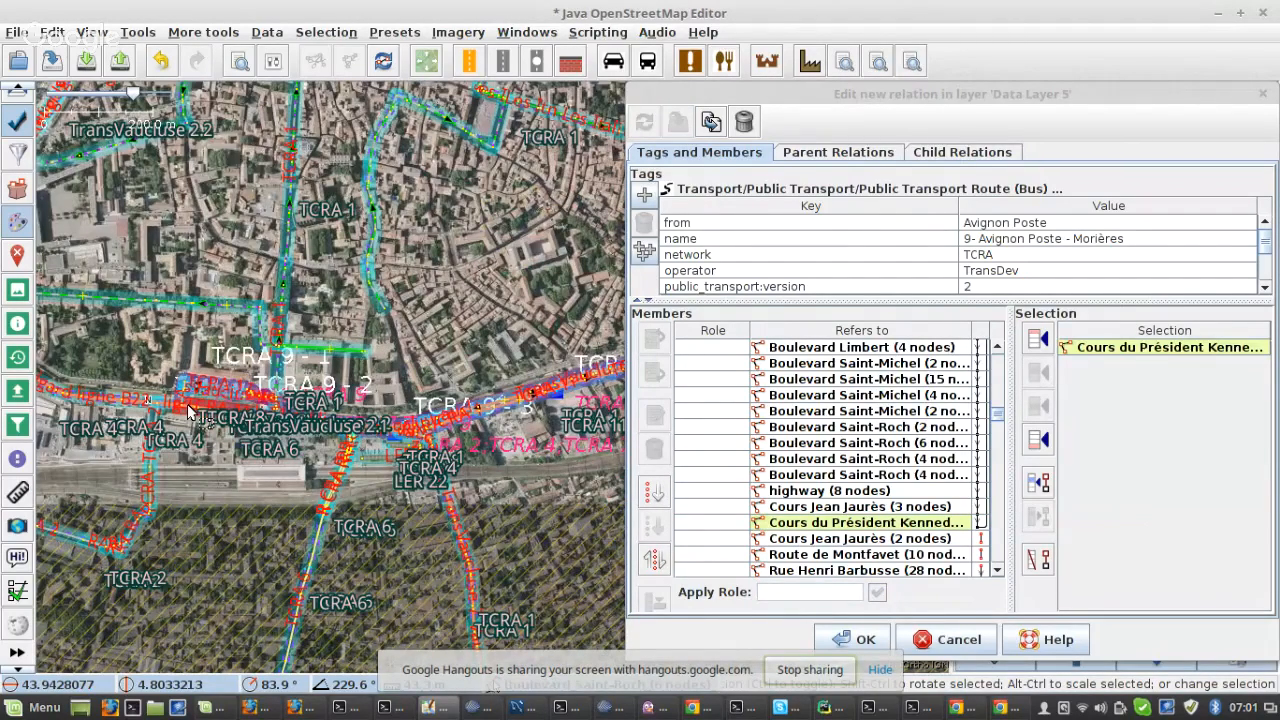
scroll(188, 410, "up", 4)
left_click_drag(407, 458, 120, 420)
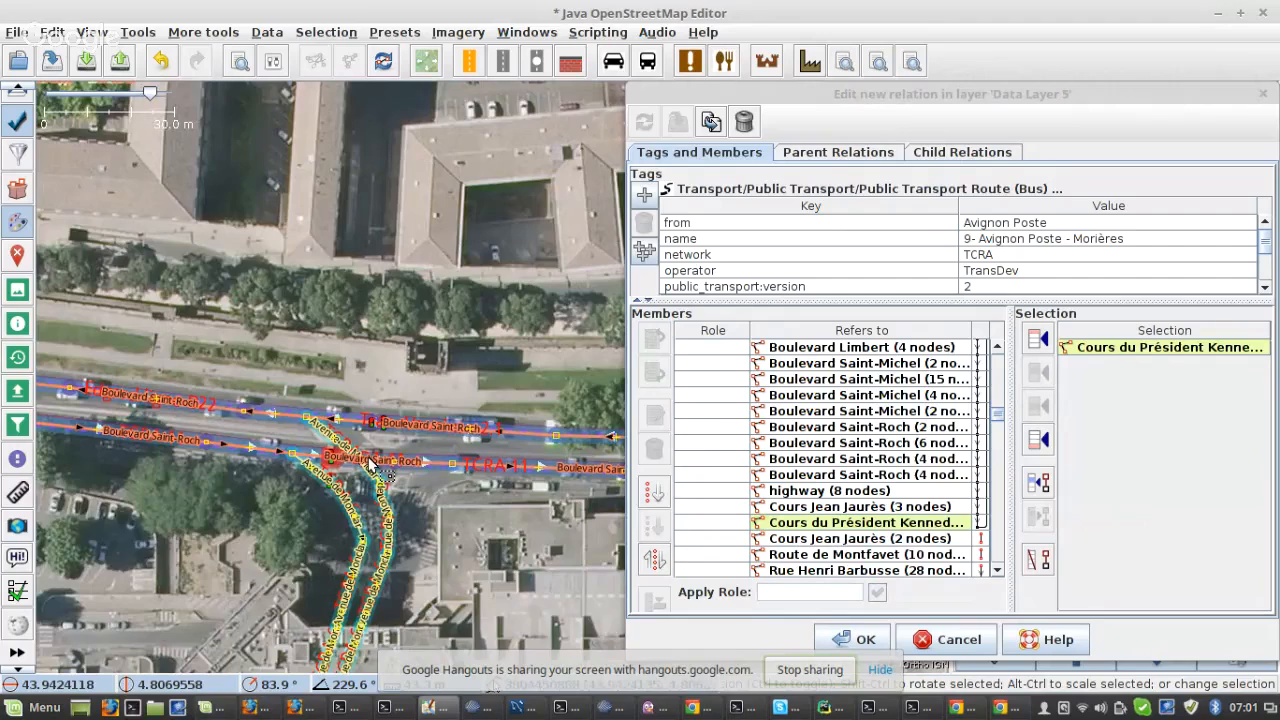
scroll(380, 458, "down", 2)
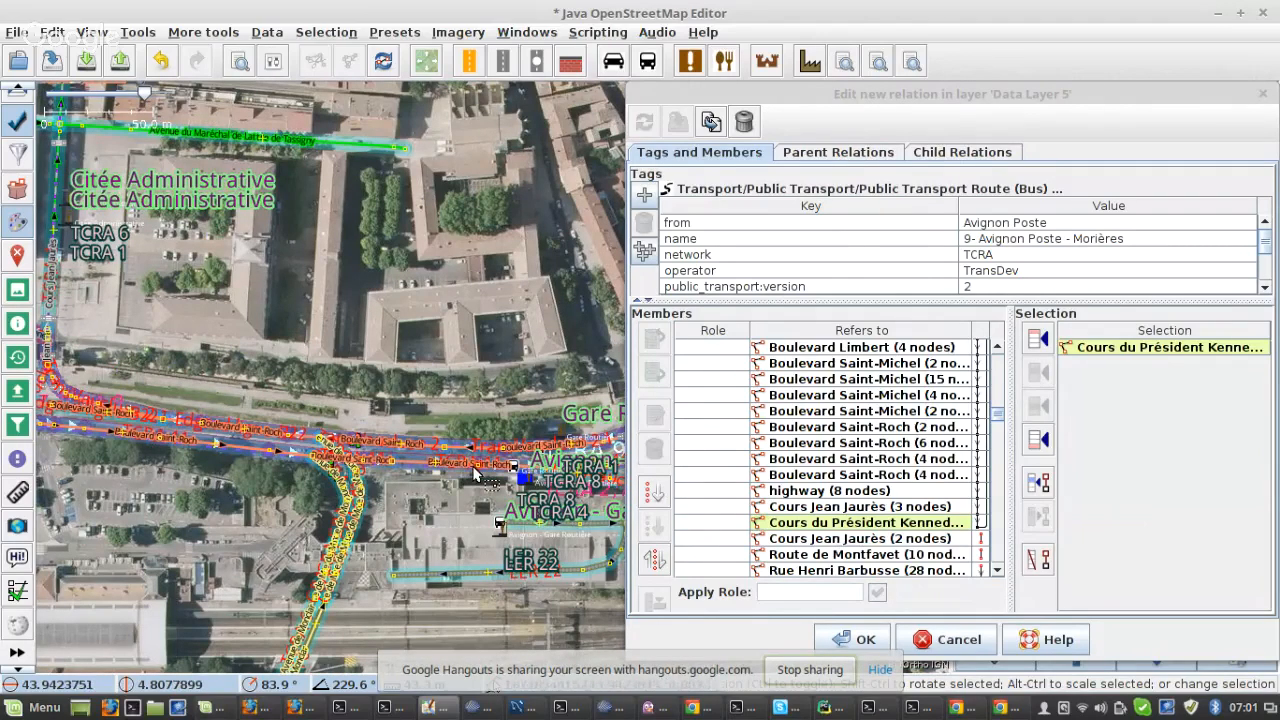
scroll(476, 475, "up", 2)
left_click_drag(600, 456, 218, 440)
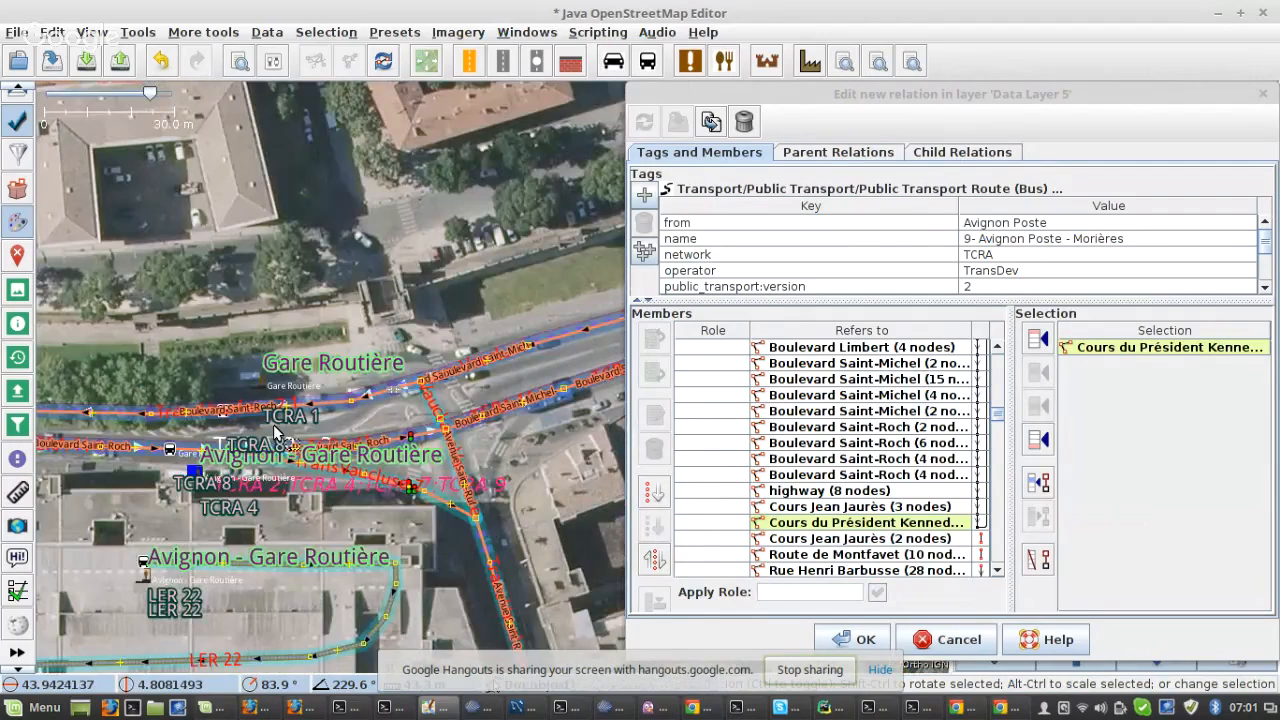
scroll(484, 402, "down", 3)
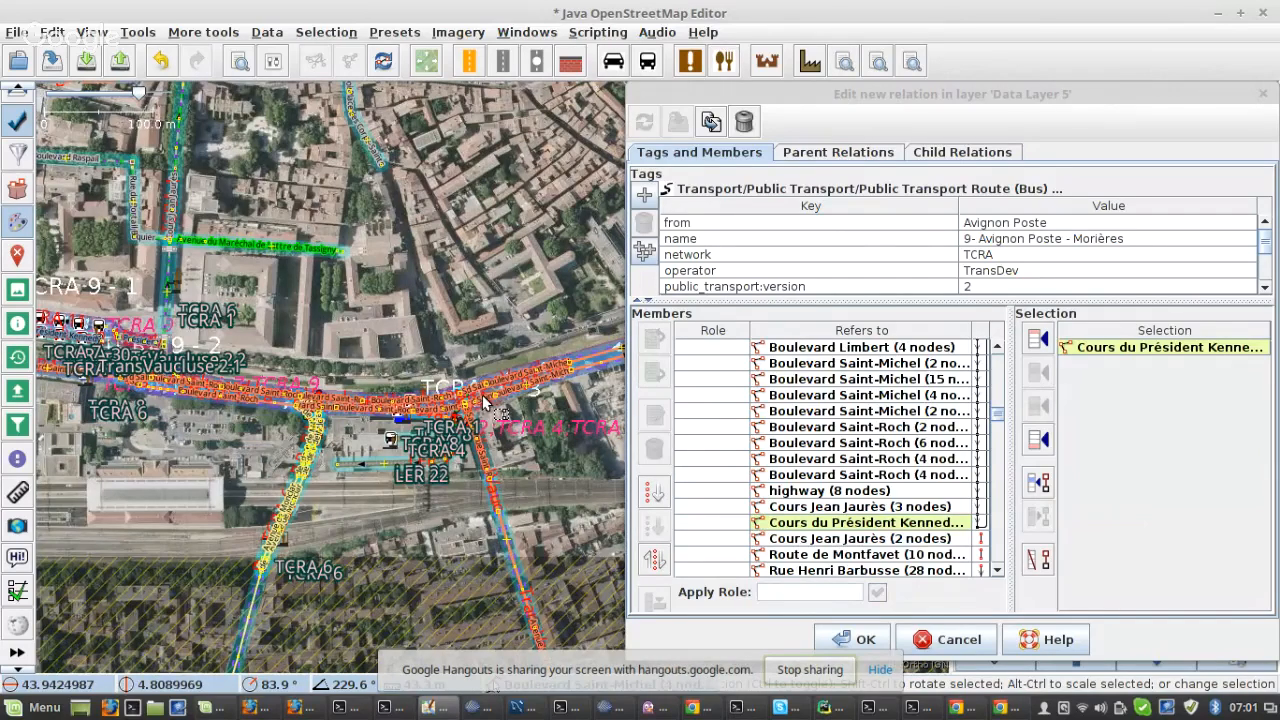
scroll(484, 402, "up", 2)
left_click_drag(464, 392, 330, 303)
scroll(330, 303, "up", 5)
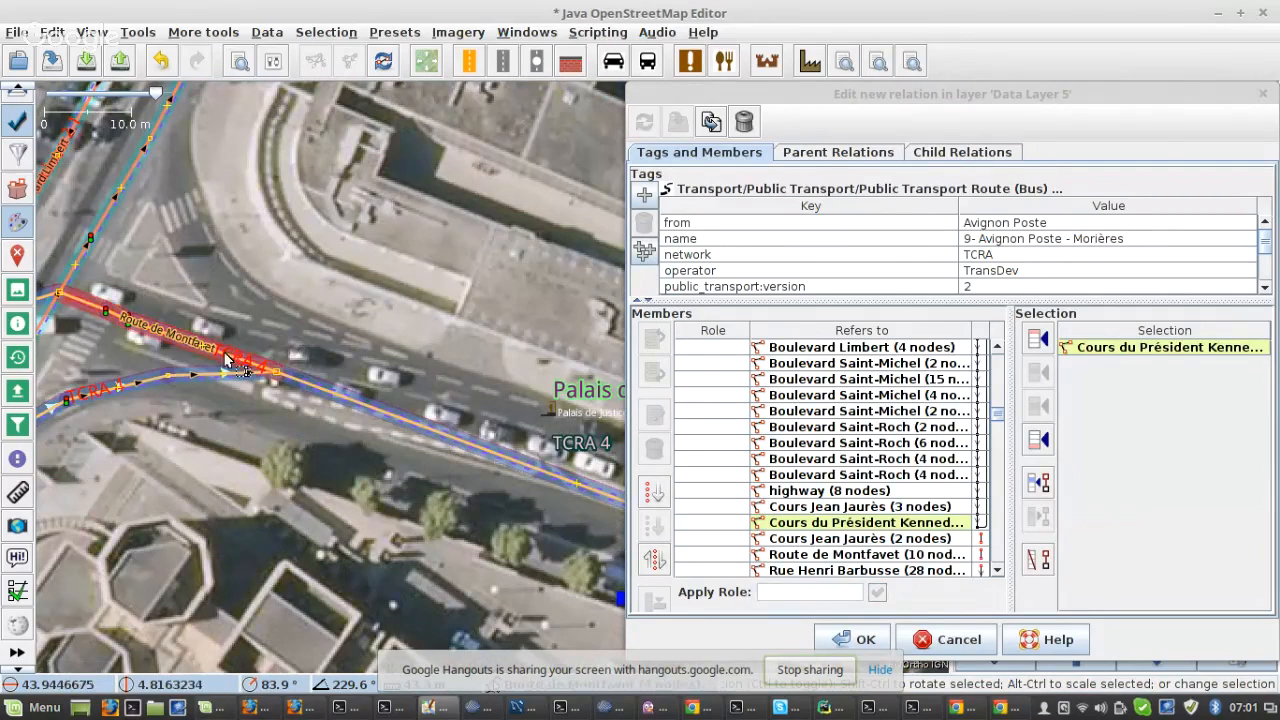
- Highlight the return-direction ways from the 4-node Route de Montfavet through Cours du Président Kennedy on the map and remove them from the relation
left_click(95, 306)
left_click(877, 520)
scroll(876, 460, "up", 3)
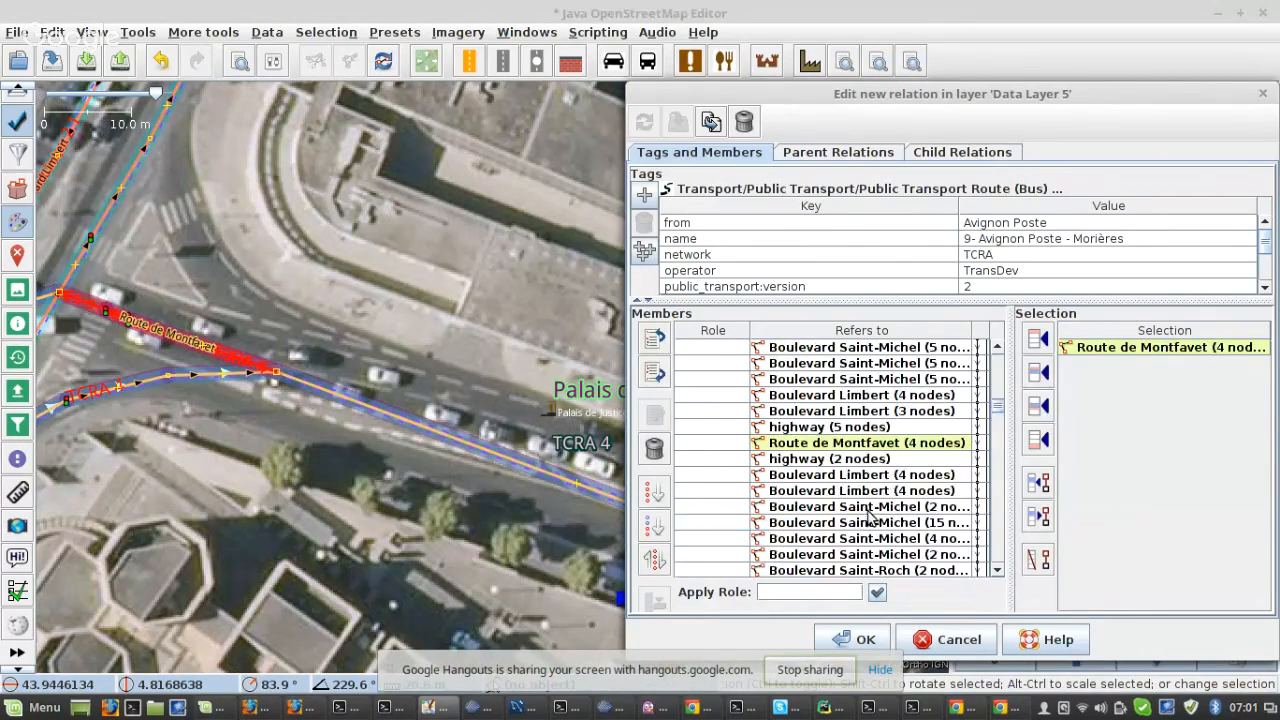
left_click(870, 450, "shift")
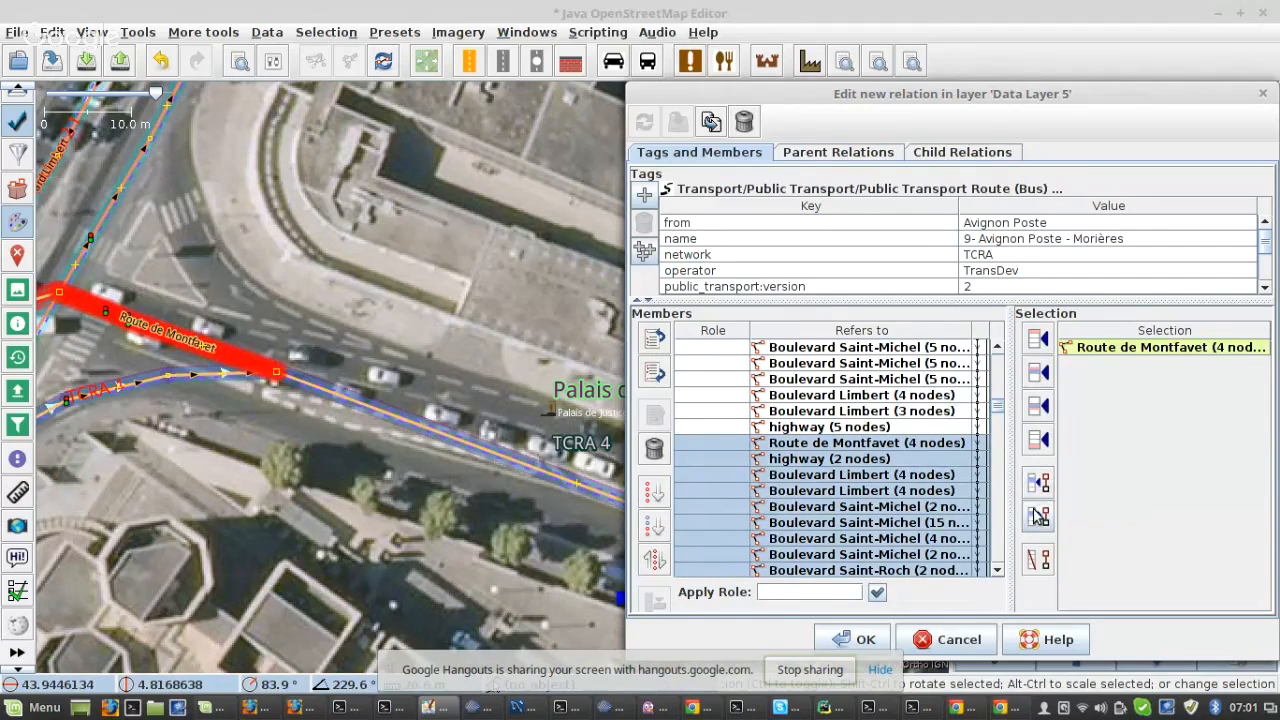
left_click(1038, 483)
scroll(460, 377, "down", 3)
scroll(505, 382, "down", 2)
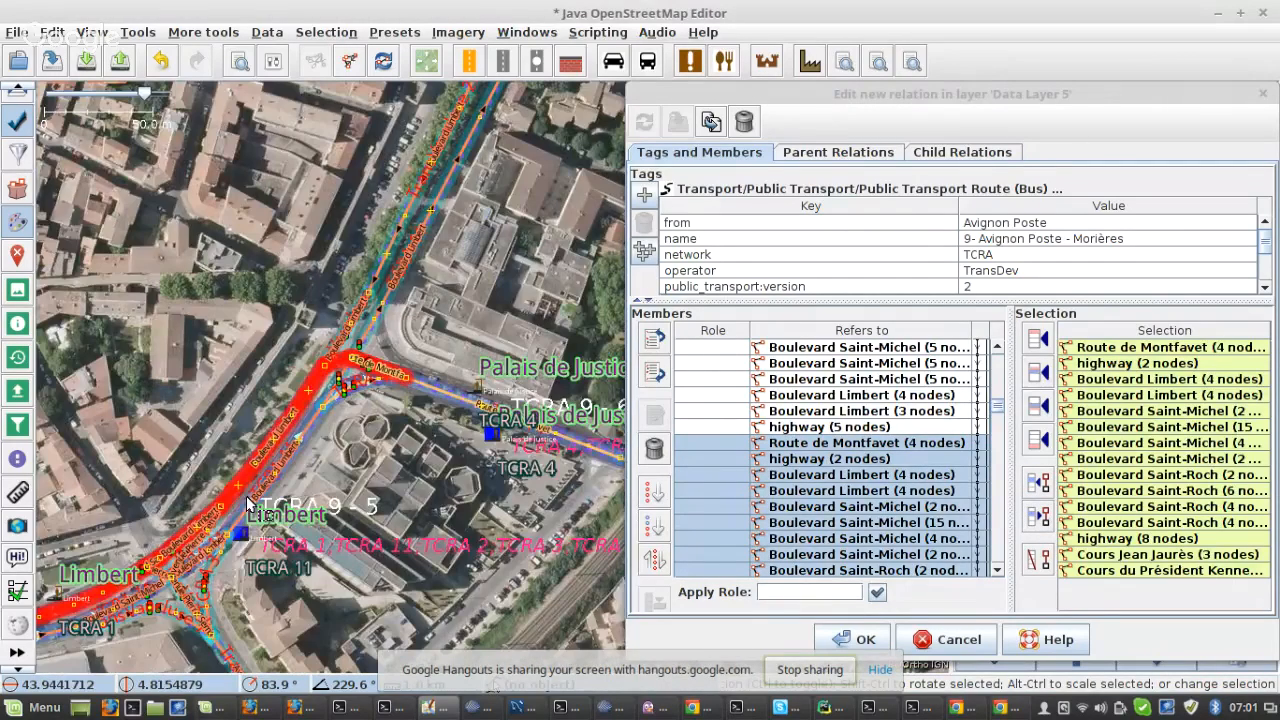
scroll(205, 555, "up", 5)
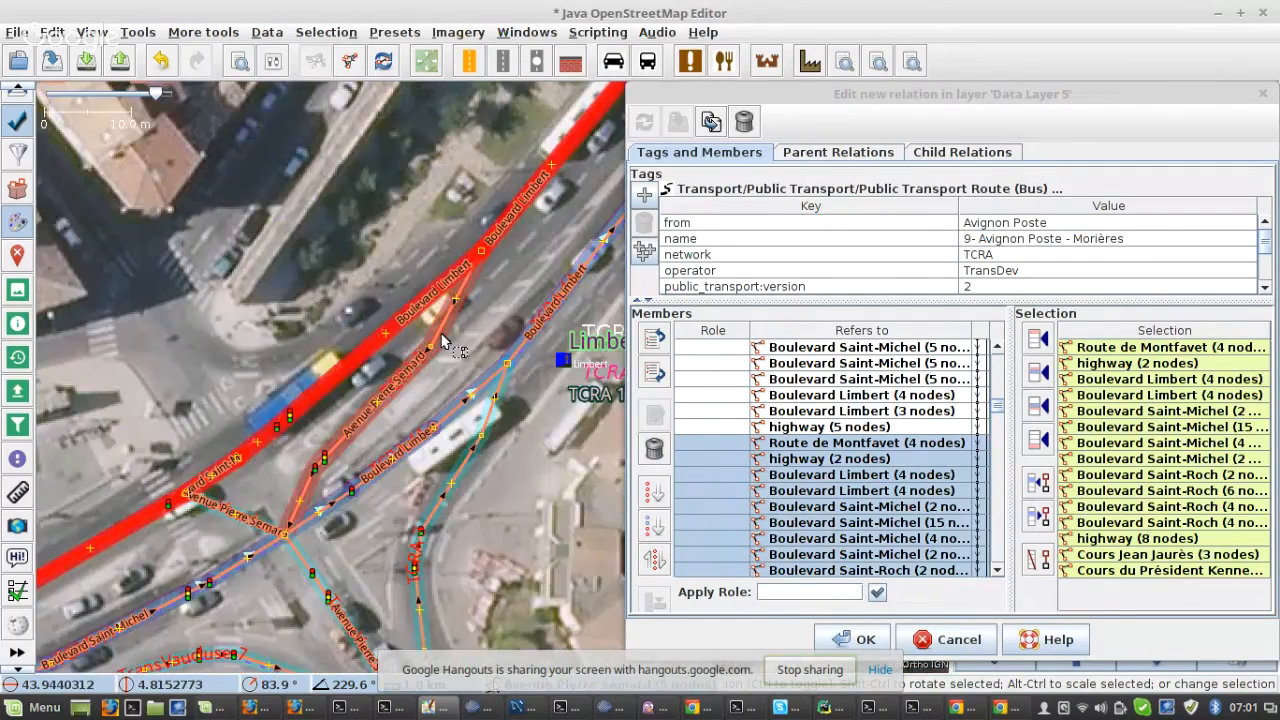
left_click(654, 449)
left_click(912, 428)
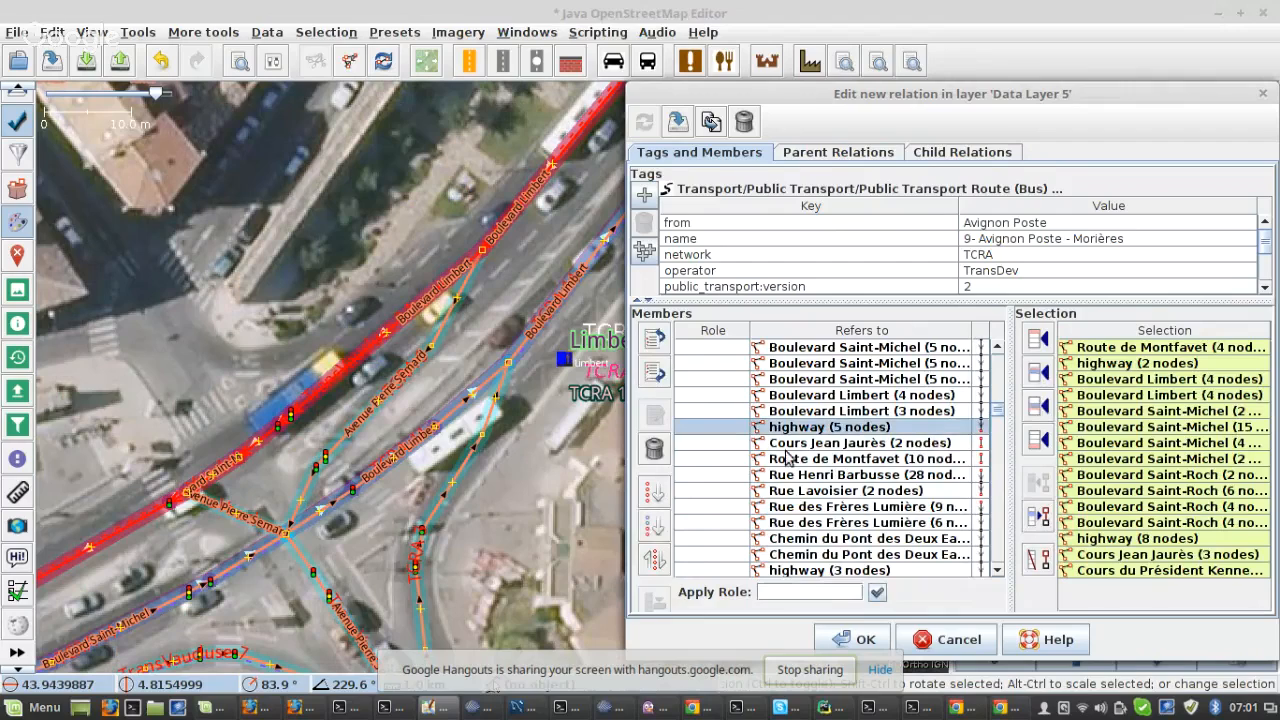
- Sort the members below the 5-node highway and zoom to the gap after the 14-node Route de Montfavet
left_click(655, 526)
left_click(869, 474)
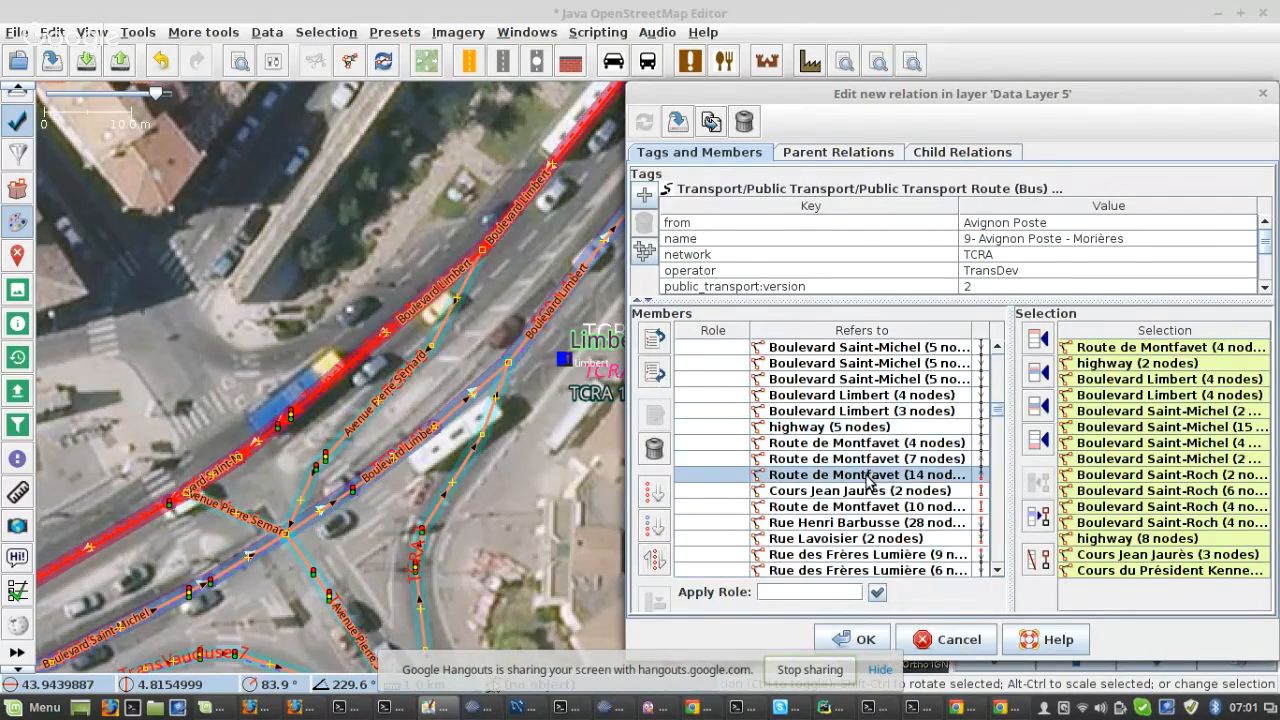
right_click(869, 481)
left_click(914, 508)
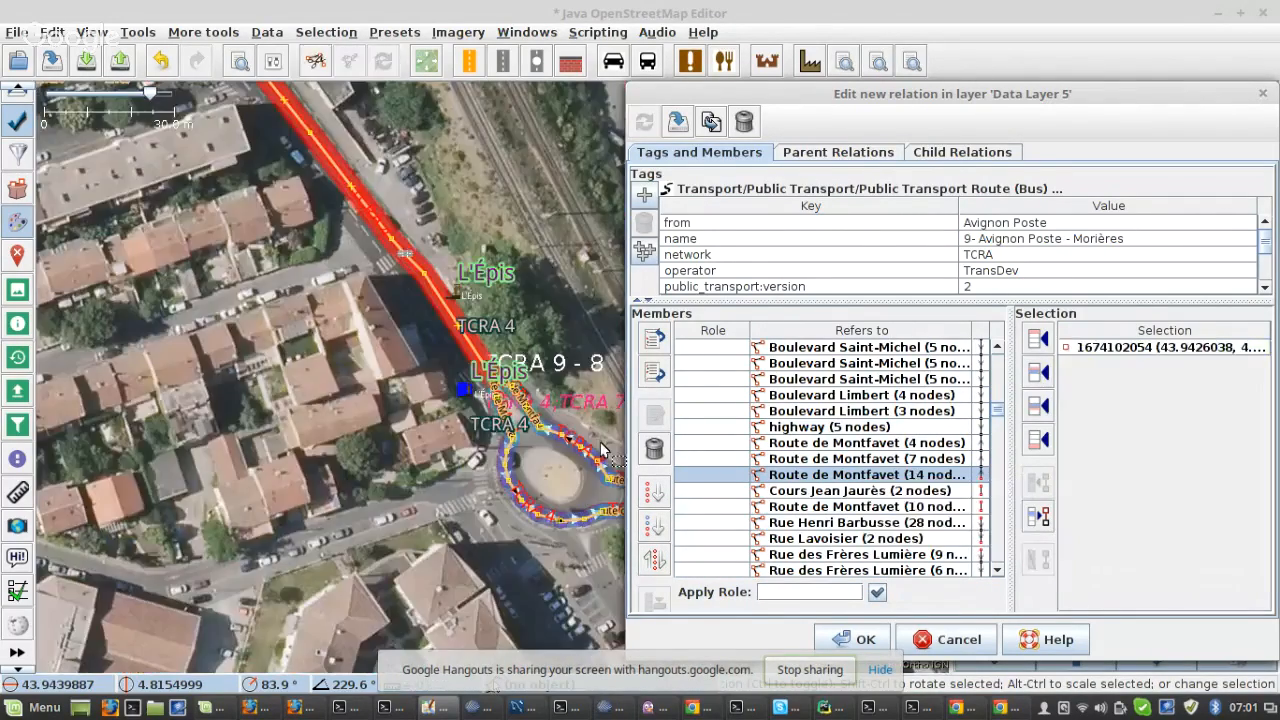
- Add the L'Épis roundabout's outbound ways, a 9-node highway between two 3-node Route de Montfavet sections, after the 14-node section and apply the relation
scroll(409, 303, "up", 3)
left_click_drag(409, 303, 626, 322)
left_click_drag(203, 235, 378, 306)
left_click(146, 230)
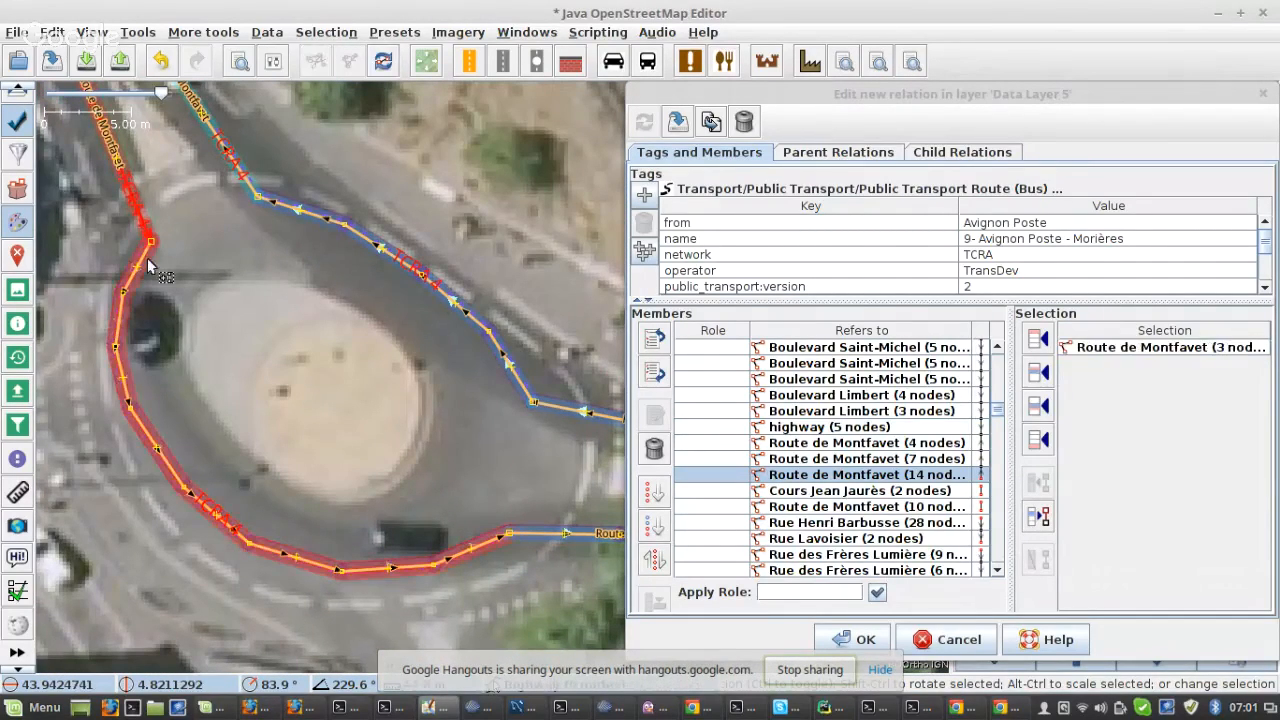
left_click(471, 548, "shift")
left_click(560, 534, "shift")
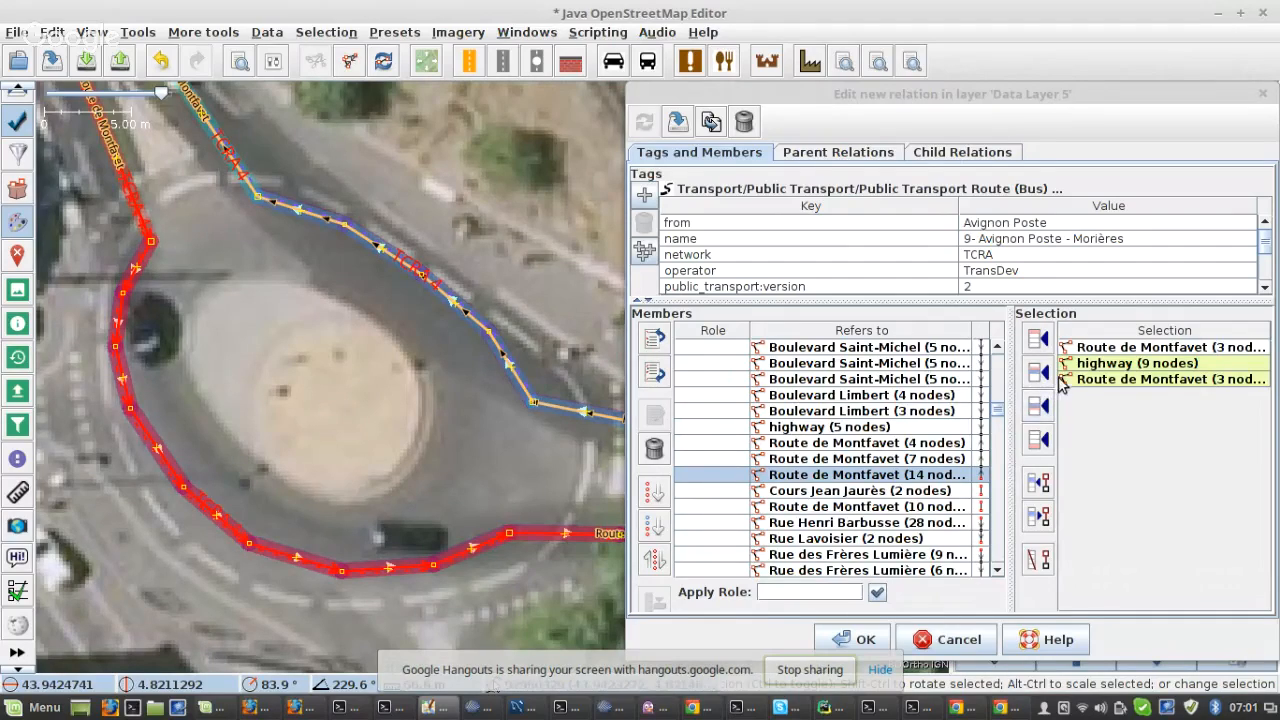
left_click(1038, 406)
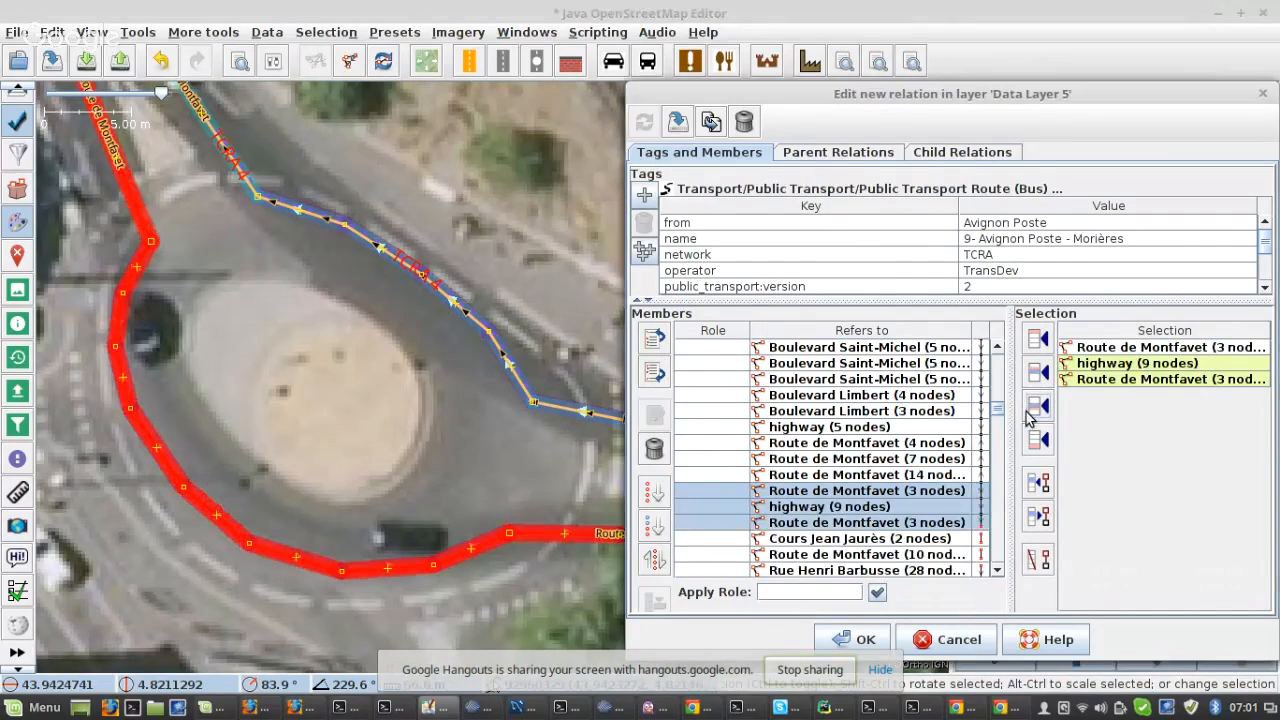
left_click(679, 121)
- Sort the relation members below the newly added ways of the L'Épis roundabout
scroll(285, 338, "down", 5)
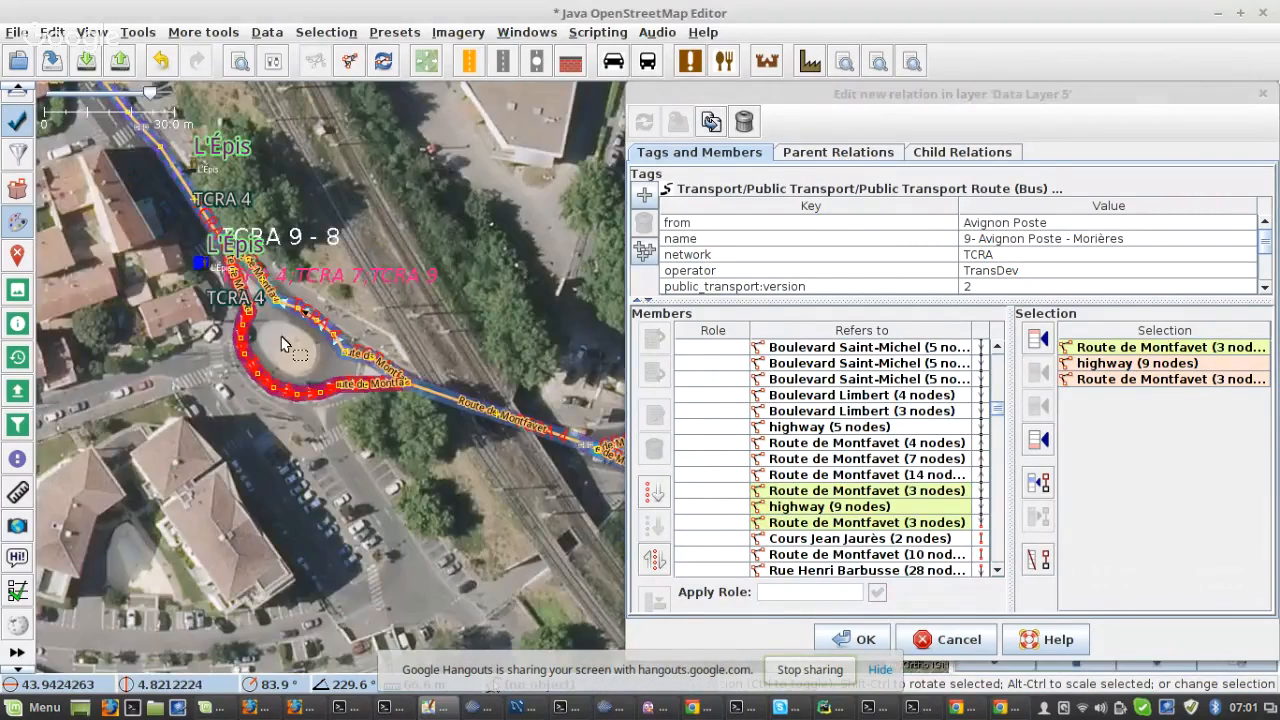
scroll(285, 338, "up", 5)
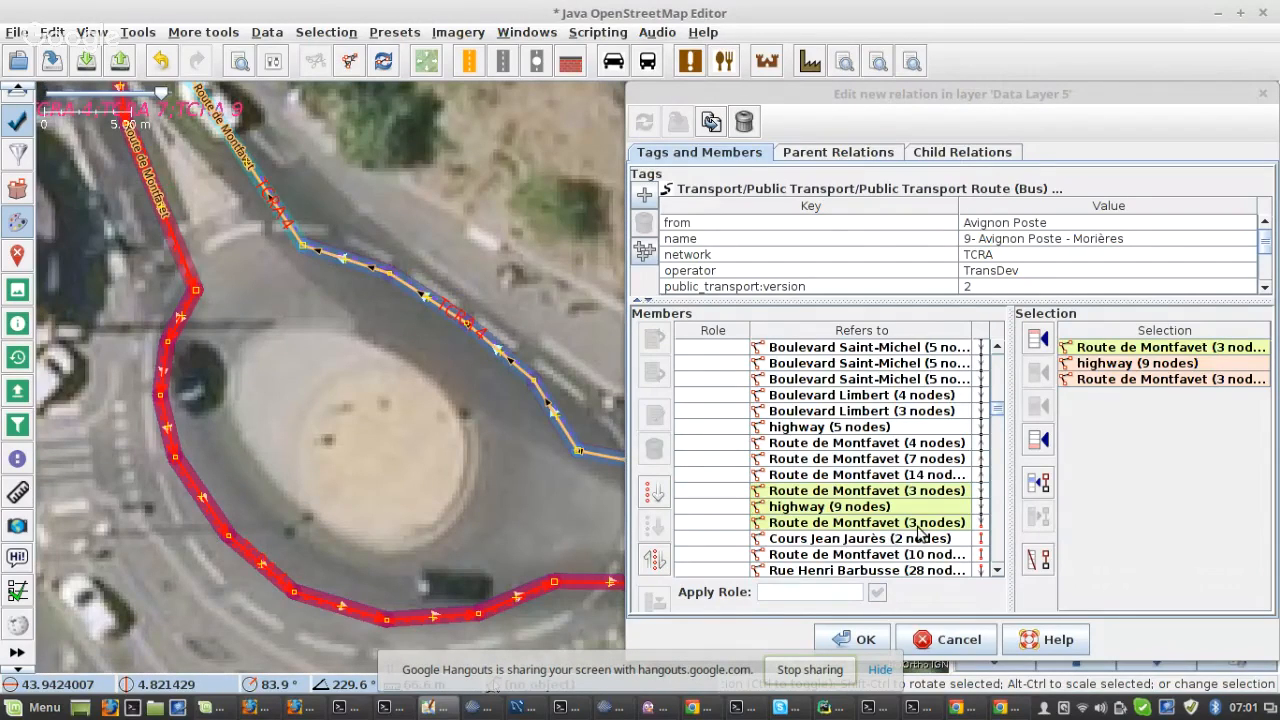
left_click(763, 526)
left_click(655, 525)
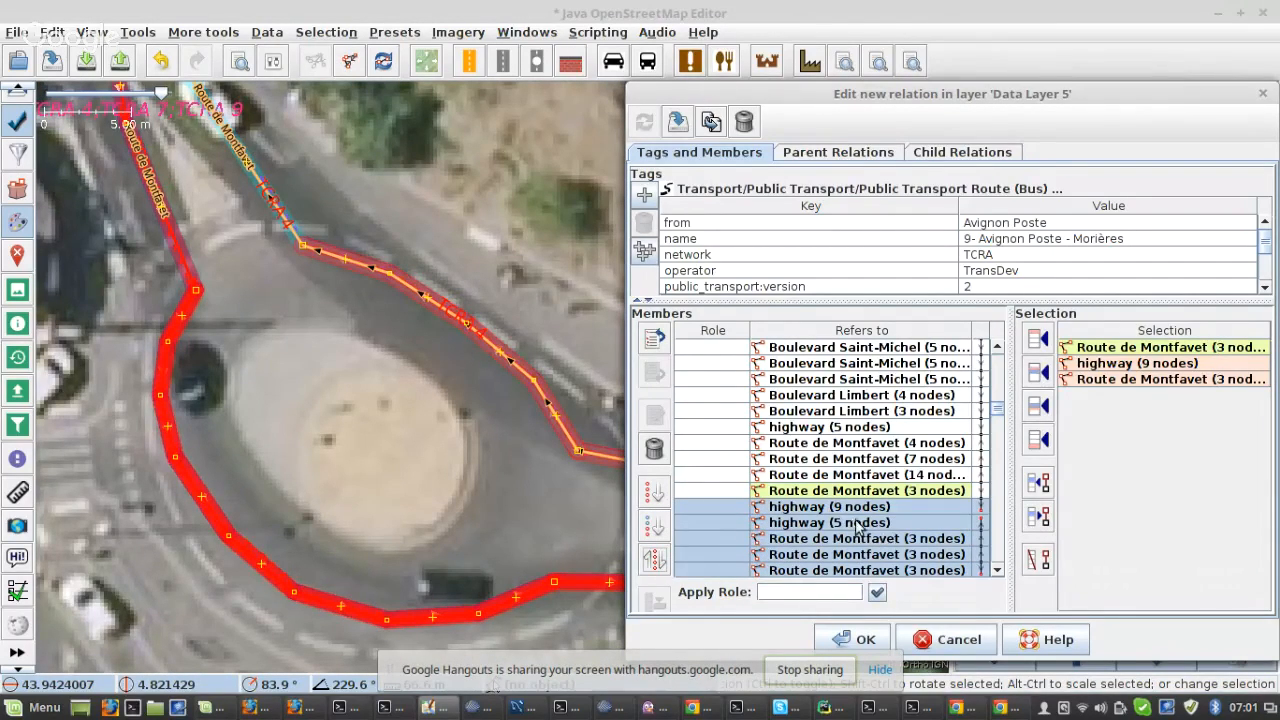
- Select the roundabout's return-direction ways, a 5-node highway and its two 3-node Route de Montfavet sections, on the map and remove them from the relation
left_click(280, 206)
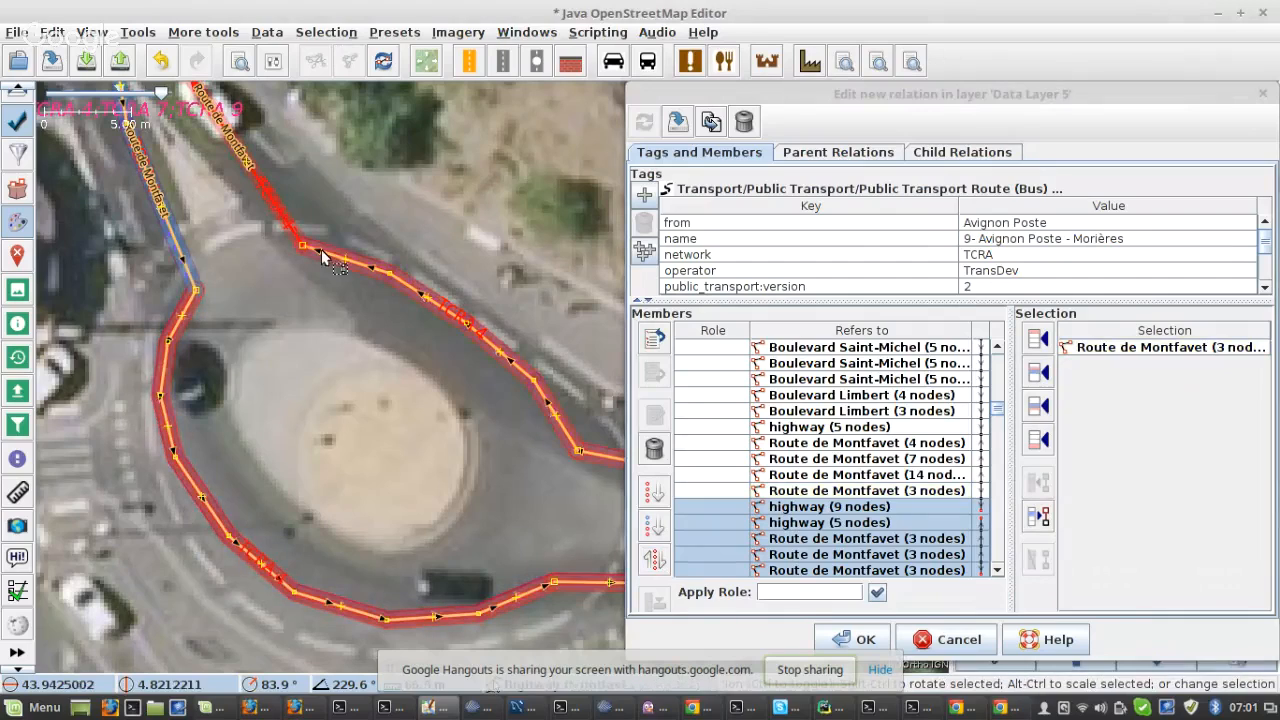
left_click(350, 263, "shift")
left_click_drag(555, 467, 201, 376)
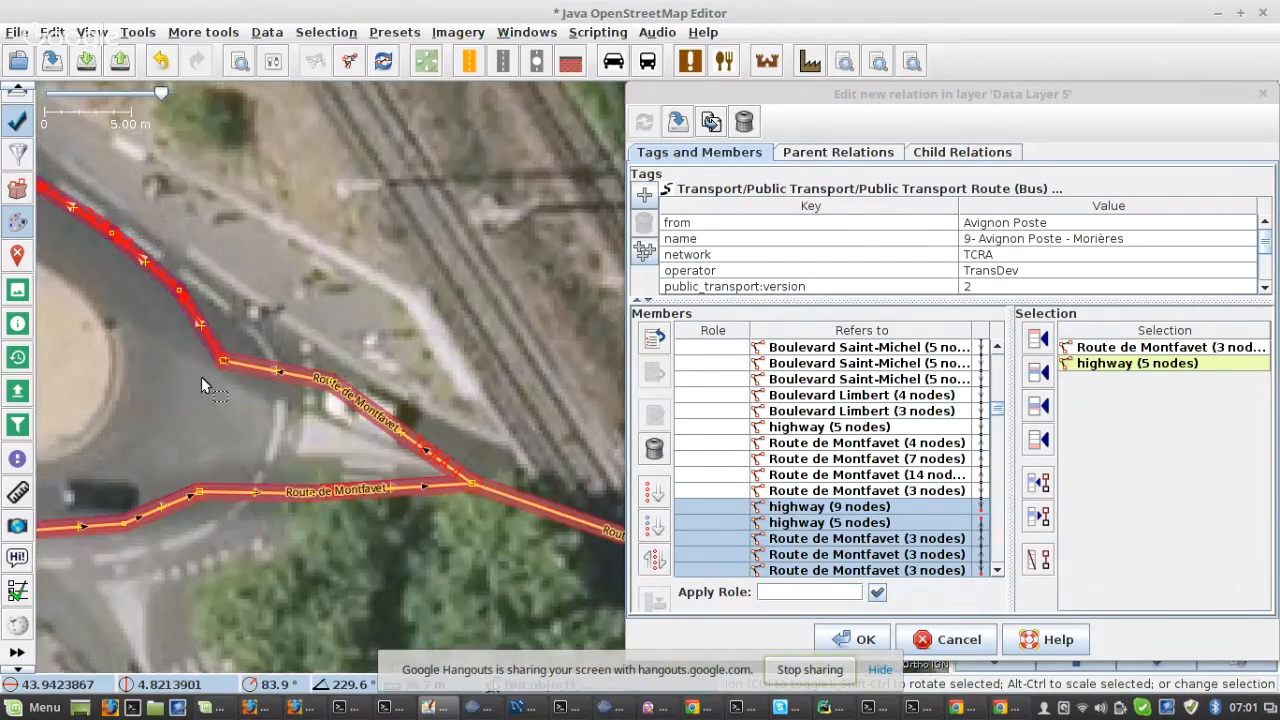
left_click(283, 372, "shift")
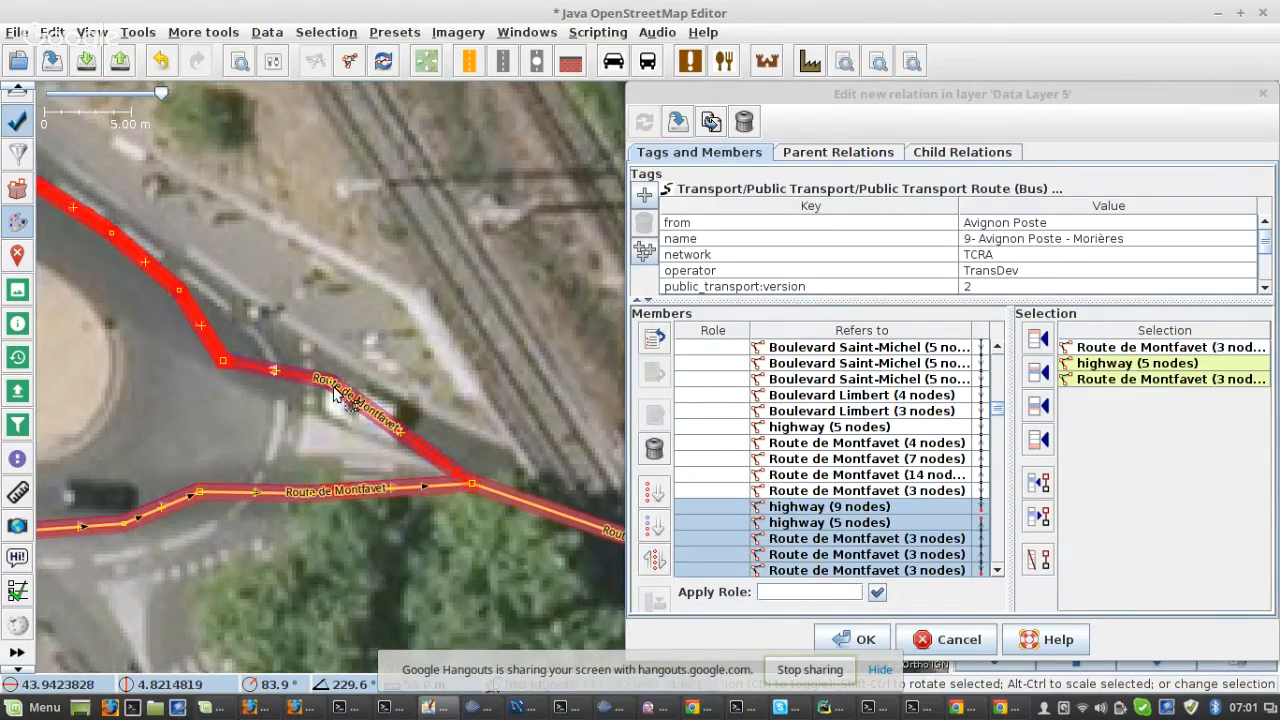
left_click(1039, 561)
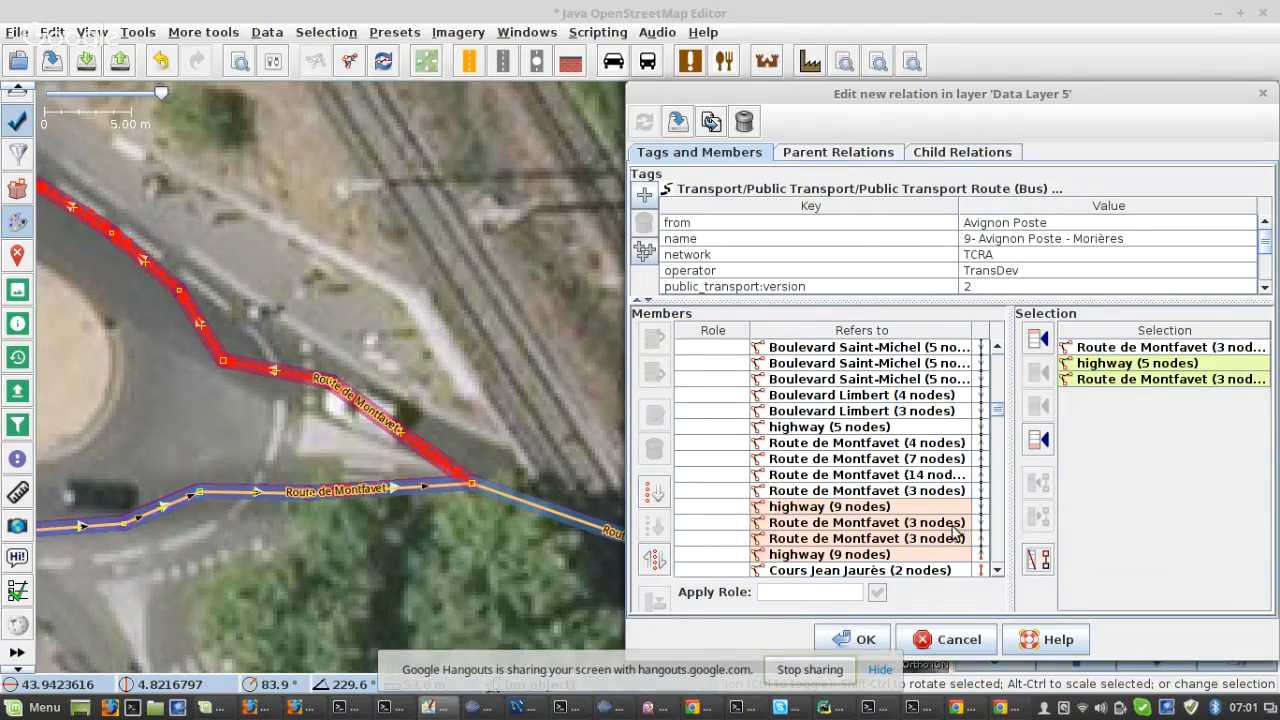
- Delete the repeated 3-node Route de Montfavet and 9-node highway members listed just before Cours Jean Jaurès
left_click(885, 542)
left_click(868, 557, "shift")
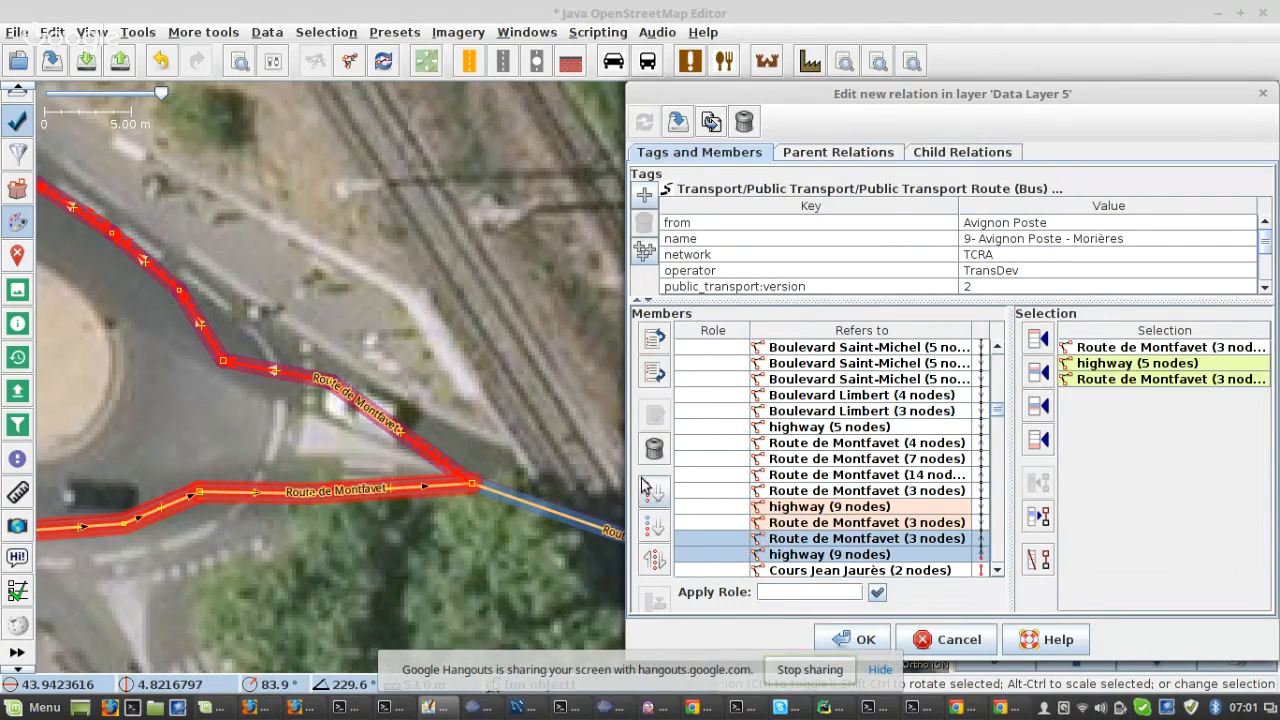
left_click(654, 448)
- Sort the members below the last 3-node Route de Montfavet and zoom to the gap at the 2-node section before Cours Jean Jaurès
left_click(888, 524)
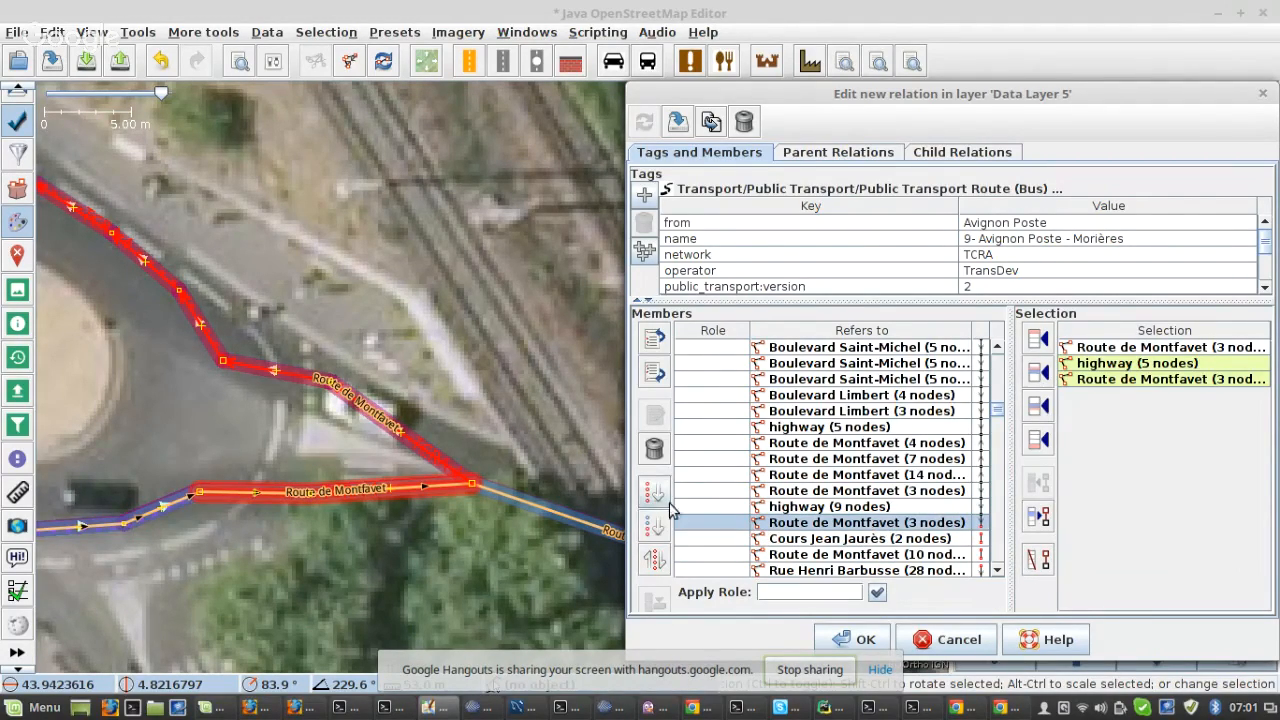
left_click(654, 523)
scroll(919, 508, "down", 3)
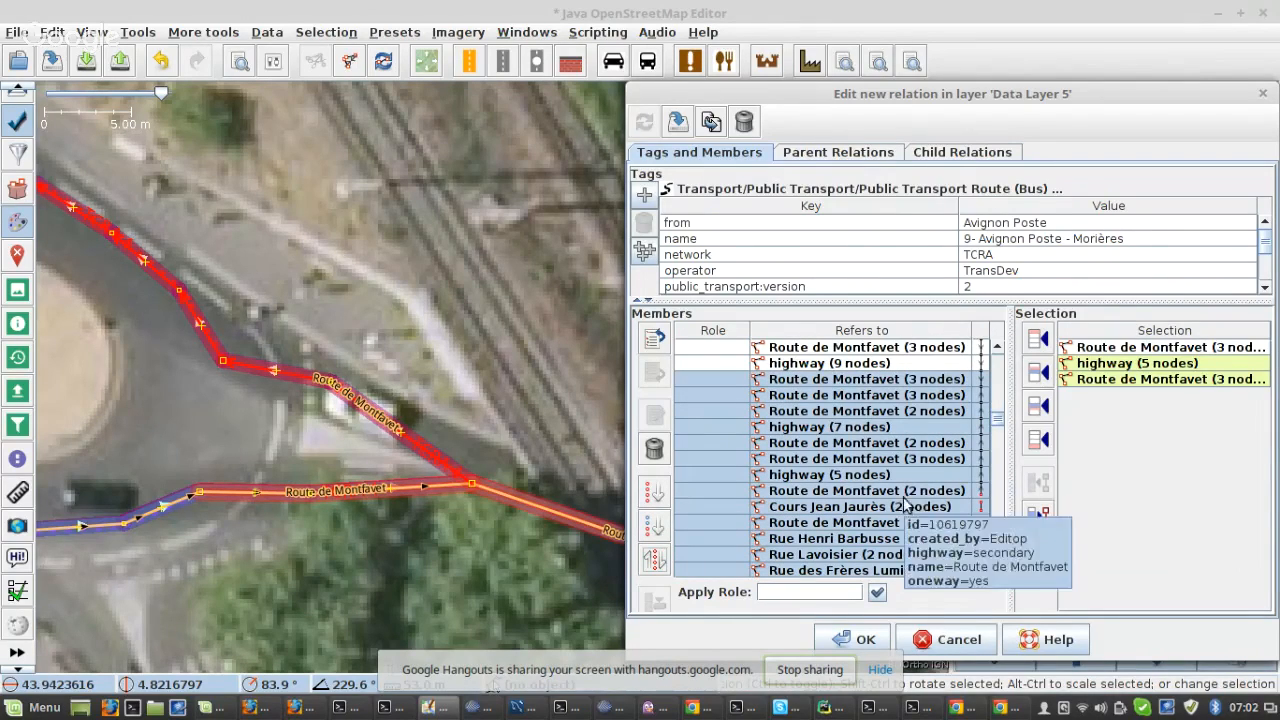
left_click(903, 491)
right_click(901, 491)
left_click(935, 522)
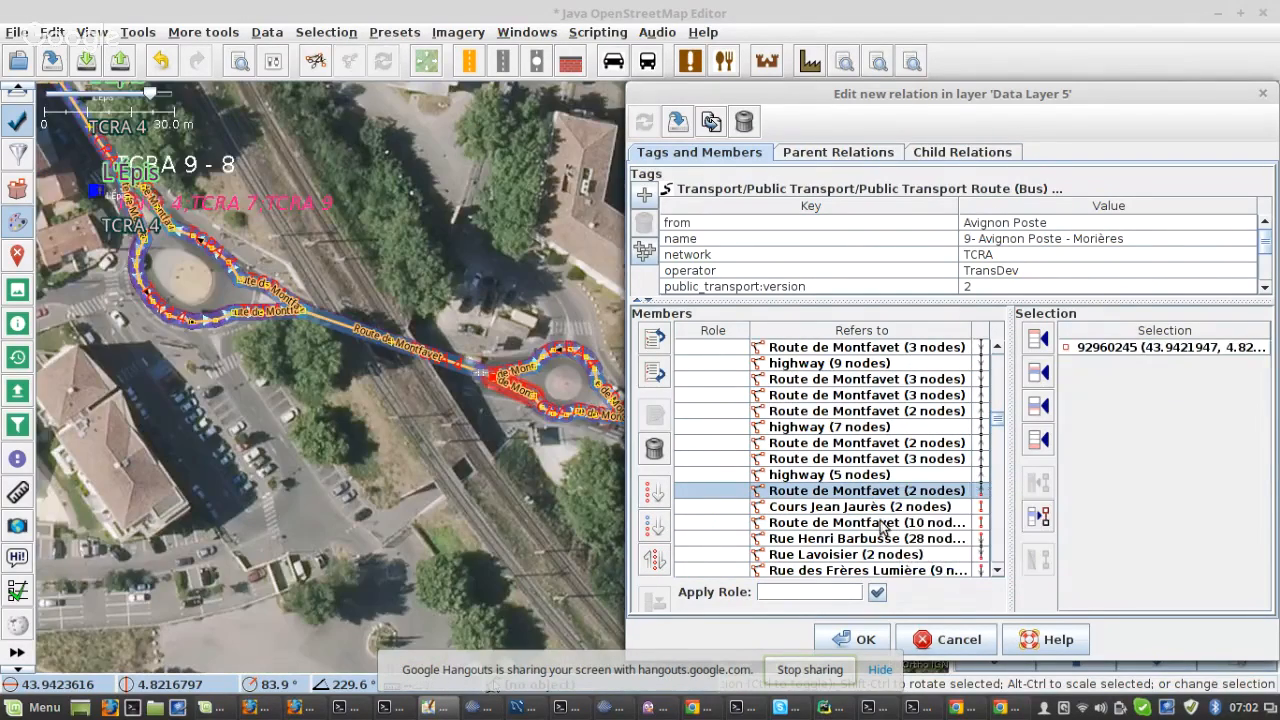
- Remove the next roundabout's return-direction ways from the relation: two 2-node Route de Montfavet sections and the 7-node highway between them
scroll(500, 380, "up", 6)
left_click_drag(458, 377, 152, 317)
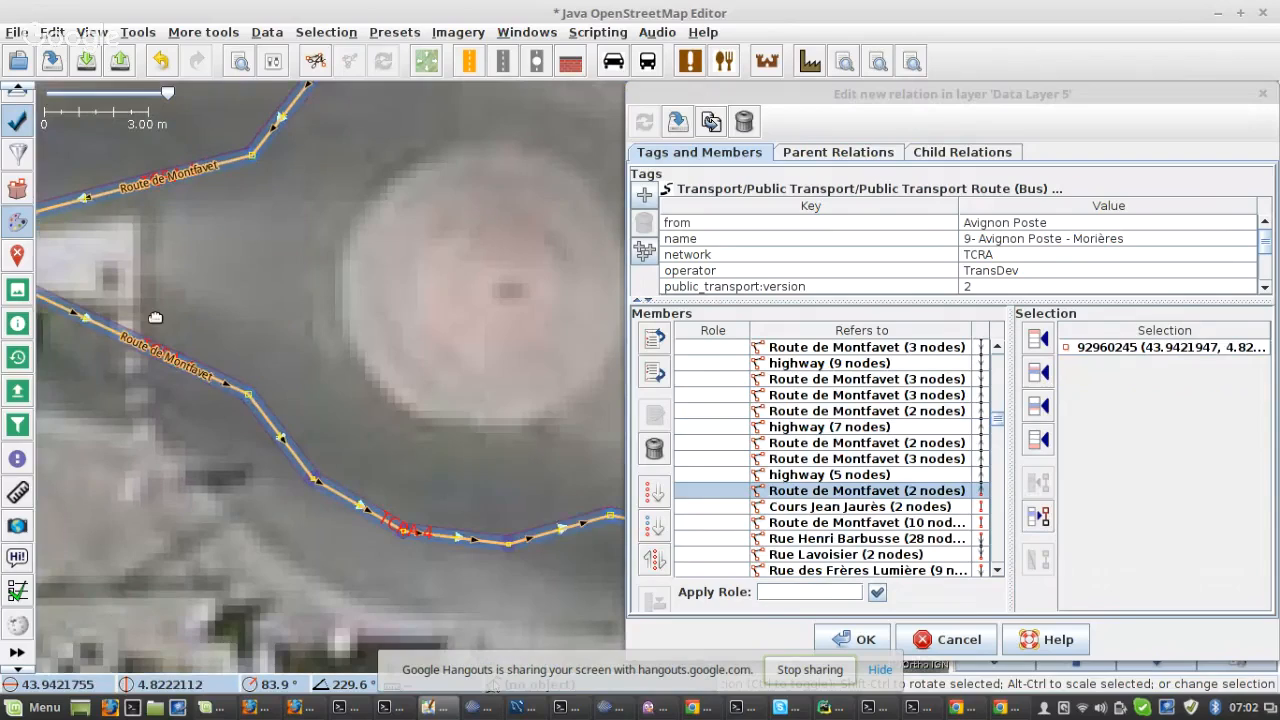
left_click(228, 382)
left_click(278, 430)
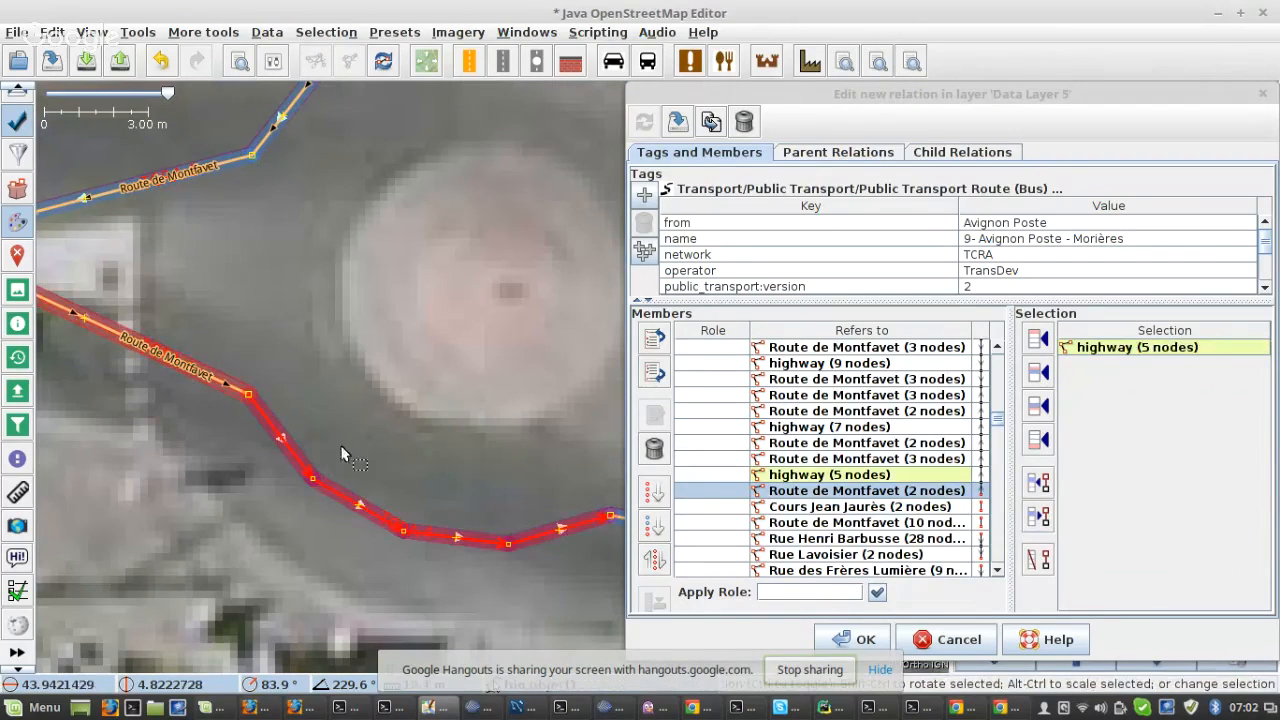
scroll(570, 497, "down", 2)
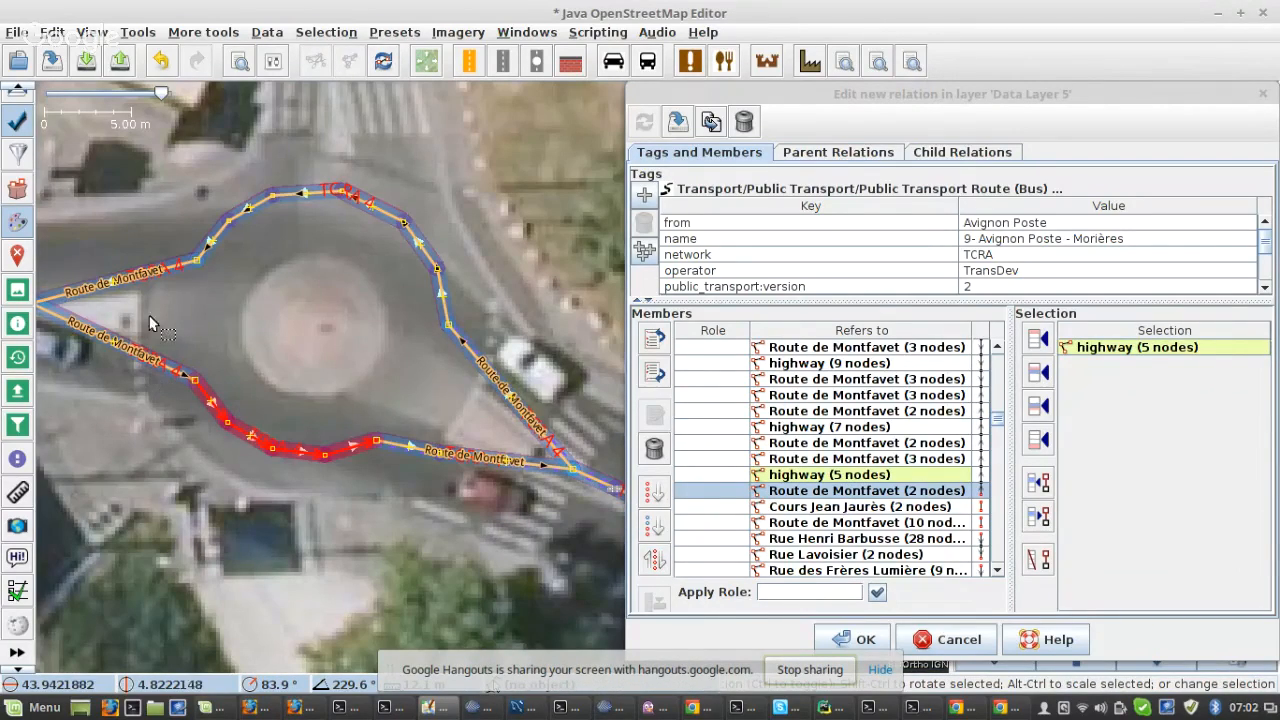
left_click(531, 373)
left_click(506, 392, "shift")
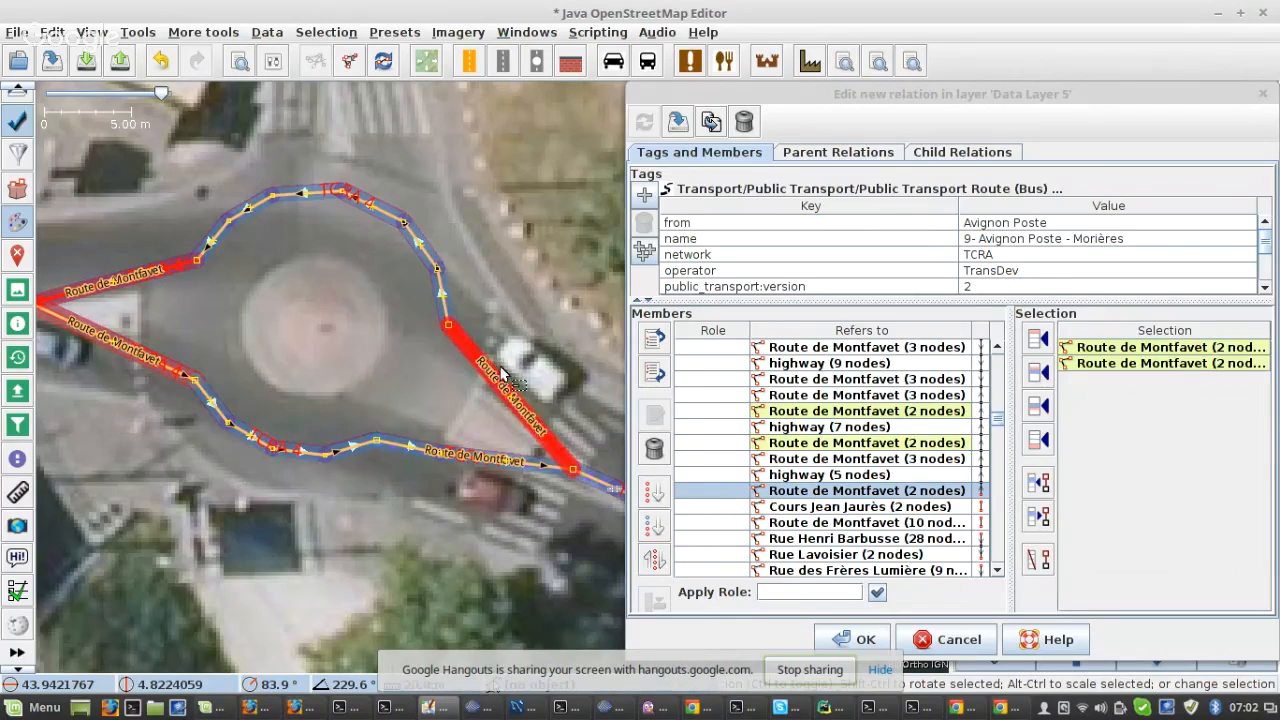
left_click(447, 312, "shift")
left_click(1038, 559)
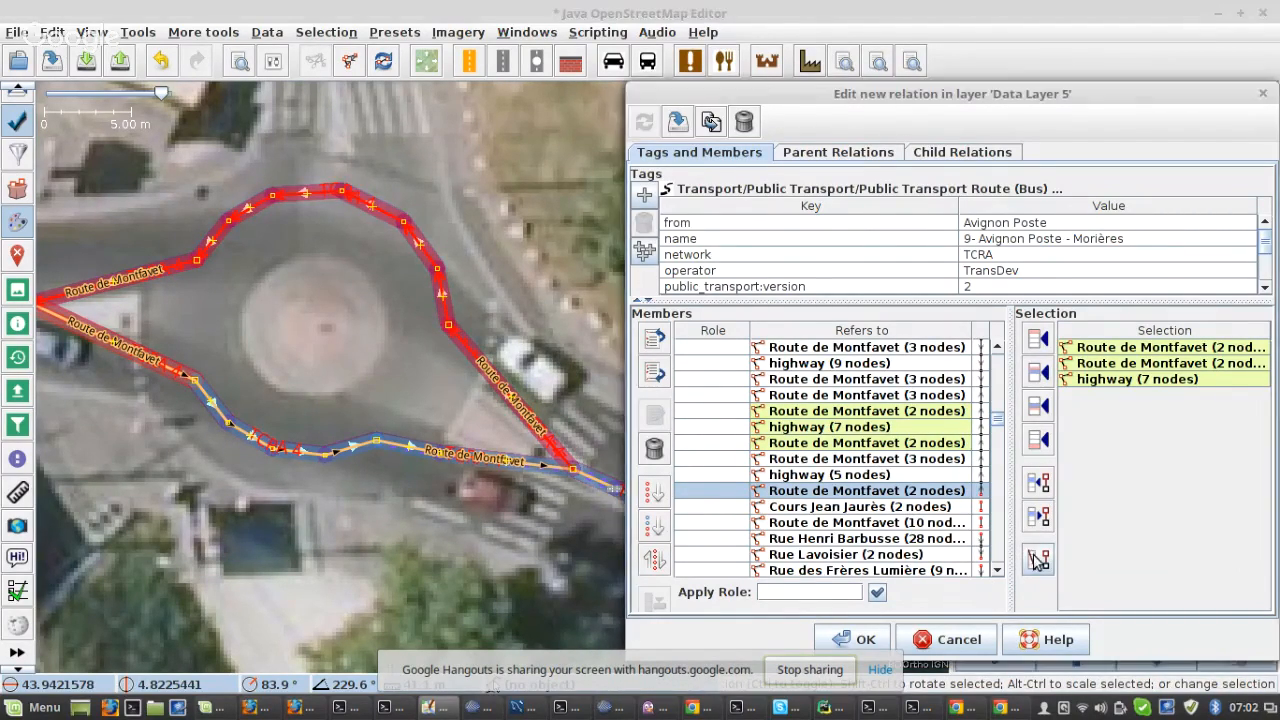
- Sort the members below the second of the consecutive 3-node Route de Montfavet sections and zoom to the gap after the 6-node highway
left_click(942, 397)
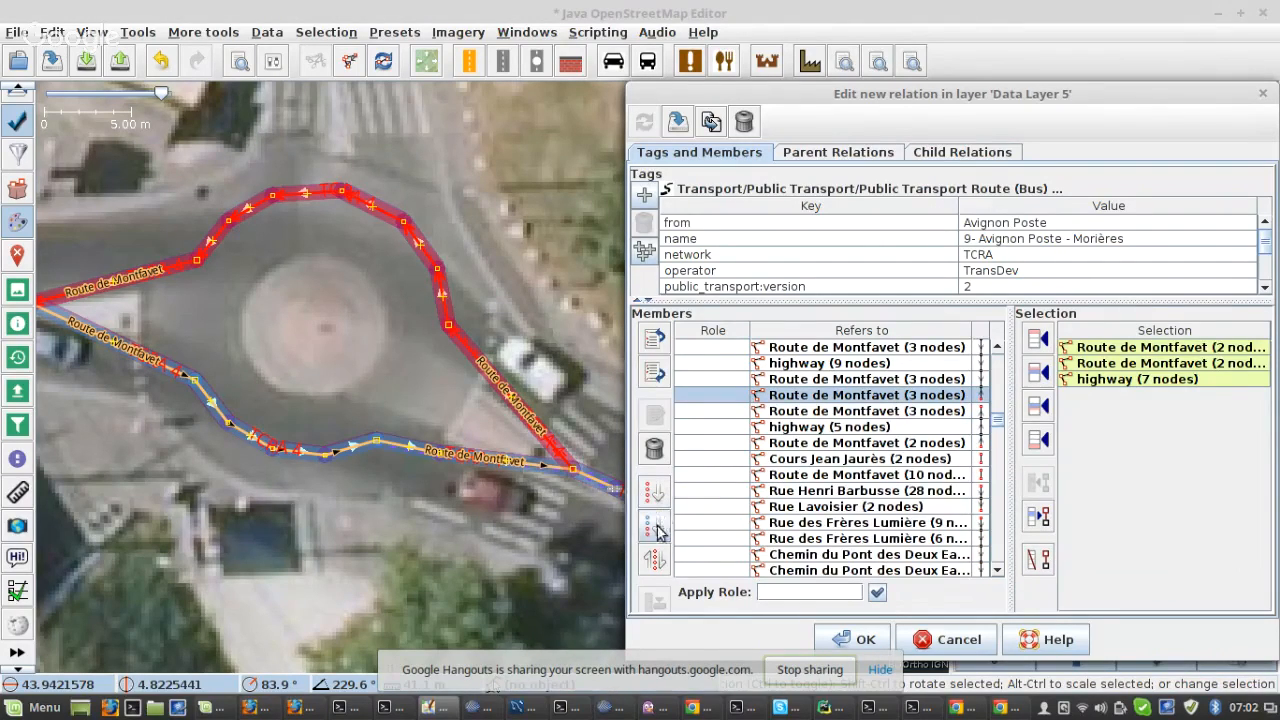
left_click(654, 491)
scroll(930, 457, "down", 1)
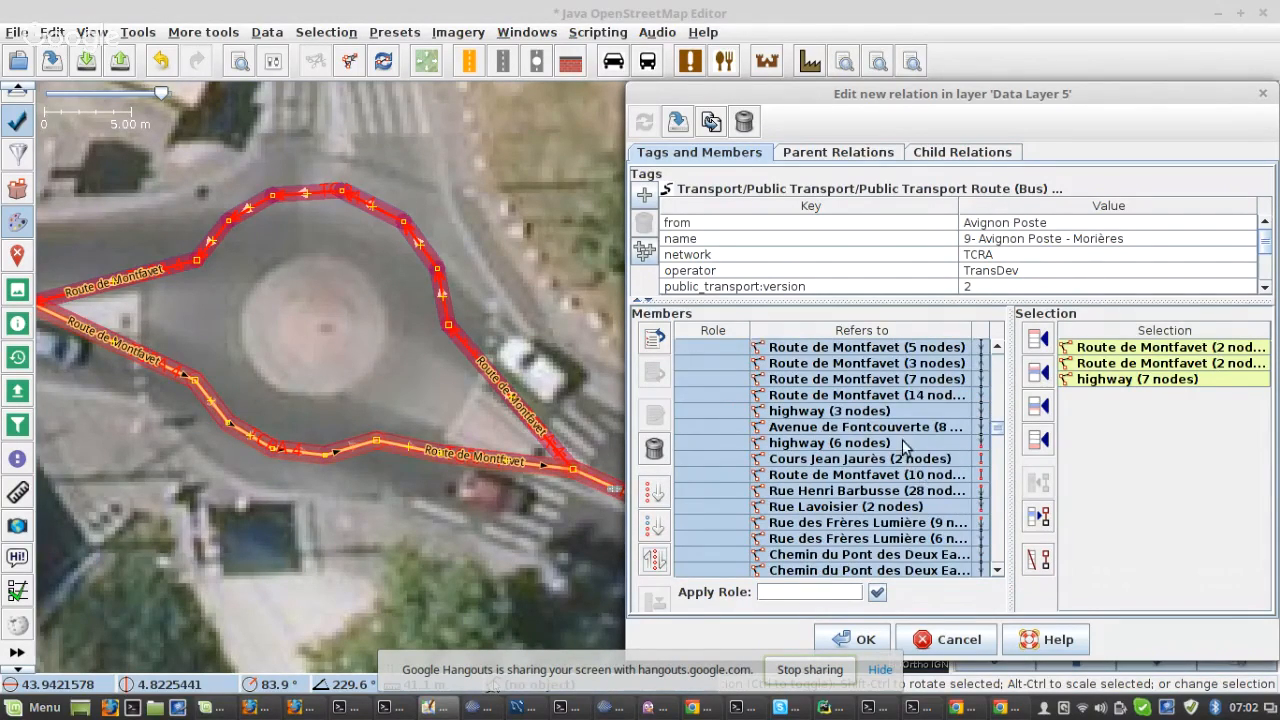
right_click(906, 443)
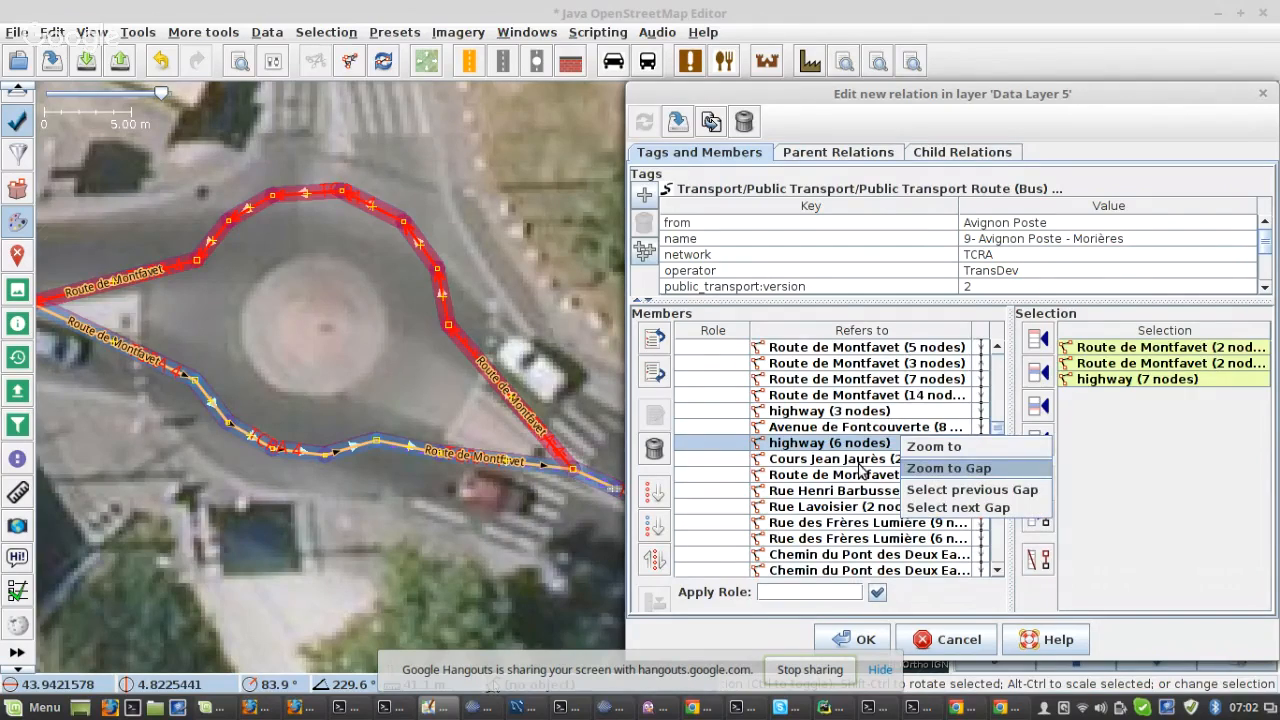
left_click(948, 468)
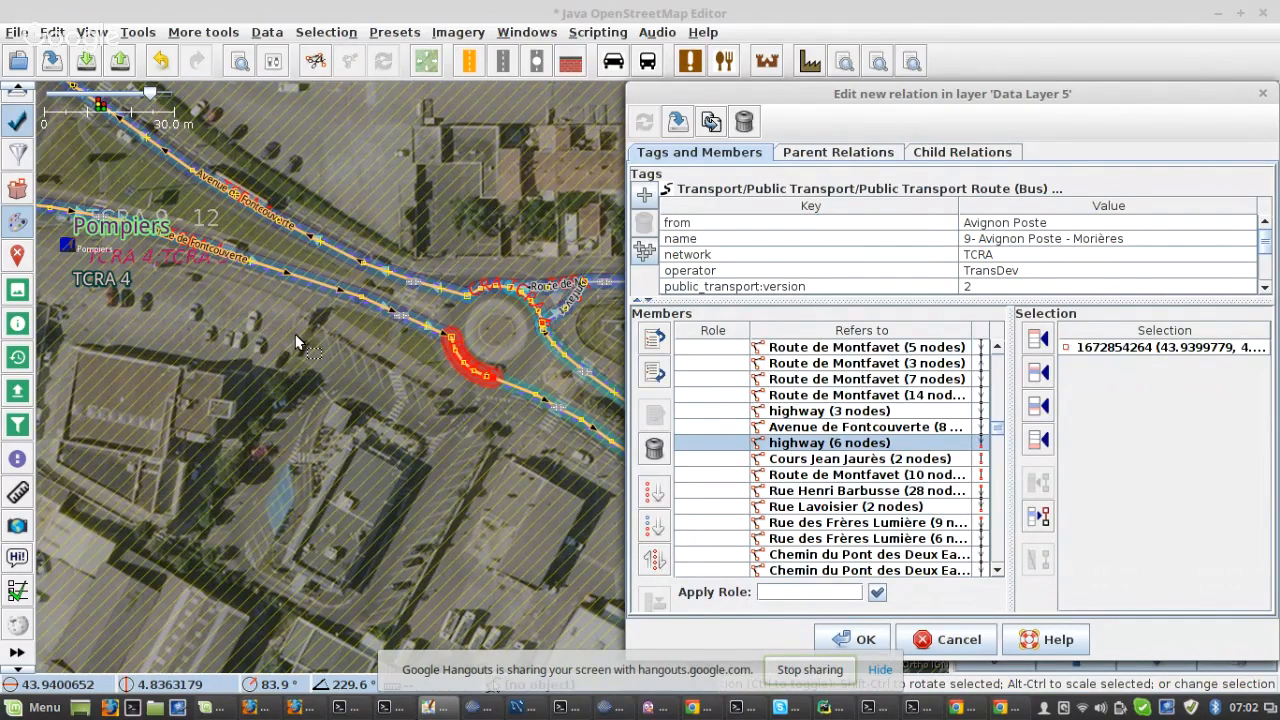
- Try adding the 16-node Avenue de Fontcouverte section after the 6-node highway at the Pompiers roundabout
scroll(379, 311, "up", 5)
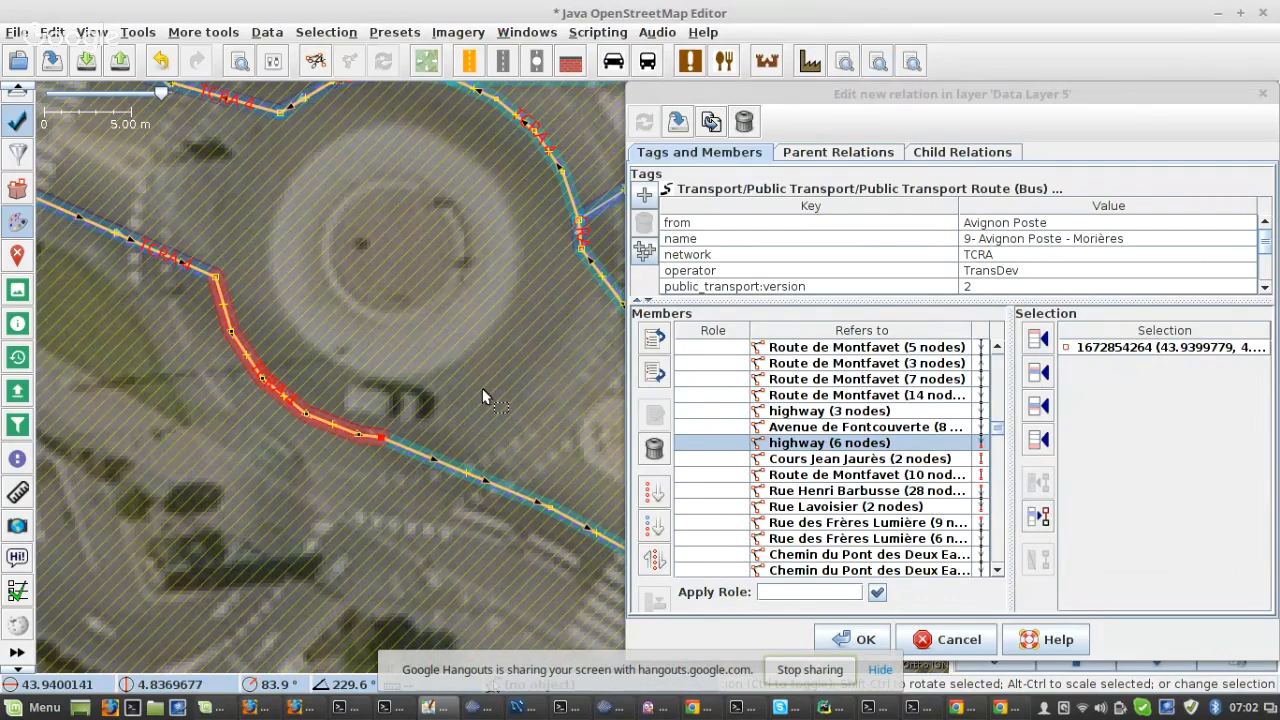
left_click(446, 460)
left_click(1038, 406)
- Download the OpenStreetMap data for the area around the Pompiers roundabout into the current layer
scroll(367, 427, "down", 5)
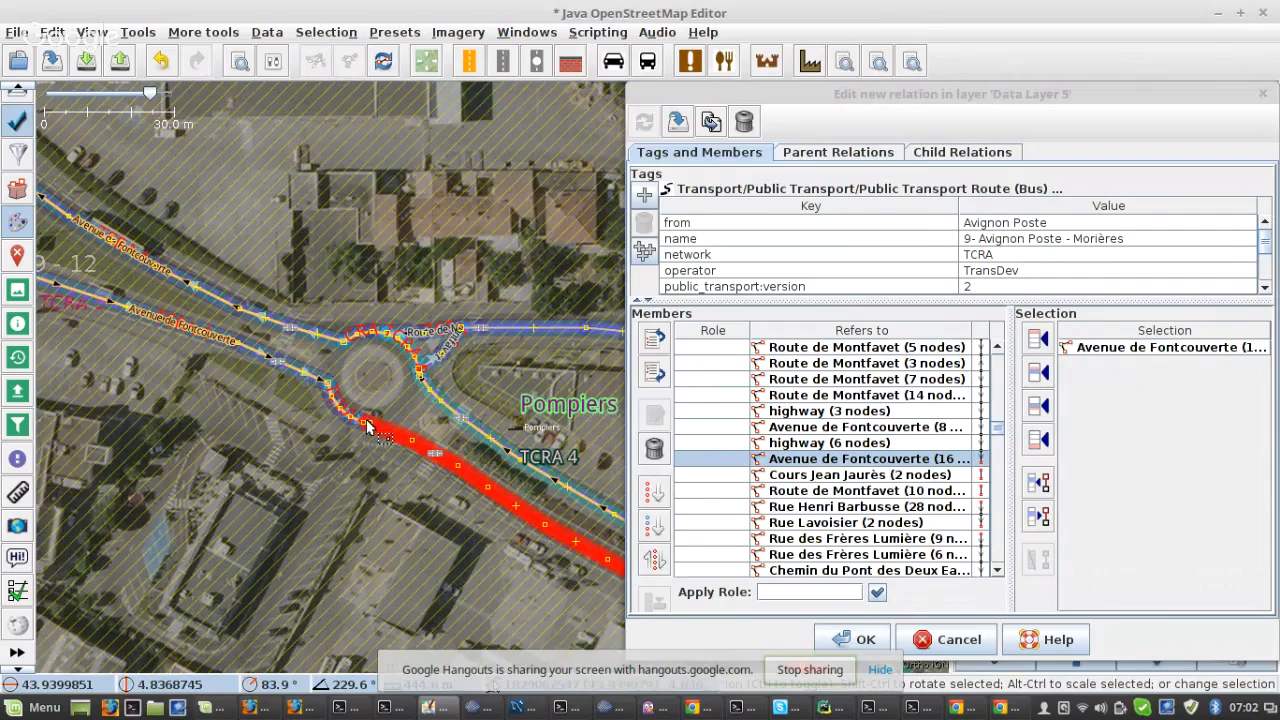
scroll(367, 427, "down", 2)
scroll(378, 418, "up", 2)
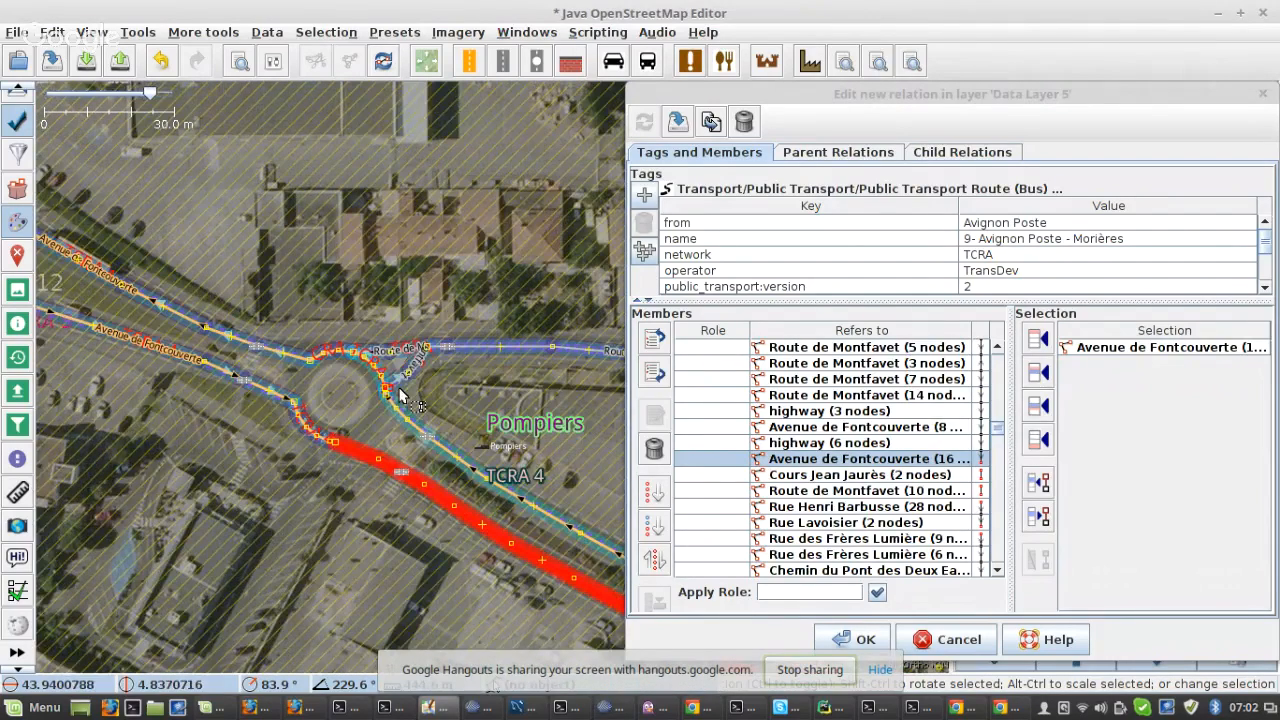
scroll(405, 398, "up", 5)
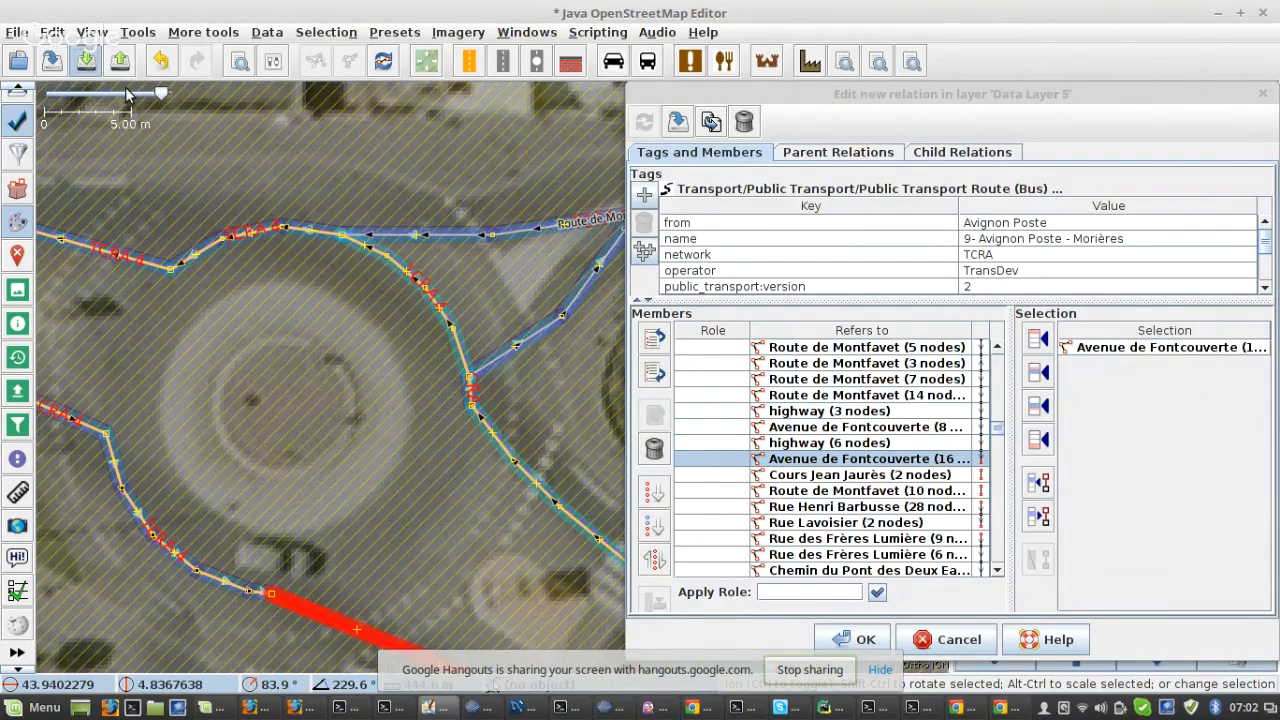
left_click(86, 60)
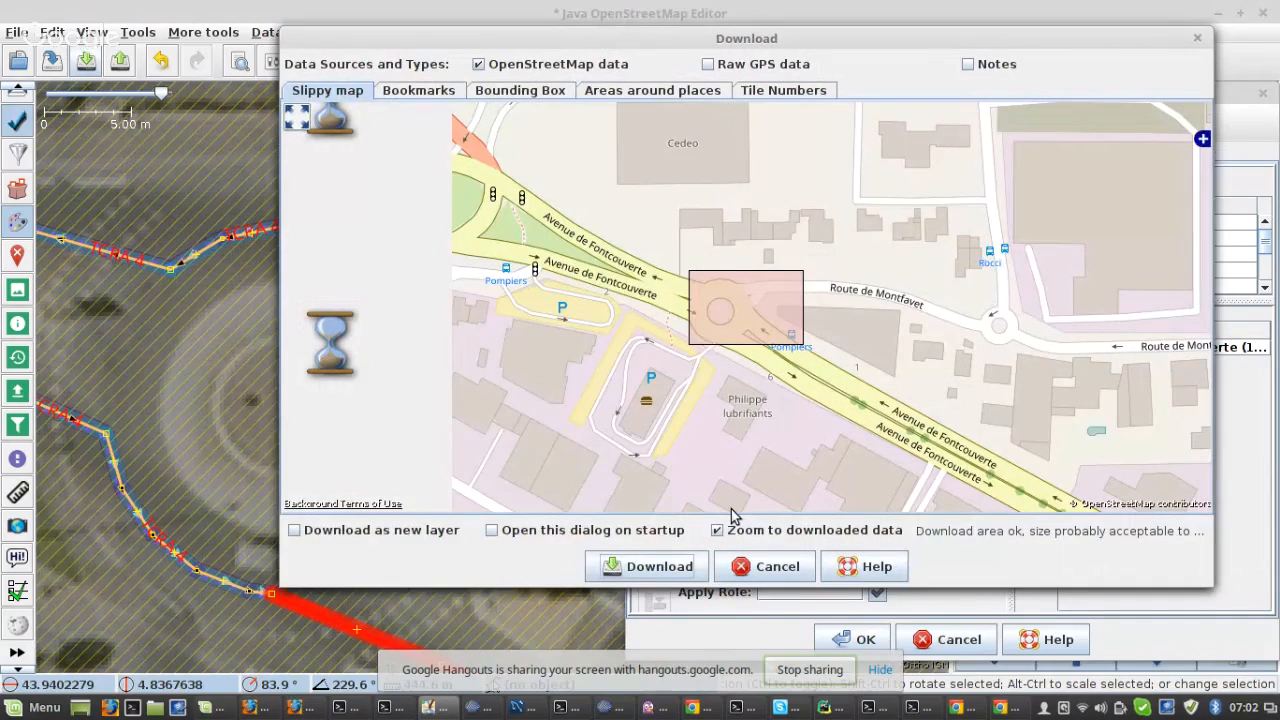
key("Return")
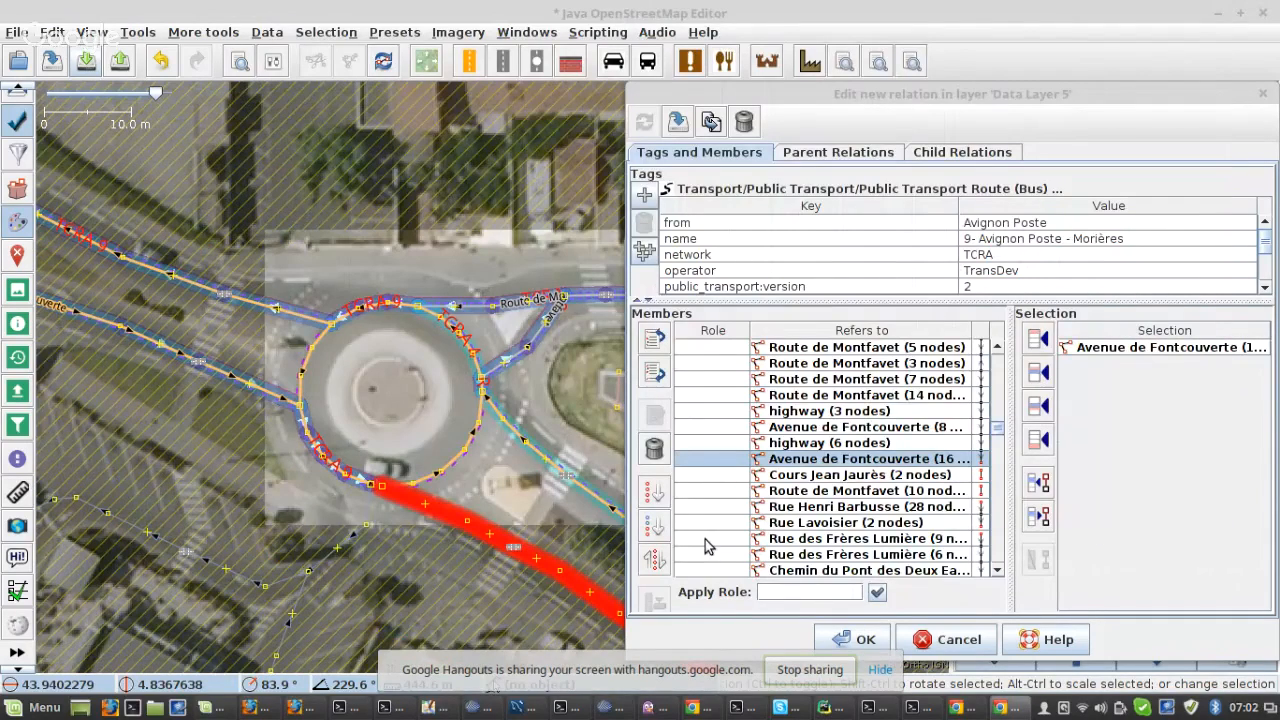
- Add the roundabout's next 6-node highway section after the existing one and delete the 16-node Avenue de Fontcouverte from the members
scroll(401, 460, "up", 2)
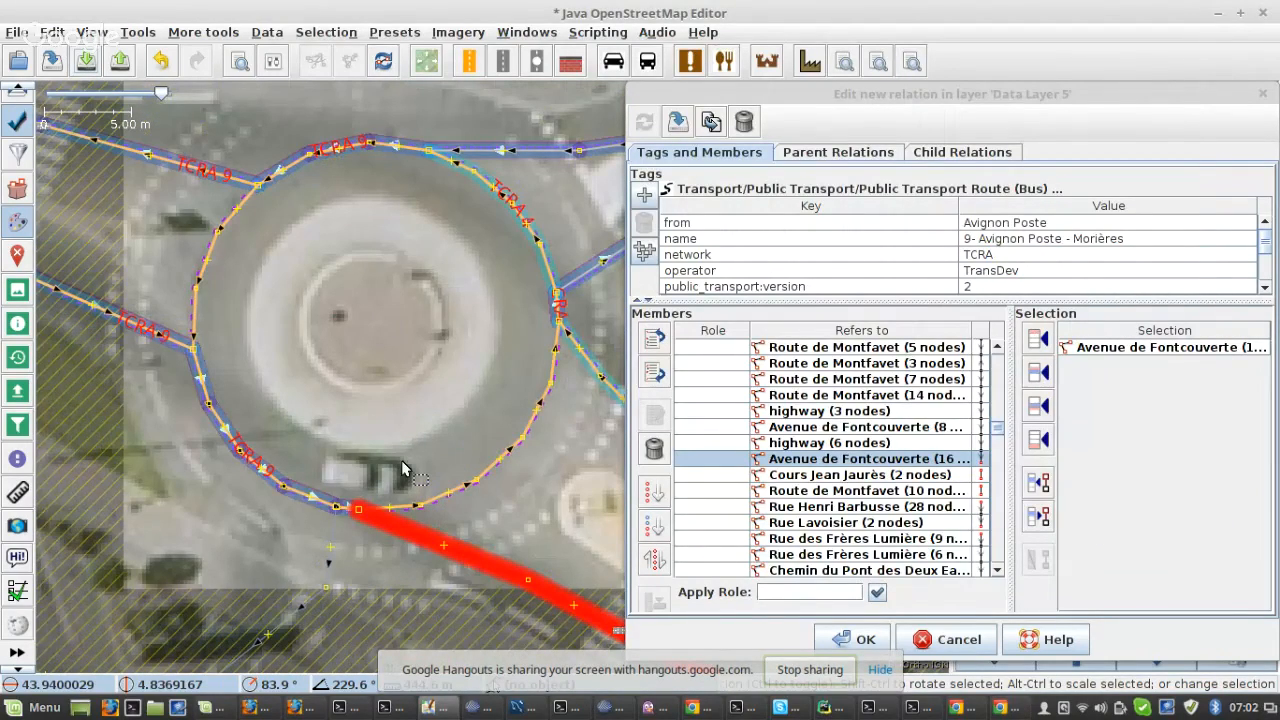
scroll(401, 460, "up", 2)
left_click(460, 560)
left_click(1038, 373)
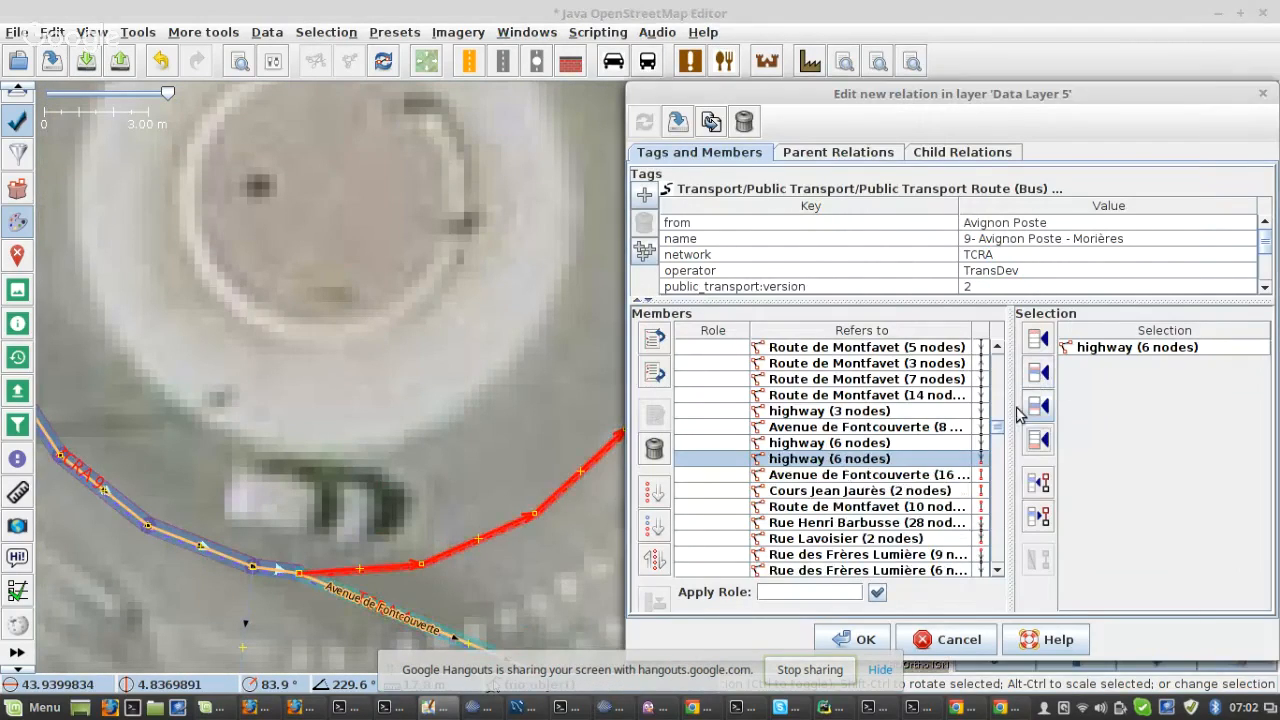
left_click(653, 450)
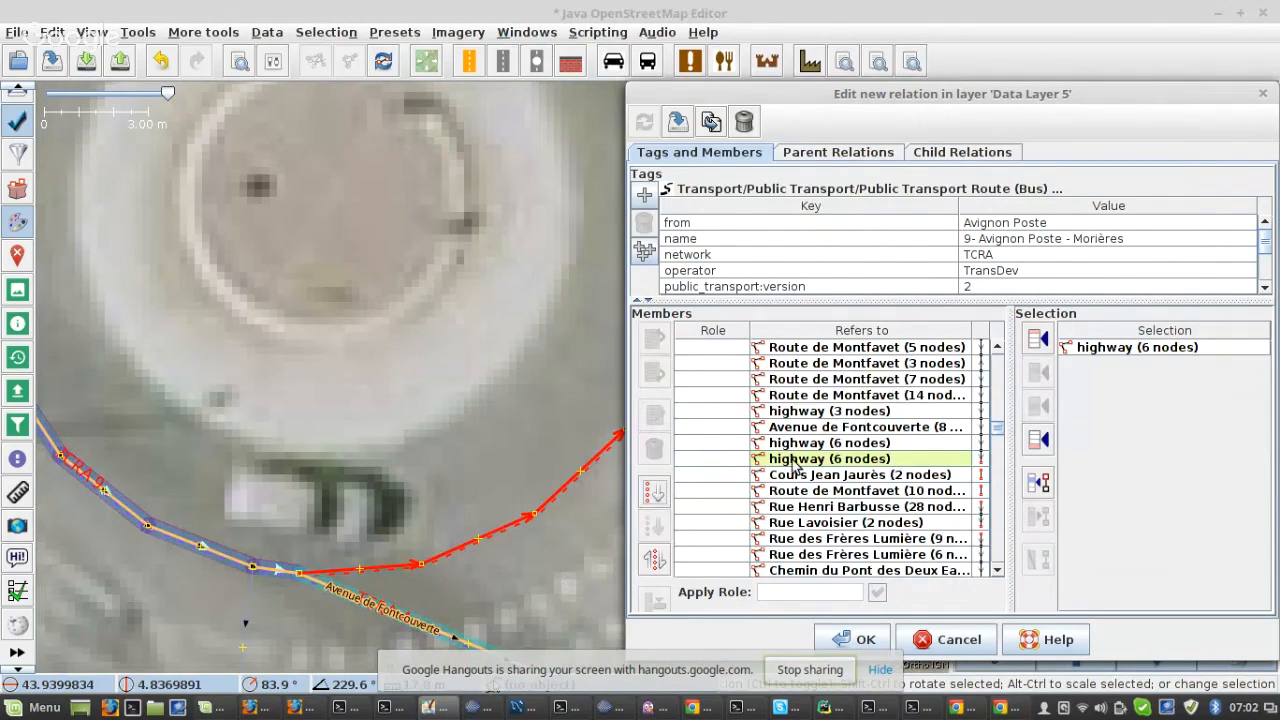
- Sort the members below the newly added 6-node roundabout section and go to the end of the connected sequence
left_click(797, 460)
left_click(658, 528)
scroll(917, 480, "down", 1)
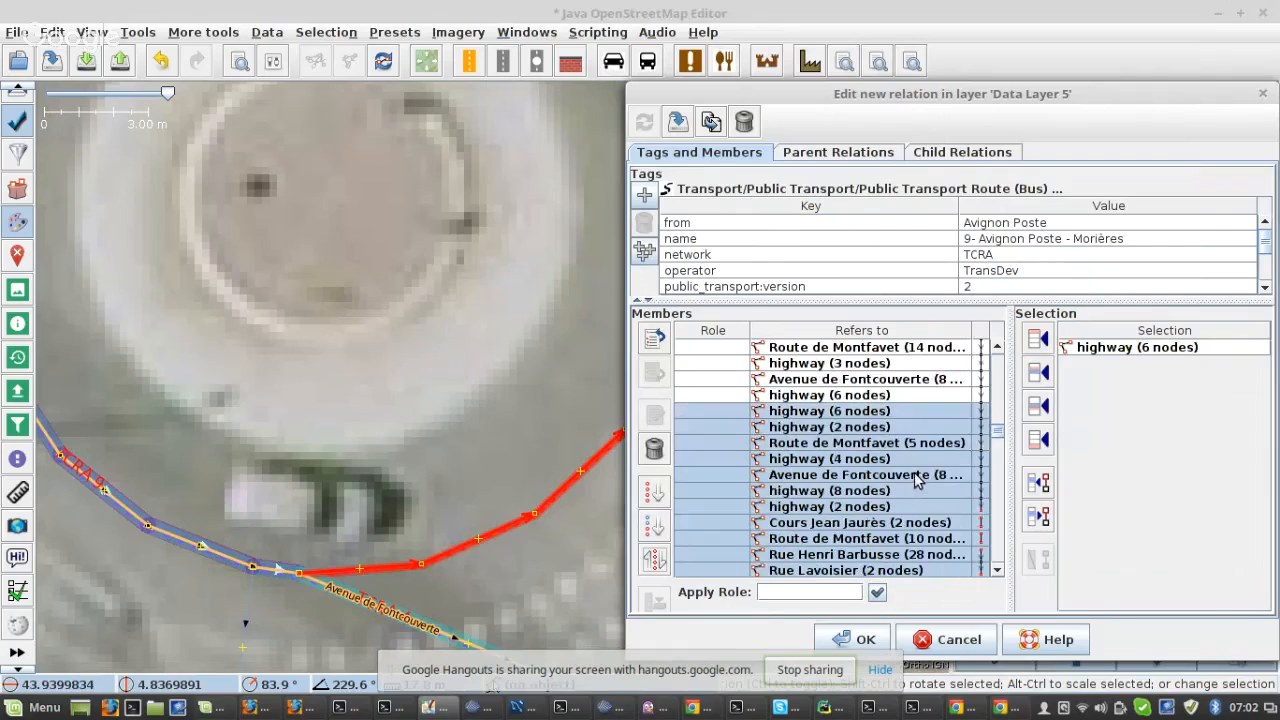
- Zoom to the gap after the 2-node highway and download the OpenStreetMap data for the area around that large roundabout
scroll(917, 481, "down", 1)
right_click(895, 459)
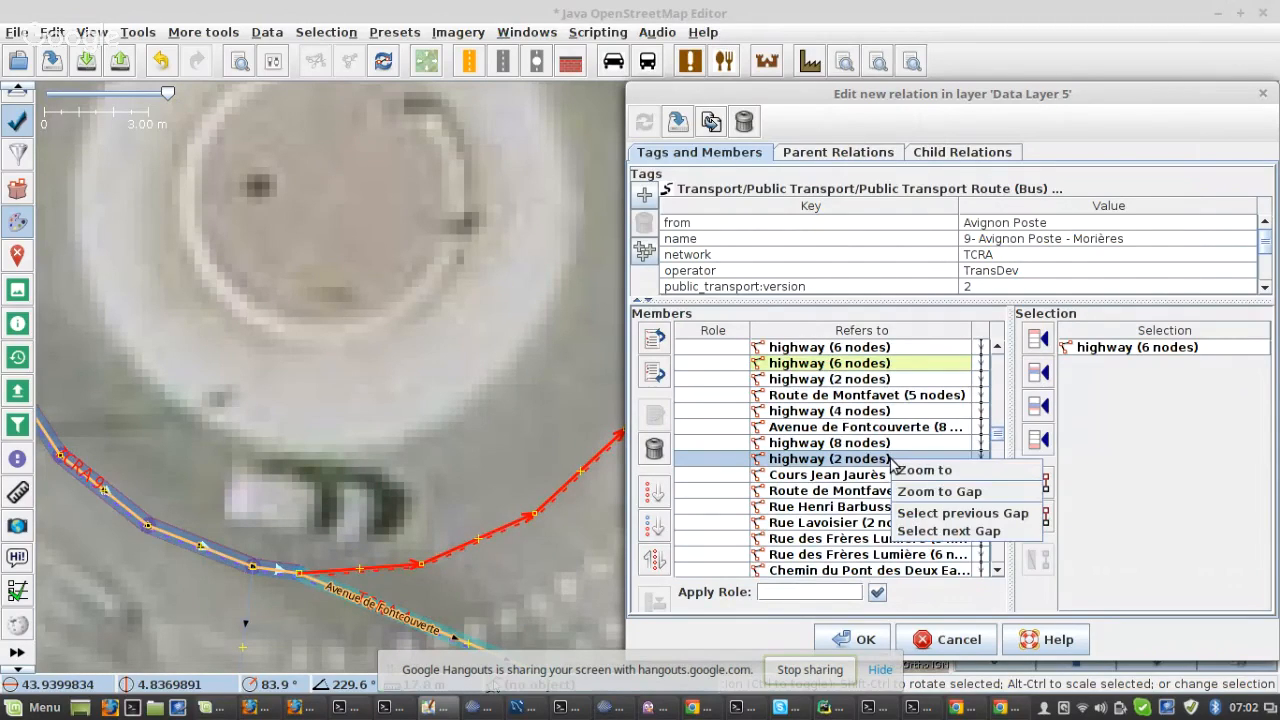
left_click(938, 492)
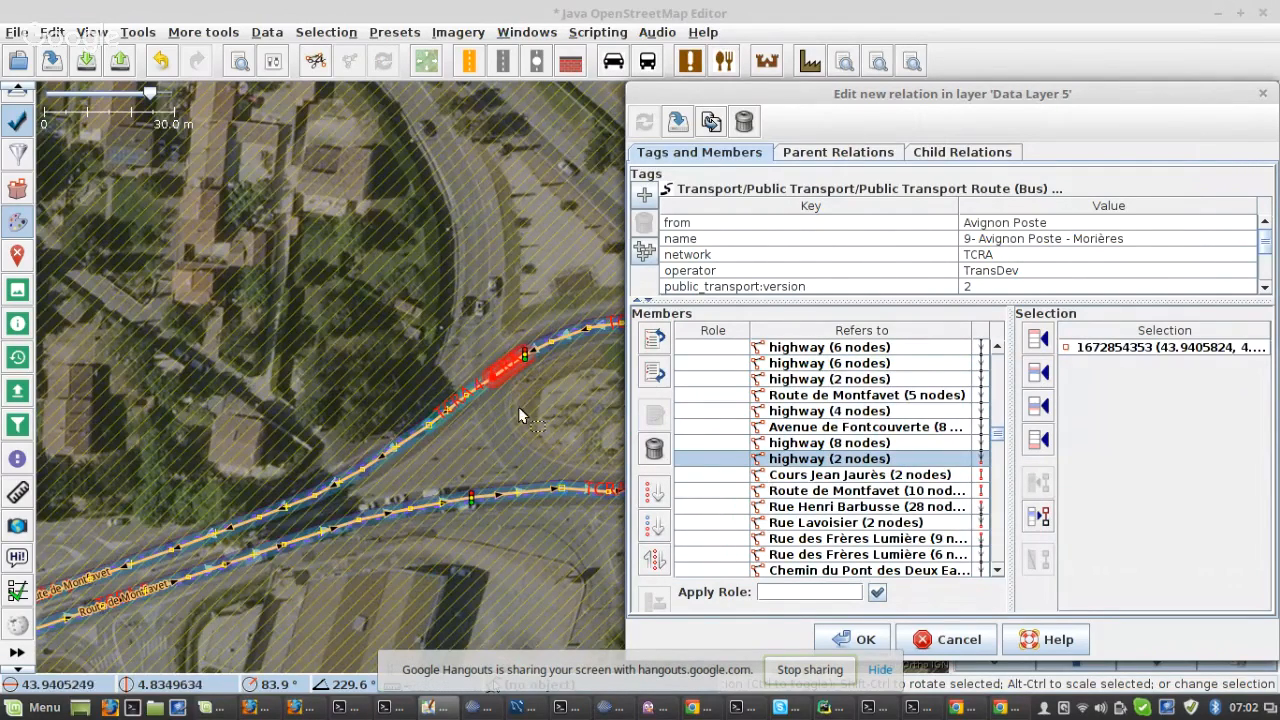
left_click_drag(190, 429, 108, 429)
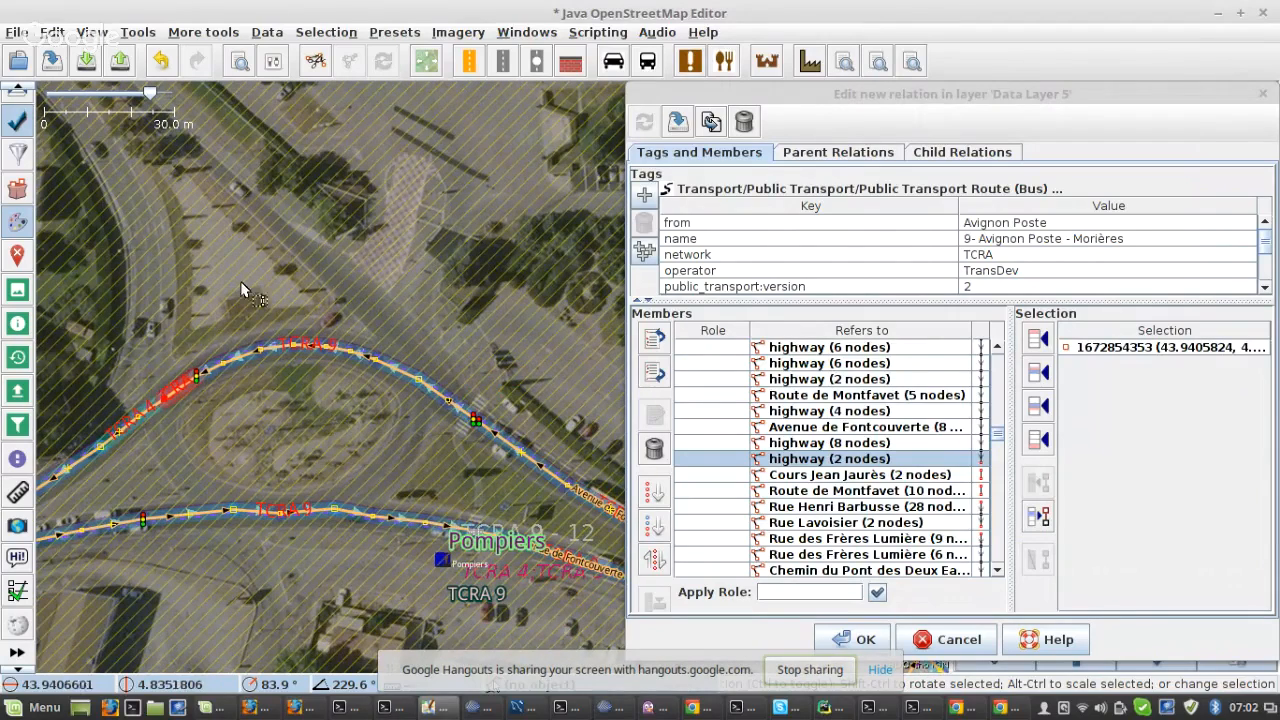
left_click(87, 61)
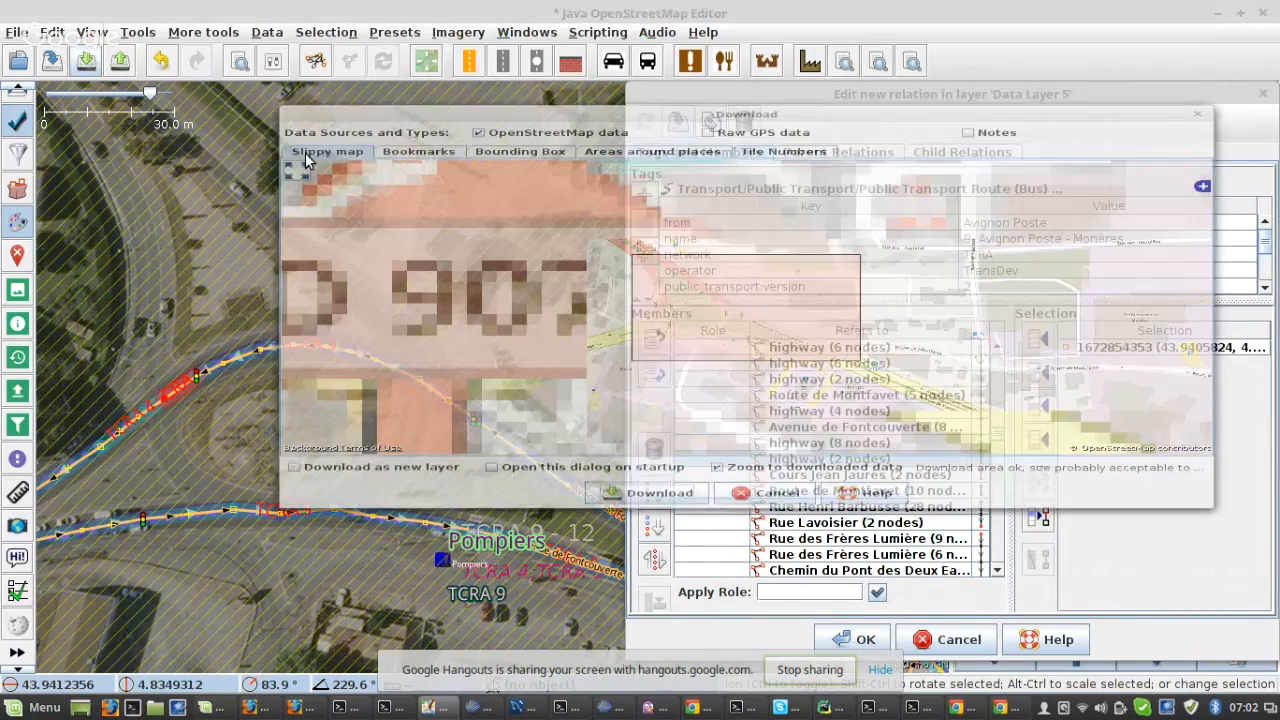
left_click(655, 493)
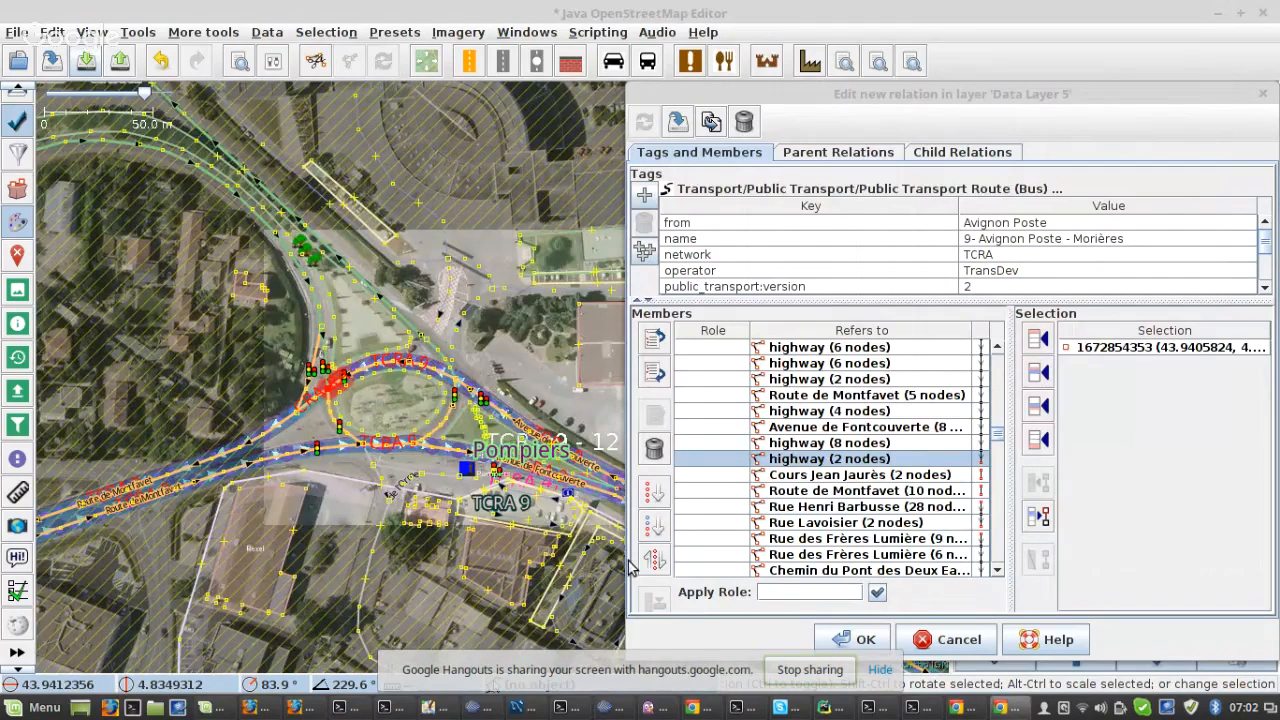
- Remove the return-direction 8-node Avenue de Fontcouverte, 4-node highway and 5-node Route de Montfavet at the Pompiers roundabout from the members
scroll(296, 281, "up", 3)
left_click_drag(437, 248, 255, 430)
scroll(255, 430, "down", 3)
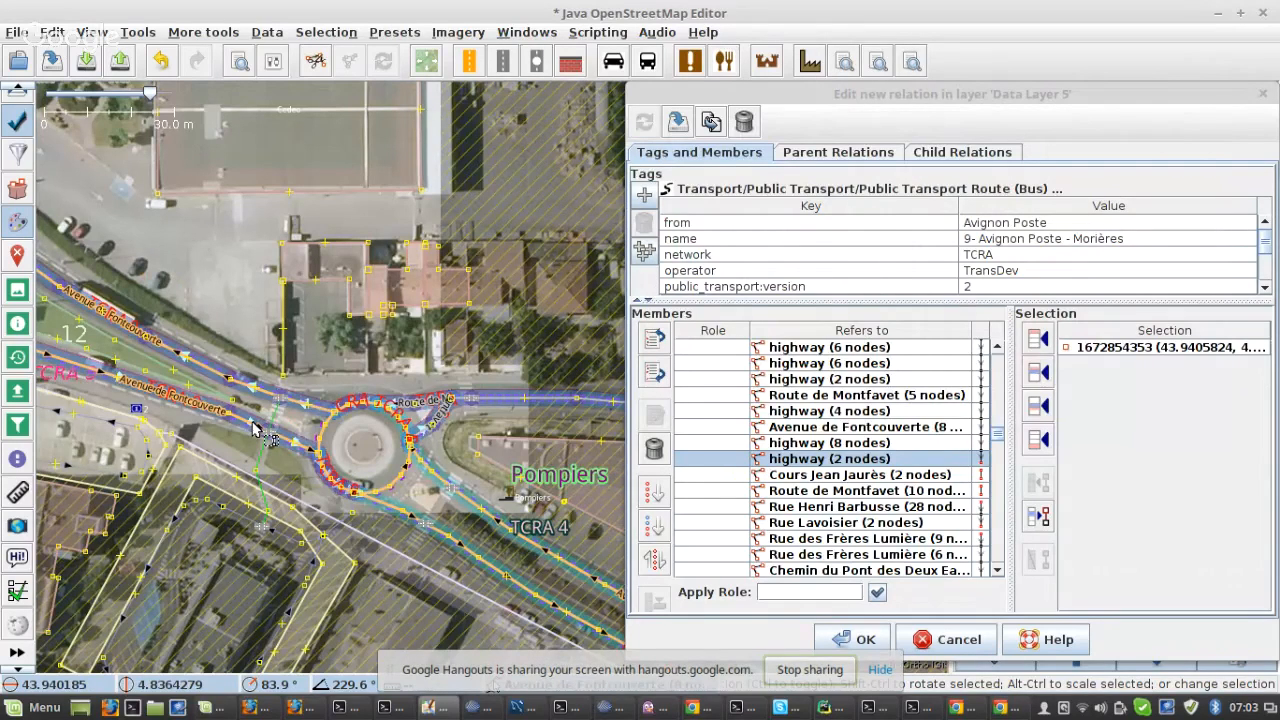
scroll(315, 402, "up", 2)
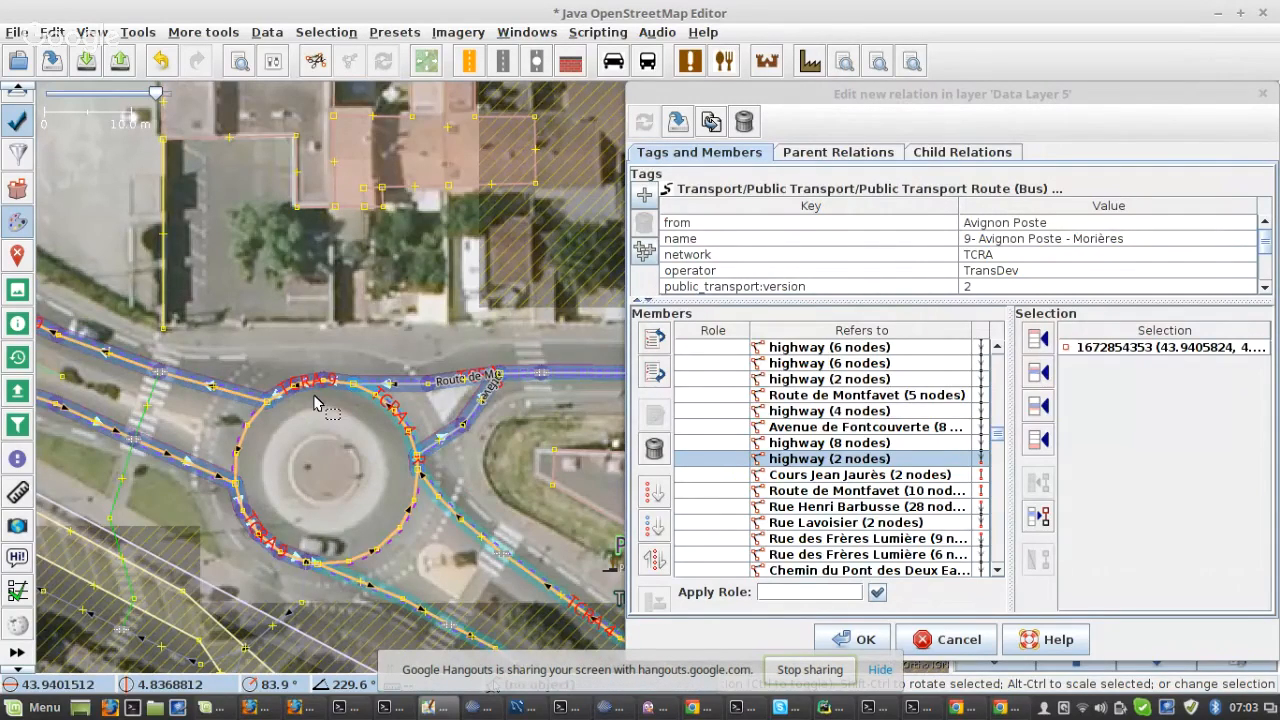
scroll(315, 402, "up", 2)
left_click(293, 390)
left_click(292, 388, "shift")
left_click(357, 387, "shift")
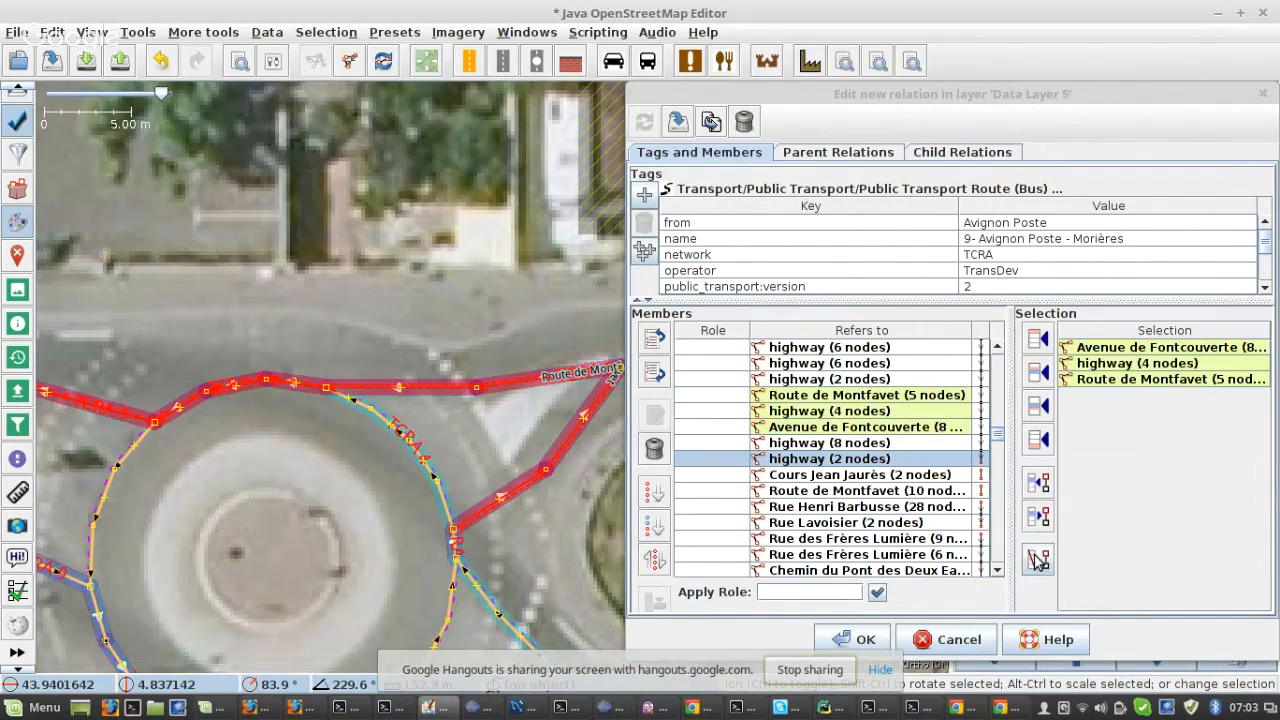
left_click(1040, 560)
- Split the 5-node Route de Montfavet at the fork node east of the roundabout, letting segment 1 reuse the way history
left_click_drag(430, 321, 205, 339)
left_click(396, 384)
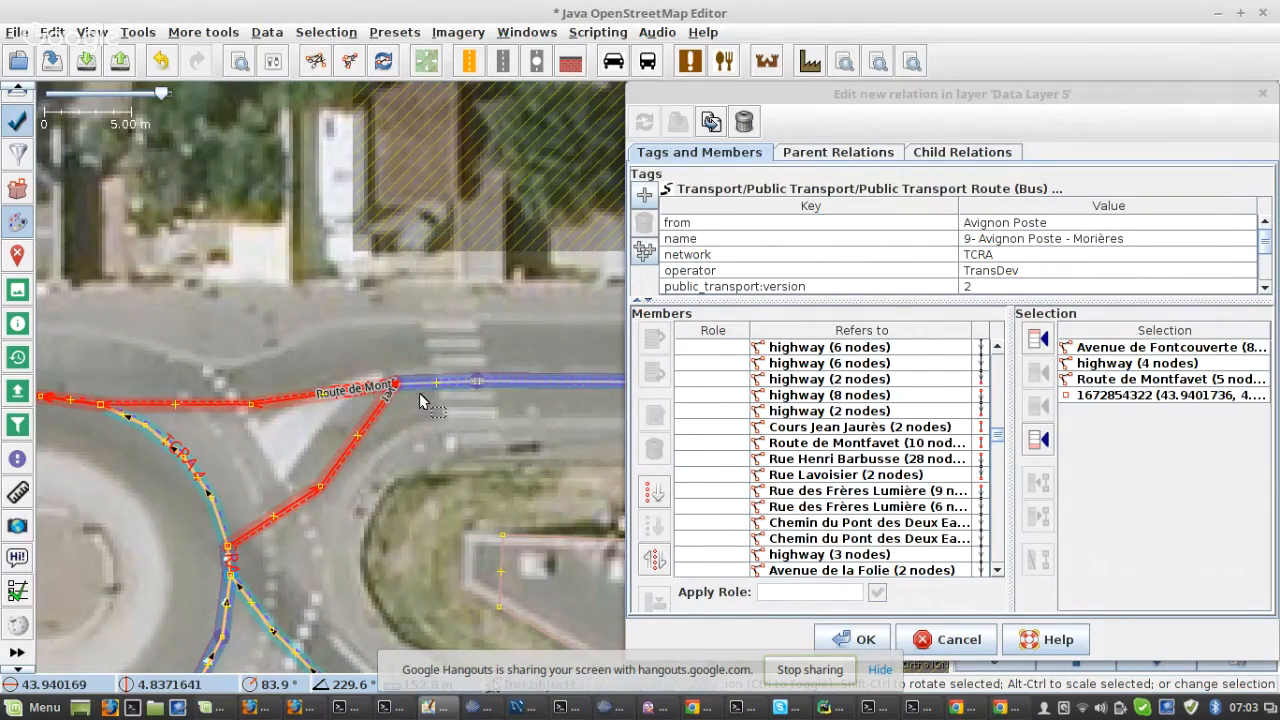
key("p")
left_click(578, 427)
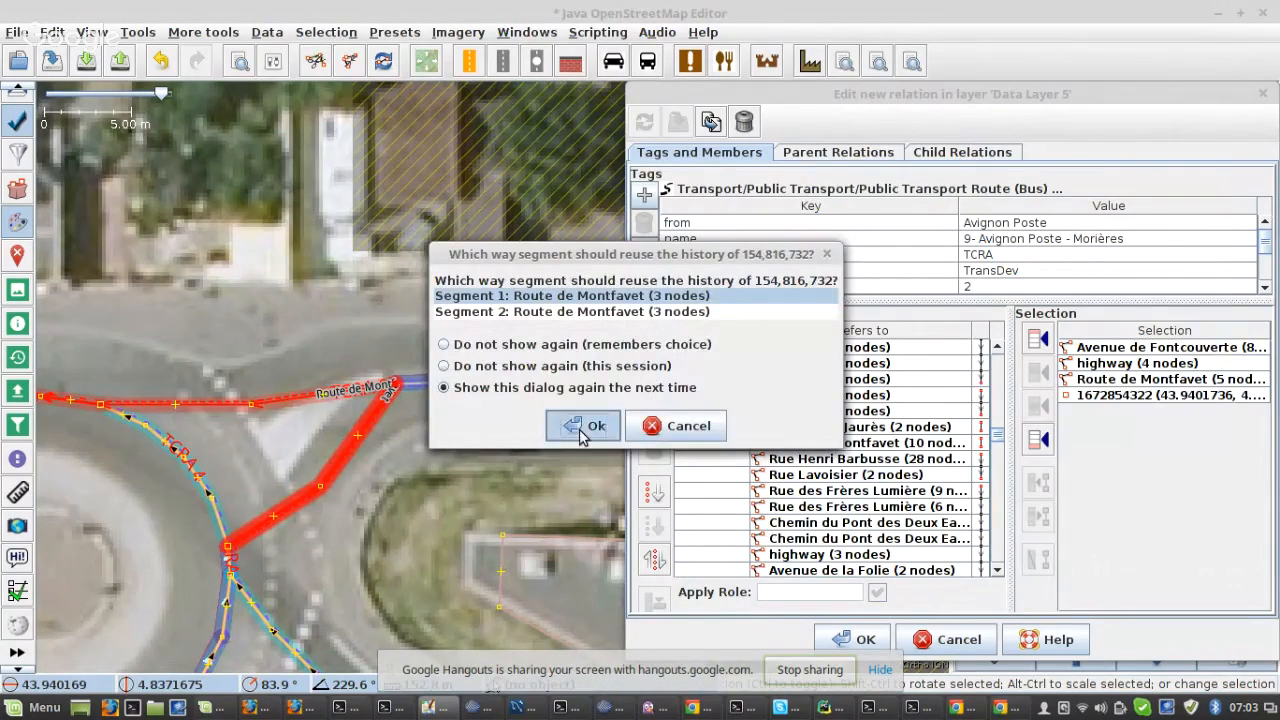
- Add the southern 3-node Route de Montfavet branch leaving the roundabout after the 2-node highway in the members
left_click(347, 462)
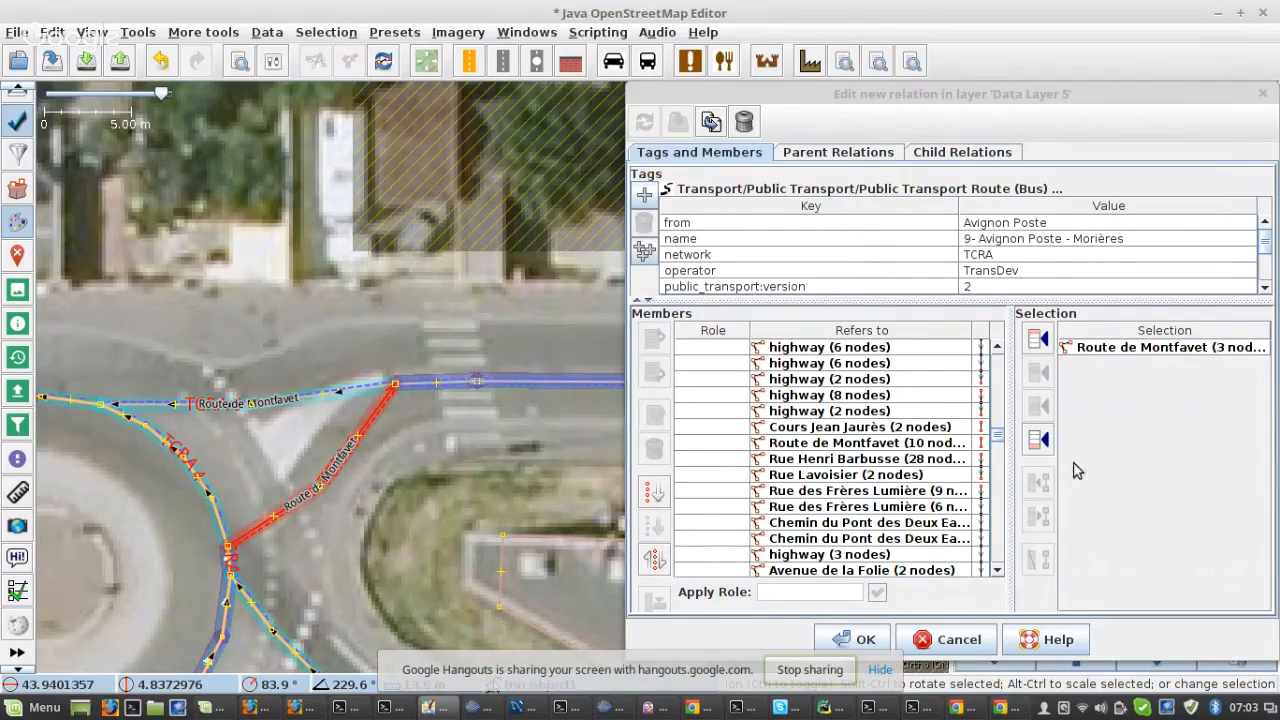
left_click(978, 413)
left_click(1040, 405)
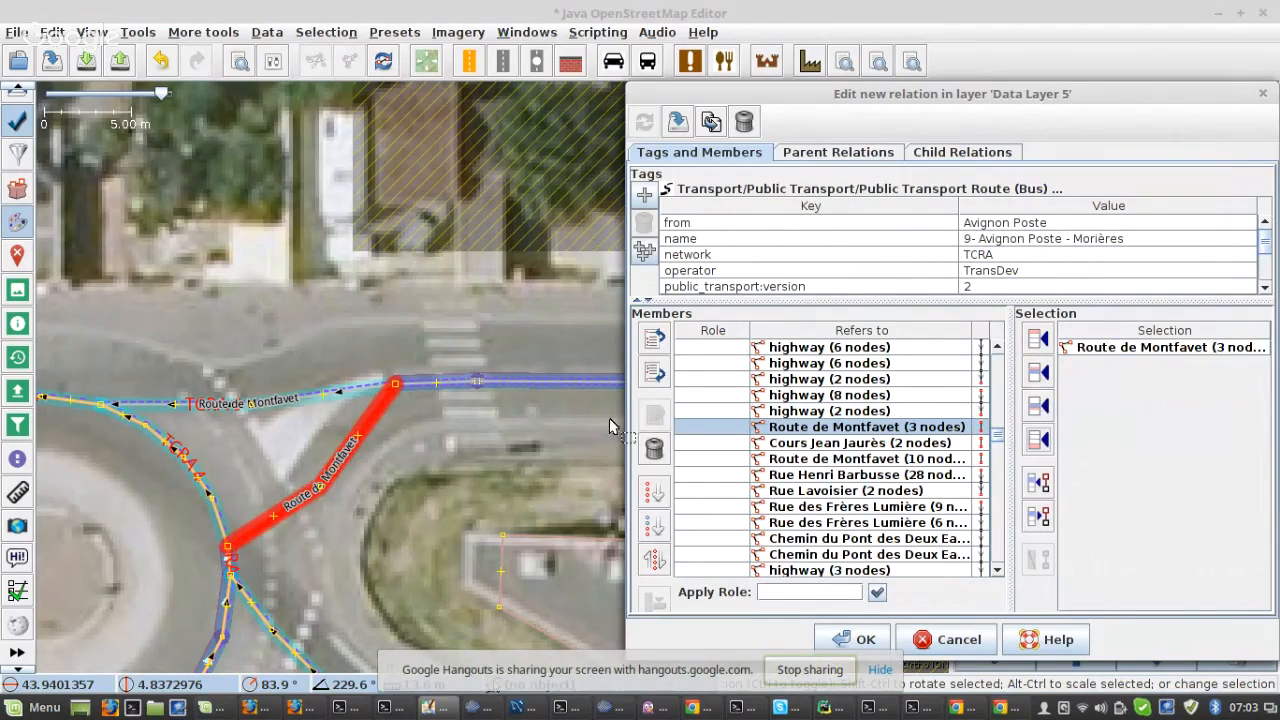
- Add the 15-node Route de Montfavet roundabout section after the 3-node branch and sort the members from the second 6-node highway downward
scroll(616, 427, "down", 5)
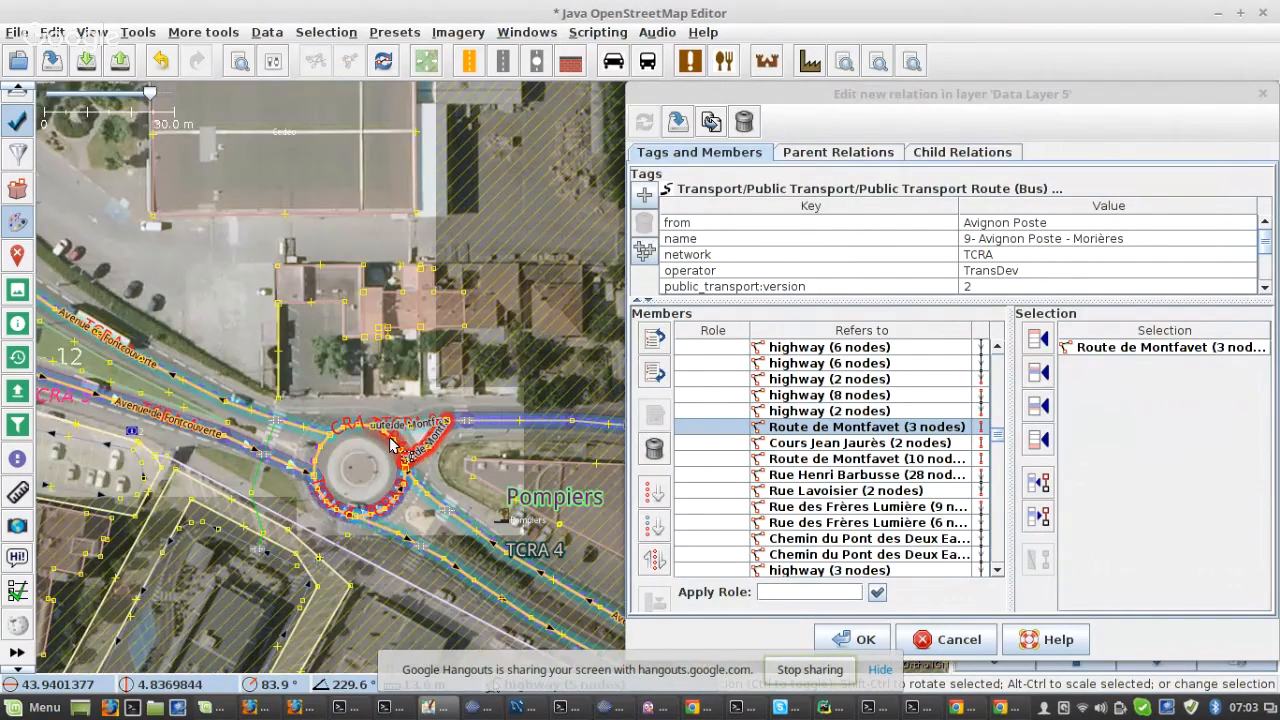
scroll(392, 444, "down", 2)
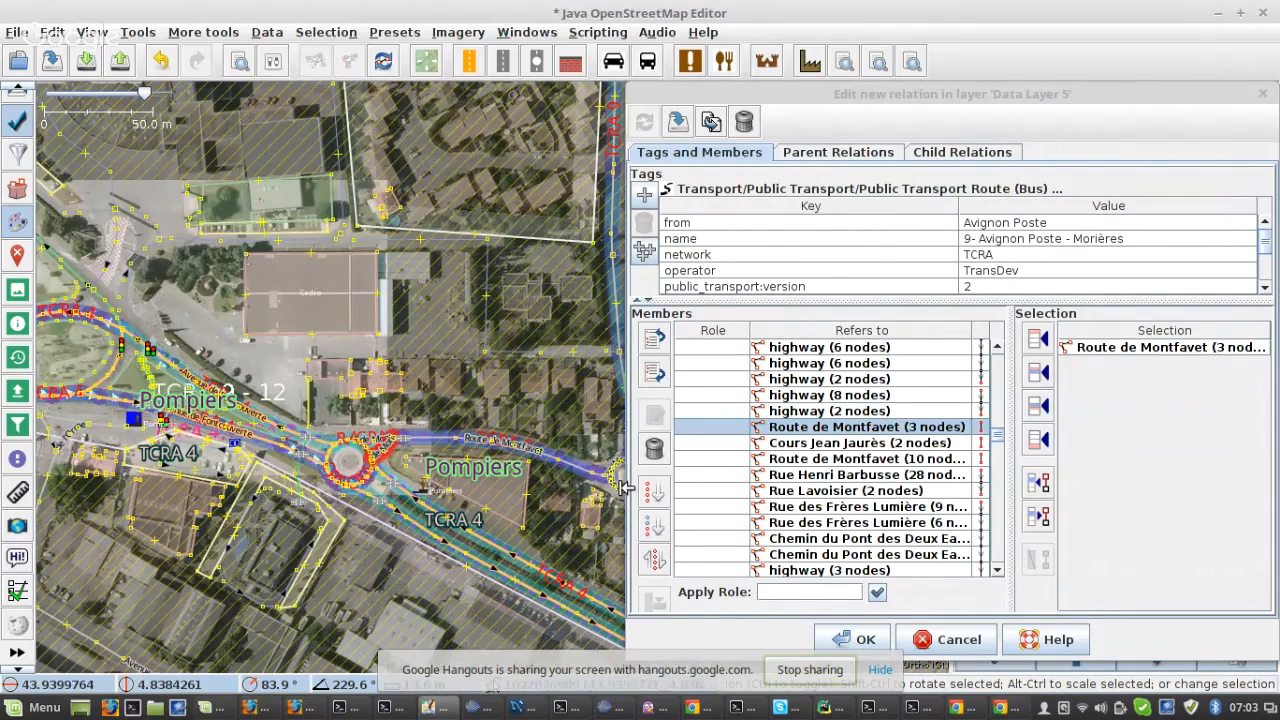
scroll(335, 462, "up", 7)
left_click(410, 478)
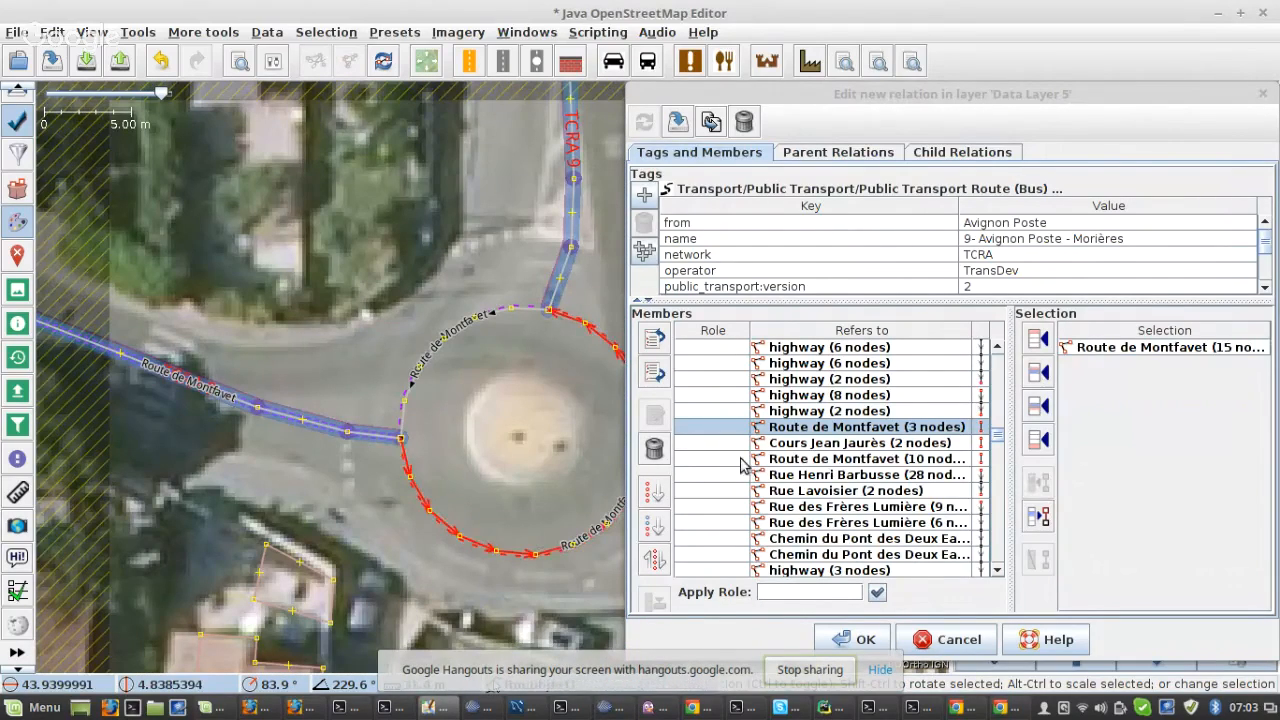
left_click(1047, 405)
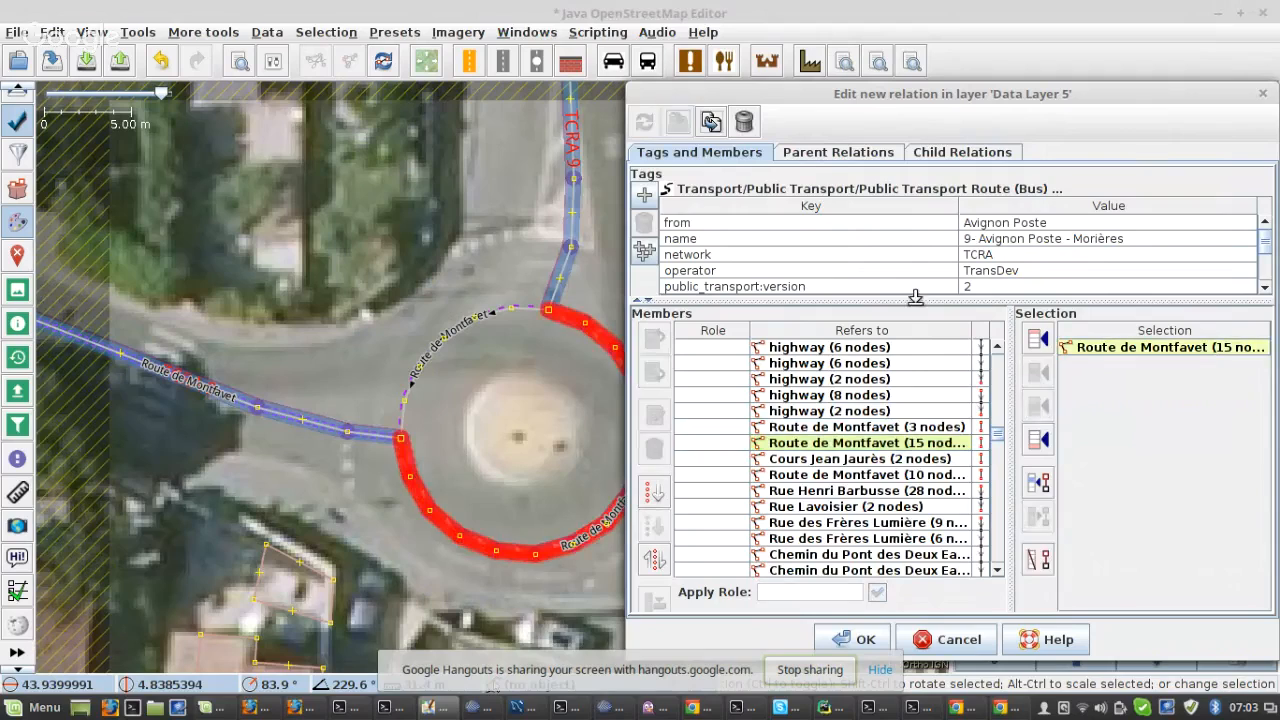
left_click(930, 363)
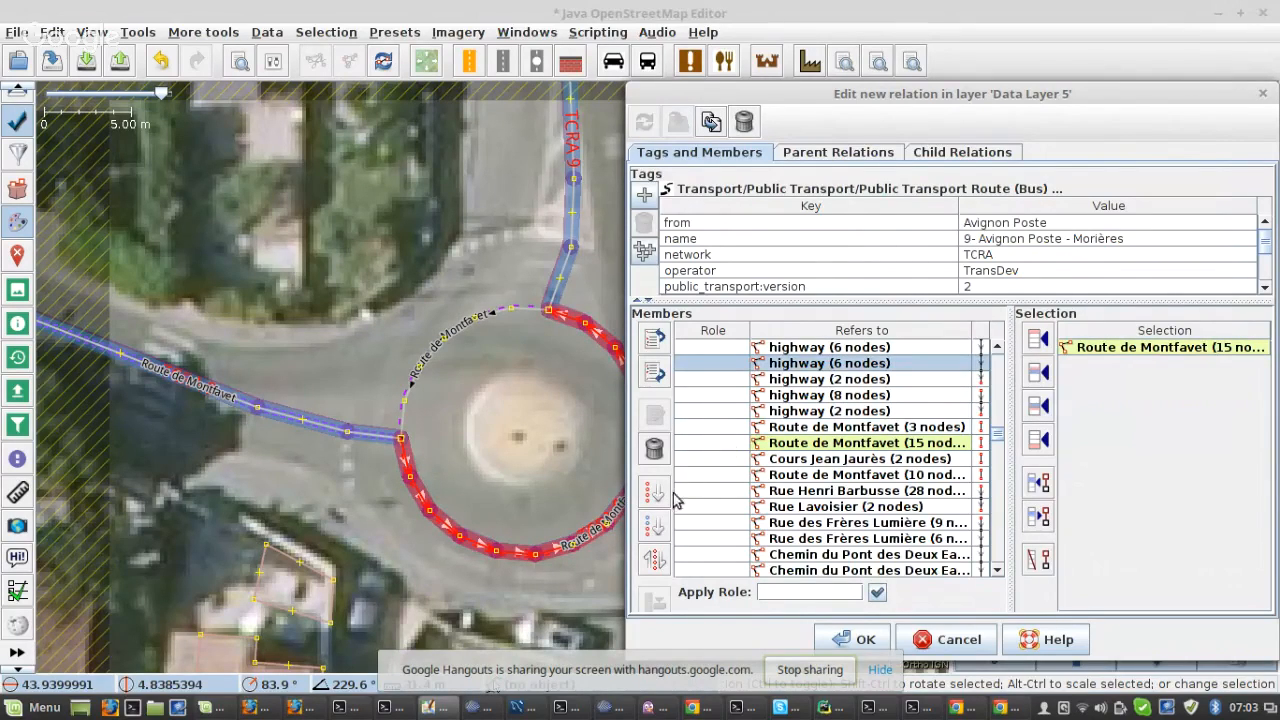
left_click(667, 530)
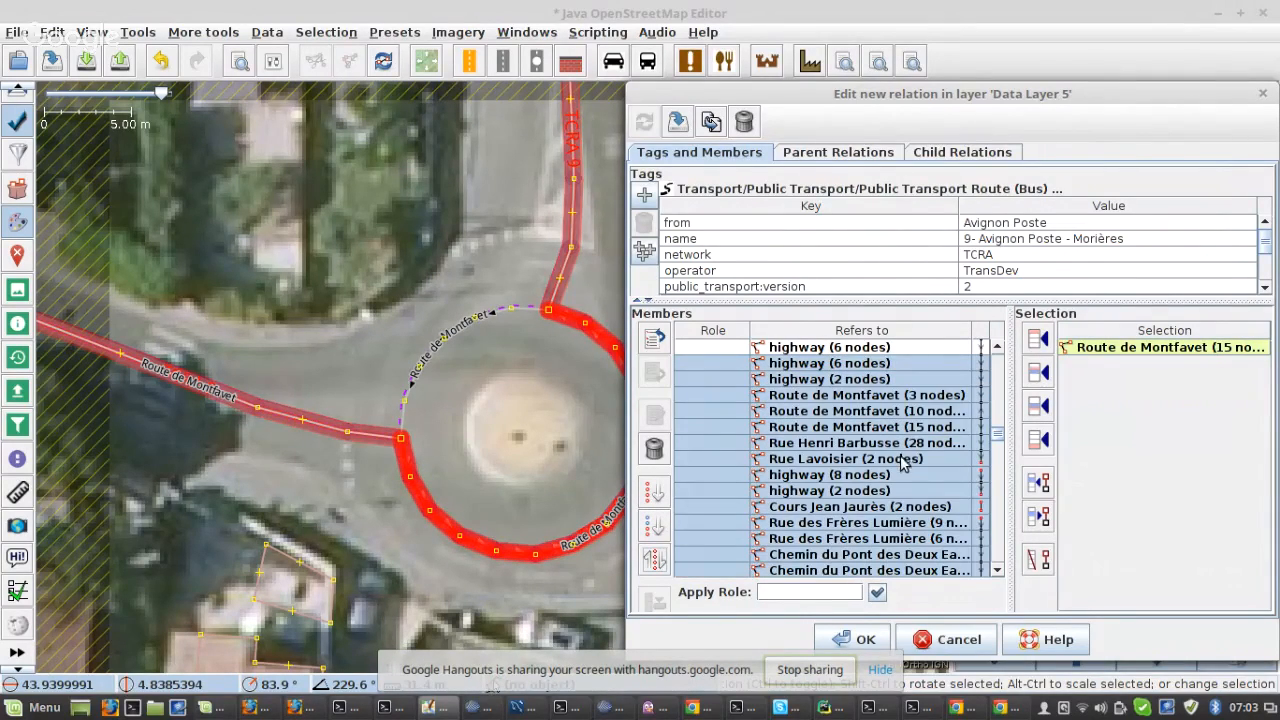
- Fill the gap after Rue Lavoisier with the 3-node highway near Moulin Neuf and sort the members below it
right_click(903, 461)
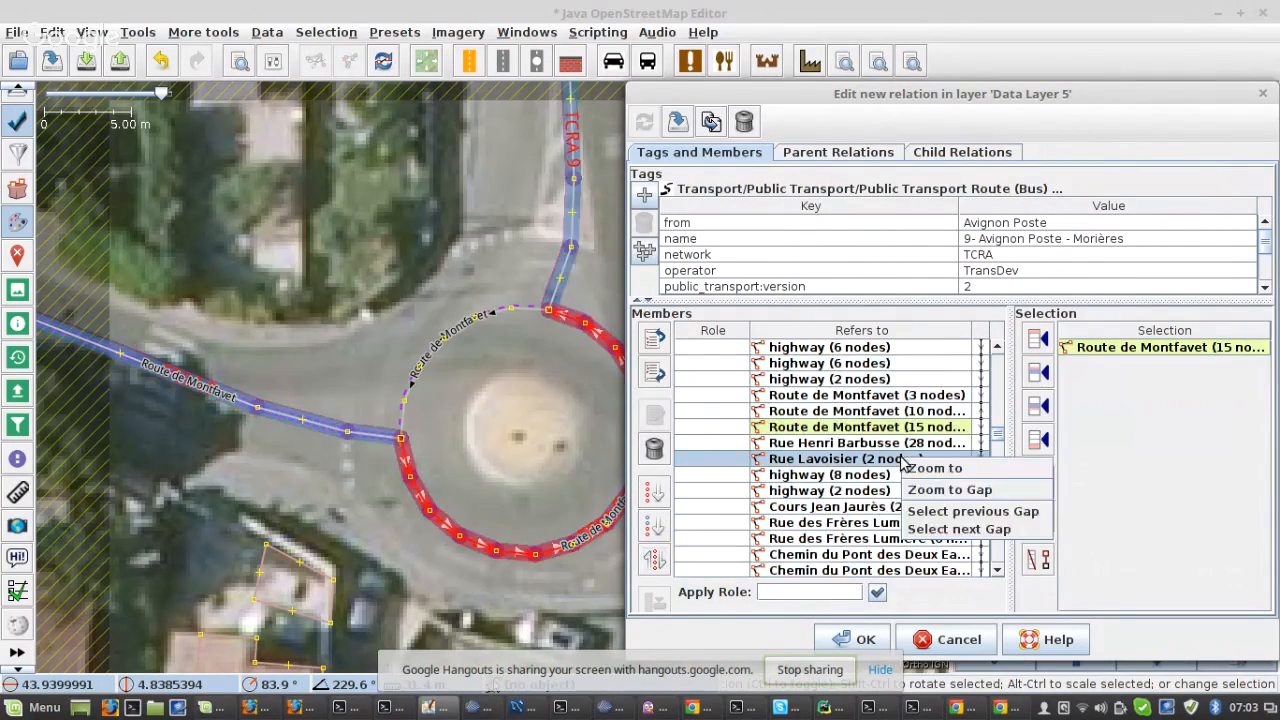
left_click(943, 490)
left_click(582, 256)
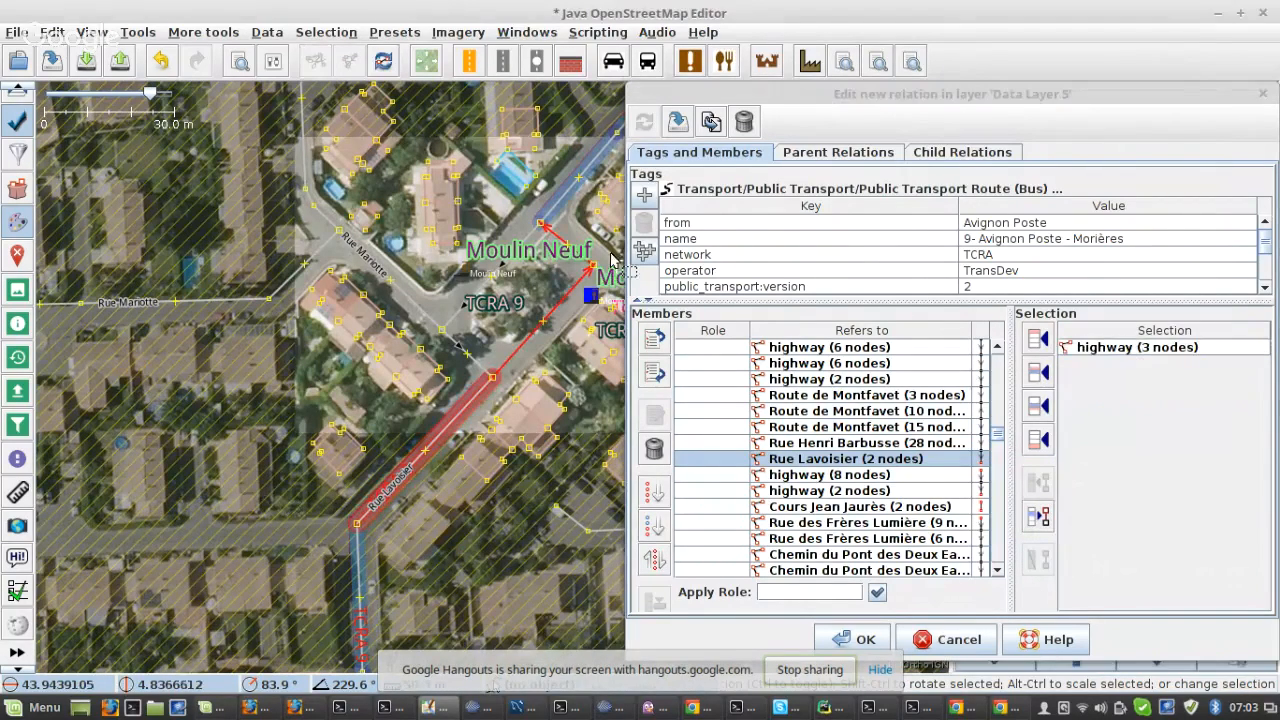
left_click(1040, 405)
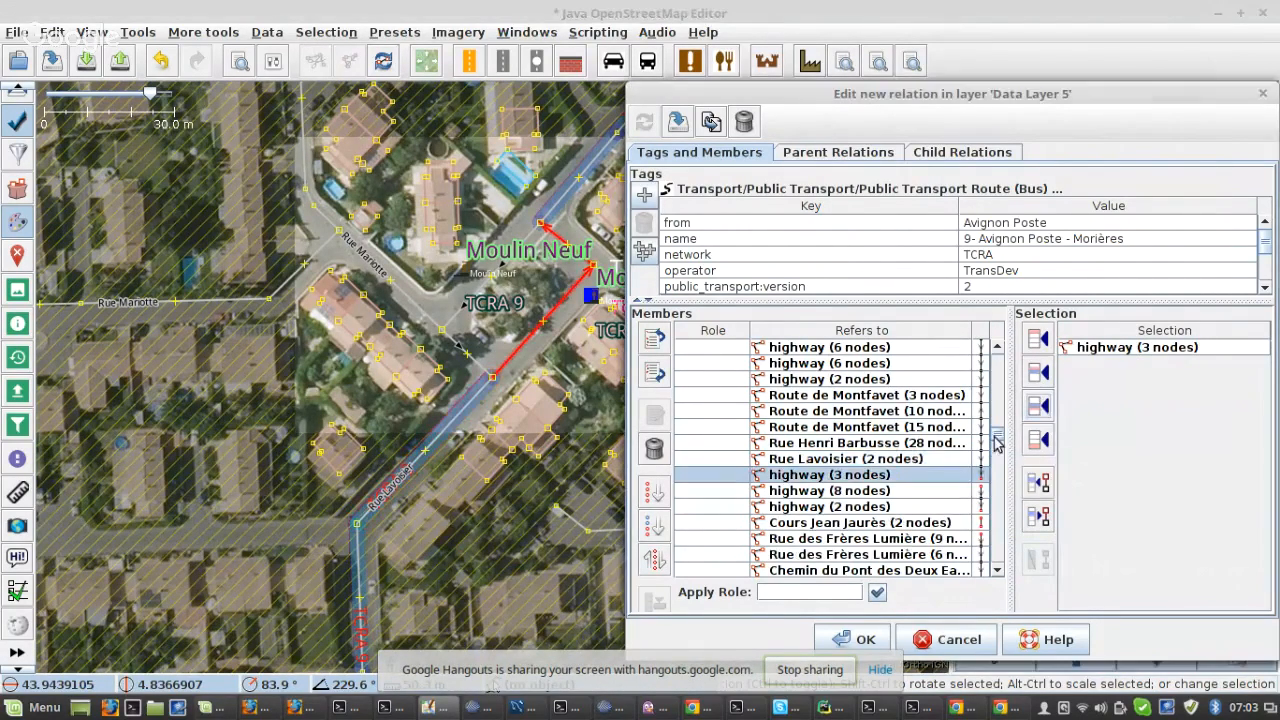
left_click(655, 532)
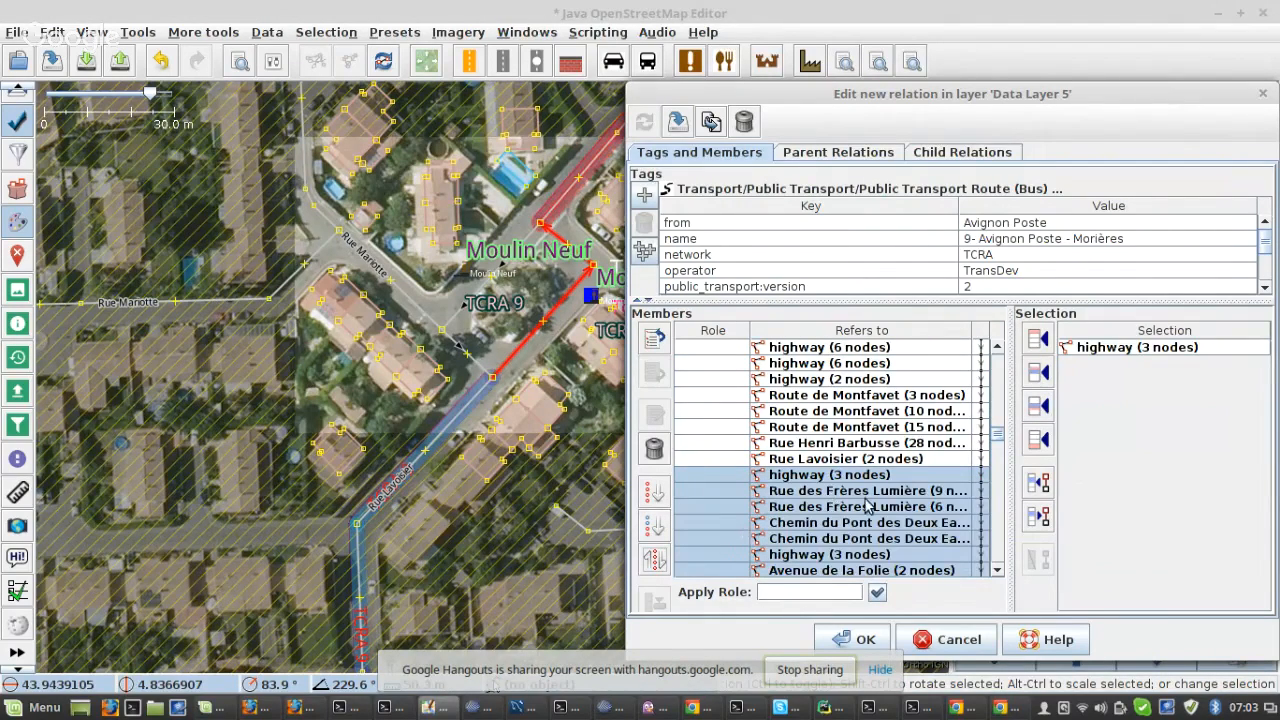
- Fill the gap after the 14-node Rue René Cassin with the 7-node highway leading to Chemin de Massillargues
scroll(872, 507, "down", 4)
right_click(867, 476)
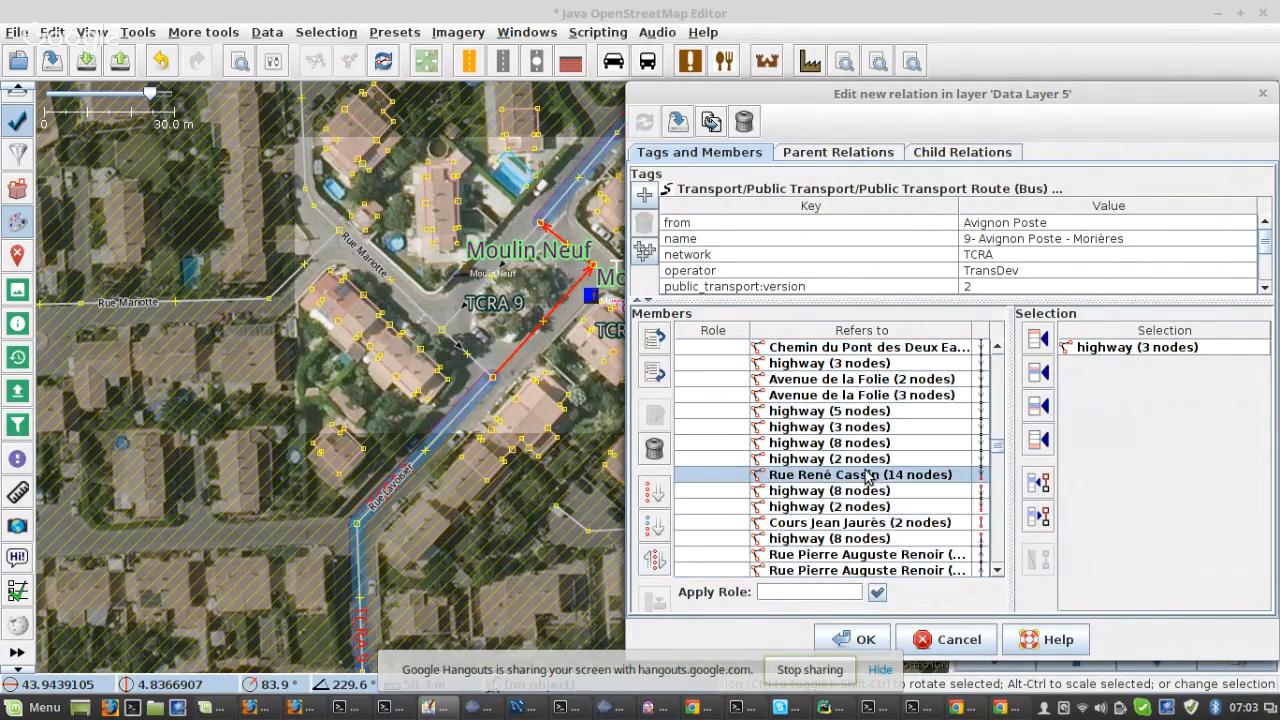
left_click(904, 503)
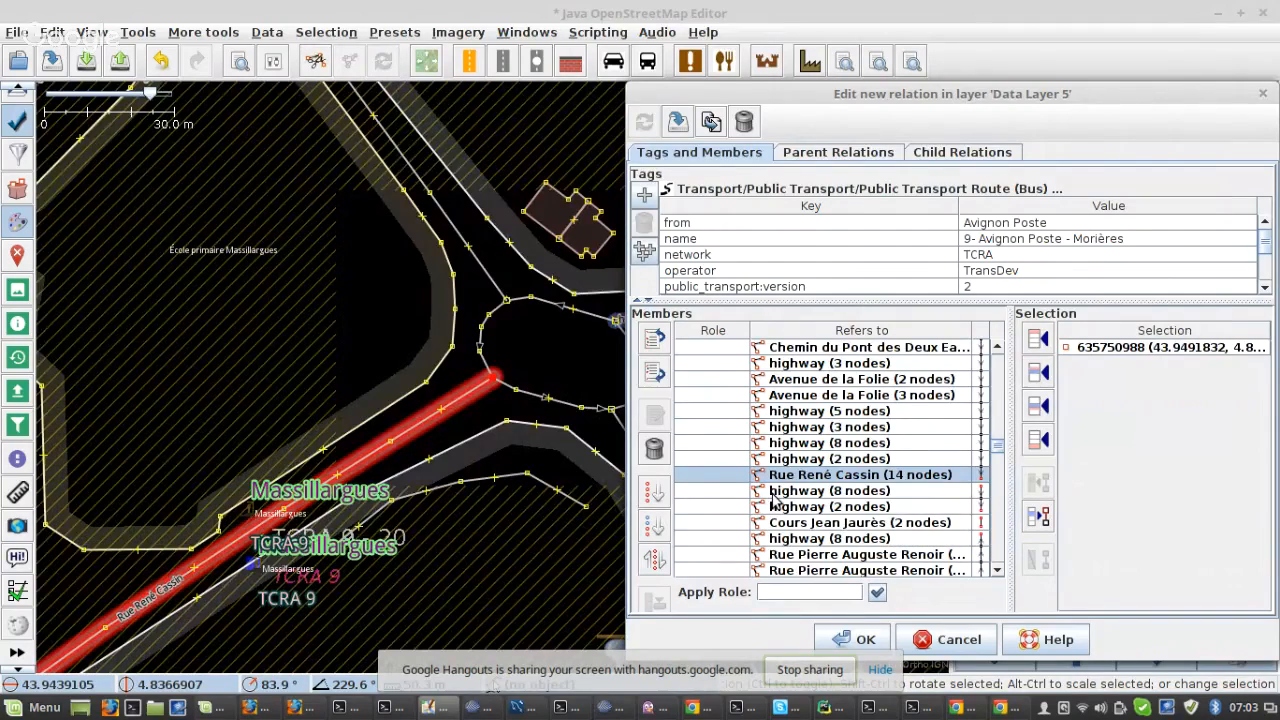
left_click_drag(606, 410, 143, 451)
scroll(143, 451, "up", 4)
left_click(143, 451)
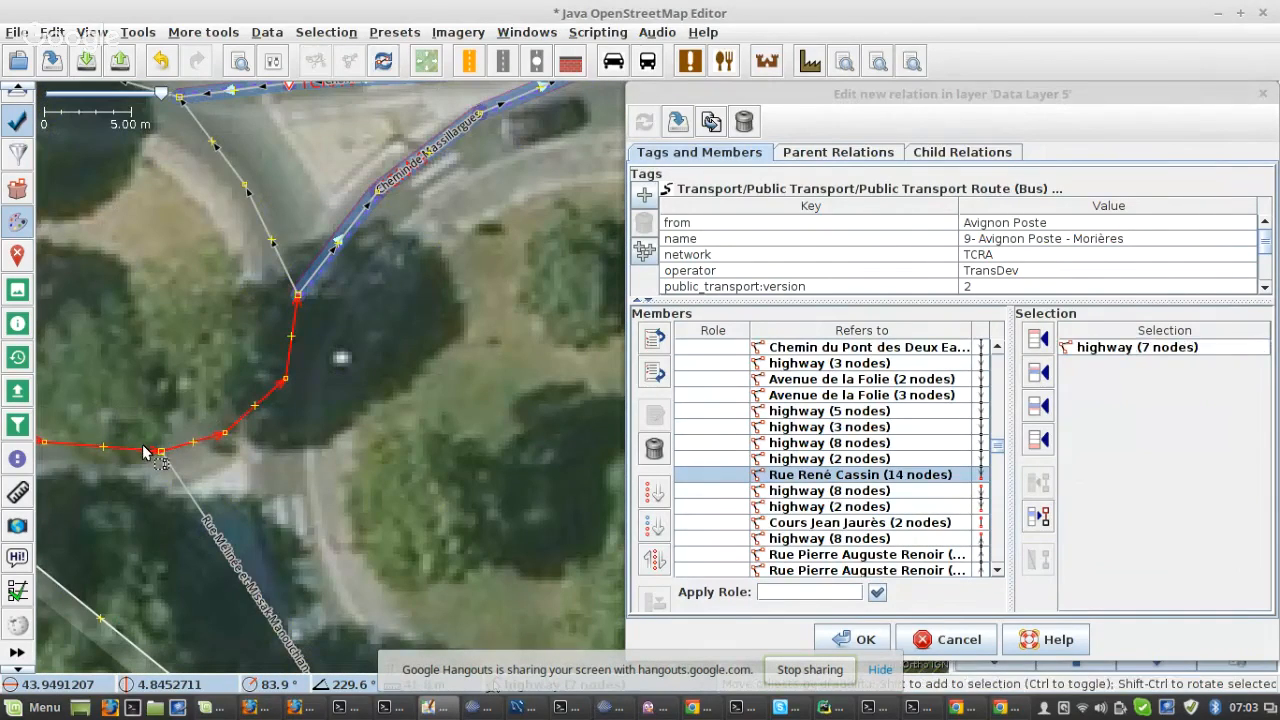
left_click(1040, 405)
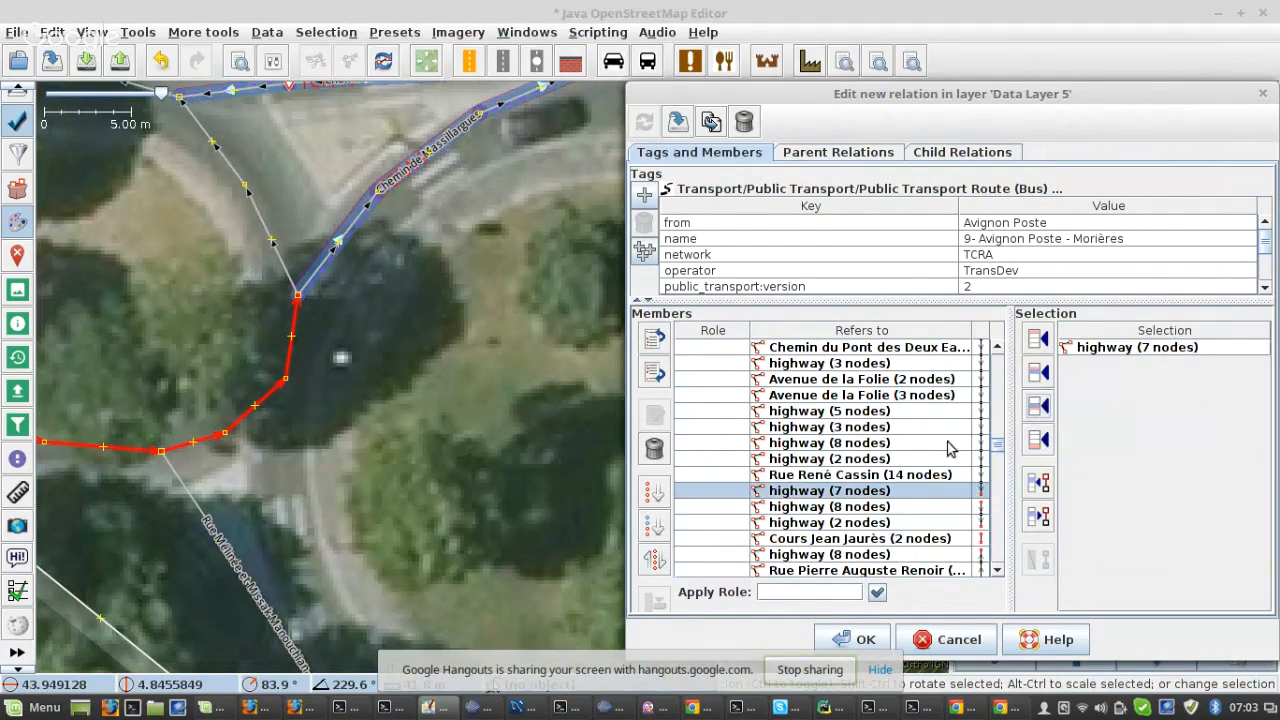
- Select the return-direction Chemin de Massillargues branch on the map and sort the members from the 5-node highway downward
scroll(393, 307, "down", 2)
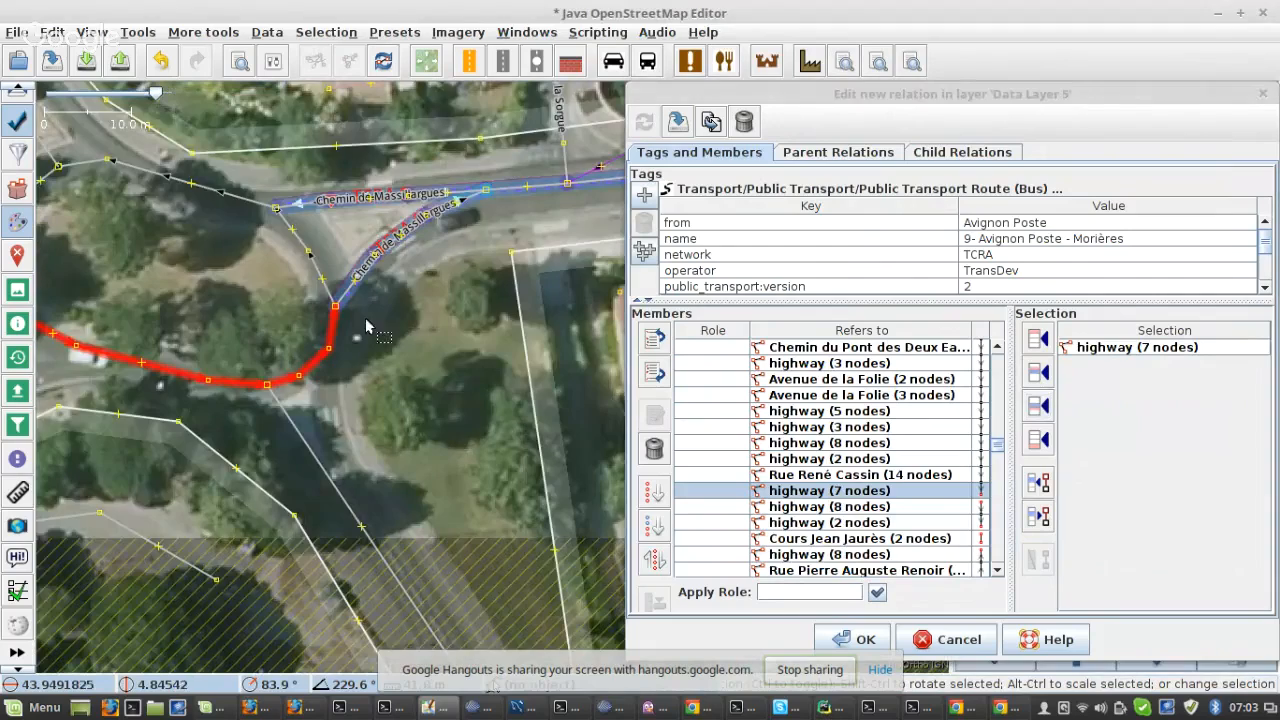
left_click(425, 196)
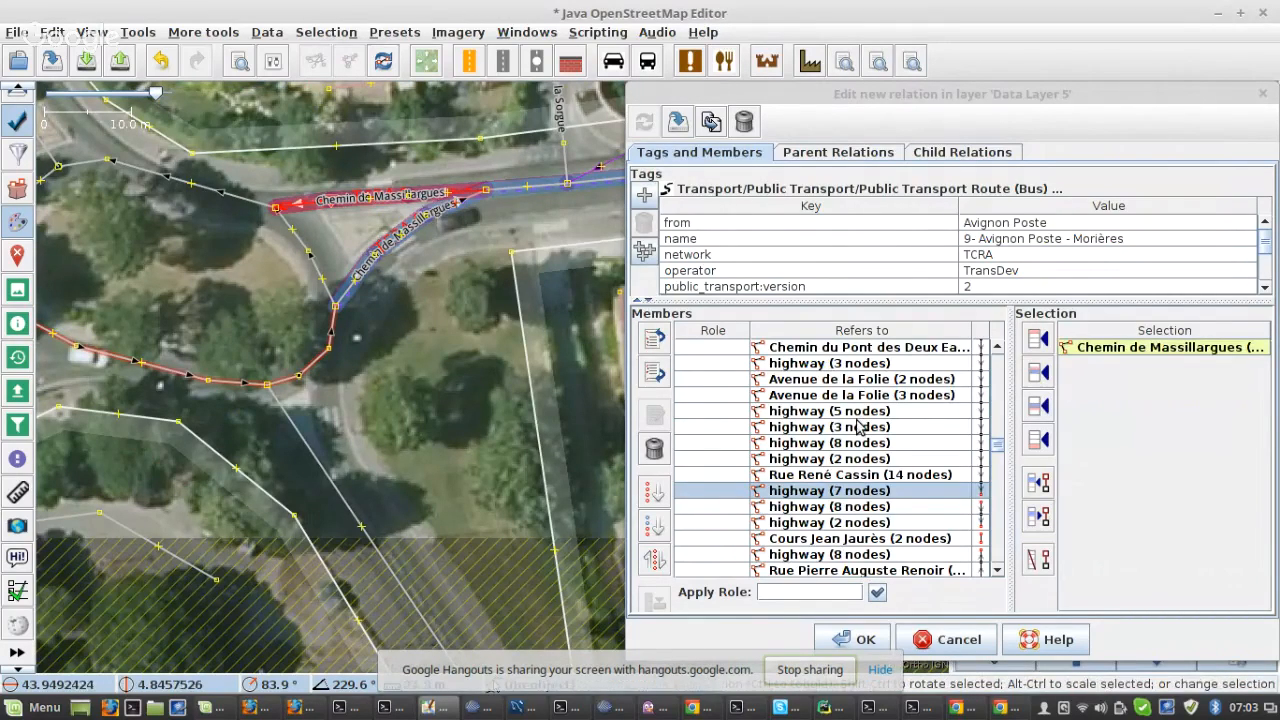
left_click(1042, 561)
left_click(938, 414)
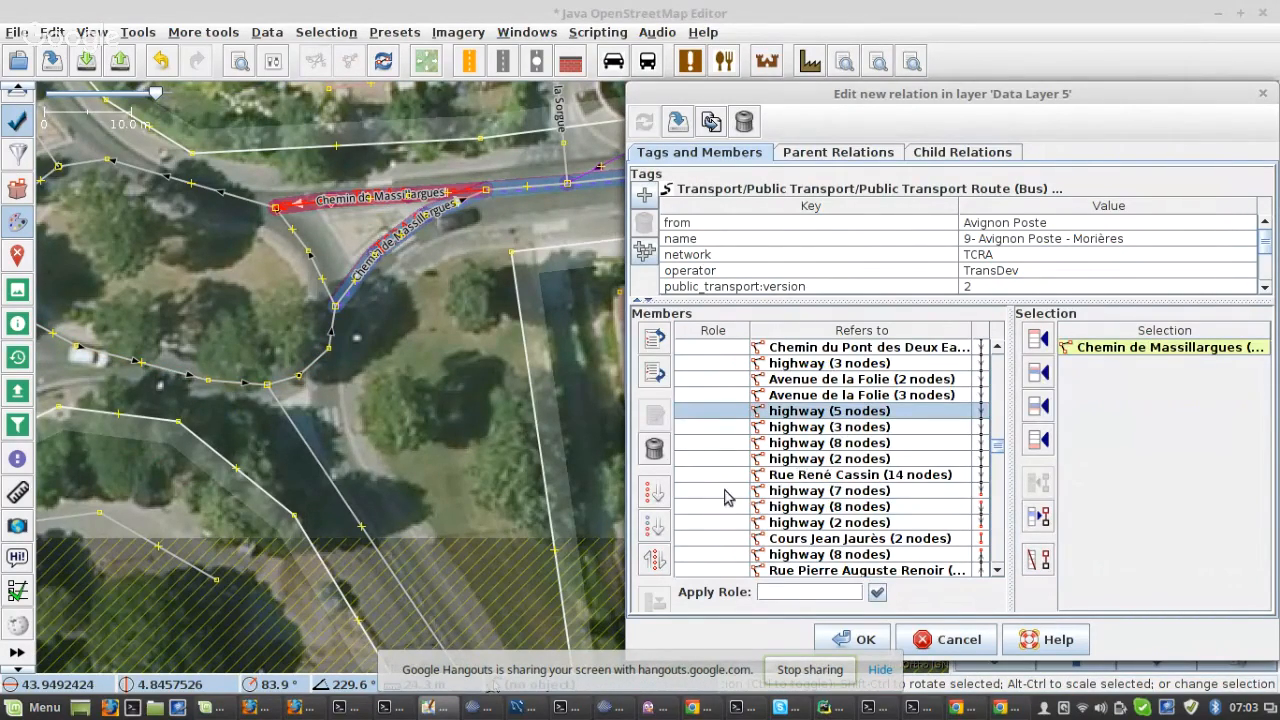
left_click(654, 526)
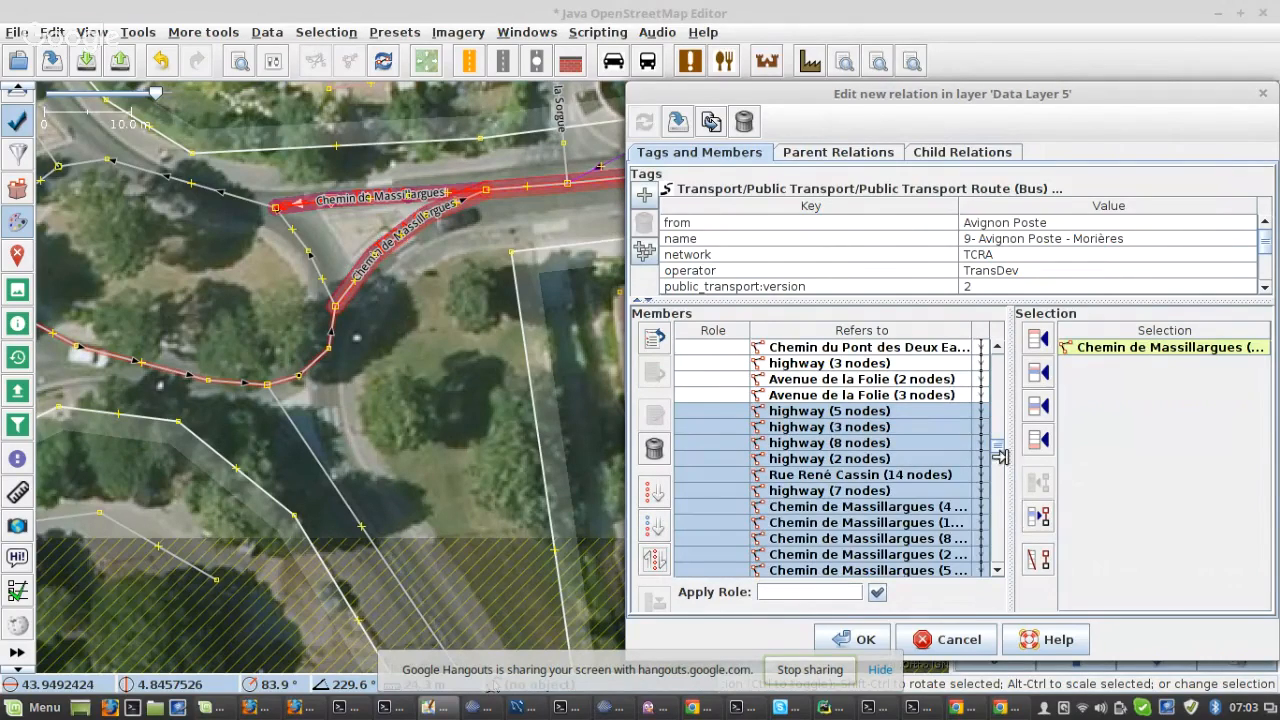
- Zoom to the gap after the 8-node highway at the Rue Pierre Auguste Renoir roundabout and apply the relation changes
scroll(960, 480, "down", 3)
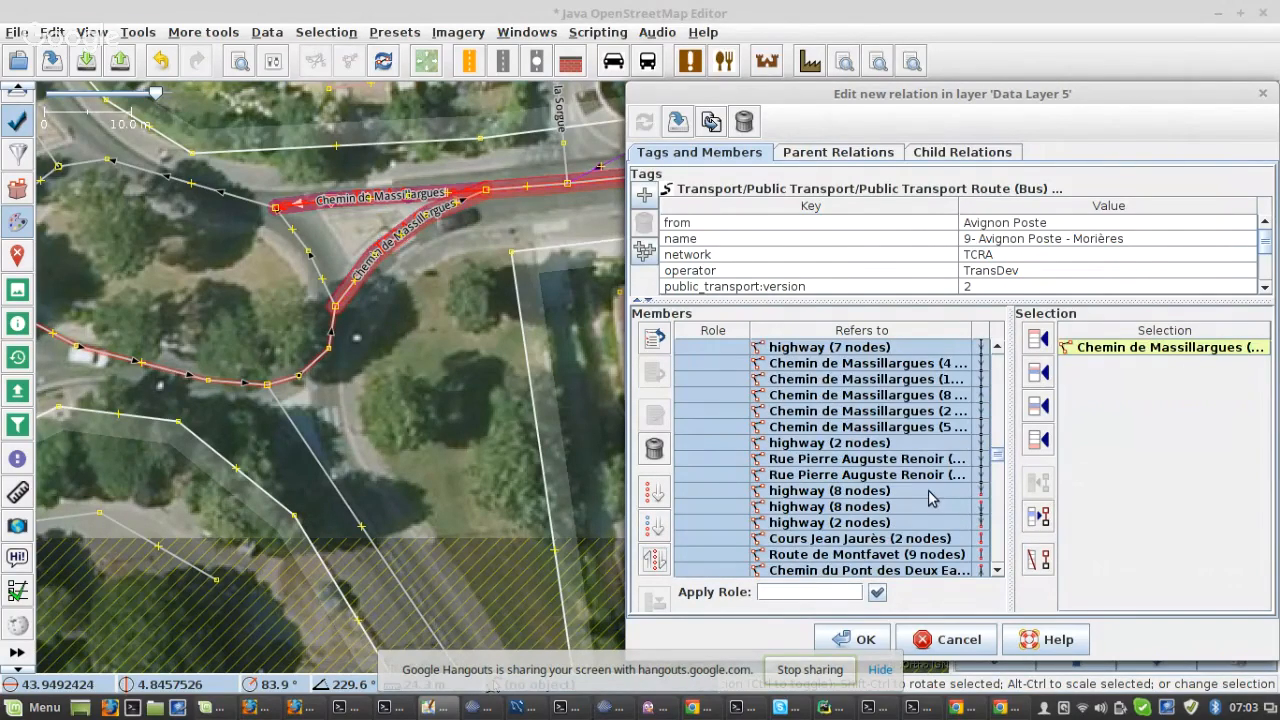
right_click(930, 497)
left_click(958, 516)
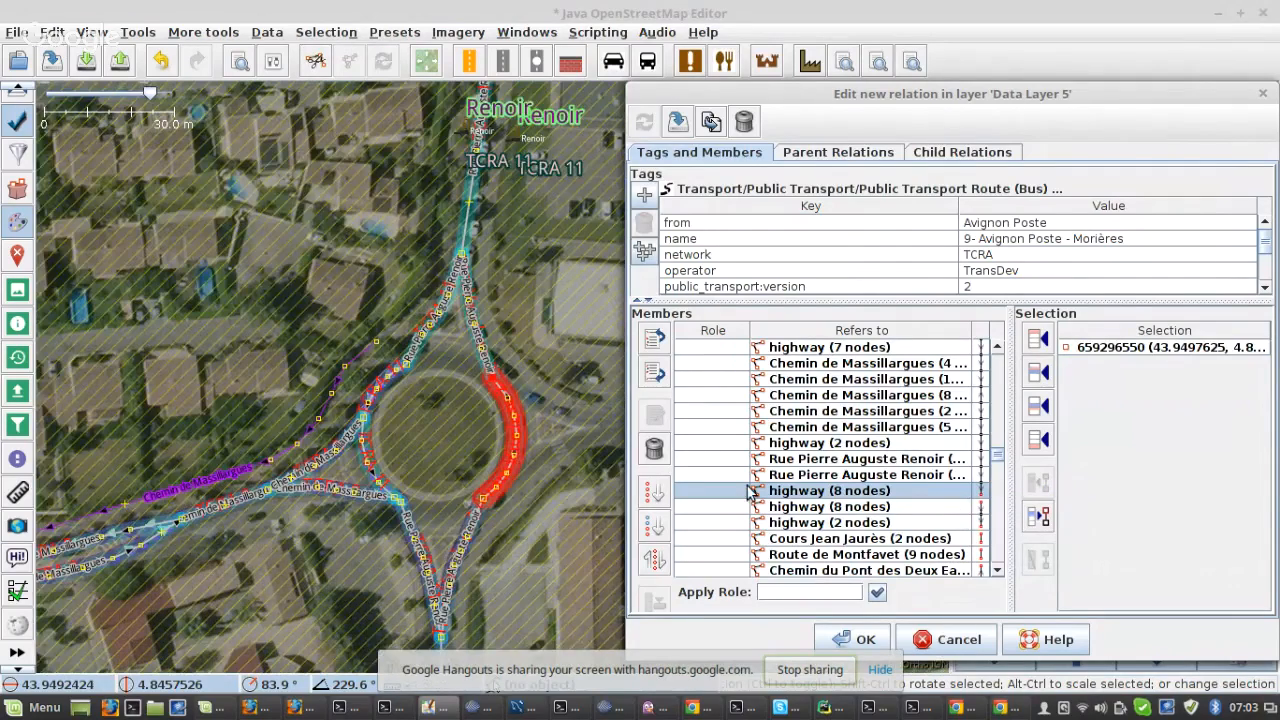
left_click(677, 123)
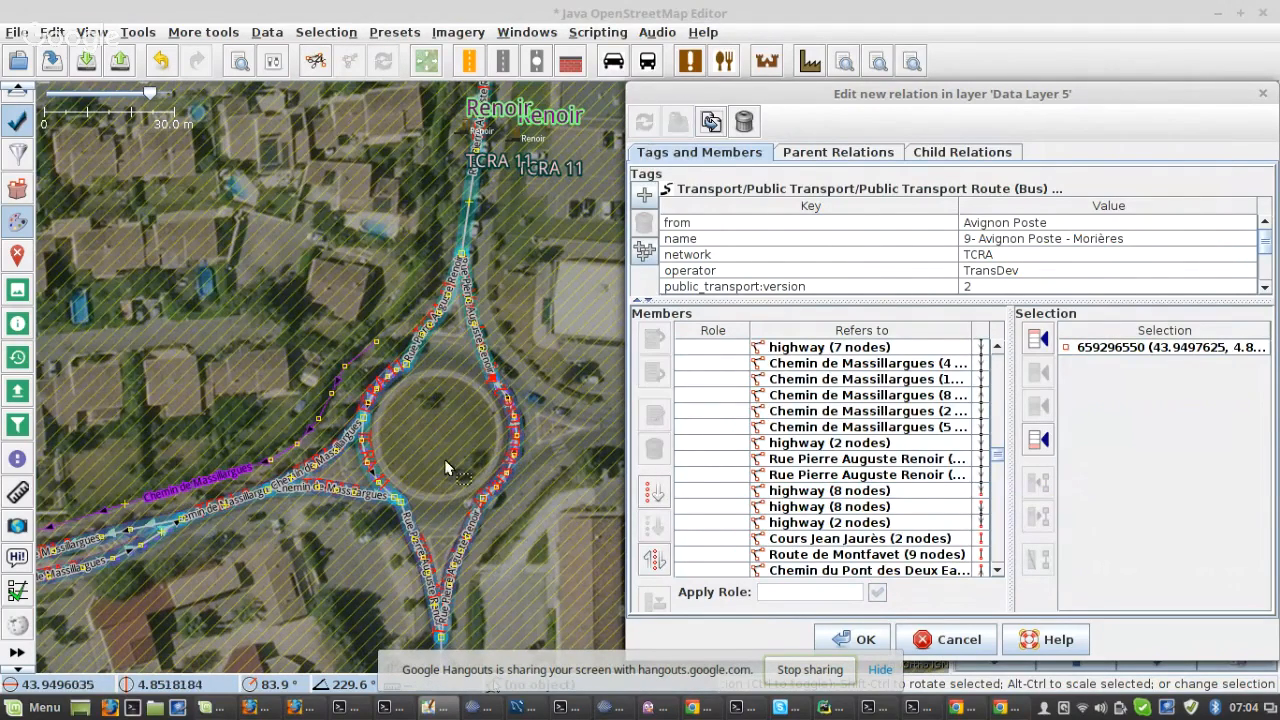
scroll(420, 510, "down", 3)
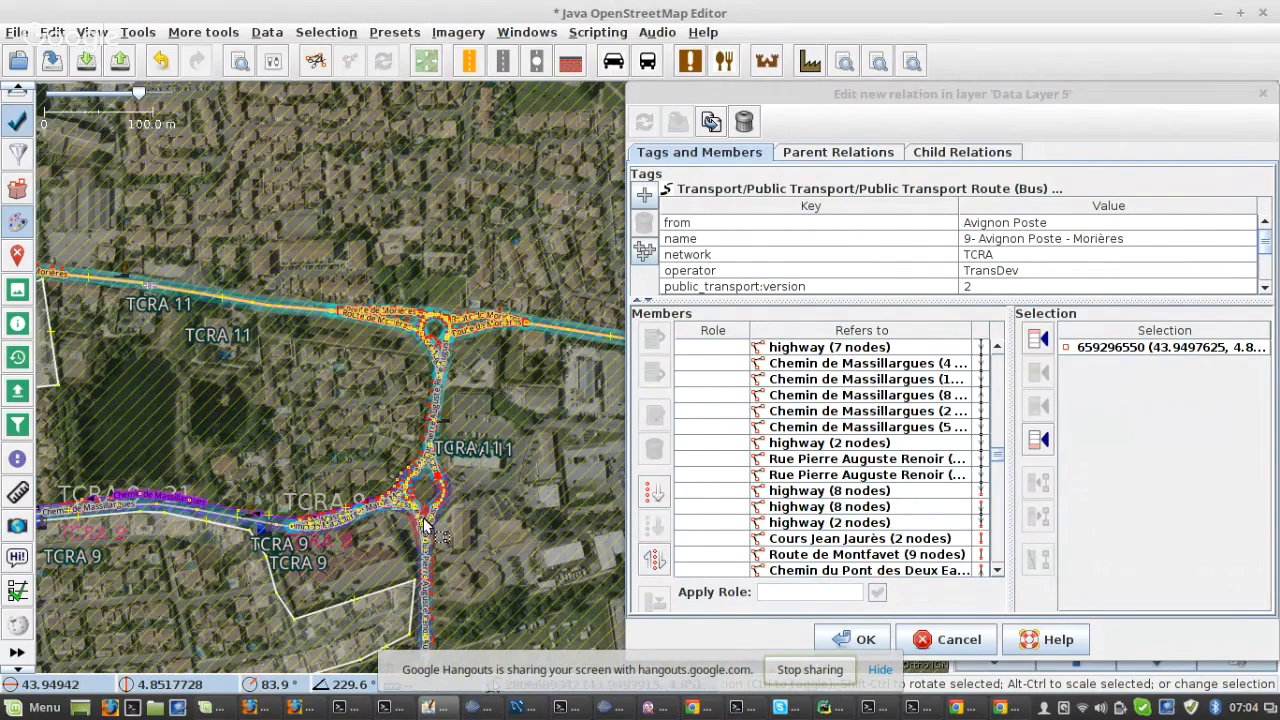
scroll(481, 506, "up", 5)
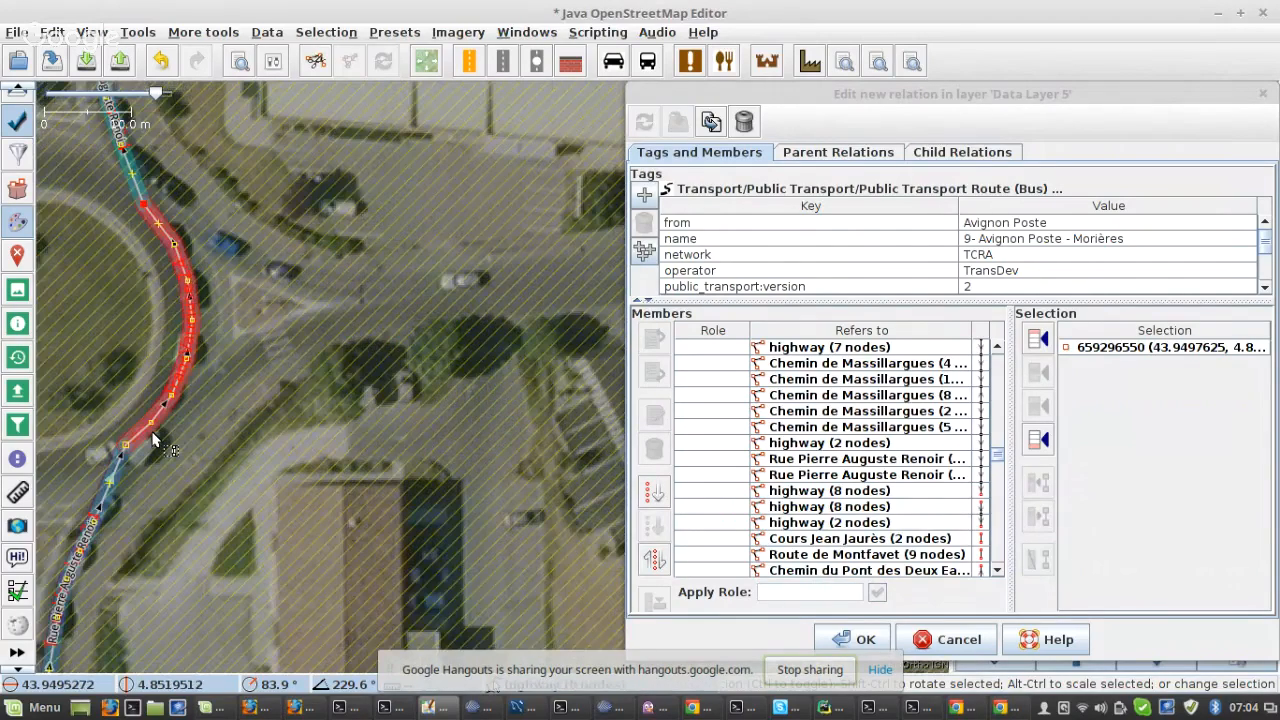
- Download the OpenStreetMap data for the area around the Chemin de Massillargues and Rue Pierre Auguste Renoir roundabout
left_click(87, 61)
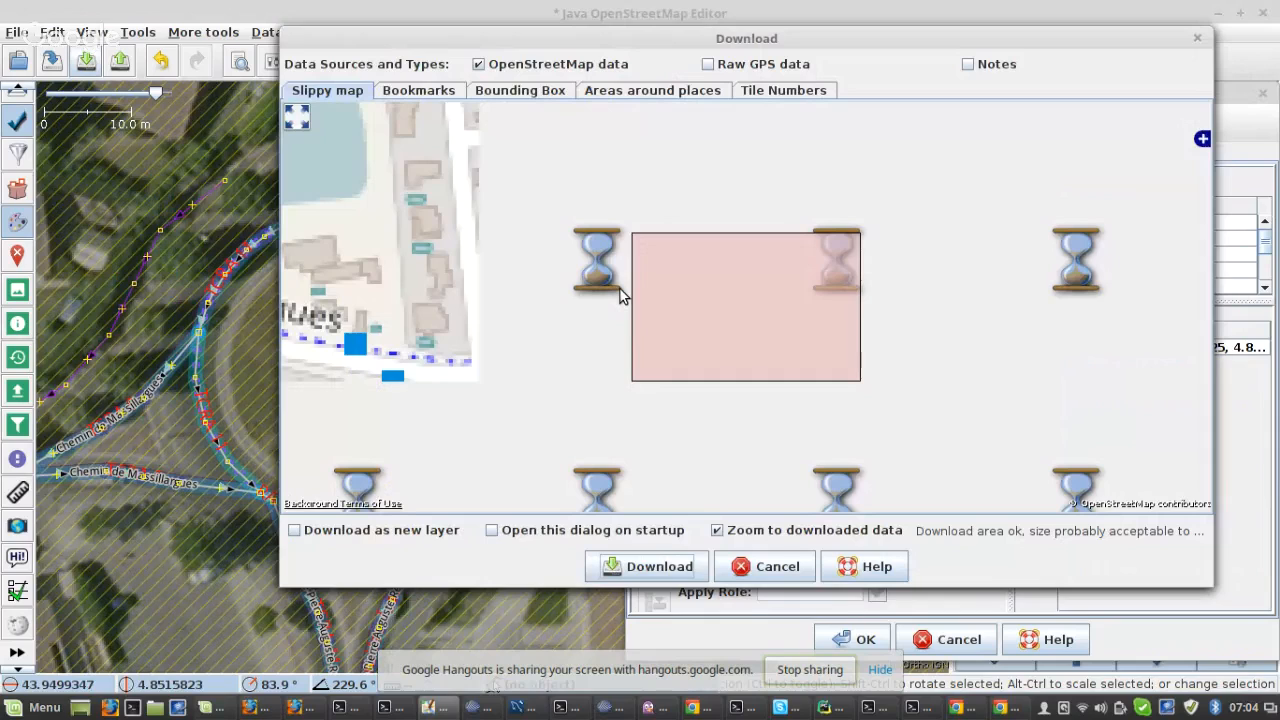
left_click(672, 564)
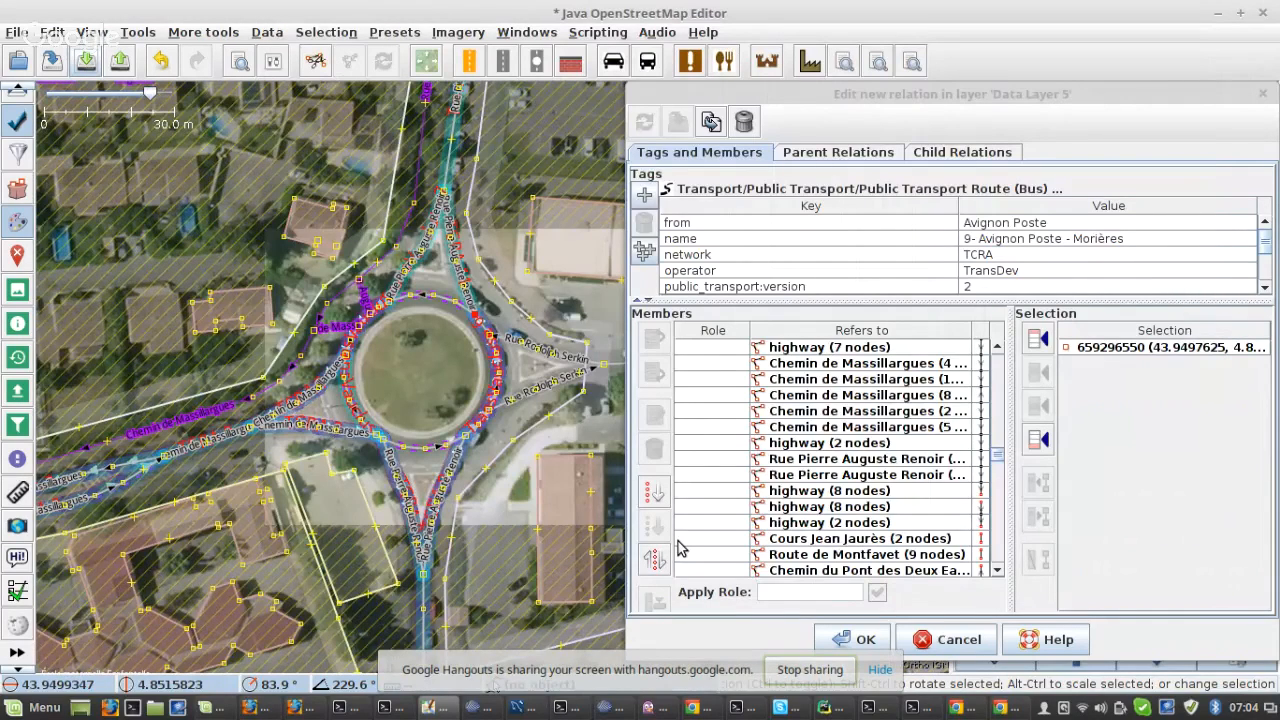
scroll(300, 440, "up", 3)
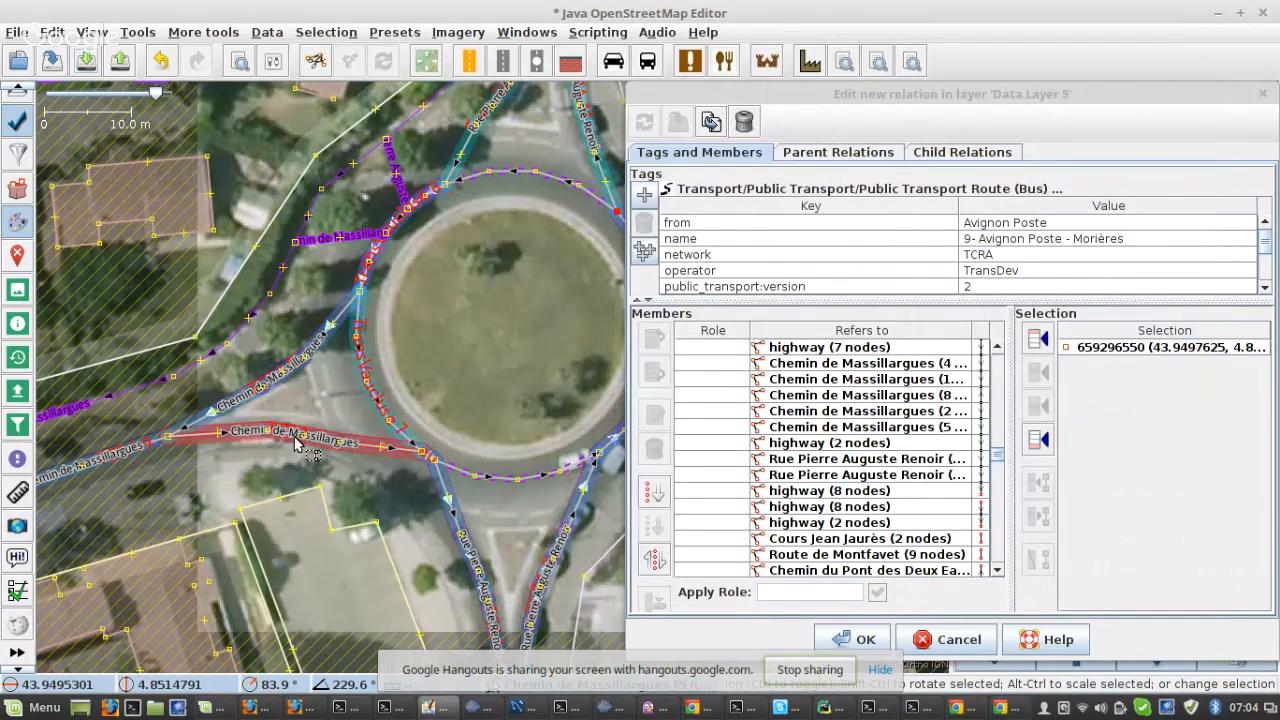
- Select all relation members on the map and examine the parallel Chemin de Massillargues ways west of the roundabout
left_click(840, 450)
key("ctrl+a")
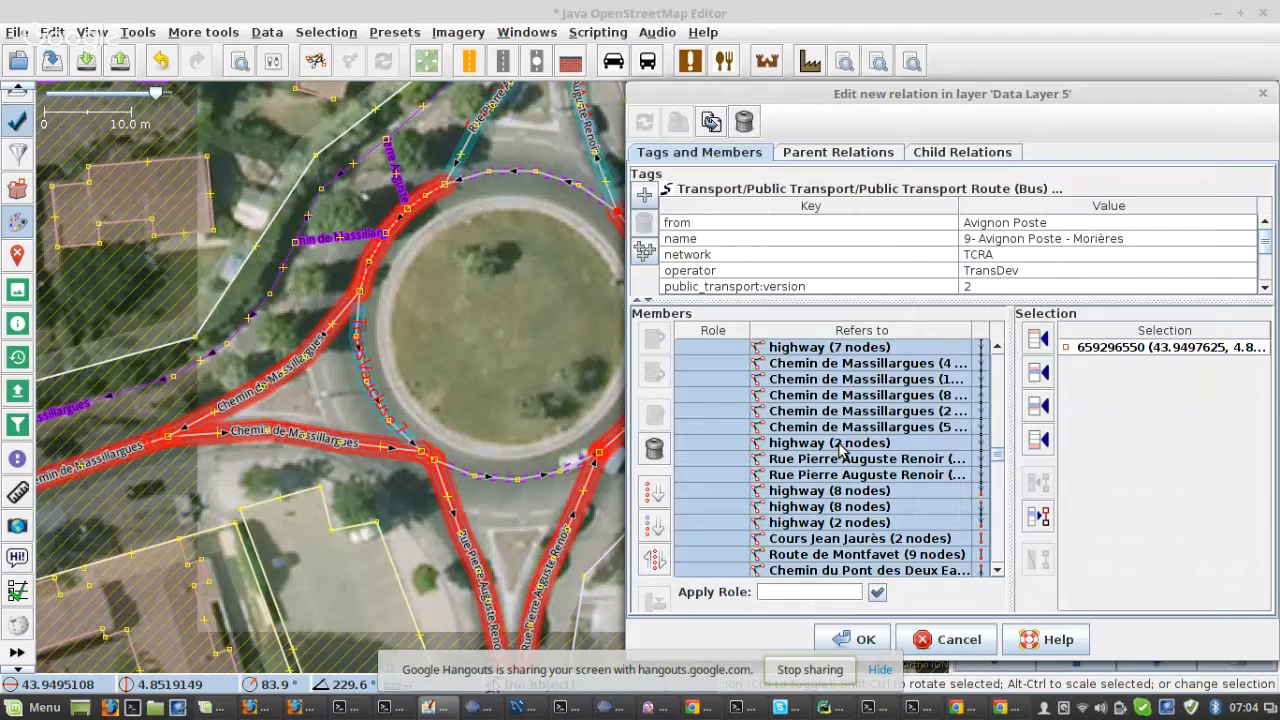
scroll(375, 425, "down", 5)
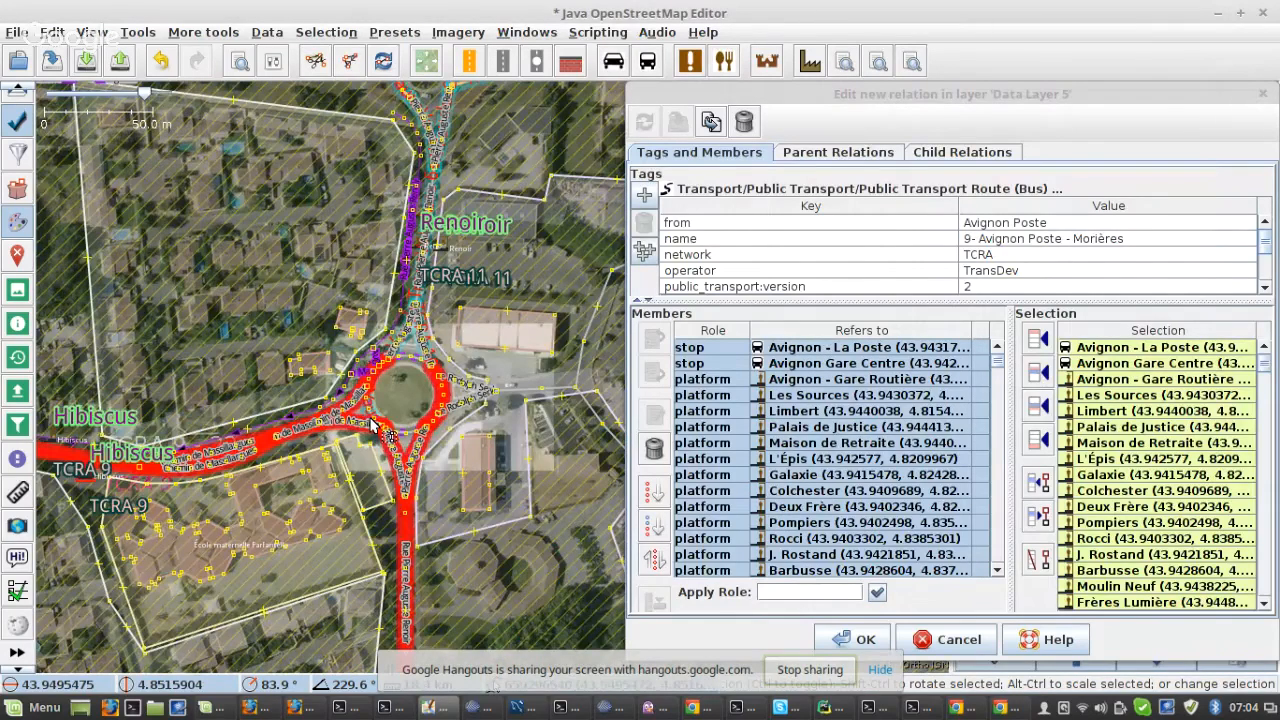
scroll(375, 425, "down", 2)
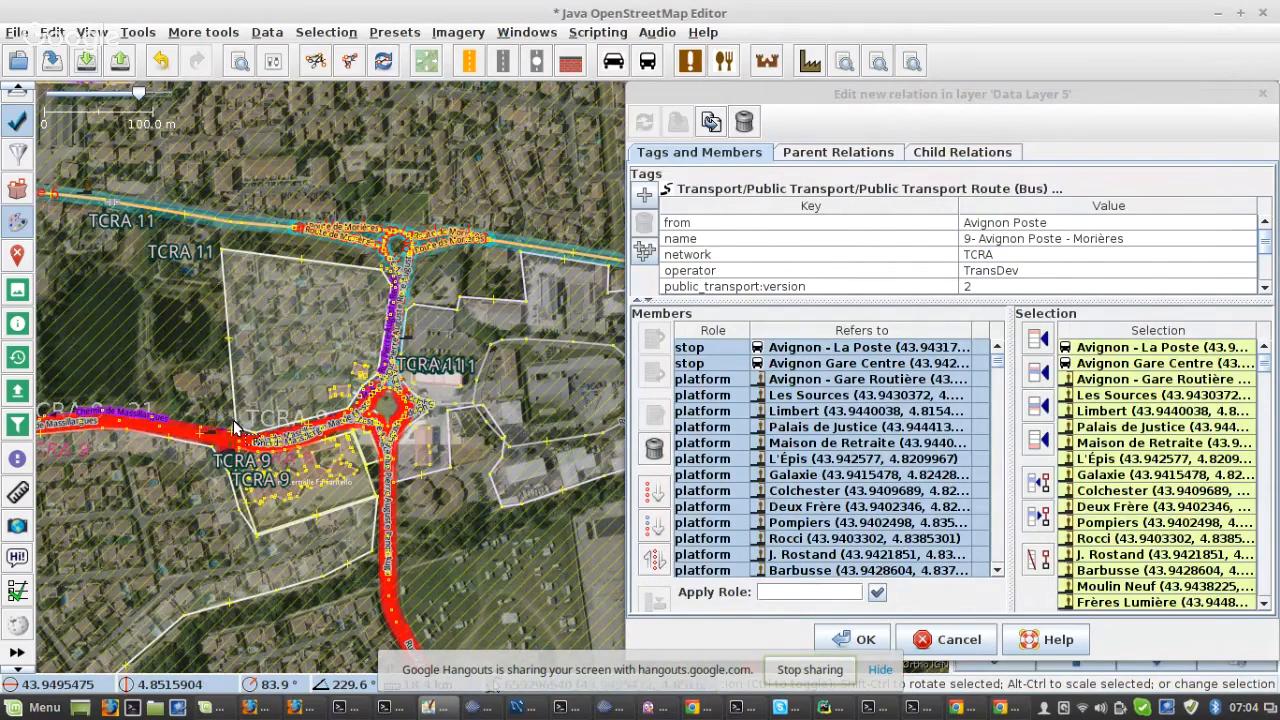
scroll(236, 427, "up", 4)
scroll(300, 447, "up", 3)
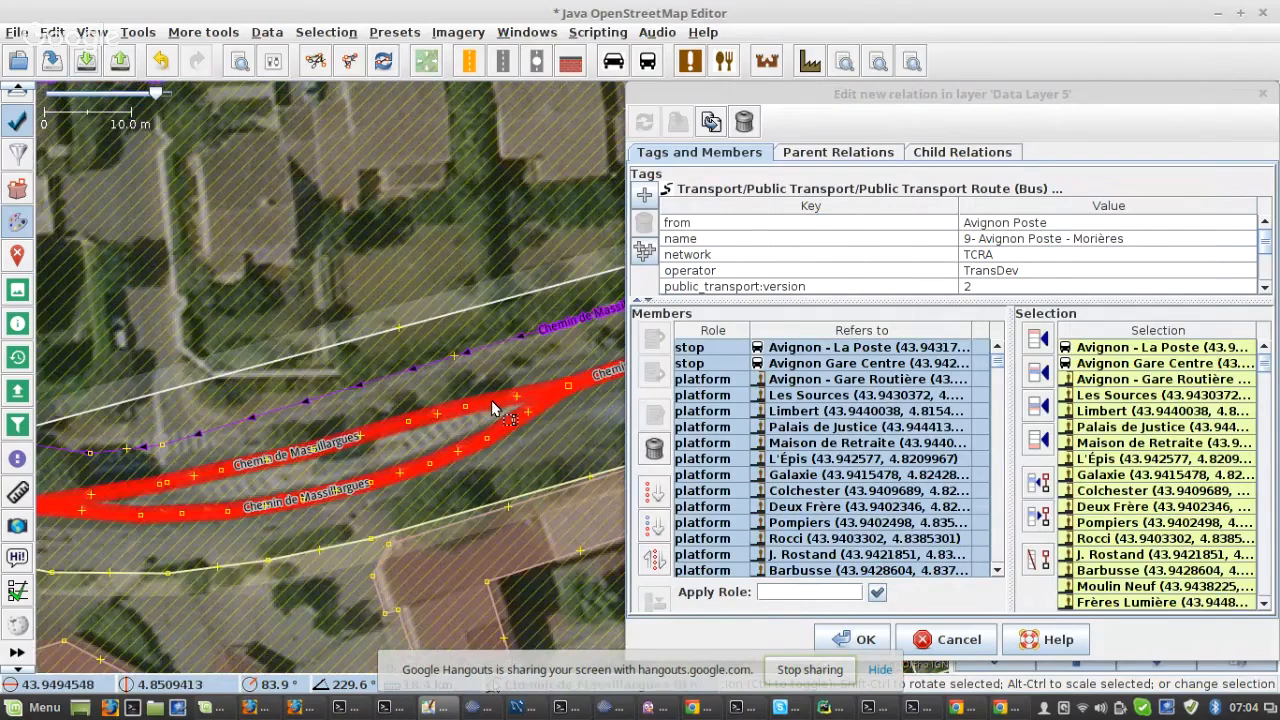
scroll(491, 400, "up", 2)
- Remove the return-direction Chemin de Massillargues ways, the 6-node and 8-node roundabout highways and the northbound Rue Pierre Auguste Renoir branch from the relation
left_click(398, 283)
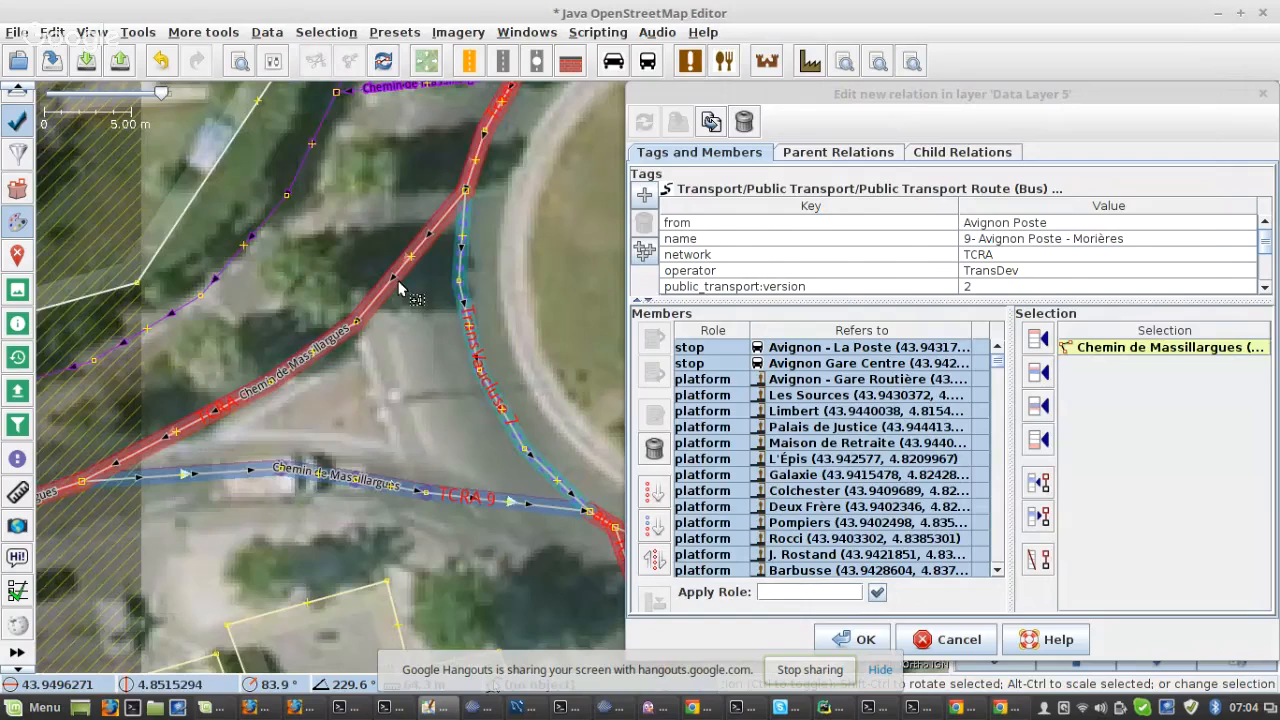
scroll(398, 288, "down", 2)
left_click(384, 386, "shift")
left_click(458, 180, "shift")
left_click_drag(521, 454, 235, 441)
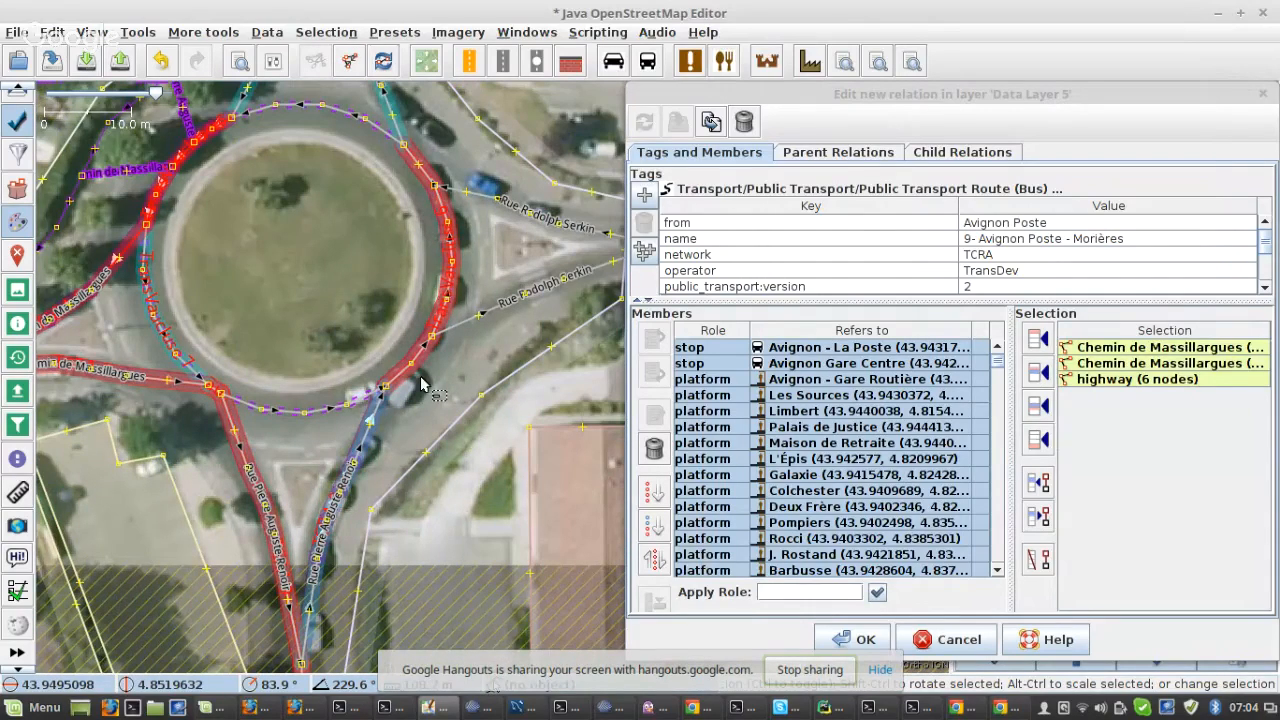
left_click(405, 378, "shift")
left_click(371, 418, "shift")
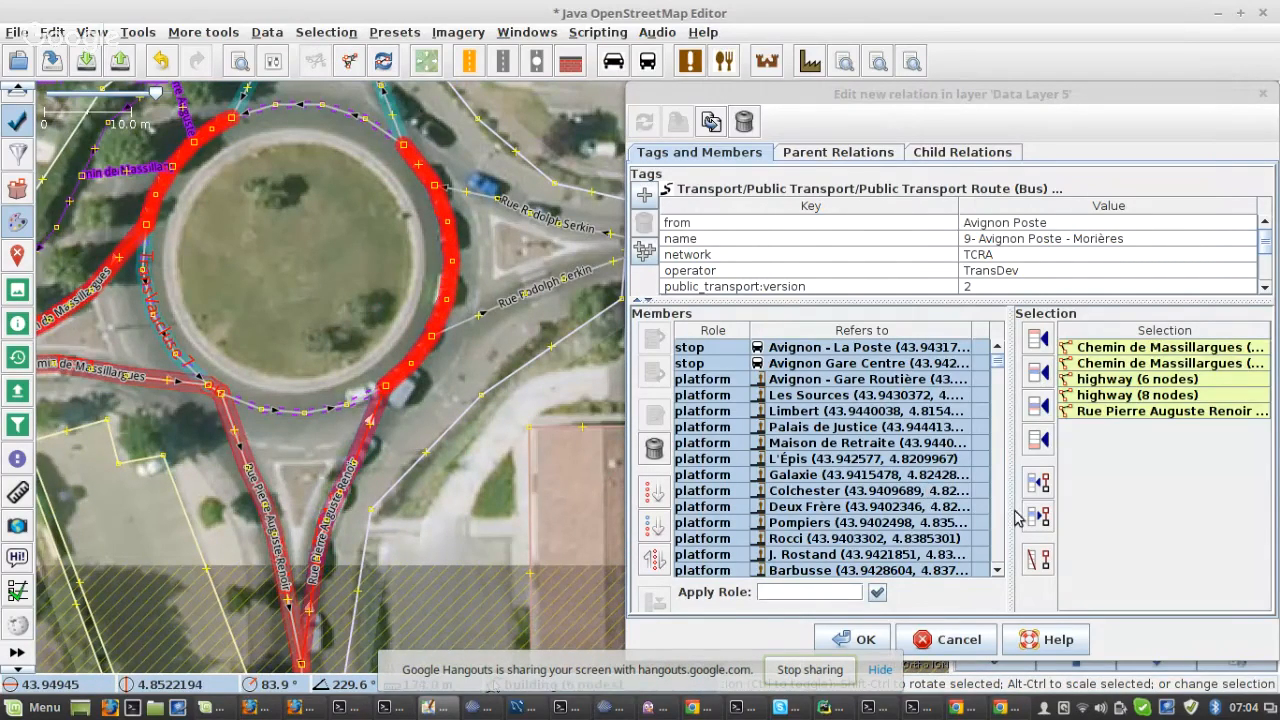
left_click(1039, 560)
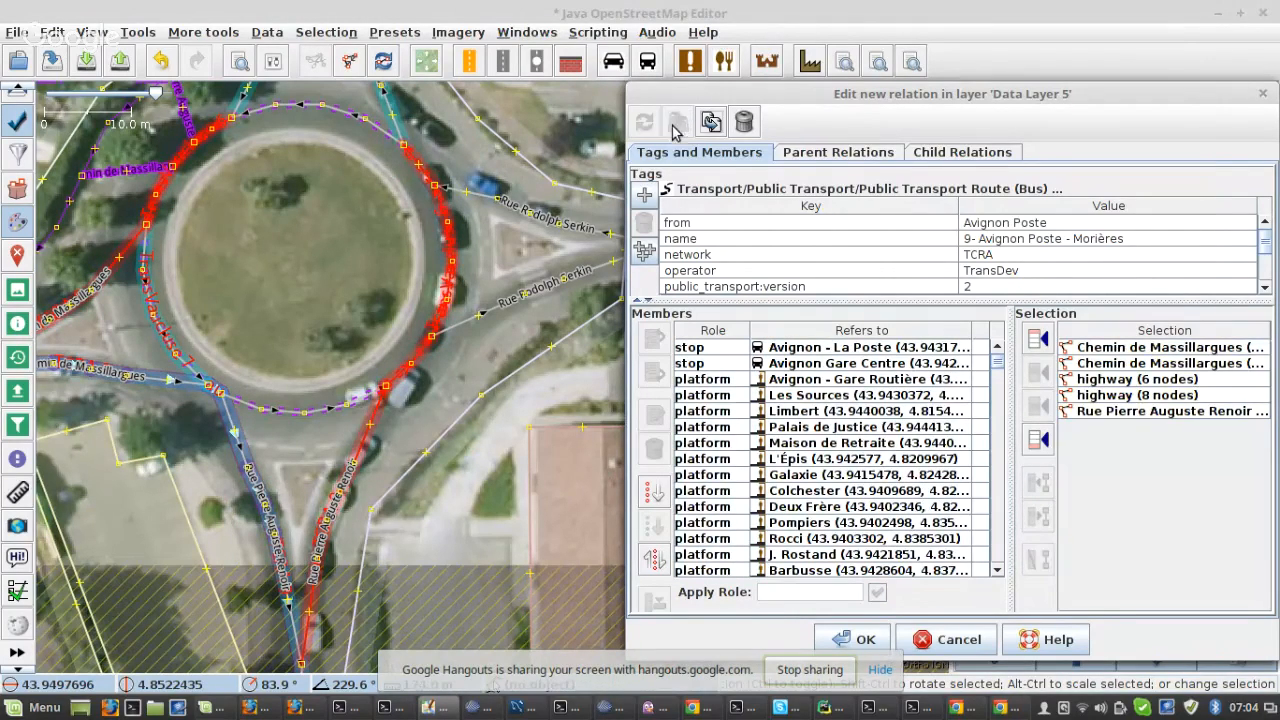
- Select all remaining members on the map and check the route from the roundabout back along Chemin de Massillargues
left_click(822, 381)
key("ctrl+a")
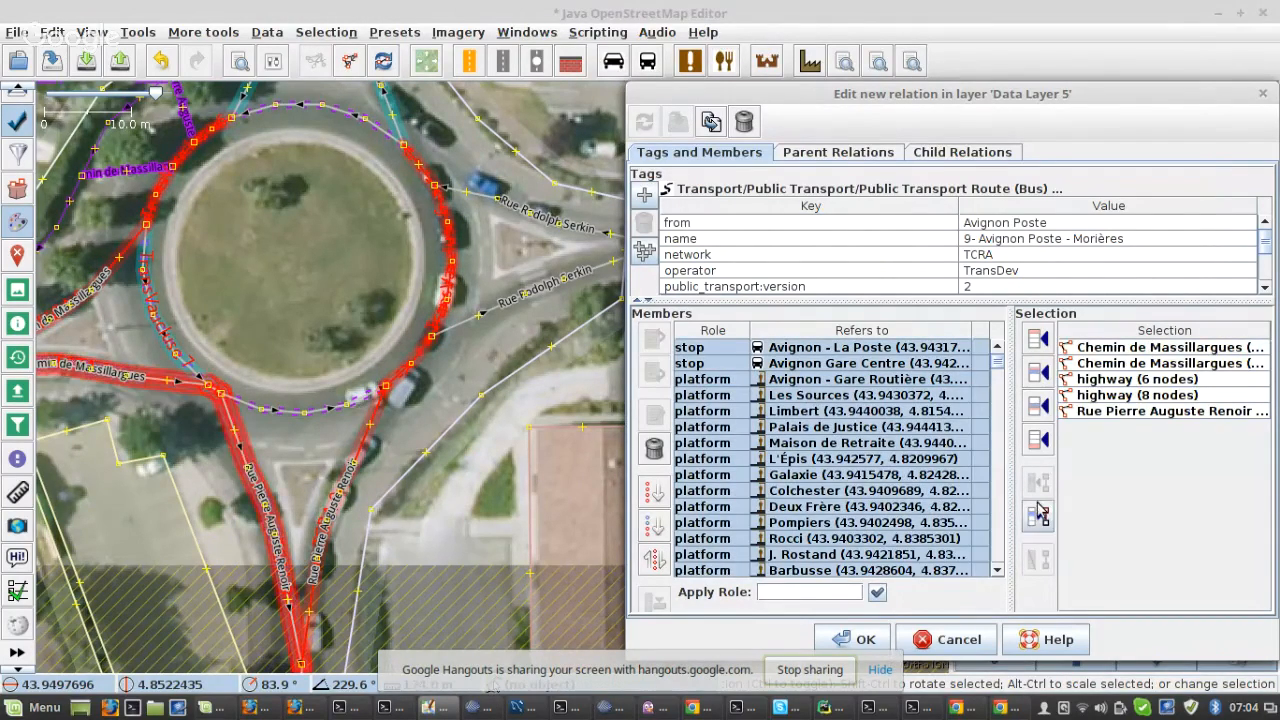
left_click(1039, 514)
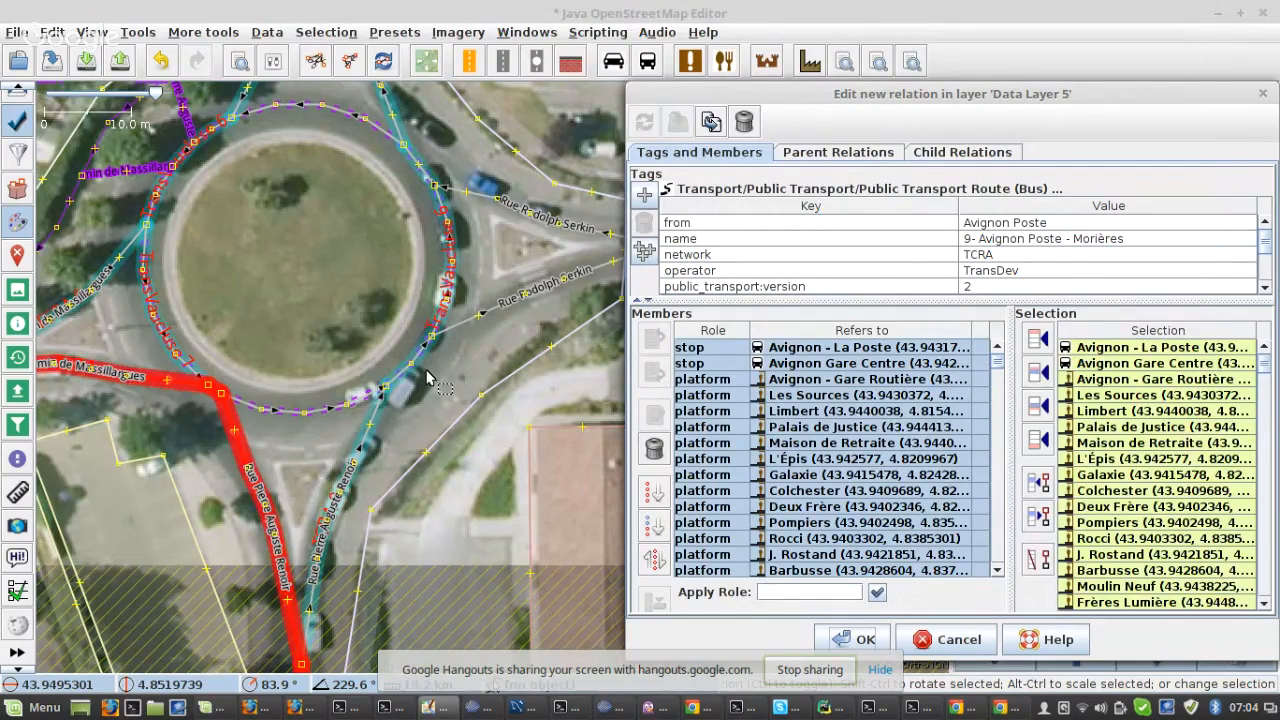
scroll(428, 377, "down", 5)
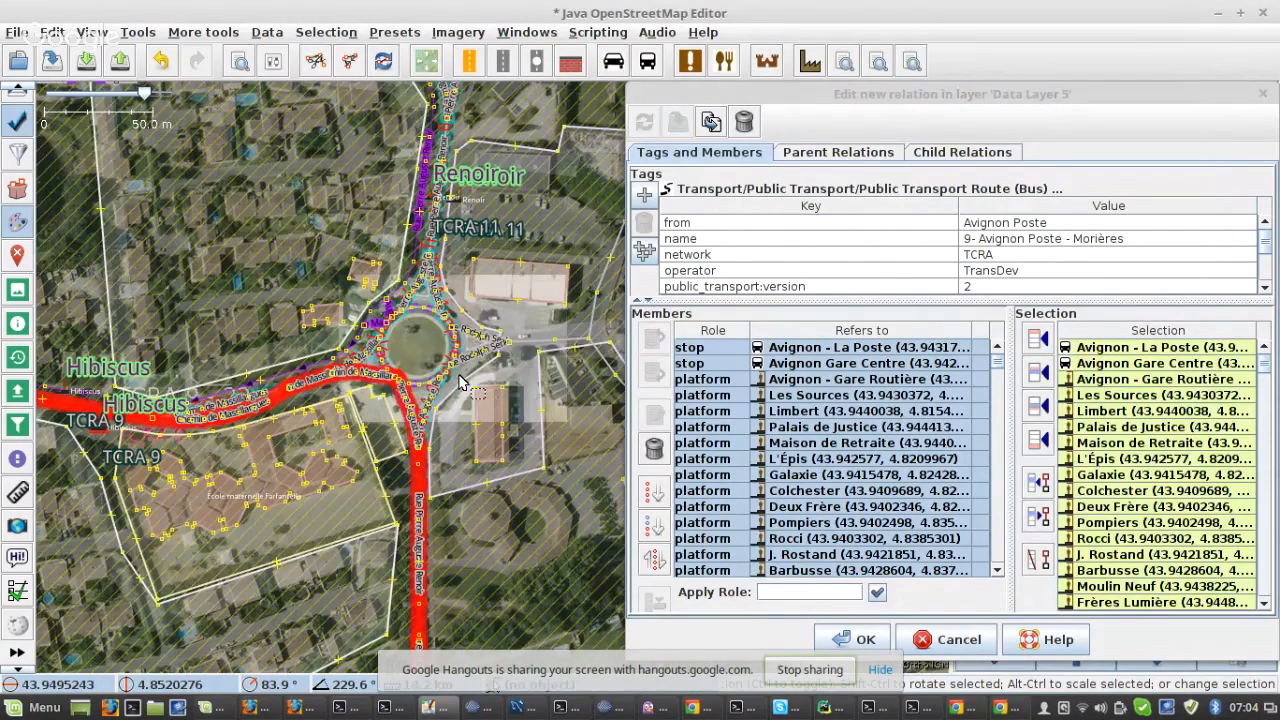
scroll(370, 373, "up", 3)
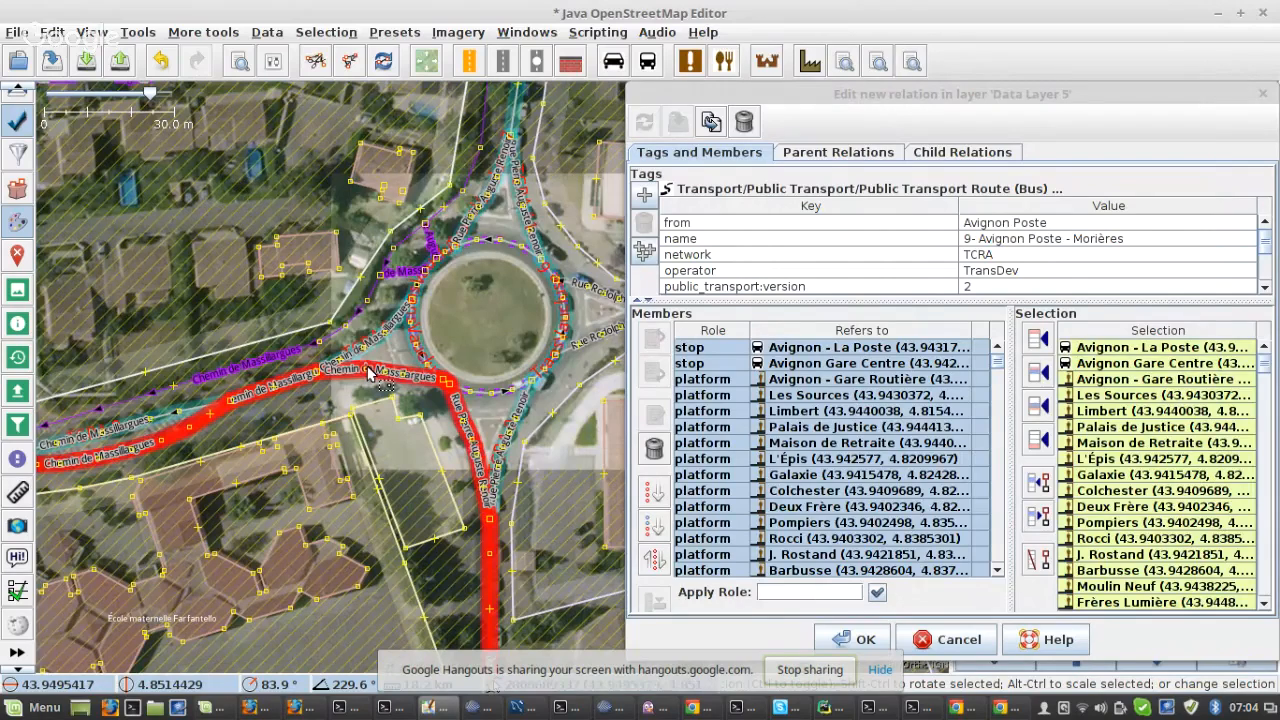
scroll(370, 373, "up", 3)
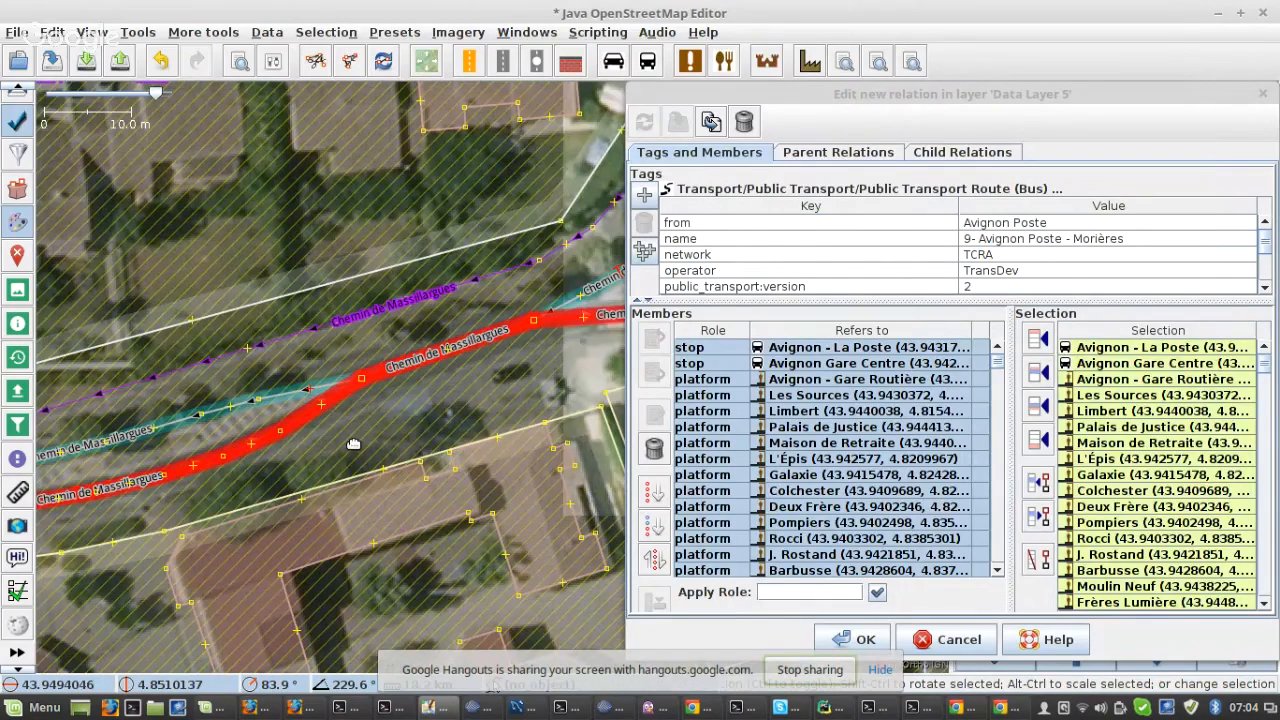
left_click_drag(353, 444, 600, 408)
- Locate the Chemin de Massillargues member before the split carriageways and sort the relation members from it downward
left_click(187, 427)
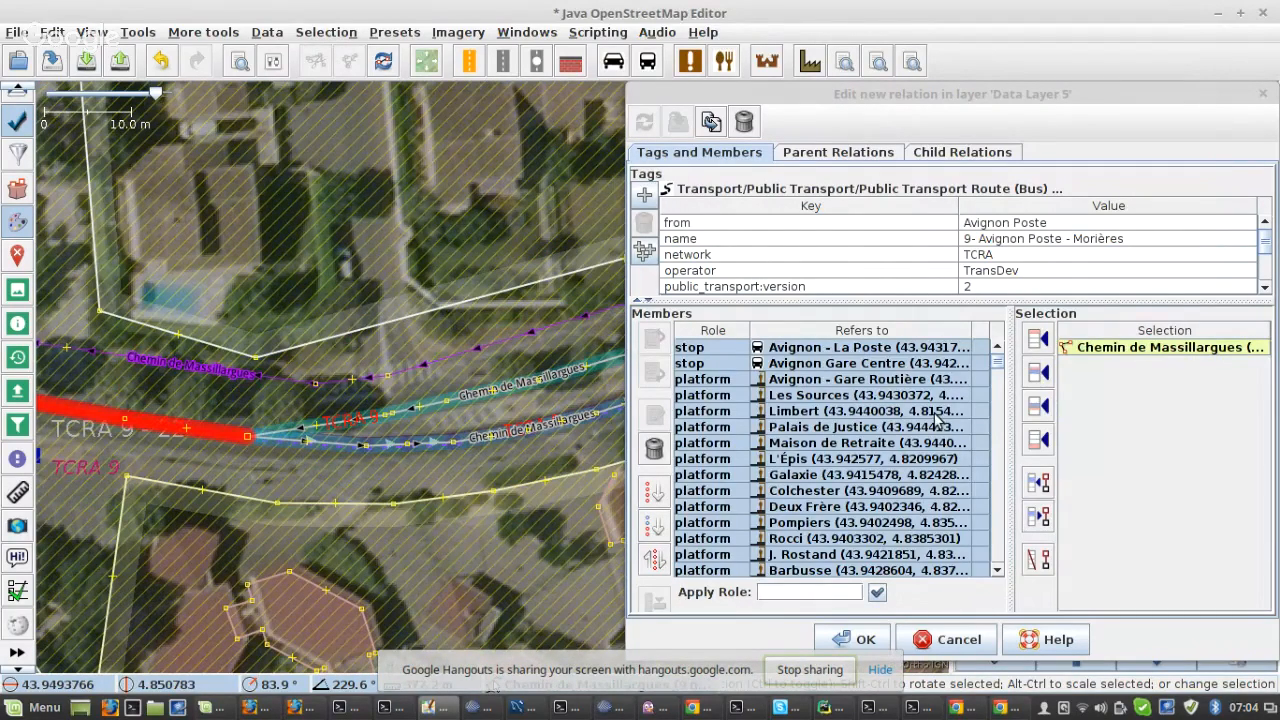
scroll(937, 420, "down", 5)
left_click(906, 476)
scroll(880, 470, "down", 3)
left_click(843, 460)
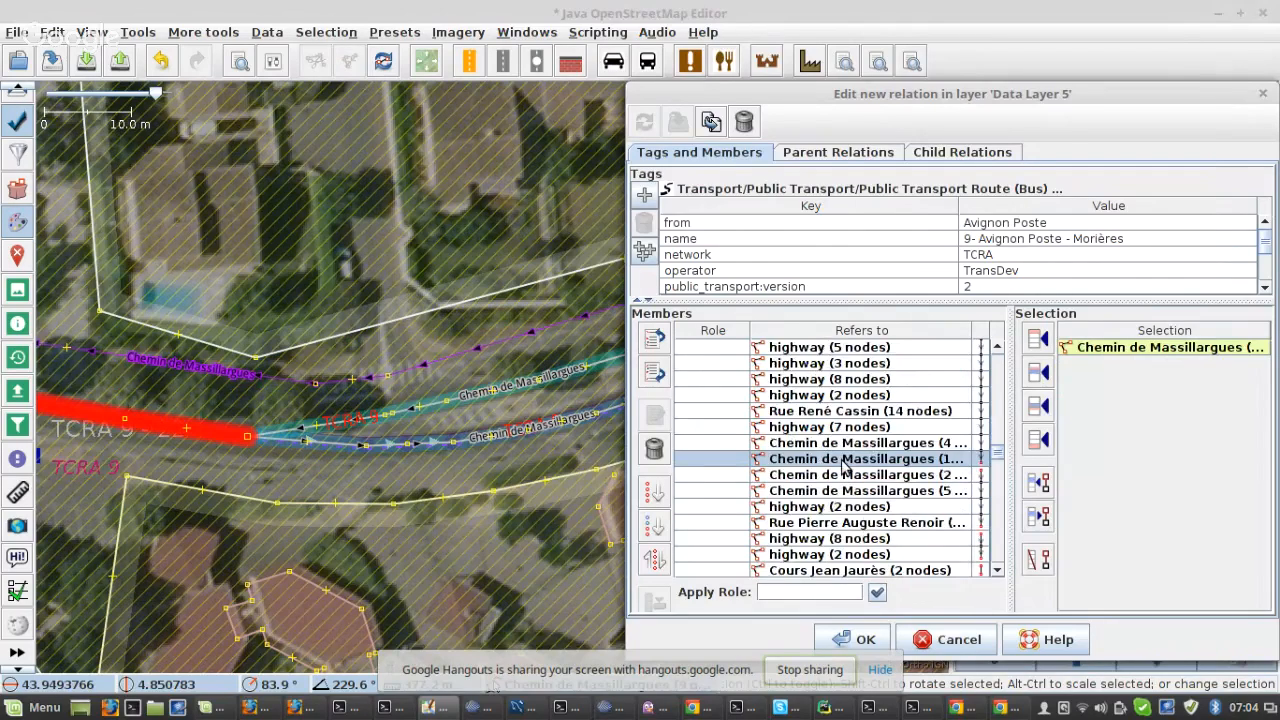
left_click(655, 526)
scroll(895, 490, "down", 2)
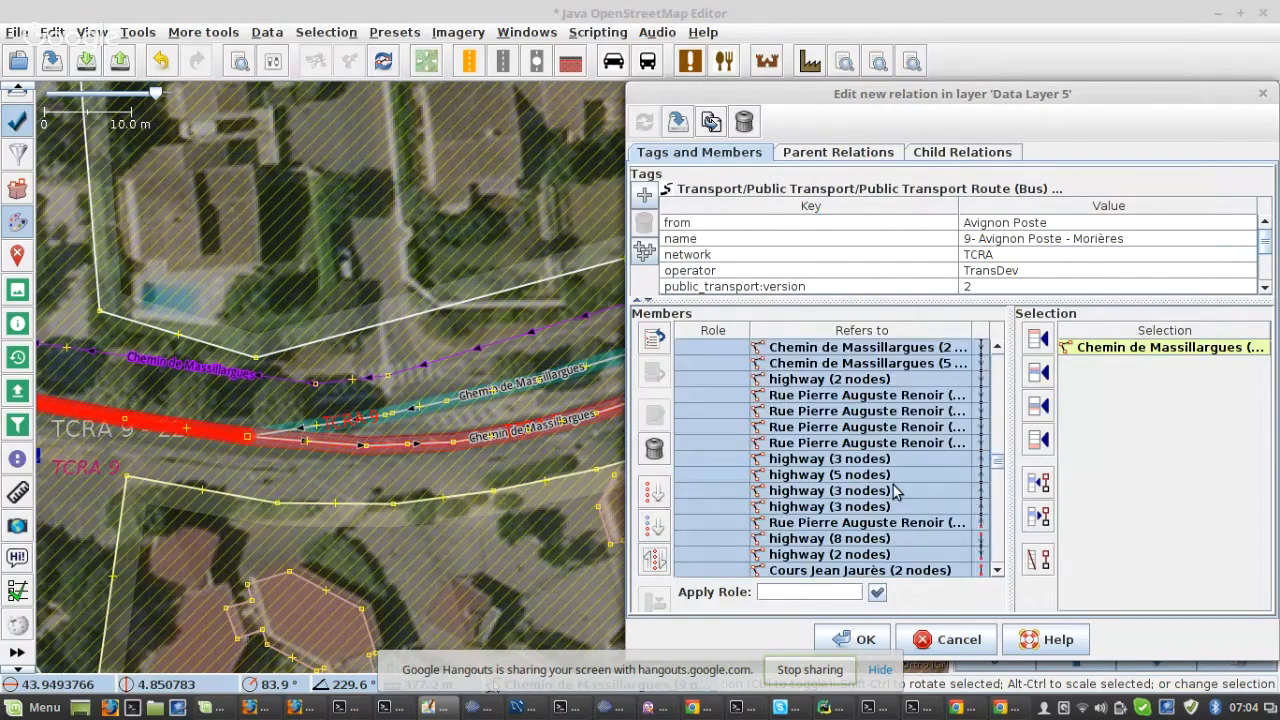
- Zoom to the gap after the last Rue Pierre Auguste Renoir member and examine the ways near the Lycée R. Char stop
scroll(885, 470, "down", 2)
right_click(876, 429)
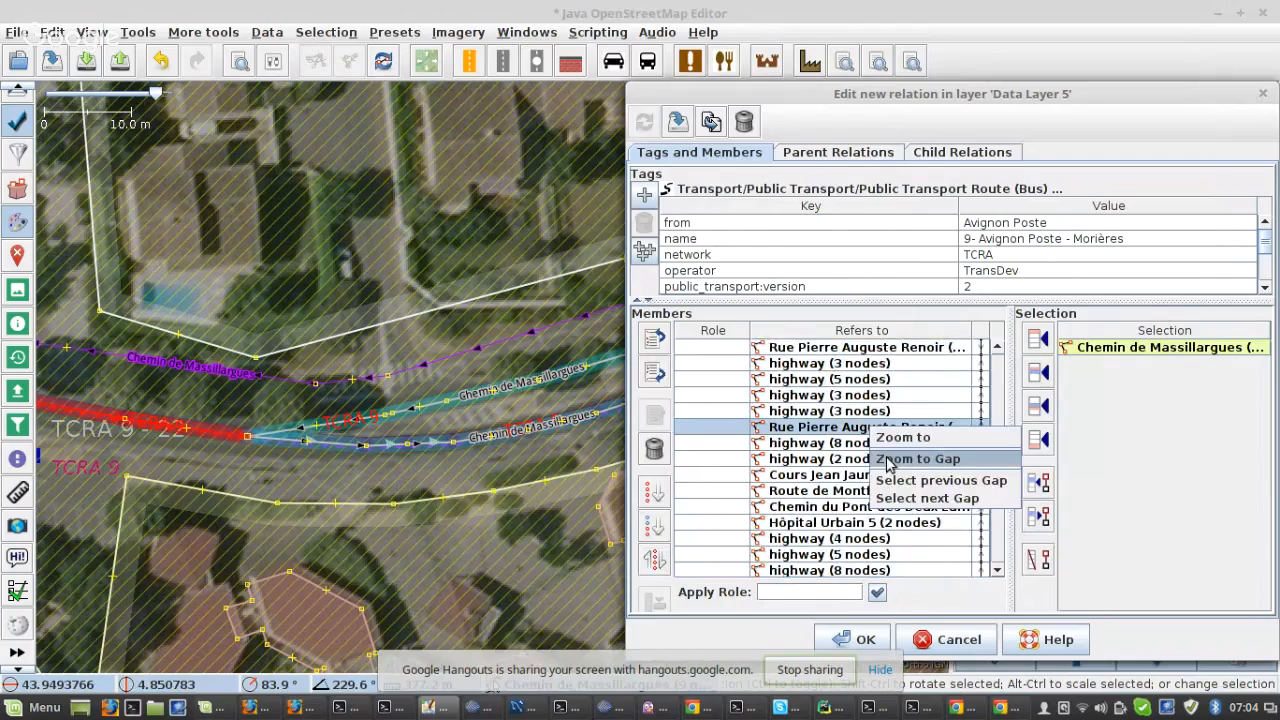
left_click(916, 459)
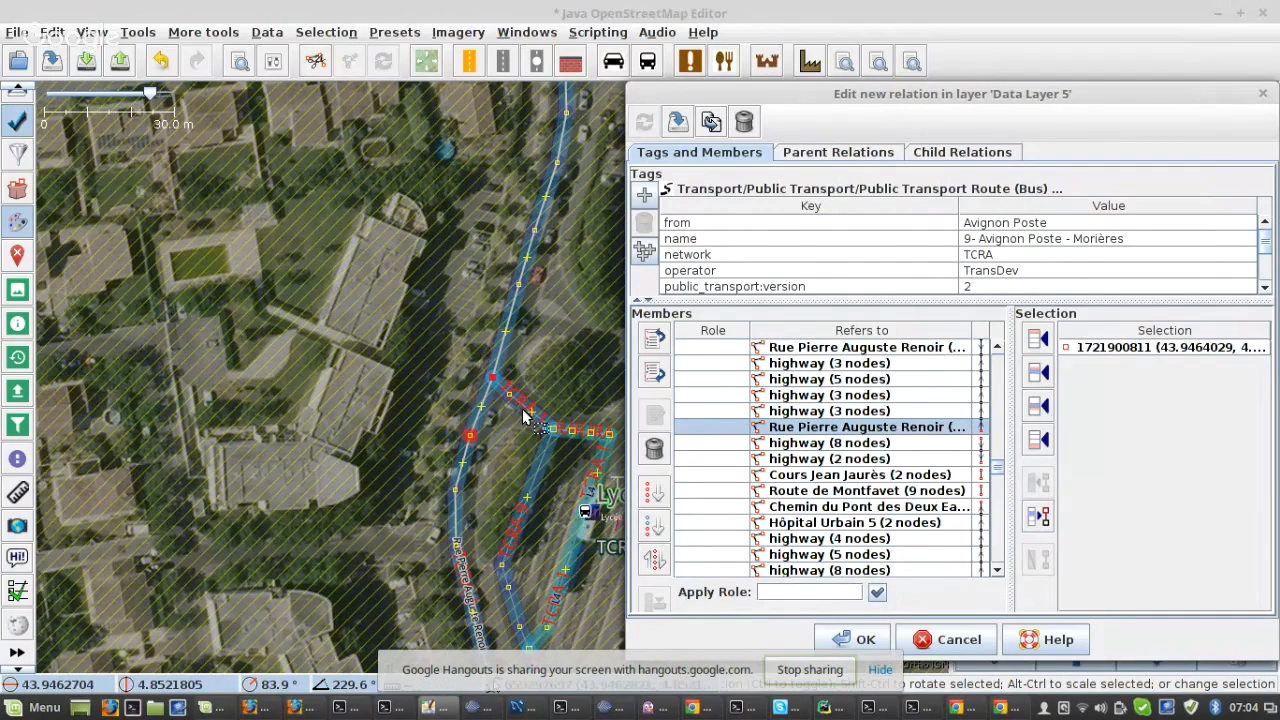
left_click_drag(522, 412, 191, 421)
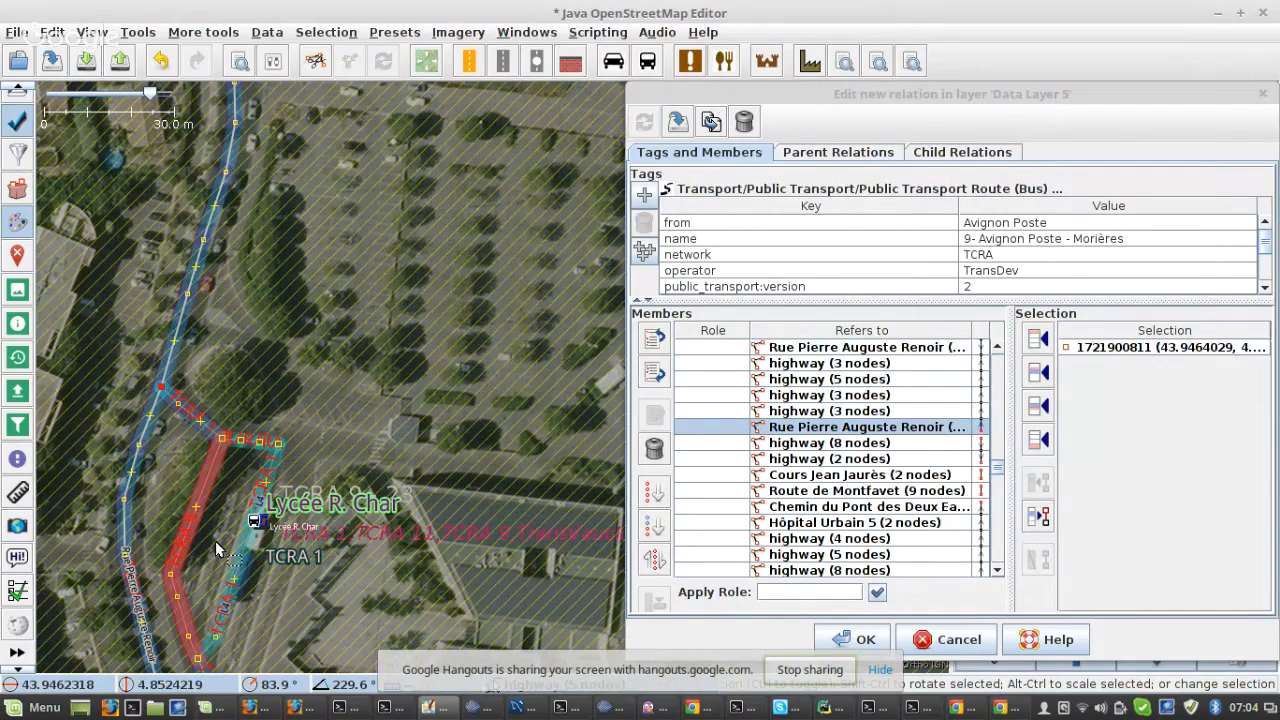
scroll(215, 540, "up", 2)
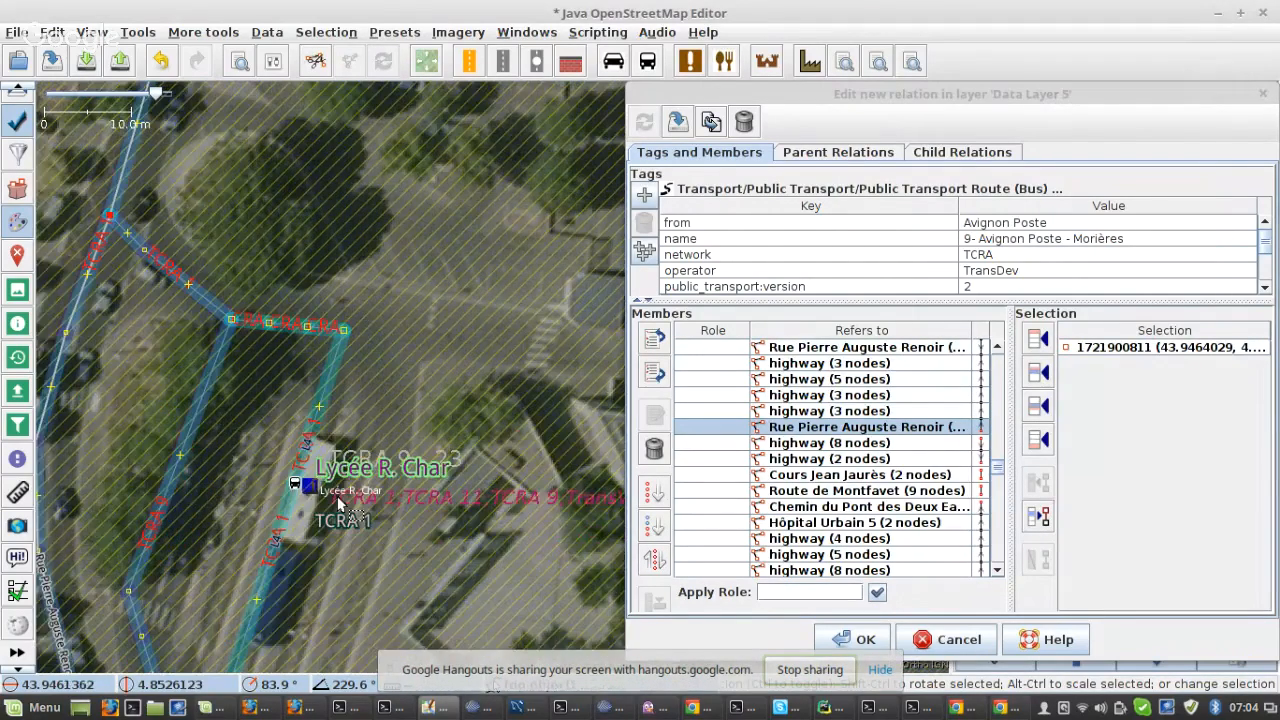
- Remove the five-node highway just west of the Lycée R. Char bus stop from the route relation's members
left_click(206, 383)
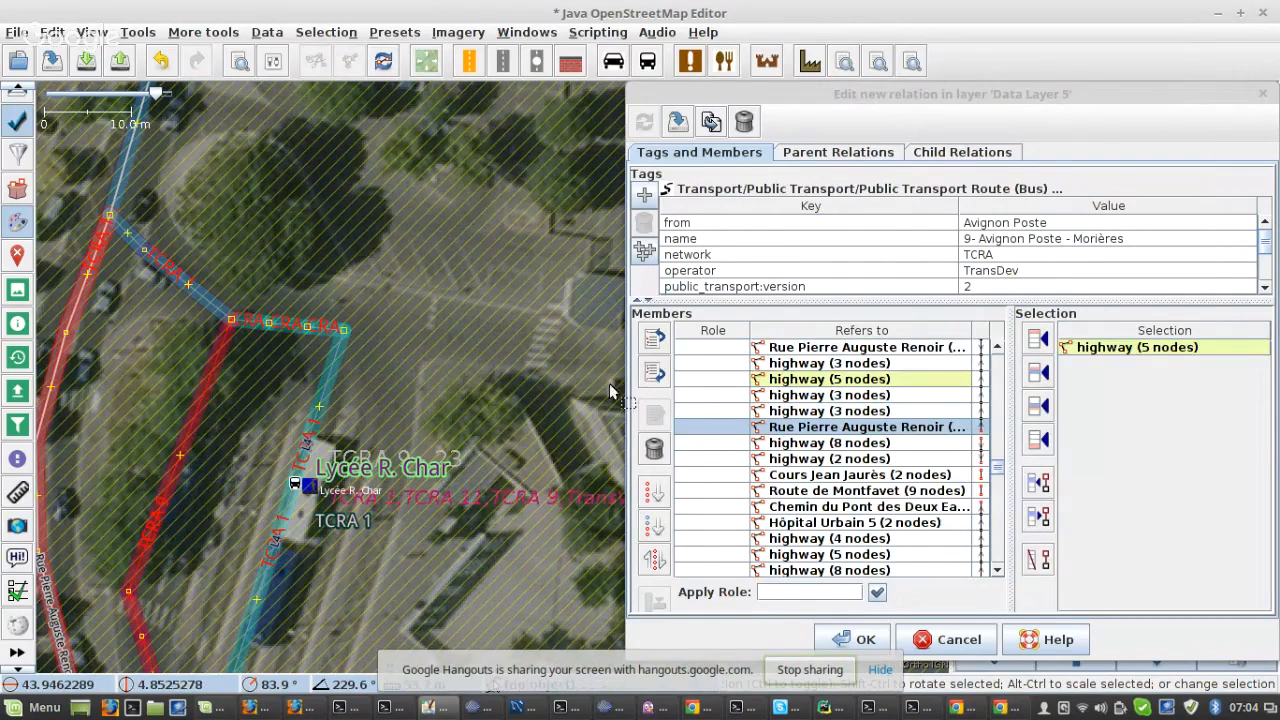
left_click(1036, 562)
scroll(352, 328, "down", 3)
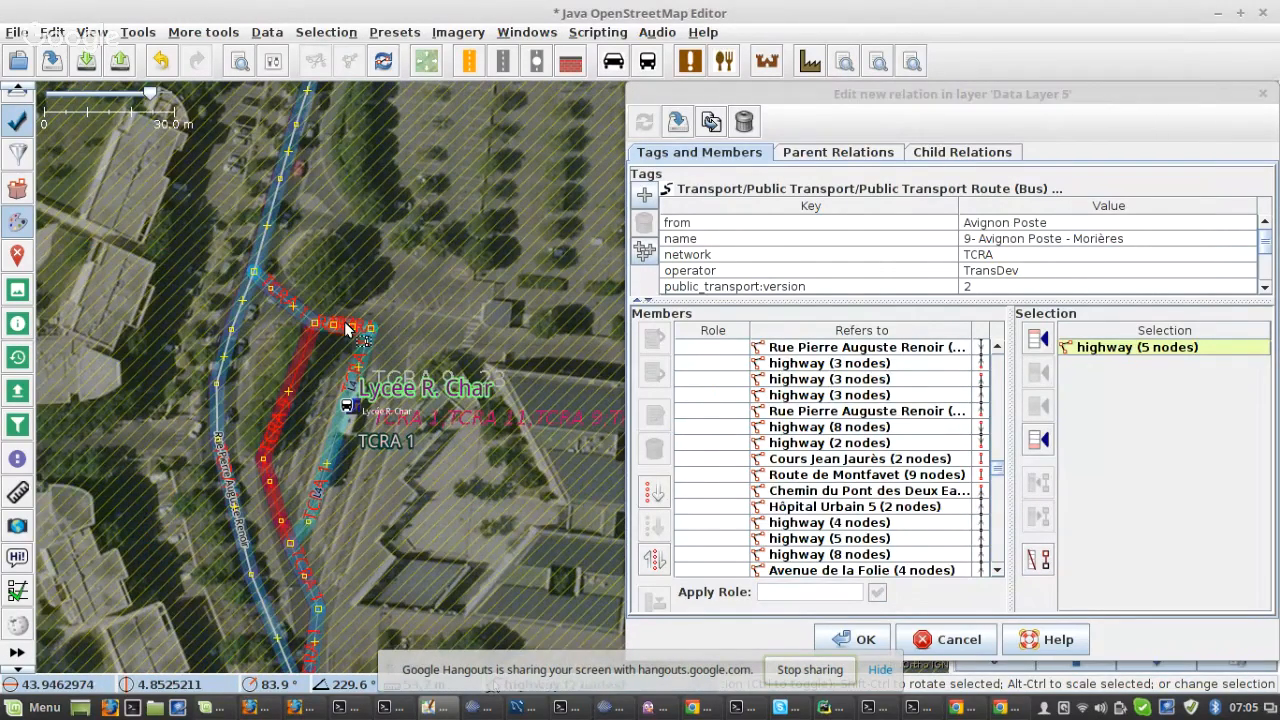
- Examine how the Rue Pierre Auguste Renoir segments and the short highways connect around the Lycée R. Char stop loop
scroll(348, 328, "down", 1)
left_click(311, 281)
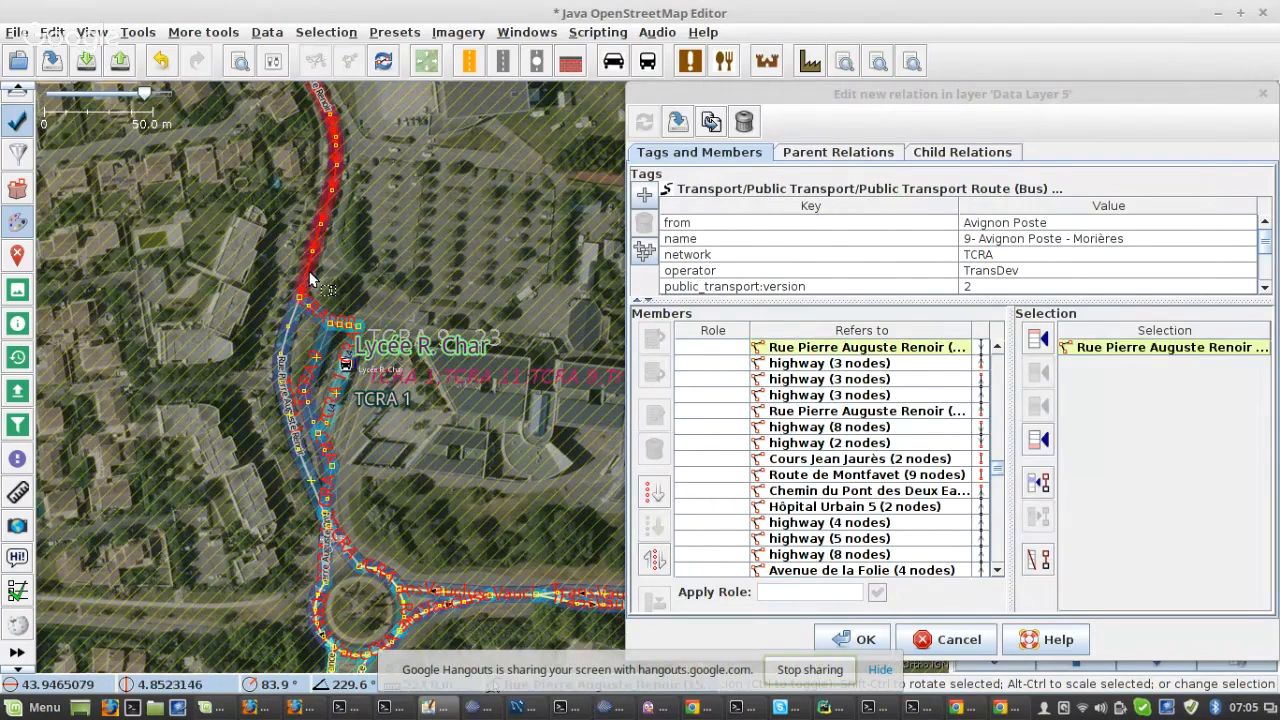
scroll(297, 322, "up", 1)
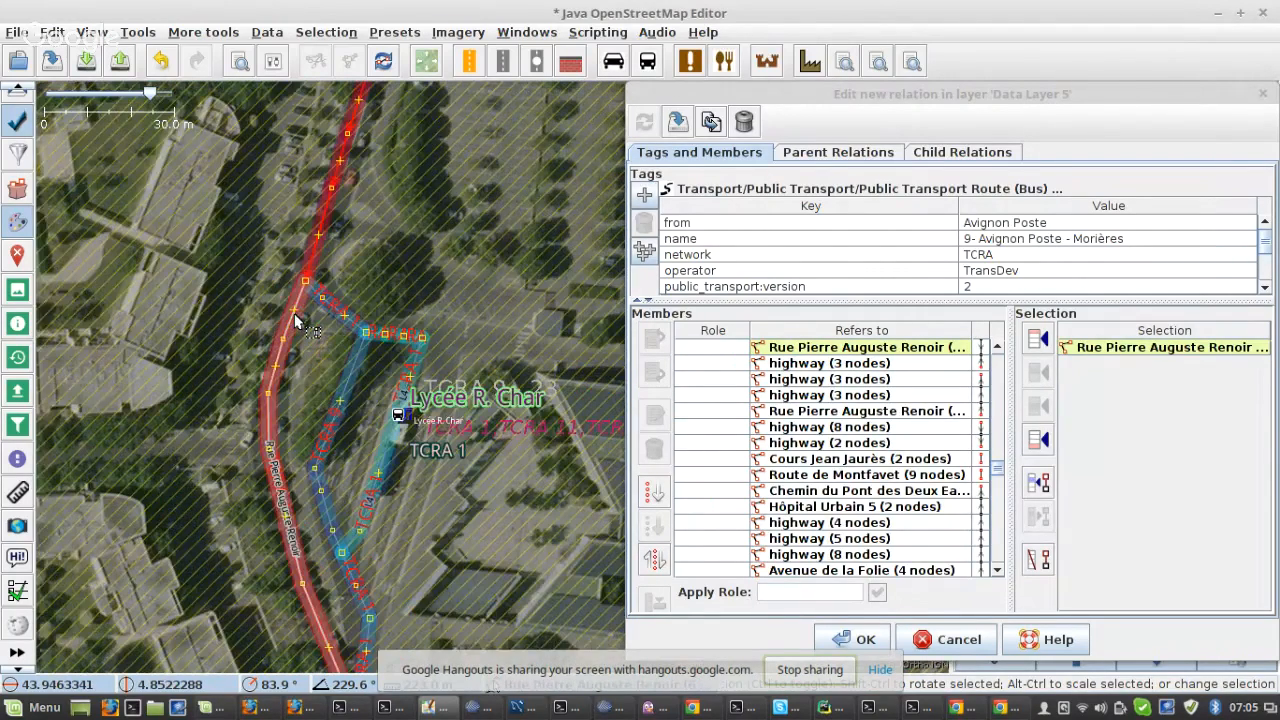
left_click(297, 322)
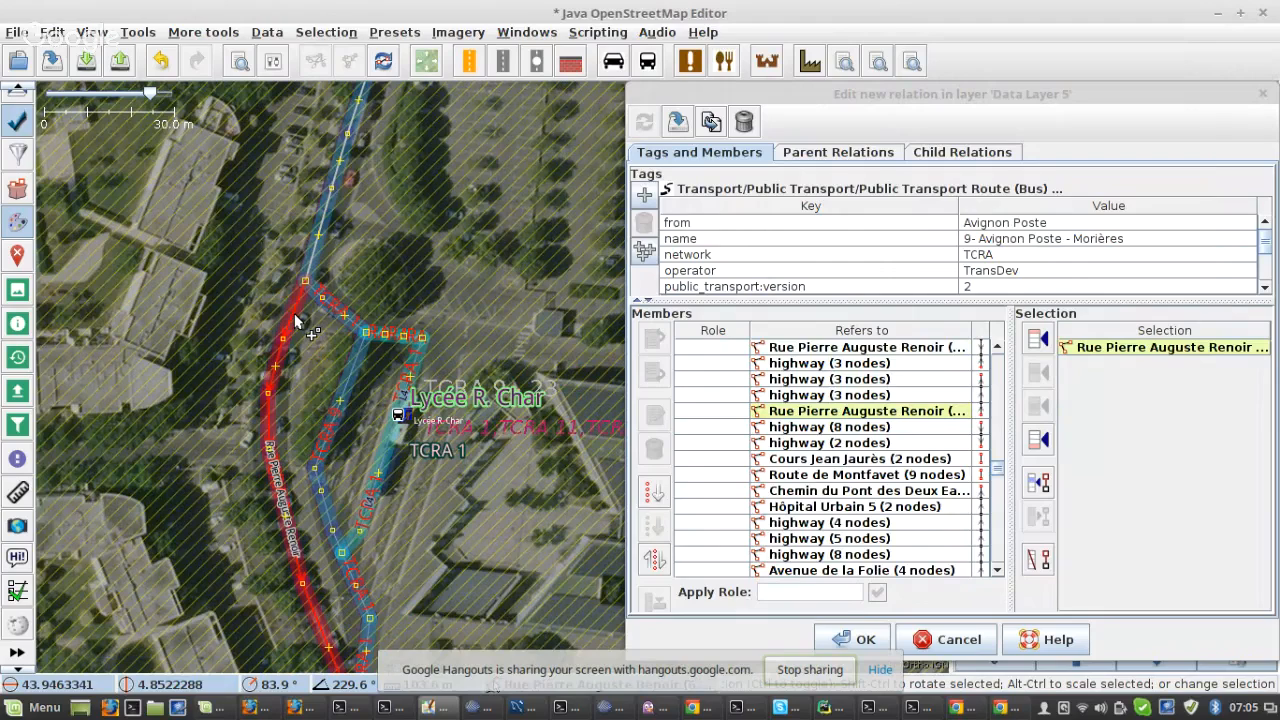
scroll(351, 484, "up", 2)
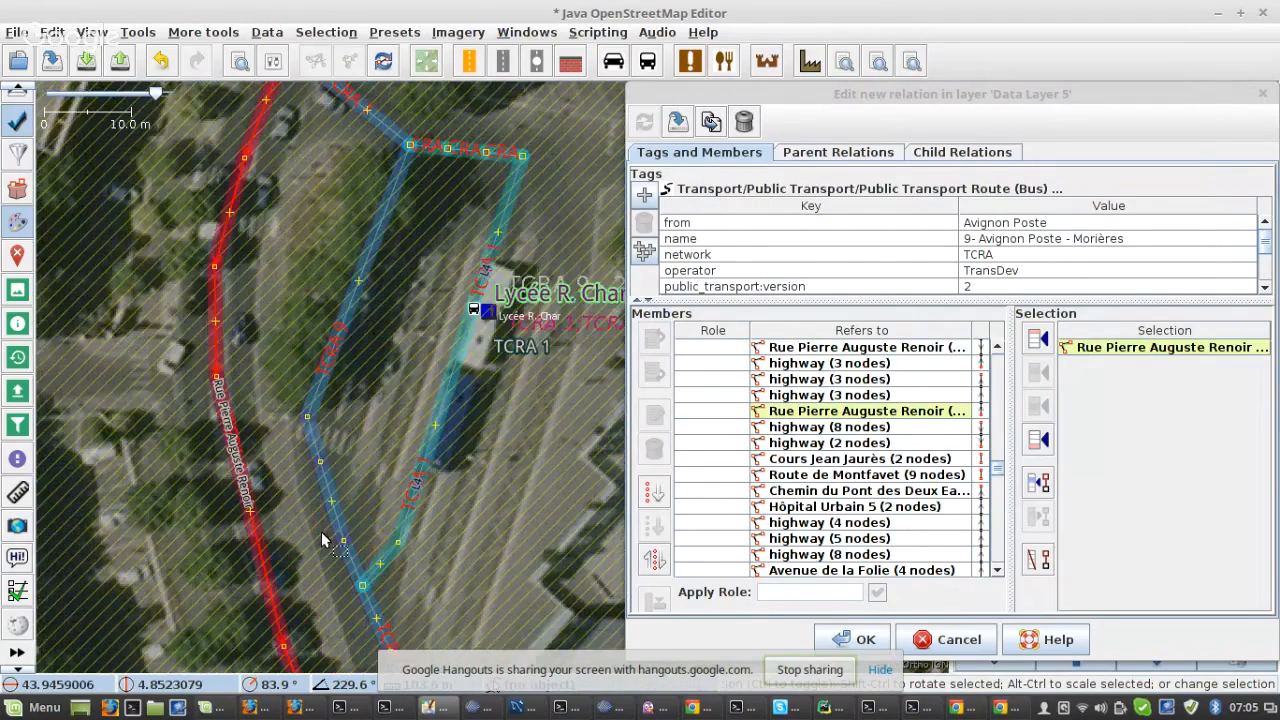
scroll(321, 531, "up", 2)
scroll(319, 528, "down", 4)
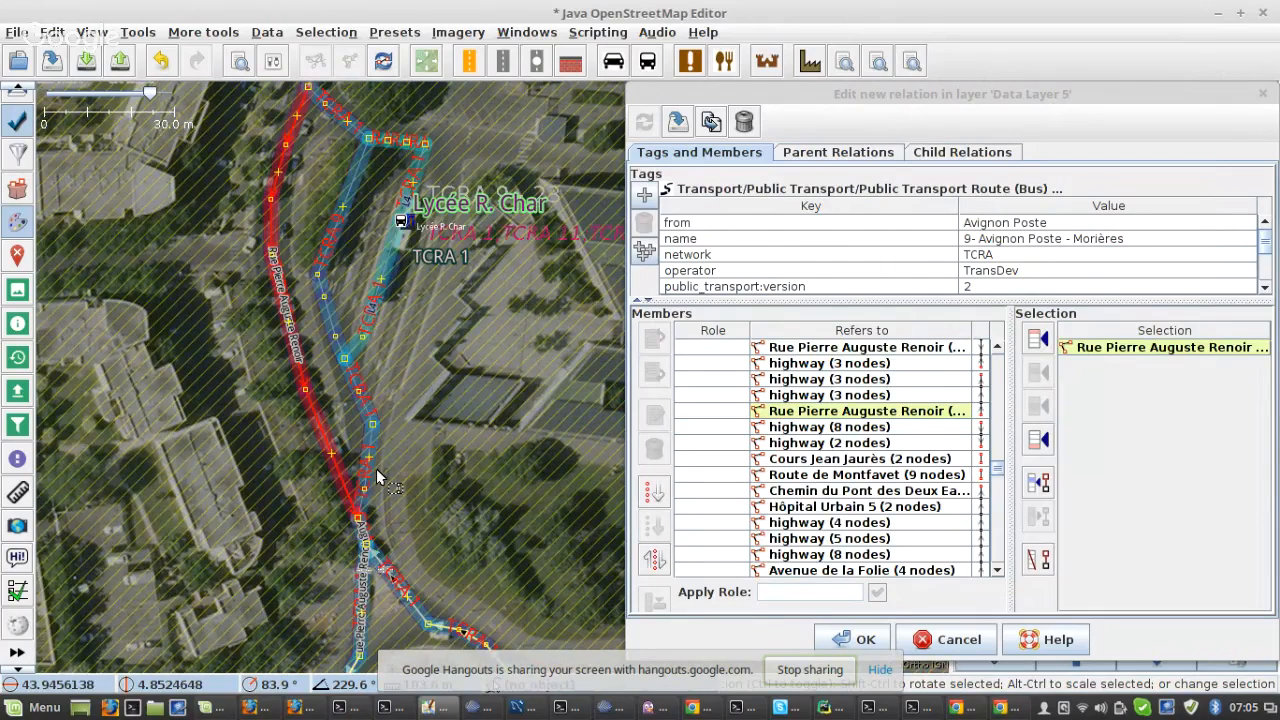
left_click(369, 440)
left_click(370, 418, "shift")
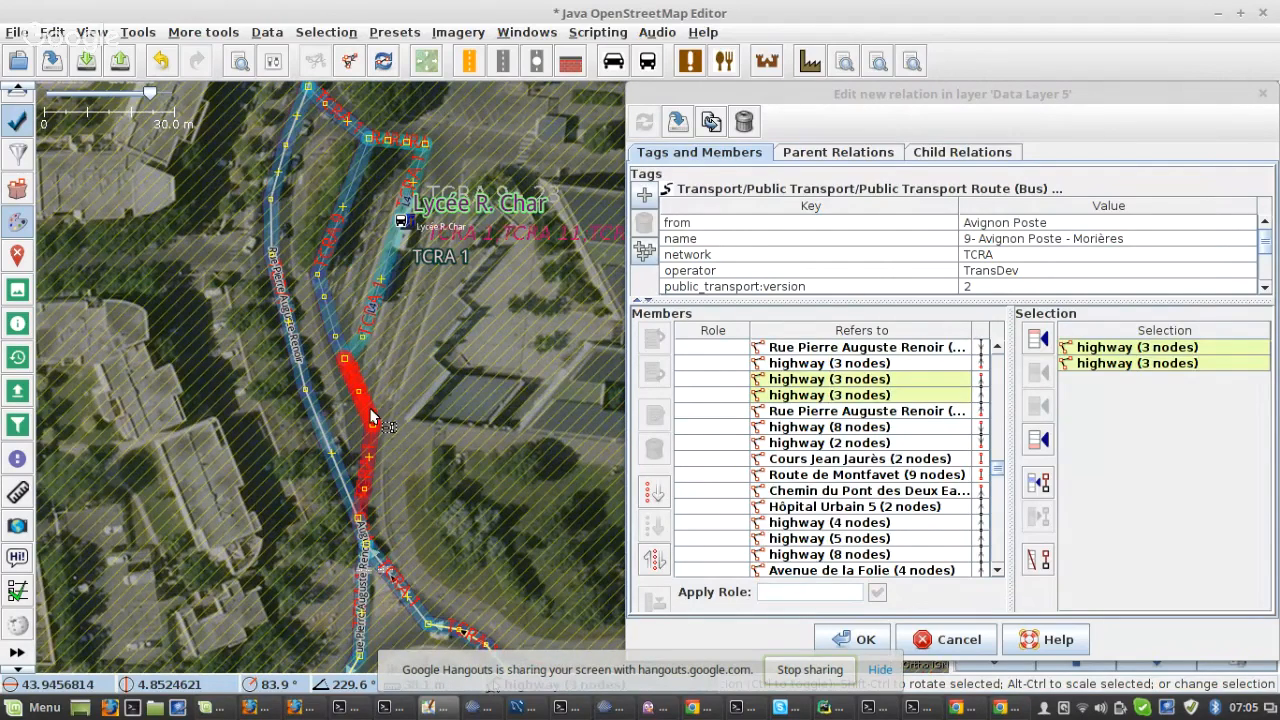
left_click(340, 480)
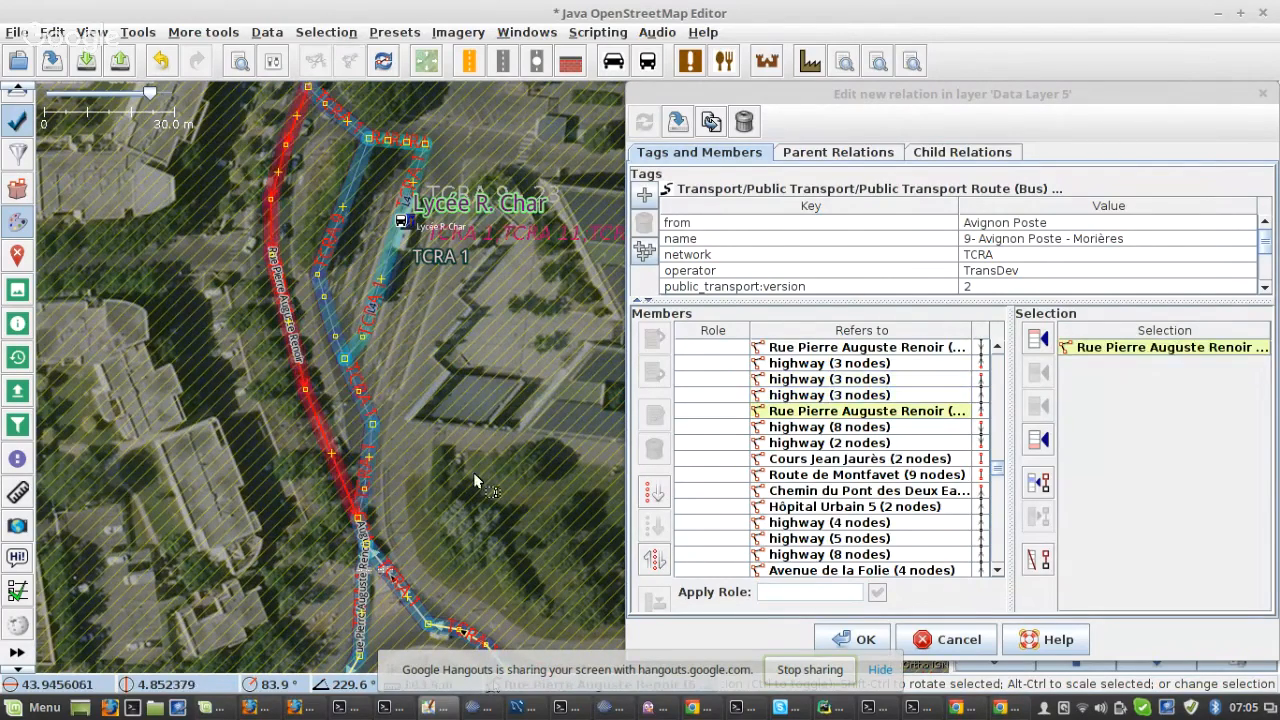
- Move the southern Rue Pierre Auguste Renoir member up two places, ahead of the two adjoining three-node highways
left_click(876, 389)
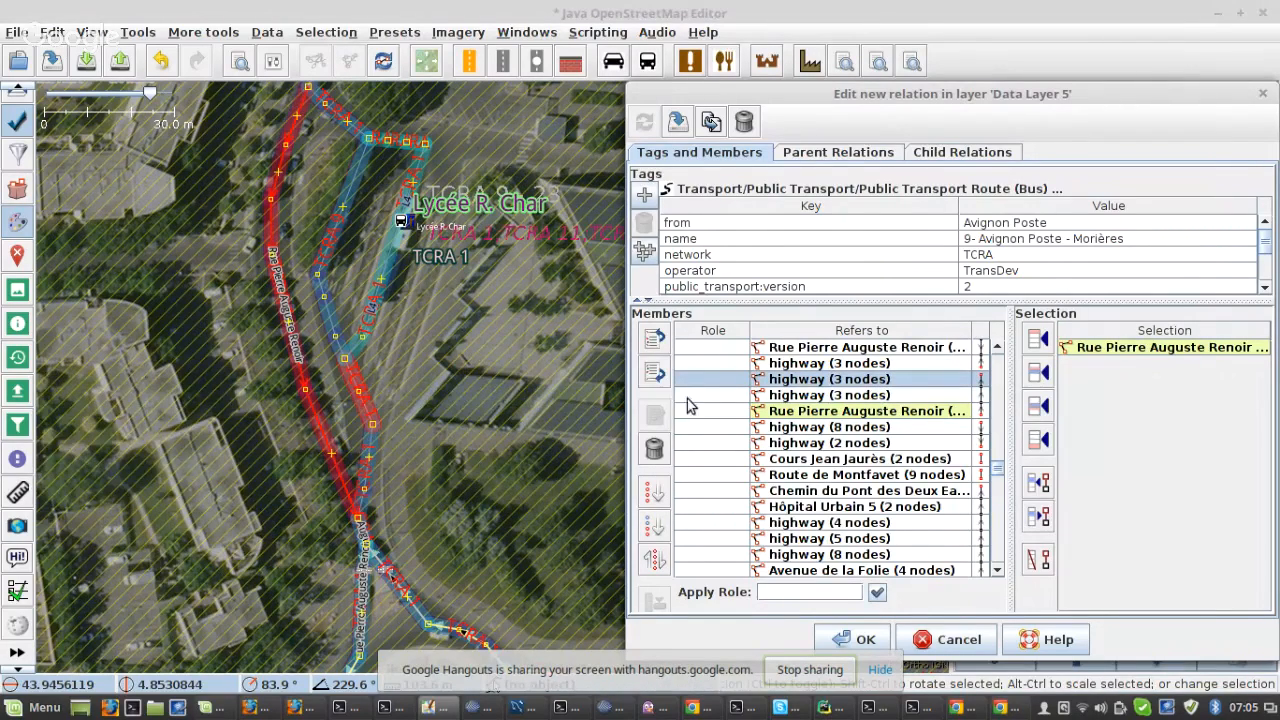
left_click(825, 411)
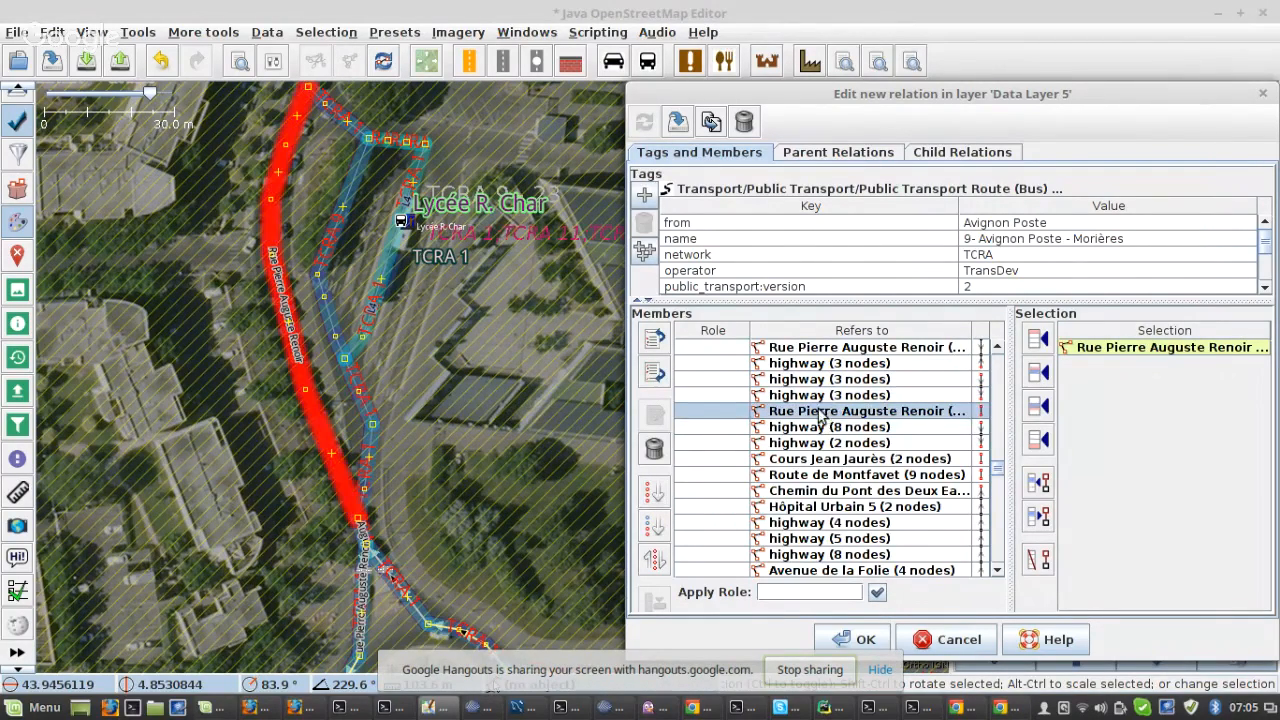
left_click(654, 338)
left_click(654, 338)
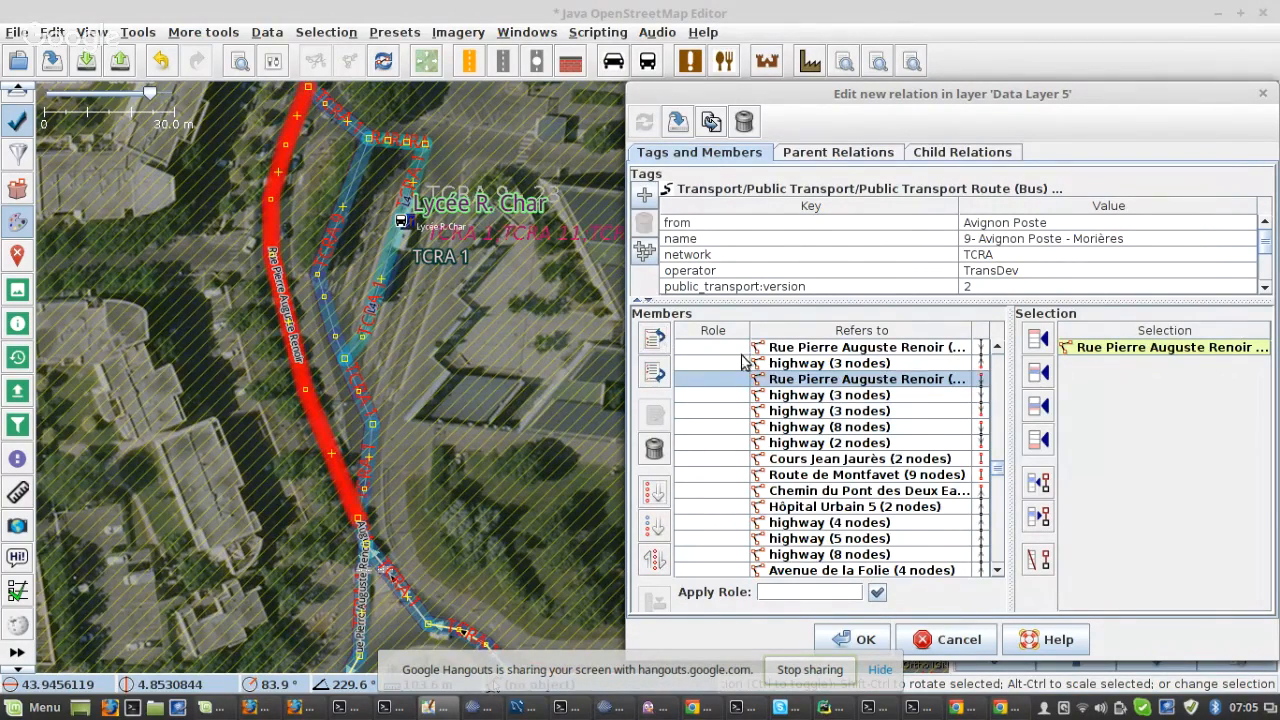
- Move Rue Pierre Auguste Renoir and its two following three-node highways above the preceding three-node highway, and apply the relation changes
left_click(800, 364)
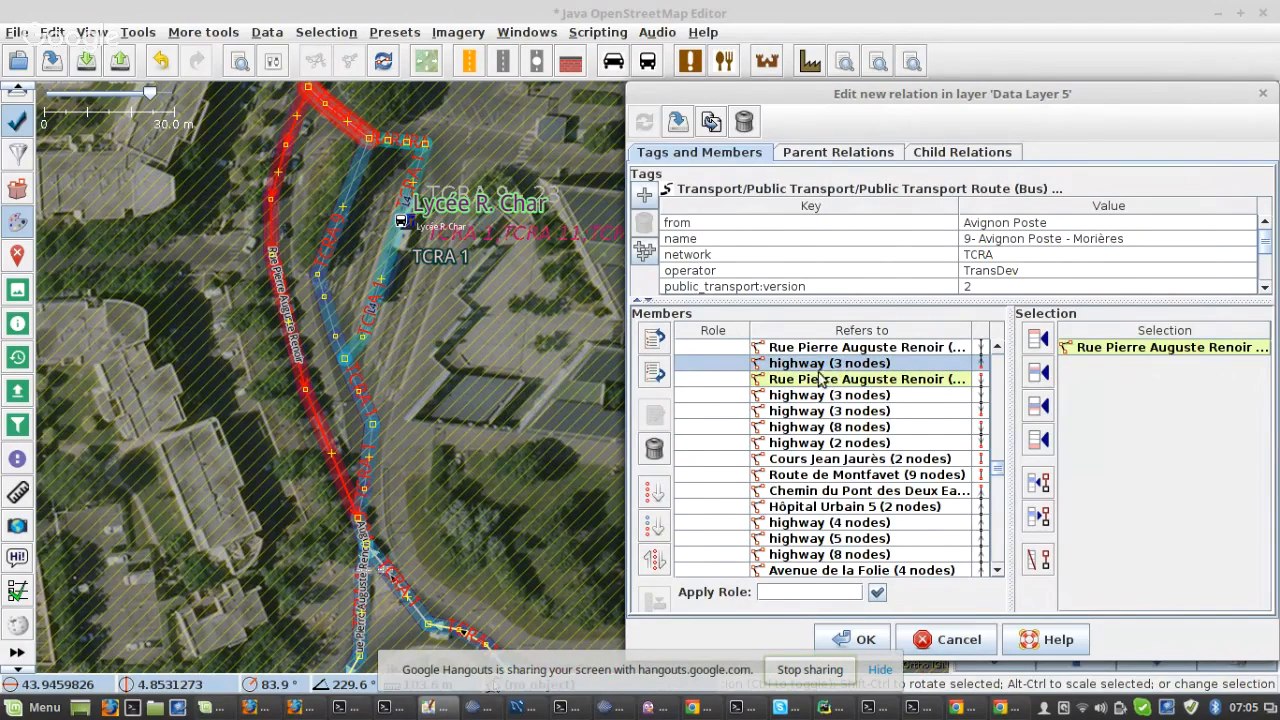
left_click(816, 381)
left_click(819, 412, "shift")
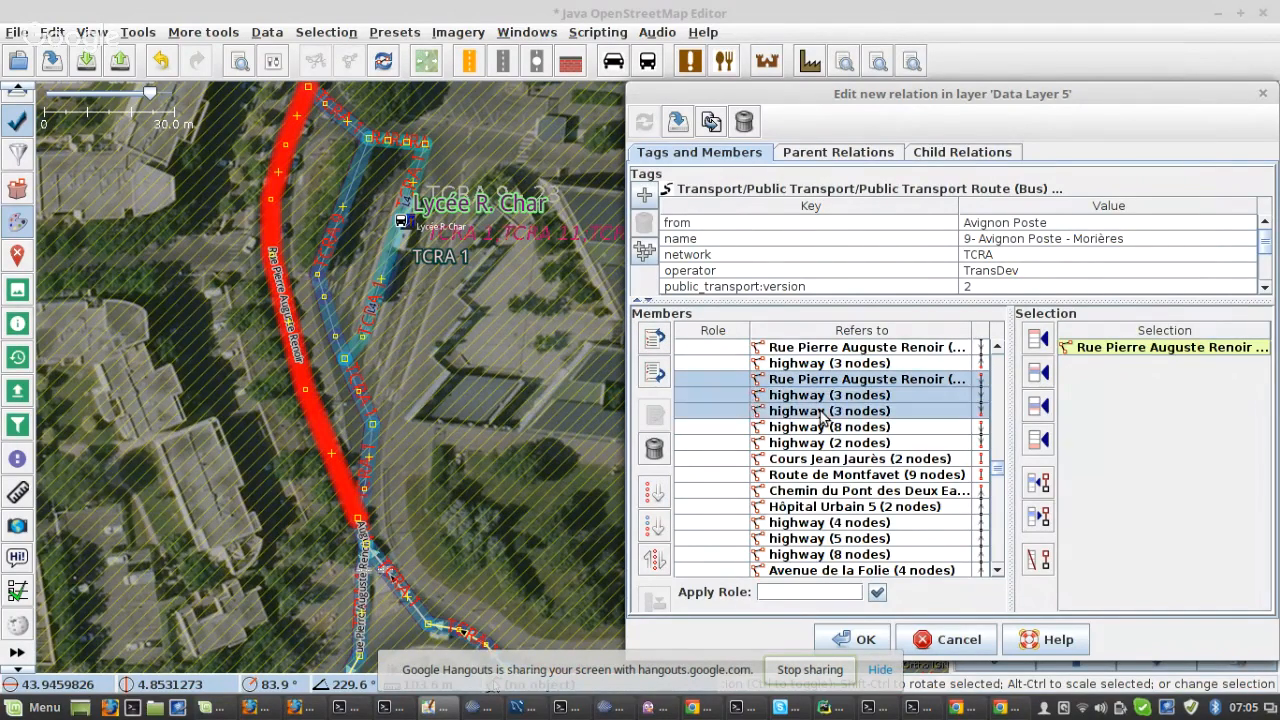
left_click(654, 338)
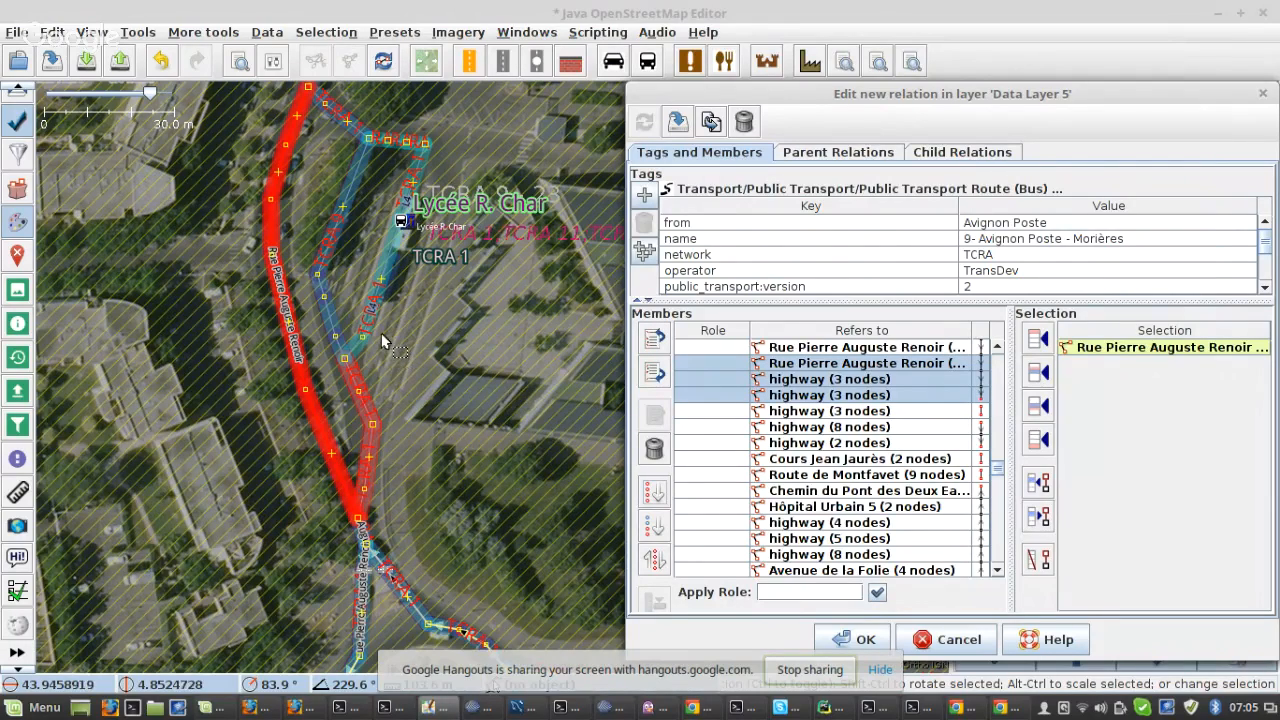
left_click(678, 124)
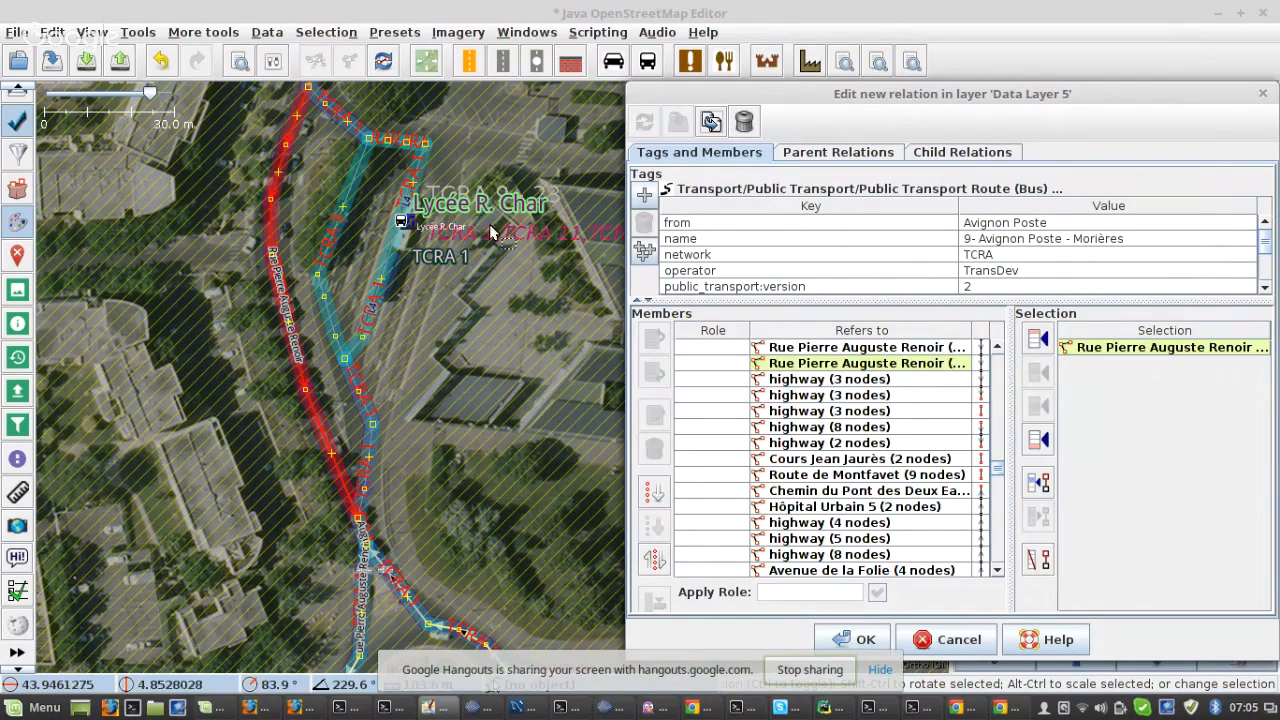
- Add the two L4 ways and the three two-node highways along the Lycée R. Char stop loop after the second three-node highway member
left_click(380, 308)
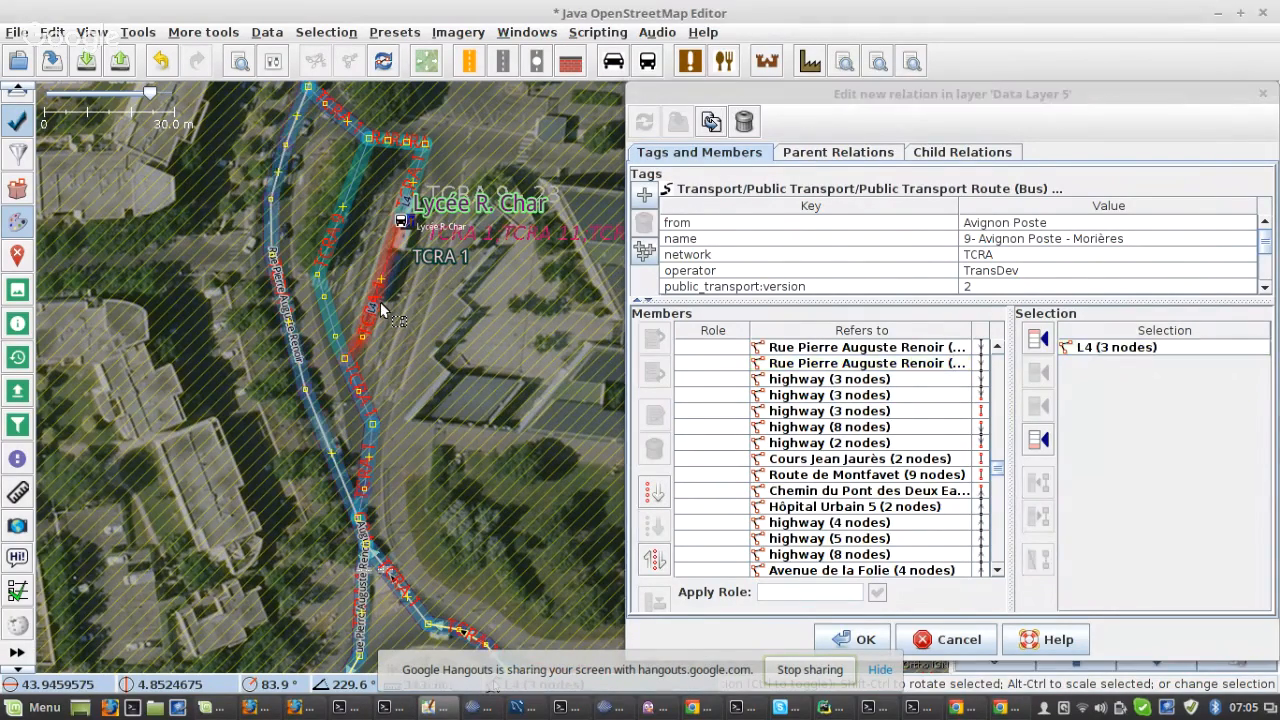
left_click(415, 160, "shift")
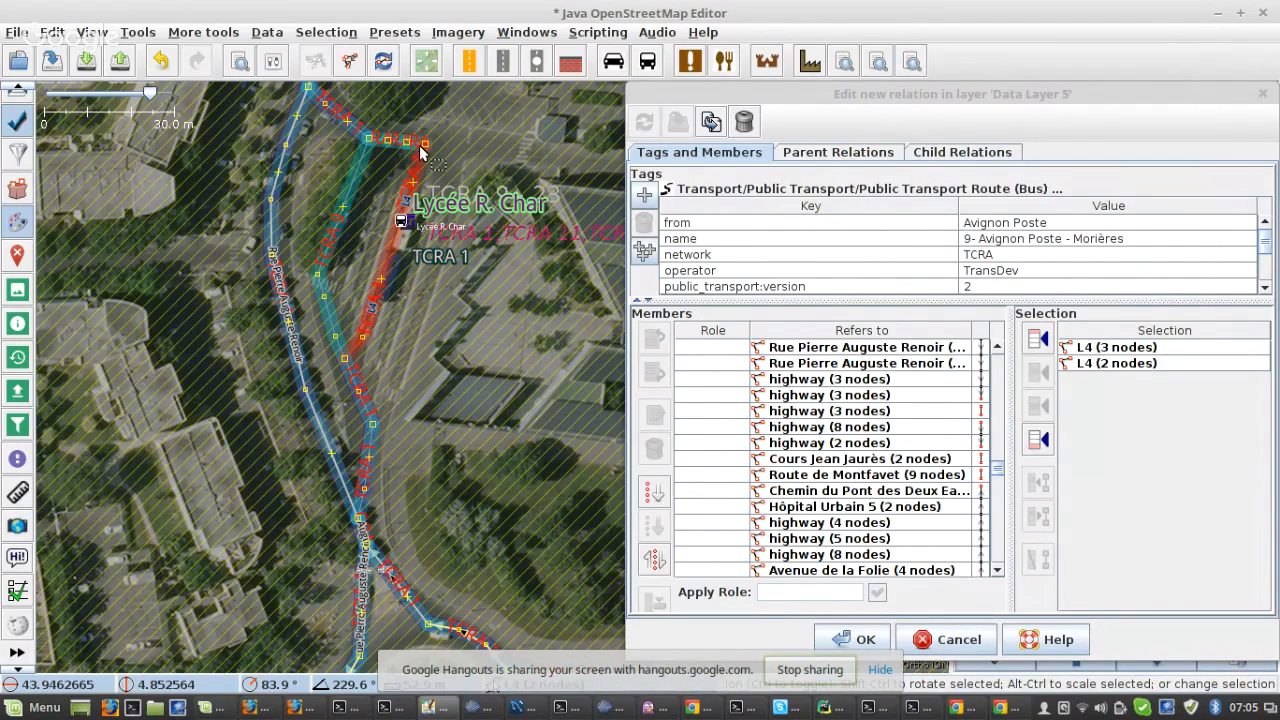
scroll(428, 142, "up", 4)
left_click(428, 132, "shift")
left_click(345, 120, "shift")
left_click(282, 114, "shift")
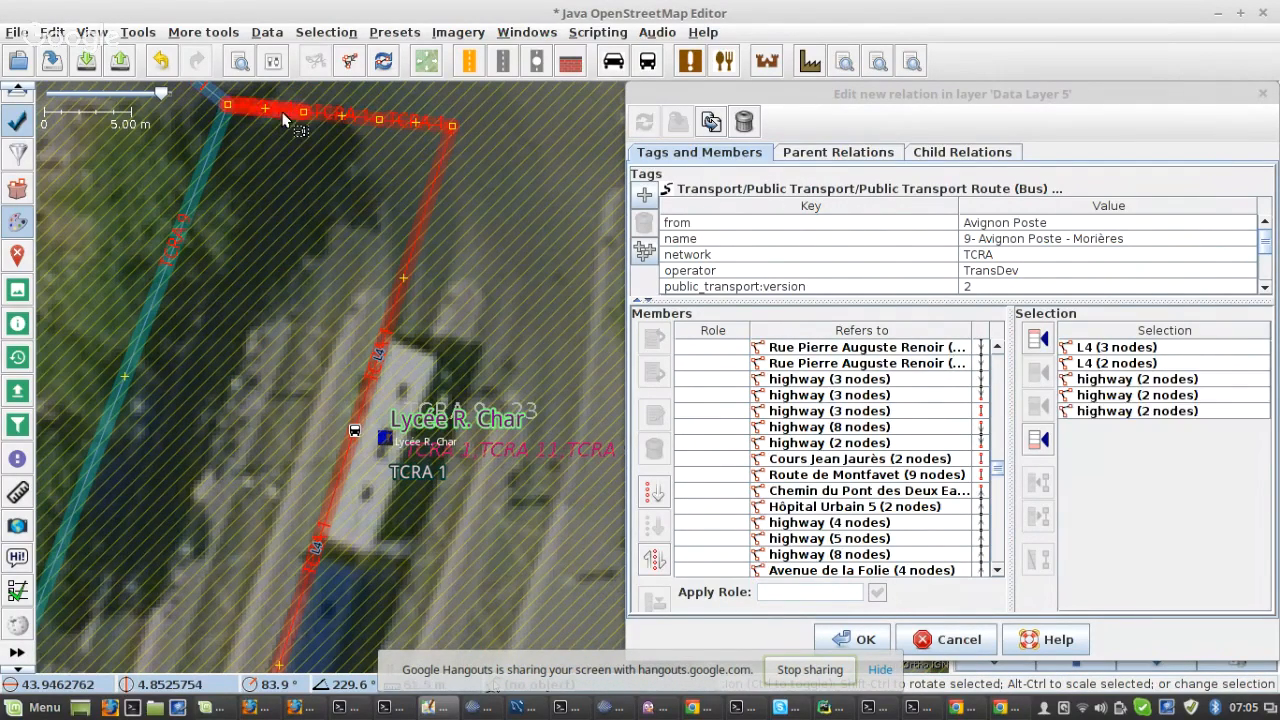
left_click(925, 400)
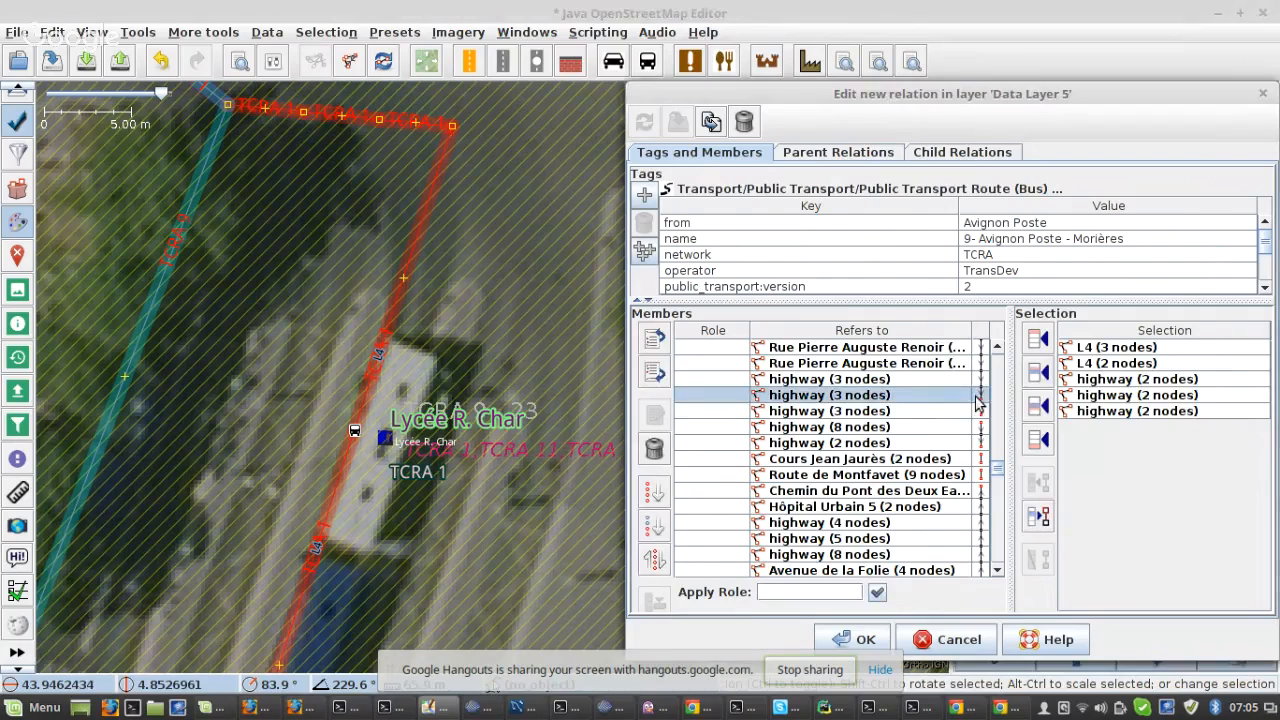
left_click(1038, 405)
scroll(481, 256, "down", 4)
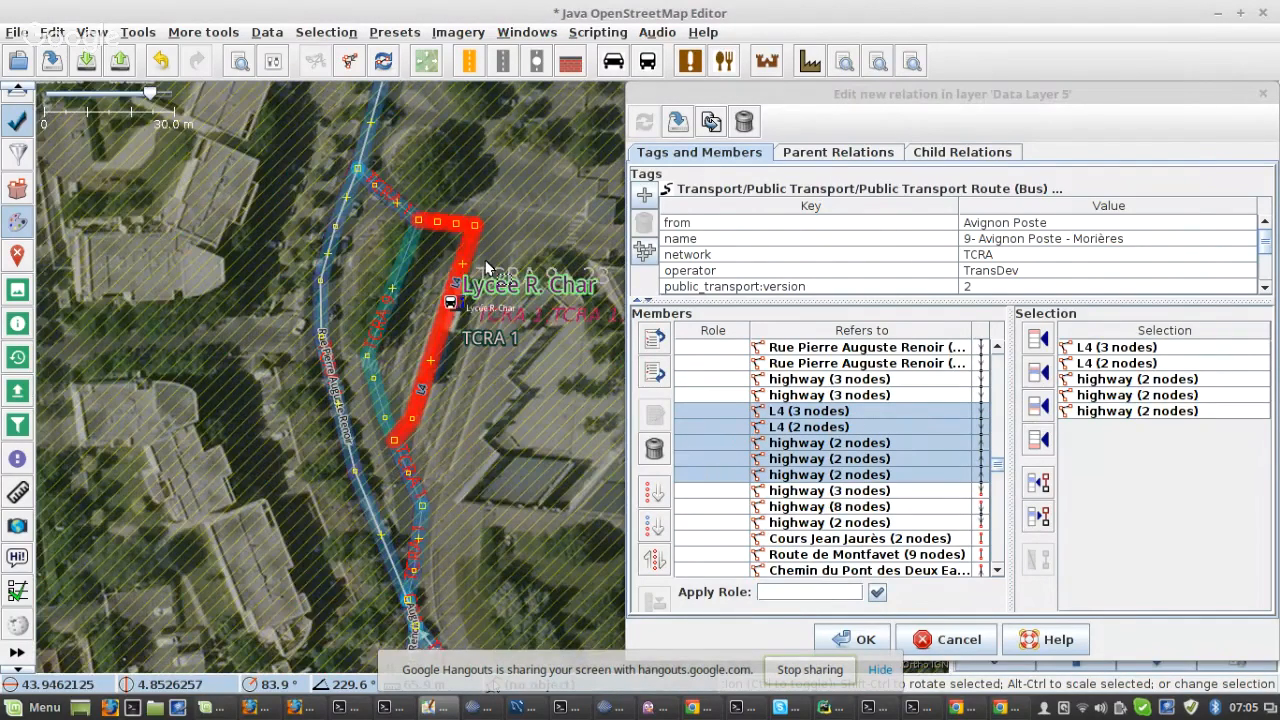
- Insert the Rue Pierre Auguste Renoir segment beside the stop loop a second time, after the loop's last three-node highway member
left_click(413, 215)
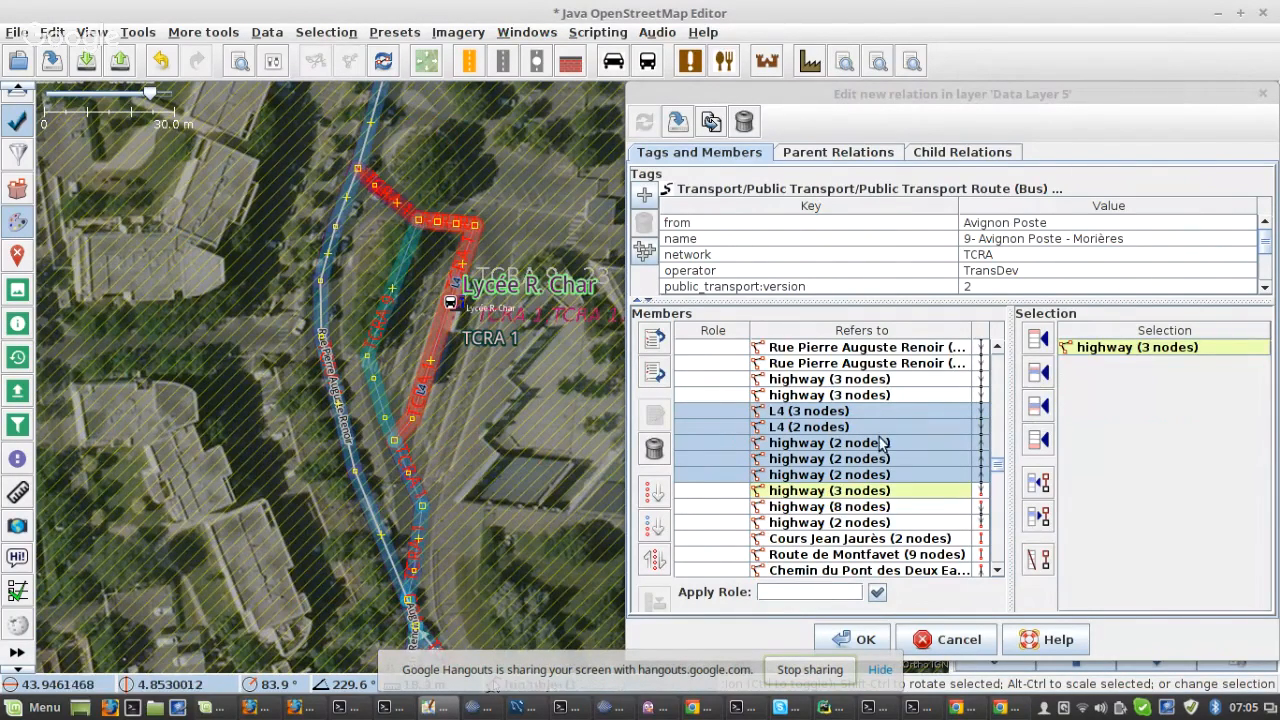
left_click(338, 226)
left_click(970, 490)
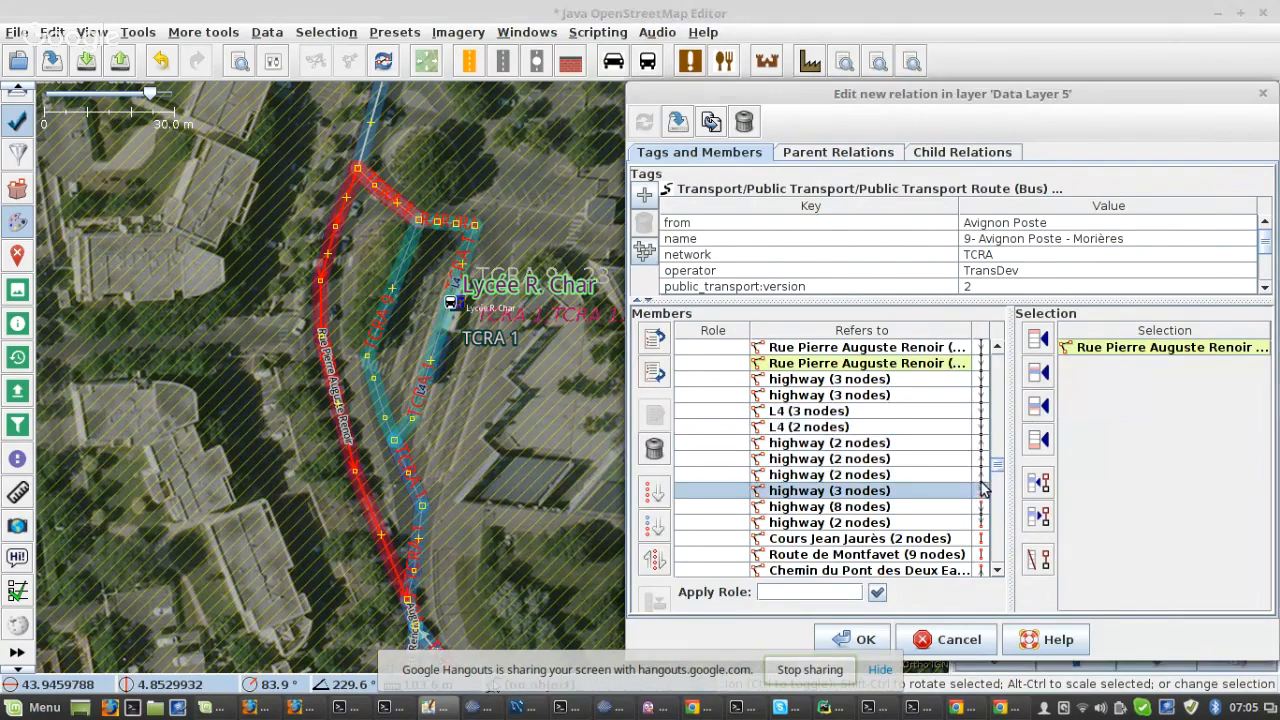
left_click(1038, 410)
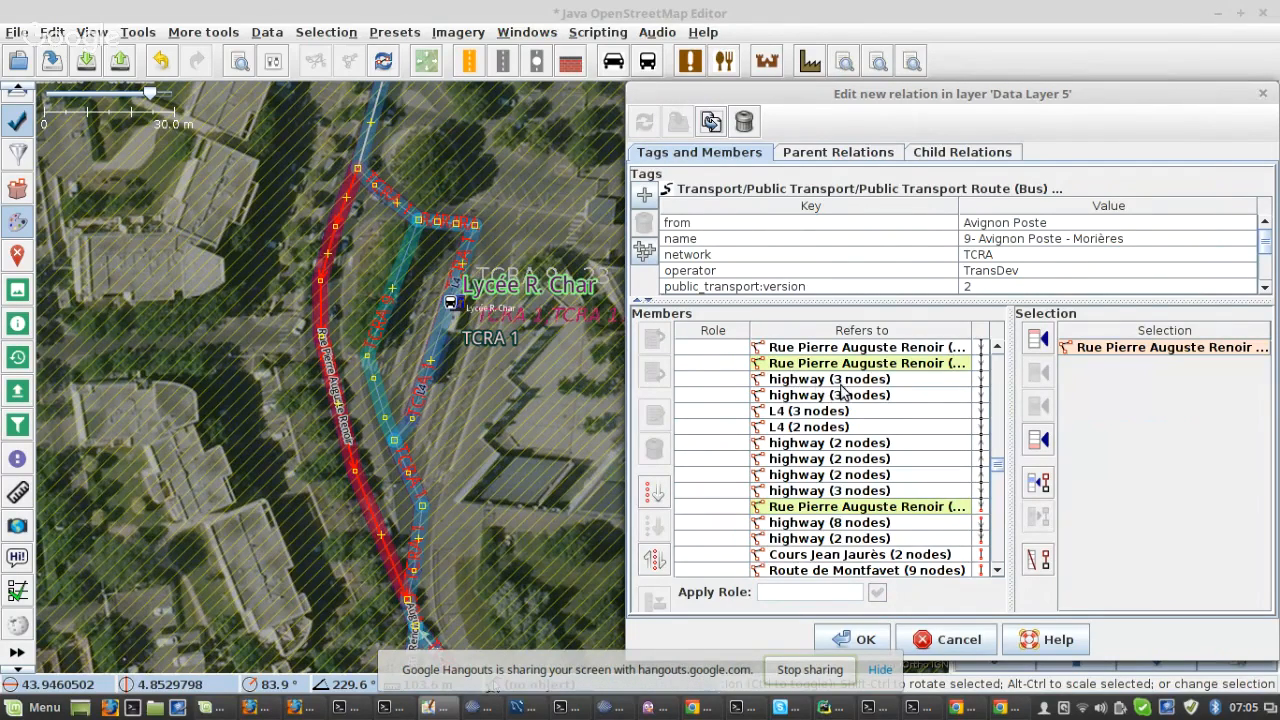
- Check the Rue Pierre Auguste Renoir fork south of the loop and sort the members below the repeated Rue Pierre Auguste Renoir entry
scroll(850, 488, "down", 2)
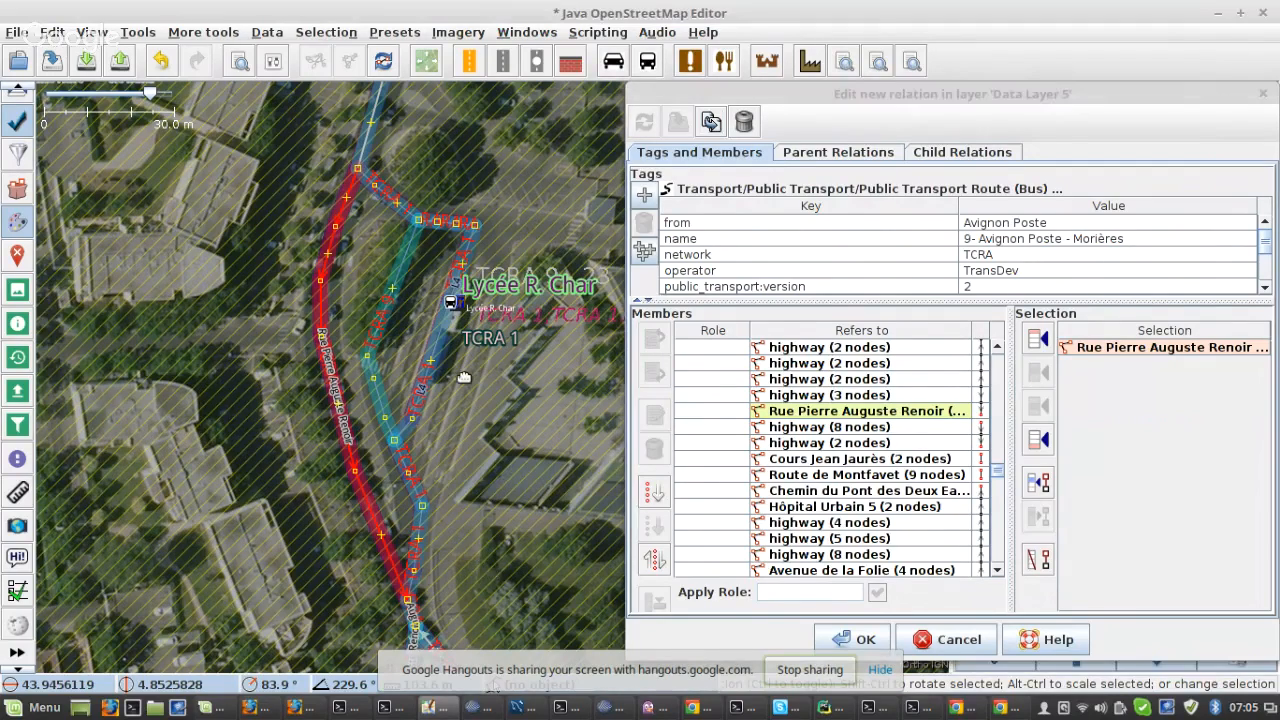
left_click_drag(470, 551, 432, 228)
scroll(379, 280, "up", 5)
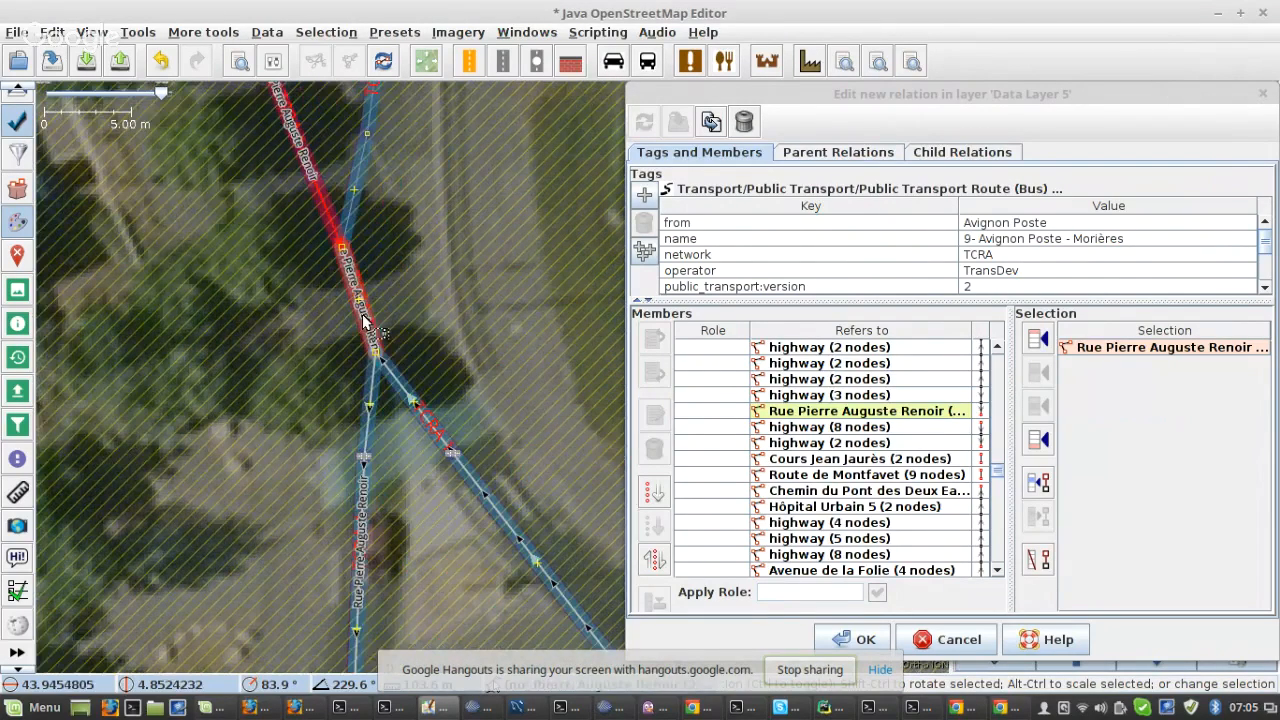
left_click(373, 376, "shift")
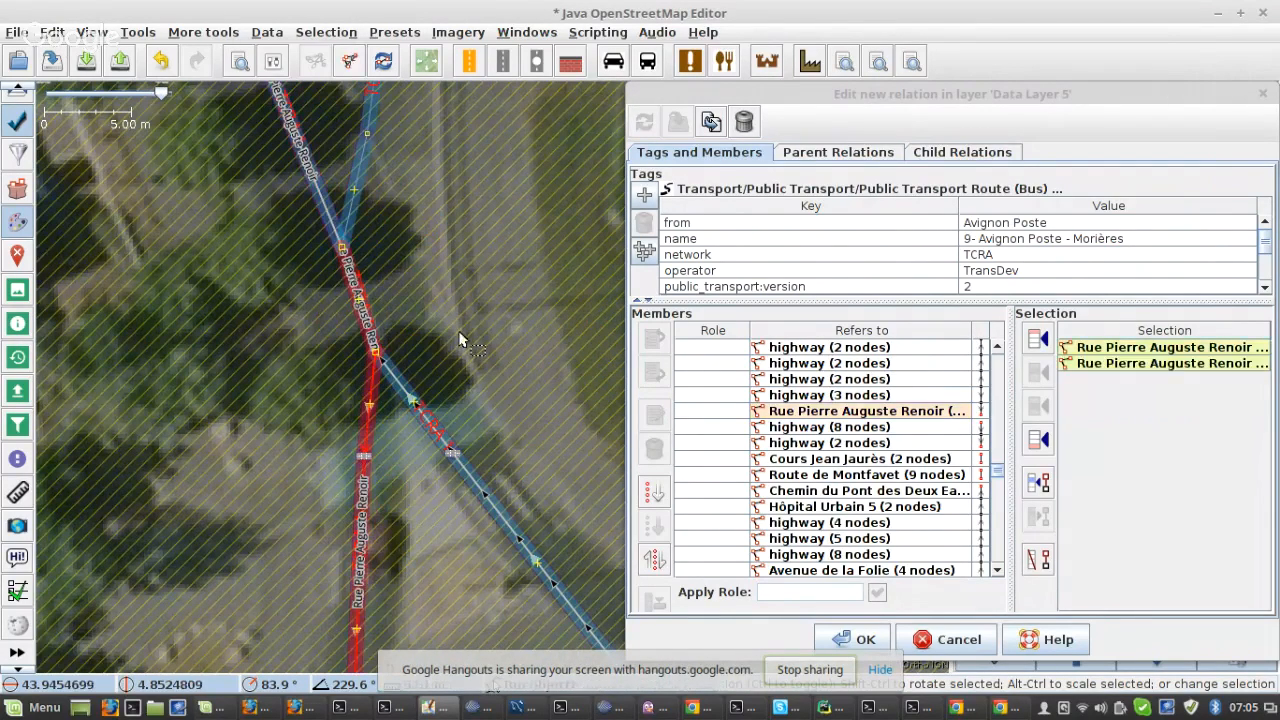
left_click(922, 412)
left_click(656, 522)
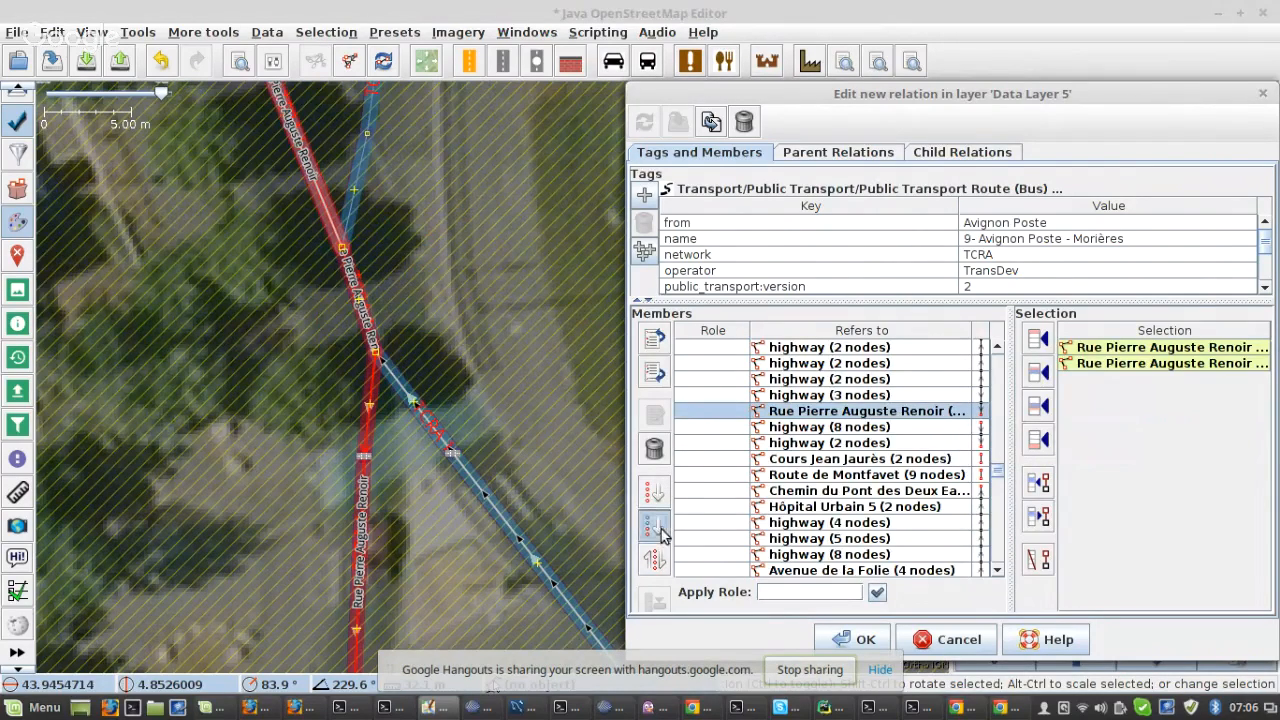
- Review the sorted member list and zoom to the gap at the nine-node highway following Avenue de l'Amandier
scroll(925, 480, "down", 3)
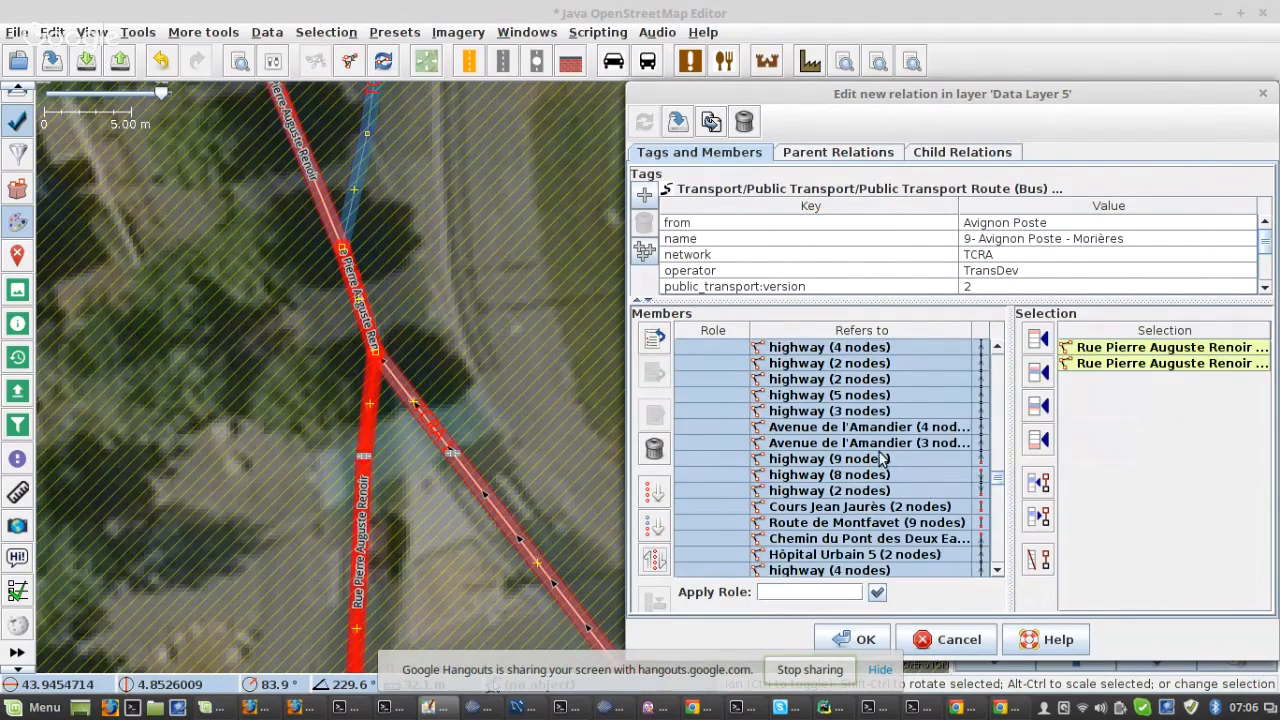
left_click(882, 458)
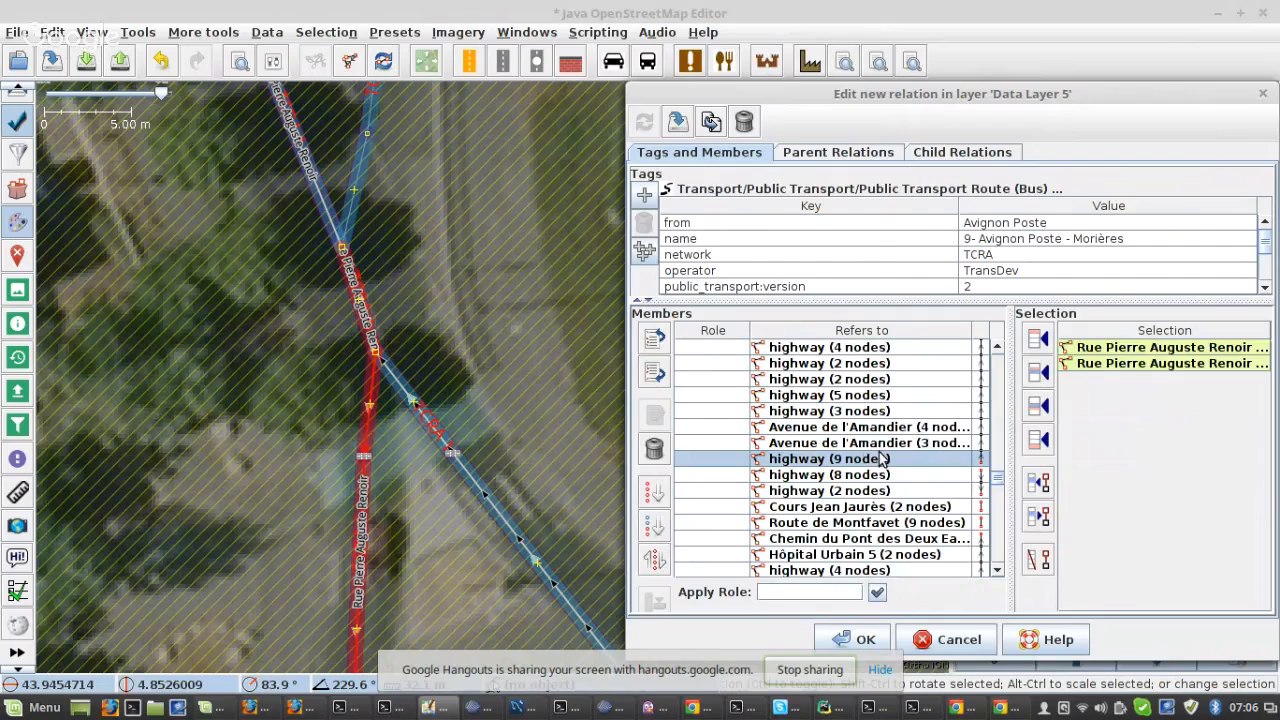
scroll(848, 470, "up", 5)
scroll(850, 470, "down", 2)
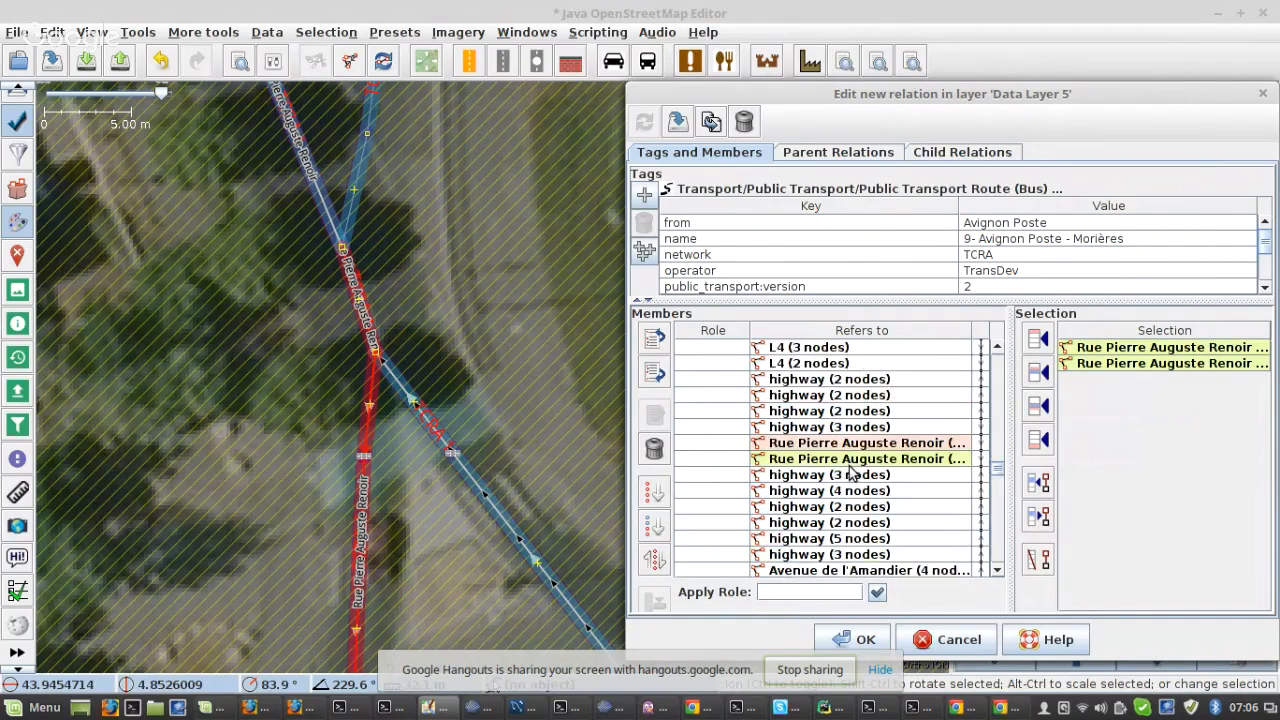
scroll(850, 472, "down", 2)
right_click(868, 507)
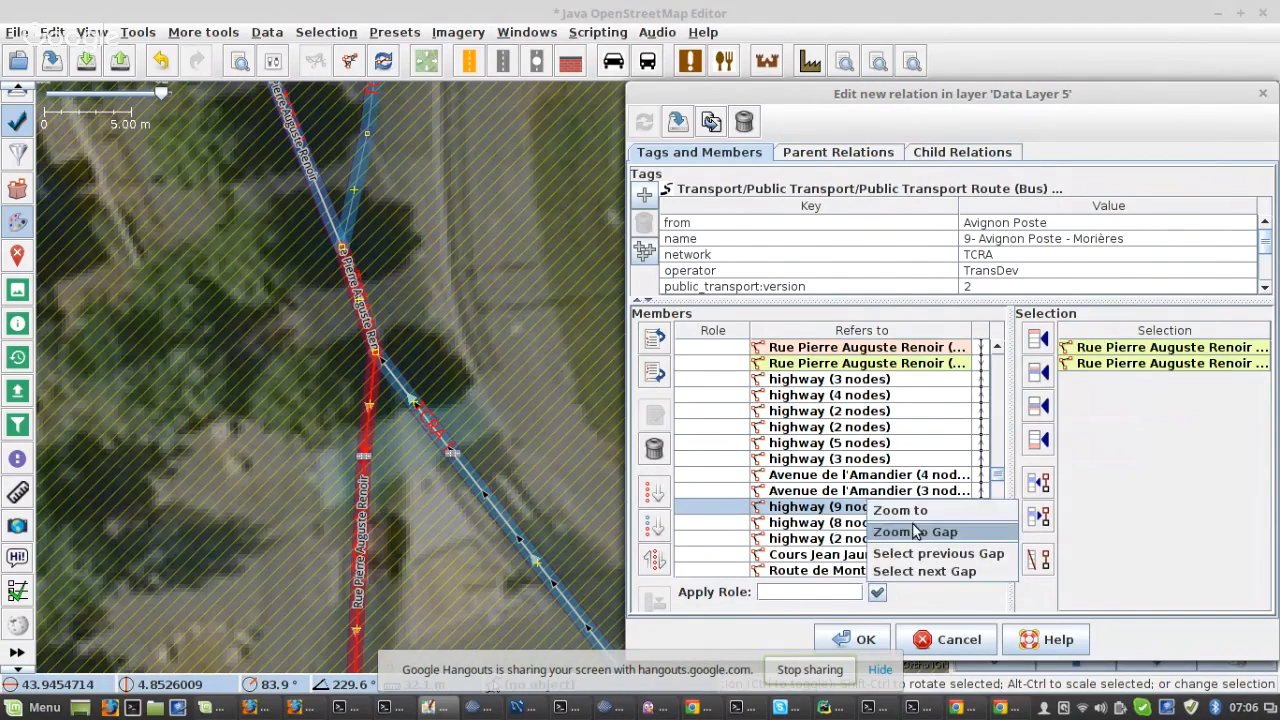
left_click(905, 529)
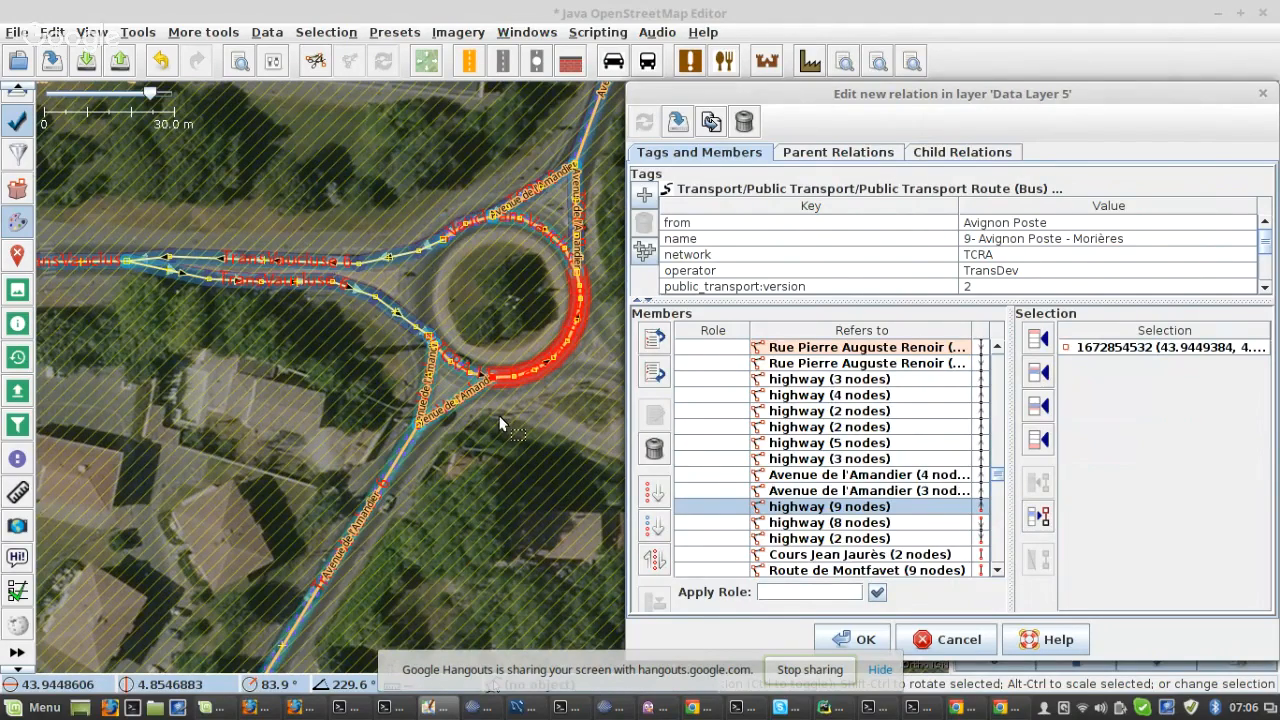
scroll(500, 425, "down", 5)
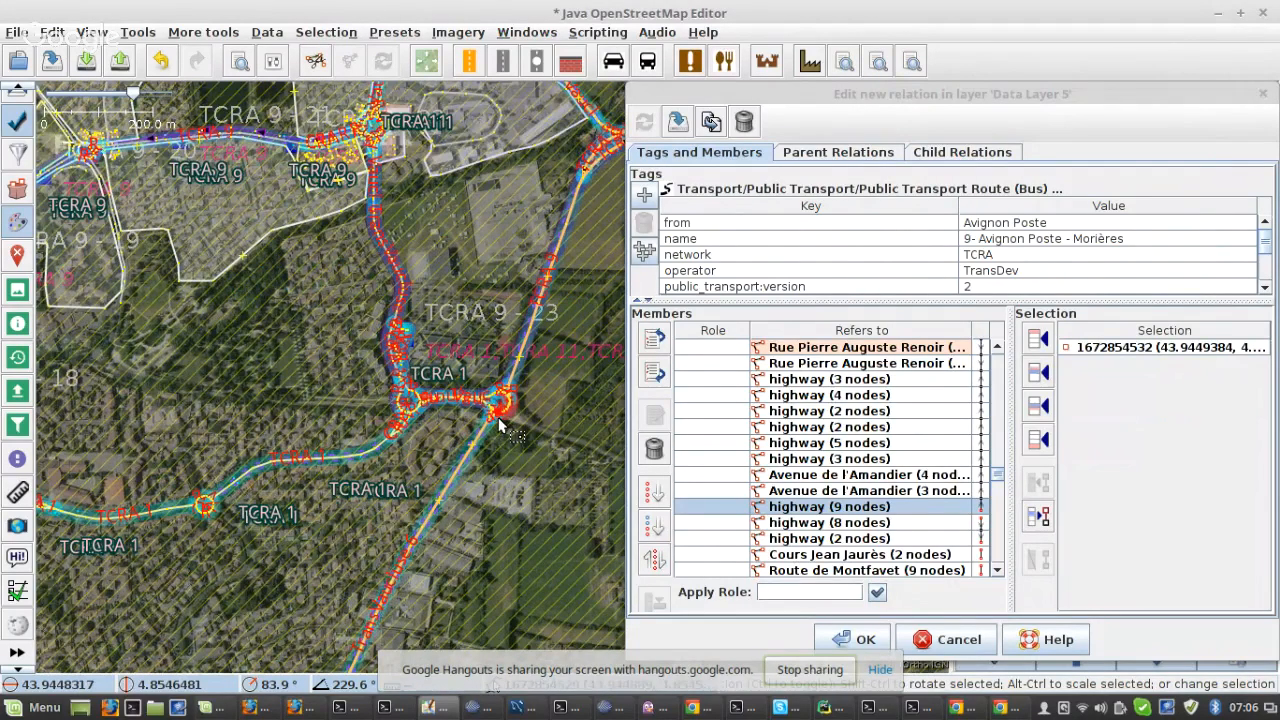
left_click(765, 459)
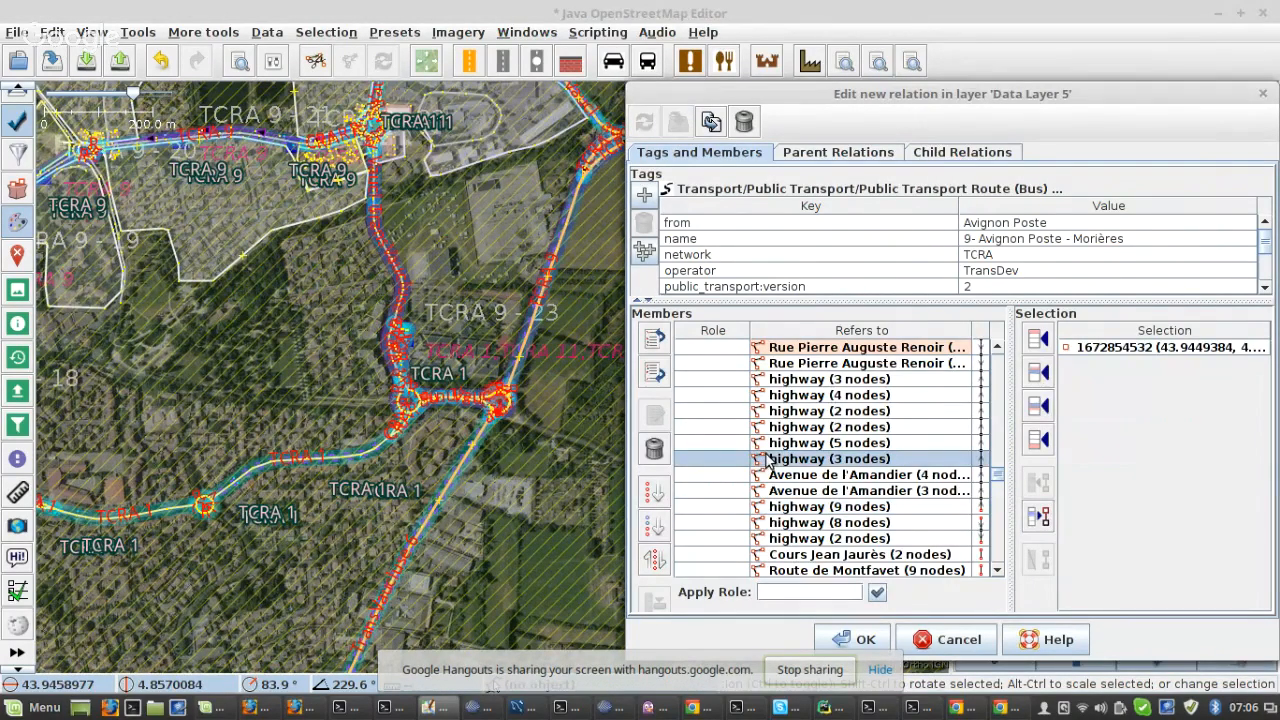
- Remove the three-node highway and the four-node Avenue de l'Amandier way at the roundabout's northwest side from the relation
left_click(893, 557, "shift")
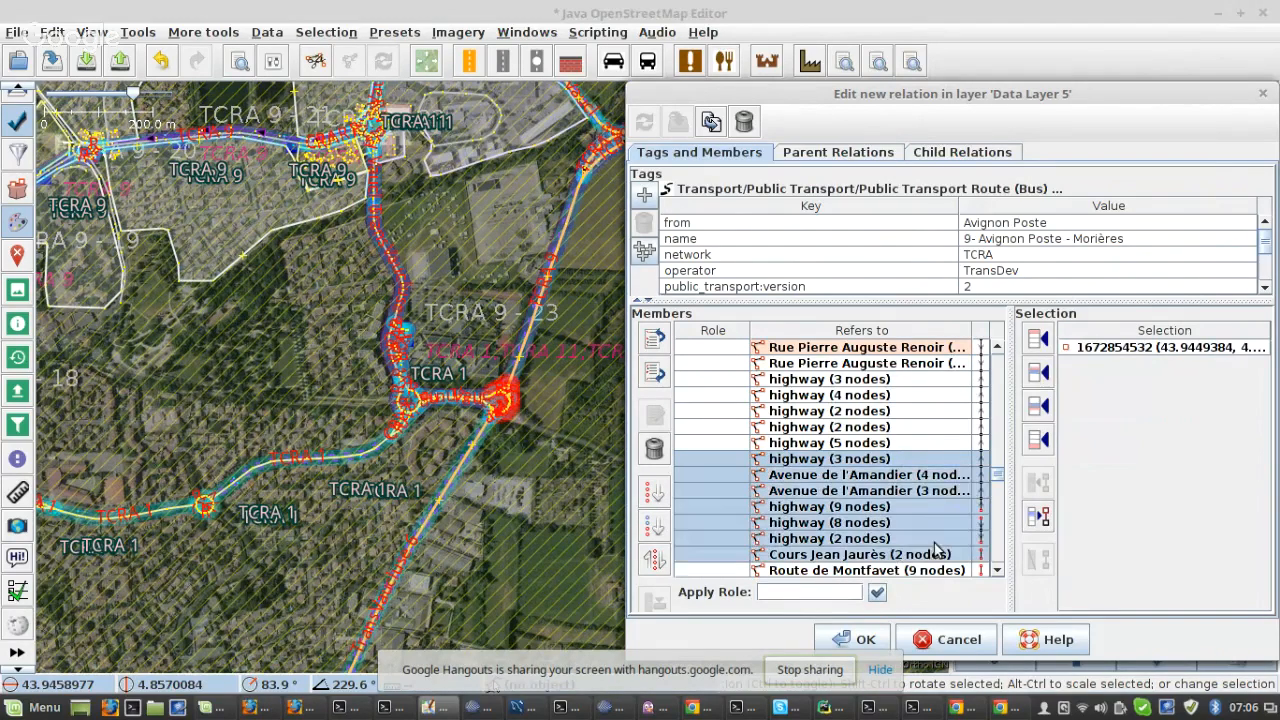
left_click(1038, 516)
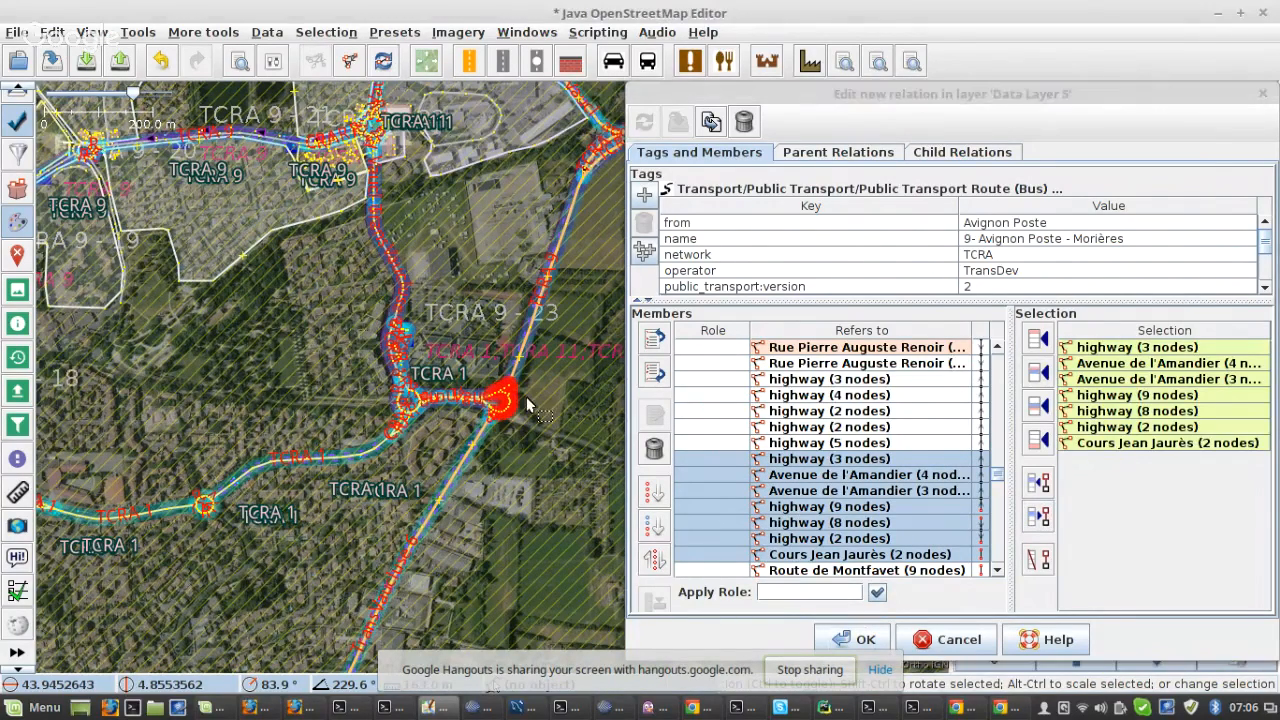
scroll(525, 397, "up", 5)
scroll(432, 412, "up", 5)
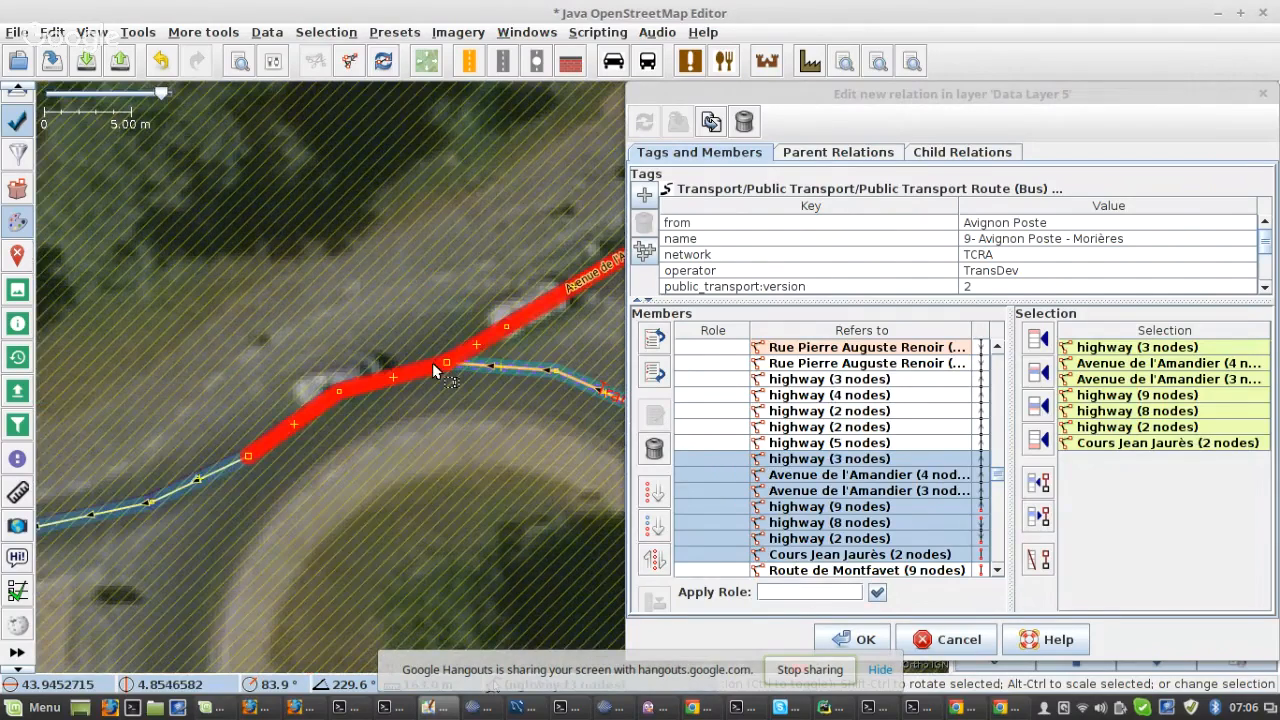
left_click(433, 368)
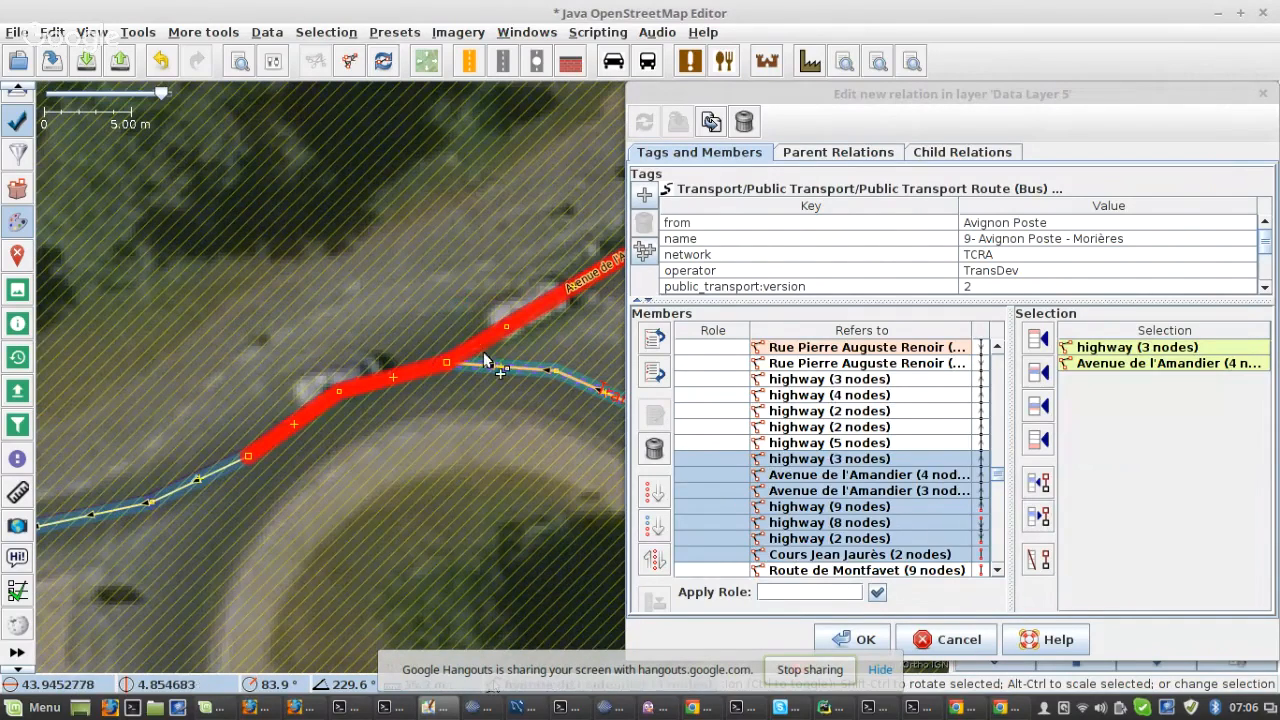
left_click(1038, 559)
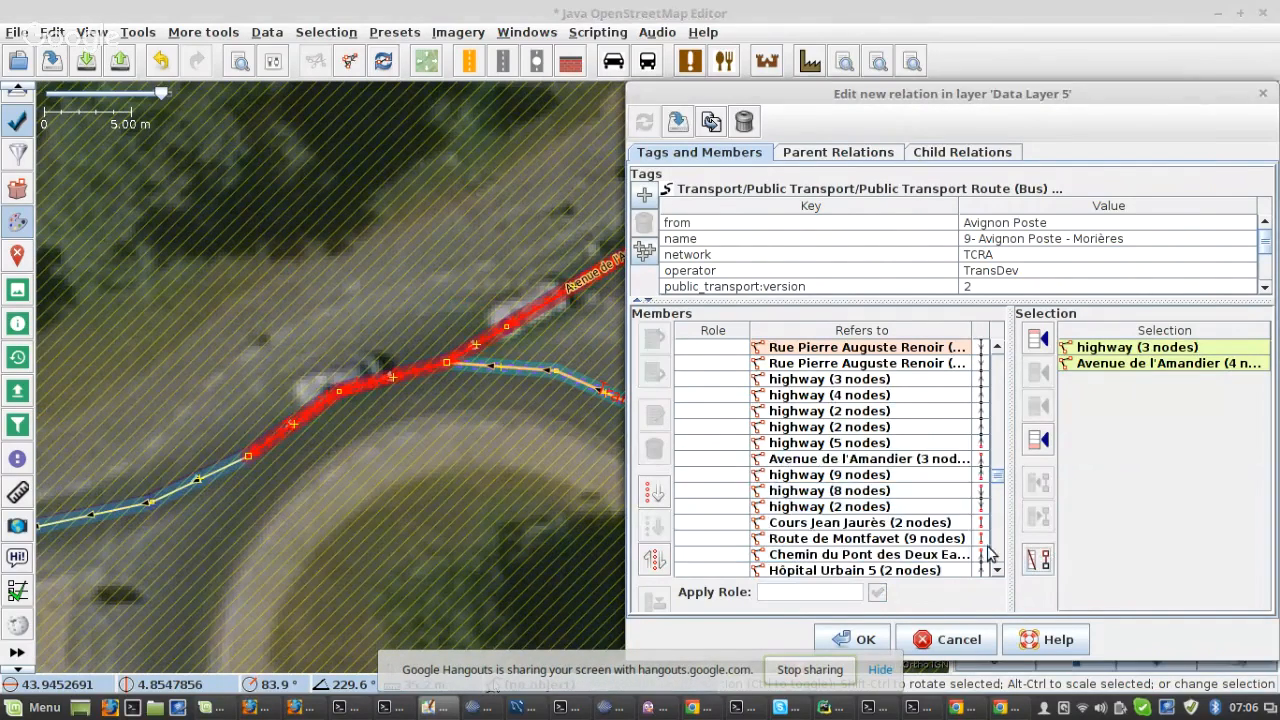
- Apply the relation changes and sort the members below the five-node highway
left_click(678, 121)
left_click(928, 444)
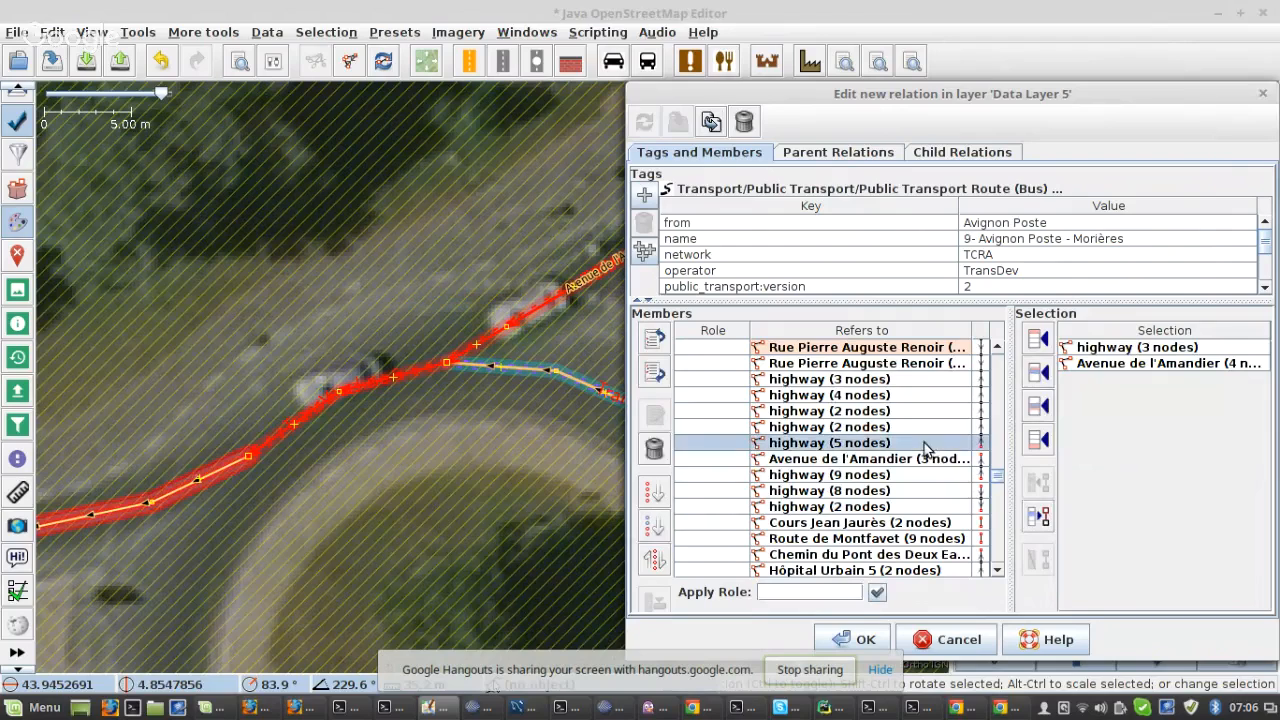
left_click(658, 527)
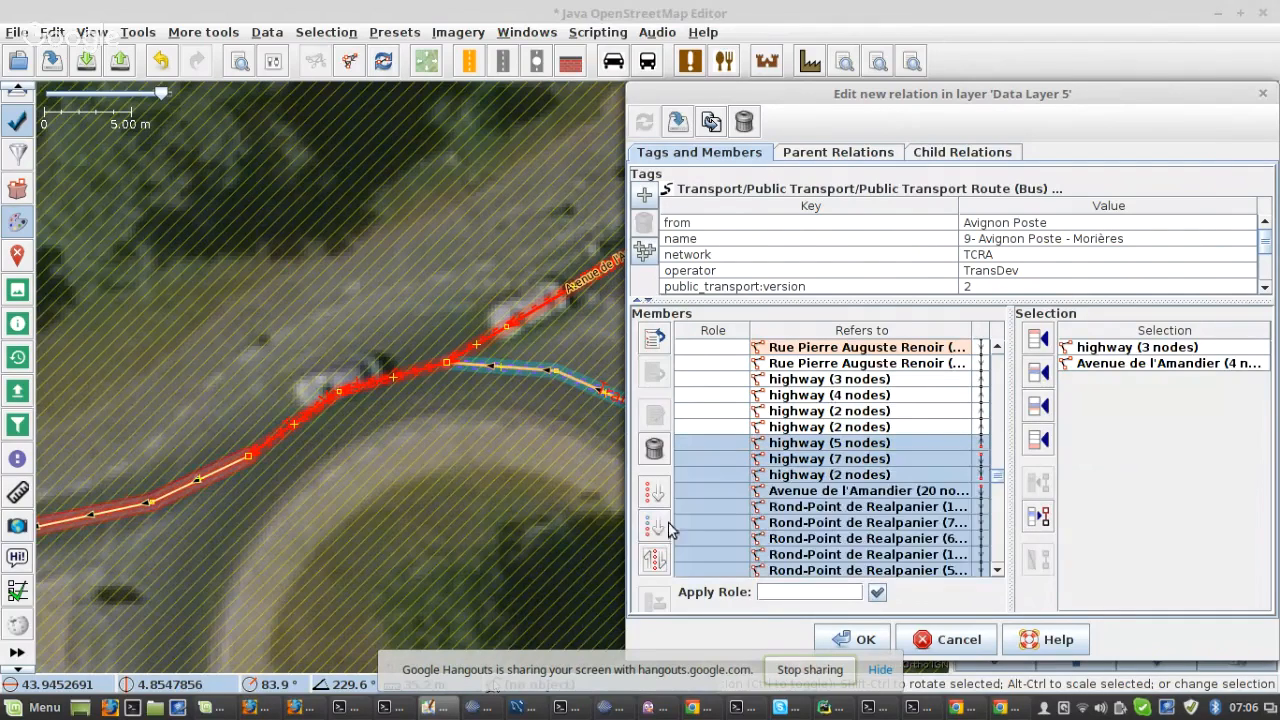
- Remove the five-node highway on the westbound carriageway between the two roundabouts and sort the members below the remaining two-node highway
left_click(823, 449)
scroll(483, 442, "down", 5)
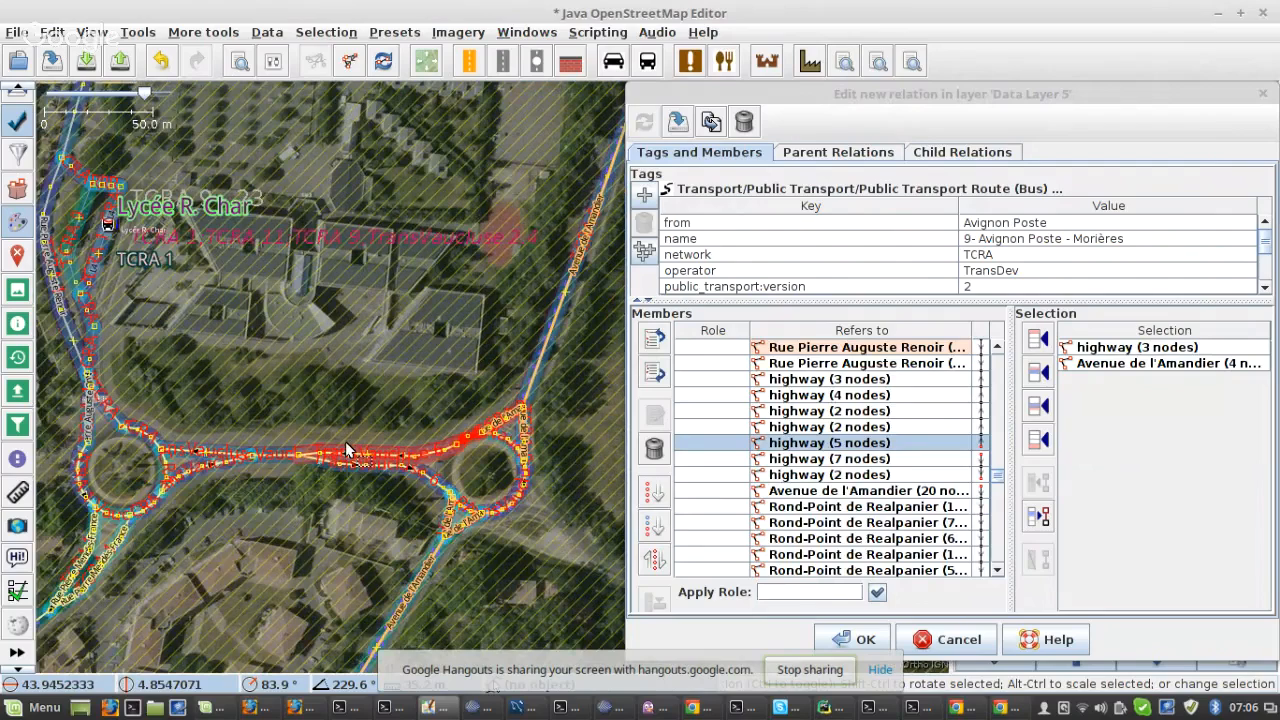
scroll(347, 450, "up", 3)
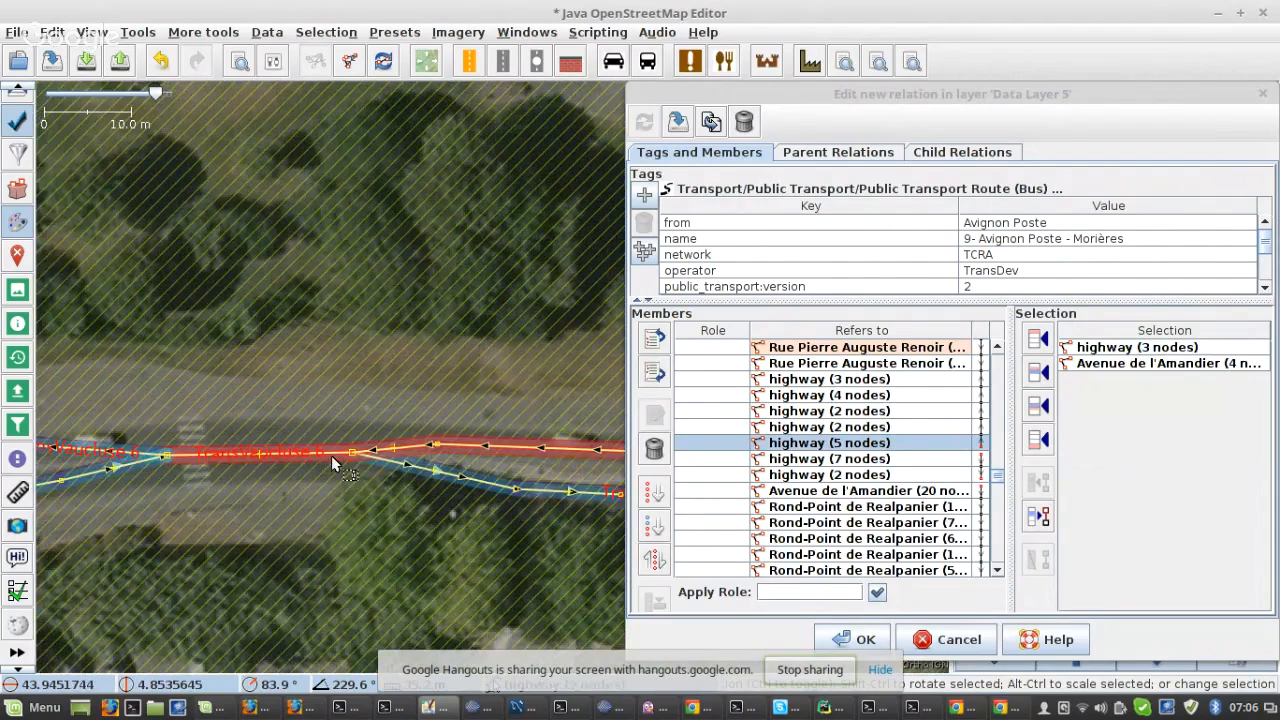
left_click(389, 454)
left_click(1036, 509)
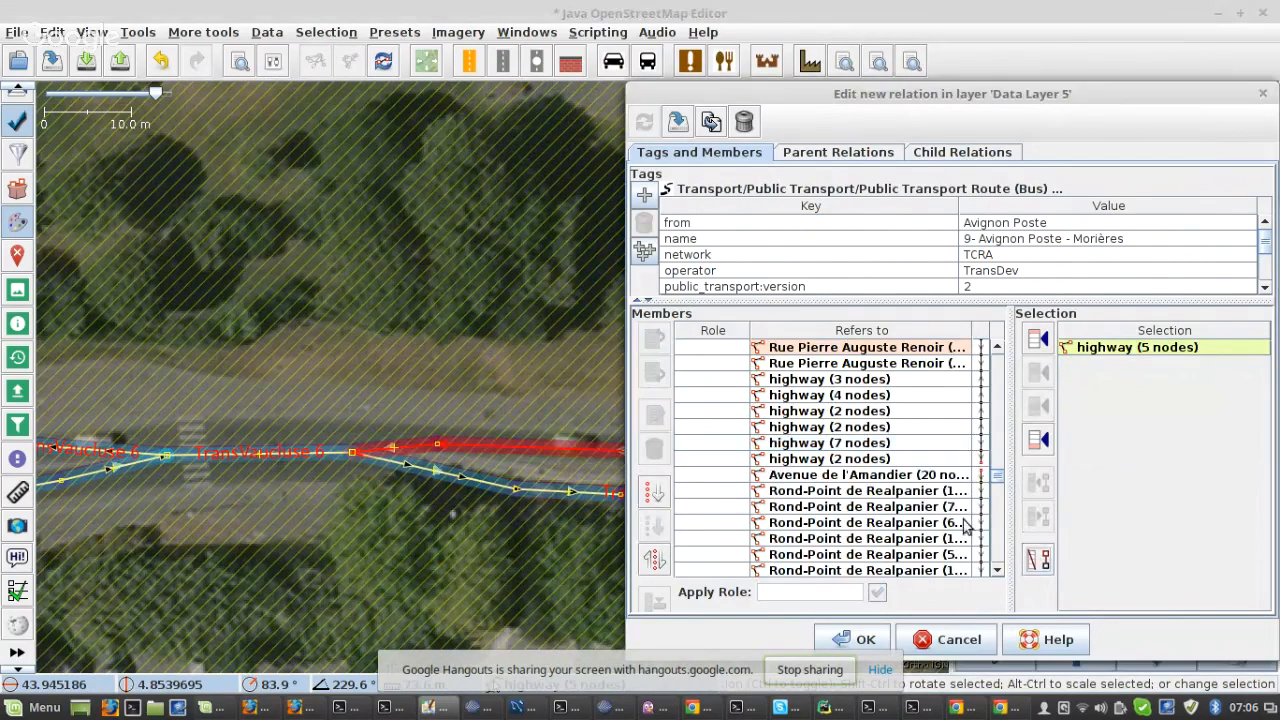
left_click(868, 462)
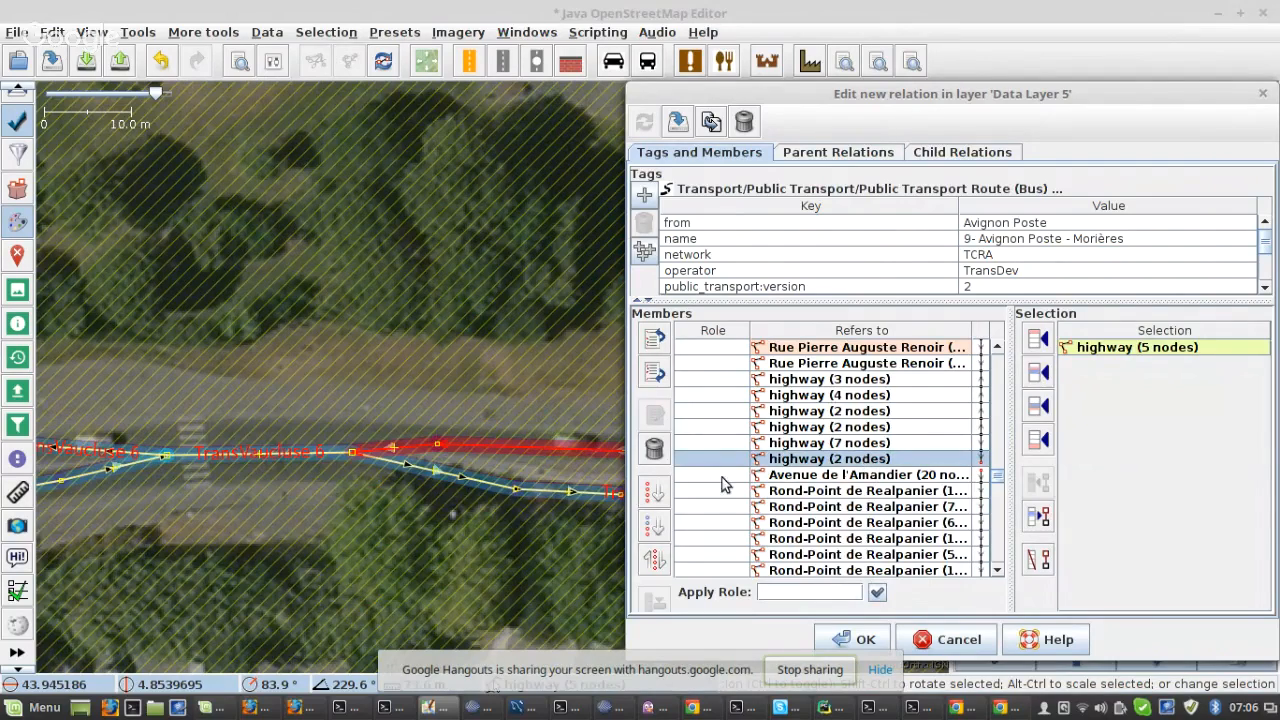
left_click(654, 525)
- Zoom to the gap at the roundabout and insert its four-node highway after the two-node highway member
right_click(789, 460)
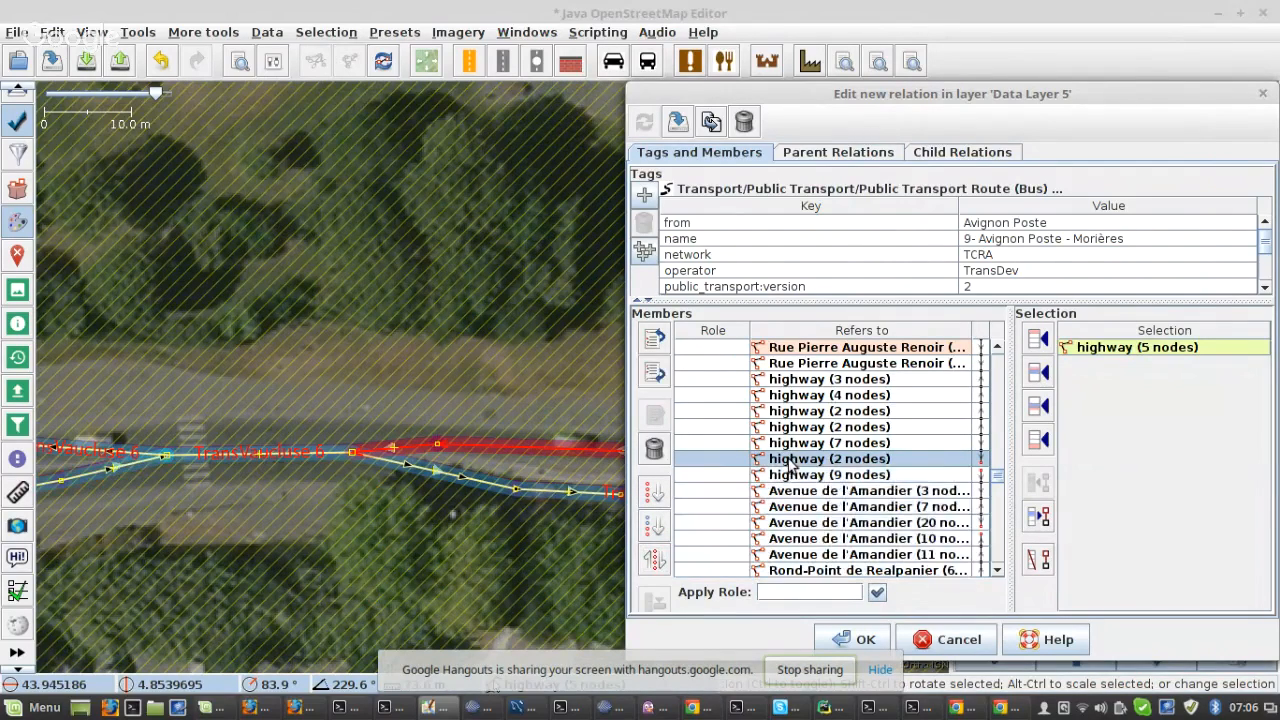
left_click(822, 494)
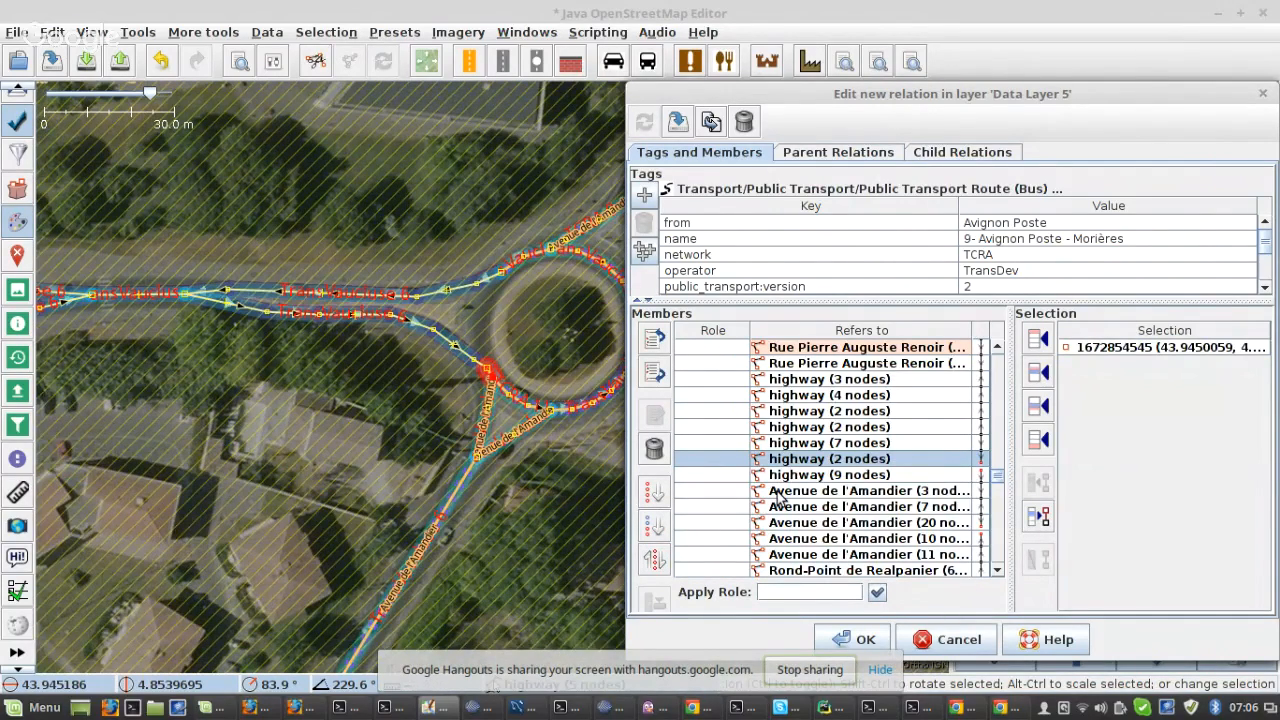
scroll(568, 387, "up", 4)
left_click(291, 384)
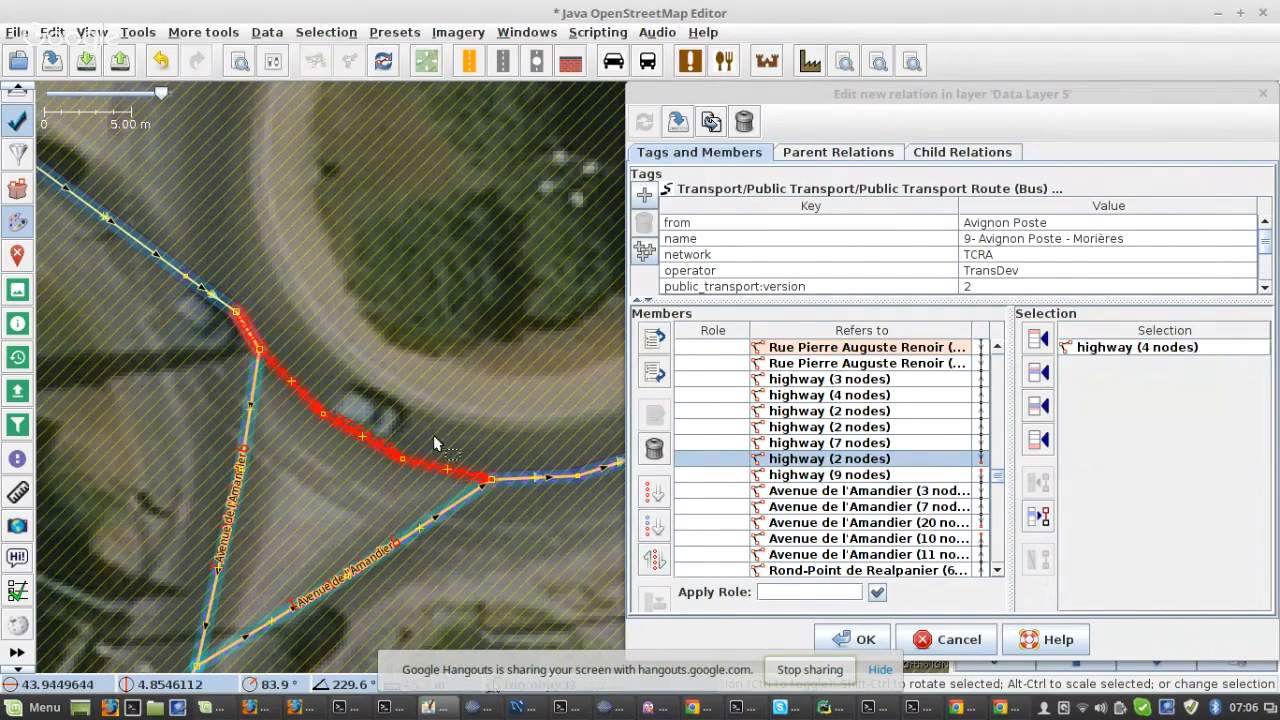
left_click(549, 485, "ctrl")
left_click(549, 486, "ctrl")
left_click(1038, 412)
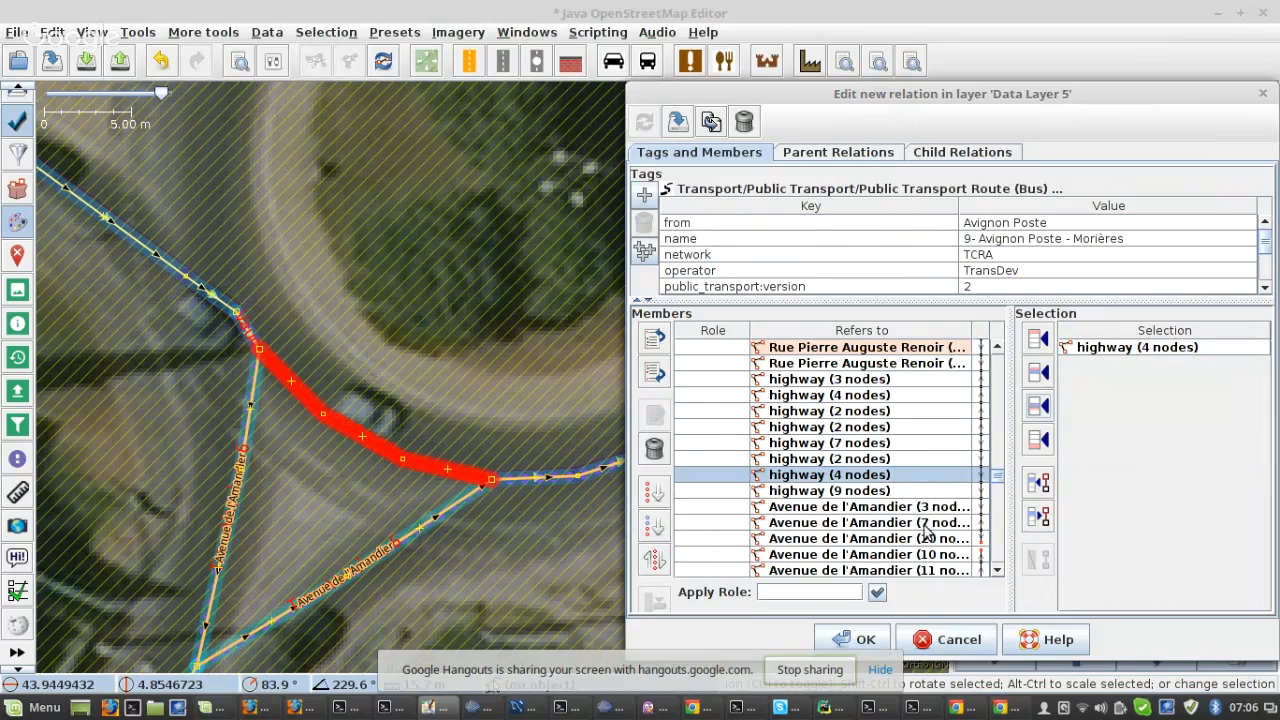
- Inspect the gap between the 20-node Avenue de l'Amandier and Rond-Point de Realpanier, and sort the members below the seven-node Avenue de l'Amandier entry
left_click(912, 546)
right_click(907, 548)
left_click(949, 573)
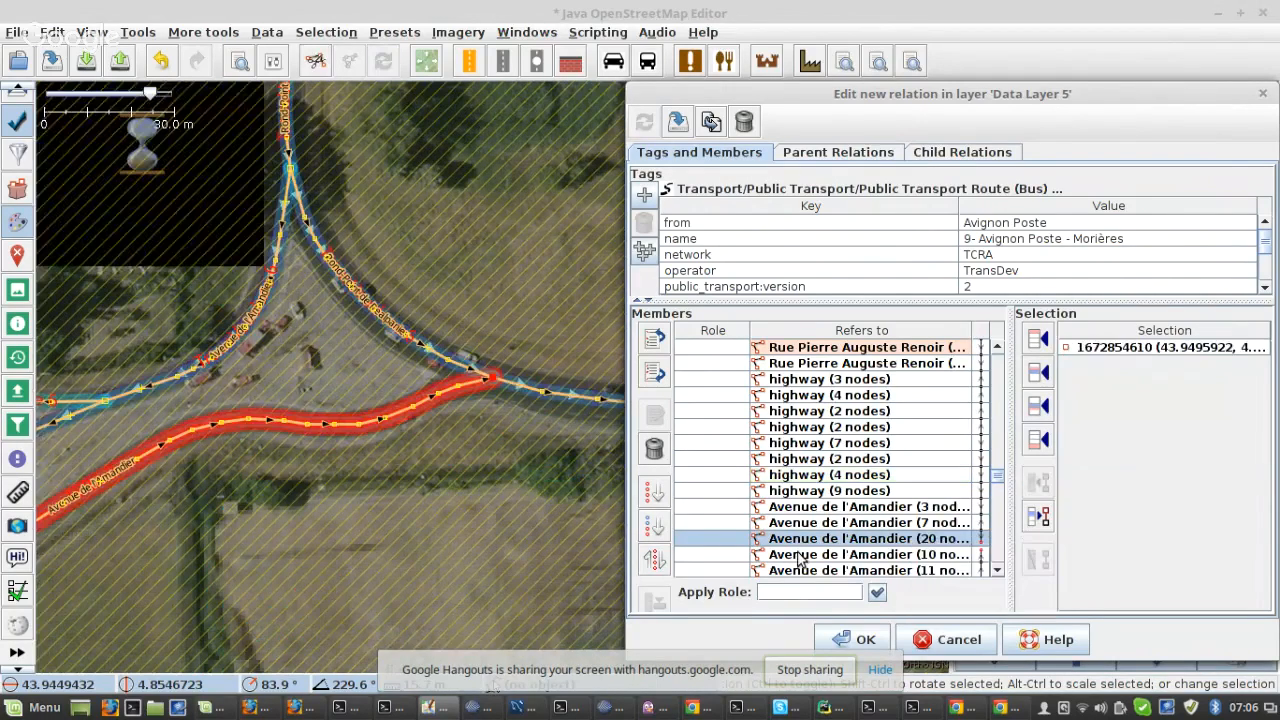
left_click(516, 386)
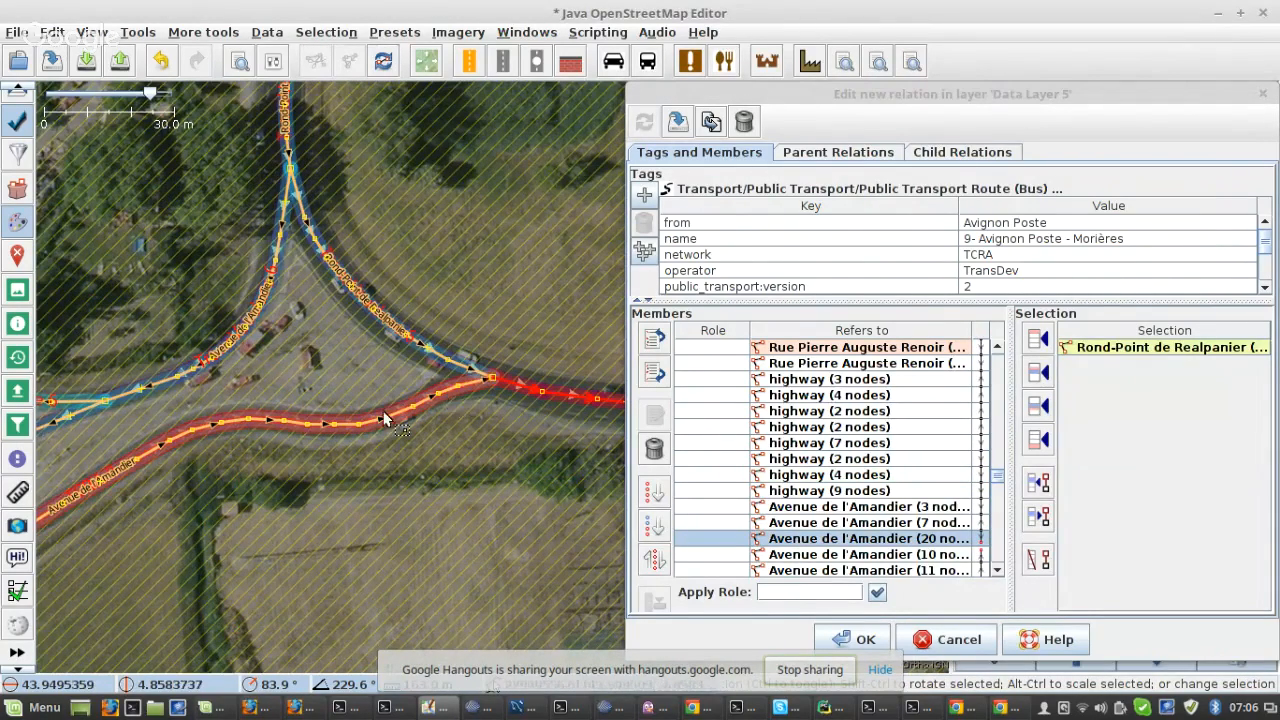
scroll(364, 416, "down", 2)
scroll(364, 414, "down", 2)
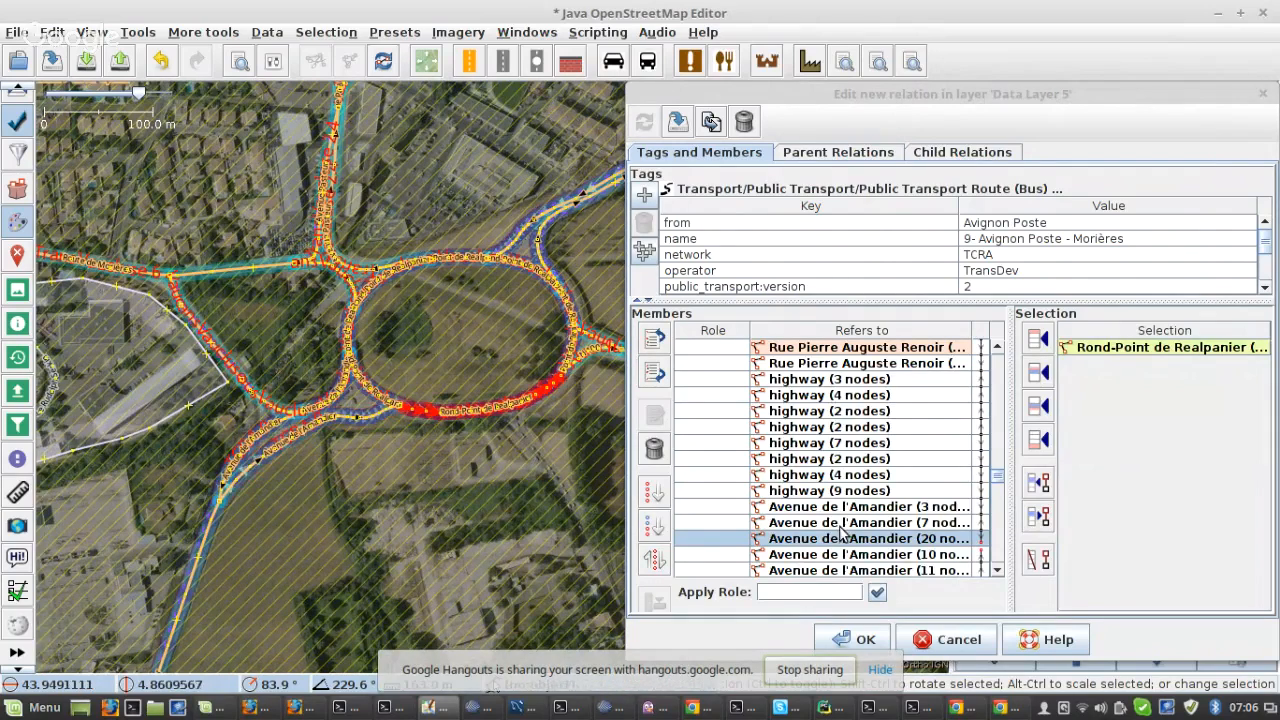
left_click(903, 396, "shift")
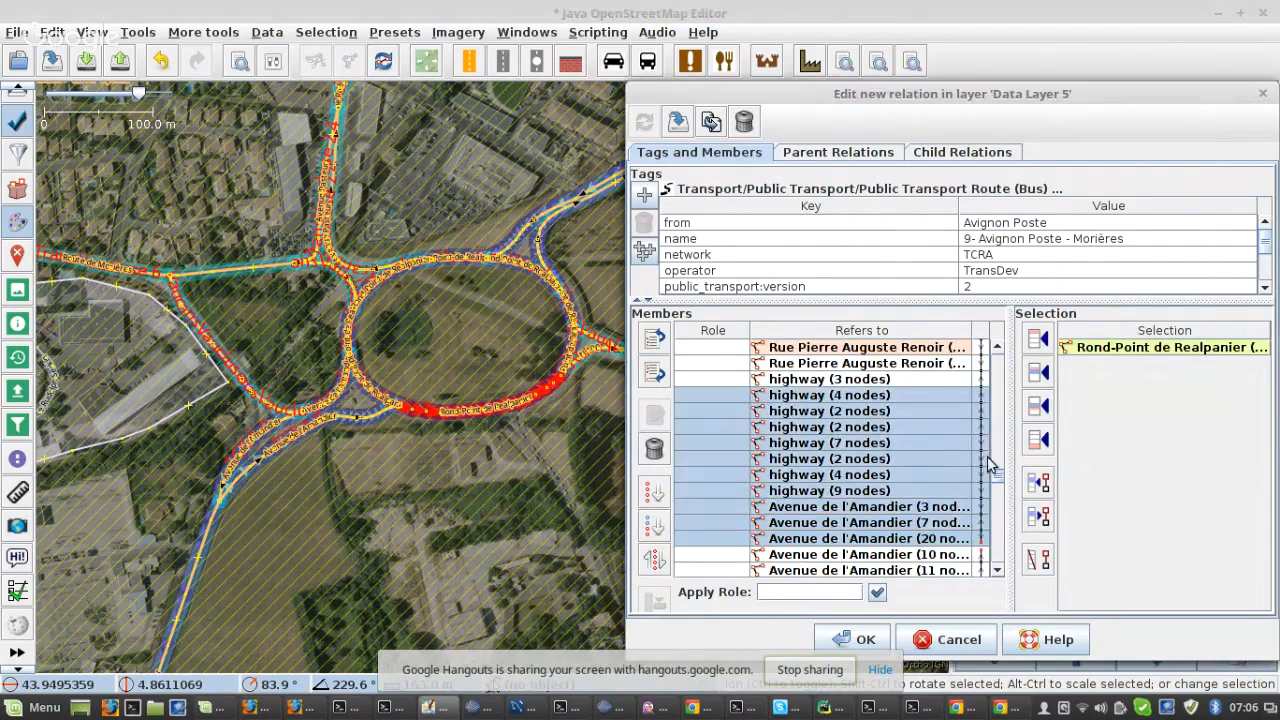
left_click(1039, 518)
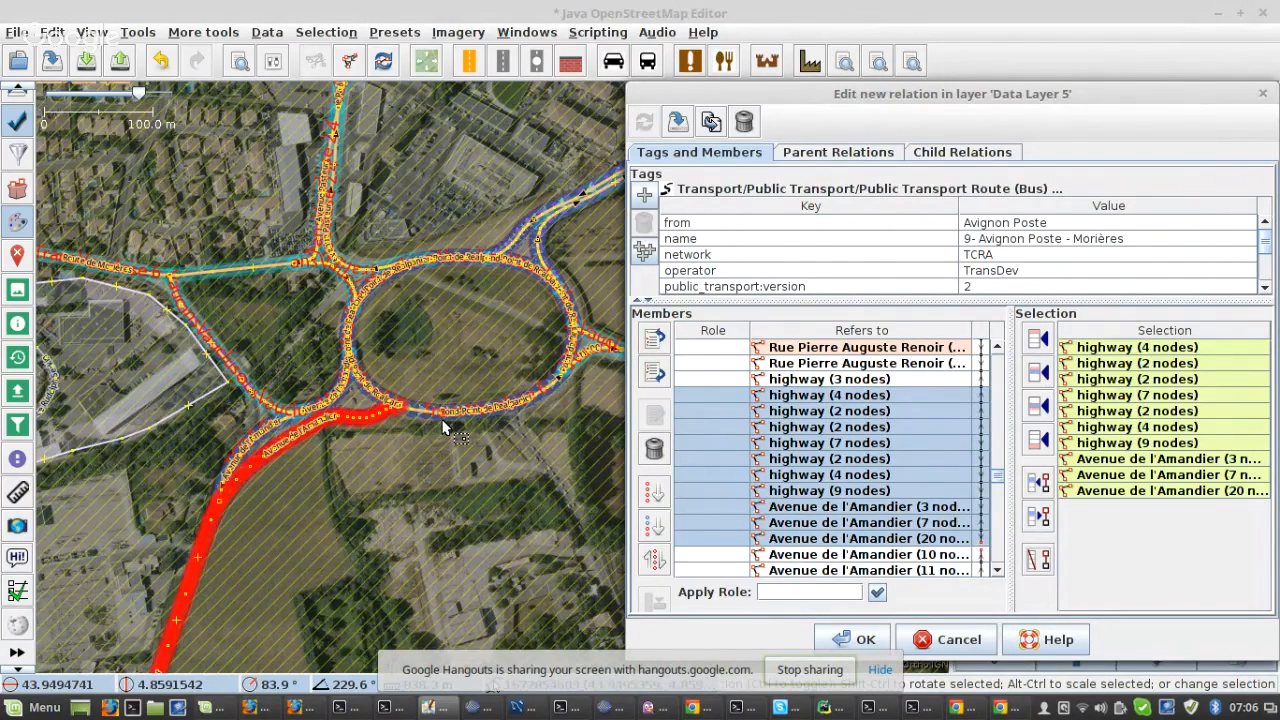
scroll(442, 419, "up", 4)
scroll(400, 424, "down", 4)
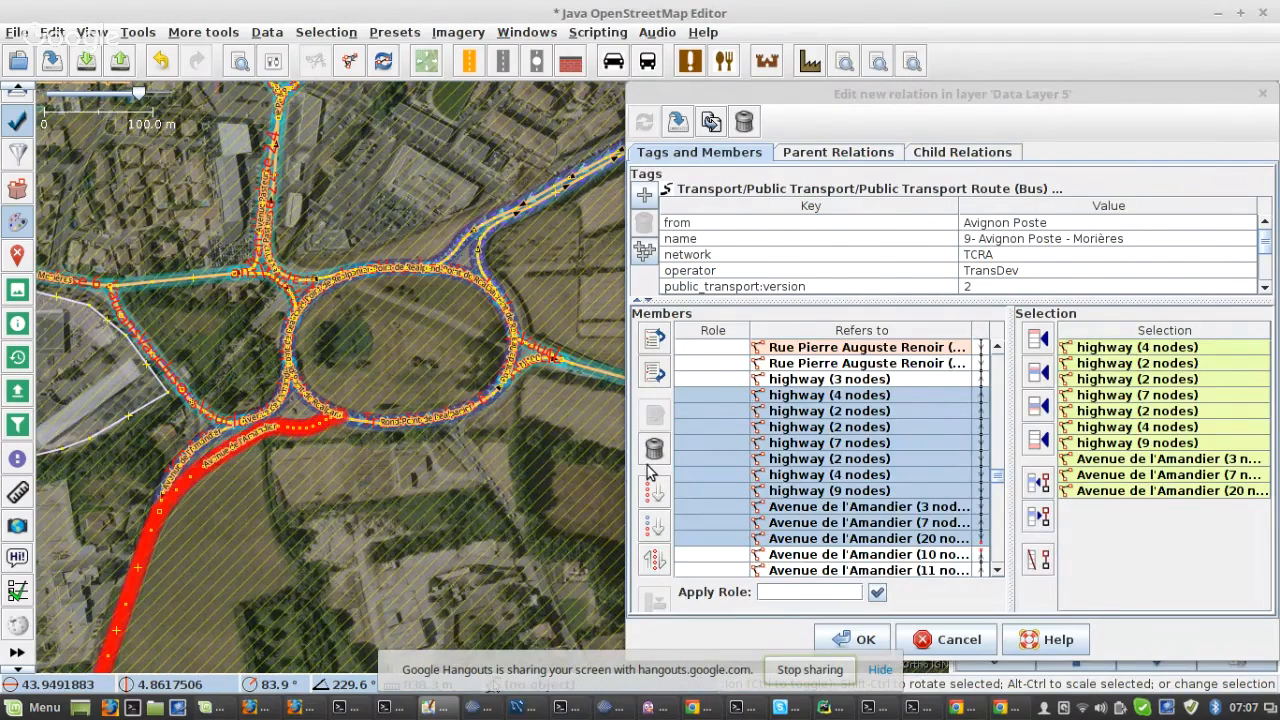
left_click(706, 523)
left_click(655, 526)
- Remove the two Rond-Point de Realpanier ways and the Route de Saint-Saturnin way joining them on the roundabout's north side from the relation
scroll(886, 504, "down", 4)
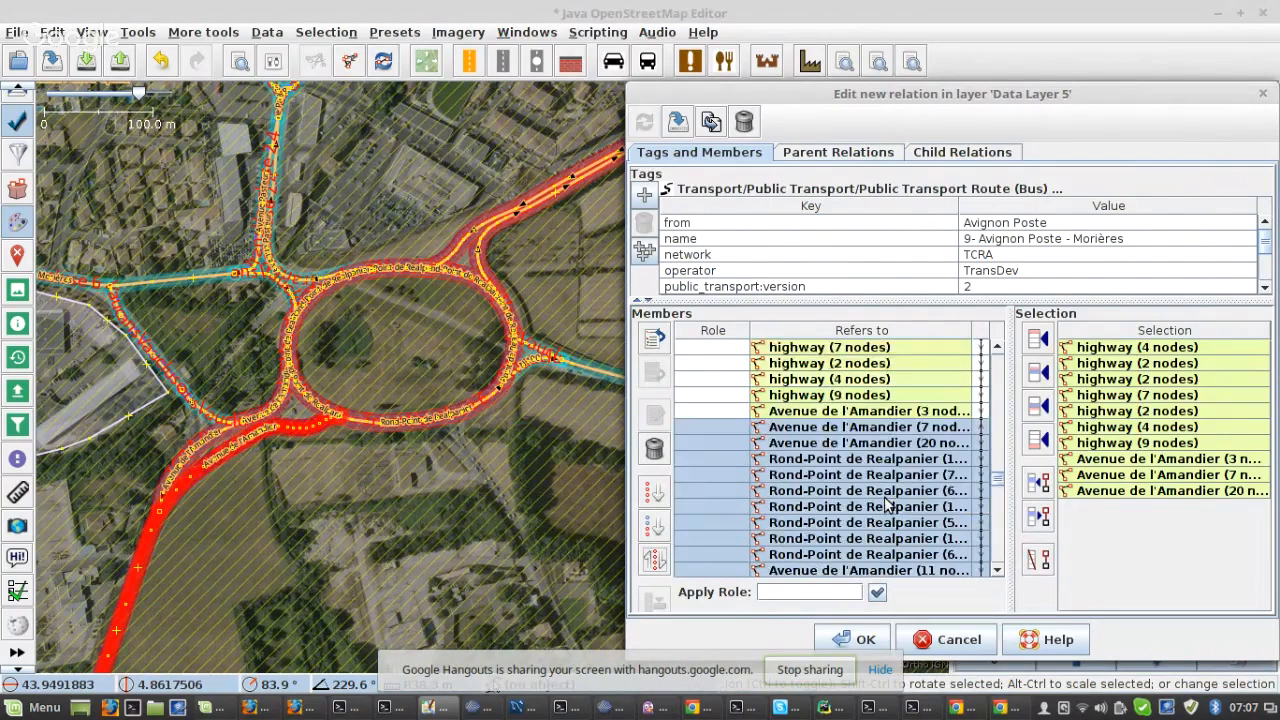
left_click(850, 490)
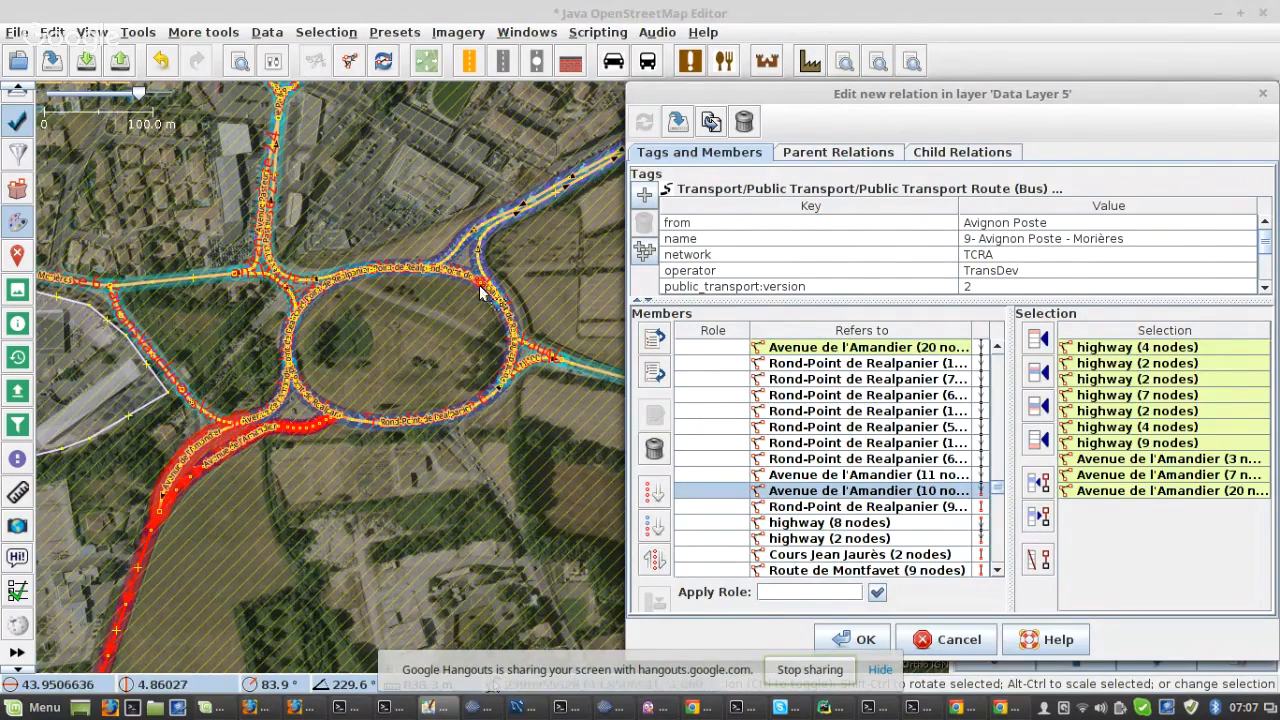
scroll(490, 285, "up", 4)
scroll(493, 318, "up", 2)
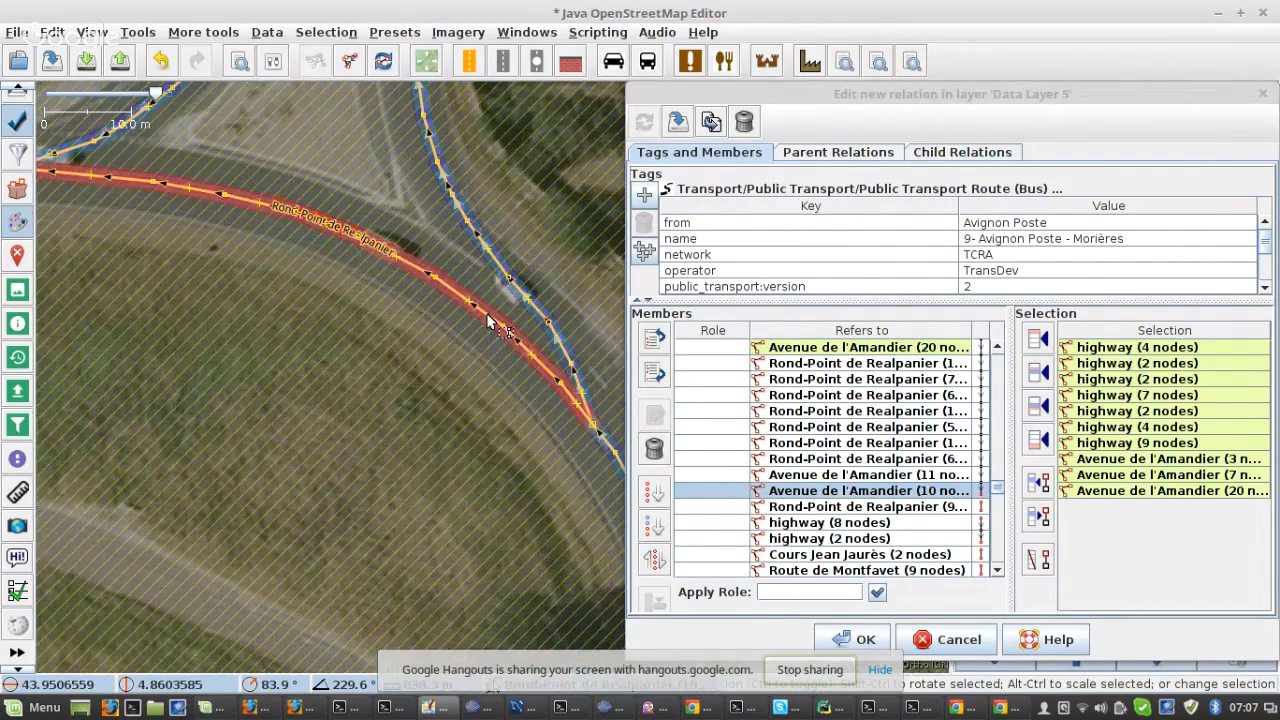
left_click(490, 322)
scroll(476, 325, "down", 2)
scroll(270, 228, "up", 2)
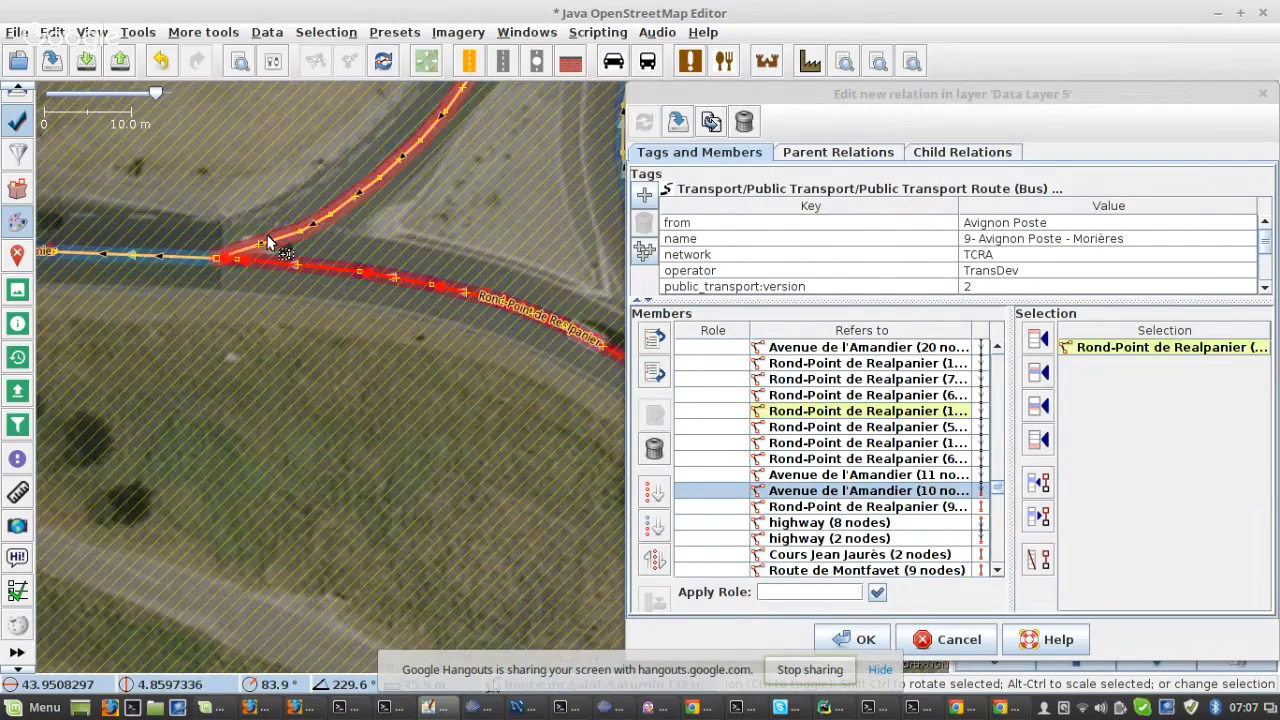
left_click(184, 260, "shift")
left_click(184, 260, "shift")
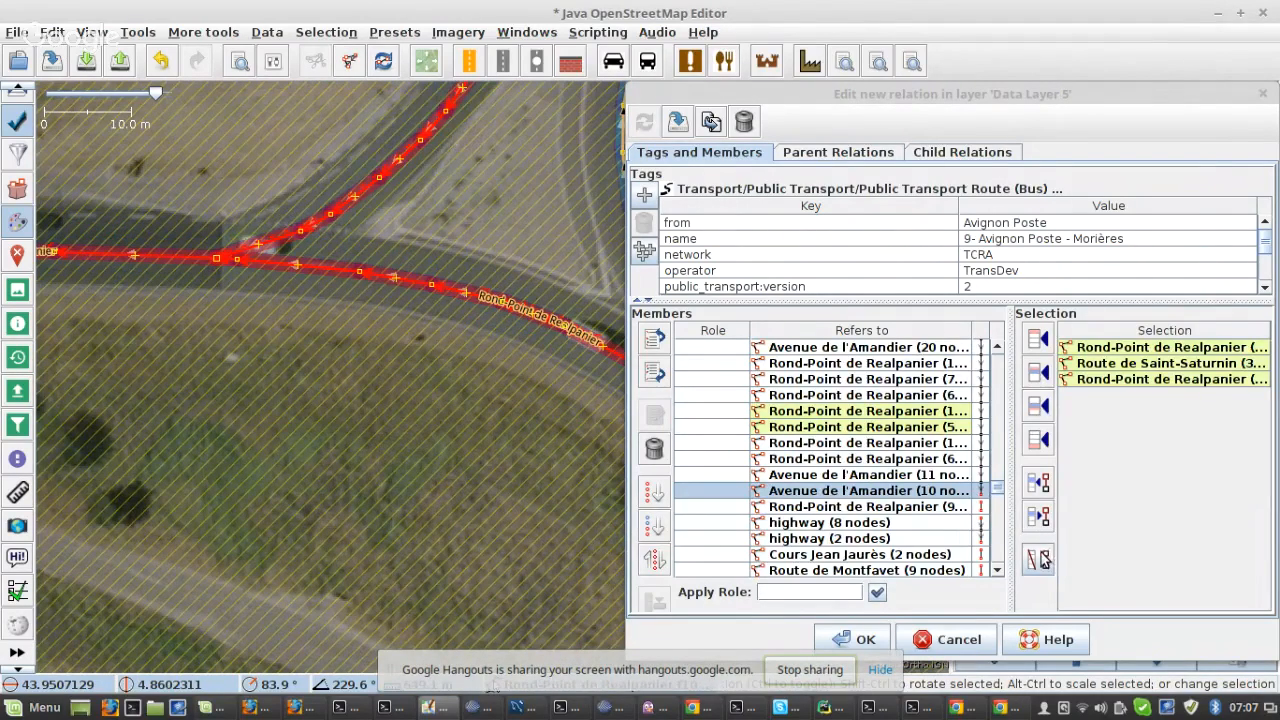
left_click(1041, 552)
- Sort the members below the six-node Rond-Point de Realpanier and zoom to the gap at the lower five-node Route de Saint-Saturnin
left_click(957, 398)
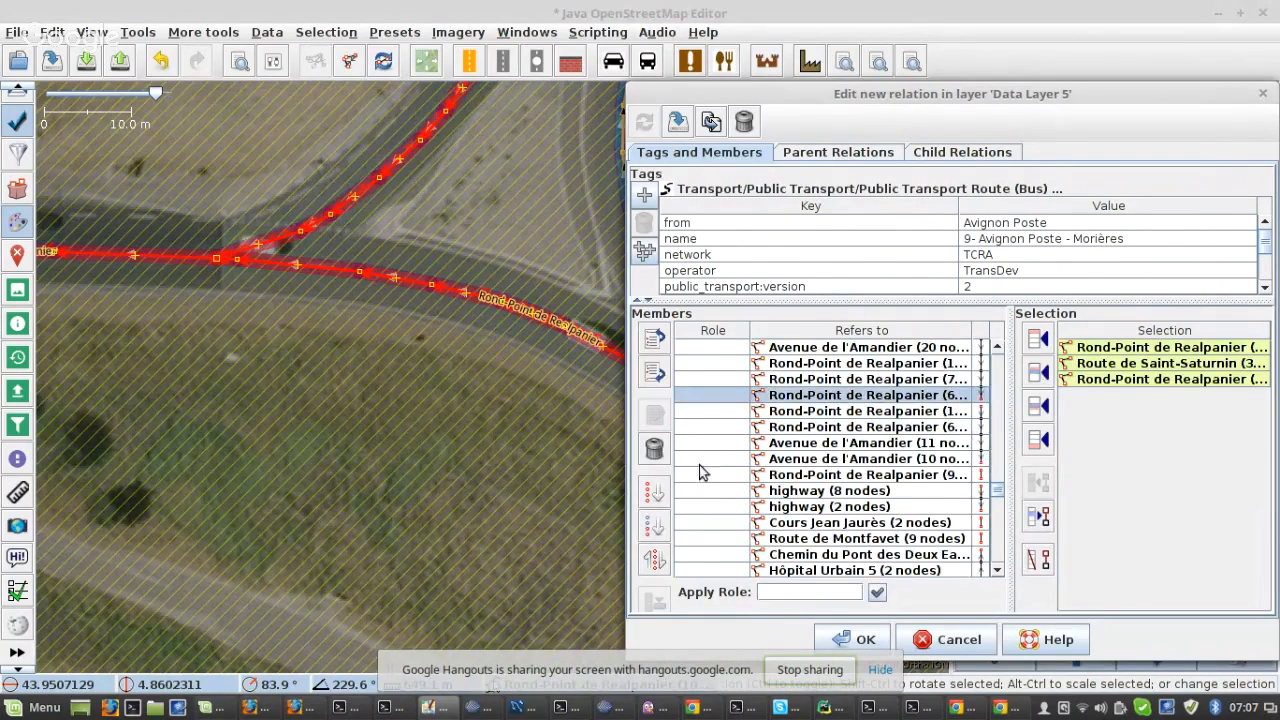
left_click(654, 526)
scroll(921, 464, "down", 2)
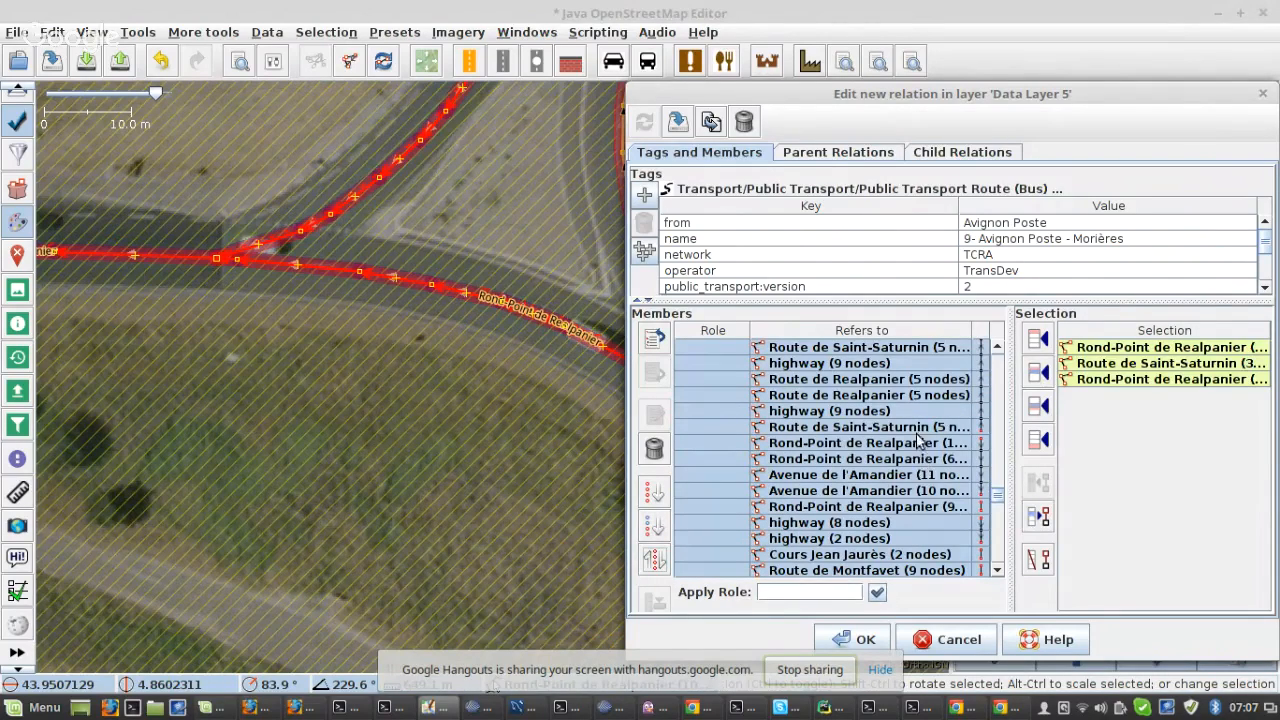
right_click(914, 430)
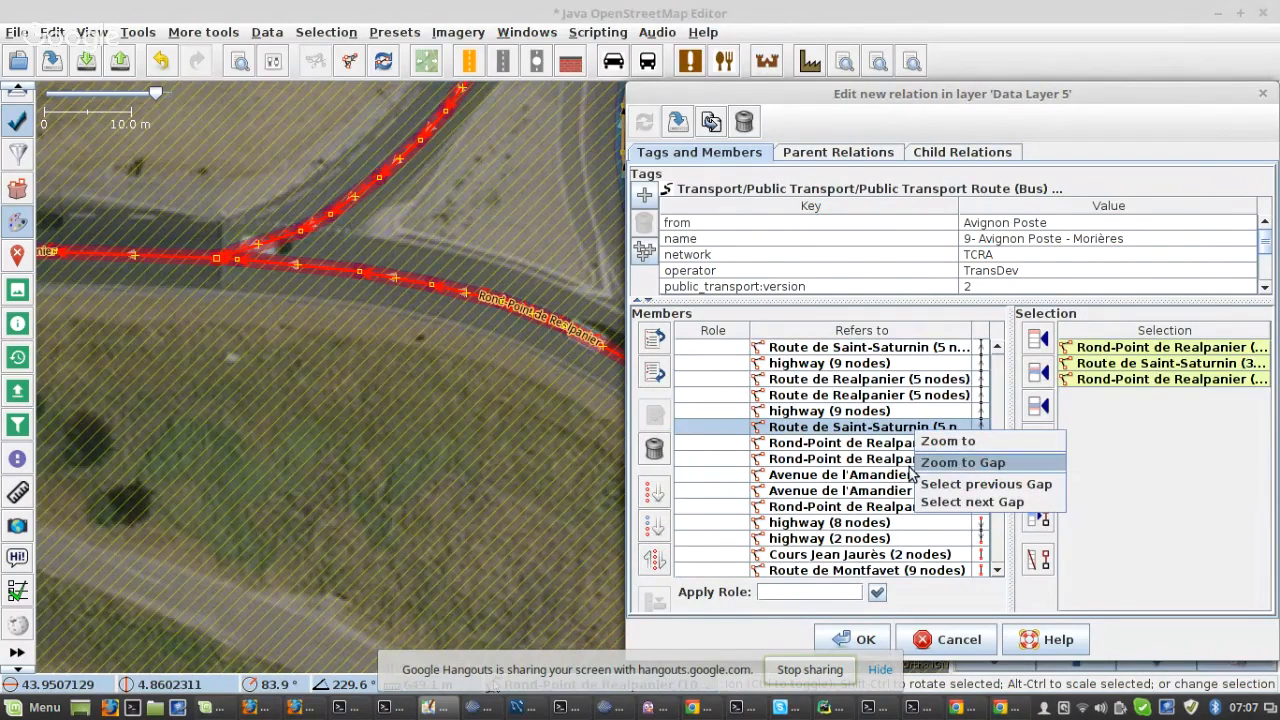
left_click(914, 464)
- Remove the five-node Route de Saint-Saturnin and five-node Route de Realpanier ways on the roundabout's westbound side from the relation
scroll(400, 396, "down", 4)
scroll(480, 396, "up", 8)
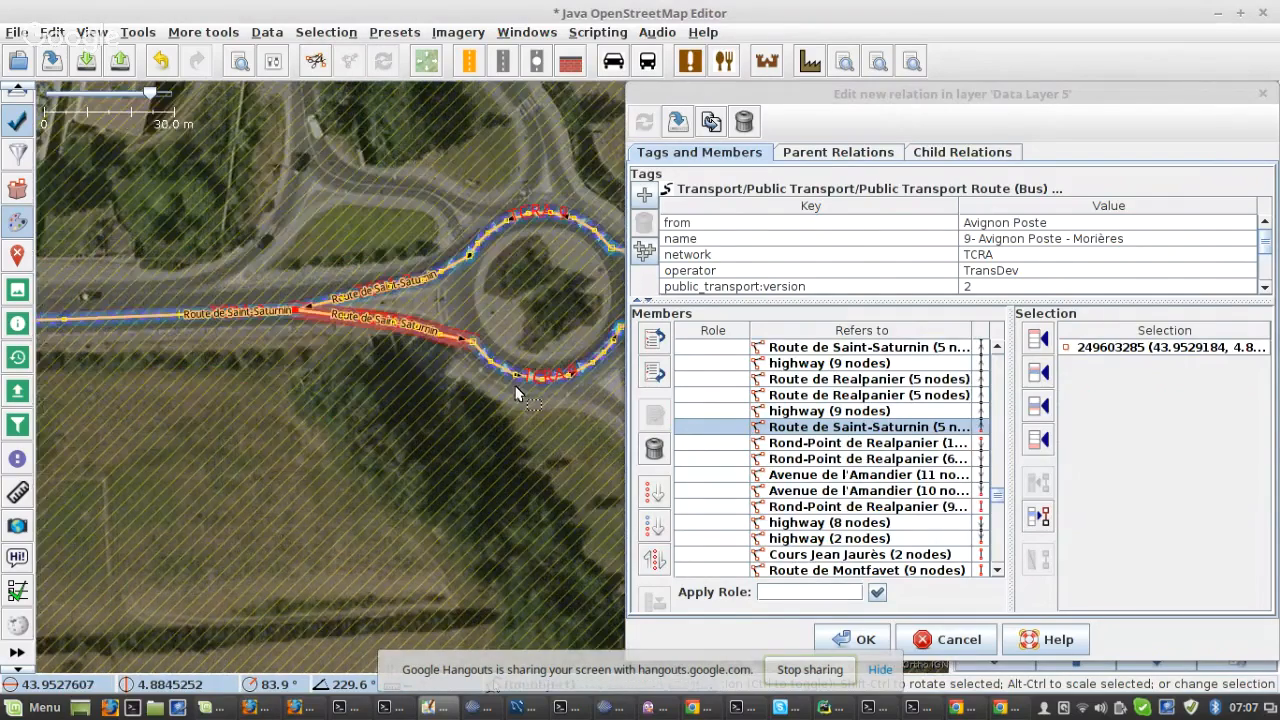
left_click(580, 327)
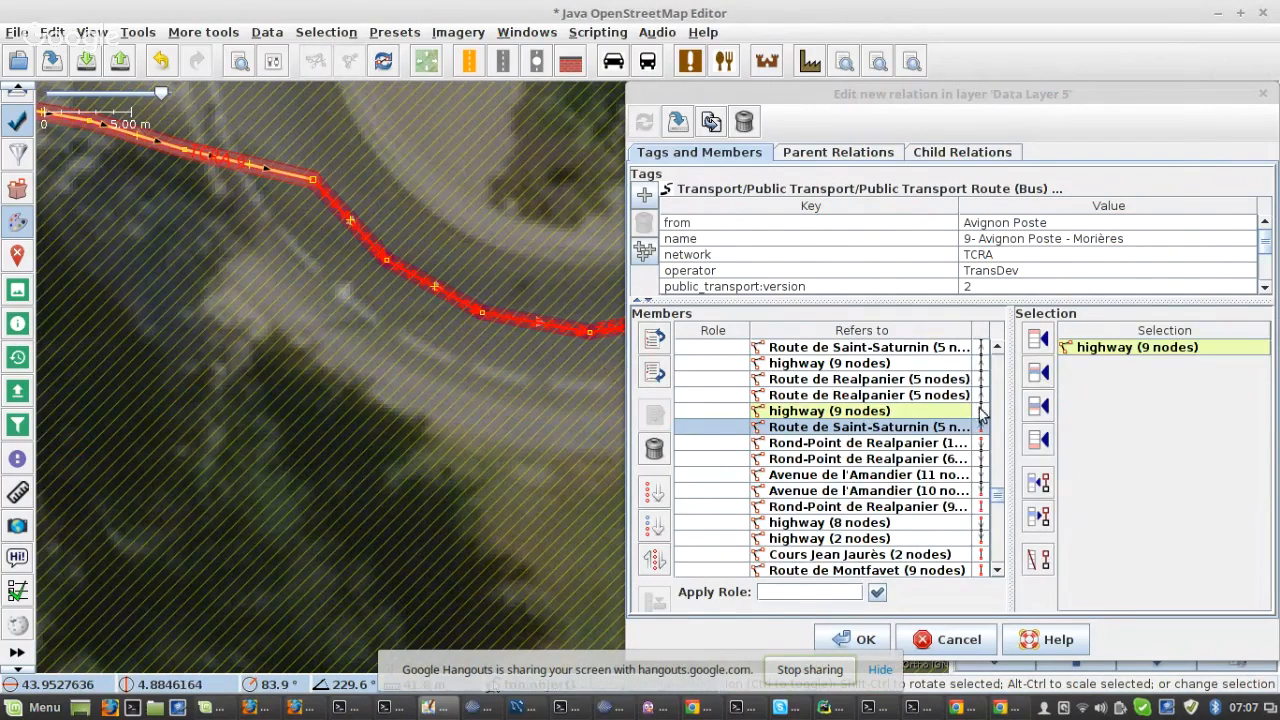
scroll(469, 374, "down", 4)
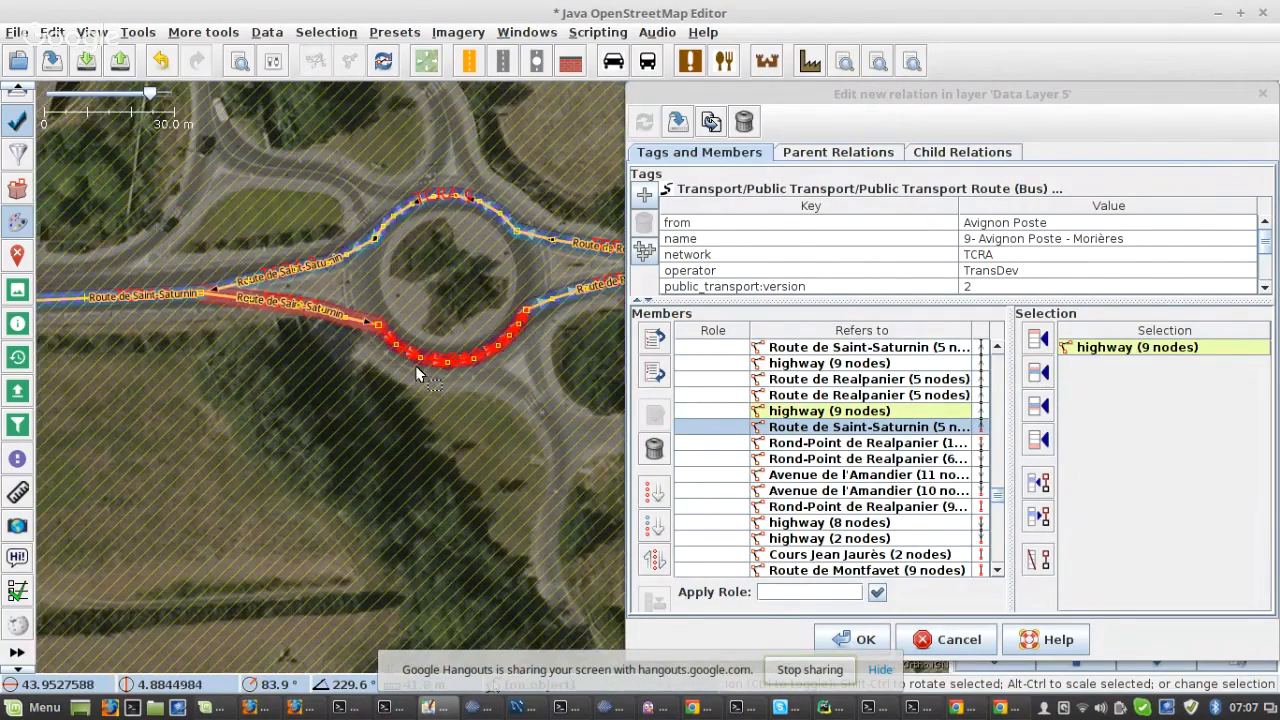
left_click(365, 243)
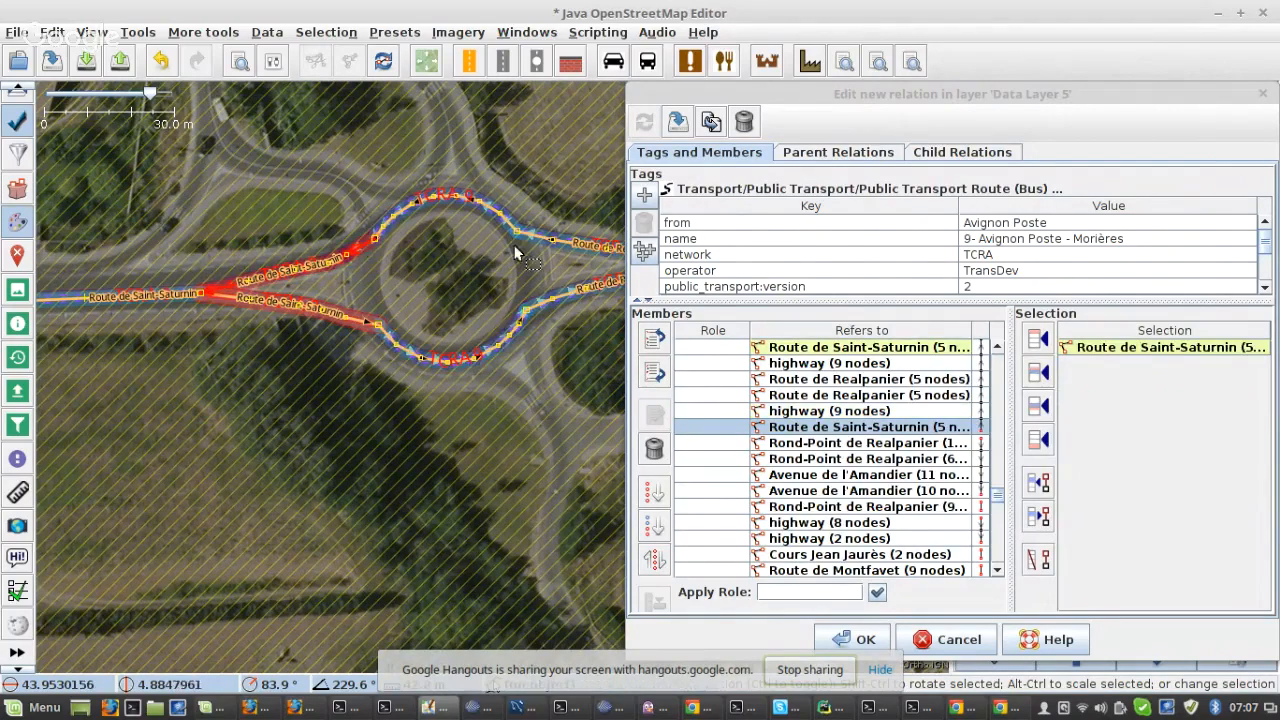
scroll(548, 245, "up", 3)
left_click(548, 245, "shift")
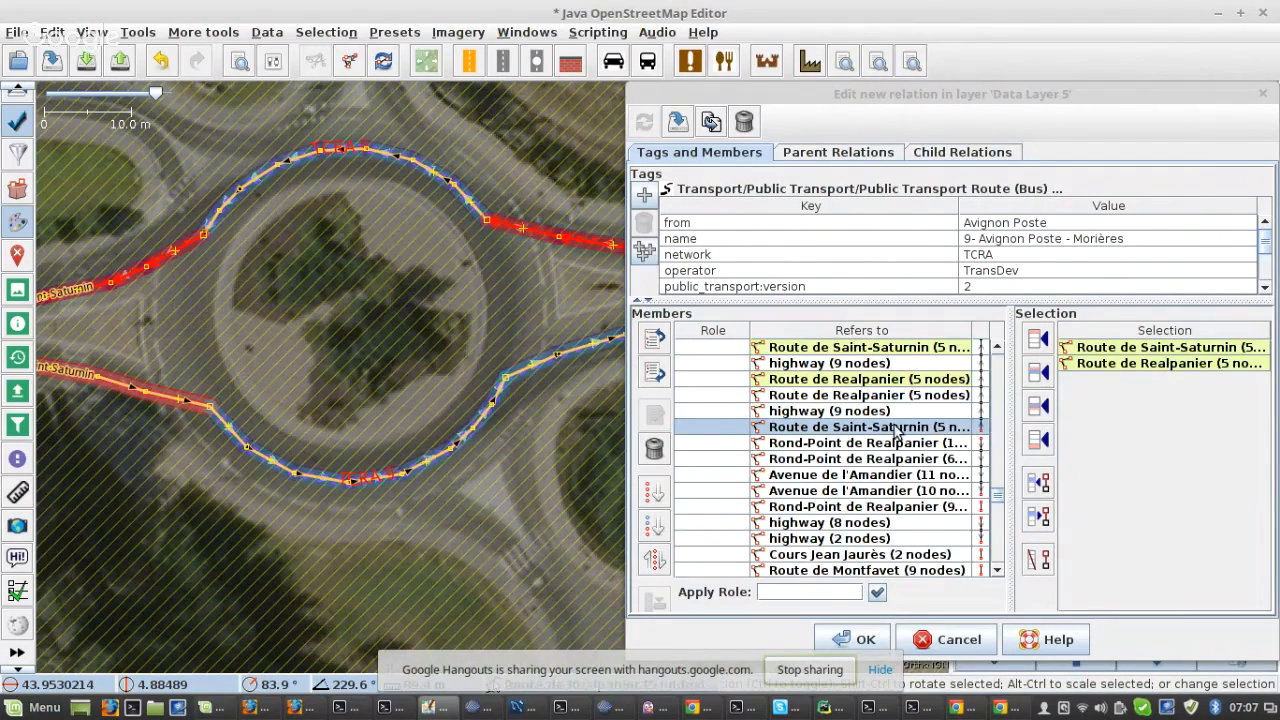
scroll(897, 432, "up", 1)
left_click(1038, 565)
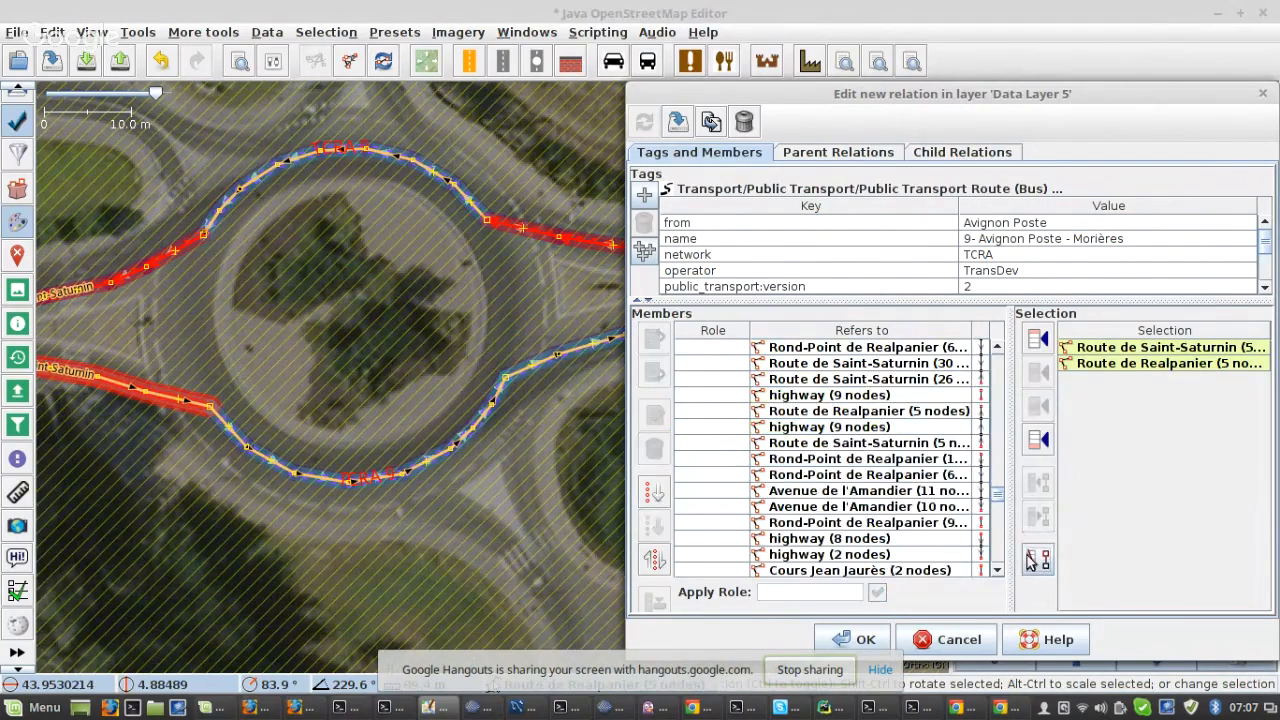
- Sort the members below the 26-node Route de Saint-Saturnin and zoom to the gap at the lower six-node highway
left_click(925, 387)
left_click(654, 525)
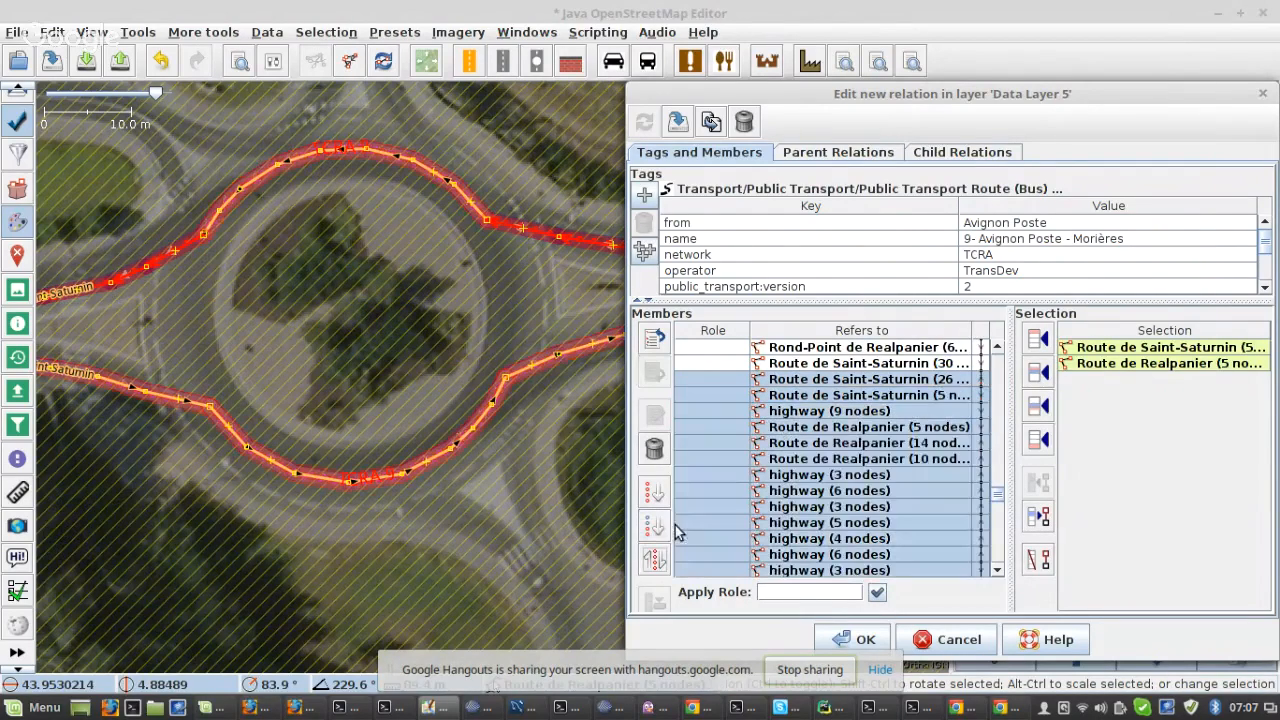
scroll(939, 516, "down", 3)
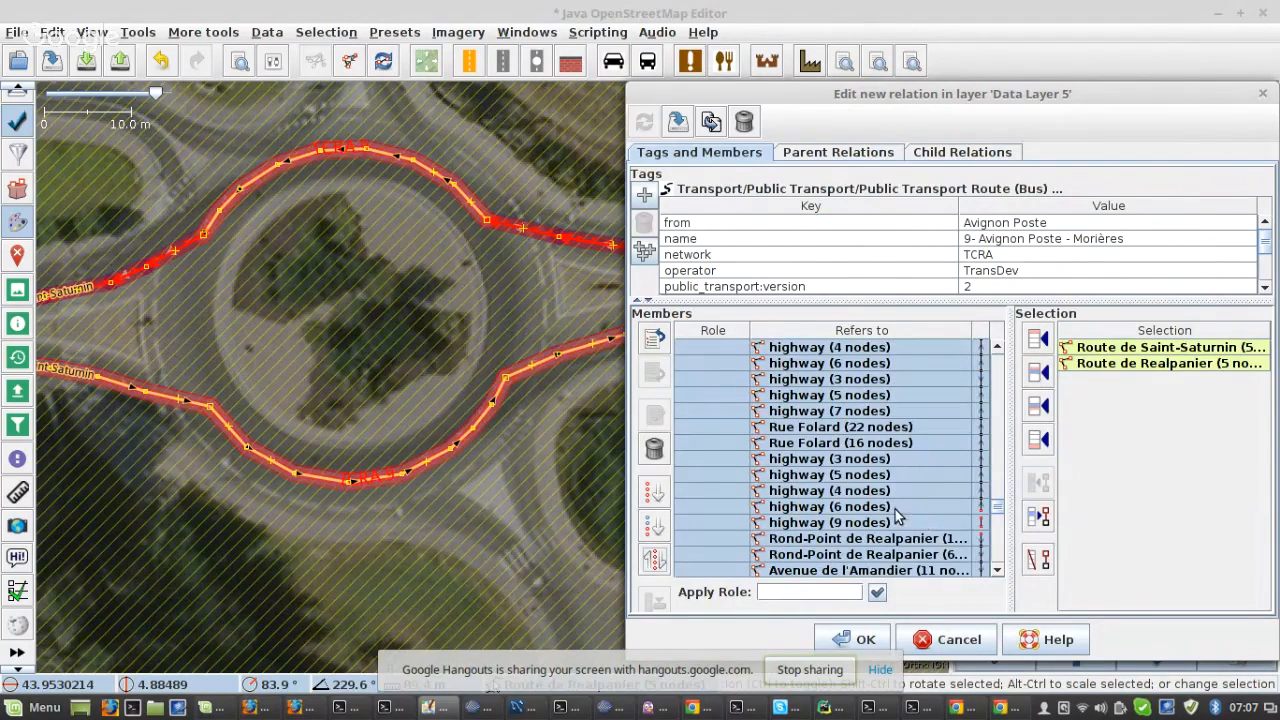
right_click(897, 514)
left_click(933, 535)
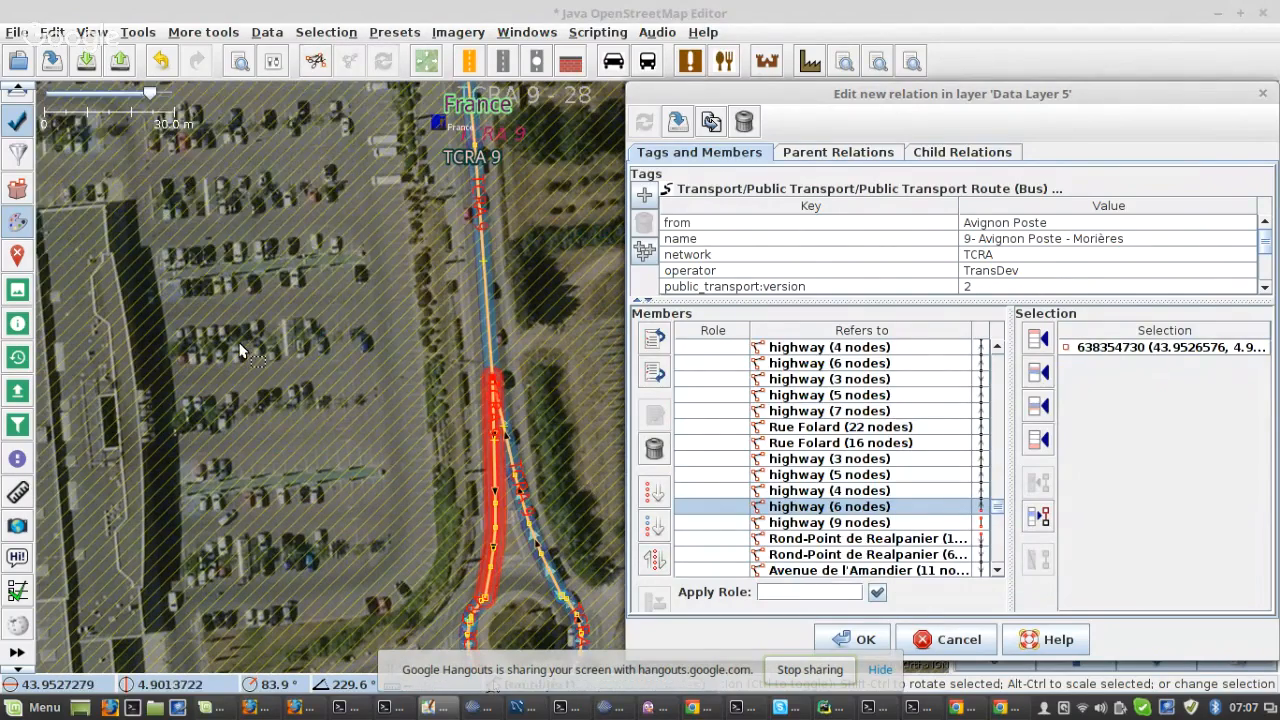
- Remove the five-node highway and the 22-node Rue Folard way on the northbound side of the small roundabout from the relation
scroll(401, 377, "up", 5)
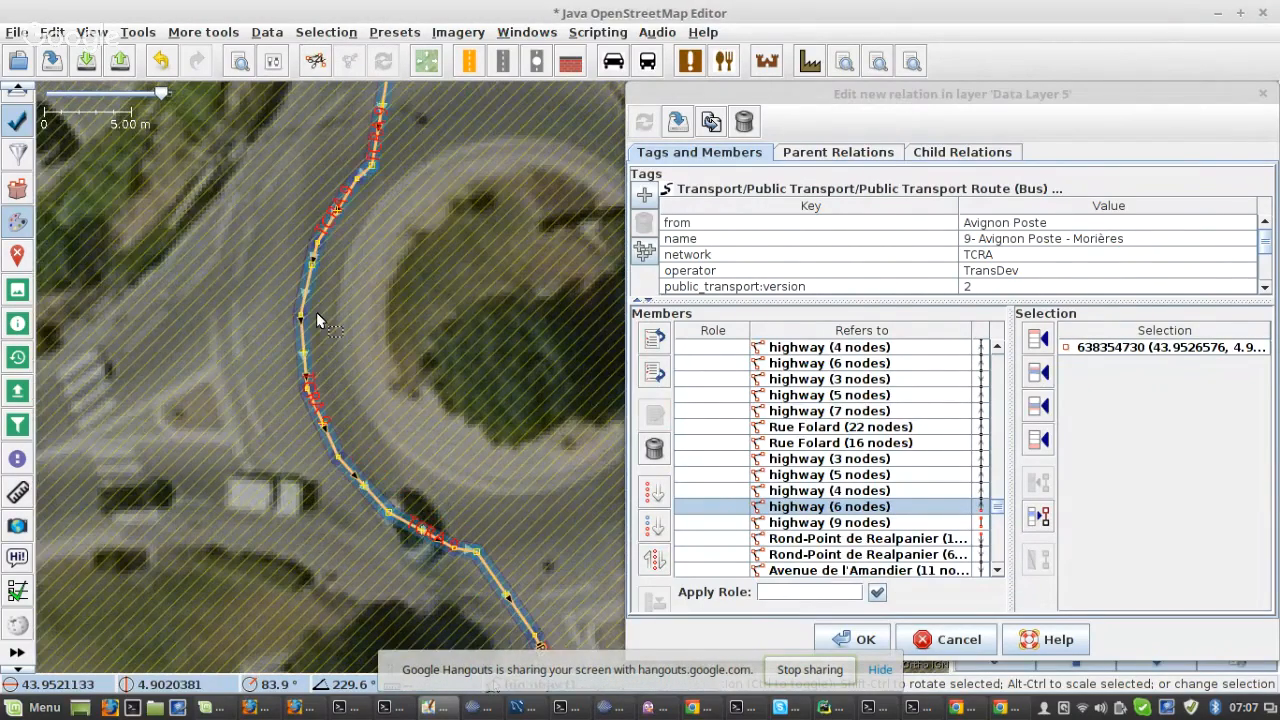
left_click(344, 212)
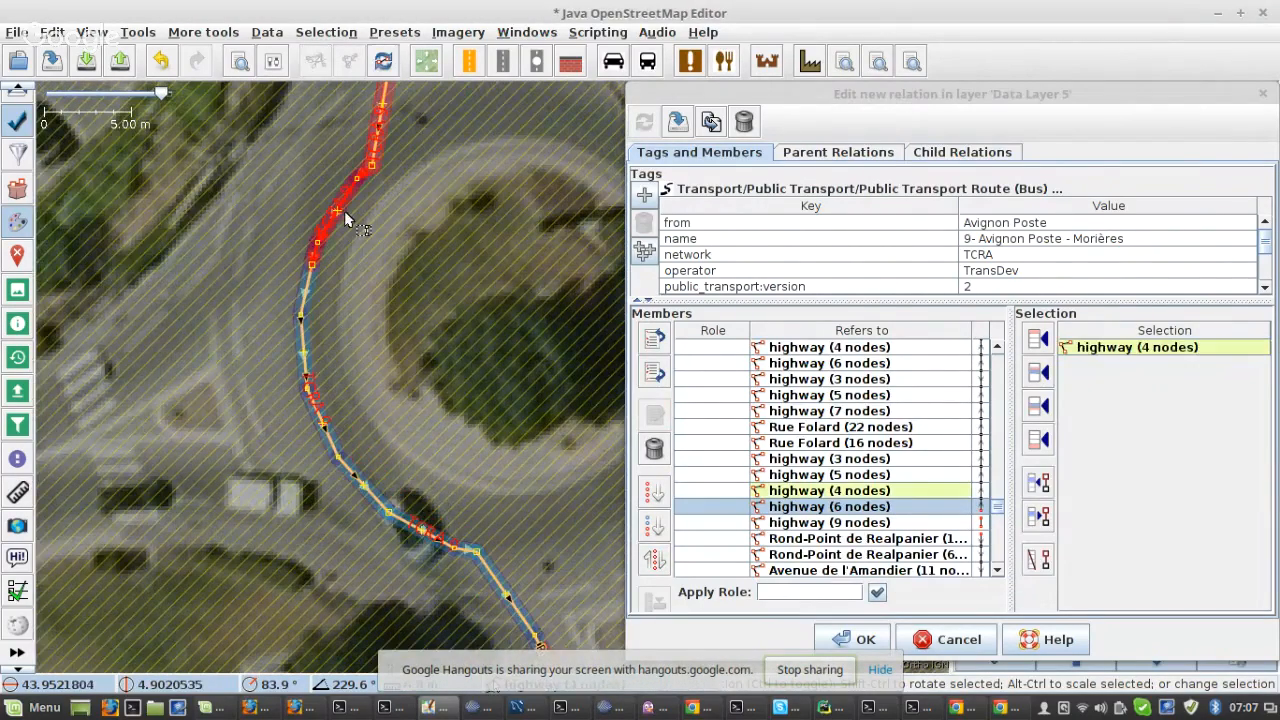
left_click(342, 296)
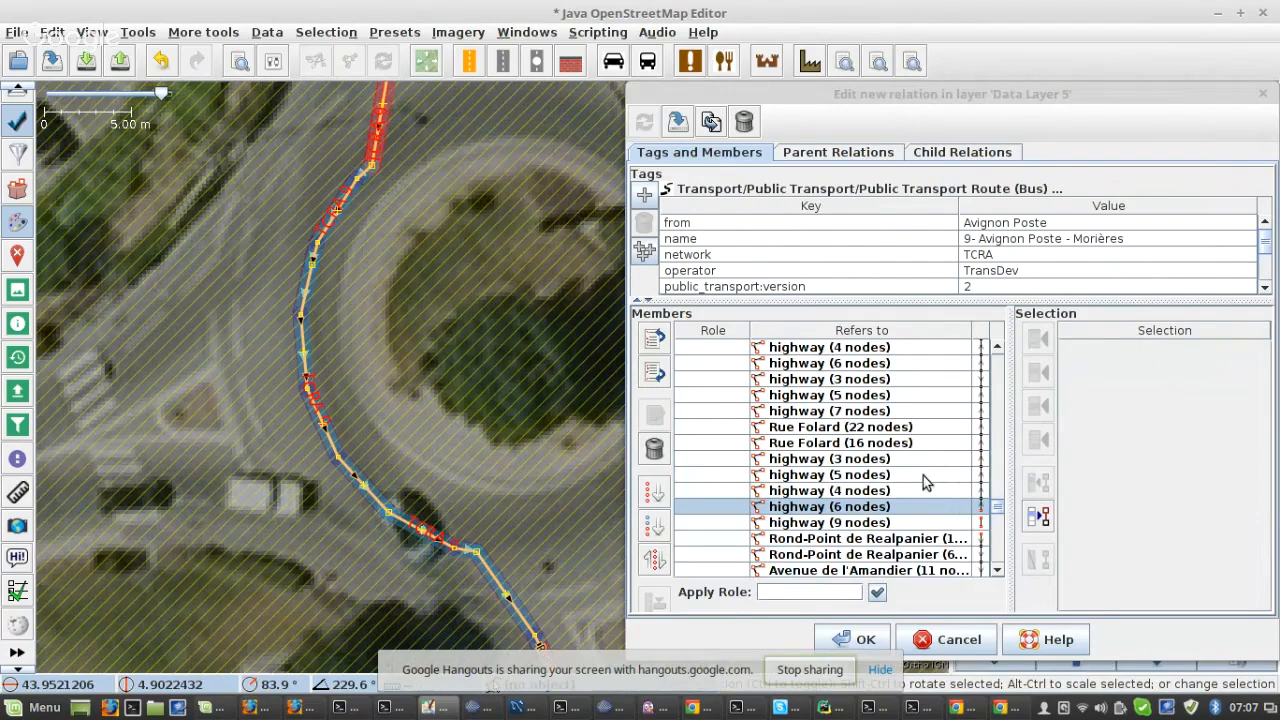
scroll(449, 431, "down", 3)
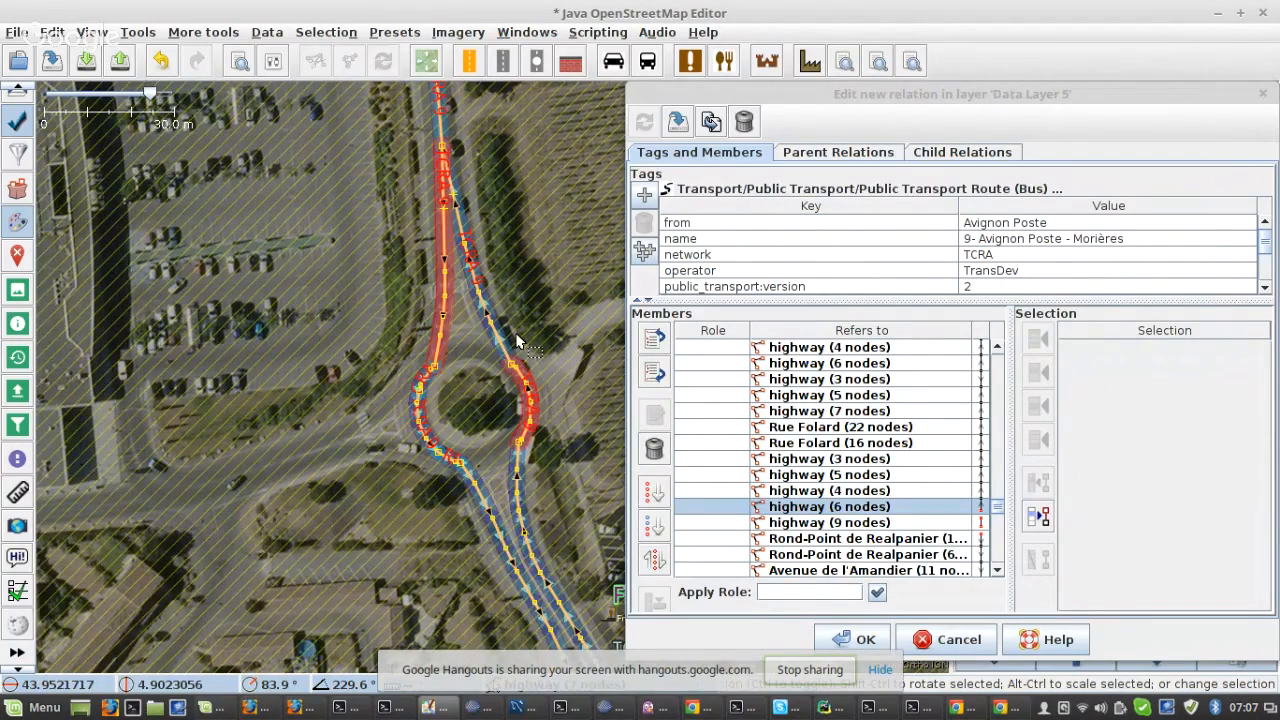
scroll(517, 341, "up", 2)
left_click(485, 338)
left_click(543, 600, "shift")
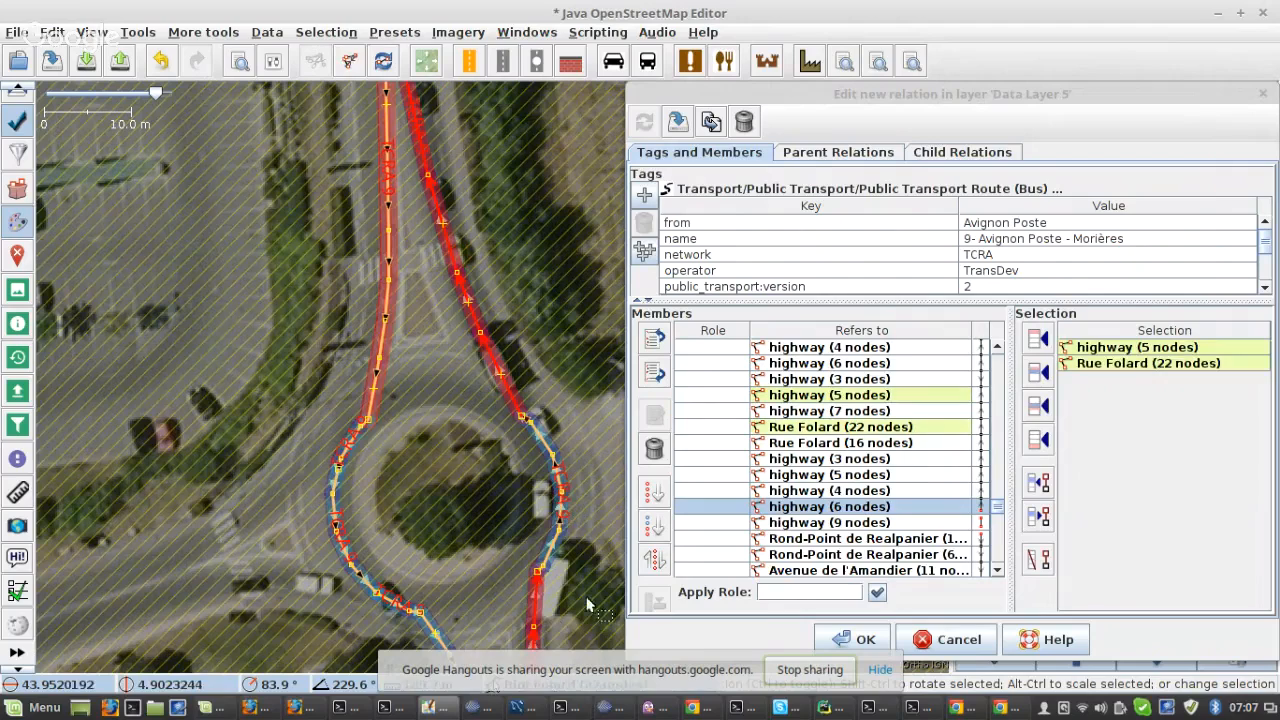
left_click(1039, 559)
- Sort the members below the three-node and six-node highways at the break, and zoom to the five-node roundabout way before Route de la Garance
left_click(885, 395)
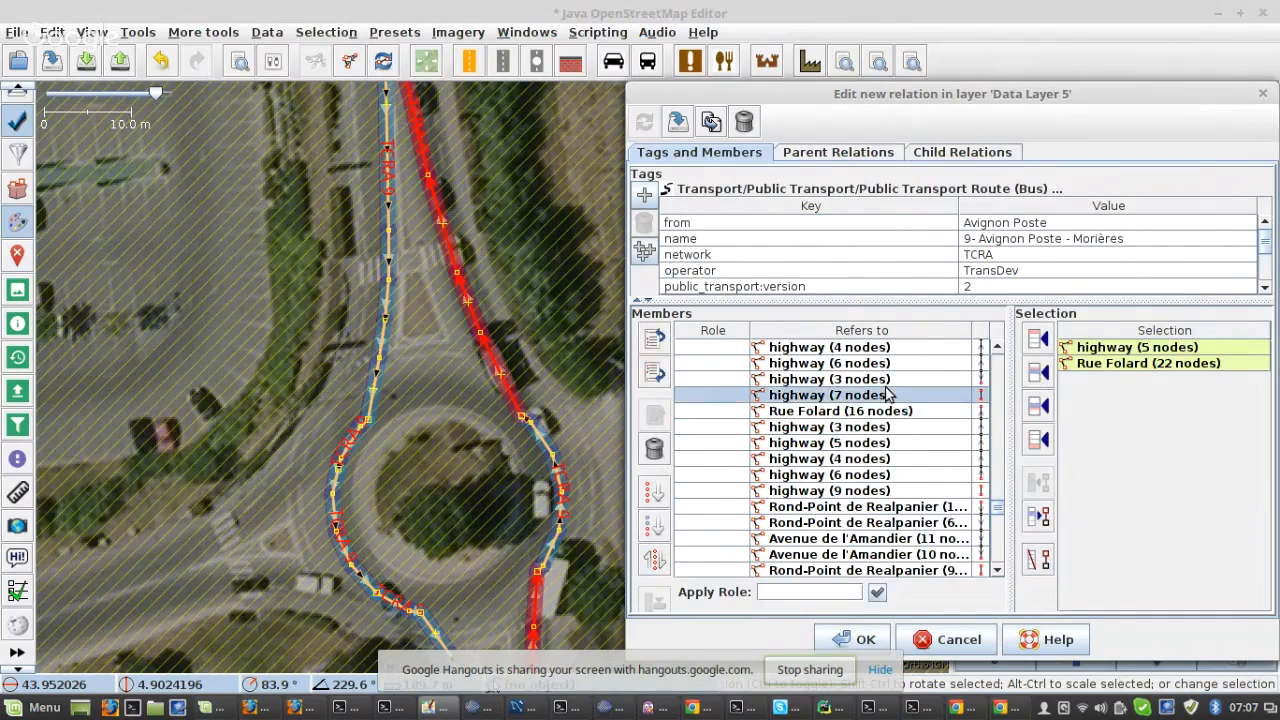
left_click(885, 379)
left_click(654, 525)
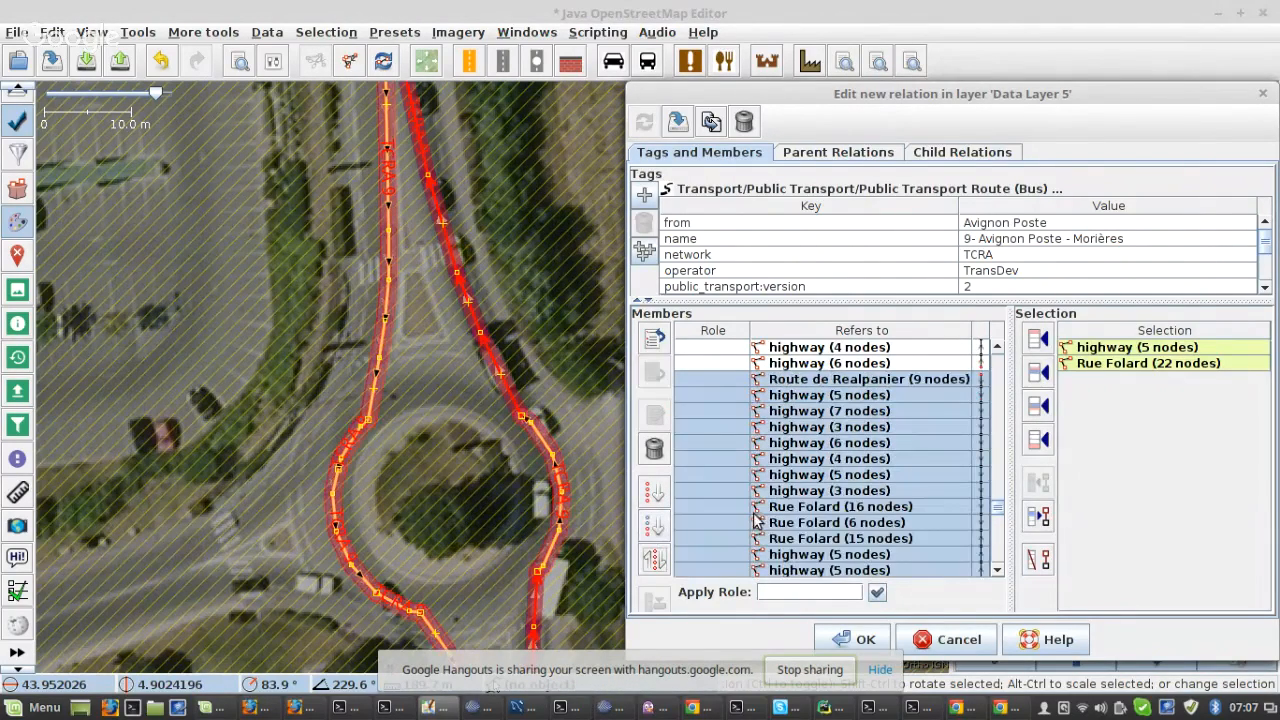
left_click(905, 365)
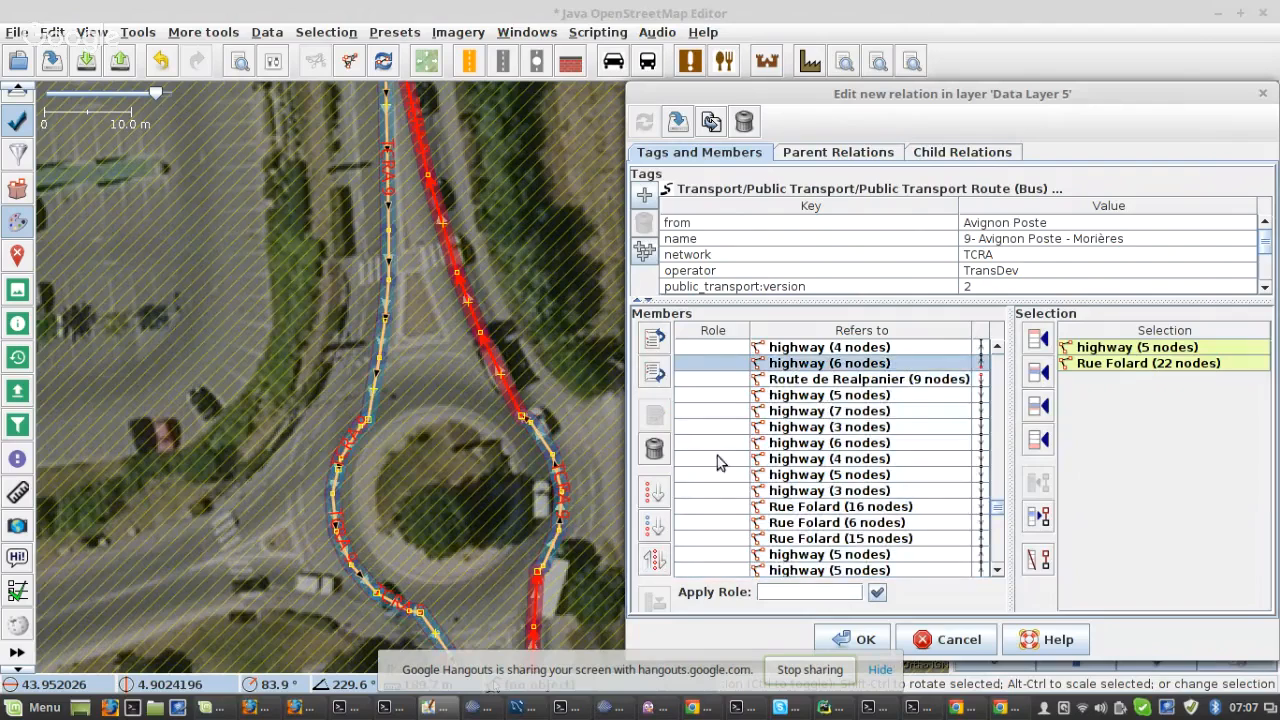
left_click(660, 530)
scroll(840, 500, "up", 2)
left_click(872, 428)
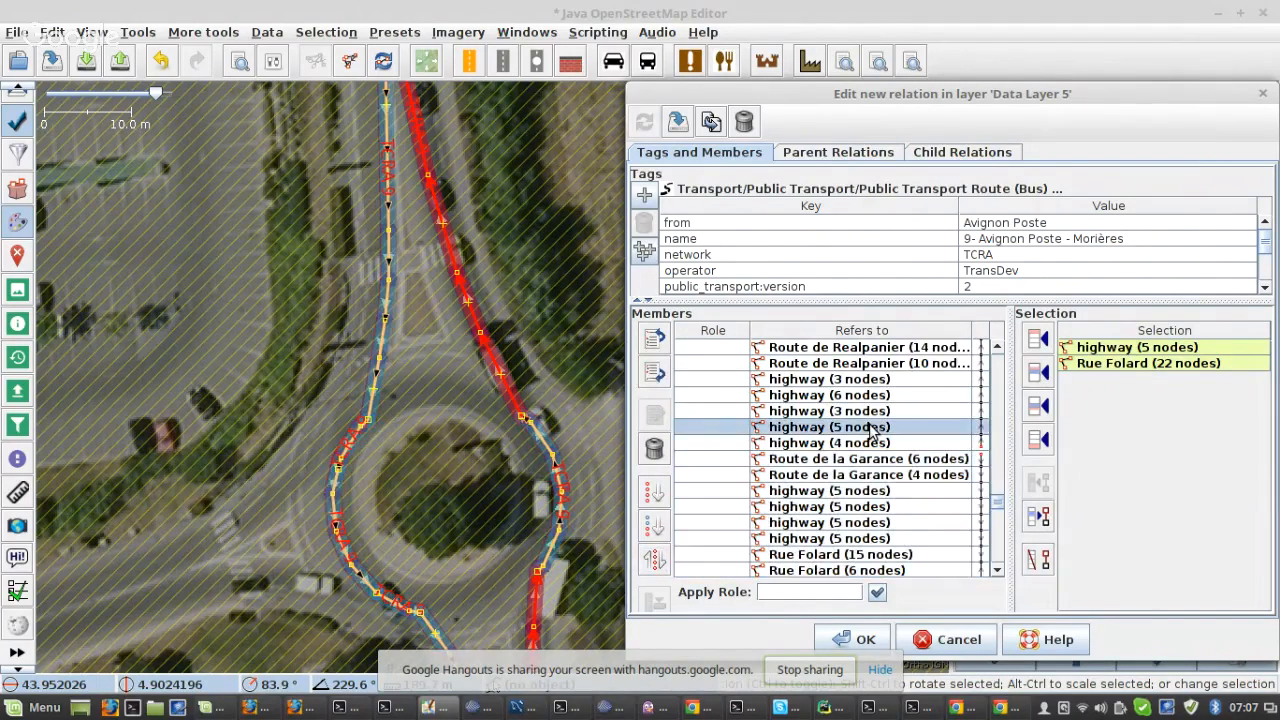
right_click(872, 428)
left_click(905, 440)
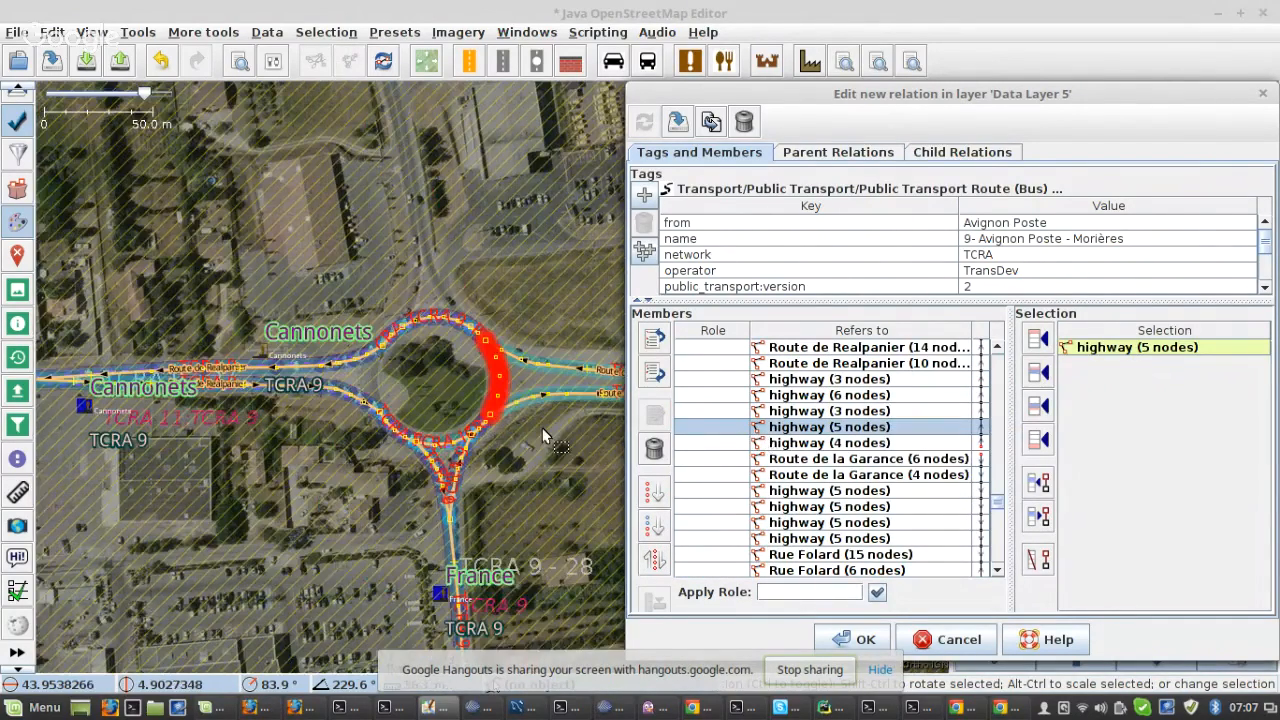
- Remove the westbound ten-node Route de Realpanier way and the six-node highway entering the large roundabout from the south from the relation
scroll(383, 398, "down", 2)
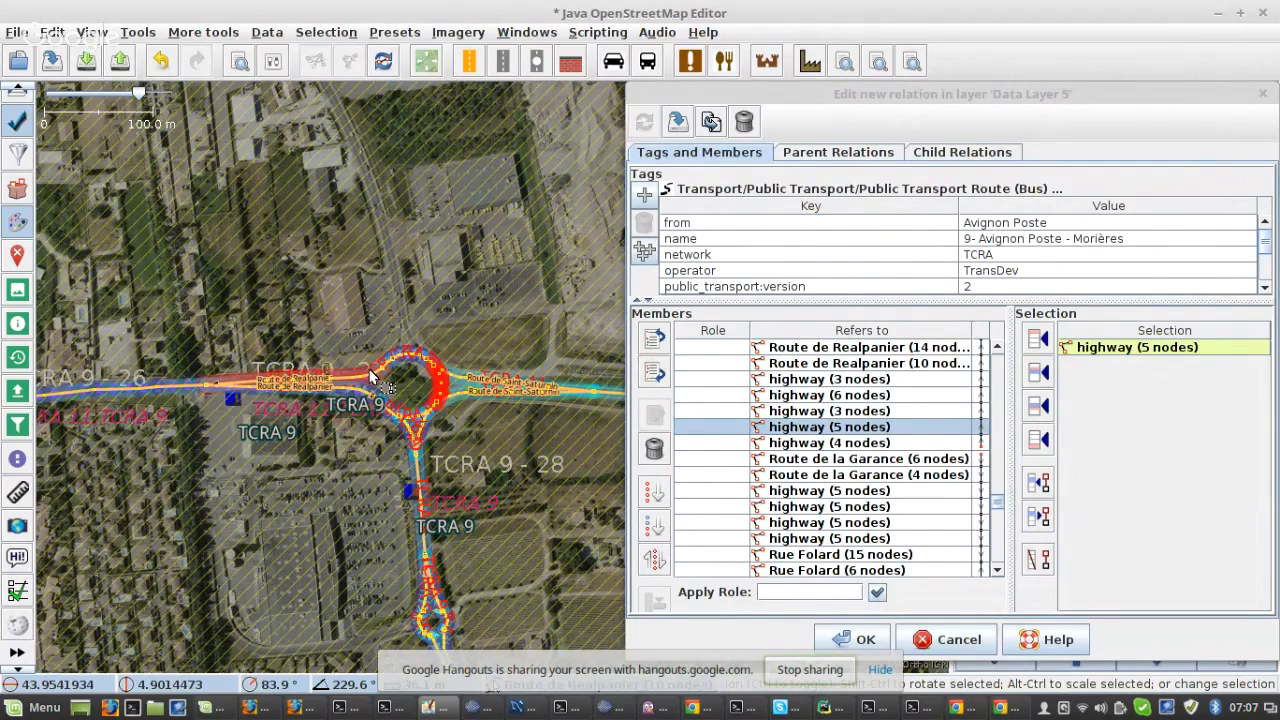
scroll(372, 375, "up", 3)
scroll(291, 405, "down", 1)
left_click(287, 404)
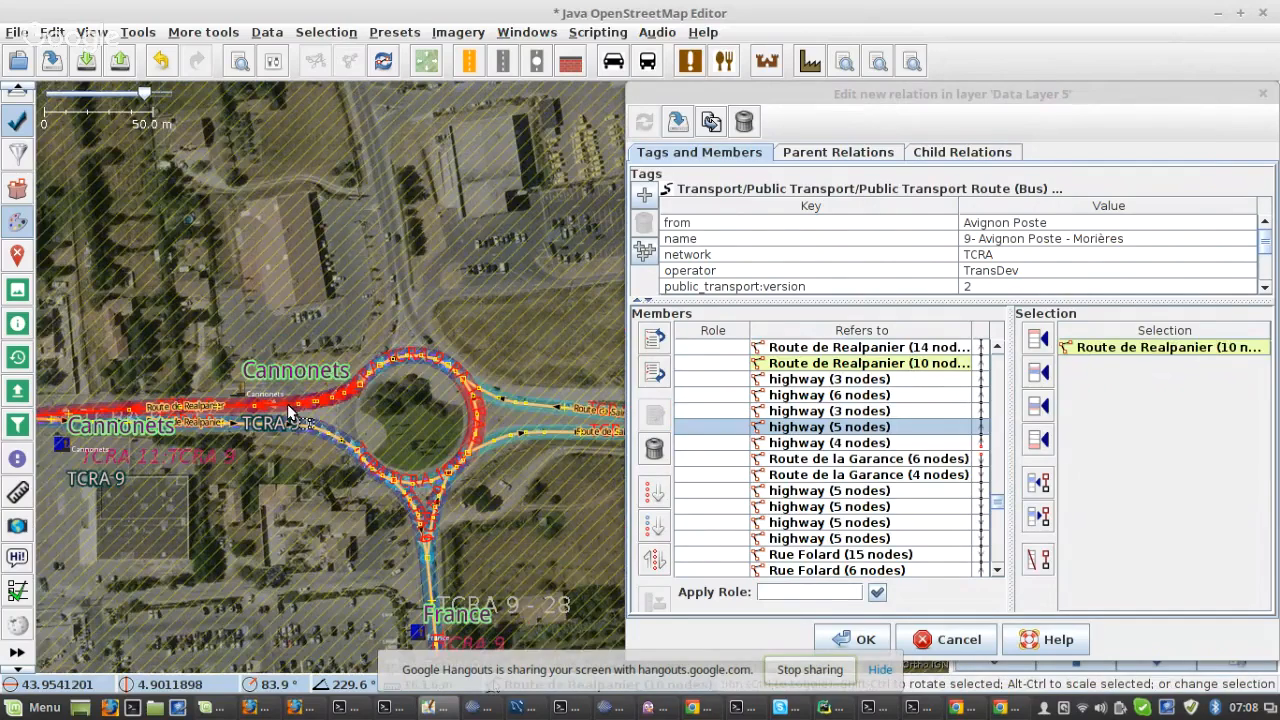
scroll(457, 457, "up", 4)
left_click(404, 562, "shift")
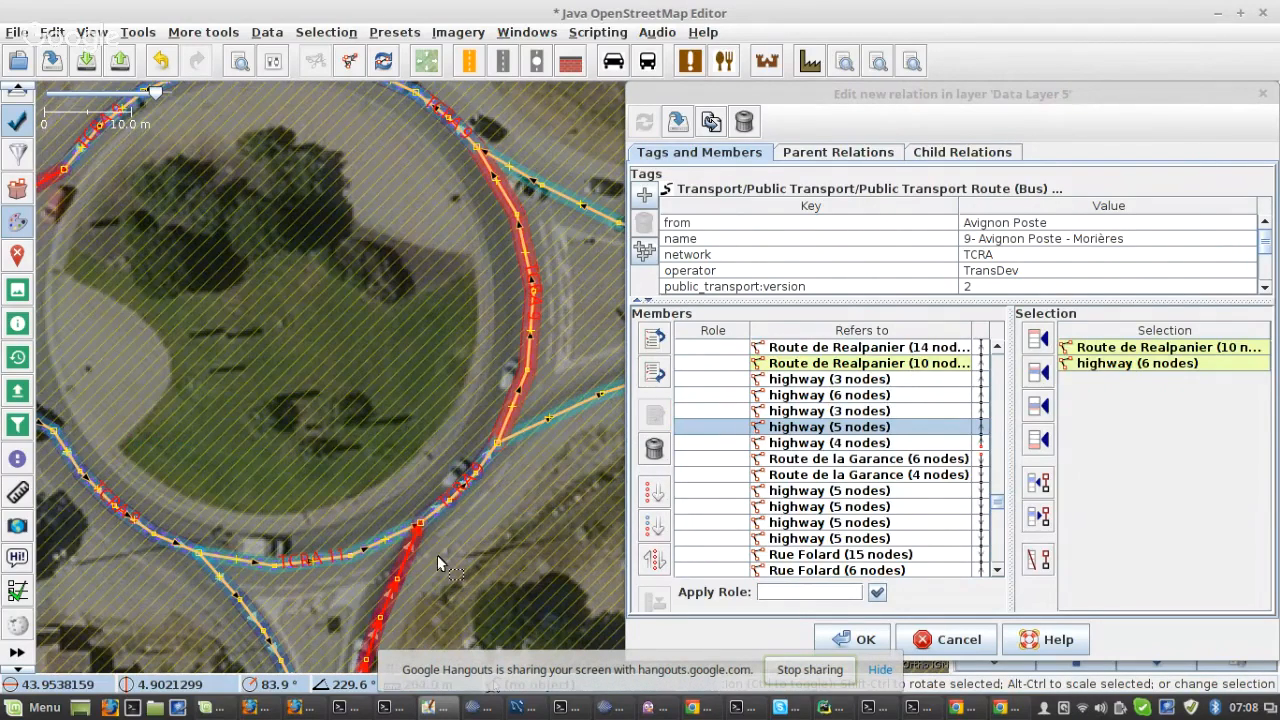
left_click(385, 543, "shift")
left_click(1038, 561)
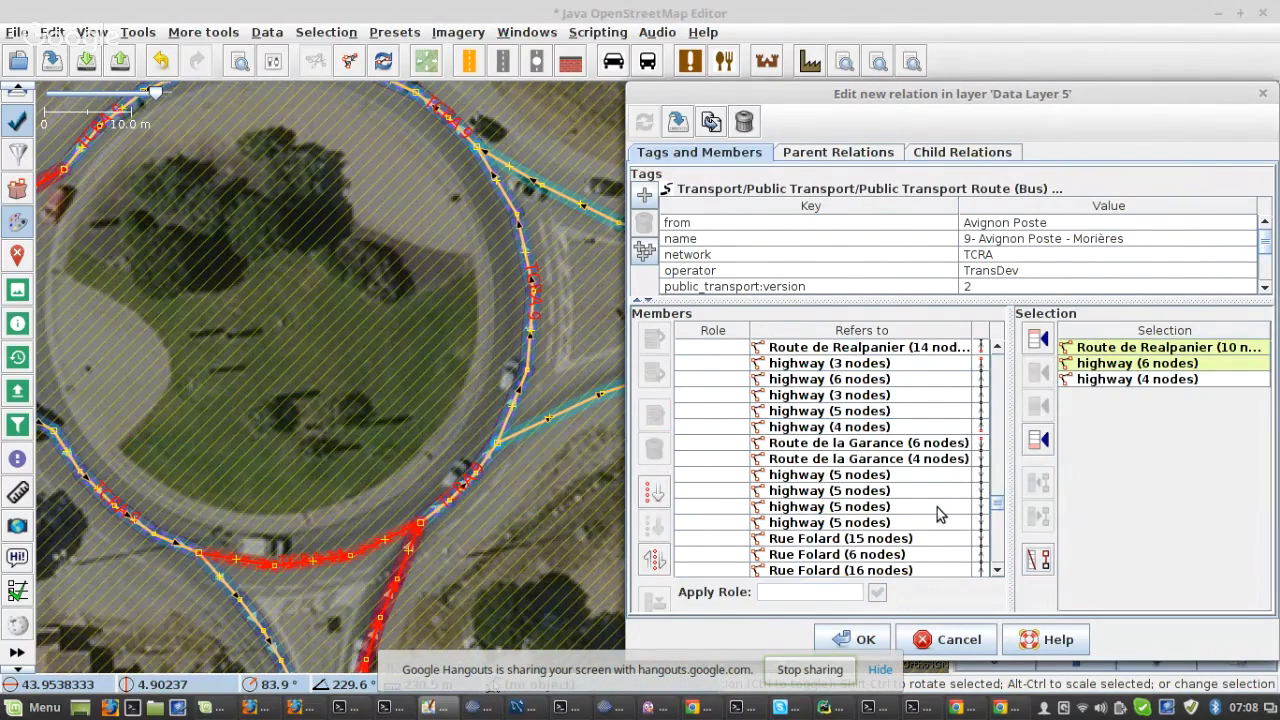
- Sort the members below the five-node Route de Realpanier and zoom to the gap at the six-node Route de la Garance
scroll(938, 514, "up", 2)
left_click(918, 427)
left_click(660, 527)
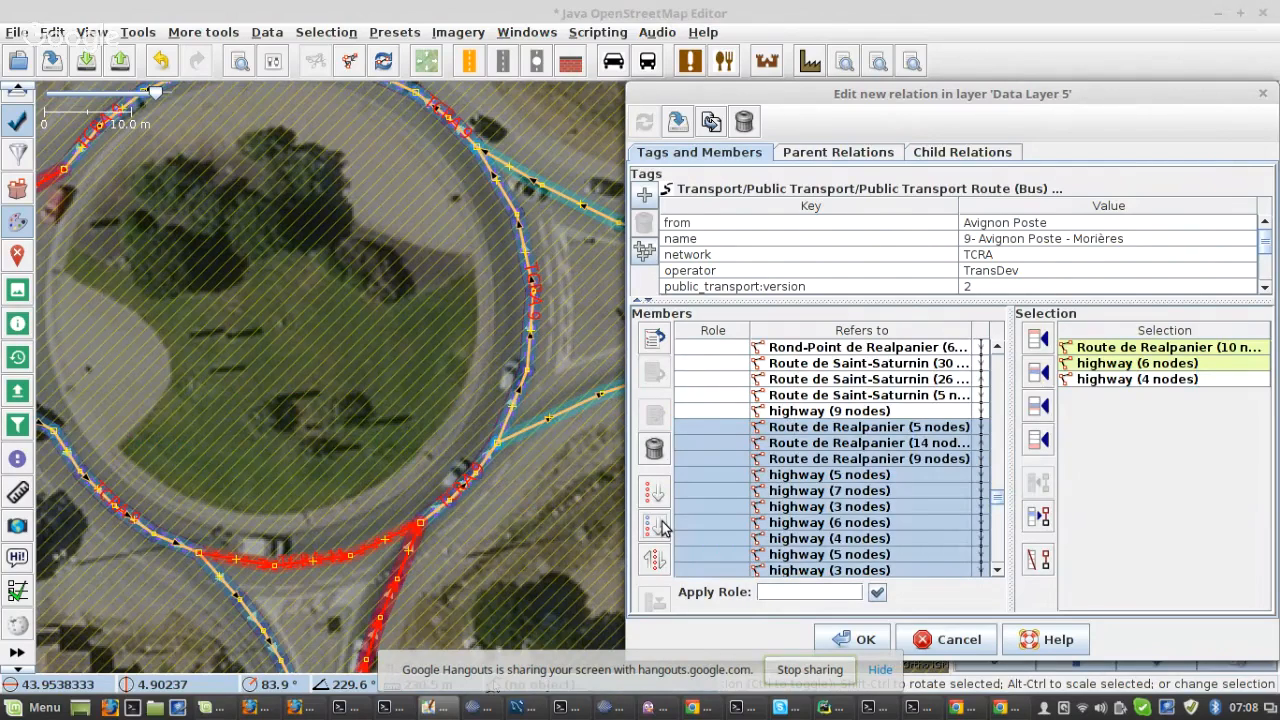
scroll(880, 485, "down", 2)
scroll(880, 485, "down", 3)
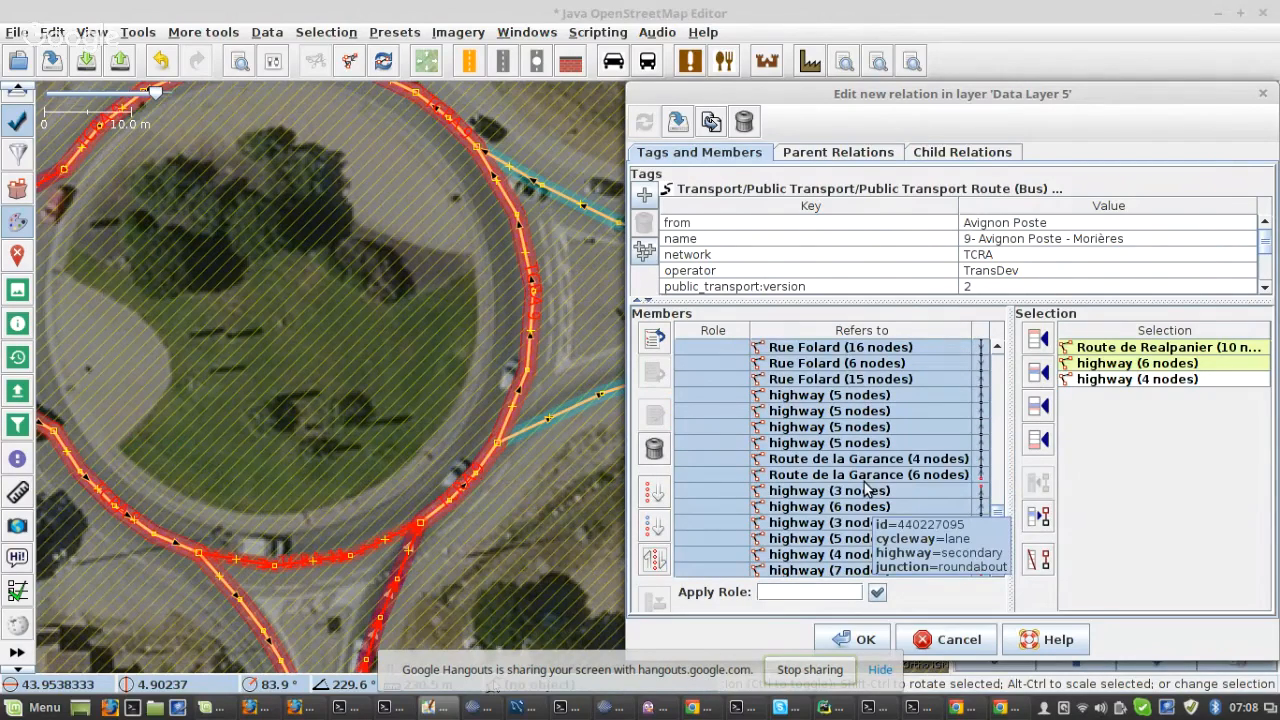
right_click(865, 481)
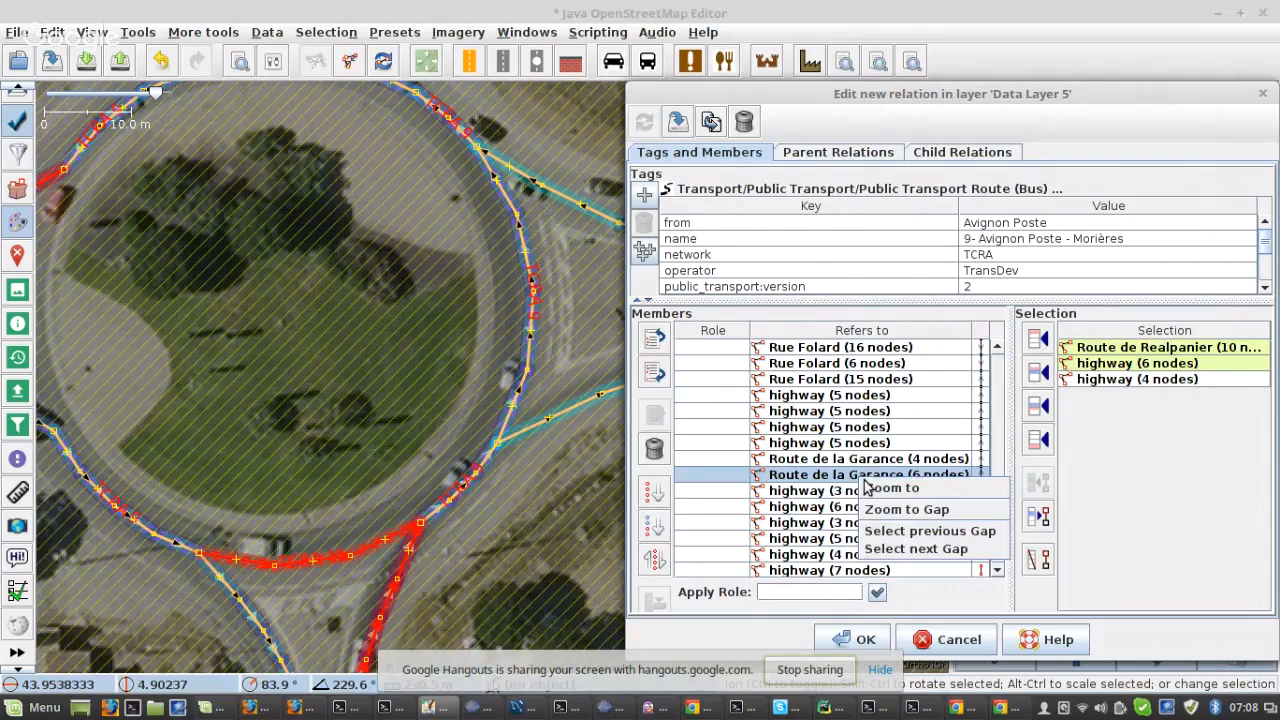
left_click(868, 487)
scroll(510, 375, "up", 5)
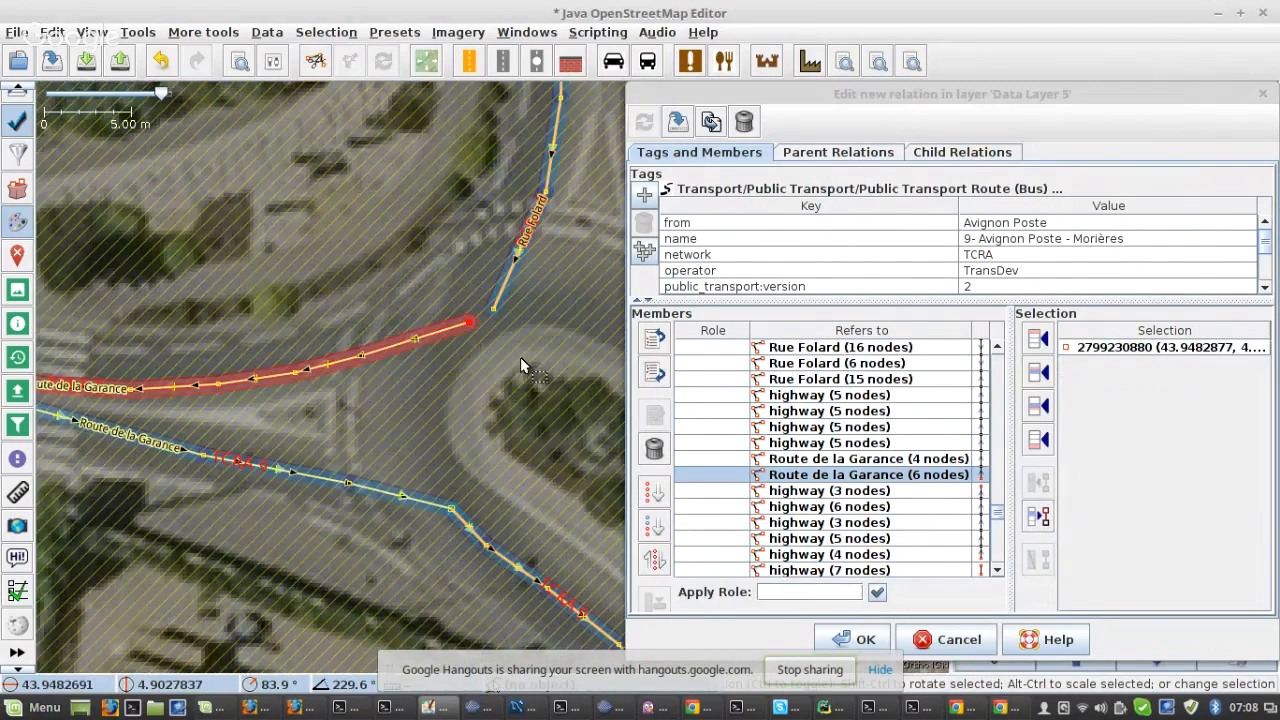
- Remove the 16-node Rue Folard way forming the west branch south of the road split from the relation
scroll(520, 357, "down", 5)
scroll(404, 419, "up", 3)
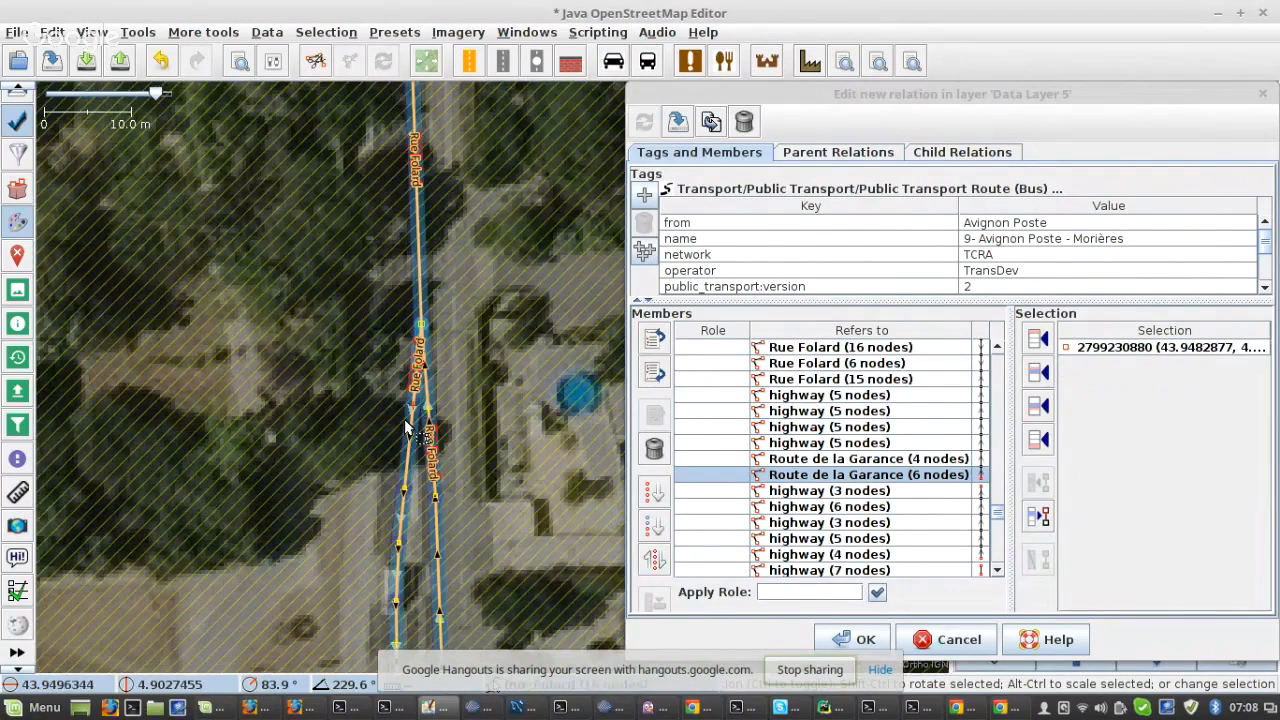
left_click(404, 419, "shift")
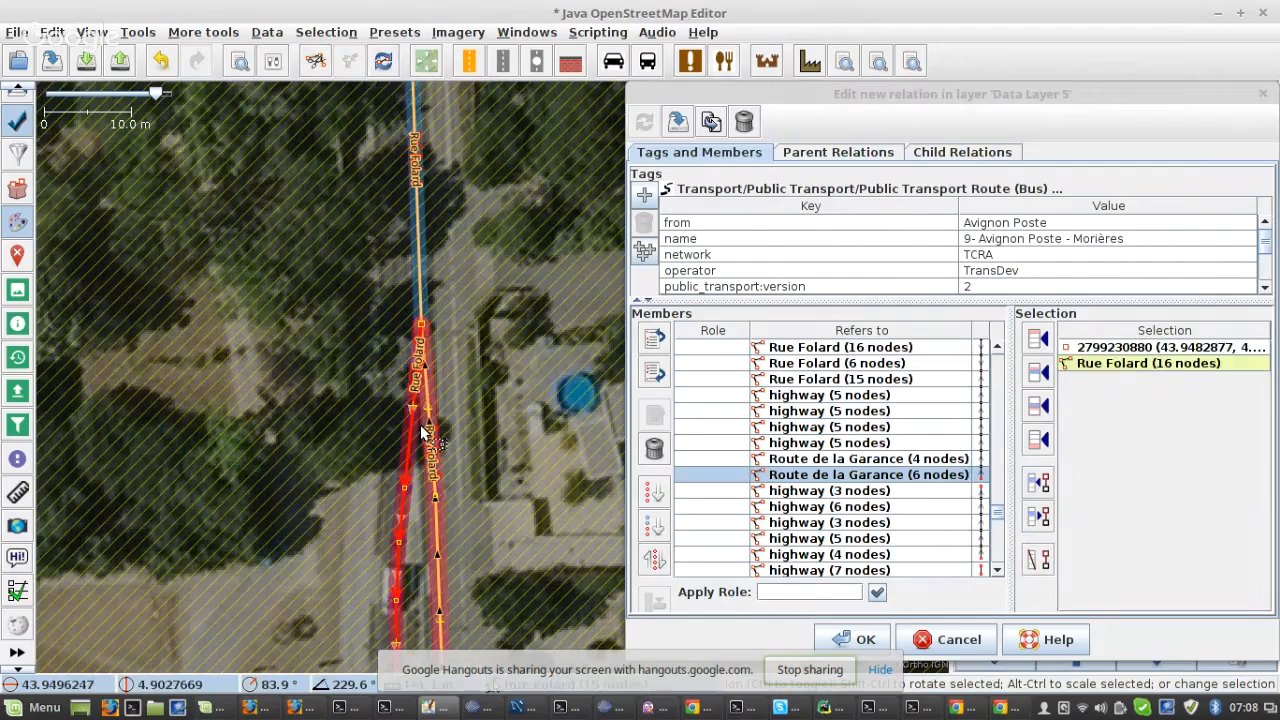
scroll(893, 474, "up", 2)
scroll(893, 474, "down", 2)
left_click(865, 448)
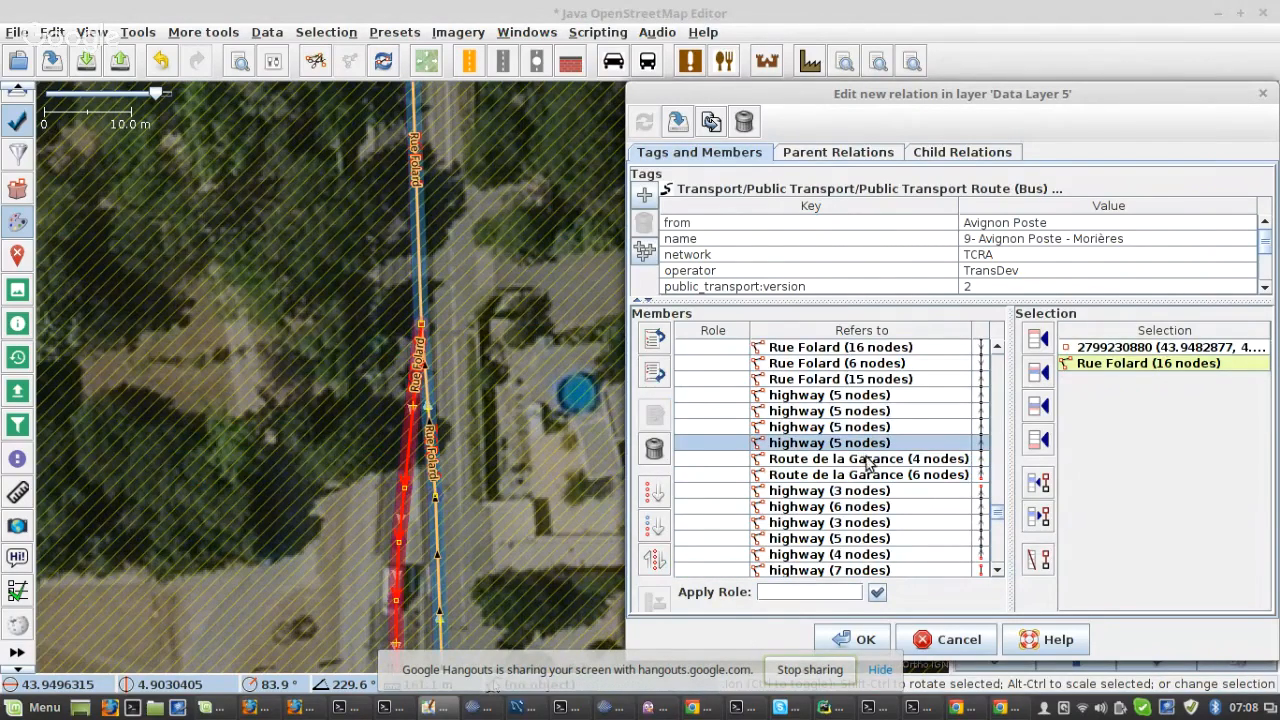
left_click(1038, 558)
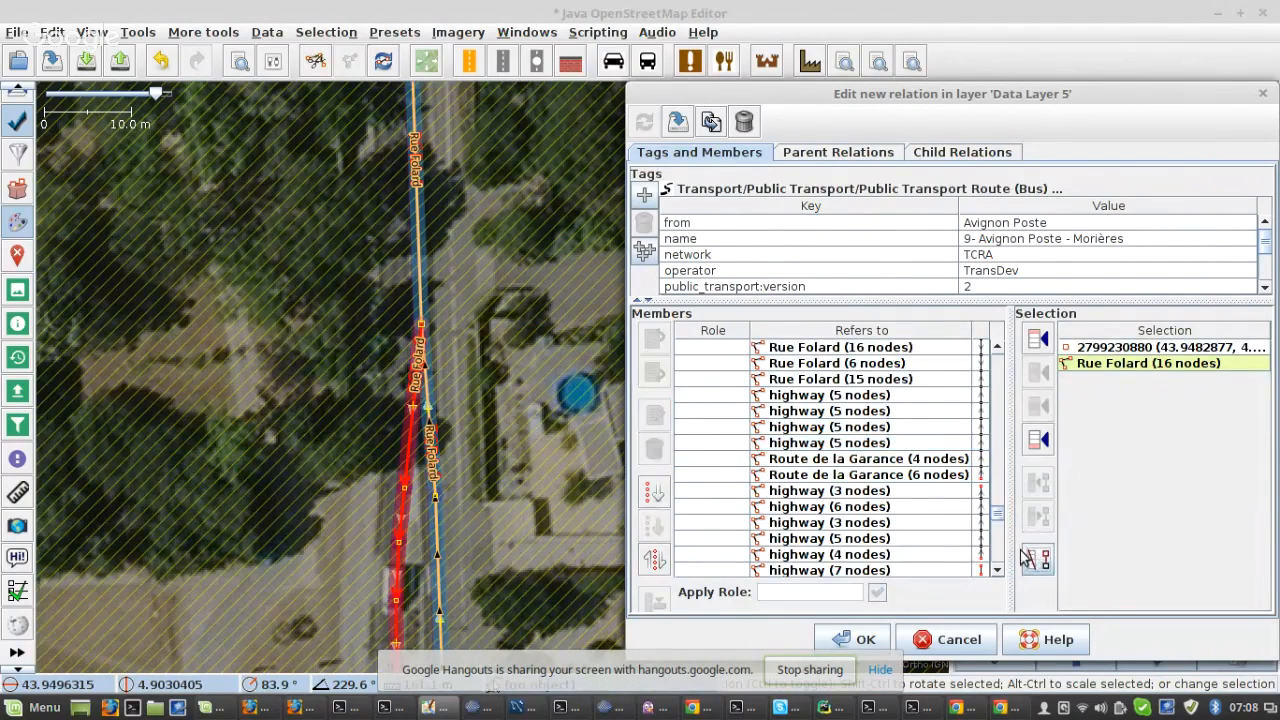
- Sort the members below the four-node Route de la Garance and zoom to the five-node highway just above the gap
left_click(937, 461)
left_click(656, 526)
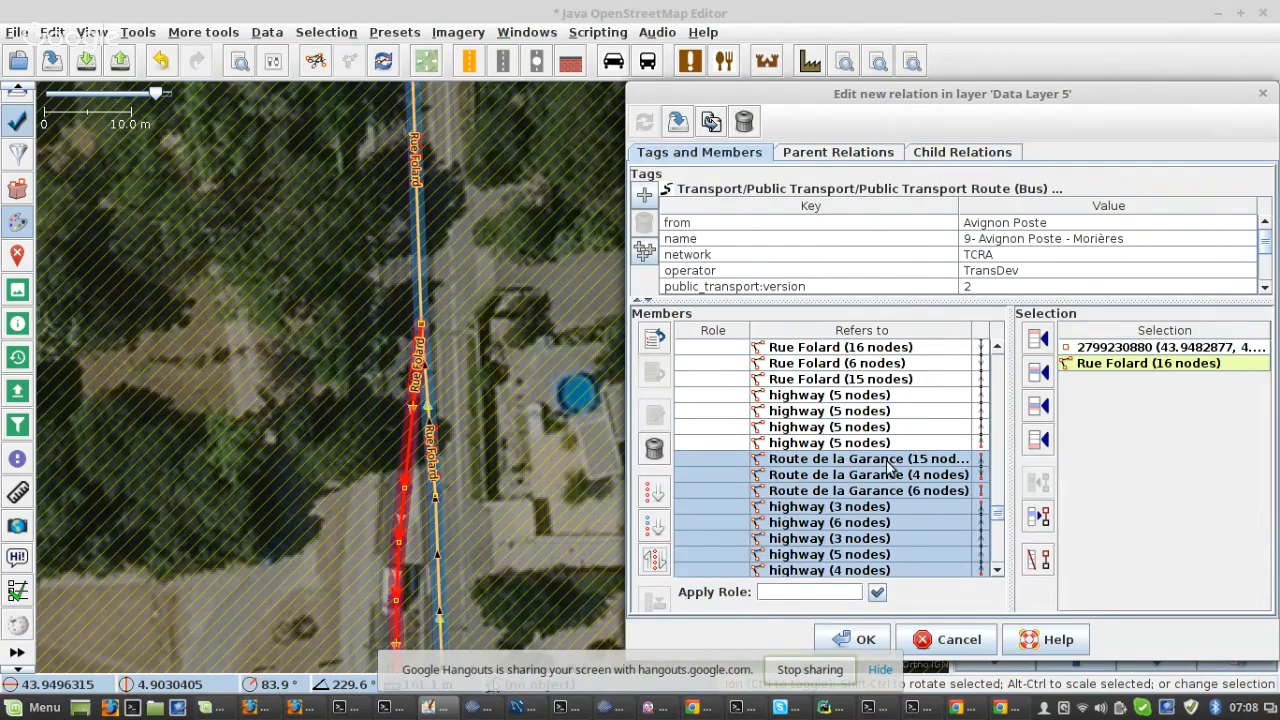
left_click_drag(906, 449, 902, 453)
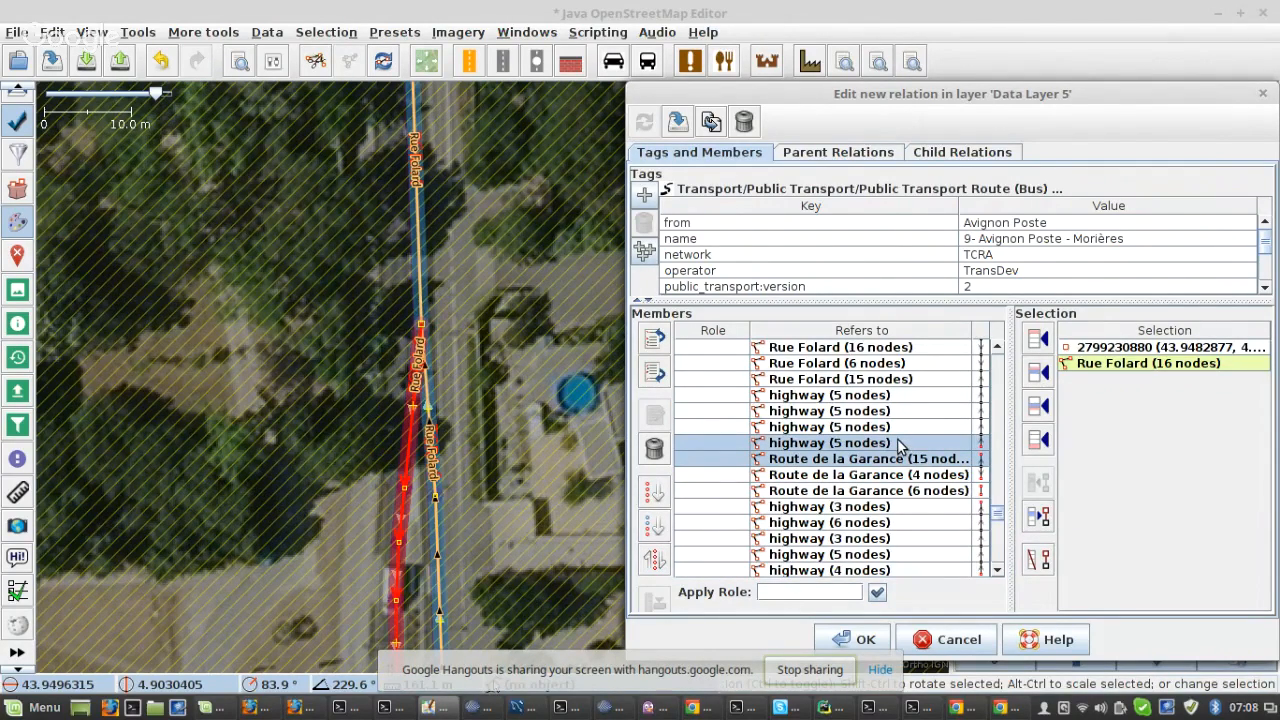
left_click(900, 445)
right_click(899, 443)
left_click(931, 452)
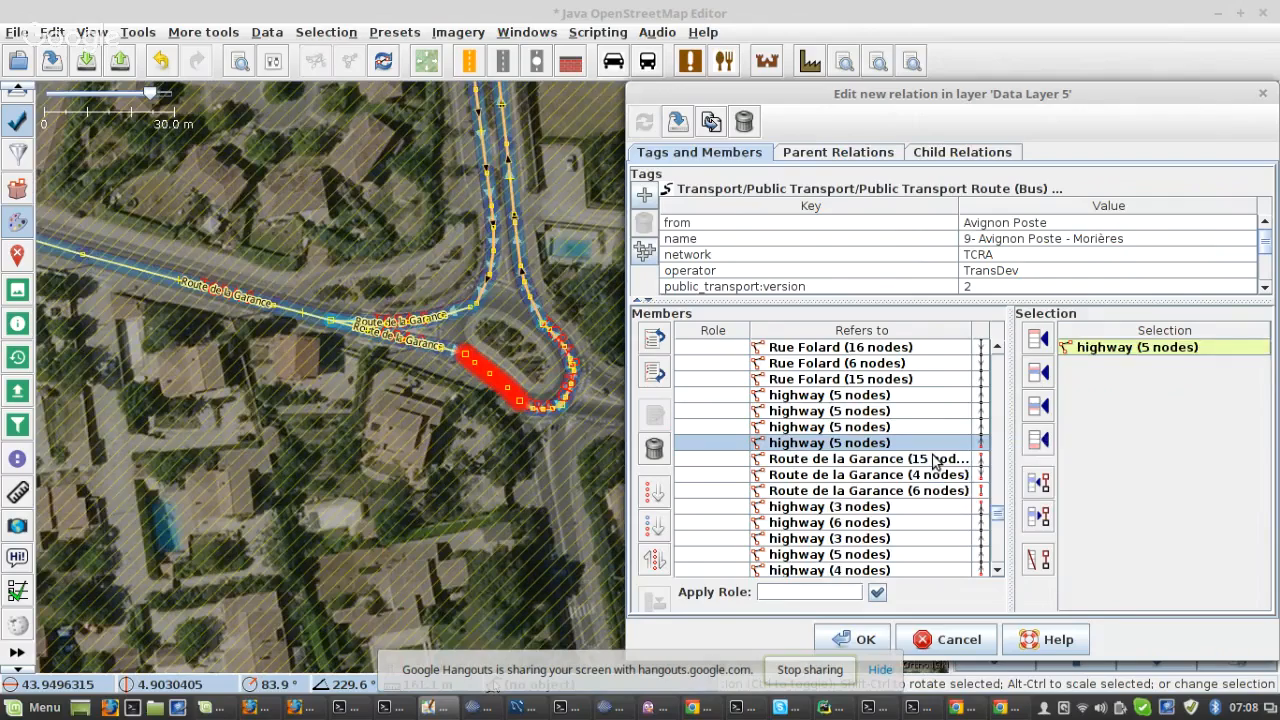
- Remove the 15-node Rue Folard east branch and the four-node Route de la Garance way south of the split from the relation
scroll(467, 367, "down", 5)
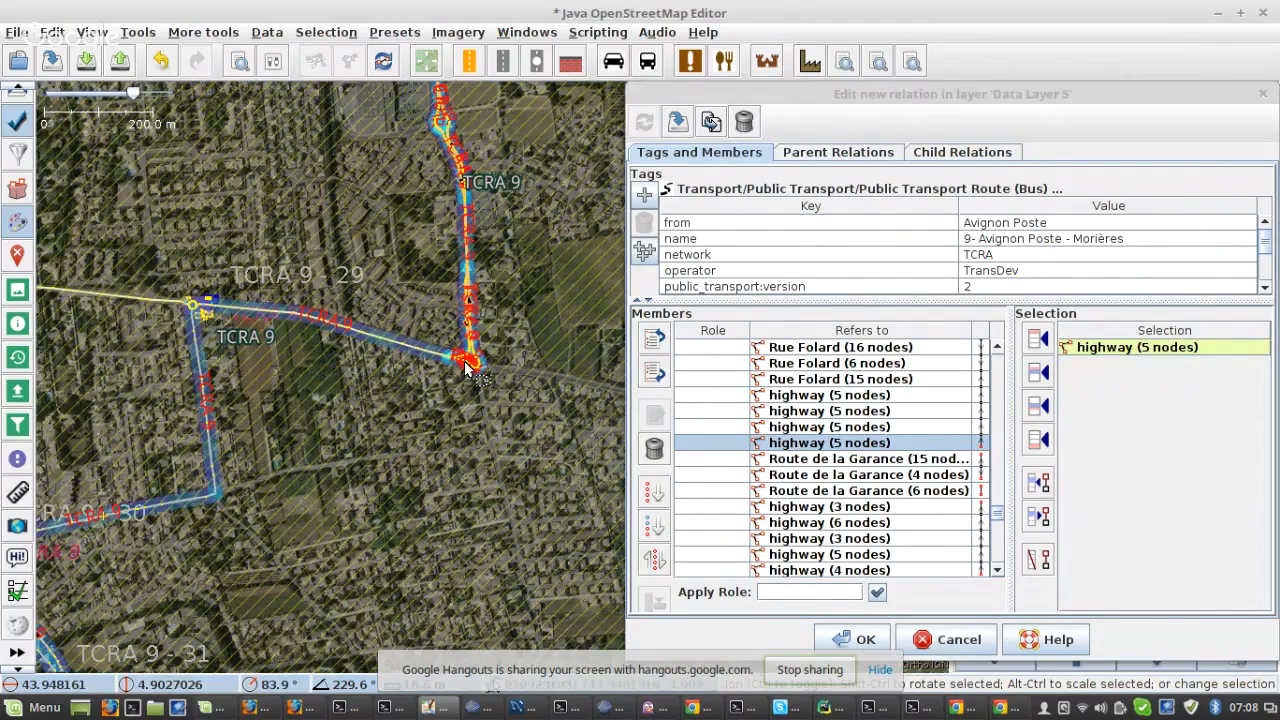
scroll(462, 183, "up", 3)
scroll(462, 183, "up", 2)
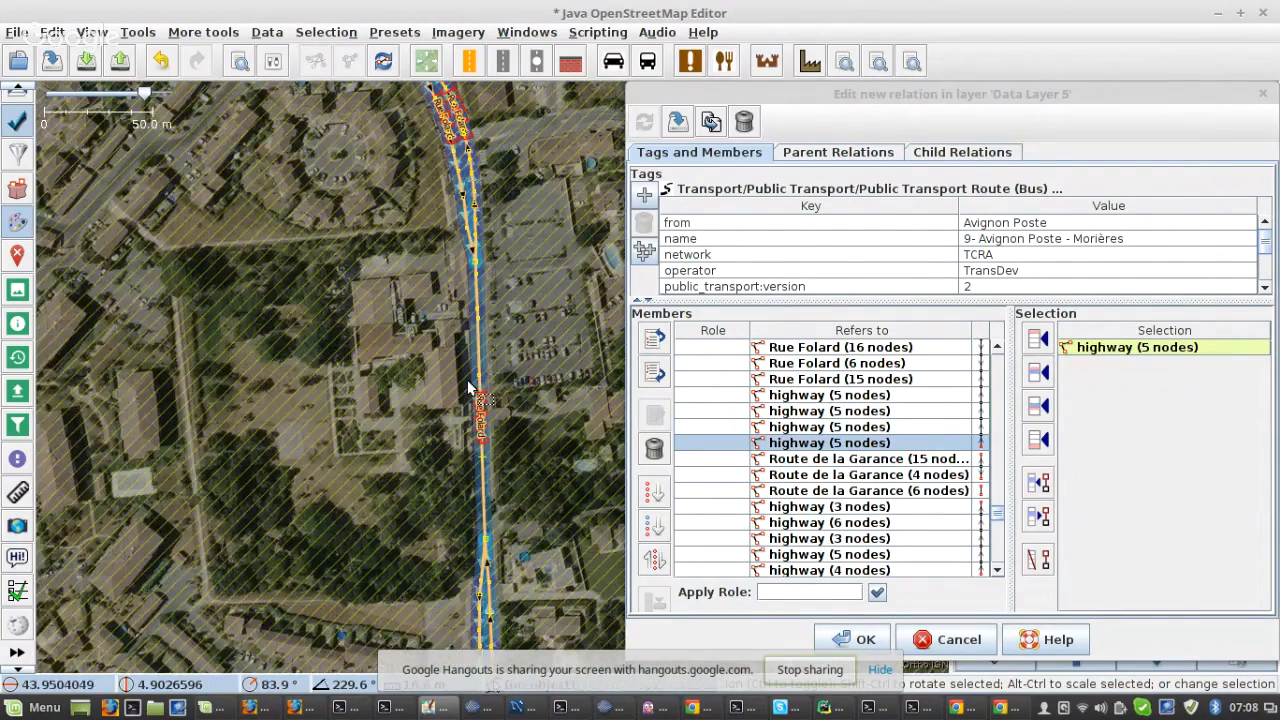
scroll(470, 388, "down", 4)
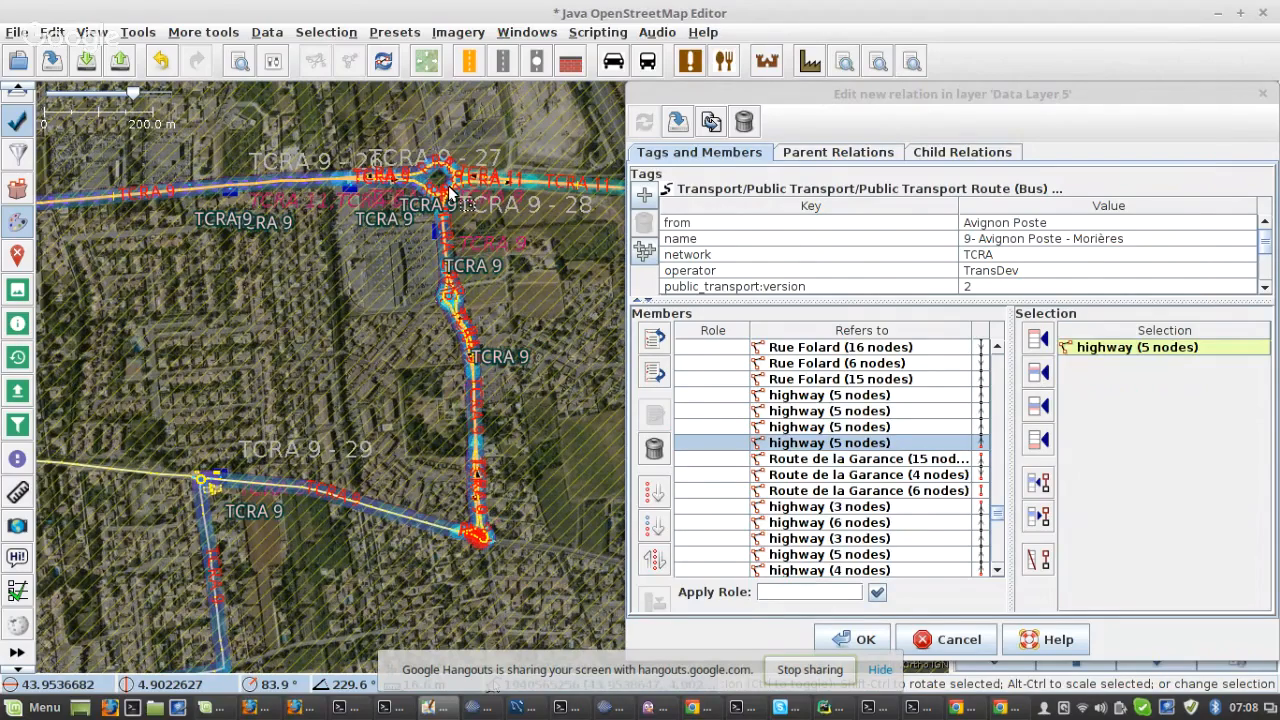
scroll(515, 580, "up", 8)
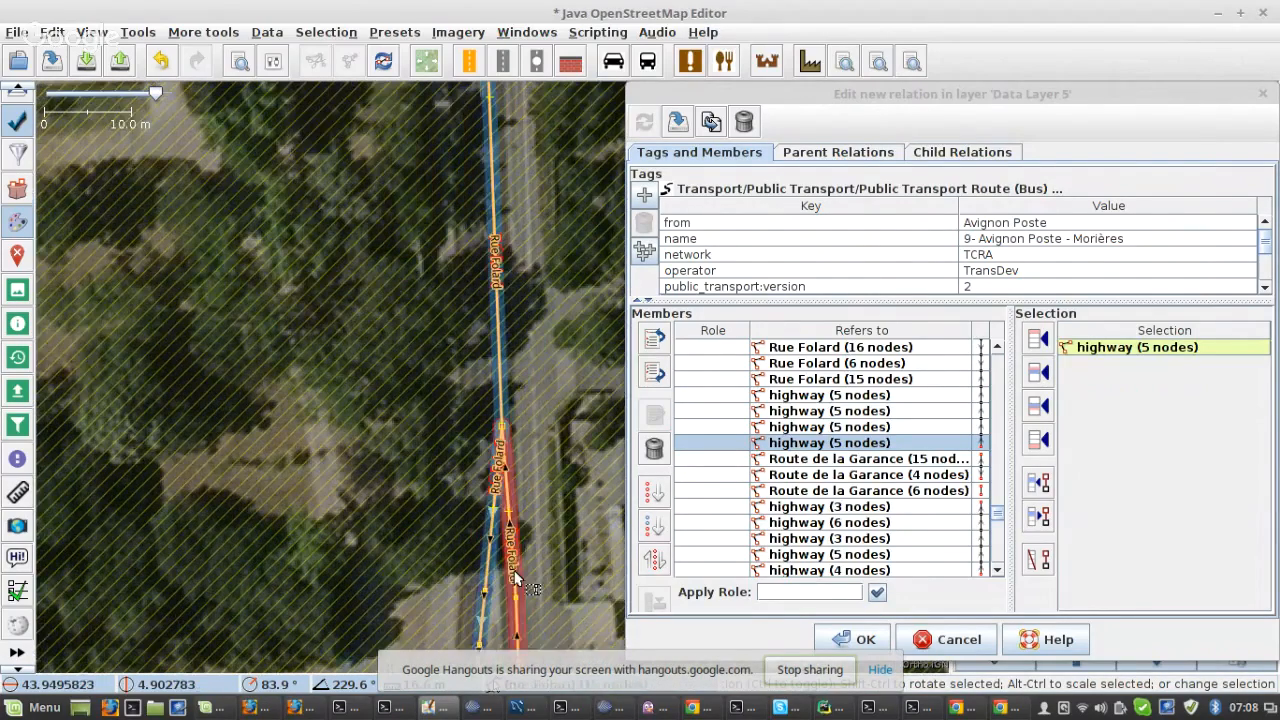
left_click(515, 578)
left_click_drag(517, 578, 535, 85)
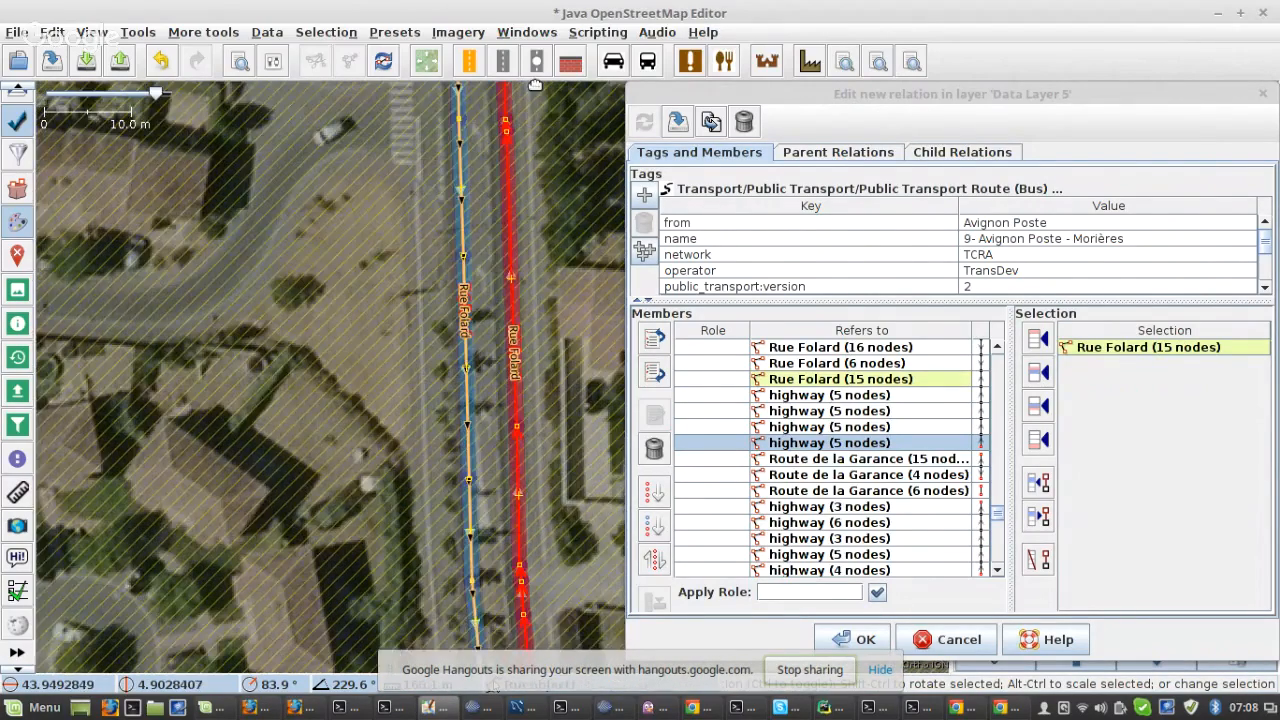
scroll(437, 388, "down", 3)
left_click_drag(437, 388, 525, 85)
scroll(507, 435, "up", 3)
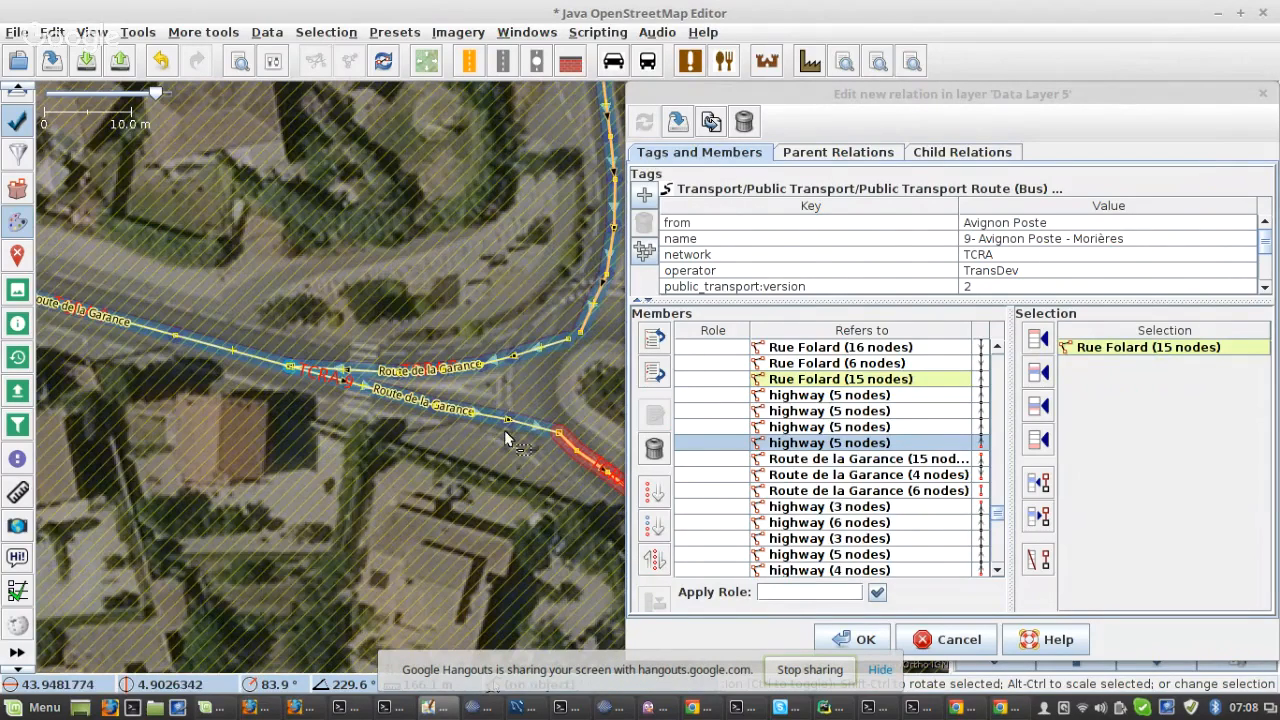
left_click(489, 417, "shift")
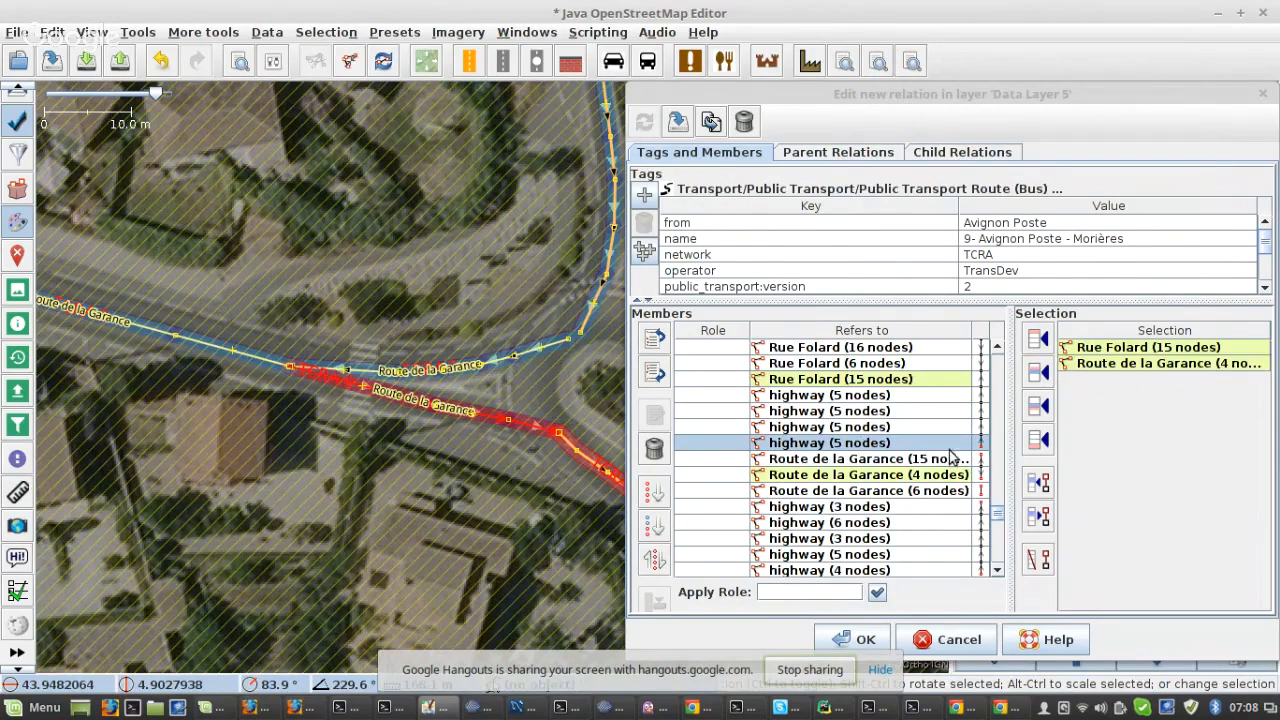
left_click(1039, 559)
- Download the map data around the gap between the six-node Route de la Garance and the 16-node Rue Folard
left_click(548, 352)
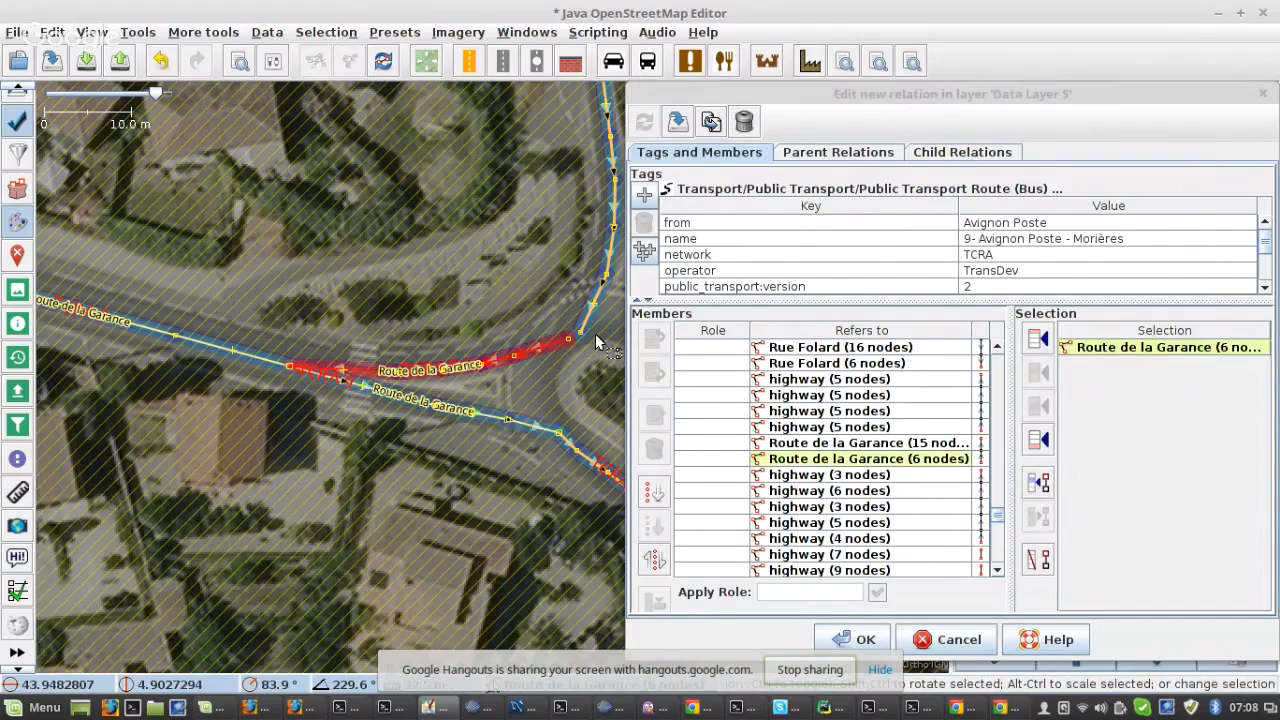
scroll(595, 333, "up", 4)
left_click(554, 299, "shift")
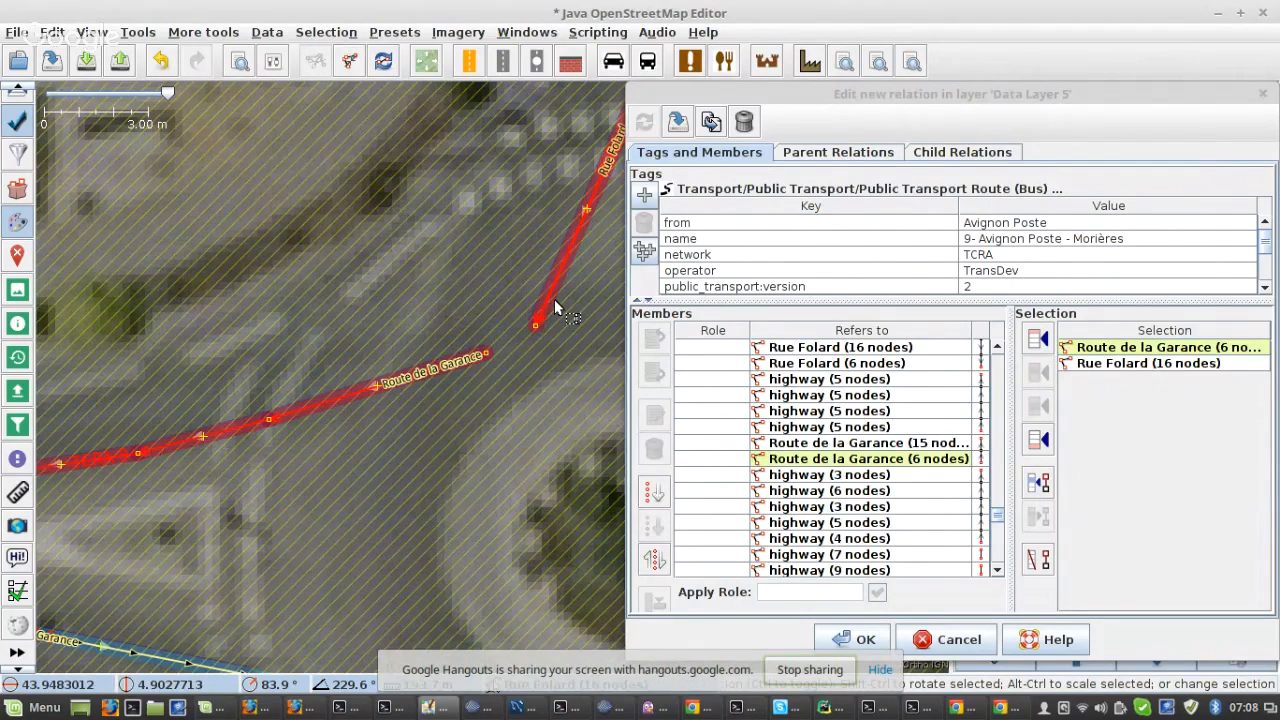
scroll(522, 330, "up", 3)
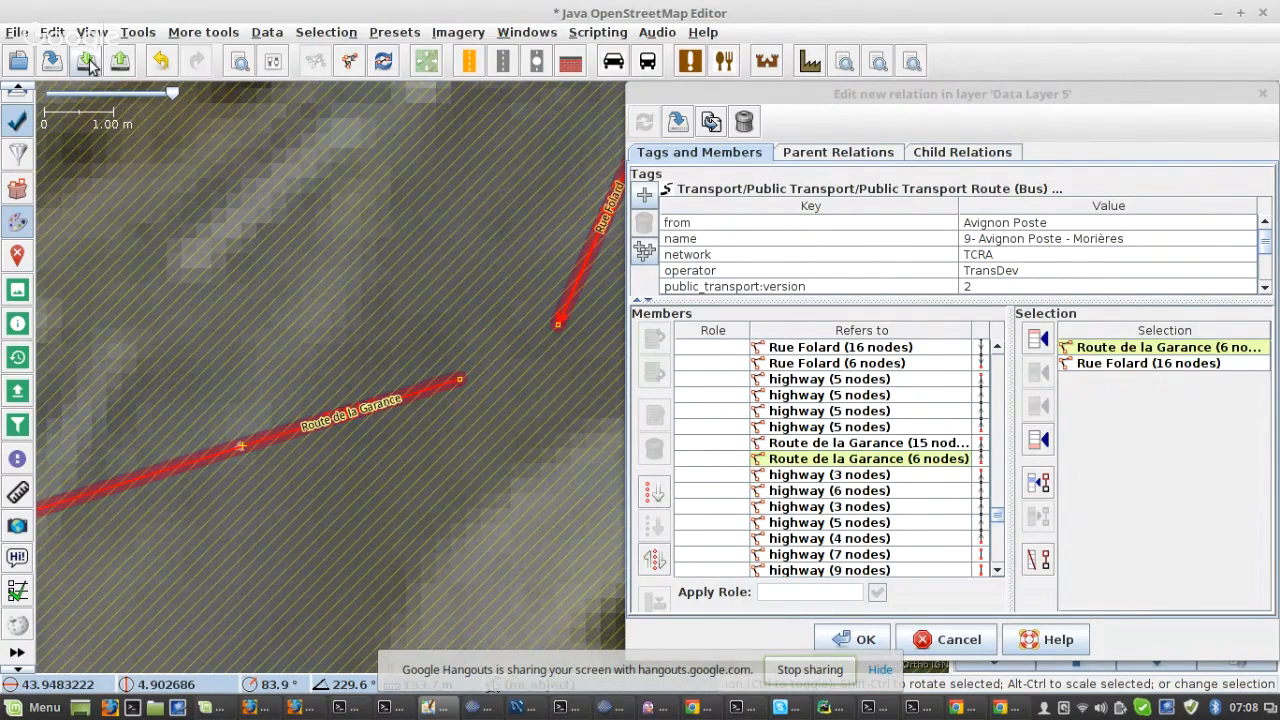
key("ctrl+shift+Down")
left_click_drag(708, 281, 828, 401)
left_click(659, 567)
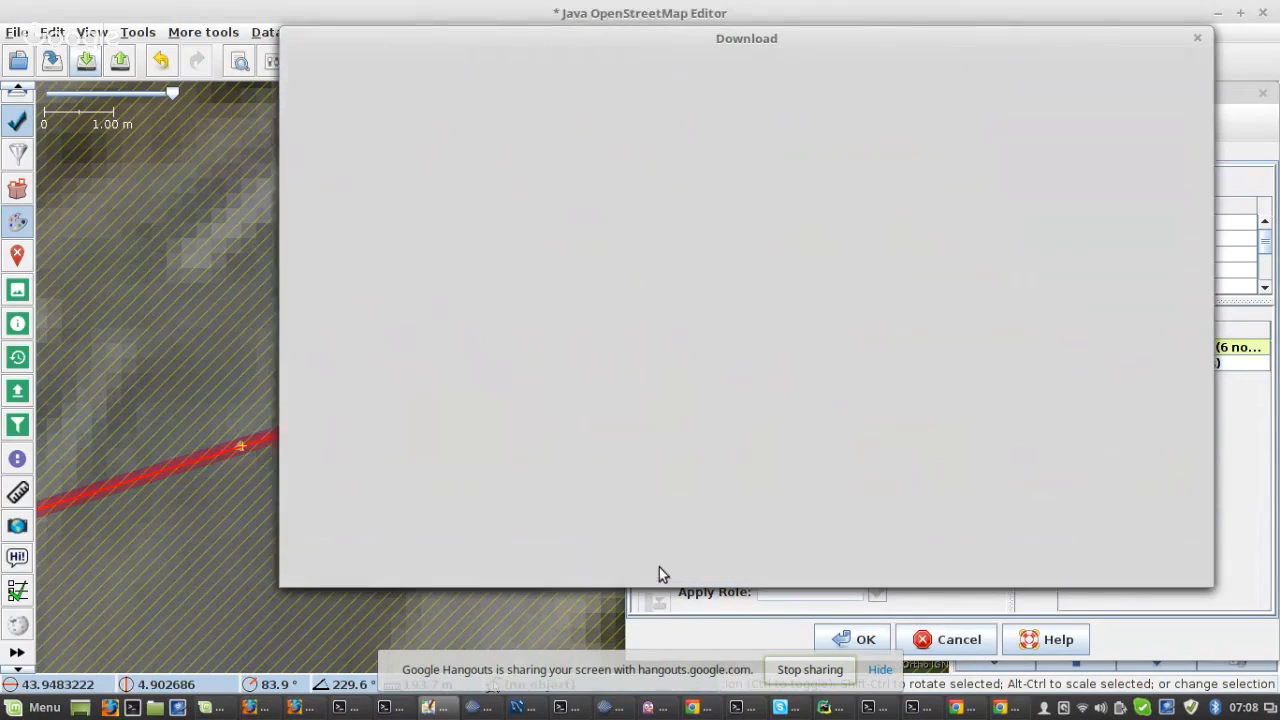
scroll(440, 265, "up", 4)
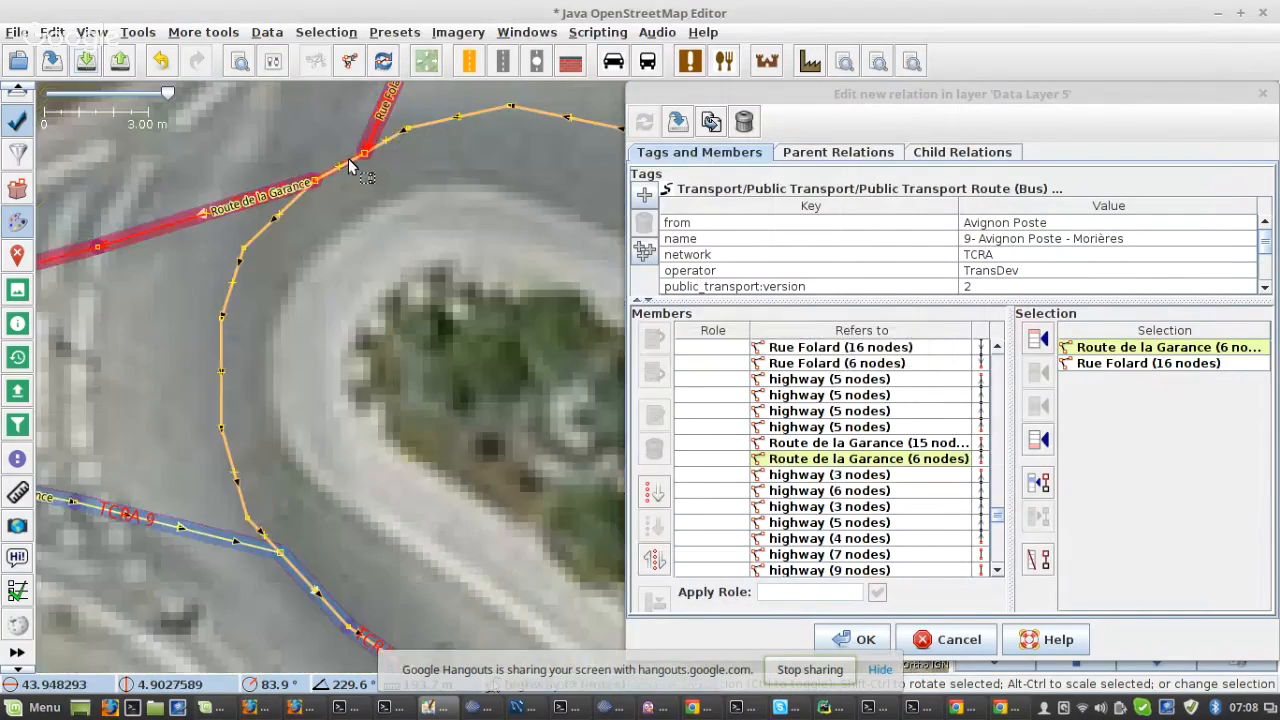
- Add the two-node roundabout segment after the six-node Rue Folard member and sort the members below the four-node highway
left_click(348, 158)
left_click(970, 366)
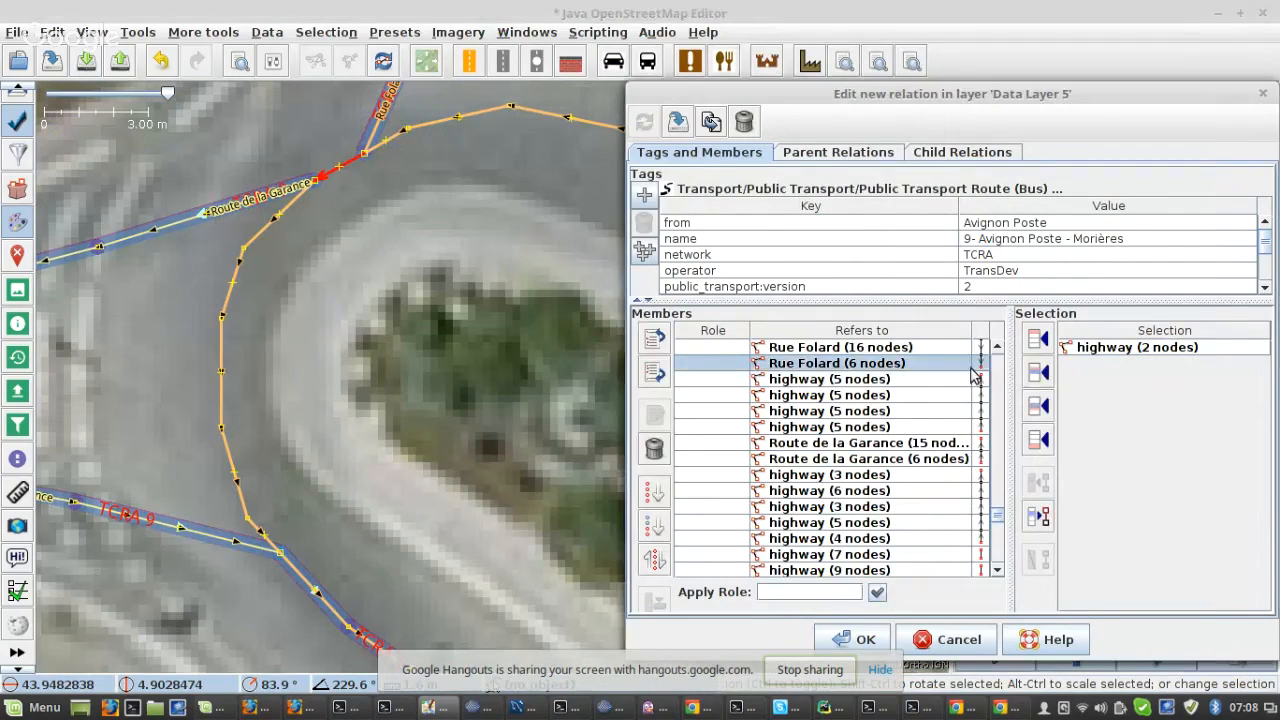
left_click(1038, 405)
left_click(890, 397)
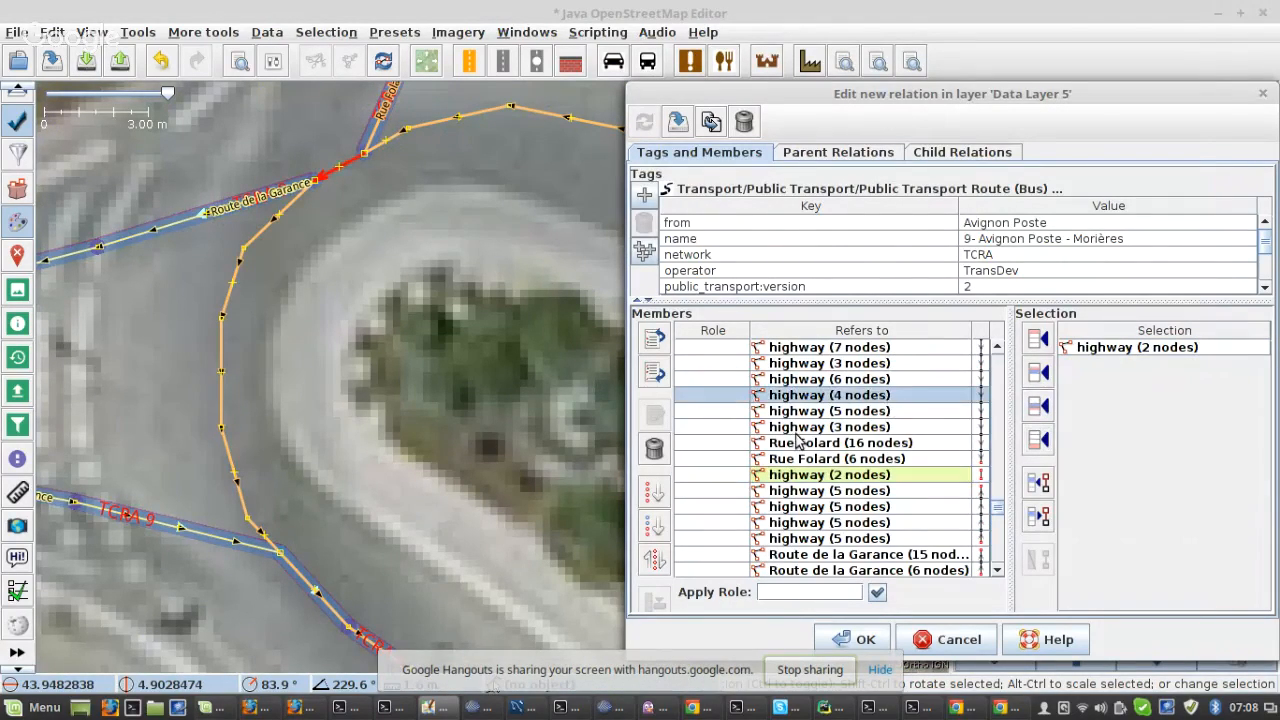
left_click(660, 525)
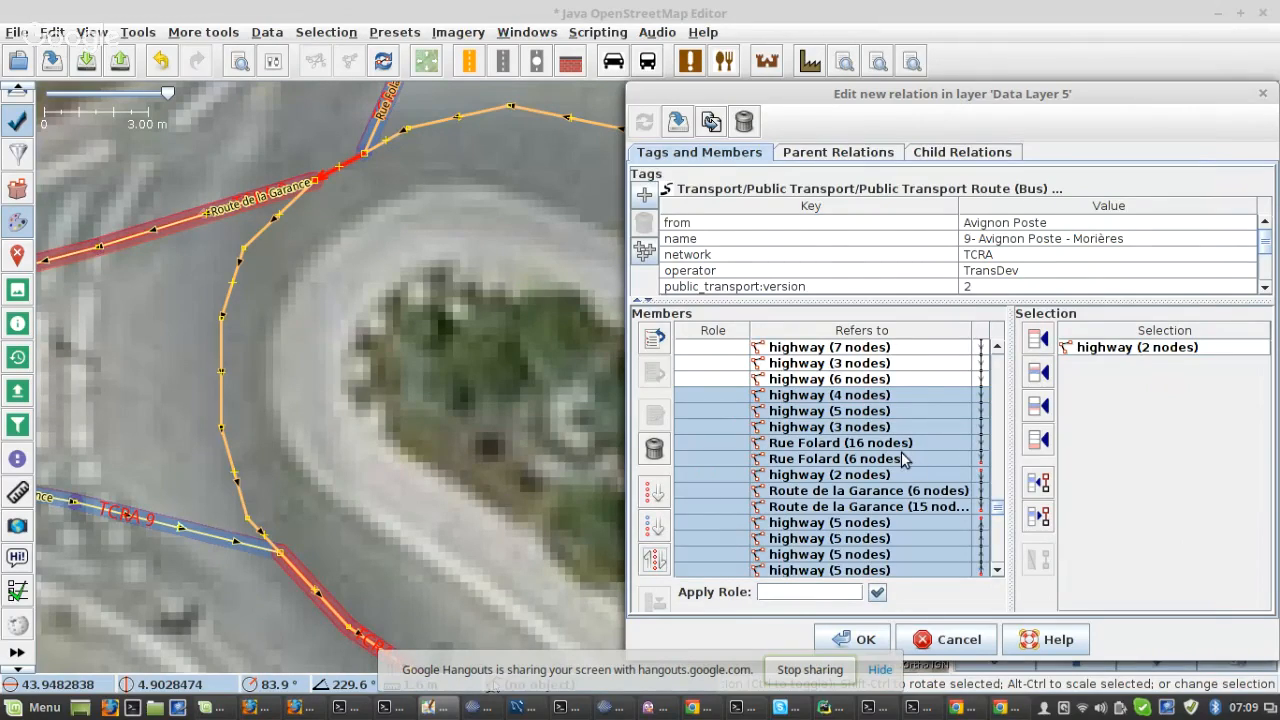
- Zoom to the gap at the six-node Rue Folard and add the 16-node Rue Folard west branch after it
left_click(905, 460)
right_click(905, 460)
left_click(930, 488)
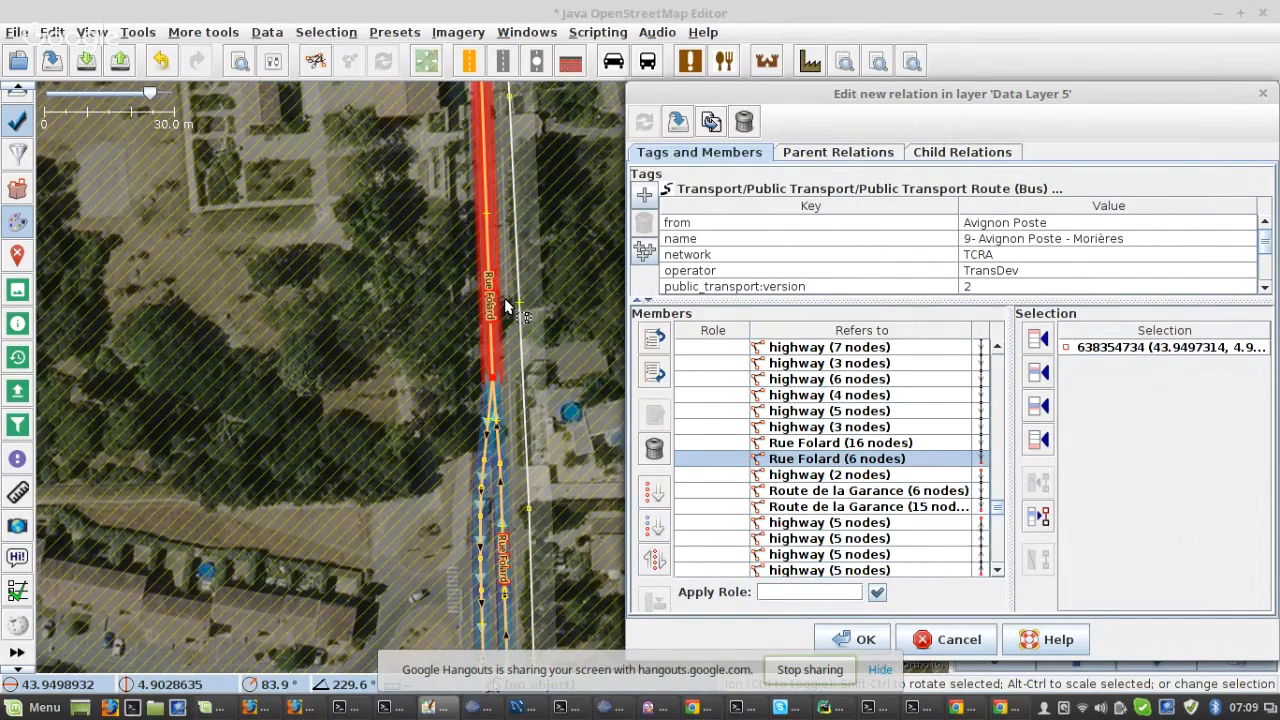
scroll(501, 425, "up", 5)
left_click(362, 440)
left_click(1038, 406)
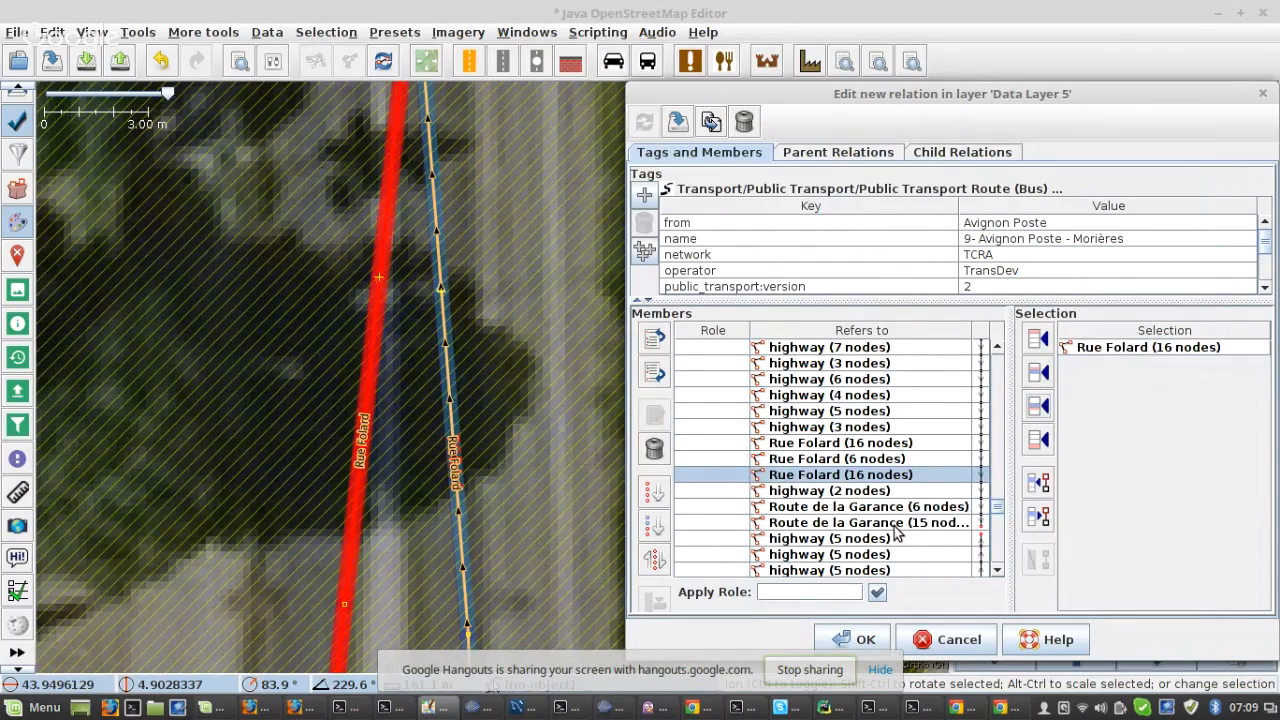
- Add the 16-node roundabout way after the 15-node Route de la Garance to close its gap, and sort the members below
right_click(900, 524)
left_click(935, 559)
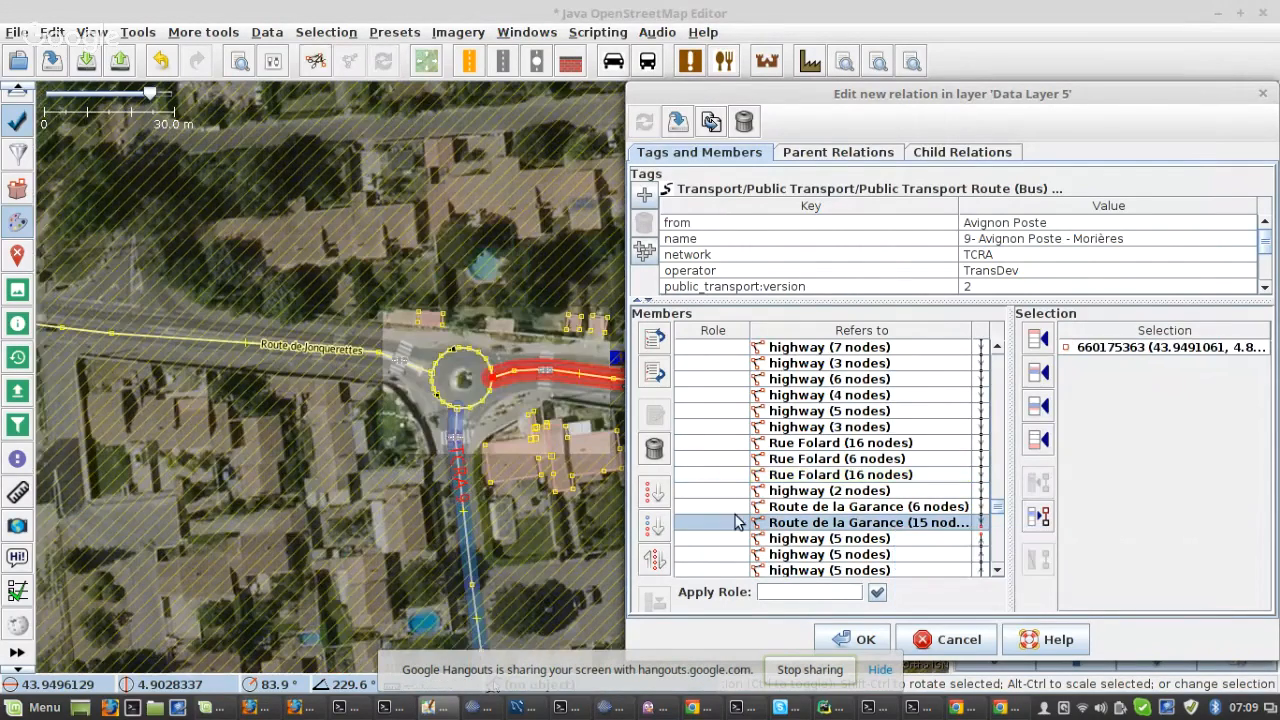
scroll(492, 370, "up", 5)
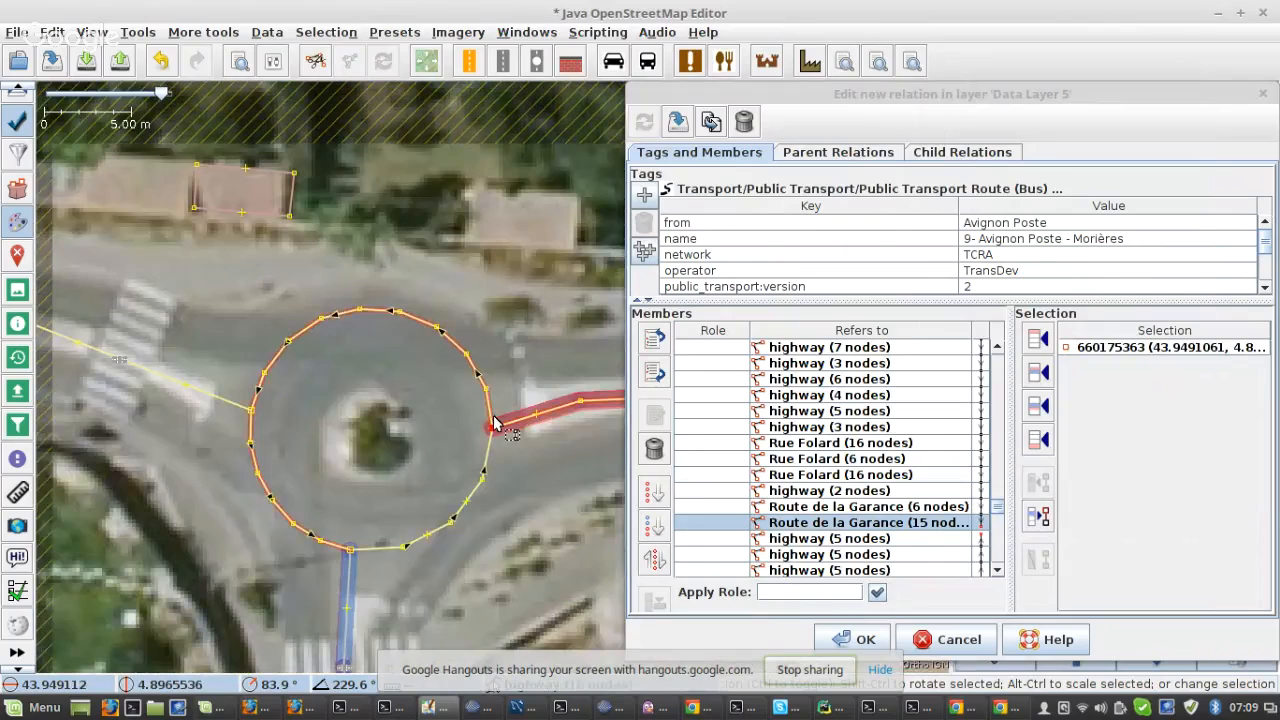
left_click(489, 405)
left_click(1040, 415)
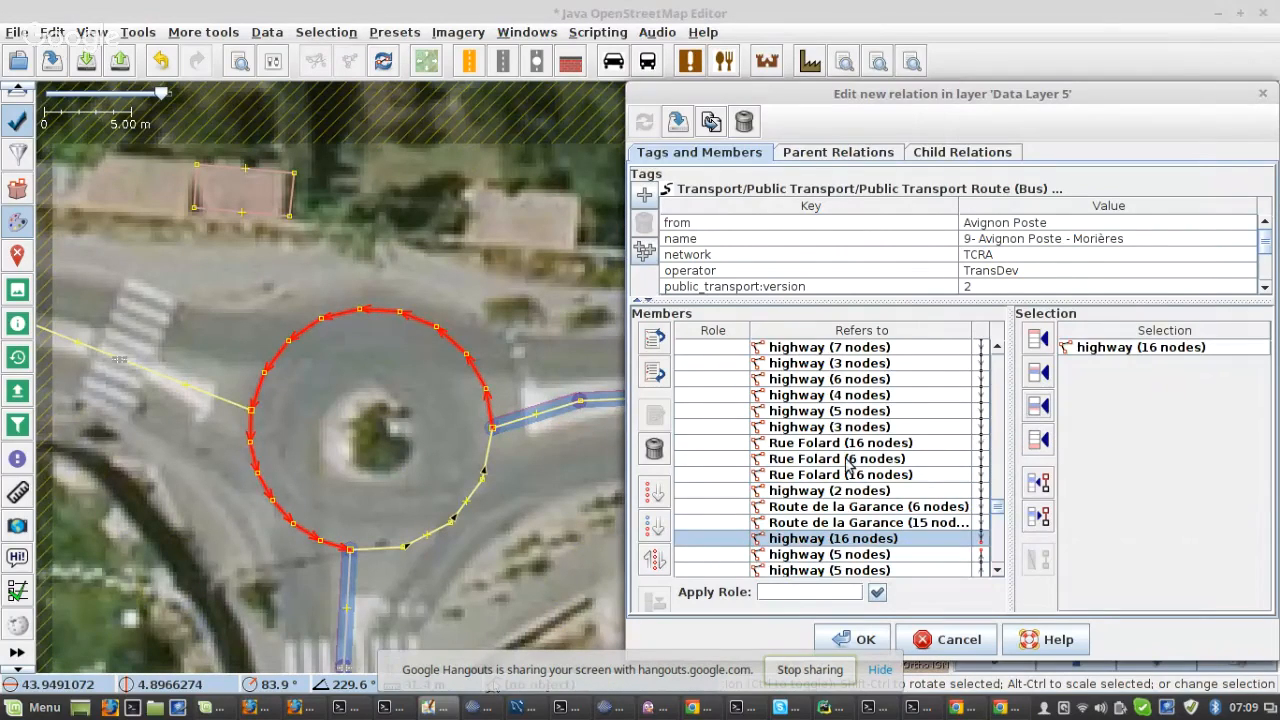
left_click(657, 528)
- Zoom to the gap at Rue Louis Gros and add the roundabout's five-node and two six-node segments after it
scroll(865, 468, "down", 4)
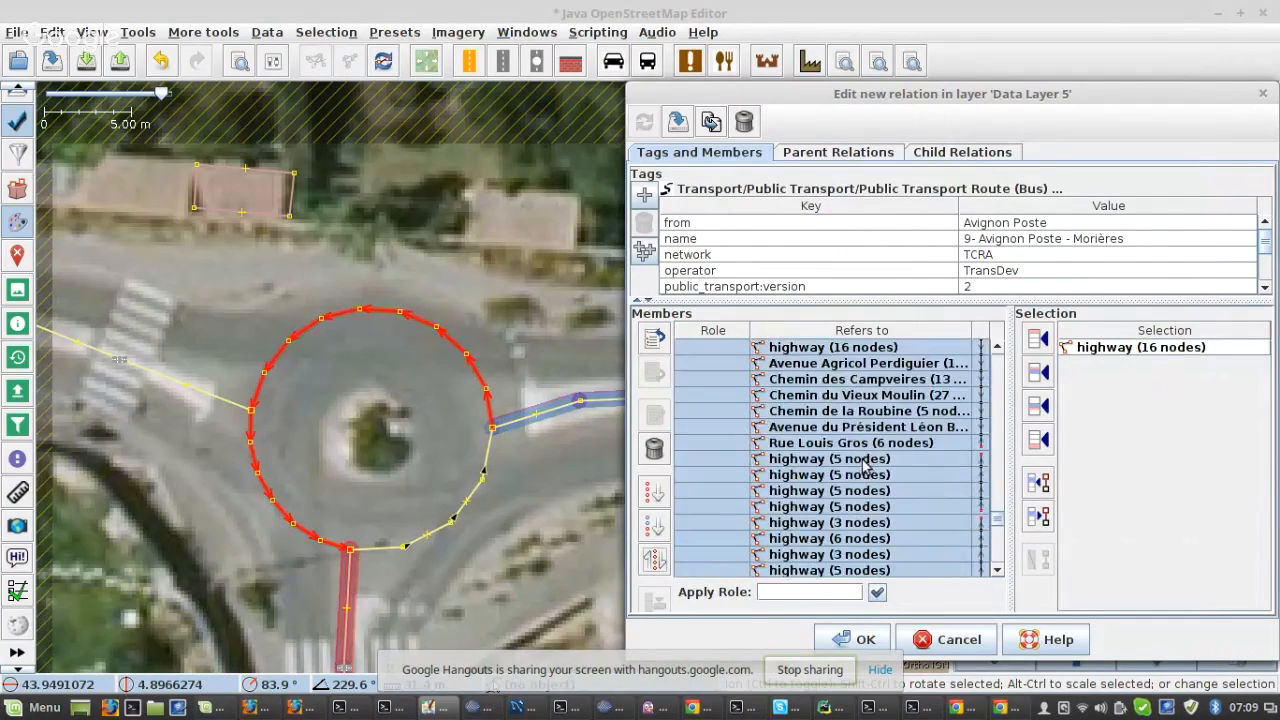
left_click(919, 434)
right_click(920, 441)
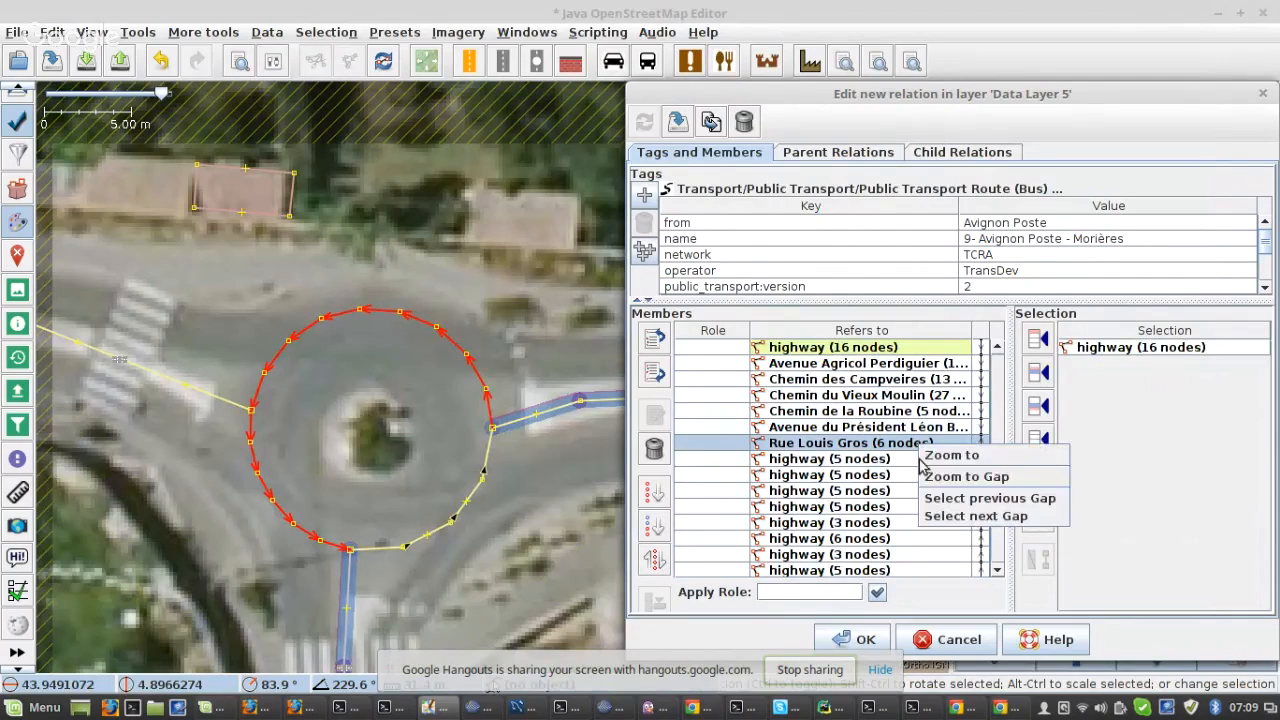
left_click(945, 476)
scroll(450, 380, "up", 8)
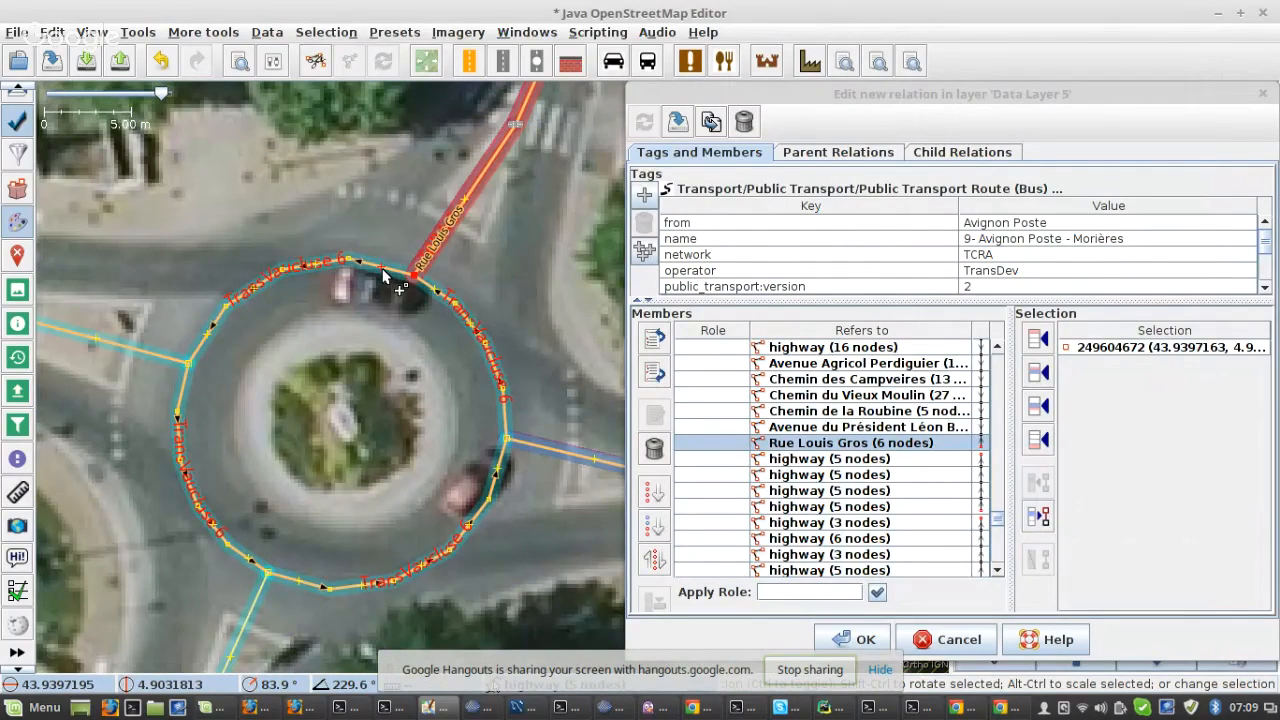
left_click(383, 274)
left_click(192, 392, "shift")
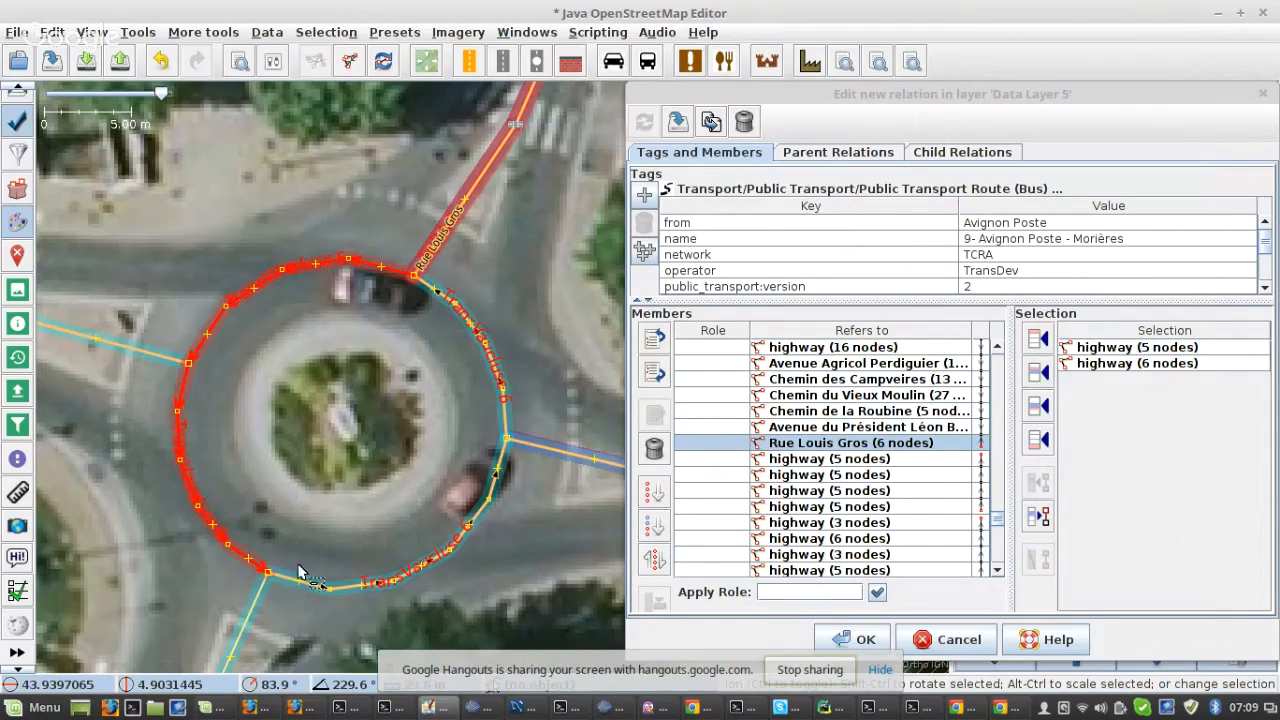
left_click(308, 587, "shift")
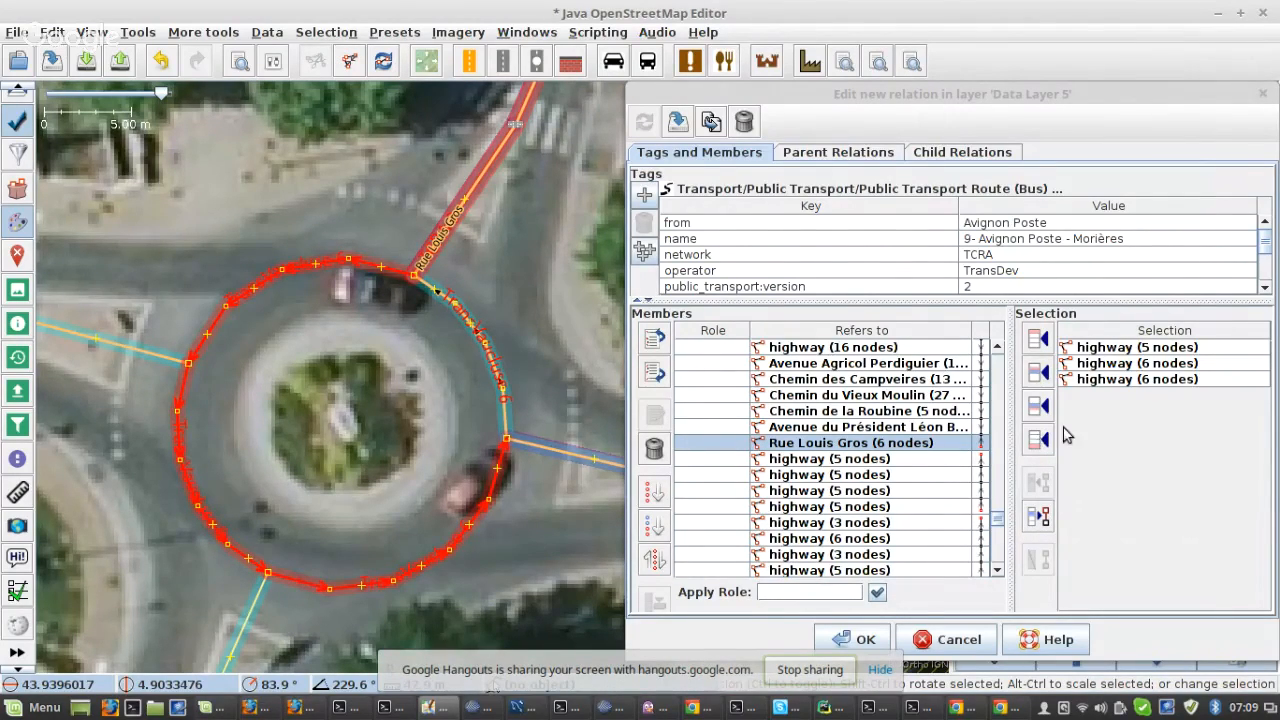
left_click(1039, 408)
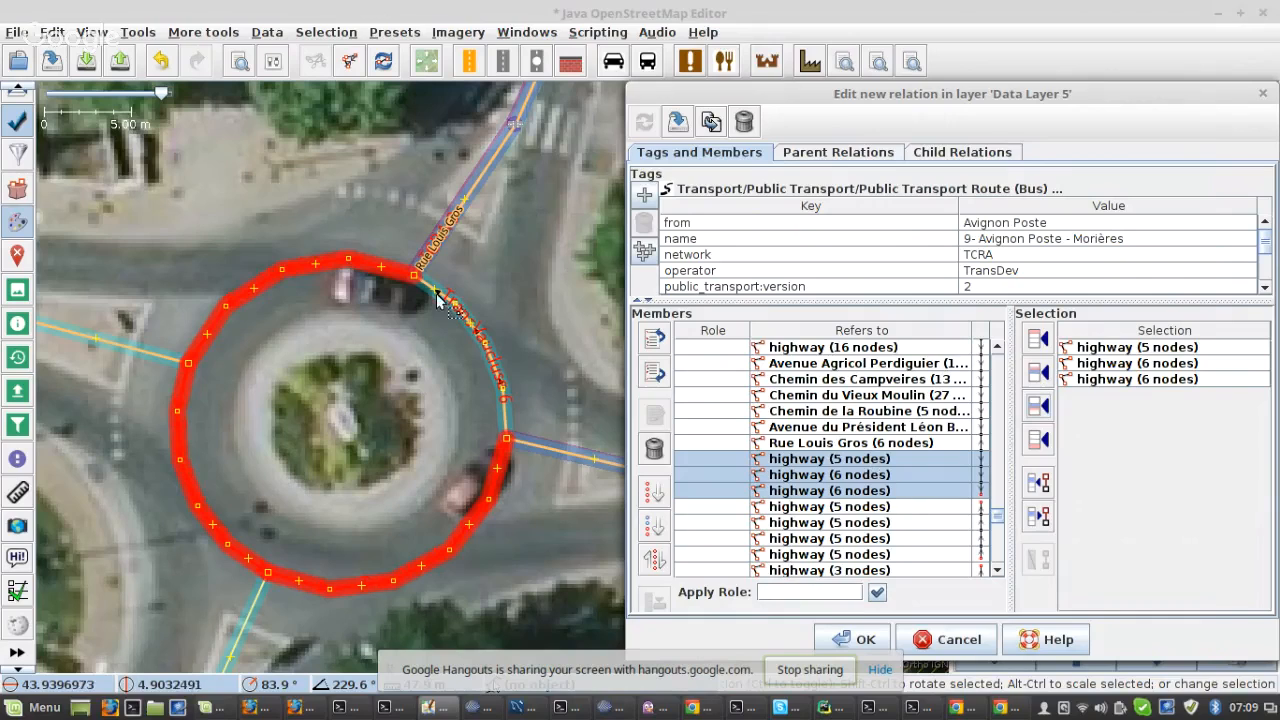
- Sort the members below the added roundabout segments and zoom to the gap at the 16-node Avenue Aristide Briand
scroll(365, 313, "down", 5)
scroll(366, 311, "down", 2)
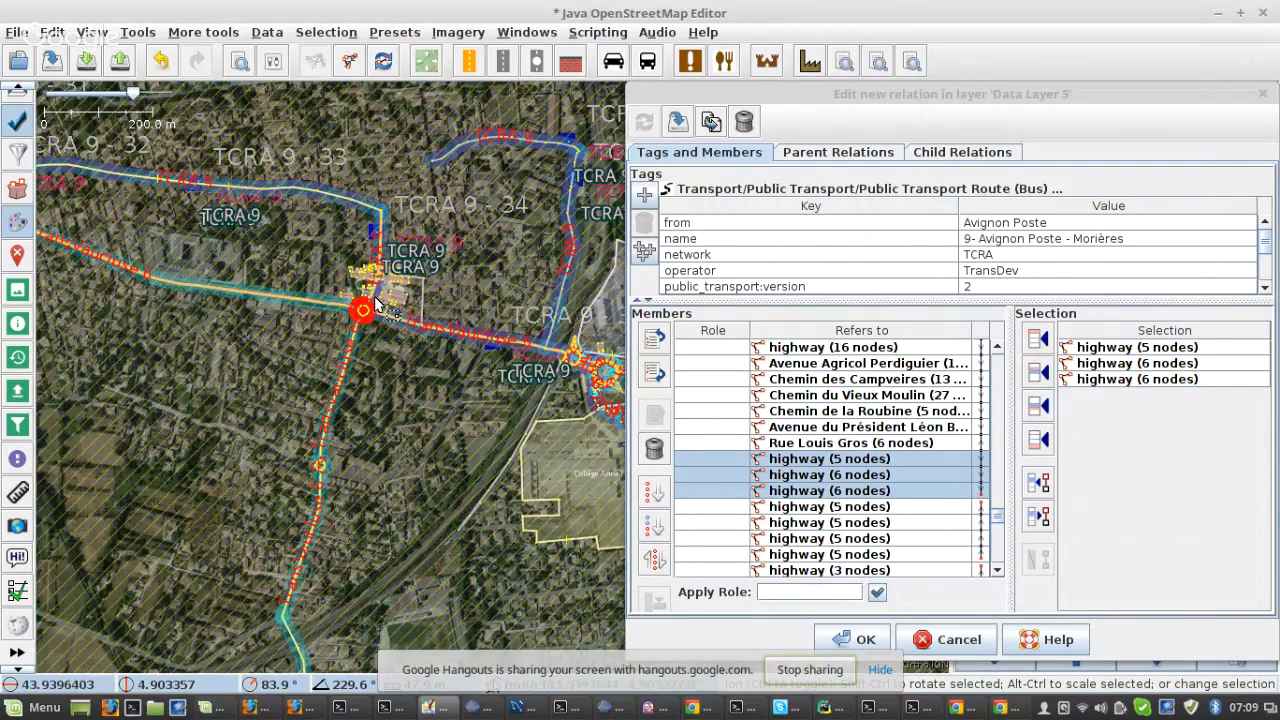
scroll(375, 305, "up", 3)
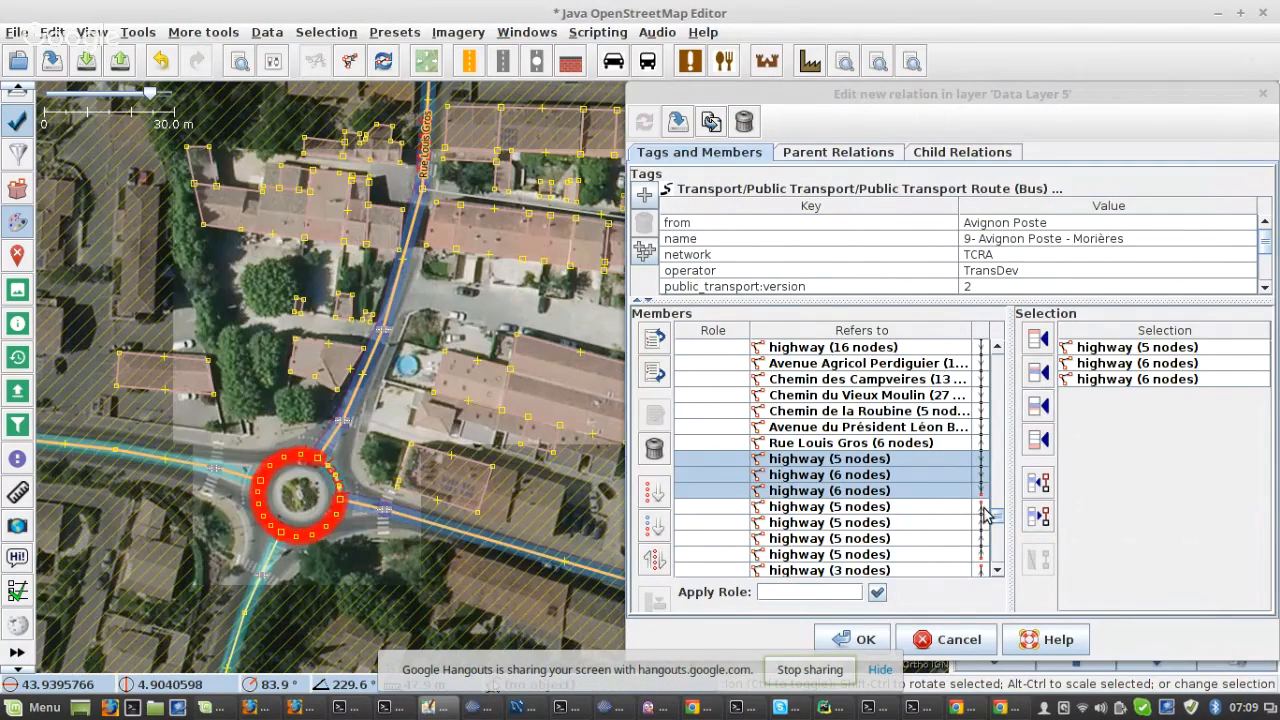
left_click(655, 526)
left_click(911, 511)
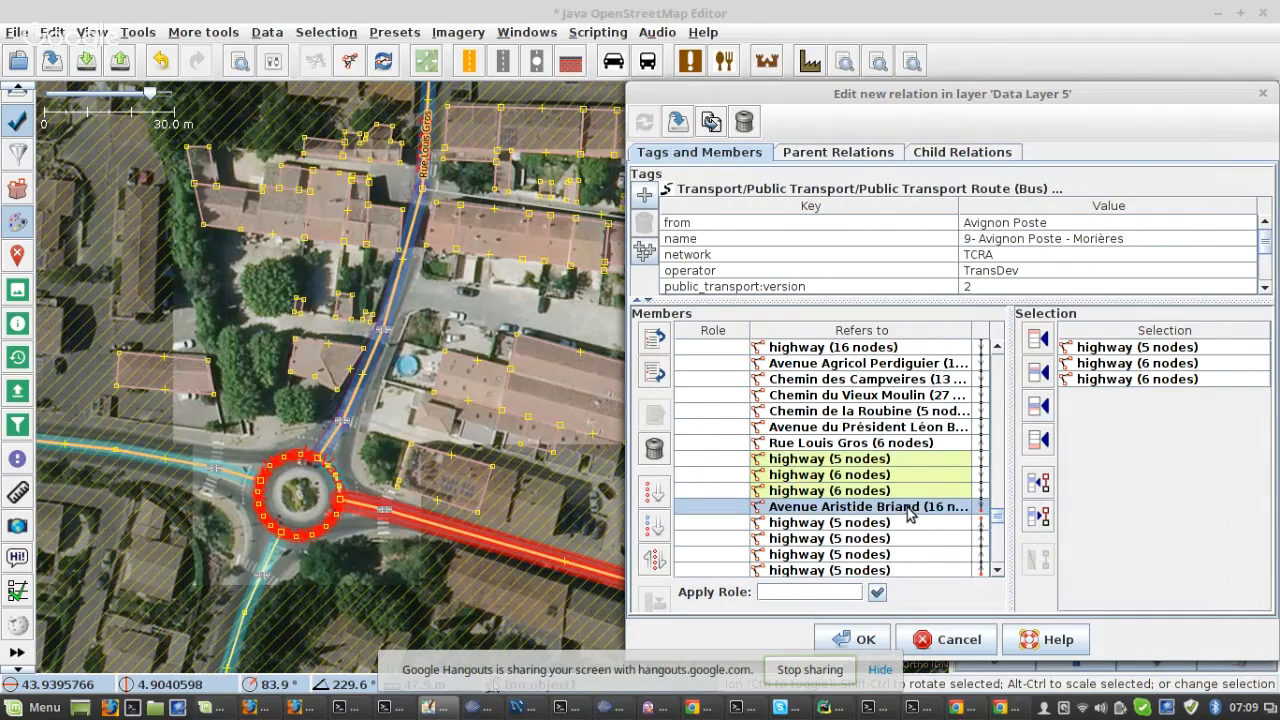
right_click(908, 510)
left_click(935, 538)
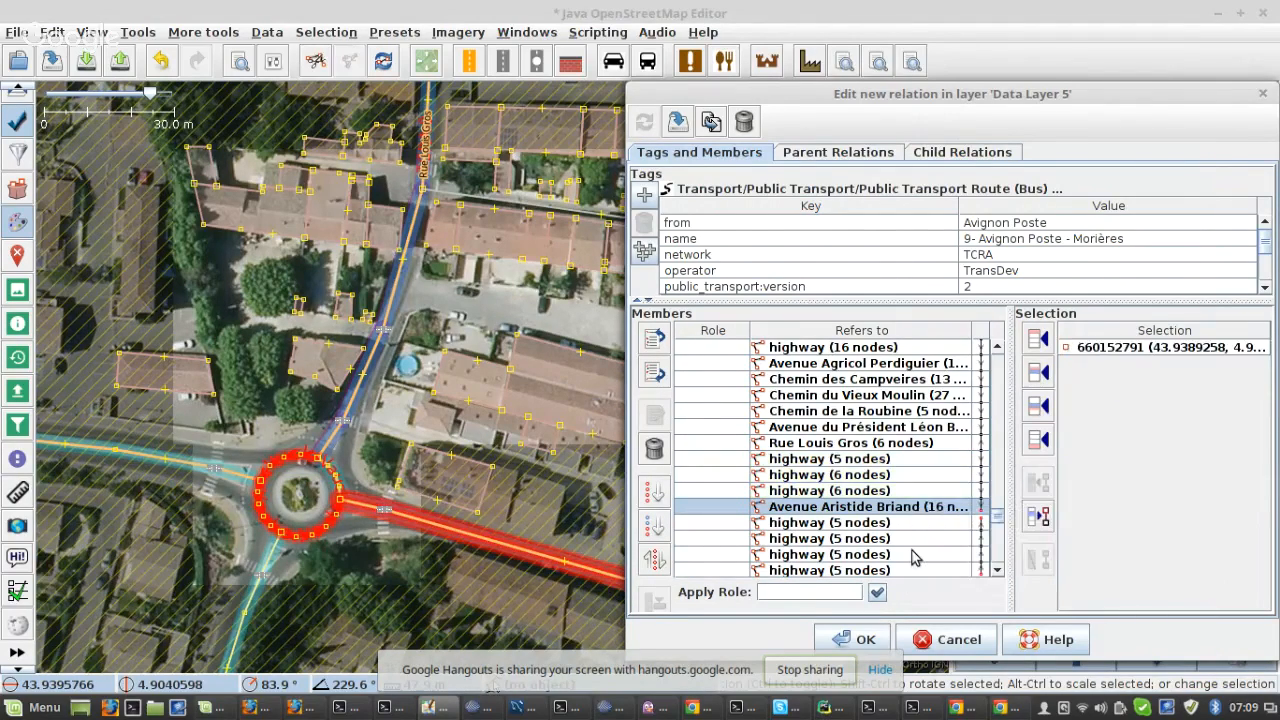
- Add the eight-node southwest roundabout segment after Avenue Aristide Briand and apply the changes to the relation
left_click_drag(562, 450, 354, 434)
scroll(354, 434, "up", 4)
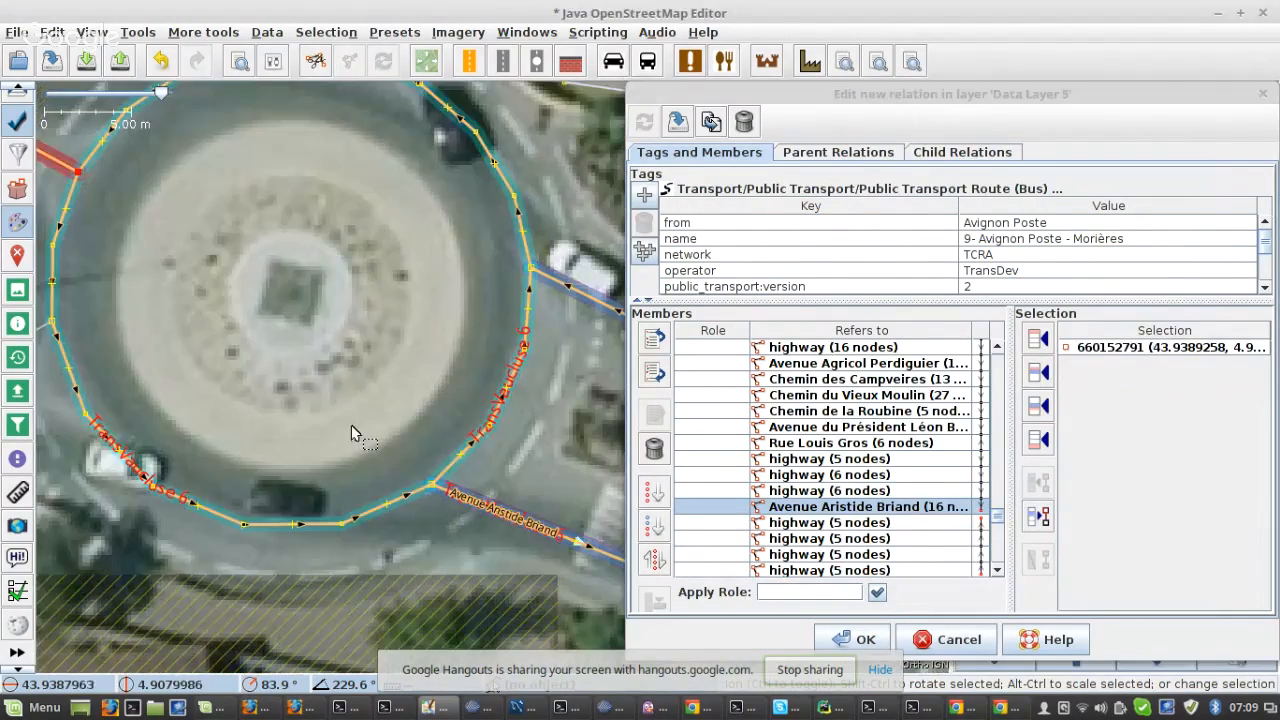
scroll(391, 474, "down", 4)
scroll(391, 474, "up", 4)
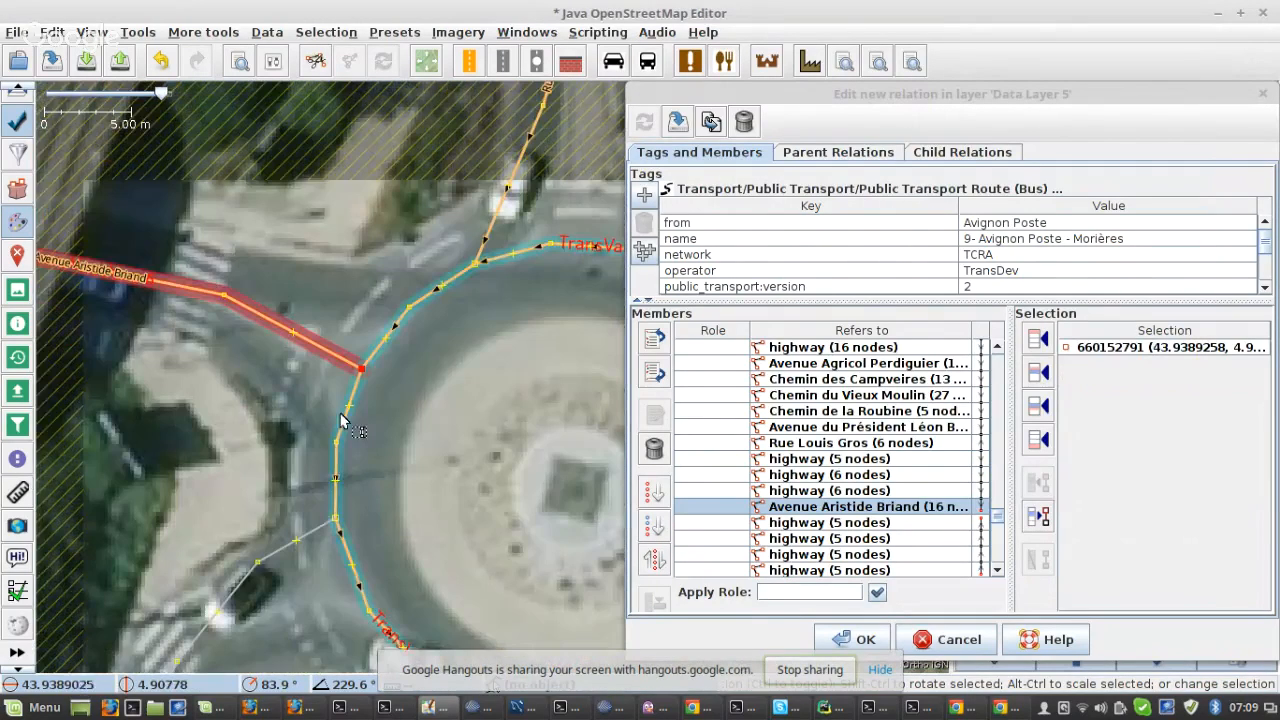
left_click(280, 385)
scroll(280, 385, "down", 4)
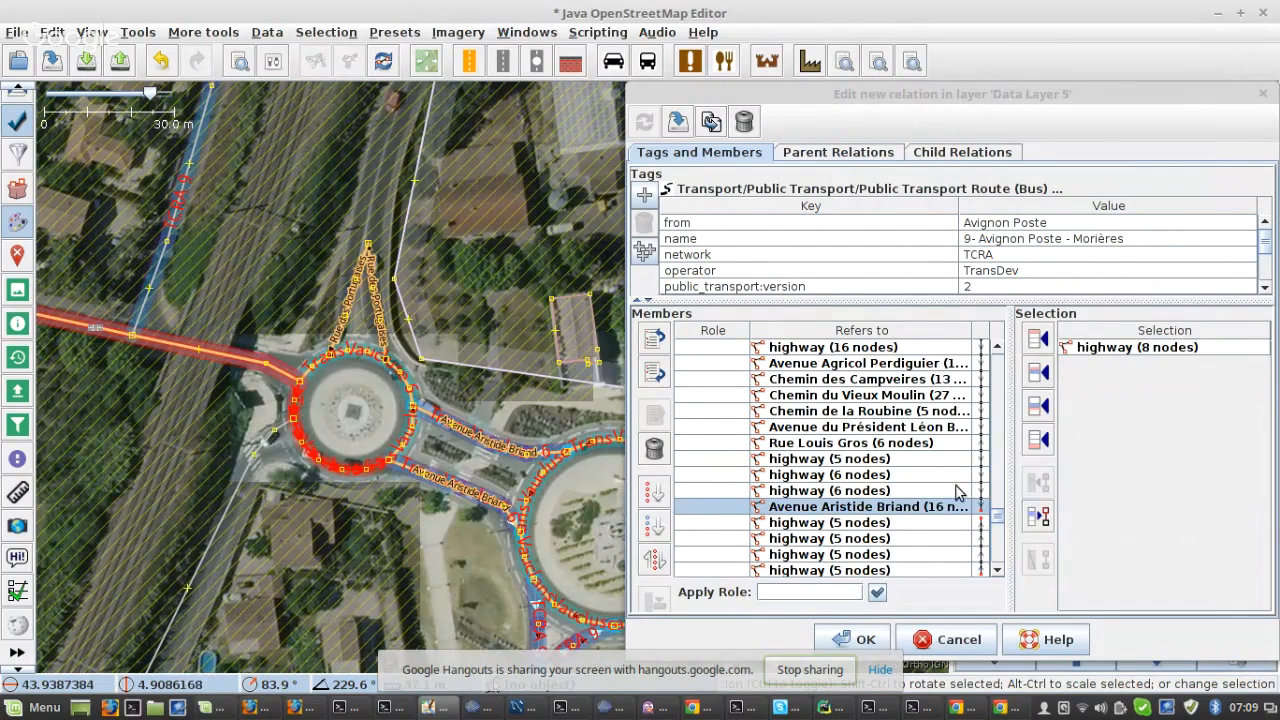
left_click(1040, 410)
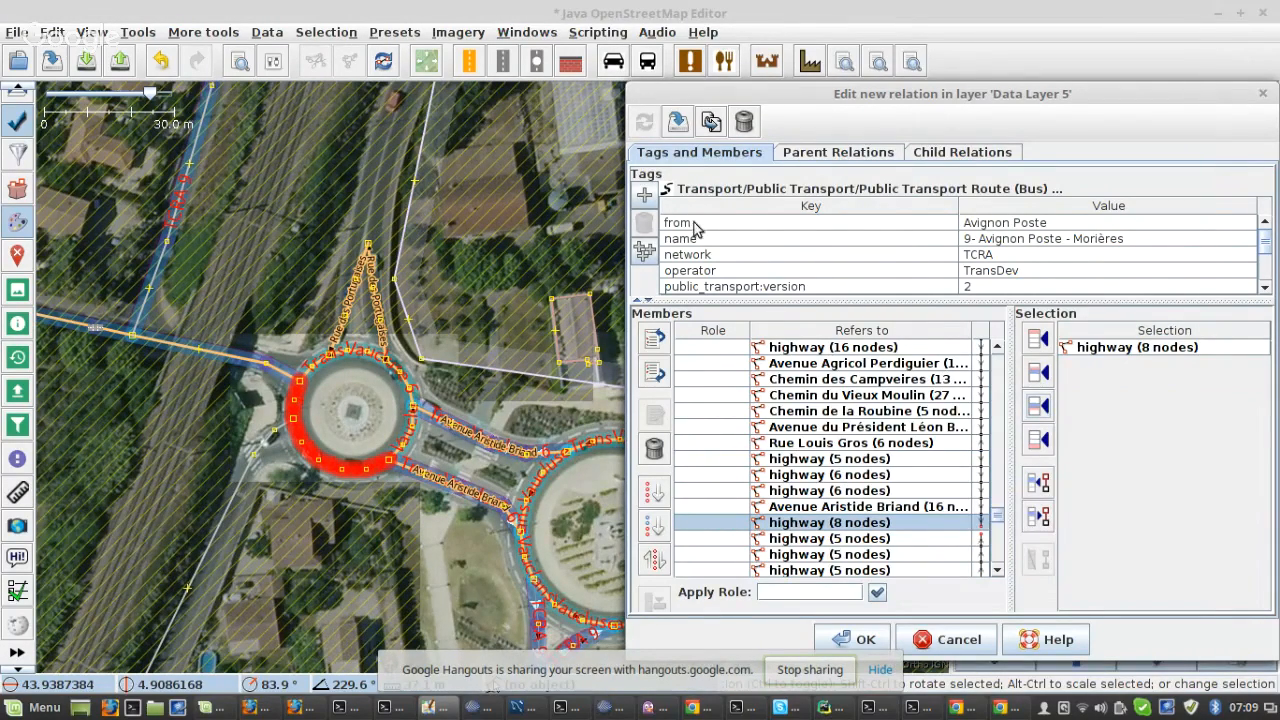
left_click(687, 118)
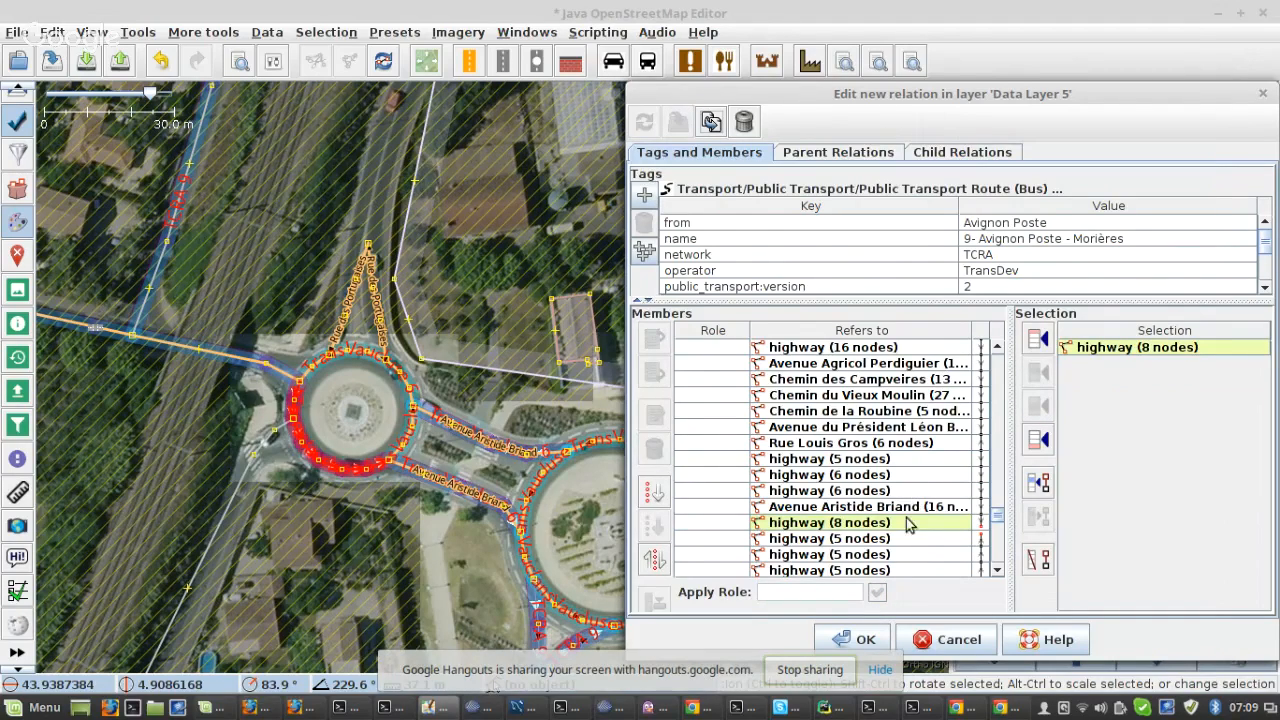
- Sort the members below the eight-node roundabout segment and add the three-node segment of the larger roundabout after the four-node Avenue Aristide Briand
left_click(895, 526)
left_click(654, 525)
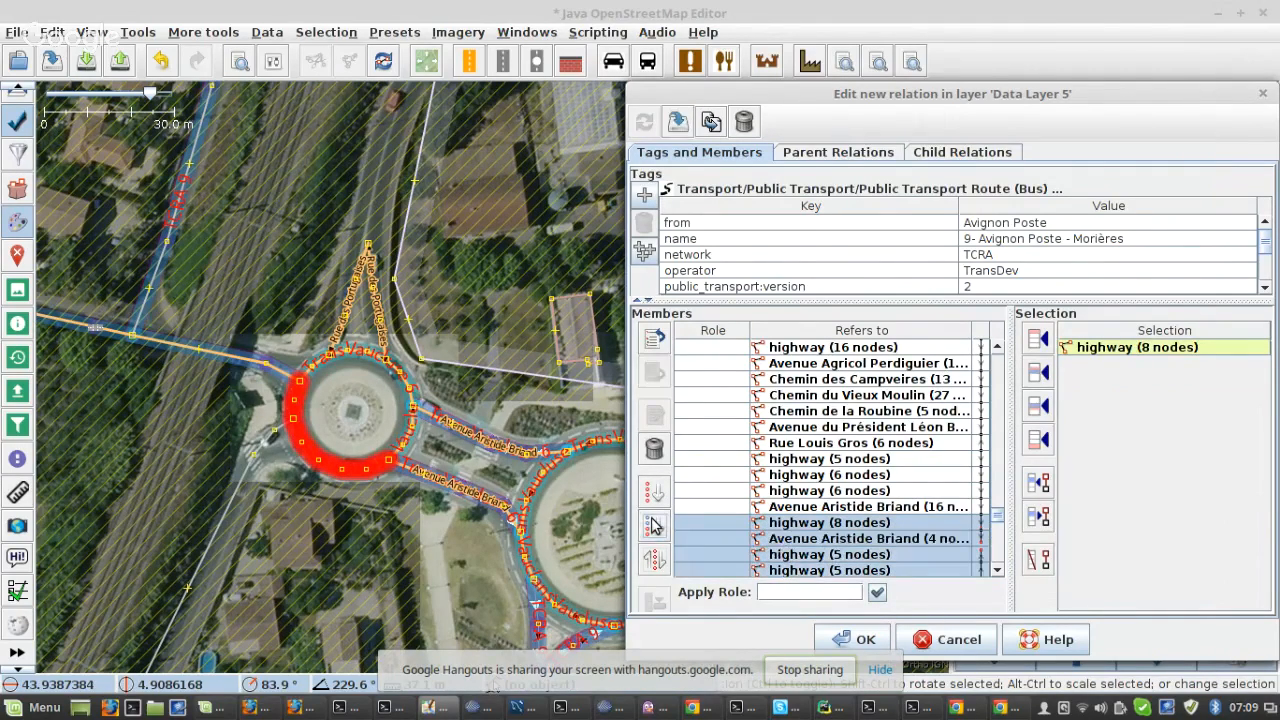
scroll(487, 506, "up", 2)
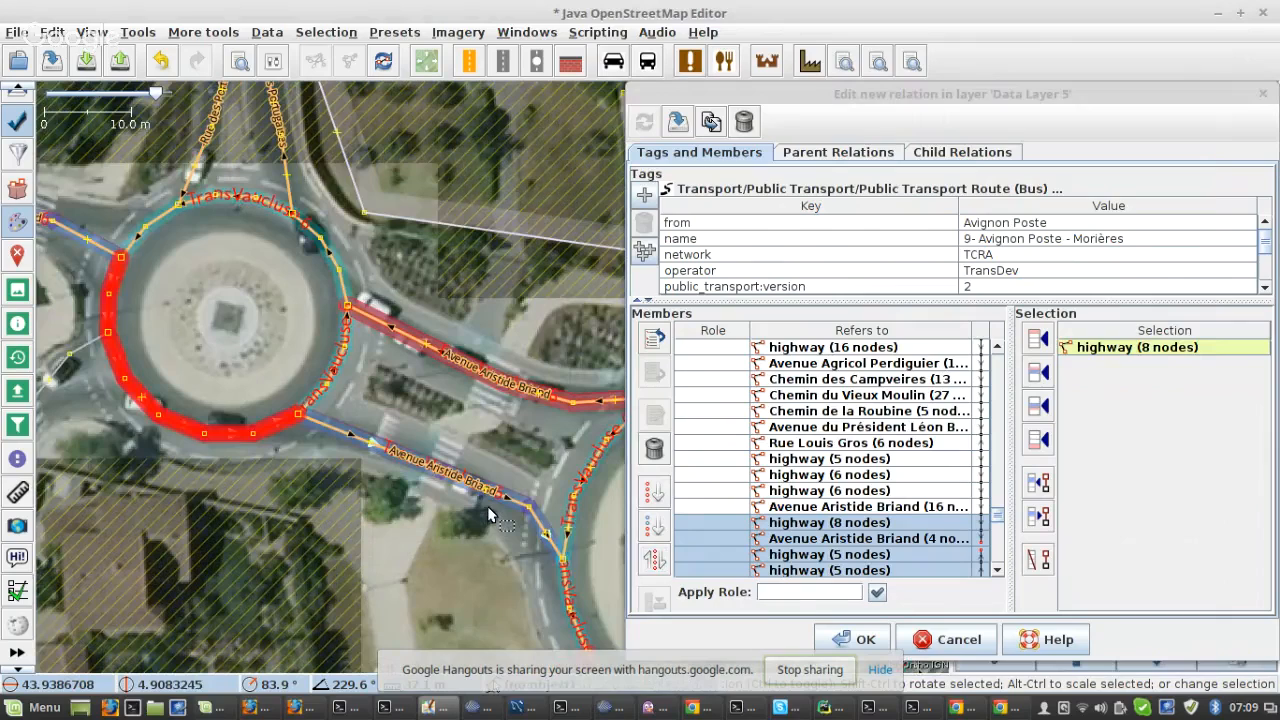
scroll(487, 508, "up", 2)
left_click(378, 525)
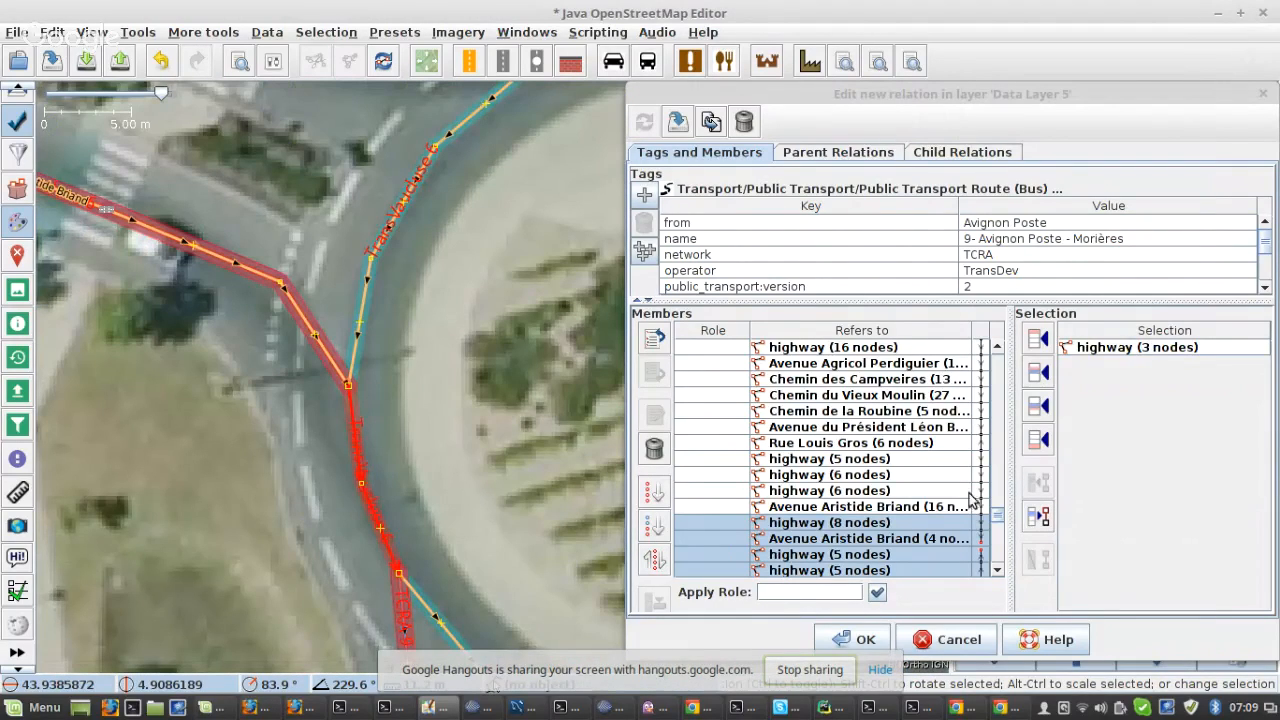
left_click(962, 540)
left_click(1040, 408)
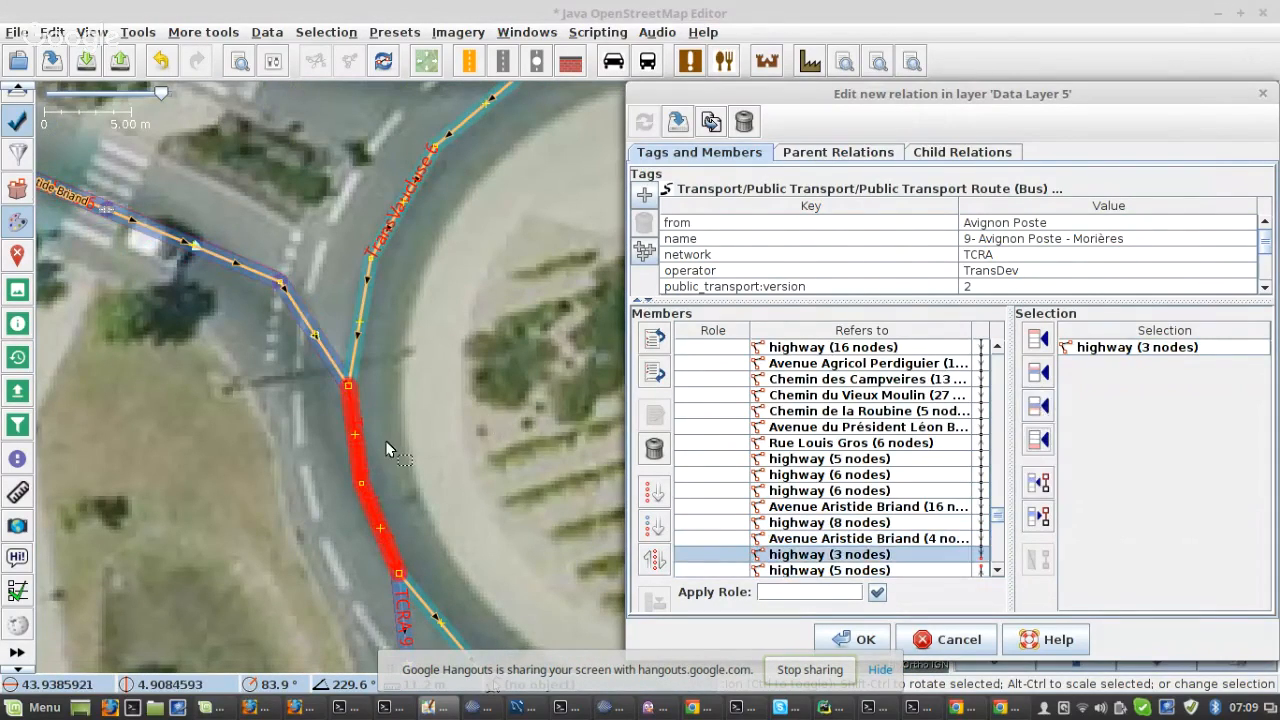
- Remove the opposite-direction Avenue Aristide Briand, the six- and nine-node roundabout segments and the four-node link road from the relation
scroll(385, 440, "down", 4)
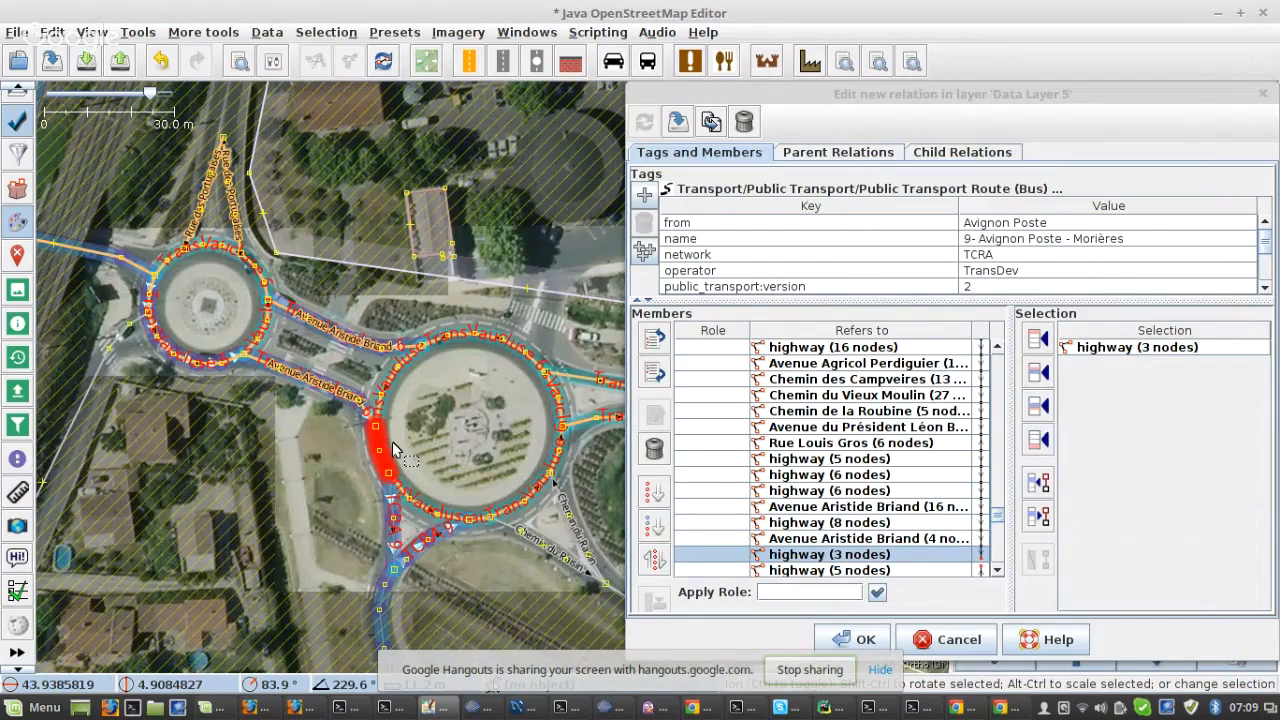
scroll(395, 450, "up", 3)
left_click(477, 357)
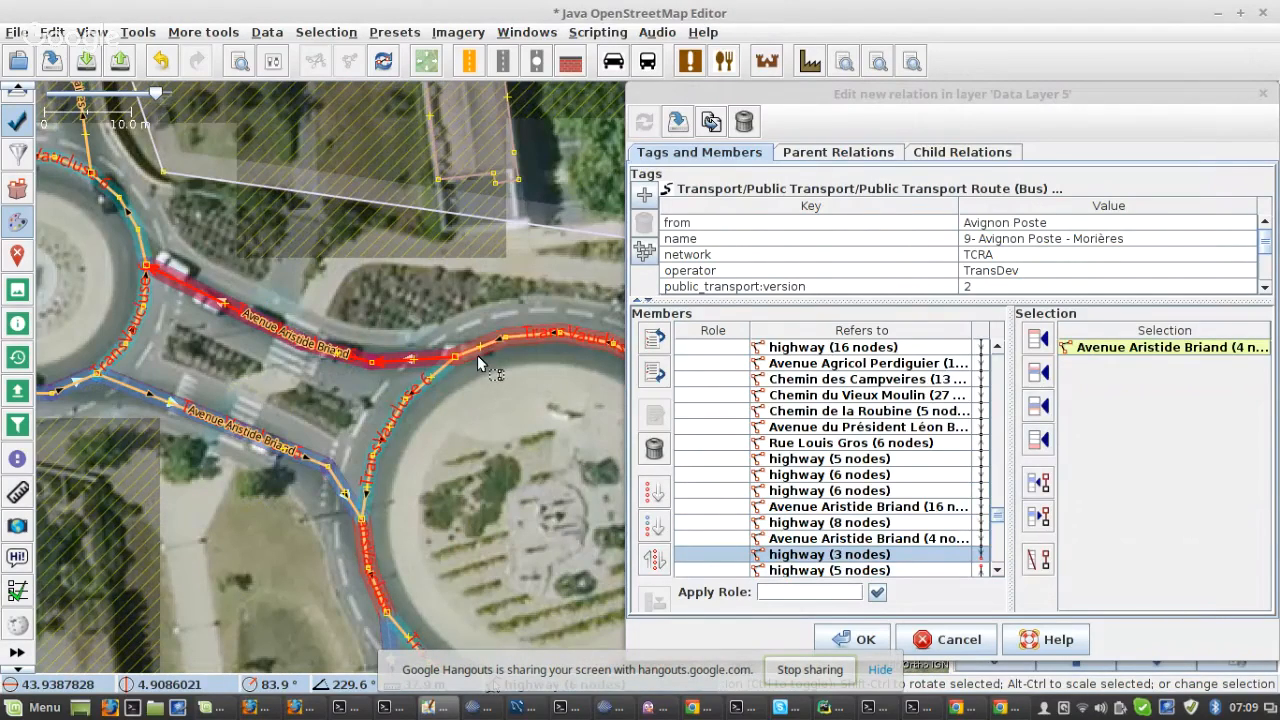
left_click(477, 355, "shift")
left_click(138, 232, "shift")
scroll(355, 248, "down", 2)
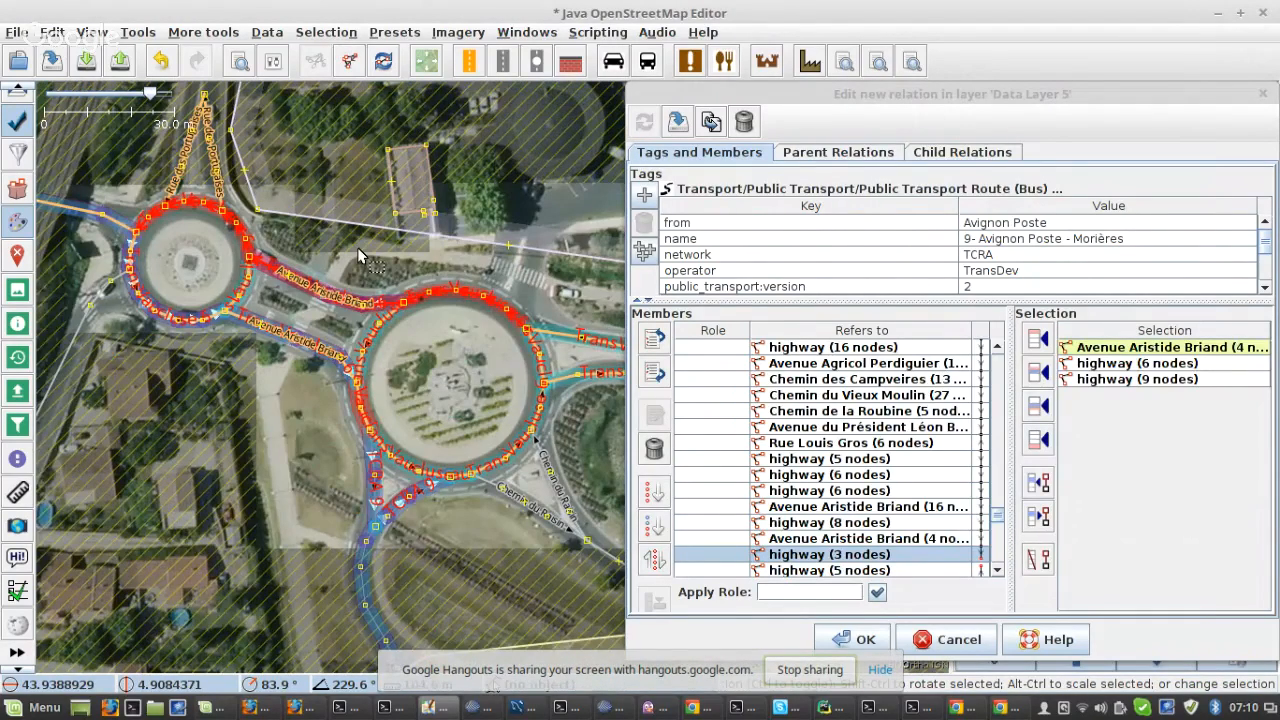
scroll(437, 476, "up", 2)
left_click(432, 490, "shift")
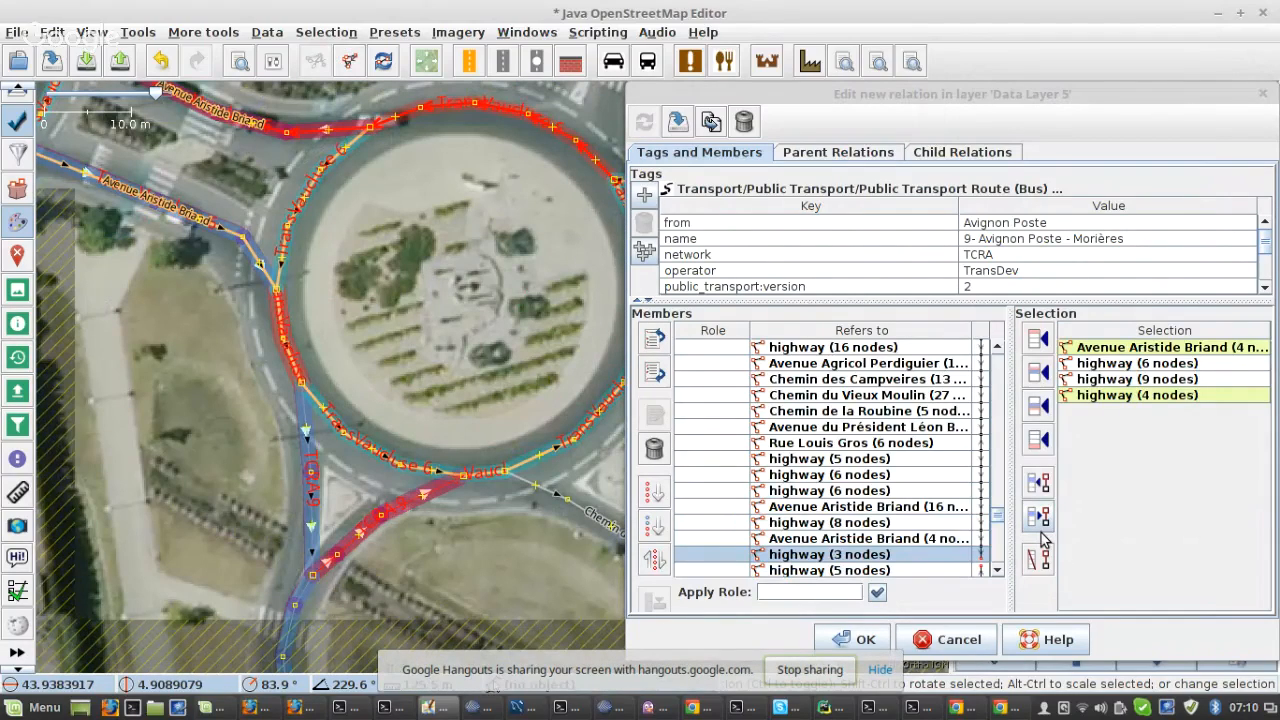
left_click(1040, 552)
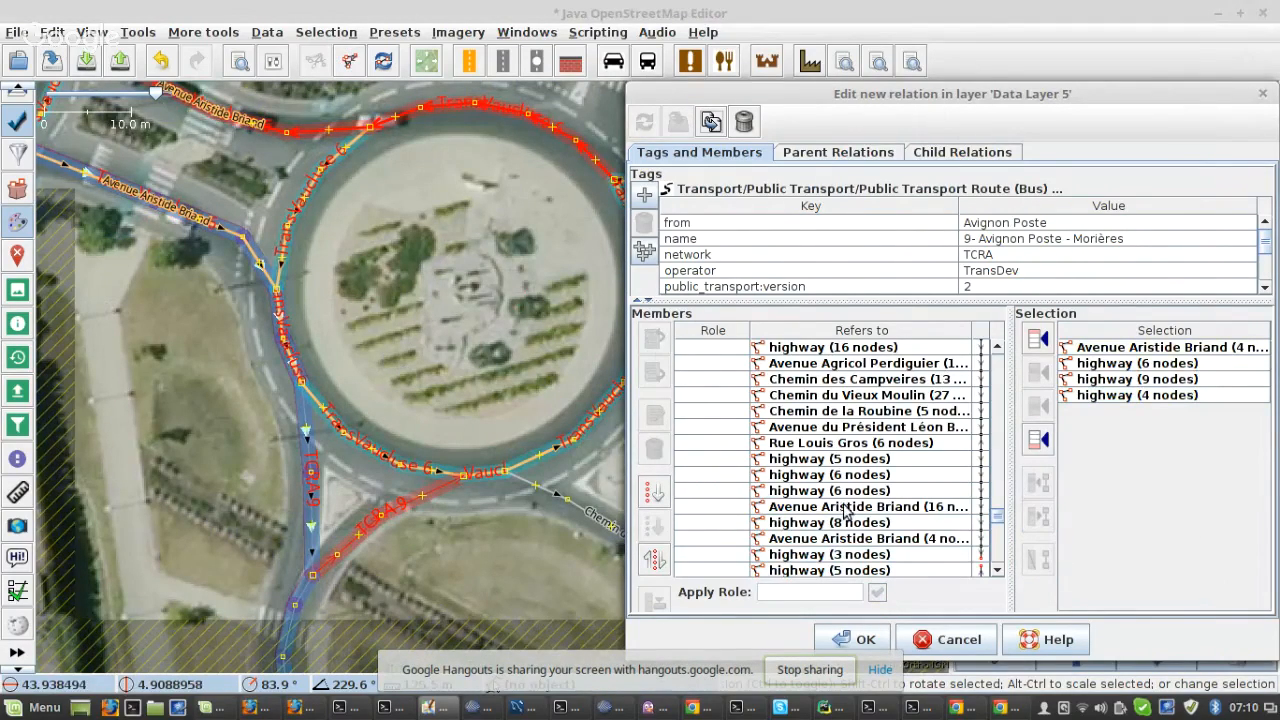
- Sort the members below the last six-node segment before Avenue Aristide Briand and zoom to the gap at the 13-node way
left_click(849, 491)
left_click(653, 528)
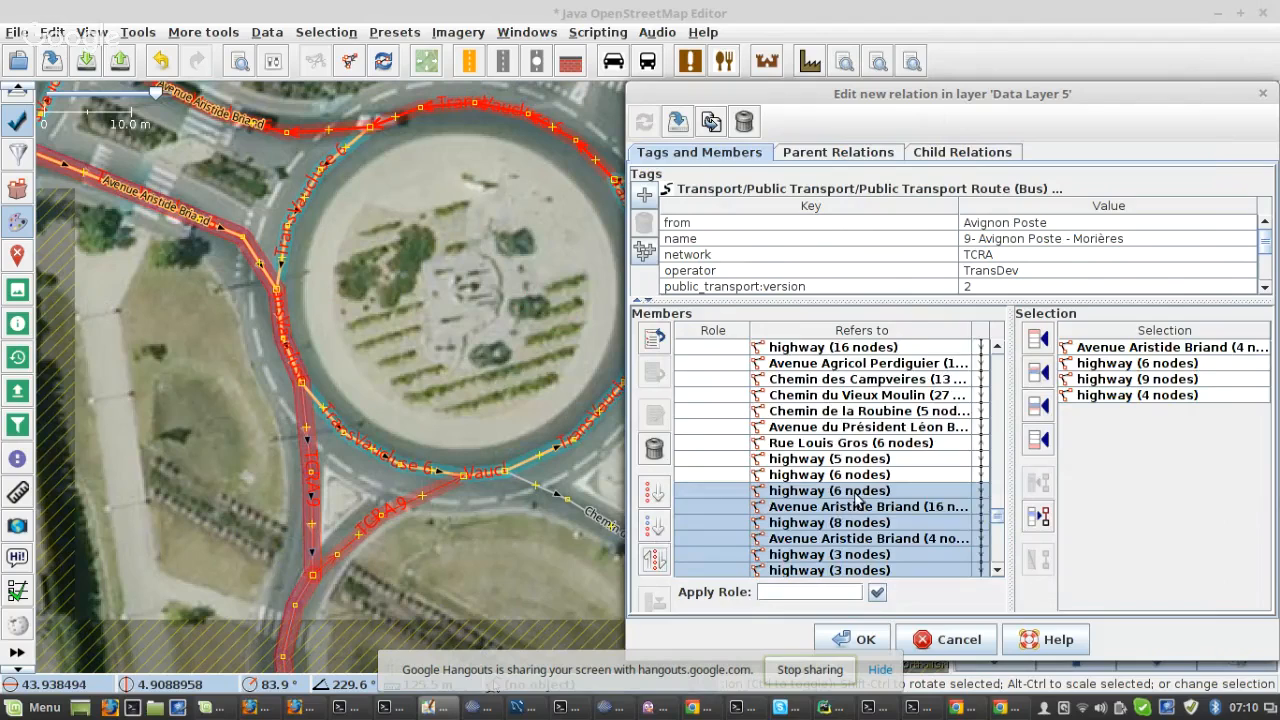
scroll(858, 499, "down", 3)
left_click(868, 428)
right_click(864, 446)
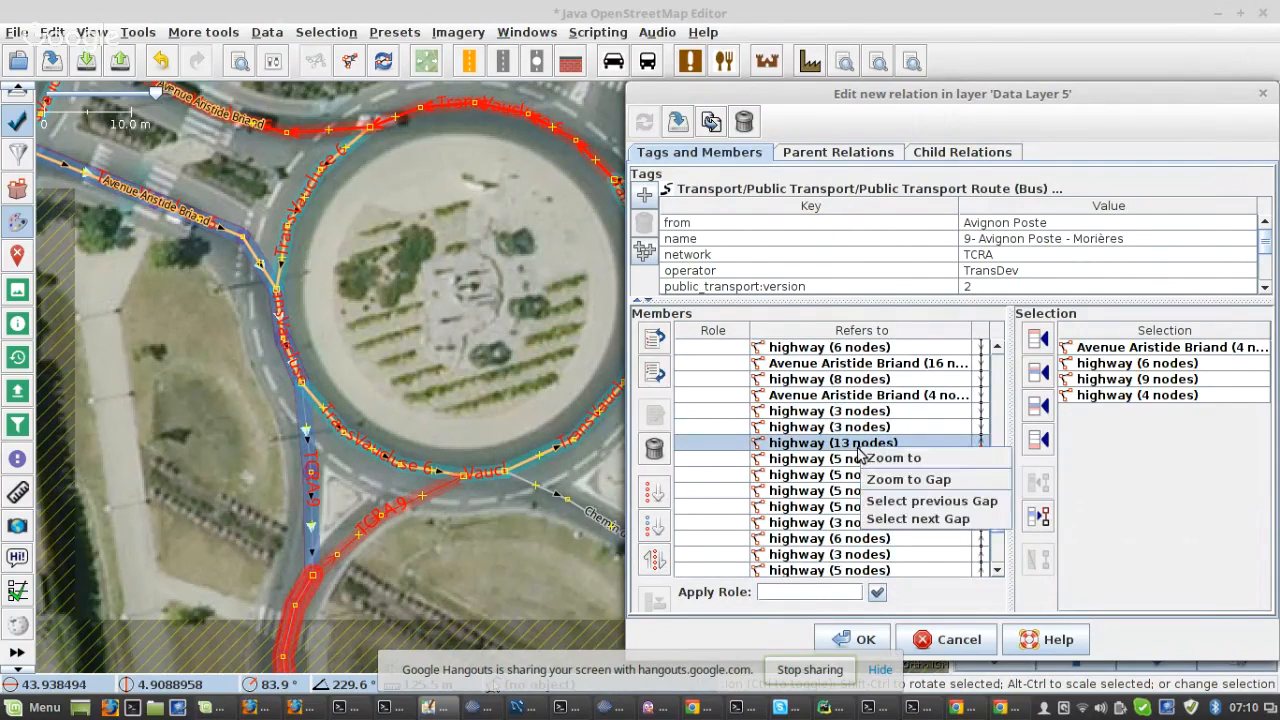
left_click(908, 480)
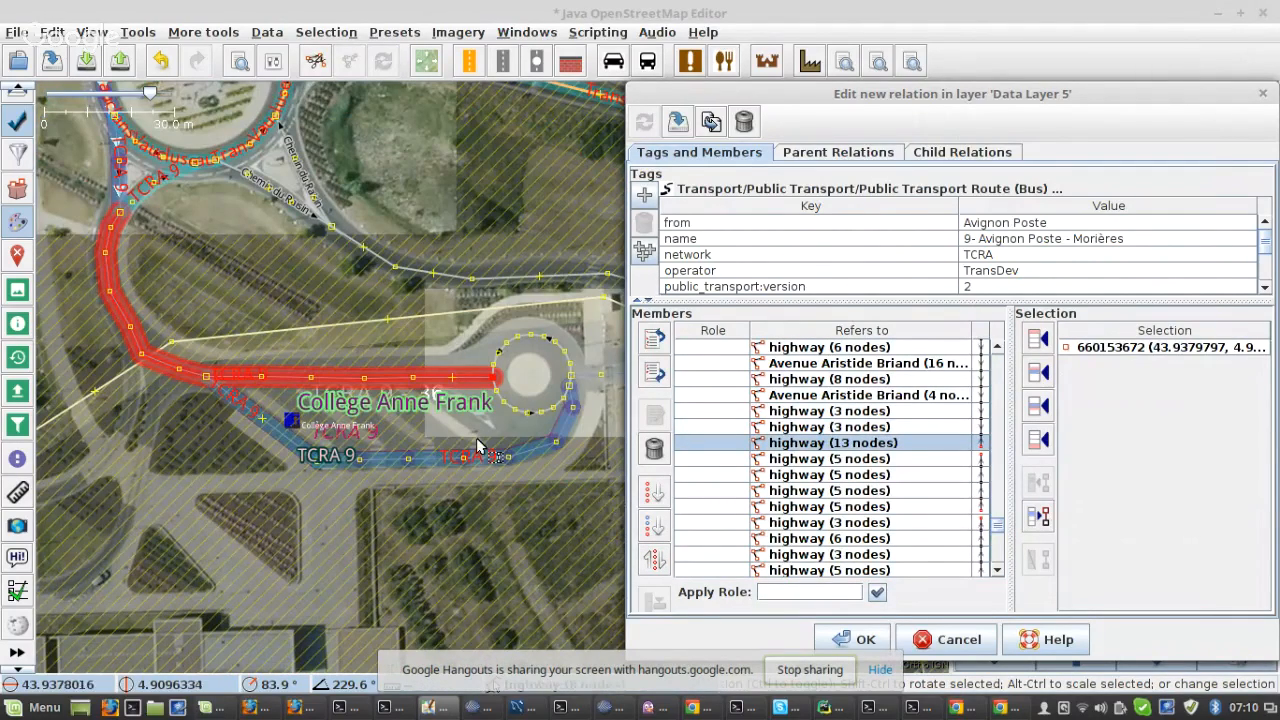
- Add the nine-node southern half of the turning circle after the 13-node way and sort the members below it
scroll(495, 405, "up", 5)
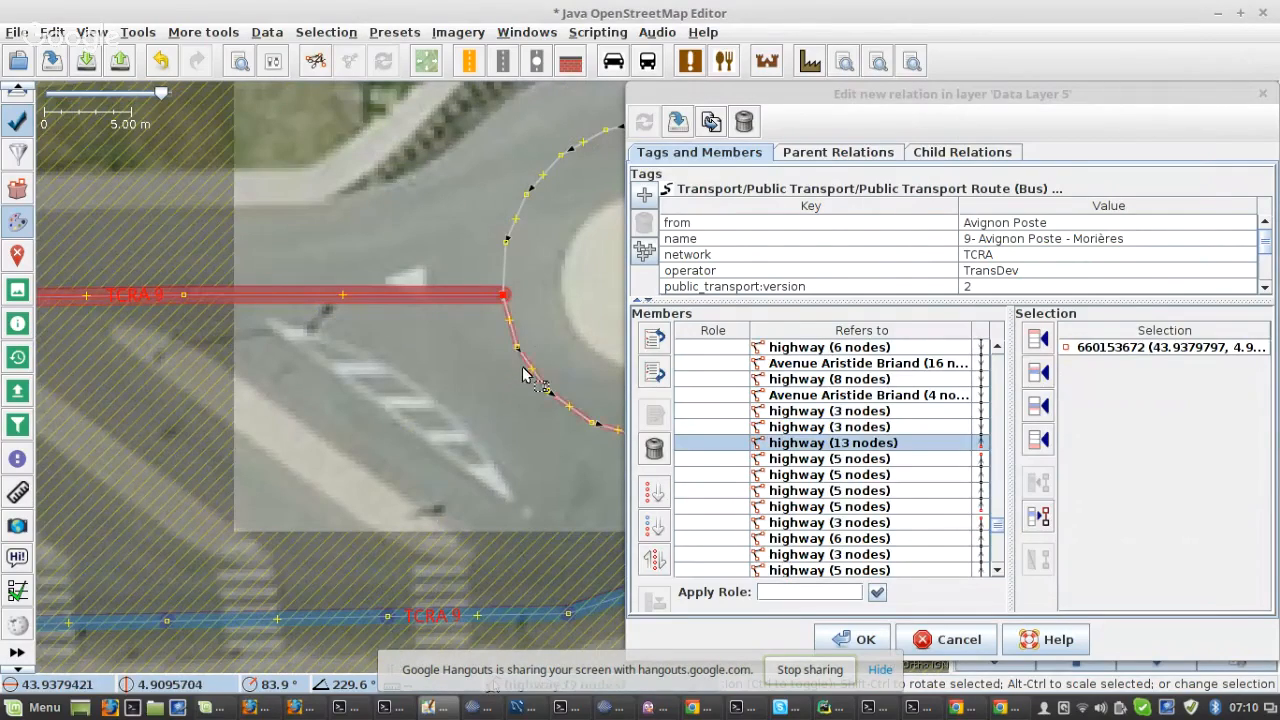
left_click(523, 371)
left_click(1037, 405)
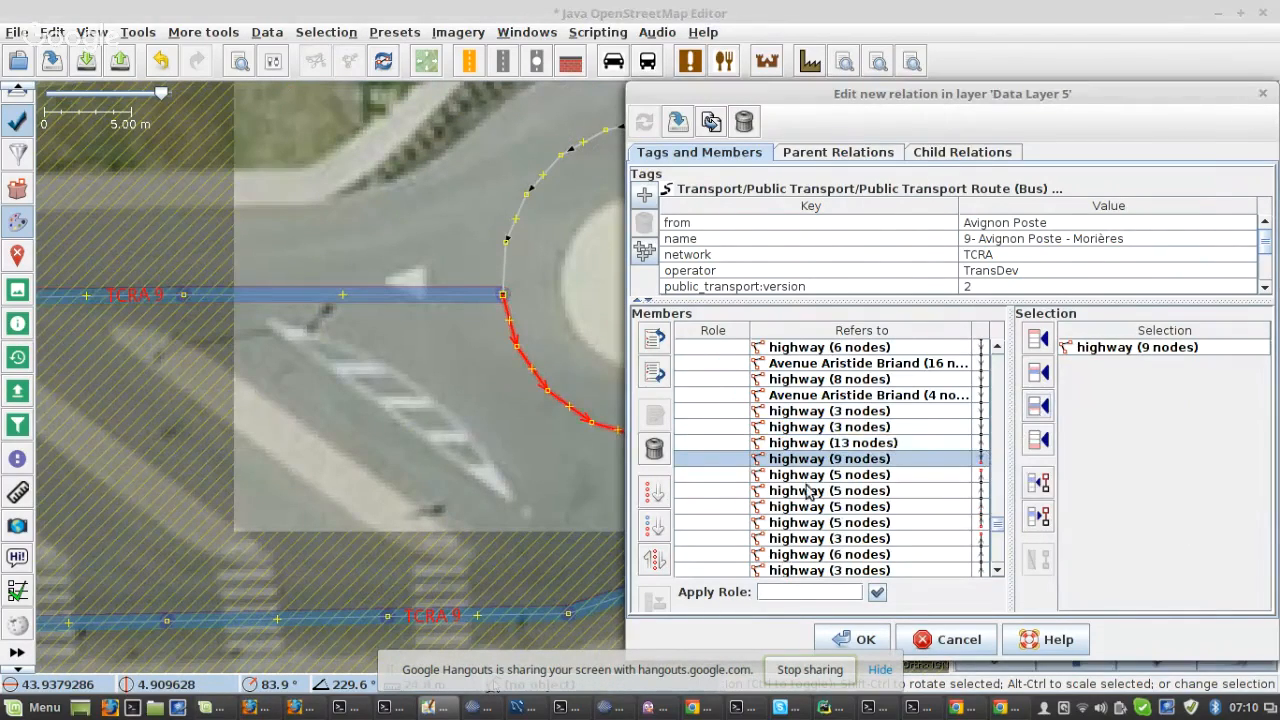
left_click(658, 527)
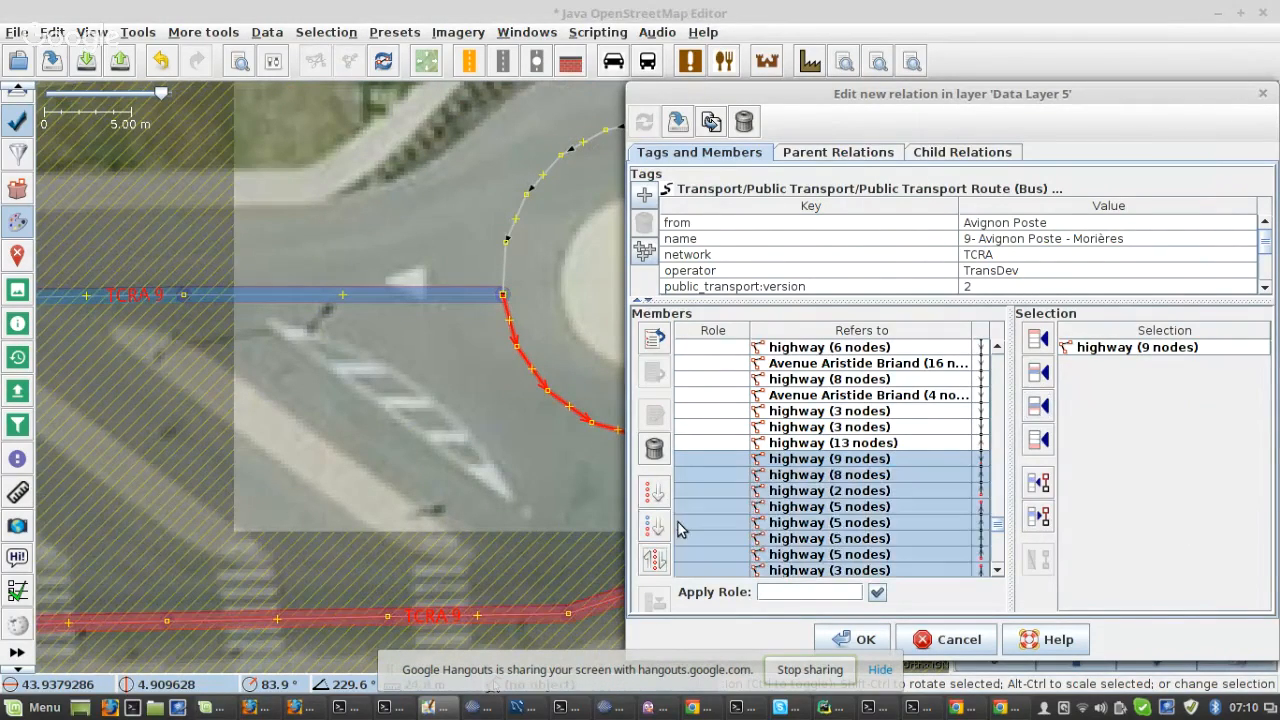
- Zoom to the gap at the two-node way near Collège Anne Frank and remove the 13-node way from the relation
left_click(860, 491)
right_click(862, 493)
left_click(910, 525)
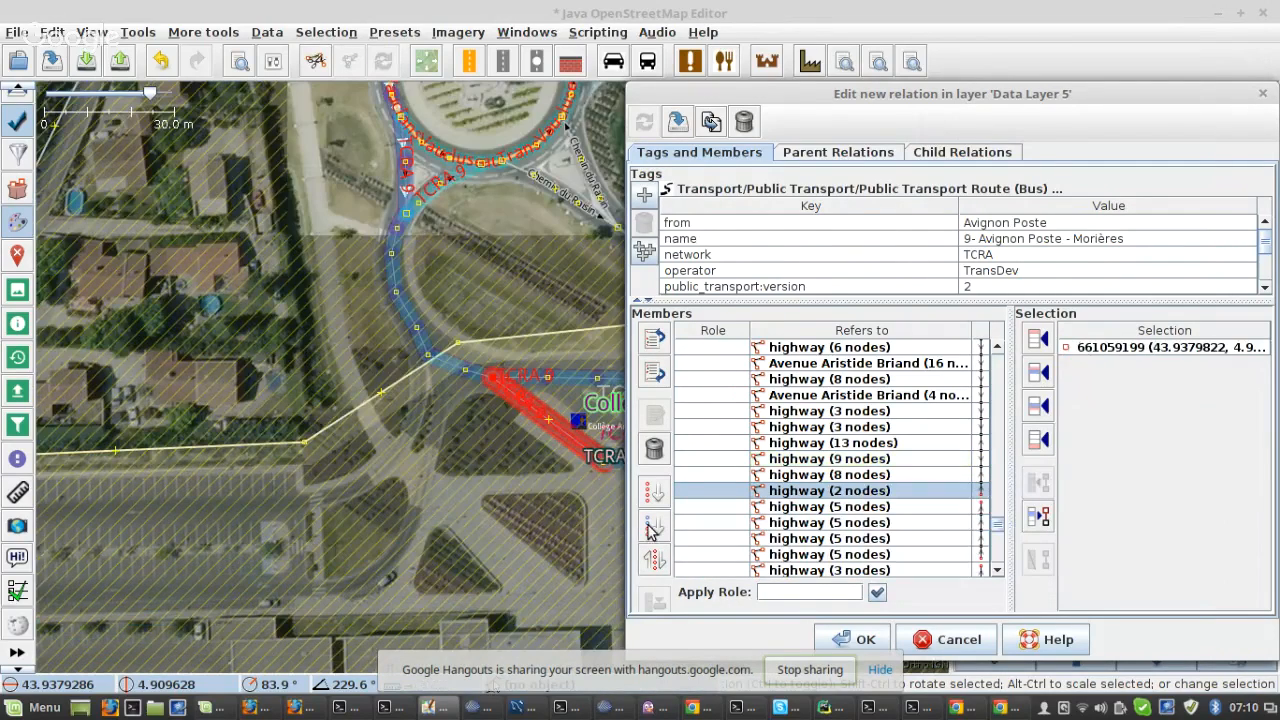
scroll(310, 408, "down", 2)
scroll(403, 401, "up", 2)
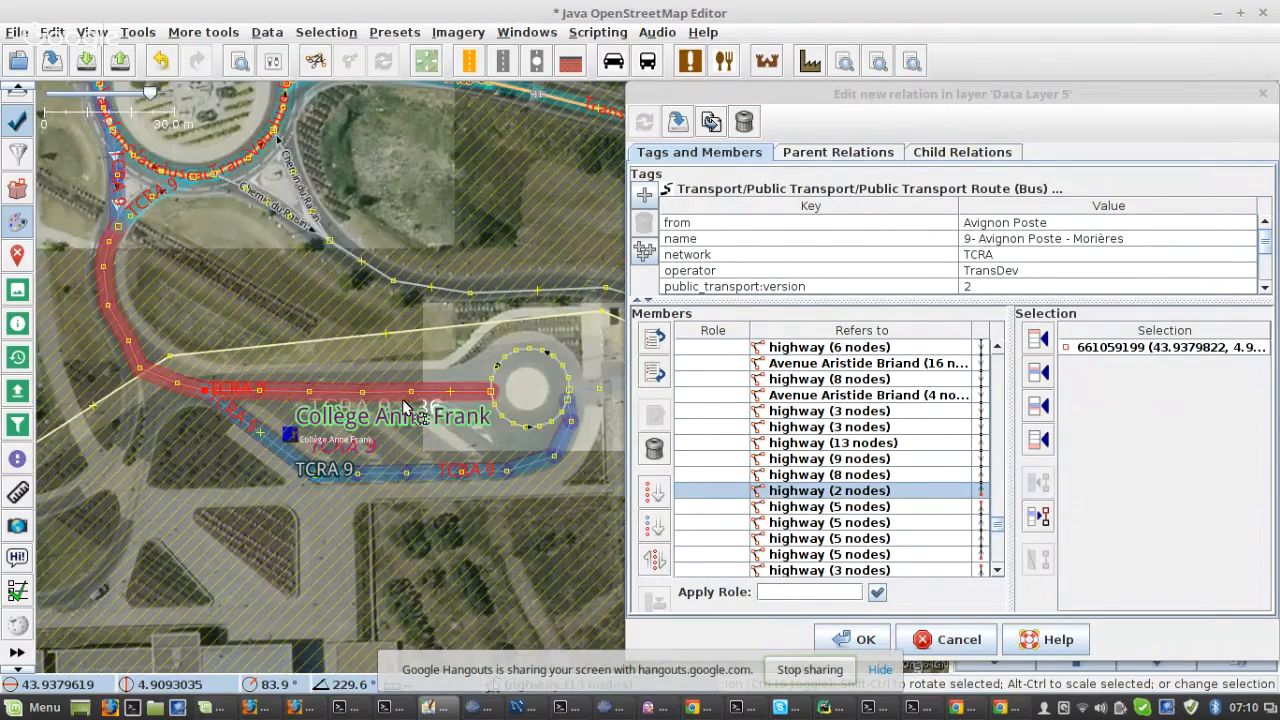
scroll(256, 407, "up", 3)
left_click(177, 392)
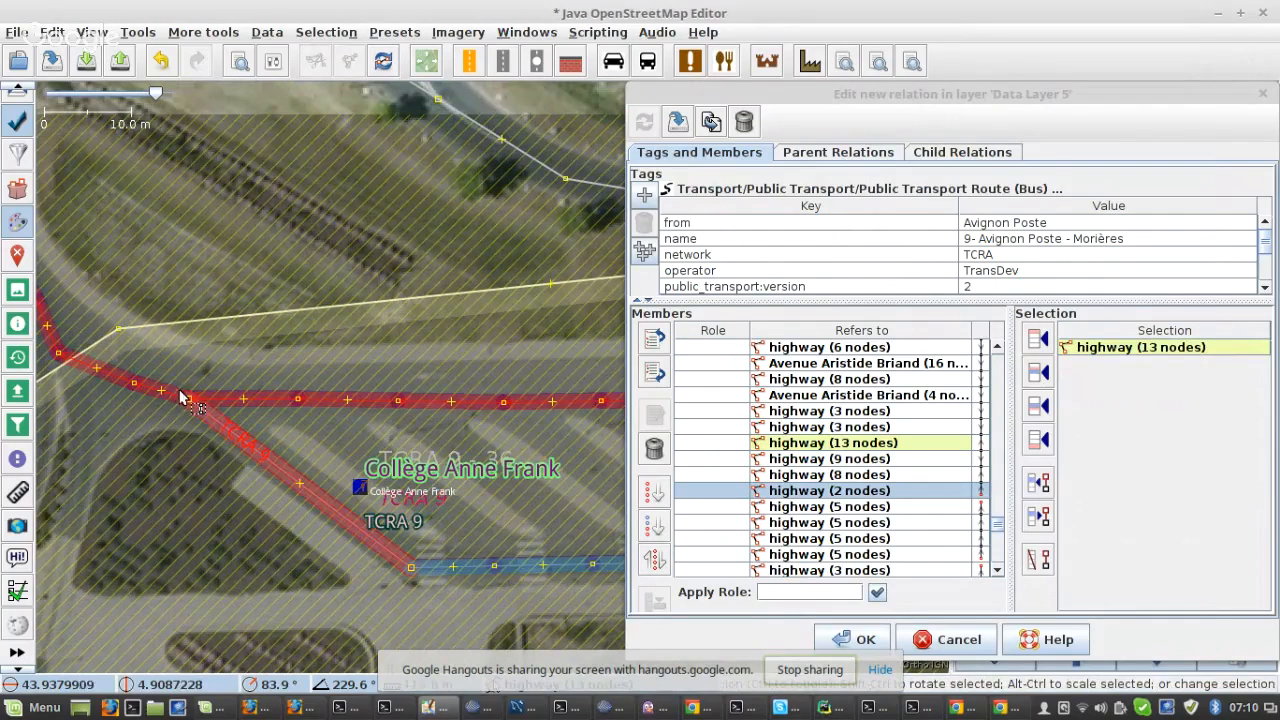
left_click(1038, 559)
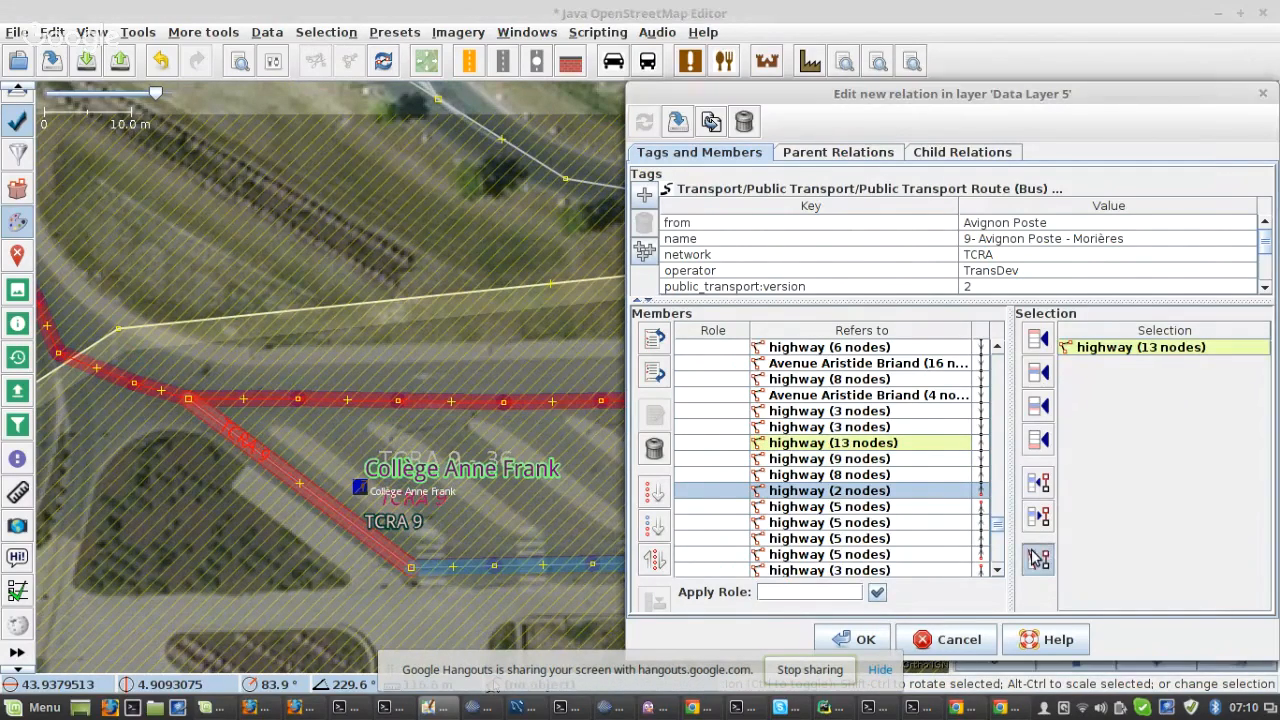
- Split the 13-node way at its junction with the two-node way and add both parts after the second three-node member
left_click(204, 412, "shift")
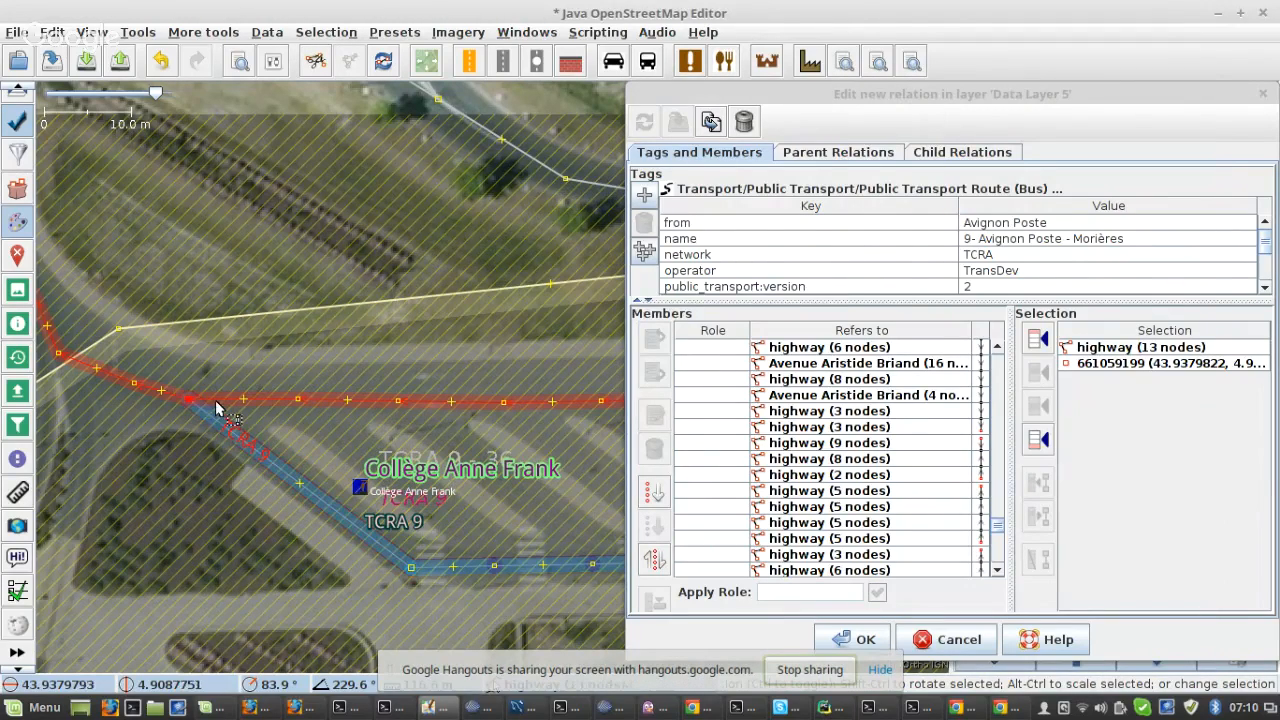
key("p")
left_click(580, 424)
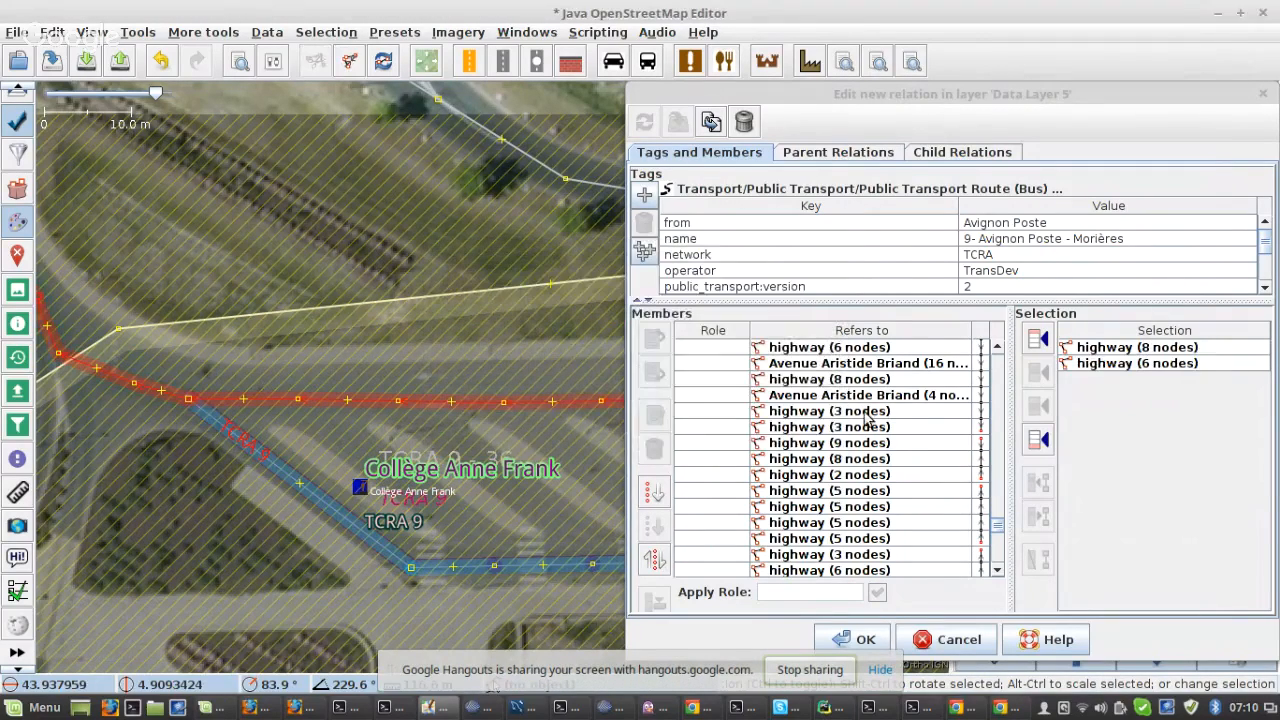
left_click(917, 426)
left_click(1038, 405)
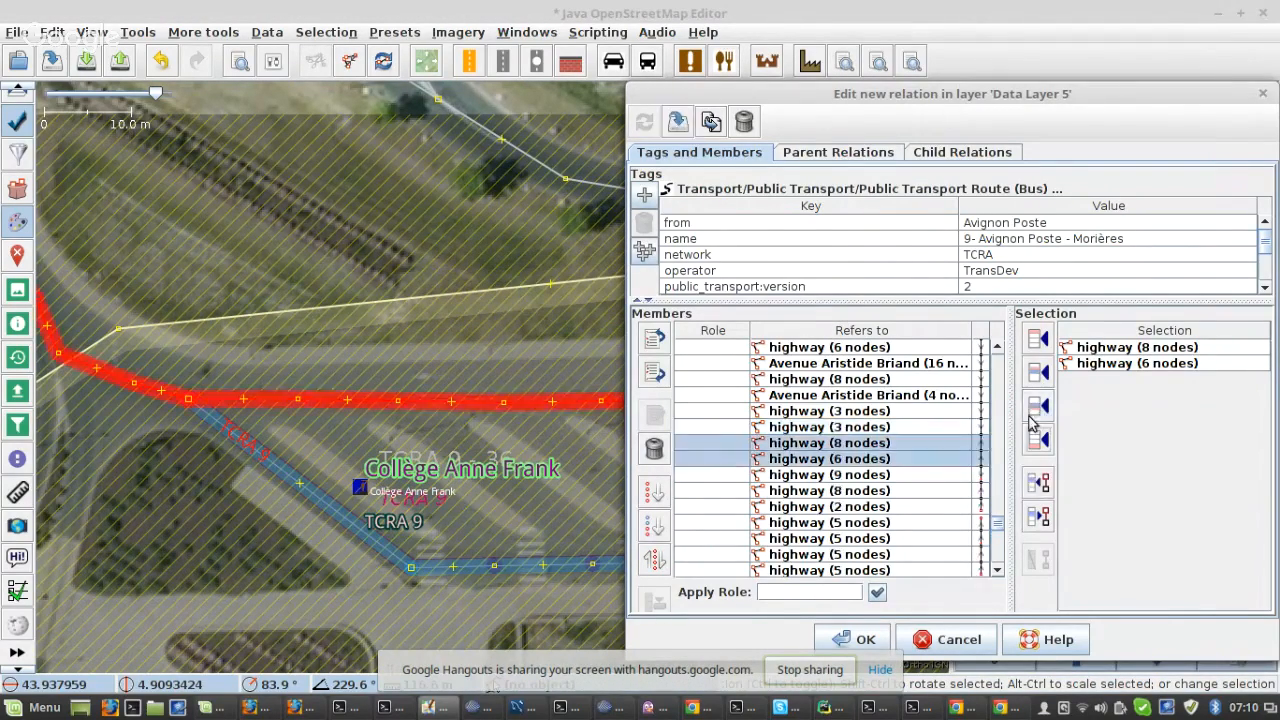
- Add the eight-node part again after the two-node way for the return trip and zoom to the gap there
left_click(165, 400)
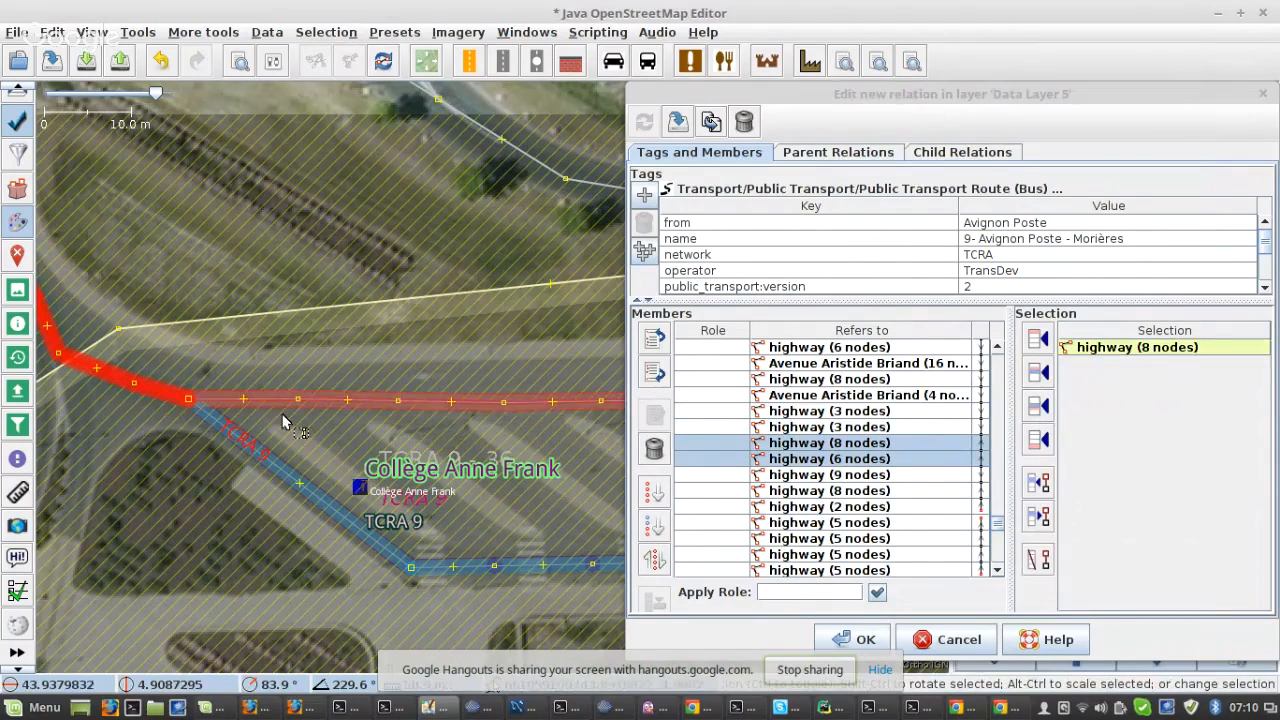
left_click(953, 519)
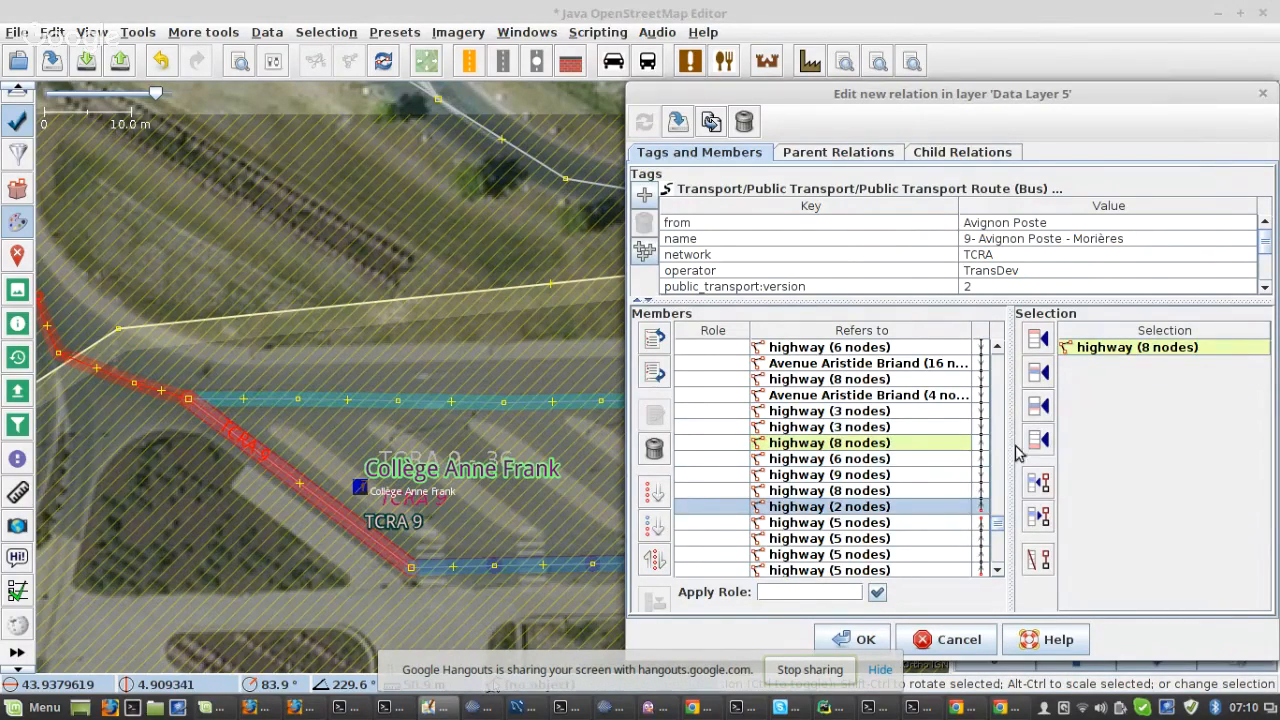
left_click(655, 526)
right_click(848, 528)
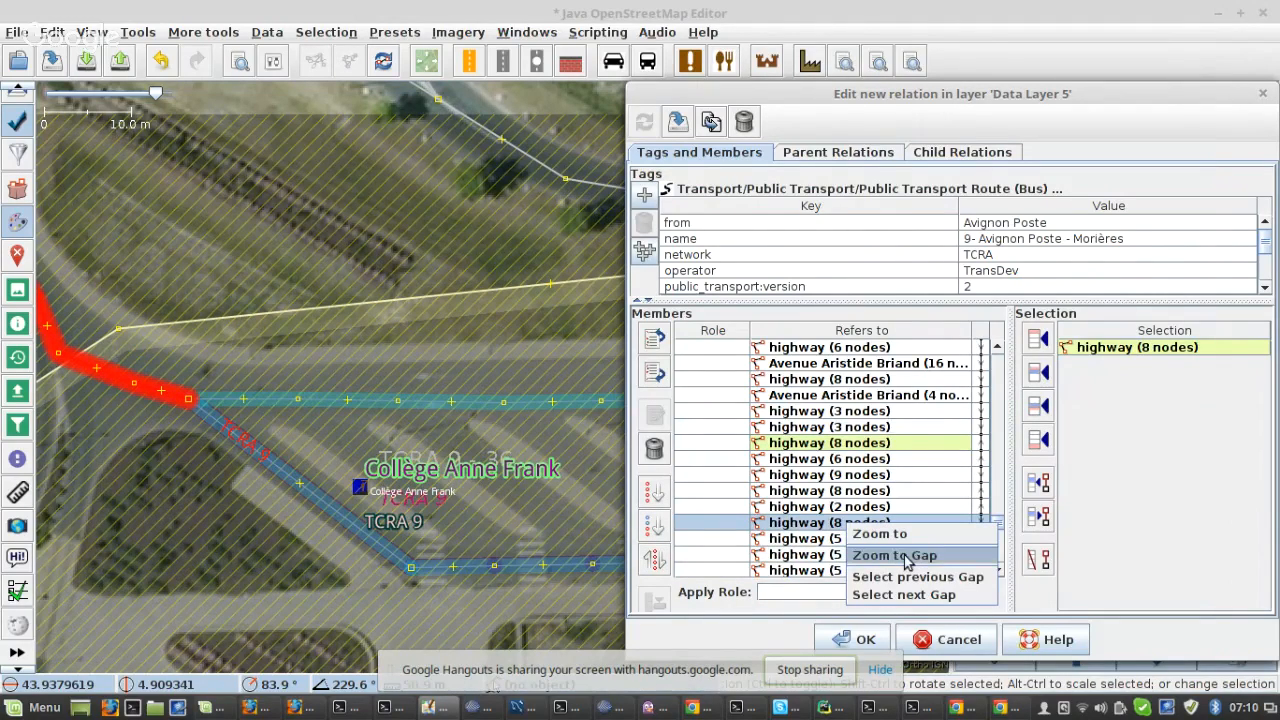
left_click(895, 555)
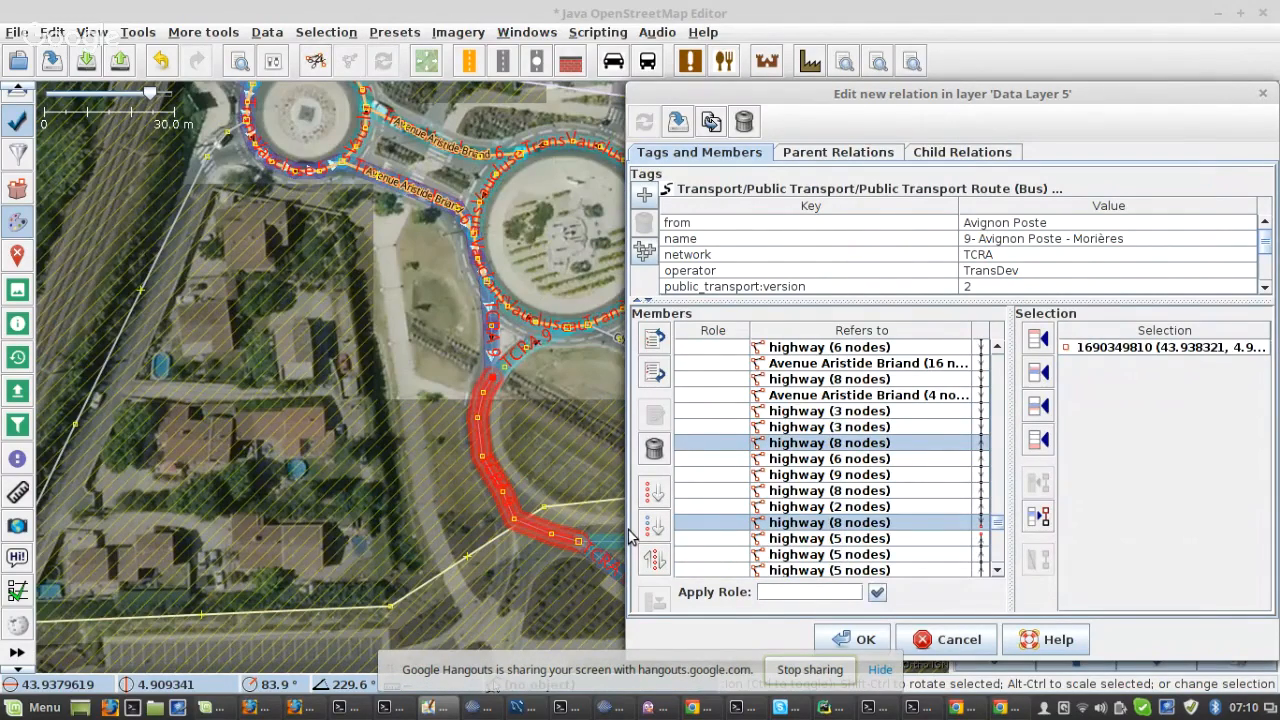
- Select the four-node link road together with the two-node and five-node roundabout segments that continue from the gap
scroll(510, 368, "up", 4)
left_click(512, 346)
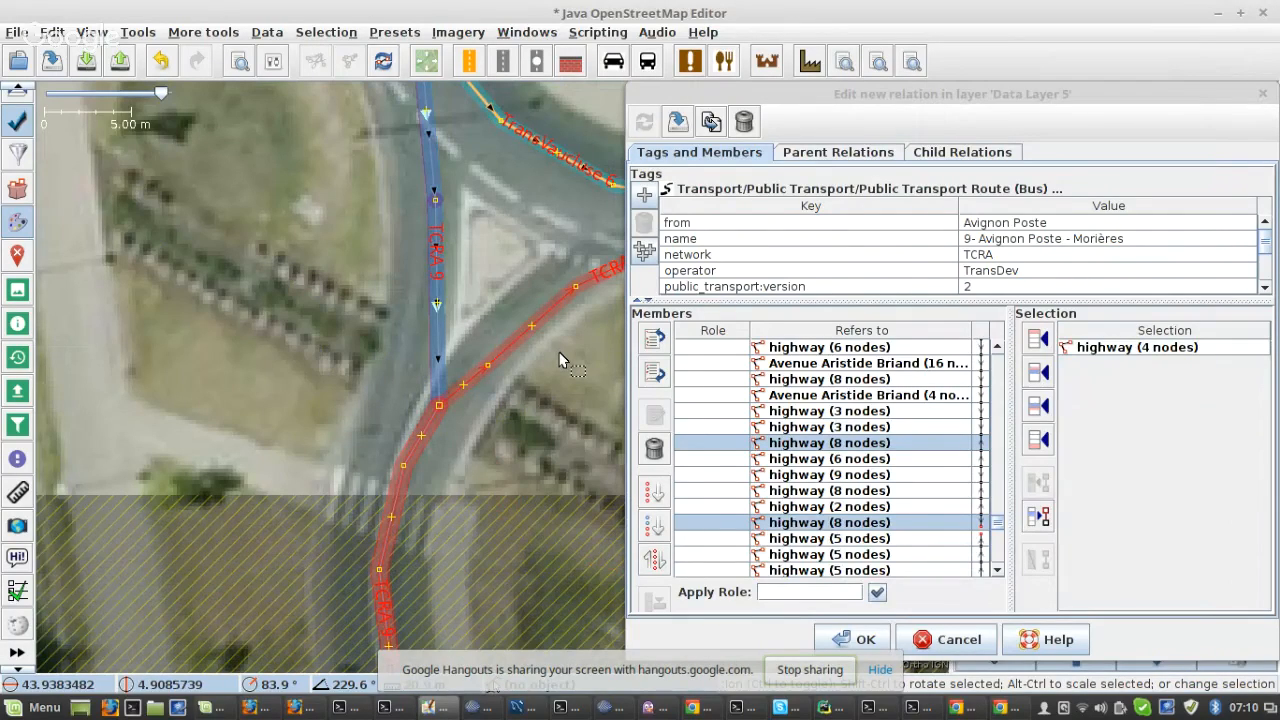
left_click_drag(560, 352, 158, 463)
left_click(406, 316, "shift")
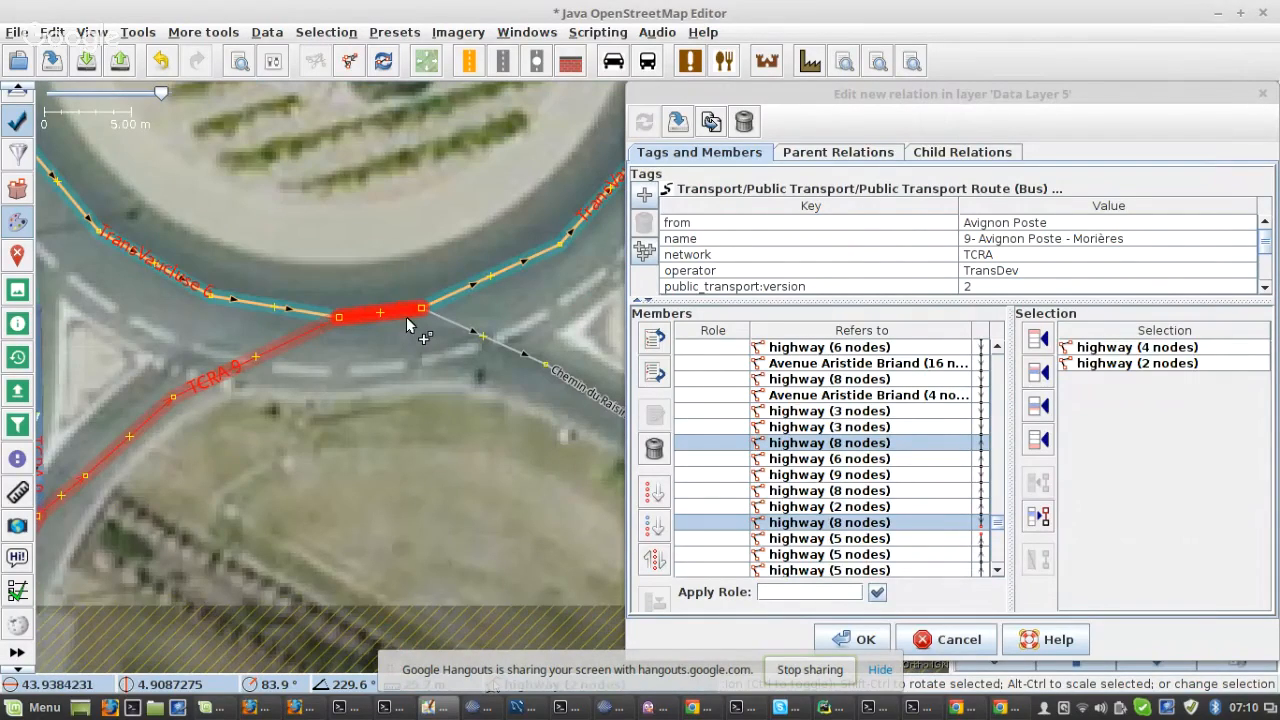
left_click(490, 277, "shift")
- Examine the course of the TCRA 9 route north of the two roundabouts and around the larger roundabout
scroll(224, 352, "down", 6)
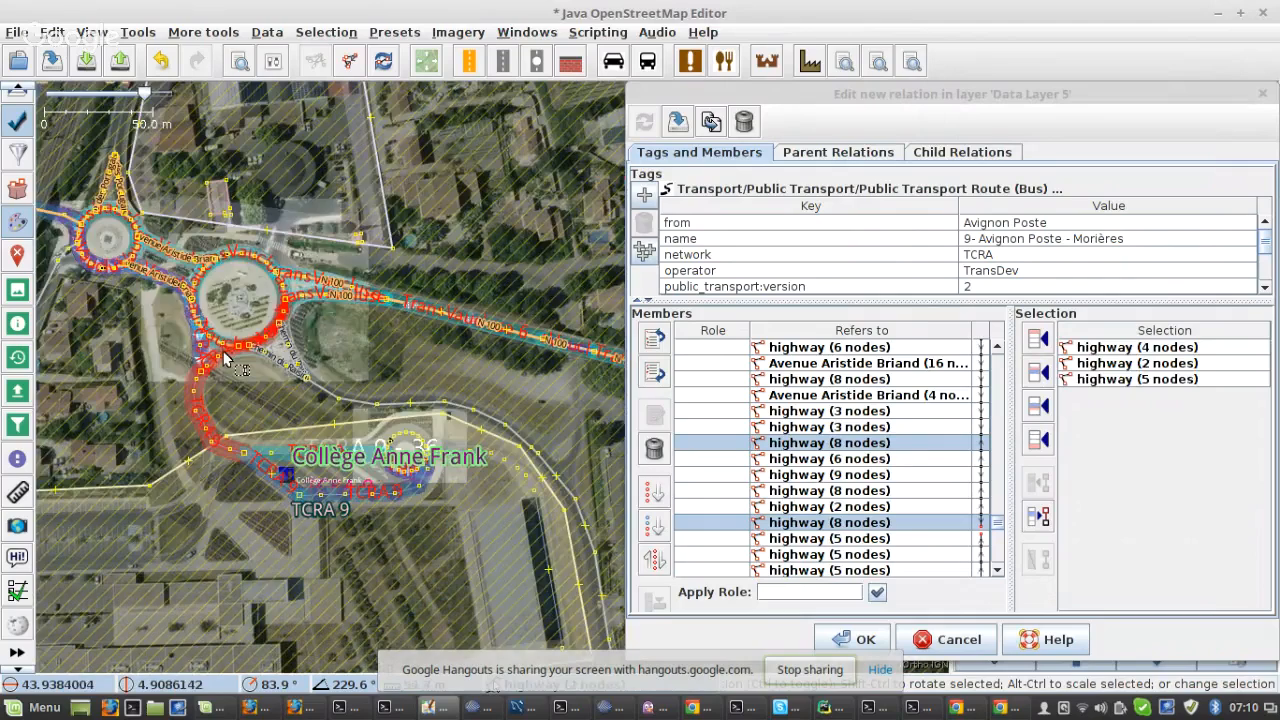
scroll(313, 303, "down", 6)
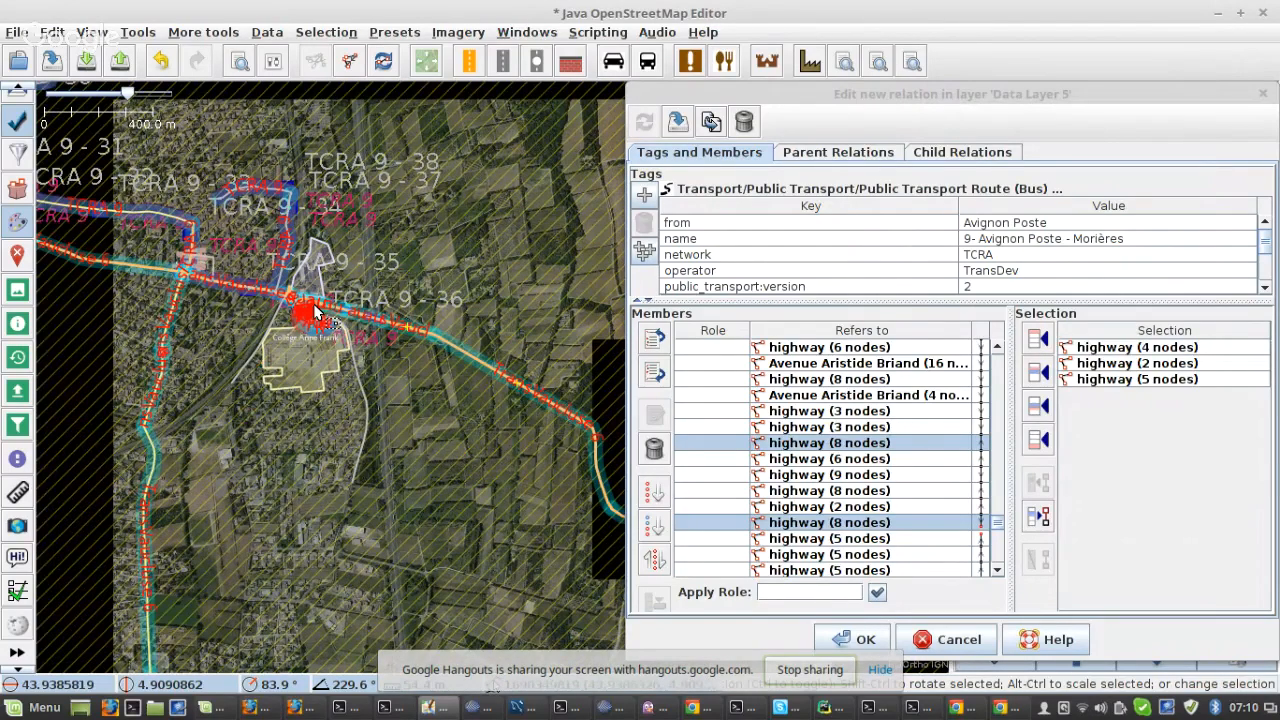
scroll(275, 298, "up", 6)
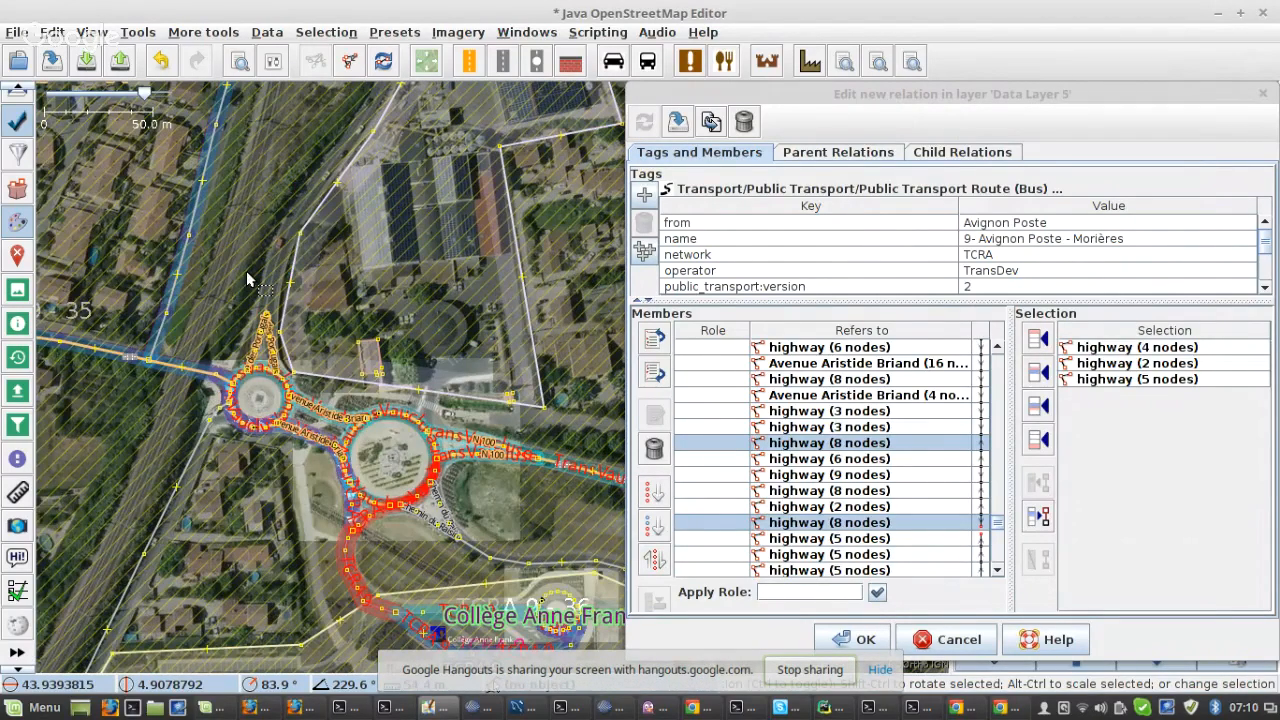
scroll(176, 136, "up", 4)
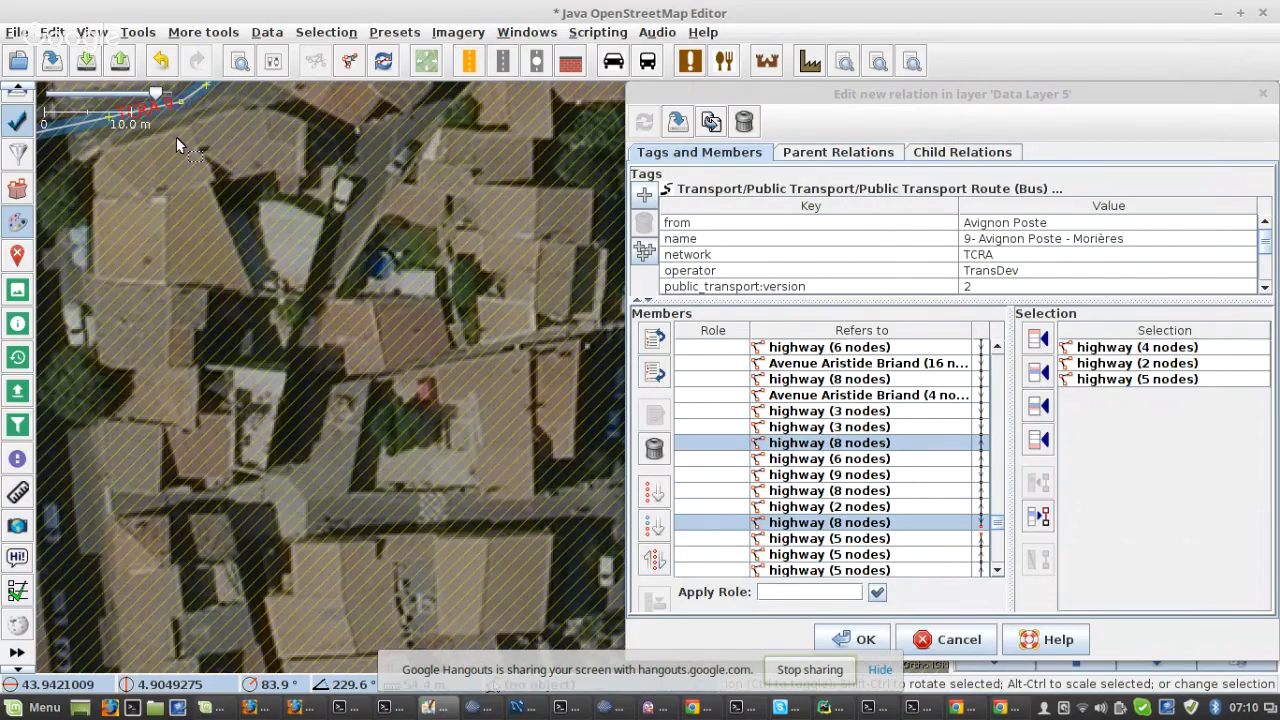
scroll(378, 343, "down", 9)
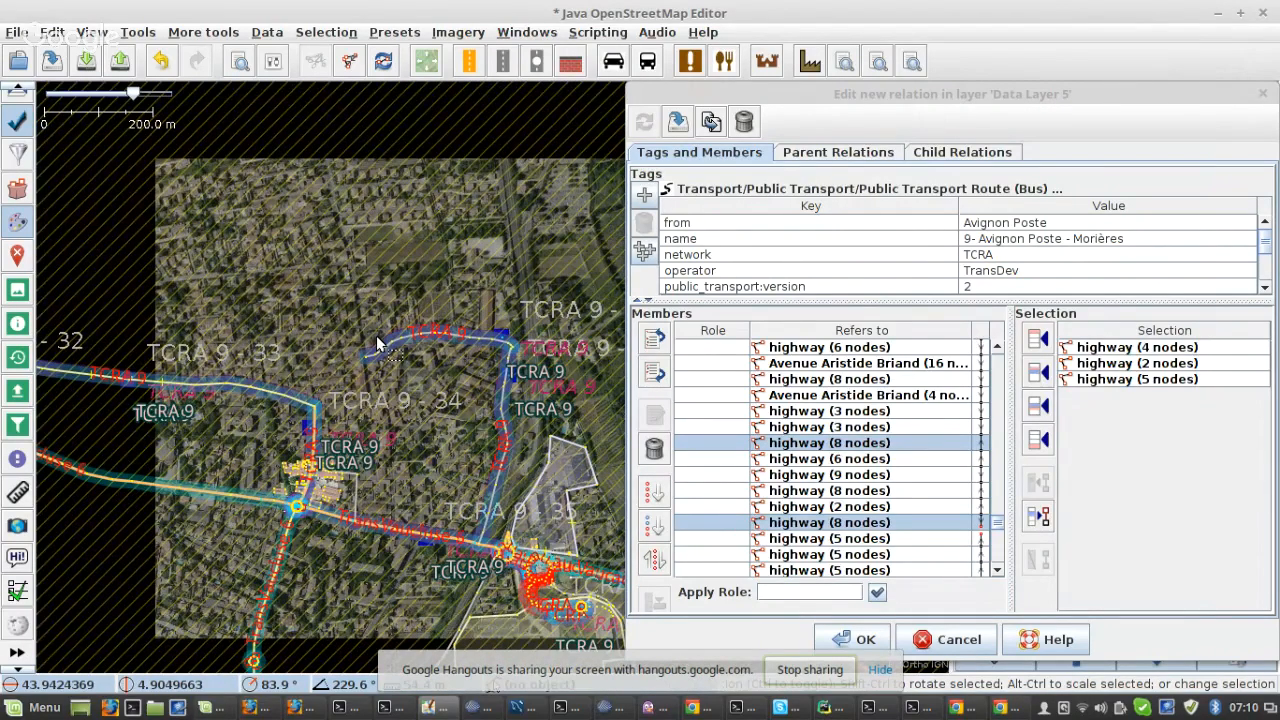
left_click_drag(378, 343, 224, 385)
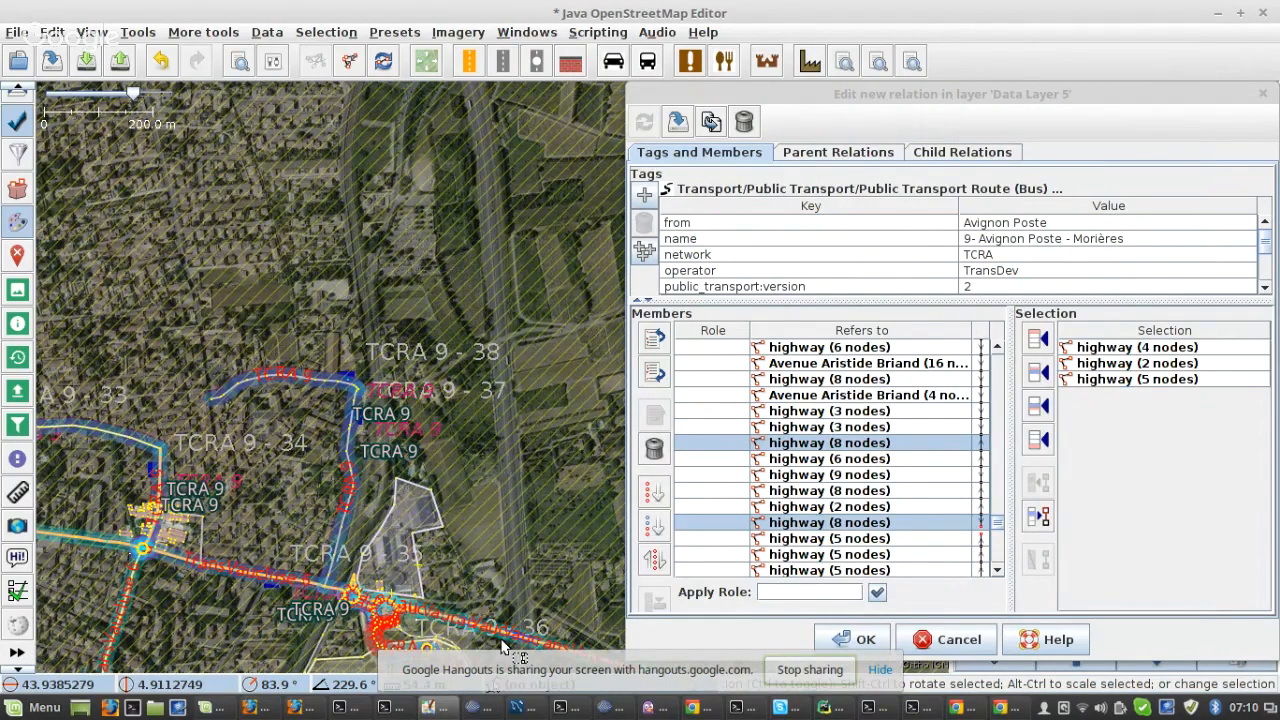
scroll(555, 568, "up", 10)
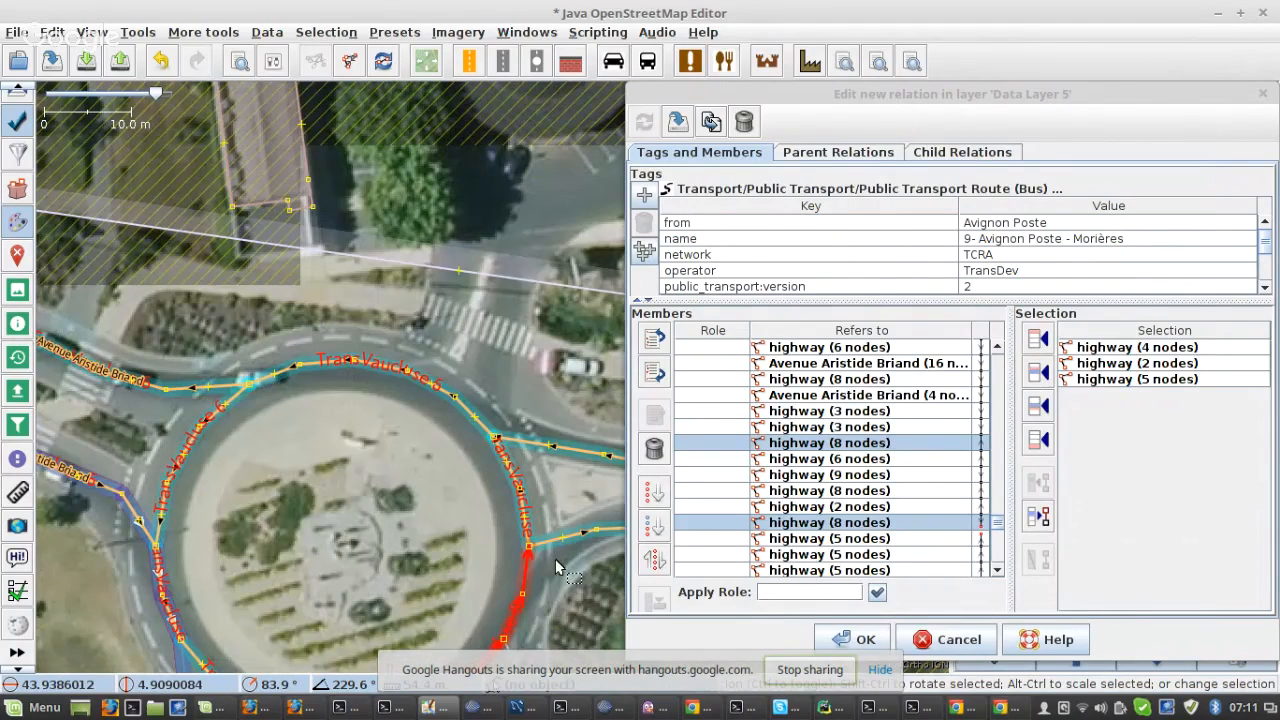
- Extend the selection over the three-node and six-node roundabout segments, four-node Avenue Aristide Briand and nine-node segment, and add all after the eight-node member
left_click(521, 490, "shift")
left_click(440, 388, "shift")
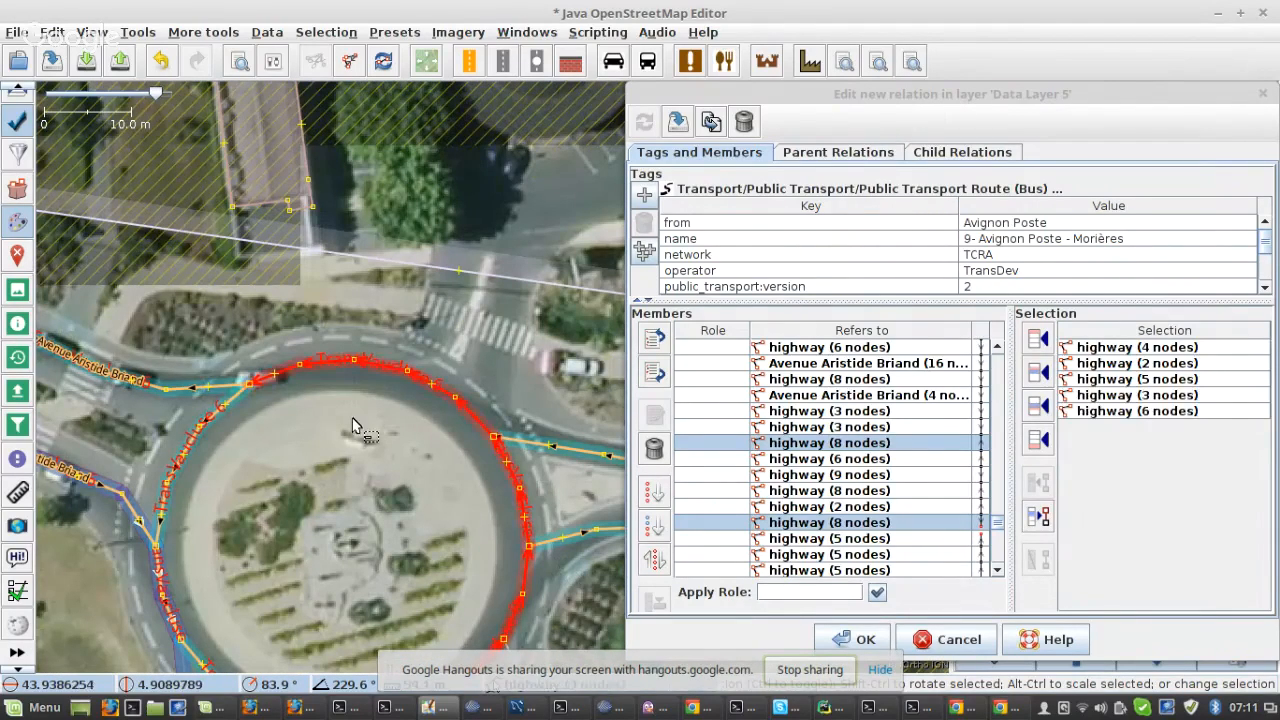
left_click(207, 386, "shift")
scroll(465, 455, "down", 5)
scroll(450, 457, "up", 5)
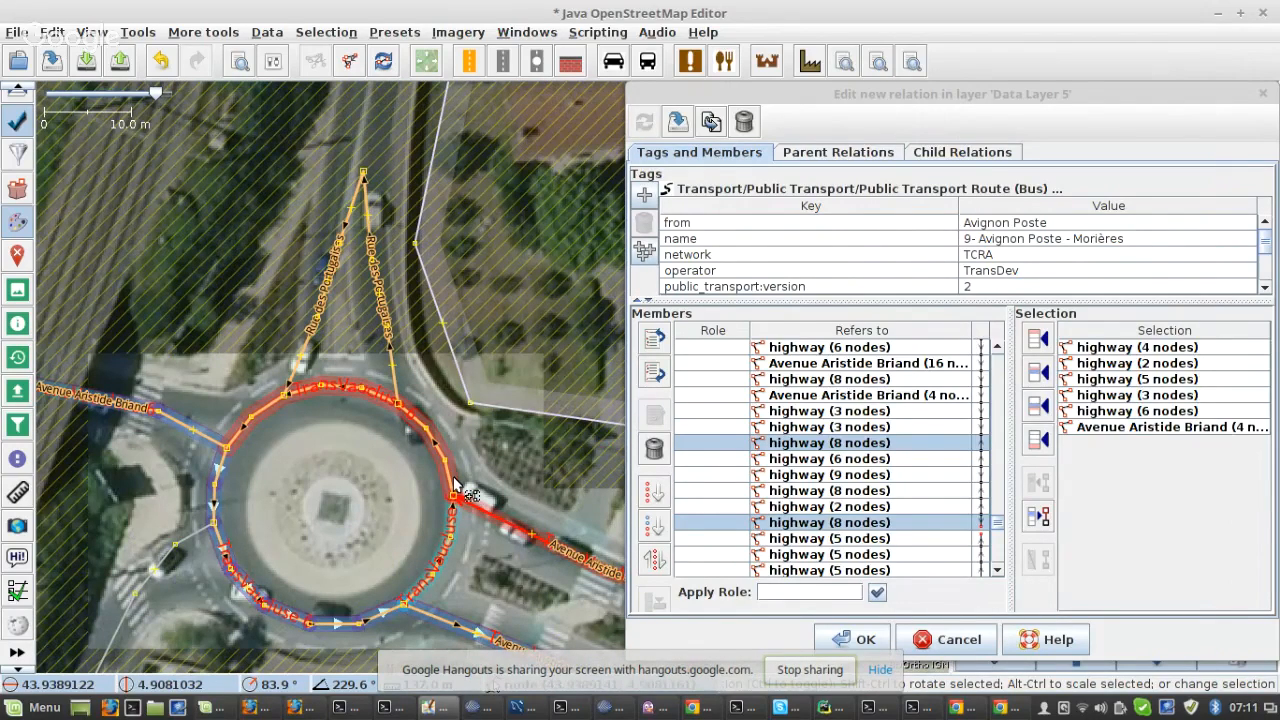
scroll(455, 487, "down", 5)
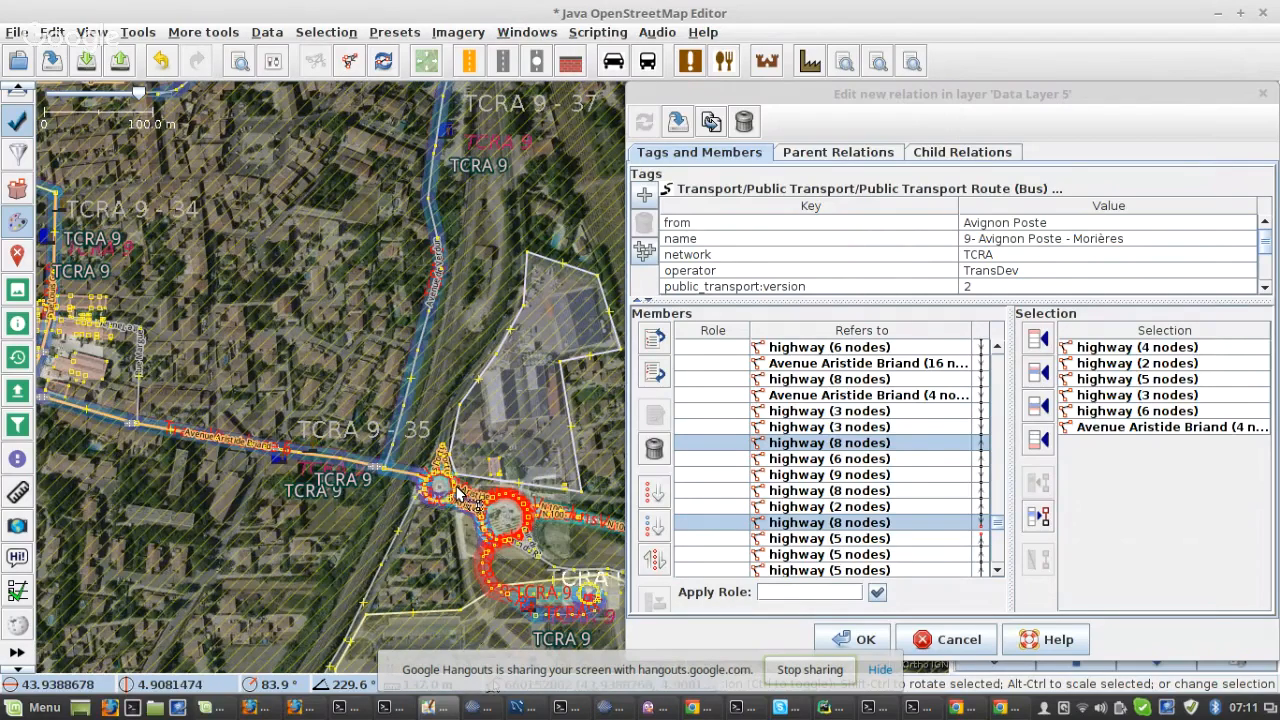
scroll(457, 492, "up", 5)
left_click(1038, 406)
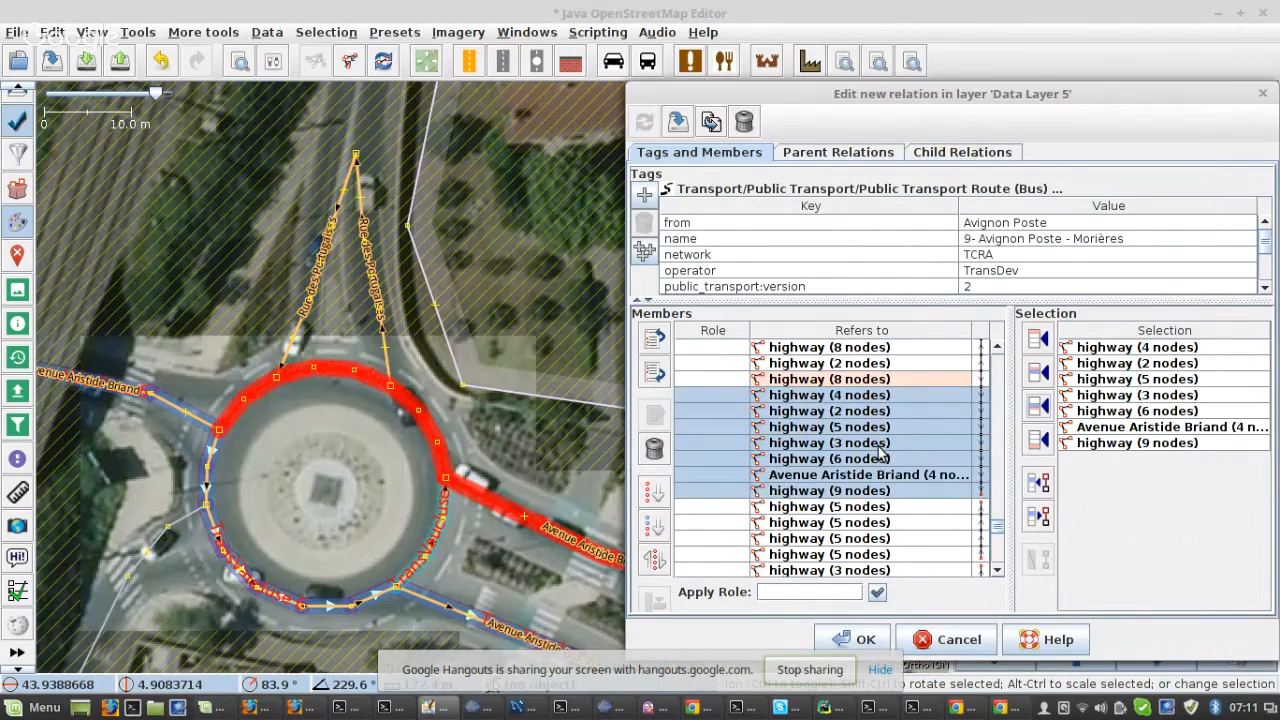
- Remove the 16-node Avenue Aristide Briand way west of the small roundabout from the relation's members
left_click(435, 444)
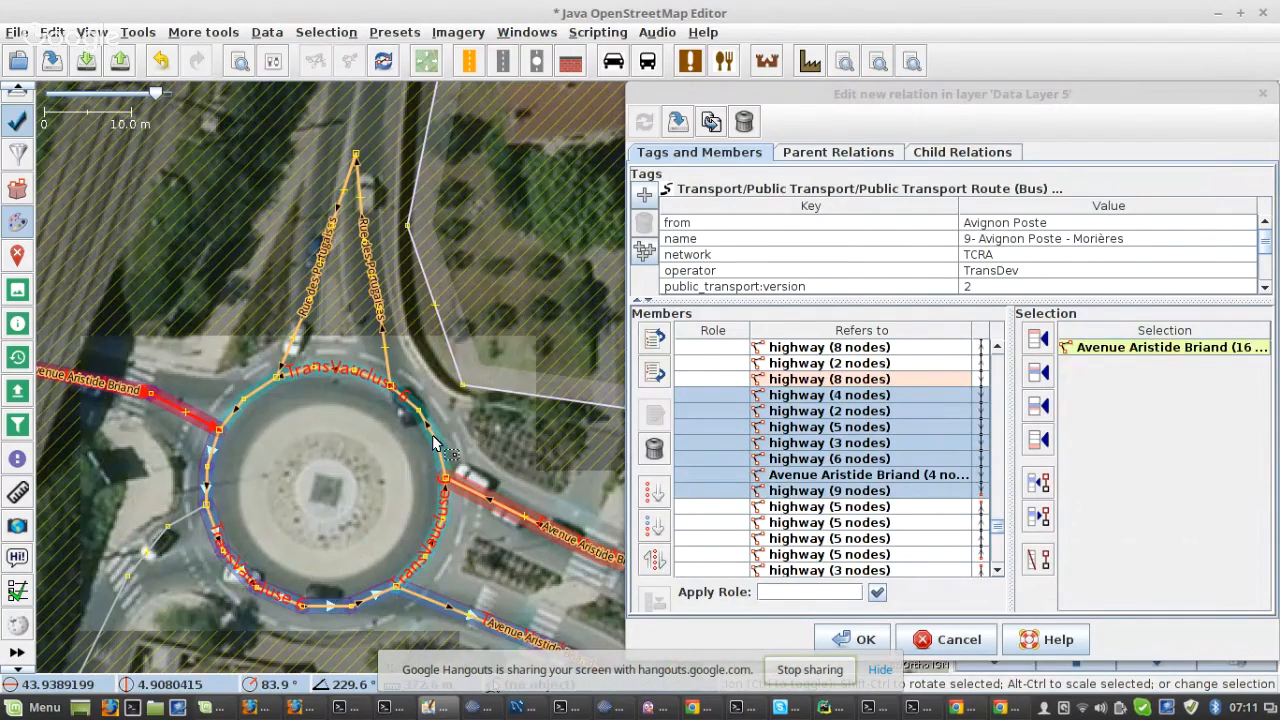
scroll(435, 444, "down", 3)
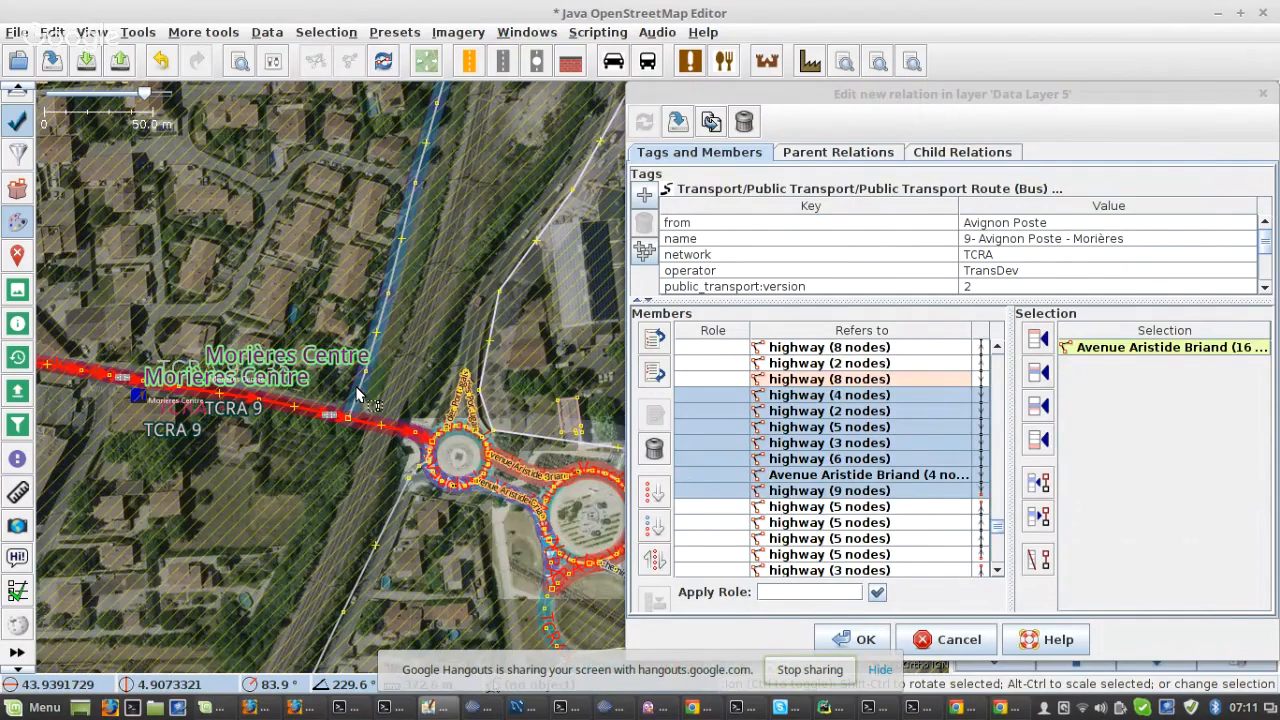
scroll(357, 395, "up", 2)
scroll(873, 447, "up", 3)
left_click(1037, 564)
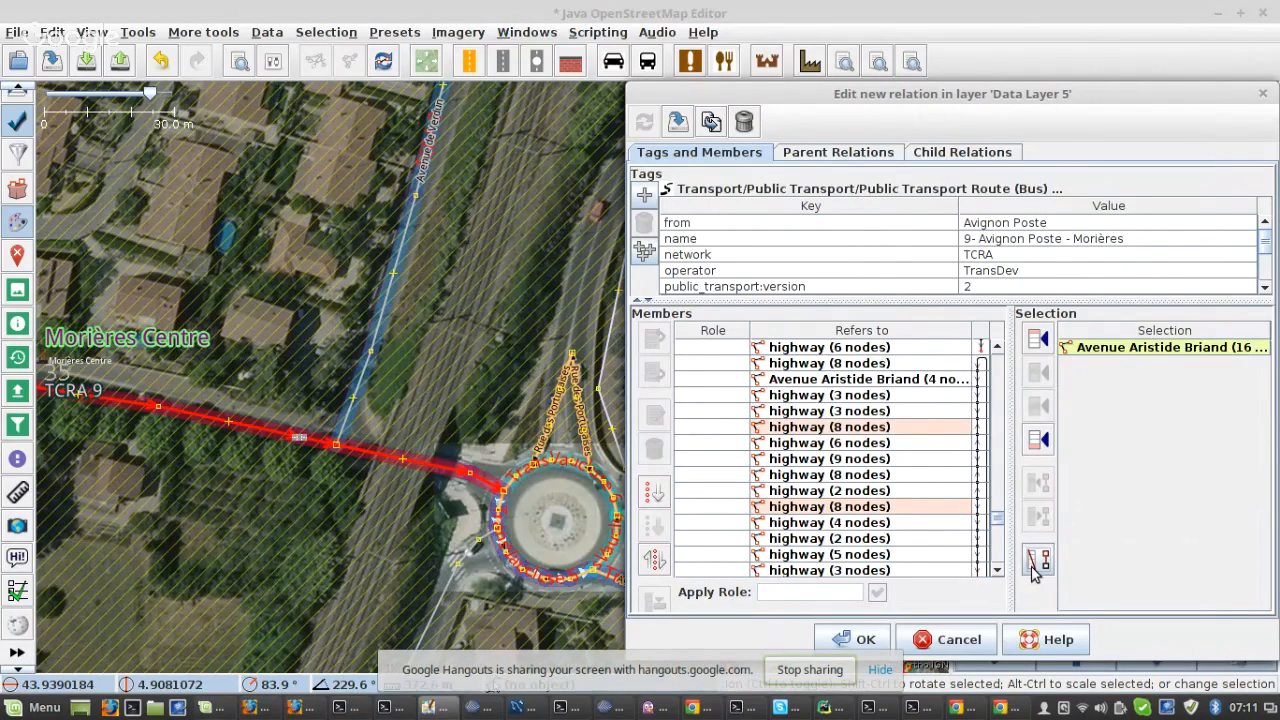
- Split Avenue Aristide Briand at its junction with Avenue de Verdun and add both parts before the eight-node member
left_click(340, 452)
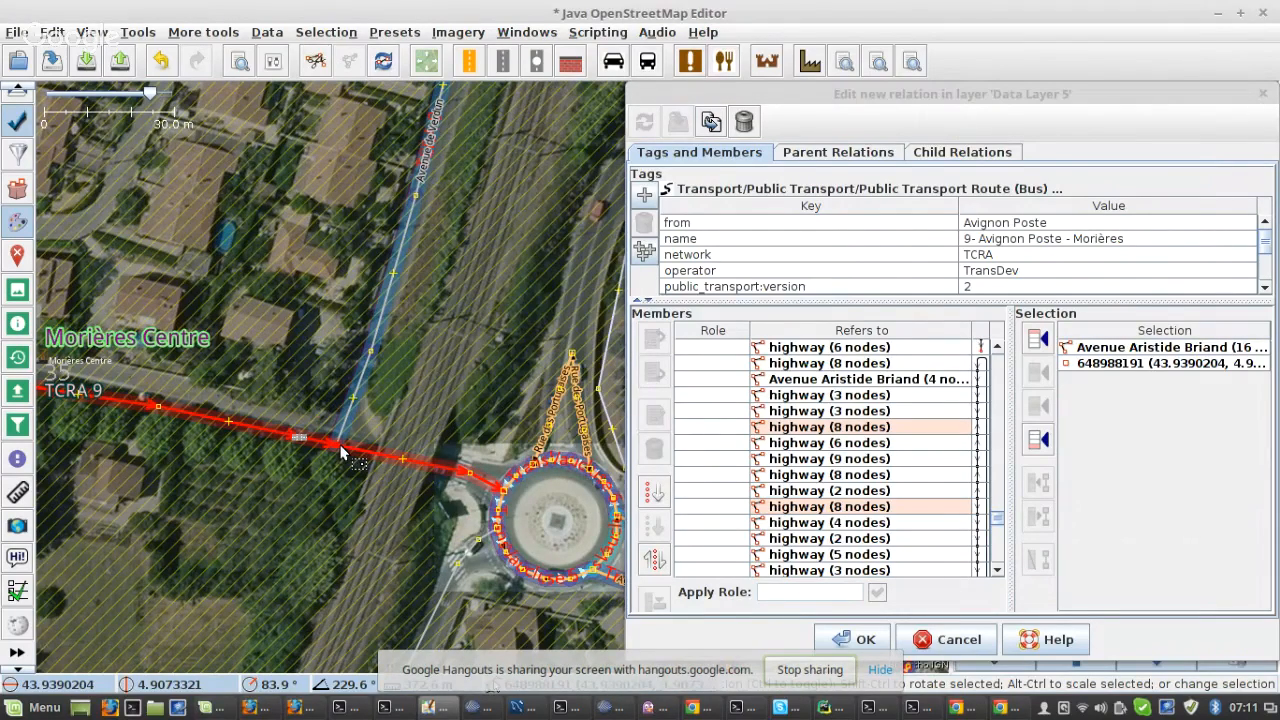
key("p")
key("Return")
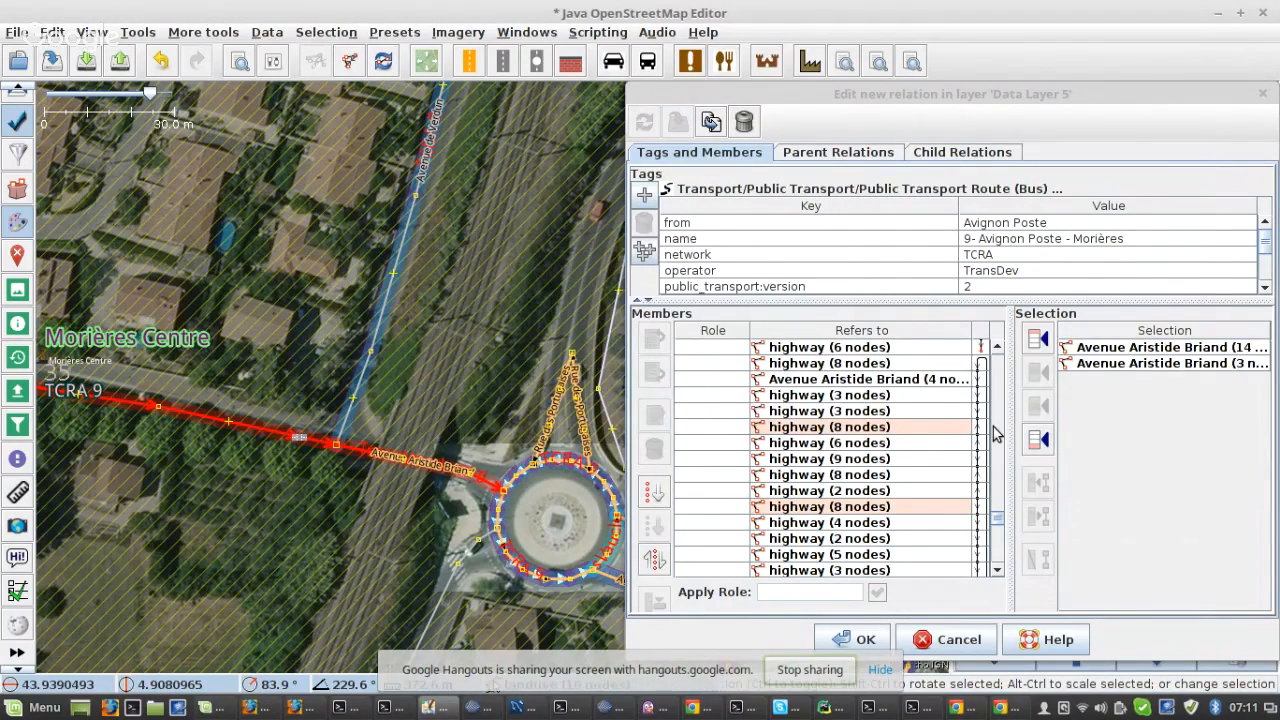
left_click(940, 364)
left_click(1040, 373)
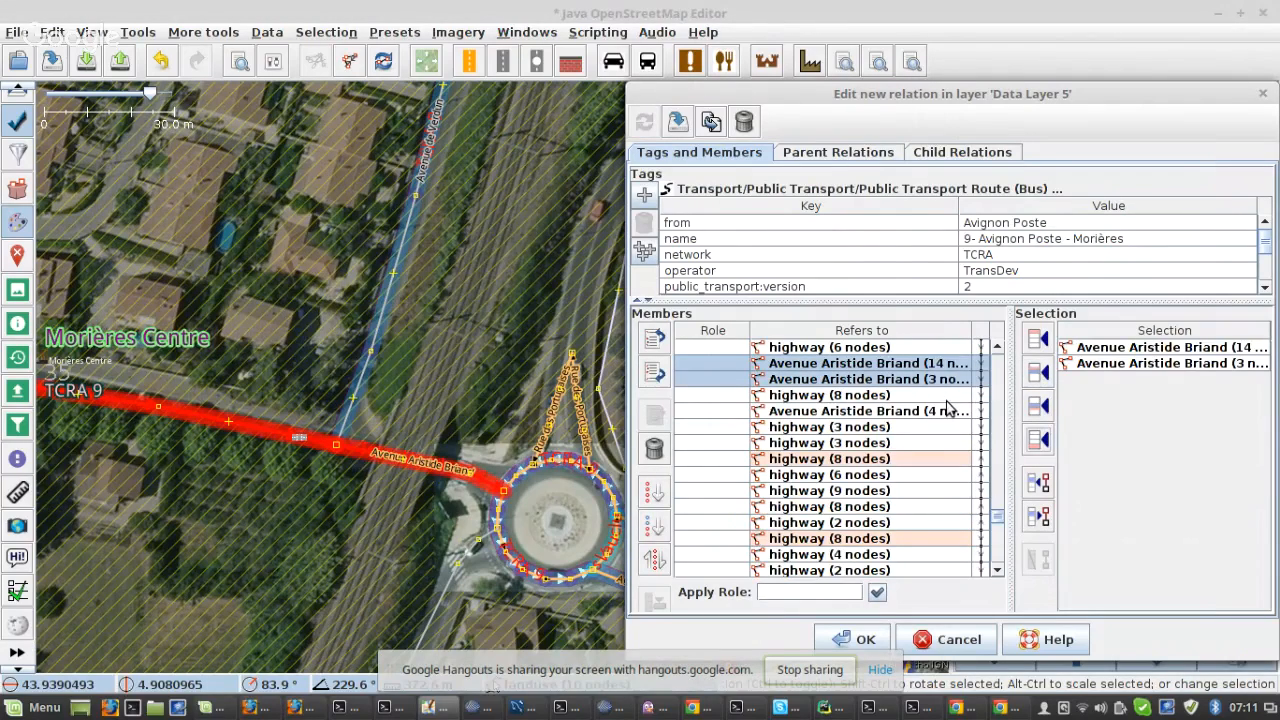
- Add the three-node part of Avenue Aristide Briand again after the nine-node roundabout member for the return trip
left_click(398, 459)
scroll(917, 470, "down", 3)
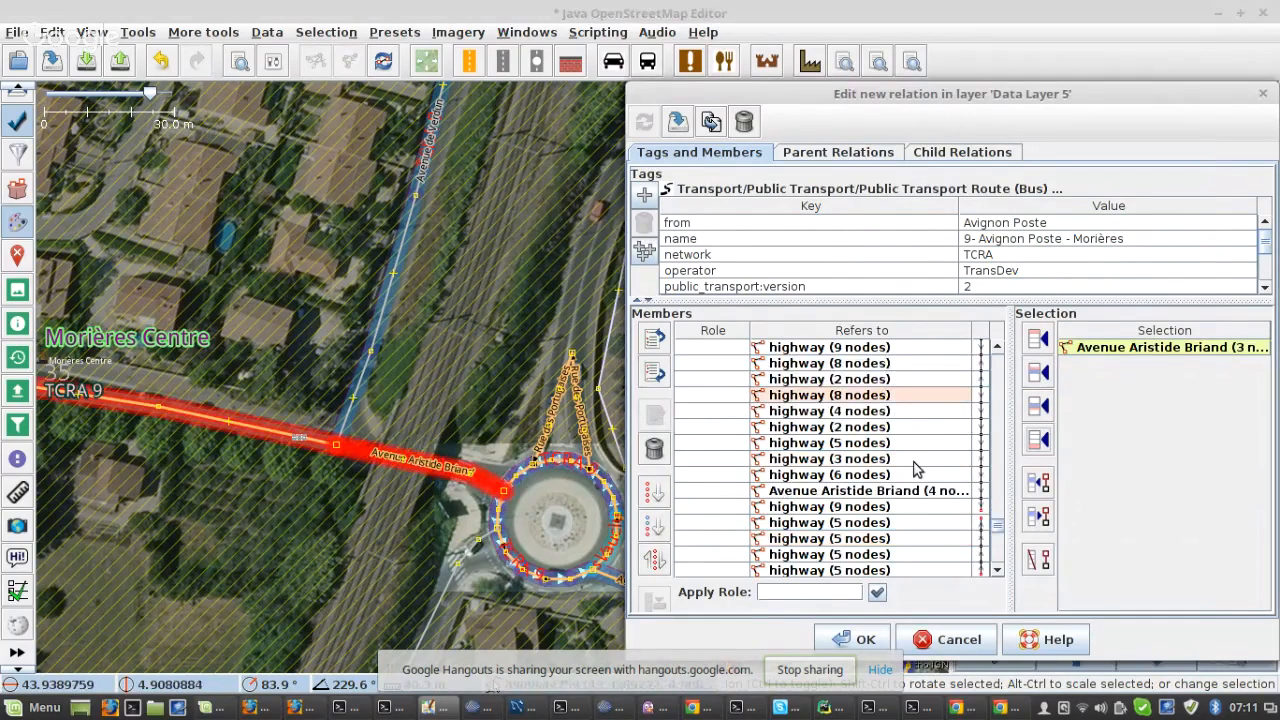
scroll(917, 470, "down", 1)
left_click(945, 466)
left_click(1039, 410)
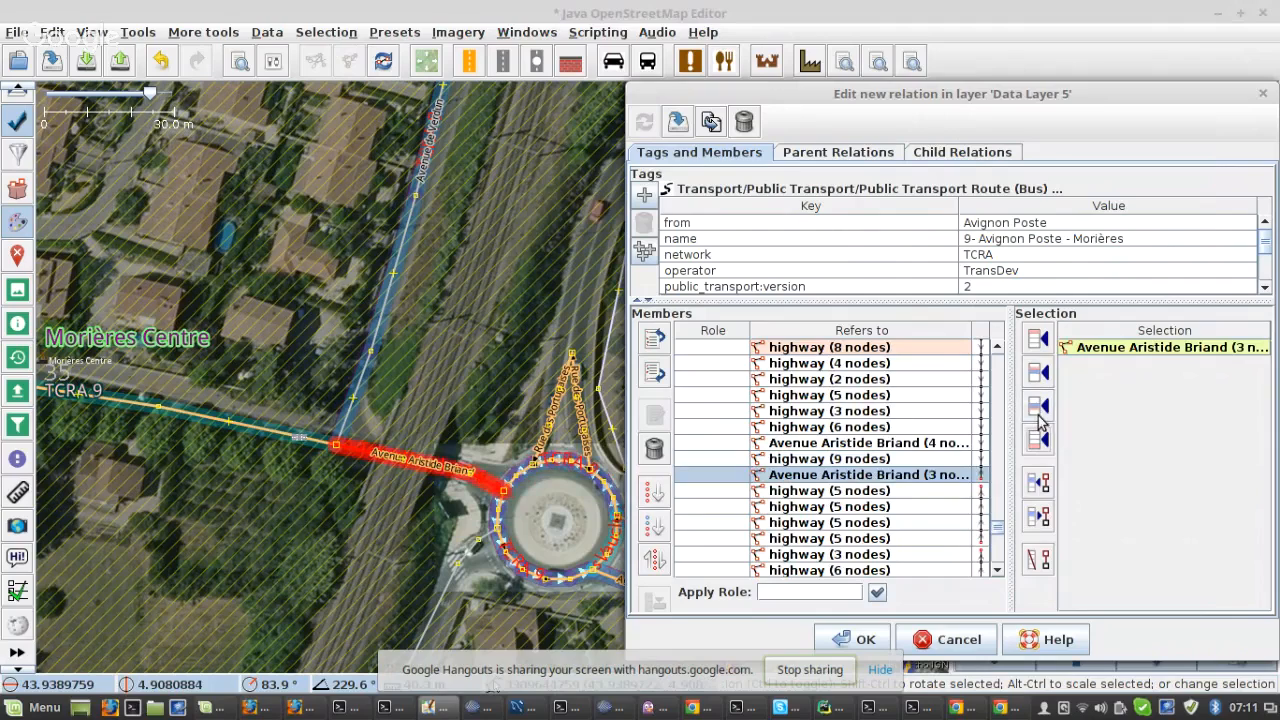
- Move the members from the first unsorted five-node highway through Rue des Saules below Avenue de Verdun and Rue Louis Pasteur
left_click(366, 370)
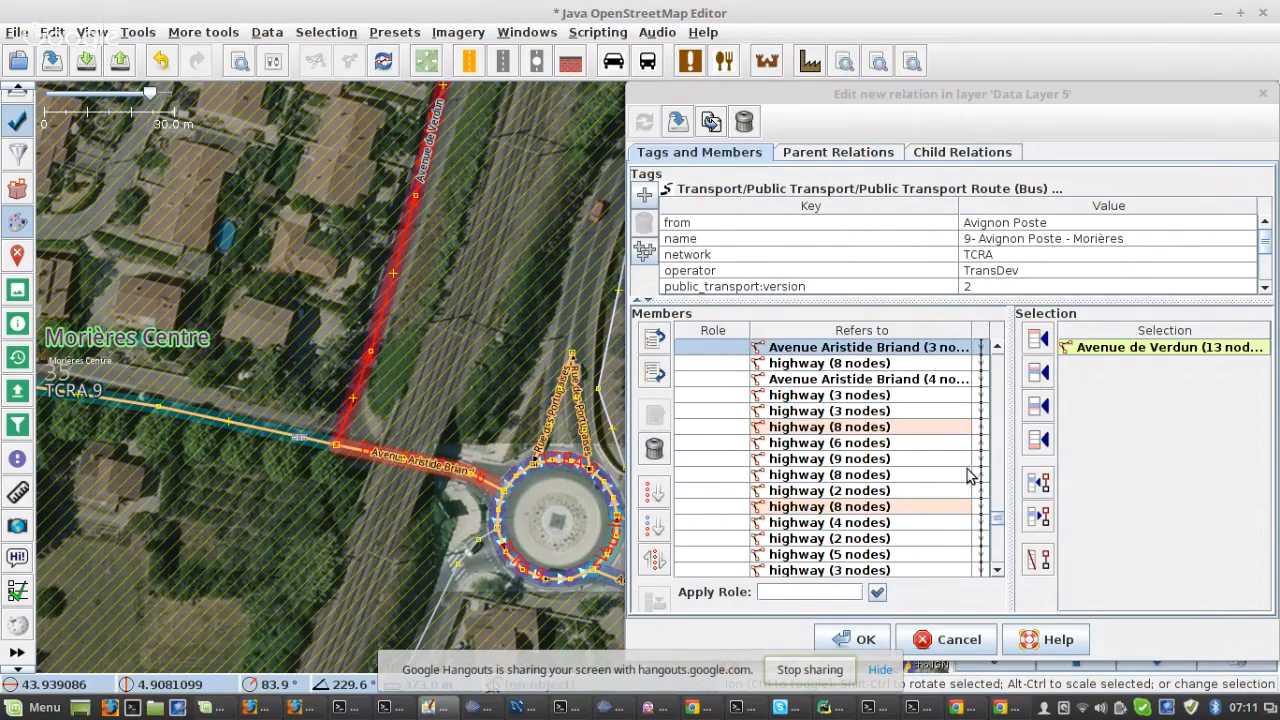
scroll(968, 474, "down", 3)
left_click(922, 491)
left_click(899, 508)
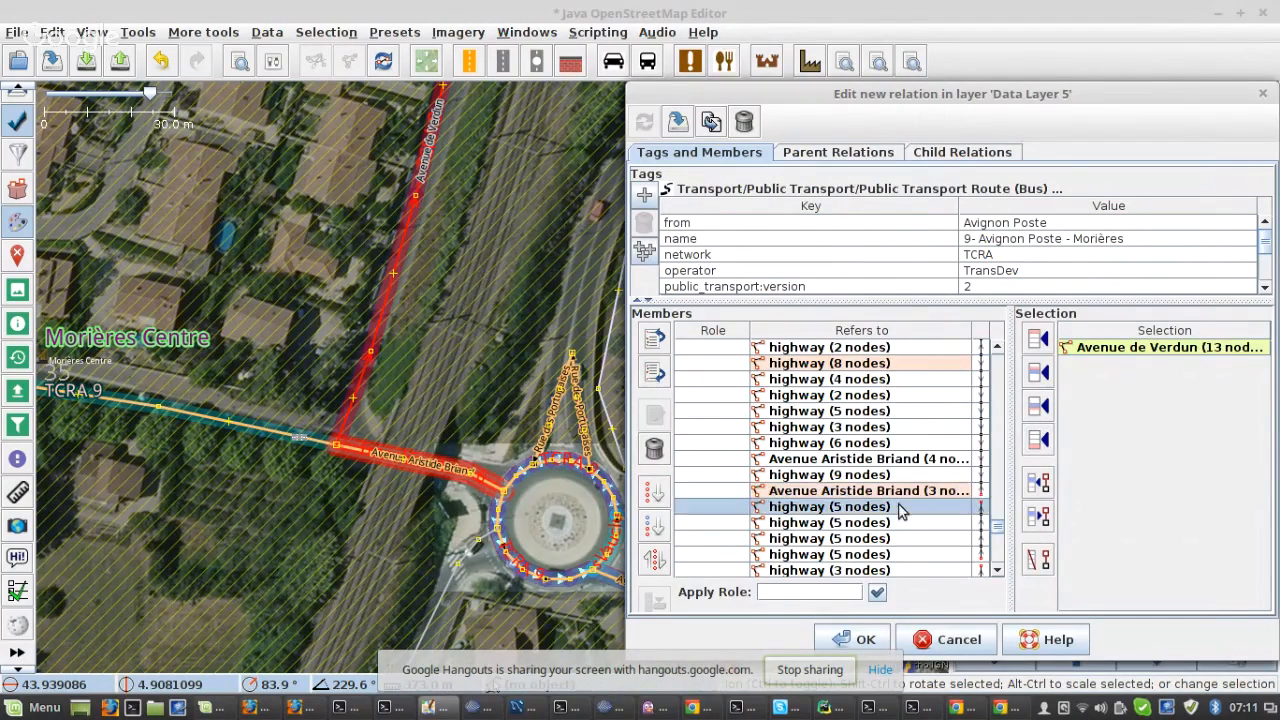
scroll(898, 512, "down", 11)
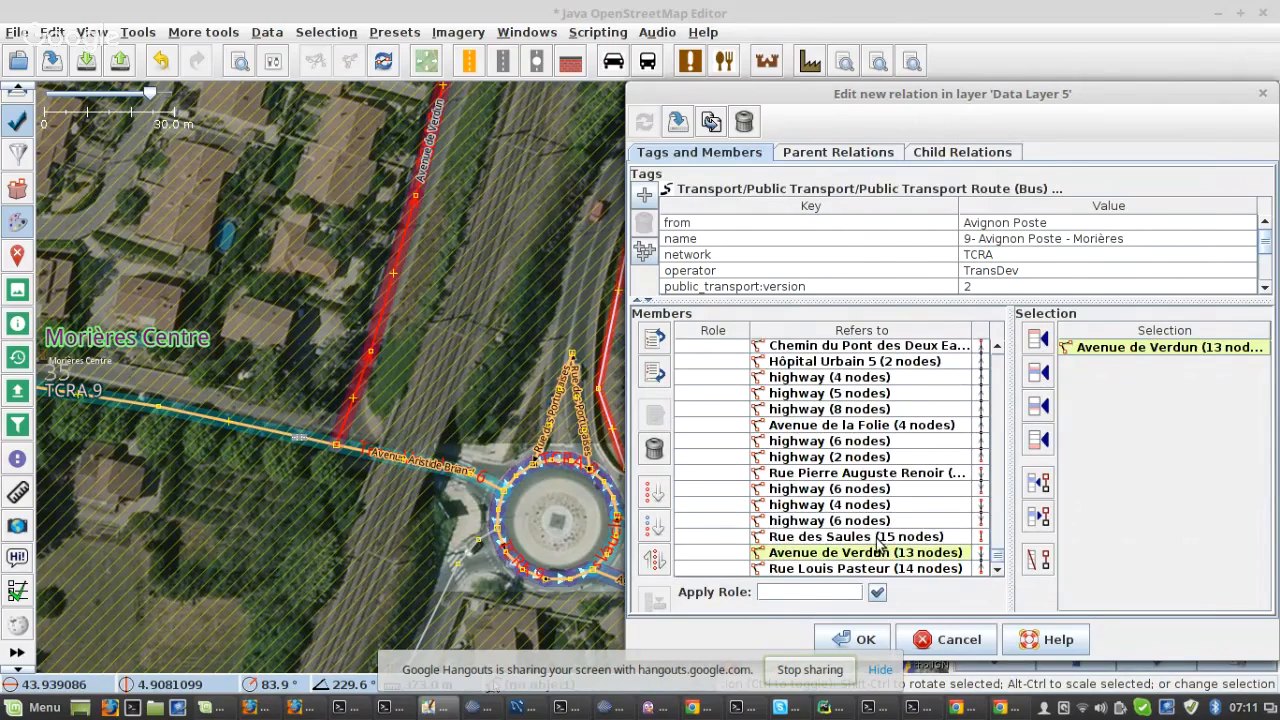
left_click(880, 537, "shift")
left_click(655, 373)
left_click(655, 373)
scroll(845, 480, "up", 4)
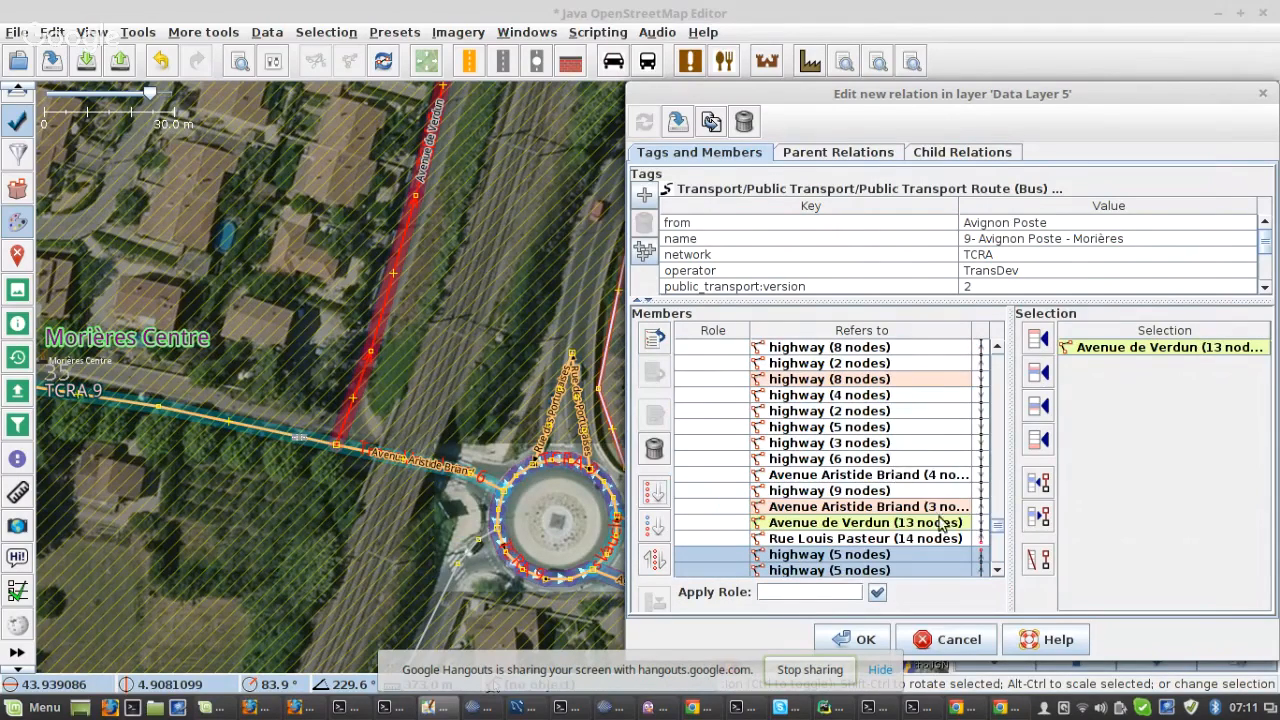
- Zoom to the gap after Rue Louis Pasteur and examine the route around the JC Alliaud and Gare de Morières stops
scroll(940, 525, "down", 1)
left_click(880, 494)
right_click(884, 503)
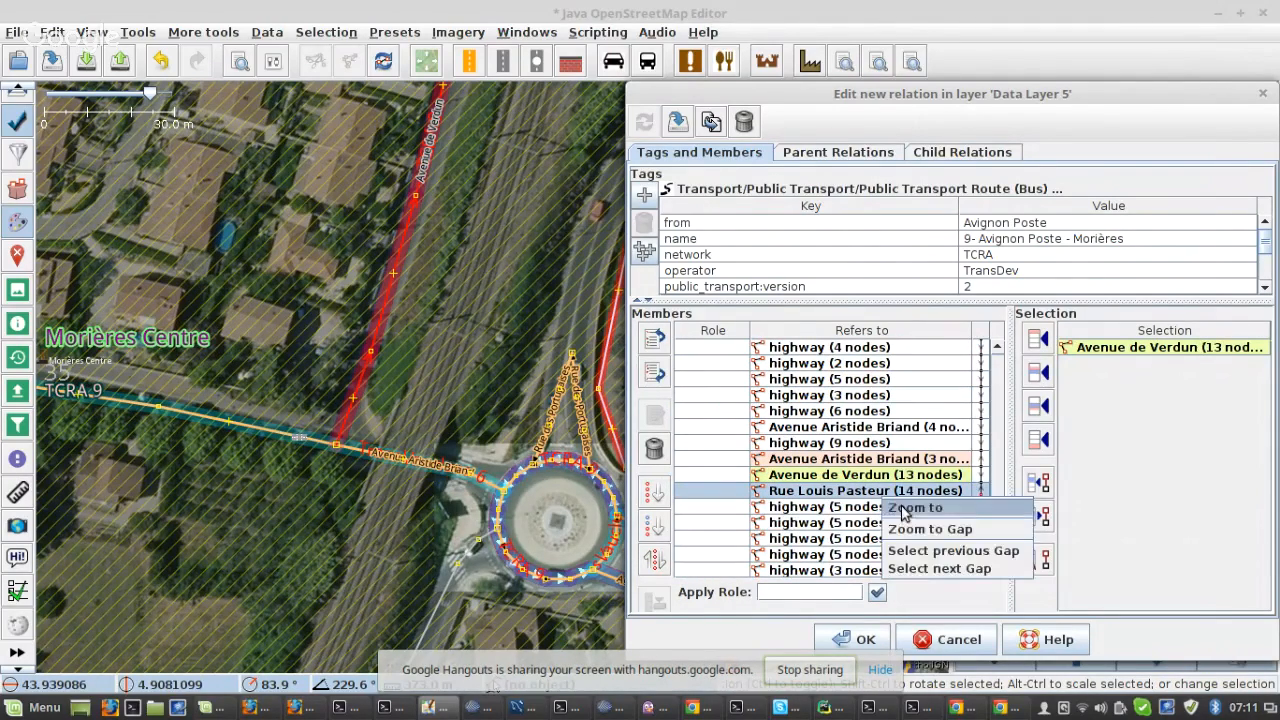
left_click(900, 532)
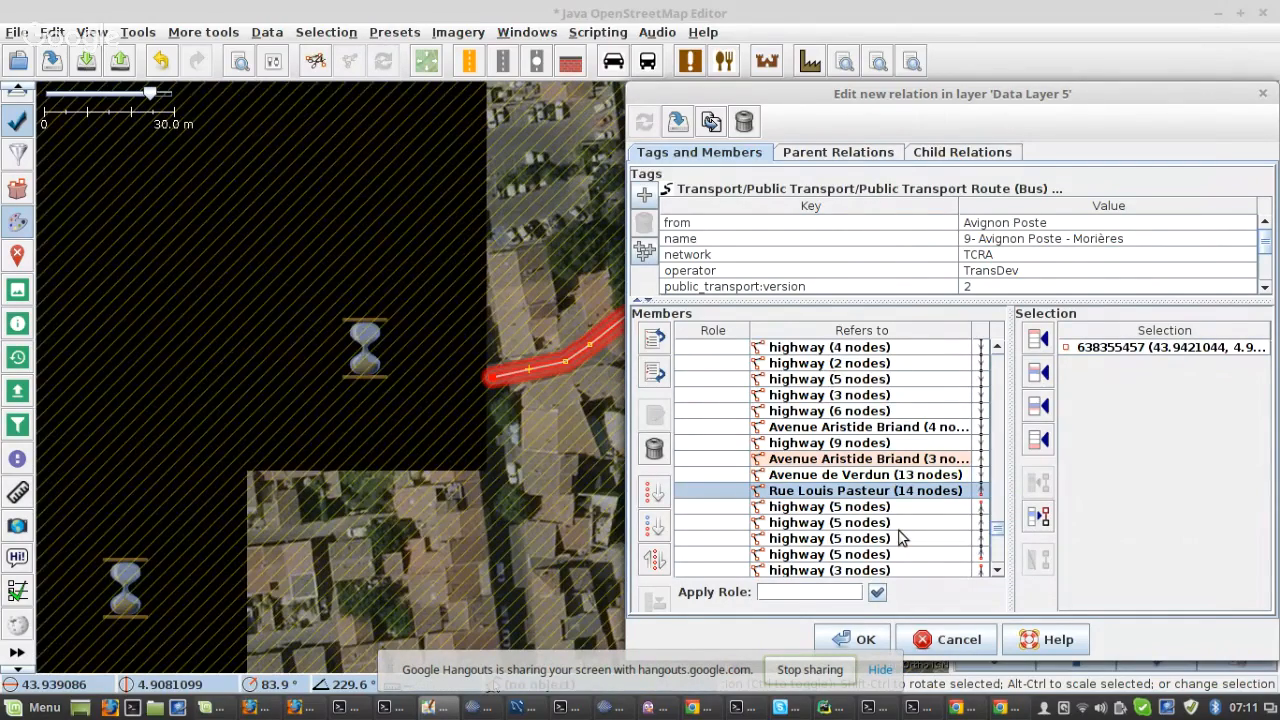
scroll(107, 395, "down", 3)
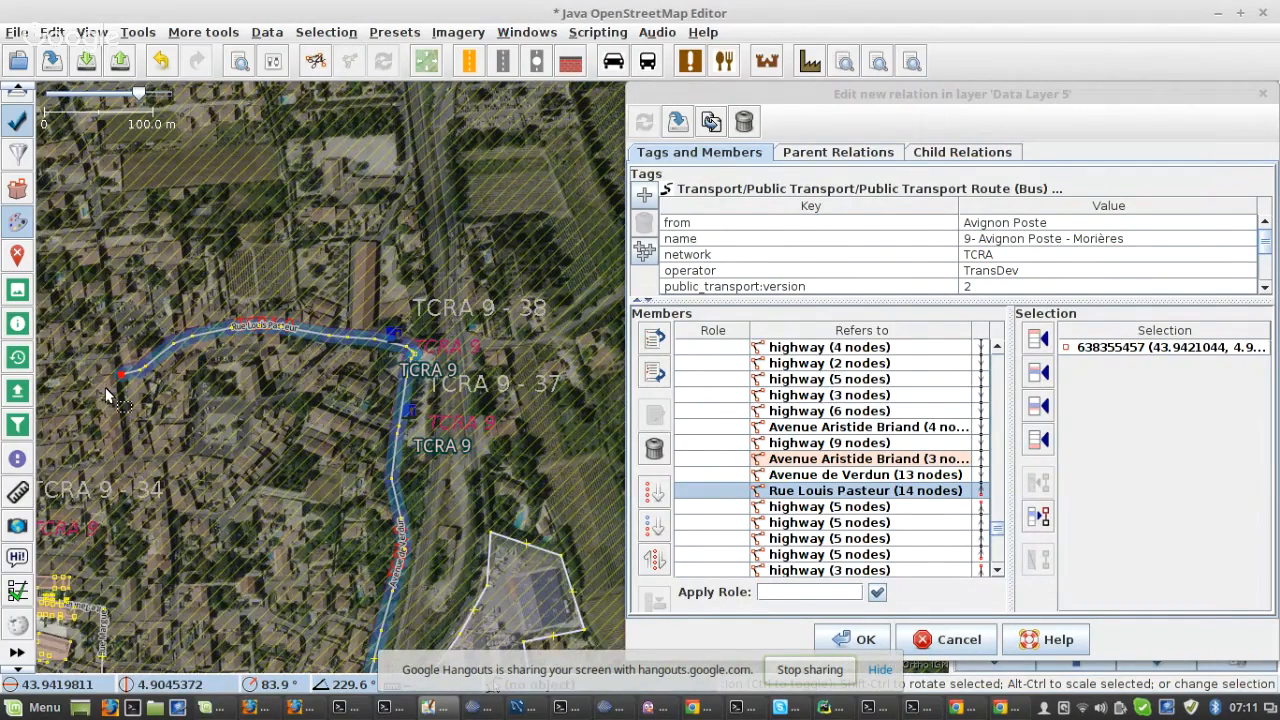
scroll(387, 377, "up", 3)
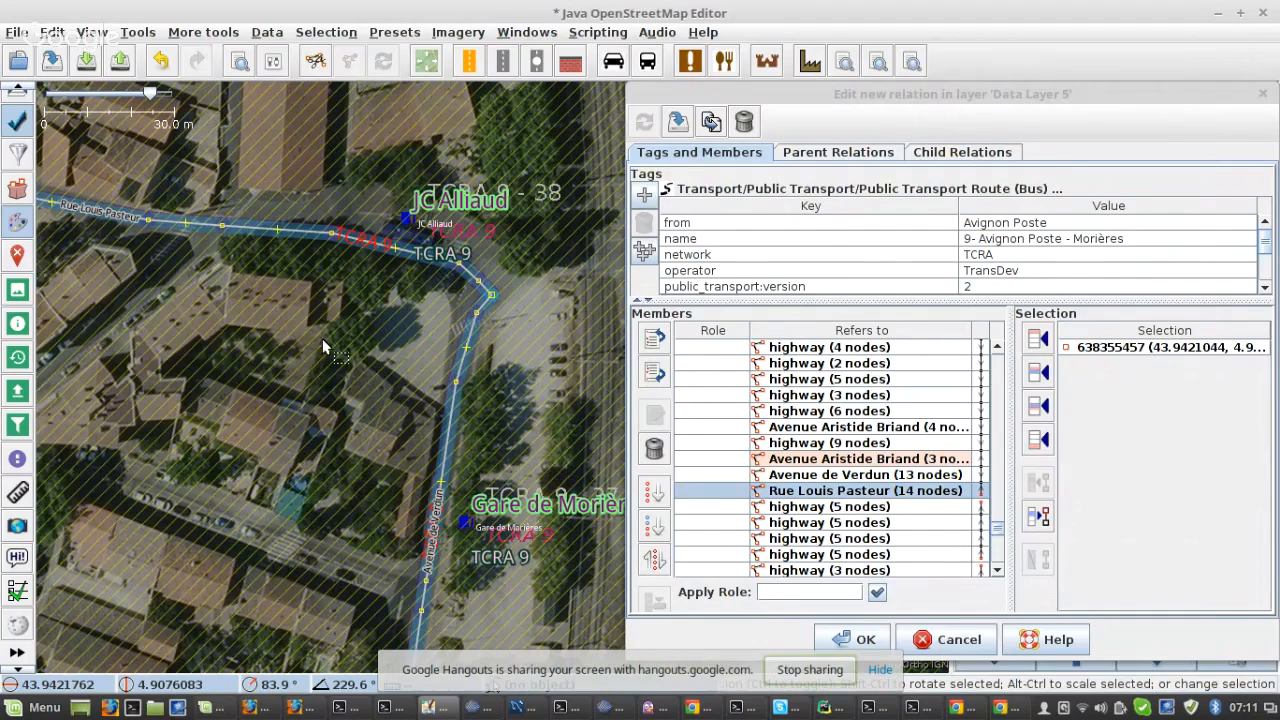
scroll(322, 347, "down", 1)
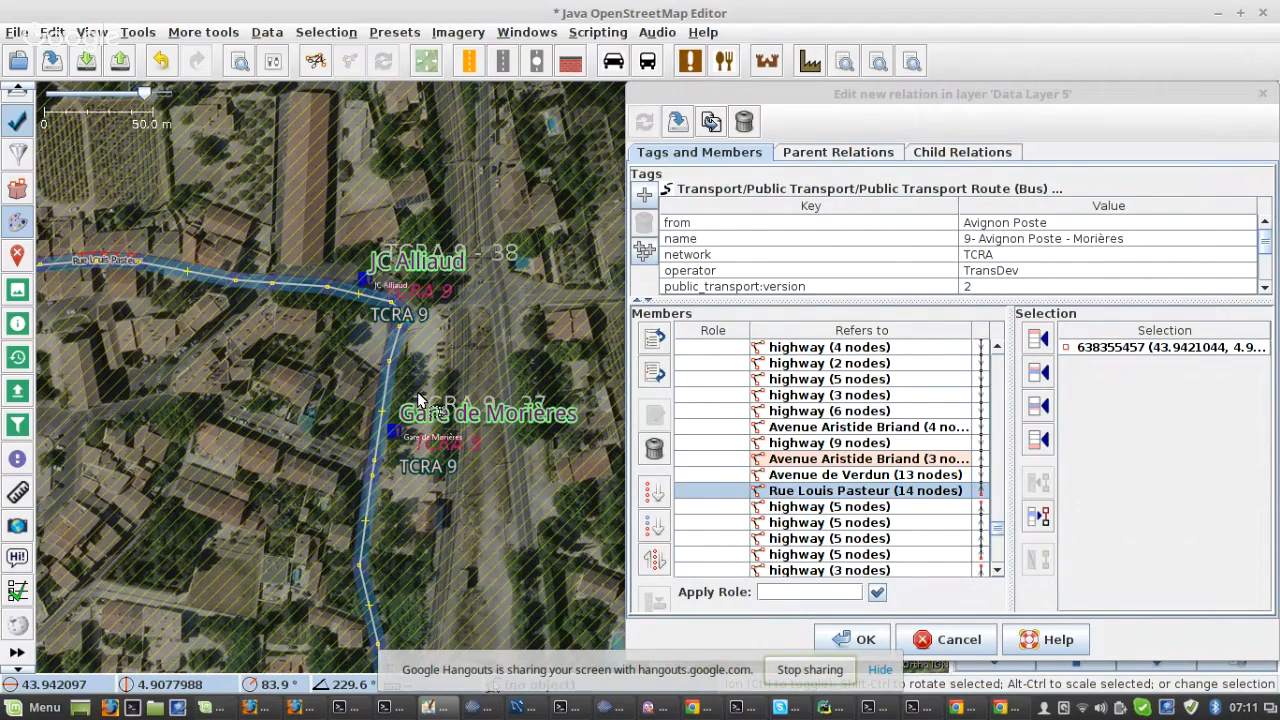
scroll(475, 428, "down", 1)
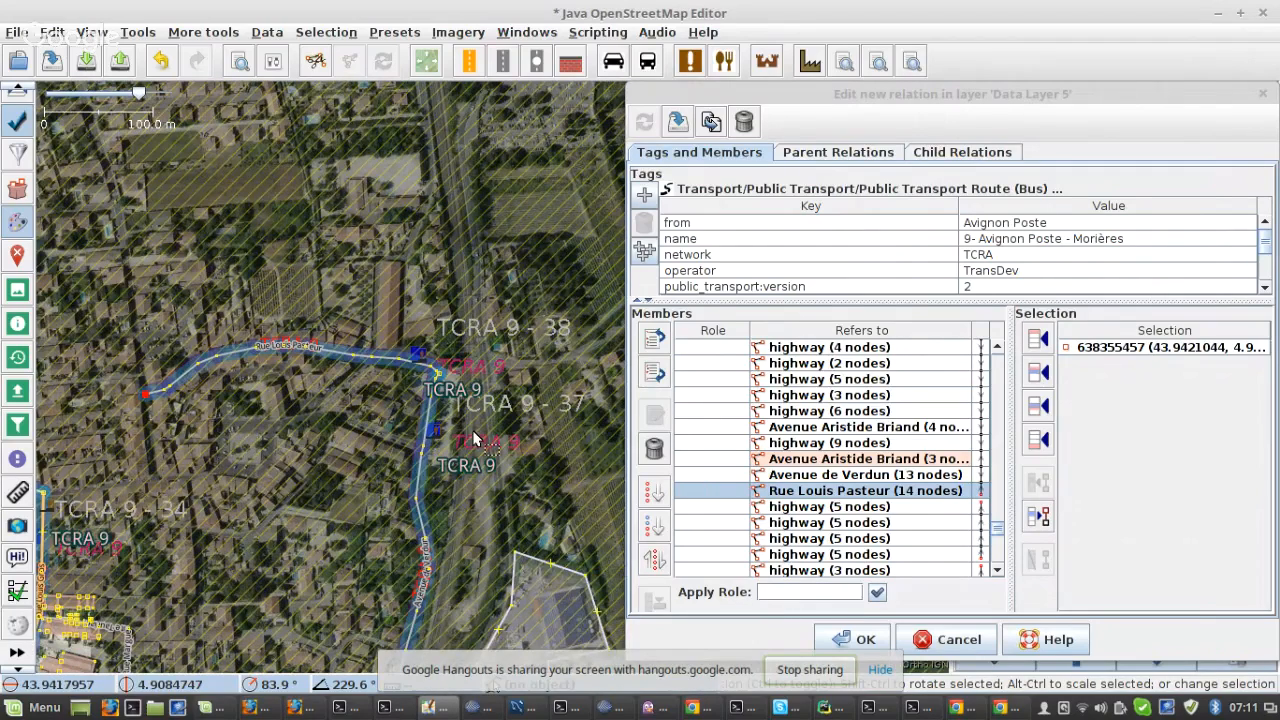
- Remove the 14-node Rue Louis Pasteur from the relation and add a node on that road beside the JC Alliaud stop
scroll(474, 440, "up", 5)
left_click(418, 385)
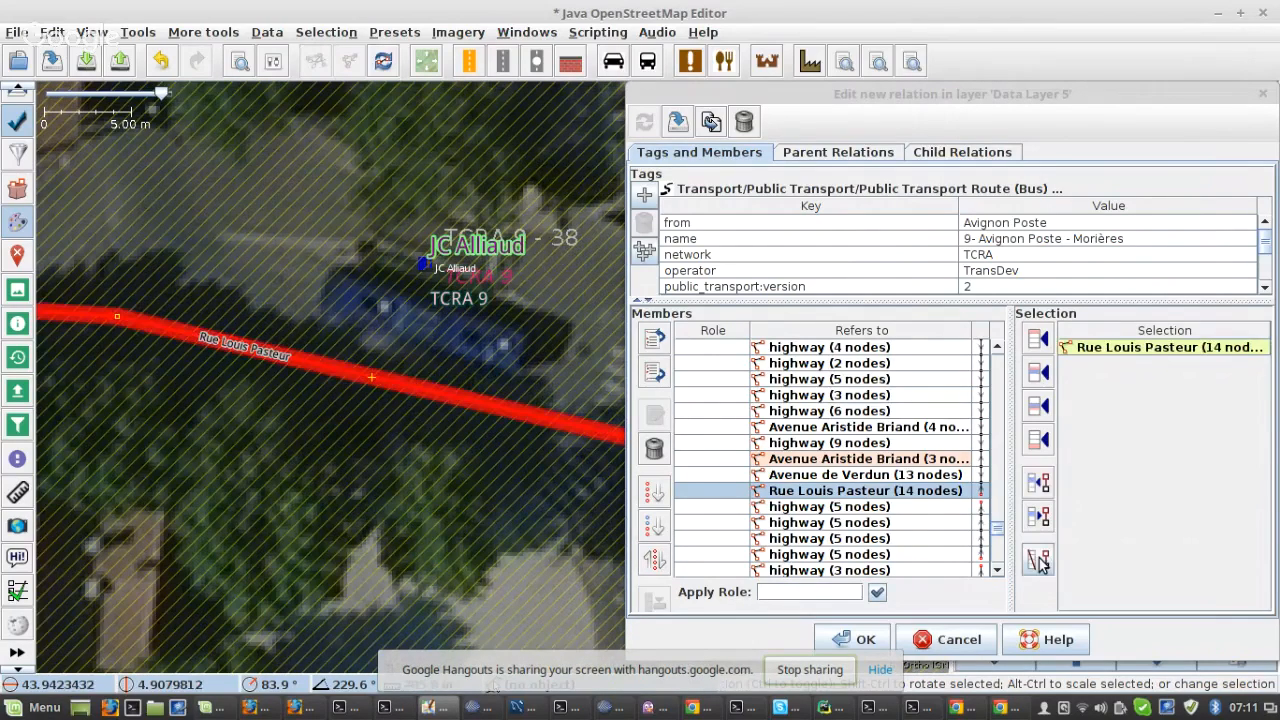
left_click(1040, 562)
left_click(684, 127)
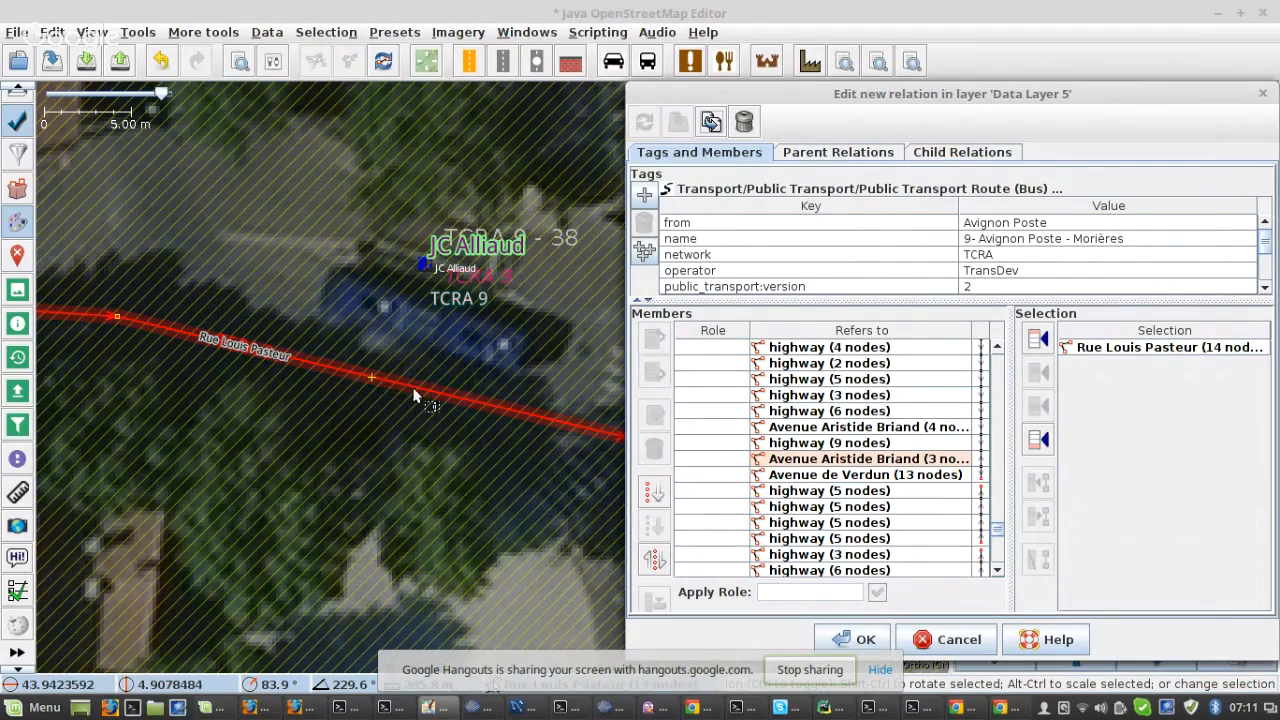
left_click(350, 347)
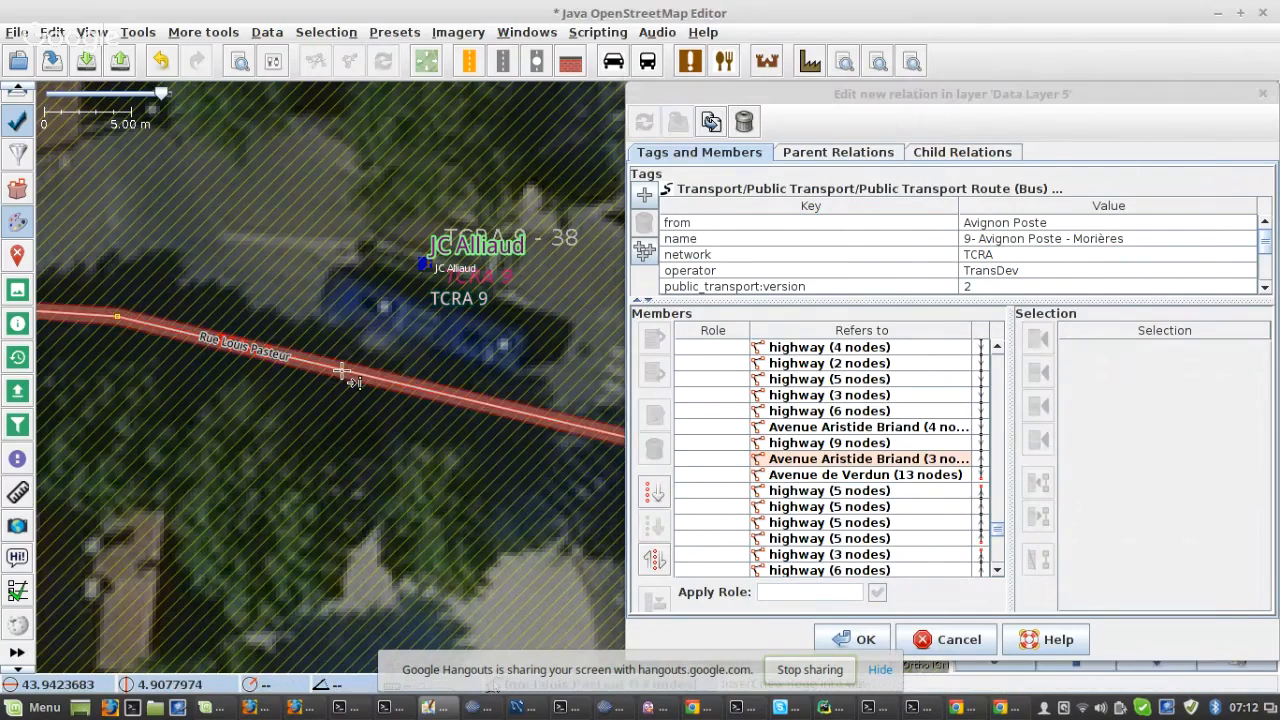
left_click(342, 372)
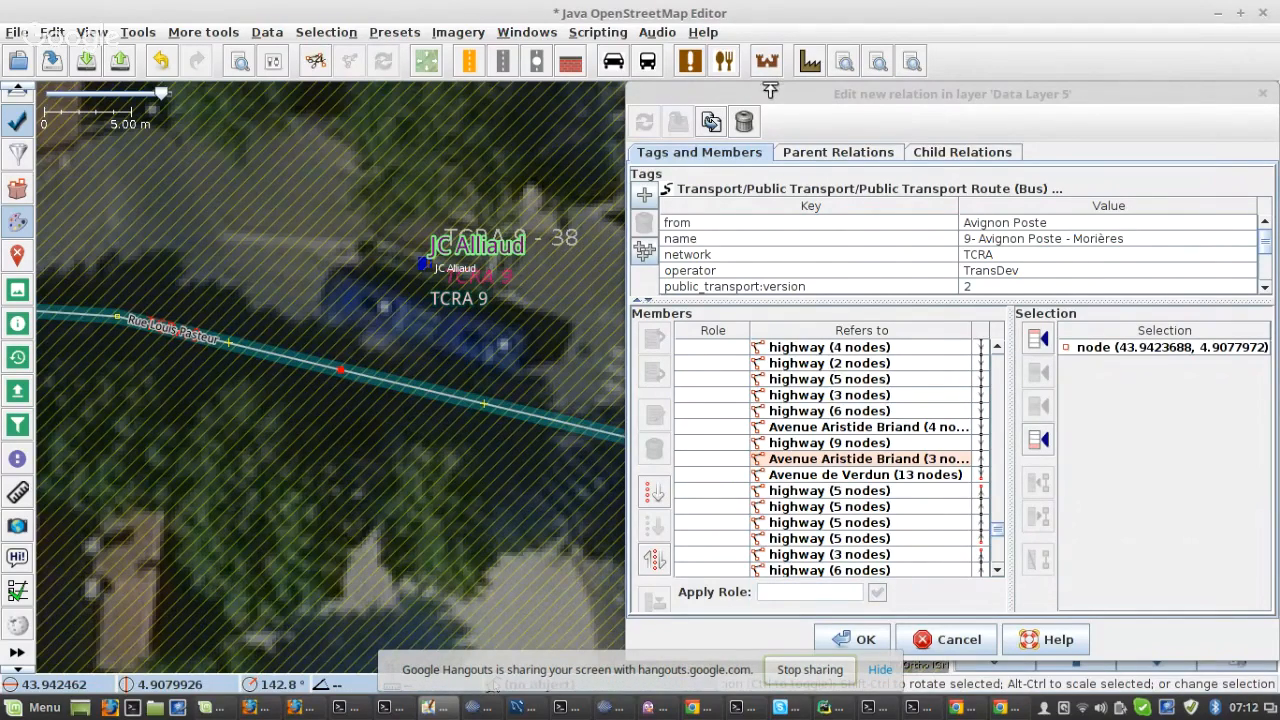
- Tag the new node on Rue Louis Pasteur with public_transport=stop_position and bus=yes
left_click_drag(768, 100, 638, 441)
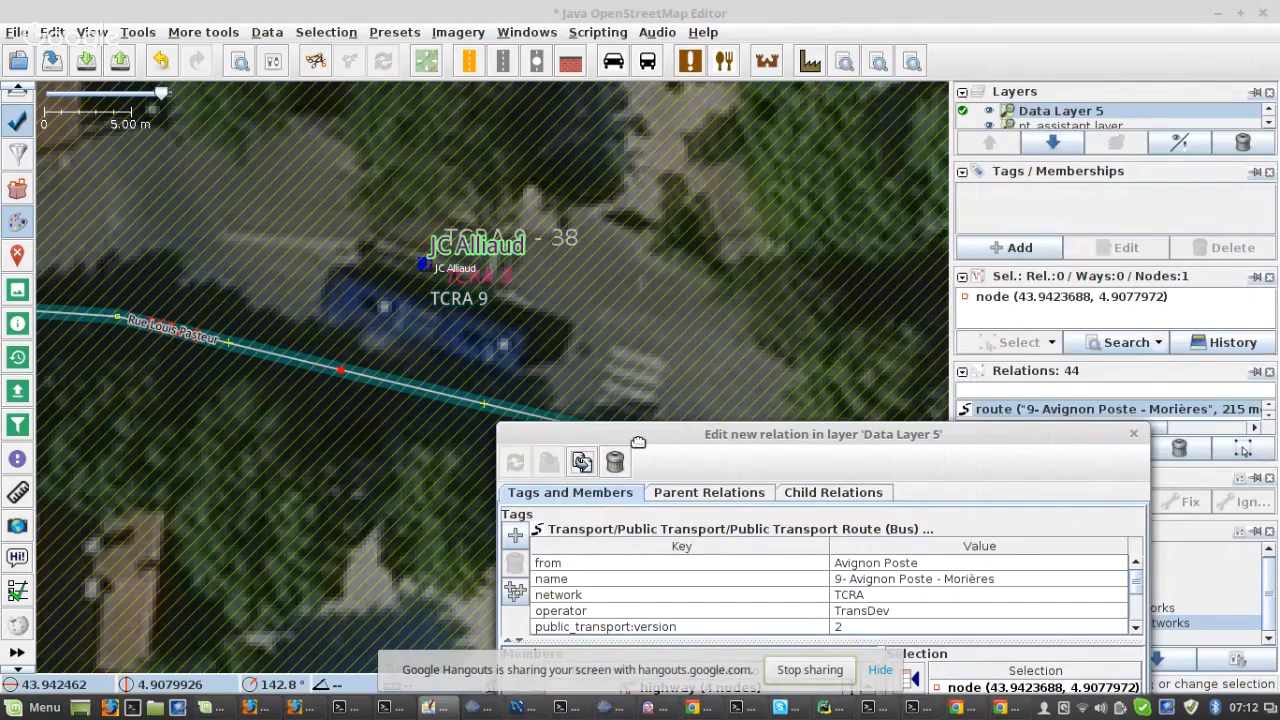
left_click(980, 250)
type("p")
key("Tab")
type("s")
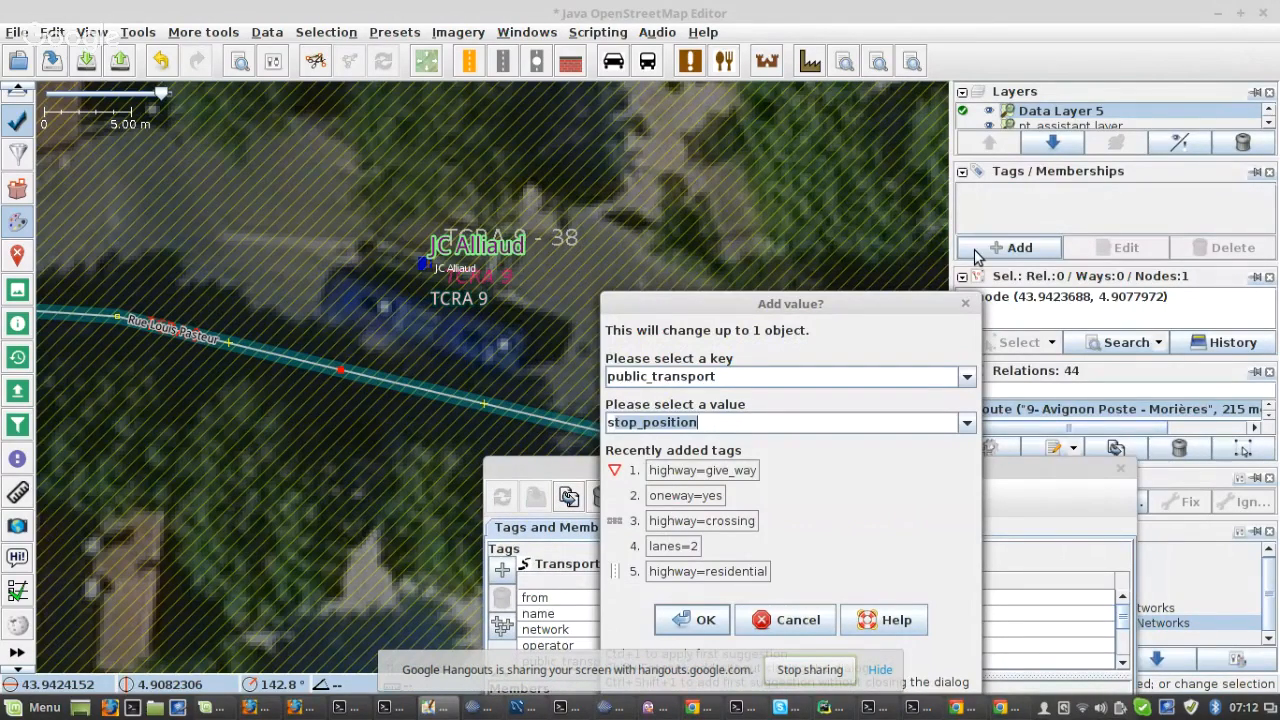
key("shift+Return")
type("bus")
key("Tab")
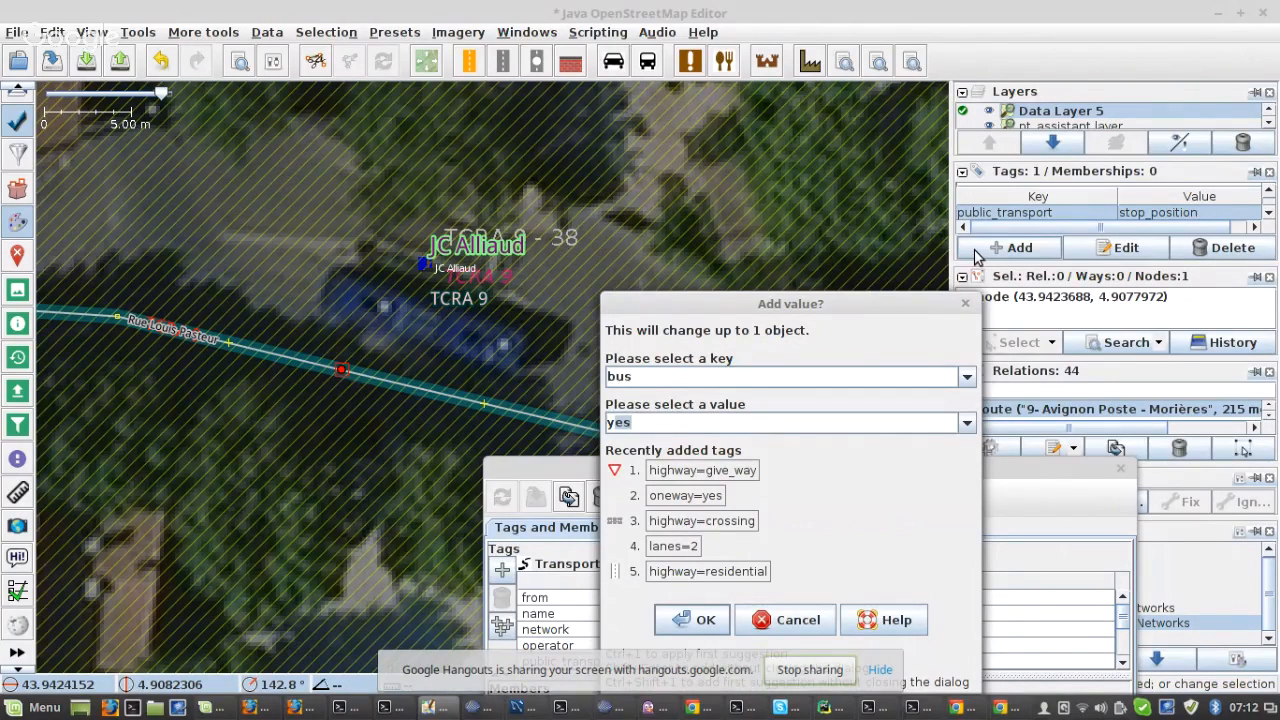
key("Return")
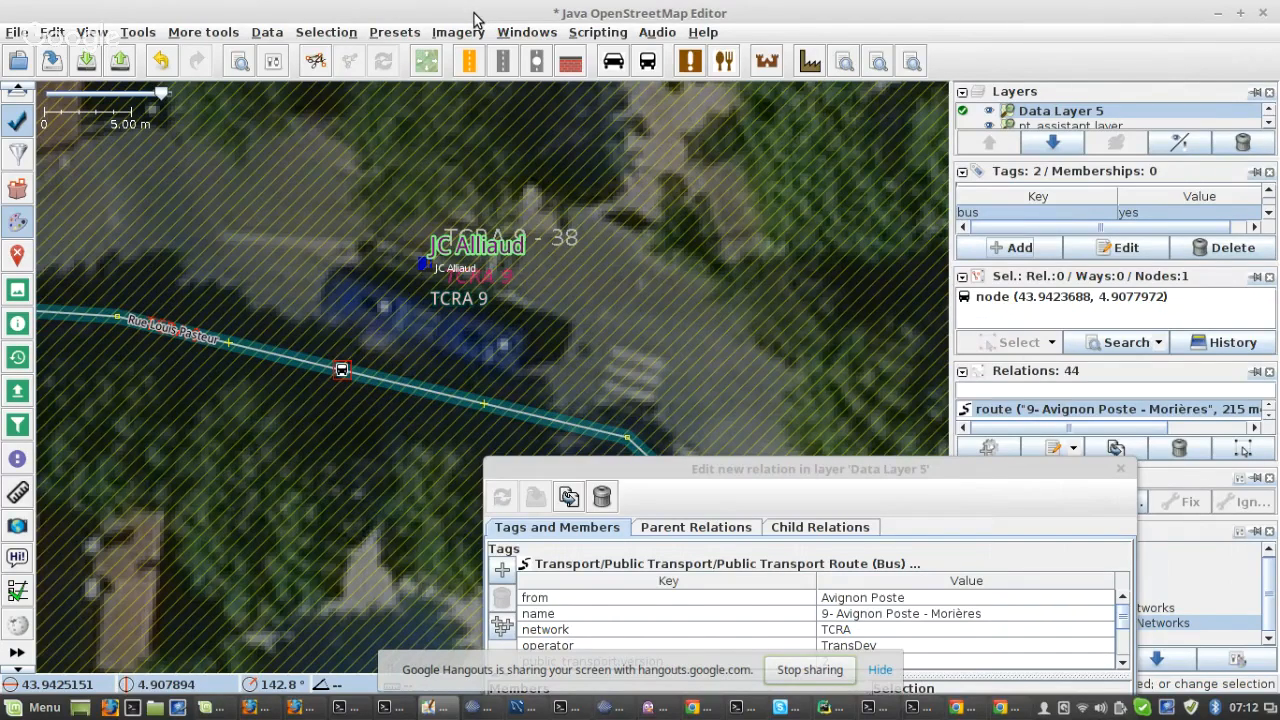
- Split Rue Louis Pasteur at the new stop position and add its four-node eastern part after Avenue de Verdun
key("p")
left_click(582, 428)
left_click(471, 384)
left_click_drag(629, 470, 667, 222)
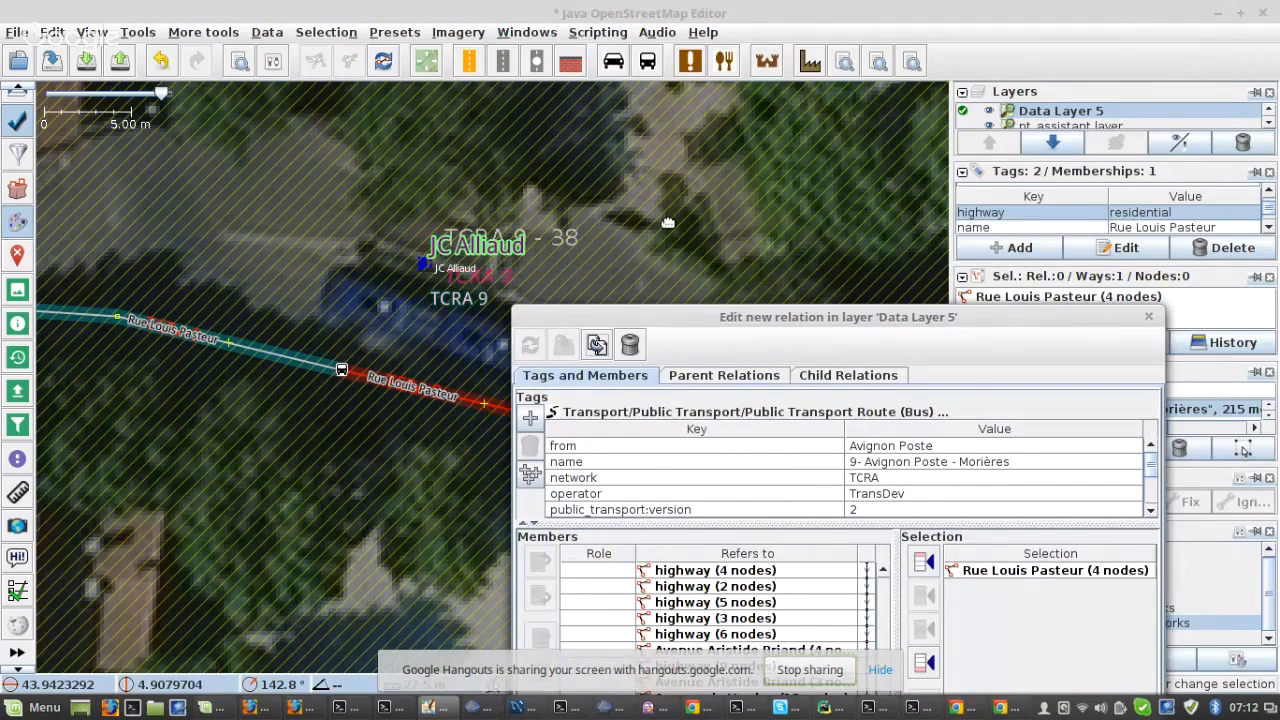
left_click(901, 433)
left_click(984, 365)
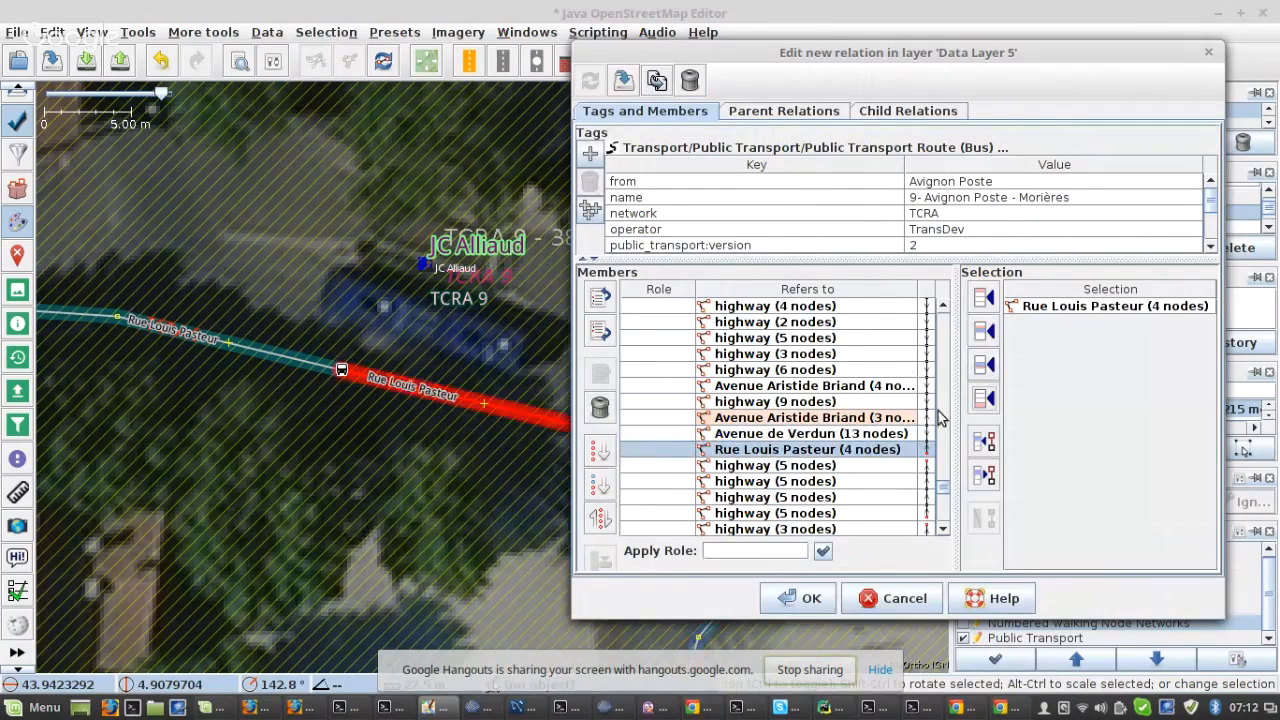
- Delete all remaining members after Rue Louis Pasteur, from the five-node highway through Rue des Saules, and check the member list
left_click(890, 466)
scroll(900, 425, "down", 6)
scroll(900, 415, "down", 4)
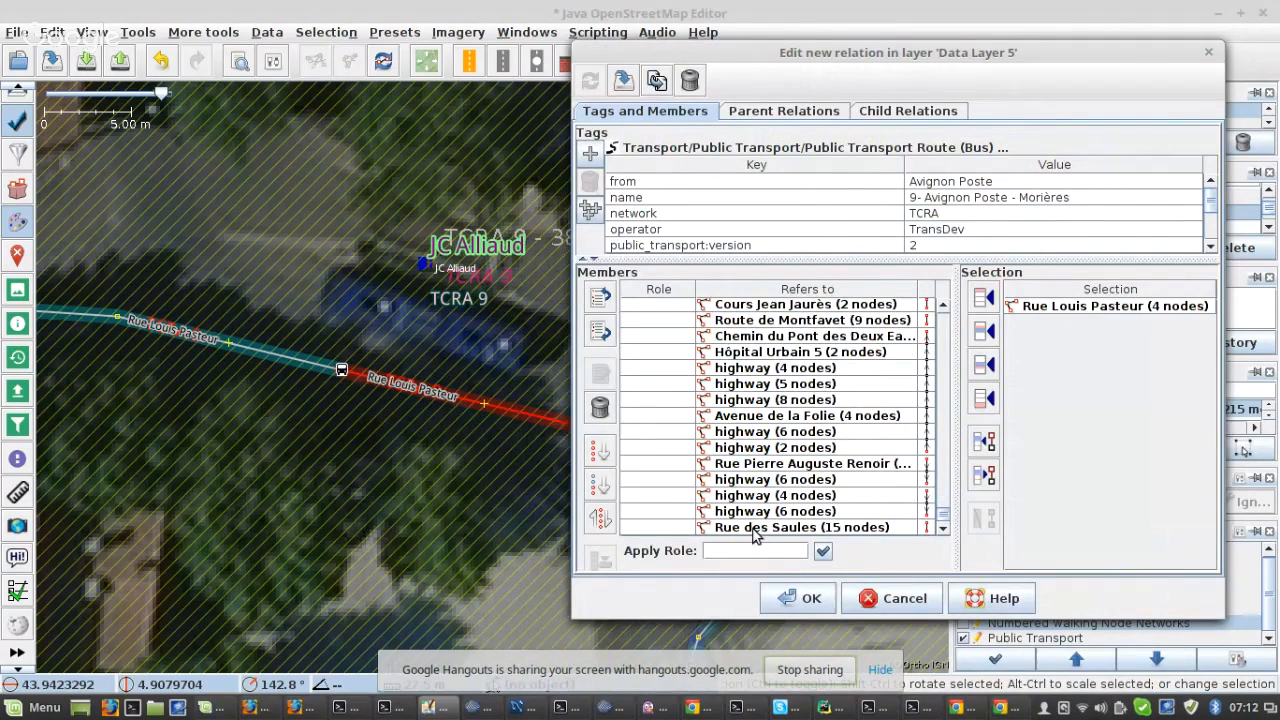
left_click(754, 528, "shift")
left_click(601, 407)
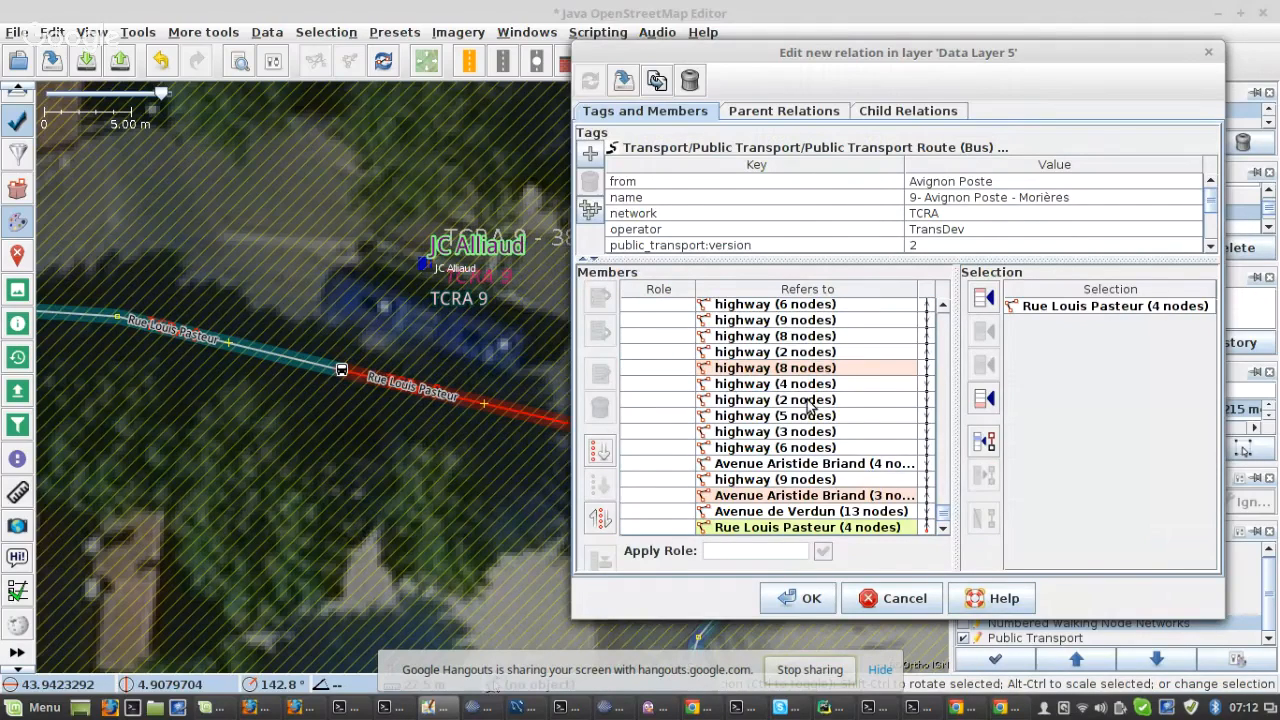
scroll(800, 408, "up", 5)
scroll(800, 410, "up", 6)
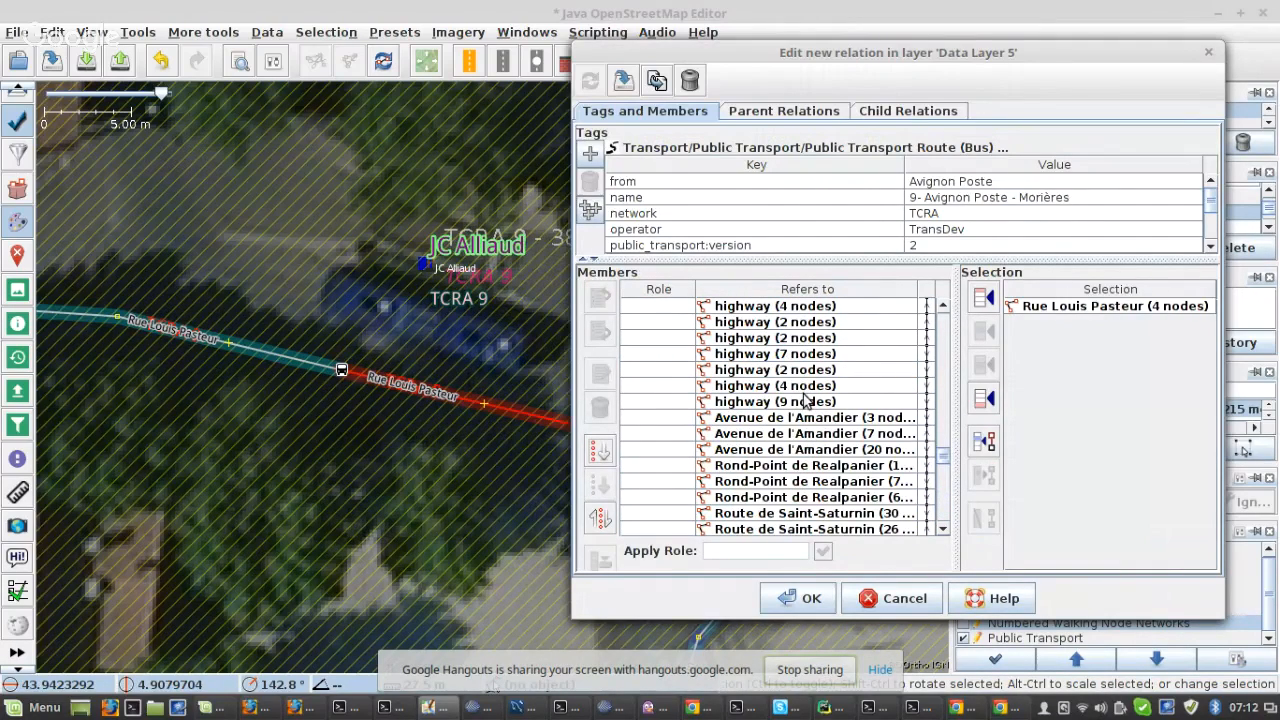
- Select the new relation's stop and platform members from Avignon Gare Centre through Collège Anne Frank
scroll(818, 398, "up", 5)
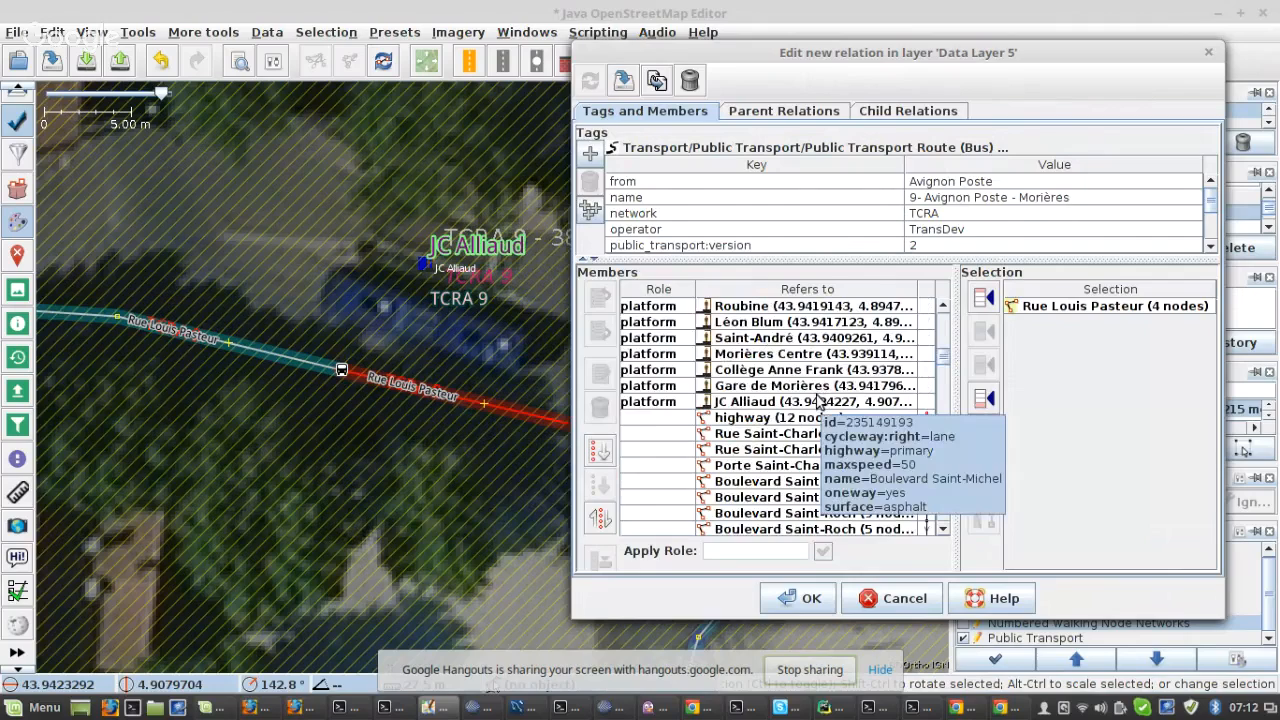
scroll(818, 398, "up", 5)
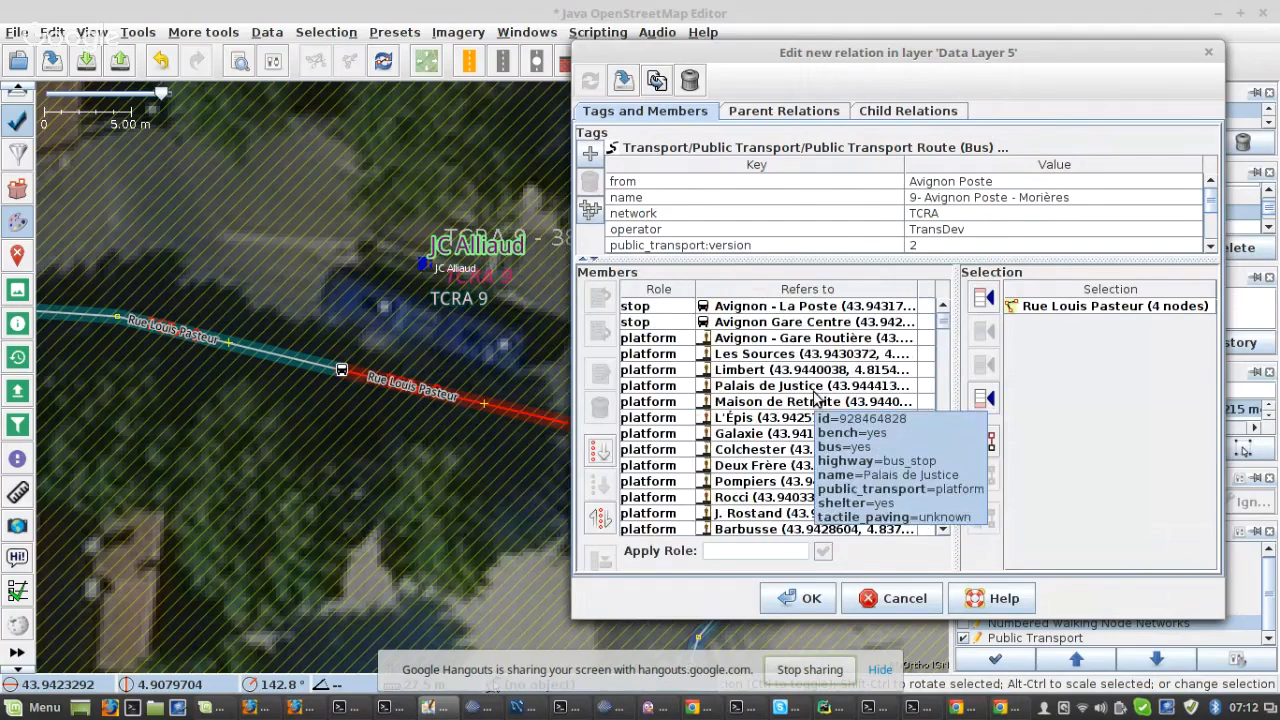
left_click(768, 306)
left_click(768, 341)
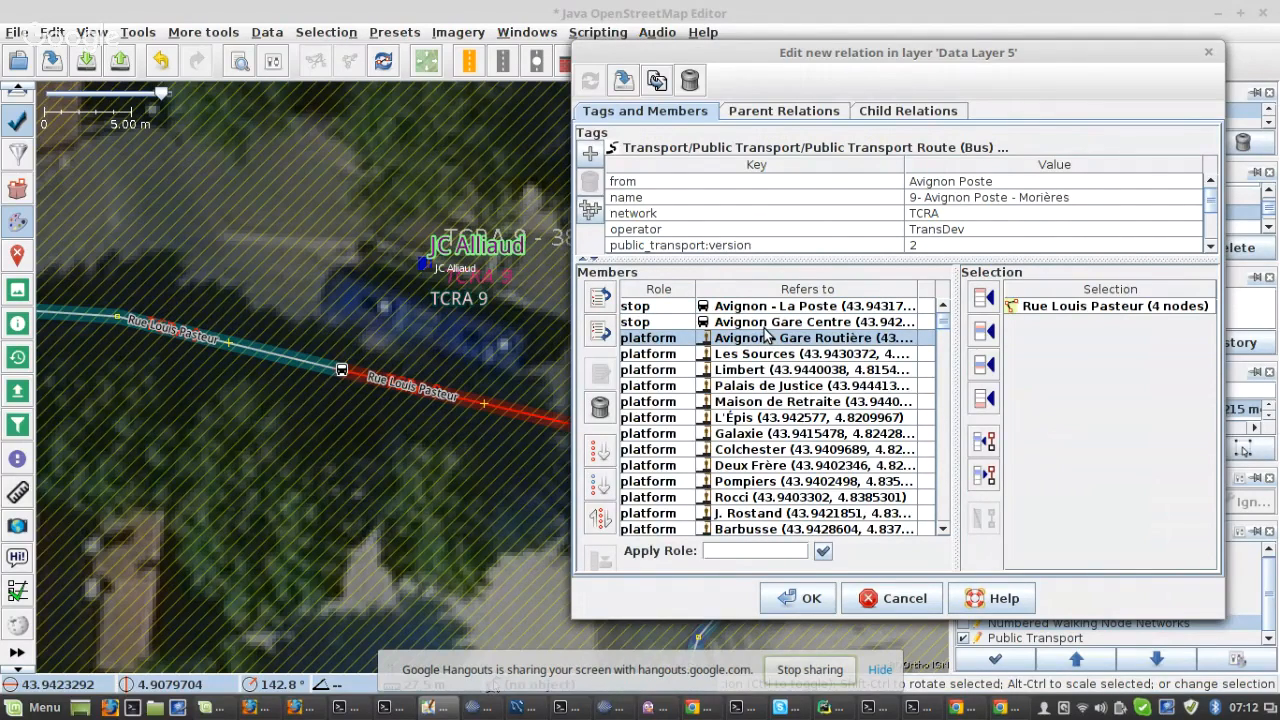
scroll(729, 345, "down", 2)
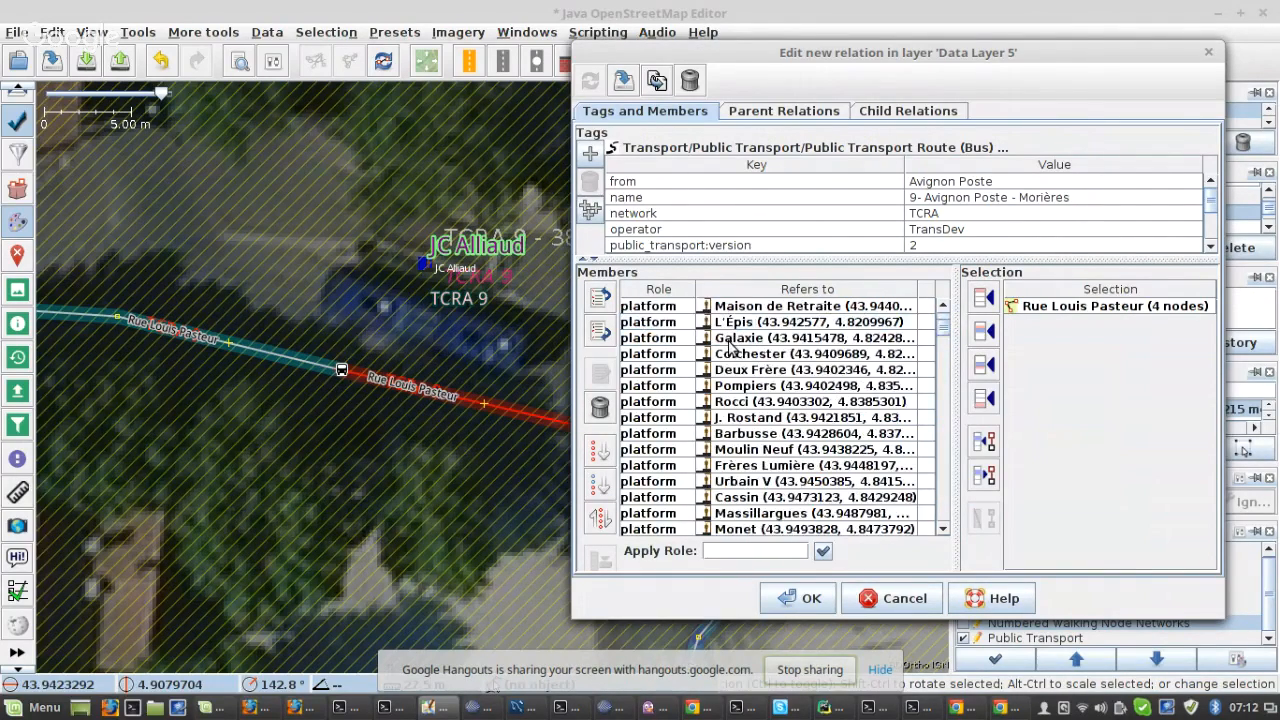
scroll(729, 345, "down", 5)
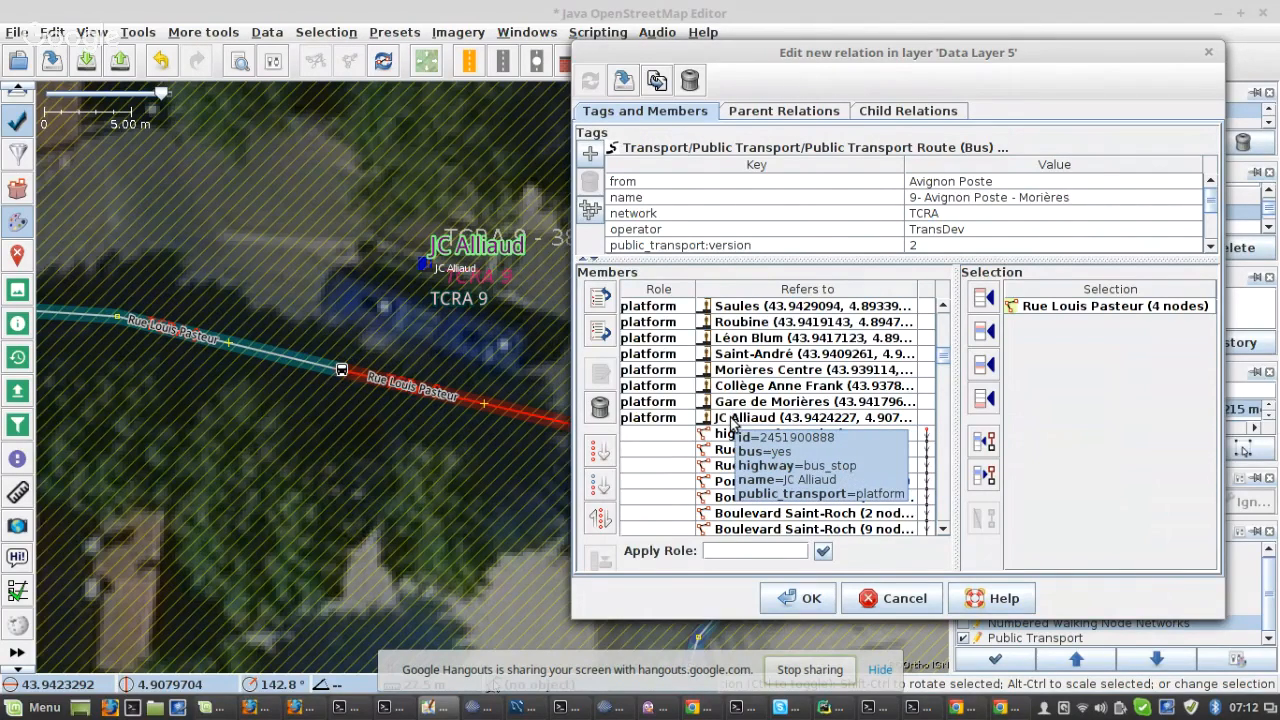
left_click(732, 388, "shift")
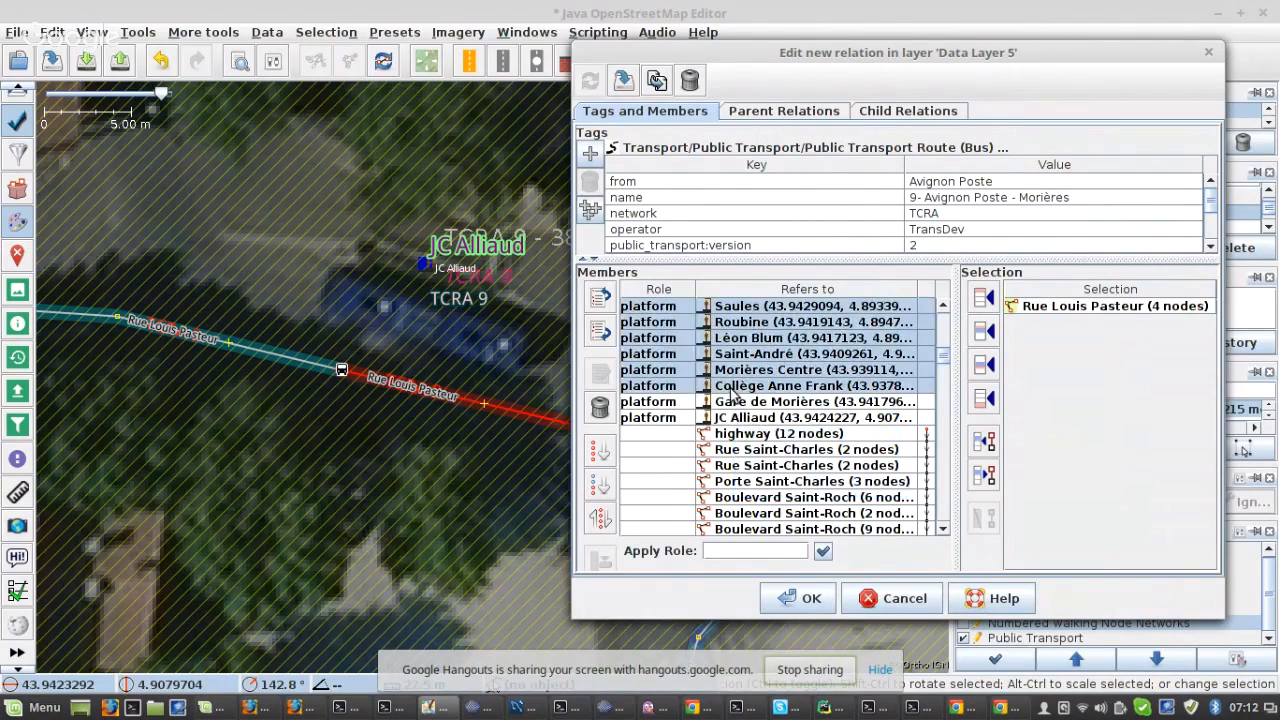
- Exclude Lycée R. Char from the highlighted members and make the remaining ones the current map selection
scroll(735, 410, "up", 3)
scroll(745, 430, "up", 3)
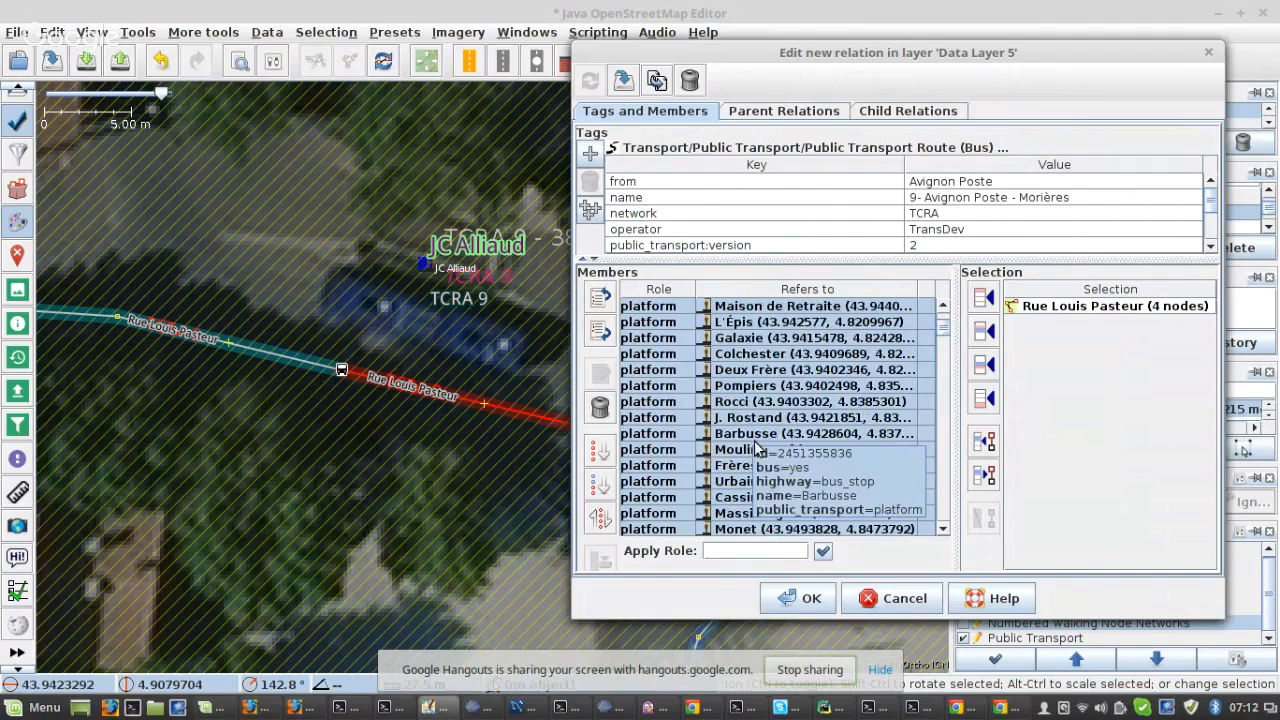
scroll(756, 450, "up", 2)
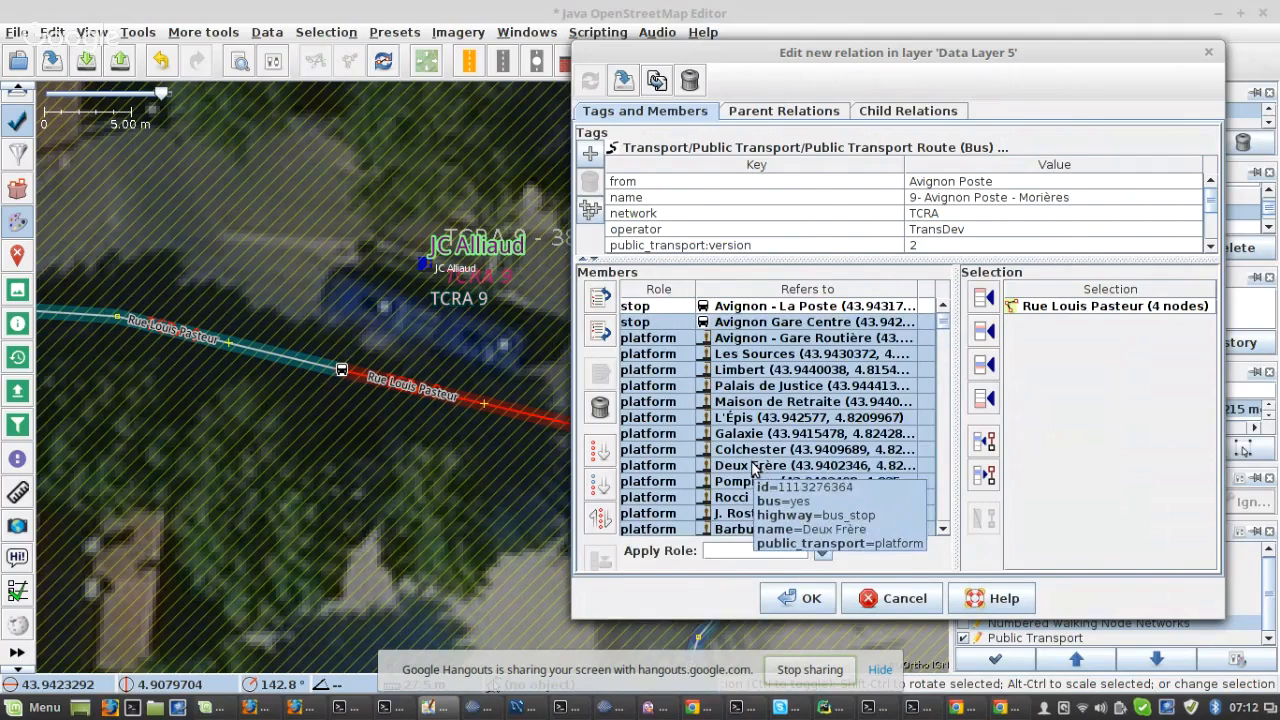
scroll(740, 490, "down", 2)
scroll(716, 520, "down", 2)
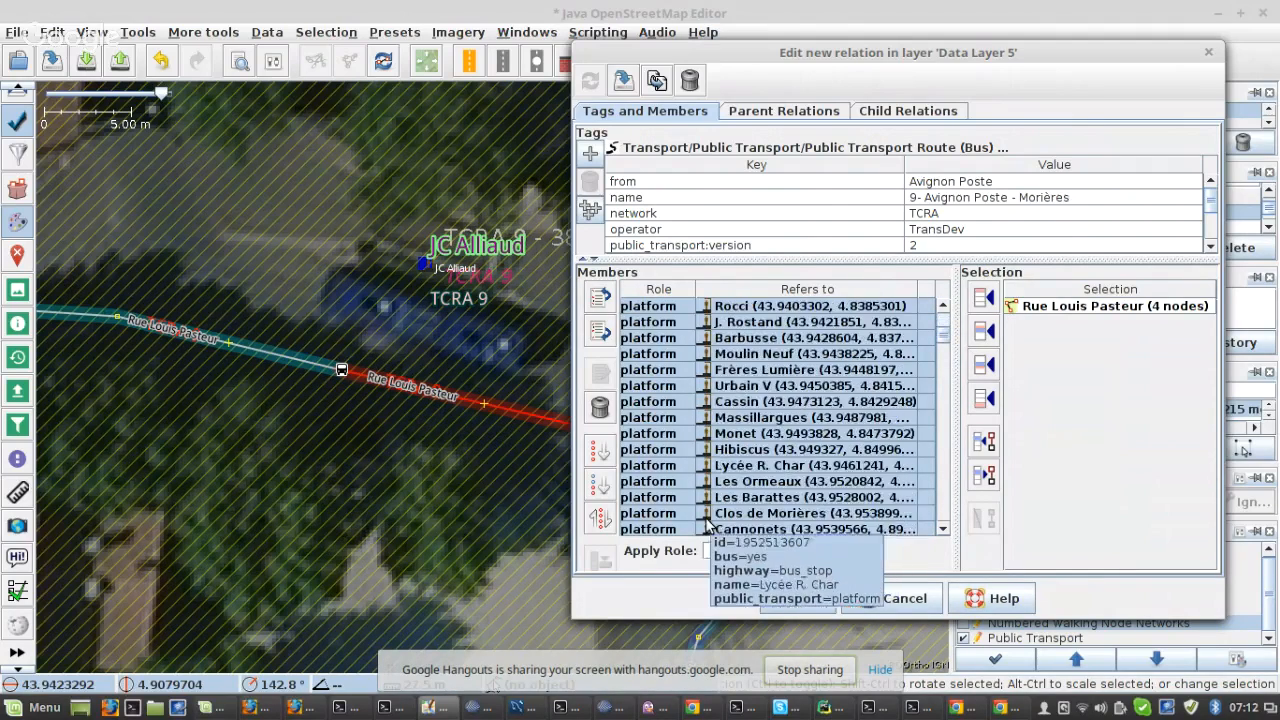
left_click(758, 466, "ctrl")
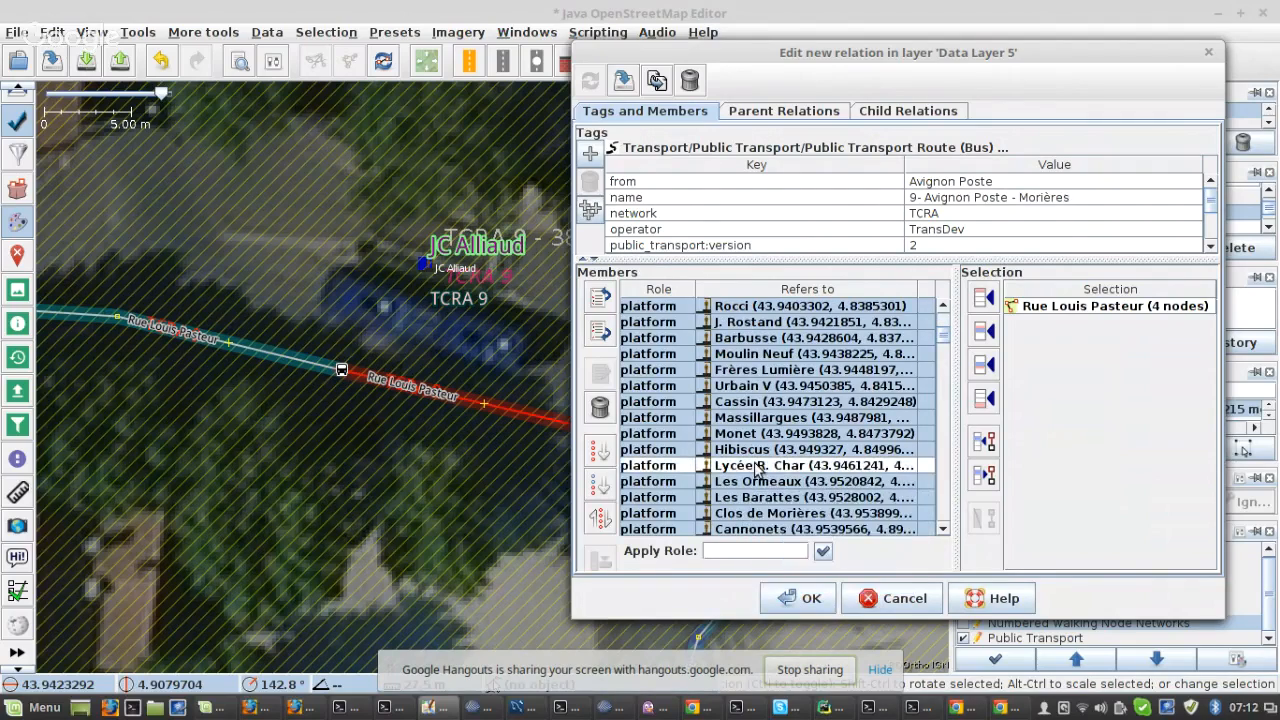
left_click(985, 484)
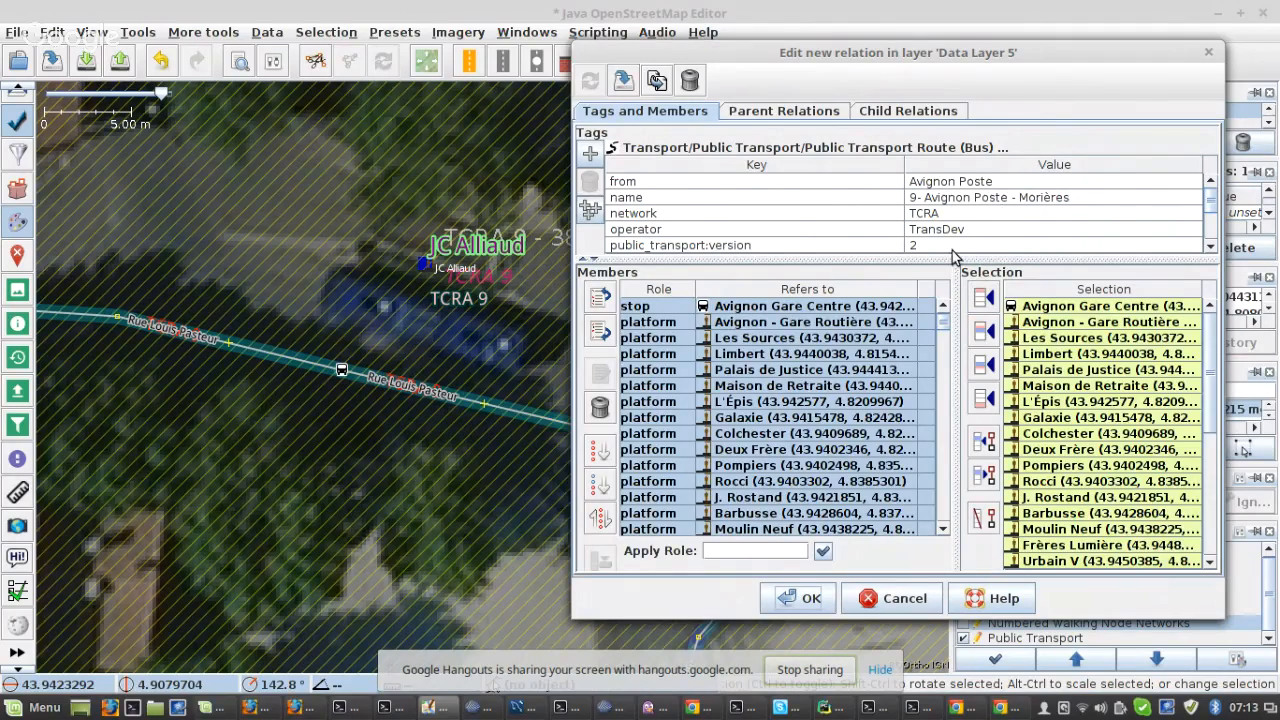
- Save the new relation and open the relation 9- Morières - Avignon Poste for editing
left_click(800, 609)
scroll(1077, 205, "down", 4)
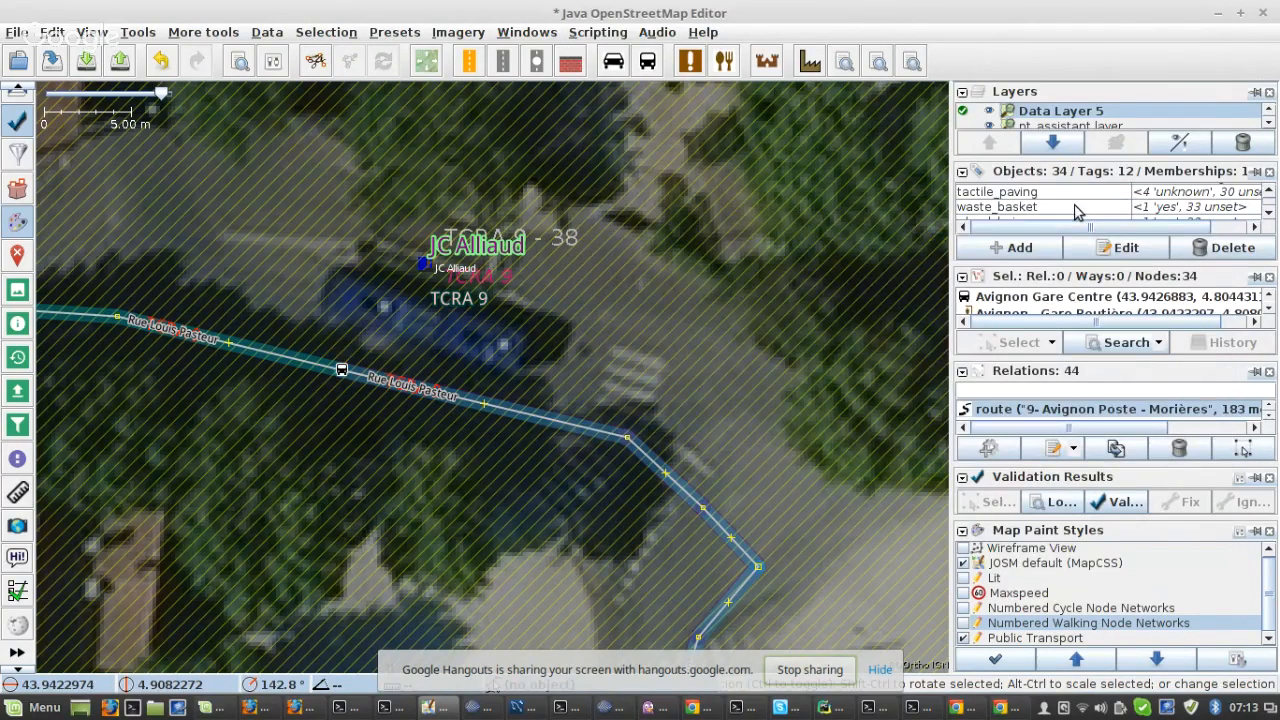
scroll(1075, 210, "down", 3)
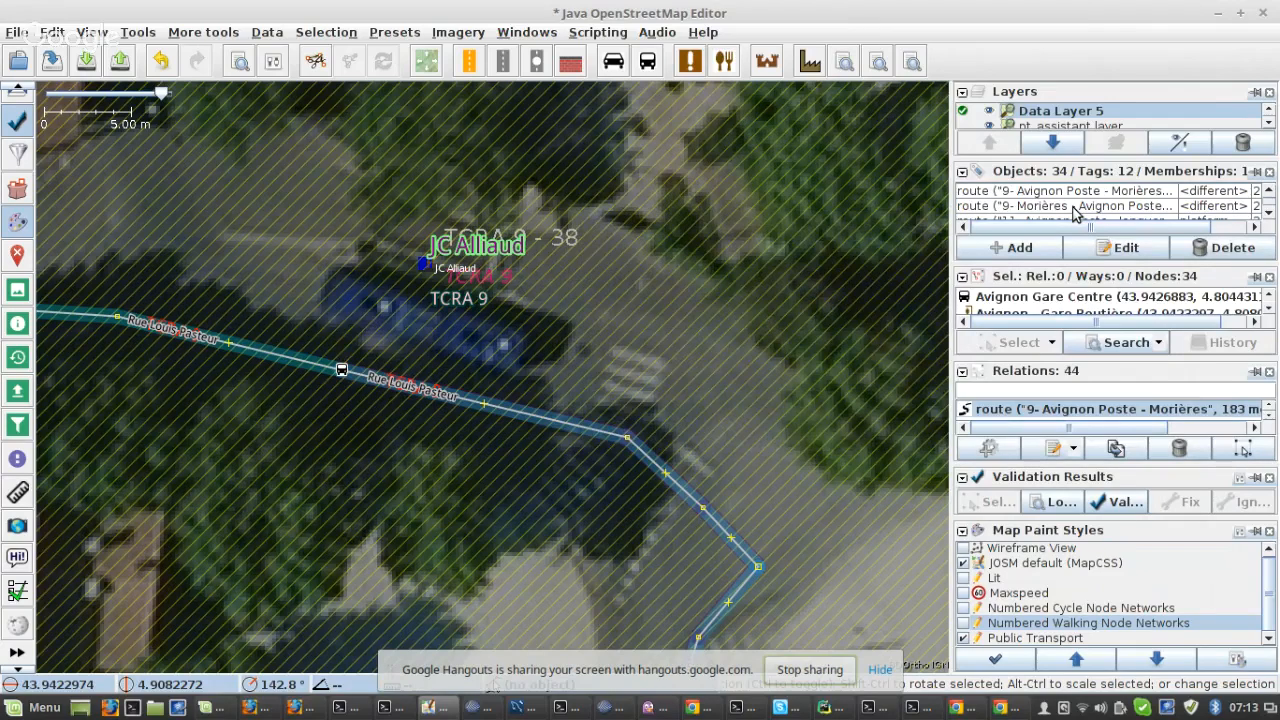
left_click(1070, 206)
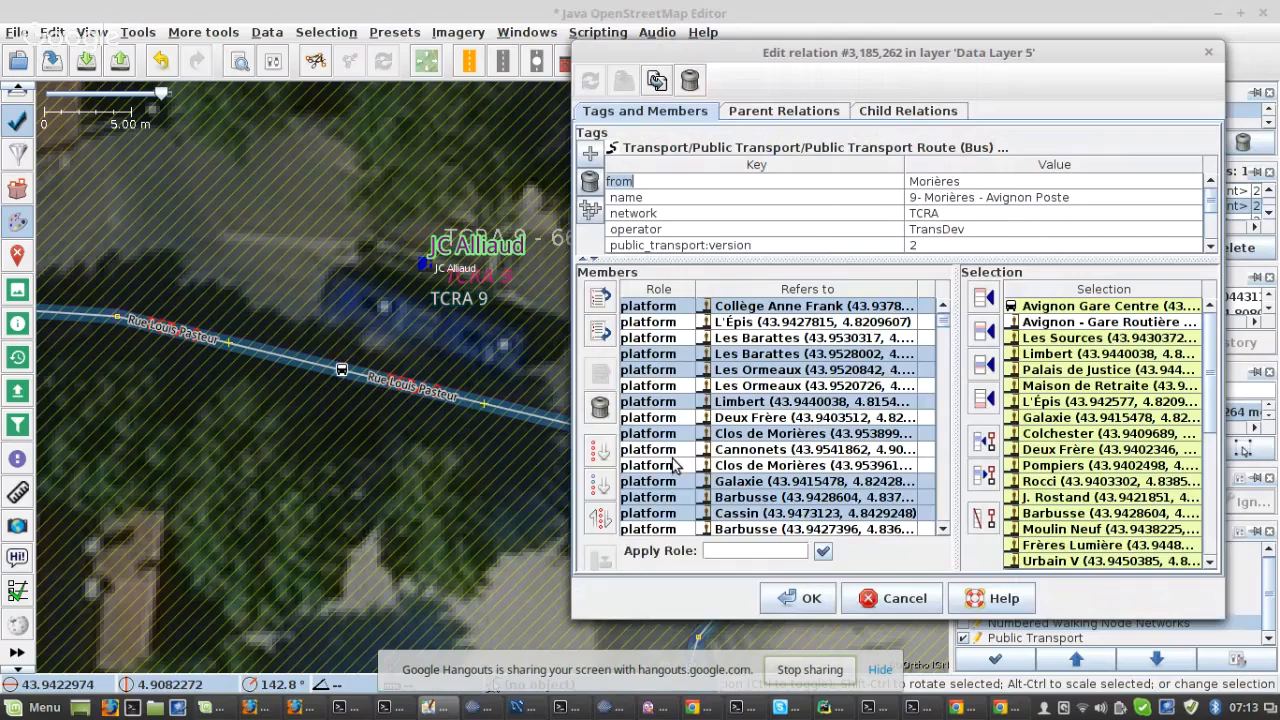
- Delete the highlighted outbound stops from the Morières - Avignon Poste relation's members and apply the change
scroll(675, 465, "down", 10)
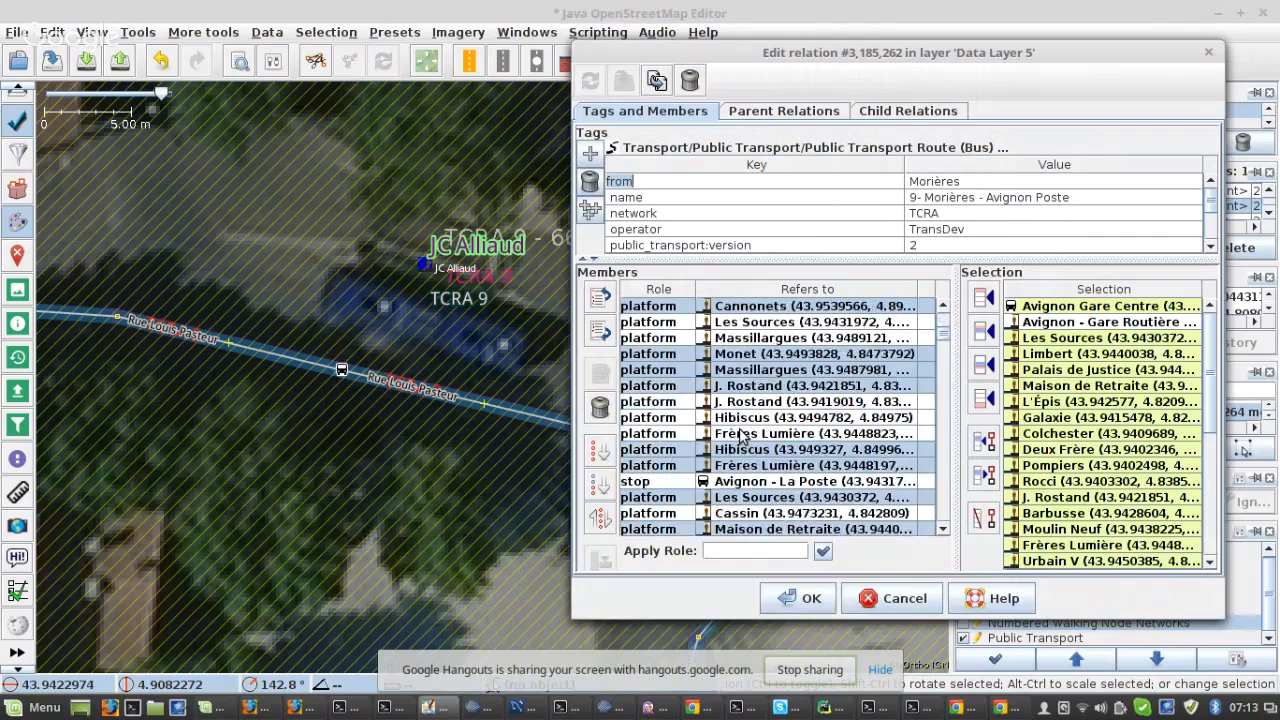
left_click(600, 408)
scroll(850, 428, "up", 5)
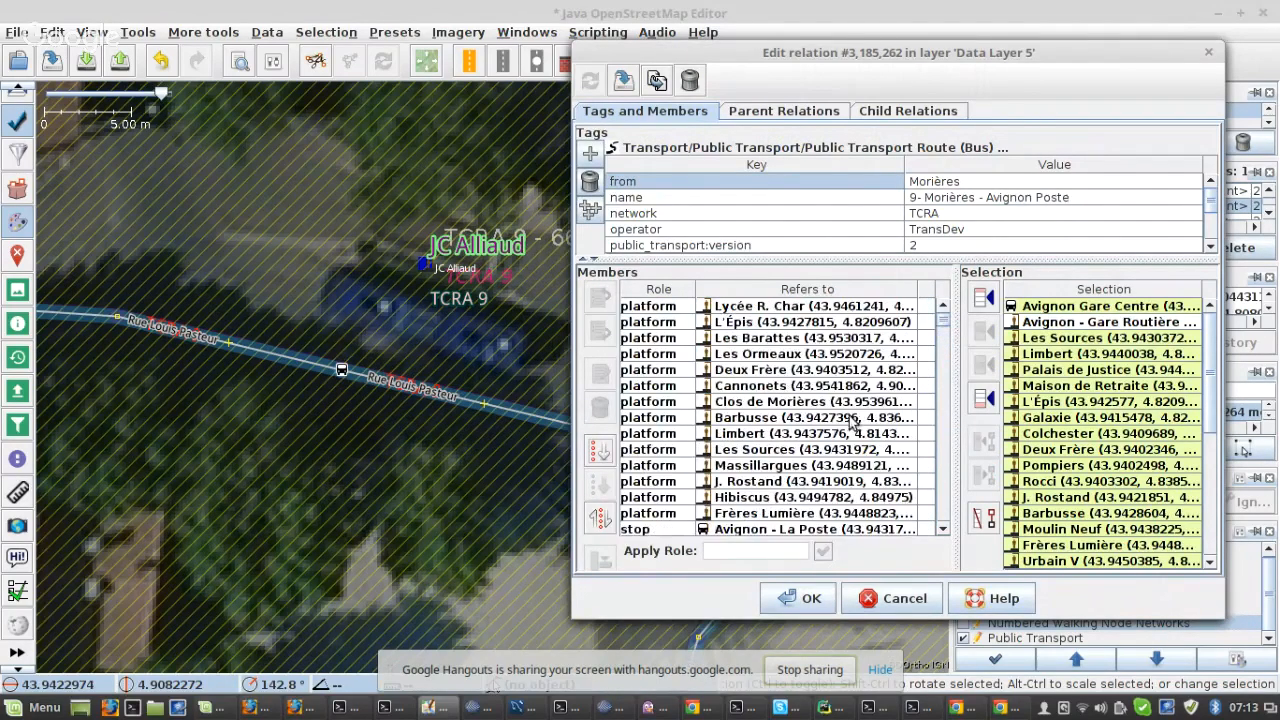
left_click(657, 82)
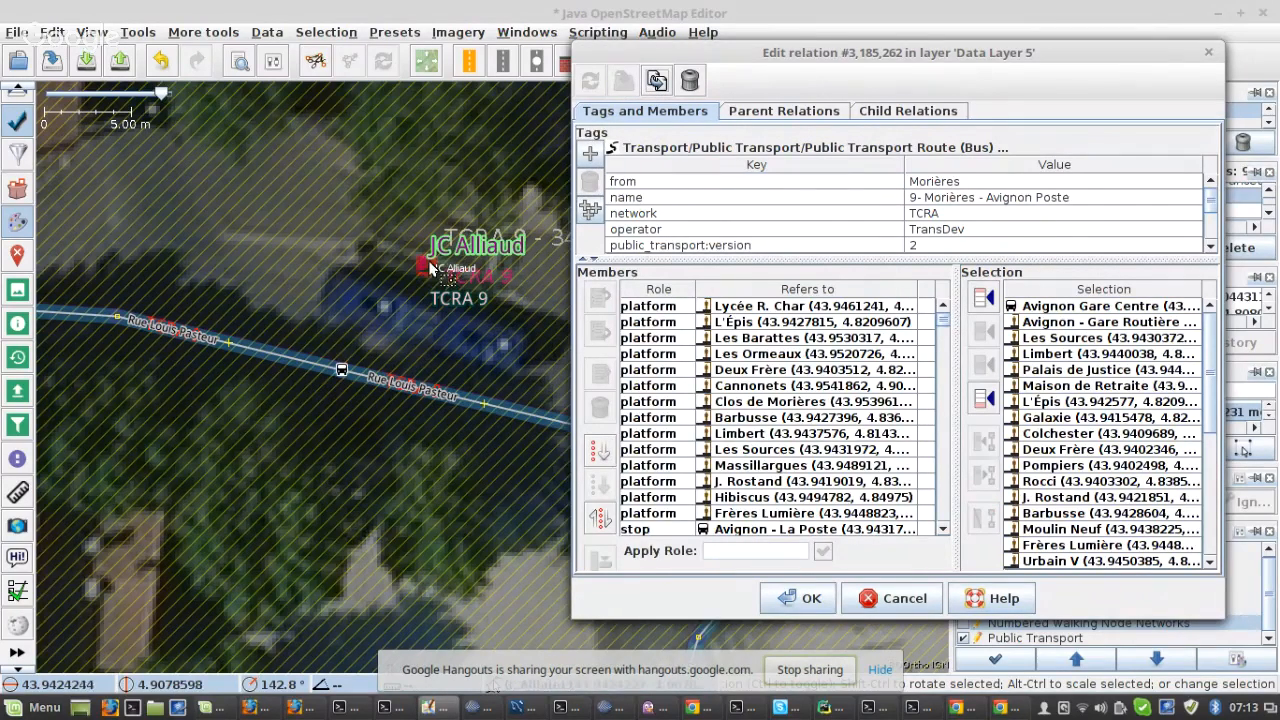
- Select the JC Alliaud stop and examine the streets between it and Gare de Morières on the imagery and the download map
left_click(430, 268)
scroll(391, 304, "down", 5)
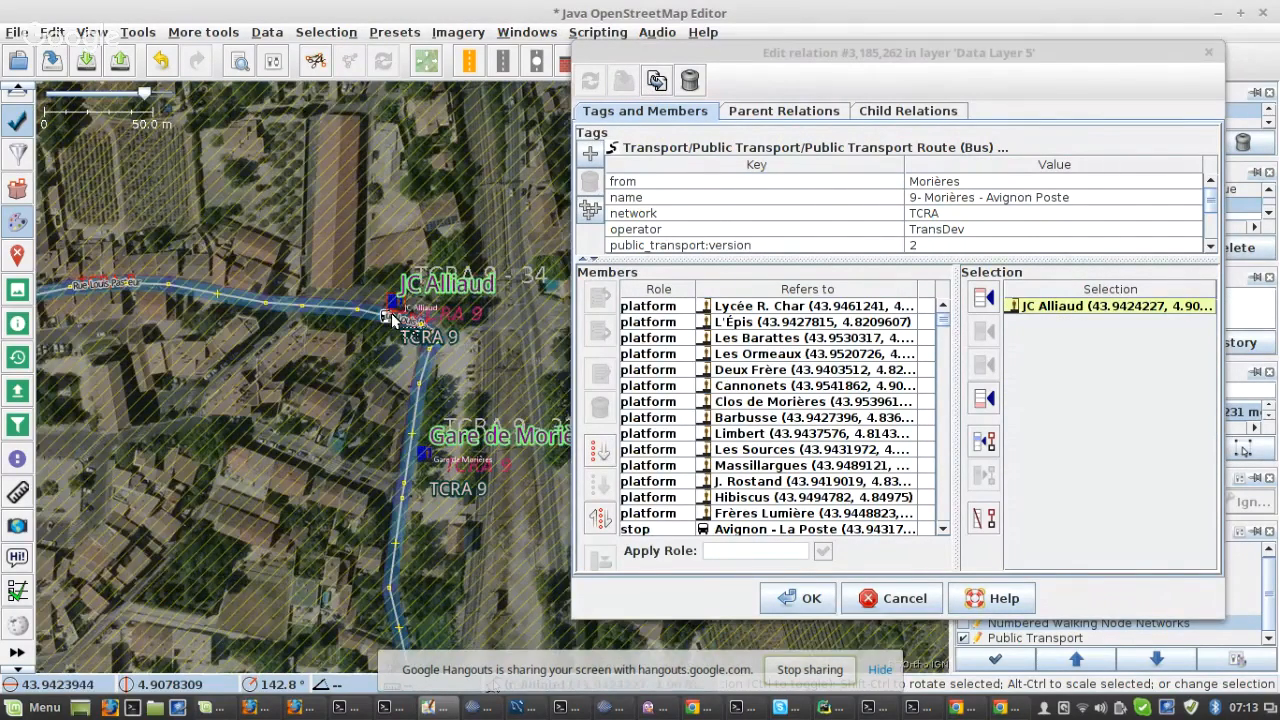
scroll(393, 318, "down", 2)
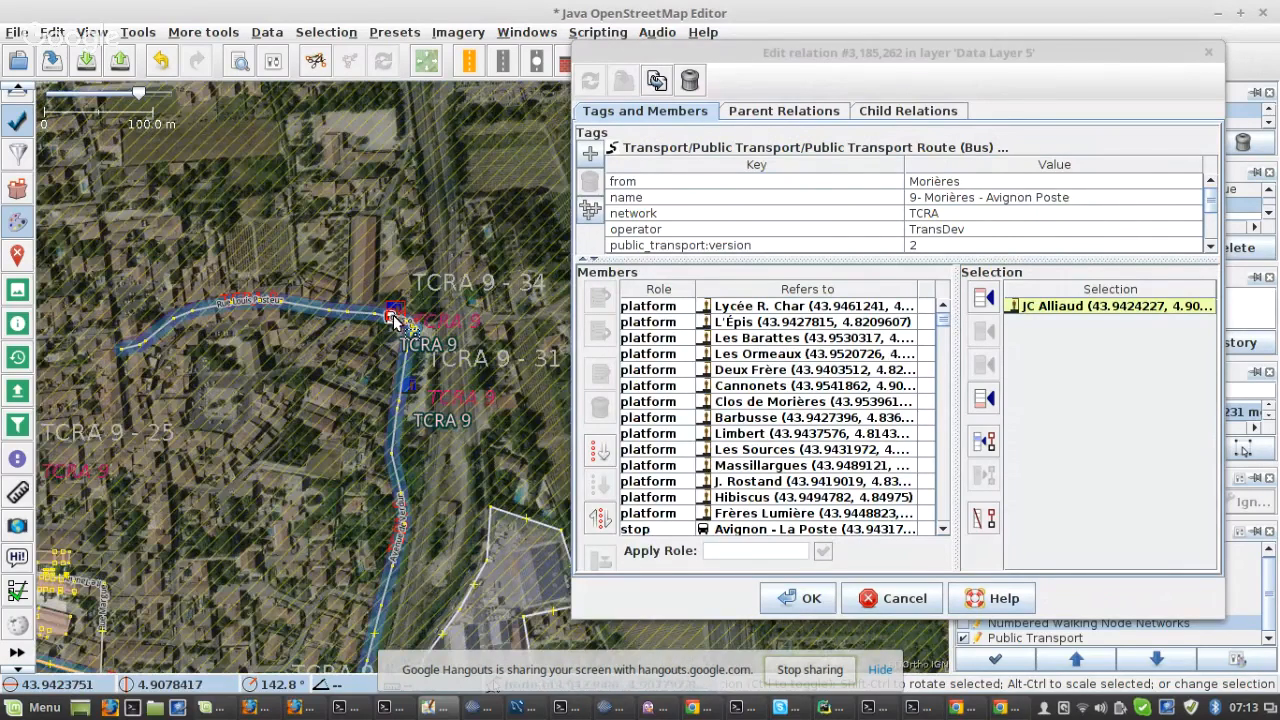
scroll(393, 315, "up", 5)
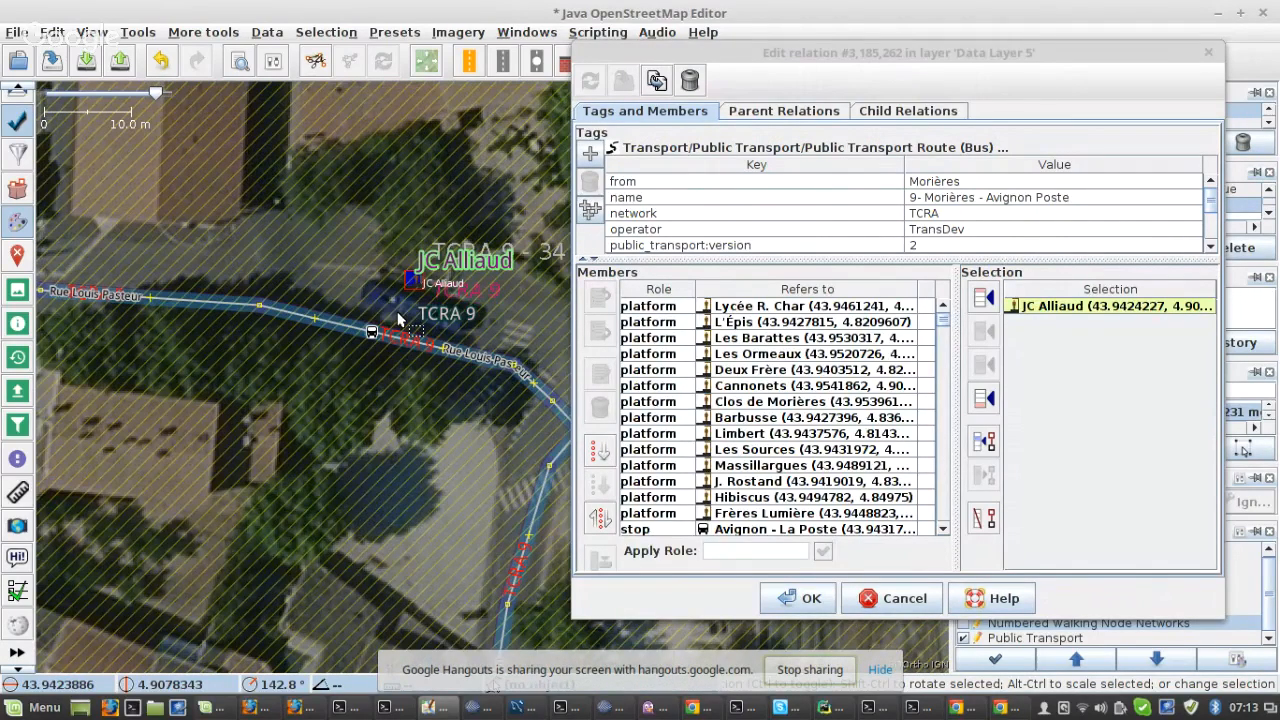
key("ctrl+shift+Down")
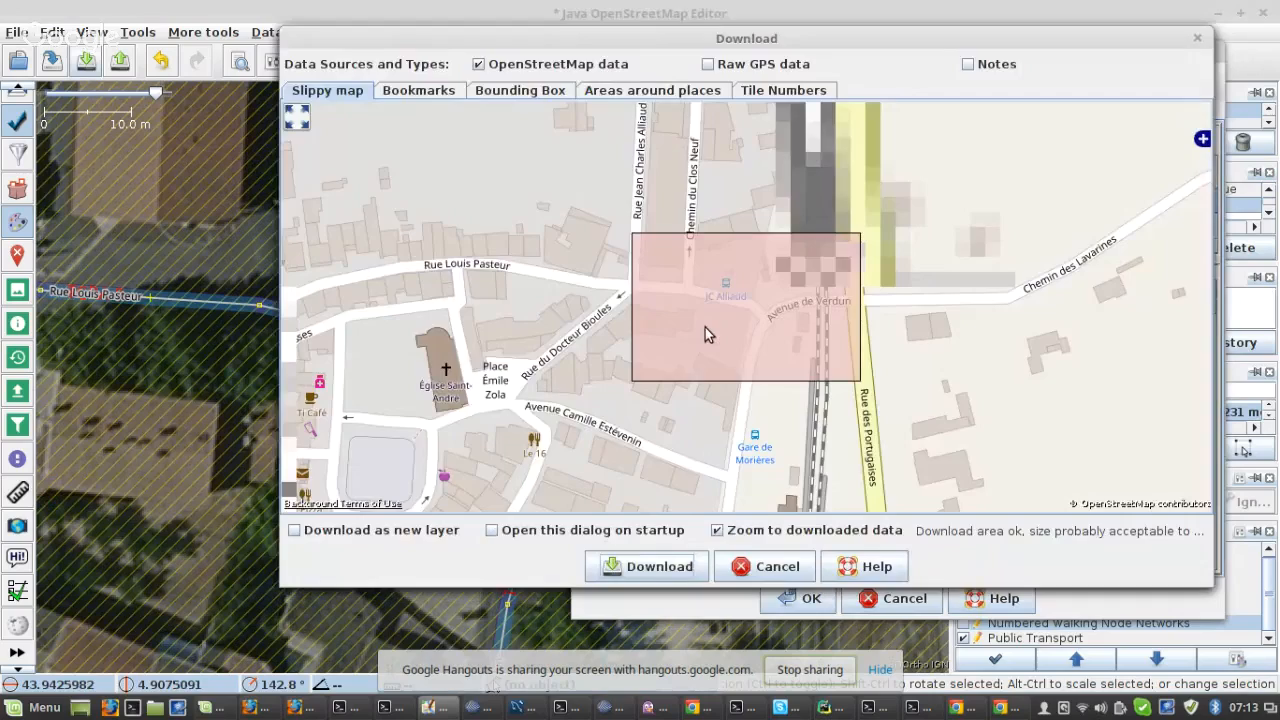
scroll(705, 333, "up", 1)
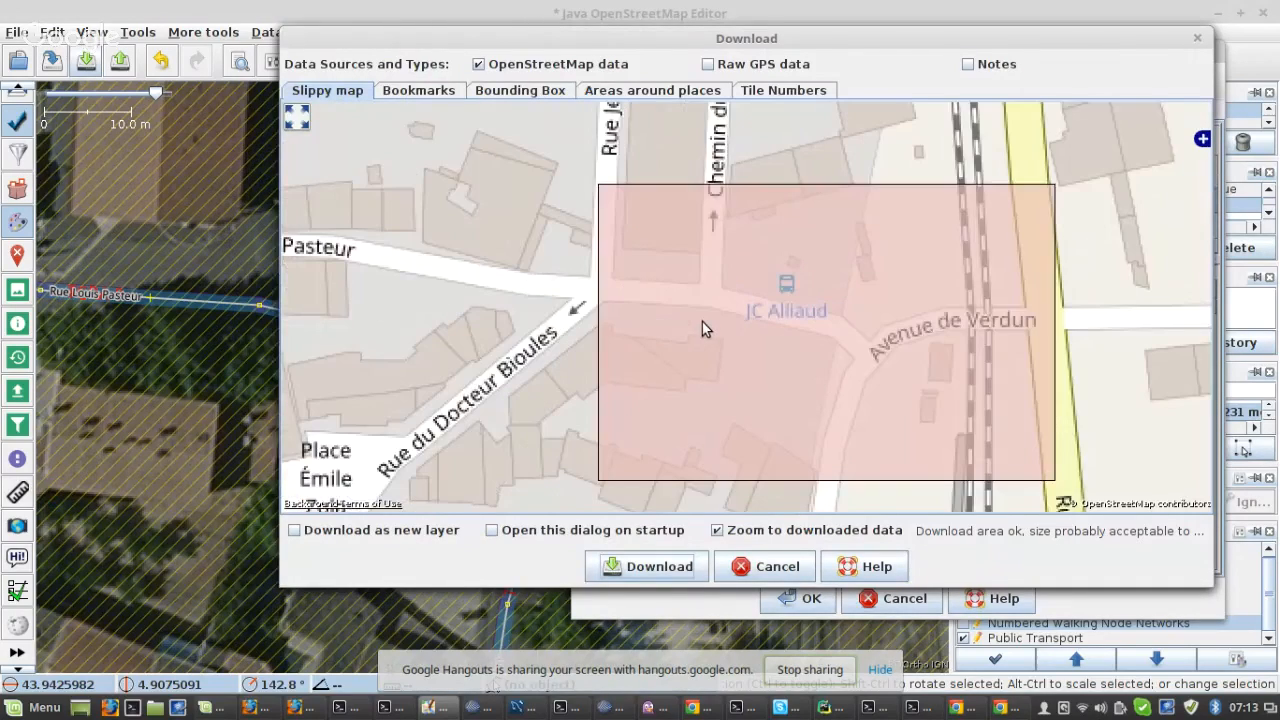
scroll(702, 328, "down", 1)
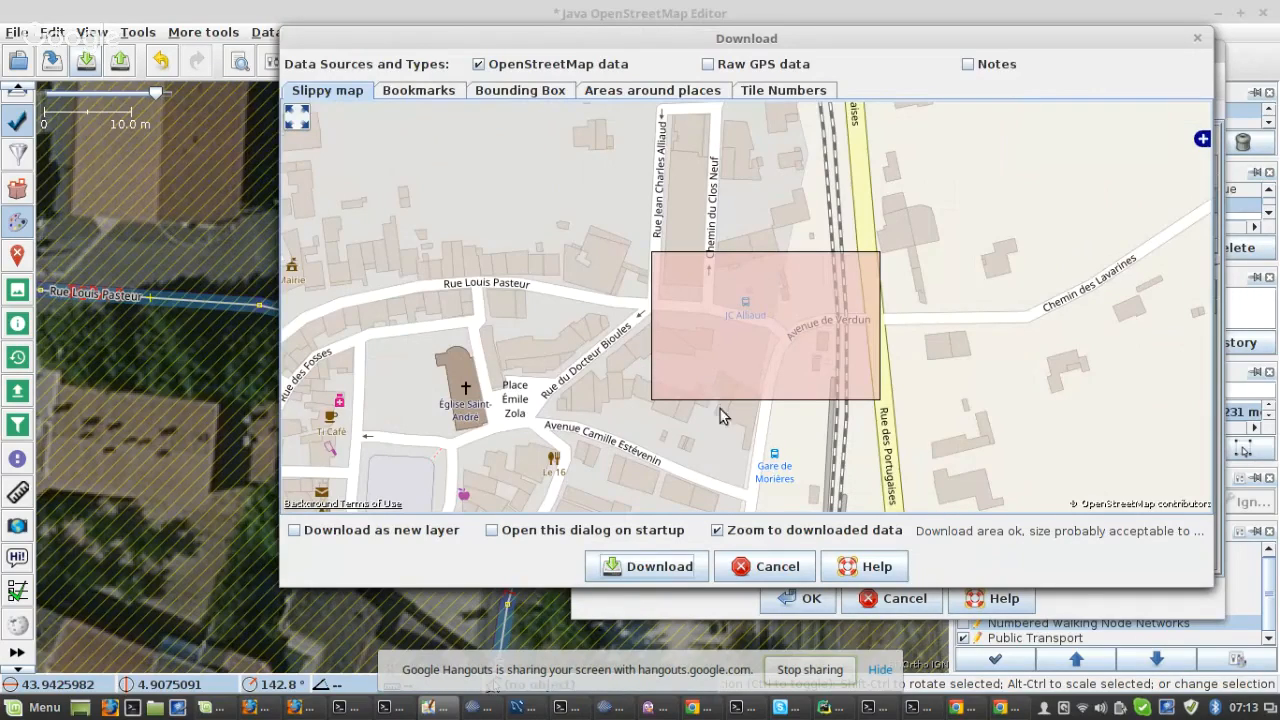
scroll(740, 351, "up", 1)
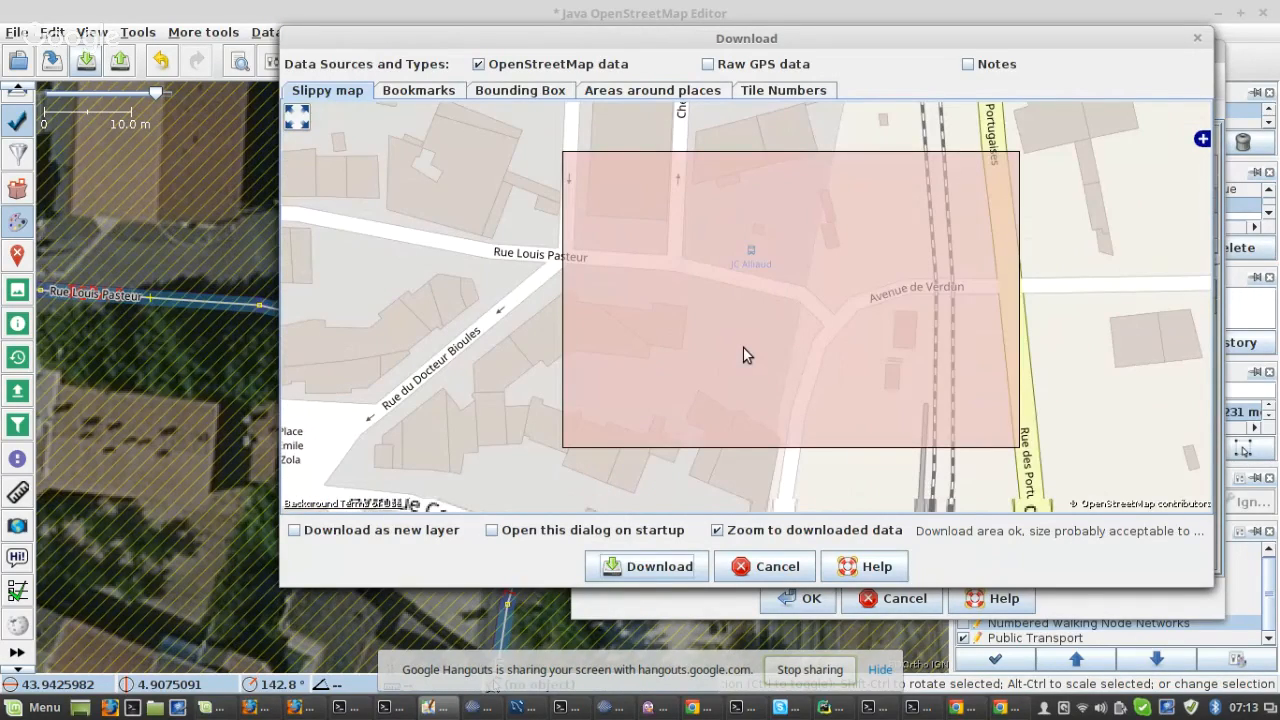
left_click(776, 566)
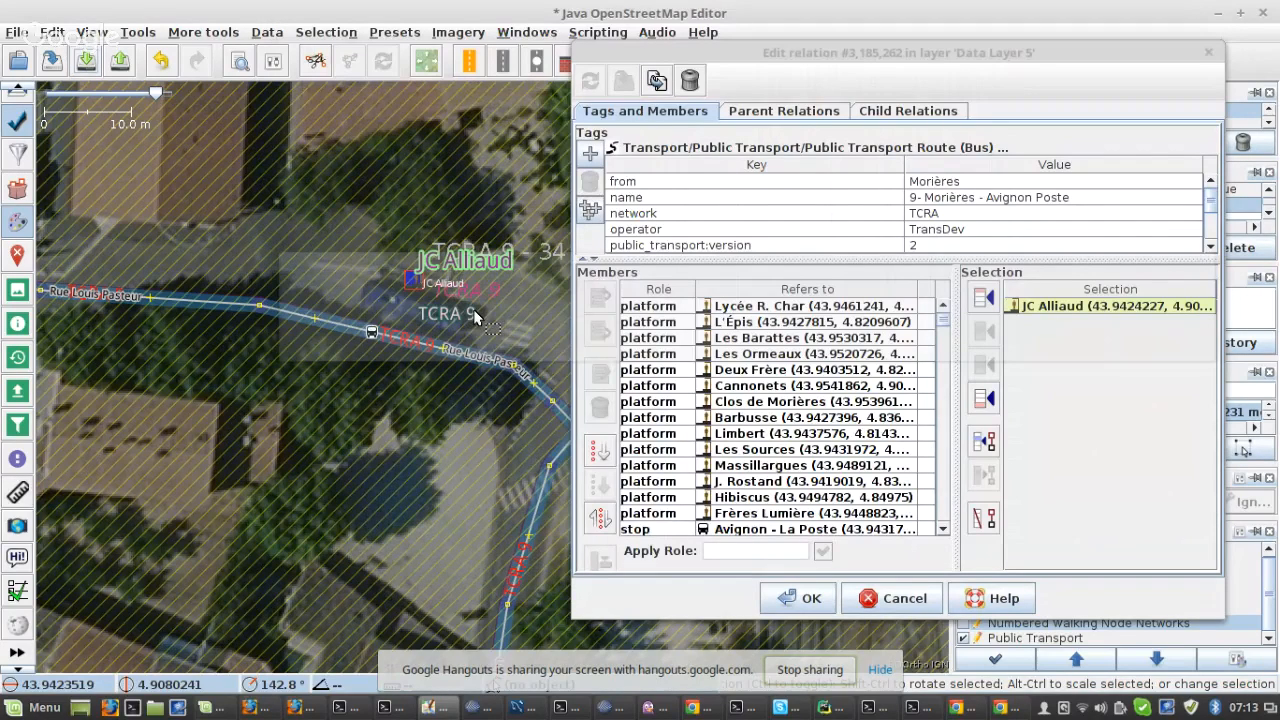
scroll(474, 312, "down", 1)
left_click_drag(476, 560, 381, 337)
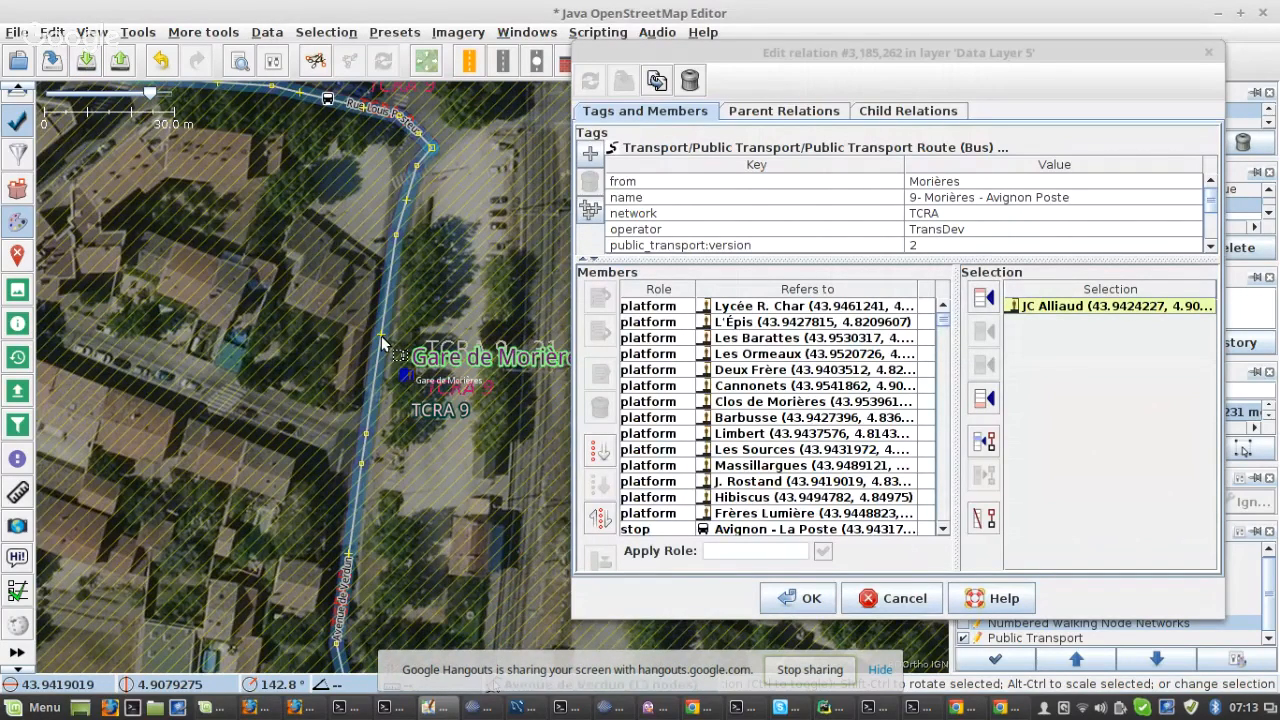
scroll(382, 209, "up", 1)
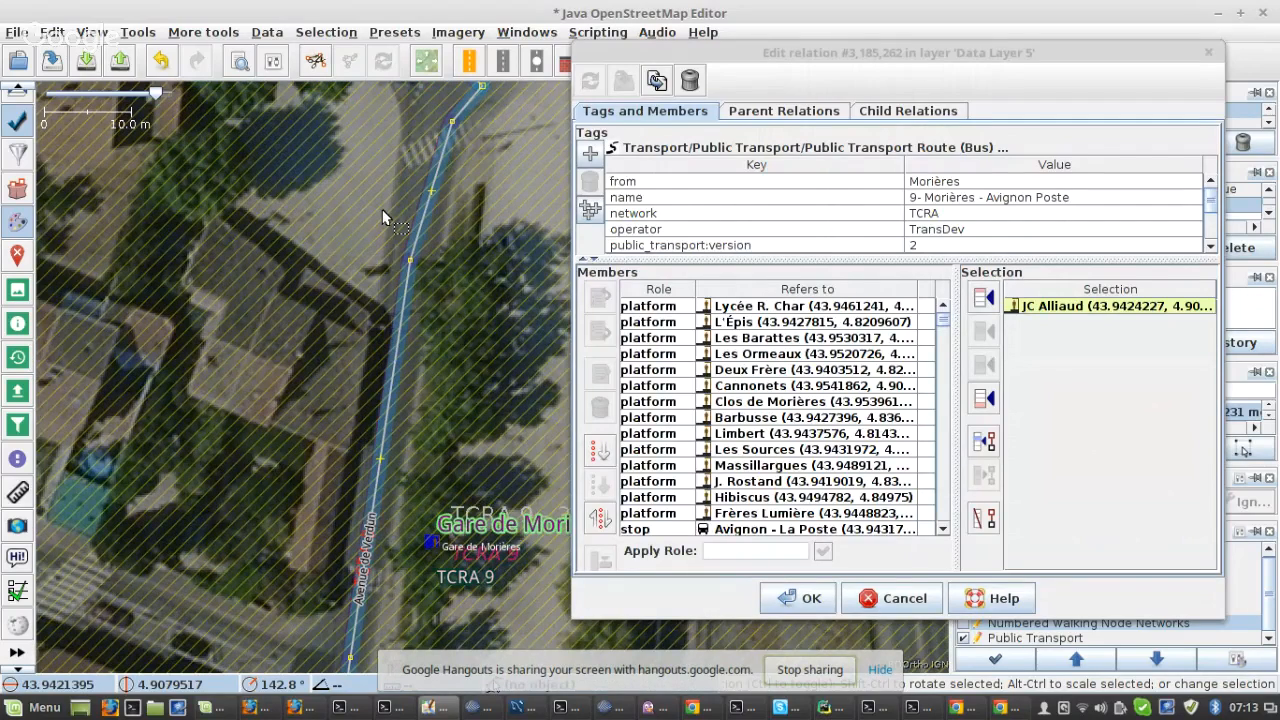
left_click_drag(382, 209, 386, 477)
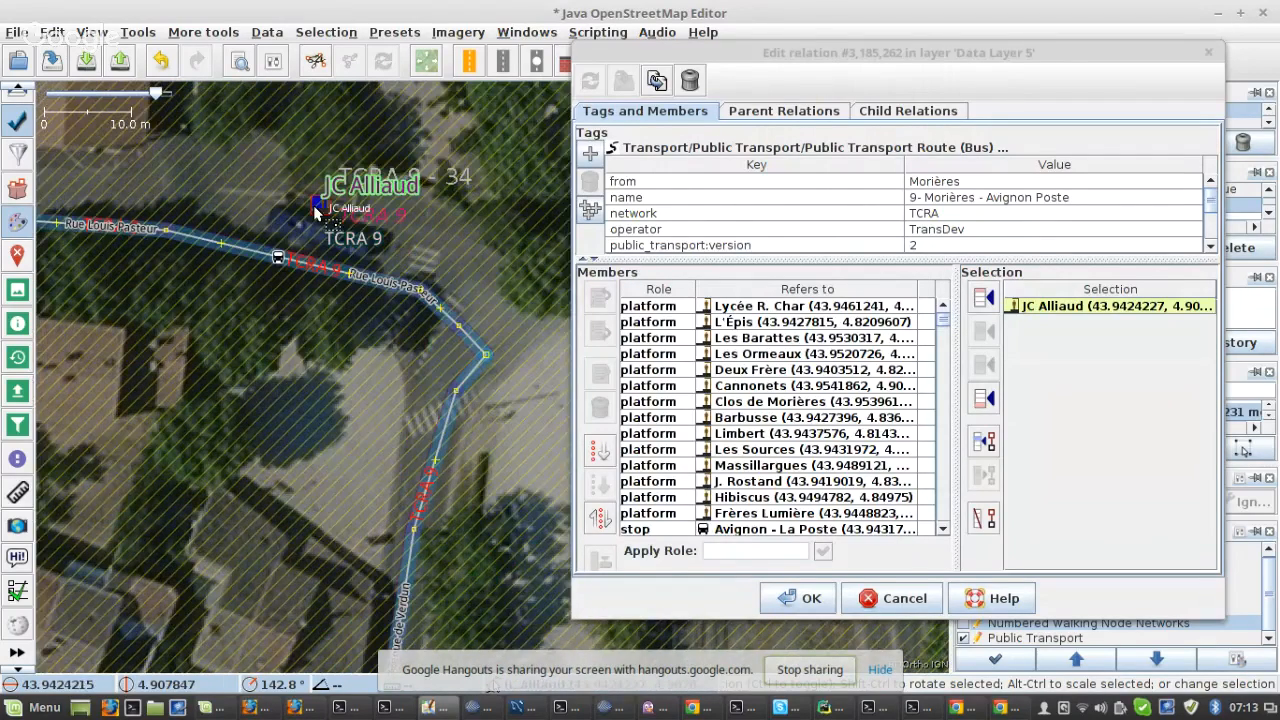
- Reverse the order of the stop and platform members from Lycée R. Char through JC Alliaud
left_click(734, 308)
scroll(738, 376, "down", 5)
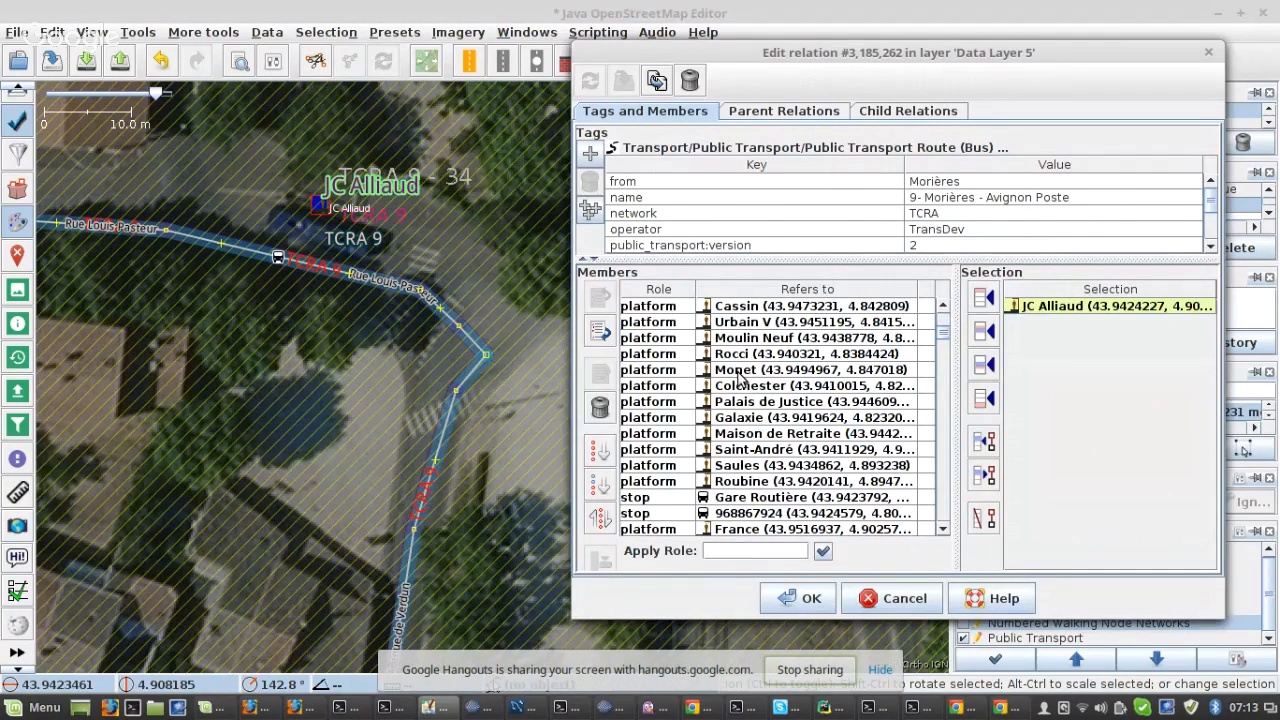
scroll(738, 378, "down", 4)
left_click(738, 402, "shift")
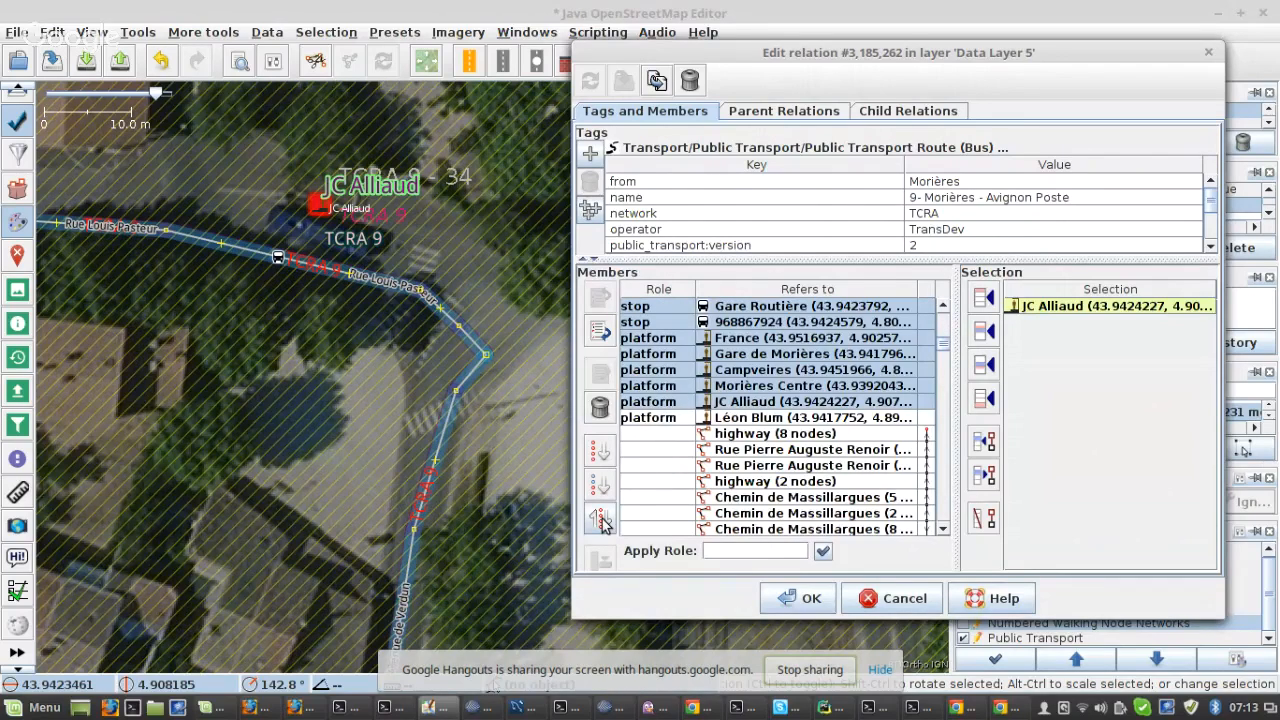
left_click(600, 518)
- Locate Gare de Morières on the map and reverse the members Morières Centre through Gare de Morières so it follows JC Alliaud
scroll(268, 342, "down", 5)
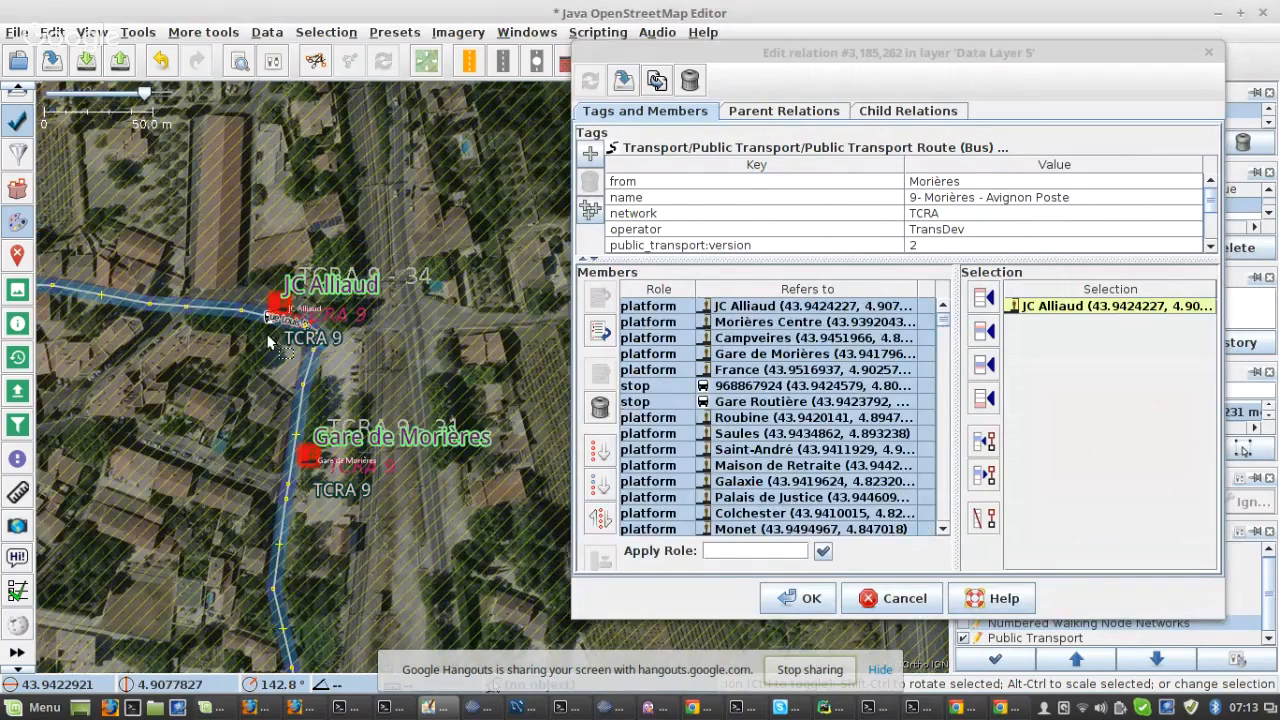
scroll(311, 460, "up", 2)
left_click(308, 457)
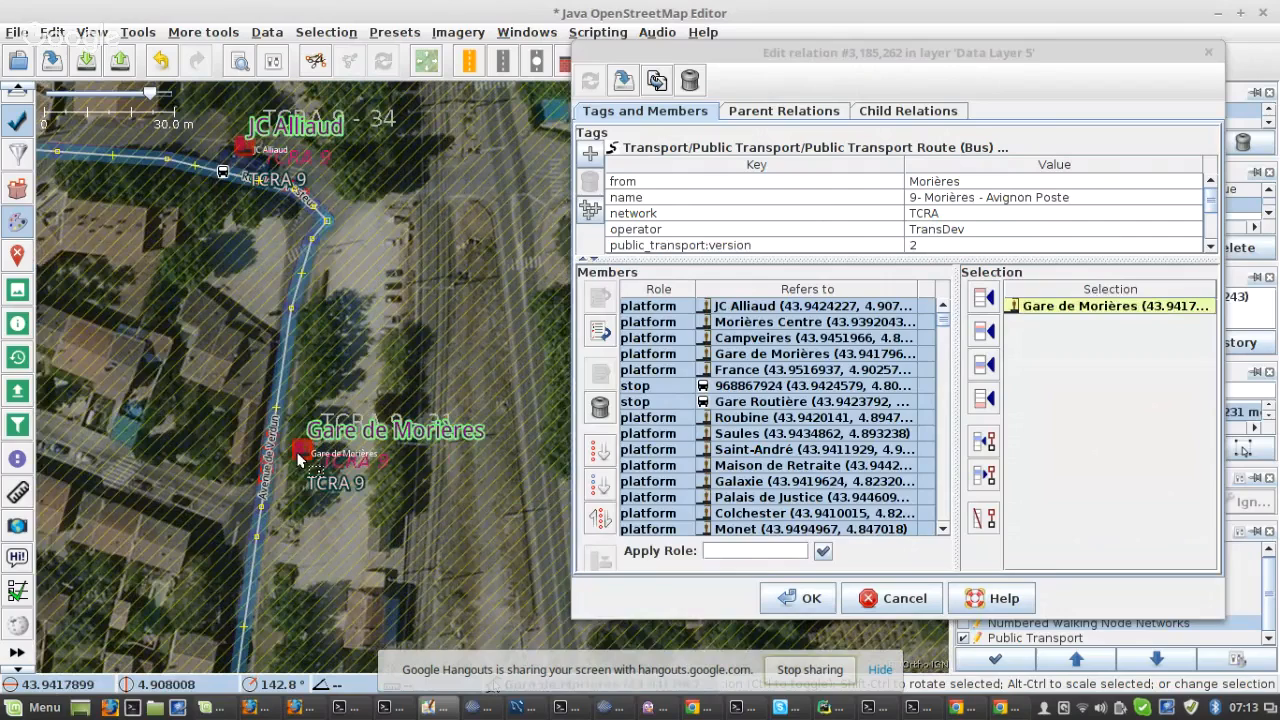
left_click(755, 320)
scroll(745, 358, "down", 1)
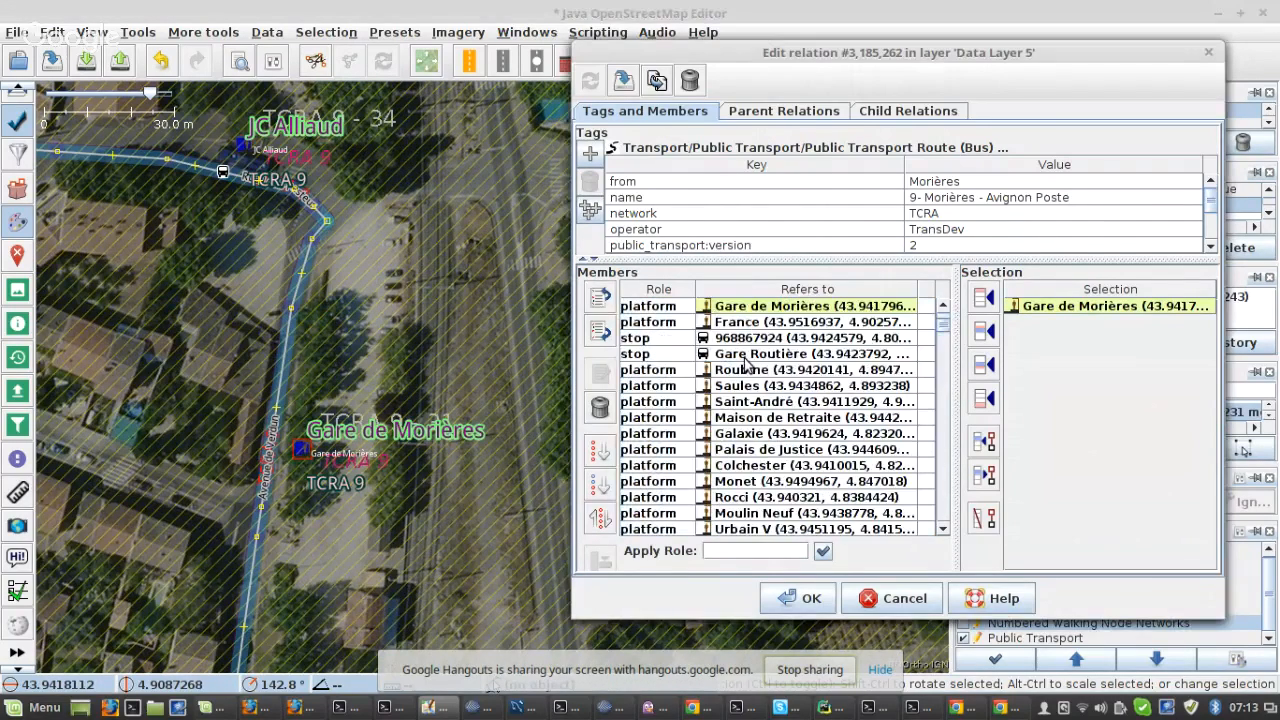
scroll(745, 358, "up", 1)
left_click(745, 356, "shift")
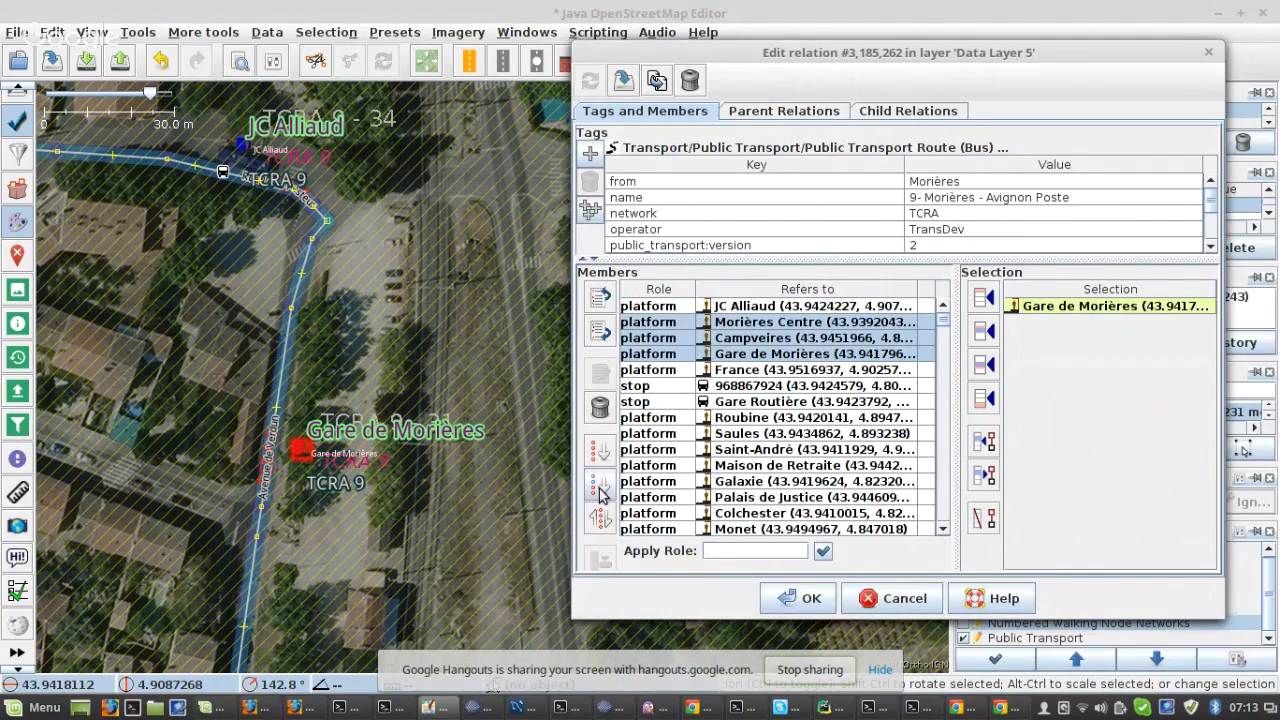
left_click(600, 490)
- Locate Morières Centre on the map, move its platform member directly after Gare de Morières, and apply the relation change
left_click(748, 340)
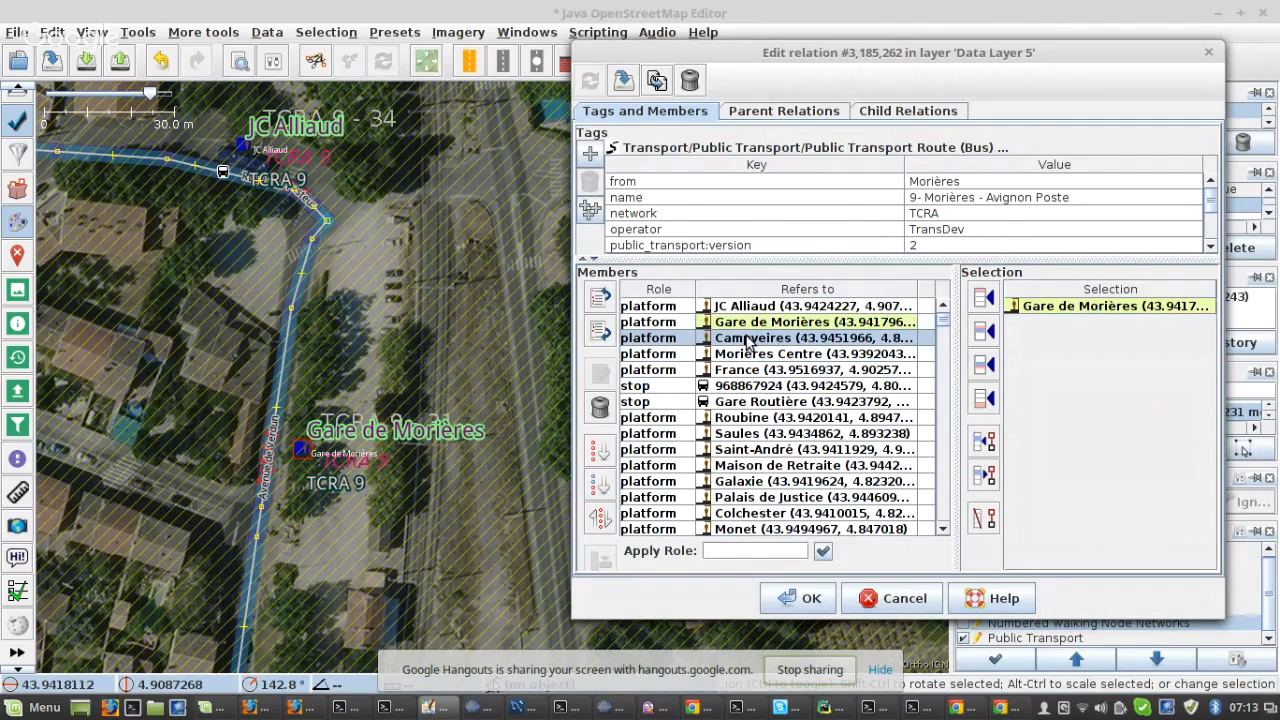
scroll(489, 312, "down", 2)
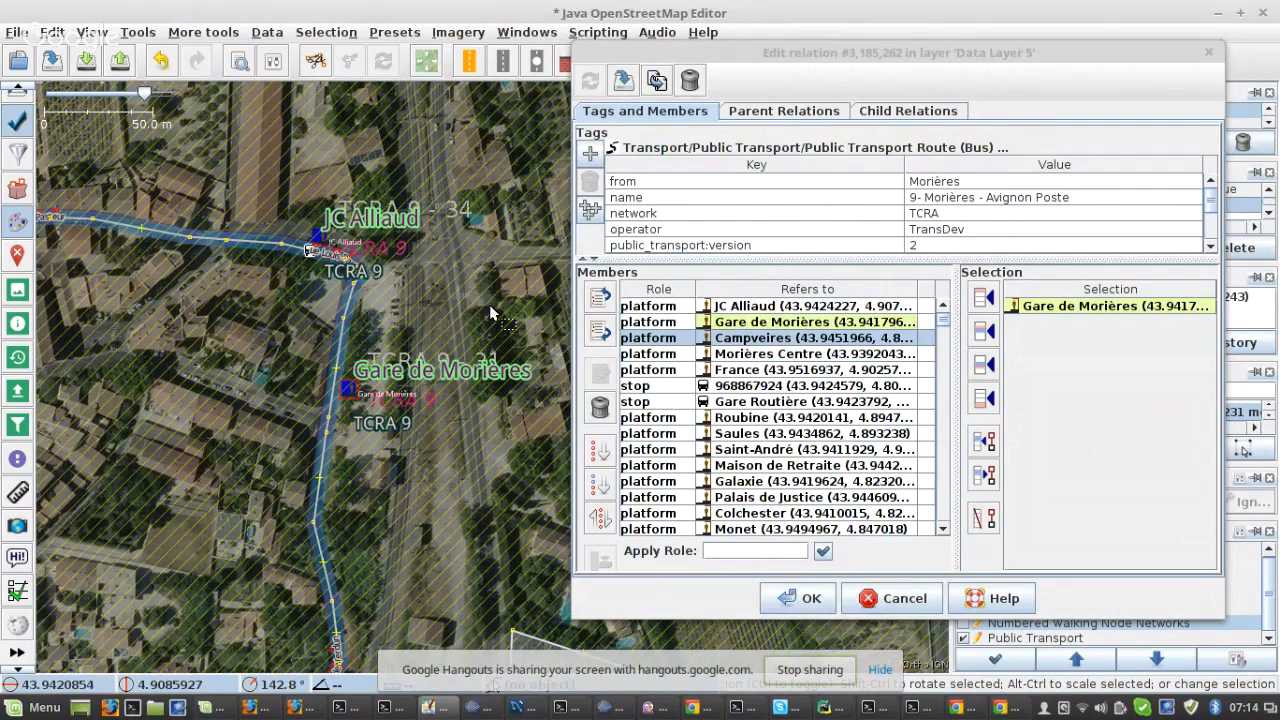
scroll(310, 445, "down", 3)
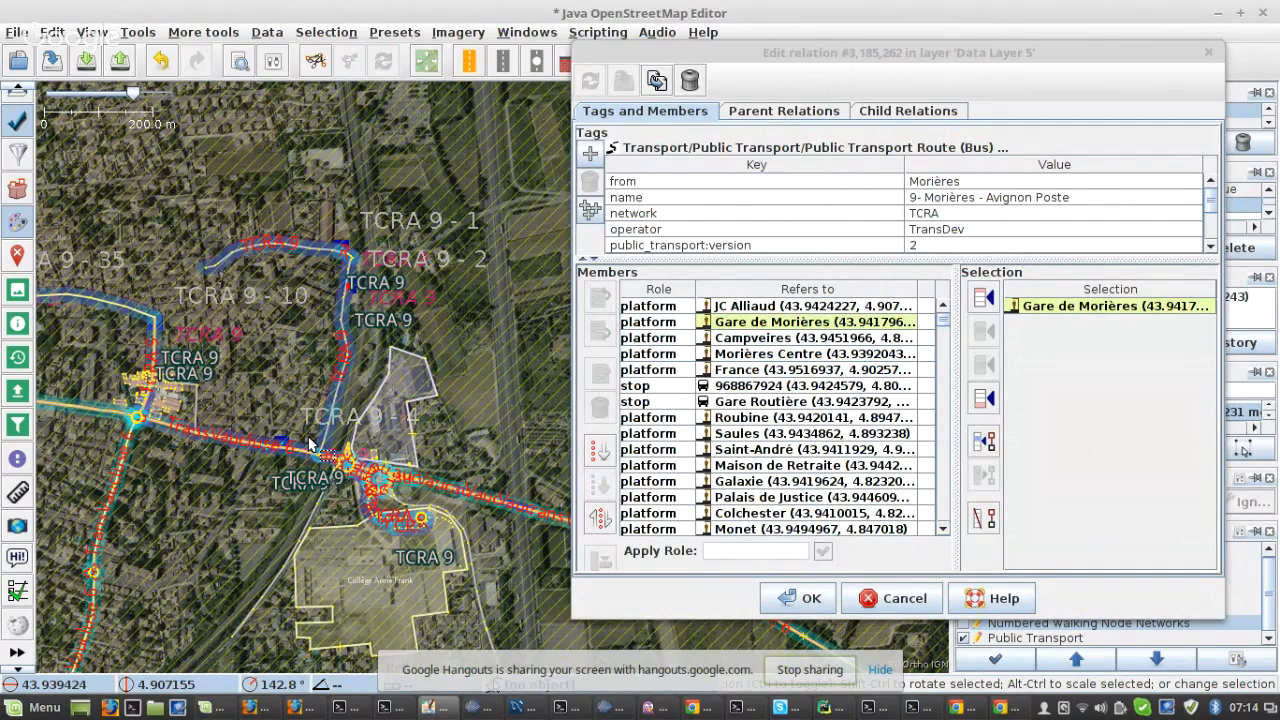
scroll(310, 445, "up", 2)
left_click_drag(340, 424, 326, 425)
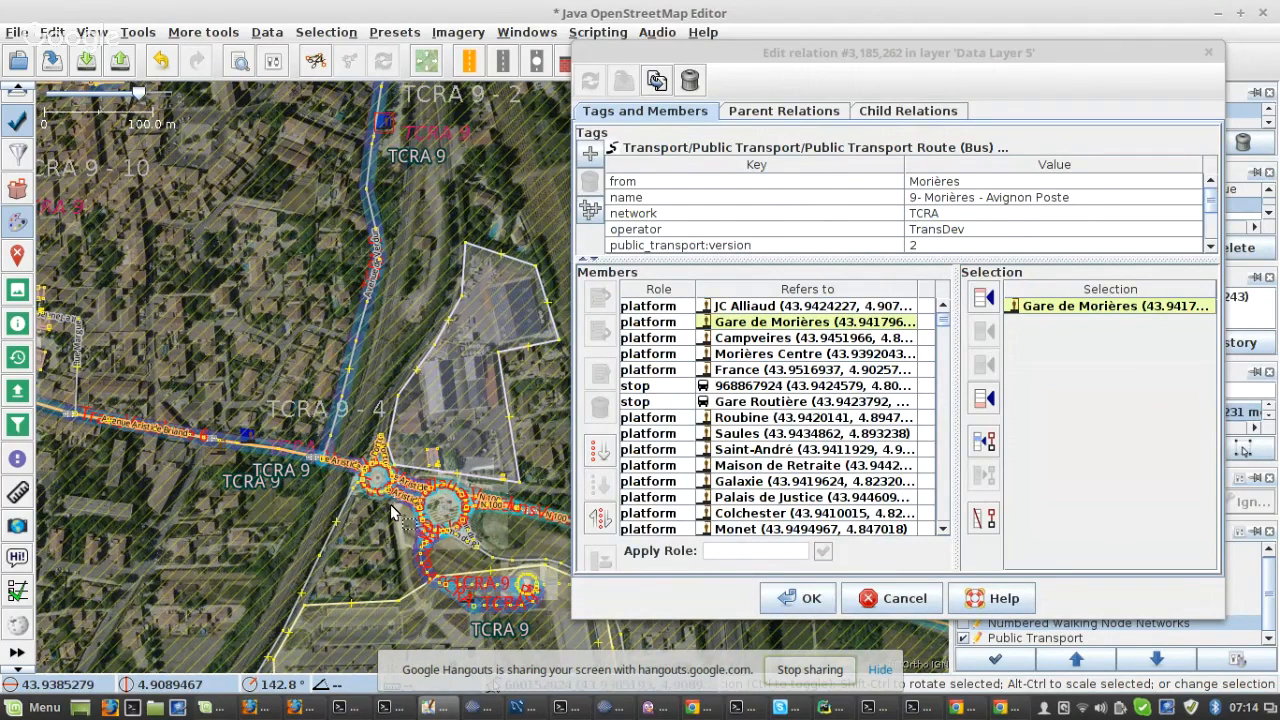
scroll(245, 425, "up", 2)
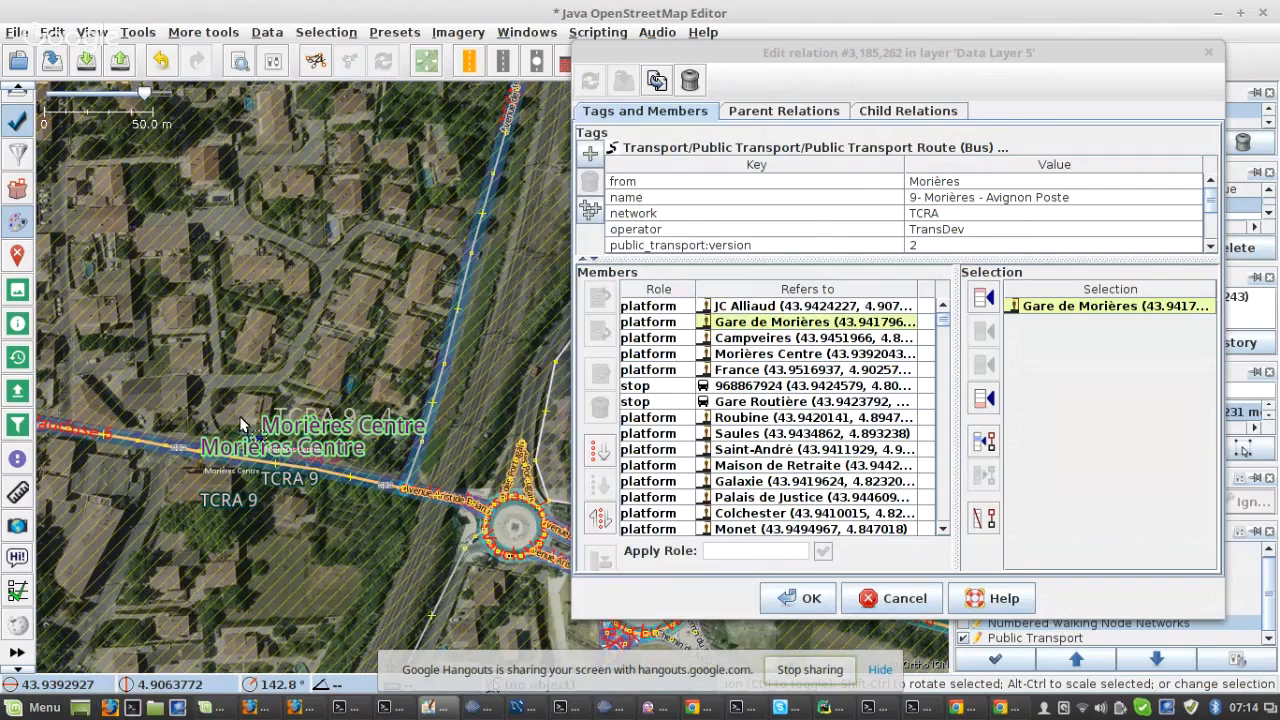
double_click(745, 355)
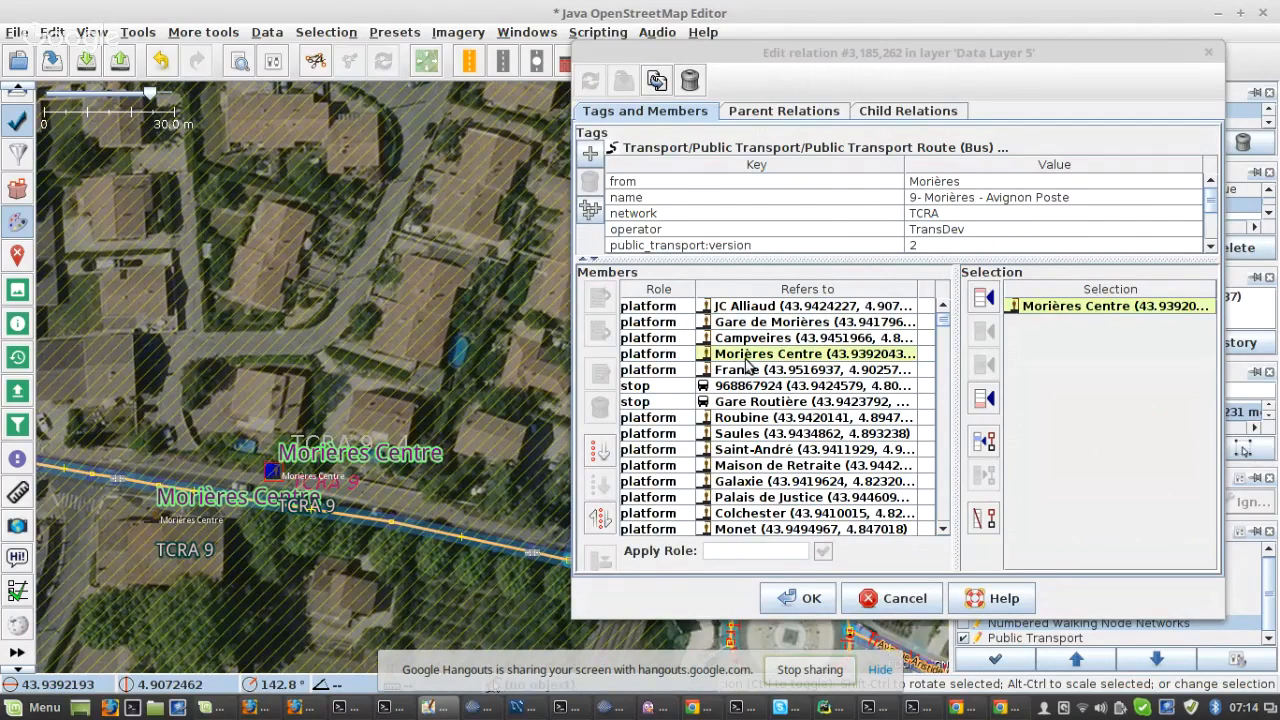
left_click(745, 355)
left_click(600, 298)
left_click(623, 81)
left_click(524, 404)
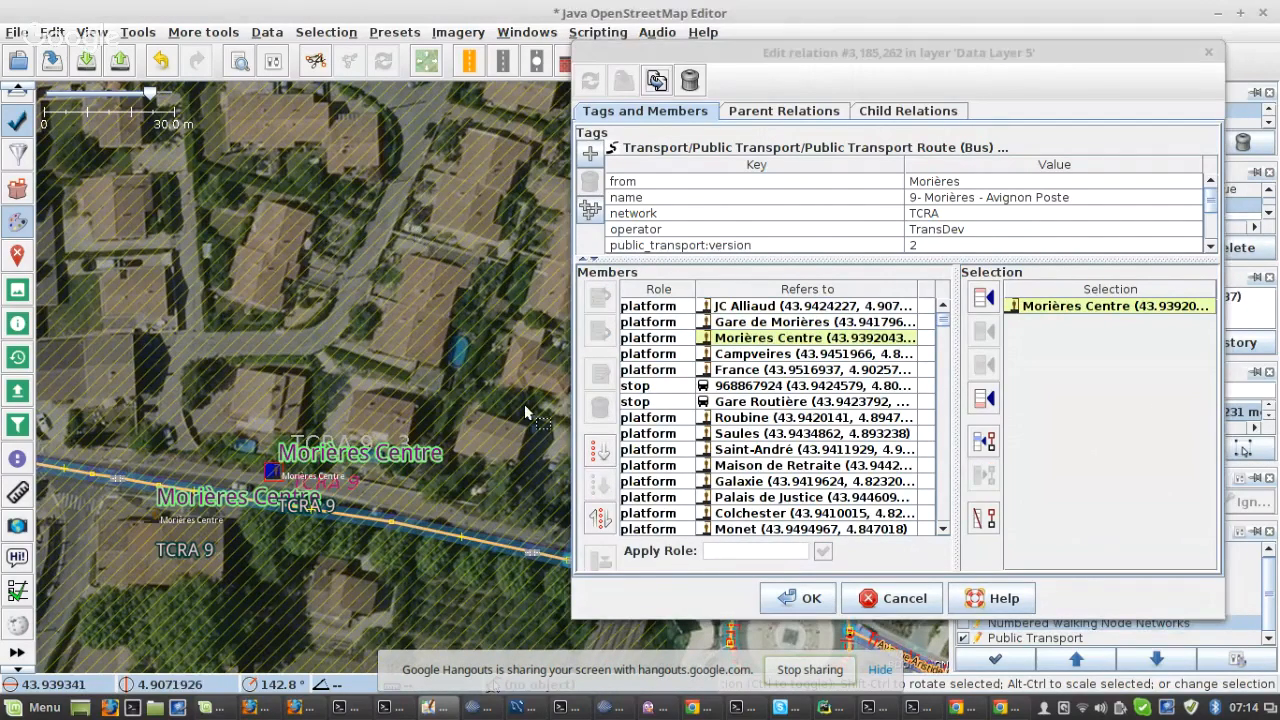
- Follow the route to the Saint-André stop and reverse the members Campveires through Saint-André so it follows Morières Centre
scroll(524, 404, "down", 3)
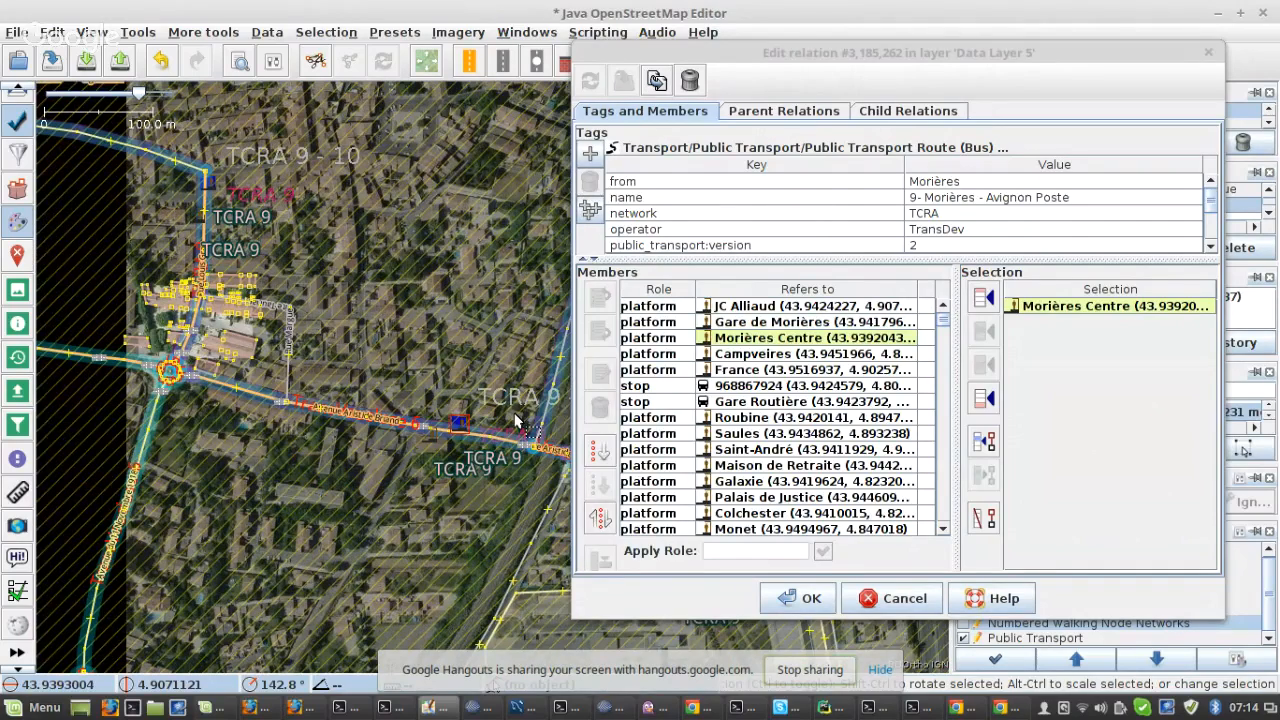
scroll(390, 456, "up", 3)
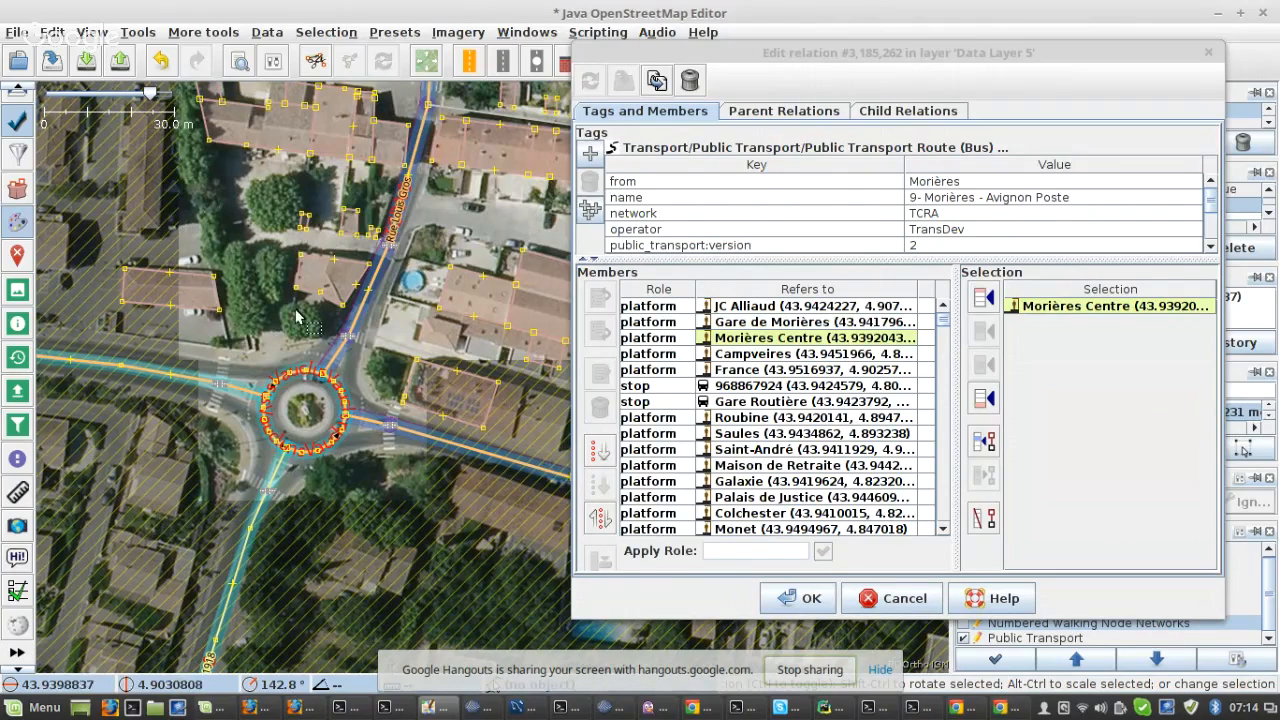
scroll(390, 395, "down", 1)
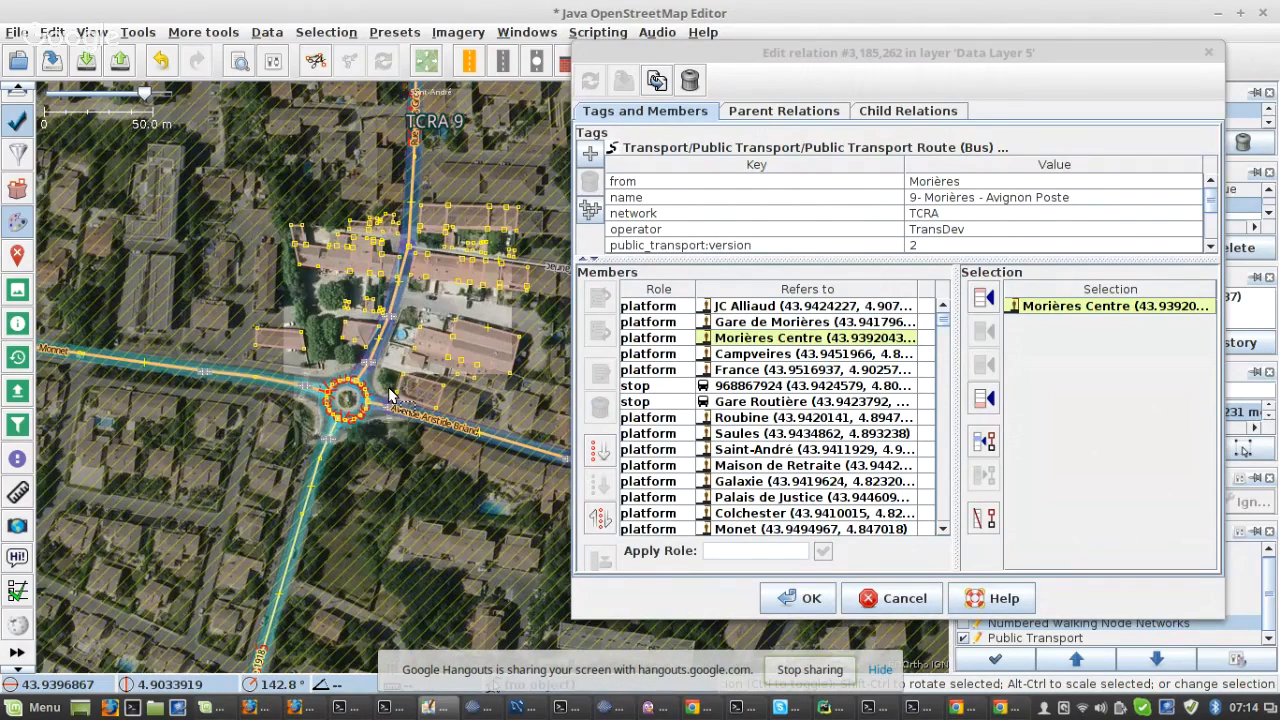
scroll(484, 198, "up", 1)
scroll(484, 198, "up", 1)
left_click_drag(378, 138, 182, 432)
left_click(262, 156)
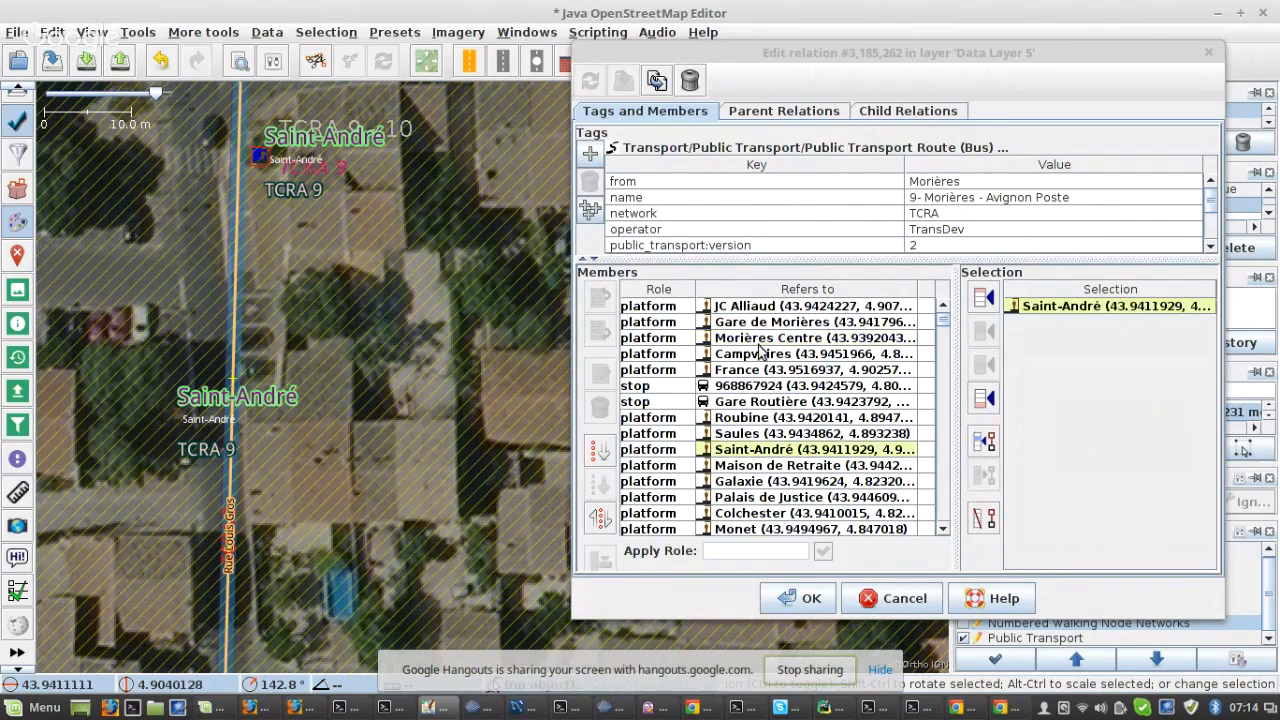
left_click(760, 353)
left_click(760, 449, "shift")
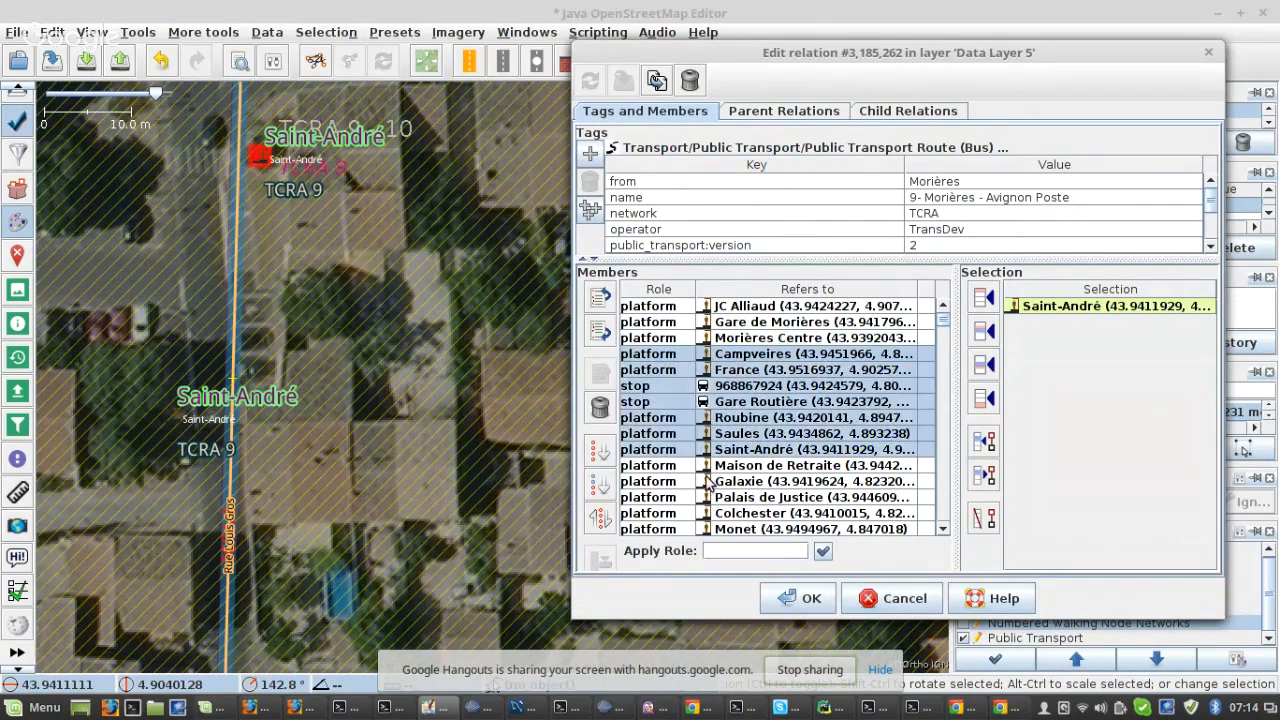
left_click(600, 518)
- Find the Léon Blum stop on the map and reverse the members Saules through Léon Blum so it follows Saint-André
left_click(740, 372)
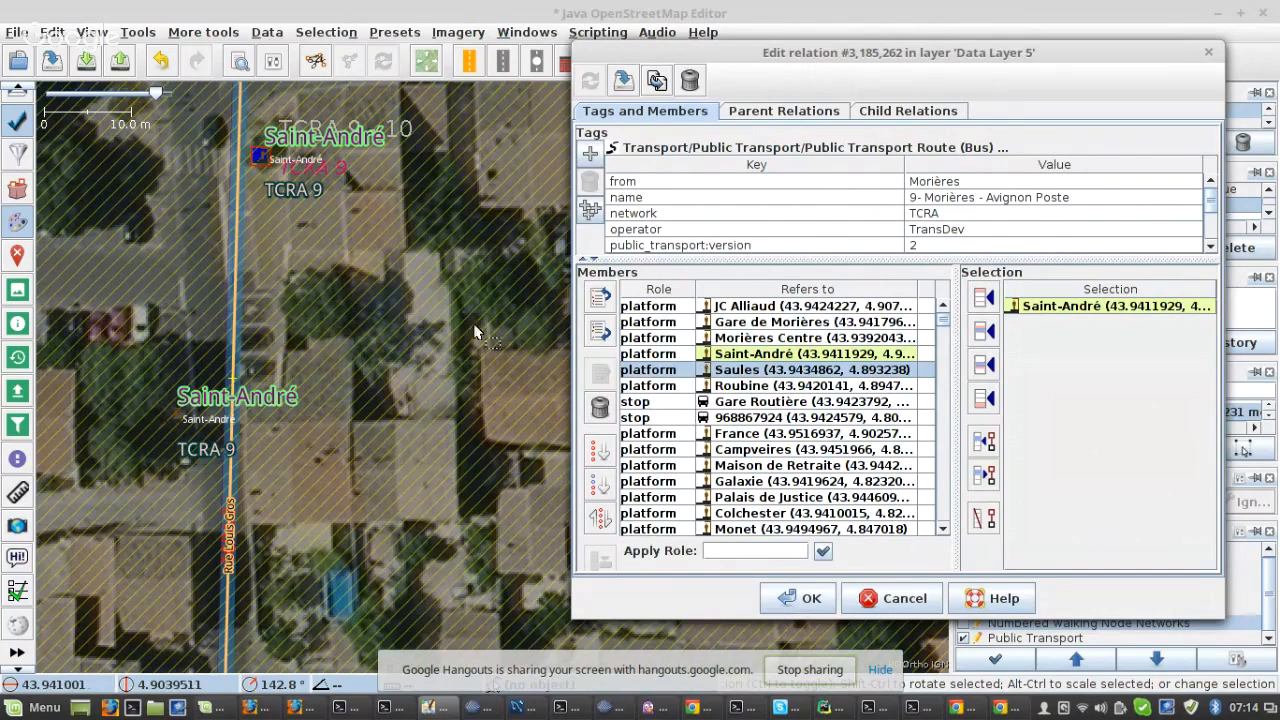
scroll(271, 307, "down", 3)
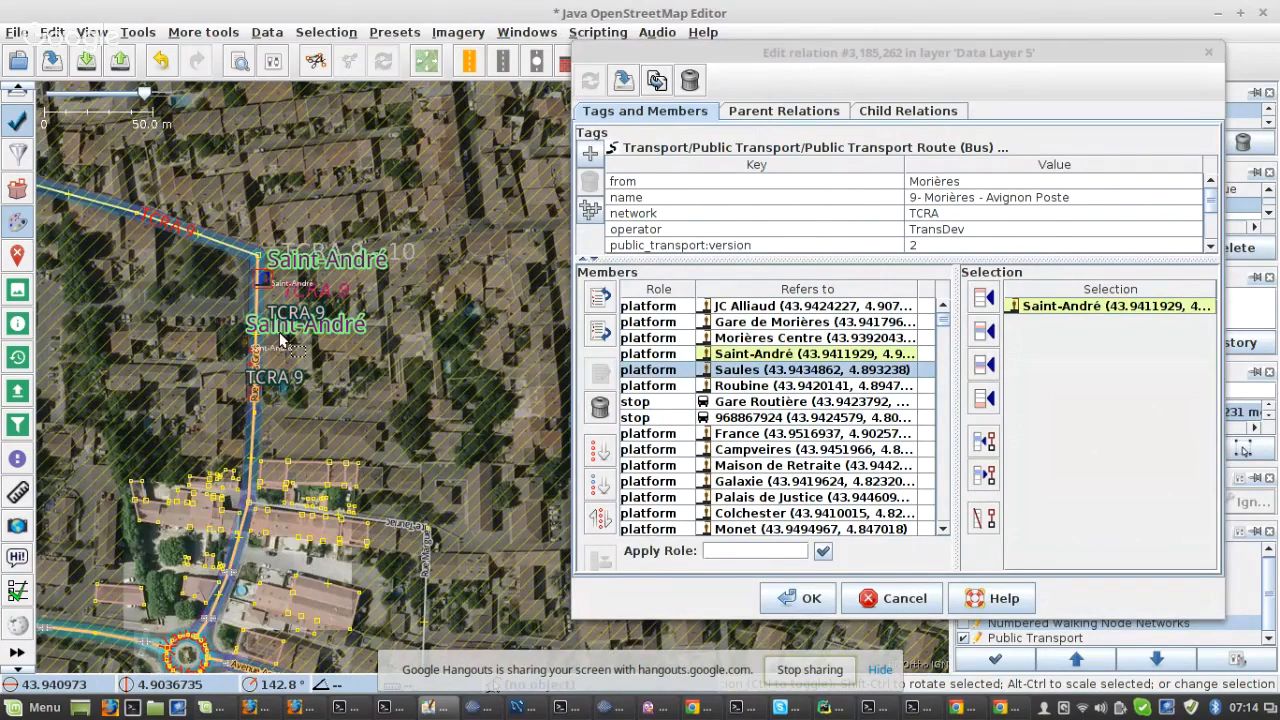
scroll(265, 300, "down", 2)
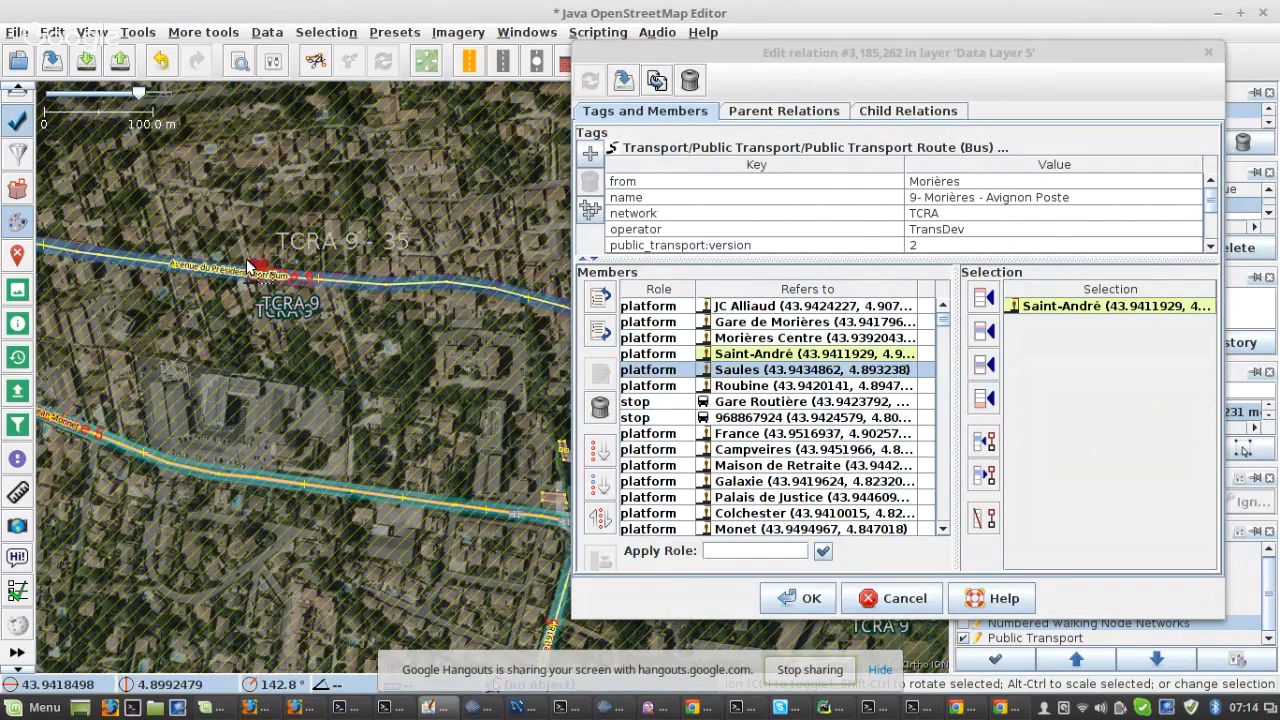
scroll(250, 268, "up", 5)
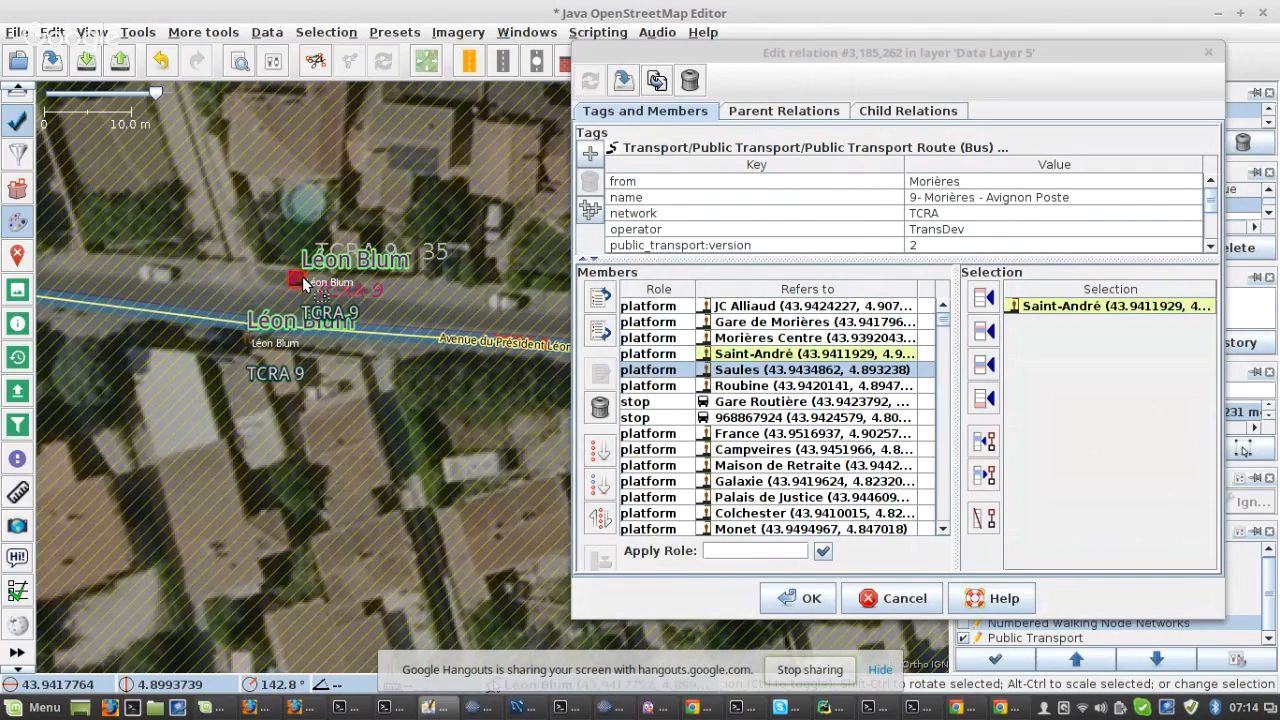
left_click(304, 281)
scroll(812, 427, "down", 5)
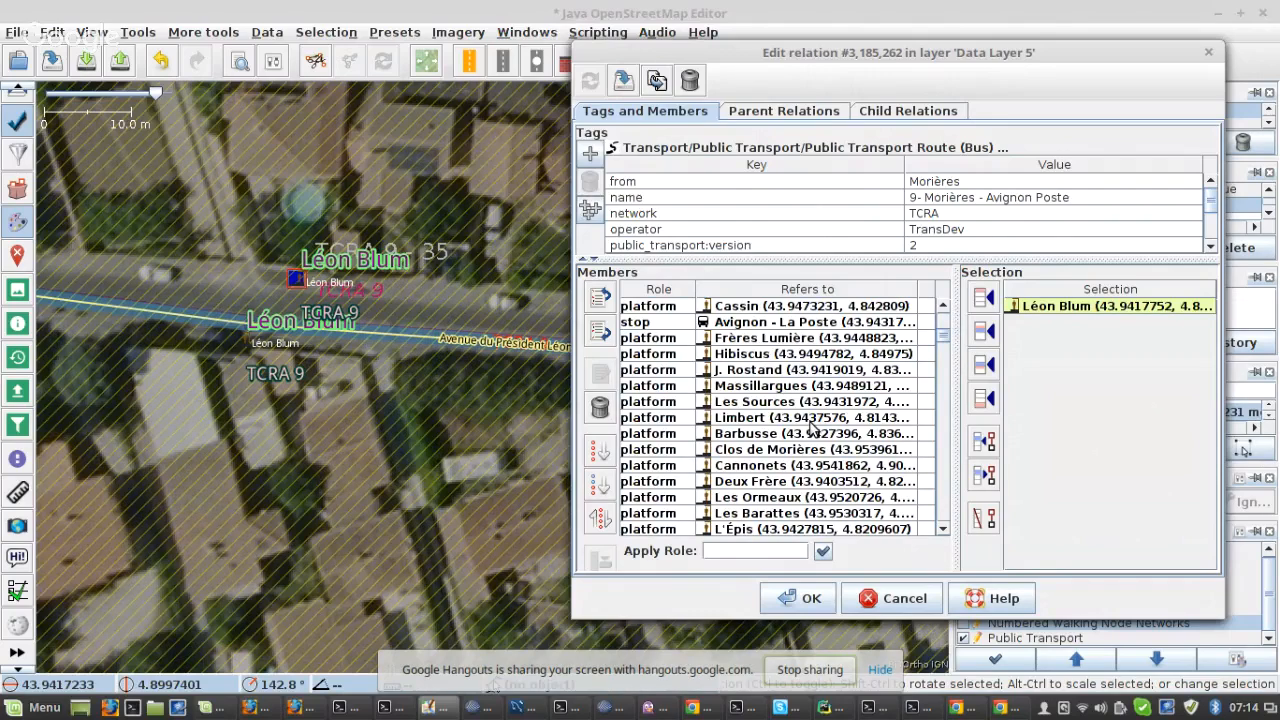
scroll(811, 423, "down", 3)
left_click(811, 422, "shift")
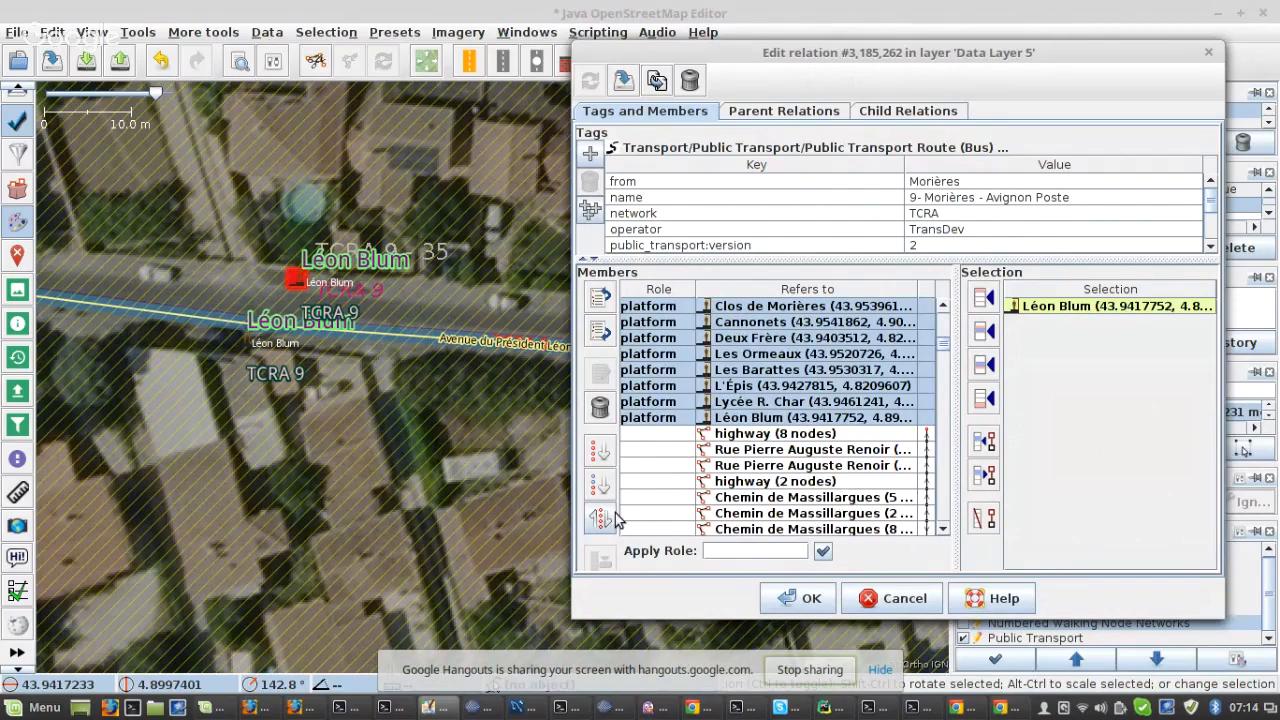
left_click(612, 518)
- Find the Roubine stop along the route and reverse the members Lycée R. Char through Roubine so it follows Léon Blum
left_click(728, 390)
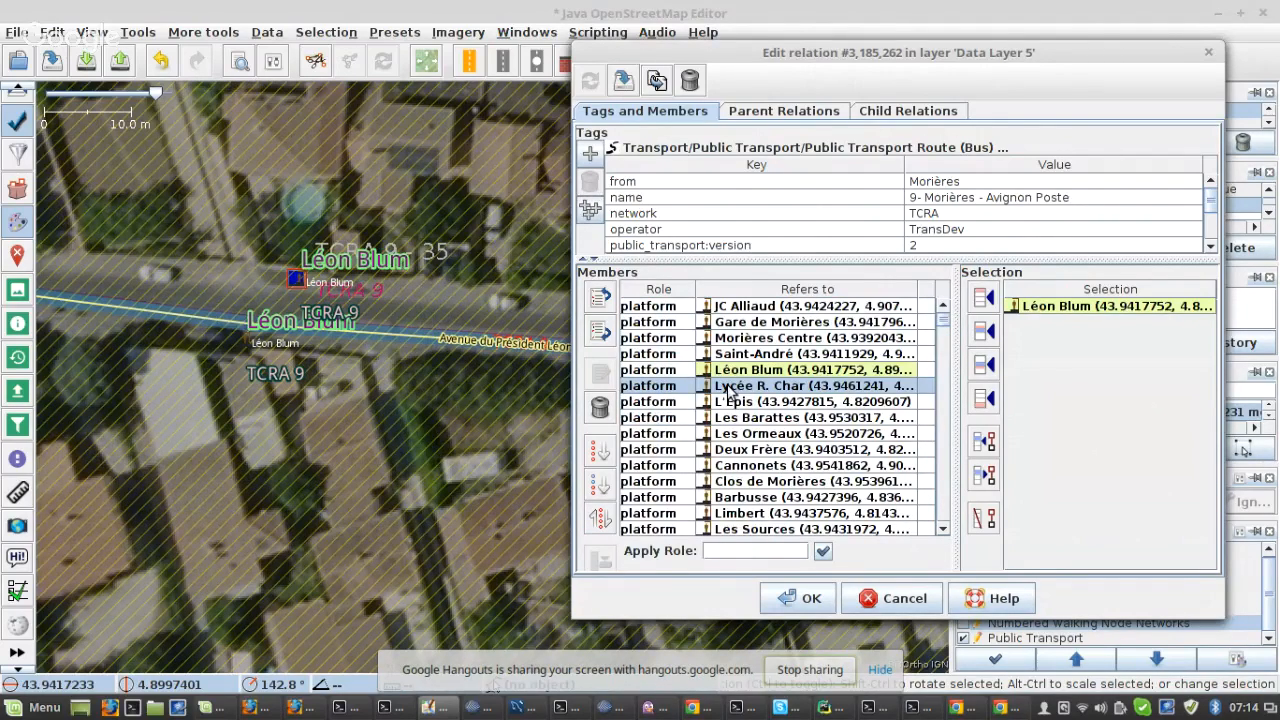
scroll(290, 336, "down", 8)
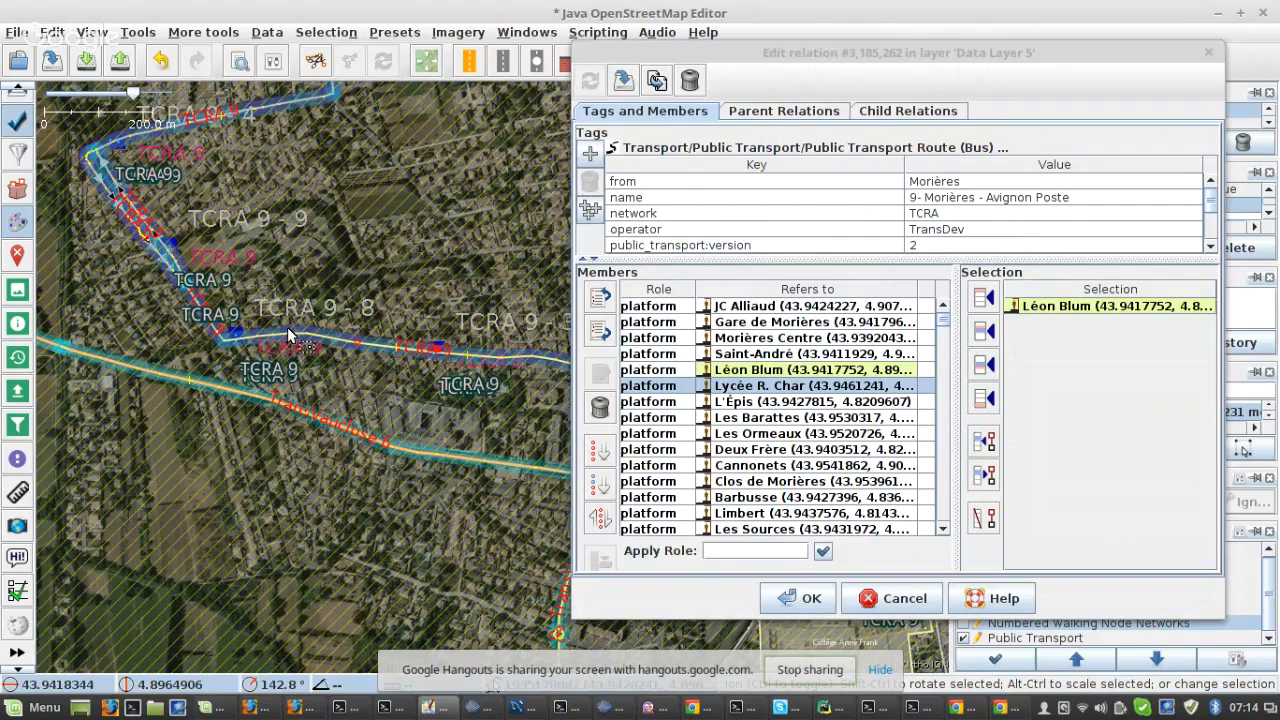
scroll(222, 558, "up", 8)
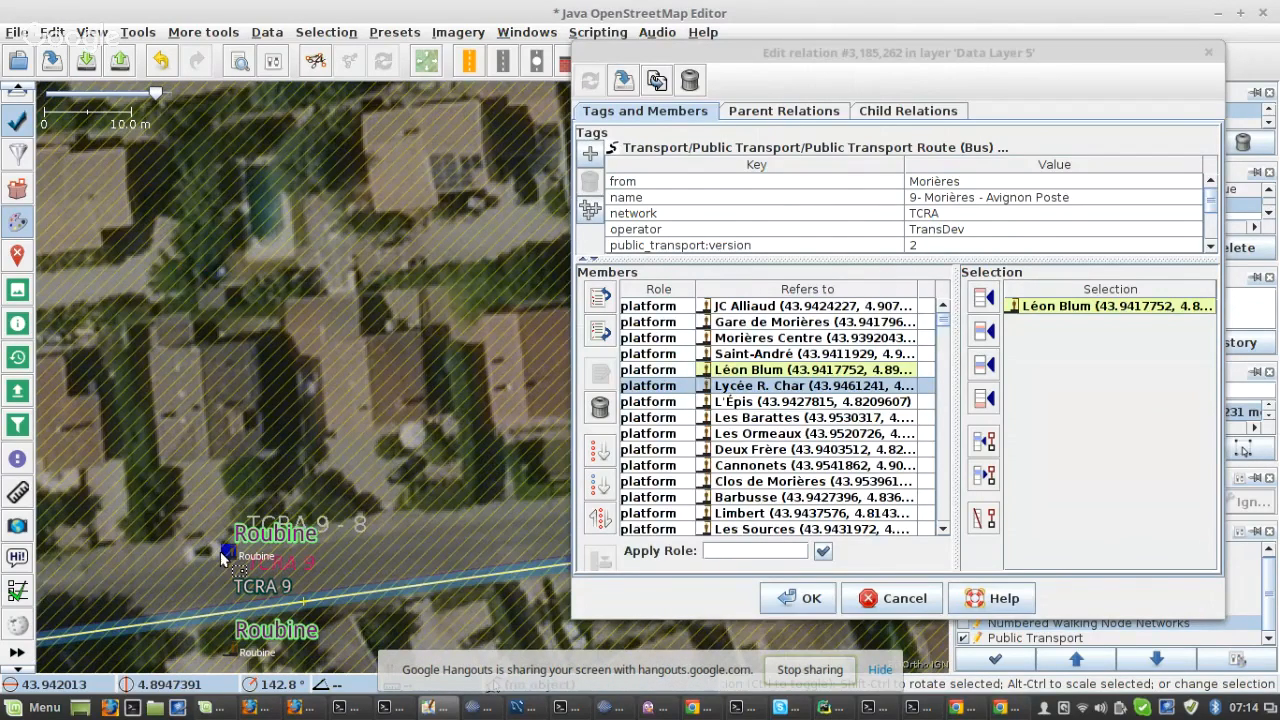
left_click(224, 552)
scroll(805, 430, "down", 3)
left_click(770, 449, "shift")
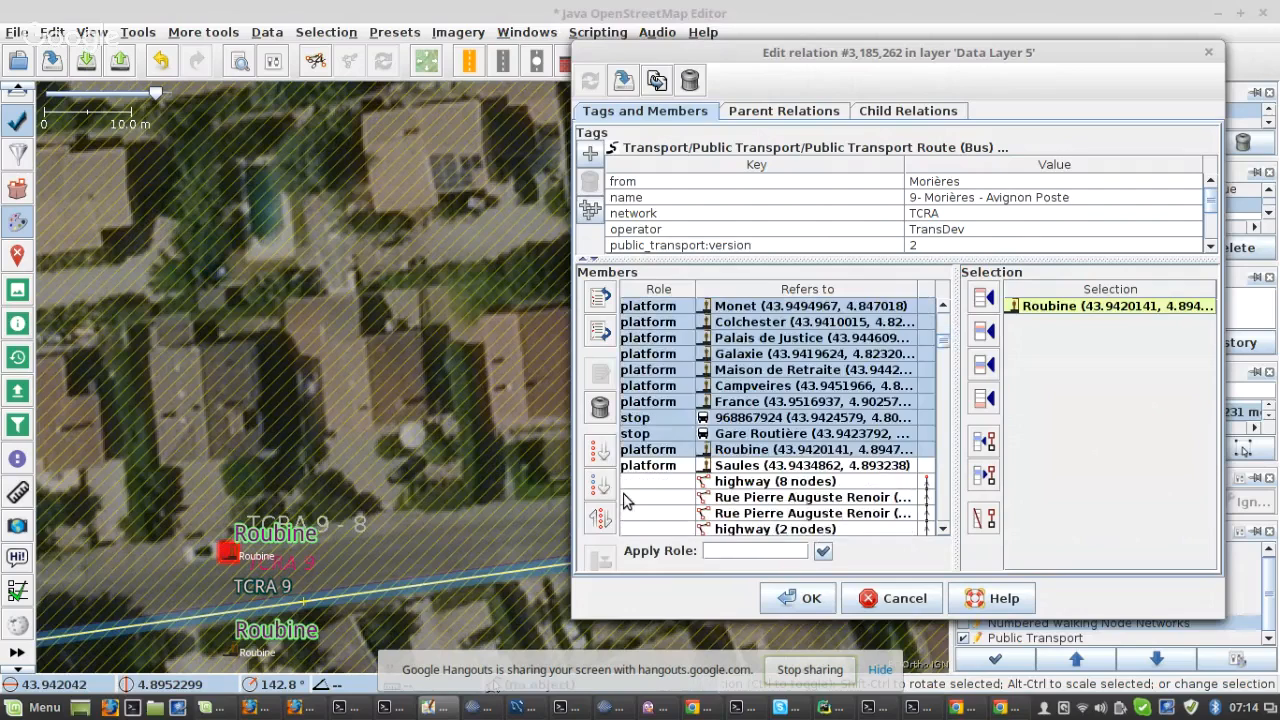
left_click(600, 518)
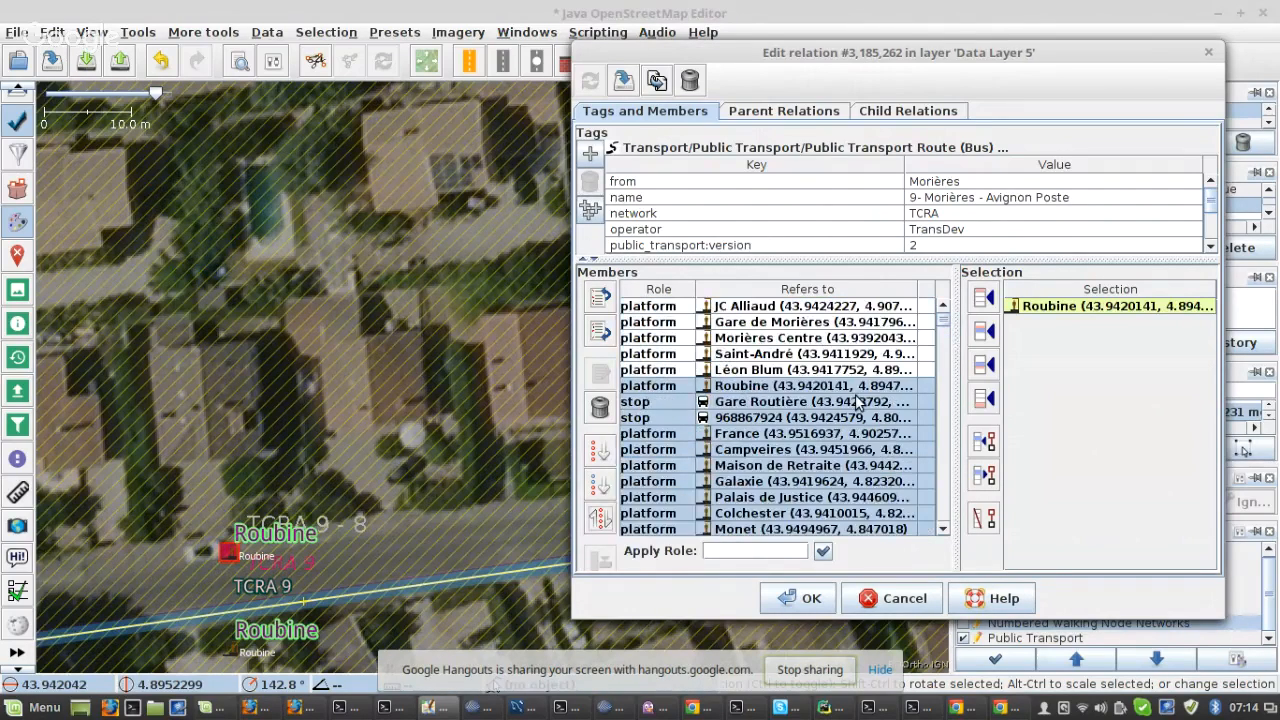
- Select the Saules stop on the map and reverse the members Gare Routière through Saules so it follows Roubine
left_click(755, 403)
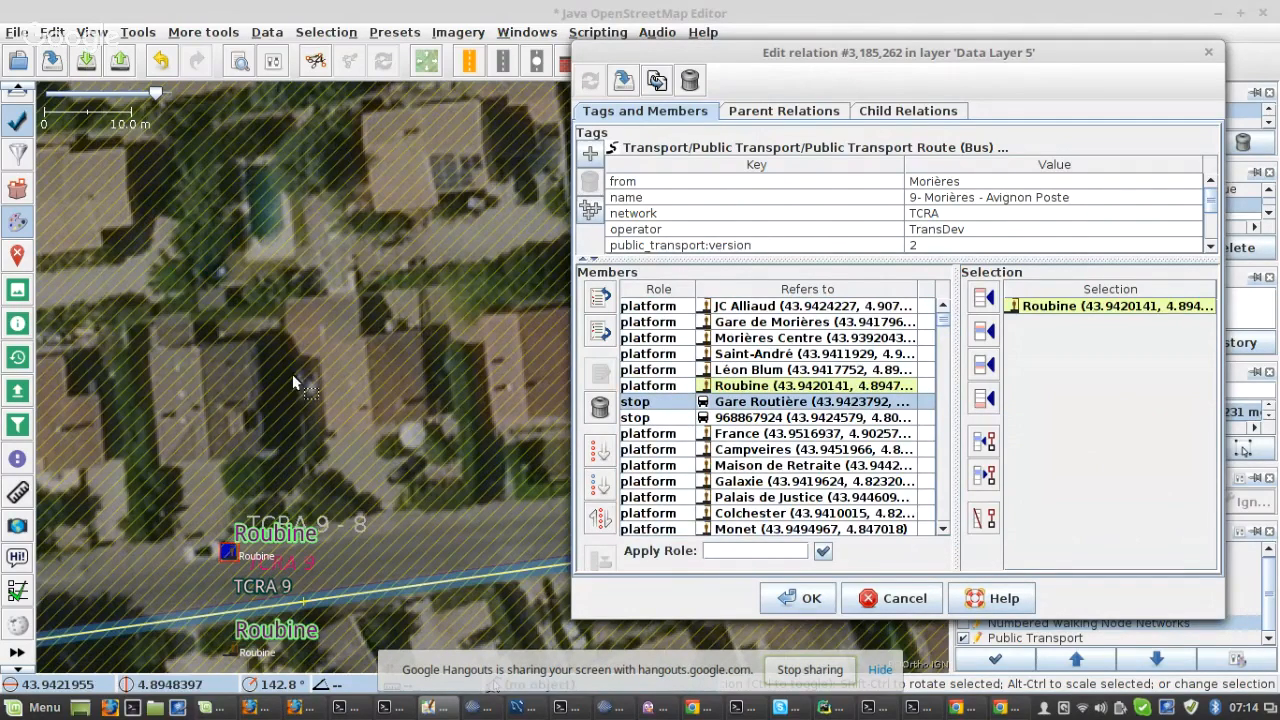
scroll(296, 380, "down", 5)
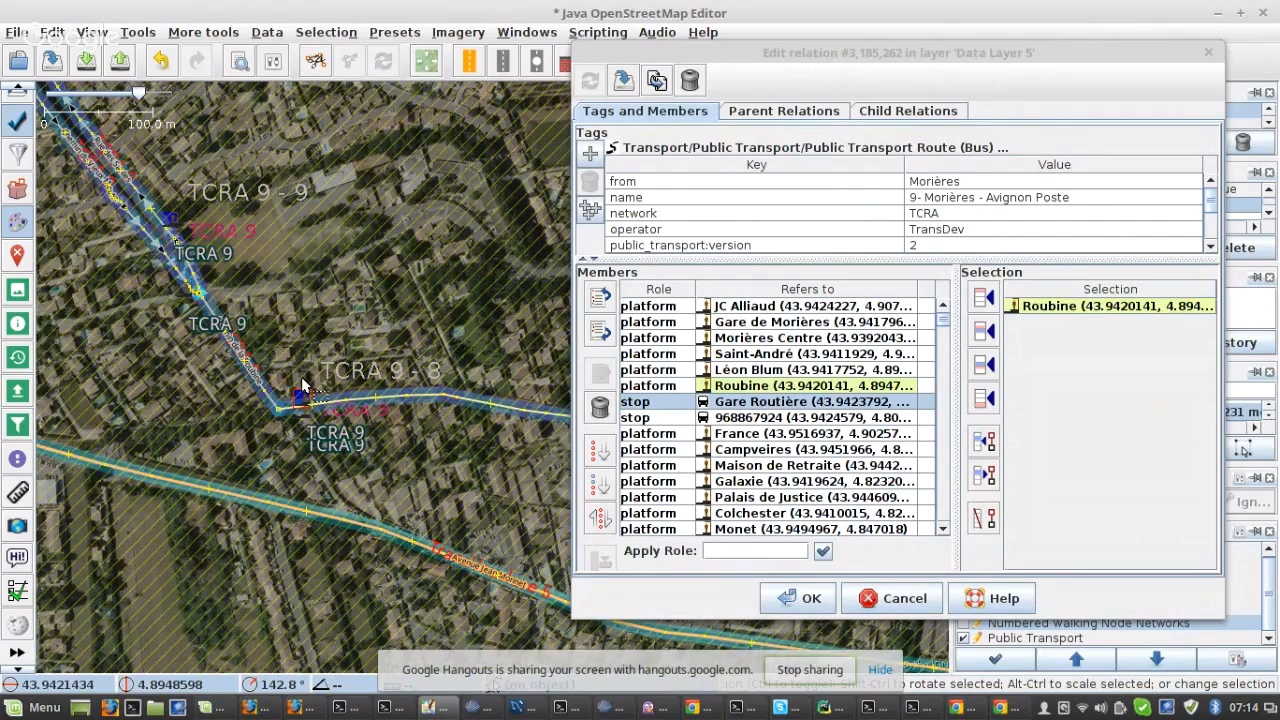
scroll(157, 216, "up", 4)
left_click(215, 230)
scroll(729, 405, "down", 3)
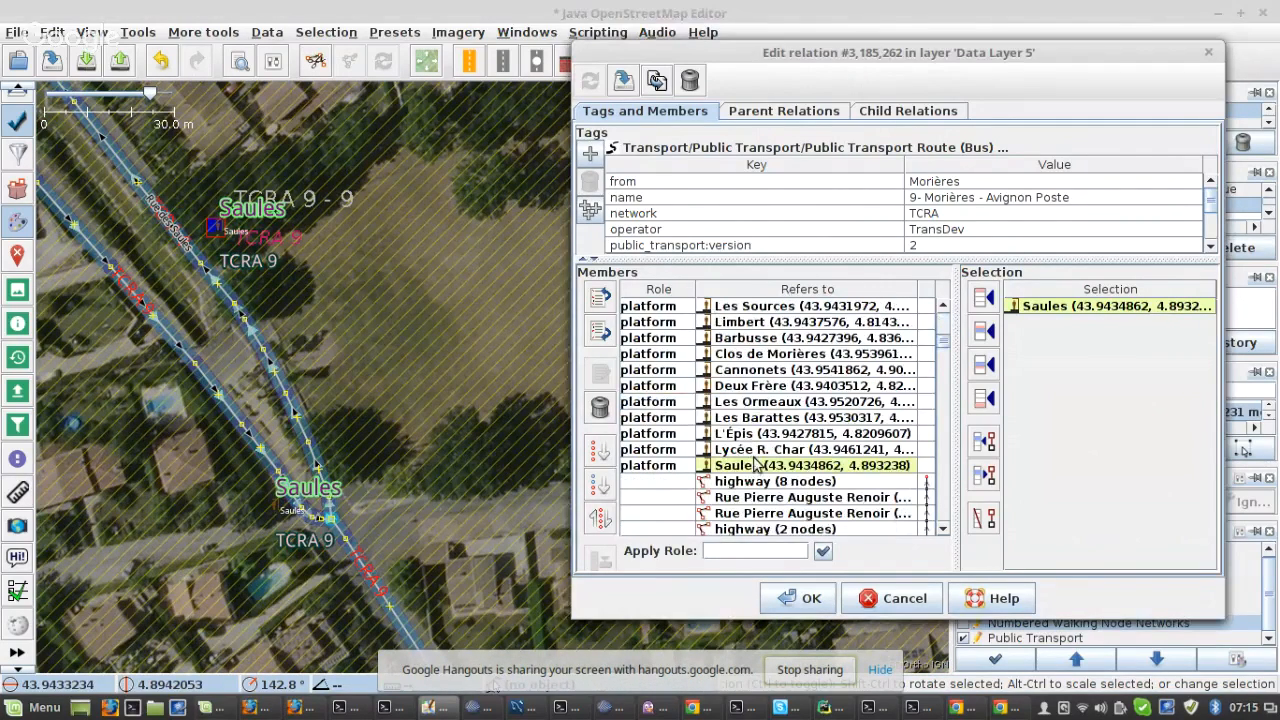
left_click(756, 465, "shift")
left_click(601, 517)
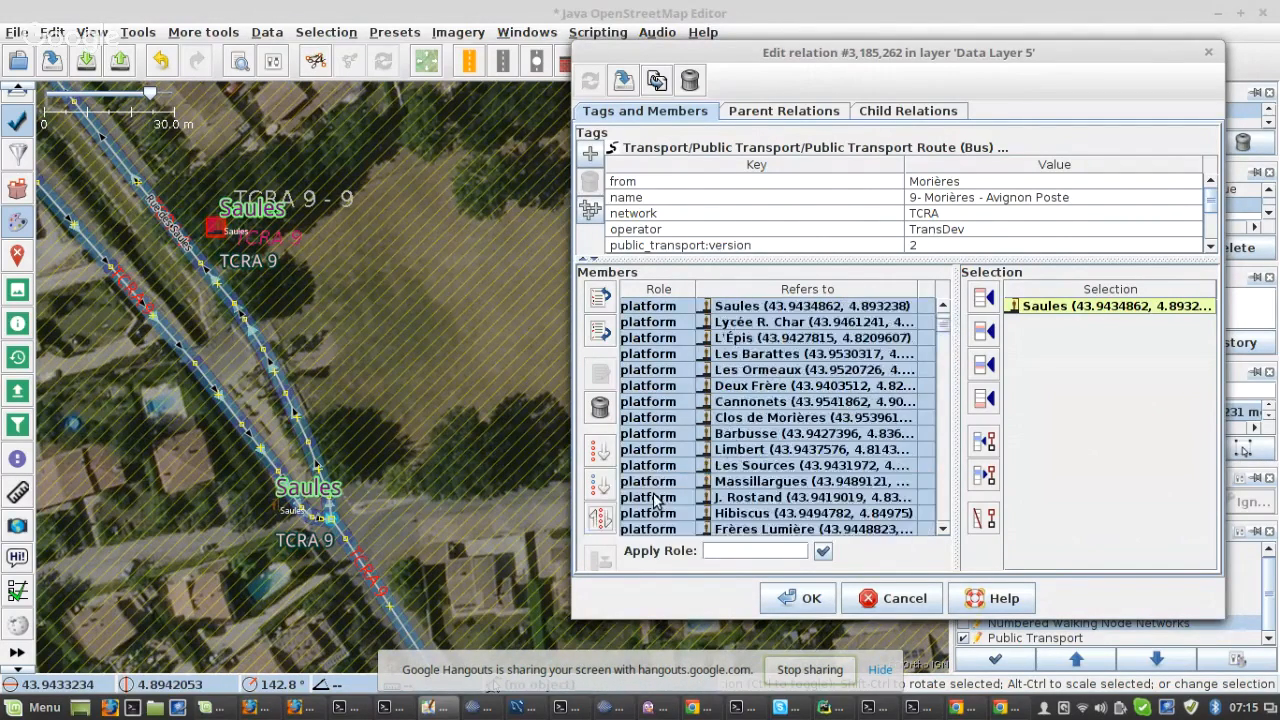
- Select the Campveires stop on the map and reverse the members Lycée R. Char through Campveires so it follows Saules
scroll(660, 470, "up", 2)
left_click(750, 418)
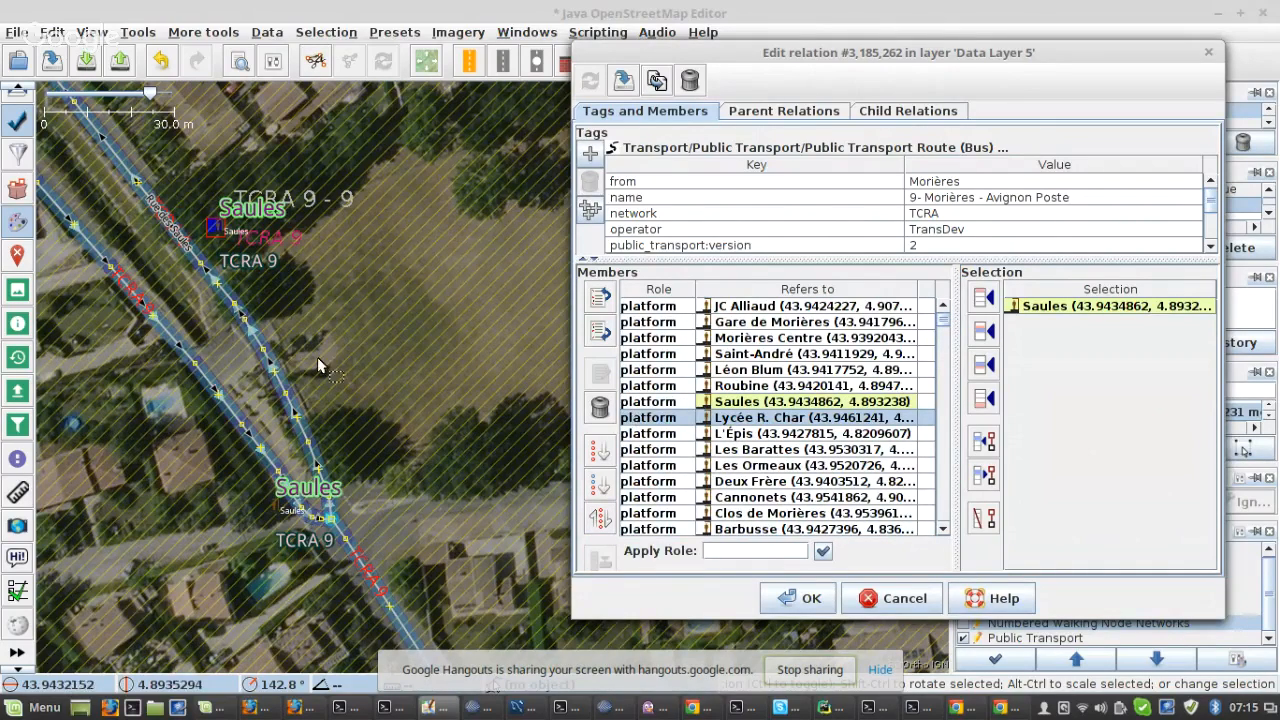
scroll(349, 378, "down", 4)
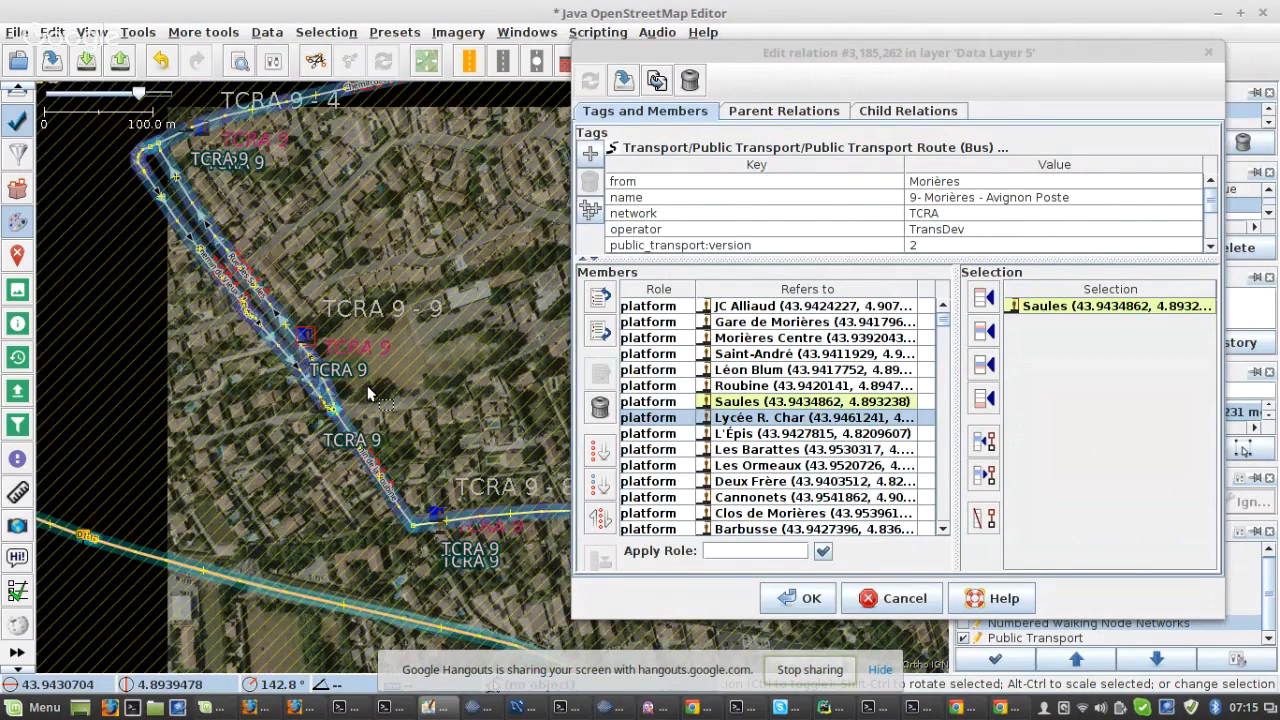
scroll(180, 217, "up", 4)
left_click(180, 217)
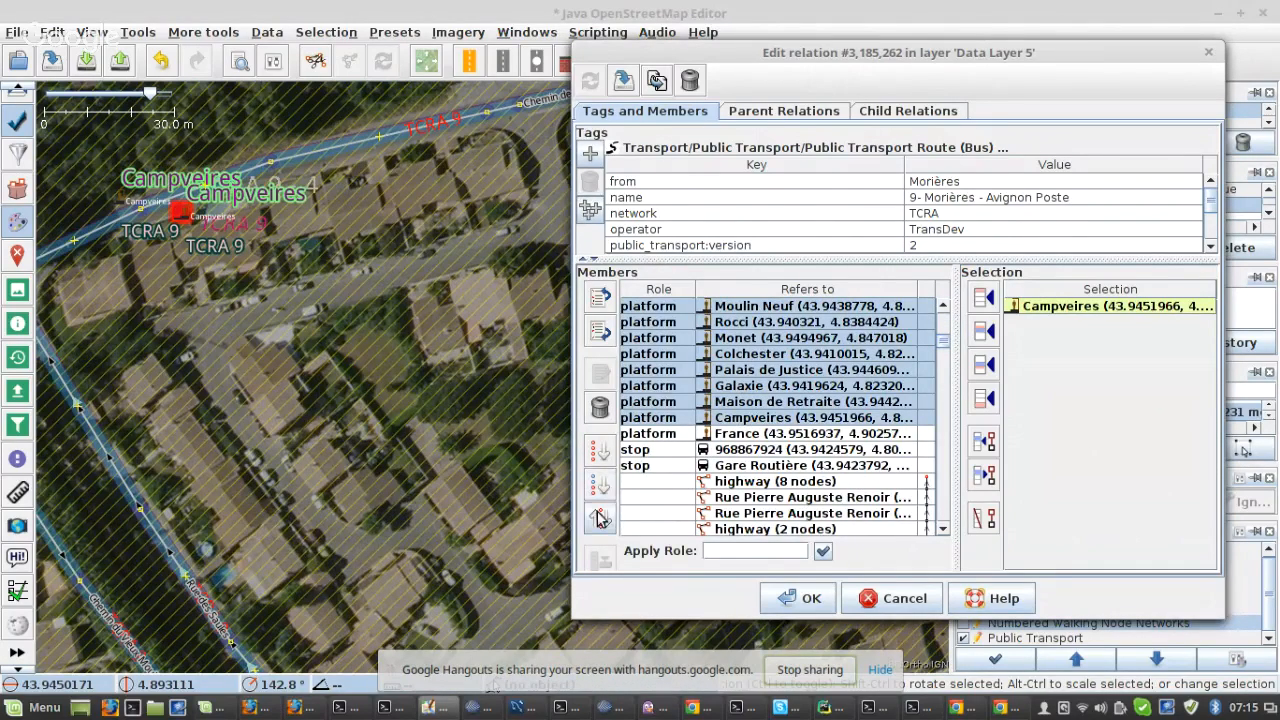
left_click(603, 519)
- Start the next member range at Maison de Retraite and examine the route around the Paul Puaux stop
scroll(765, 424, "up", 2)
left_click(764, 416)
scroll(293, 395, "down", 5)
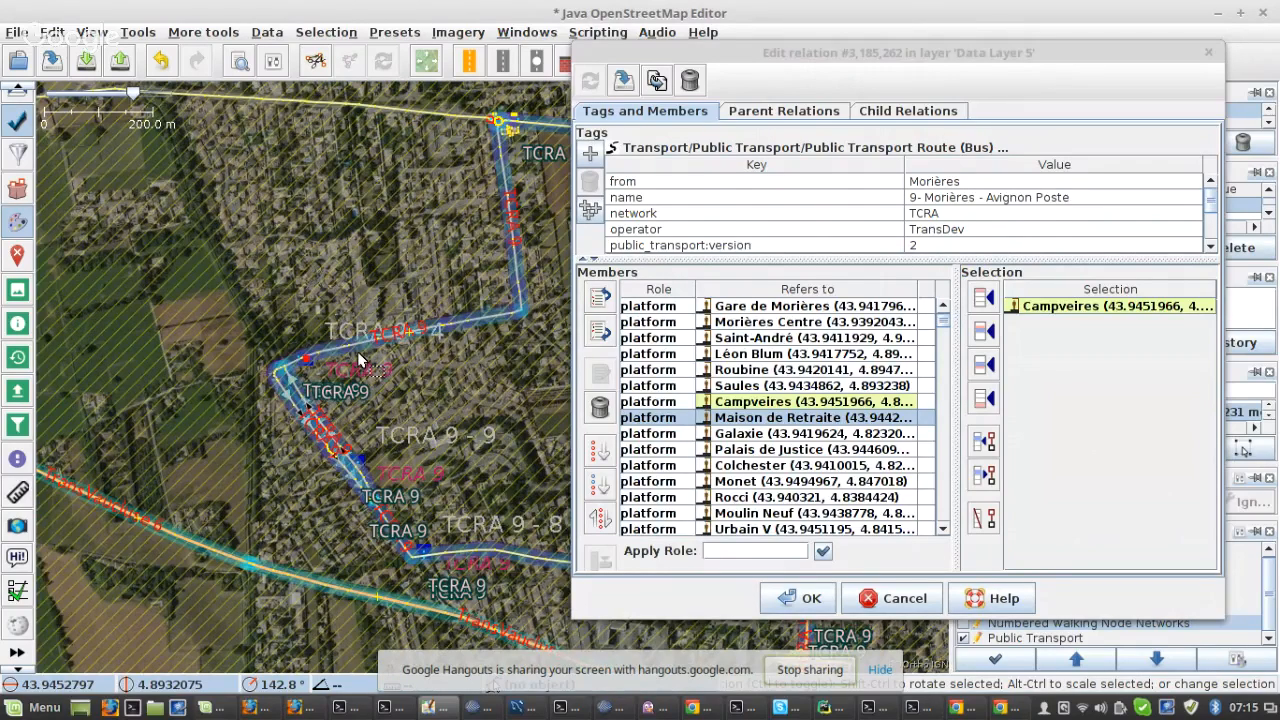
scroll(259, 195, "up", 6)
left_click_drag(259, 197, 438, 487)
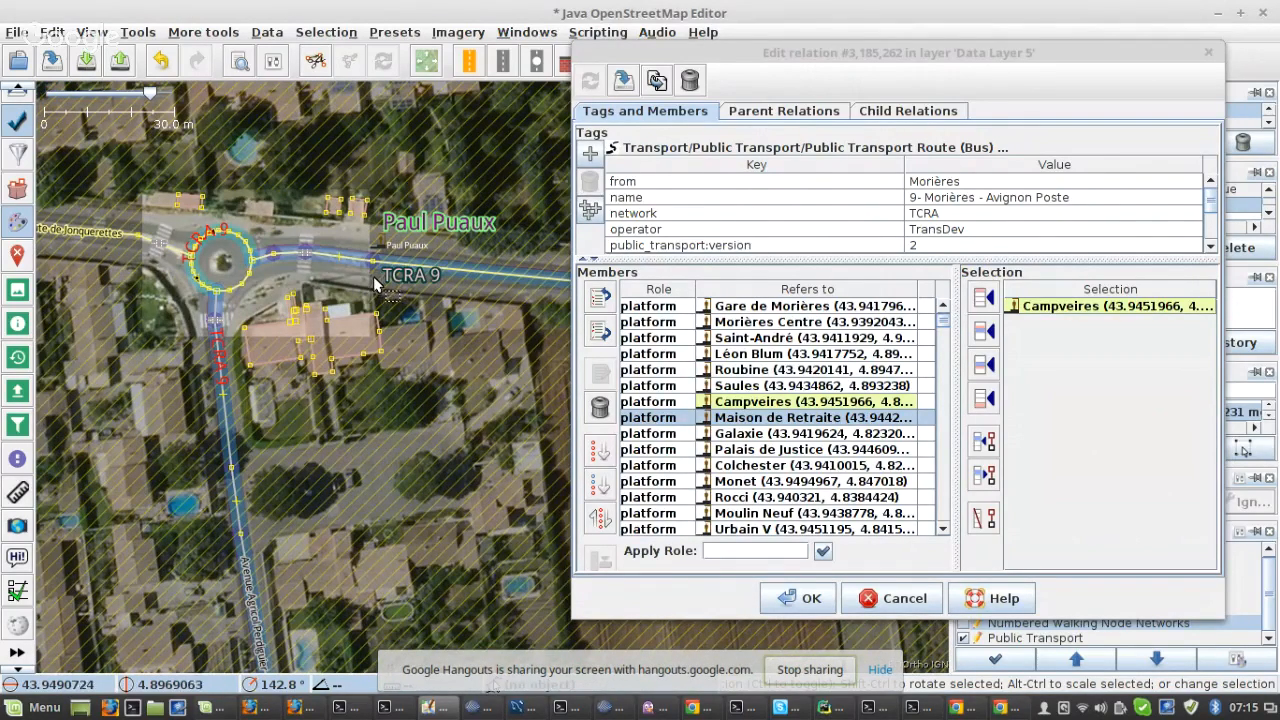
scroll(224, 343, "down", 2)
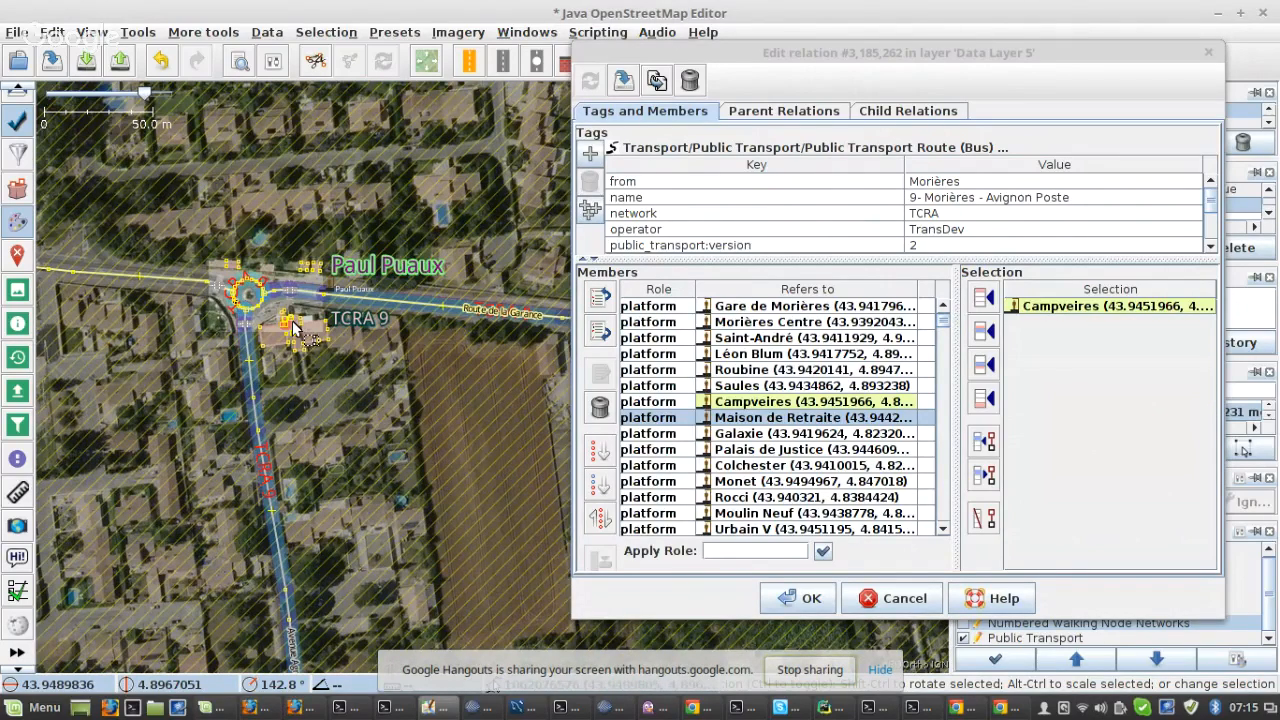
scroll(293, 328, "up", 5)
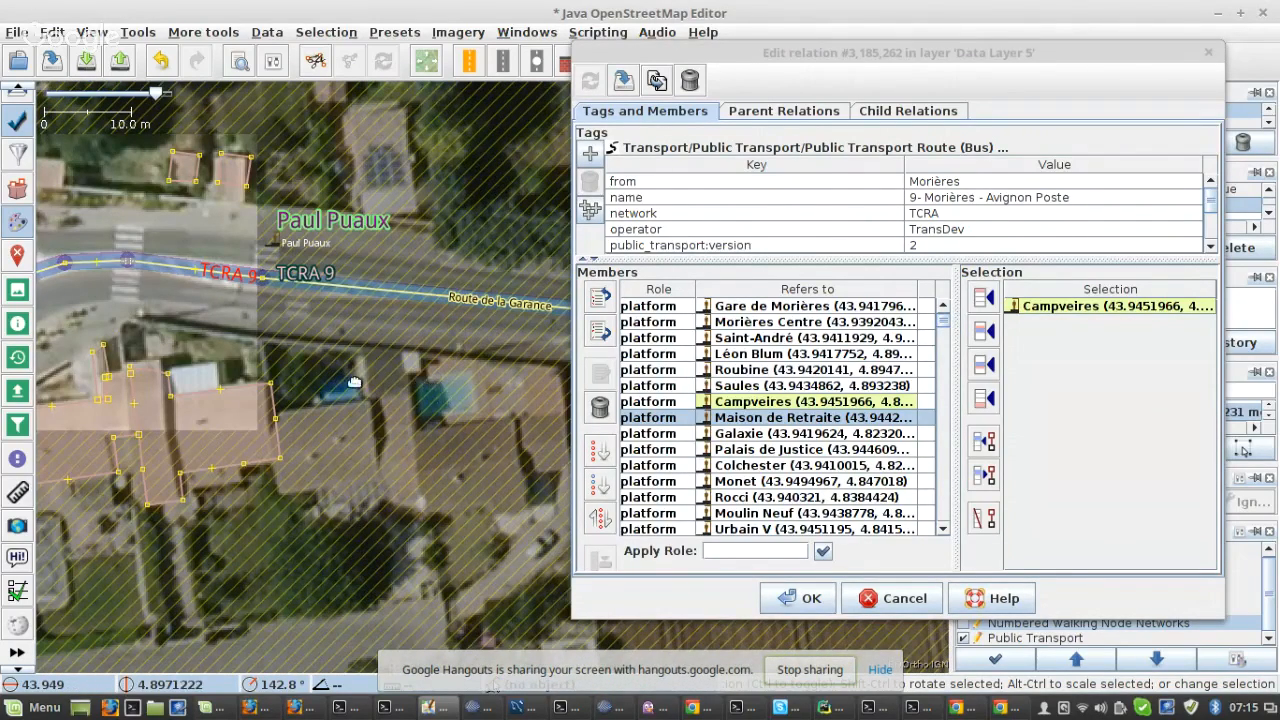
left_click_drag(347, 378, 245, 381)
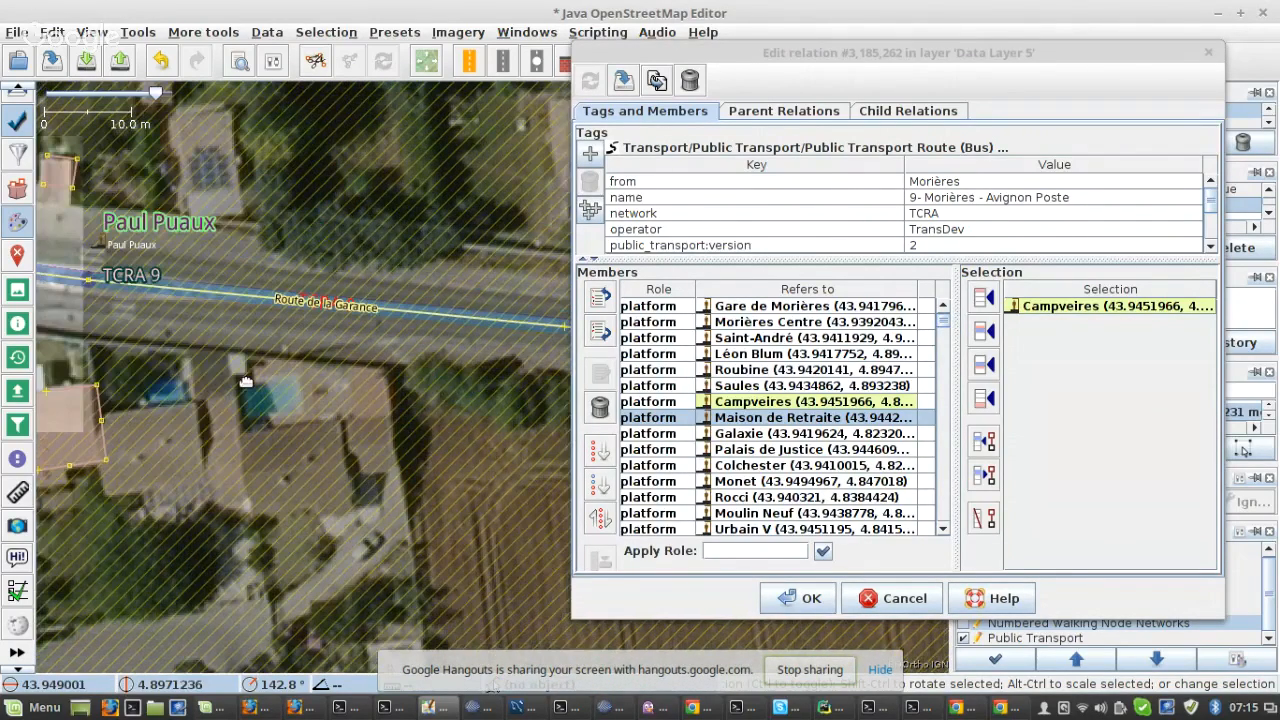
left_click(88, 64)
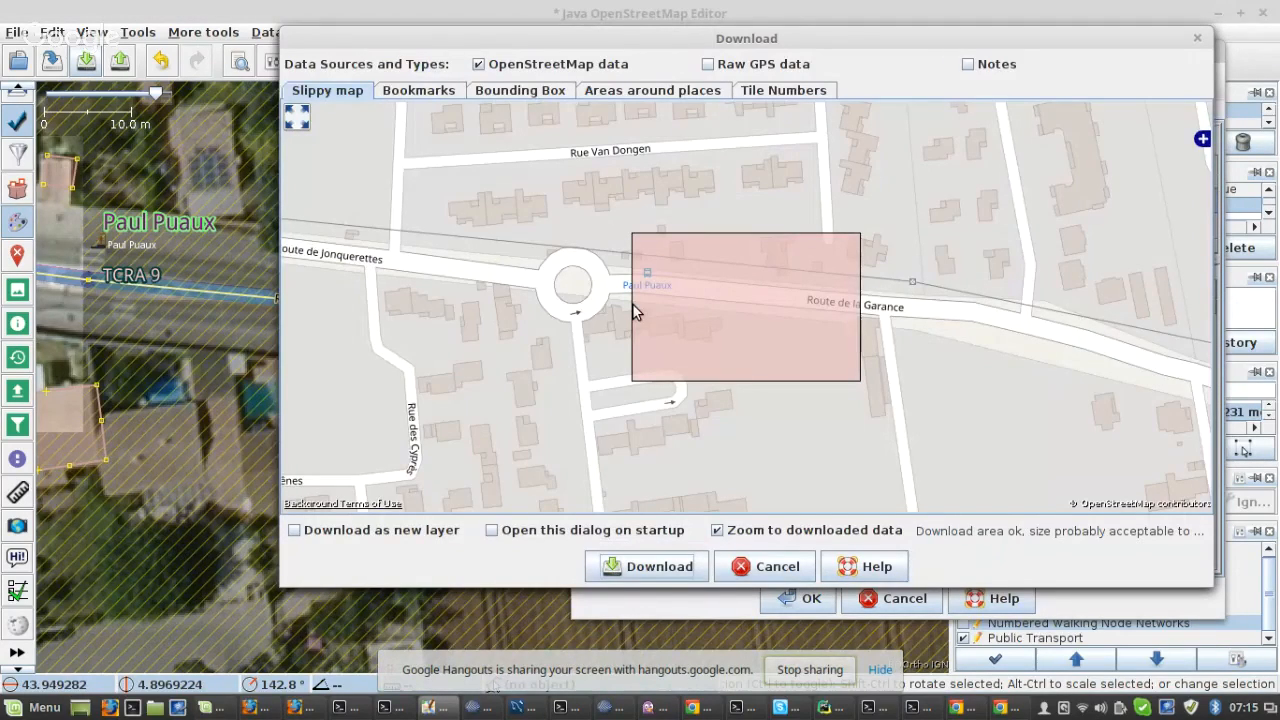
scroll(632, 303, "up", 1)
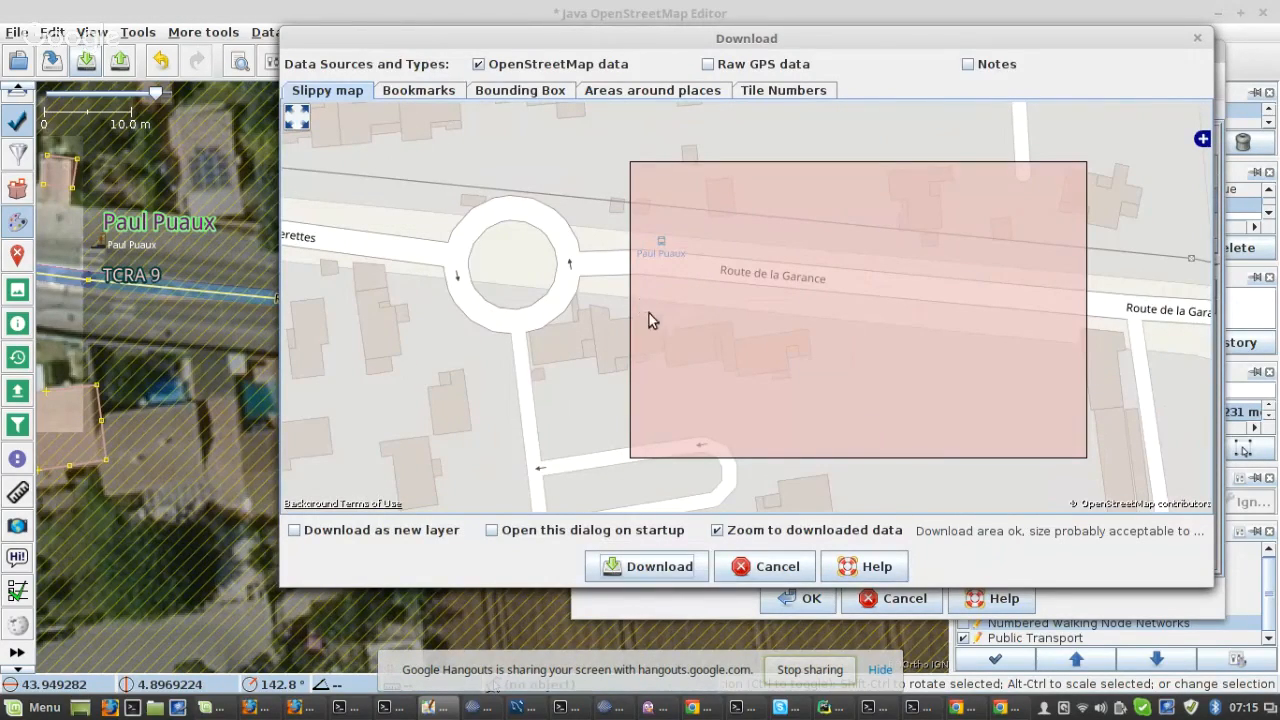
left_click(777, 566)
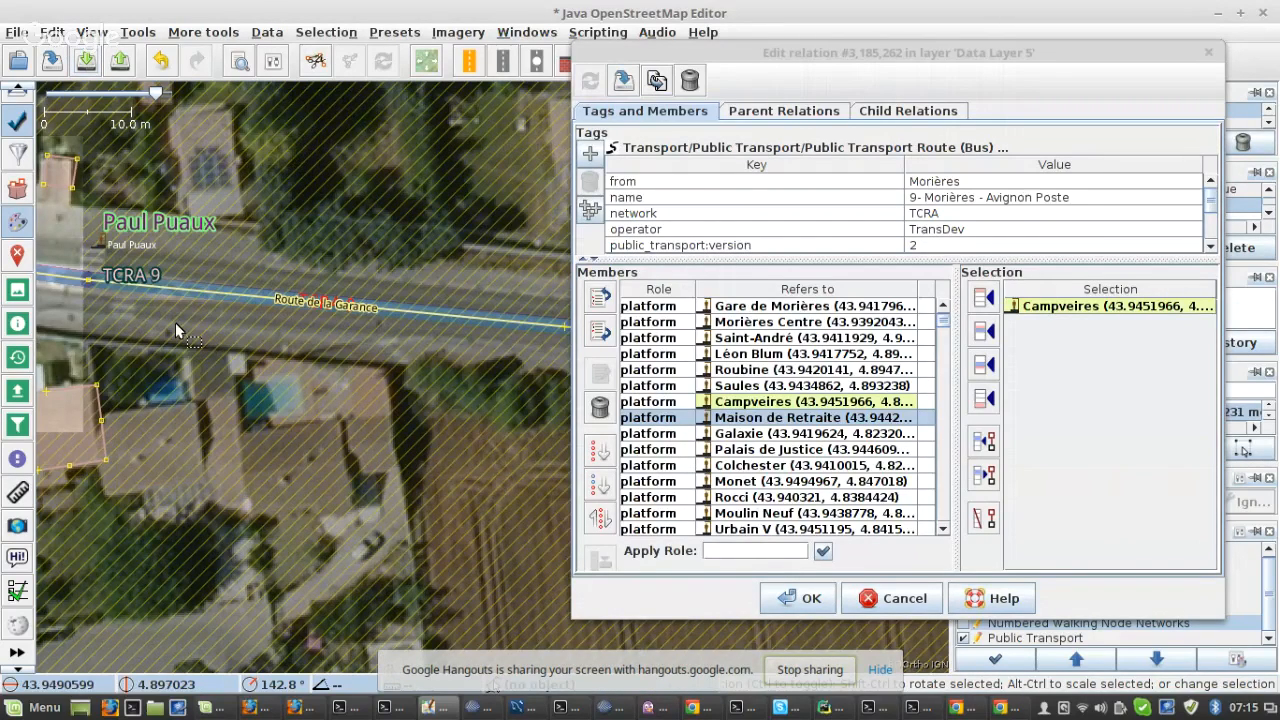
- Examine the roundabout beside the Paul Puaux stop and the adjoining stretch of Route de la Garance for this direction's stop
left_click_drag(175, 322, 436, 381)
scroll(436, 381, "down", 2)
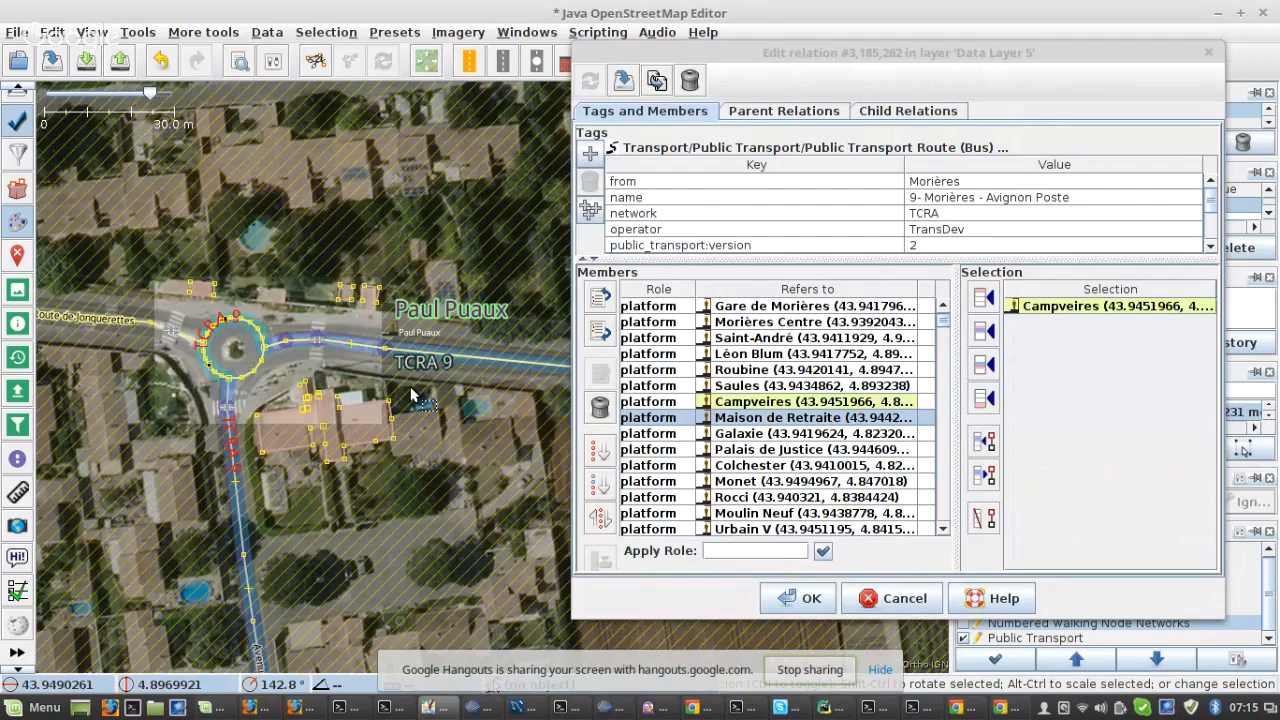
scroll(197, 466, "up", 2)
scroll(197, 473, "up", 2)
scroll(230, 456, "down", 4)
left_click_drag(308, 443, 268, 371)
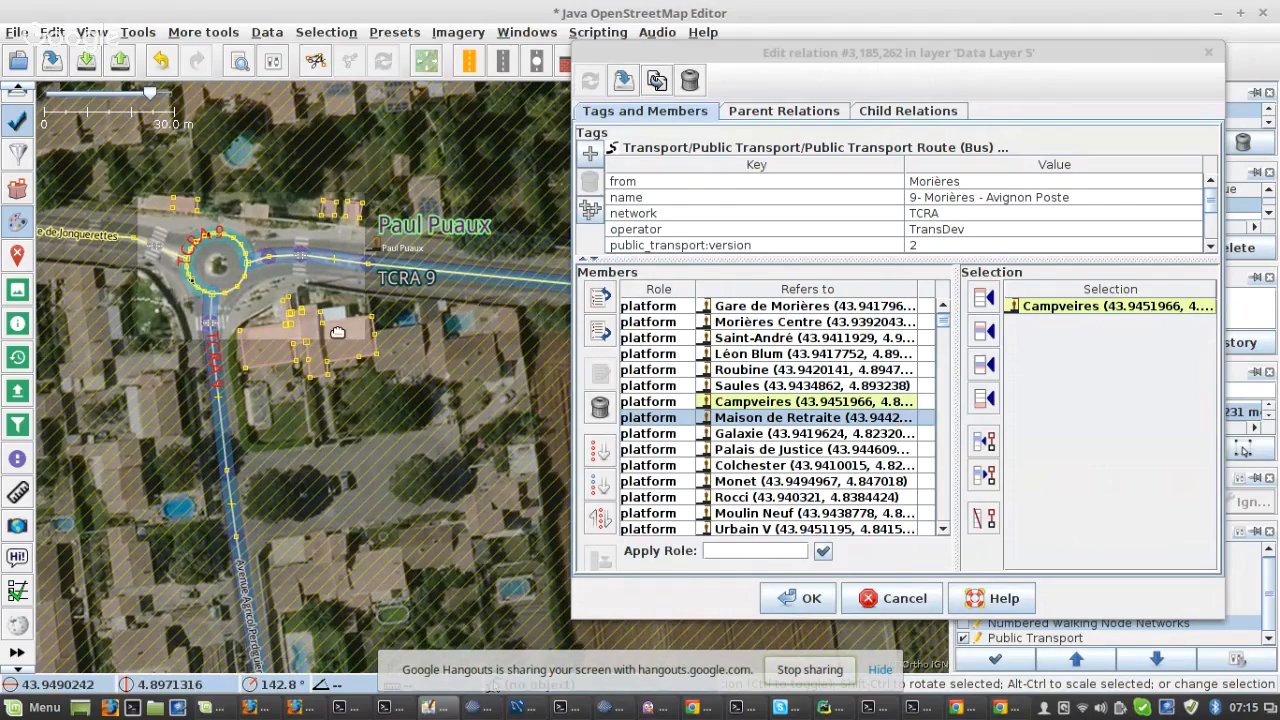
left_click_drag(454, 298, 213, 340)
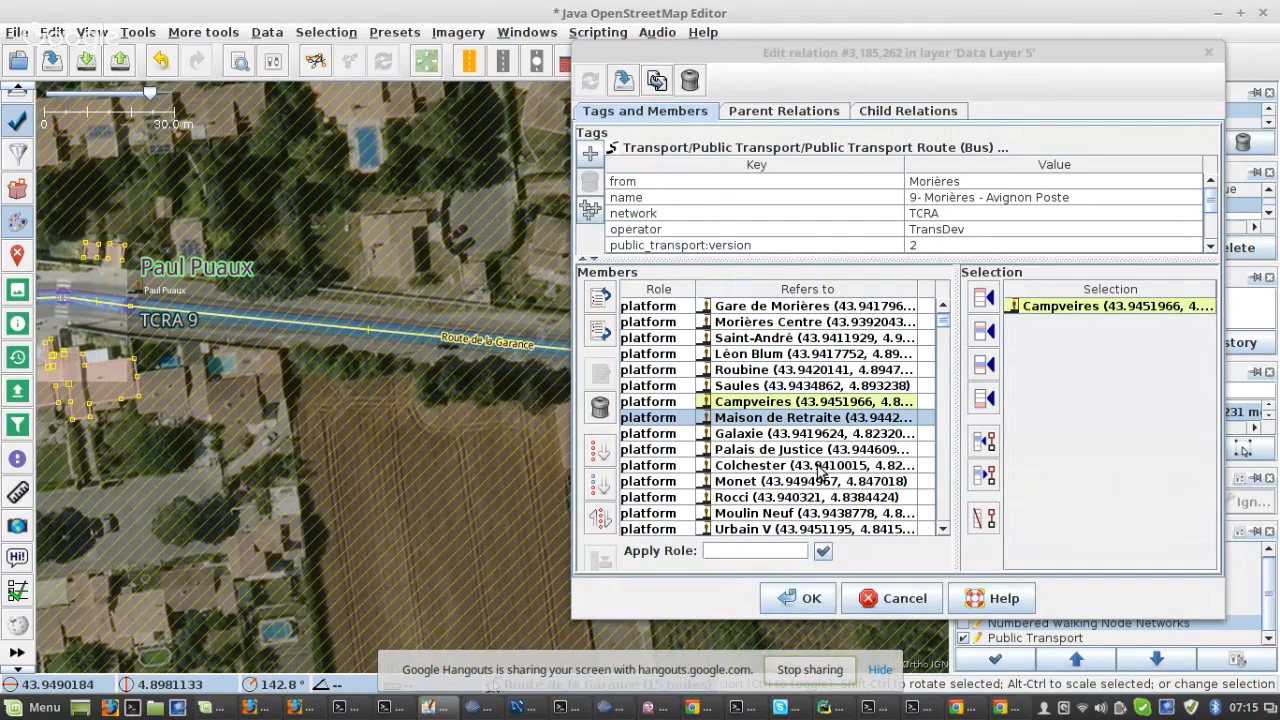
- Follow the route along Route de la Garance and Rue Folard to the France stop and select it on the map
scroll(275, 392, "down", 1)
scroll(188, 382, "down", 2)
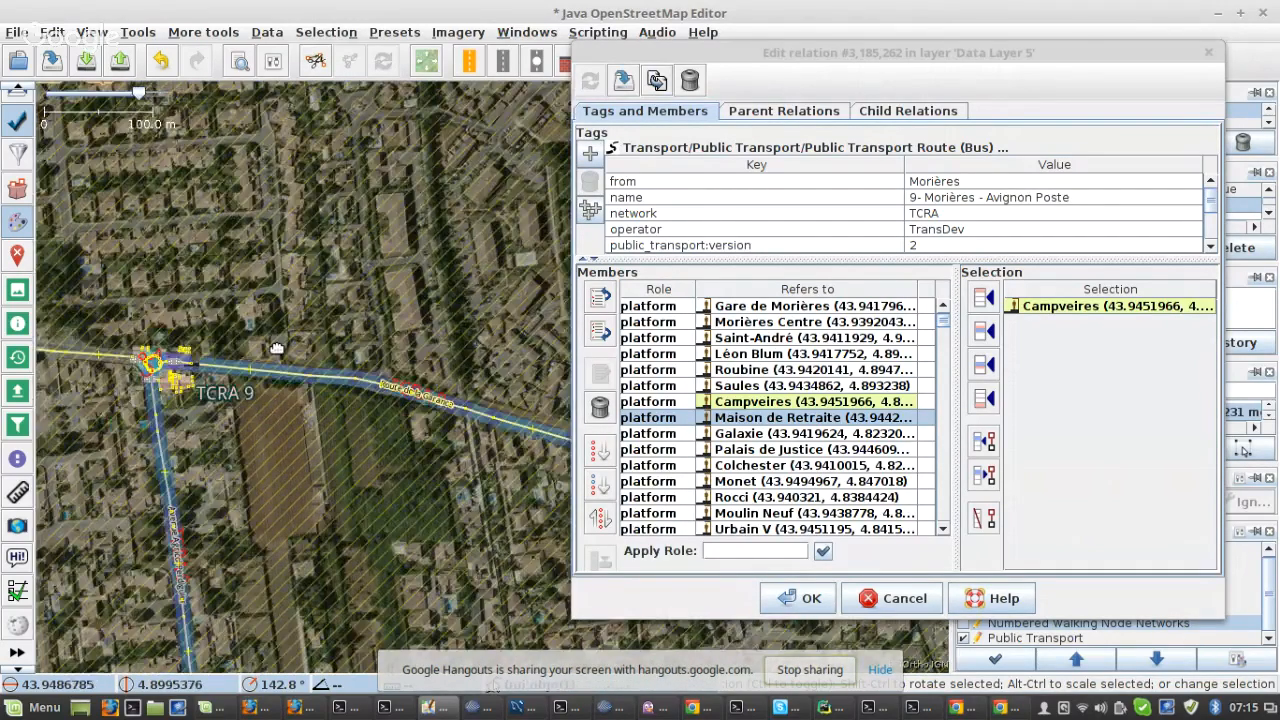
left_click_drag(367, 400, 62, 283)
scroll(375, 380, "up", 3)
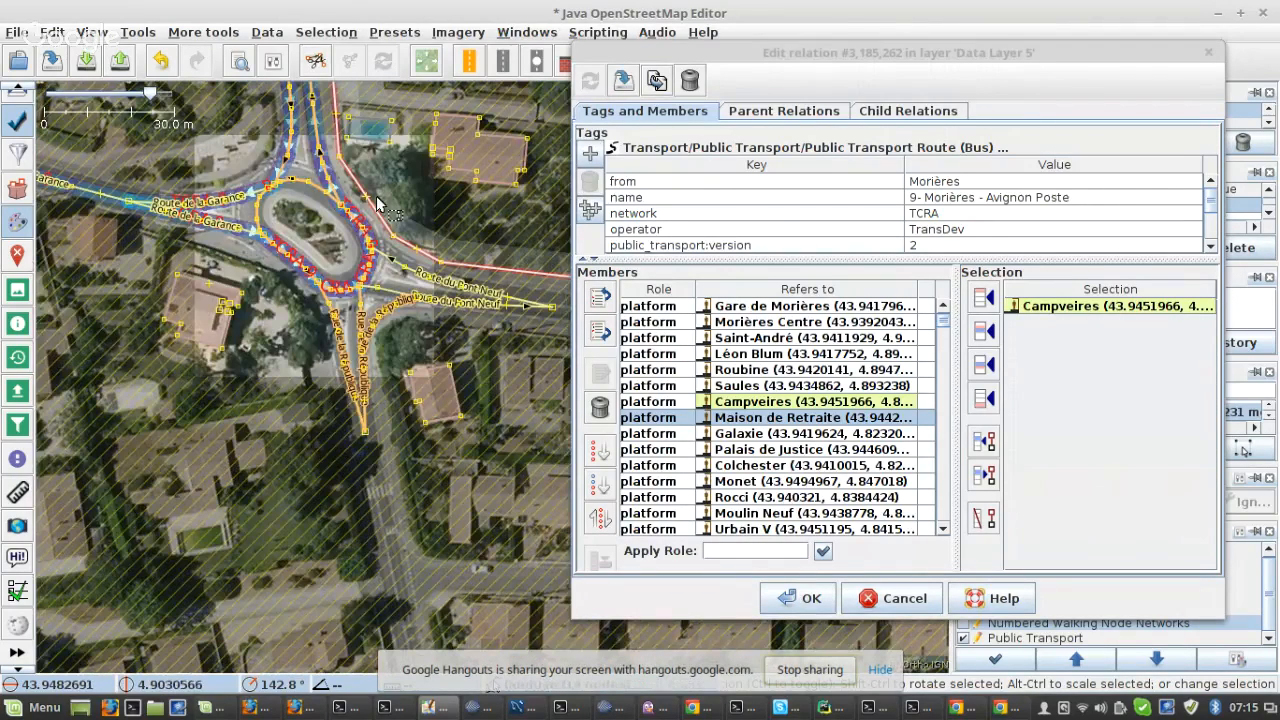
left_click_drag(377, 205, 440, 640)
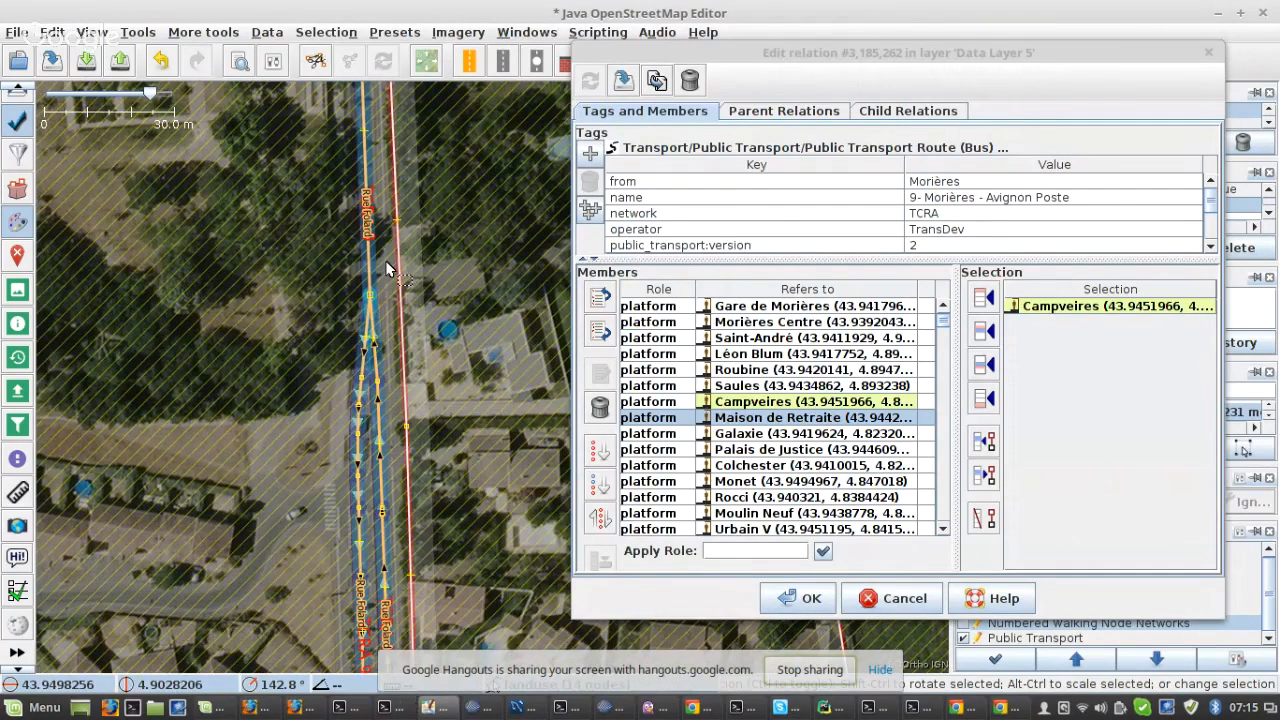
left_click_drag(388, 268, 440, 650)
left_click_drag(394, 302, 508, 640)
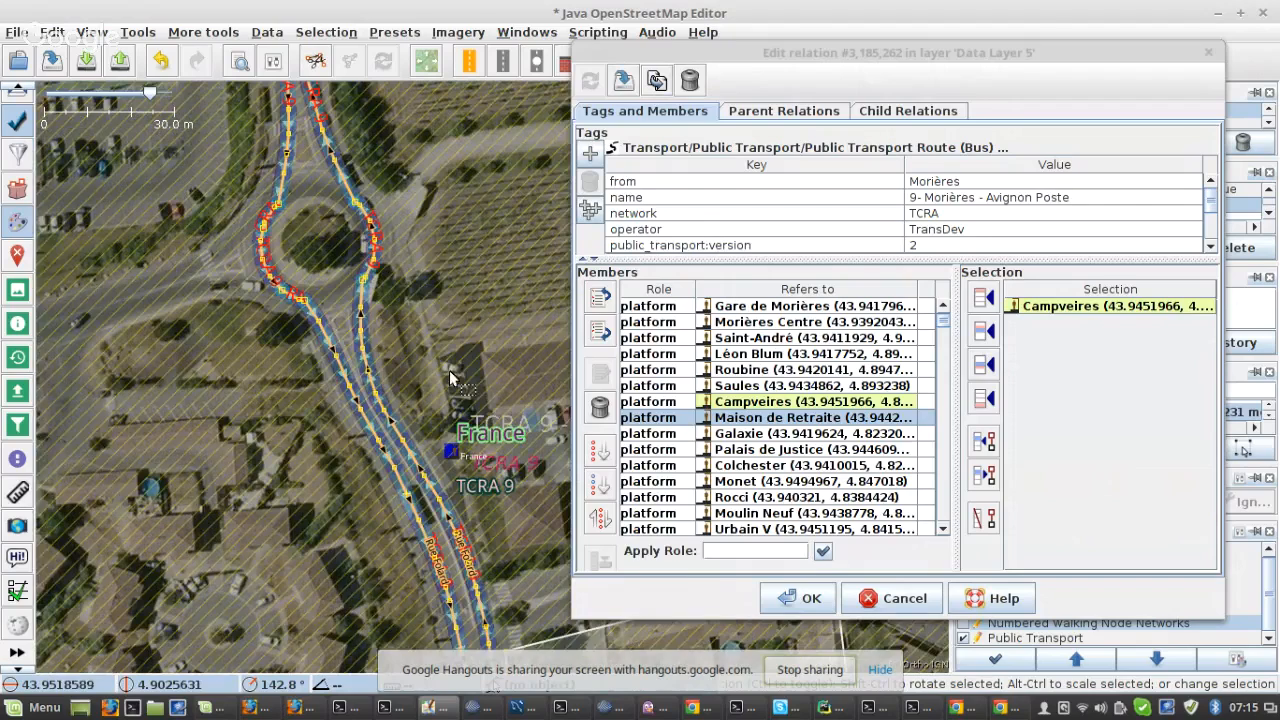
scroll(518, 462, "up", 4)
left_click(209, 368)
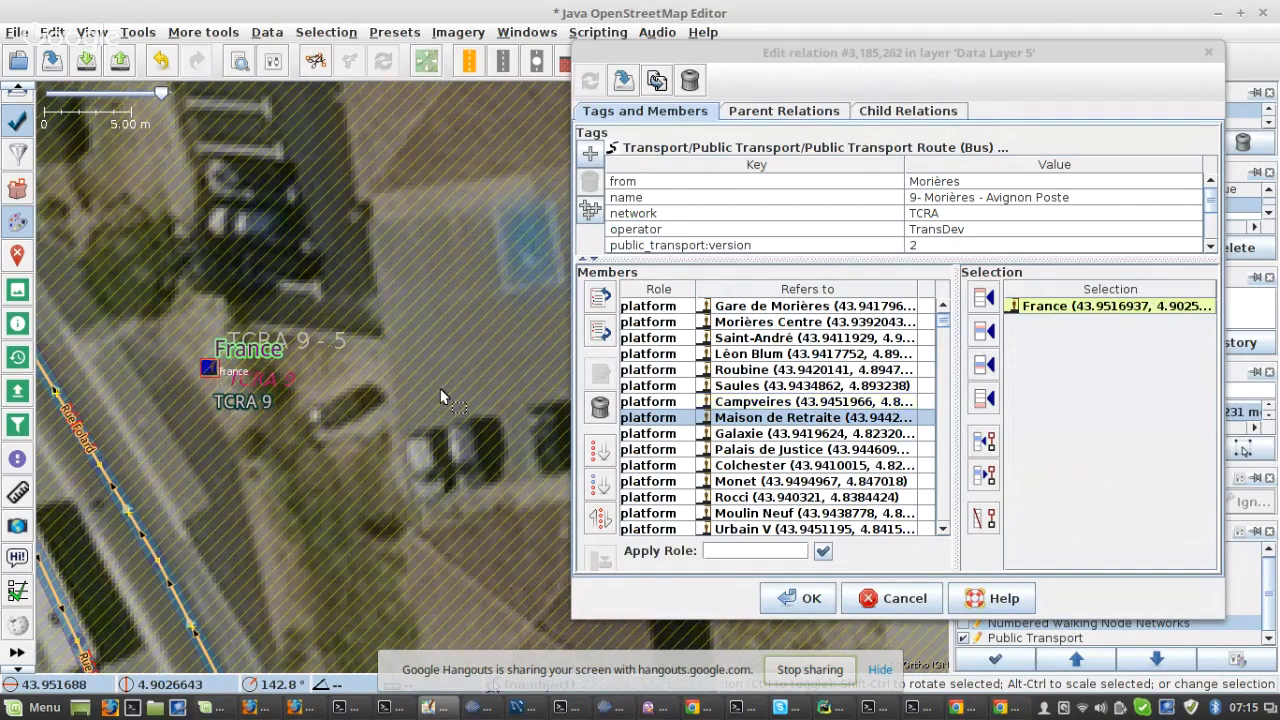
- Reverse the members Maison de Retraite through France so France follows Campveires
scroll(820, 445, "down", 4)
scroll(820, 444, "down", 4)
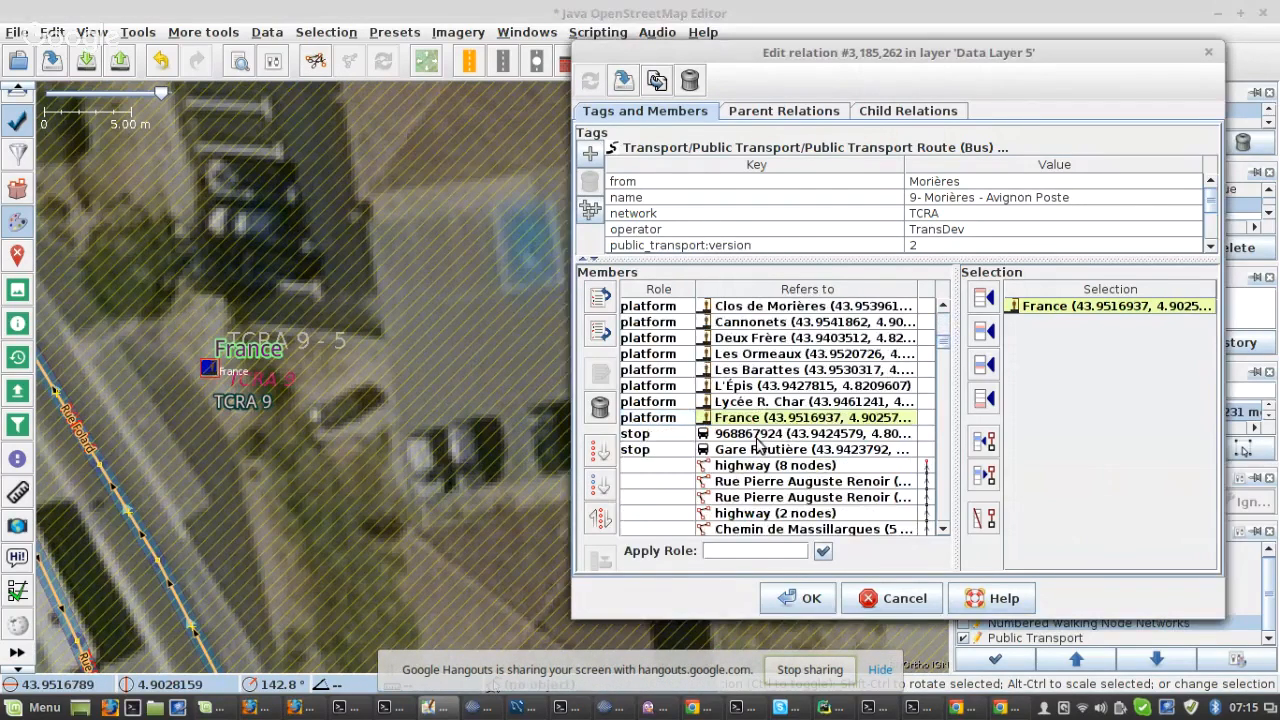
left_click(736, 417, "shift")
left_click(600, 518)
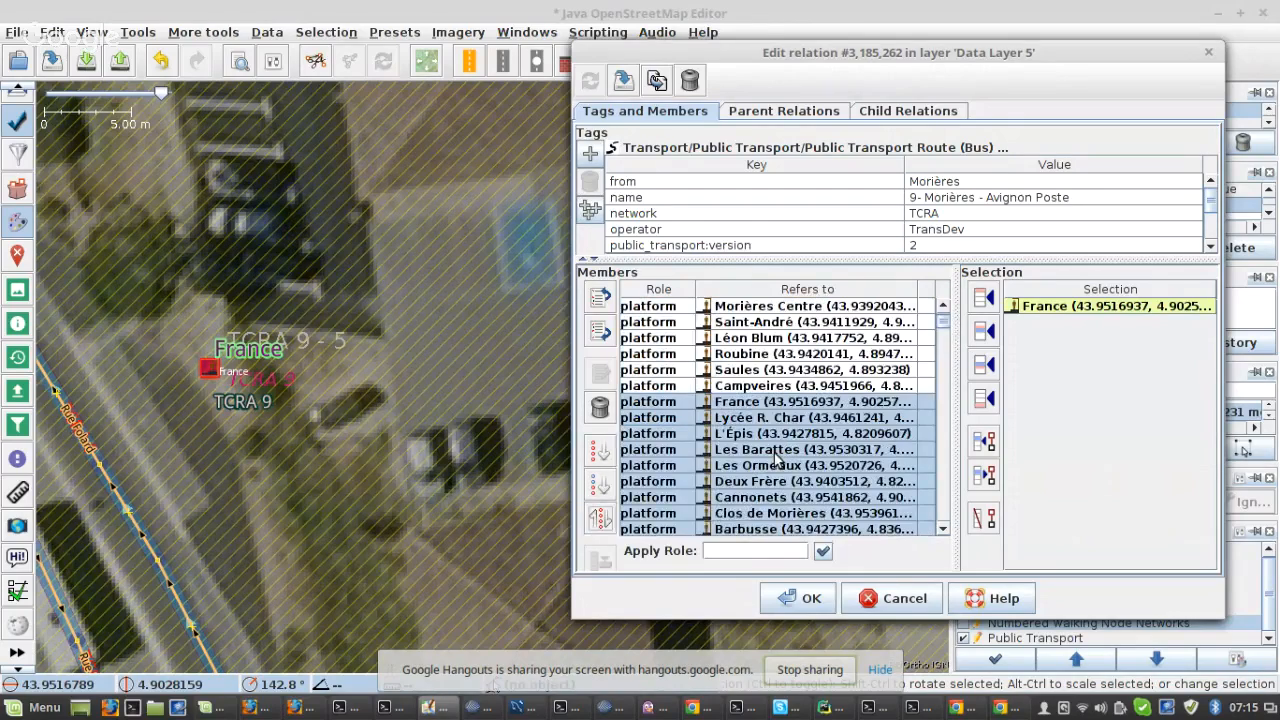
- Select the Cannonets stop on the map and reverse the members Lycée R. Char through Cannonets so it follows France
left_click(758, 417)
scroll(510, 462, "down", 2)
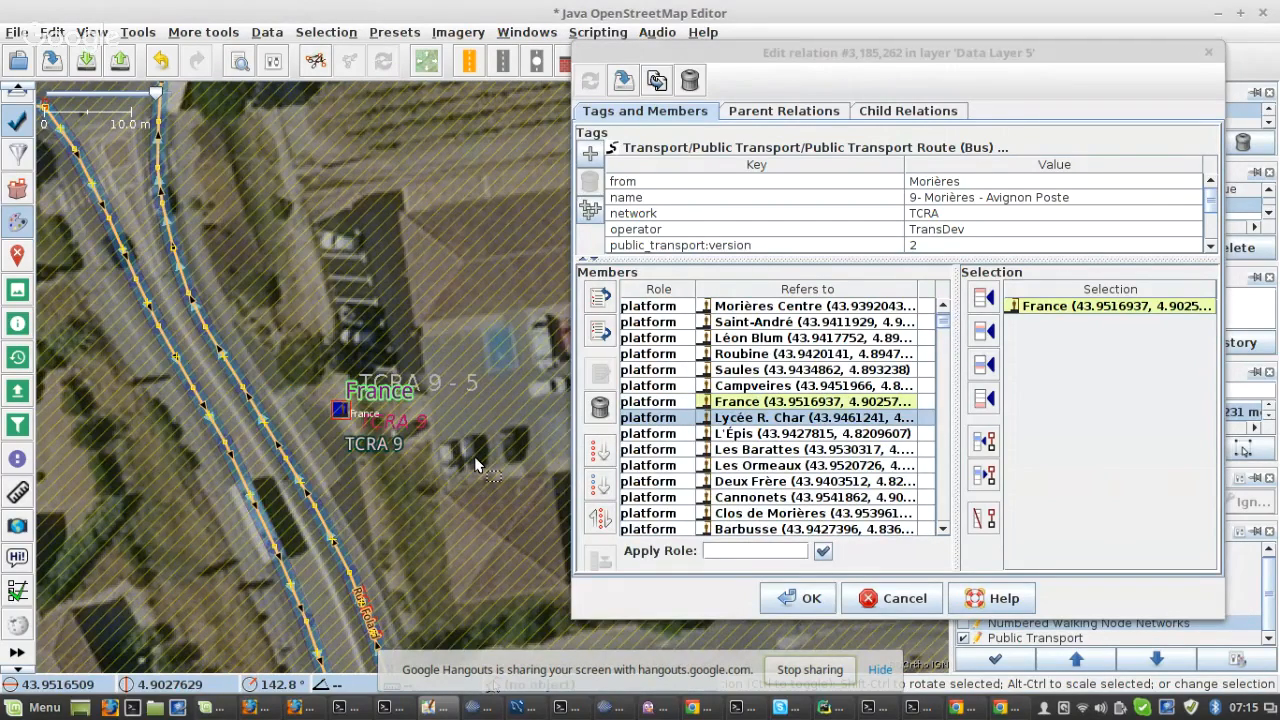
scroll(476, 464, "down", 3)
left_click_drag(398, 220, 415, 612)
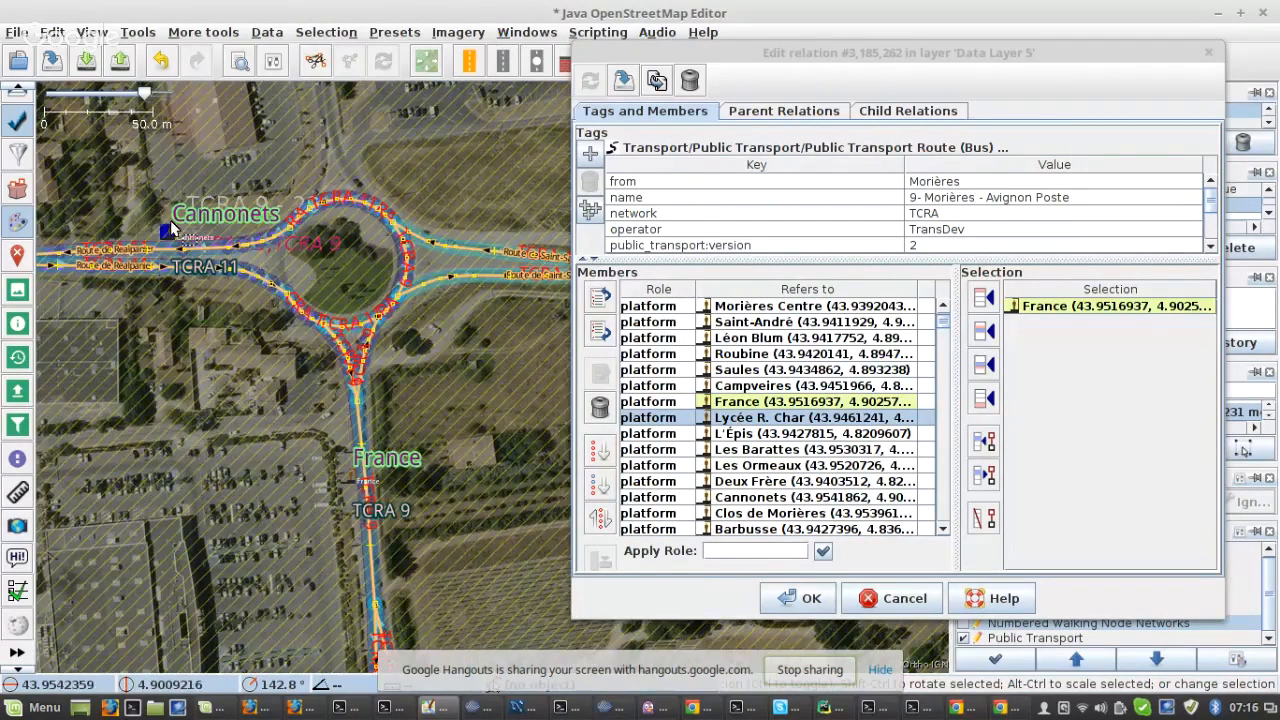
left_click(170, 237)
left_click(767, 497, "shift")
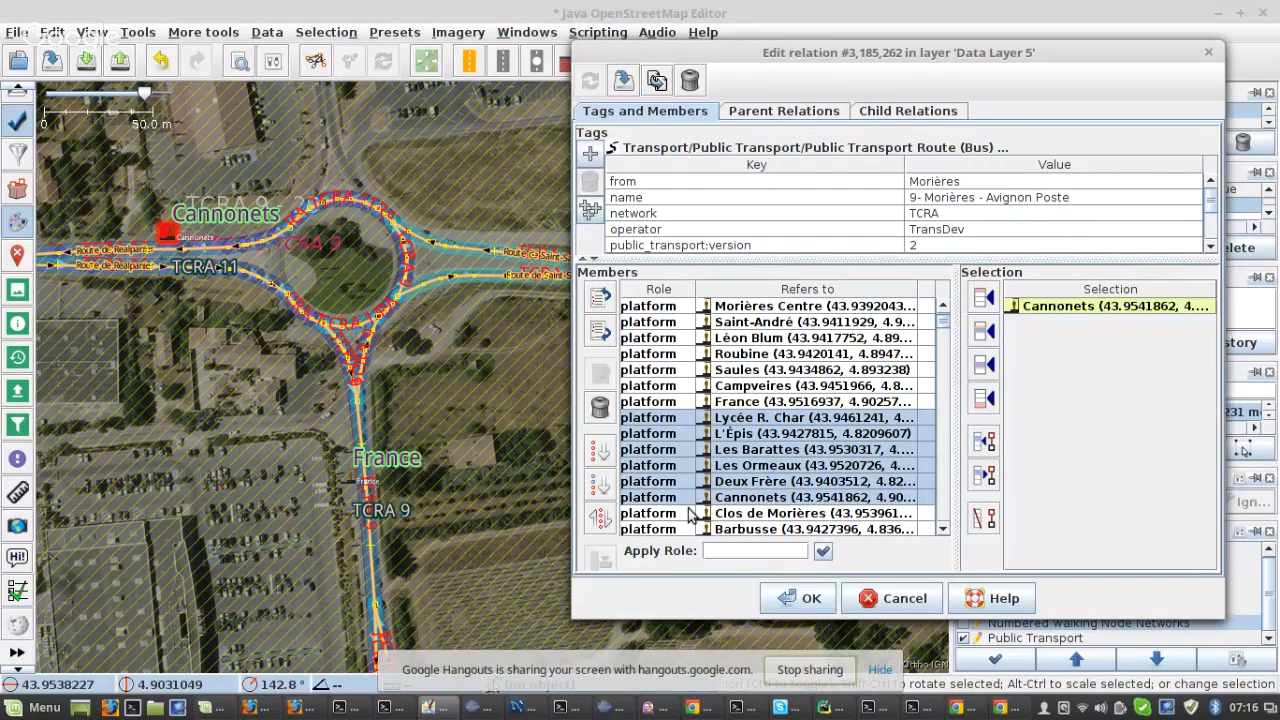
left_click(604, 522)
- Find the Clos de Morières stop along the route and reverse the members Deux Frère through Clos de Morières so it follows Cannonets
left_click(740, 433)
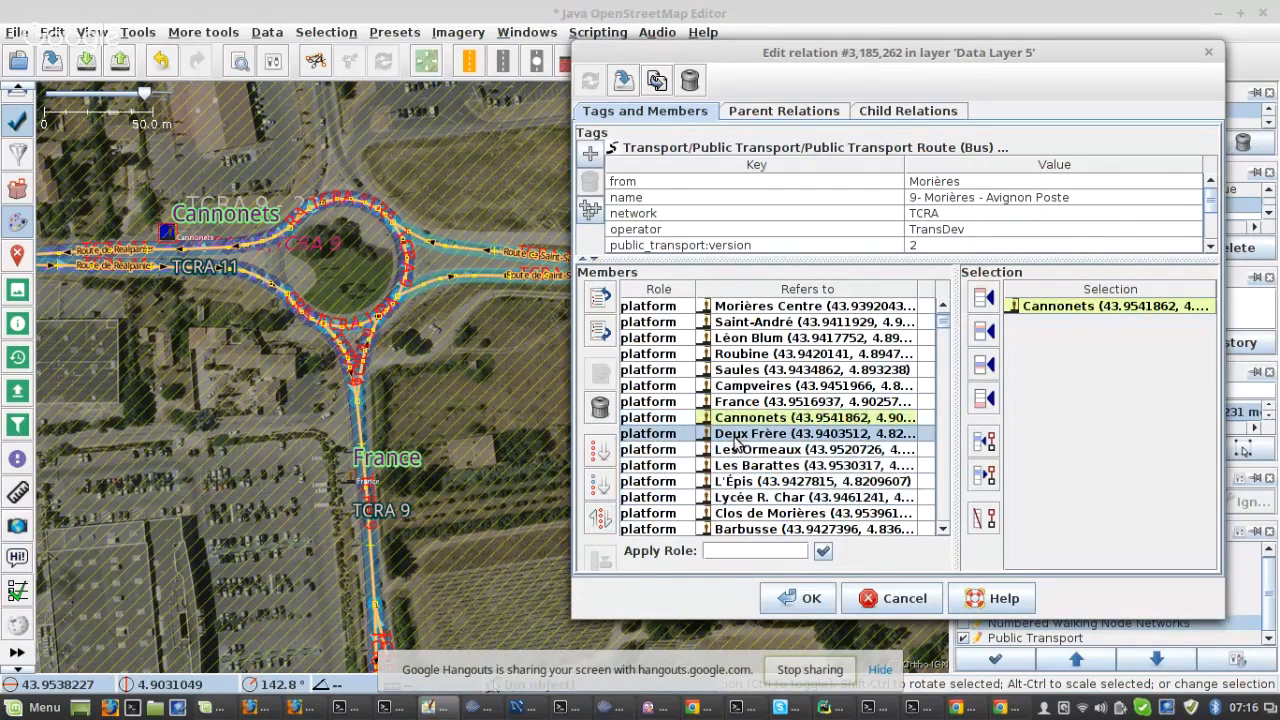
scroll(415, 430, "down", 2)
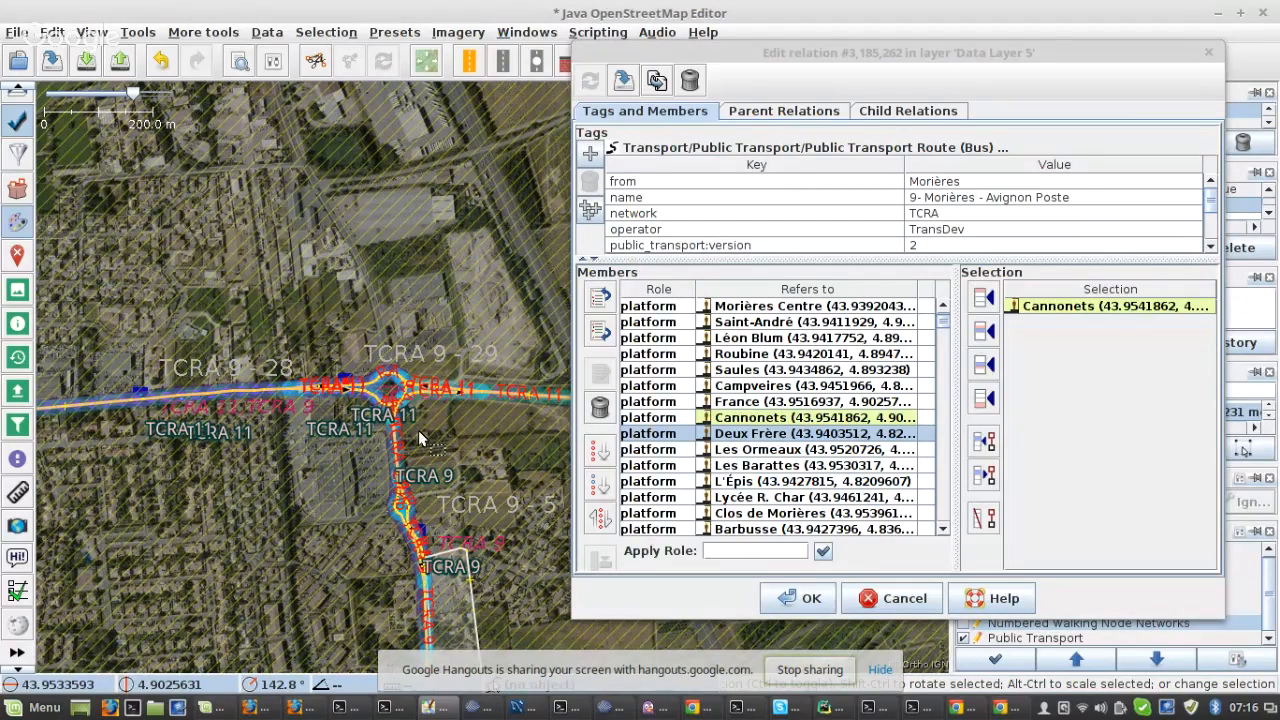
scroll(140, 391, "up", 2)
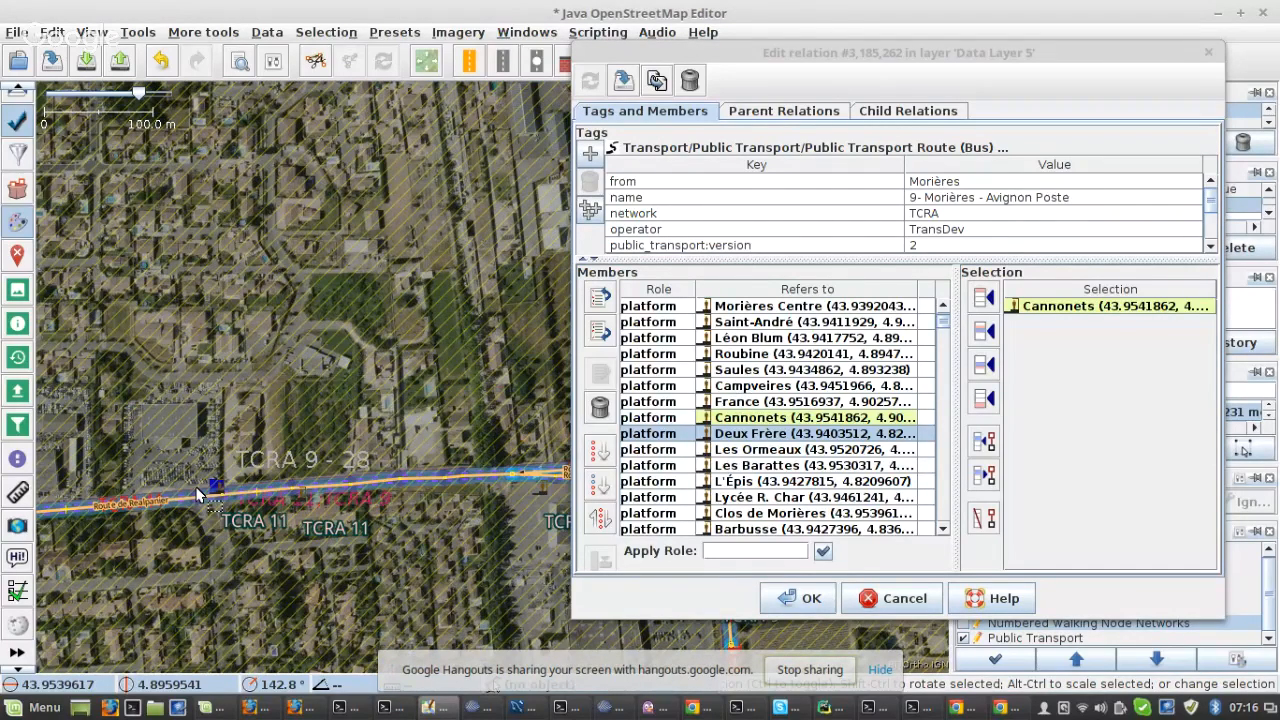
left_click(760, 513, "shift")
left_click(600, 519)
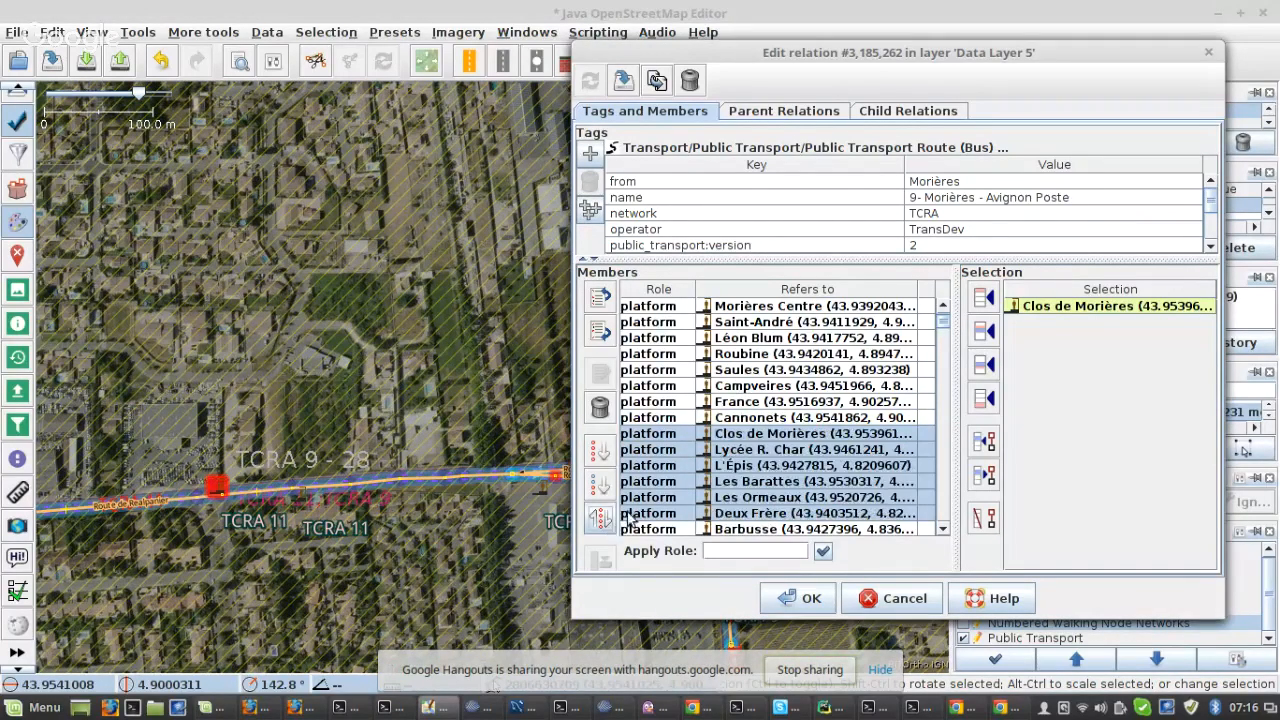
- Select the Les Barattes stop on the map and reverse the members Lycée R. Char through Les Barattes so it follows Clos de Morières
left_click(776, 456)
scroll(496, 439, "down", 2)
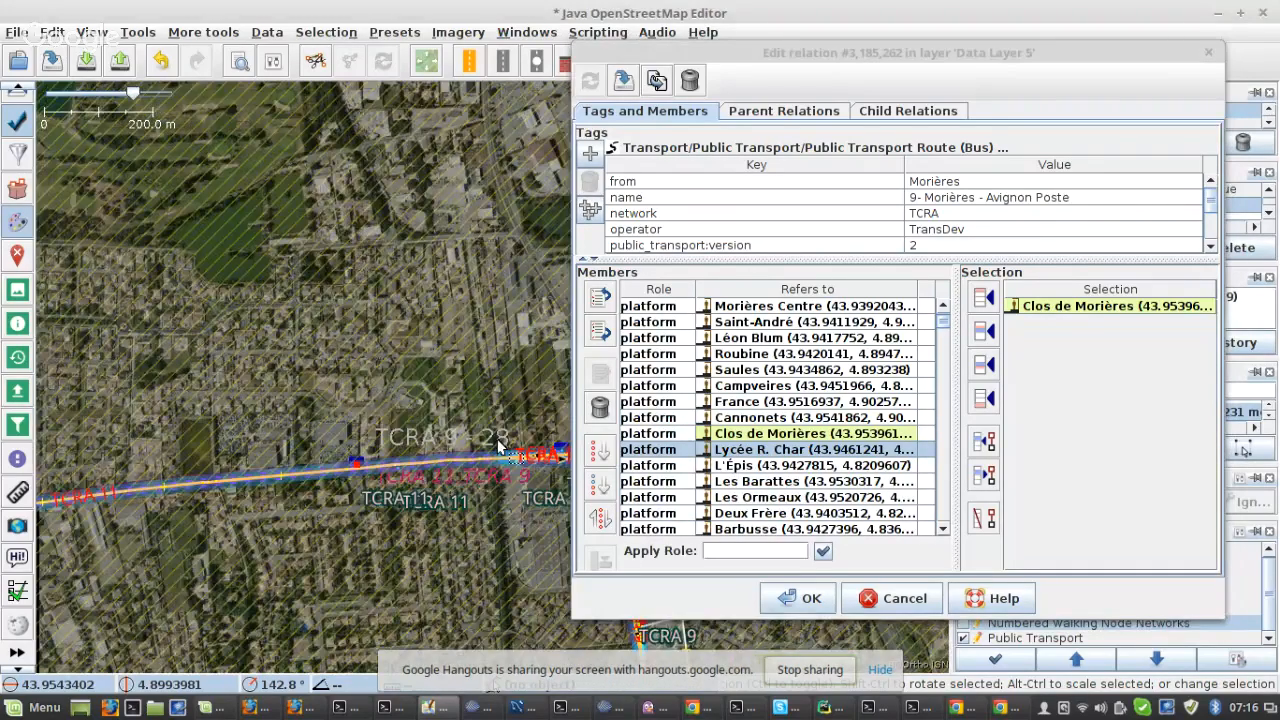
scroll(124, 484, "up", 3)
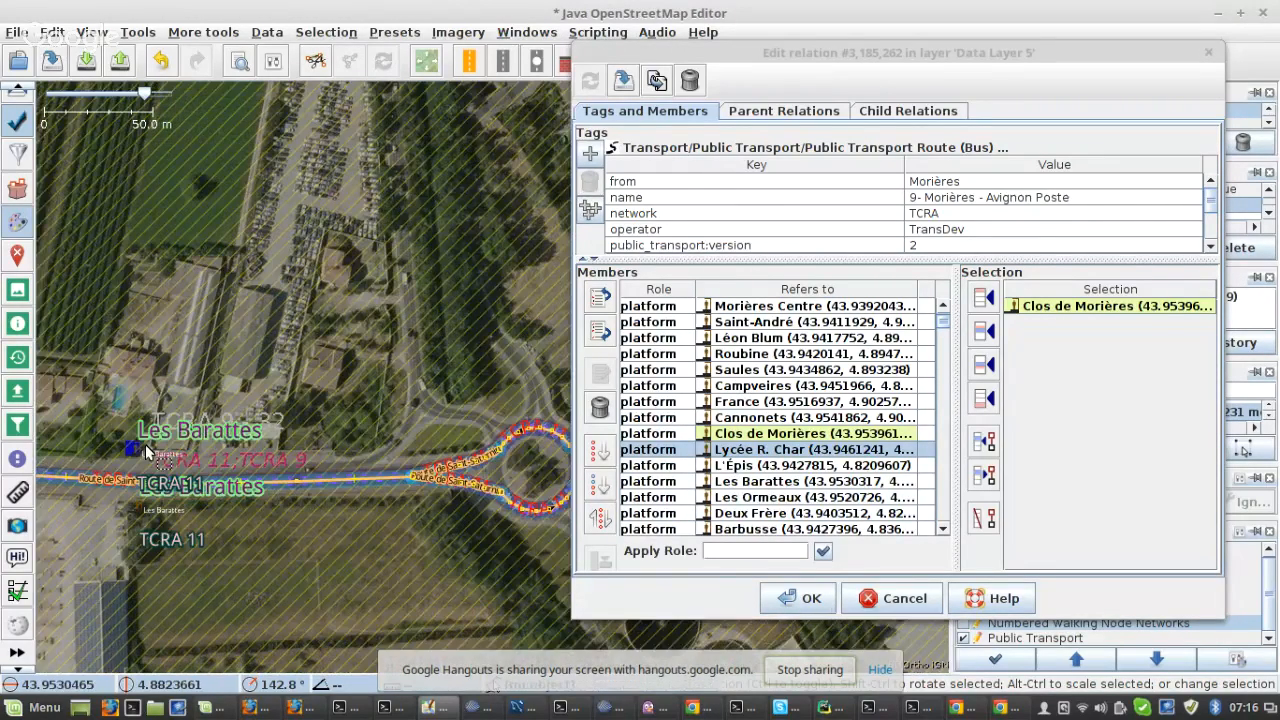
left_click(132, 448)
left_click(760, 485, "shift")
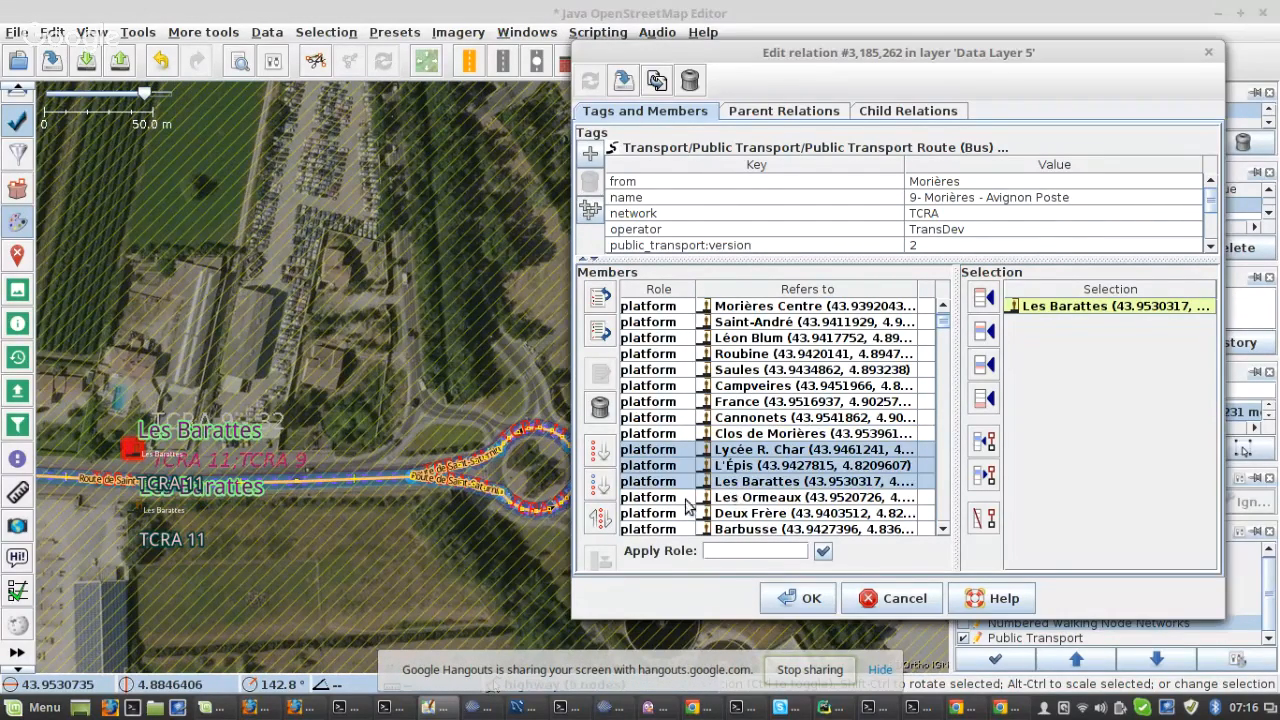
left_click(600, 519)
- Select the Lycée R. Char stop on the map and move member L'Épis down so Lycée R. Char follows Les Barattes
left_click(780, 466)
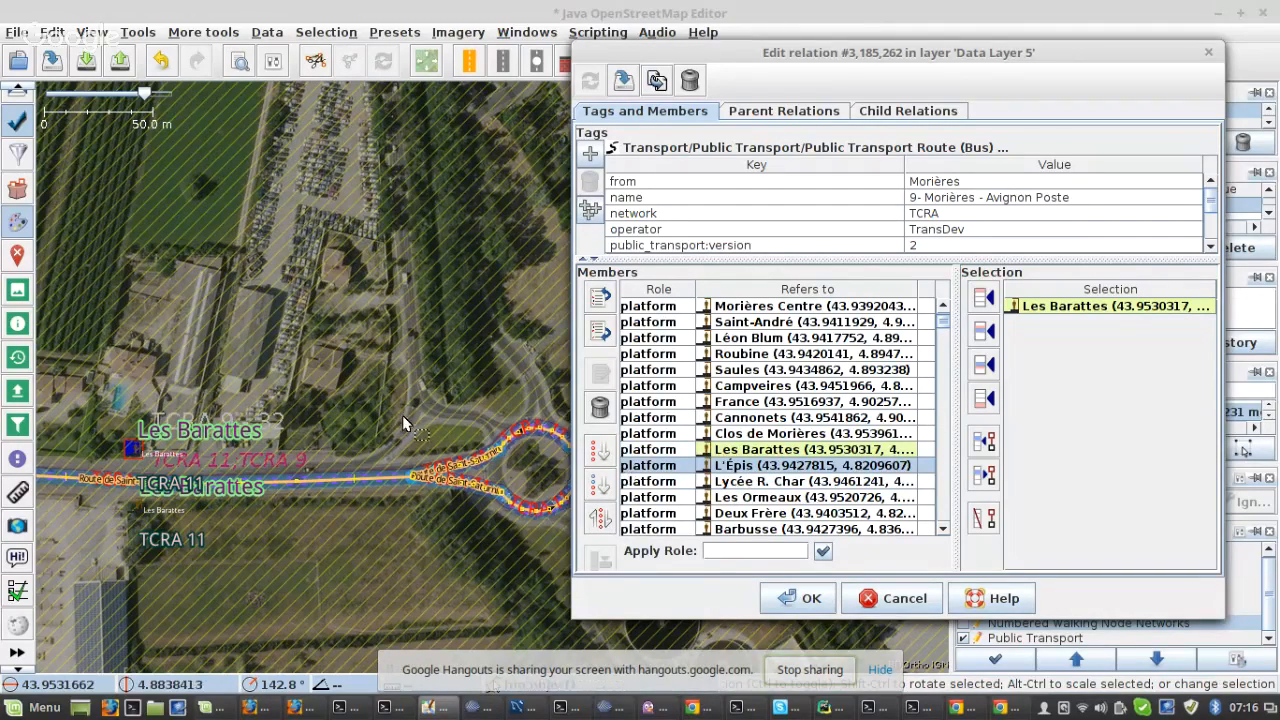
scroll(402, 415, "down", 2)
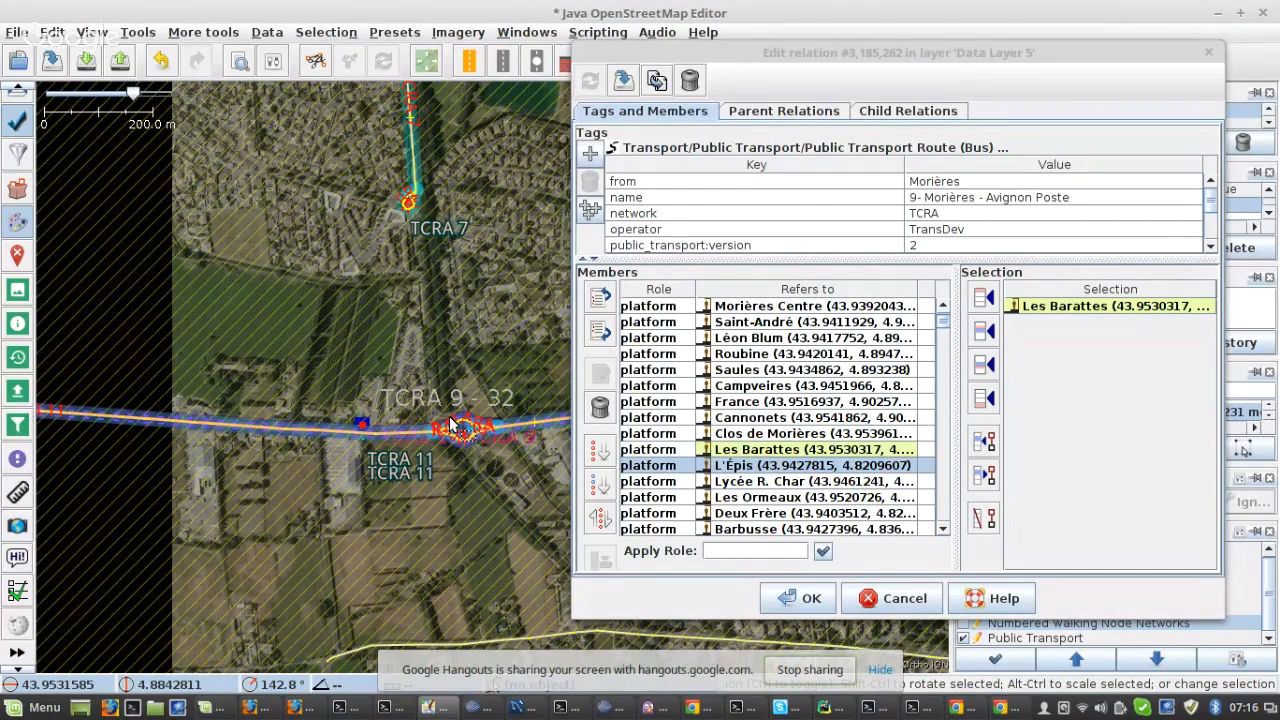
scroll(449, 416, "down", 2)
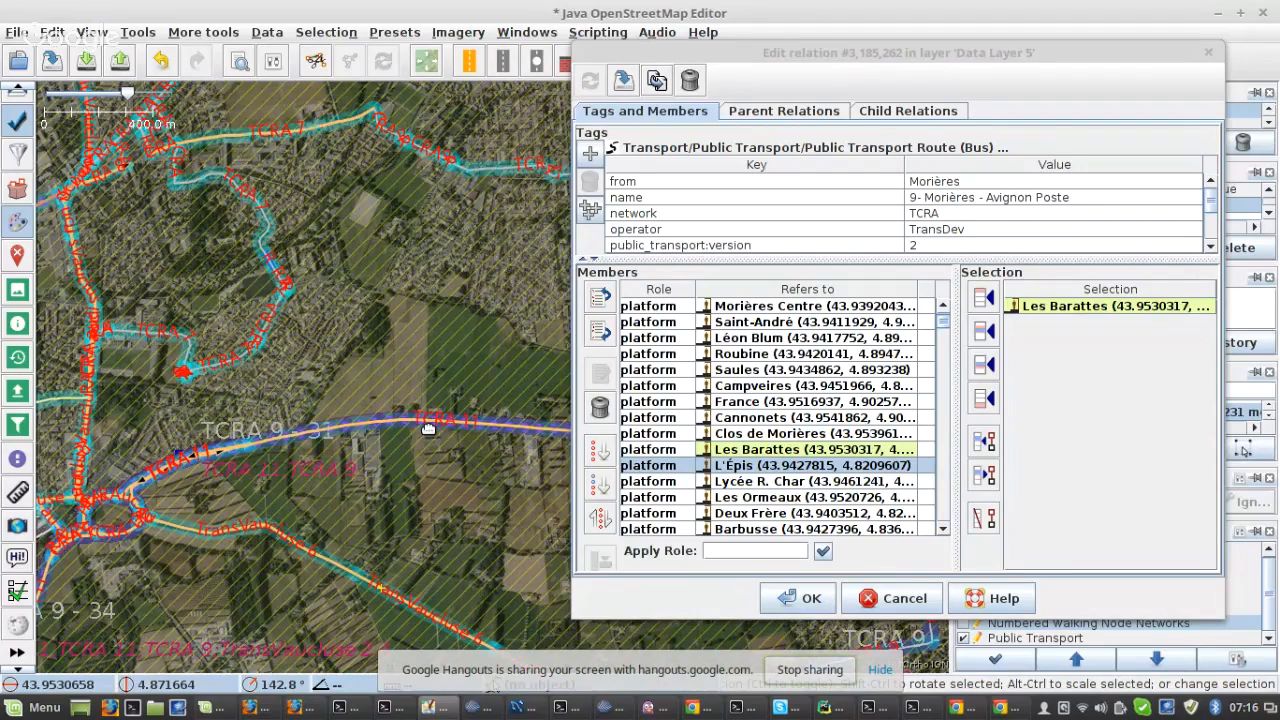
scroll(366, 532, "up", 3)
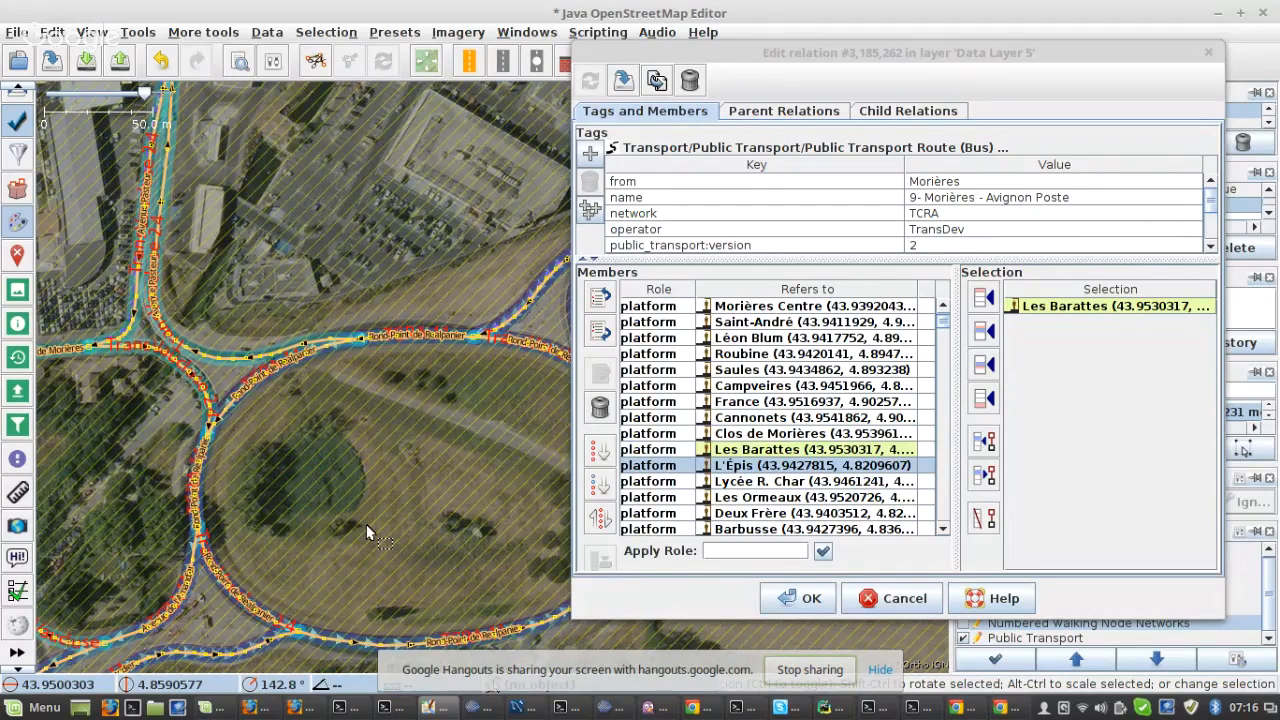
scroll(366, 524, "down", 2)
left_click_drag(178, 510, 298, 290)
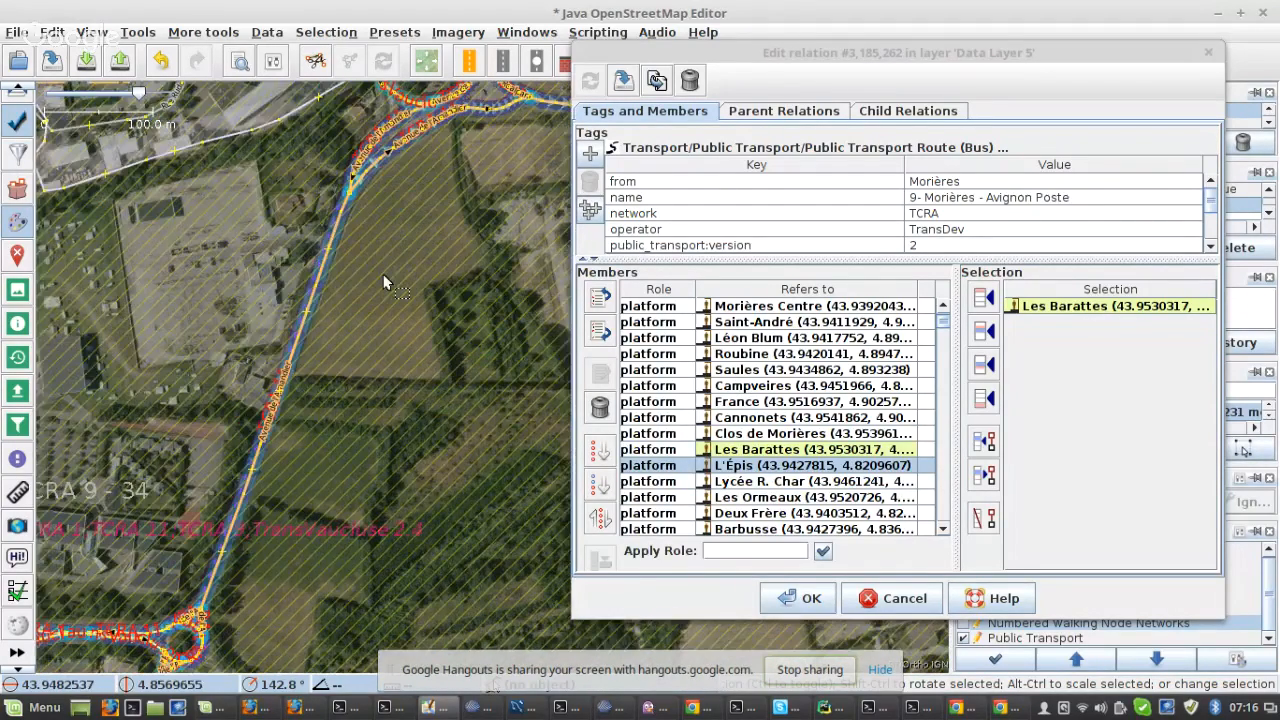
left_click_drag(281, 583, 535, 340)
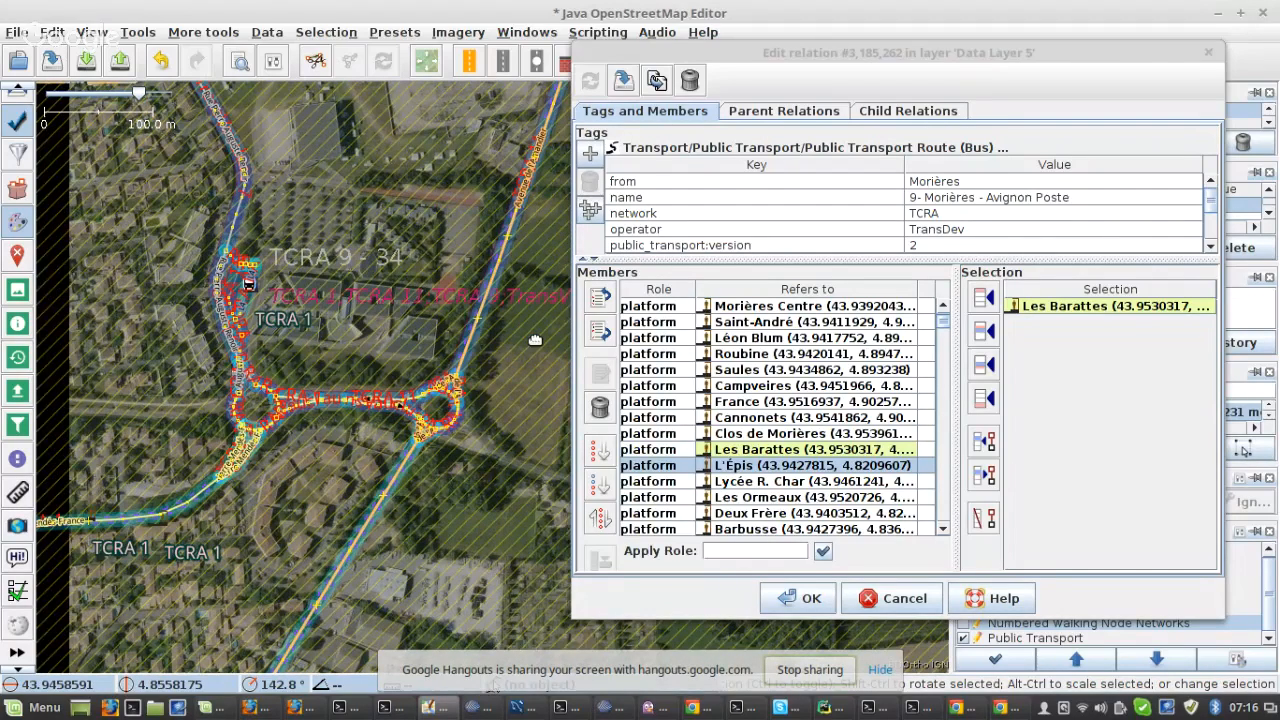
scroll(295, 410, "up", 2)
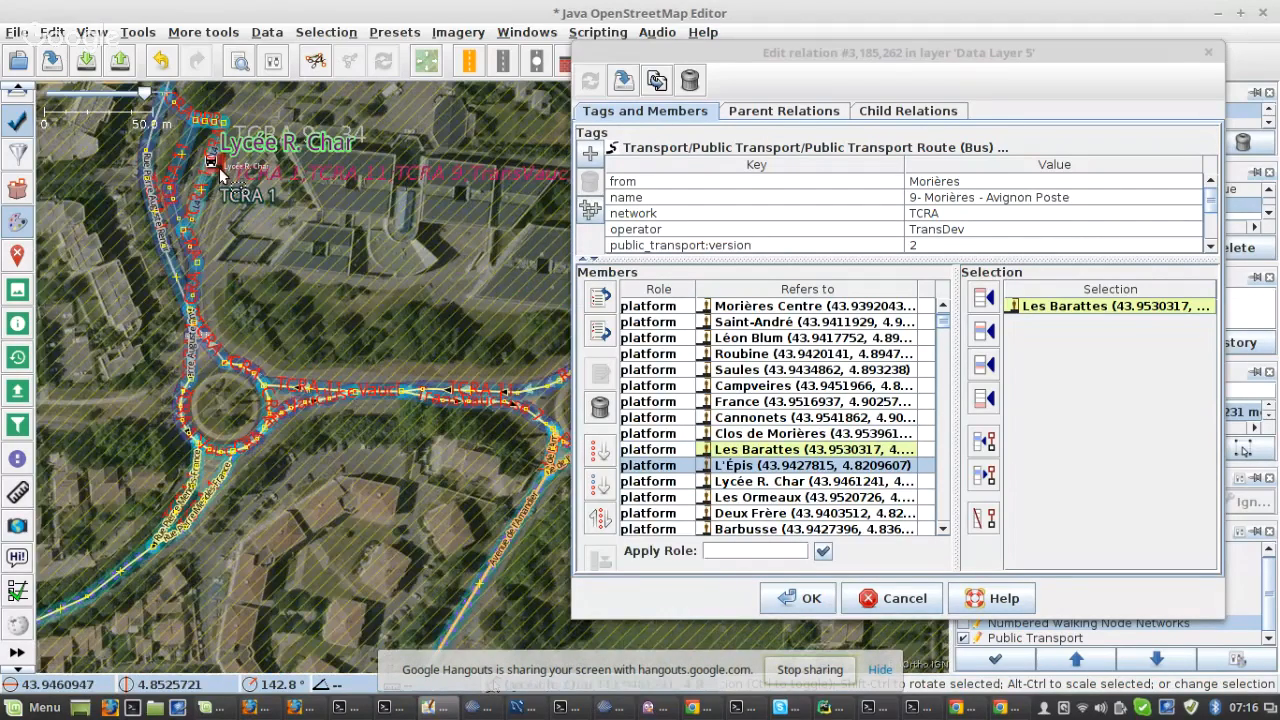
left_click(219, 167)
scroll(219, 167, "up", 5)
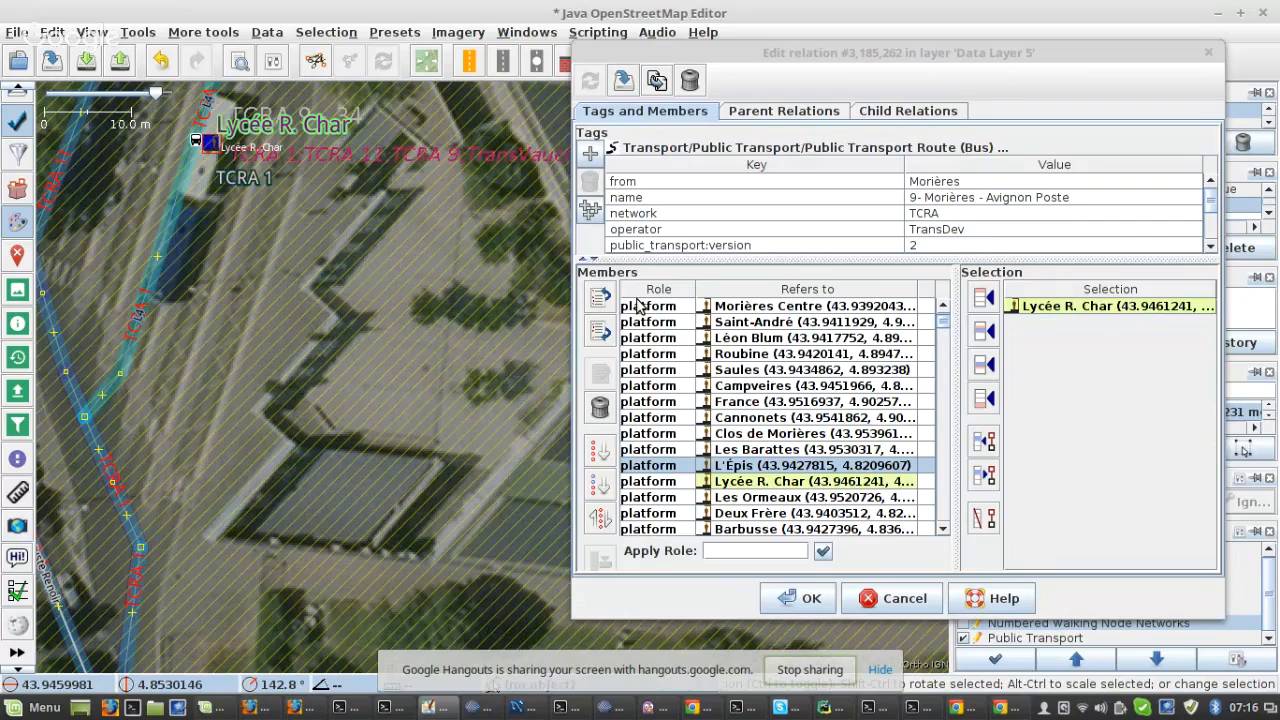
left_click(600, 331)
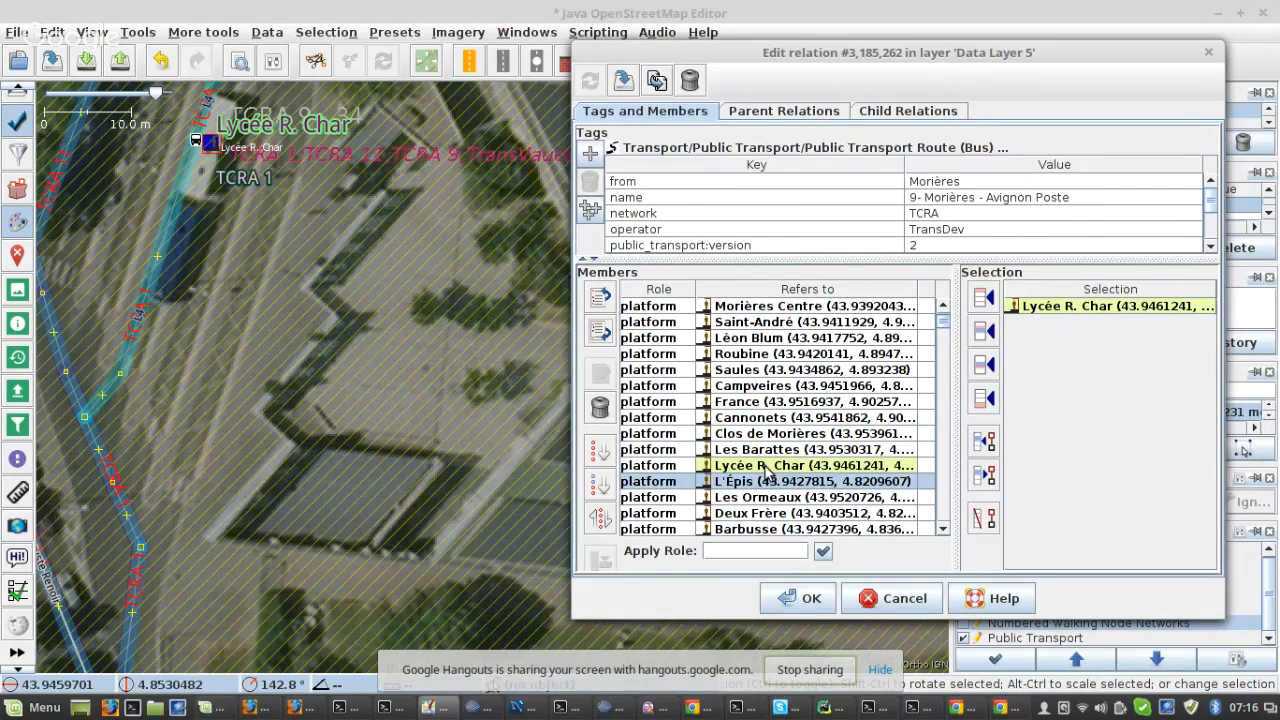
- Select the Hibiscus stop on the map, reverse members L'Épis through Hibiscus so it follows Lycée R. Char, and apply the relation changes
scroll(767, 470, "down", 2)
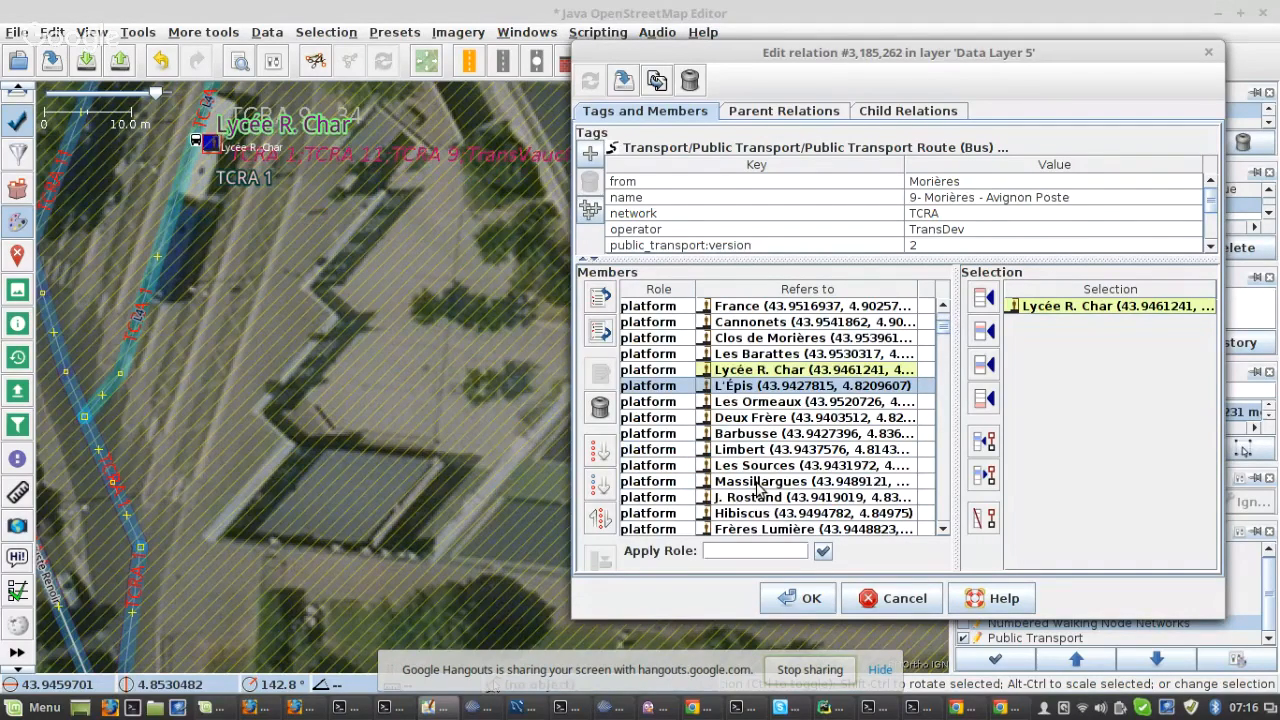
scroll(250, 250, "down", 8)
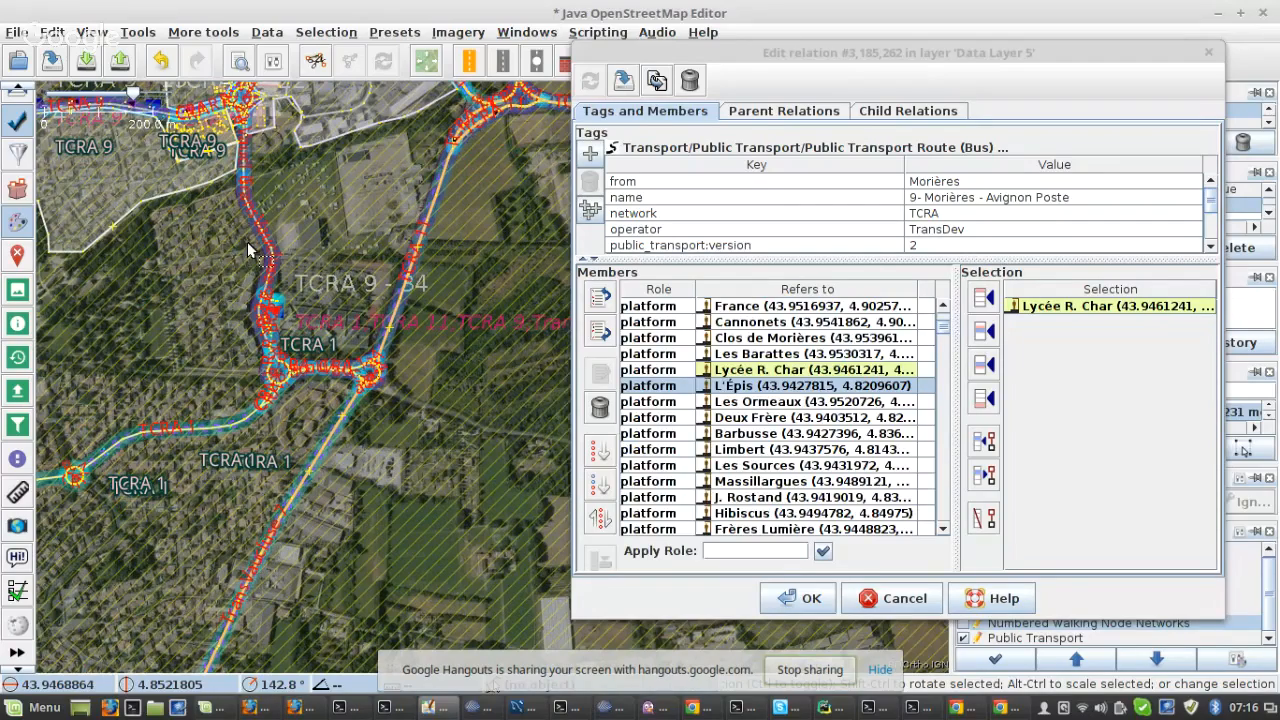
scroll(478, 418, "up", 5)
scroll(478, 418, "up", 2)
left_click_drag(80, 443, 448, 356)
scroll(118, 473, "down", 4)
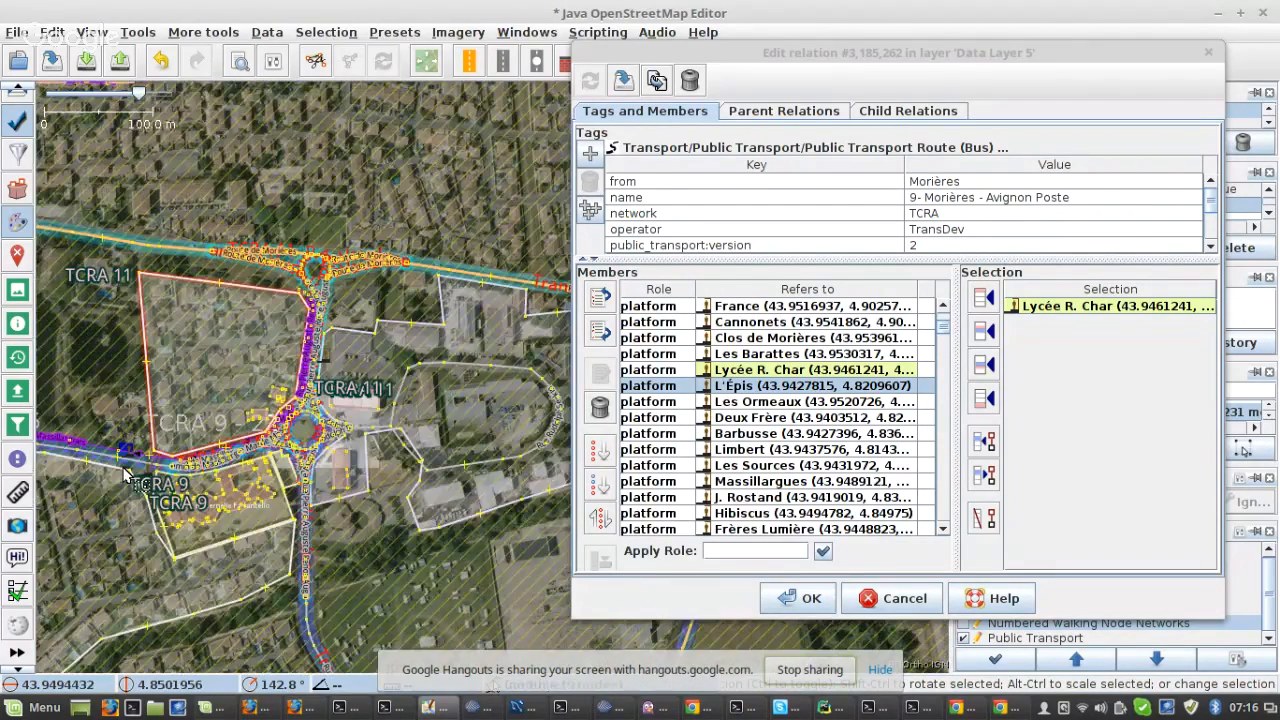
scroll(118, 473, "up", 2)
scroll(130, 435, "up", 4)
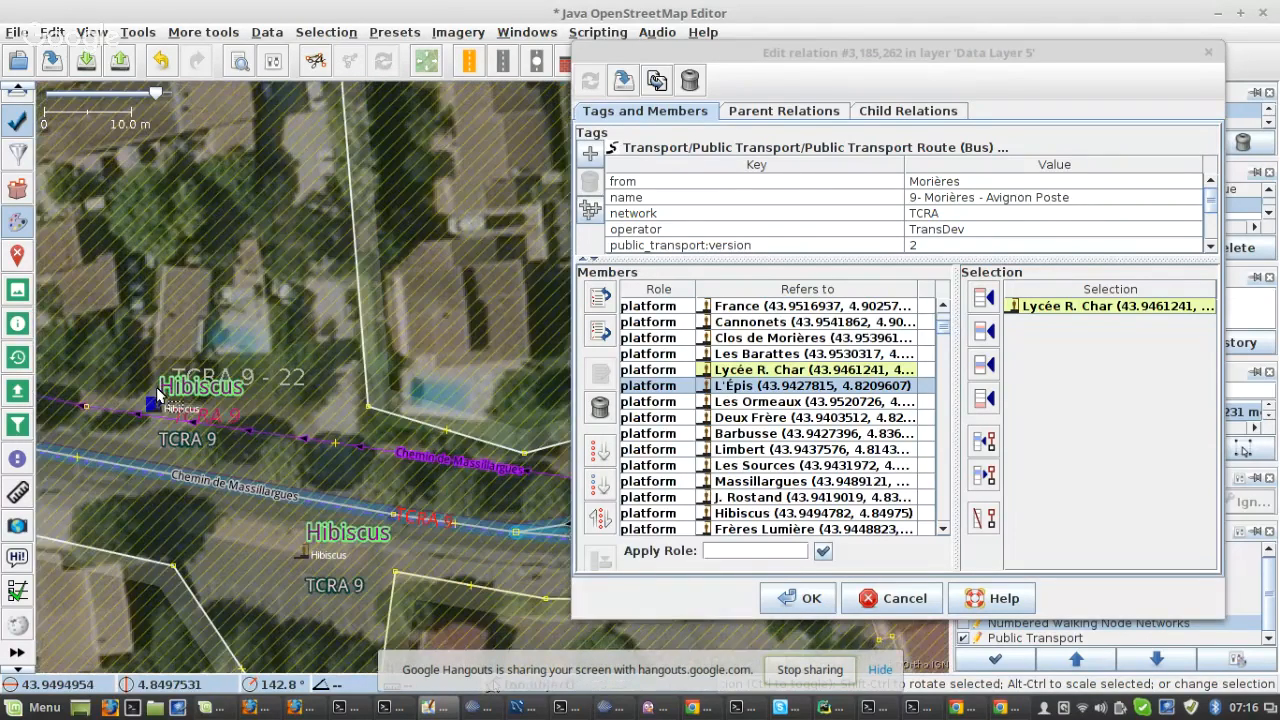
left_click(157, 398)
left_click(778, 513, "shift")
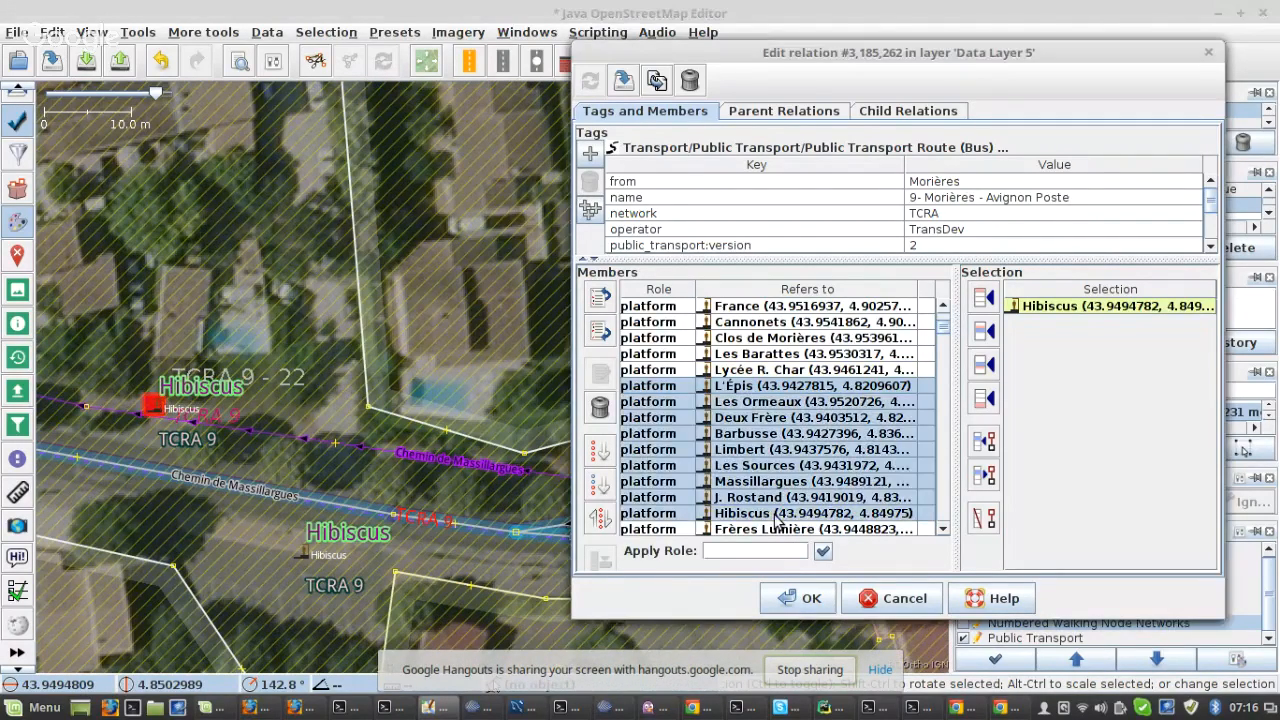
left_click(600, 518)
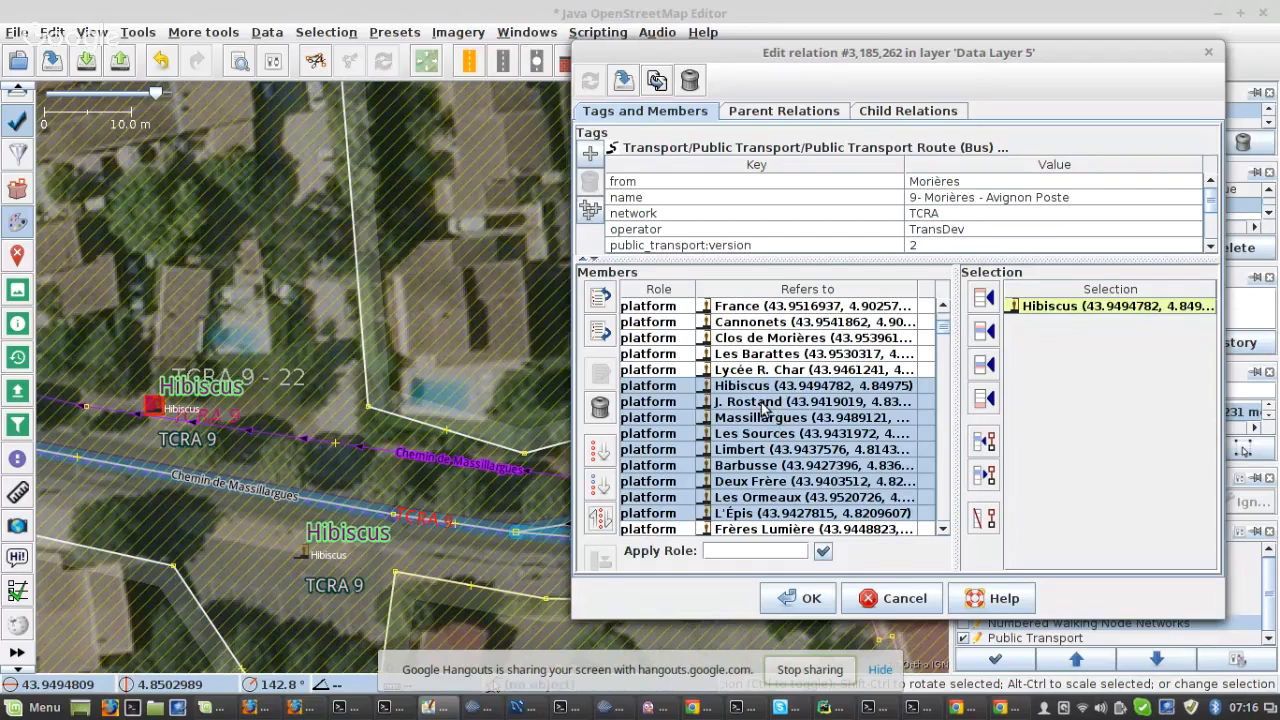
left_click(764, 403)
left_click(626, 88)
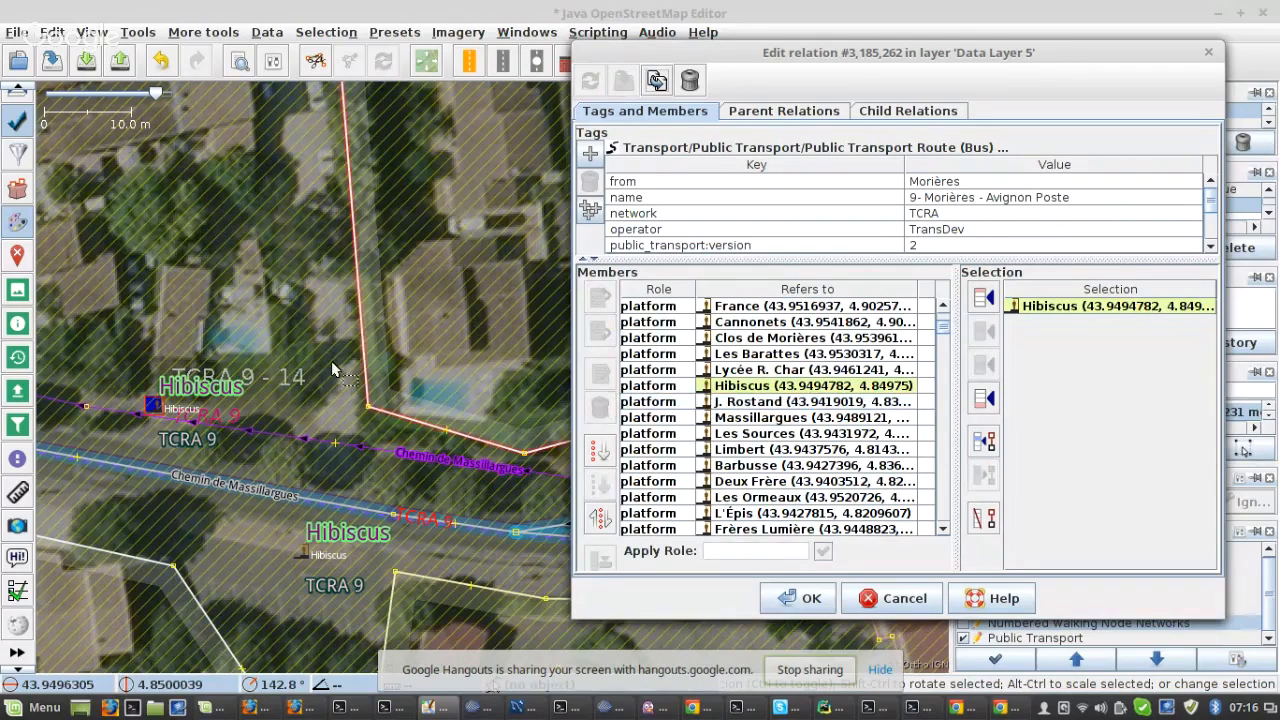
- Select the Monet stop on the map and reverse the members J. Rostand through Monet so it follows Hibiscus
scroll(409, 455, "down", 2)
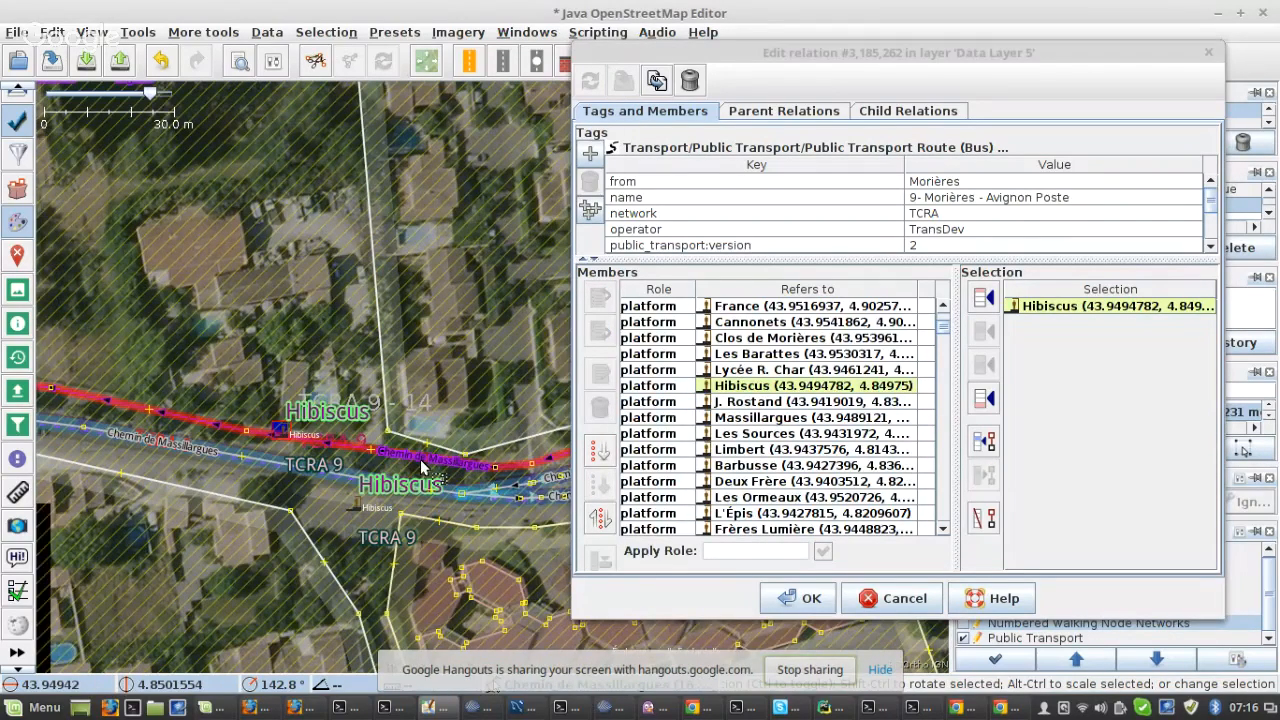
scroll(421, 467, "down", 2)
left_click_drag(130, 348, 511, 351)
scroll(285, 435, "up", 3)
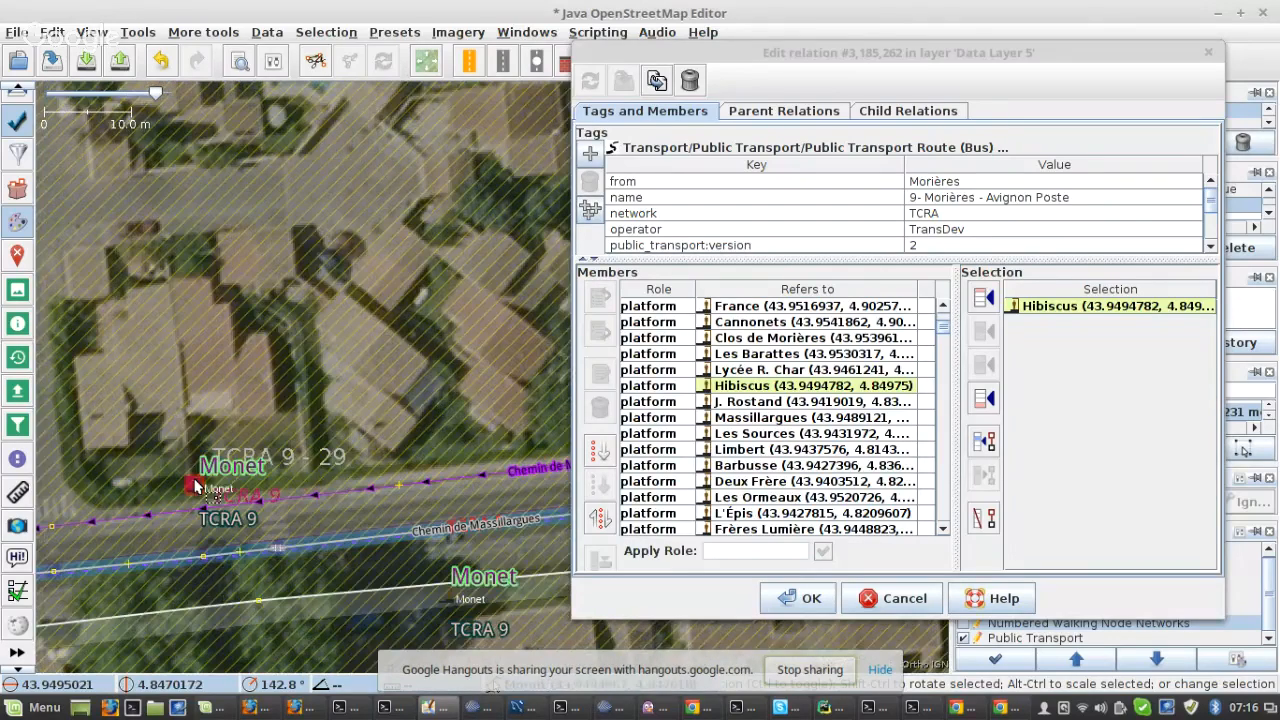
left_click(194, 485)
scroll(133, 474, "down", 3)
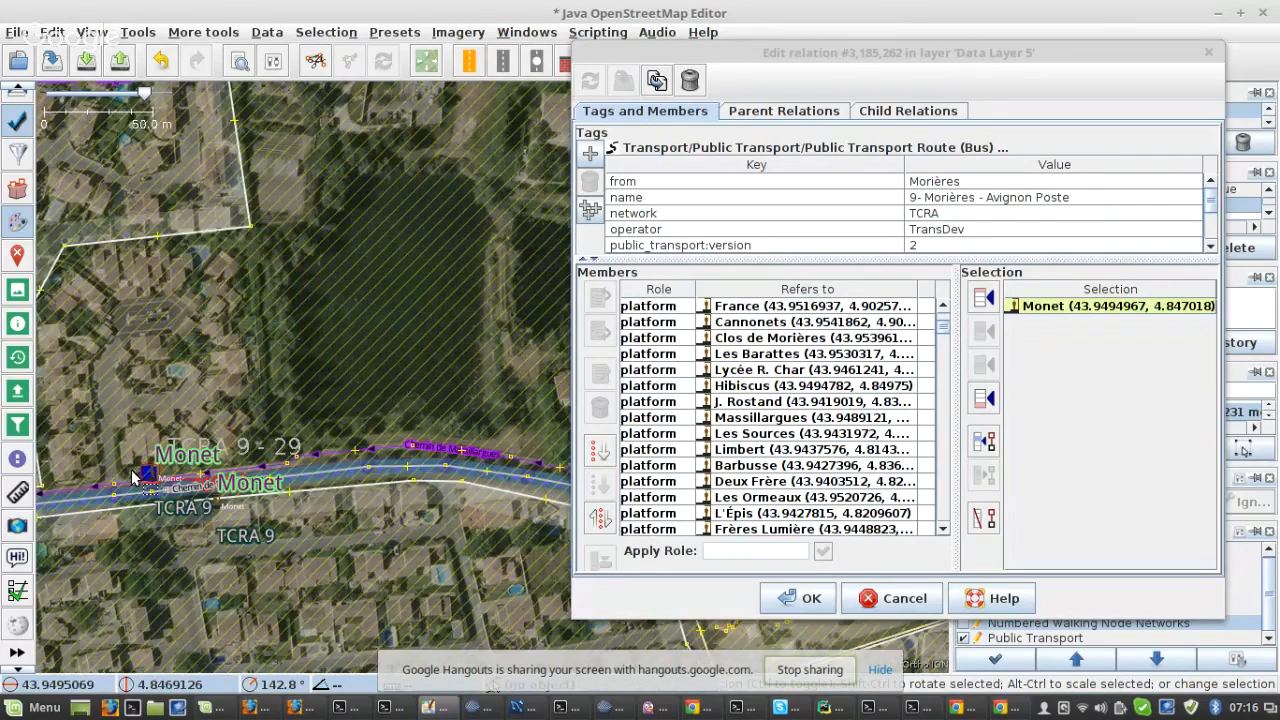
scroll(133, 474, "down", 2)
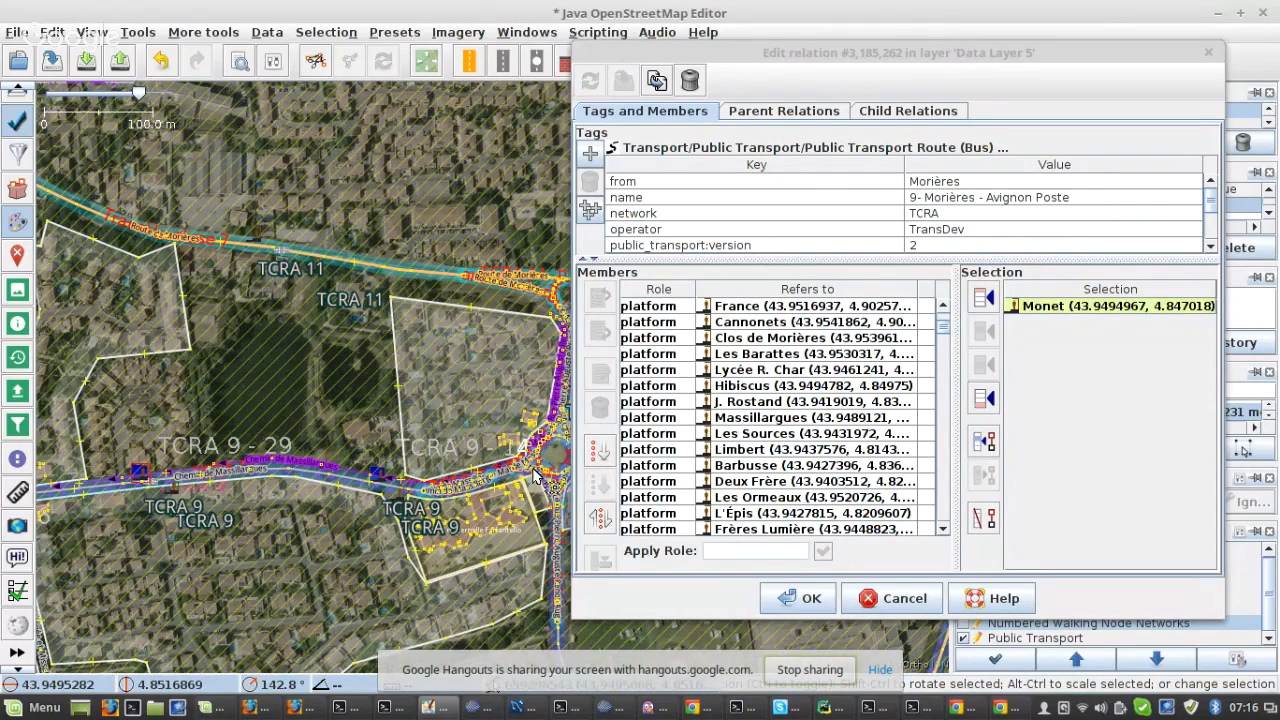
scroll(535, 474, "up", 2)
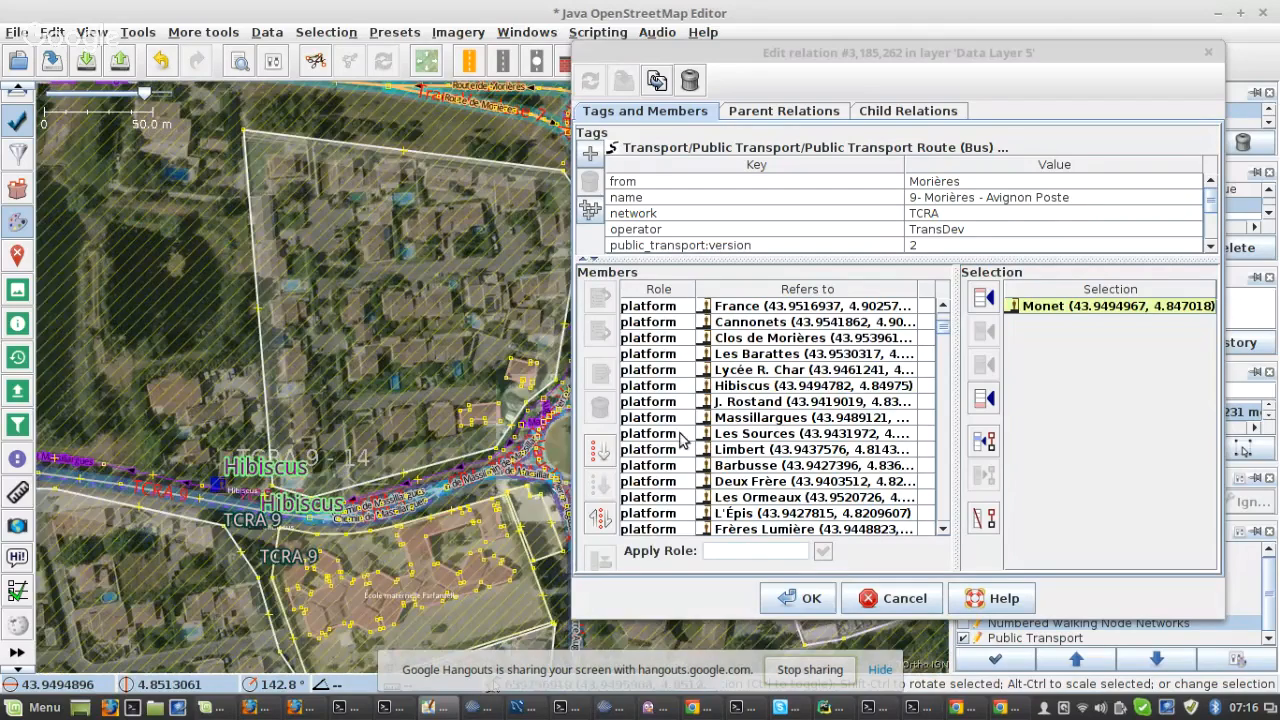
left_click(769, 401)
scroll(769, 401, "down", 3)
left_click(752, 493, "shift")
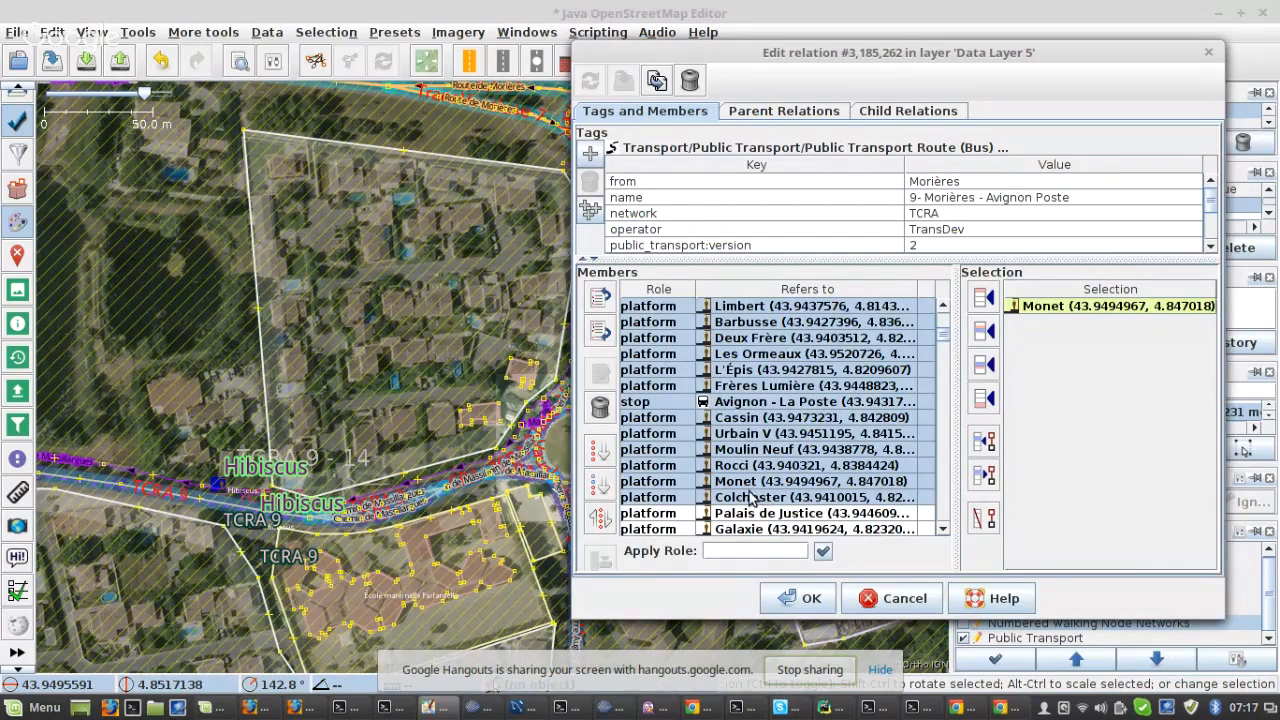
left_click(750, 494, "ctrl")
left_click(600, 518)
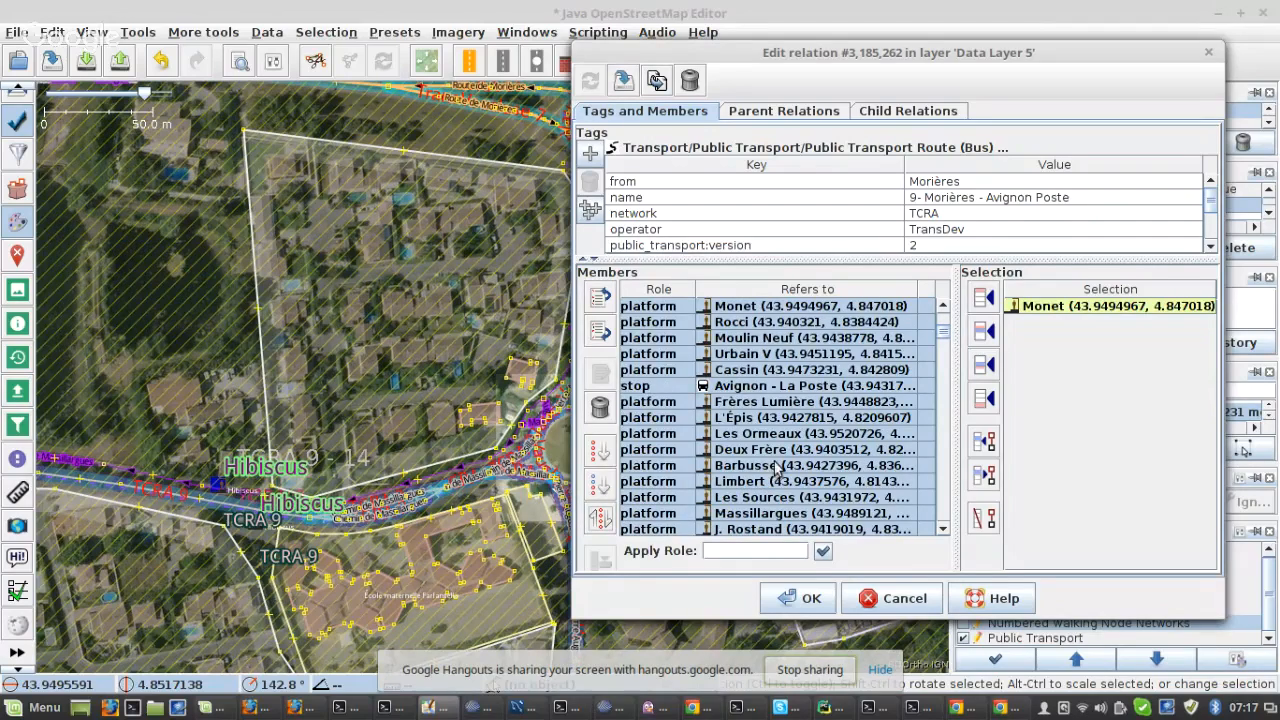
- Select the Massillargues stop on the map, reverse members Rocci through Massillargues so it follows Monet, and apply the relation changes
scroll(828, 390, "up", 2)
left_click(745, 418)
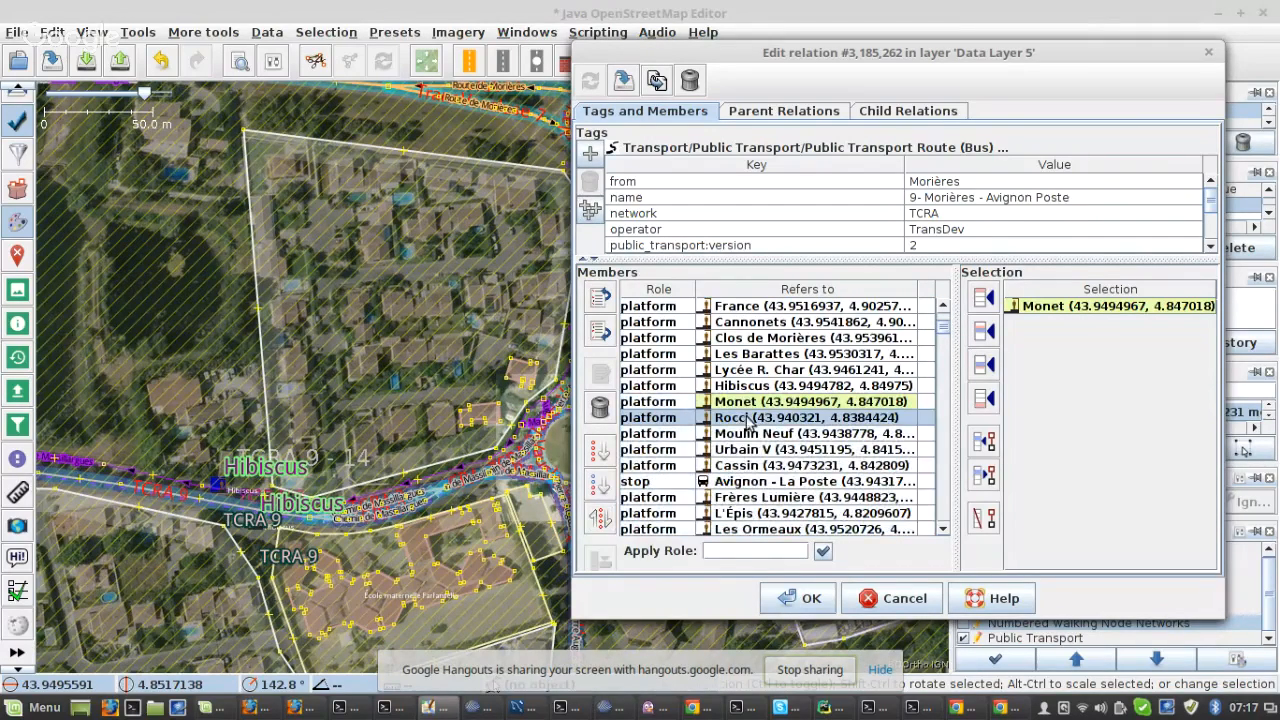
left_click(455, 400)
scroll(460, 400, "down", 4)
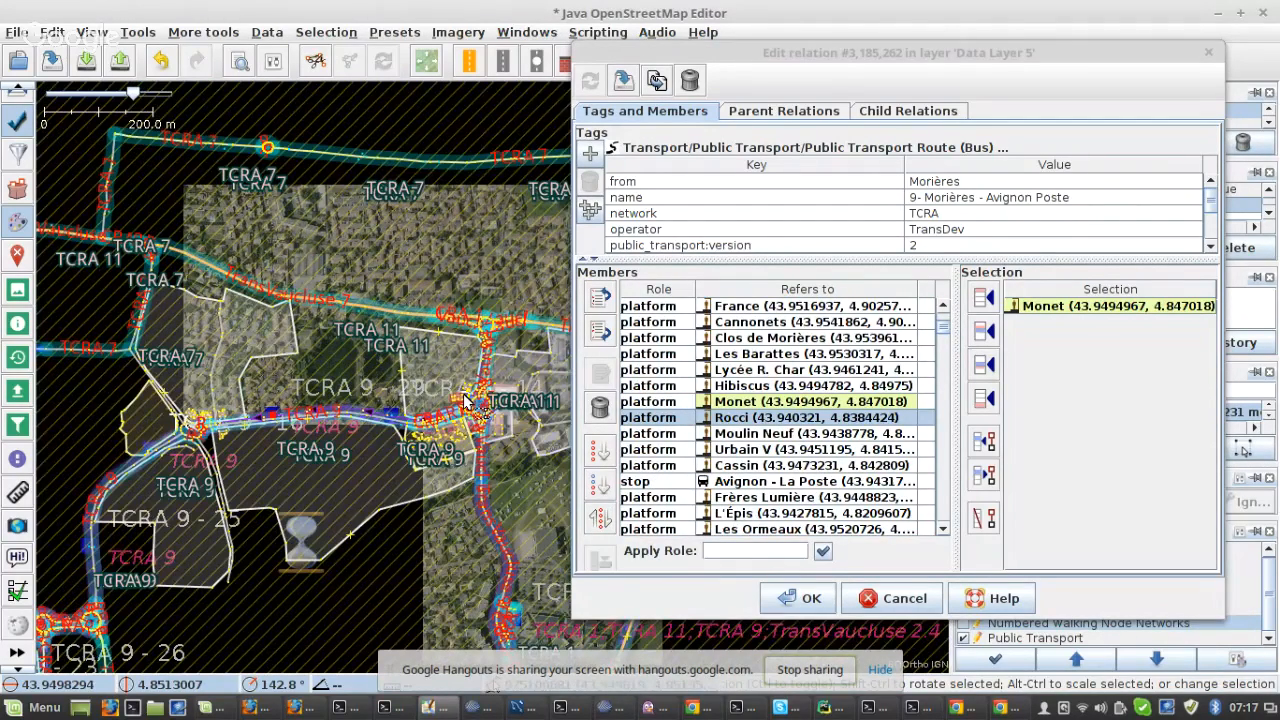
scroll(463, 400, "up", 4)
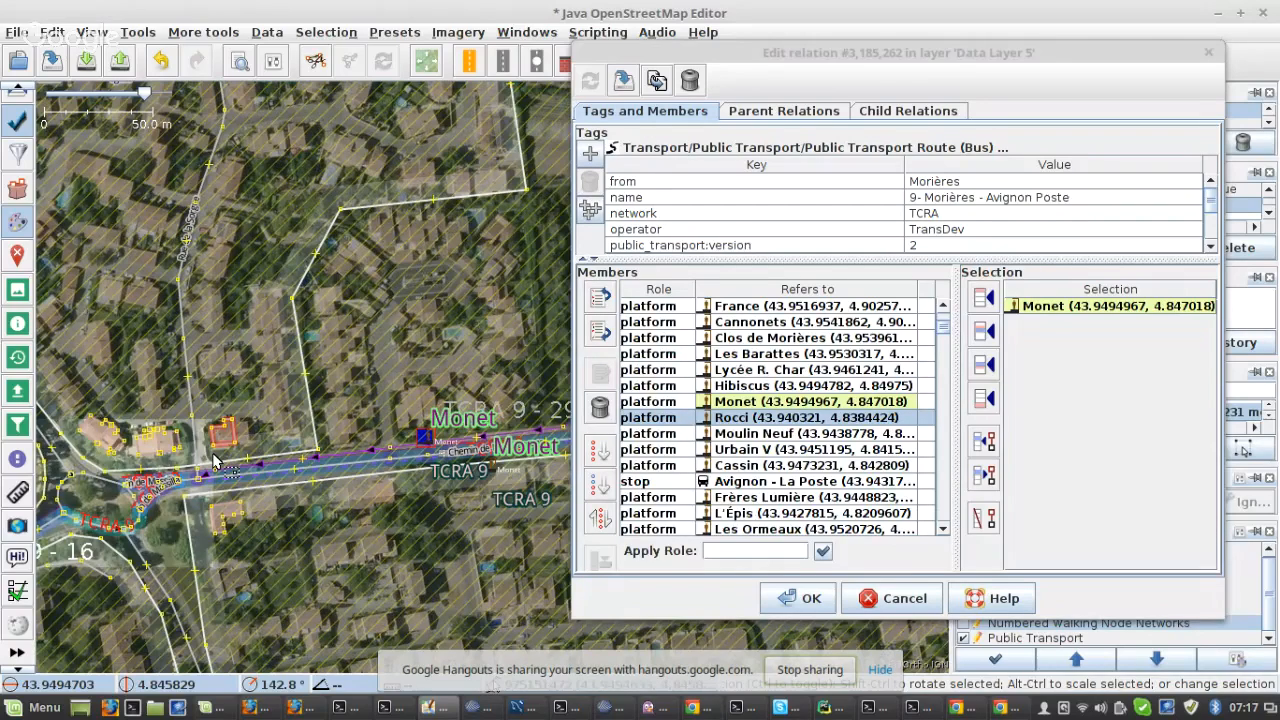
scroll(213, 462, "up", 4)
left_click(152, 540)
scroll(810, 464, "down", 3)
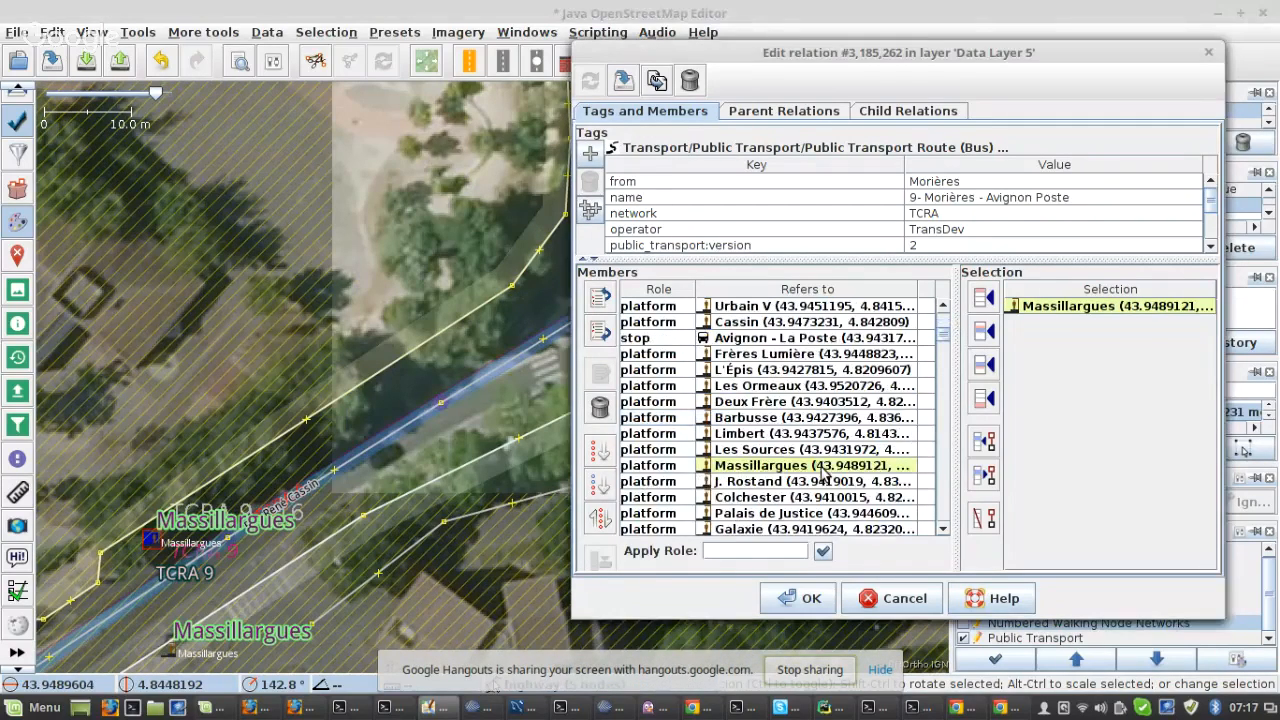
left_click(772, 468, "shift")
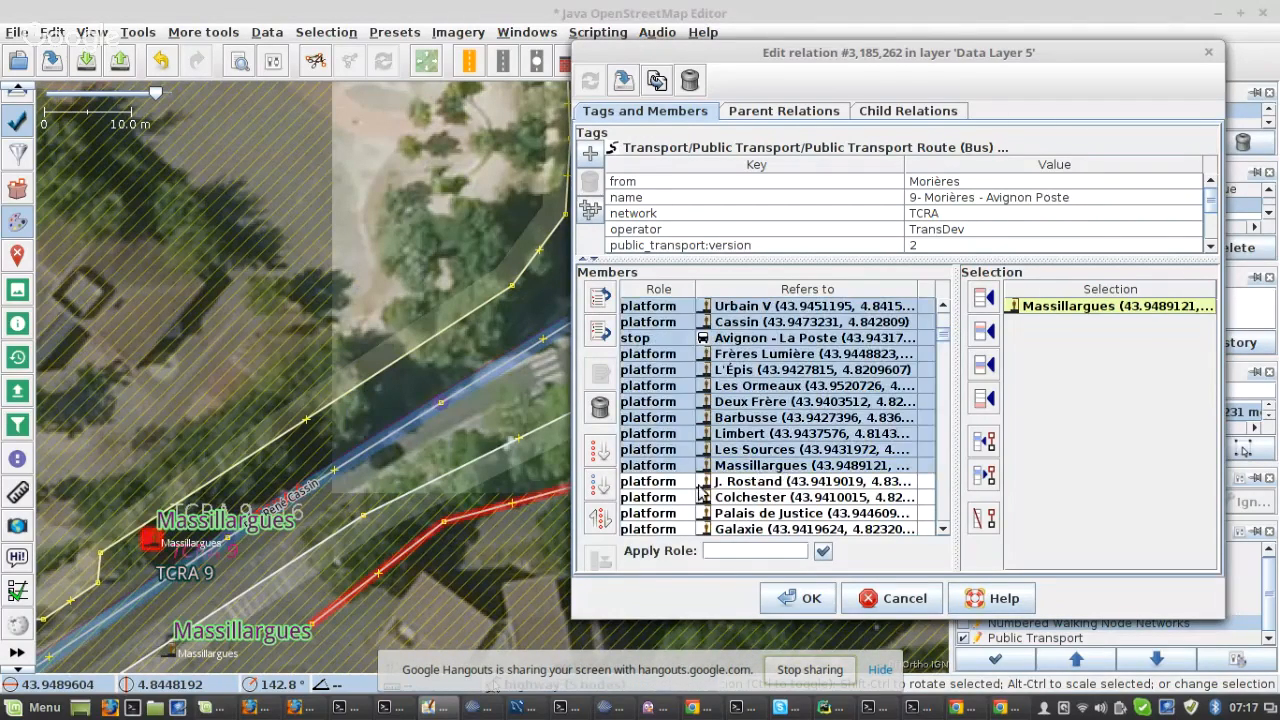
left_click(601, 517)
scroll(778, 415, "up", 1)
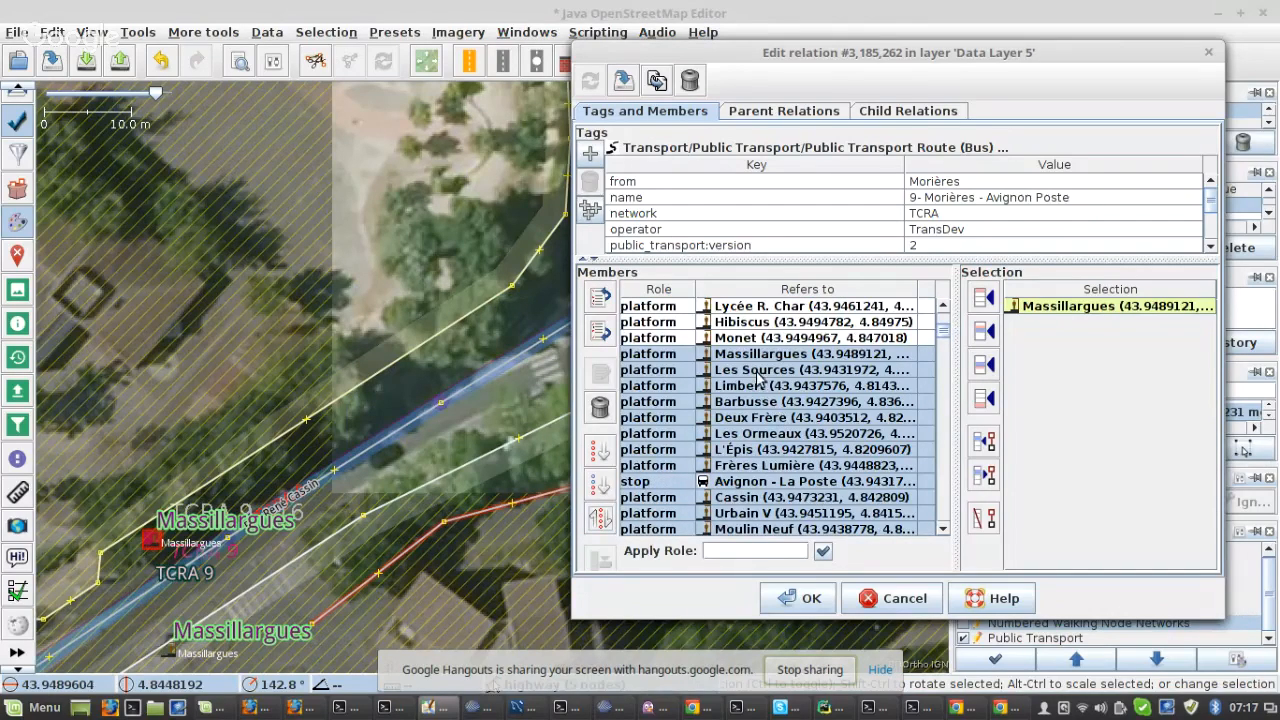
left_click(757, 372)
left_click(629, 90)
- Select the Cassin stop on the map and reverse the members Les Sources through Cassin so it follows Massillargues
scroll(446, 342, "down", 2)
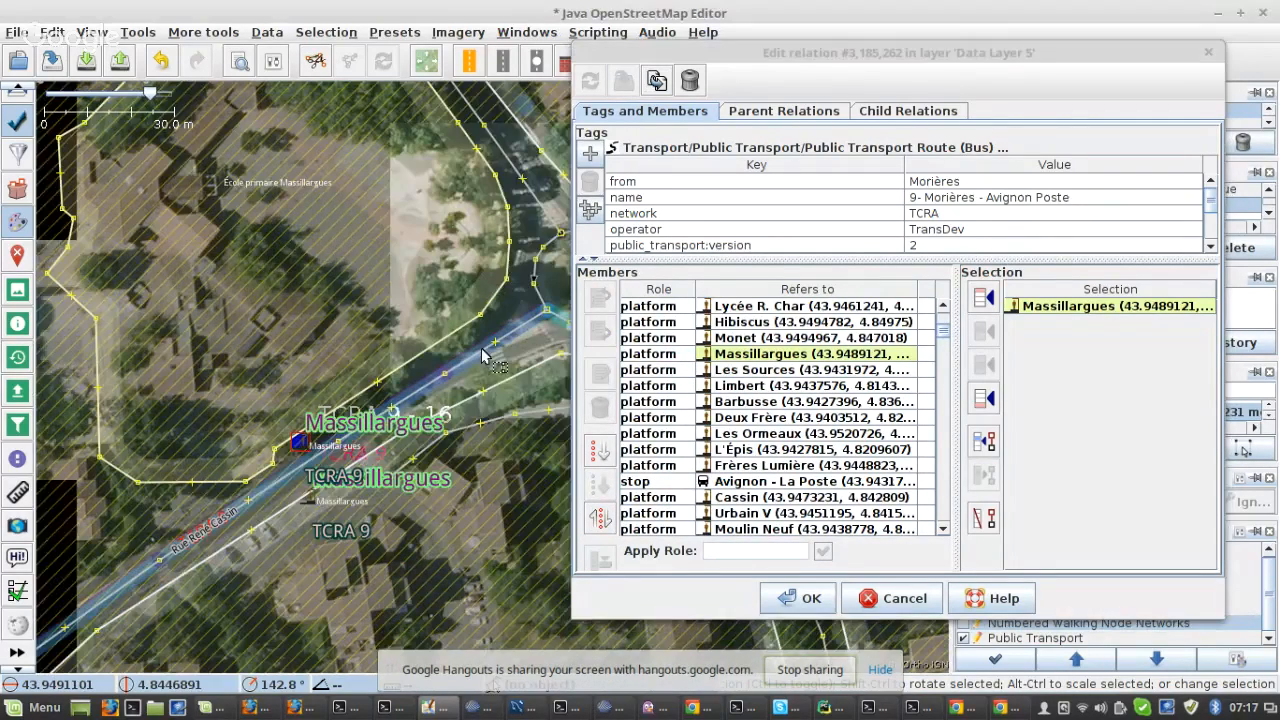
scroll(475, 365, "down", 3)
scroll(300, 568, "up", 6)
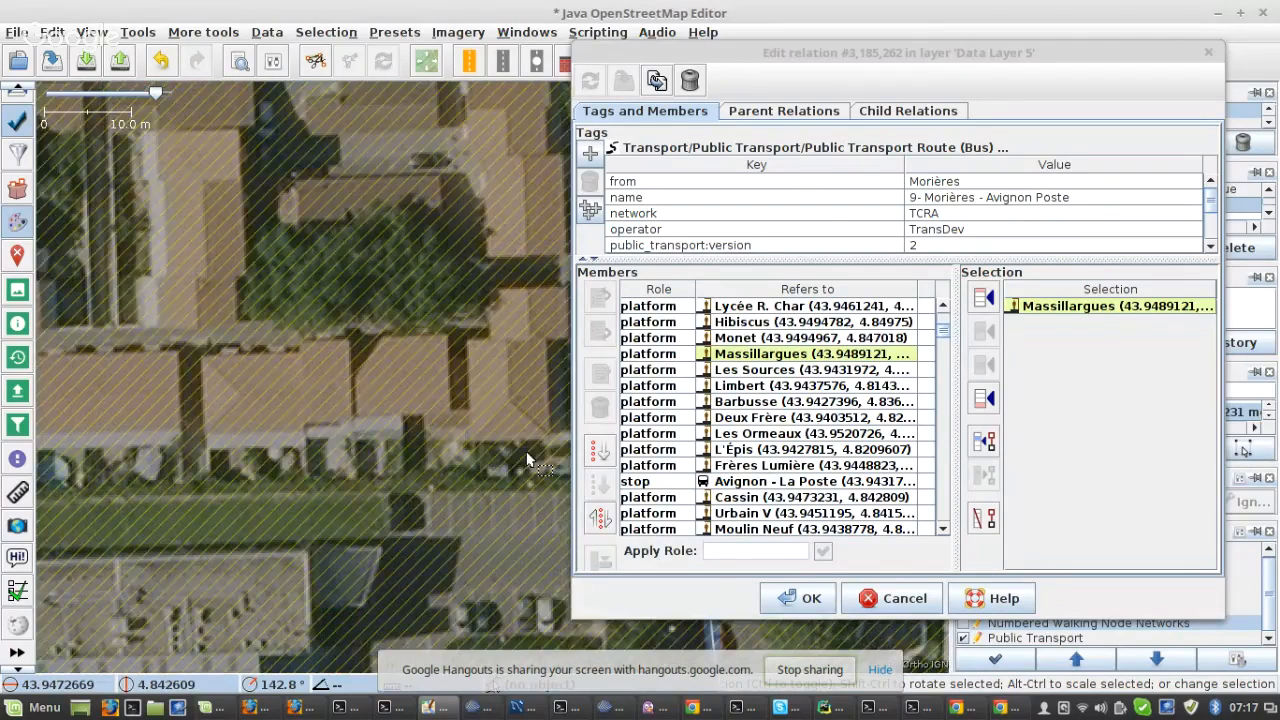
left_click(360, 396)
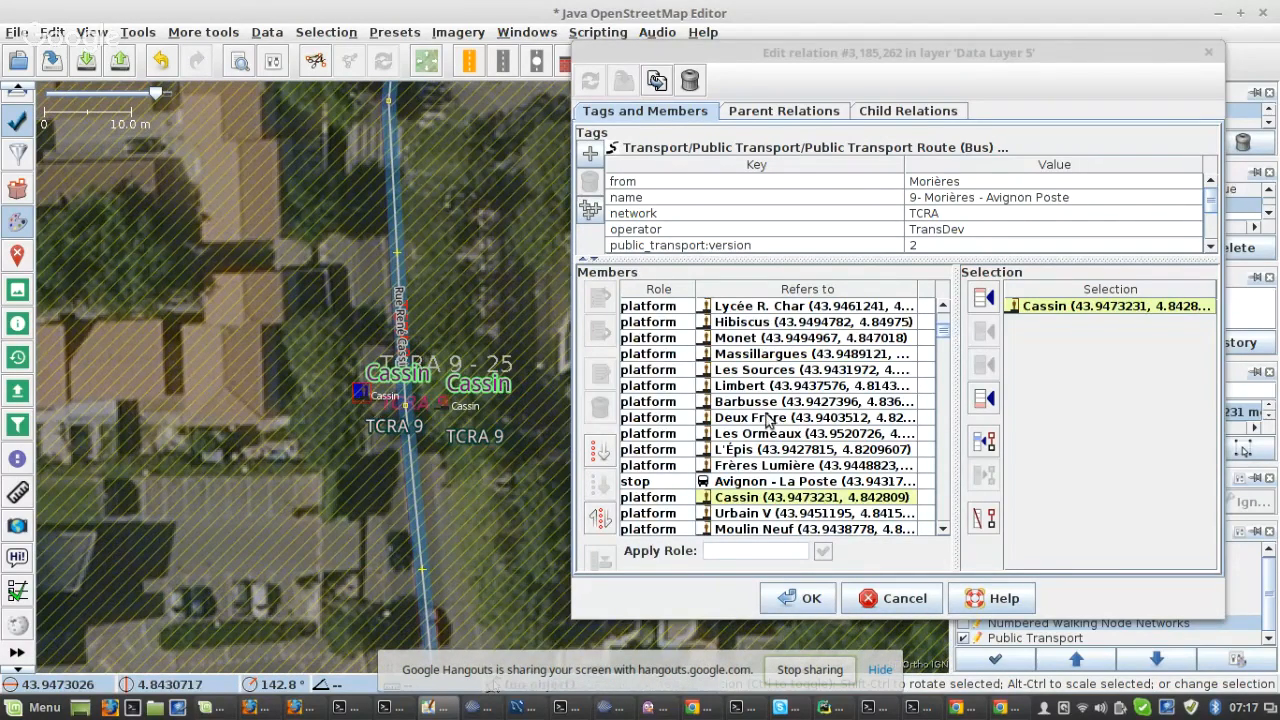
left_click(788, 372)
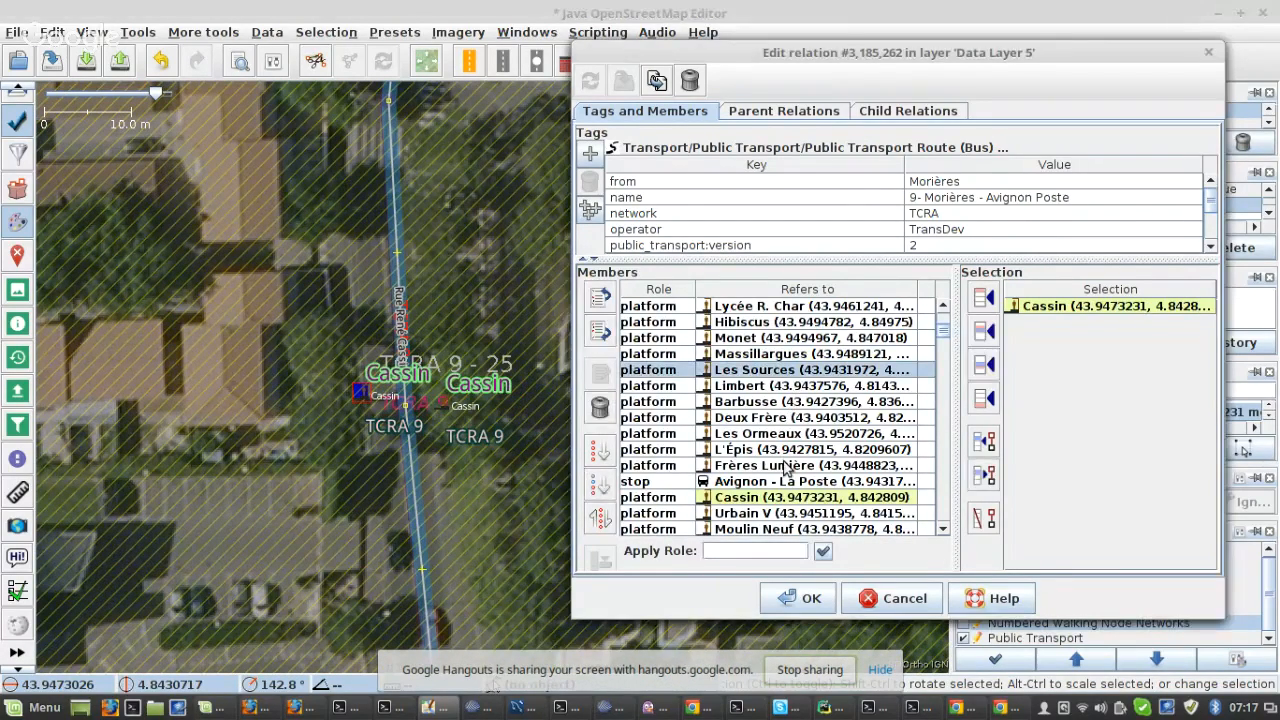
left_click(772, 496, "shift")
left_click(601, 519)
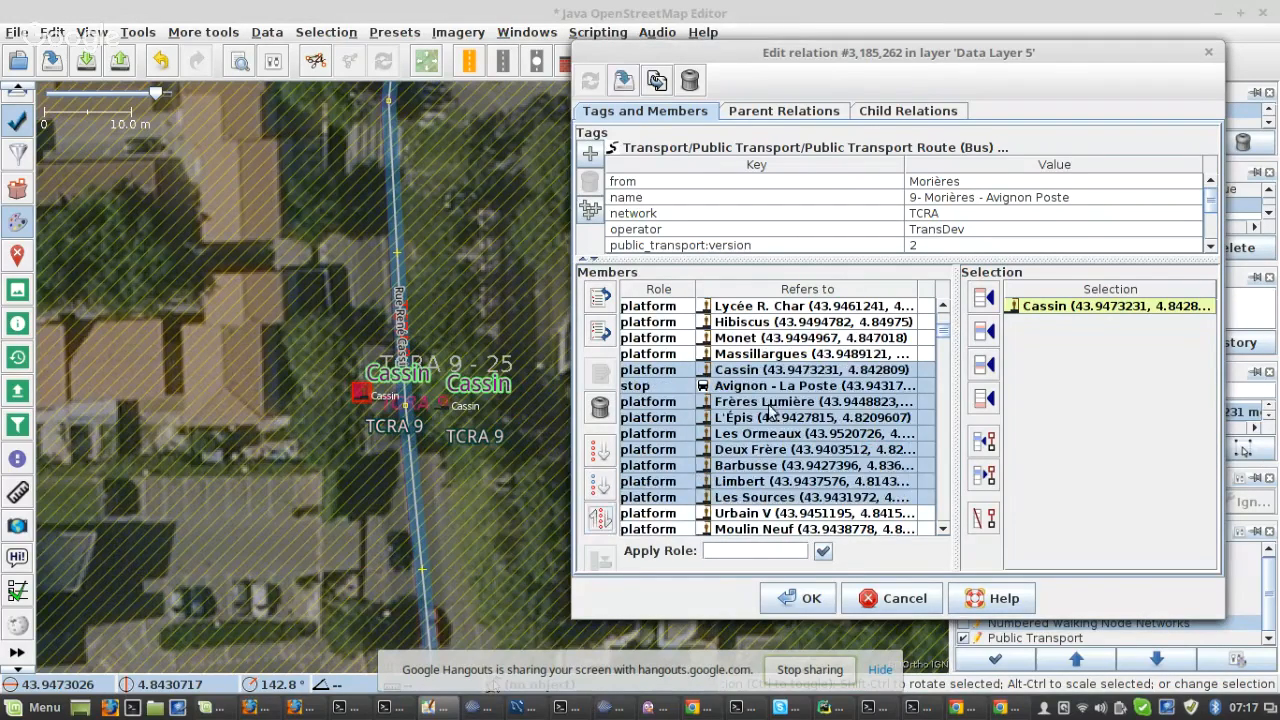
- Select the Urbain V stop on the map and reverse the members Avignon - La Poste through Urbain V so it follows Cassin
left_click(776, 386)
scroll(275, 340, "down", 3)
scroll(275, 340, "down", 3)
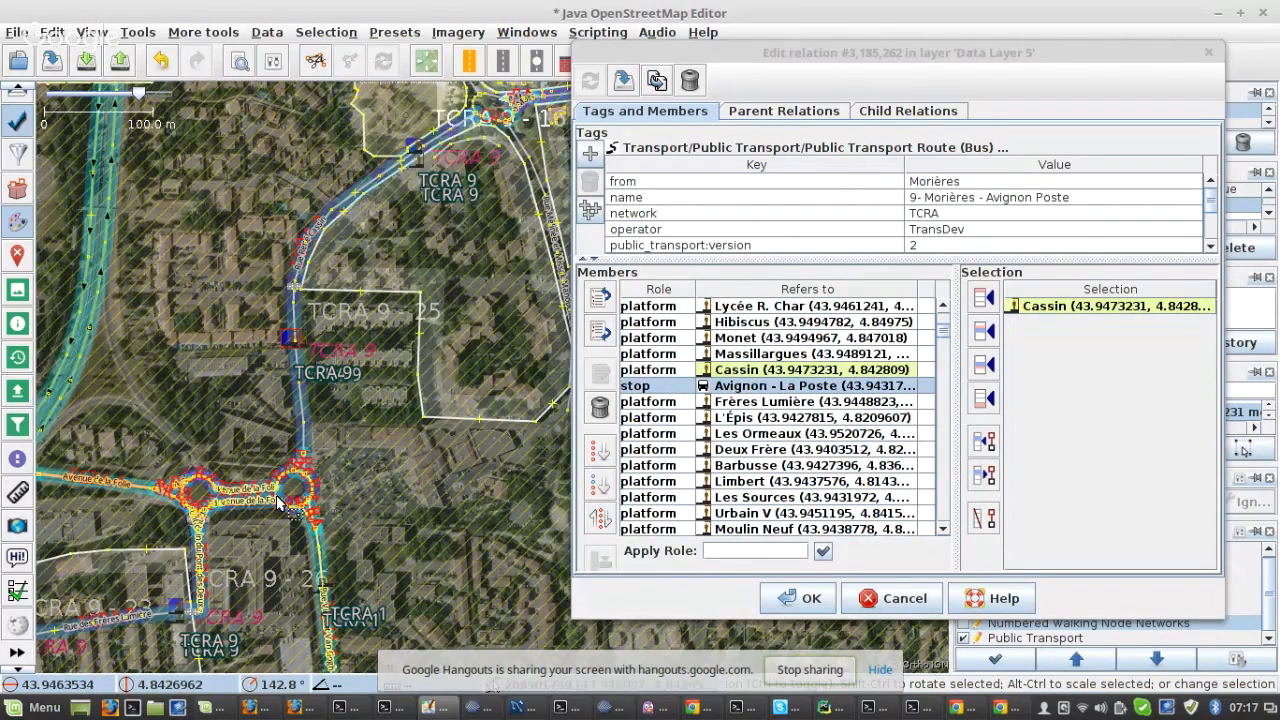
scroll(176, 470, "up", 2)
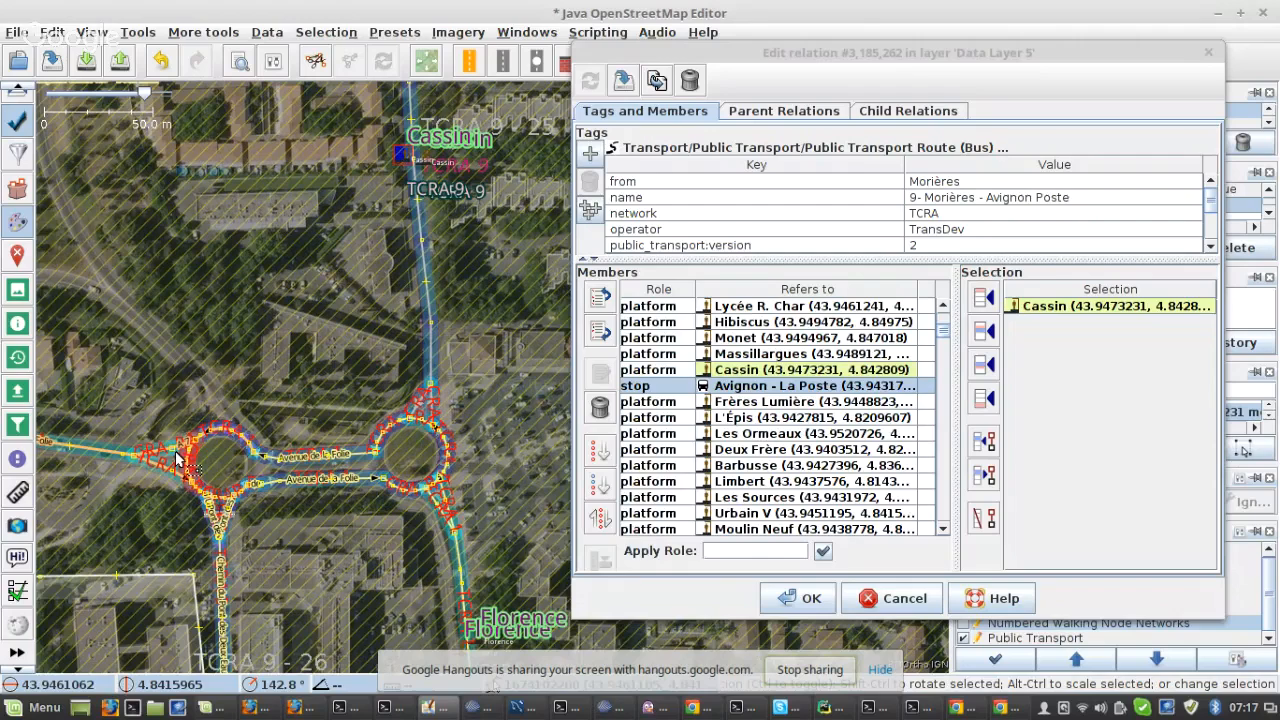
left_click_drag(177, 456, 201, 430)
scroll(227, 638, "up", 2)
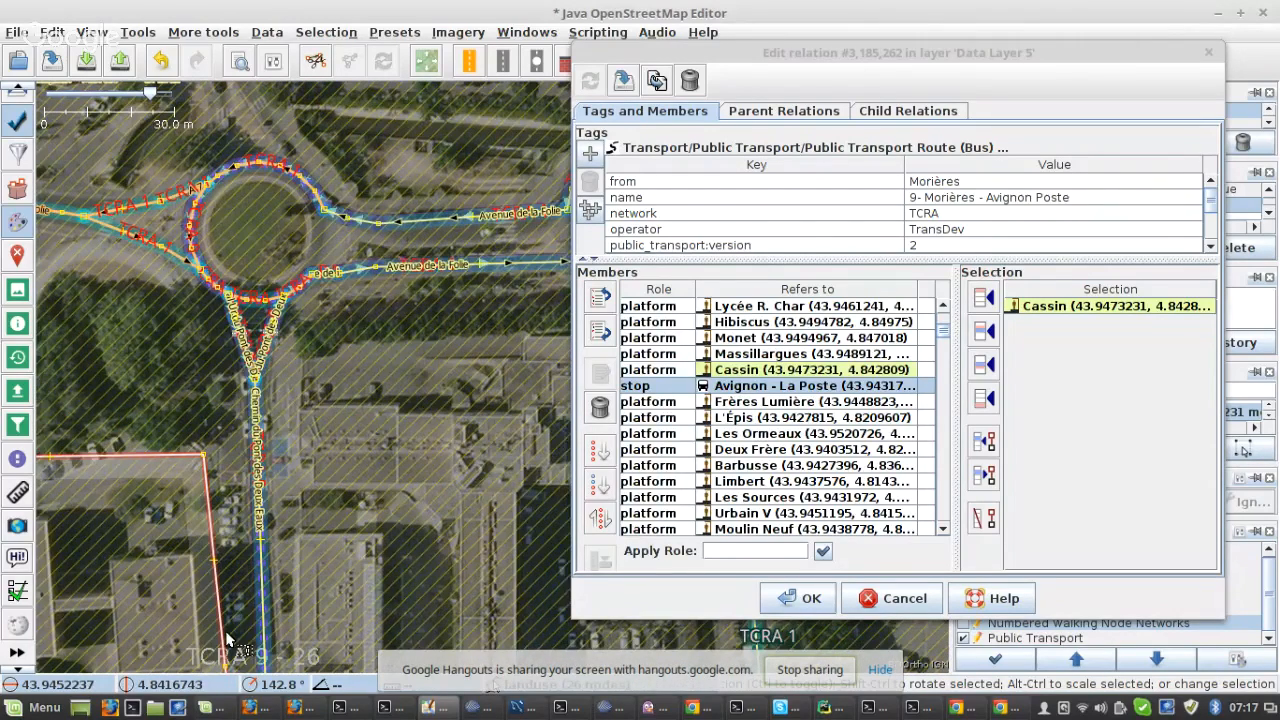
left_click_drag(227, 638, 304, 356)
left_click(244, 404)
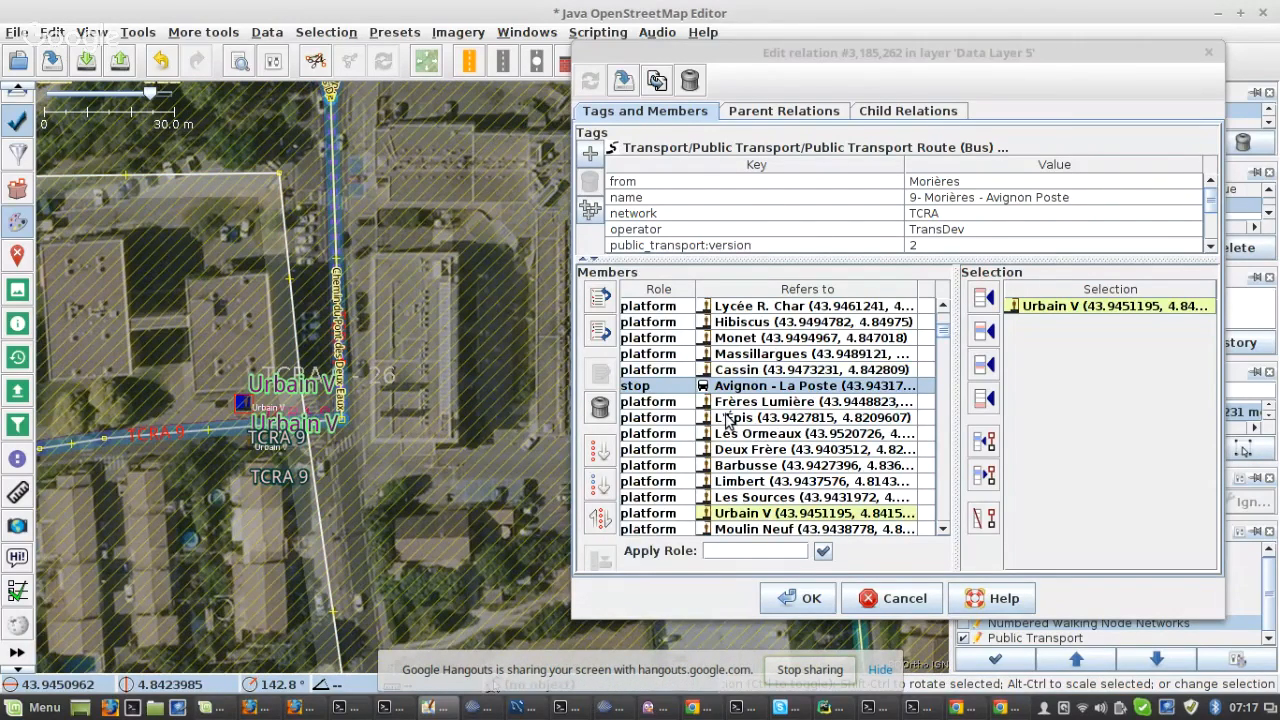
left_click(786, 515, "shift")
left_click(600, 518)
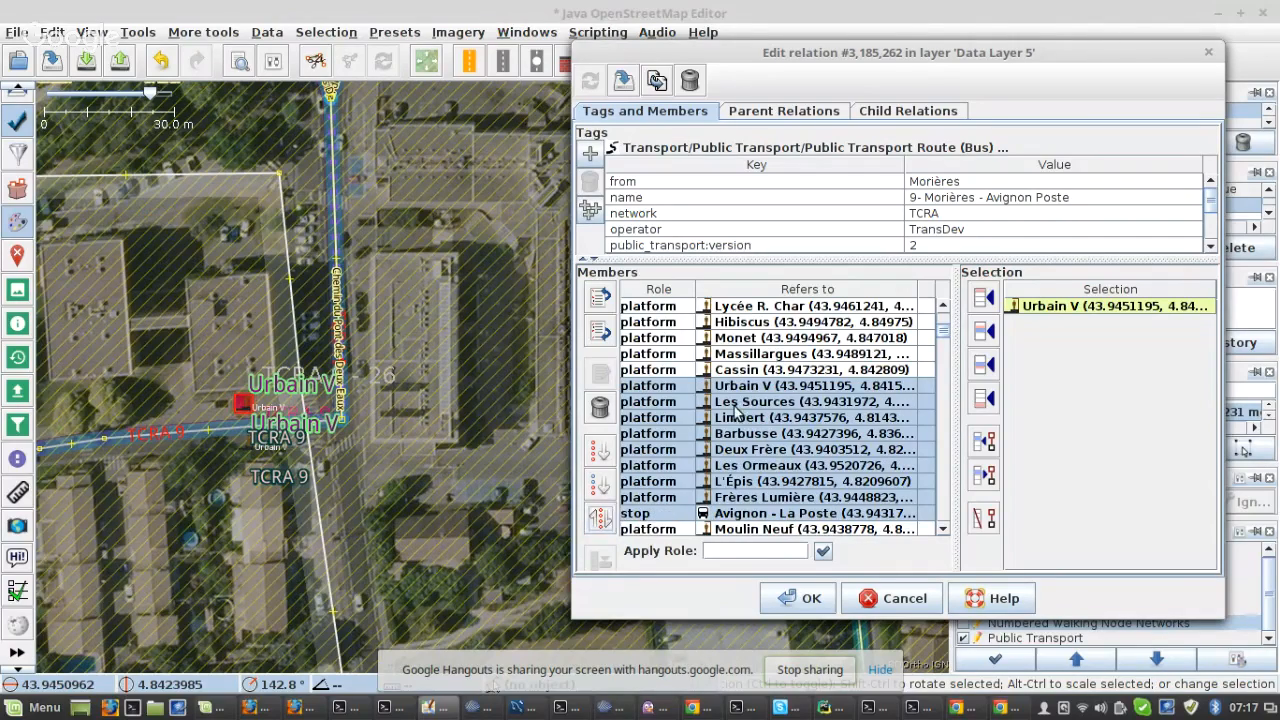
- Select the Frères Lumière stop on the map and reverse the members Les Sources through Frères Lumière so it follows Urbain V
left_click(735, 401)
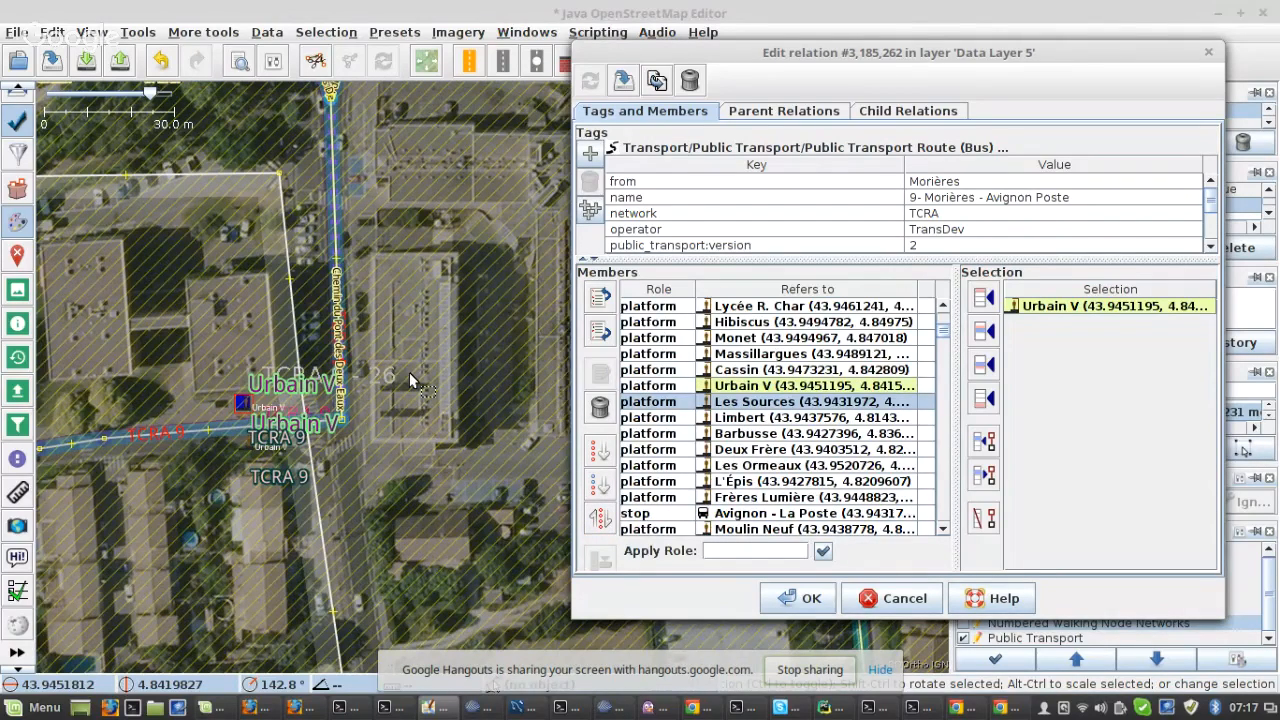
scroll(409, 372, "down", 5)
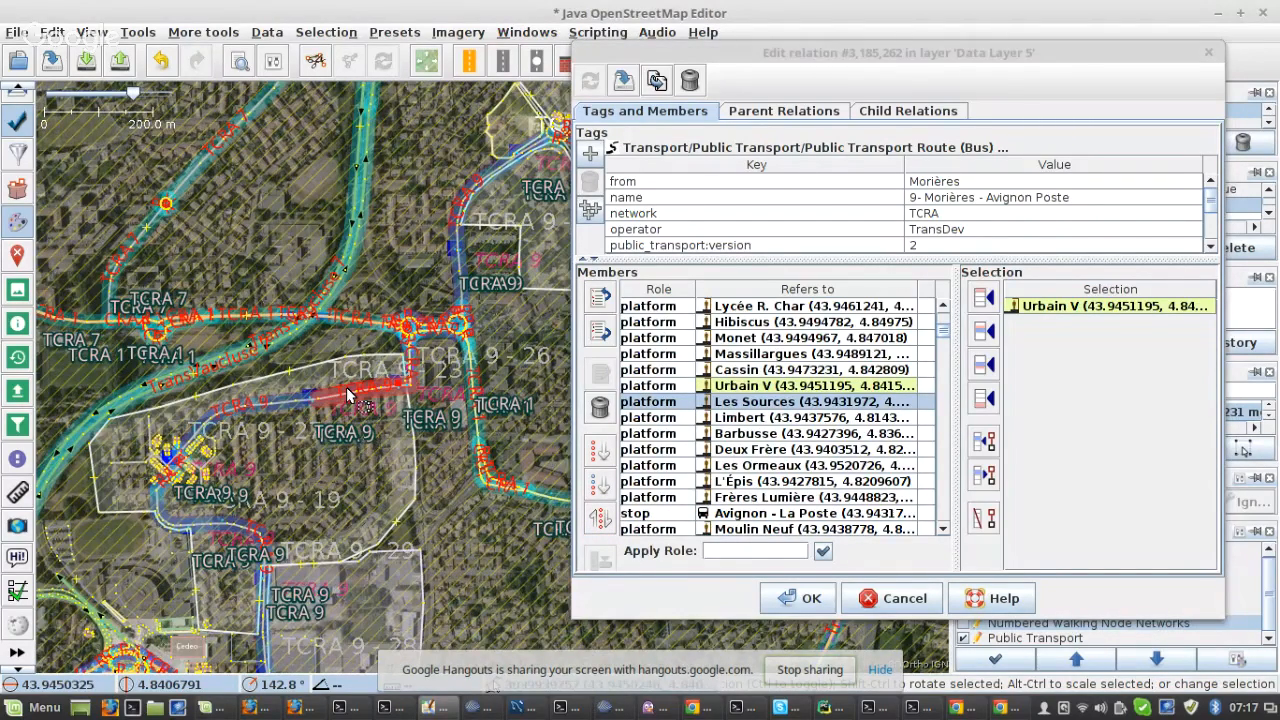
scroll(140, 437, "up", 5)
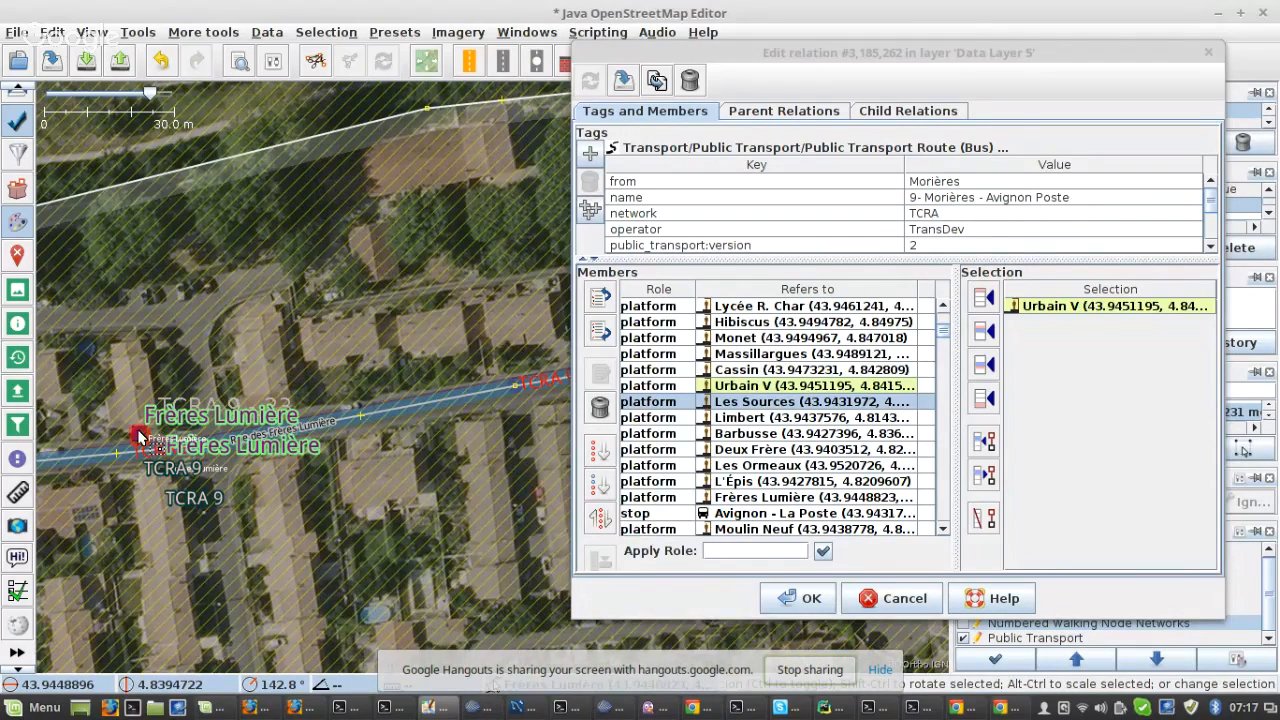
left_click(138, 437)
left_click(700, 498, "shift")
left_click(600, 518)
- Select the Moulin Neuf stop on the map and reverse the members L'Épis through Moulin Neuf so it follows Frères Lumière
left_click(756, 420)
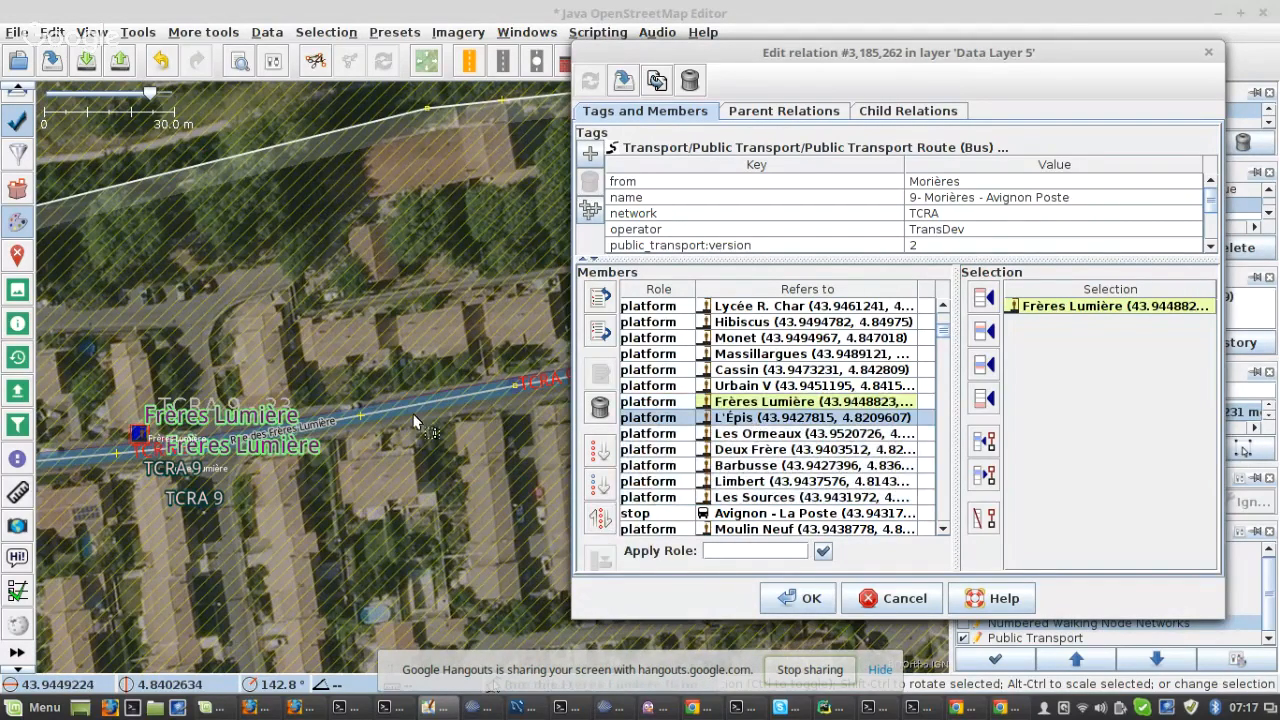
scroll(430, 415, "down", 5)
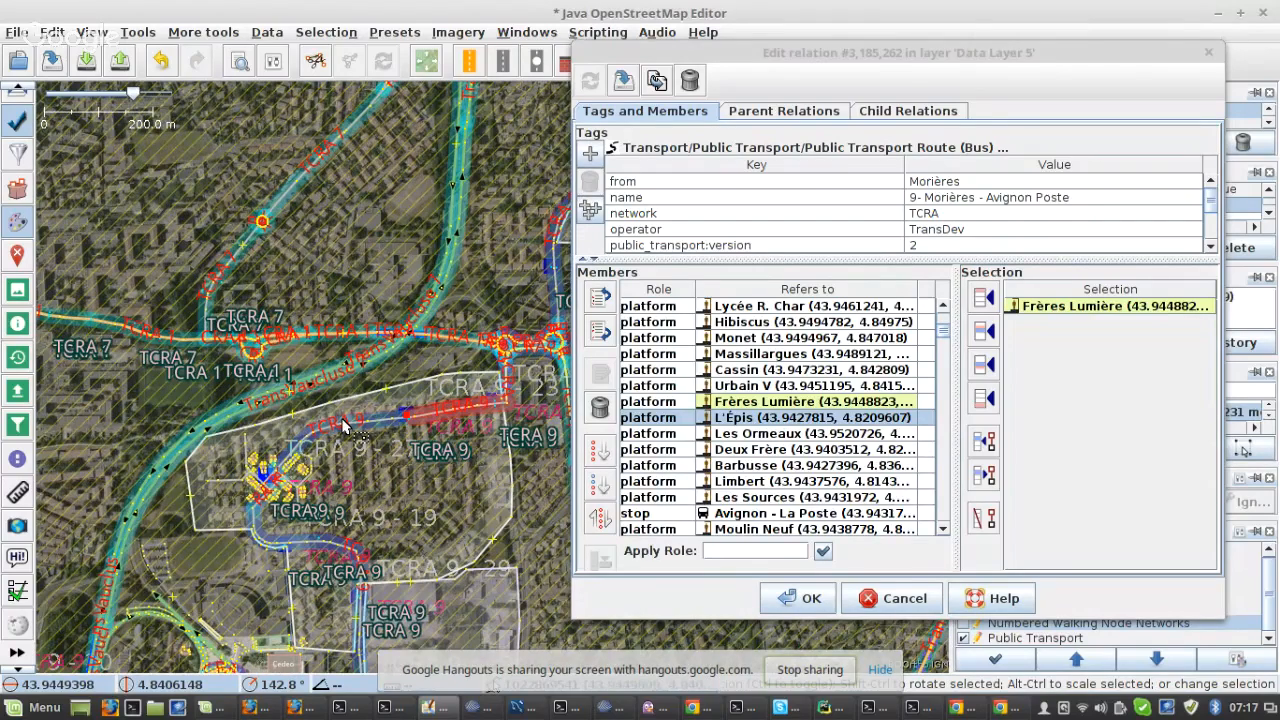
scroll(343, 425, "up", 5)
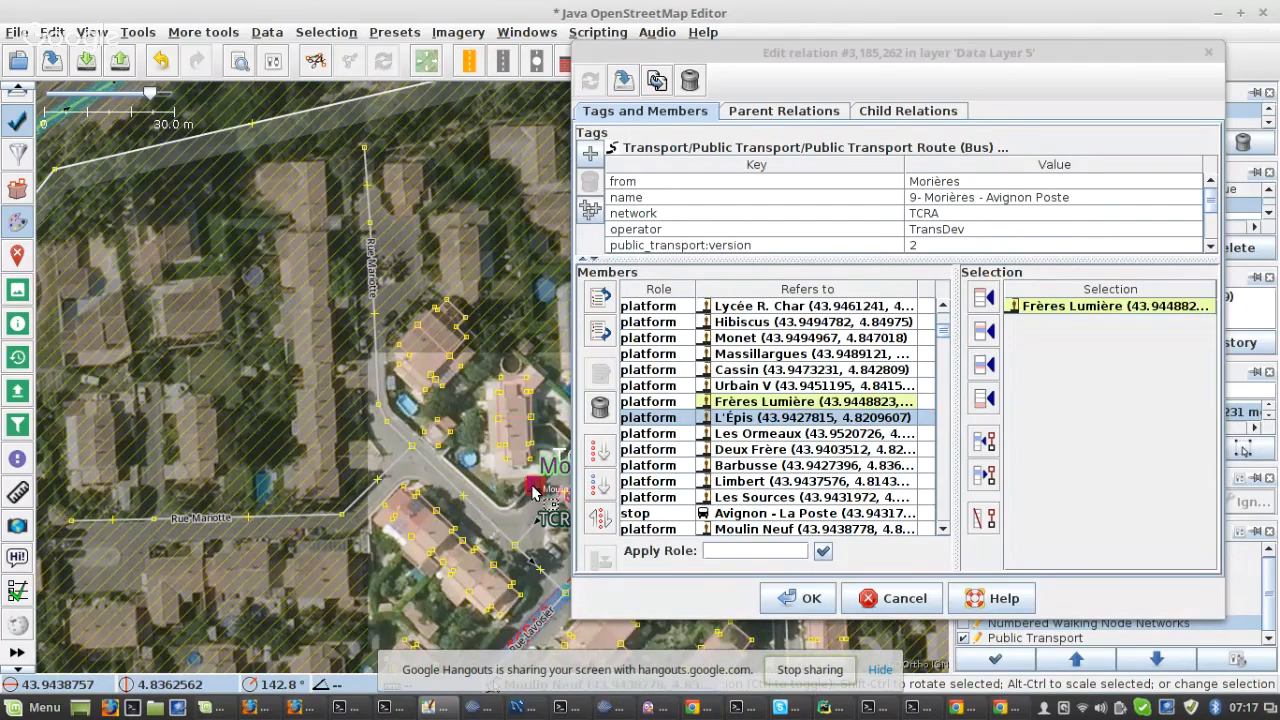
left_click(533, 492)
left_click(769, 528, "shift")
left_click(600, 518)
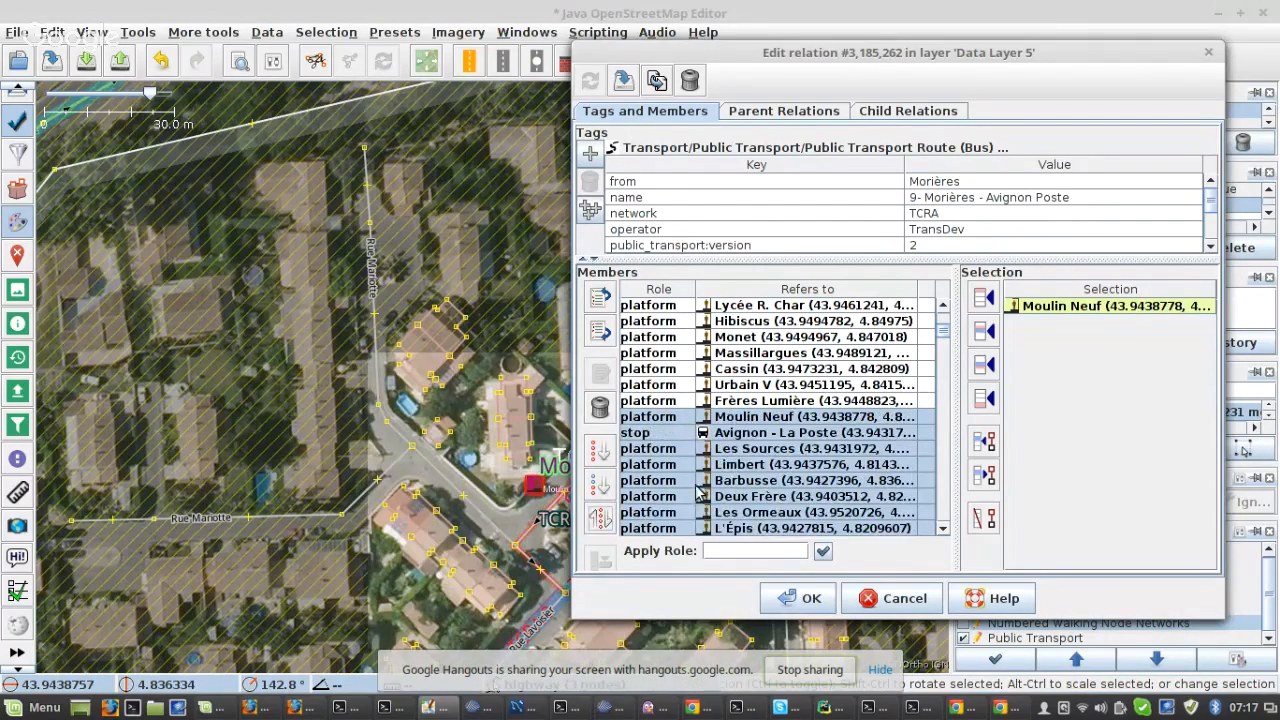
- Select the Barbusse stop on the map and reverse the members Avignon - La Poste through Barbusse so it follows Moulin Neuf
left_click(740, 433)
left_click(390, 362)
scroll(390, 362, "down", 2)
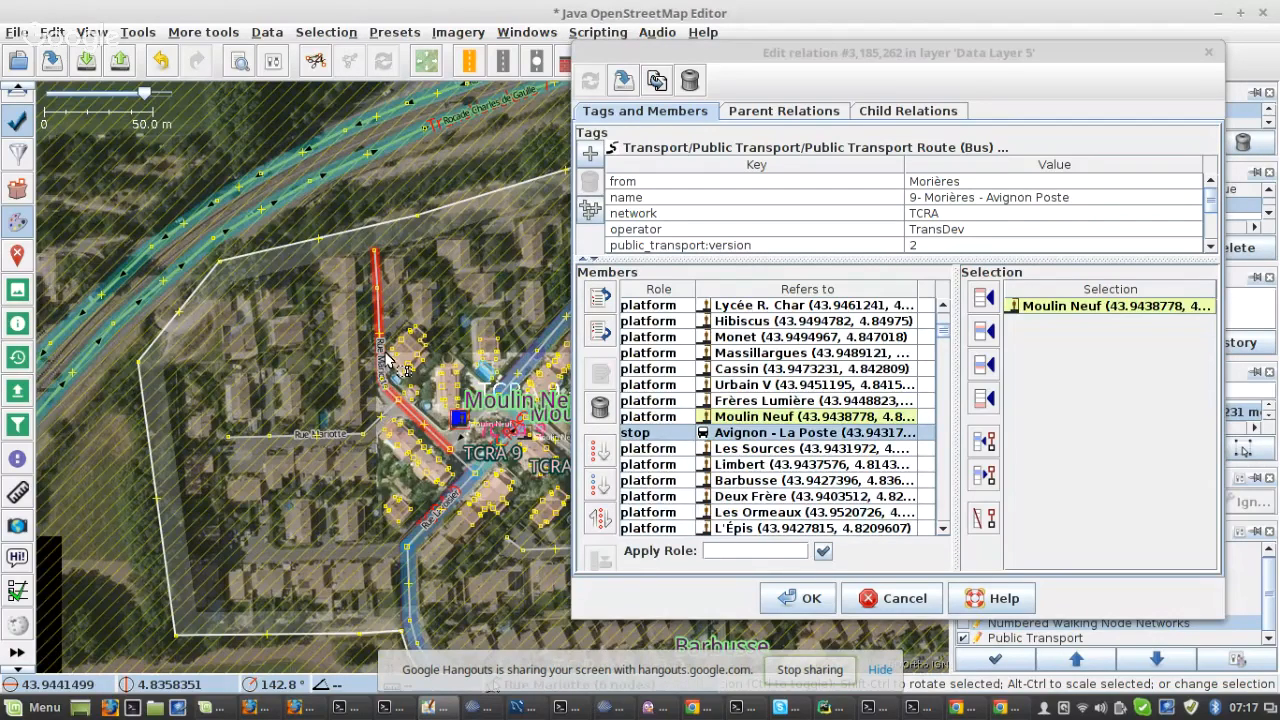
left_click_drag(480, 550, 245, 215)
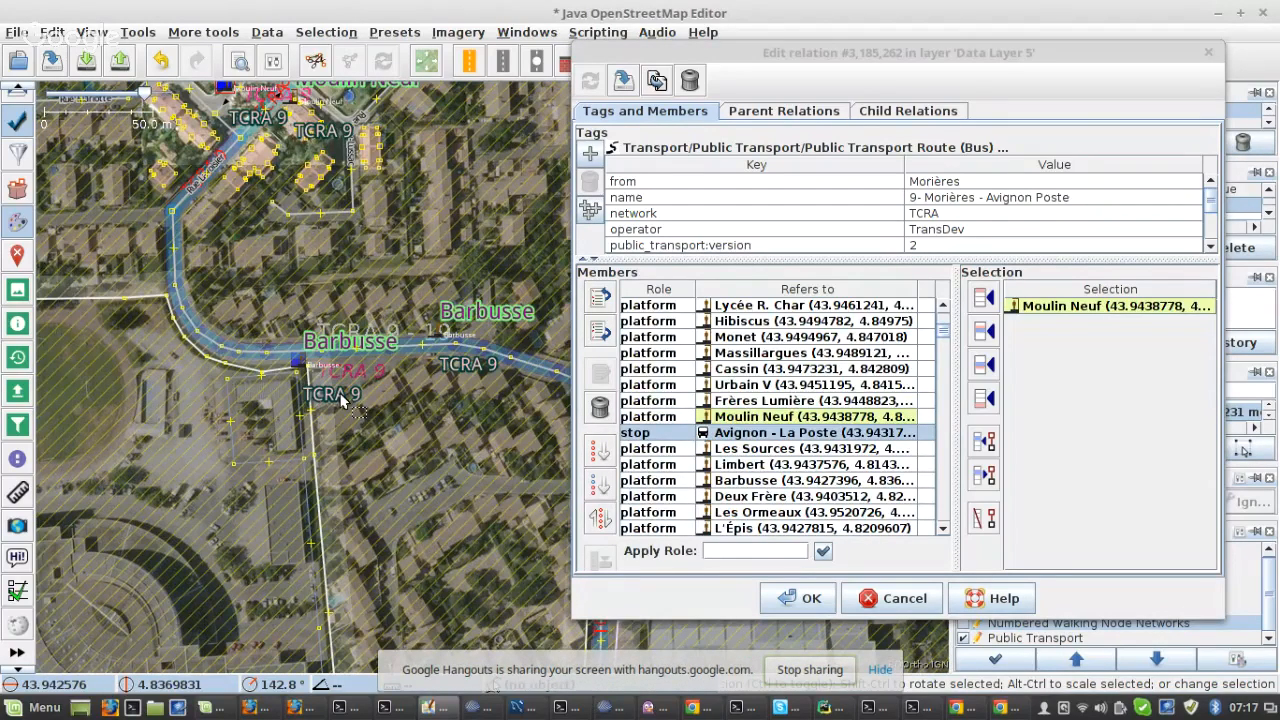
scroll(297, 362, "up", 5)
left_click(289, 344)
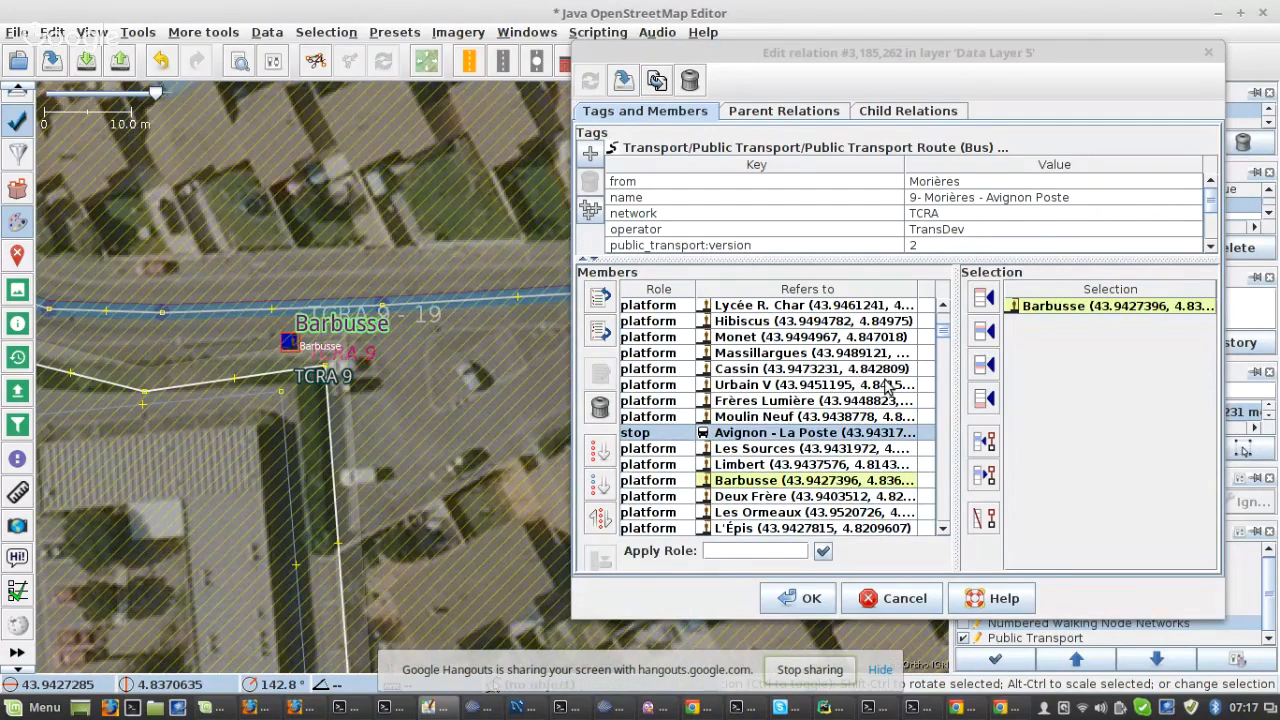
scroll(765, 437, "down", 1)
left_click(765, 437, "shift")
left_click(600, 517)
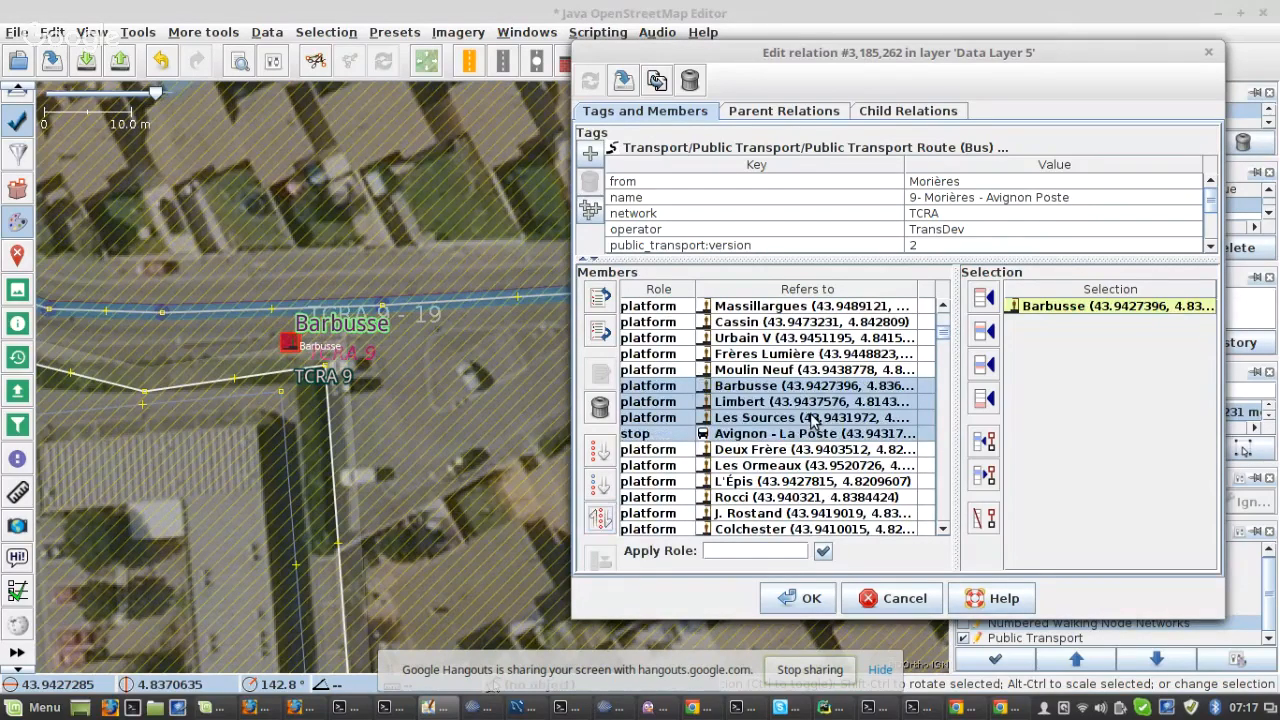
- Select the J. Rostand stop on the map and reverse the members Limbert through J. Rostand so it follows Barbusse
left_click(642, 406)
scroll(342, 413, "down", 6)
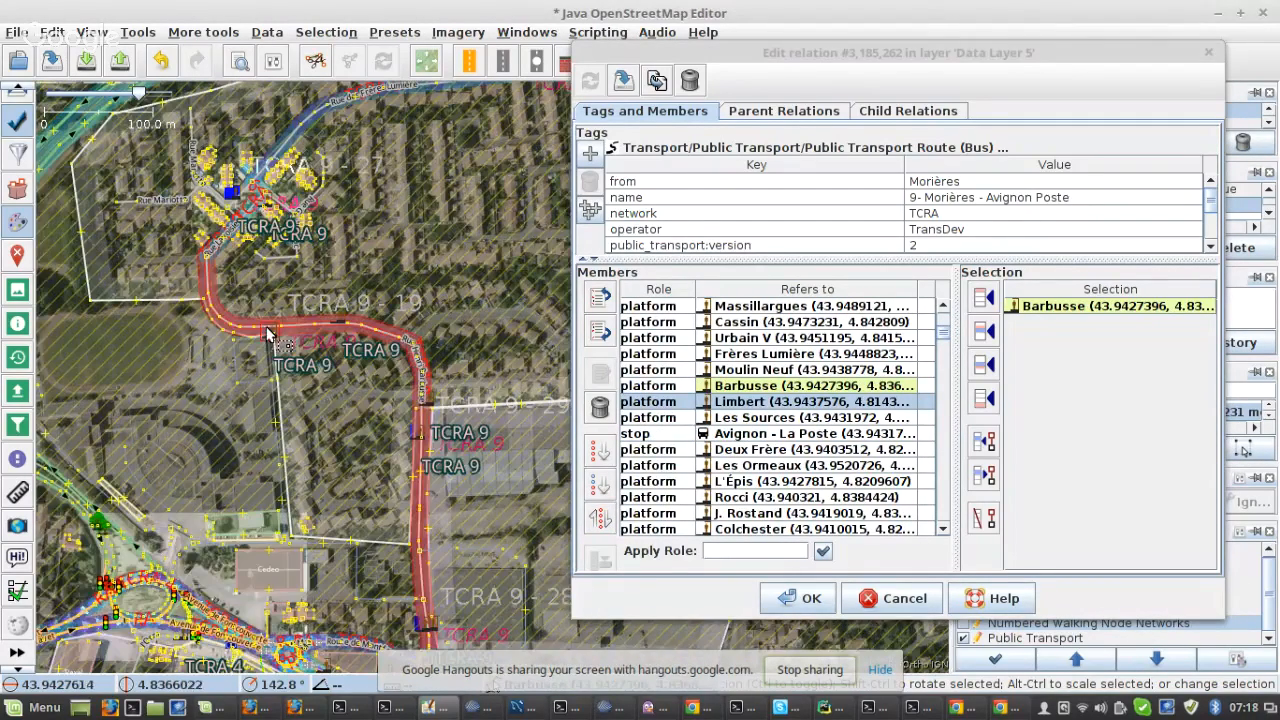
scroll(418, 452, "up", 6)
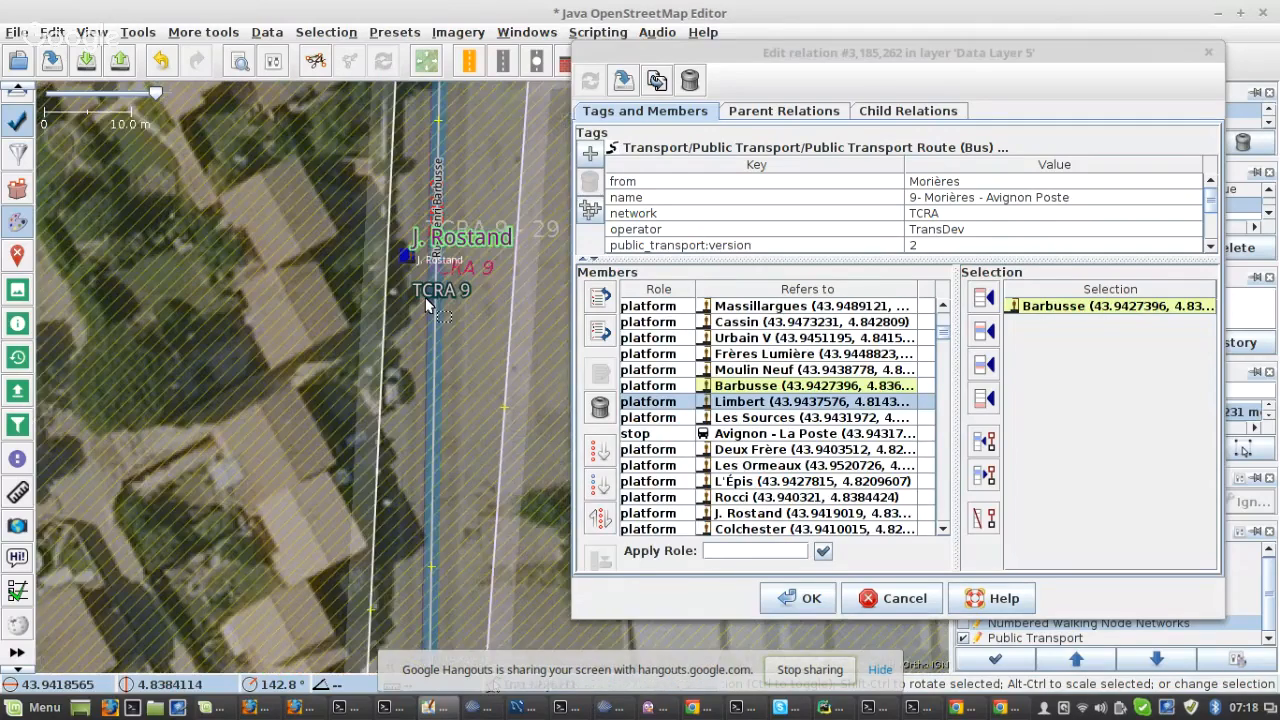
left_click(405, 261)
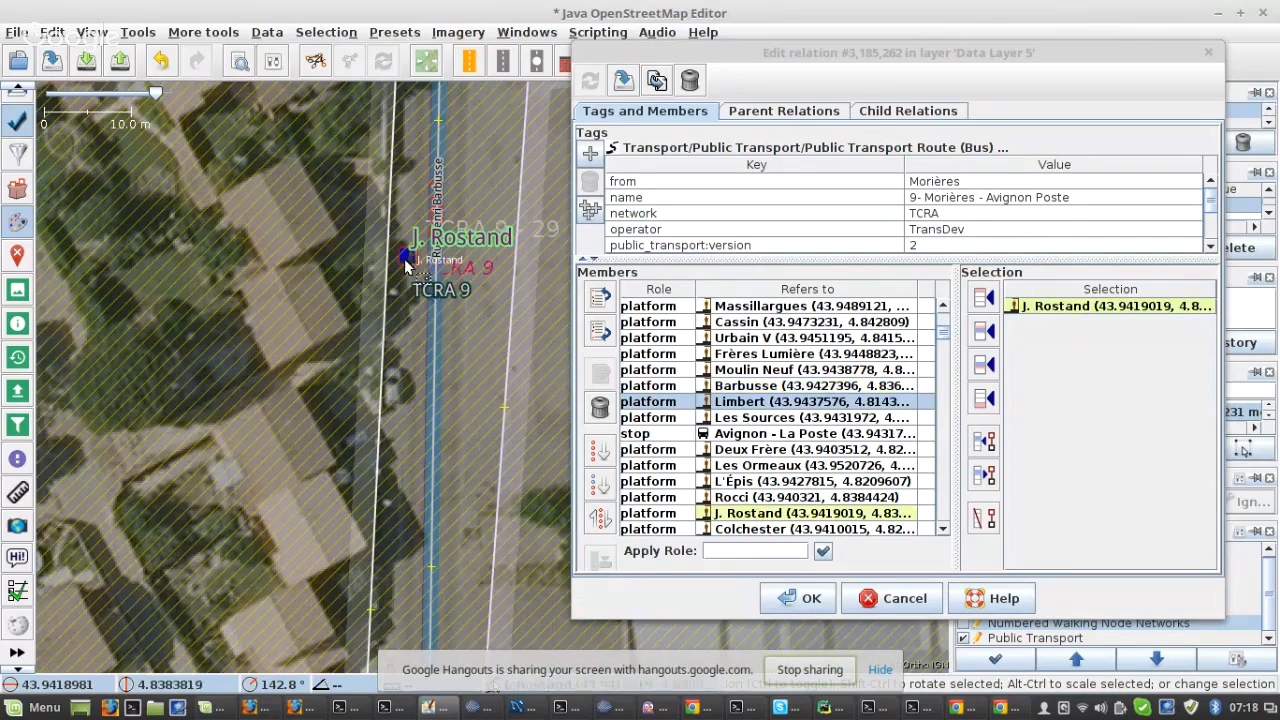
left_click(752, 513, "shift")
left_click(600, 517)
- Select the Rocci stop on the map to check its place after J. Rostand in the member list
left_click(758, 420)
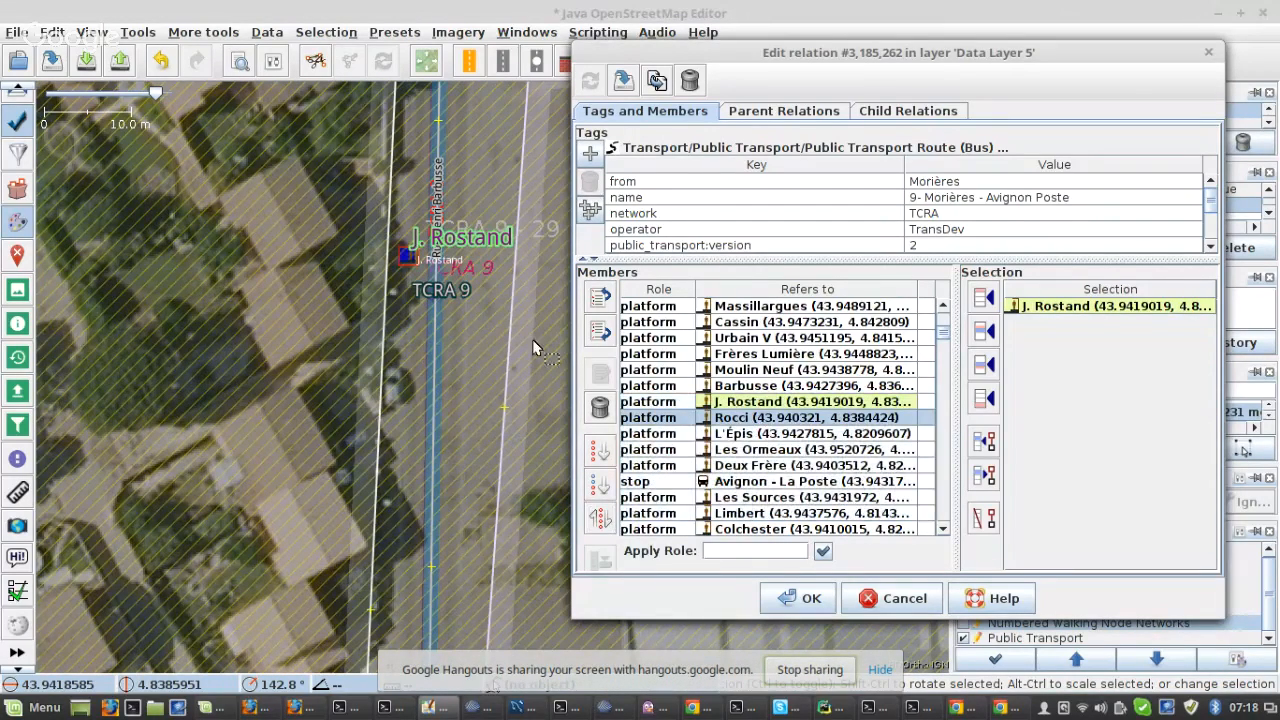
scroll(460, 330, "down", 4)
left_click_drag(490, 480, 392, 210)
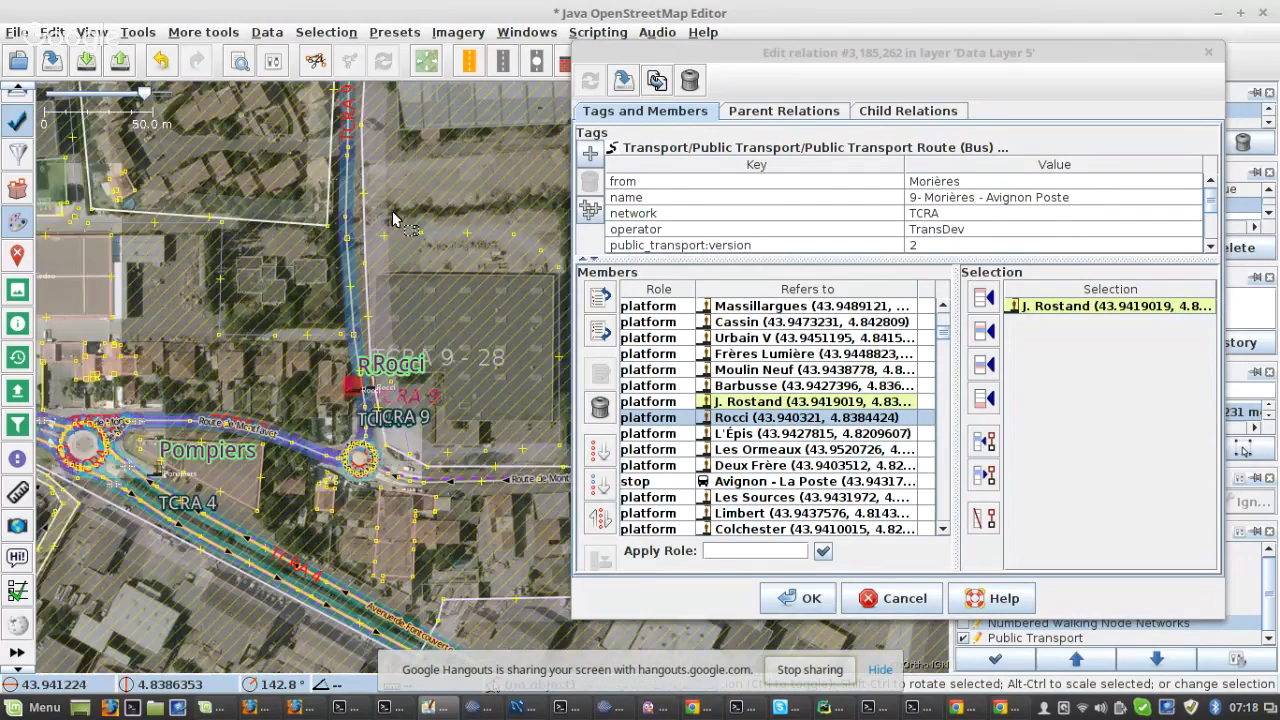
scroll(368, 362, "up", 4)
left_click(295, 441)
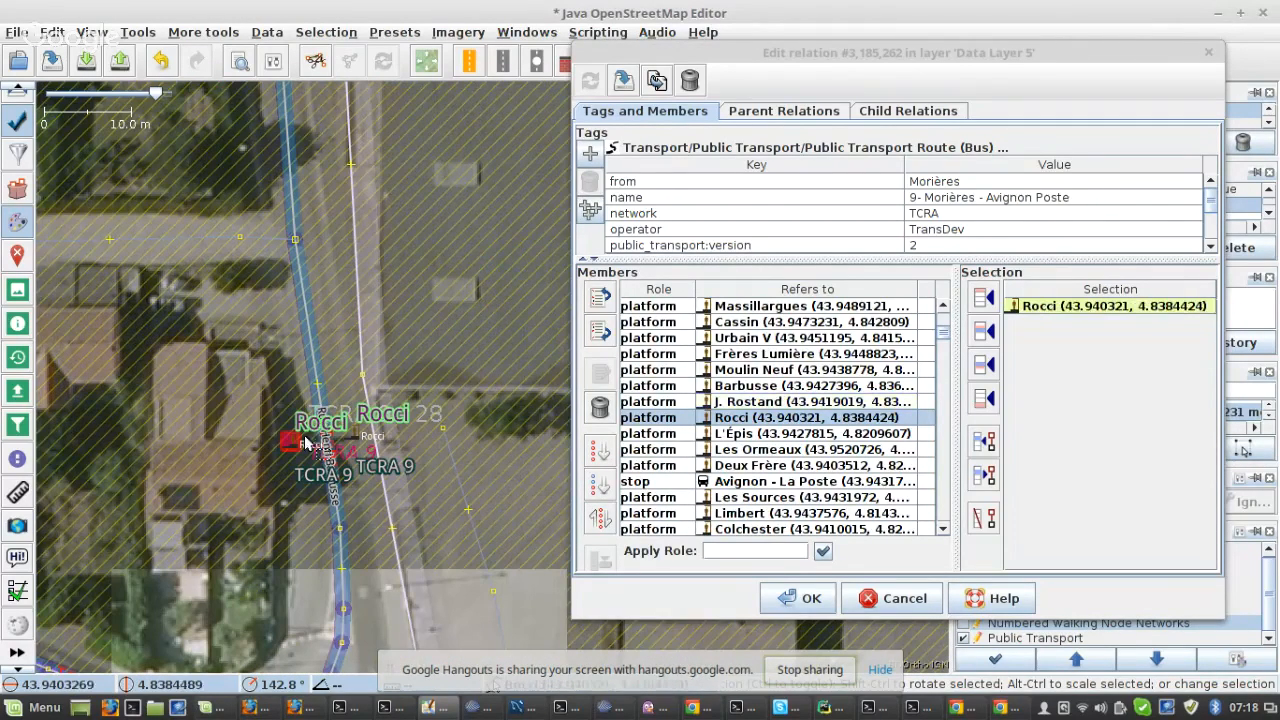
- Mark L'Épis as the start of the member block to reorder and locate the next route 9 stop after Rocci on the map
scroll(833, 447, "down", 1)
left_click(778, 389)
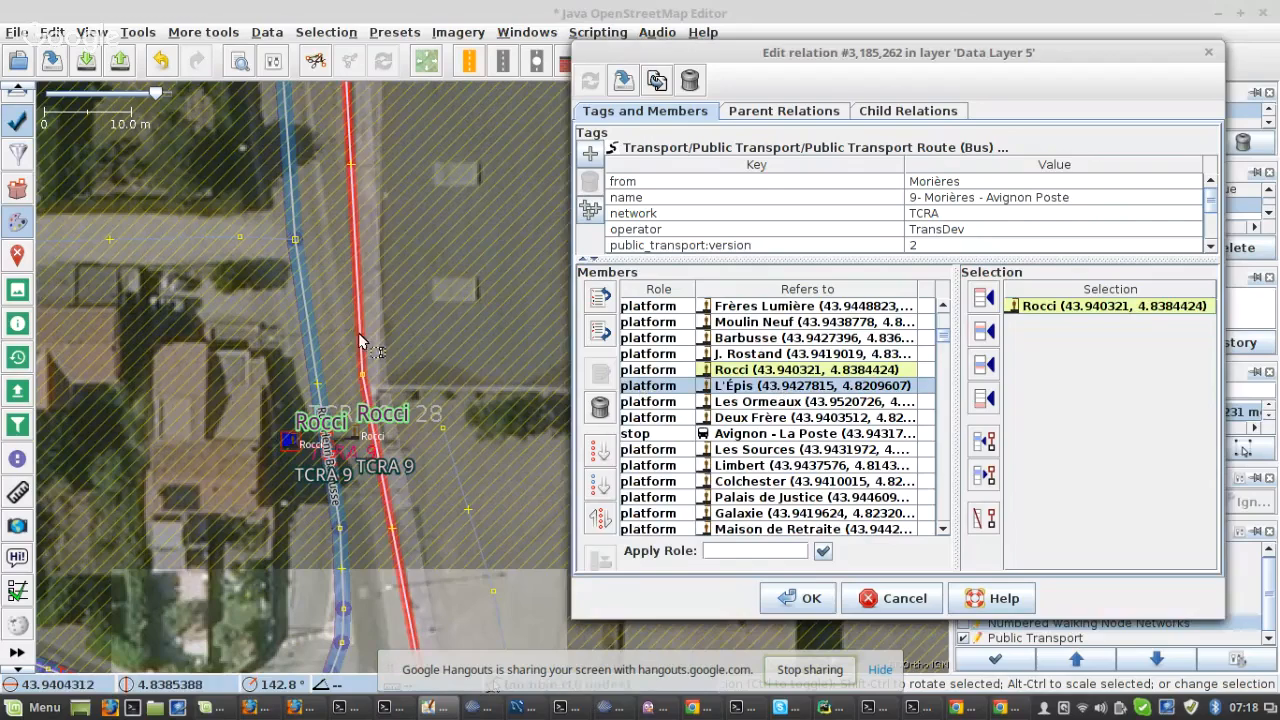
scroll(379, 336, "down", 4)
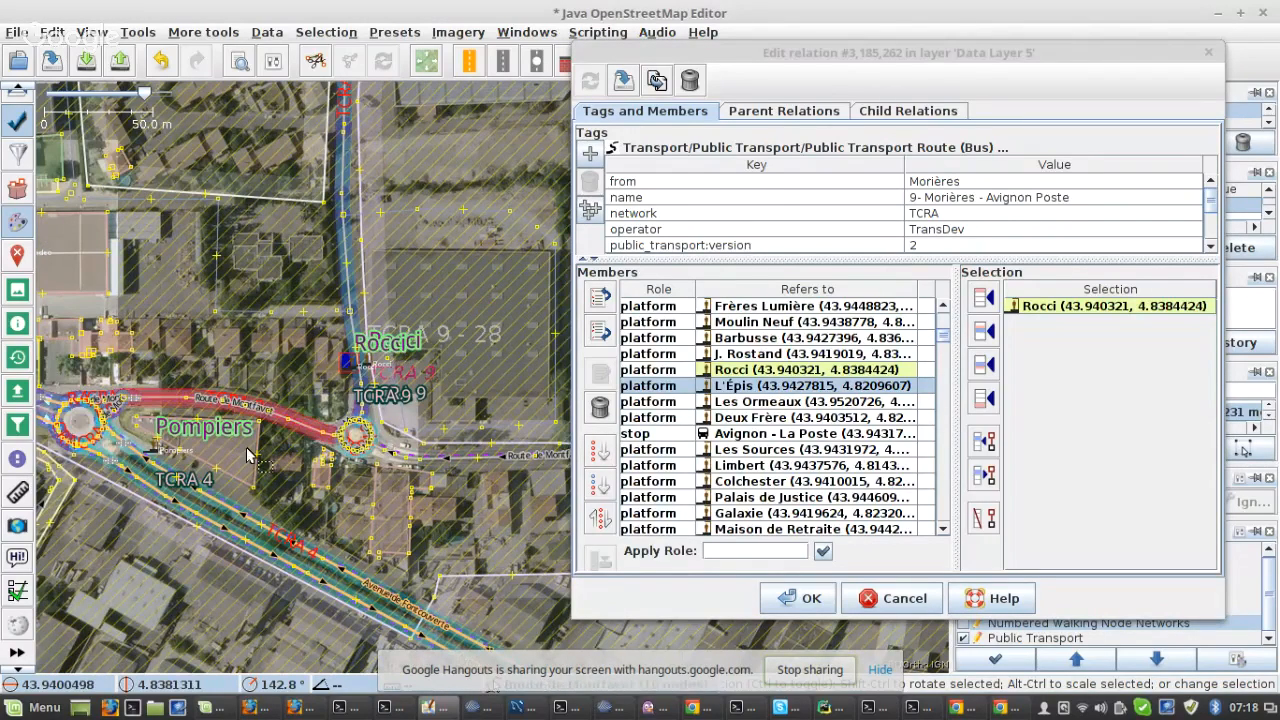
scroll(105, 387, "up", 4)
left_click_drag(105, 387, 610, 363)
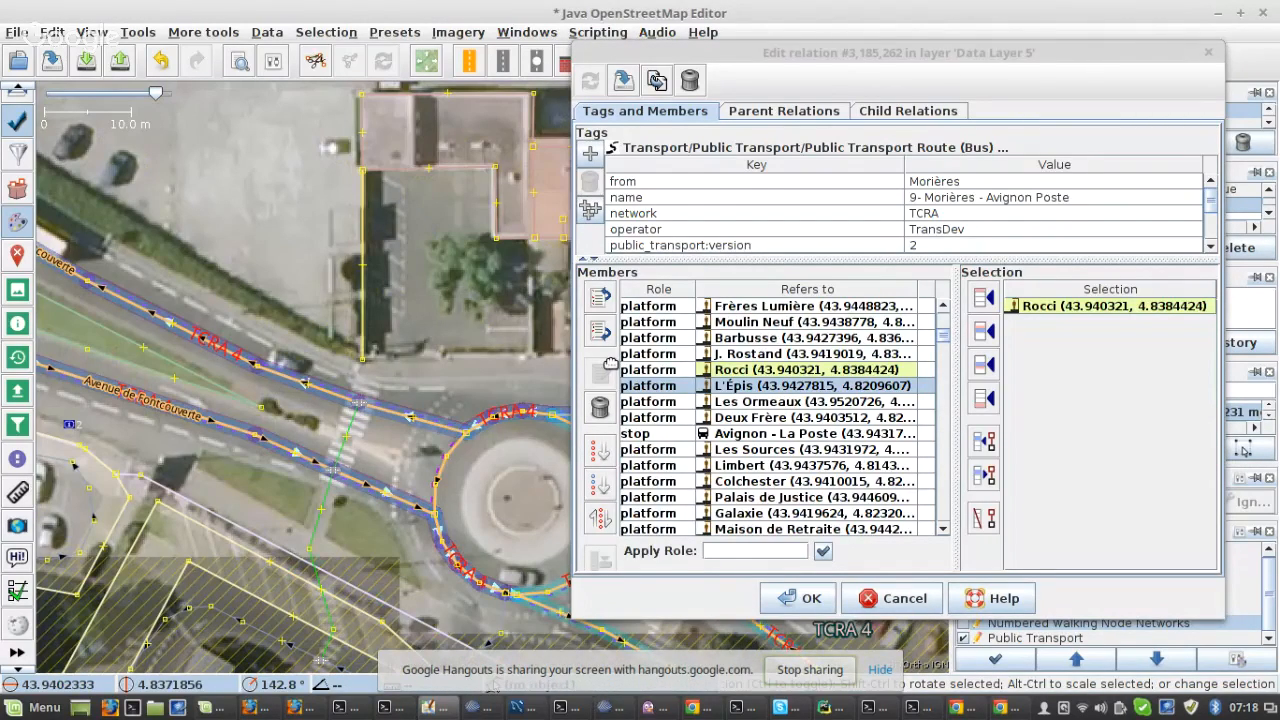
scroll(155, 300, "down", 4)
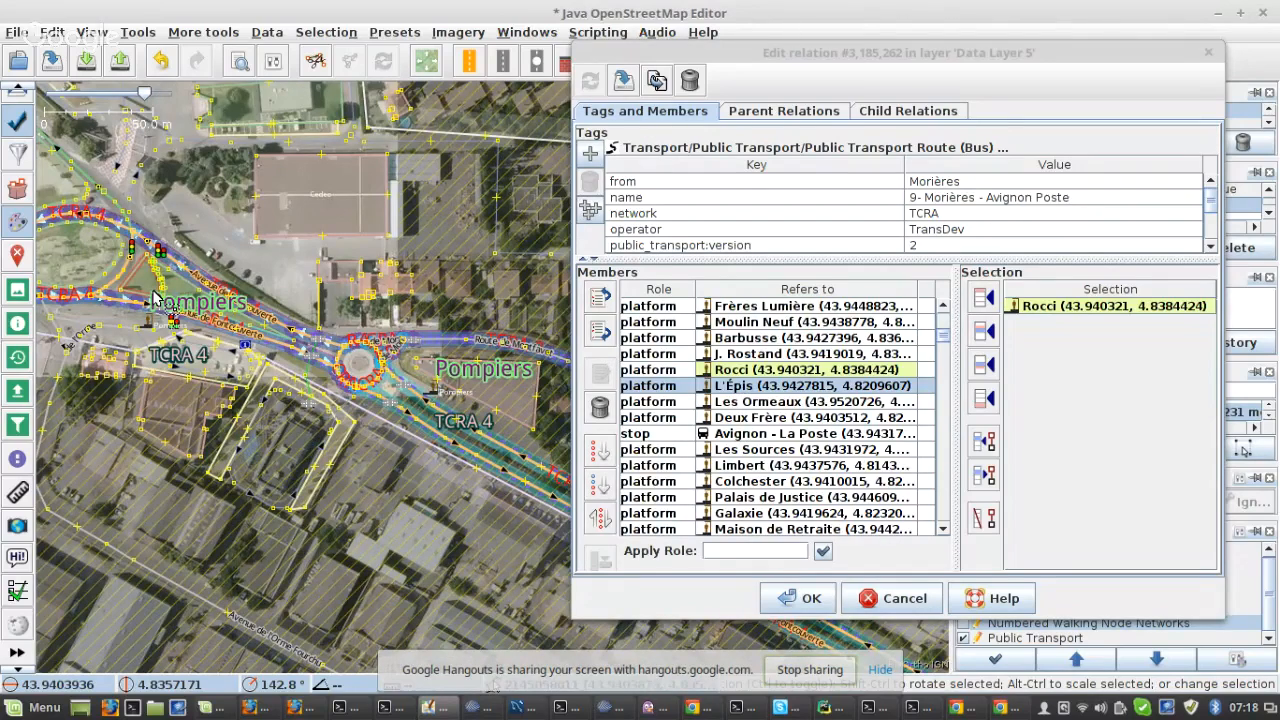
- Trace the bus route on the map westward from Rocci along Avenue de Fontcouverte and Route de Montfavet, looking for the next platform
scroll(155, 300, "up", 2)
left_click_drag(155, 300, 335, 385)
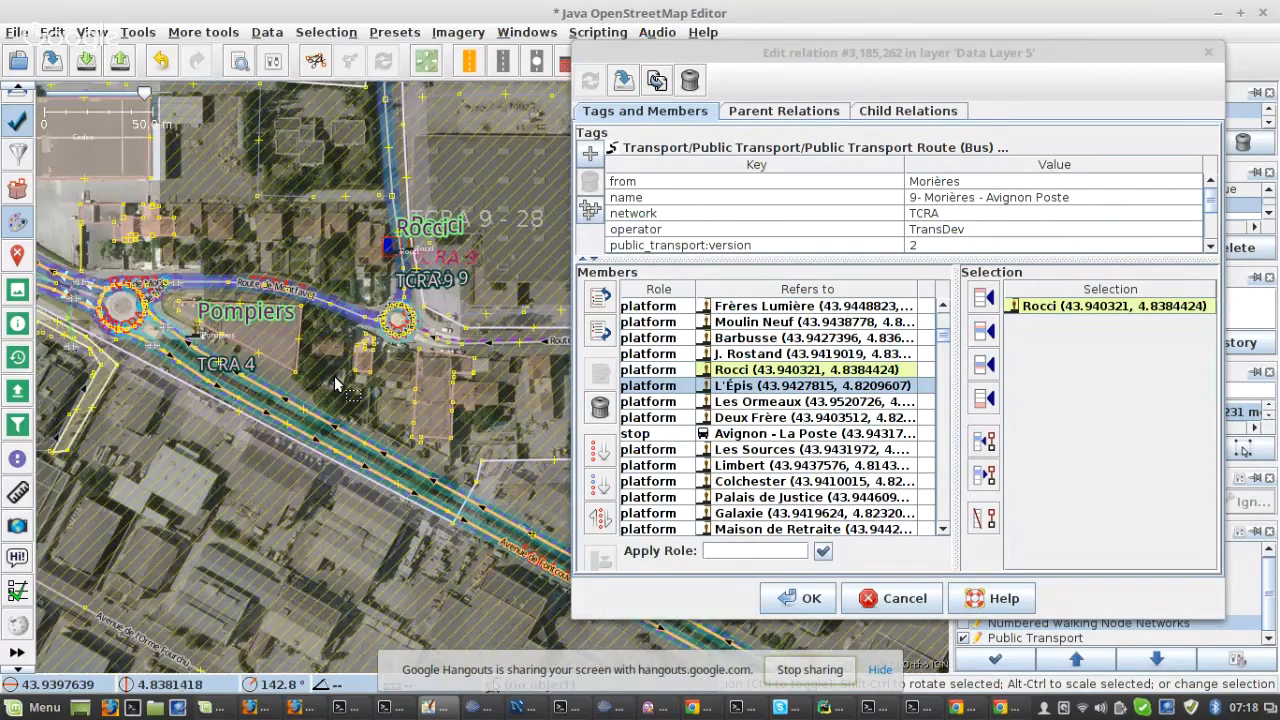
scroll(187, 220, "up", 3)
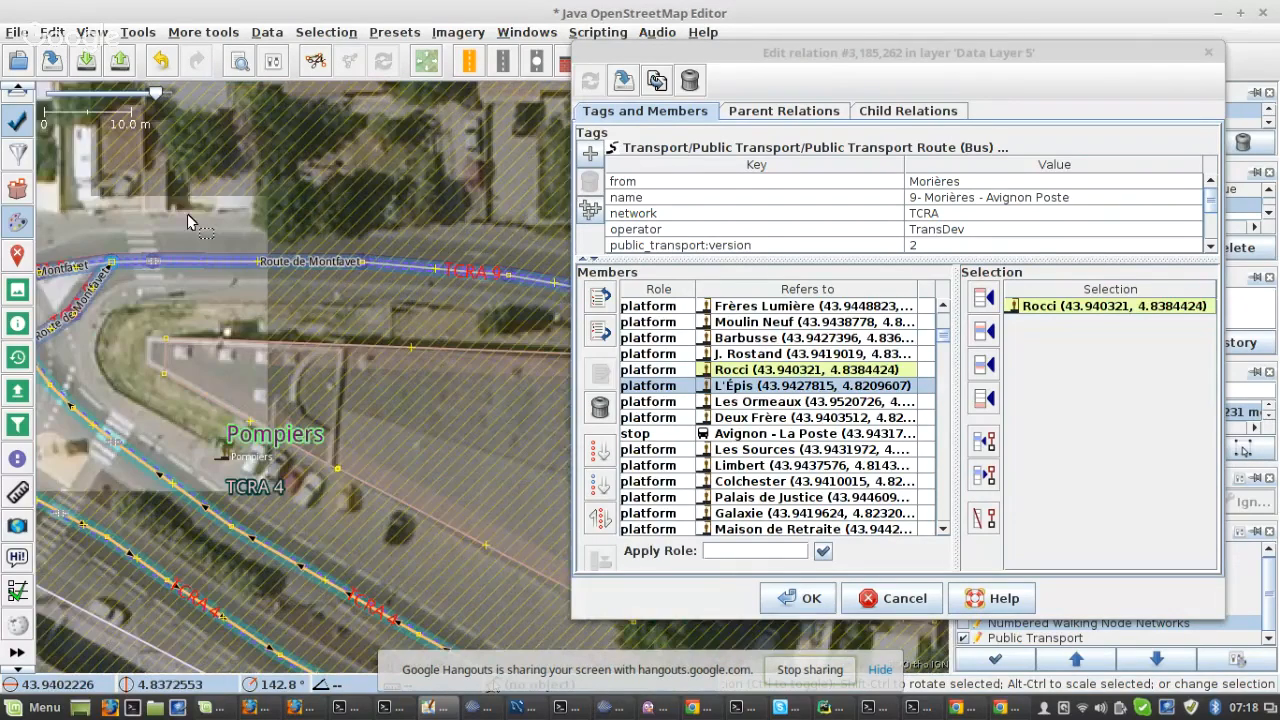
left_click_drag(187, 220, 293, 270)
scroll(245, 263, "down", 2)
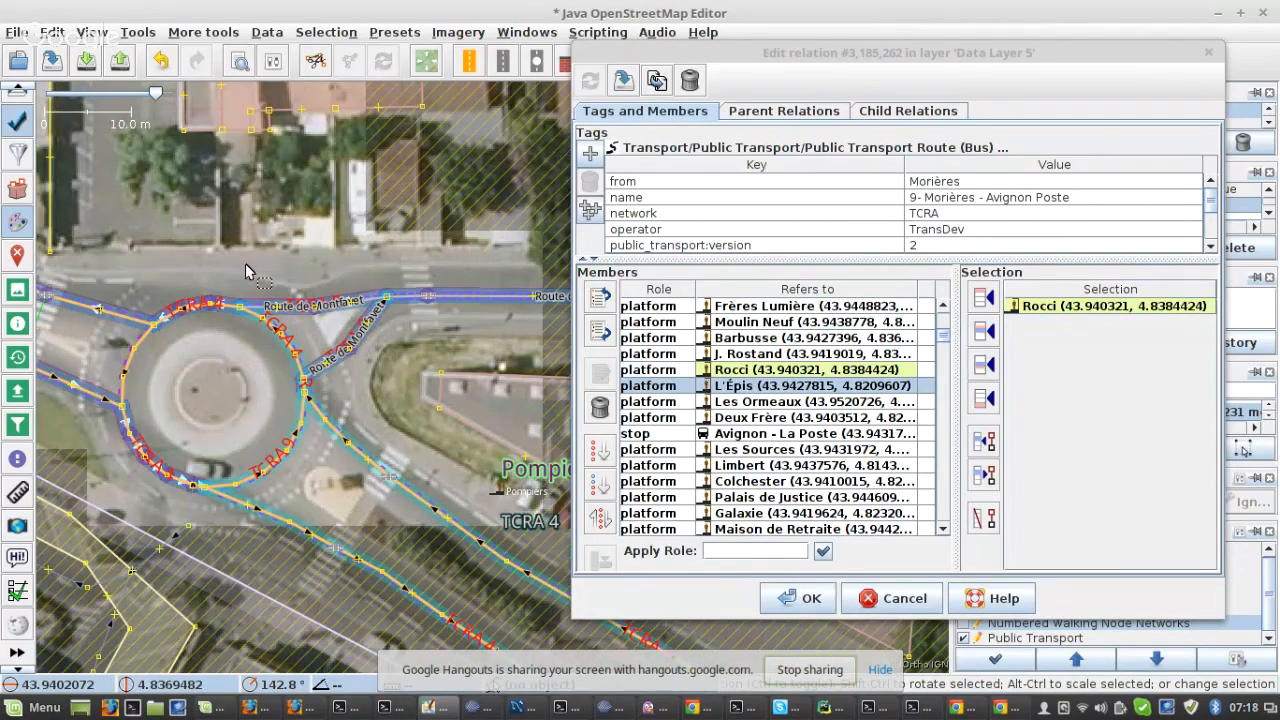
scroll(245, 263, "down", 1)
scroll(89, 248, "up", 4)
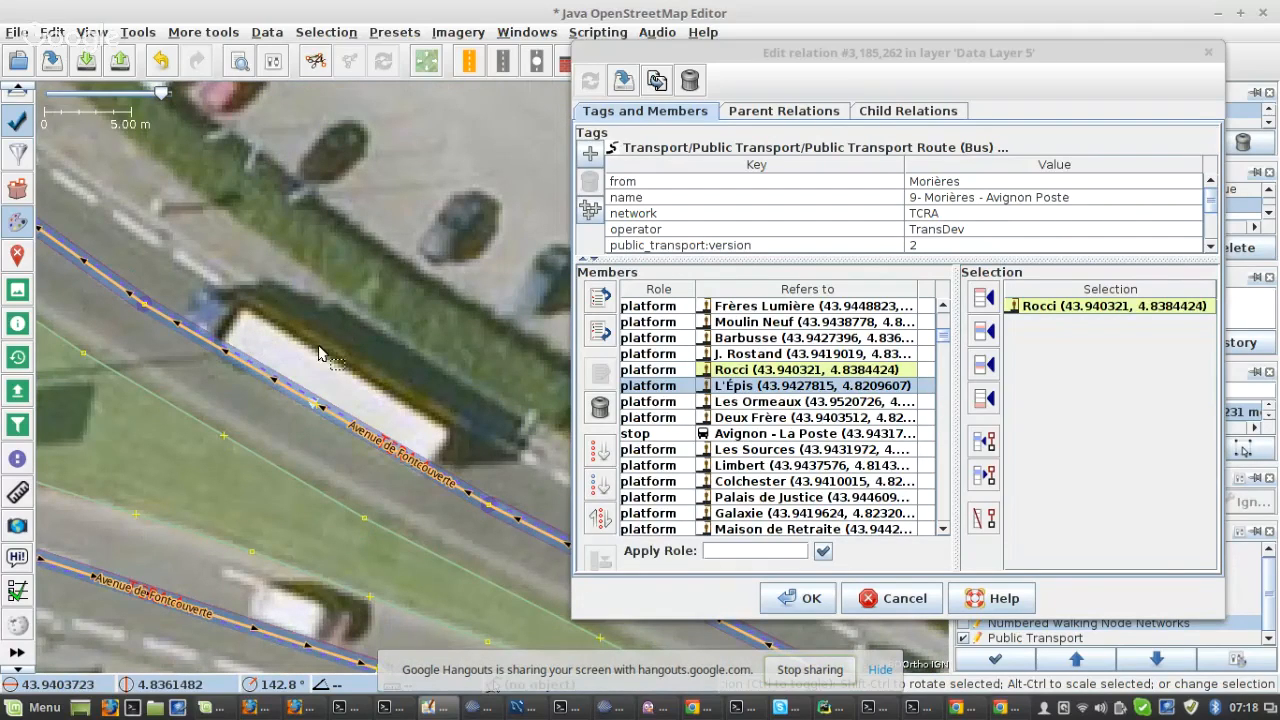
scroll(300, 362, "down", 1)
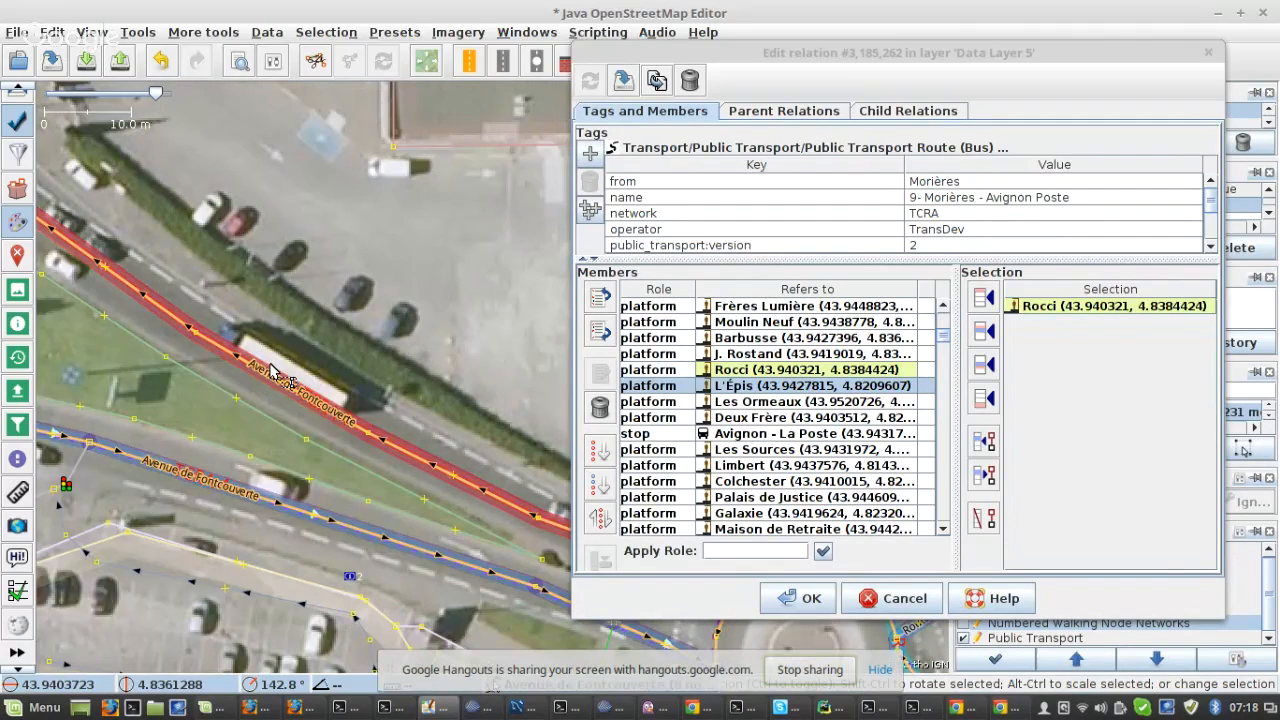
left_click_drag(75, 210, 559, 418)
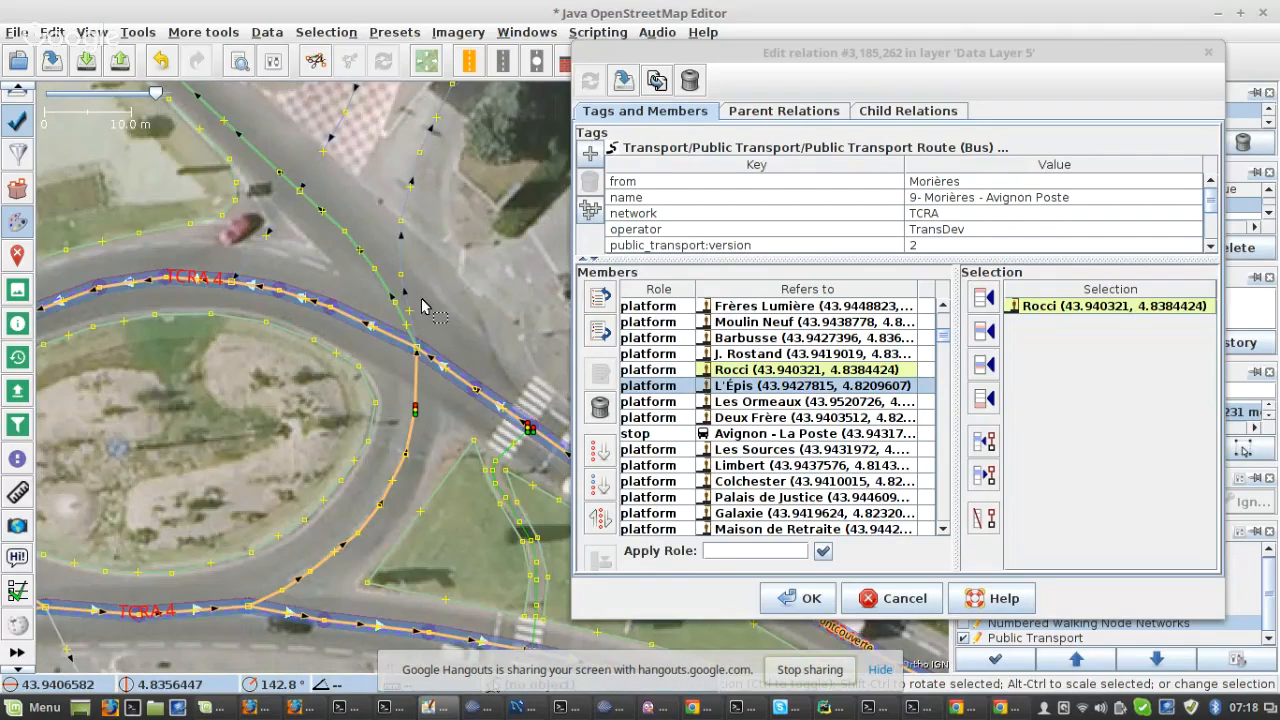
scroll(422, 306, "down", 3)
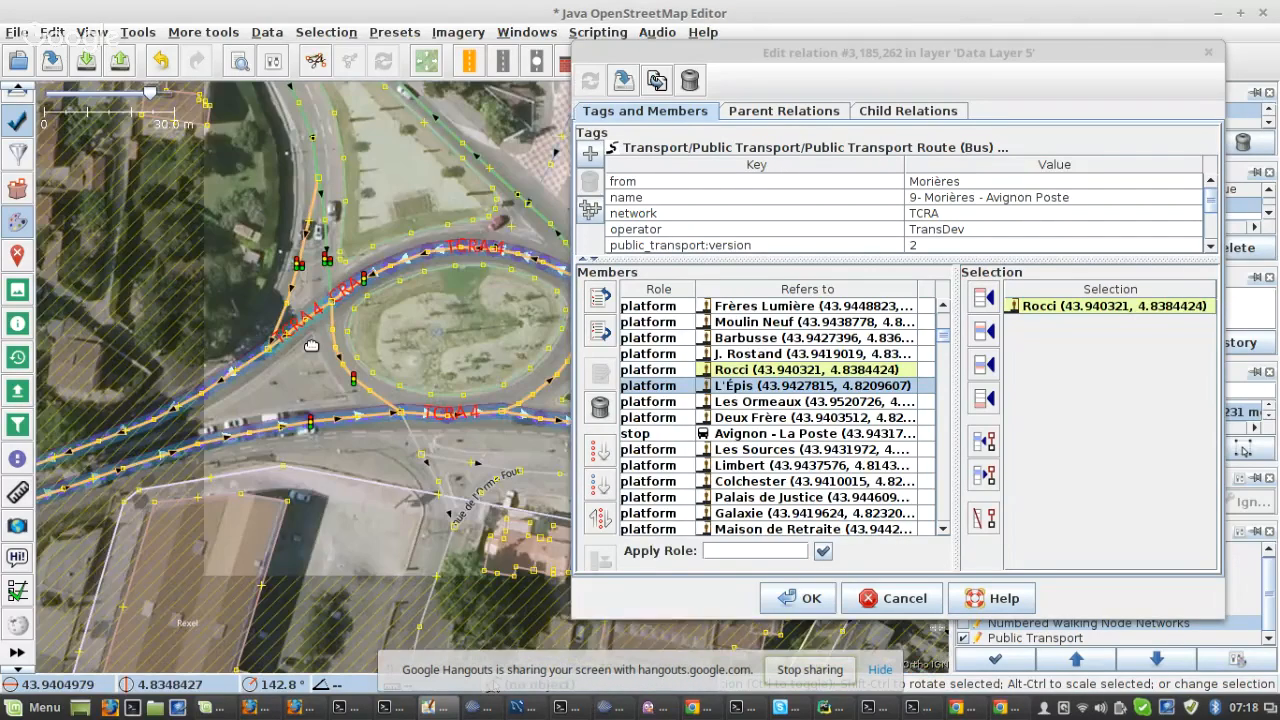
left_click_drag(312, 345, 323, 350)
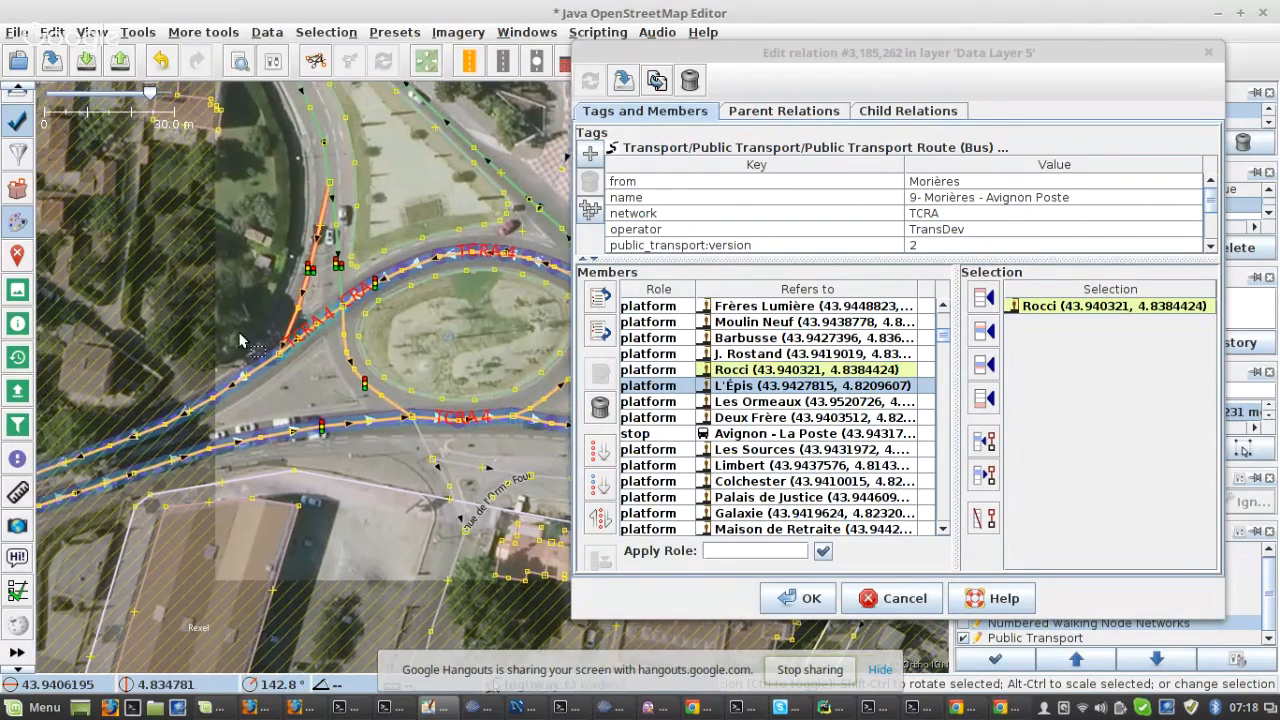
scroll(240, 340, "up", 4)
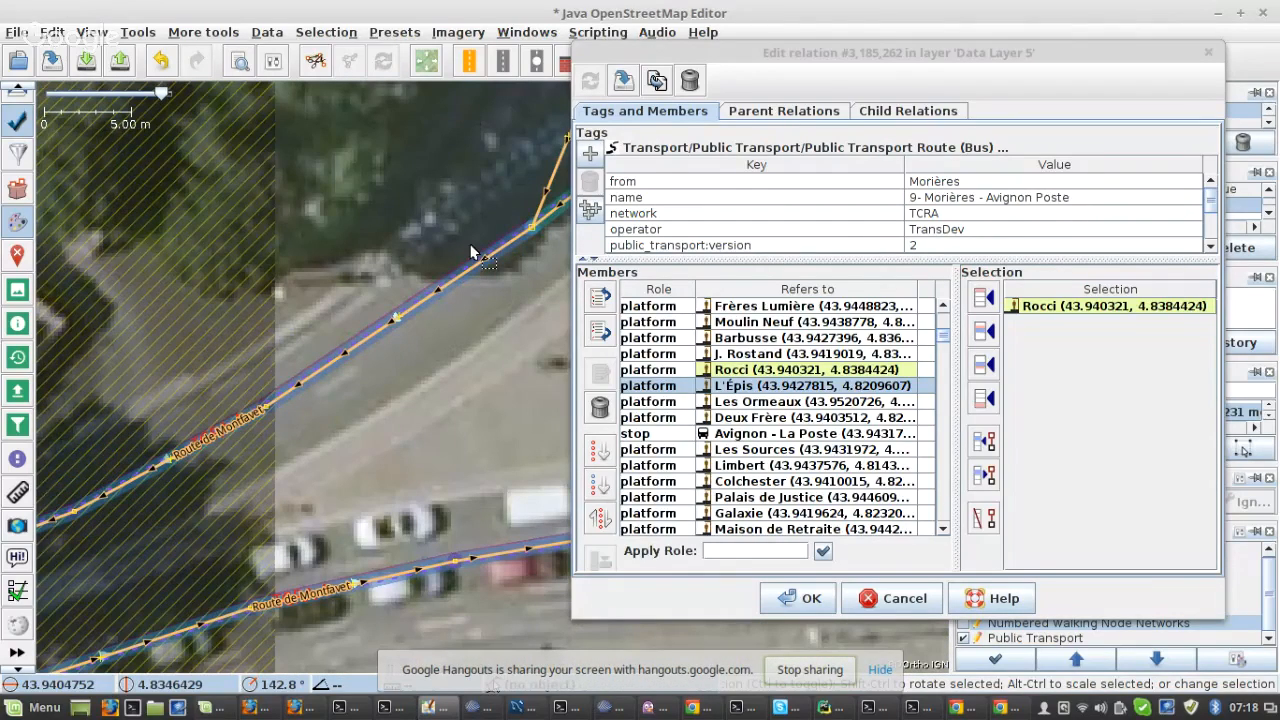
scroll(470, 252, "down", 2)
left_click_drag(511, 387, 11, 327)
left_click_drag(421, 428, 626, 388)
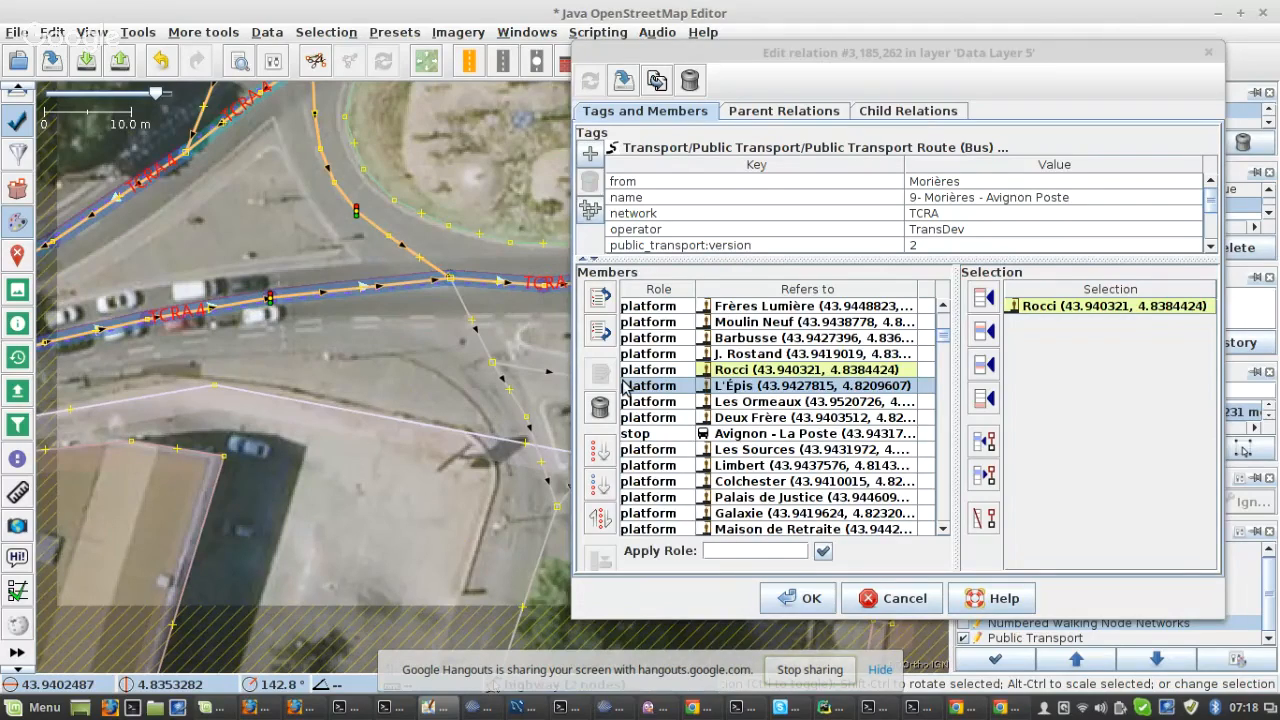
scroll(626, 388, "down", 1)
scroll(376, 373, "down", 3)
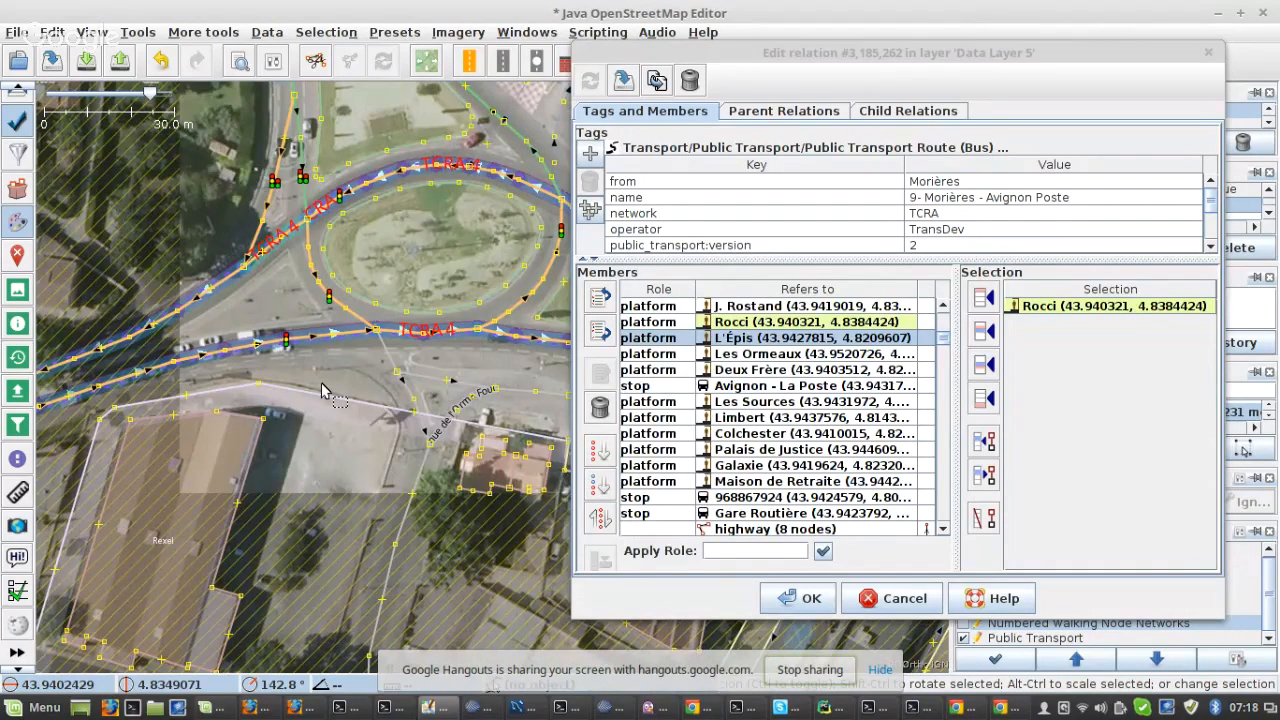
scroll(321, 382, "down", 2)
scroll(310, 390, "down", 2)
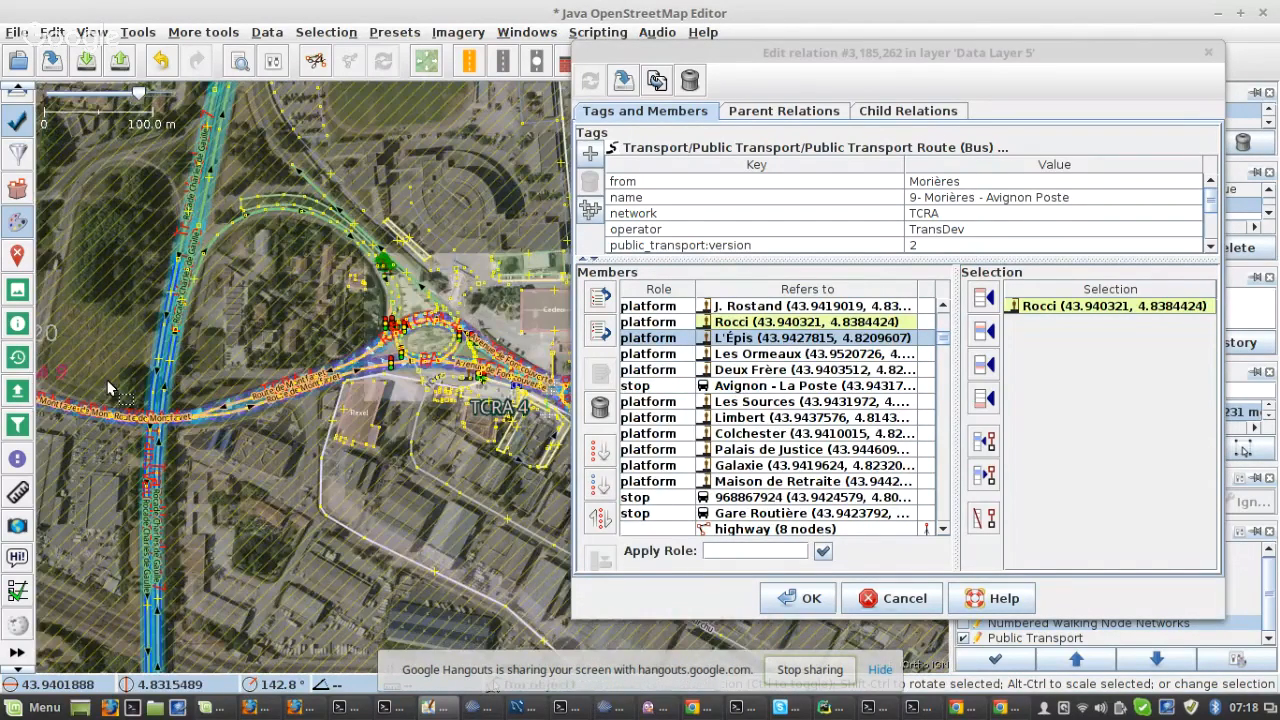
- Select the Deux Frère platform on the map, swap it with Les Ormeaux in the member order, and apply the relation change
scroll(110, 388, "up", 4)
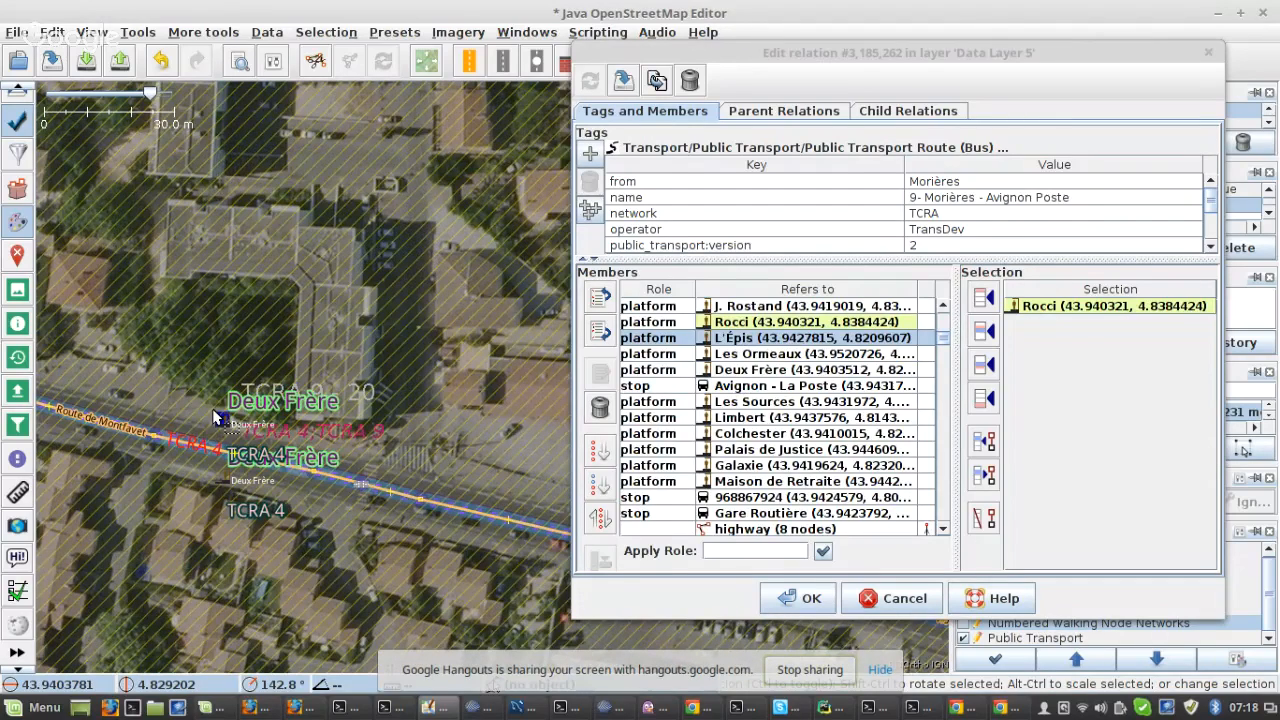
left_click(216, 416)
left_click(768, 370, "shift")
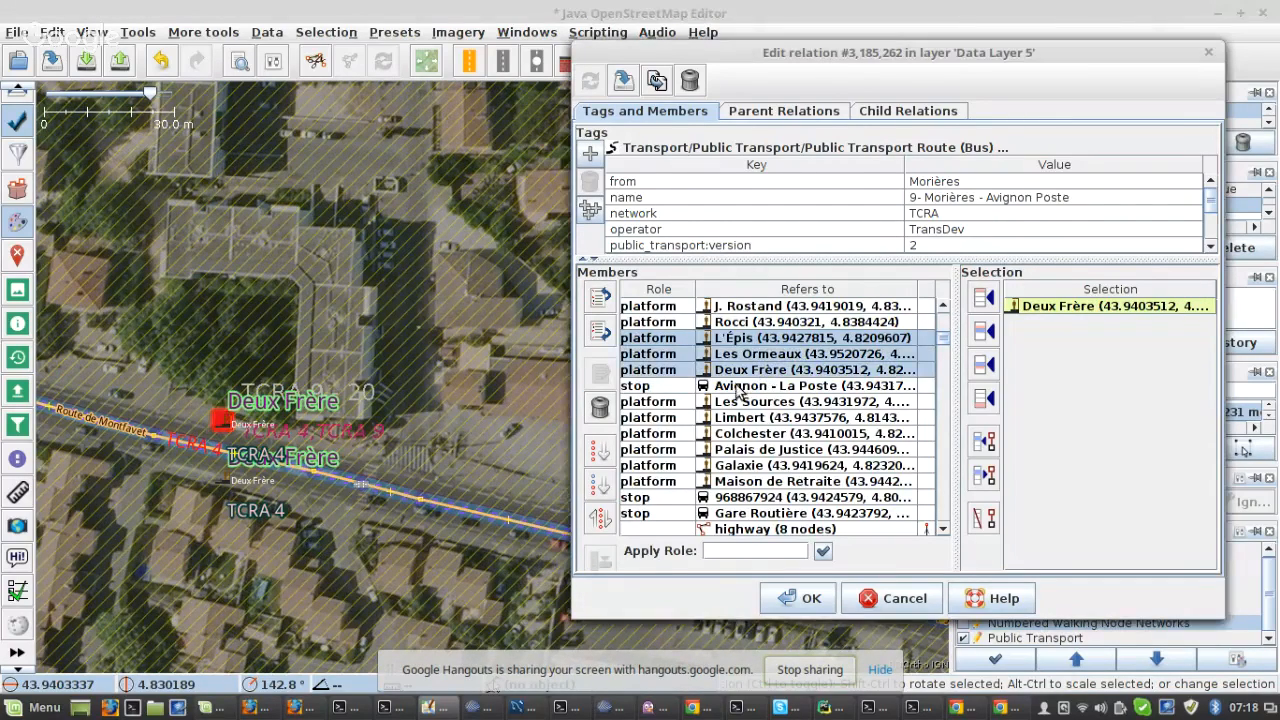
left_click(745, 340, "ctrl")
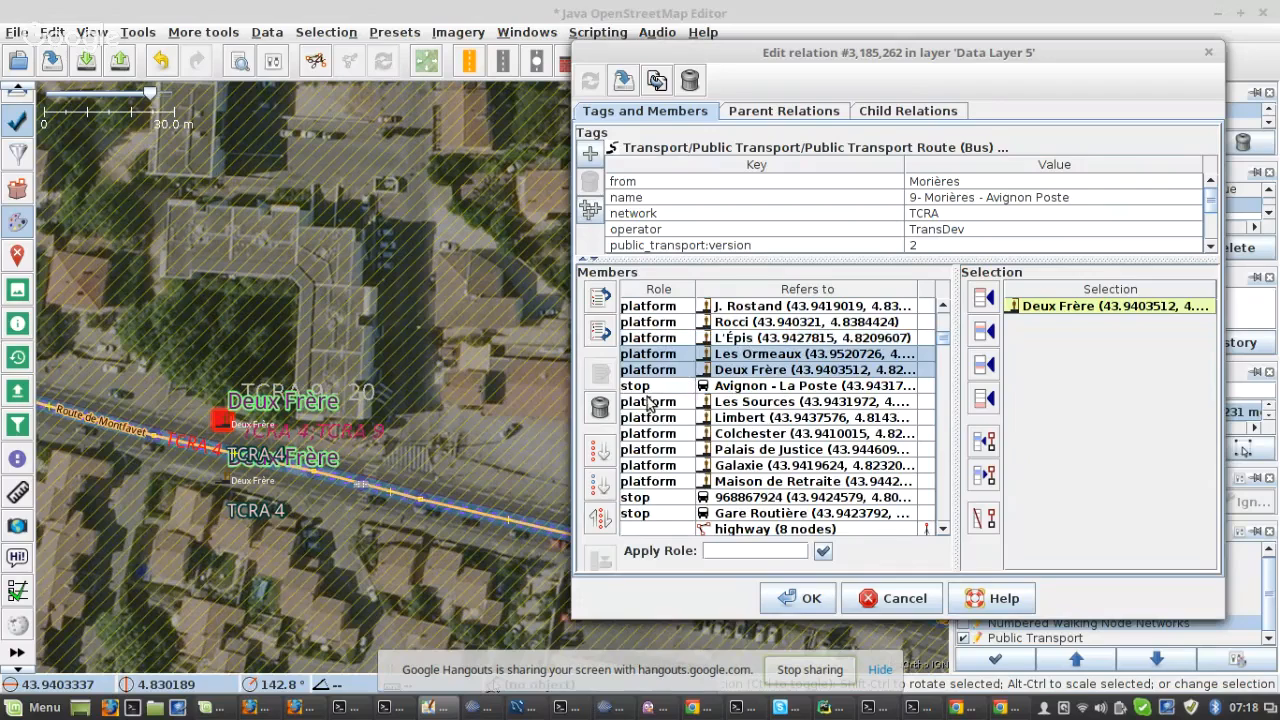
left_click(600, 518)
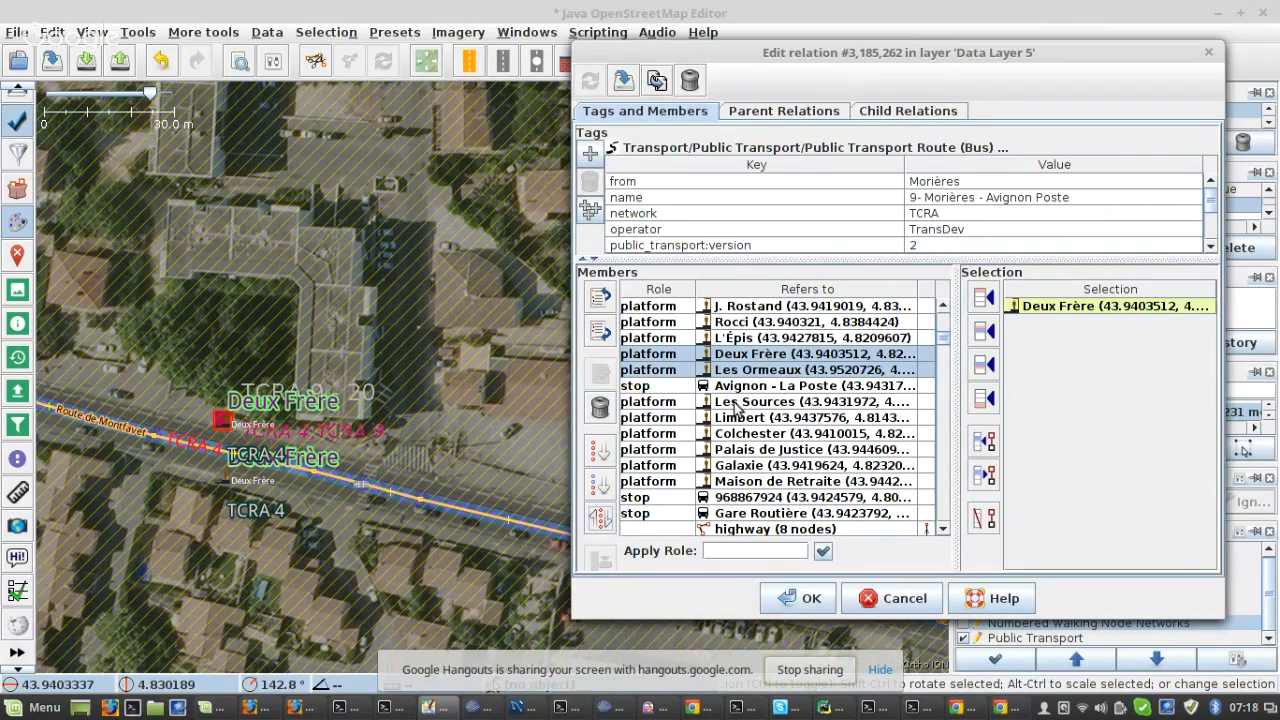
left_click(624, 82)
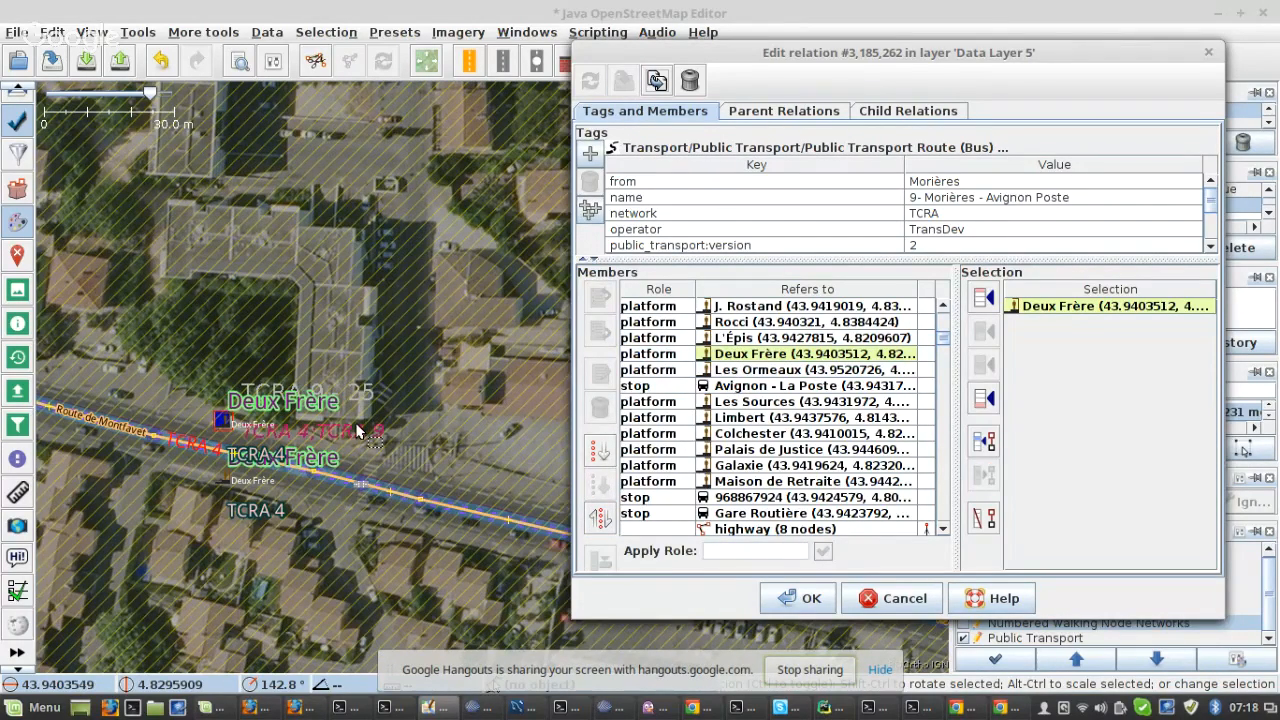
- Find the Colchester platform, reverse the members from Les Ormeaux to Colchester so Colchester follows Deux Frère, and apply the change
scroll(397, 432, "down", 1)
scroll(290, 380, "down", 2)
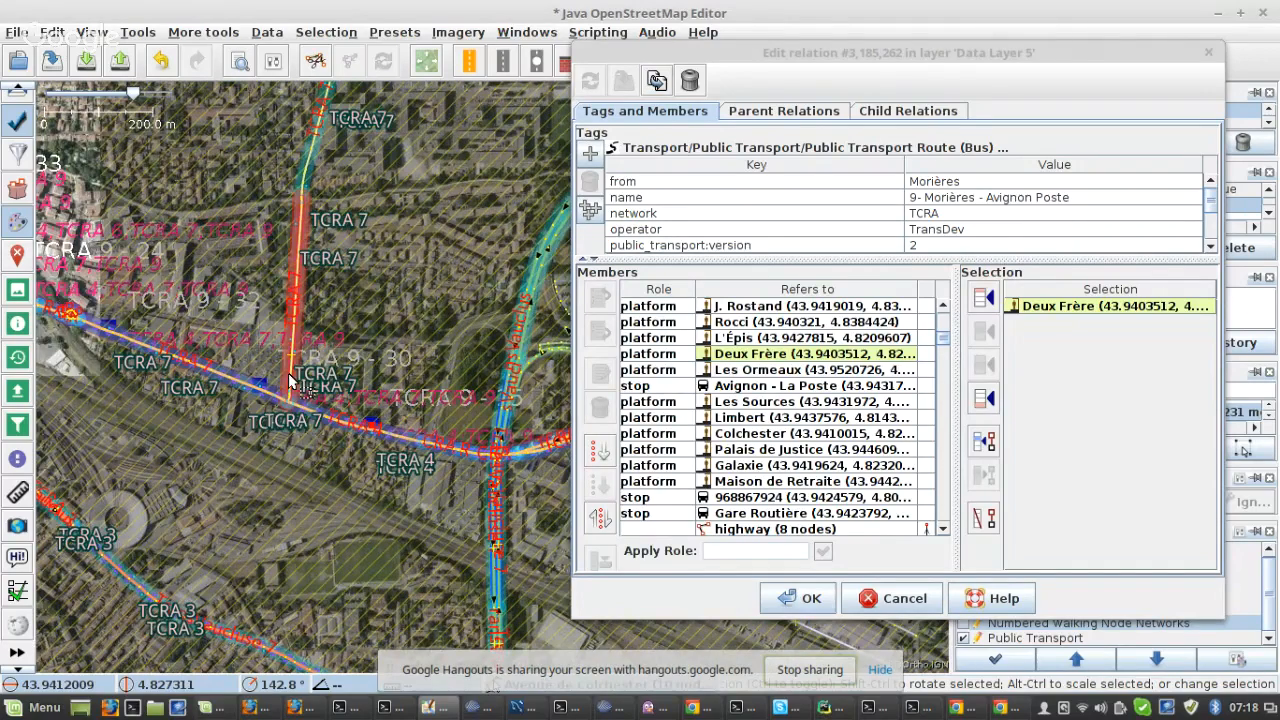
scroll(290, 380, "up", 2)
scroll(185, 415, "up", 1)
left_click(205, 428)
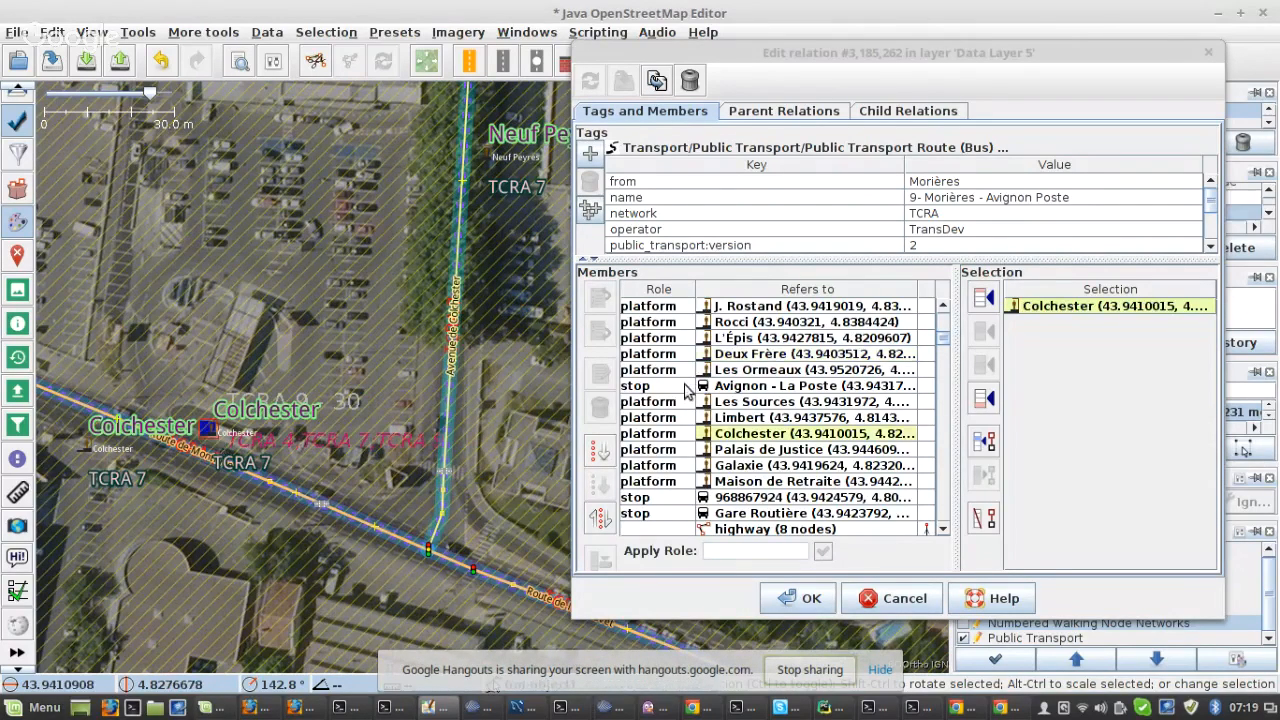
left_click(730, 372)
left_click(740, 433, "shift")
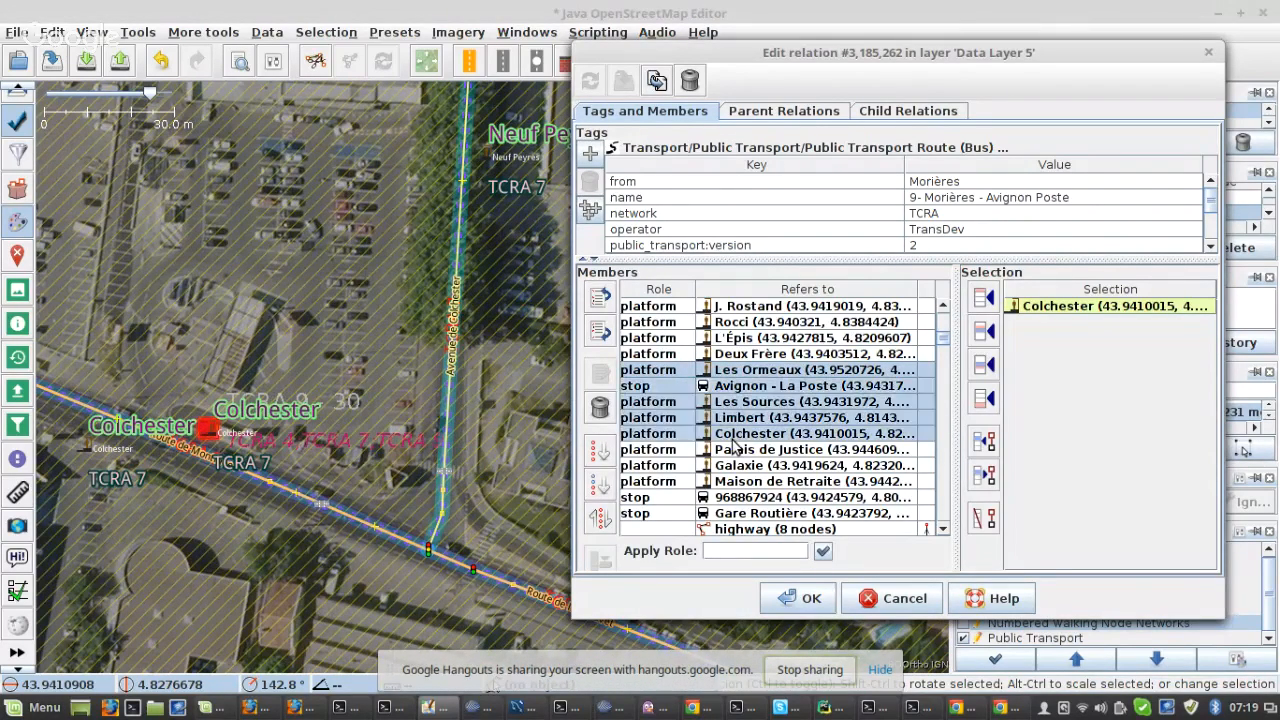
left_click(599, 519)
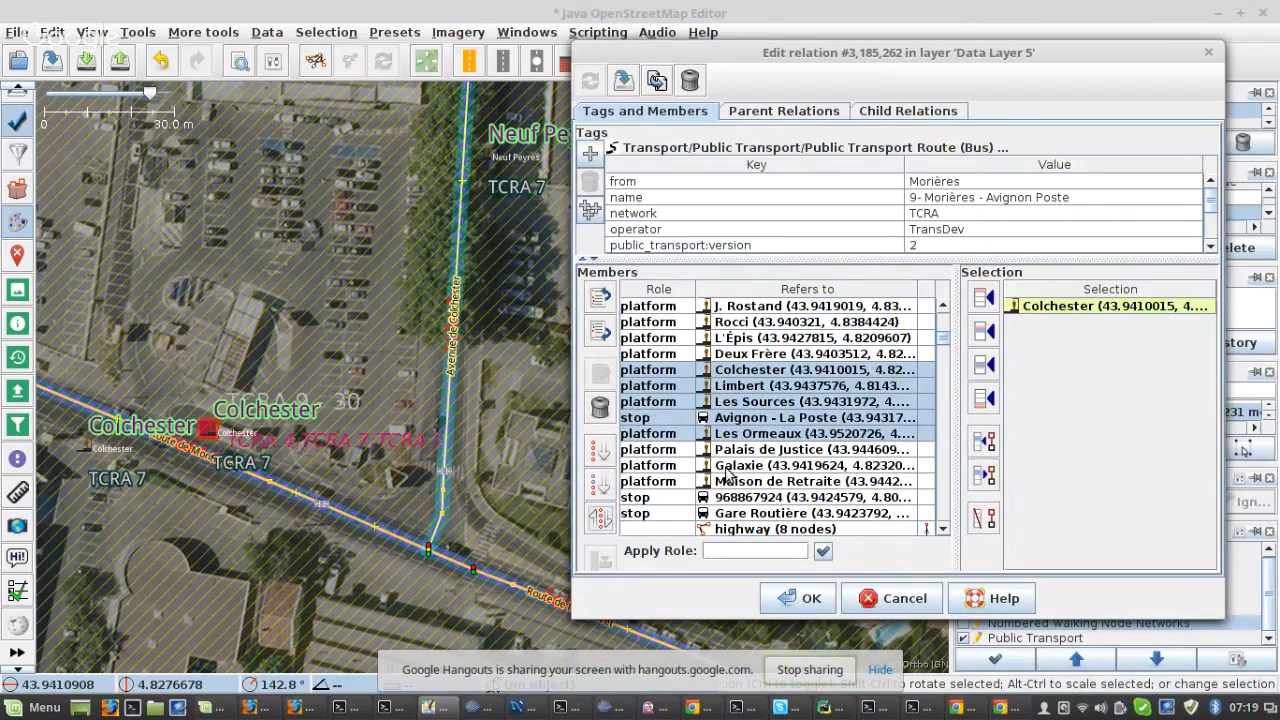
left_click(762, 390)
left_click(623, 80)
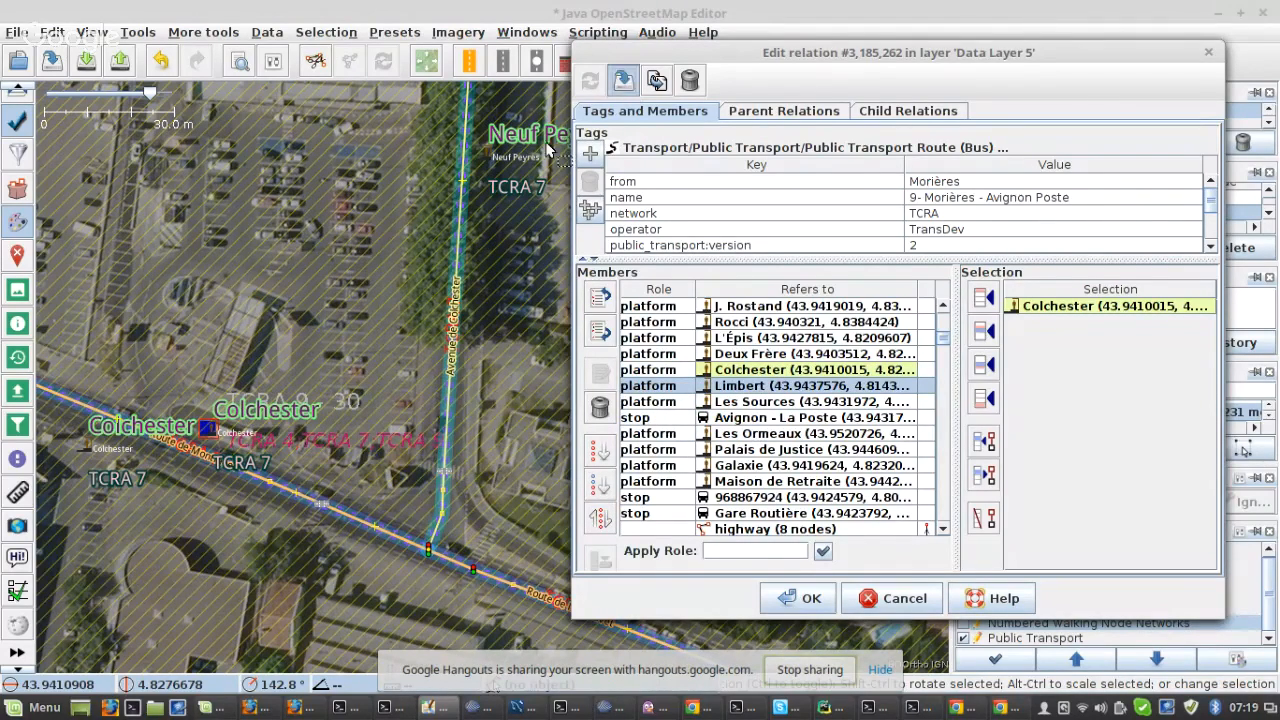
- Find the Galaxie platform and reverse the members from Limbert to Galaxie so Galaxie follows Colchester, applying the change
scroll(357, 367, "down", 1)
left_click_drag(357, 367, 275, 390)
left_click(800, 465)
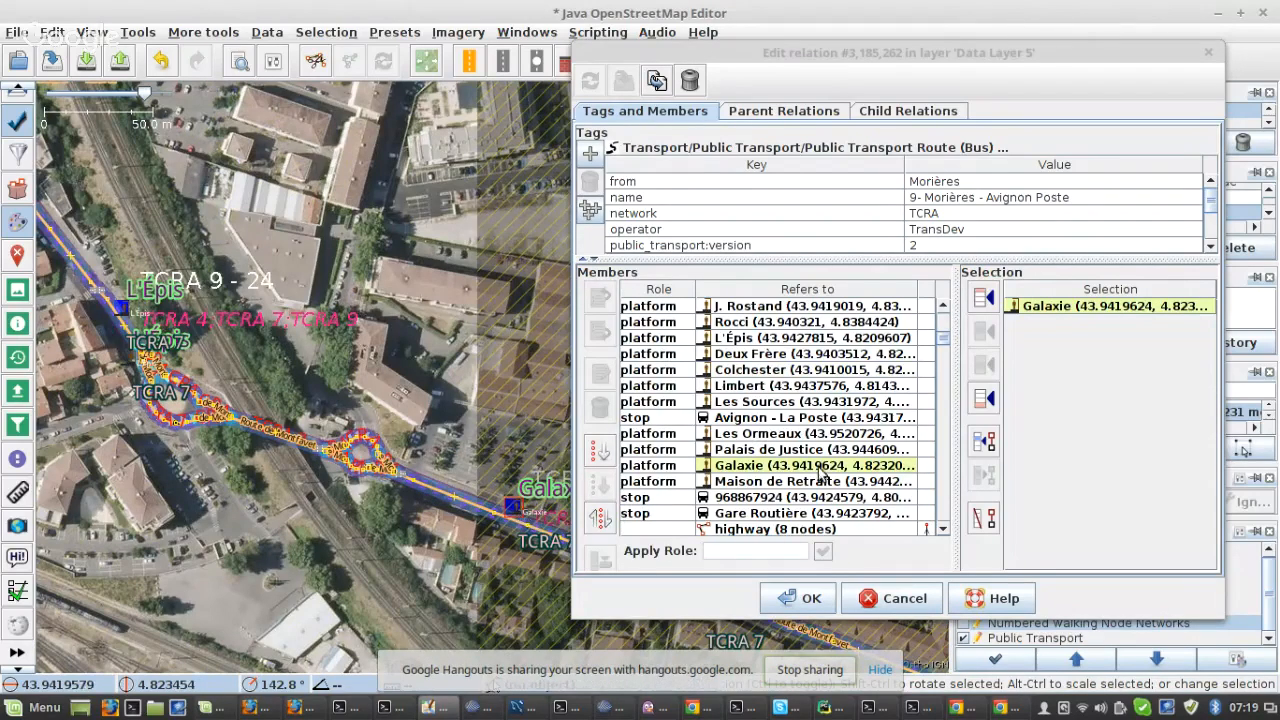
left_click(788, 388)
left_click(755, 465, "shift")
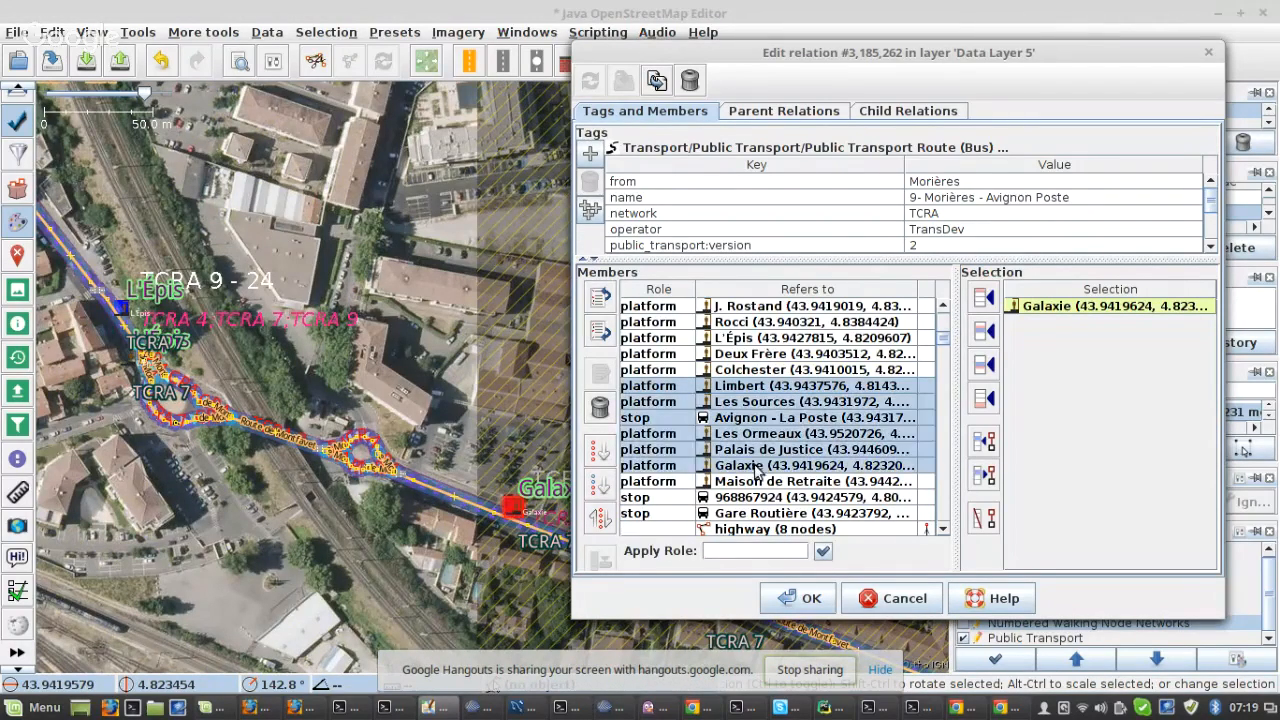
left_click(600, 519)
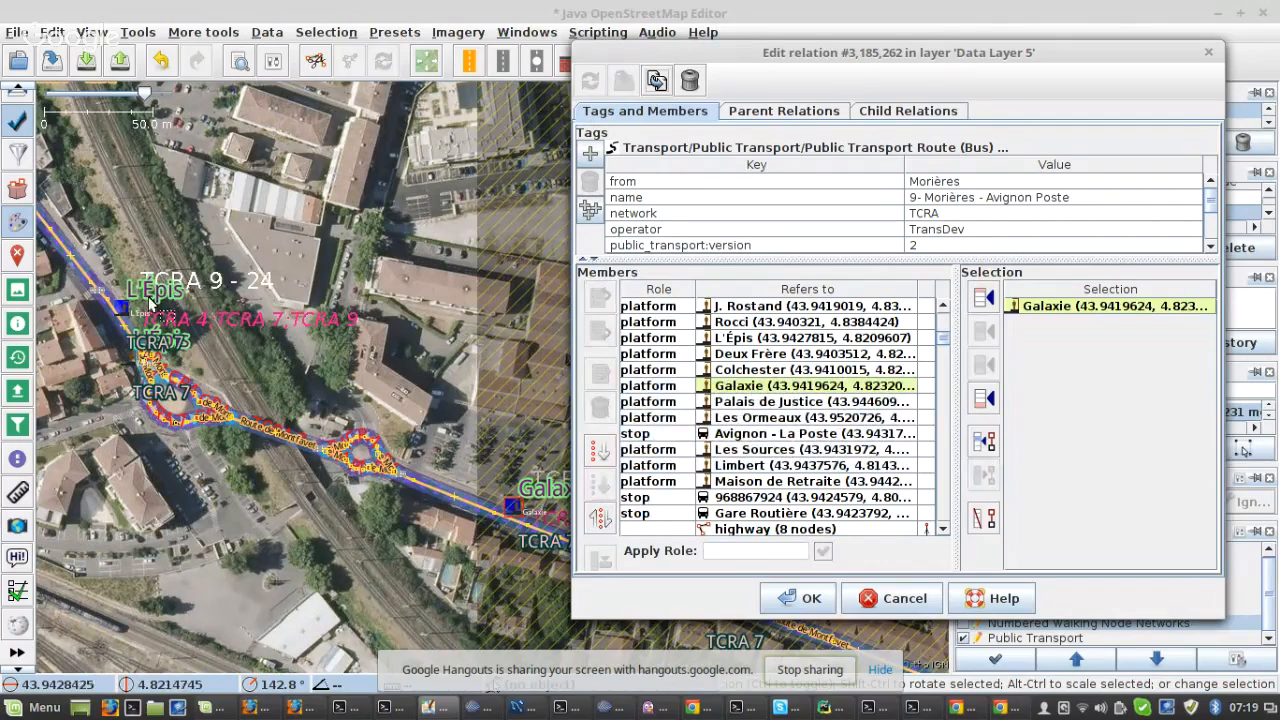
- Select the L'Épis platform on the map and move Deux Frère, Colchester and Galaxie up one place, above L'Épis
scroll(96, 296, "up", 3)
left_click(151, 320)
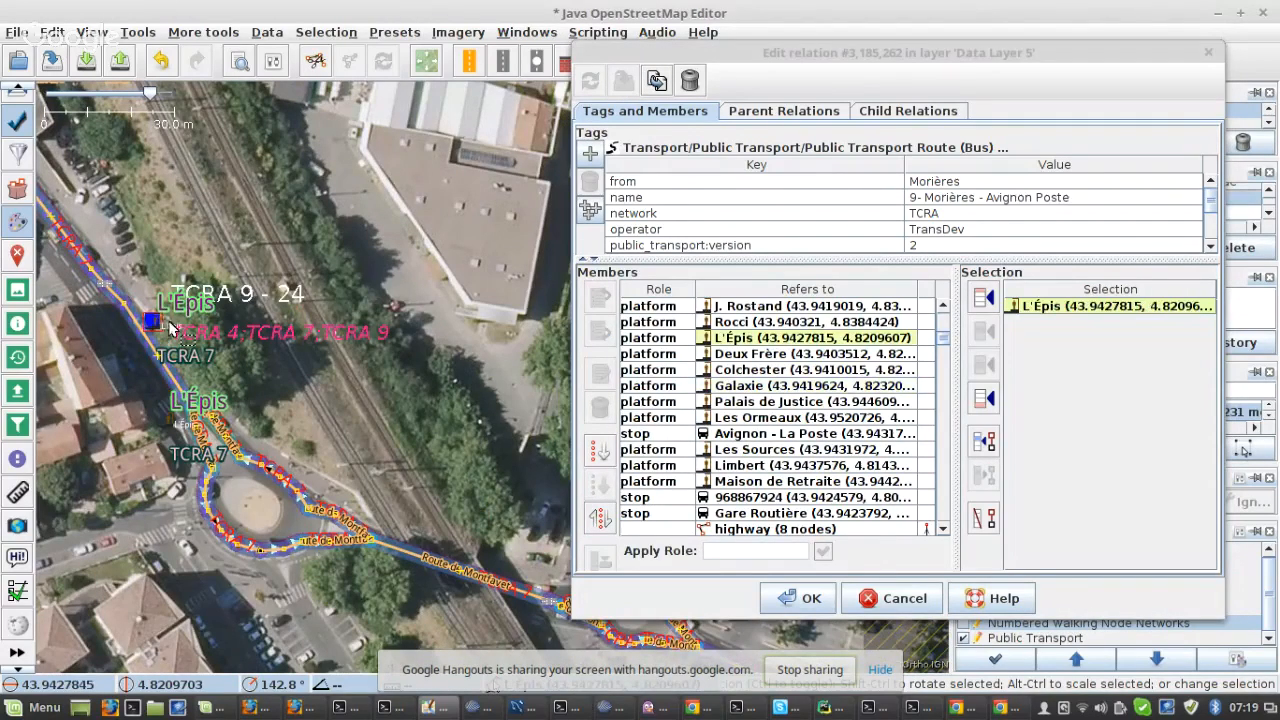
left_click(743, 356)
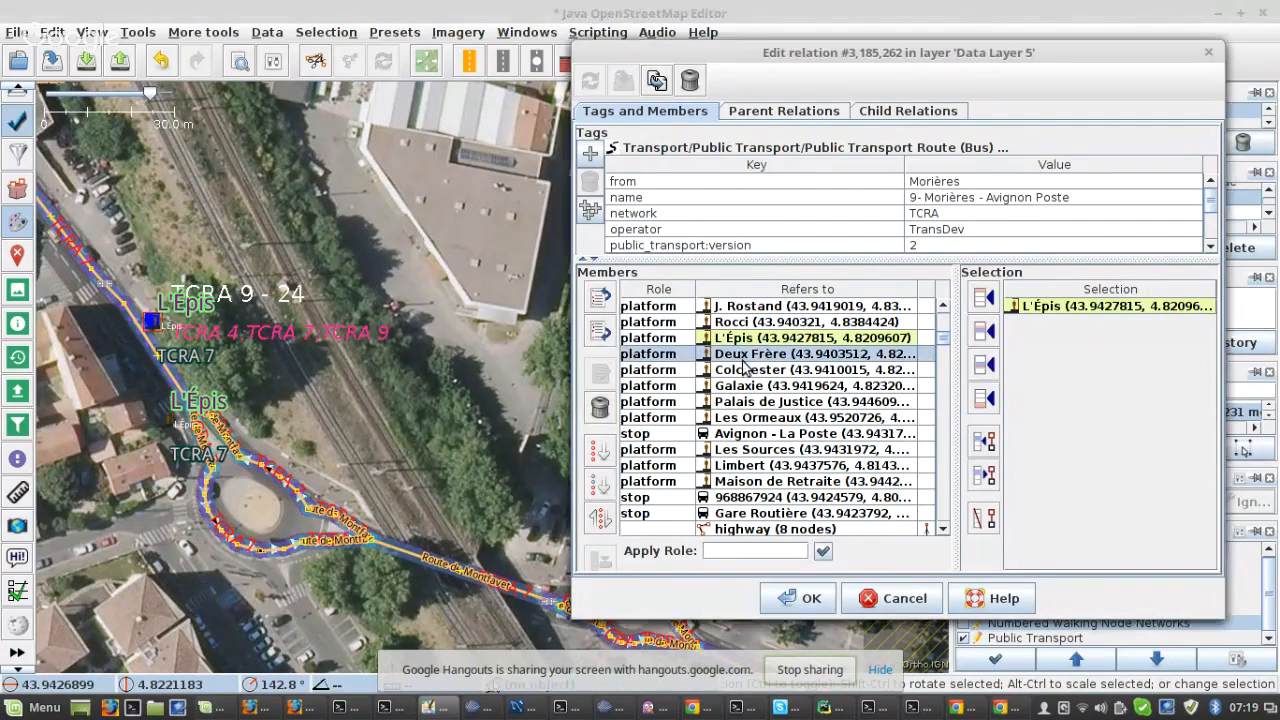
left_click(752, 390, "shift")
left_click(600, 298)
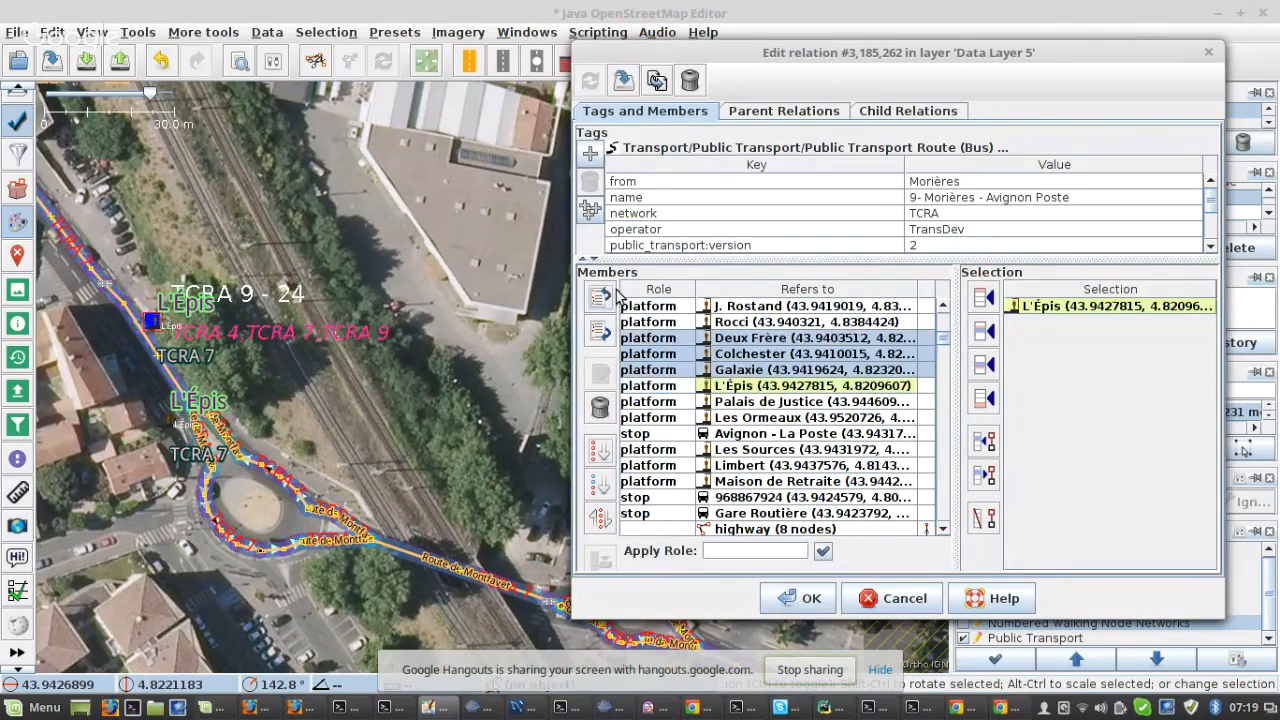
- Find the Maison de Retraite platform and reverse the members from Palais de Justice to Maison de Retraite so it follows L'Épis
scroll(348, 364, "down", 2)
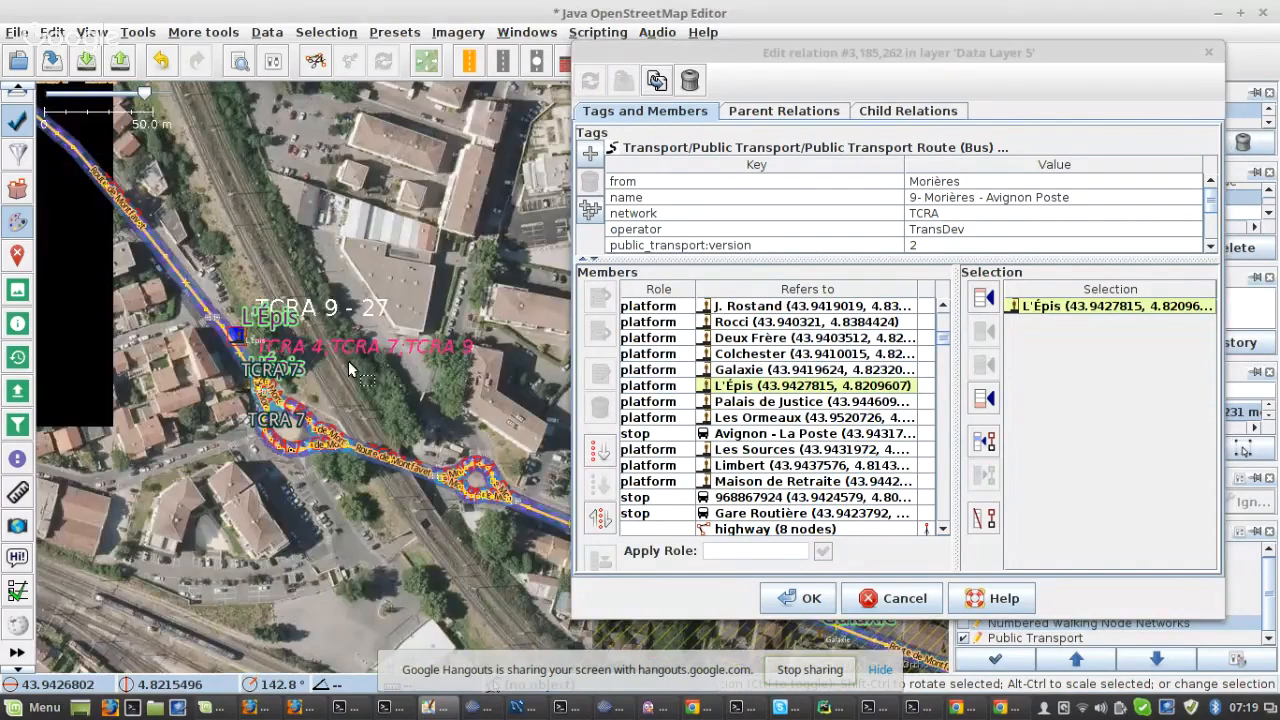
scroll(348, 368, "down", 1)
scroll(350, 370, "up", 3)
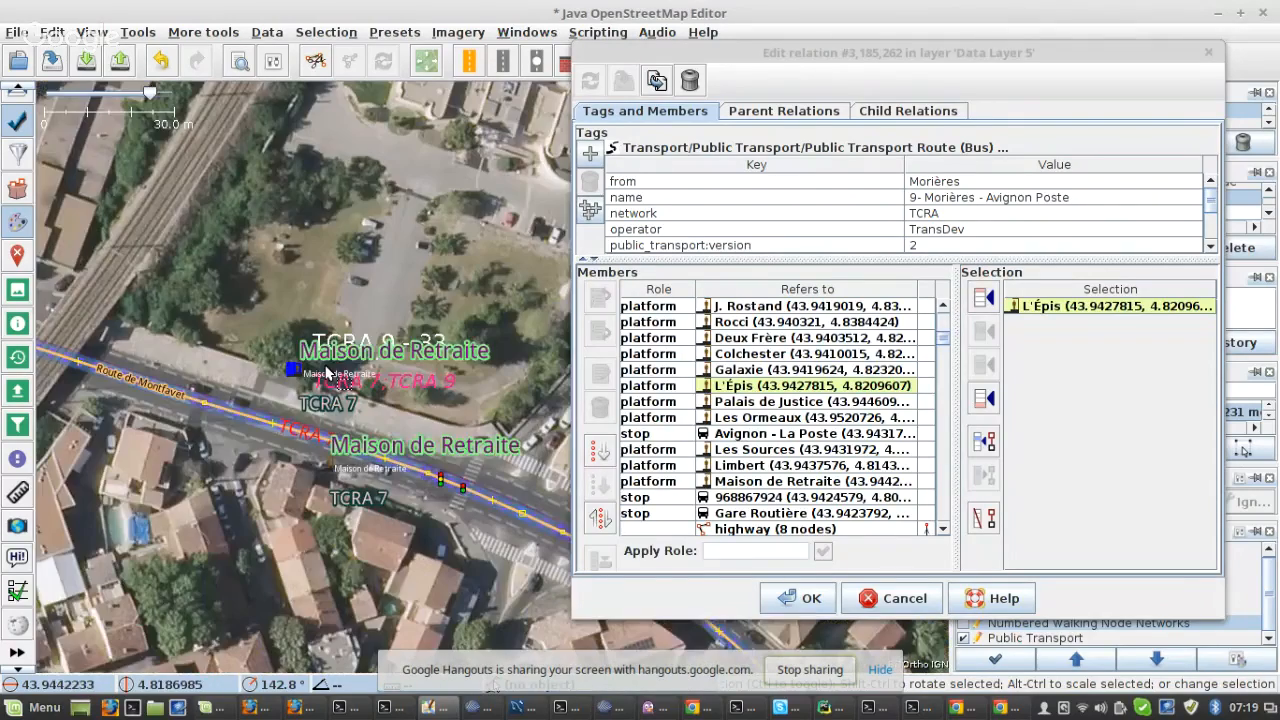
left_click(328, 372)
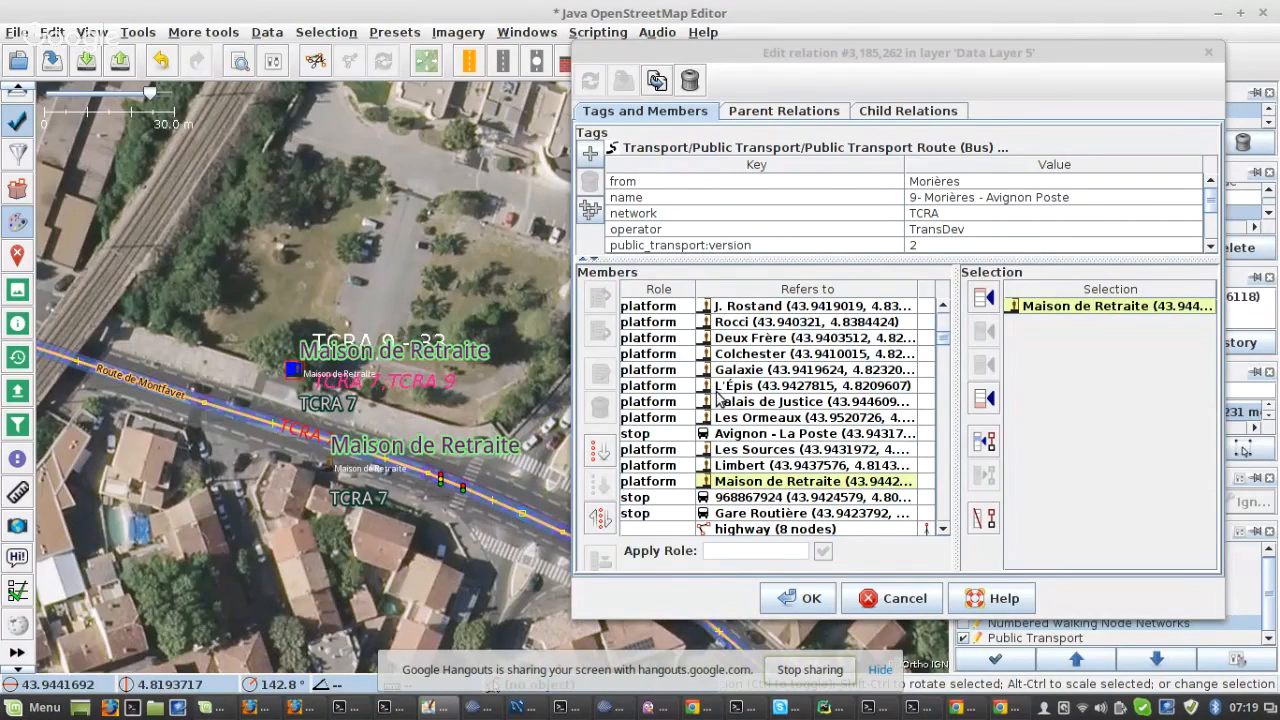
left_click_drag(762, 408, 726, 487)
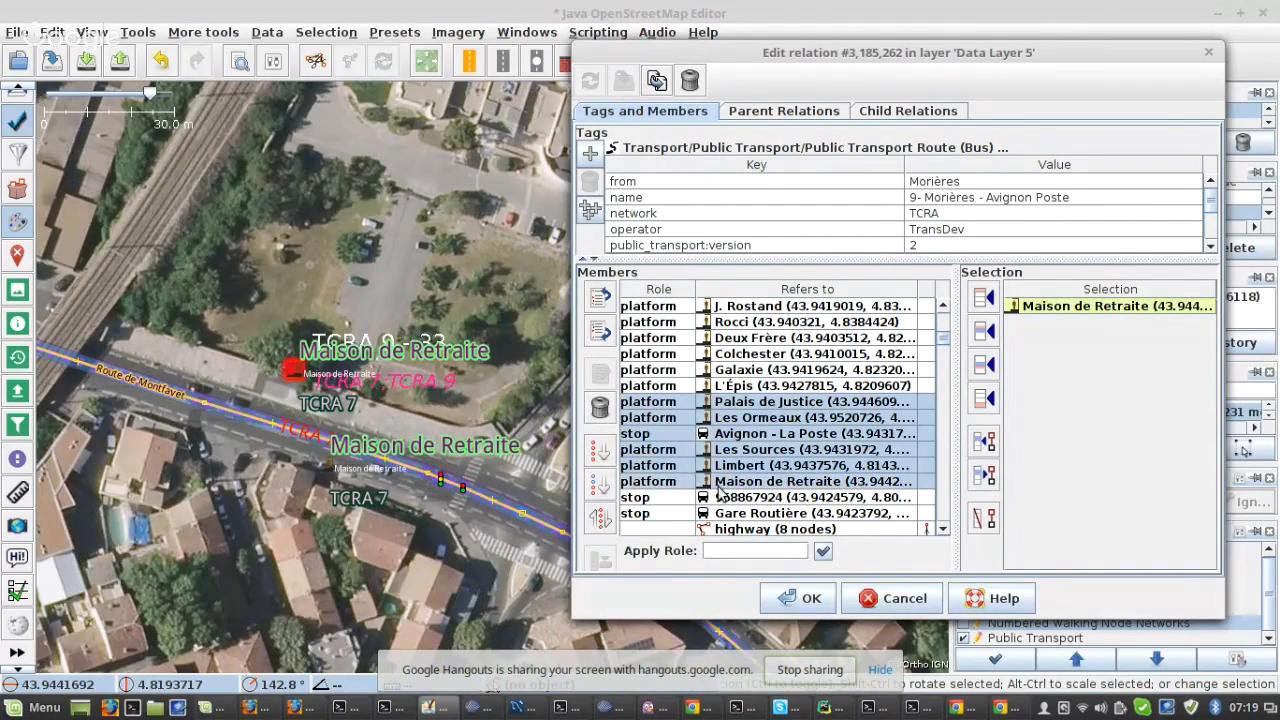
left_click(600, 518)
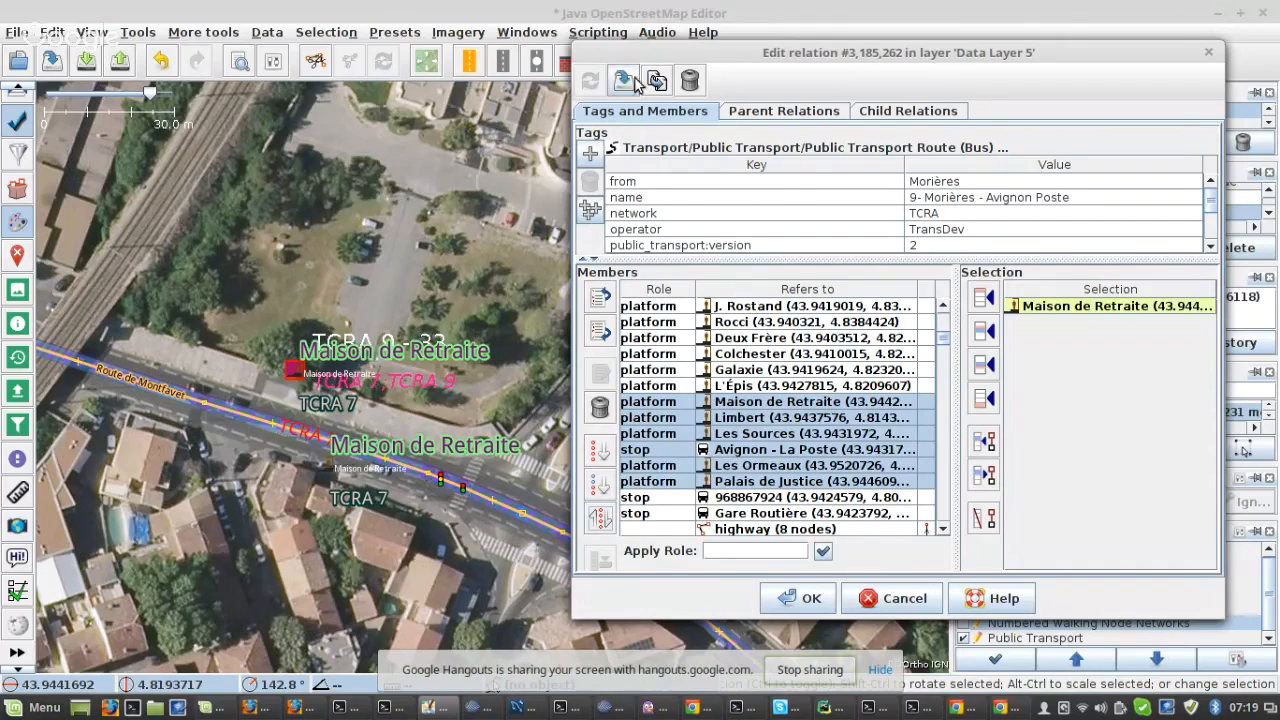
- Find the Palais de Justice platform, reverse the members from Limbert to Palais de Justice so it follows Maison de Retraite, and apply the change
scroll(401, 289, "down", 2)
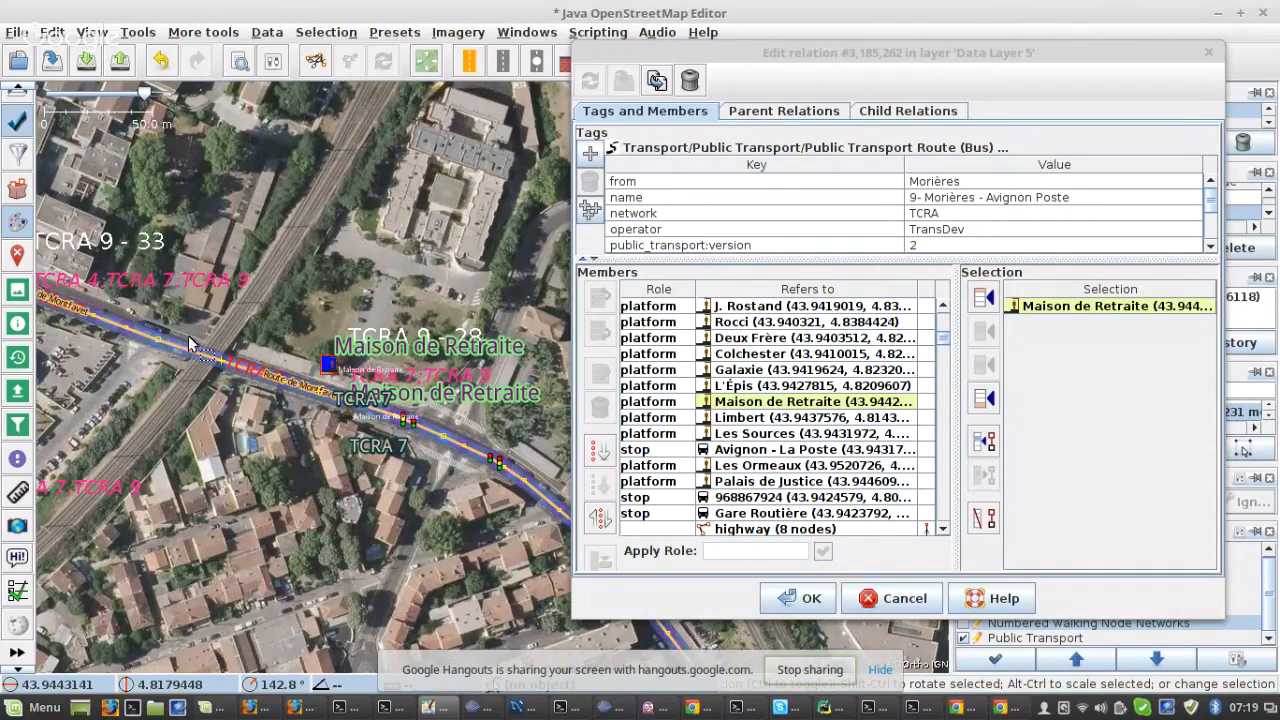
scroll(389, 355, "up", 2)
left_click(389, 355)
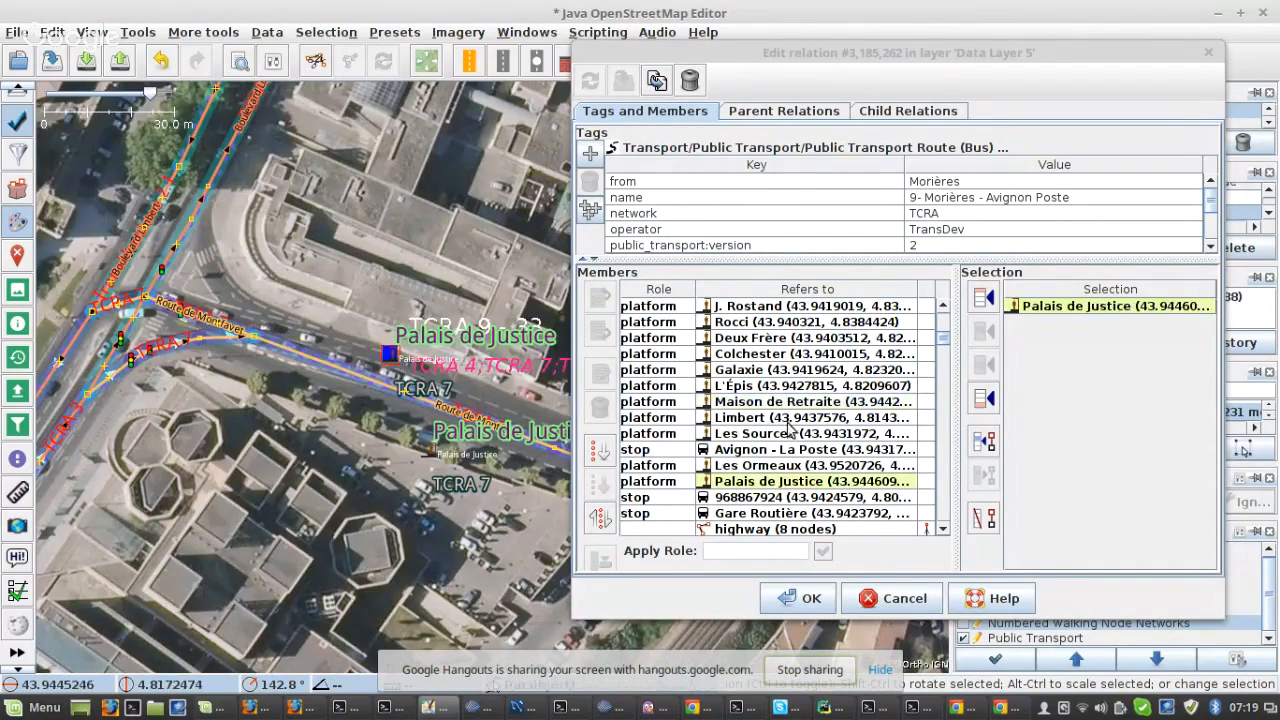
left_click(783, 420)
left_click(740, 482, "shift")
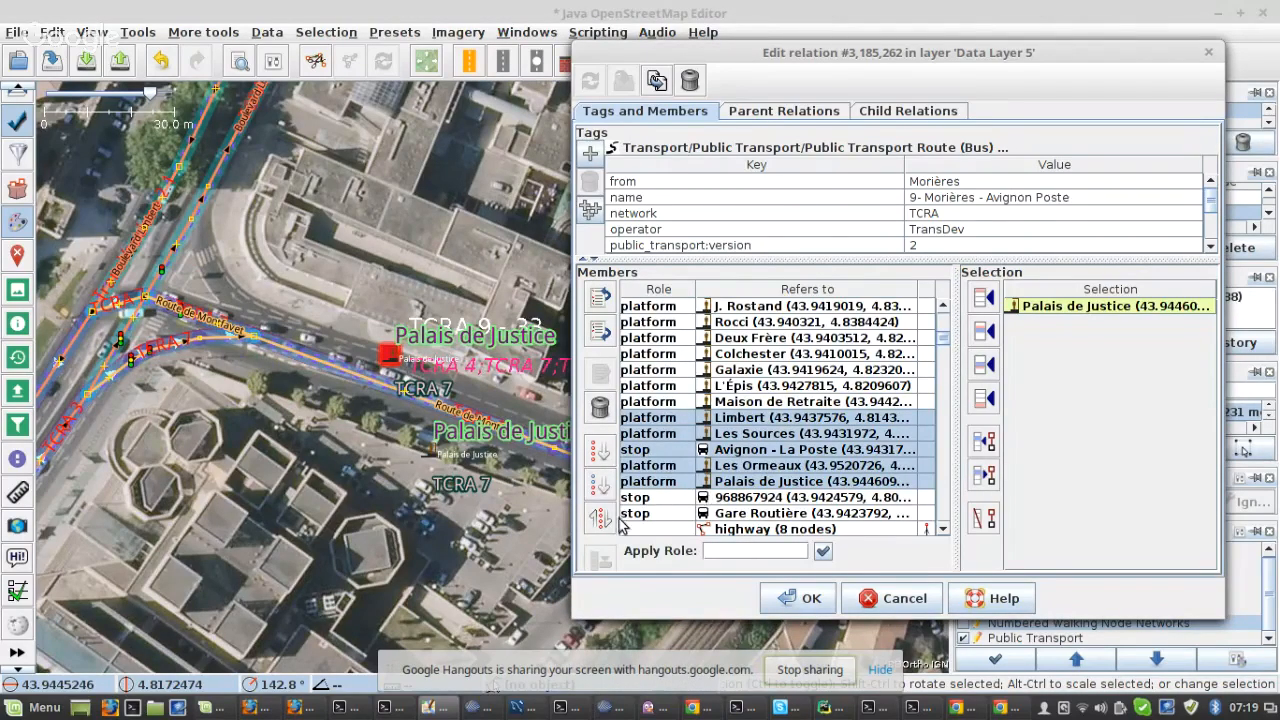
left_click(600, 518)
left_click(733, 435)
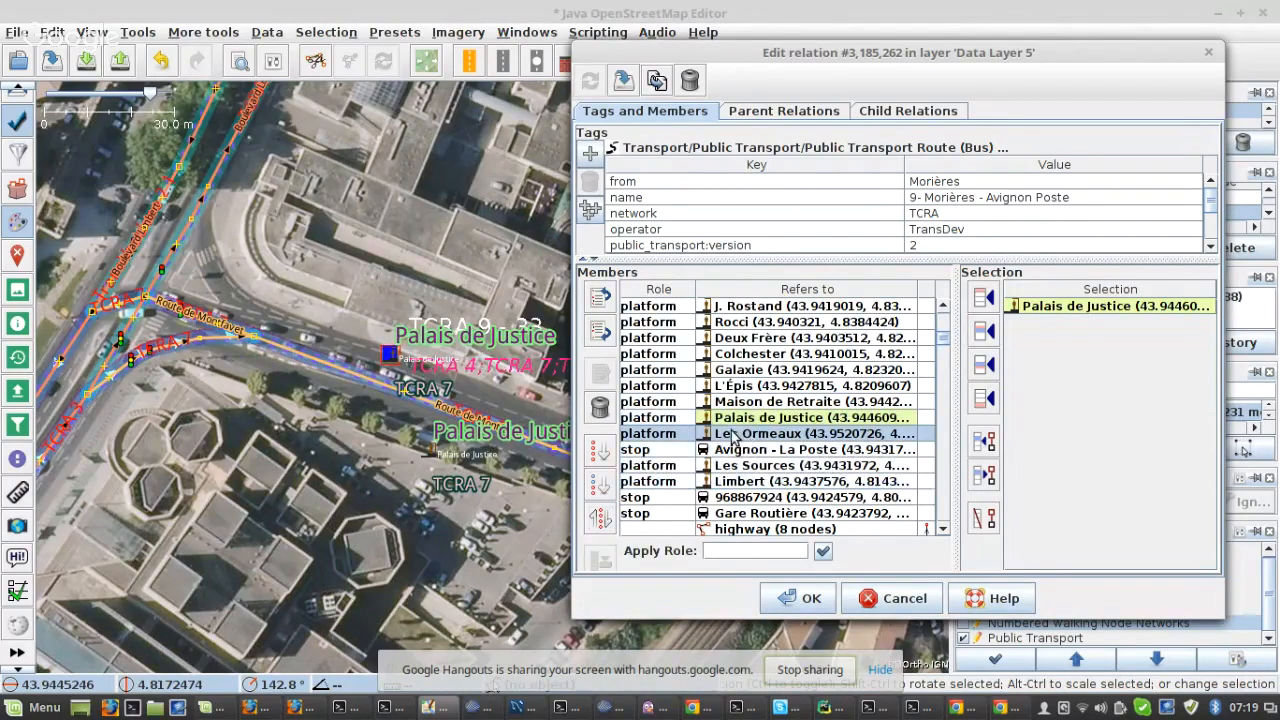
left_click(623, 80)
- Find the Limbert platform on the map and reverse the members from Les Ormeaux to Limbert so Limbert follows Palais de Justice
scroll(398, 303, "down", 2)
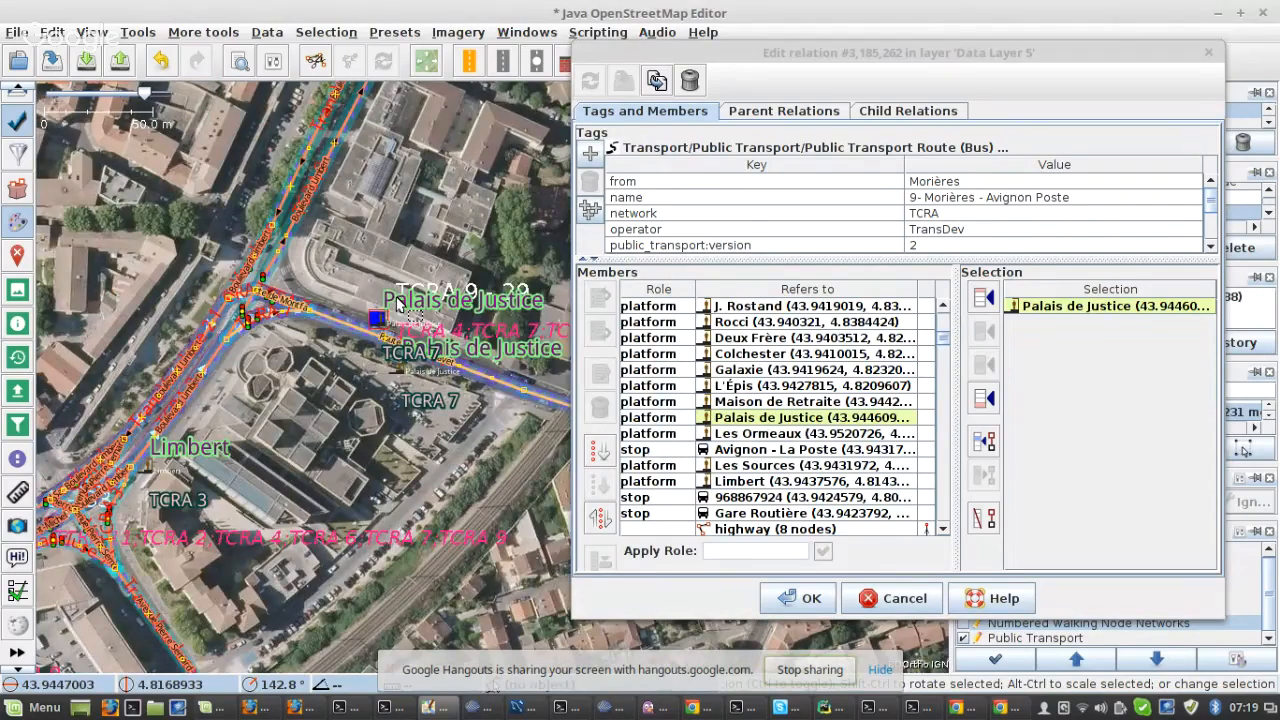
scroll(398, 303, "down", 2)
scroll(179, 403, "up", 4)
left_click(184, 464)
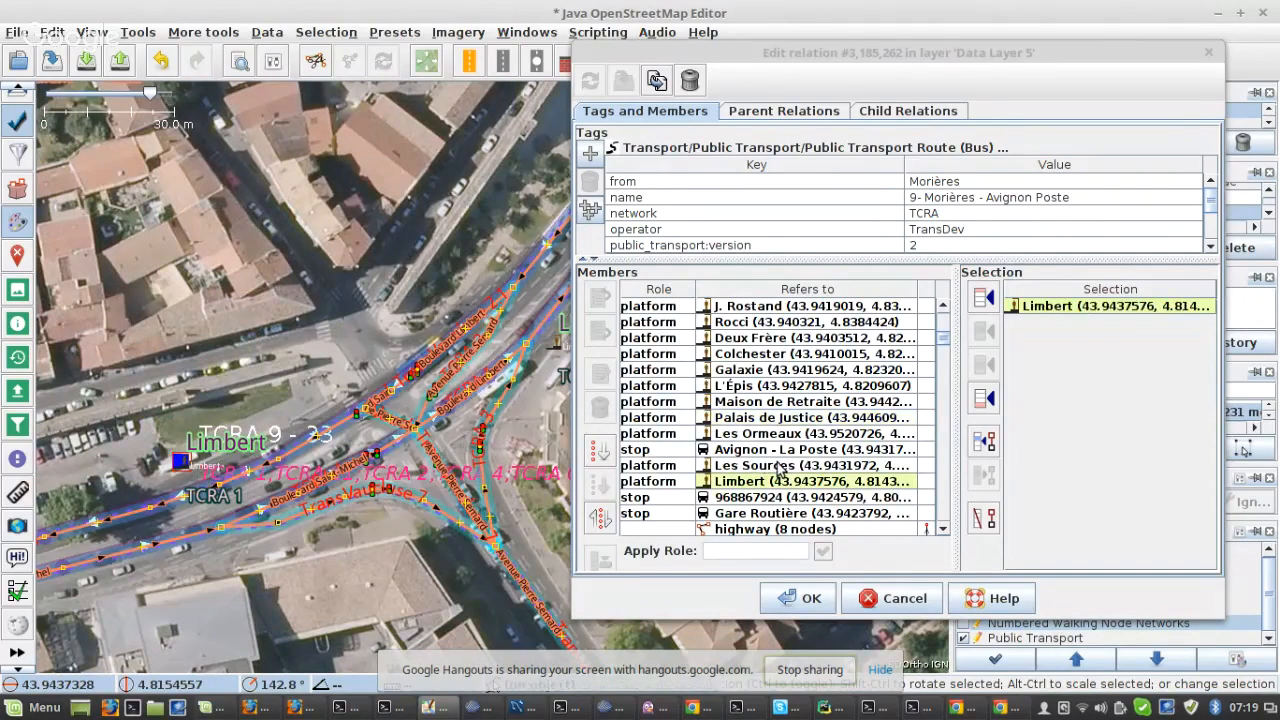
left_click(765, 436, "shift")
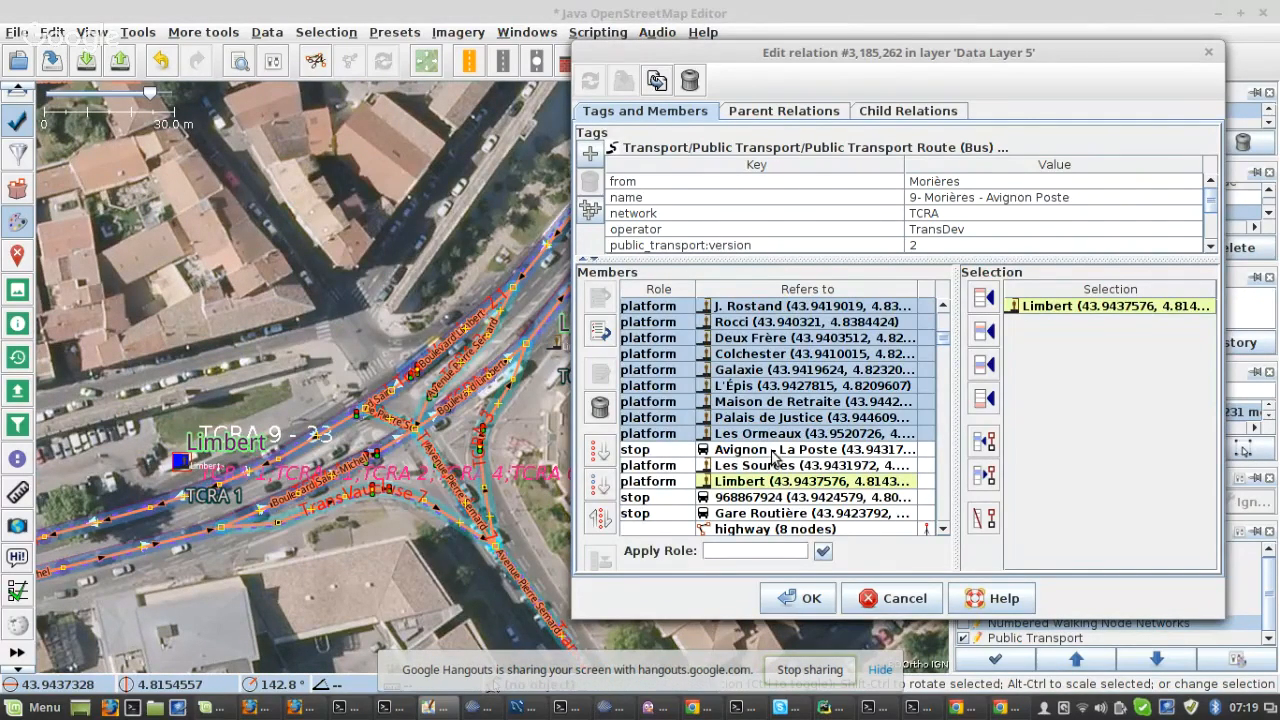
left_click(757, 453, "shift")
left_click(753, 436, "shift")
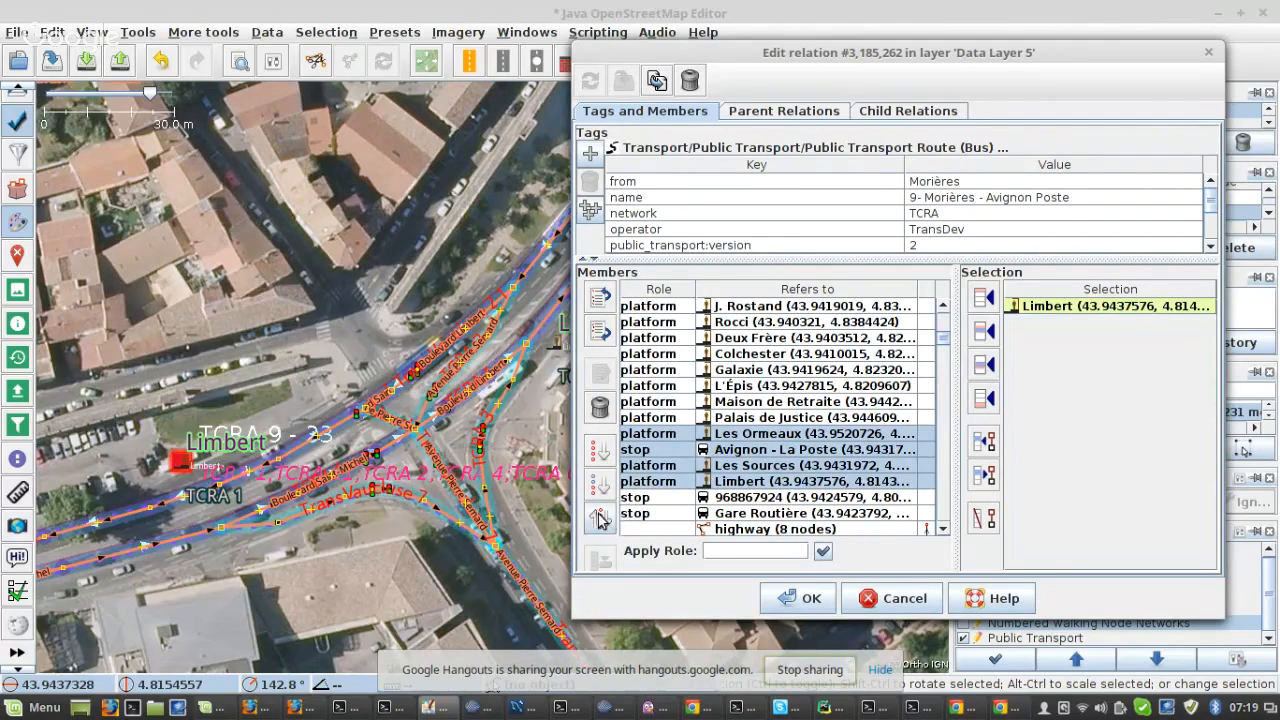
left_click(601, 519)
left_click(732, 450)
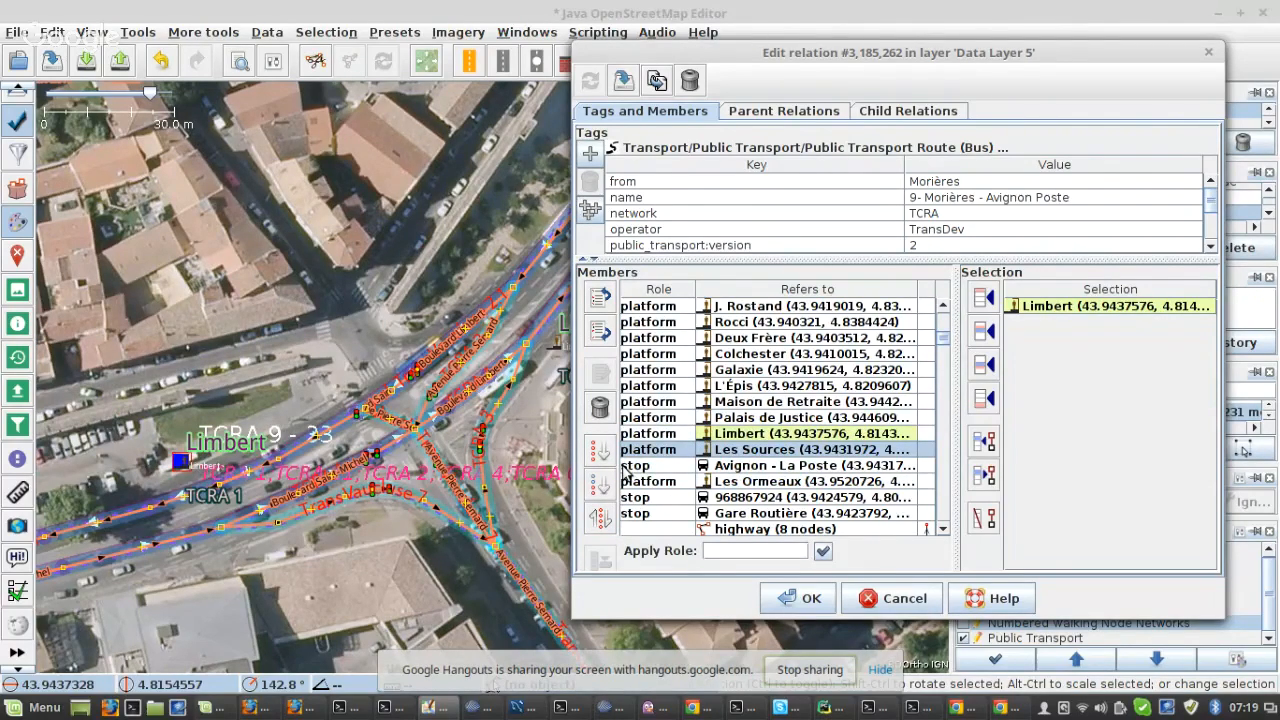
- Follow the route past Limbert and select the Les Sources platform on the map to check its place in the member order
scroll(360, 410, "down", 2)
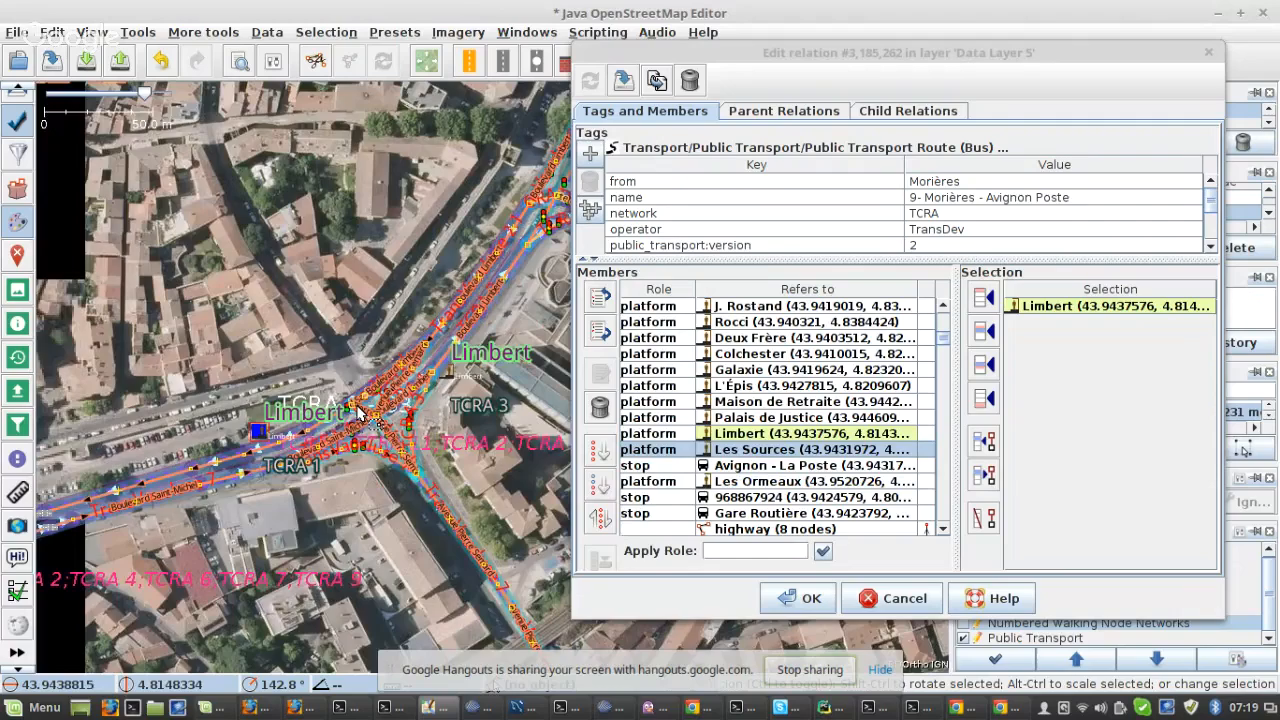
scroll(360, 412, "down", 2)
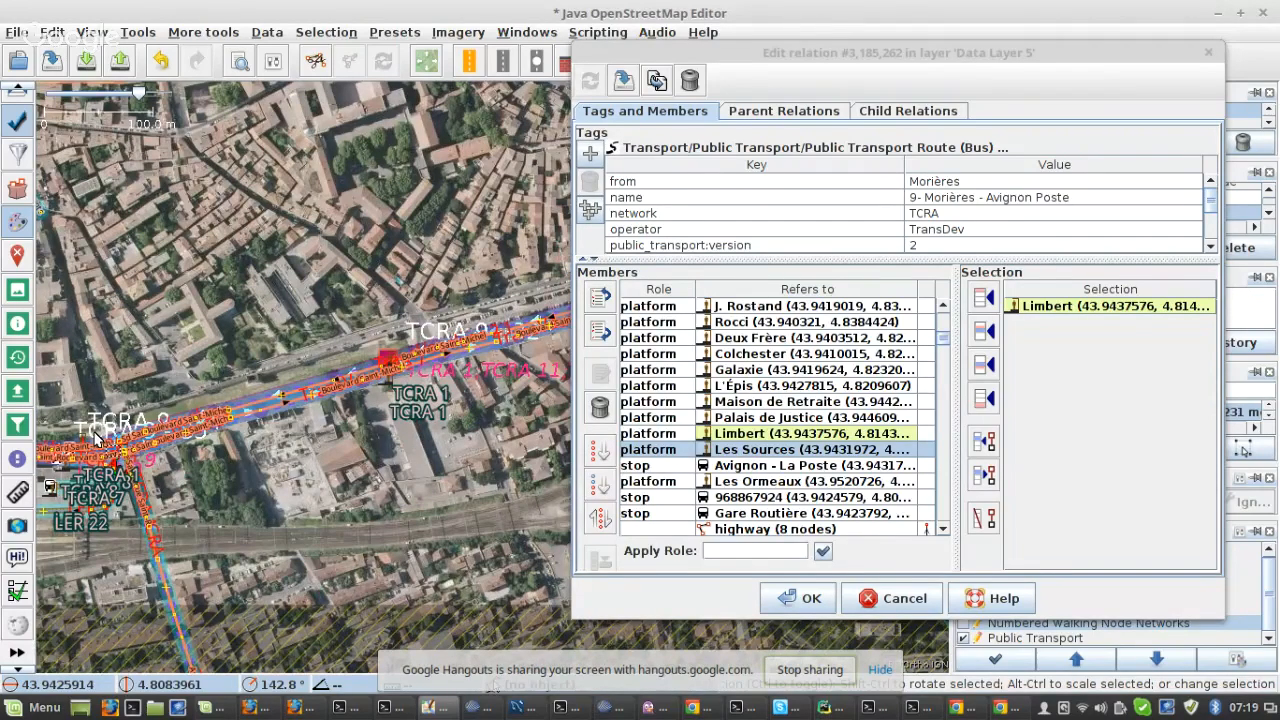
scroll(383, 350, "up", 4)
left_click(406, 393)
- Find the Gare Routière platform along Boulevard Saint-Roch and add it to the relation after the Avignon - La Poste stop
left_click(740, 465)
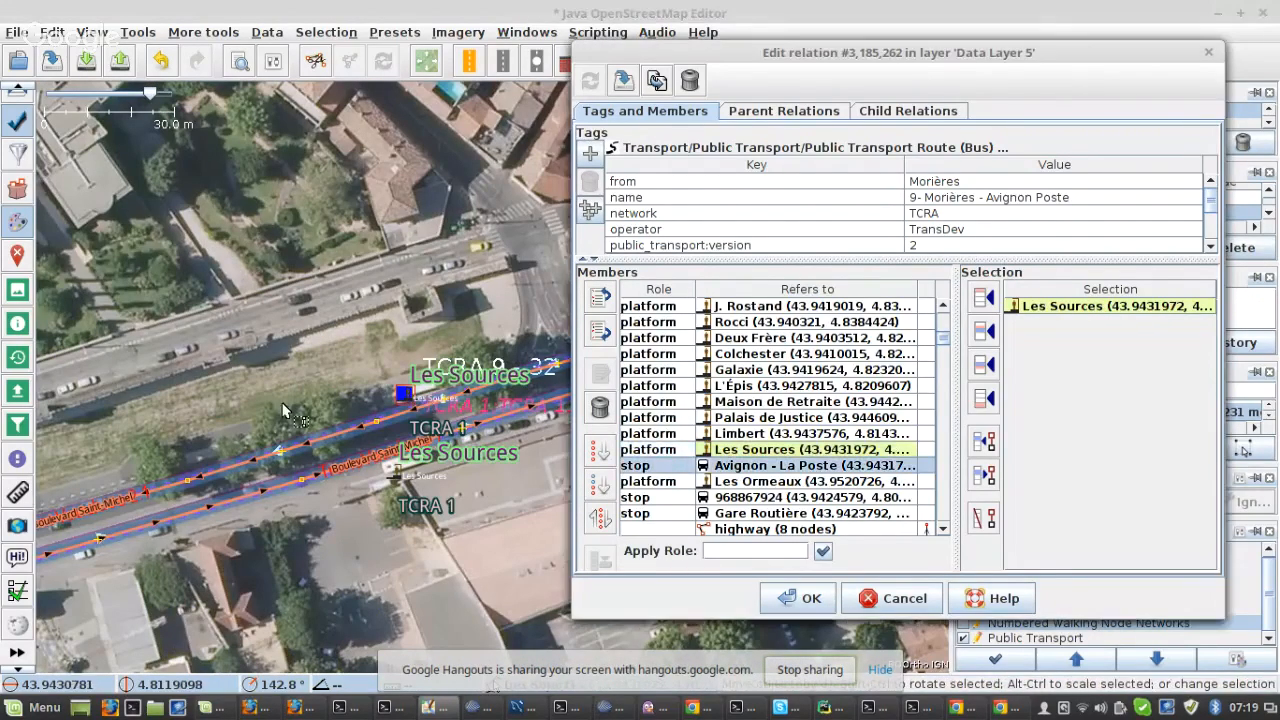
scroll(285, 411, "down", 3)
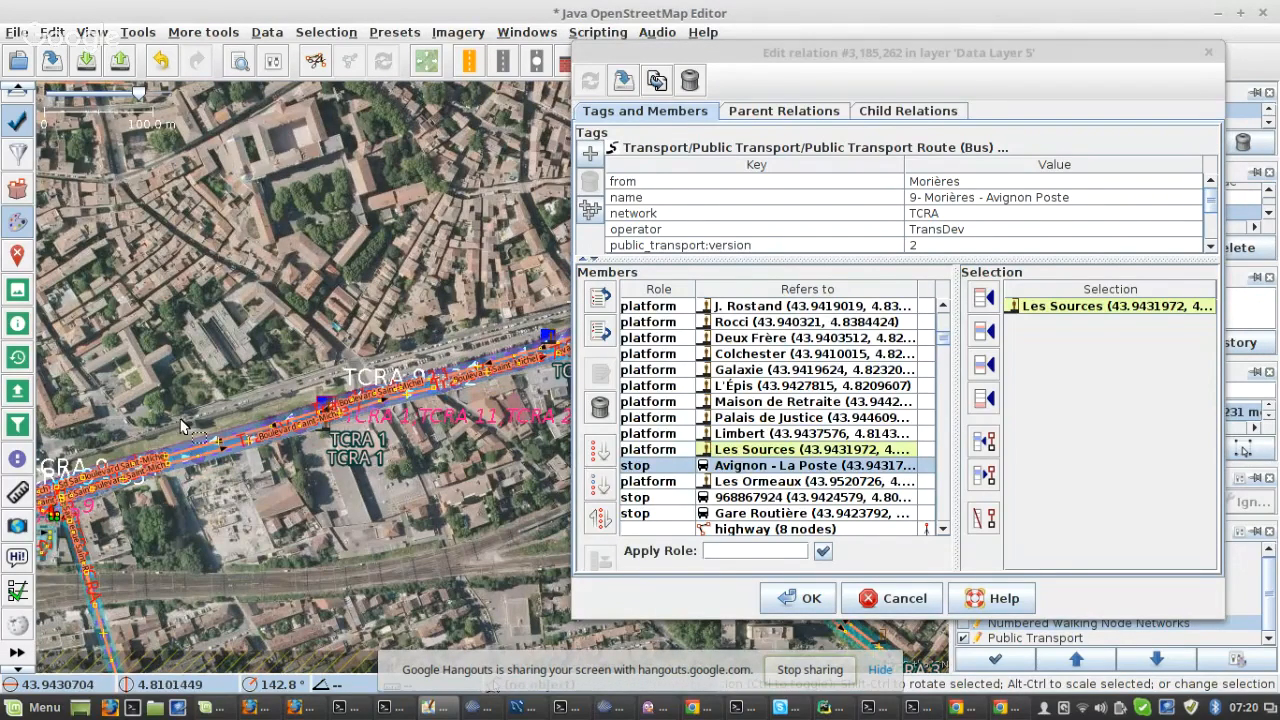
left_click_drag(183, 427, 467, 363)
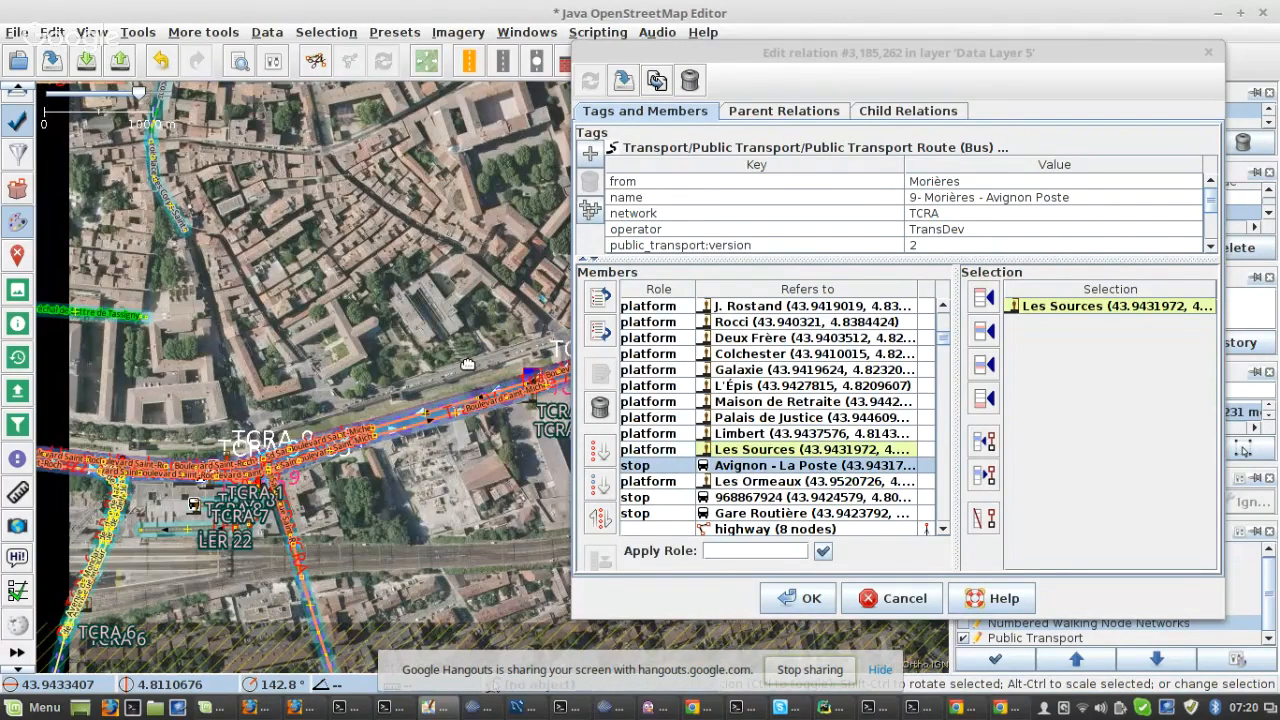
scroll(190, 583, "up", 5)
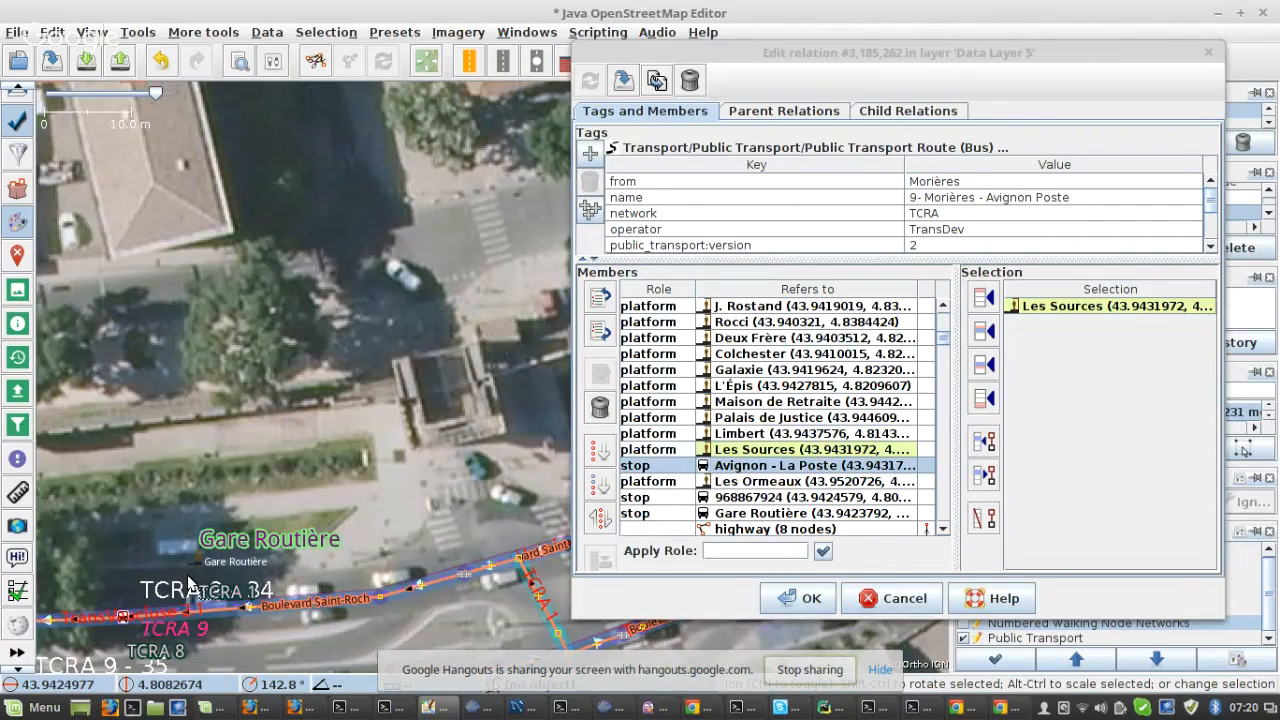
left_click(232, 555)
scroll(408, 470, "down", 3)
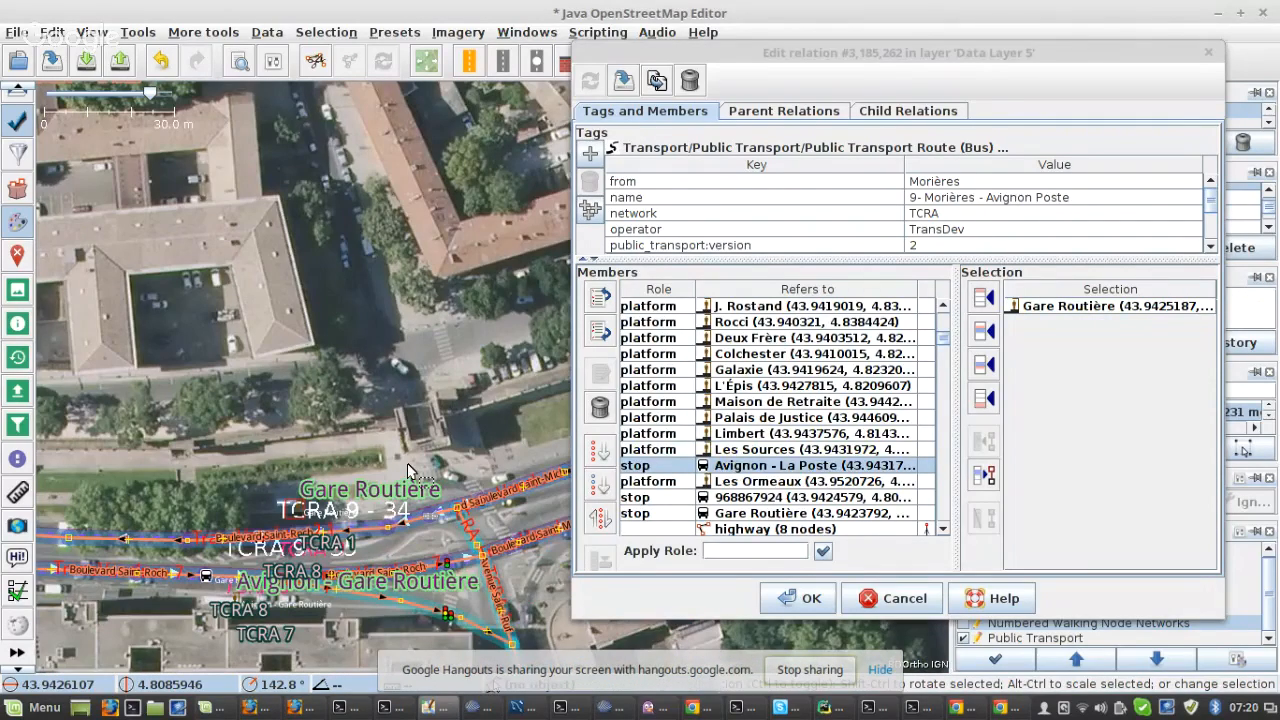
left_click_drag(408, 470, 456, 398)
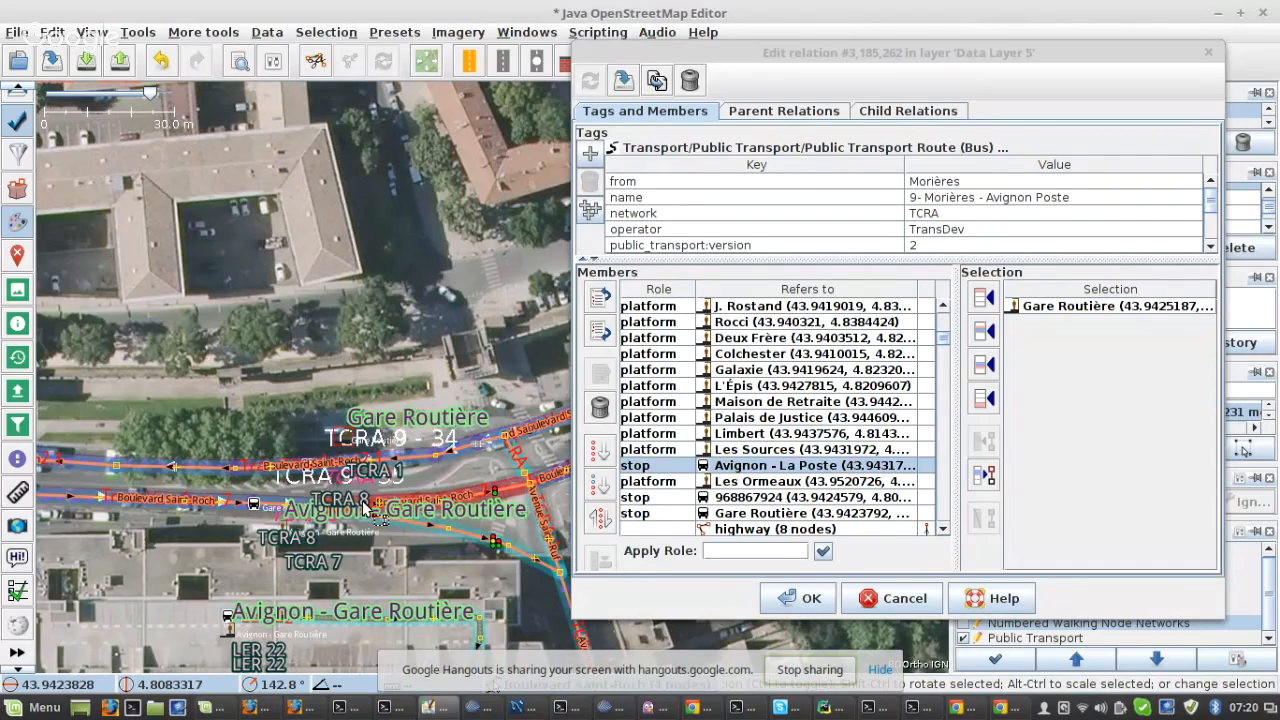
scroll(366, 508, "down", 5)
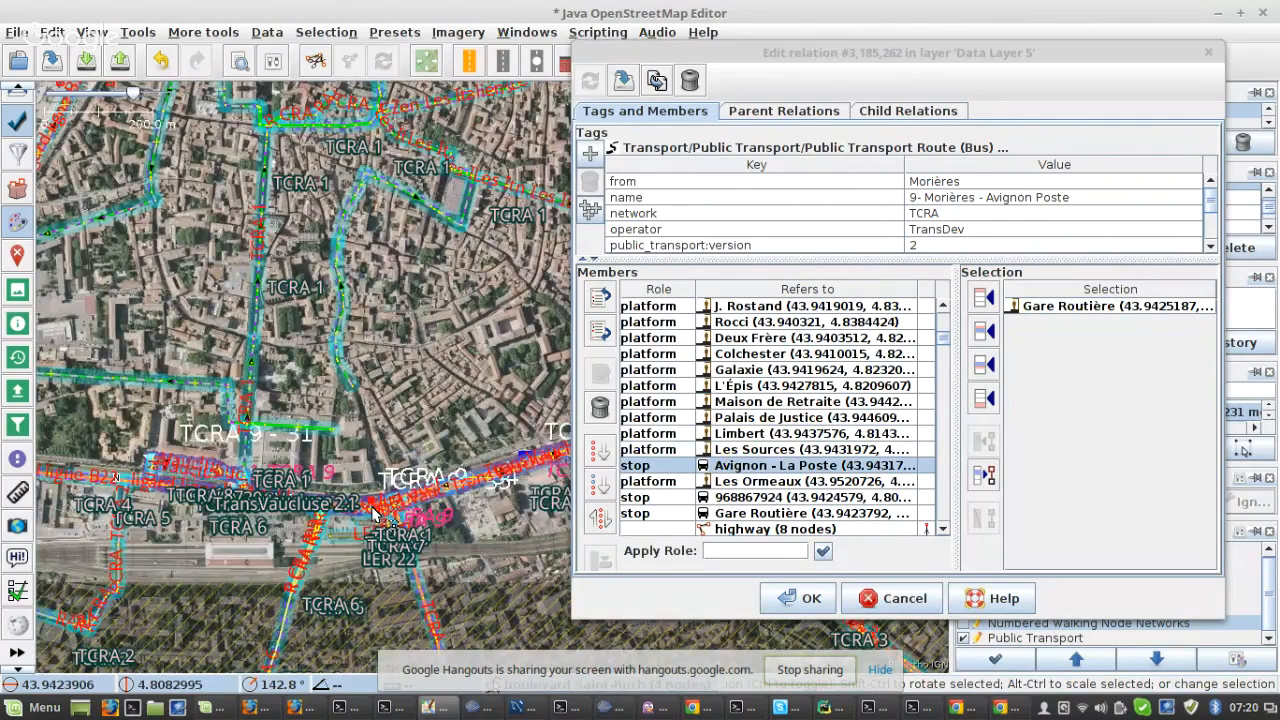
scroll(372, 512, "up", 4)
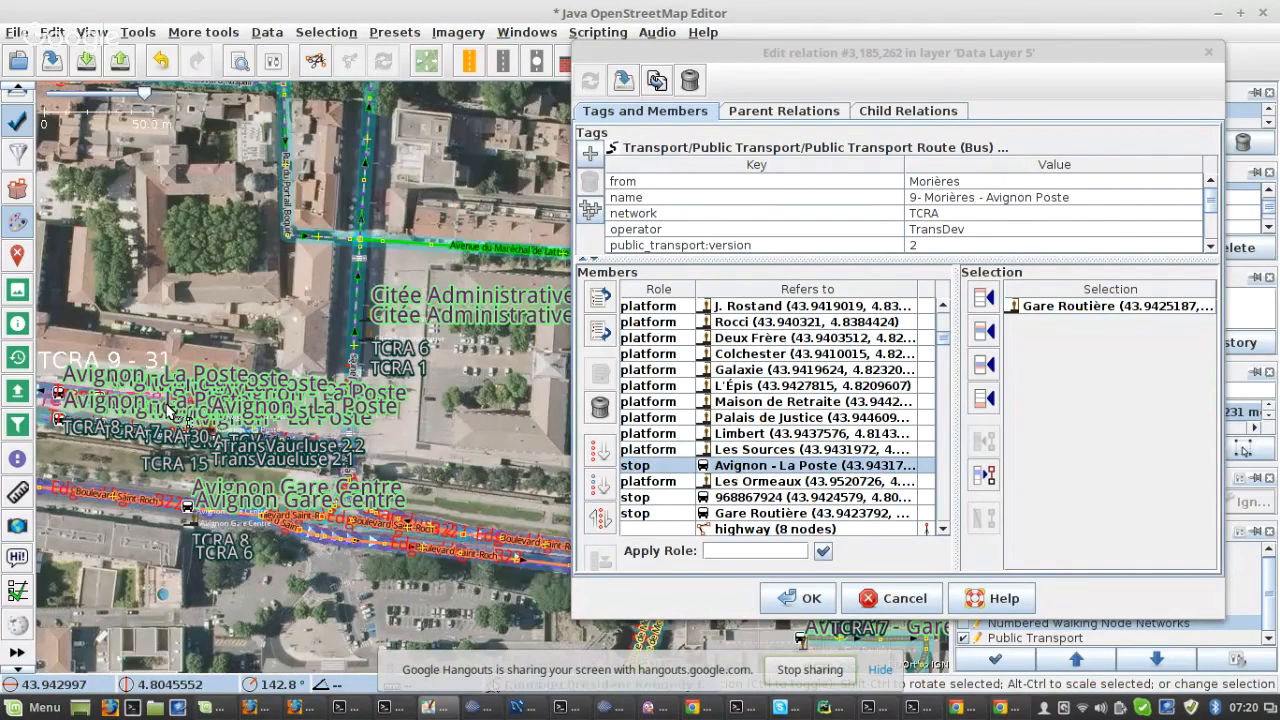
scroll(467, 432, "down", 3)
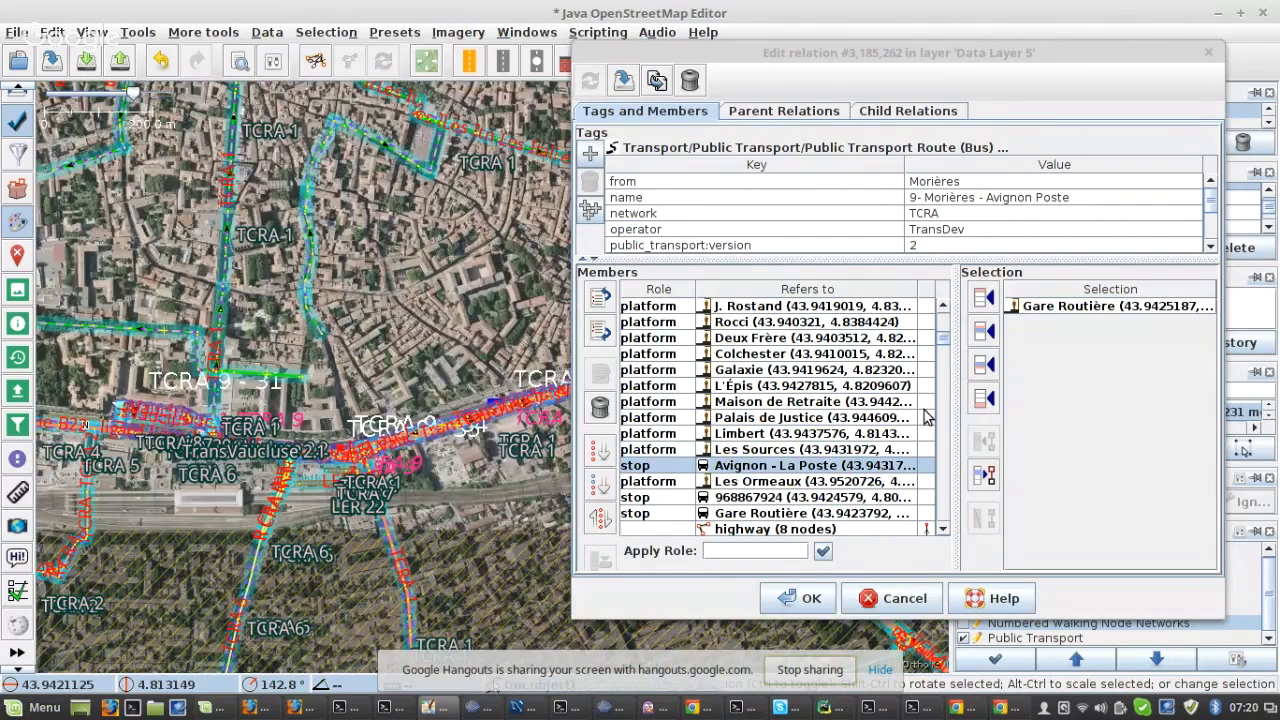
left_click(984, 365)
- Inspect the Avignon - La Poste stops on the map and move the Gare Routière platform up one place, directly after Les Sources
scroll(173, 434, "up", 4)
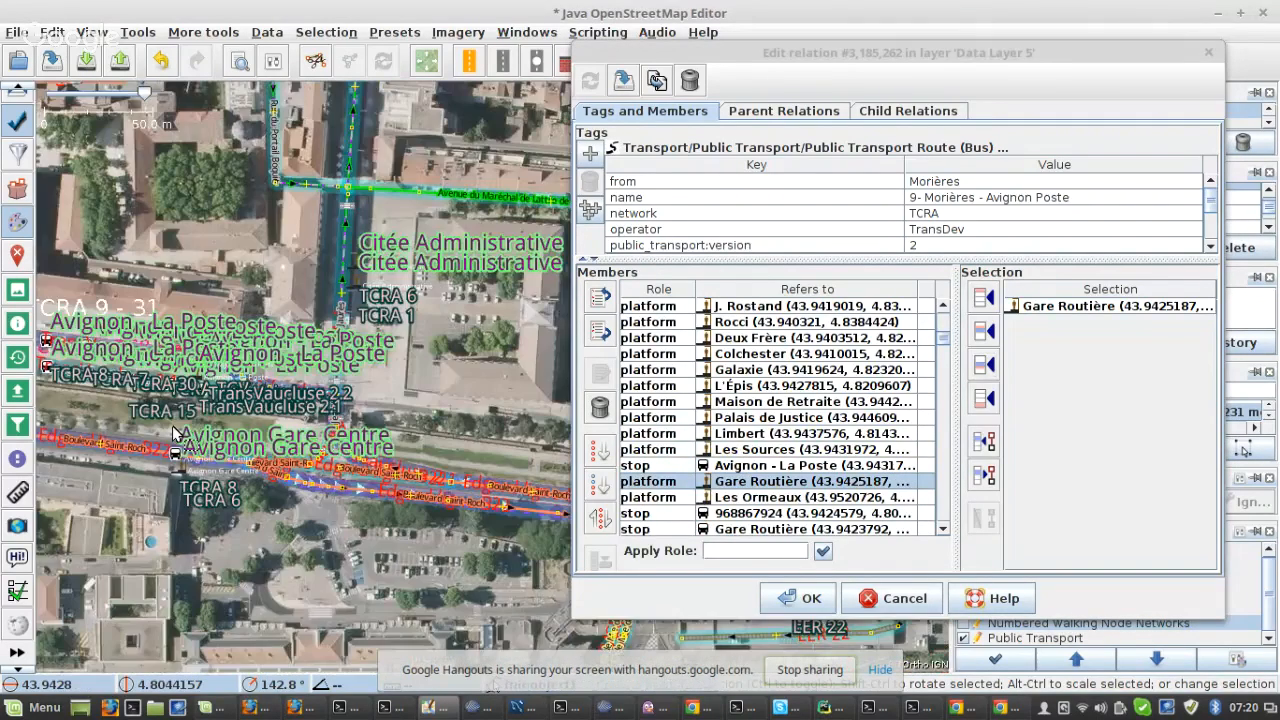
scroll(157, 368, "up", 1)
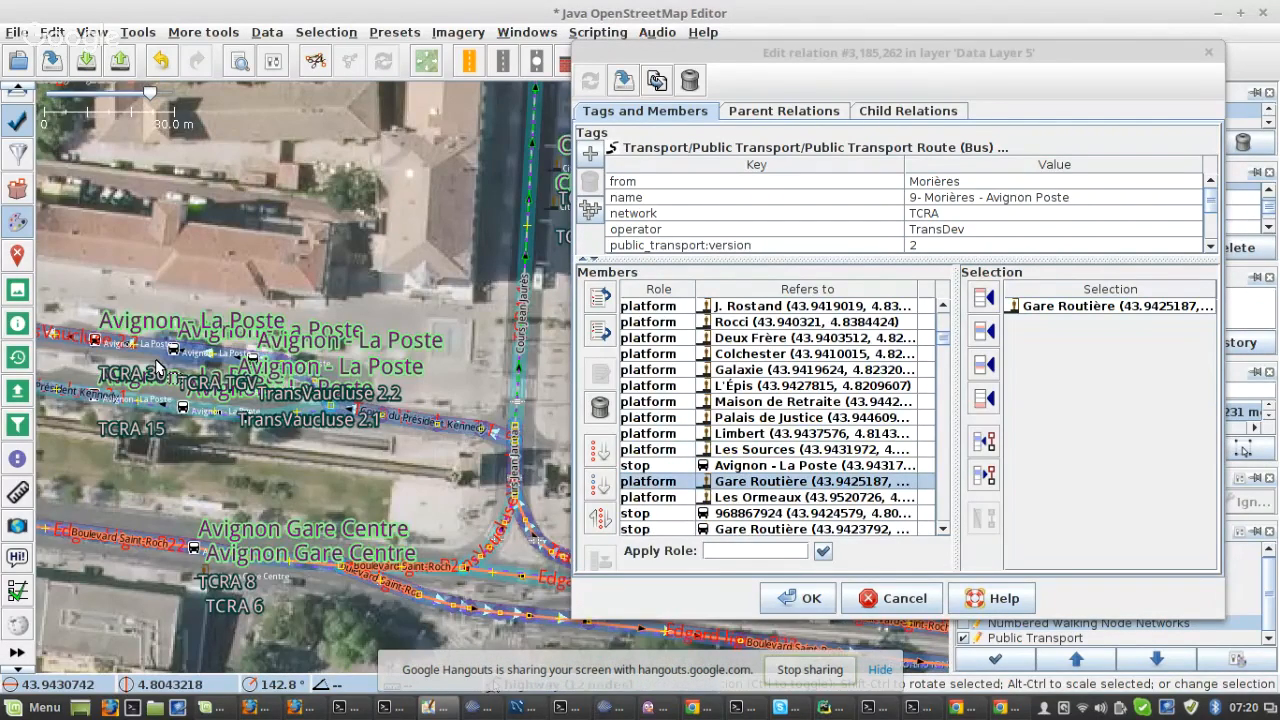
left_click_drag(156, 369, 281, 380)
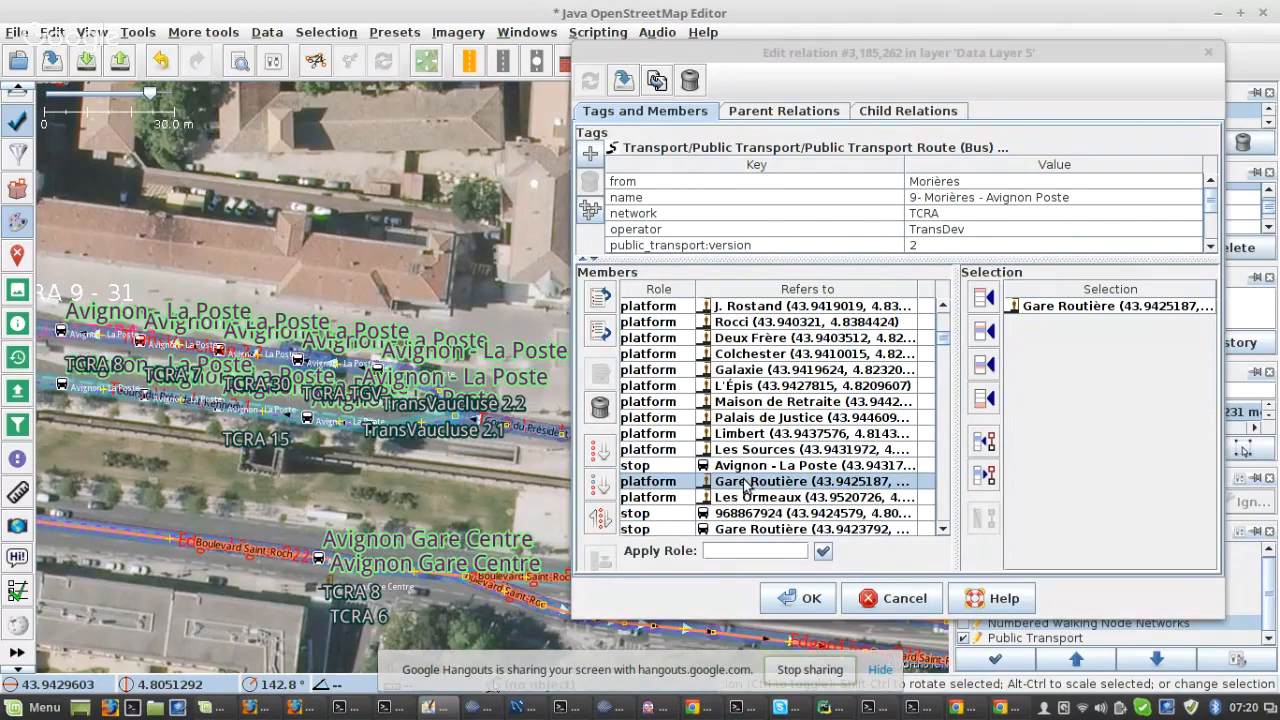
left_click(745, 485)
left_click(600, 297)
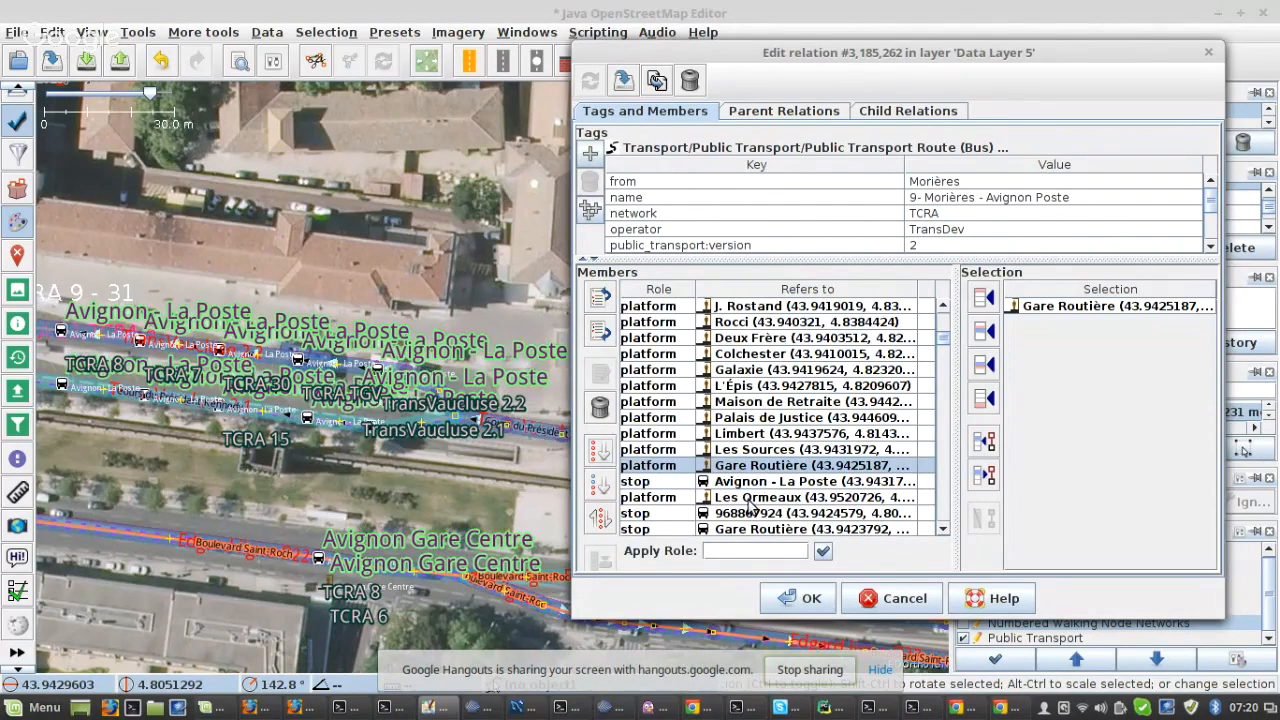
- Locate Les Ormeaux and Les Barattes, move the members from Lycée R. Char to Avignon - La Poste below Les Ormeaux, and apply the change
right_click(749, 500)
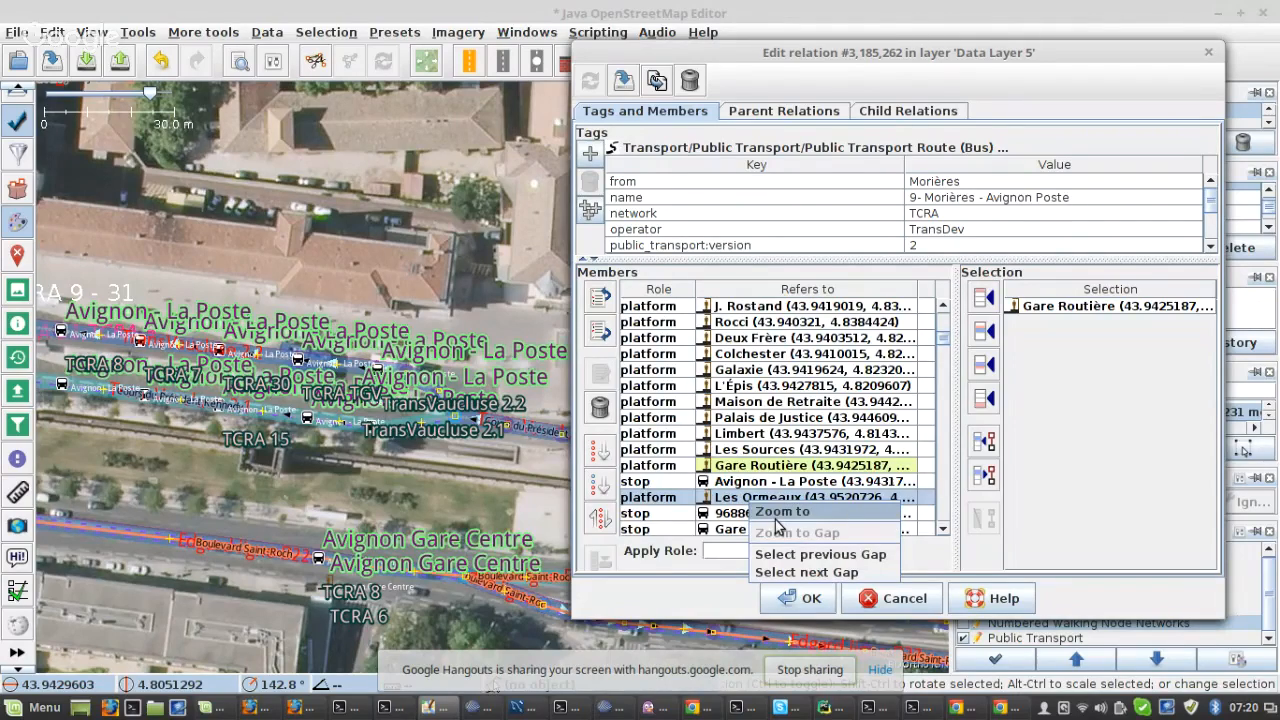
left_click(781, 512)
scroll(365, 420, "down", 2)
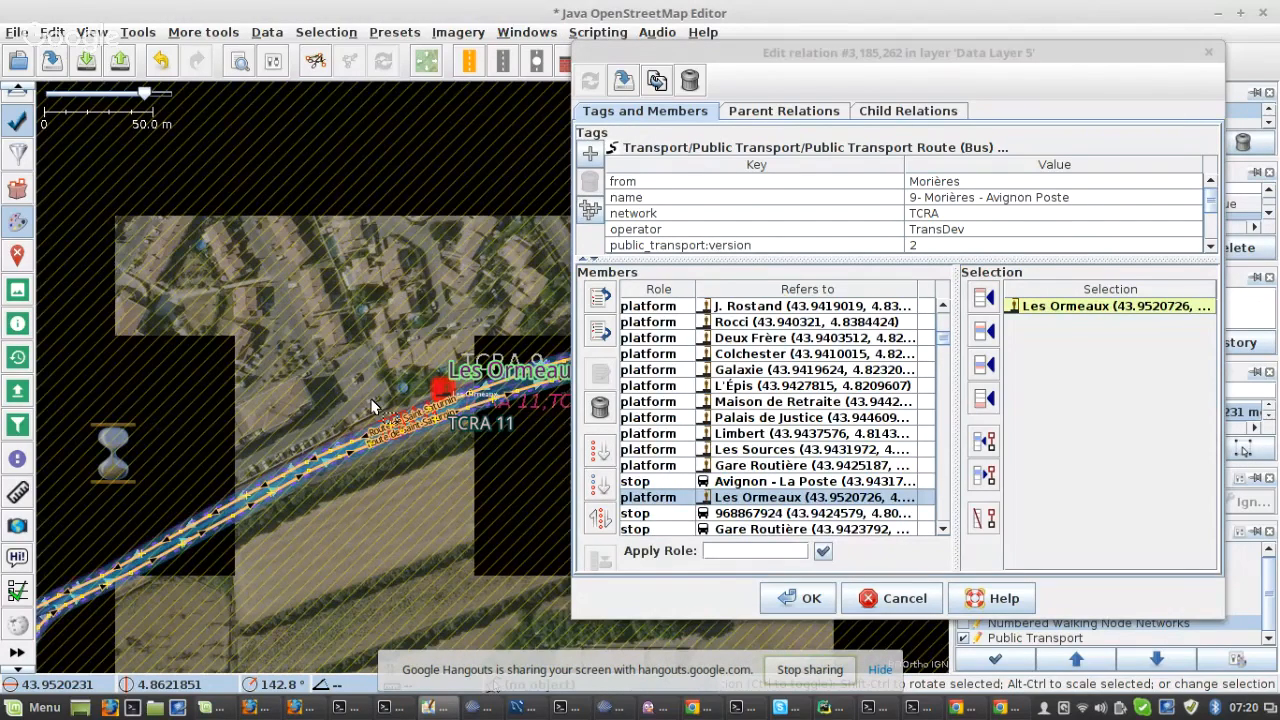
scroll(380, 405, "down", 2)
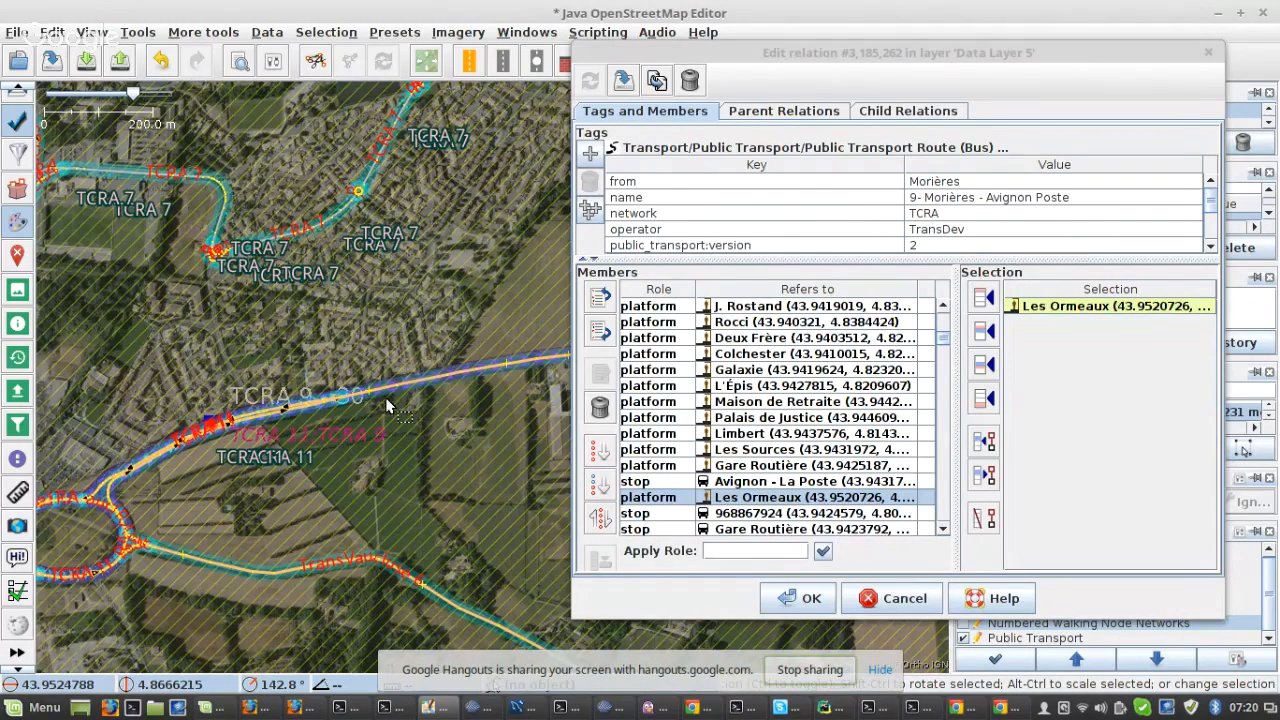
scroll(330, 406, "down", 1)
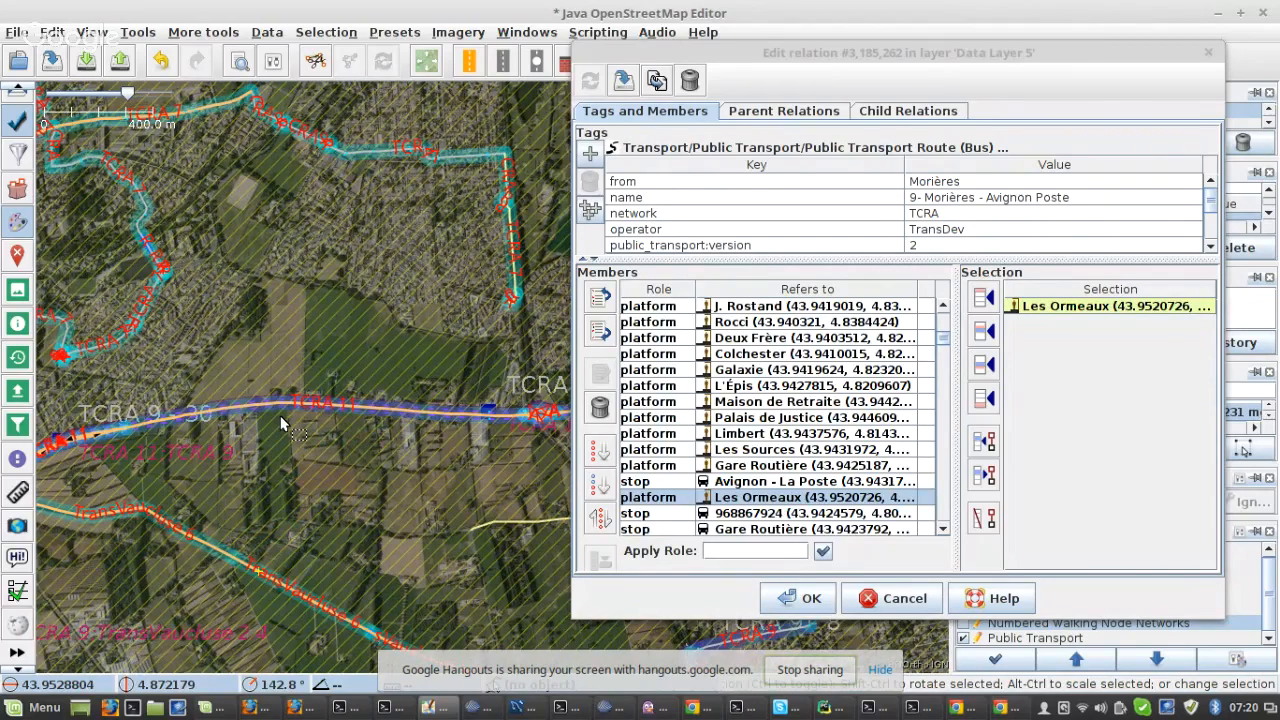
scroll(280, 415, "up", 2)
left_click(555, 444)
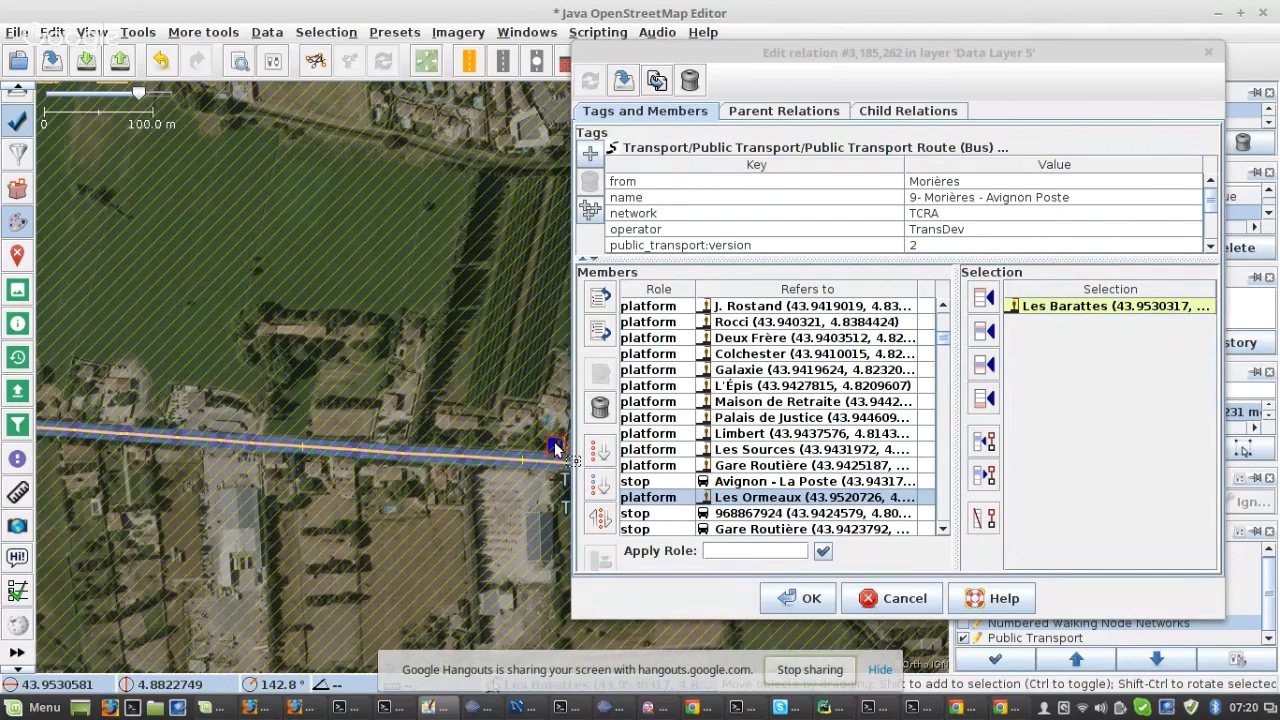
scroll(770, 484, "up", 3)
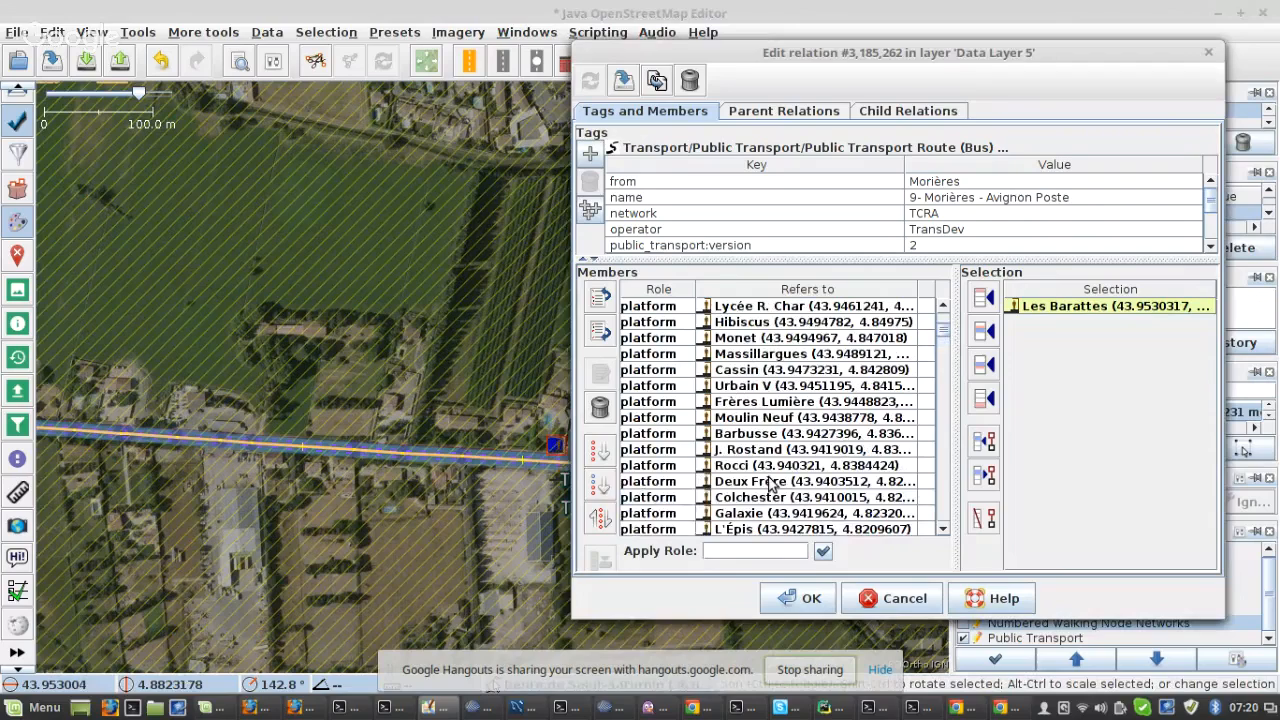
left_click(600, 331)
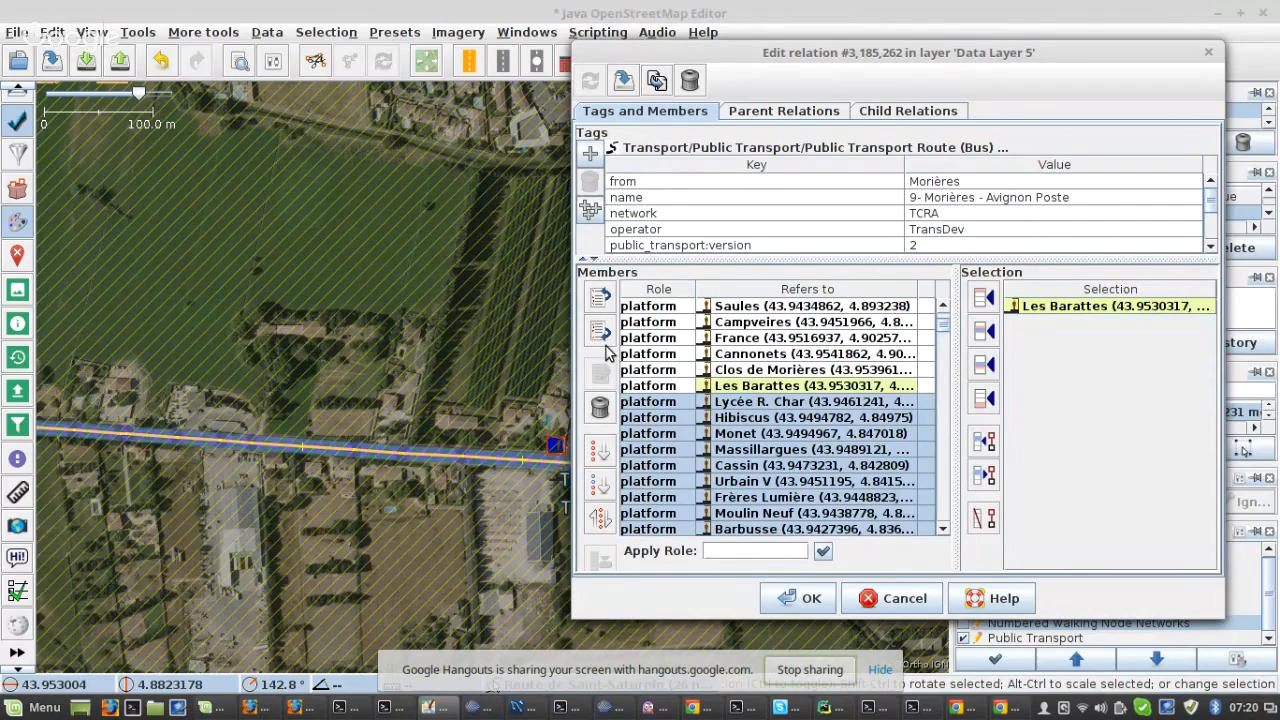
left_click(606, 345)
left_click(625, 86)
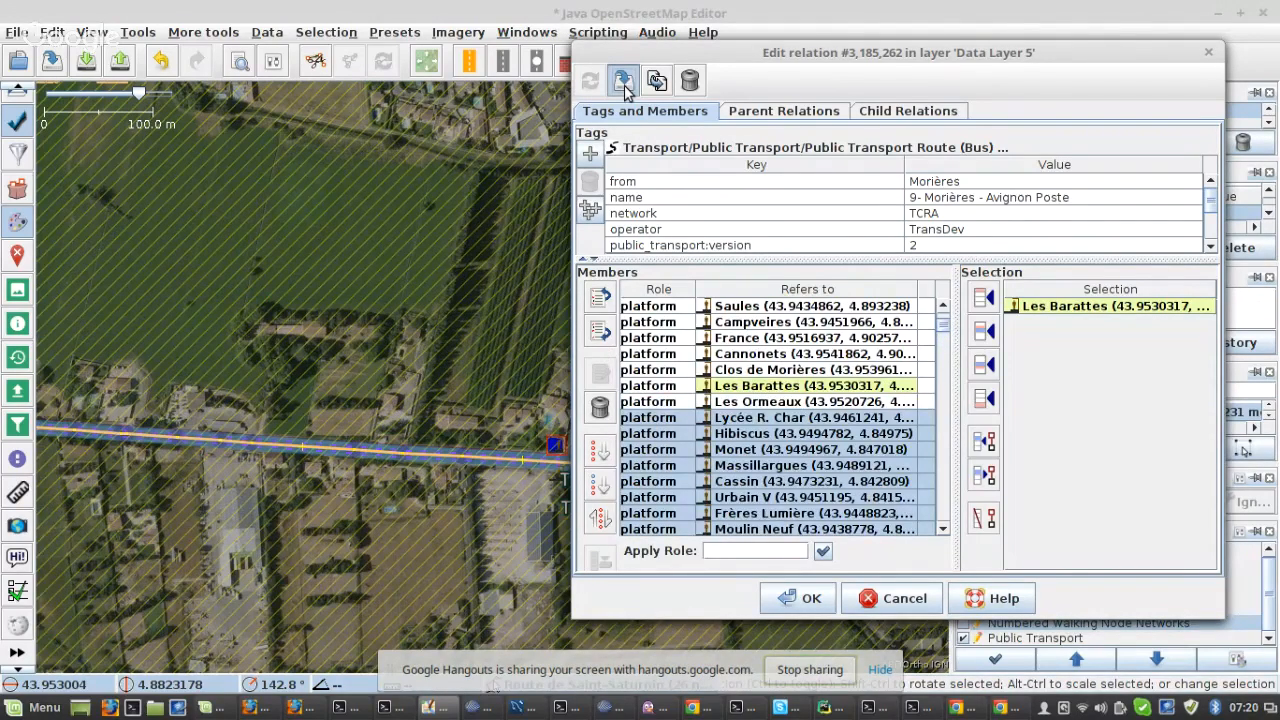
- Zoom the map to the unnamed stop member 968867924 to examine where it lies
scroll(790, 423, "down", 9)
scroll(776, 432, "up", 2)
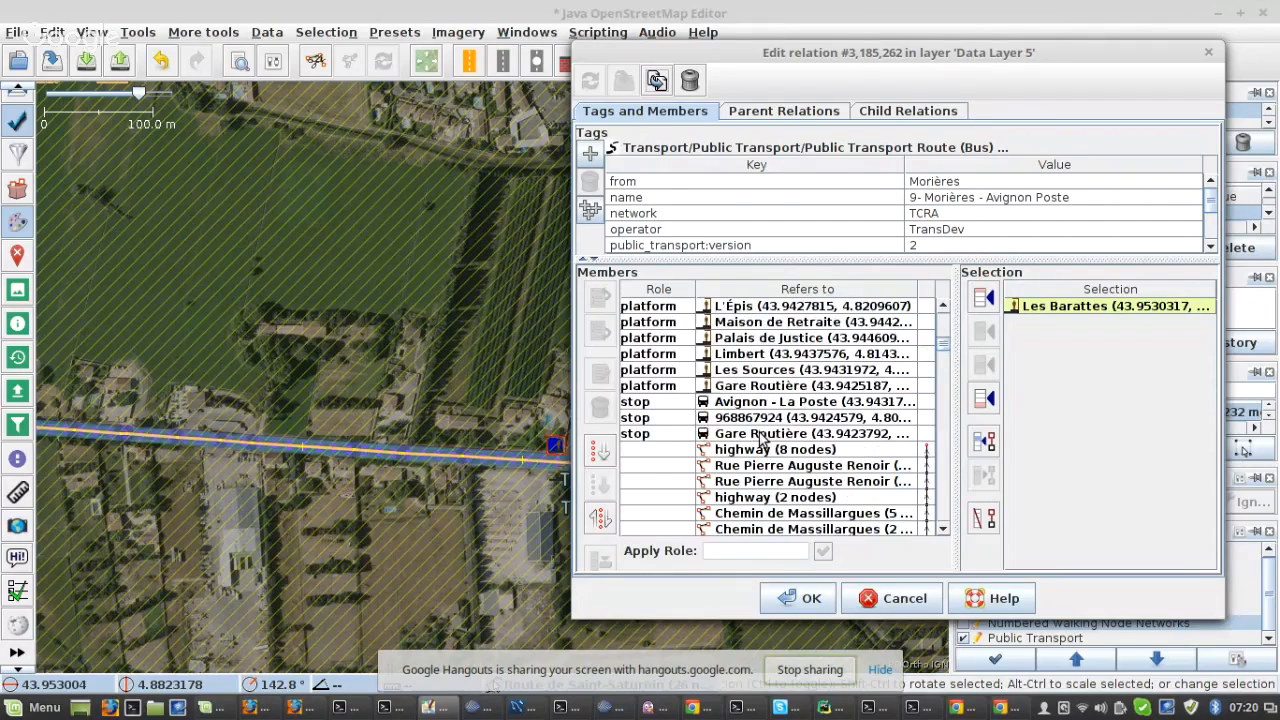
right_click(750, 419)
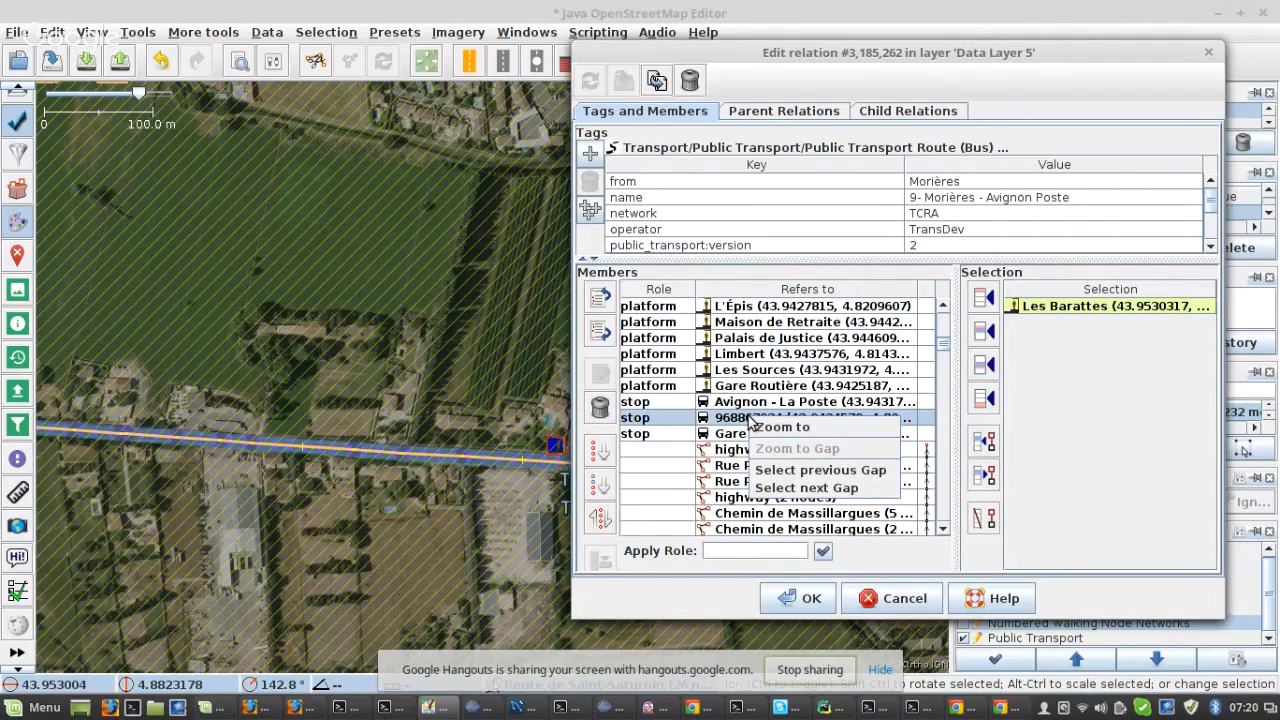
left_click(783, 427)
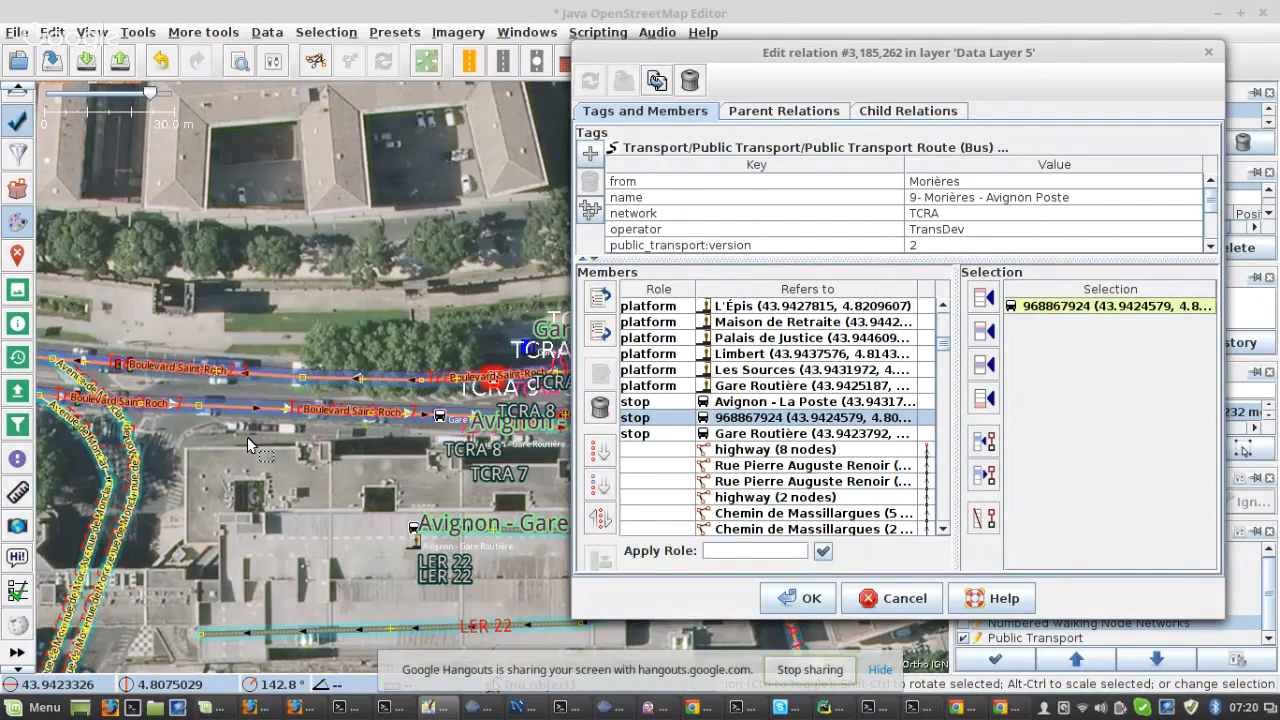
- Remove the unnamed stop 968867924 and the Gare Routière stop member from the relation
scroll(315, 432, "down", 2)
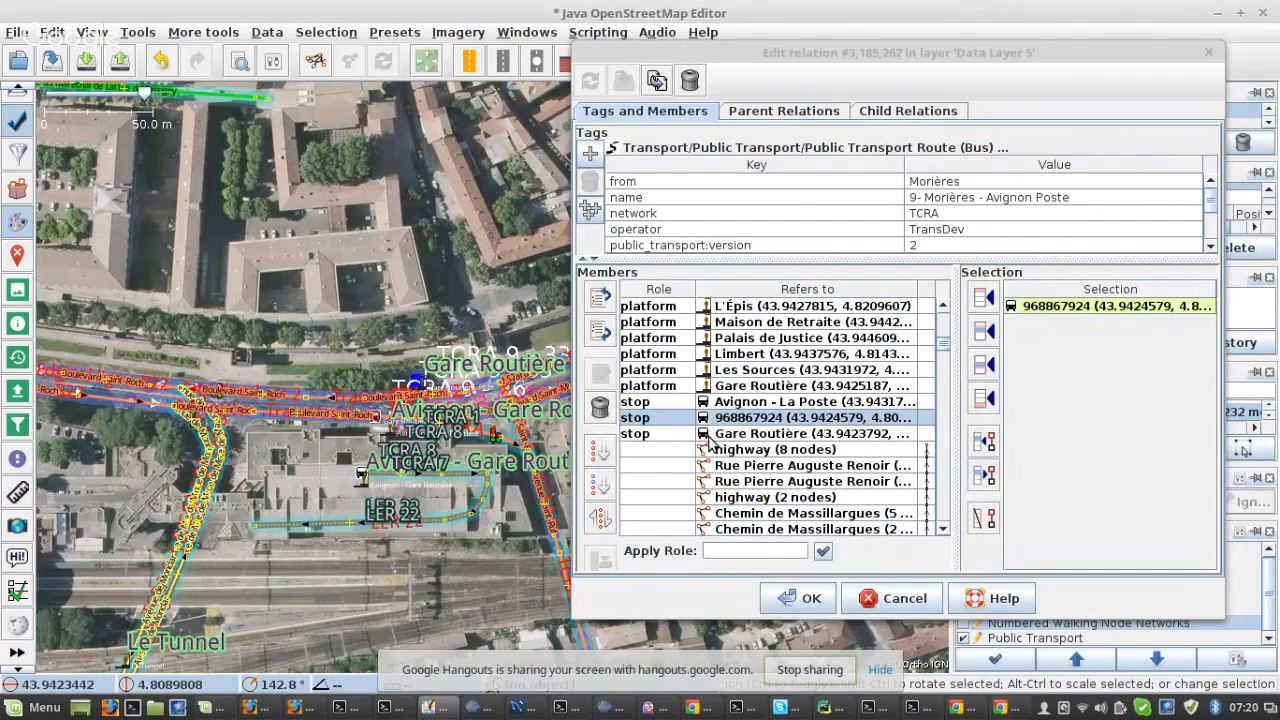
left_click(833, 420)
key("Delete")
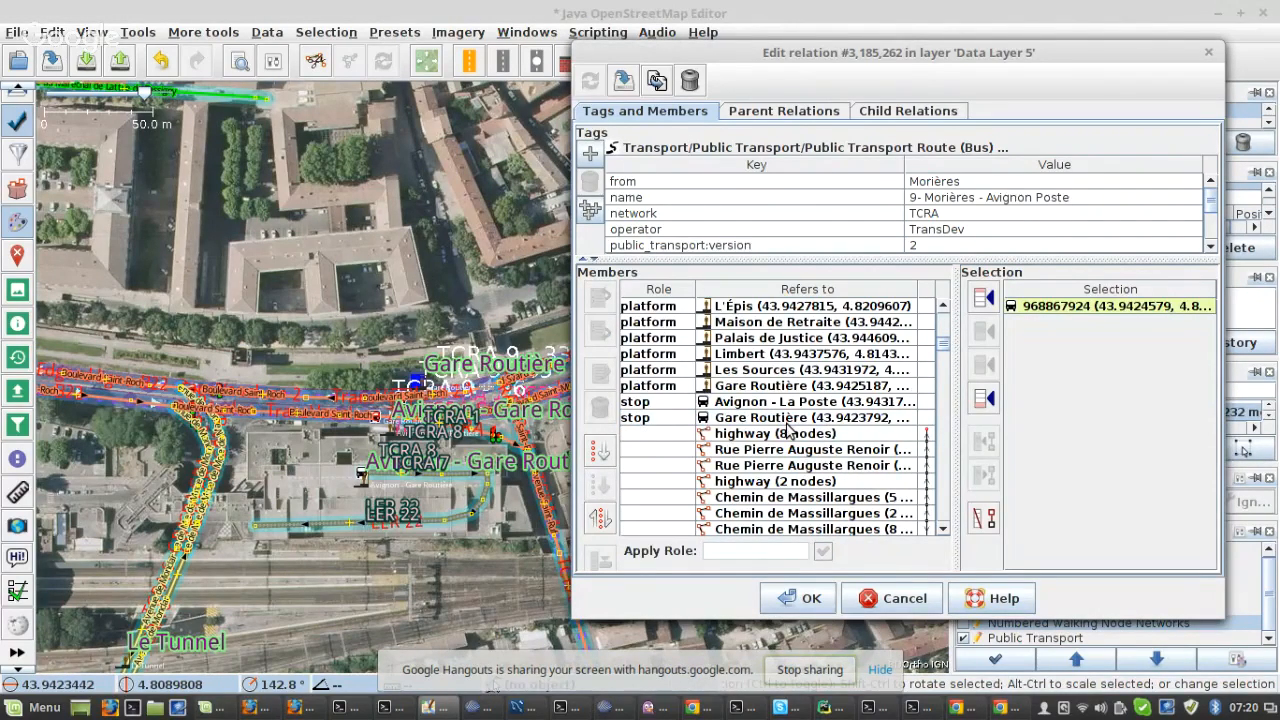
left_click(787, 422)
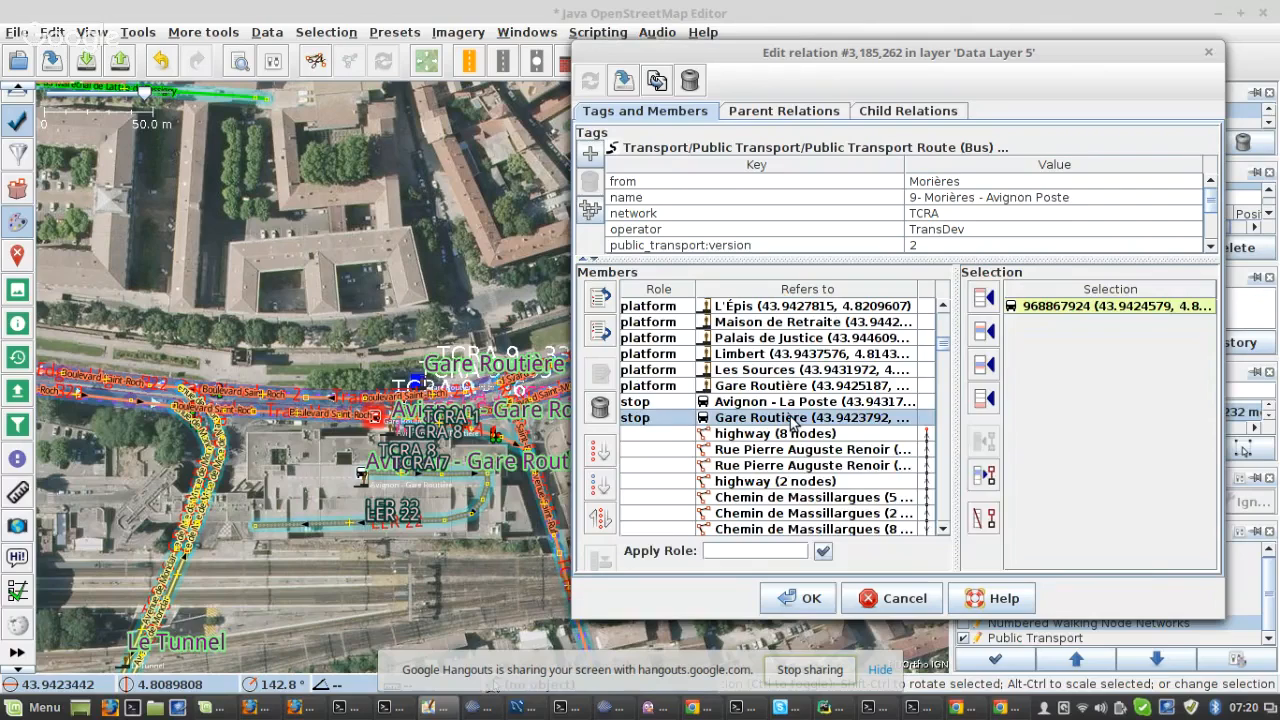
left_click(600, 408)
- Locate the JC Alliaud platform on the map and select the 4-node Rue Louis Pasteur way beside it
scroll(830, 420, "down", 3)
scroll(820, 415, "up", 3)
scroll(775, 408, "up", 5)
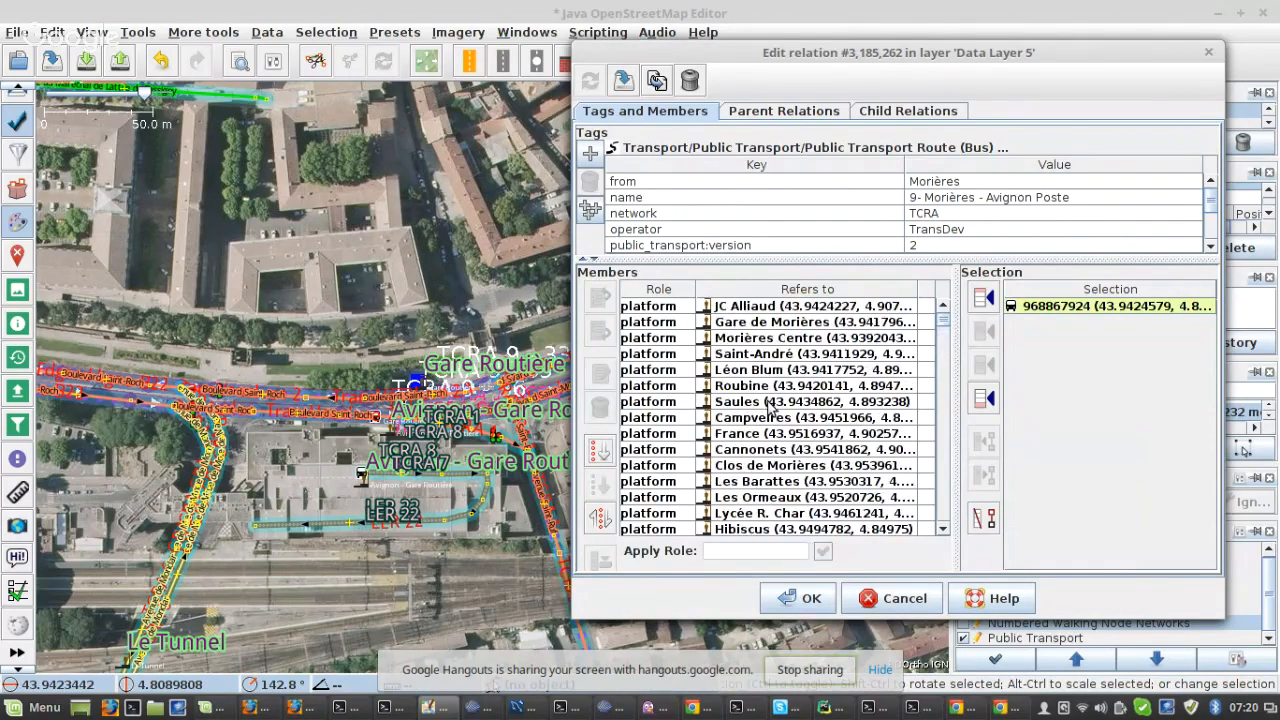
left_click(745, 308)
right_click(748, 312)
left_click(757, 323)
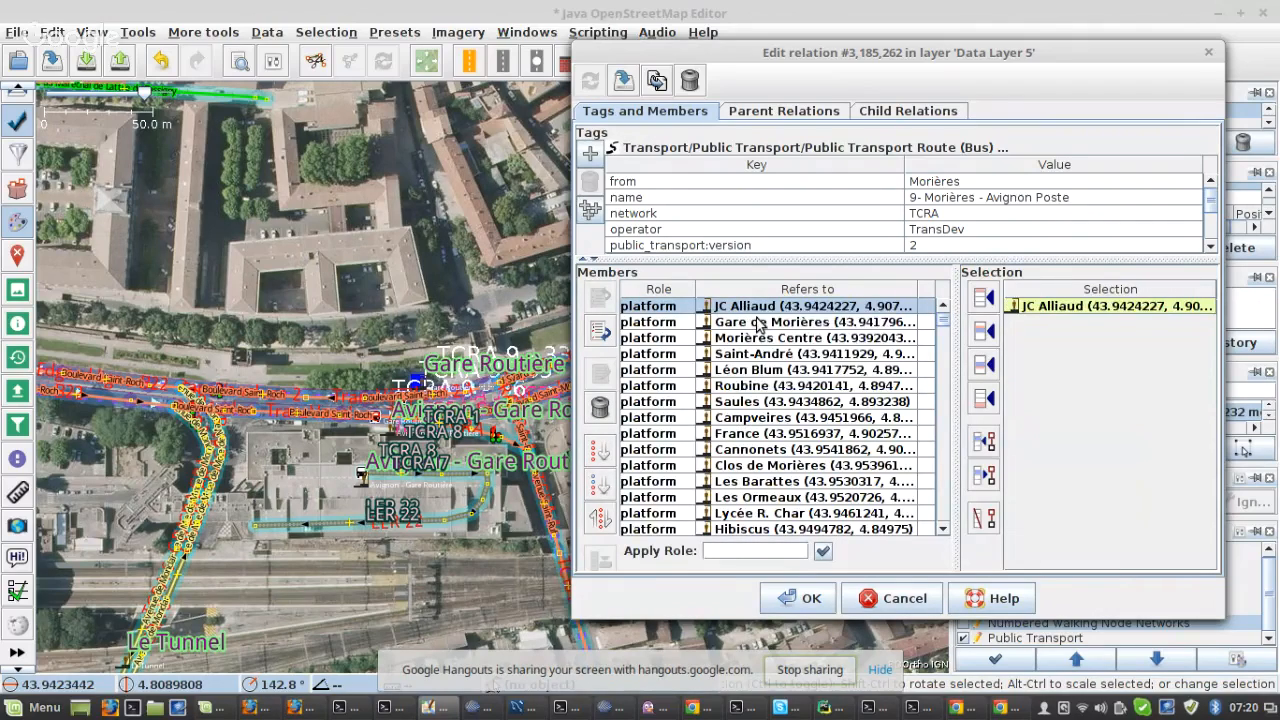
left_click(600, 331)
scroll(503, 397, "up", 4)
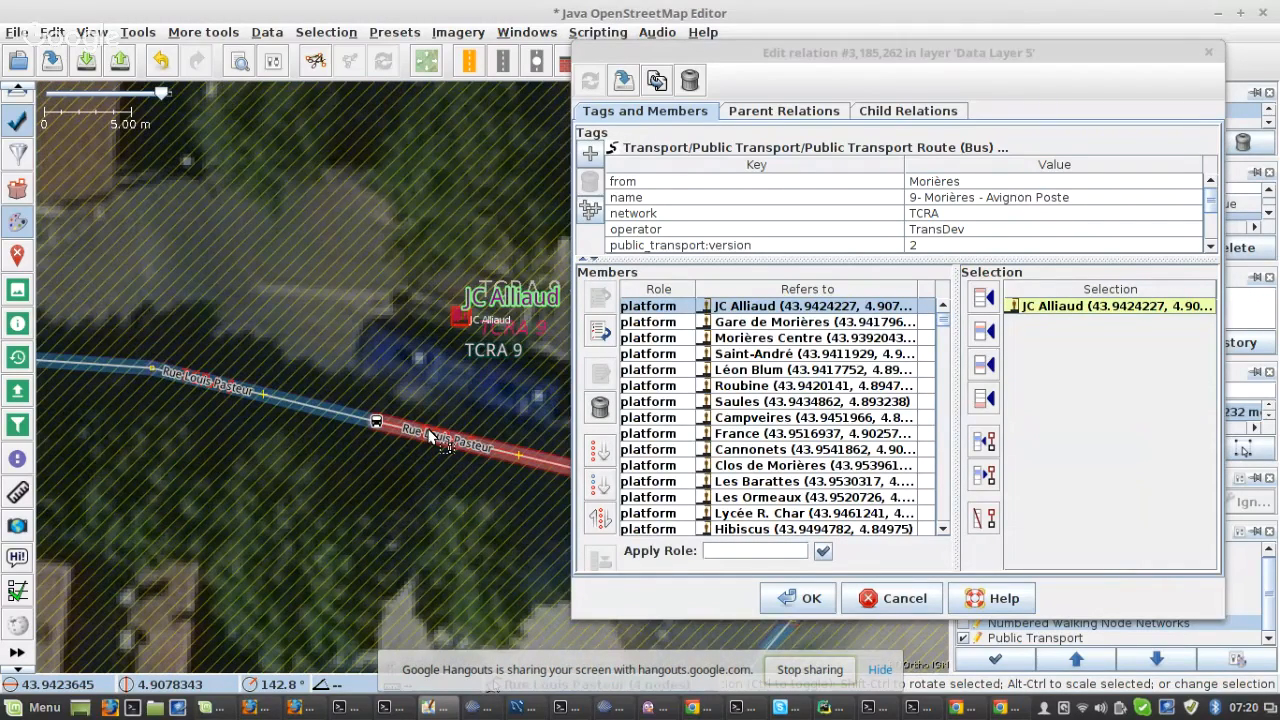
left_click(429, 433)
- Reverse the order of the way members from the first way through the 4-node Rue Louis Pasteur
scroll(155, 320, "down", 4)
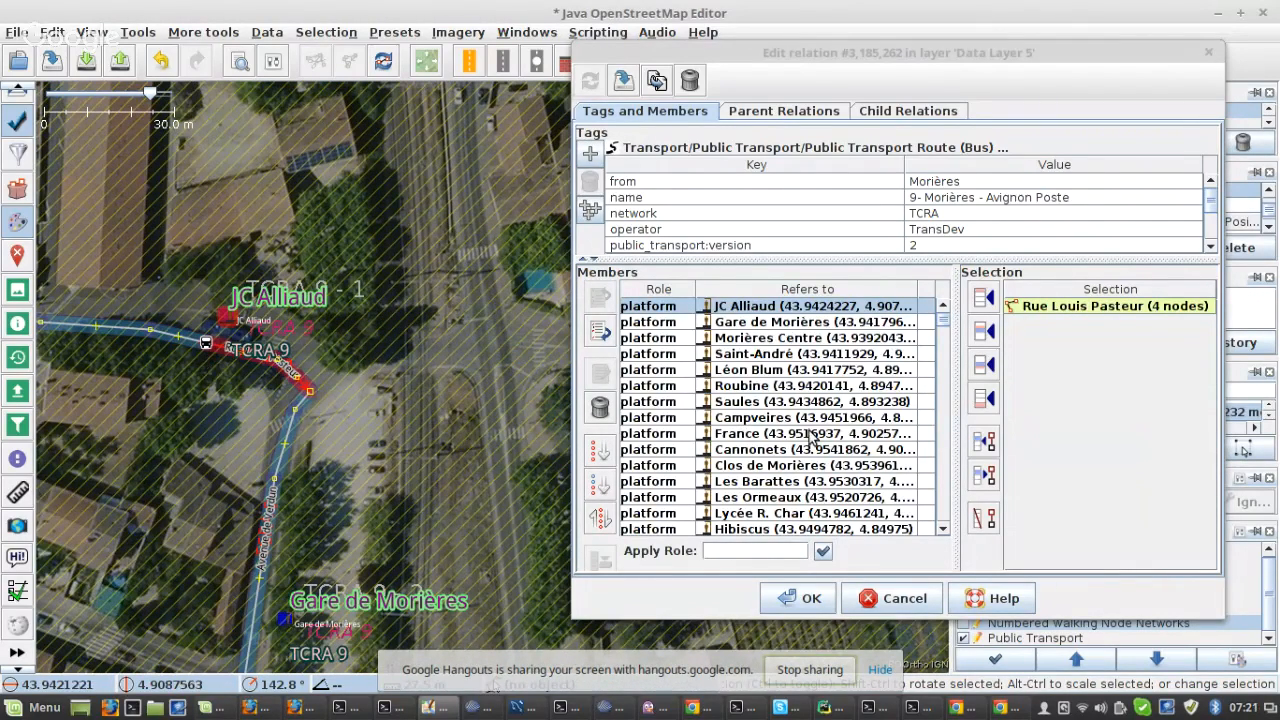
scroll(785, 425, "down", 10)
scroll(785, 425, "down", 15)
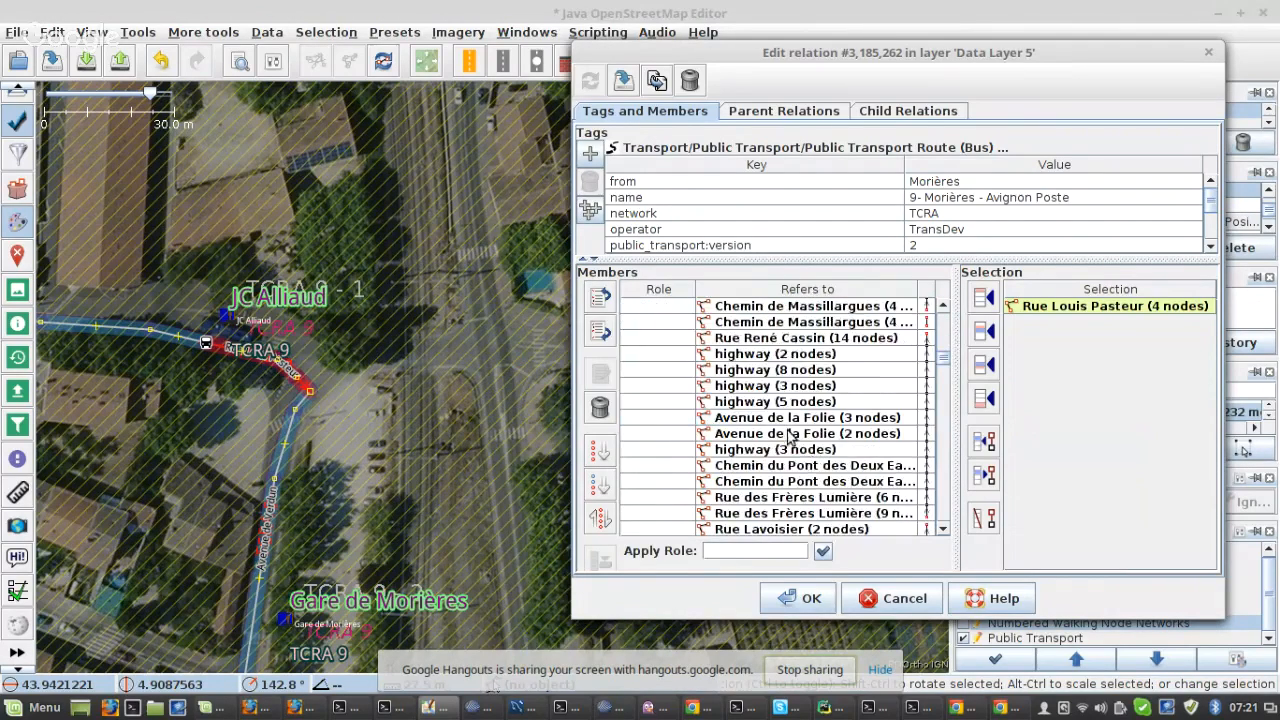
scroll(785, 480, "down", 15)
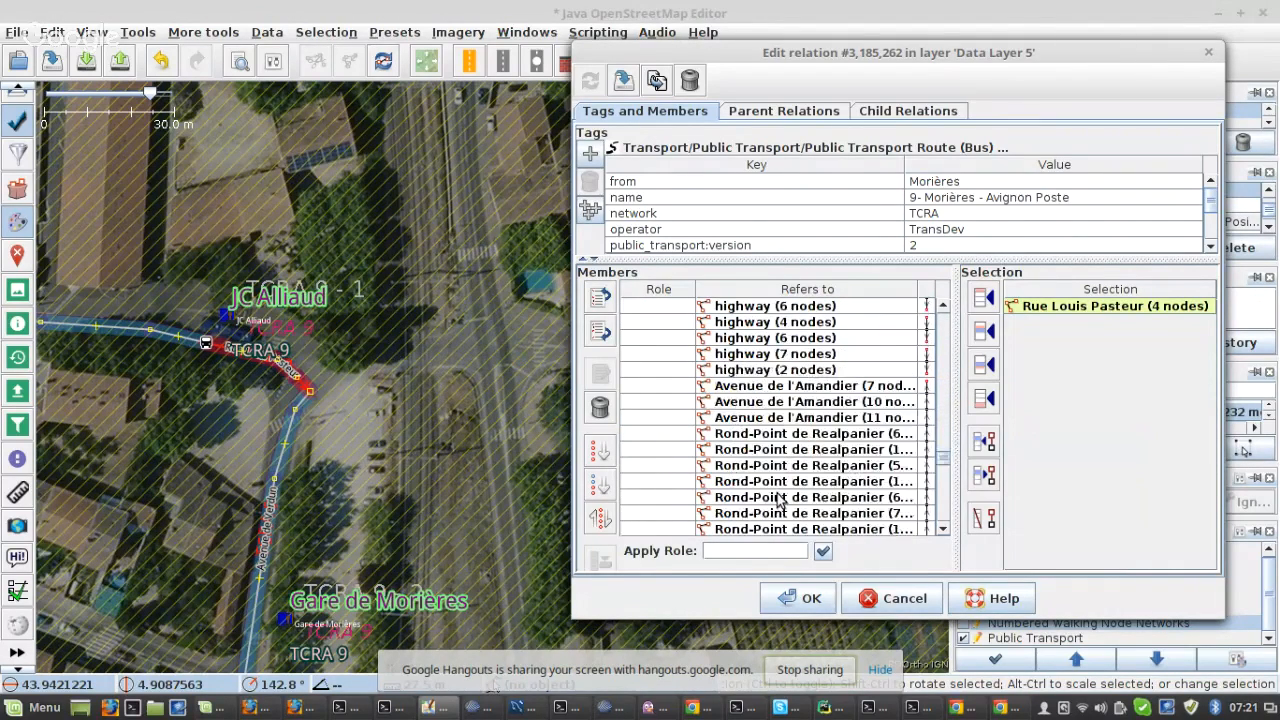
scroll(774, 503, "up", 4)
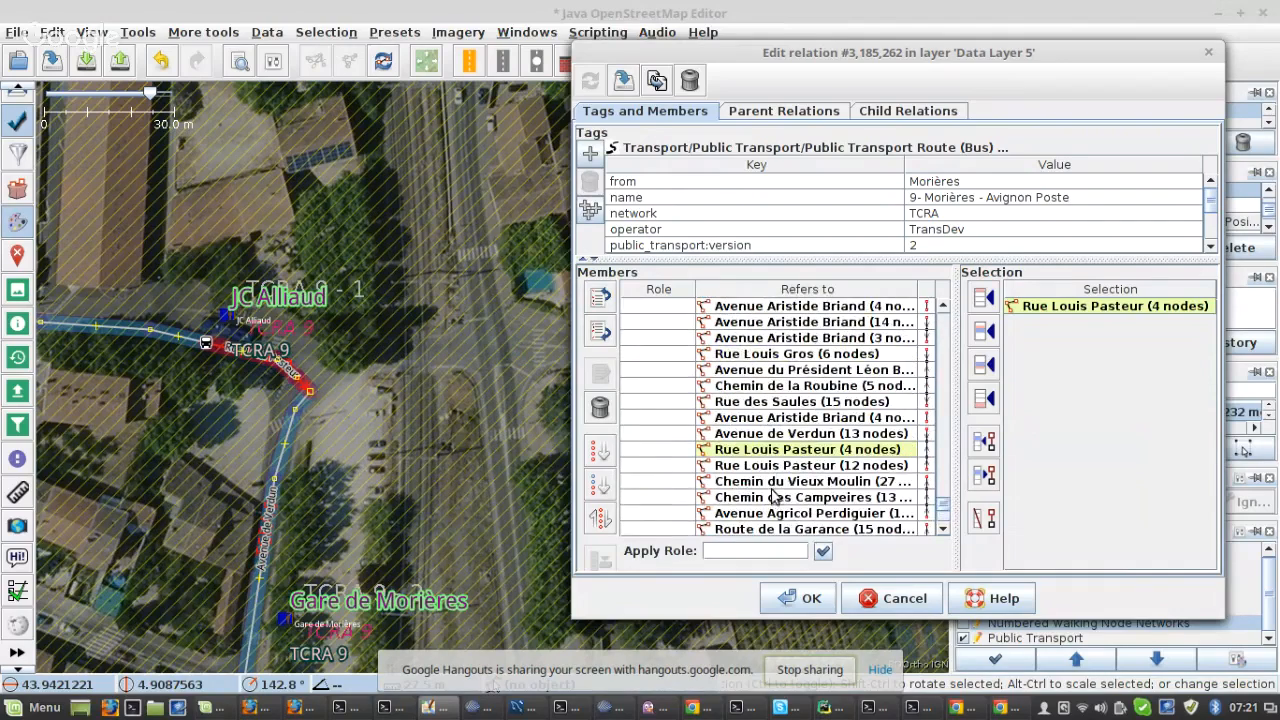
left_click(768, 452, "shift")
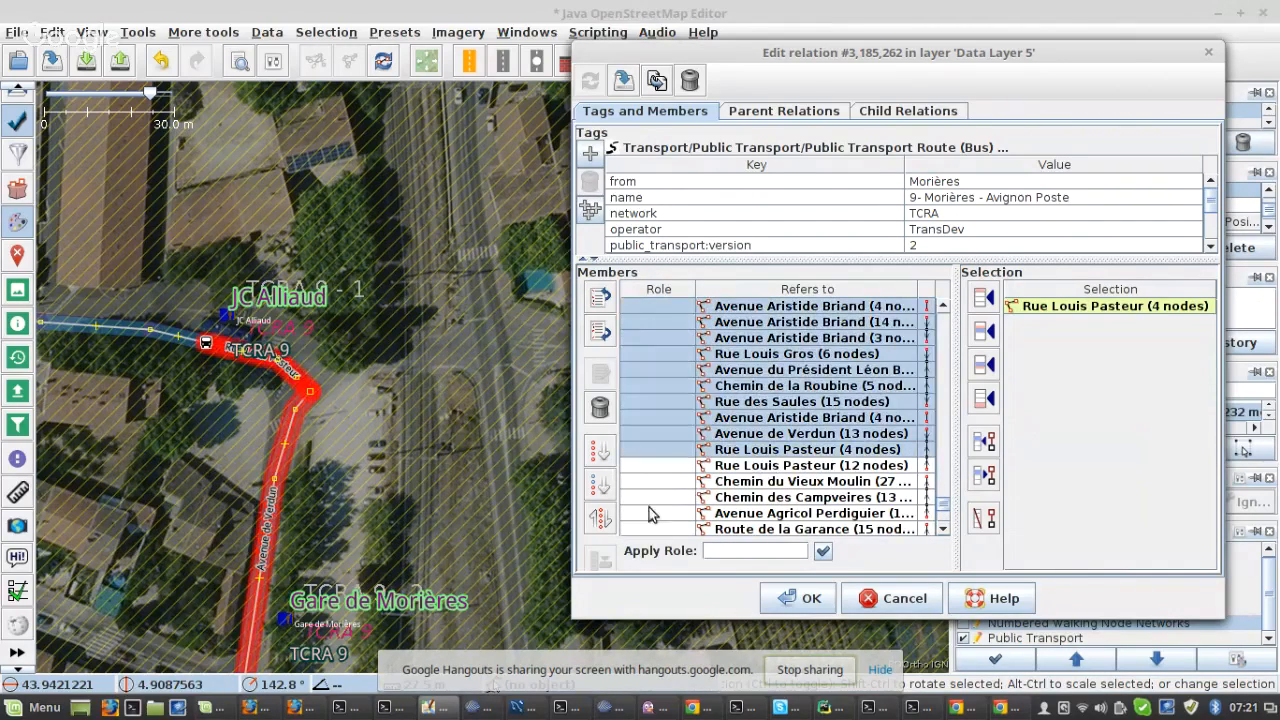
left_click(600, 517)
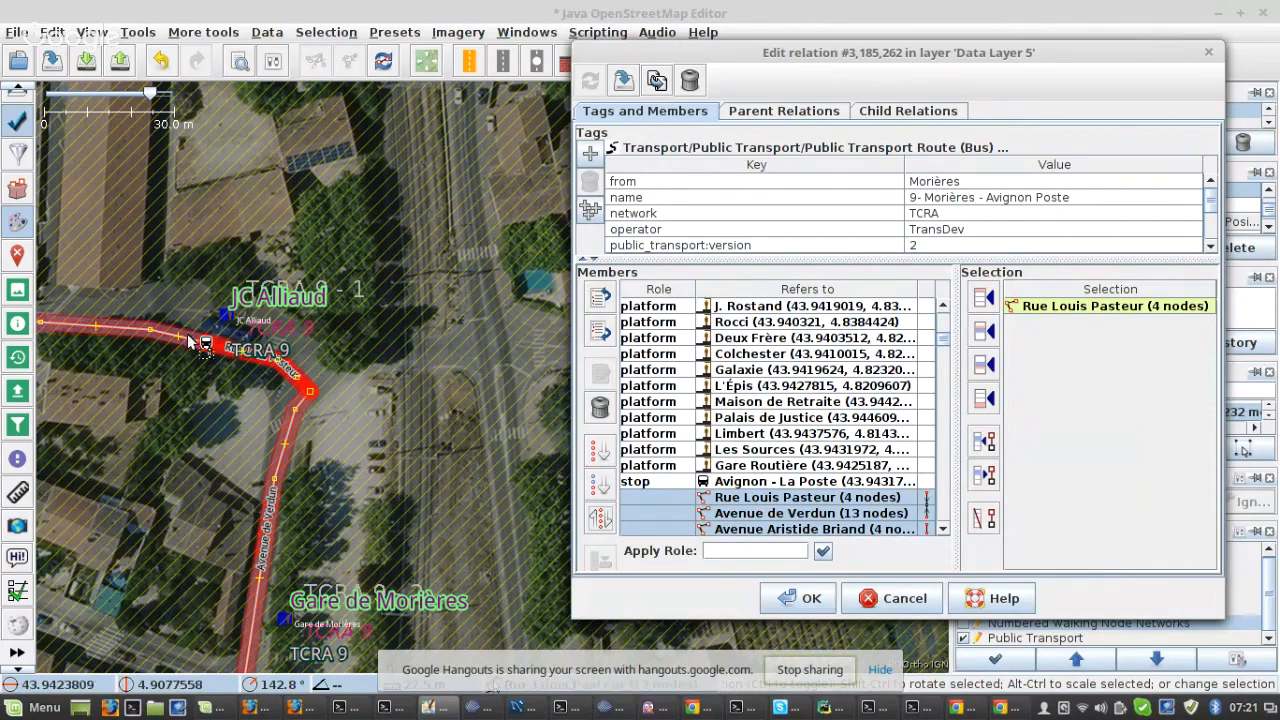
- Remove the 12-node Rue Louis Pasteur way from the relation and sort the members from the 4-node Rue Louis Pasteur downward
left_click(193, 339)
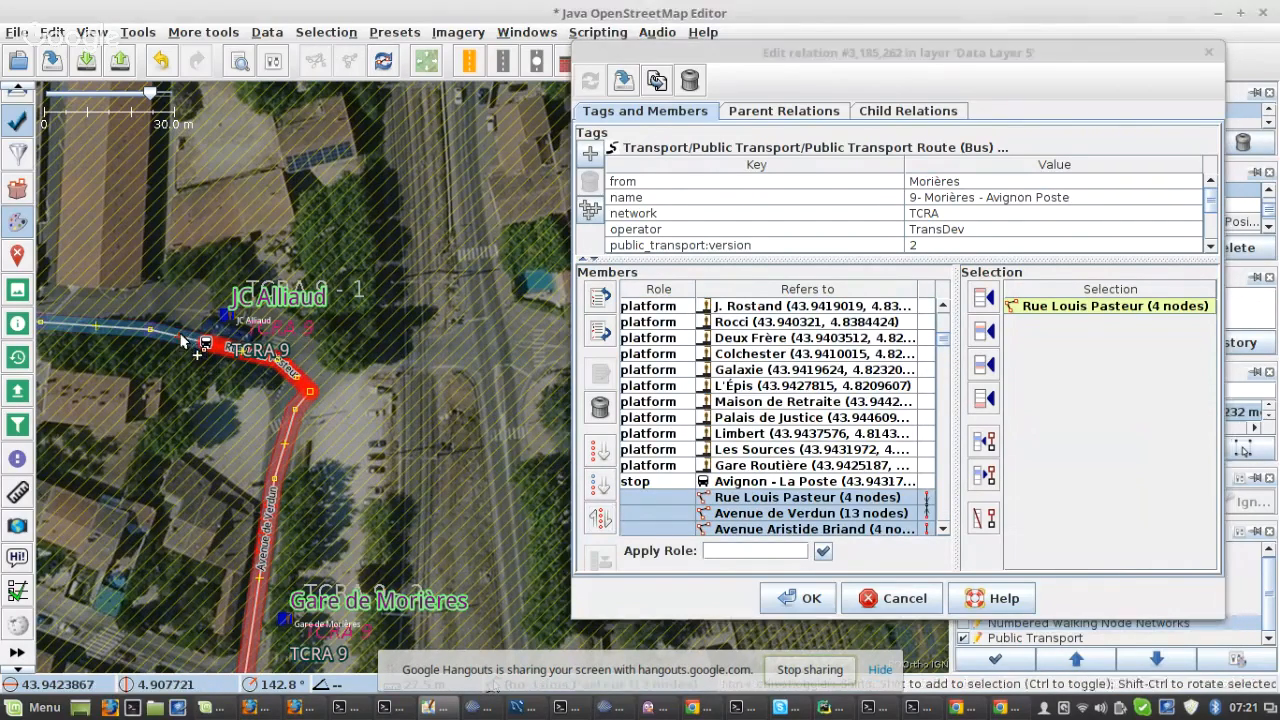
left_click(980, 518)
left_click(745, 499)
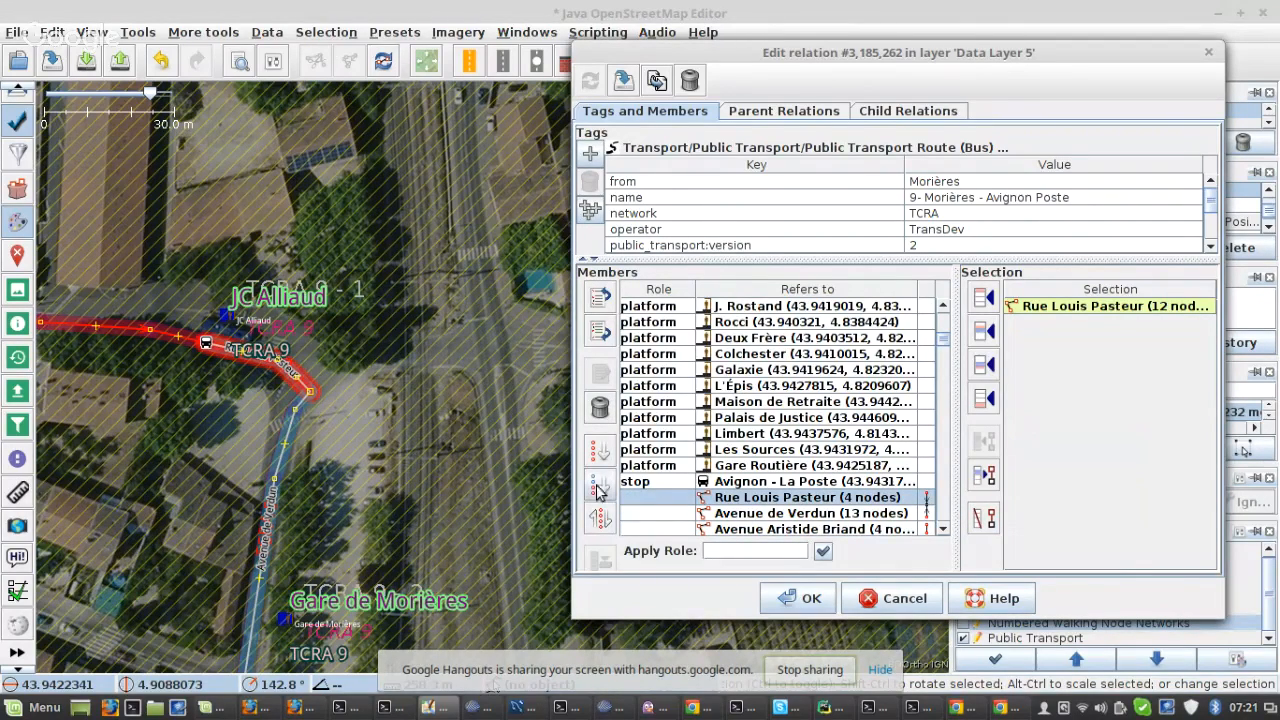
key("shift+Down")
key("shift+Down")
key("shift+Down")
key("shift+Down")
key("shift+Down")
key("shift+Down")
key("shift+Down")
key("shift+Down")
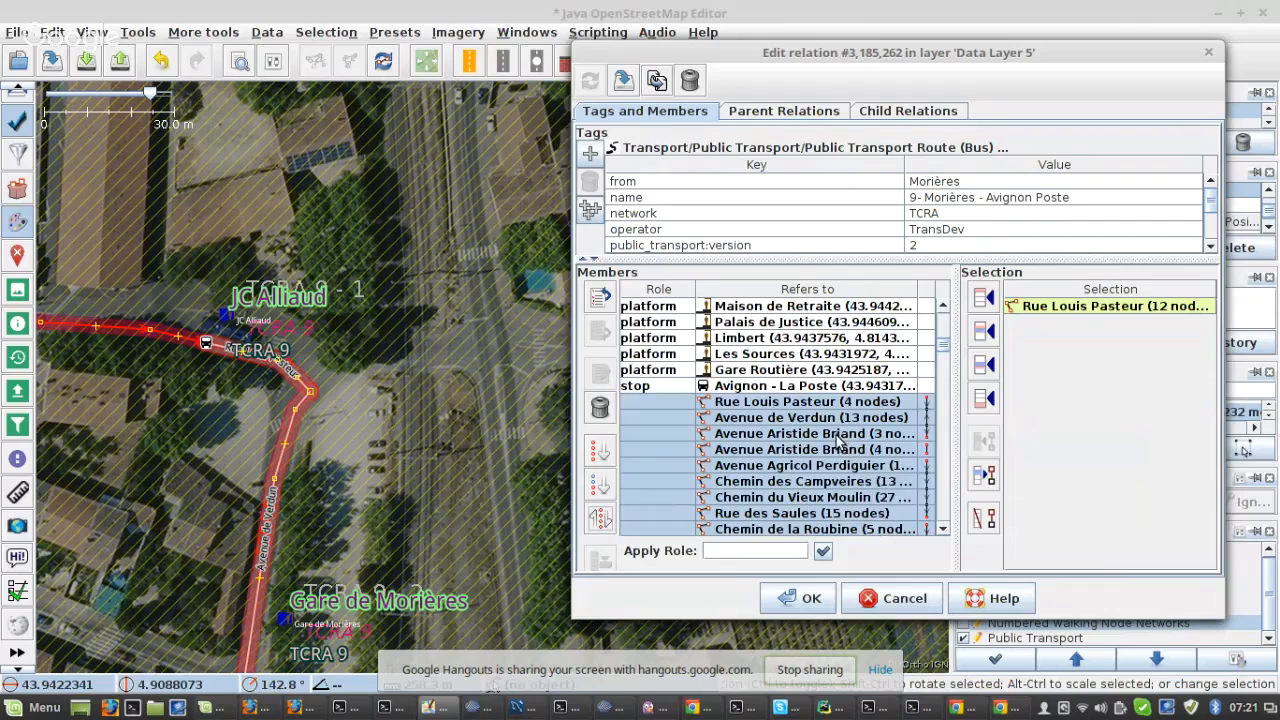
- Inspect the gap at the 3-node Avenue Aristide Briand on the map and remove that way from the relation
right_click(845, 441)
left_click(880, 464)
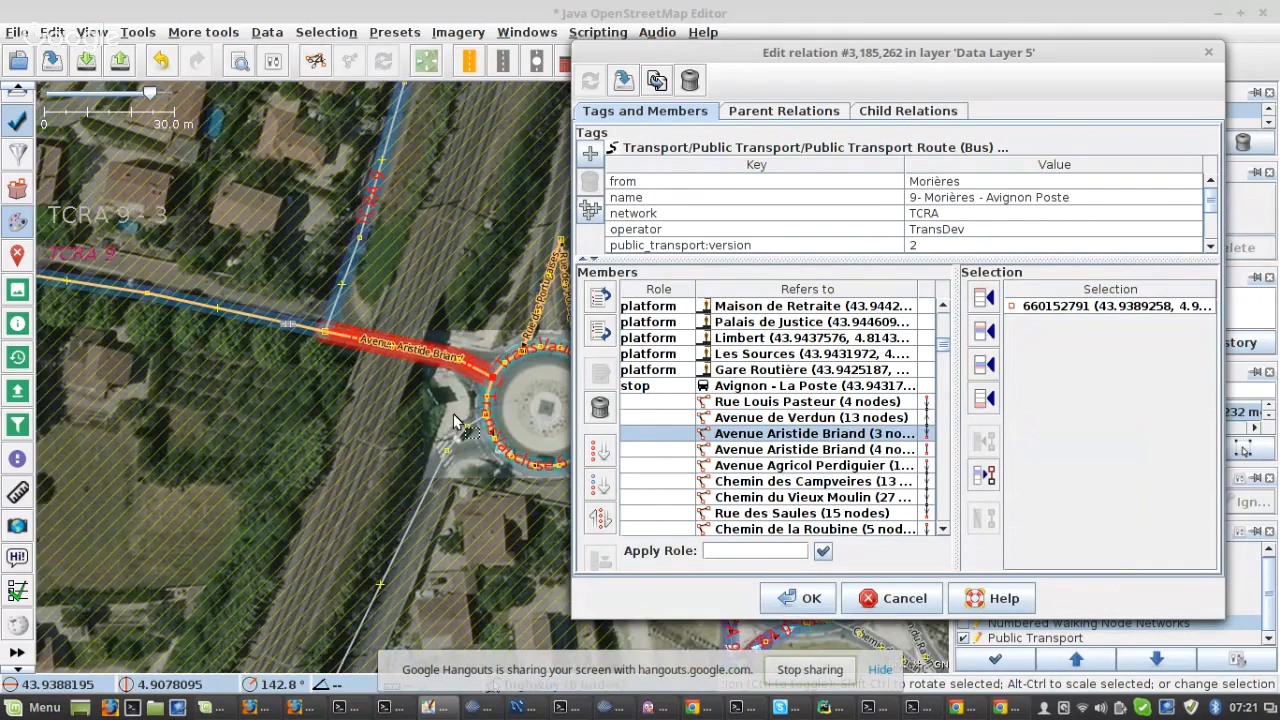
scroll(300, 393, "down", 6)
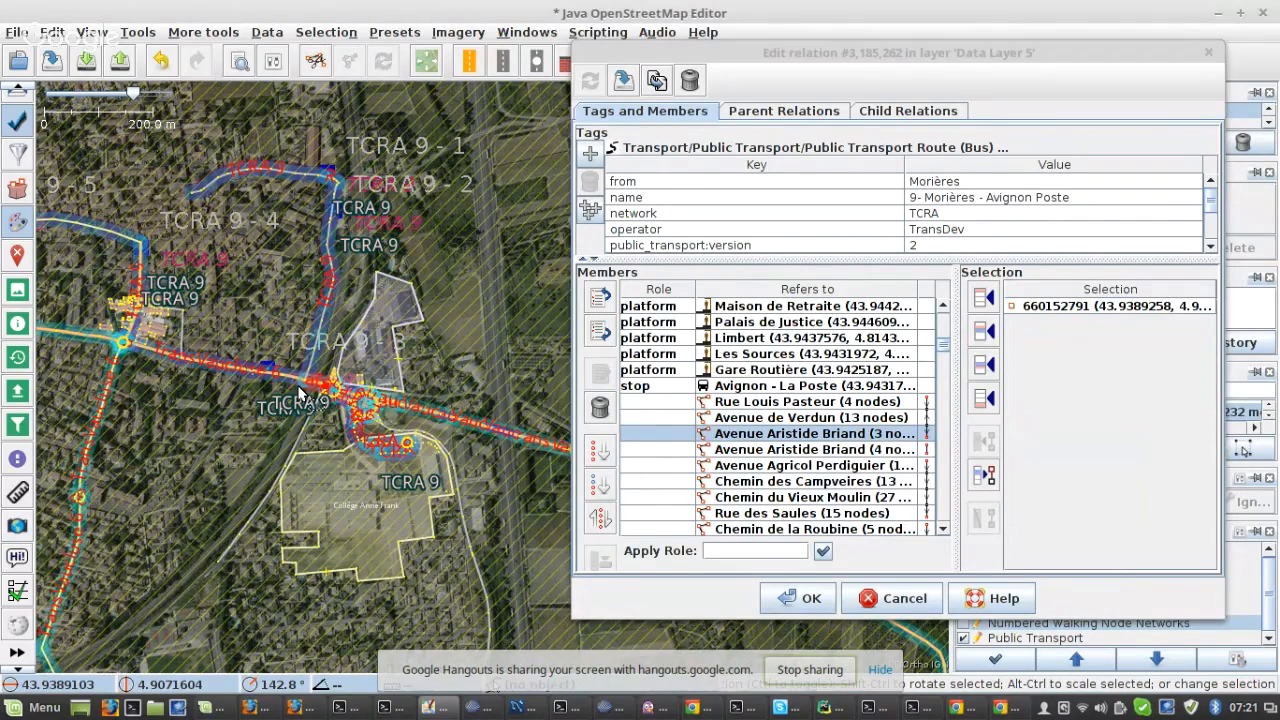
left_click(600, 408)
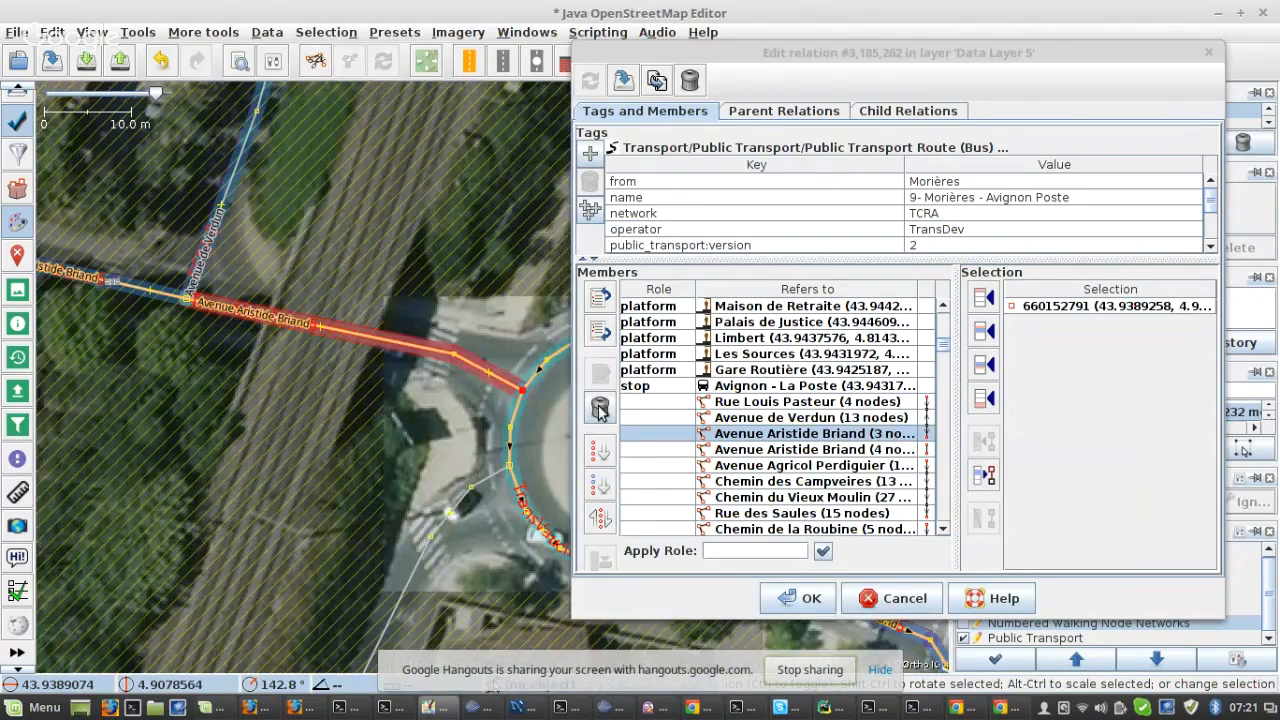
left_click(600, 410)
- Select the 14-node Avenue Aristide Briand on the map and sort the members from Avenue de Verdun downward
left_click(161, 293)
left_click(763, 417)
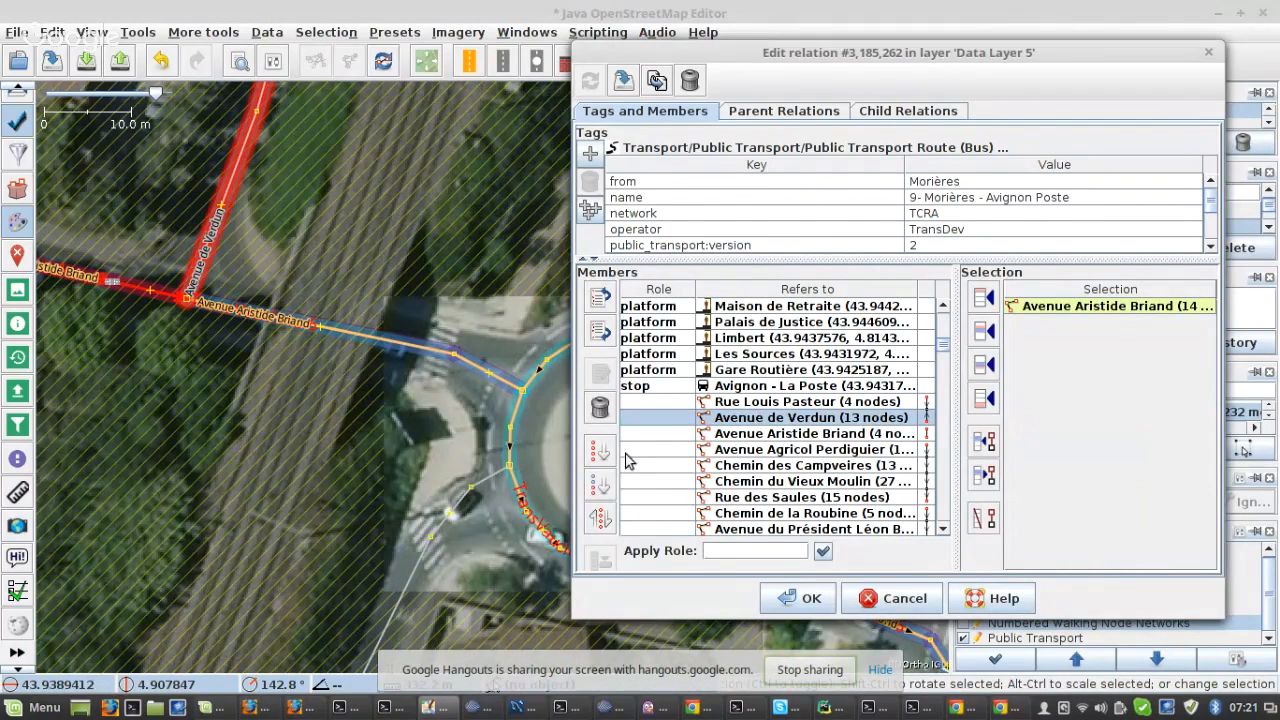
left_click(604, 485)
- Add the 5-node roundabout section leading to Rue Louis Gros after the 14-node Avenue Aristide Briand, and sort the members from there downward
left_click(800, 433)
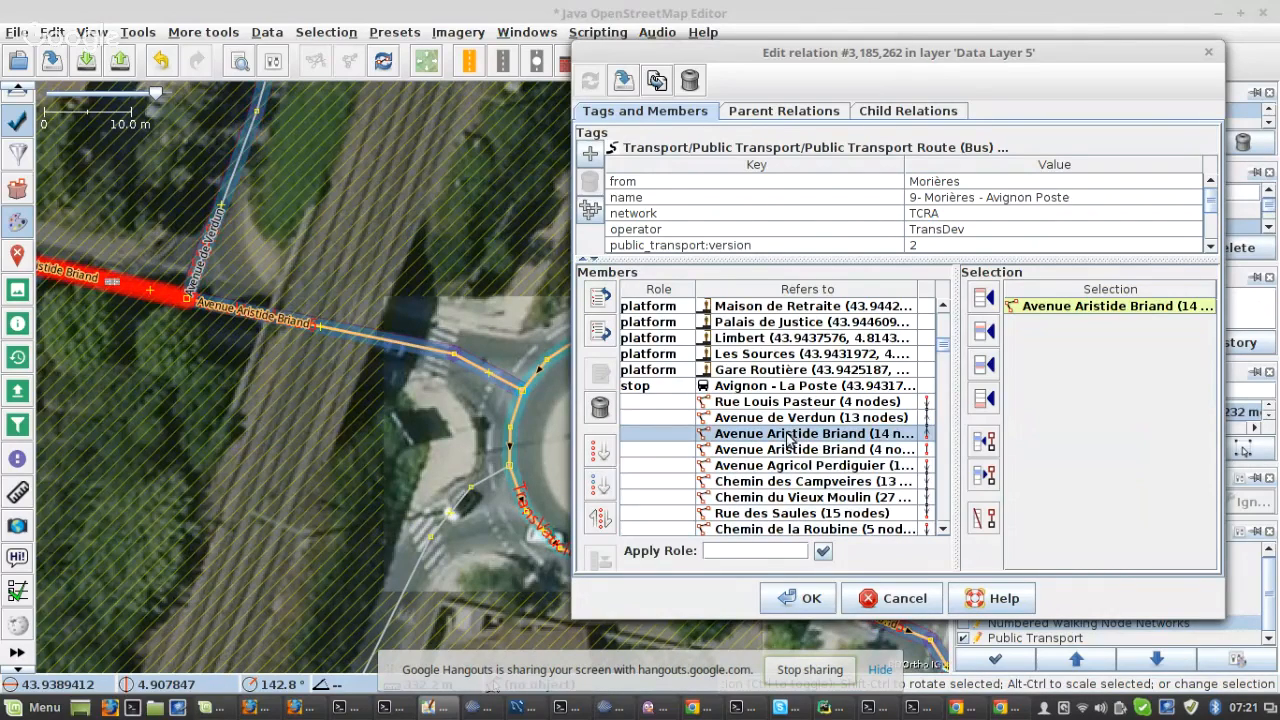
right_click(800, 433)
left_click(830, 463)
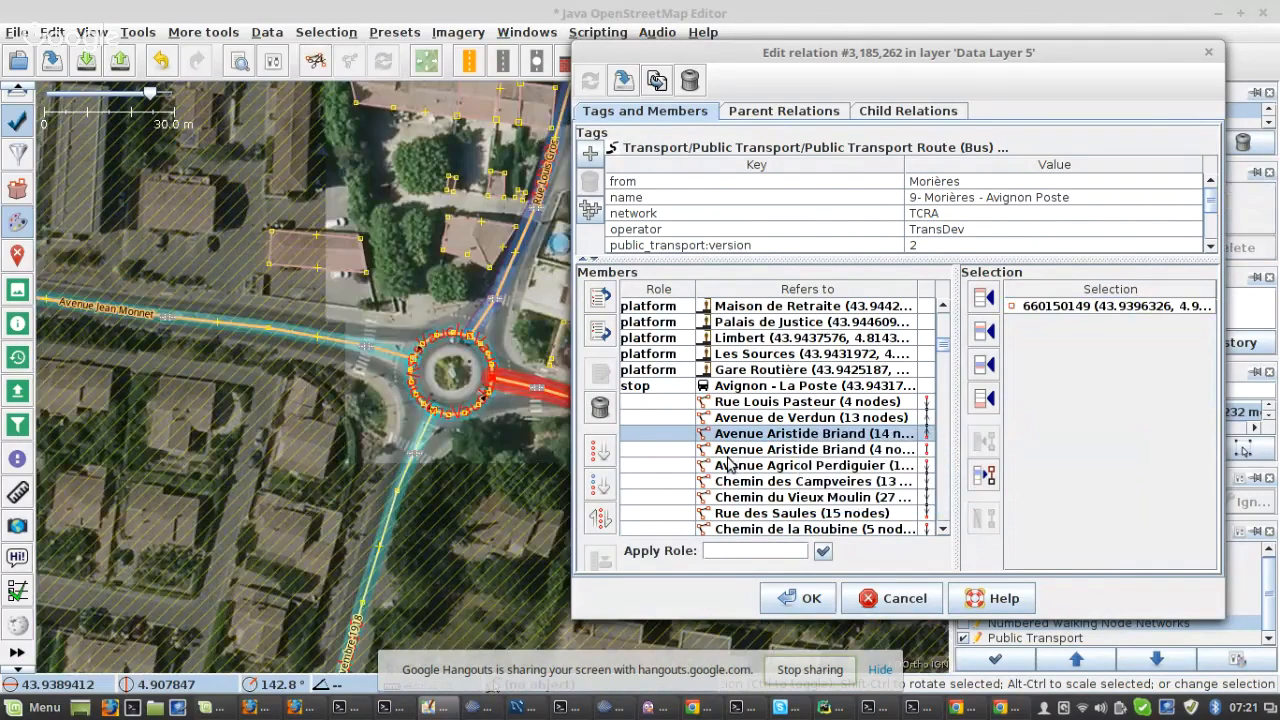
scroll(498, 358, "up", 3)
left_click(460, 360)
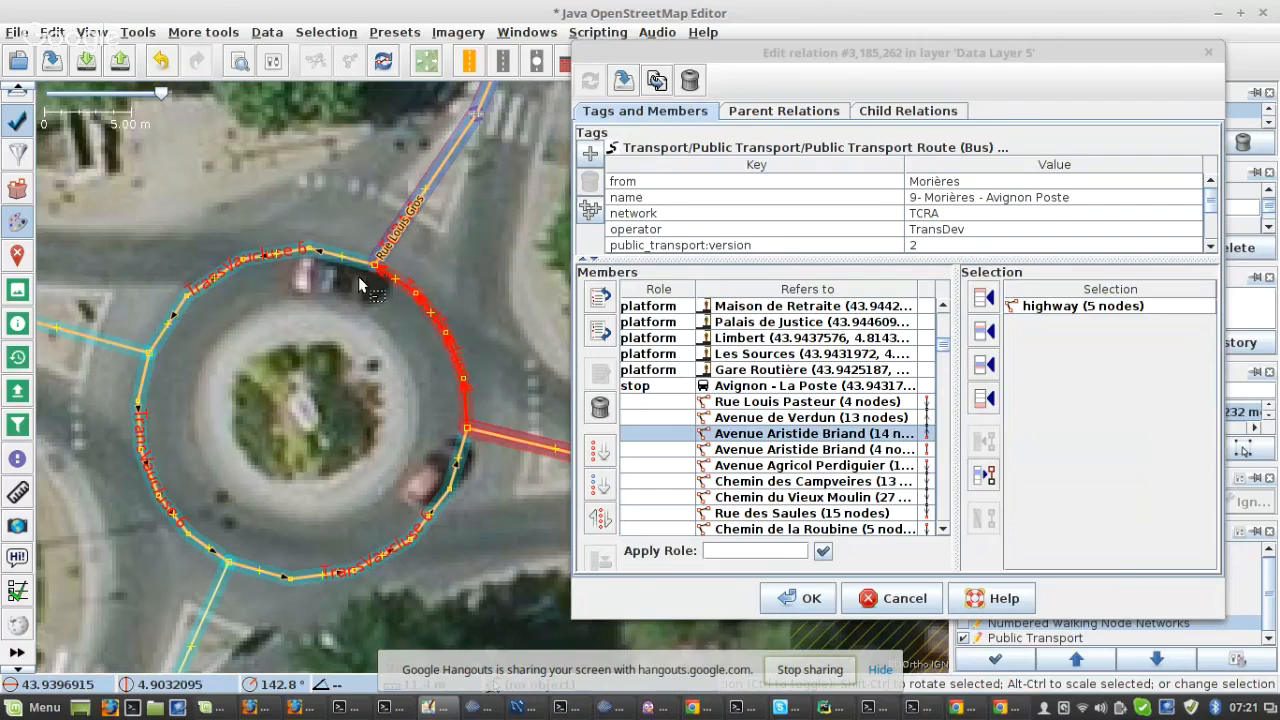
left_click(980, 372)
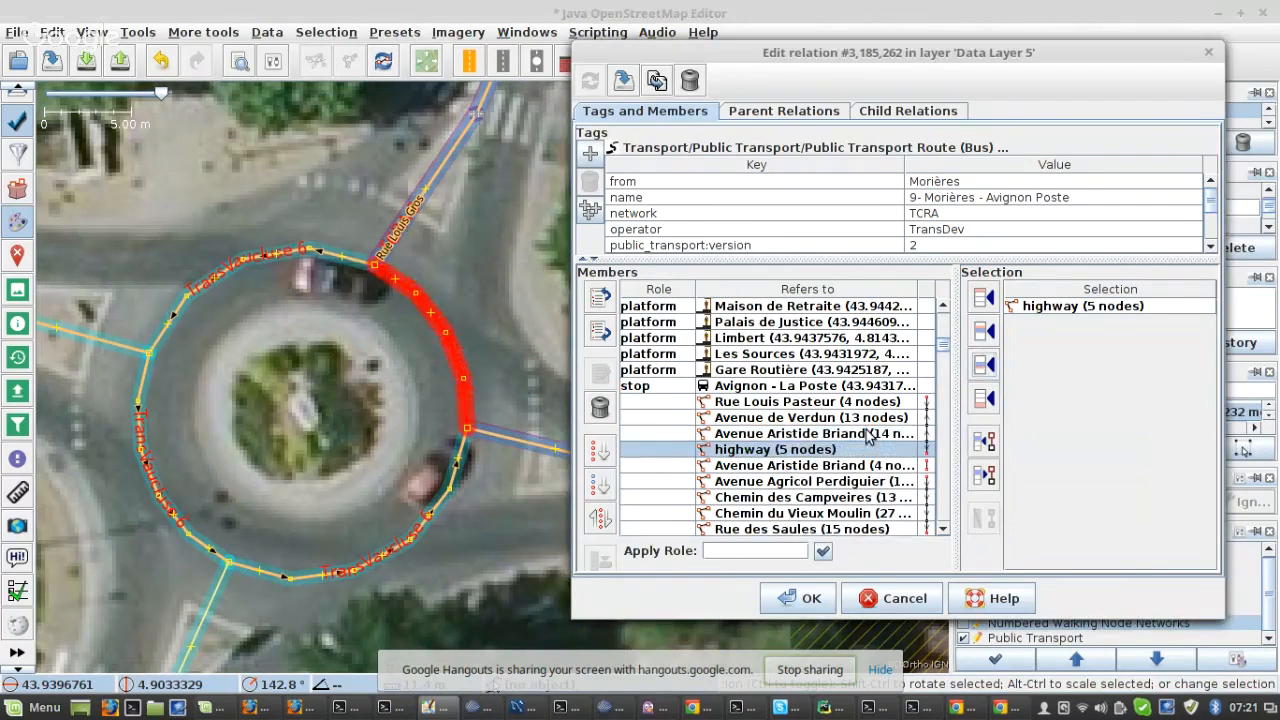
left_click(600, 486)
- Zoom to the gap after Avenue Agricol Perdiguier, add the missing 5-node roundabout section there, and sort the following members
scroll(825, 485, "down", 3)
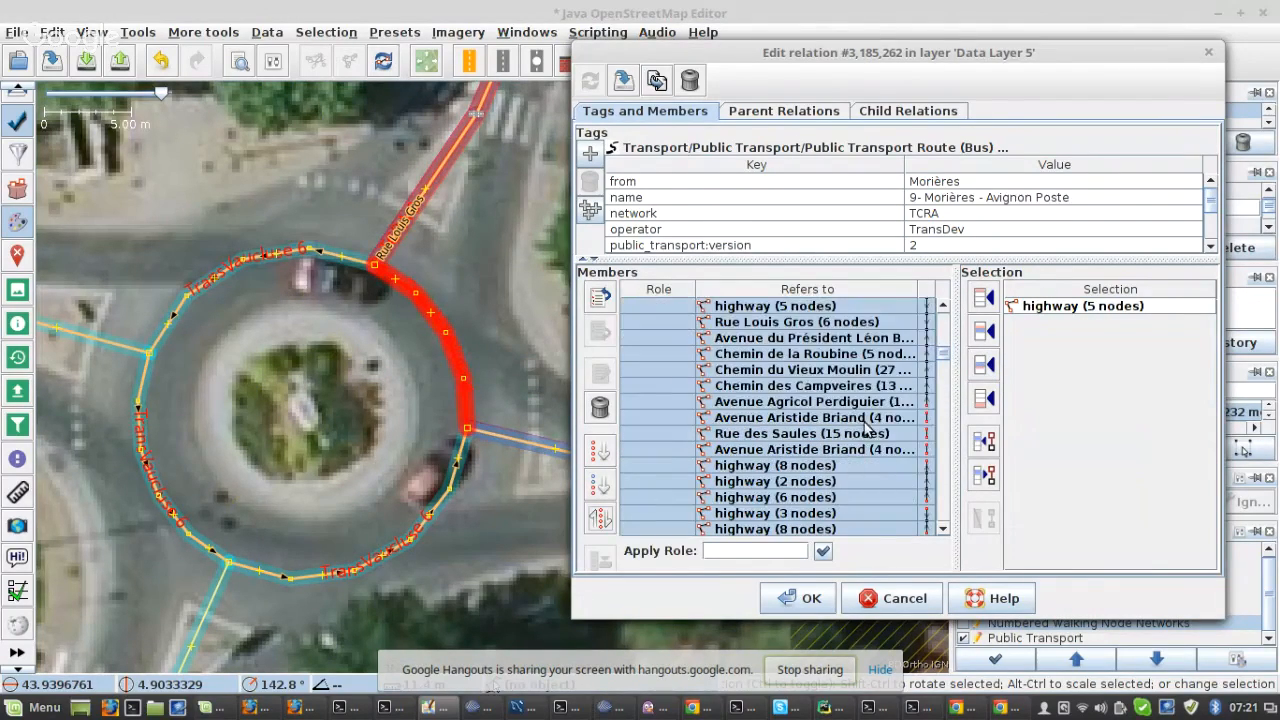
left_click(848, 403)
right_click(846, 403)
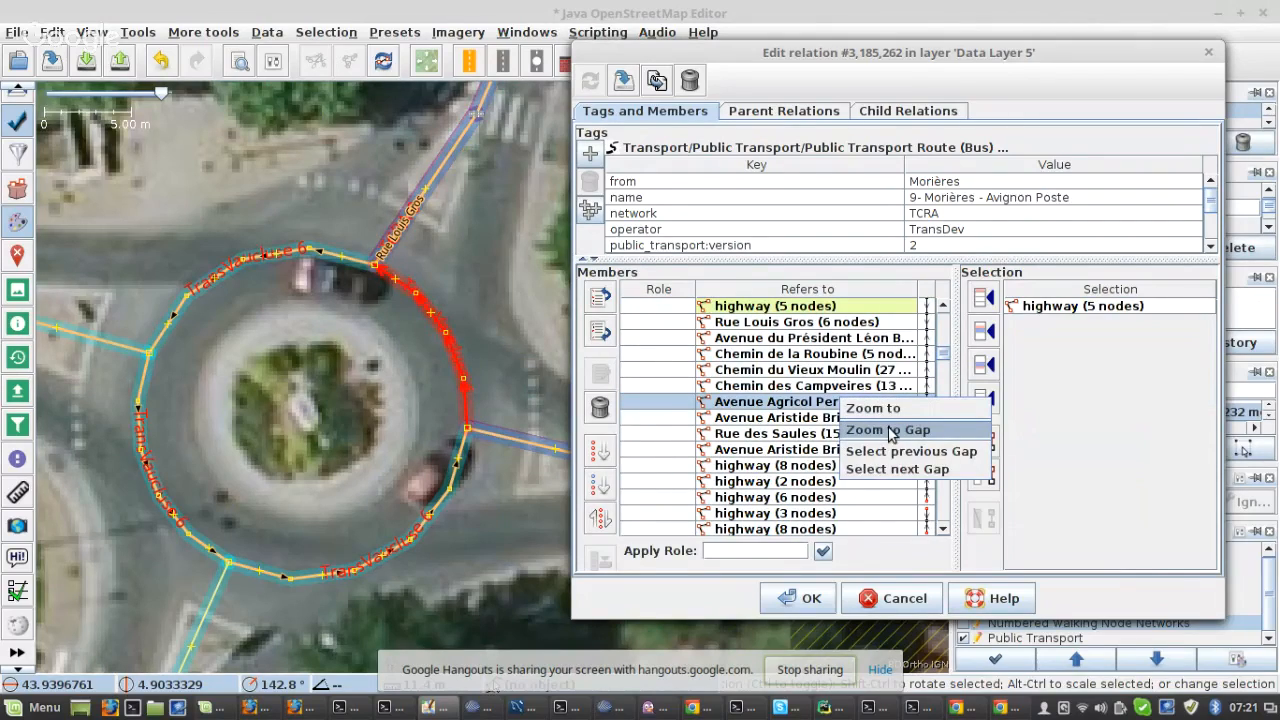
left_click(888, 430)
scroll(552, 356, "up", 4)
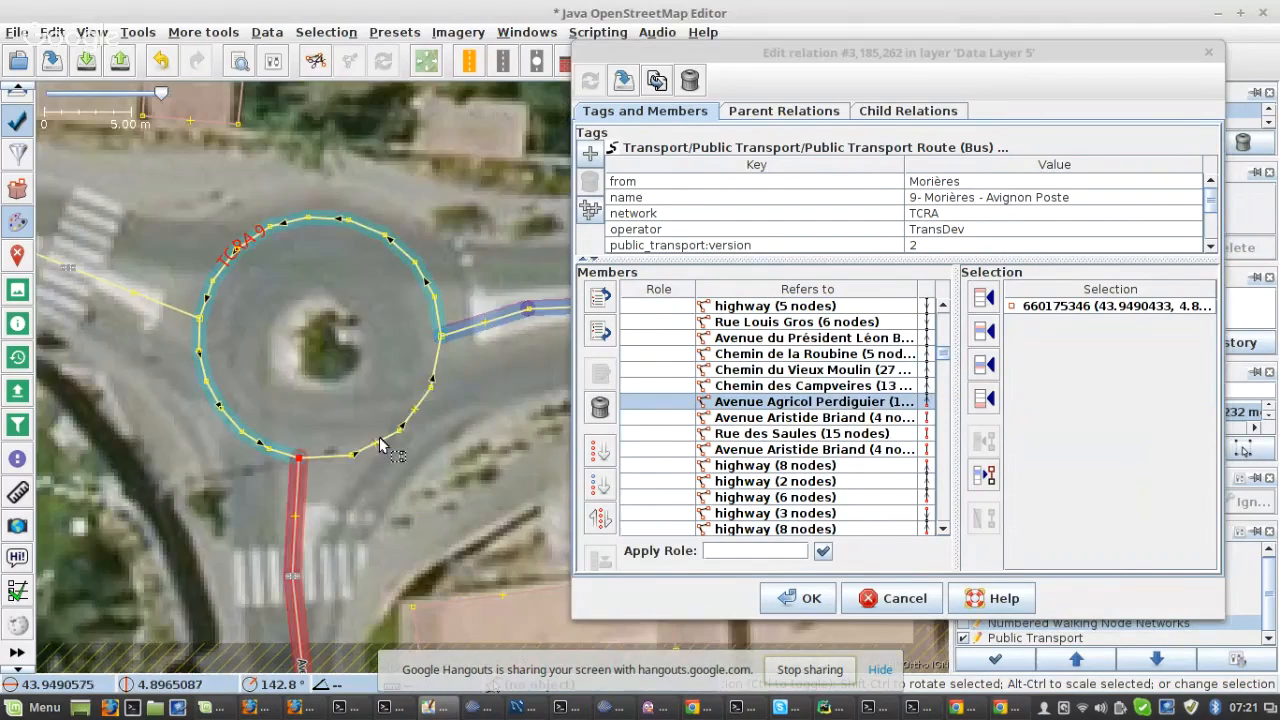
left_click(381, 441)
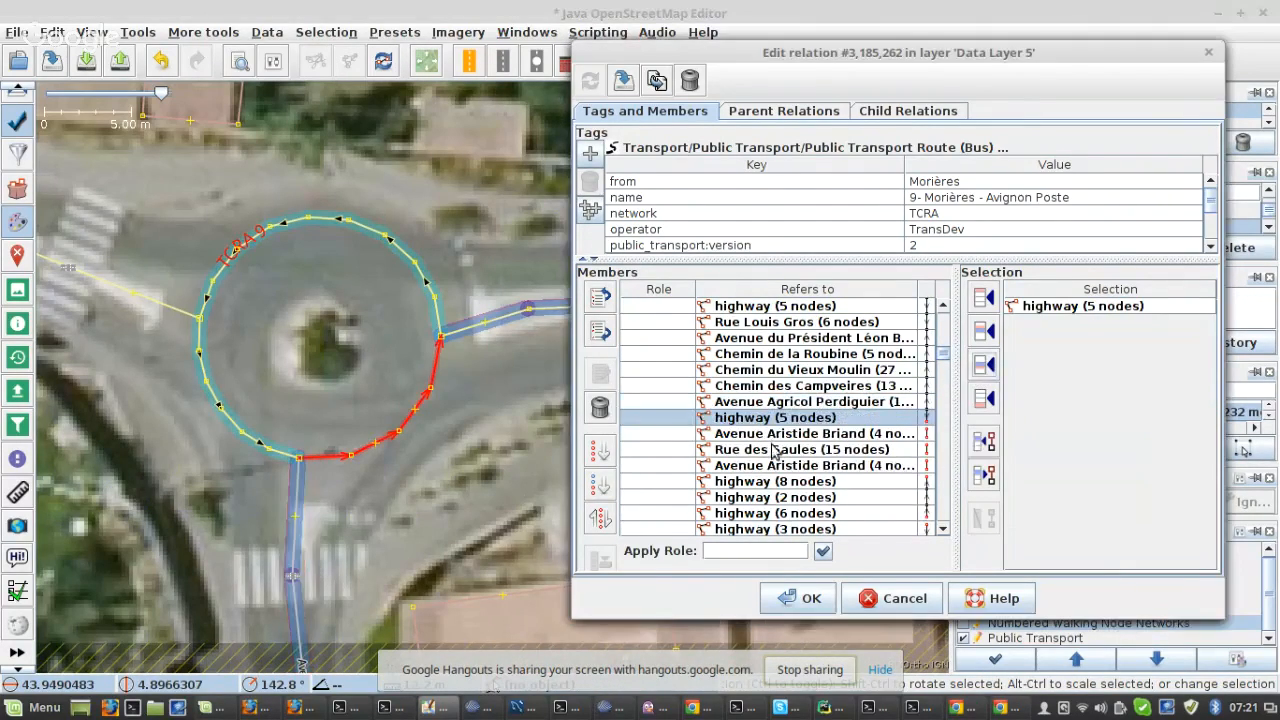
left_click(983, 366)
scroll(822, 446, "down", 3)
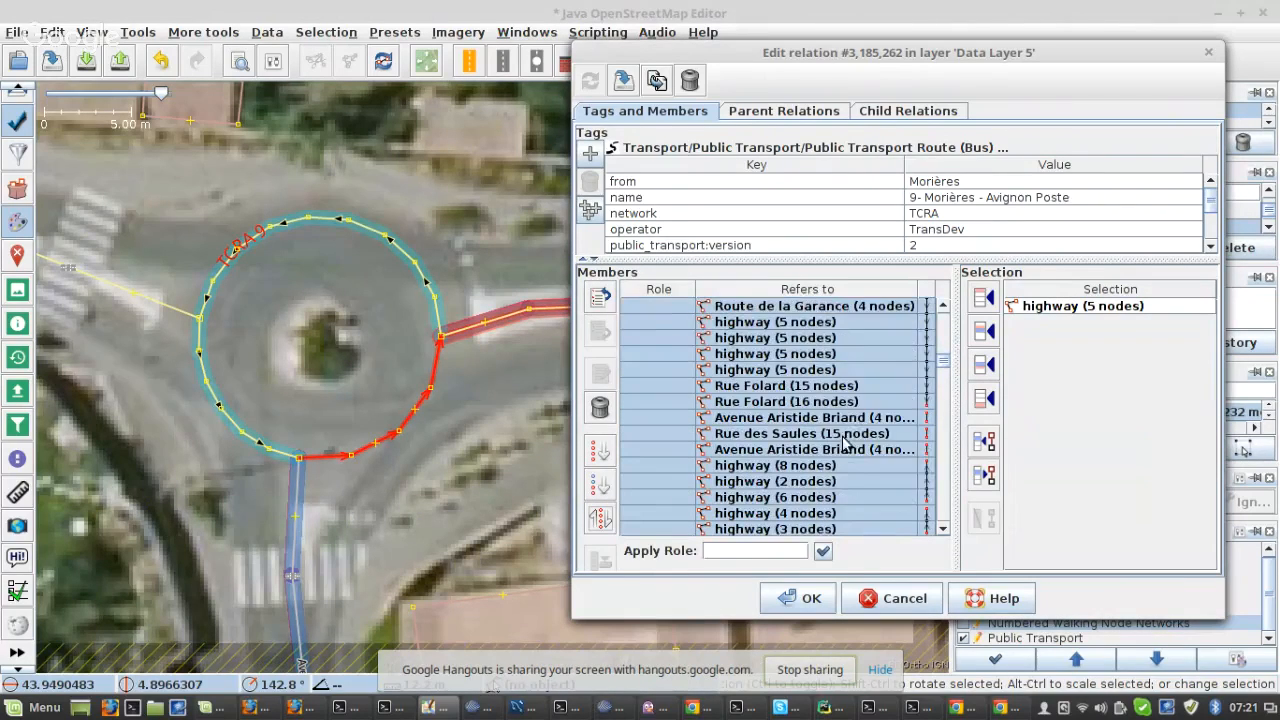
- Fill the gap after the 16-node Rue Folard with the 2-node roundabout section towards Route de la Garance, and sort the members below
right_click(845, 403)
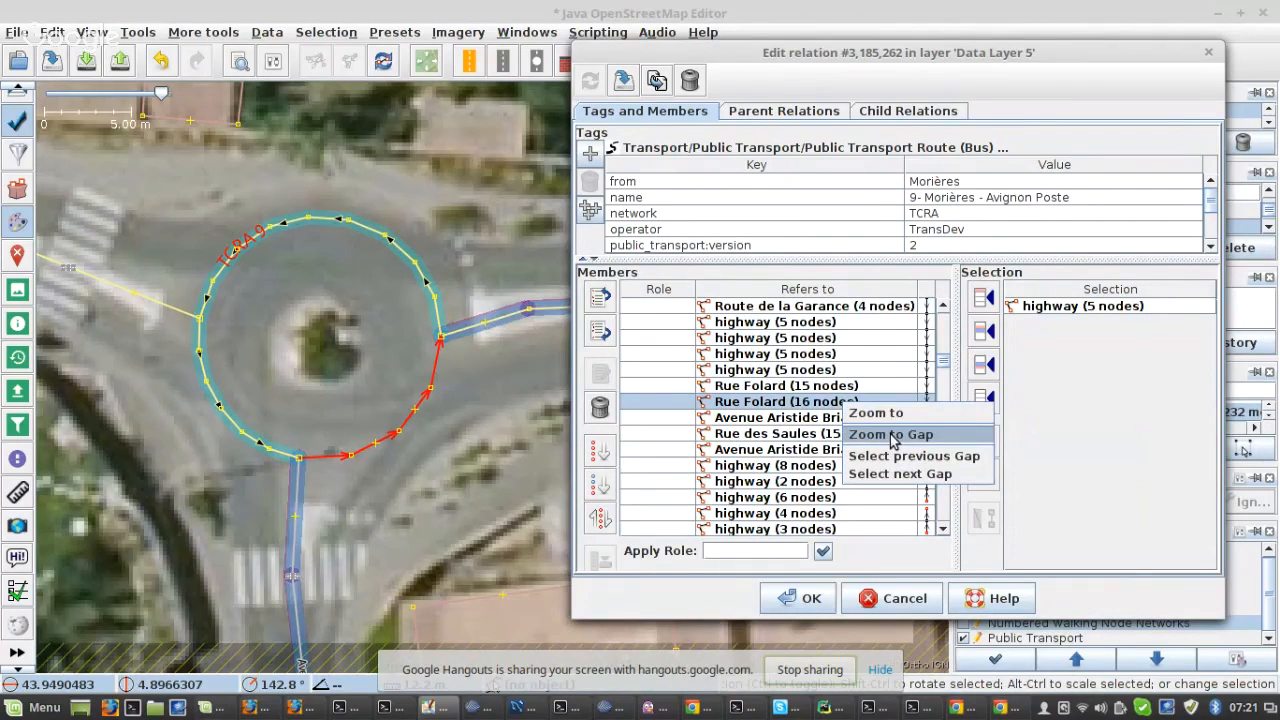
left_click(891, 434)
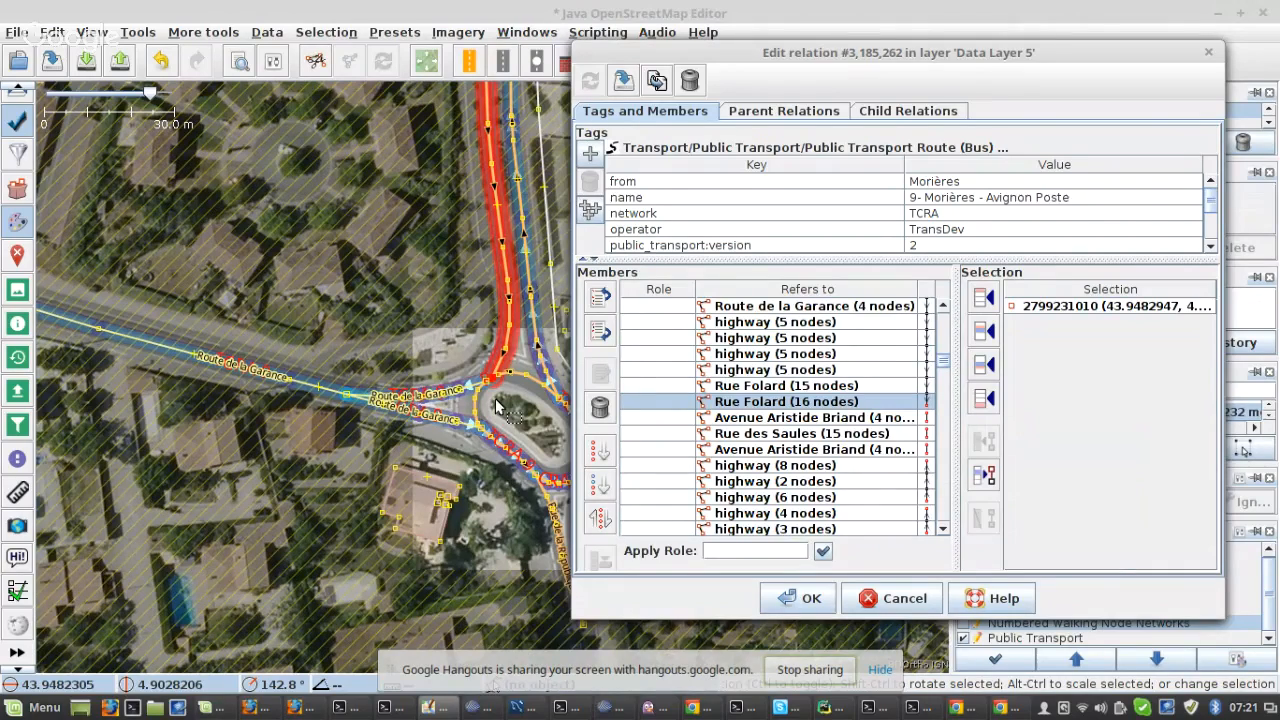
scroll(447, 397, "down", 5)
scroll(447, 397, "up", 8)
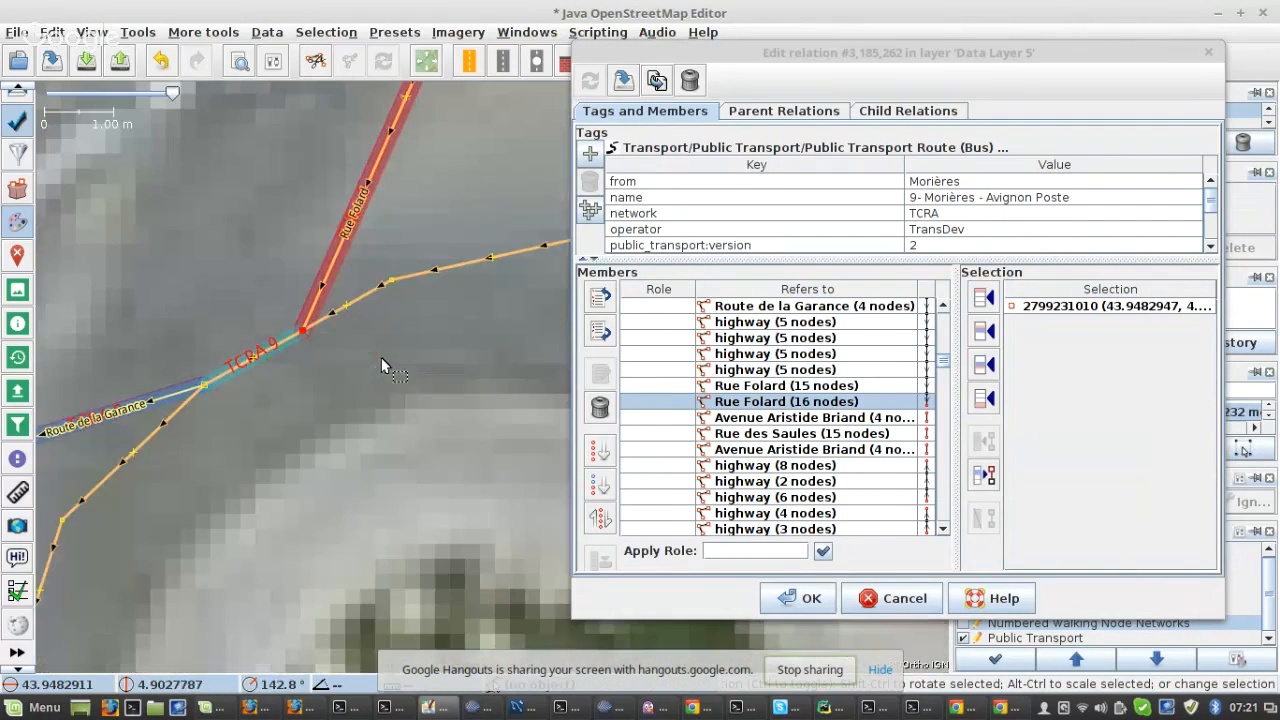
left_click(277, 344)
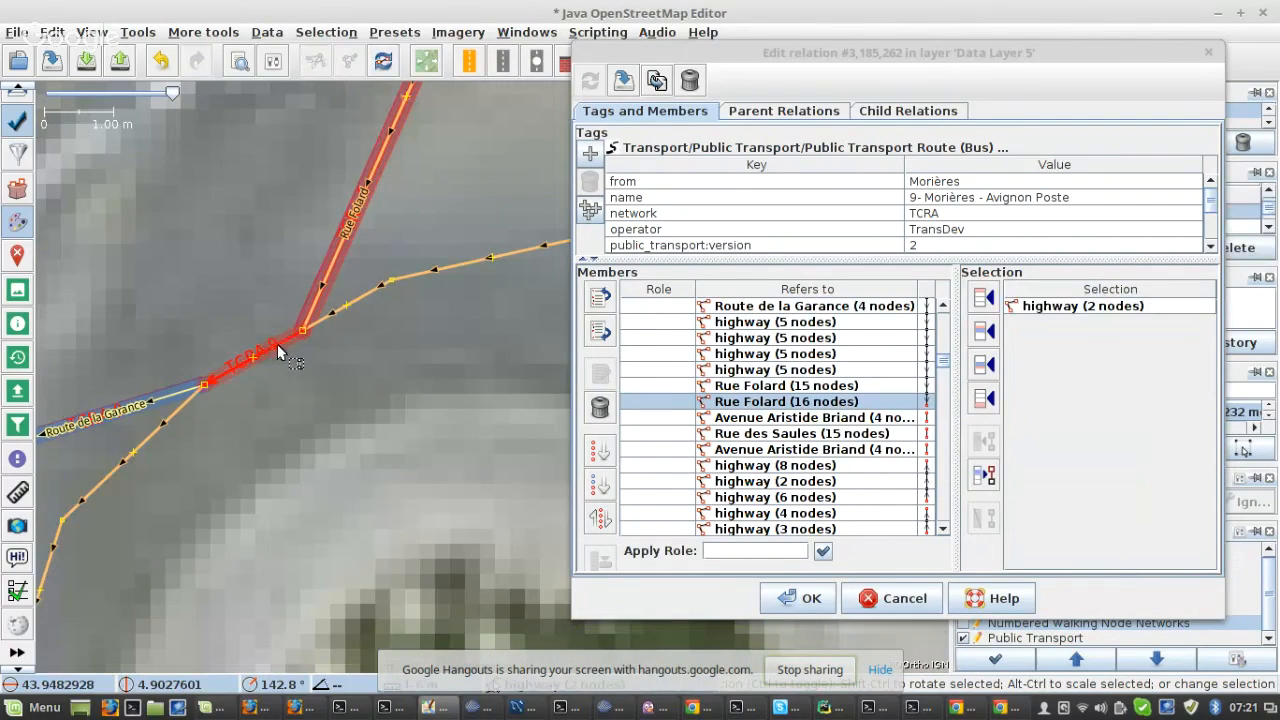
left_click(984, 365)
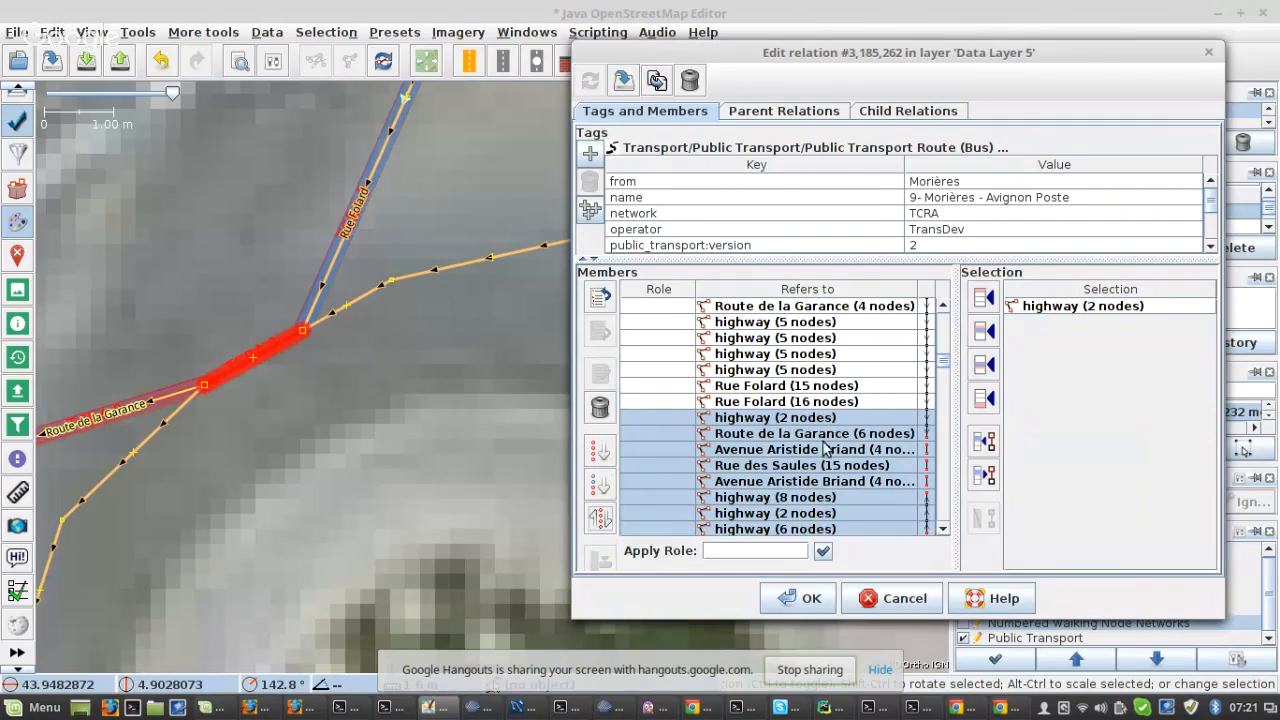
- Zoom to the gap after the 6-node Route de la Garance and remove the opposite-direction 4-node Route de la Garance and 15-node Rue Folard
left_click(818, 436)
right_click(818, 437)
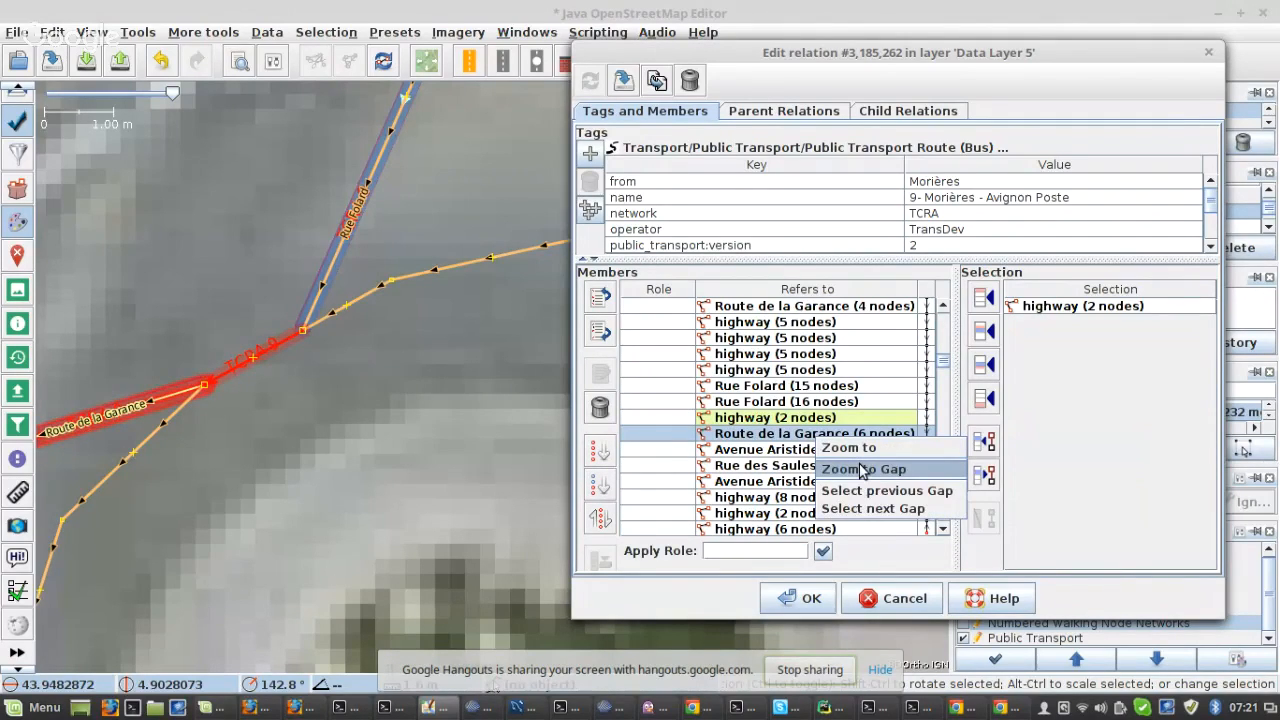
left_click(862, 469)
scroll(490, 368, "up", 2)
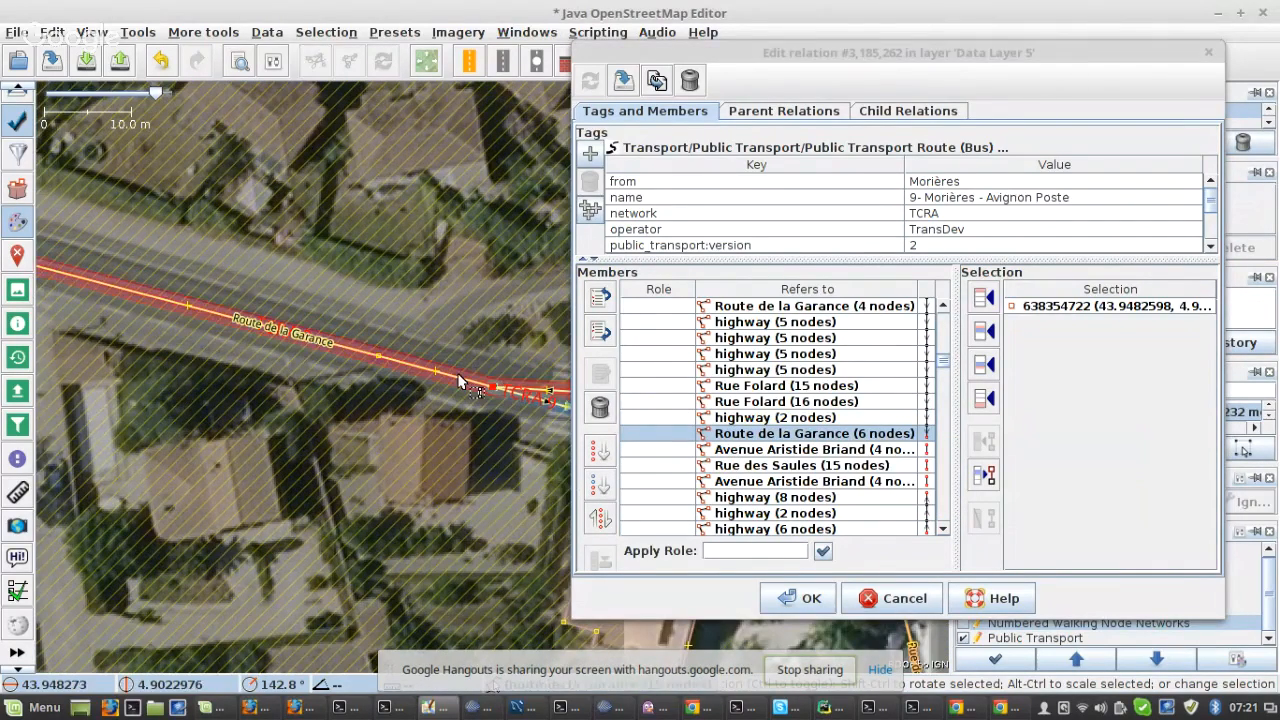
left_click(460, 382)
scroll(455, 390, "down", 4)
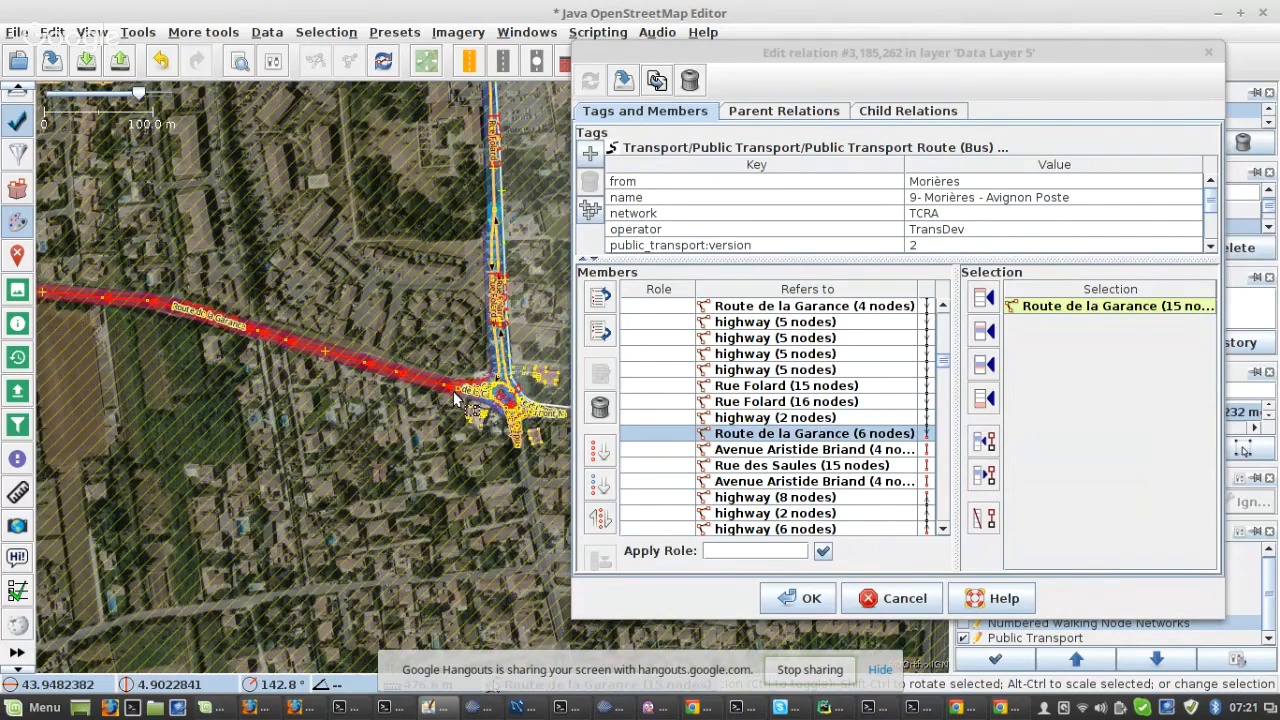
scroll(453, 391, "down", 2)
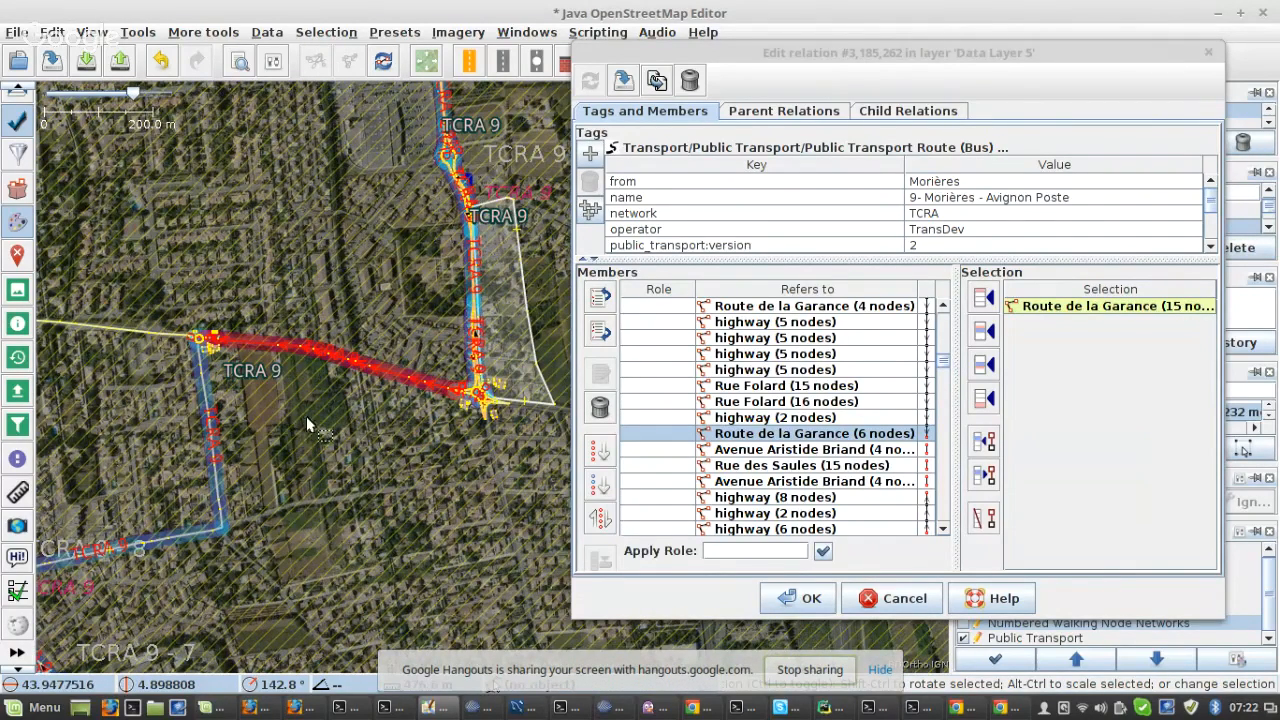
scroll(478, 398, "up", 4)
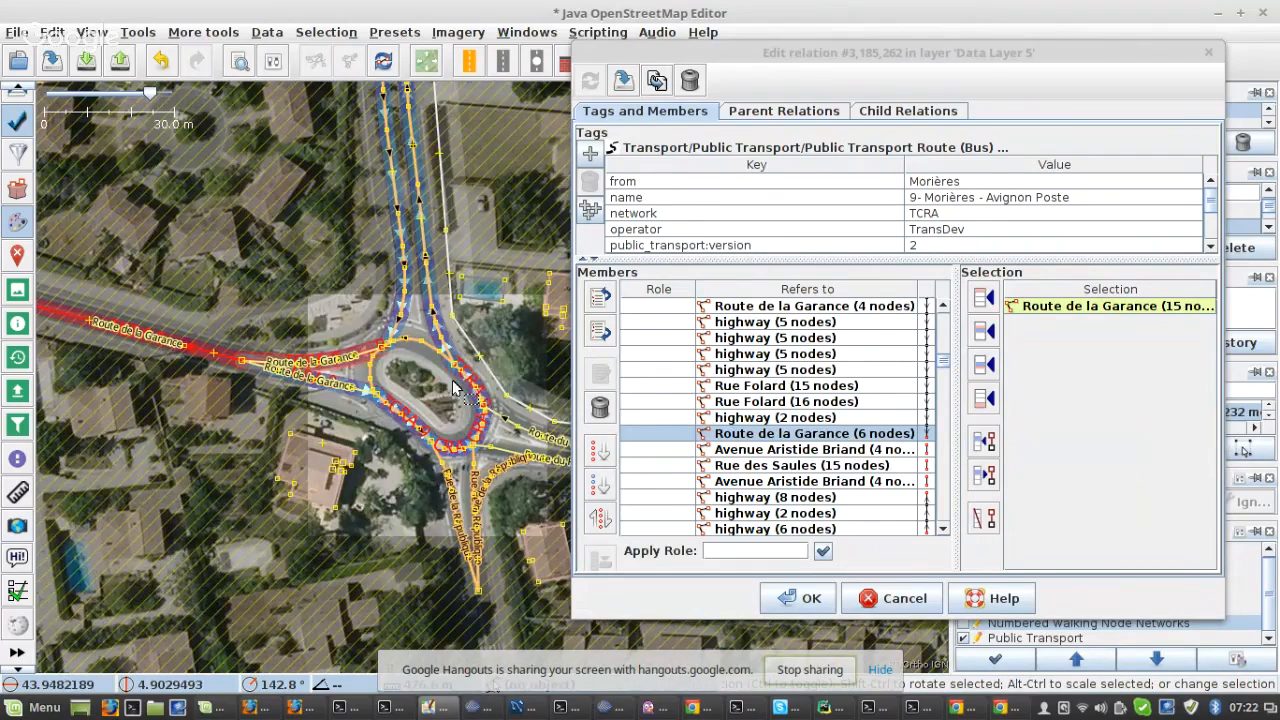
scroll(455, 390, "up", 2)
left_click(271, 402)
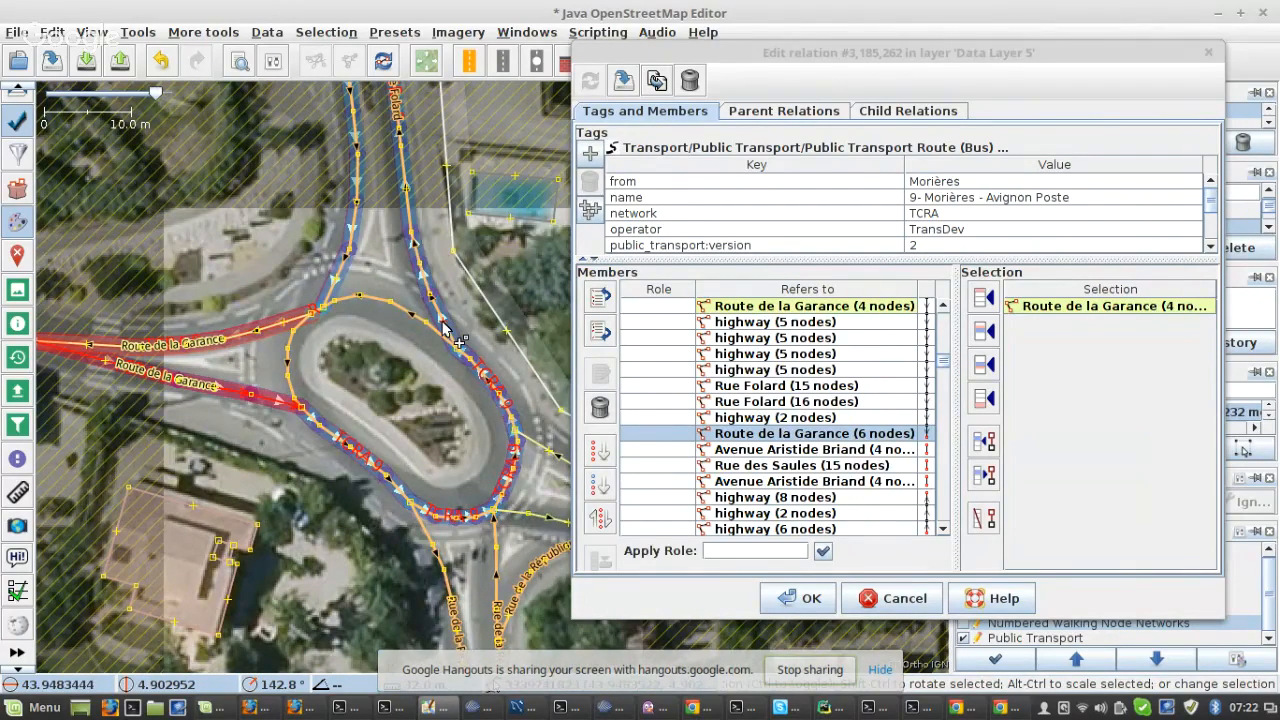
left_click(446, 330, "shift")
left_click(985, 517)
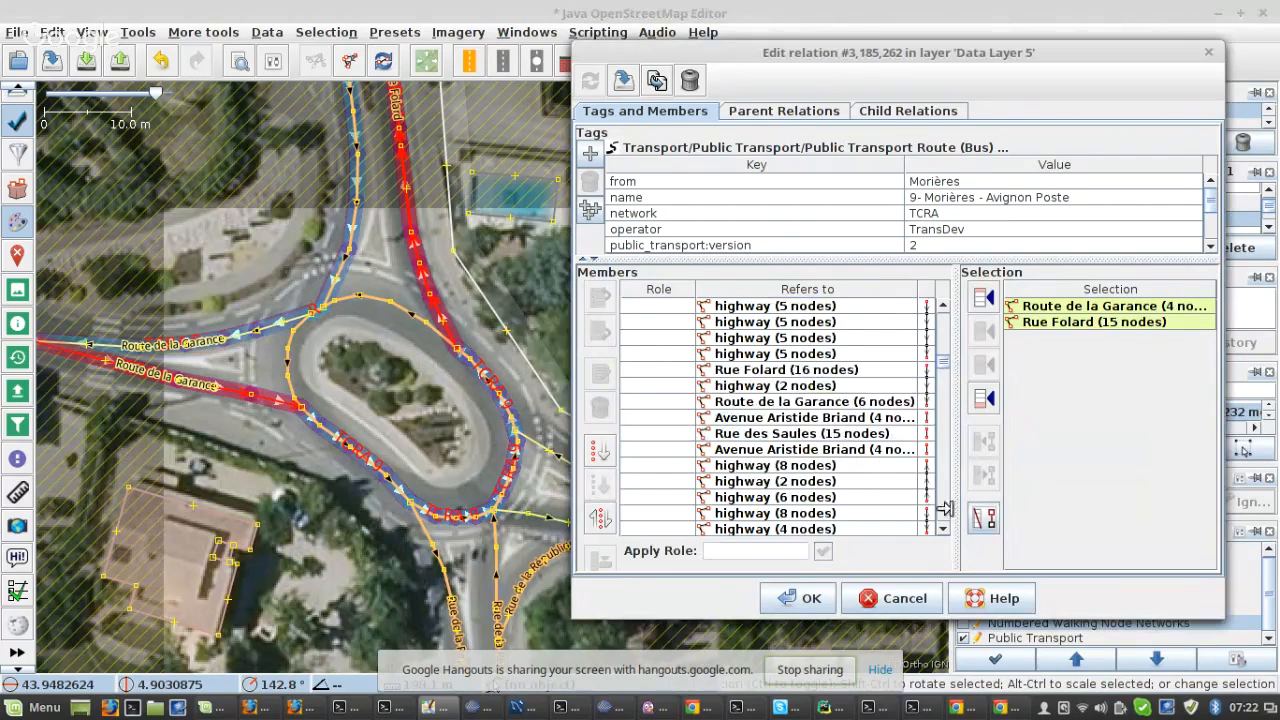
- Sort the members from the 5-node highway after Avenue Agricol Perdiguier downward
scroll(878, 386, "up", 2)
left_click(876, 372)
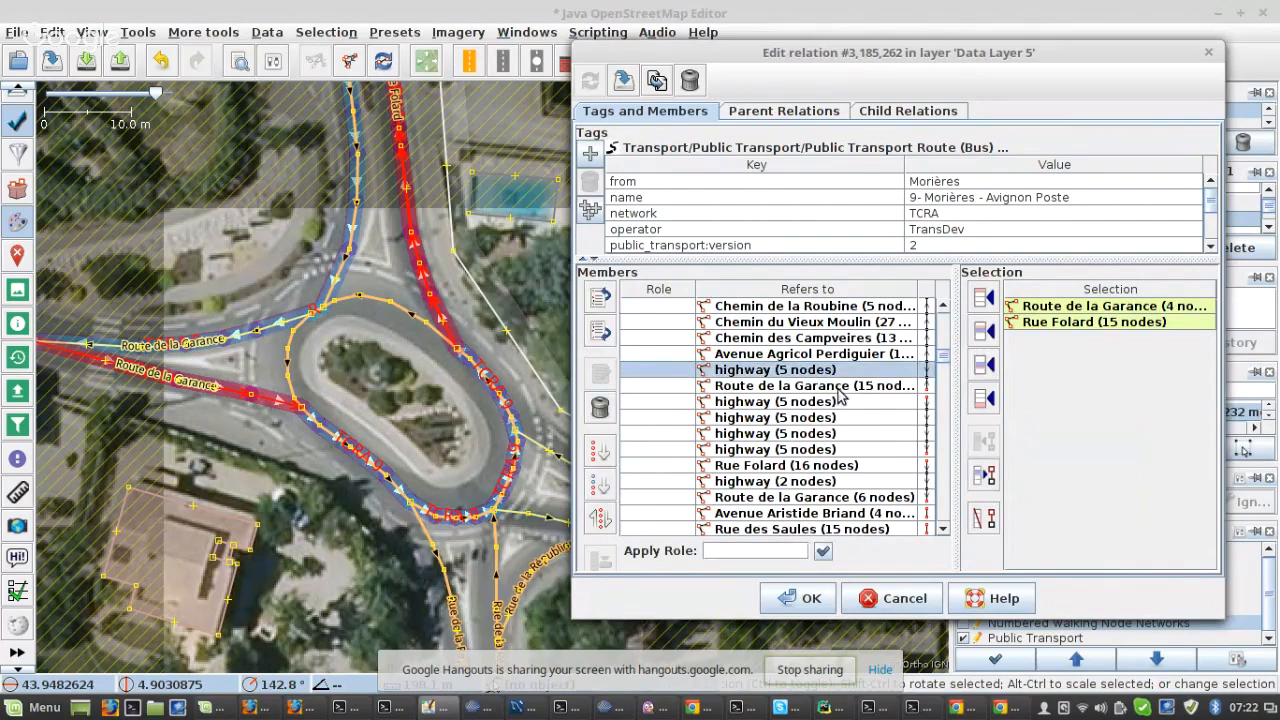
left_click(603, 484)
- Remove the 6-node highway and 16-node Rue Folard near the gap after the 22-node Rue Folard, and sort from the 6-node Rue Folard downward
scroll(855, 420, "down", 2)
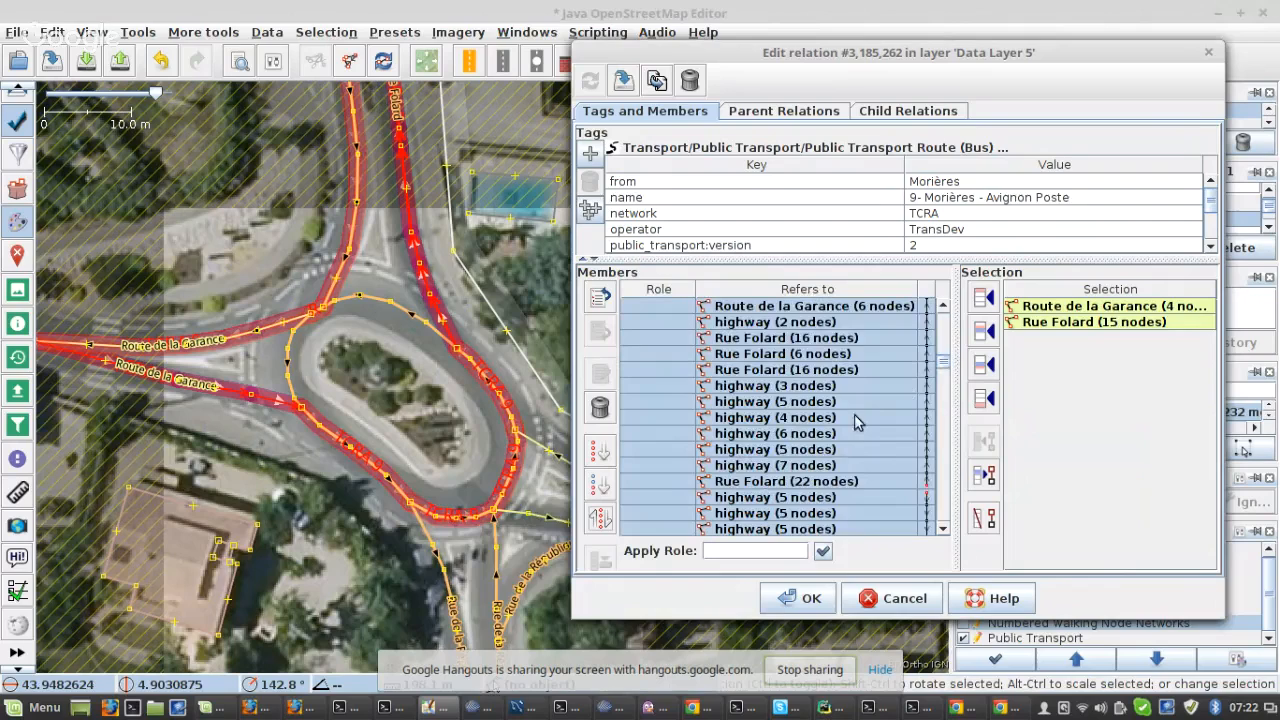
left_click(838, 482)
right_click(832, 484)
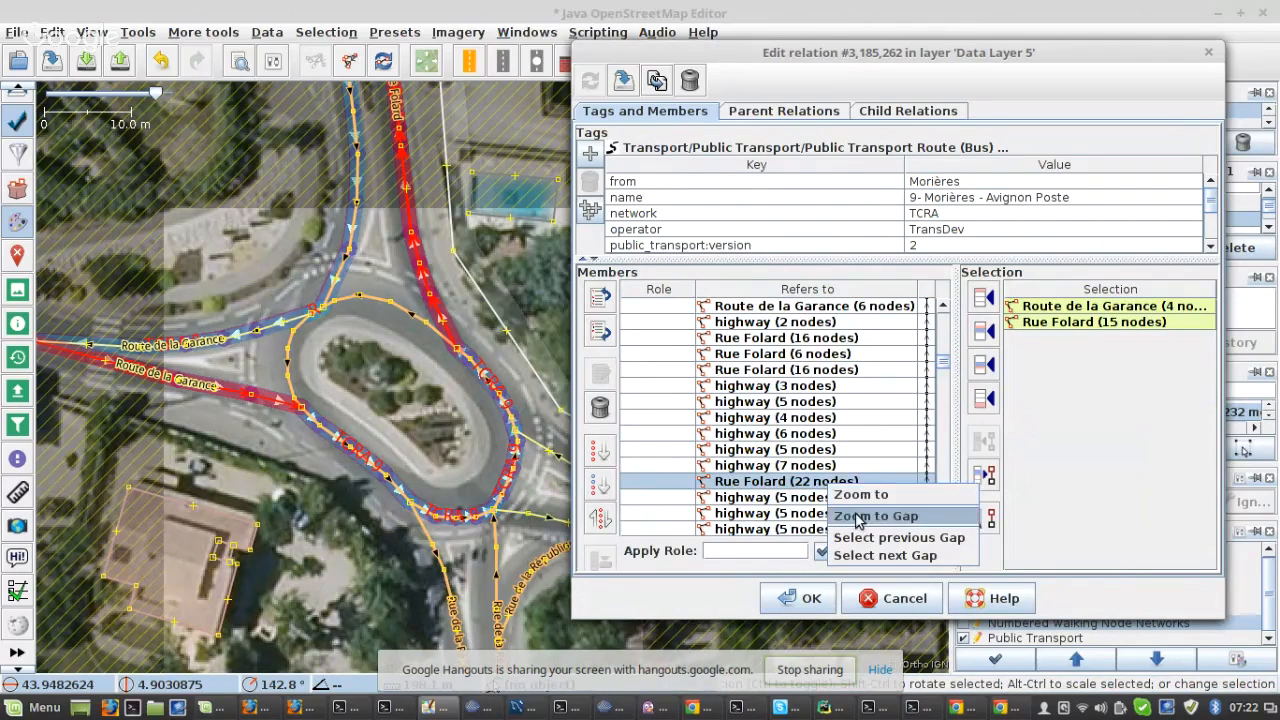
left_click(857, 516)
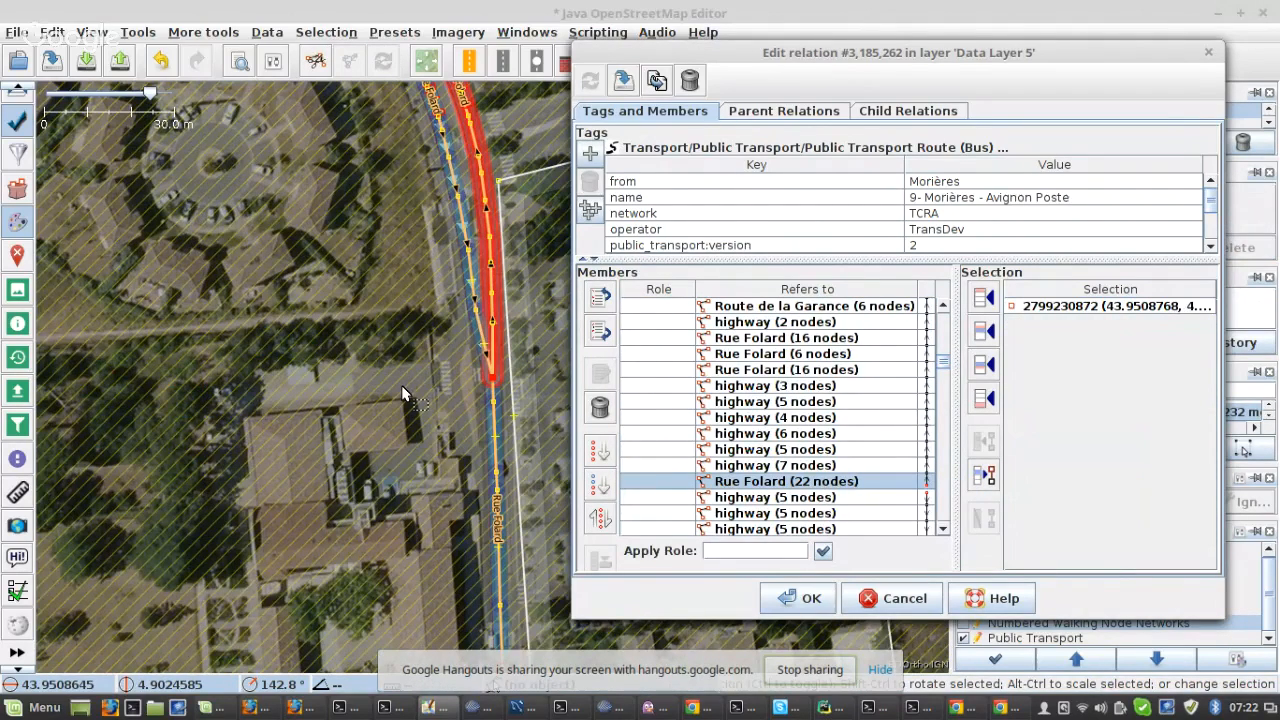
left_click_drag(401, 385, 313, 248)
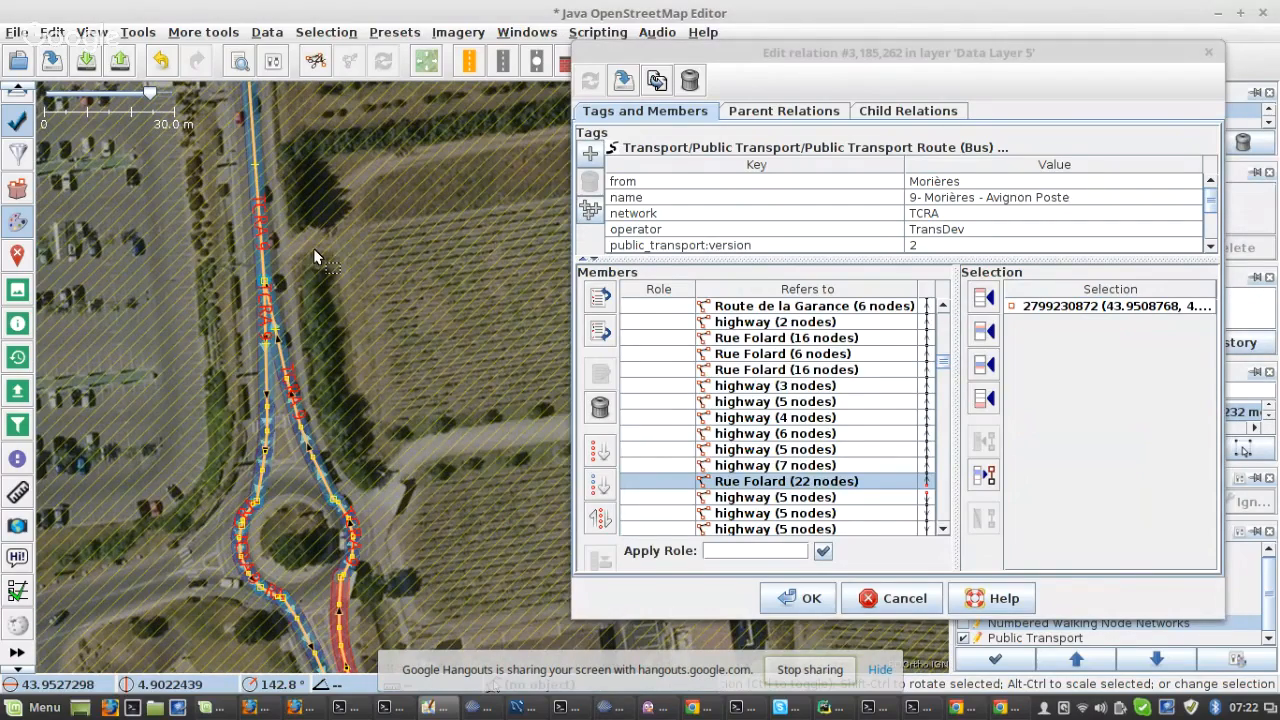
left_click(267, 385)
left_click_drag(293, 612, 258, 378)
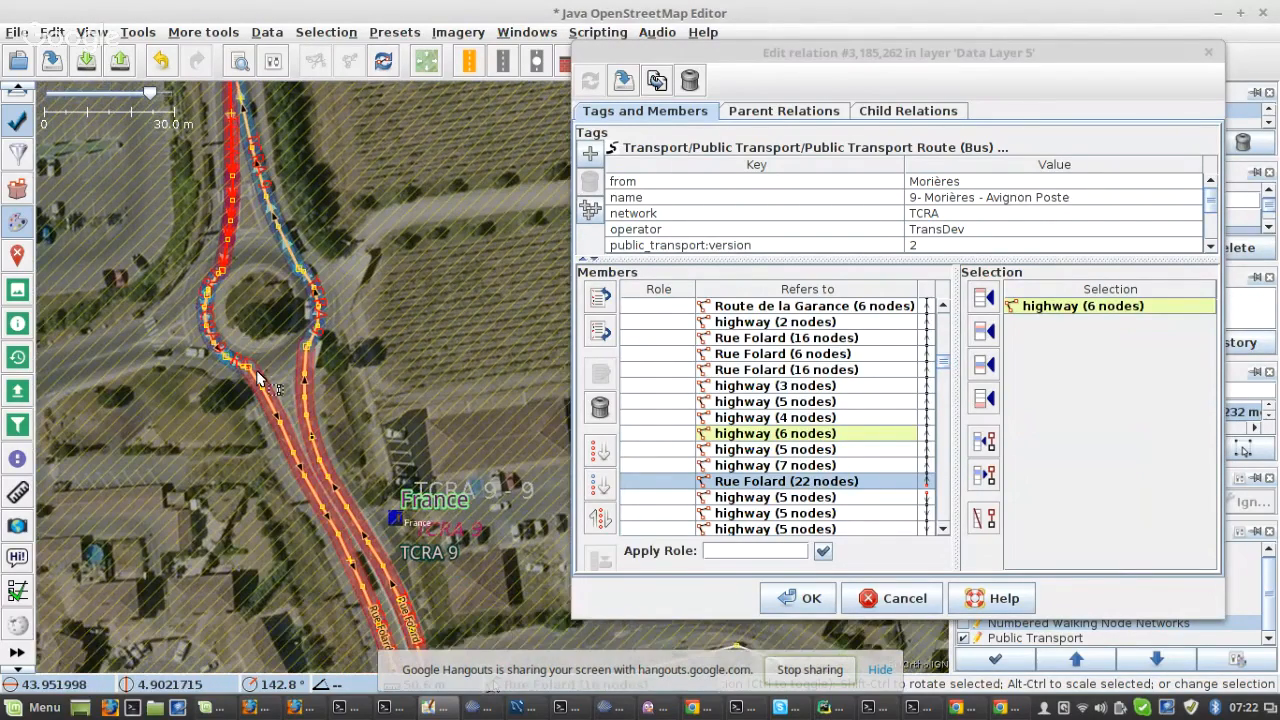
left_click_drag(410, 669, 325, 363)
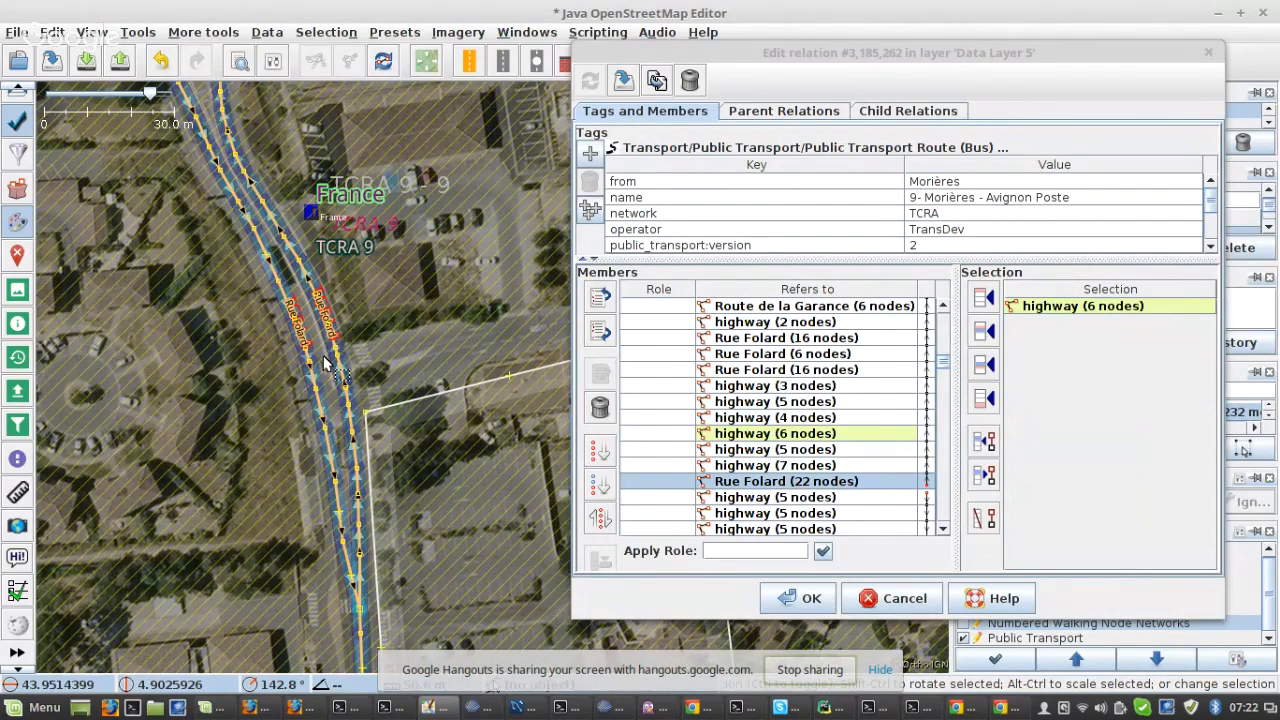
left_click(325, 363, "shift")
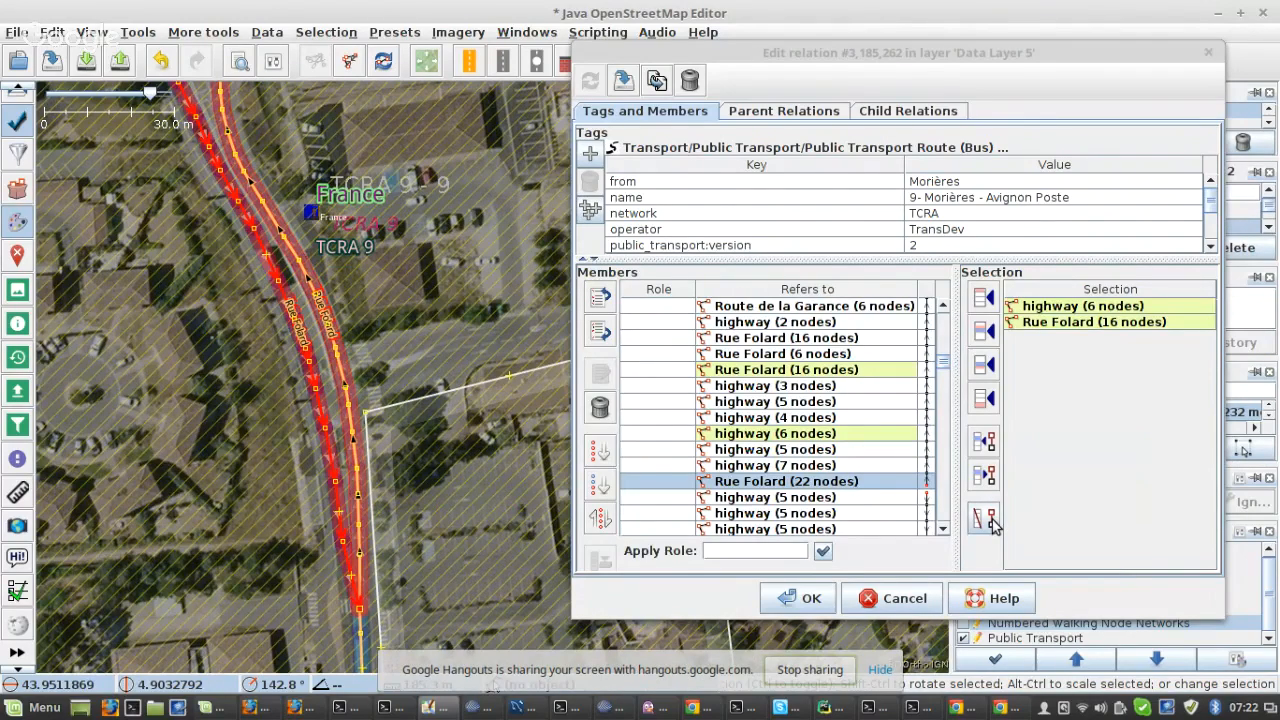
left_click(985, 518)
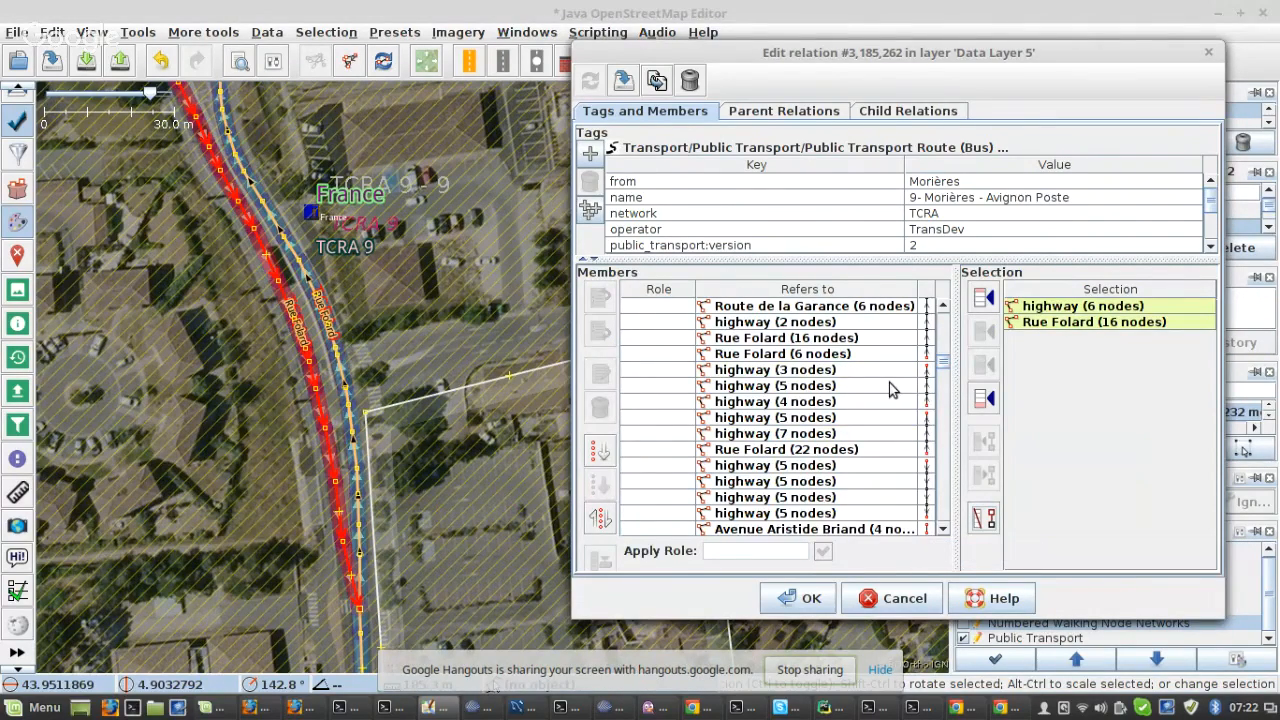
left_click(800, 354)
left_click(600, 486)
- Zoom to the gap after the 6-node highway and remove the 7-node roundabout link and 9-node Route de Realpanier from the relation
scroll(876, 437, "down", 3)
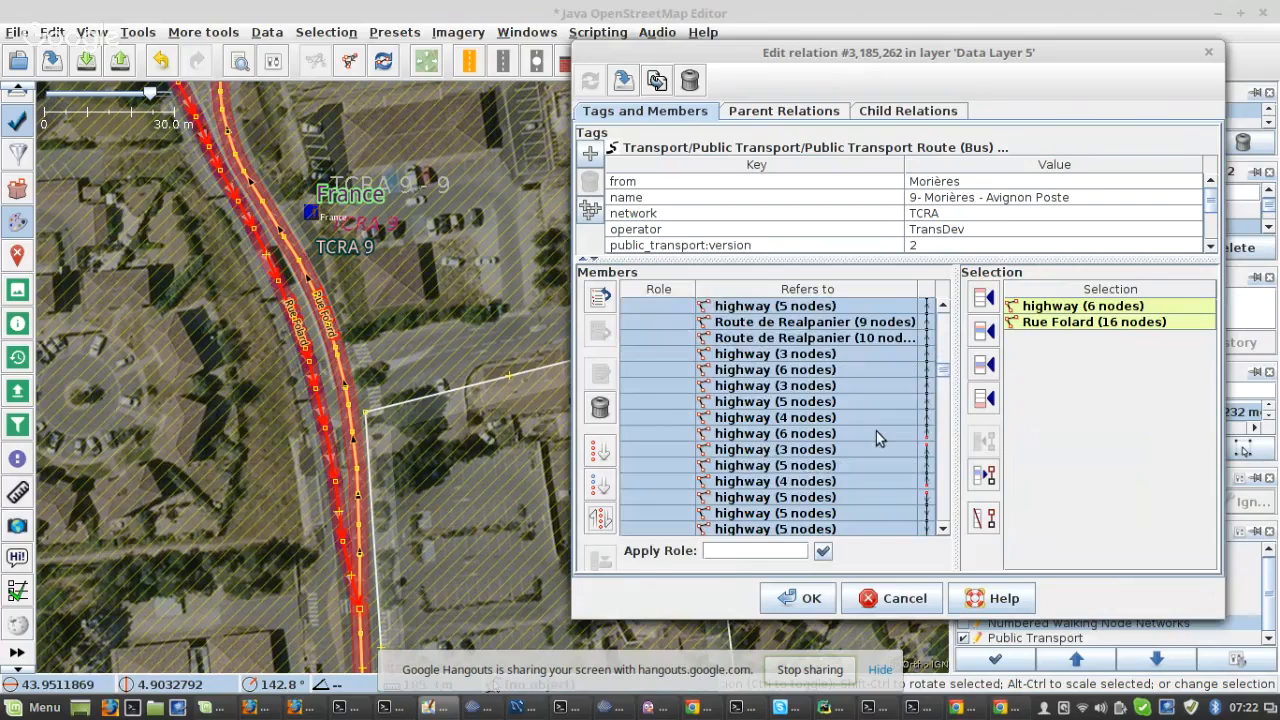
left_click(871, 437)
right_click(871, 437)
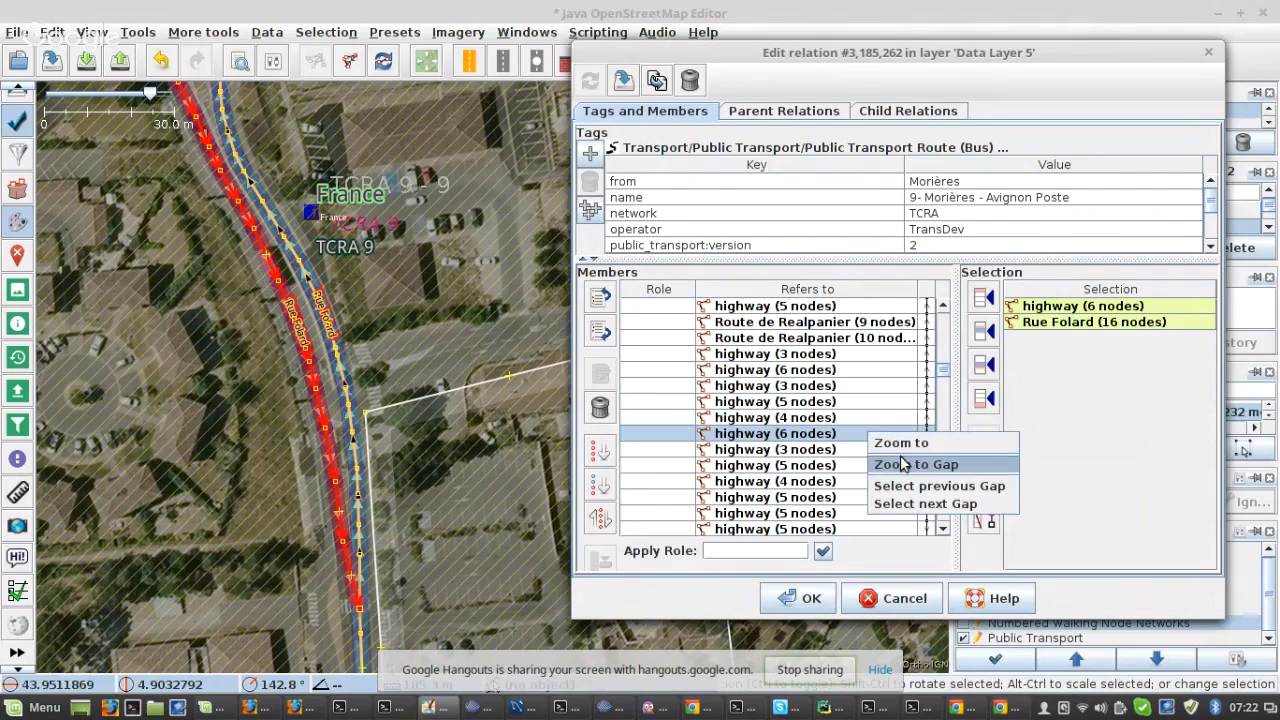
left_click(890, 466)
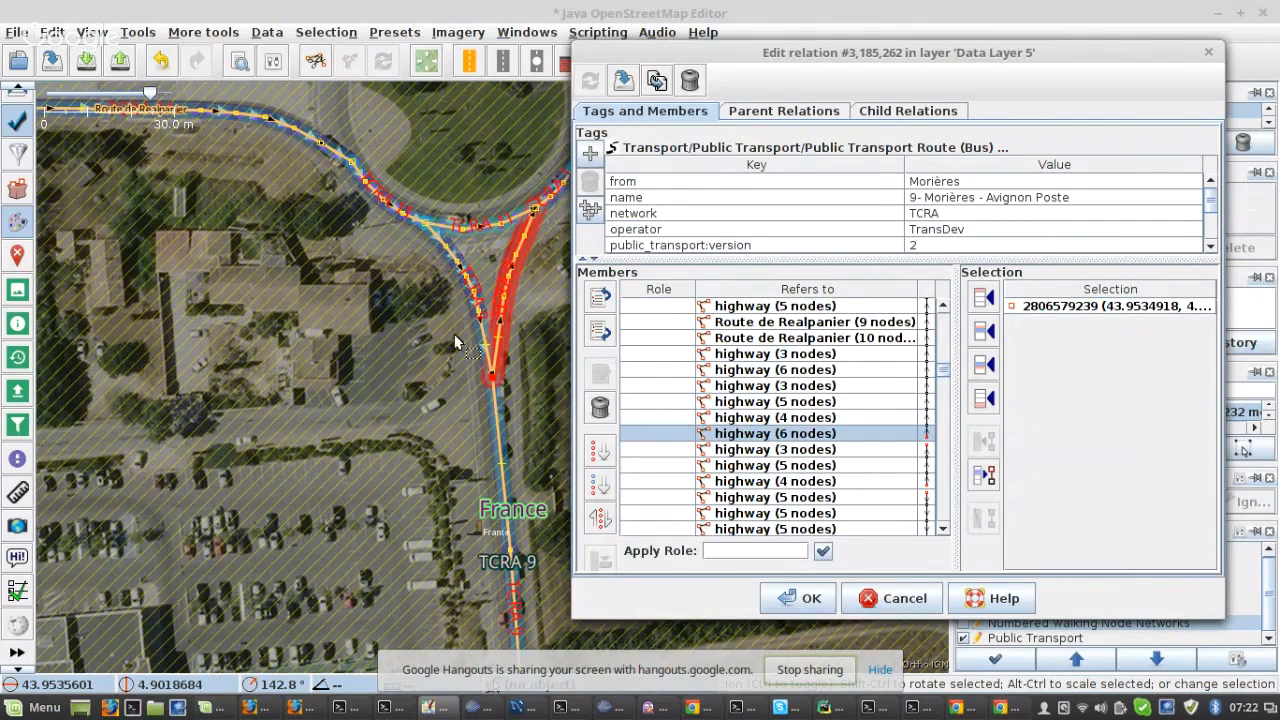
scroll(269, 402, "up", 4)
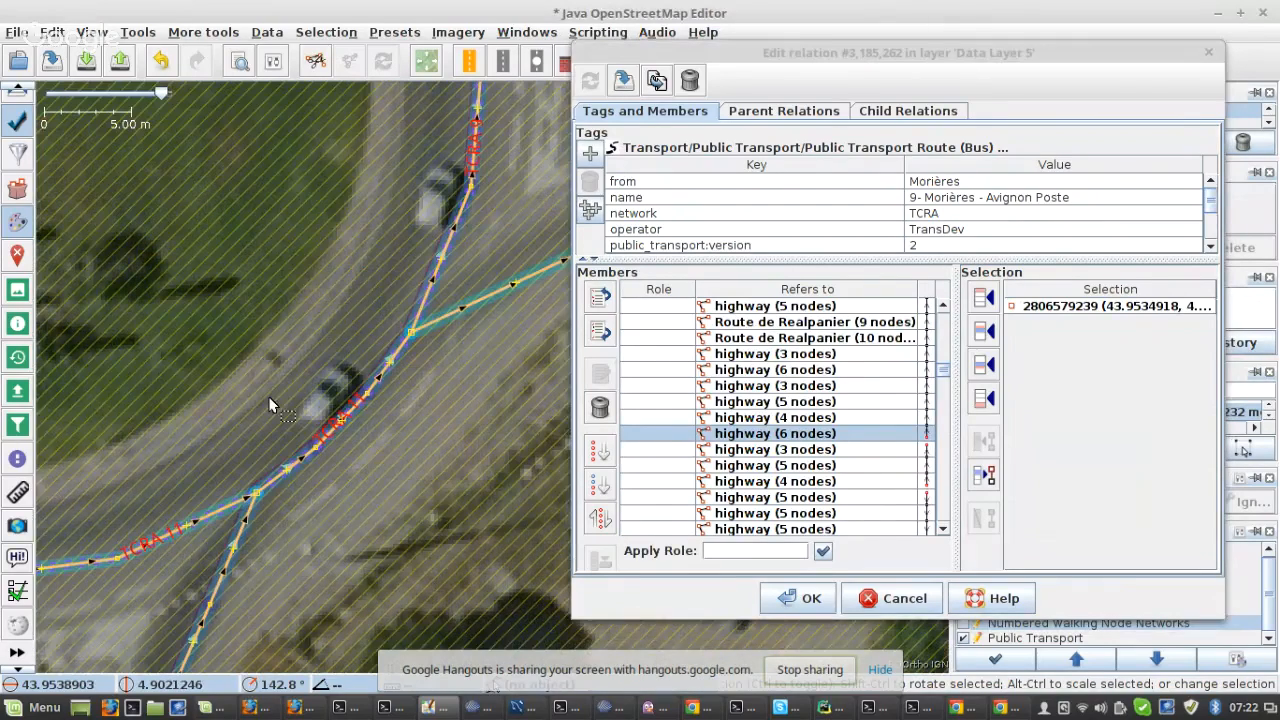
left_click(254, 512)
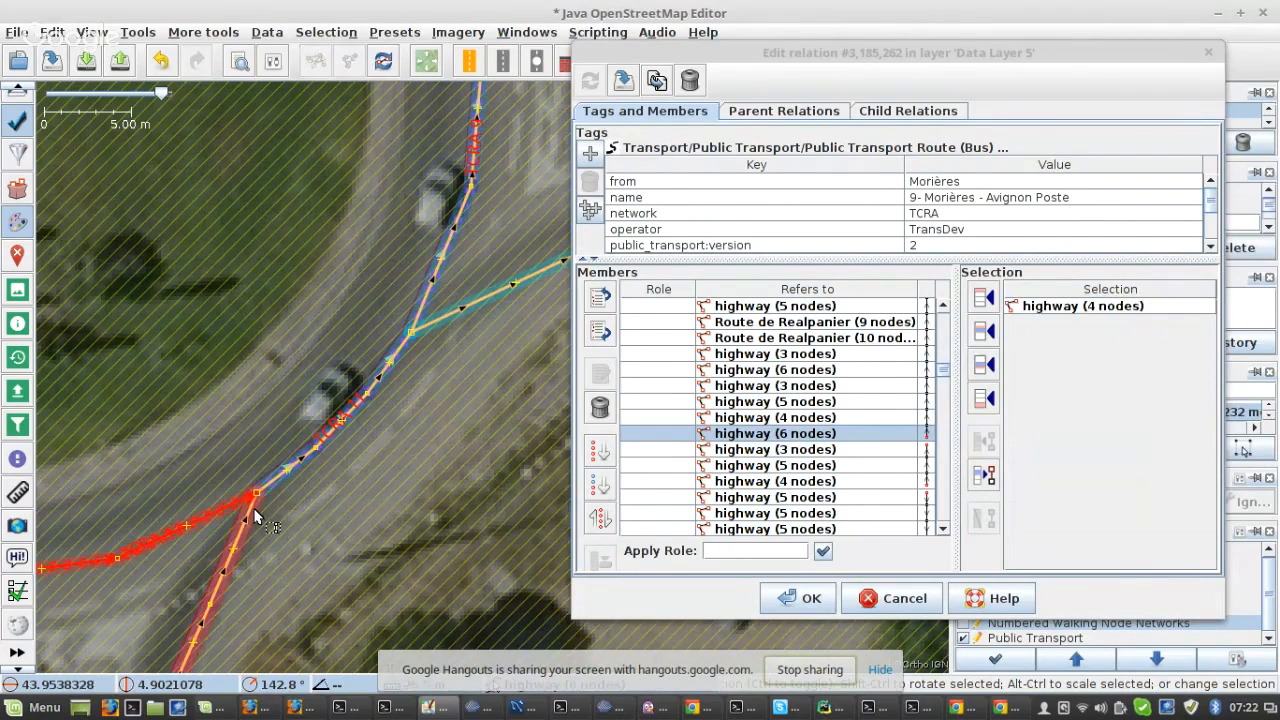
scroll(254, 517, "down", 4)
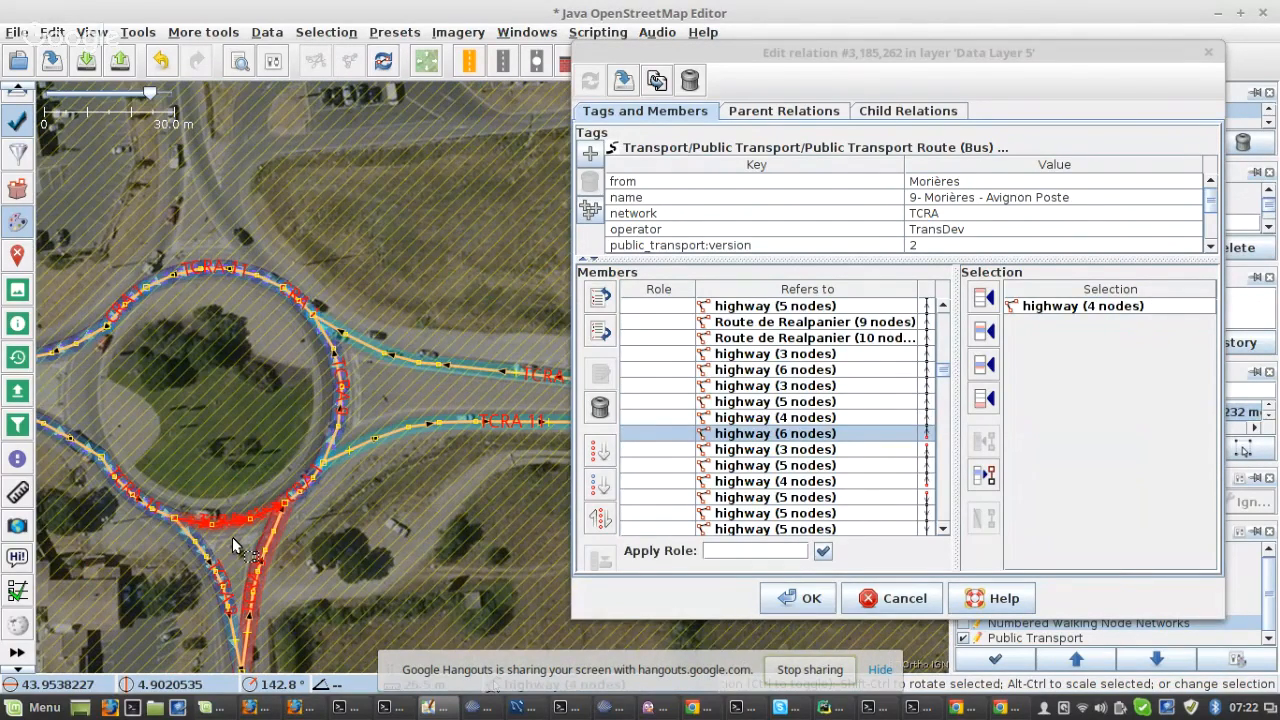
left_click(232, 537, "shift")
scroll(232, 537, "up", 4)
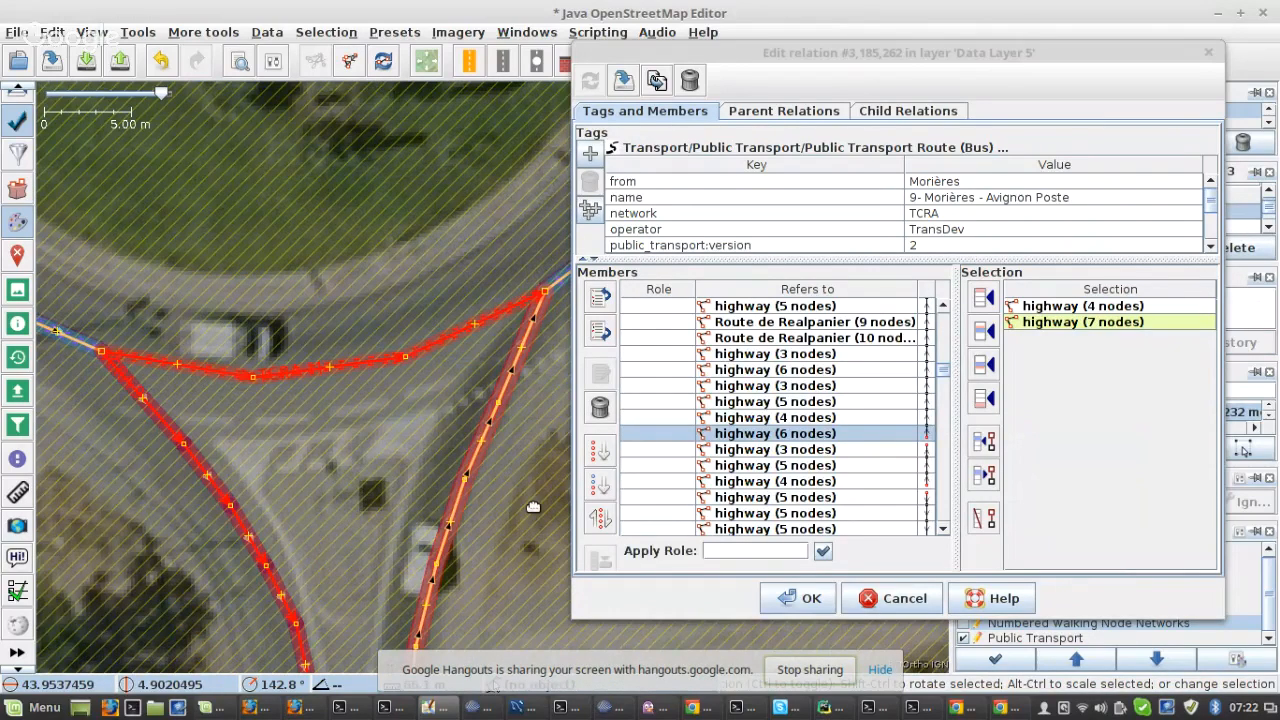
scroll(533, 507, "down", 4)
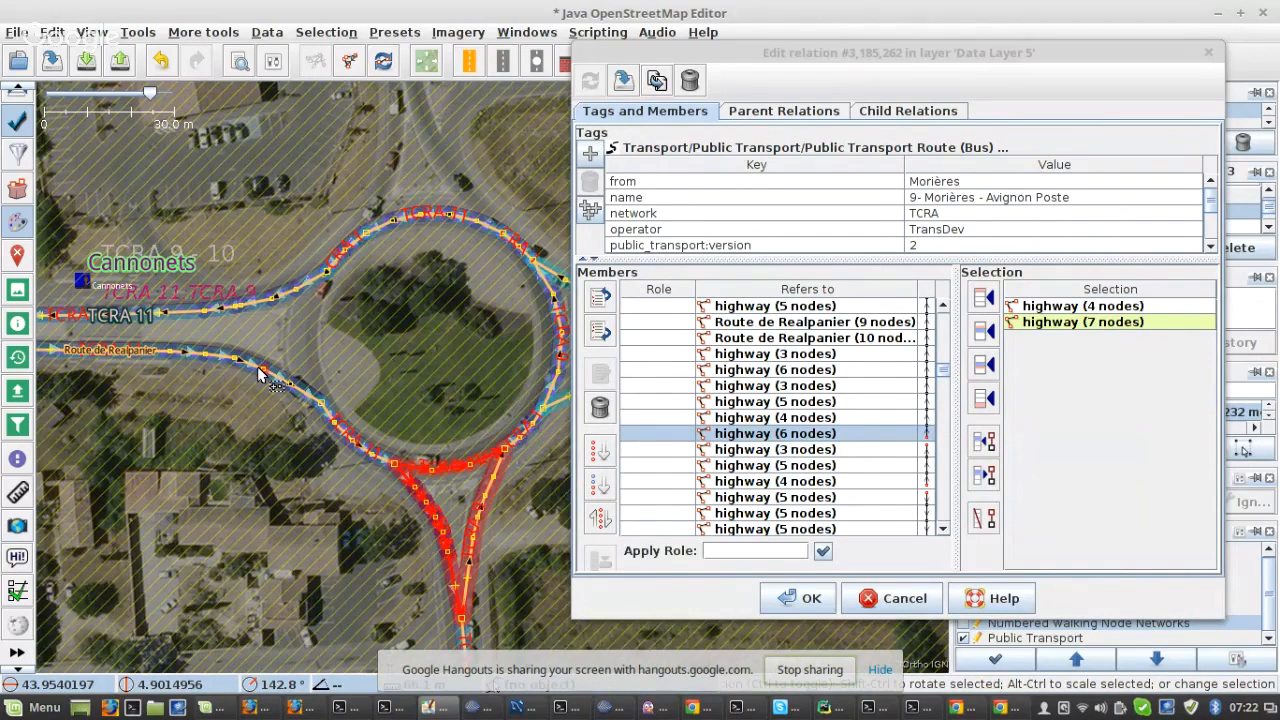
left_click(259, 375, "shift")
scroll(308, 372, "down", 2)
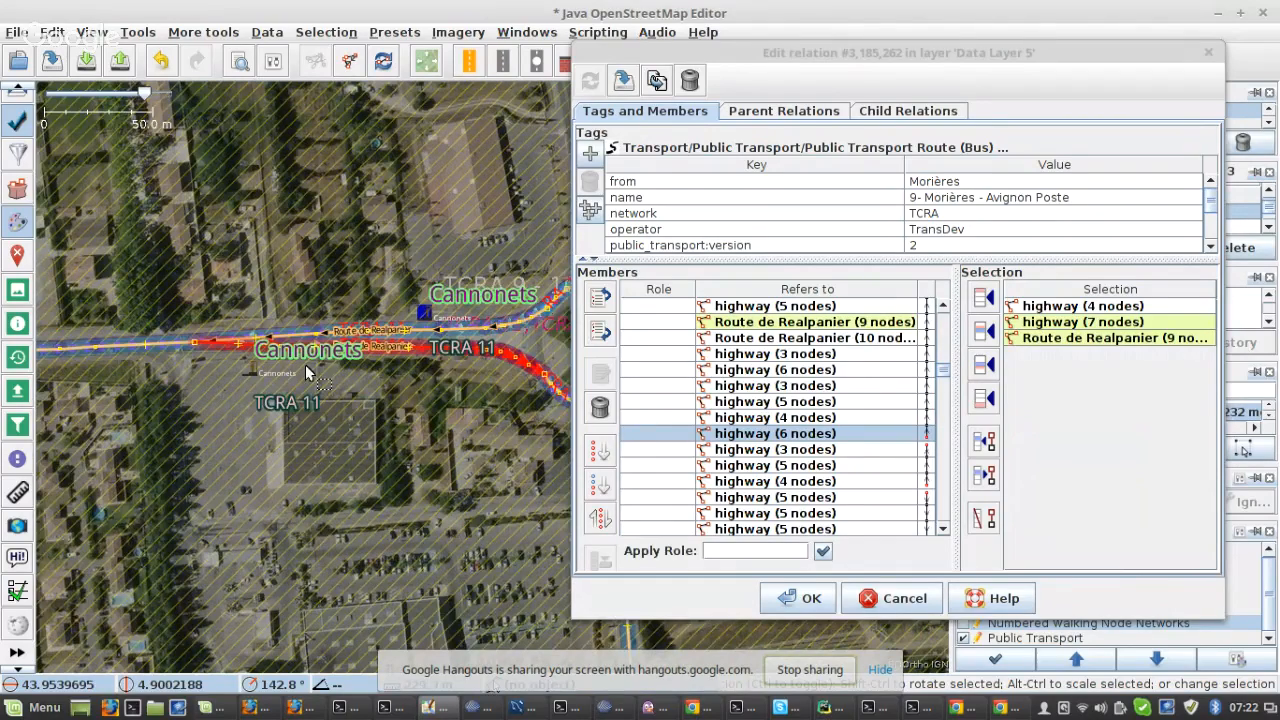
scroll(305, 364, "up", 2)
scroll(948, 490, "up", 2)
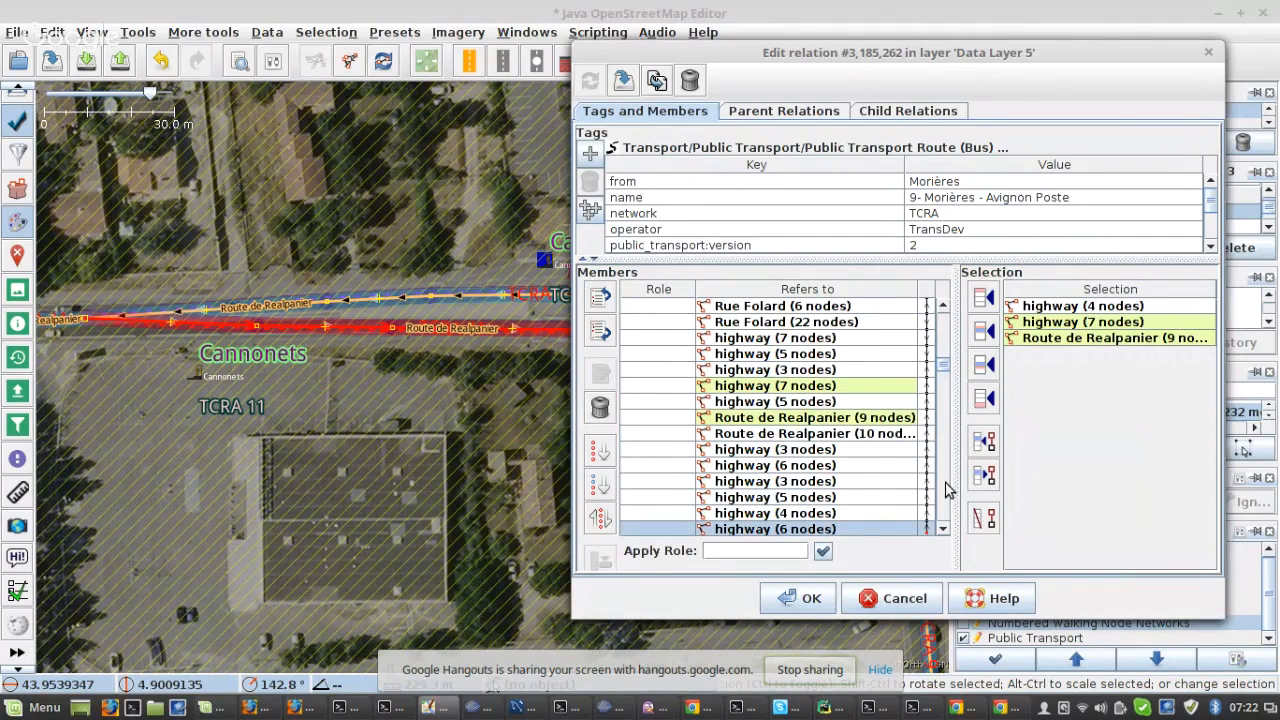
left_click(984, 518)
- Sort the members from the 3-node highway before Route de Realpanier downward and apply the relation changes
left_click(600, 485)
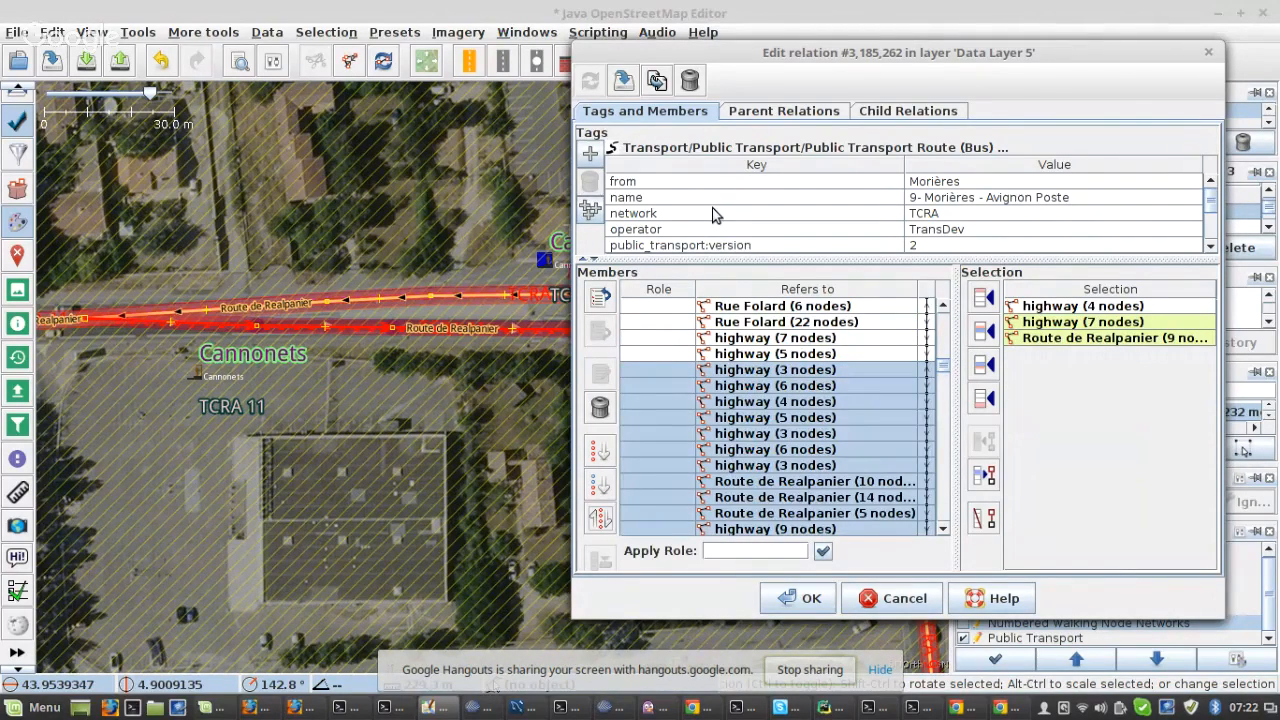
left_click(855, 401)
scroll(857, 425, "down", 3)
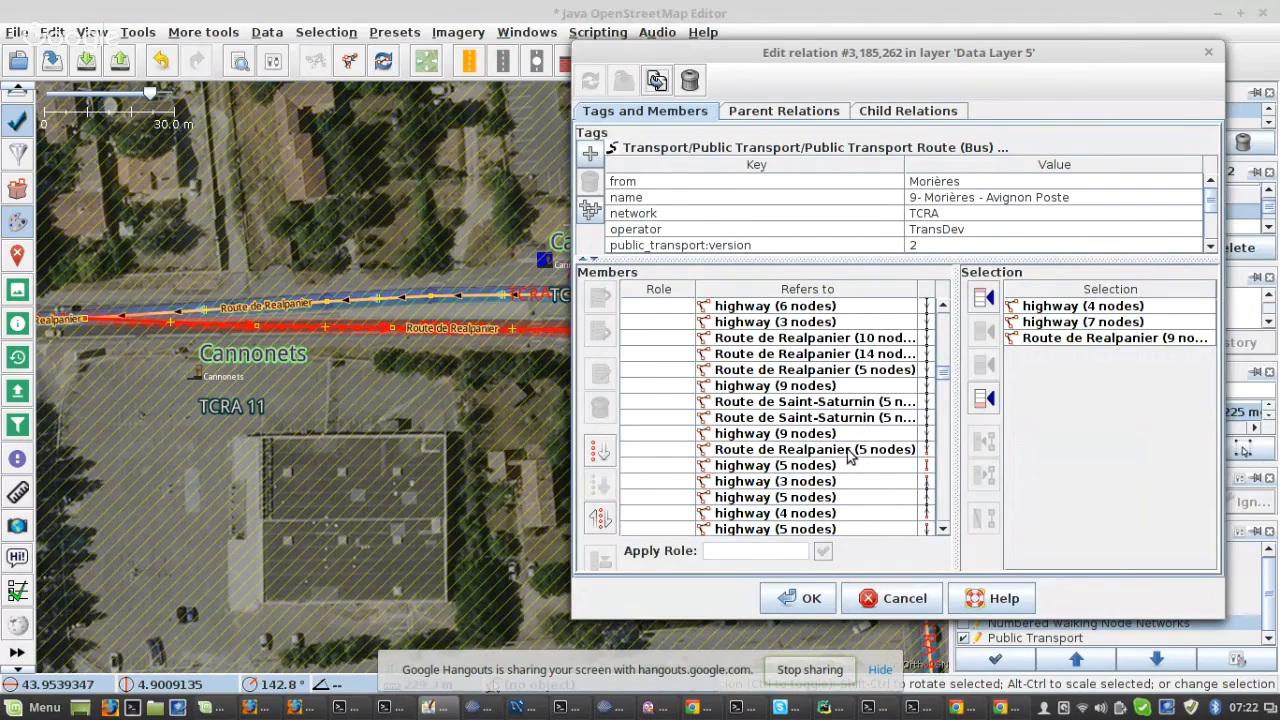
- Remove the opposite-direction 5-node Route de Saint-Saturnin and Route de Realpanier at the roundabout gap, and sort from the remaining Route de Saint-Saturnin downward
left_click(848, 450)
right_click(848, 450)
left_click(890, 484)
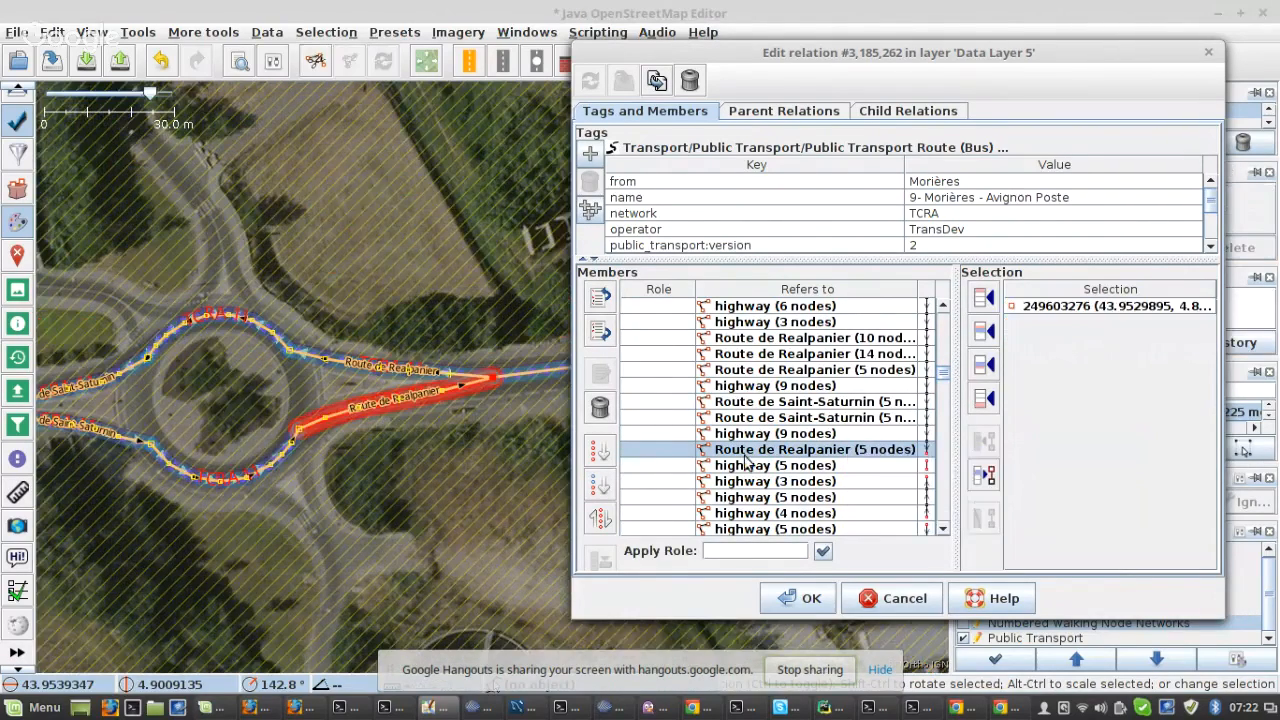
scroll(139, 439, "up", 2)
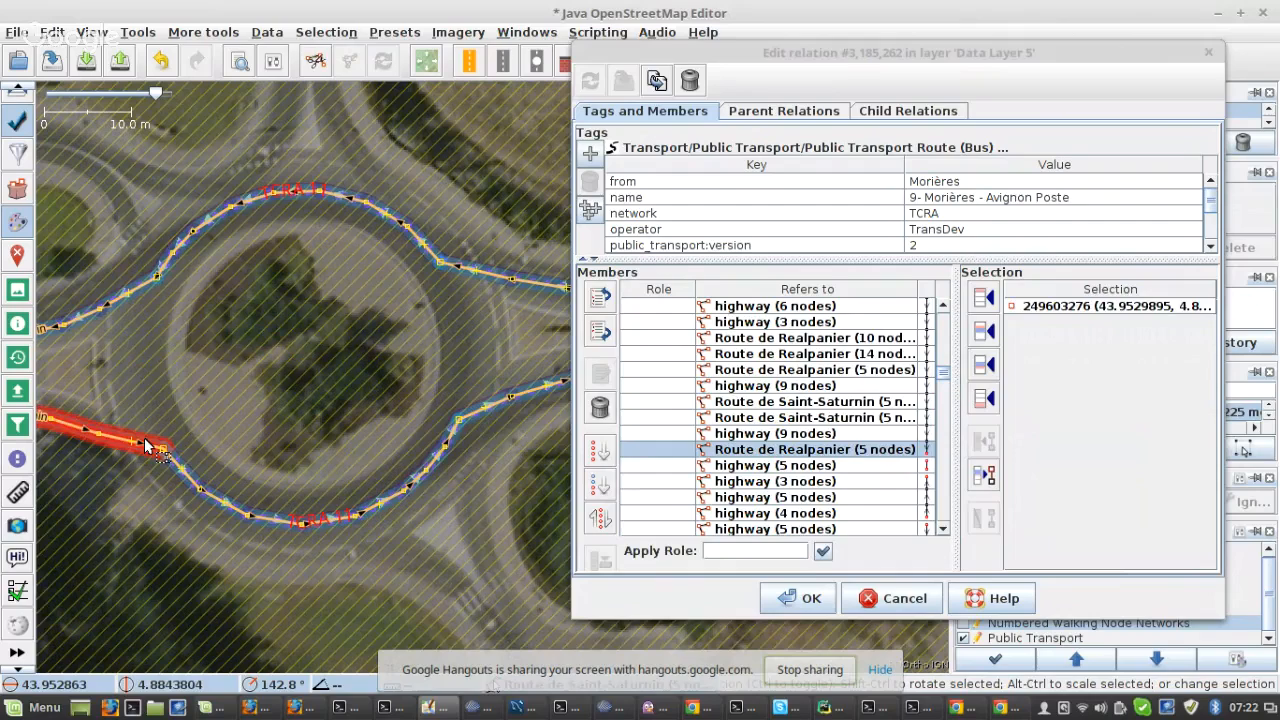
left_click(146, 444)
left_click(472, 414, "shift")
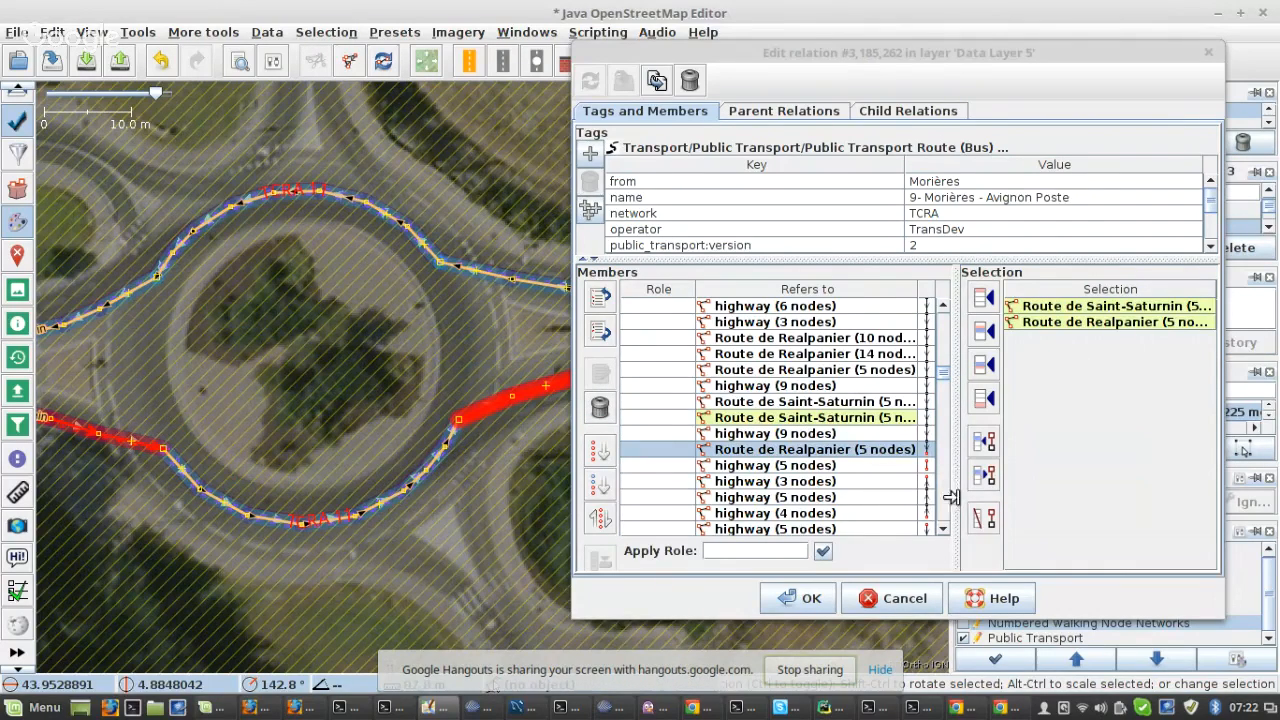
left_click(984, 518)
left_click(894, 403)
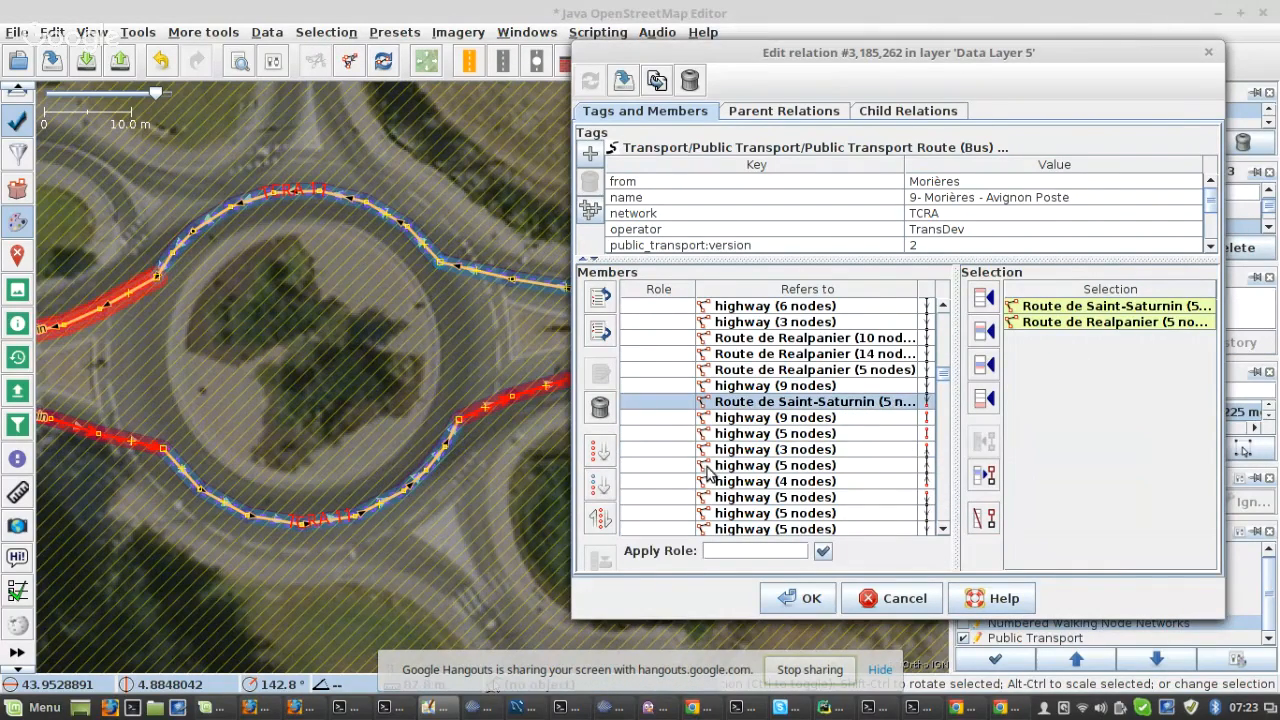
left_click(596, 484)
- Zoom to the gap after the last Rond-Point de Realpanier member and apply the relation changes
scroll(790, 446, "down", 3)
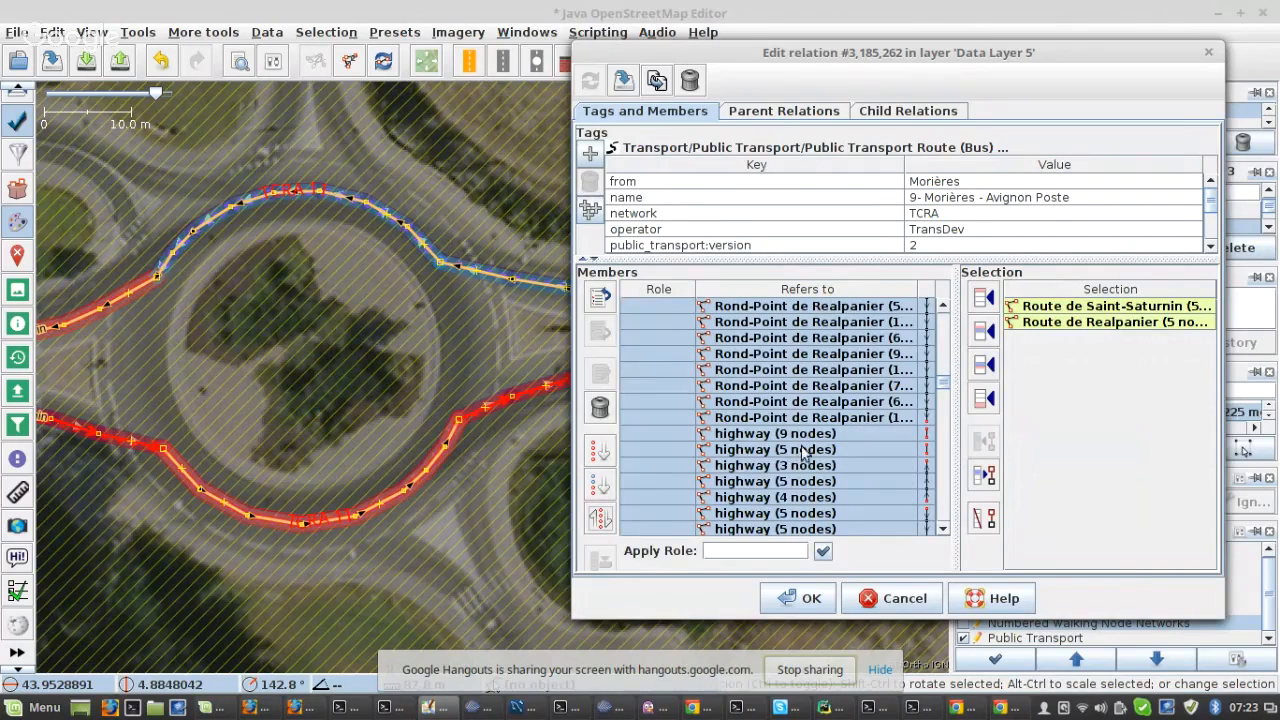
left_click(797, 421)
right_click(797, 421)
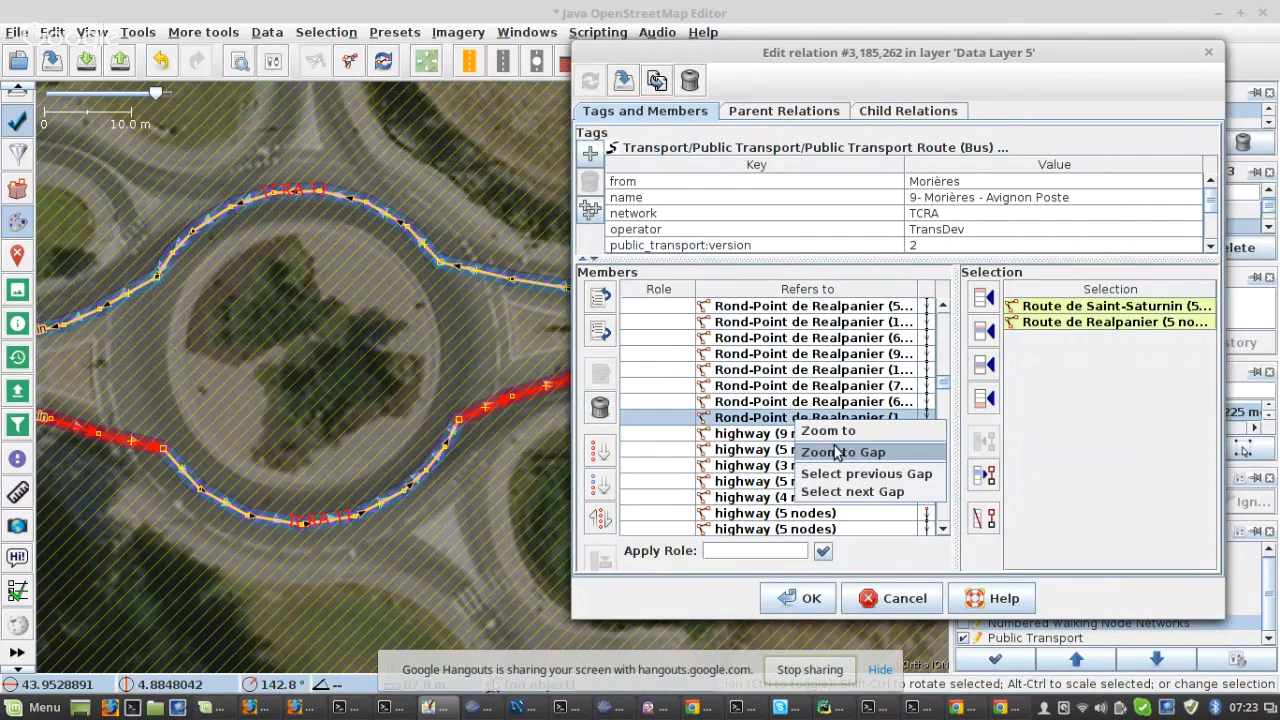
left_click(838, 452)
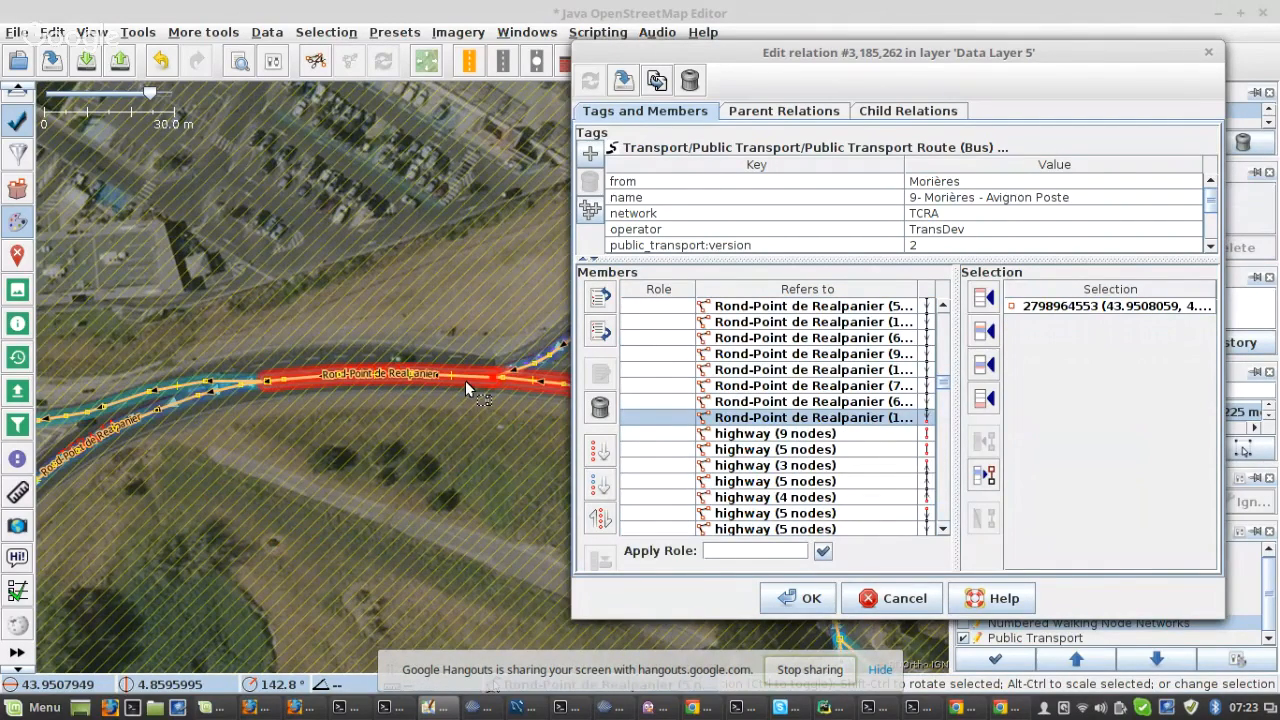
left_click(623, 81)
- Remove the opposite-direction Route de Saint-Saturnin and 20-node Avenue de l'Amandier beside the Realpanier roundabout from the relation
left_click_drag(550, 337, 190, 336)
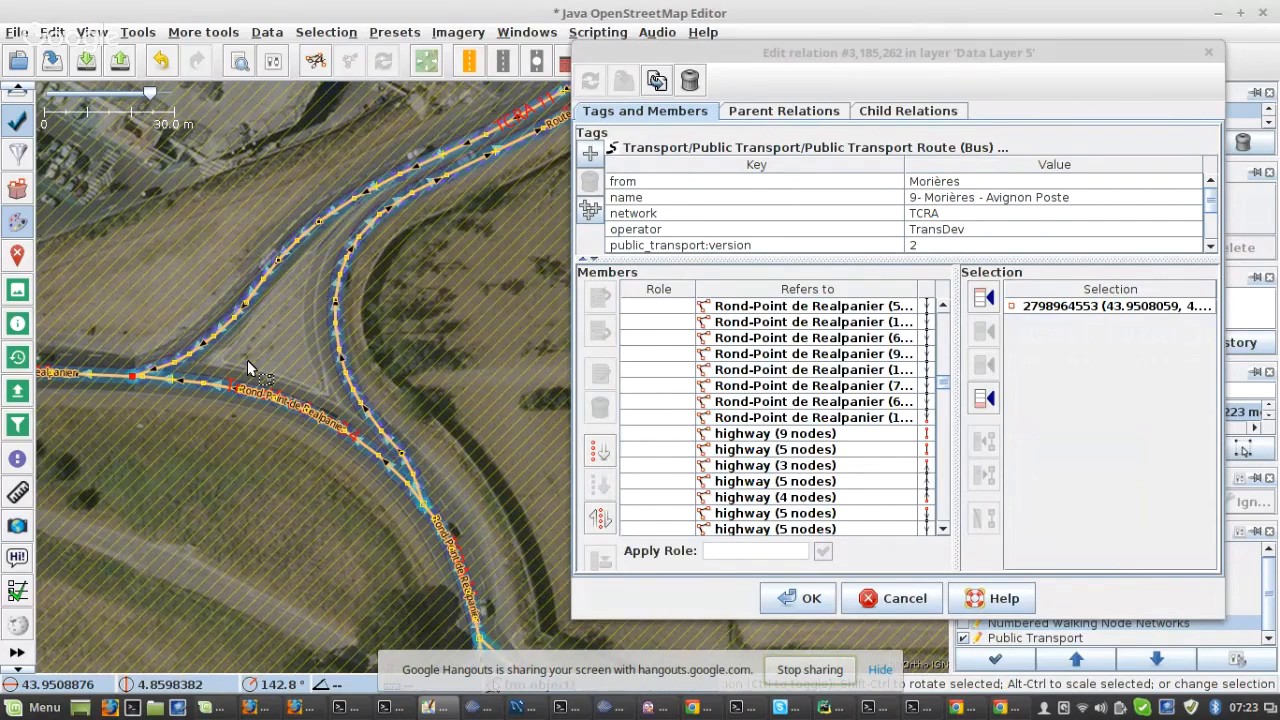
scroll(326, 408, "down", 3)
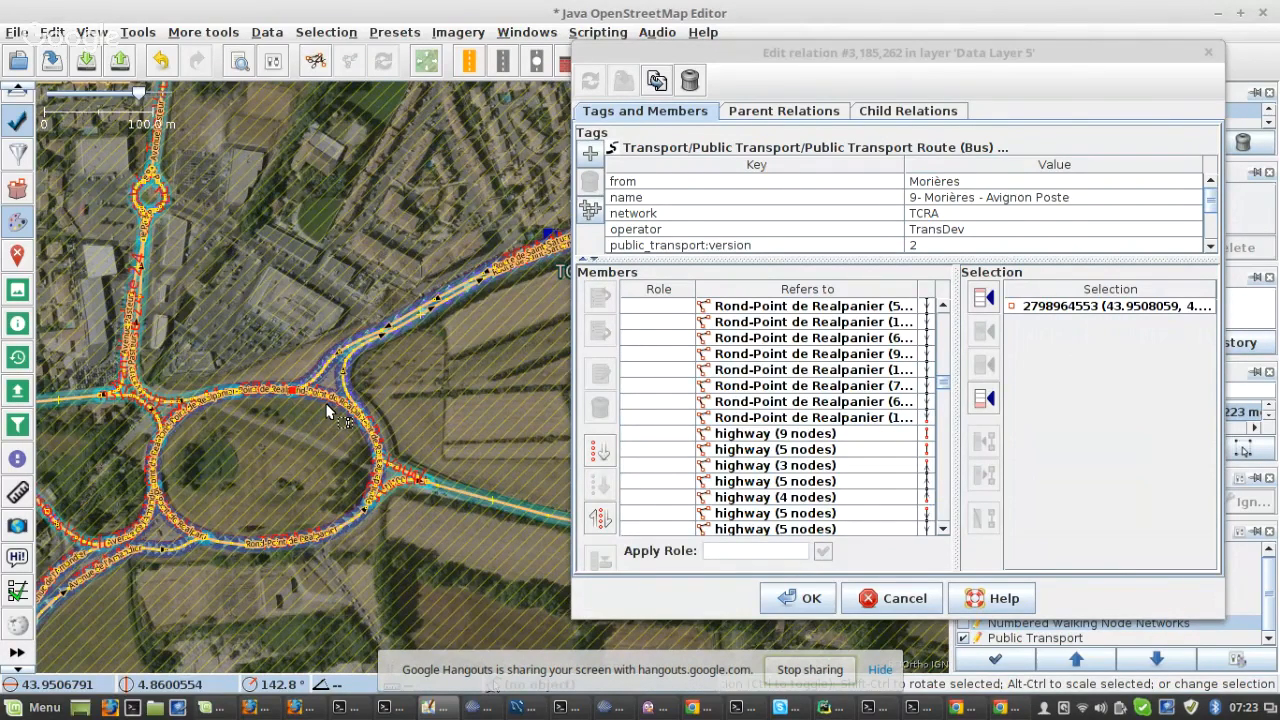
scroll(327, 409, "up", 3)
left_click(482, 289)
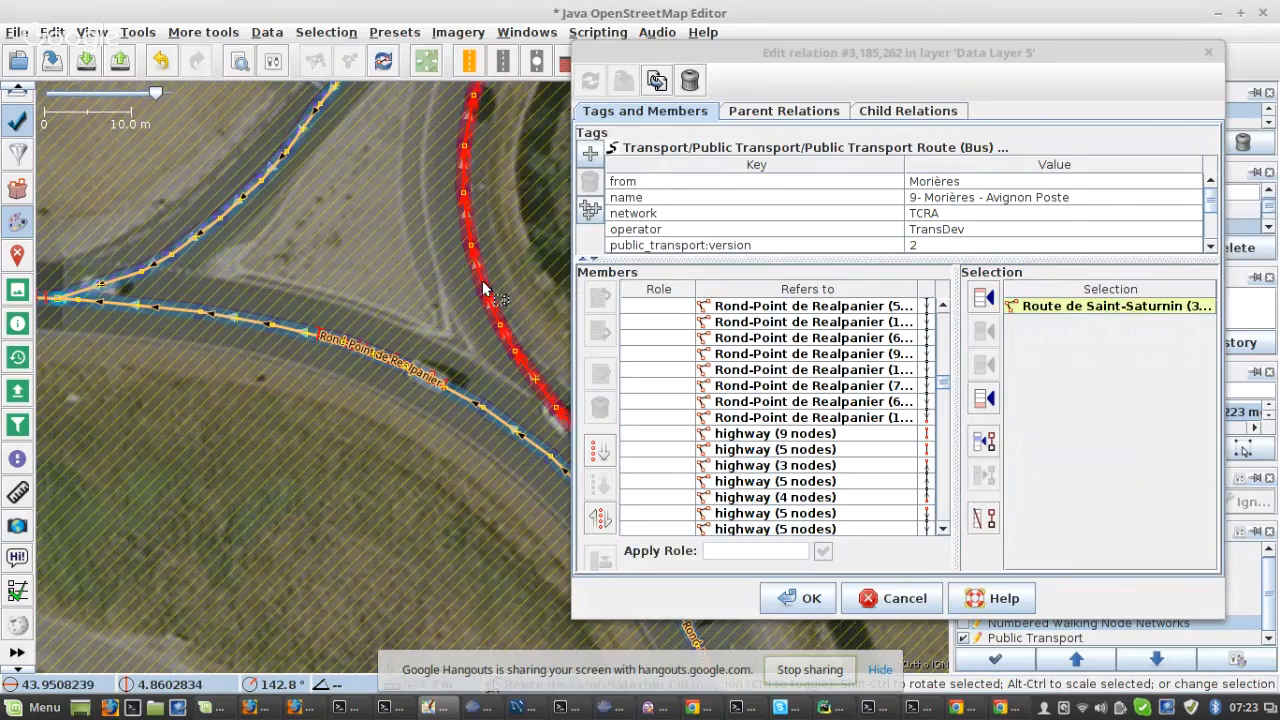
scroll(458, 242, "down", 2)
scroll(458, 242, "down", 1)
scroll(252, 416, "up", 2)
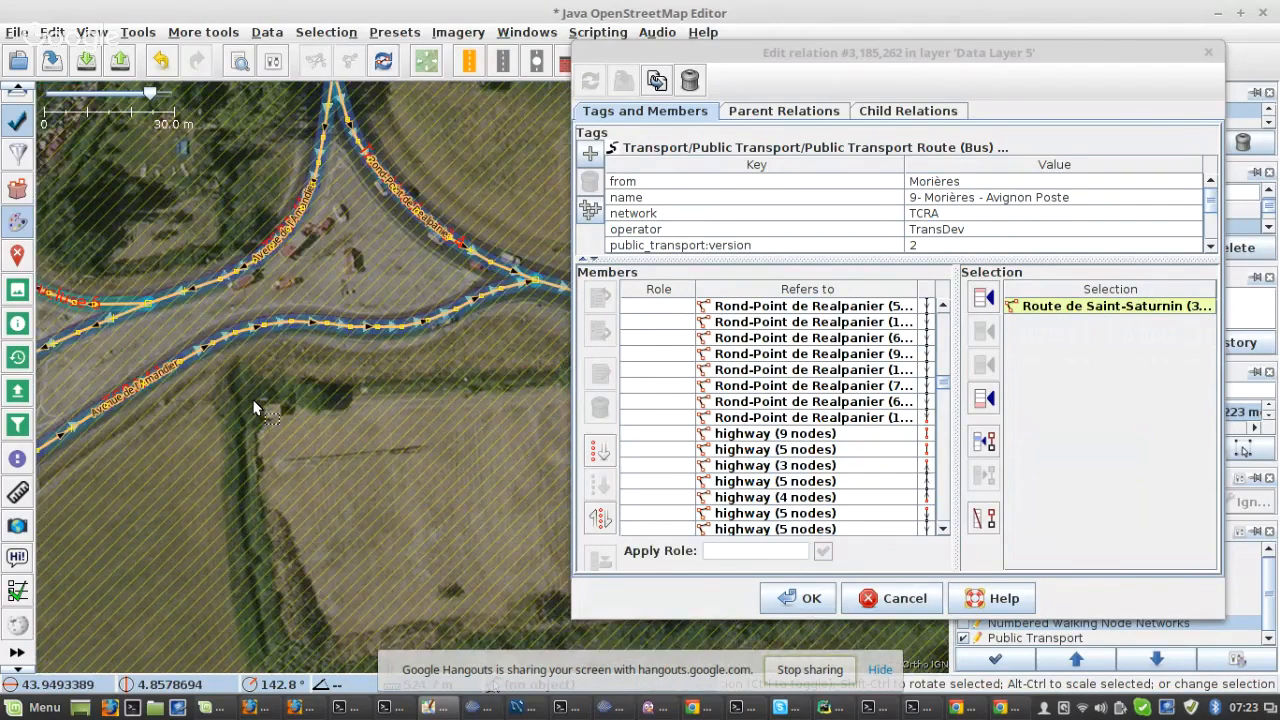
left_click(107, 404, "shift")
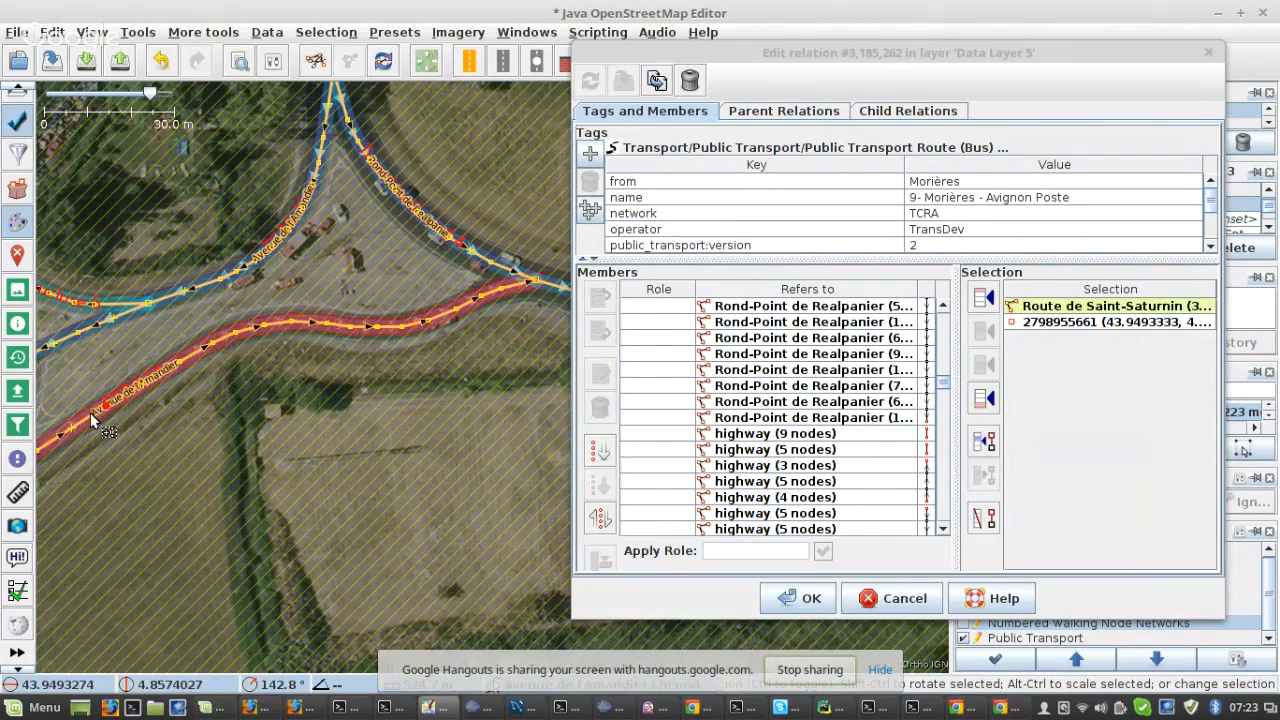
left_click(89, 414, "shift")
scroll(795, 404, "up", 7)
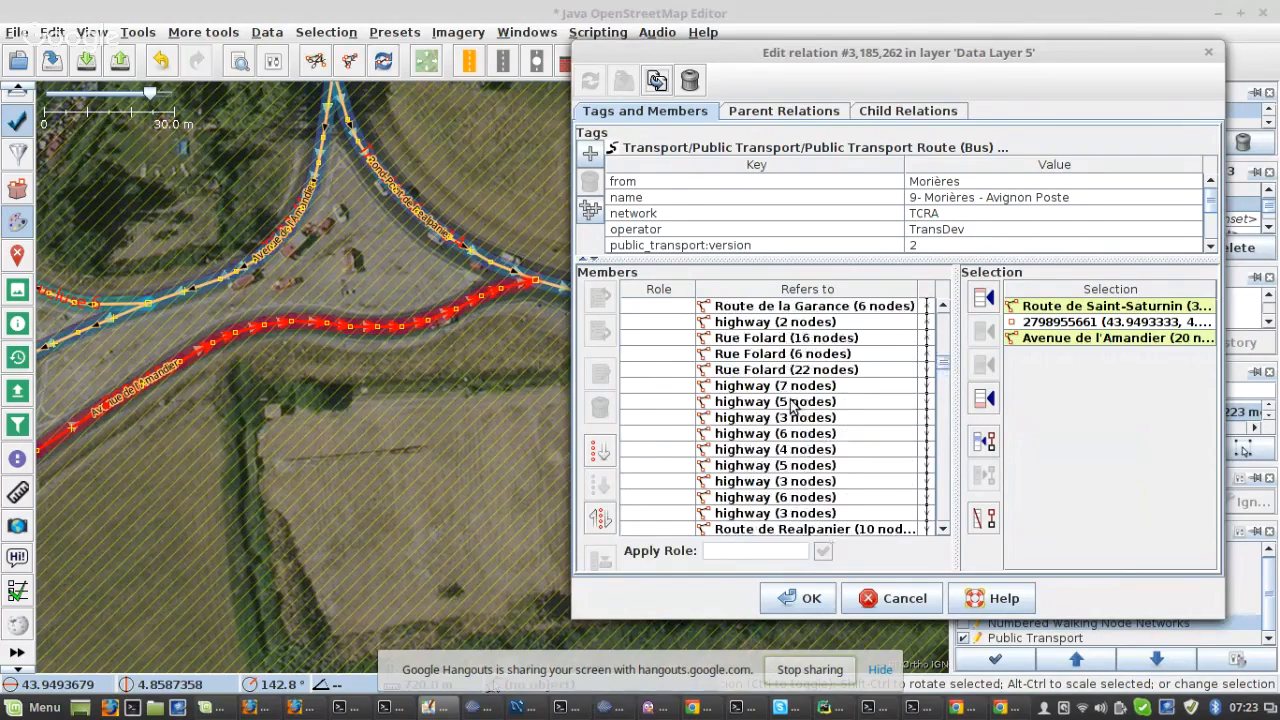
scroll(790, 410, "down", 7)
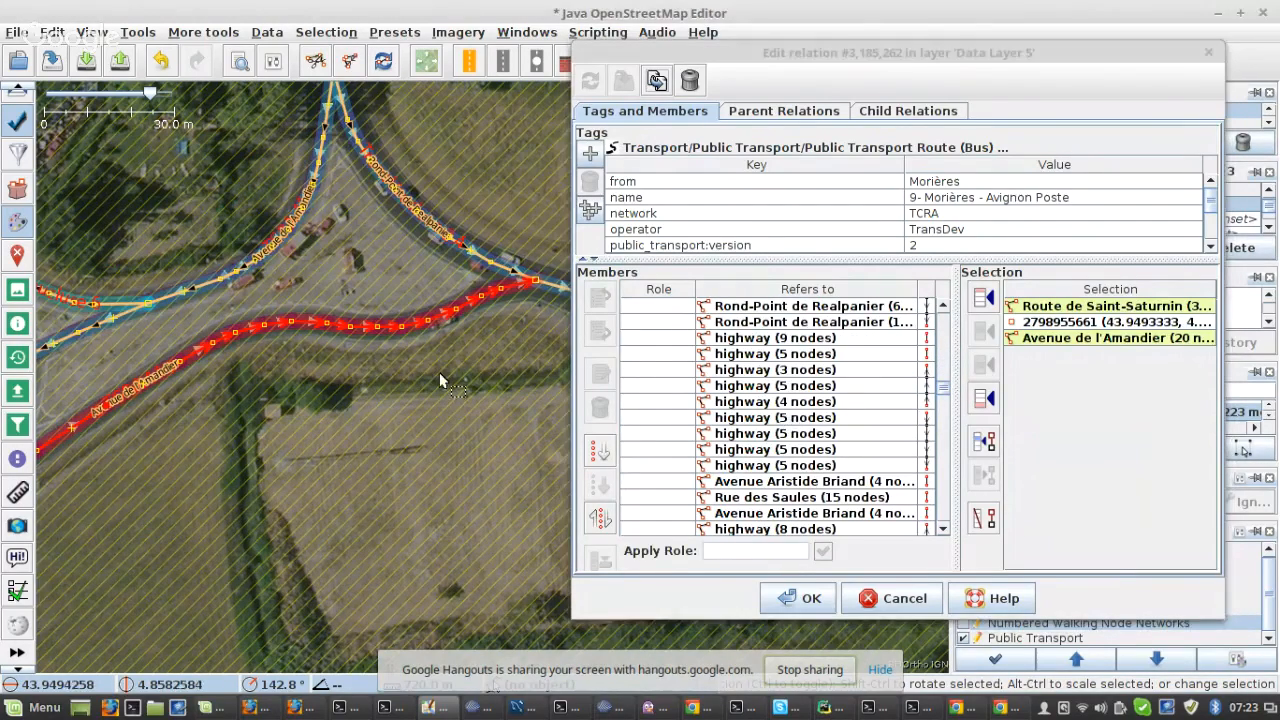
scroll(440, 372, "down", 3)
scroll(440, 372, "down", 3)
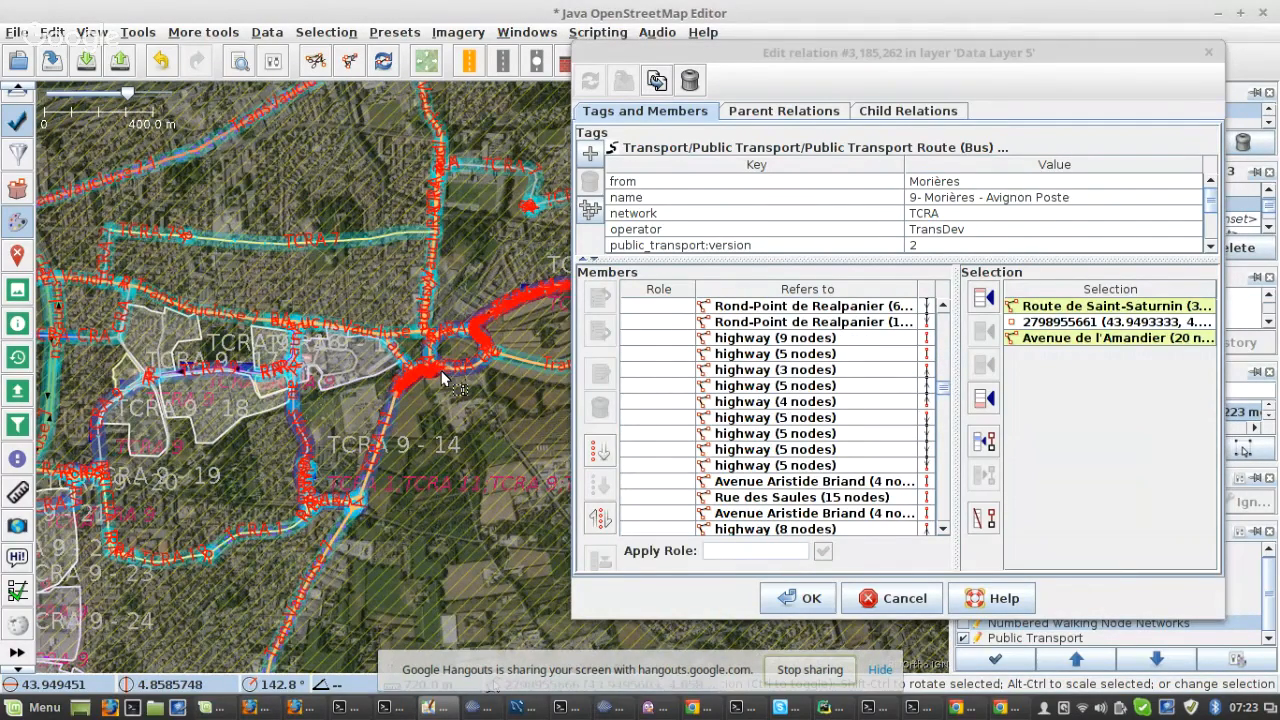
scroll(441, 370, "up", 5)
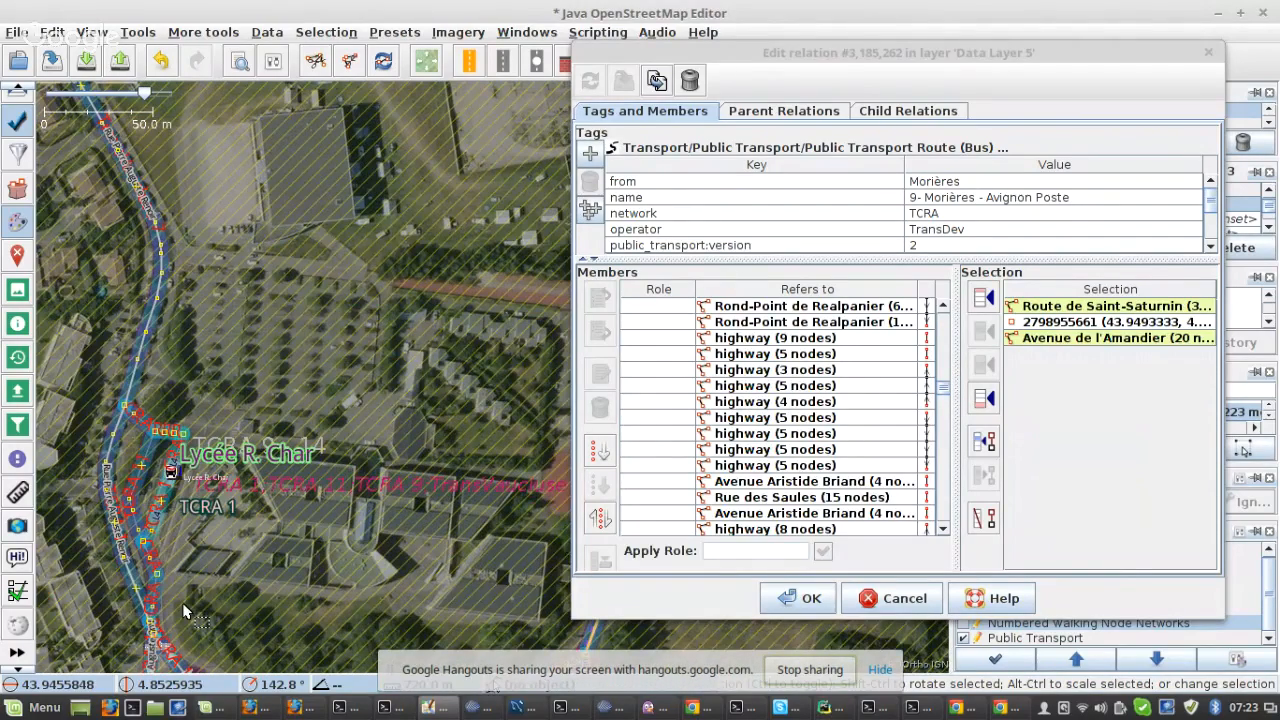
scroll(185, 612, "down", 2)
left_click_drag(462, 337, 310, 354)
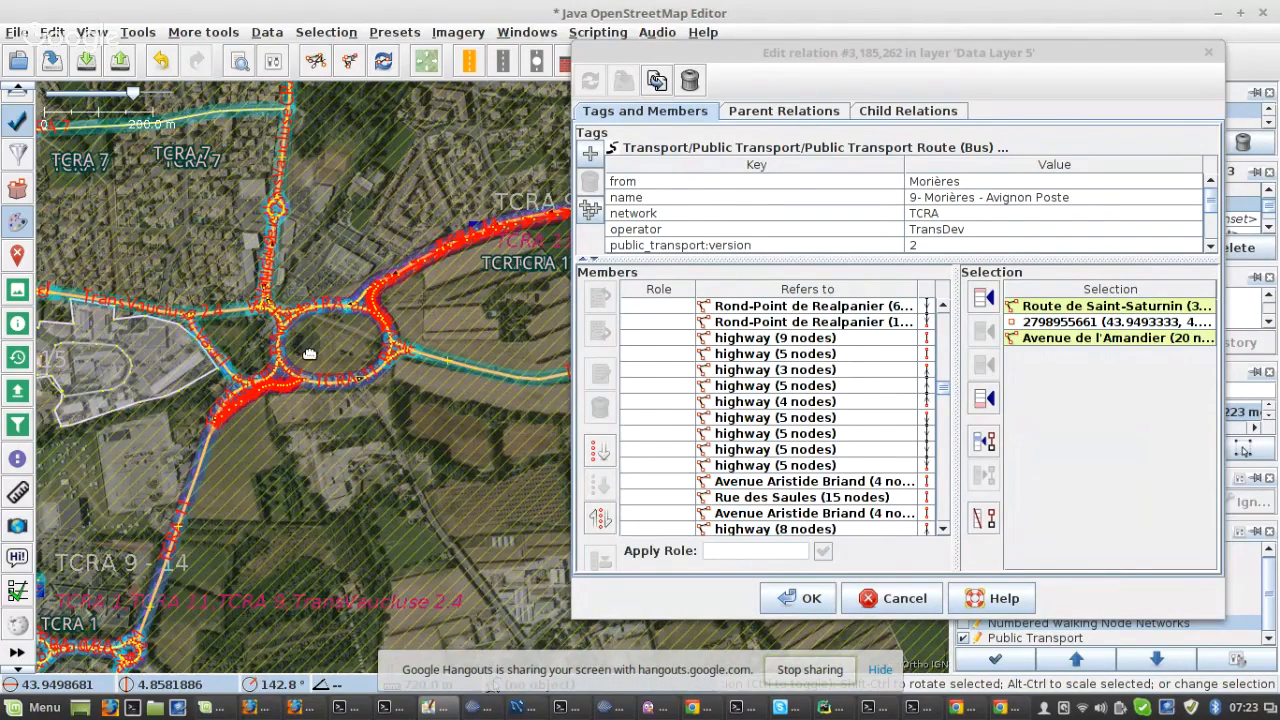
scroll(843, 398, "up", 4)
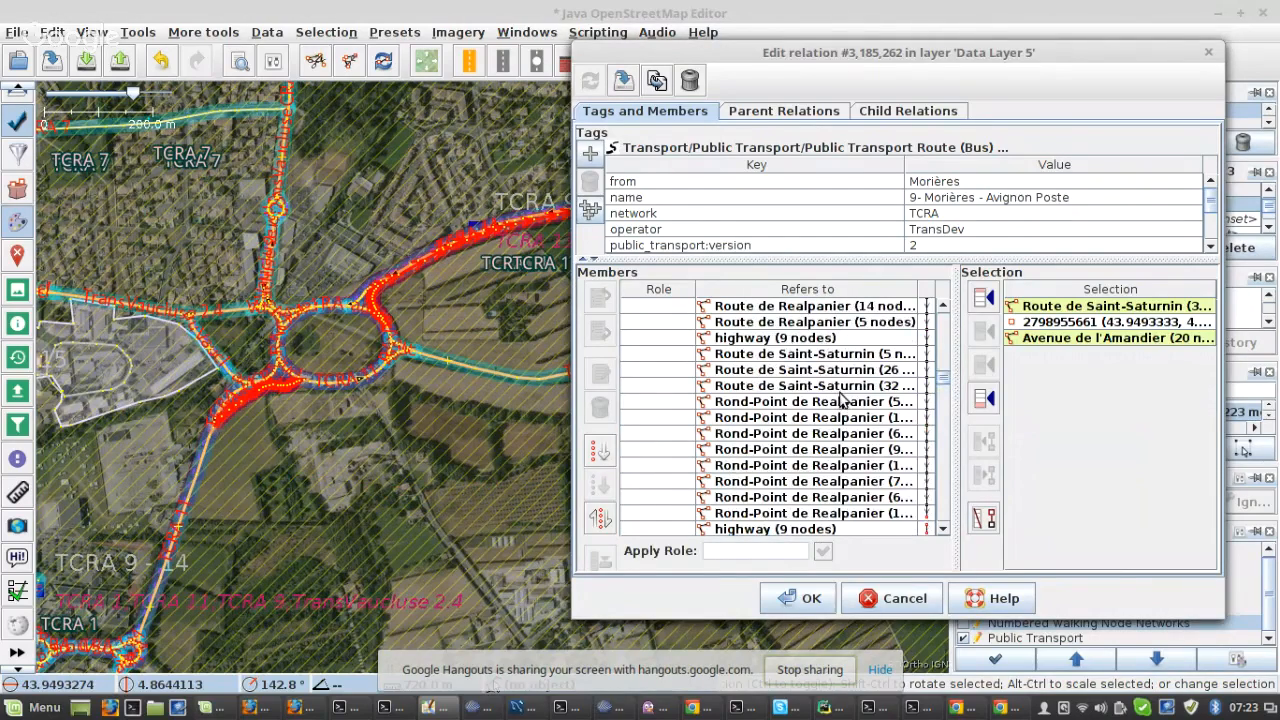
- Sort the members from the 32-node Route de Saint-Saturnin downward and zoom to the gap after the last Rond-Point de Realpanier member
left_click(843, 388)
scroll(843, 400, "up", 3)
scroll(843, 410, "down", 1)
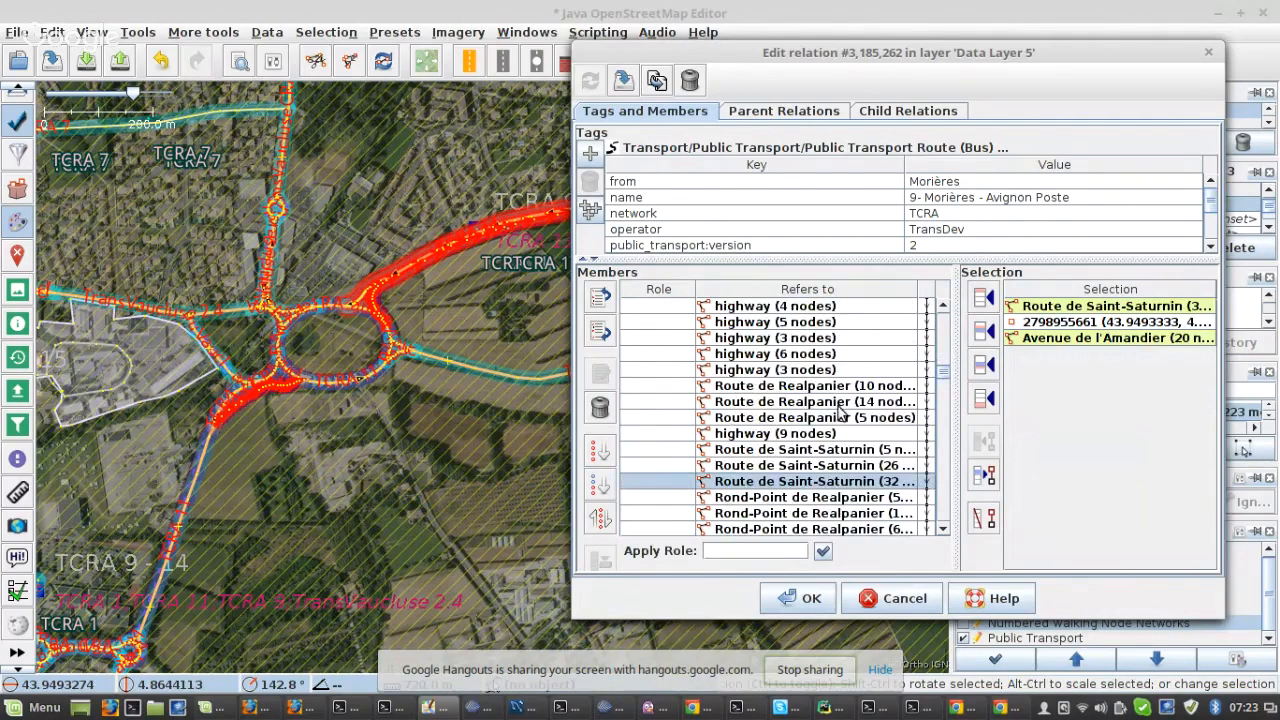
left_click(591, 489)
scroll(813, 450, "down", 4)
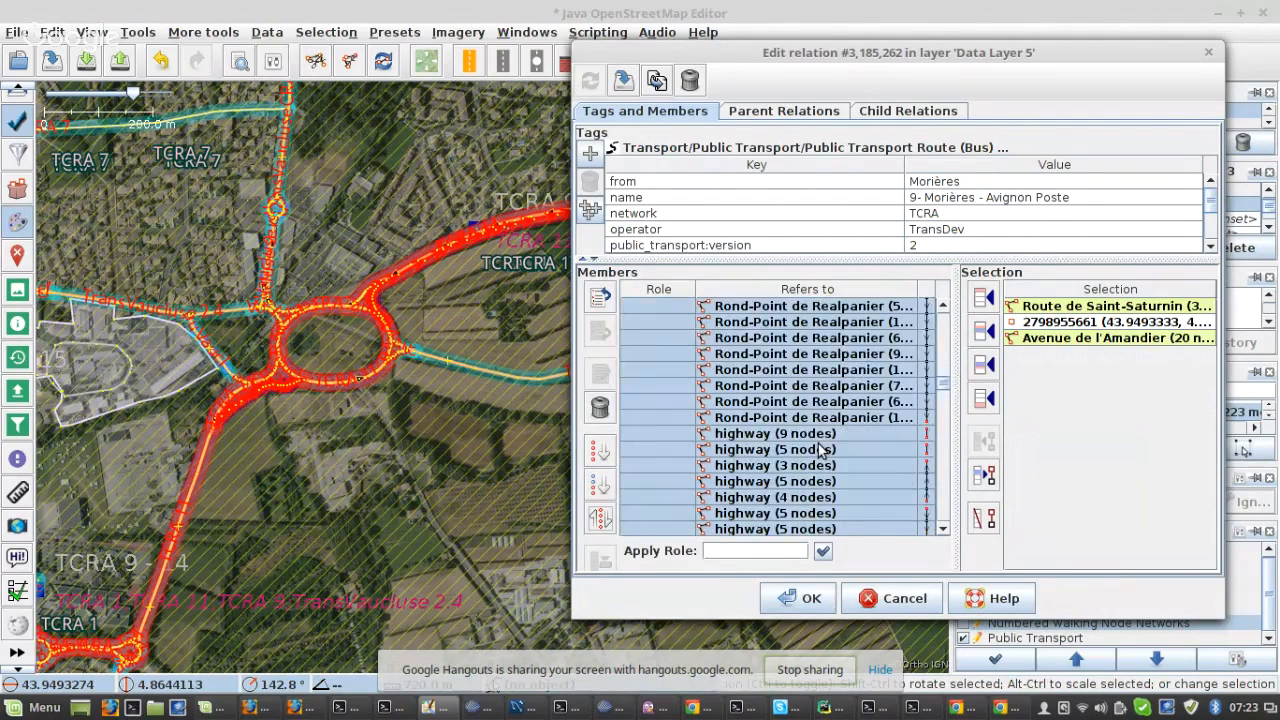
right_click(835, 421)
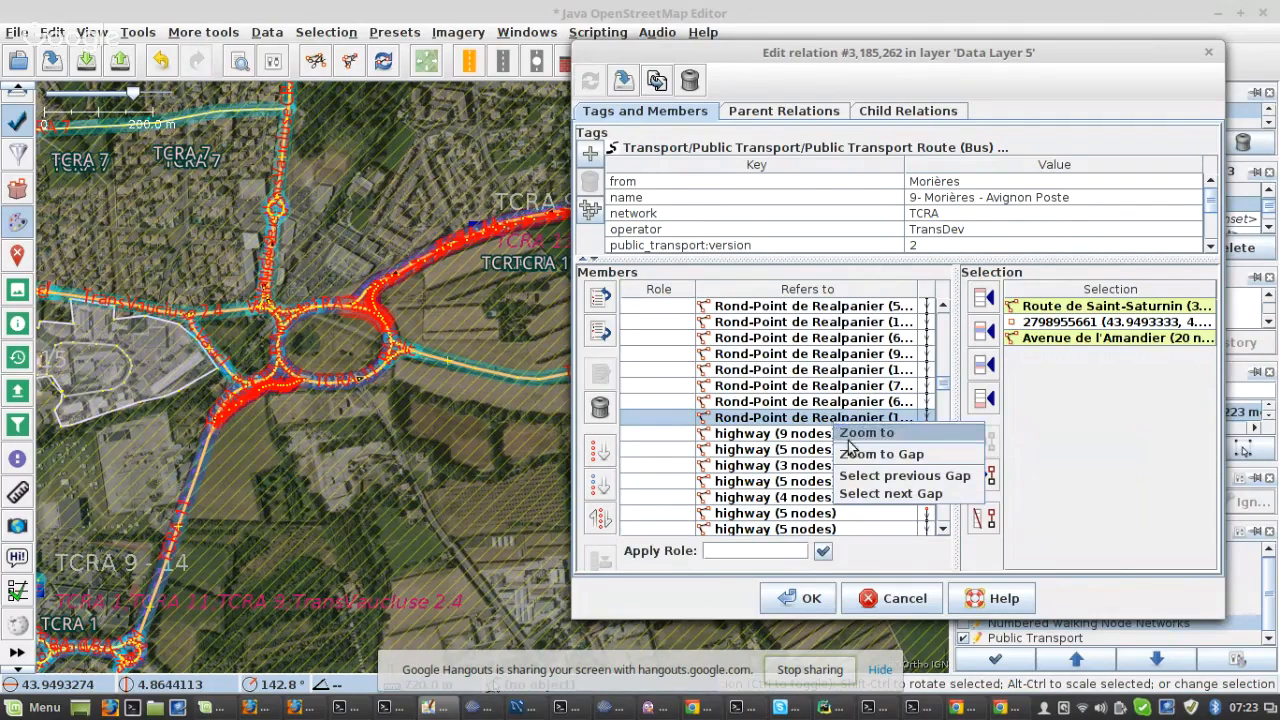
left_click(860, 451)
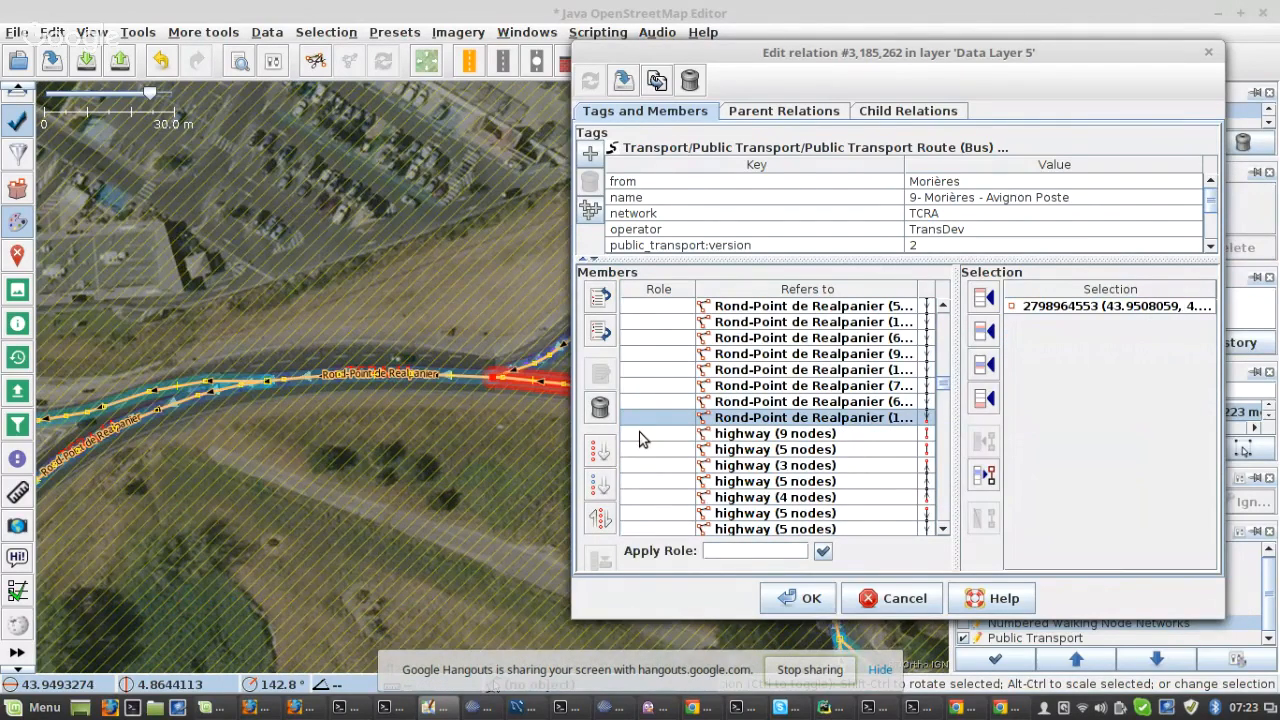
- Remove the Rond-Point de Realpanier segment between the two Route de Saint-Saturnin branches from the relation
scroll(505, 390, "up", 2)
left_click(462, 364)
scroll(310, 371, "down", 2)
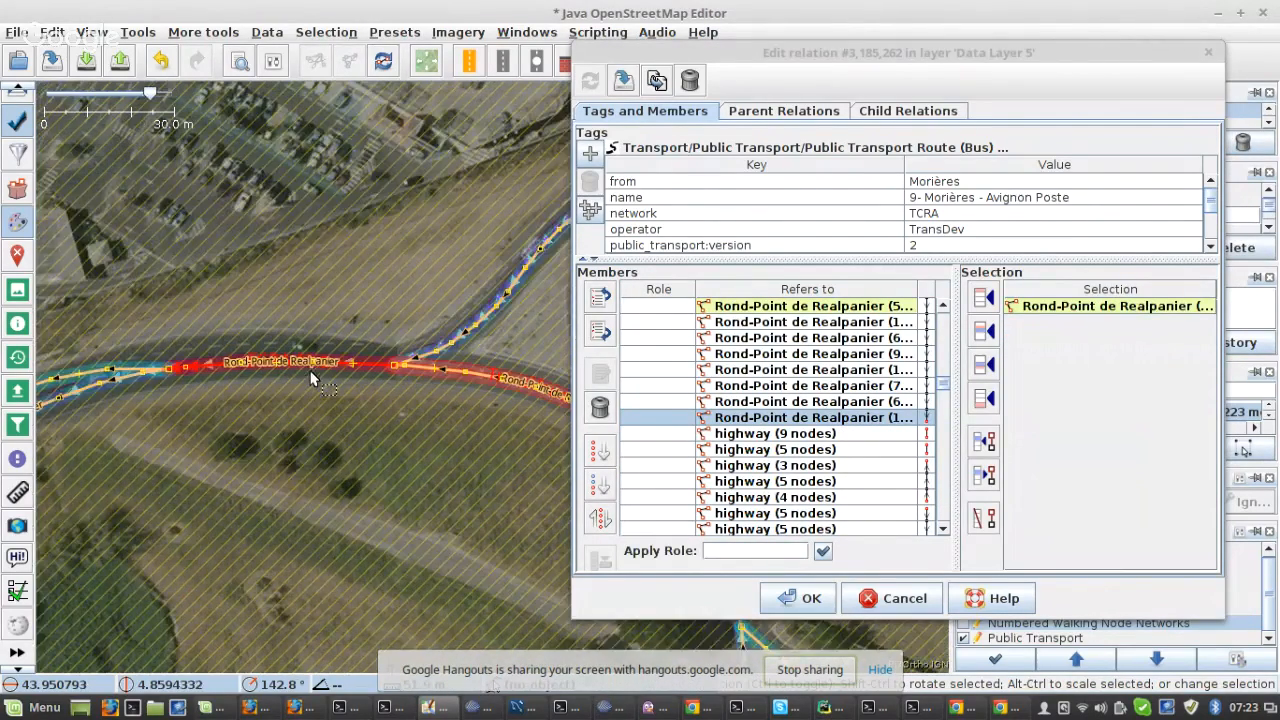
scroll(243, 390, "down", 2)
scroll(168, 404, "down", 2)
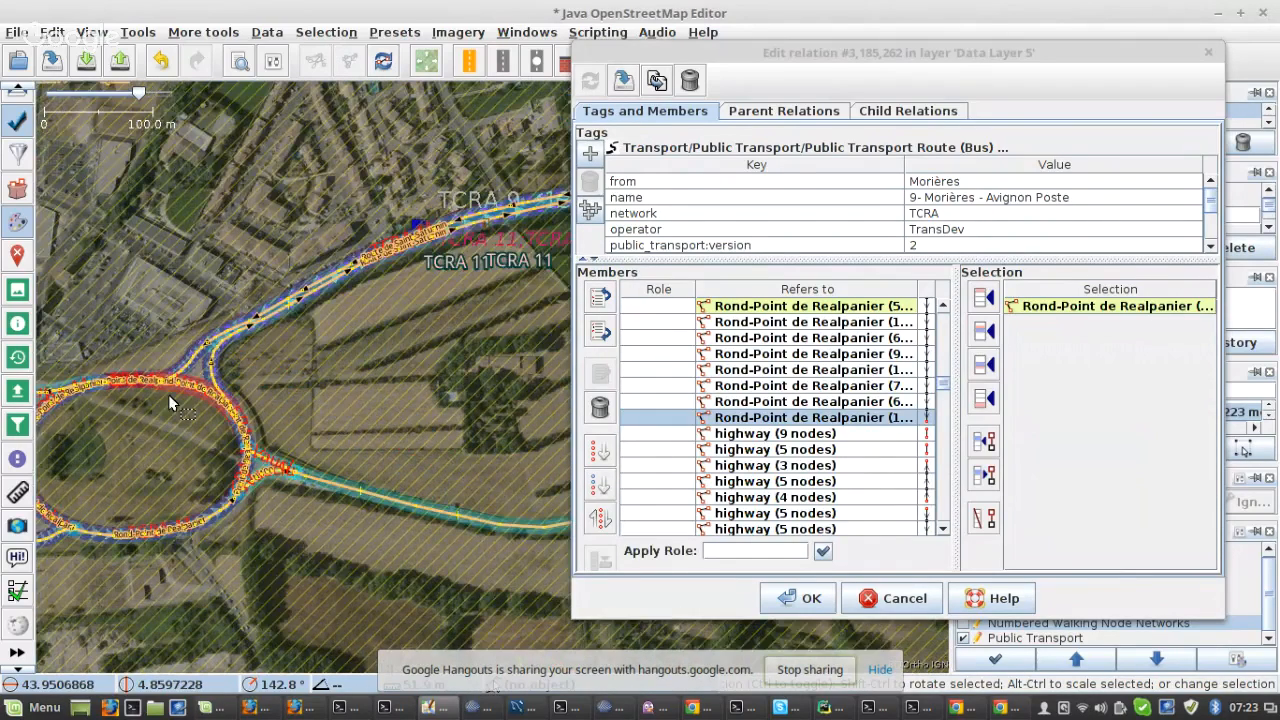
scroll(168, 394, "up", 4)
scroll(250, 407, "up", 1)
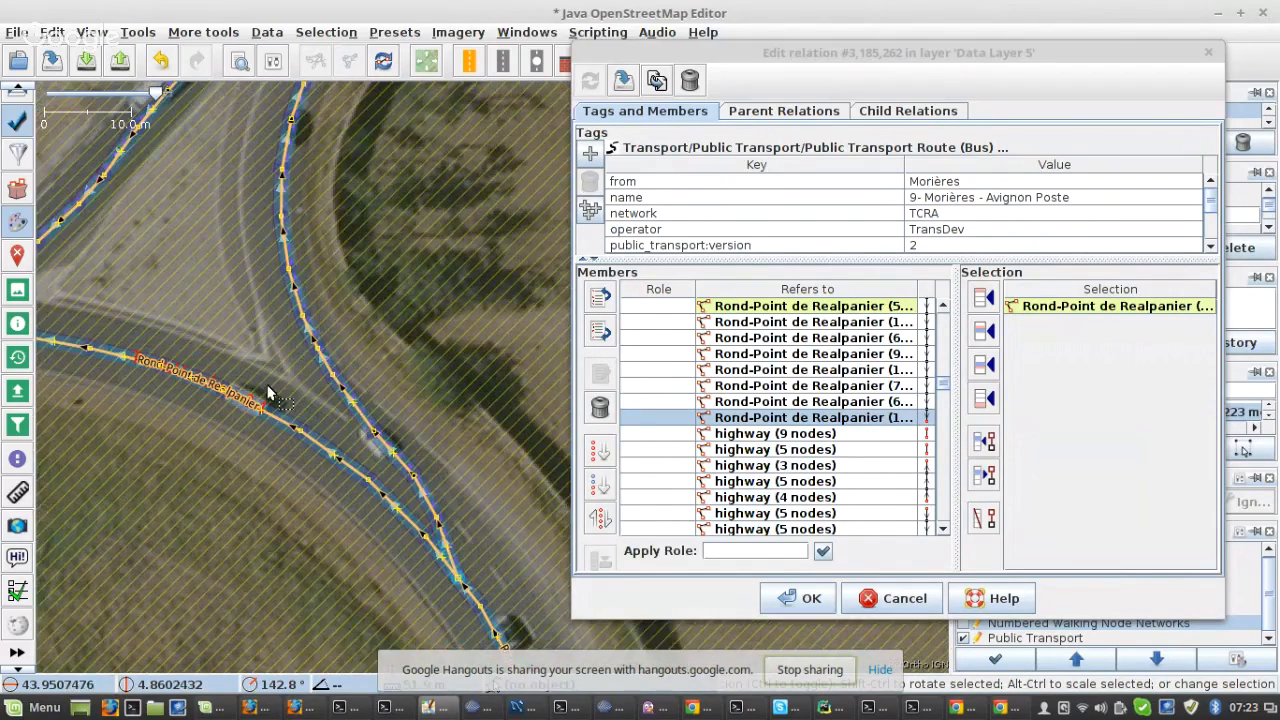
left_click(274, 411)
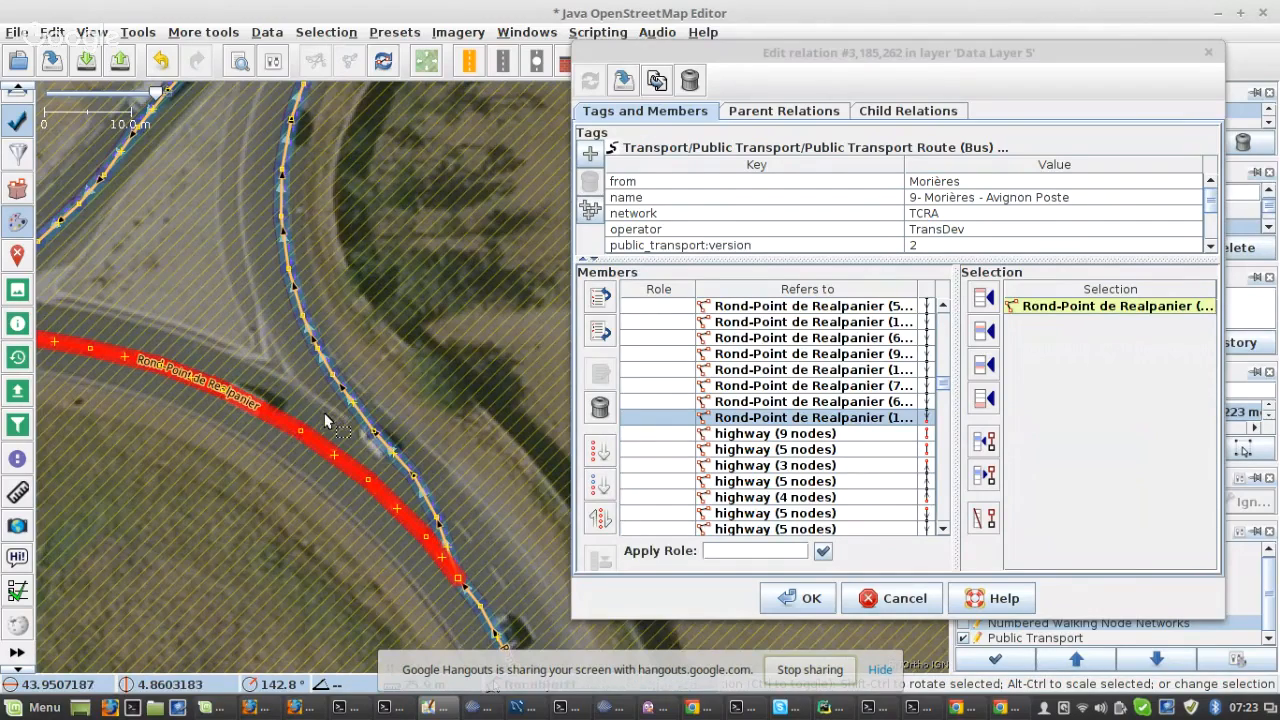
left_click(358, 425, "shift")
scroll(845, 435, "up", 2)
scroll(845, 435, "up", 3)
scroll(845, 435, "down", 3)
scroll(845, 440, "down", 2)
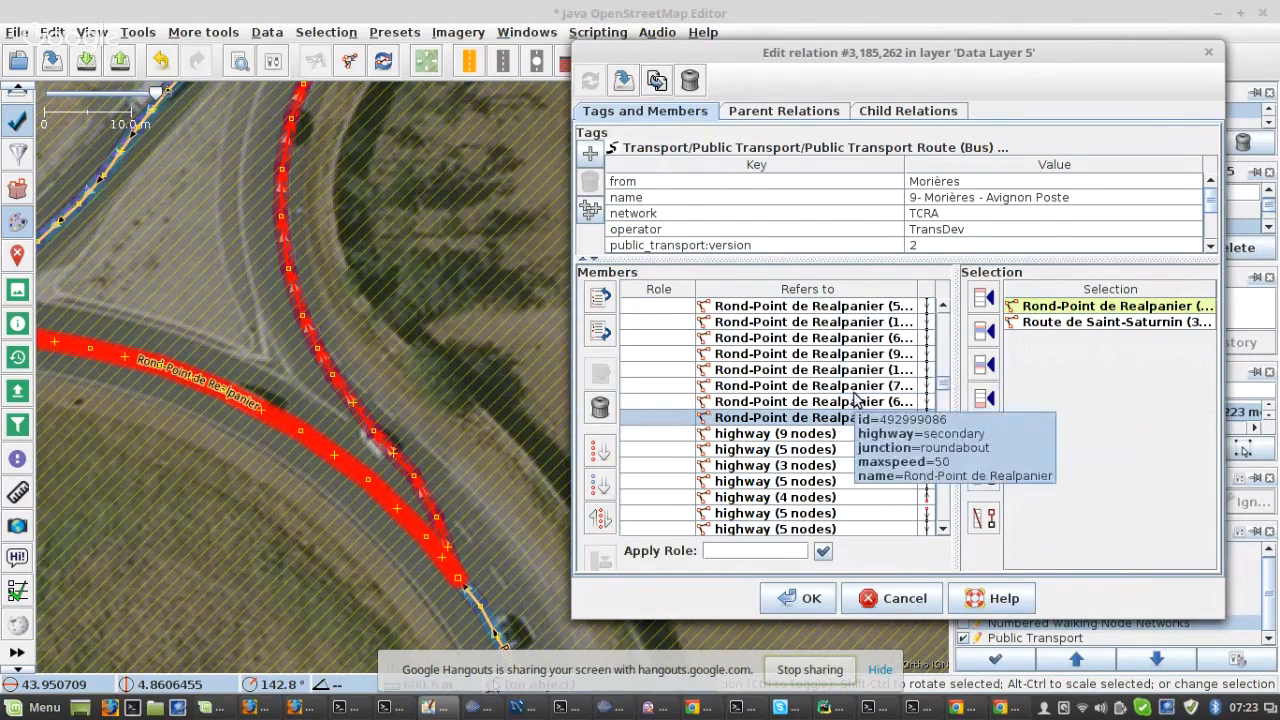
left_click(850, 388)
left_click(984, 517)
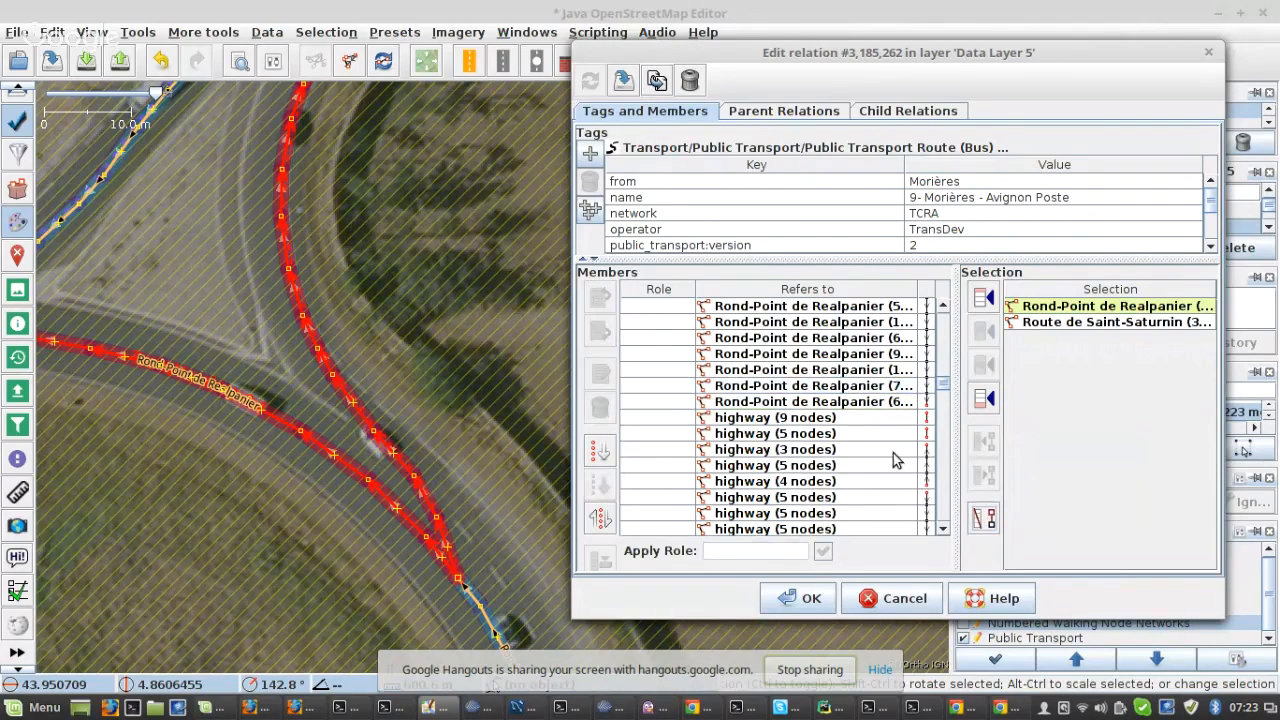
- Sort from the 6-node Rond-Point de Realpanier before the gap downward and apply the relation changes
left_click(880, 402)
left_click(602, 484)
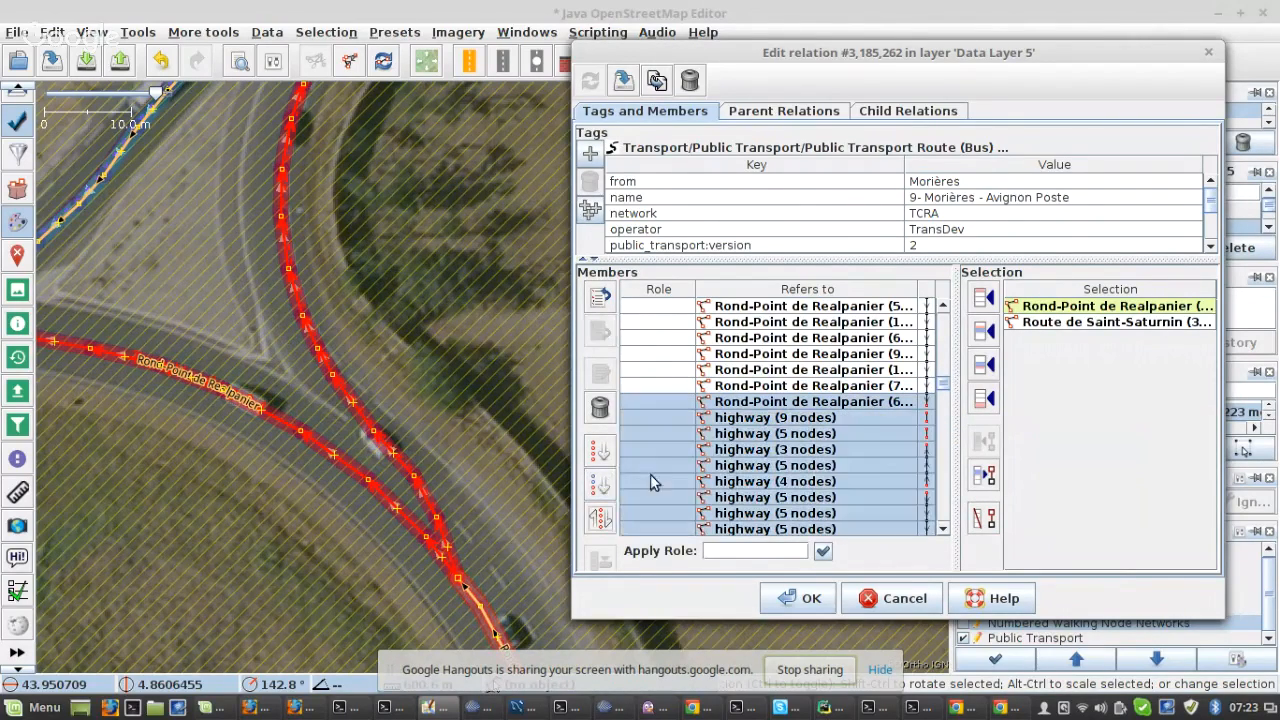
left_click(844, 413)
left_click(845, 403)
right_click(843, 404)
left_click(856, 433)
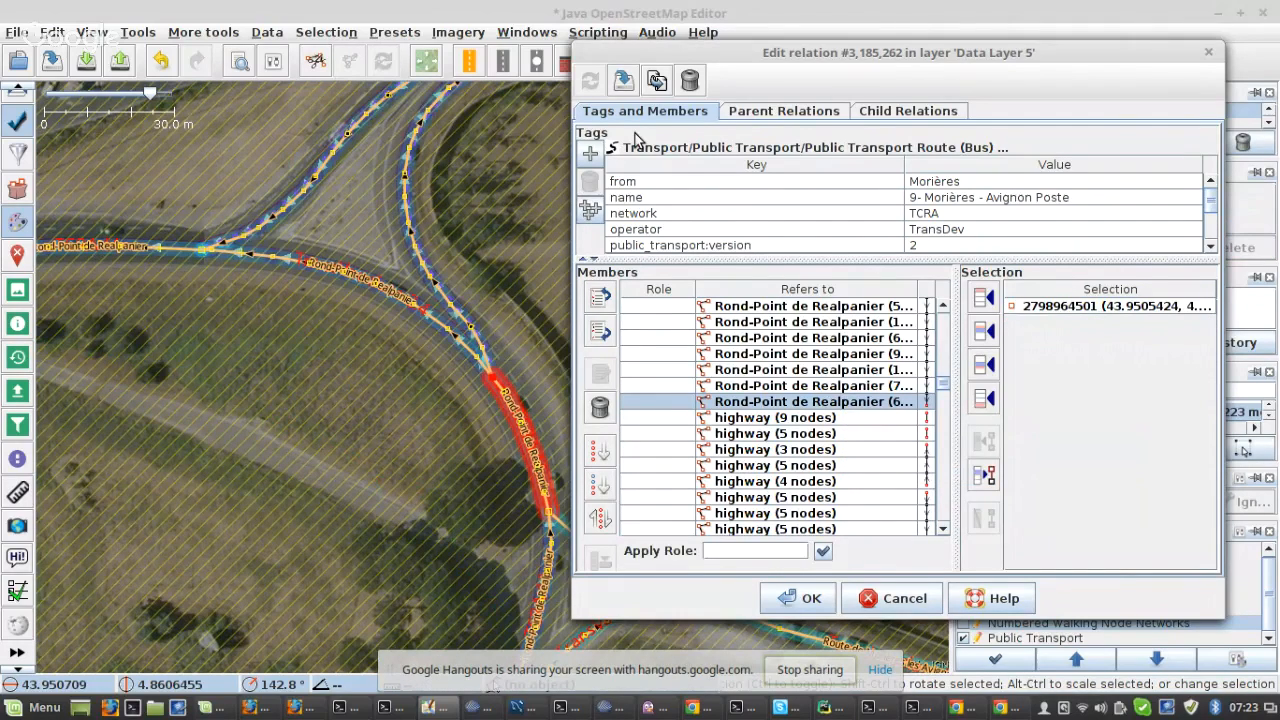
left_click(624, 82)
- Remove the 9-node Rond-Point de Realpanier segment between the two Avenue de l'Amandier branches from the relation
left_click(799, 402)
left_click(357, 297)
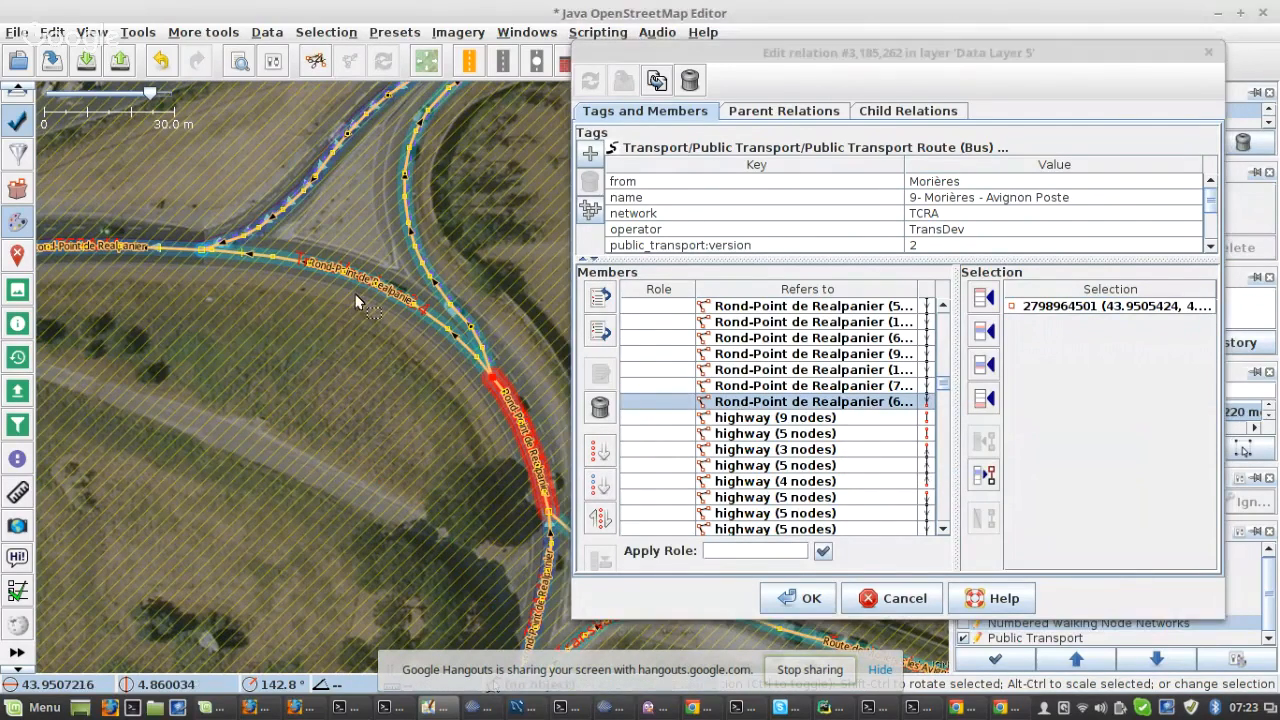
scroll(360, 302, "down", 3)
scroll(220, 400, "up", 2)
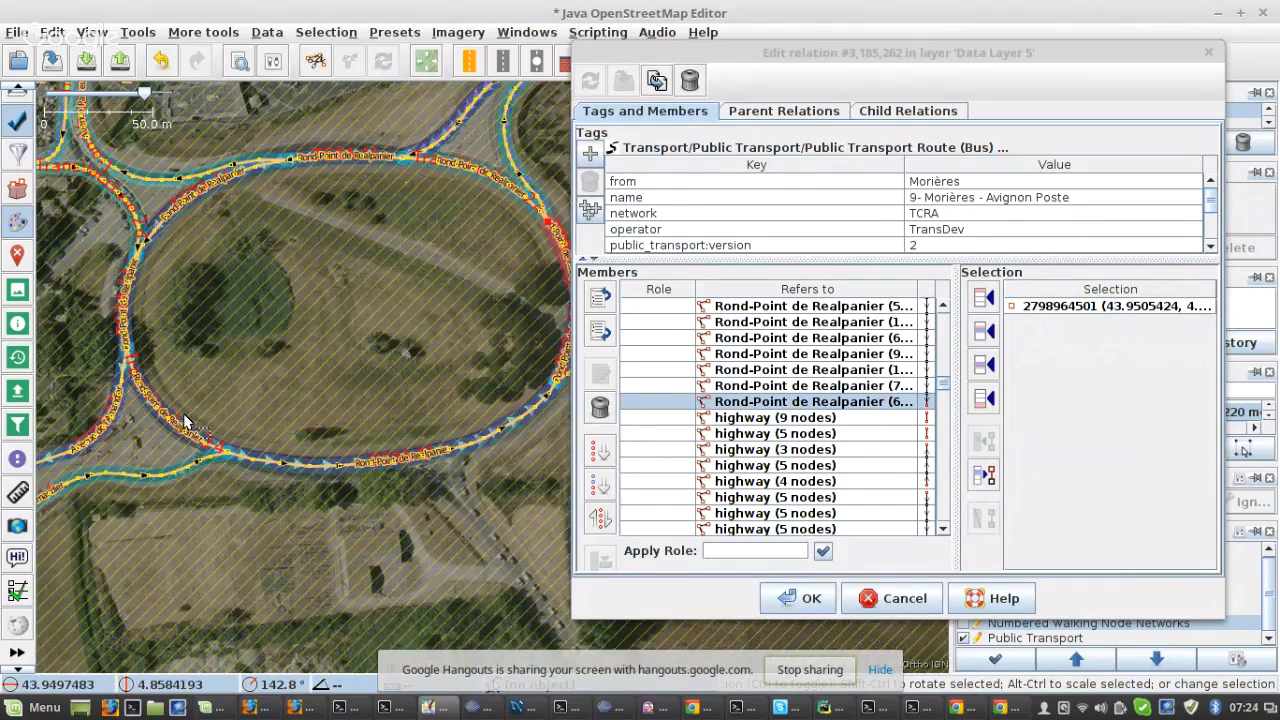
scroll(185, 420, "up", 6)
left_click(185, 422)
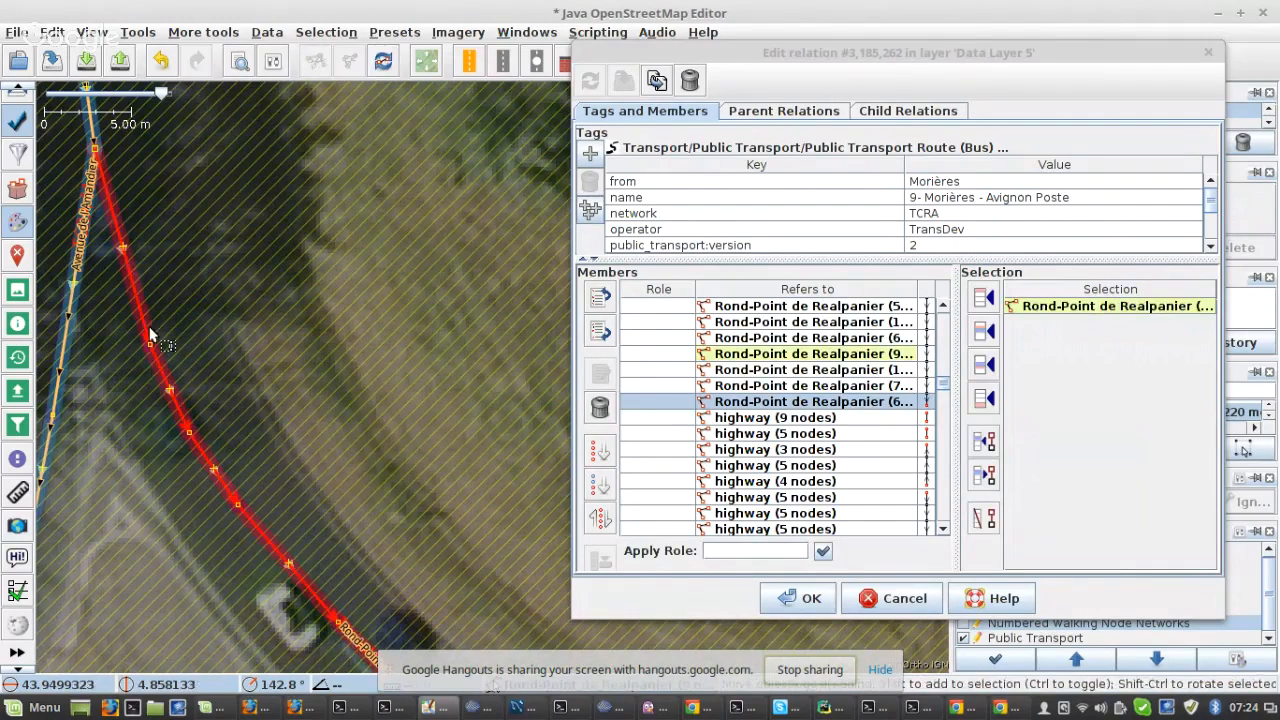
left_click(758, 402, "ctrl")
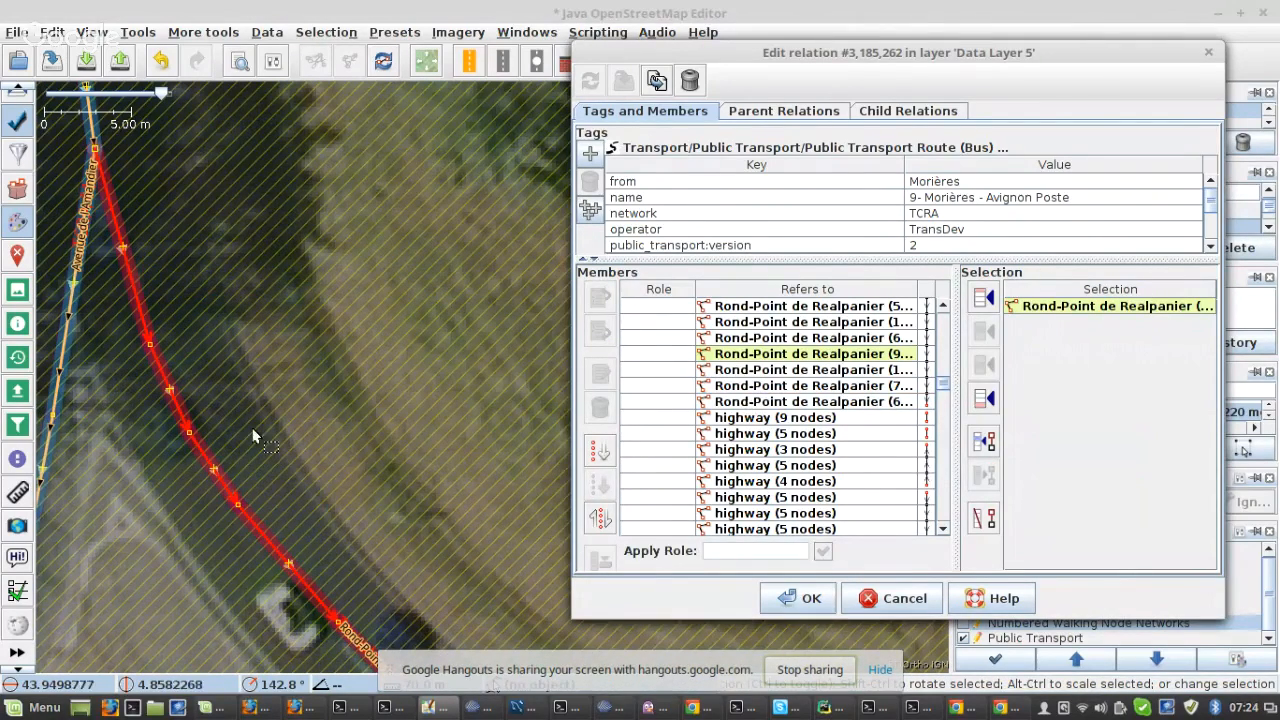
scroll(185, 420, "down", 2)
left_click(984, 518)
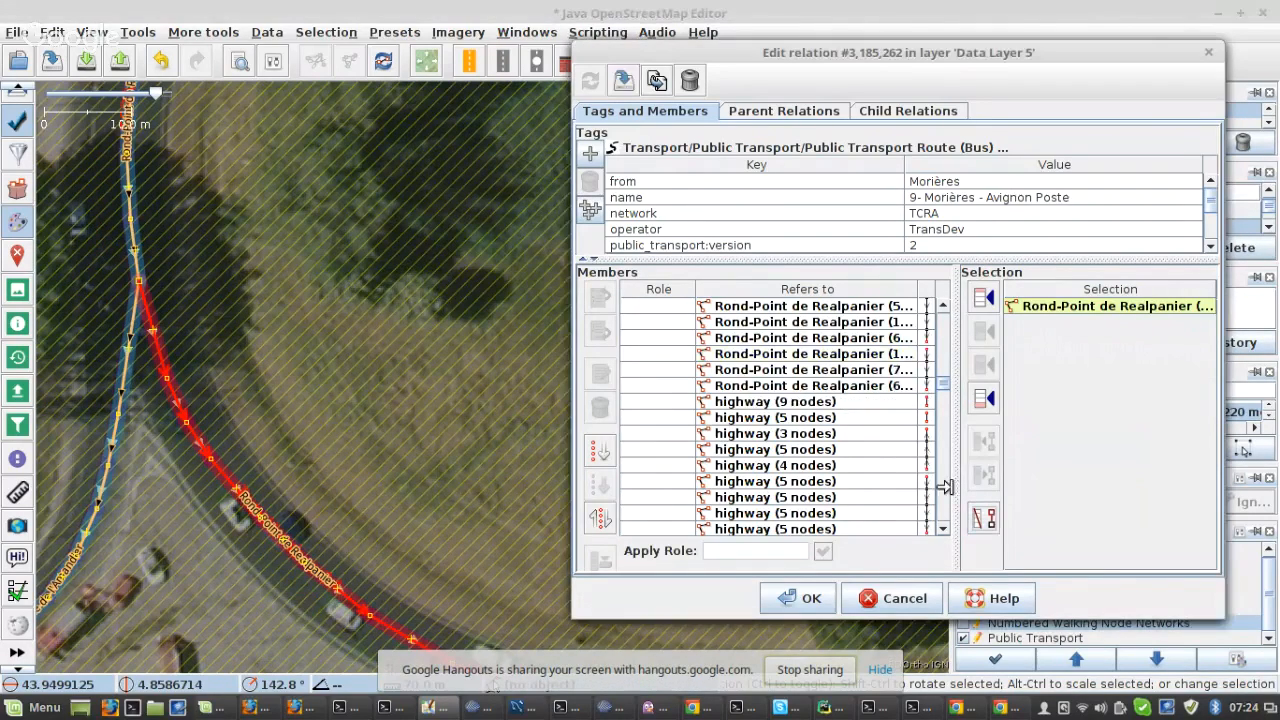
- Sort the members from the first 6-node Rond-Point de Realpanier downward and zoom to the gap after the 2-node highway
left_click(856, 338)
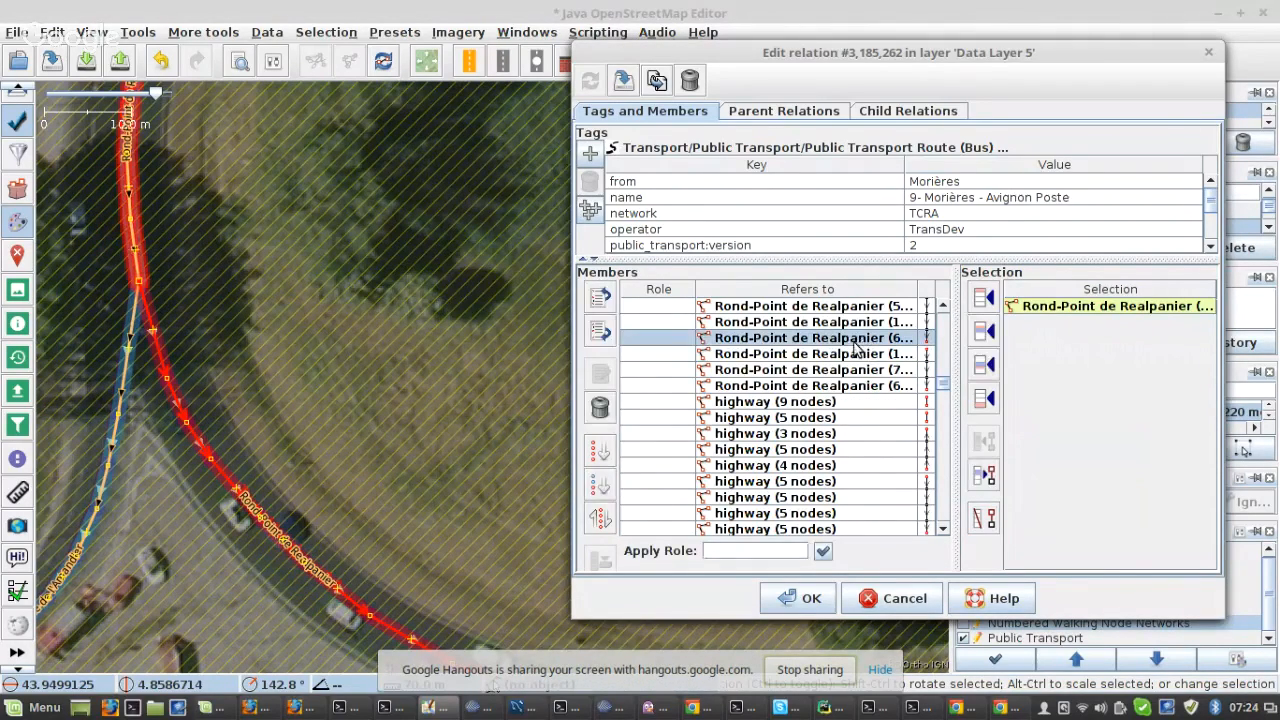
left_click(616, 486)
left_click(838, 468)
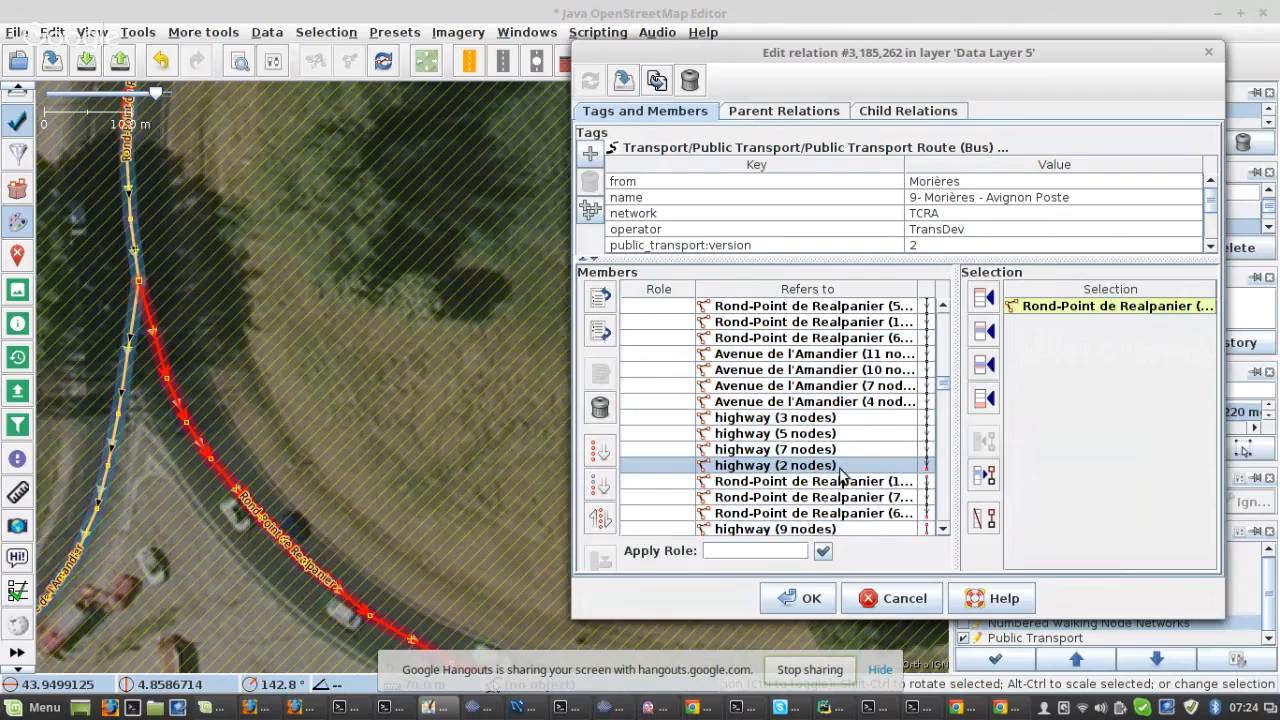
right_click(840, 478)
left_click(863, 501)
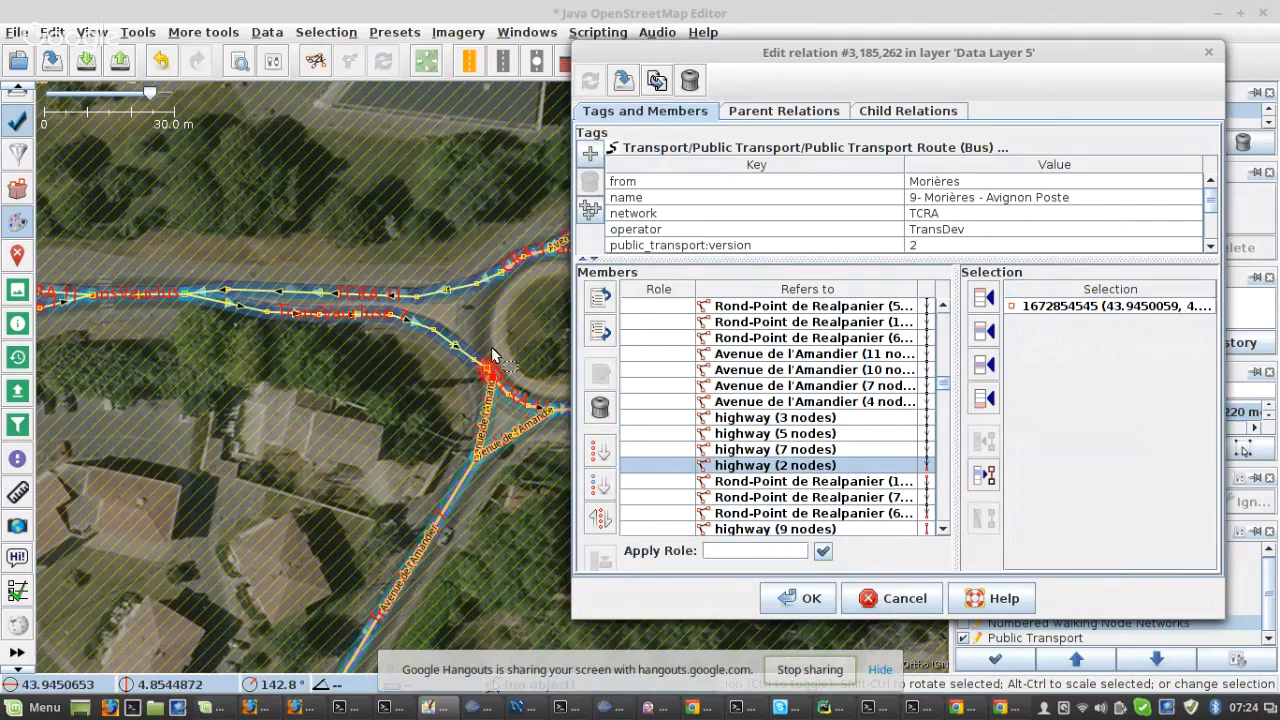
scroll(483, 350, "up", 3)
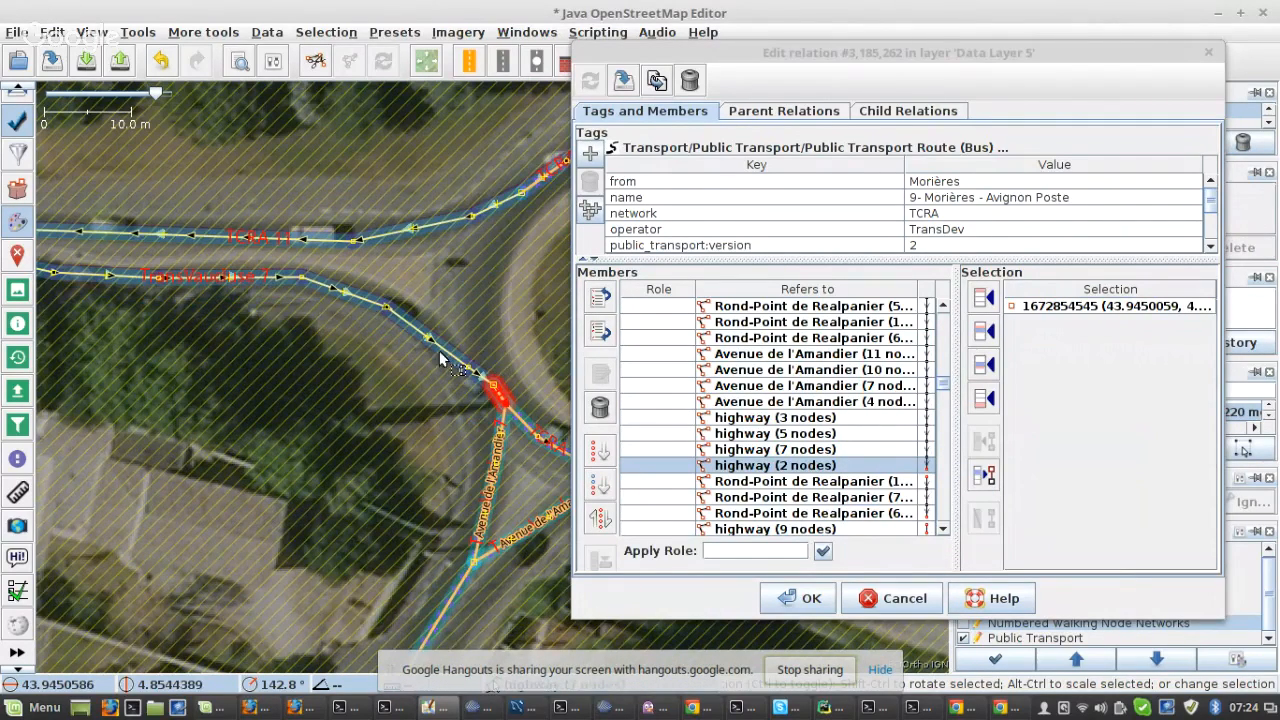
- Remove the 7-node highway west of the roundabout from the relation and sort the members from the 5-node highway before it downward
left_click(190, 280)
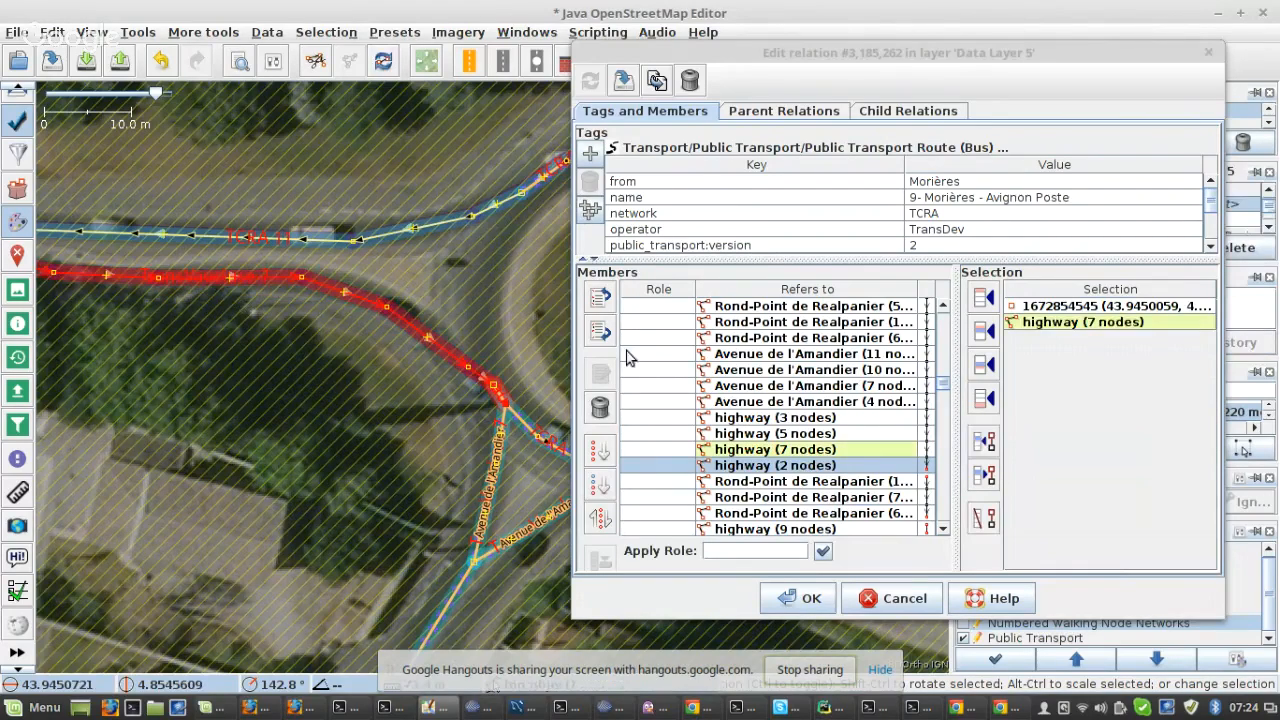
left_click(983, 518)
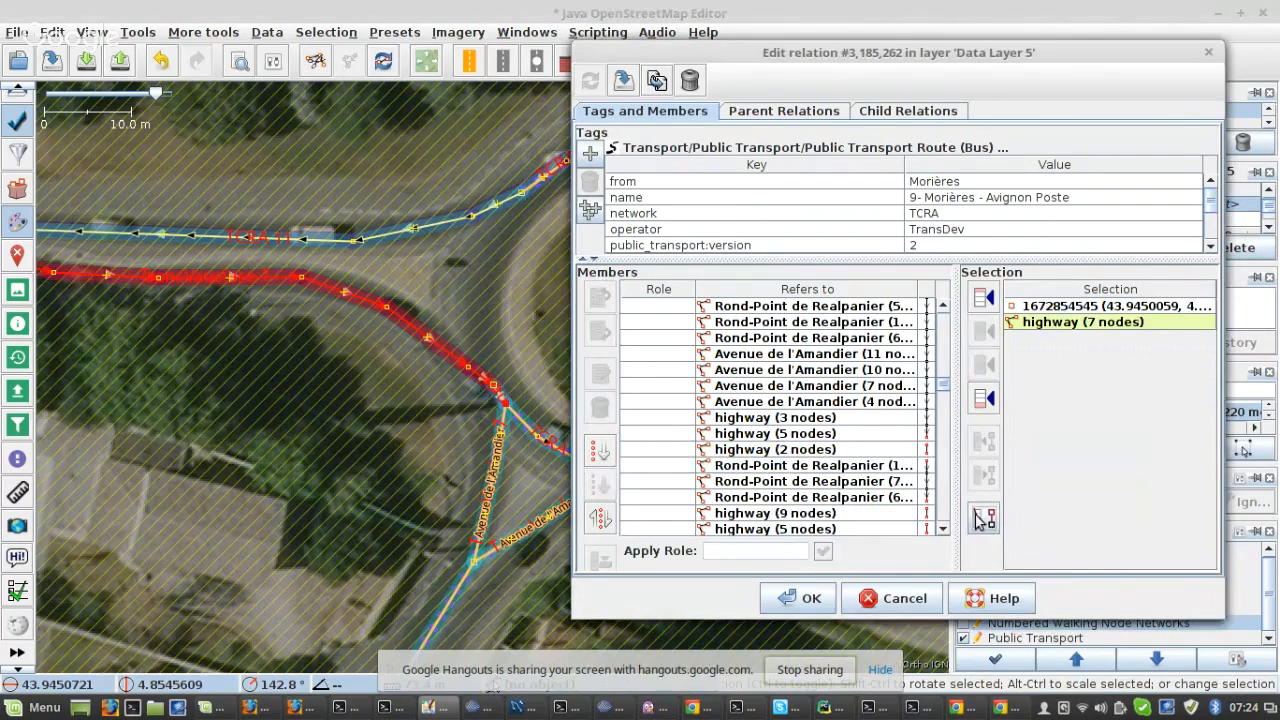
left_click(884, 436)
left_click(603, 488)
- Remove the Rue Pierre Auguste Renoir way north of the 6-node roundabout segment and sort from the preceding 3-node highway downward
scroll(812, 438, "down", 3)
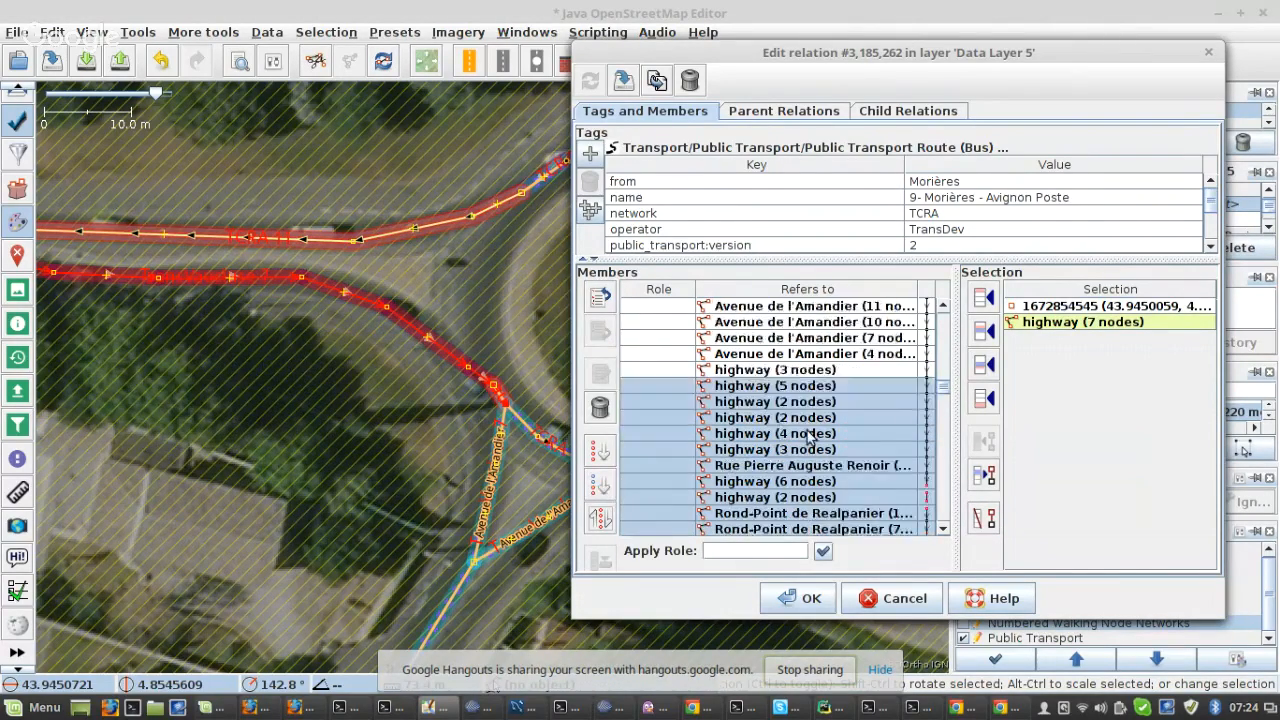
left_click(855, 388)
right_click(855, 388)
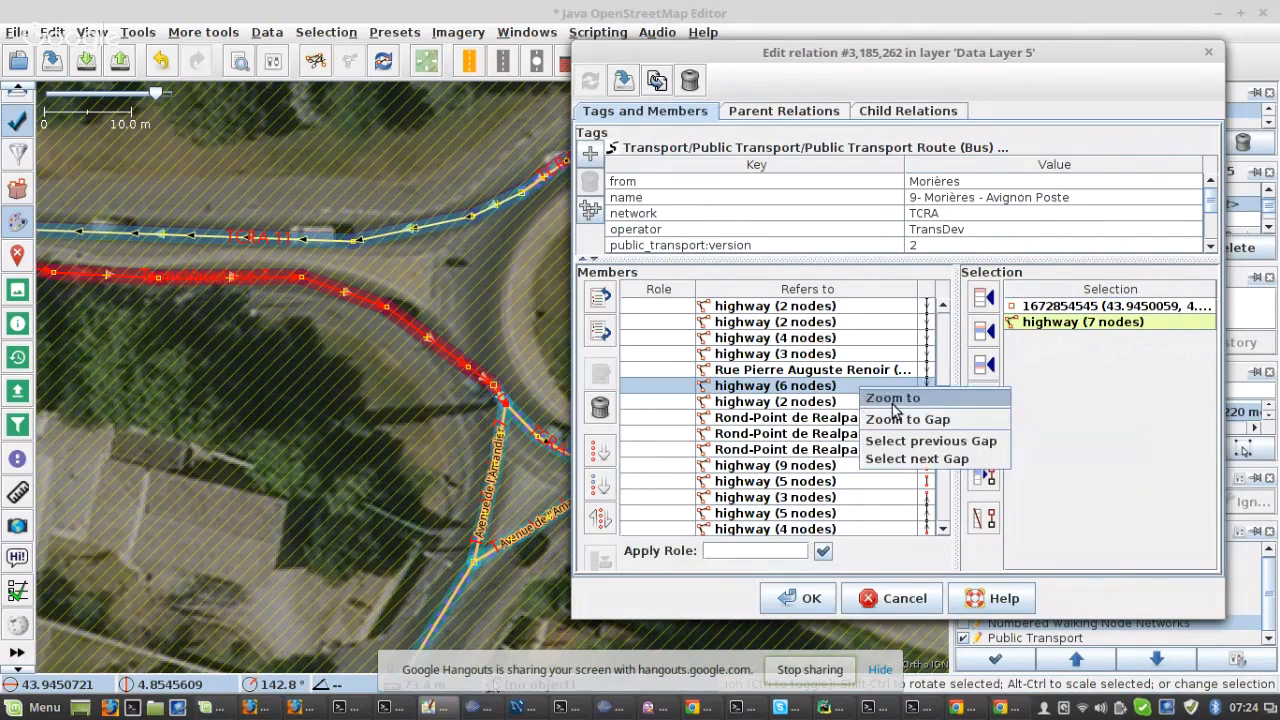
left_click(902, 421)
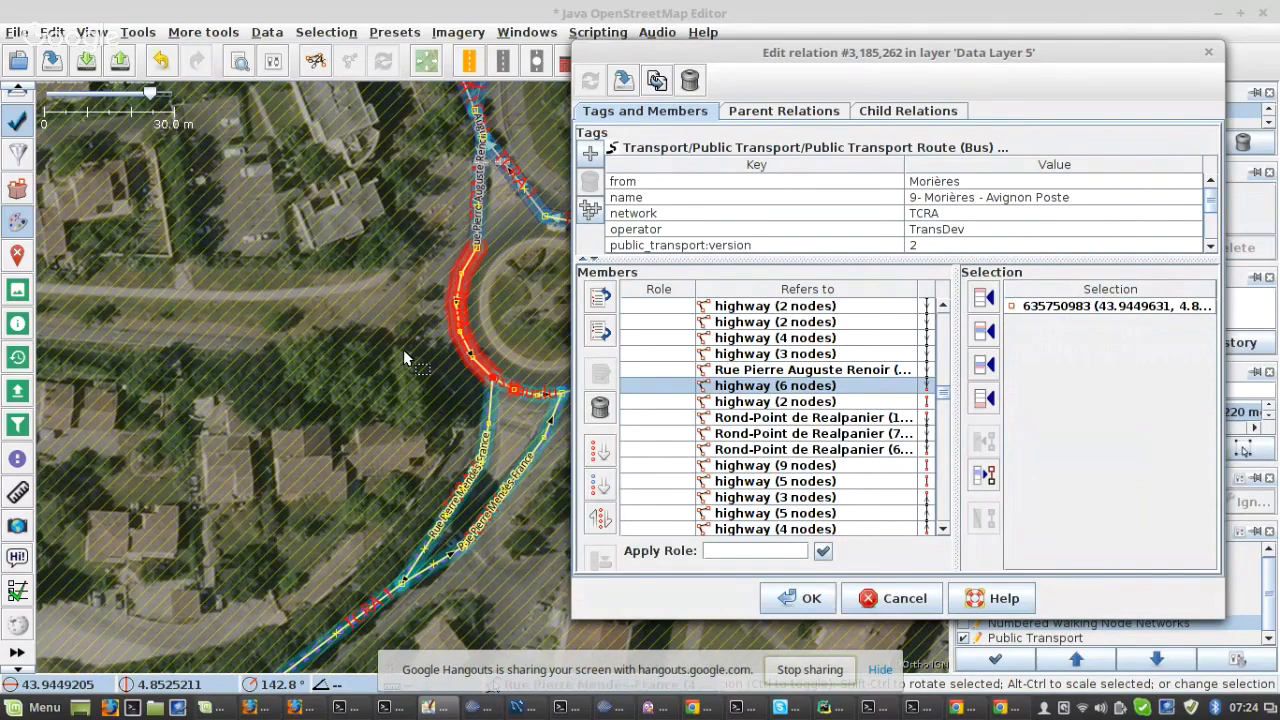
left_click_drag(403, 349, 358, 348)
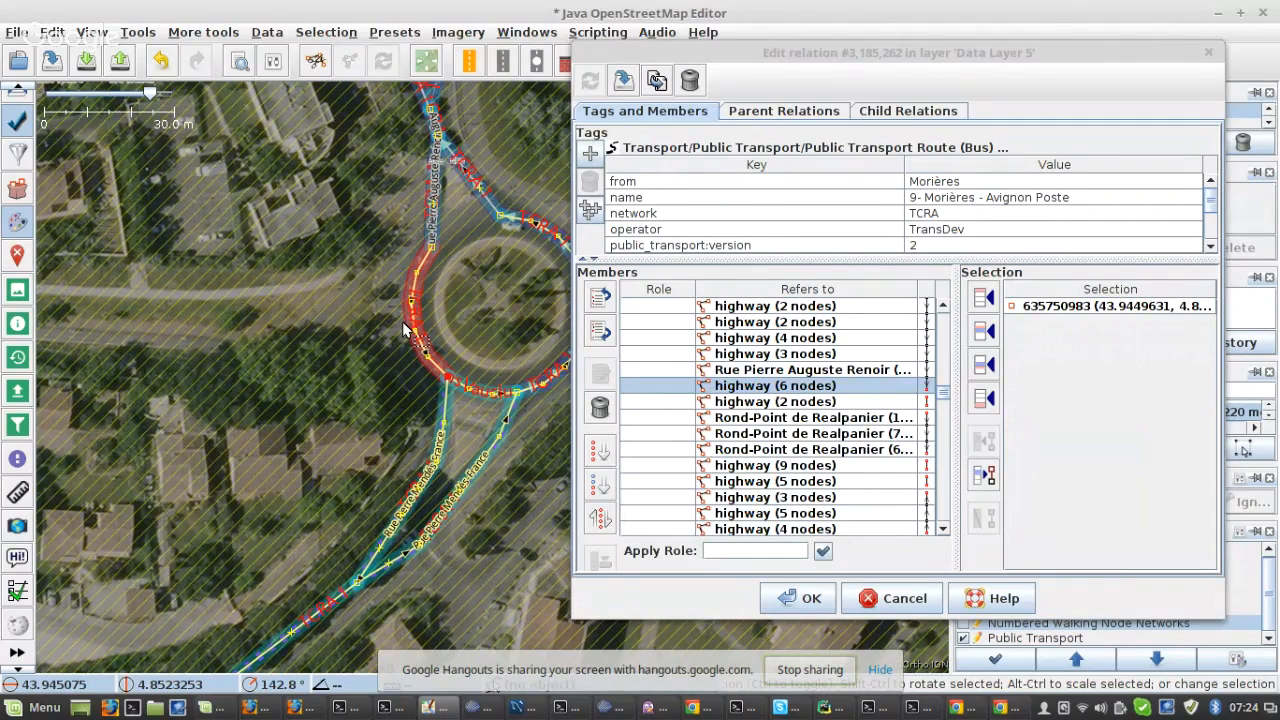
scroll(405, 330, "up", 3)
left_click(408, 230, "shift")
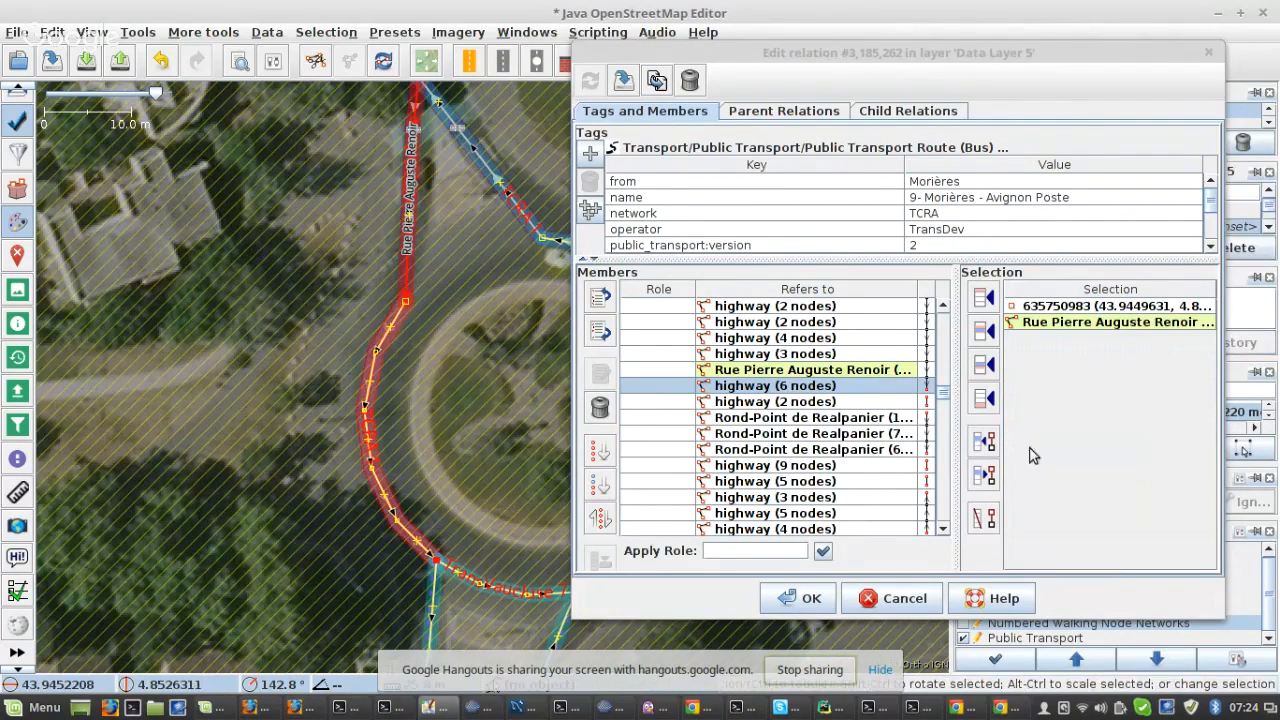
left_click(984, 475)
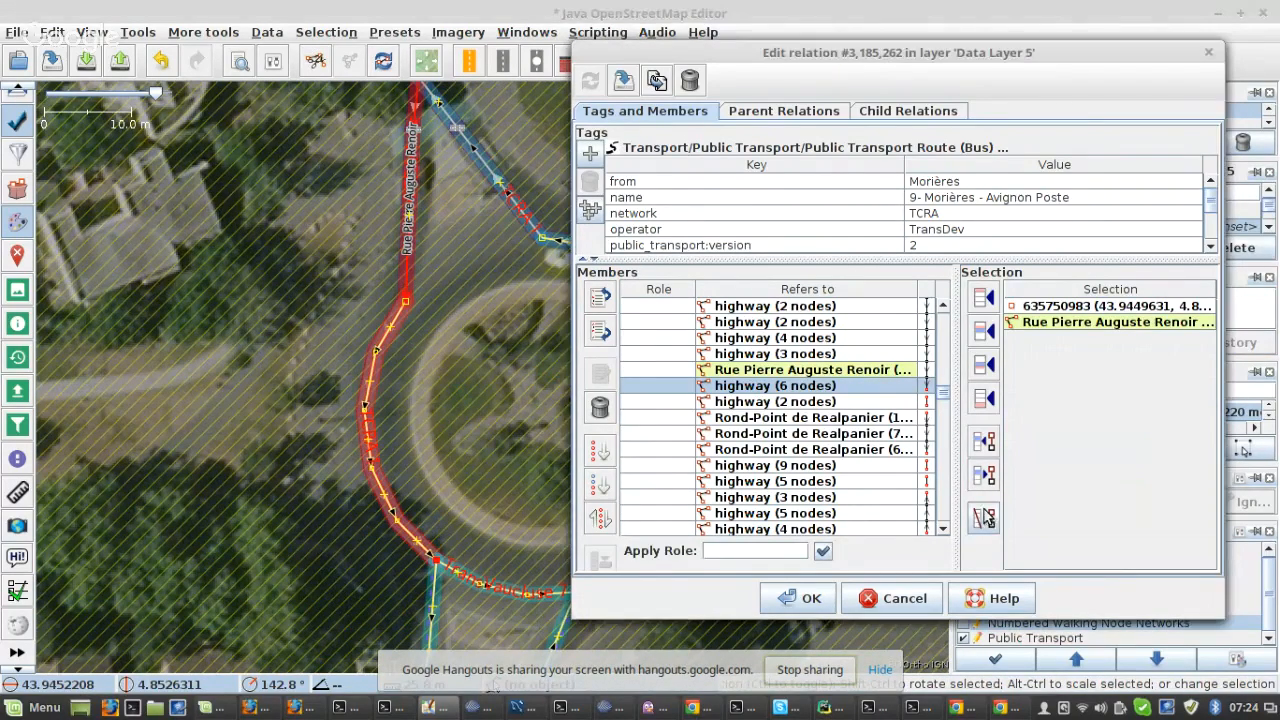
left_click(870, 356)
left_click(600, 485)
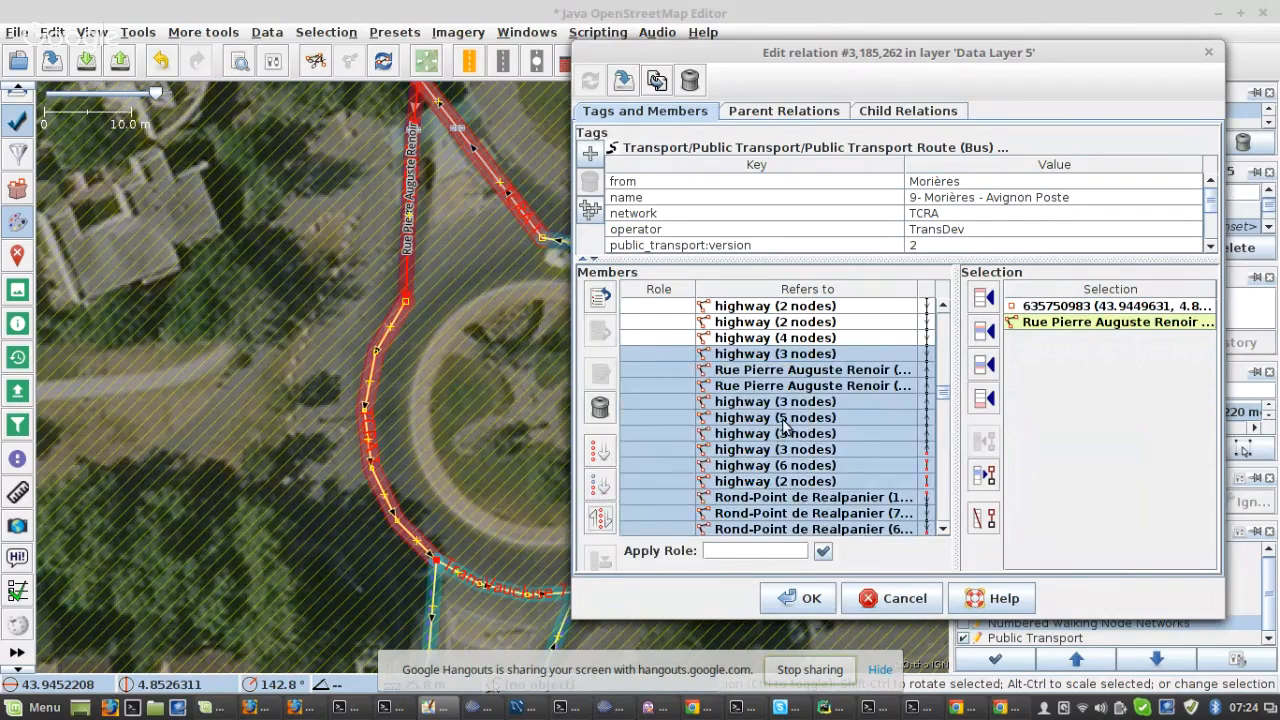
- From the gap after the last 3-node highway, remove the adjoining Rue Pierre Auguste Renoir way and the 5-node highway west of Lycée R. Char
right_click(796, 451)
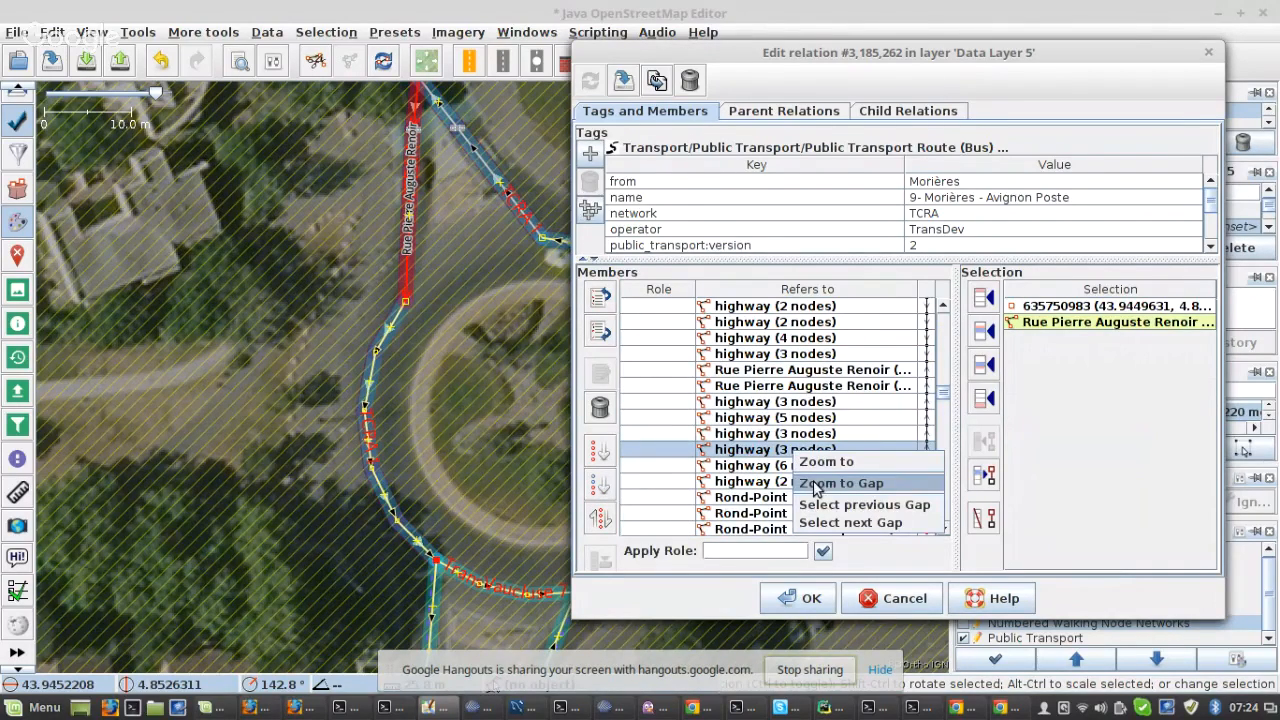
left_click(817, 485)
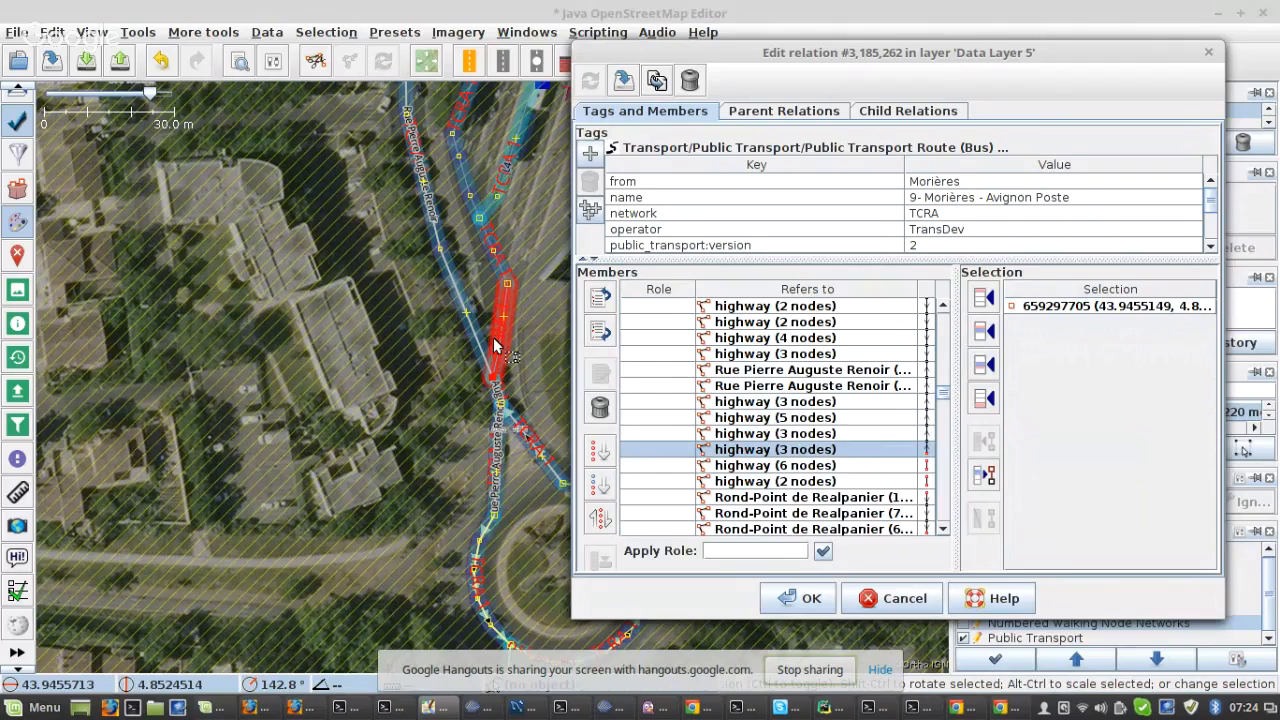
scroll(419, 334, "up", 4)
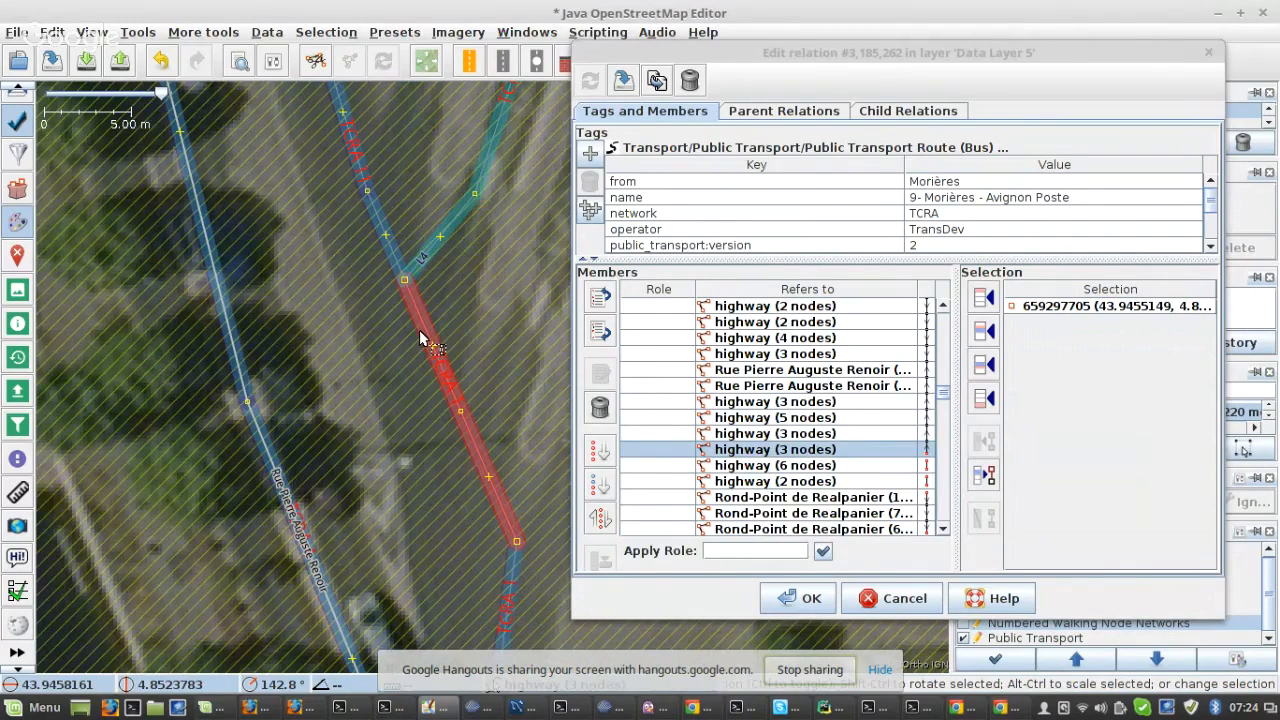
left_click(419, 330)
scroll(419, 330, "down", 4)
left_click(375, 324)
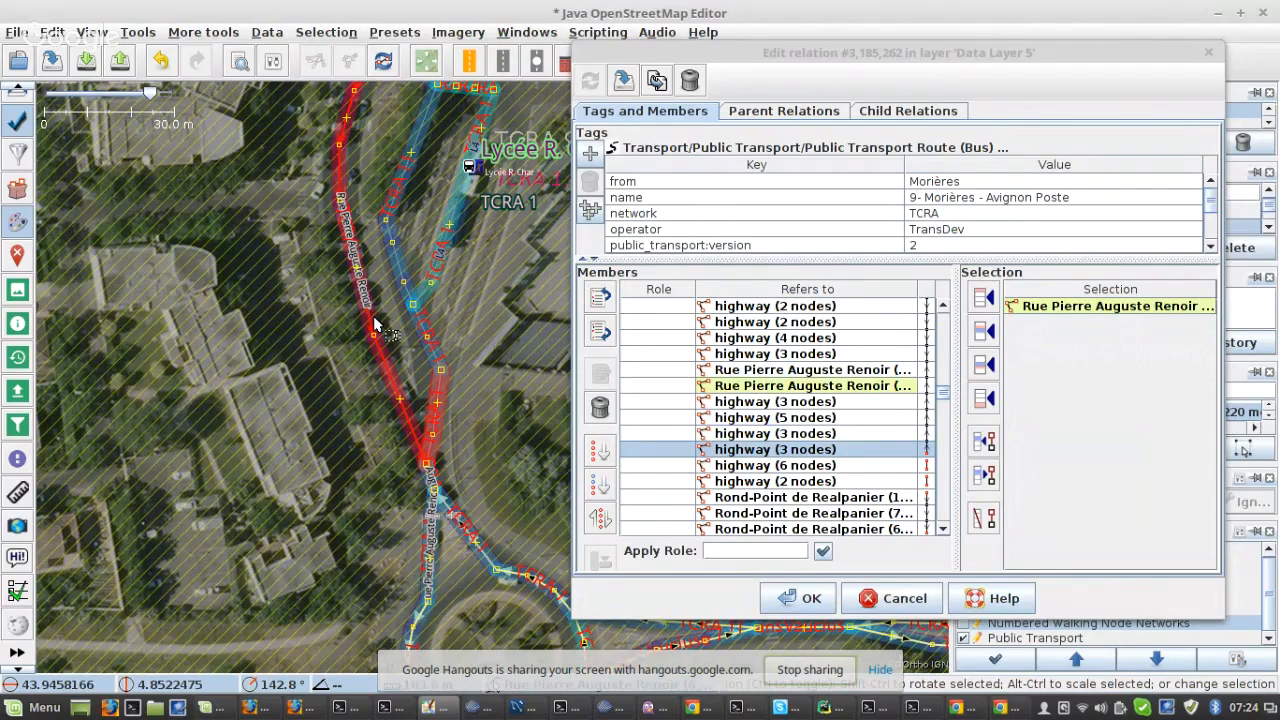
scroll(385, 208, "up", 3)
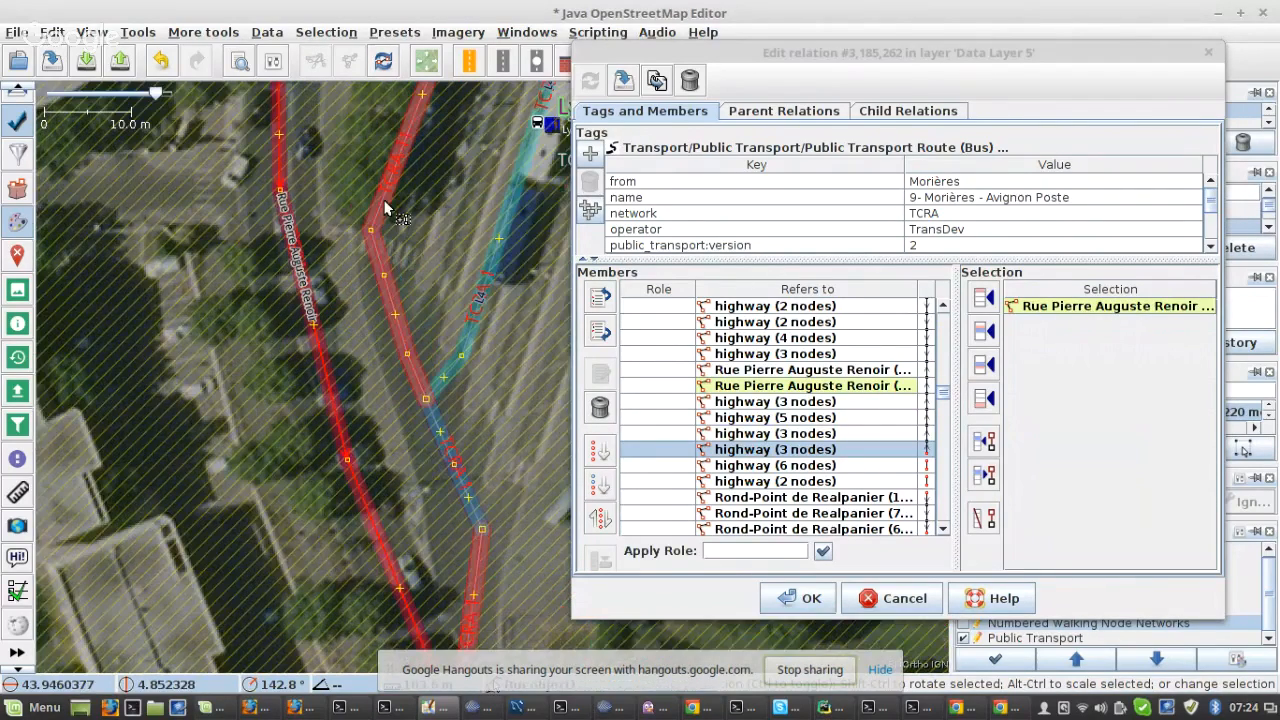
left_click(385, 208, "shift")
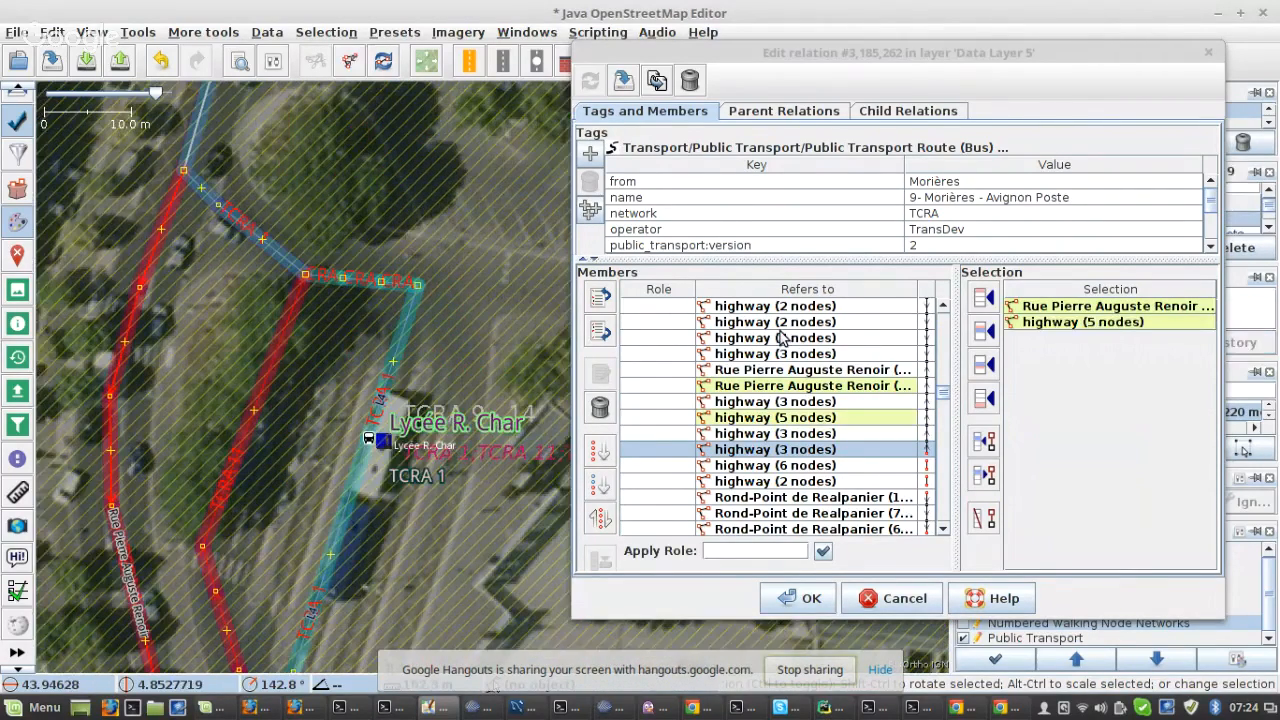
left_click(984, 518)
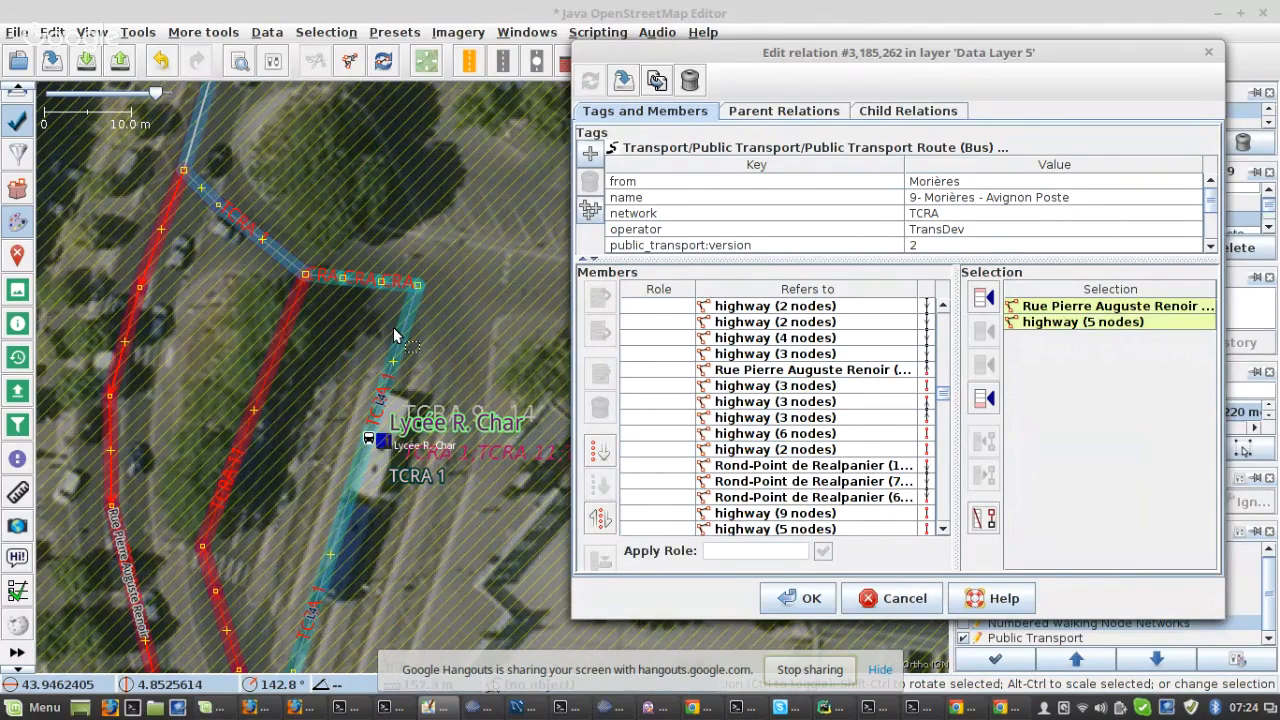
- Insert the two L4 ways at Lycée R. Char and the three adjoining 2-node highways after the 3-node highway preceding Rue Pierre Auguste Renoir
left_click(367, 435)
scroll(420, 293, "up", 2)
left_click(420, 293, "shift")
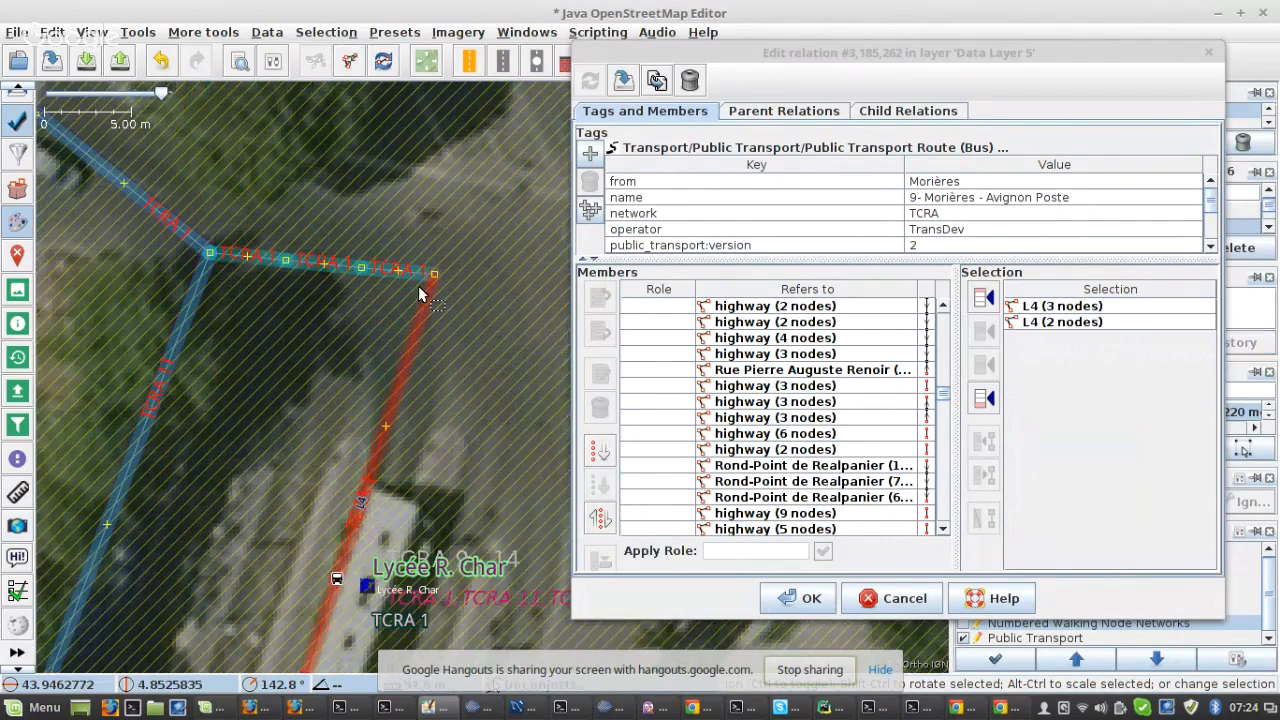
scroll(419, 288, "up", 2)
left_click(375, 252, "shift")
left_click(235, 239, "shift")
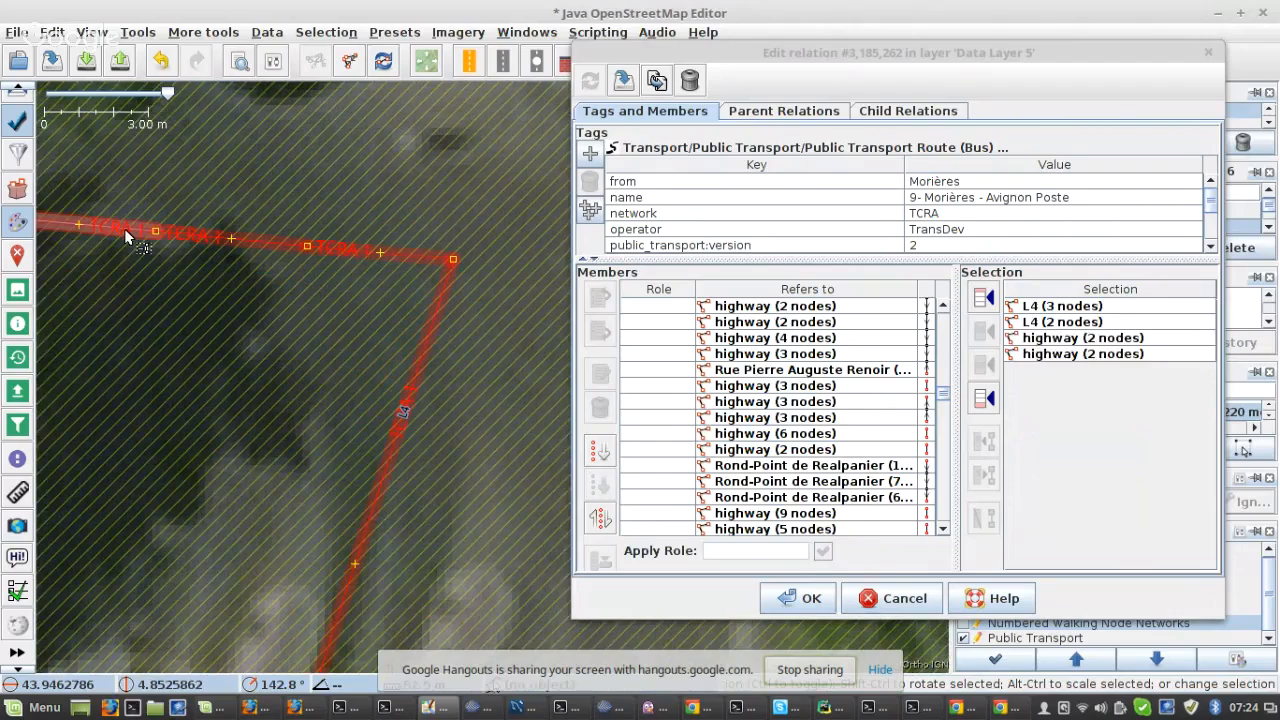
left_click(124, 228, "shift")
left_click(980, 366)
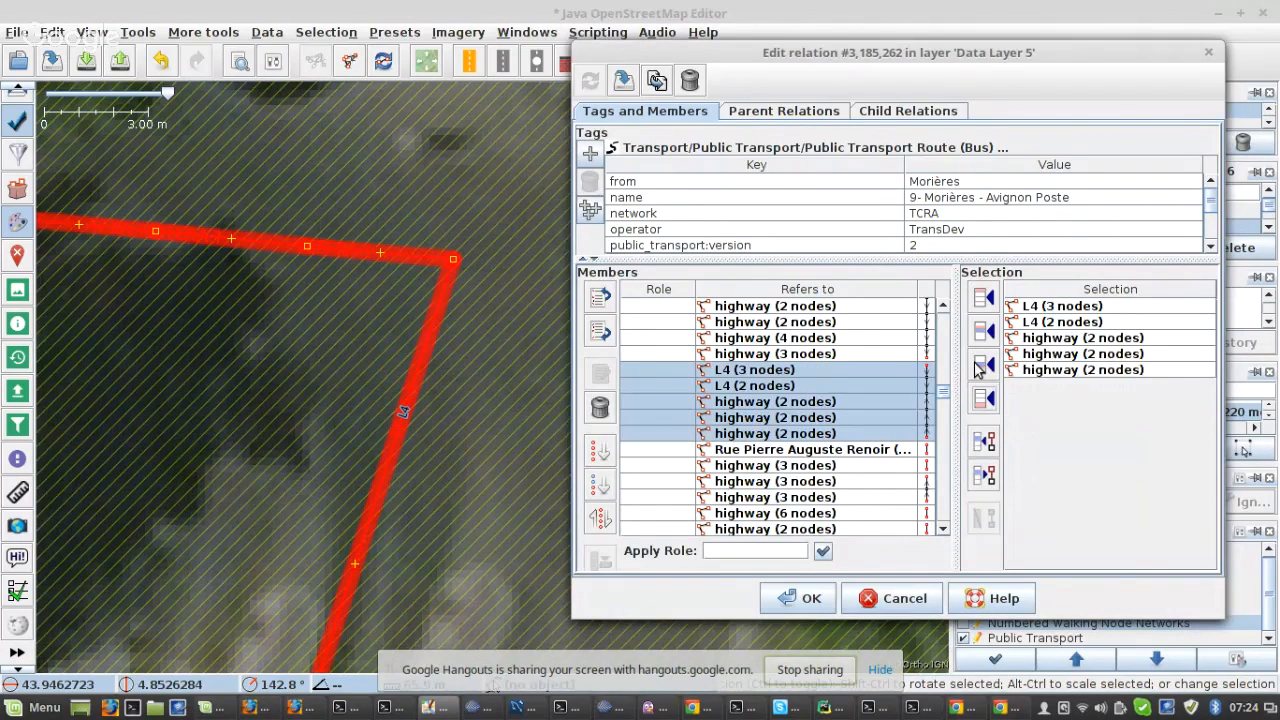
- Sort the members from the inserted L4 ways downward and zoom to the gap after the 6-node highway following Chemin de Massillargues
left_click(600, 485)
scroll(853, 414, "down", 4)
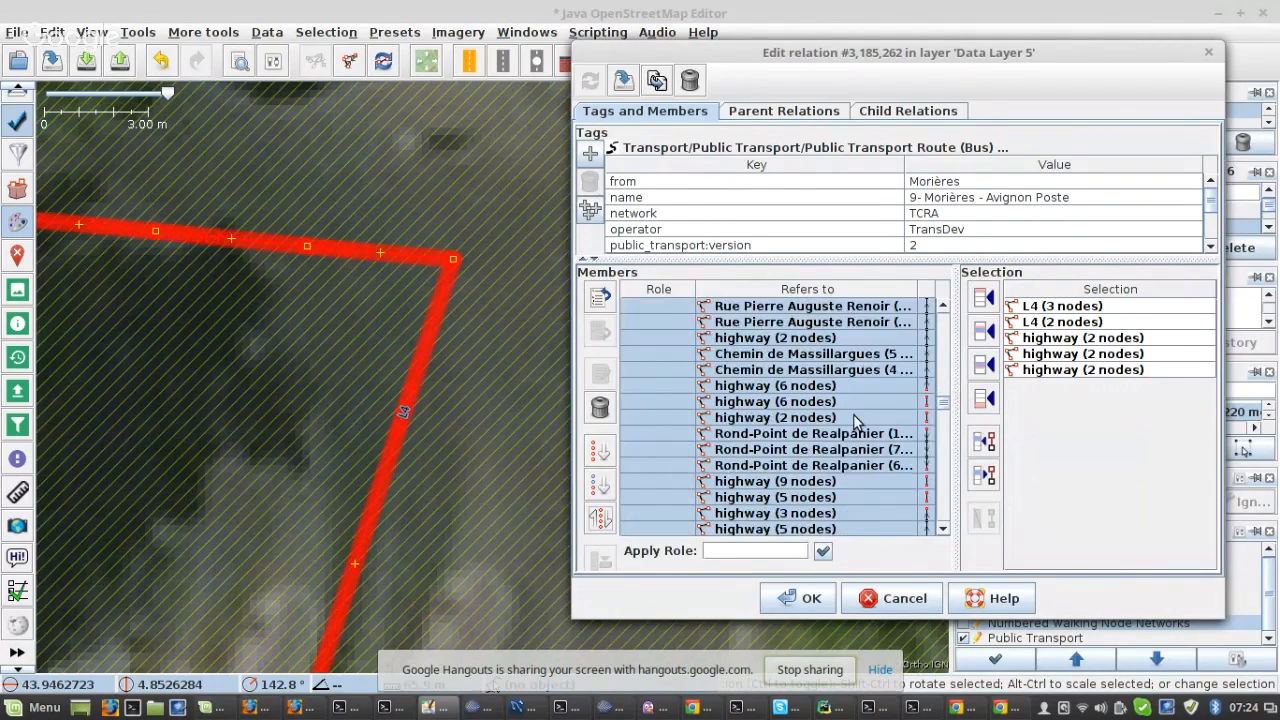
left_click(845, 387)
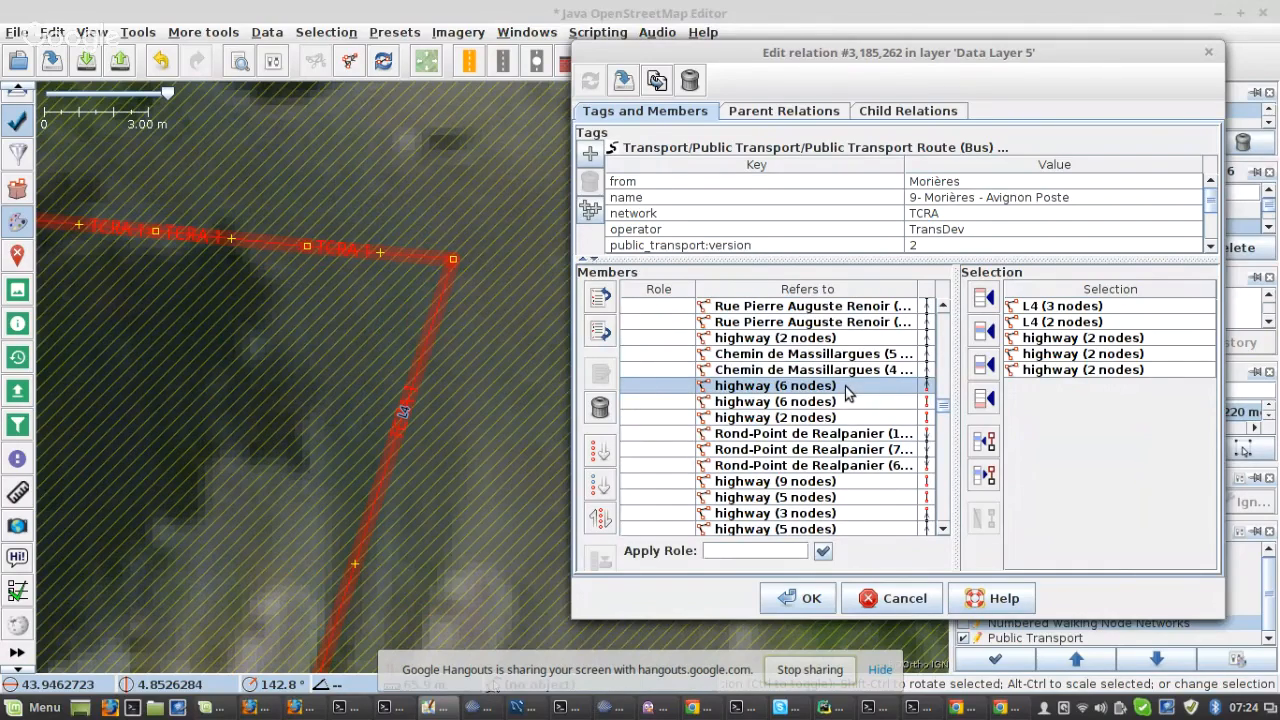
right_click(845, 390)
left_click(885, 425)
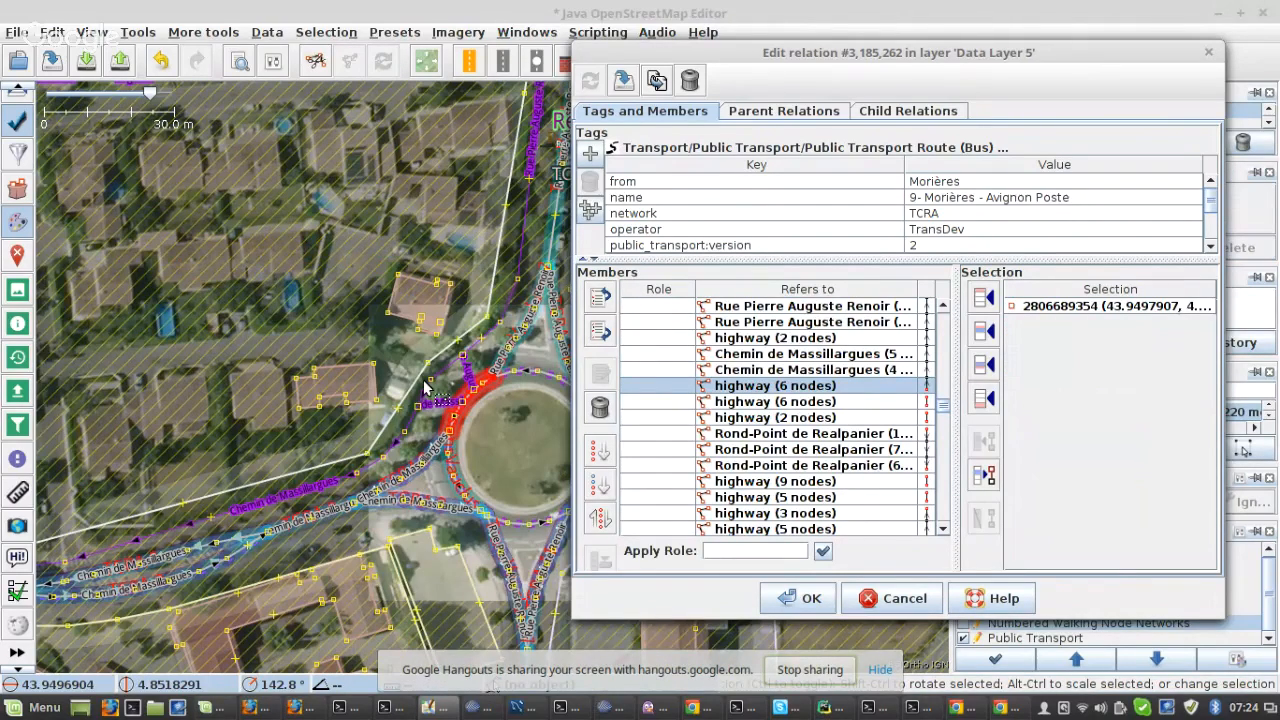
- Remove the 5-node Chemin de Massillargues, the 2-node roundabout highway and the adjoining southern Rue Pierre Auguste Renoir branch from the relation
left_click_drag(526, 416, 283, 381)
scroll(283, 381, "down", 2)
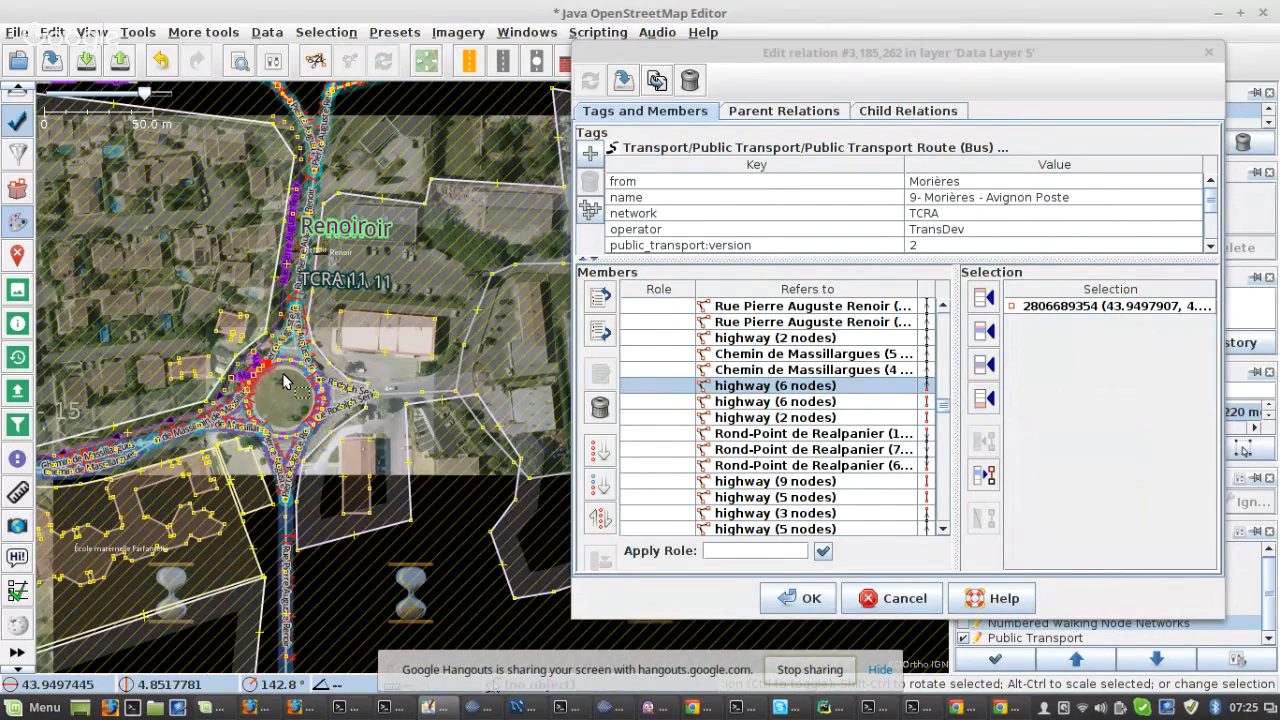
scroll(283, 381, "down", 2)
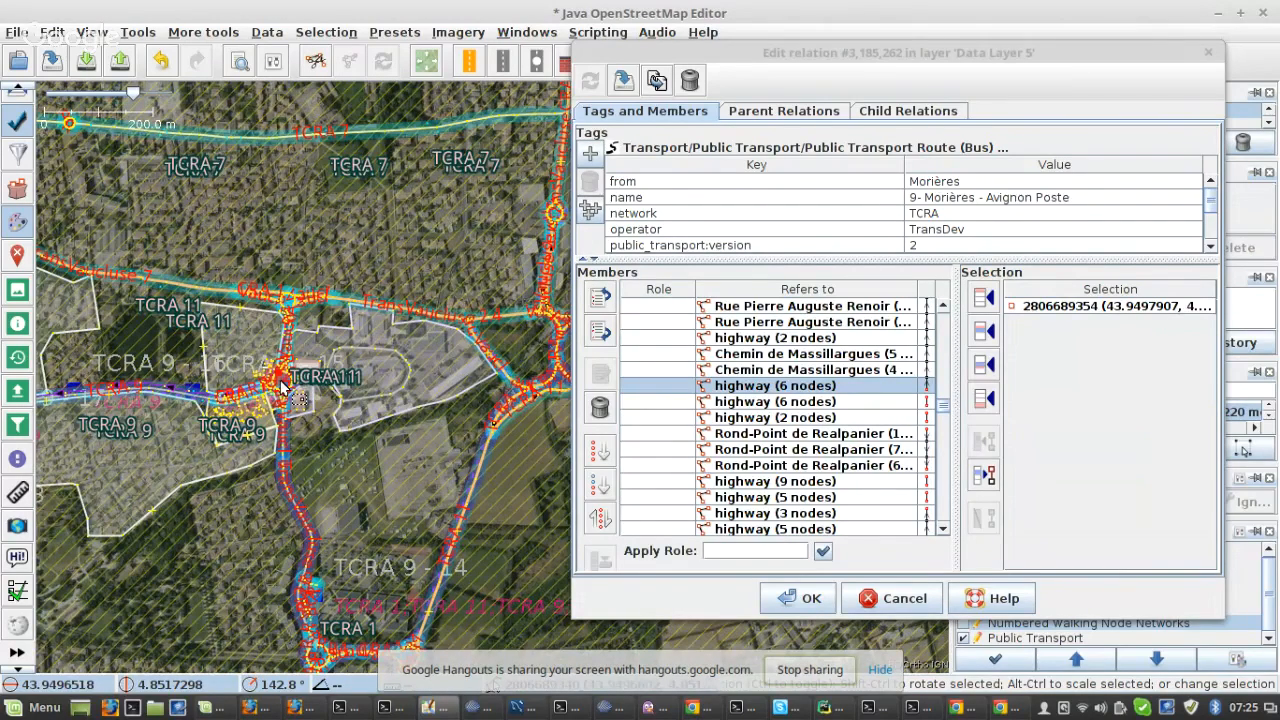
scroll(283, 385, "up", 5)
left_click(132, 500)
left_click(334, 519, "shift")
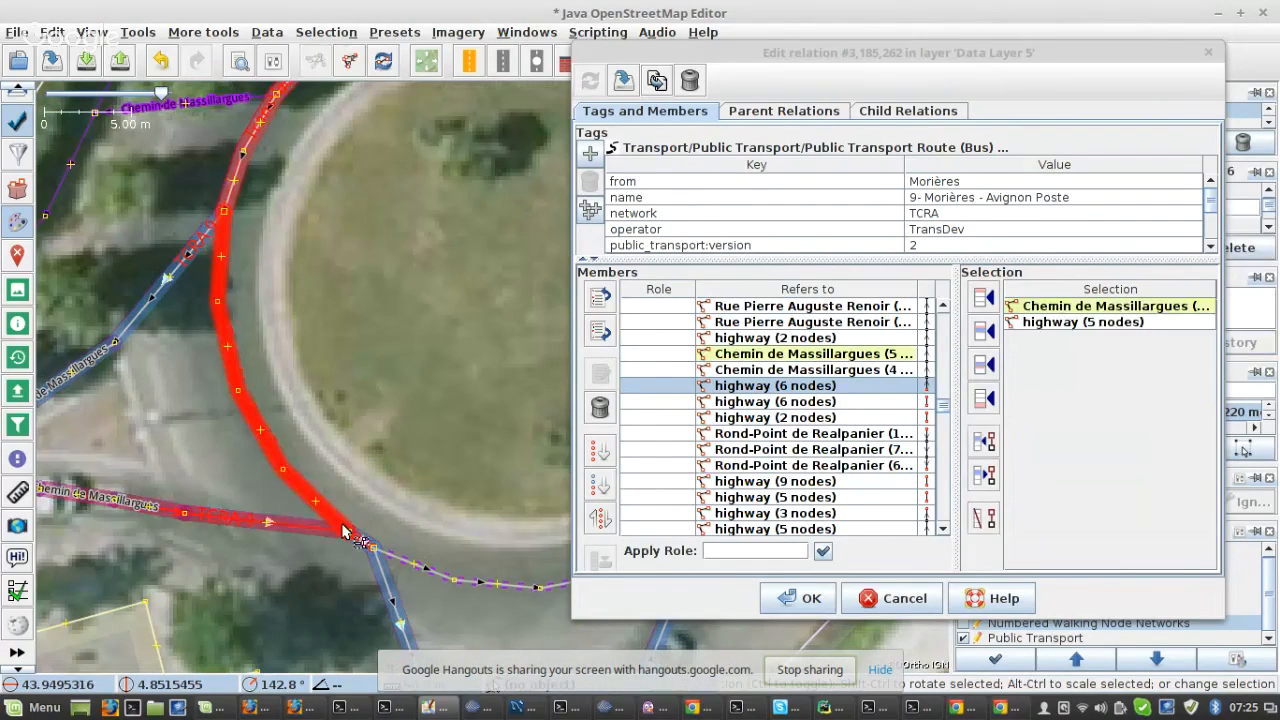
left_click(364, 542, "shift")
left_click(389, 569, "shift")
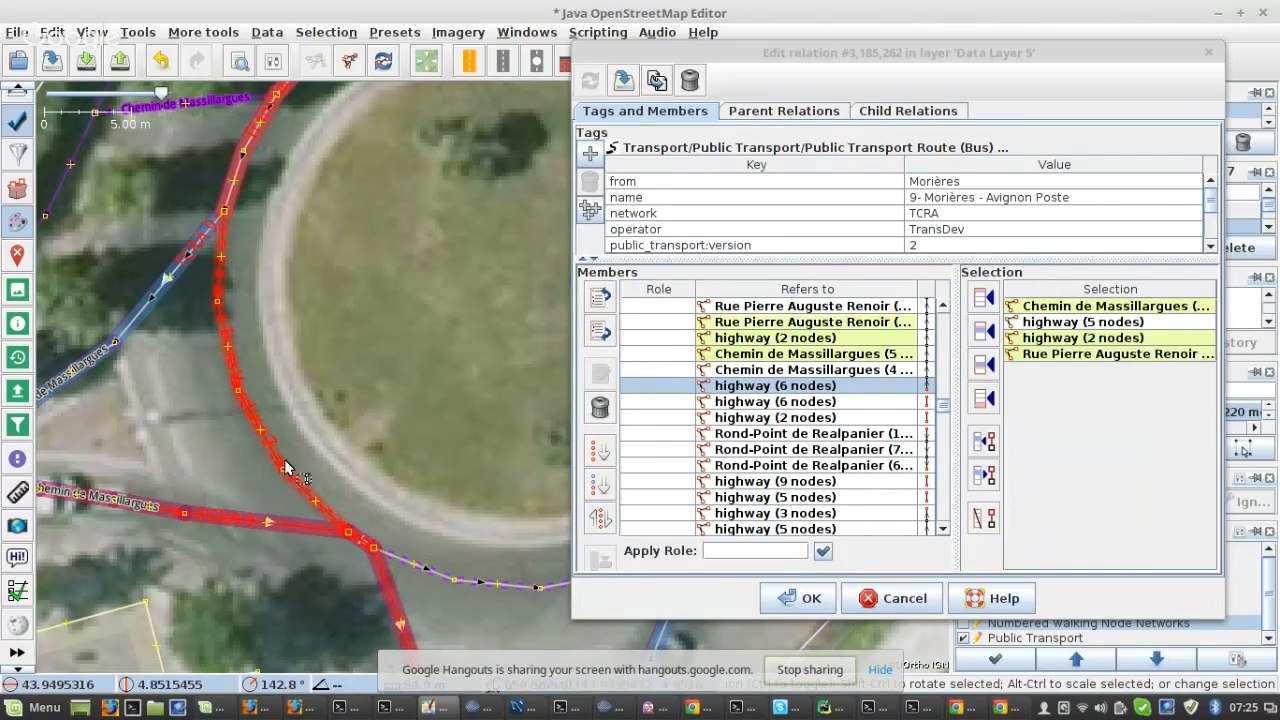
scroll(281, 457, "down", 2)
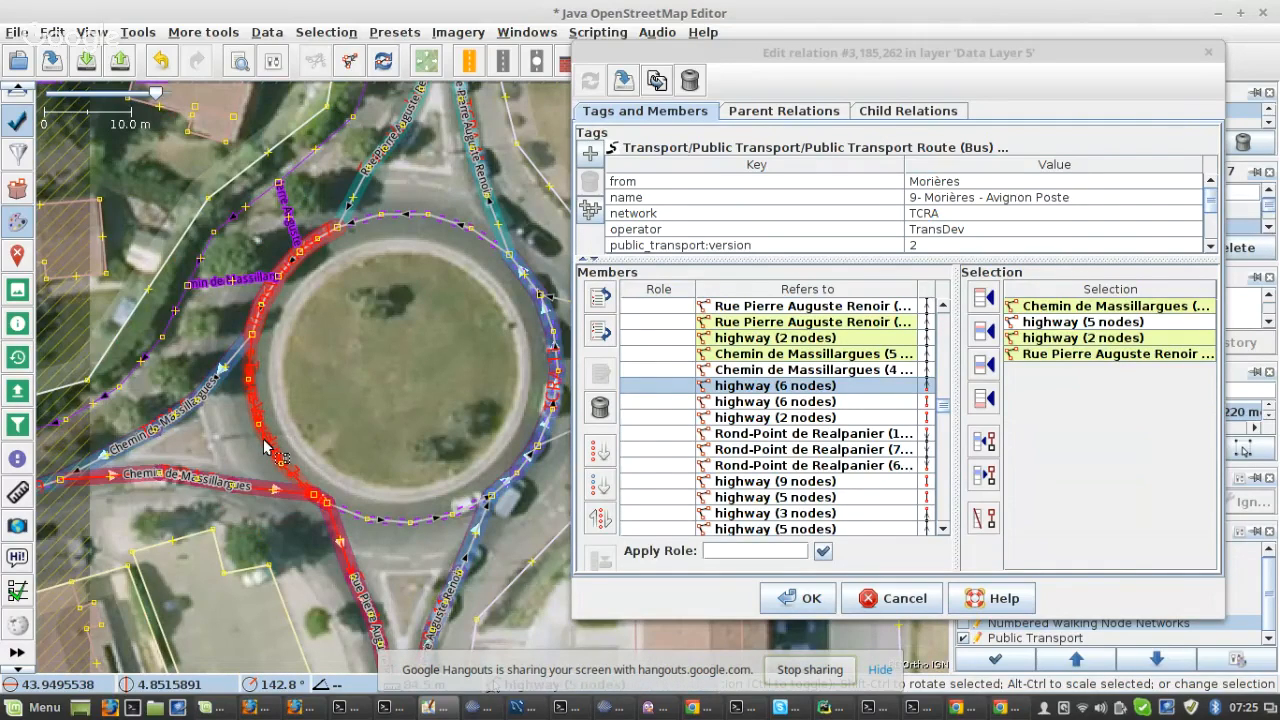
scroll(265, 447, "down", 1)
scroll(830, 420, "up", 1)
left_click(984, 518)
- Sort the members from the Rue Pierre Auguste Renoir way above Chemin de Massillargues downward and apply the relation changes
left_click(895, 351)
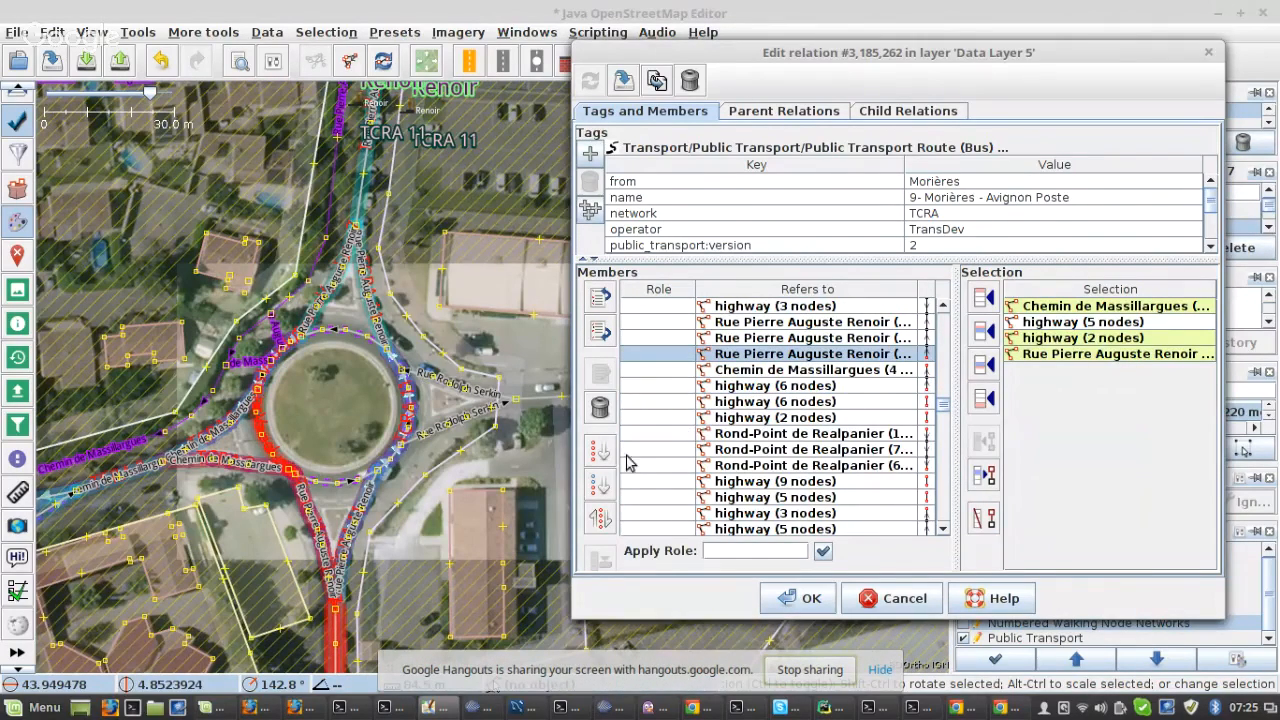
left_click(600, 487)
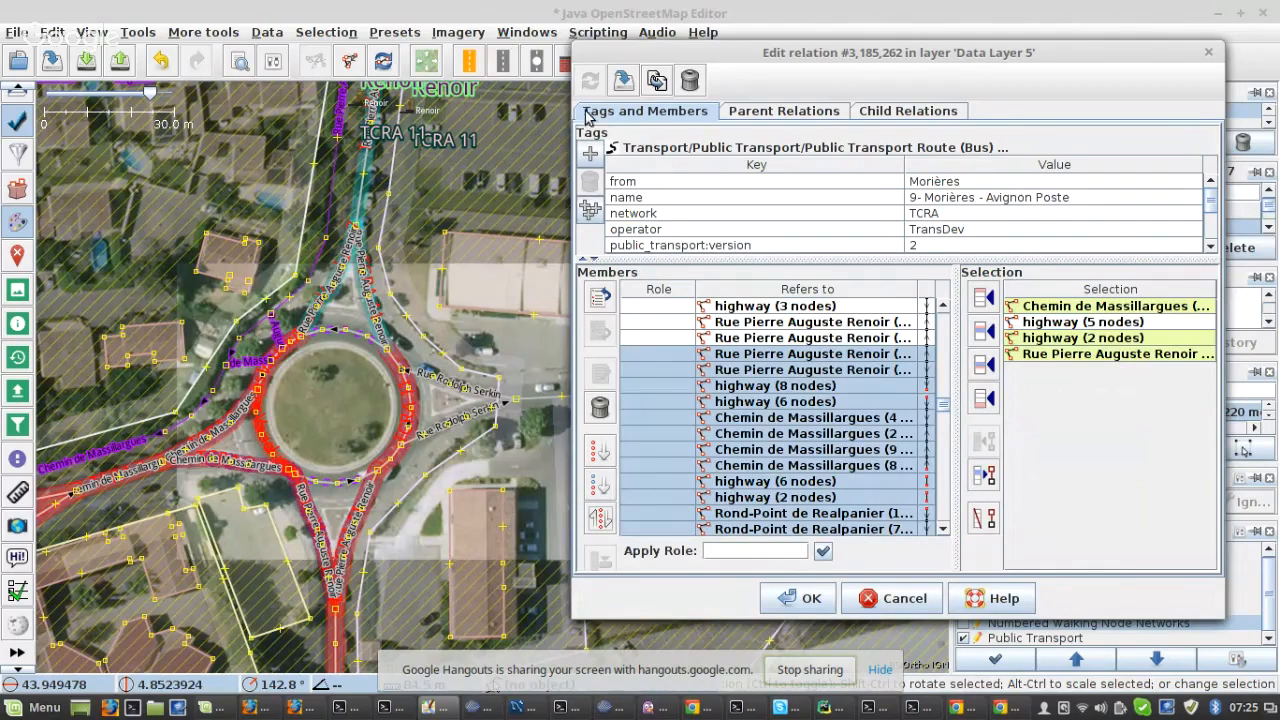
left_click(623, 80)
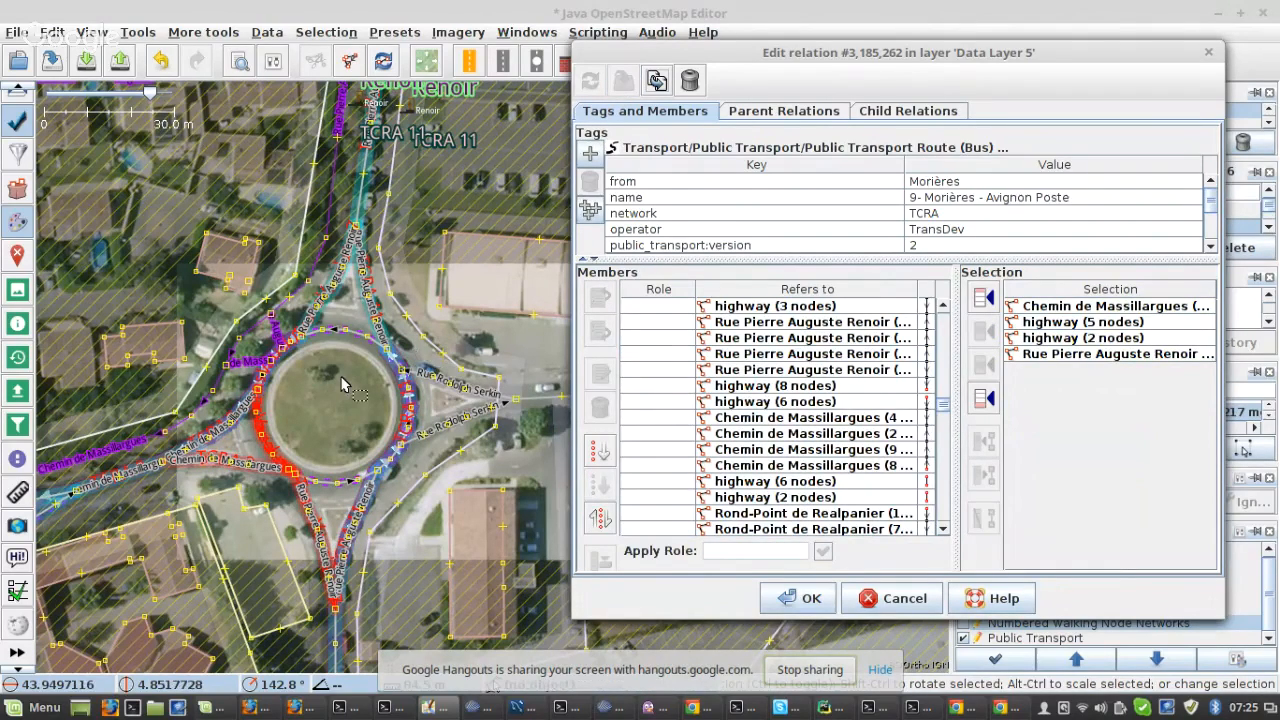
- Select the 5-node northern roundabout segment on the map and sort the relation members from the 8-node highway downward
scroll(343, 385, "up", 3)
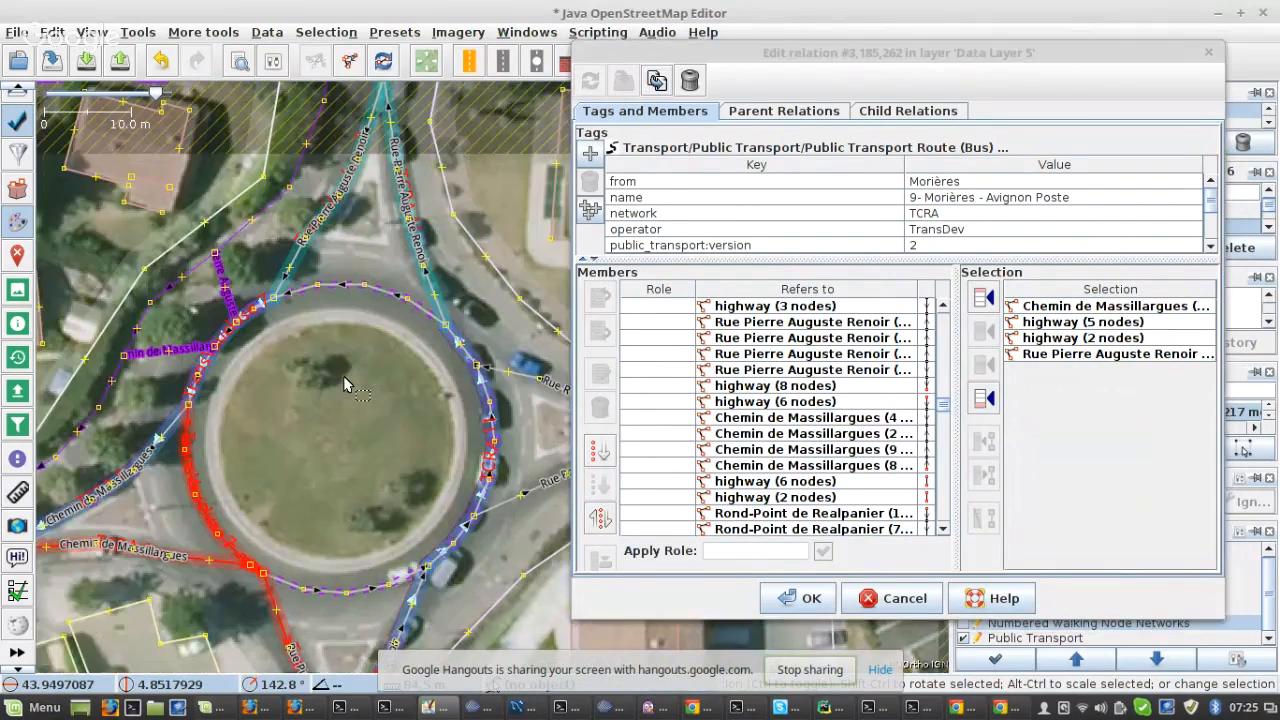
left_click(373, 293)
left_click(900, 388)
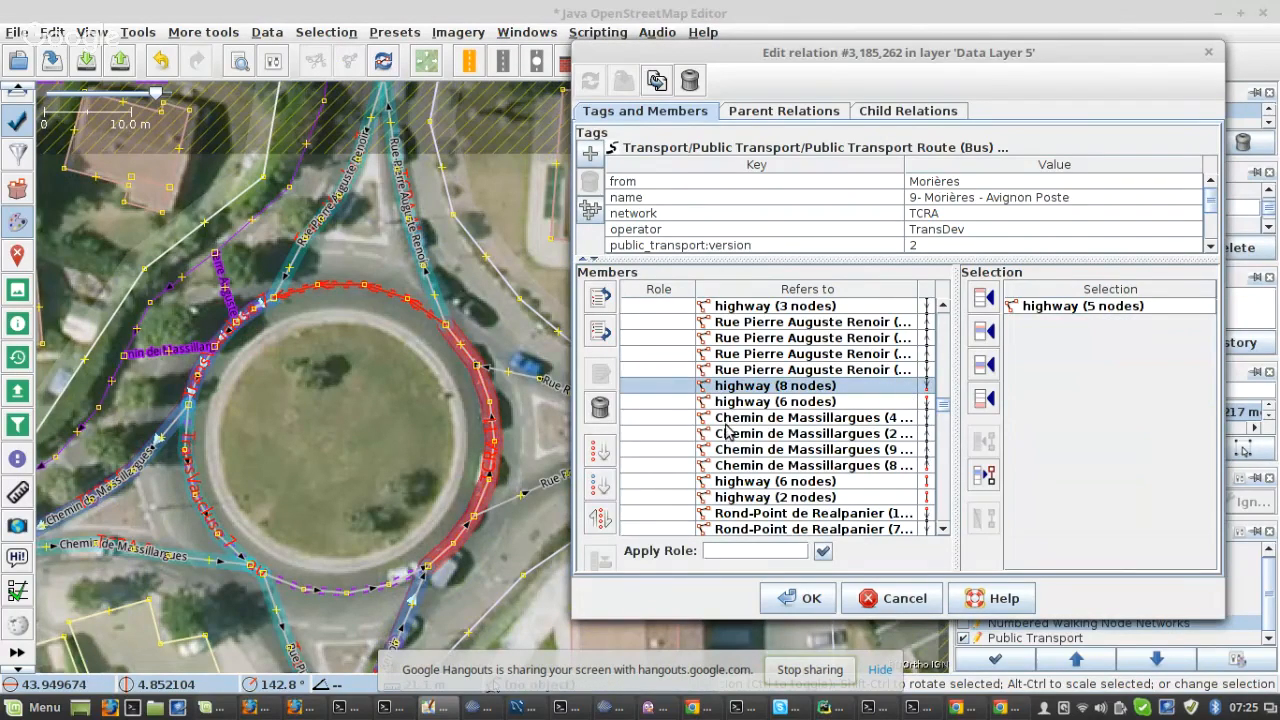
left_click(592, 482)
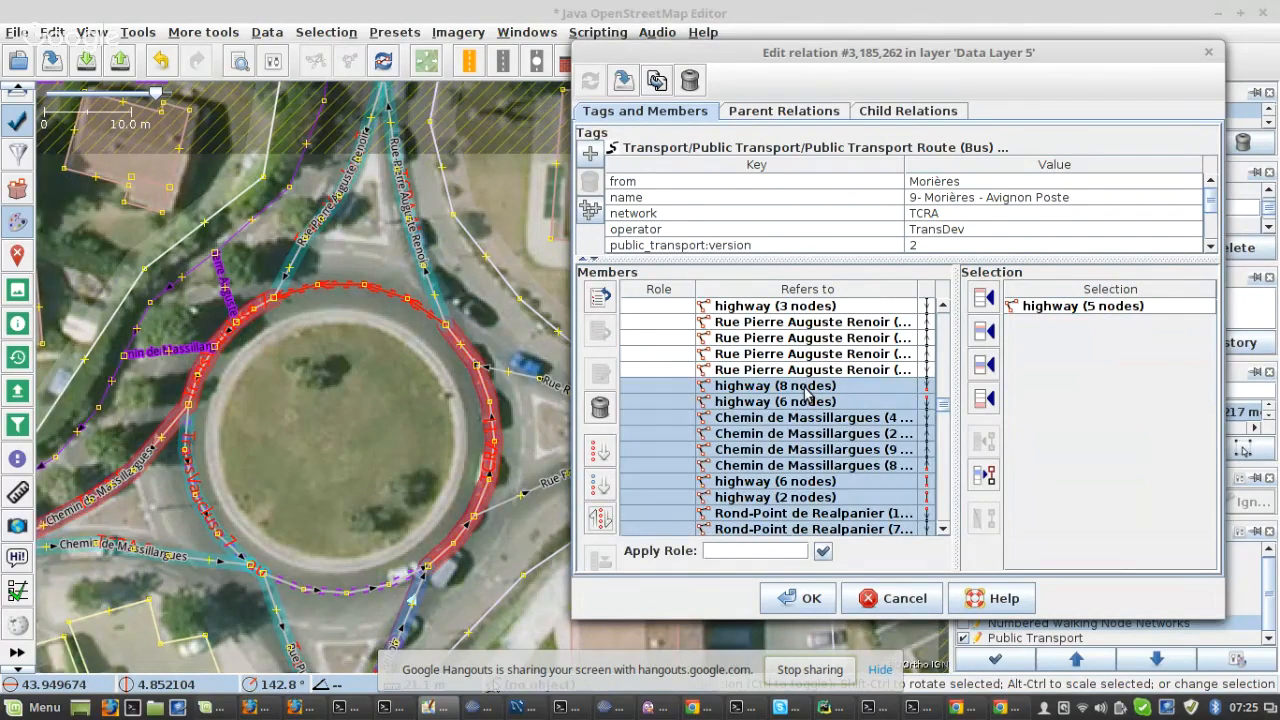
- Select the 6-node northwestern roundabout segment on the map, sort the members from the 8-node highway downward and apply the relation changes
left_click(808, 393)
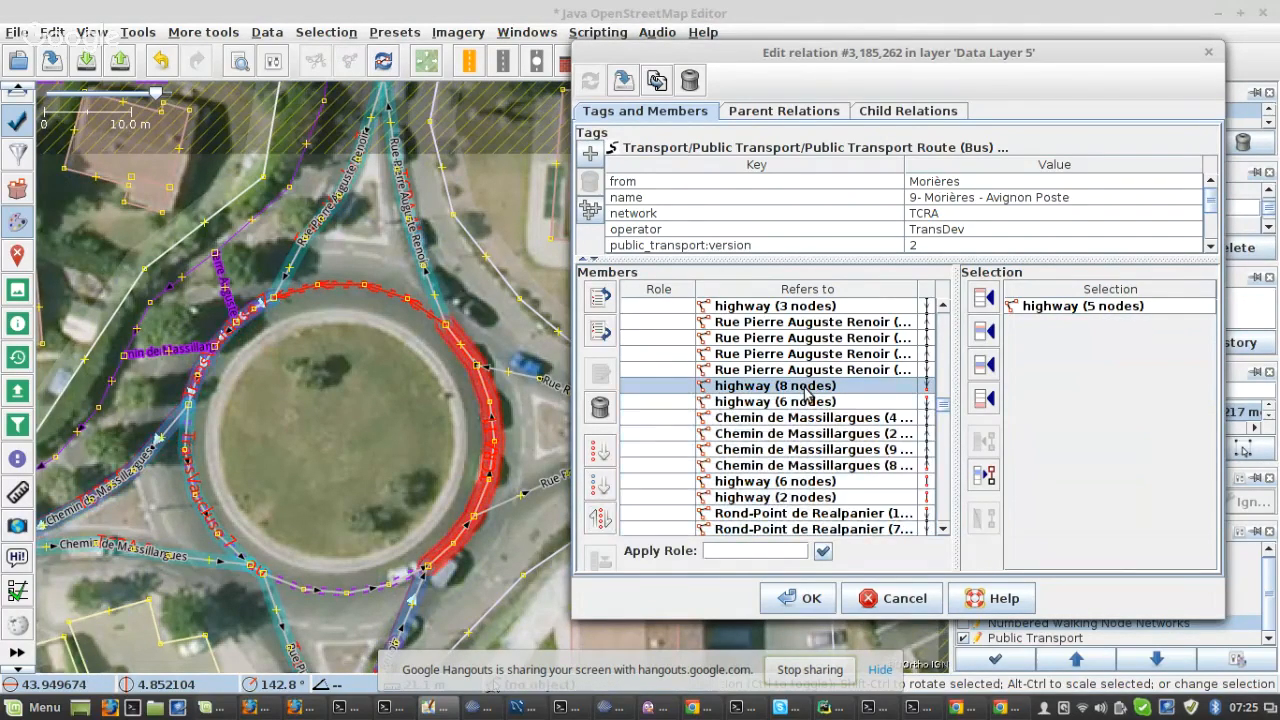
scroll(263, 302, "up", 4)
left_click(263, 303)
left_click(892, 386)
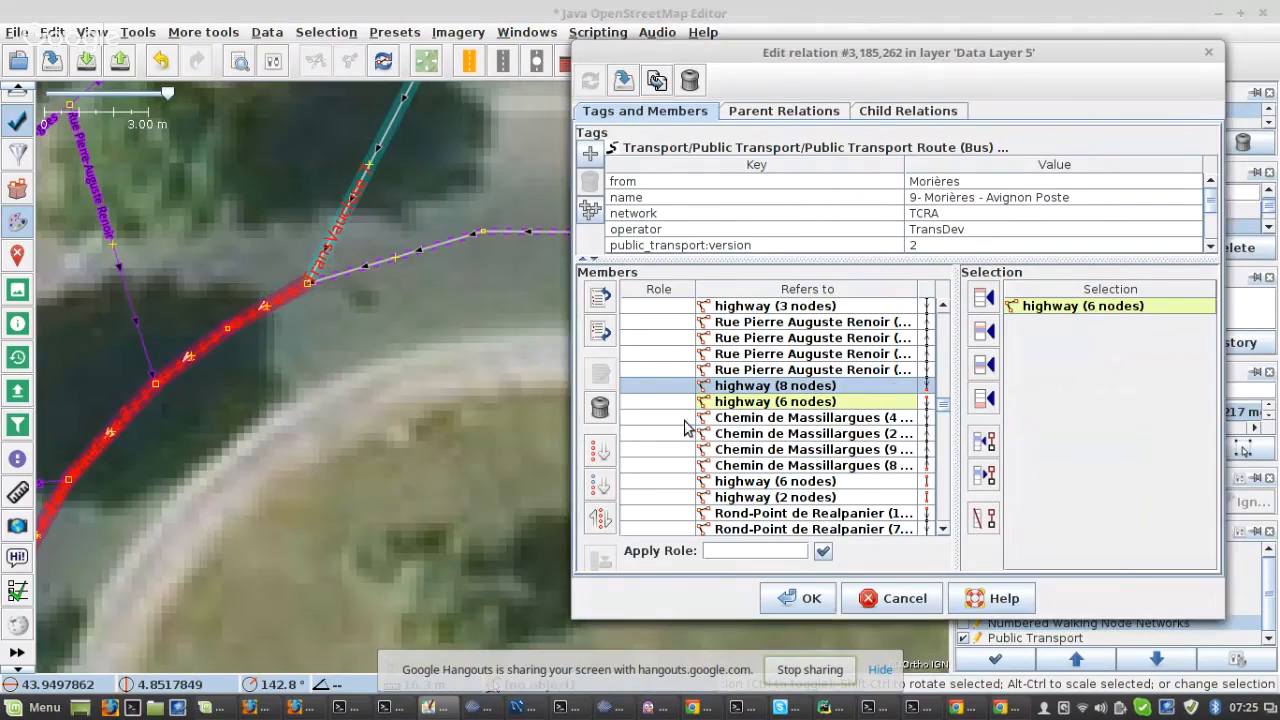
left_click(600, 484)
left_click(455, 362)
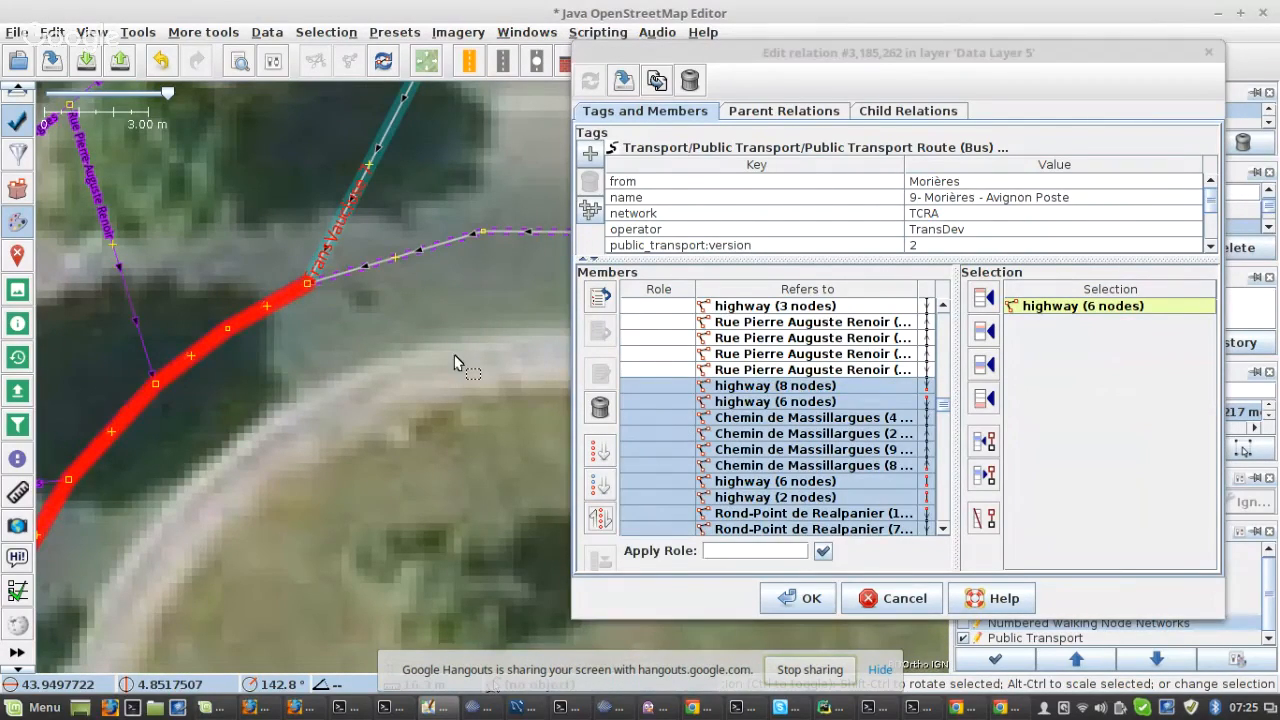
scroll(440, 355, "down", 3)
left_click_drag(382, 565, 215, 457)
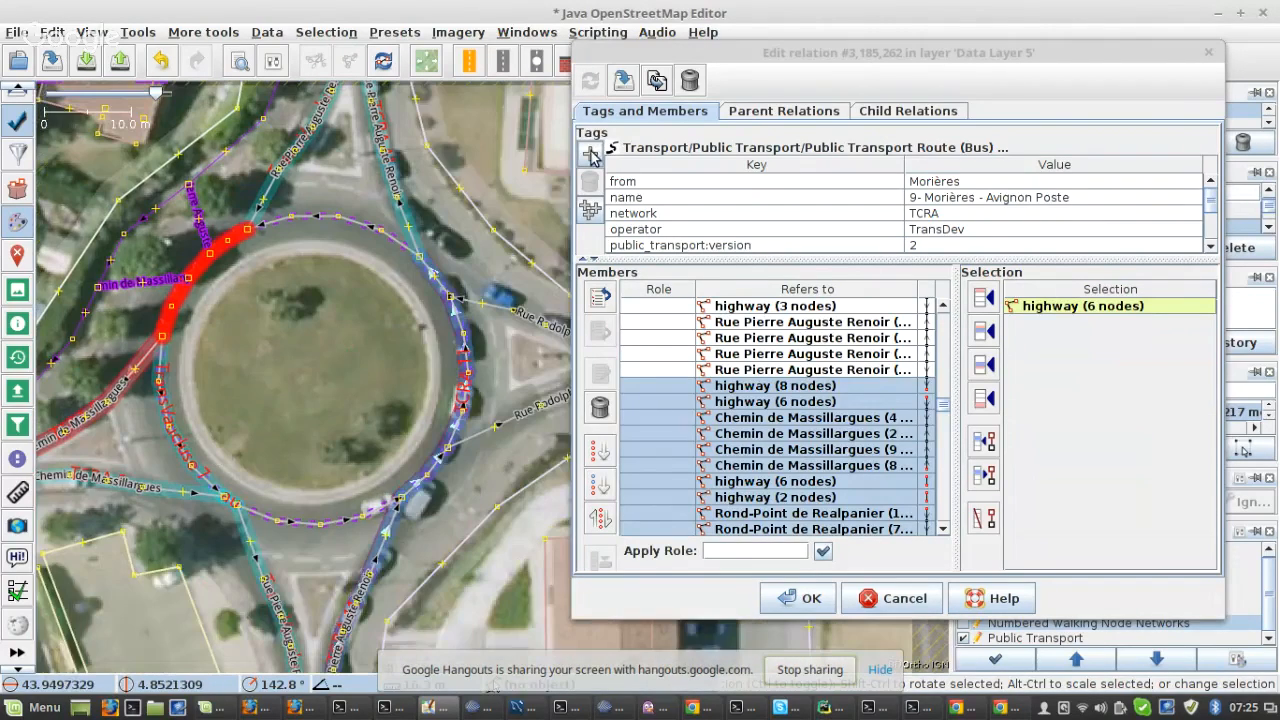
left_click(624, 81)
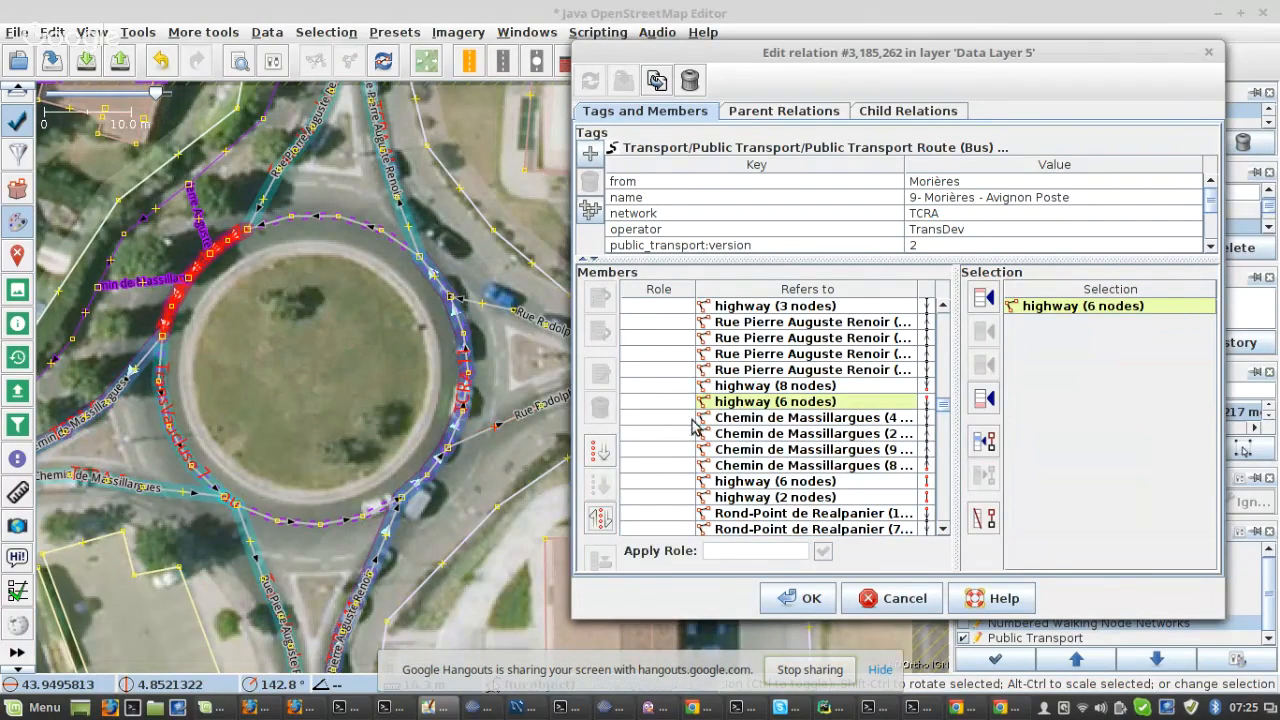
- Insert the 5-node northern roundabout segment after the 8-node highway member
left_click(845, 392)
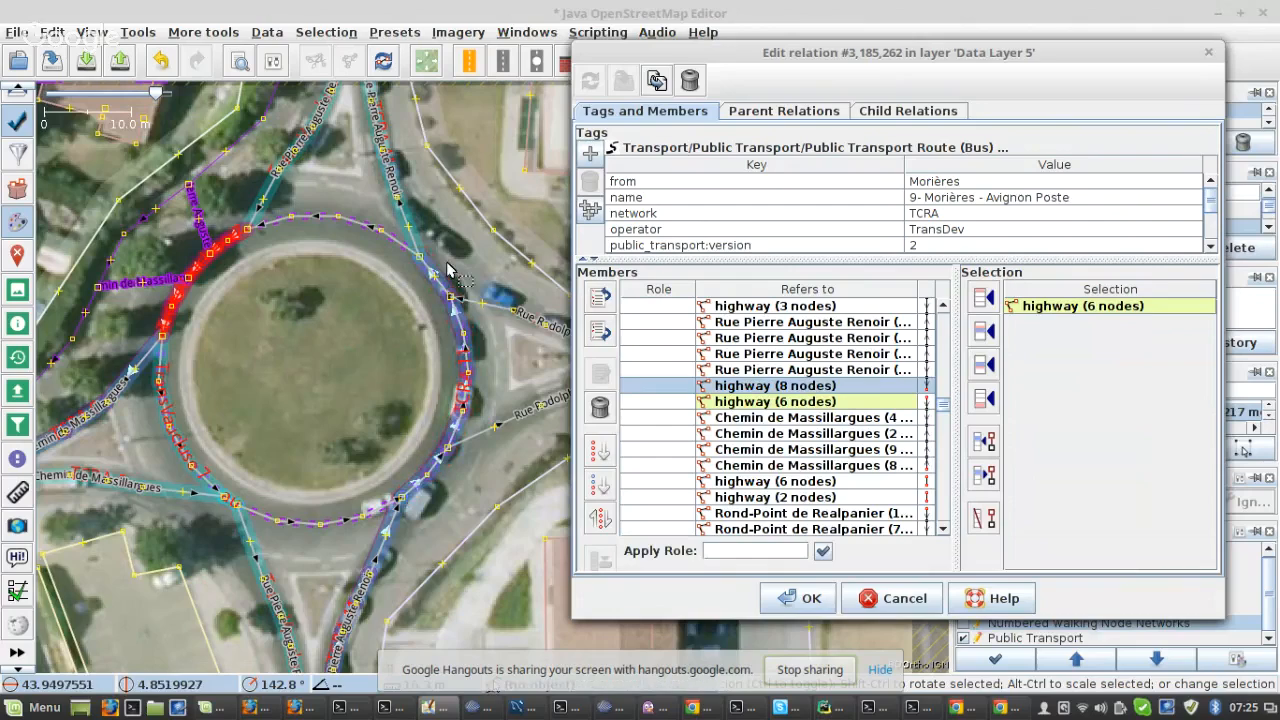
scroll(437, 263, "up", 2)
left_click(392, 238)
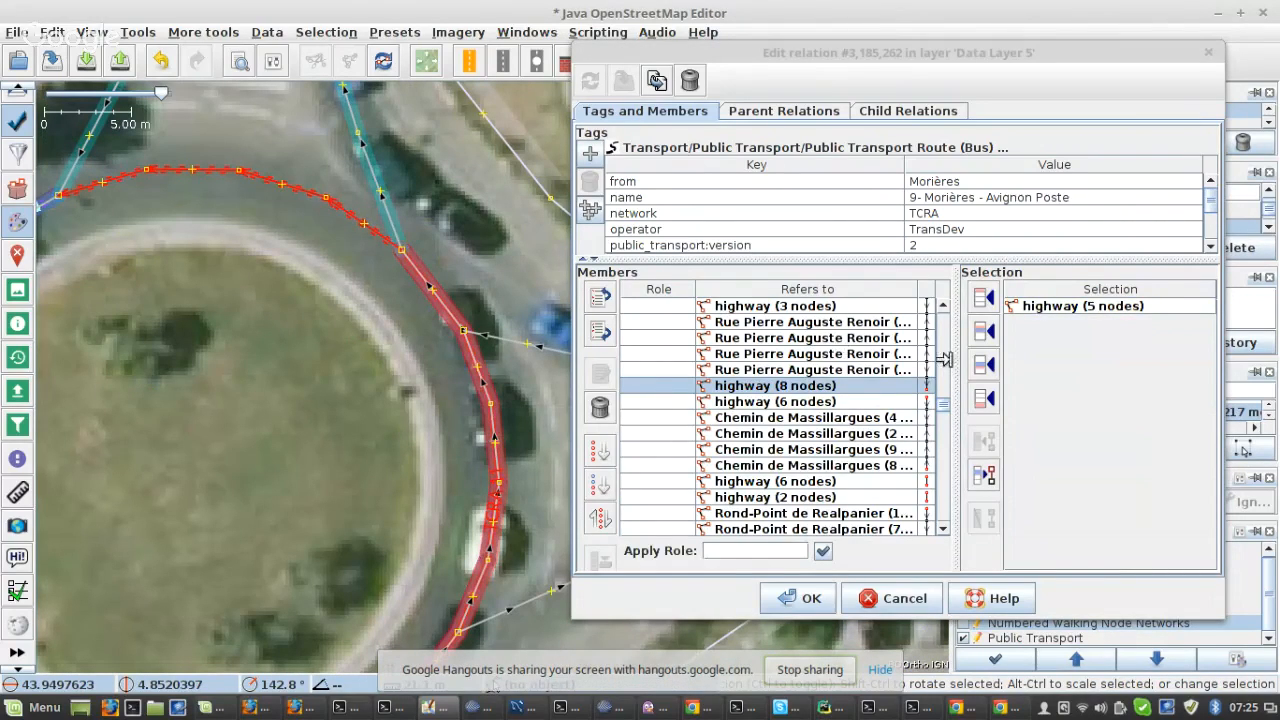
left_click(983, 364)
- Zoom to the gap after the 8-node Chemin de Massillargues member
scroll(908, 390, "down", 2)
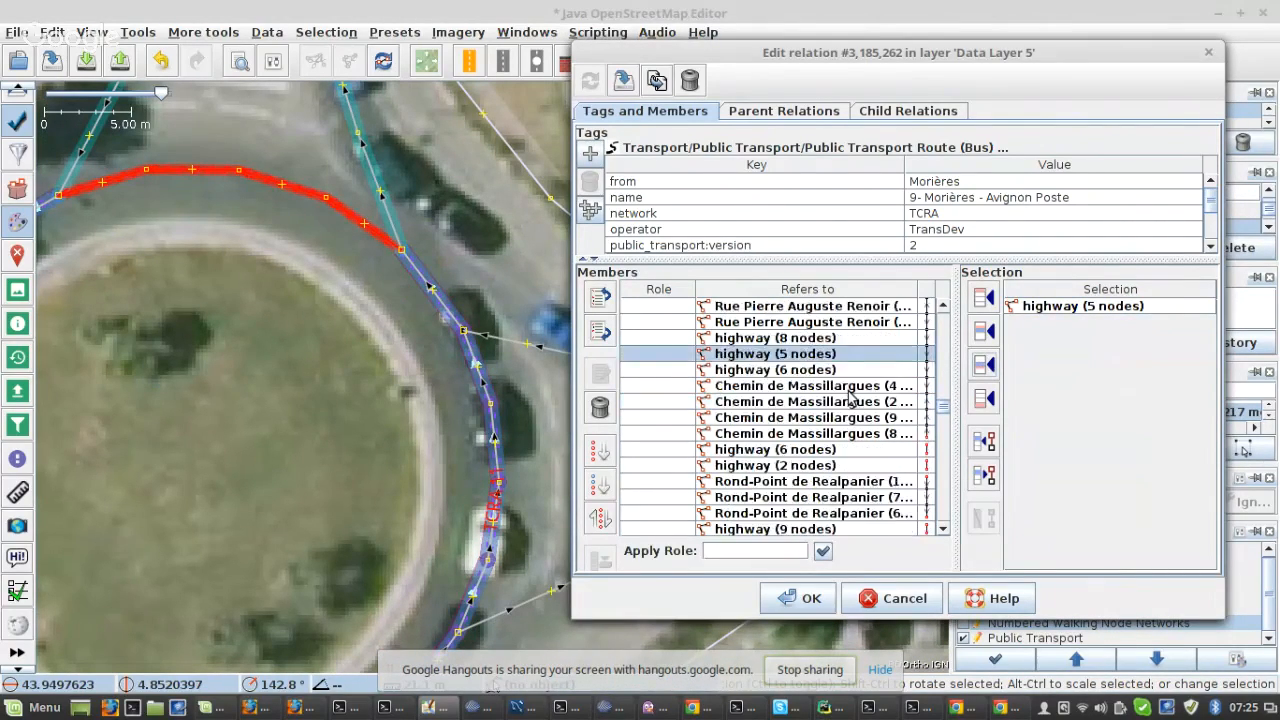
scroll(342, 428, "down", 2)
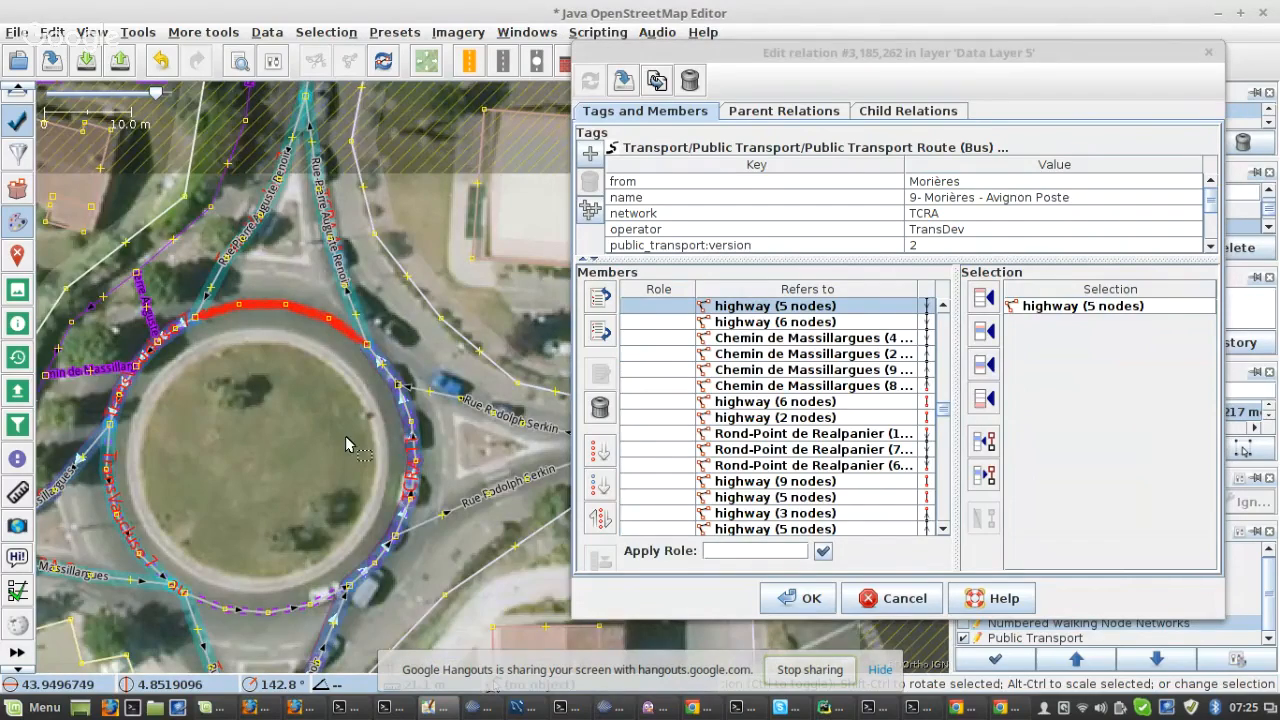
left_click_drag(345, 437, 384, 236)
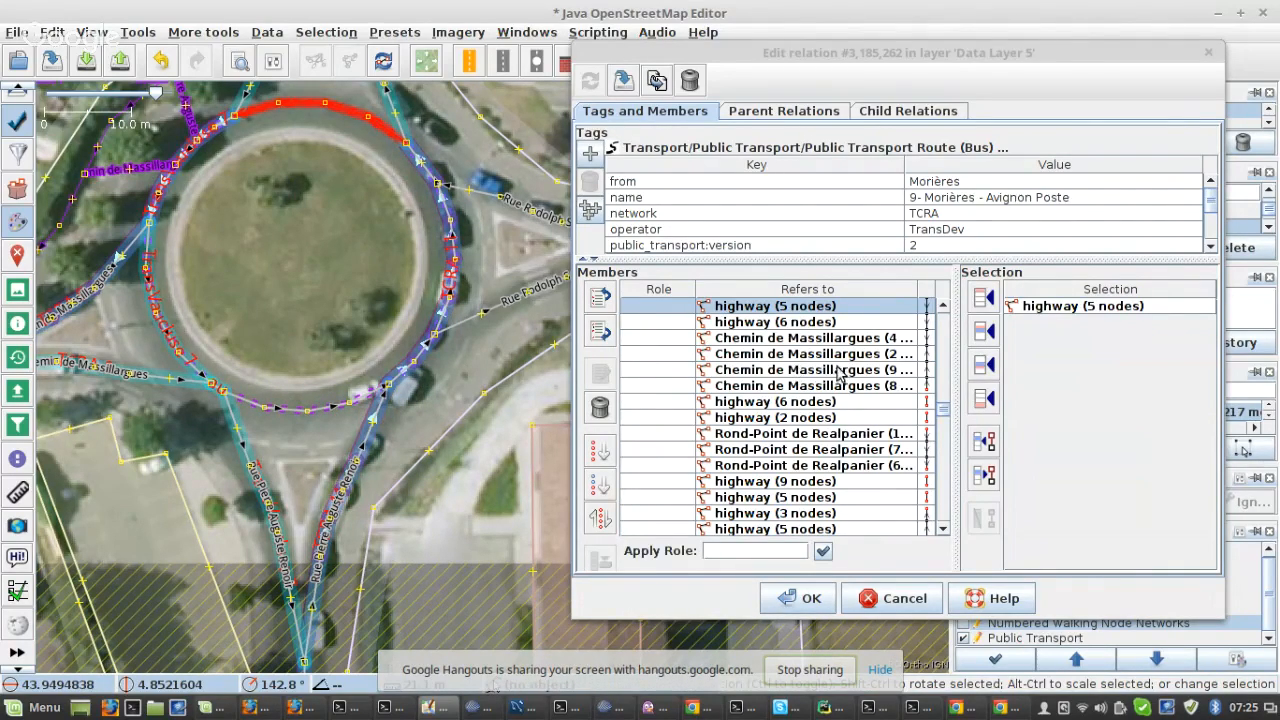
right_click(832, 387)
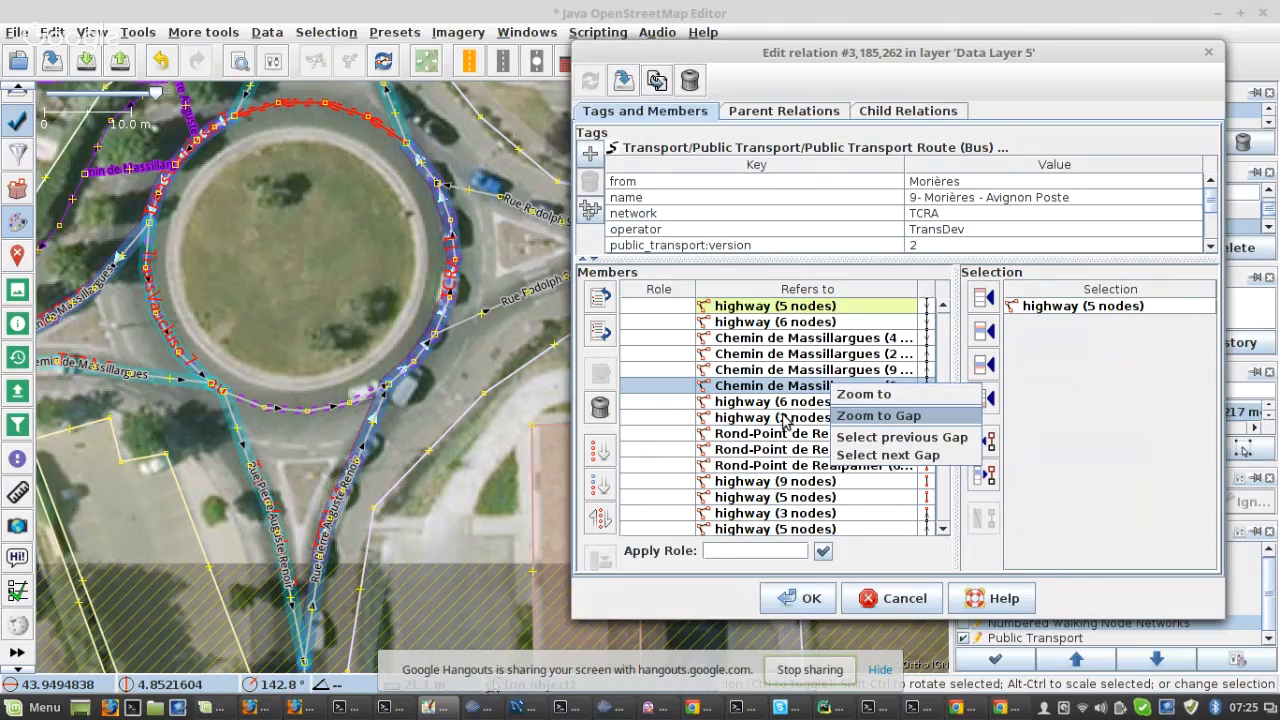
left_click(850, 416)
- Remove the opposite-direction 9-node Chemin de Massillargues near the Hibiscus stop from the relation and apply the changes
scroll(458, 383, "up", 3)
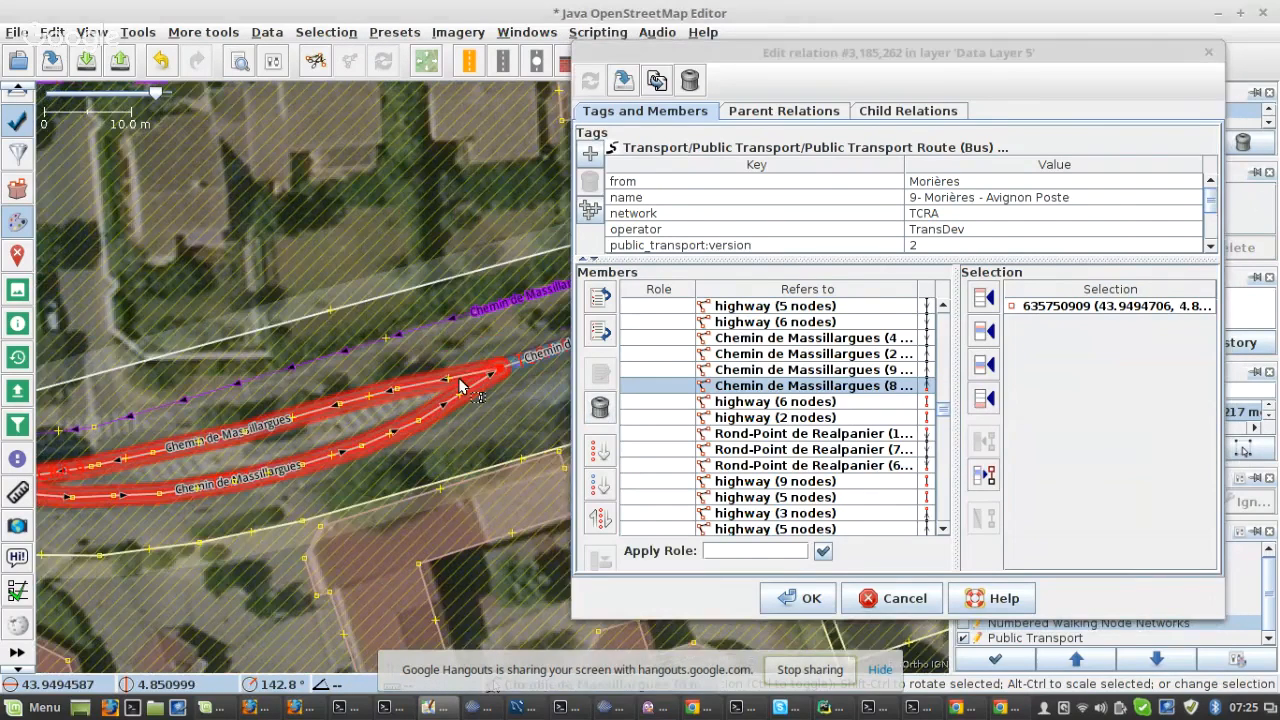
left_click(458, 383)
scroll(452, 413, "down", 3)
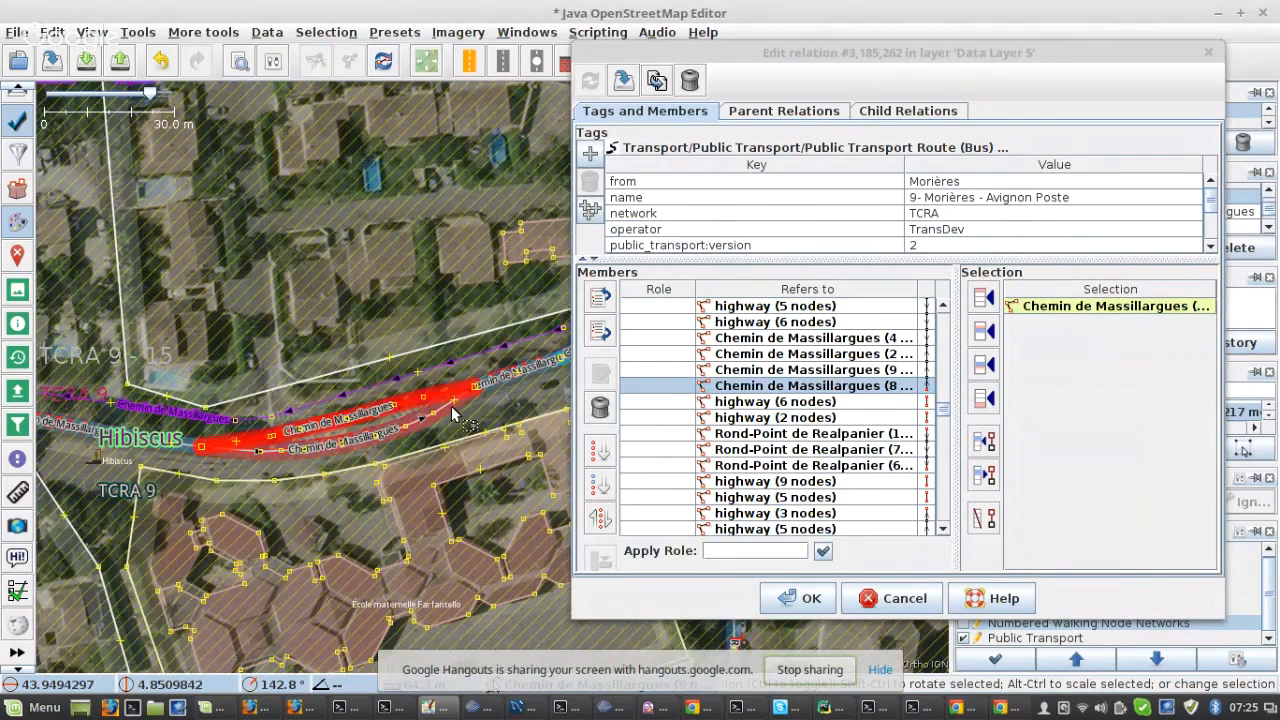
left_click(985, 519)
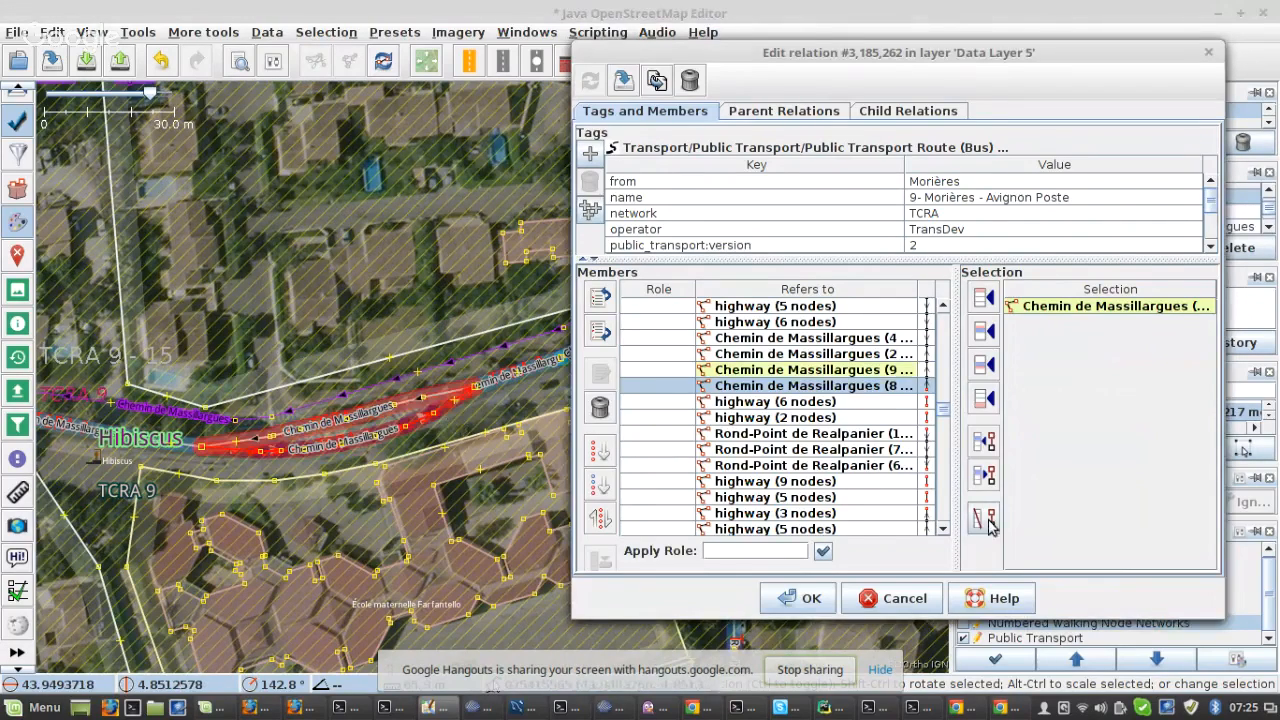
left_click(622, 84)
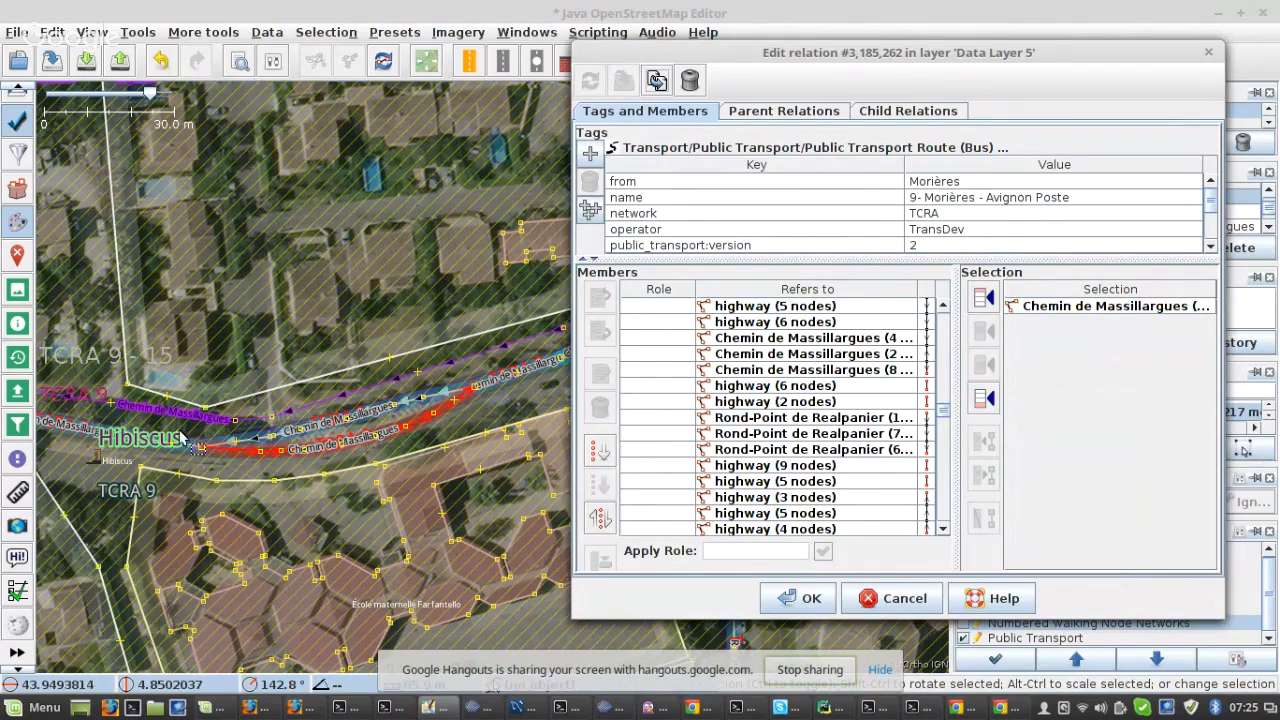
- Sort the members from the 2-node Chemin de Massillargues downward and zoom to the gap after the 4-node Chemin de Massillargues
left_click(806, 356)
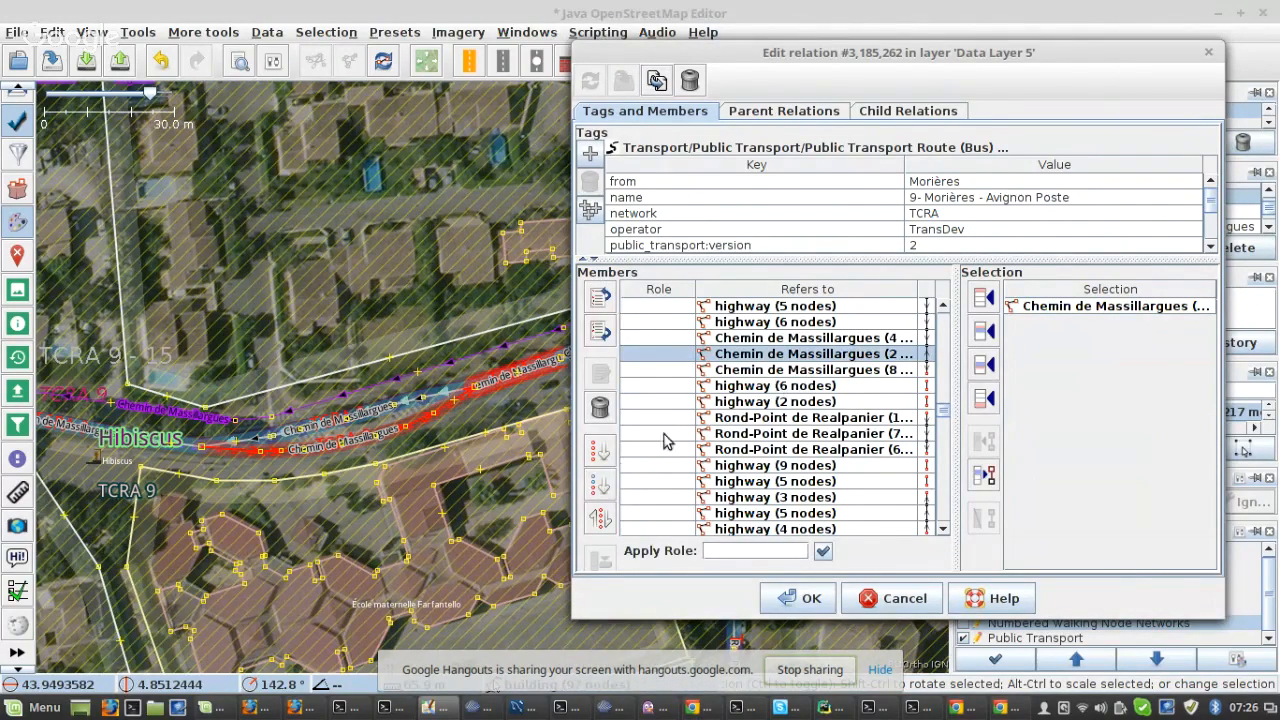
left_click(601, 486)
left_click(820, 402)
right_click(820, 404)
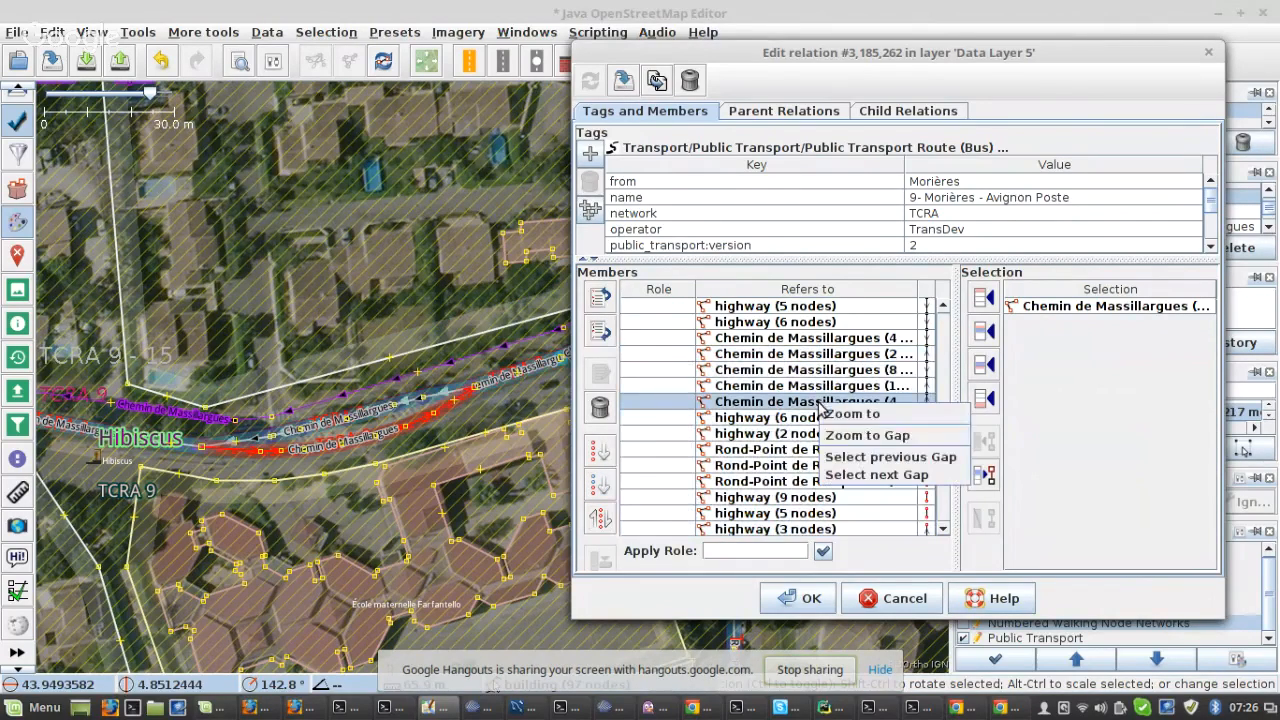
left_click(875, 437)
- Remove the 7-node southern roundabout highway and the adjoining 4-node Chemin de Massillargues from the relation
scroll(445, 375, "up", 3)
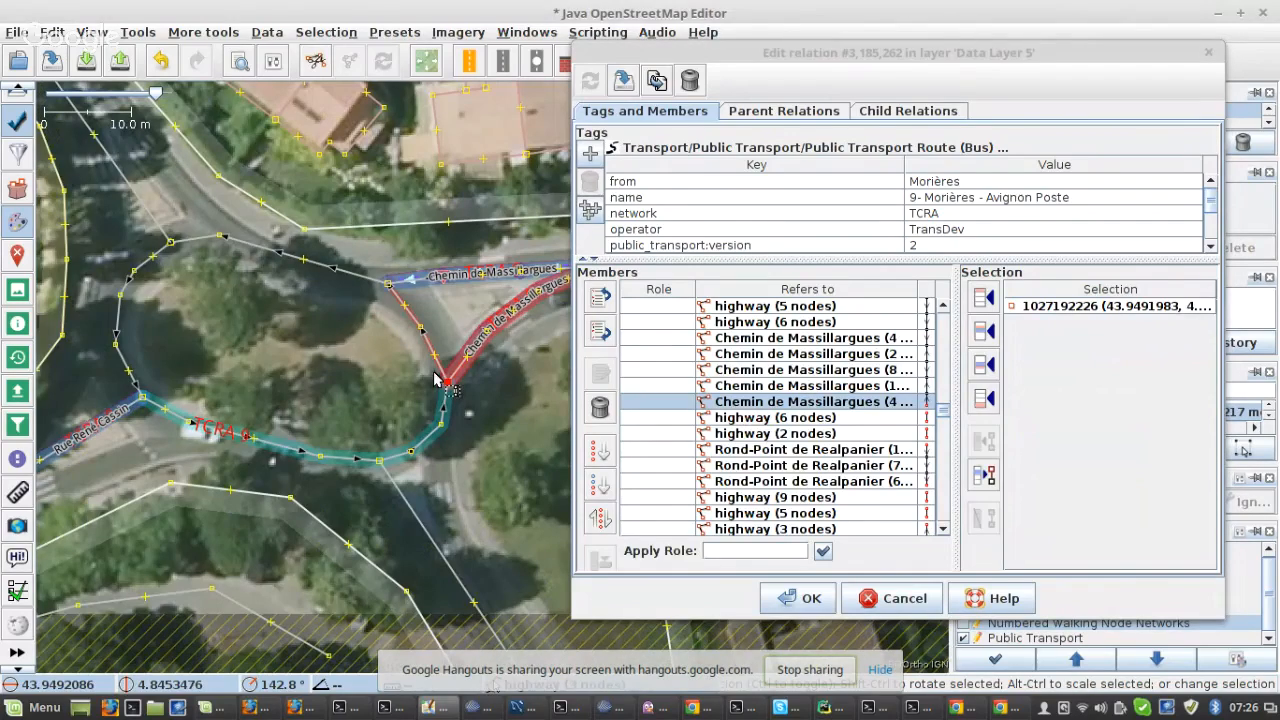
left_click(192, 423)
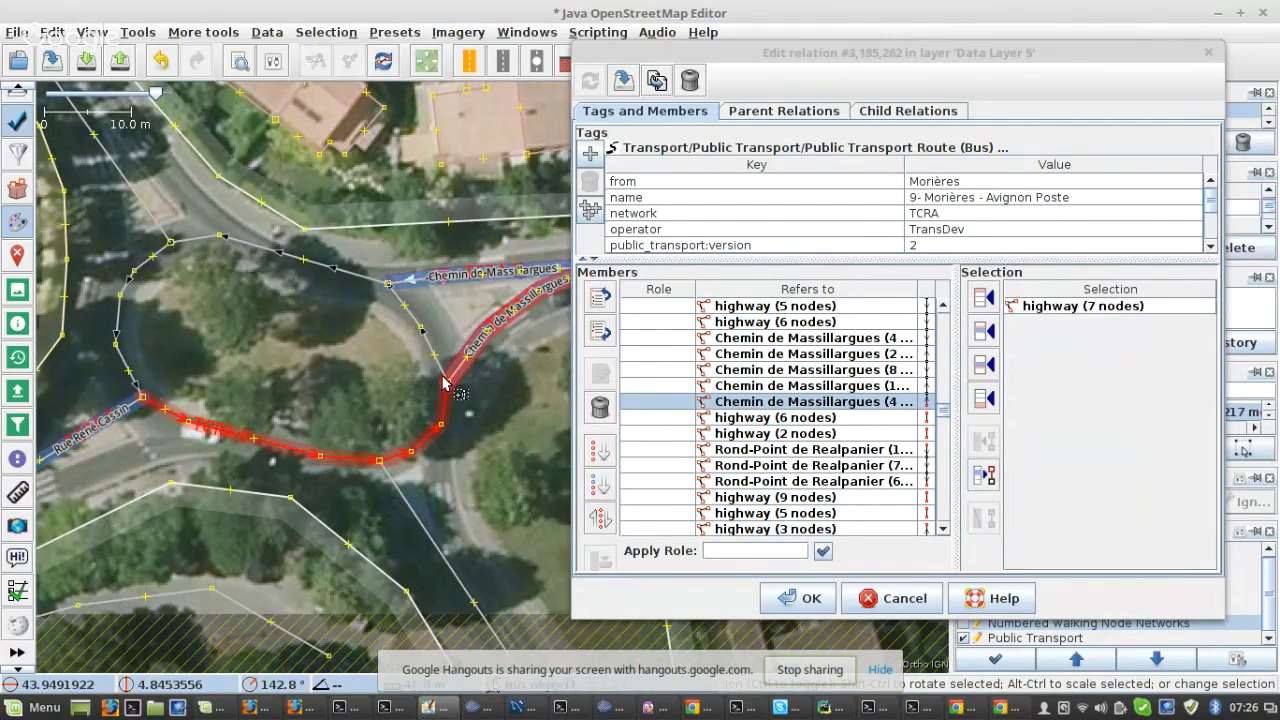
left_click(459, 370, "shift")
left_click(984, 518)
- Insert the 7-node northern roundabout highway leading to Rue René Cassin after the 8-node Chemin de Massillargues member
left_click(380, 283)
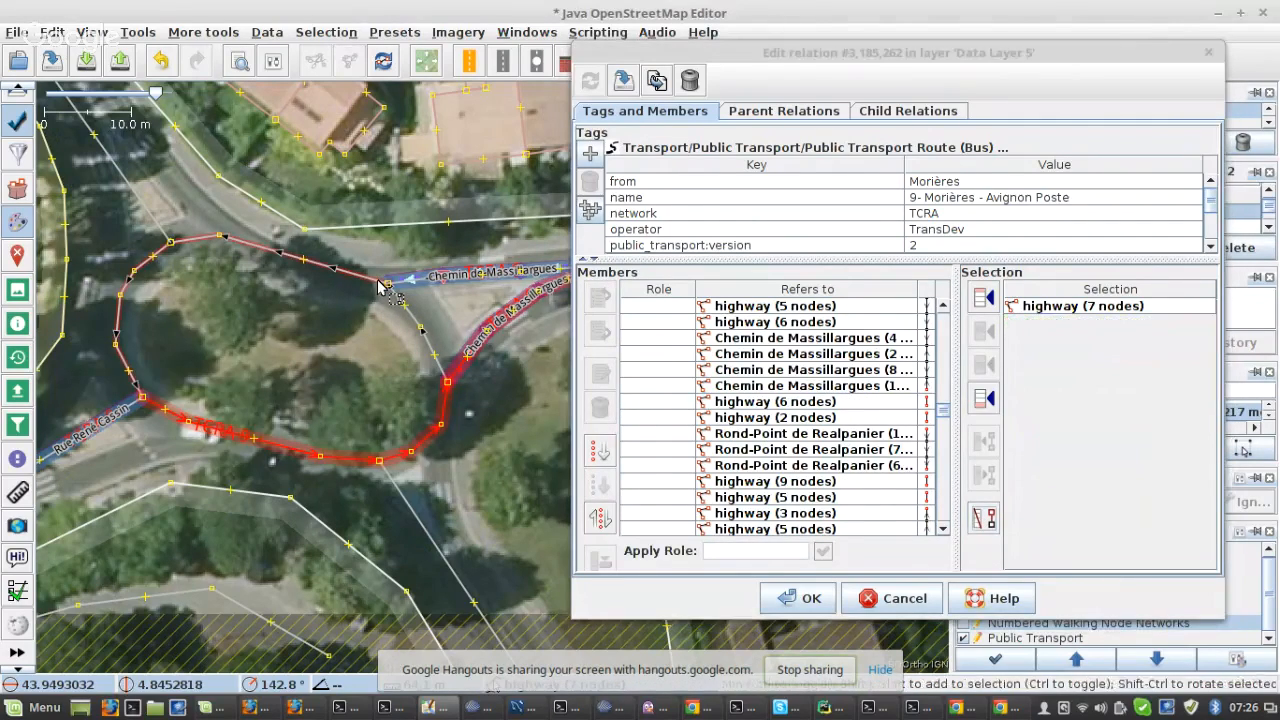
left_click(900, 369)
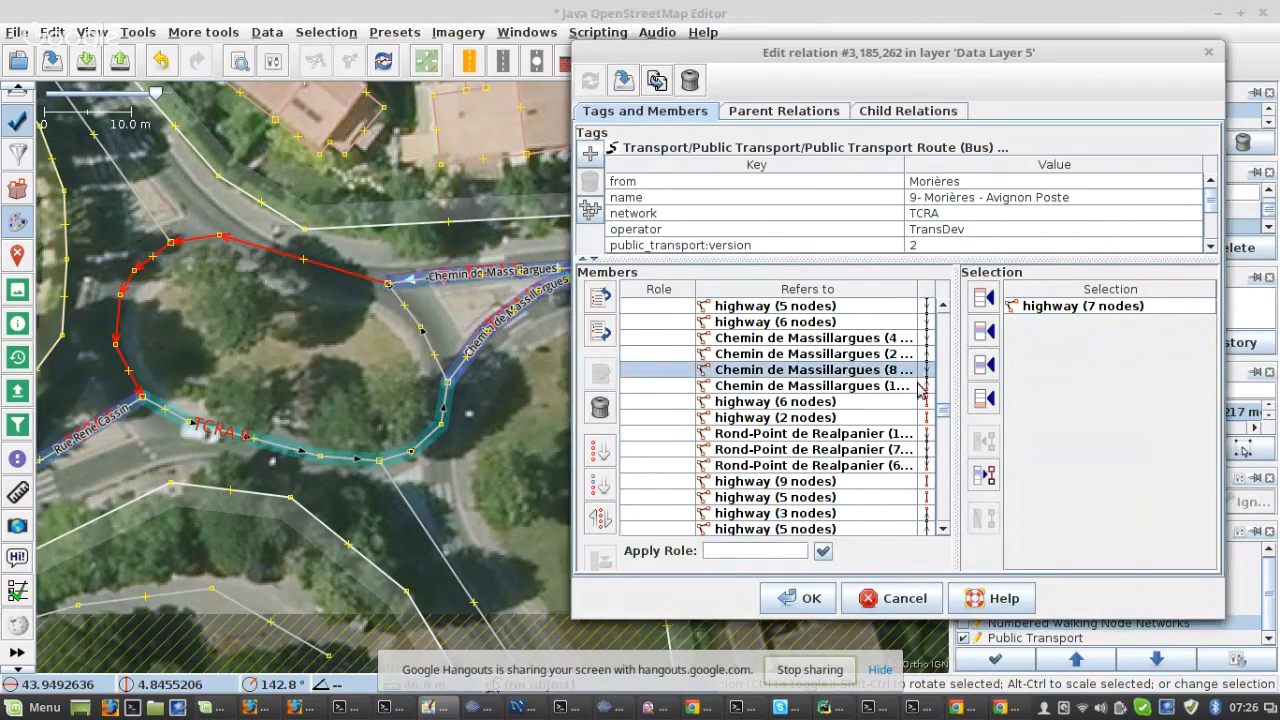
left_click(984, 364)
- Sort the members from the 2-node Chemin de Massillargues downward and zoom to the gap after the 9-node Rue des Frères Lumière
left_click(890, 356)
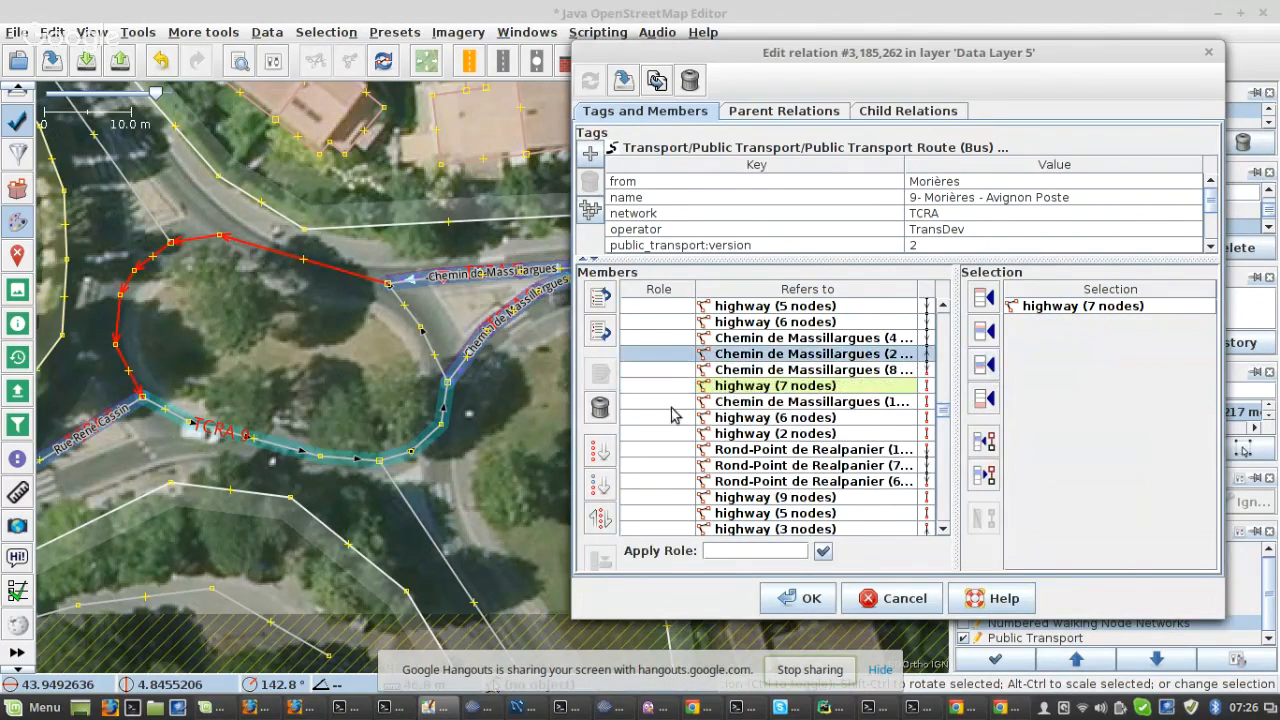
left_click(600, 485)
scroll(830, 410, "down", 5)
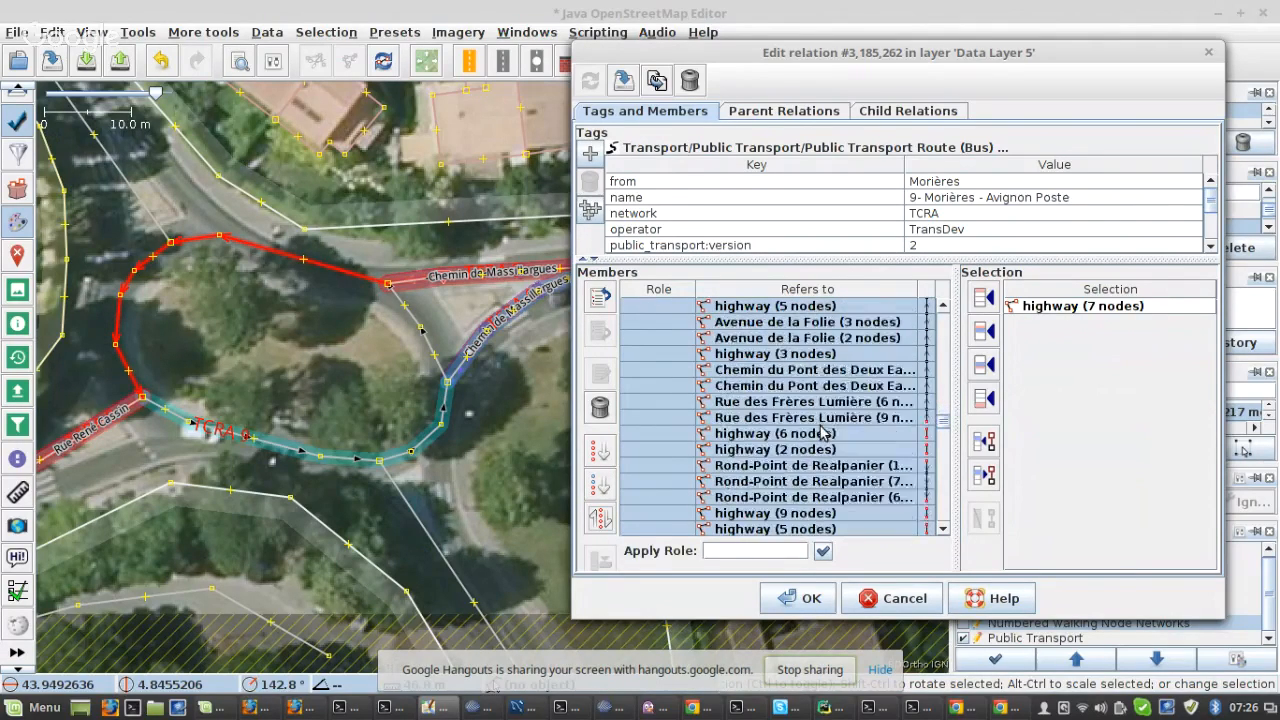
left_click(855, 374)
right_click(855, 372)
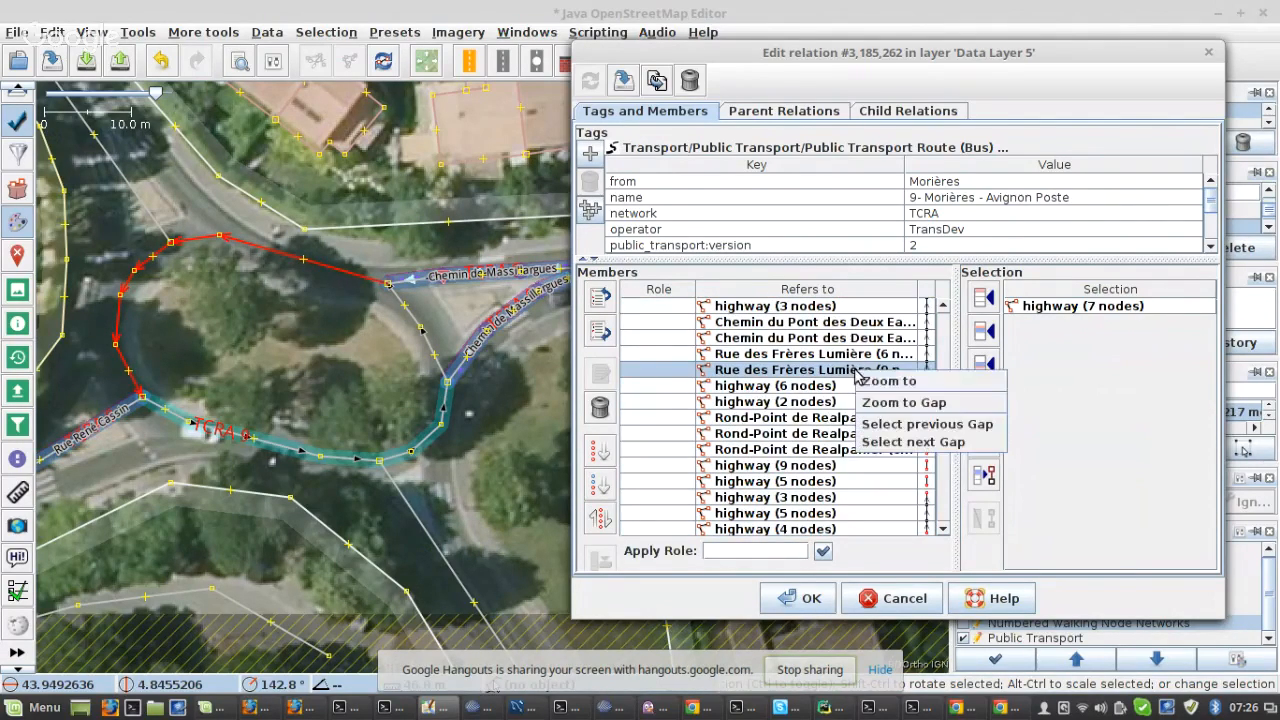
left_click(890, 404)
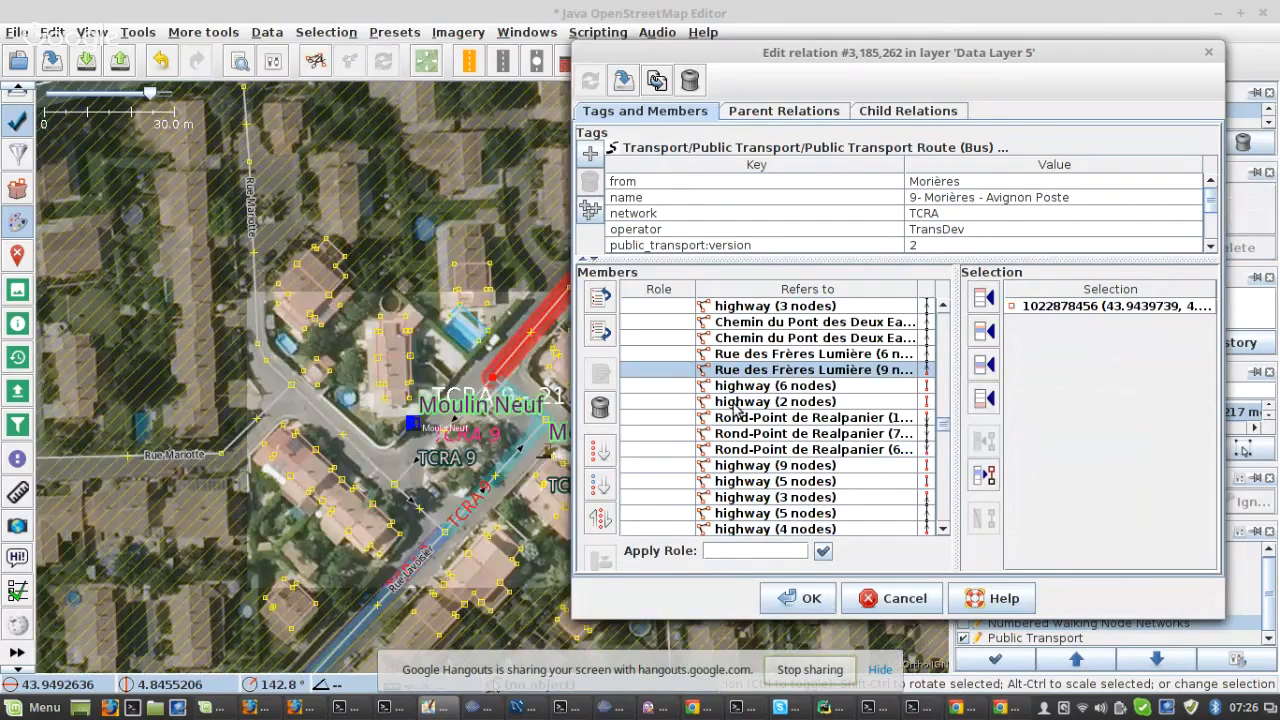
- Insert the 3-node highway beside the Moulin Neuf stop after the 9-node Rue des Frères Lumière member
scroll(452, 391, "up", 3)
left_click(451, 403)
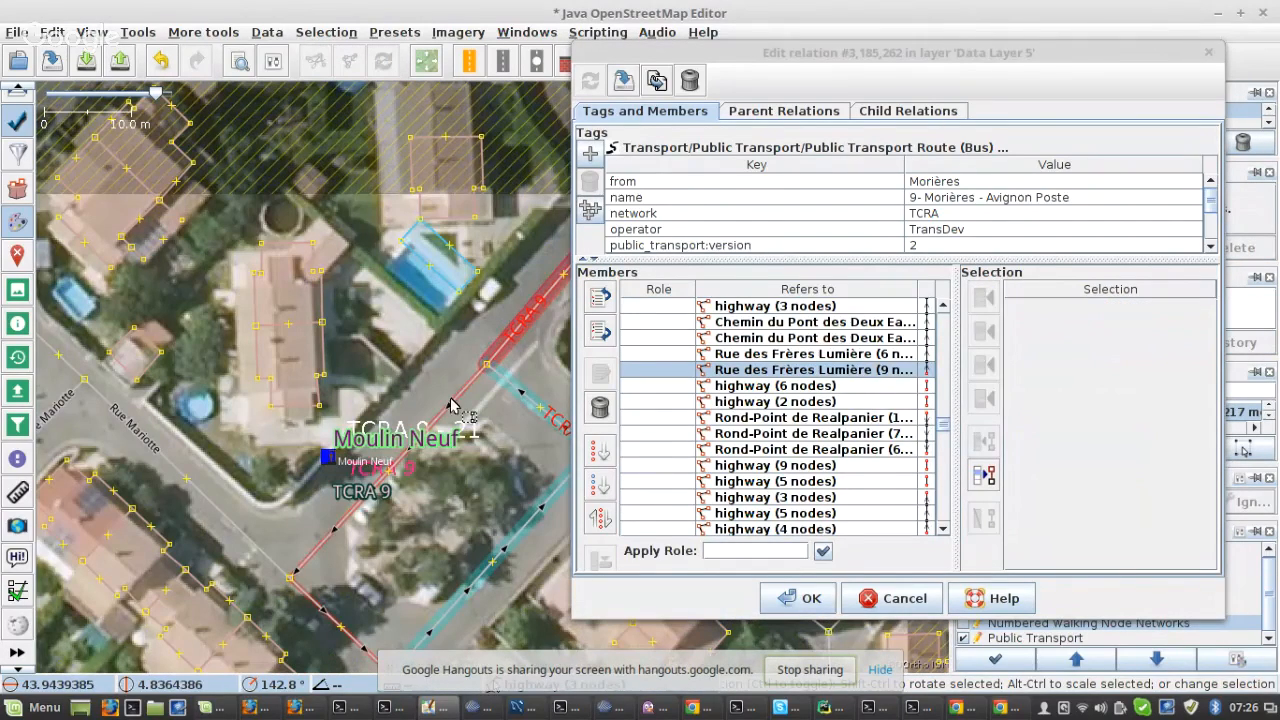
left_click(984, 365)
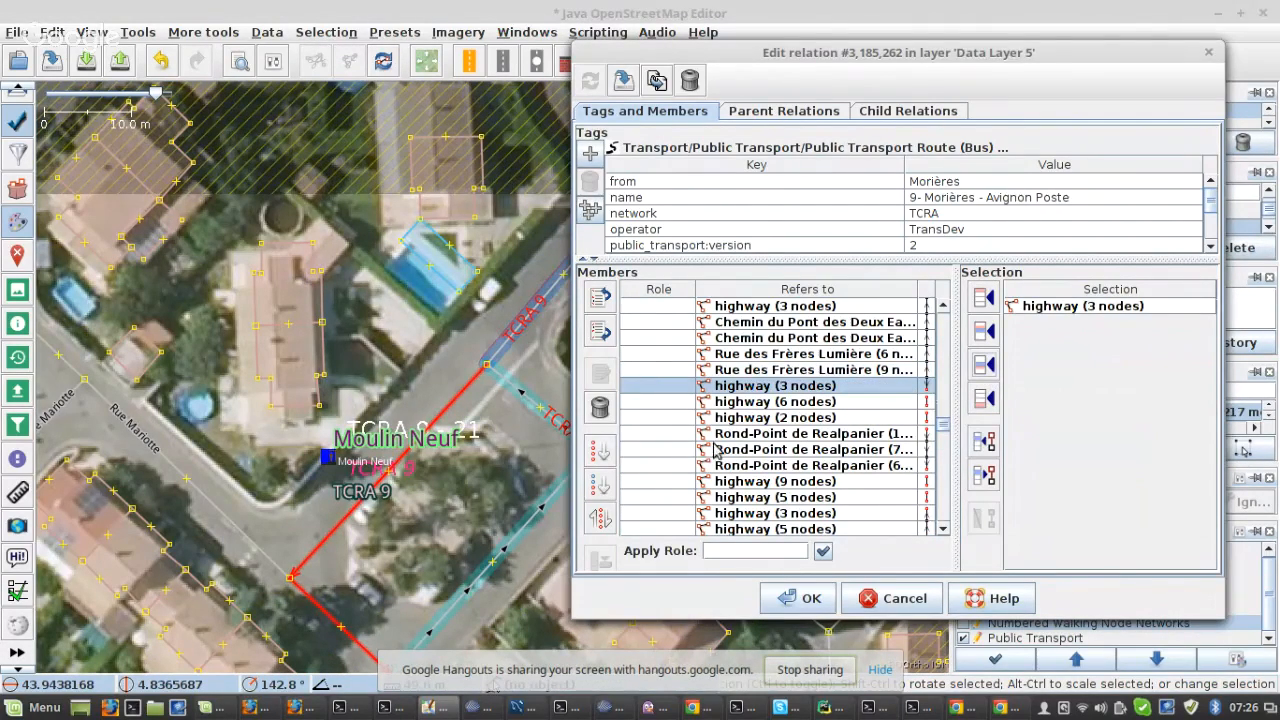
- Sort the members from the inserted 3-node highway downward and zoom to the gap after Rue Henri Barbusse
left_click(600, 486)
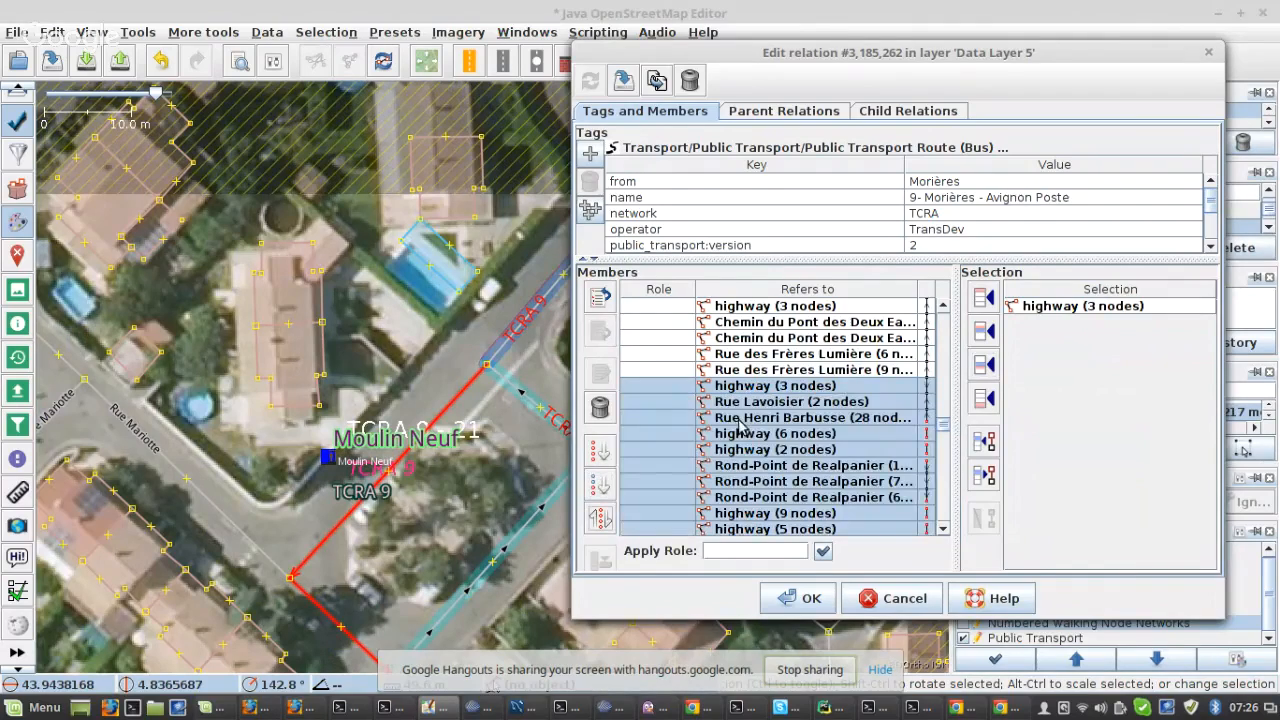
left_click(822, 432)
left_click(826, 418)
right_click(828, 418)
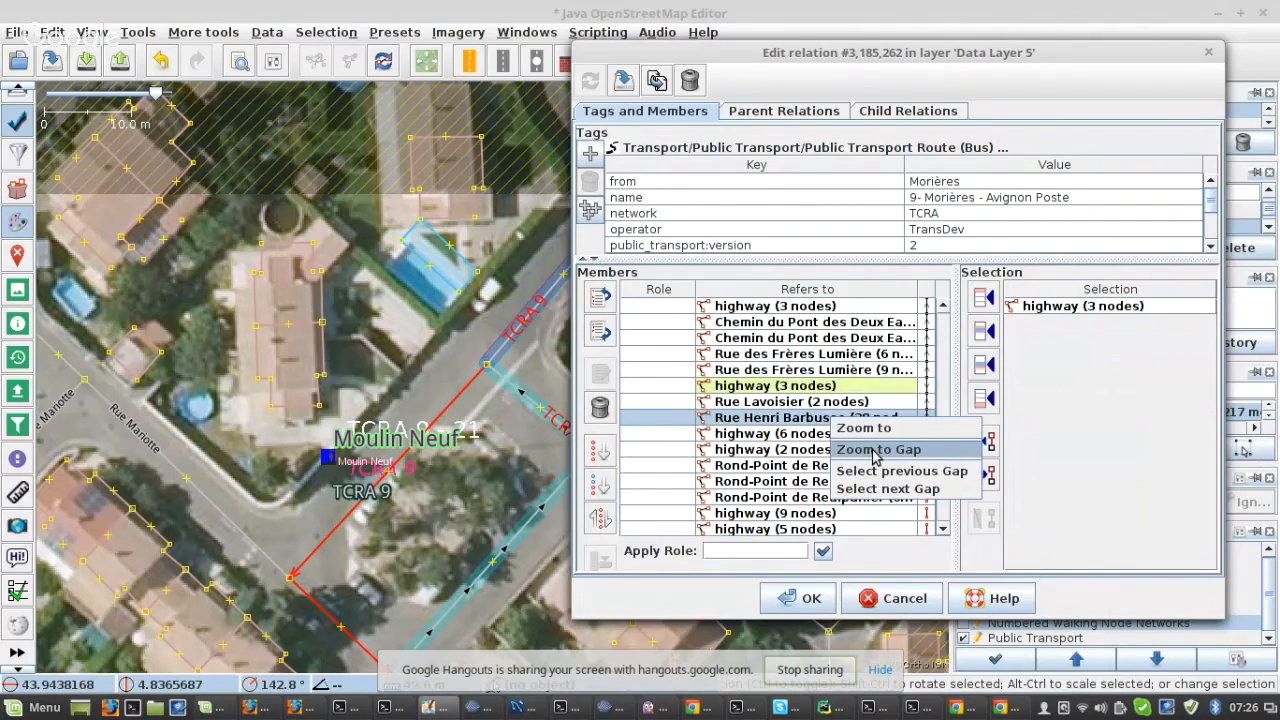
left_click(876, 453)
- Insert the 7-node Route de Montfavet roundabout segment after Rue Henri Barbusse and apply the relation changes
scroll(473, 373, "up", 5)
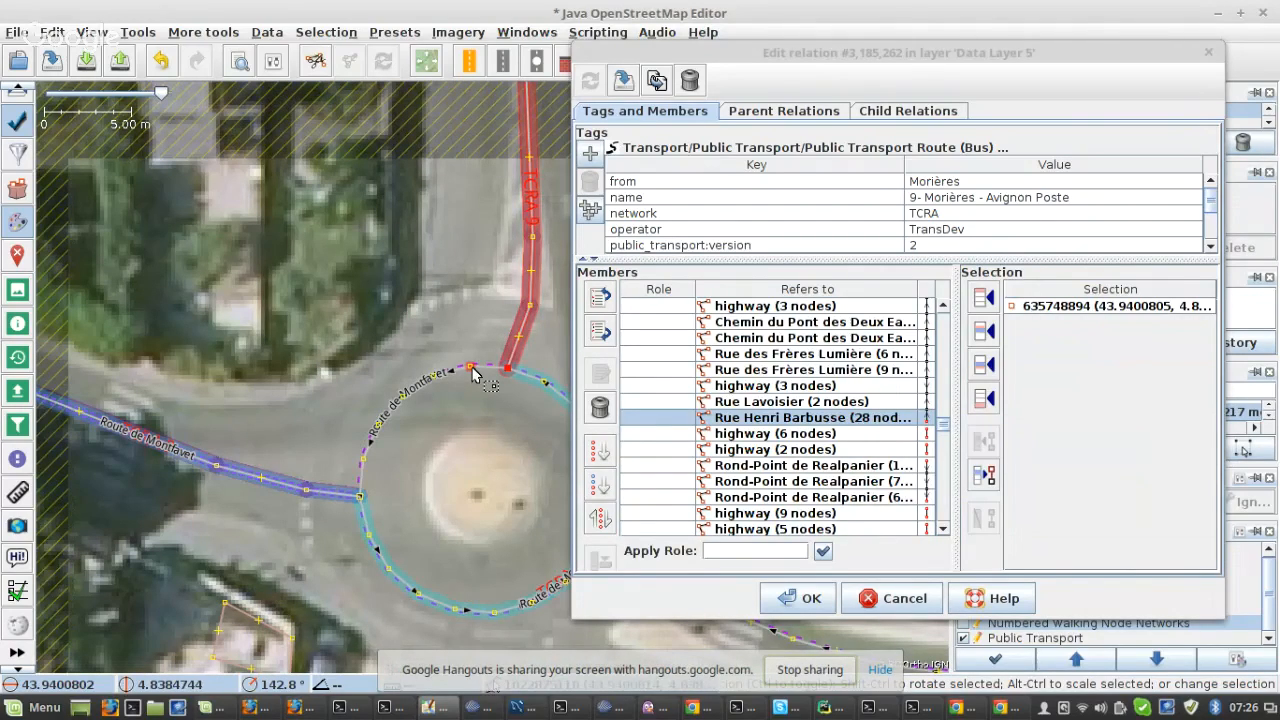
left_click(473, 373)
left_click(984, 364)
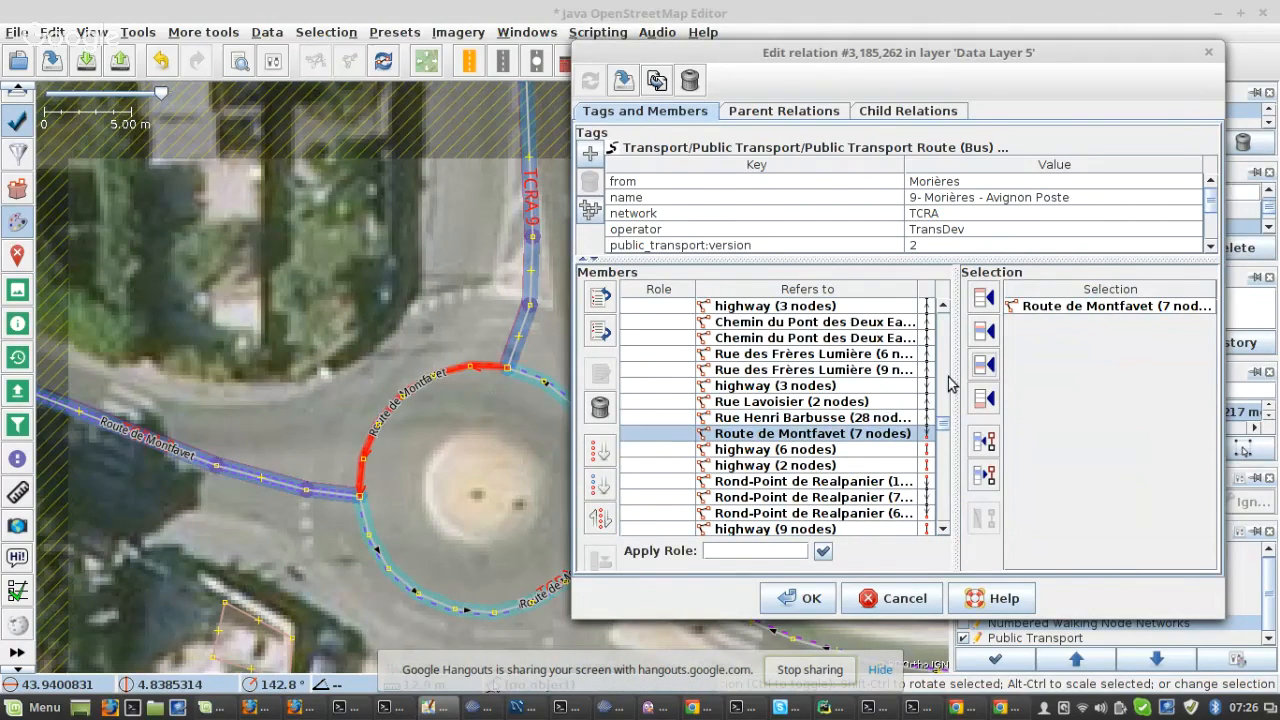
left_click(623, 80)
- Sort the members from the 7-node Route de Montfavet downward and zoom to the gap after the 2-node highway following Avenue de Fontcouverte
left_click(773, 436)
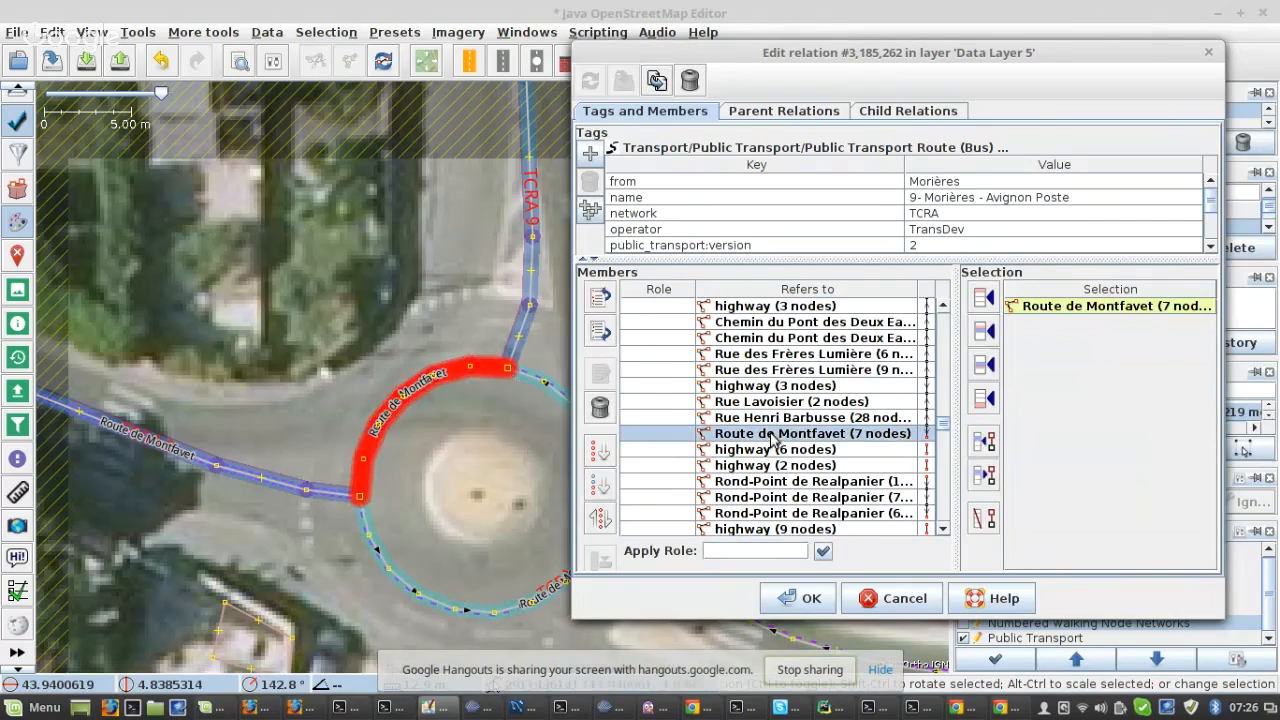
left_click(600, 486)
scroll(781, 478, "down", 3)
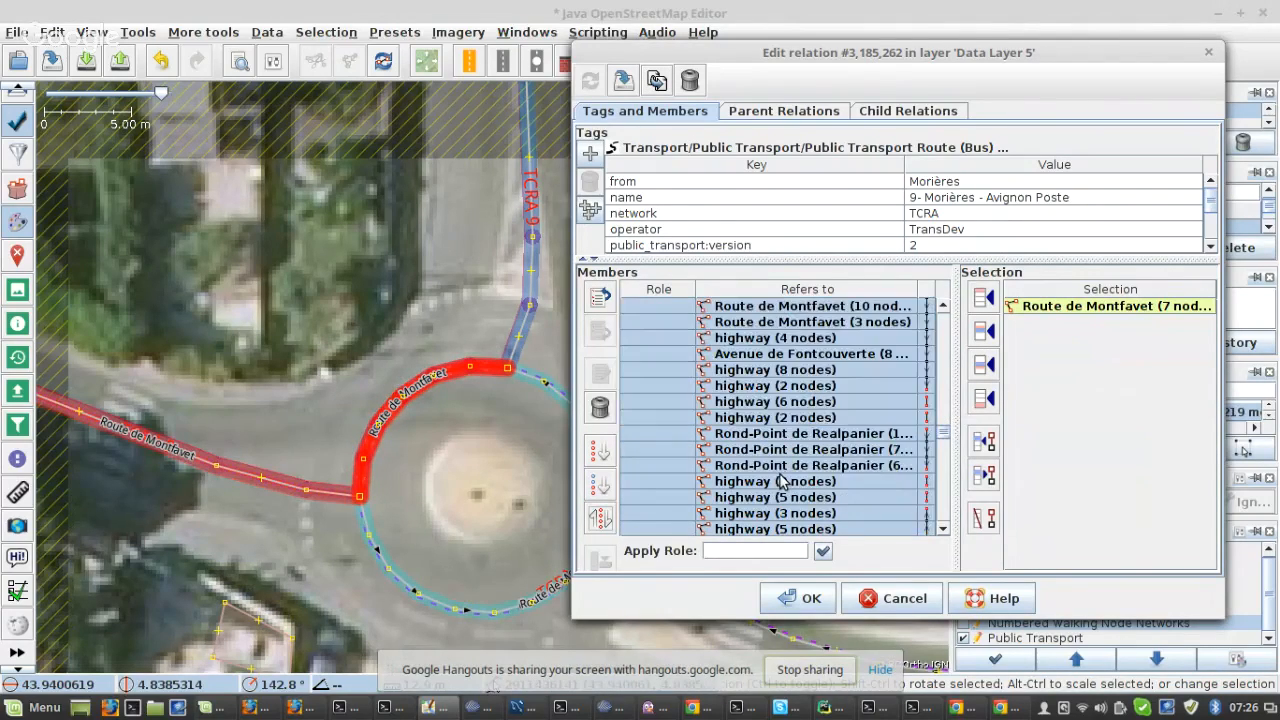
left_click(815, 385)
right_click(815, 382)
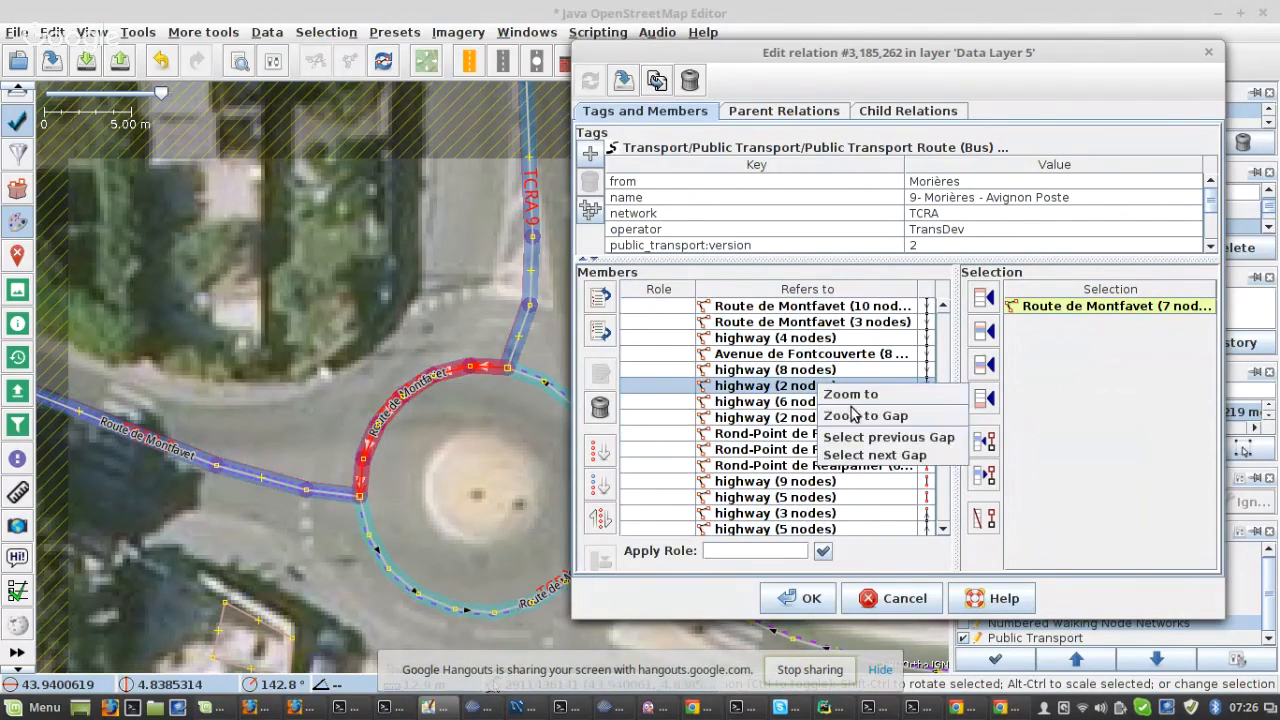
left_click(840, 414)
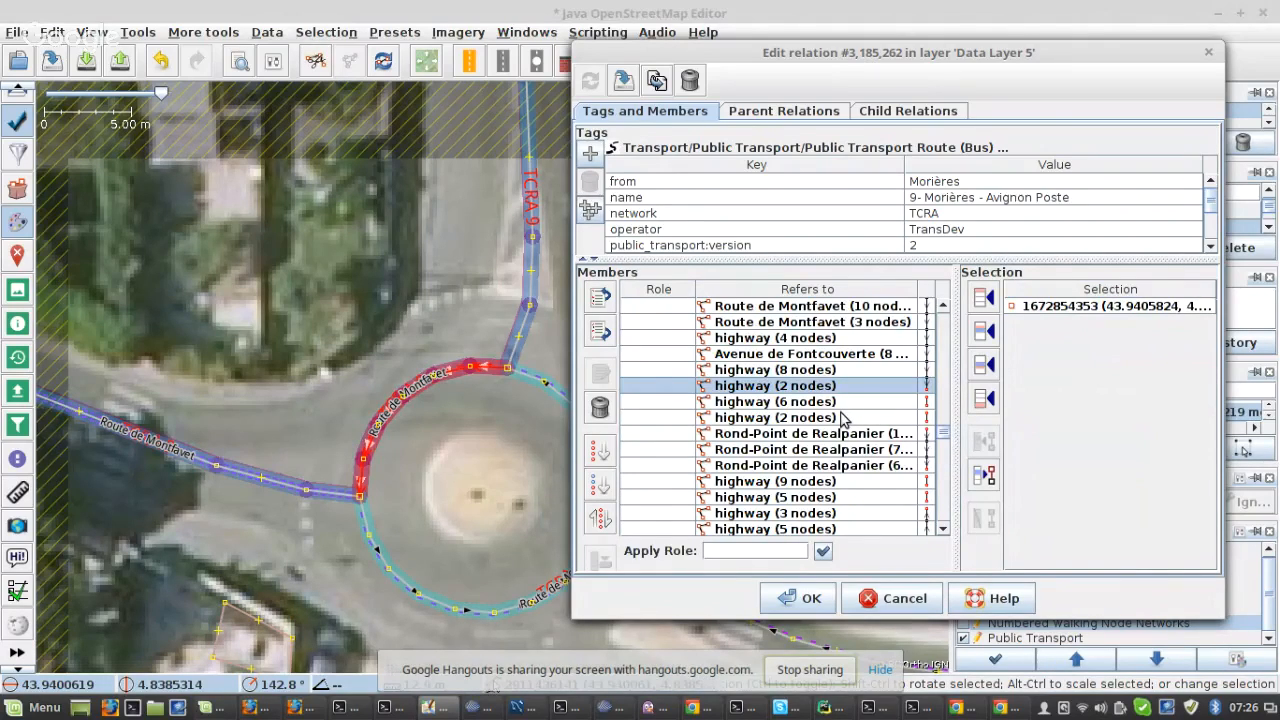
- Insert the 3-node highway at the Route de Montfavet junction after the 2-node highway that follows Avenue de Fontcouverte
scroll(495, 452, "down", 5)
scroll(476, 402, "up", 2)
left_click(468, 385)
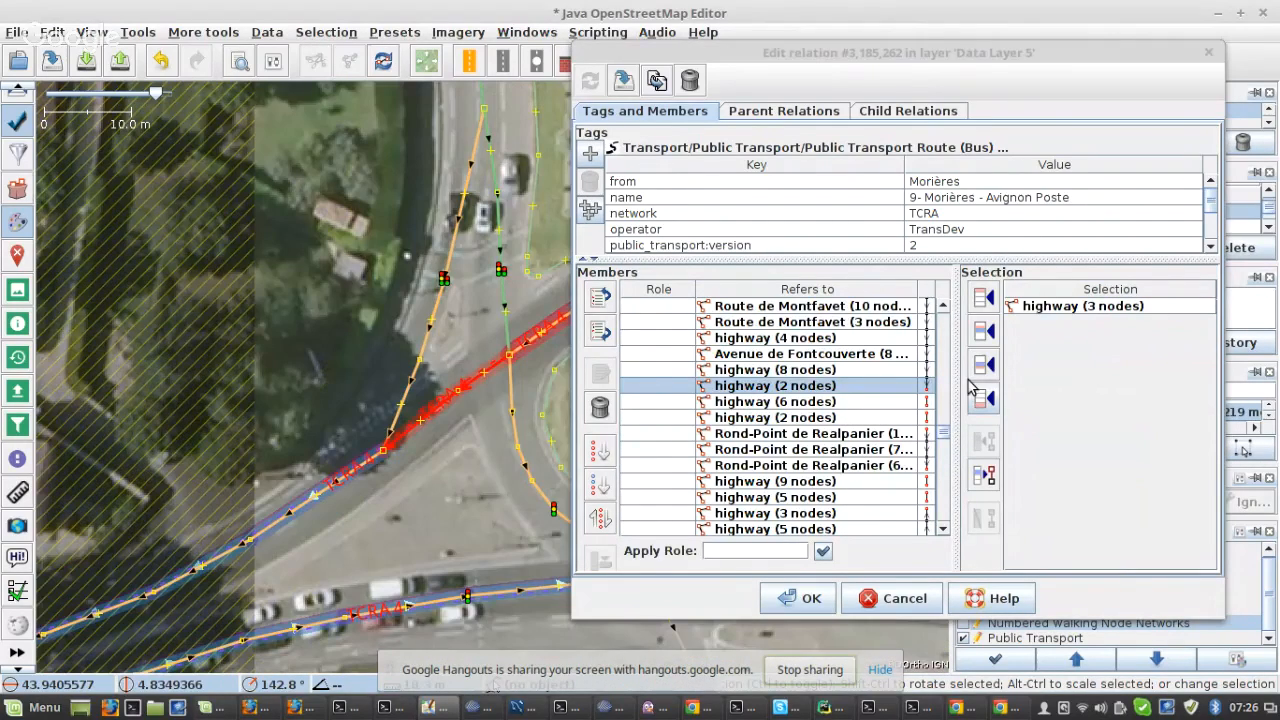
left_click(983, 364)
- Remove the opposite-direction 14-node Route de Montfavet way from the relation
scroll(449, 482, "down", 2)
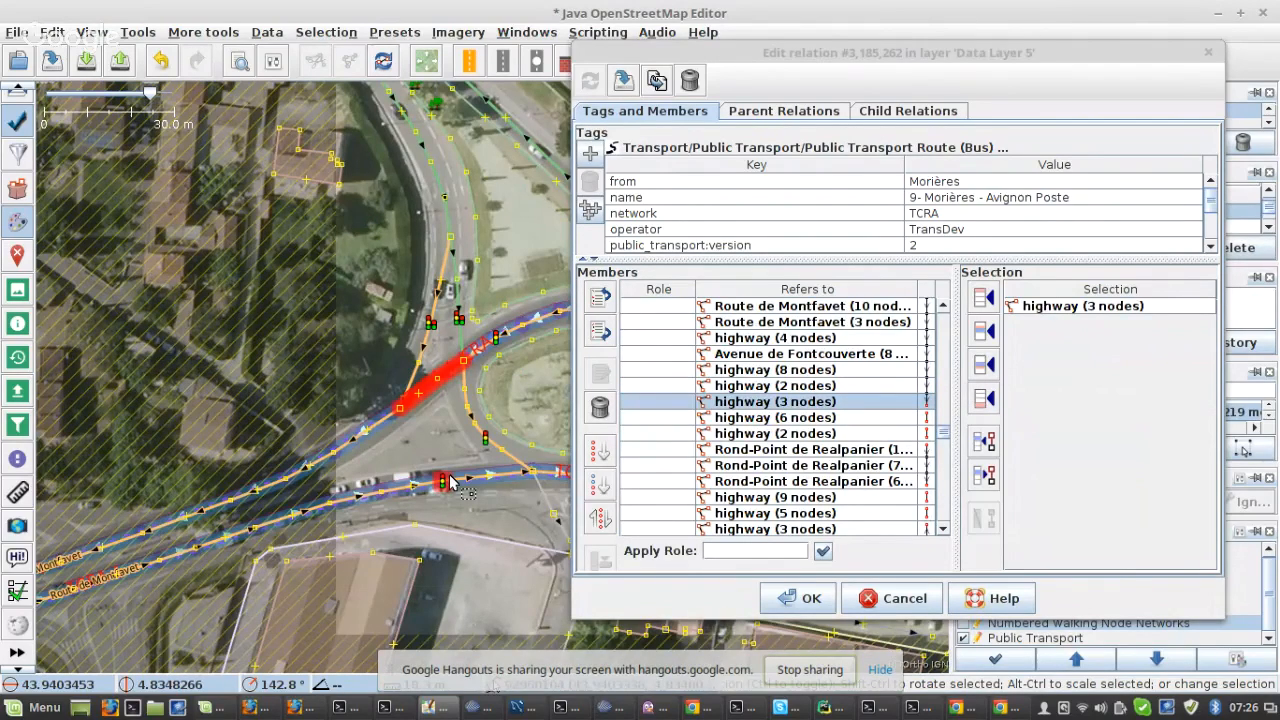
scroll(450, 482, "down", 1)
left_click(455, 468)
left_click(987, 515)
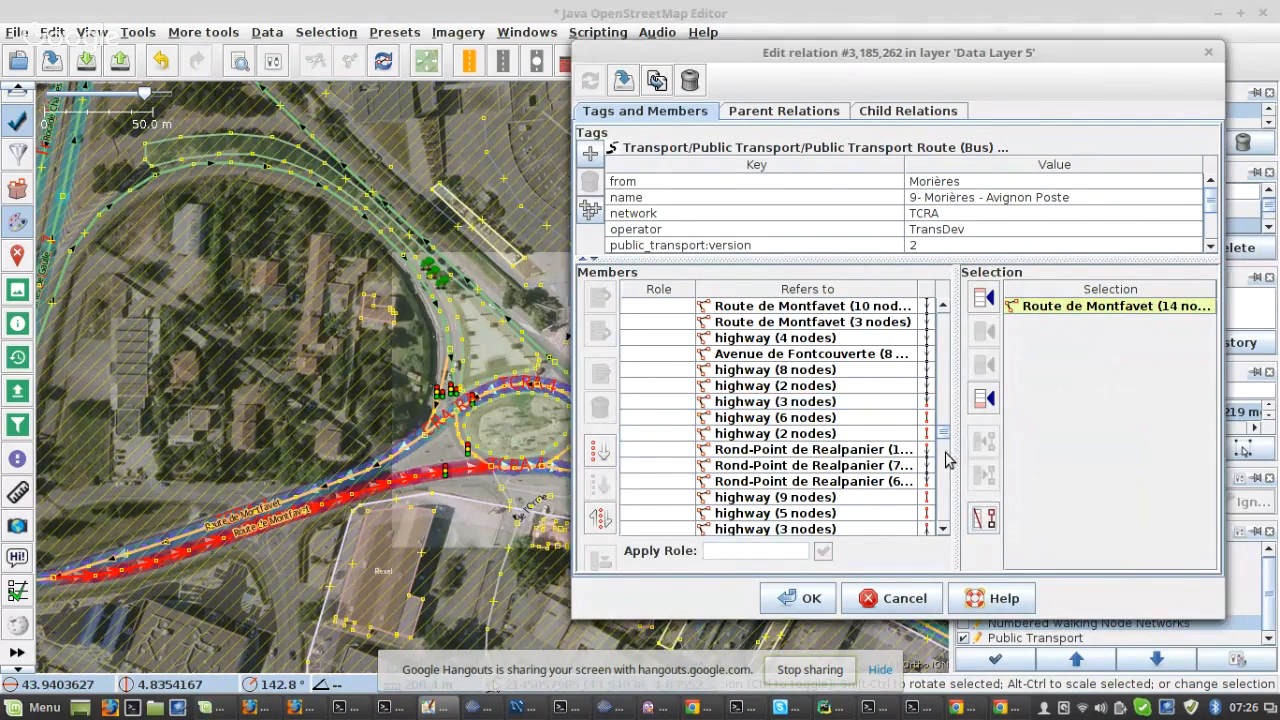
- Sort the members from the inserted 3-node highway downward and zoom to the gap after the 3-node Route de Montfavet
left_click(904, 405)
left_click(600, 484)
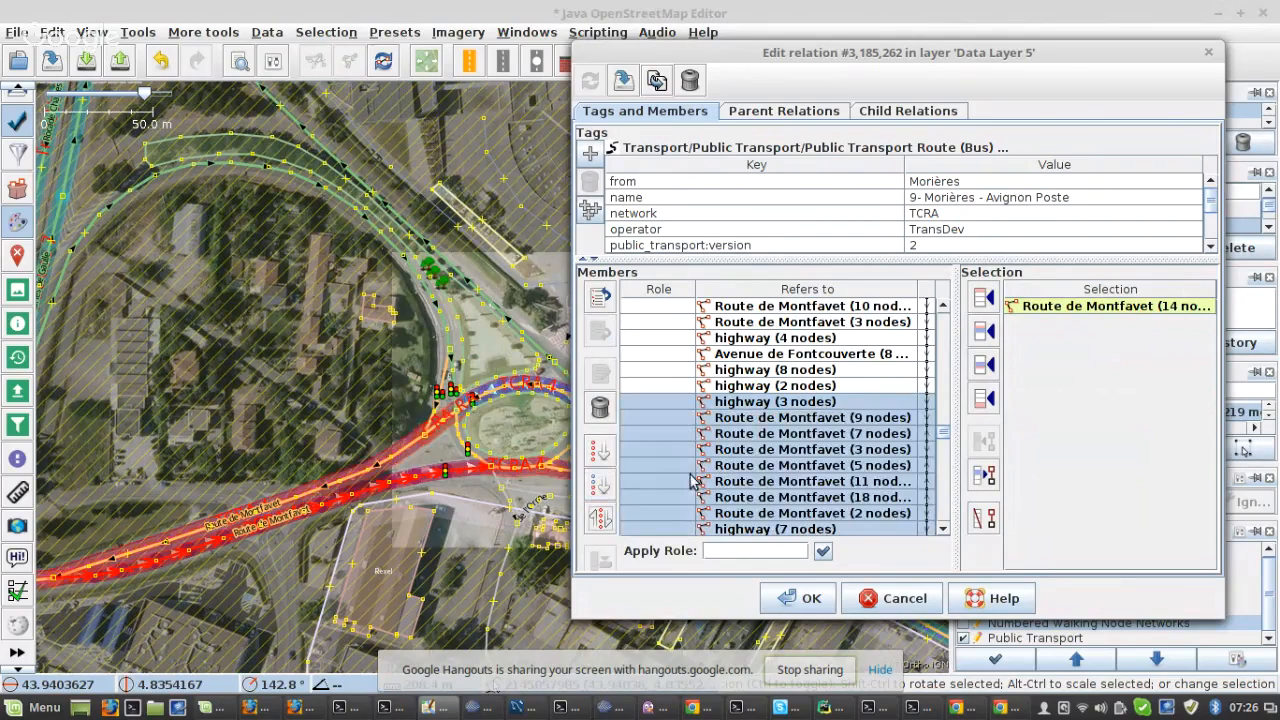
scroll(781, 455, "down", 3)
left_click(790, 450)
right_click(792, 452)
left_click(842, 485)
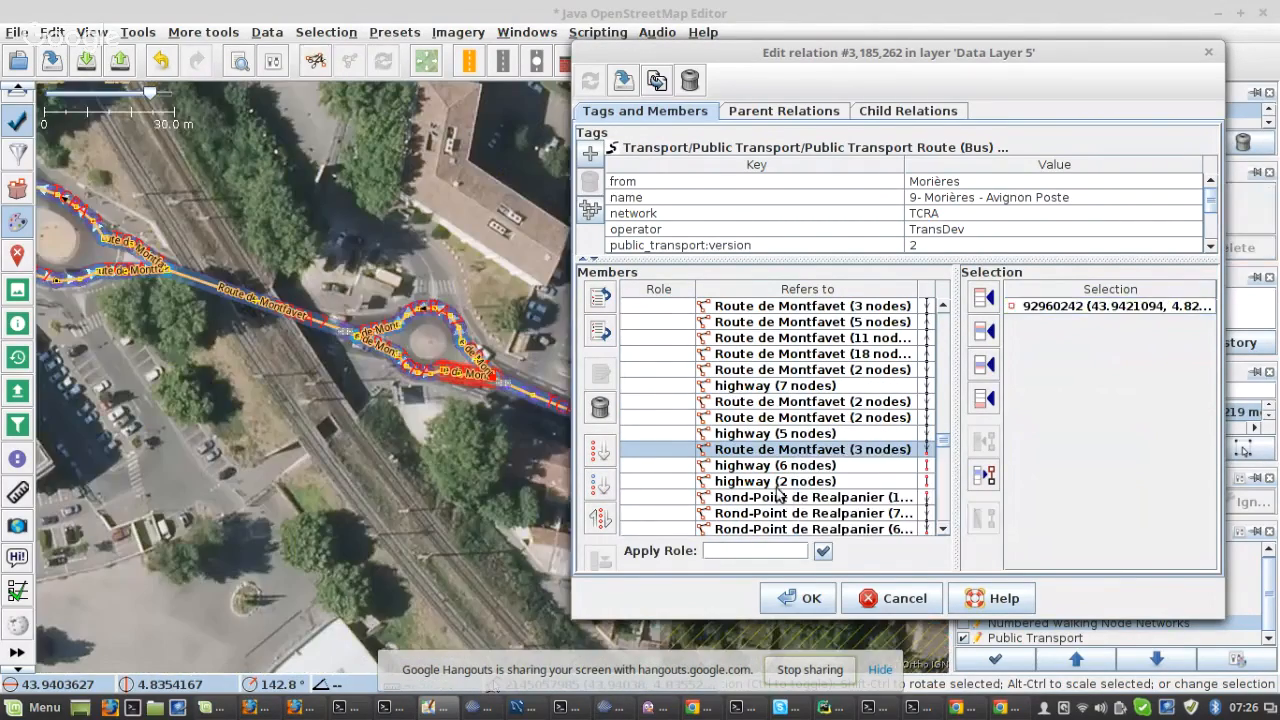
- Remove the 2-node and 3-node Route de Montfavet ways on the opposite-direction side of the roundabout and apply the relation changes
scroll(113, 287, "up", 3)
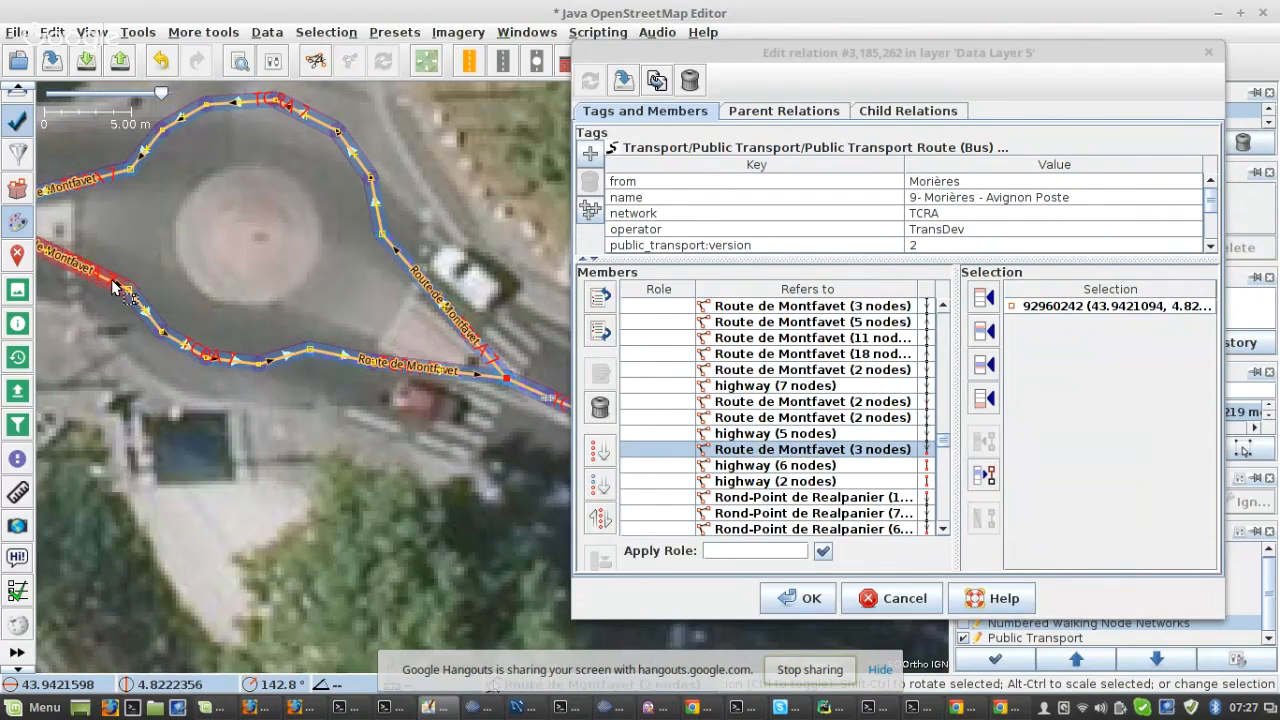
left_click(113, 287)
left_click(348, 362, "shift")
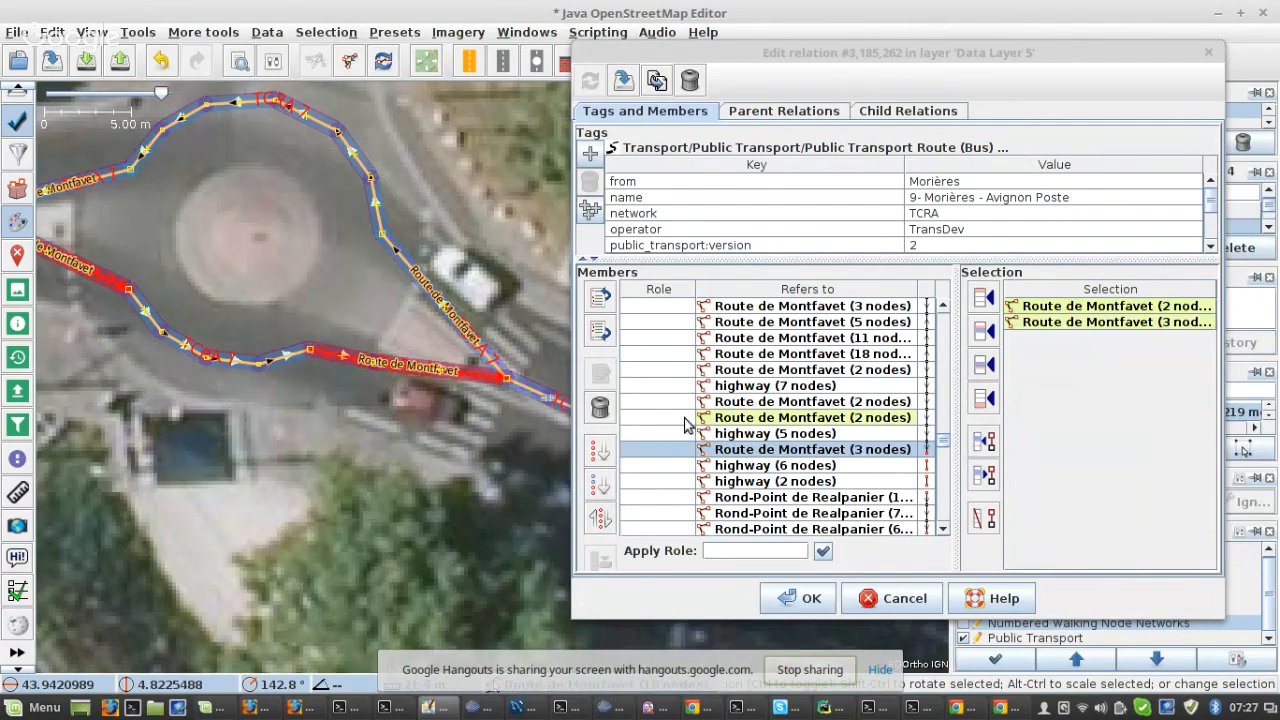
left_click(985, 515)
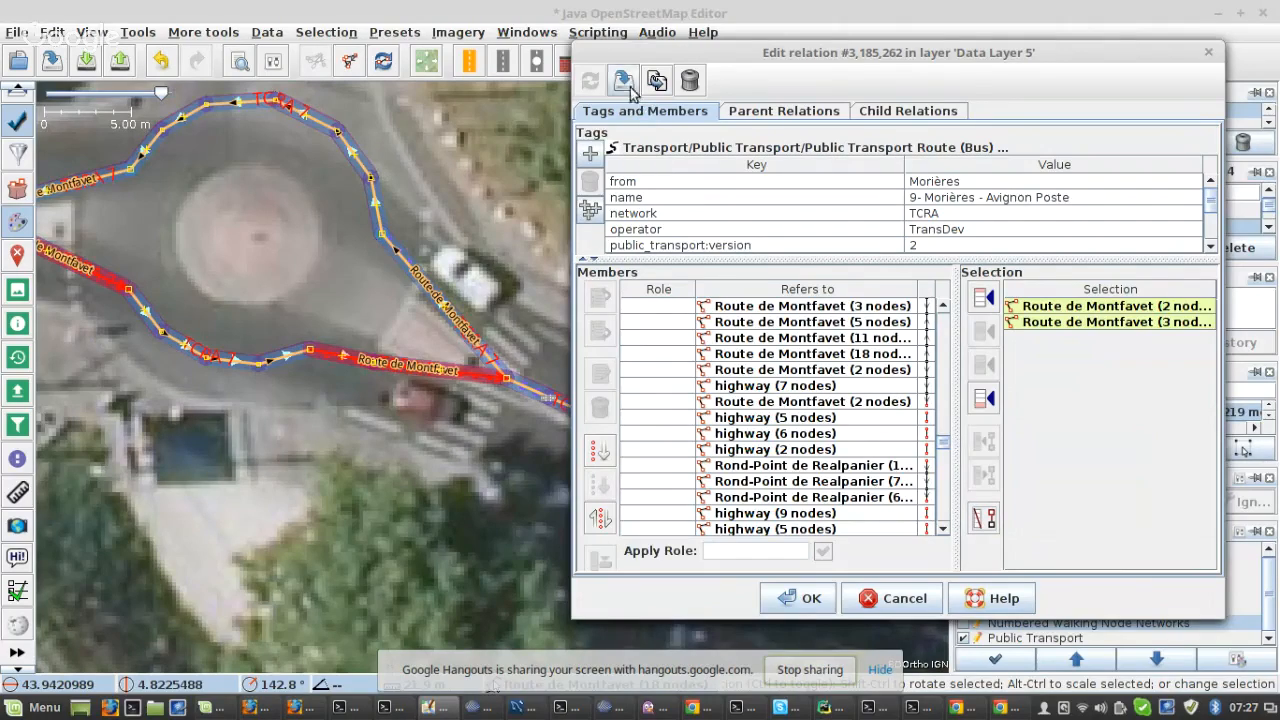
- Sort the members from the 7-node highway downward and zoom to the gap at the 9-node highway
left_click(756, 388)
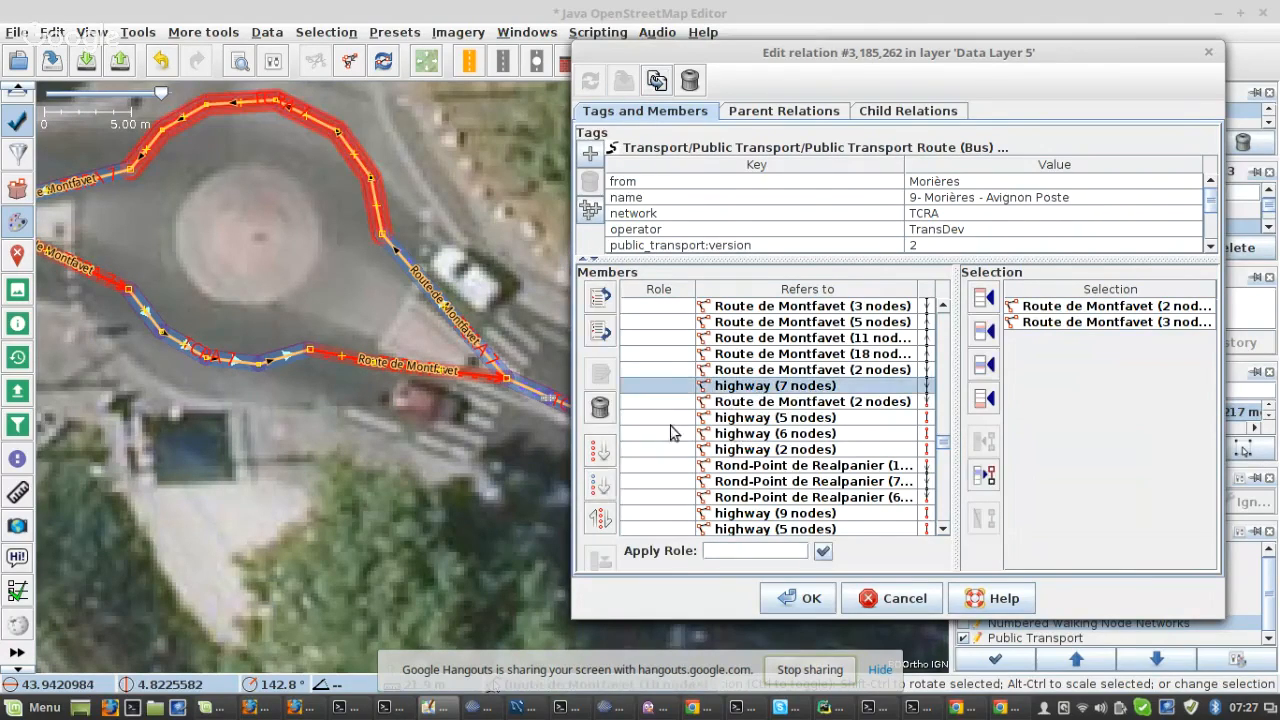
left_click(604, 484)
right_click(797, 449)
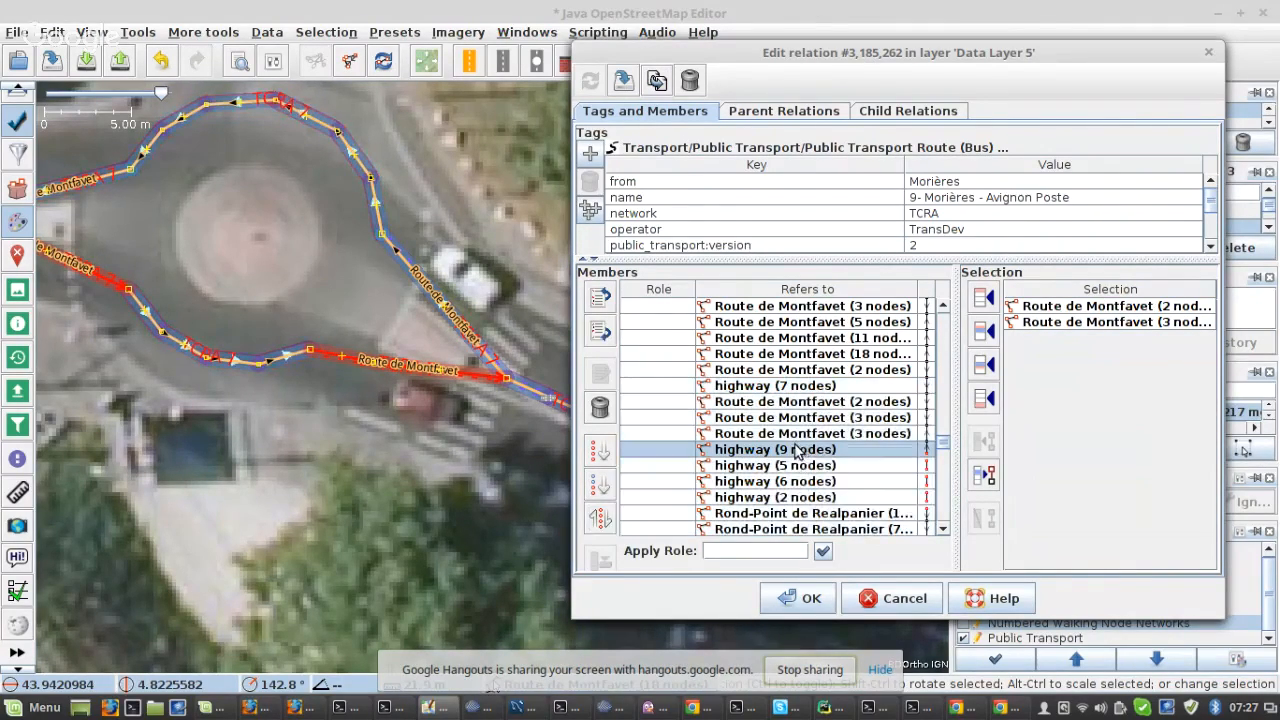
left_click(870, 483)
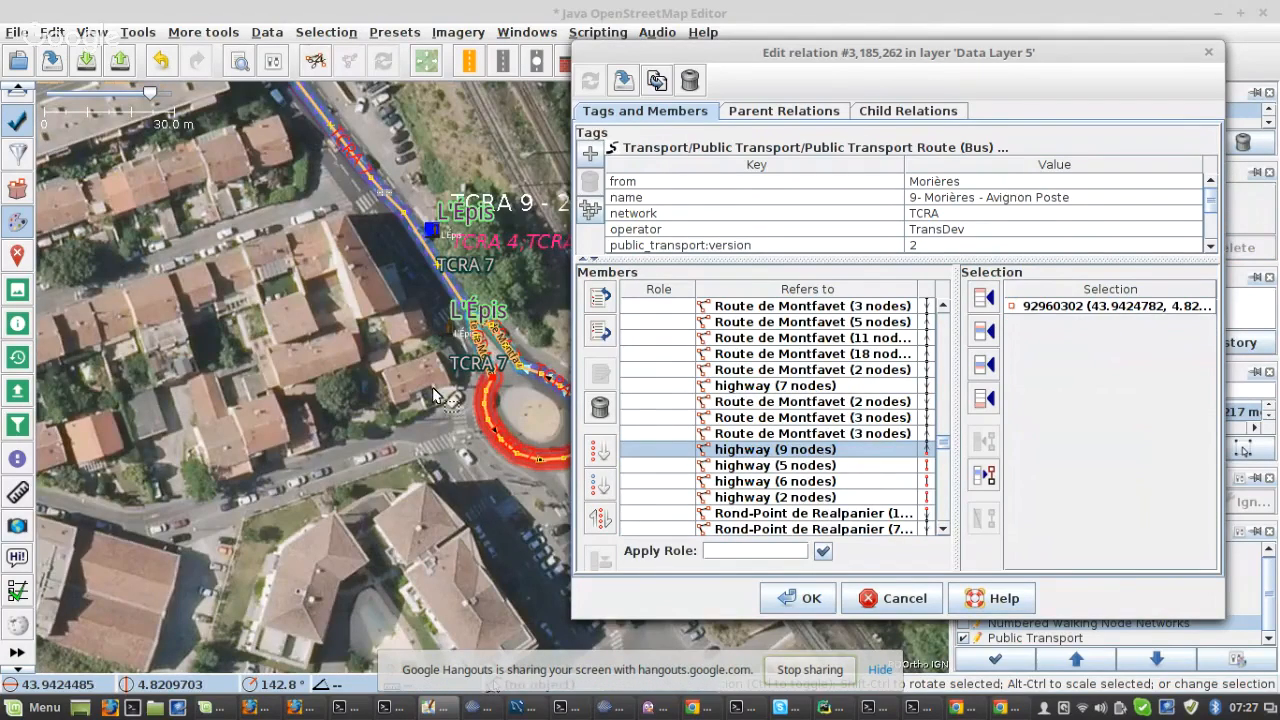
- Remove the opposite-direction 3-node Route de Montfavet ways joining the roundabout near the L'Épis stop from the relation
scroll(432, 387, "up", 2)
left_click_drag(335, 350, 8, 314)
scroll(241, 383, "up", 2)
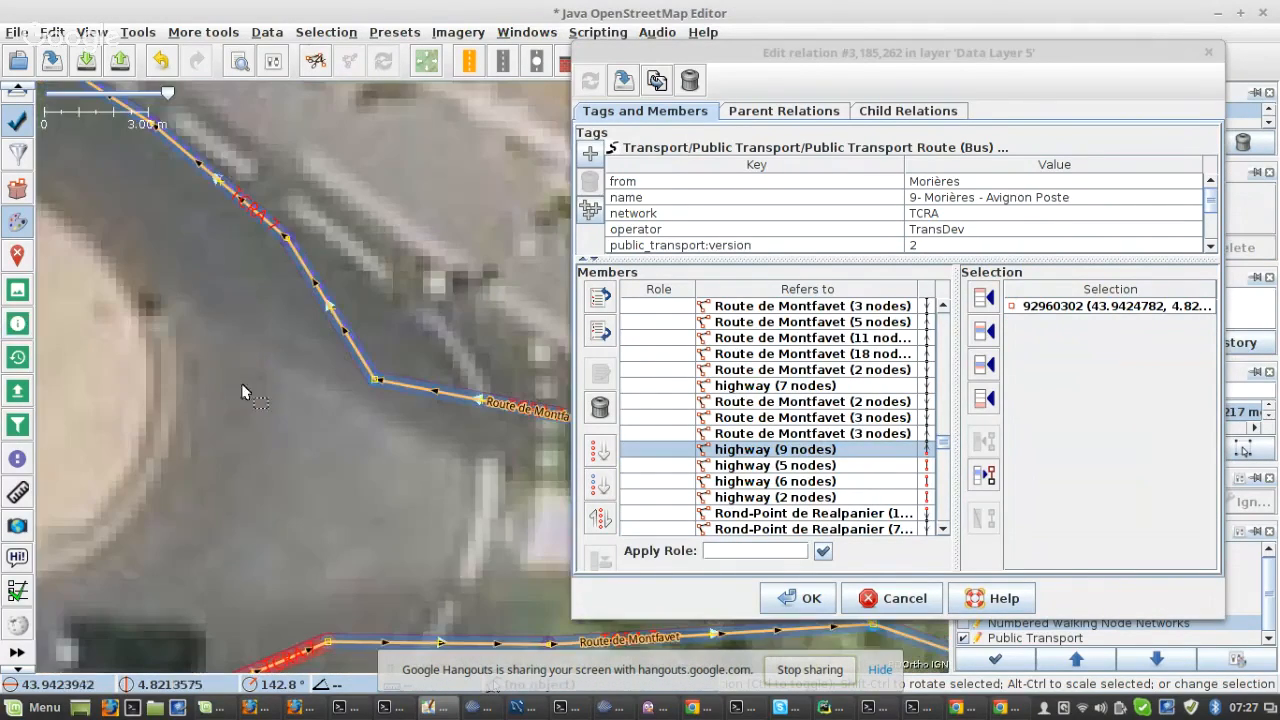
left_click(430, 537)
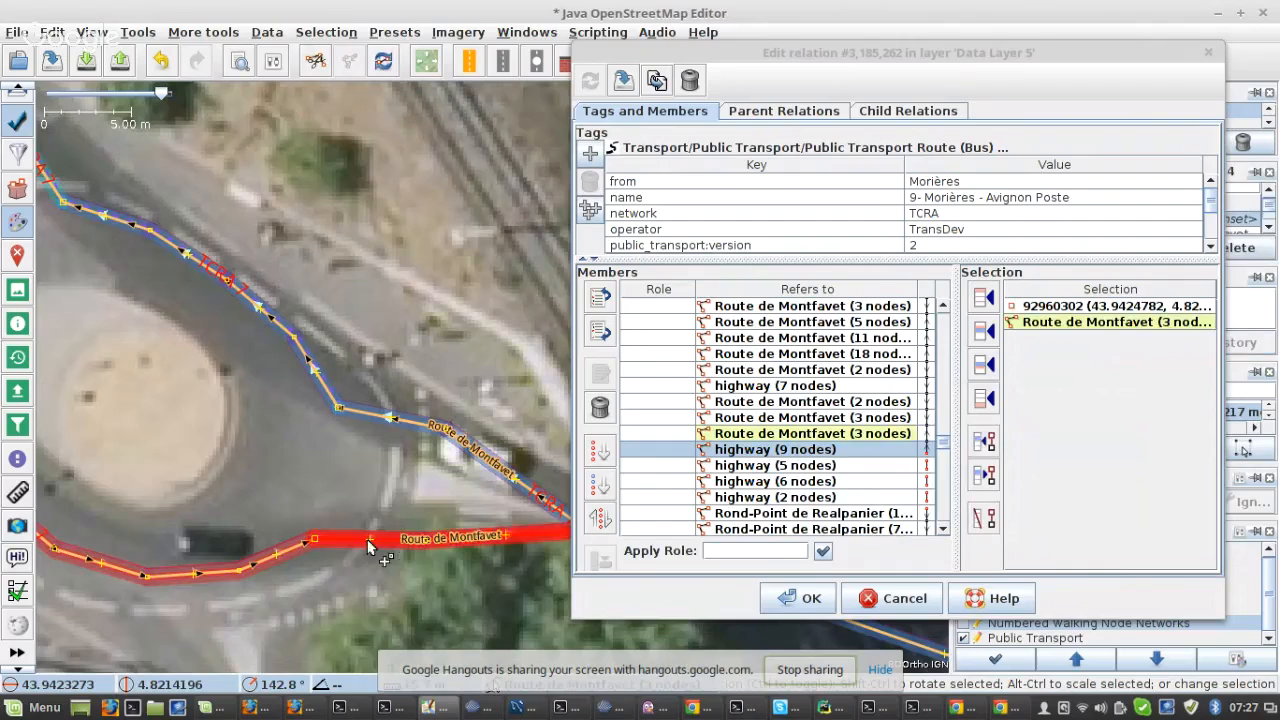
scroll(450, 537, "down", 2)
scroll(180, 380, "up", 2)
left_click(208, 360, "shift")
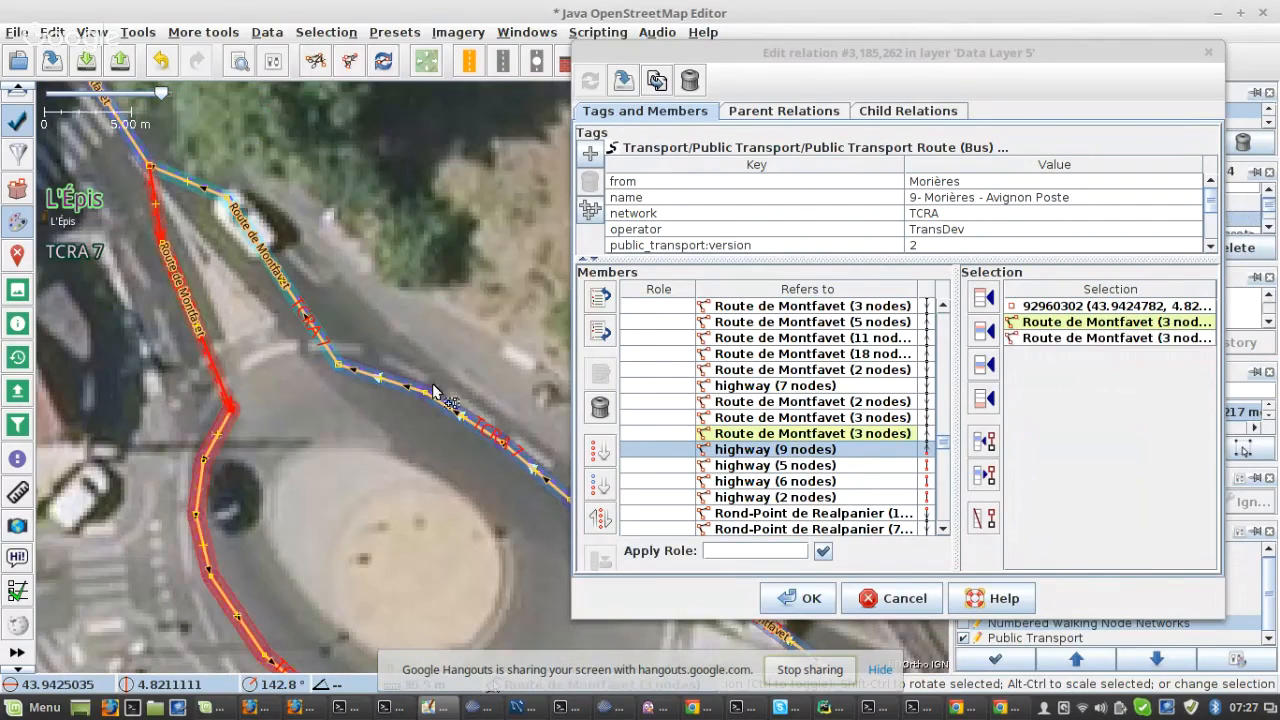
left_click(977, 524)
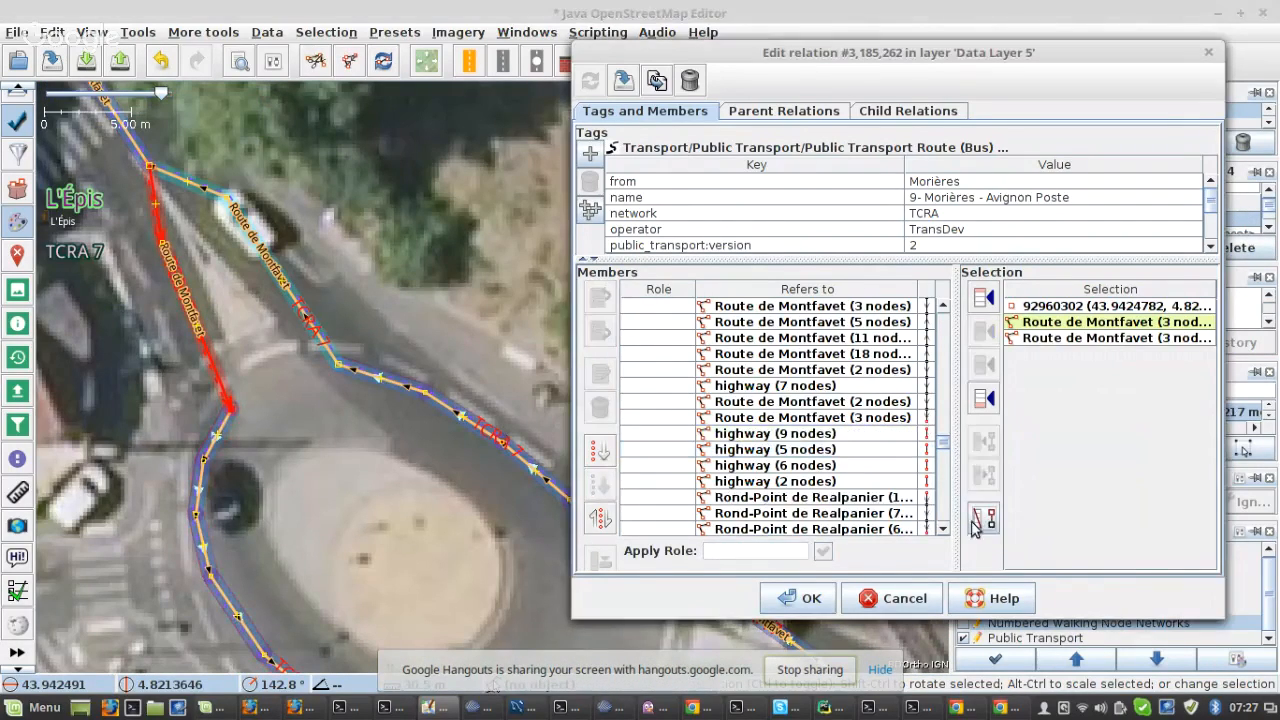
- Sort the members below the 7-node highway, apply the relation changes and zoom to the gap after the 5-node highway
left_click(932, 405)
left_click(600, 487)
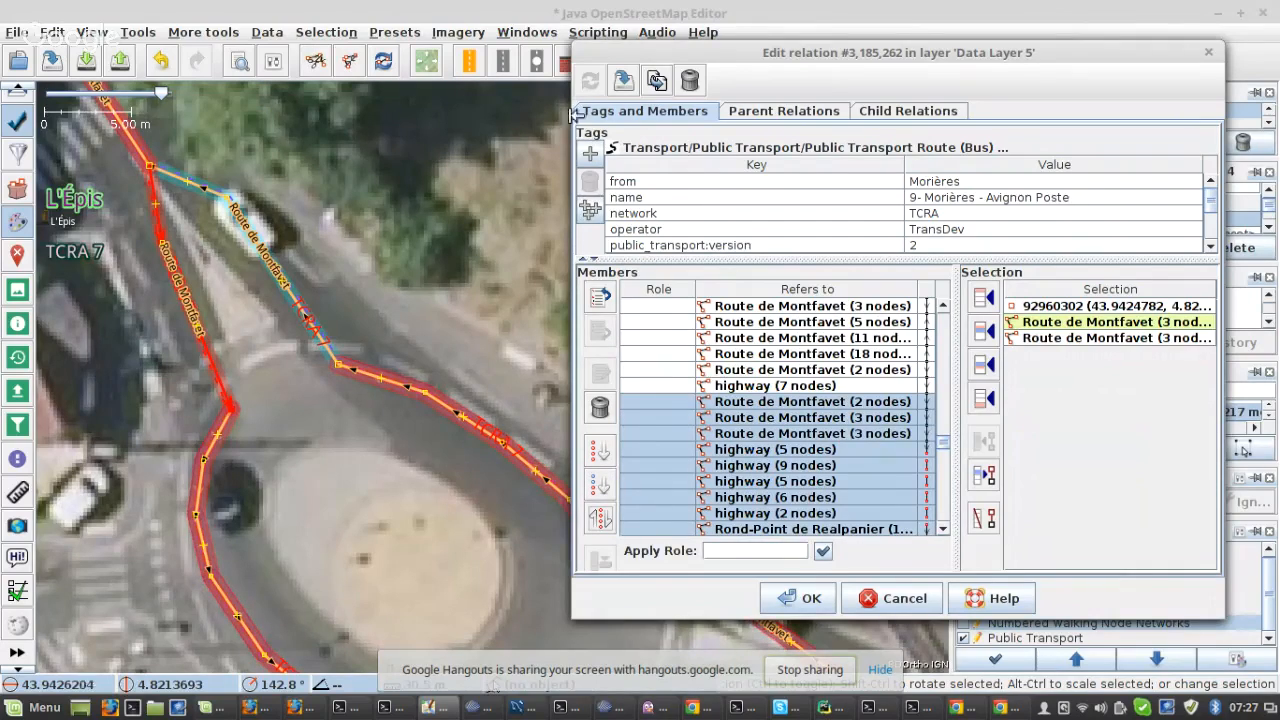
left_click(623, 80)
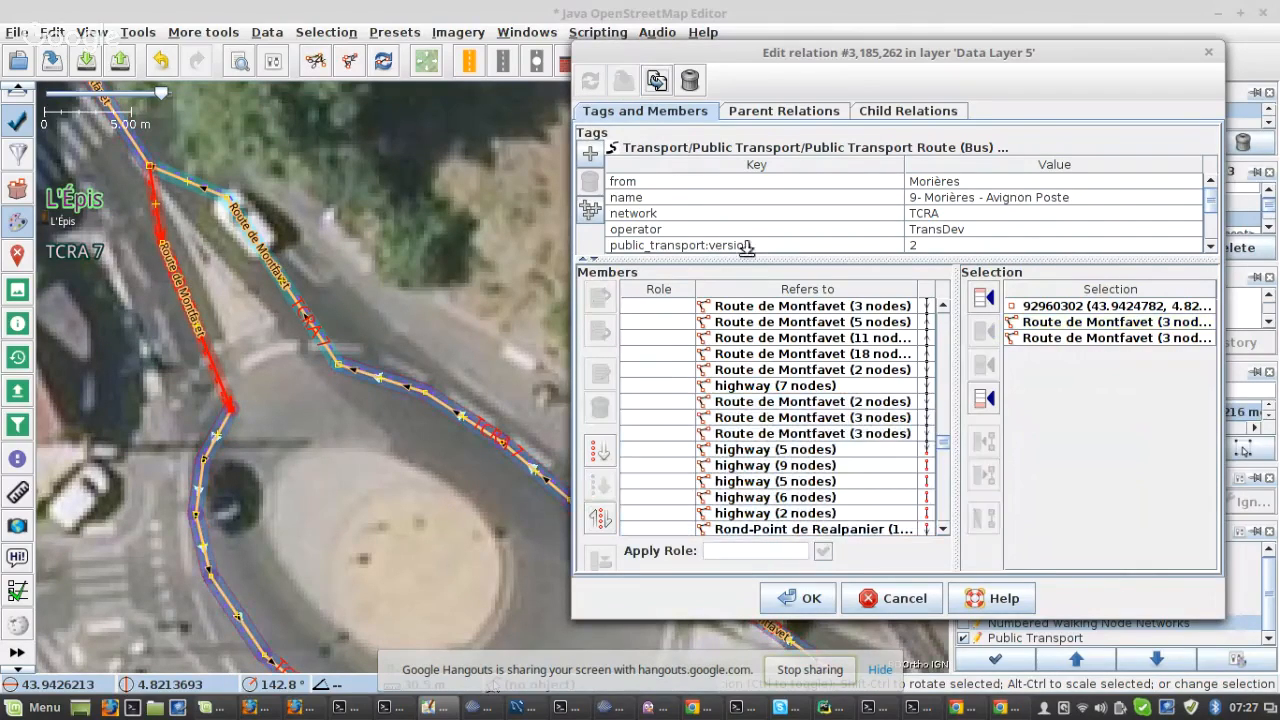
right_click(806, 453)
left_click(850, 480)
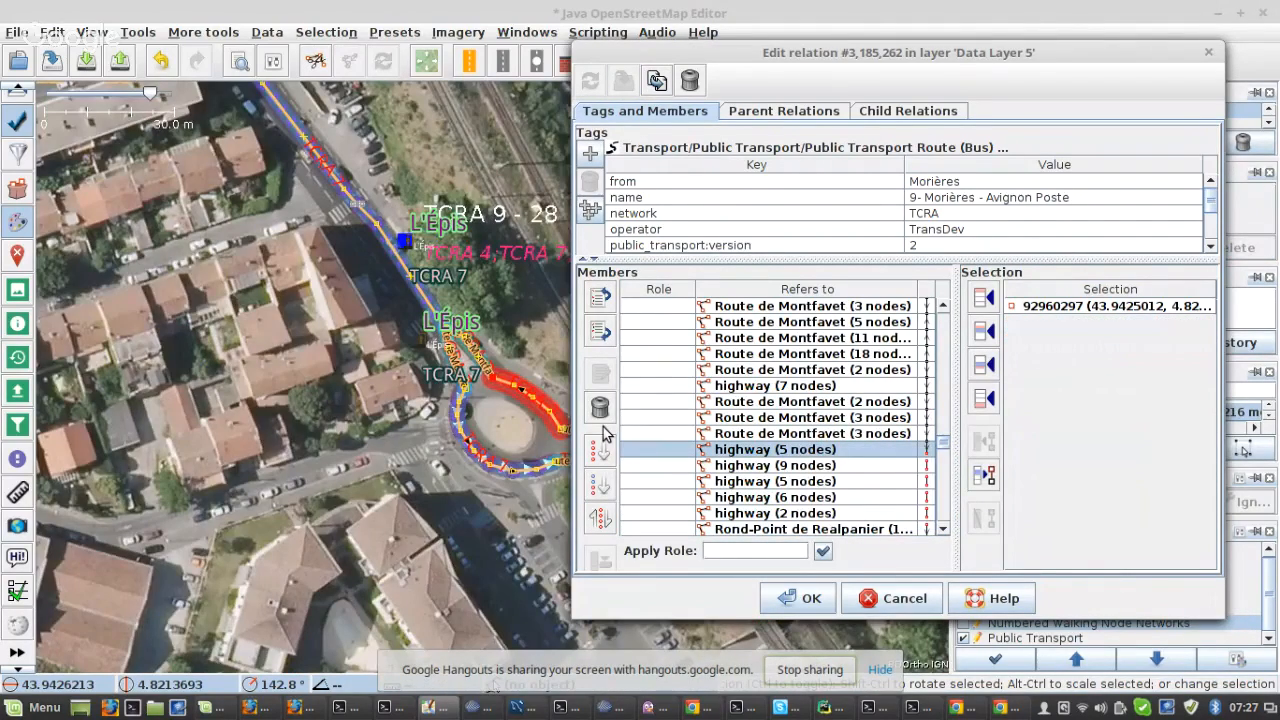
- Remove the opposite-direction 9-node roundabout highway near L'Épis and its adjoining Route de Montfavet ways from the relation, applying the changes
scroll(343, 372, "down", 5)
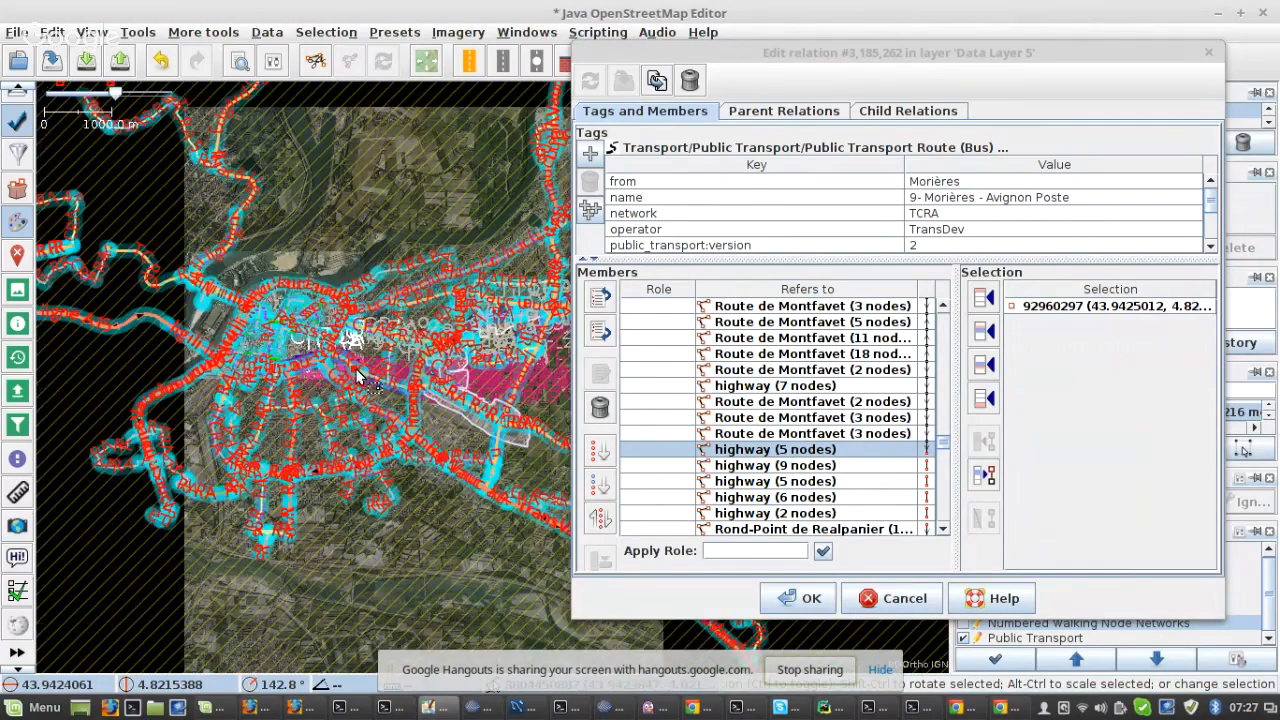
scroll(358, 375, "up", 5)
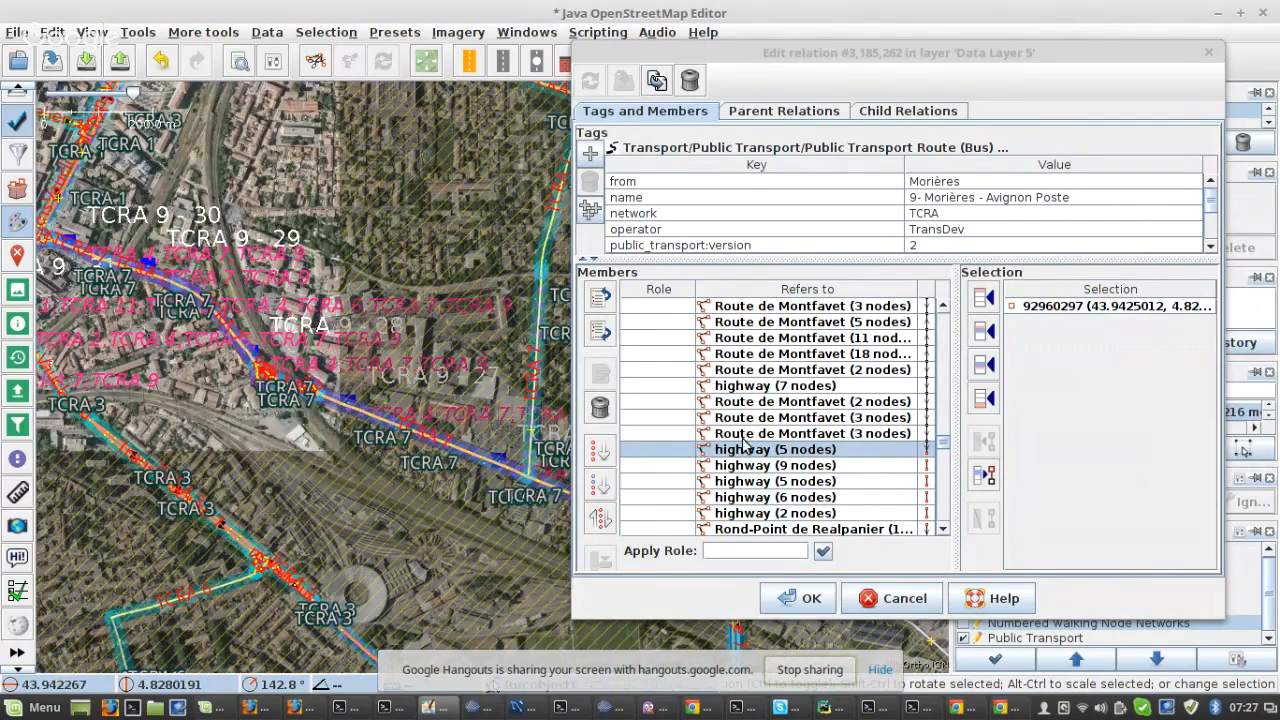
scroll(743, 443, "up", 1)
right_click(757, 504)
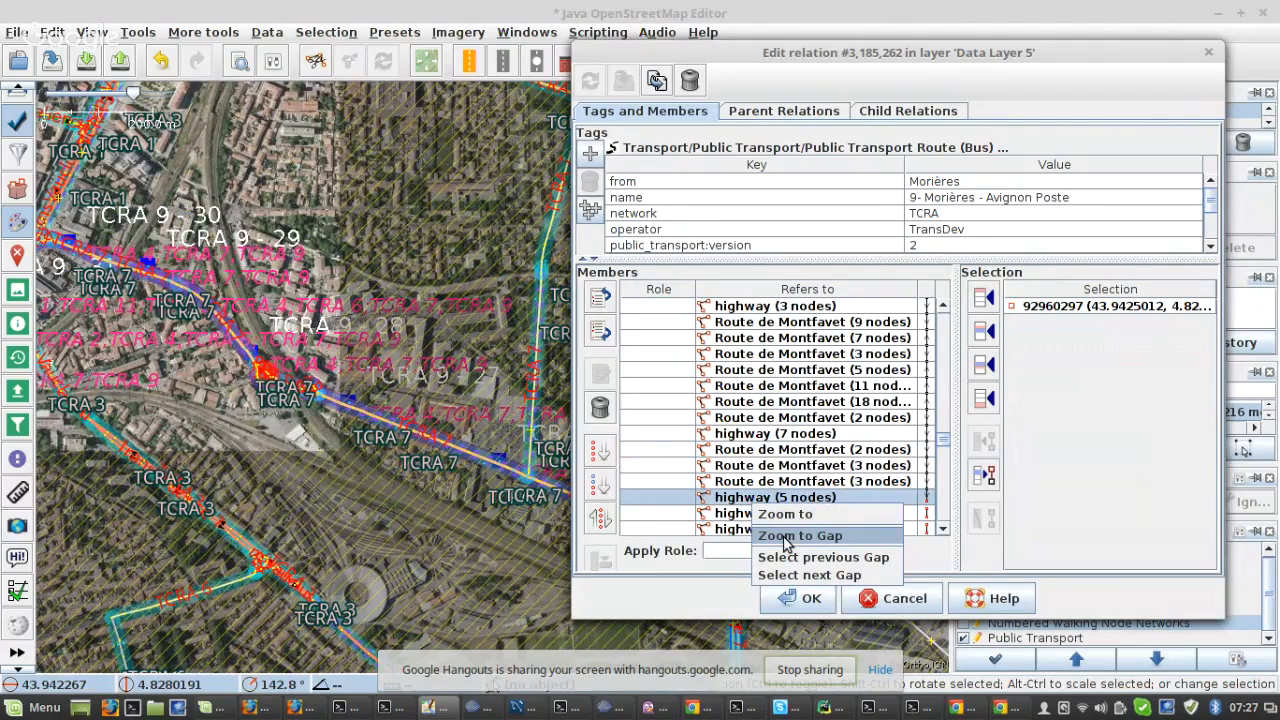
left_click(786, 538)
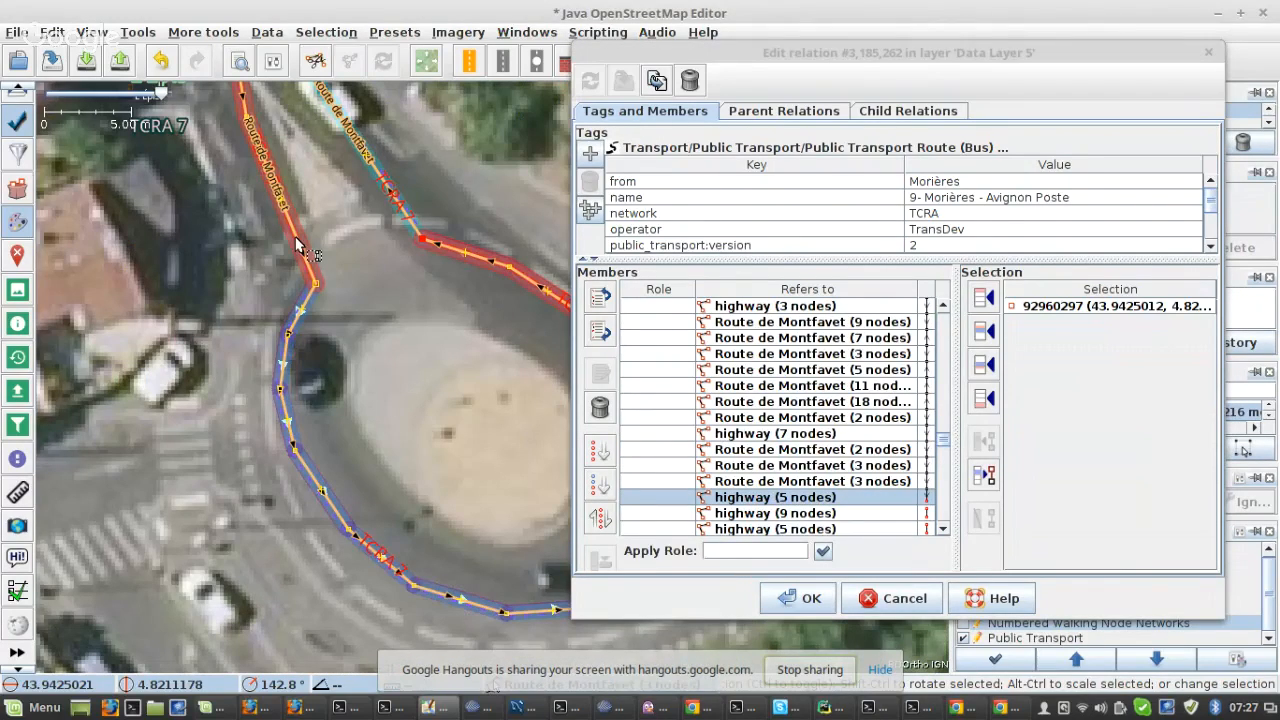
left_click(298, 245)
left_click(284, 365, "shift")
left_click_drag(540, 560, 140, 465)
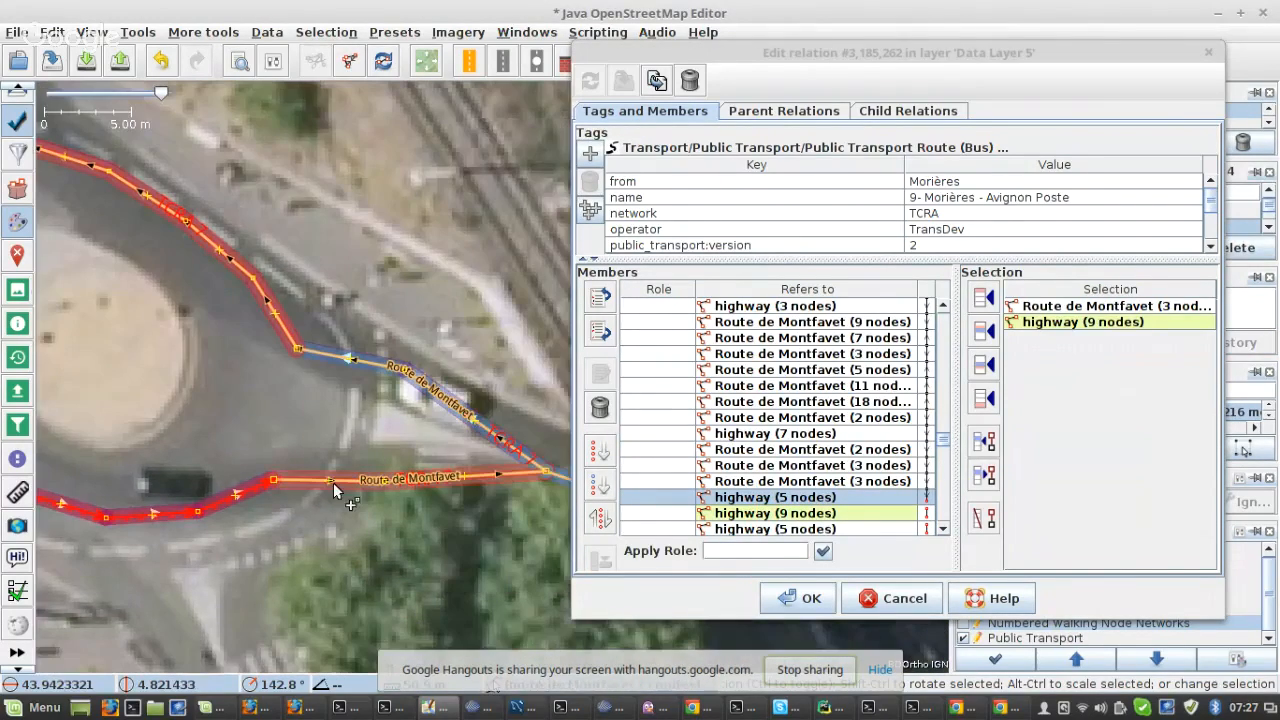
left_click(328, 484, "shift")
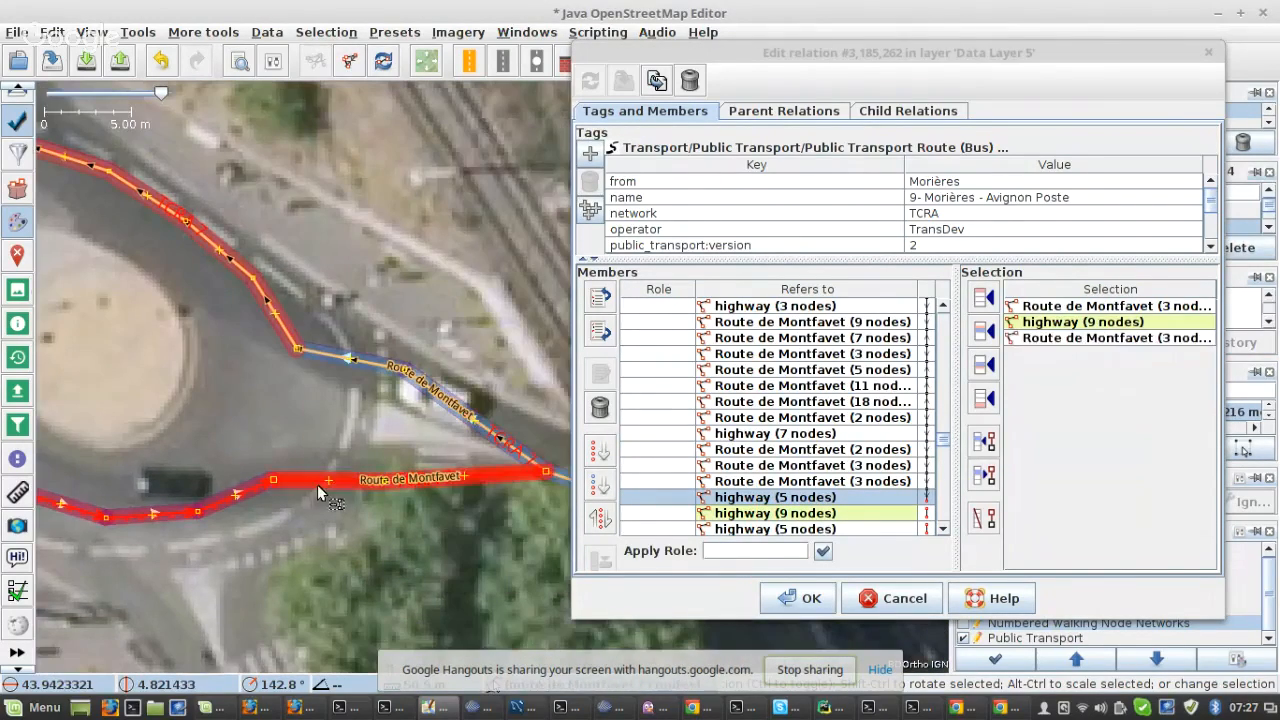
left_click(978, 530)
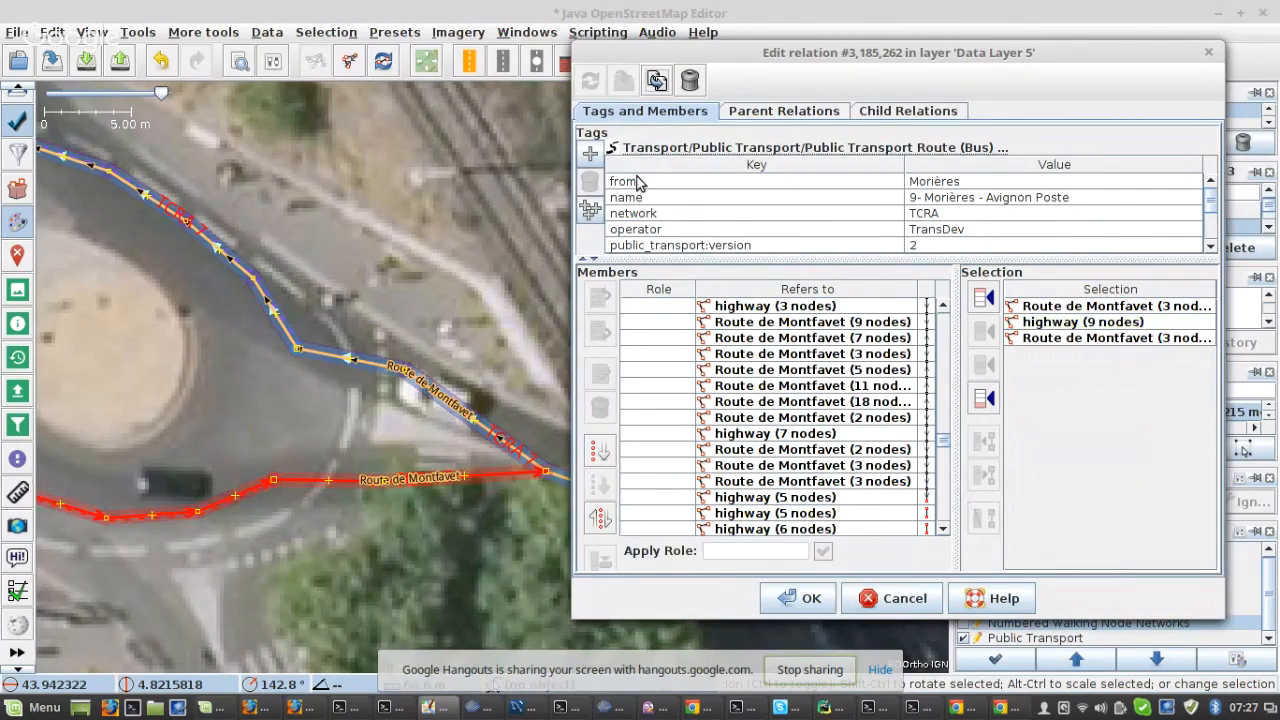
- Sort the members from the 5-node roundabout highway downward
left_click(640, 465)
left_click(628, 497)
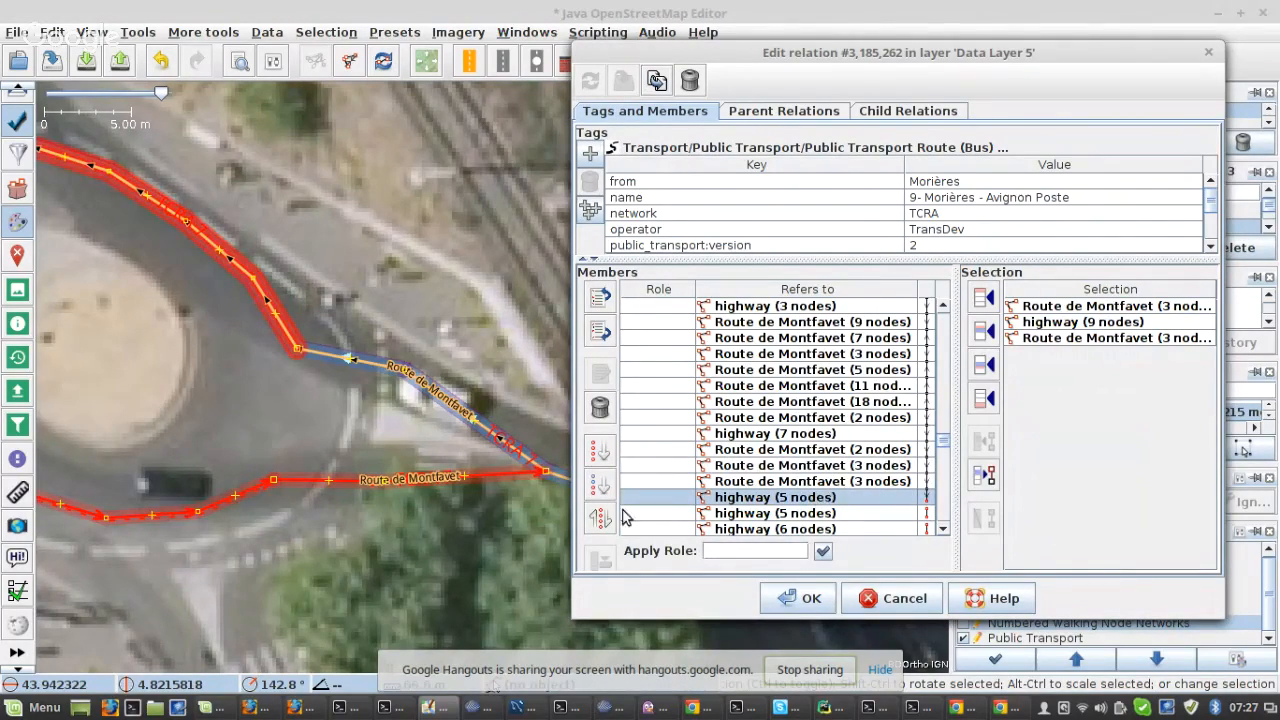
left_click(628, 528, "shift")
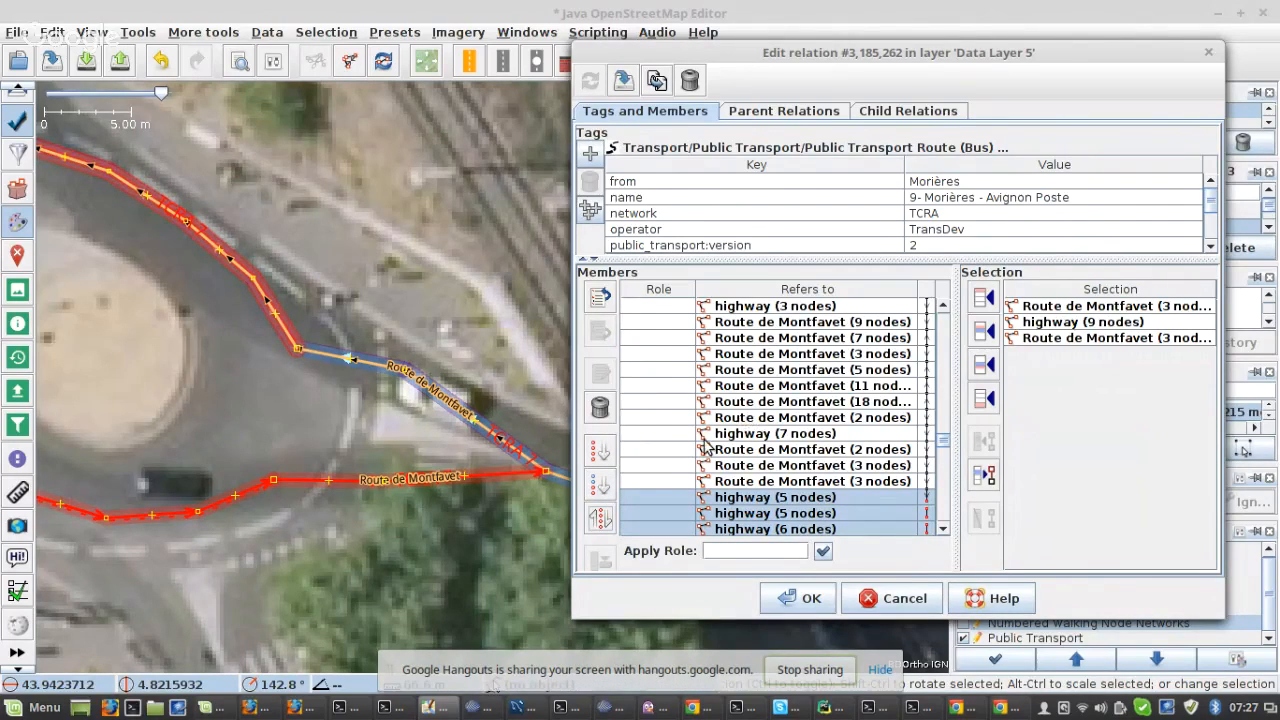
- Insert the 3-node Route de Montfavet way leaving the L'Épis roundabout after the 5-node highway
left_click(343, 364)
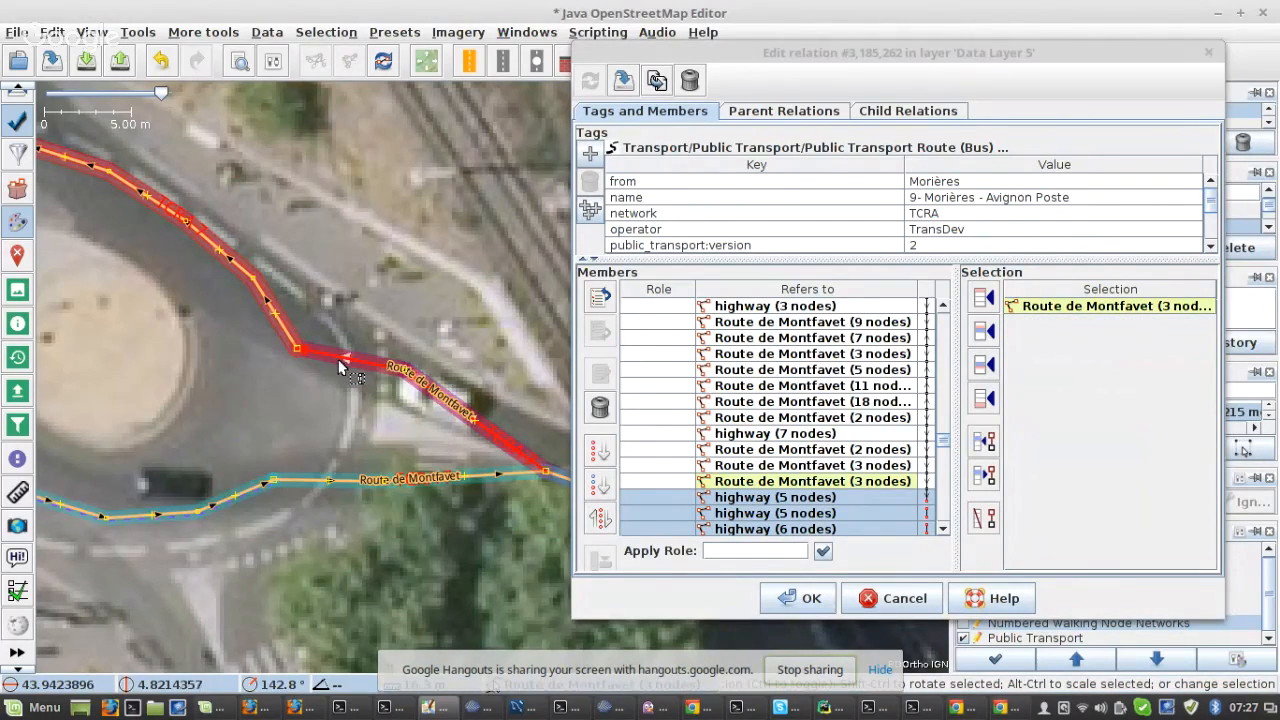
left_click(299, 340)
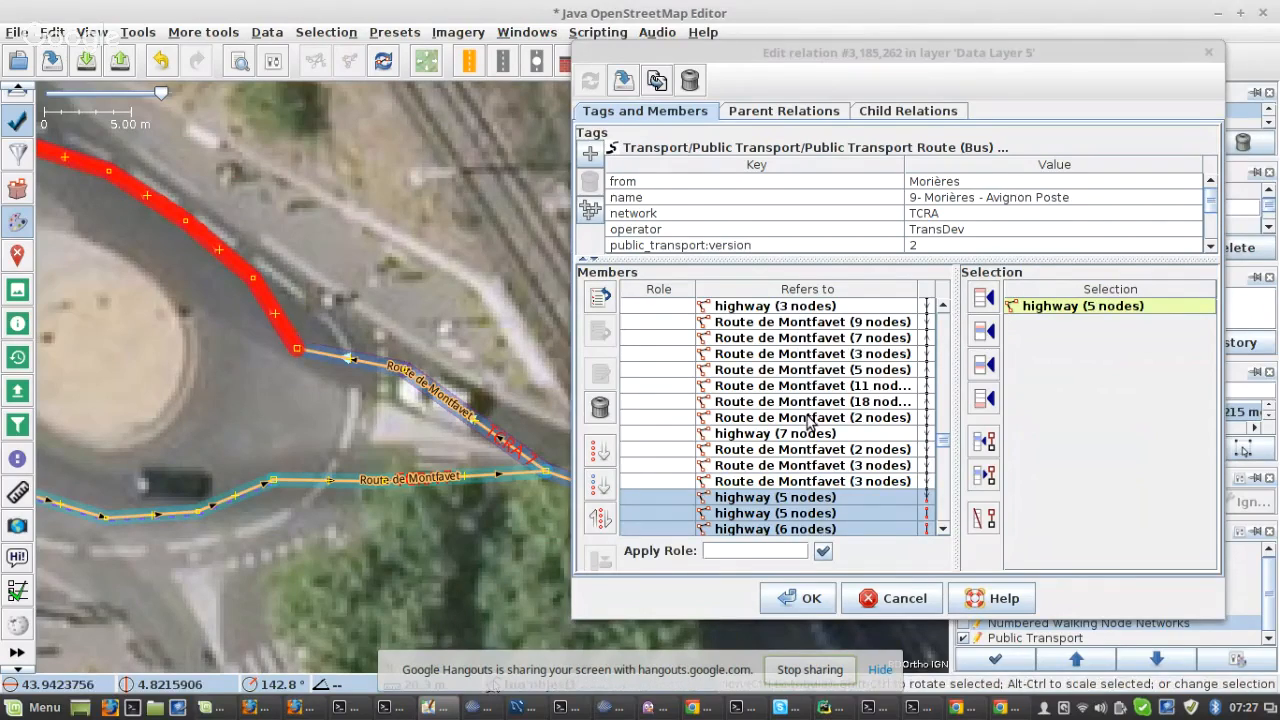
left_click(810, 418)
scroll(424, 342, "down", 2)
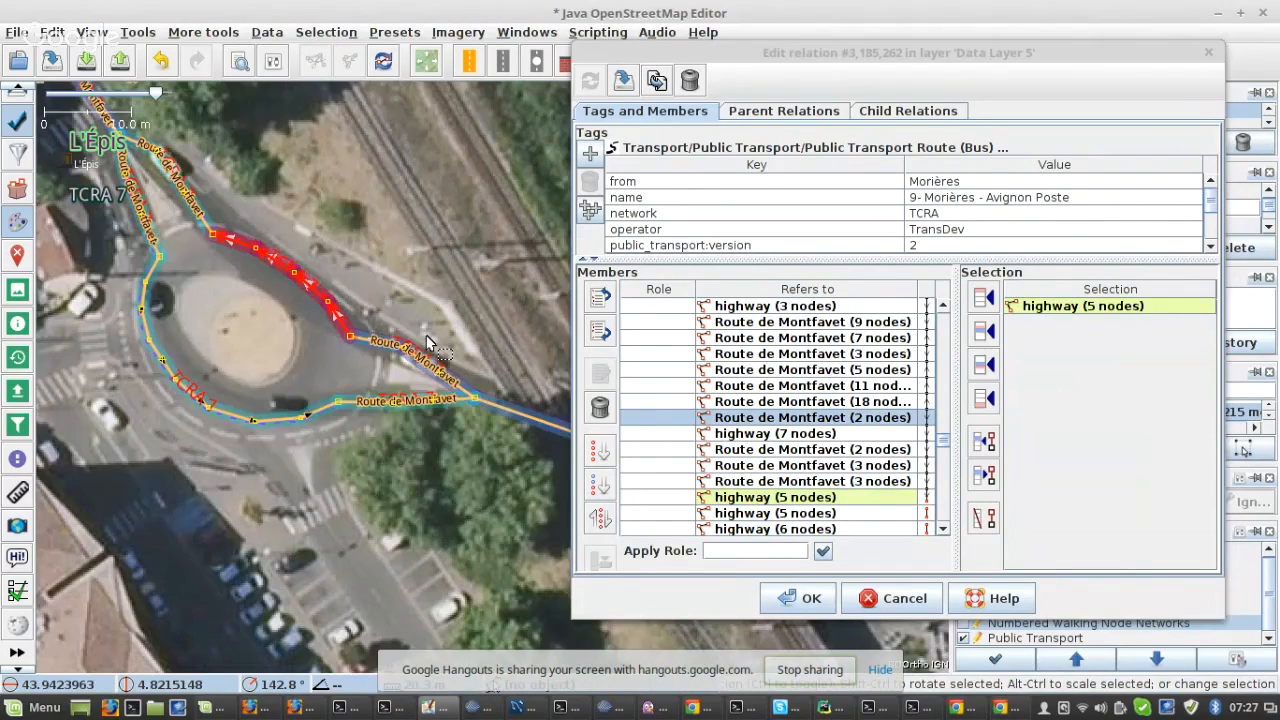
scroll(252, 250, "up", 2)
left_click(151, 184)
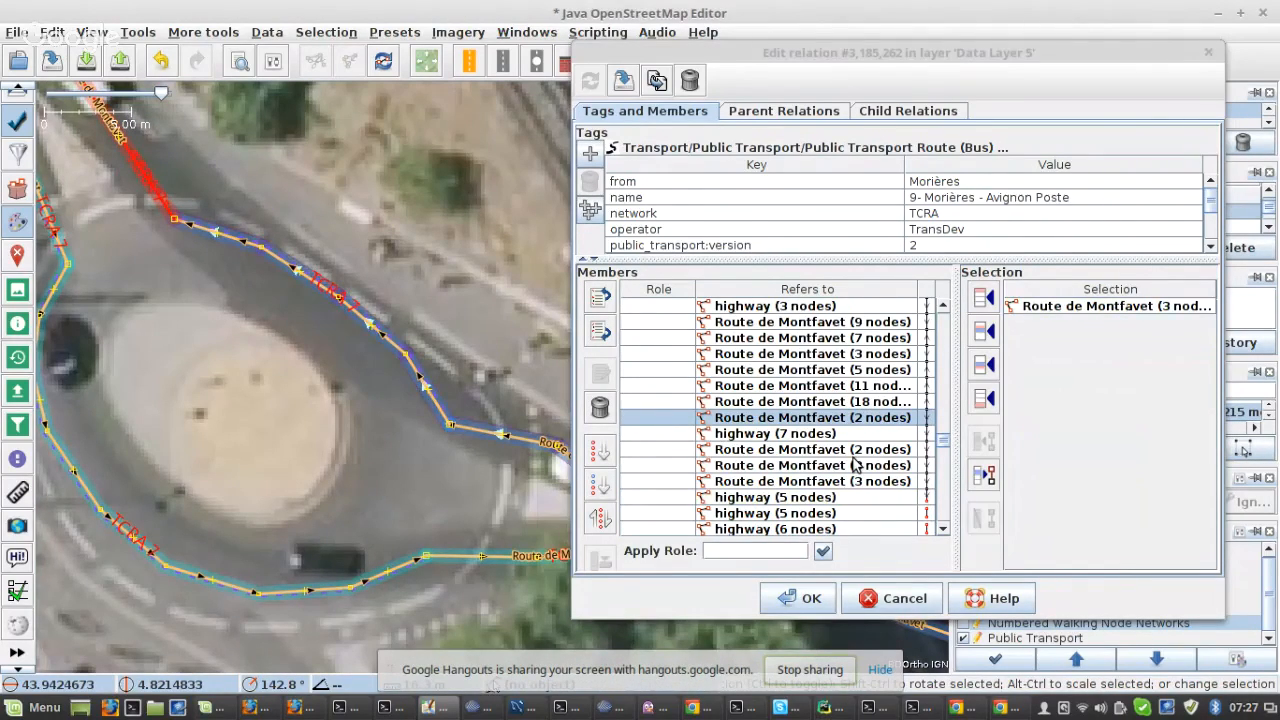
left_click(780, 497)
left_click(984, 365)
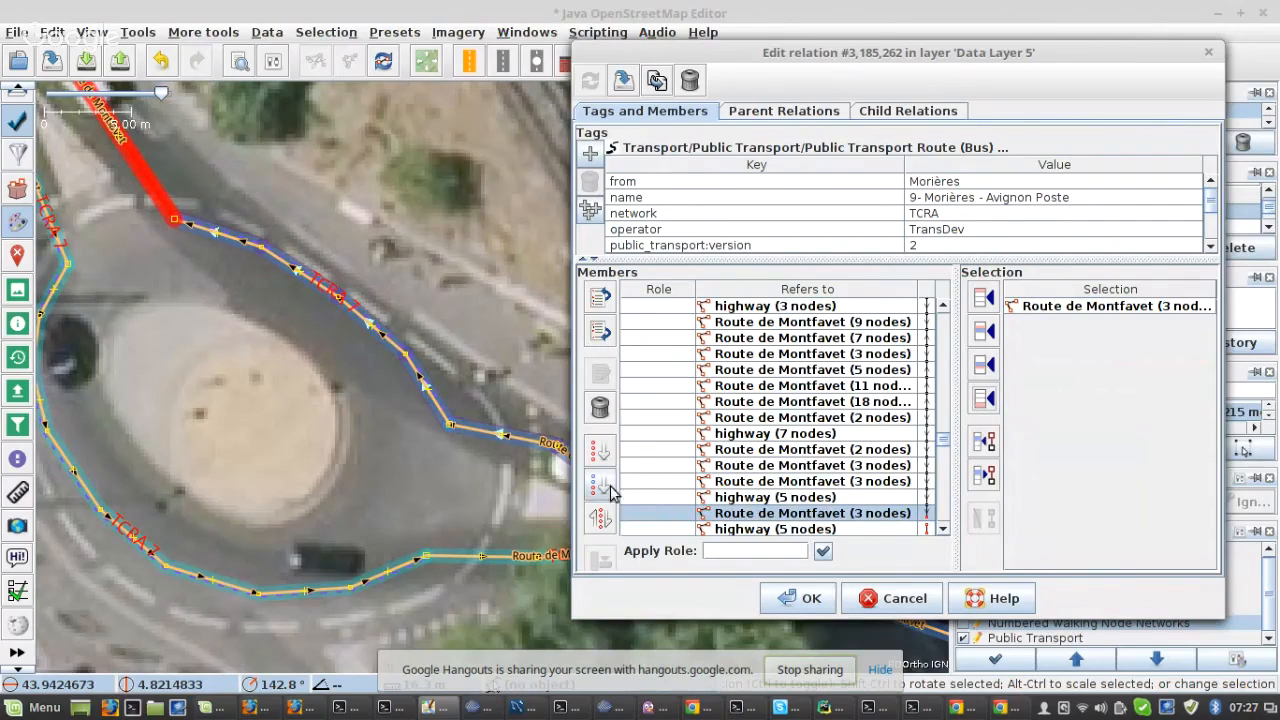
- Sort the members from the inserted 3-node Route de Montfavet downward and zoom to the gap after the 5-node highway following Boulevard Limbert
key("shift+Down")
key("shift+Down")
key("shift+Down")
key("shift+Down")
key("shift+Down")
key("shift+Down")
key("shift+Down")
key("shift+Down")
key("shift+Down")
key("shift+Down")
key("shift+Down")
key("shift+Down")
key("shift+Down")
key("shift+Down")
key("shift+Down")
key("shift+Down")
key("shift+Down")
key("shift+Down")
key("shift+Down")
key("shift+Down")
key("shift+Down")
key("shift+Down")
key("shift+Down")
key("shift+Down")
key("shift+Down")
key("shift+Down")
key("shift+Down")
key("shift+Down")
key("shift+Down")
key("shift+Down")
key("shift+Down")
key("shift+Down")
key("shift+Down")
key("shift+Down")
key("shift+Down")
key("shift+Down")
key("shift+Down")
key("shift+Down")
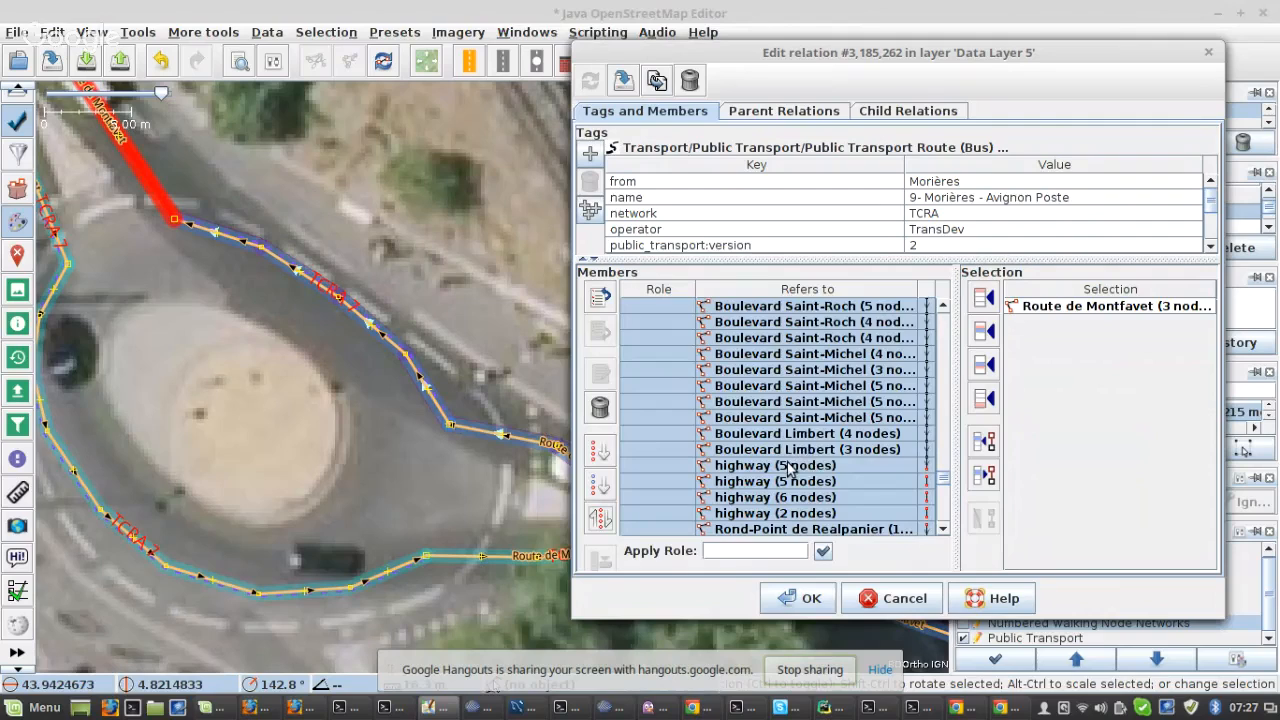
right_click(790, 470)
left_click(831, 494)
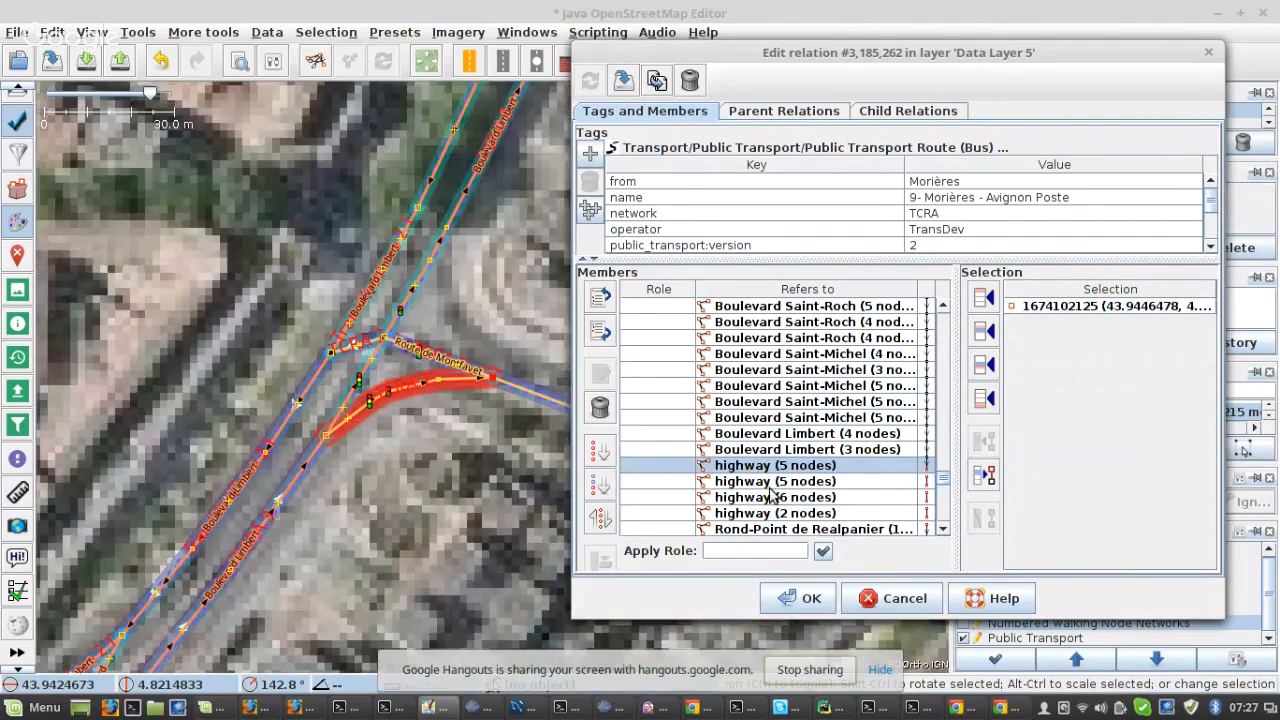
scroll(478, 402, "up", 3)
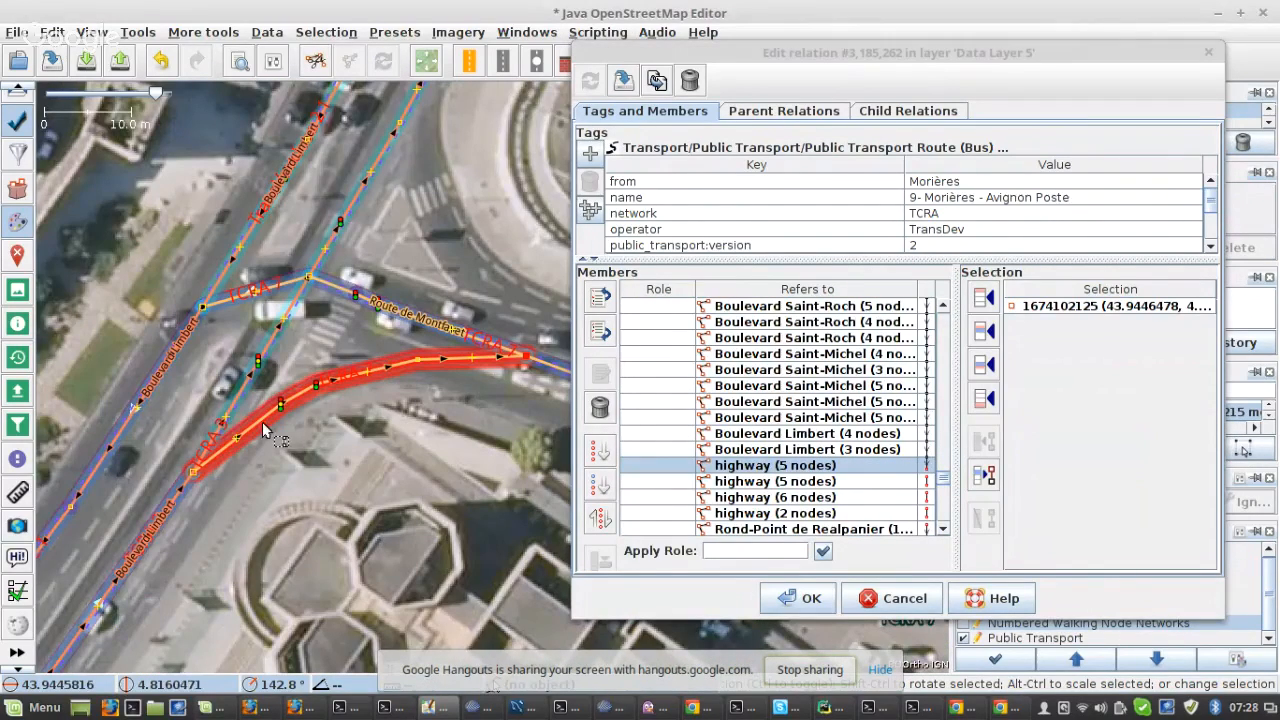
- Remove the opposite-direction 9-node Boulevard Saint-Roch way south of Cours Jean Jaurès from the relation's members
scroll(437, 362, "down", 3)
scroll(437, 368, "down", 3)
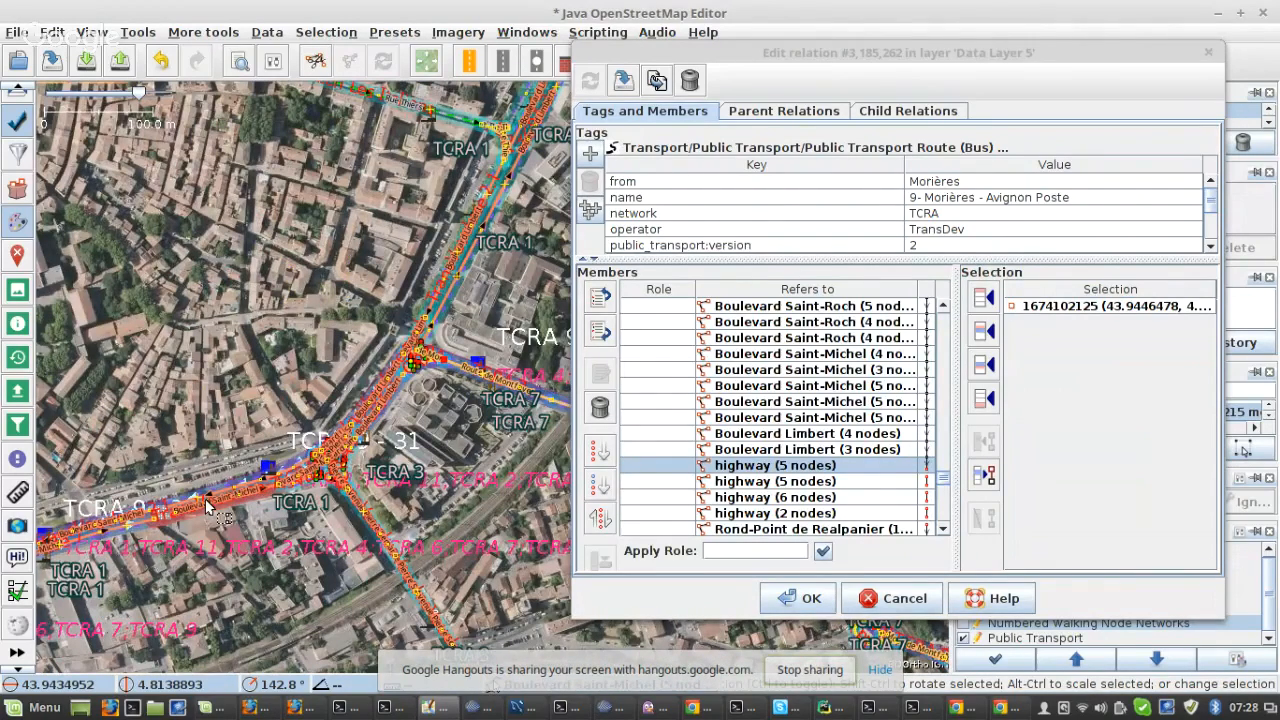
left_click_drag(205, 505, 562, 386)
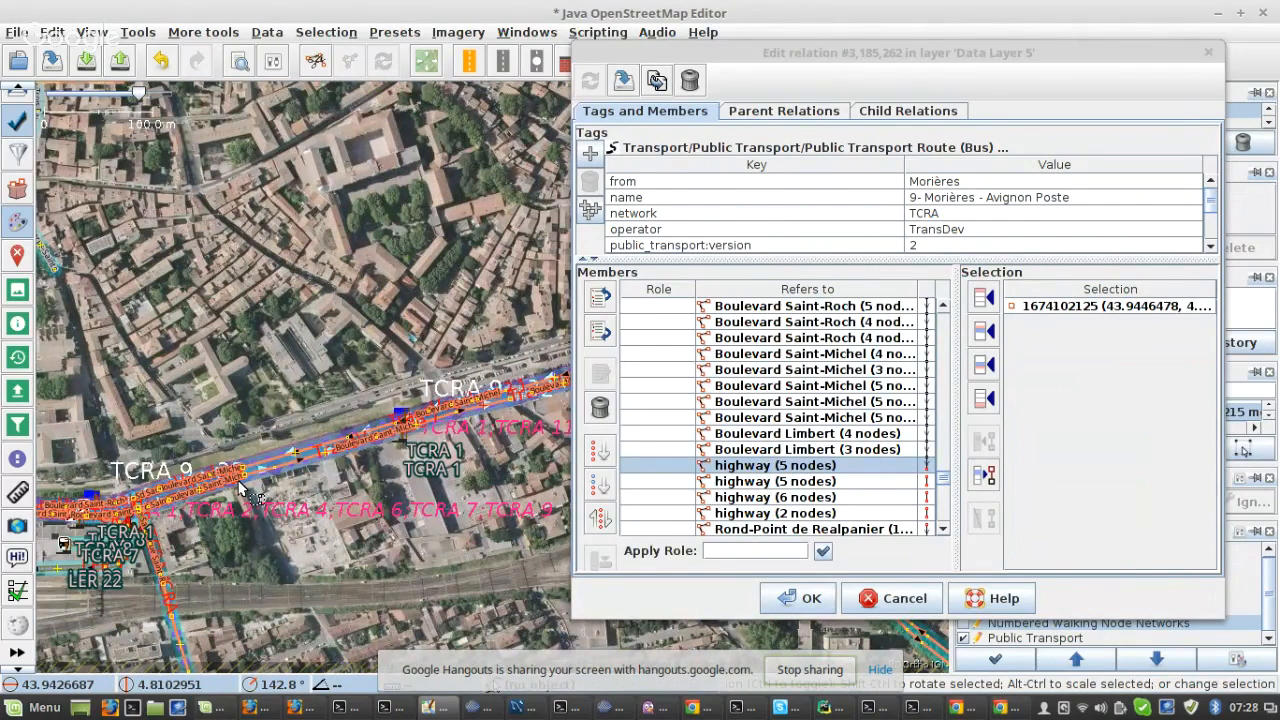
scroll(240, 490, "up", 3)
left_click_drag(225, 500, 470, 490)
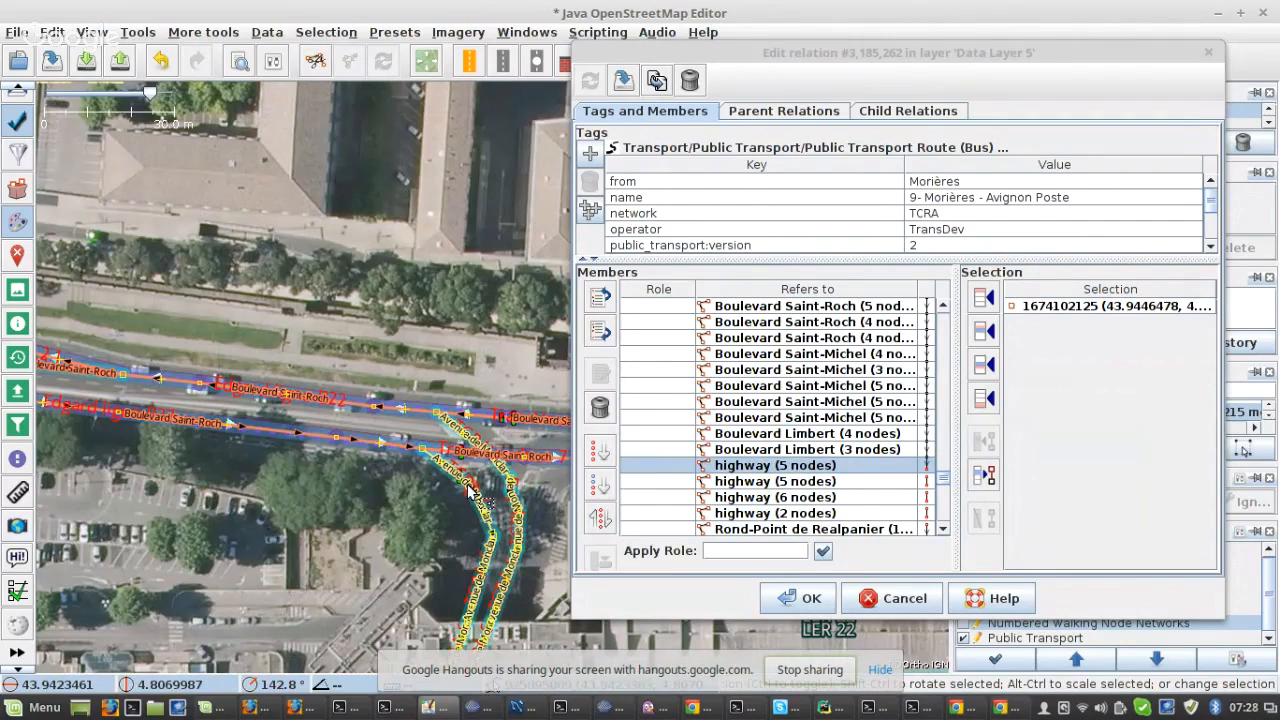
scroll(468, 487, "down", 2)
scroll(175, 413, "up", 4)
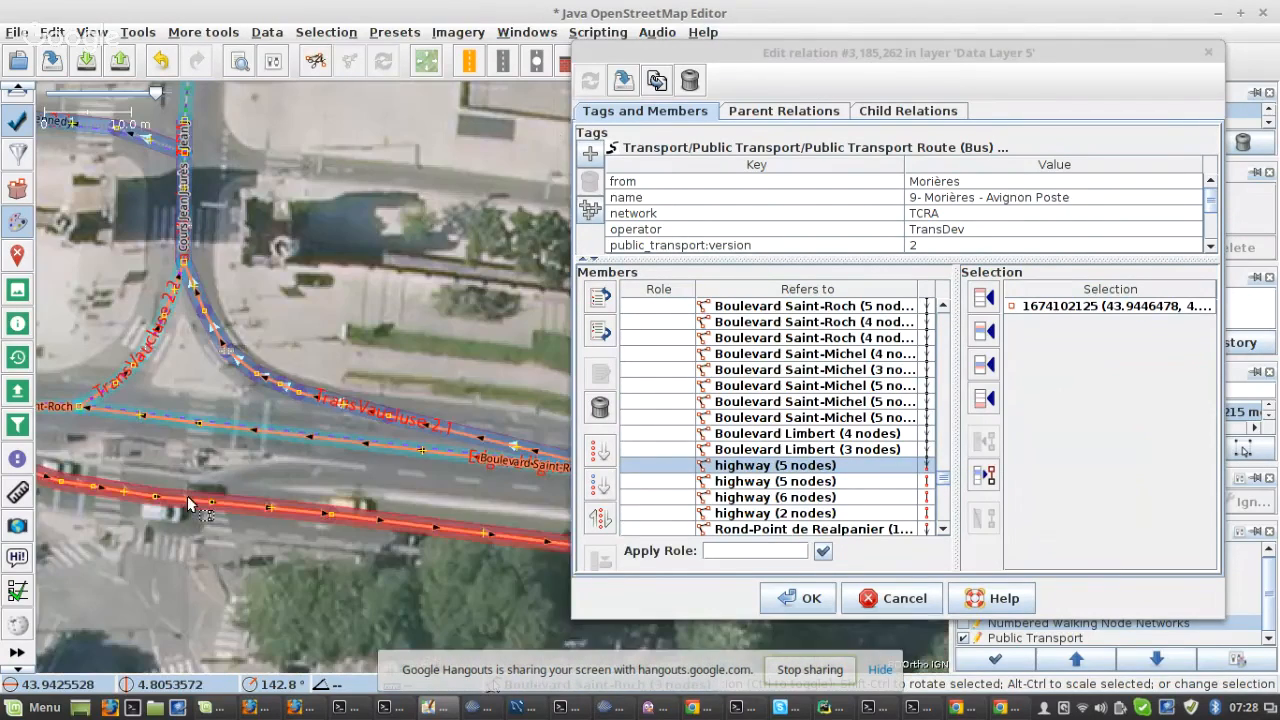
left_click(187, 495)
left_click(987, 447)
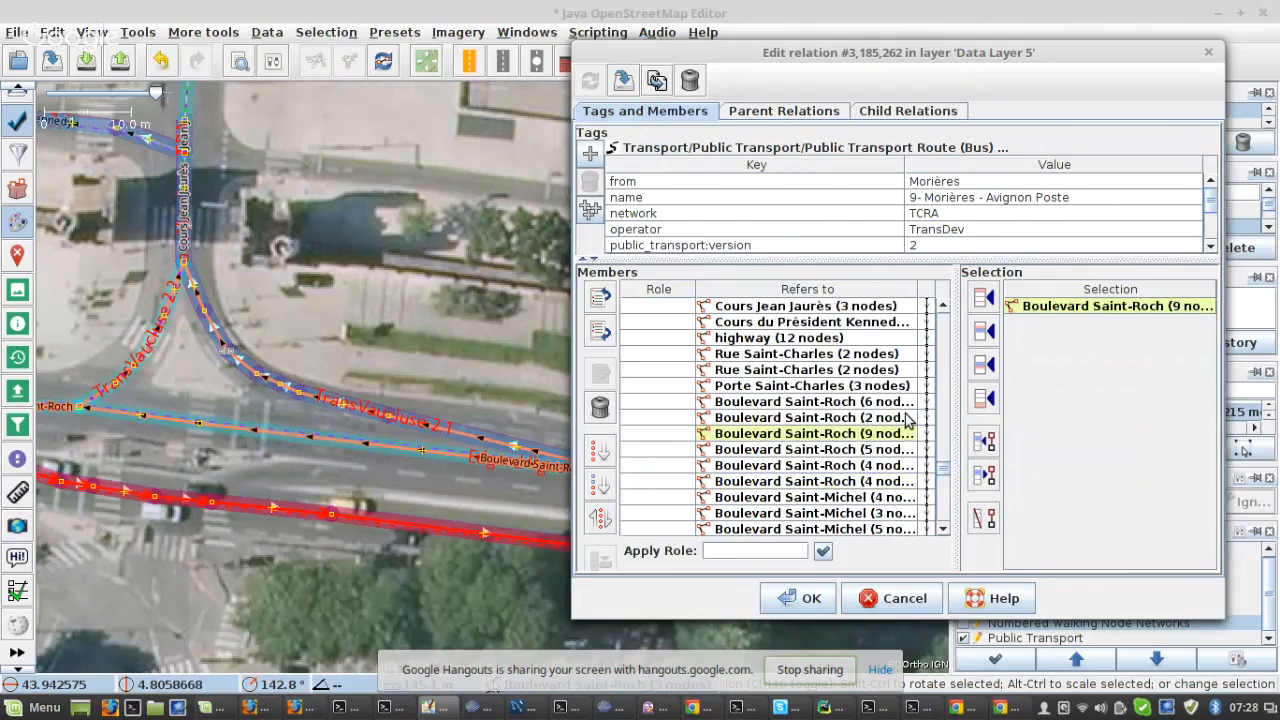
left_click(982, 519)
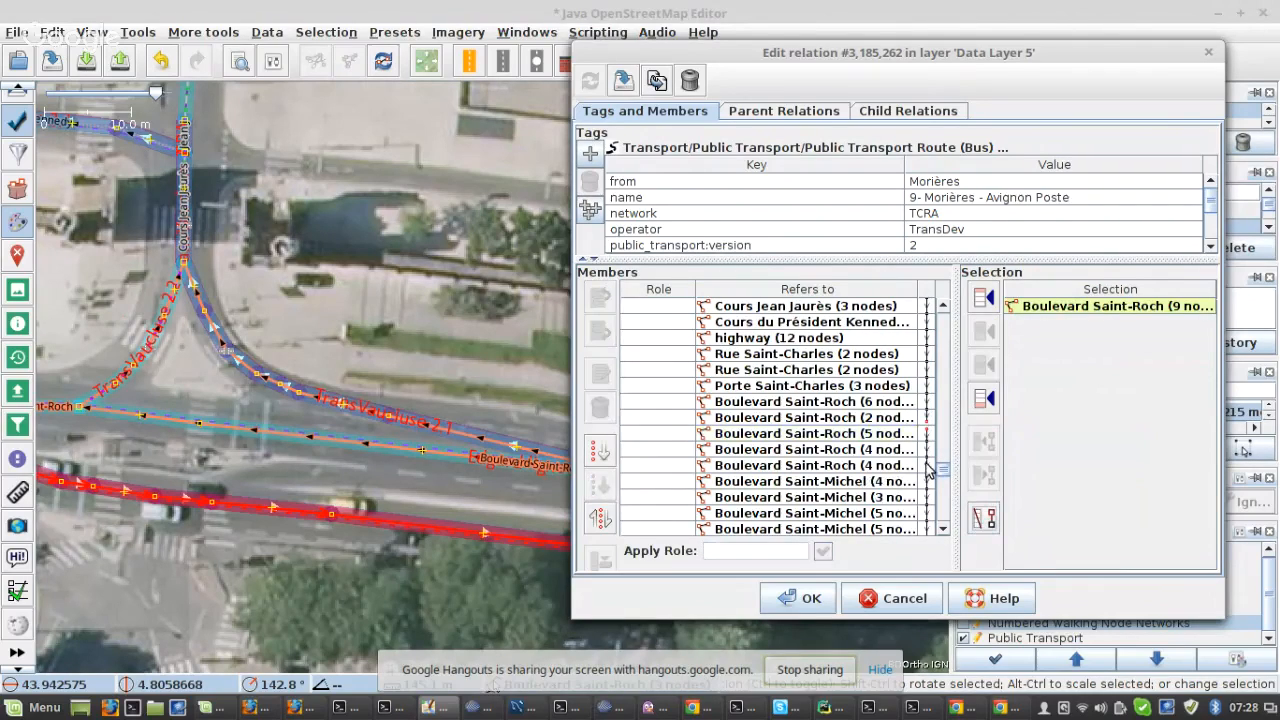
- Sort the relation members from the 2-node Boulevard Saint-Roch downward
left_click(896, 419)
left_click(603, 486)
scroll(826, 410, "up", 1)
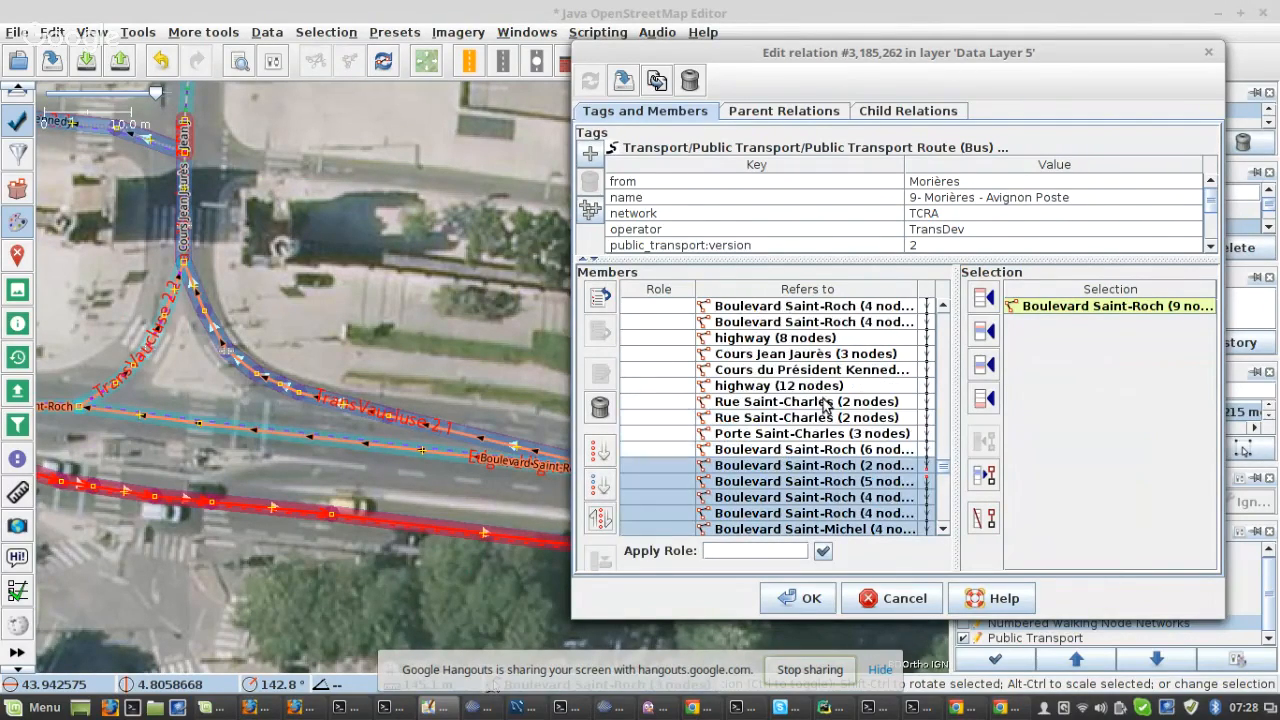
- Apply the relation changes and zoom to the Porte Saint-Charles way with the 6- and 2-node Boulevard Saint-Roch ways
left_click(750, 461)
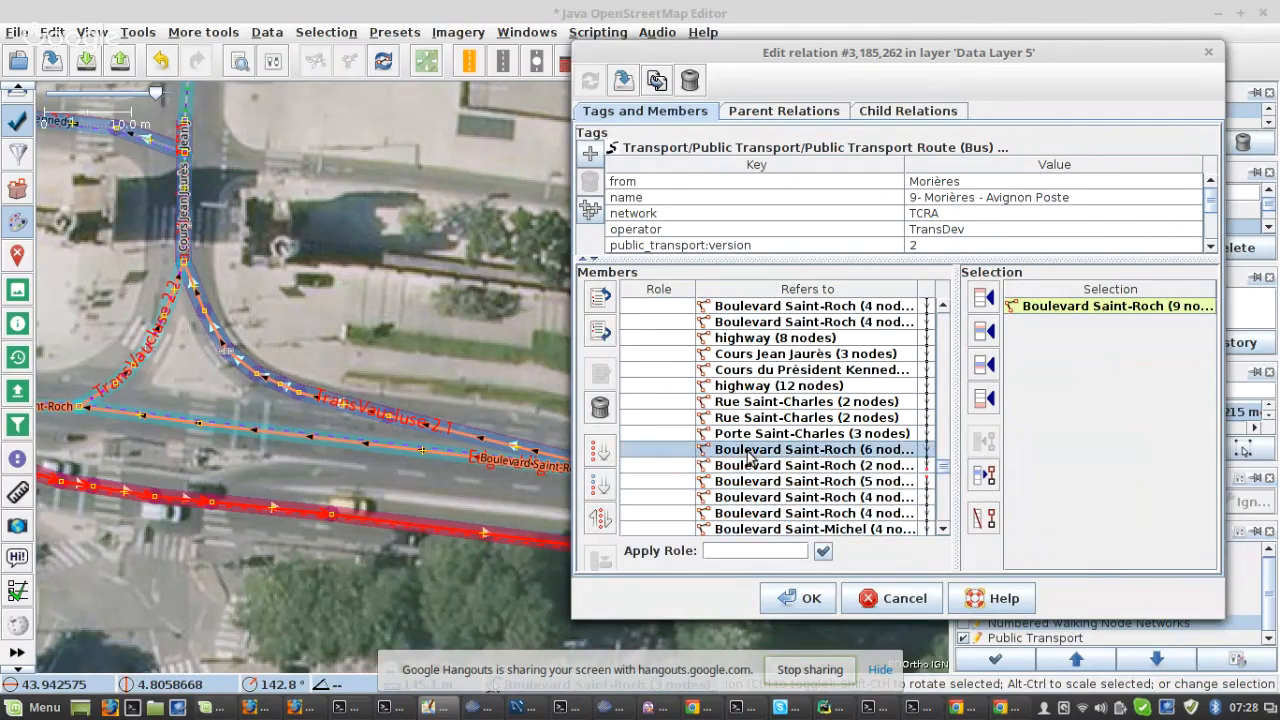
left_click(750, 440, "shift")
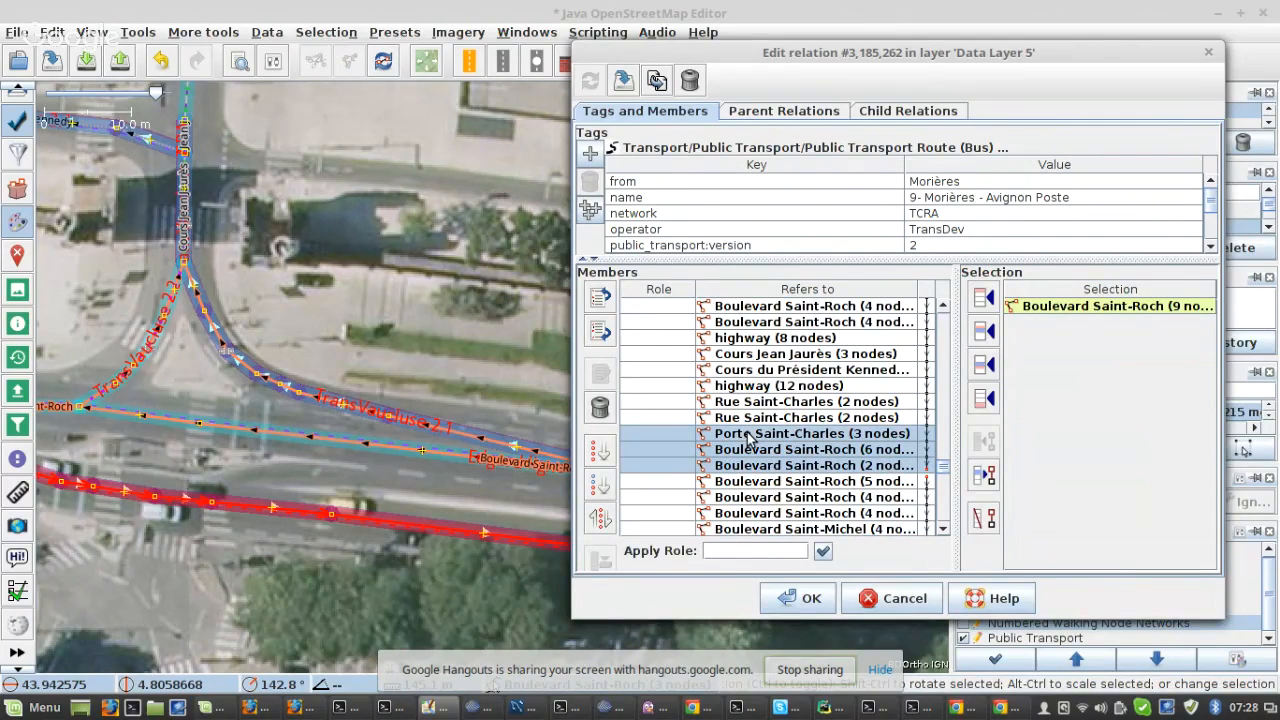
left_click(985, 482)
left_click(623, 80)
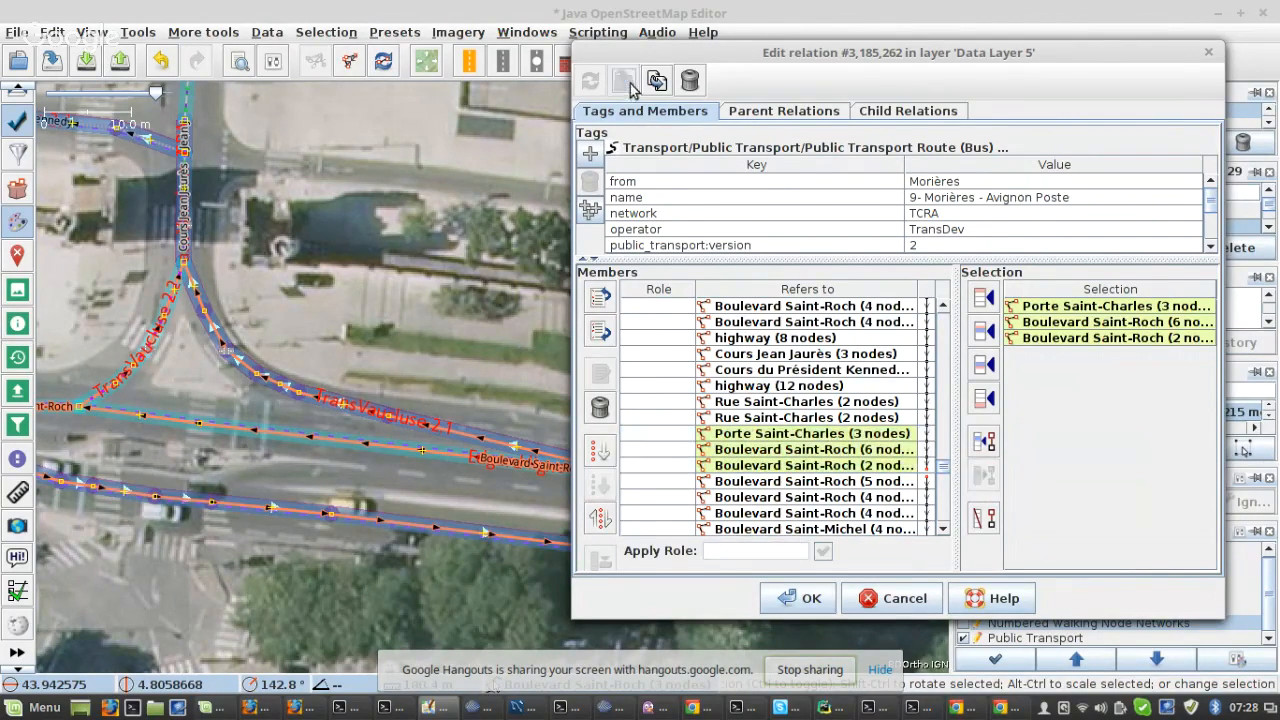
left_click(482, 13)
key("3")
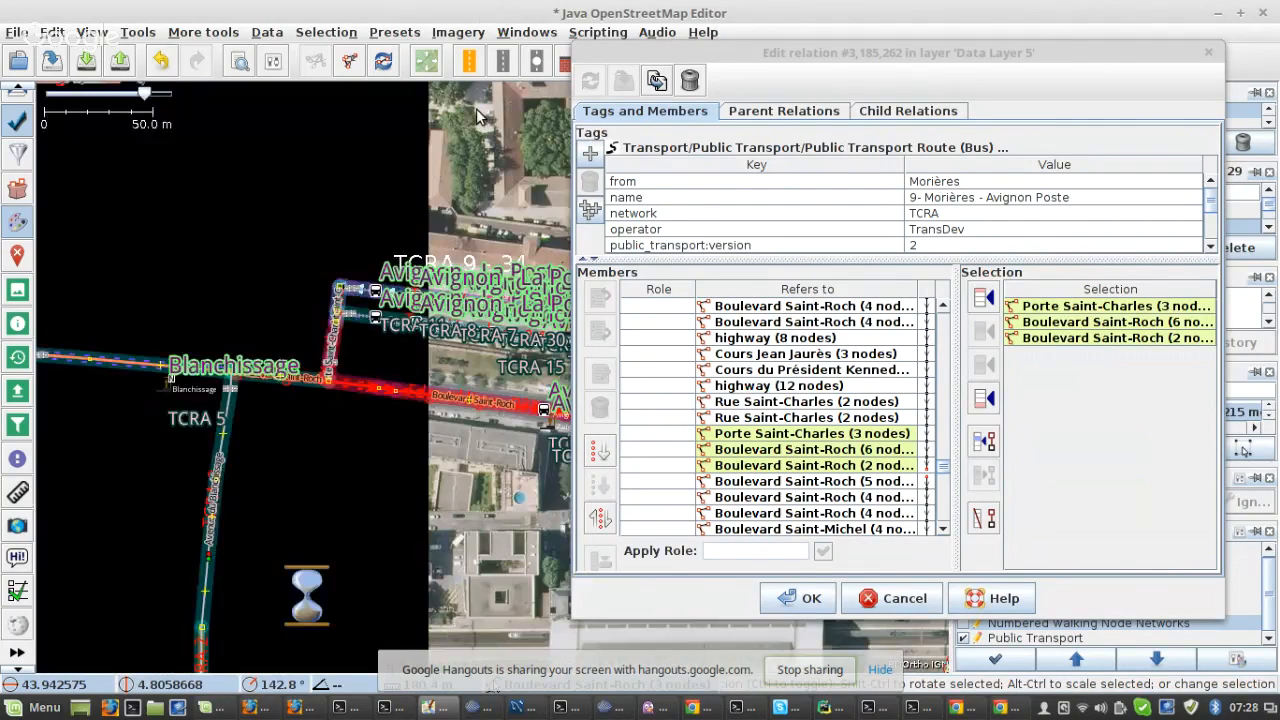
scroll(437, 355, "up", 3)
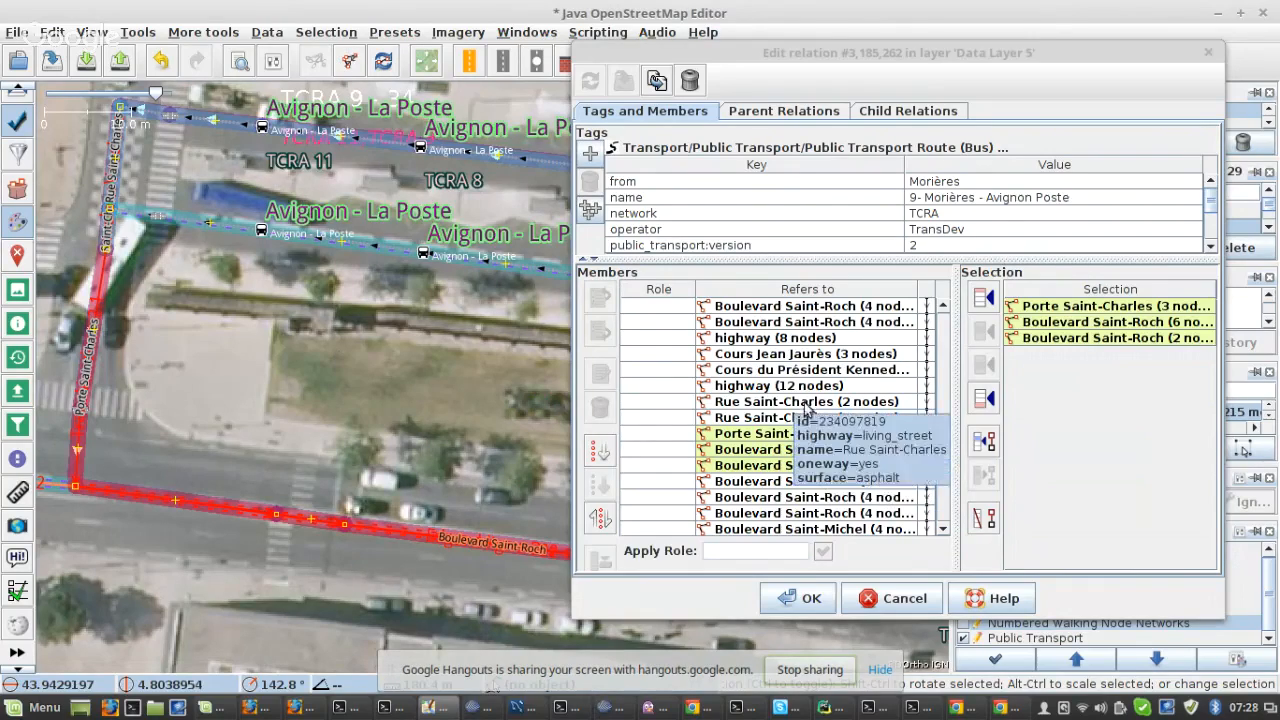
- Remove both Rue Saint-Charles ways, Porte Saint-Charles and the 6- and 2-node Boulevard Saint-Roch ways from the relation
left_click(792, 420)
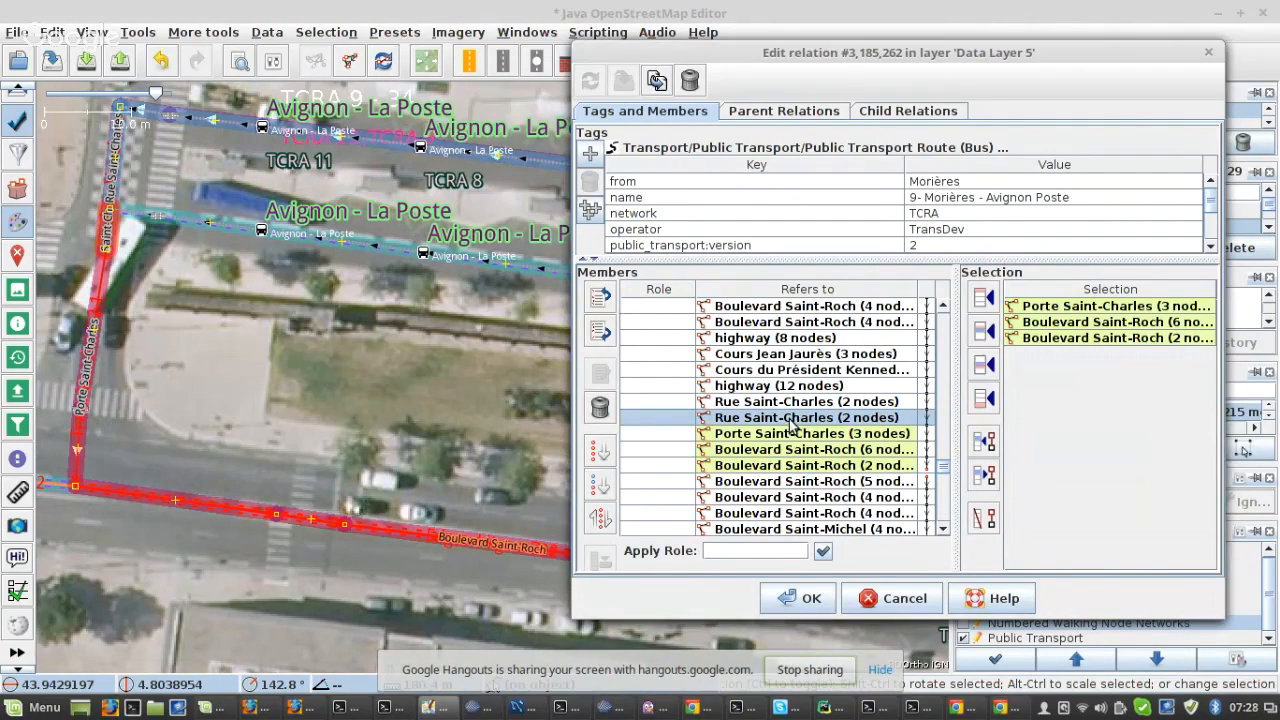
left_click(781, 402, "ctrl")
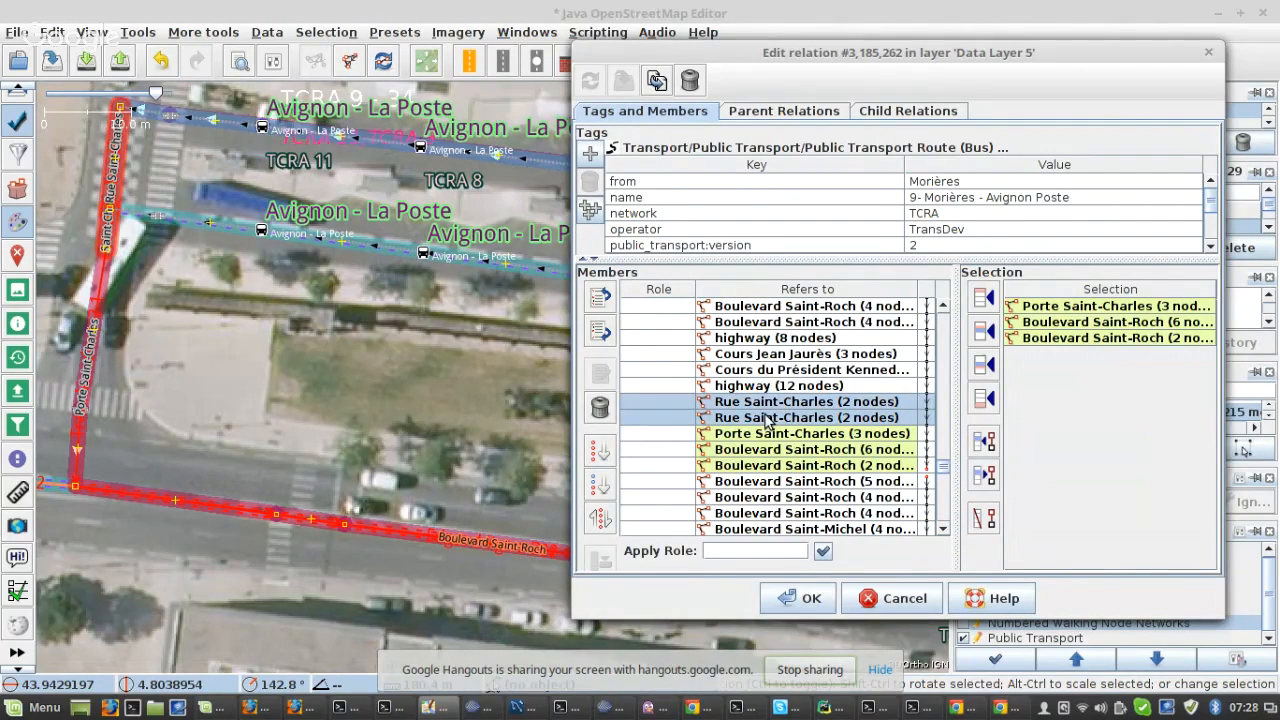
left_click(782, 418, "ctrl")
left_click(791, 466, "shift")
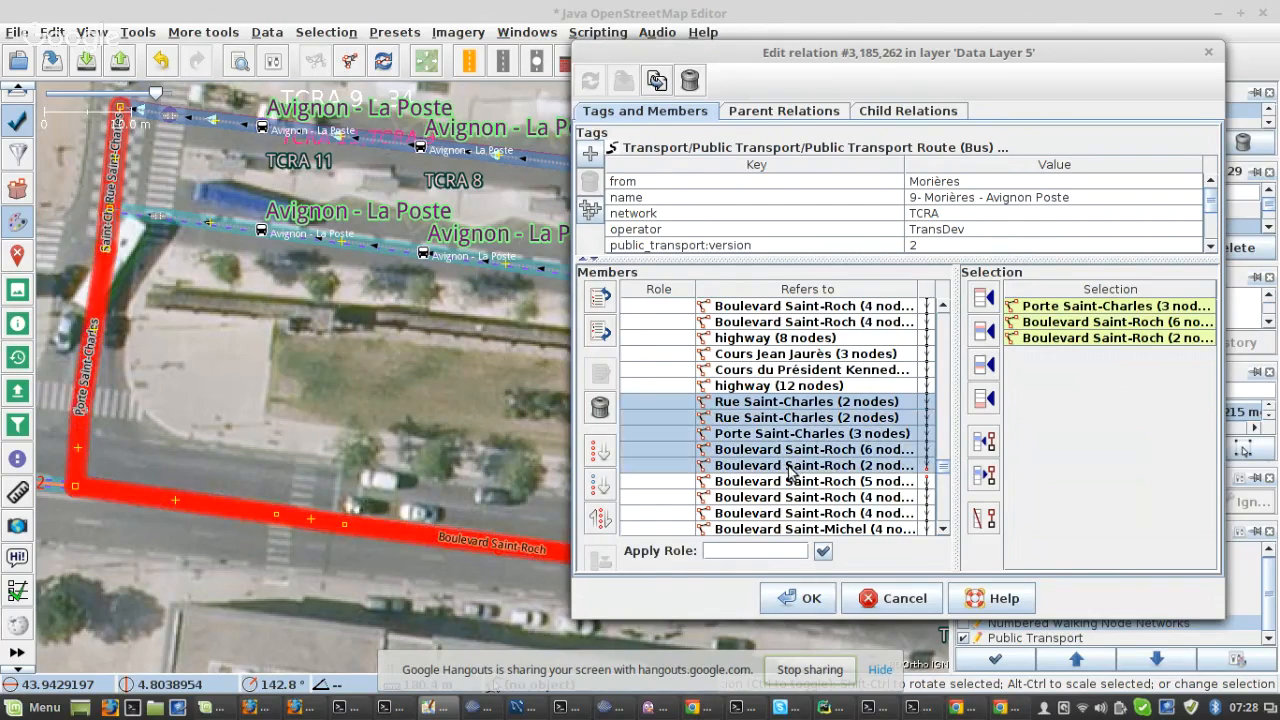
left_click(600, 407)
- Check the 12-node highway at Avignon - La Poste on the map, remove every member after it, and save the relation
left_click(838, 390)
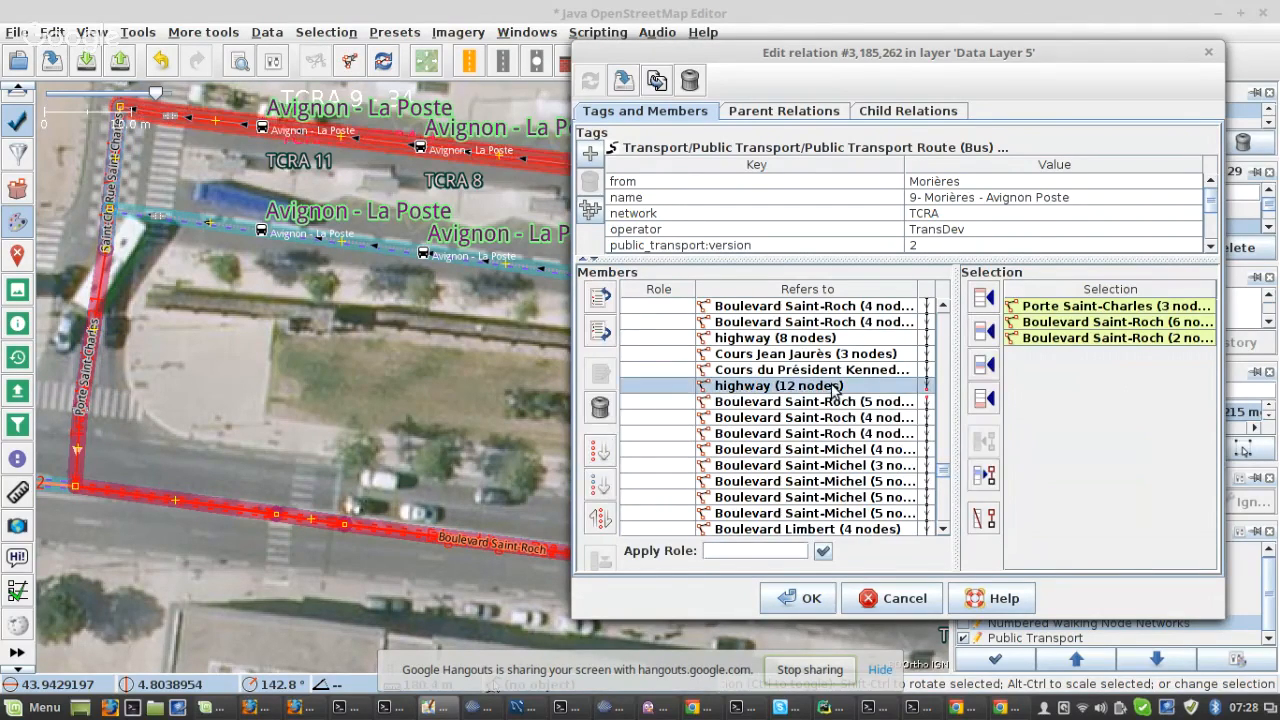
right_click(838, 390)
left_click(860, 398)
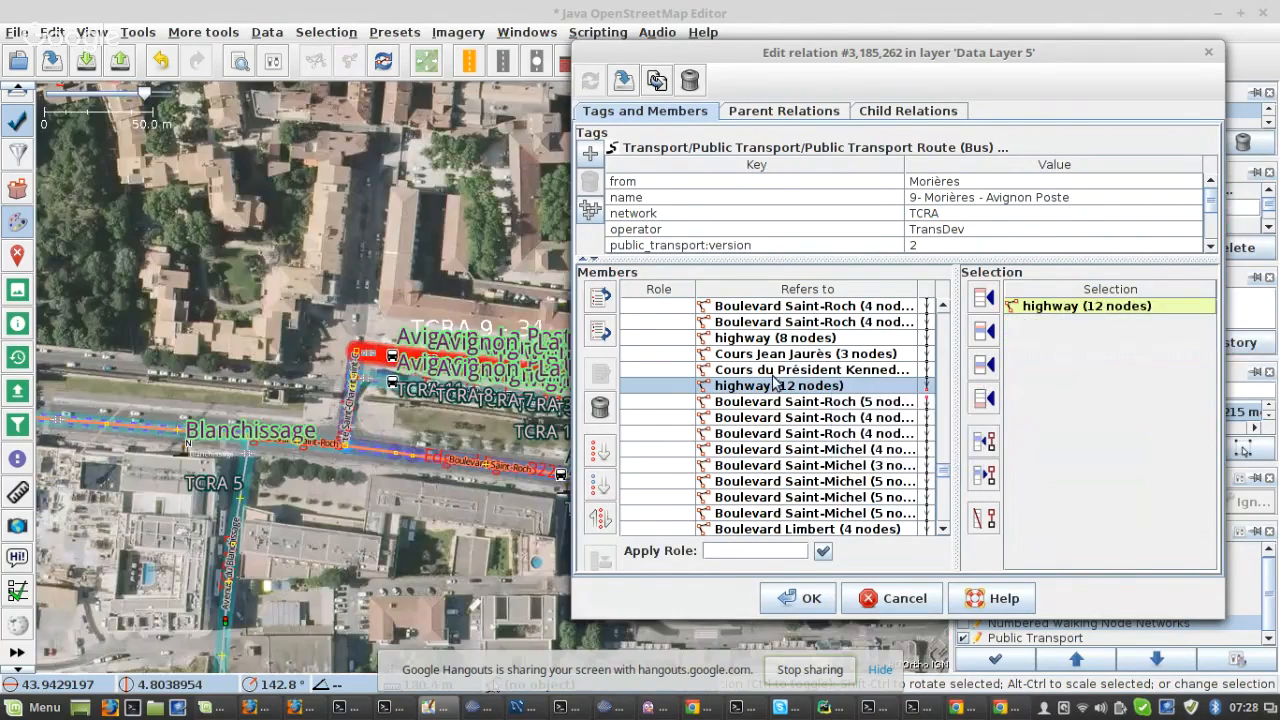
left_click(877, 405)
scroll(875, 410, "down", 1)
scroll(880, 415, "down", 5)
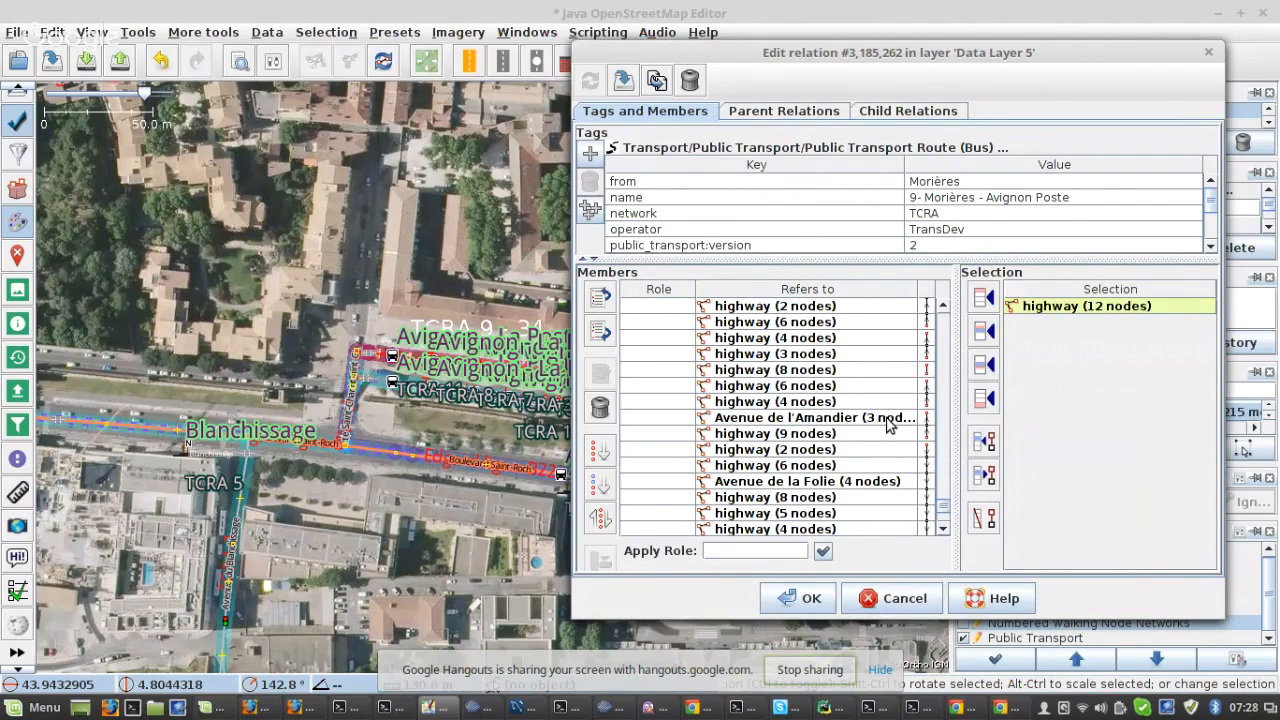
scroll(850, 470, "down", 3)
left_click(778, 527, "shift")
key("Delete")
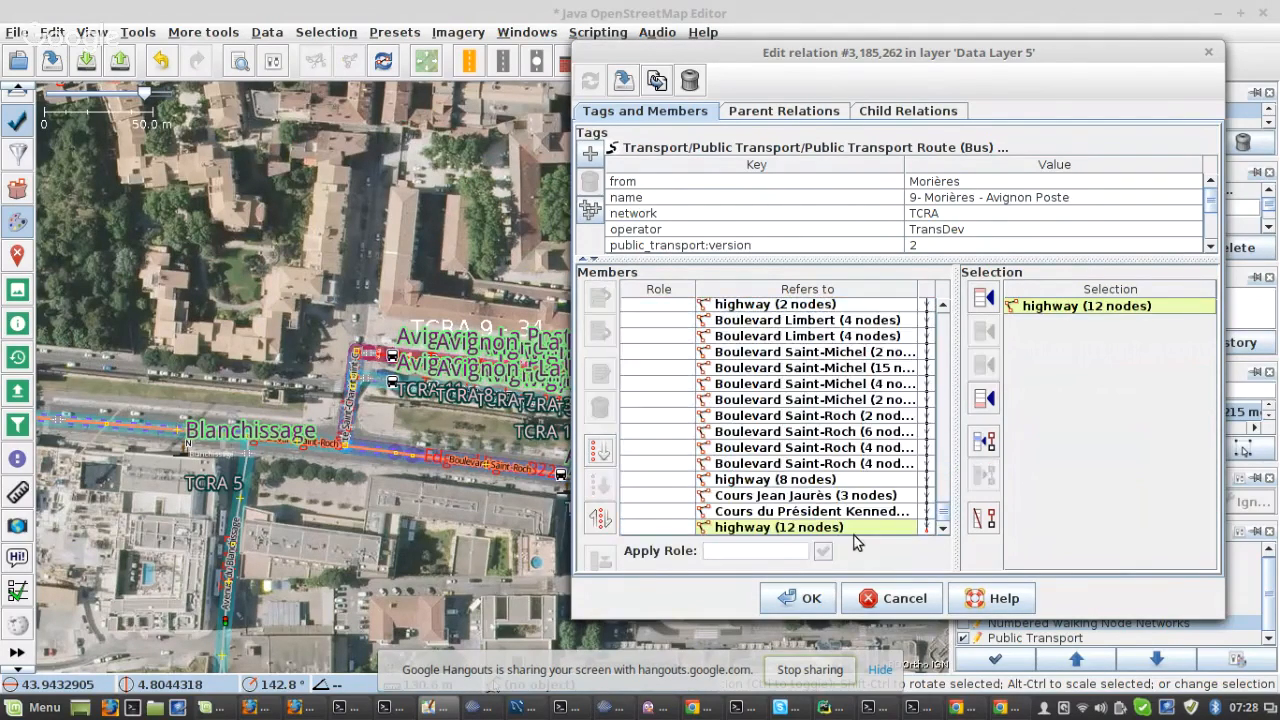
left_click(830, 598)
- Start the upload to run validation, cancel it, and expand the warnings in an enlarged validation results list
left_click(121, 64)
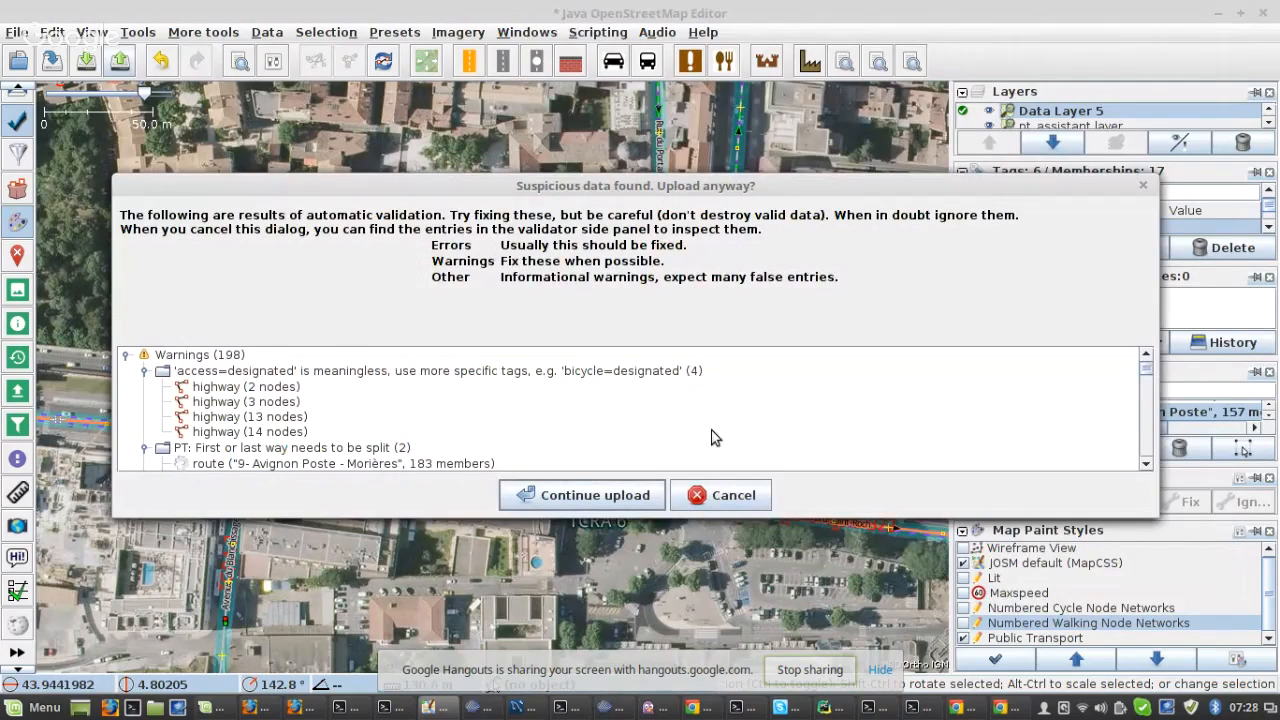
left_click(728, 495)
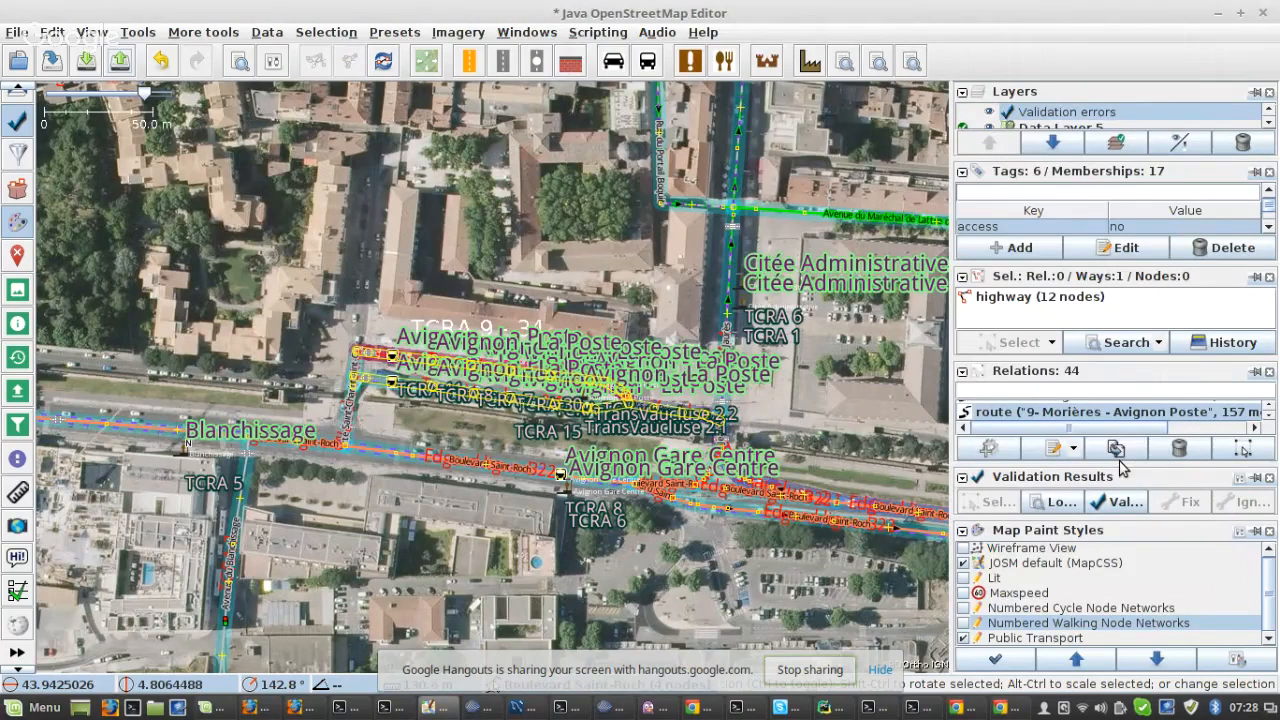
left_click_drag(1119, 464, 1119, 424)
left_click(966, 459)
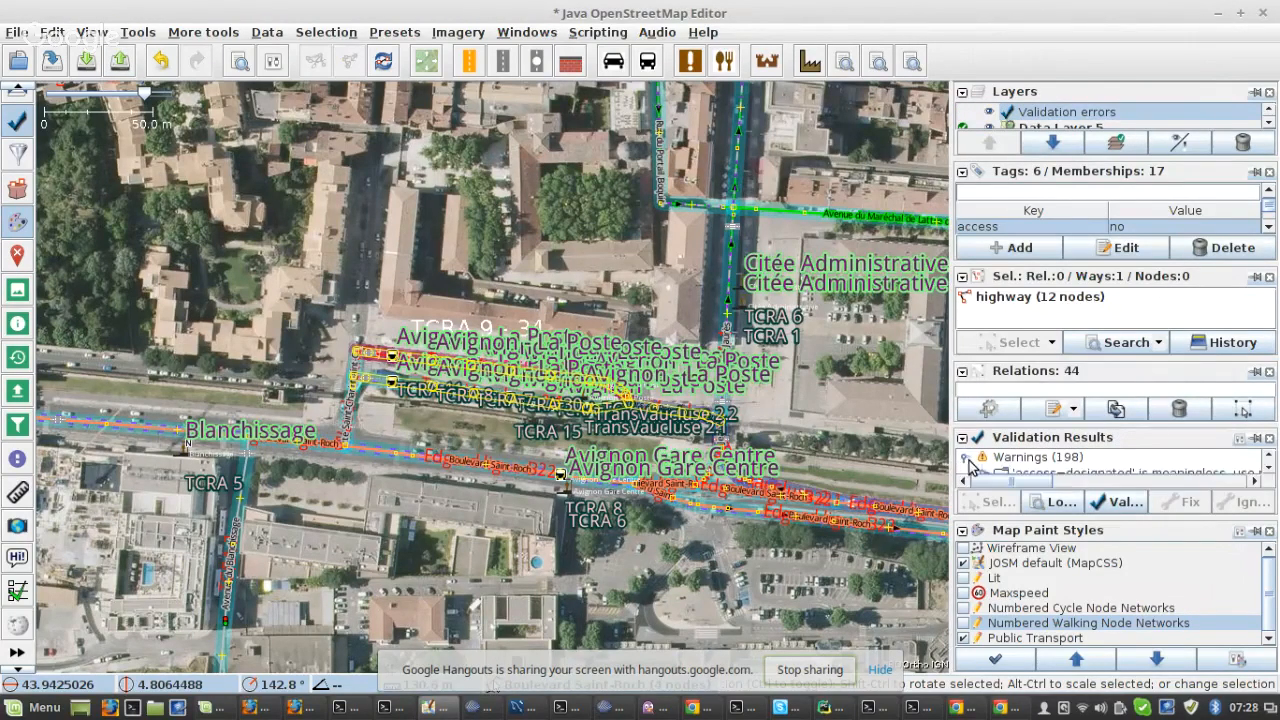
left_click_drag(1046, 522, 1012, 590)
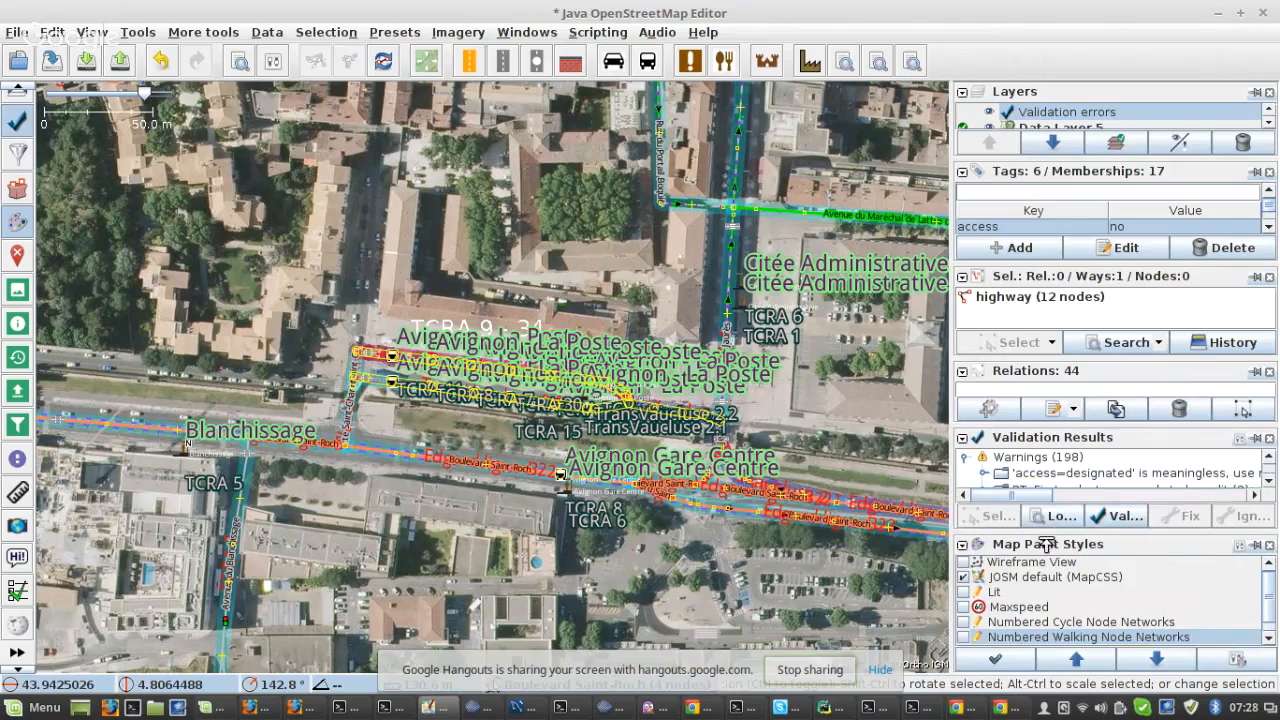
left_click(964, 591)
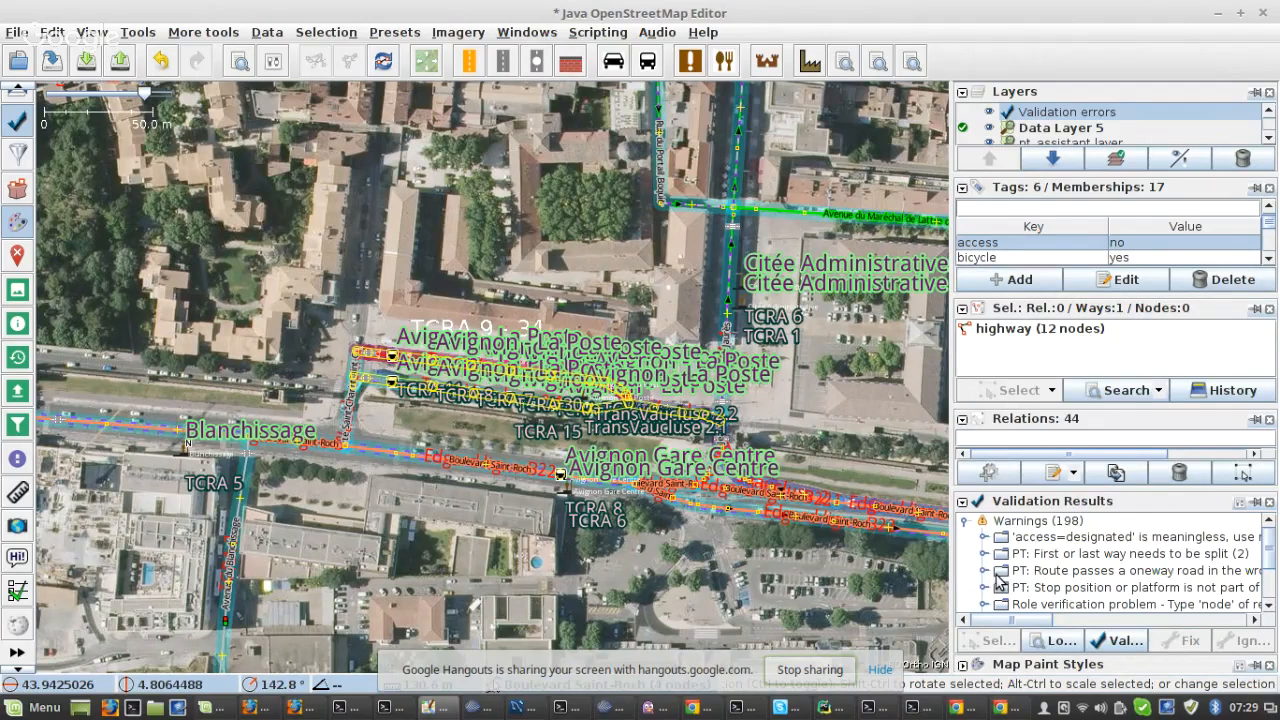
- Open the Avignon Poste - Morières relation from its oneway warning and remove the wrong-way 3-, 4- and 2-node roundabout highways
double_click(996, 574)
left_click(1056, 563)
left_click(1176, 643)
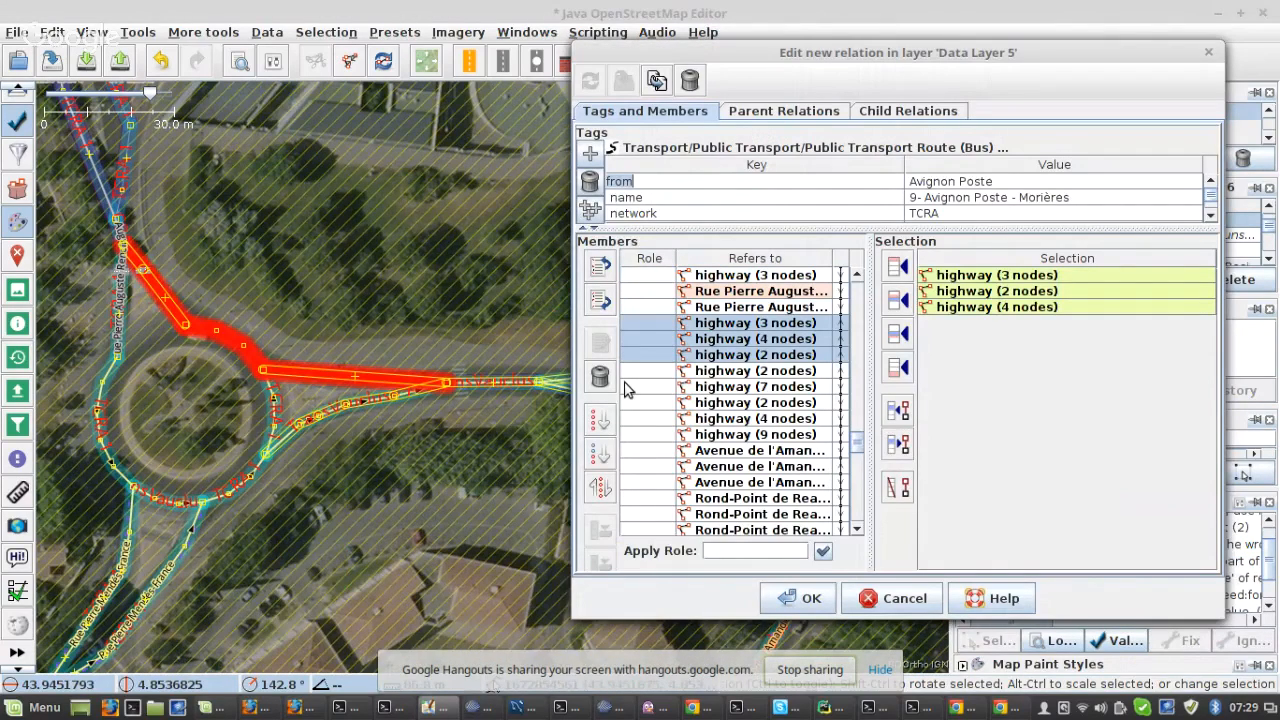
left_click(602, 379)
- Insert the 3-node Rue Pierre Auguste Renoir and the 6-, 4-, 4- and 6-node highways before the 2-node highway, and save the relation
left_click(118, 348)
left_click(107, 380, "shift")
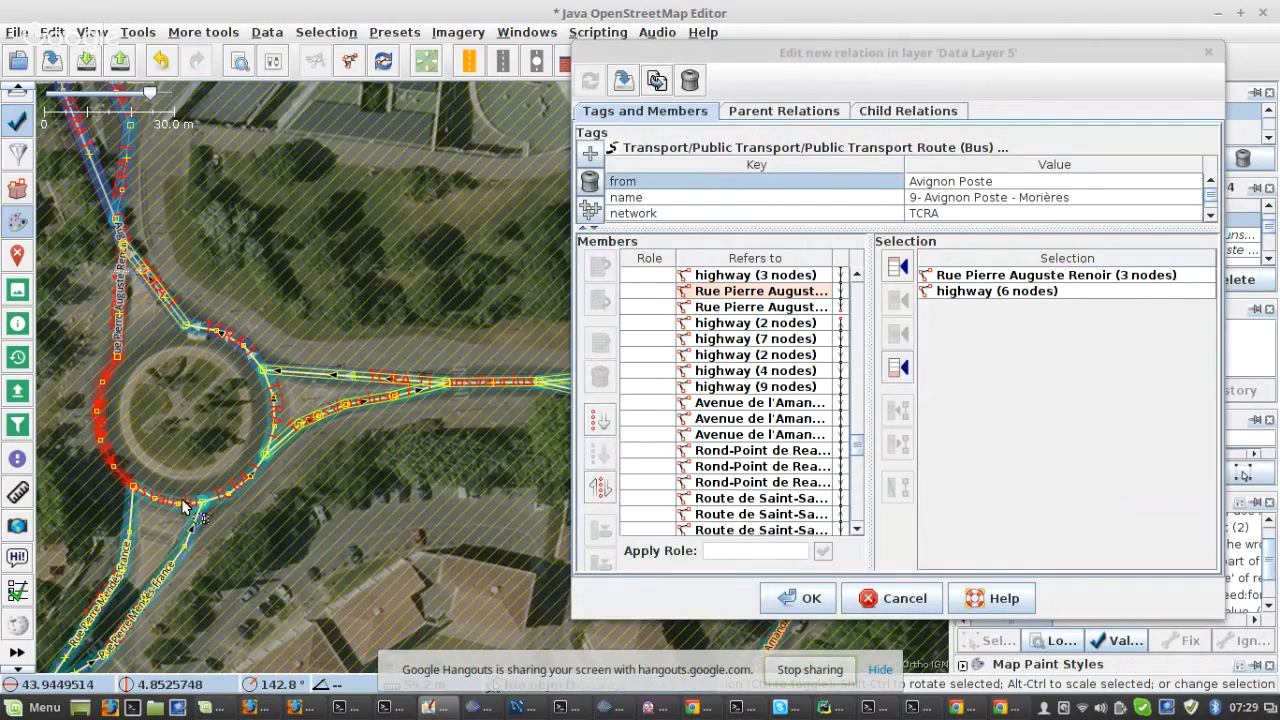
scroll(186, 504, "up", 2)
left_click(197, 512, "shift")
left_click(300, 466, "shift")
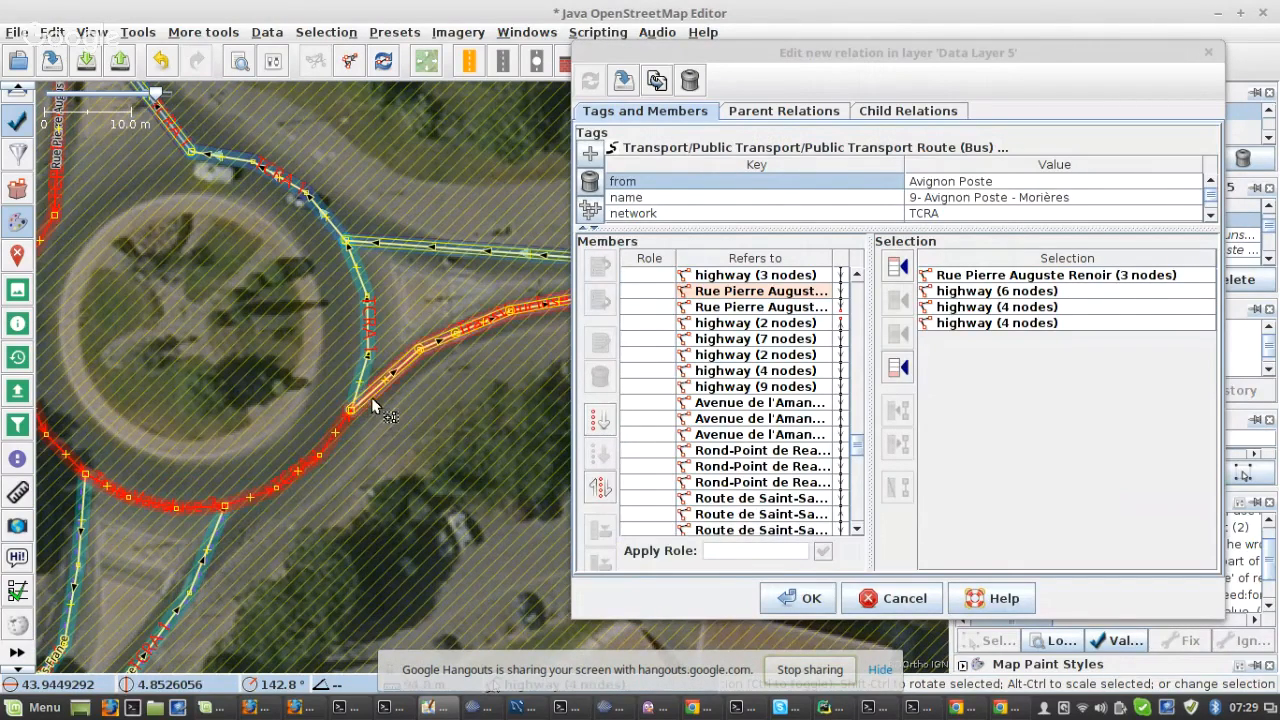
left_click(386, 381, "shift")
left_click(842, 336)
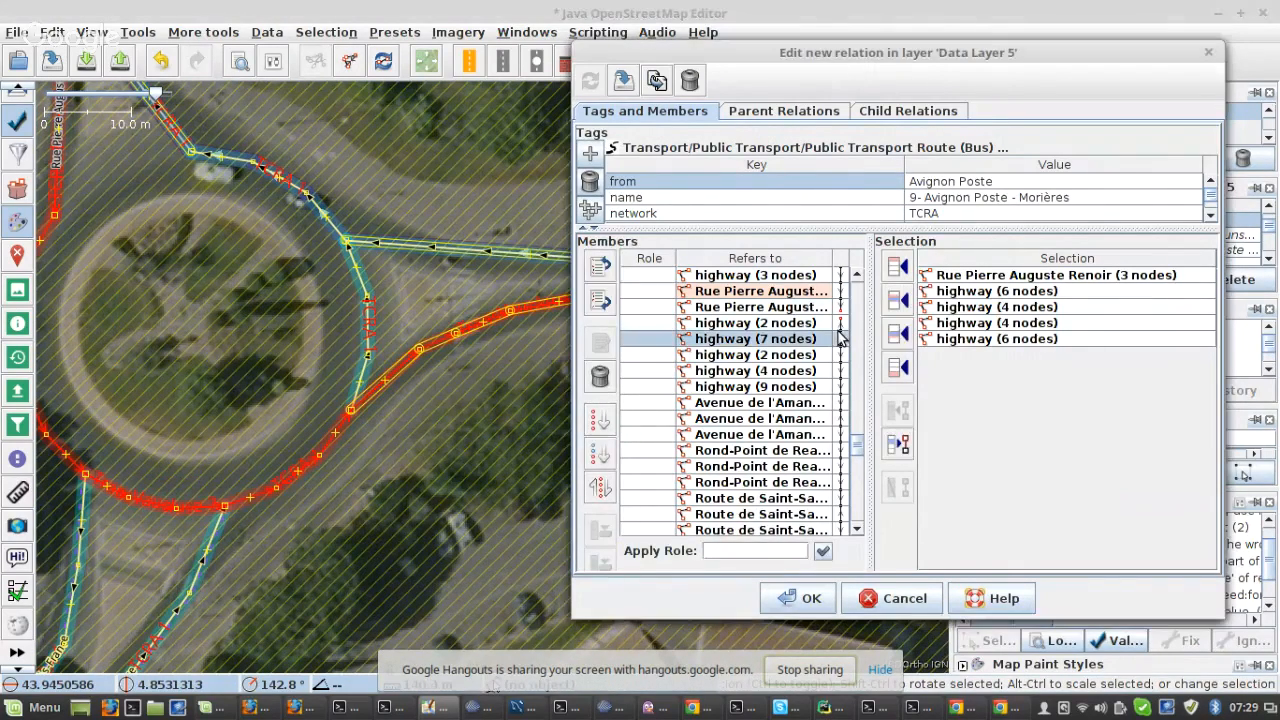
left_click(840, 324)
left_click(887, 310)
left_click(809, 594)
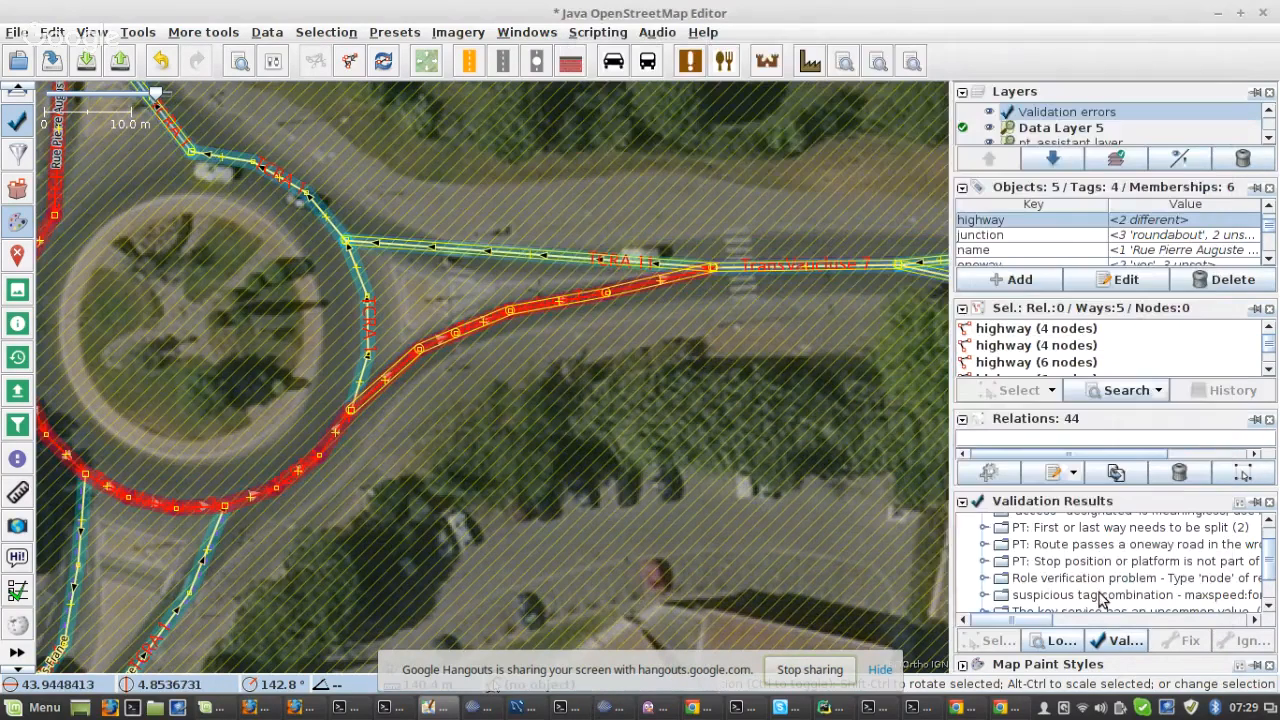
- Open the Morières - Avignon Poste relation from its oneway warning and replace Chemin du Vieux Moulin with the 15-node Rue des Saules
left_click(986, 546)
left_click(1018, 566)
left_click(1178, 642)
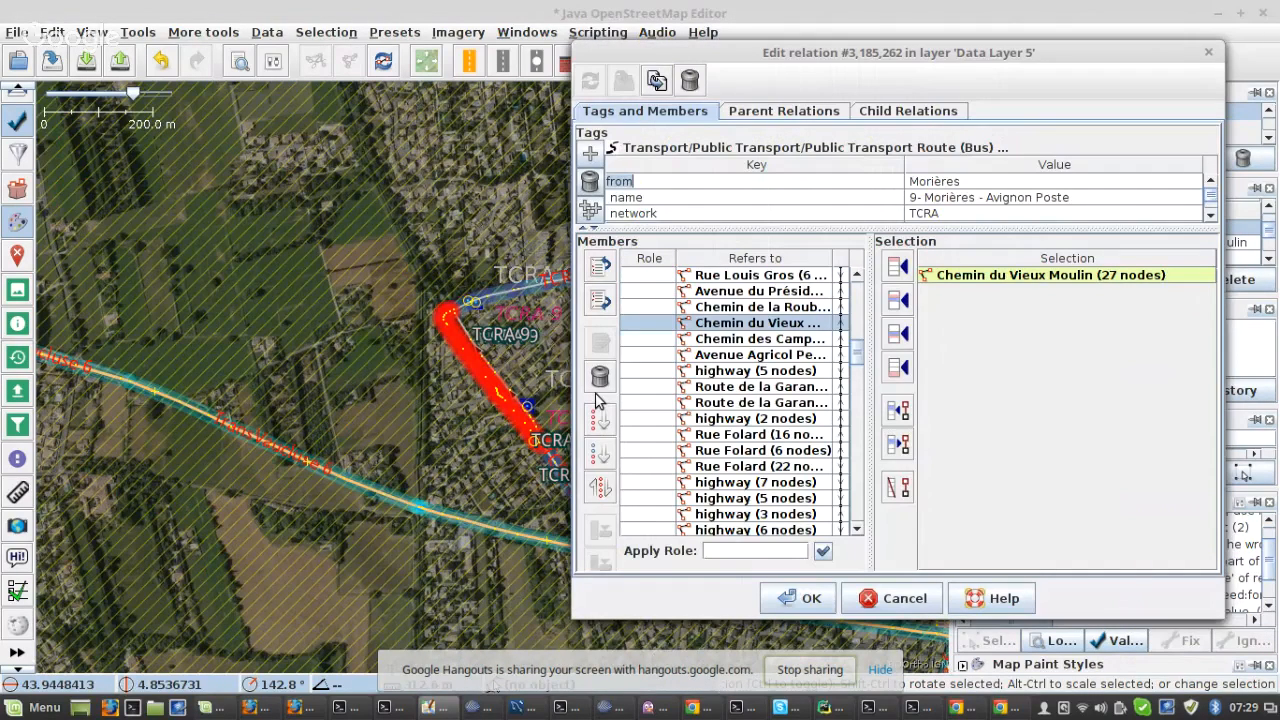
scroll(486, 323, "up", 4)
left_click(430, 360)
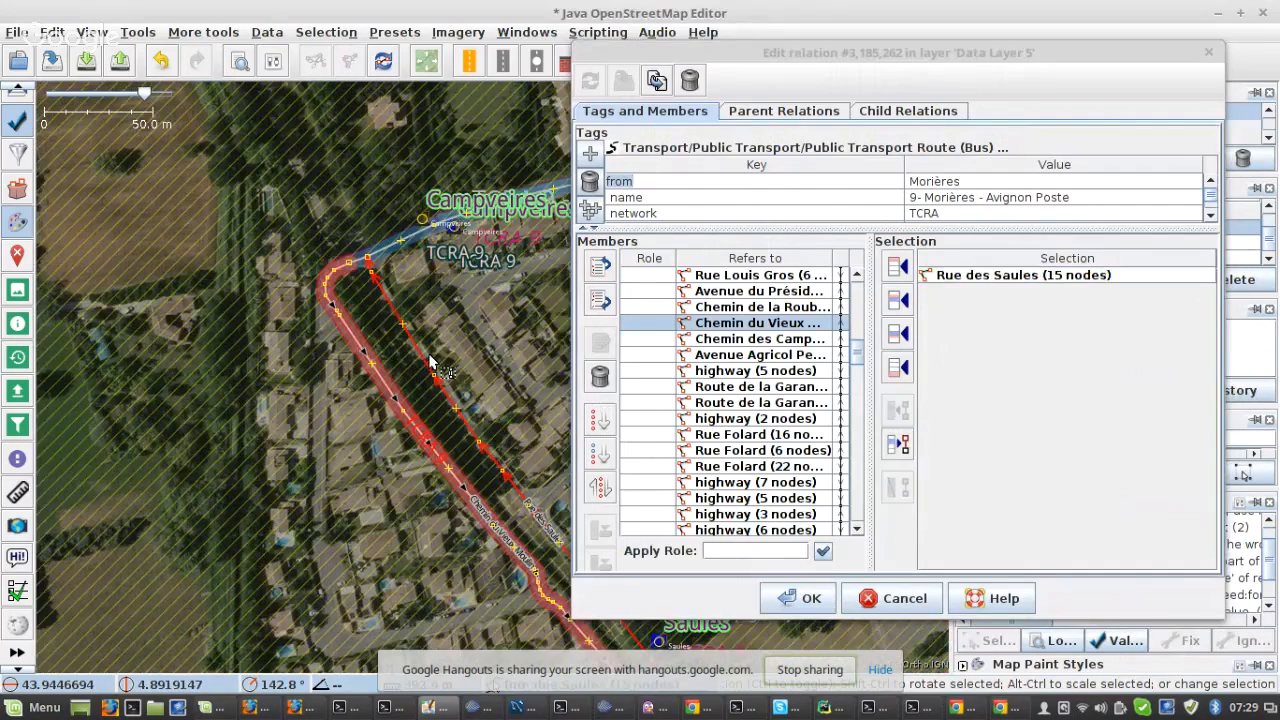
left_click(897, 300)
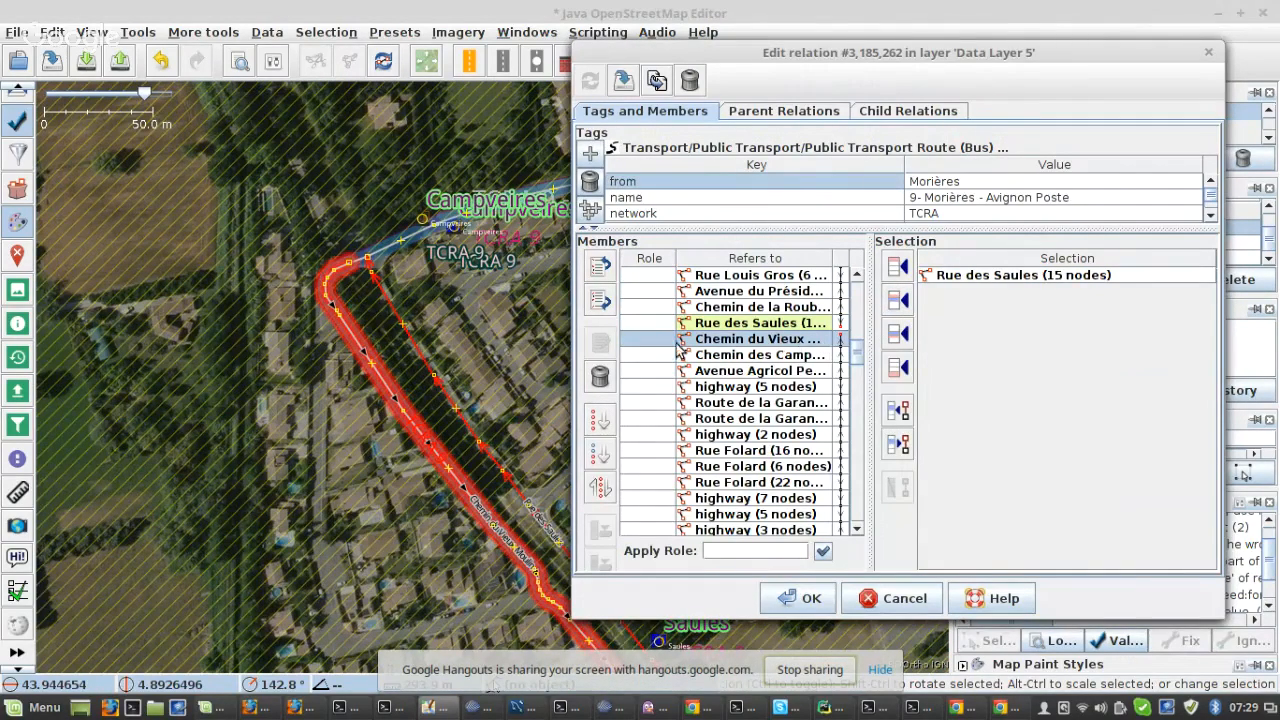
left_click(600, 376)
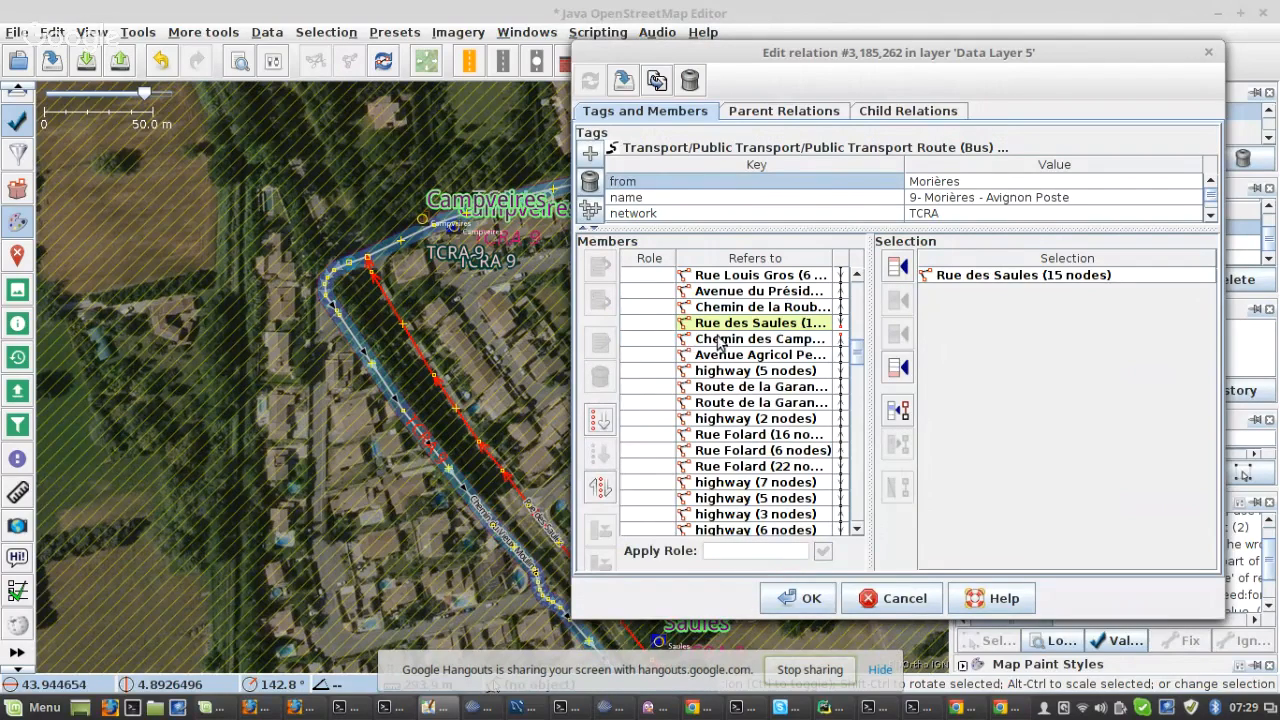
left_click_drag(425, 449, 30, 228)
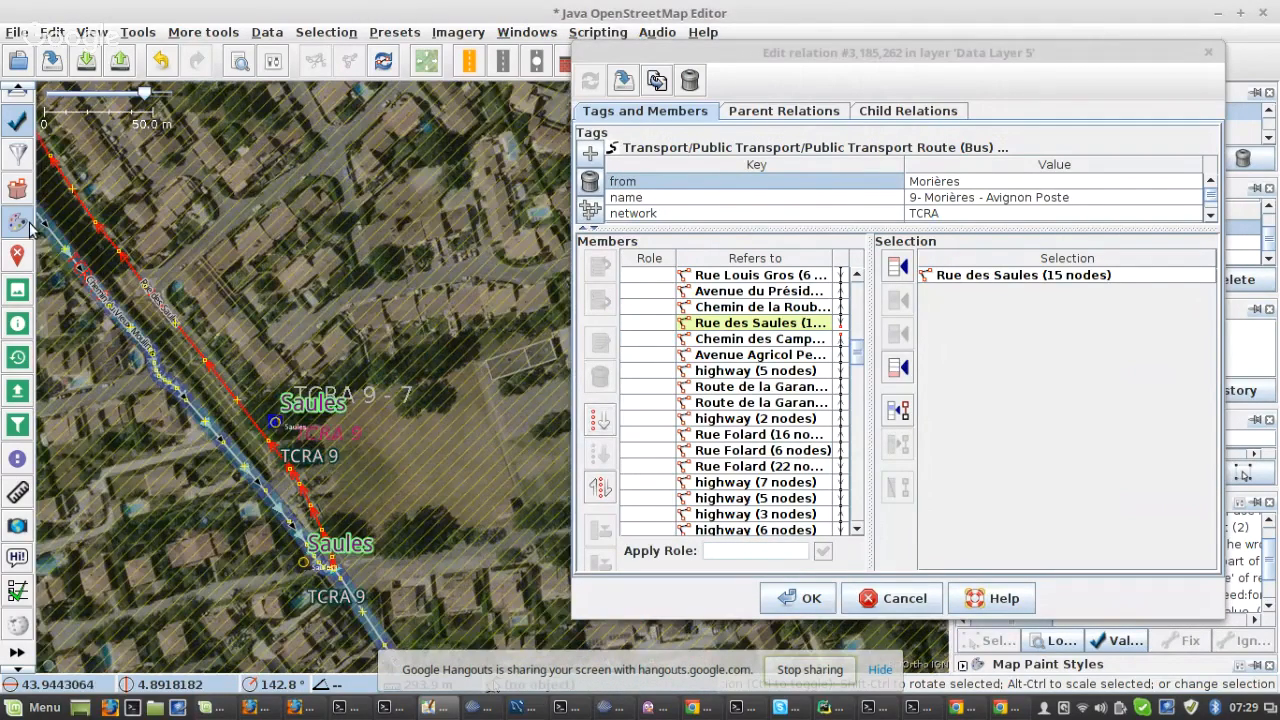
scroll(315, 590, "up", 5)
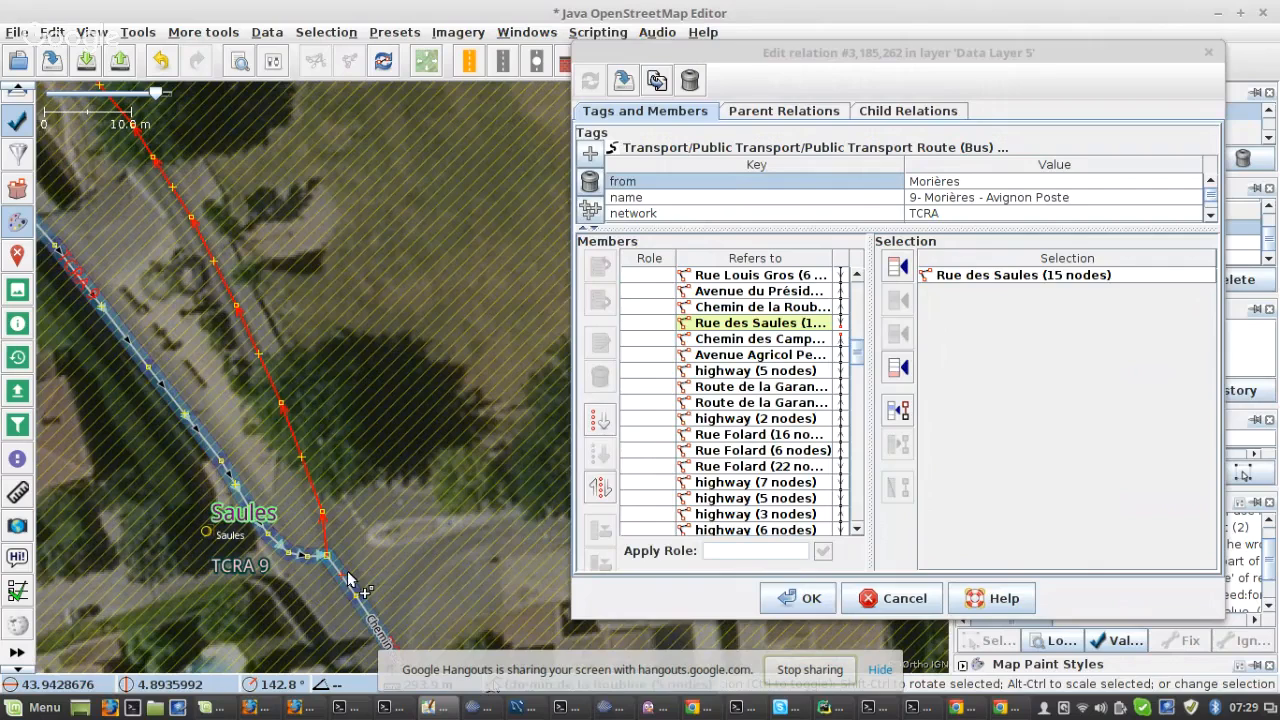
- Check how Chemin de la Roubine, Chemin du Vieux Moulin and Rue des Saules connect at their junction against the relation's members
left_click(340, 578)
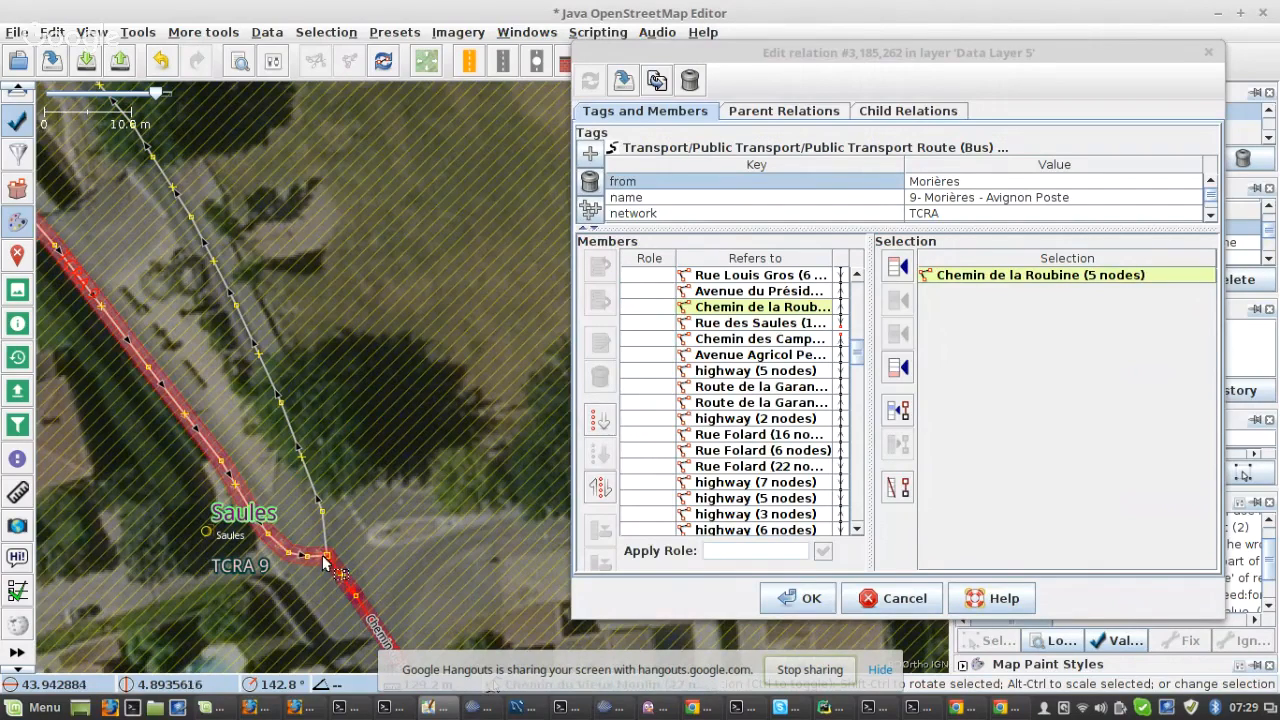
scroll(318, 562, "up", 2)
left_click(331, 555)
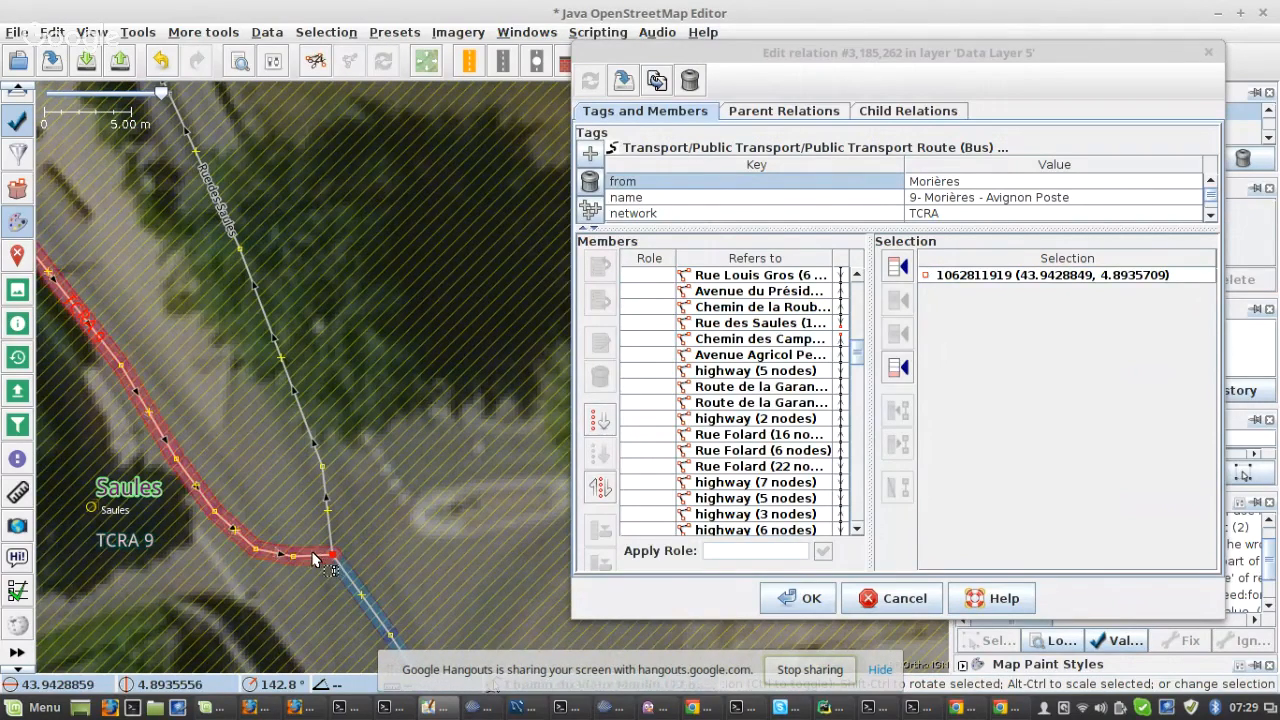
left_click(320, 556)
left_click(745, 323)
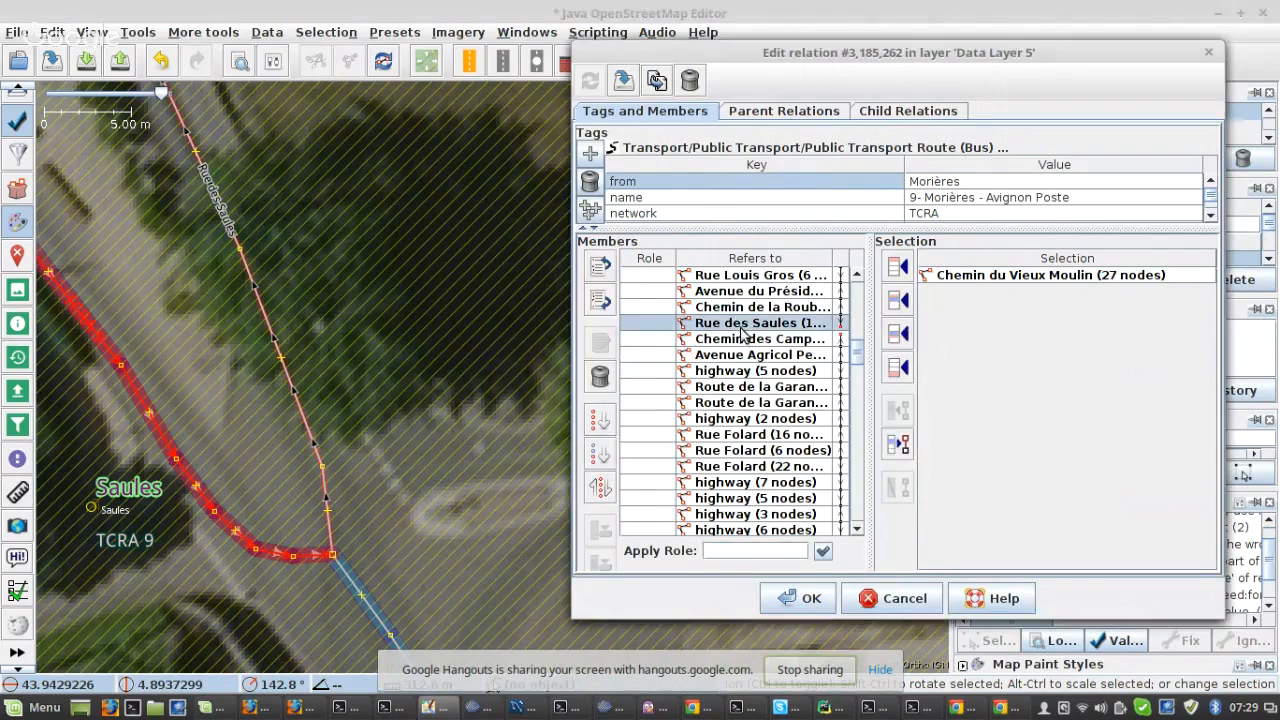
left_click(336, 495)
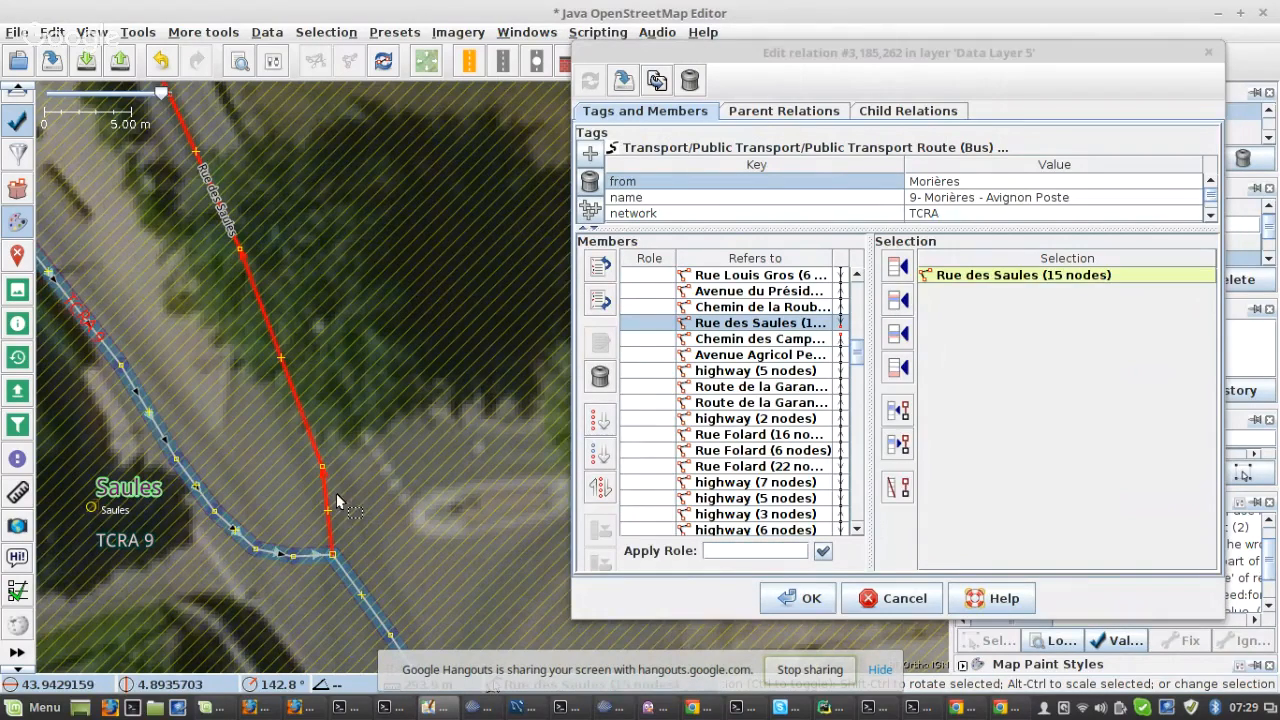
left_click(798, 340)
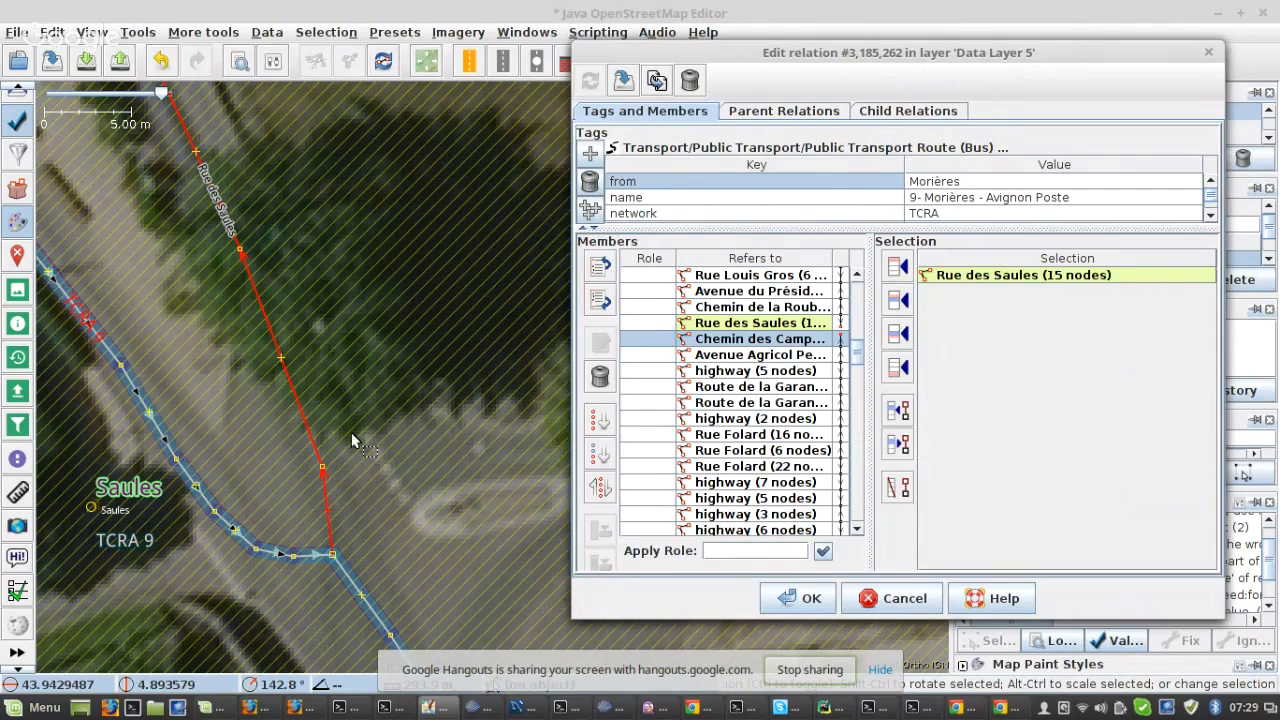
- Follow Rue des Saules to its far end and remove the 13-node Chemin des Campveires from the relation's members
scroll(351, 432, "down", 5)
scroll(365, 447, "down", 2)
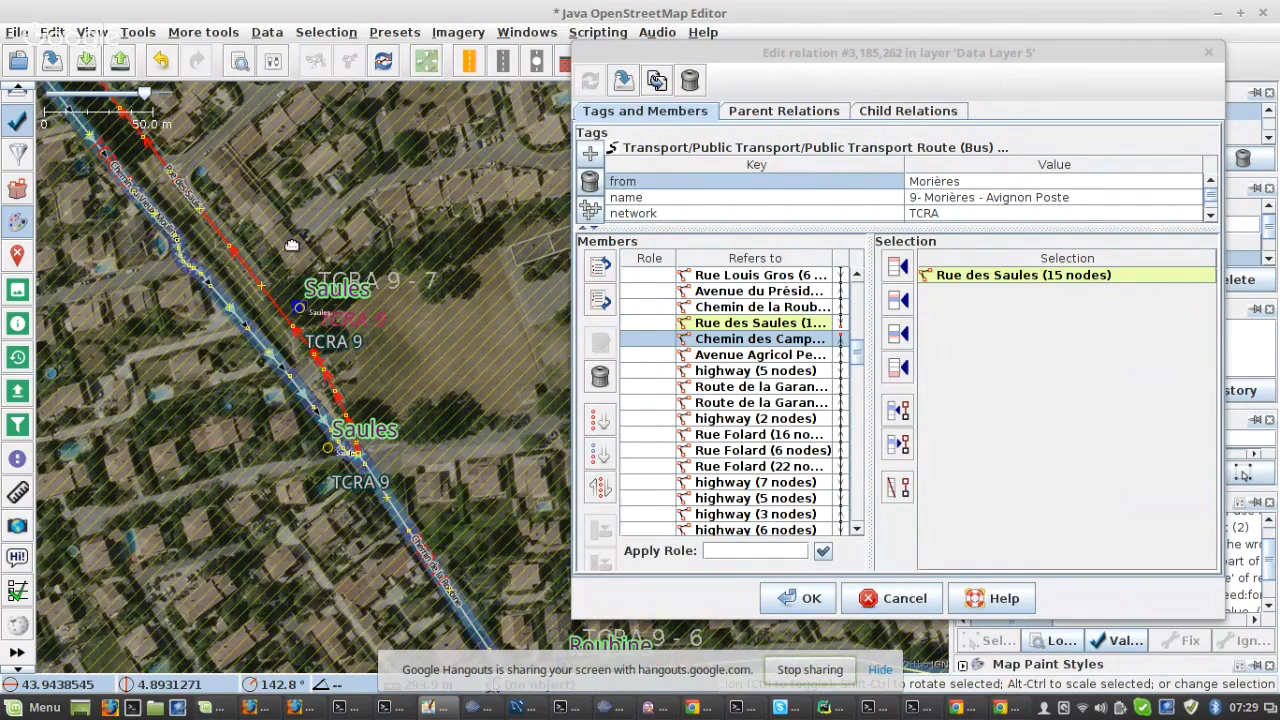
scroll(113, 250, "up", 4)
scroll(245, 278, "up", 2)
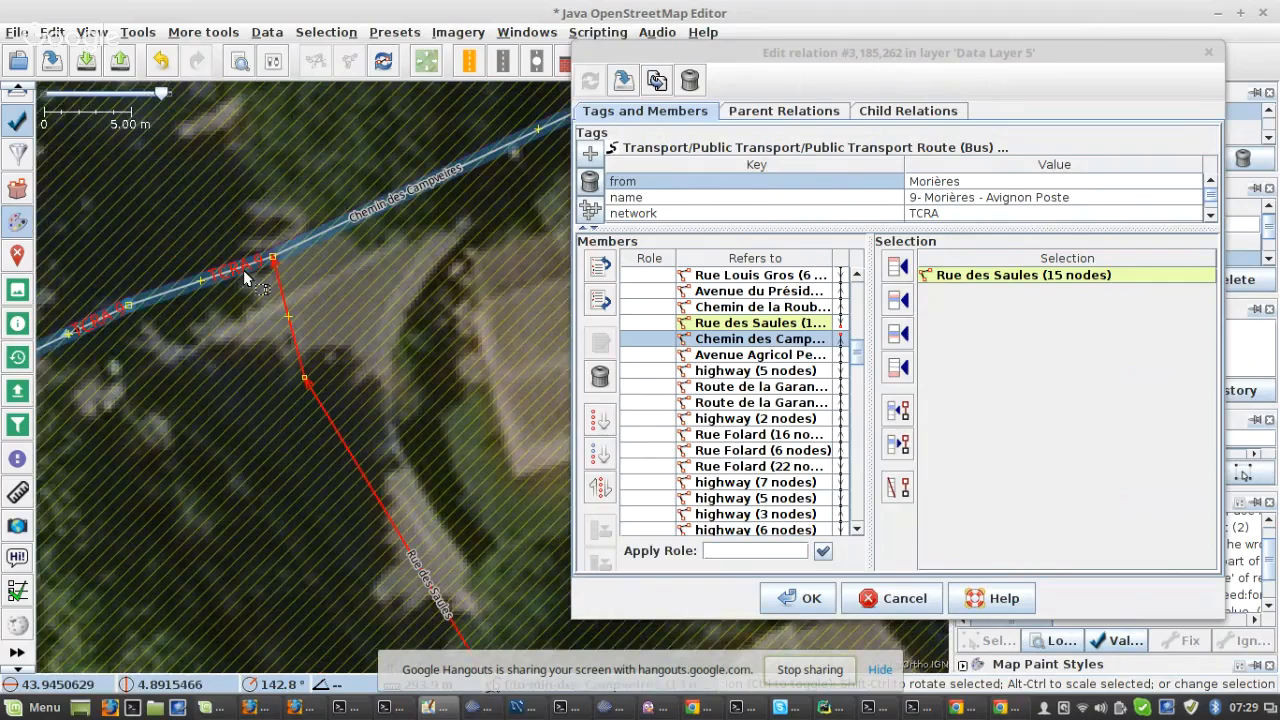
left_click(245, 278)
left_click(795, 340)
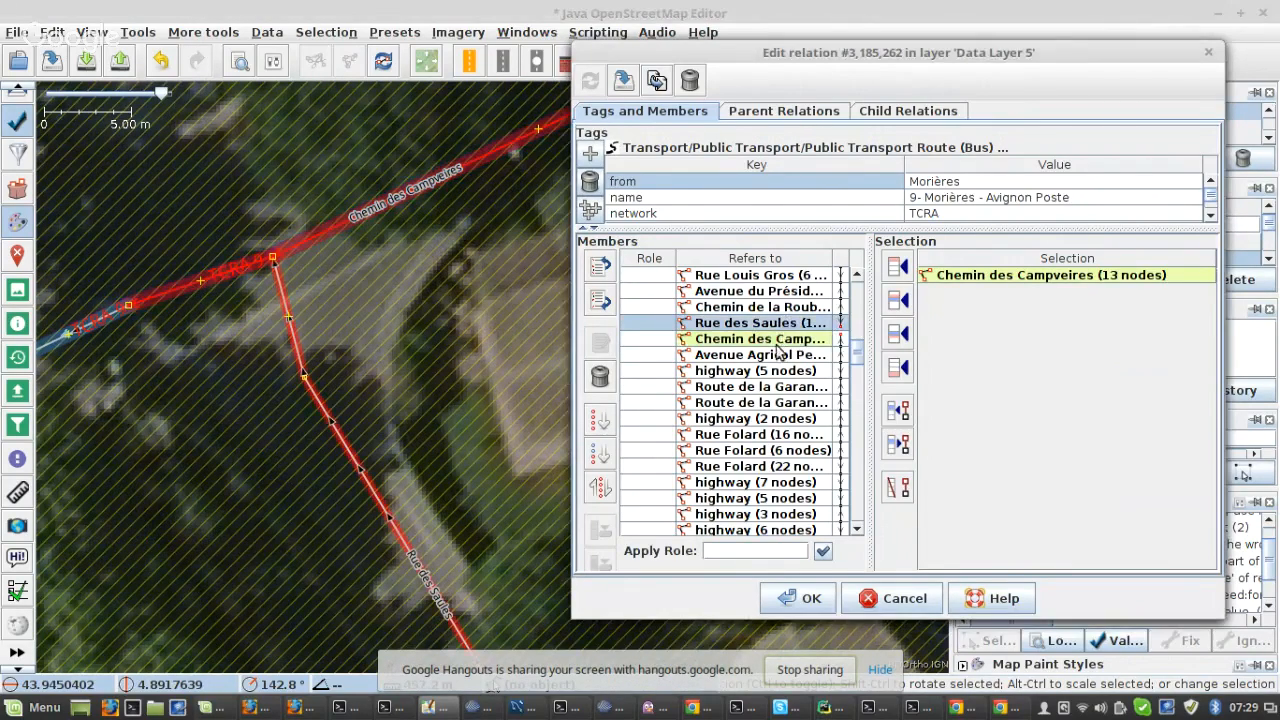
left_click(600, 376)
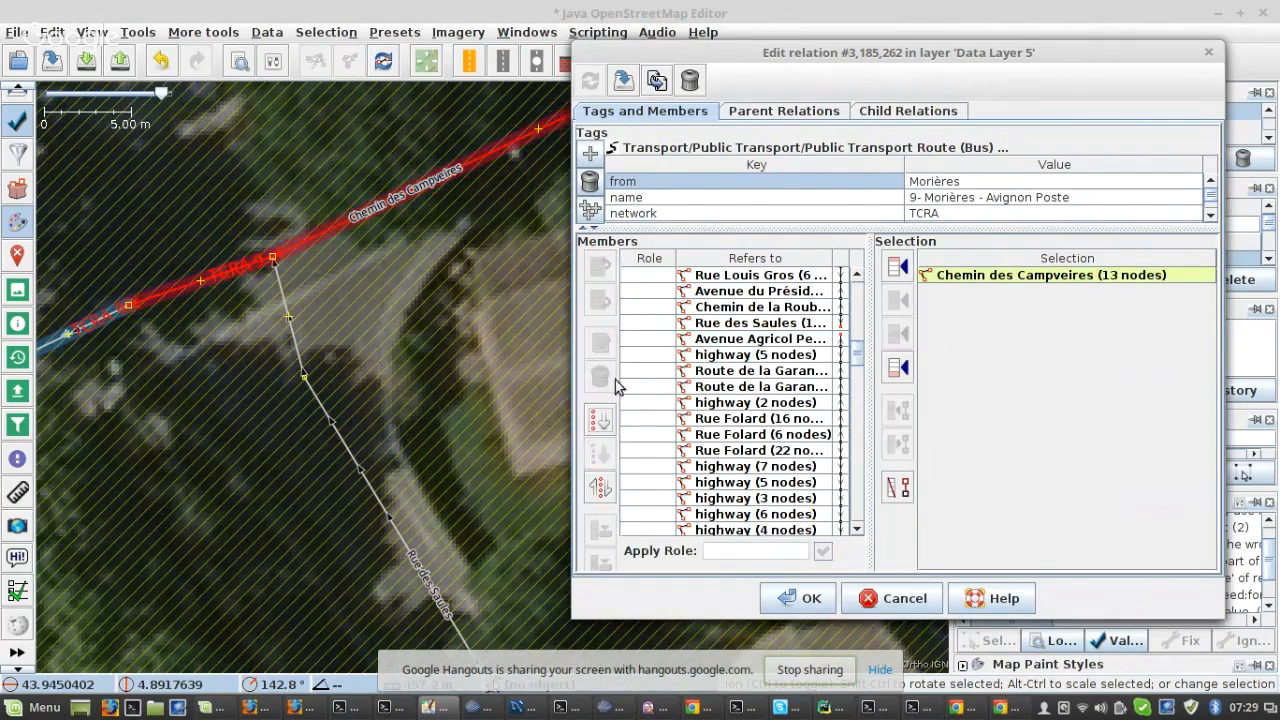
- Split Chemin des Campveires at its junction with Rue des Saules, keeping the way history on the 12-node segment
left_click(271, 260, "shift")
key("p")
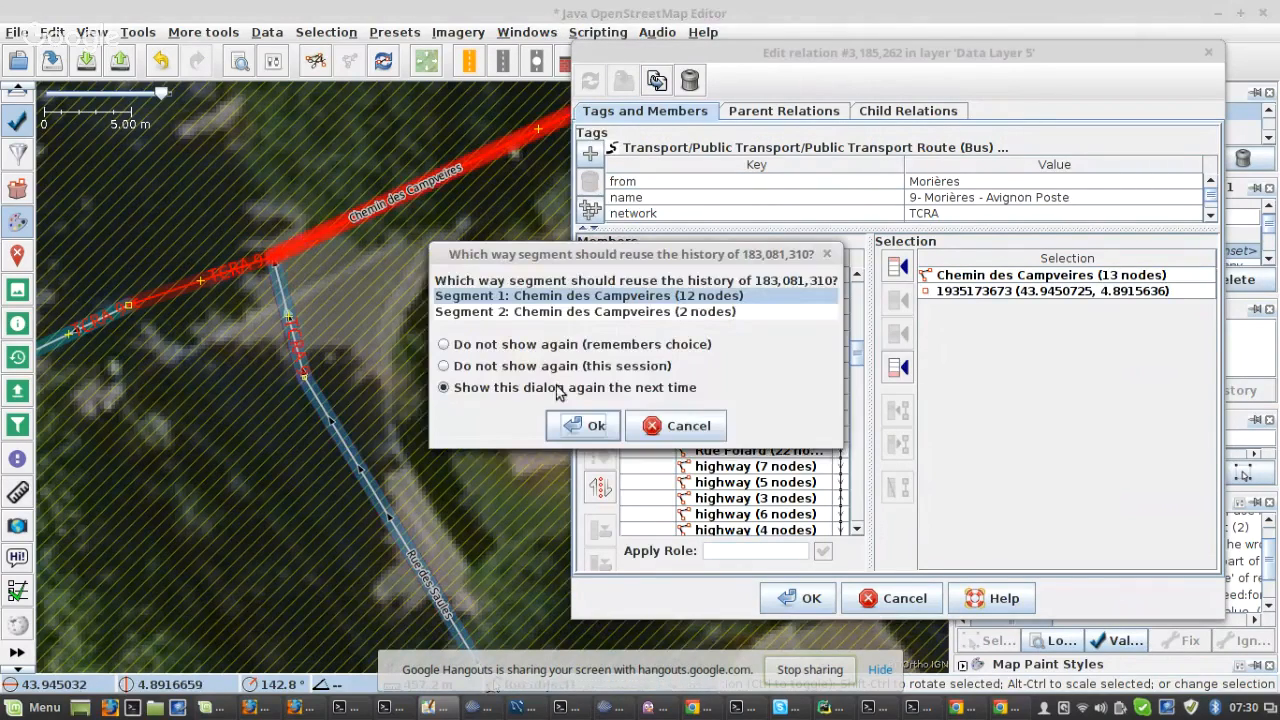
left_click(590, 426)
- Insert the 12-node Chemin des Campveires segment before Avenue Agricol Perdiguier and save the relation
left_click(341, 259)
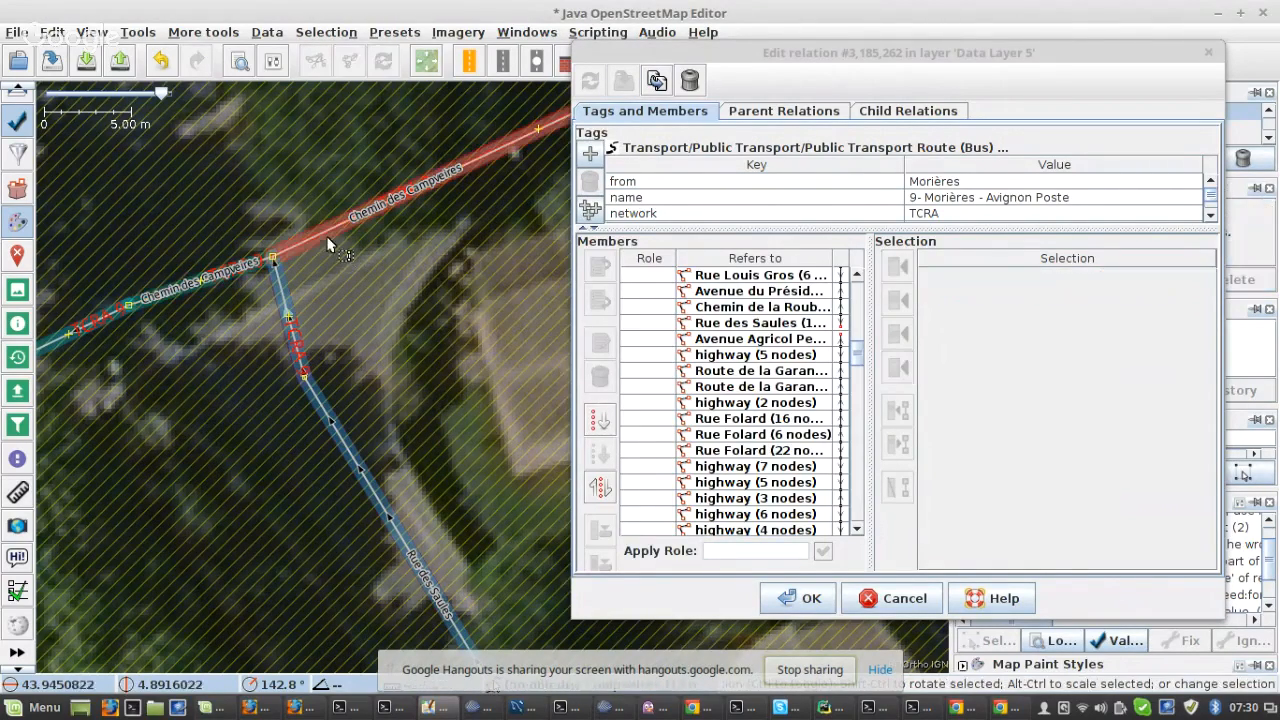
left_click(337, 237)
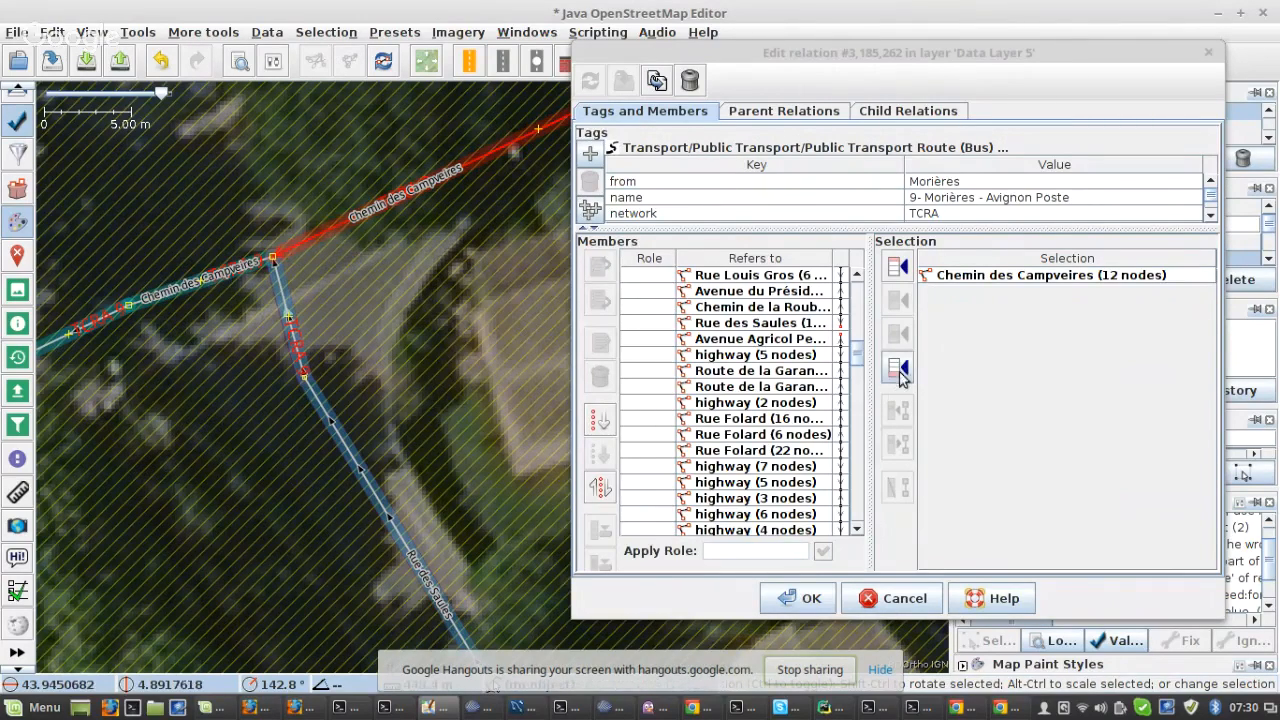
left_click(838, 340)
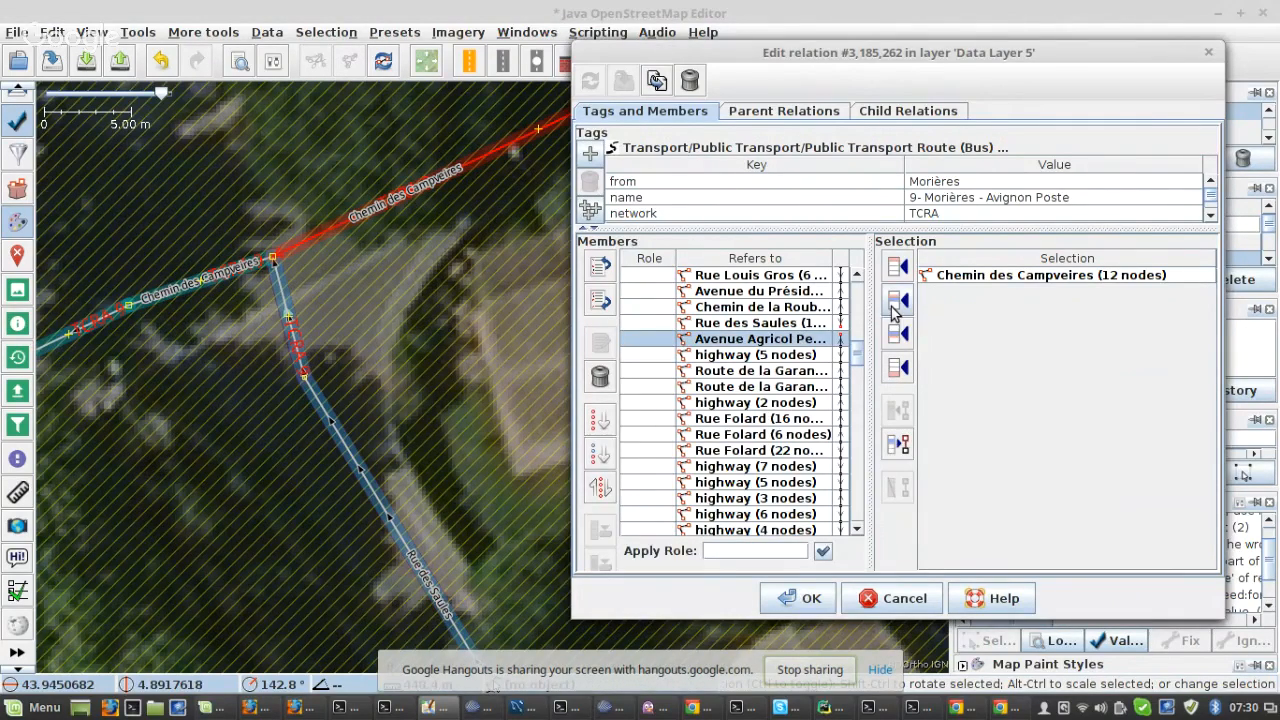
left_click(894, 304)
left_click(805, 599)
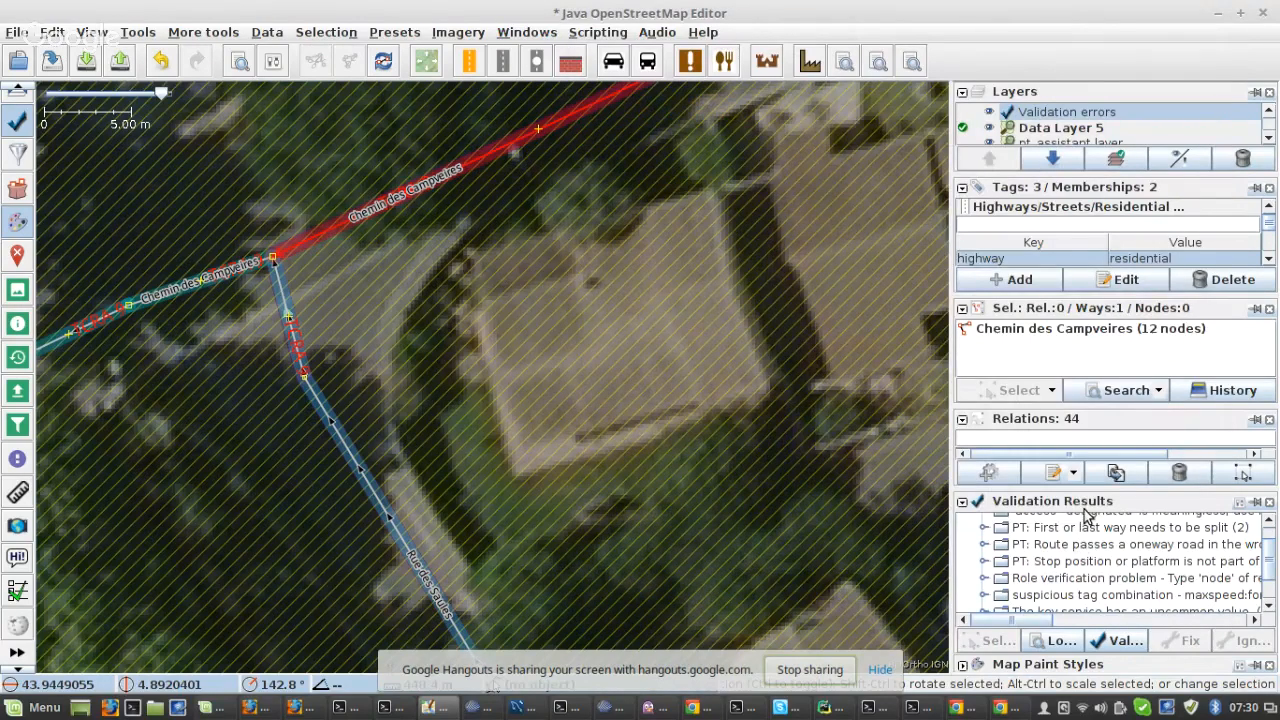
- Open the Morières - Avignon Poste relation from its first oneway warning and remove the 16-node Rue Folard, 6-node Route de la Garance and 2-node highway
left_click(985, 544)
left_click(1083, 562)
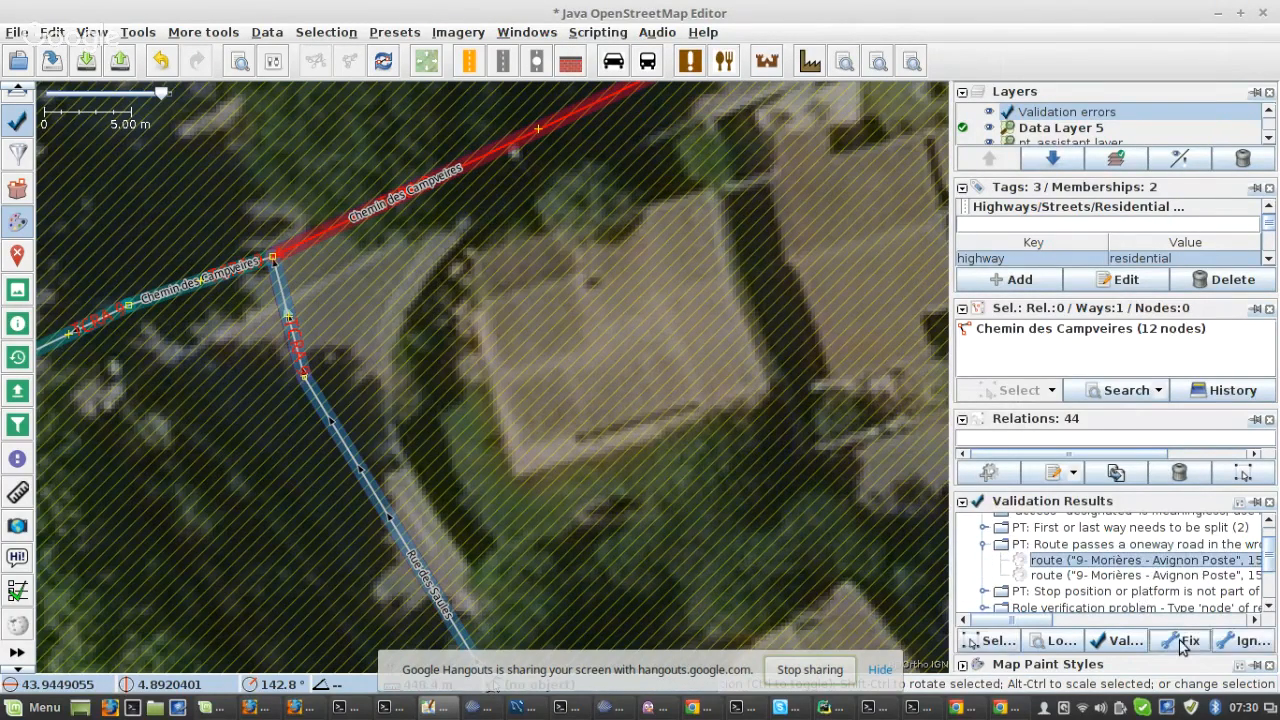
left_click(1182, 641)
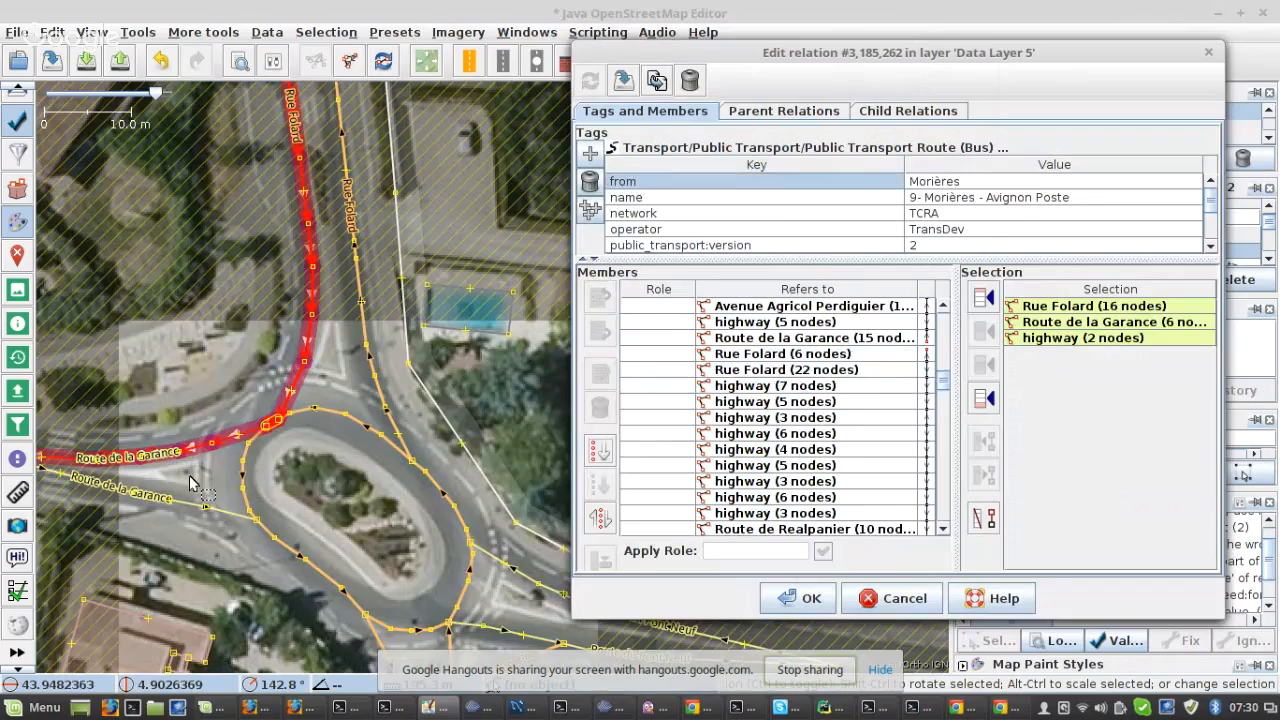
- Insert the 4-node Route de la Garance, the four 5-node roundabout highways and the 15-node Rue Folard before the 6-node Rue Folard
left_click(228, 517)
left_click(265, 537, "shift")
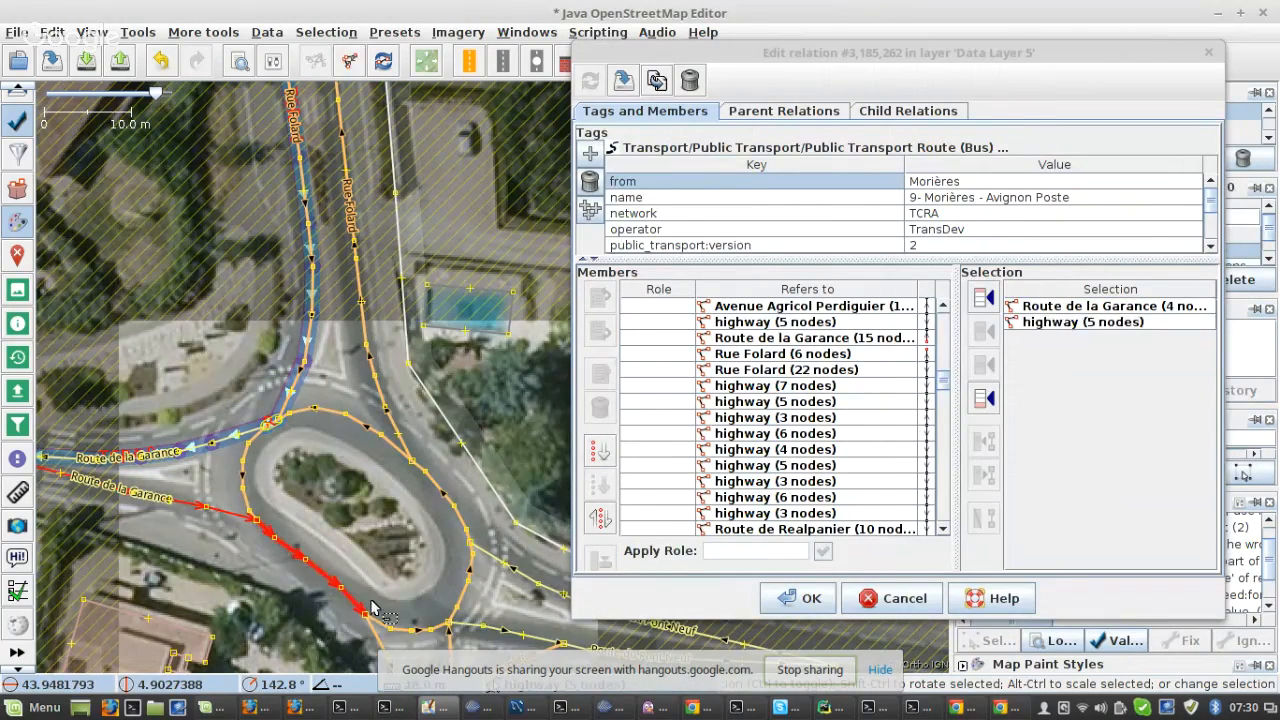
left_click(400, 630, "shift")
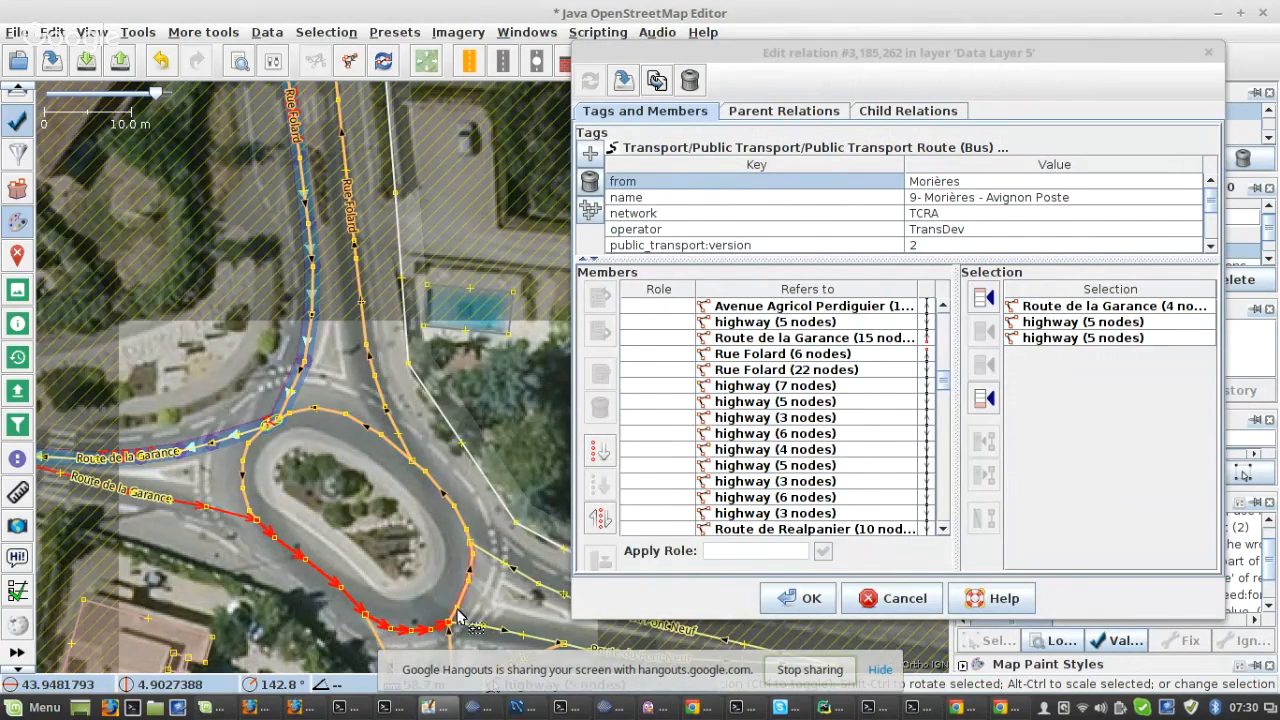
left_click(469, 560, "shift")
left_click(474, 536, "shift")
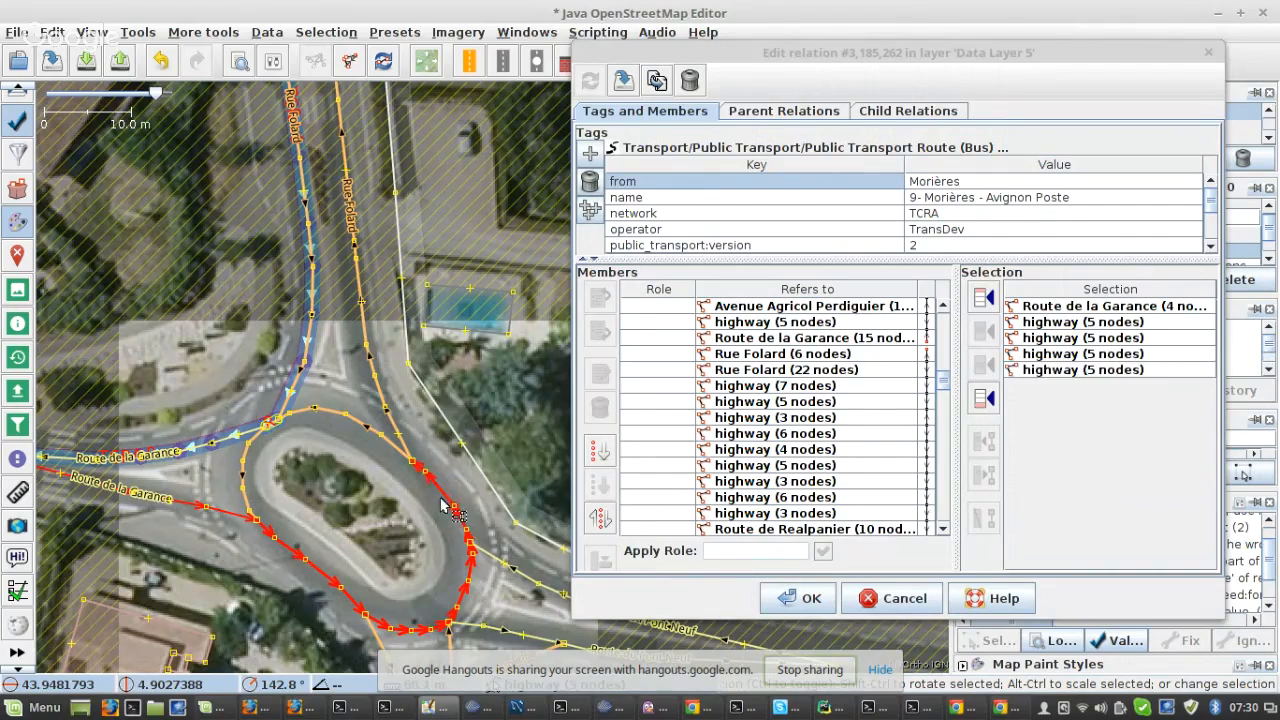
left_click(408, 454, "shift")
scroll(418, 490, "down", 4)
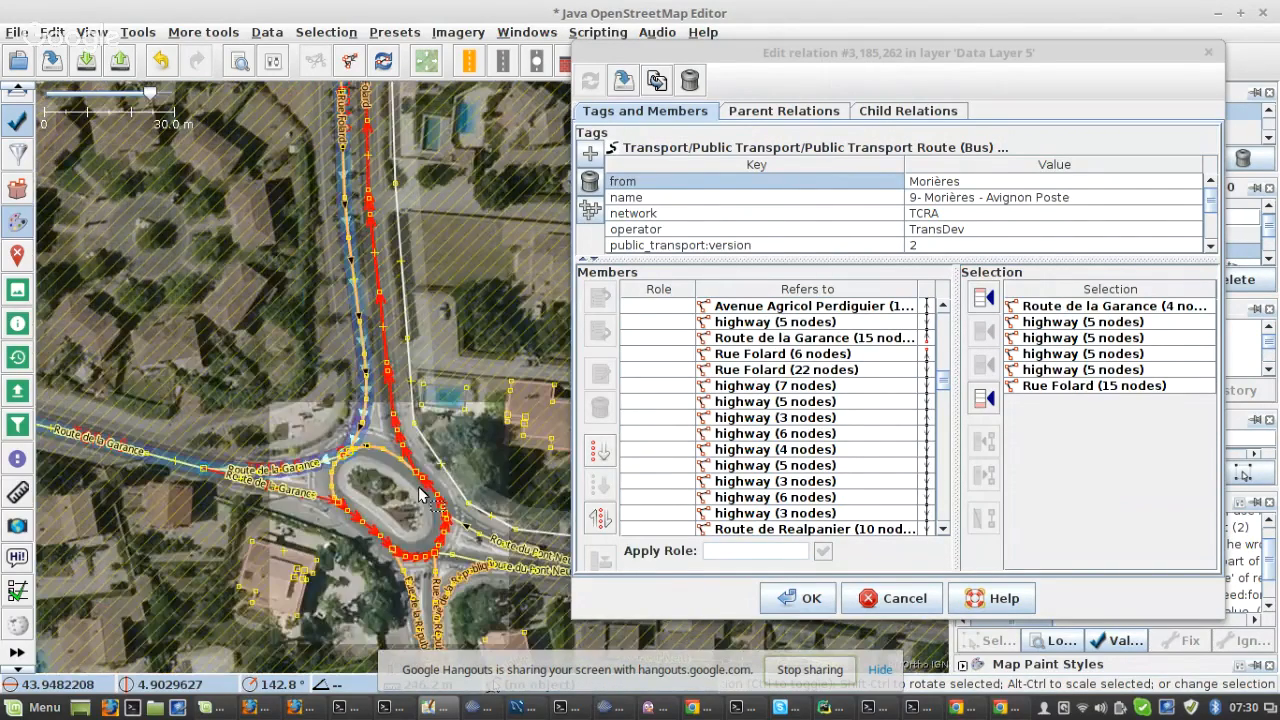
left_click(908, 355)
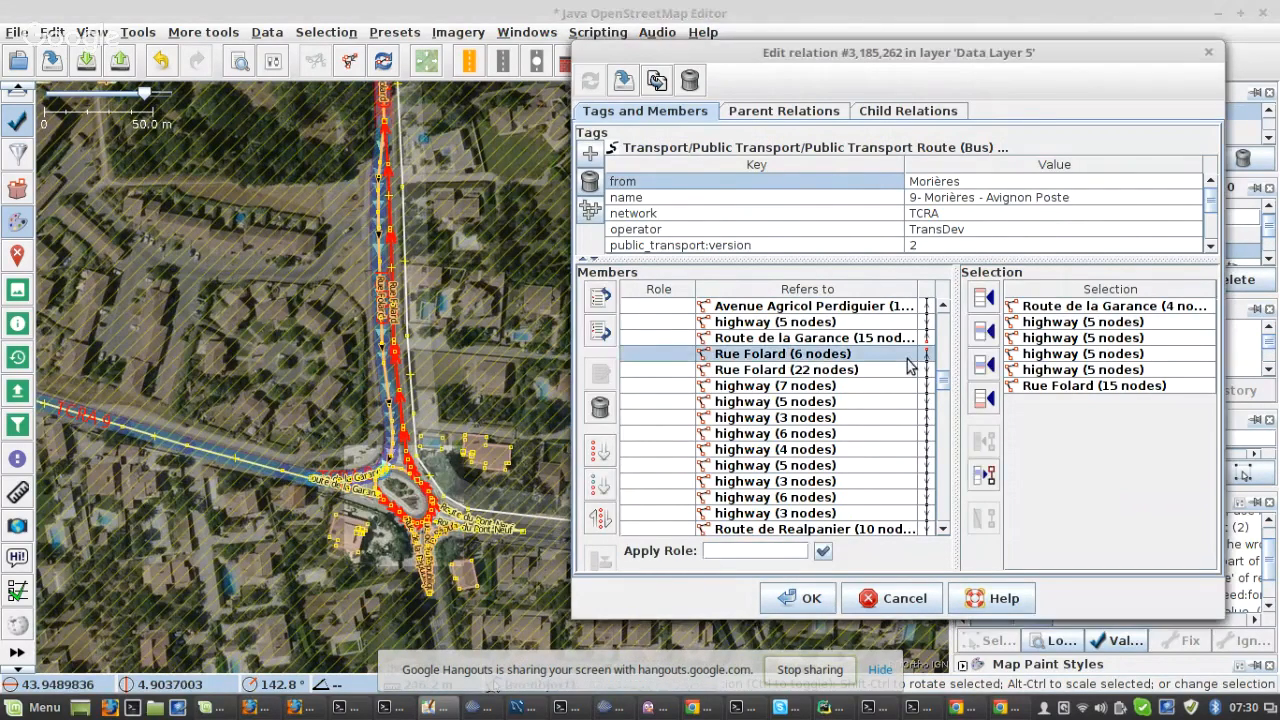
left_click(982, 333)
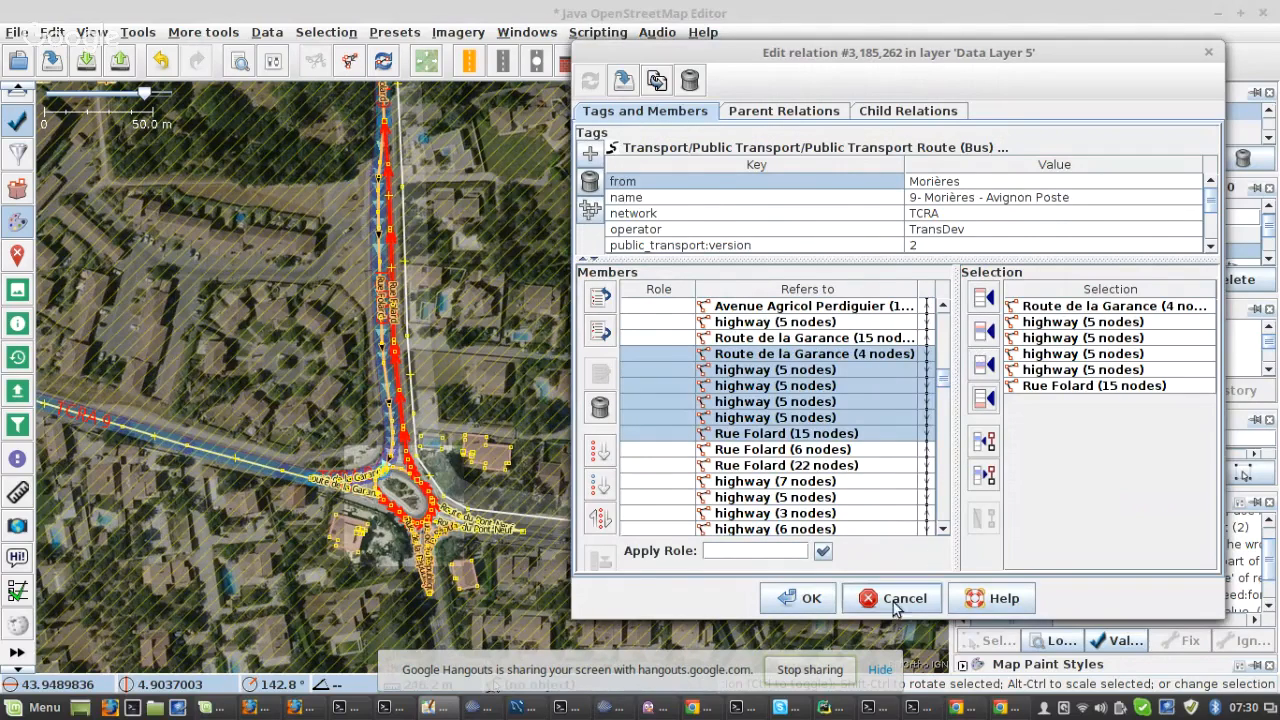
- Check where the 15-node Route de la Garance meets the inserted ways and save the relation
left_click(347, 490)
scroll(347, 490, "up", 4)
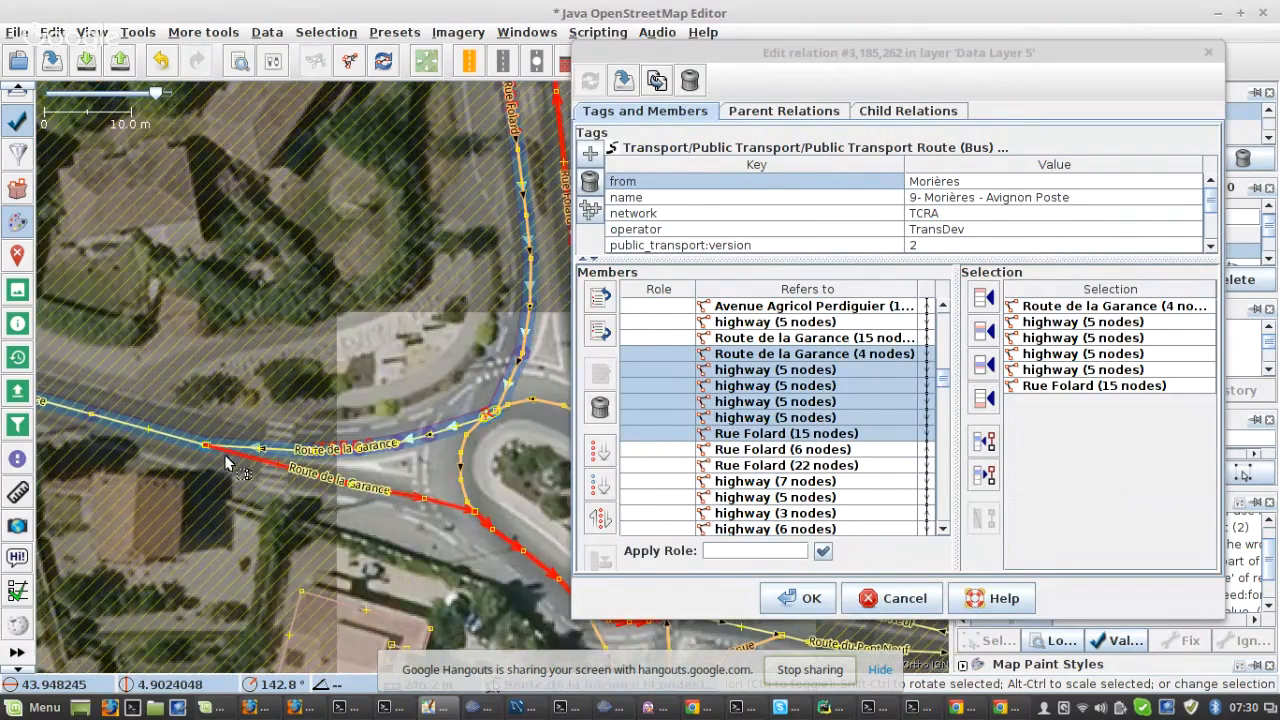
left_click(180, 438)
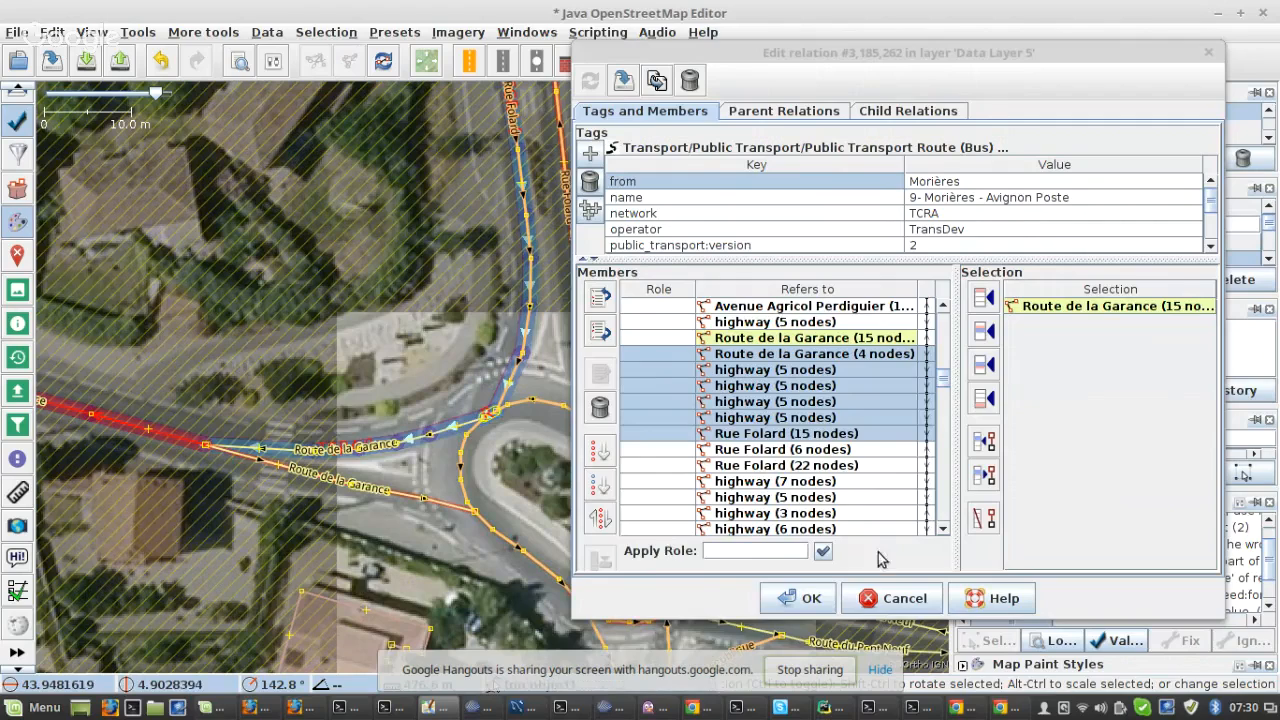
left_click(789, 598)
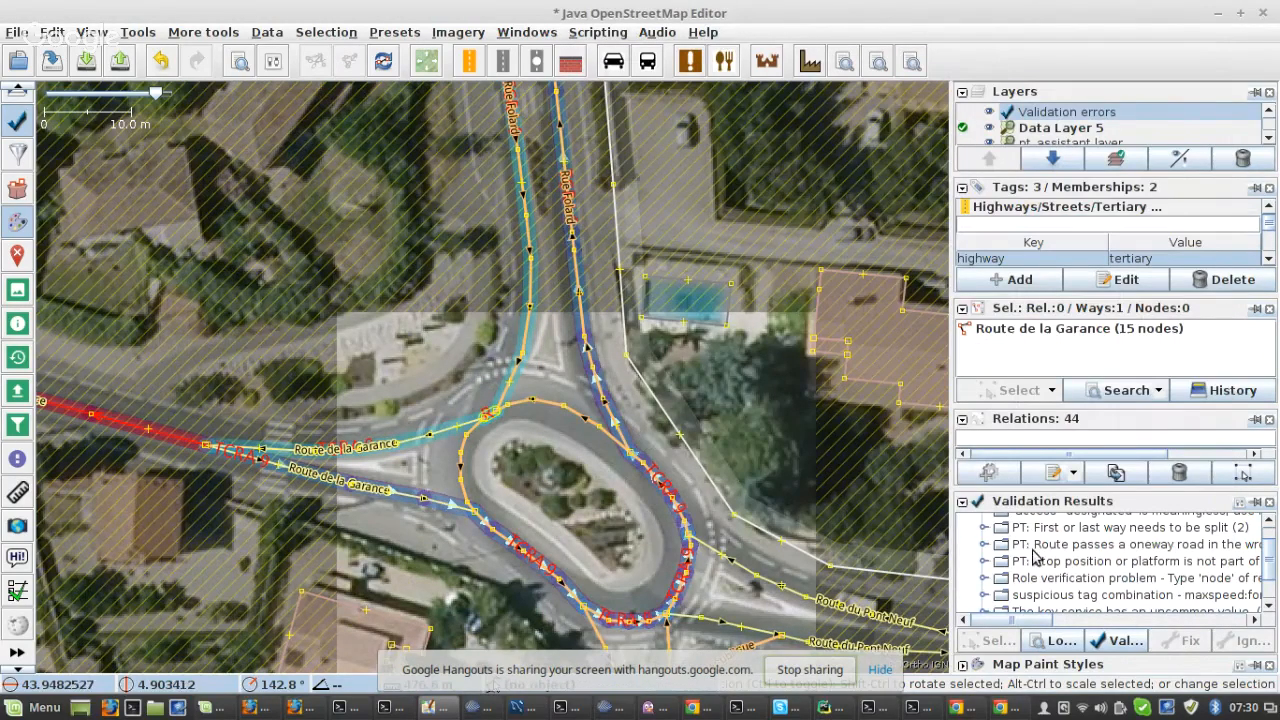
- Open the relation from its remaining oneway warning and remove the eight flagged members between Rue René Cassin and Chemin du Pont des Deux Eaux
left_click(984, 544)
left_click(1045, 561)
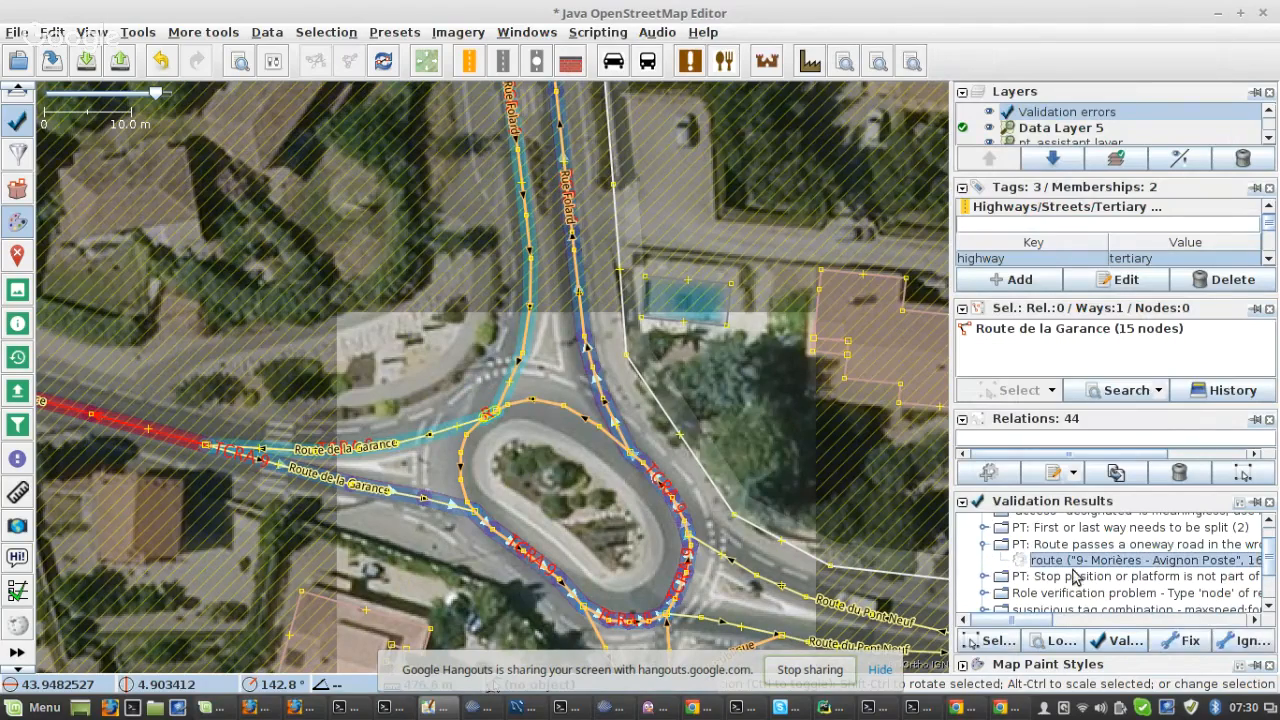
left_click(1178, 641)
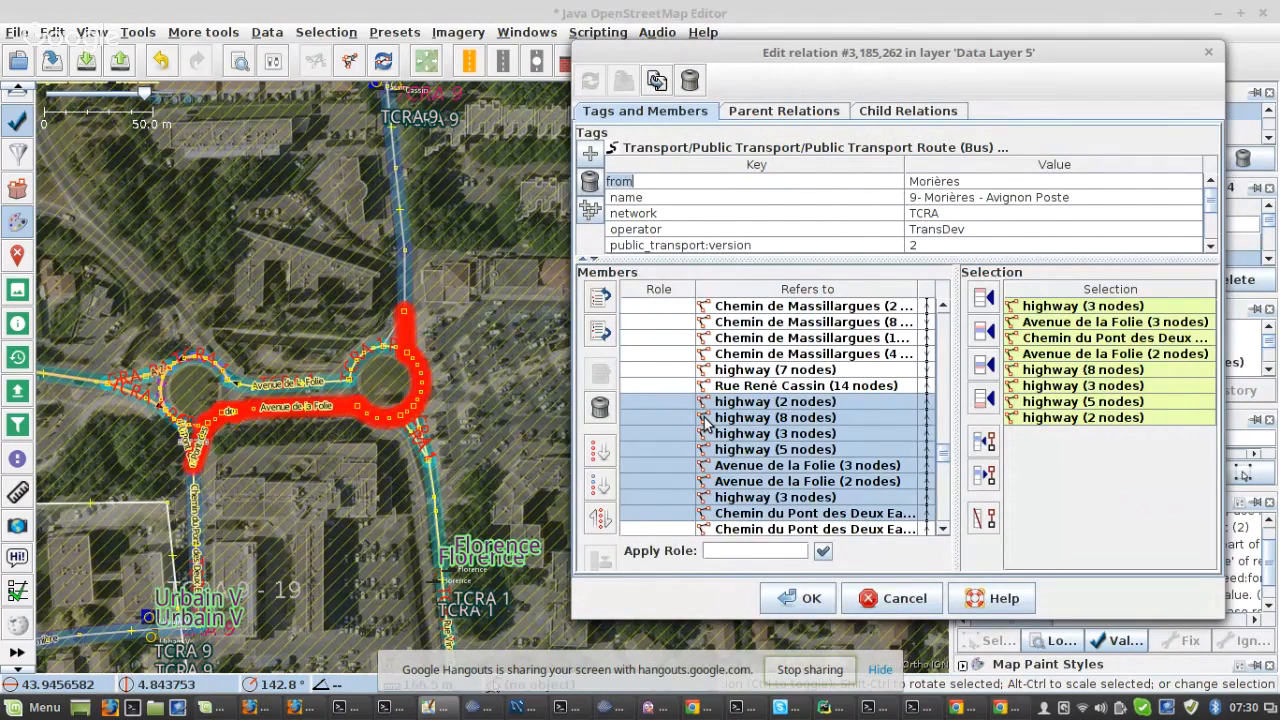
left_click(600, 407)
- Select the replacement path from Rue René Cassin: the 2- and 6-node highways, the 4-node Avenue de la Folie and the 8-node highway
scroll(378, 352, "up", 2)
scroll(388, 332, "up", 4)
left_click(412, 325)
left_click(365, 362, "shift")
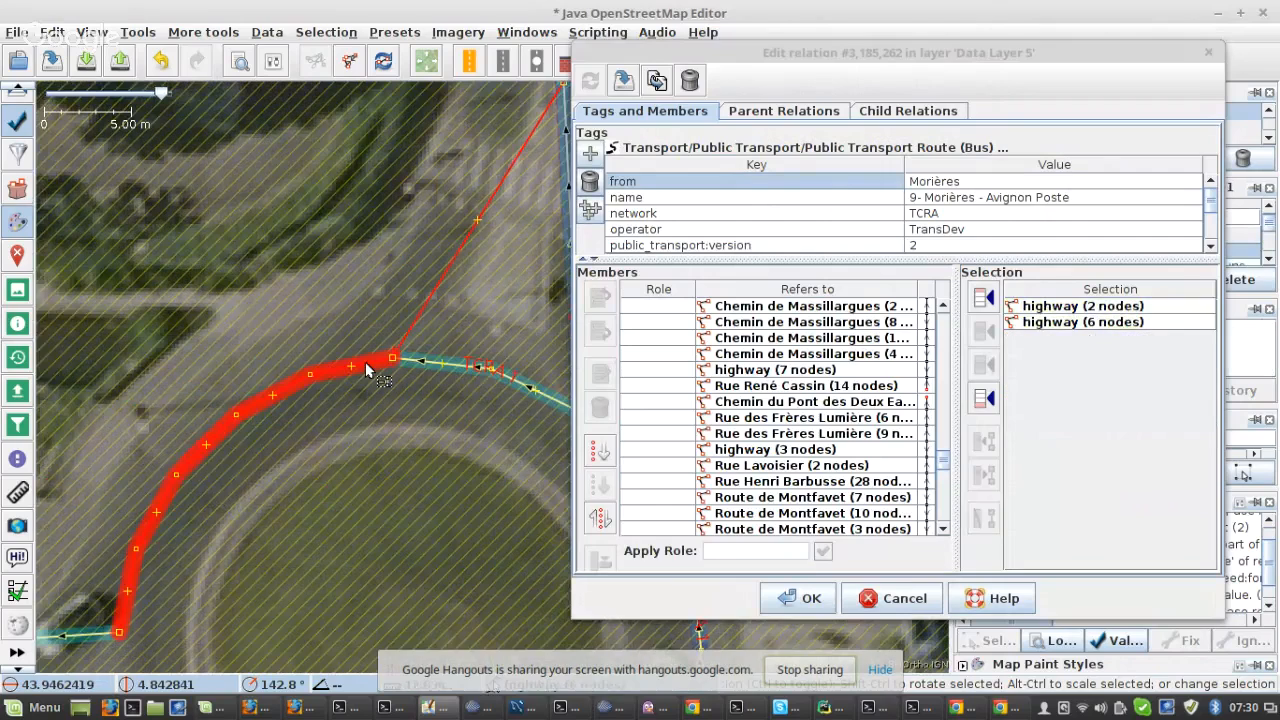
scroll(366, 370, "down", 5)
left_click(265, 465, "shift")
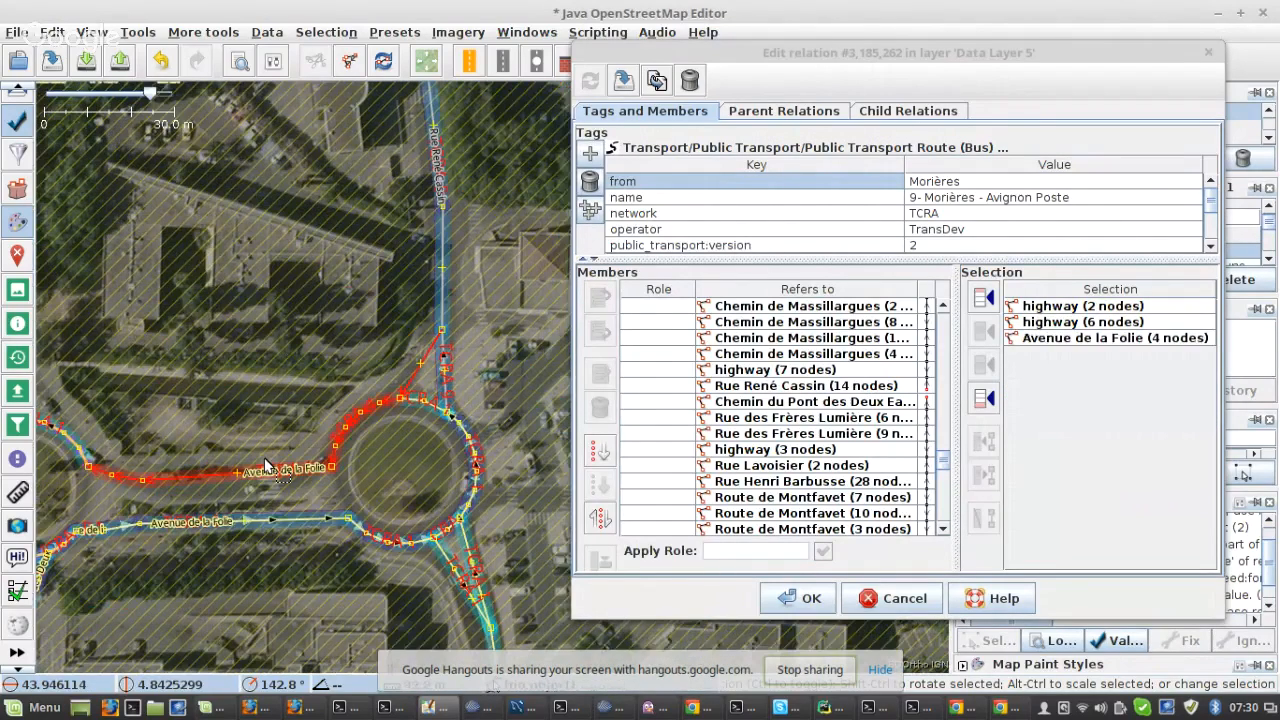
scroll(230, 452, "down", 3)
left_click(192, 440, "shift")
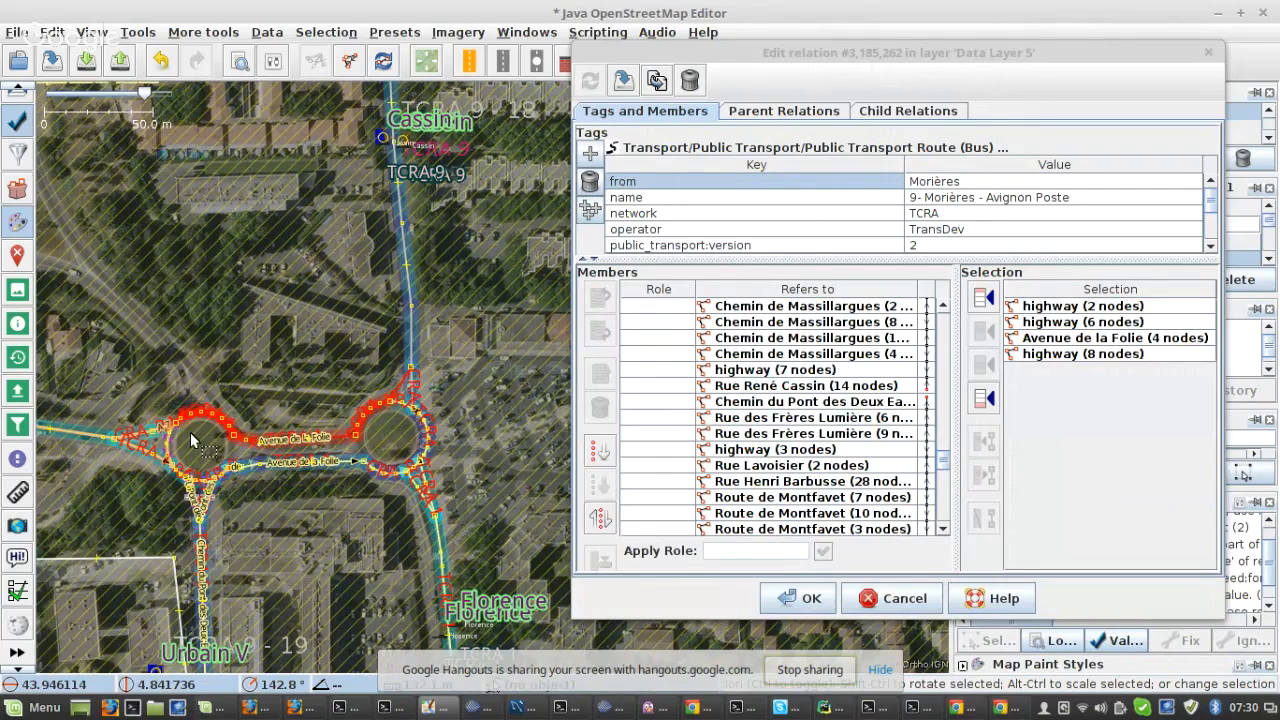
- Add the 5- and 4-node highways, Hôpital Urbain 5 and Chemin du Pont des Deux Eaux, and insert the whole path after Rue René Cassin
scroll(192, 440, "up", 4)
left_click(358, 430, "shift")
scroll(358, 430, "up", 2)
left_click(365, 452, "shift")
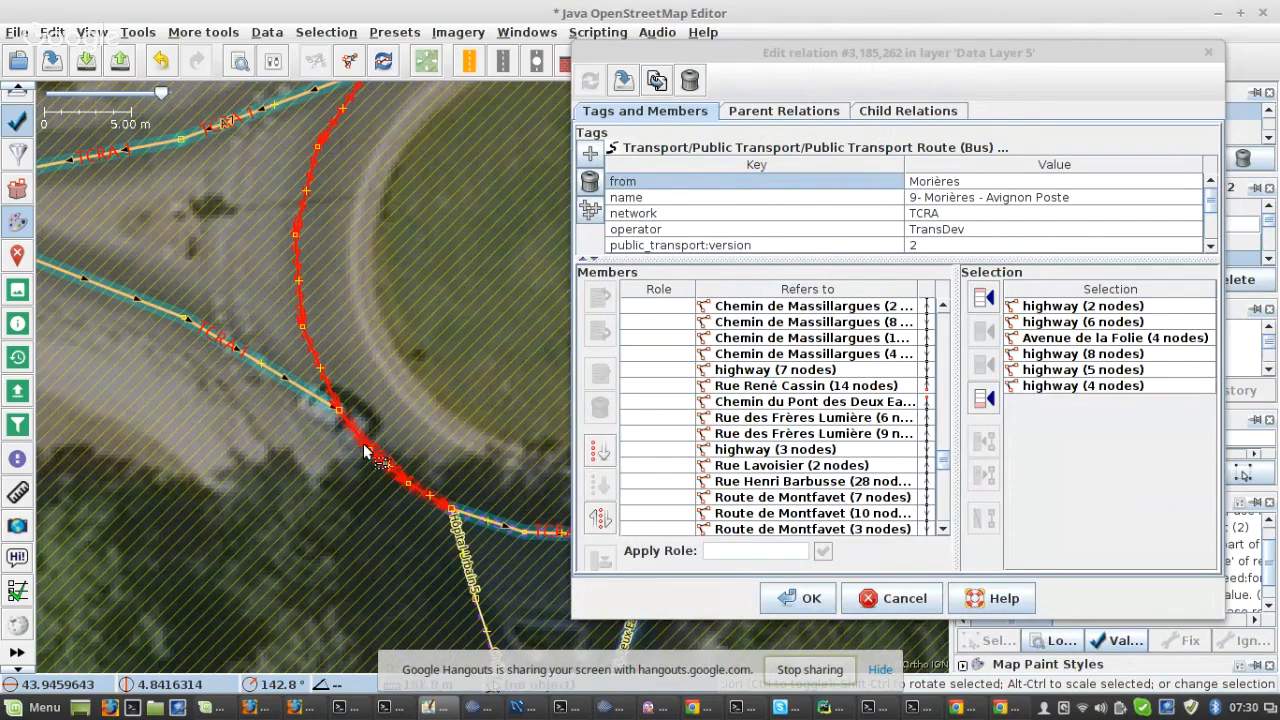
left_click(461, 537, "shift")
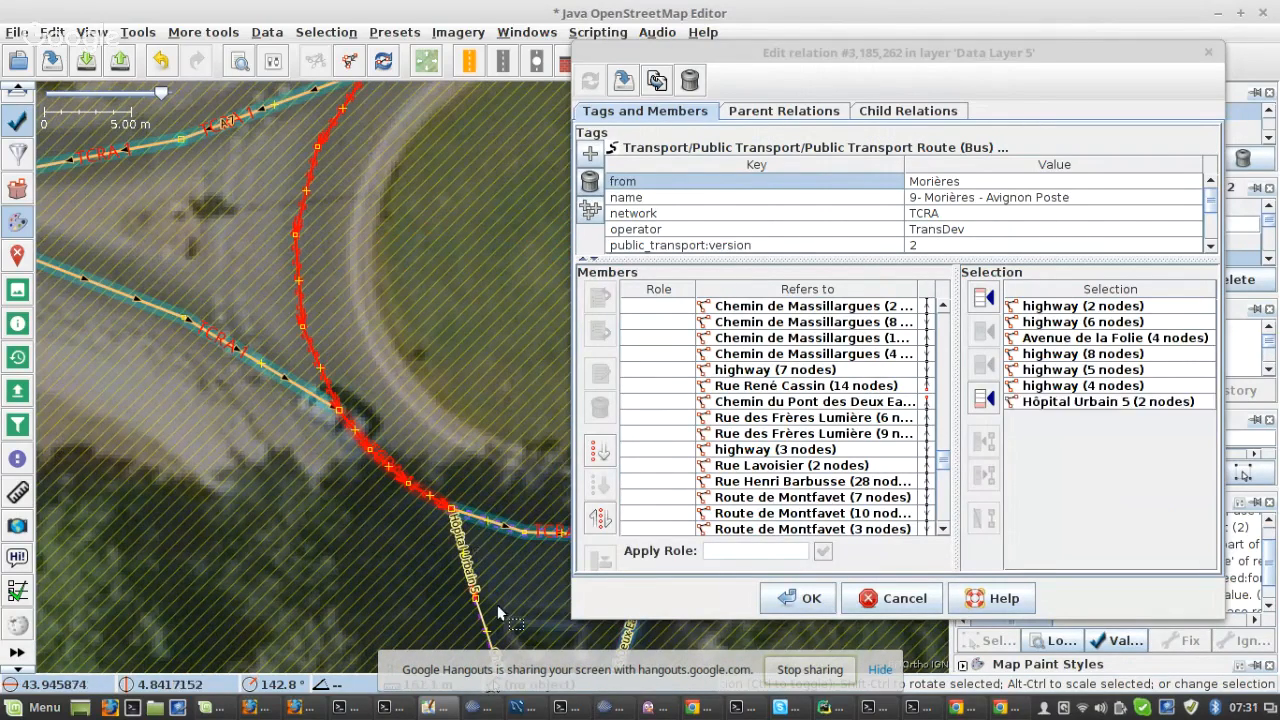
scroll(490, 620, "up", 2)
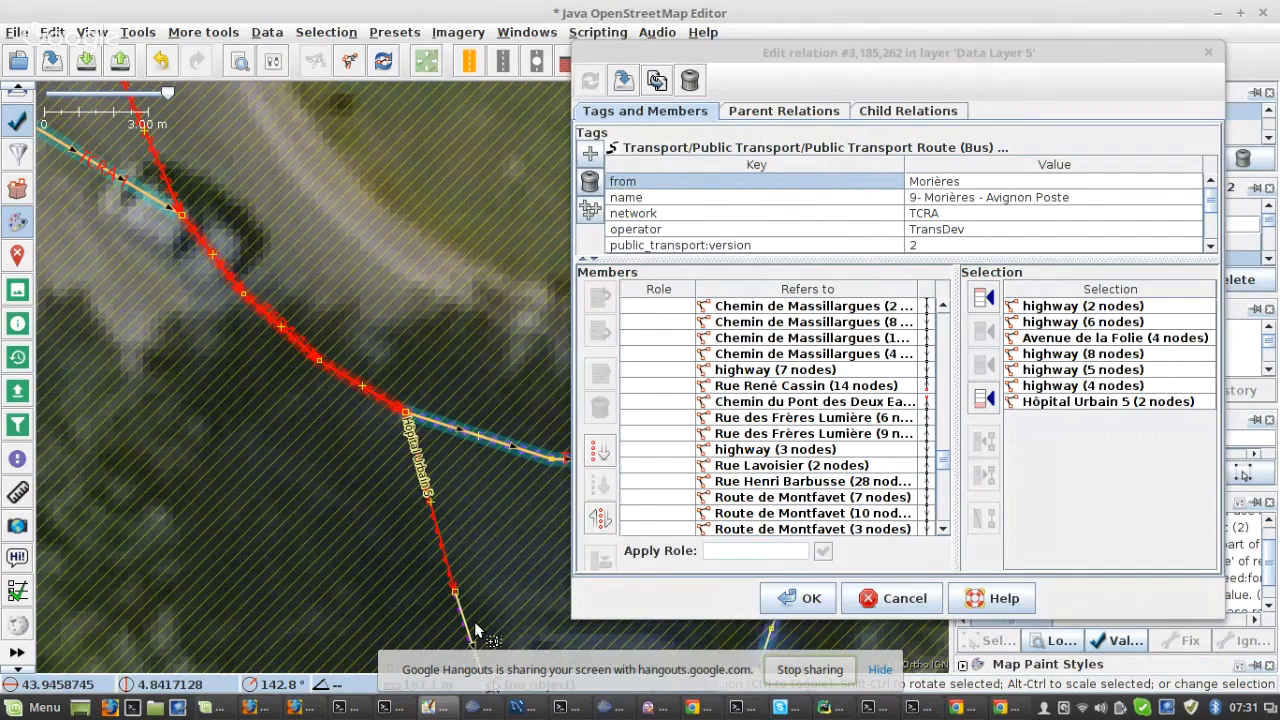
left_click(475, 630, "shift")
left_click_drag(945, 382, 880, 388)
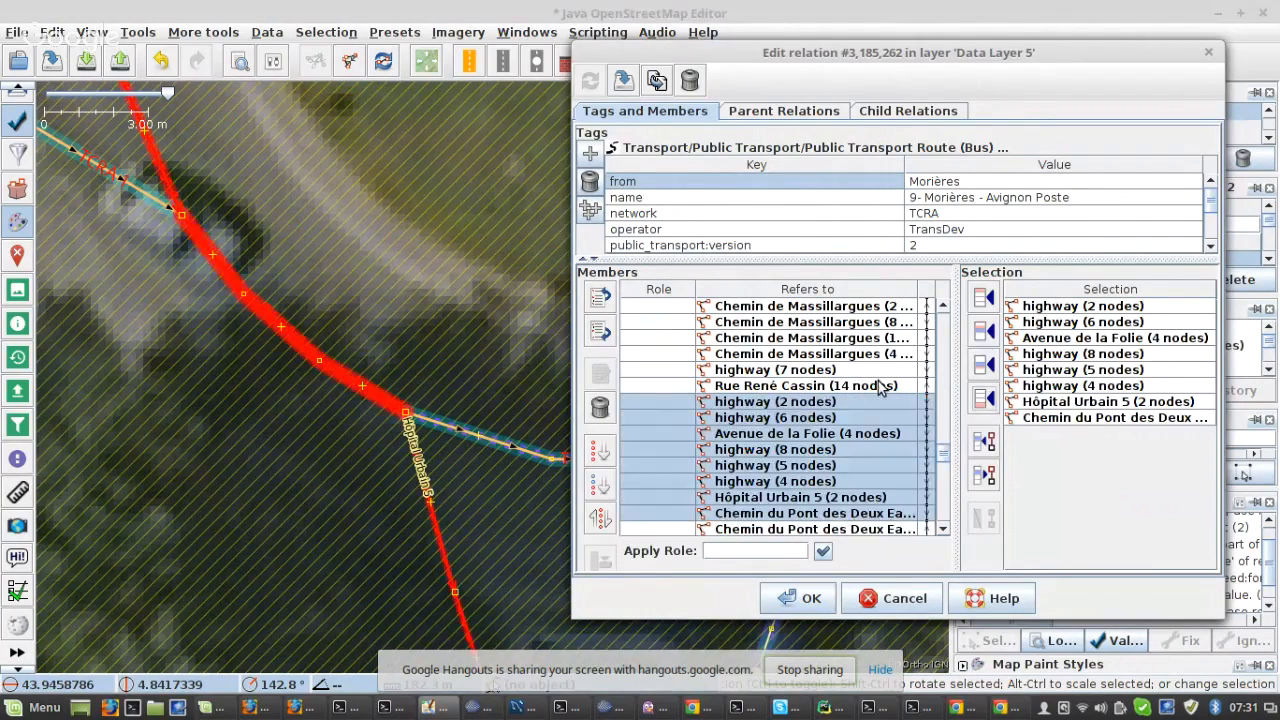
scroll(880, 388, "down", 1)
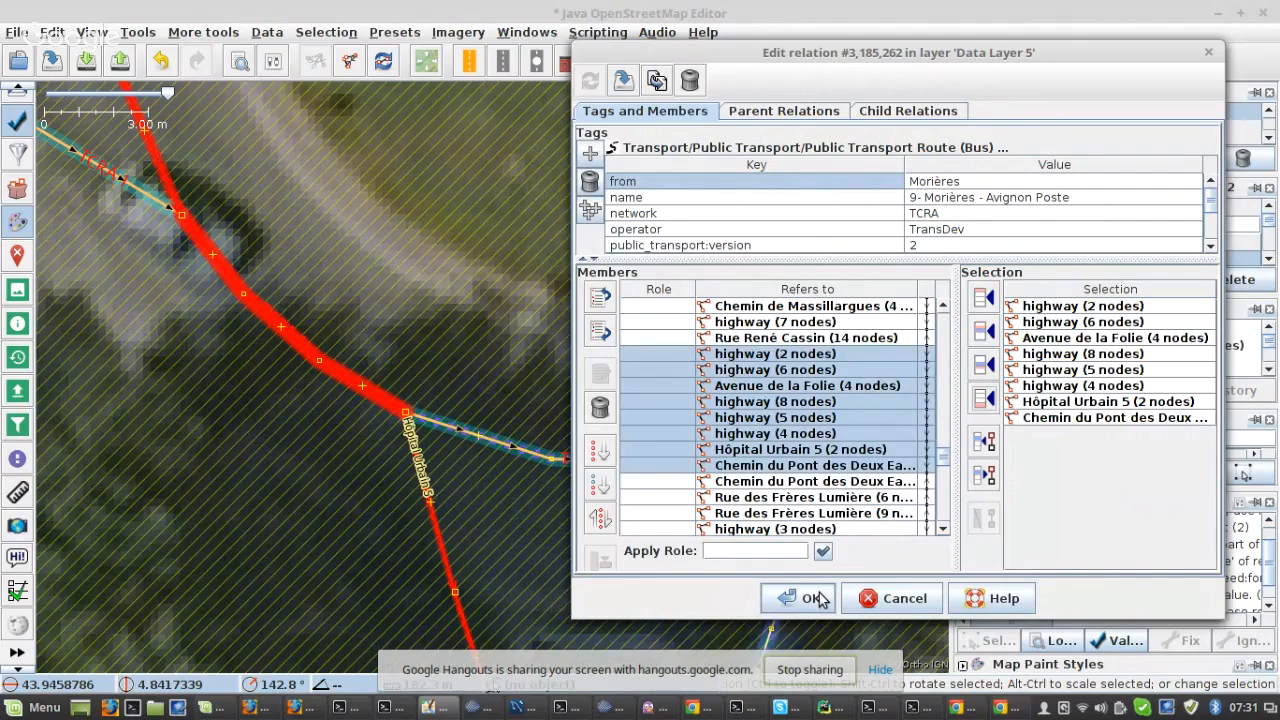
- Save the edited relation, review the automatic validation results and continue the upload despite the warnings
left_click(815, 598)
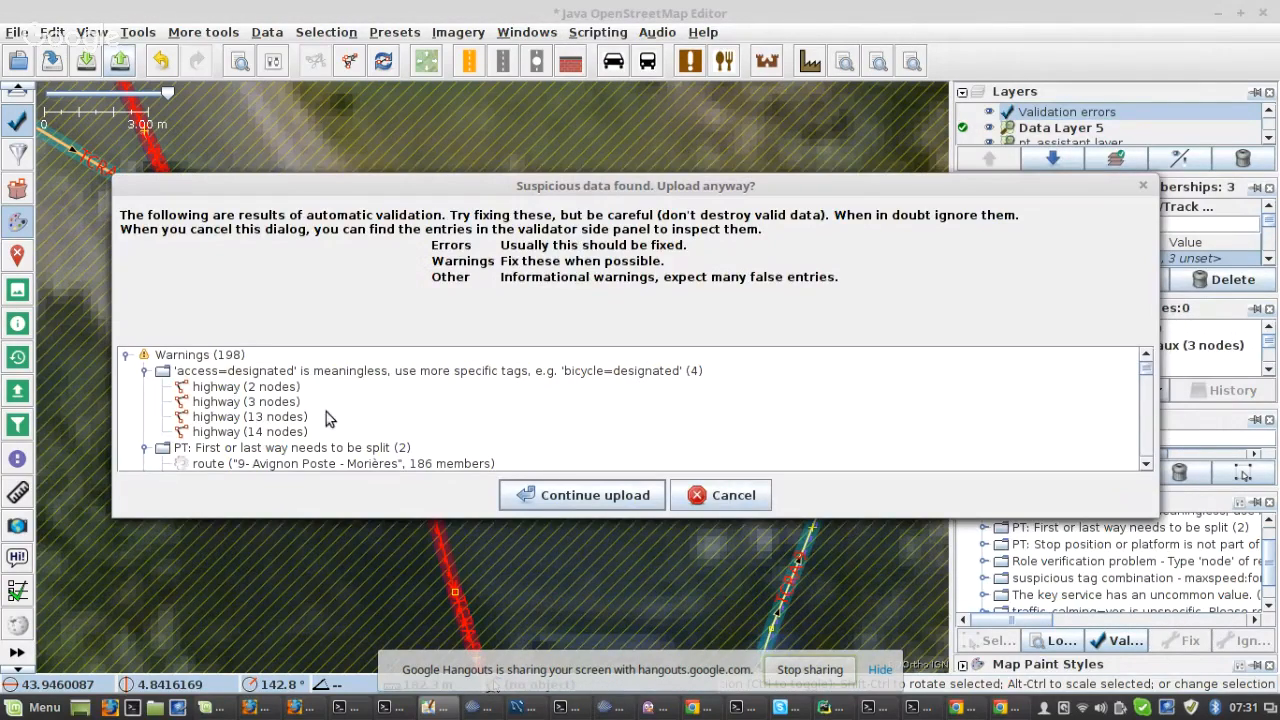
scroll(325, 418, "down", 2)
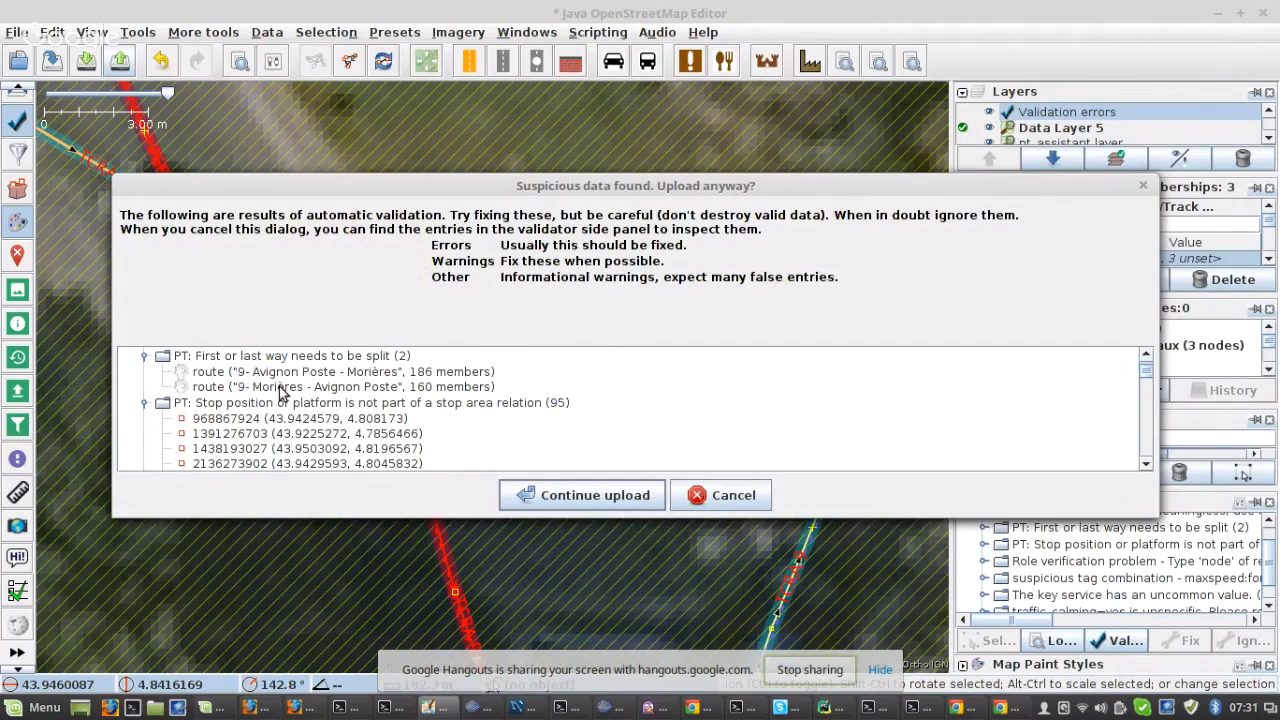
scroll(310, 424, "down", 1)
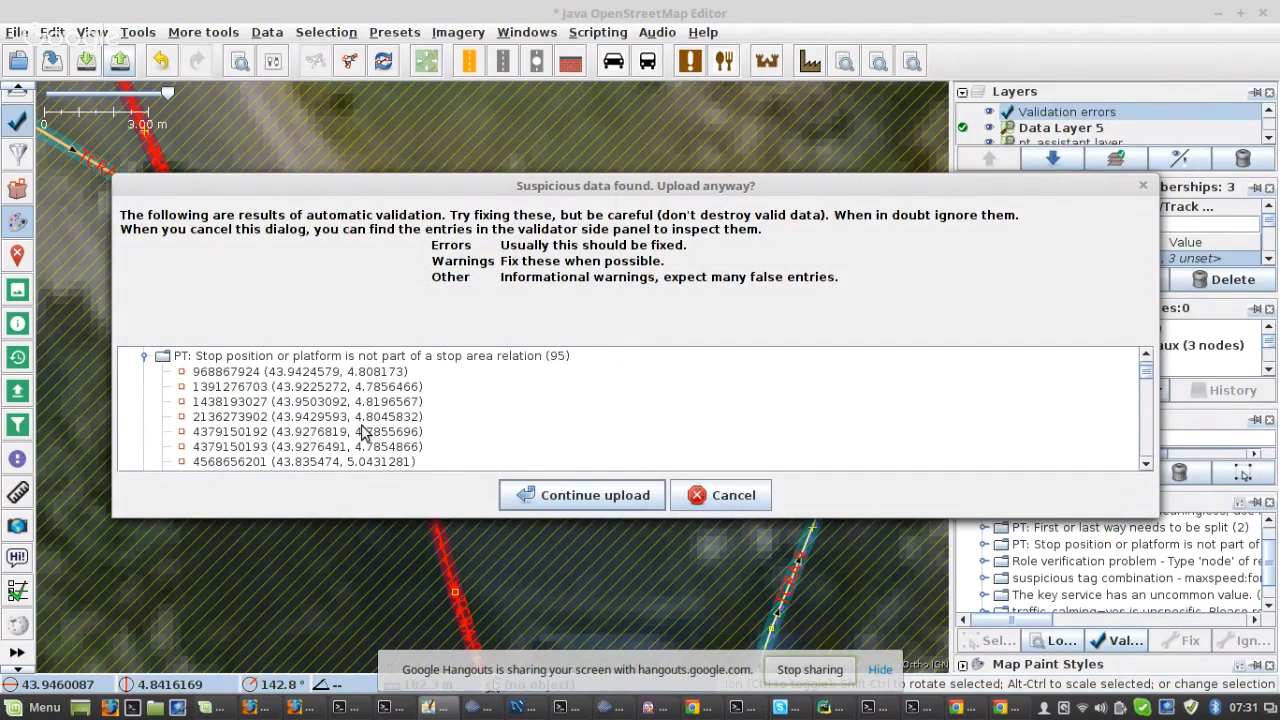
left_click(577, 496)
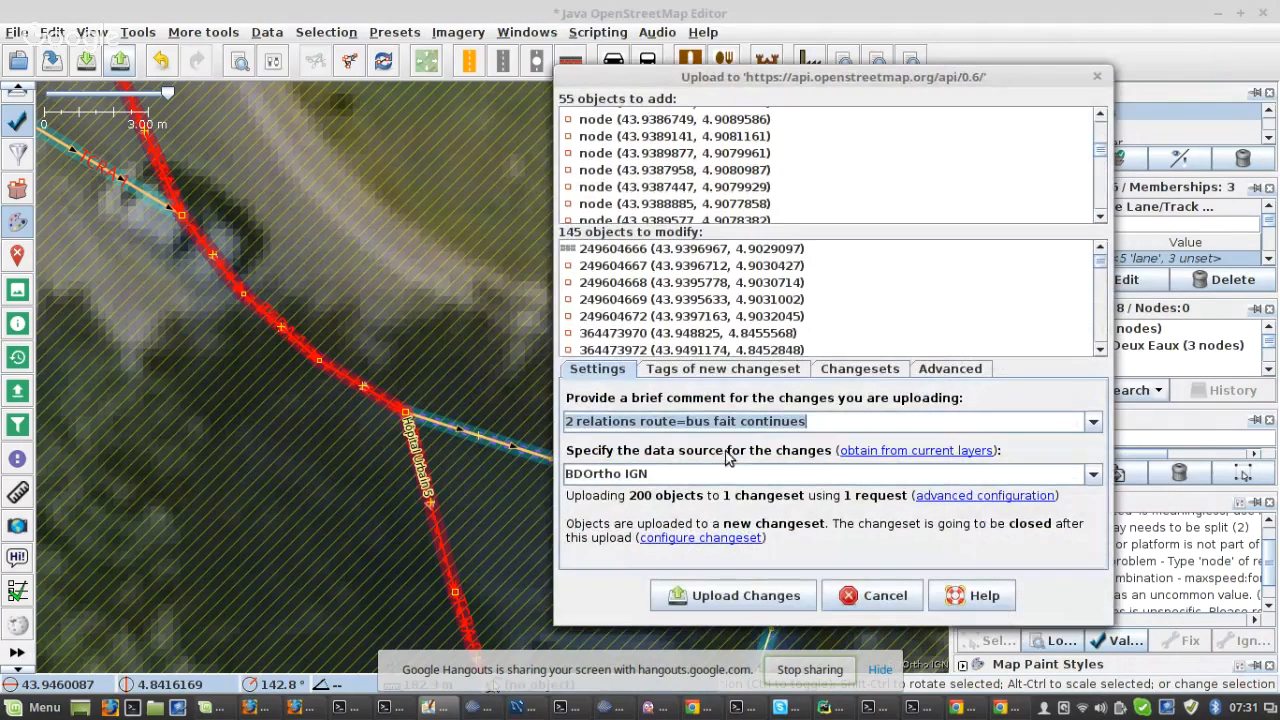
- Reuse the earlier changeset comment on converting the Avignon Poste - Jonquerettes route to public_transport:version=2 and set its line number to 9
left_click(1093, 427)
left_click(687, 443)
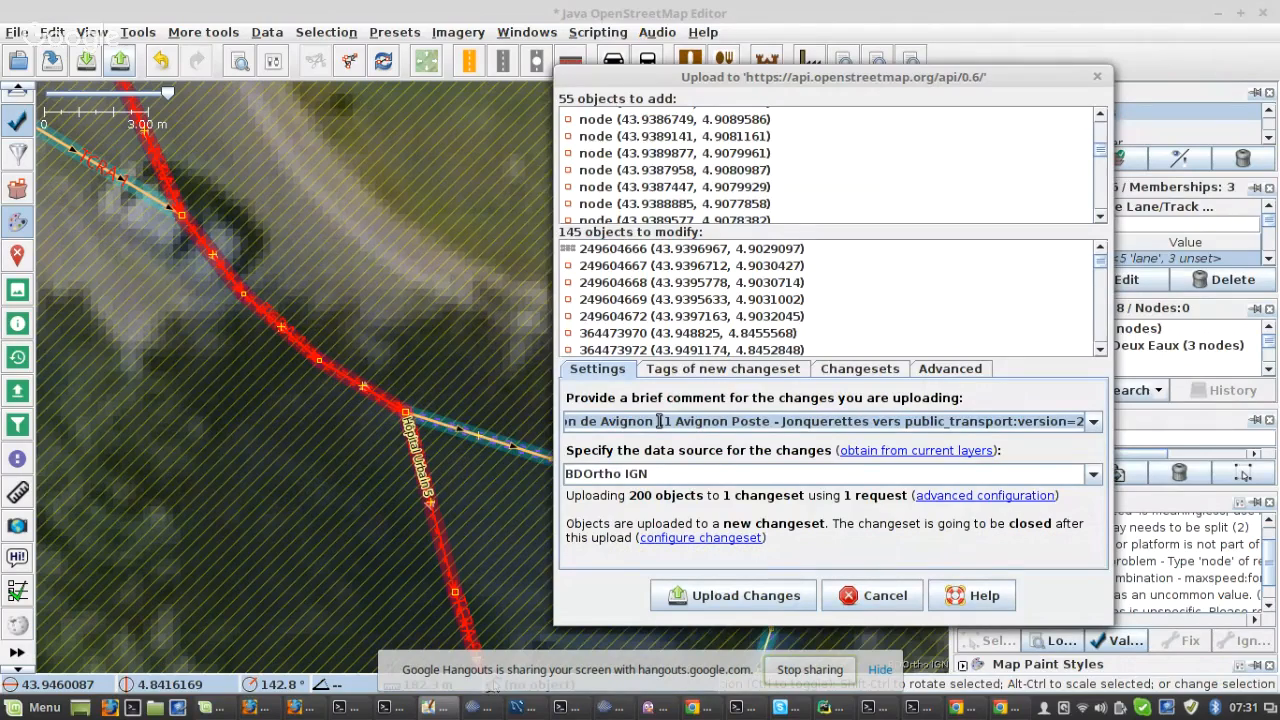
left_click(658, 421)
key("Delete")
type("9")
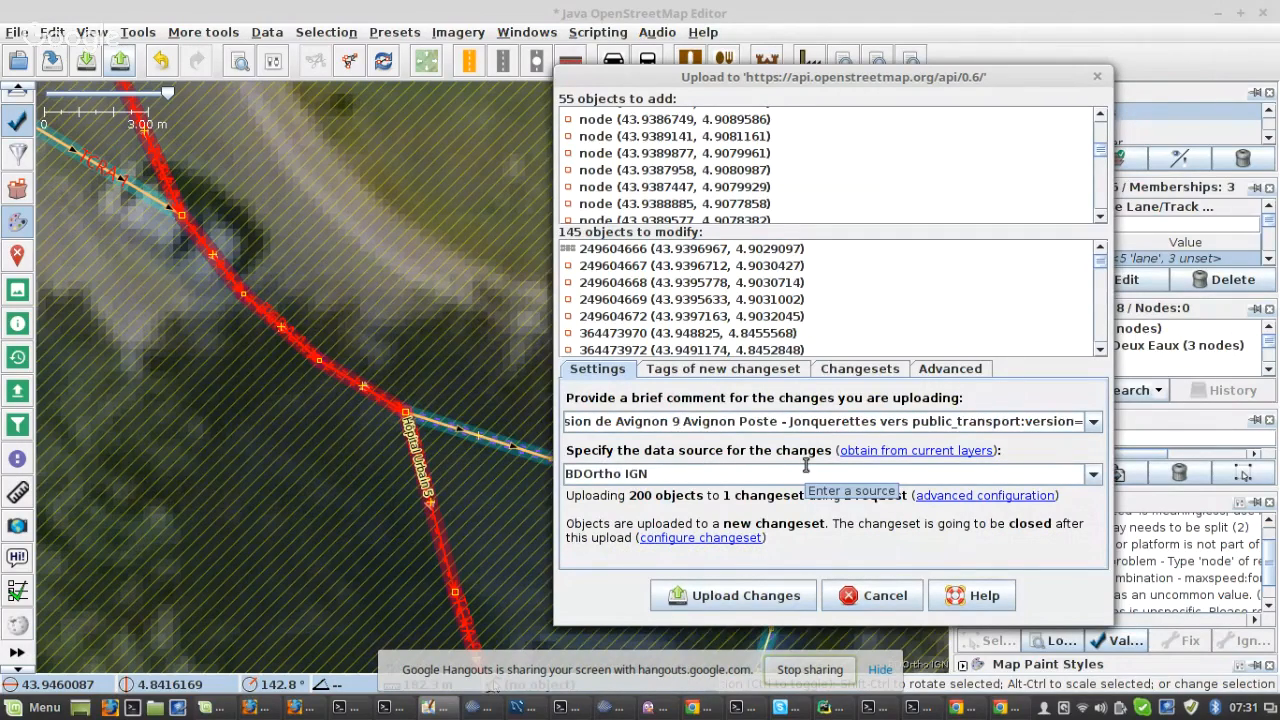
- Replace Jonquerettes with Morières in the changeset comment and upload the changes with BDOrtho IGN as source
key("ctrl+Right")
key("ctrl+shift+Right")
key("ctrl+shift+Right")
key("ctrl+shift+Left")
key("ctrl+shift+Left")
key("ctrl+shift+Right")
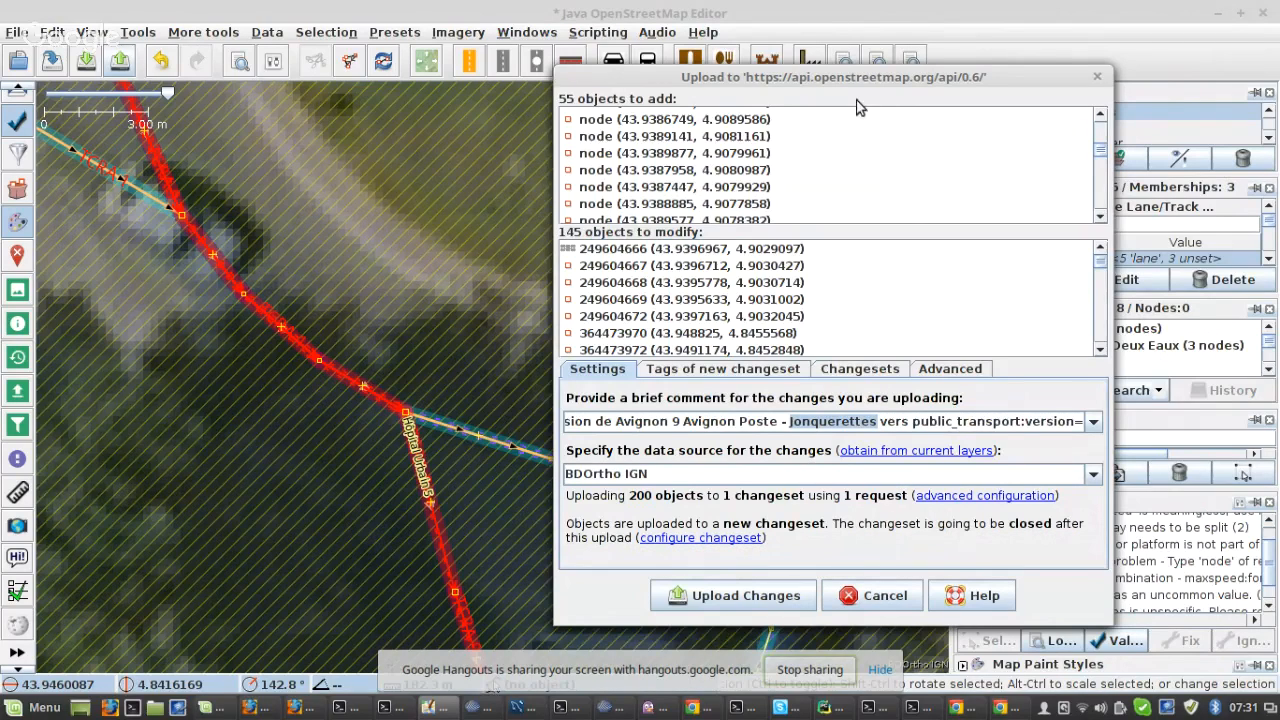
scroll(863, 168, "down", 5)
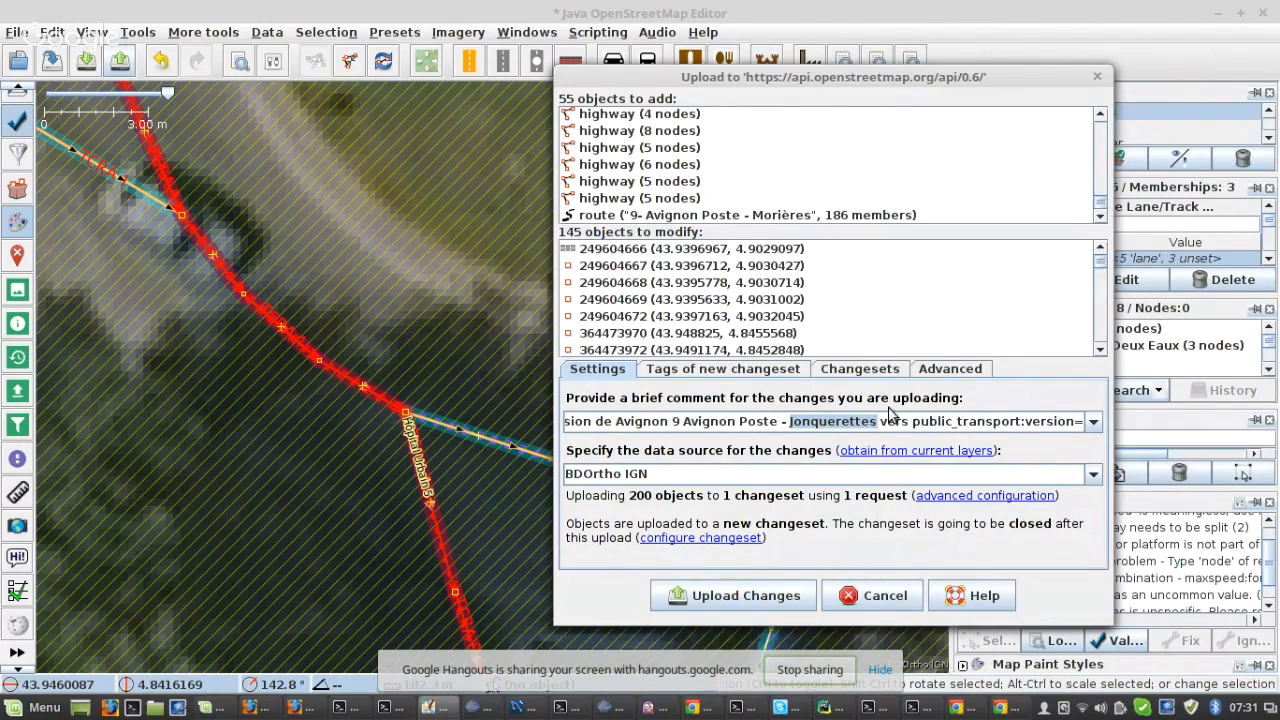
type("Mori")
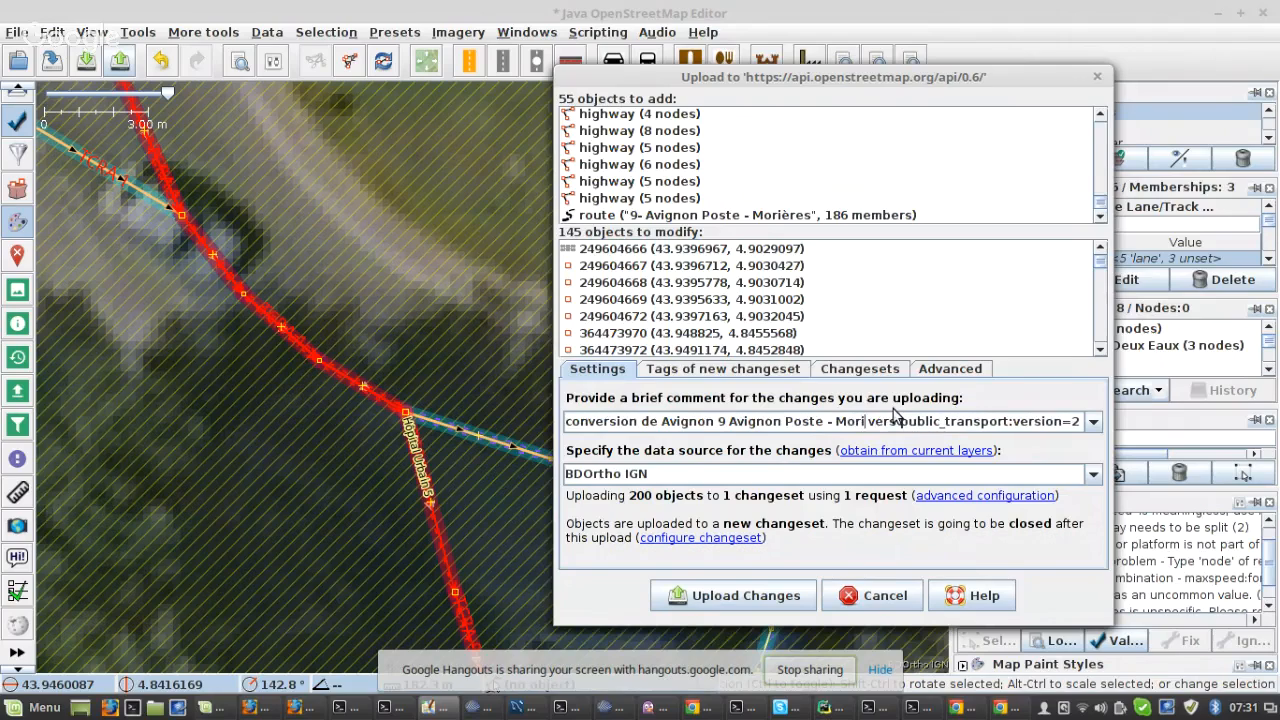
type("ères")
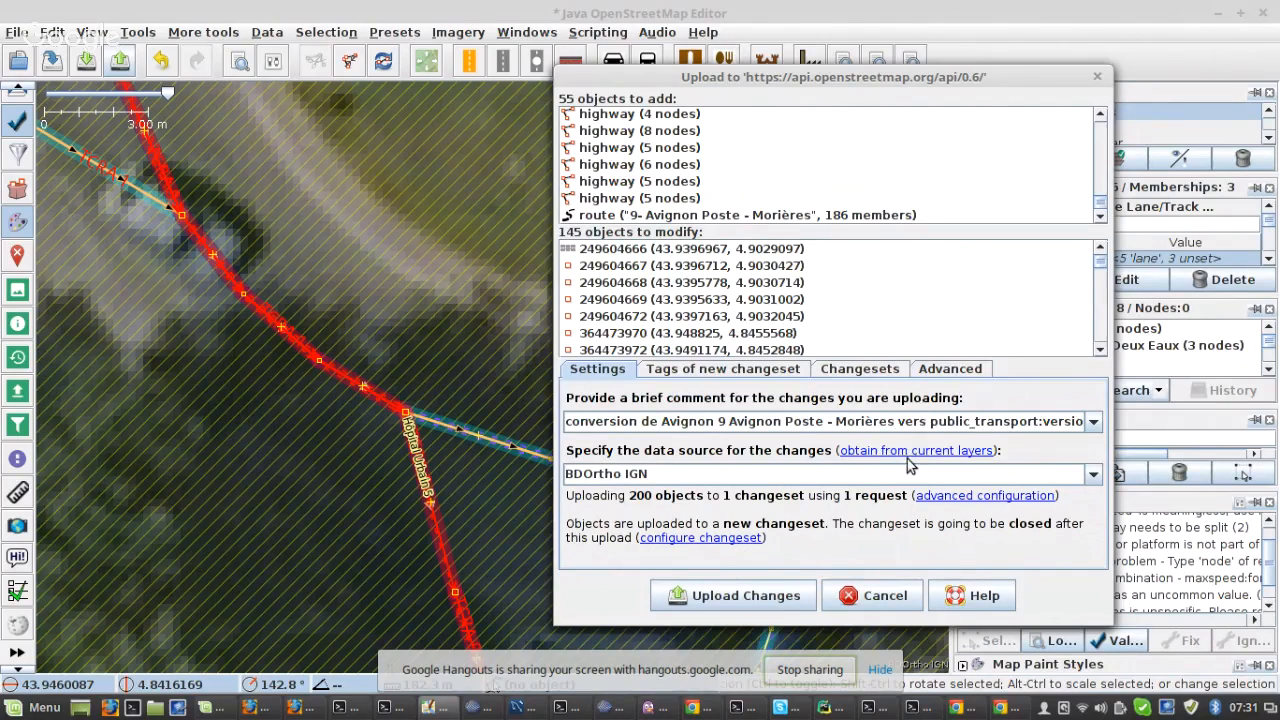
left_click(720, 597)
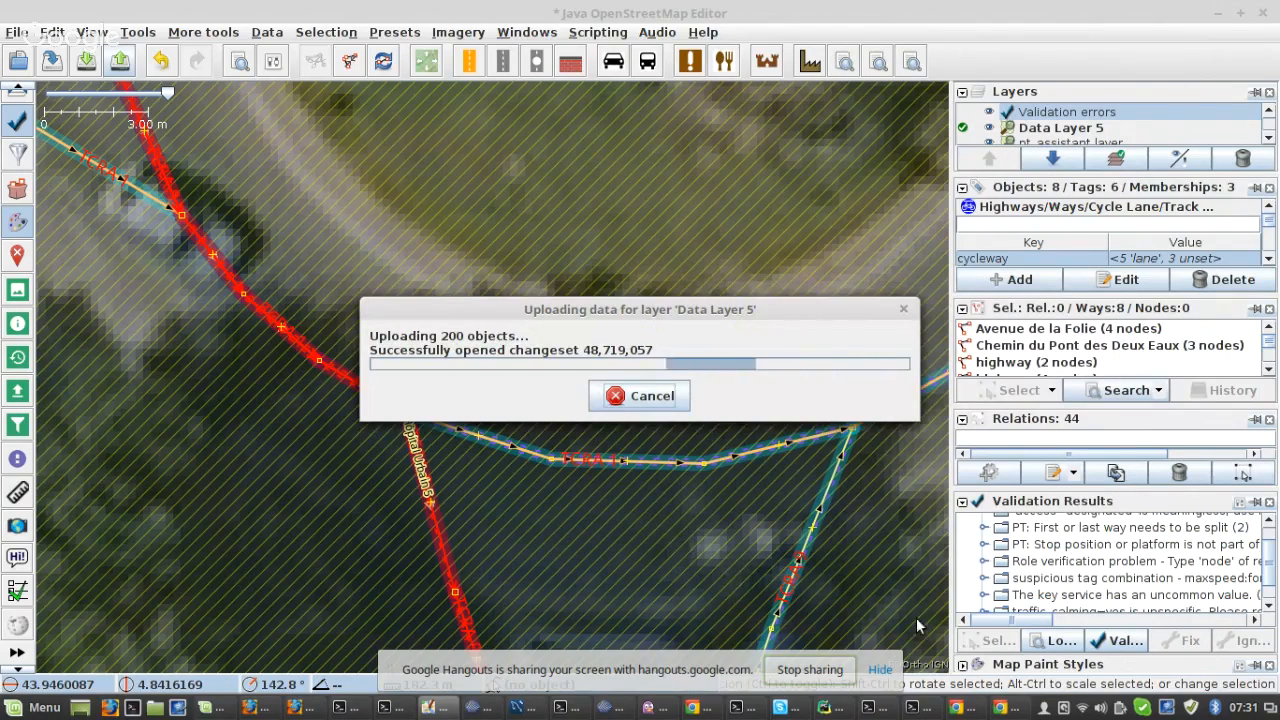
left_click(963, 705)
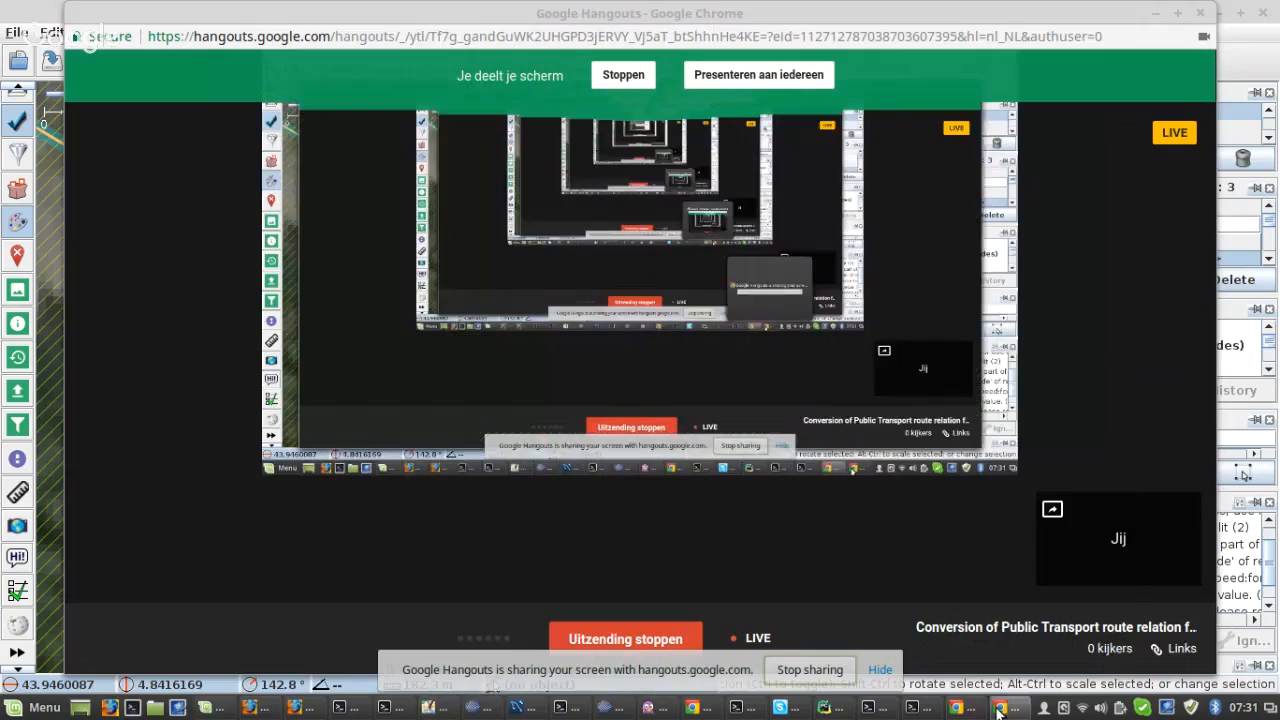
left_click(698, 708)
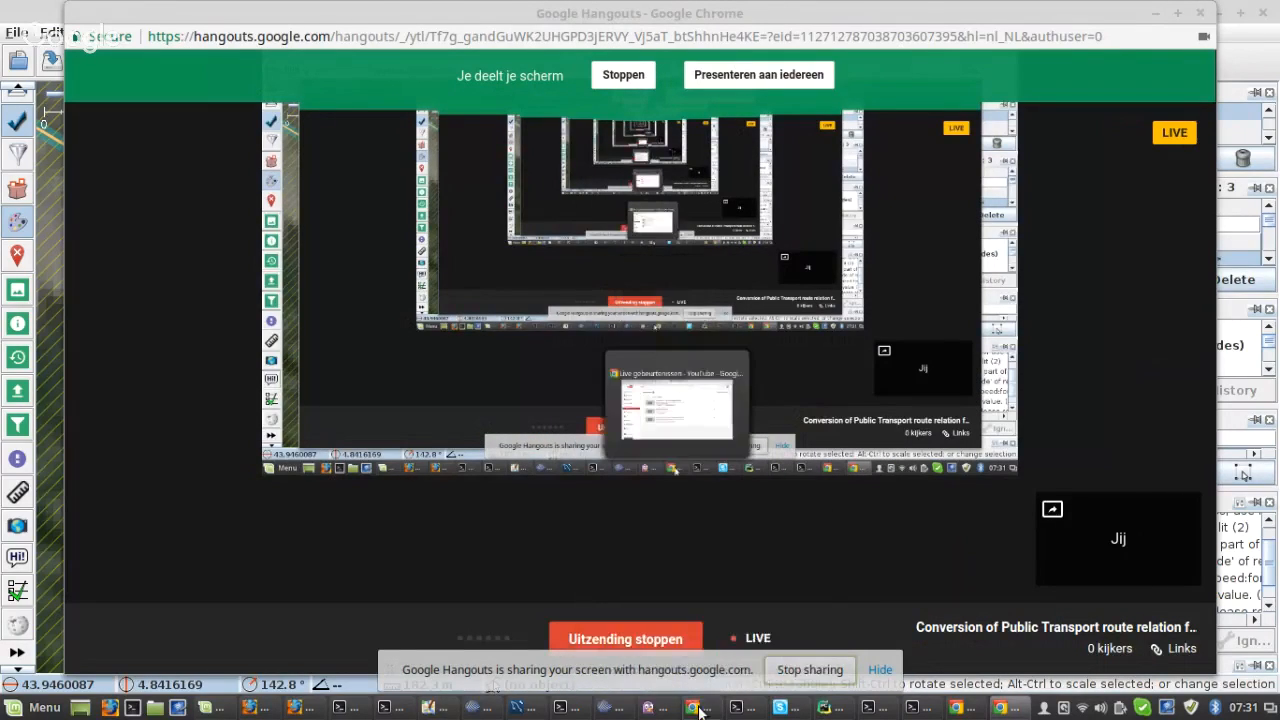